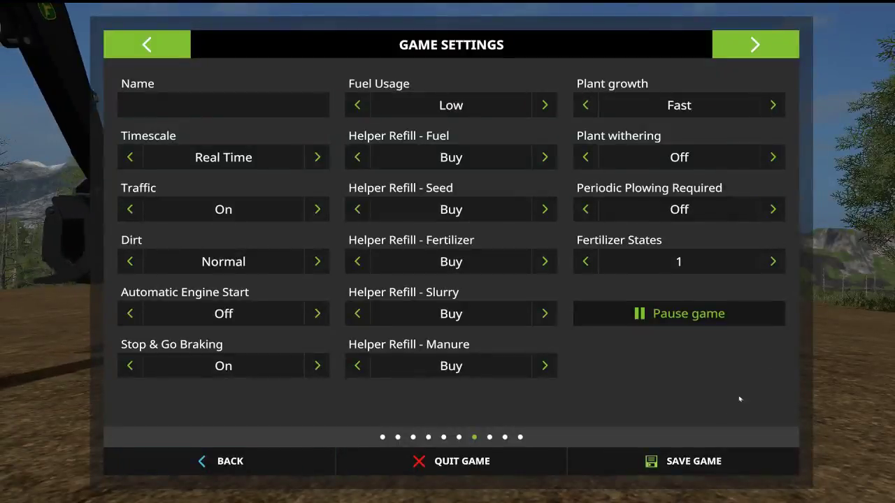
- Save the game and quit it with the console command q
click(706, 458)
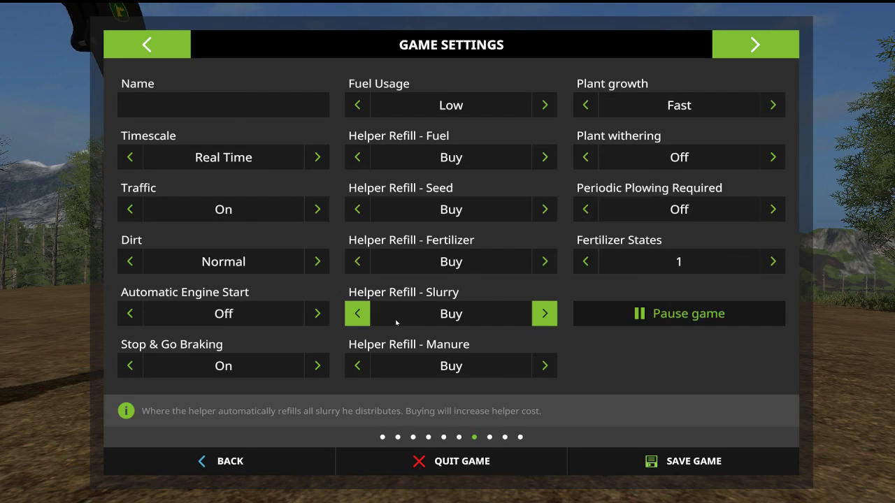
key(grave)
key(grave)
text(q)
key(Return)
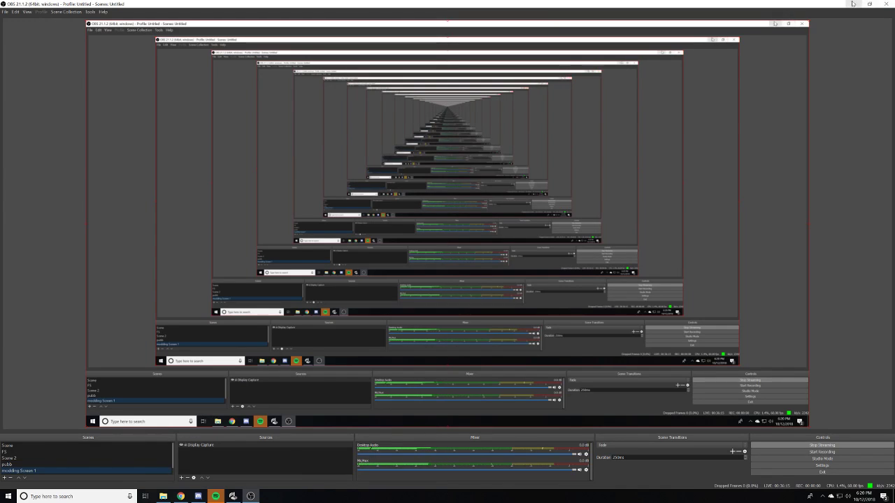
- Minimize the OBS and joystick-mapping windows, then find and launch Blender
click(854, 4)
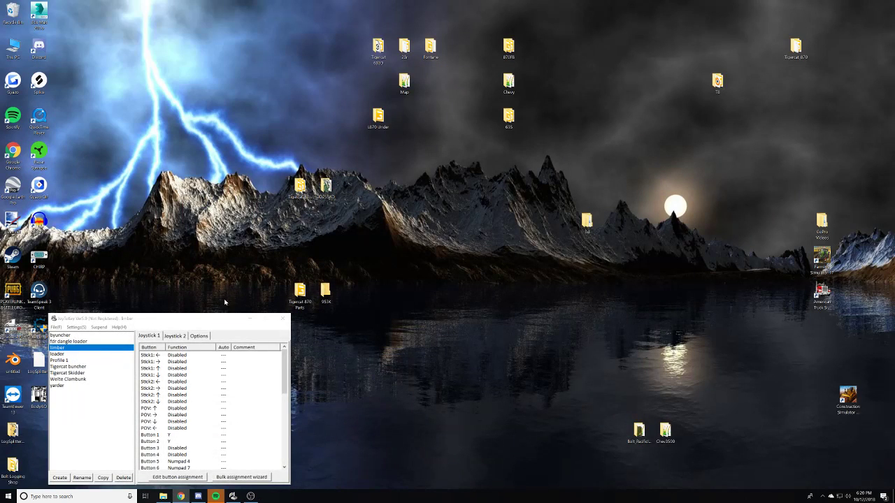
click(250, 319)
click(64, 496)
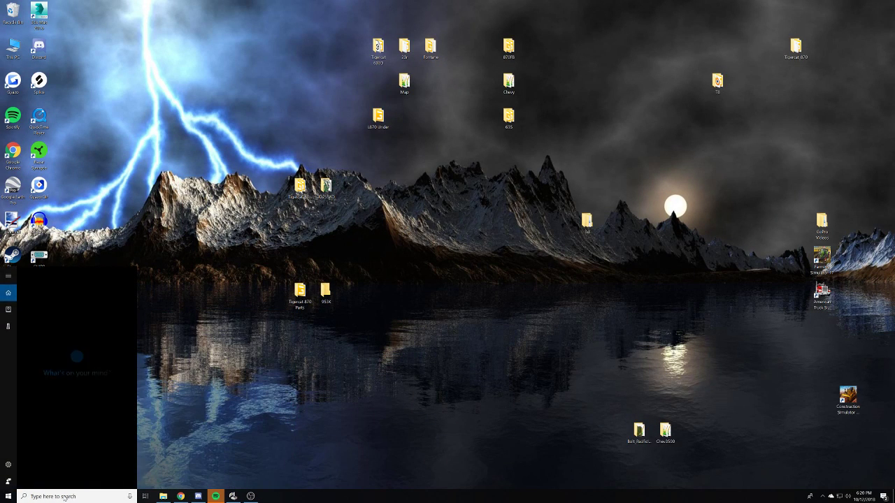
text(blender)
key(Return)
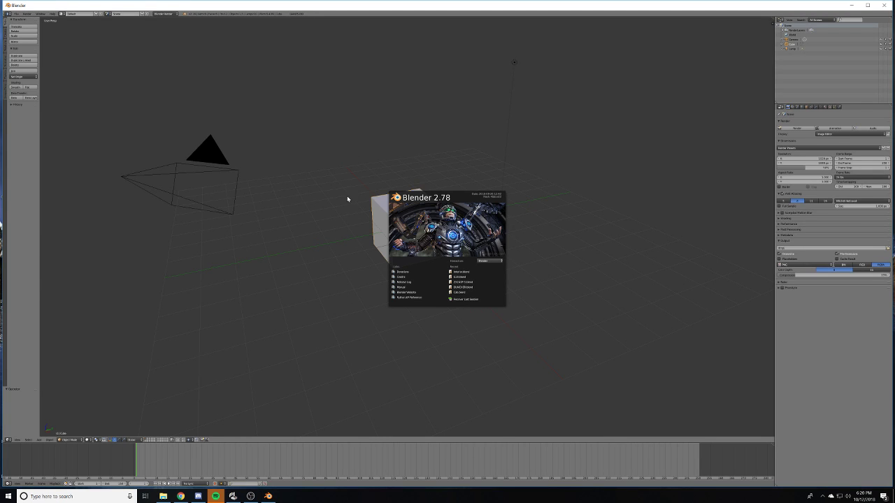
- Dismiss the splash screen and delete all default objects from the scene
click(348, 200)
key(a)
key(a)
key(x)
click(347, 199)
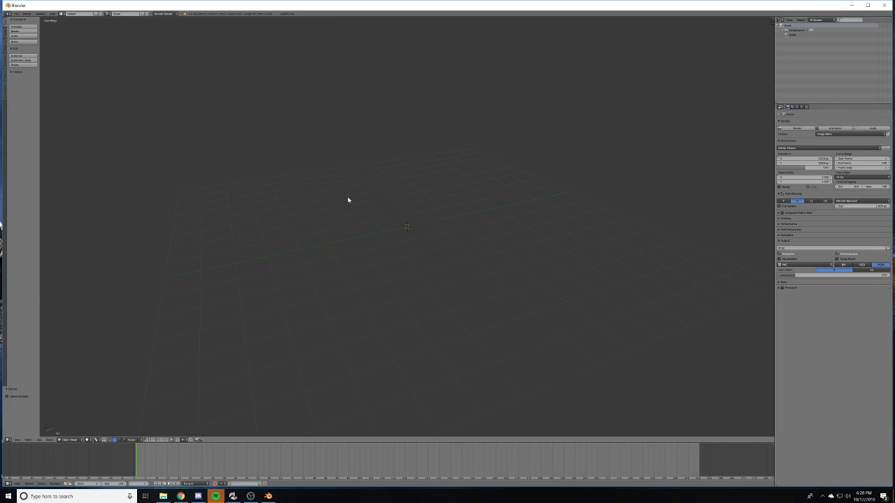
- Open the file 630sCALED.blend from the Tigercat 1870c fbx folder
click(17, 13)
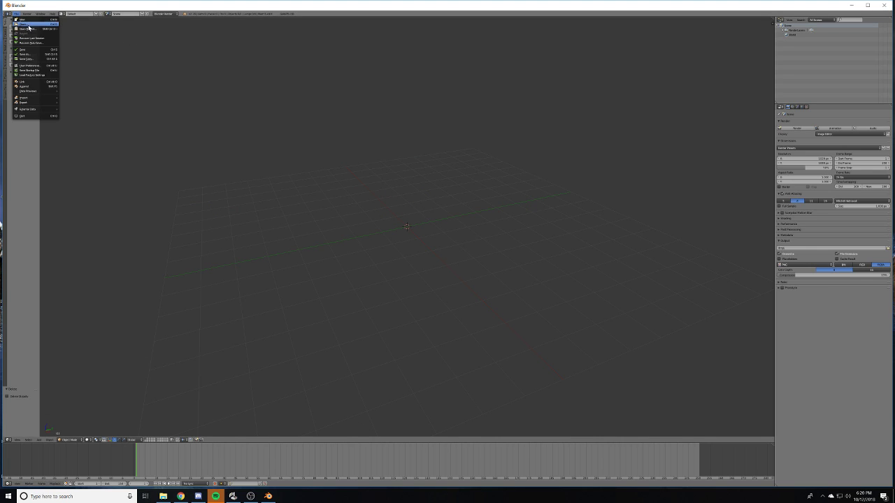
click(25, 26)
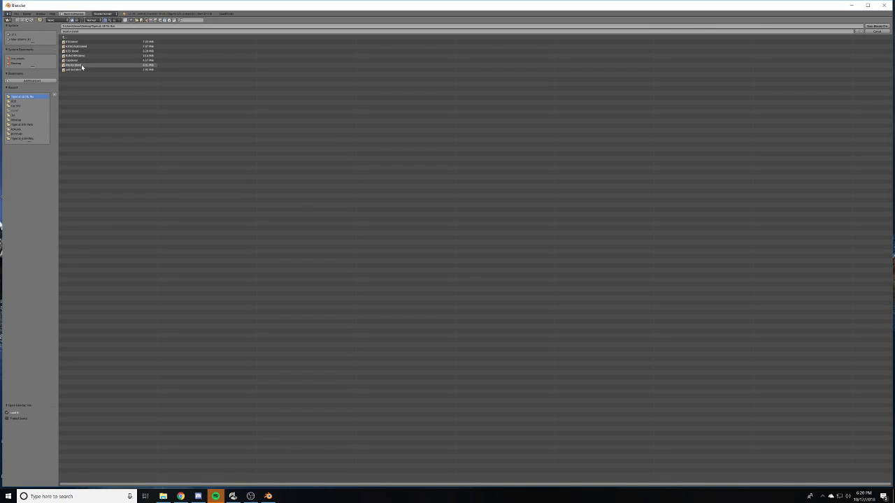
click(78, 47)
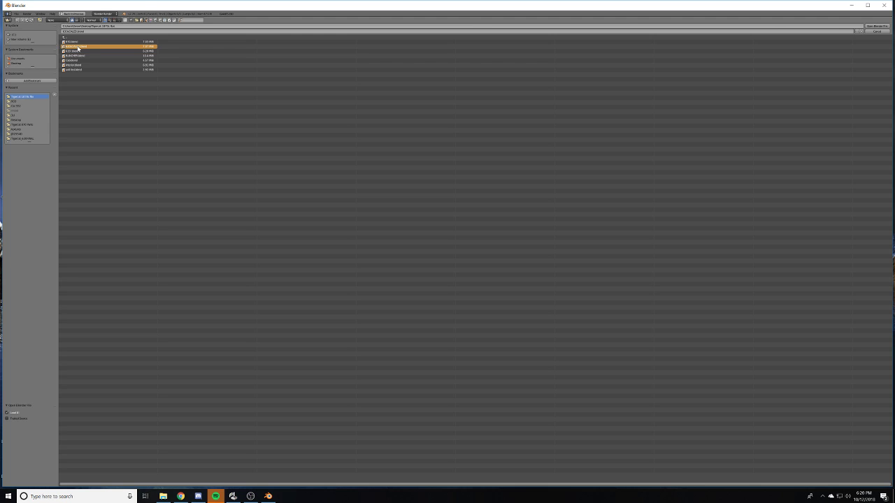
click(78, 47)
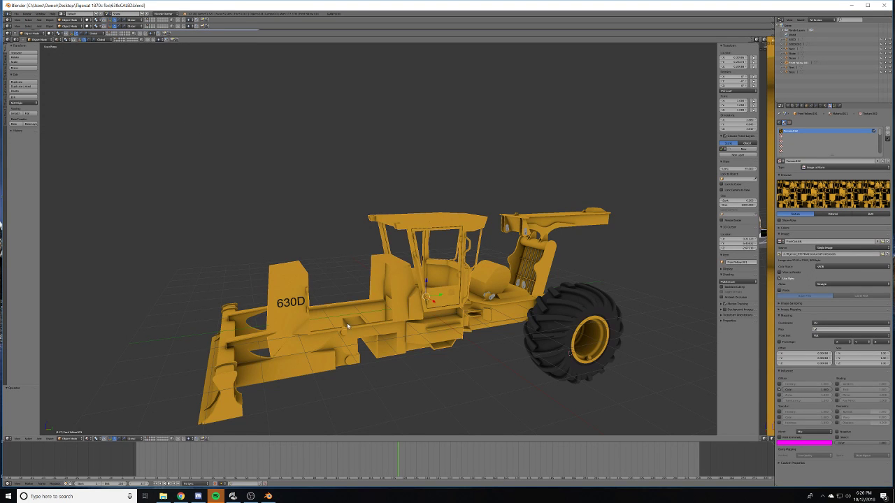
- Inspect the 630D skidder's rear boom and cab surfaces up close for modelling and texture details
shift+middle_drag(348, 307, 301, 199)
scroll(403, 219, up, 7)
shift+middle_drag(473, 205, 364, 314)
right_click(410, 175)
scroll(394, 253, up, 10)
scroll(385, 259, down, 4)
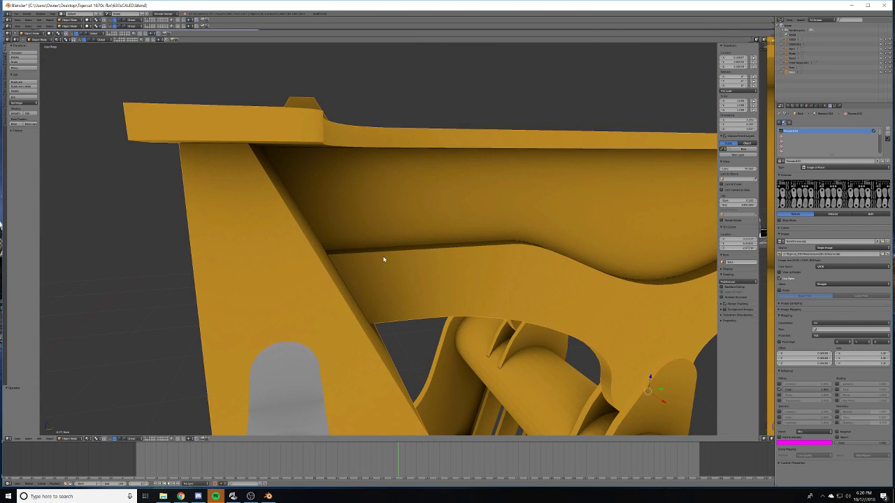
scroll(343, 315, down, 7)
shift+middle_drag(307, 341, 432, 253)
scroll(366, 296, down, 6)
scroll(480, 254, up, 8)
scroll(480, 252, down, 3)
scroll(458, 337, up, 4)
scroll(433, 255, up, 4)
shift+middle_drag(453, 308, 340, 212)
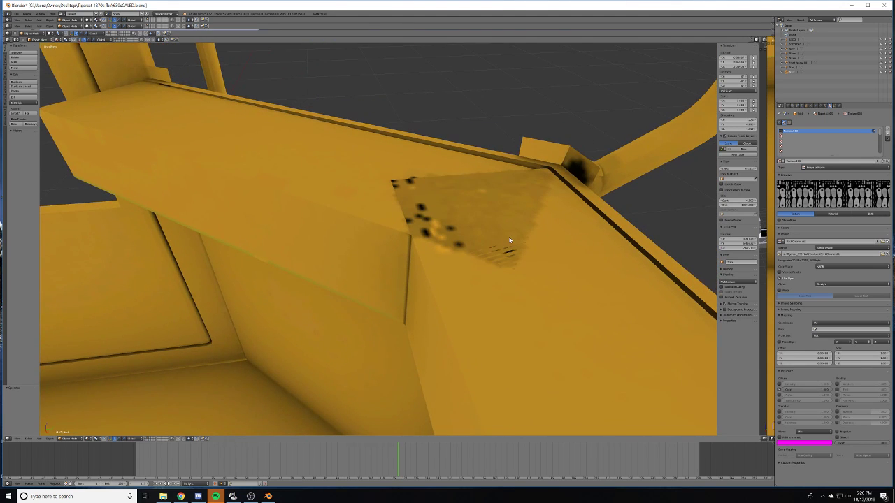
- Select the cab and front body mesh and inspect its geometry in edit mode
right_click(508, 239)
key(Tab)
key(Tab)
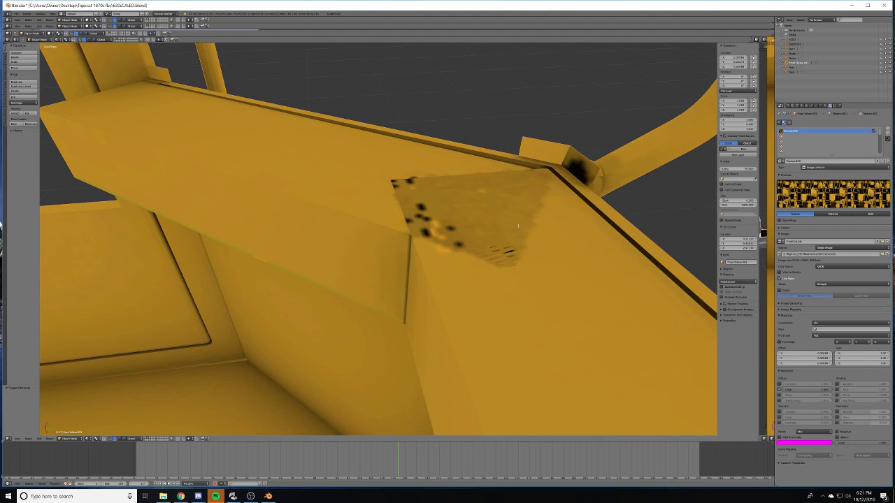
key(Tab)
scroll(485, 221, down, 10)
middle_drag(482, 220, 472, 207)
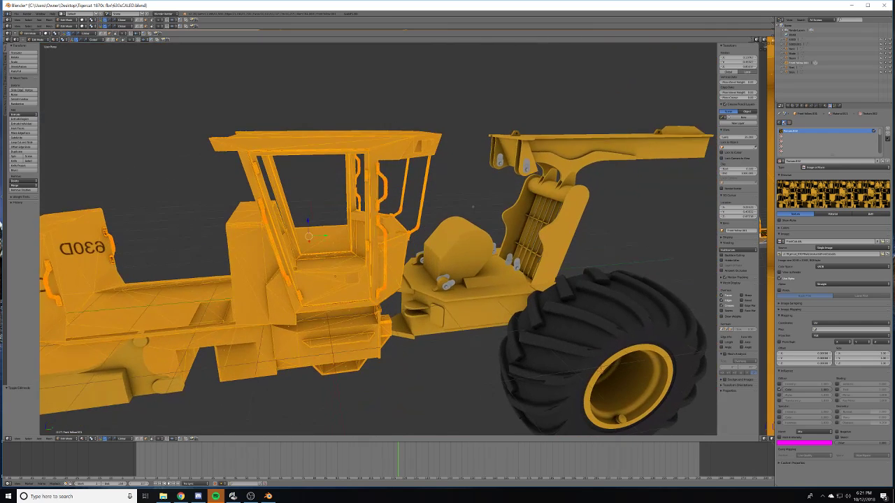
- Select the blade object and set its origin to the 3D cursor at the arm's pivot end
key(Tab)
right_click(337, 243)
middle_drag(320, 252, 346, 293)
right_click(237, 246)
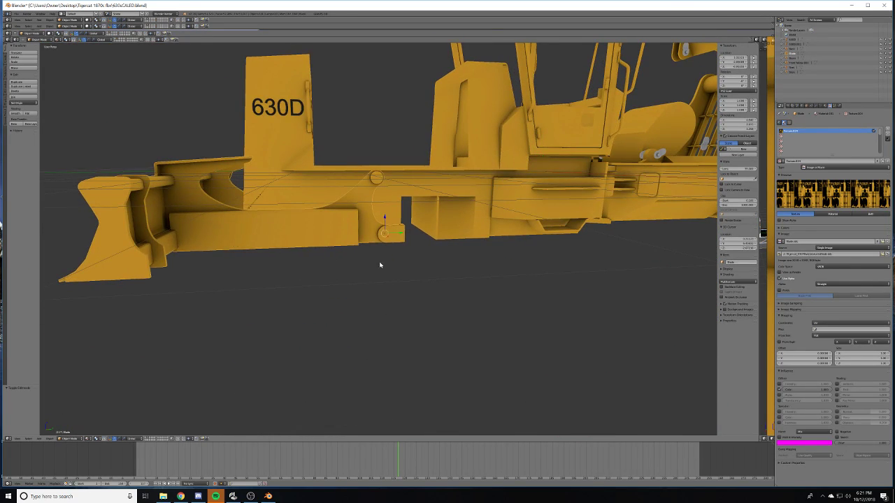
scroll(420, 265, up, 10)
middle_drag(444, 253, 409, 254)
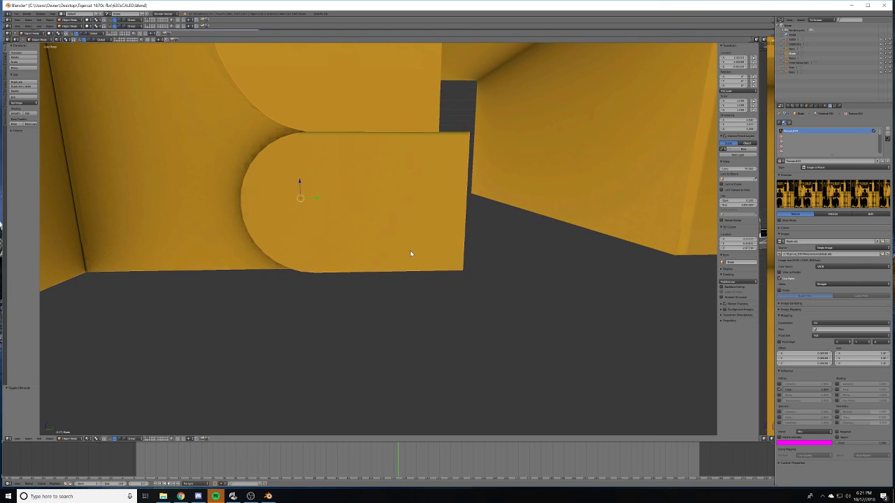
click(23, 103)
click(36, 119)
scroll(436, 252, down, 5)
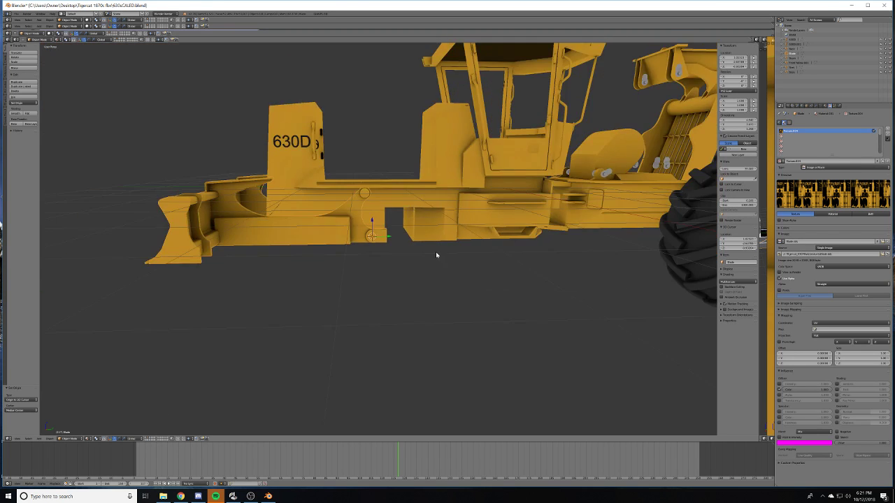
middle_drag(436, 251, 482, 303)
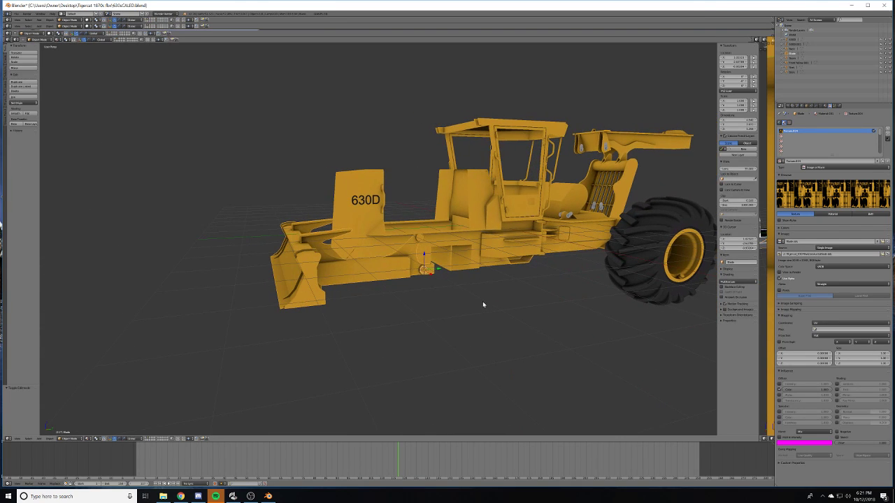
- Examine the cab and front body mesh in edit mode from several sides of the skidder
right_click(507, 212)
key(a)
key(a)
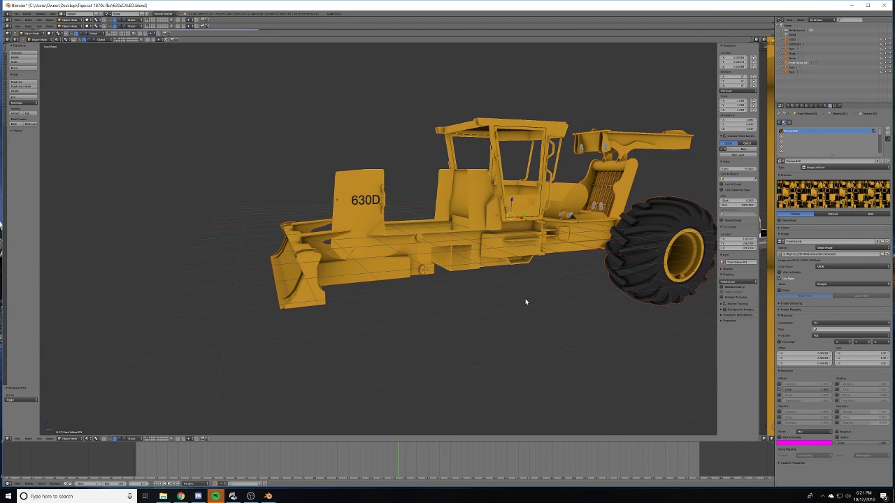
key(Tab)
key(a)
key(a)
middle_drag(536, 281, 323, 277)
key(a)
key(a)
middle_drag(458, 297, 376, 188)
key(a)
scroll(444, 298, up, 5)
key(Tab)
scroll(377, 188, up, 3)
- Switch to an empty layer and import the 3DS model from the Desktop folder
key(1)
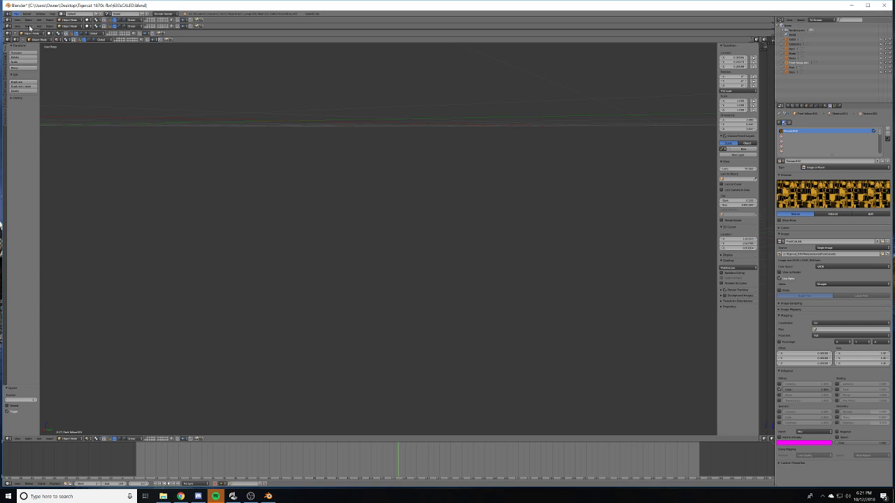
scroll(326, 180, down, 8)
middle_drag(325, 180, 326, 193)
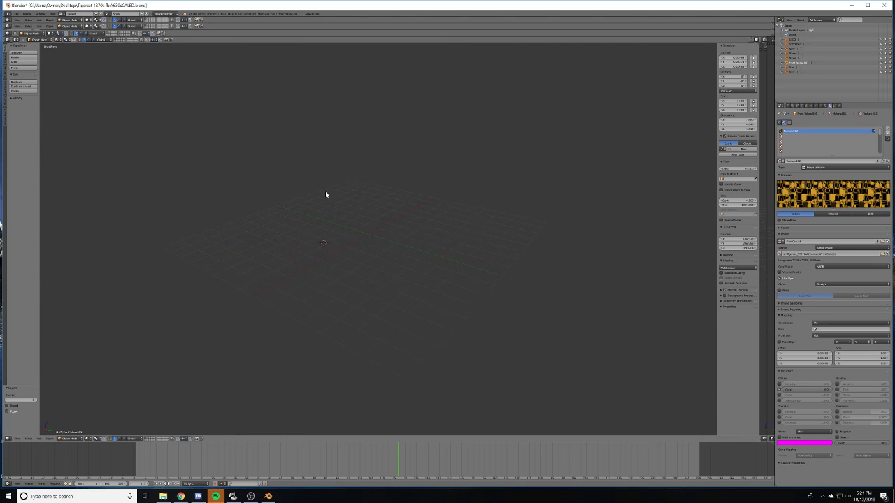
click(16, 13)
mouse_move(49, 97)
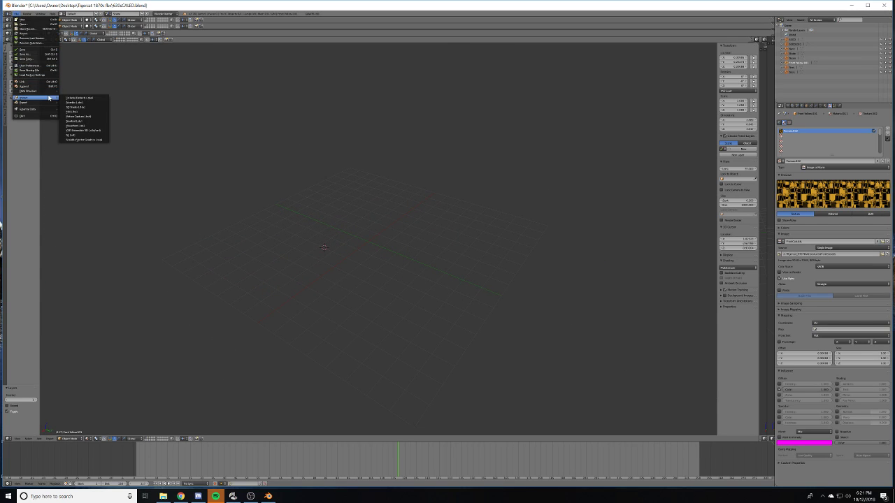
click(77, 105)
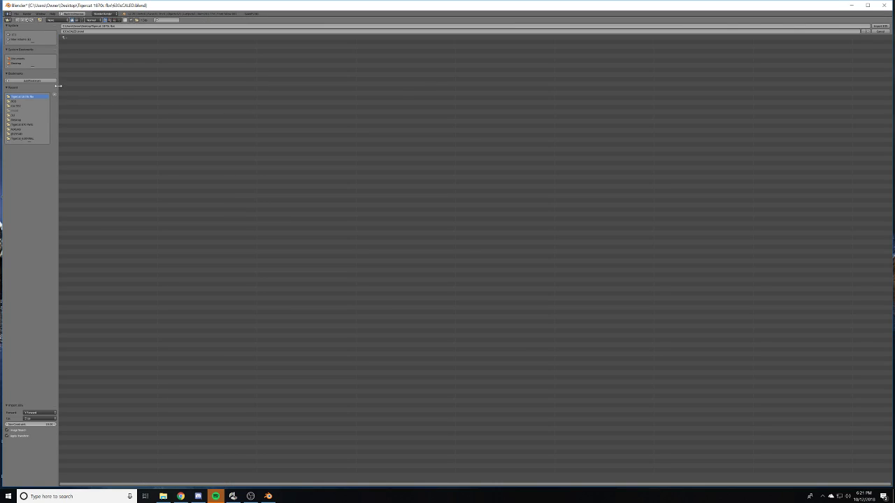
click(19, 120)
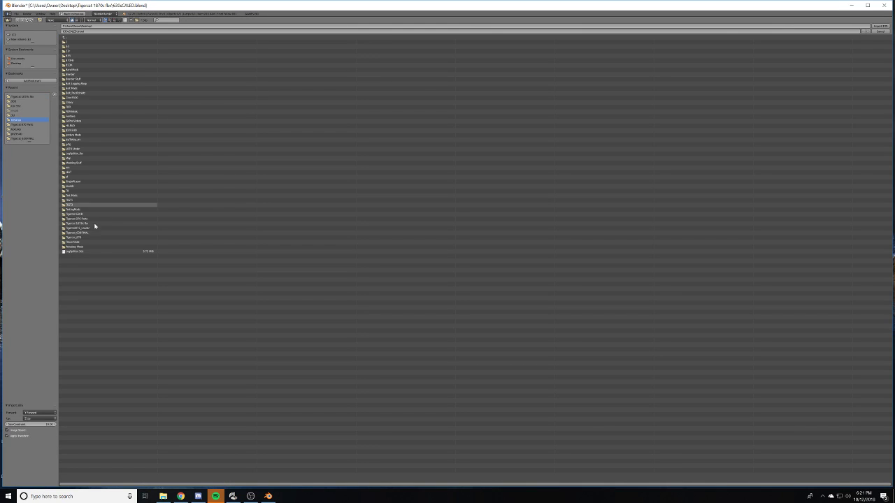
click(91, 251)
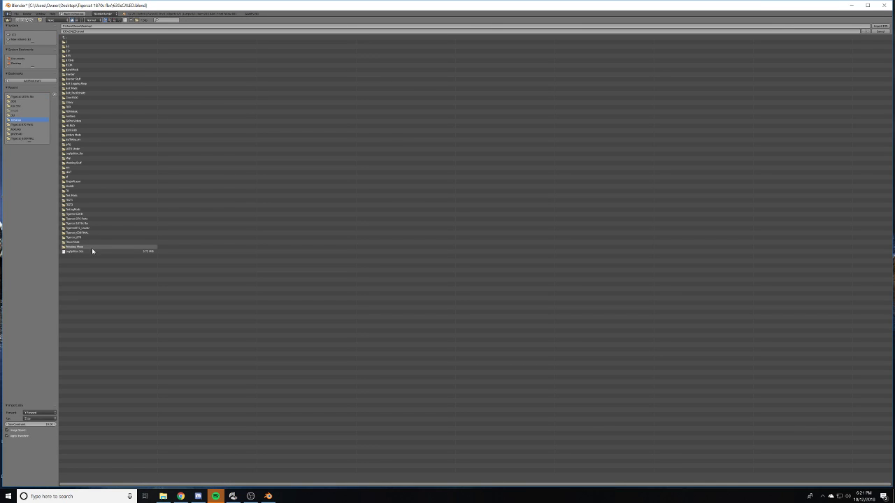
click(880, 28)
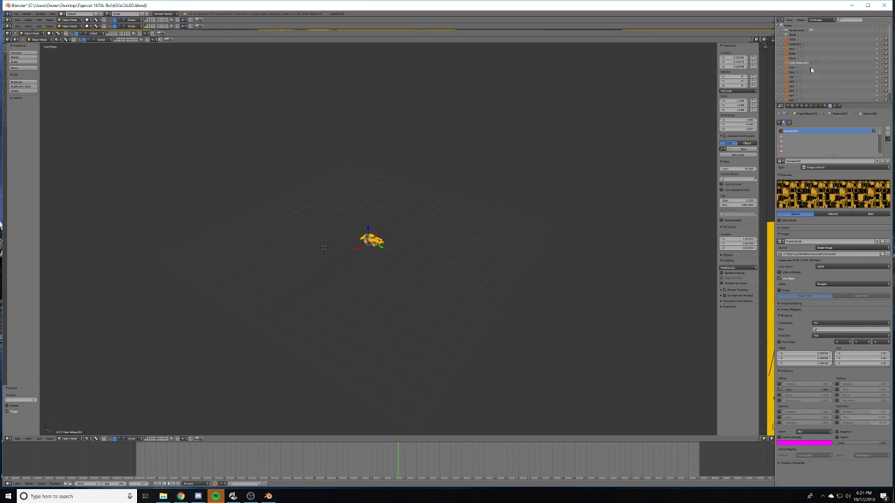
- Examine the imported skidder from several distances and switch the viewport shading to Solid
scroll(357, 231, up, 12)
middle_drag(356, 230, 299, 268)
scroll(410, 205, down, 1)
scroll(409, 208, up, 8)
scroll(408, 207, down, 8)
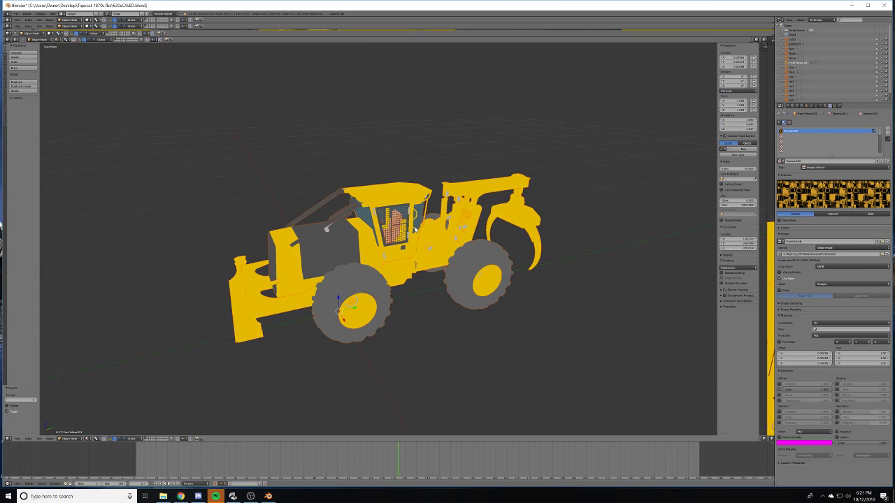
mouse_move(417, 230)
middle_down()
mouse_move(407, 202)
mouse_move(405, 241)
middle_up()
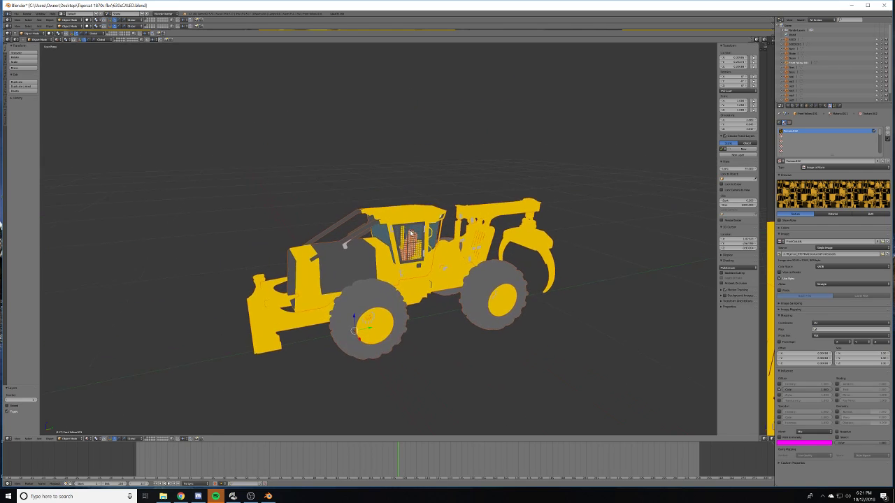
scroll(406, 241, up, 3)
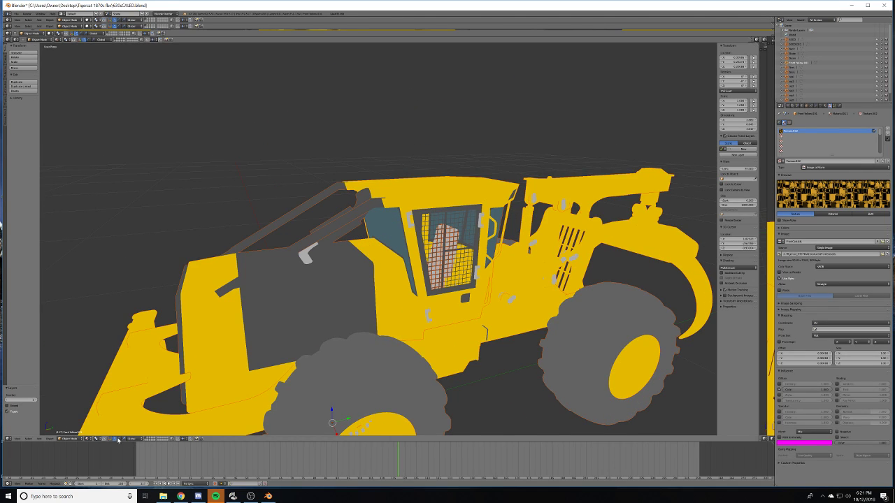
click(88, 439)
click(101, 424)
middle_drag(379, 368, 383, 358)
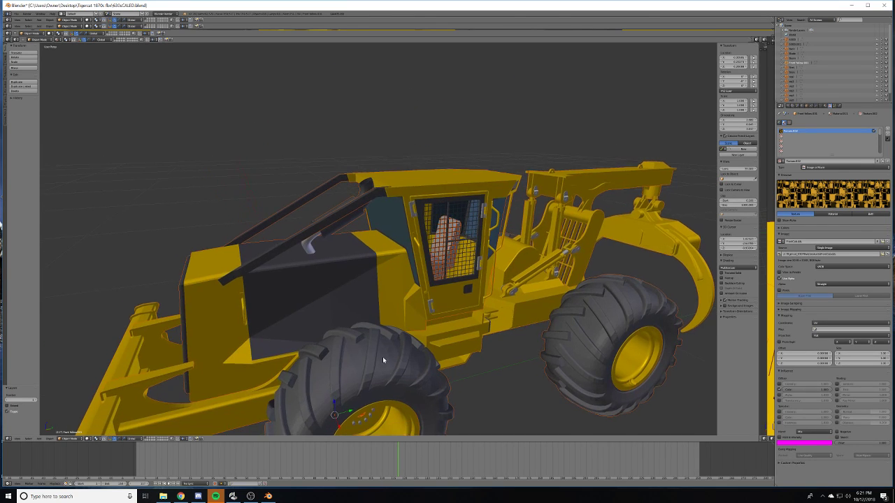
- Check the imported hood and cab body mesh in edit mode and move that object to another layer
right_click(331, 291)
key(Tab)
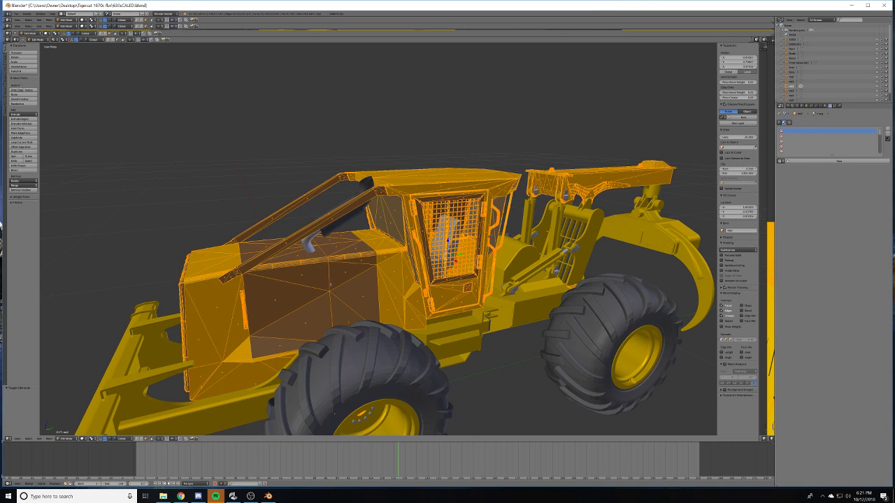
key(Tab)
key(Tab)
key(Tab)
key(Tab)
key(Tab)
key(Tab)
key(Tab)
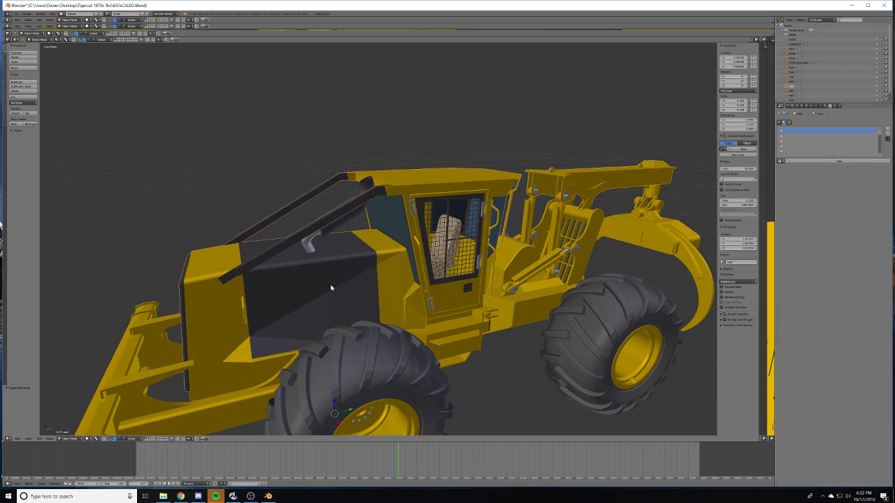
scroll(332, 288, down, 4)
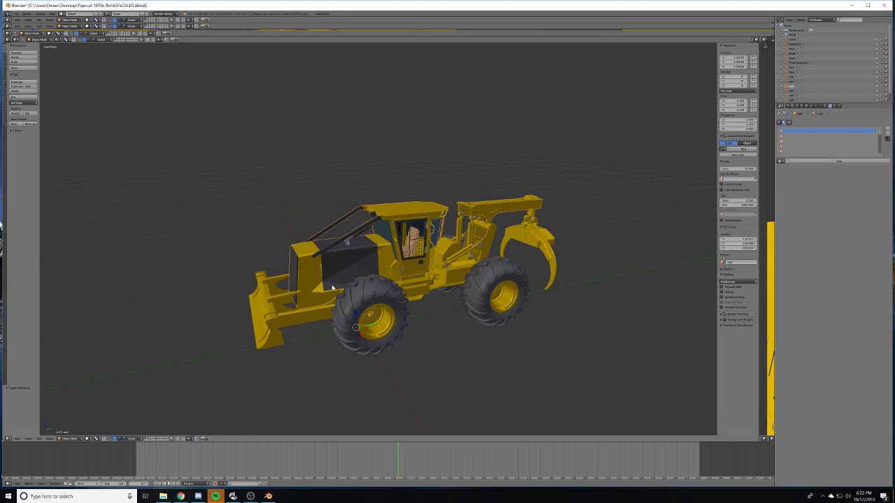
key(m)
key(2)
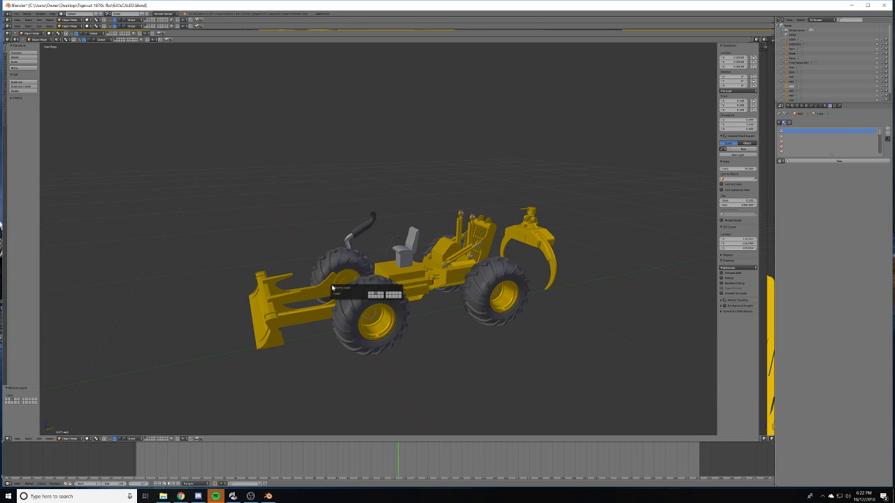
- Move the object containing the exhaust, seat and steering wheel to another layer and display that layer
right_click(359, 231)
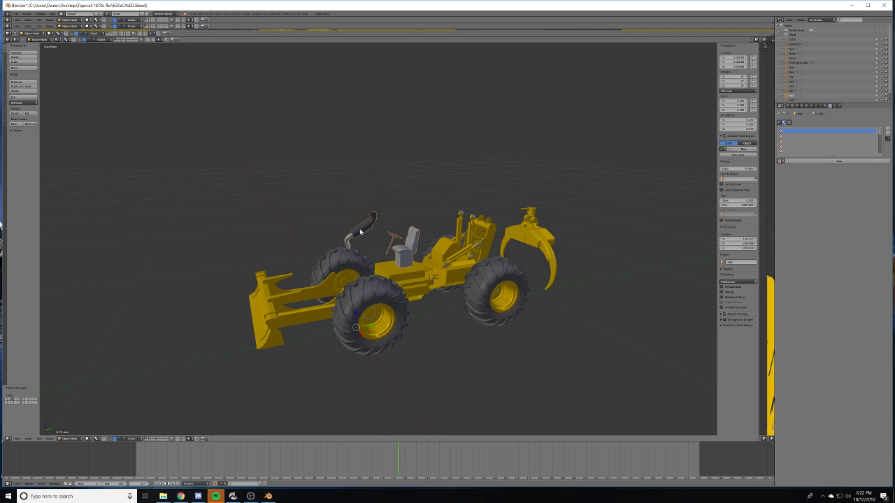
scroll(359, 229, up, 3)
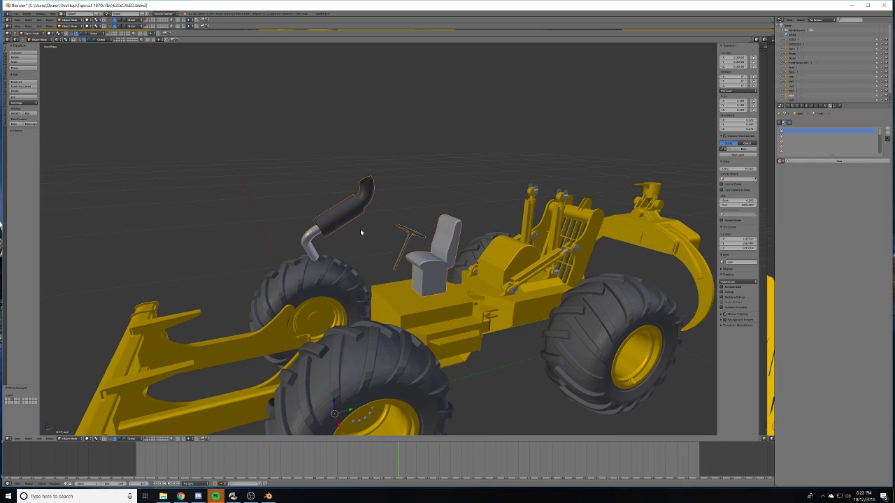
key(m)
key(4)
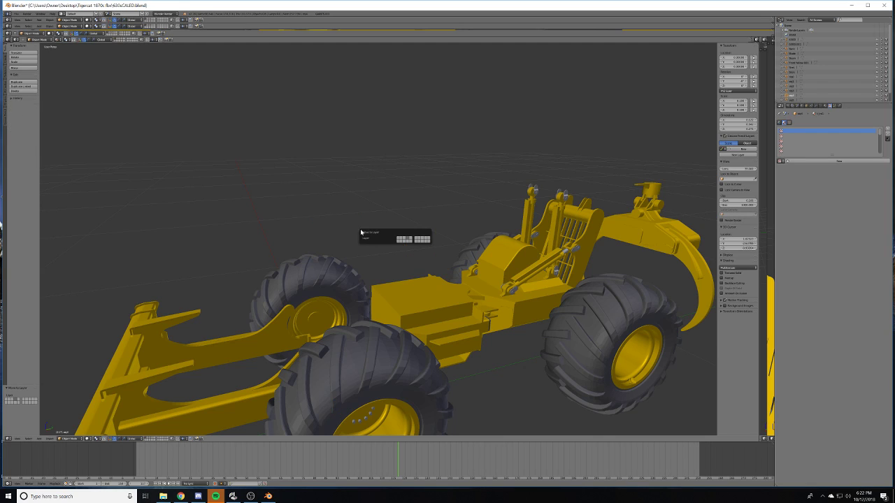
key(2)
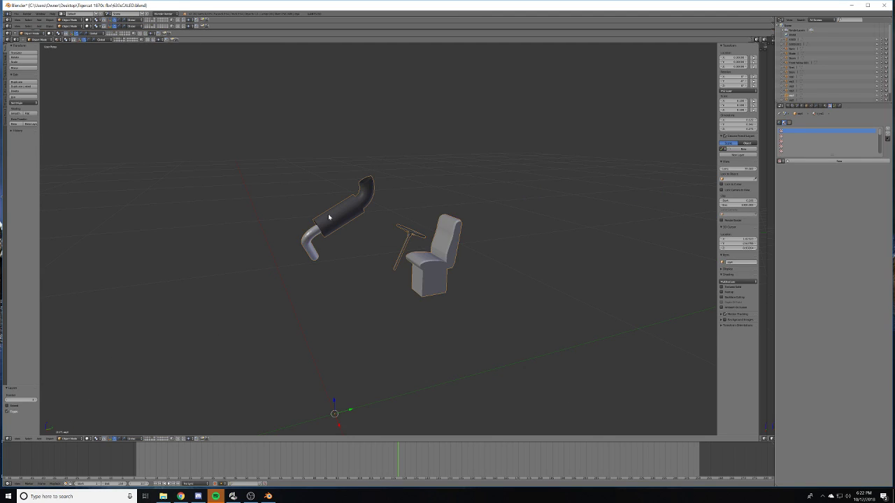
key(3)
key(4)
key(3)
middle_drag(429, 249, 402, 258)
scroll(394, 257, up, 2)
scroll(394, 260, down, 2)
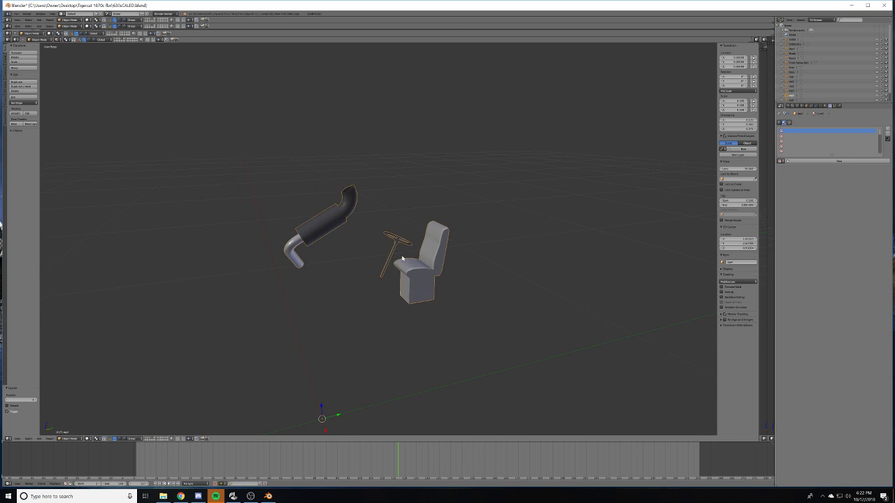
- Separate the exhaust, seat and steering wheel mesh by material
key(Tab)
click(367, 232)
key(p)
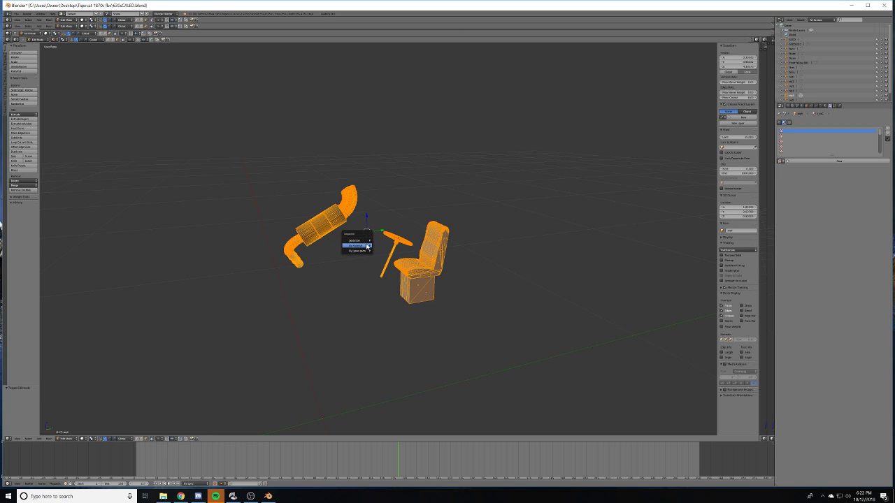
click(367, 246)
key(Tab)
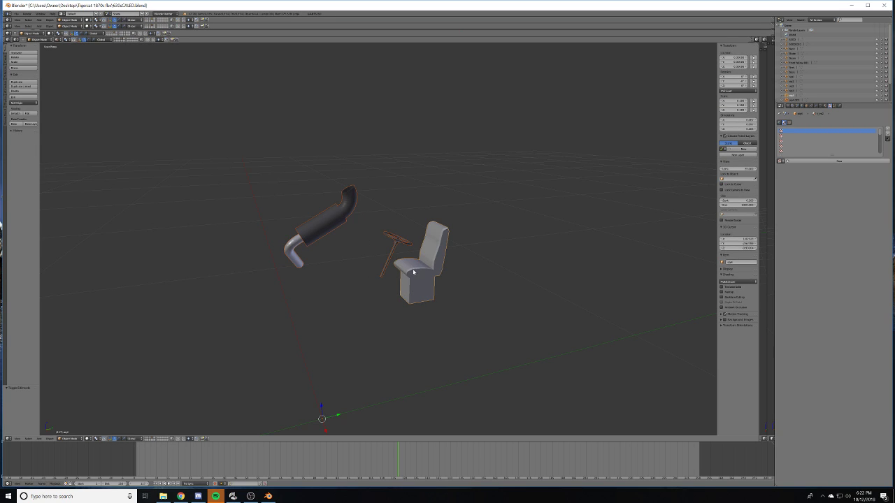
- Delete the seat and steering wheel objects, keeping only the exhaust
right_click(415, 274)
key(x)
click(404, 254)
right_click(389, 258)
key(x)
click(383, 256)
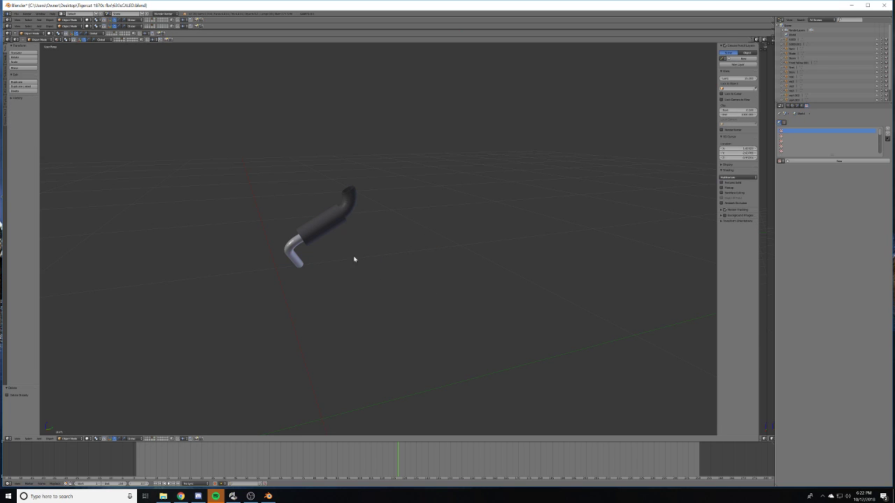
- Check the exhaust's muffler and pipe pieces individually and clear the selection
right_click(286, 254)
right_click(315, 238)
shift+right_click(297, 246)
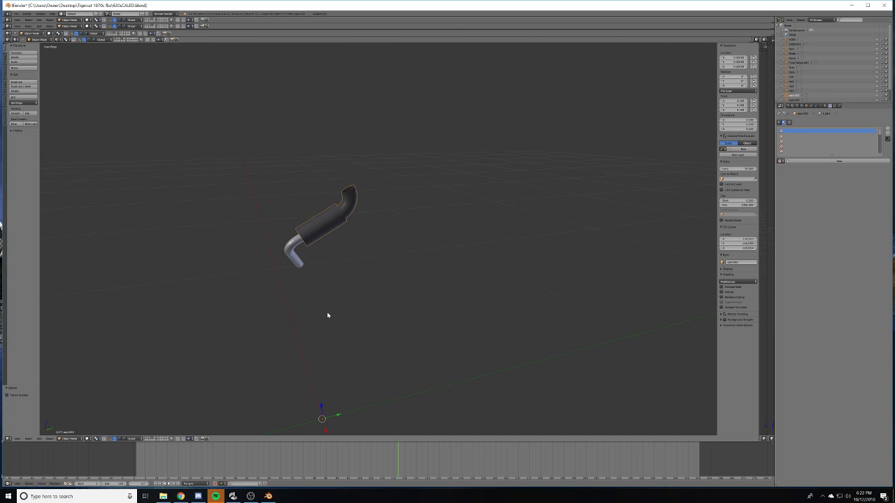
key(a)
- Separate the hood and cab body mesh by material and delete the cab's glass panes
key(1)
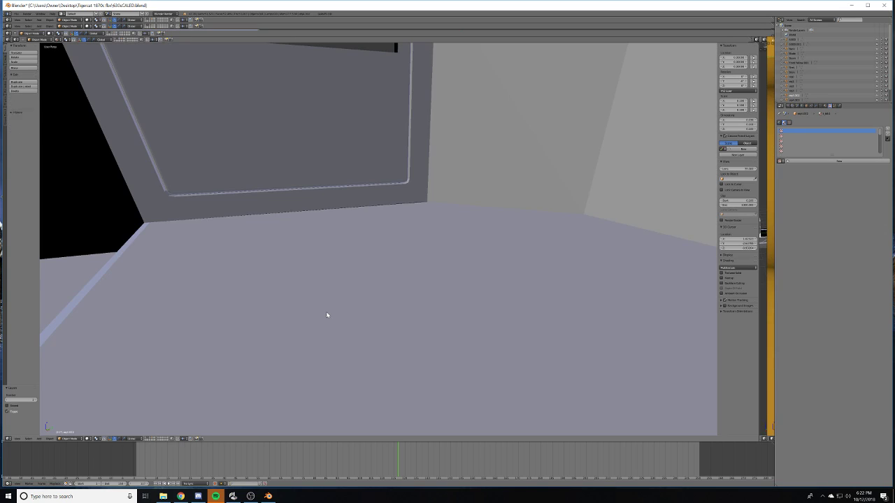
scroll(334, 308, down, 5)
key(2)
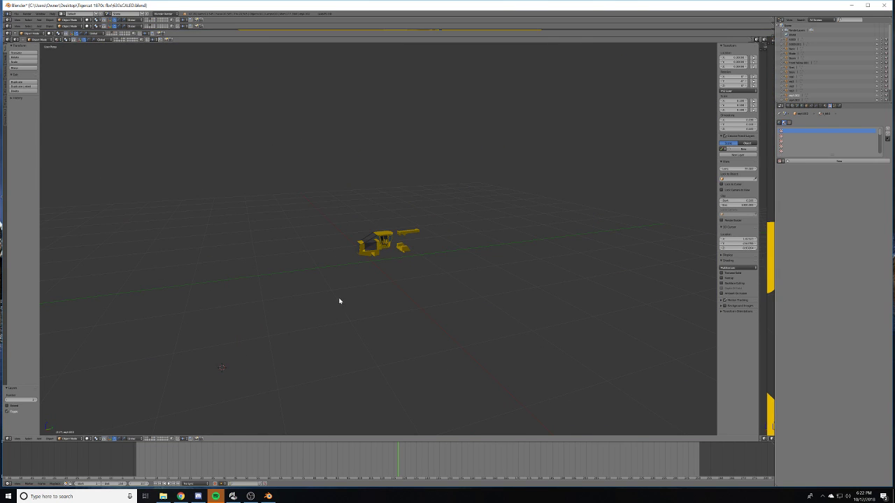
scroll(387, 253, up, 12)
scroll(388, 254, down, 3)
scroll(387, 255, up, 8)
scroll(387, 254, down, 5)
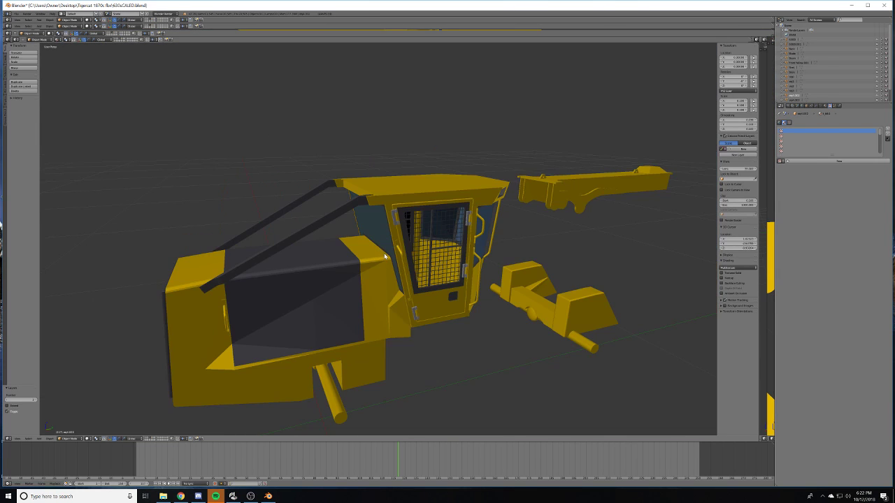
right_click(378, 276)
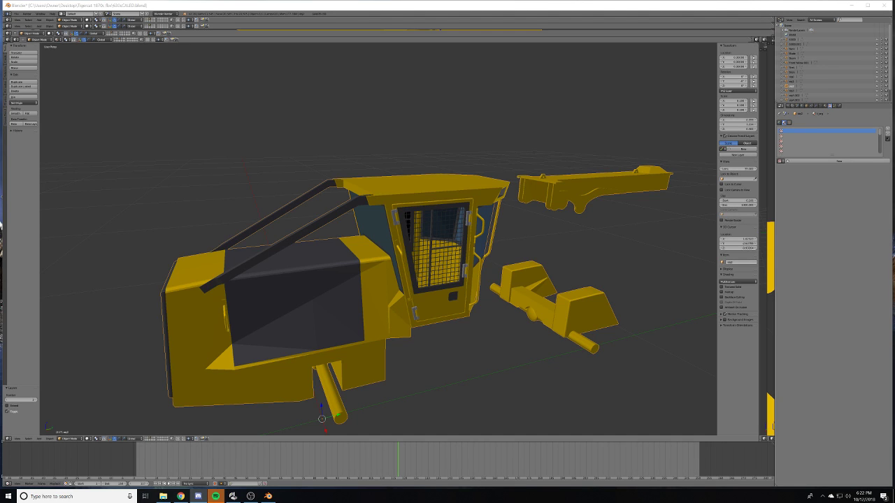
key(g)
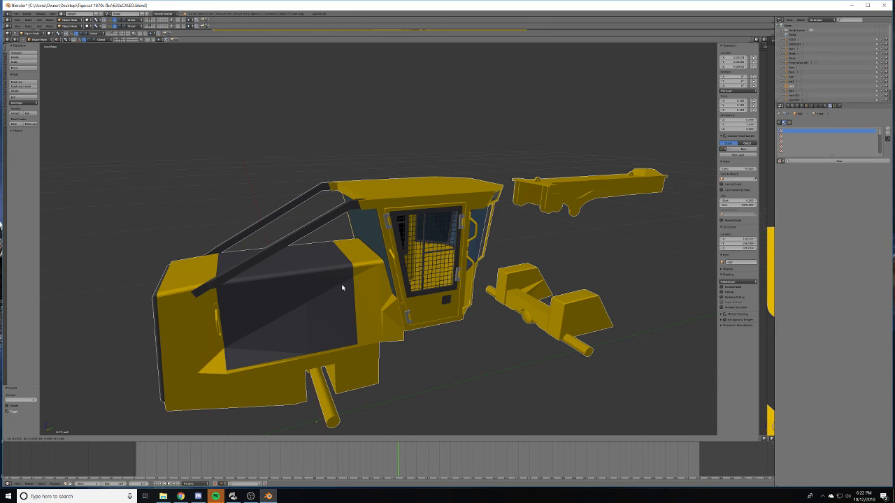
key(Tab)
key(p)
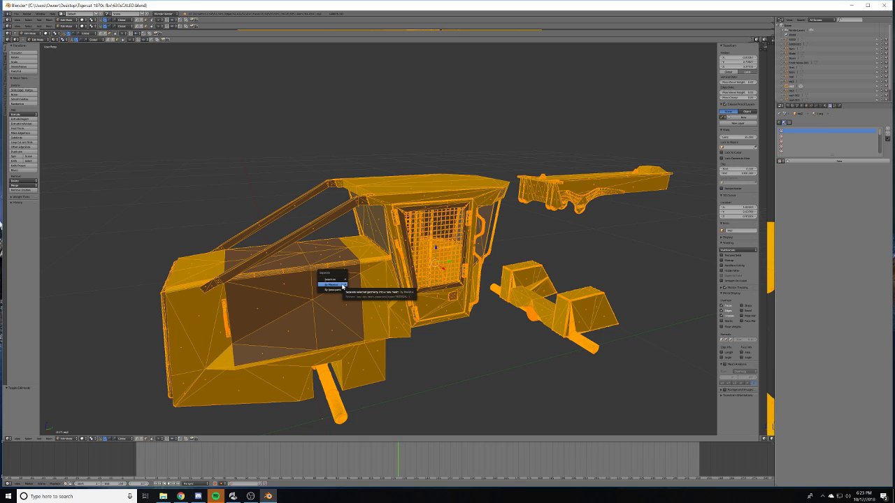
click(342, 286)
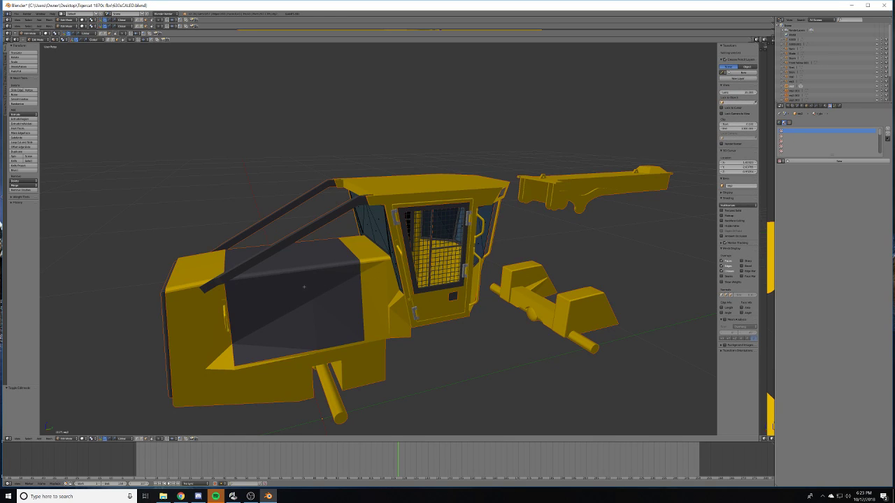
key(Tab)
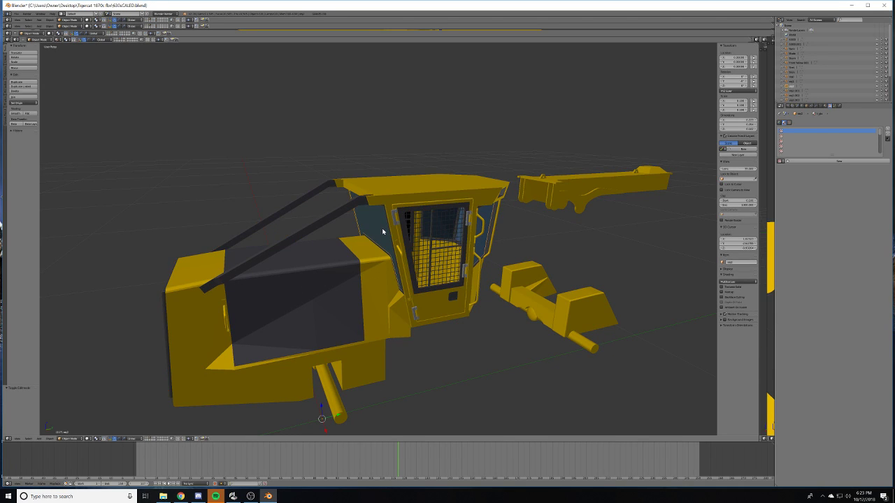
click(383, 230)
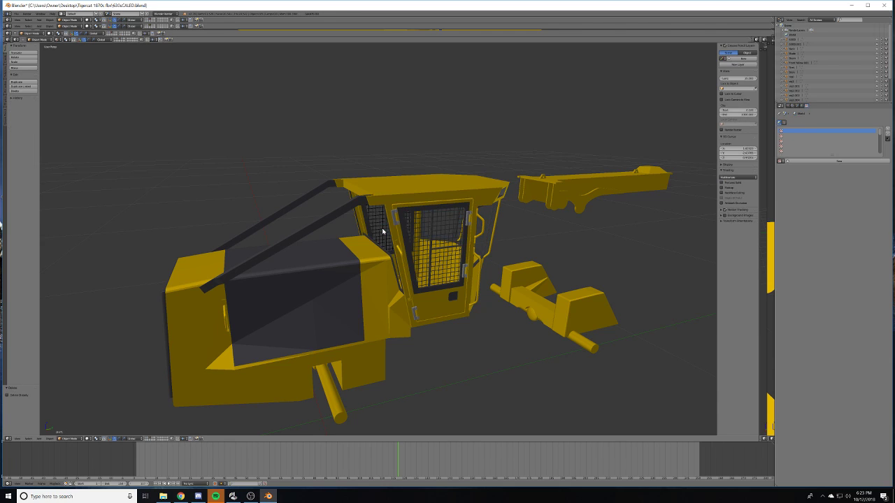
- Examine the separated dark hood panels and cab window mesh in object and edit mode
right_click(334, 270)
key(Tab)
key(Tab)
key(a)
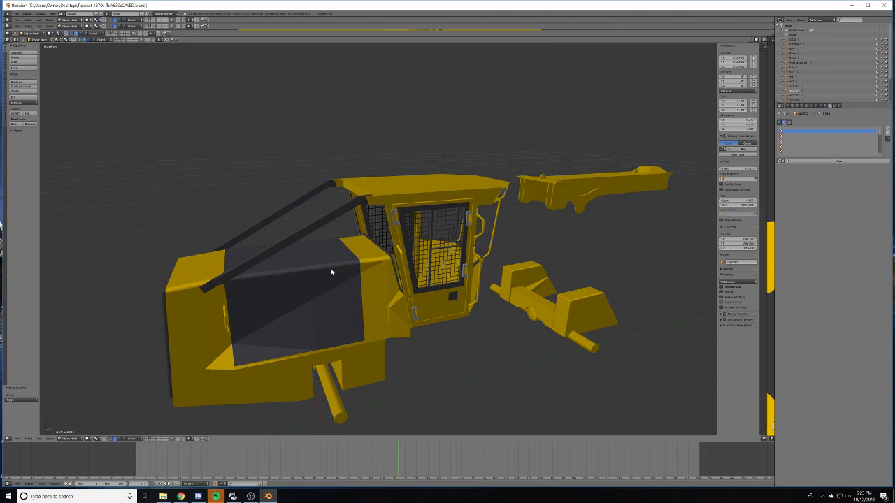
right_click(279, 289)
right_click(282, 288)
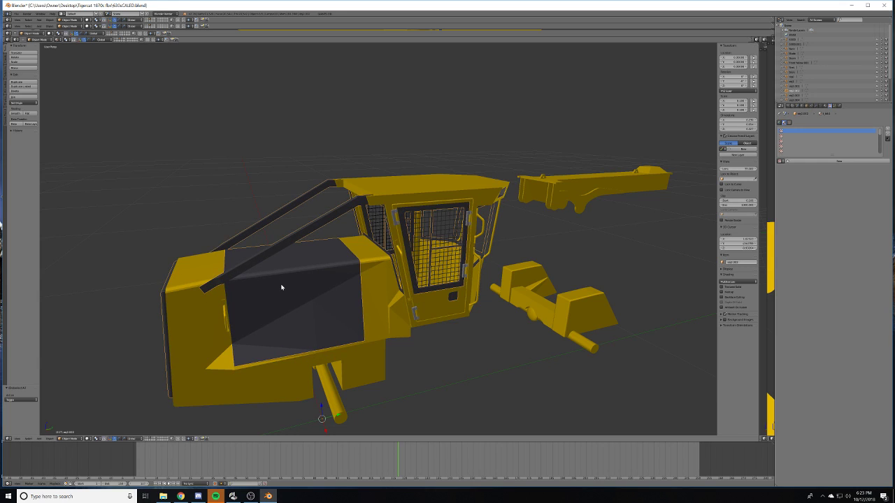
shift+middle_drag(346, 283, 313, 269)
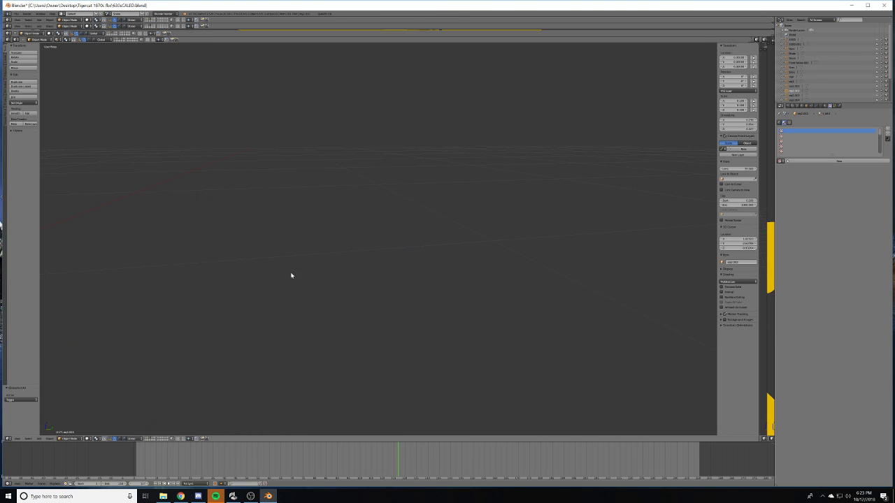
key(KP_Decimal)
scroll(391, 281, up, 5)
scroll(391, 281, down, 5)
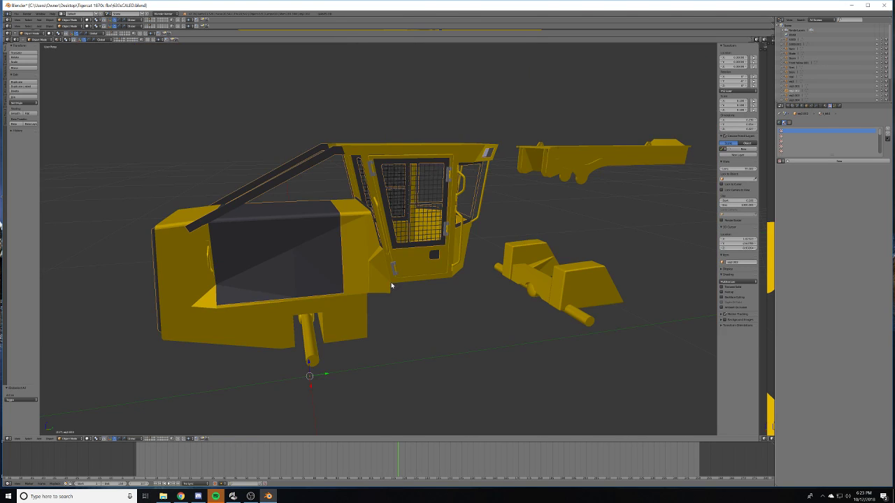
key(Tab)
middle_drag(390, 281, 409, 279)
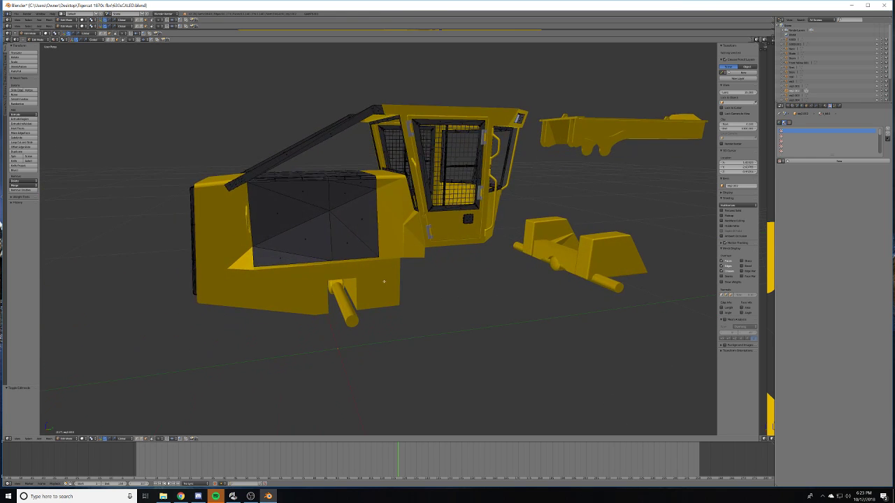
key(Tab)
key(Tab)
key(Tab)
- Move the skidder's articulated chassis frame from the wheel layer to the exhaust's layer and display that layer
key(1)
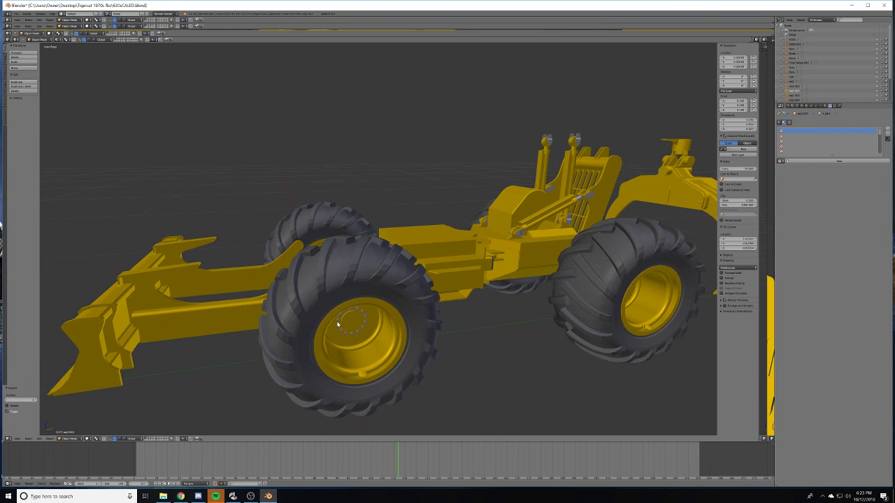
middle_drag(431, 308, 405, 308)
middle_drag(256, 296, 423, 279)
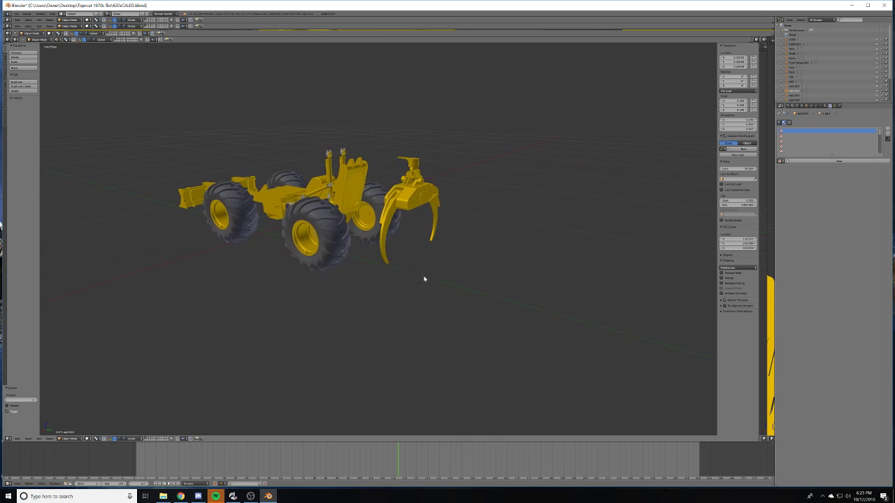
scroll(300, 226, up, 5)
middle_drag(299, 225, 328, 256)
scroll(327, 256, up, 5)
scroll(326, 257, down, 5)
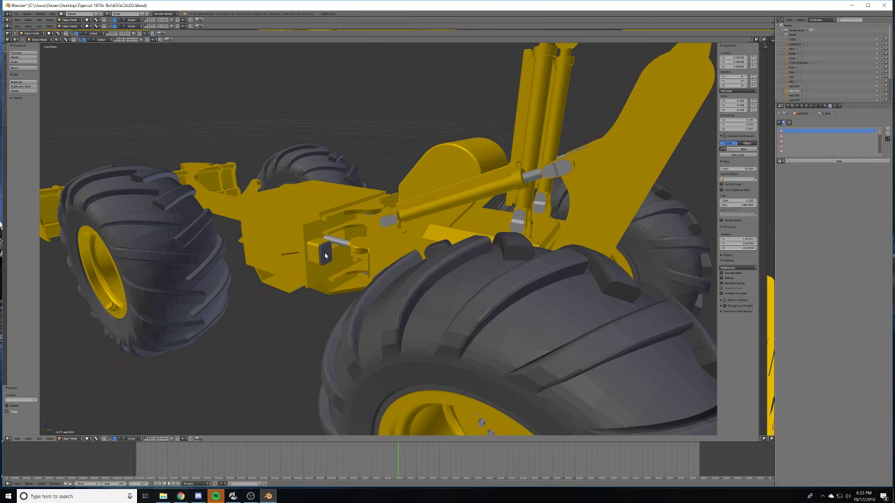
right_click(325, 256)
key(Tab)
key(Tab)
right_click(328, 257)
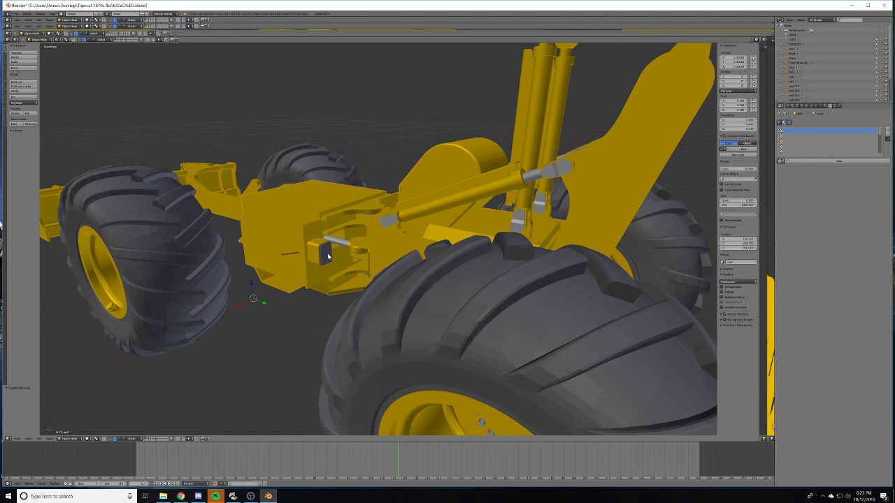
key(Tab)
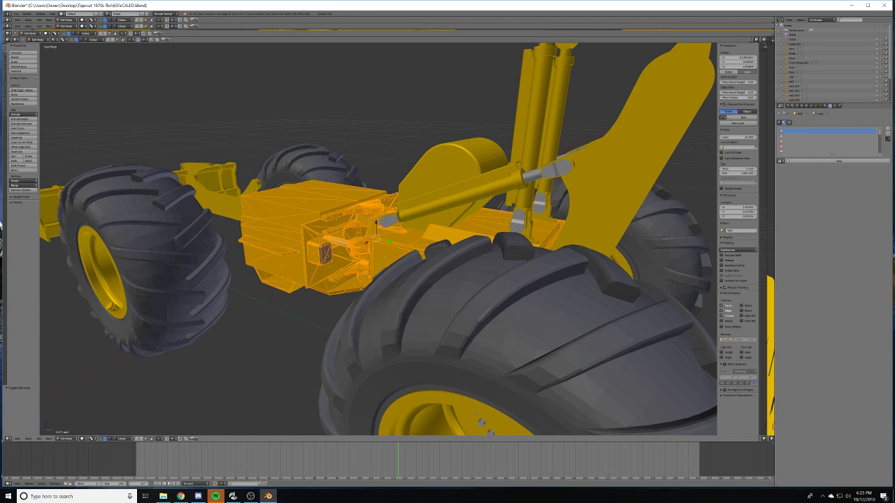
key(Tab)
key(m)
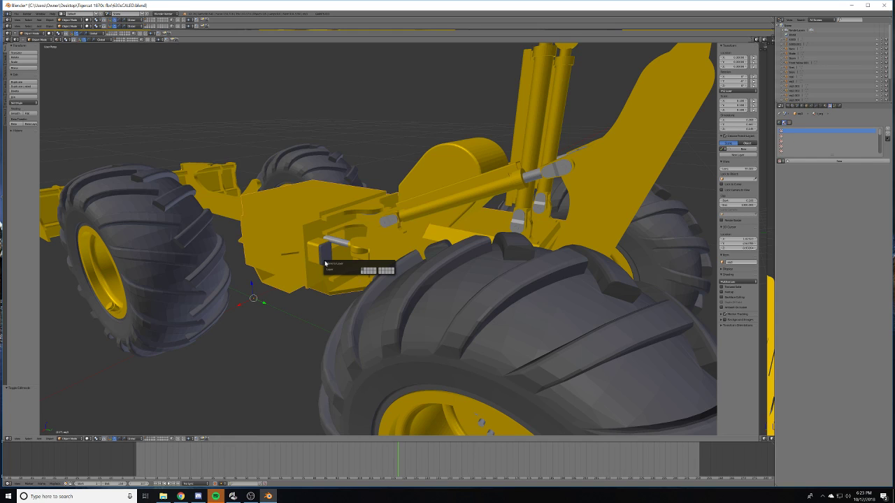
key(2)
key(2)
- Separate the articulated chassis frame mesh by material
middle_drag(276, 266, 350, 266)
key(Tab)
key(Tab)
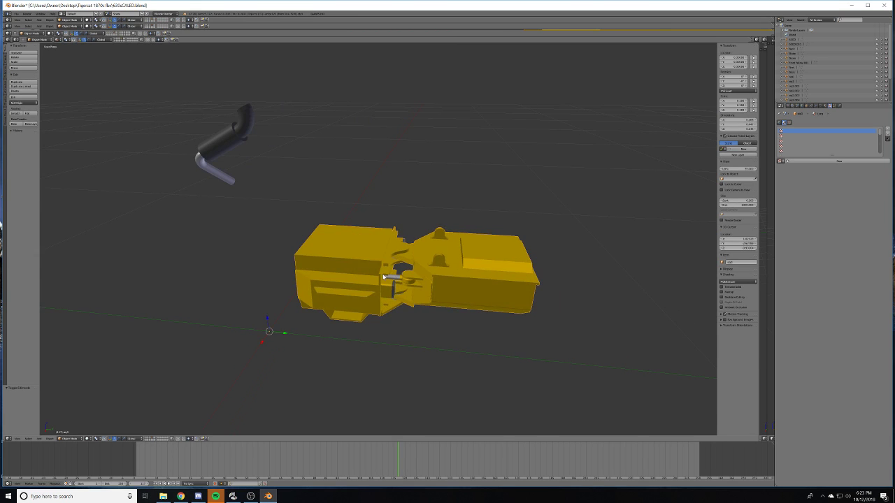
key(Tab)
key(a)
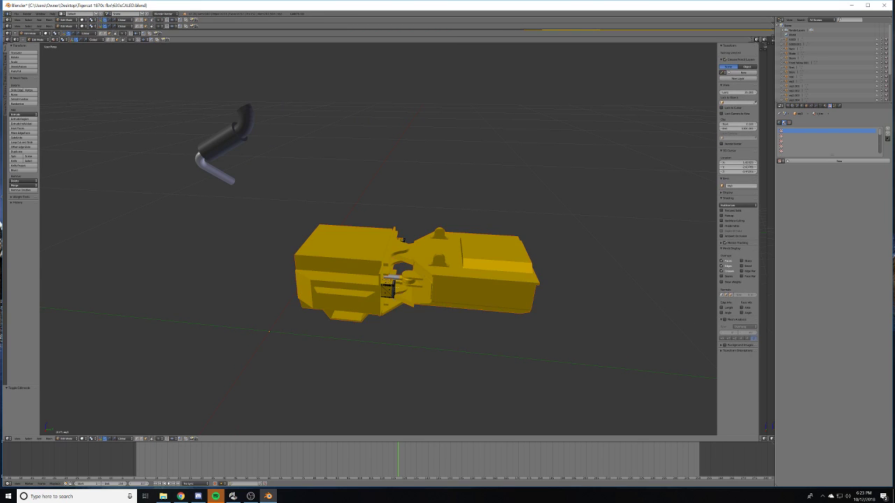
- Examine the separated chassis frame and the dark block at the articulation joint in edit mode
scroll(400, 288, up, 6)
middle_drag(399, 289, 318, 276)
key(Tab)
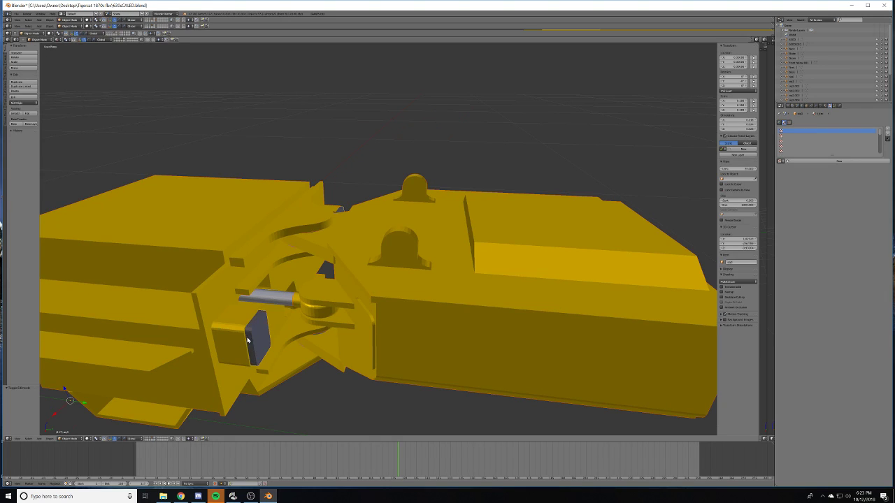
right_click(255, 331)
scroll(259, 330, down, 6)
key(Tab)
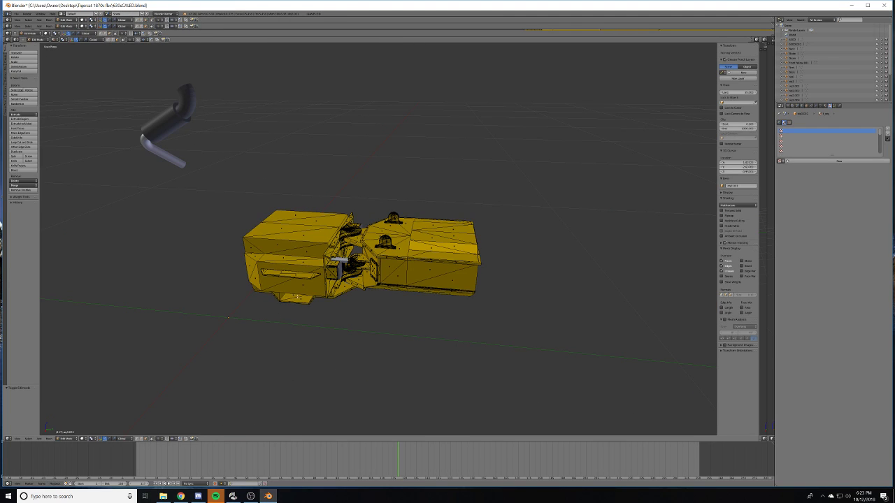
key(Tab)
scroll(329, 296, up, 6)
right_click(259, 328)
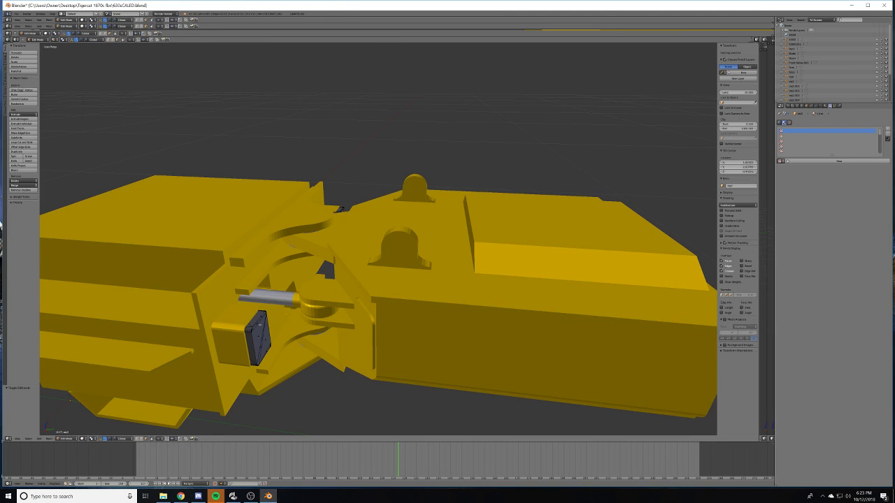
key(Tab)
key(a)
scroll(259, 328, down, 6)
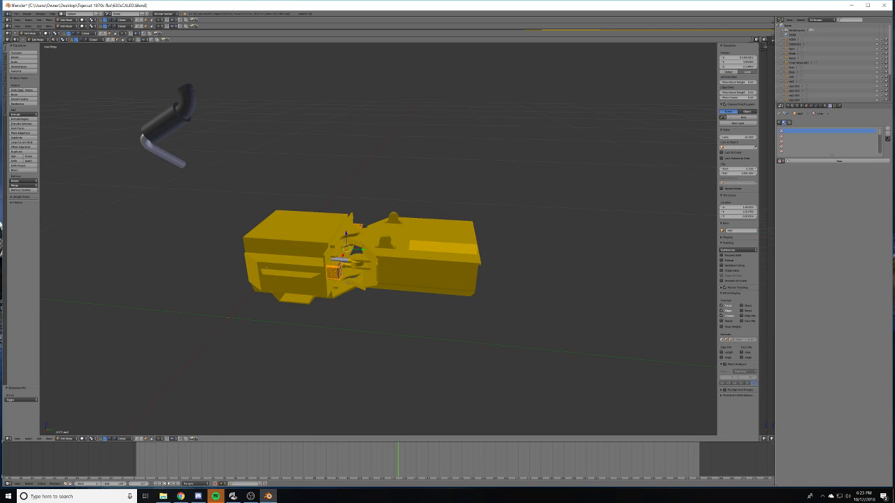
- Delete the yellow chassis frame and the light grey joint pieces, keeping the exhaust and the two dark blocks
middle_drag(259, 328, 258, 282)
key(Tab)
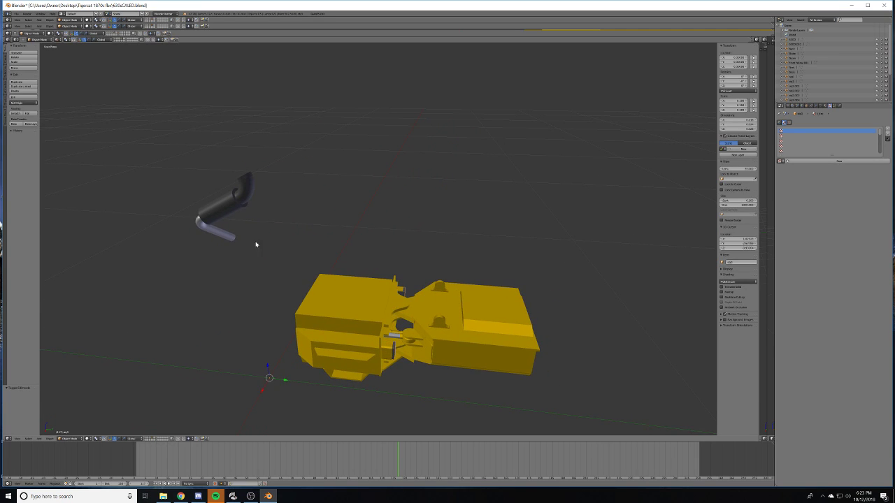
right_click(234, 212)
right_click(324, 313)
key(x)
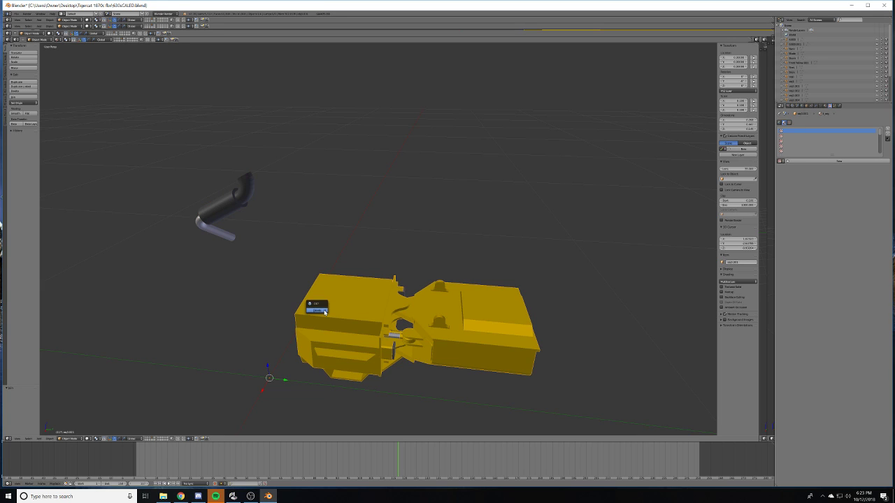
click(325, 313)
right_click(374, 334)
key(x)
click(373, 334)
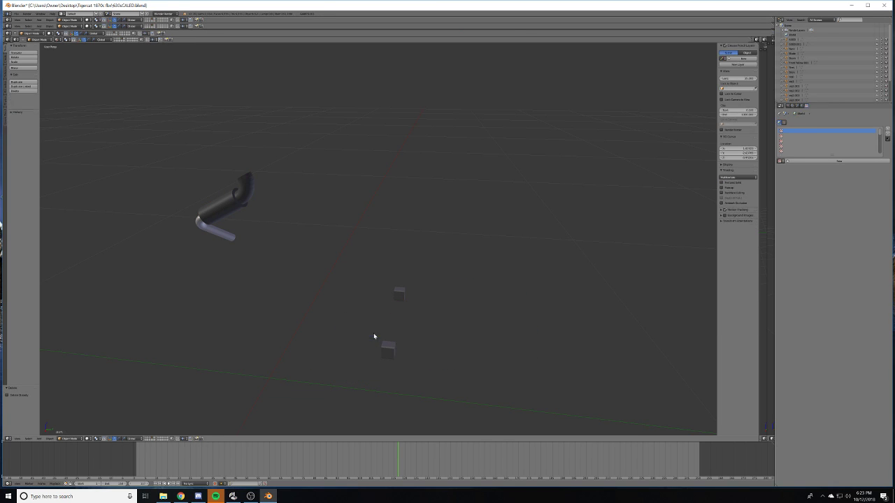
- Move the dark exhaust muffler and the two dark joint blocks to the cab's layer and display that layer
key(a)
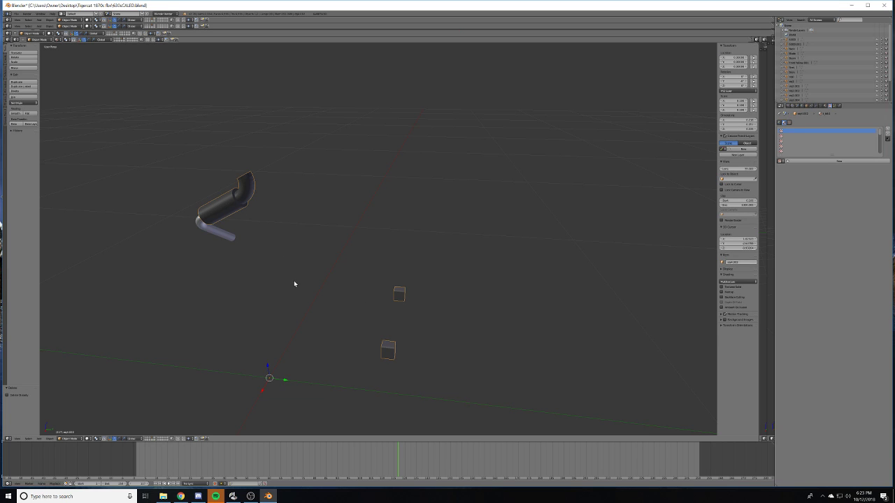
key(m)
key(1)
key(2)
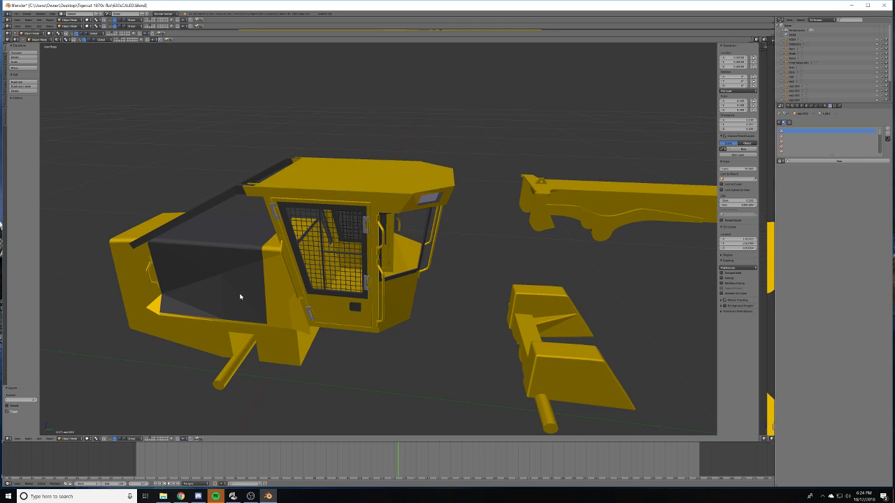
key(1)
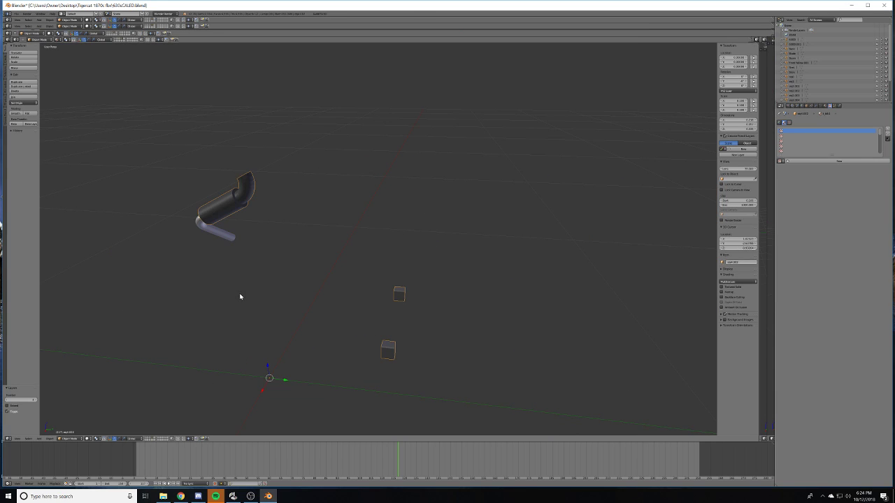
key(m)
key(3)
key(3)
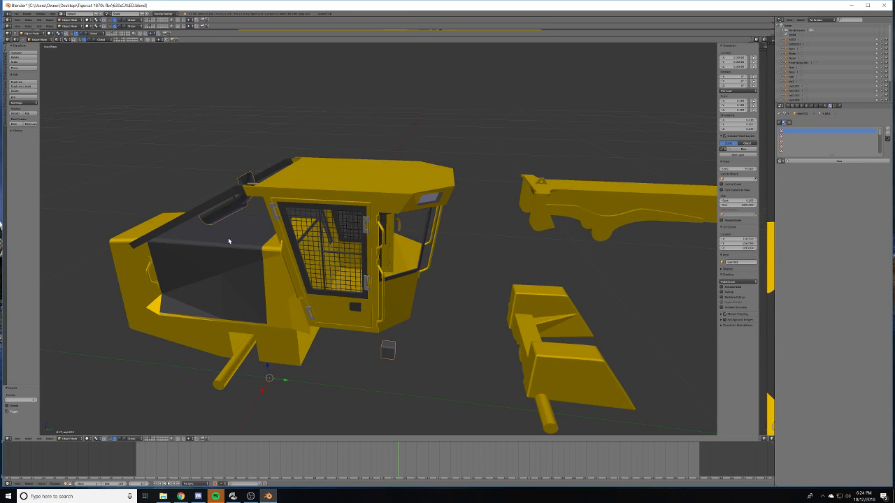
- Delete the yellow body mesh comprising the cab shell, boom and blade sections
middle_drag(260, 276, 262, 275)
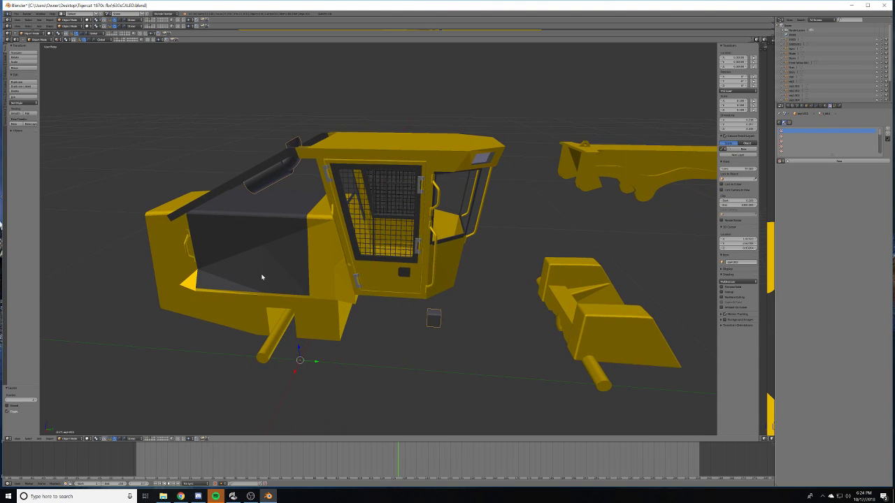
scroll(279, 273, up, 6)
scroll(238, 294, down, 6)
right_click(384, 162)
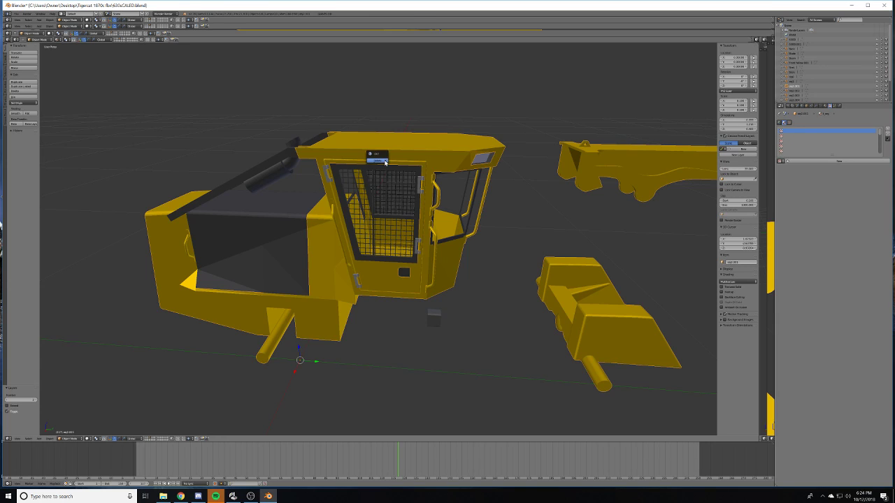
click(384, 163)
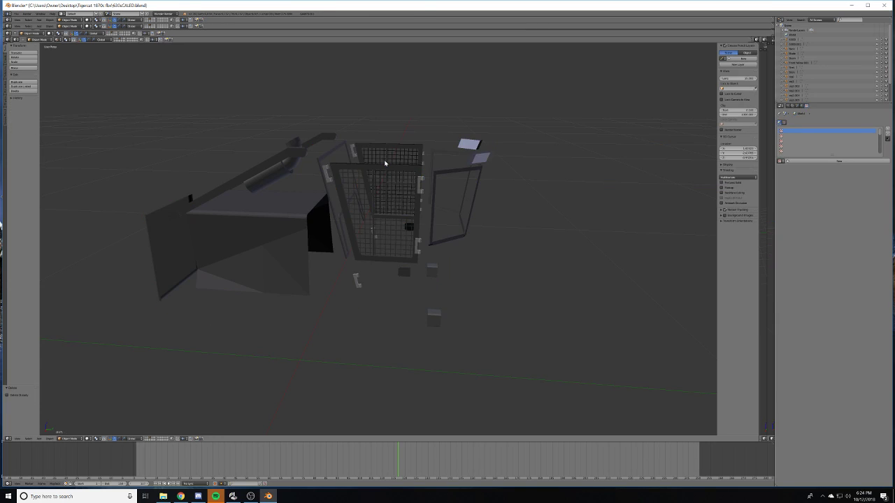
- Examine the cab's light panels, dark housings and window mesh in object and edit mode to tell the separated objects apart
right_click(478, 160)
scroll(473, 162, up, 6)
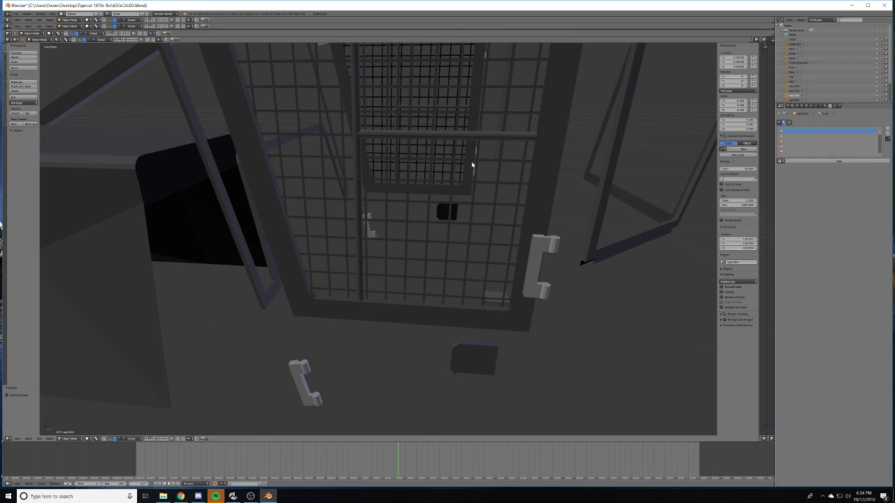
shift+middle_drag(471, 165, 452, 185)
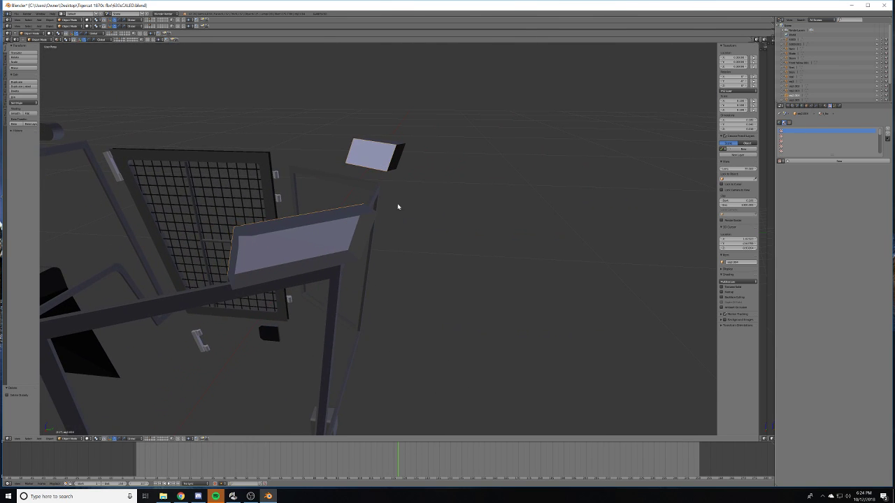
right_click(289, 255)
key(x)
click(546, 308)
key(x)
key(Return)
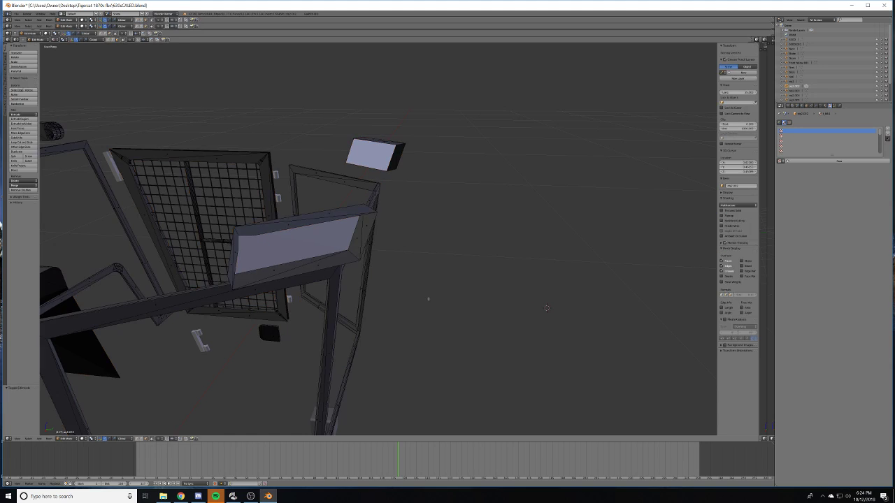
key(ctrl+z)
key(a)
key(a)
key(Tab)
key(Tab)
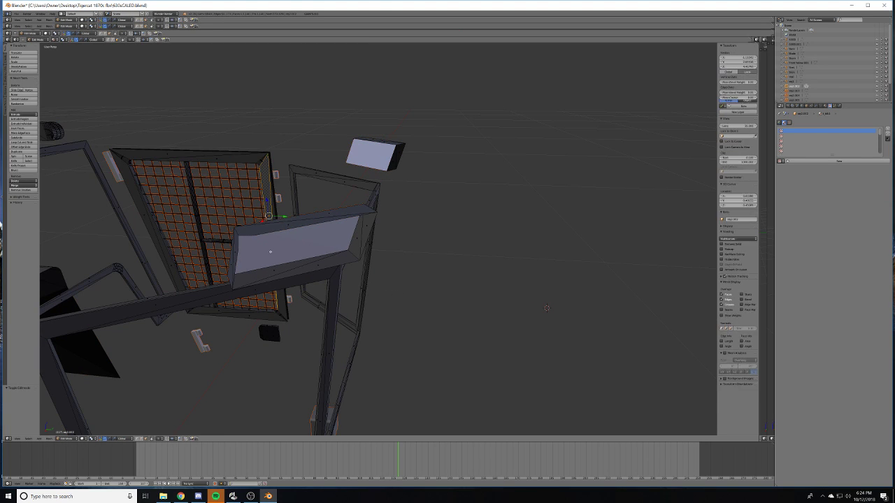
right_click(269, 260)
right_click(262, 260)
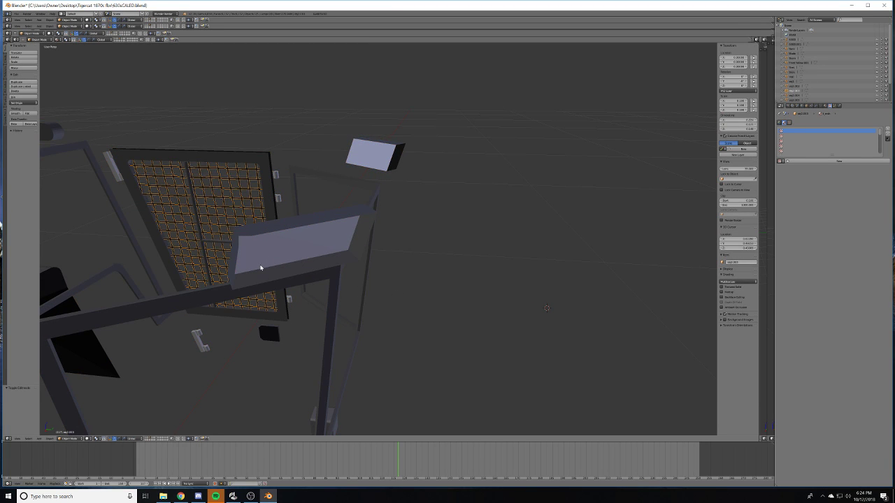
right_click(259, 266)
- Examine the cab window mesh and its surrounding dark frames in object and edit mode
scroll(260, 266, down, 10)
middle_drag(262, 264, 267, 264)
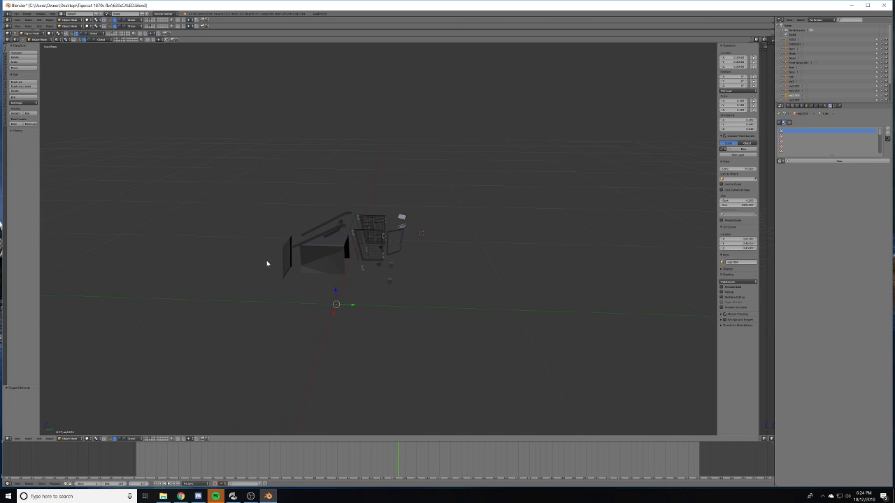
middle_drag(445, 264, 447, 260)
scroll(396, 251, up, 5)
scroll(382, 260, up, 5)
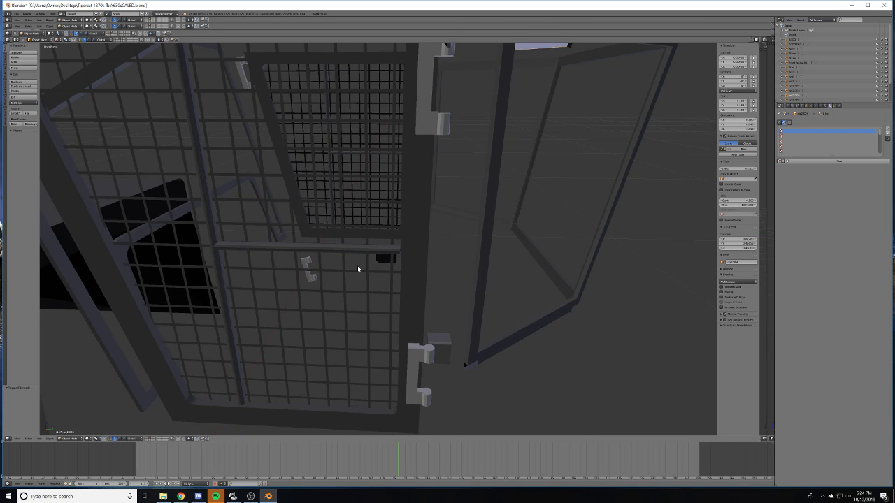
scroll(357, 266, down, 5)
right_click(365, 205)
key(Tab)
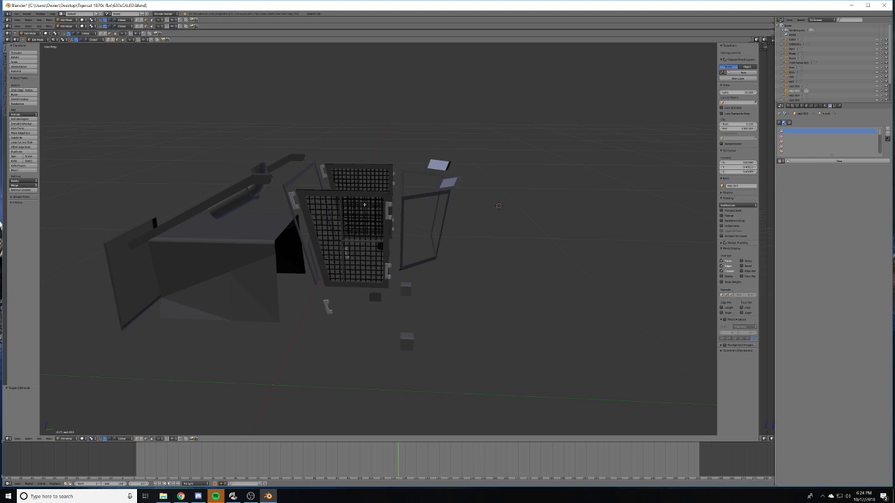
key(Tab)
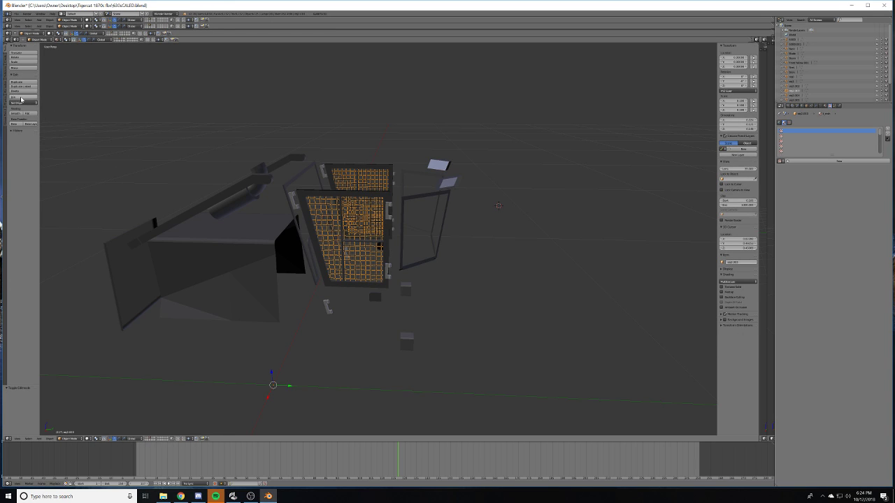
- Look through the object-mode tool categories for the mesh normals controls
click(4, 77)
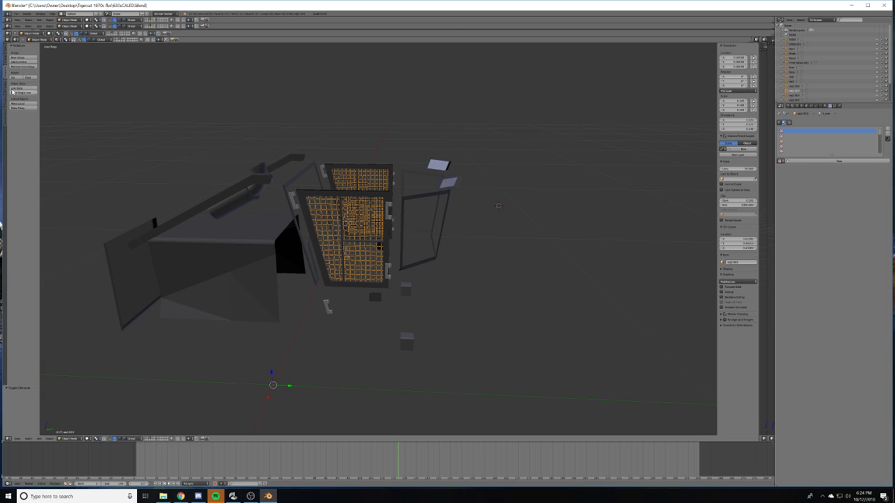
click(5, 65)
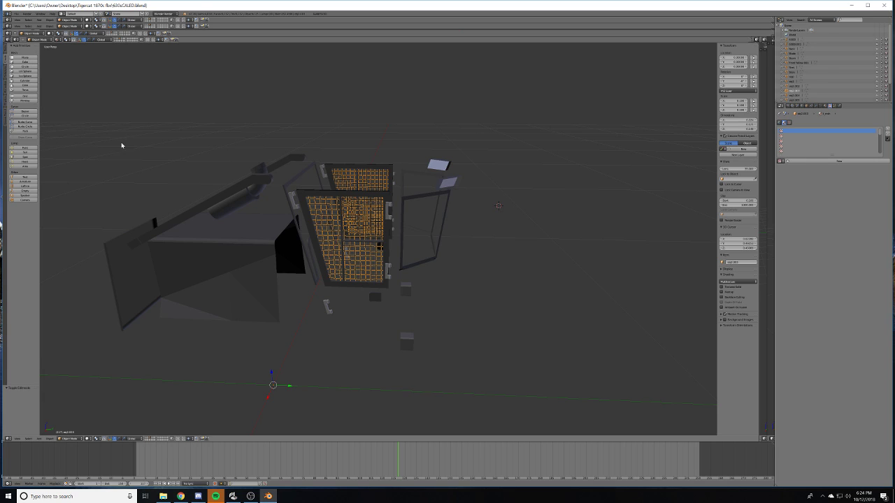
click(4, 51)
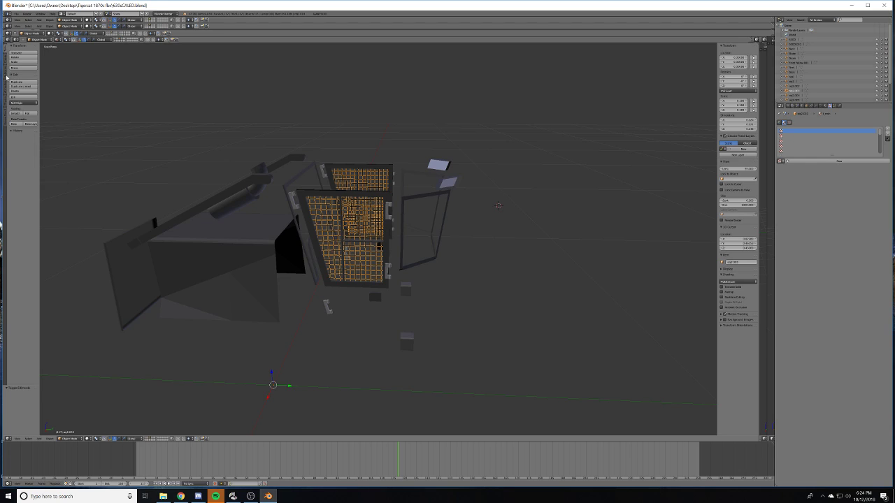
click(6, 77)
click(4, 89)
click(6, 72)
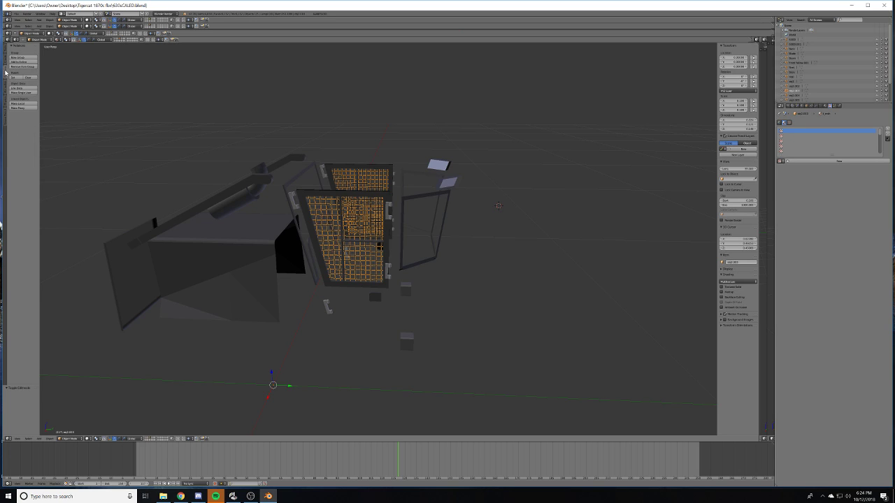
click(5, 103)
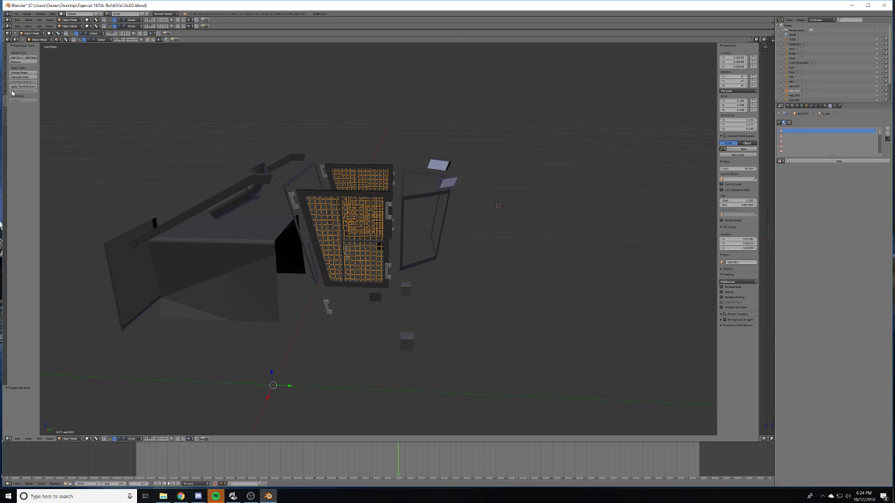
click(5, 89)
click(6, 72)
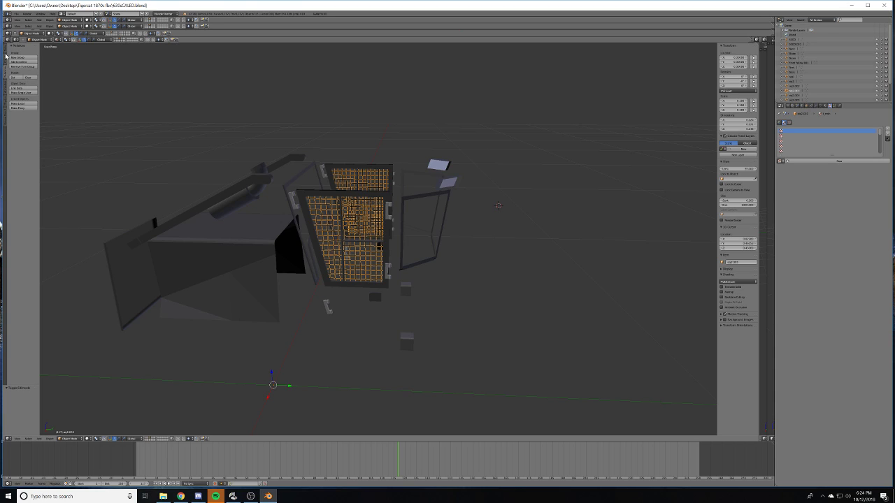
click(4, 58)
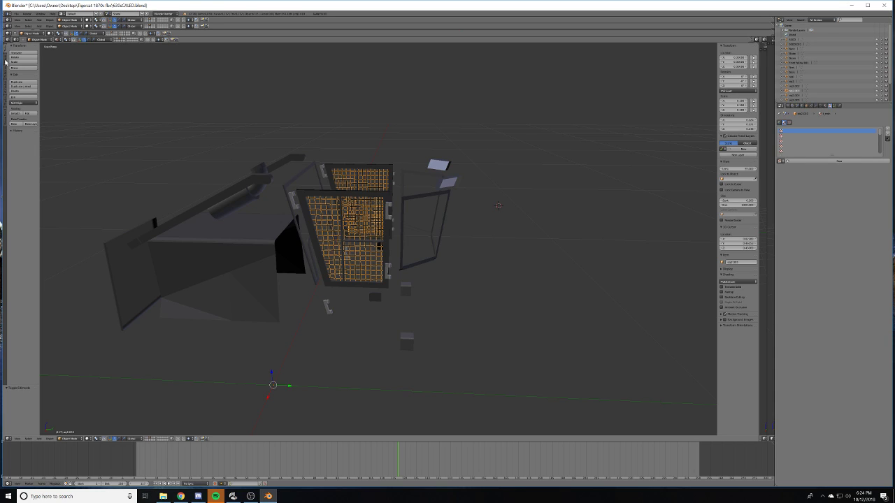
click(5, 62)
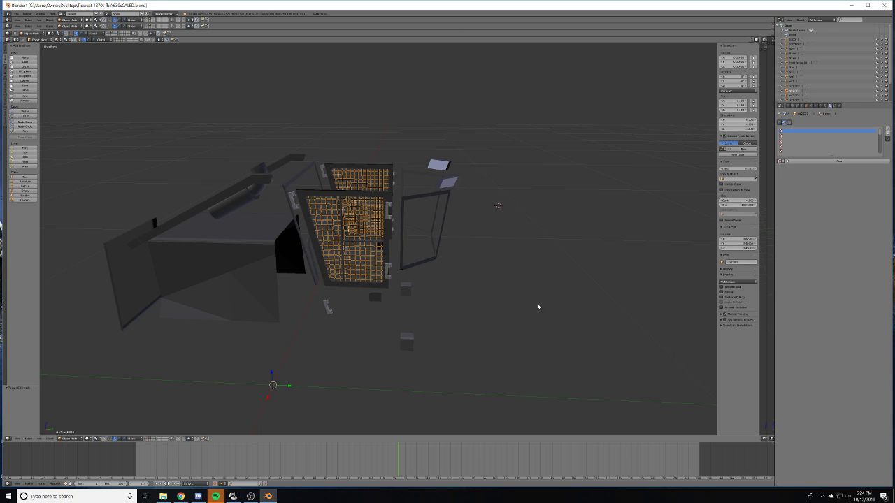
- Try to flip the normals of the cab window mesh in edit mode
key(Tab)
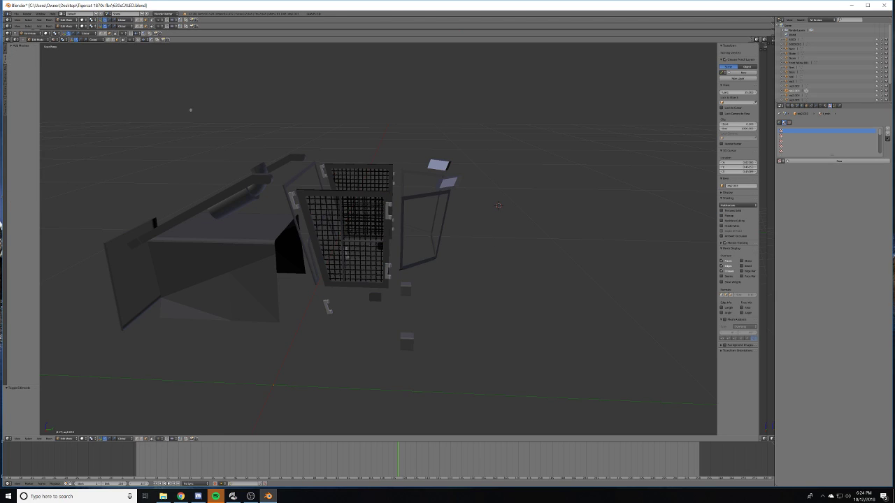
click(4, 88)
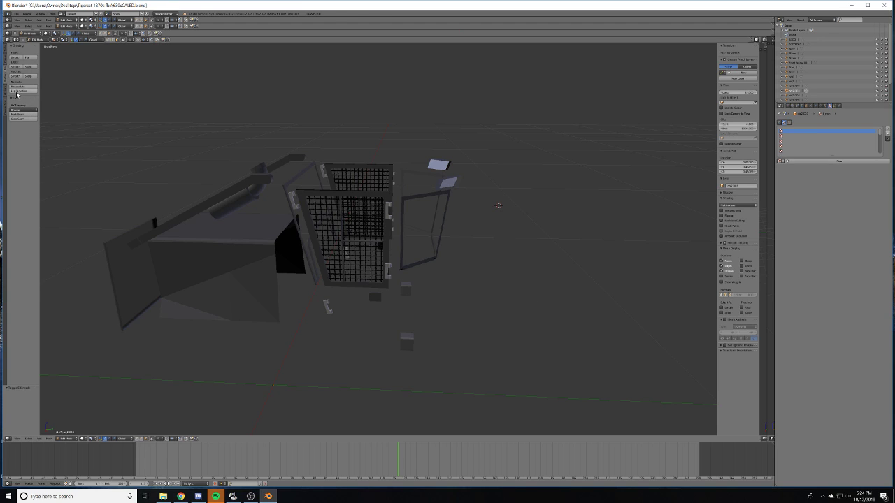
click(17, 92)
key(Tab)
key(Tab)
middle_drag(443, 270, 608, 270)
key(a)
key(a)
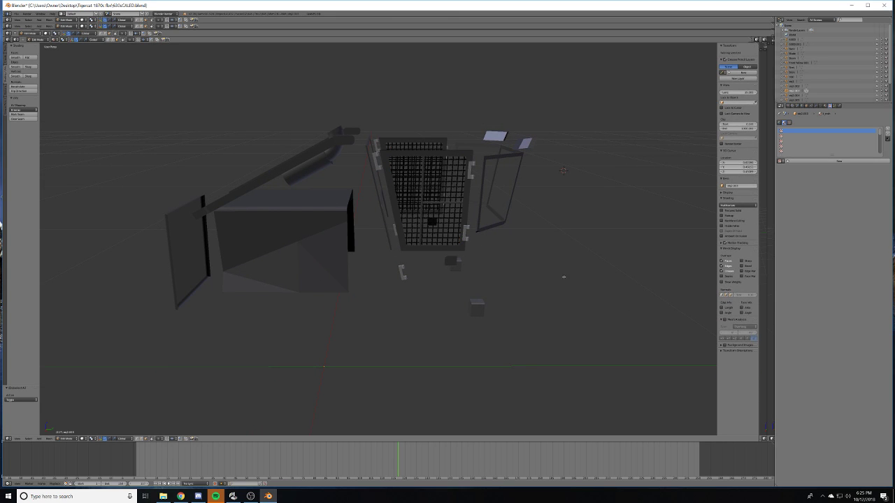
key(Tab)
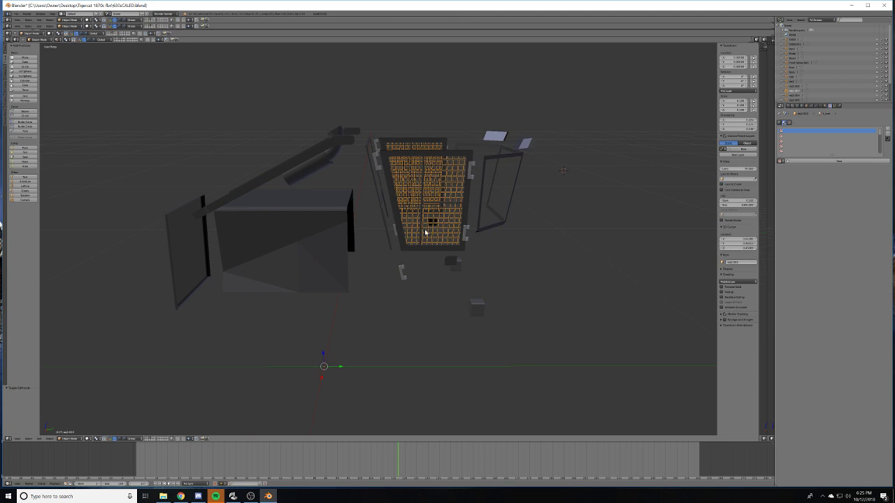
- Join the dark cab and hood parts, the window mesh, the exhaust muffler and the dark blocks into one object
key(ctrl+i)
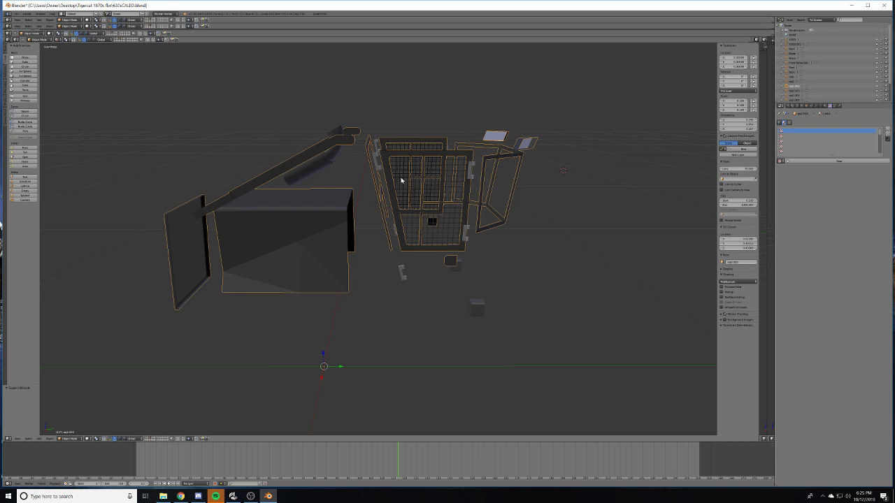
shift+right_click(400, 177)
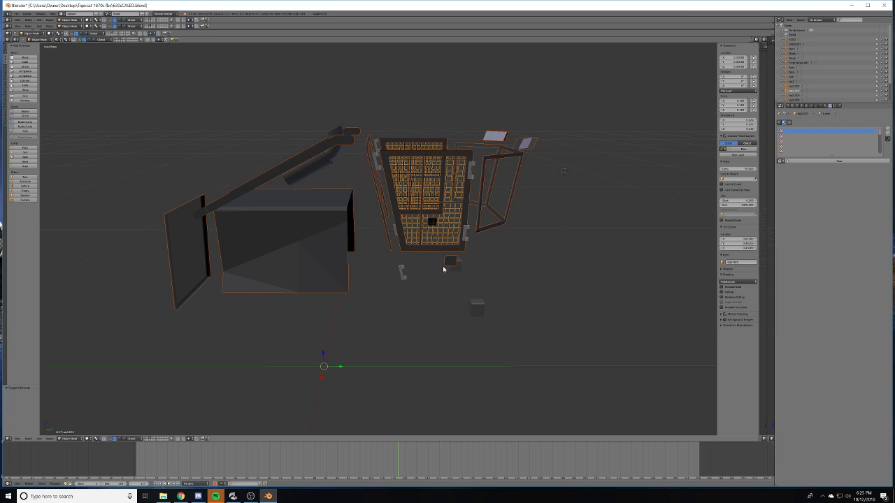
shift+right_click(476, 310)
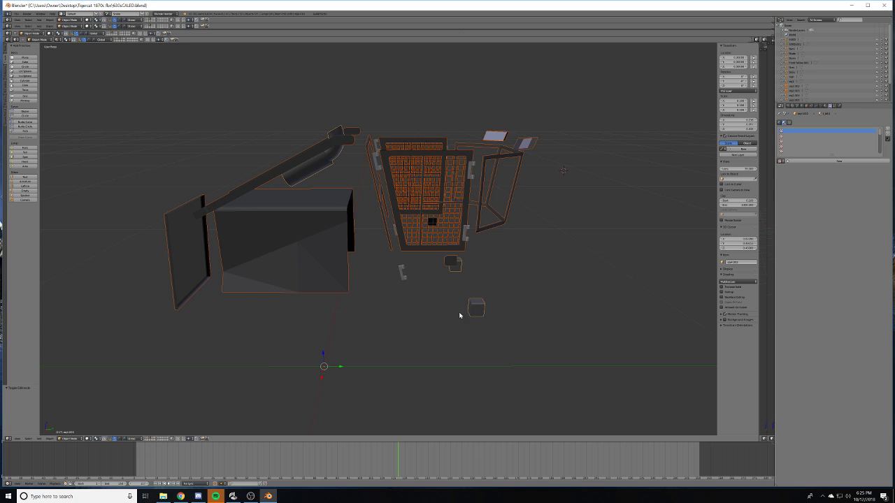
key(ctrl+j)
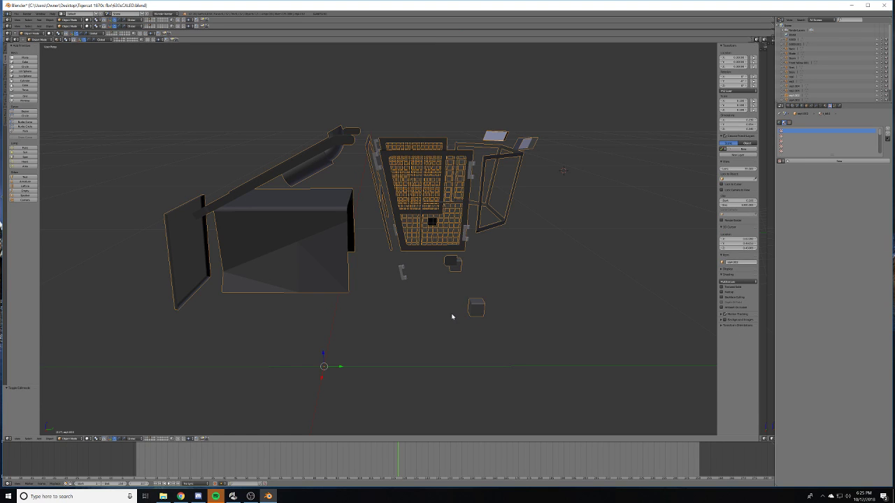
- Check the full geometry of the joined dark cab and hood object in edit mode
key(Tab)
key(a)
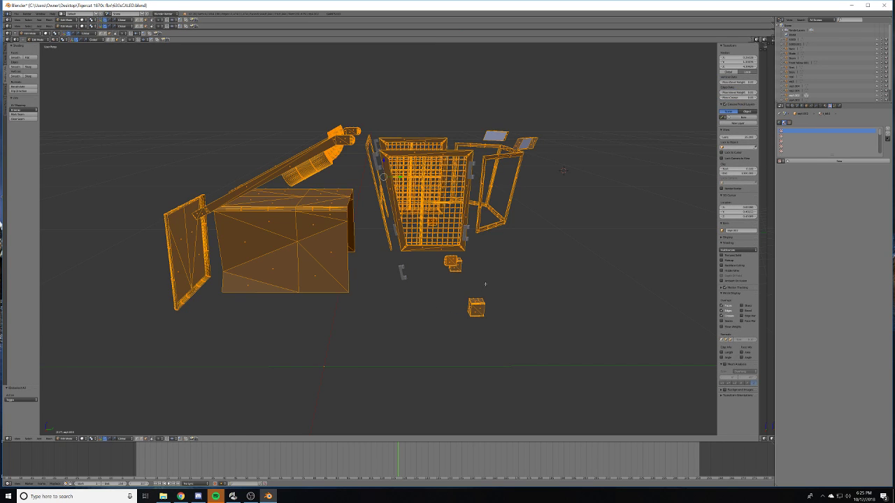
middle_drag(563, 170, 703, 167)
key(Tab)
middle_drag(369, 180, 469, 239)
- Move the bent exhaust pipe from its own layer onto the layer with the dark cab parts and show that layer
right_click(396, 302)
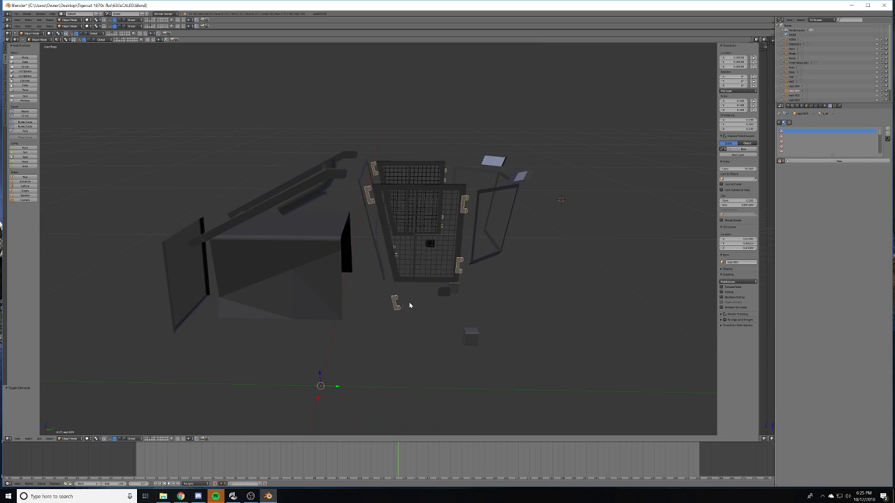
key(grave)
key(grave)
key(2)
right_click(279, 223)
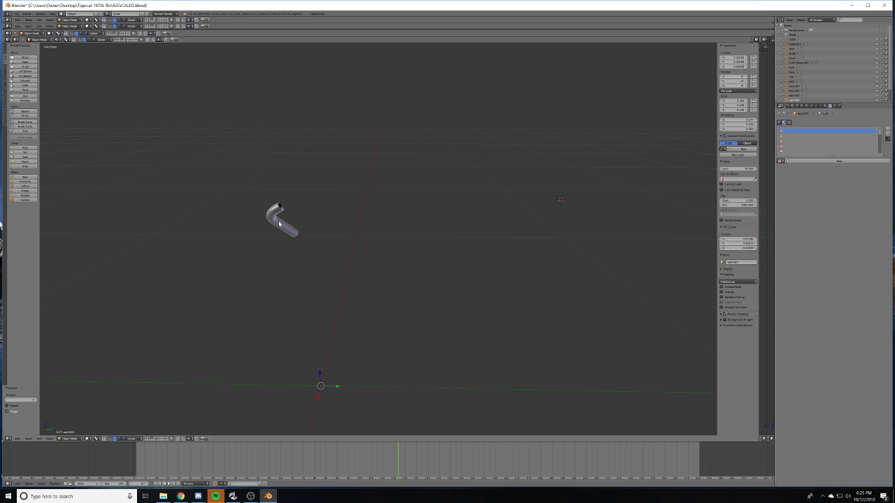
key(m)
key(1)
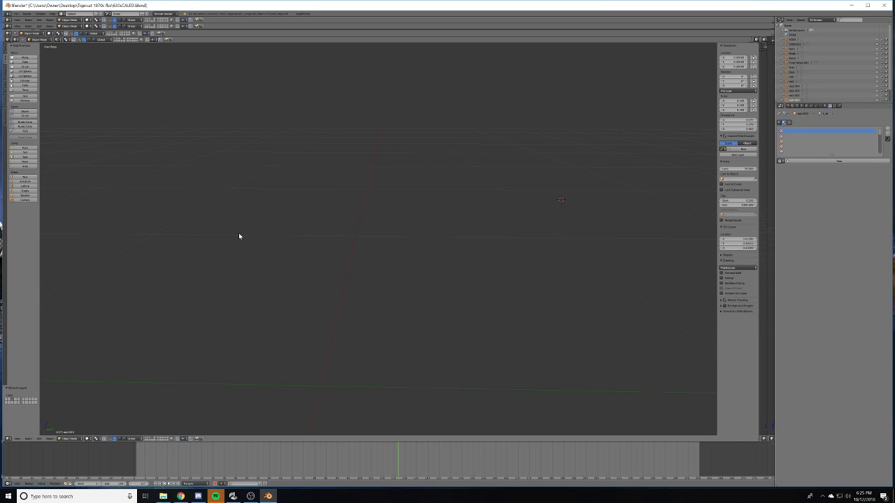
key(1)
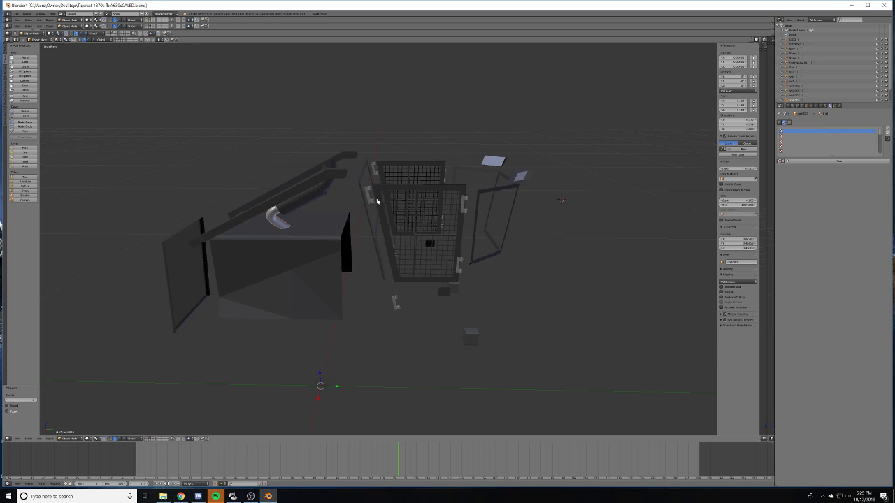
- Join the bent exhaust pipe and the door hinges into one object and check its geometry in edit mode
shift+right_click(369, 201)
shift+right_click(282, 223)
key(ctrl+j)
key(Tab)
key(Tab)
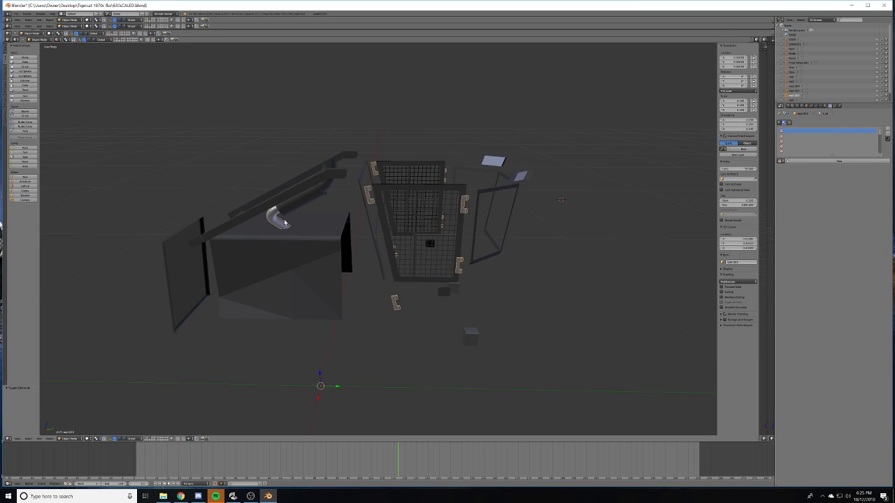
key(a)
key(Tab)
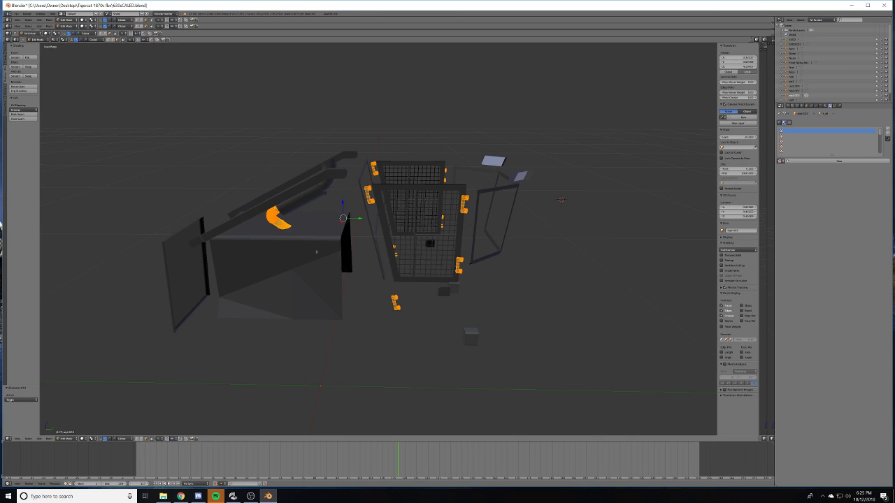
shift+middle_drag(556, 198, 543, 193)
key(Tab)
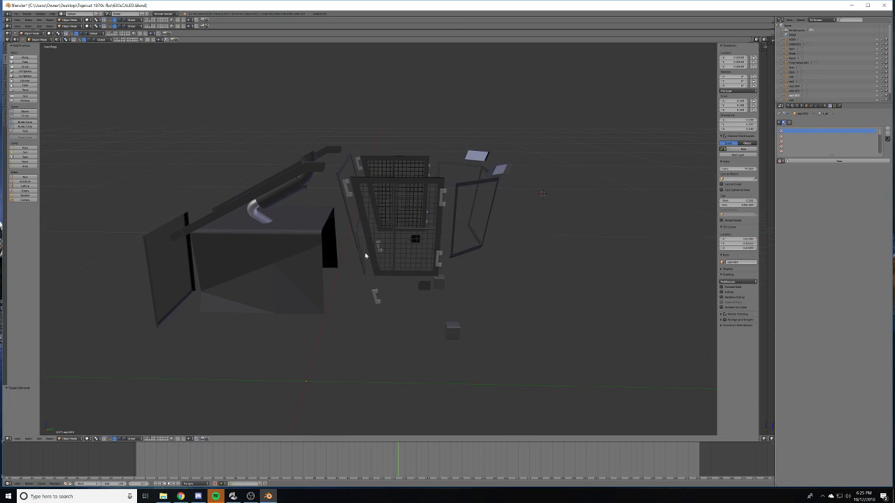
- Remove all three old material slots from the joined dark cab and hood object
right_click(370, 252)
key(Tab)
key(Tab)
scroll(385, 265, up, 5)
scroll(379, 268, up, 1)
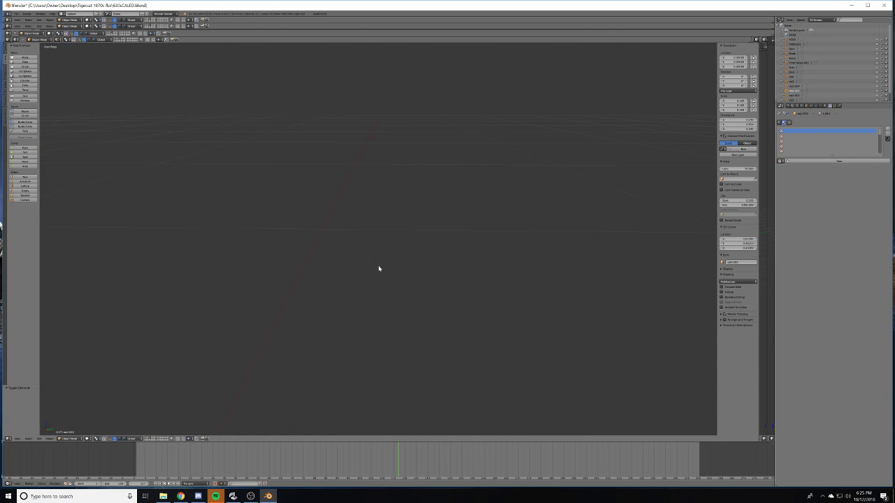
scroll(379, 268, down, 2)
middle_drag(379, 267, 372, 270)
middle_drag(243, 273, 257, 262)
scroll(298, 260, down, 8)
shift+middle_drag(204, 262, 397, 264)
scroll(286, 261, up, 3)
scroll(285, 262, down, 1)
scroll(426, 247, up, 2)
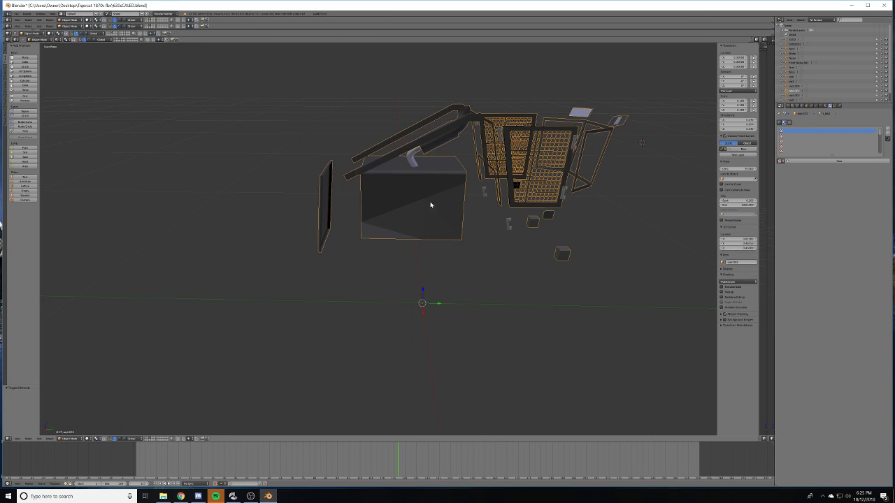
click(826, 107)
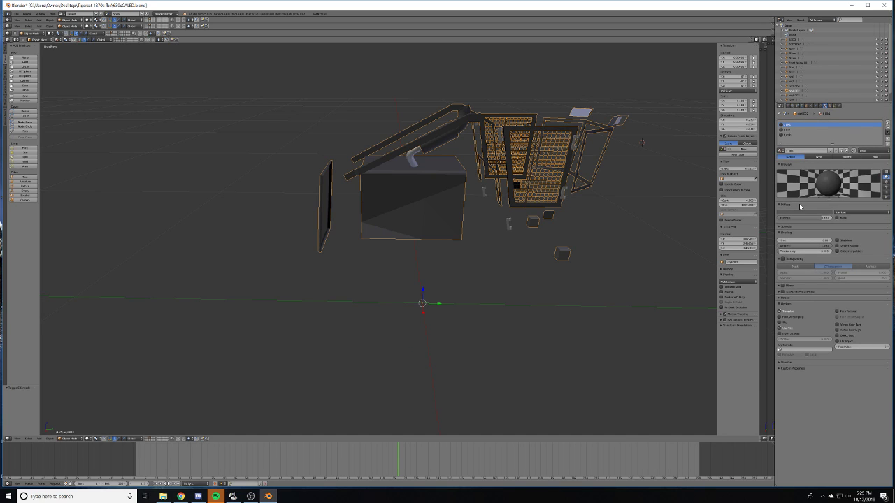
click(888, 128)
click(887, 128)
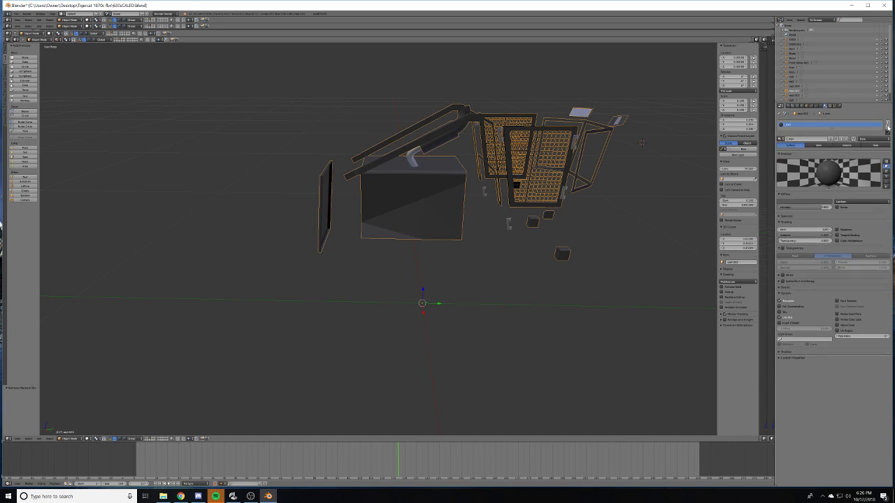
click(888, 128)
- Assign a new material to the dark cab and hood object with a black diffuse colour
click(801, 141)
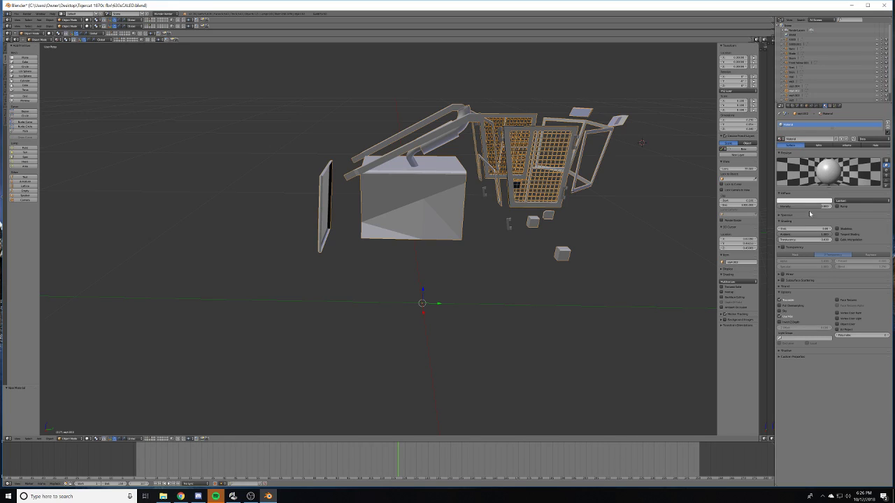
click(810, 201)
click(811, 175)
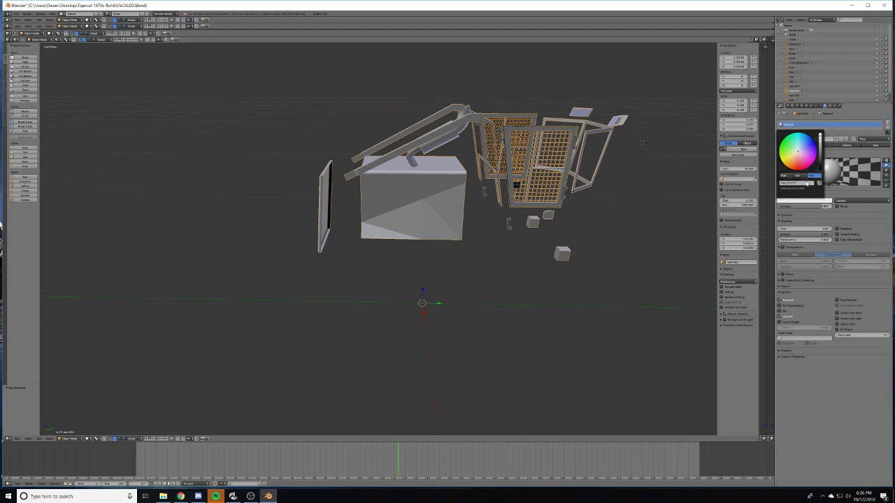
click(806, 183)
text(000)
key(Return)
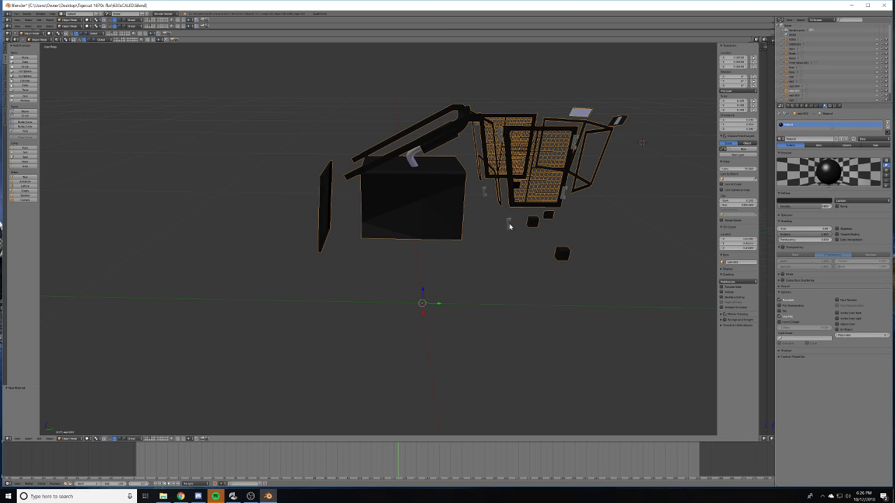
- Paste a grey hex value as the diffuse colour of the joined hinges and exhaust pipe
right_click(509, 223)
click(798, 200)
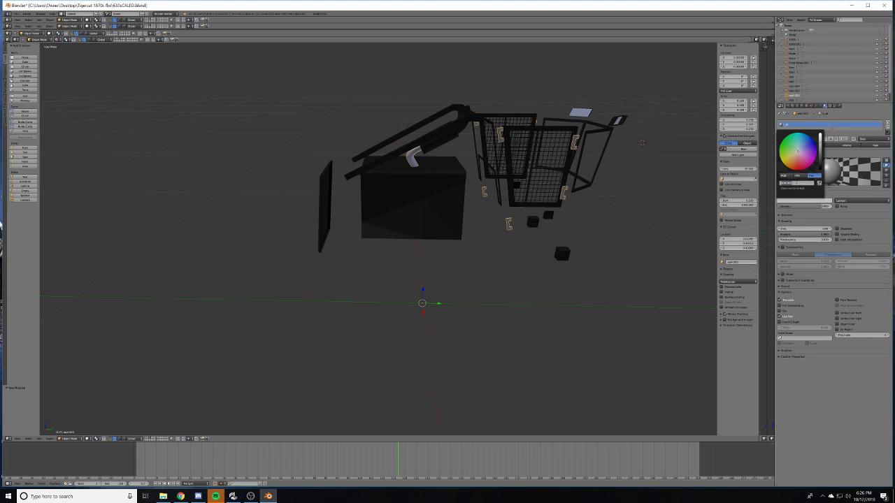
key(ctrl+v)
middle_drag(513, 337, 471, 326)
scroll(453, 295, up, 4)
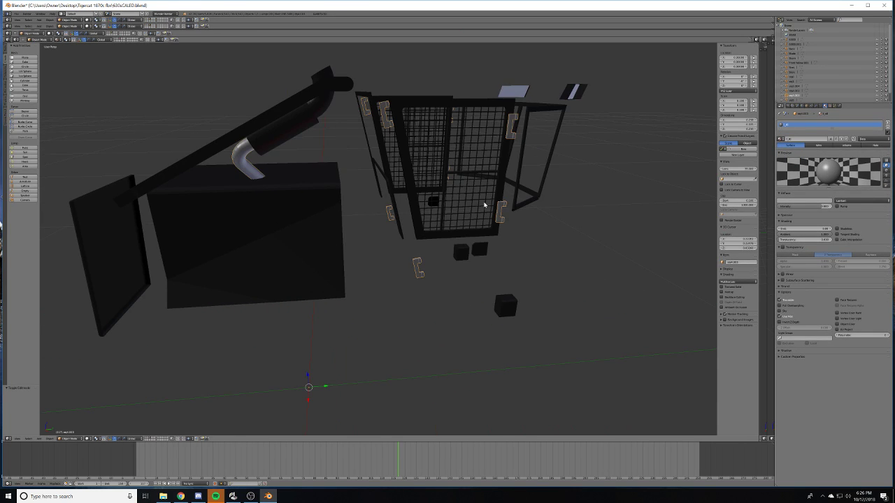
- Try deleting the white panels above the cab frame, and undo the deletion
right_click(520, 93)
middle_drag(523, 105, 496, 150)
scroll(495, 150, up, 4)
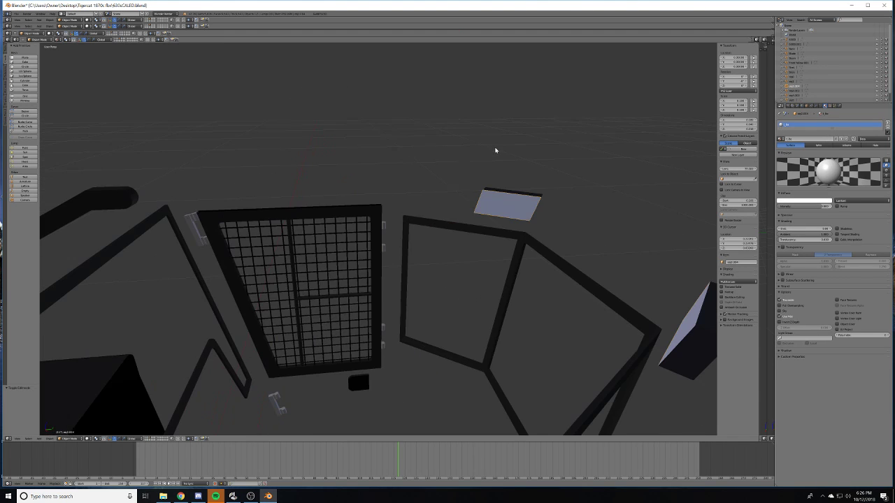
key(Tab)
scroll(488, 165, down, 5)
key(Tab)
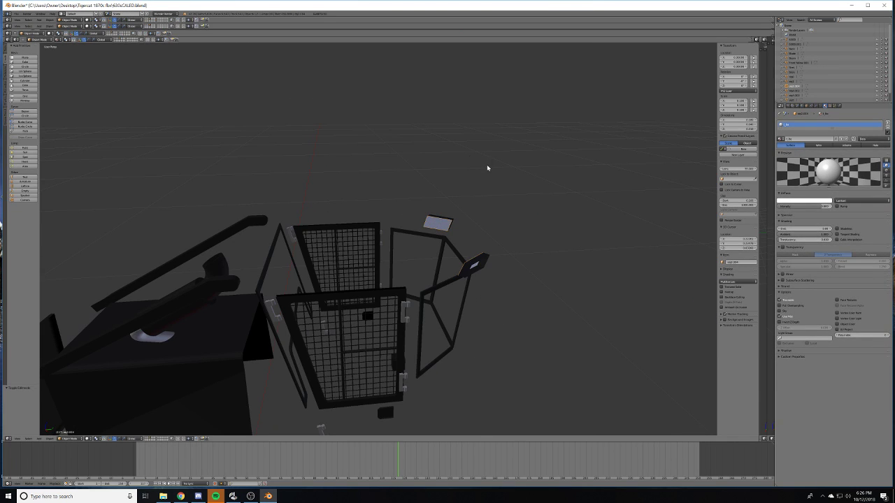
key(x)
click(487, 168)
middle_drag(488, 255, 483, 252)
scroll(361, 227, up, 2)
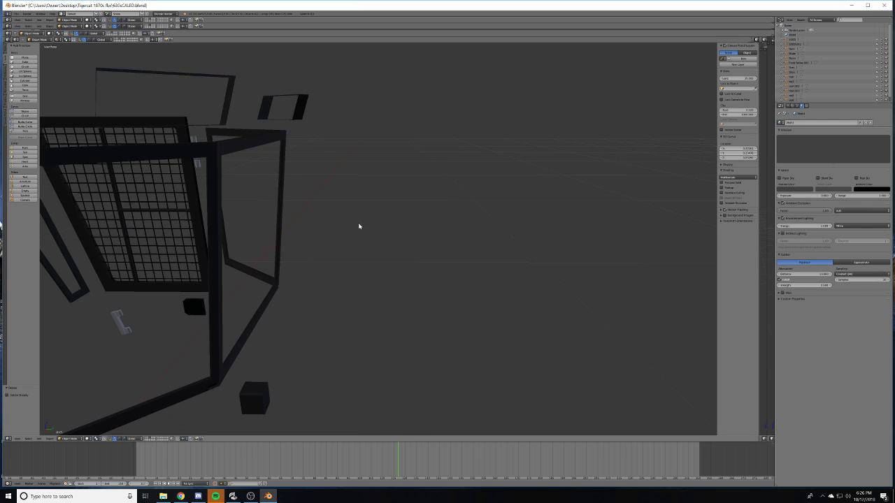
shift+middle_drag(359, 226, 366, 227)
key(ctrl+z)
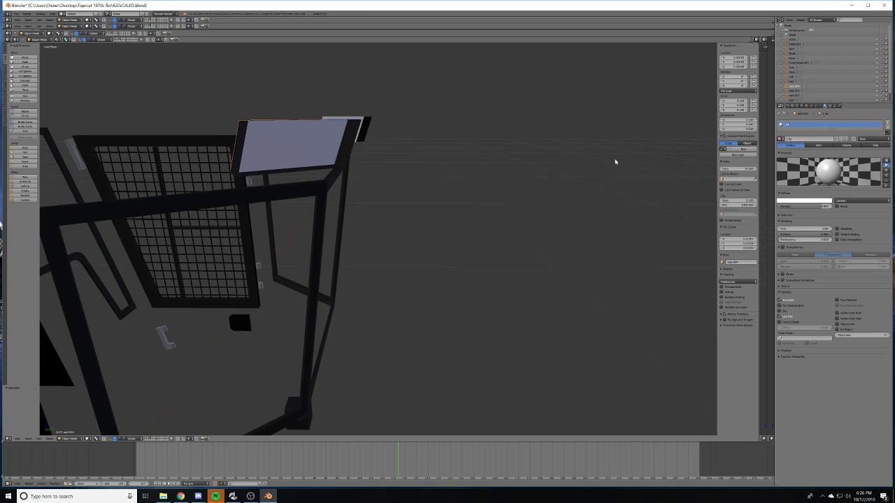
- Join the white panels into the dark cab object and remove the extra white material slot
shift+middle_drag(382, 195, 397, 202)
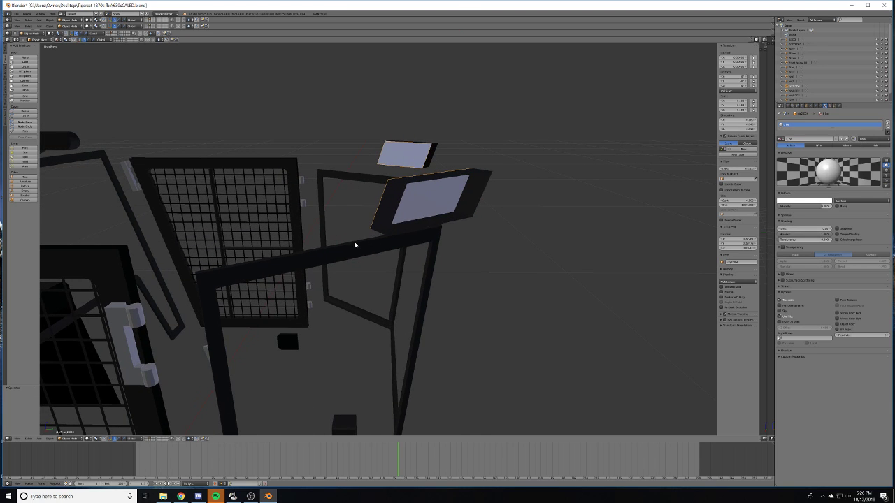
right_click(315, 258)
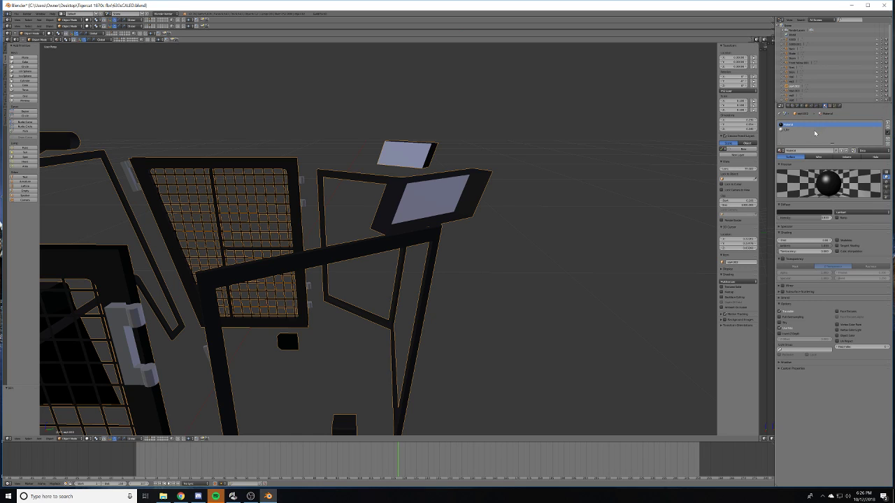
click(813, 130)
click(888, 128)
scroll(597, 216, down, 4)
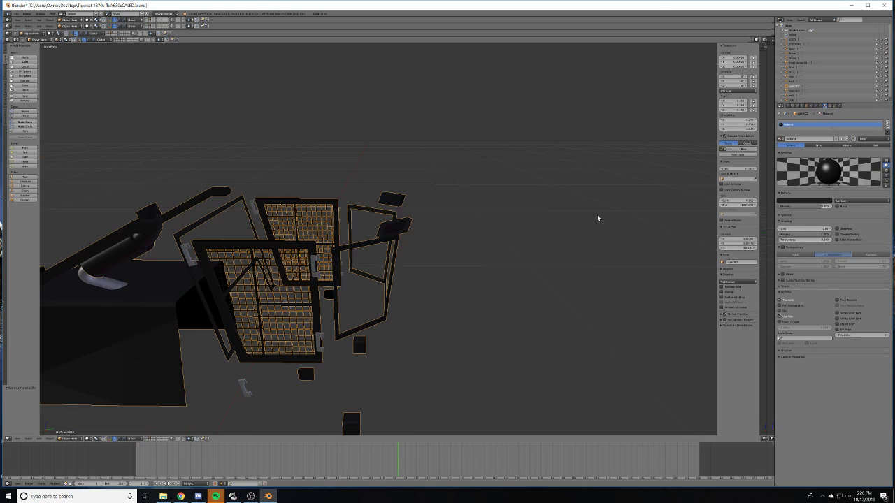
mouse_move(530, 235)
middle_down()
mouse_move(499, 240)
mouse_move(523, 239)
middle_up()
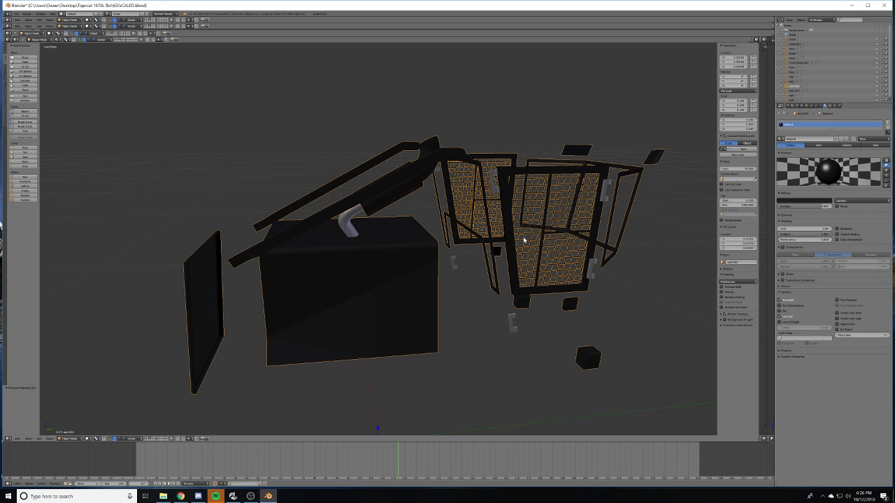
- View the layer with the 630D skidder and return to the layer with the dark cab parts
key(2)
key(Home)
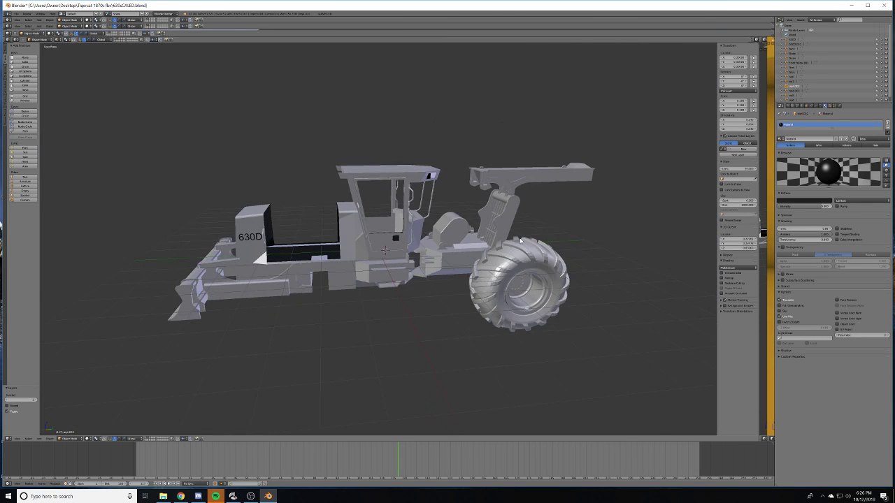
key(1)
key(3)
key(1)
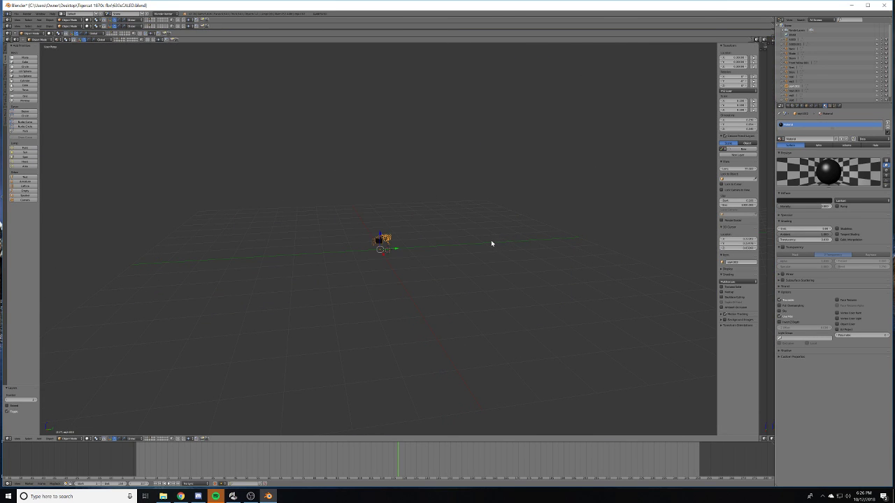
key(Home)
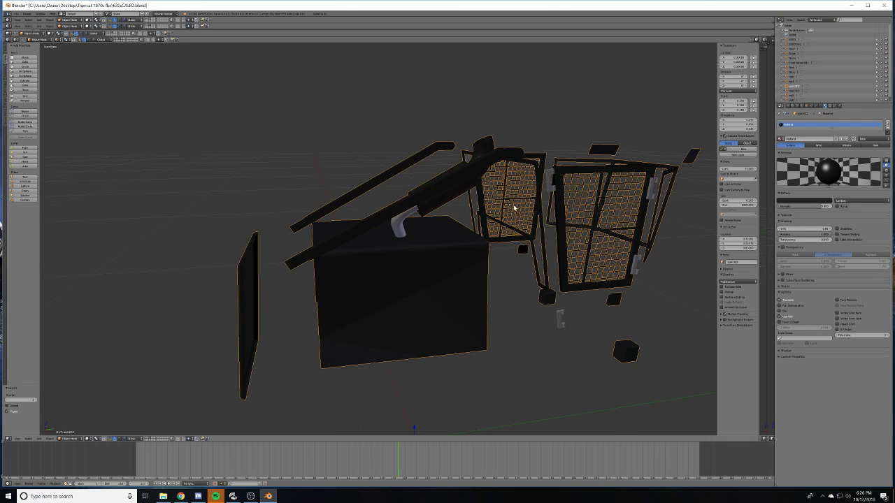
- Set the dark cab and hood object's X, Y and Z scale to 1
click(815, 106)
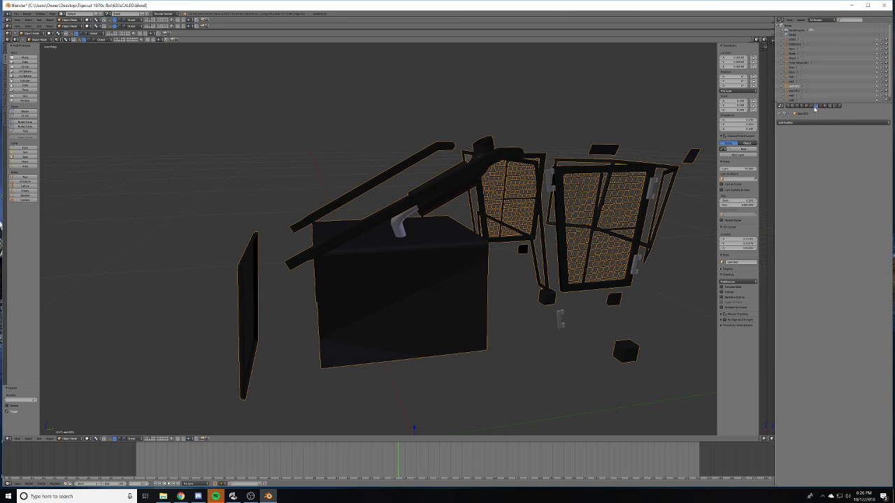
click(806, 106)
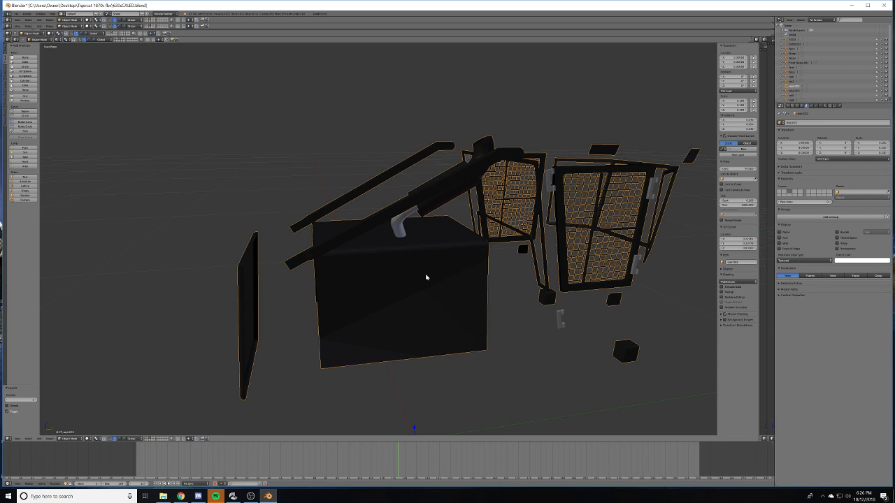
key(Tab)
key(Tab)
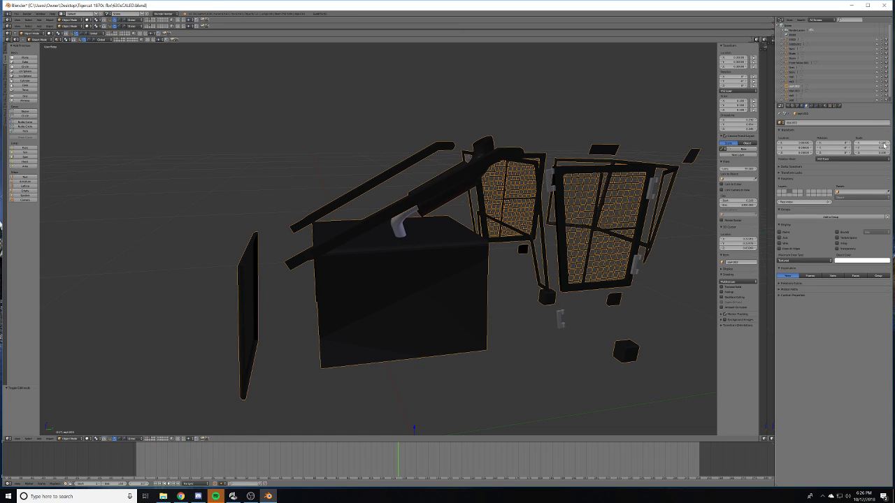
text(1)
key(Tab)
text(1)
key(Tab)
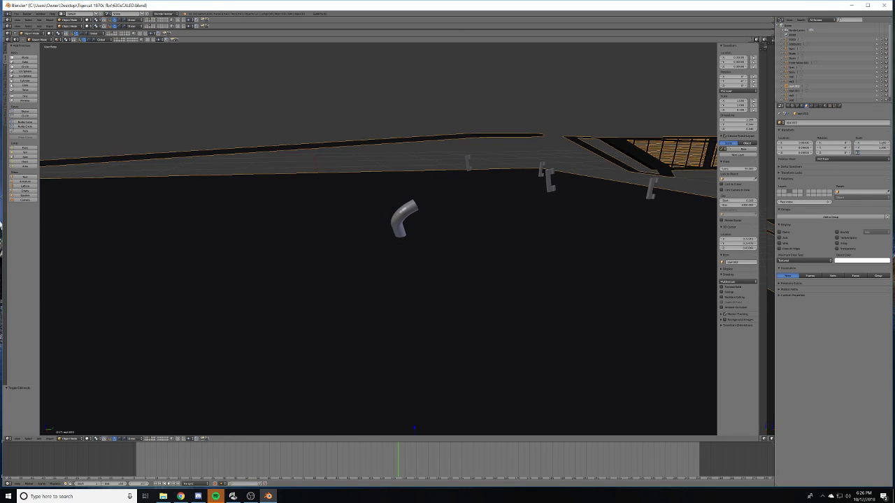
text(1)
key(Tab)
- Set the X, Y and Z scale of the joined hinges and exhaust pipe to 1
right_click(411, 212)
right_click(409, 213)
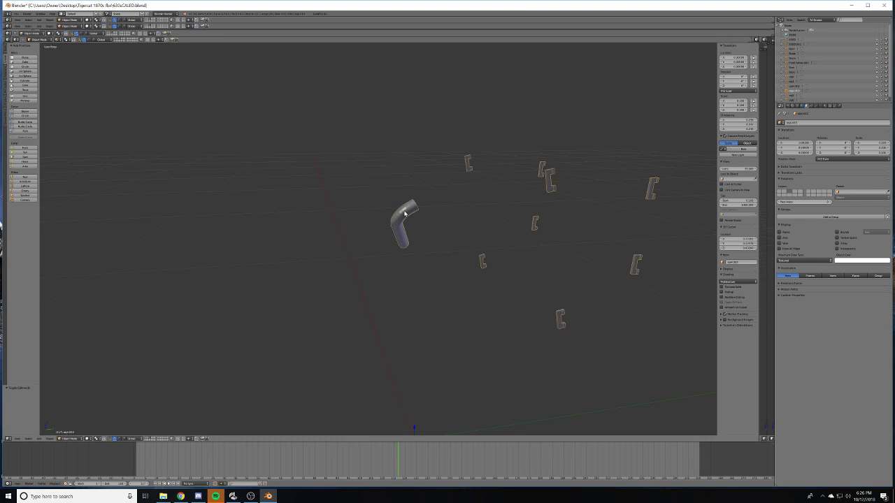
click(879, 143)
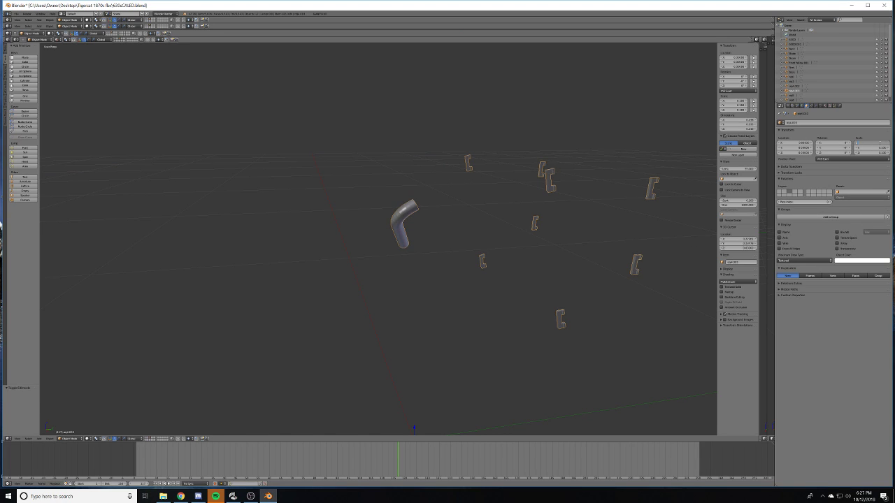
text(1)
key(Tab)
text(1)
key(Tab)
text(1)
key(Tab)
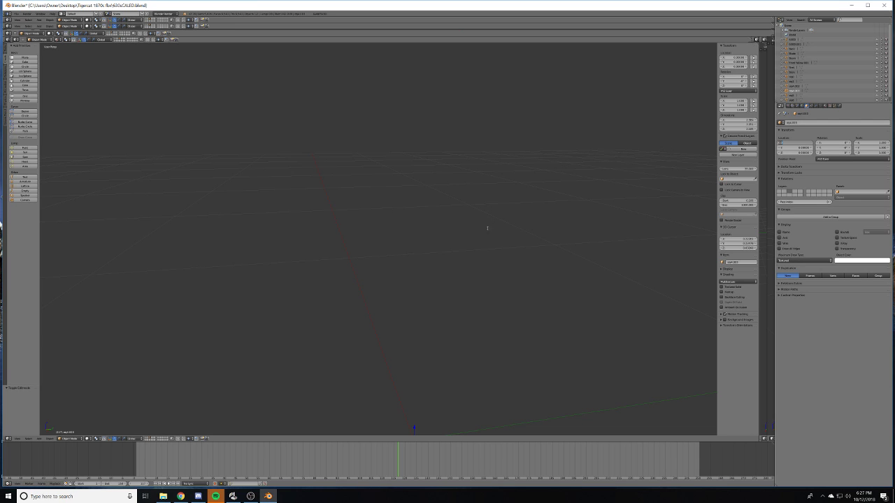
- Select the joined dark object containing the hood, cab frame and mesh guards
scroll(510, 194, down, 8)
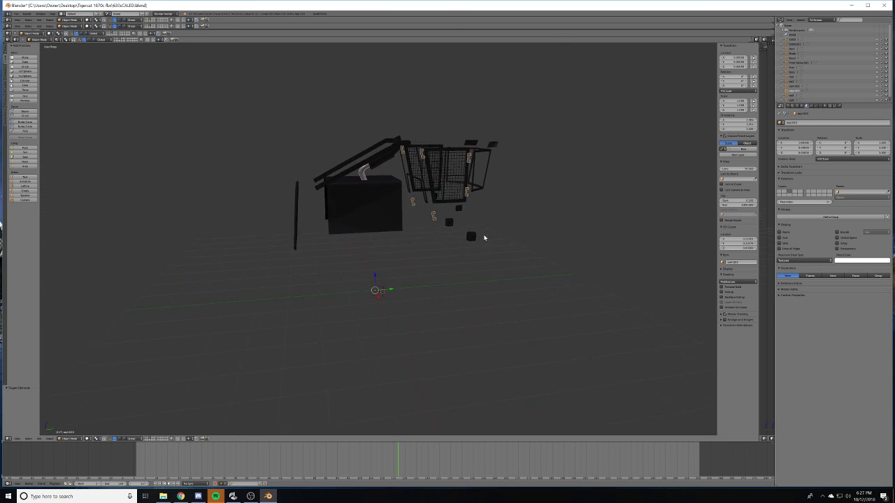
scroll(484, 237, up, 6)
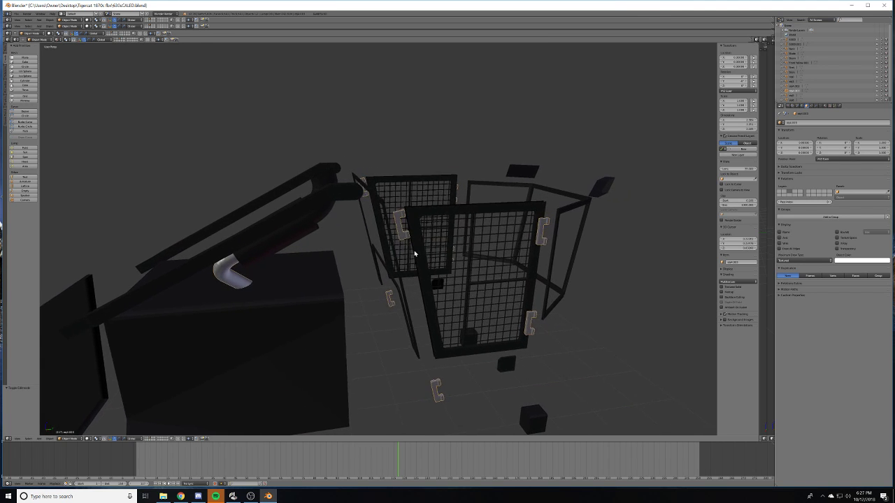
scroll(414, 254, up, 6)
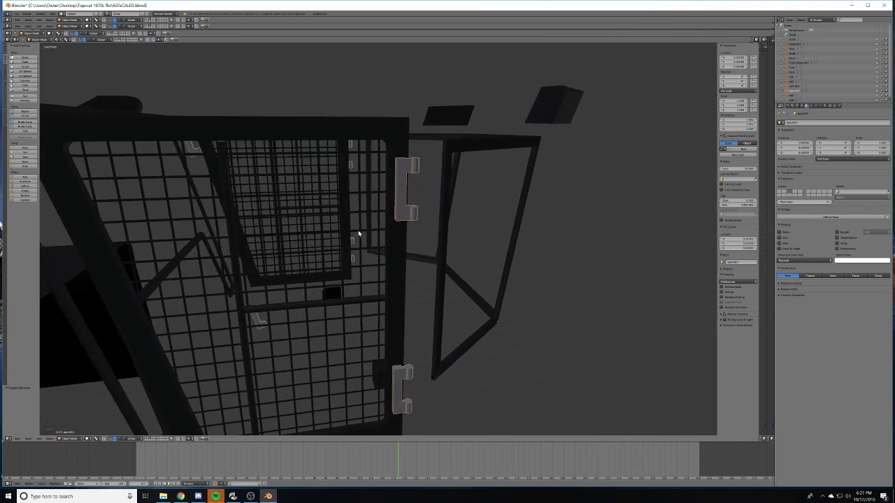
scroll(356, 230, down, 5)
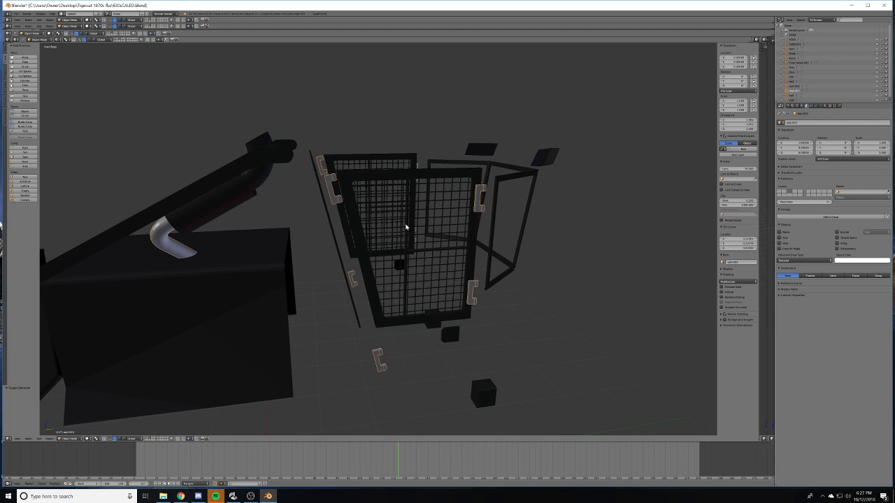
middle_drag(282, 226, 362, 213)
right_click(365, 298)
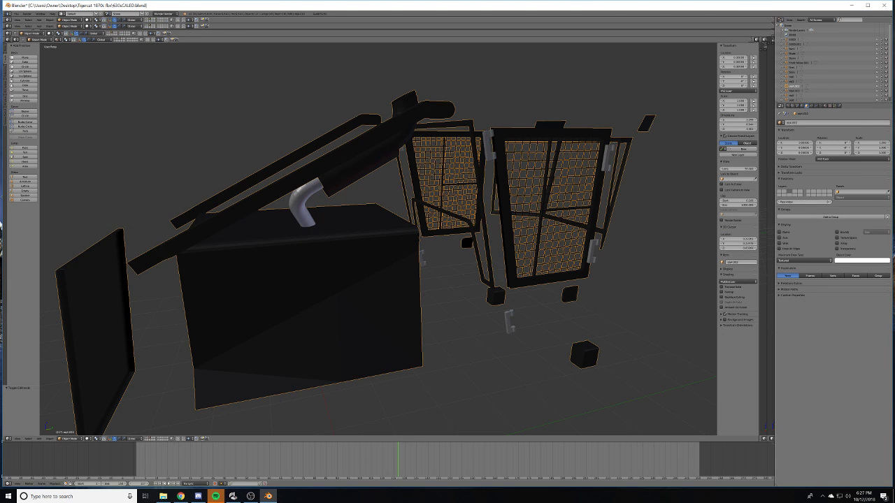
- Split the 3D view into two side-by-side areas and turn the new one into a UV/Image Editor
drag(714, 46, 457, 70)
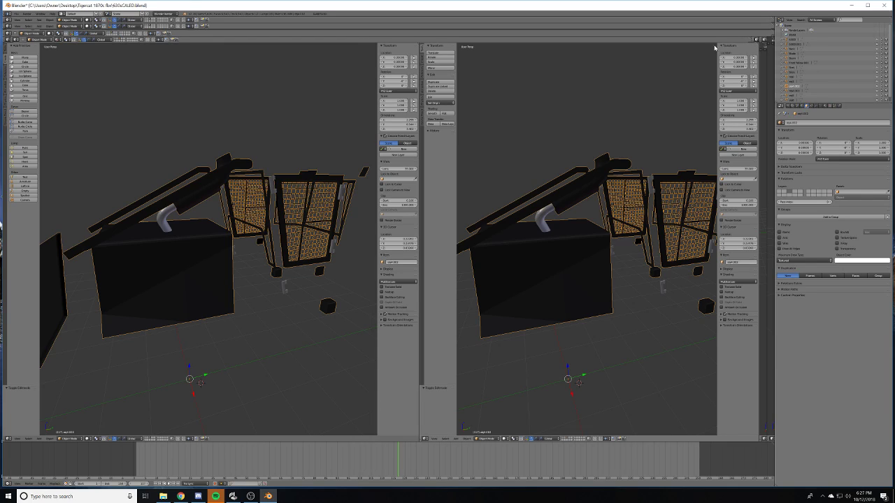
key(n)
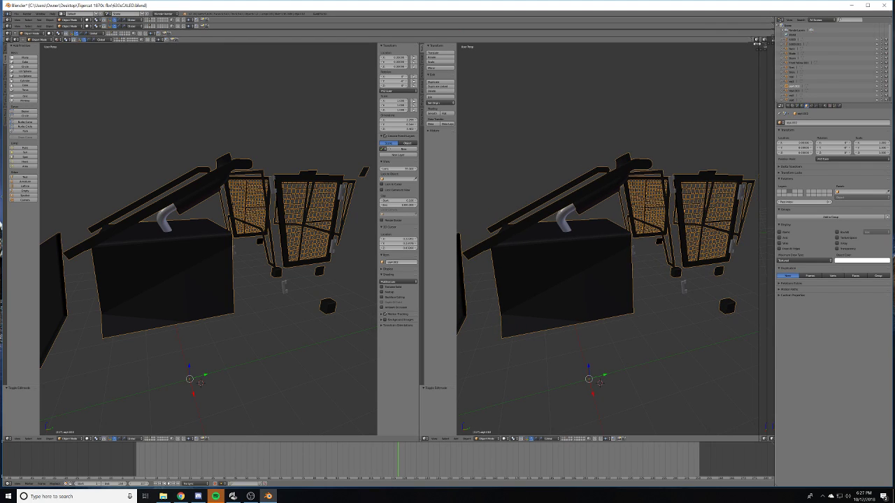
drag(759, 44, 763, 44)
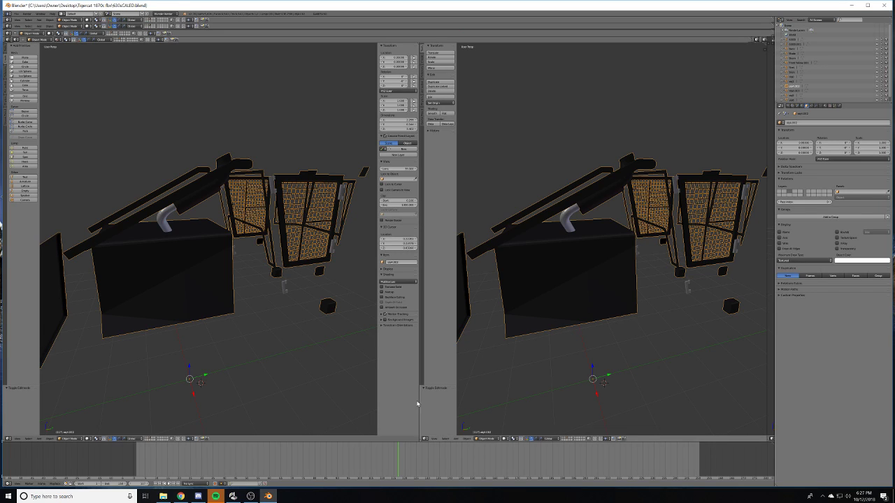
click(424, 439)
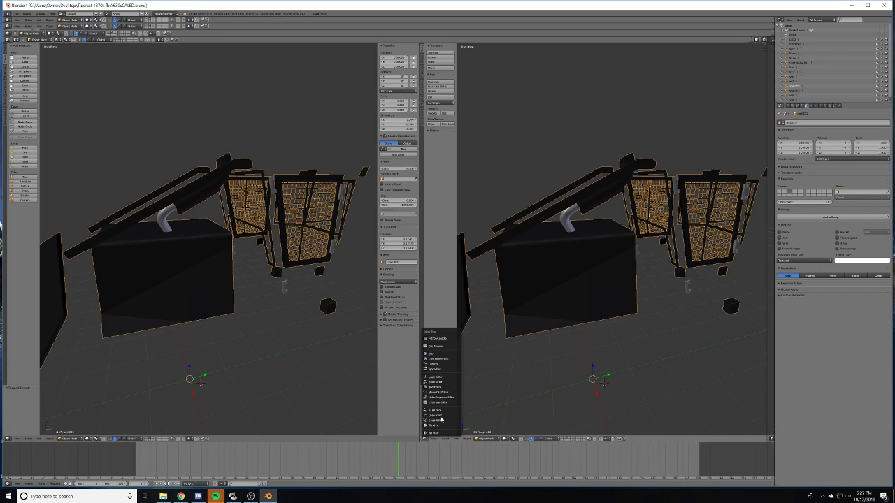
click(433, 407)
scroll(630, 217, up, 4)
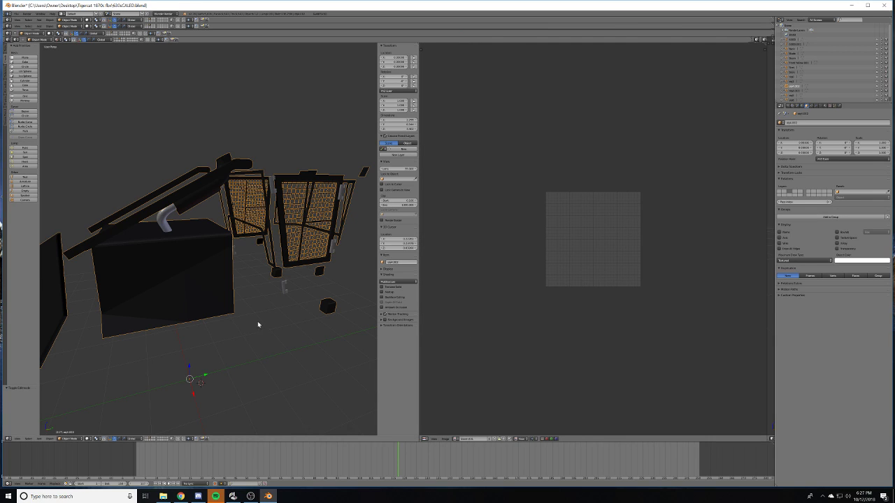
scroll(213, 321, up, 3)
scroll(222, 323, down, 3)
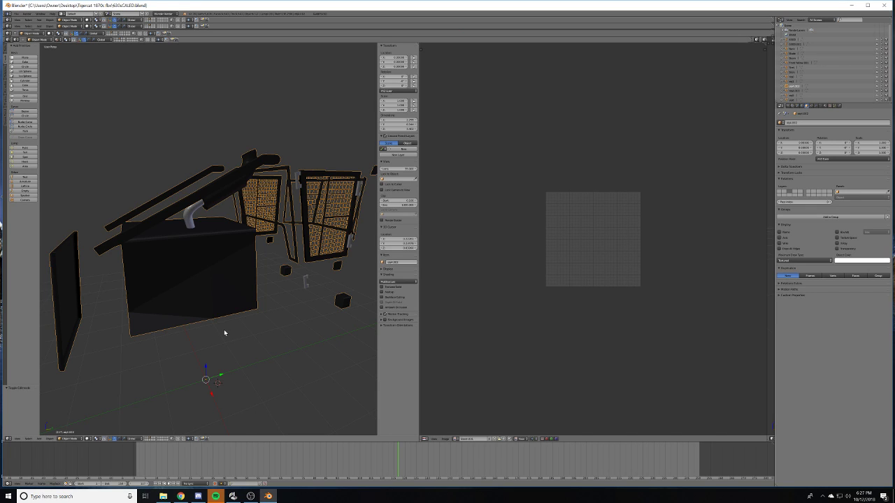
- Unwrap all faces of the dark cab and hood object with Smart UV Project
key(Tab)
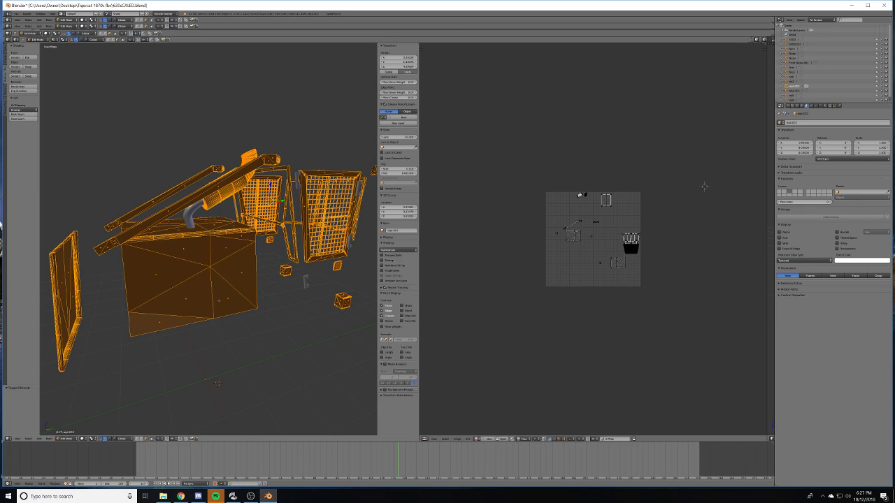
key(u)
click(218, 306)
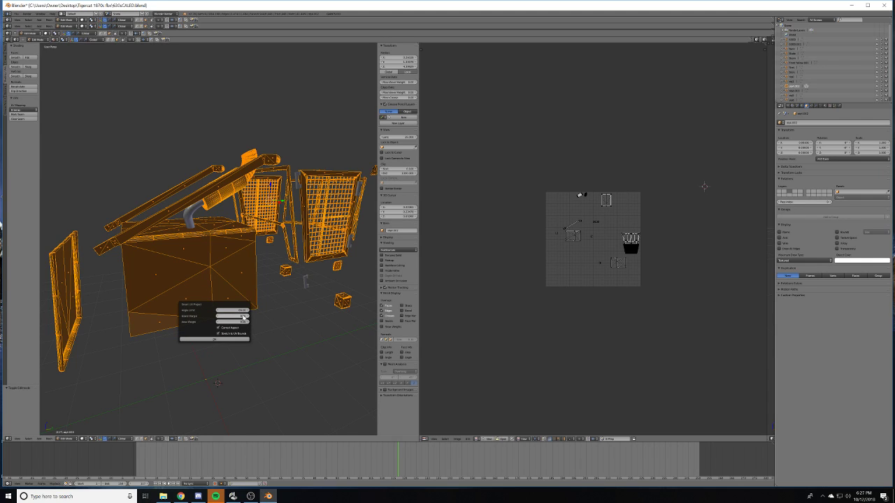
click(243, 317)
key(Return)
click(216, 339)
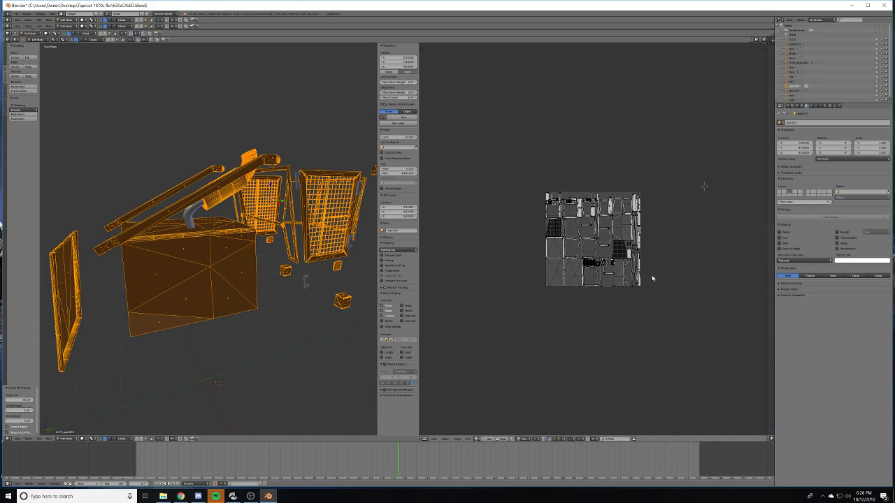
scroll(650, 271, up, 4)
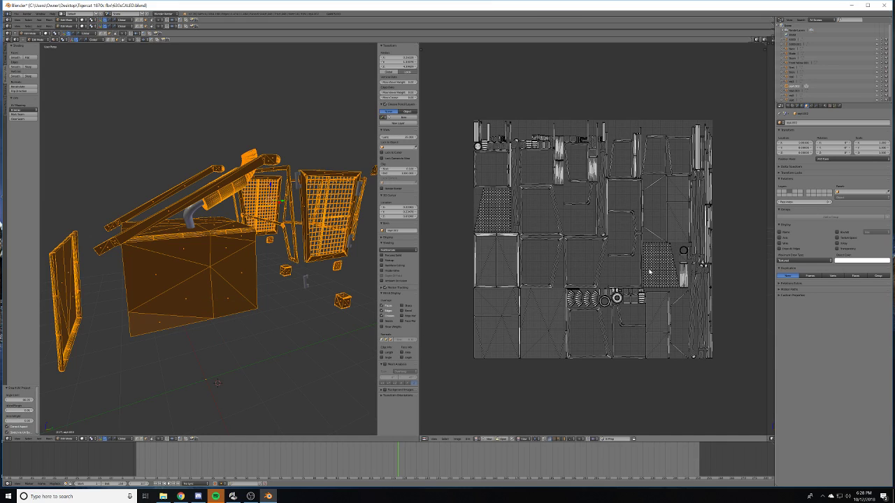
- Add an Edge Split modifier to the dark object and apply it in Object Mode
click(811, 107)
click(811, 125)
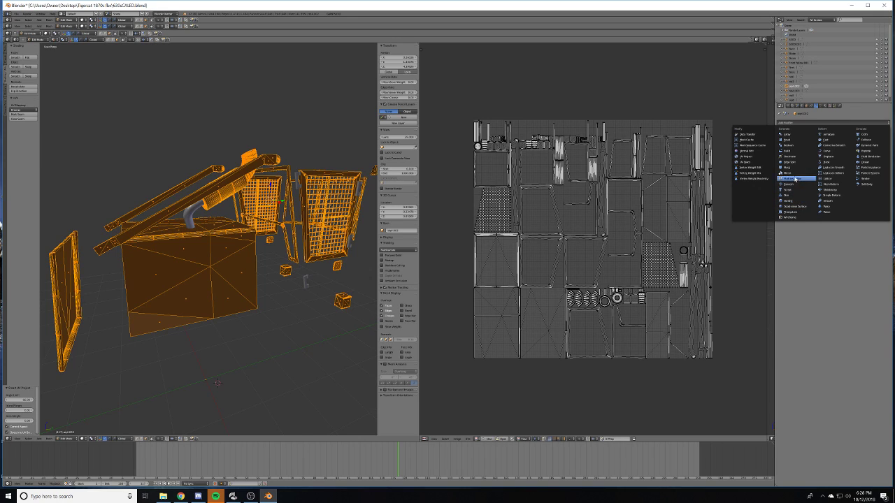
click(789, 162)
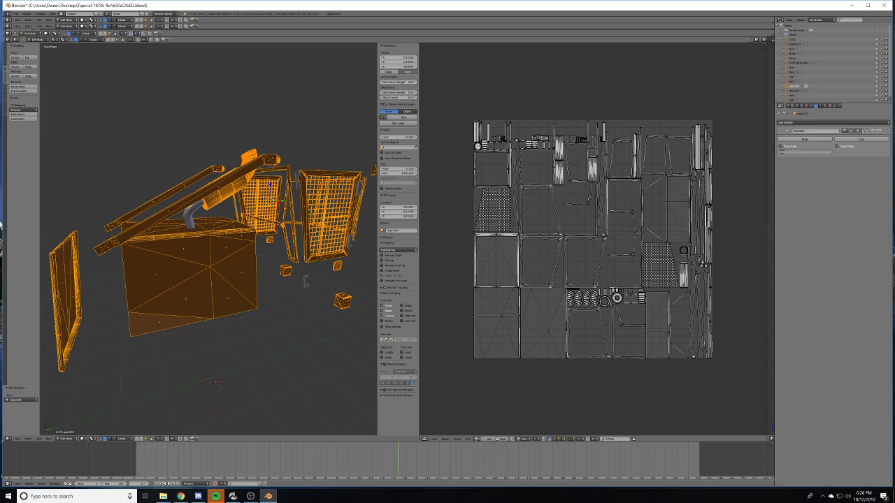
click(805, 139)
key(Tab)
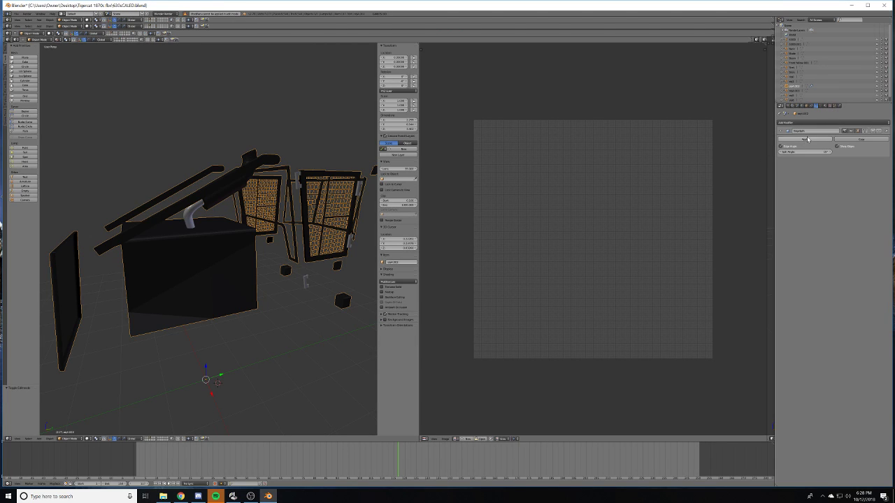
click(804, 139)
- Return the dark object to Edit Mode and display the render settings that contain the bake options
key(Tab)
click(810, 105)
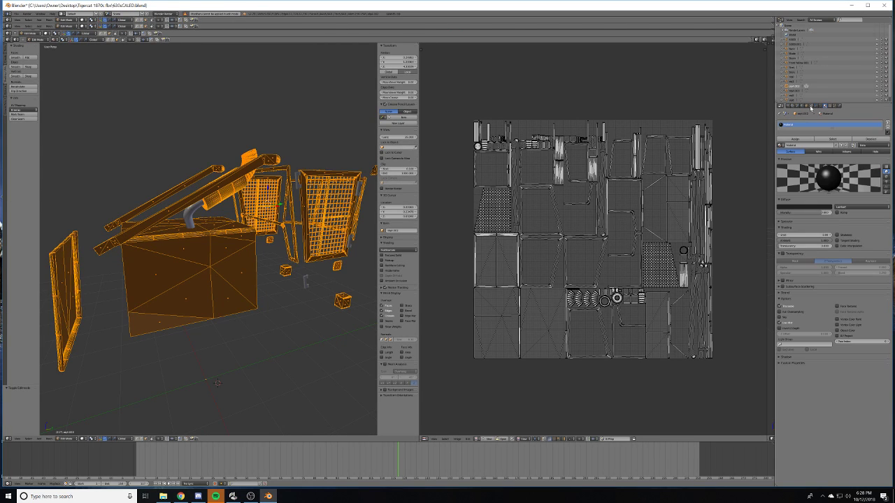
click(791, 106)
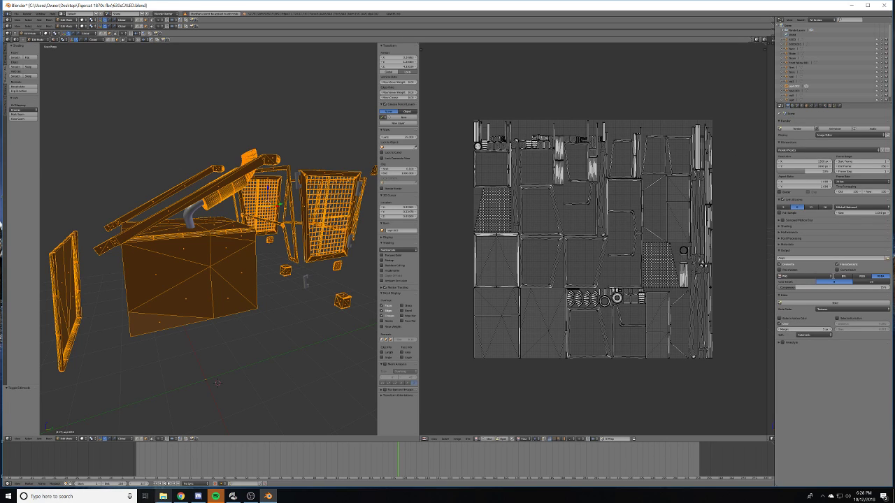
- Open the 630 model file from the Tigercat 630D folder in GIANTS Editor
drag(0, 212, 260, 186)
double_click(259, 186)
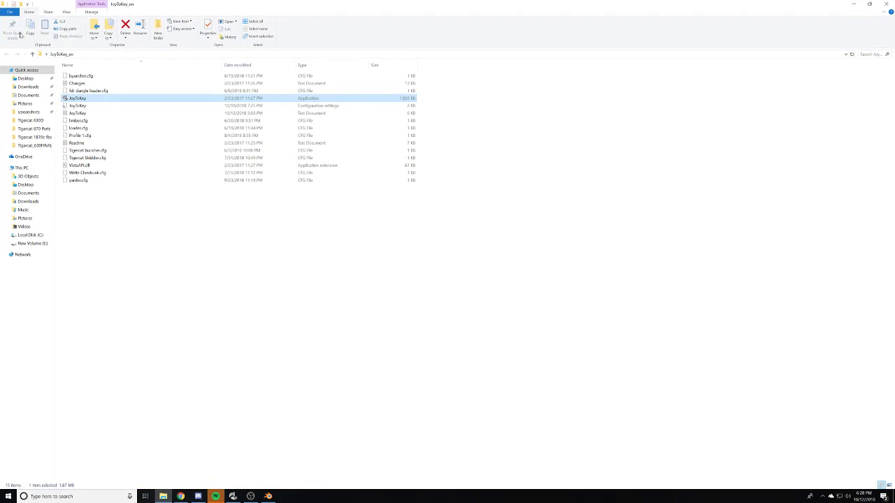
click(30, 120)
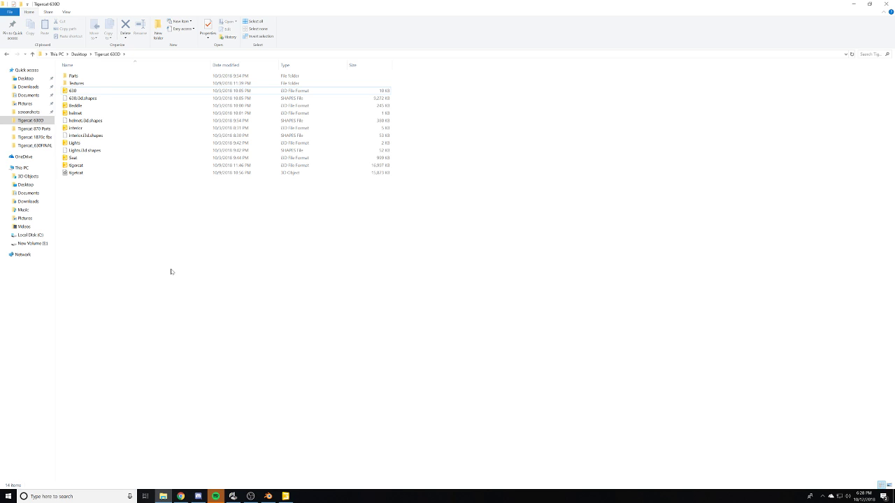
click(285, 497)
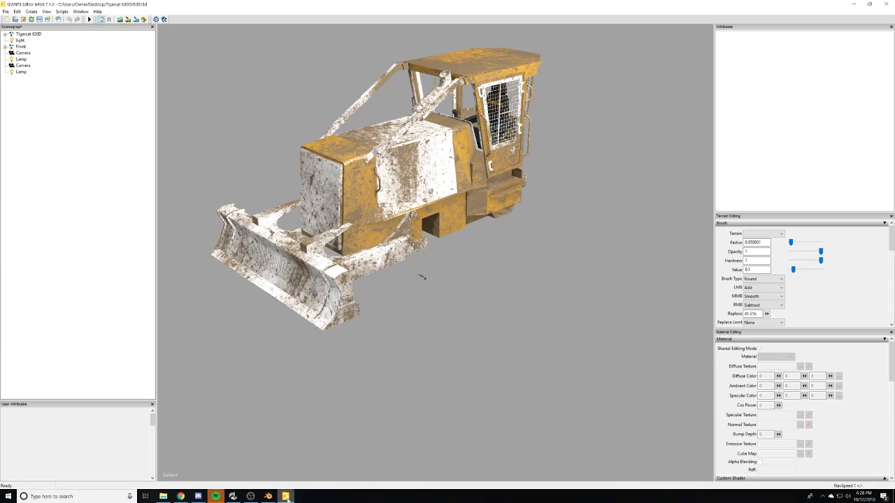
- Examine the 630D's cab interior, including the Tigercat seat, joystick, display screen and pedals
alt+middle_drag(402, 203, 381, 328)
scroll(381, 328, up, 10)
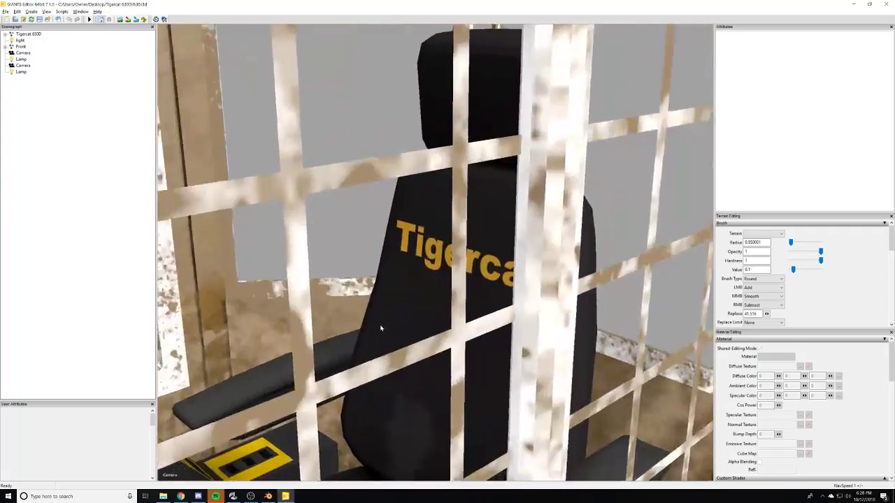
alt+drag(381, 328, 420, 307)
scroll(499, 318, down, 6)
scroll(499, 318, up, 6)
scroll(499, 317, up, 3)
scroll(420, 307, down, 3)
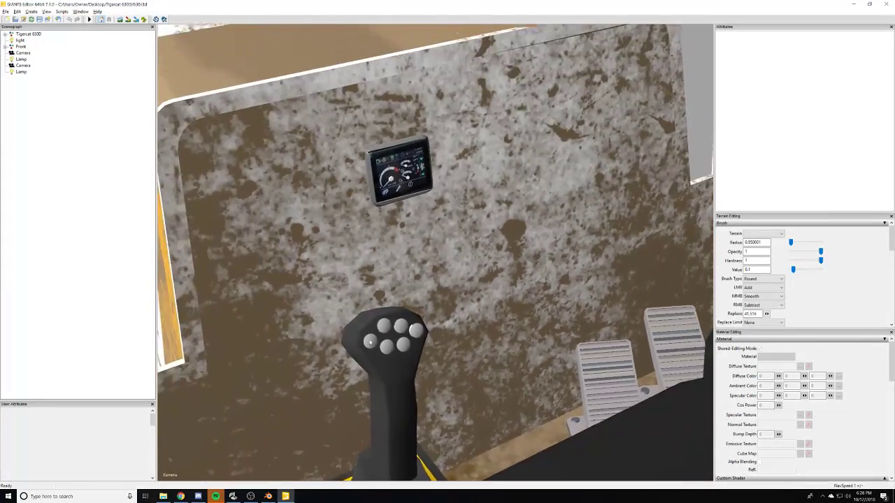
alt+middle_drag(419, 308, 394, 334)
scroll(395, 335, up, 3)
scroll(395, 335, down, 4)
alt+drag(394, 334, 420, 330)
scroll(506, 315, down, 3)
scroll(507, 315, up, 3)
scroll(483, 327, up, 2)
scroll(381, 346, down, 3)
scroll(411, 301, down, 3)
- Select the Tigercat seat and look through its assigned materials, keeping Chair as the one shown
click(438, 372)
scroll(437, 364, up, 2)
mouse_move(436, 363)
alt+mouse_down()
mouse_move(424, 365)
mouse_move(431, 359)
alt+mouse_up()
scroll(423, 364, down, 2)
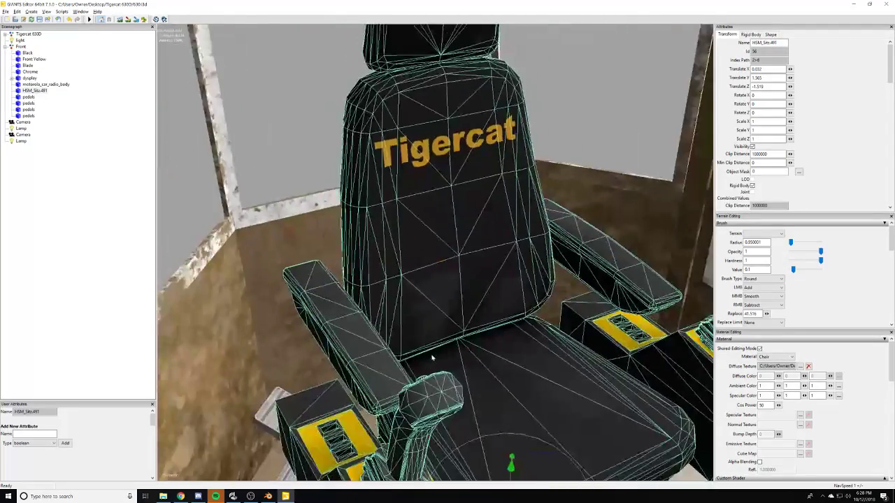
click(776, 357)
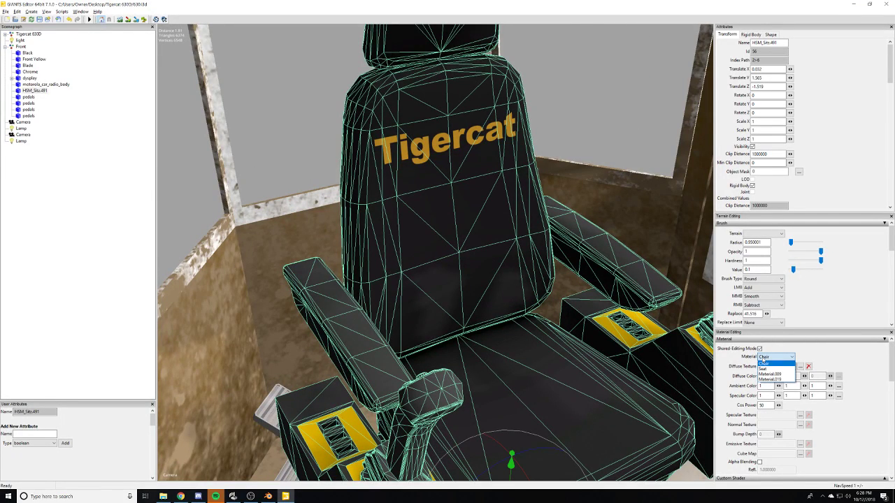
click(767, 363)
- Deselect the seat and select the Black parts on the skidder's body to inspect their material
alt+drag(415, 274, 435, 379)
scroll(462, 253, down, 5)
scroll(439, 180, down, 4)
click(435, 380)
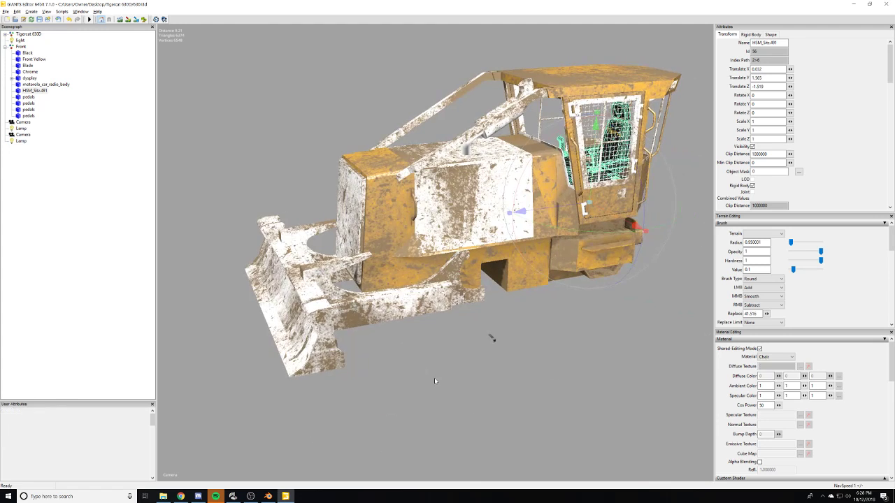
click(460, 221)
alt+drag(485, 218, 518, 219)
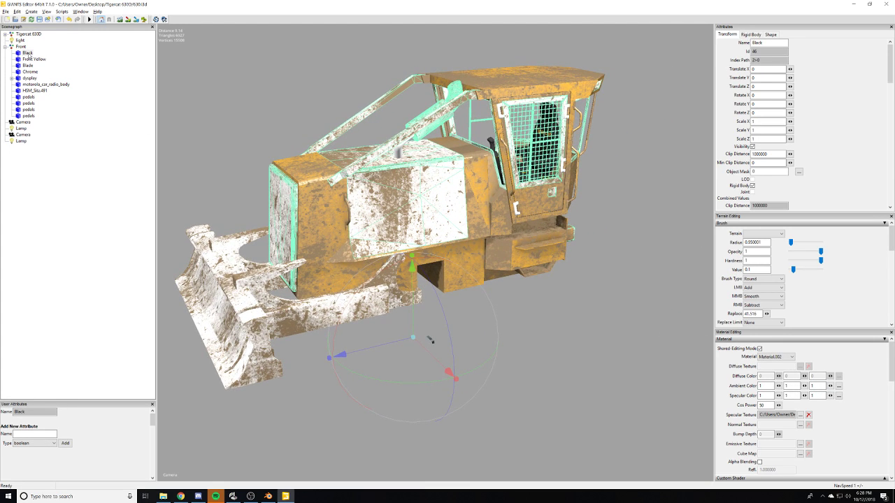
- Remove the specular texture from the Front Yellow object's material and deselect the object
click(26, 60)
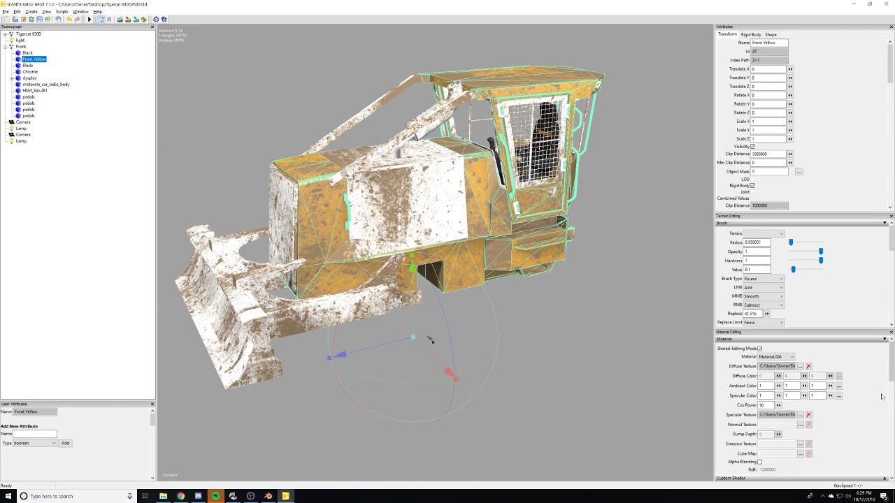
click(810, 416)
click(617, 389)
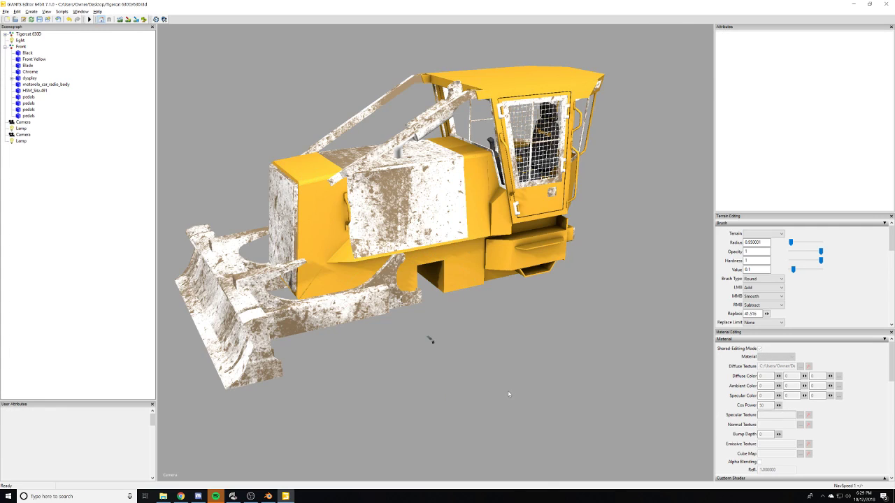
- Delete the last Lamp light in the scene, below the Camera
alt+right_drag(510, 393, 606, 321)
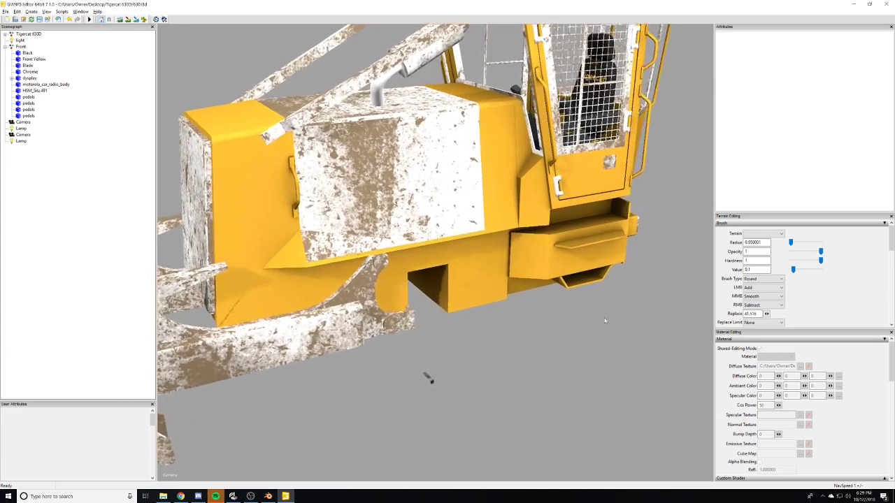
alt+middle_drag(630, 241, 605, 298)
alt+right_drag(605, 298, 634, 274)
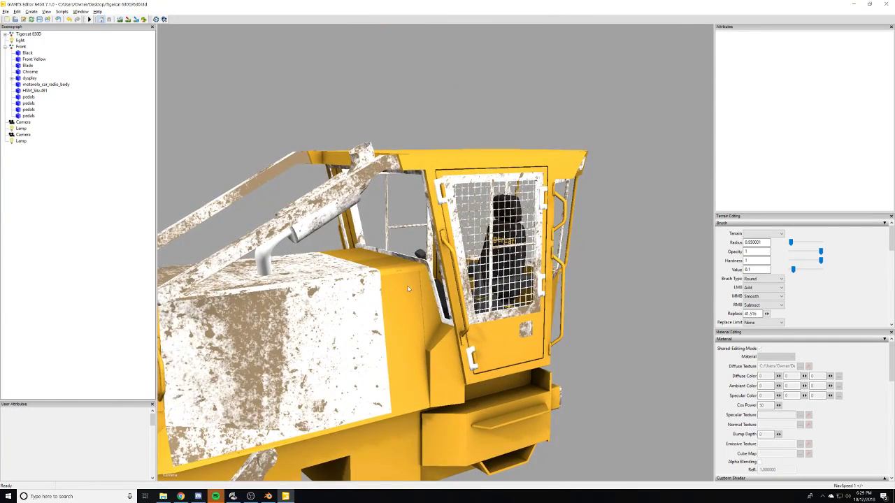
alt+middle_drag(408, 289, 388, 292)
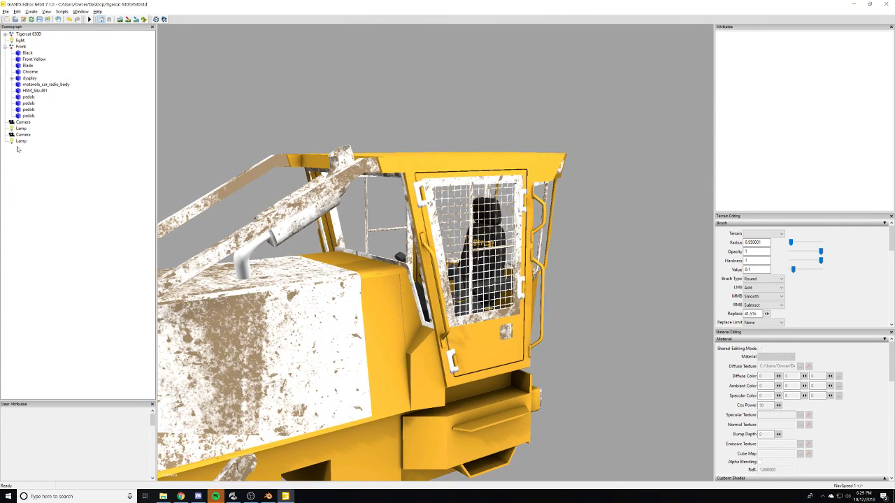
click(20, 141)
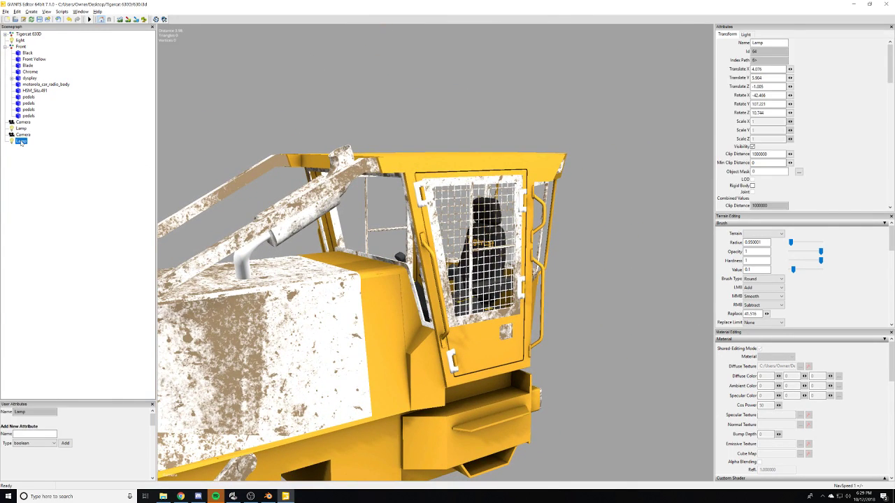
key(Delete)
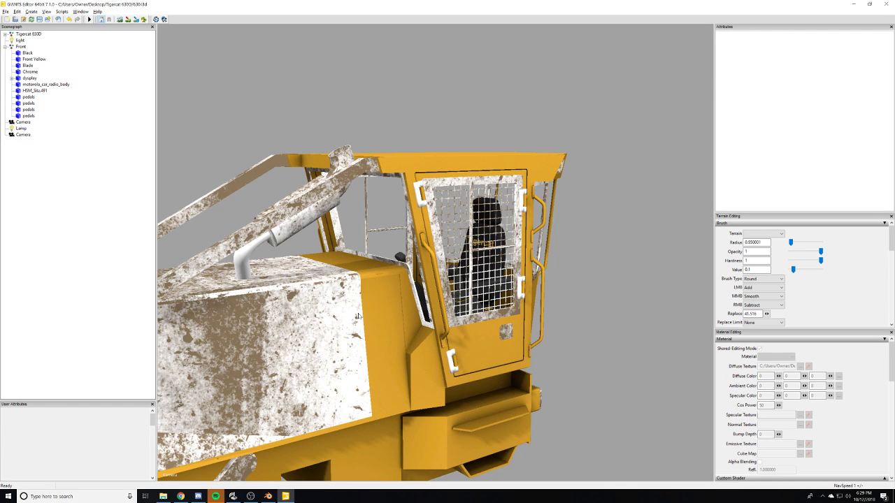
- Select the Chrome parts and then the Blade object, and remove the specular texture from the Blade's material
click(421, 204)
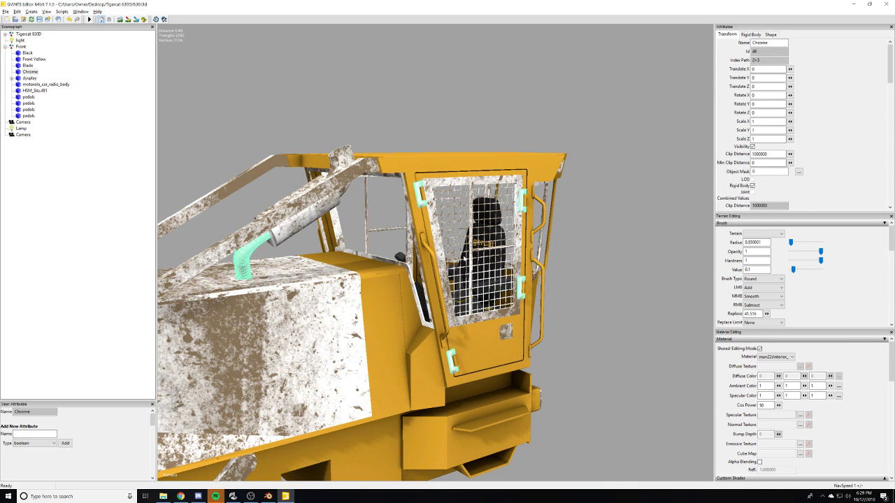
middle_drag(466, 259, 273, 398)
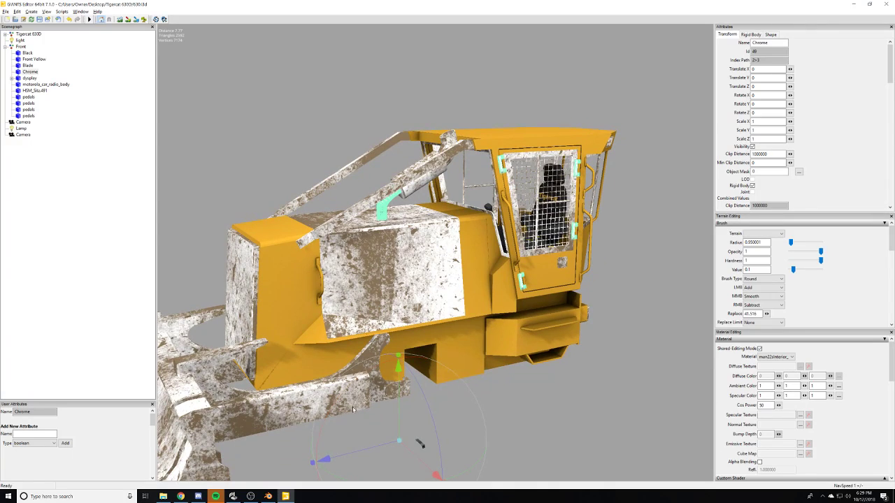
click(272, 398)
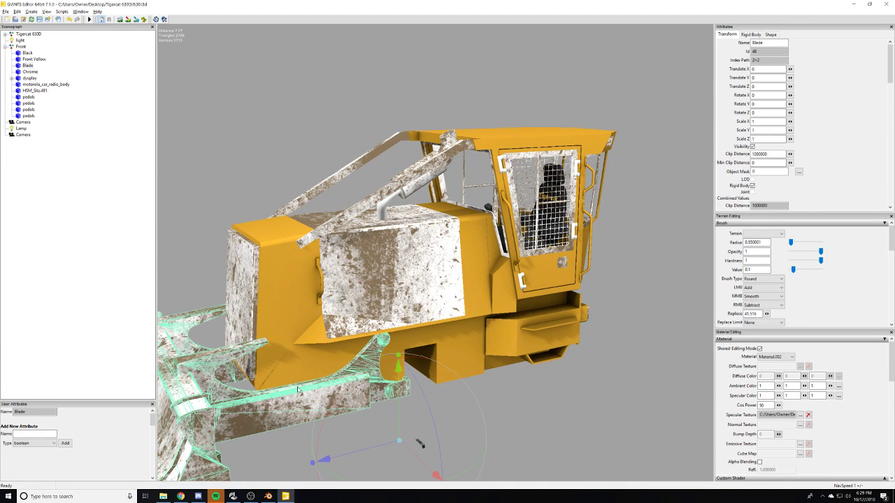
click(809, 416)
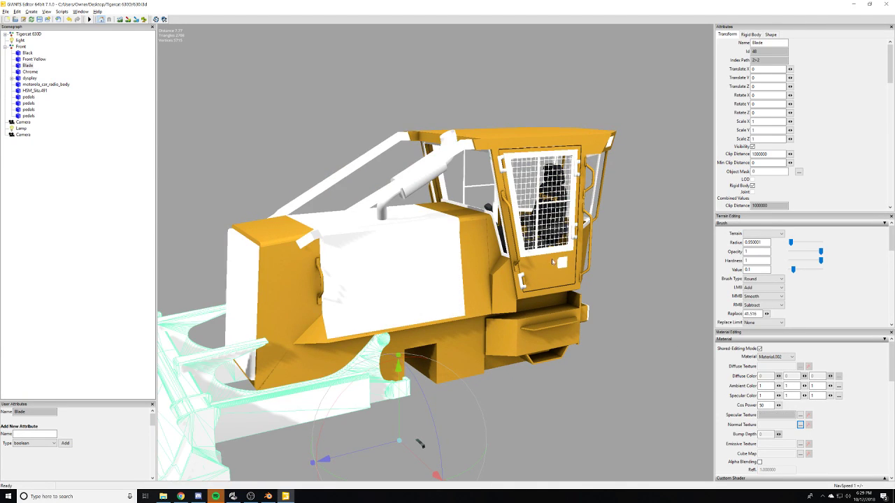
- Examine the skidder's cab frame, window bars and body up close without the specular texture
scroll(598, 246, down, 3)
alt+middle_drag(589, 236, 585, 259)
scroll(585, 259, up, 8)
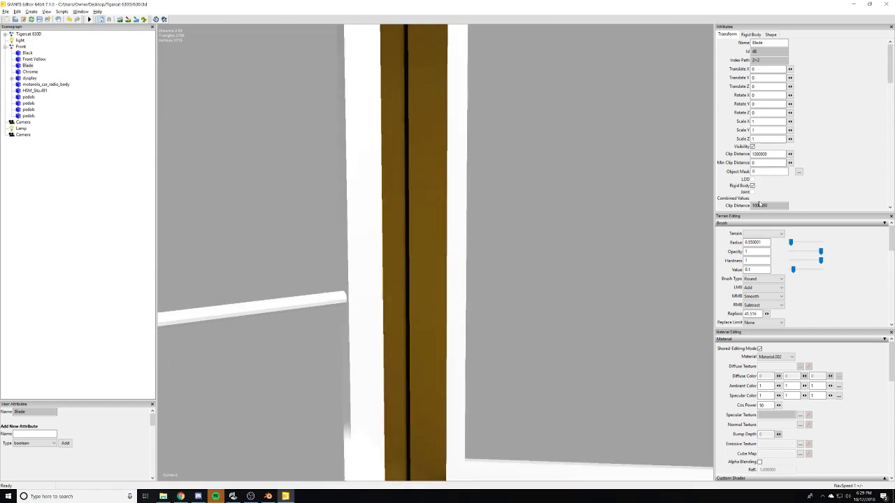
alt+drag(585, 259, 414, 262)
scroll(357, 295, down, 3)
scroll(415, 262, down, 8)
alt+drag(374, 293, 473, 274)
scroll(356, 230, down, 4)
alt+middle_drag(504, 293, 632, 205)
- Close the 630D scene without saving and look through the Textures folder inside Tigercat 630D
click(886, 4)
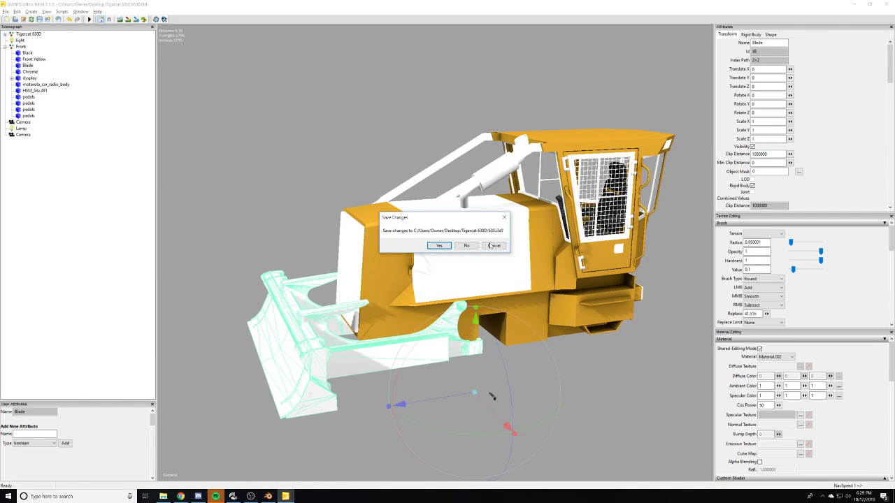
click(466, 246)
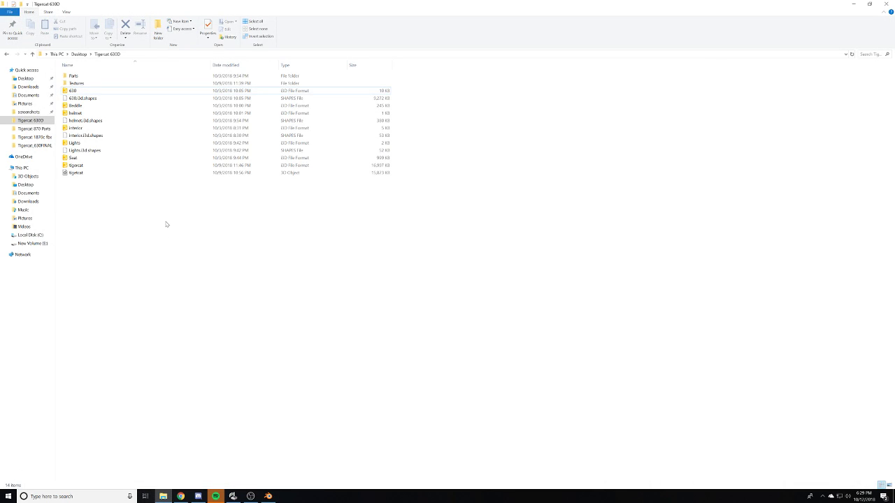
double_click(89, 83)
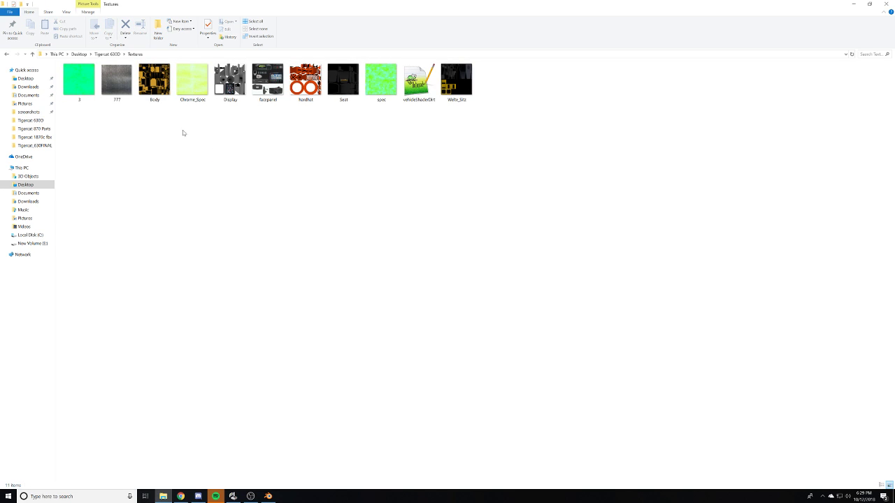
click(106, 55)
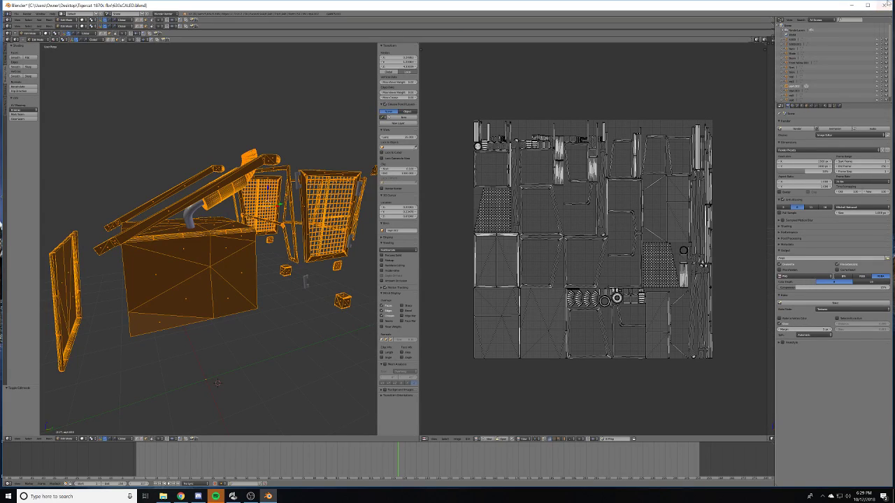
- Minimize Blender, open the Tigercat_630FINAL folder from the desktop and open its Black file in GIANTS Editor
click(851, 5)
double_click(299, 188)
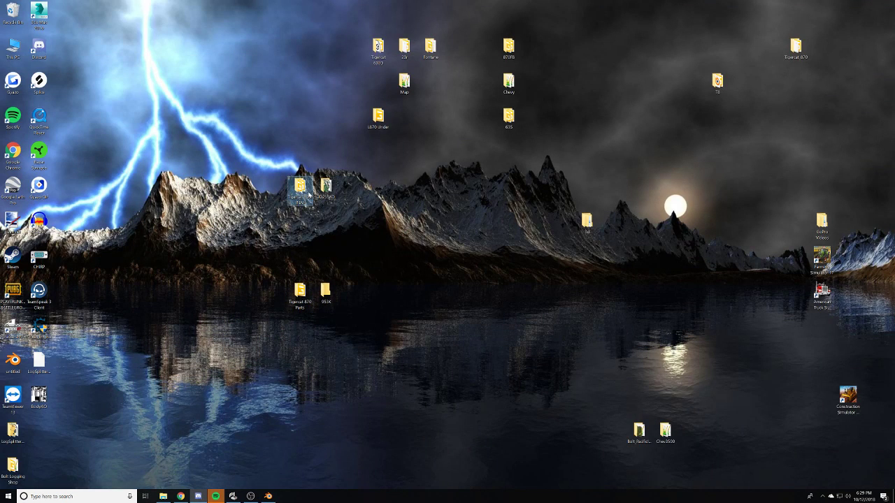
double_click(301, 200)
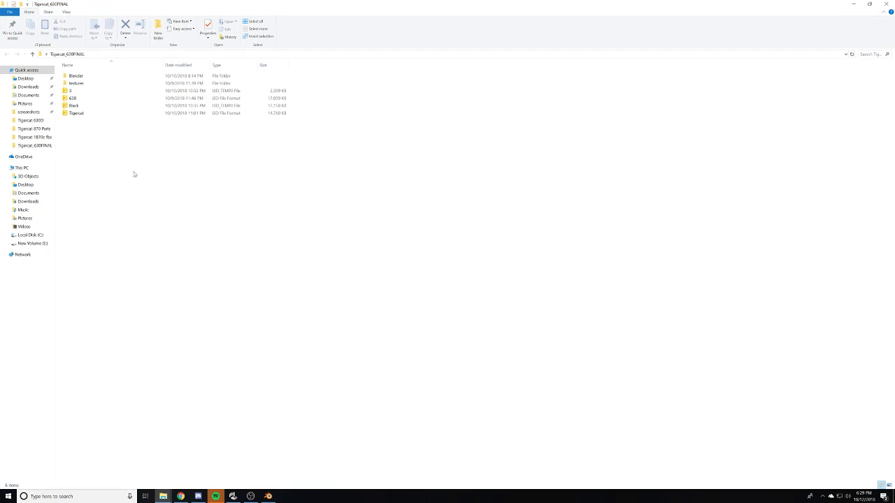
click(80, 99)
click(81, 106)
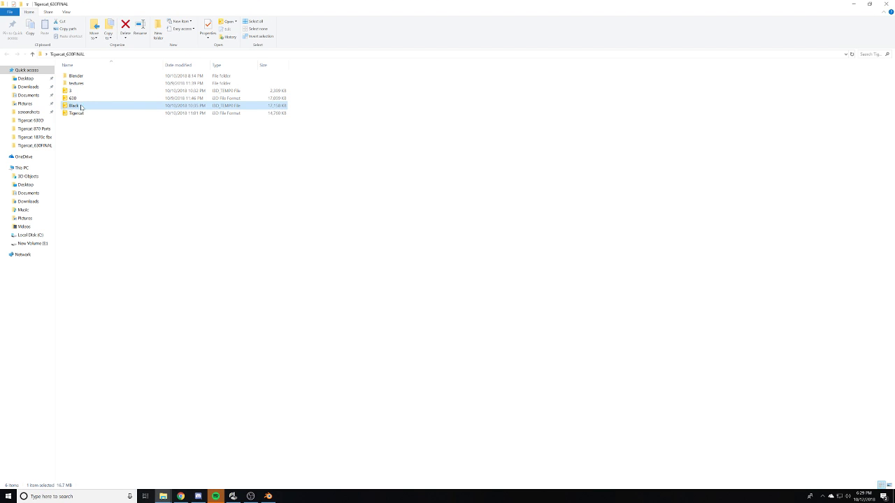
click(168, 252)
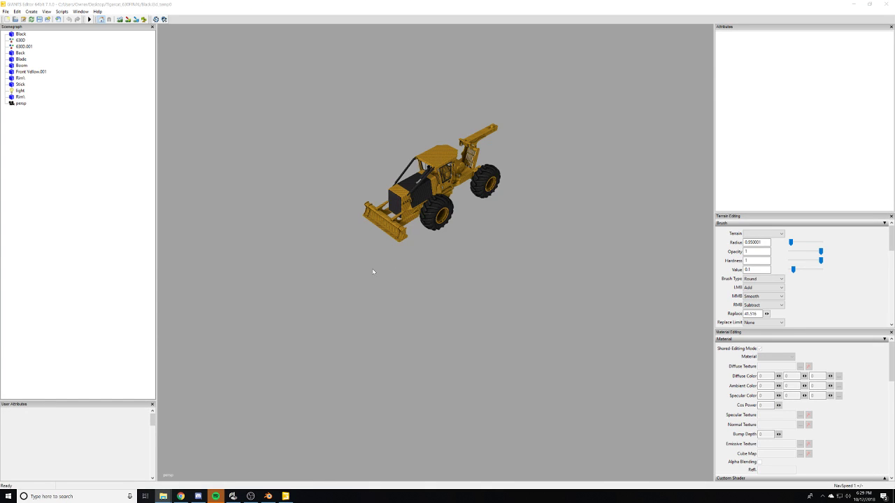
- Examine the textured skidder's cab from outside and inside, including the window mesh, hood and exhaust
click(373, 272)
scroll(374, 272, up, 5)
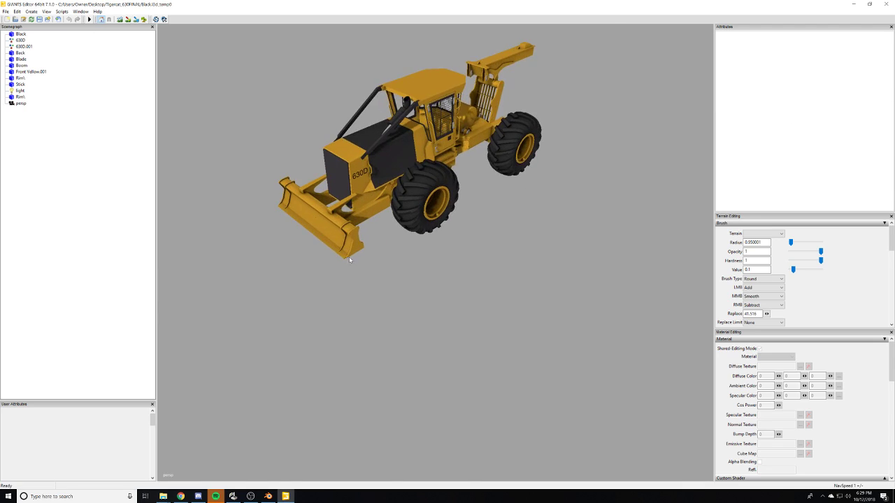
scroll(350, 259, up, 10)
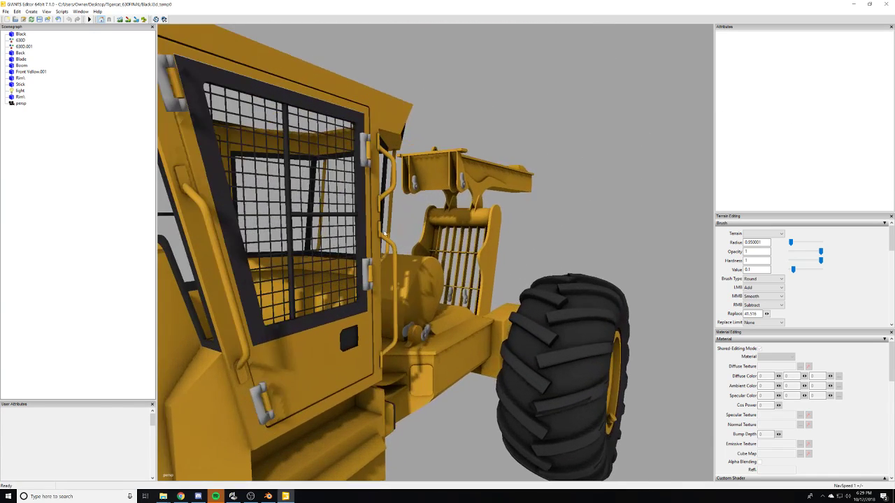
scroll(385, 234, up, 10)
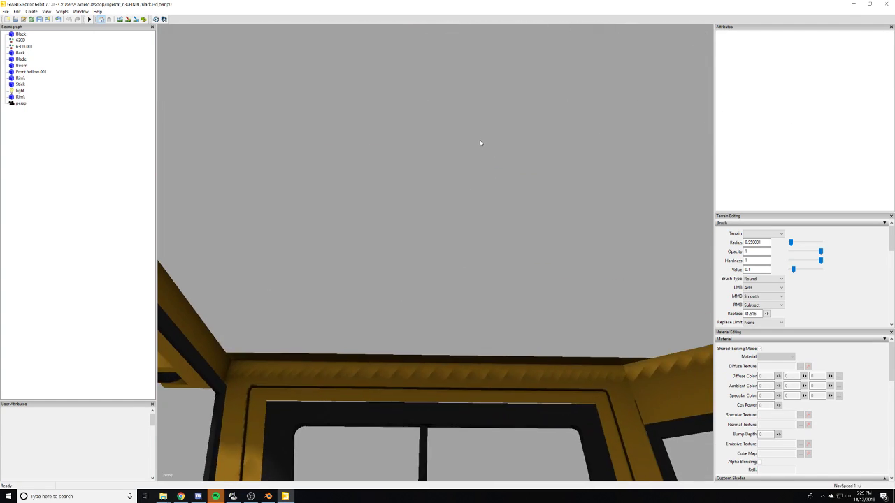
alt+drag(480, 143, 380, 203)
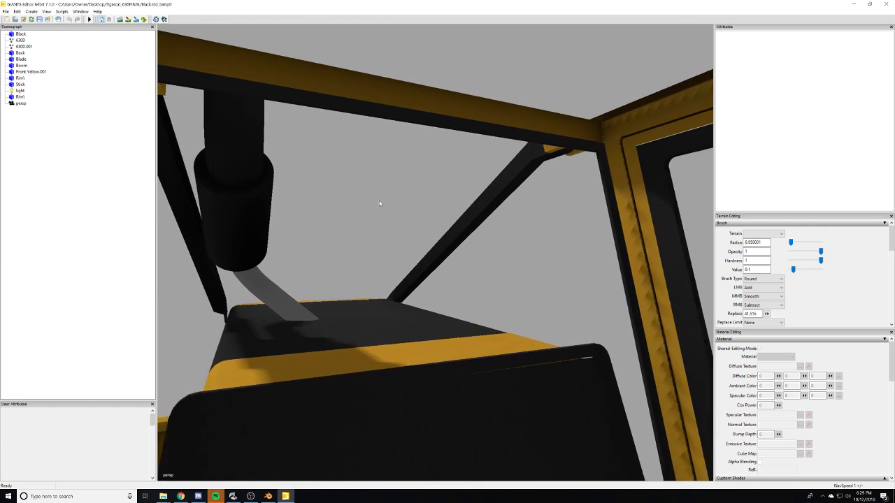
right_drag(380, 203, 528, 215)
scroll(465, 208, down, 10)
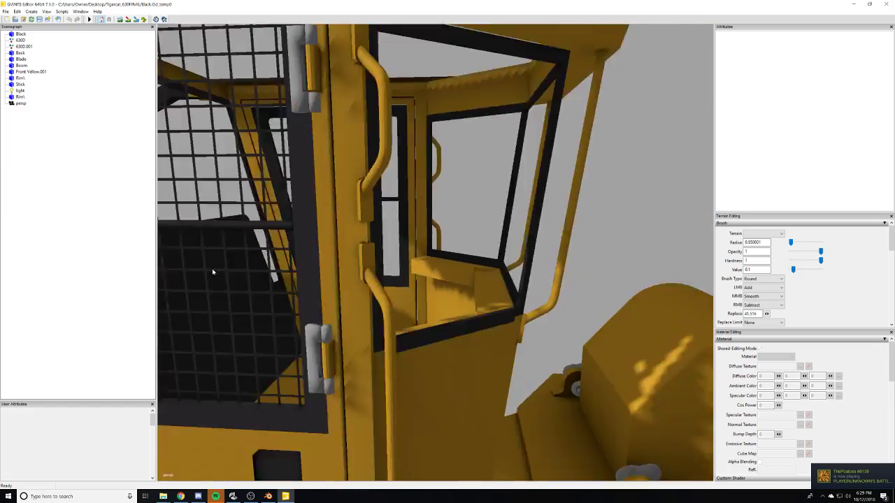
alt+middle_drag(263, 312, 467, 270)
scroll(398, 309, up, 3)
- Select the Black object, show its Material.005, view the FrontChrome.dds diffuse texture and deselect the object
click(398, 310)
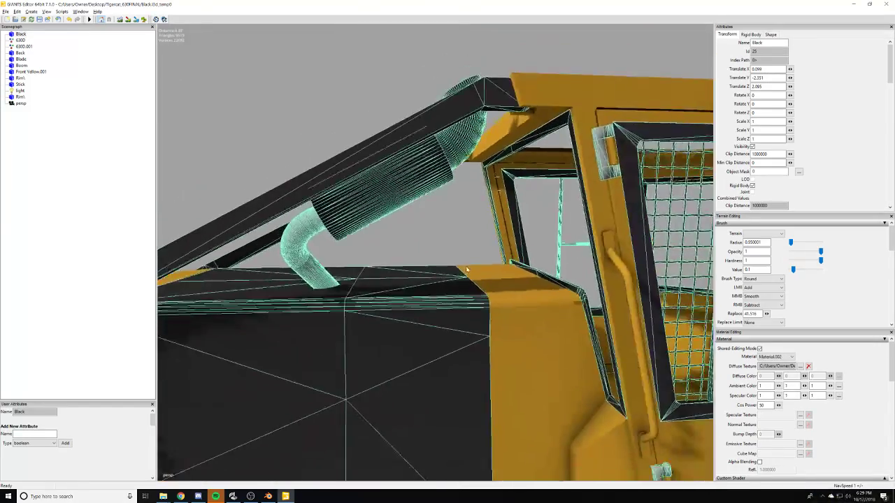
alt+drag(466, 270, 358, 265)
scroll(482, 286, down, 3)
click(17, 54)
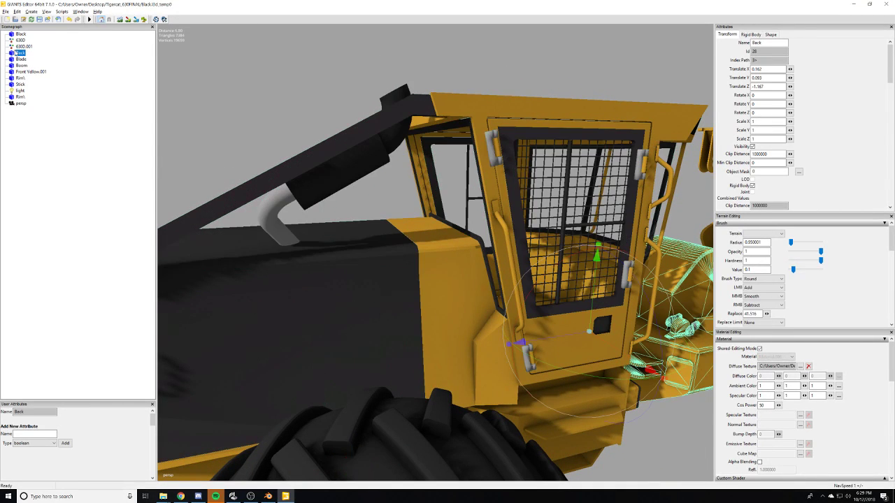
click(19, 34)
click(784, 357)
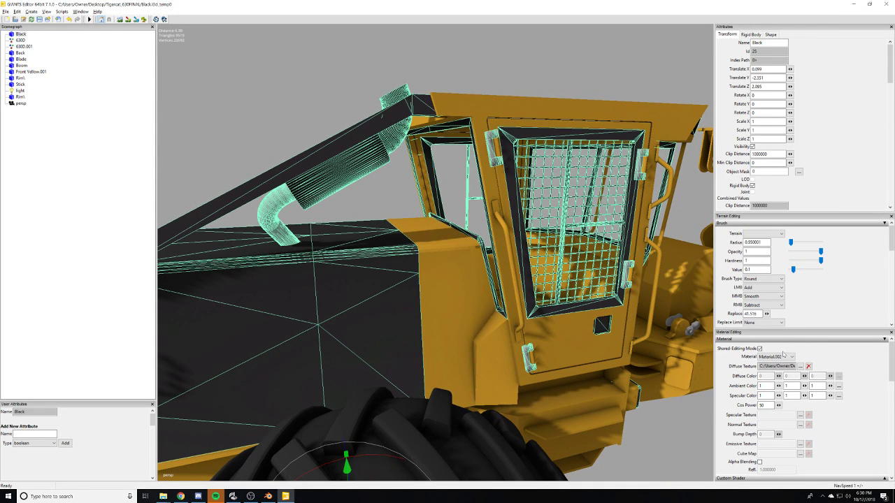
click(782, 369)
click(801, 367)
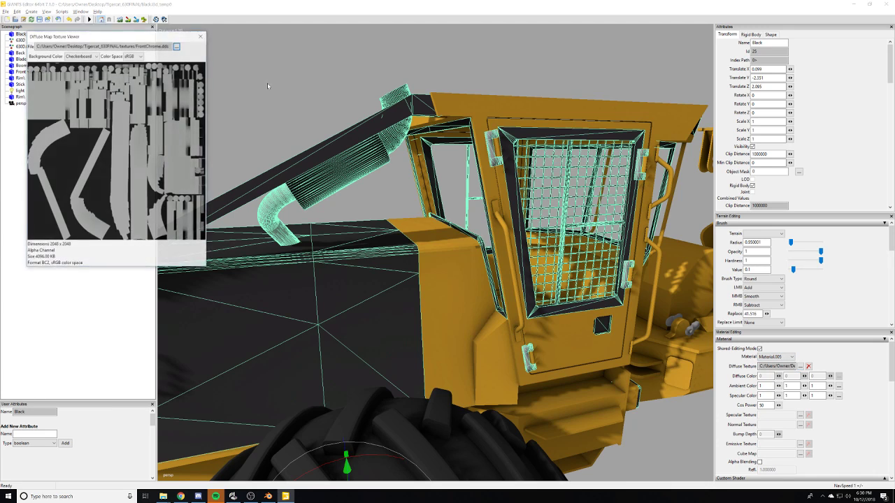
click(204, 35)
click(198, 73)
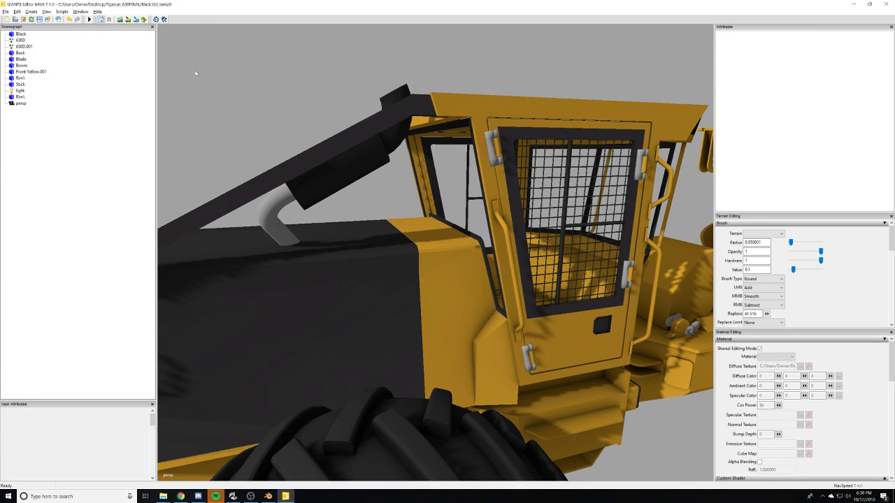
- Examine the front tire's tread and the yellow rim with its bolts from several angles
alt+drag(199, 190, 186, 243)
scroll(544, 202, down, 3)
scroll(517, 201, up, 3)
scroll(517, 201, down, 3)
scroll(339, 249, down, 4)
scroll(340, 250, up, 3)
scroll(187, 244, down, 2)
scroll(340, 214, up, 3)
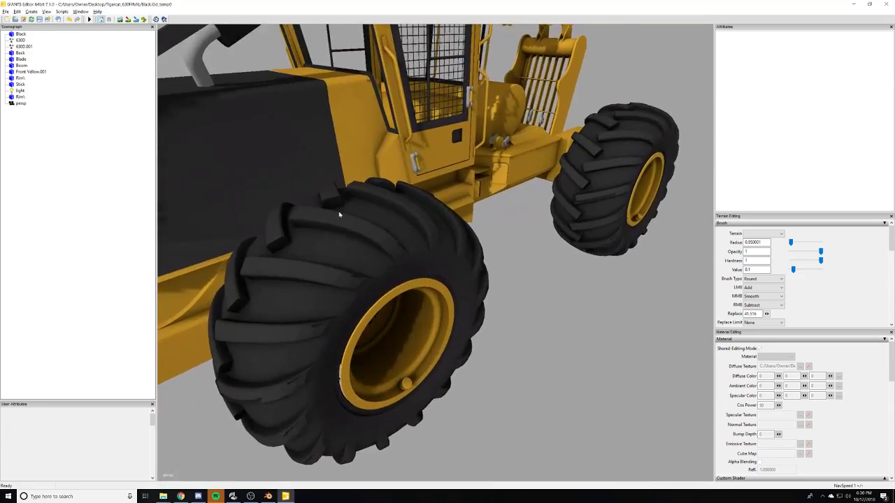
alt+drag(339, 214, 413, 212)
click(414, 213)
alt+drag(504, 259, 602, 279)
click(623, 350)
alt+drag(623, 350, 521, 334)
middle_drag(521, 333, 441, 362)
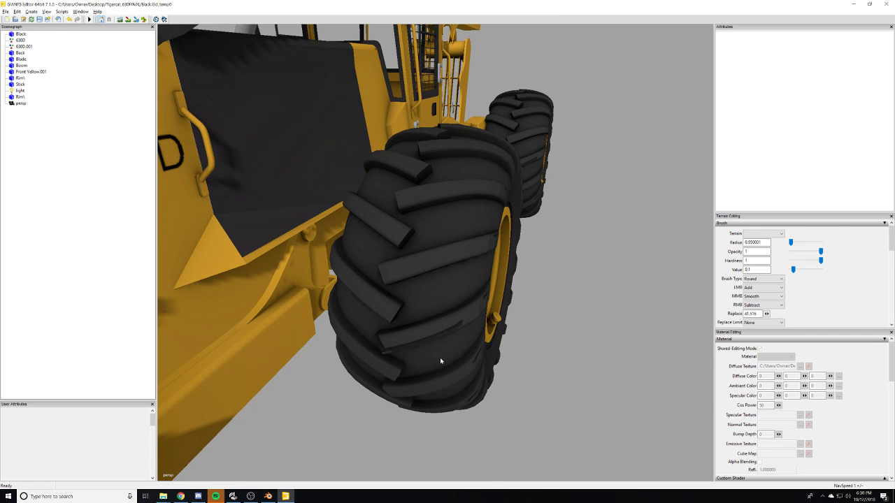
alt+drag(451, 361, 474, 360)
alt+right_drag(473, 360, 639, 317)
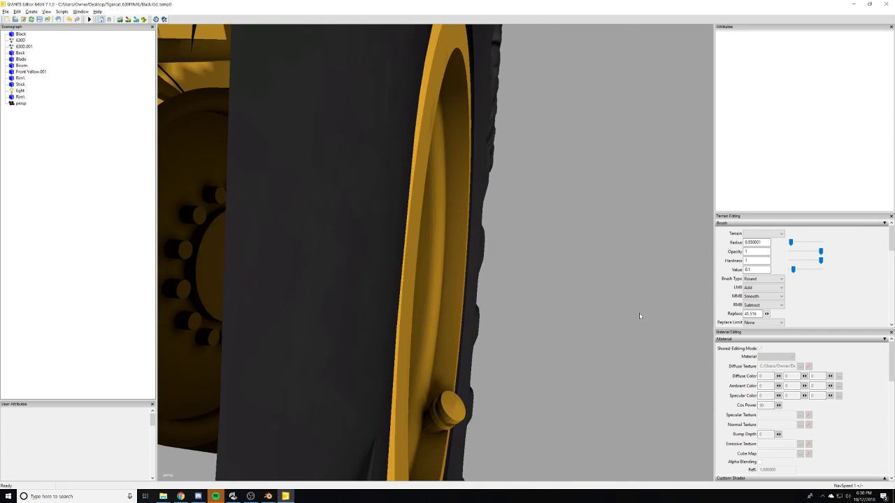
- Select the Stick on the rear arch and examine its mesh around the grey pin plates
middle_drag(639, 316, 525, 319)
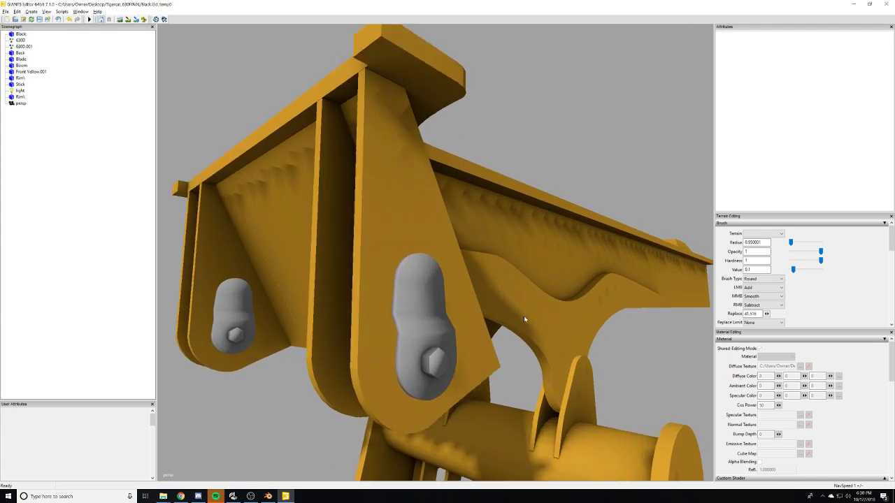
scroll(523, 322, up, 5)
alt+drag(524, 325, 552, 326)
click(506, 331)
scroll(509, 332, down, 4)
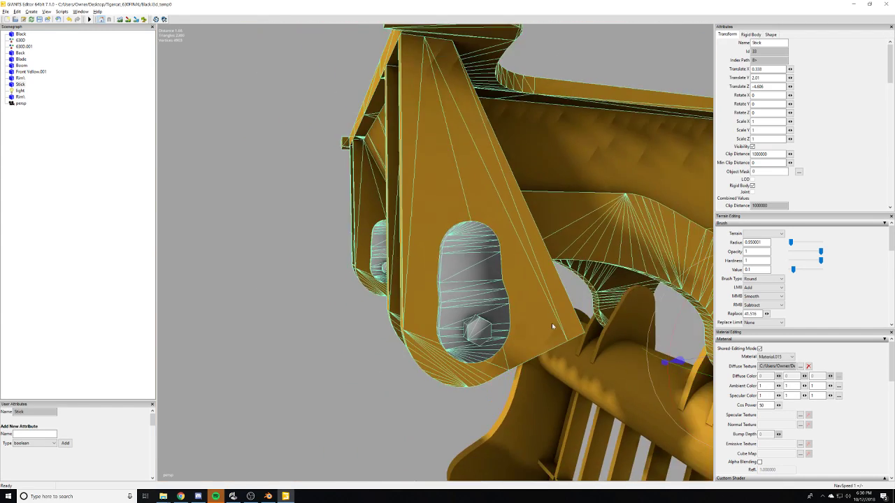
- Try to reposition the Stick on the rear arch and undo the change
middle_drag(552, 327, 382, 361)
alt+drag(377, 161, 483, 191)
drag(439, 166, 401, 216)
key(ctrl+z)
alt+right_drag(401, 216, 107, 244)
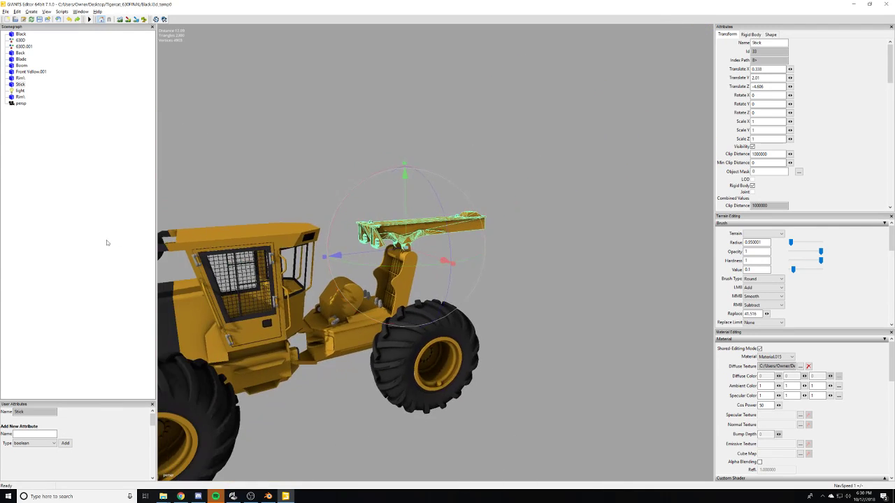
- Deselect the Stick and view the skidder's front half from the side, including the 630D lettering and blade
alt+middle_drag(108, 244, 287, 172)
click(481, 395)
alt+drag(419, 402, 500, 374)
alt+right_drag(501, 374, 550, 340)
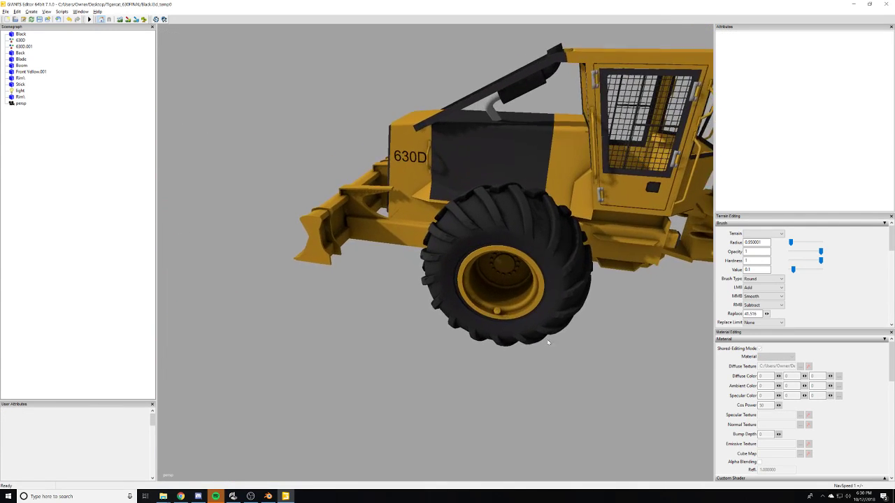
- View the whole skidder from the side, and close GIANTS Editor to return to the Tigercat_630FINAL folder
alt+drag(549, 340, 398, 347)
alt+right_drag(397, 347, 570, 214)
scroll(570, 214, down, 10)
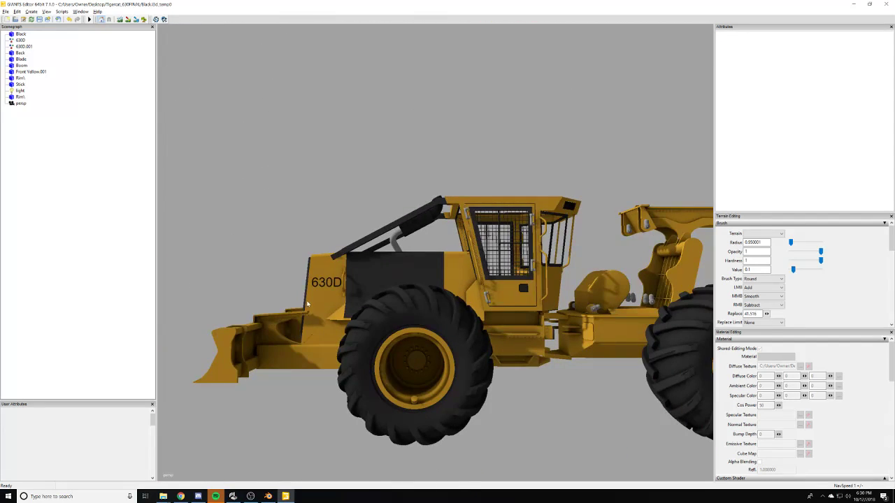
click(887, 4)
click(485, 247)
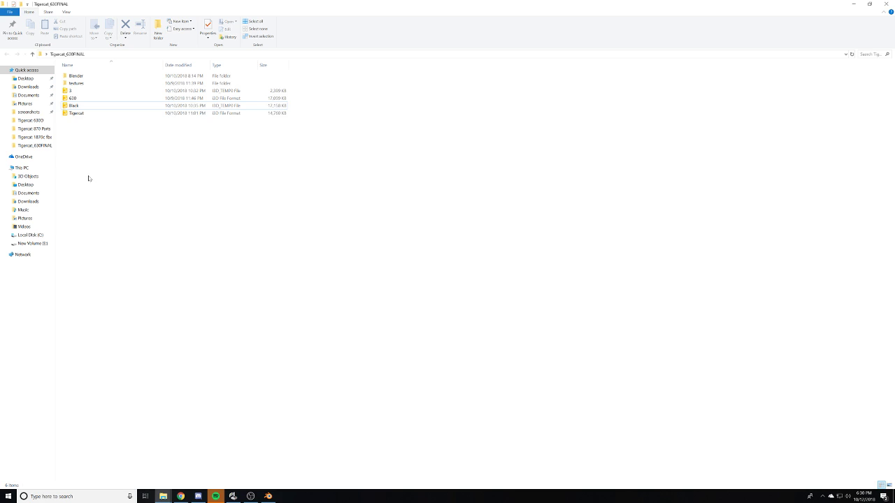
- Delete the four I3D files from the Tigercat_630FINAL folder and open its textures subfolder
drag(88, 176, 81, 96)
right_click(81, 96)
click(112, 213)
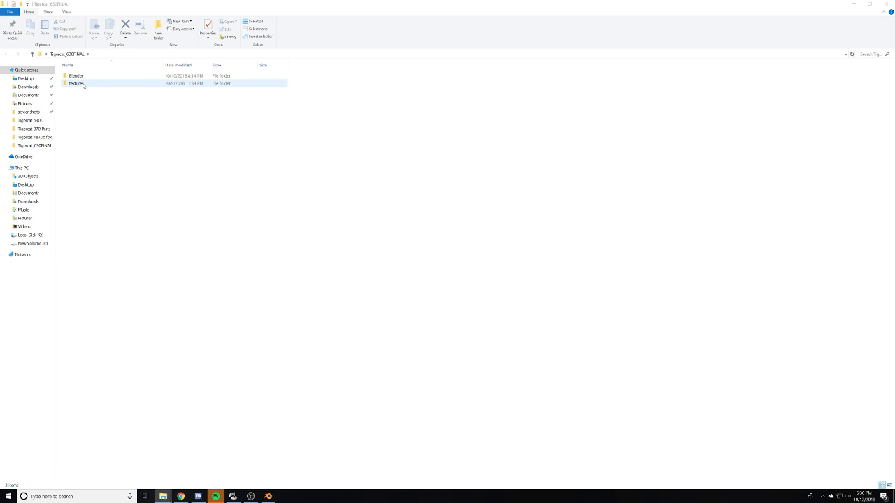
double_click(76, 83)
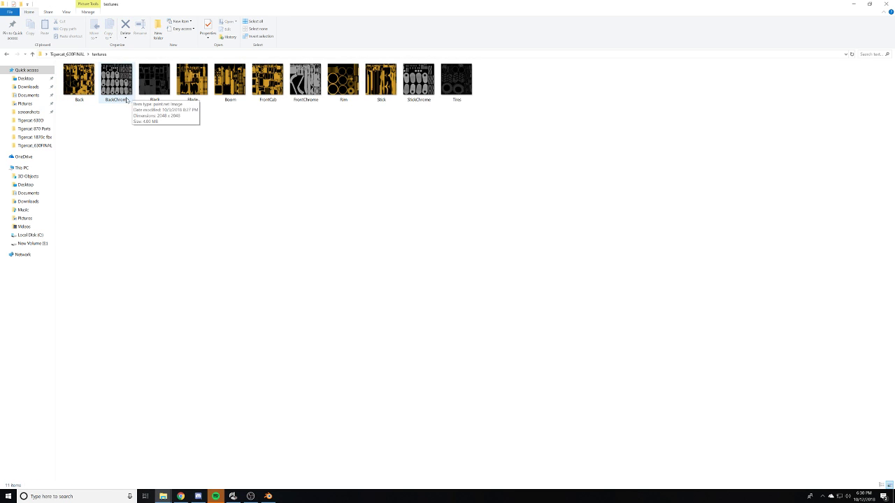
click(314, 90)
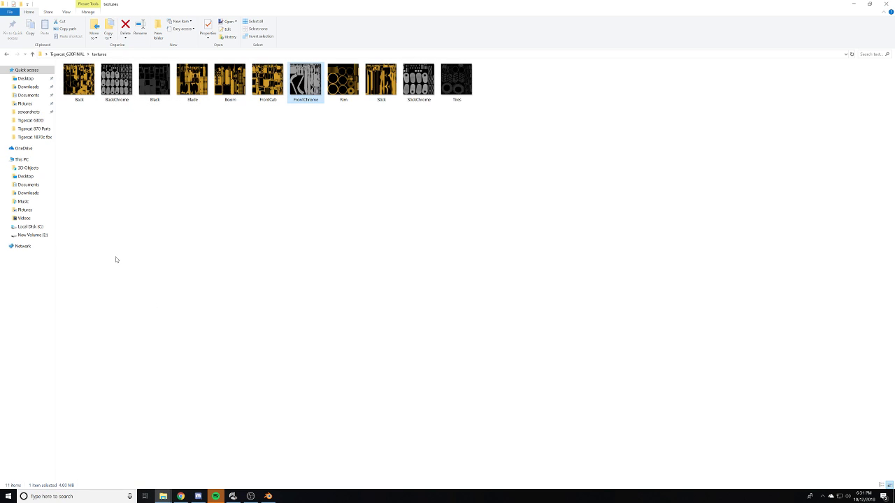
right_click(112, 139)
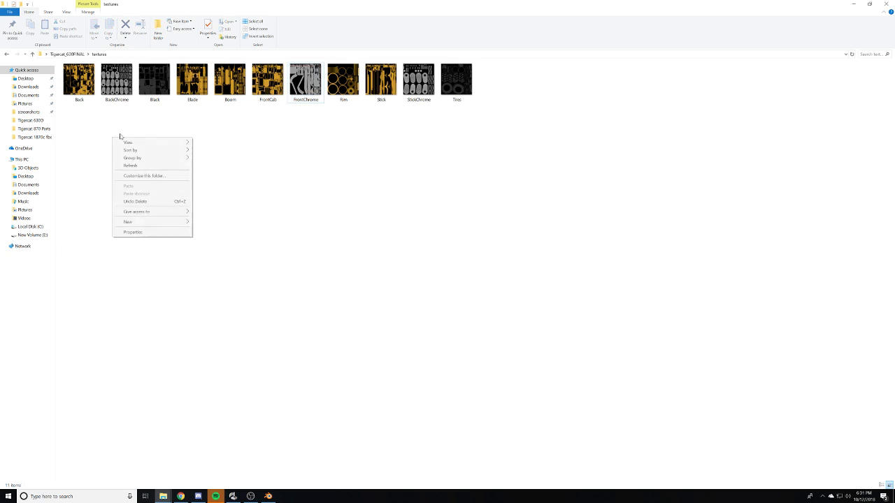
click(428, 311)
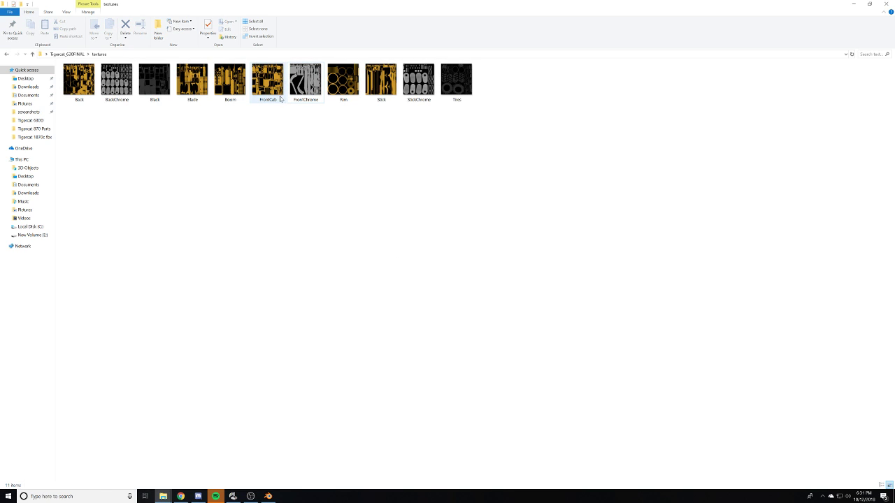
mouse_move(280, 99)
click(291, 96)
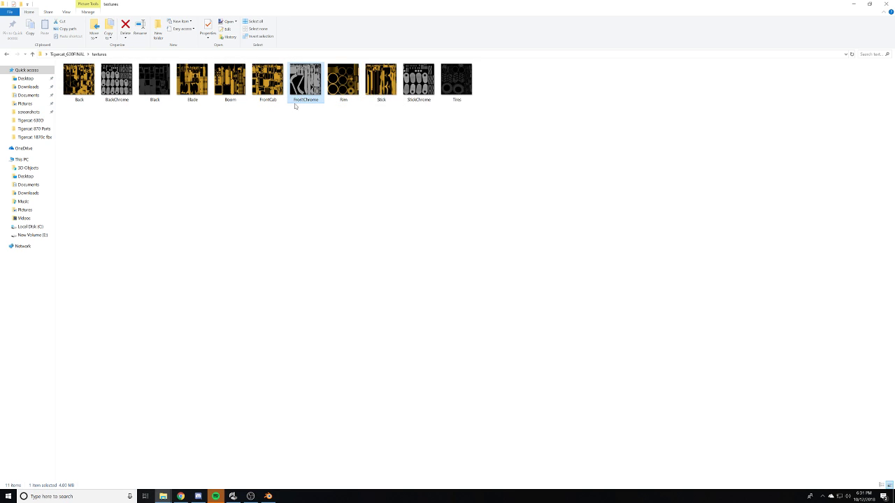
right_click(155, 81)
right_click(155, 81)
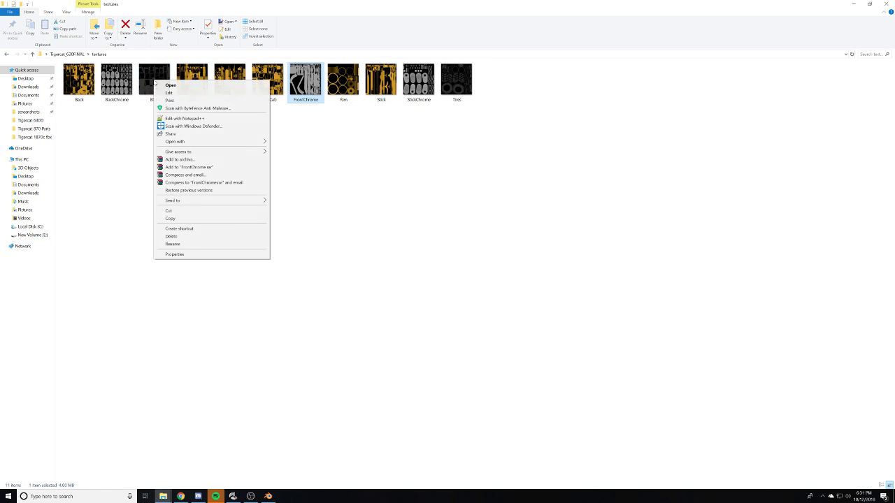
click(296, 200)
click(301, 86)
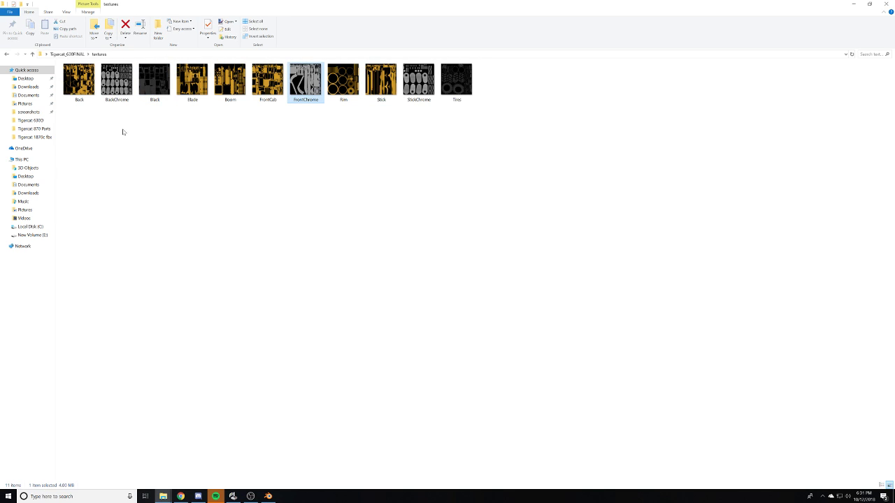
right_click(158, 85)
click(164, 54)
- Delete the Black and FrontChrome images from the textures folder
click(157, 78)
ctrl+click(305, 79)
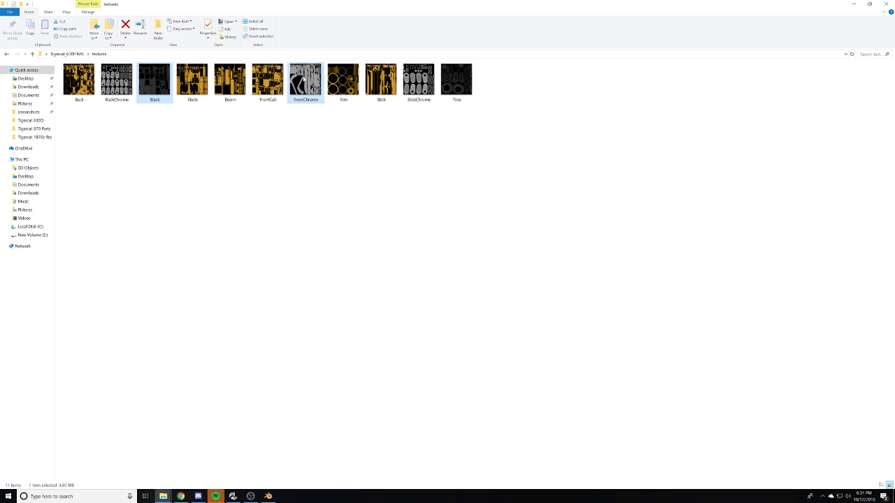
right_click(302, 79)
click(318, 218)
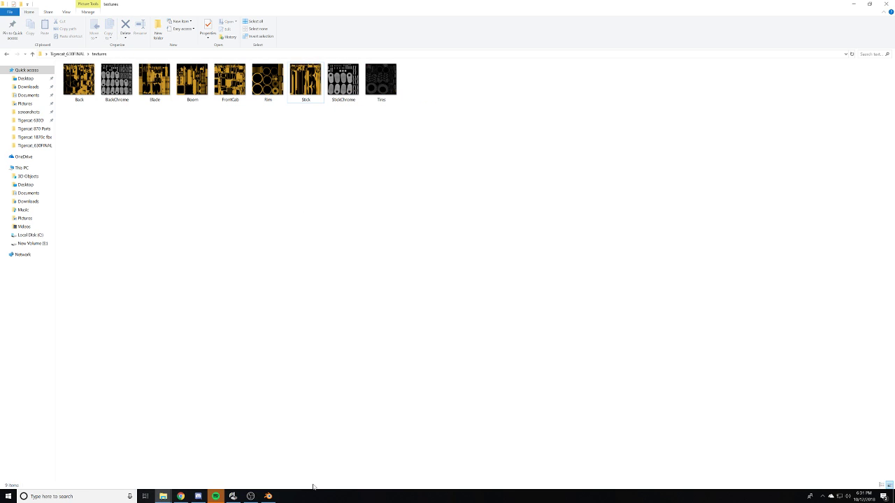
- Switch to Blender, check the dark parts' material settings, and return to the render settings with the bake options
click(268, 497)
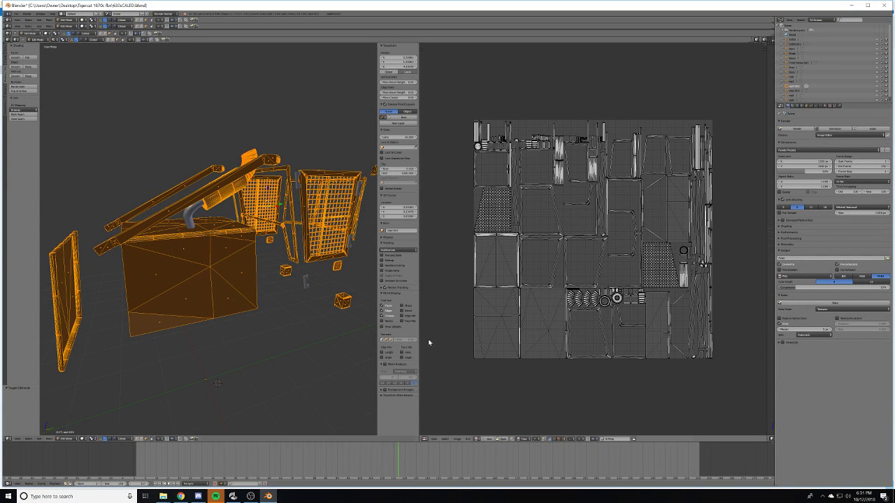
middle_drag(209, 293, 219, 294)
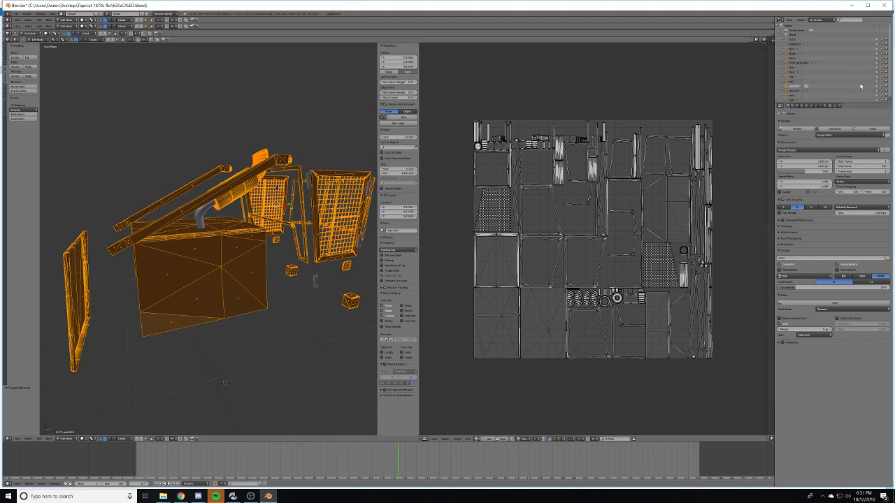
click(802, 106)
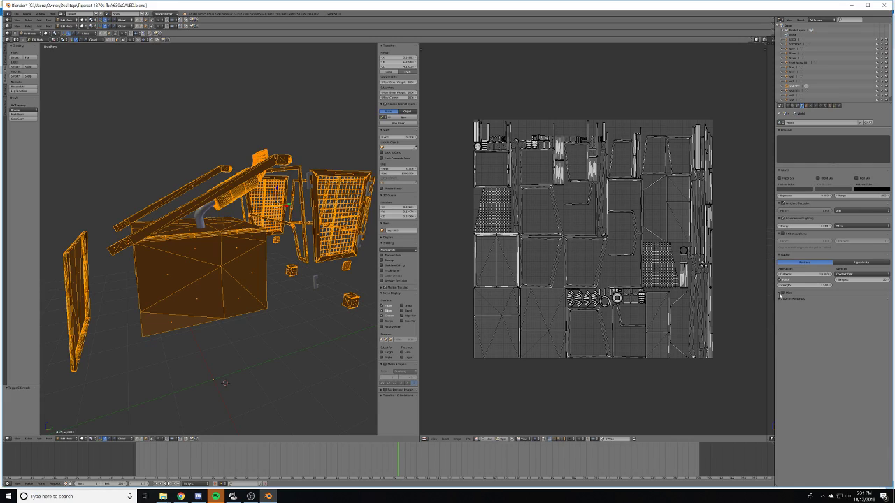
click(816, 106)
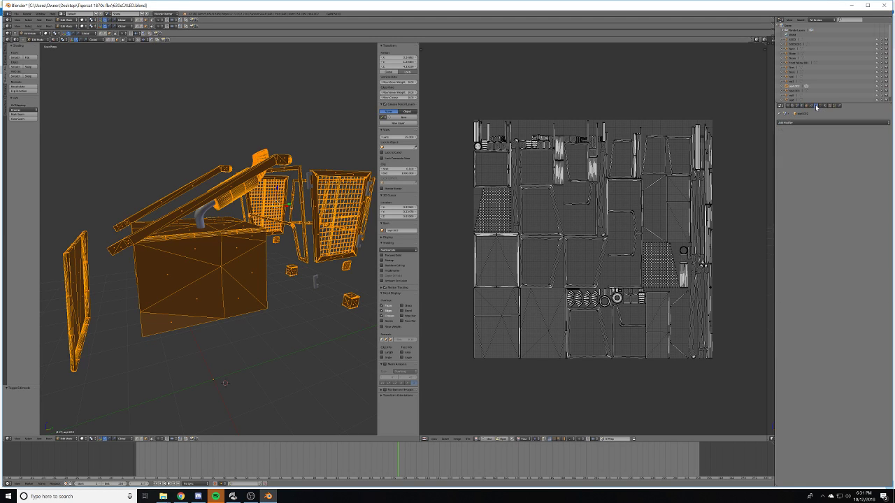
click(825, 105)
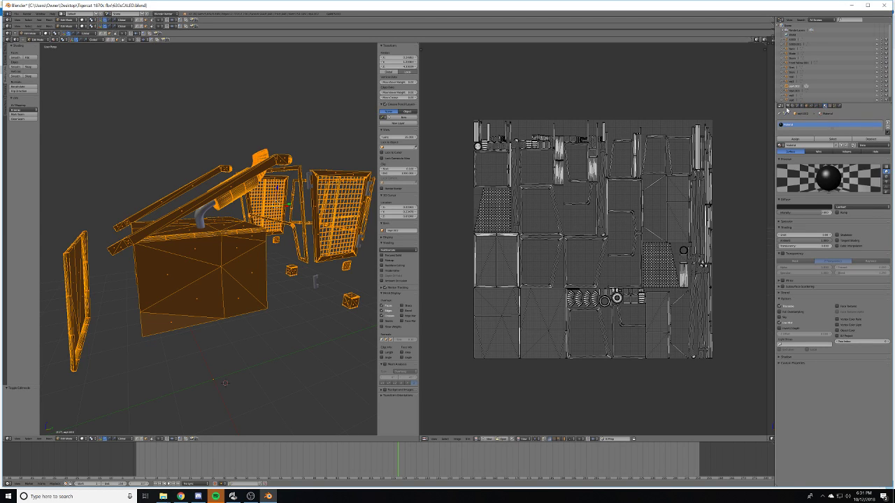
click(786, 107)
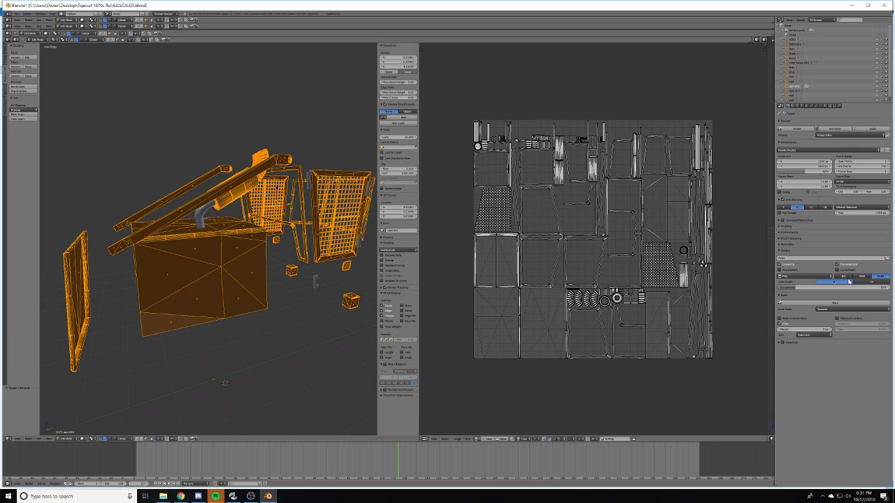
- Create a new blank 2048 by 2048 pixel image behind the dark parts' UV layout
click(488, 439)
key(BackSpace)
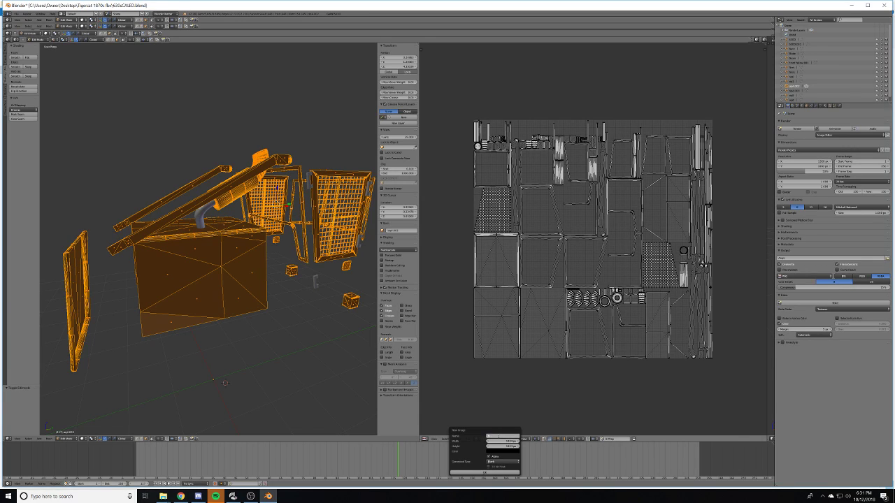
text(MainHC)
key(Tab)
text(2048)
key(Tab)
text(2048)
key(Tab)
key(Tab)
key(Return)
click(488, 474)
scroll(583, 274, down, 4)
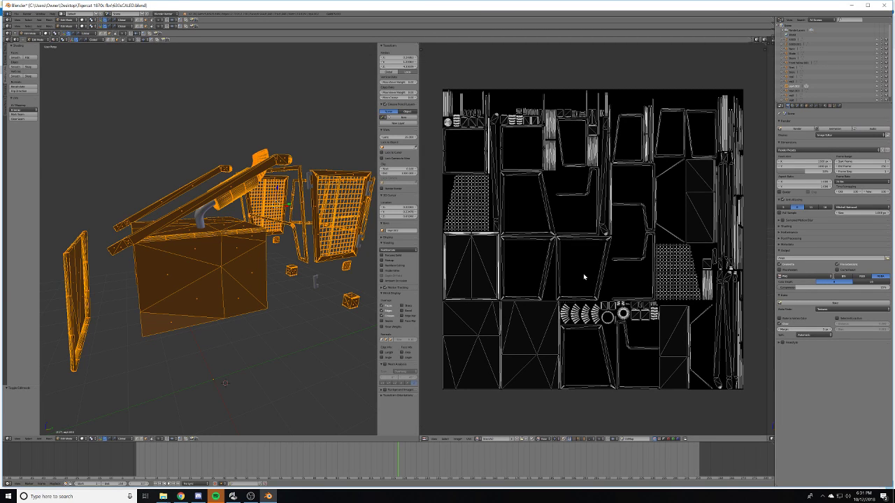
- Set the bake mode to Ambient Occlusion and bake the dark parts onto the new image
click(839, 309)
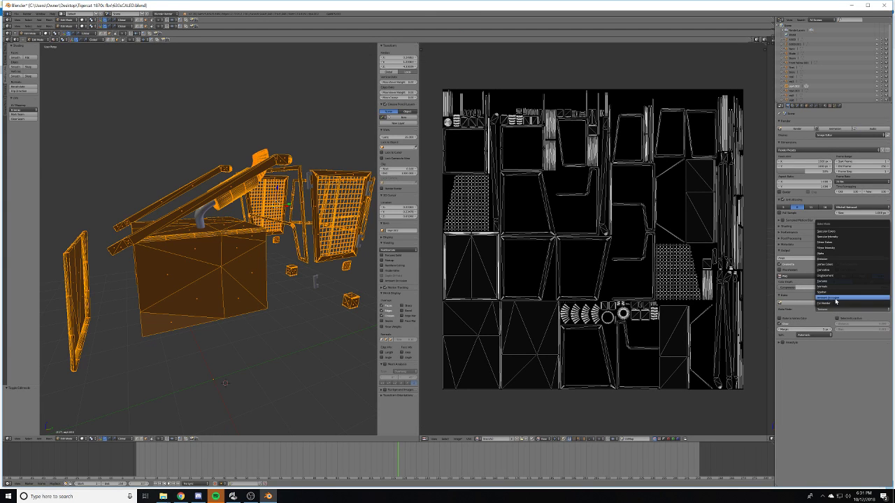
click(839, 299)
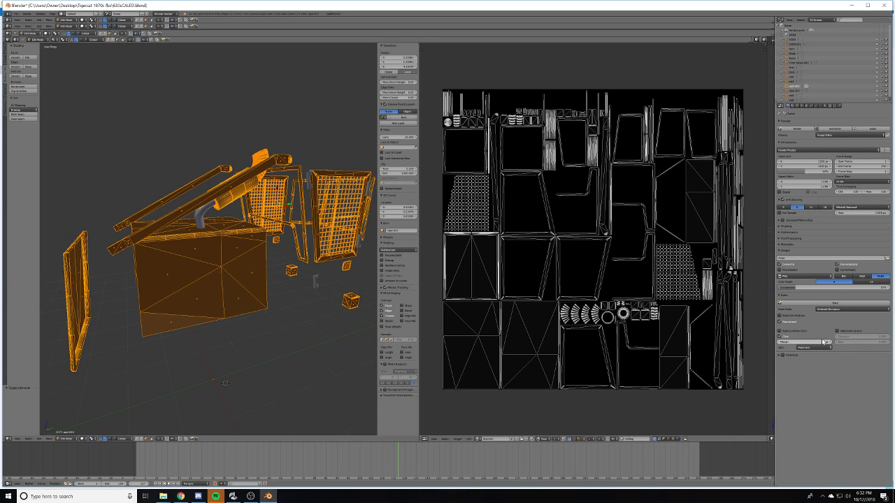
click(824, 304)
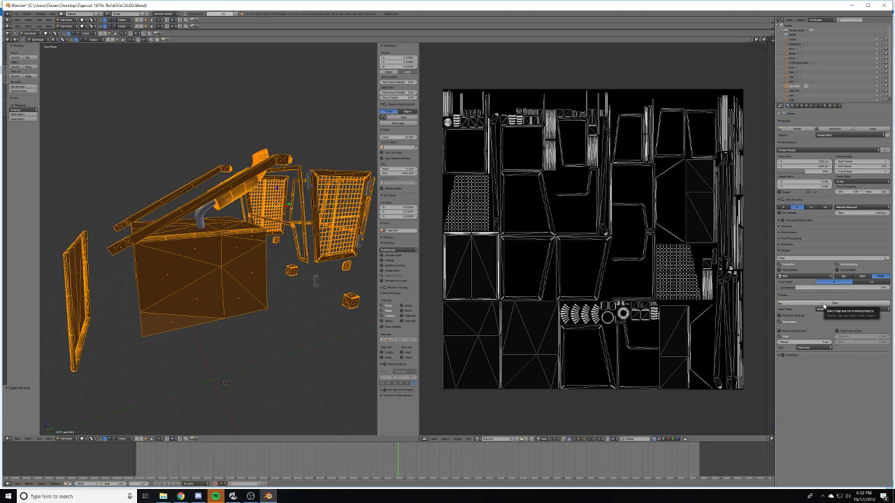
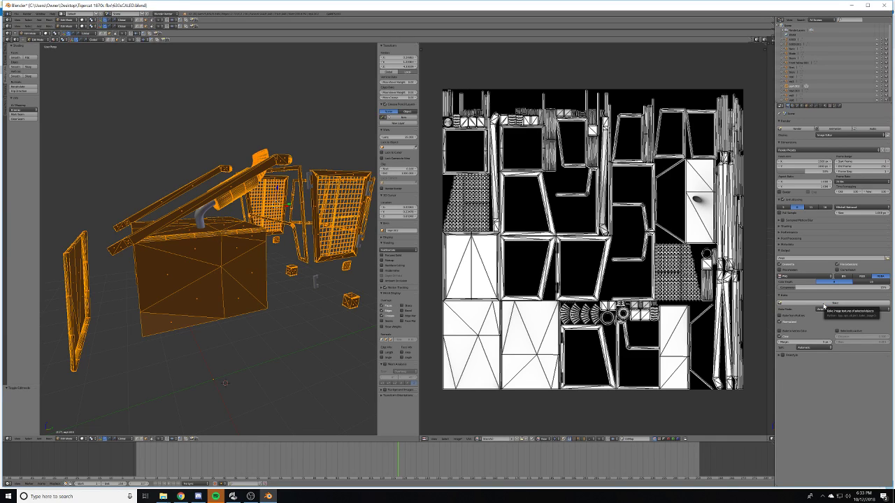
click(824, 305)
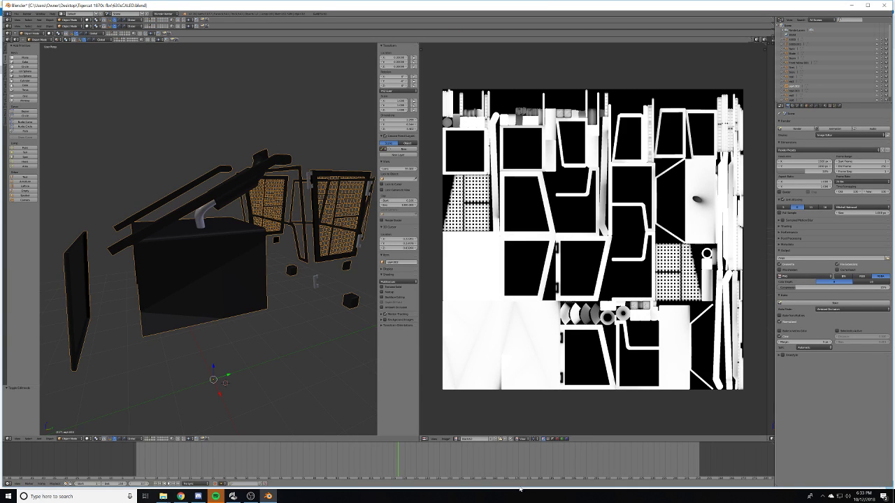
- Save the baked ambient occlusion image as a file in the Tigercat_630FINAL textures folder
click(441, 439)
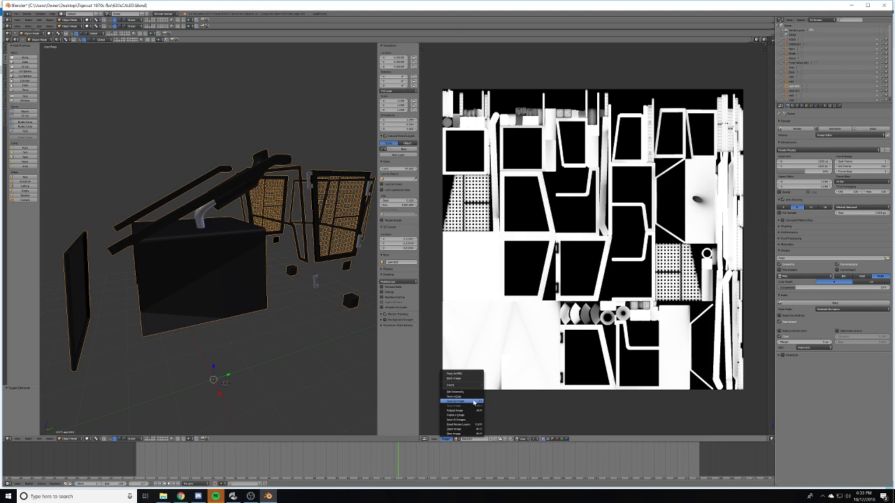
click(473, 402)
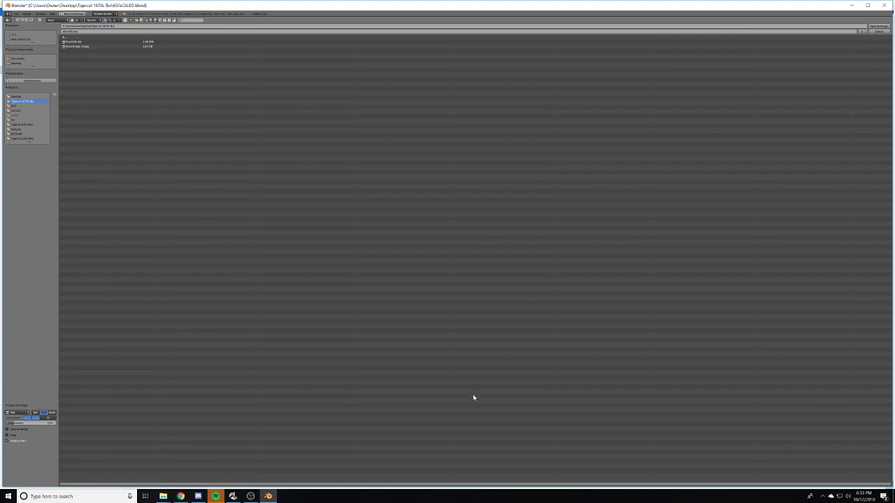
click(25, 139)
click(92, 46)
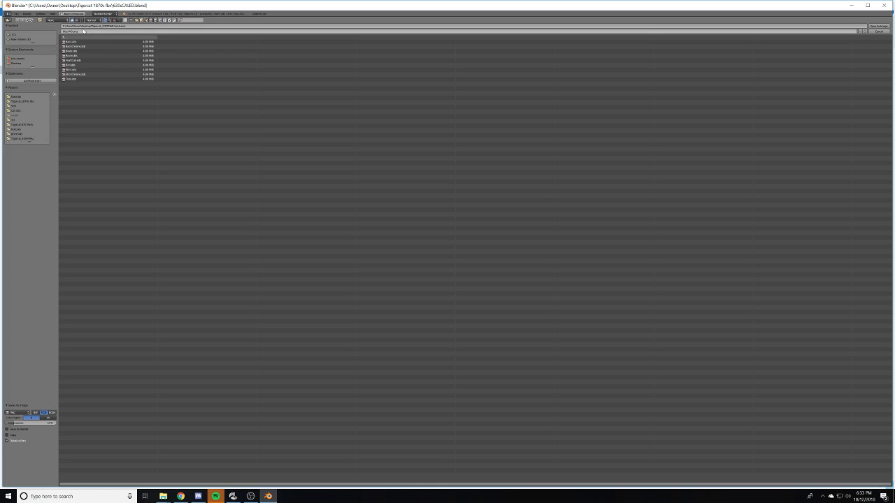
click(877, 26)
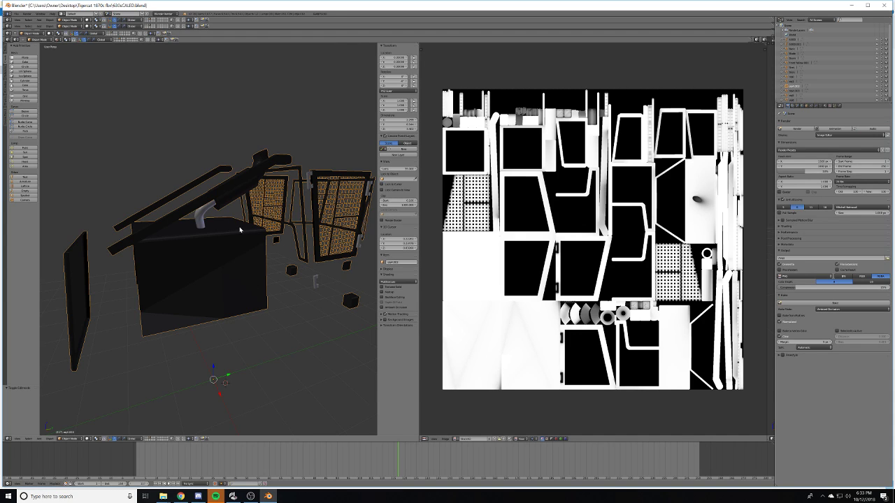
- Unlink the baked image from the dark parts' UV layout in Edit Mode, and return to Object Mode
key(Tab)
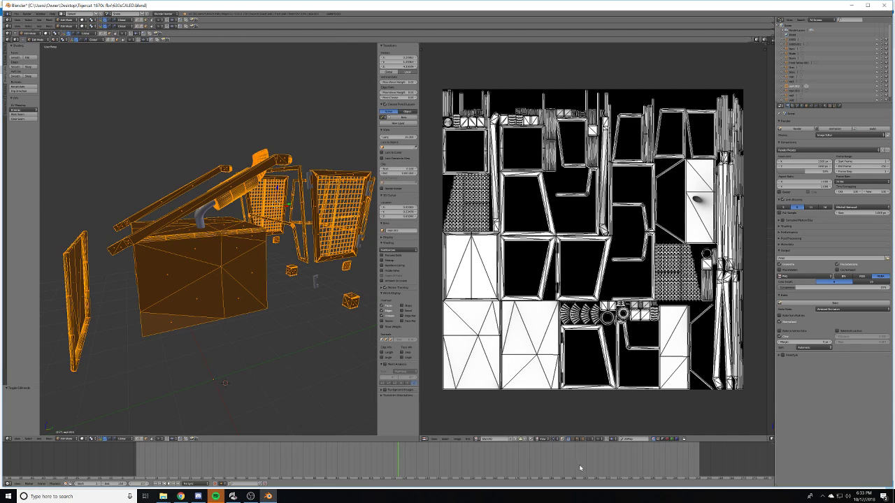
click(524, 439)
key(Tab)
scroll(687, 244, up, 4)
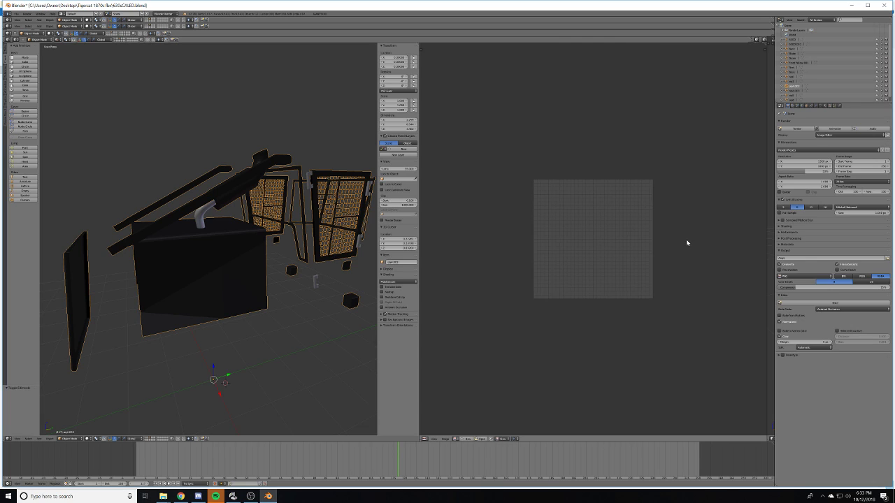
- Add a new image texture to the dark parts' material and load the saved ambient occlusion bake from the textures folder
middle_drag(249, 264, 258, 266)
click(824, 105)
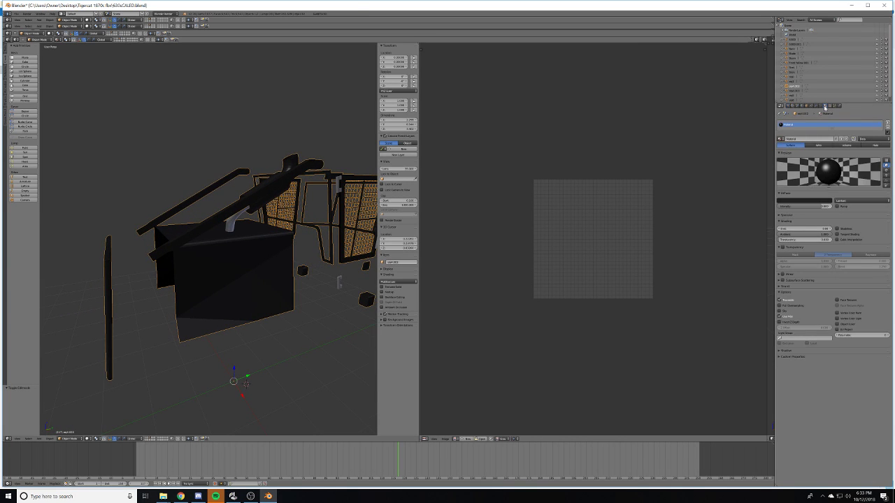
click(830, 106)
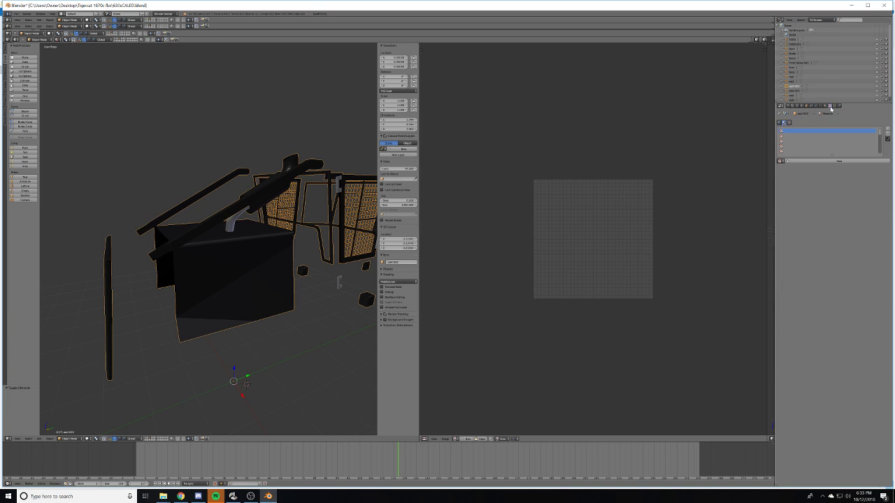
click(816, 159)
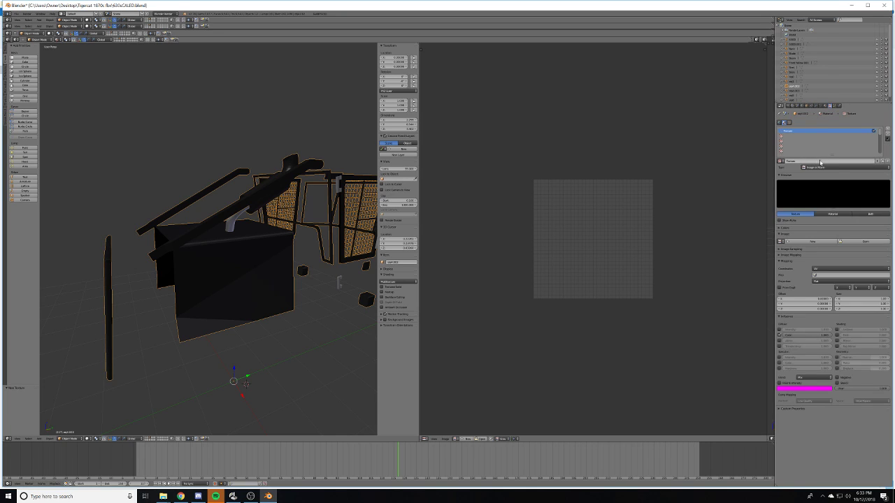
click(857, 243)
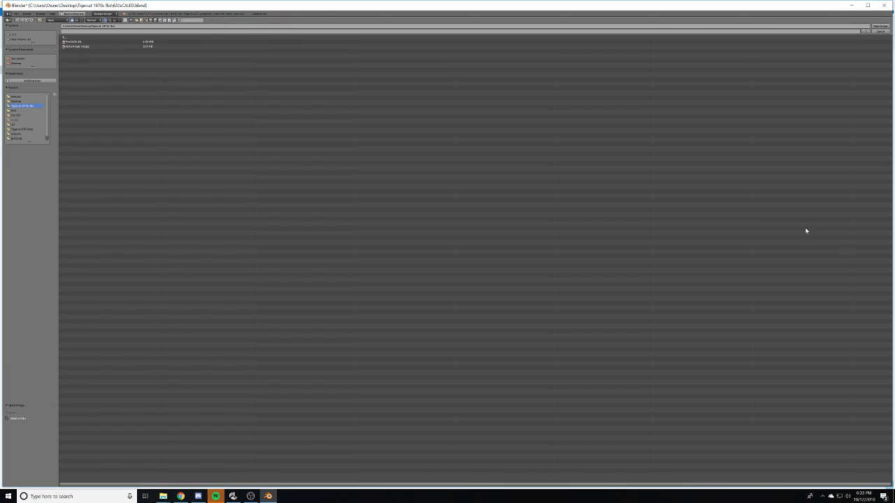
click(22, 129)
click(17, 139)
click(16, 97)
click(82, 52)
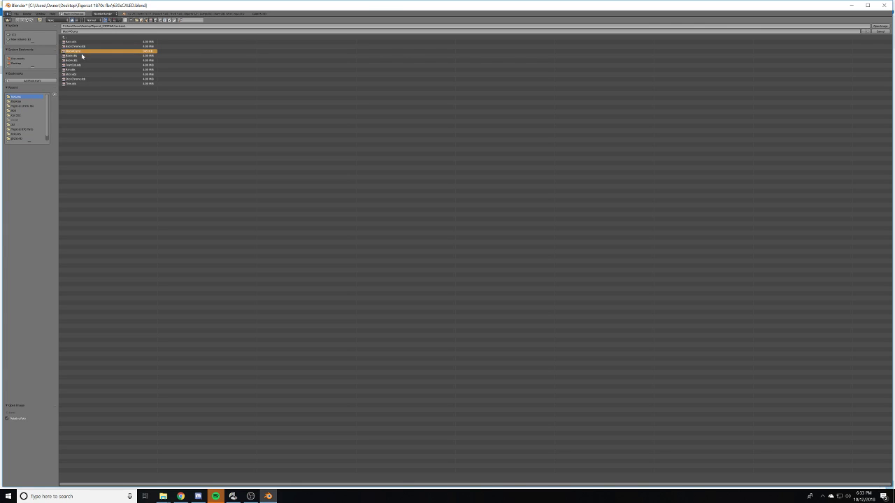
click(880, 26)
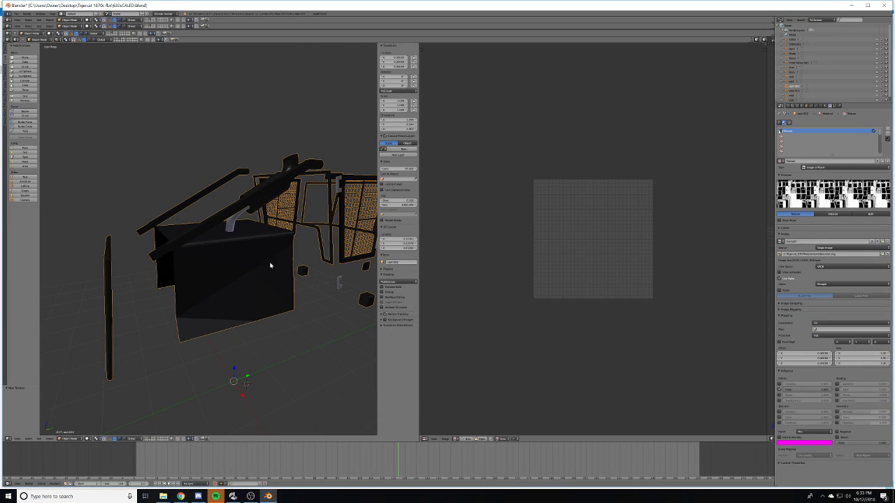
- Map the ambient occlusion texture to the dark parts' UVMap and set its blend mode to Multiply
middle_drag(270, 265, 252, 272)
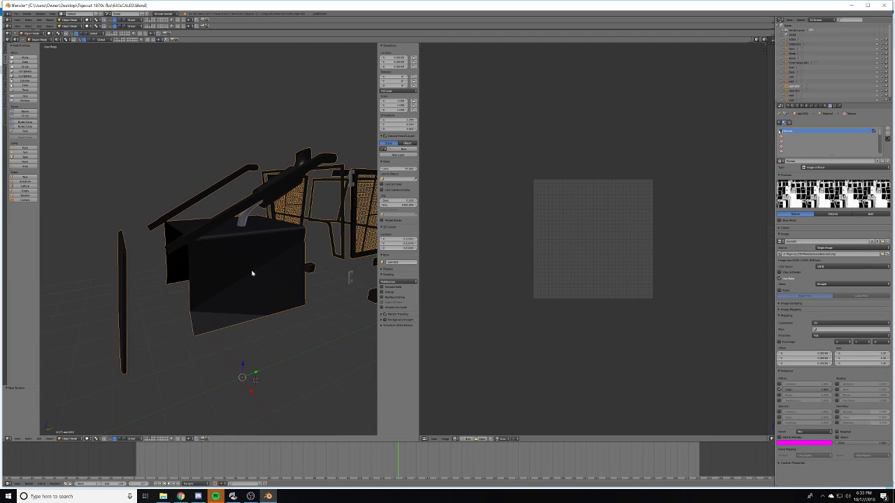
click(832, 330)
click(818, 339)
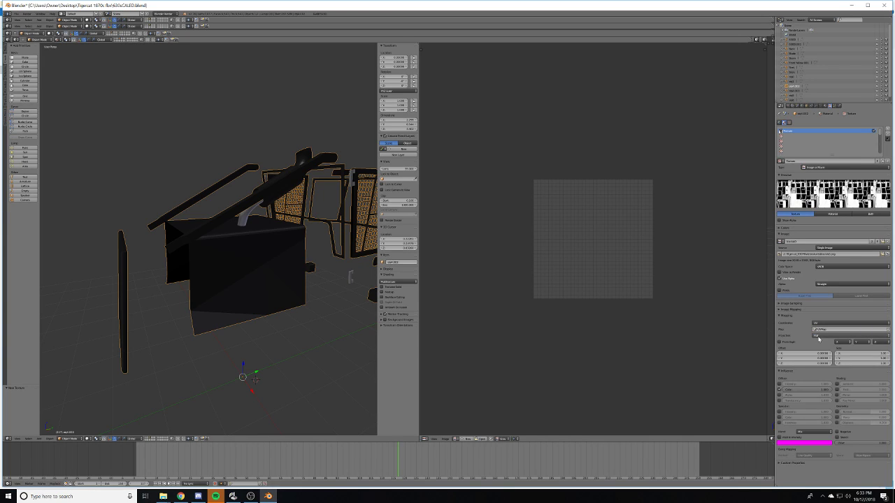
click(824, 430)
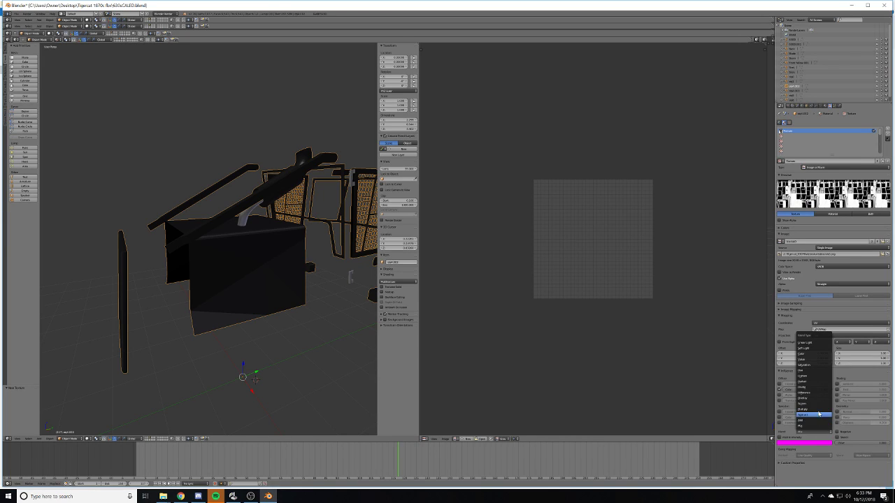
click(823, 412)
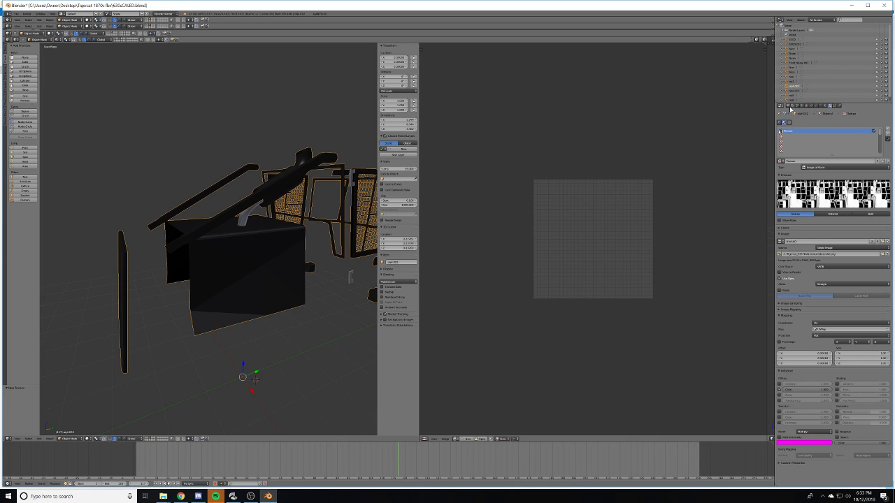
- Switch the viewport shading to Material and examine the dark parts with the ambient occlusion texture applied
key(Tab)
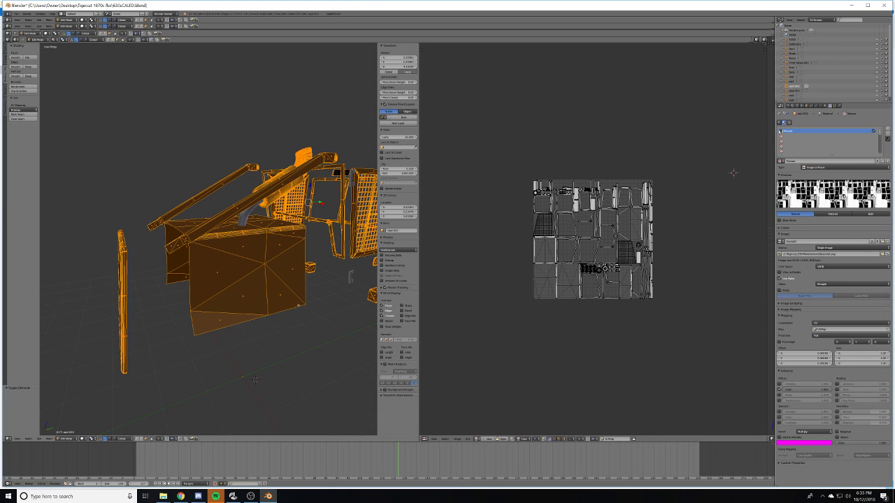
key(Tab)
middle_drag(279, 300, 259, 304)
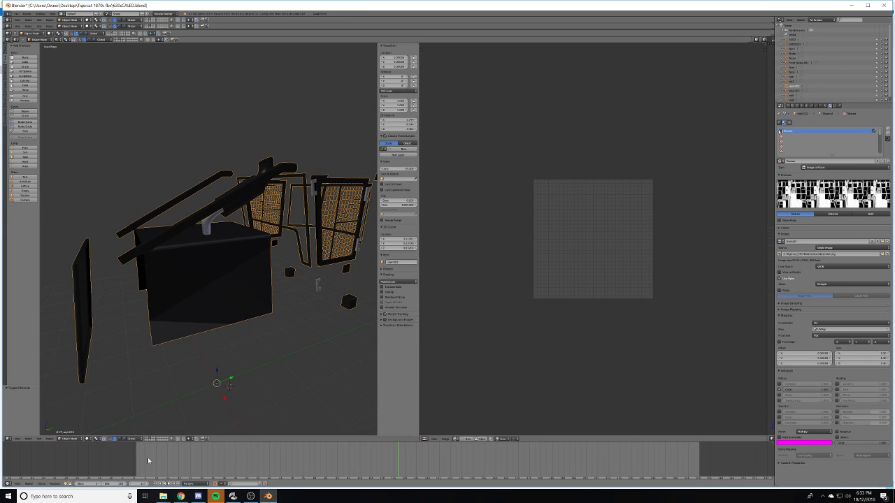
click(87, 439)
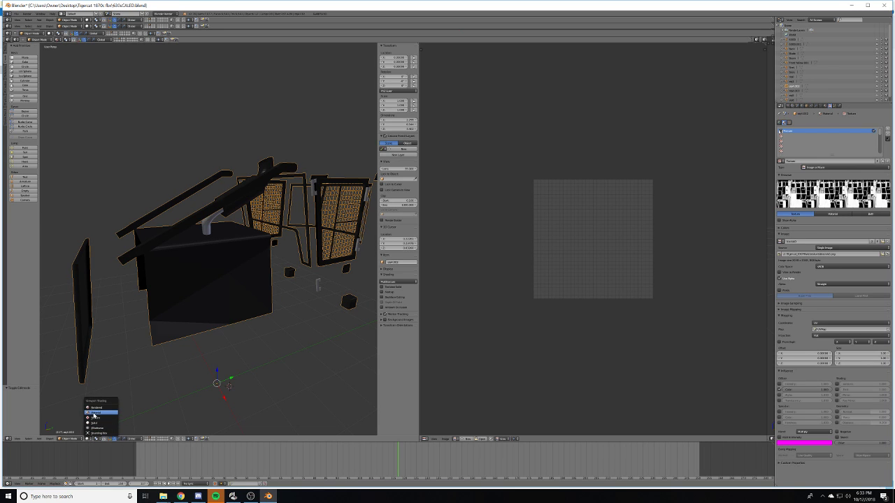
click(101, 416)
scroll(165, 362, up, 5)
middle_drag(174, 343, 318, 334)
scroll(194, 337, up, 3)
scroll(268, 341, down, 4)
key(Tab)
key(Tab)
scroll(262, 367, up, 4)
scroll(269, 347, down, 5)
key(KP_Decimal)
middle_drag(243, 333, 250, 334)
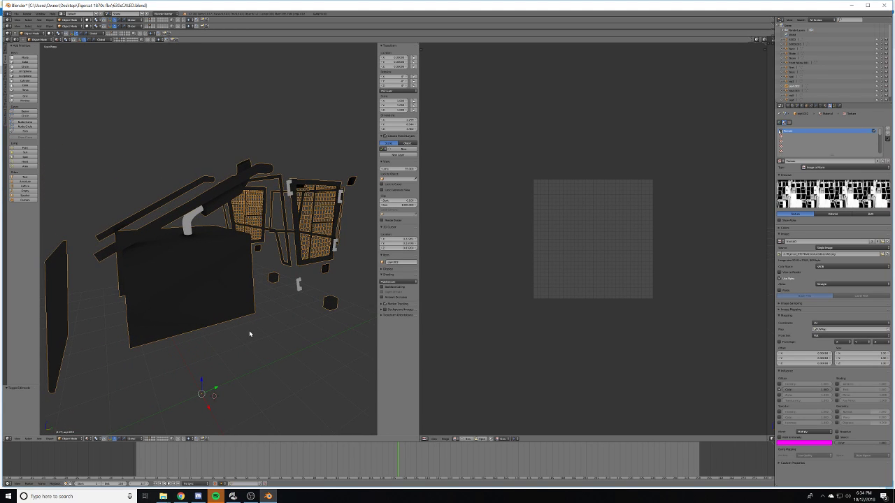
- Create another new blank 2048 by 2048 pixel image behind the dark parts' UV layout in Edit Mode
key(Tab)
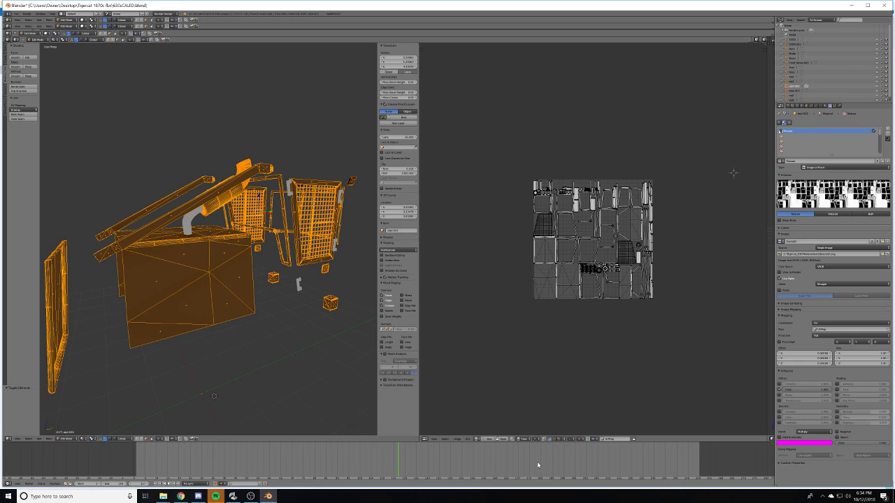
click(489, 439)
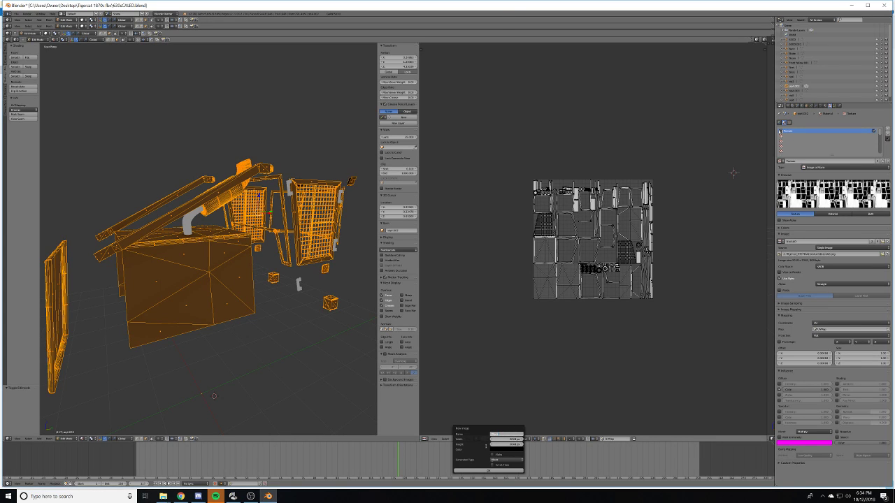
click(478, 471)
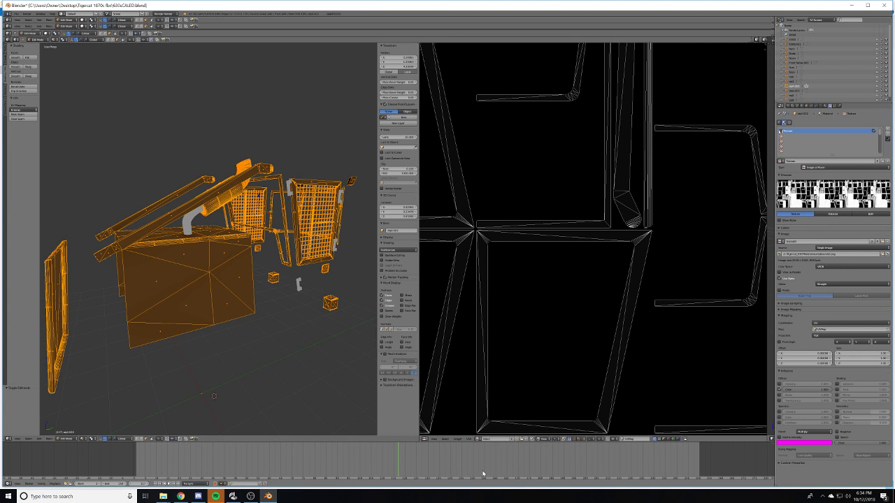
scroll(617, 401, down, 7)
scroll(601, 360, up, 3)
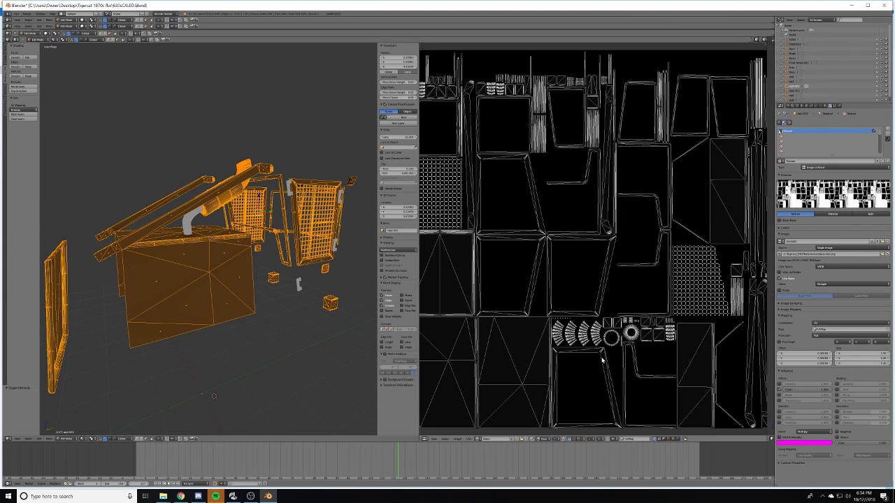
scroll(602, 359, down, 2)
- Set the bake mode to Textures and bake the dark parts onto the new image
click(784, 106)
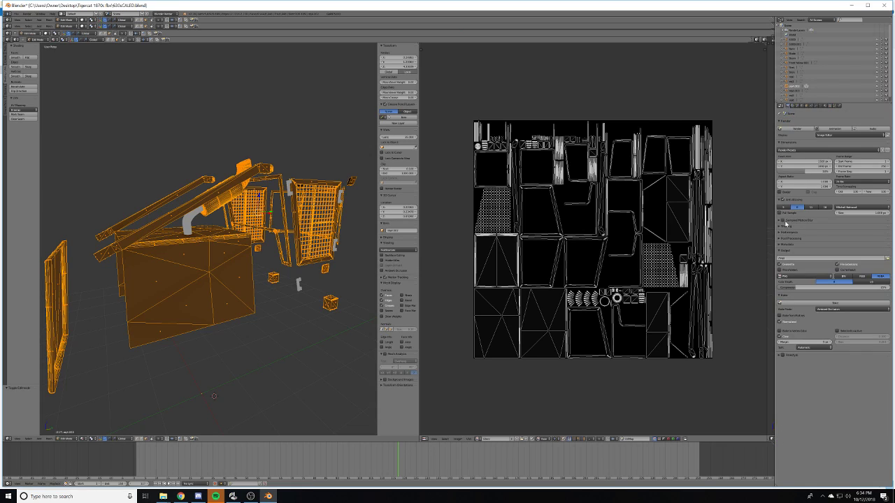
click(833, 316)
click(834, 308)
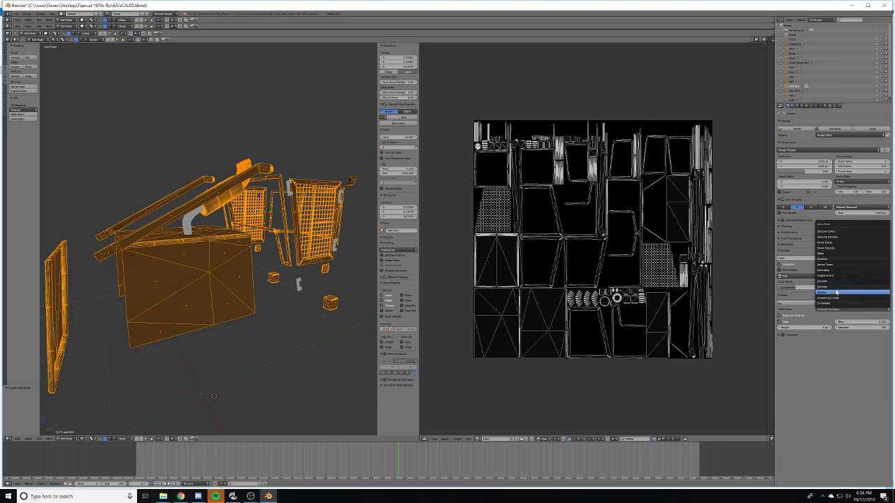
click(833, 282)
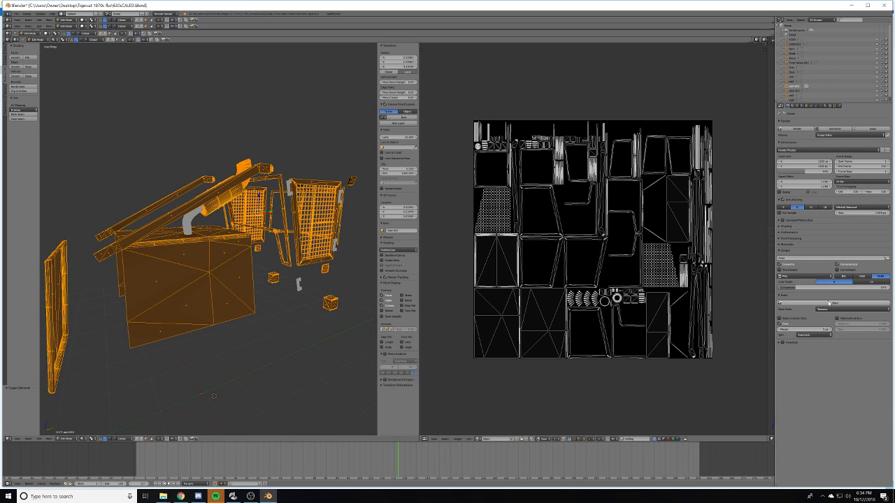
click(854, 303)
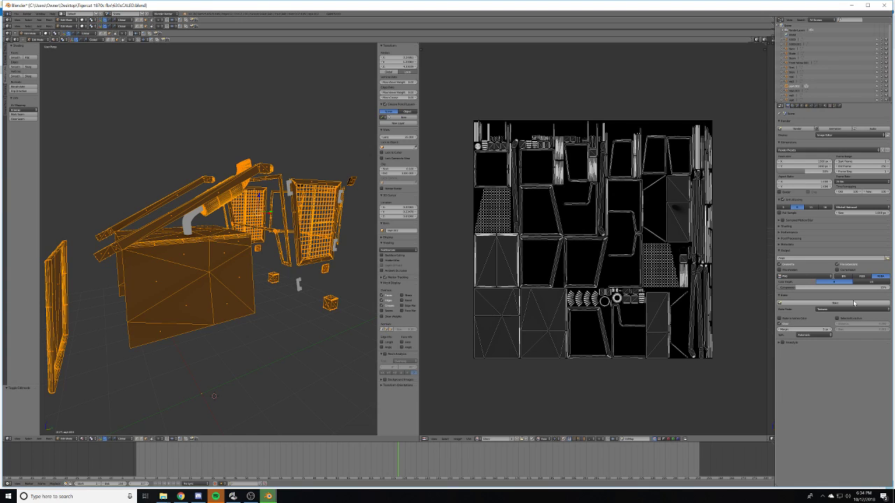
- Return to Object Mode and save the baked texture image as a file in the Tigercat_630FINAL textures folder
key(Tab)
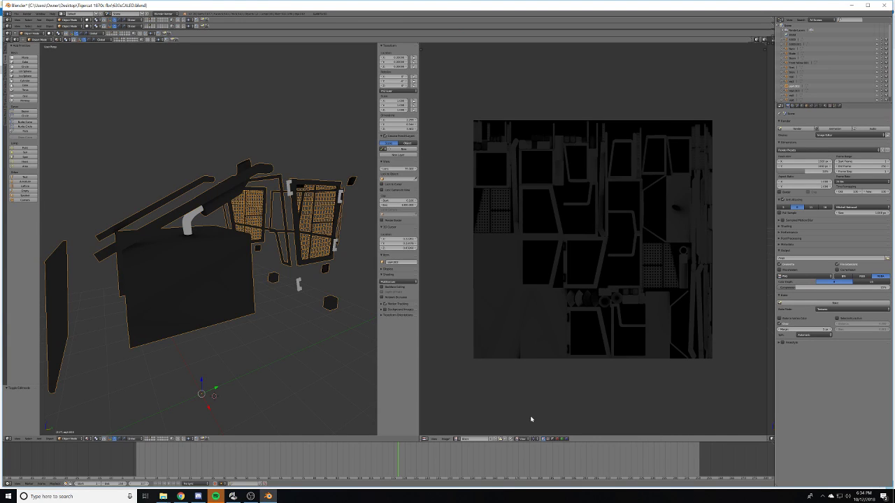
click(445, 439)
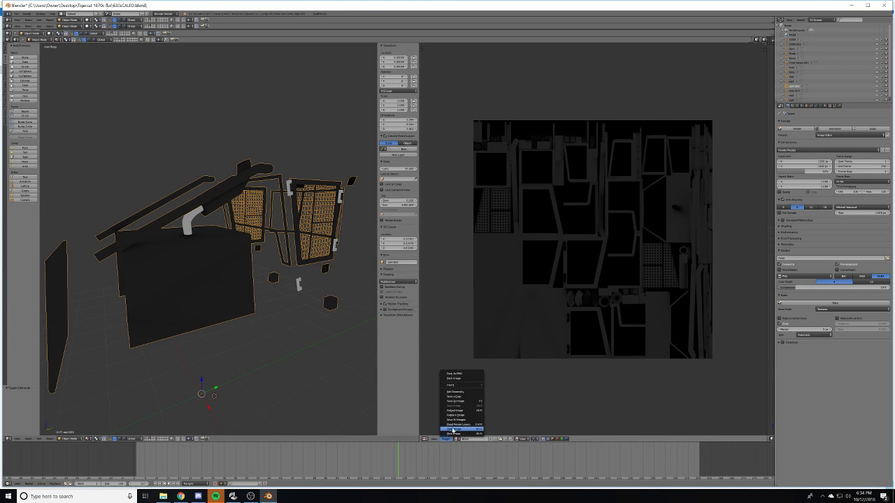
click(459, 401)
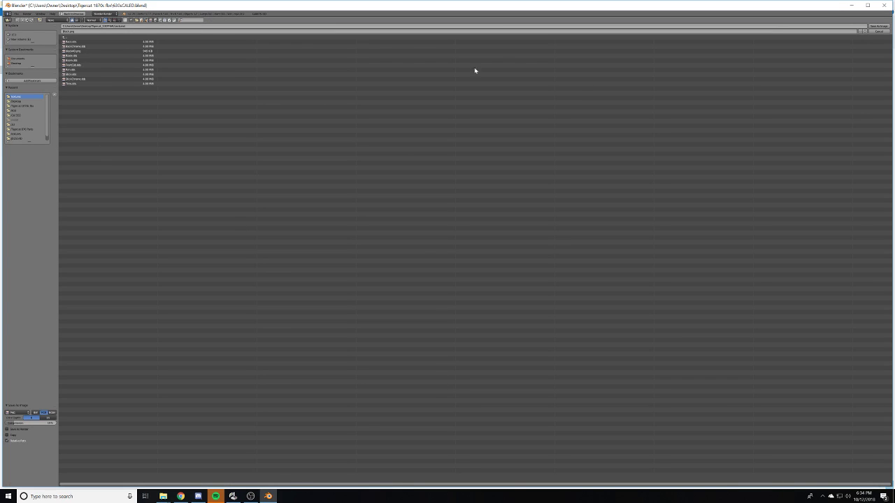
click(878, 26)
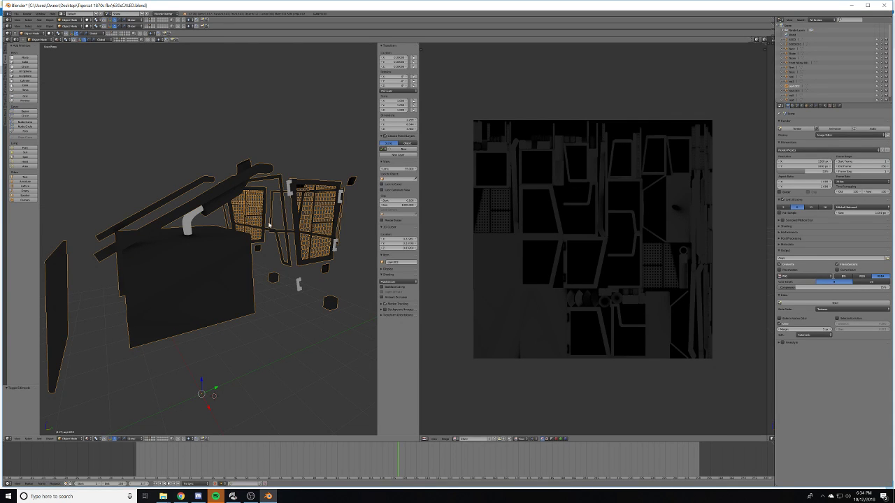
middle_drag(361, 78, 383, 49)
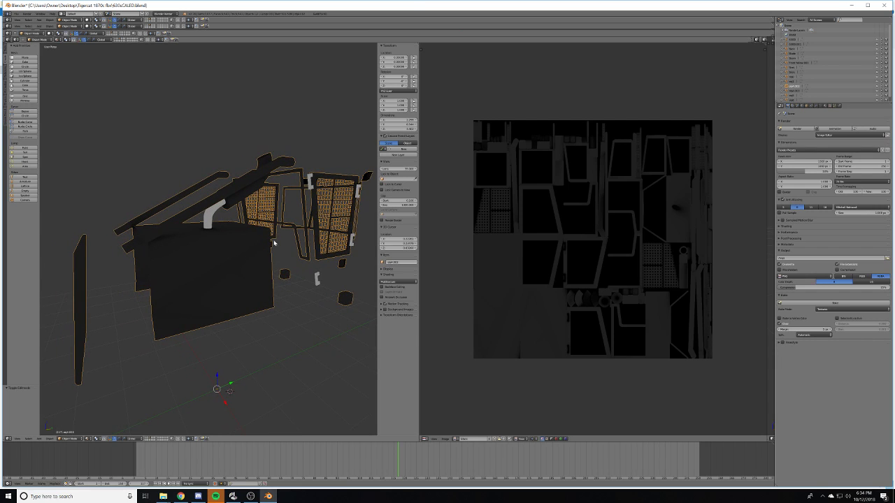
click(365, 44)
middle_drag(252, 261, 252, 262)
right_click(239, 302)
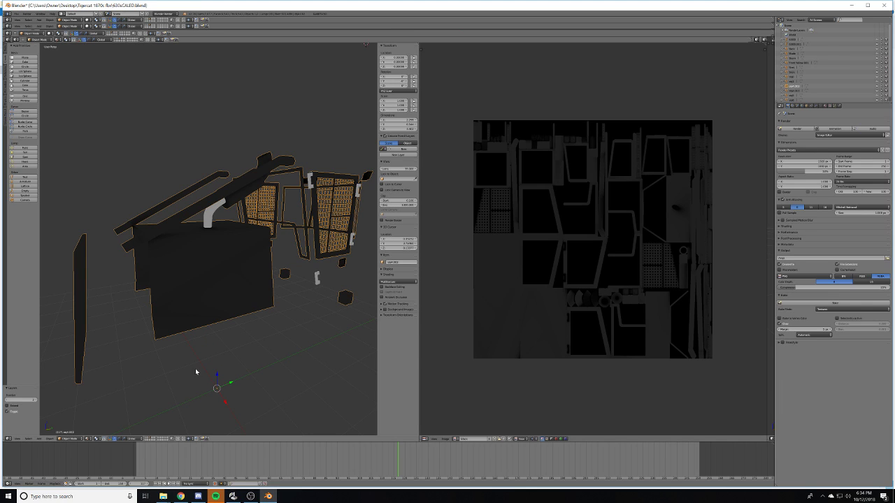
middle_drag(193, 371, 193, 370)
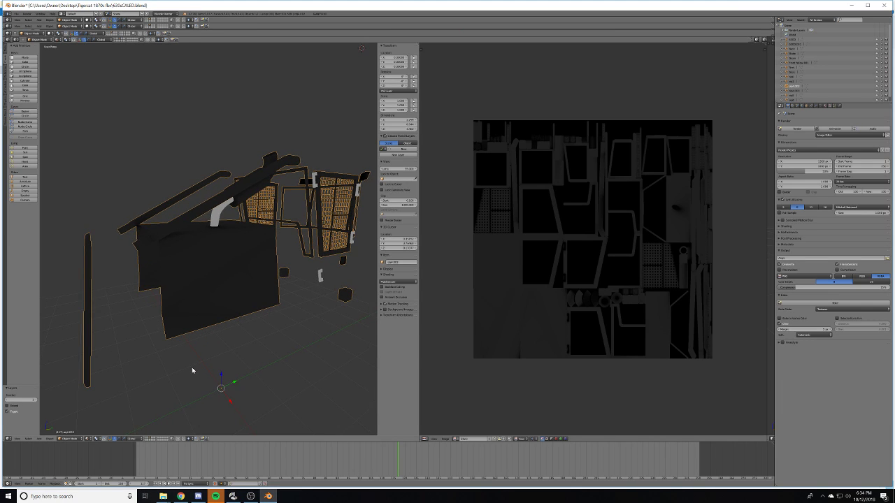
- Move the dark parts to layer 1 and display that layer with the rest of the 630D skidder
key(1)
scroll(192, 367, down, 4)
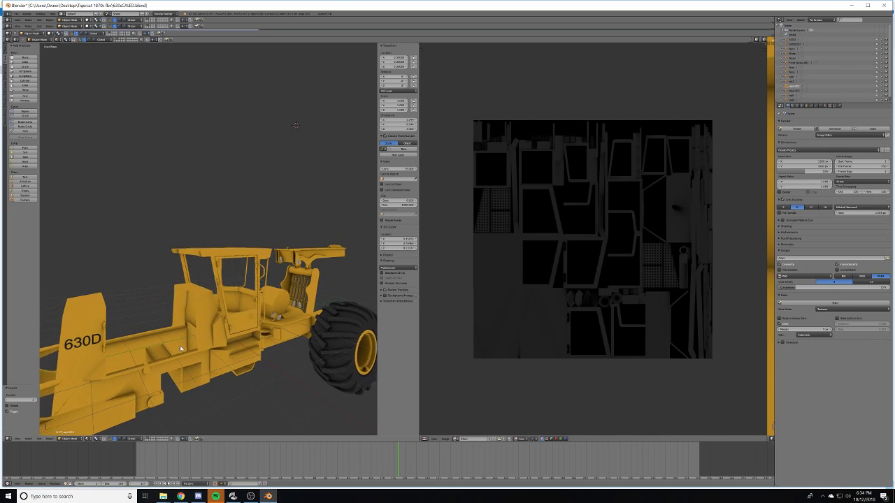
shift+middle_drag(177, 345, 189, 343)
key(KP_Divide)
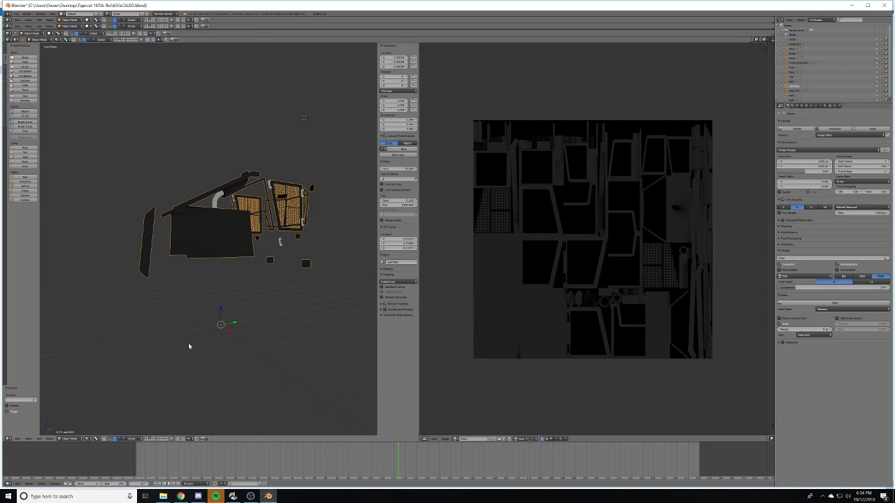
key(m)
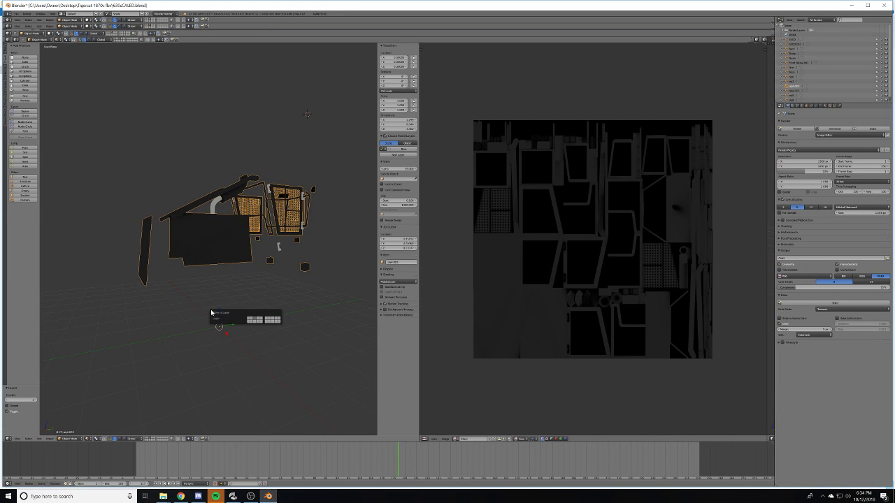
key(1)
key(1)
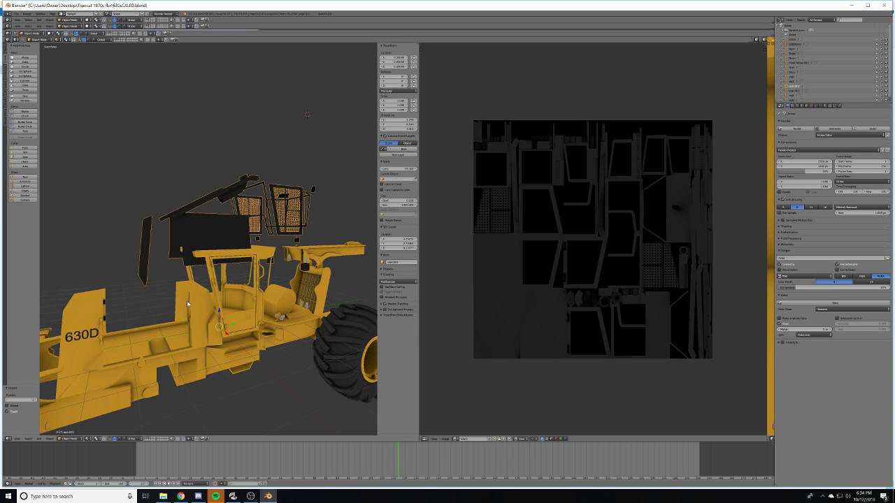
- Widen the 3D view's properties region
shift+middle_drag(190, 300, 185, 303)
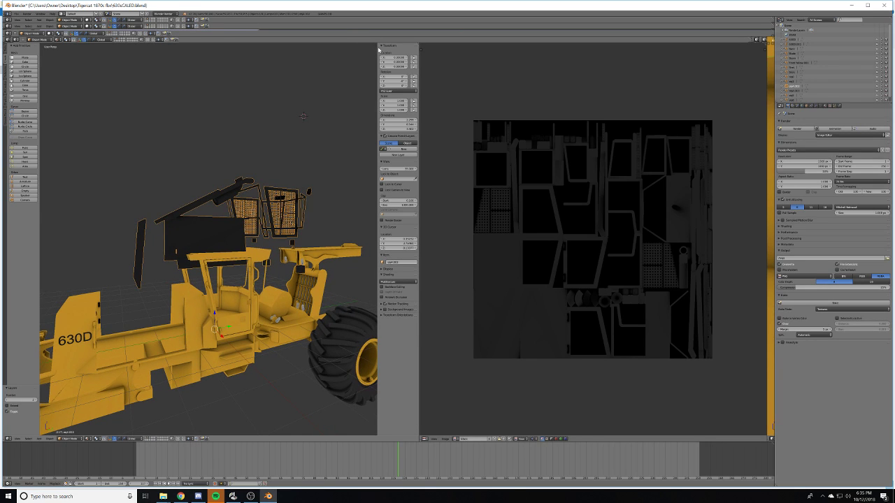
drag(376, 49, 328, 67)
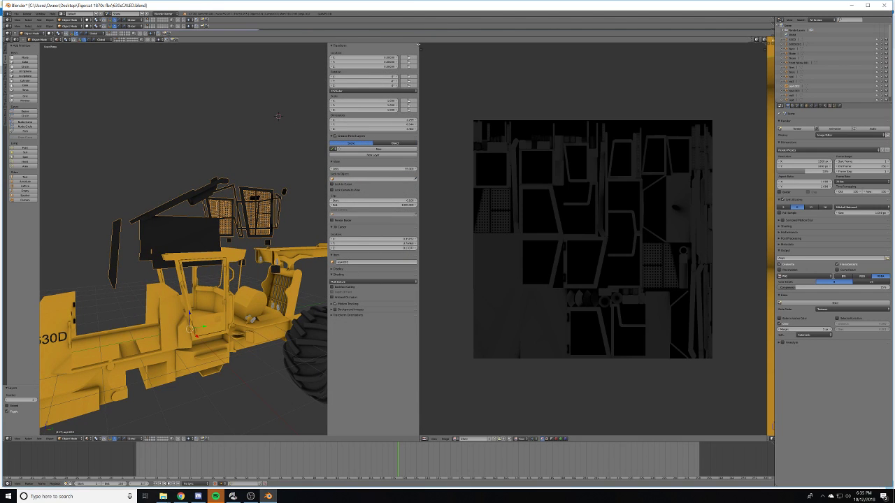
- Merge the image editor area into the 3D view and narrow the properties region
drag(418, 44, 591, 72)
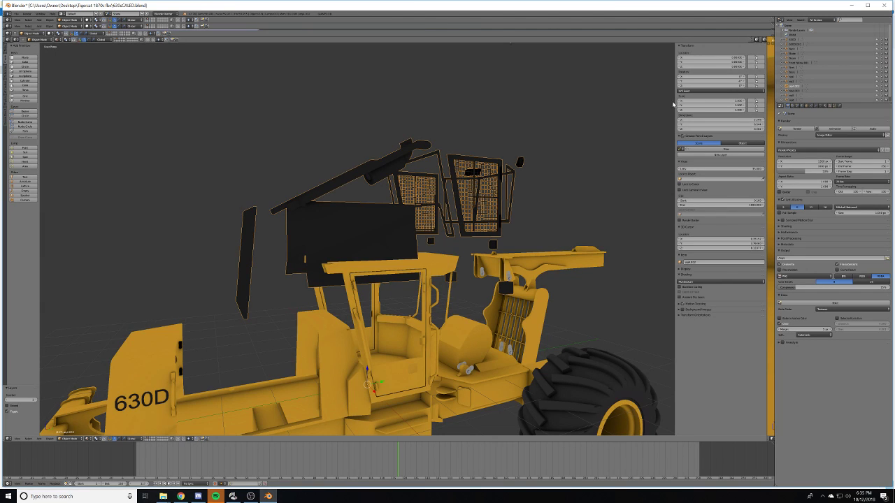
drag(675, 102, 705, 103)
- Move the dark parts down and across into place on the yellow skidder body and cab
middle_drag(429, 193, 446, 322)
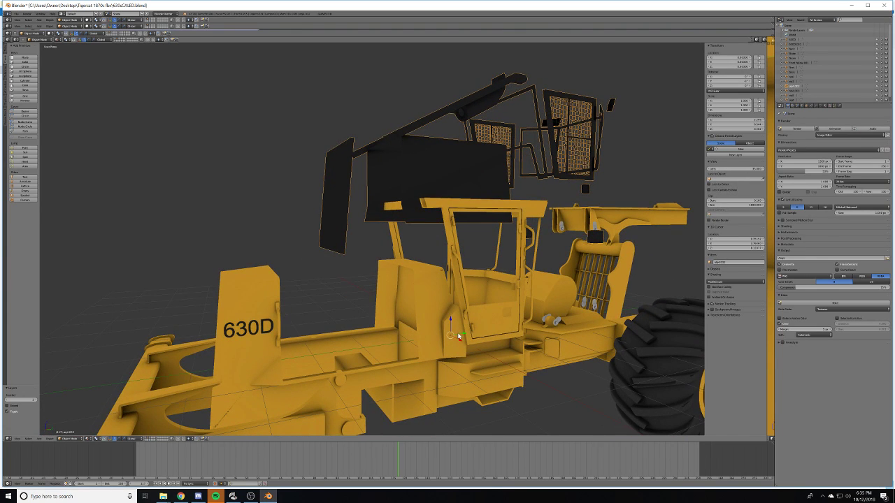
drag(458, 337, 379, 56)
middle_drag(406, 300, 365, 279)
drag(454, 414, 440, 417)
middle_drag(407, 258, 405, 265)
scroll(383, 279, up, 8)
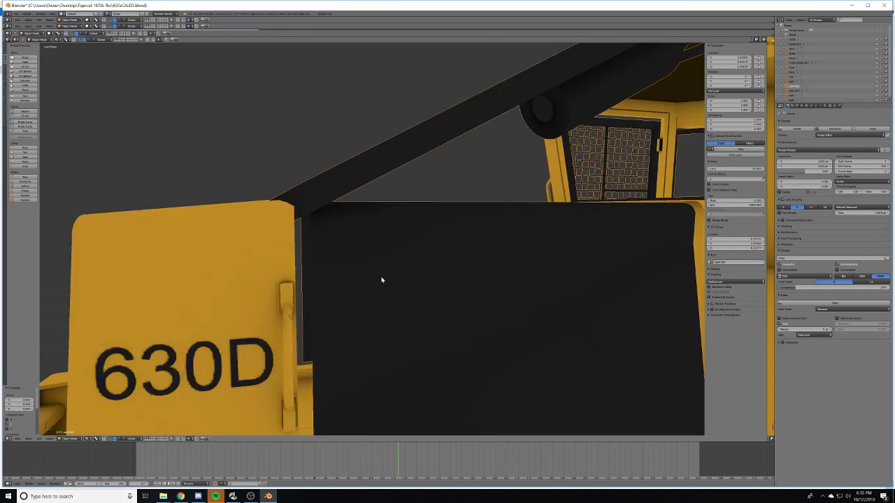
- Refine the dark parts' position so the hood panel and window guards sit against the yellow body
middle_drag(352, 264, 475, 275)
scroll(366, 286, down, 3)
scroll(366, 287, down, 5)
scroll(462, 279, down, 5)
shift+middle_drag(418, 368, 415, 357)
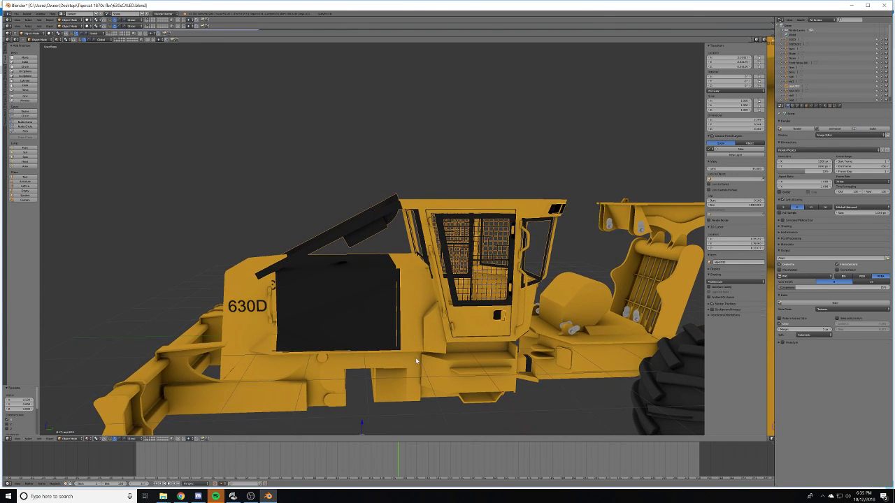
shift+middle_drag(387, 415, 370, 431)
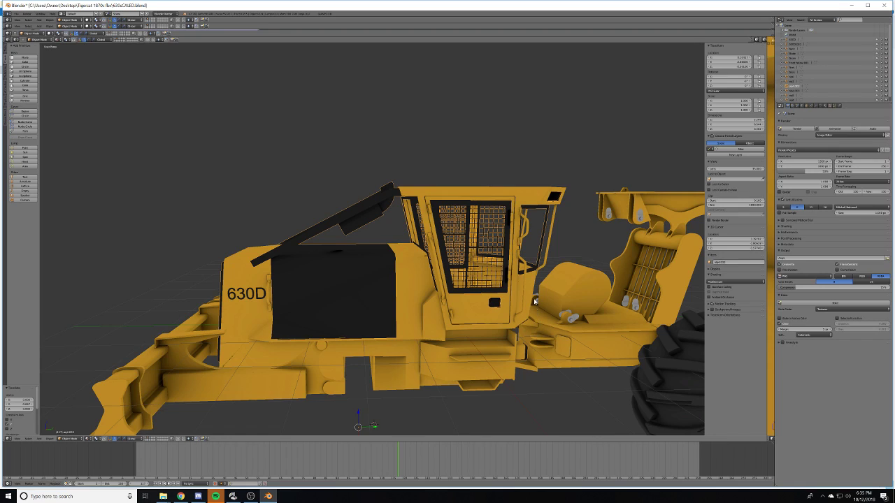
scroll(529, 268, up, 6)
shift+middle_drag(531, 247, 386, 276)
scroll(375, 308, down, 2)
scroll(420, 301, down, 2)
scroll(417, 302, down, 6)
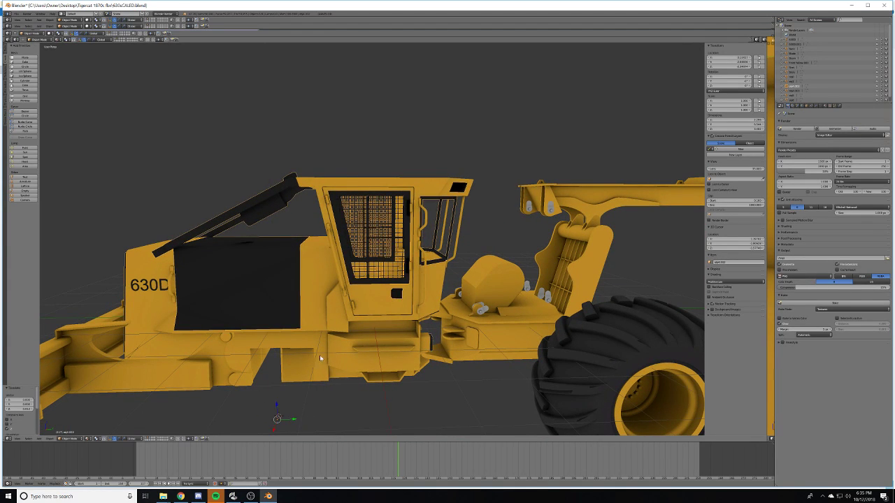
- Fine-tune the dark parts' position lengthwise along the skidder's body
scroll(361, 287, up, 6)
scroll(362, 287, up, 3)
mouse_move(362, 287)
middle_down()
mouse_move(335, 289)
mouse_move(339, 305)
mouse_move(323, 301)
mouse_move(357, 301)
mouse_move(378, 283)
middle_up()
scroll(375, 287, down, 5)
shift+middle_drag(340, 346, 381, 190)
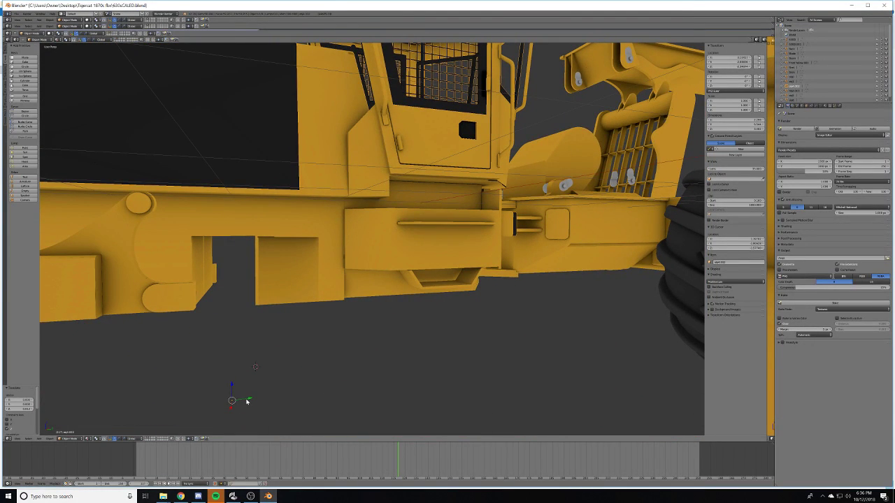
middle_drag(246, 401, 310, 382)
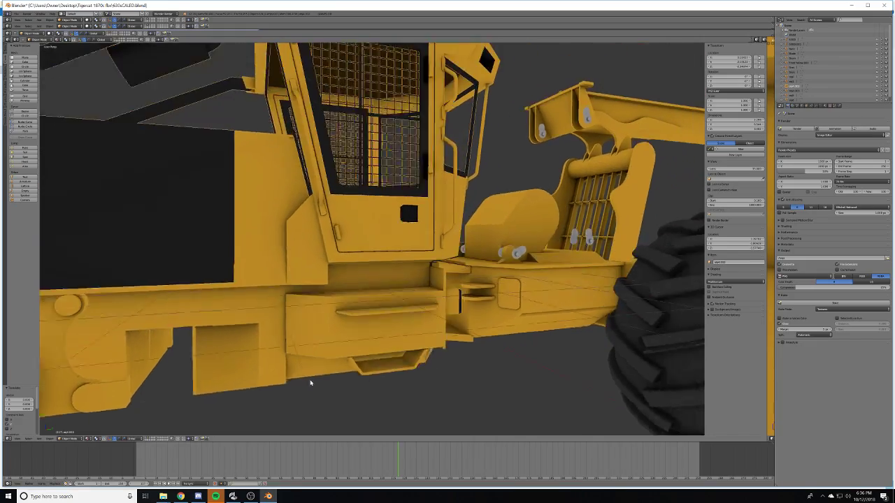
- Examine the rear deck behind the cab, including the rounded housing and grey link parts, checking the selected meshes in Edit Mode
scroll(458, 196, up, 4)
shift+middle_drag(462, 191, 365, 299)
key(Tab)
middle_drag(426, 301, 299, 334)
key(Tab)
scroll(331, 296, down, 4)
right_click(625, 295)
scroll(338, 326, up, 10)
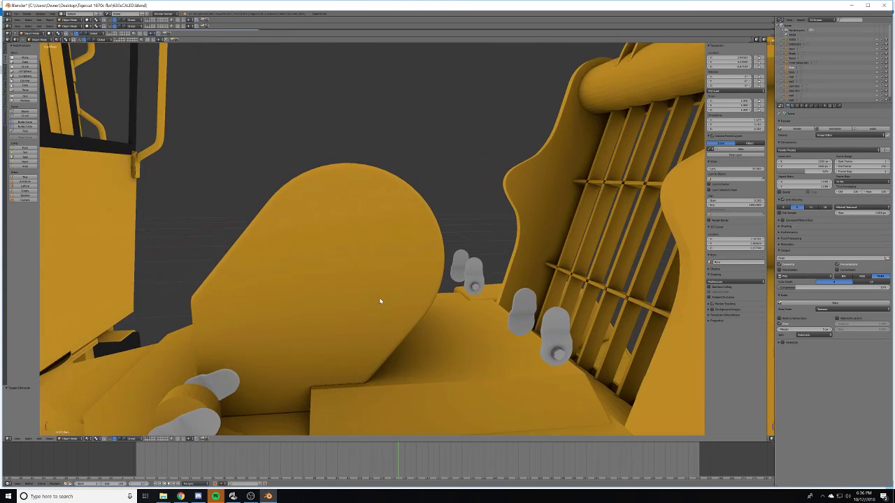
shift+middle_drag(381, 301, 421, 260)
right_click(344, 232)
key(Tab)
key(Tab)
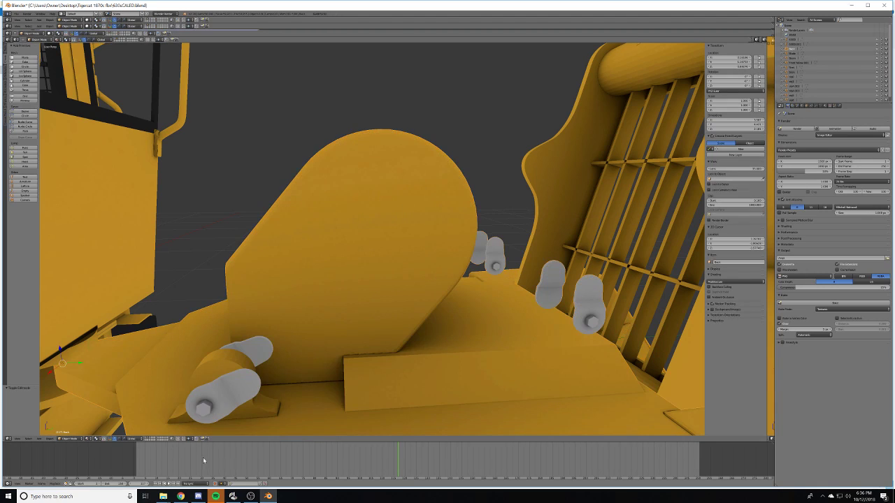
- Switch to Chrome, examine Google Images reference photos for "tigercat 630", and return to Blender
click(181, 497)
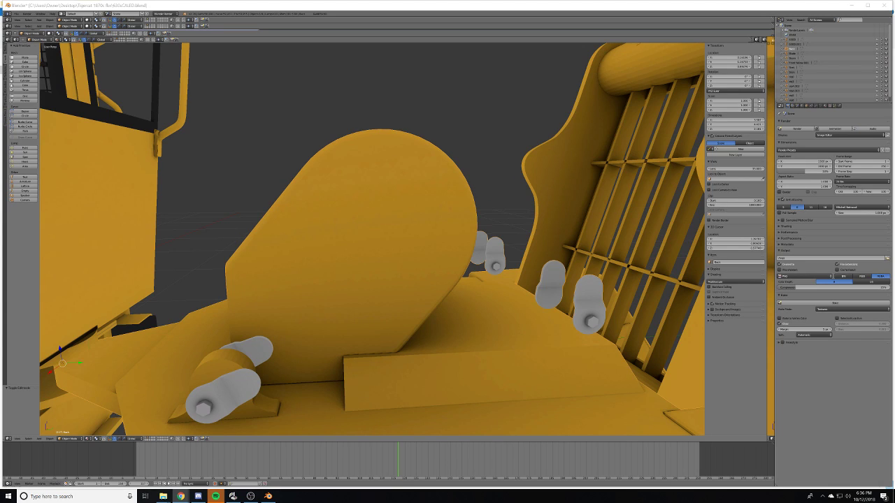
drag(1, 184, 467, 186)
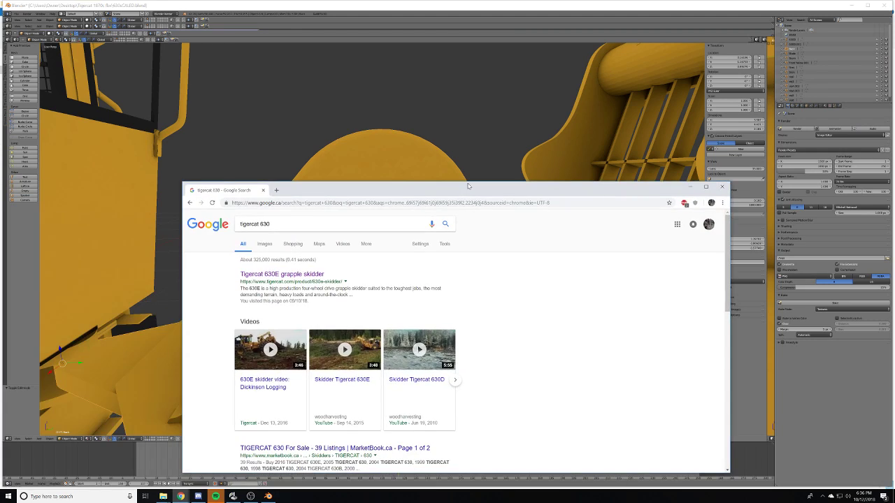
double_click(468, 186)
click(85, 60)
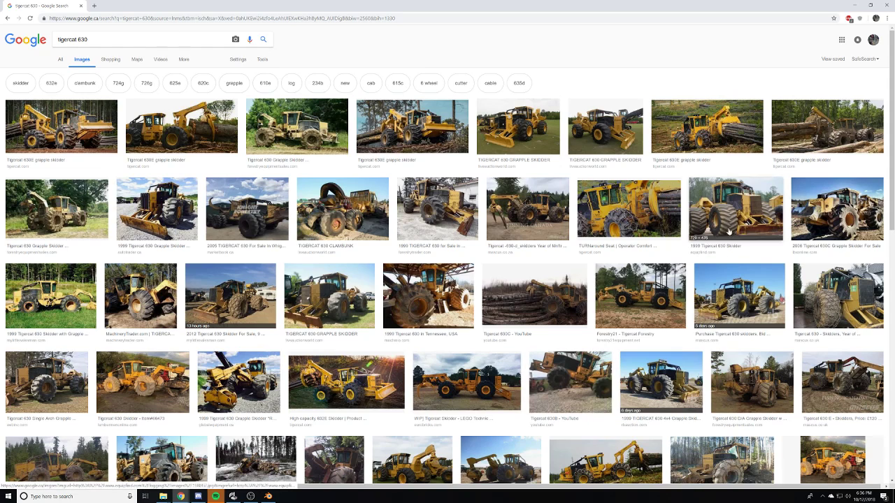
click(704, 134)
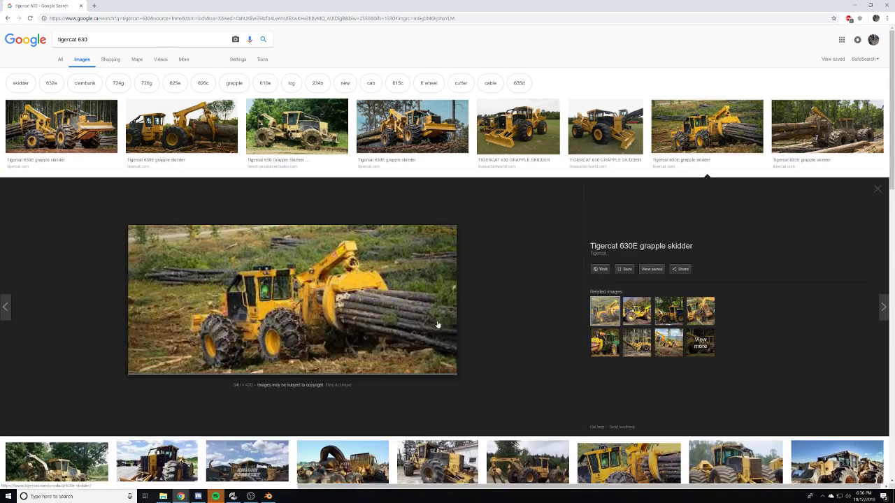
scroll(292, 307, down, 5)
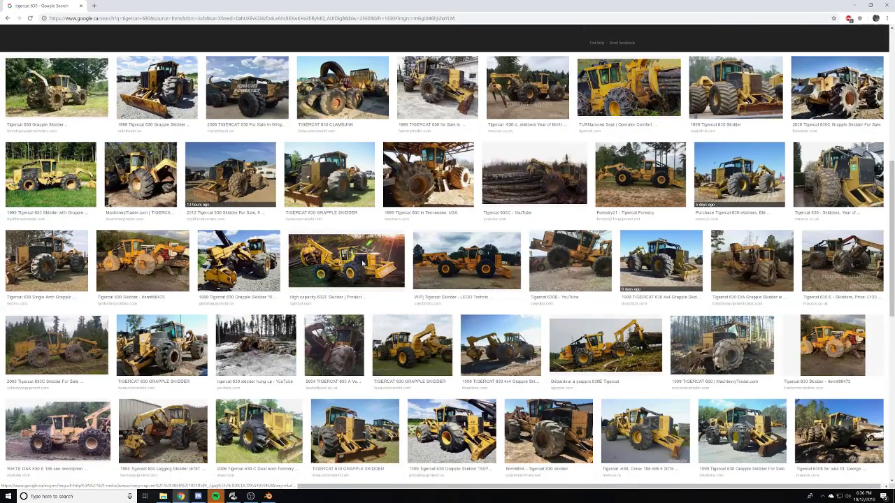
click(362, 263)
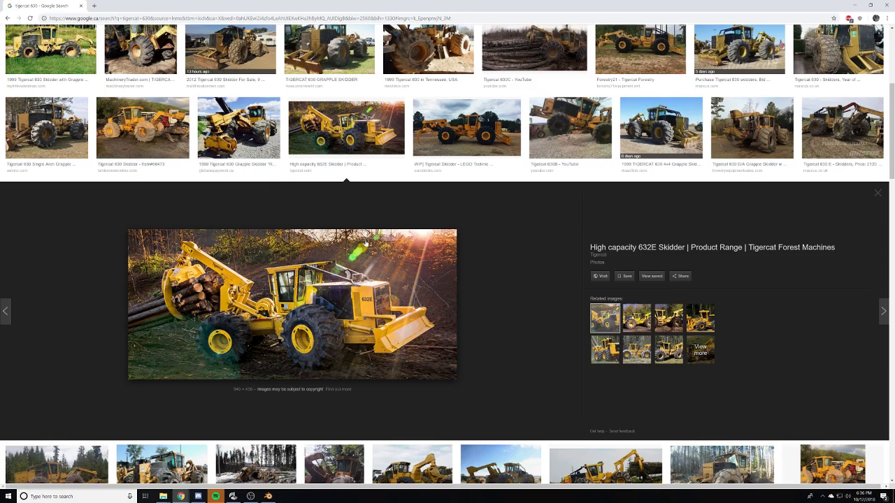
scroll(218, 462, down, 3)
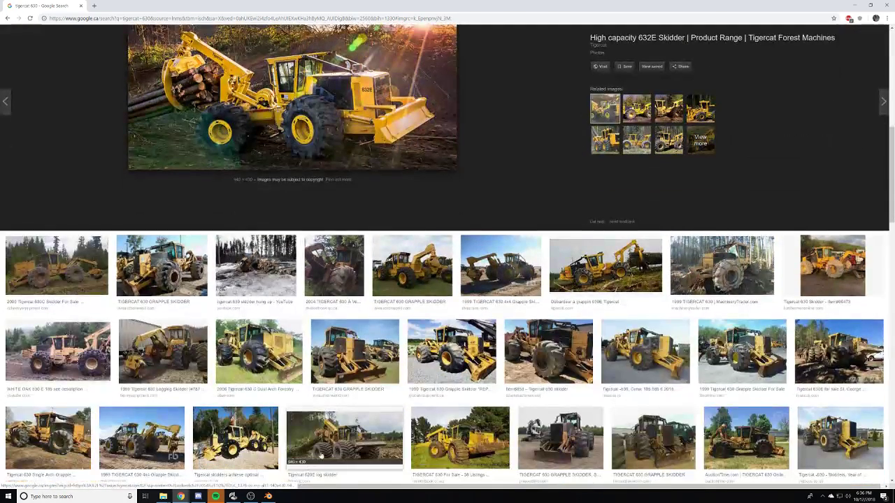
click(256, 267)
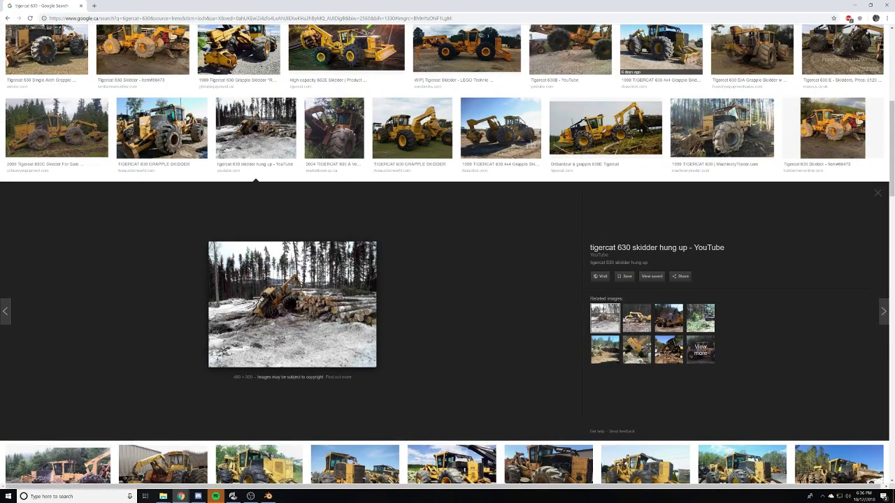
click(268, 497)
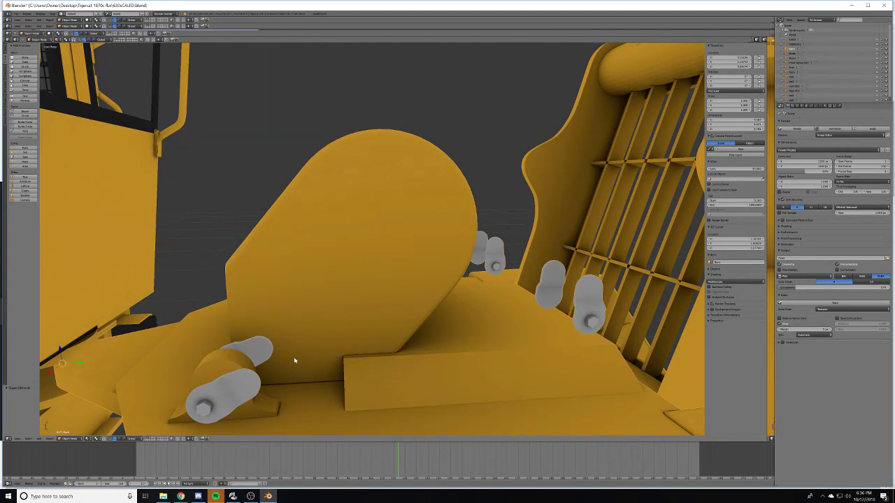
- Select the dark parts, remove their current material and assign a new one
scroll(297, 358, down, 10)
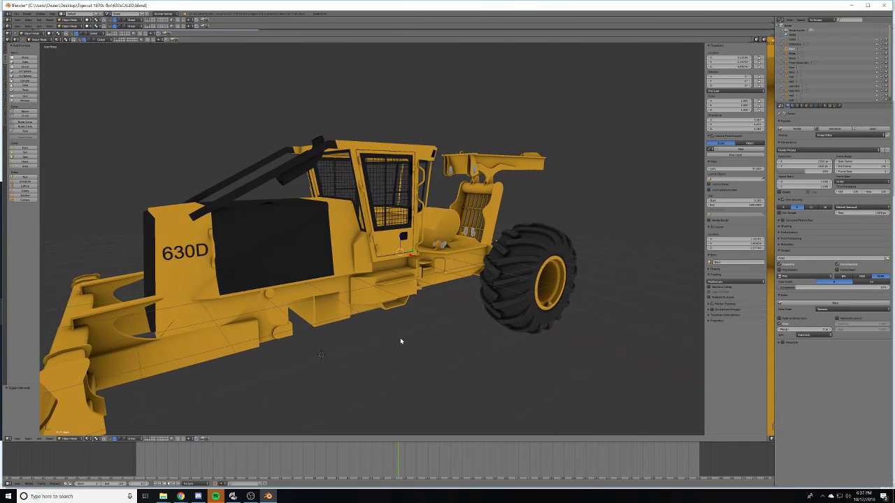
middle_drag(239, 341, 282, 343)
right_click(304, 241)
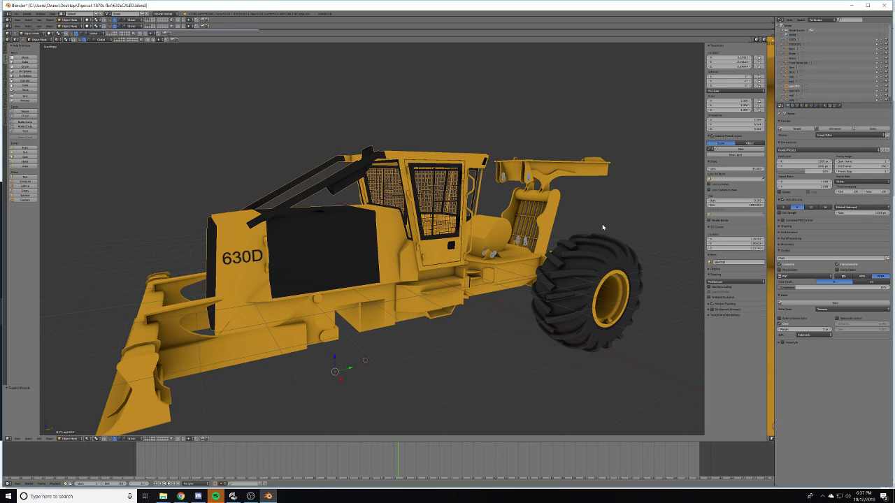
click(827, 106)
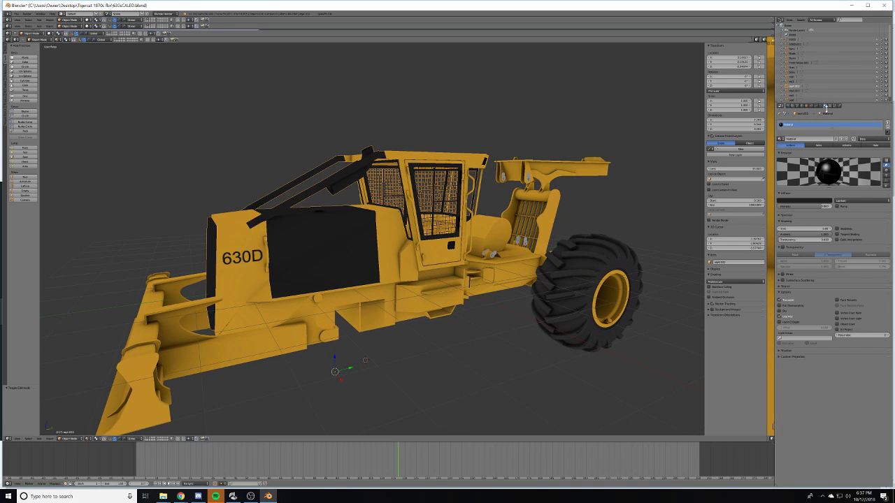
click(888, 127)
click(815, 140)
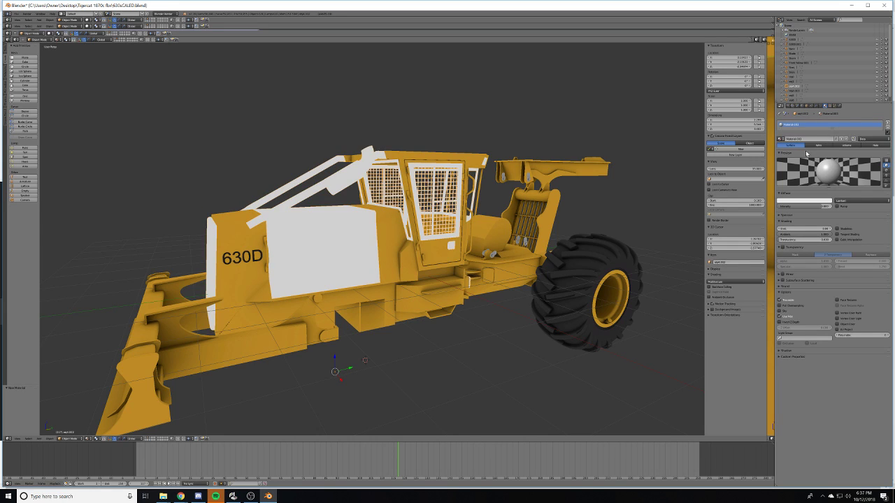
- Add an image texture to the new material using Black.png from the Tigercat_630FINAL textures folder
click(831, 106)
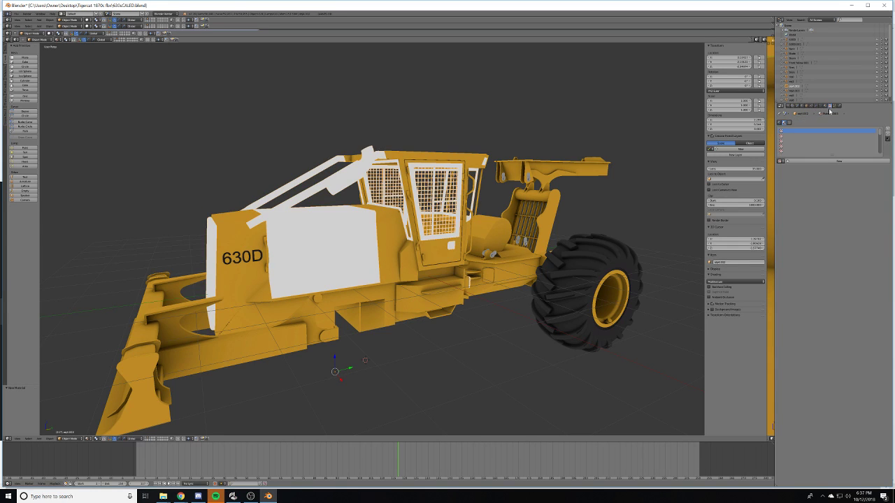
click(829, 162)
click(853, 241)
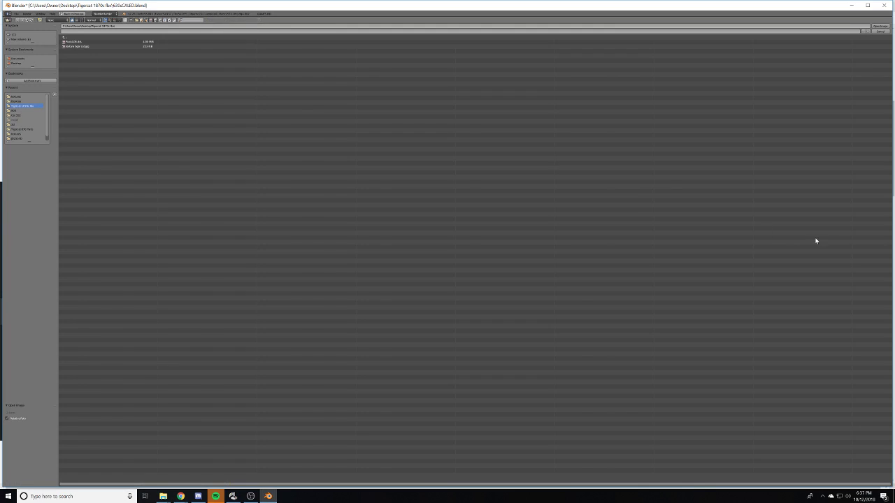
click(24, 98)
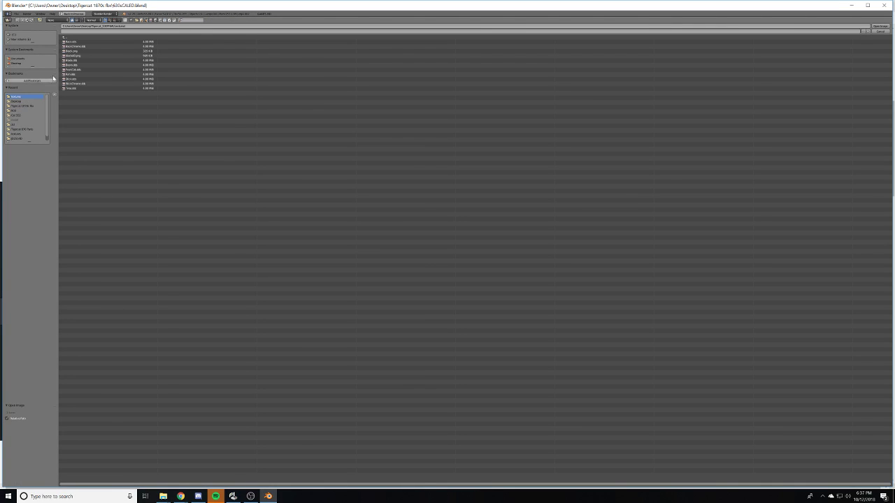
click(77, 51)
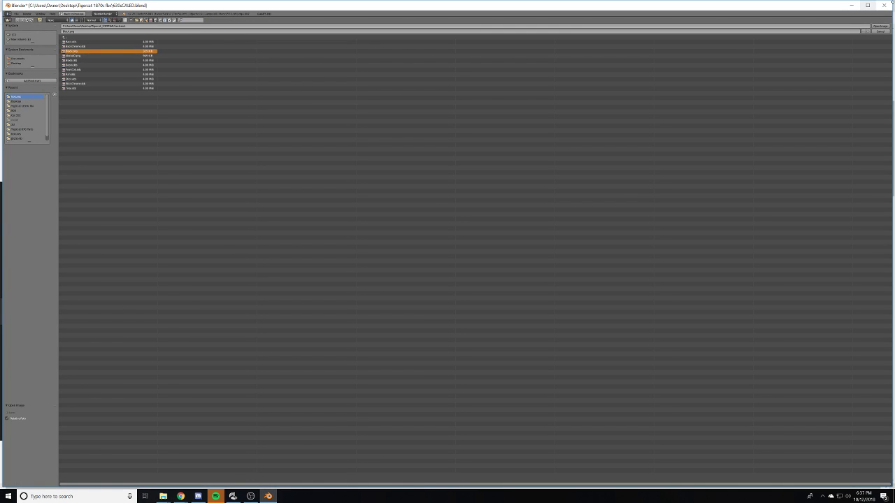
click(879, 26)
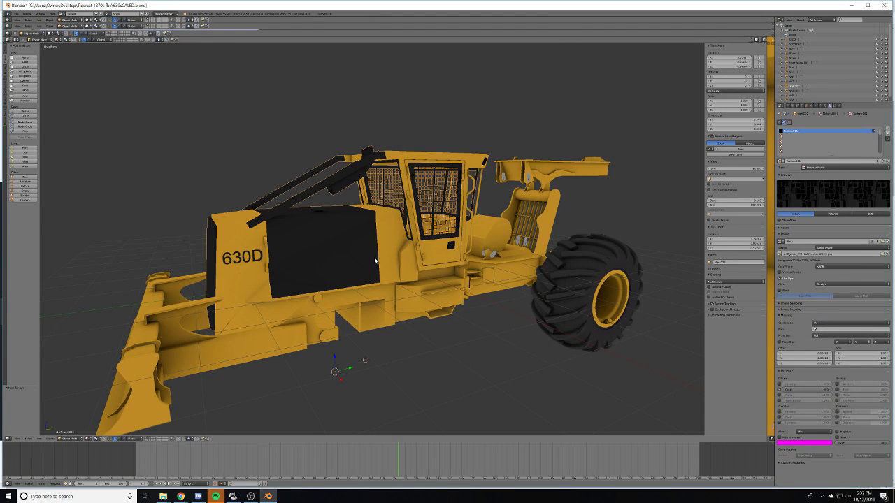
scroll(363, 266, down, 2)
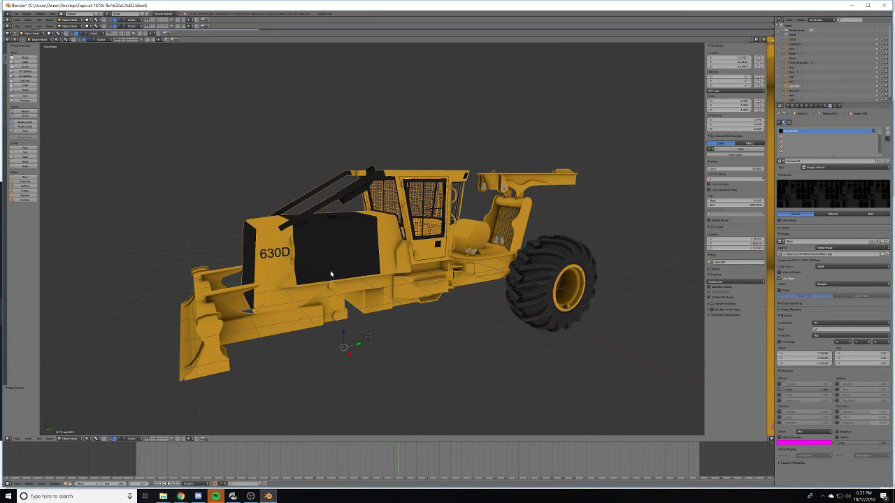
- Display layer 2, select the object with the hinges and curved pipe, and check its full mesh in Edit Mode
key(2)
middle_drag(376, 240, 357, 302)
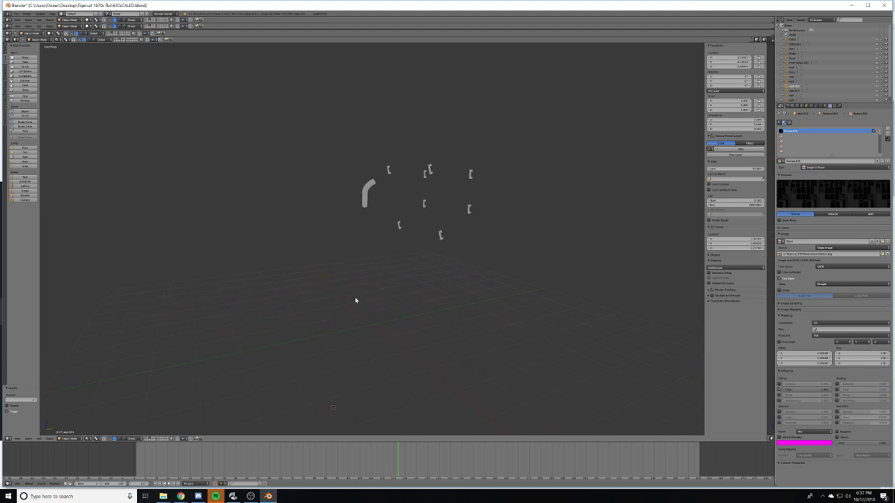
scroll(377, 237, up, 2)
right_click(359, 184)
middle_drag(395, 216, 370, 265)
scroll(369, 265, up, 1)
key(a)
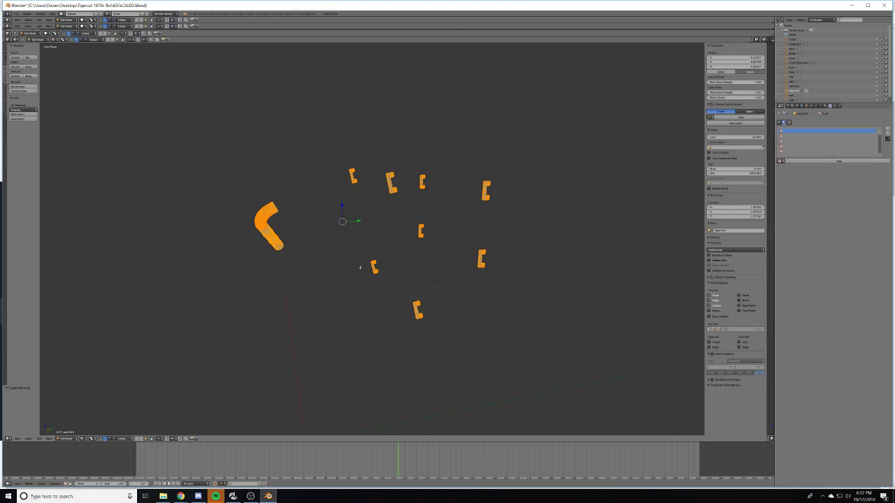
key(a)
key(a)
key(a)
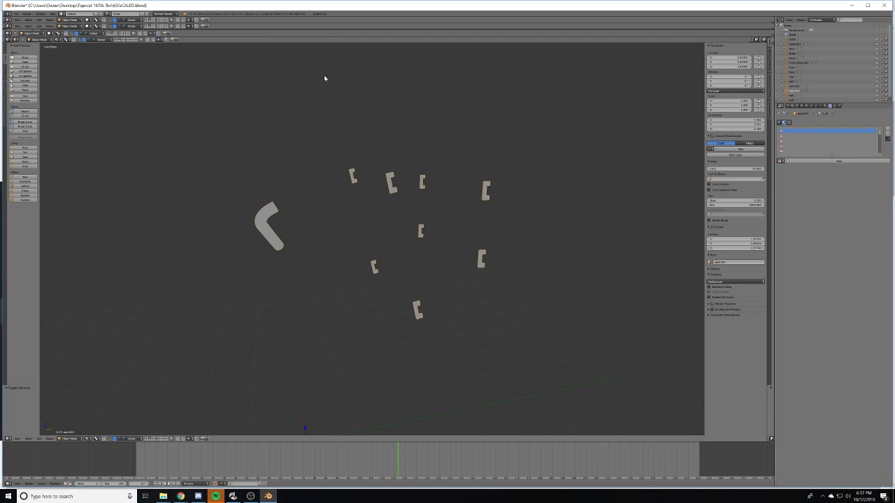
- Split the 3D viewport vertically into two areas and turn the new one into a UV/Image Editor
right_click(334, 42)
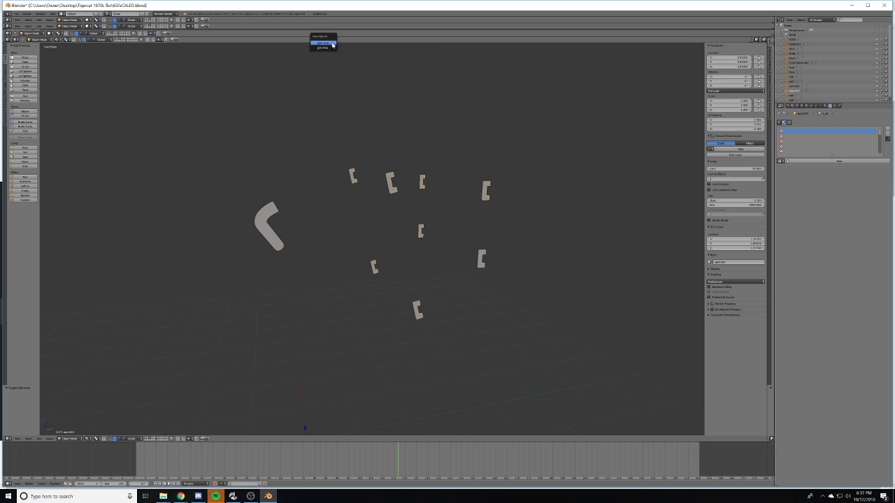
click(334, 43)
click(379, 50)
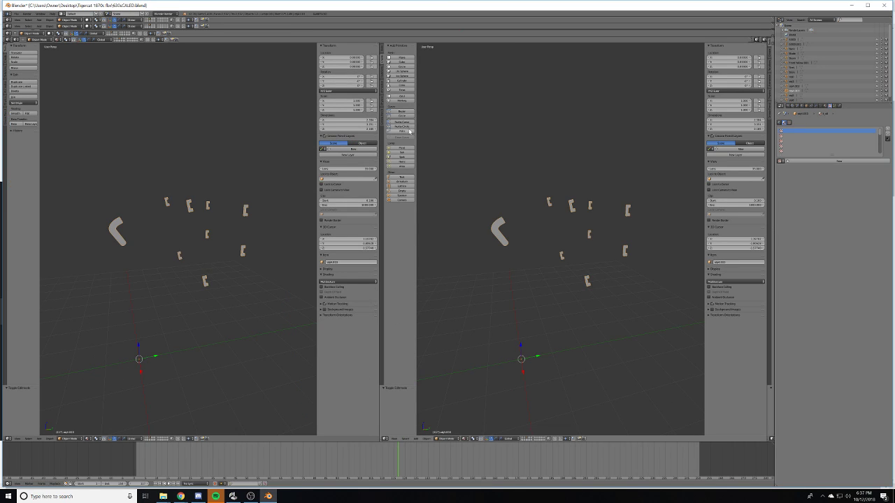
click(384, 439)
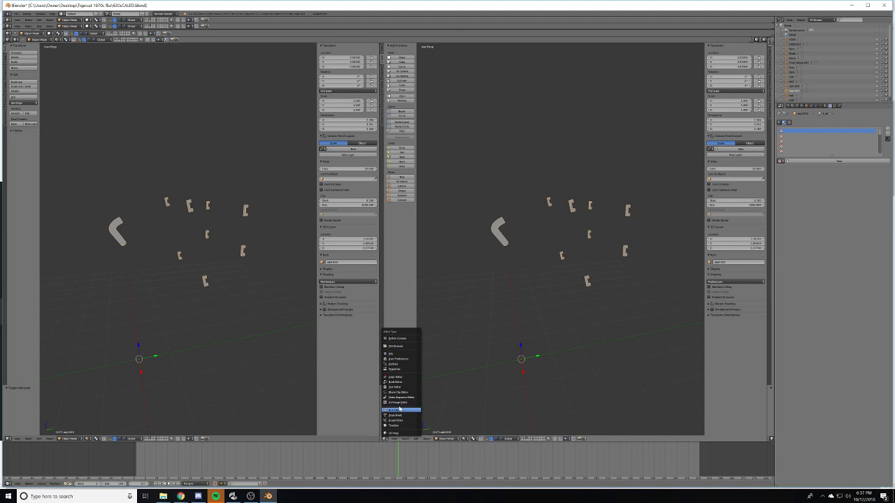
click(398, 403)
- Unwrap the whole hinge and pipe mesh with Smart UV Project using the default settings
scroll(615, 251, up, 6)
key(Tab)
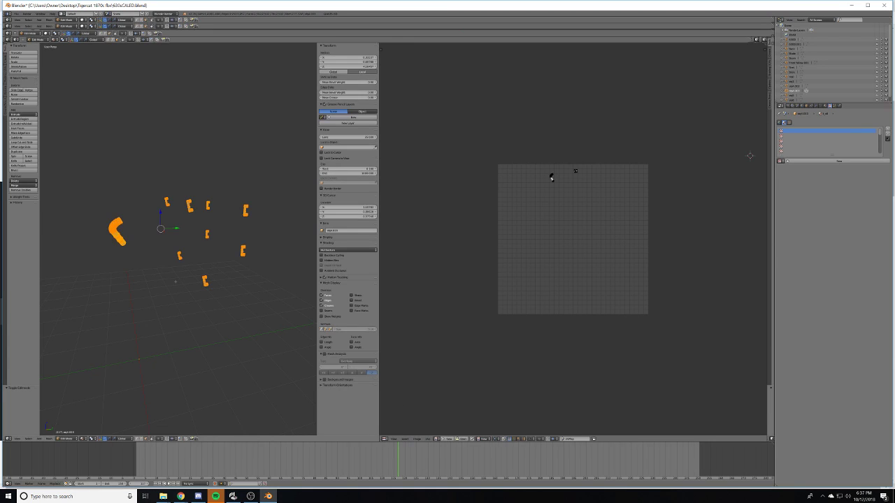
key(u)
click(162, 283)
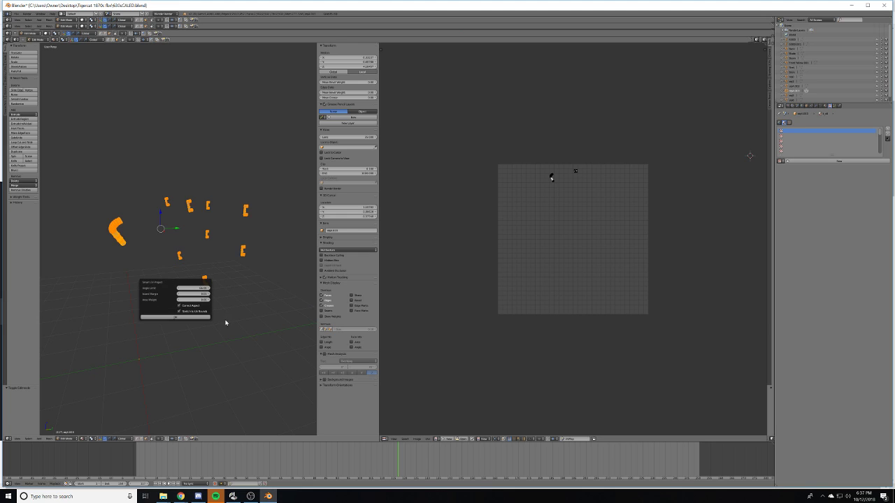
click(185, 319)
scroll(650, 254, up, 7)
scroll(639, 253, down, 4)
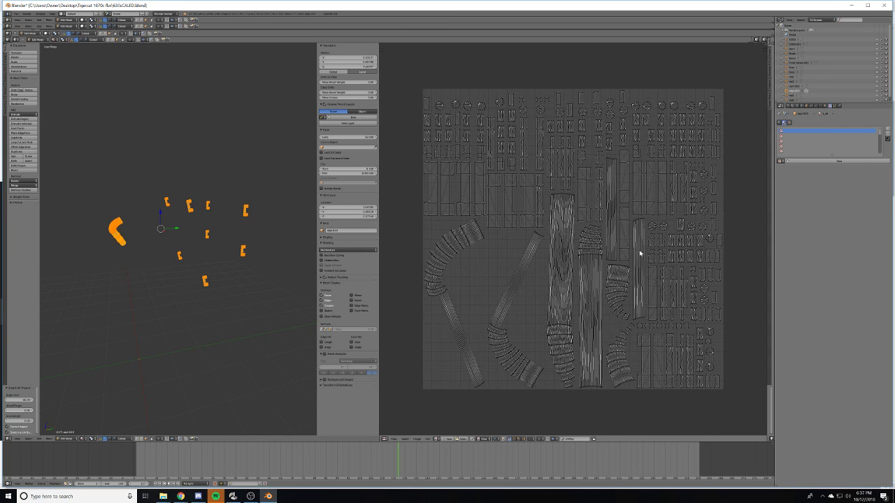
- Add an Edge Split modifier to the hinge and pipe object and apply it
key(Tab)
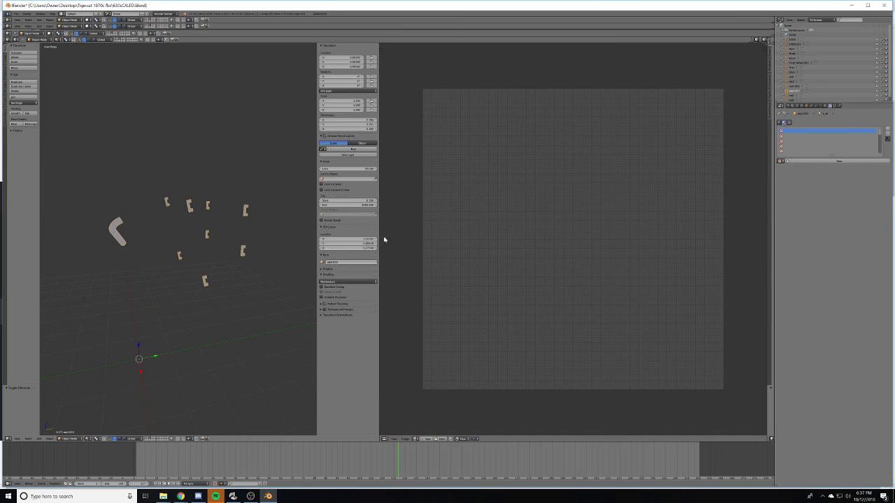
click(817, 106)
click(813, 123)
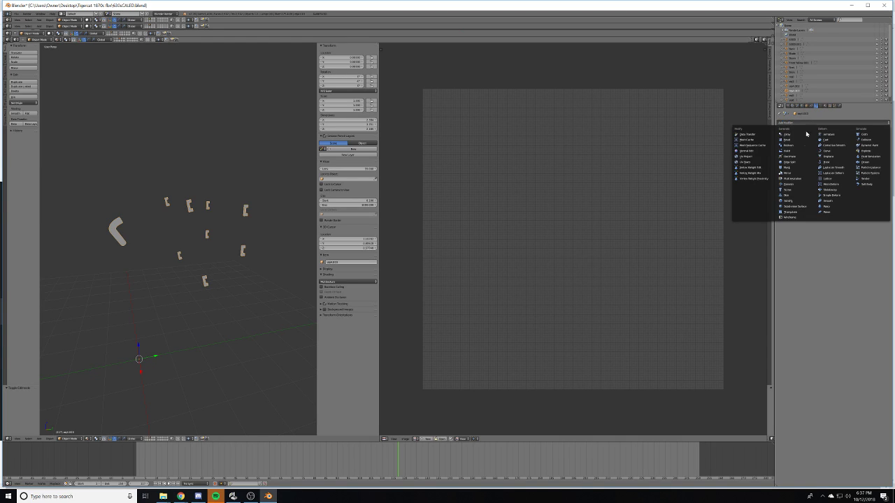
click(796, 163)
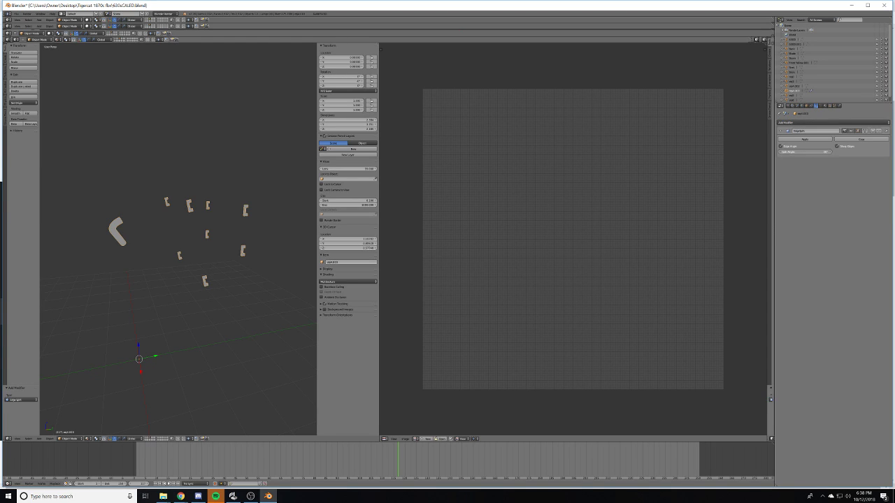
click(804, 139)
- Unwrap the edge-split hinge and pipe mesh with Smart UV Project using the default settings
key(Tab)
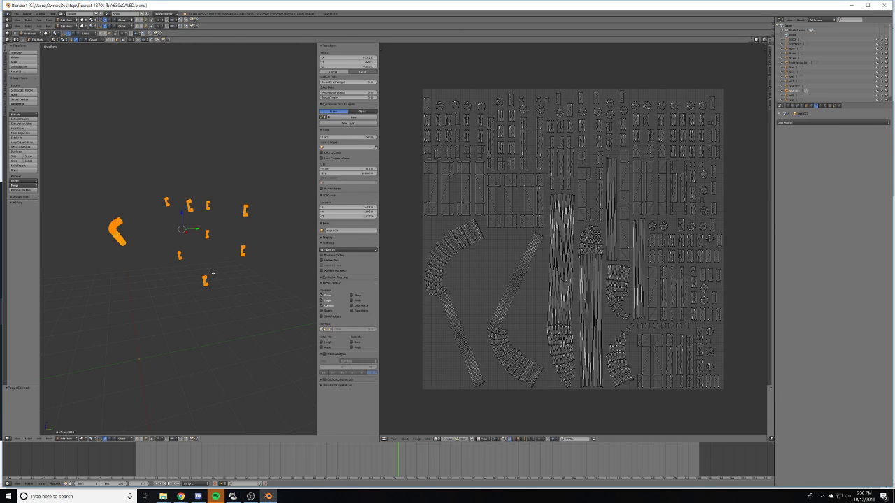
key(u)
click(206, 277)
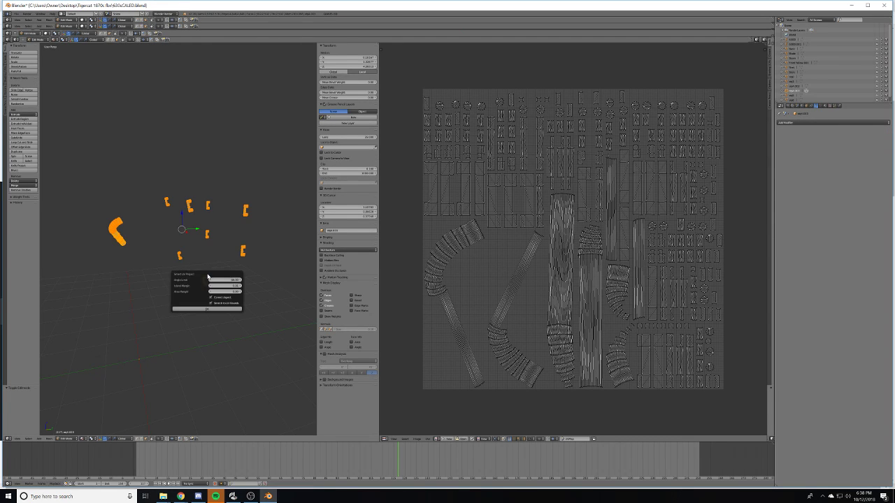
click(218, 310)
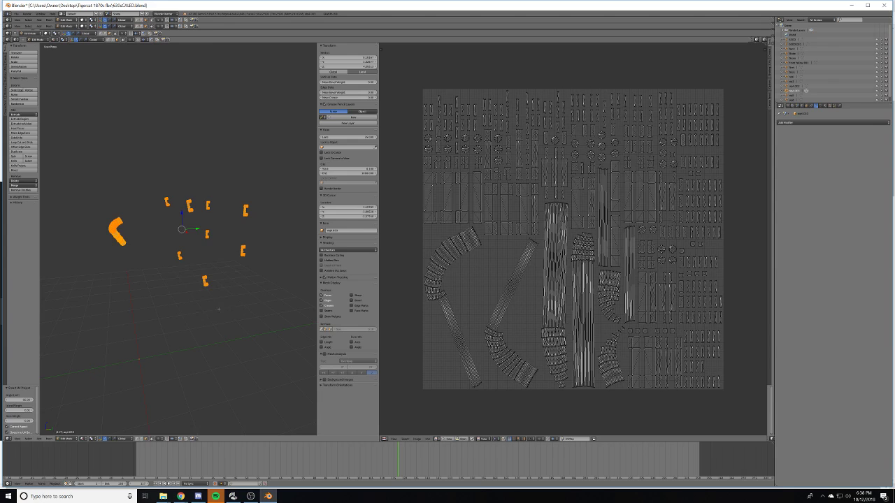
- Create a new blank image for the UV layout and bake it in Textures mode
click(448, 439)
click(461, 435)
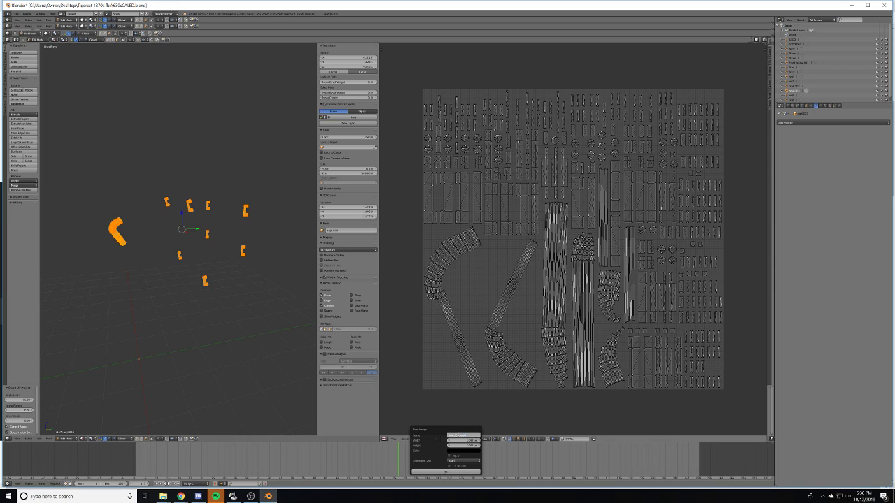
key(Return)
click(444, 473)
scroll(558, 302, down, 6)
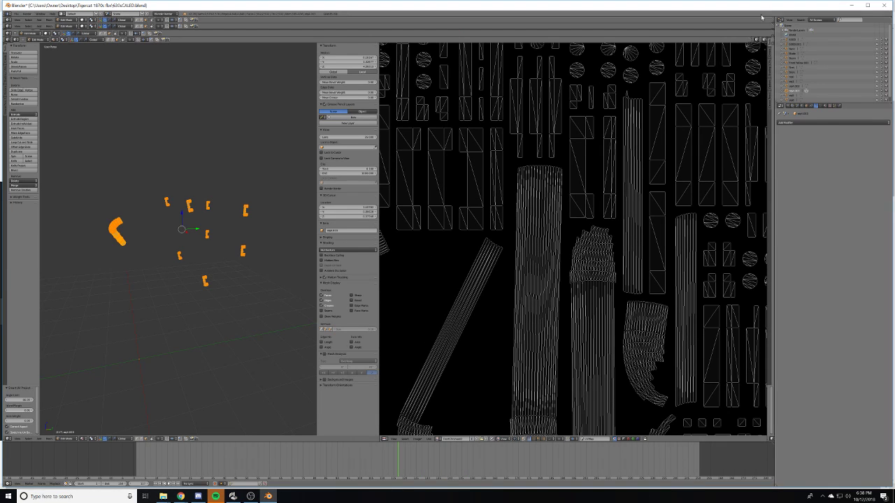
click(785, 106)
click(797, 303)
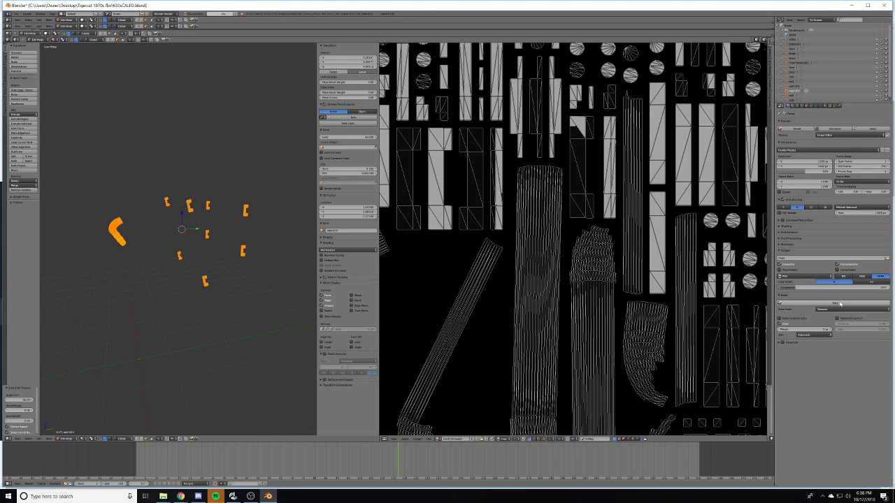
key(Tab)
key(Tab)
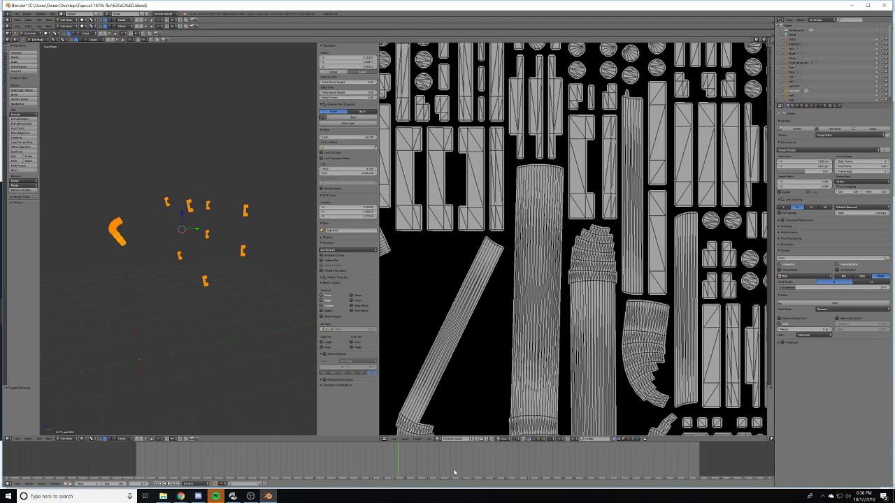
- Unlink the baked image from the UV editor and create a new blank image named FrontBakeAO
click(485, 439)
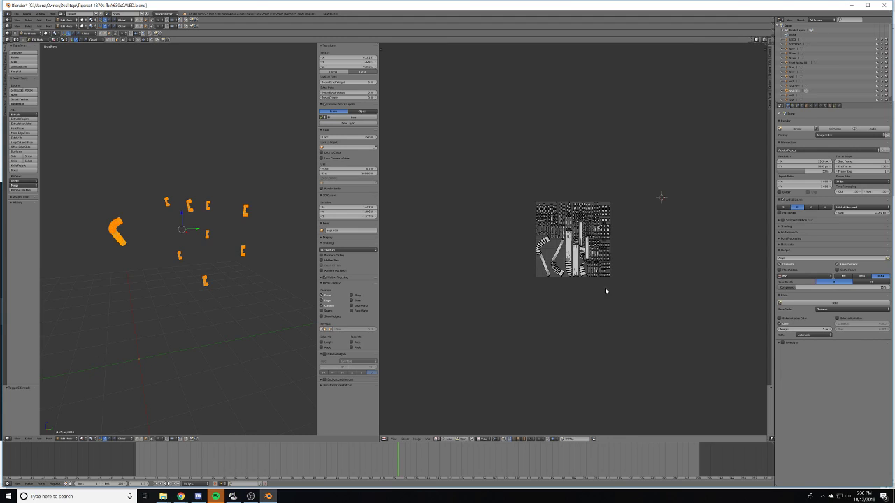
scroll(606, 288, up, 6)
click(448, 439)
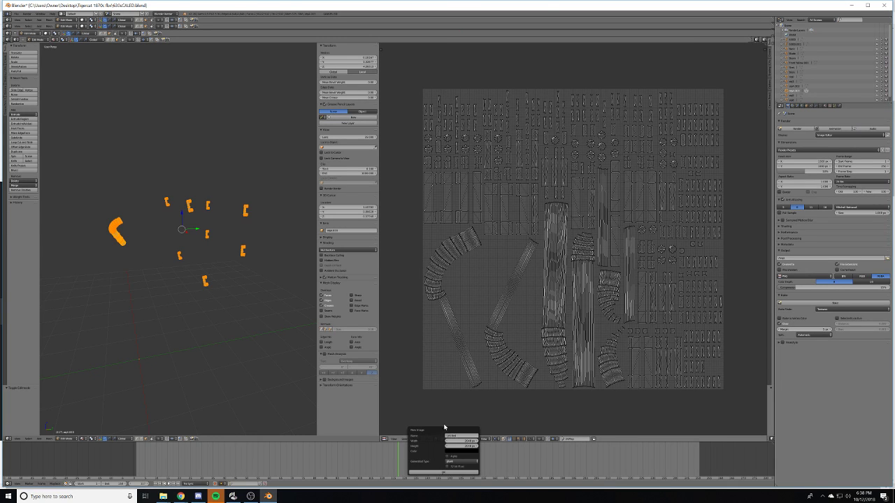
key(BackSpace)
click(442, 473)
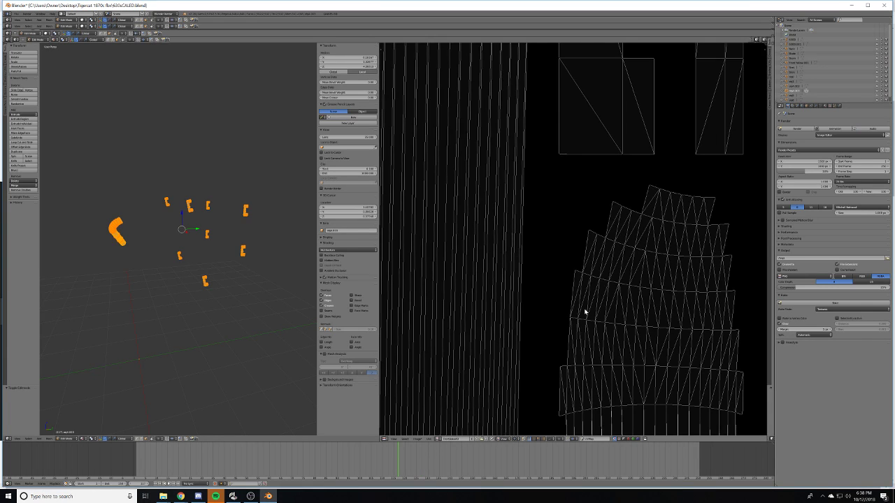
scroll(586, 314, down, 2)
- Set the bake mode to Ambient Occlusion and try to bake the hinge and pipe mesh
click(829, 310)
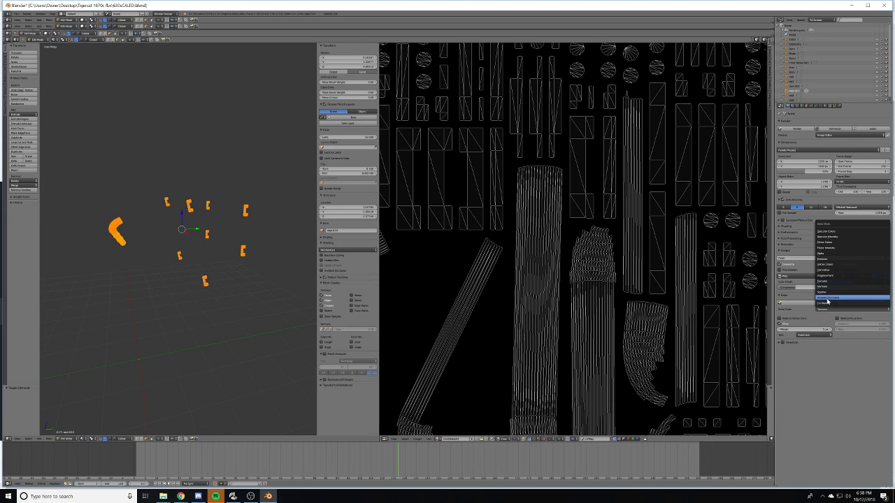
click(825, 300)
key(Home)
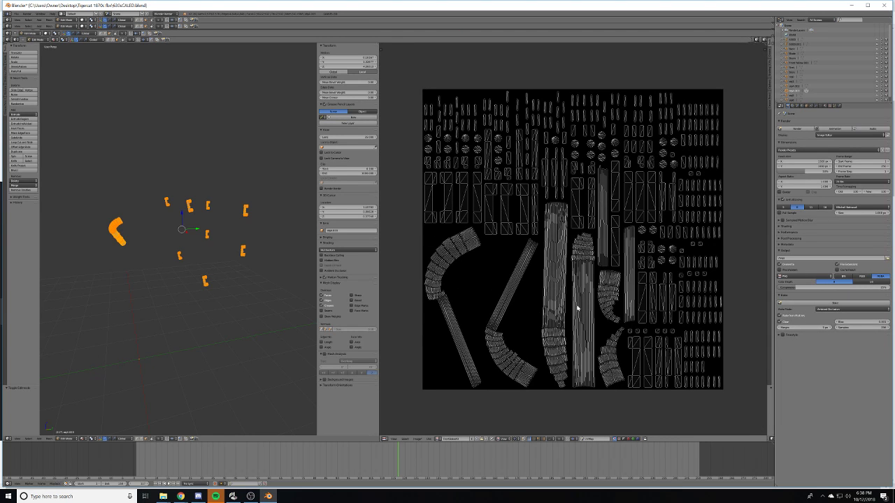
scroll(642, 310, up, 1)
scroll(642, 310, down, 1)
click(816, 304)
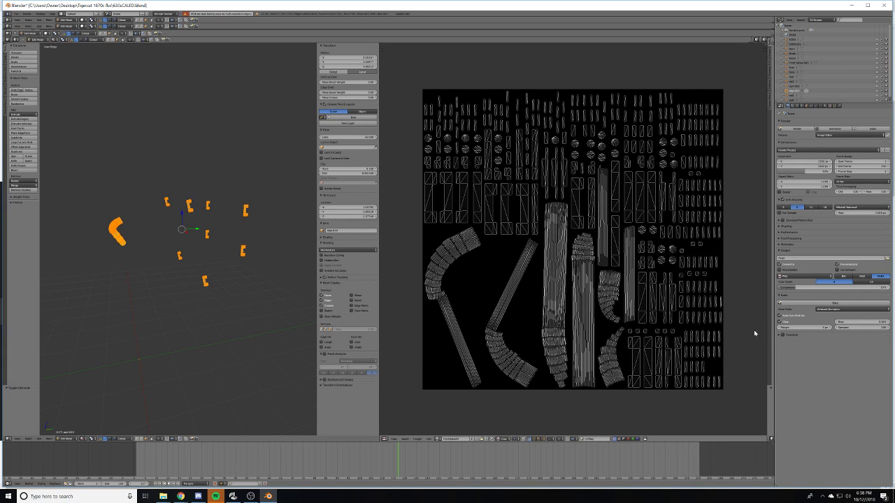
- Disable Bake from Multires and bake the ambient occlusion into the FrontBakeAO image
click(809, 302)
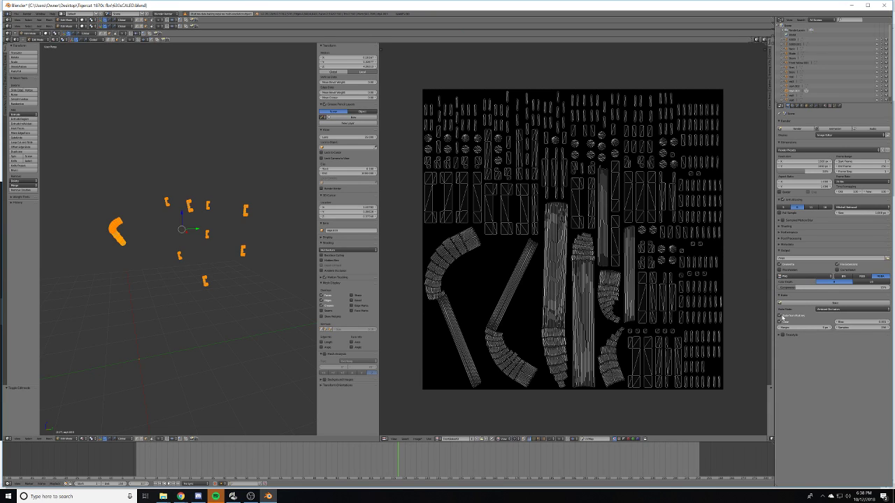
click(781, 315)
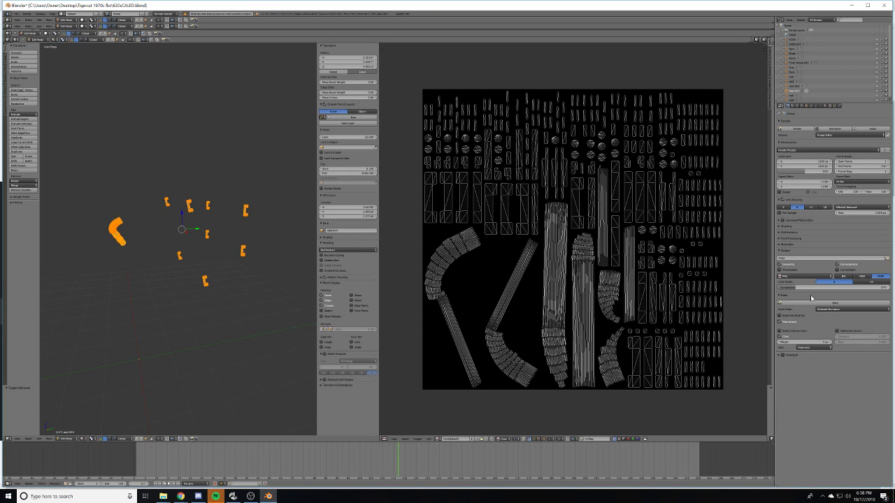
click(811, 302)
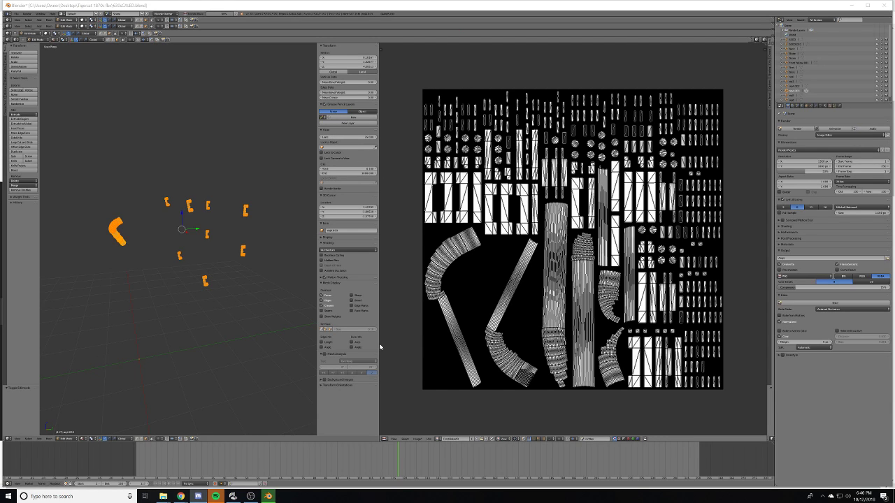
- Save the baked ambient occlusion image as FrontBakeAO.png in the Tigercat_630FINAL textures folder
click(421, 440)
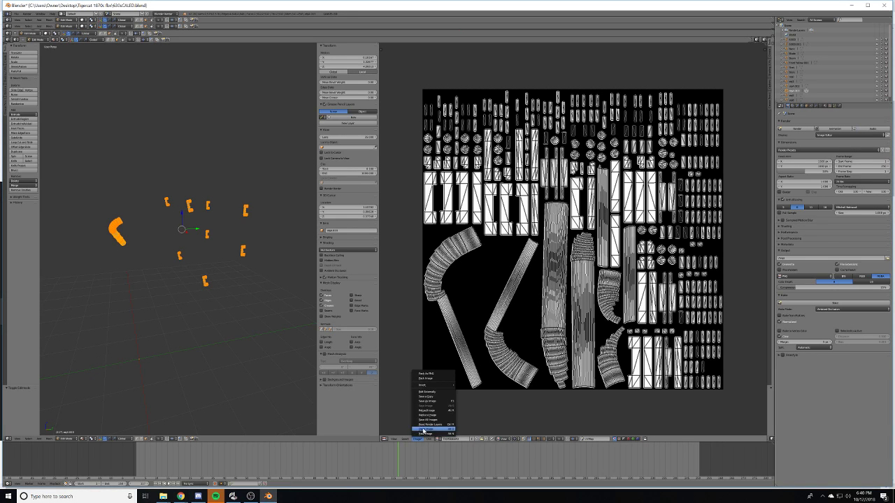
click(430, 399)
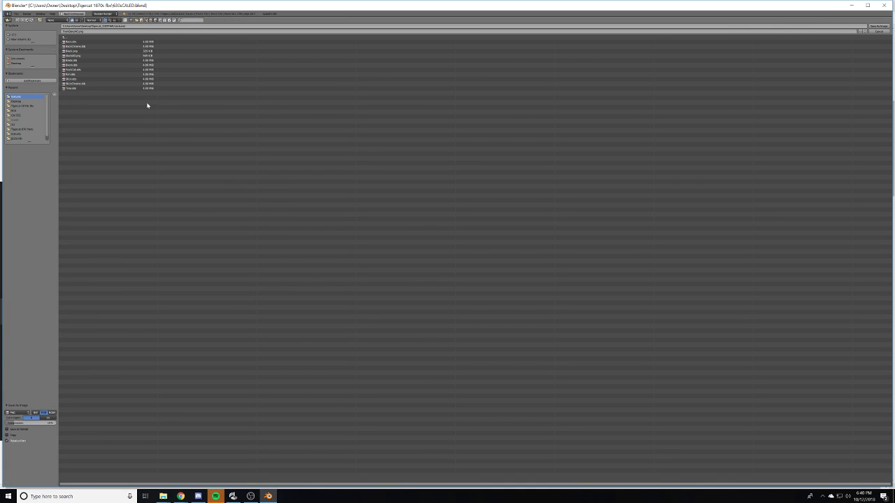
click(879, 25)
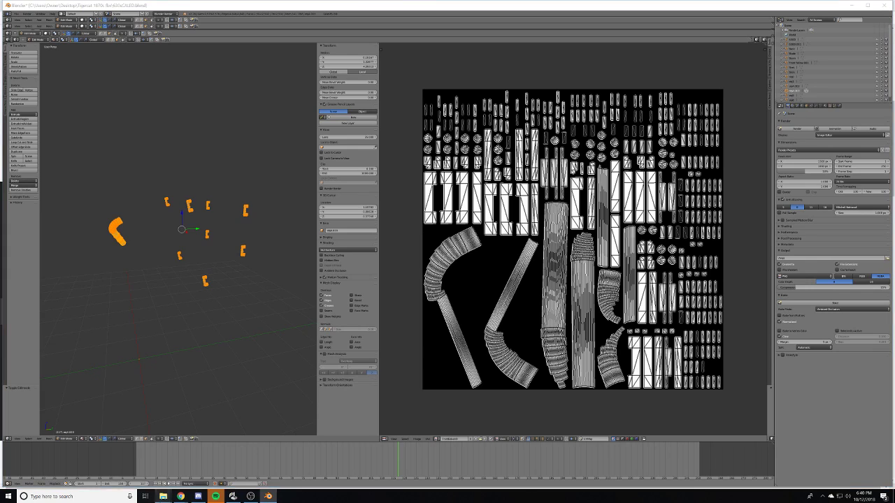
- Switch to File Explorer, check the saved bakes in the textures folder, and return to Blender
mouse_move(163, 496)
click(198, 458)
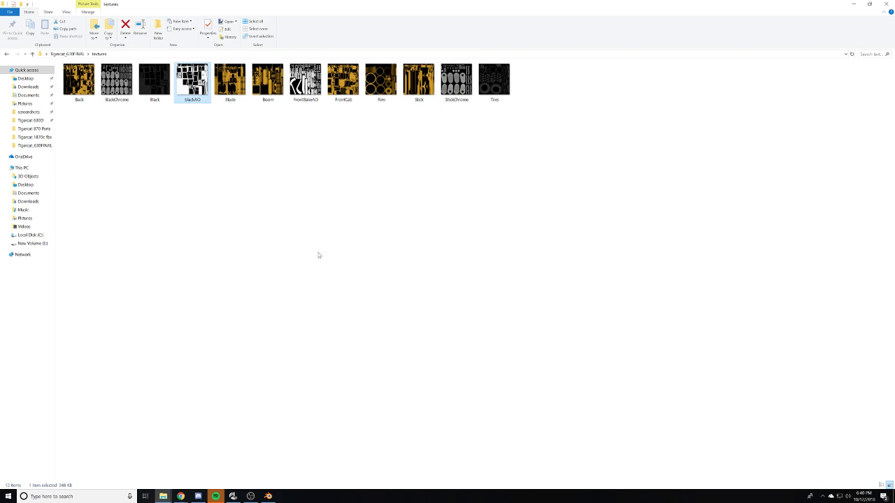
right_click(190, 82)
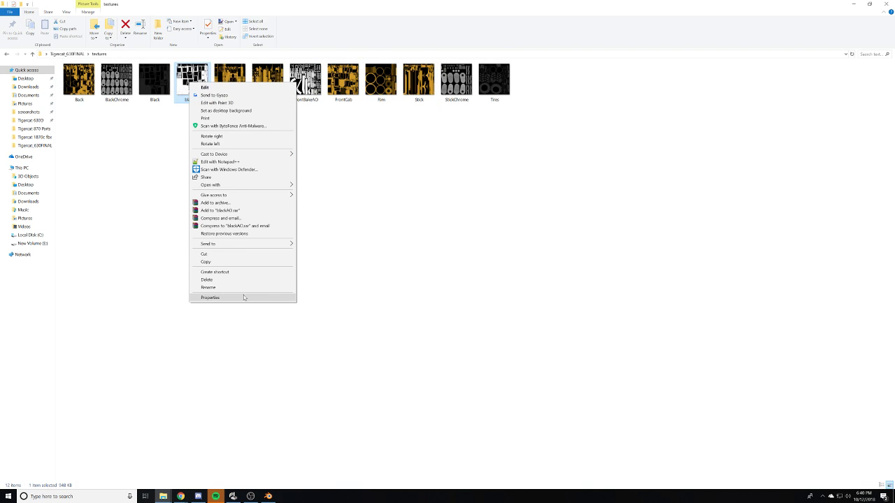
click(254, 326)
click(268, 496)
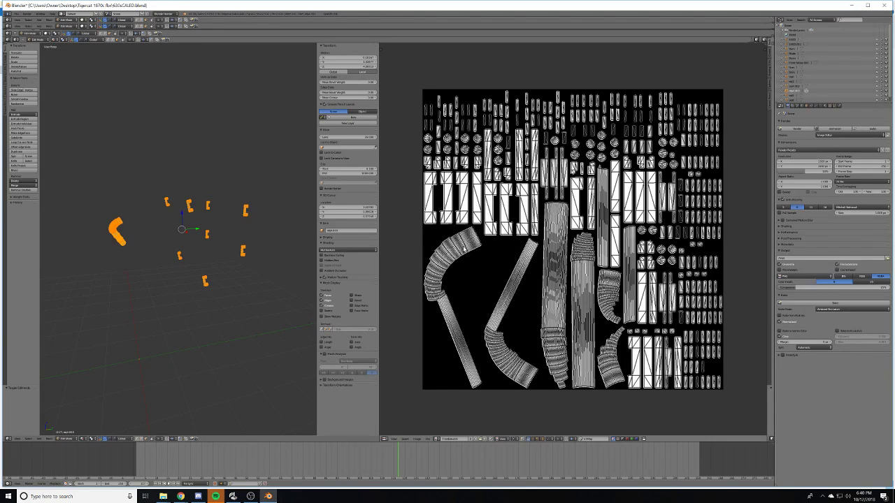
- Unlink the bake from the UV view and load FrontBakeAO.png from the textures folder as the material's image texture
click(484, 439)
scroll(634, 229, up, 7)
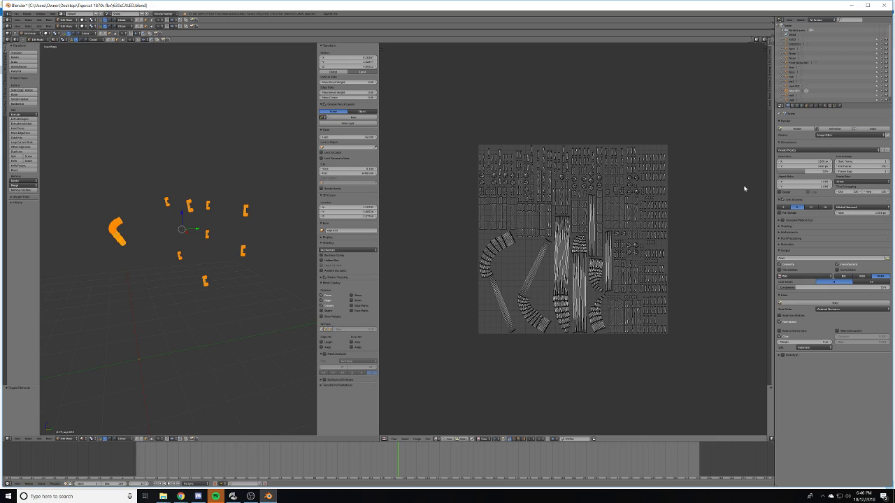
click(825, 107)
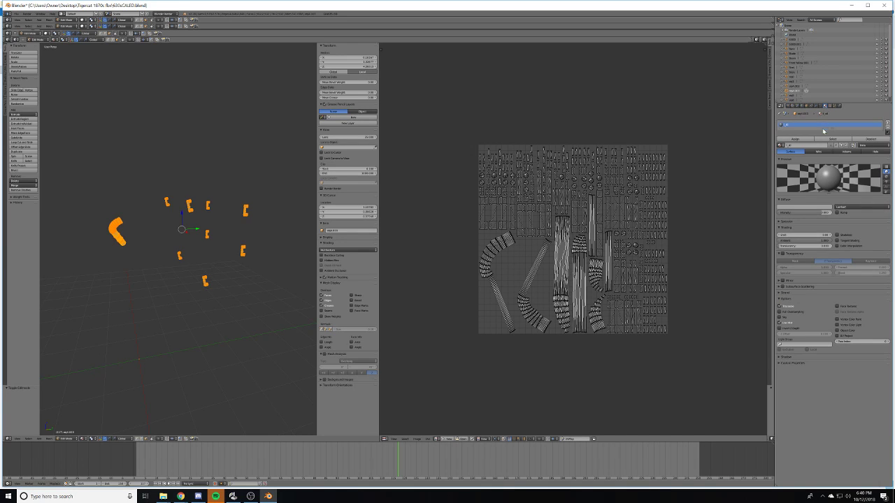
click(800, 209)
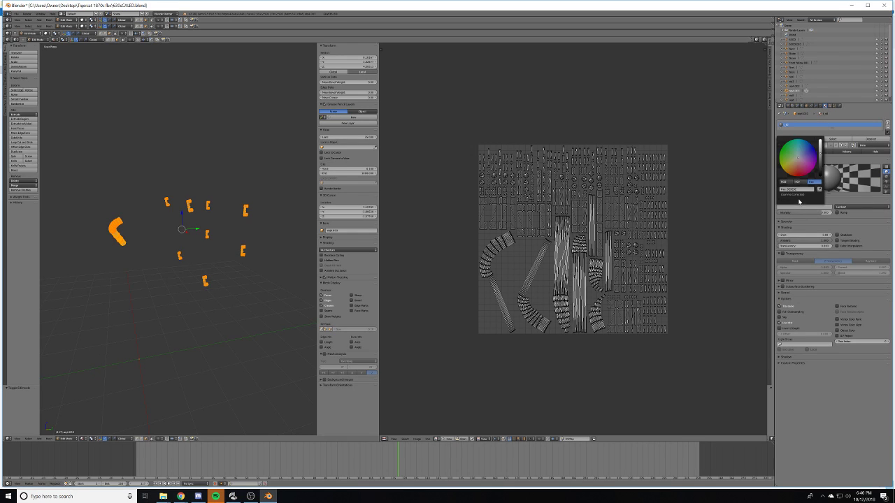
click(830, 107)
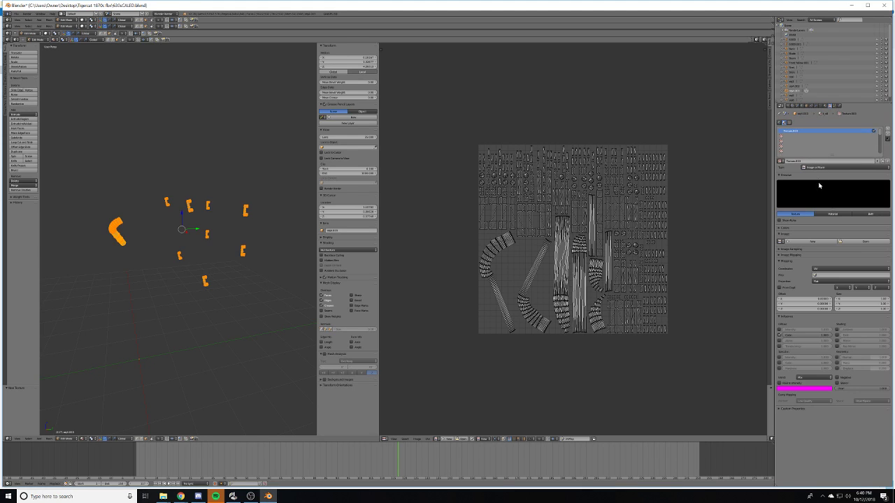
click(860, 241)
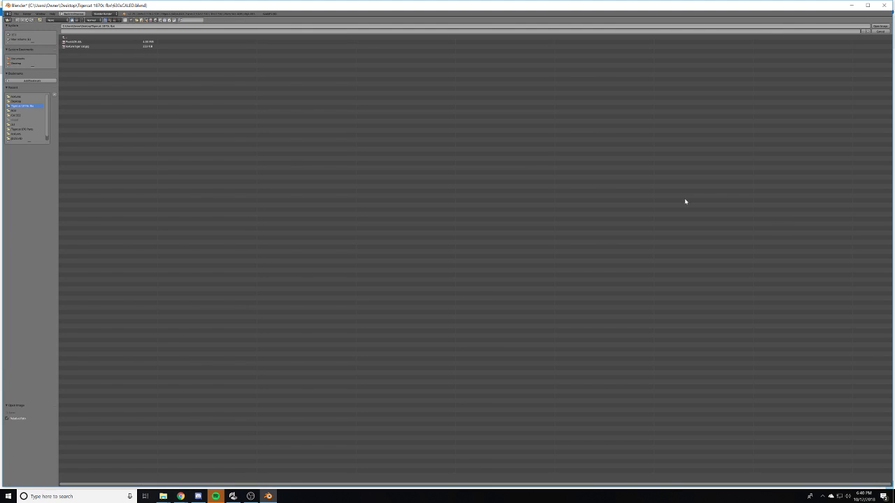
click(15, 97)
click(113, 65)
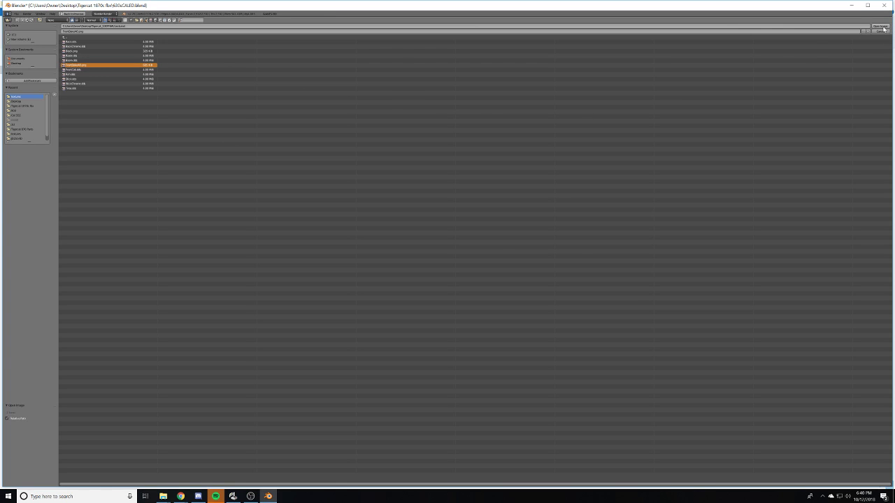
click(880, 25)
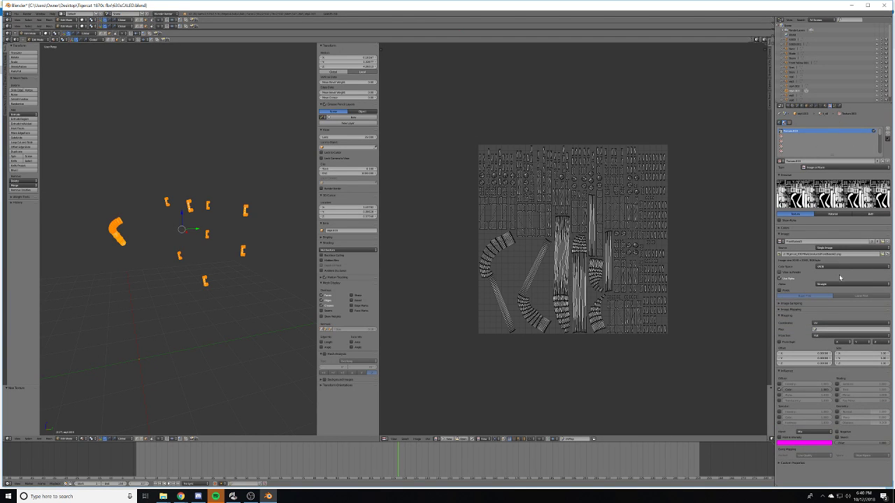
- Map the AO texture to UVMap and set its blend type to Multiply
click(832, 329)
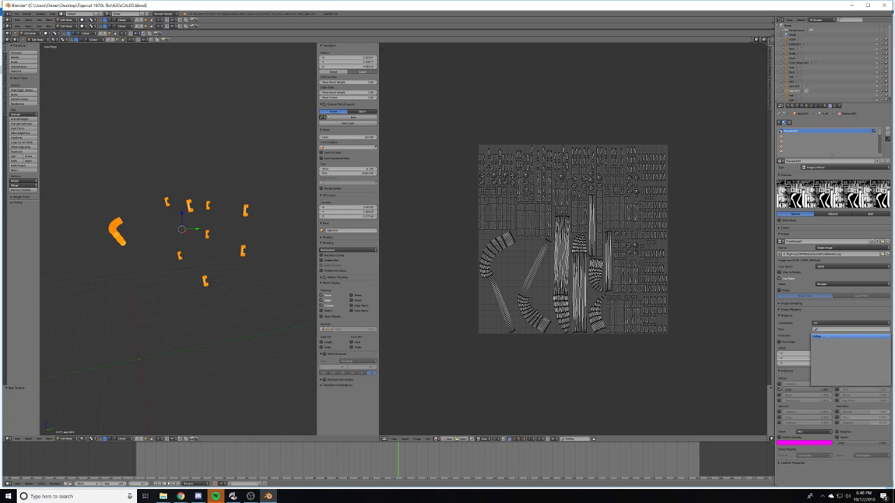
click(831, 337)
click(824, 434)
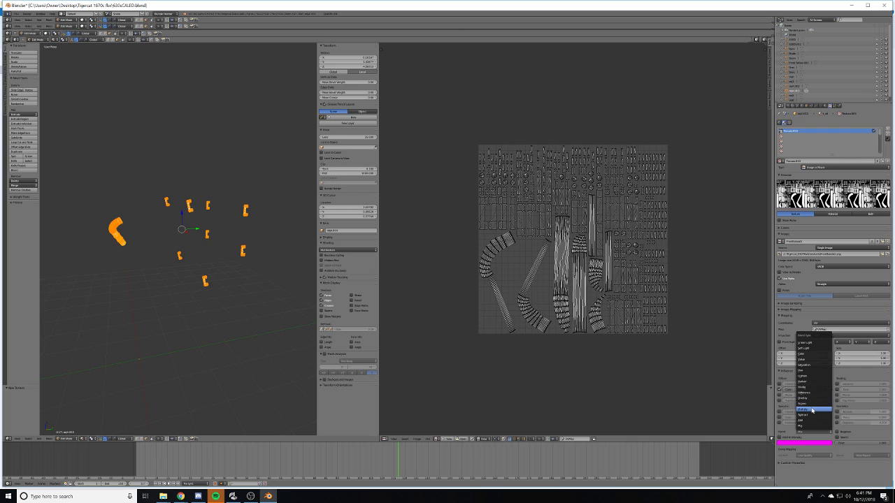
click(815, 409)
click(824, 106)
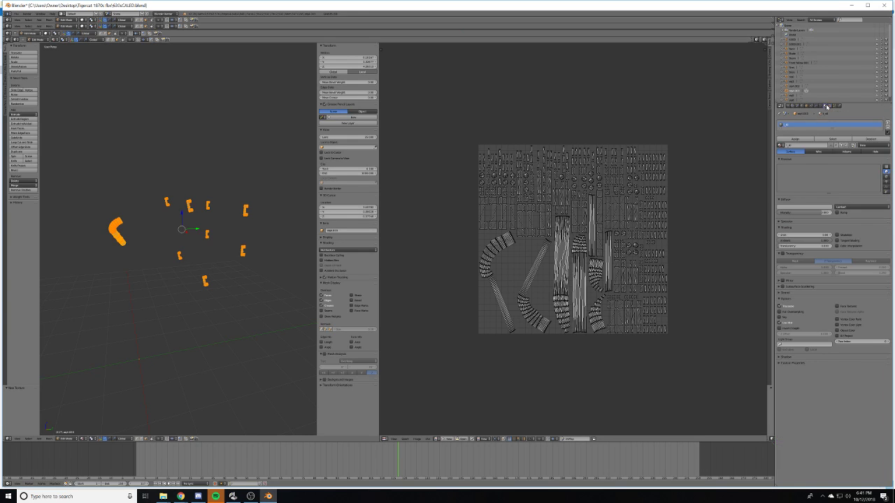
- Set the bake mode to Texture, create the new image FrontChrome, and bake the hinge and pipe mesh into it
click(781, 107)
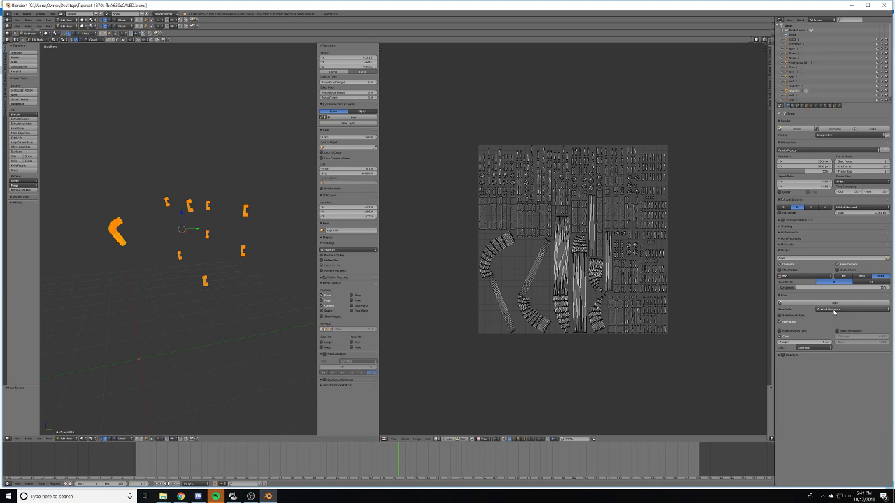
click(836, 309)
click(837, 281)
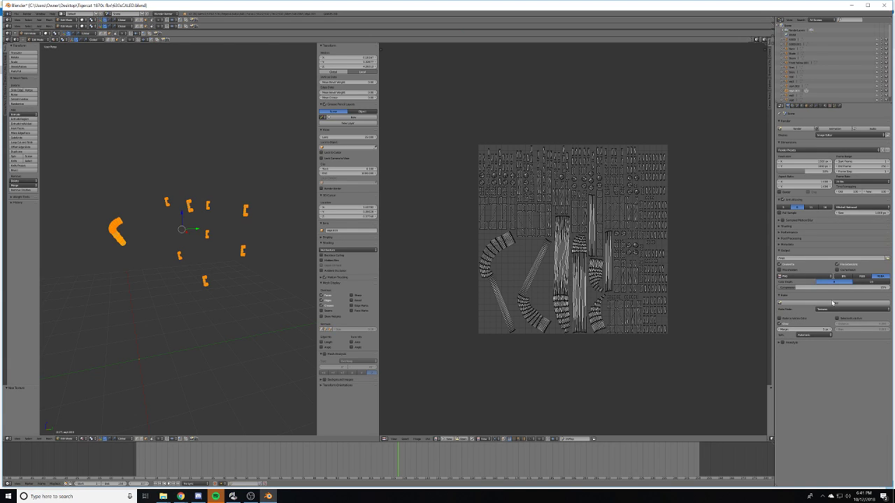
click(450, 441)
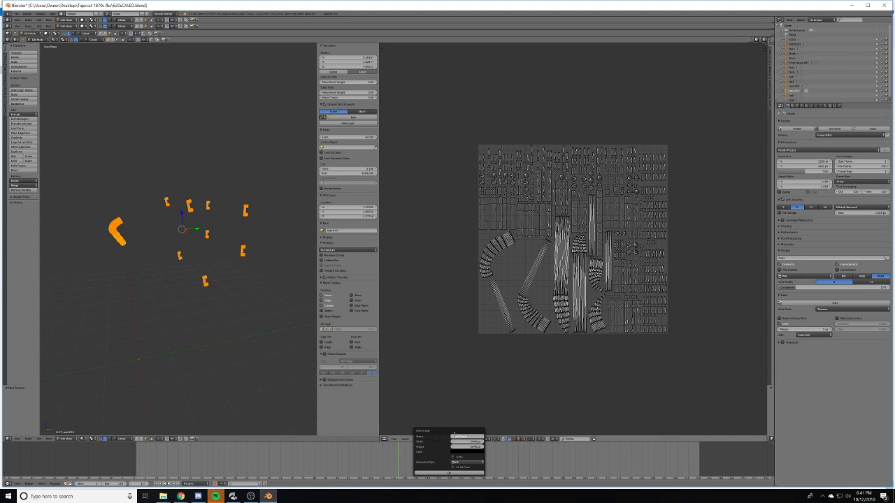
click(450, 473)
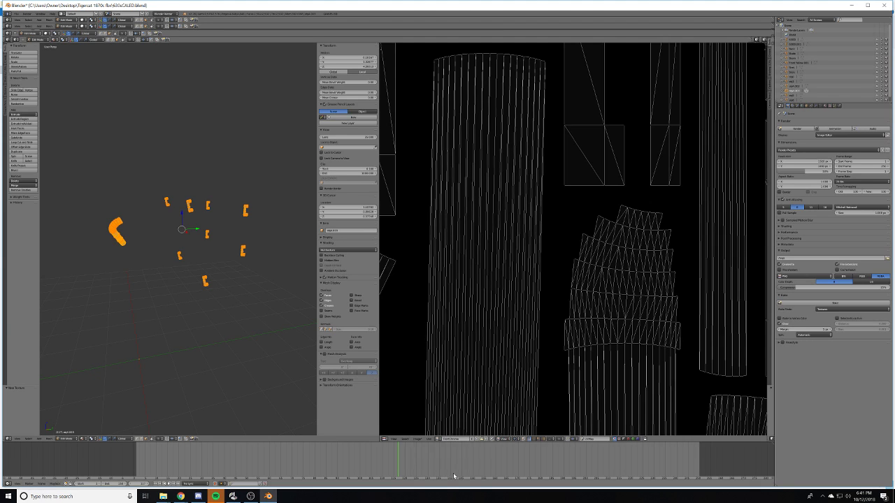
scroll(629, 371, down, 3)
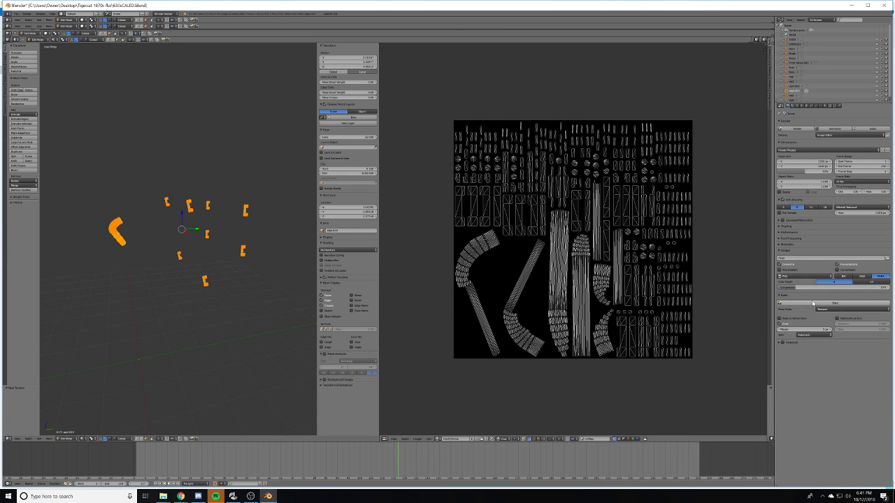
click(834, 303)
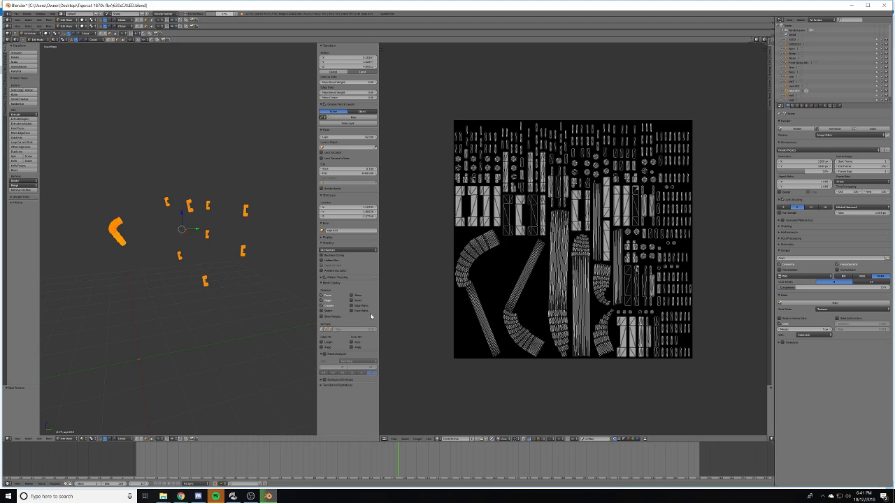
- Save the baked image as FrontChrome.png in the textures folder
click(417, 439)
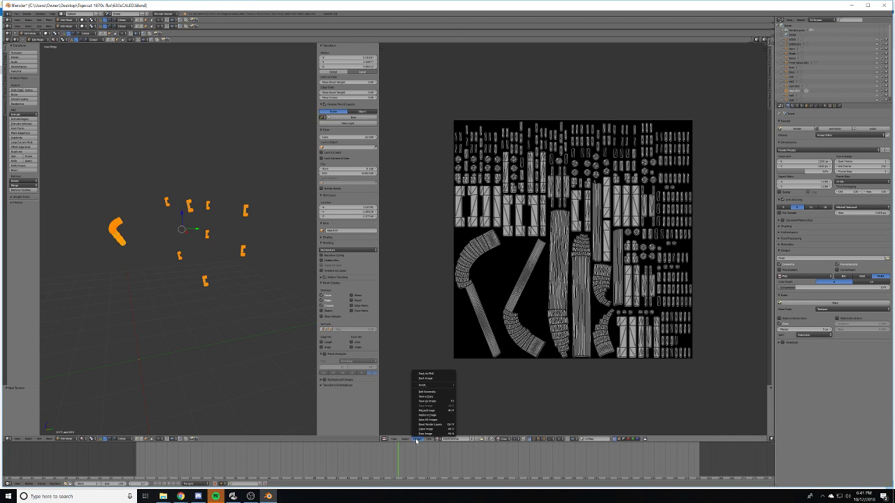
click(428, 401)
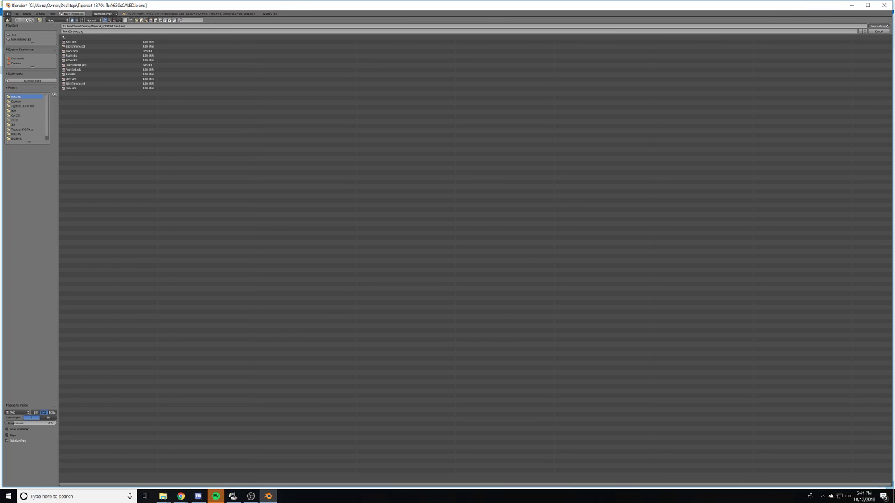
click(886, 26)
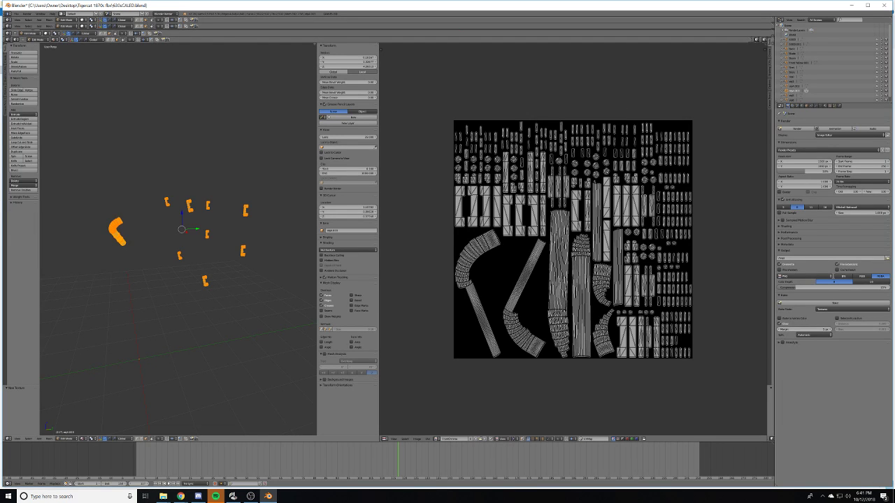
- Enlarge the 3D view, return to Object Mode, and move the hinge and pipe mesh to the layer with the main skidder model
drag(318, 50, 437, 170)
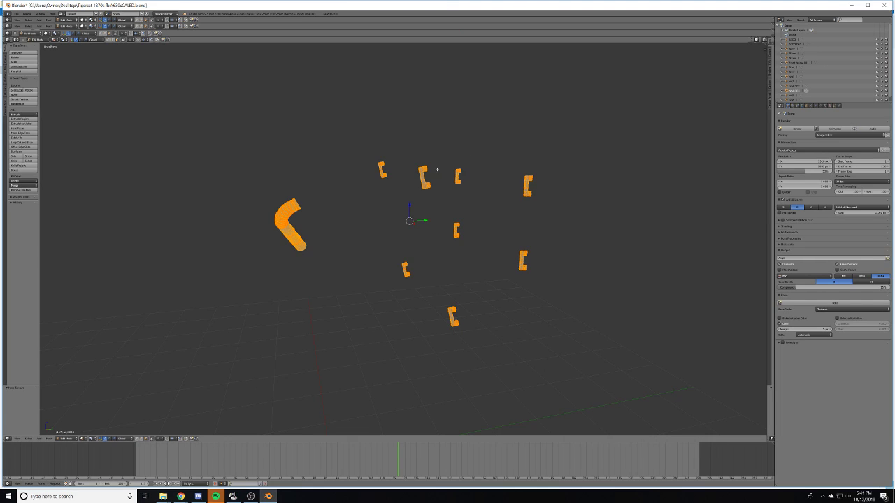
key(Tab)
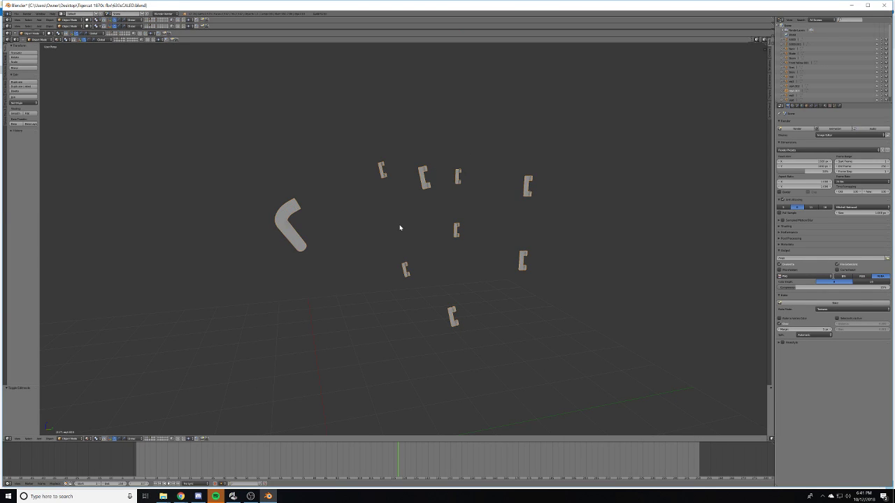
key(m)
key(4)
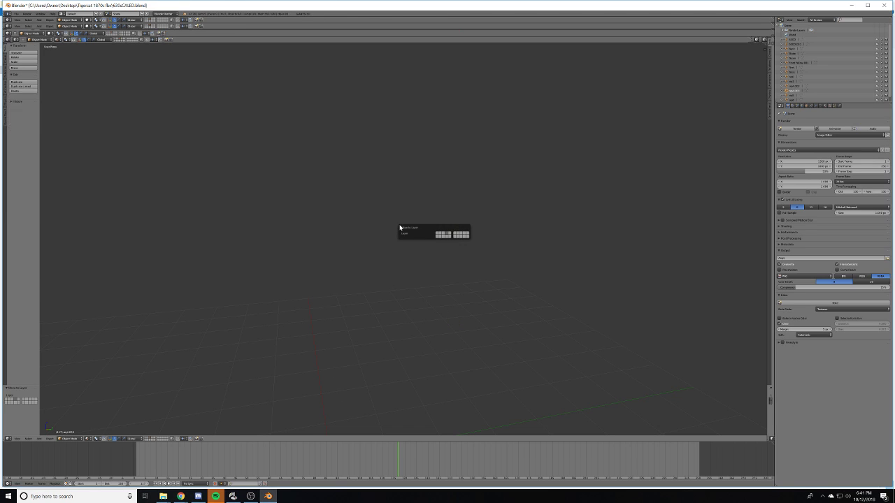
key(2)
key(1)
key(1)
- Move the hinge and pipe mesh across and down so the pipe lines up with the muffler and hood
shift+middle_drag(290, 255, 503, 280)
drag(474, 298, 383, 411)
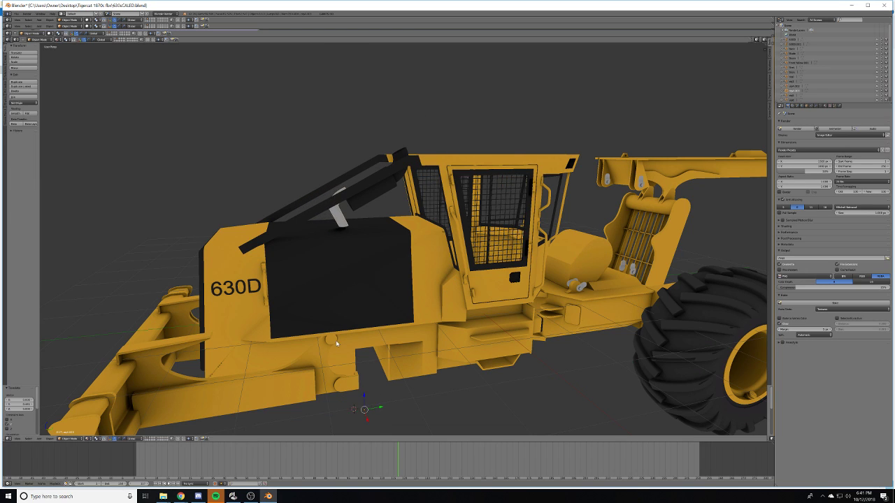
middle_drag(334, 340, 488, 241)
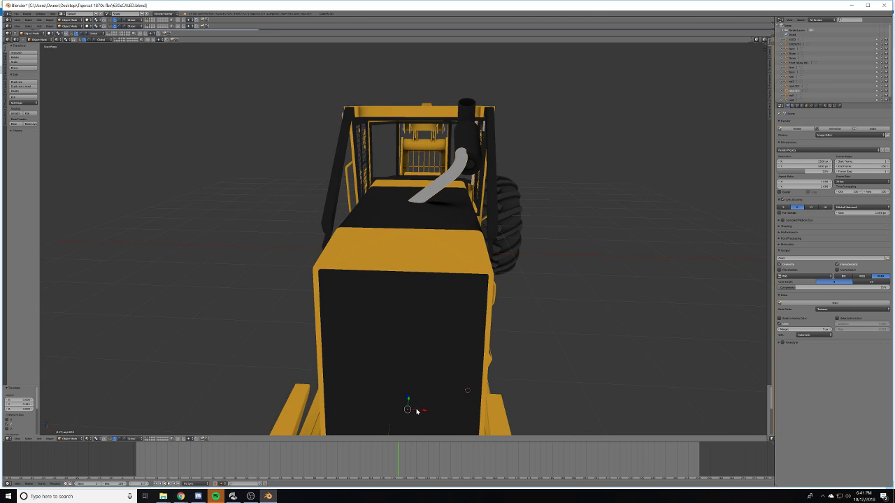
drag(417, 412, 421, 411)
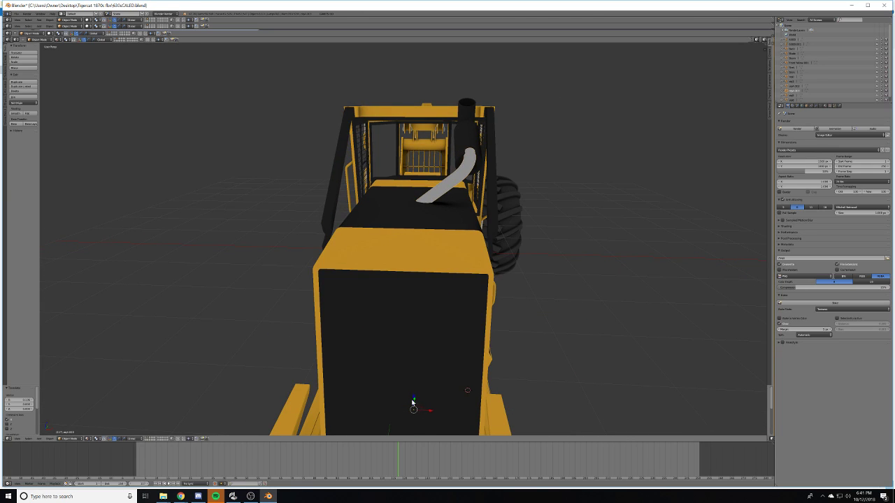
mouse_move(412, 403)
middle_down()
mouse_move(407, 388)
mouse_move(425, 397)
middle_up()
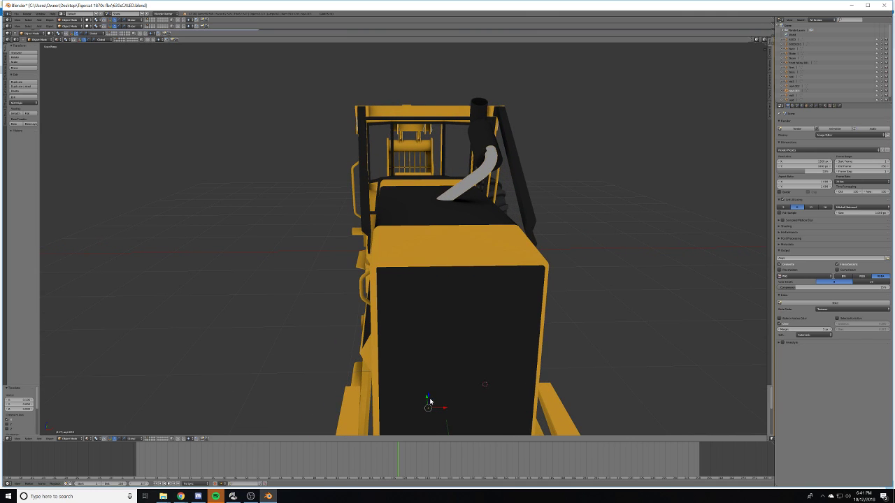
drag(430, 402, 430, 408)
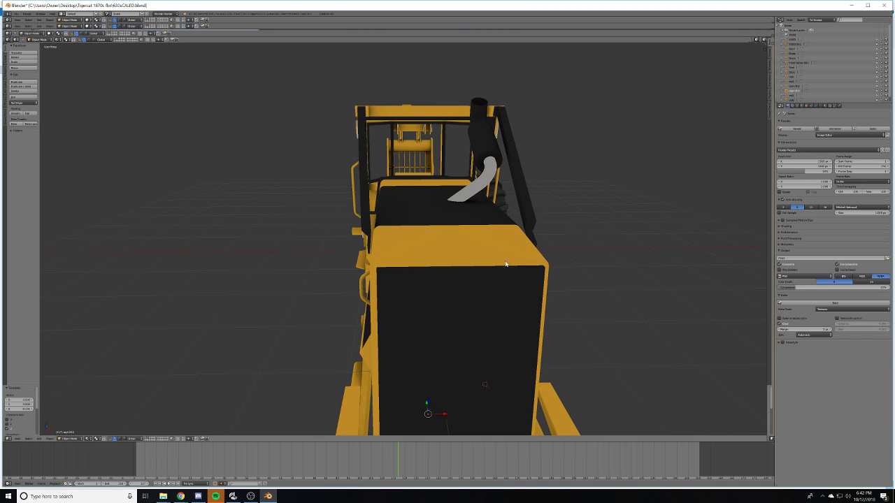
- Nudge the hinge and pipe mesh slightly to align the hinges with the cab door
scroll(512, 200, up, 5)
shift+middle_drag(512, 200, 442, 253)
scroll(497, 201, up, 4)
mouse_move(497, 201)
shift+middle_down()
mouse_move(417, 299)
mouse_move(449, 262)
mouse_move(402, 278)
mouse_move(394, 272)
mouse_move(365, 170)
shift+middle_up()
scroll(396, 268, down, 1)
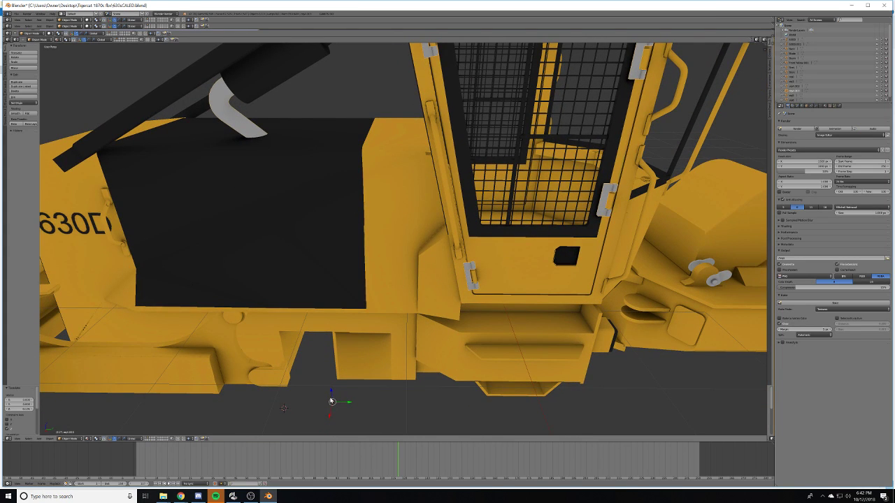
drag(331, 396, 335, 396)
- Try raising the hinge and pipe mesh slightly along the Z axis, and undo the move
shift+middle_drag(458, 264, 458, 346)
scroll(458, 121, up, 3)
mouse_move(458, 121)
middle_down()
mouse_move(434, 230)
mouse_move(408, 208)
mouse_move(447, 116)
middle_up()
scroll(422, 218, up, 3)
scroll(409, 211, down, 5)
key(g)
key(z)
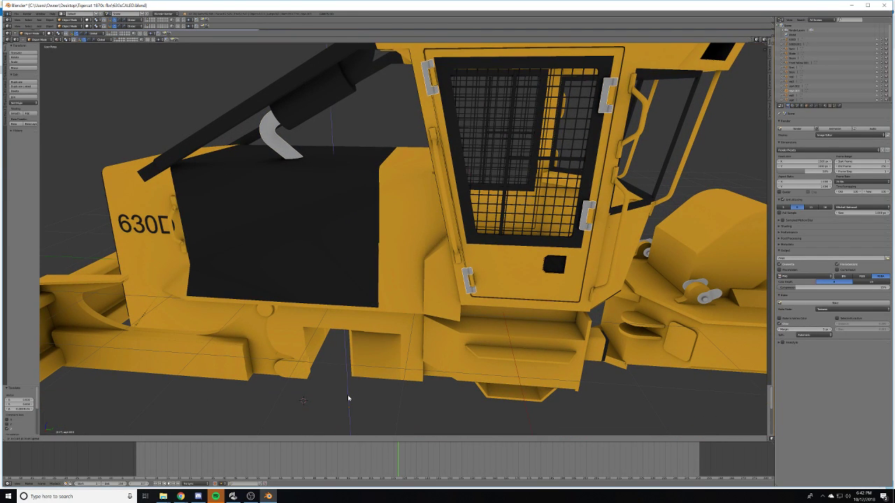
click(351, 391)
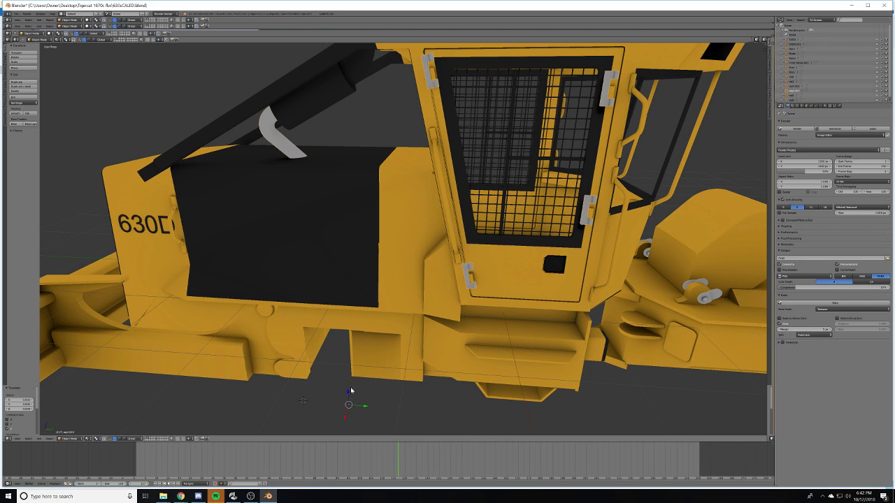
key(ctrl+z)
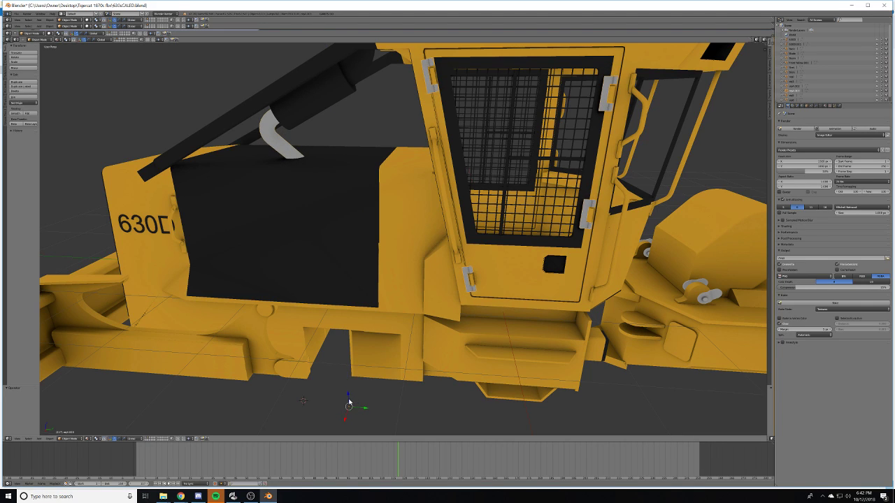
- Fine-tune the height of the hinge and pipe mesh along the Z axis
key(g)
key(z)
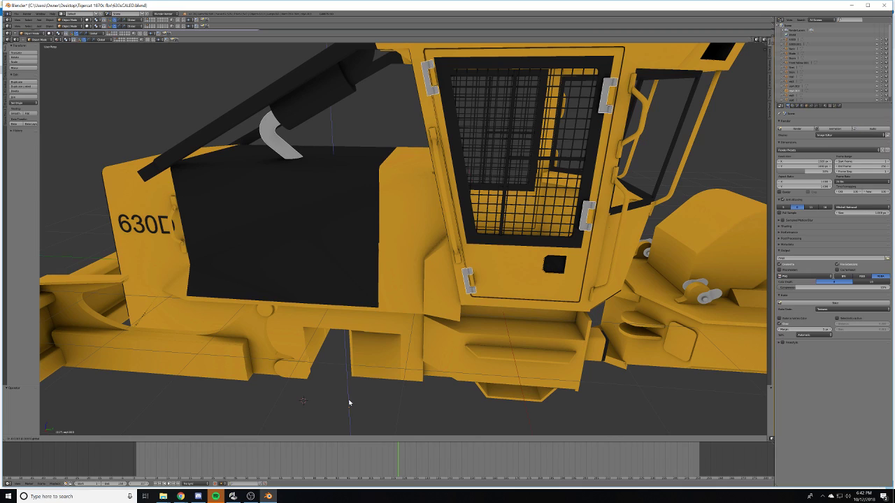
click(350, 402)
middle_drag(352, 352, 444, 214)
key(Tab)
key(a)
scroll(559, 224, down, 2)
key(a)
key(Tab)
- Select the yellow front-body mesh that contains the cab ceiling, working from inside the cab
scroll(487, 246, down, 5)
scroll(447, 221, down, 5)
scroll(448, 223, up, 10)
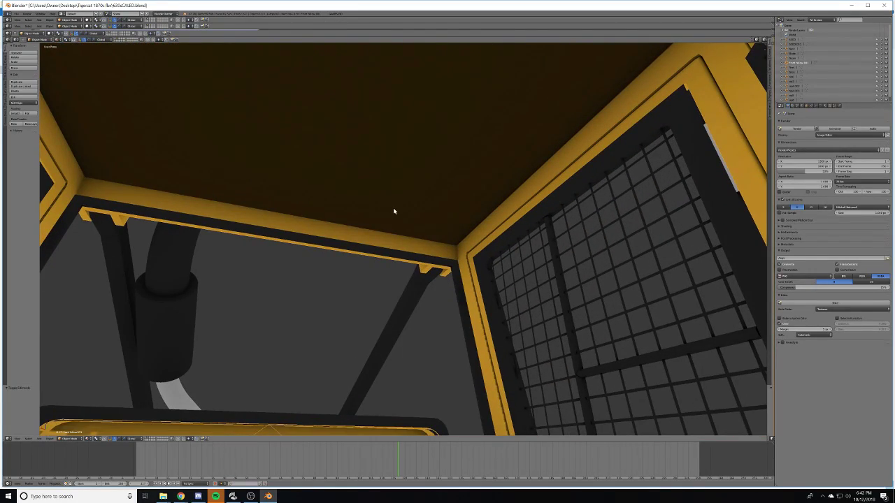
mouse_move(394, 211)
middle_down()
mouse_move(410, 216)
mouse_move(389, 200)
middle_up()
key(Tab)
right_click(414, 186)
key(Tab)
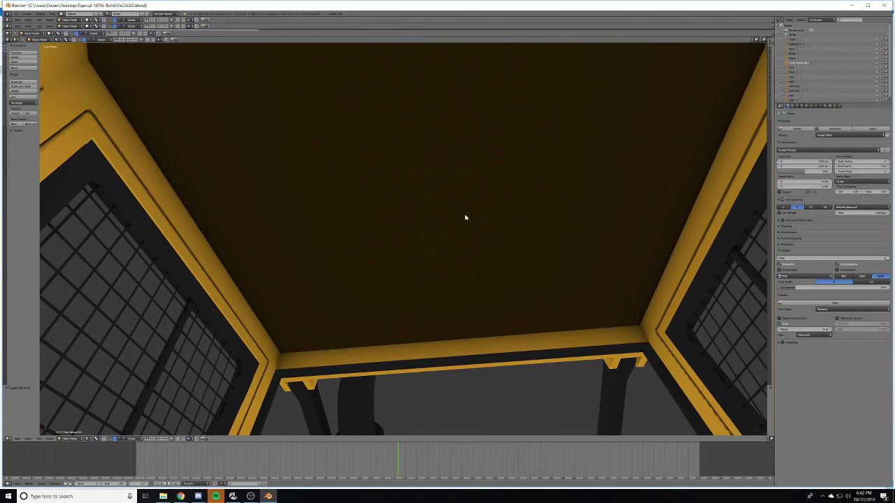
- Select all the ceiling faces inside the cab on the yellow front-body mesh in face editing
key(Tab)
mouse_move(465, 218)
middle_down()
mouse_move(459, 209)
mouse_move(454, 217)
middle_up()
key(c)
shift+right_click(413, 333)
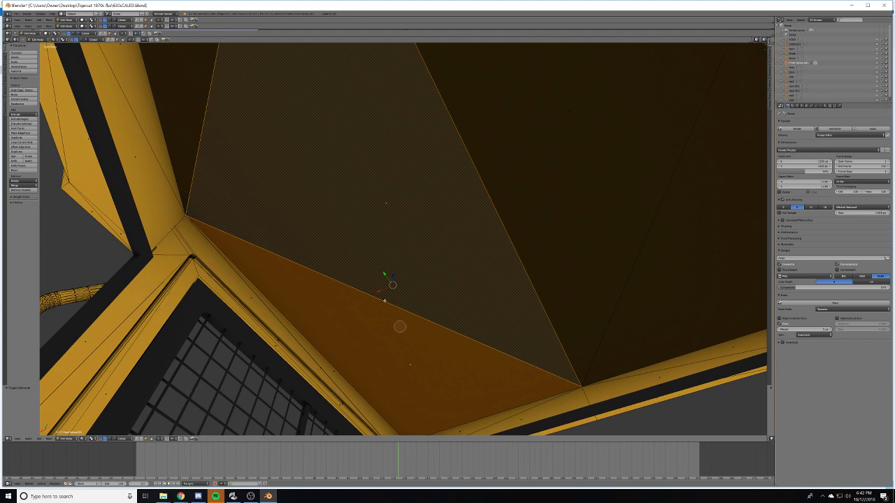
shift+right_click(201, 98)
shift+right_click(546, 128)
shift+right_click(681, 184)
middle_drag(462, 204, 397, 201)
shift+right_click(582, 205)
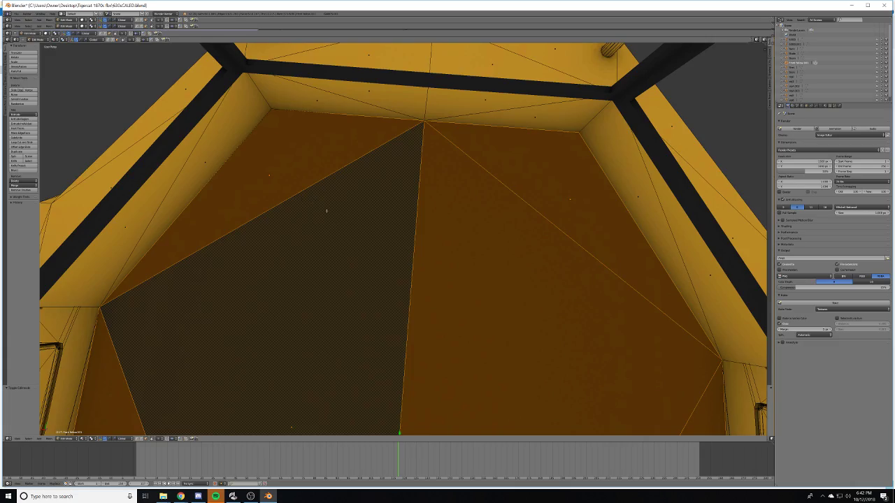
- Bring up the shading and UV tools for the selected cab ceiling faces, and return to Object Mode with the whole skidder in view
middle_drag(344, 208, 607, 215)
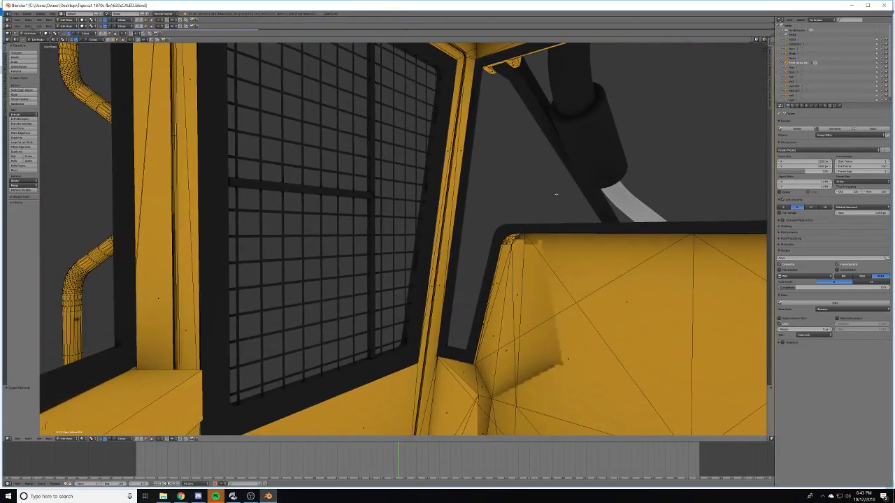
middle_drag(556, 194, 588, 163)
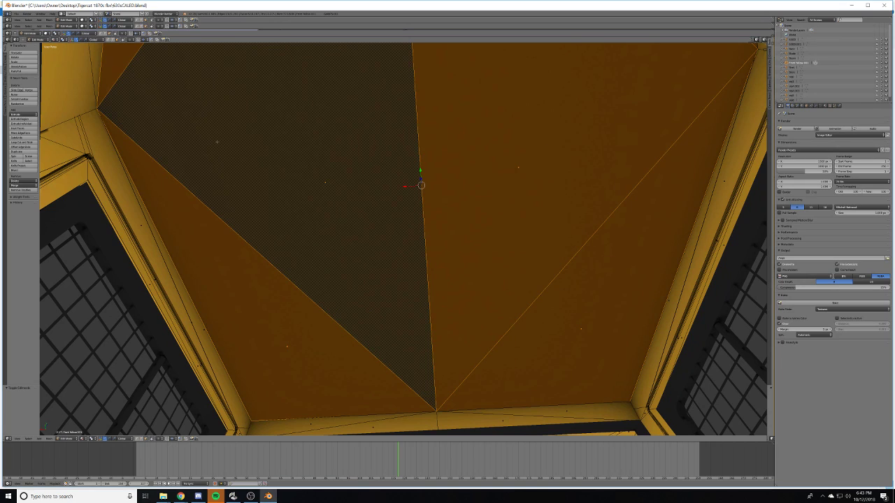
click(4, 72)
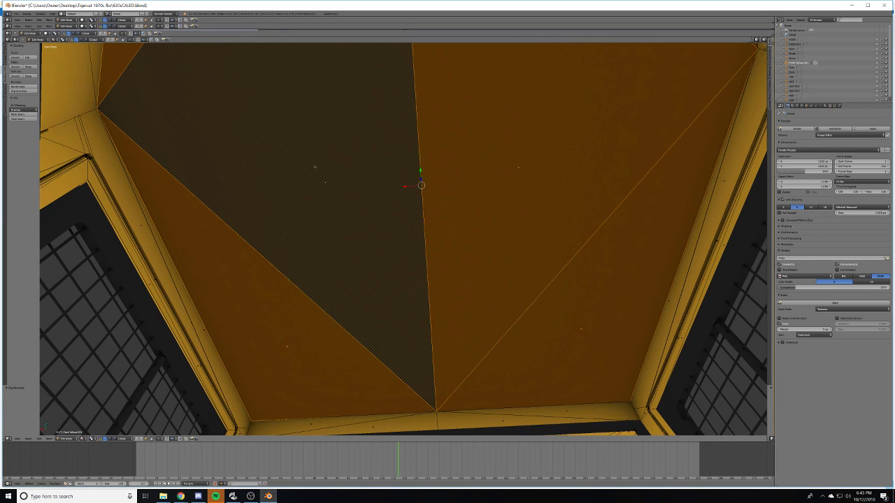
key(Tab)
middle_drag(316, 187, 394, 240)
scroll(391, 247, down, 12)
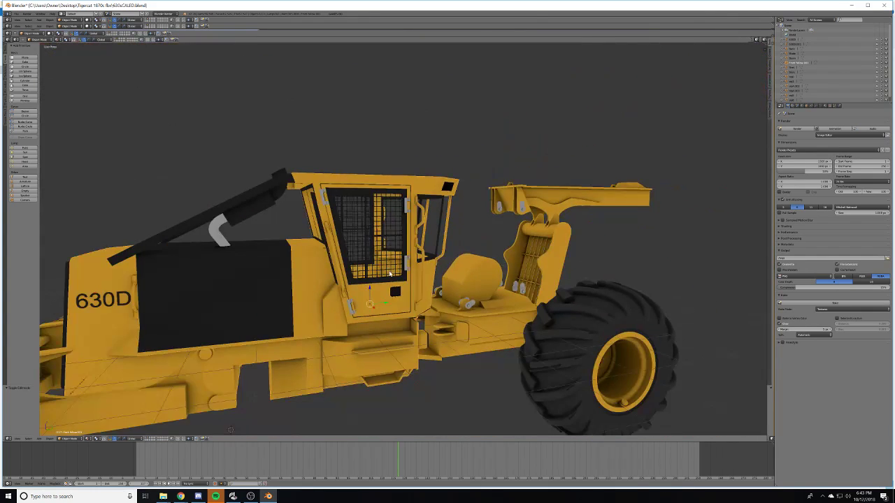
shift+middle_drag(314, 252, 433, 224)
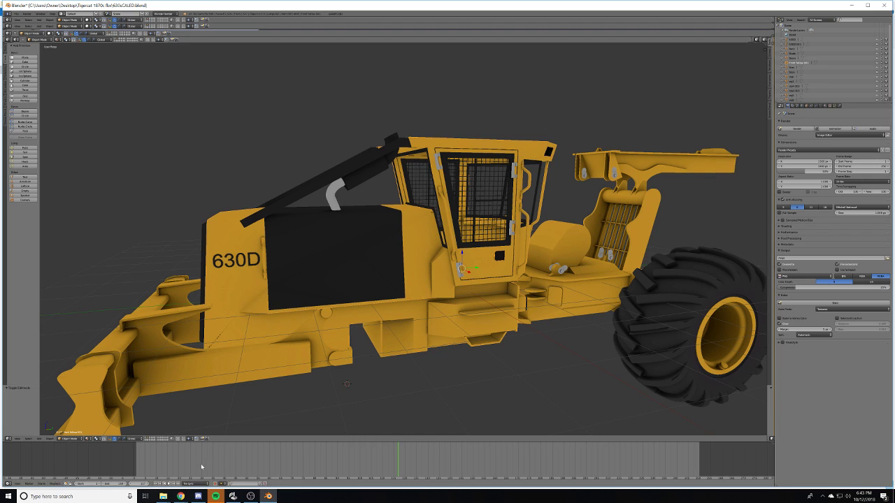
- Switch to File Explorer to check the images in the Tigercat_630FINAL textures folder, and return to Blender
mouse_move(163, 496)
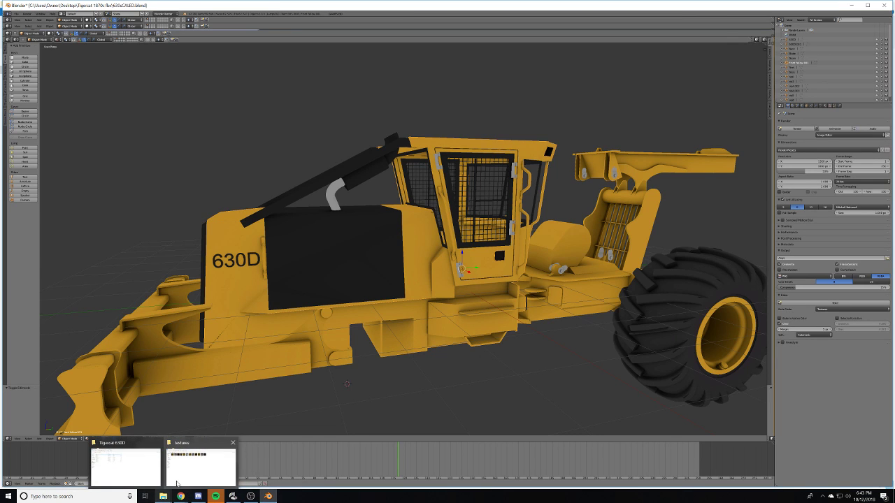
click(203, 465)
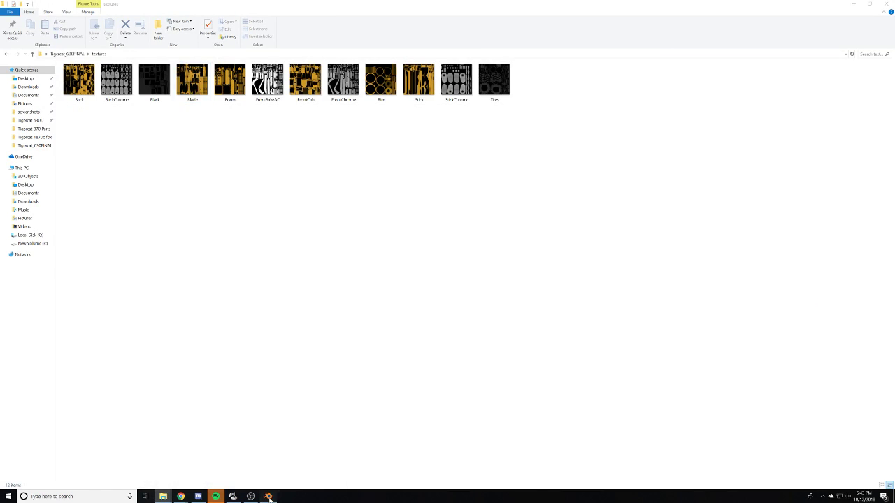
click(267, 496)
- Show the material settings and select the yellow front-body mesh with the cab as the object to inspect
right_click(333, 200)
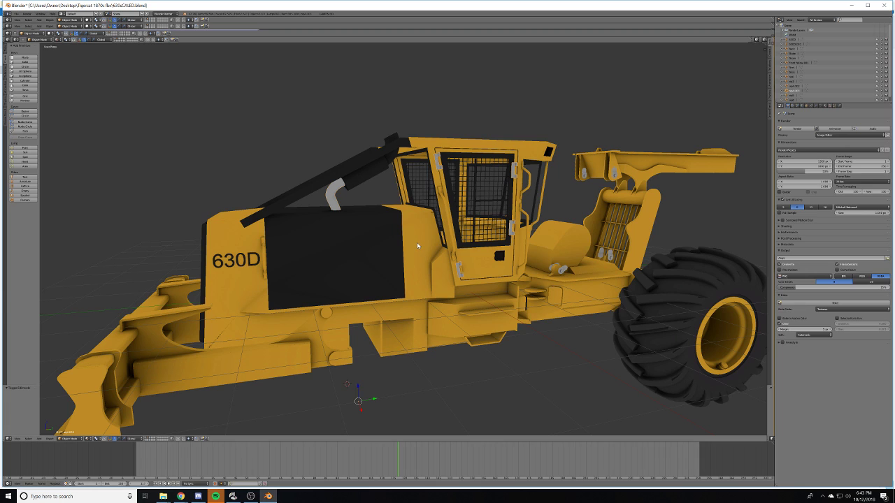
right_click(408, 207)
middle_drag(434, 272, 453, 293)
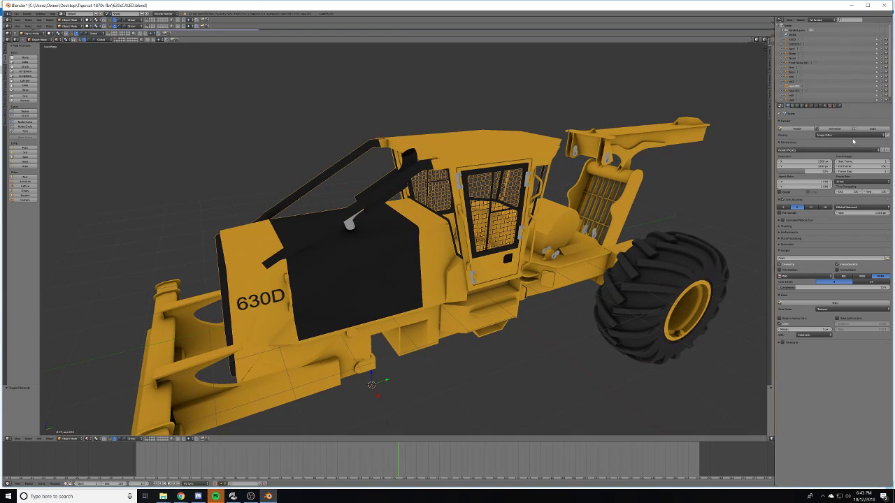
click(827, 105)
middle_drag(442, 170, 450, 160)
right_click(449, 161)
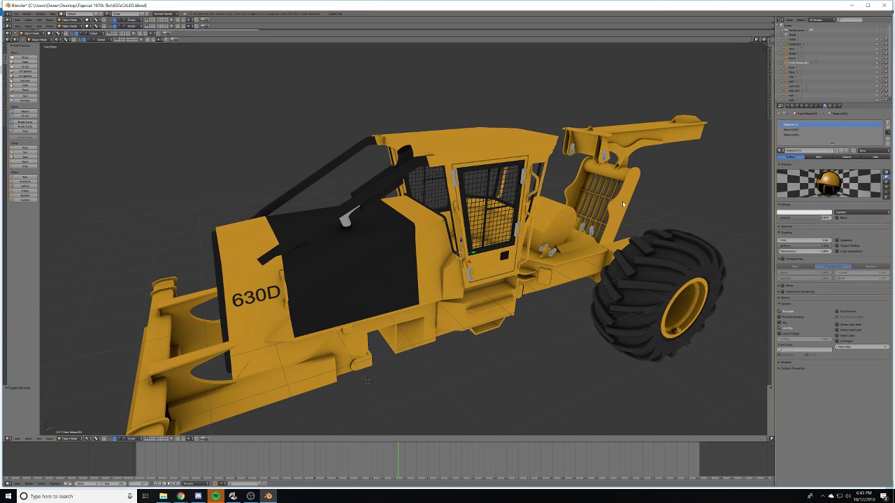
- Remove the two extra material slots from the yellow front body and rename its remaining material to Yellow
click(795, 134)
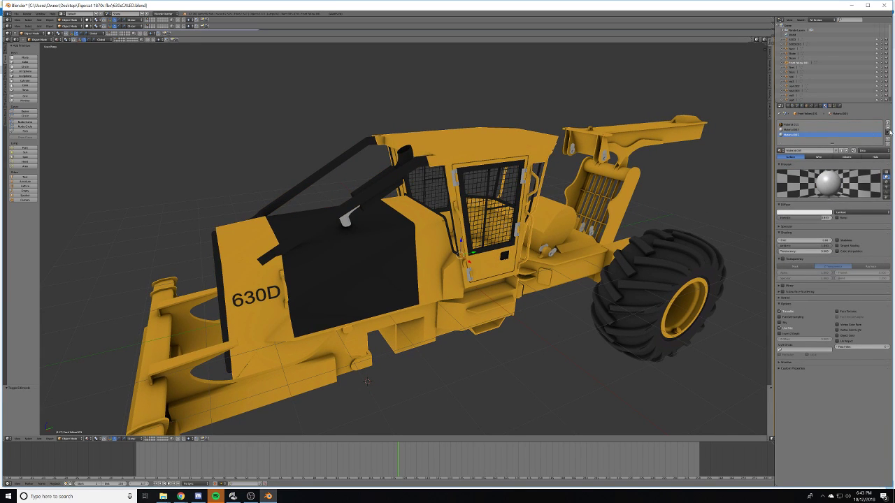
click(887, 128)
click(886, 129)
double_click(797, 125)
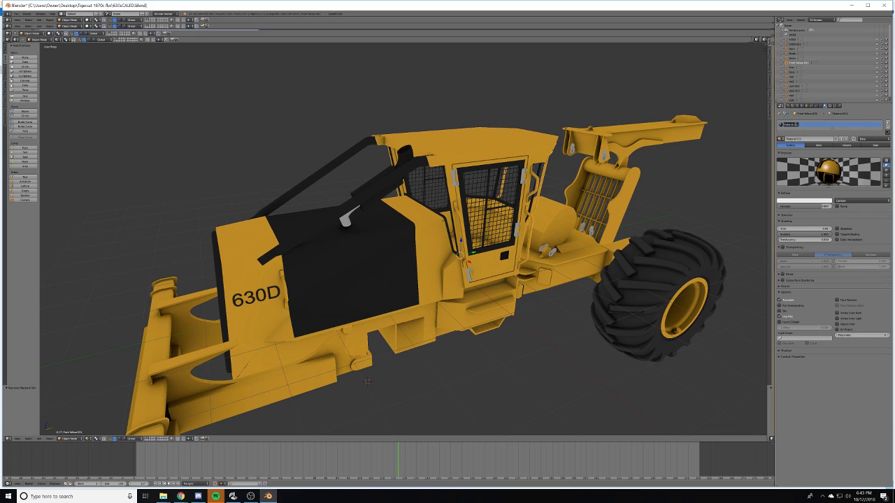
text(YYellow)
key(Return)
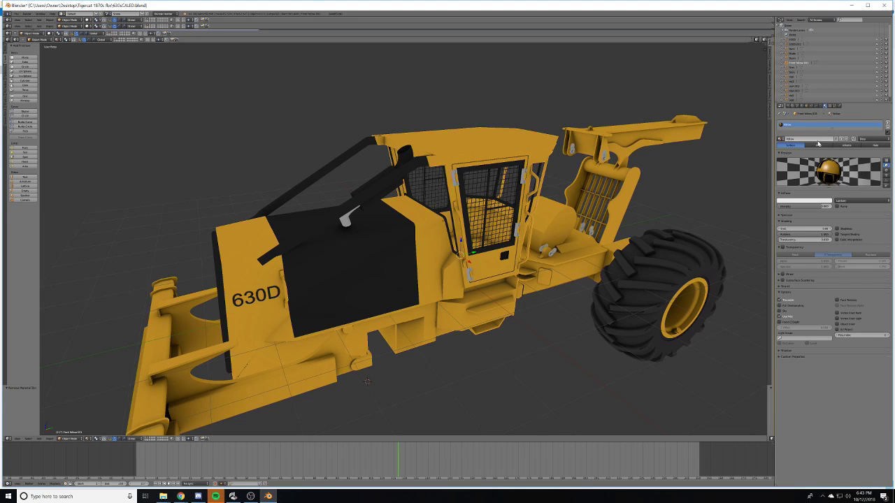
- Rename the material of the black hood and cab parts to Black
right_click(382, 247)
double_click(789, 125)
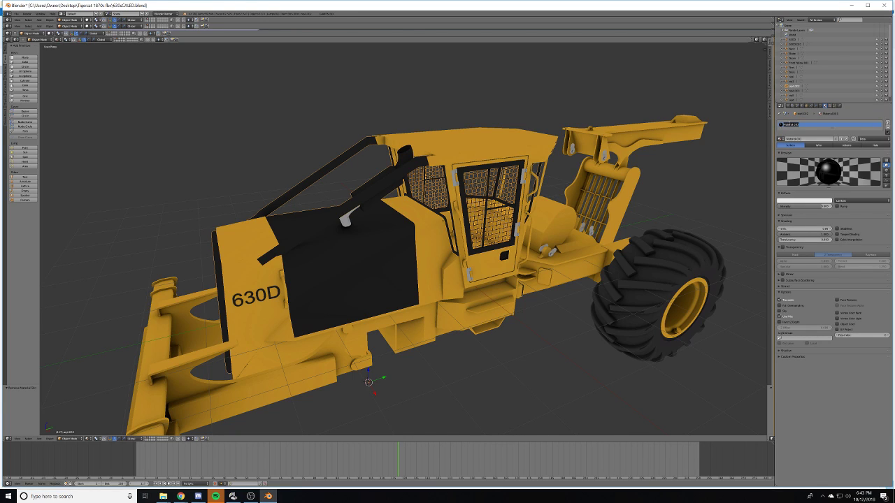
key(BackSpace)
text(Black)
key(Return)
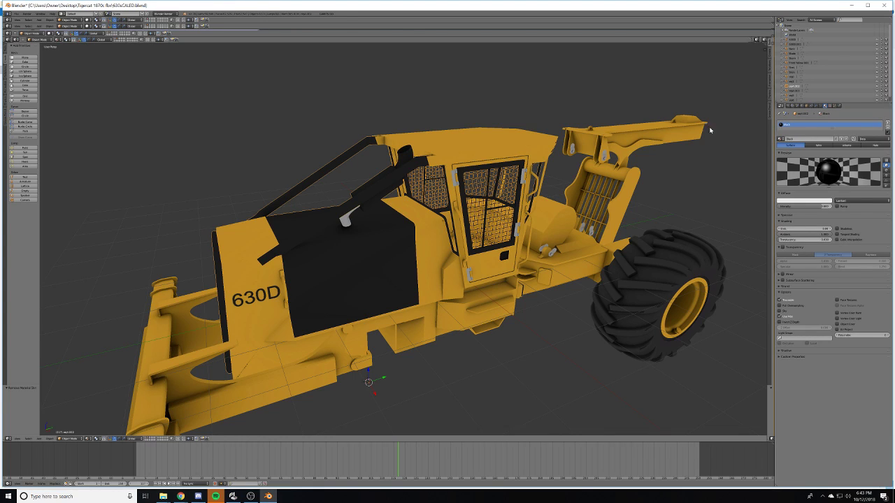
- Name the exhaust pipe's material Chrome and join the yellow front body and chrome parts into the black front object
right_click(348, 219)
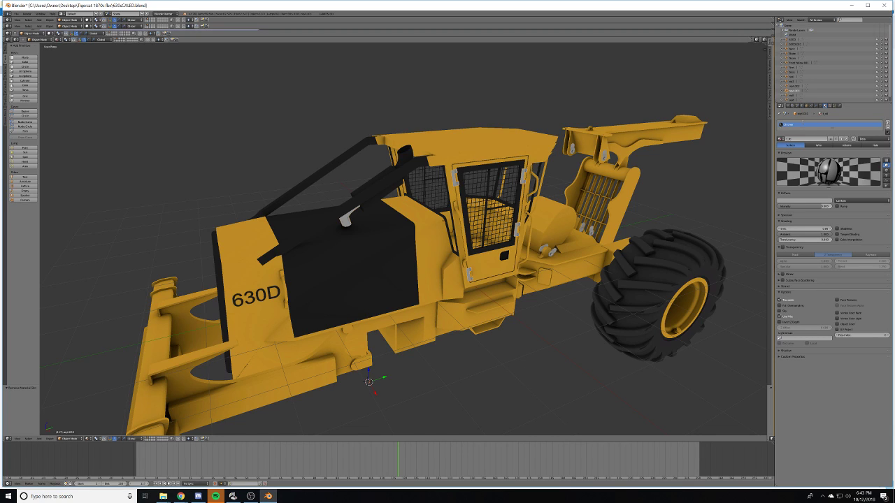
right_click(460, 169)
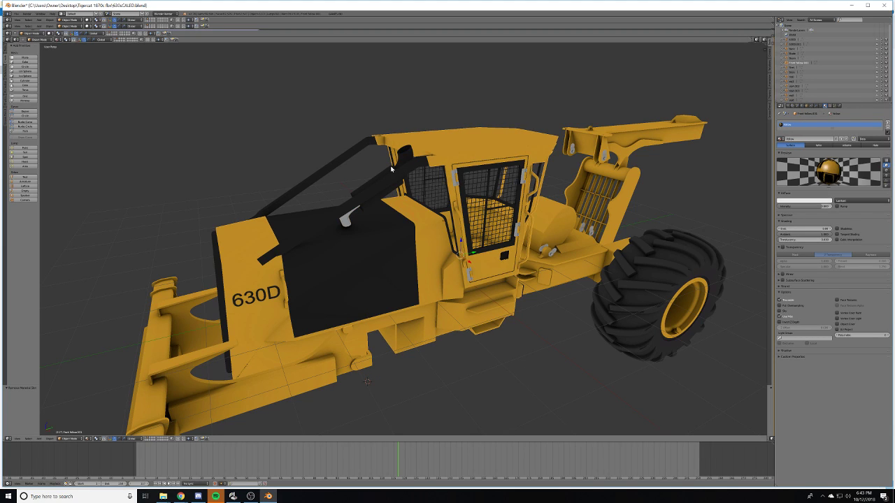
right_click(426, 181)
right_click(454, 180)
right_click(370, 251)
right_click(369, 251)
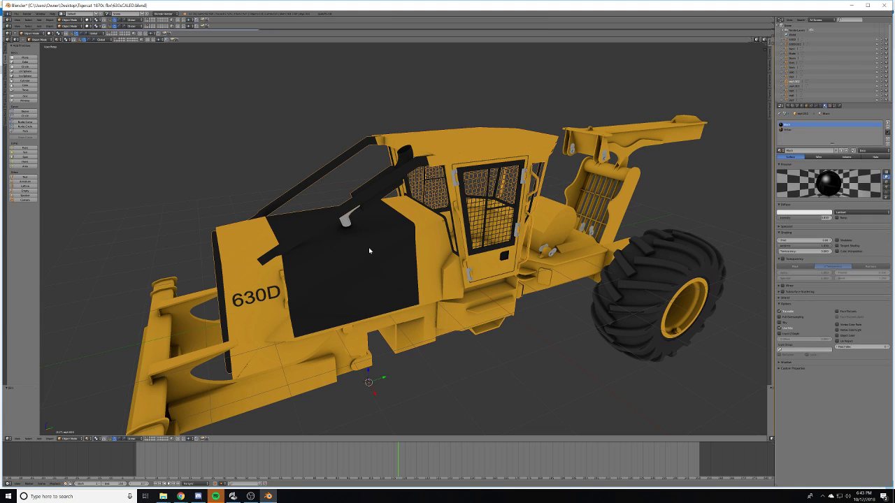
key(Tab)
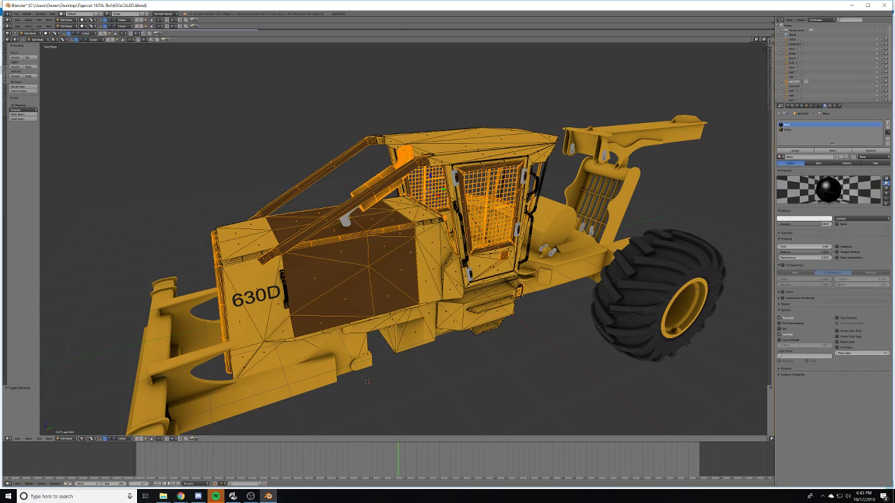
key(Tab)
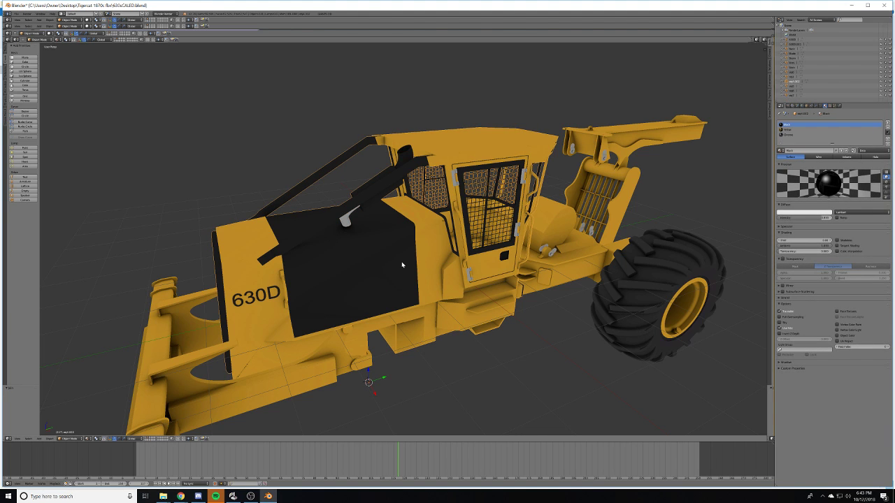
key(Tab)
key(Tab)
middle_drag(409, 254, 411, 254)
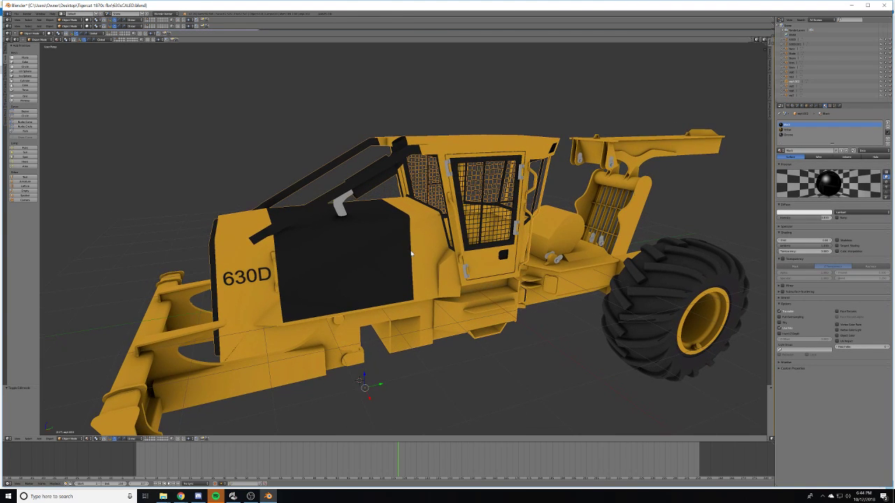
- Rename the rear frame's two materials to Yellow.001 and Chrome, and return to object mode
middle_drag(271, 263, 565, 237)
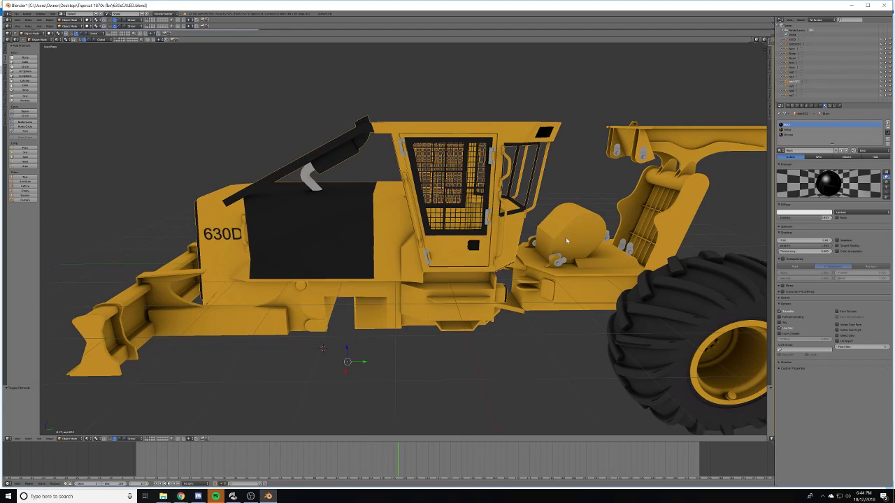
right_click(569, 242)
key(KP_Decimal)
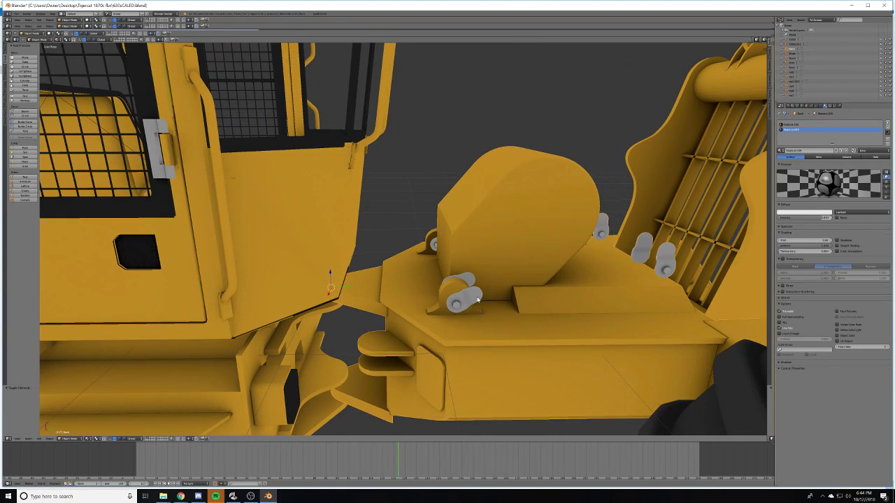
key(Tab)
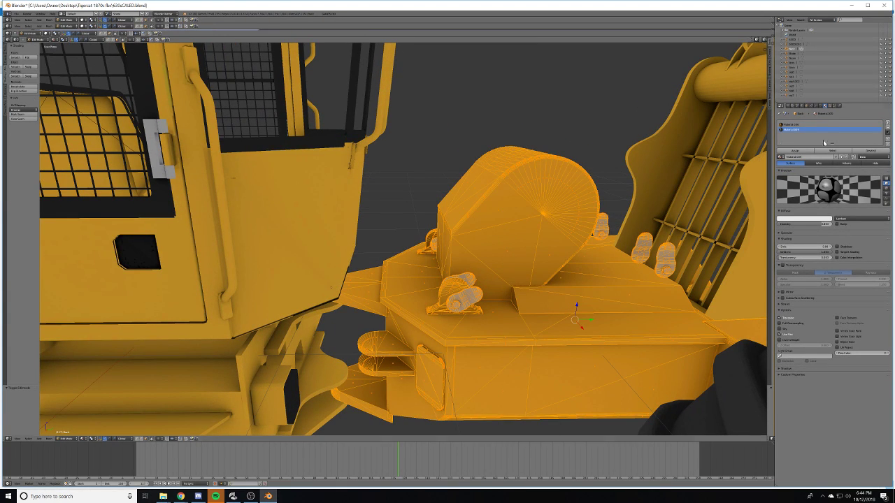
click(790, 125)
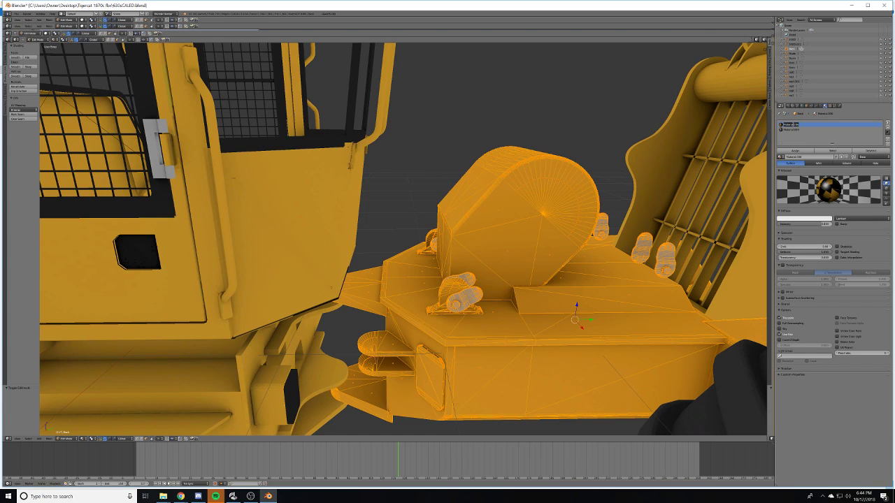
text(Yellow.001)
click(793, 130)
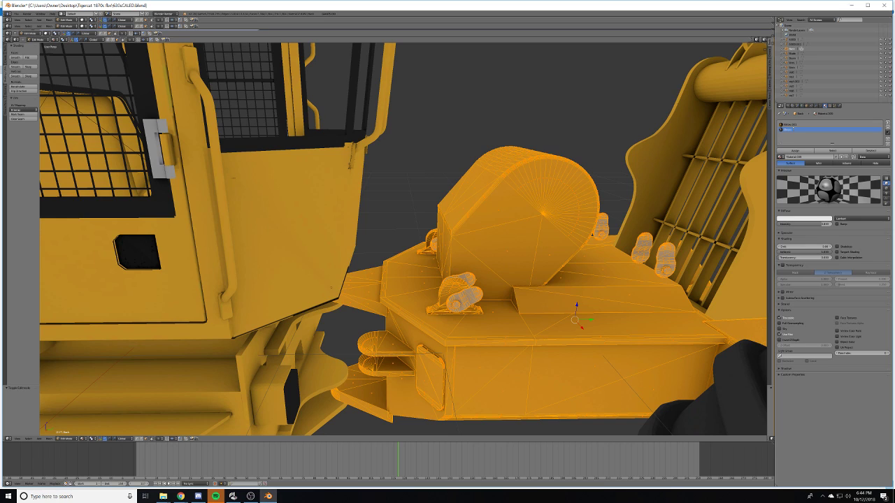
scroll(370, 269, down, 8)
middle_drag(343, 269, 429, 259)
key(Tab)
scroll(451, 252, down, 2)
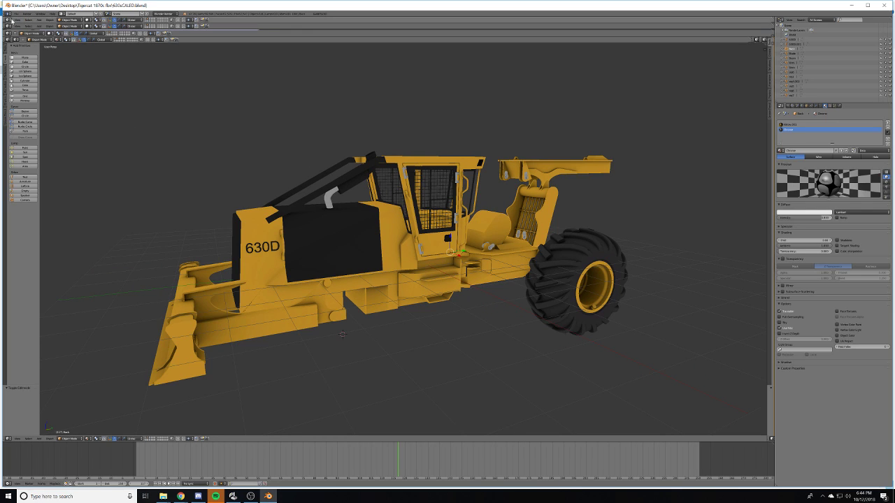
- Select all skidder objects and export only the selection as a GIANTS I3D file named 630 in the Tigercat_630FINAL folder
key(a)
key(a)
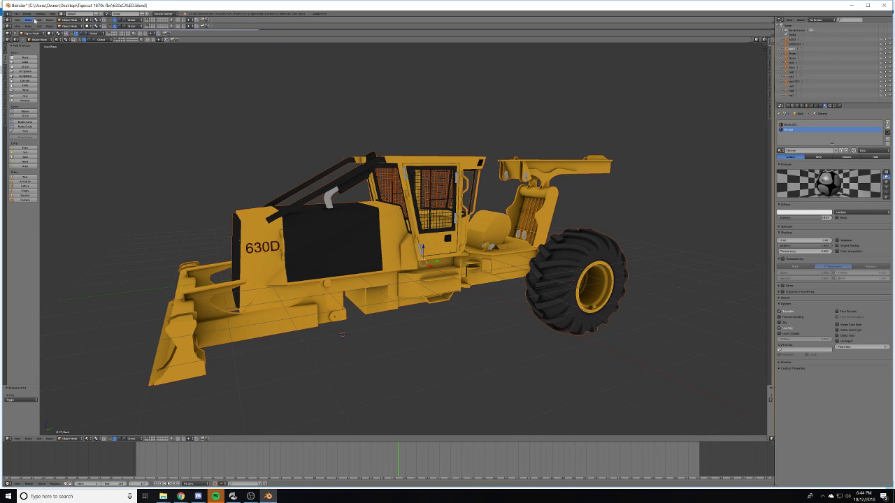
click(17, 14)
mouse_move(31, 102)
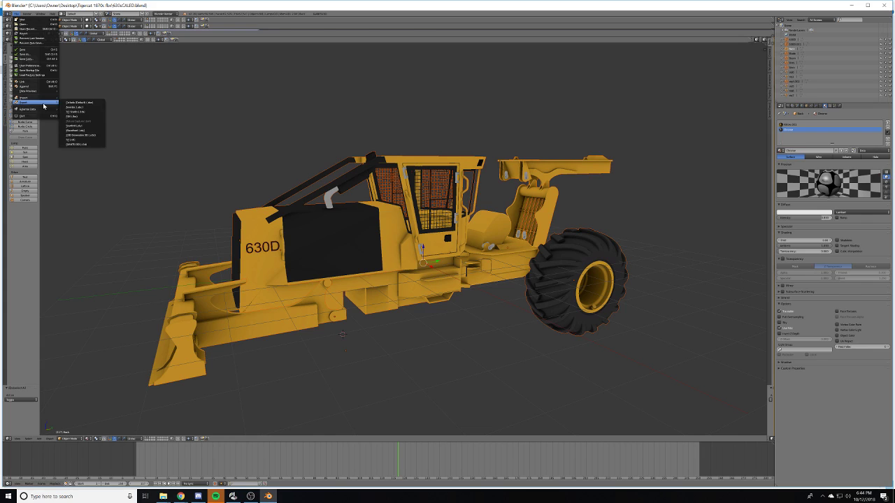
click(88, 144)
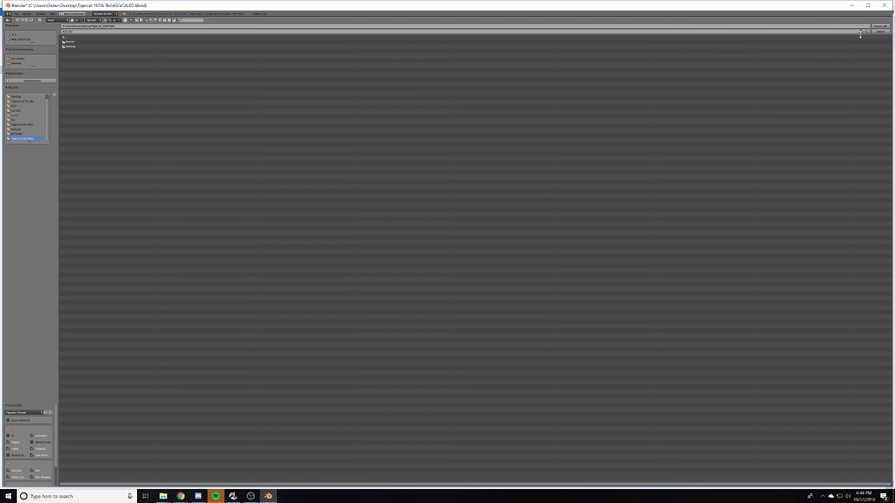
click(39, 421)
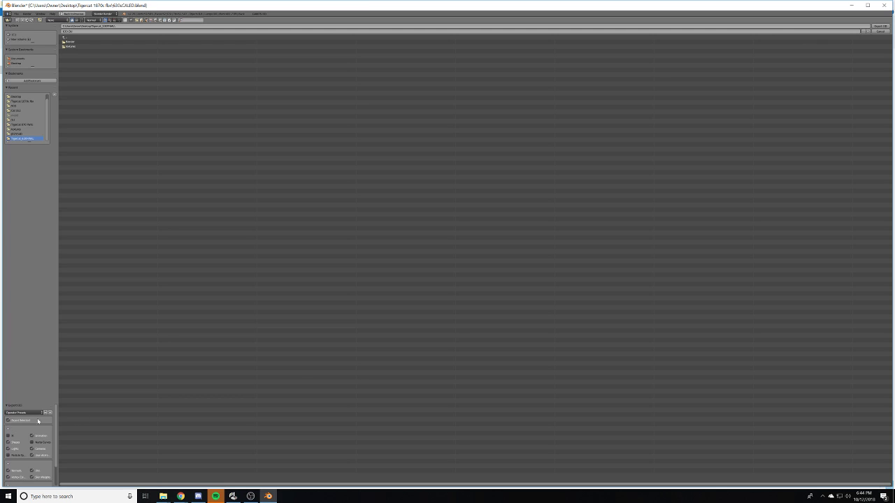
click(878, 26)
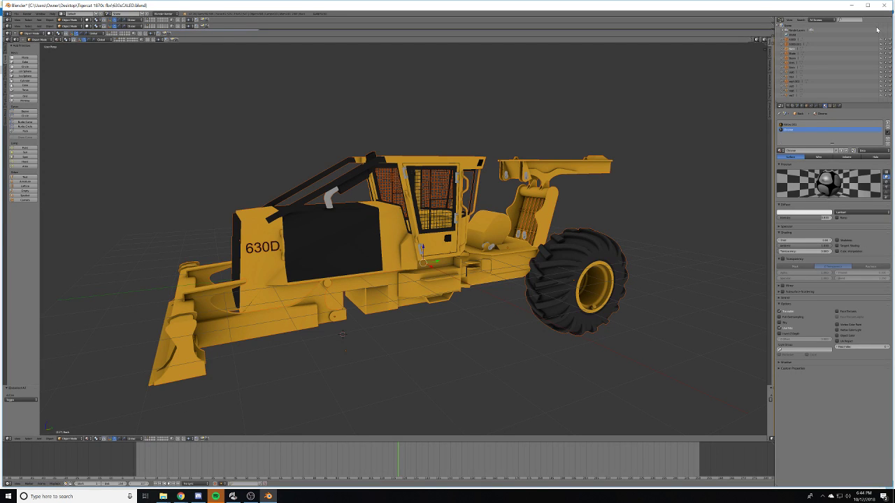
- Switch to File Explorer, open the exported 630 file from Tigercat_630FINAL in Notepad++, and decline the program update
click(854, 5)
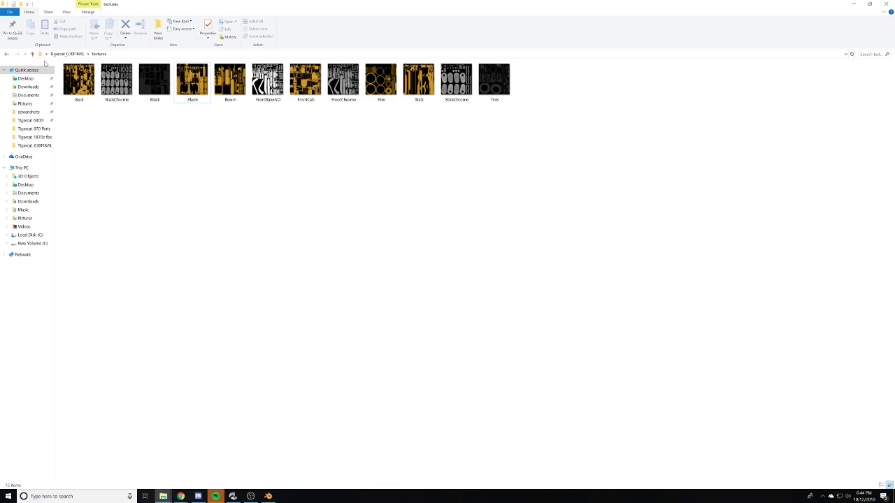
click(67, 54)
click(86, 93)
right_click(87, 93)
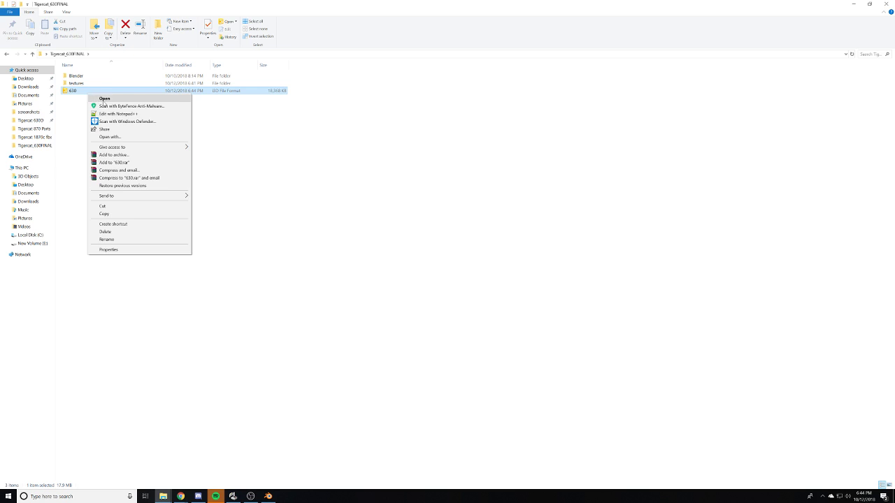
click(104, 114)
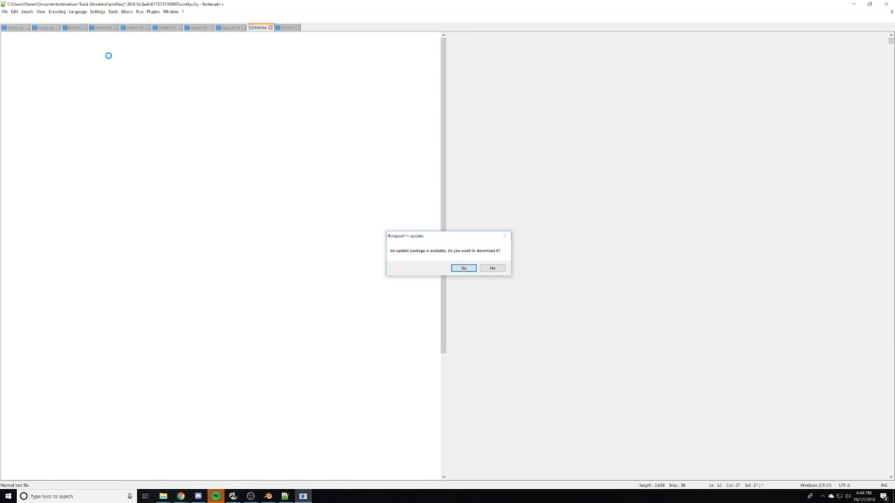
click(493, 268)
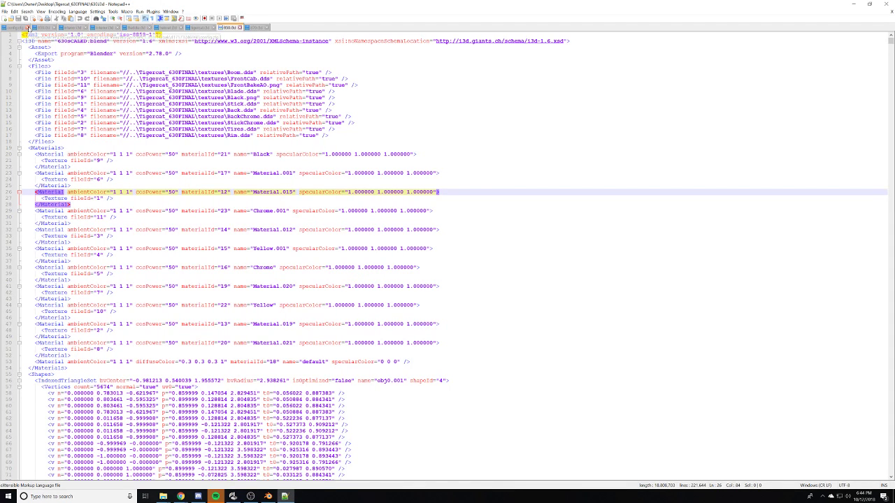
- Close all the files open in Notepad++, including the old skidder files, and exit the program
click(25, 28)
click(28, 28)
click(23, 28)
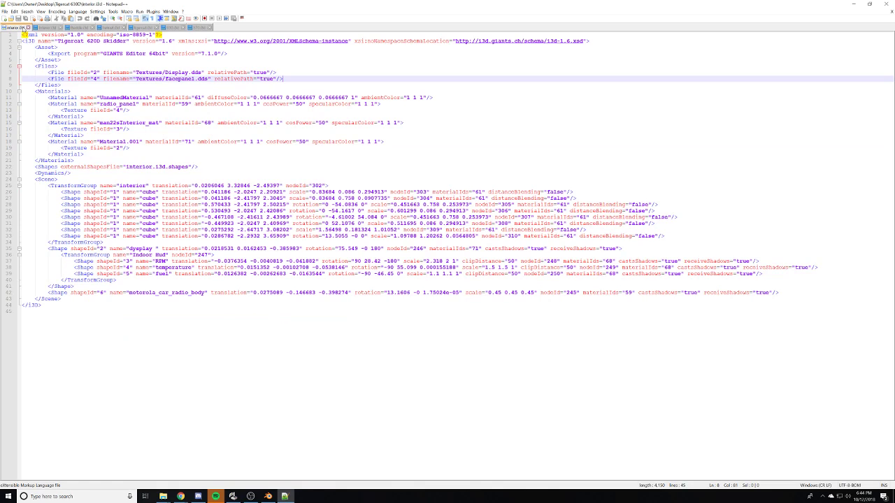
click(28, 27)
click(28, 27)
click(28, 27)
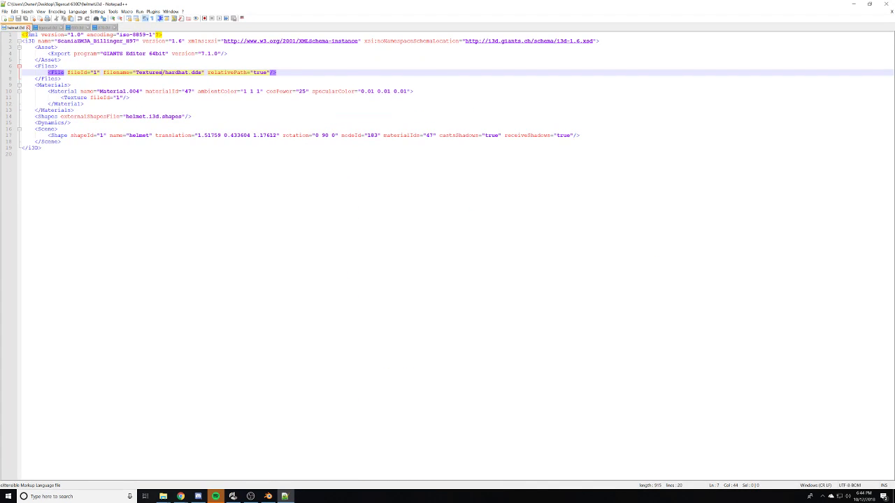
click(28, 27)
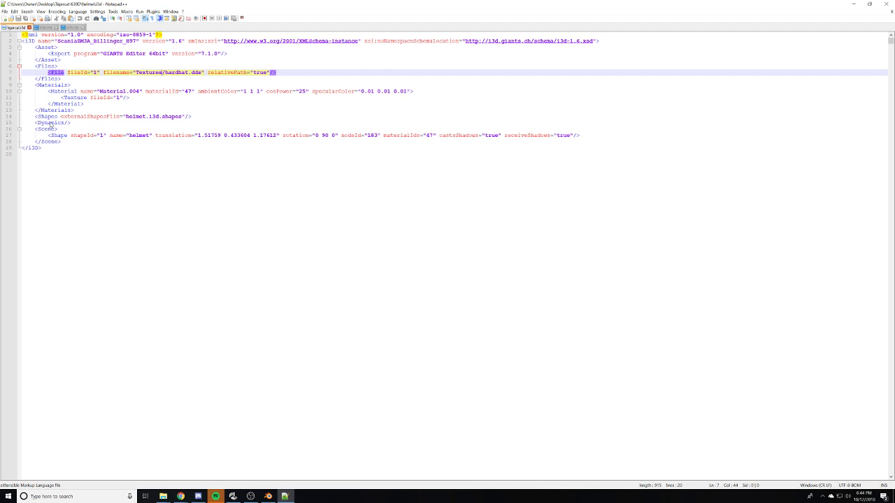
key(ctrl+w)
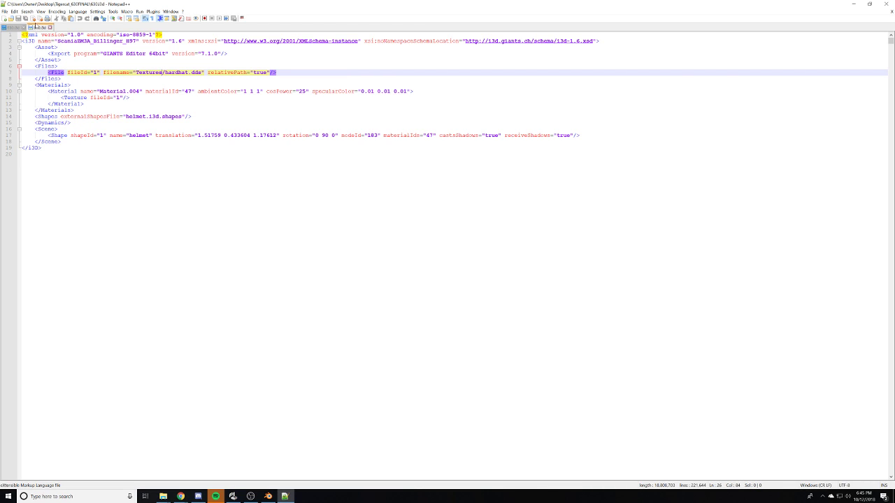
click(23, 28)
click(23, 28)
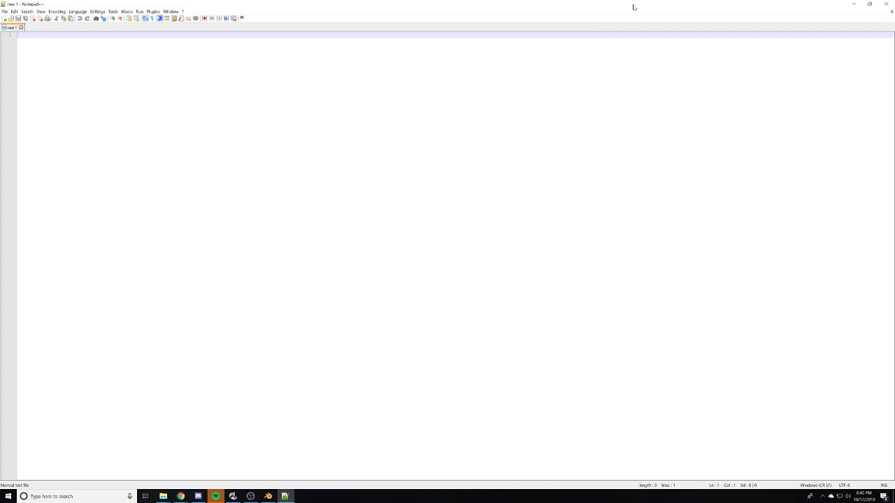
click(886, 4)
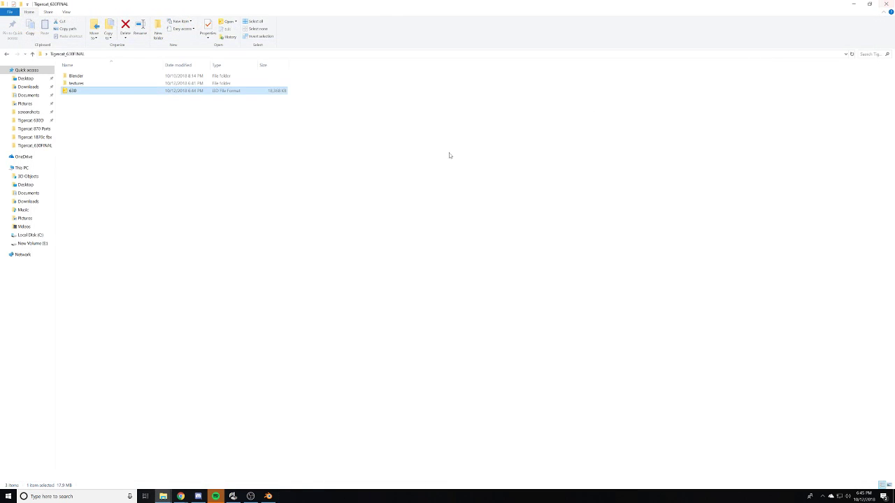
- Reopen the 630 I3D file from the Tigercat_630FINAL folder in Notepad++
right_click(122, 92)
click(140, 112)
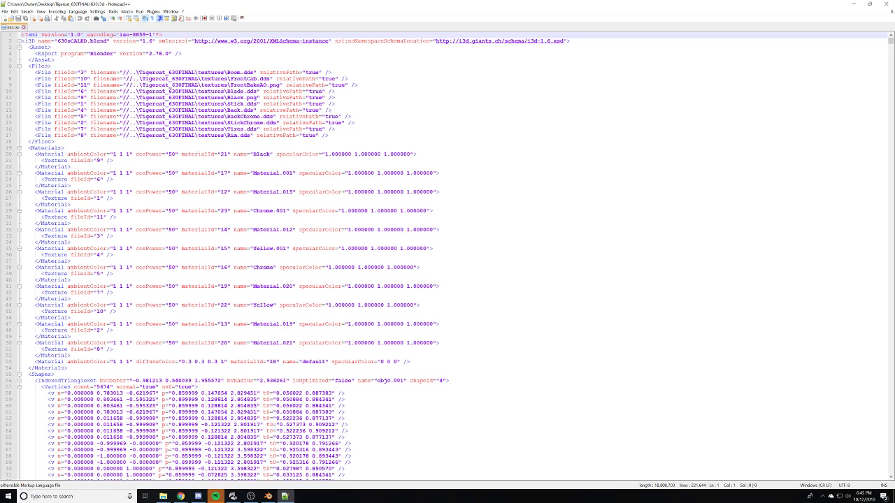
drag(177, 72, 128, 72)
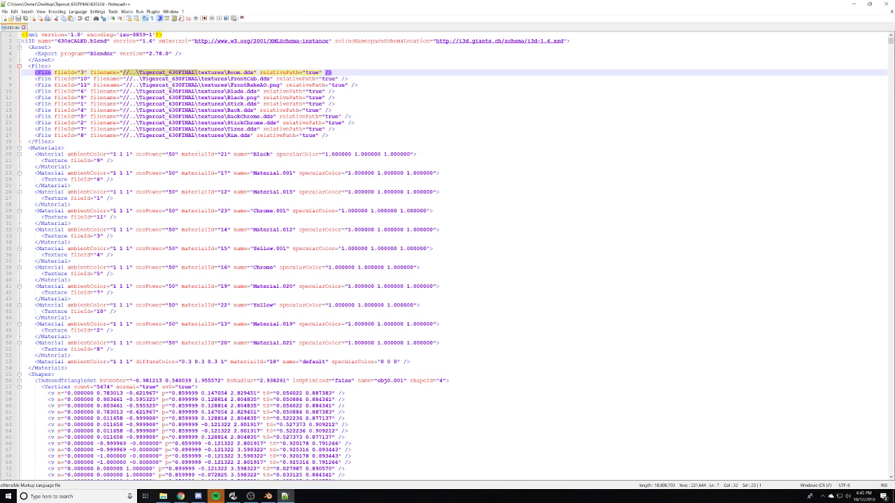
key(Delete)
drag(231, 78, 125, 78)
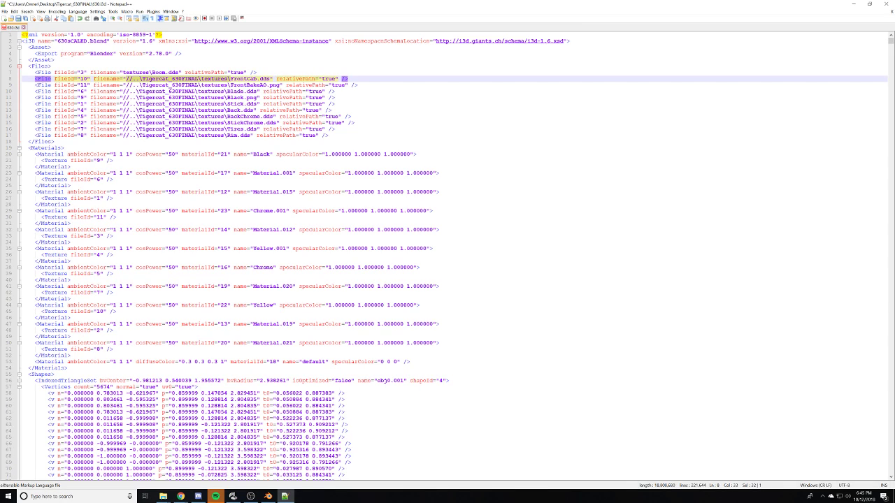
key(Delete)
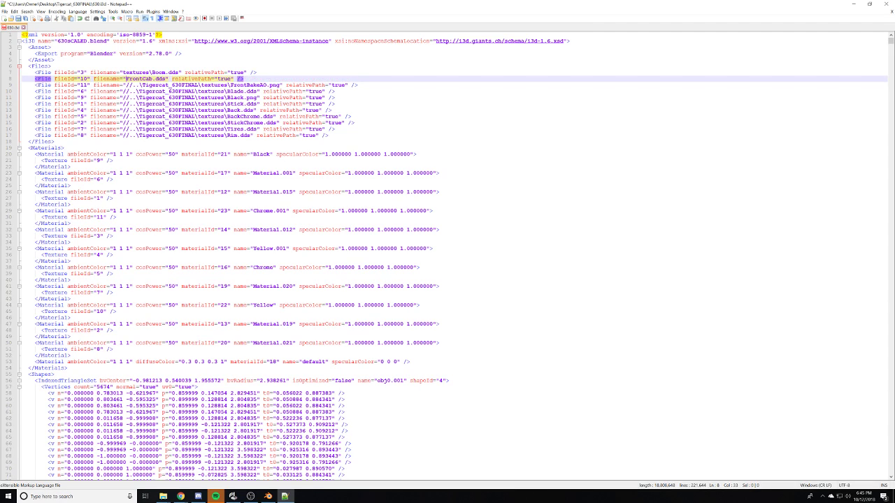
drag(230, 85, 130, 85)
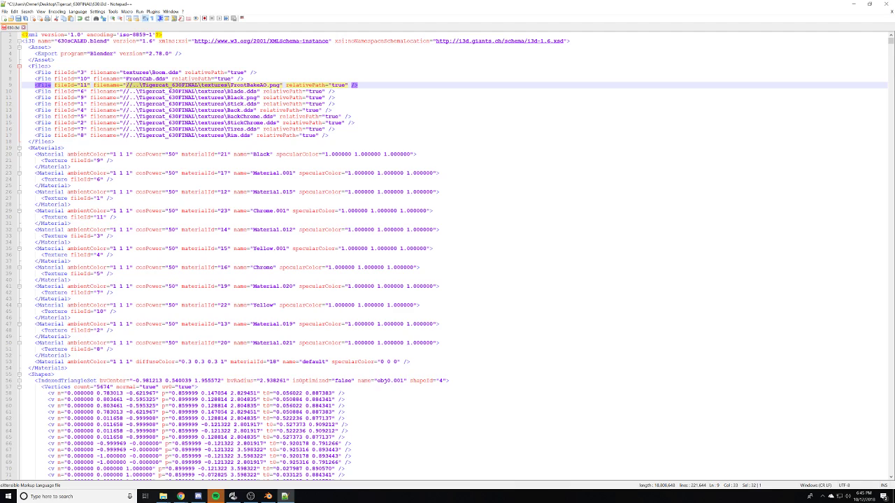
key(ctrl+z)
key(ctrl+z)
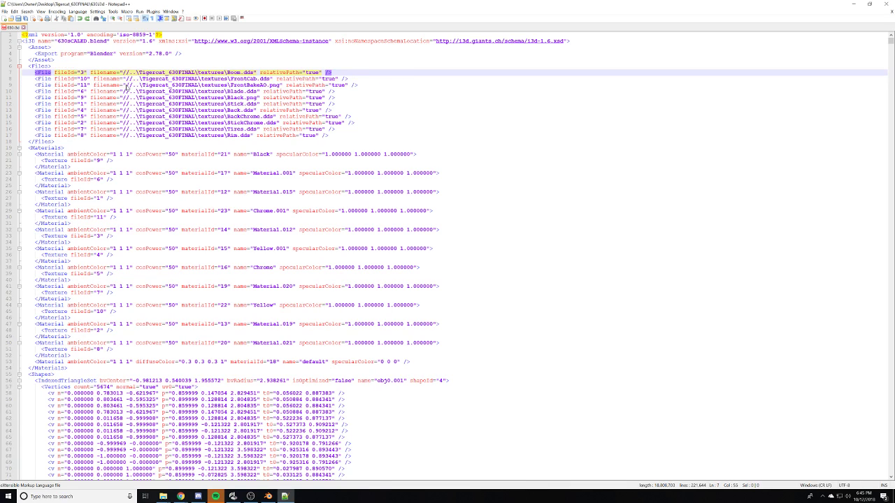
- Remove the //..\Tigercat_630FINAL\ prefix from the texture paths from Boom.dds through Back.dds so they start with textures\
mouse_move(198, 72)
mouse_down()
mouse_move(126, 72)
mouse_move(201, 79)
mouse_up()
key(Delete)
key(Delete)
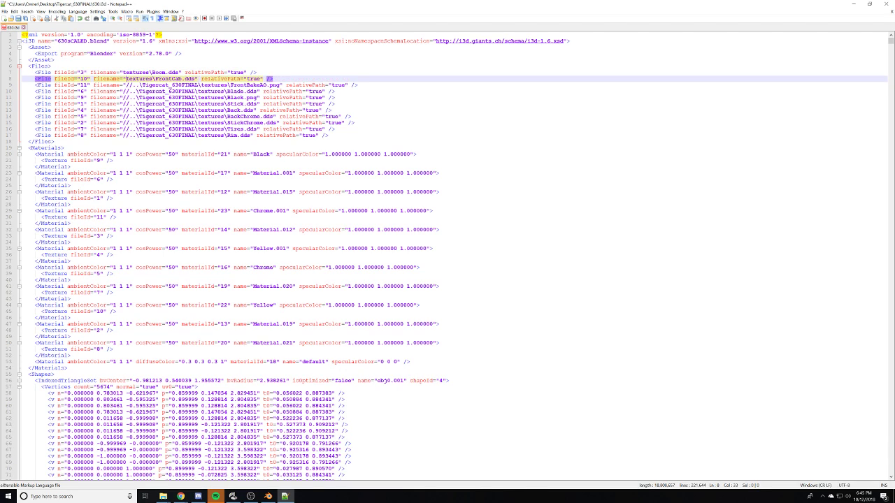
drag(127, 85, 202, 111)
key(Delete)
key(Delete)
key(Delete)
key(Delete)
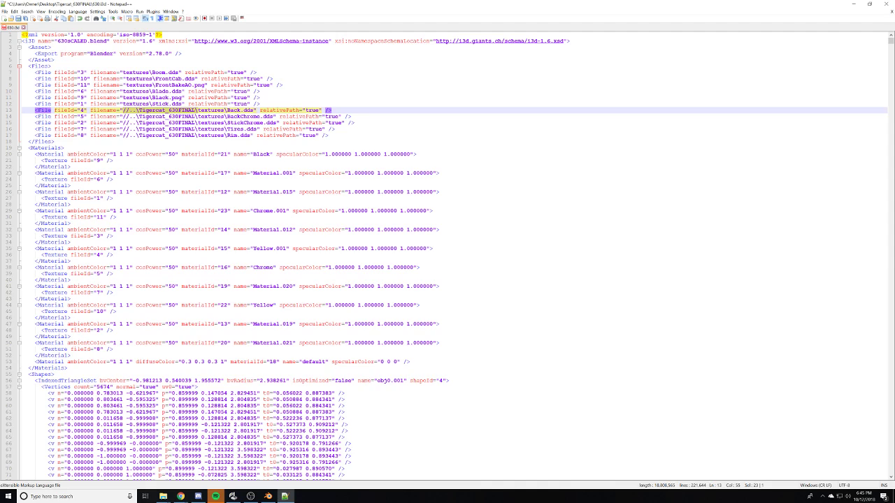
key(Delete)
- Shorten the BackChrome, StickChrome, Tires and Rim texture paths to start with textures\, and save the file
drag(202, 117, 199, 135)
key(Delete)
key(Delete)
key(Delete)
key(Delete)
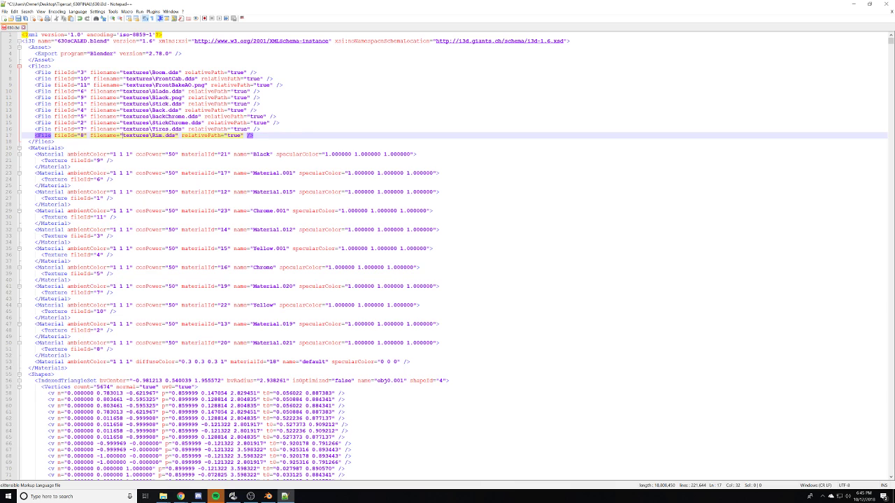
key(super)
click(179, 110)
key(ctrl+s)
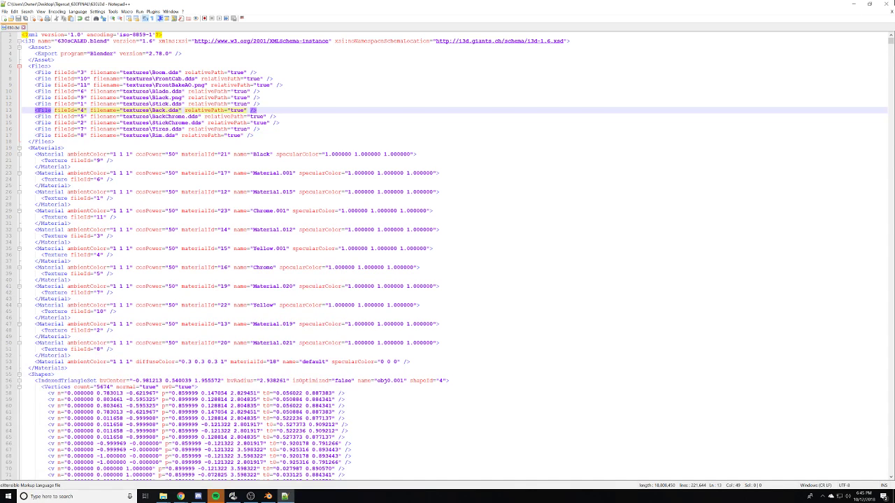
- Return to File Explorer, open the 630 file in GIANTS Editor, and add a light to the scene
key(alt+Tab)
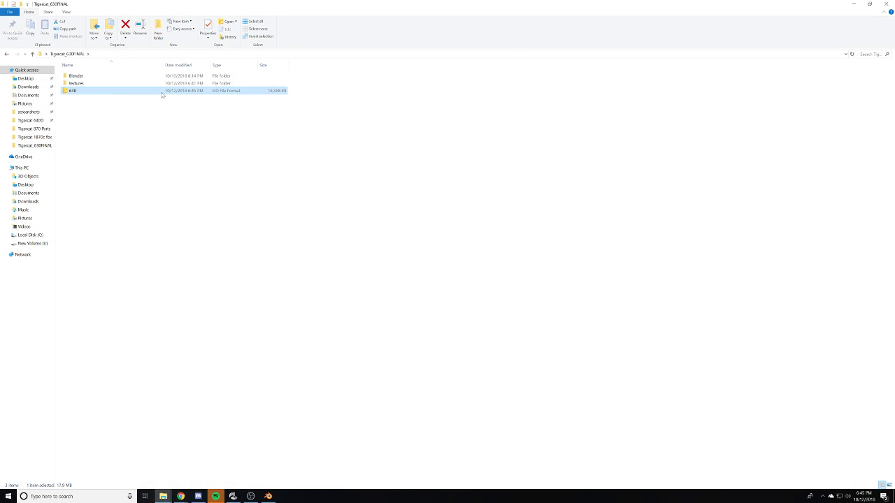
key(Return)
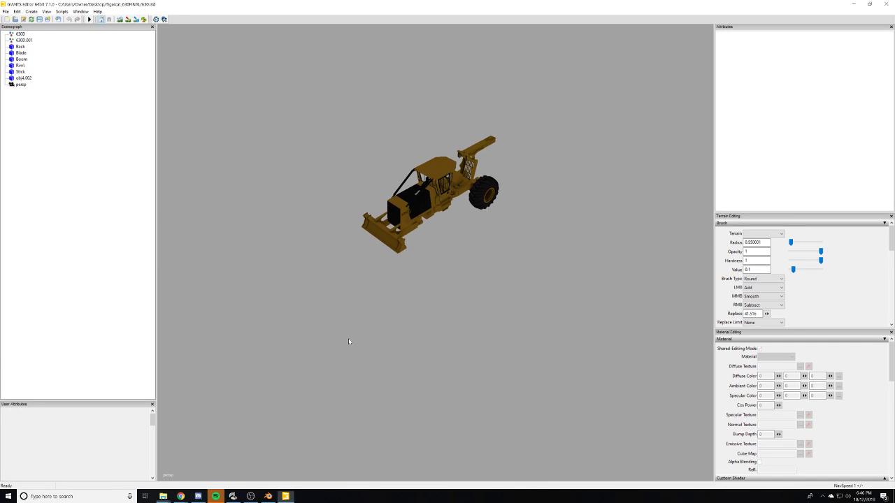
scroll(547, 311, up, 4)
scroll(457, 347, up, 6)
alt+drag(399, 372, 579, 301)
scroll(643, 279, up, 4)
scroll(552, 245, down, 6)
scroll(578, 301, down, 3)
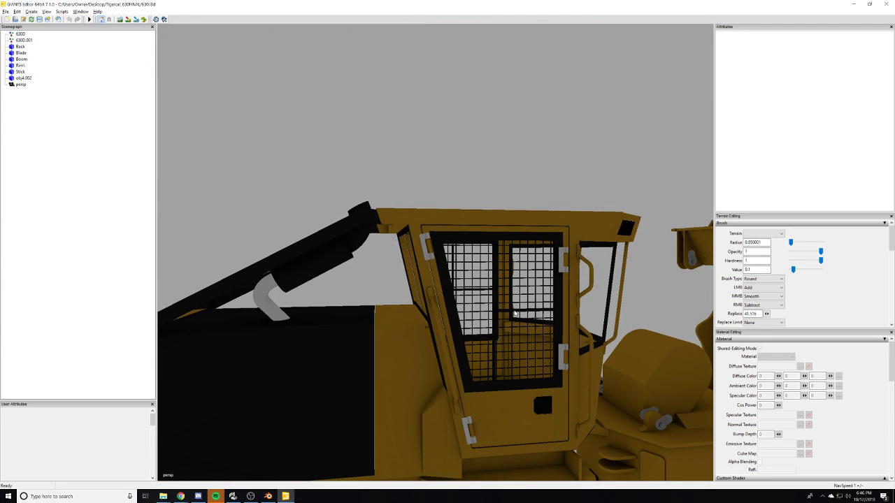
middle_drag(513, 313, 449, 358)
key(ctrl+l)
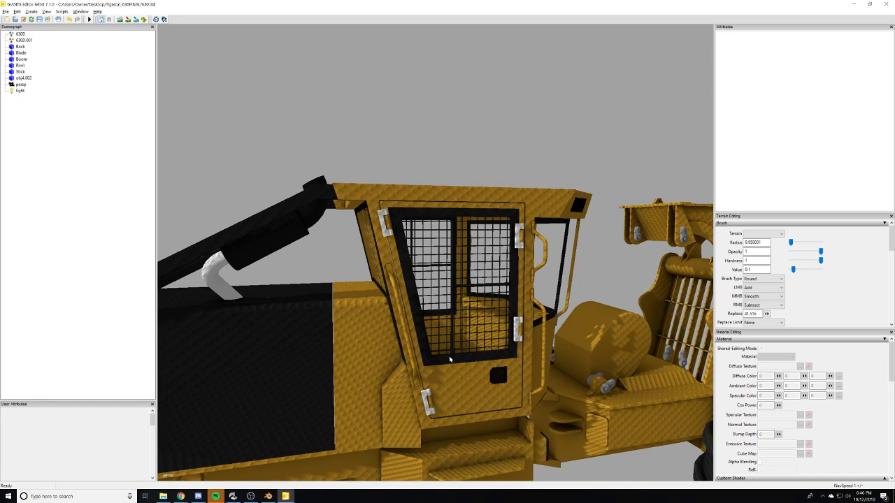
- Replace the diffuse texture of obj4.002's Chrome.001 material with FrontChrome from the textures folder, and deselect the object
scroll(469, 378, up, 8)
alt+drag(457, 337, 400, 335)
middle_drag(401, 335, 408, 315)
click(408, 314)
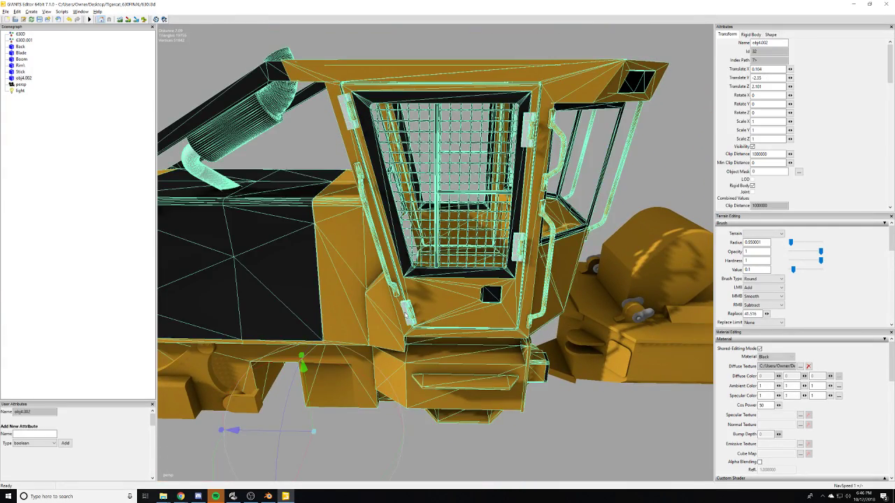
alt+drag(408, 314, 489, 294)
click(787, 357)
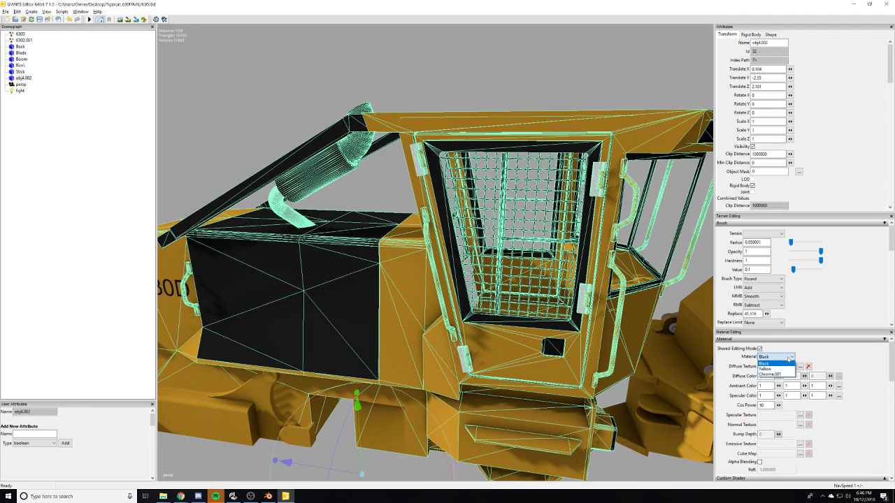
click(785, 376)
click(800, 366)
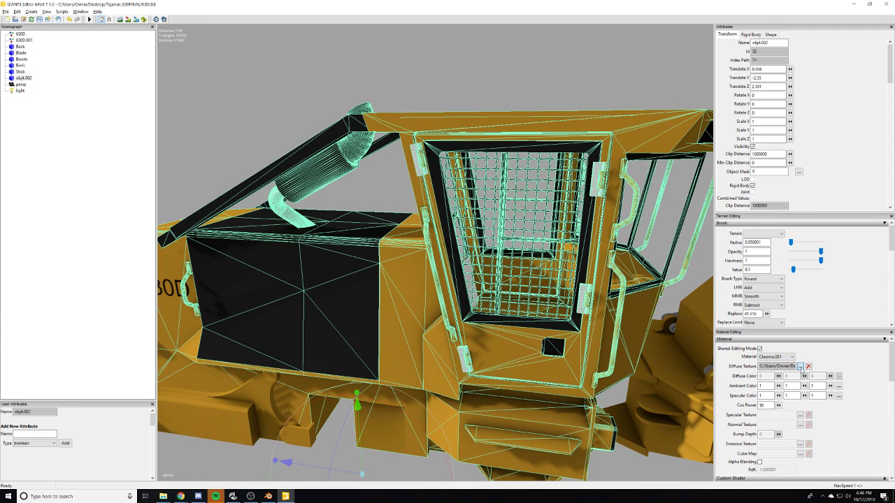
click(177, 46)
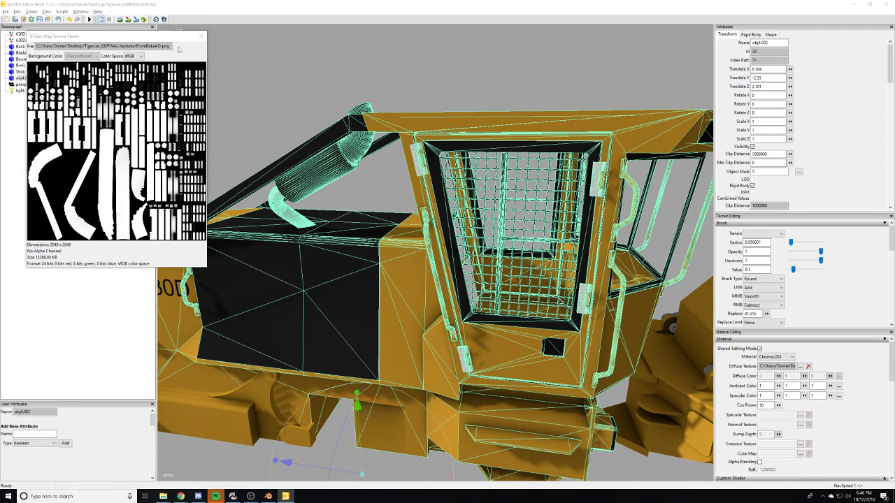
double_click(119, 96)
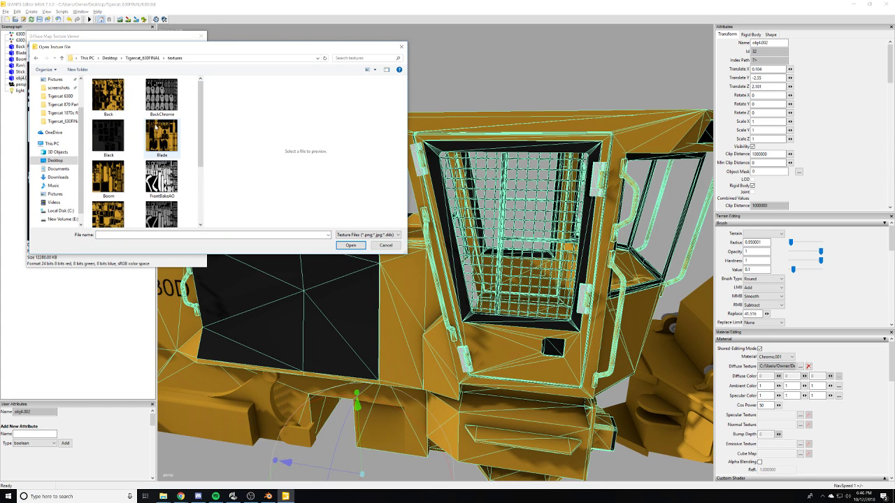
scroll(168, 203, down, 1)
double_click(167, 204)
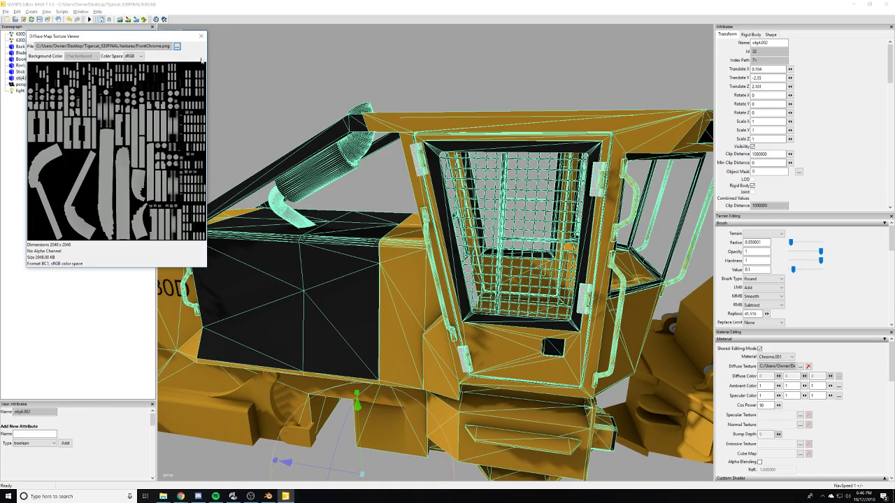
click(199, 37)
click(256, 48)
- Examine the chrome door hinges and exhaust and the cab's exterior textures from several angles
scroll(408, 141, up, 4)
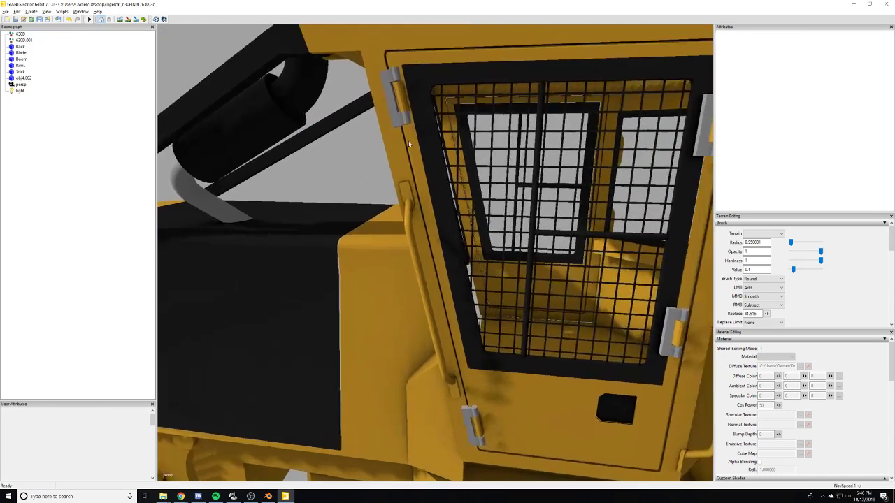
scroll(408, 140, down, 5)
alt+drag(409, 141, 345, 189)
scroll(391, 212, up, 3)
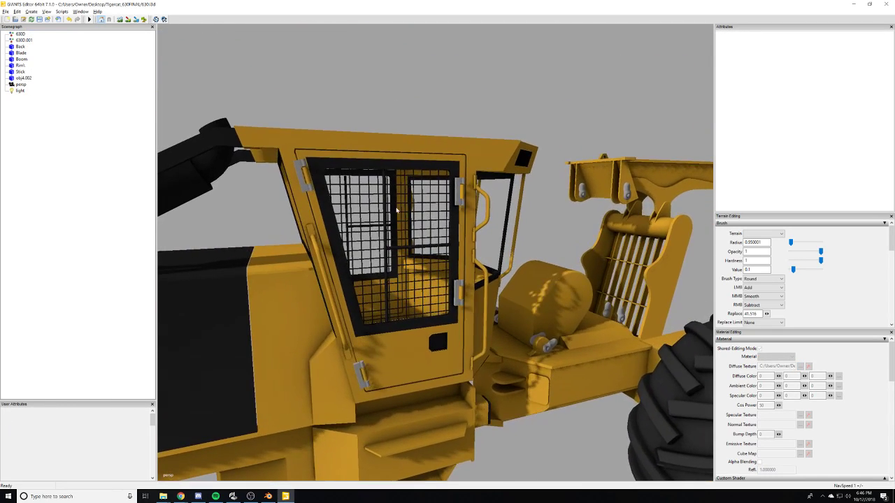
alt+drag(396, 209, 339, 241)
scroll(446, 203, down, 3)
key(a)
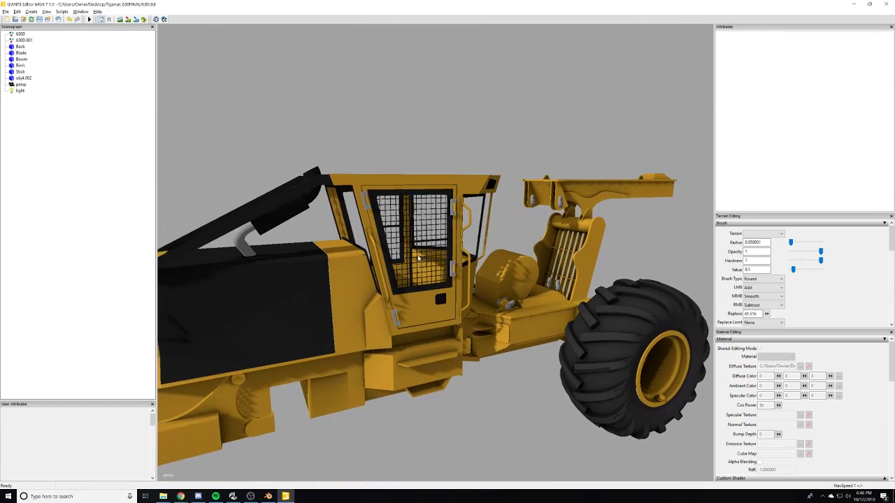
- Examine the inside of the cab, checking its walls, floor and window frames for missing or see-through faces
alt+drag(386, 264, 538, 294)
scroll(399, 254, up, 2)
scroll(597, 216, up, 3)
scroll(537, 294, up, 5)
scroll(522, 279, up, 2)
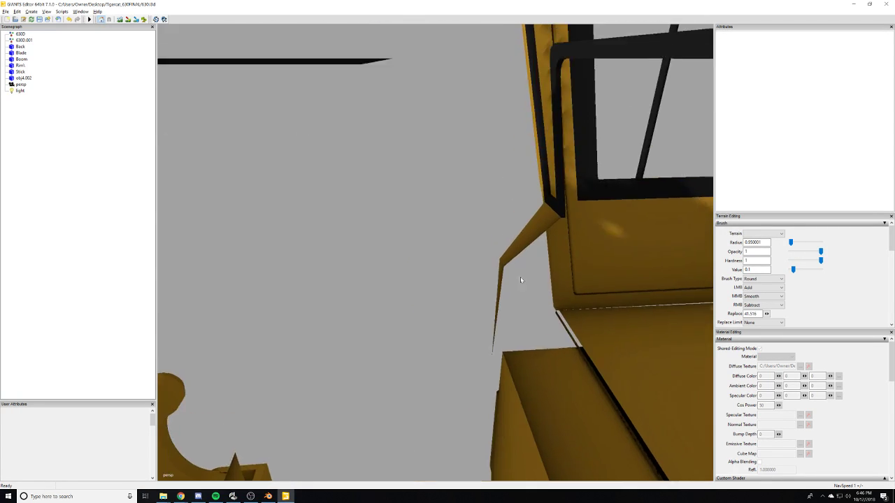
scroll(518, 259, down, 6)
alt+drag(380, 284, 381, 348)
scroll(478, 276, up, 5)
scroll(478, 276, up, 3)
scroll(478, 276, down, 5)
scroll(451, 279, up, 4)
scroll(451, 279, down, 3)
scroll(463, 283, up, 4)
right_drag(381, 348, 421, 100)
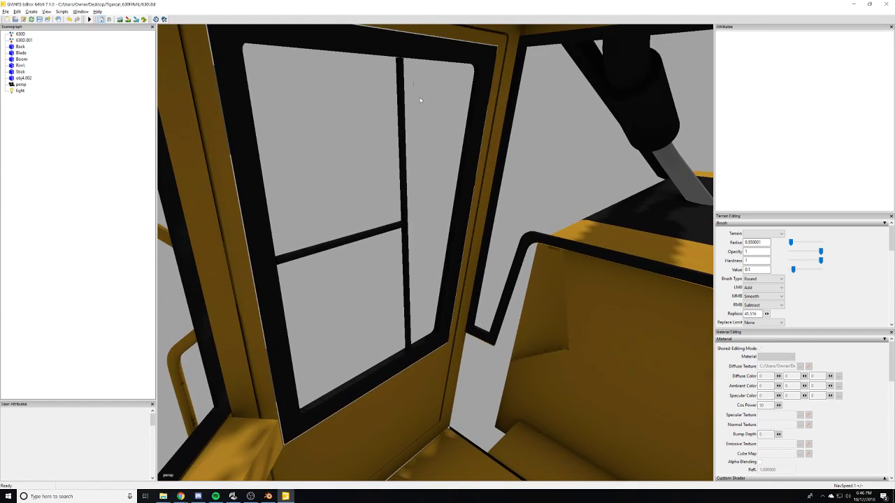
right_drag(335, 240, 477, 226)
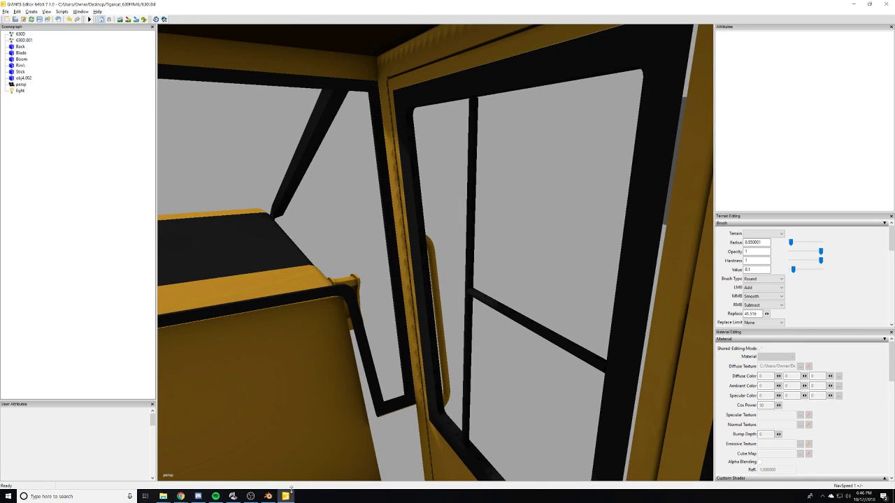
- Switch to Blender, move the skidder's front body with the cab to a separate layer, and display only that layer
click(269, 497)
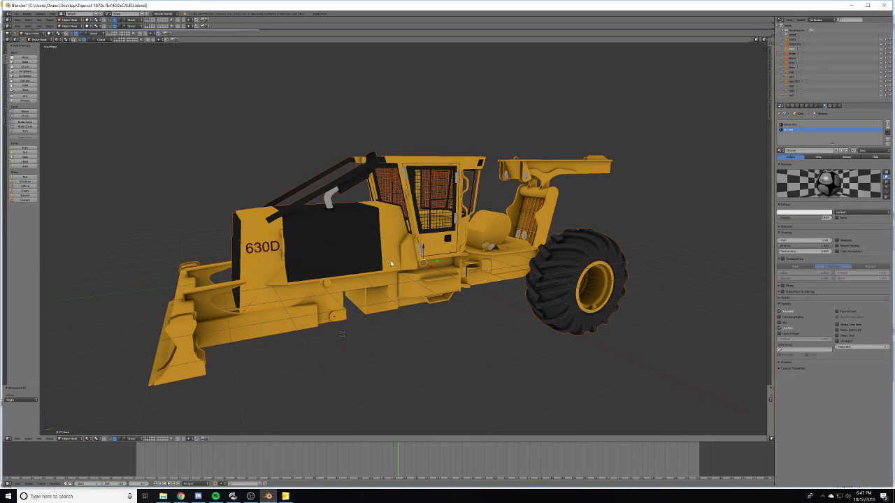
shift+middle_drag(421, 216, 411, 247)
scroll(402, 251, up, 6)
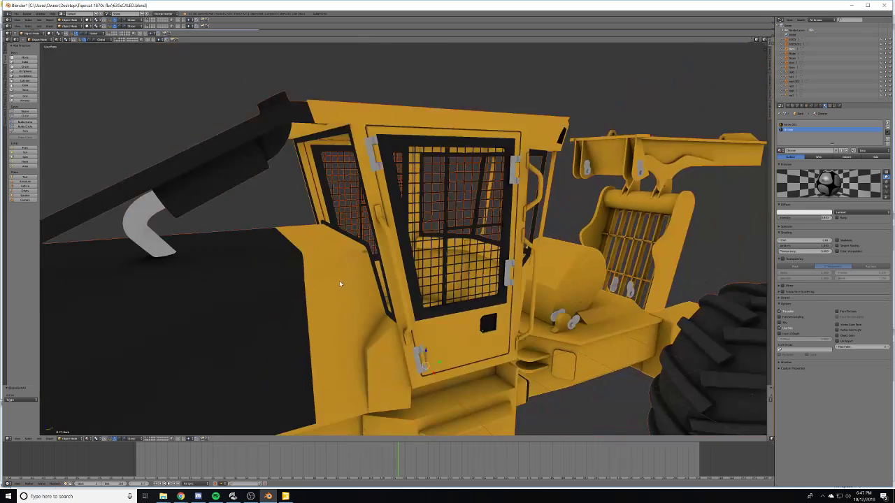
scroll(314, 288, down, 1)
right_click(281, 298)
key(Tab)
key(Tab)
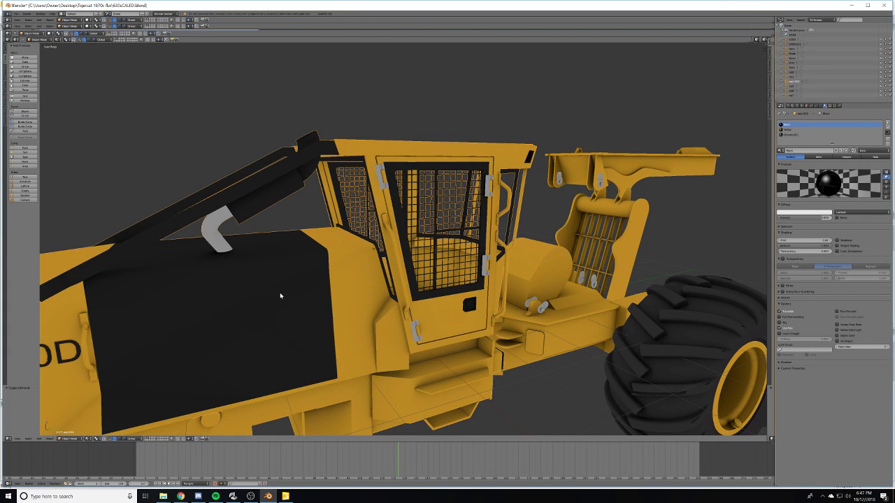
key(1)
key(2)
key(m)
key(3)
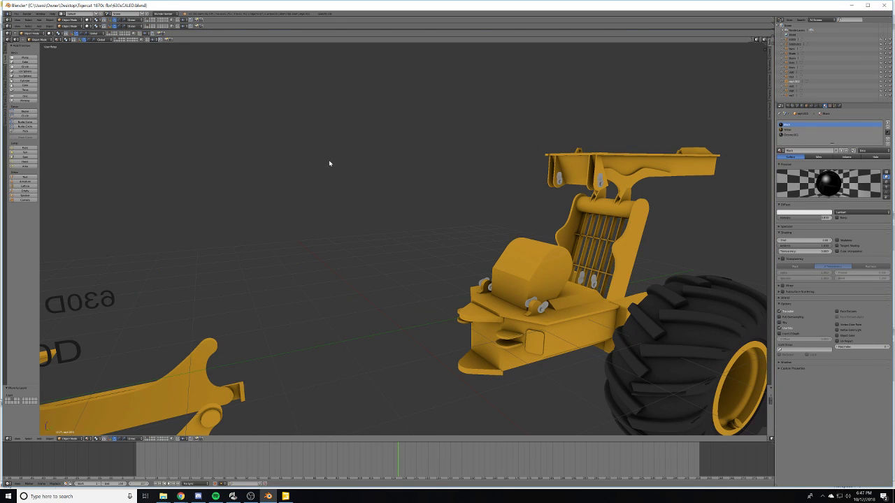
key(2)
middle_drag(335, 184, 337, 247)
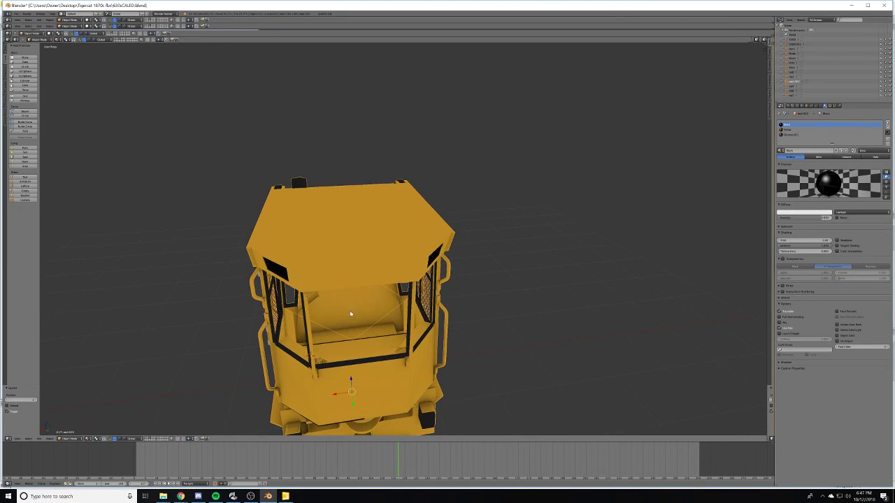
- Select the faces of the yellow front wall inside the cab in Edit Mode, and return to Object Mode
scroll(350, 314, up, 10)
scroll(443, 254, down, 2)
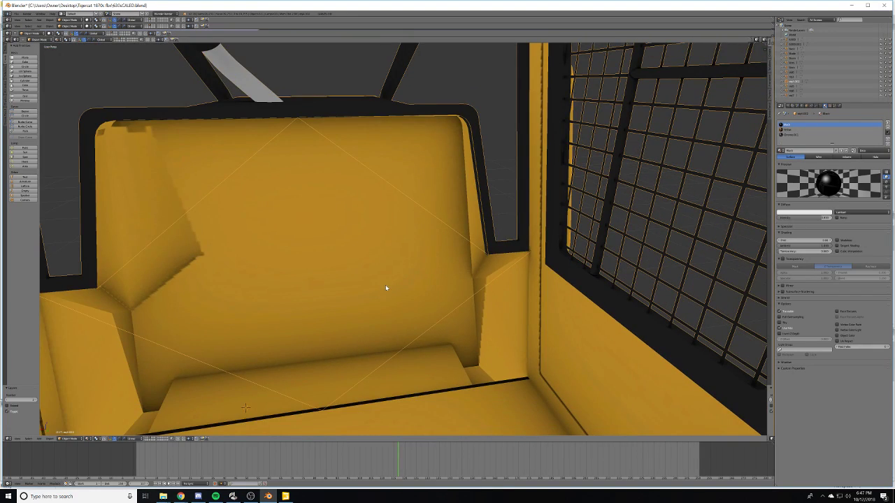
middle_drag(285, 246, 306, 257)
key(Tab)
key(Tab)
key(a)
key(a)
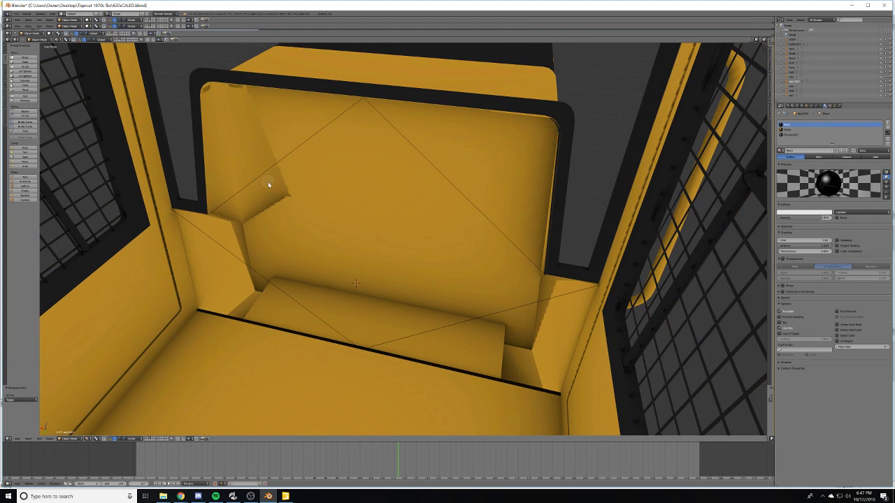
key(Tab)
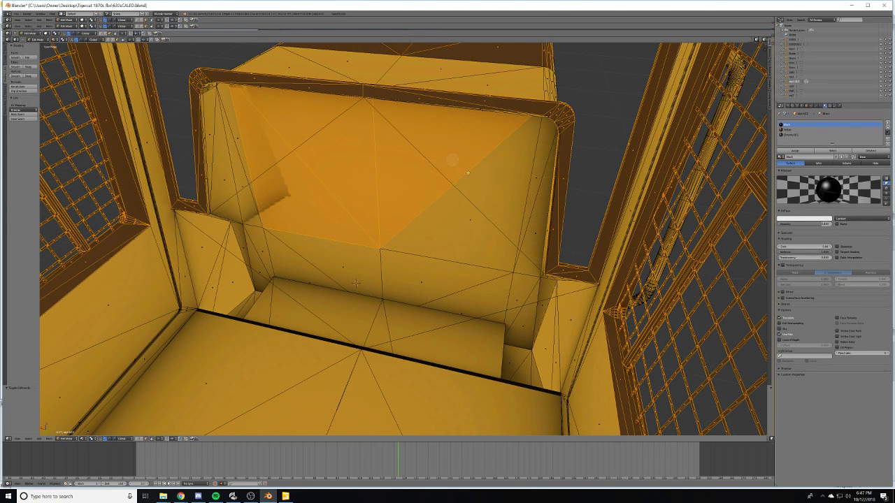
drag(507, 268, 527, 295)
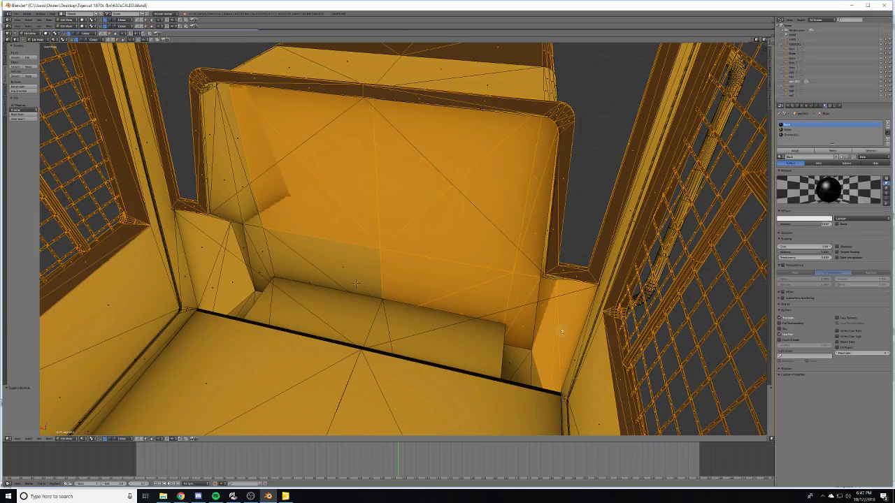
mouse_move(415, 313)
middle_down()
mouse_move(428, 269)
mouse_move(474, 270)
mouse_move(376, 278)
mouse_move(366, 297)
mouse_move(419, 284)
mouse_move(429, 266)
mouse_move(391, 255)
mouse_move(413, 264)
mouse_move(478, 216)
mouse_move(399, 358)
mouse_move(453, 142)
mouse_move(412, 244)
mouse_move(396, 242)
middle_up()
key(Tab)
- Select the black grille and divider bar faces of the side door window from inside the cab
scroll(469, 273, down, 8)
scroll(412, 269, up, 6)
scroll(430, 266, down, 8)
scroll(418, 260, up, 8)
right_click(404, 253)
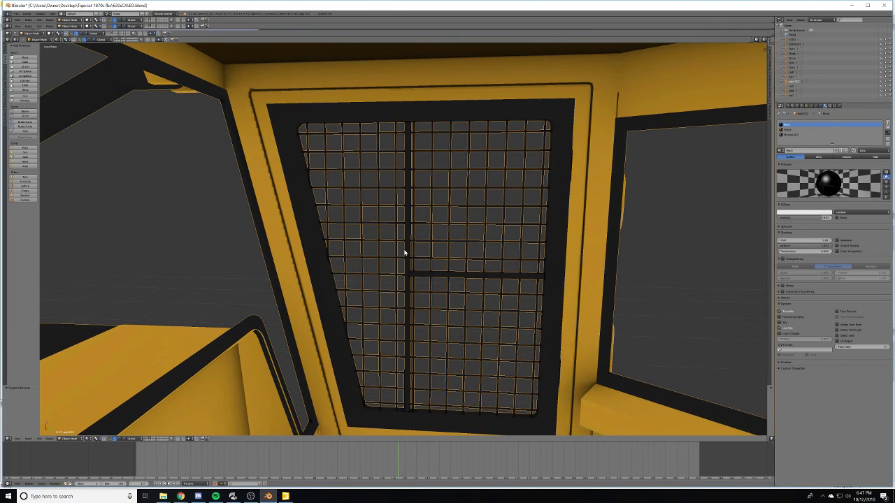
key(Tab)
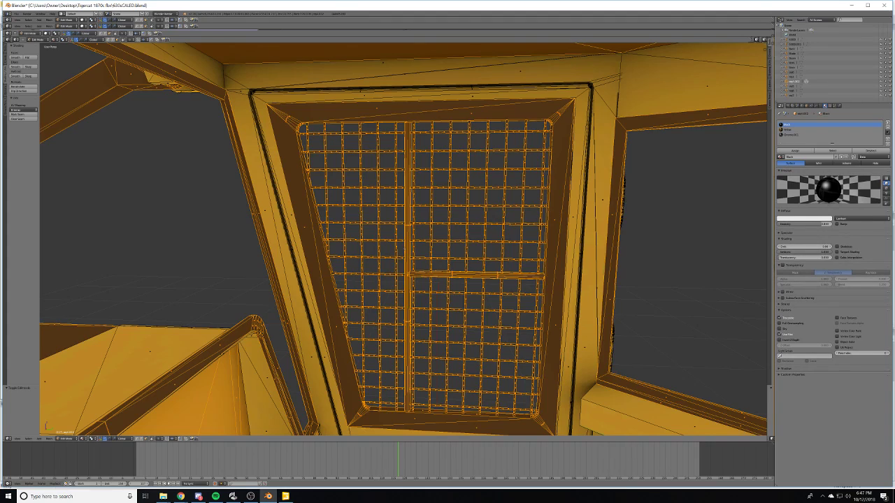
key(a)
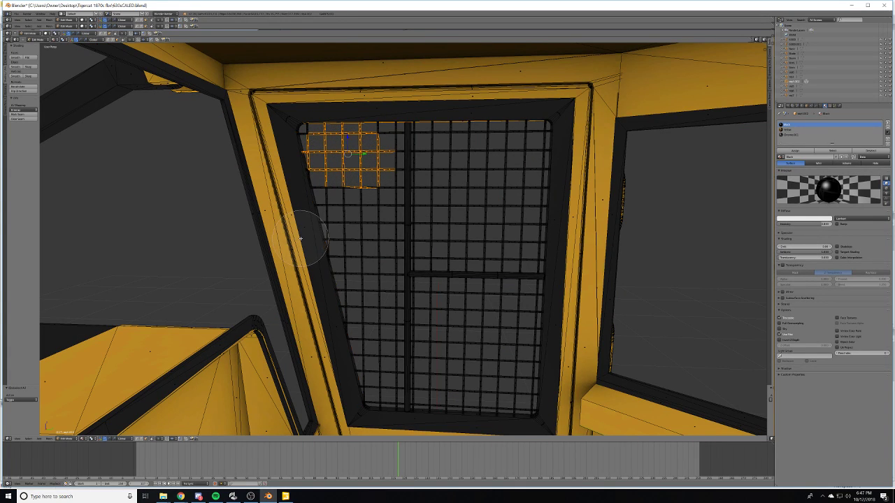
mouse_move(343, 189)
mouse_down()
mouse_move(381, 280)
mouse_move(392, 378)
mouse_move(507, 335)
mouse_move(456, 302)
mouse_up()
mouse_move(462, 264)
mouse_down()
mouse_move(466, 210)
mouse_move(380, 168)
mouse_move(518, 175)
mouse_move(455, 162)
mouse_up()
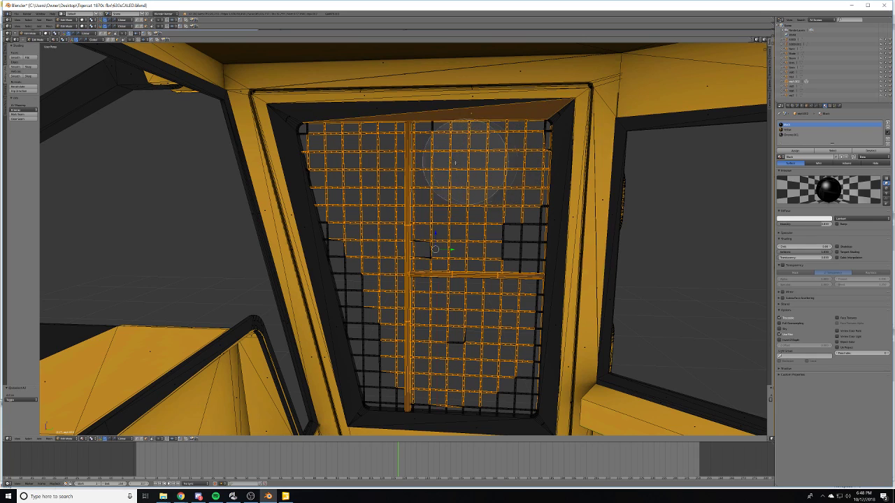
mouse_move(505, 174)
mouse_down()
mouse_move(496, 329)
mouse_move(433, 392)
mouse_move(371, 301)
mouse_move(350, 238)
mouse_move(423, 290)
mouse_up()
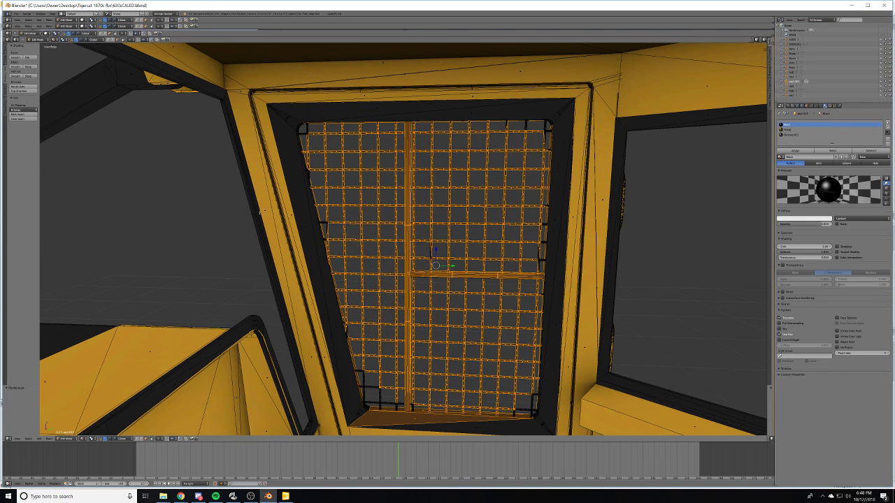
key(Tab)
- Undo the layer isolation of the front body so the rest of the skidder is displayed again
scroll(370, 250, down, 6)
middle_drag(381, 273, 450, 261)
scroll(343, 320, up, 8)
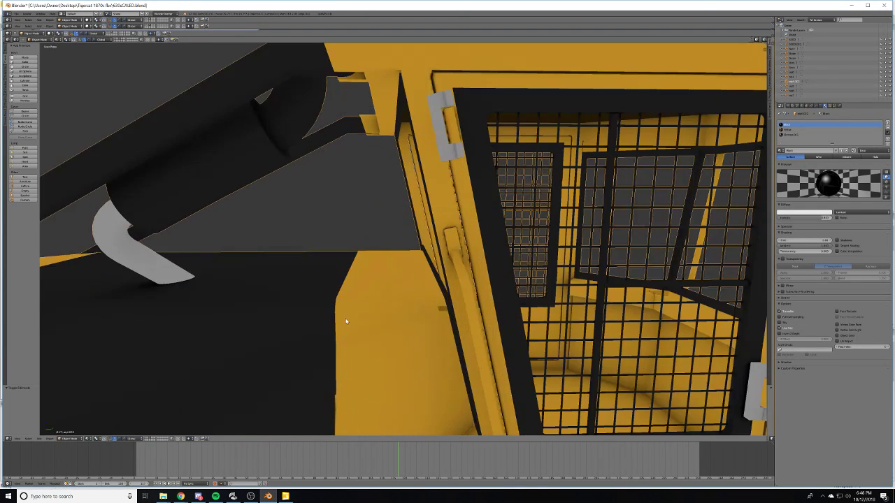
scroll(385, 280, down, 8)
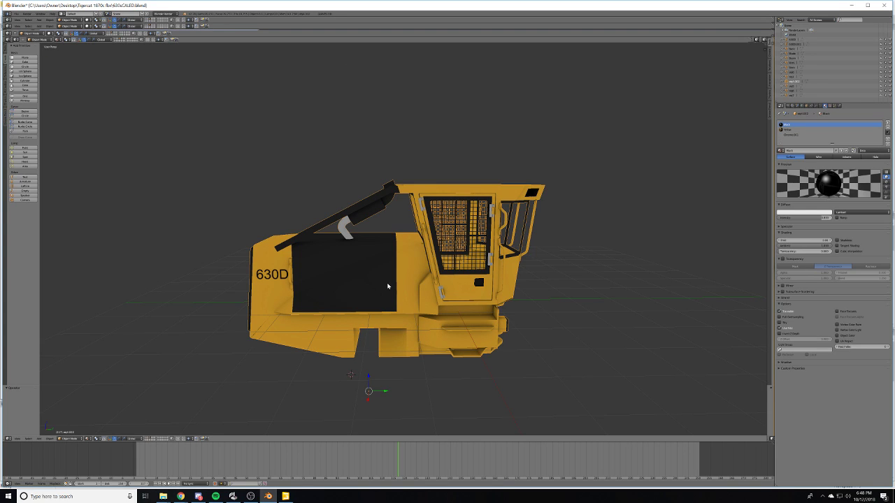
key(ctrl+z)
key(ctrl+z)
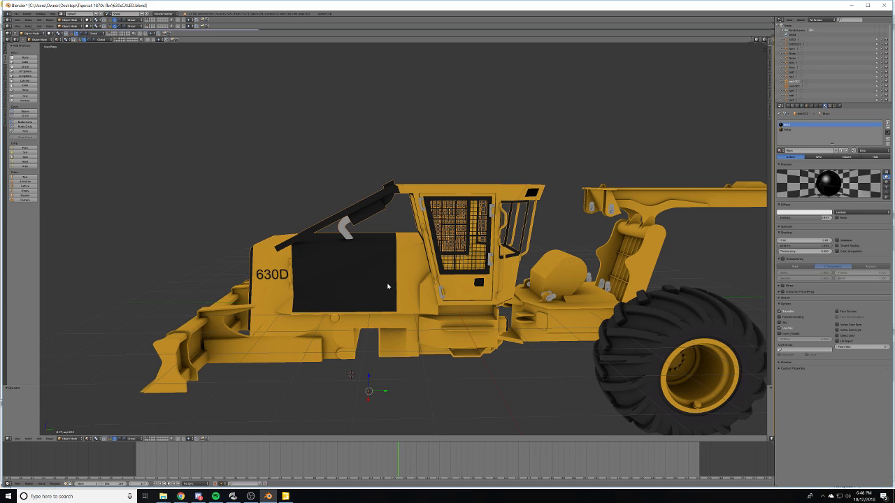
- Select the black trim object with the hood panel, exhaust and window grilles, and open its mesh for editing
right_click(387, 286)
right_click(360, 273)
key(Tab)
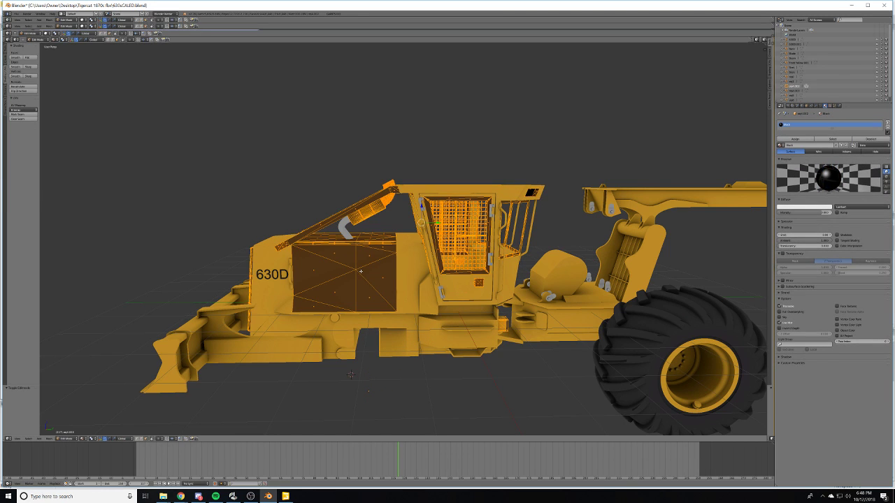
scroll(403, 238, up, 5)
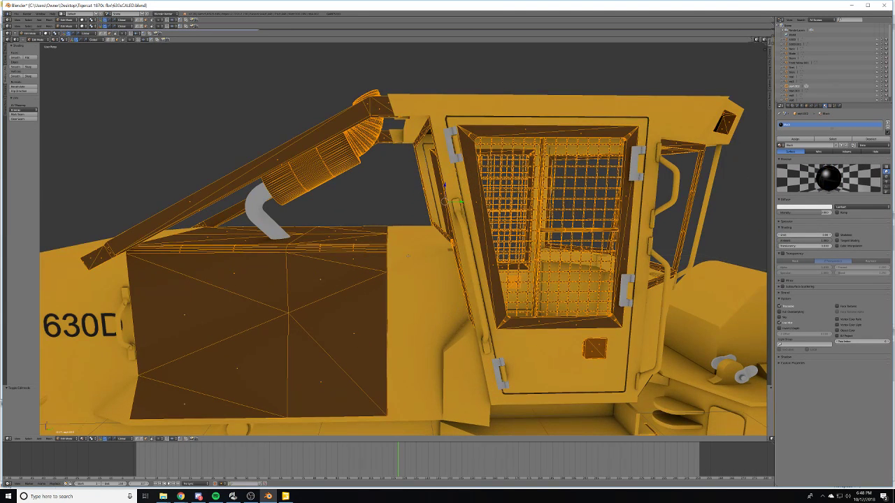
key(Tab)
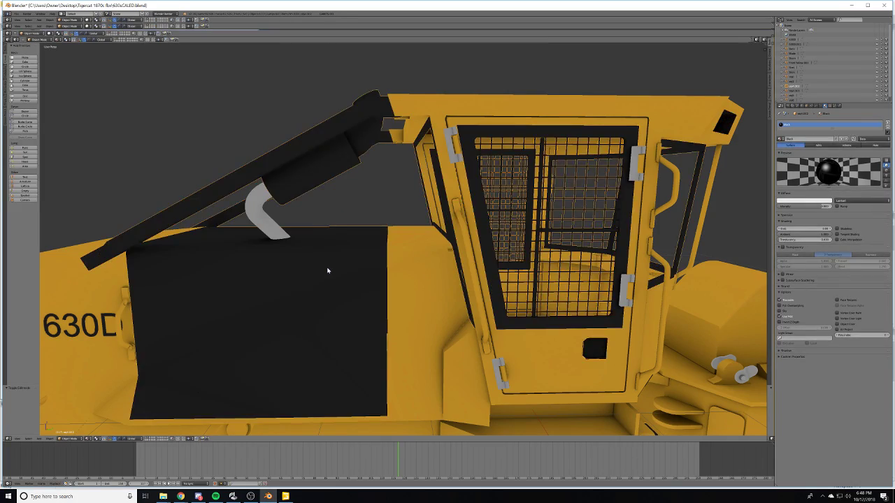
key(Tab)
key(Tab)
key(Tab)
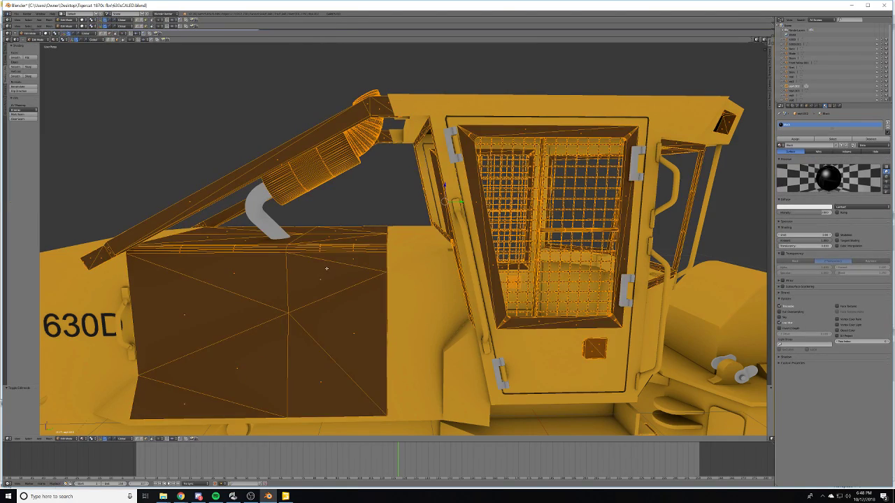
- Shift the black trim mesh slightly along the Y axis, check its fit around the door, and leave Edit Mode
middle_drag(327, 267, 279, 434)
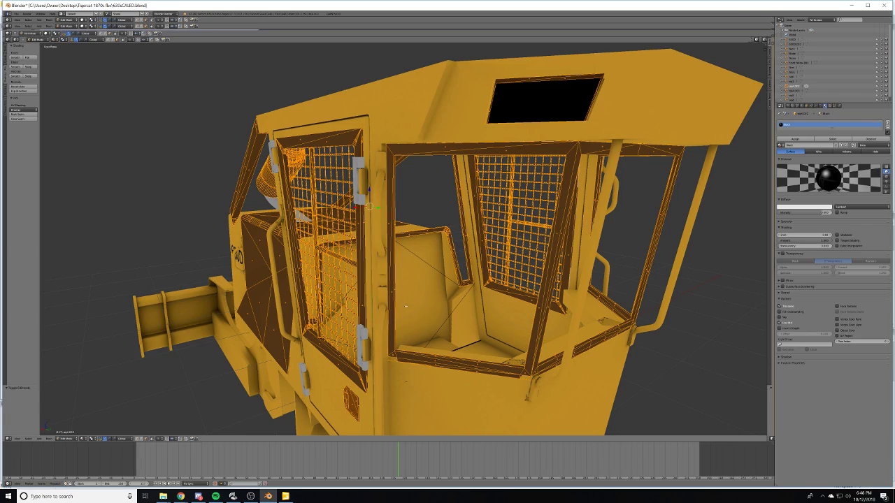
middle_drag(405, 306, 524, 231)
scroll(514, 239, up, 6)
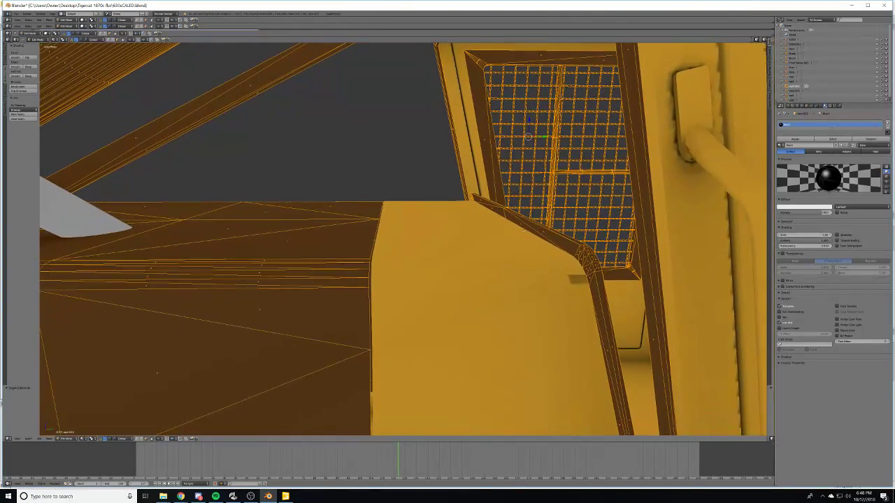
key(g)
key(y)
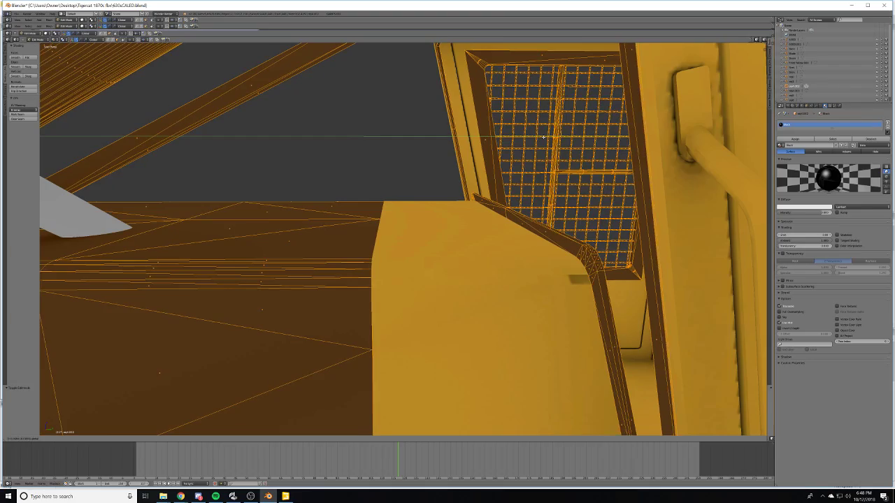
scroll(541, 141, down, 6)
middle_drag(525, 151, 449, 251)
scroll(517, 191, up, 6)
scroll(516, 192, down, 3)
scroll(476, 242, up, 4)
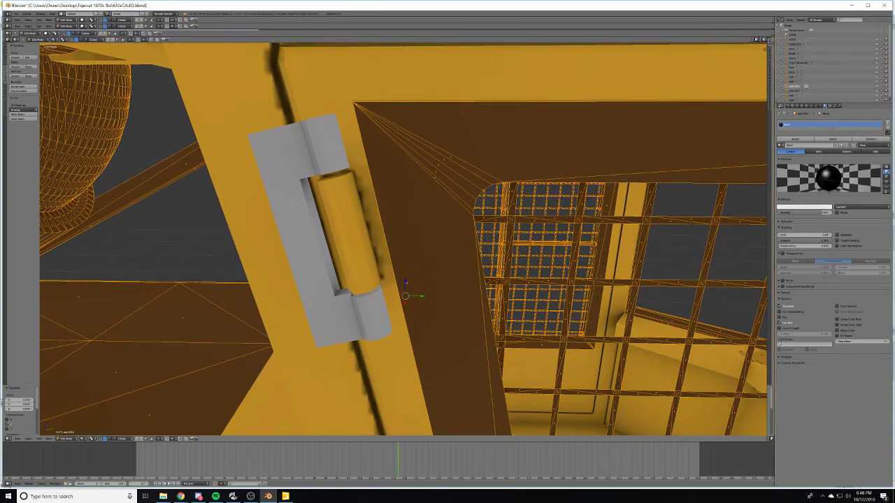
click(405, 282)
scroll(405, 282, down, 8)
middle_drag(405, 282, 406, 266)
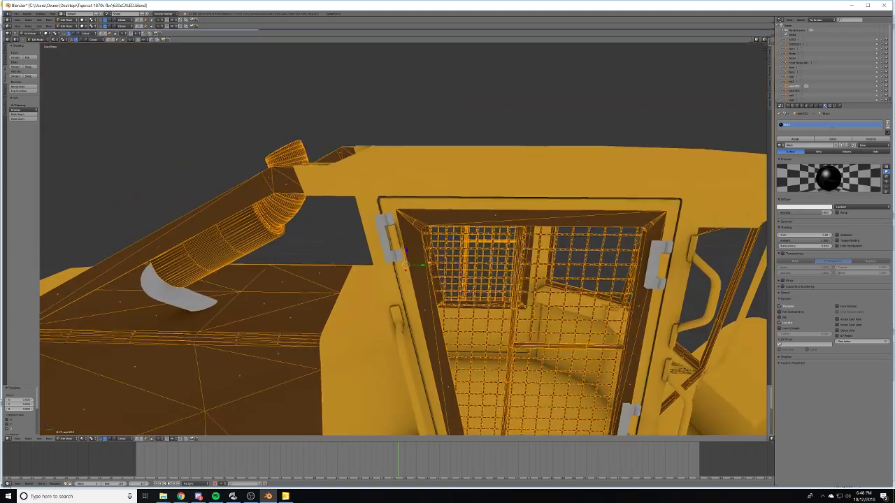
middle_drag(315, 256, 404, 269)
key(Tab)
- Examine the cab's window frames, door grilles and front wall from inside and outside
scroll(323, 265, down, 8)
scroll(381, 273, up, 6)
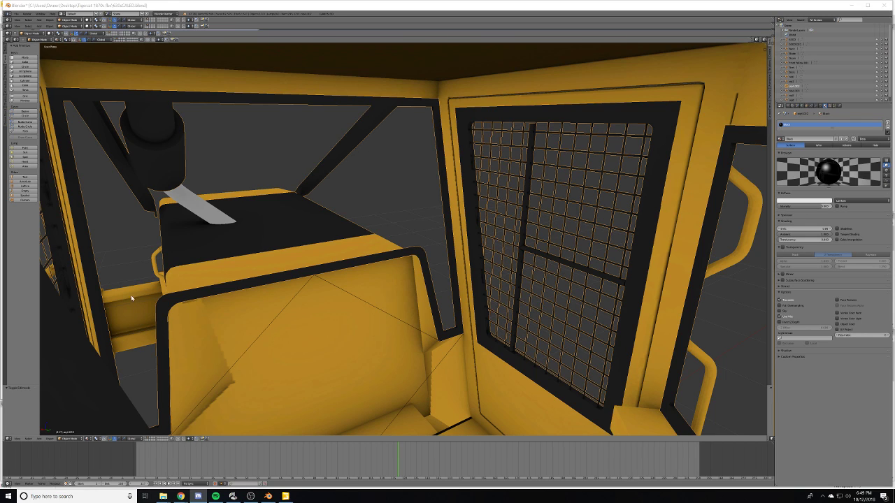
scroll(221, 240, down, 10)
middle_drag(222, 246, 291, 240)
shift+middle_drag(459, 275, 274, 325)
scroll(276, 311, up, 6)
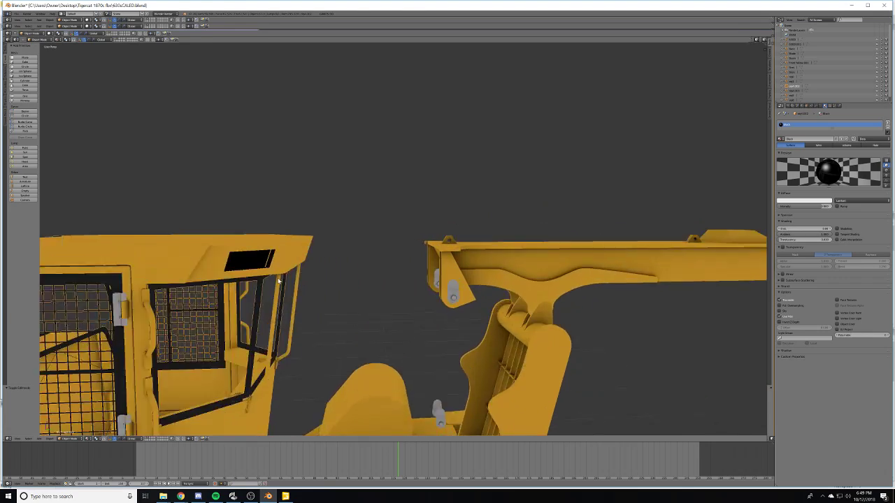
scroll(407, 304, down, 6)
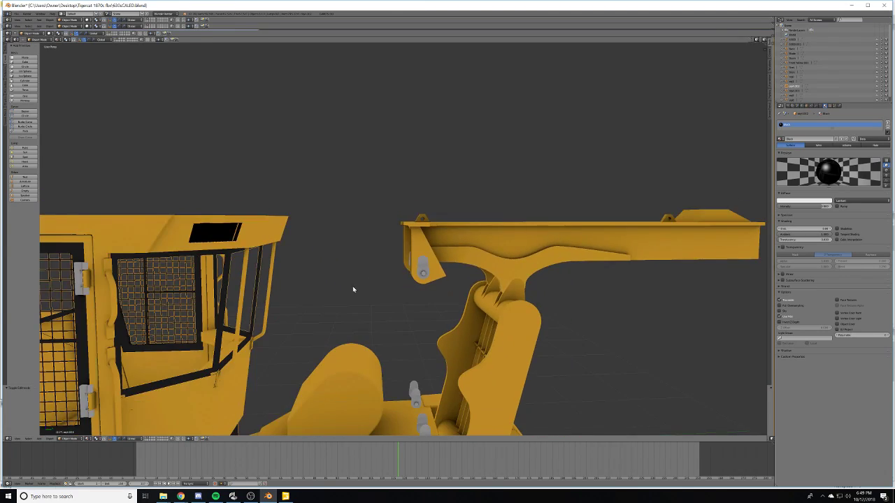
scroll(425, 289, up, 6)
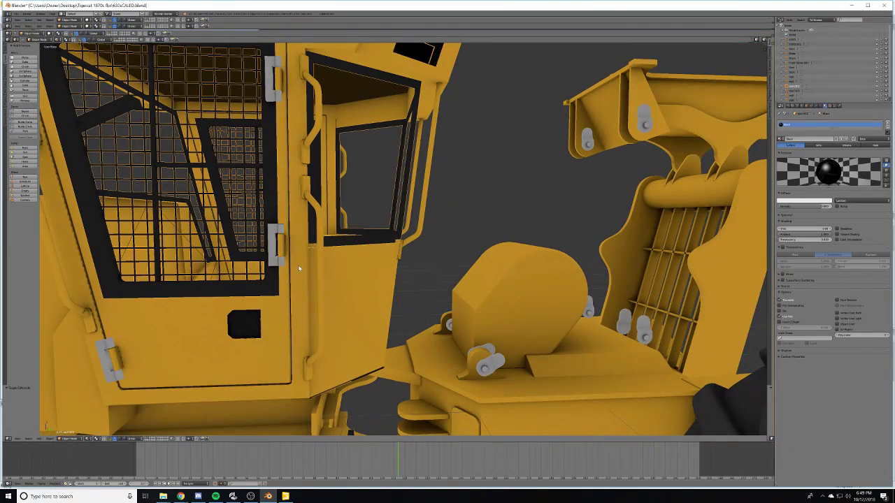
- Select the front wall and lower corner faces inside the cab on the Front Yellow.001 mesh, and return to Object Mode
shift+middle_drag(283, 246, 461, 349)
scroll(319, 274, up, 4)
scroll(294, 279, up, 1)
scroll(294, 279, up, 2)
right_click(300, 206)
key(Tab)
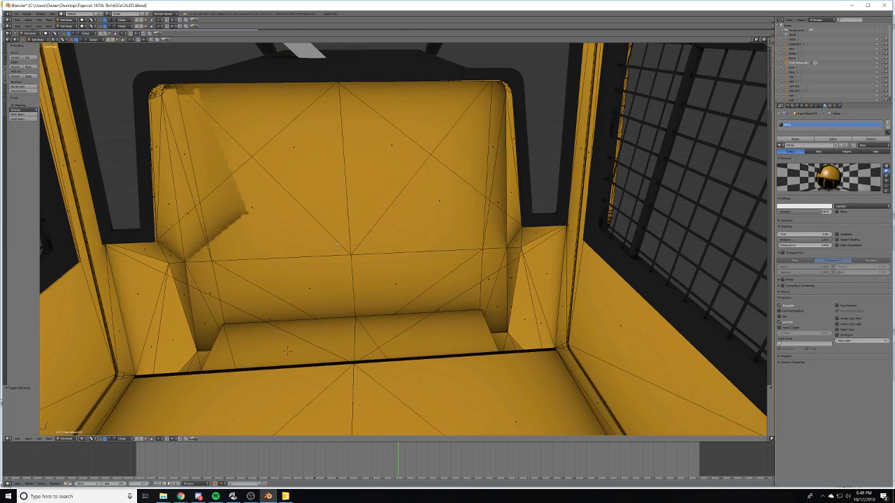
mouse_move(424, 326)
mouse_down()
mouse_move(388, 249)
mouse_move(455, 228)
mouse_up()
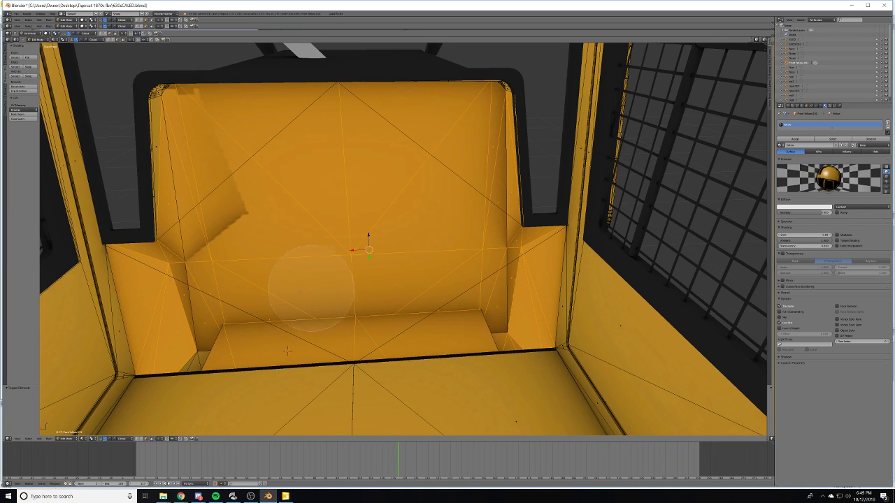
scroll(287, 351, down, 2)
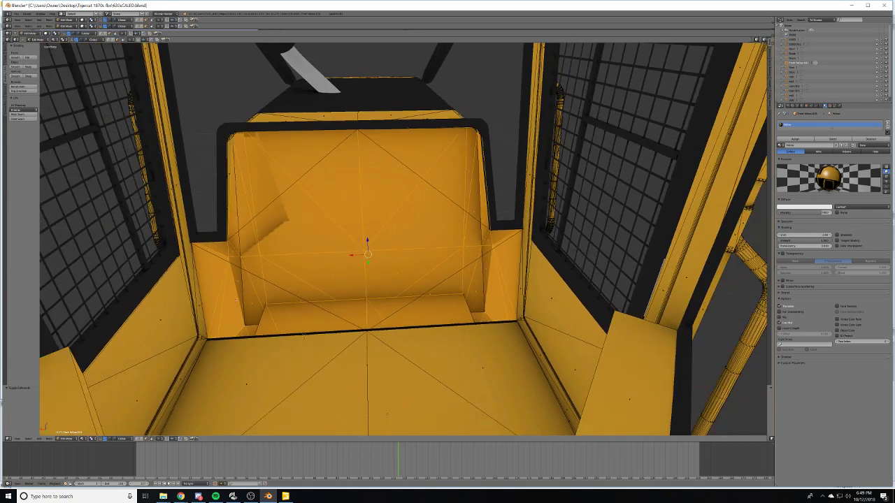
middle_drag(287, 351, 367, 334)
scroll(356, 337, down, 4)
scroll(292, 283, down, 7)
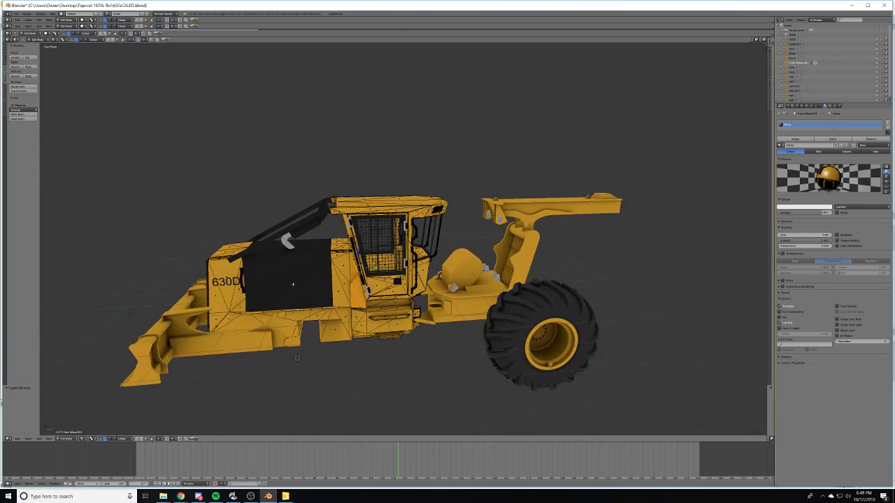
middle_drag(292, 284, 300, 282)
key(Tab)
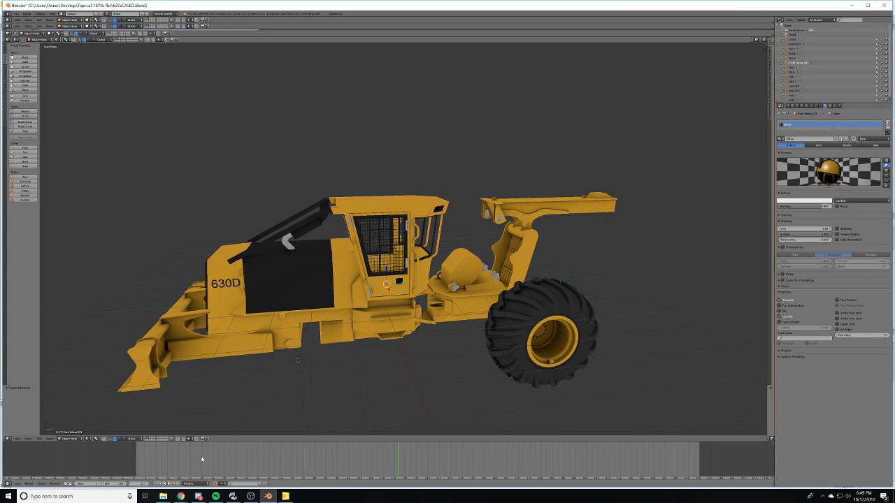
- Display only layer 1 with the wheels, blade and grapple, and switch the viewport to Solid shading
key(1)
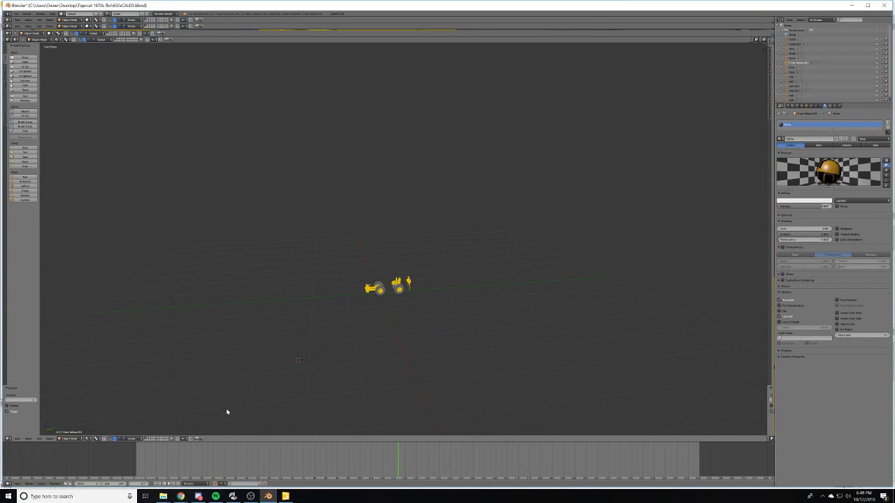
scroll(334, 355, up, 6)
shift+middle_drag(333, 354, 504, 247)
scroll(503, 247, up, 7)
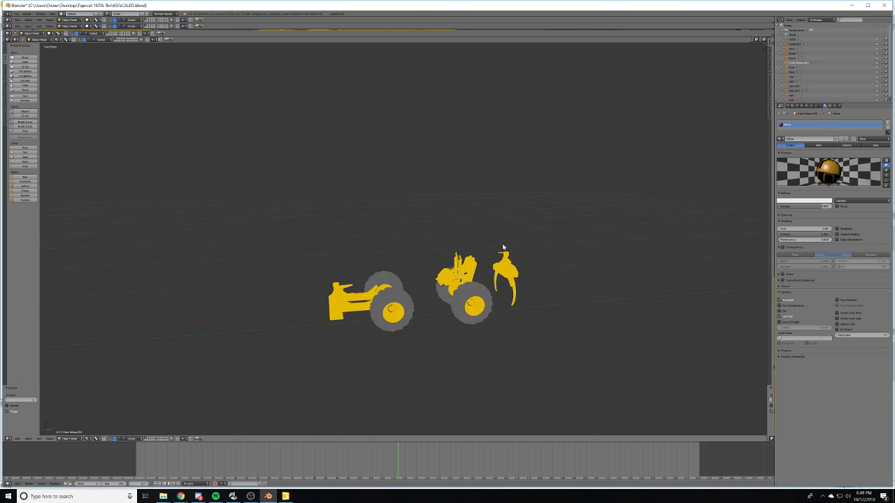
shift+middle_drag(623, 303, 472, 271)
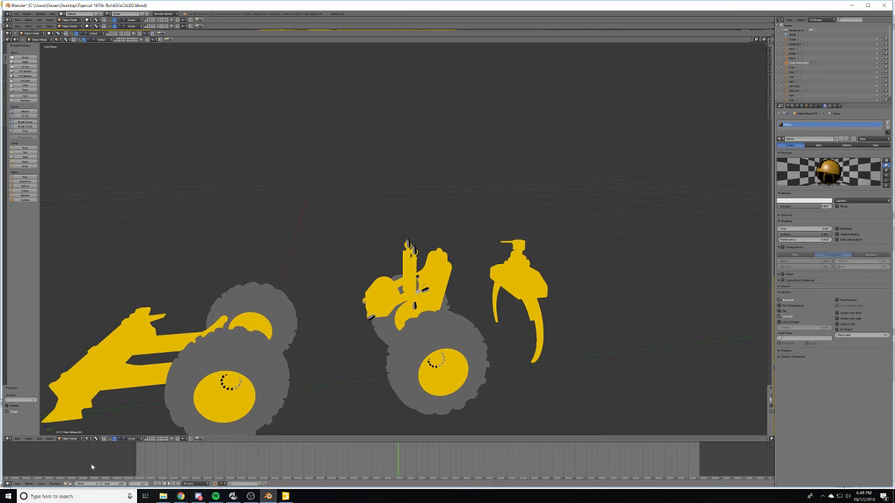
click(94, 423)
- In wireframe, select the lower section of the grapple's longer tine on the grapple mesh, and return to Object Mode
mouse_move(491, 360)
middle_down()
mouse_move(499, 357)
mouse_move(421, 349)
mouse_move(559, 367)
mouse_move(536, 324)
mouse_move(497, 342)
mouse_move(526, 337)
mouse_move(459, 294)
middle_up()
scroll(596, 381, up, 5)
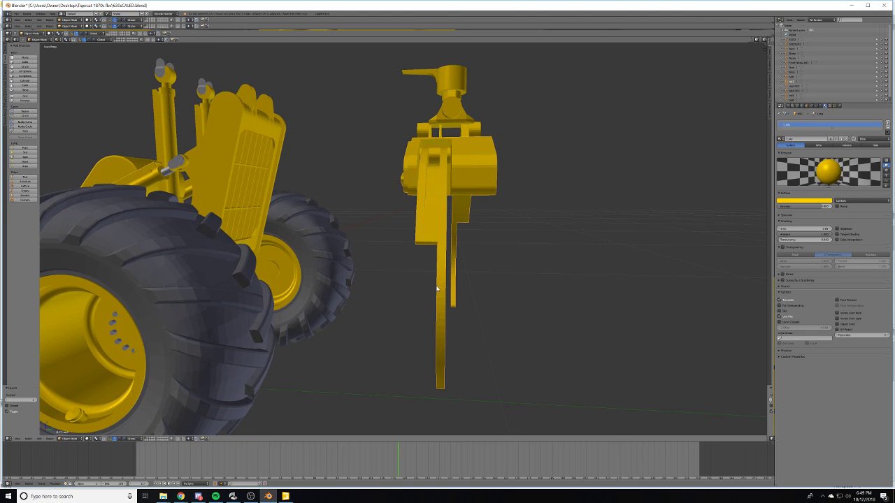
key(Tab)
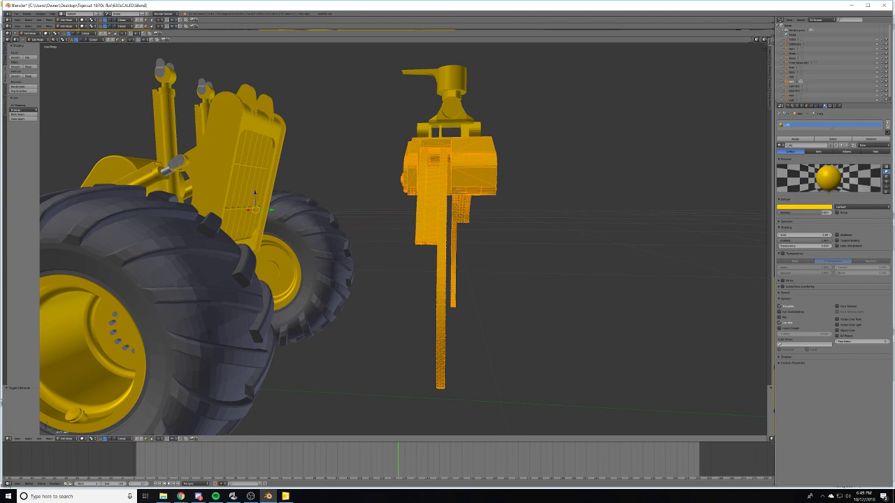
key(a)
middle_drag(460, 293, 446, 292)
key(c)
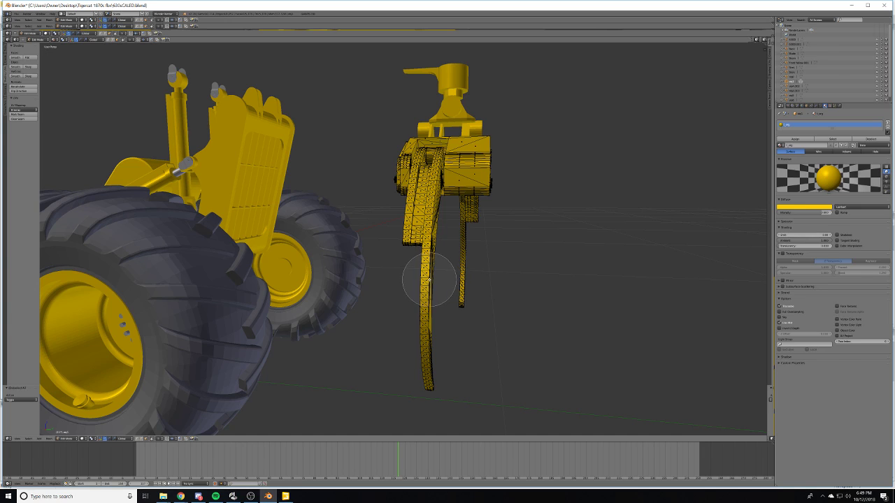
key(z)
scroll(430, 280, down, 3)
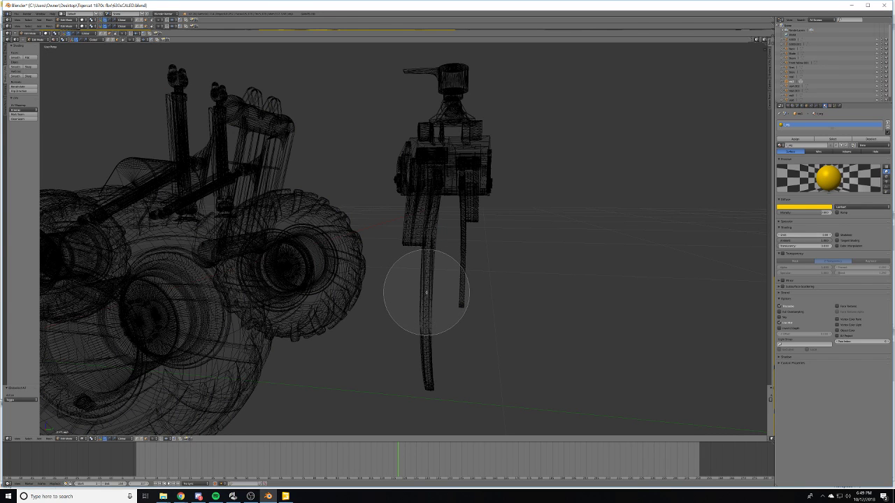
click(425, 295)
middle_click(483, 283)
mouse_move(423, 306)
mouse_down()
mouse_move(420, 291)
mouse_move(412, 344)
mouse_up()
middle_click(483, 300)
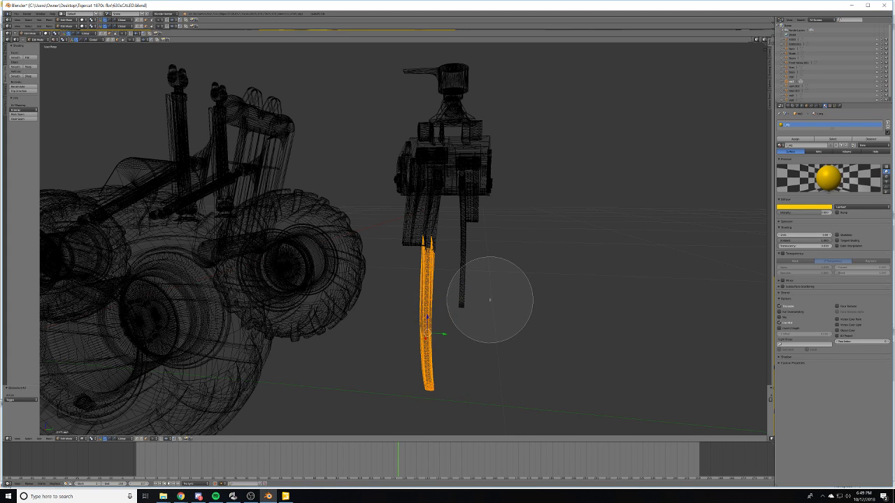
right_click(490, 300)
key(Tab)
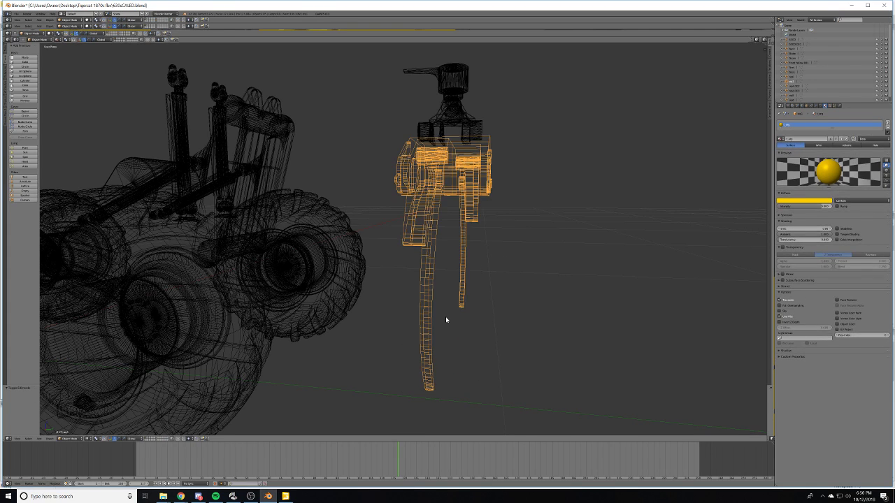
- Try to shift the selected tine section along the Y axis, and return to Object Mode with solid shading
key(Tab)
middle_drag(446, 319, 455, 322)
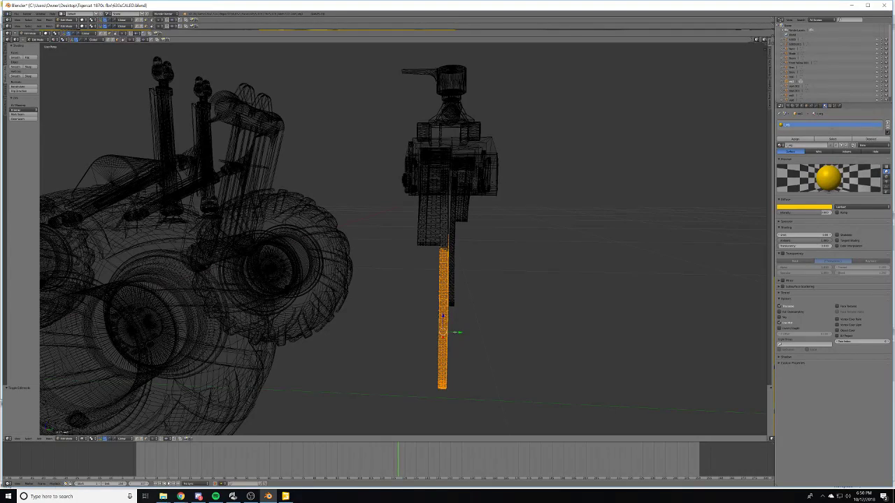
key(g)
key(y)
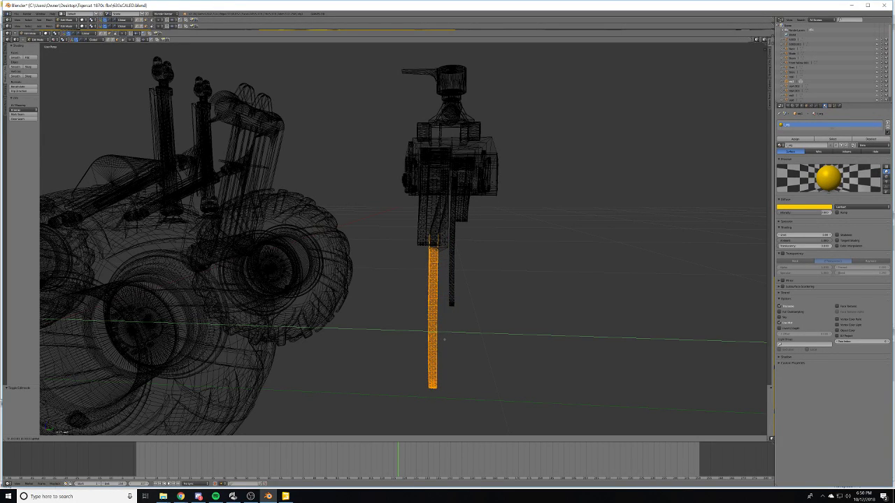
click(443, 338)
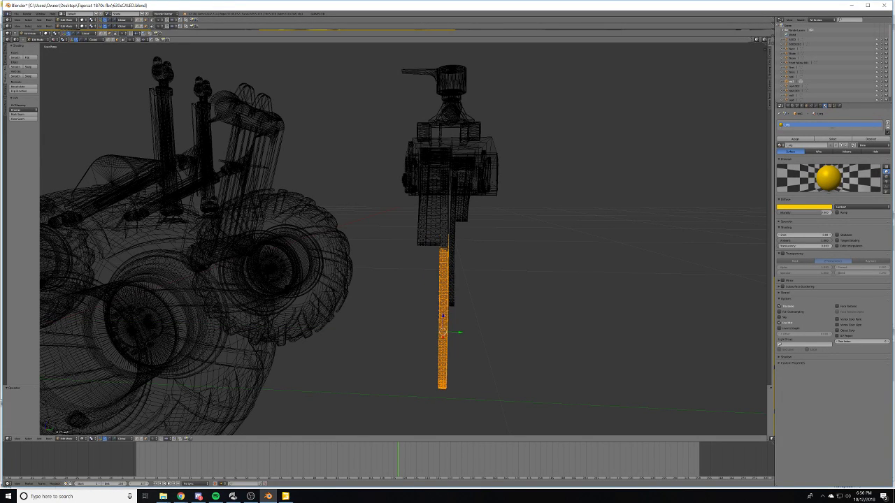
key(ctrl+s)
mouse_move(488, 321)
middle_down()
mouse_move(443, 326)
mouse_move(474, 321)
middle_up()
key(z)
key(Tab)
- Check in Edit Mode which parts belong to the mesh with the hydraulic cylinders at the rear arch
middle_drag(321, 318, 423, 334)
scroll(288, 264, up, 4)
middle_drag(289, 264, 427, 302)
right_click(350, 270)
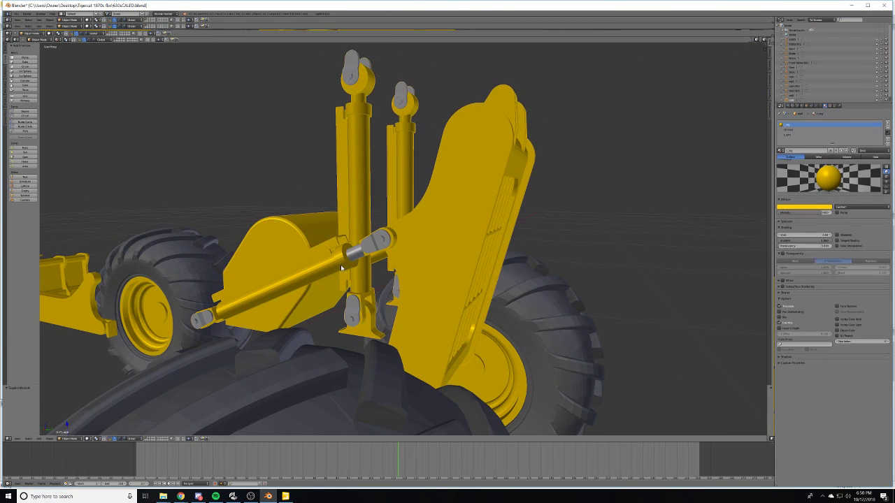
key(Tab)
scroll(326, 265, down, 4)
middle_drag(326, 265, 371, 294)
key(Tab)
- Check in Edit Mode which parts belong to the wheel rim mesh and the tyre mesh
right_click(414, 315)
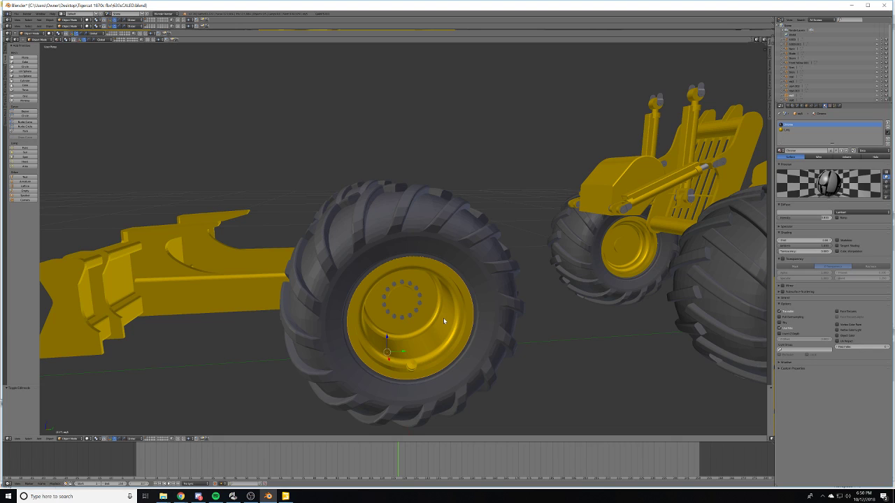
key(Tab)
key(Tab)
right_click(418, 242)
key(Tab)
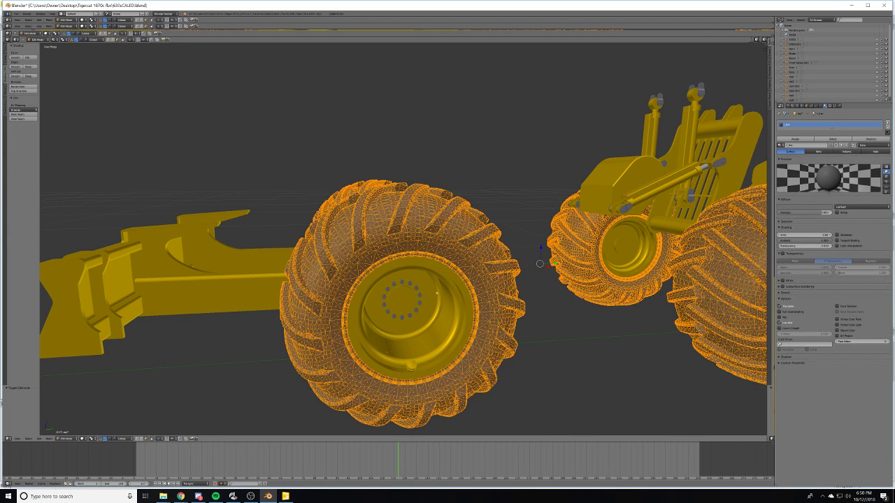
key(Tab)
right_click(434, 297)
key(Tab)
scroll(433, 299, down, 6)
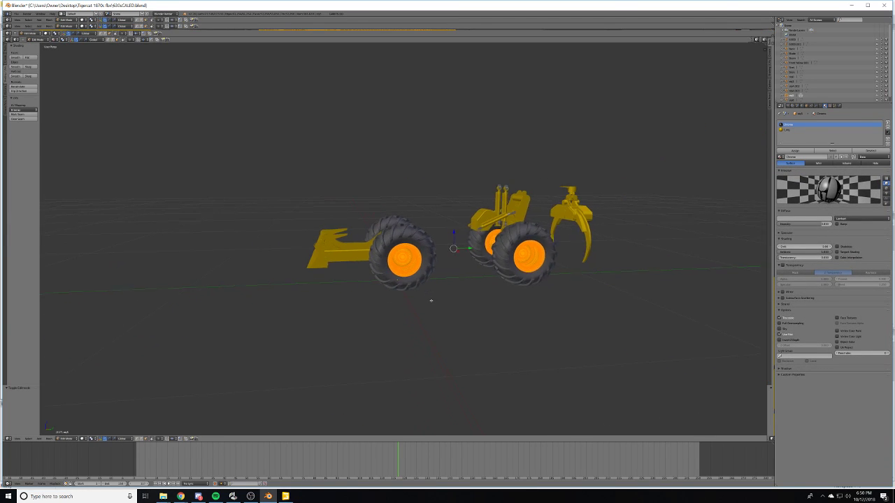
middle_drag(434, 300, 450, 286)
scroll(344, 302, up, 5)
scroll(467, 286, down, 5)
- Leave Edit Mode, select all objects on the displayed layer and delete them
key(a)
key(a)
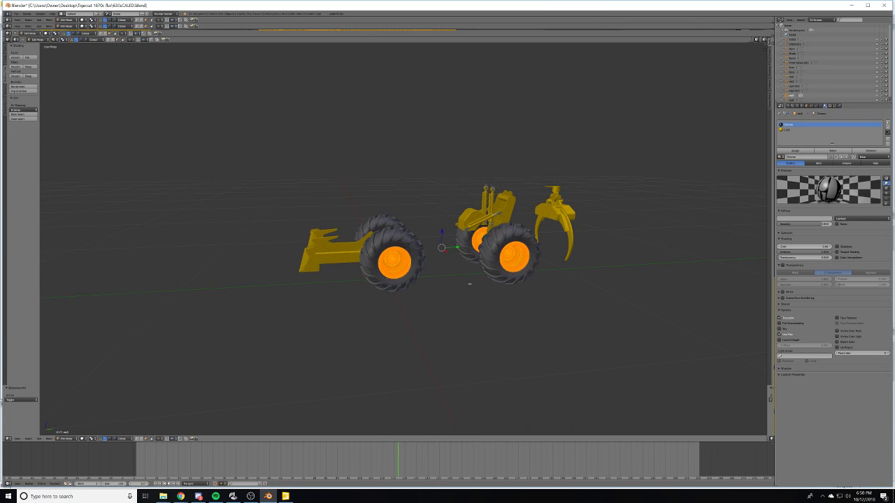
key(Tab)
key(a)
key(a)
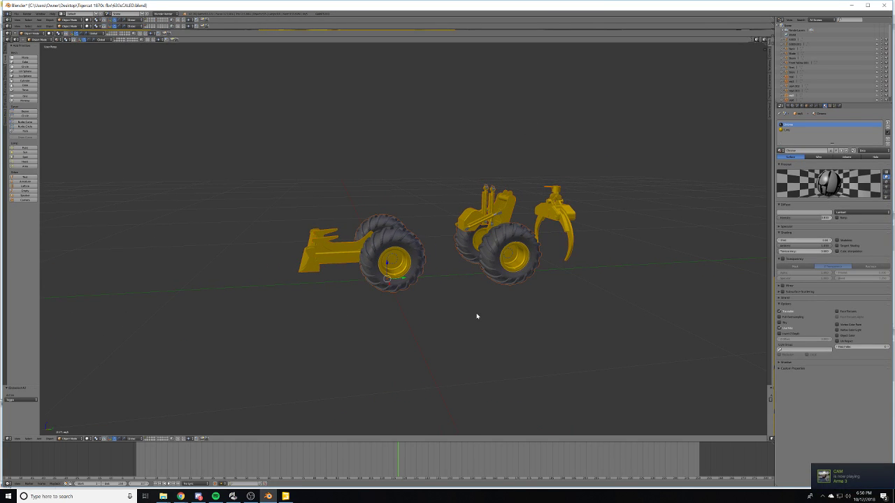
key(Delete)
- Import the skidder model as a 3D Studio (.3ds) file from the Desktop folder
click(17, 13)
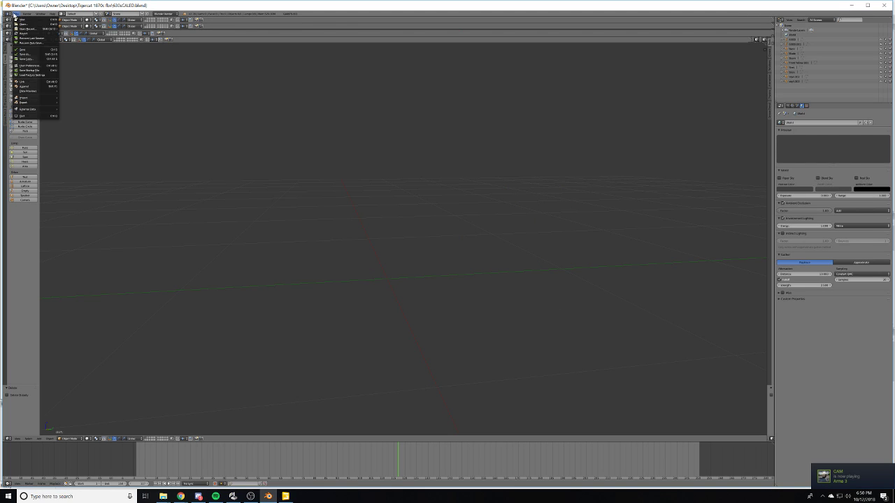
mouse_move(46, 97)
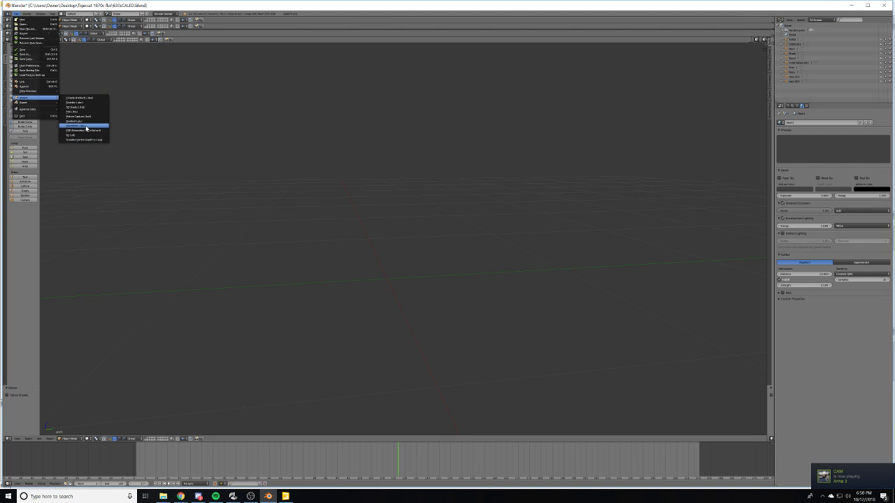
click(77, 107)
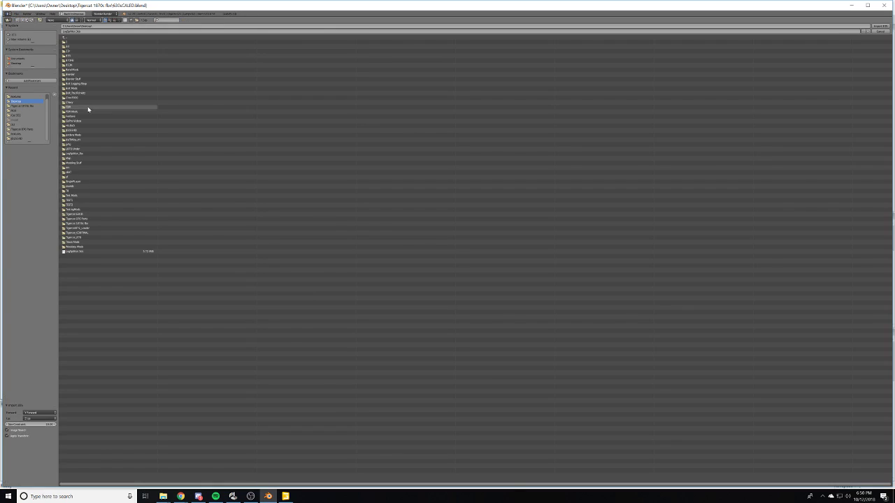
click(75, 251)
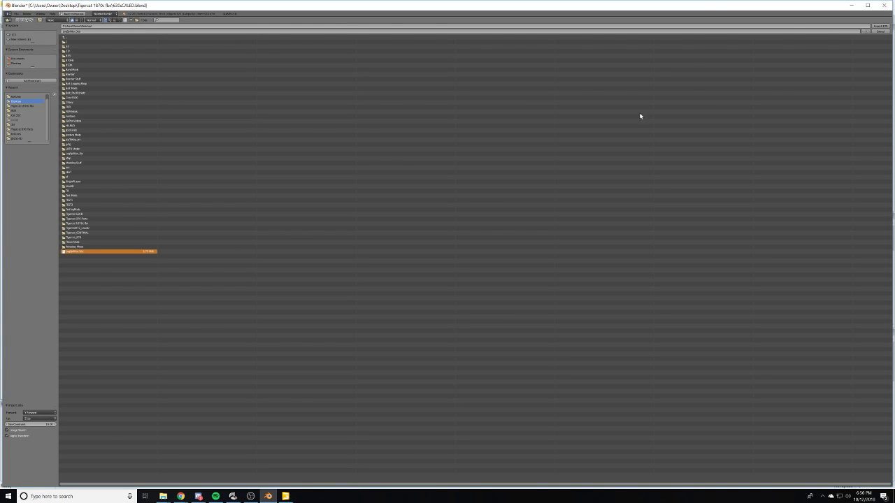
key(Return)
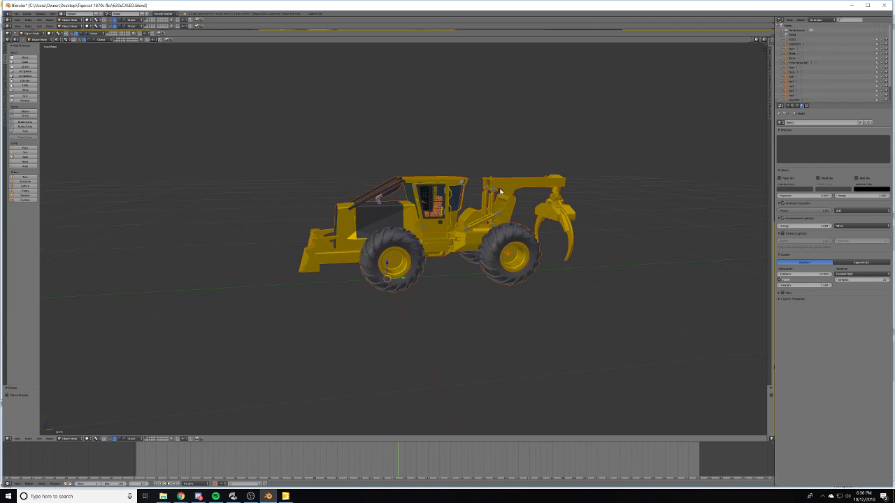
- Delete the tyre mesh and the wheel rim mesh from the imported skidder
mouse_move(463, 203)
middle_down()
mouse_move(427, 209)
mouse_move(451, 202)
middle_up()
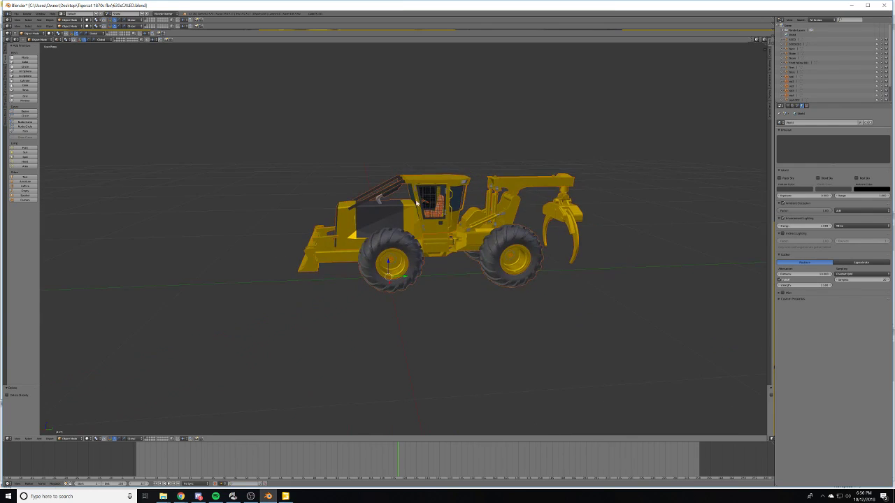
scroll(351, 177, up, 5)
right_click(373, 176)
mouse_move(375, 177)
middle_down()
mouse_move(374, 198)
mouse_move(383, 183)
middle_up()
right_click(411, 172)
key(x)
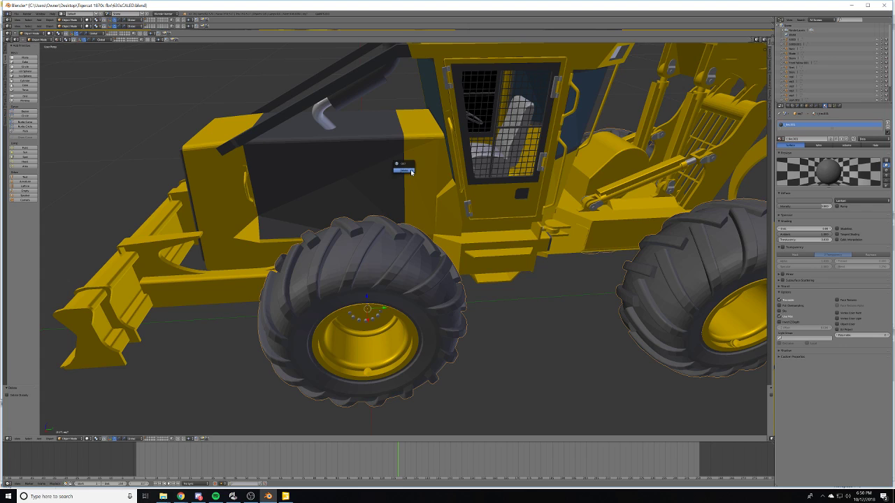
click(411, 173)
right_click(370, 327)
key(x)
click(360, 329)
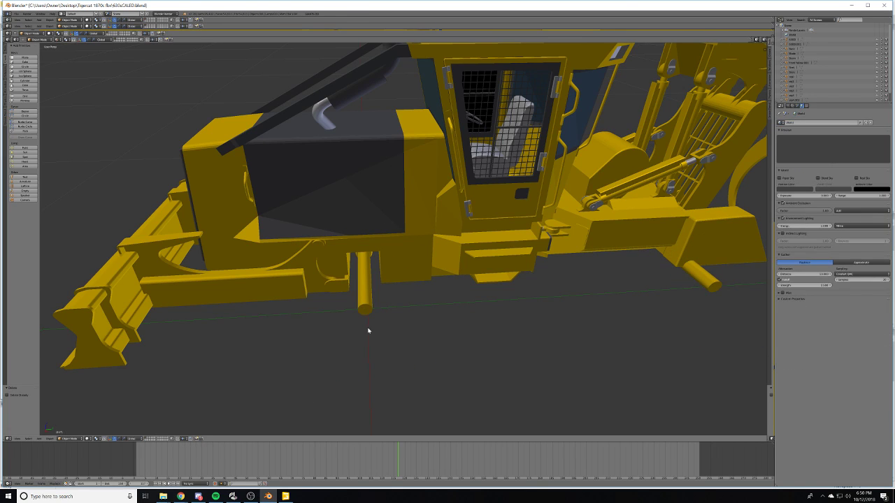
- Check the extent of the main body mesh in Edit Mode, and delete the blade's lift arm mesh
right_click(364, 310)
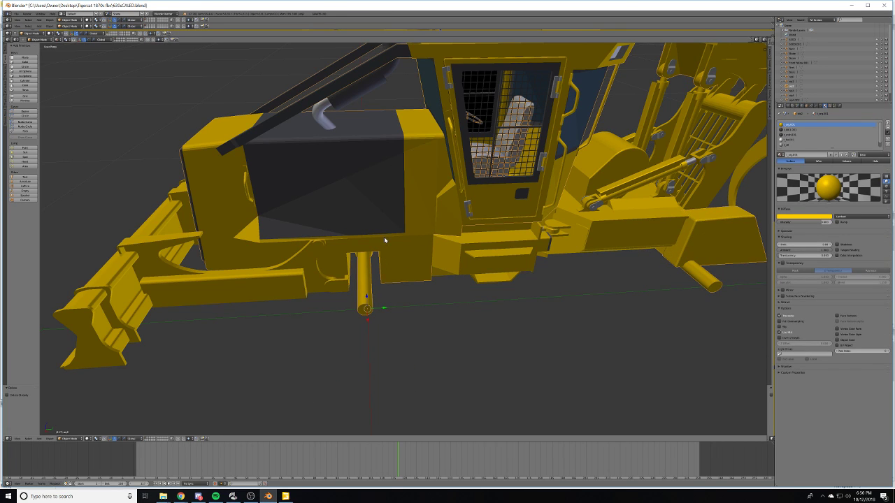
key(Tab)
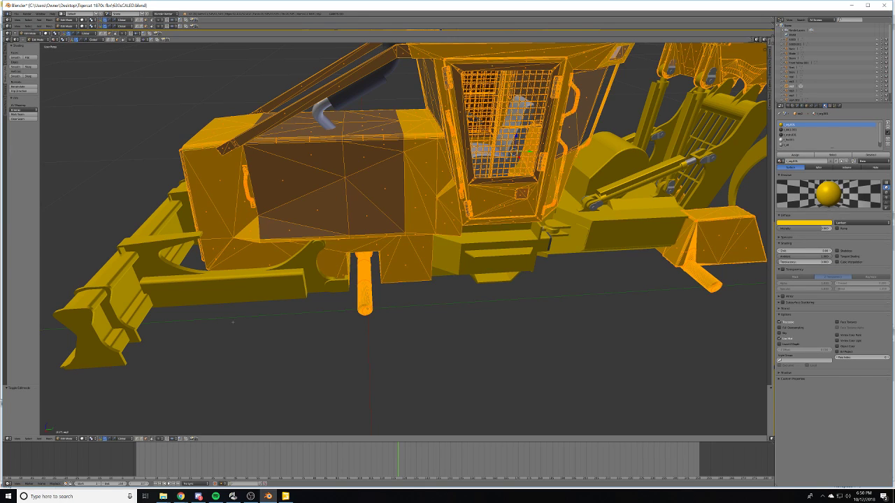
key(Tab)
right_click(229, 292)
key(x)
click(229, 292)
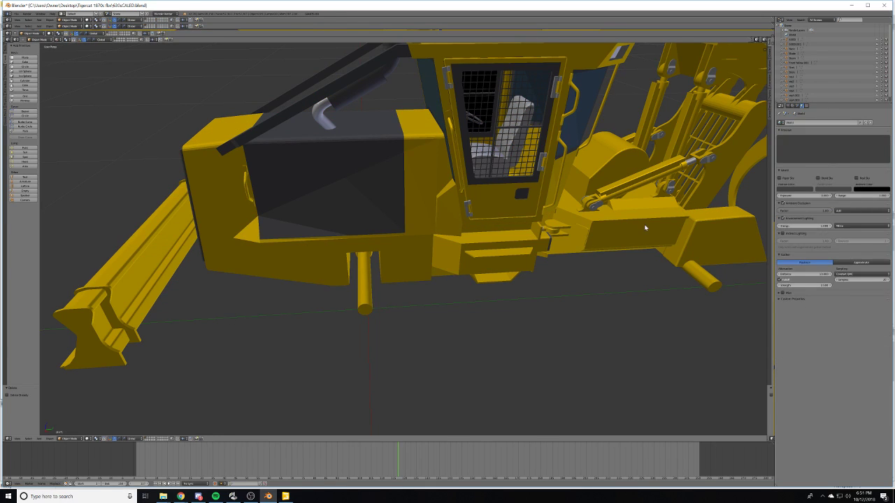
- Delete the frame mesh below the cab and the rear arch mesh with its hydraulic cylinders
right_click(645, 228)
key(x)
click(647, 222)
right_click(651, 172)
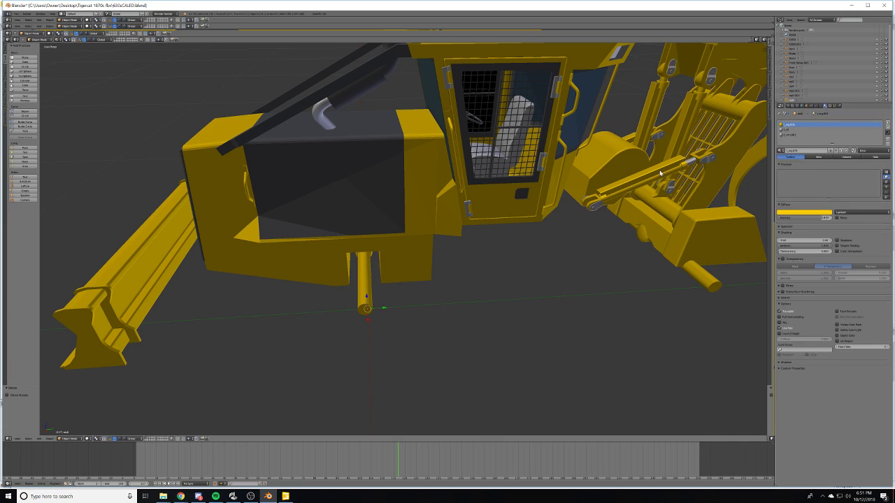
key(x)
click(652, 173)
- Check the extent of the body mesh in Edit Mode again, and delete the grapple and blade mesh
right_click(364, 297)
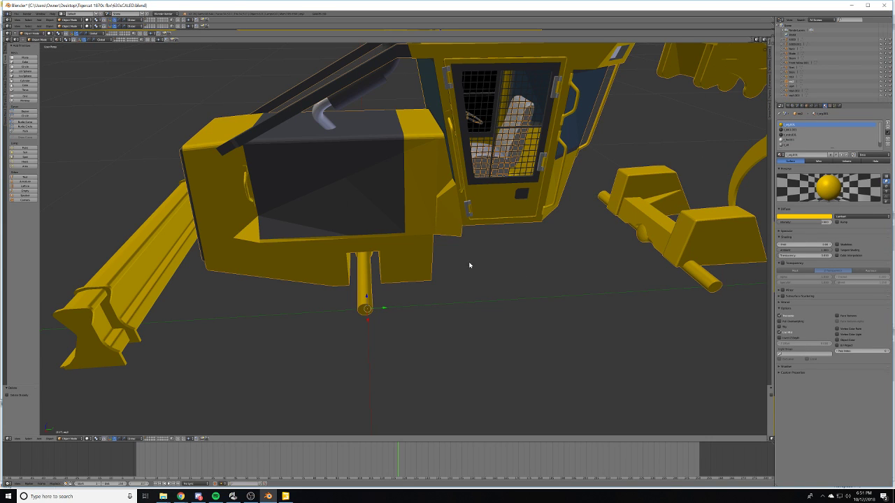
scroll(468, 261, down, 2)
key(Tab)
scroll(467, 257, down, 5)
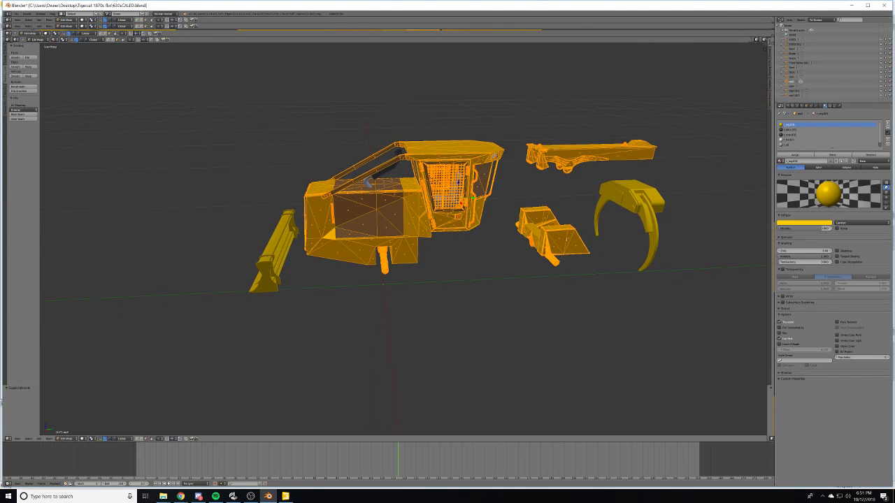
key(Tab)
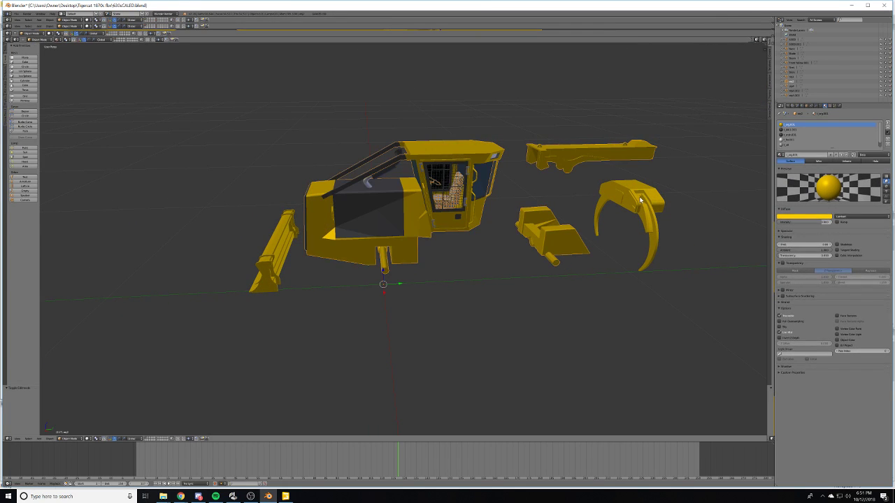
right_click(639, 200)
key(x)
click(640, 202)
scroll(332, 265, up, 2)
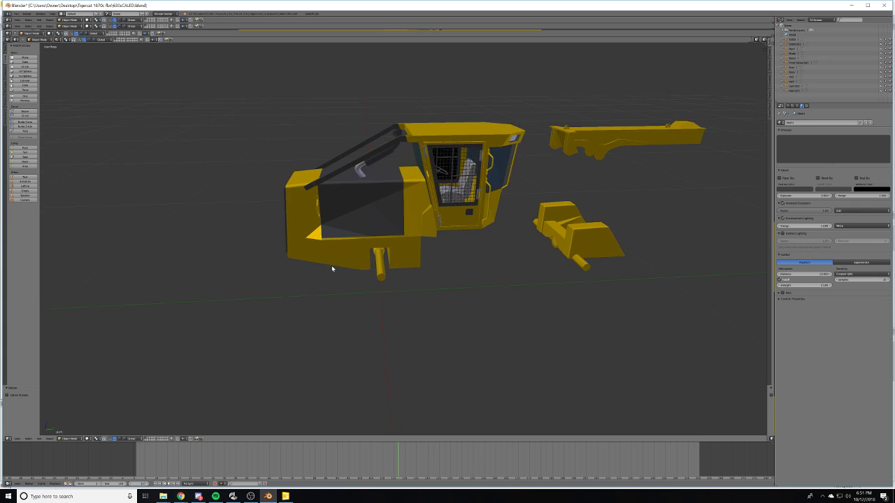
- Separate the whole body mesh by material, return to Object Mode and select the black part of the hood
right_click(354, 213)
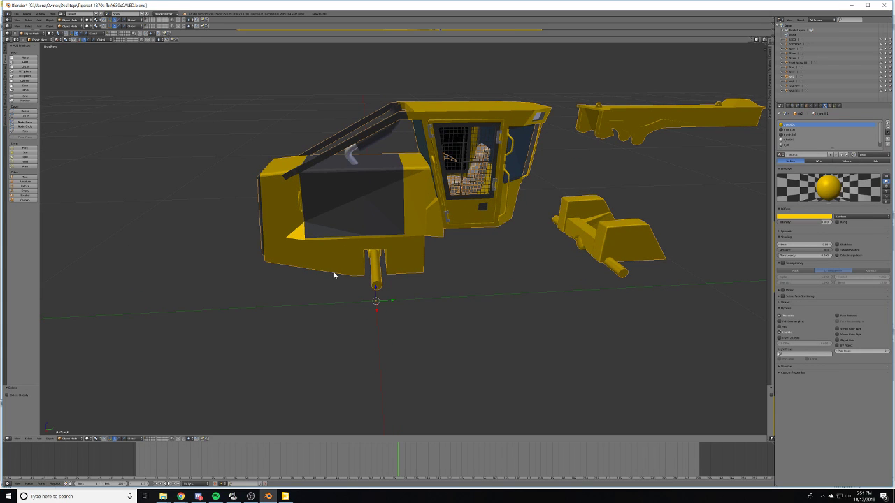
key(Tab)
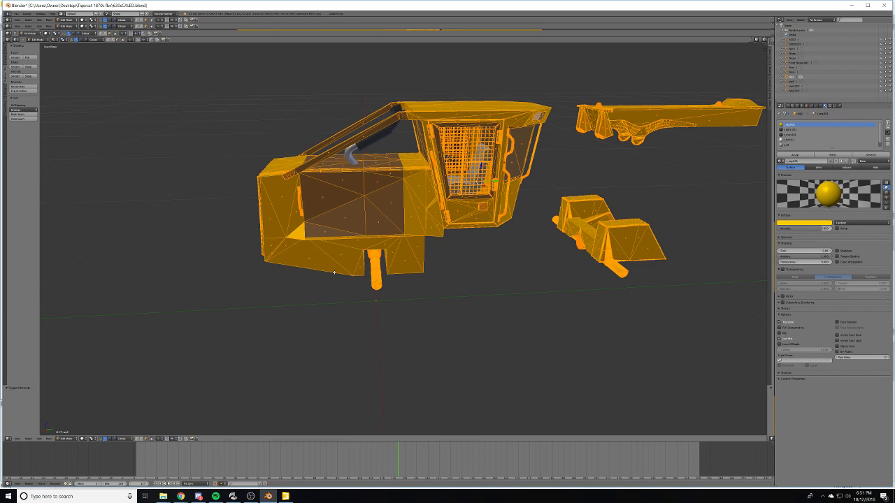
key(p)
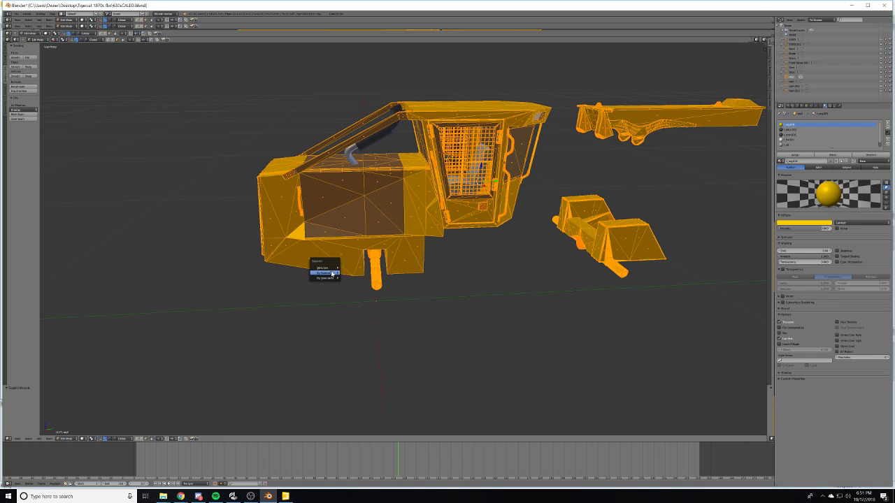
click(332, 273)
key(Tab)
right_click(365, 191)
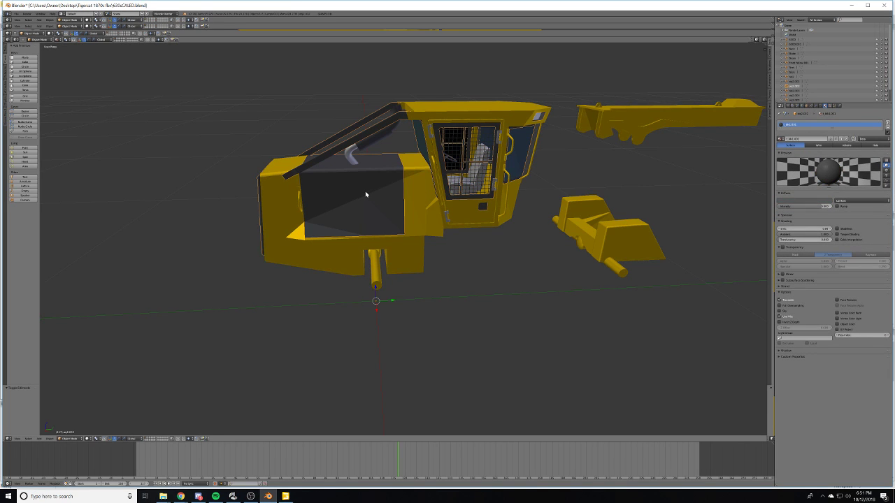
- Examine the extent of the black trim mesh on the hood and inside the cab, including in Edit Mode
key(Tab)
key(Tab)
middle_drag(399, 197, 381, 202)
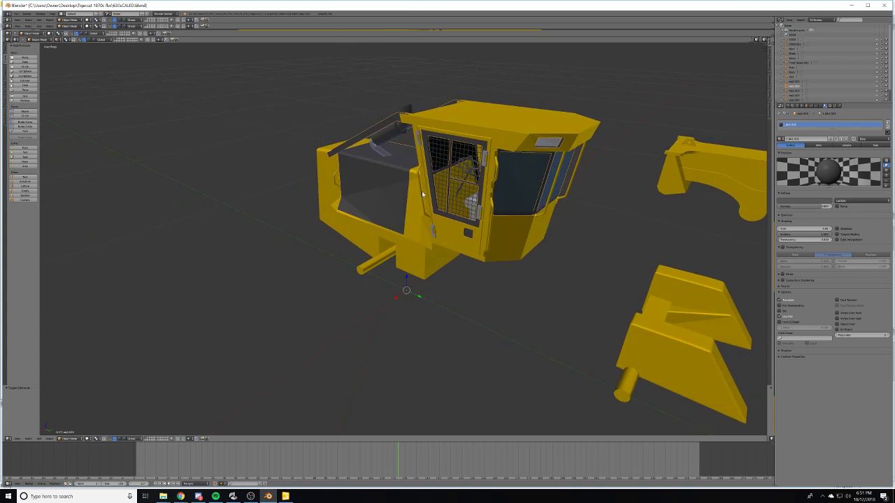
scroll(489, 200, up, 5)
middle_drag(536, 198, 474, 200)
scroll(495, 205, down, 3)
scroll(457, 206, down, 5)
scroll(437, 201, up, 6)
scroll(465, 210, up, 2)
key(Tab)
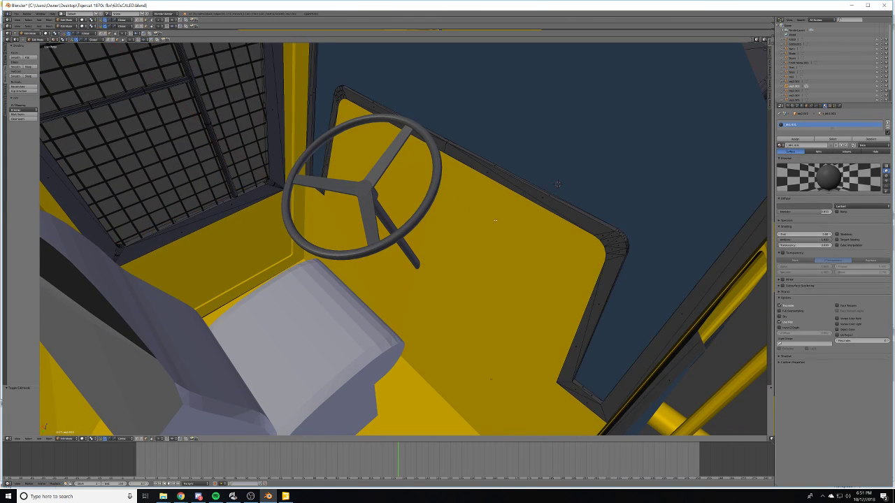
- Examine the extent of the yellow body mesh in Edit Mode and from around the cab in Object Mode
key(Tab)
right_click(501, 251)
scroll(500, 250, down, 8)
middle_drag(498, 248, 471, 235)
key(Tab)
middle_drag(278, 310, 380, 296)
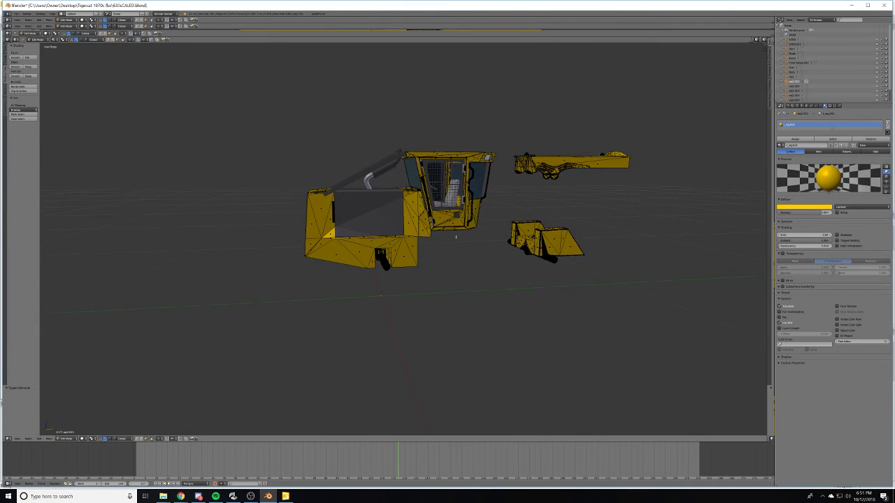
middle_drag(456, 237, 444, 237)
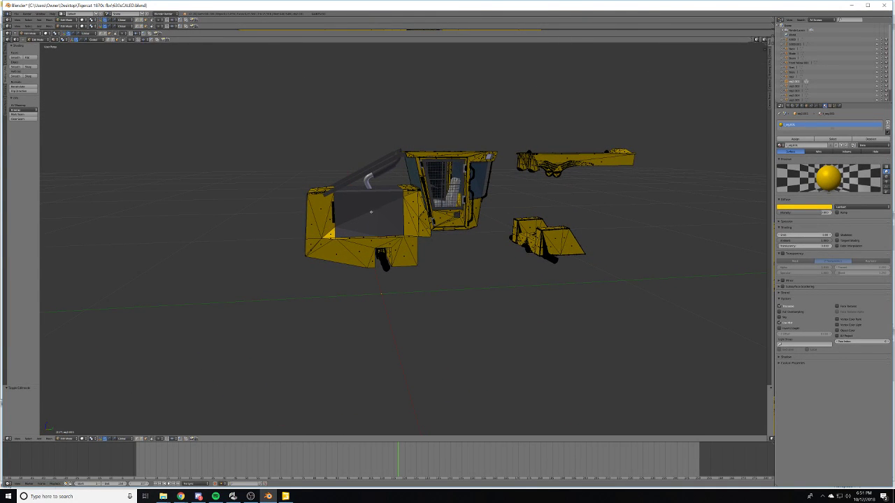
key(Tab)
scroll(371, 212, up, 5)
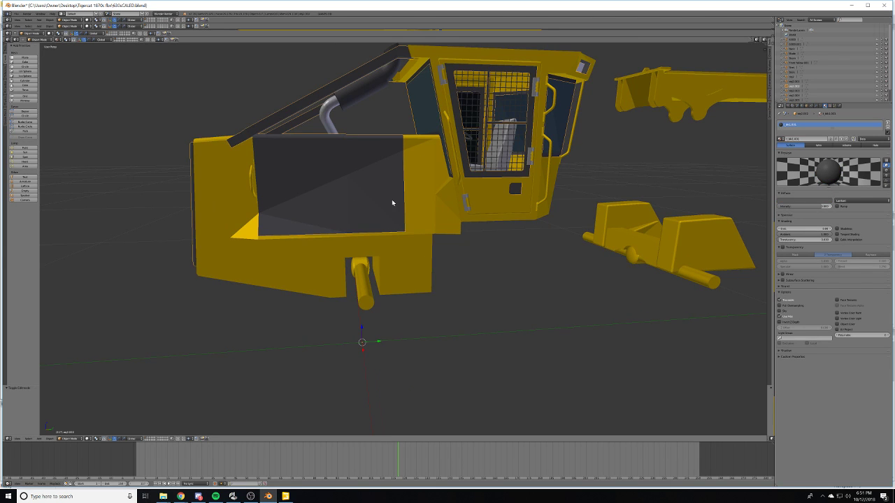
scroll(392, 204, down, 1)
middle_drag(392, 204, 376, 210)
right_click(488, 215)
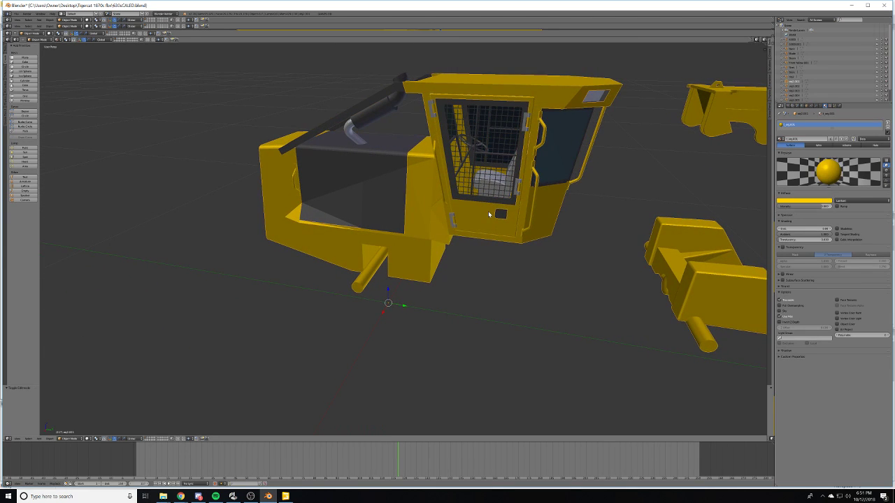
mouse_move(470, 205)
middle_down()
mouse_move(455, 211)
mouse_move(466, 202)
middle_up()
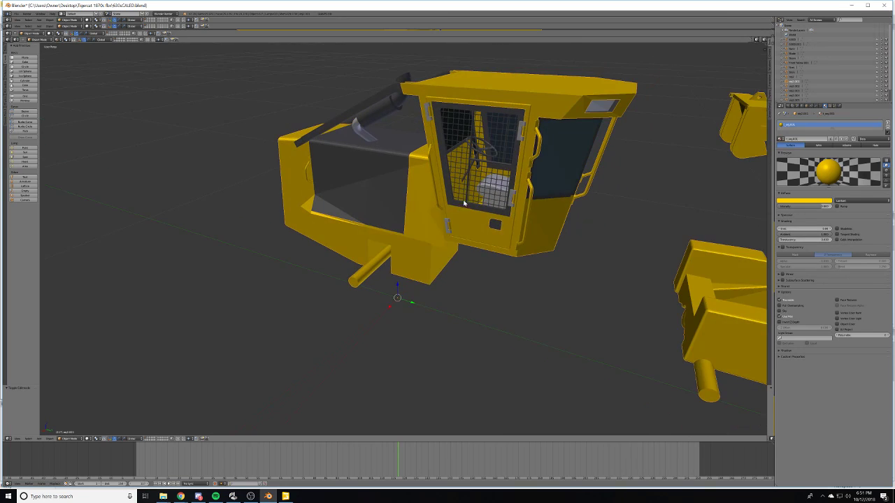
- Delete the cab's window glass mesh and the mesh containing the seat and steering wheel
scroll(490, 179, up, 1)
right_click(583, 158)
key(x)
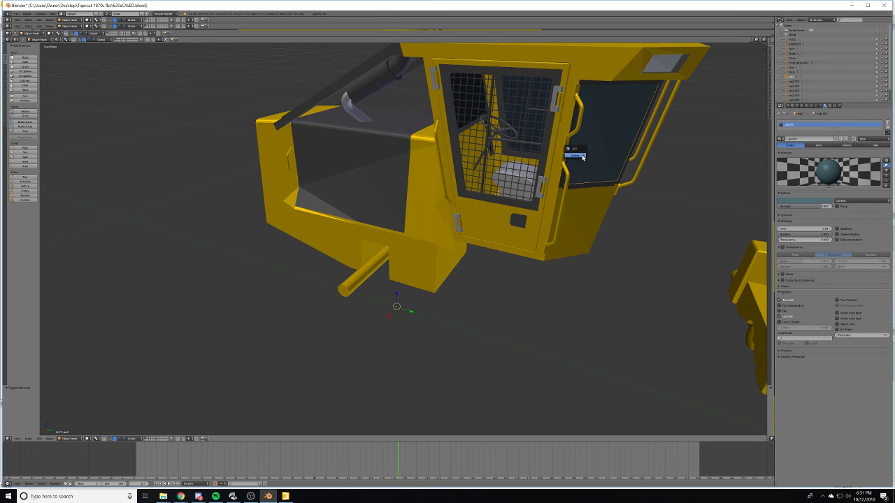
click(580, 158)
middle_drag(553, 158, 520, 161)
scroll(519, 162, up, 3)
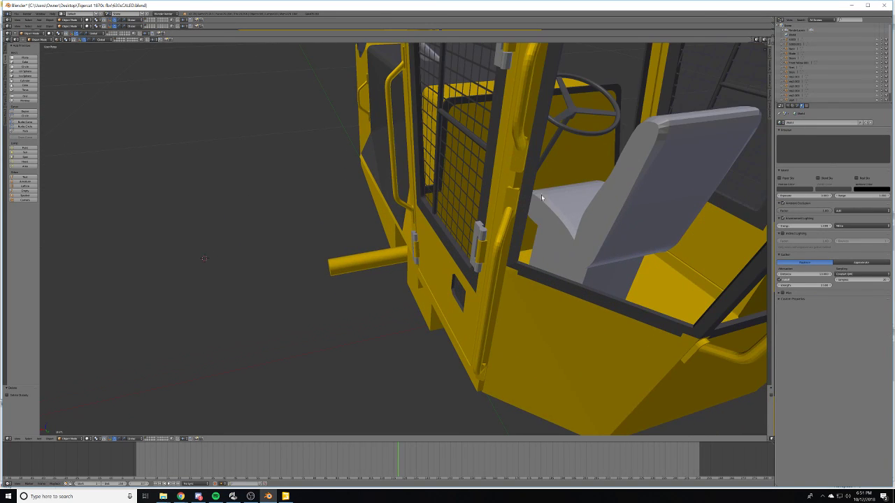
right_click(597, 254)
key(x)
click(589, 249)
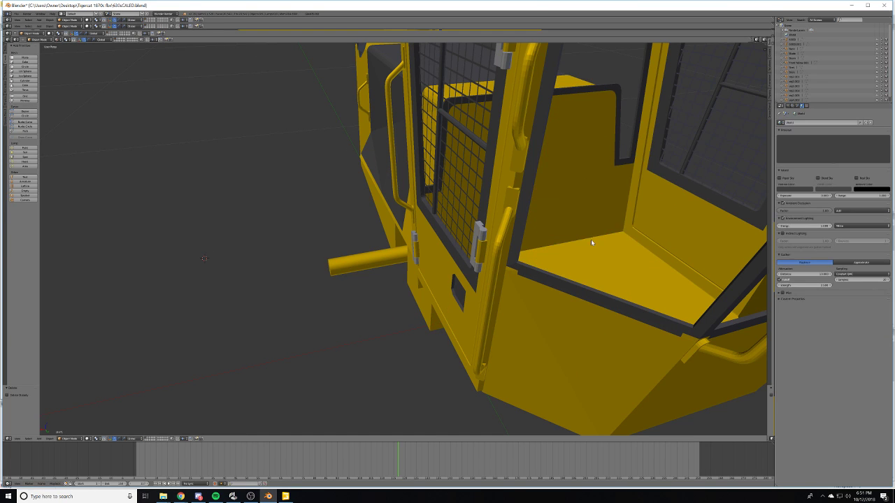
- Select the faces of the cab's inner yellow end wall and separate them into their own object
scroll(465, 252, up, 6)
scroll(461, 249, down, 3)
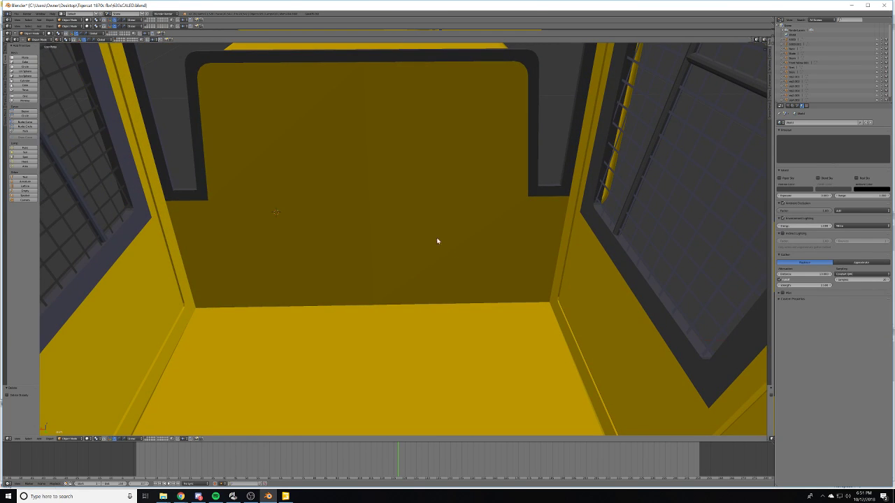
right_click(438, 241)
key(Tab)
key(c)
mouse_move(296, 156)
mouse_down()
mouse_move(276, 114)
mouse_move(252, 107)
mouse_move(399, 96)
mouse_move(467, 222)
mouse_move(273, 246)
mouse_up()
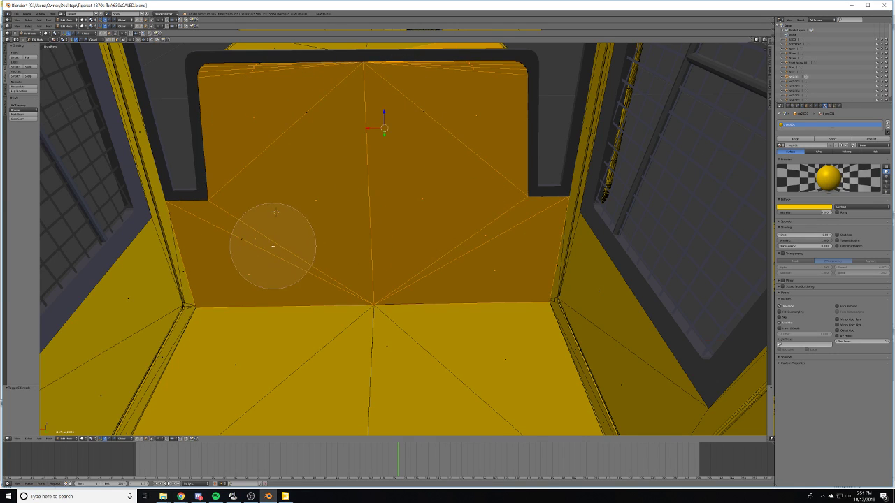
right_click(273, 246)
middle_drag(274, 246, 285, 246)
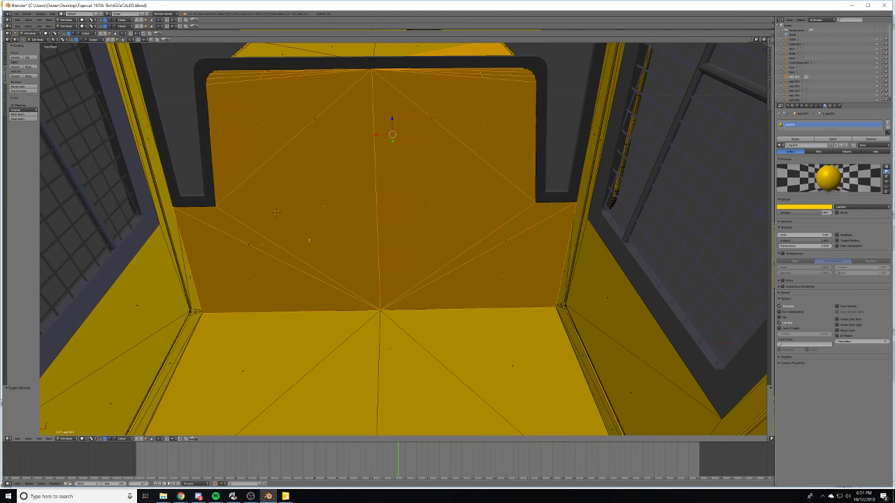
key(p)
click(383, 210)
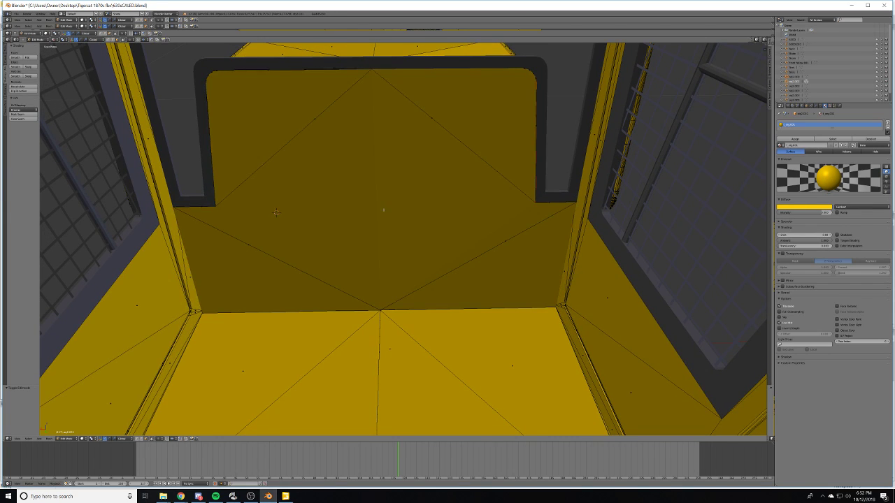
key(Tab)
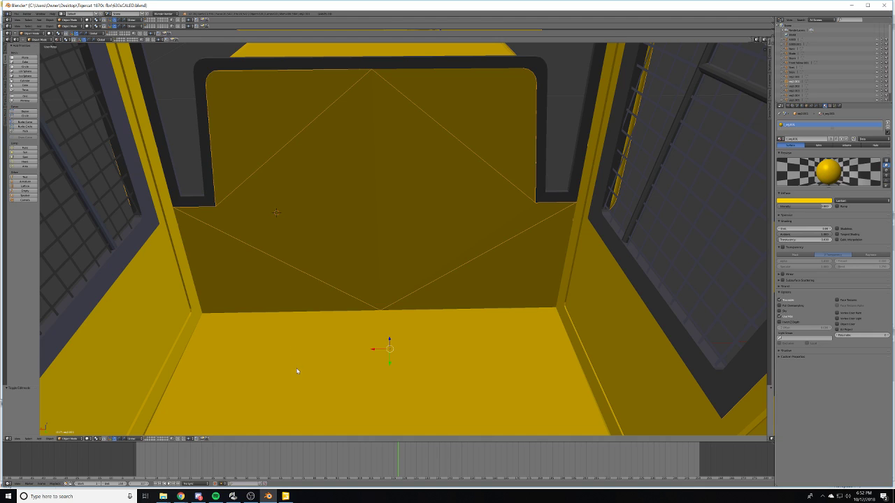
- Delete the remaining yellow body mesh, keeping the separated cab wall
key(Tab)
key(Tab)
key(x)
click(251, 384)
scroll(281, 320, down, 6)
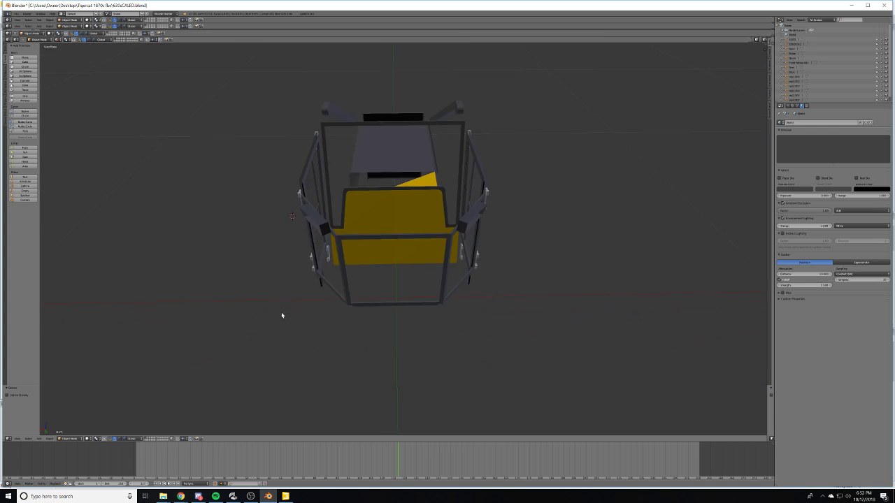
- Set the separated cab wall's diffuse colour to the copied near-black hex value
middle_drag(281, 315, 317, 306)
middle_drag(371, 268, 363, 283)
scroll(389, 253, up, 6)
scroll(363, 284, up, 3)
right_click(375, 278)
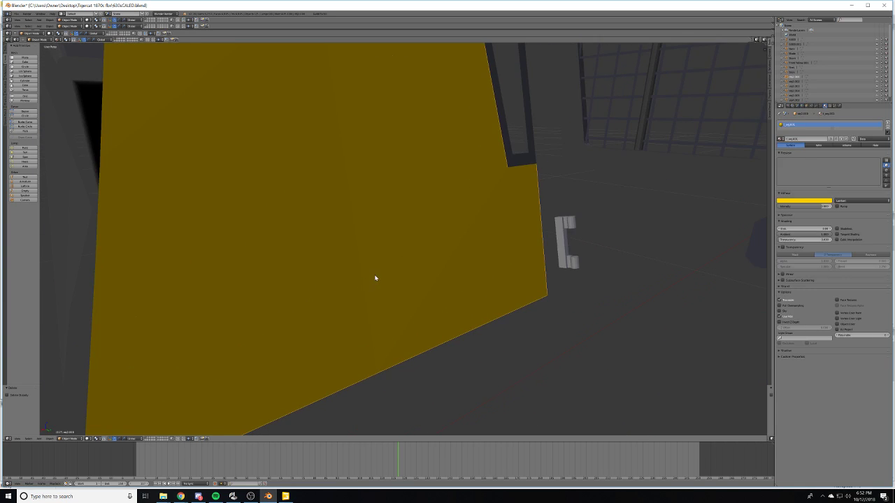
click(808, 202)
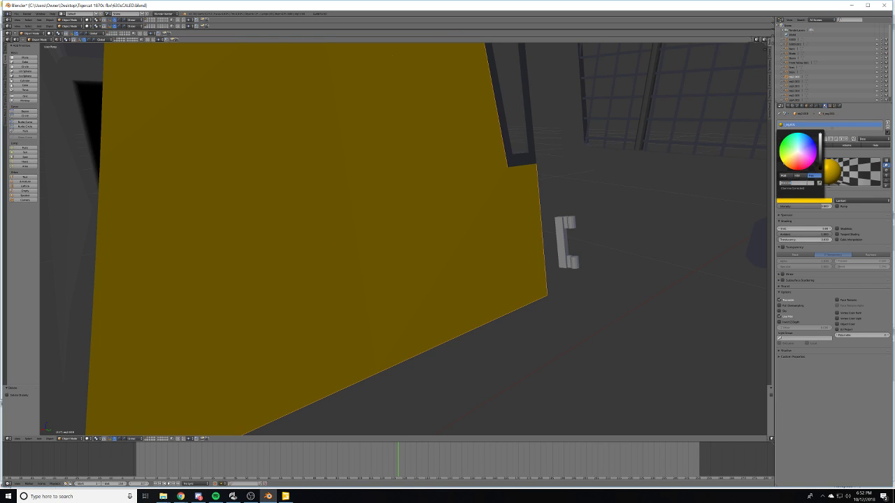
key(ctrl+v)
key(Return)
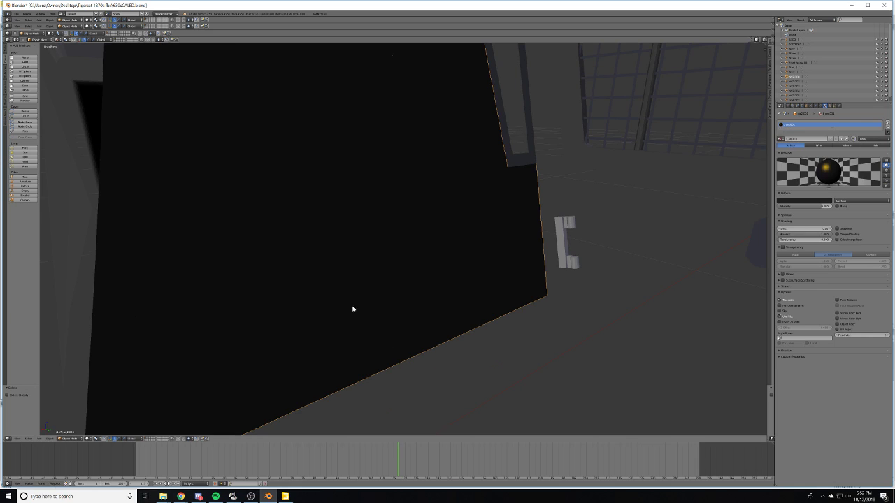
- Apply the same copied near-black hex value to the diffuse colour of the hood and window trim mesh
scroll(353, 310, down, 7)
middle_drag(354, 310, 343, 235)
right_click(342, 235)
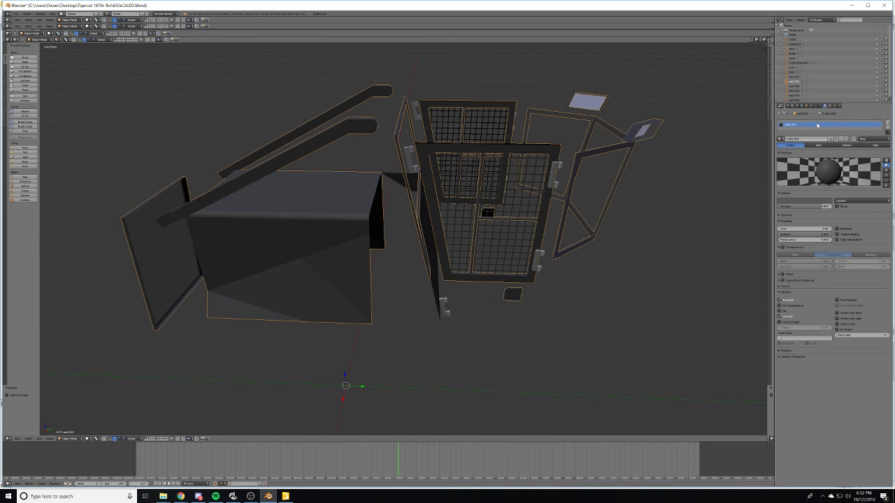
click(809, 203)
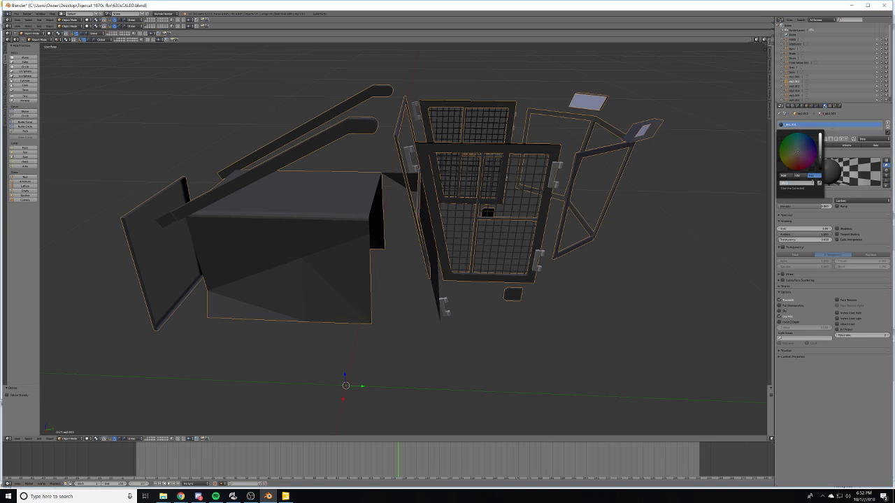
key(ctrl+v)
key(Return)
- Set the diffuse colour of the white light lenses above the cab to the copied near-black hex value
middle_drag(421, 264, 368, 340)
scroll(376, 272, up, 4)
scroll(417, 277, down, 3)
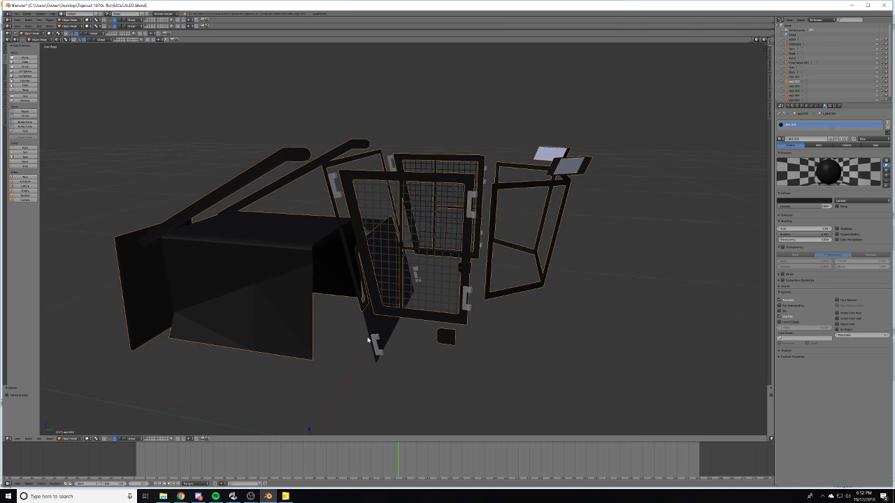
scroll(566, 198, up, 4)
scroll(565, 198, down, 3)
middle_drag(521, 241, 429, 265)
scroll(458, 254, up, 3)
scroll(426, 255, down, 2)
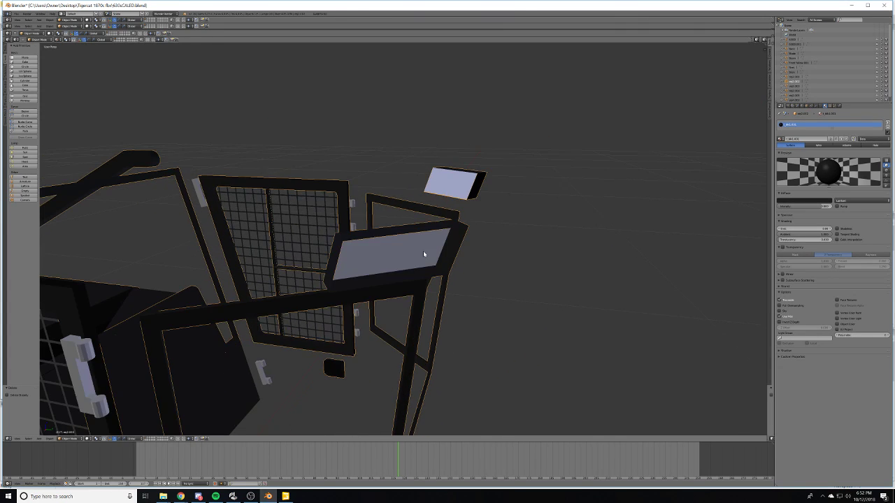
right_click(406, 252)
key(Tab)
key(Tab)
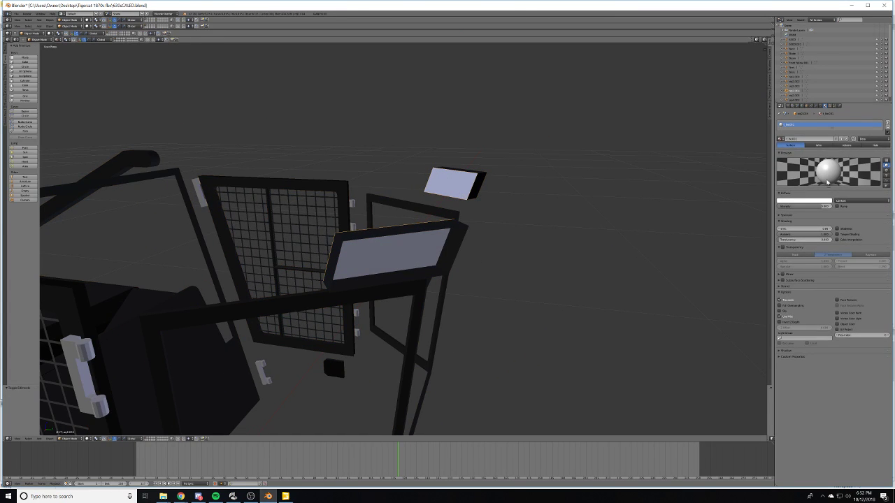
click(797, 200)
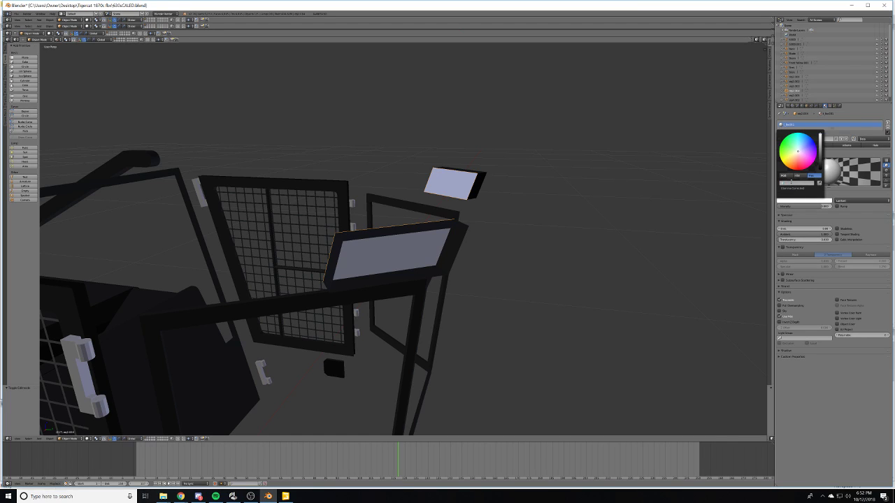
key(Return)
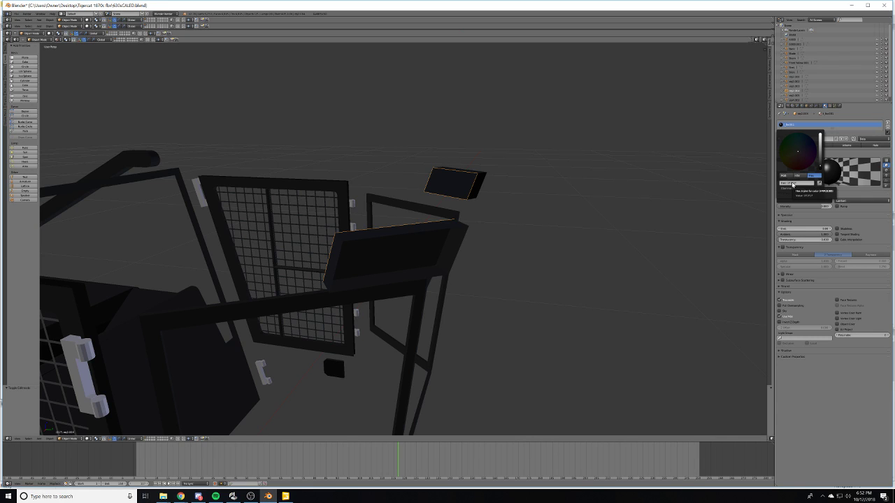
key(alt+Tab)
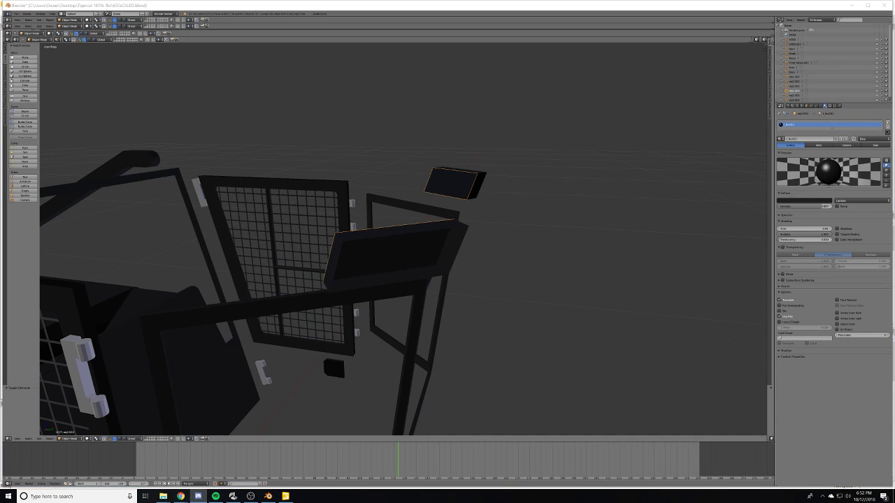
key(alt+Tab)
scroll(125, 271, down, 8)
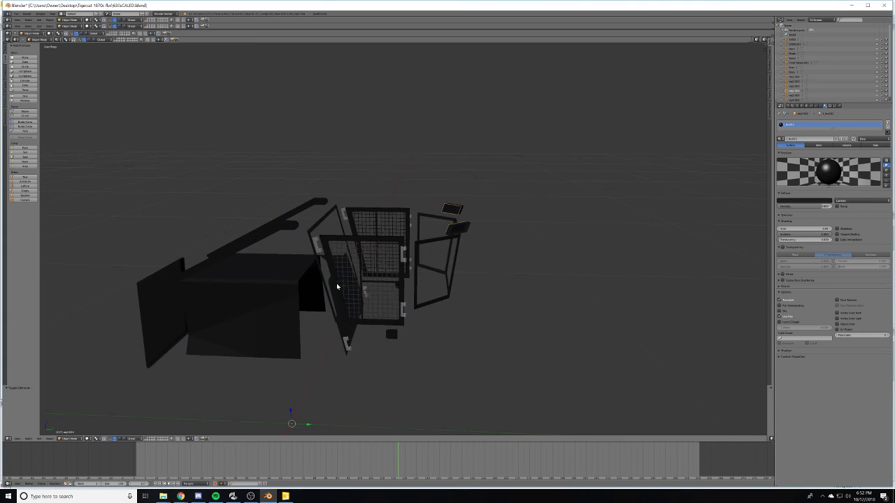
middle_drag(351, 282, 238, 273)
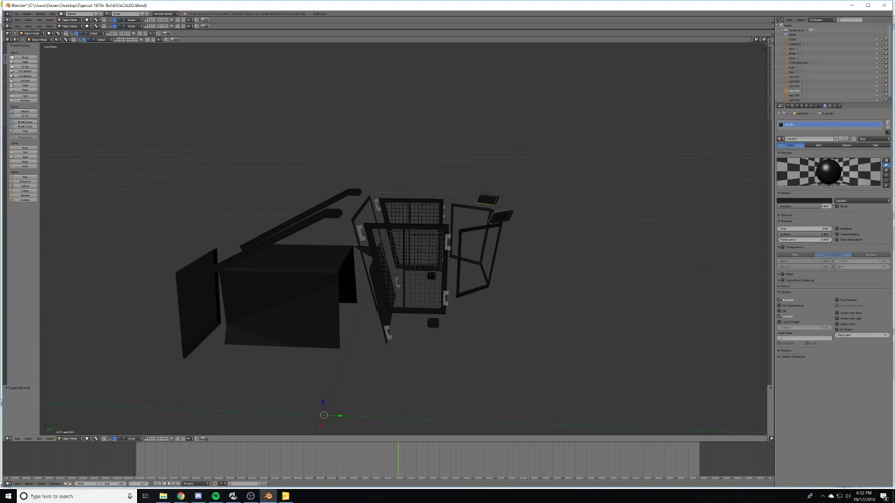
key(alt+Tab)
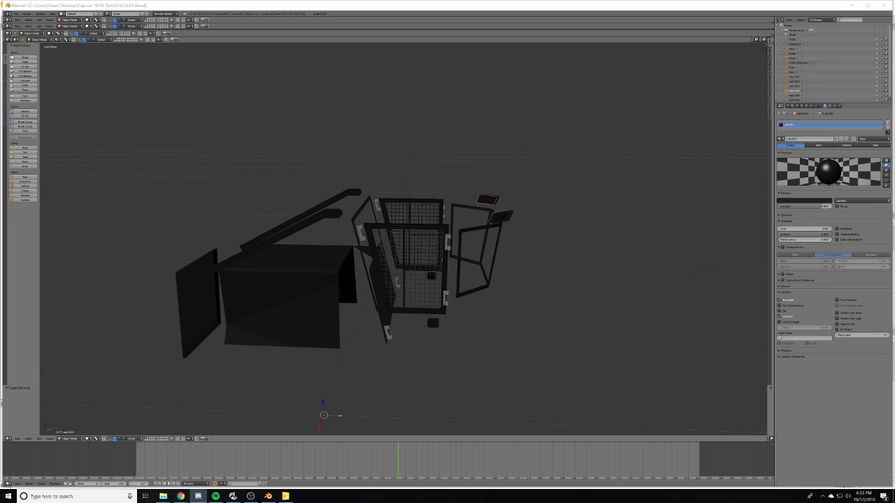
middle_drag(249, 217, 311, 226)
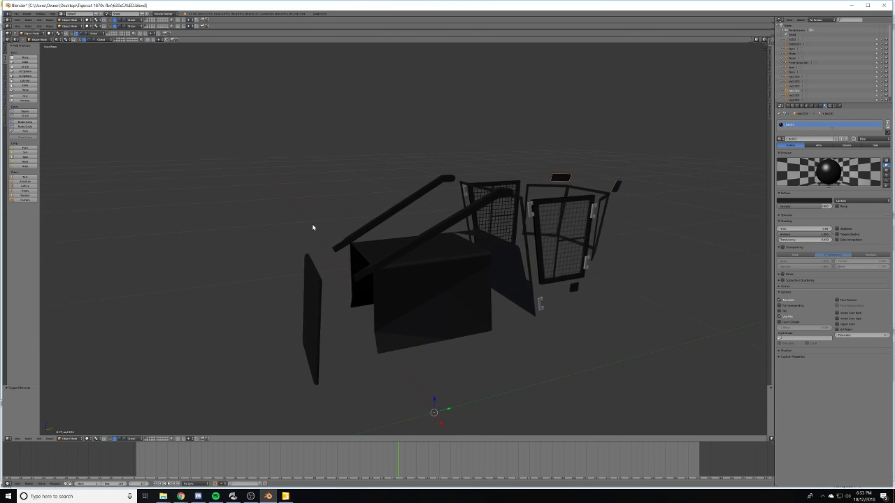
- Join the light lenses with the black hood and window trim mesh, and remove the joined object's first material slot
key(Tab)
key(a)
key(a)
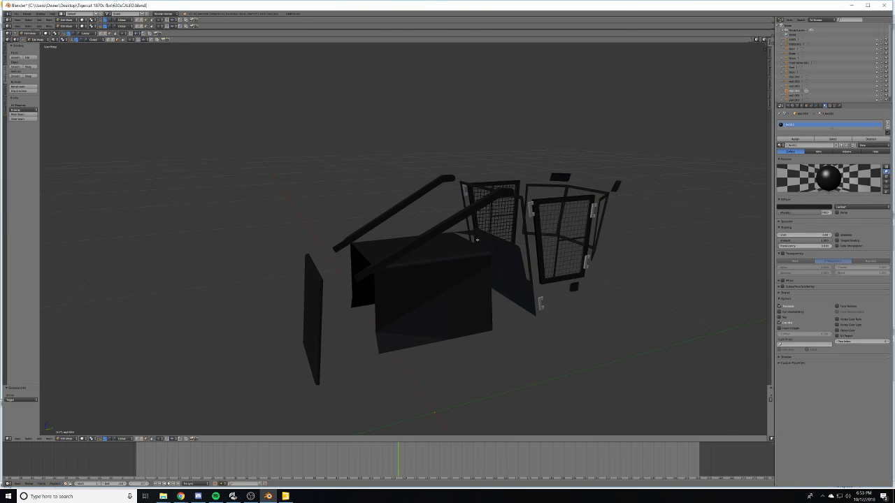
key(Tab)
key(a)
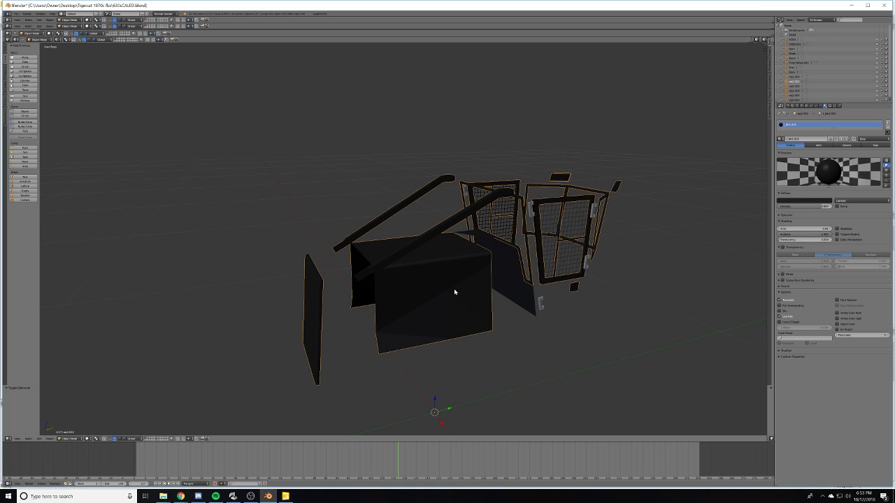
key(ctrl+j)
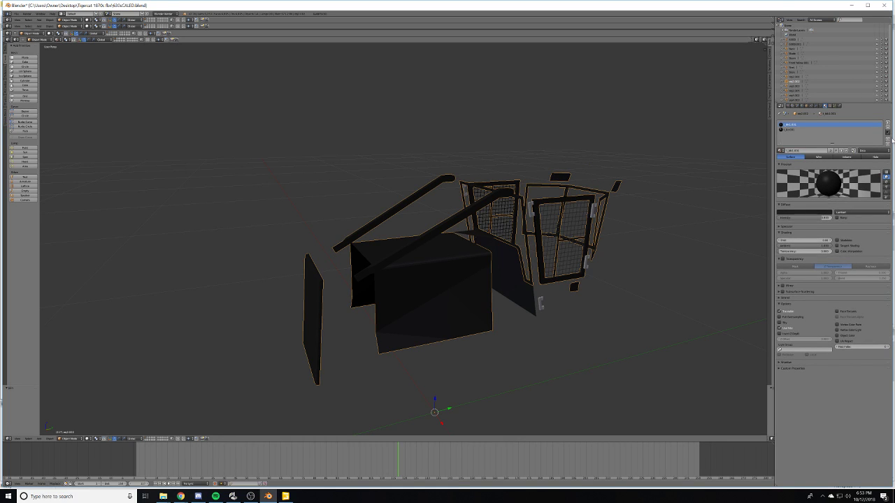
click(890, 129)
key(Tab)
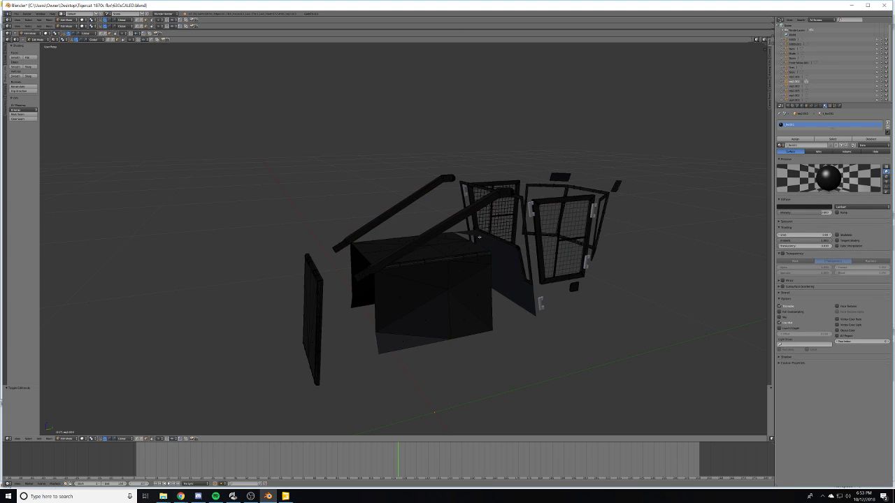
key(Tab)
shift+middle_drag(533, 291, 421, 282)
scroll(417, 313, up, 3)
middle_drag(421, 281, 510, 284)
scroll(448, 273, up, 2)
key(Tab)
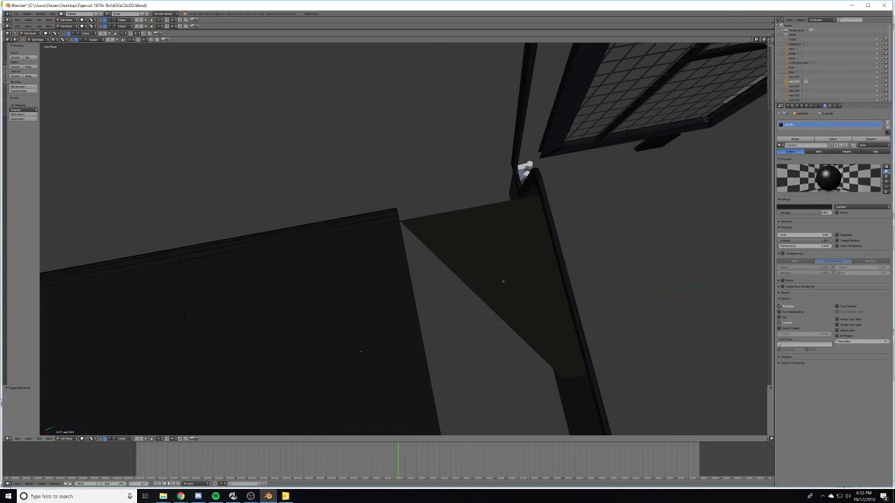
key(c)
key(Escape)
key(z)
key(c)
key(Escape)
key(Tab)
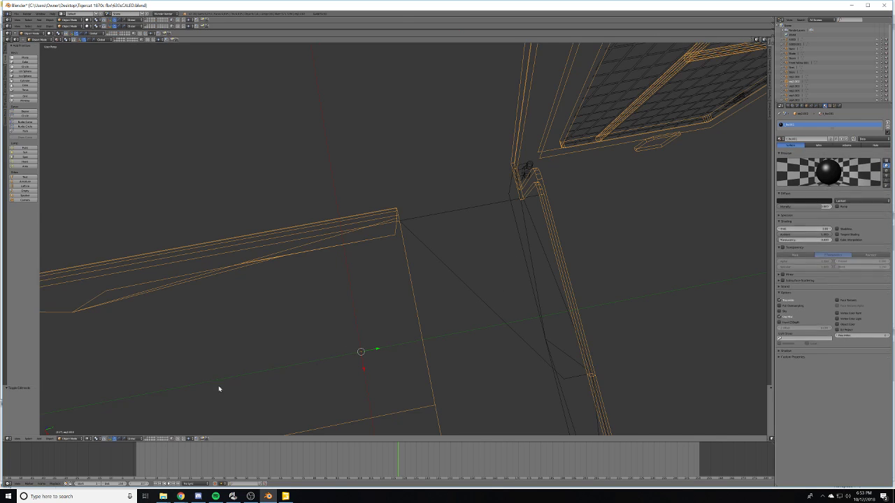
key(Tab)
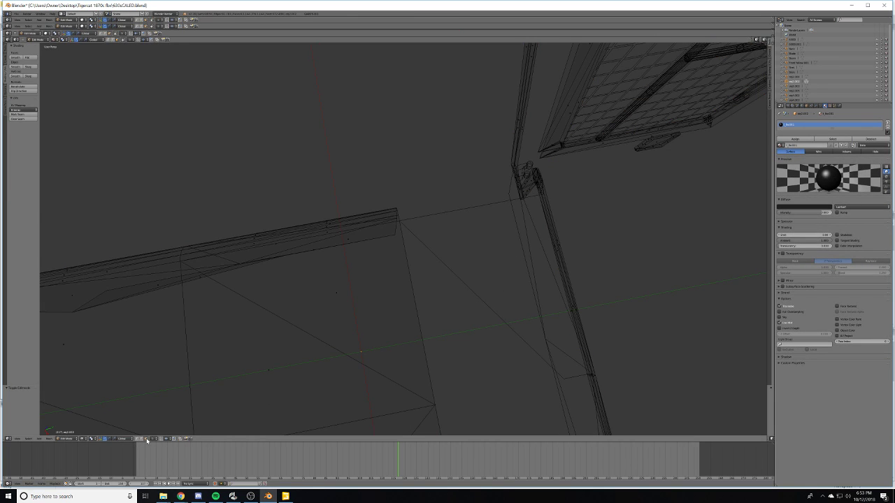
key(c)
key(Escape)
key(z)
key(c)
key(Escape)
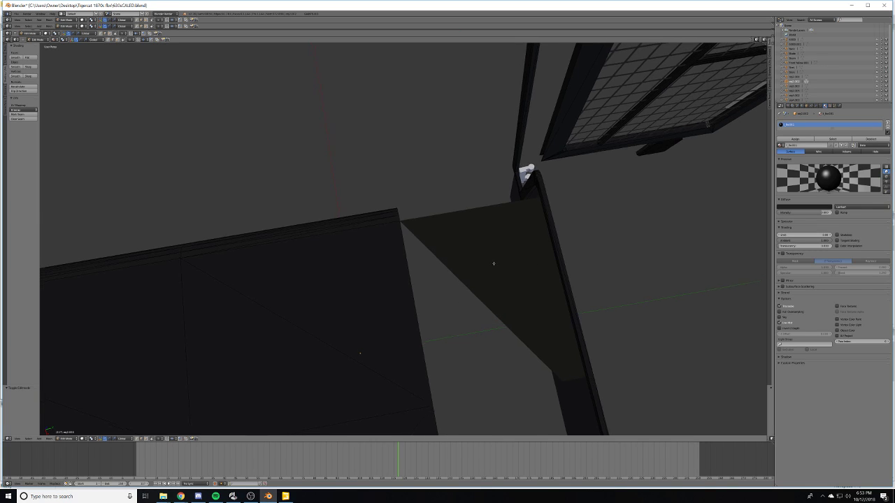
- Delete the vertices of the dark triangular panel bridging the gap between the hood and the cab wall
mouse_move(492, 262)
middle_down()
mouse_move(485, 248)
mouse_move(519, 272)
mouse_move(496, 260)
mouse_move(485, 262)
mouse_move(483, 278)
mouse_move(425, 286)
middle_up()
key(Tab)
scroll(486, 286, down, 10)
scroll(425, 286, up, 10)
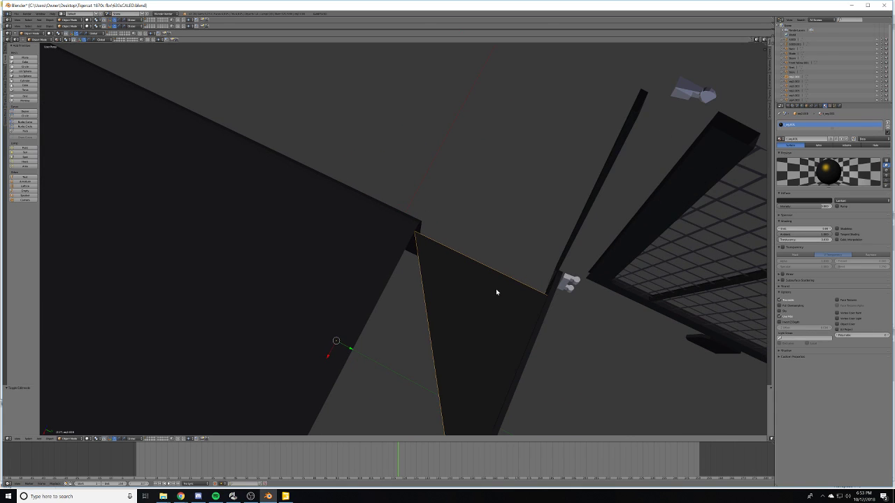
key(Tab)
key(c)
drag(473, 289, 471, 315)
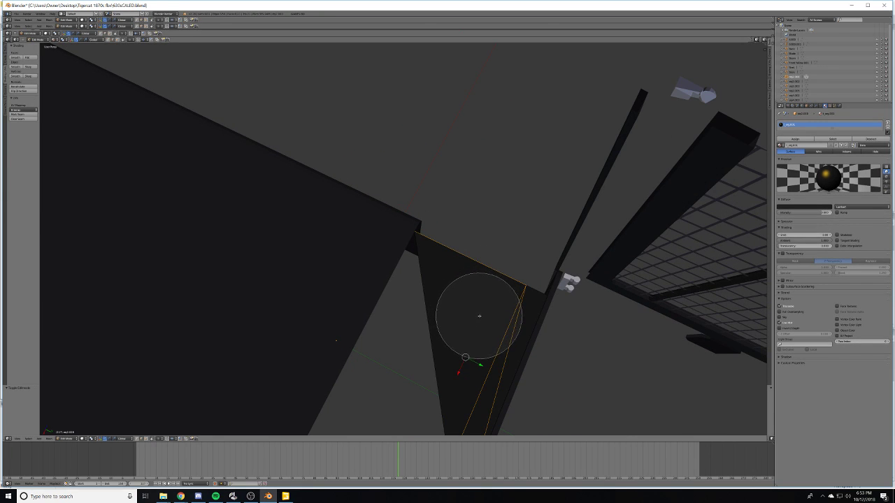
key(Escape)
key(a)
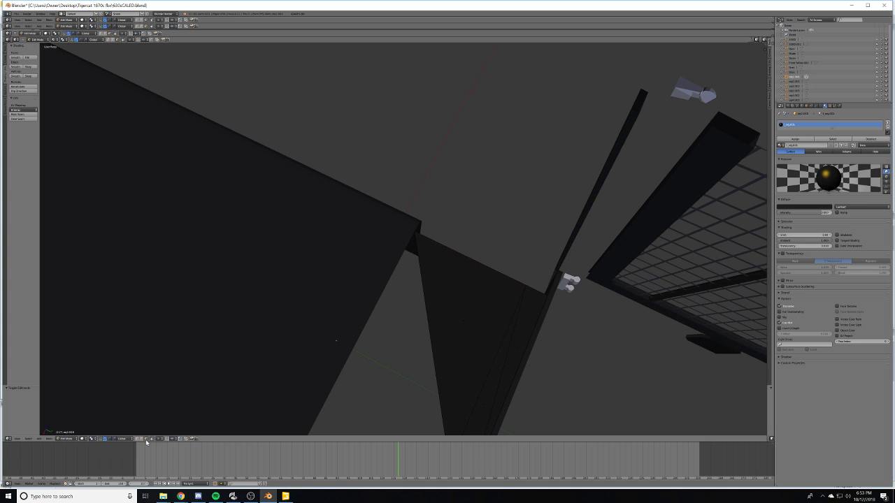
key(c)
drag(457, 325, 479, 300)
right_click(488, 299)
key(x)
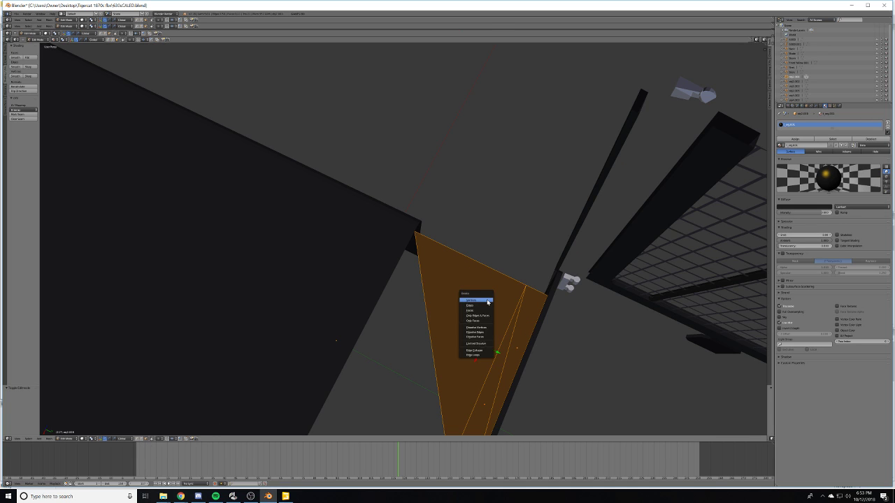
click(486, 300)
scroll(485, 300, down, 5)
middle_drag(486, 300, 445, 278)
key(Tab)
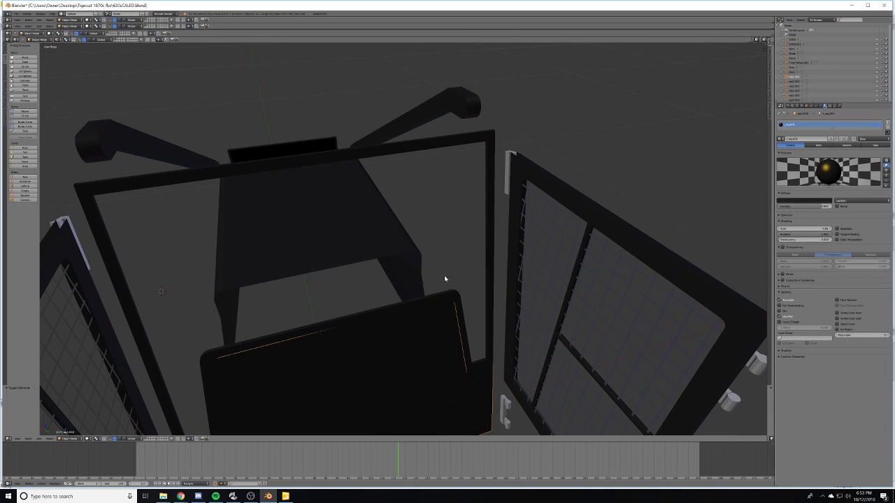
- Join the remaining panel mesh with the black hood and window frame mesh, and remove the joined object's first material slot
right_click(306, 256)
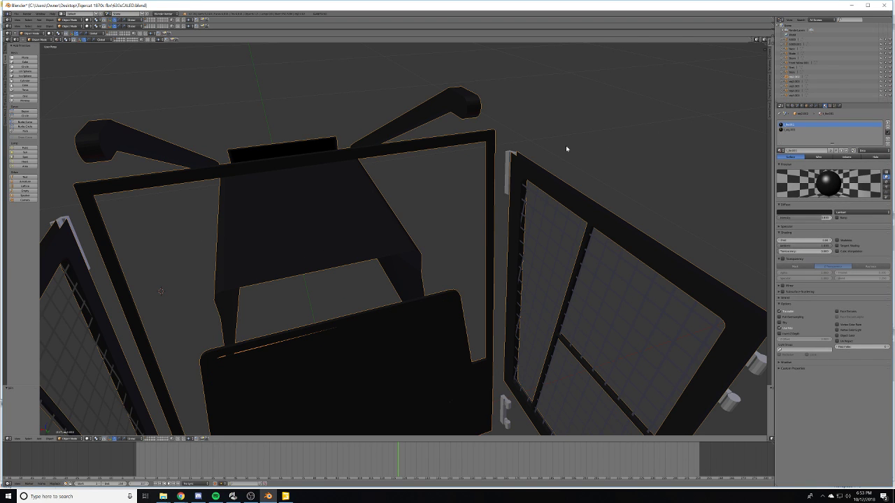
click(888, 129)
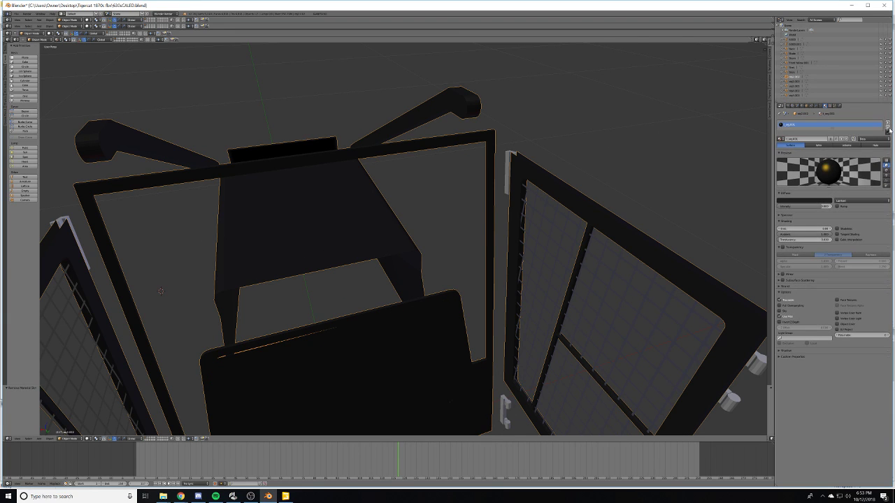
scroll(504, 185, down, 8)
mouse_move(475, 189)
middle_down()
mouse_move(438, 194)
mouse_move(461, 188)
middle_up()
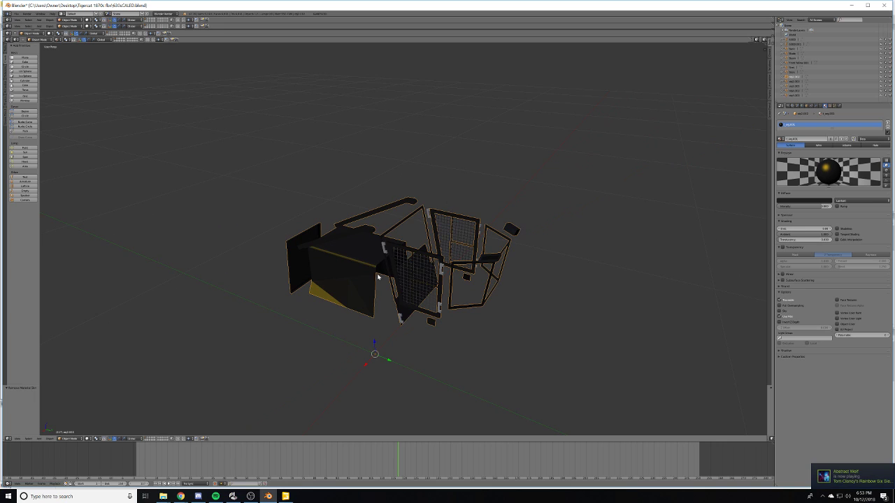
- Compare the separated black cab parts with the complete untextured skidder on the other layer
middle_drag(378, 277, 404, 294)
key(Tab)
key(Tab)
key(2)
scroll(411, 295, down, 8)
scroll(404, 294, up, 8)
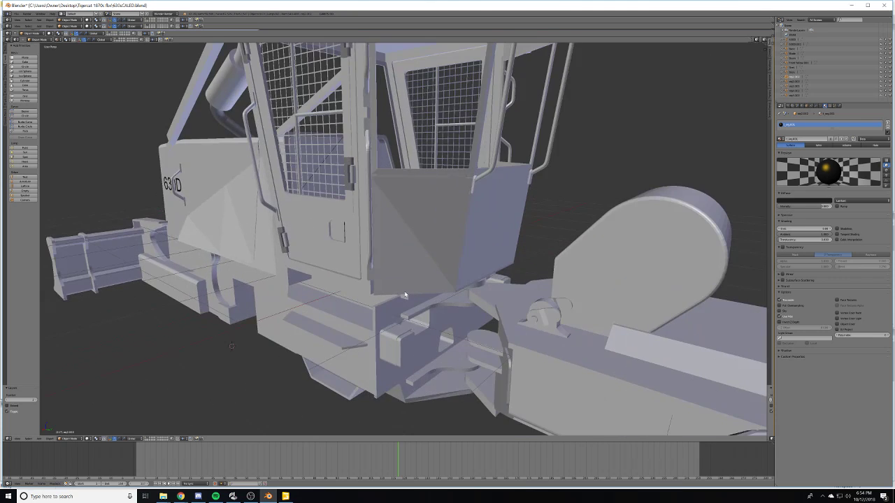
right_click(403, 349)
scroll(402, 349, down, 5)
middle_drag(403, 349, 419, 301)
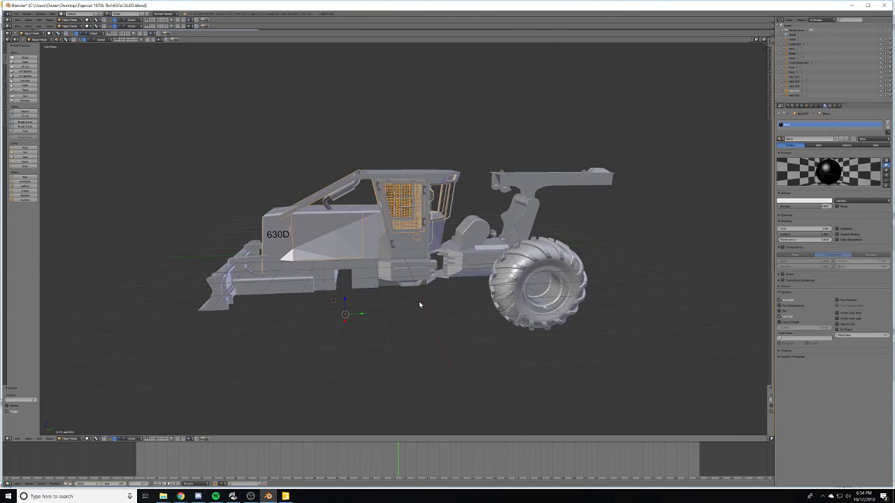
scroll(399, 288, up, 6)
middle_drag(391, 274, 410, 259)
key(1)
scroll(383, 263, up, 7)
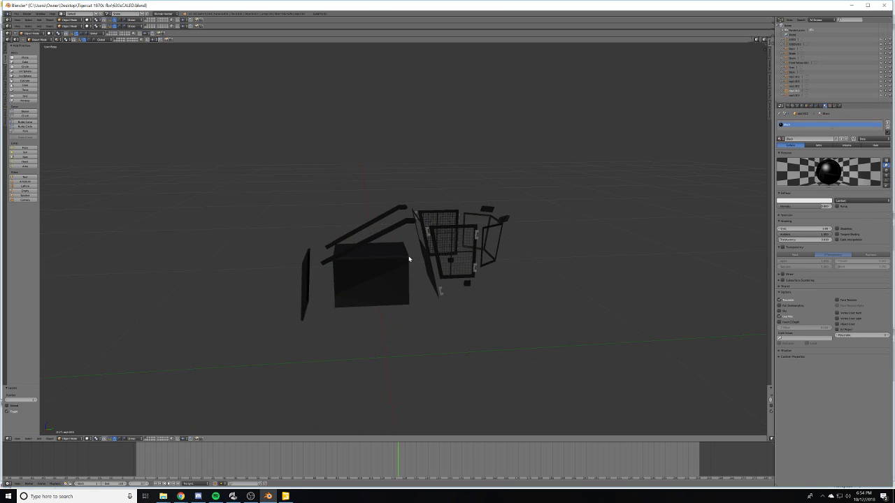
key(2)
click(16, 14)
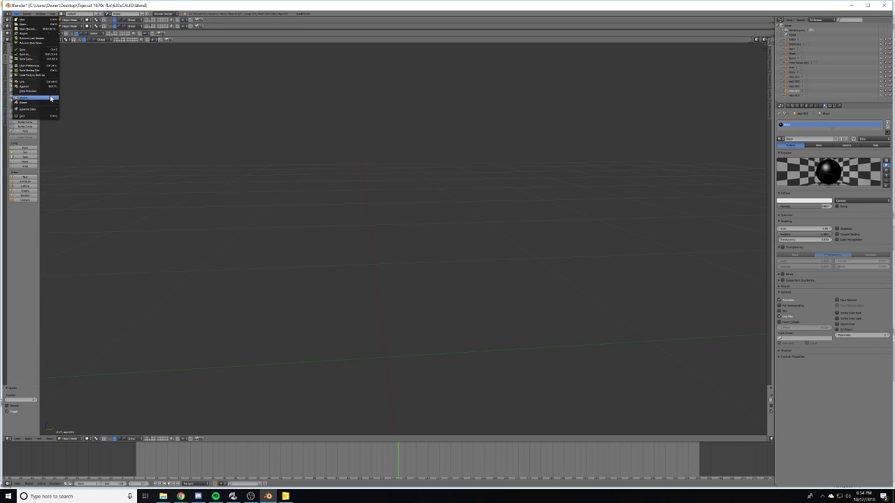
mouse_move(50, 98)
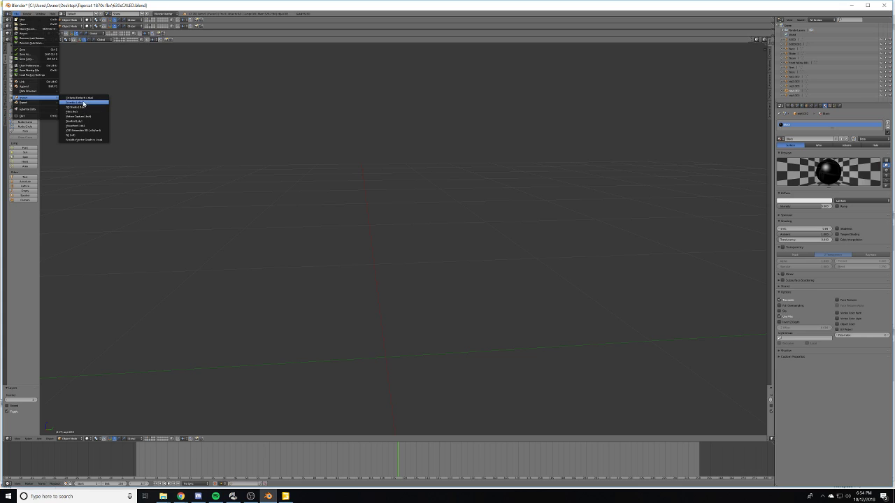
click(84, 107)
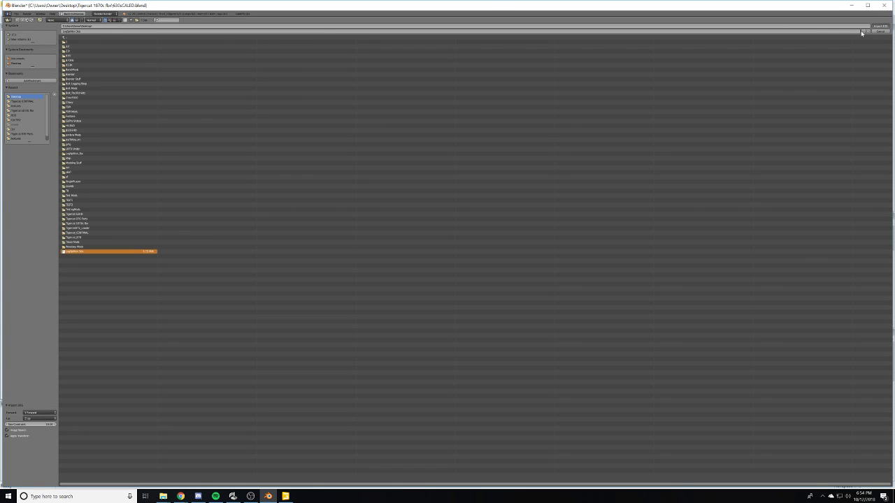
key(Escape)
- Move the dark boxes beside the yellow skidder's articulation joint to the first layer with the black cab parts, and show that layer
middle_drag(448, 221, 395, 235)
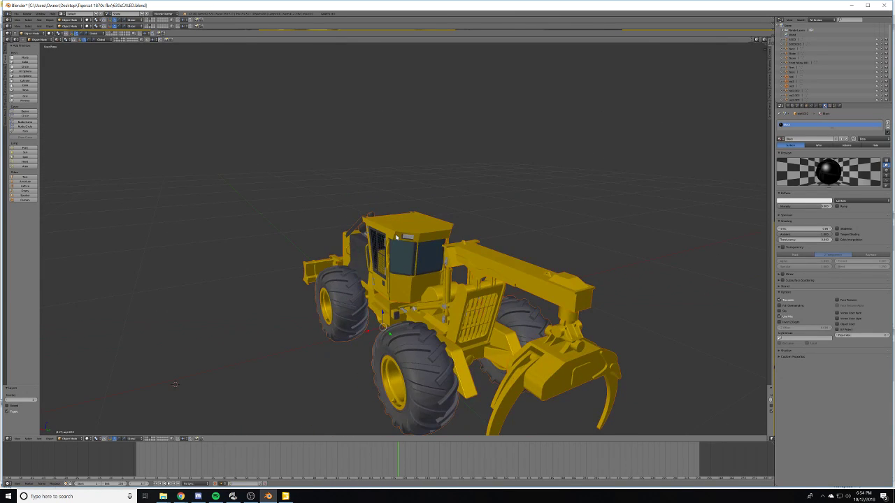
scroll(402, 241, up, 6)
shift+middle_drag(442, 382, 569, 194)
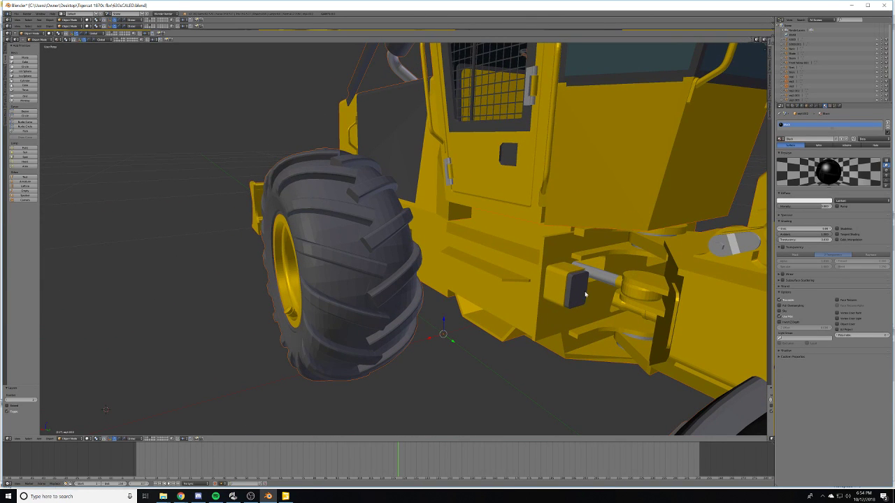
right_click(581, 292)
key(Tab)
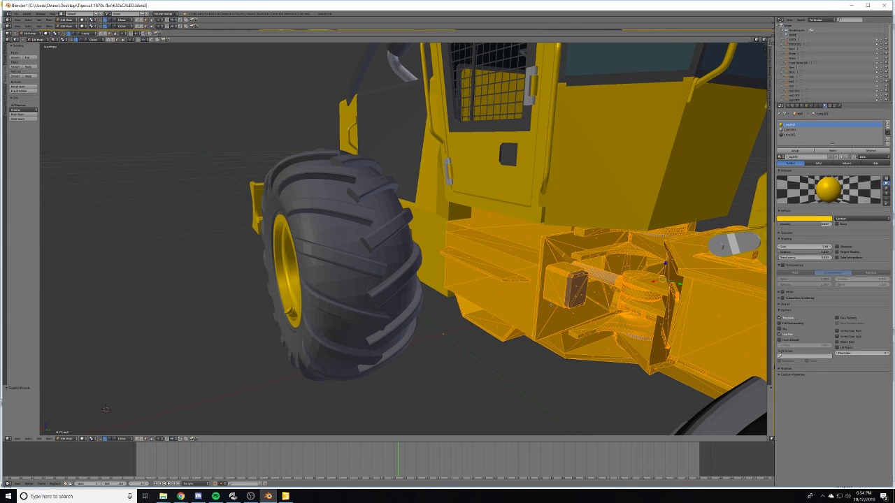
click(549, 311)
key(Tab)
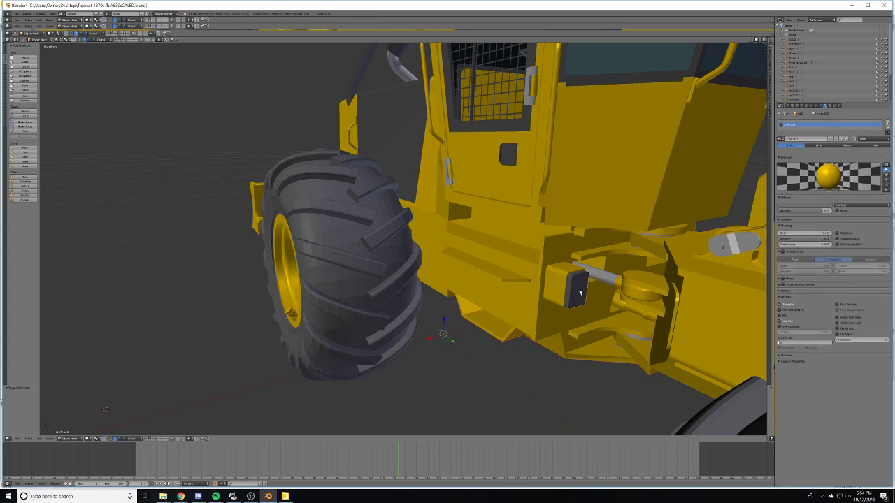
key(Tab)
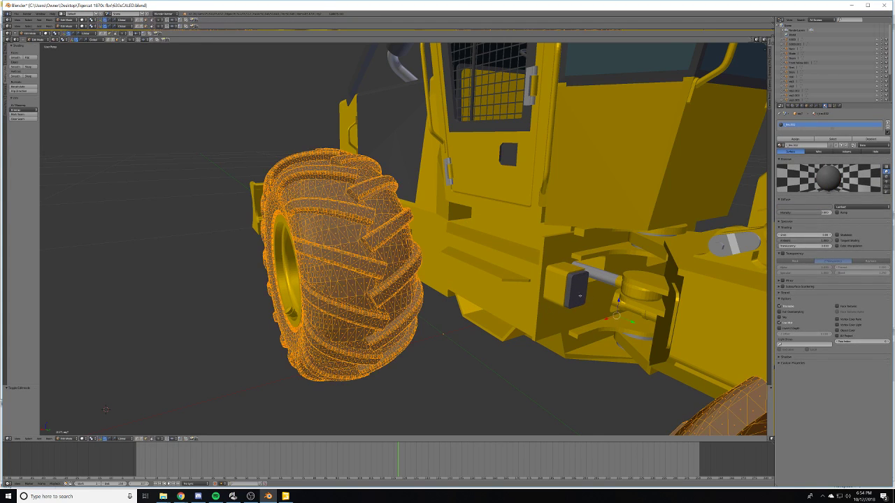
key(Tab)
right_click(576, 298)
key(Tab)
key(Tab)
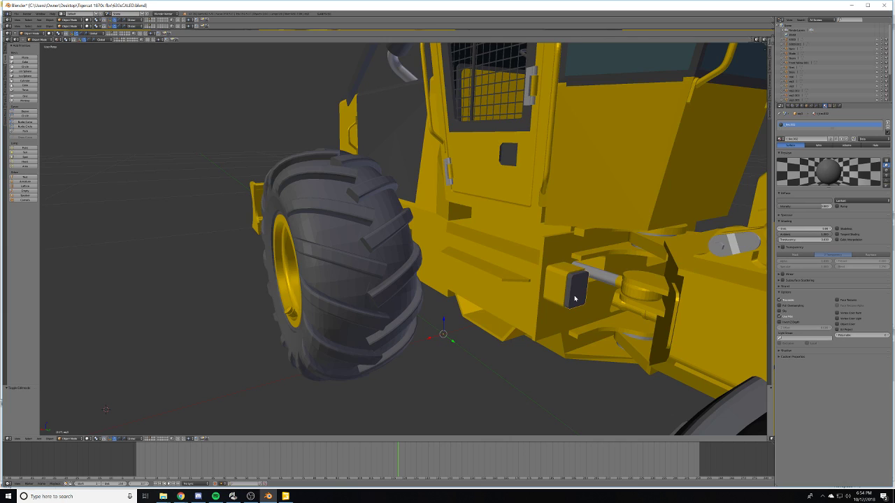
key(2)
key(1)
key(KP_Divide)
key(KP_Divide)
key(m)
key(1)
key(1)
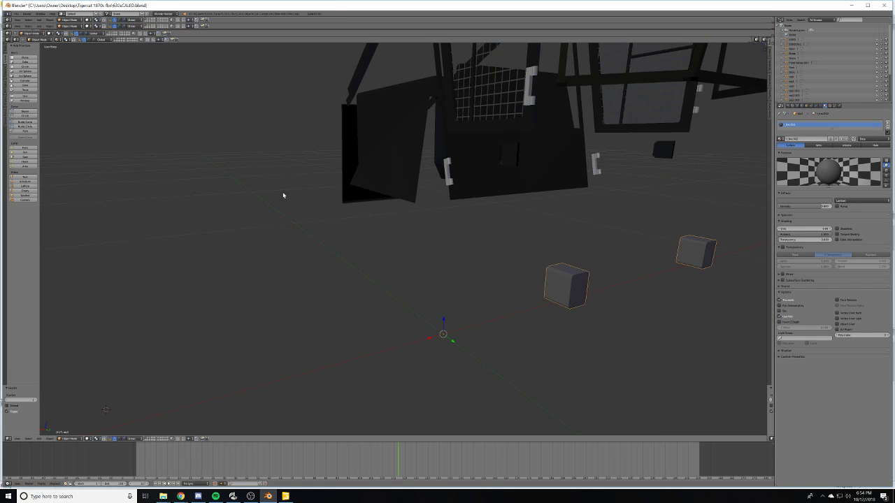
- Join the two boxes with the black cab door mesh, and remove the joined object's second material slot
shift+middle_drag(516, 209, 499, 233)
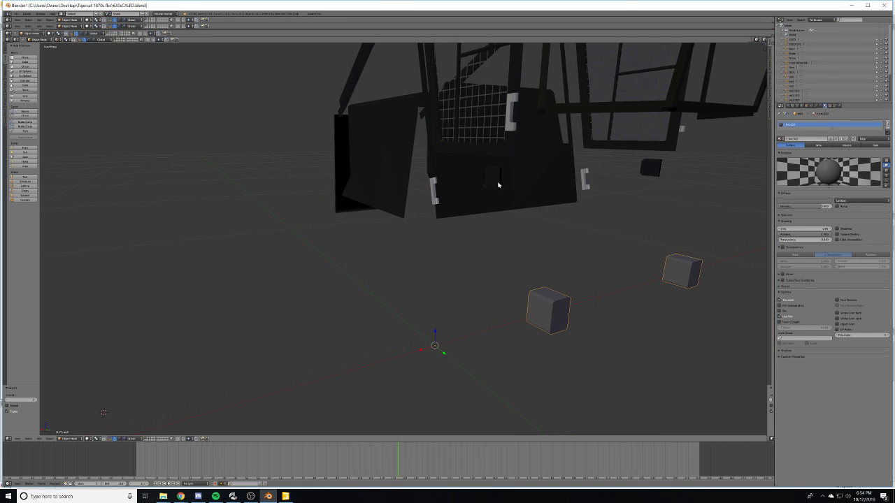
shift+right_click(502, 146)
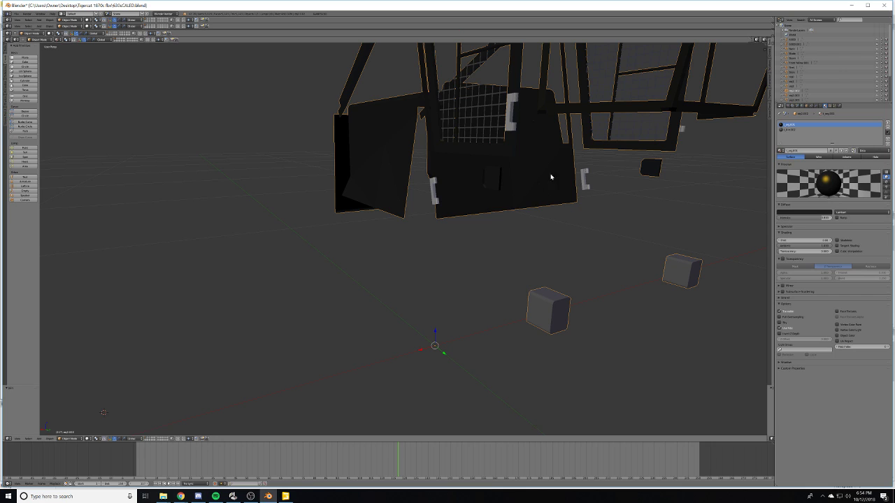
click(878, 130)
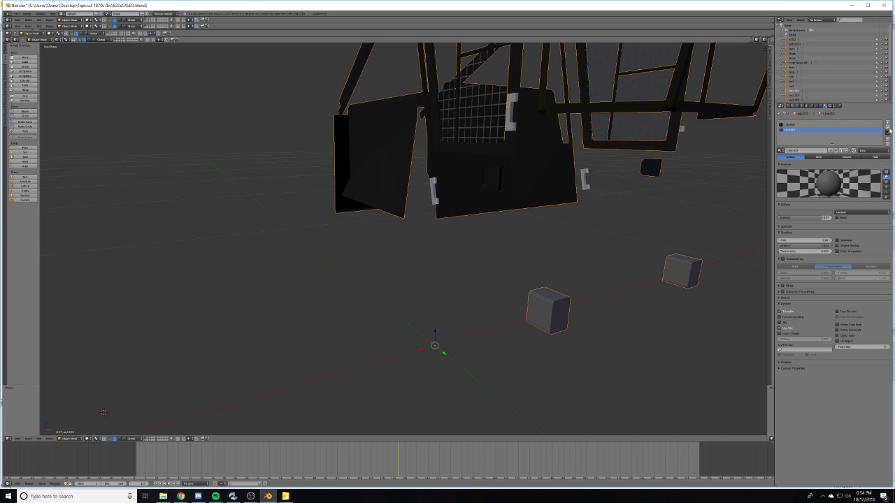
click(887, 129)
- Flip the normals of the wire grille faces inside the cab door frame
middle_drag(543, 216, 446, 344)
scroll(550, 223, down, 2)
scroll(457, 205, up, 5)
middle_drag(458, 206, 435, 268)
scroll(444, 239, up, 5)
scroll(449, 229, down, 2)
key(Tab)
key(Tab)
right_click(439, 226)
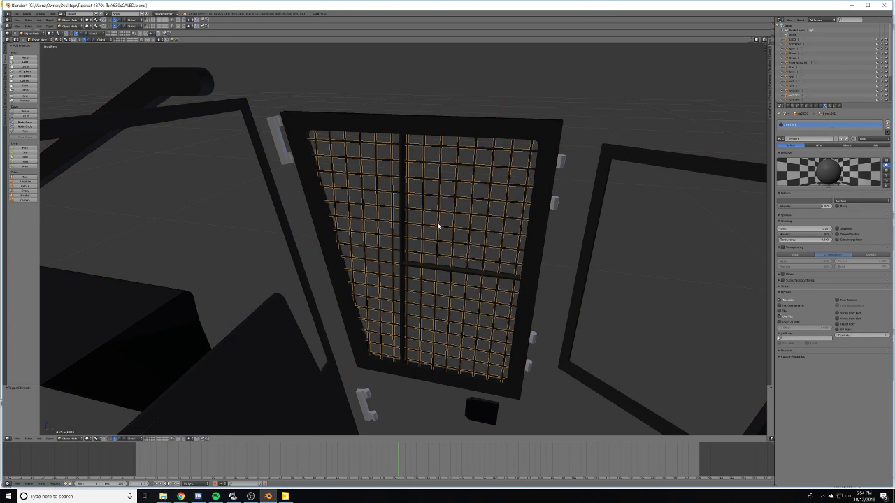
scroll(438, 226, down, 4)
shift+middle_drag(441, 228, 434, 208)
scroll(449, 246, up, 4)
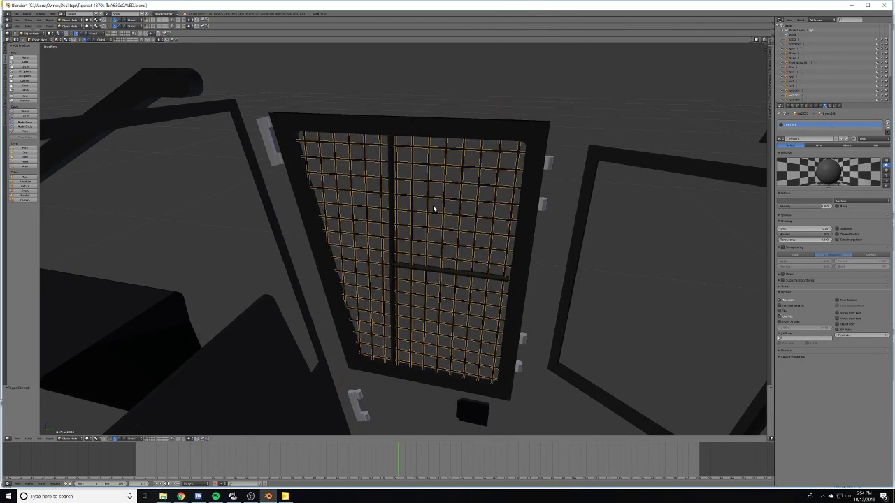
key(z)
key(z)
key(Tab)
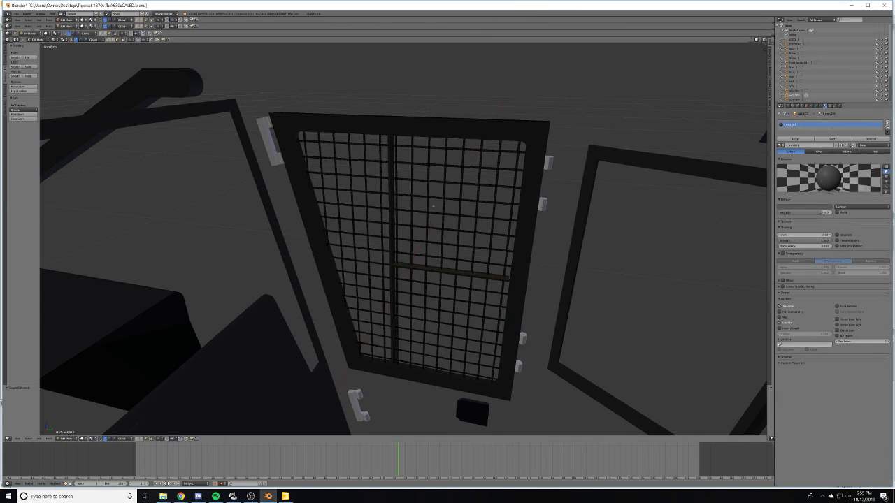
key(c)
mouse_move(433, 208)
mouse_down()
mouse_move(420, 183)
mouse_move(367, 152)
mouse_move(410, 170)
mouse_move(430, 200)
mouse_move(420, 252)
mouse_up()
scroll(410, 170, down, 6)
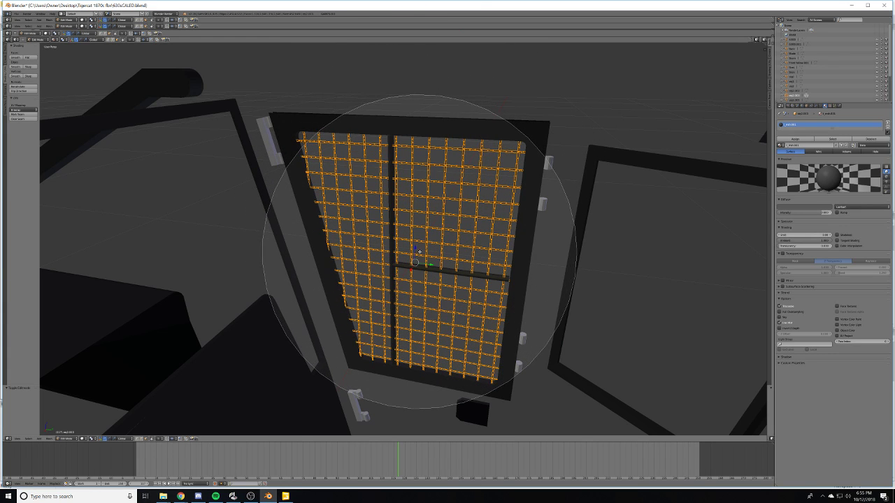
right_click(420, 252)
click(22, 92)
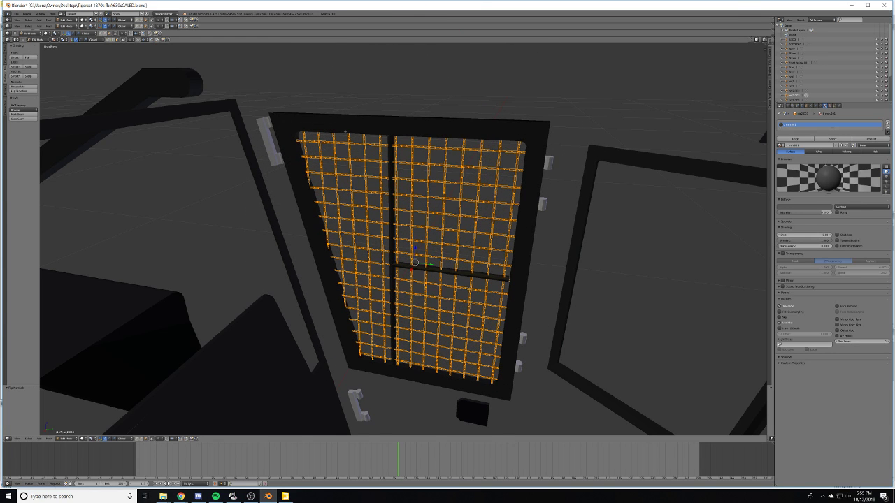
- Check the wire grille faces of both cab doors from the other side, and finish editing the grille mesh
mouse_move(345, 134)
middle_down()
mouse_move(253, 128)
mouse_move(310, 210)
middle_up()
scroll(257, 126, up, 3)
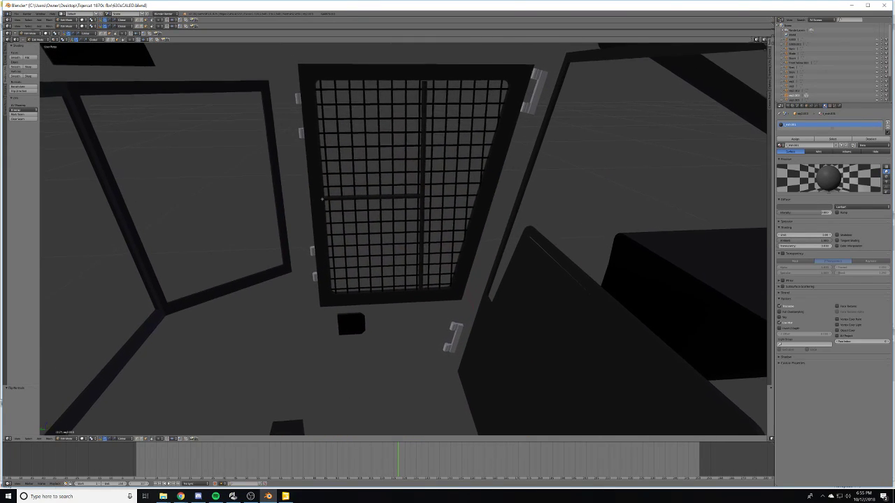
key(c)
drag(310, 210, 379, 200)
right_click(388, 180)
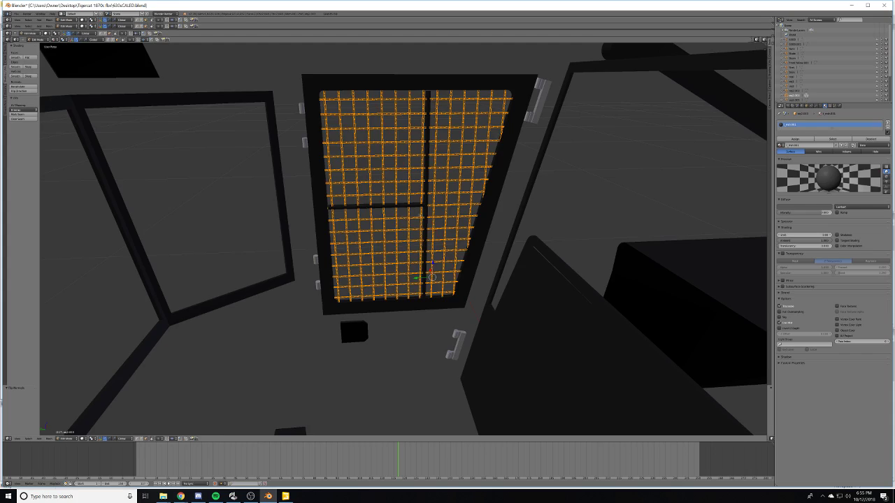
middle_drag(489, 266, 523, 224)
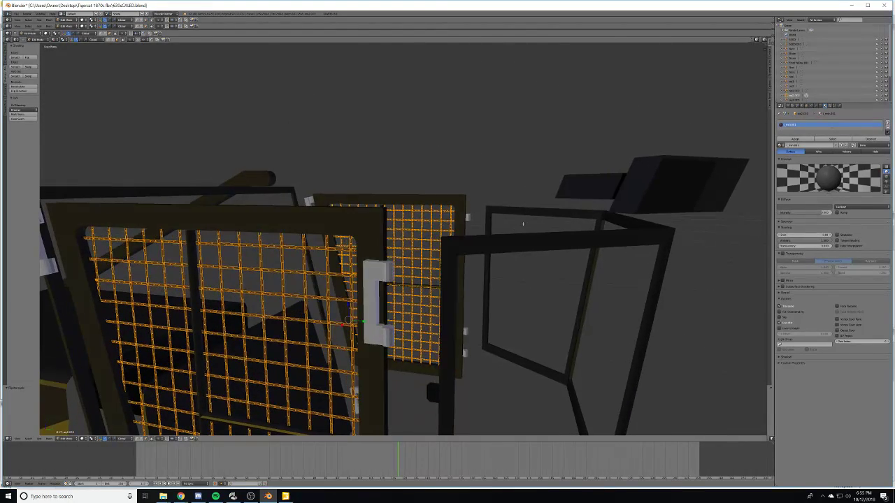
key(Tab)
- Join the wire grille mesh with the rest of the black cab and hood parts
scroll(381, 321, down, 6)
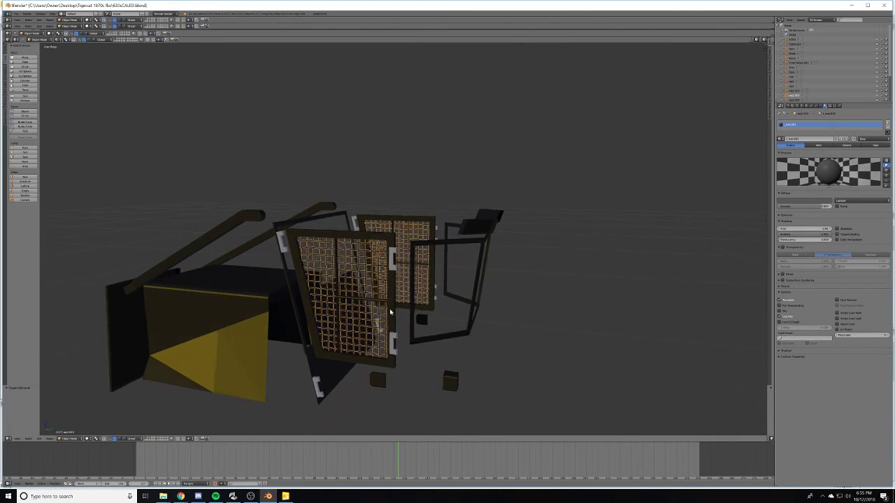
shift+middle_drag(372, 339, 448, 302)
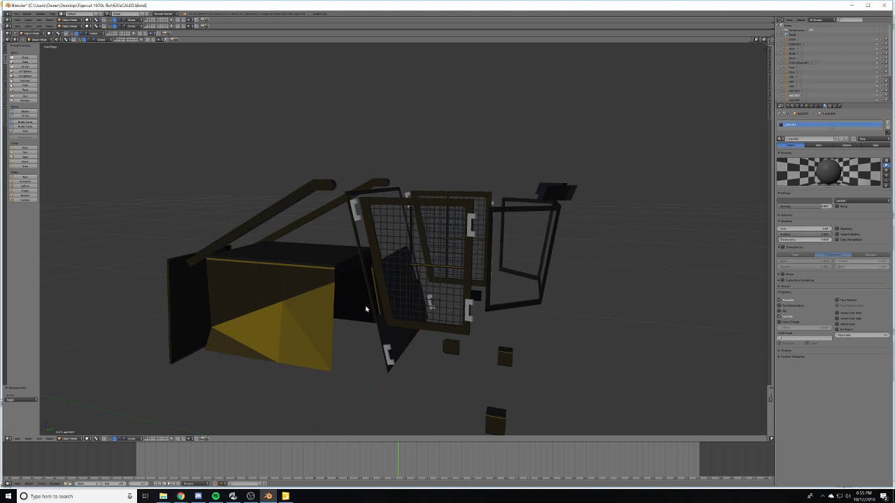
right_click(392, 273)
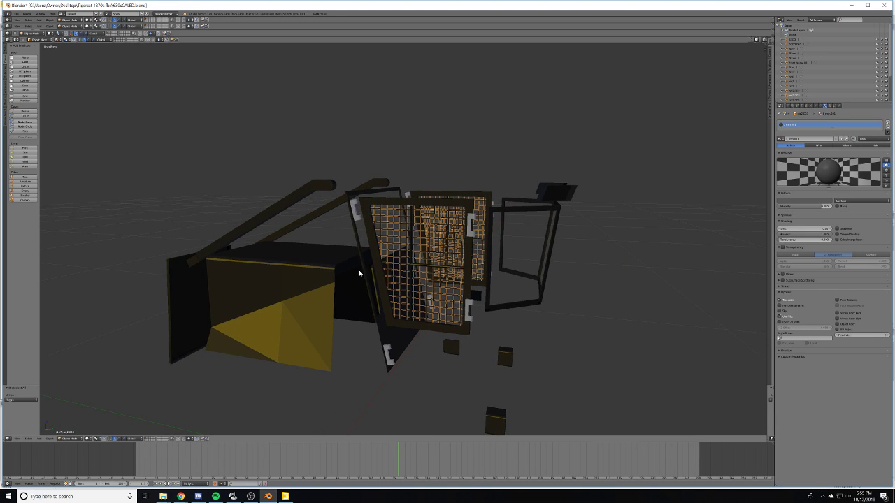
shift+right_click(325, 277)
key(ctrl+j)
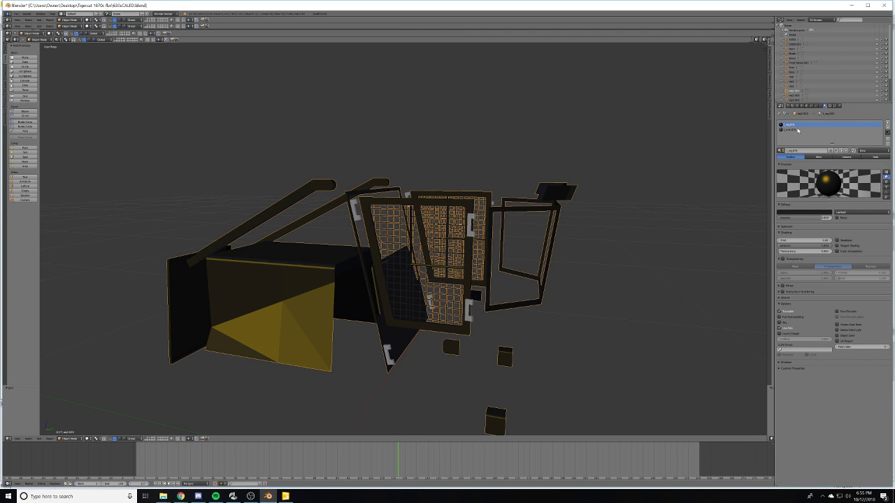
- Copy the first material's diffuse hex colour, and remove both material slots from the joined black mesh
click(791, 213)
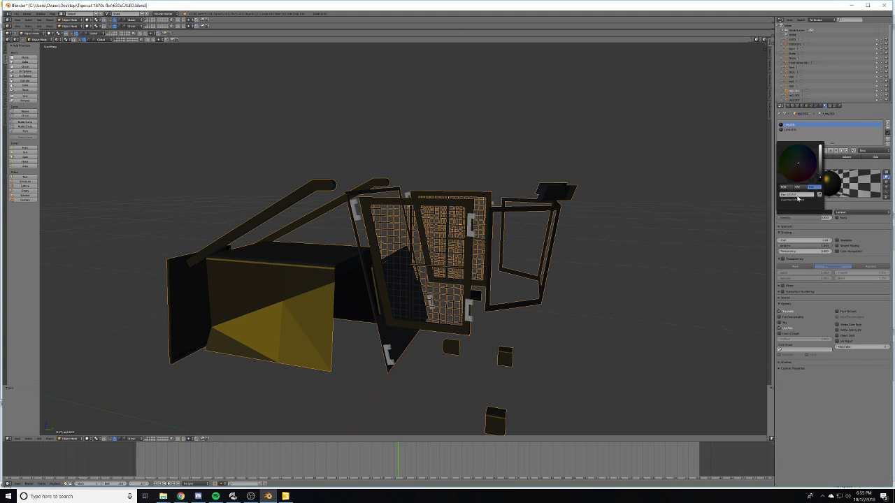
scroll(692, 216, down, 1)
middle_drag(675, 219, 650, 224)
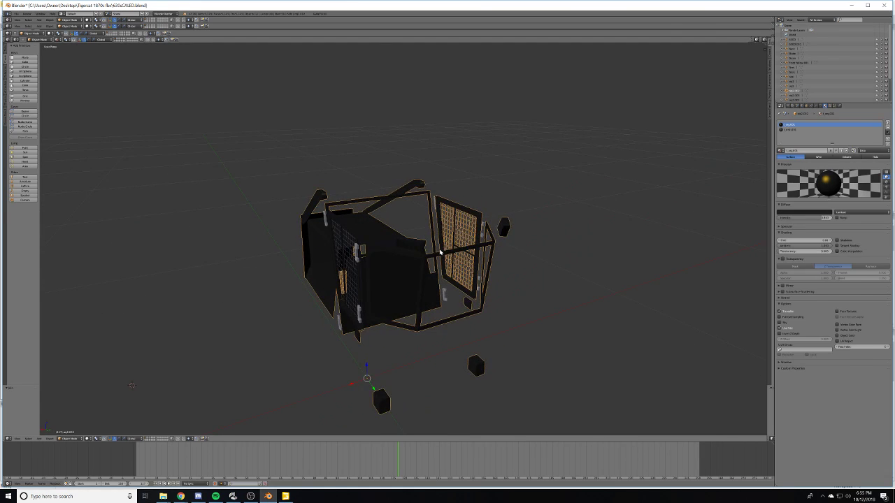
middle_drag(440, 251, 468, 292)
middle_drag(416, 306, 447, 315)
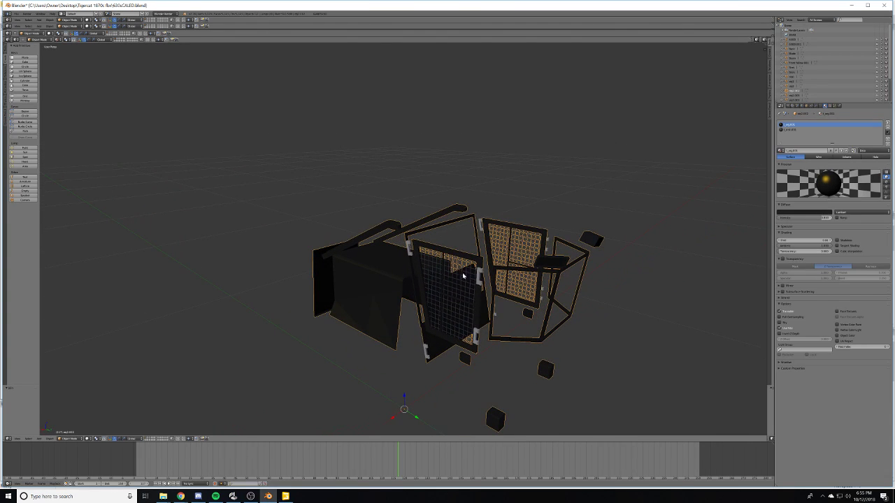
scroll(835, 79, down, 3)
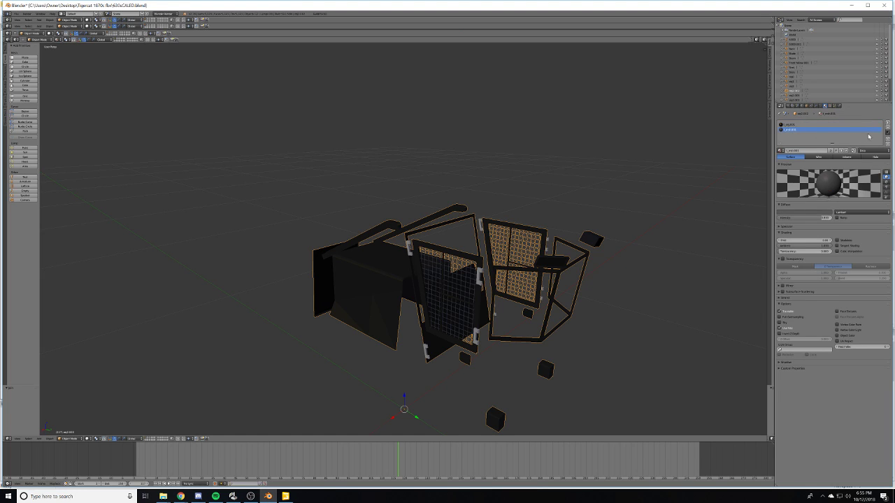
click(888, 128)
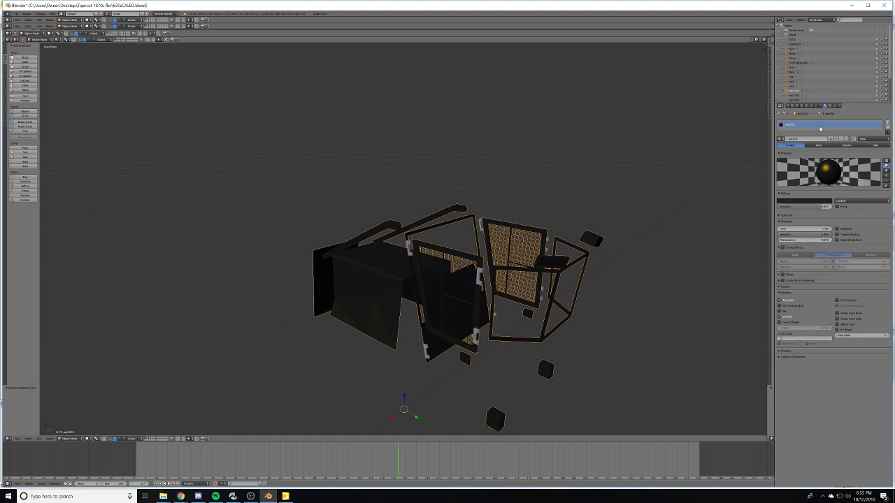
click(888, 129)
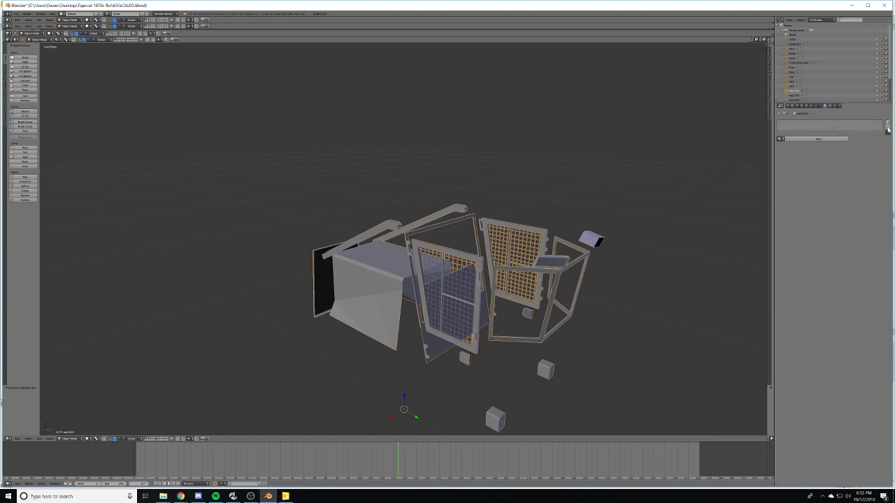
- Add a new material to the joined mesh with the copied dark hex value as its diffuse colour
click(828, 139)
click(787, 200)
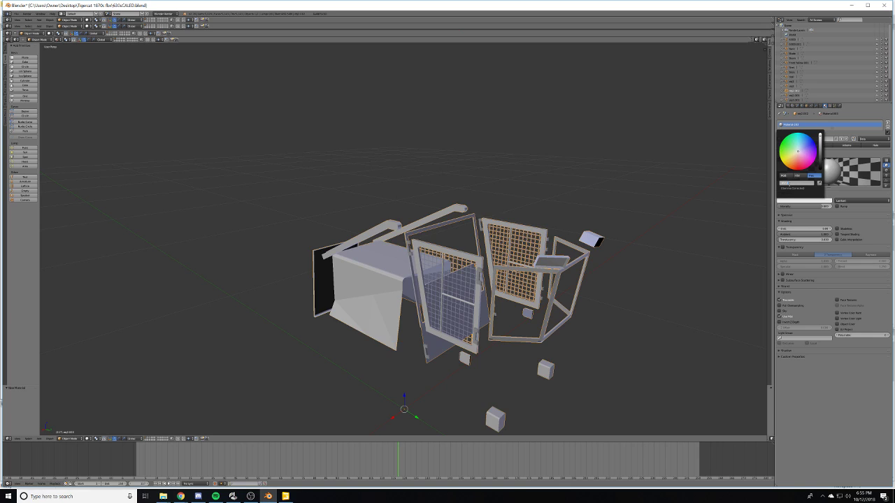
key(ctrl+v)
middle_drag(367, 230, 609, 252)
scroll(557, 234, up, 5)
right_click(611, 247)
click(610, 246)
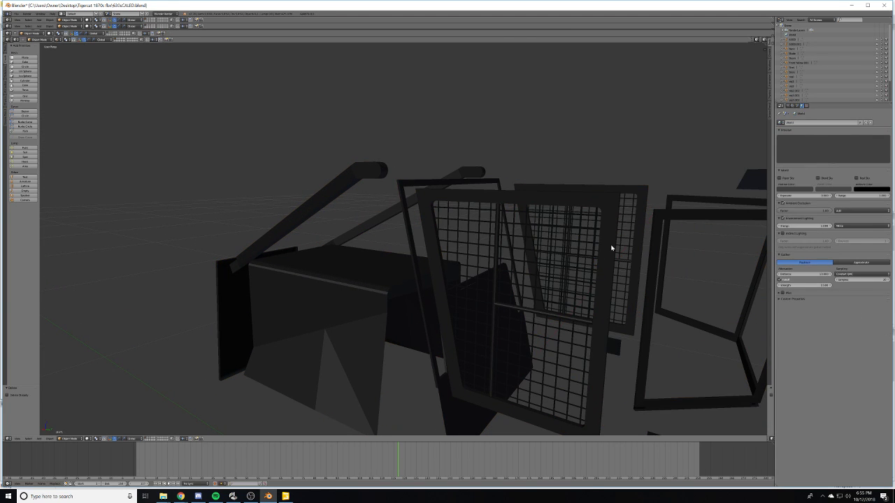
- Compare the untextured skidder and the yellow skidder on the other layers with the black cab parts, and return to the black parts' layer
scroll(363, 379, down, 5)
key(1)
middle_drag(364, 379, 406, 367)
scroll(406, 365, down, 3)
right_click(418, 174)
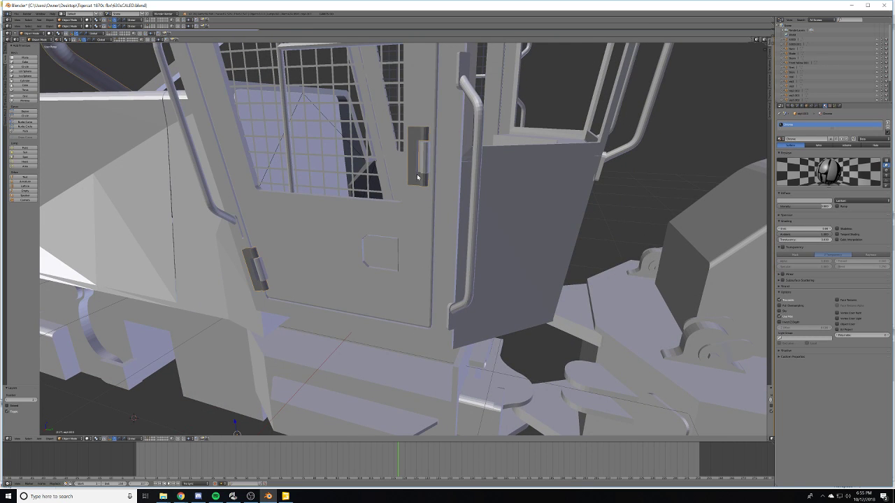
scroll(417, 181, down, 8)
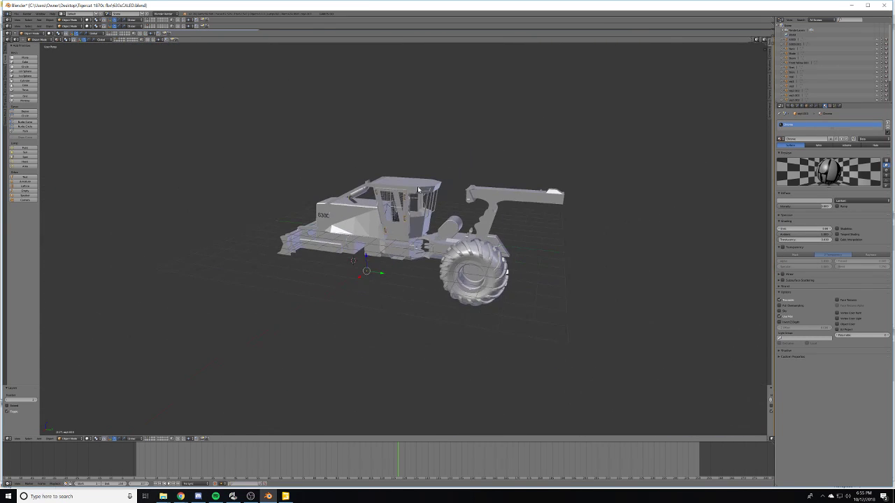
middle_drag(417, 186, 461, 199)
scroll(467, 199, up, 4)
scroll(451, 205, down, 8)
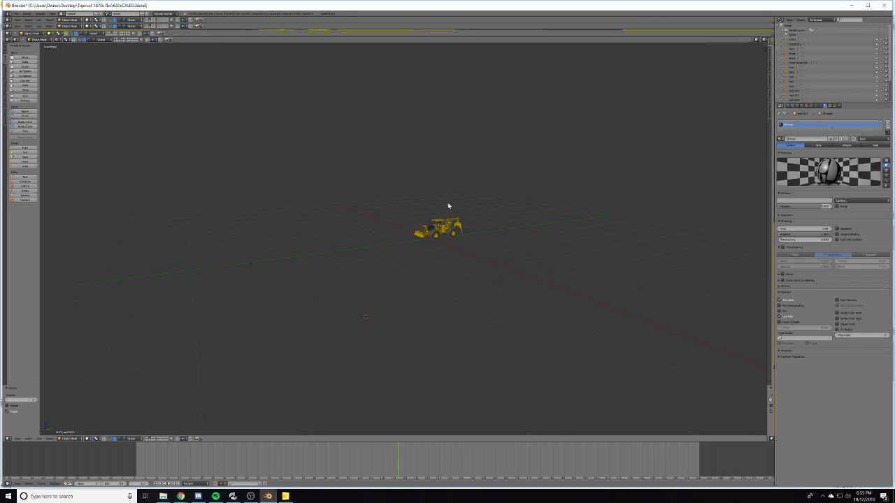
scroll(483, 234, up, 6)
shift+middle_drag(487, 233, 276, 292)
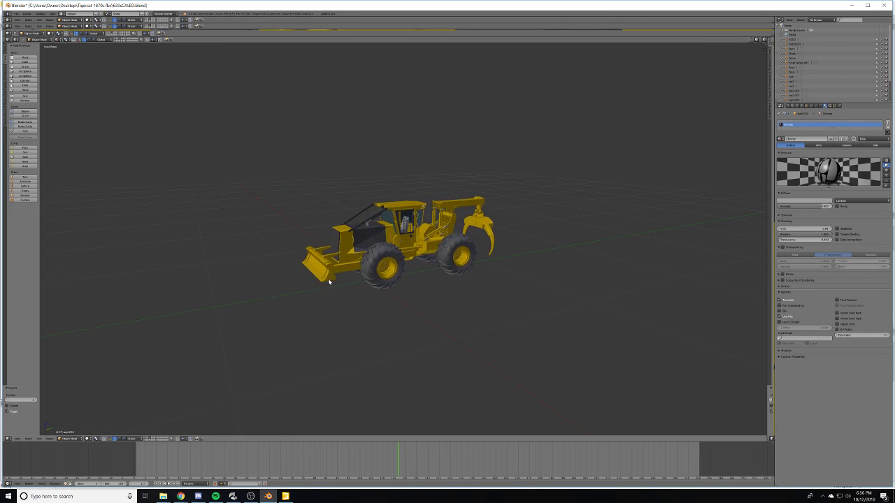
key(3)
scroll(381, 274, down, 5)
scroll(357, 226, up, 2)
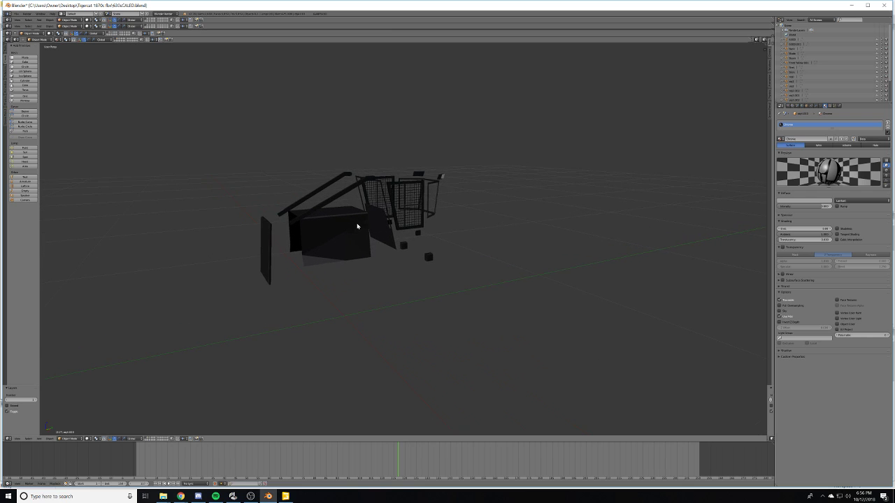
key(4)
- Set the scale of the joined black cab mesh to 1 on all three axes
right_click(372, 247)
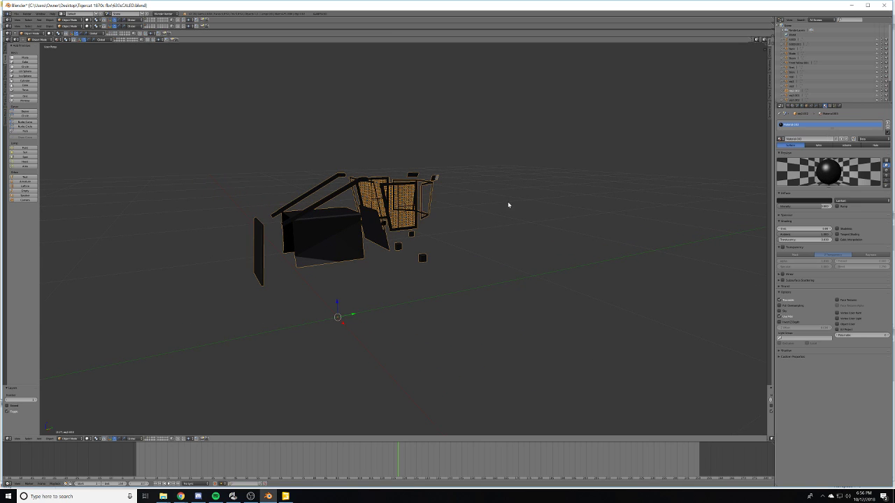
middle_drag(507, 204, 426, 171)
key(Tab)
key(a)
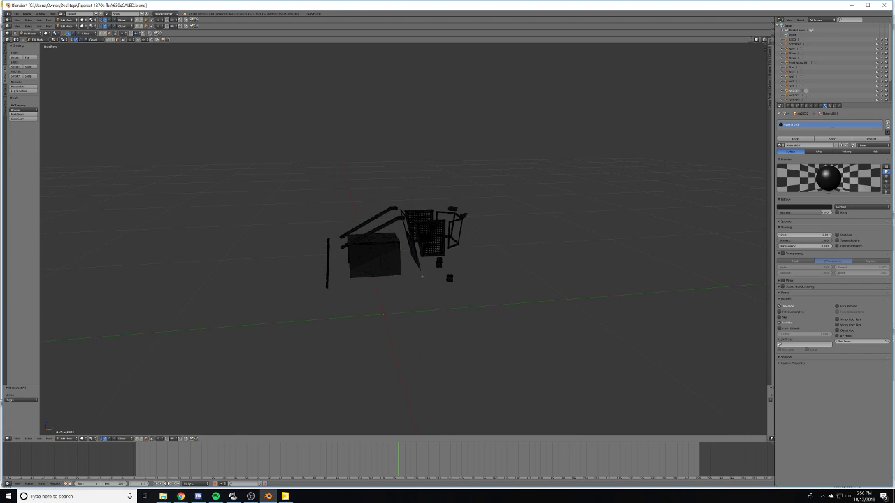
key(a)
key(a)
key(Tab)
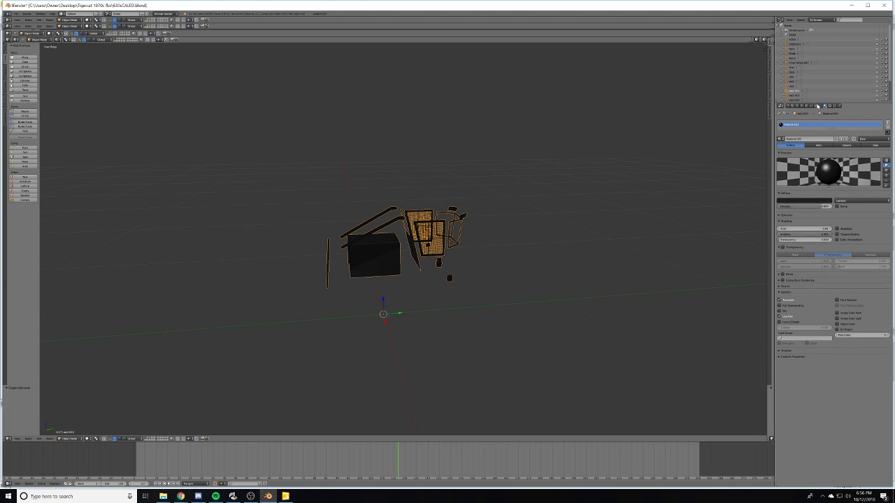
click(817, 106)
click(807, 106)
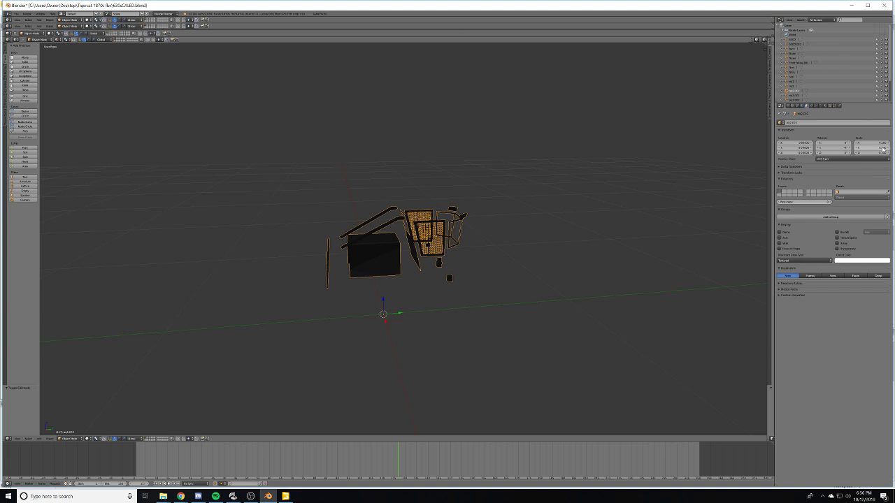
text(1)
key(Tab)
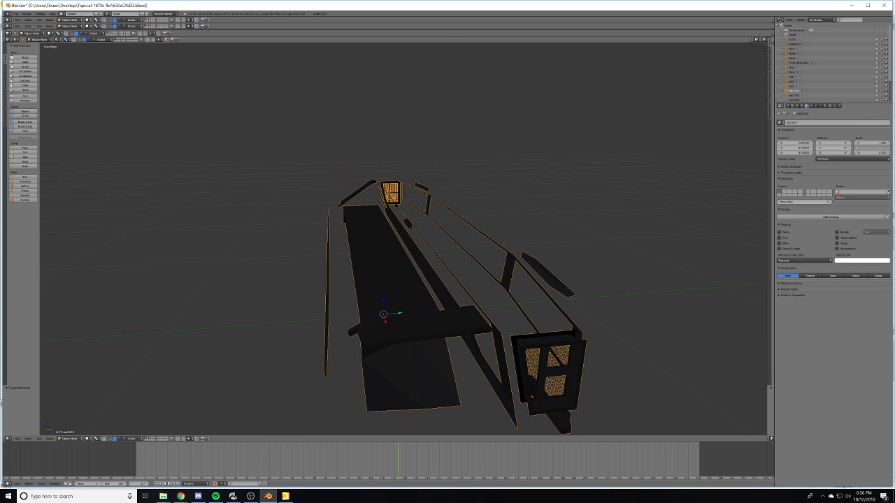
text(1)
key(Tab)
text(1)
key(Tab)
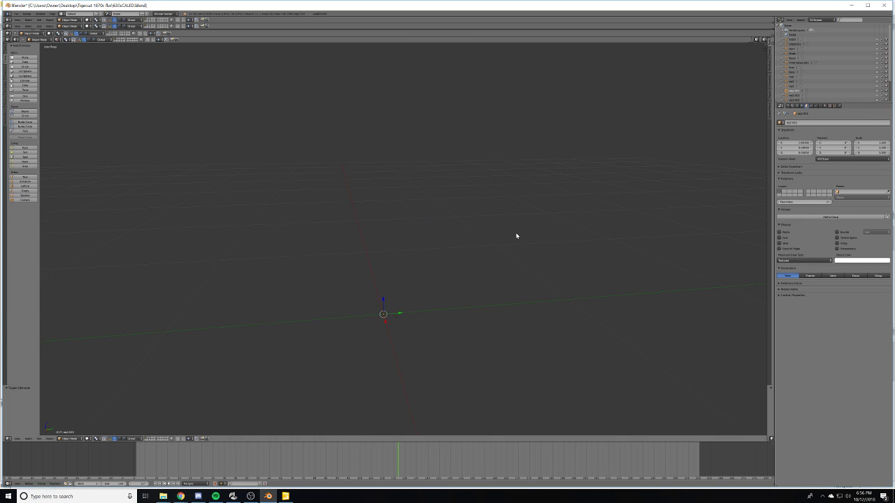
scroll(515, 230, down, 10)
scroll(474, 263, up, 8)
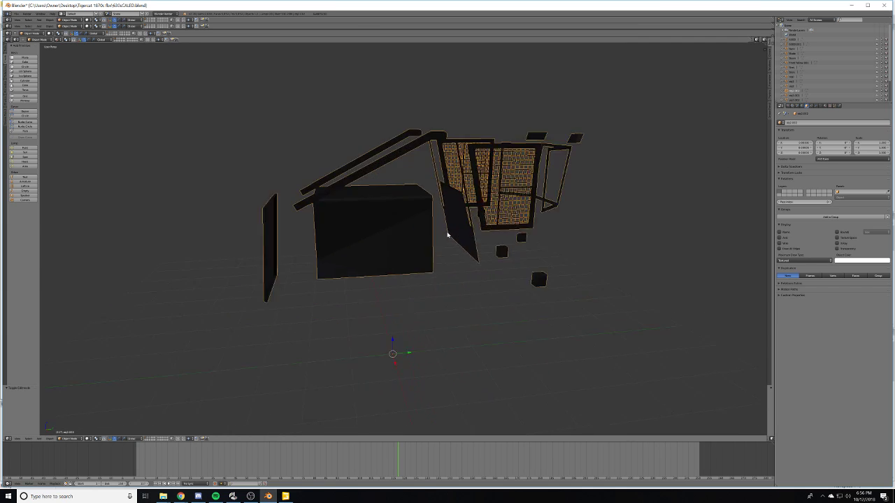
- Set the origin of the black cab mesh to the 3D cursor on top of the hood box
middle_drag(348, 193, 311, 191)
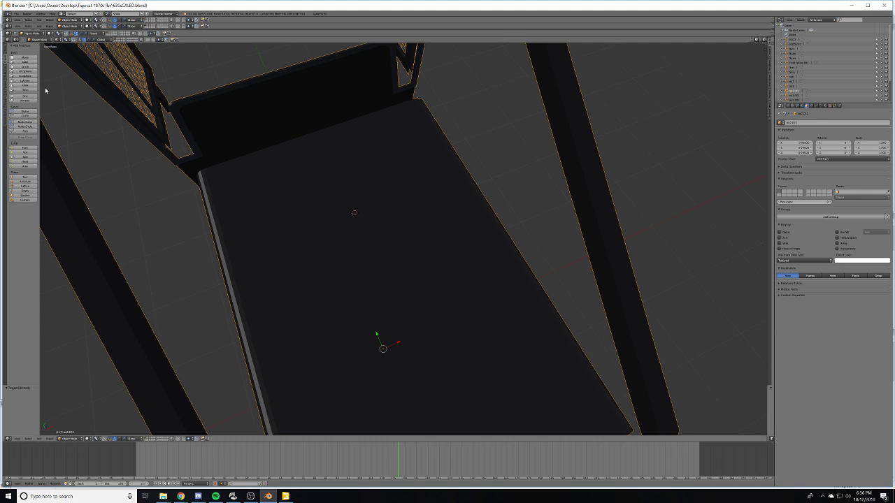
click(4, 56)
click(31, 103)
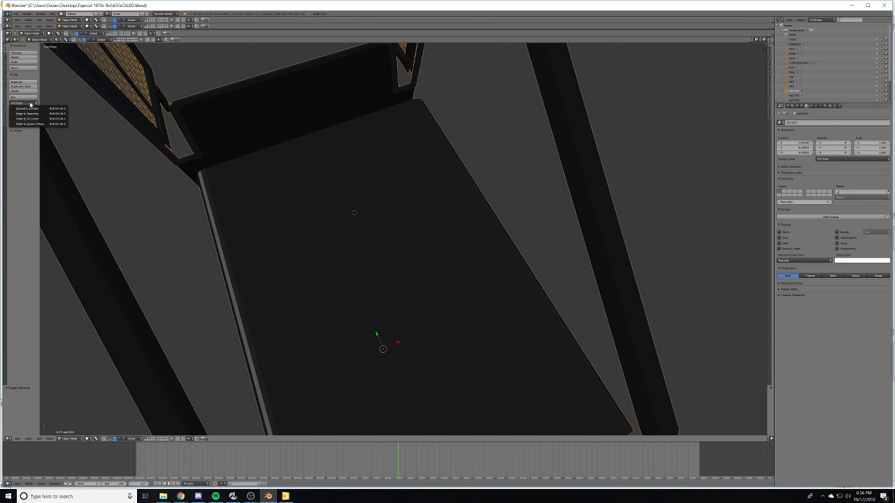
click(45, 120)
scroll(600, 204, down, 8)
middle_drag(600, 204, 520, 172)
scroll(520, 172, up, 7)
scroll(485, 184, down, 4)
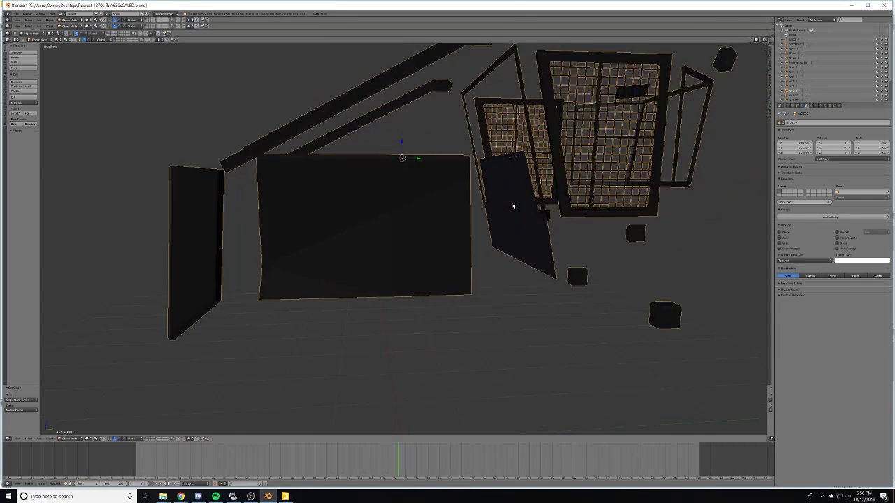
middle_drag(509, 204, 504, 242)
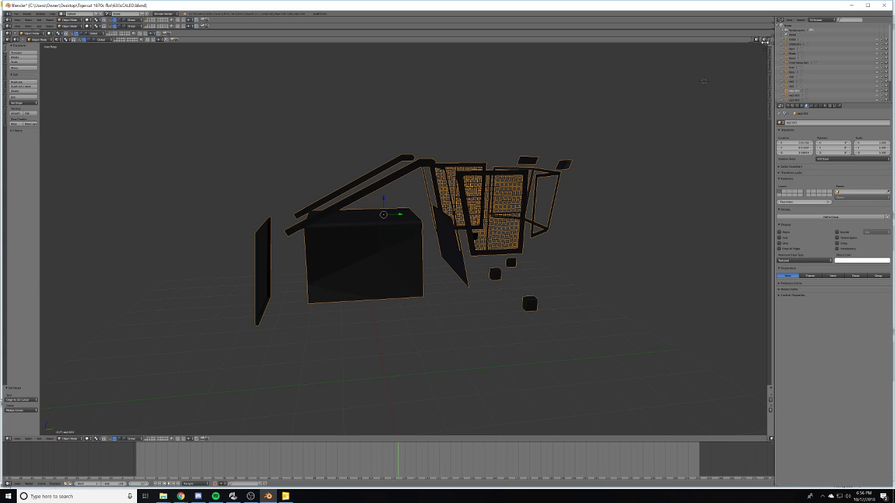
- Split the 3D viewport into two side-by-side areas, and make the new area a UV/Image Editor
right_click(431, 37)
click(432, 42)
click(441, 46)
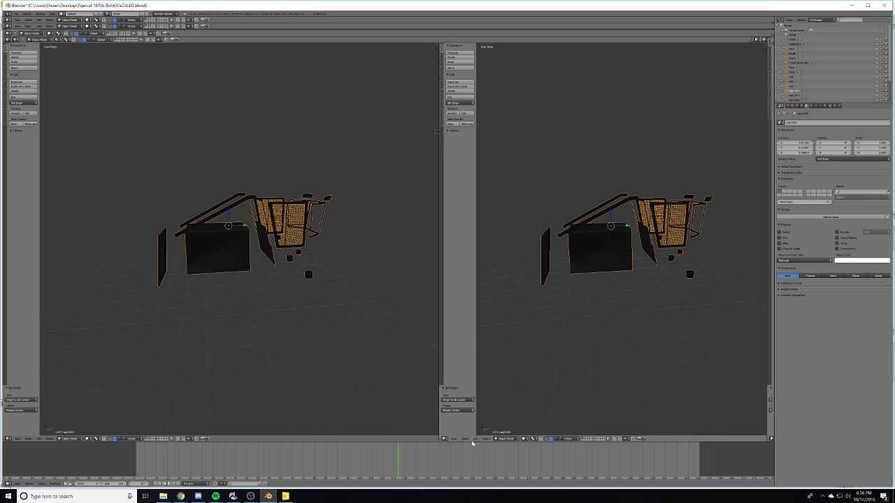
click(445, 439)
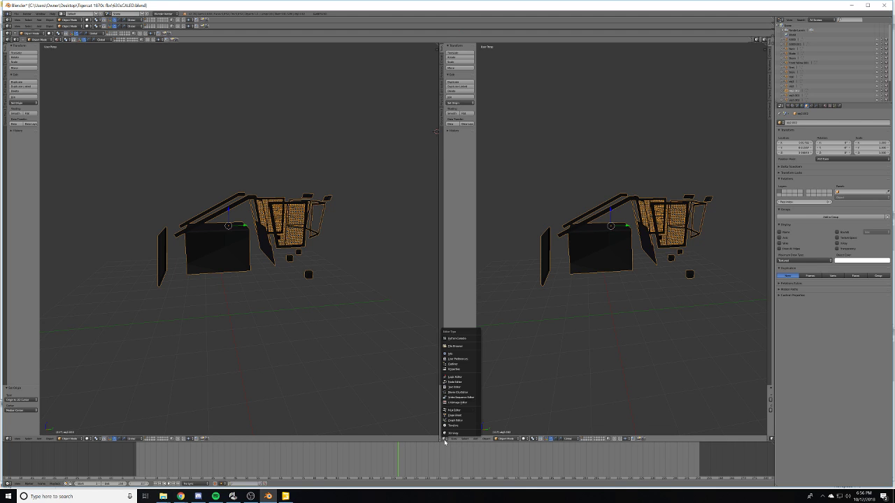
click(458, 403)
- Open the textures folder inside Tigercat_630FINAL and delete the FrontBakeAO image
mouse_move(169, 495)
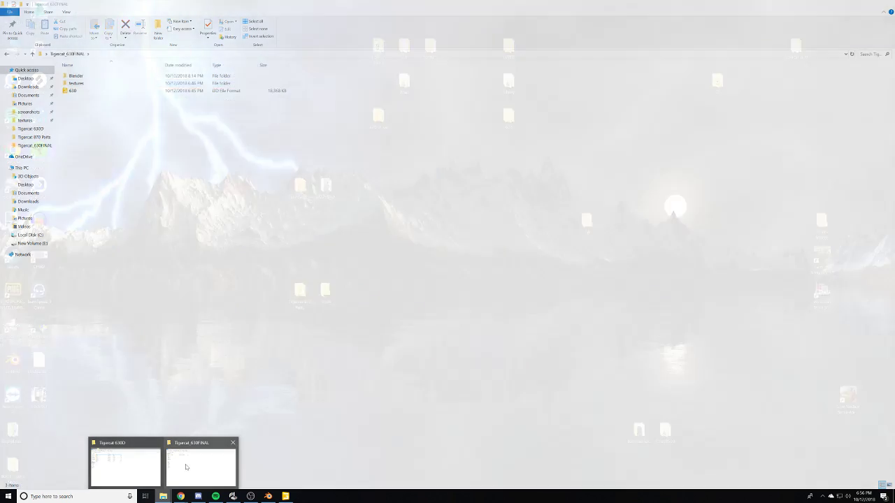
click(187, 466)
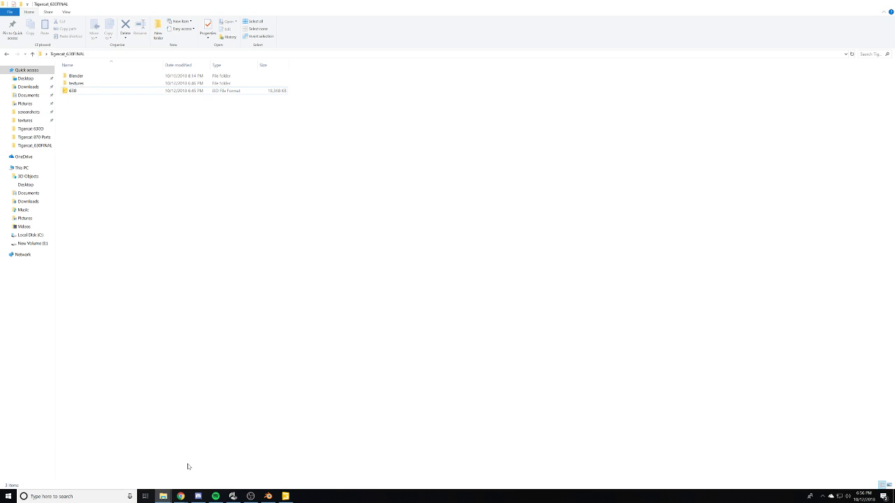
double_click(76, 84)
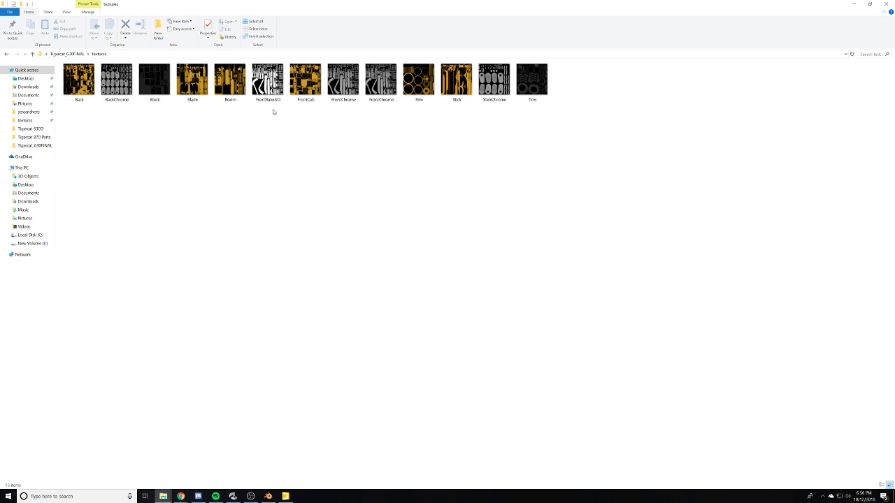
click(277, 97)
right_click(271, 88)
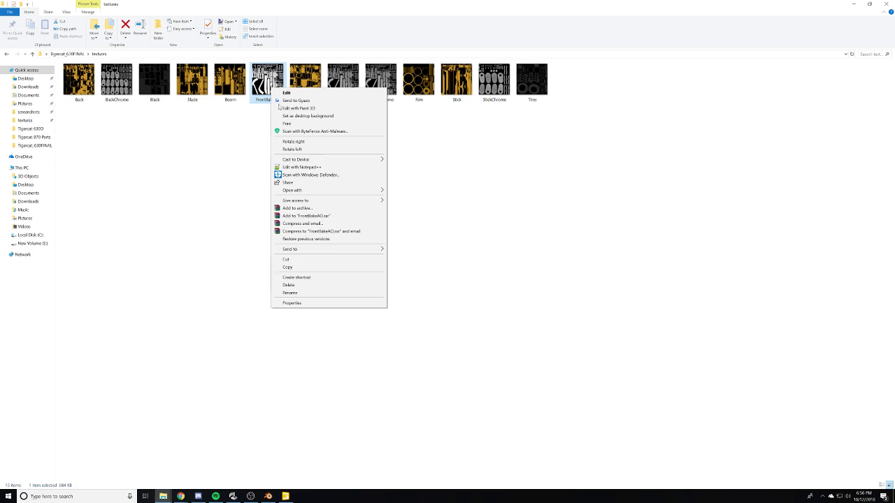
click(324, 285)
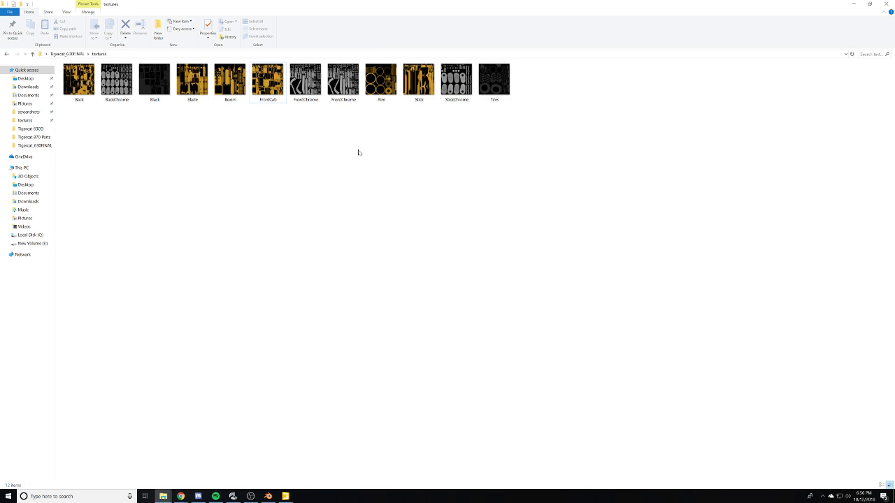
- Delete the first of the two FrontChrome images and the Black image from the textures folder
click(309, 96)
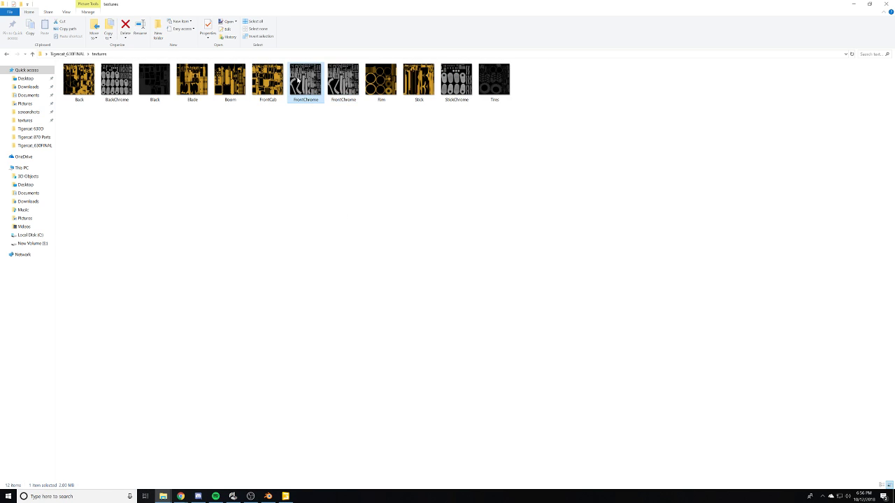
right_click(298, 79)
click(325, 235)
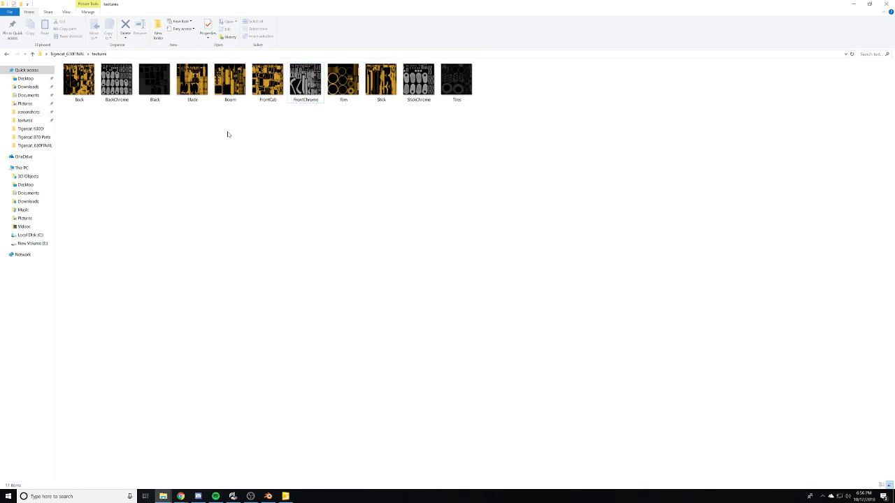
click(154, 98)
right_click(154, 98)
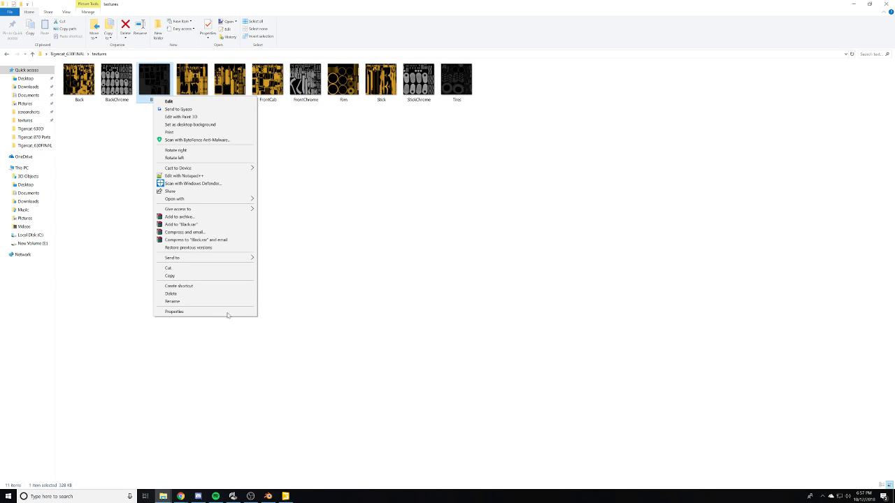
click(204, 293)
- Switch to GIANTS Editor and examine the black window frames and the side of the skidder's cab
click(291, 497)
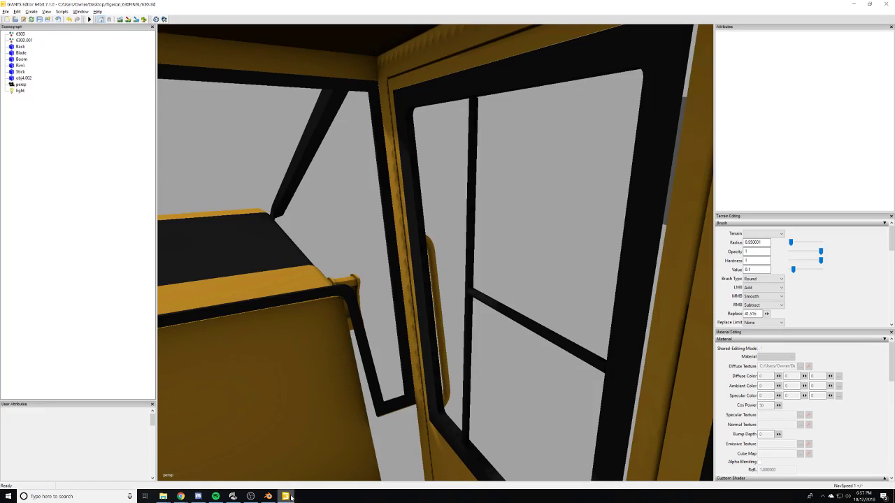
alt+drag(365, 338, 504, 318)
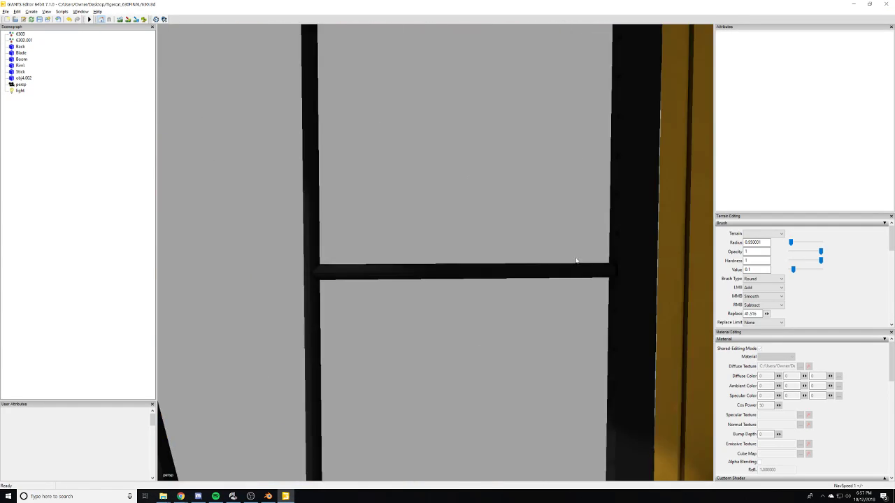
scroll(505, 319, down, 5)
alt+middle_drag(506, 317, 578, 287)
scroll(578, 287, up, 3)
scroll(578, 286, down, 8)
scroll(416, 338, up, 3)
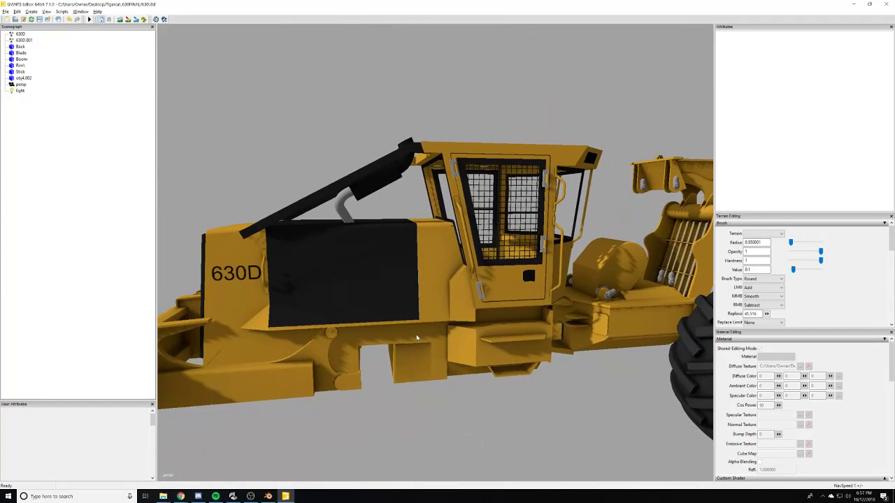
- Switch back to Blender and unwrap all faces of the black cab mesh with Smart UV Project
click(268, 496)
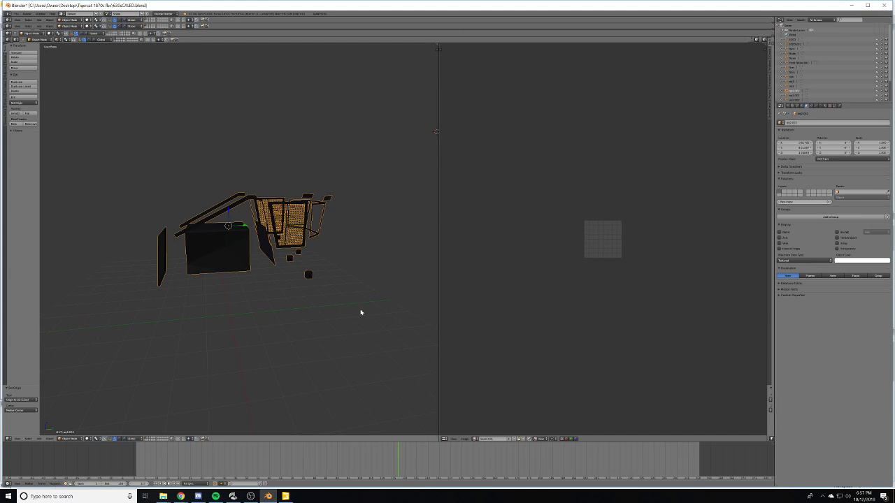
scroll(299, 273, up, 5)
key(u)
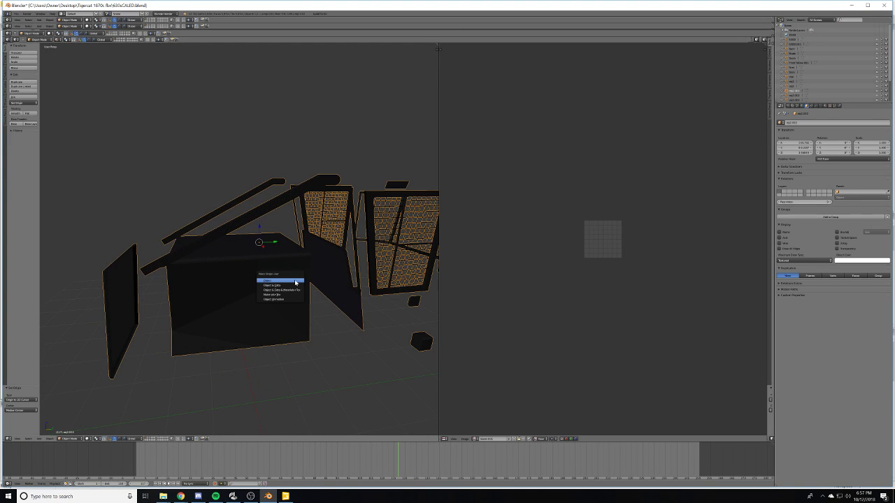
click(292, 282)
key(Tab)
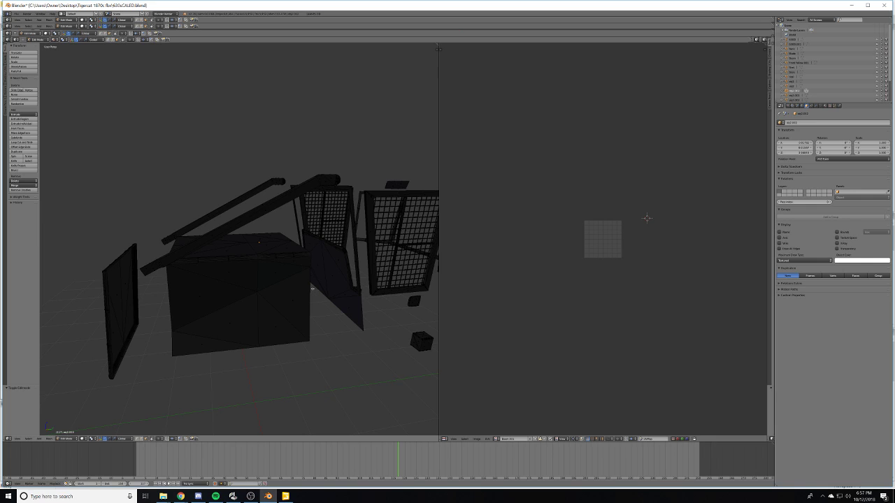
key(u)
key(Tab)
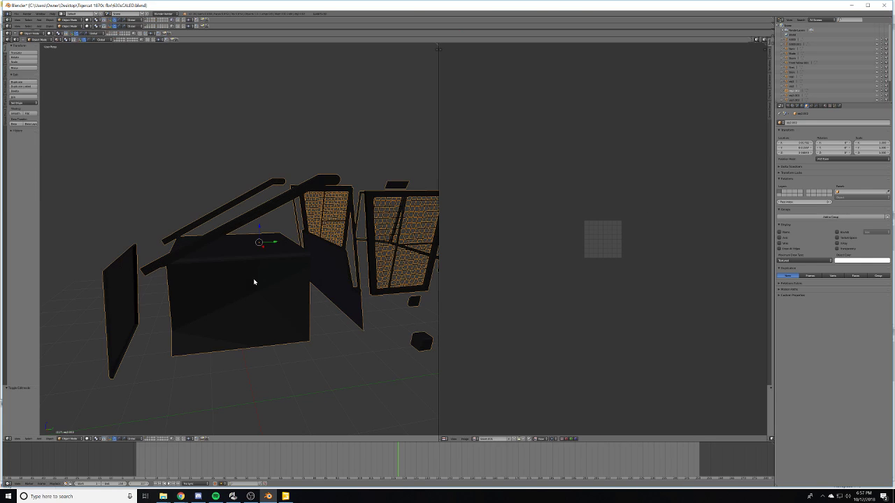
key(Tab)
key(a)
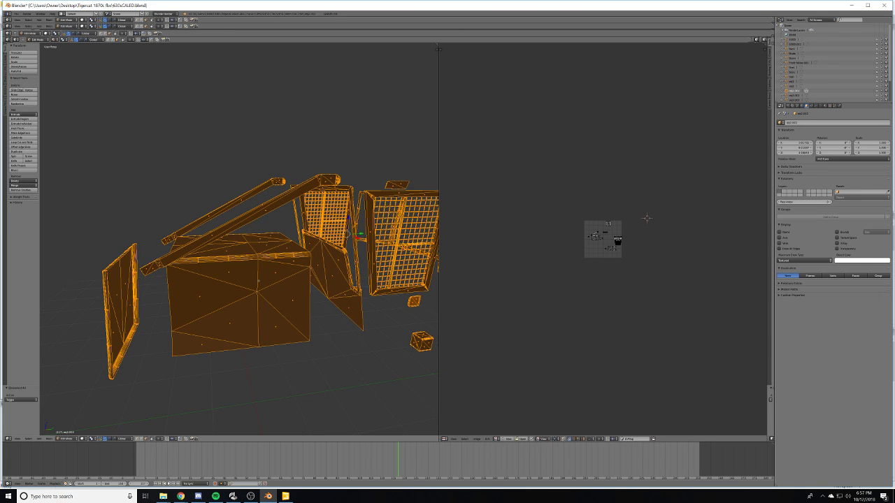
key(u)
click(241, 281)
click(273, 318)
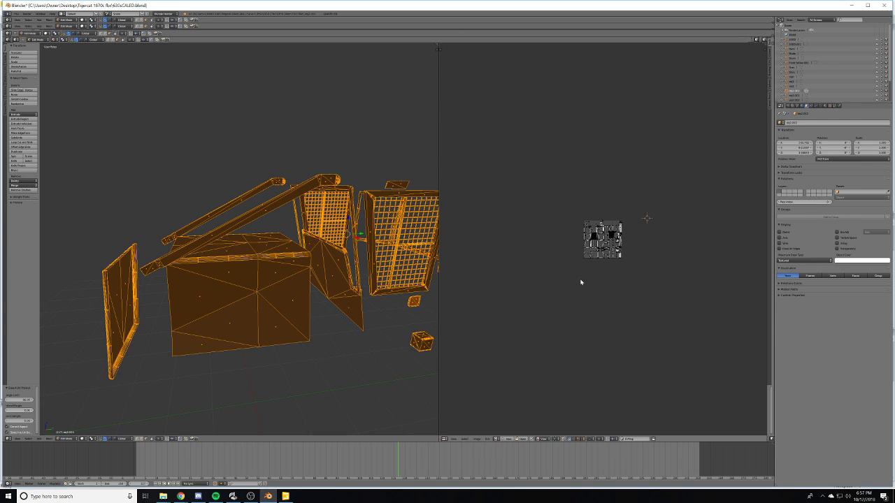
scroll(581, 282, up, 8)
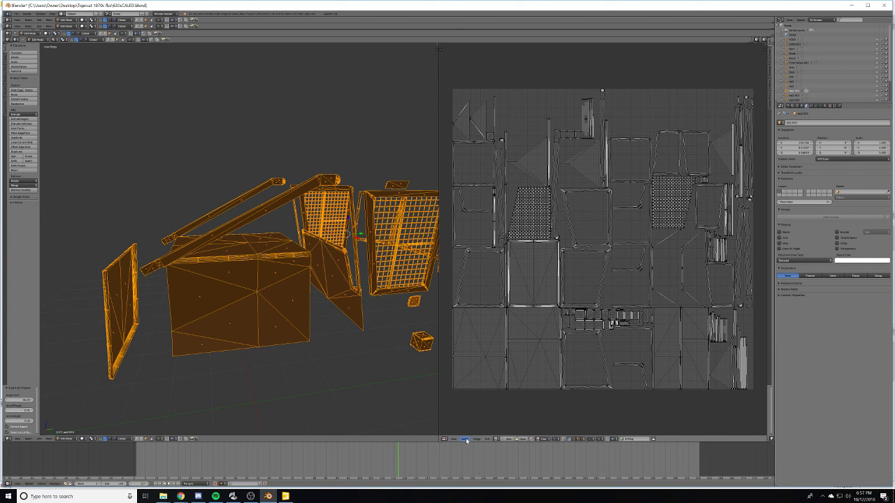
- Add an Edge Split modifier to the black cab mesh and apply it
click(475, 439)
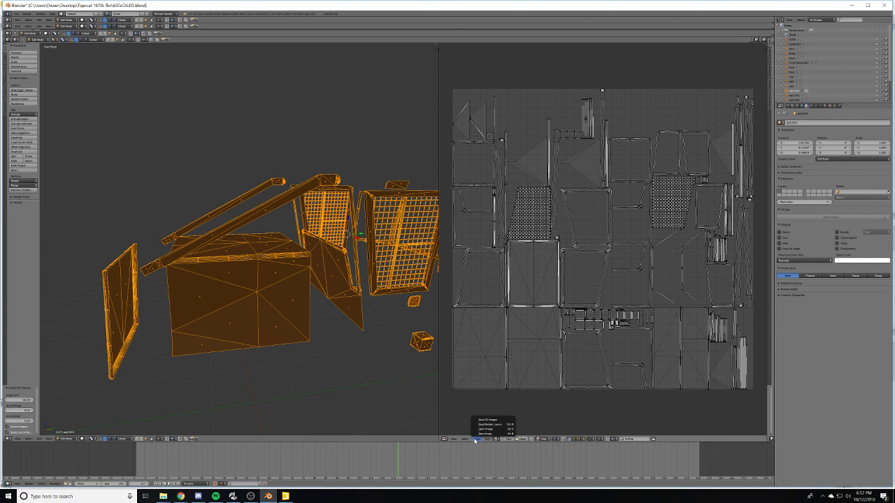
click(510, 439)
key(Tab)
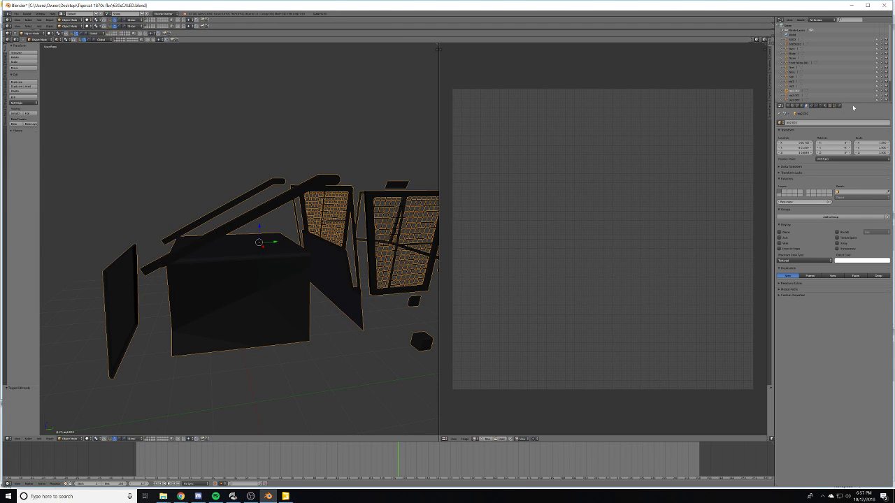
click(816, 105)
click(820, 123)
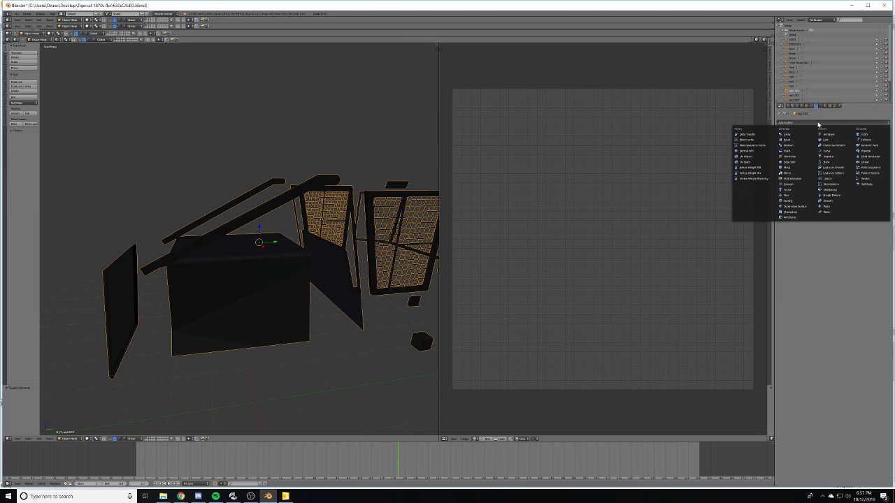
click(798, 162)
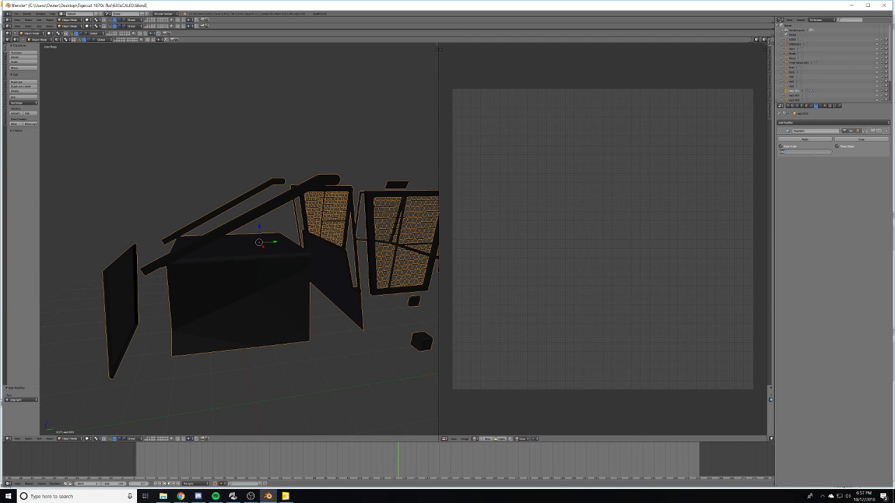
click(805, 139)
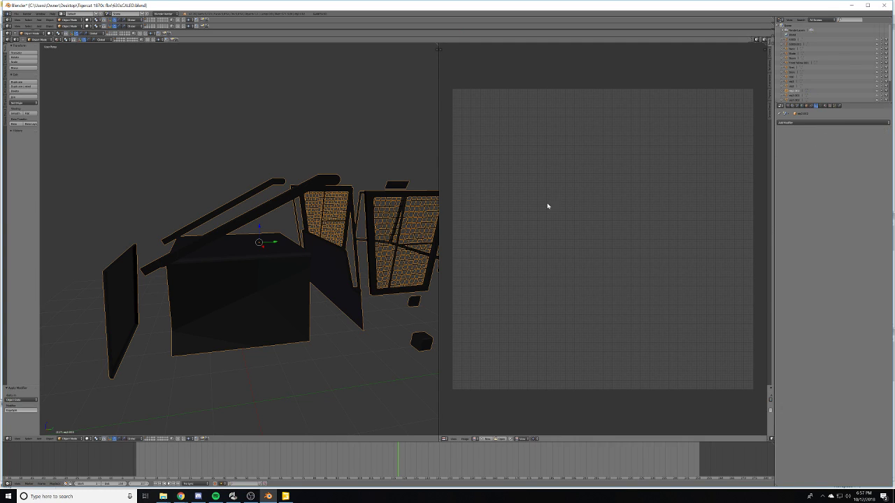
- Create a new blank black image behind the black cab mesh's UV layout in the UV/Image Editor
click(791, 107)
key(Tab)
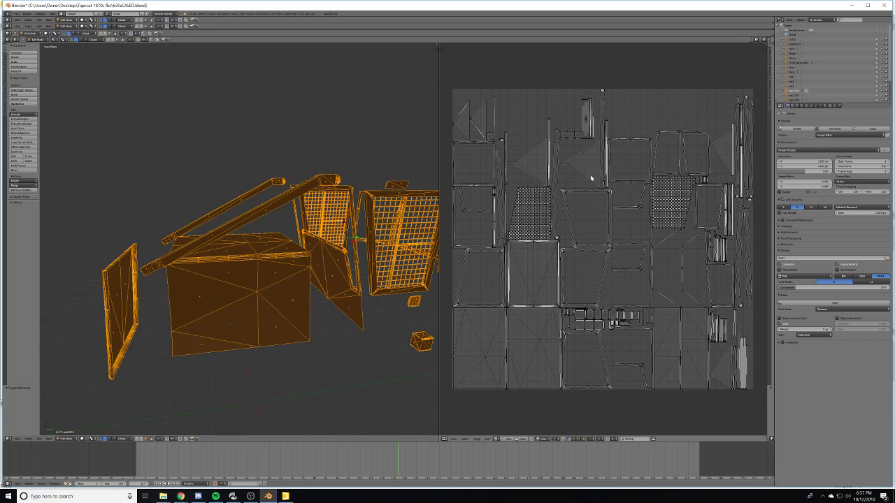
click(804, 106)
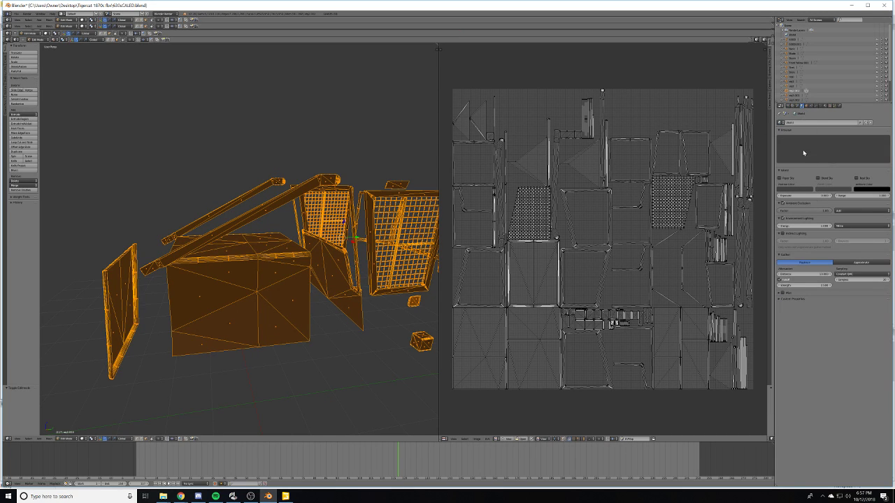
click(791, 107)
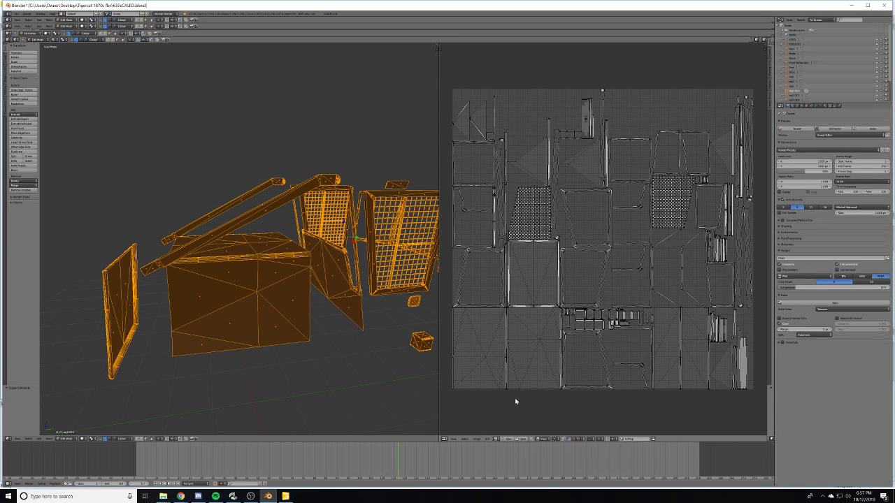
click(510, 437)
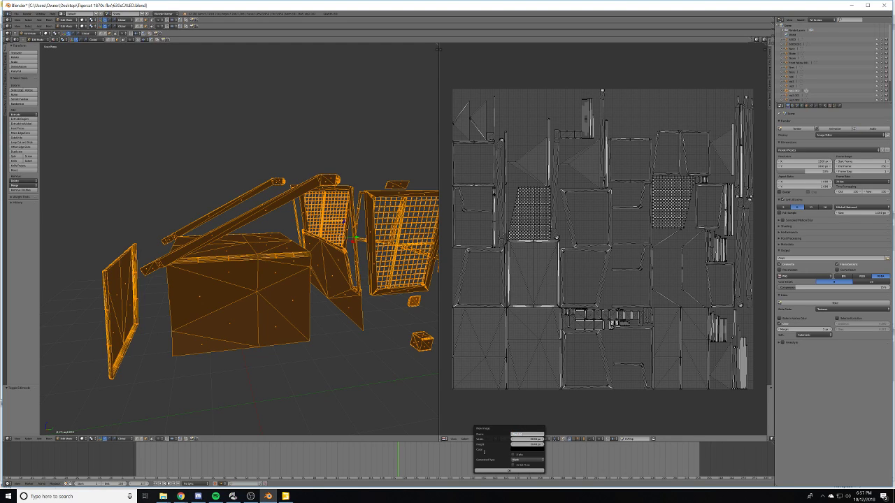
click(508, 471)
scroll(609, 322, down, 5)
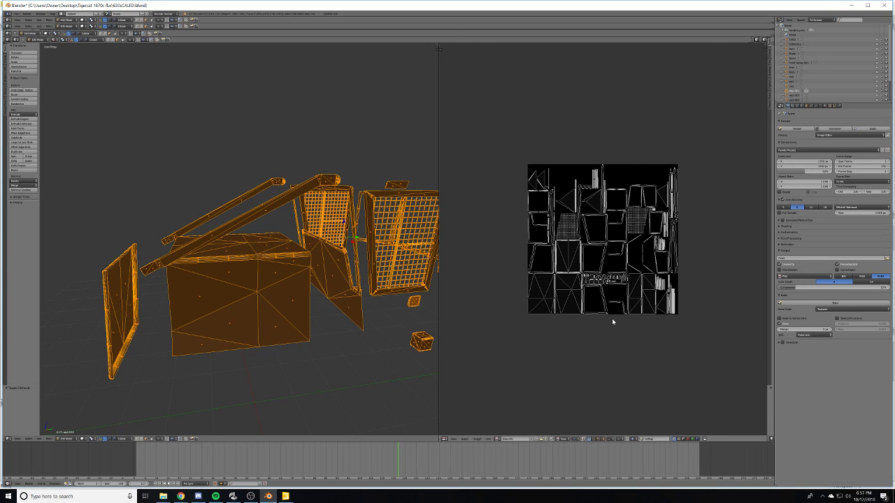
- Set the bake mode to Ambient Occlusion and bake the black cab mesh into the new image
click(827, 309)
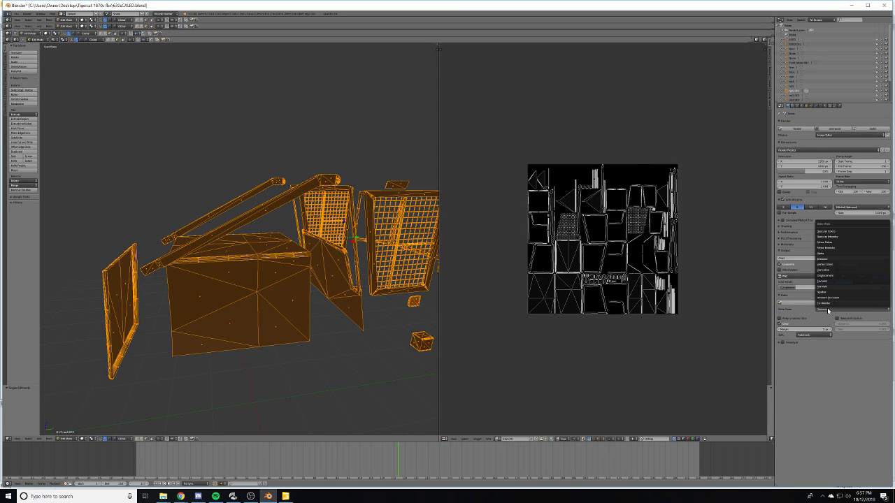
click(831, 299)
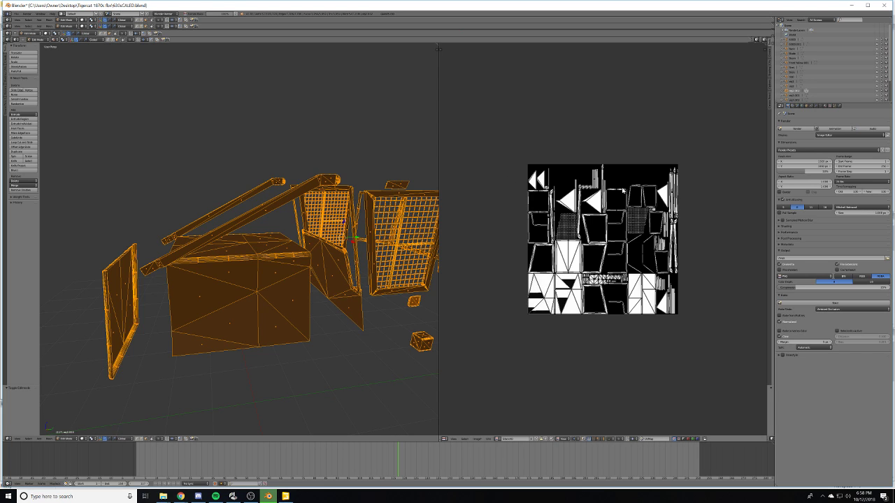
middle_drag(244, 172, 320, 176)
key(Tab)
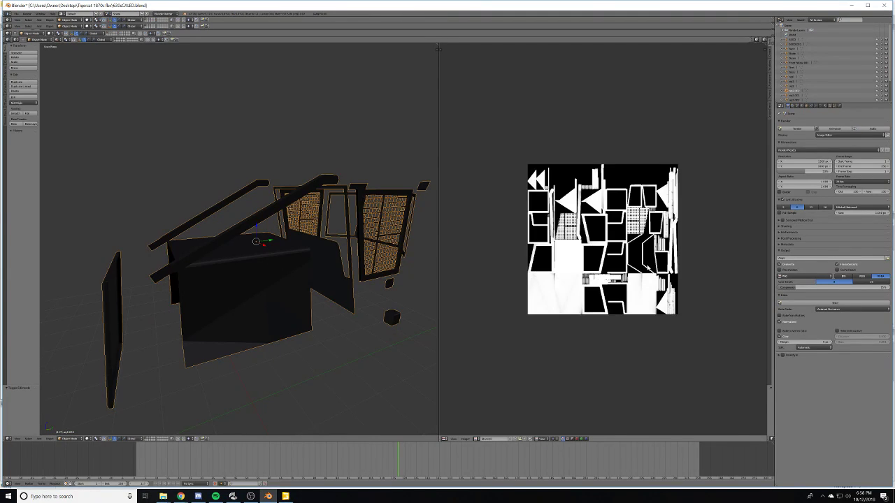
- Save the baked ambient occlusion image as a PNG in the Tigercat_630FINAL textures folder, and put the black cab mesh back in Edit Mode
scroll(603, 239, up, 4)
scroll(603, 239, down, 2)
click(464, 439)
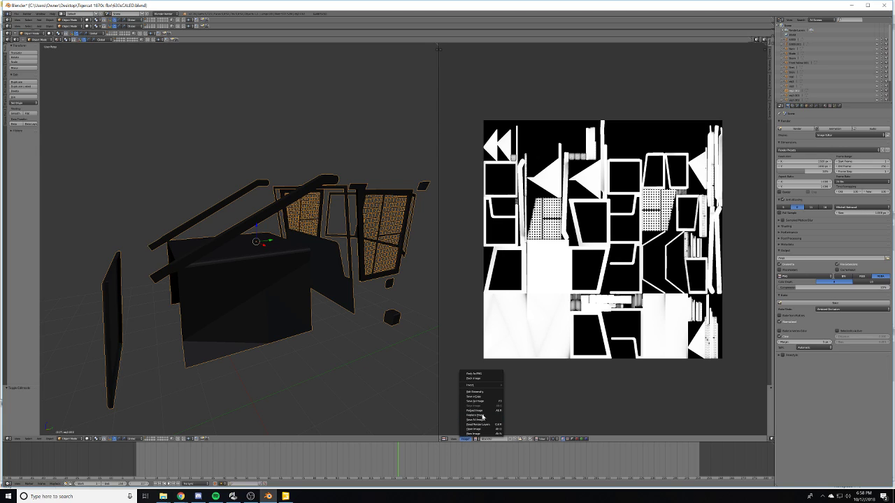
click(481, 403)
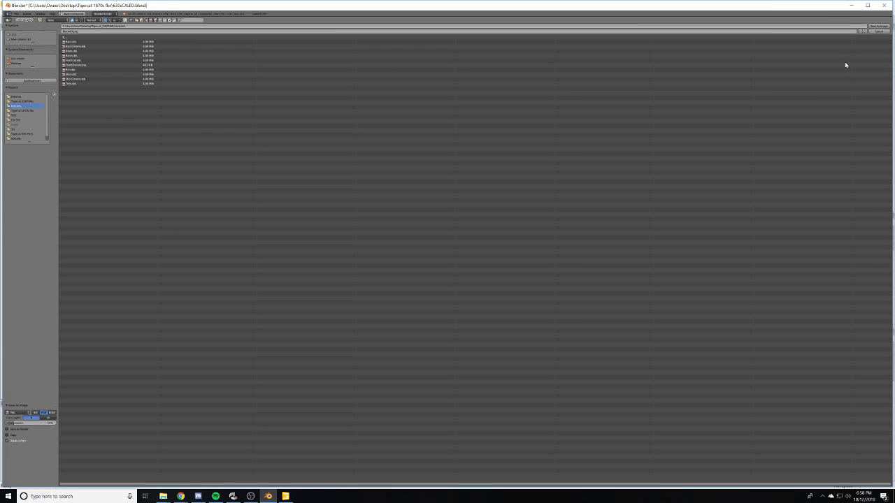
click(879, 26)
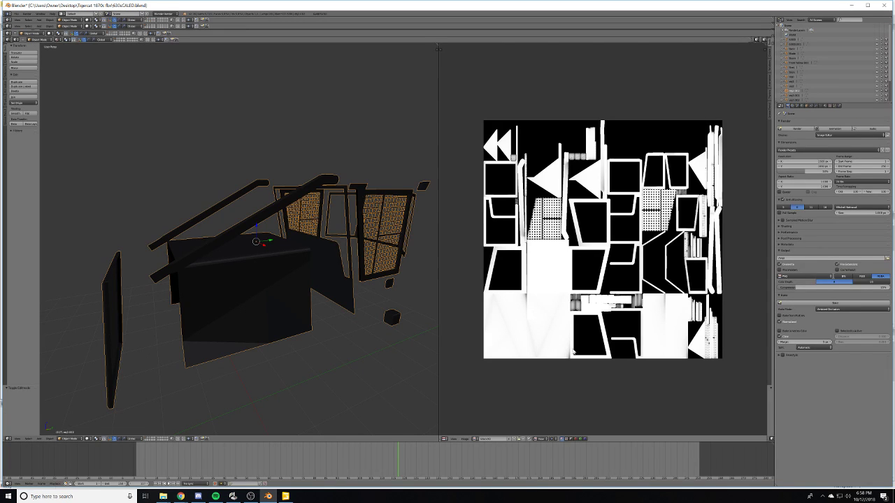
key(Tab)
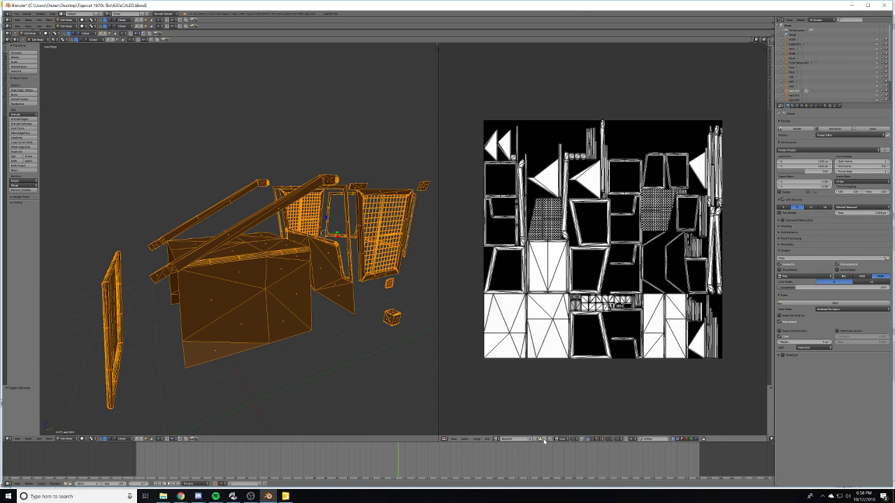
- Add a new image texture to the black cab mesh's material and load the baked ambient occlusion PNG from the textures folder
click(544, 440)
key(Tab)
scroll(573, 241, up, 7)
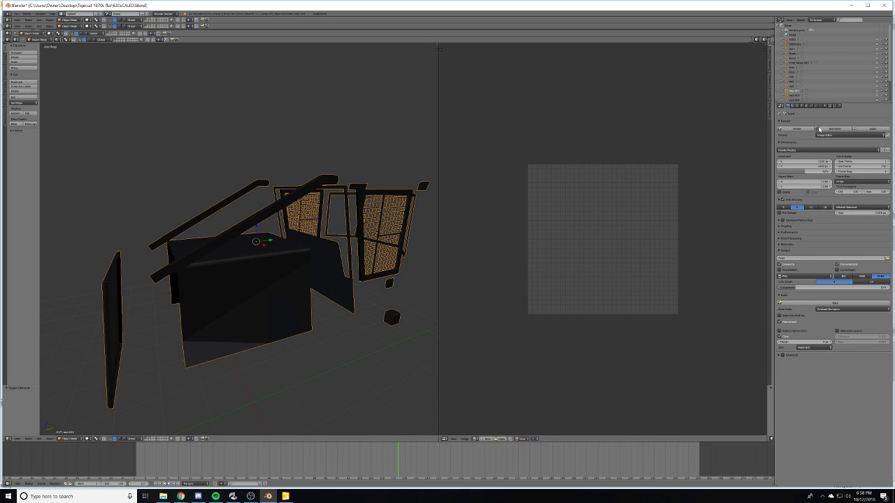
click(830, 105)
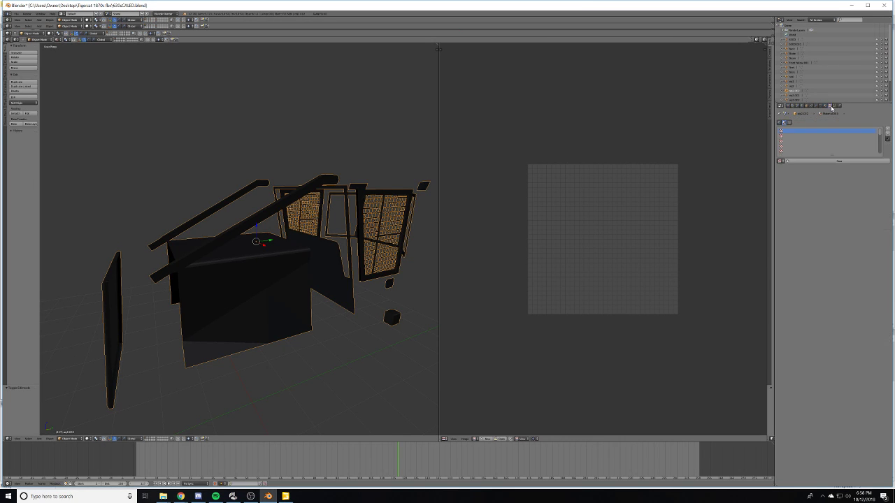
click(828, 161)
click(847, 244)
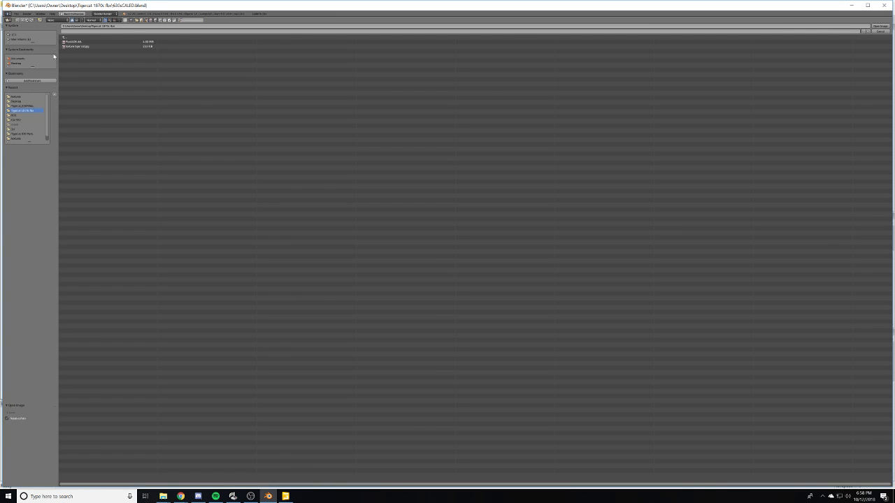
click(17, 97)
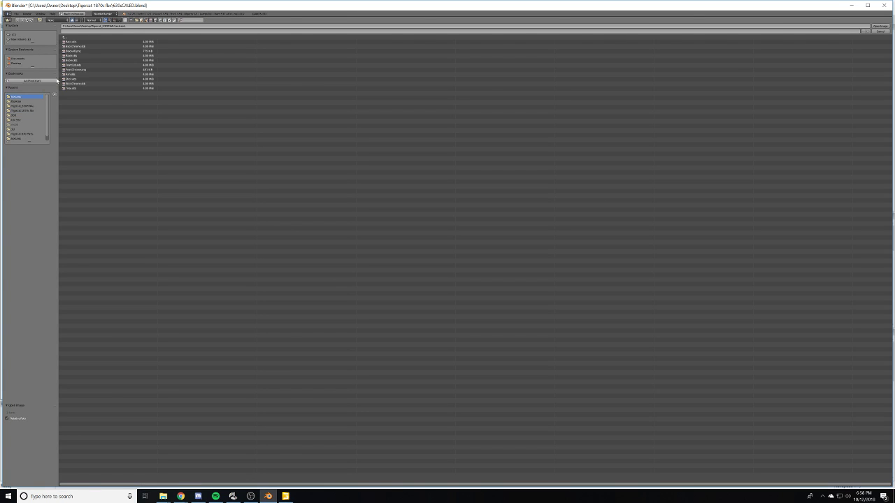
click(84, 53)
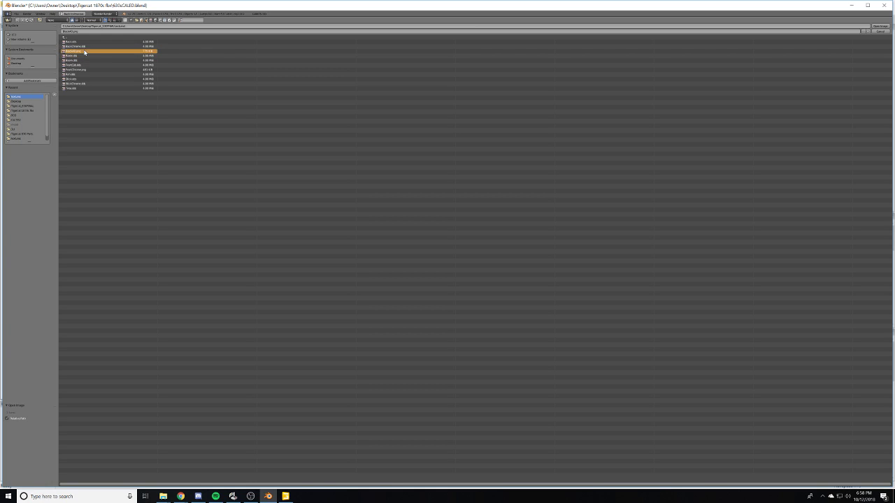
click(880, 26)
- Map the ambient occlusion texture to UVMap and set its influence blend mode to Multiply
click(849, 329)
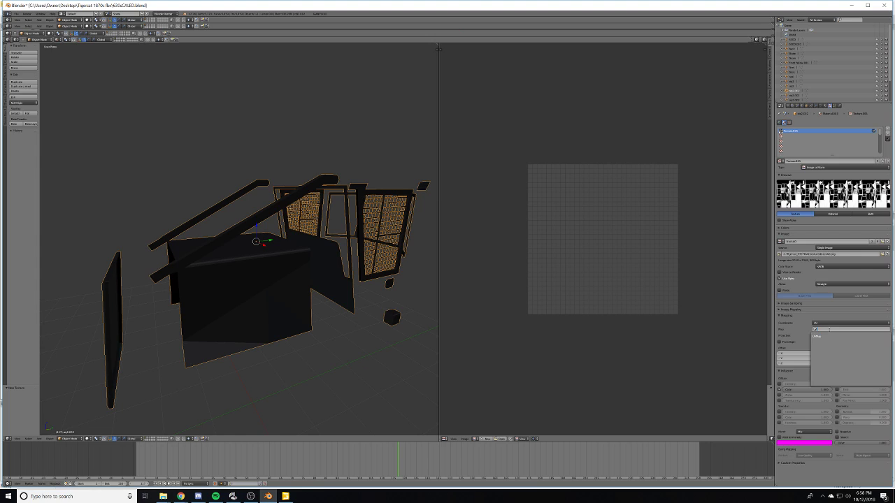
click(846, 337)
click(822, 434)
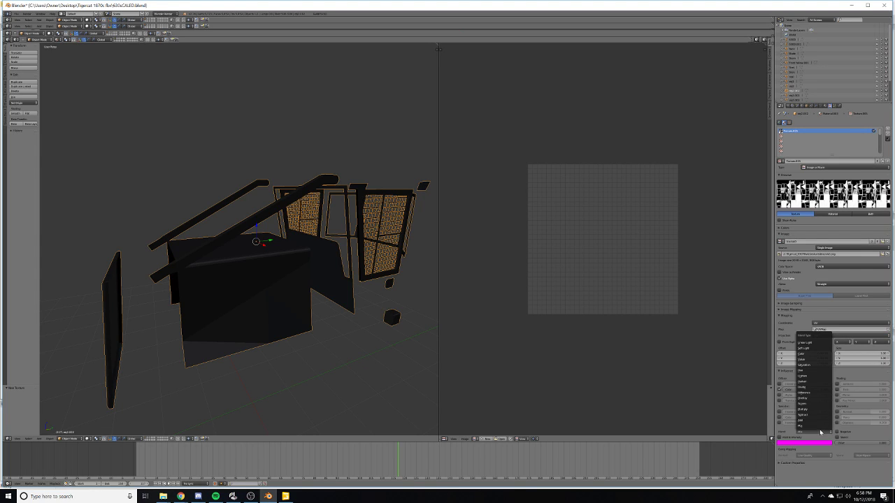
click(816, 407)
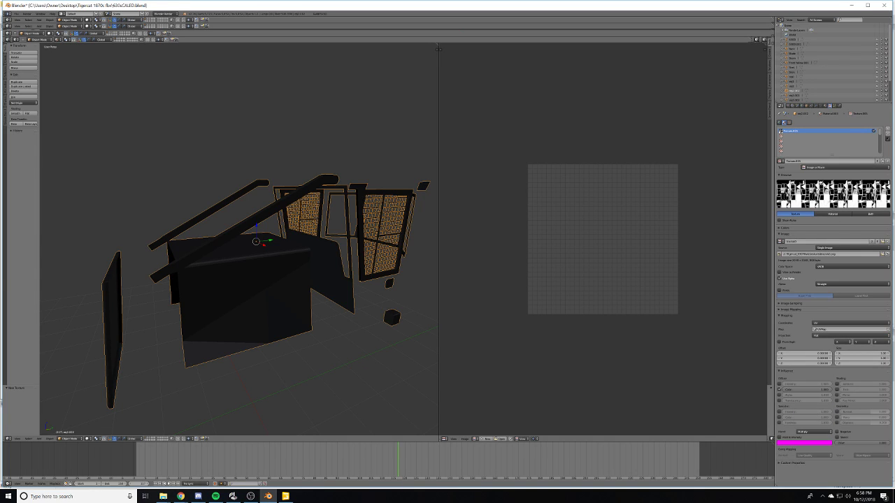
- Put the black cab mesh in Edit Mode and create a new blank black image behind its UV layout
click(784, 106)
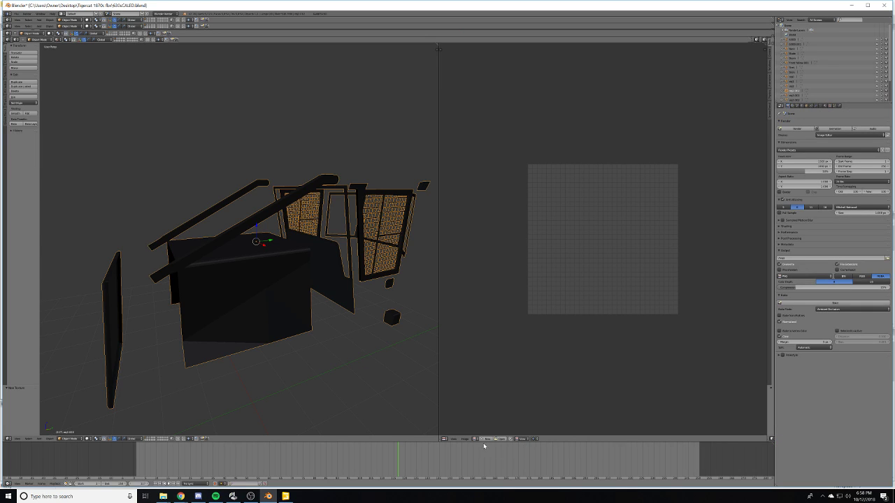
key(Tab)
click(509, 440)
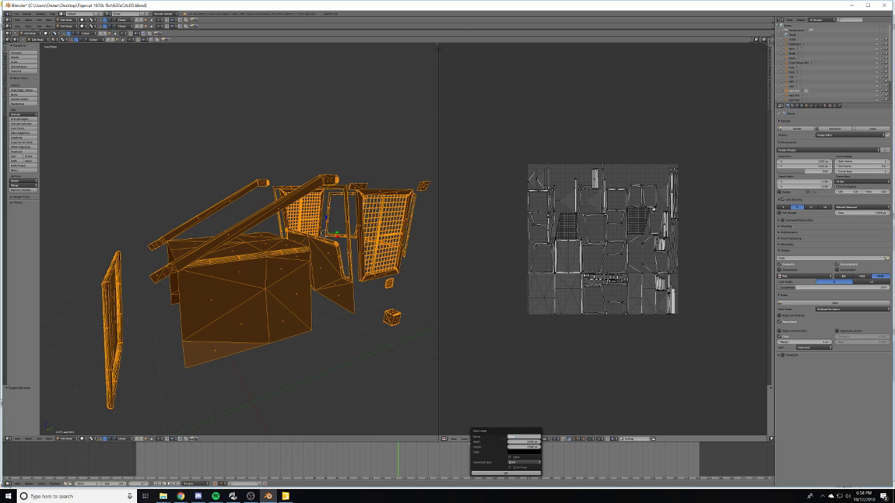
click(506, 473)
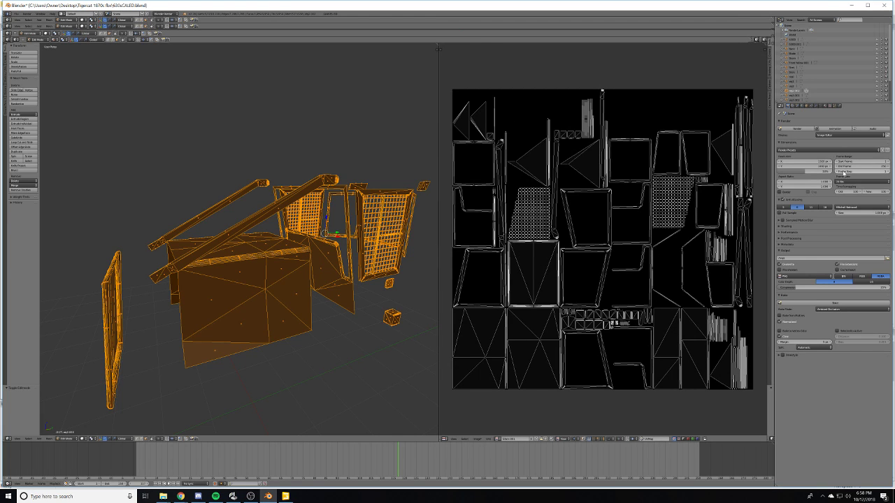
- Set the bake mode to Textures and bake the black cab mesh into the new image
click(843, 309)
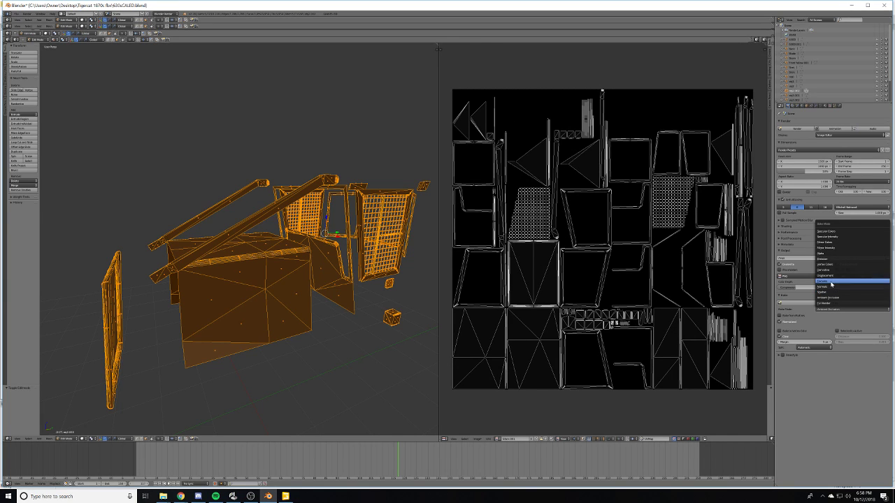
click(836, 286)
click(831, 303)
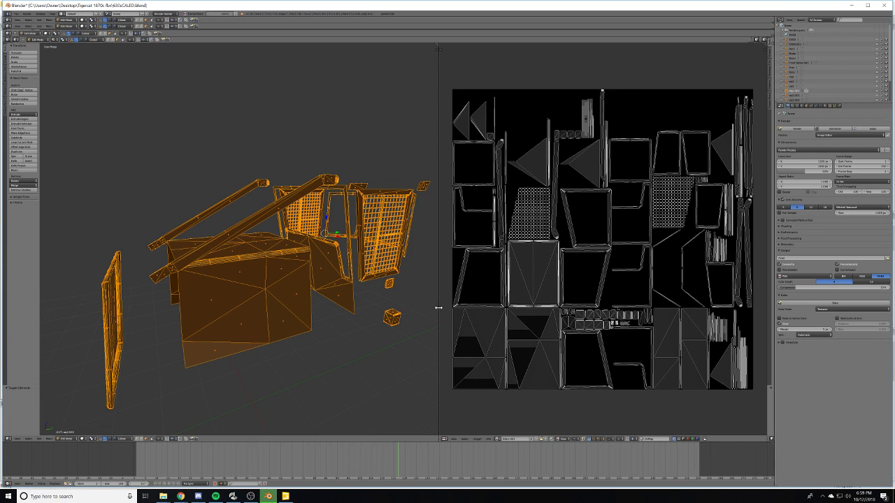
- Return the black cab mesh to Object Mode and save the baked texture image as Black.png in the textures folder
click(829, 106)
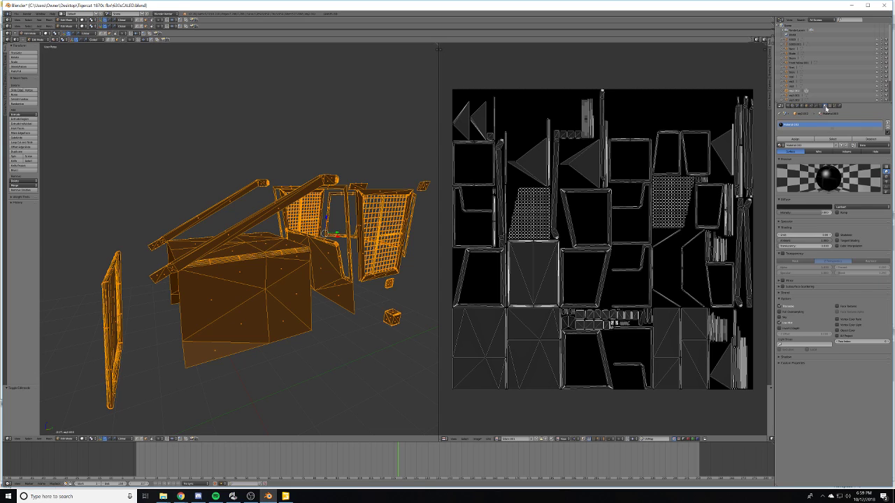
key(Tab)
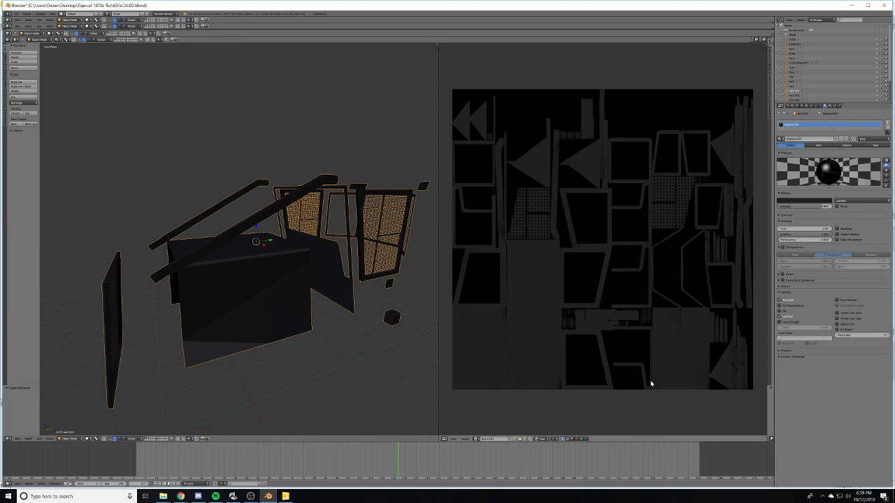
click(465, 439)
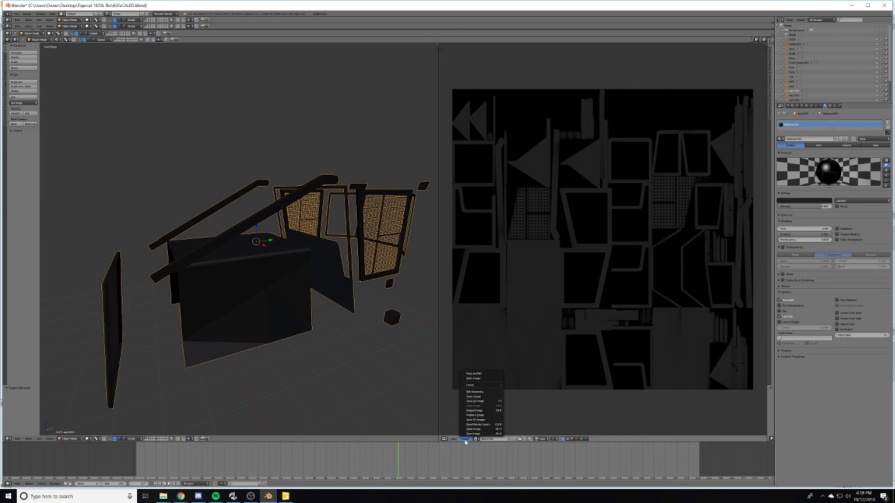
click(490, 401)
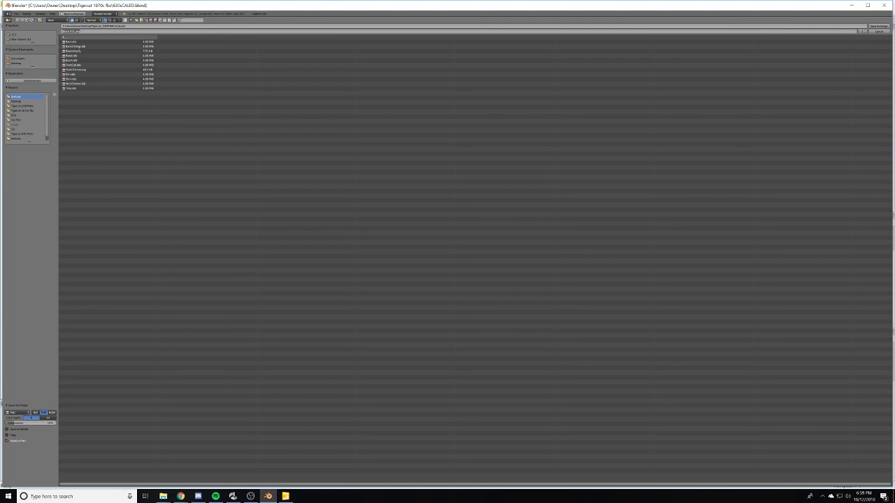
key(Return)
click(879, 27)
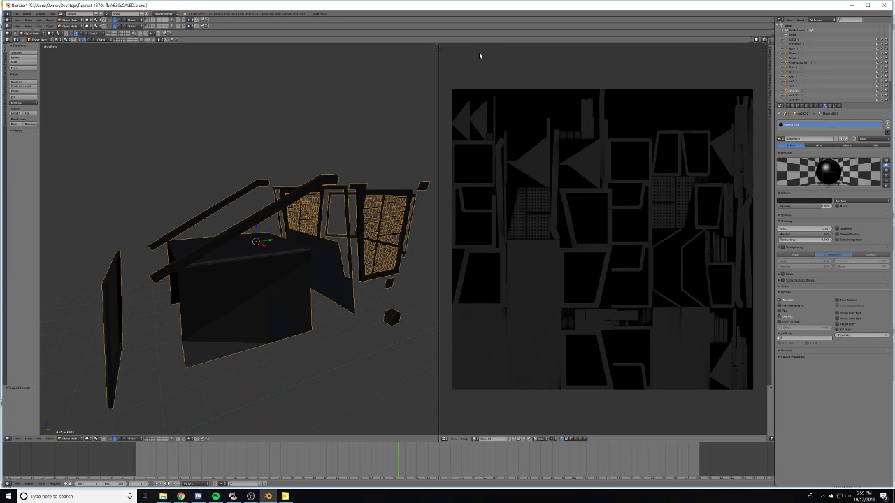
- Maximize the 3D view and replace the black cab mesh's material with a new one
key(ctrl+Up)
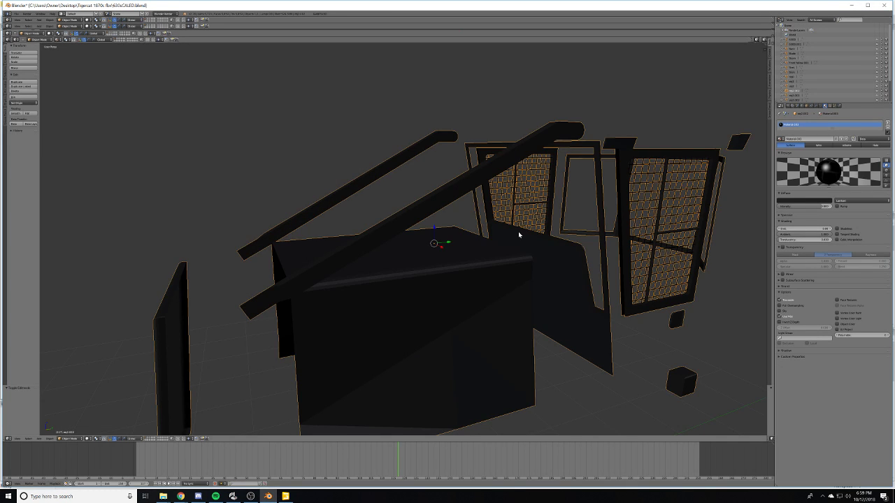
scroll(518, 232, down, 2)
click(887, 128)
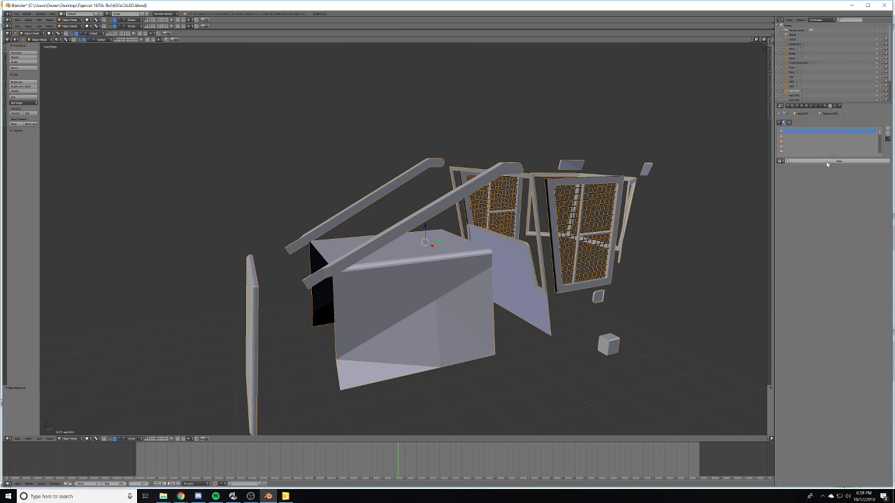
- Add an image texture to the new material and load Black.png from the textures folder
click(839, 160)
click(870, 242)
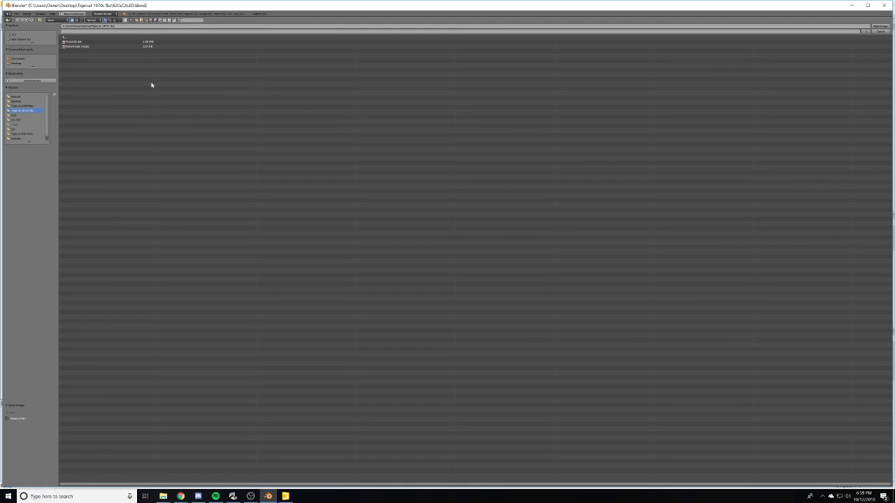
click(20, 97)
click(77, 42)
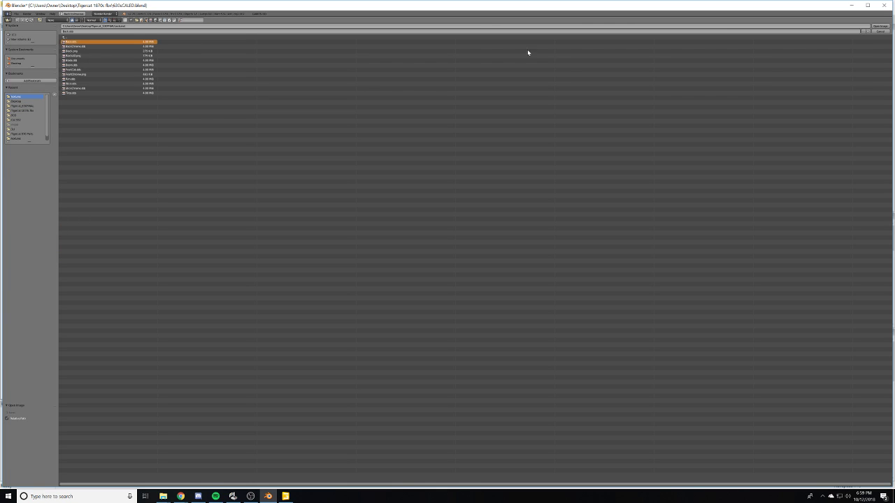
click(83, 51)
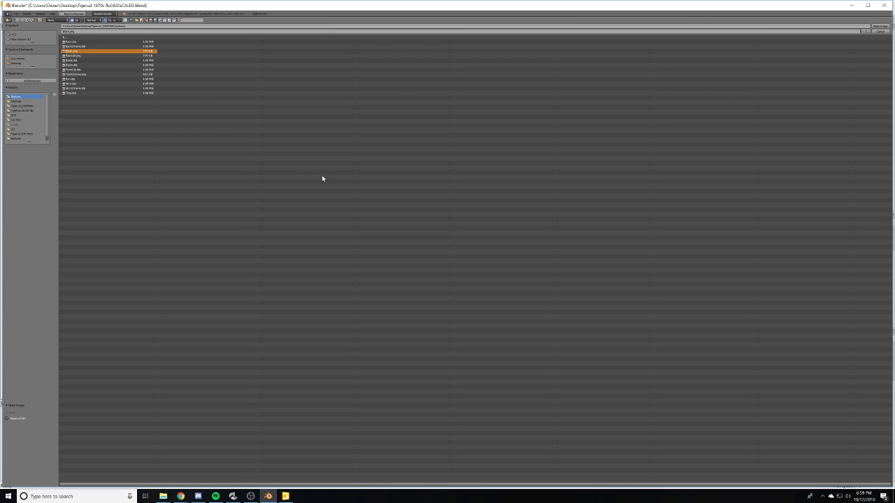
click(880, 27)
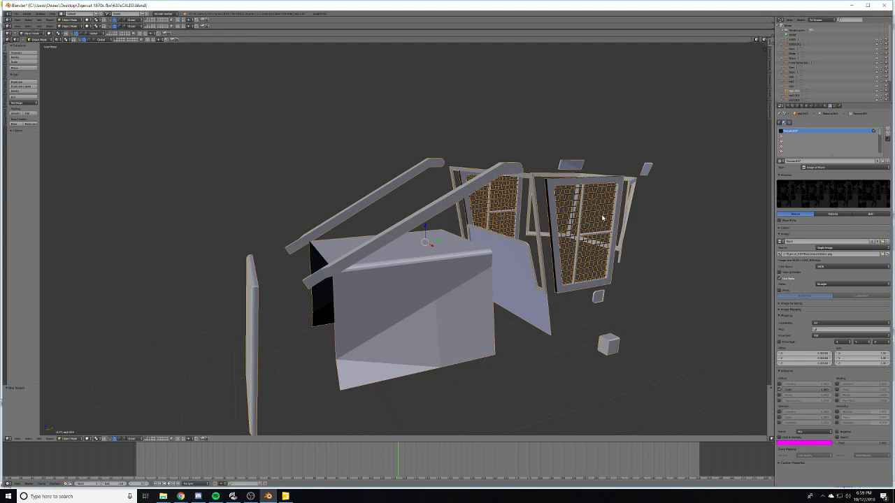
- Preview the black cab mesh in Rendered viewport shading and switch the viewport to textured shading
scroll(488, 298, down, 2)
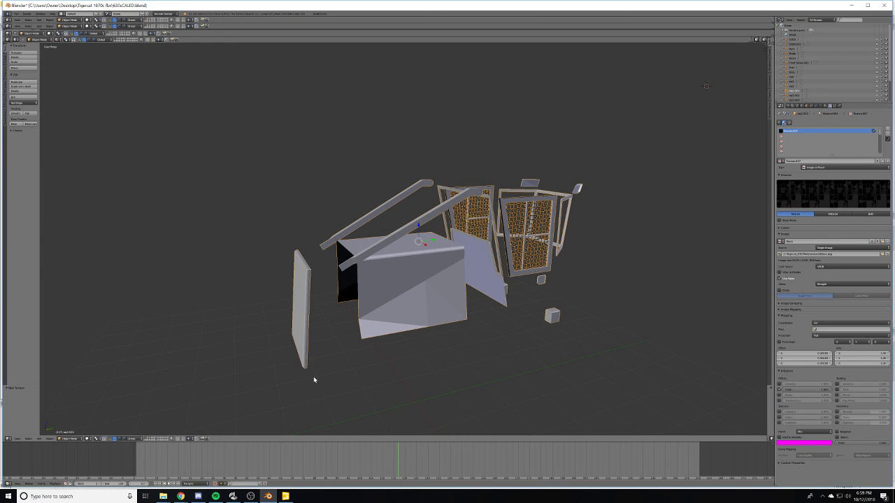
click(89, 440)
click(95, 414)
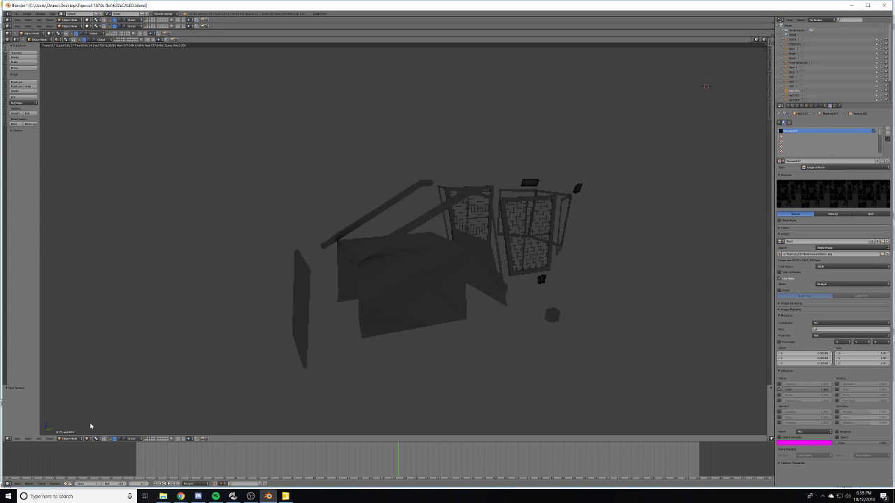
click(86, 439)
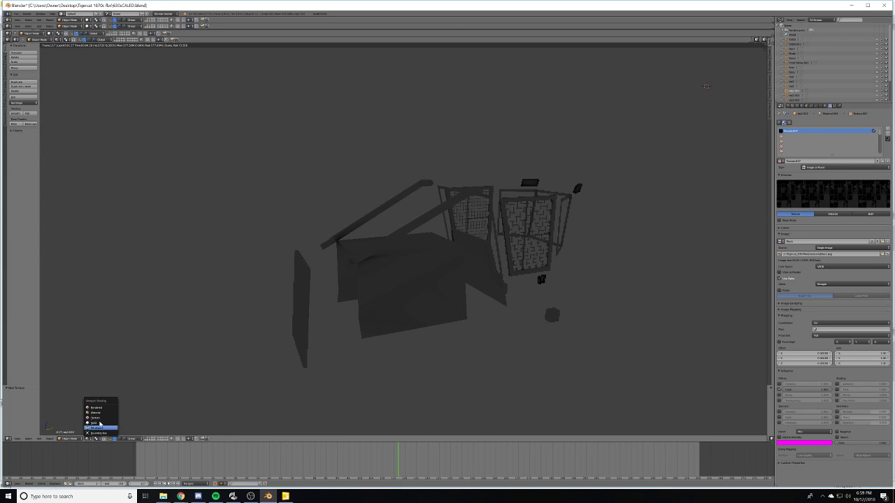
click(100, 420)
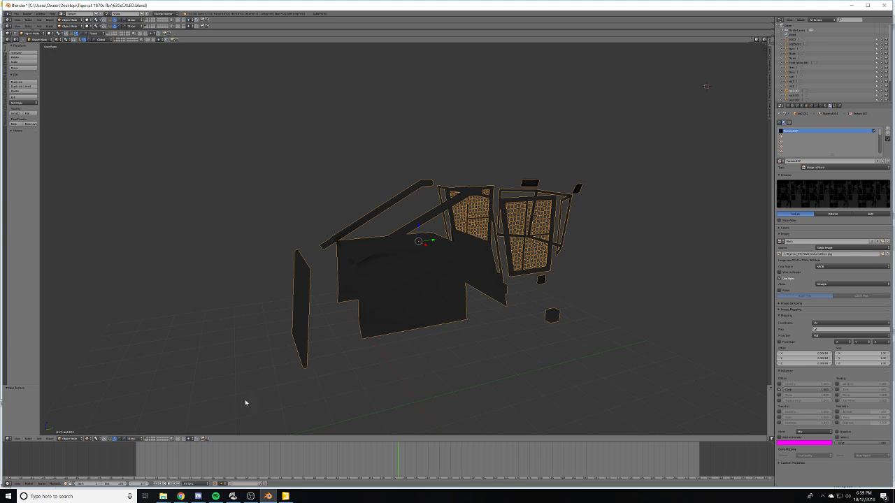
click(88, 439)
- Show the skidder's layer and delete the old black cab parts from it
shift+middle_drag(418, 307, 421, 304)
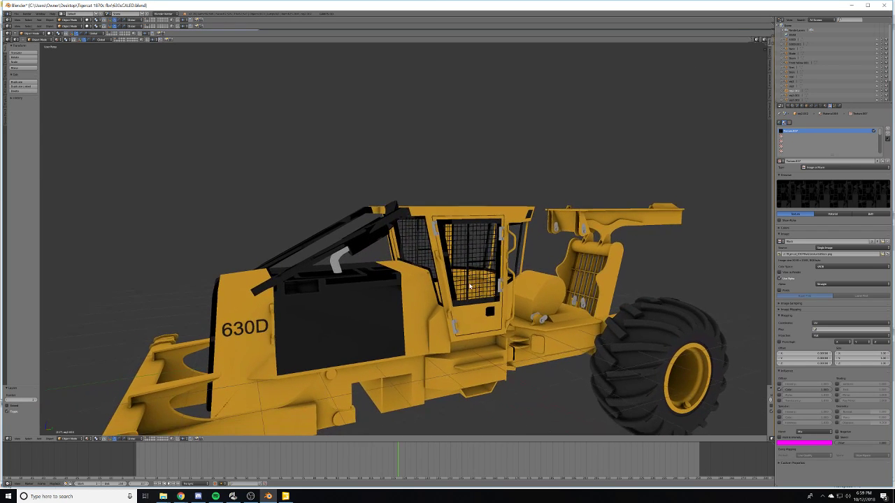
scroll(469, 286, down, 10)
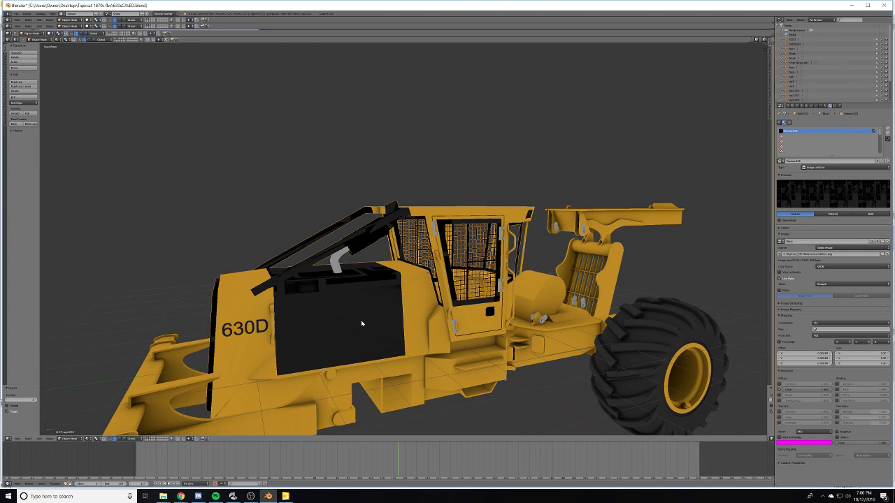
key(x)
click(361, 323)
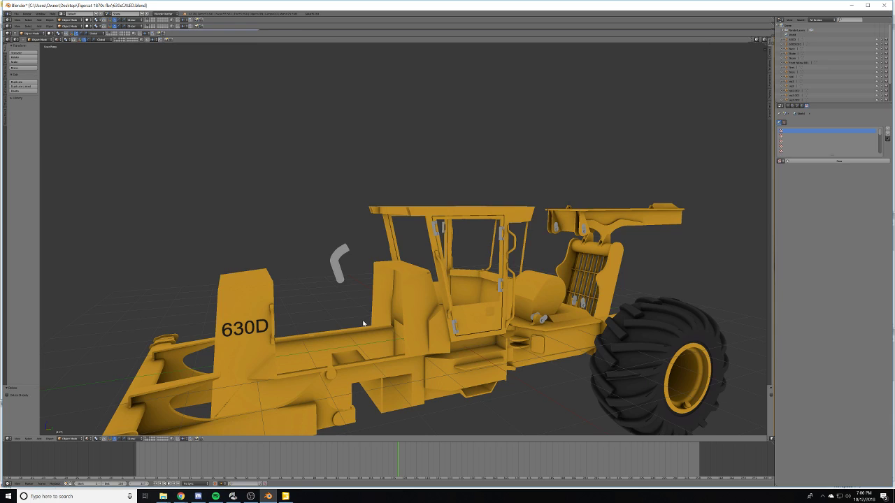
- Select the retextured black cab mesh on its own layer, move it to the skidder's layer and show that layer
key(2)
key(Delete)
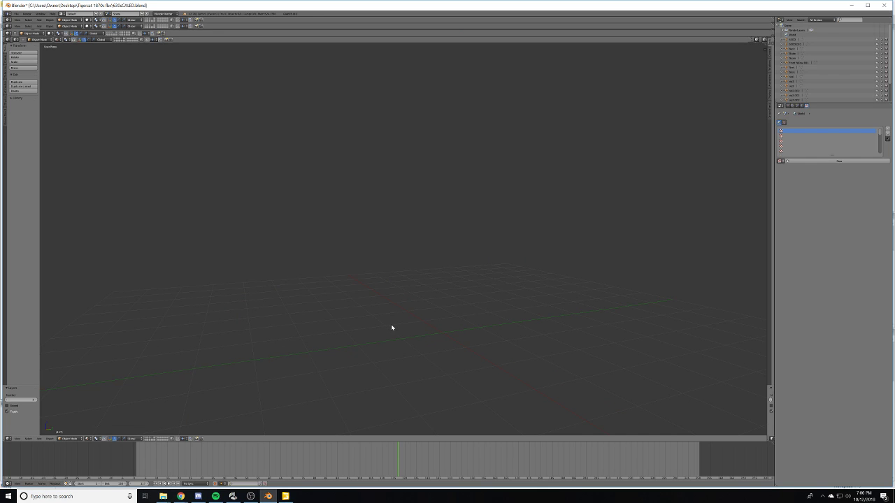
key(2)
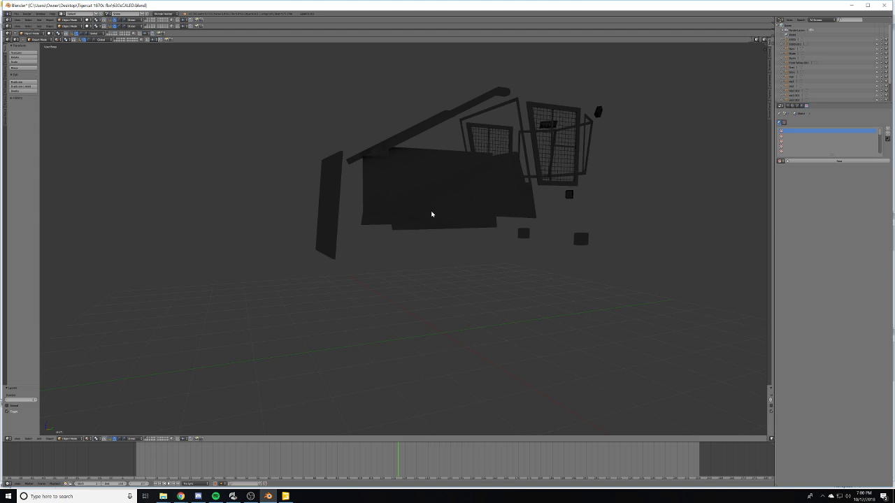
click(431, 214)
key(m)
key(2)
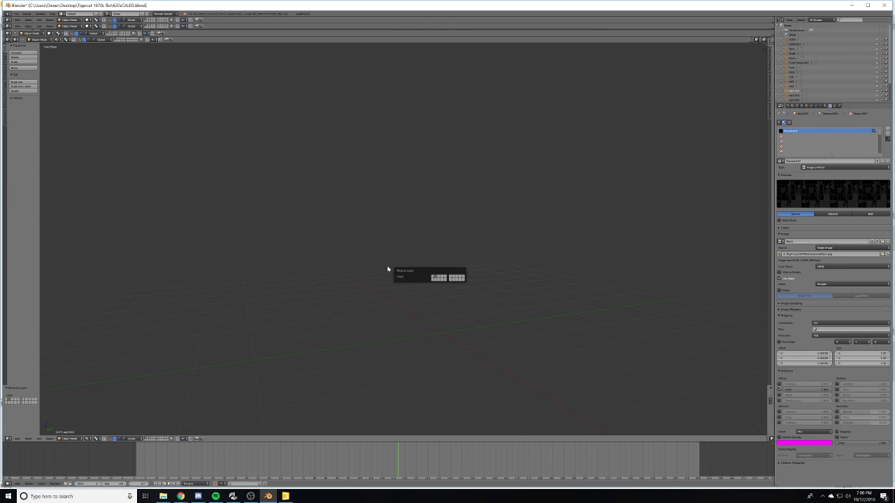
key(2)
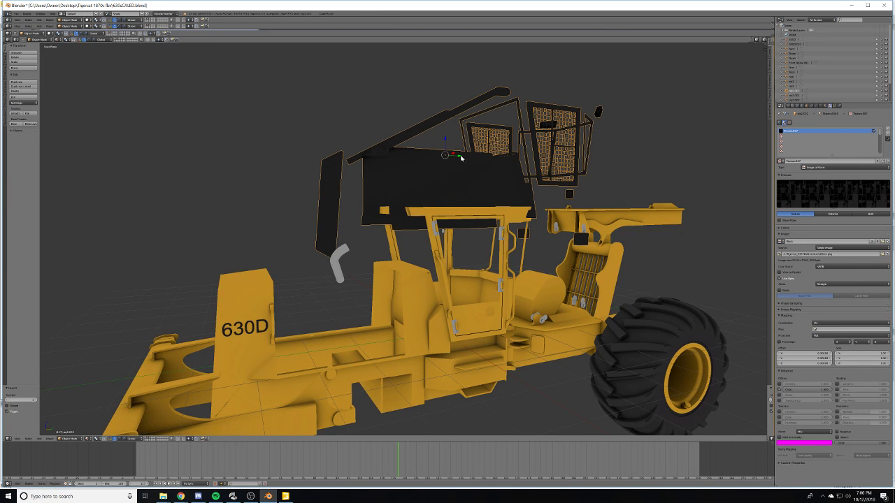
- Move the black cab mesh onto the skidder's cab and hood and centre it across the body
drag(460, 158, 368, 273)
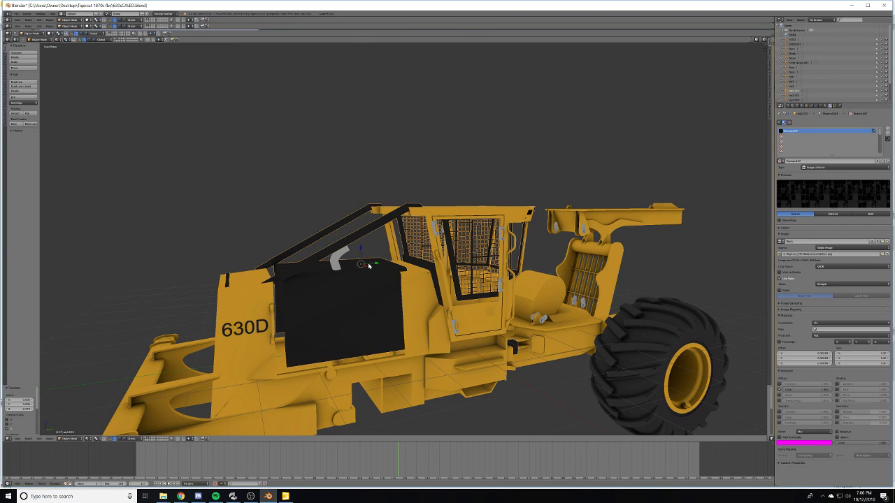
middle_drag(368, 266, 413, 282)
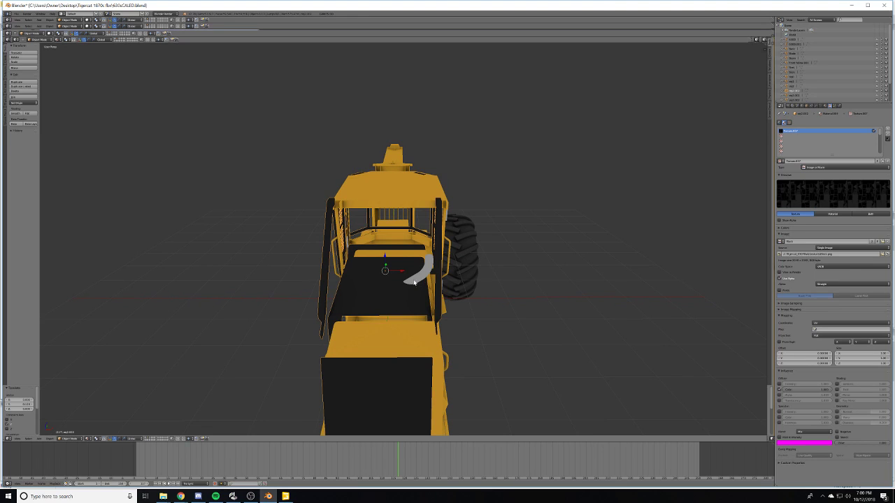
drag(395, 273, 401, 272)
middle_drag(401, 272, 411, 280)
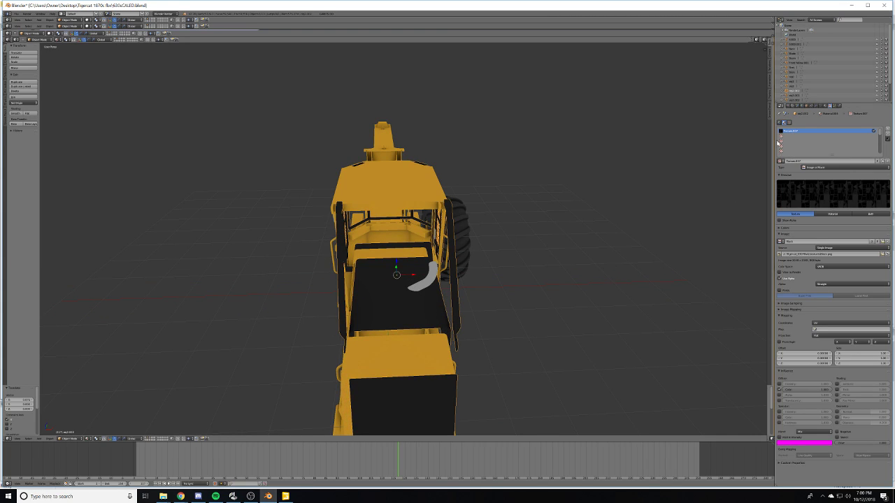
- Show the black mesh's object properties and fine-tune its sideways, vertical and lengthwise position against the cab and hood
click(816, 106)
click(811, 106)
click(807, 106)
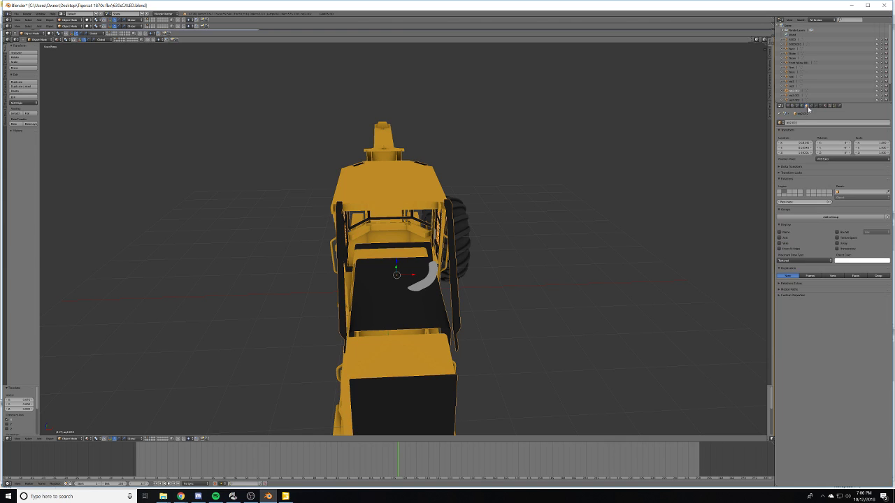
middle_drag(673, 219, 352, 297)
scroll(450, 266, up, 3)
scroll(461, 259, up, 4)
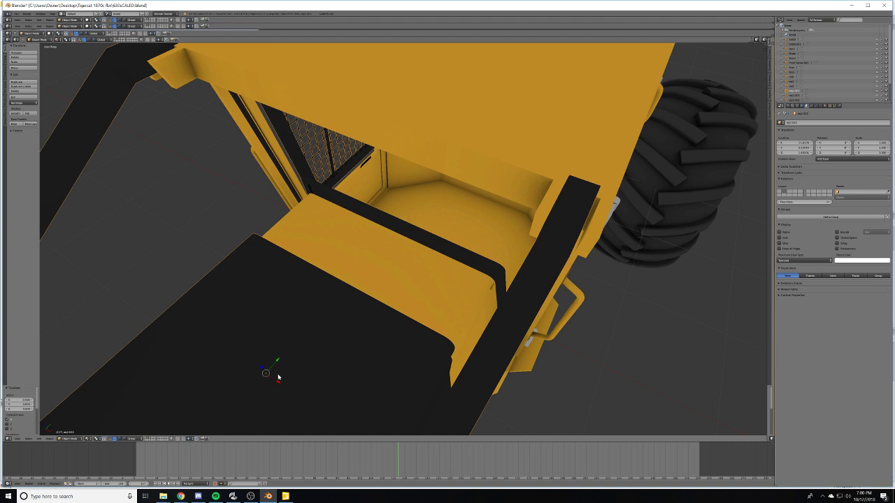
drag(273, 382, 273, 382)
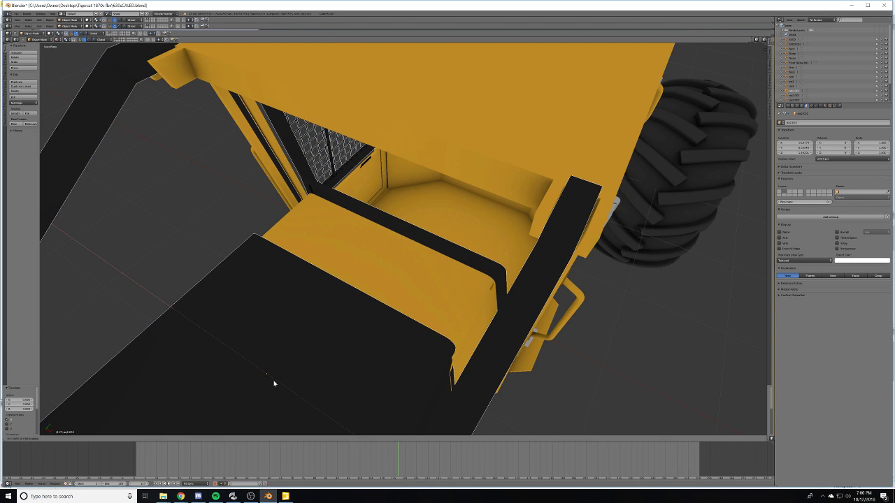
middle_drag(274, 383, 394, 341)
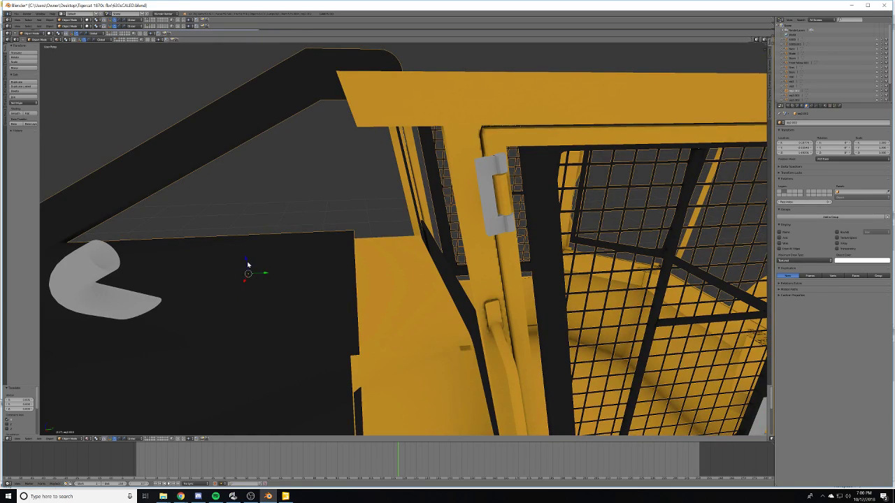
drag(247, 264, 248, 273)
middle_drag(304, 274, 355, 259)
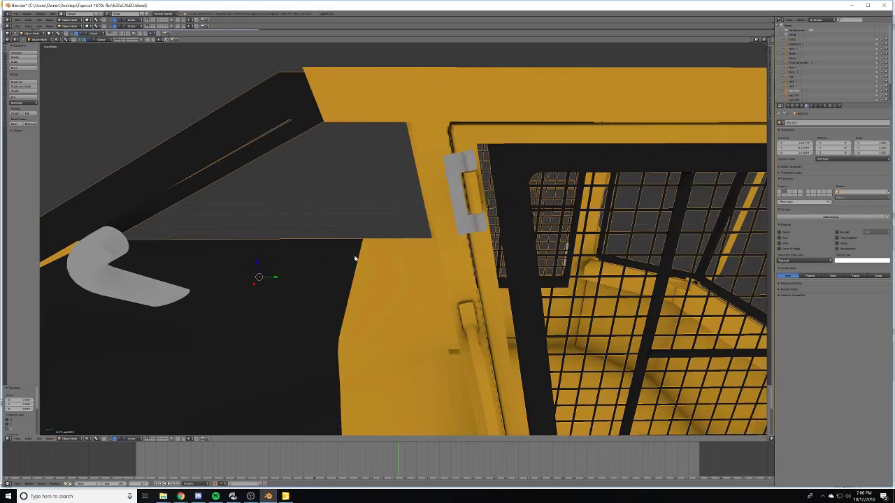
drag(278, 278, 269, 278)
middle_drag(361, 271, 485, 298)
- Make a slight height adjustment along Z to the black mesh, judging its fit over the hood from inside the cab
scroll(411, 263, down, 6)
scroll(479, 298, up, 3)
scroll(502, 305, up, 4)
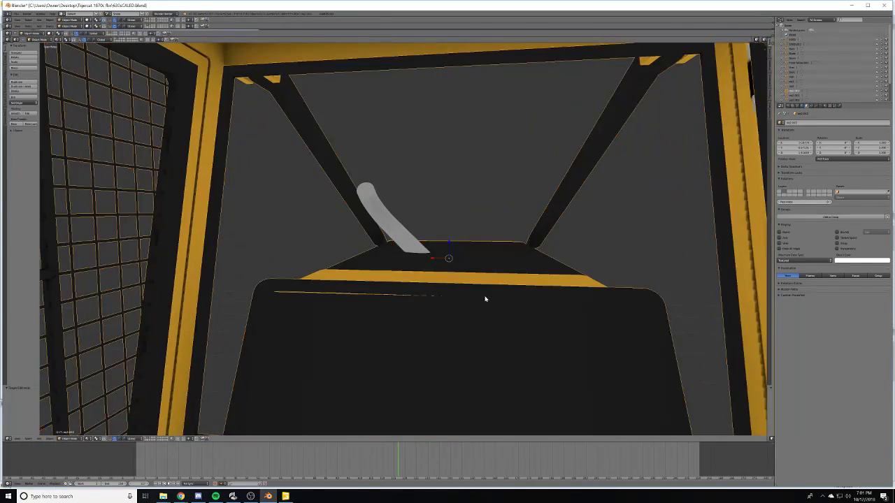
key(g)
key(z)
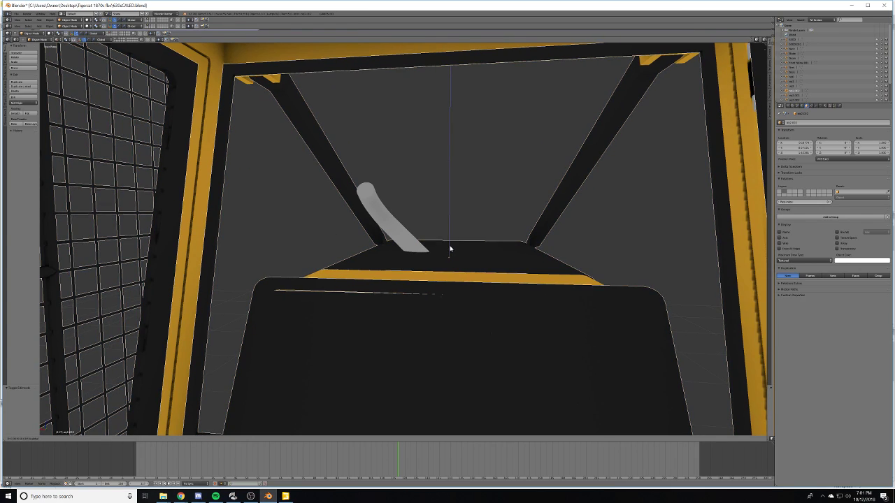
click(450, 250)
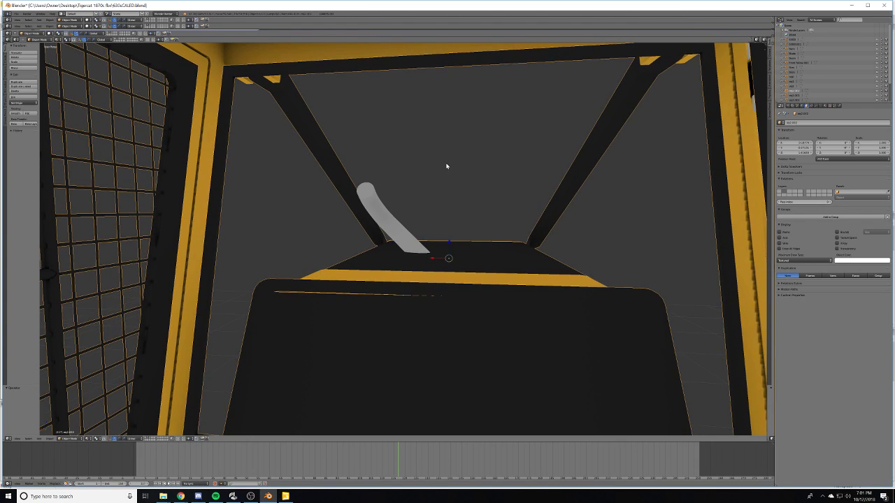
- Examine the black mesh's geometry and its fit on the cab, hood and roof bars
key(Tab)
scroll(447, 167, down, 5)
middle_drag(447, 166, 535, 183)
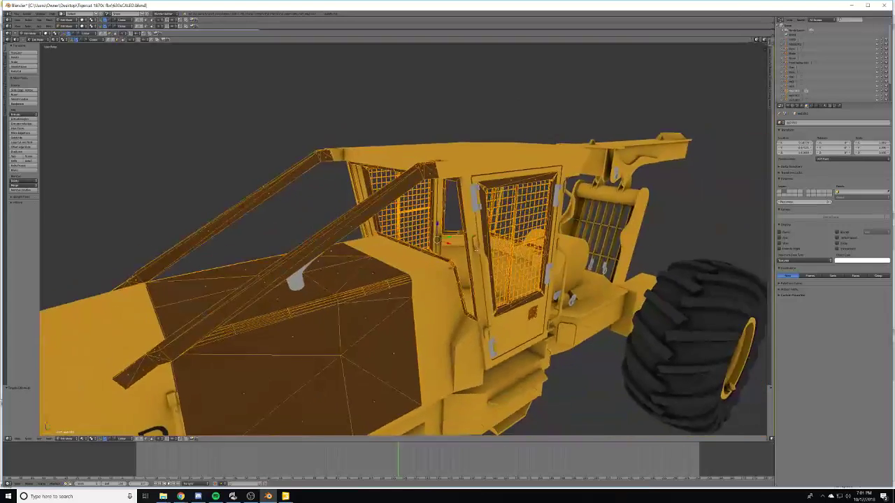
middle_drag(476, 249, 509, 250)
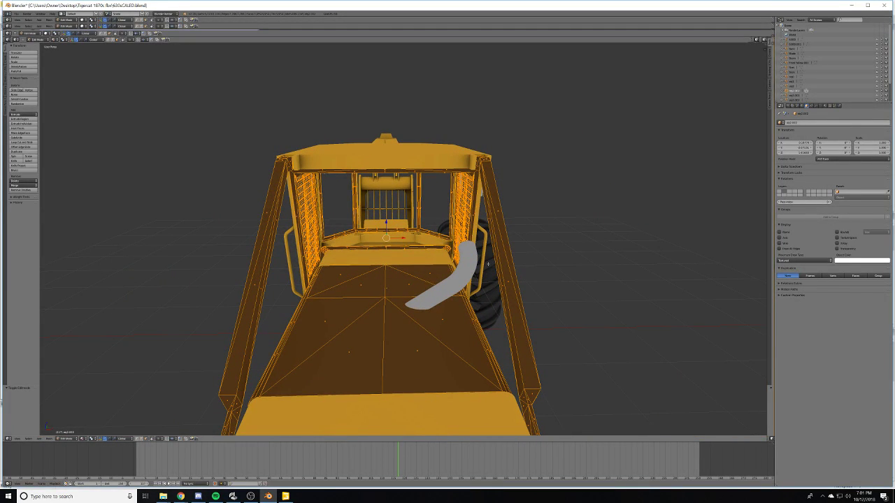
scroll(486, 263, up, 4)
key(Tab)
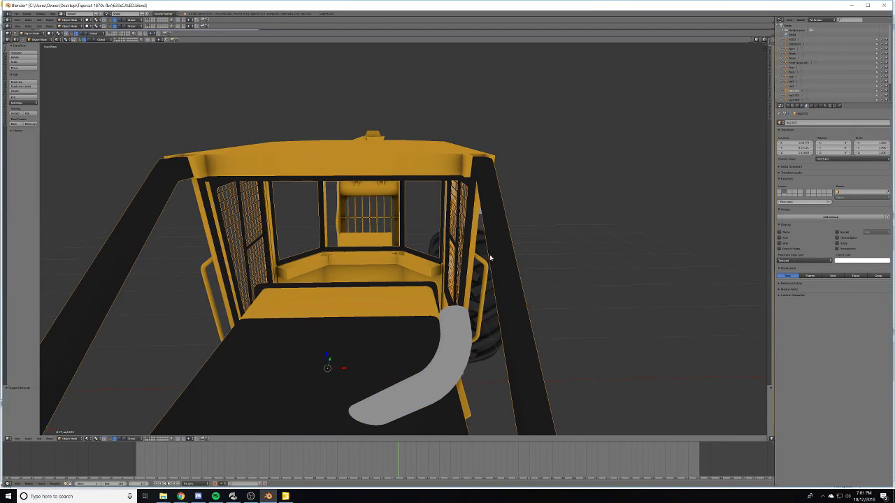
middle_drag(485, 268, 324, 434)
scroll(470, 264, up, 3)
scroll(464, 253, down, 1)
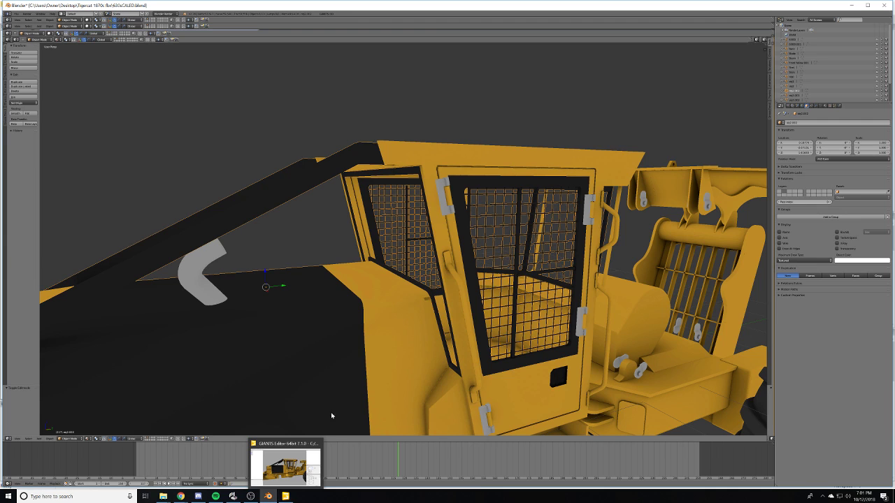
- Switch to GIANTS Editor, compare the skidder's black parts around the exhaust, window grilles and cab interior, and return to Blender
click(284, 497)
alt+drag(518, 313, 416, 335)
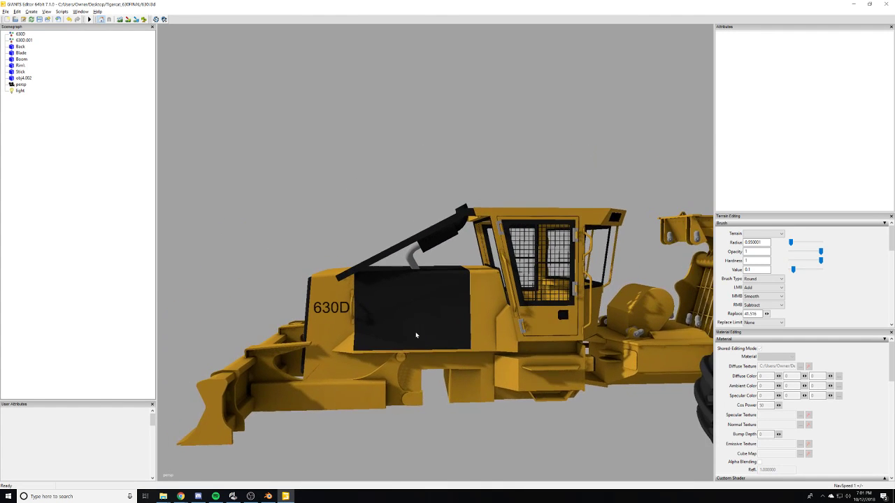
scroll(547, 297, up, 3)
middle_drag(547, 300, 459, 357)
scroll(518, 328, up, 5)
alt+drag(575, 294, 571, 268)
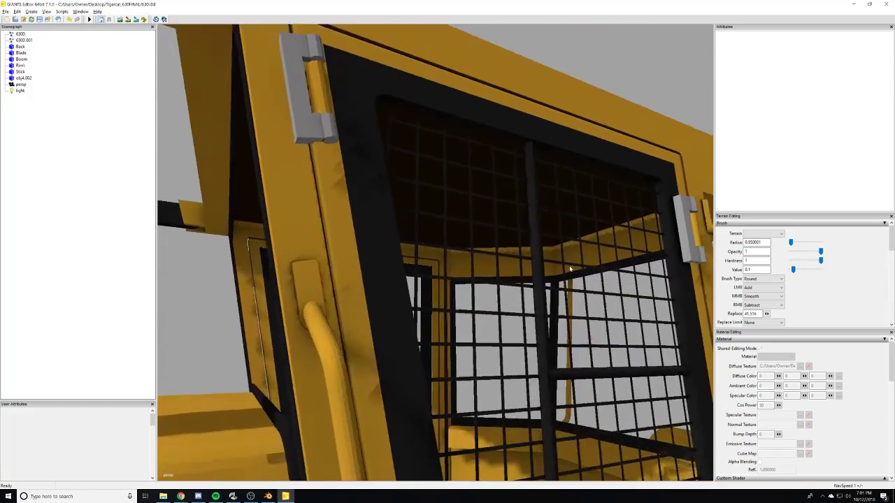
scroll(570, 269, up, 3)
scroll(569, 269, up, 3)
alt+drag(537, 304, 557, 288)
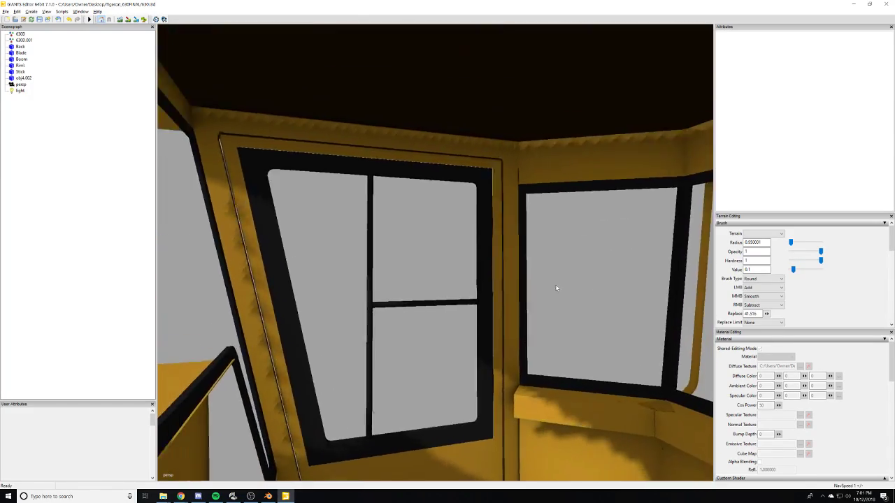
scroll(557, 287, down, 6)
click(268, 496)
click(268, 495)
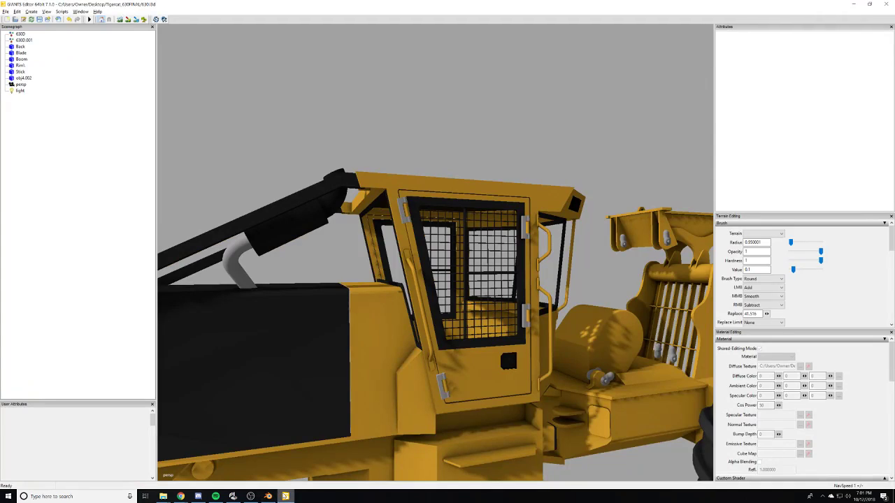
click(267, 496)
- Show the layer that holds the complete original skidder model
scroll(351, 297, down, 6)
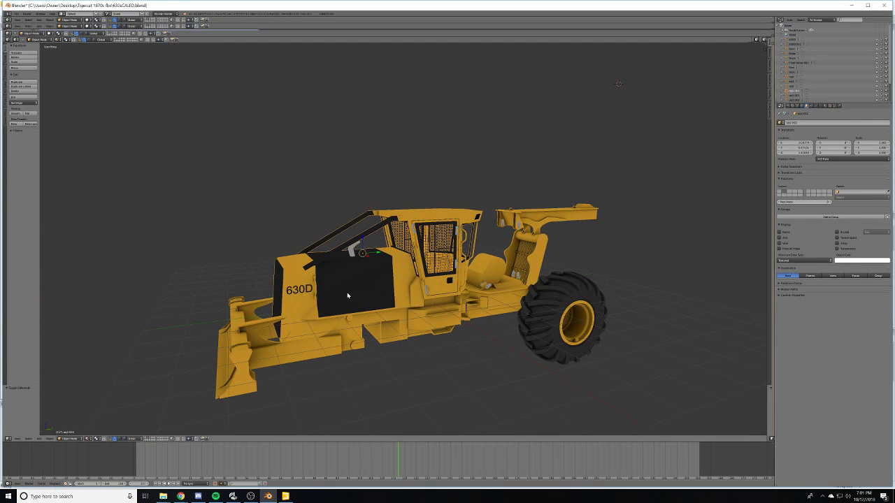
key(1)
key(2)
key(1)
scroll(353, 288, down, 12)
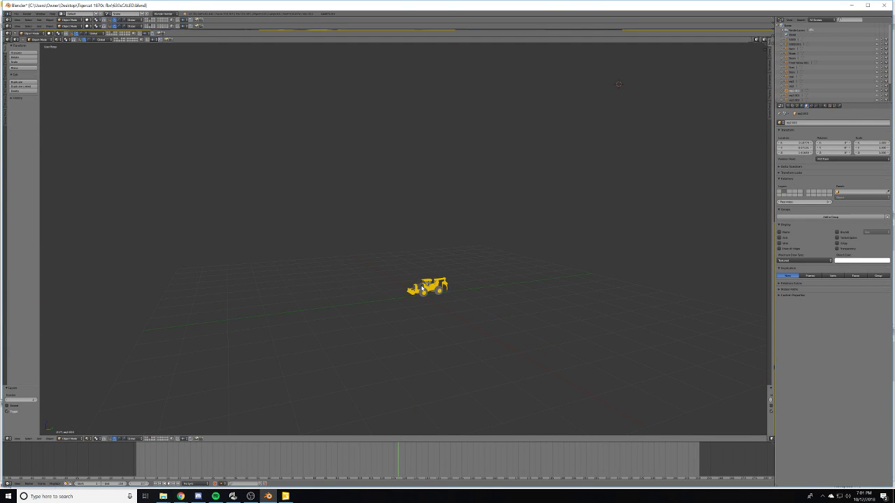
scroll(449, 333, up, 7)
shift+middle_drag(471, 356, 295, 117)
- Select the original skidder's cab and body object, set its scale to 1 on all axes, and delete it
right_click(382, 319)
scroll(382, 320, up, 3)
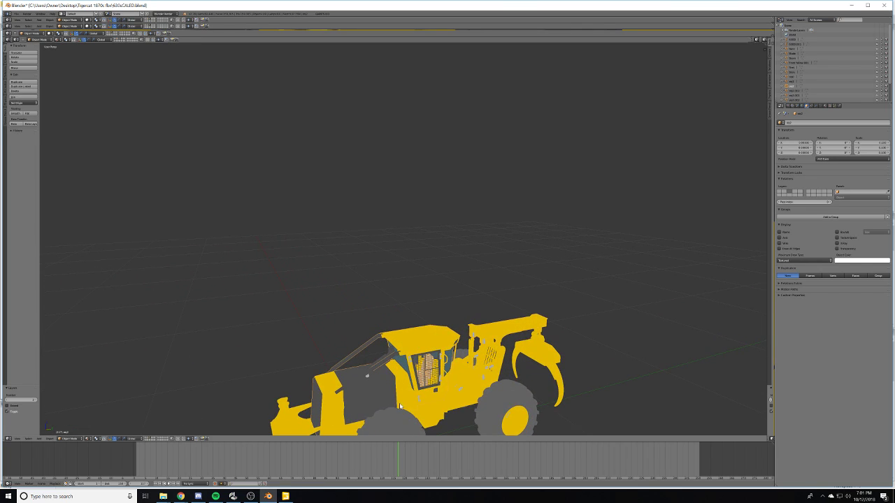
mouse_move(400, 406)
middle_down()
mouse_move(400, 380)
mouse_move(398, 389)
middle_up()
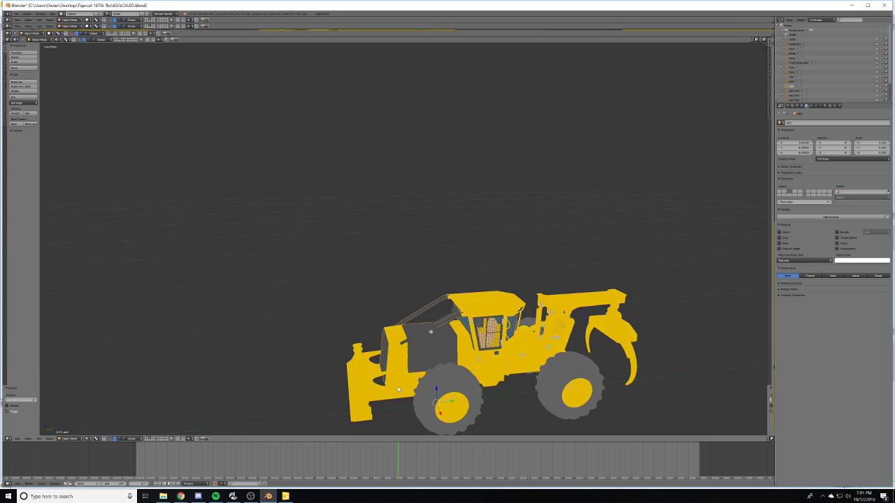
scroll(399, 390, down, 2)
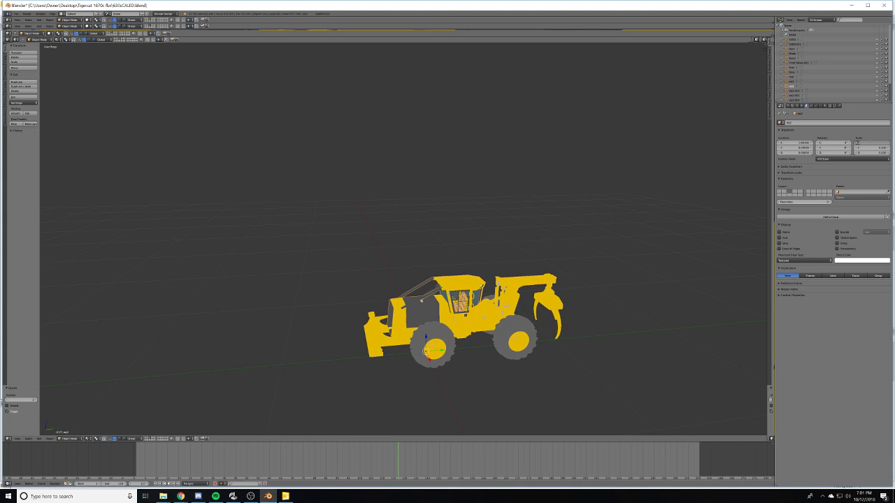
text(1)
key(Tab)
text(1)
key(Tab)
text(1)
key(Return)
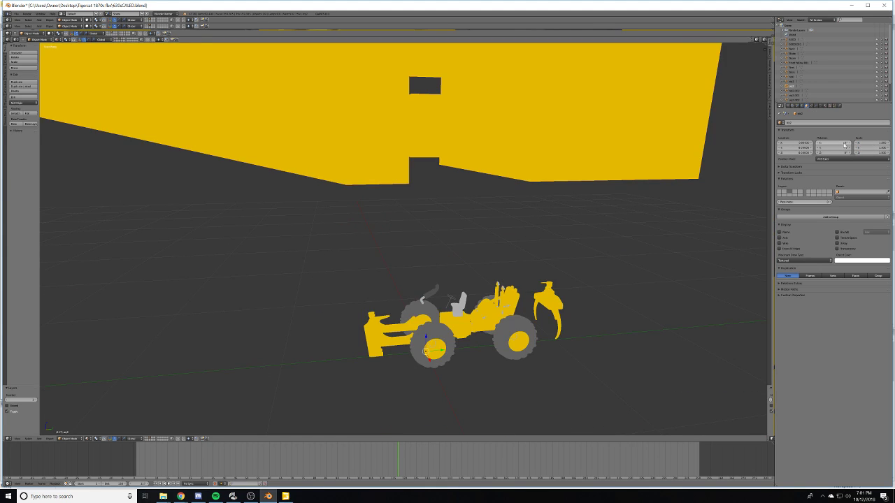
scroll(583, 179, down, 8)
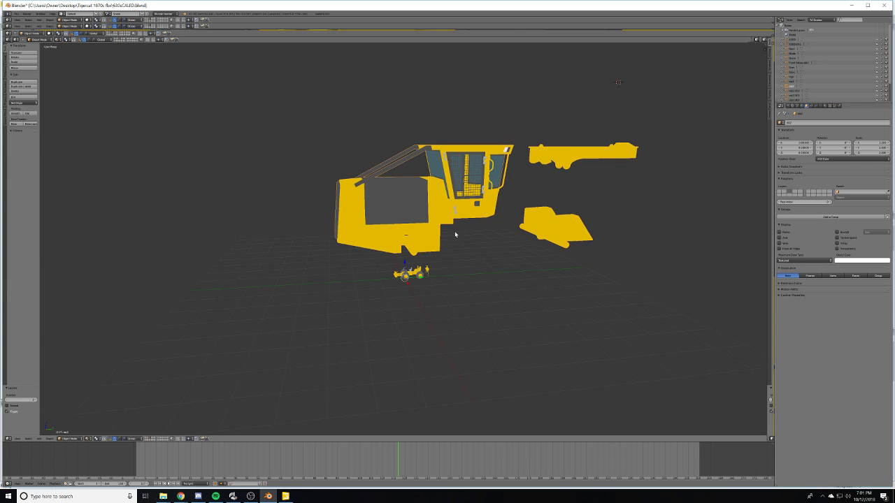
key(Delete)
- Select the original object containing the exhaust, steering wheel and seat, and set its scale to 1 on all axes
scroll(446, 287, up, 7)
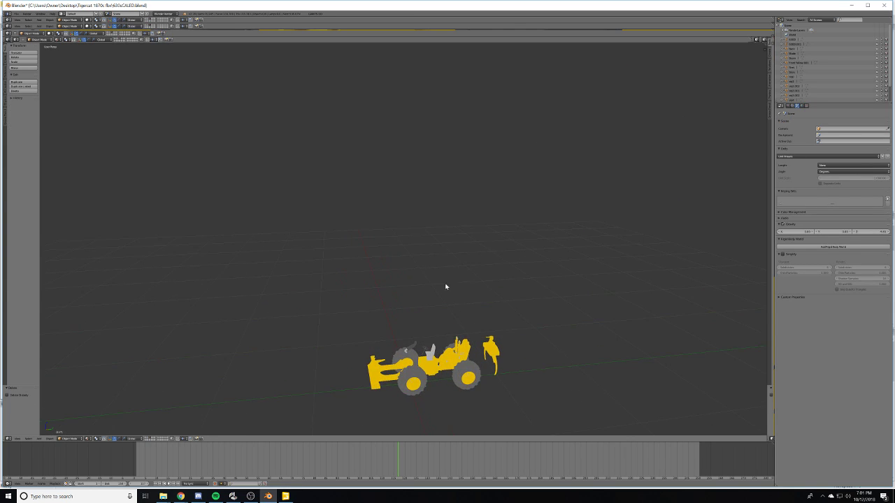
right_click(412, 383)
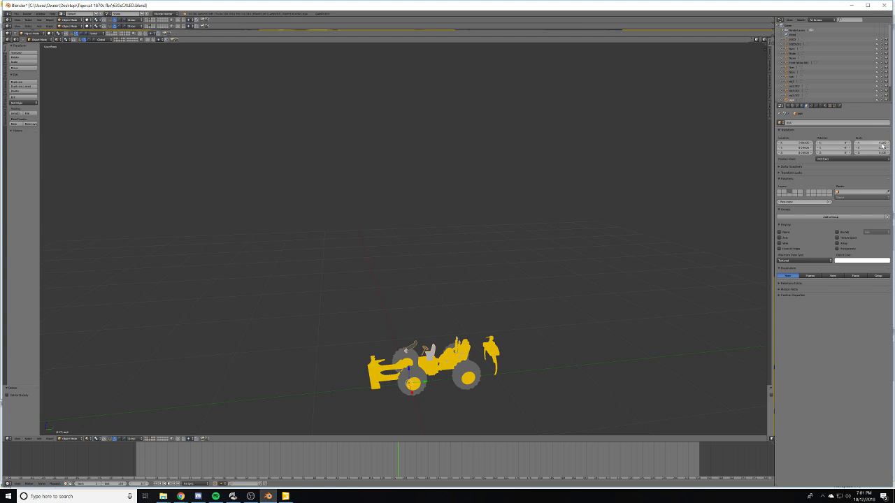
text(1)
key(Tab)
text(1)
key(Tab)
text(1)
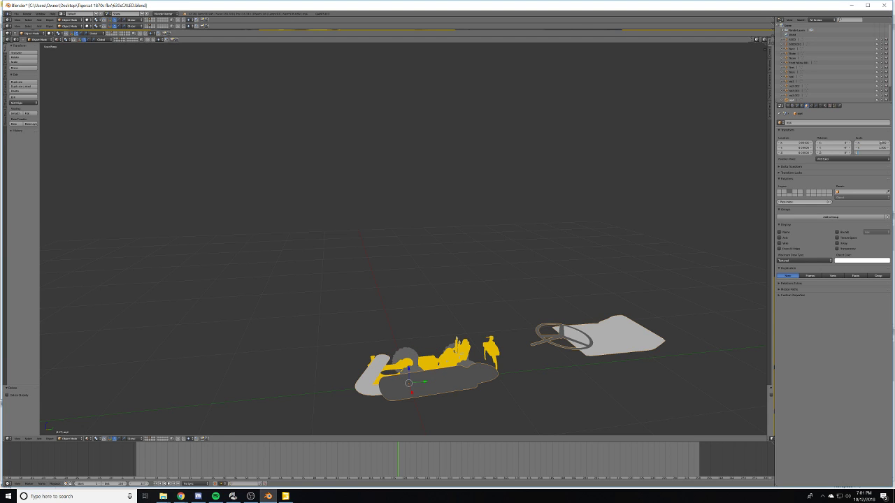
key(Return)
- Separate the exhaust, steering wheel and seat mesh into individual objects by material
scroll(657, 190, down, 5)
shift+middle_drag(471, 188, 461, 249)
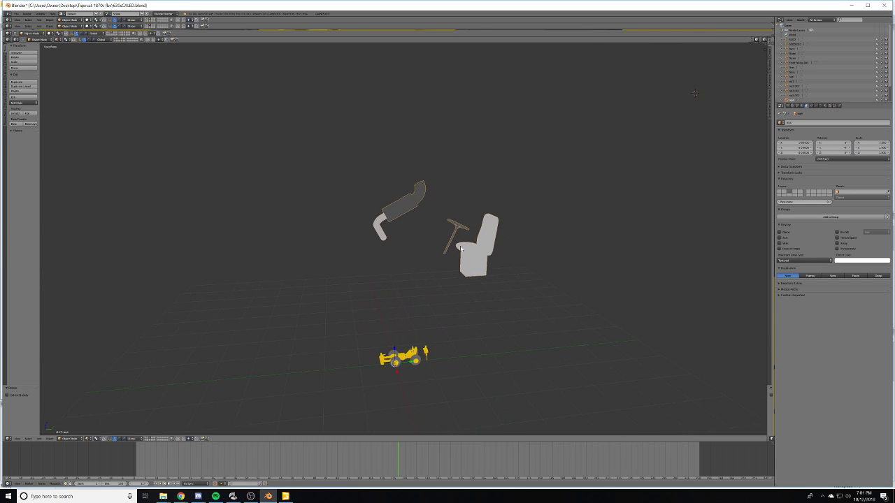
scroll(461, 248, up, 4)
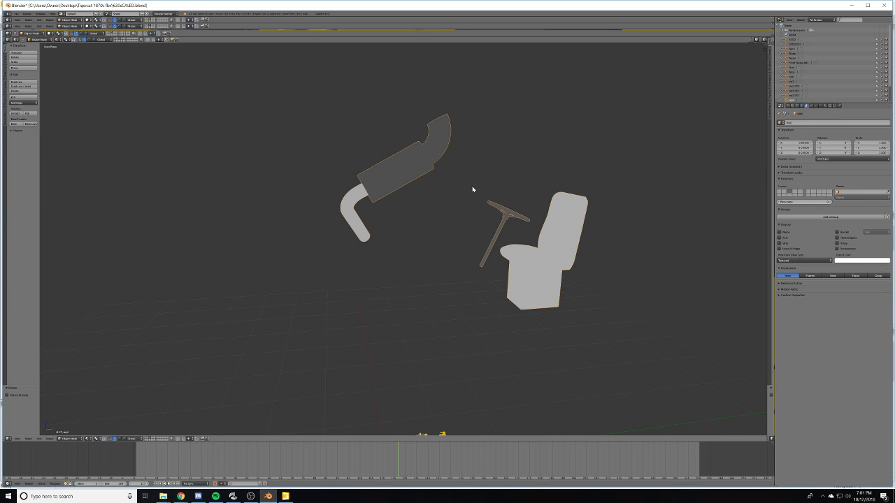
key(Tab)
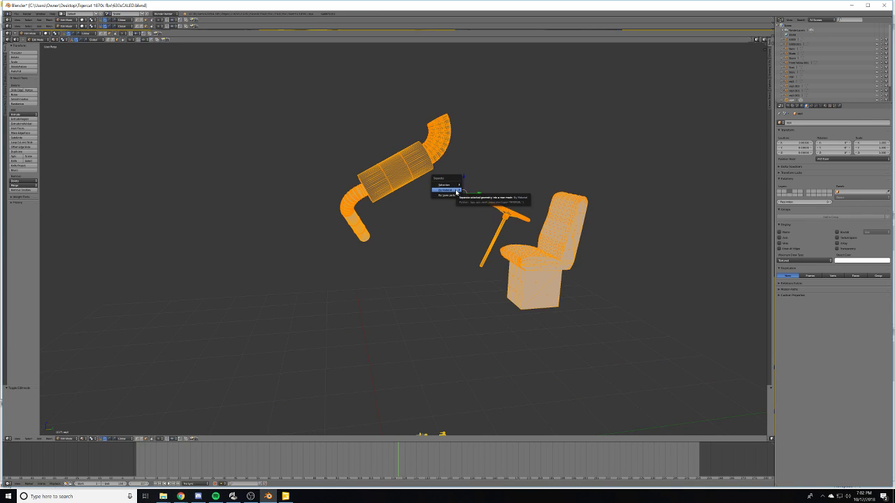
key(a)
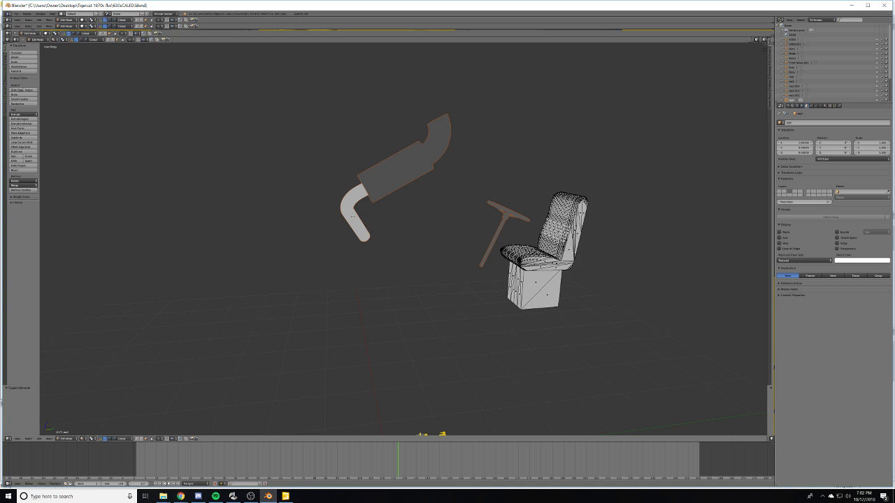
- Delete the light-coloured exhaust pipe, the seat and the steering wheel objects, keeping only the dark muffler
key(Tab)
key(x)
click(350, 209)
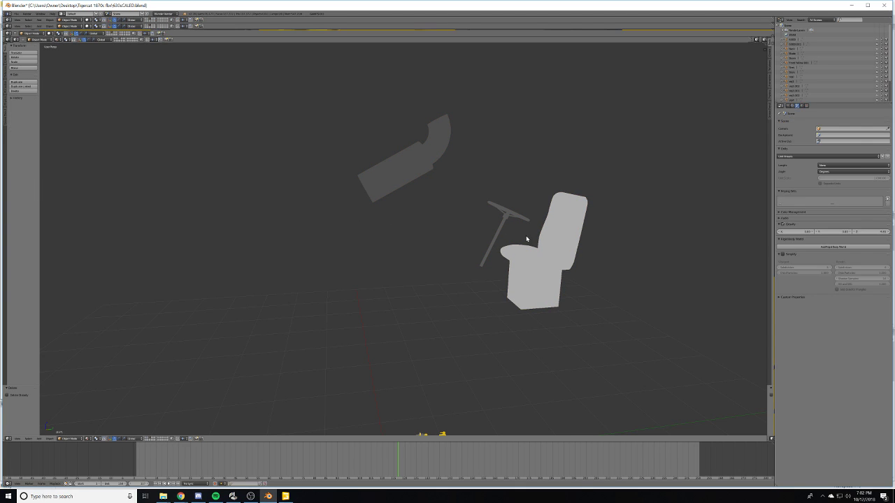
right_click(526, 239)
key(x)
click(529, 266)
right_click(496, 236)
key(x)
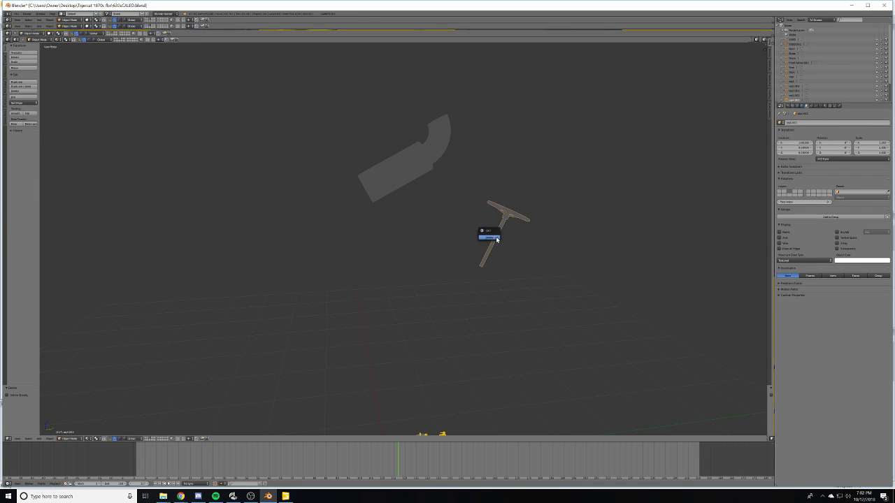
click(495, 237)
- Select the muffler and darken its material's diffuse colour to near-black with a hex value
right_click(411, 178)
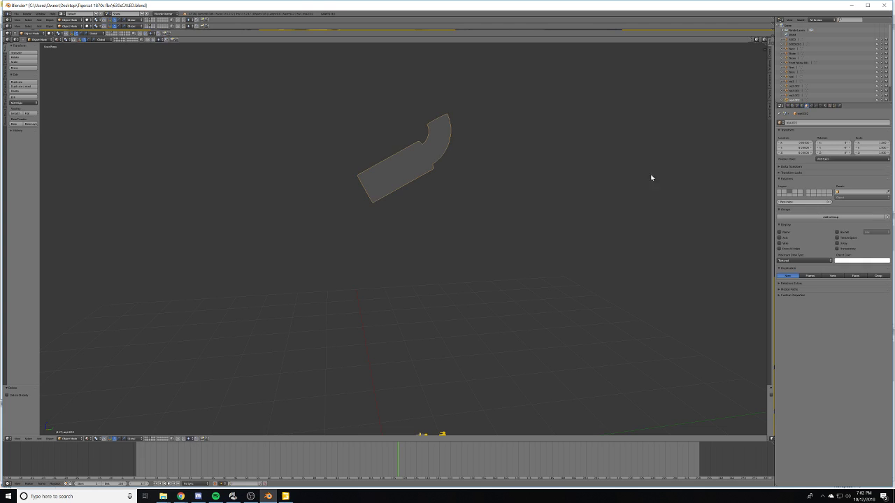
click(825, 106)
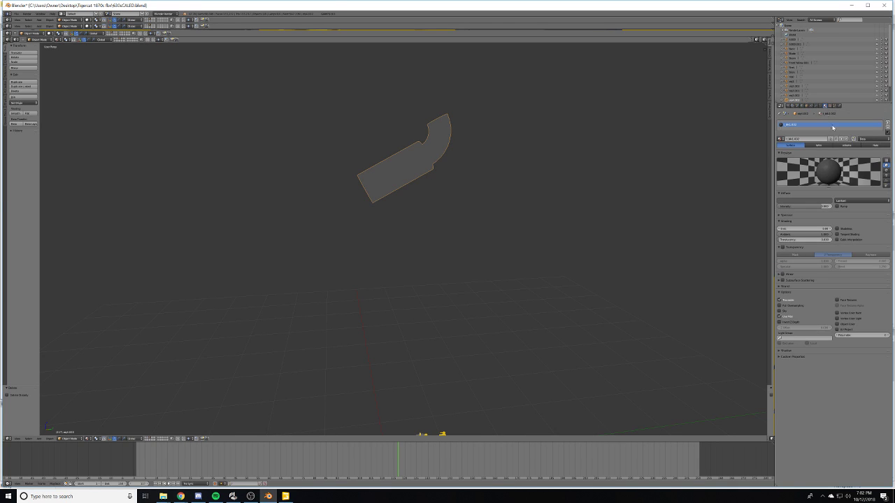
click(795, 198)
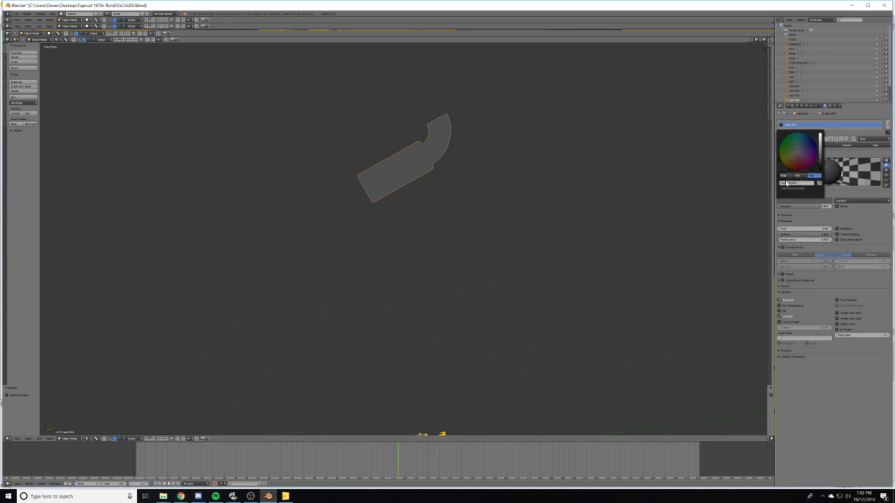
click(795, 183)
text(14)
key(Return)
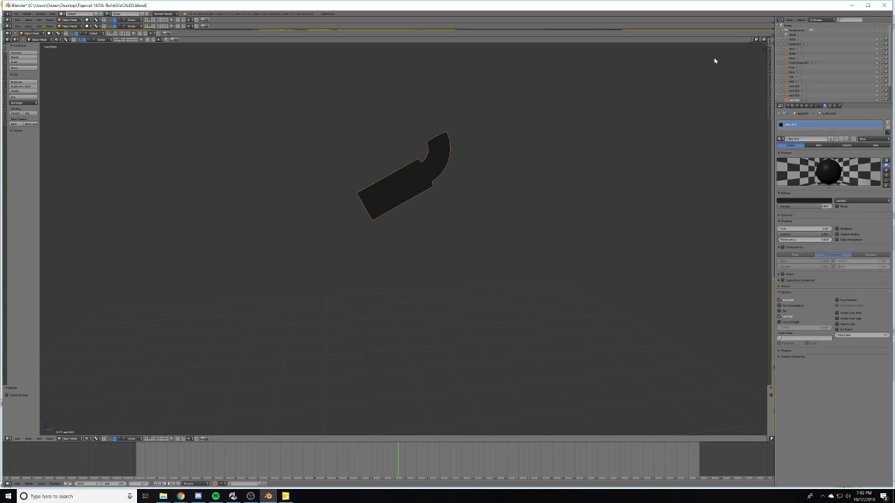
- Add an Edge Split modifier to the muffler and apply it
click(815, 105)
click(804, 123)
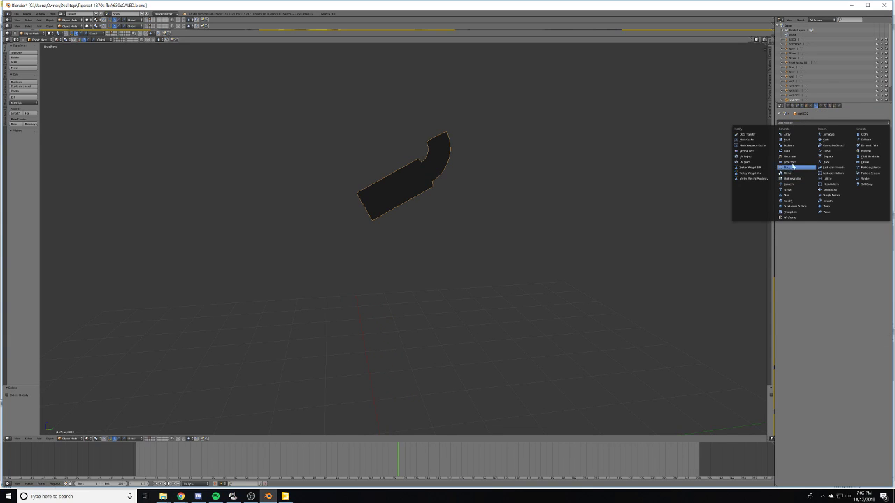
click(789, 162)
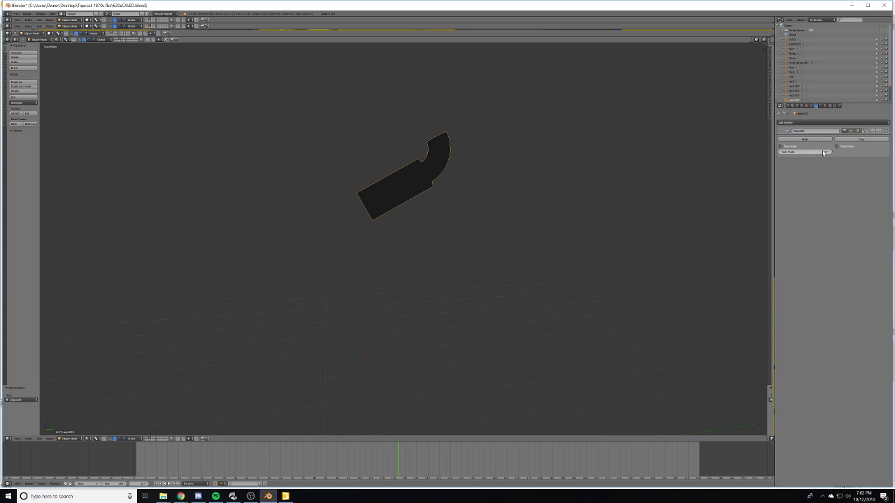
click(805, 139)
- Show the render and bake settings, split the 3D view and make the new area a UV/Image Editor
click(790, 105)
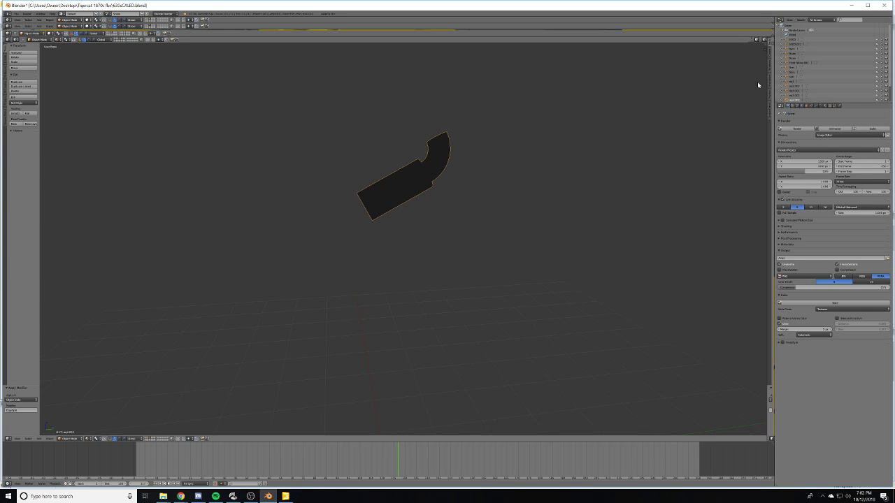
drag(765, 43, 399, 91)
click(410, 439)
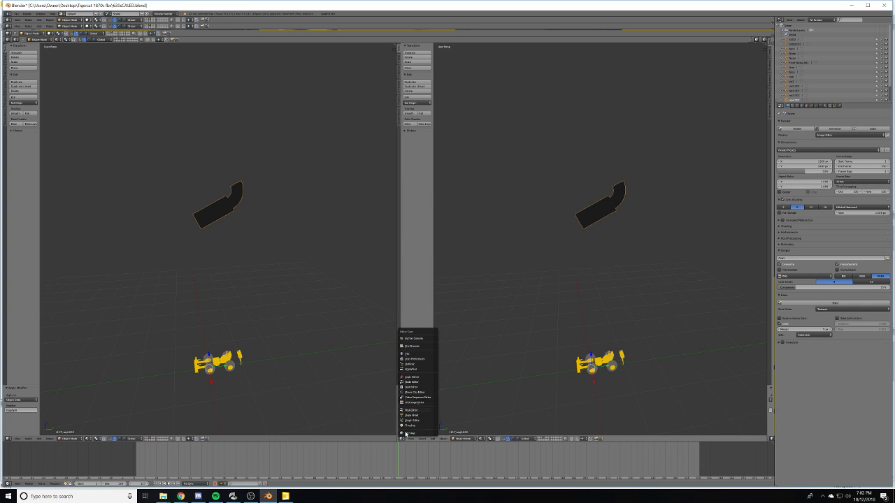
click(418, 405)
scroll(214, 176, up, 4)
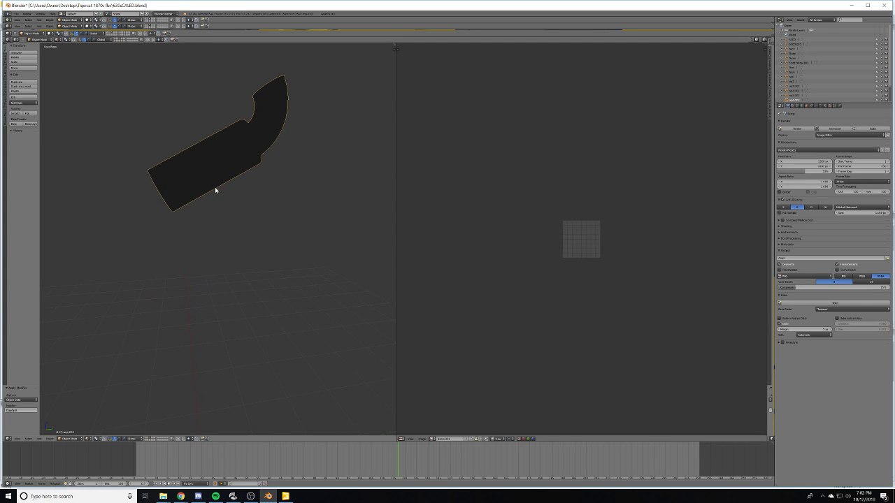
middle_drag(214, 187, 219, 255)
- Select the muffler's whole mesh and unwrap it with Smart UV Project using the default settings
key(Tab)
key(u)
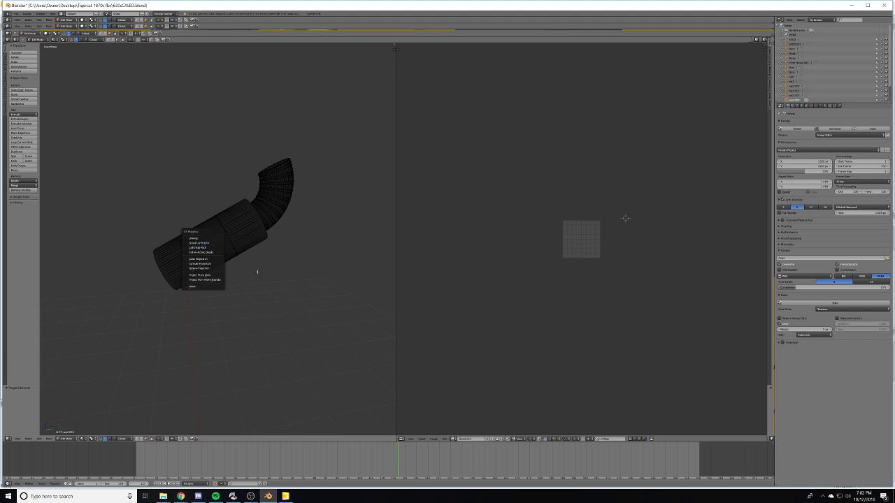
key(Tab)
key(a)
key(Tab)
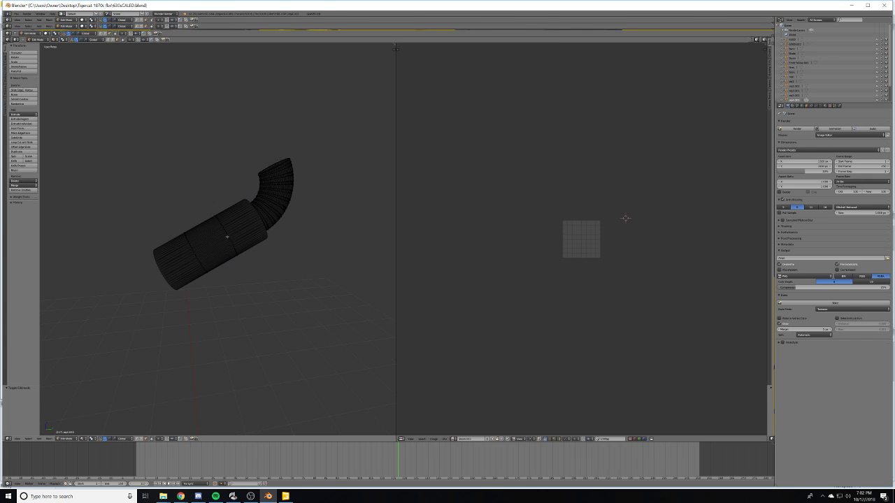
key(u)
click(228, 239)
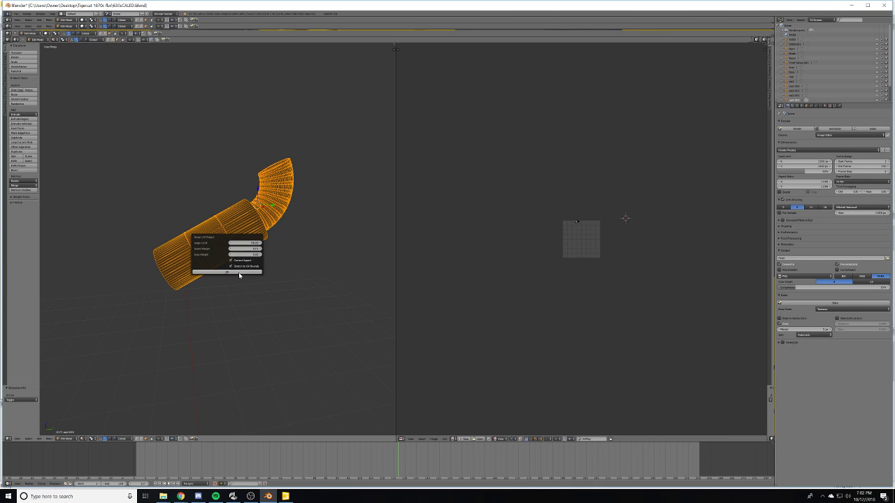
click(238, 272)
key(Home)
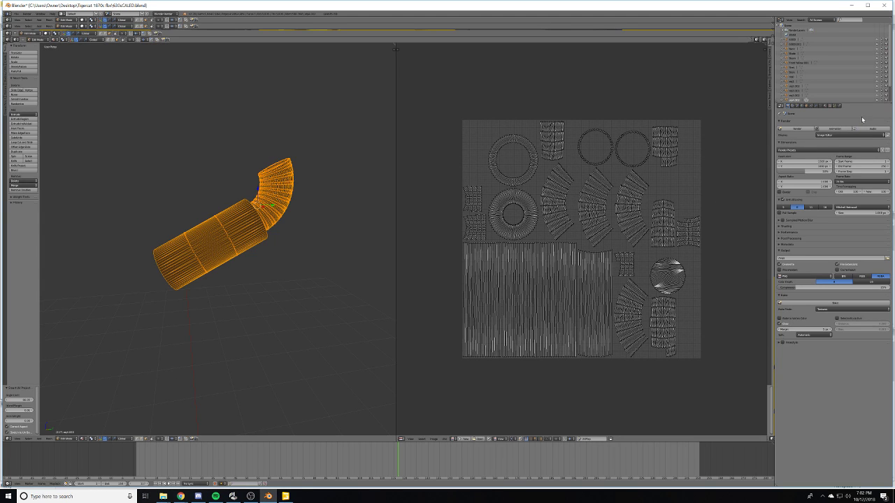
- Set the bake mode to Ambient Occlusion, create a new blank image and try to bake the muffler to it
click(852, 309)
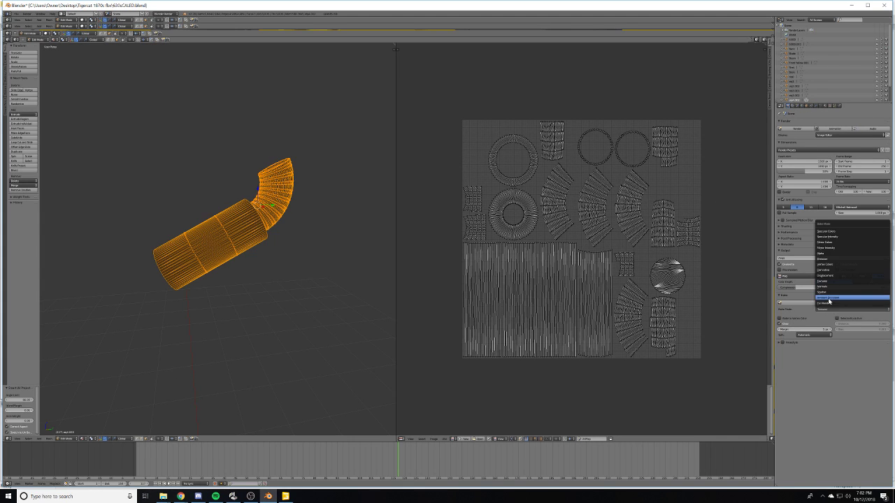
click(852, 300)
click(464, 437)
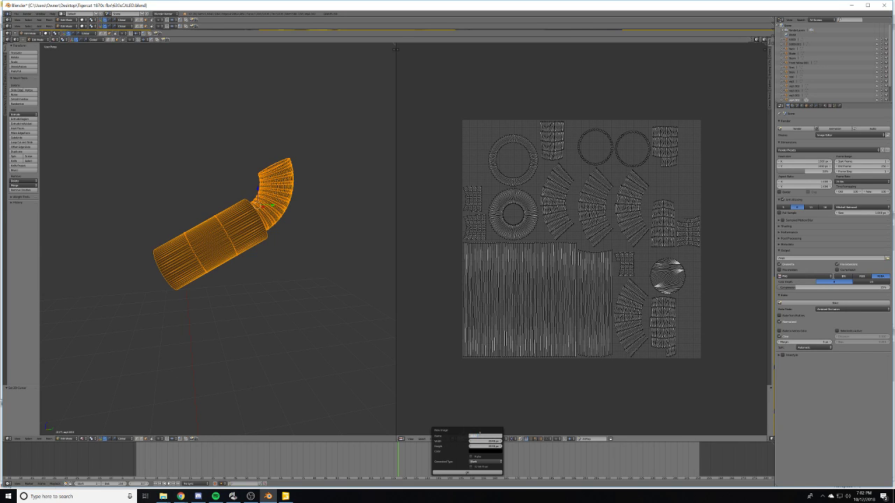
click(467, 473)
scroll(532, 378, down, 8)
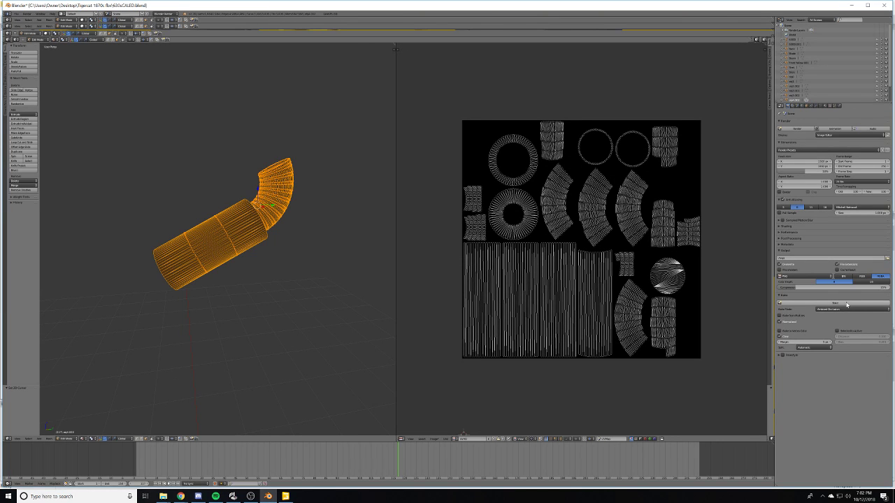
click(846, 305)
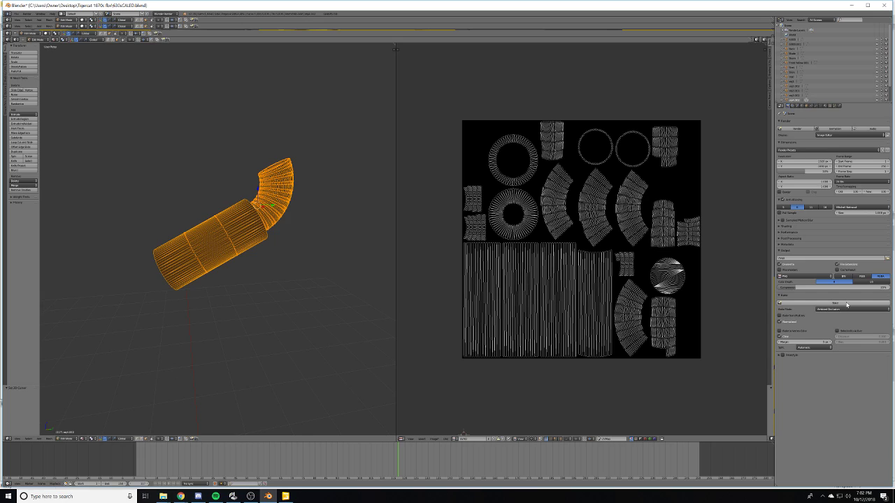
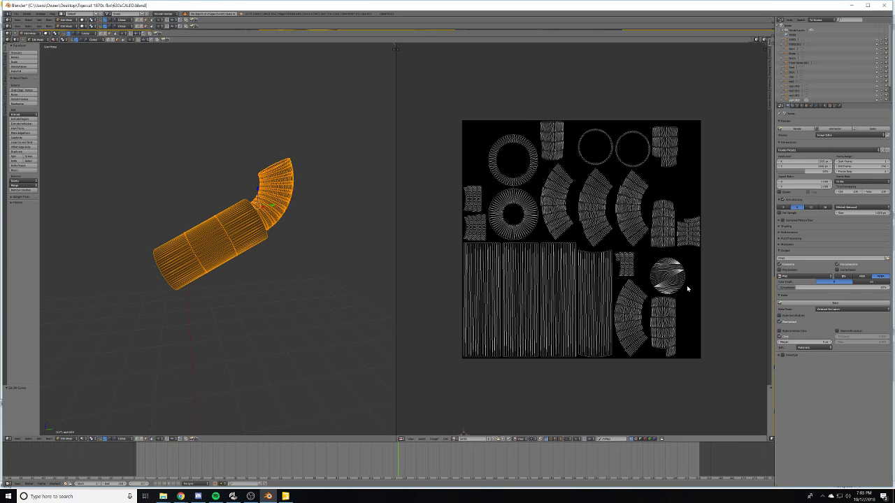
- Leave mesh editing on the muffler and merge the image editor area back into a single 3D view
key(Tab)
key(Tab)
key(Tab)
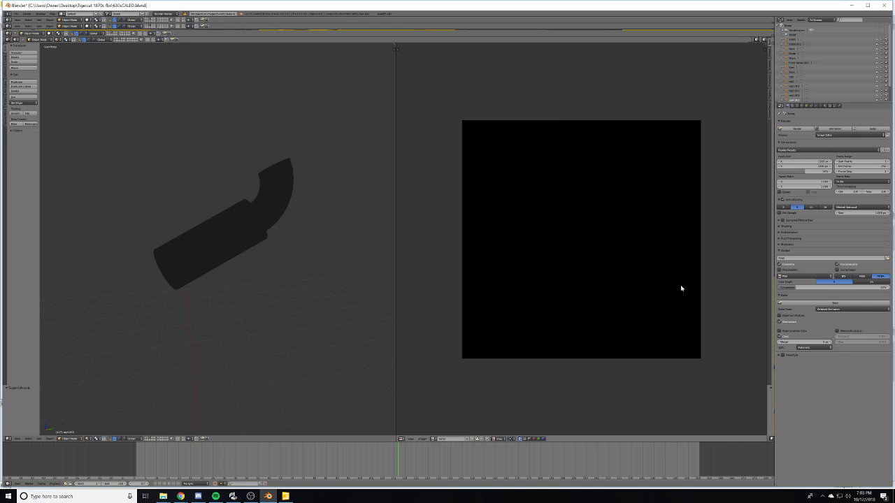
key(Tab)
key(Tab)
shift+middle_drag(317, 274, 327, 277)
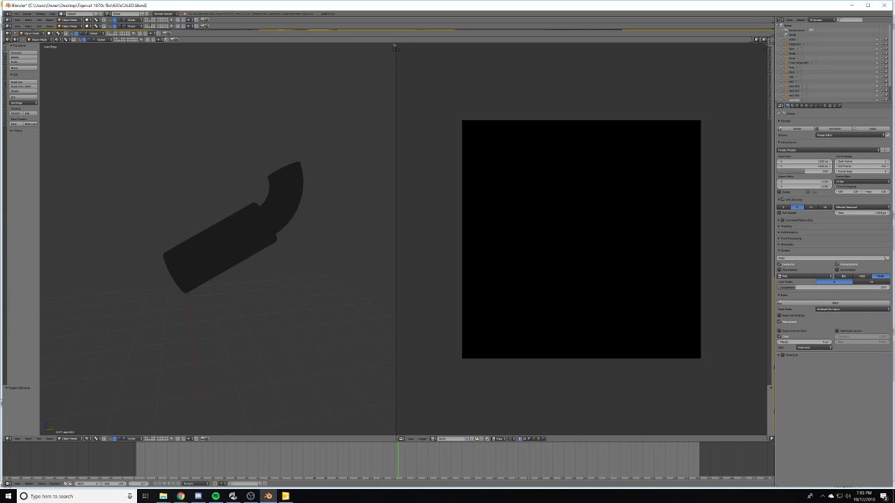
drag(395, 47, 531, 180)
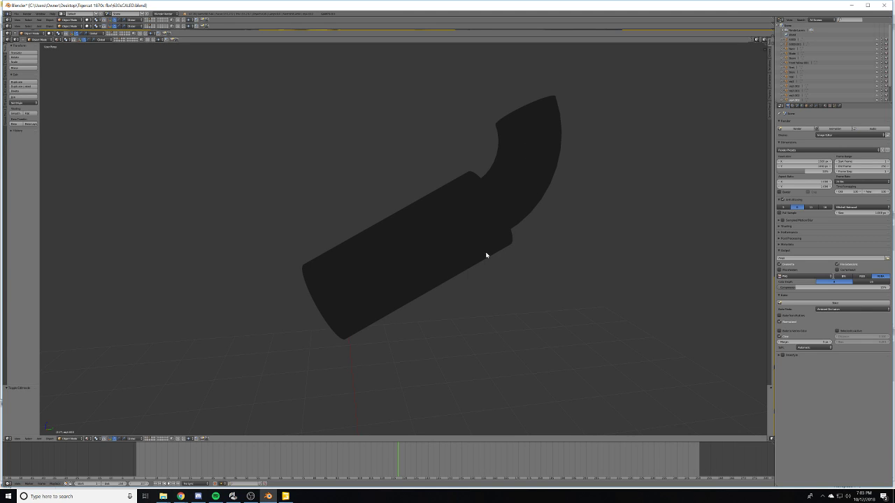
- Select the black cab mesh on the main skidder layer, assign it to another layer, and return to the muffler's layer
key(1)
scroll(439, 275, down, 8)
shift+middle_drag(421, 334, 474, 183)
right_click(336, 325)
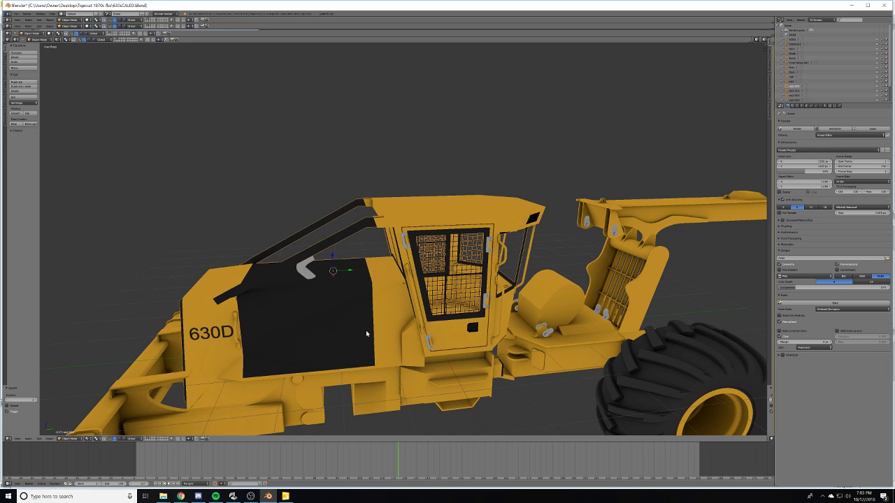
key(m)
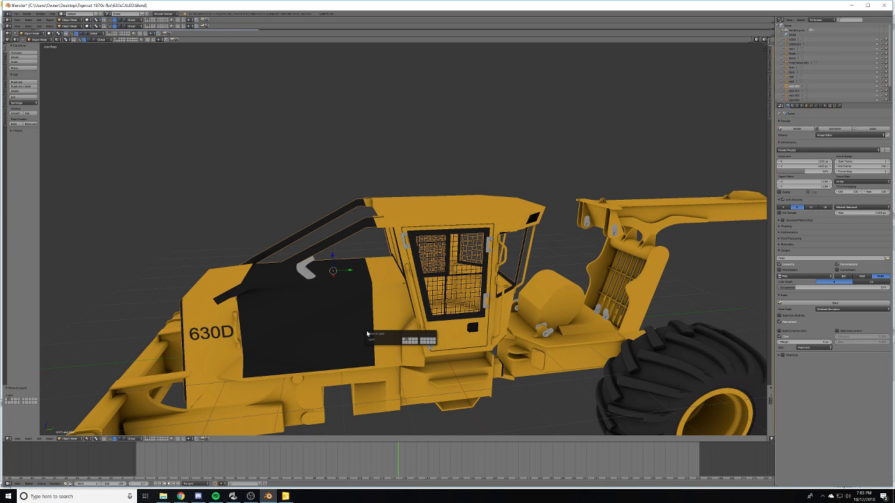
key(1)
key(1)
key(1)
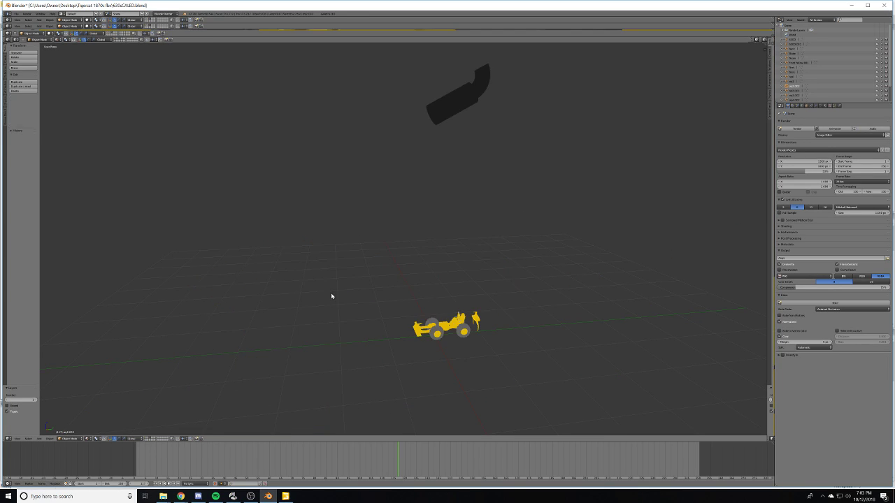
- Move the muffler to layer 2 and display that layer with the black cab mesh
right_click(440, 106)
key(m)
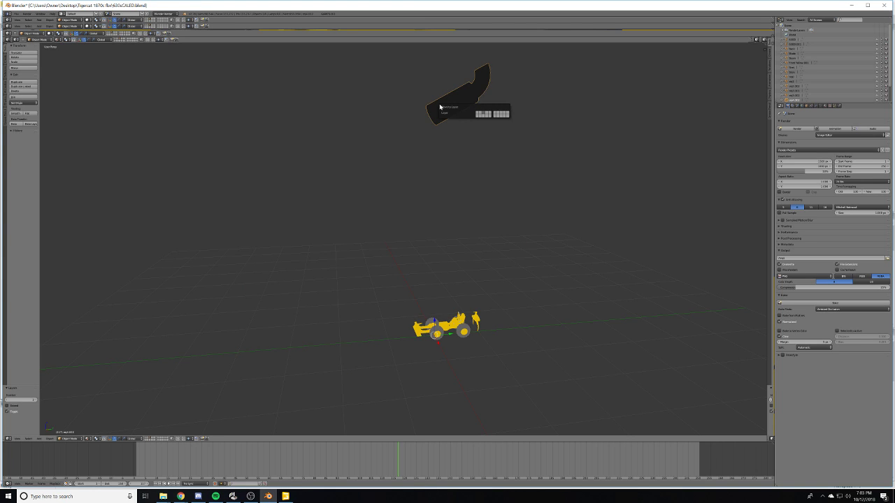
key(2)
key(2)
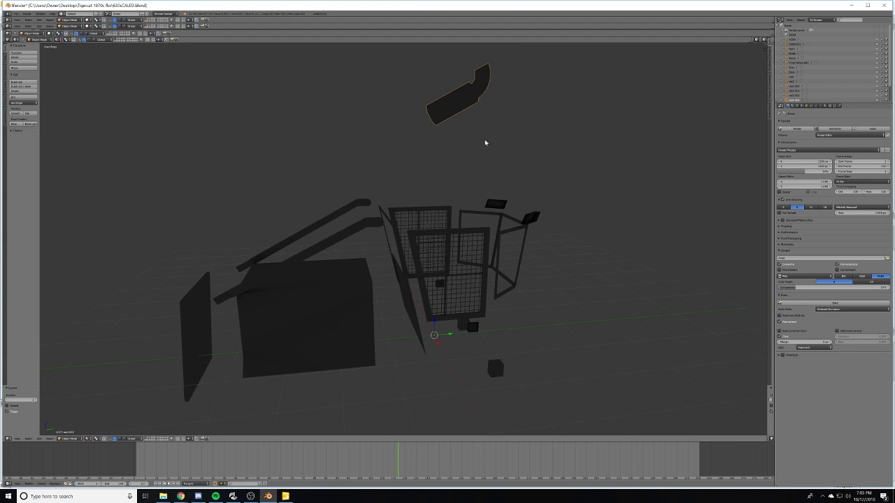
- Put the 3D cursor at the muffler's lower end and set the muffler's origin to it
middle_drag(345, 136, 392, 126)
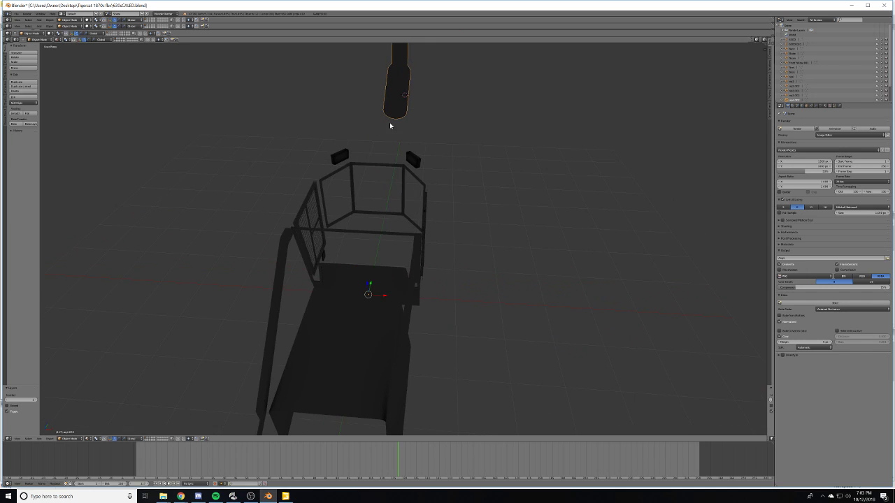
click(28, 103)
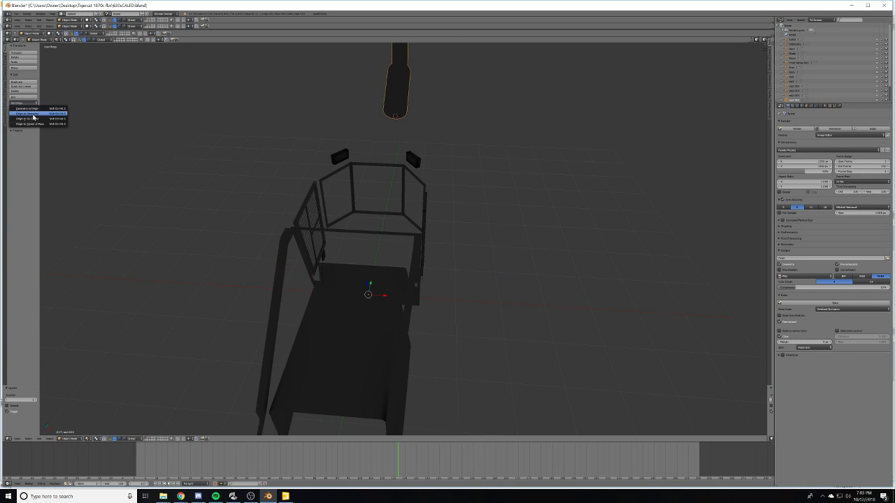
click(44, 119)
- Move the muffler down onto the engine hood, adjusting its position along the Y and Z axes
middle_drag(314, 199, 456, 128)
drag(455, 121, 310, 261)
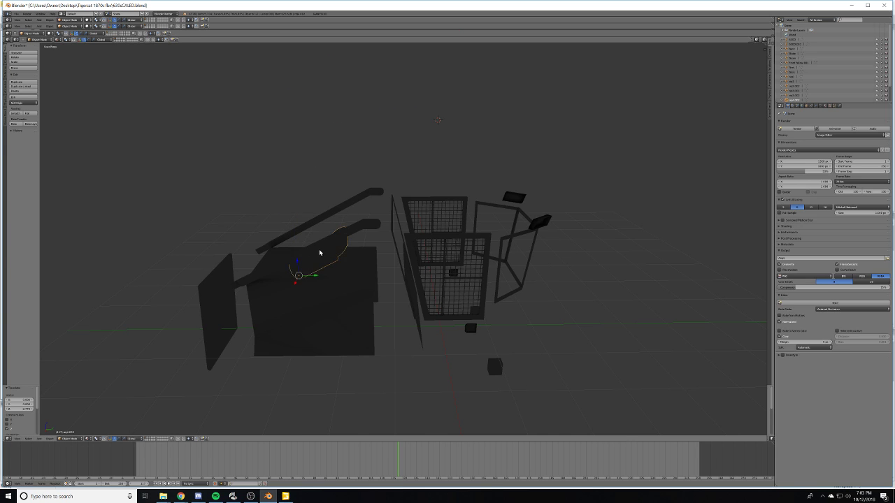
scroll(321, 254, up, 3)
middle_drag(321, 254, 337, 288)
scroll(408, 272, down, 4)
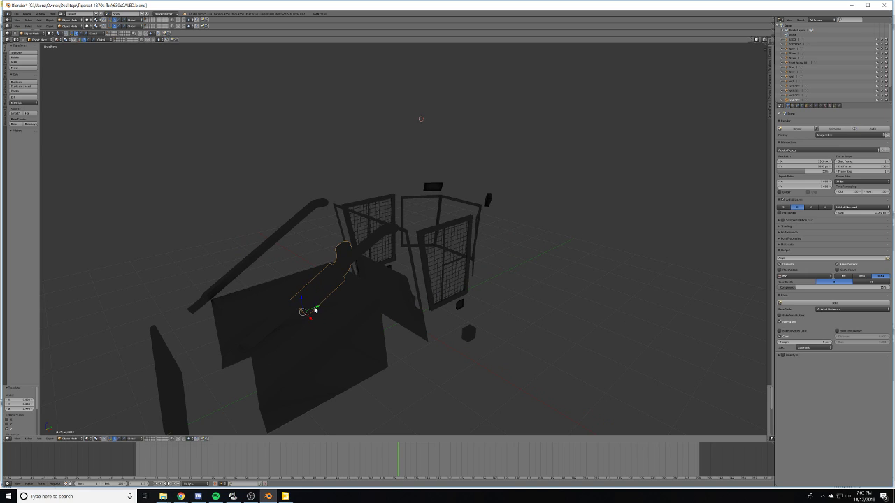
key(g)
key(y)
click(341, 300)
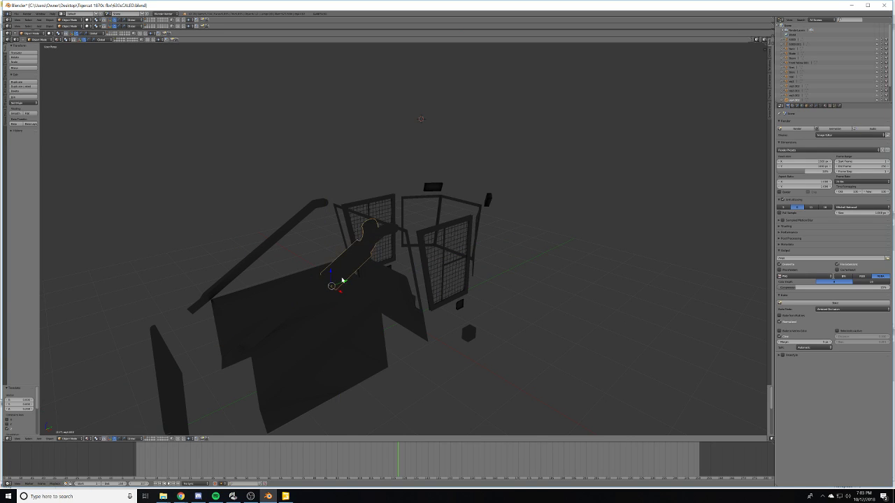
- Move the positioned muffler off the black cab mesh's layer to a different layer
middle_drag(343, 280, 349, 277)
key(m)
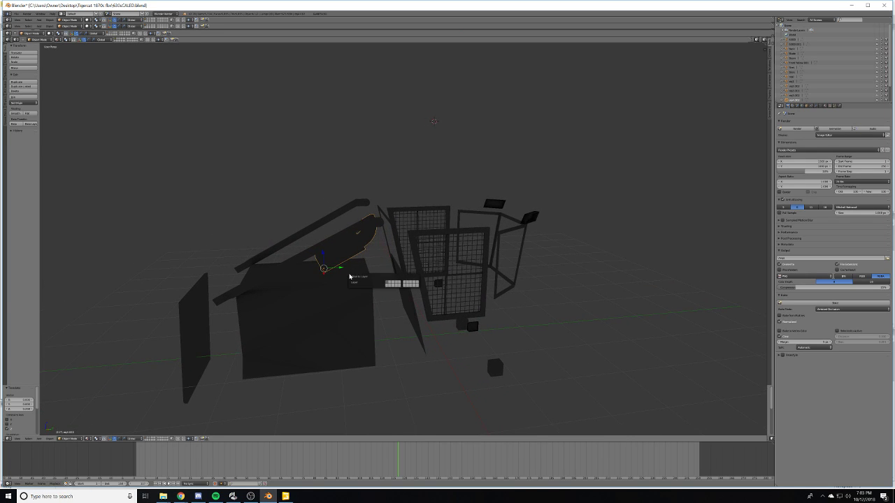
key(2)
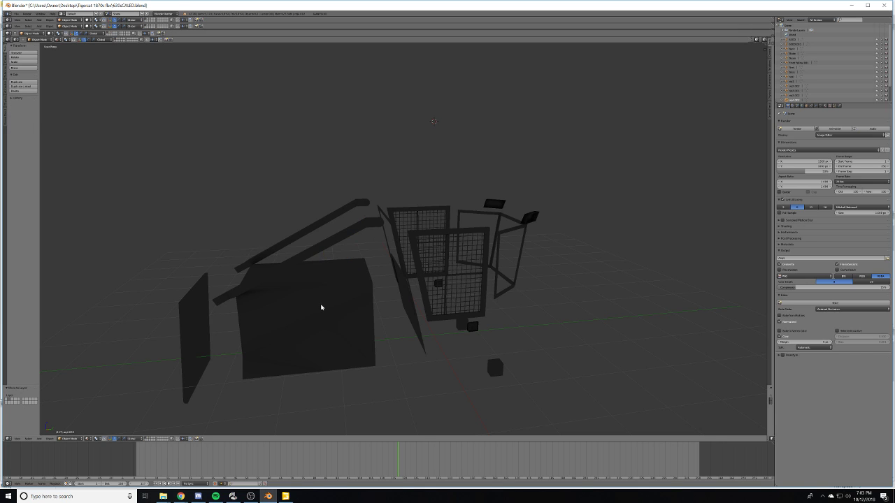
- Display the muffler and black cab mesh together with the rest of the skidder
key(a)
key(m)
key(2)
key(2)
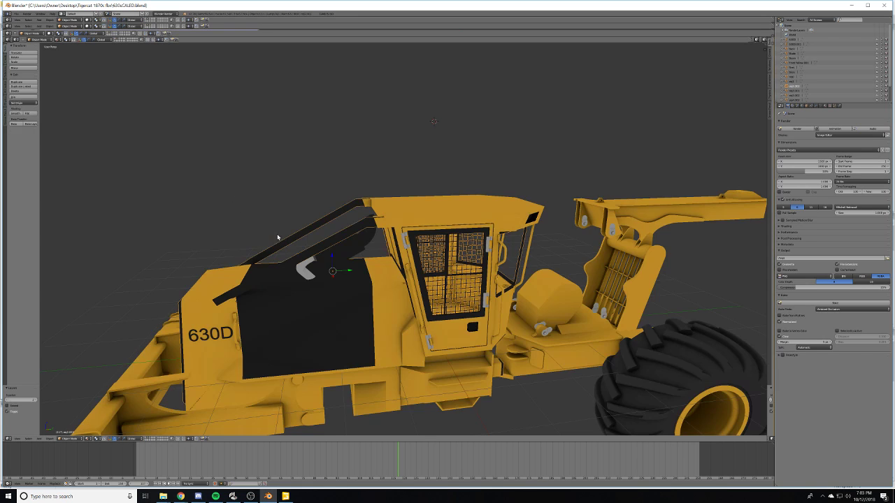
- Switch the viewport shading to Solid to see the muffler's fit against the grey exhaust pipe
middle_drag(277, 235, 401, 270)
scroll(434, 314, up, 4)
middle_drag(470, 354, 476, 247)
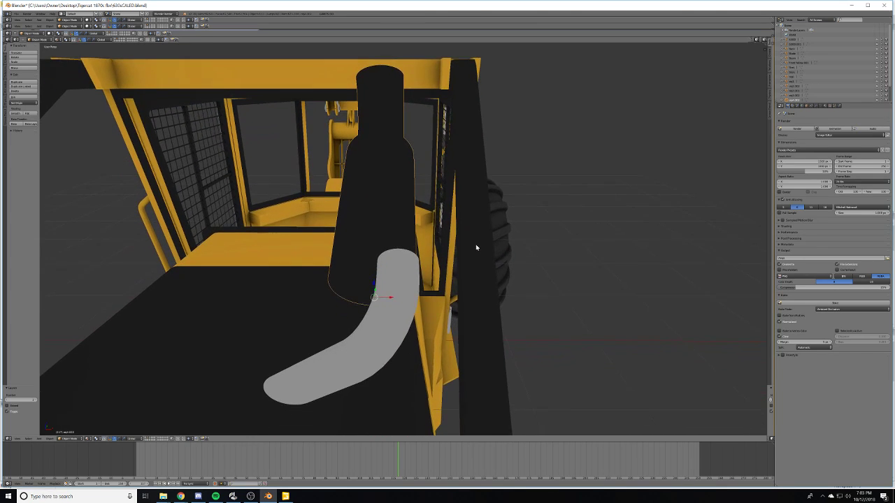
click(87, 438)
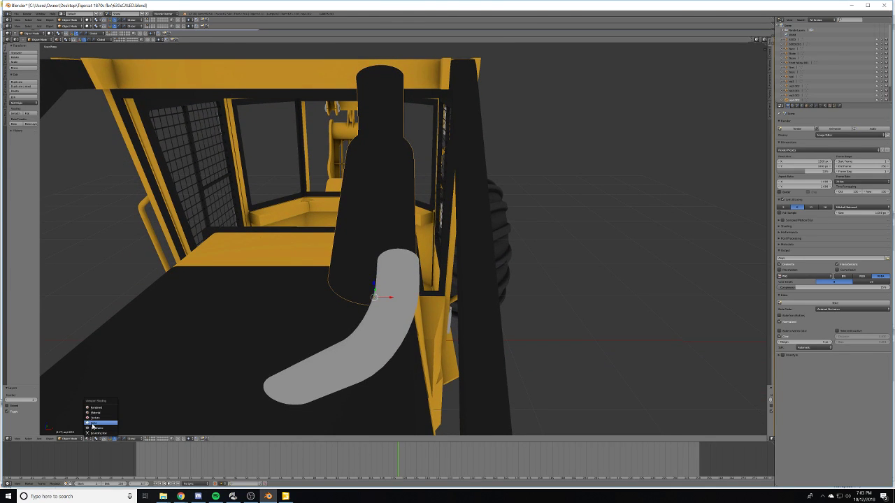
click(98, 424)
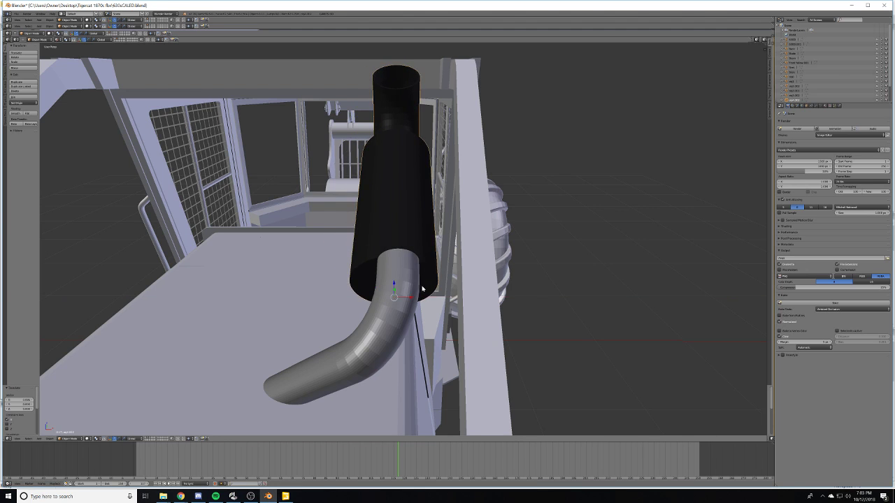
- Shift the muffler so its lower end lines up with the upper end of the grey exhaust pipe
middle_drag(393, 297, 447, 303)
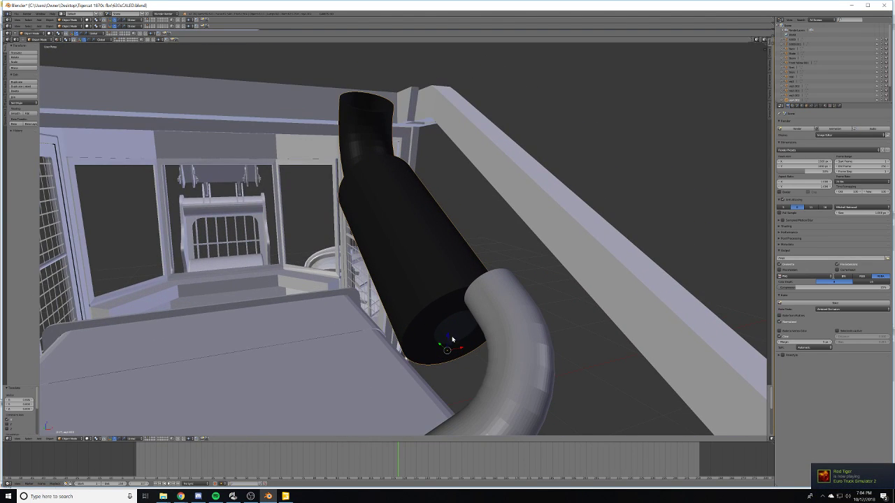
middle_drag(453, 339, 487, 283)
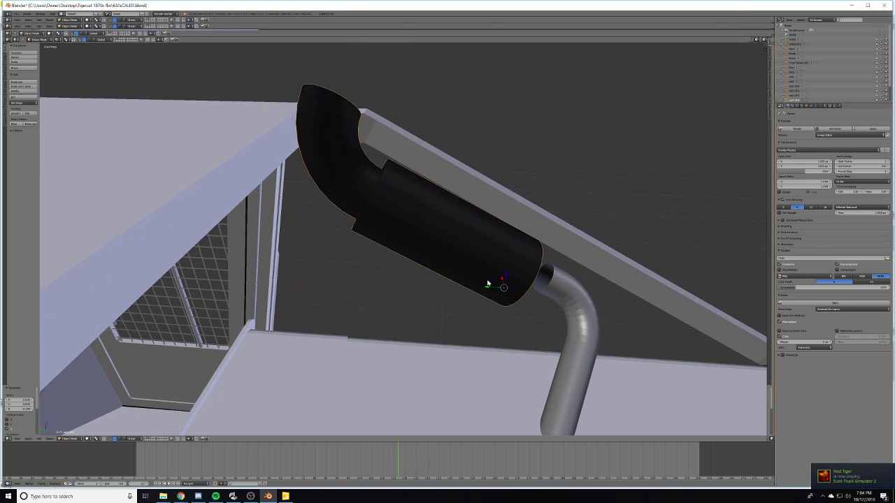
click(810, 106)
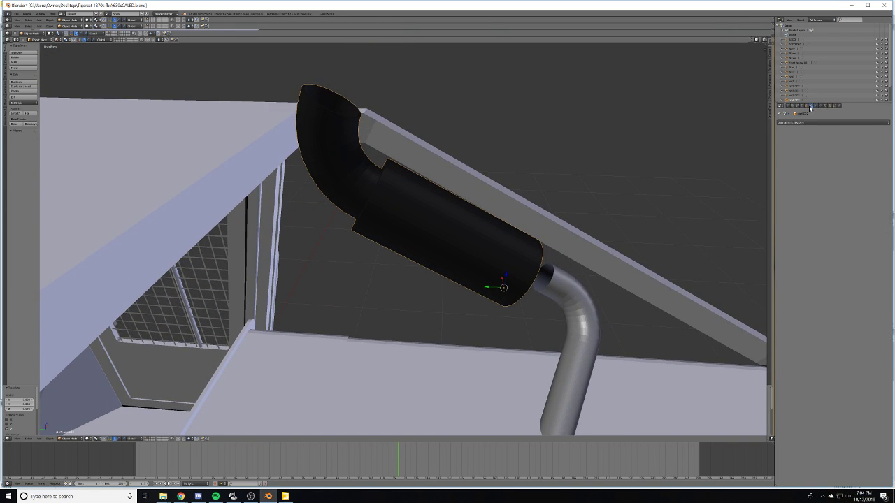
click(807, 106)
middle_drag(609, 209, 439, 308)
scroll(337, 322, up, 3)
drag(510, 266, 482, 283)
key(g)
click(470, 282)
click(483, 282)
- Delete the muffler and the black cab mesh with its window grilles and engine side panels
scroll(482, 283, down, 8)
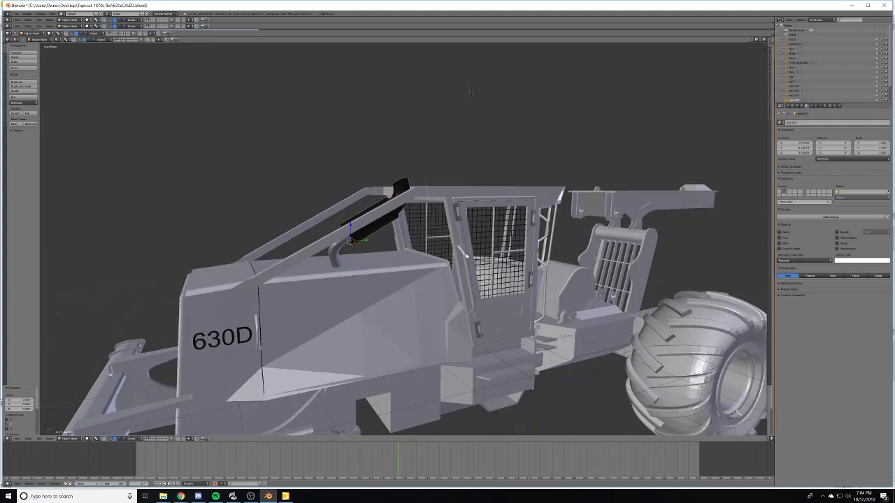
key(x)
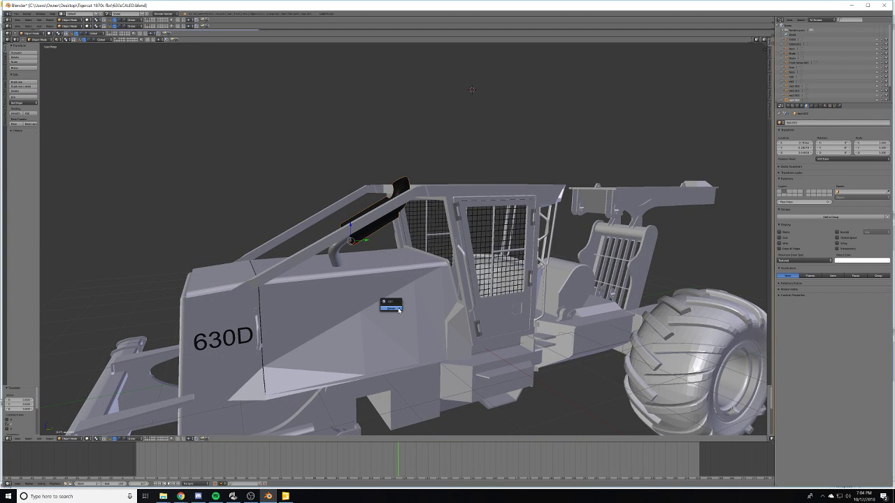
click(398, 307)
right_click(352, 227)
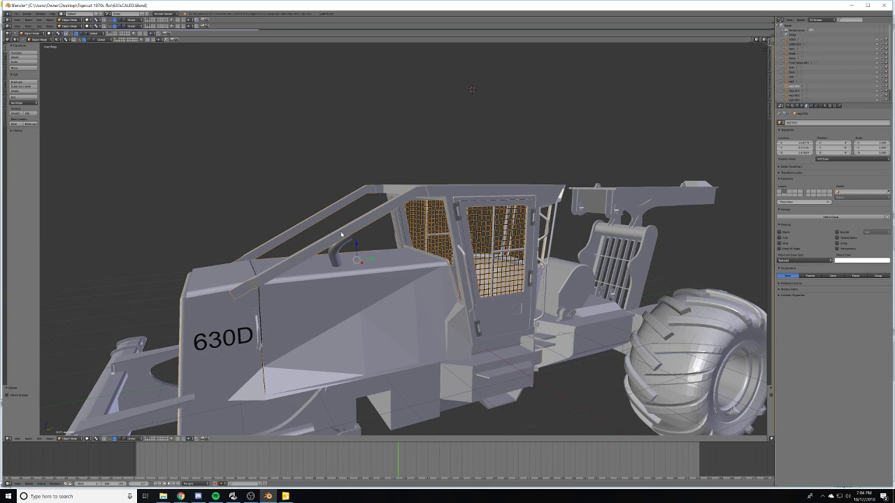
key(x)
click(341, 231)
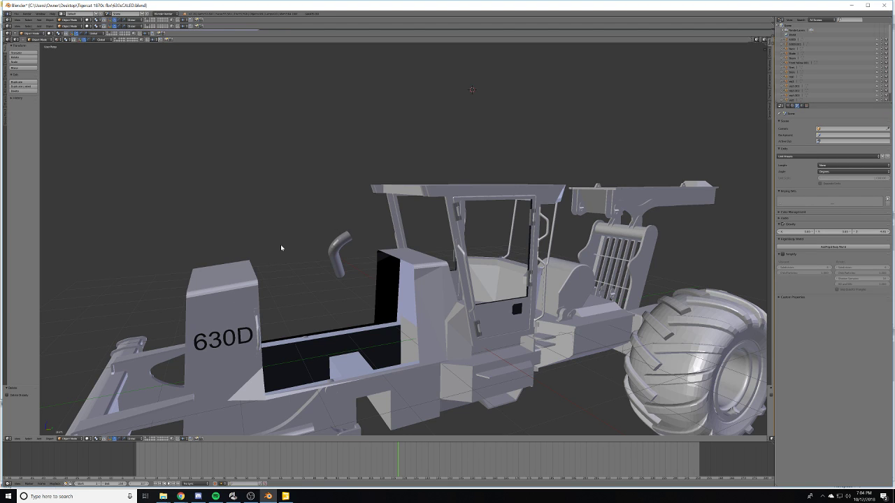
- Switch to the layer with the yellow skidder and delete all of the model's parts on it
key(2)
key(1)
key(2)
key(1)
key(2)
scroll(545, 355, up, 3)
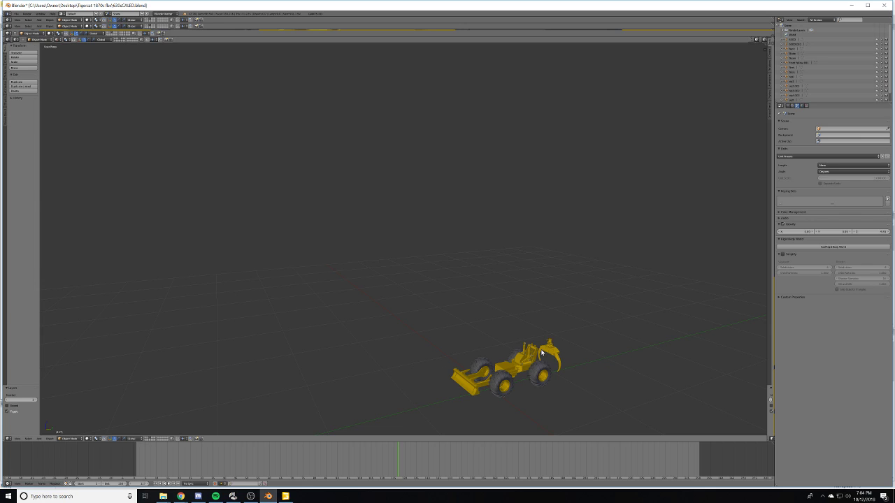
key(a)
key(x)
click(429, 308)
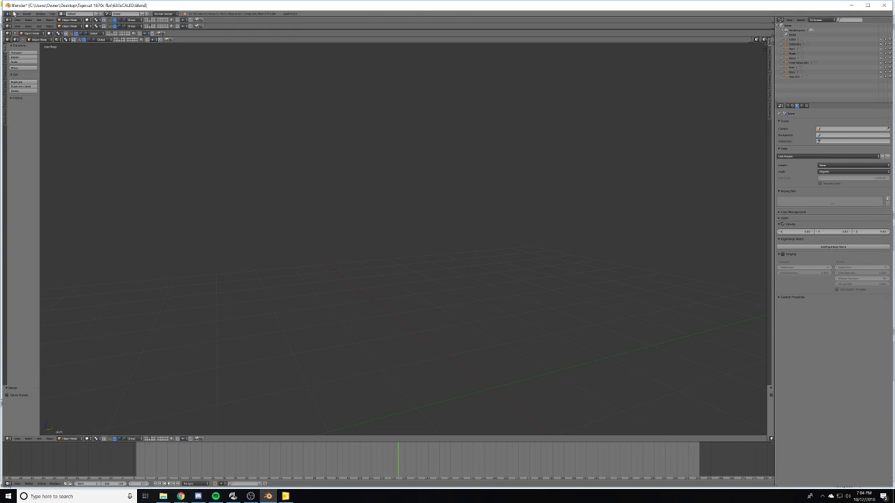
- Import the skidder model from the 3DS file on the Desktop
click(17, 14)
click(16, 13)
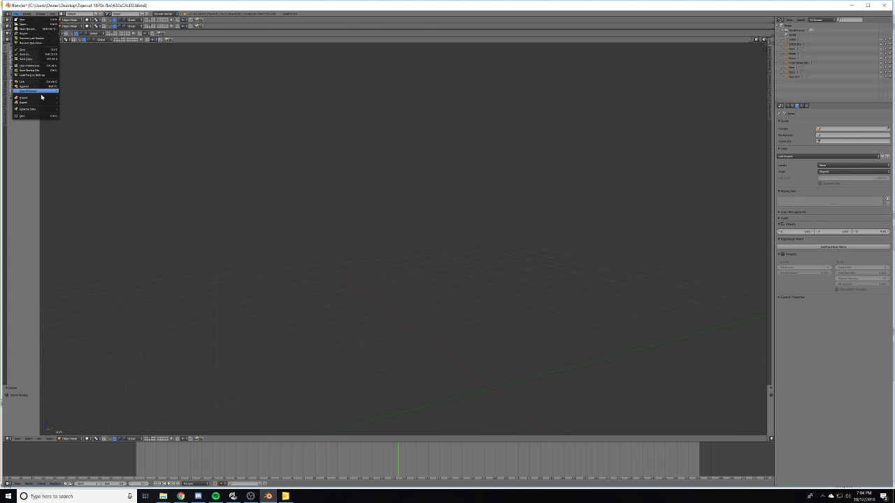
mouse_move(31, 97)
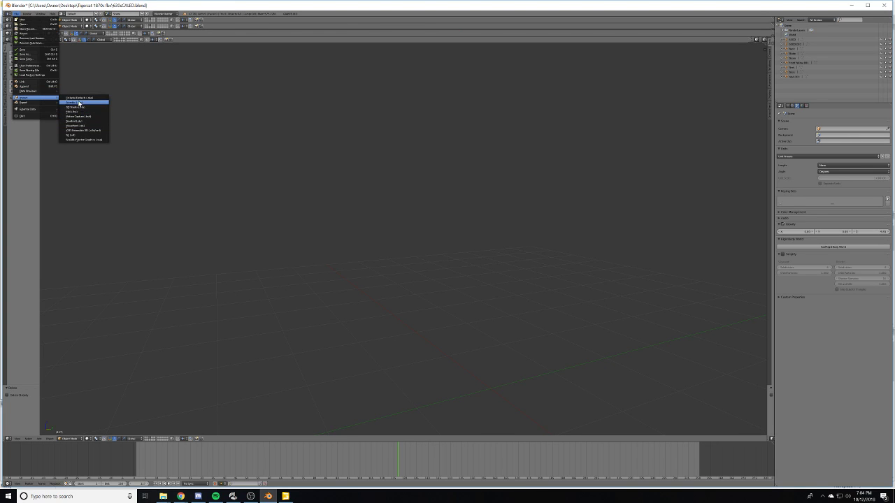
click(90, 109)
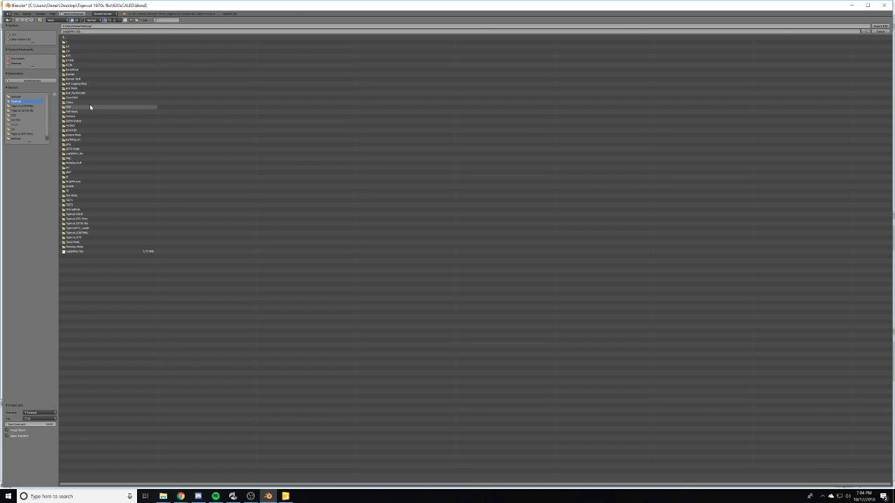
click(84, 252)
click(881, 25)
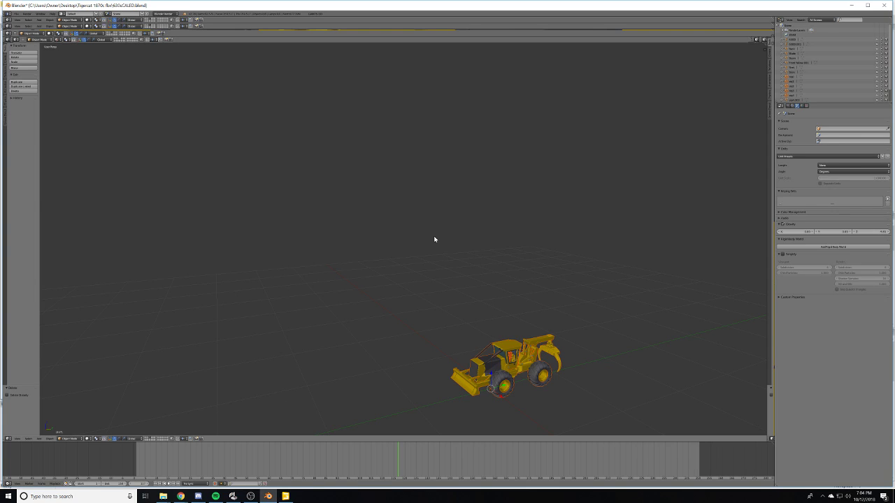
- Examine the imported skidder from several sides and check which parts belong to the cab and hood mesh
shift+middle_drag(497, 313, 443, 234)
mouse_move(516, 374)
shift+middle_down()
mouse_move(477, 274)
mouse_move(539, 282)
mouse_move(407, 280)
shift+middle_up()
scroll(477, 278, up, 5)
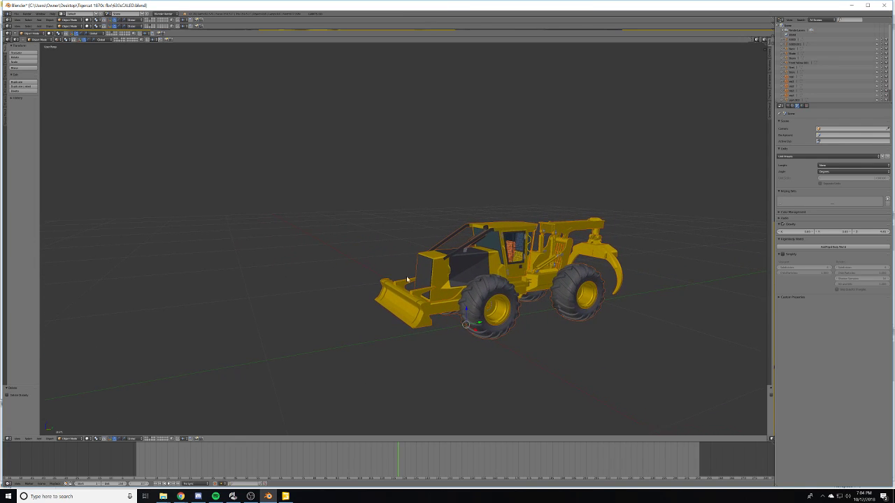
right_click(469, 270)
key(Tab)
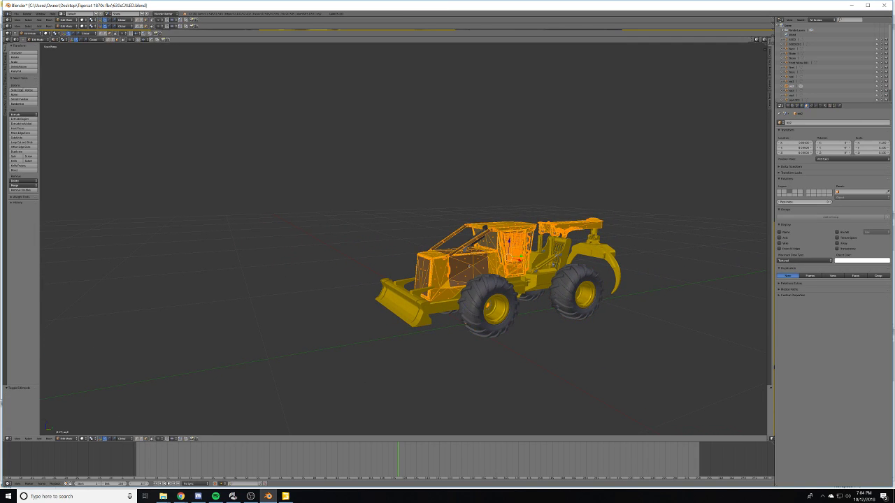
middle_drag(465, 323, 556, 291)
scroll(555, 292, down, 3)
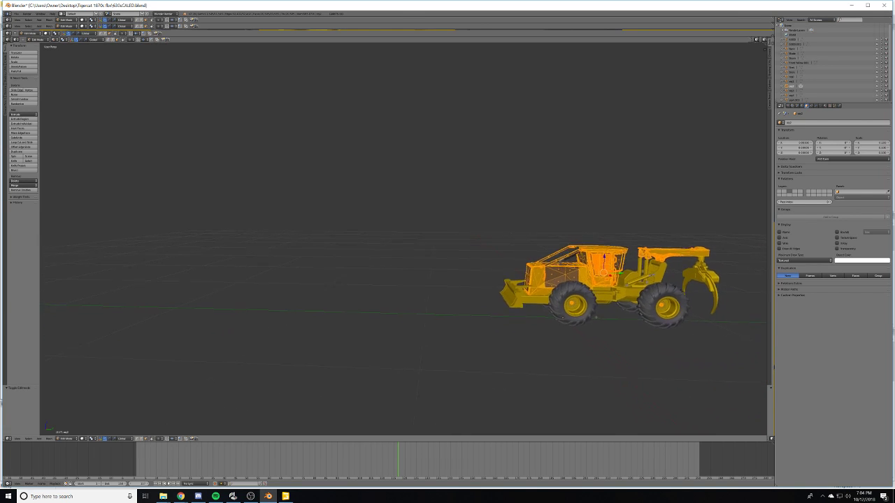
middle_drag(594, 315, 520, 387)
scroll(520, 386, up, 5)
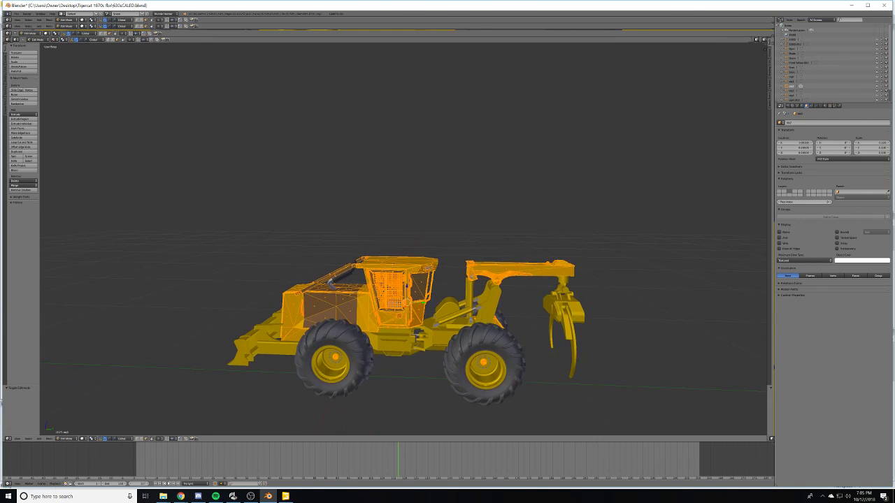
key(Tab)
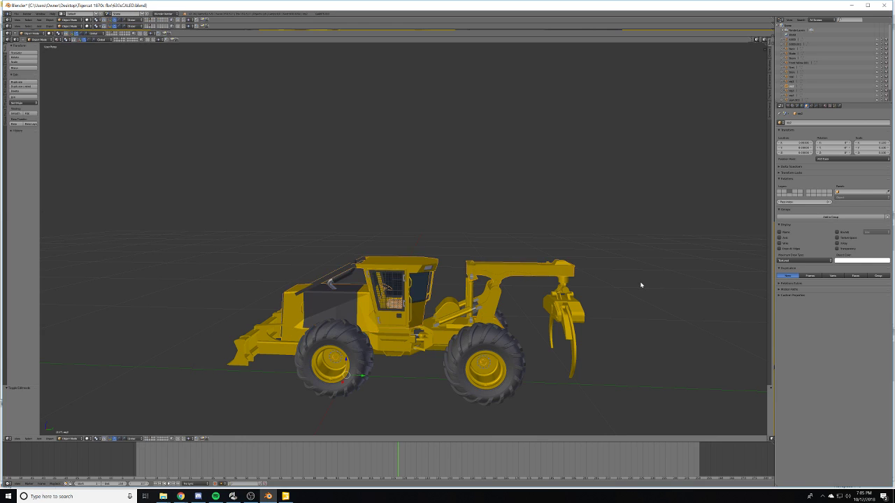
- Separate the centre chassis mesh below the cab by material
key(b)
drag(648, 242, 443, 419)
middle_drag(452, 418, 463, 407)
middle_drag(578, 398, 559, 319)
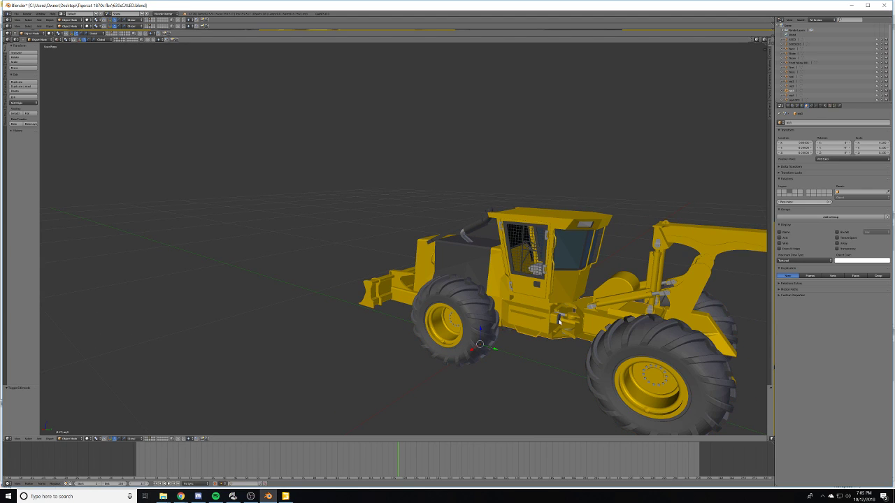
key(Tab)
key(Tab)
key(Tab)
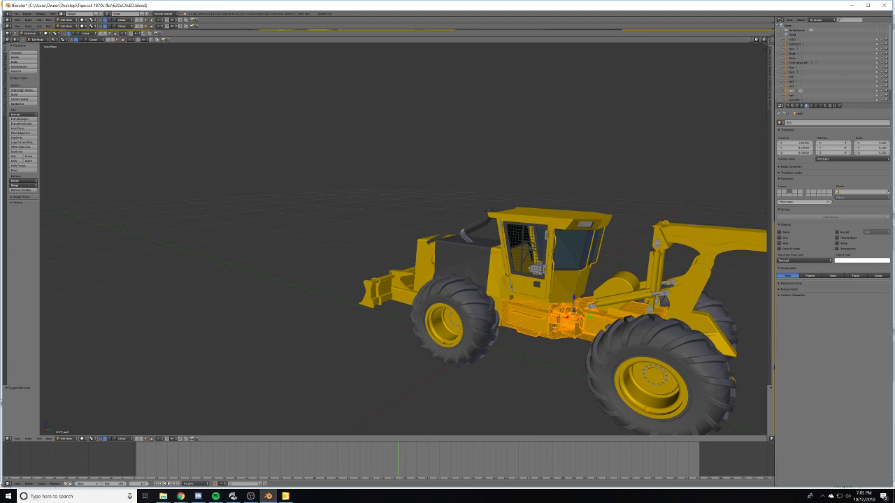
key(p)
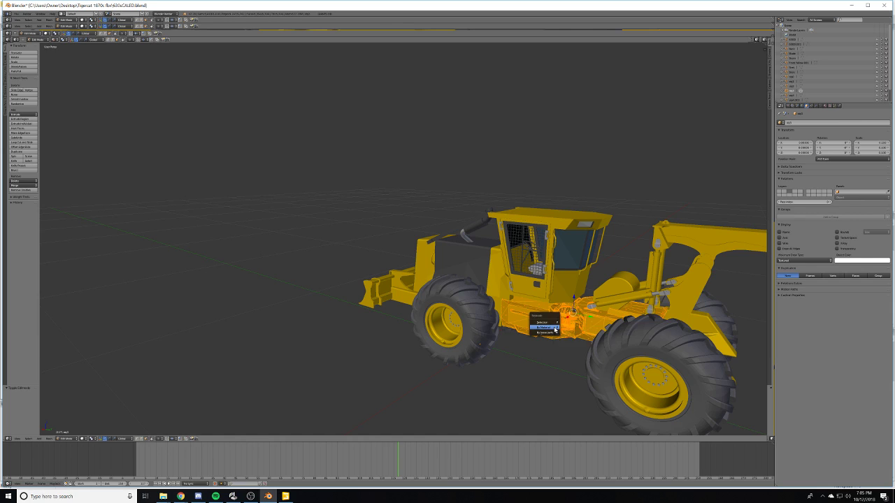
click(555, 327)
key(Tab)
- Delete the yellow centre chassis and the grey rod and cylinder pieces beneath the cab
right_click(591, 330)
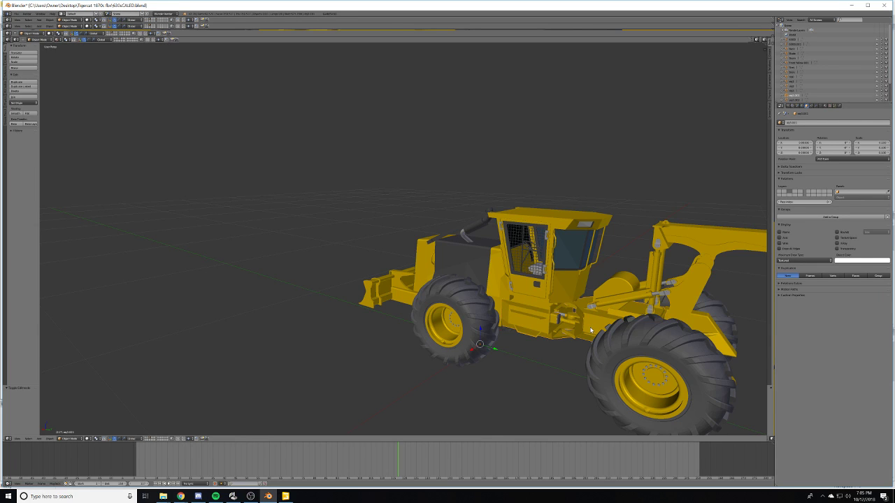
key(Delete)
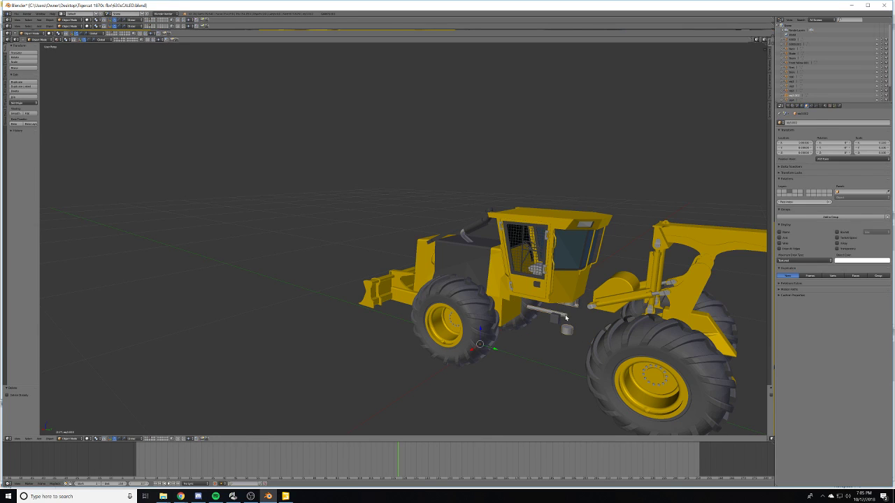
key(Delete)
right_click(473, 278)
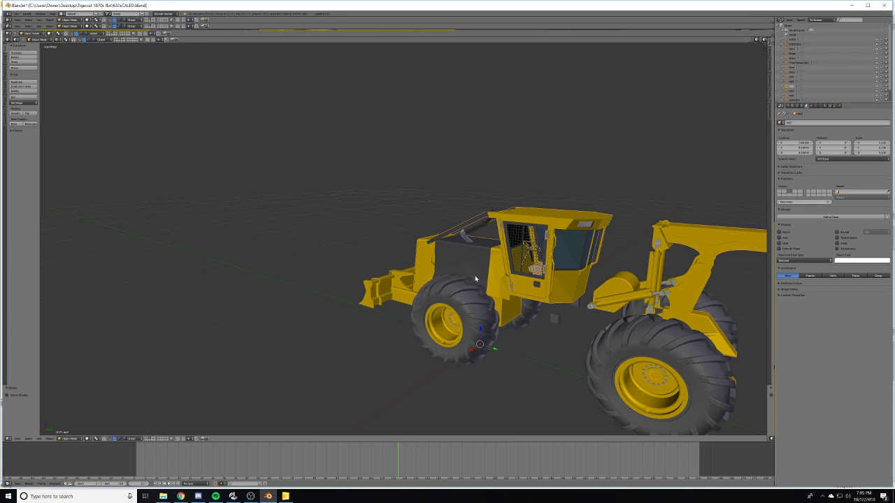
- Delete the skidder's tires and yellow wheel rims
middle_drag(487, 282, 390, 309)
right_click(364, 309)
key(x)
click(364, 309)
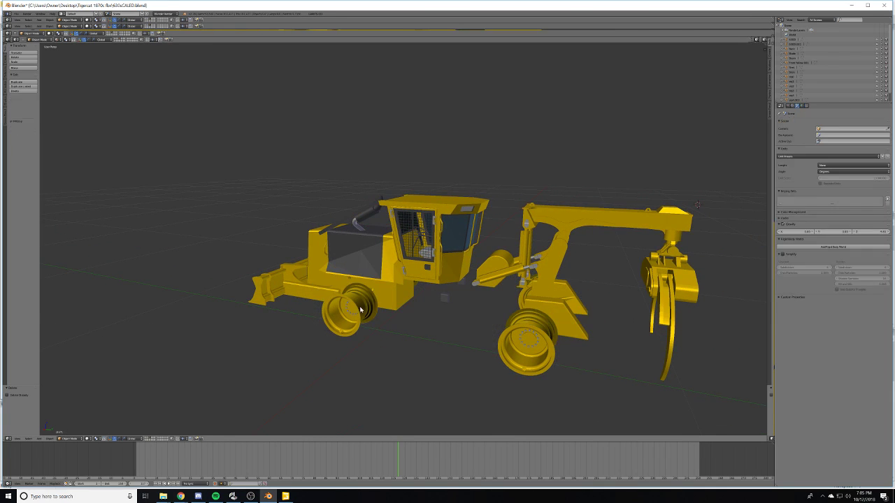
right_click(348, 313)
key(x)
click(348, 313)
- Separate the whole cab and hood mesh by material
right_click(352, 309)
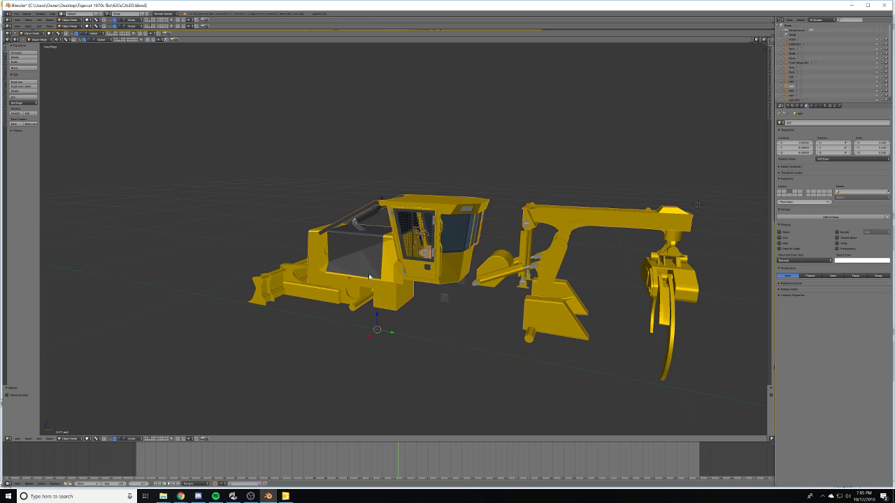
key(Tab)
key(a)
key(a)
key(p)
click(400, 298)
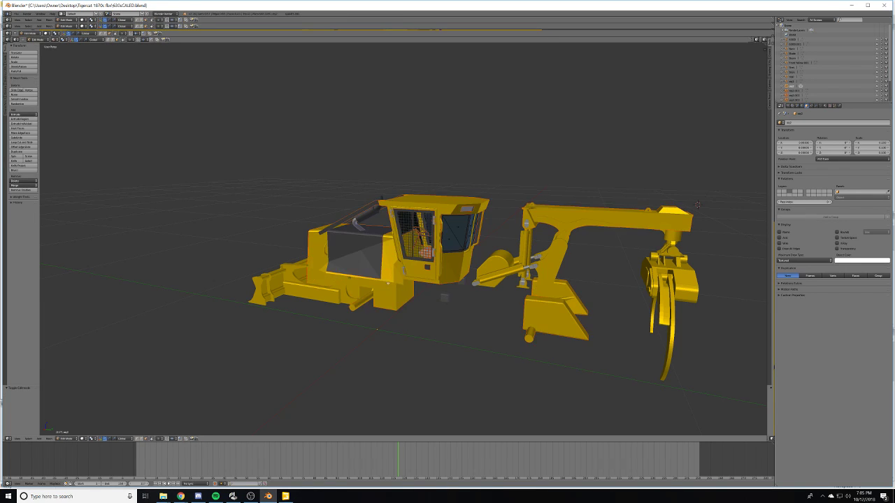
key(Tab)
- Join the grey exhaust pipe and seat parts with the dark hood and cab parts, and open the mesh in Edit Mode
right_click(360, 242)
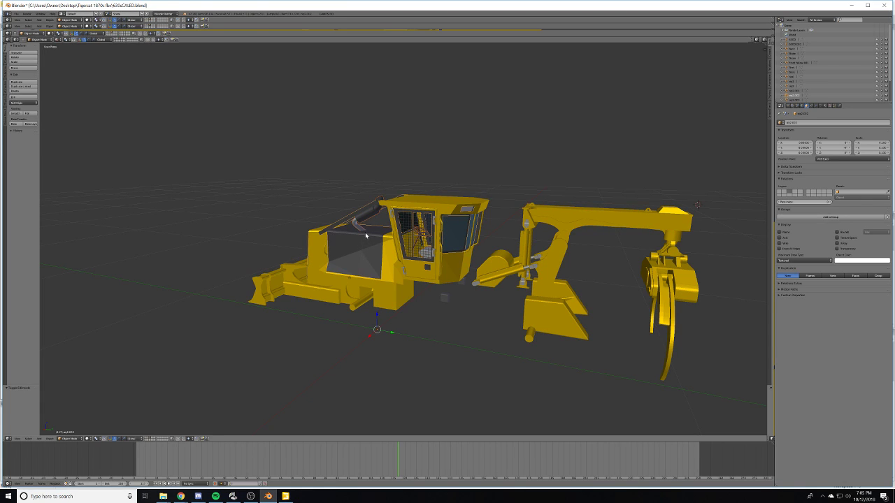
right_click(365, 244)
key(Tab)
key(Tab)
right_click(368, 219)
key(ctrl+j)
key(Tab)
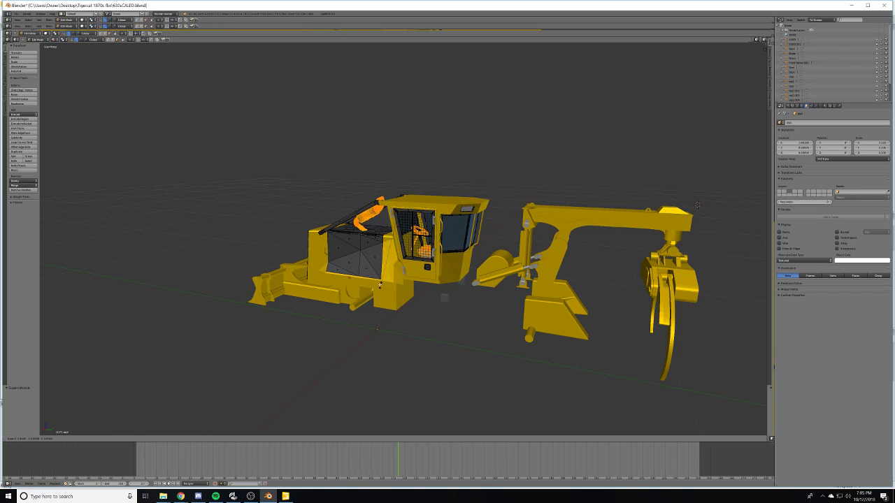
key(a)
key(a)
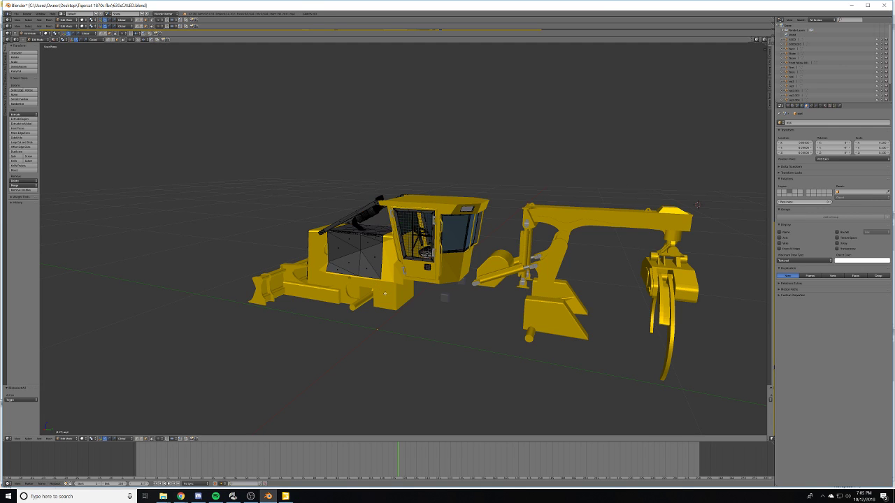
middle_drag(404, 288, 409, 287)
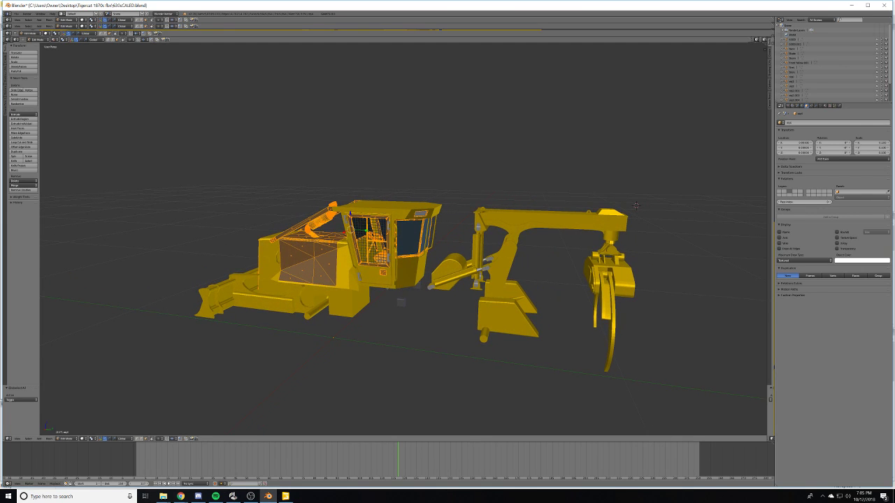
middle_drag(636, 205, 679, 207)
key(ctrl+z)
key(ctrl+z)
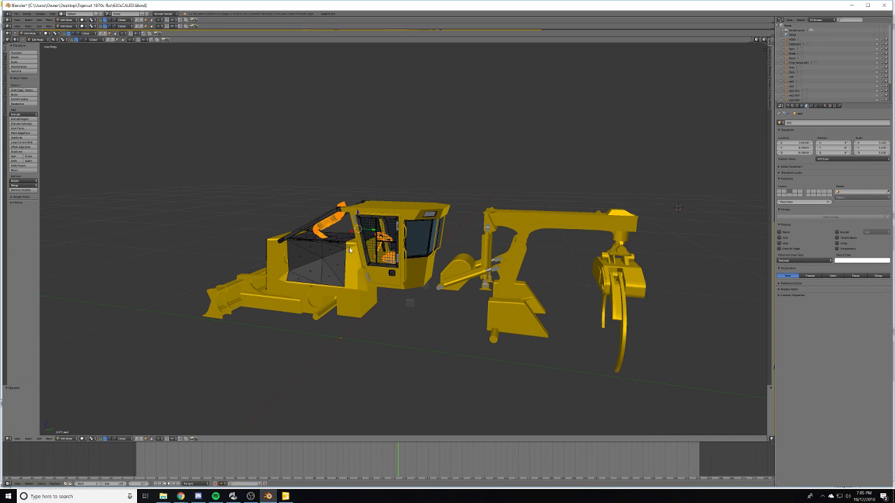
key(Tab)
key(Tab)
key(Tab)
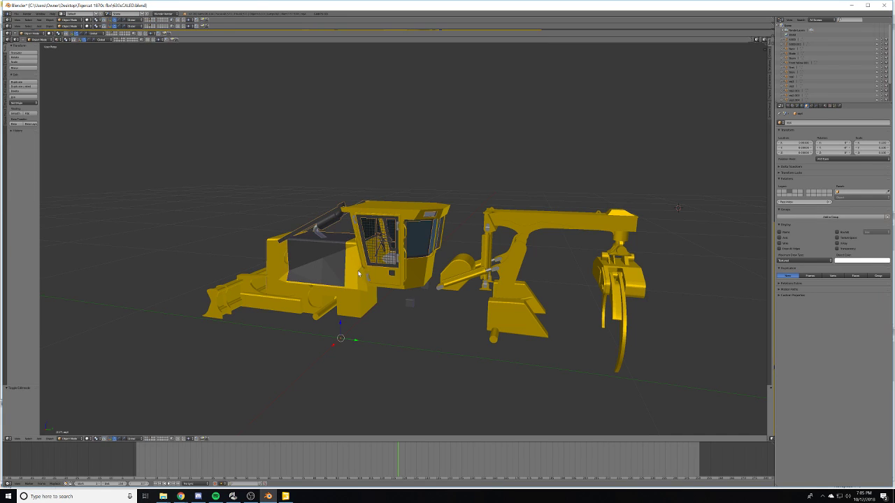
- Join the small grey box under the cab to the dark hood and cab mesh, and separate the result by material
right_click(412, 300)
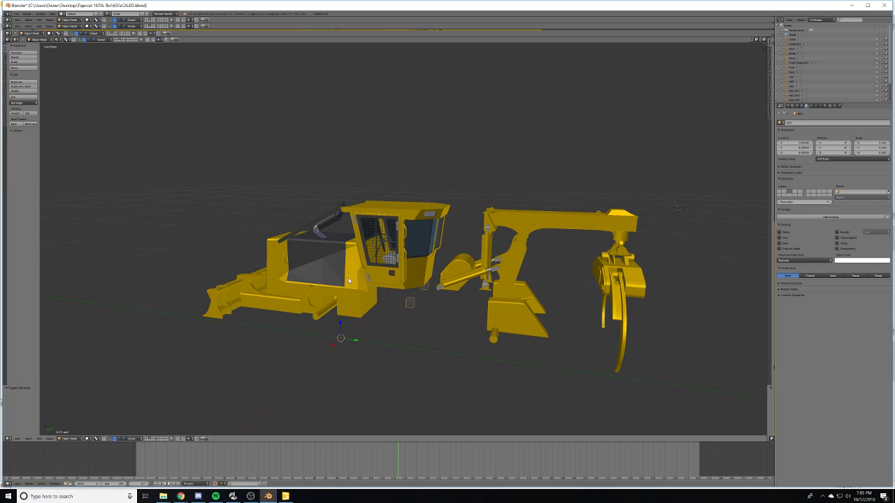
key(ctrl+j)
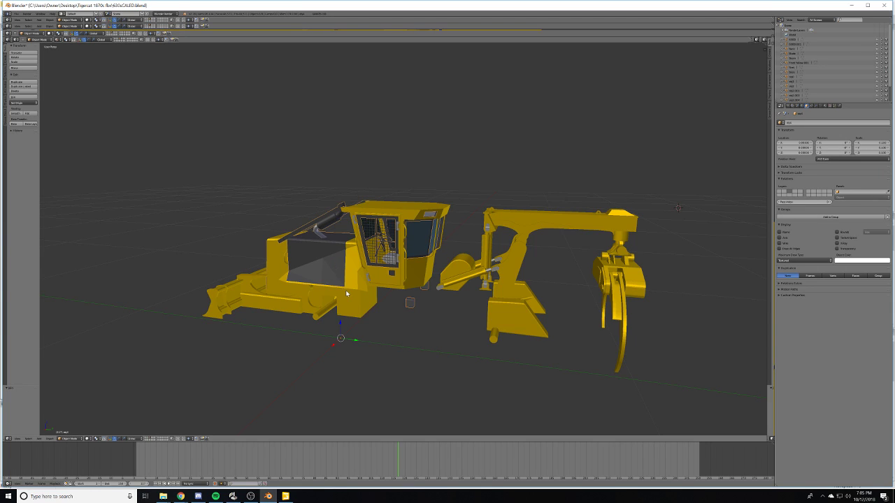
key(Tab)
key(Tab)
key(Tab)
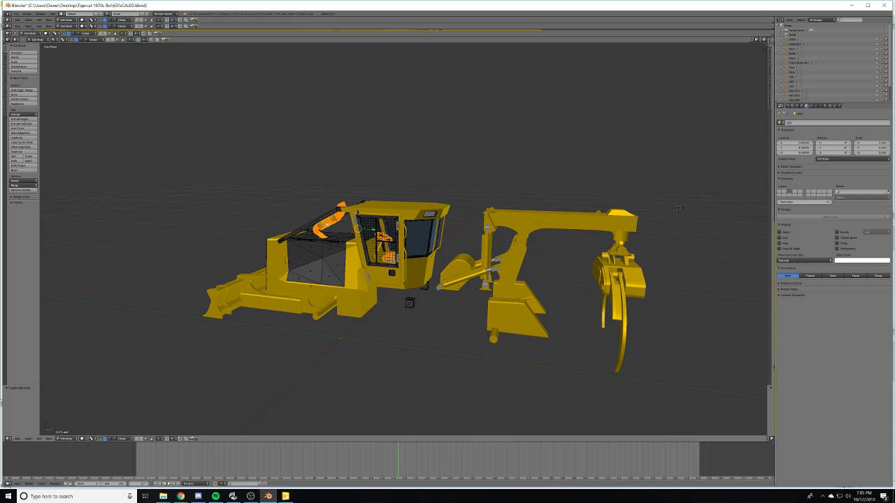
key(p)
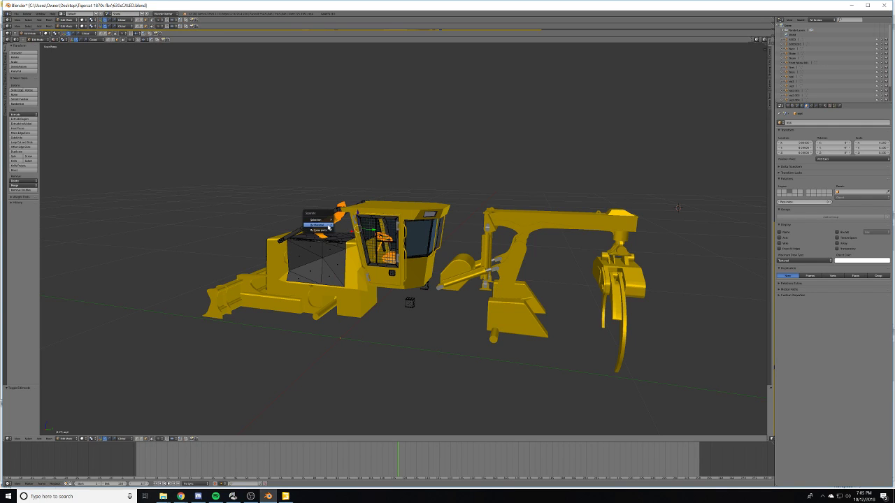
click(329, 225)
key(Tab)
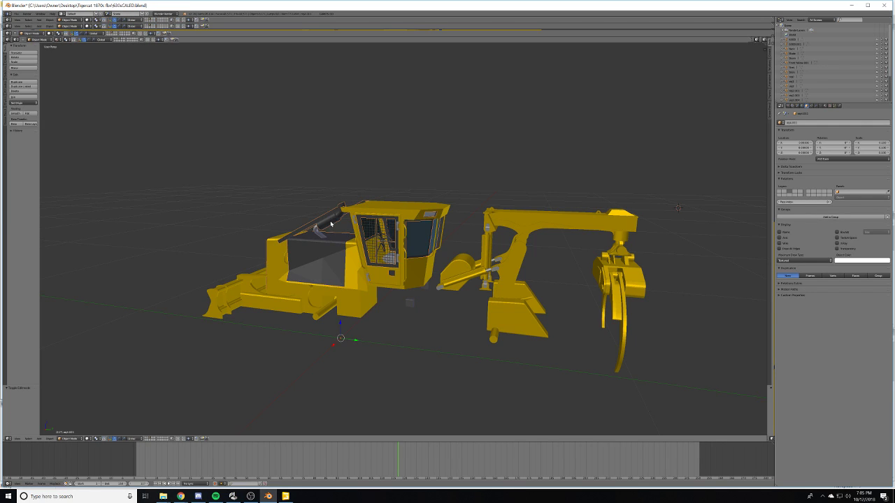
- Delete the window glass from the skidder's cab
right_click(329, 258)
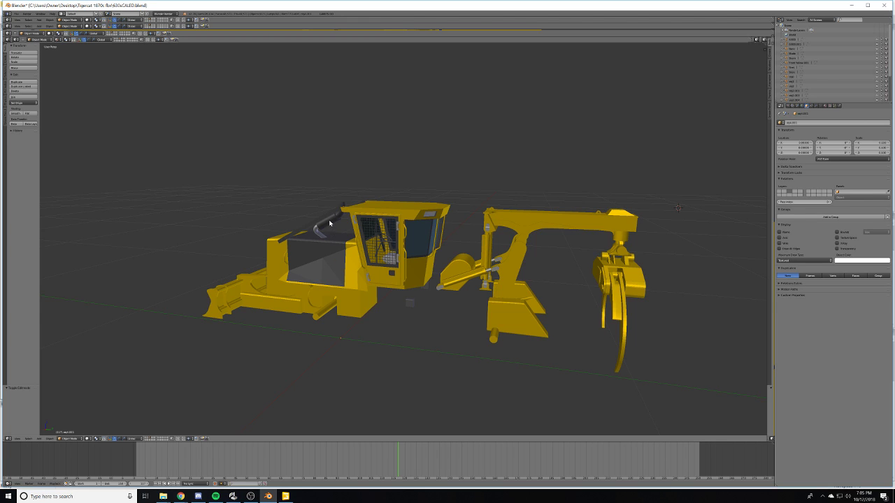
right_click(332, 228)
middle_drag(343, 240, 328, 254)
middle_drag(689, 288, 704, 290)
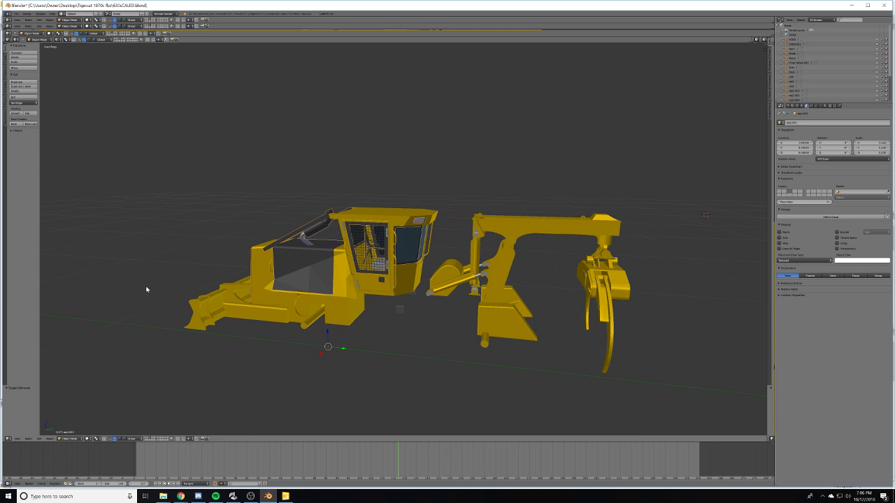
scroll(272, 250, down, 8)
shift+middle_drag(272, 250, 400, 257)
shift+middle_drag(242, 282, 412, 266)
middle_drag(308, 272, 336, 248)
right_click(334, 270)
scroll(334, 271, down, 5)
key(Delete)
- Inspect the dark hood and cab frame mesh in Edit Mode with its geometry deselected
right_click(336, 248)
key(Tab)
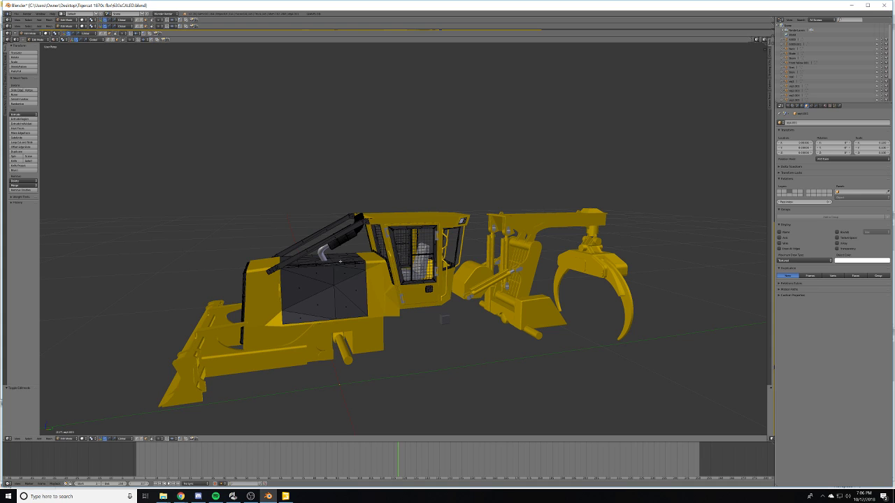
key(a)
middle_drag(370, 272, 344, 279)
key(Tab)
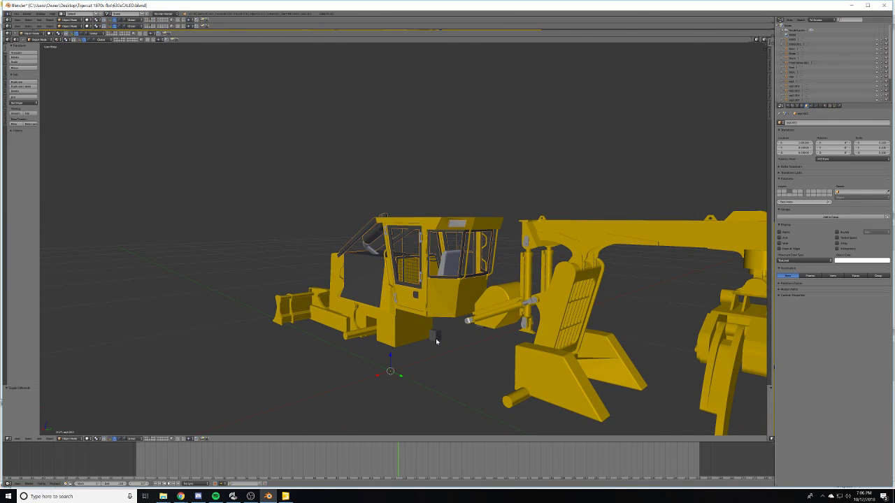
- Remove the existing materials from the dark hood and cab frame mesh, including the small box under the cab
right_click(435, 338)
shift+right_click(376, 278)
click(817, 106)
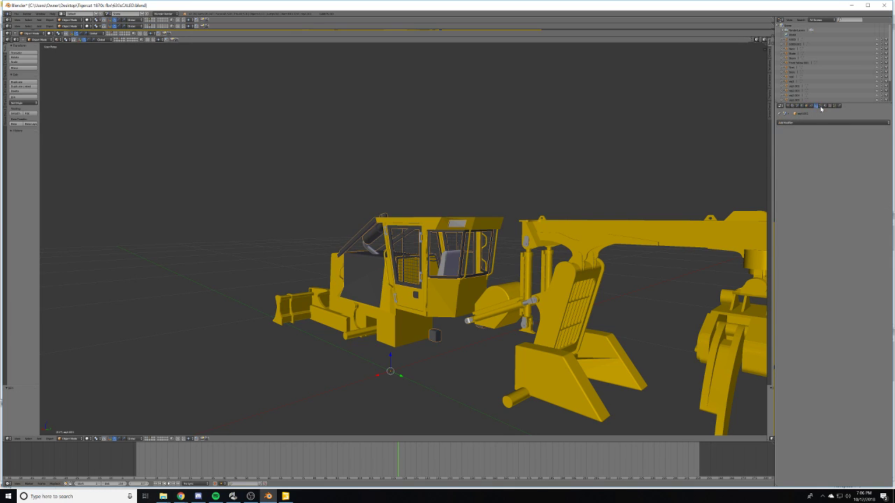
click(822, 106)
click(889, 130)
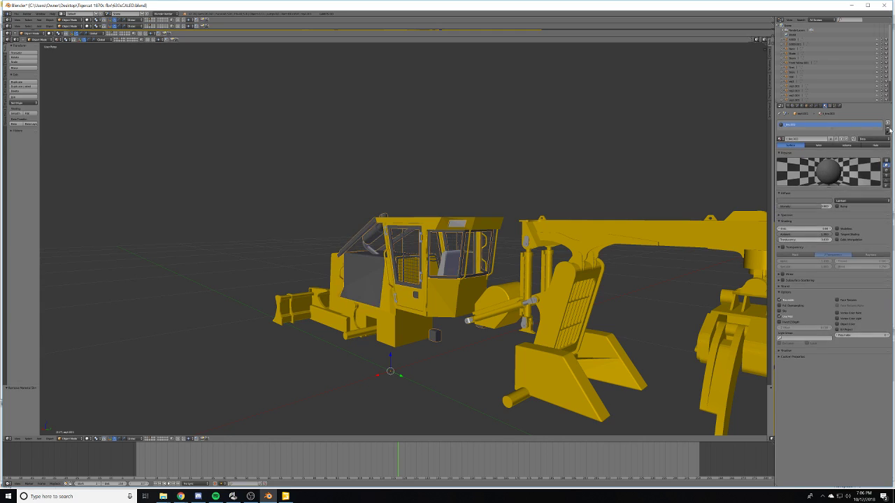
click(889, 129)
- Create a new material for the hood and cab frame mesh and set its diffuse colour to near-black
click(798, 139)
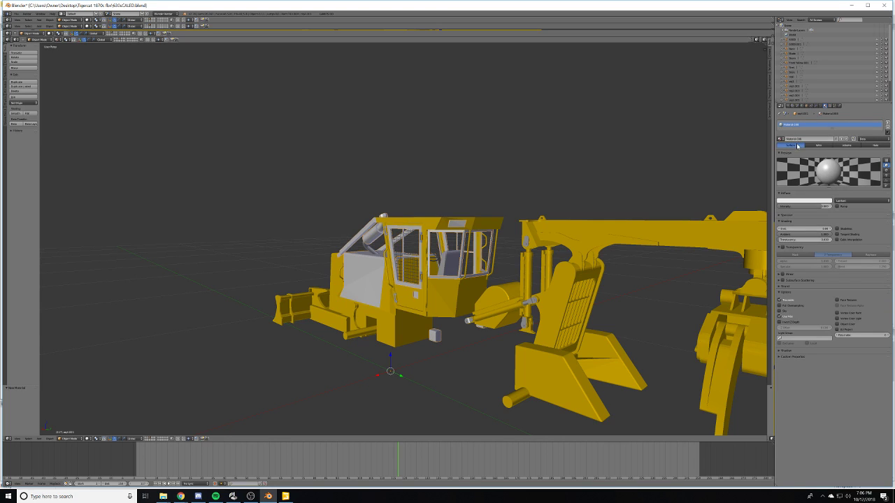
click(800, 201)
click(796, 181)
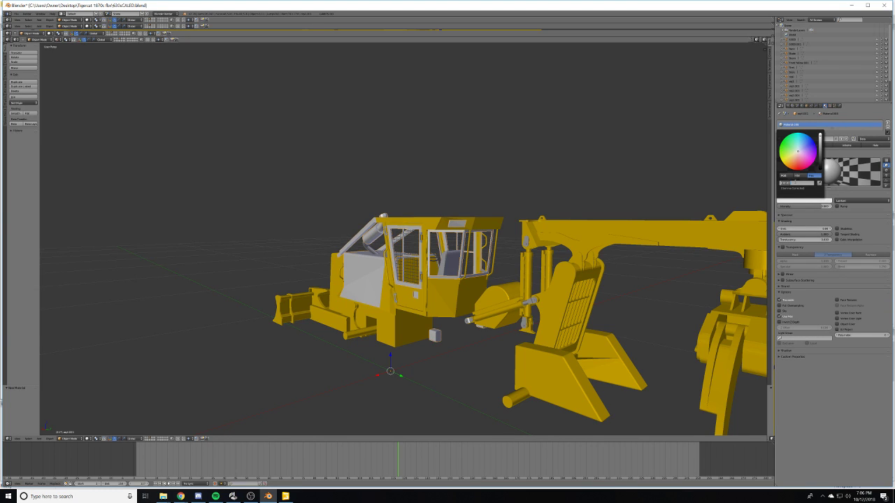
text(00)
key(Return)
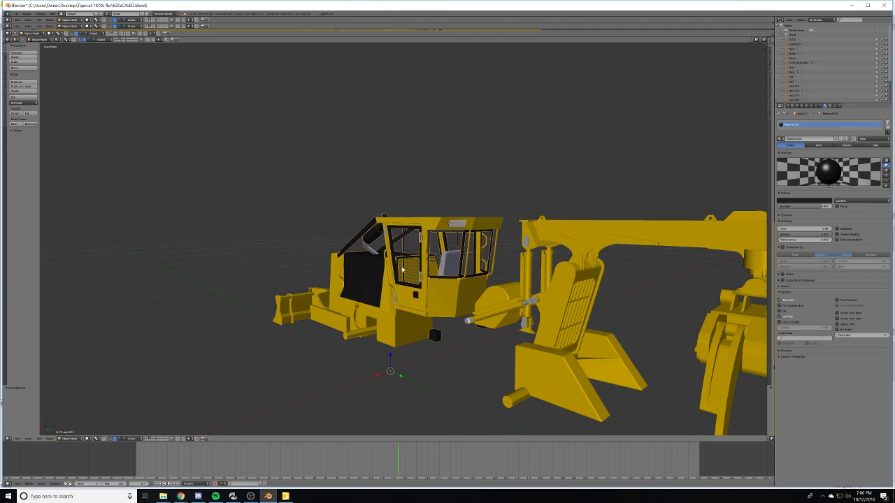
- Delete the grey exhaust elbow standing on top of the hood
middle_drag(404, 270, 445, 268)
shift+middle_drag(330, 307, 418, 302)
scroll(418, 301, up, 6)
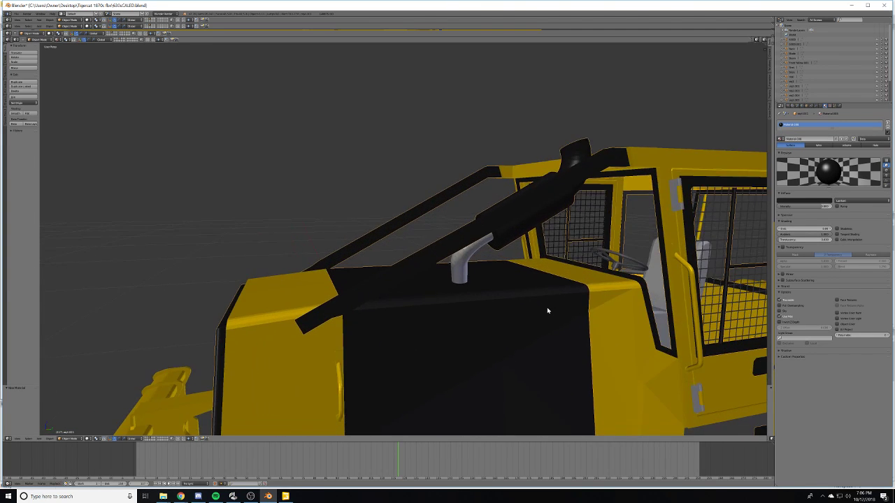
key(Delete)
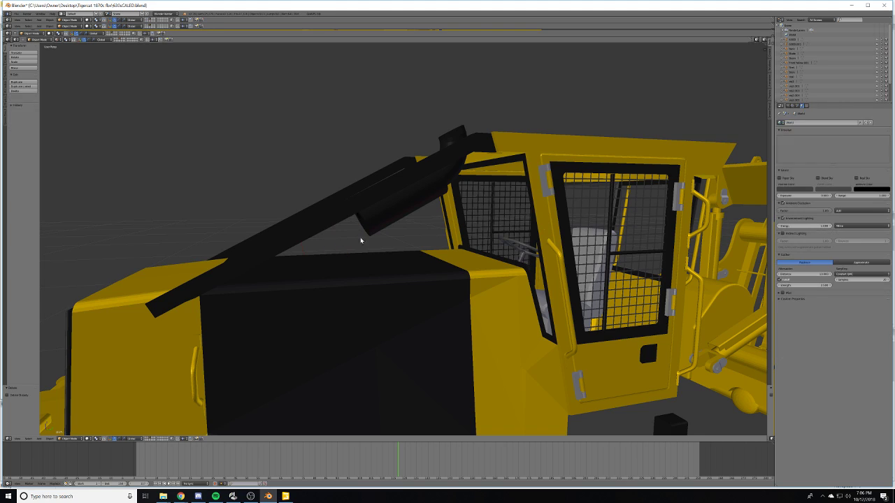
- Move the black hood and cab frame mesh to another layer
right_click(357, 203)
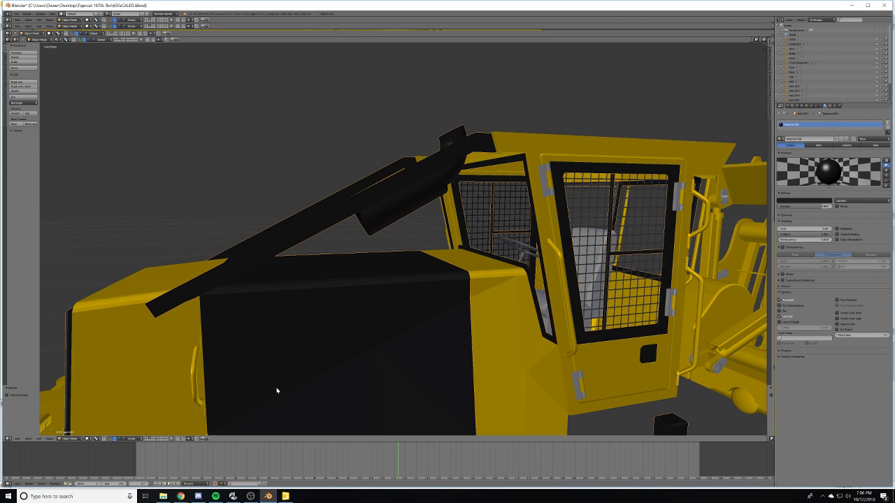
key(m)
key(2)
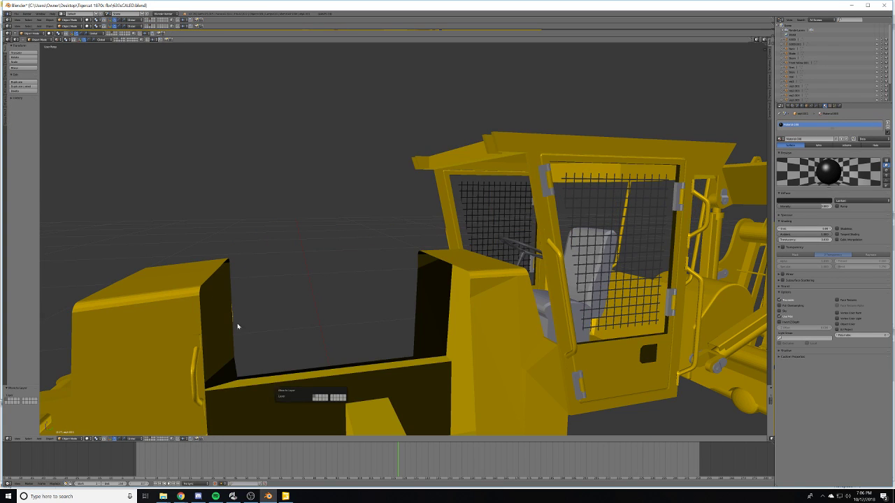
- Delete all the other skidder parts left on the current layer and show the layer holding the black mesh
key(a)
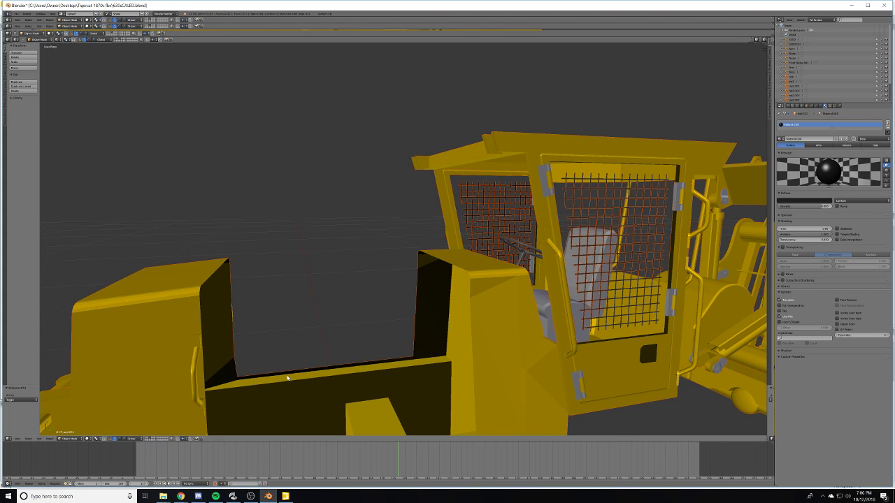
key(x)
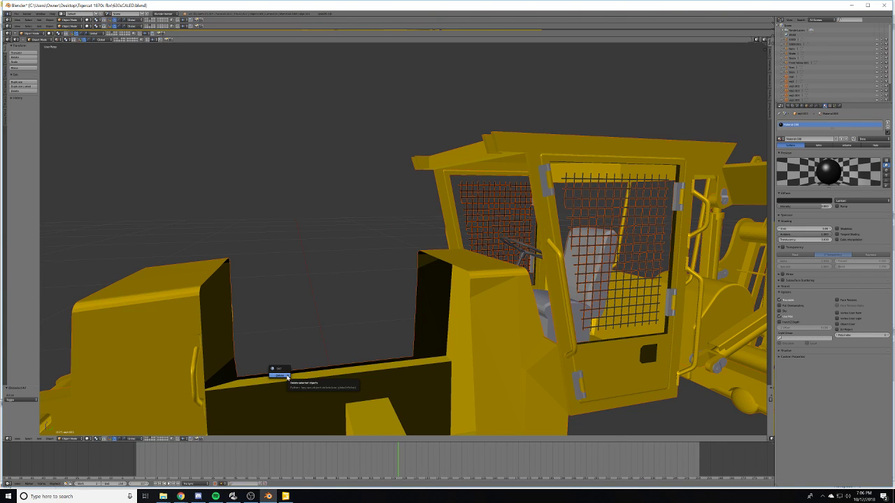
click(280, 376)
key(1)
scroll(312, 301, down, 5)
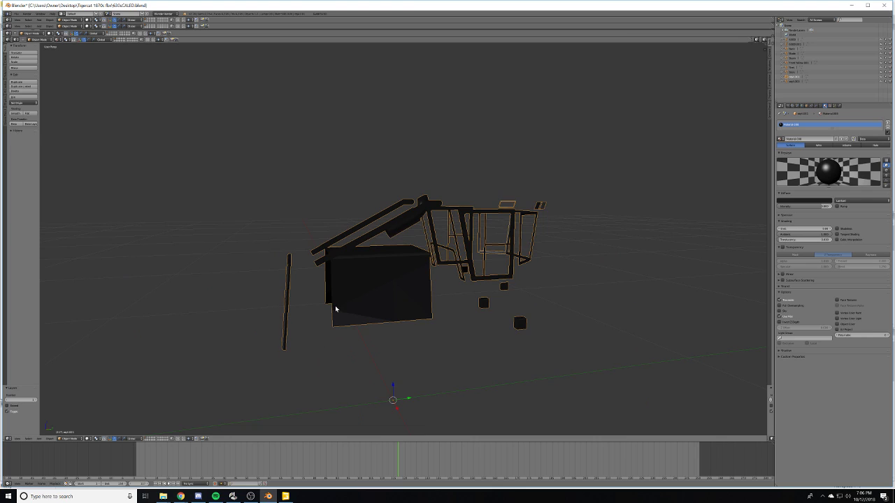
middle_drag(335, 309, 327, 313)
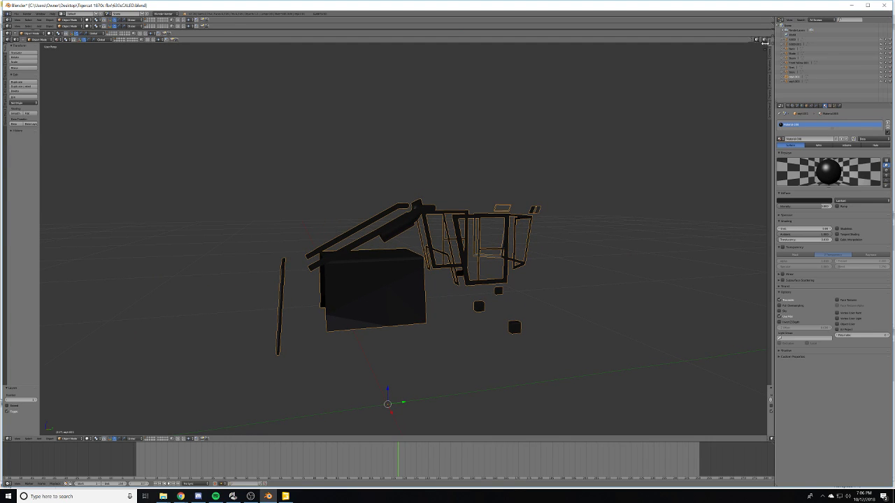
- Switch to File Explorer, delete the Black and BlackAO images from the textures folder, and return to Blender
click(163, 496)
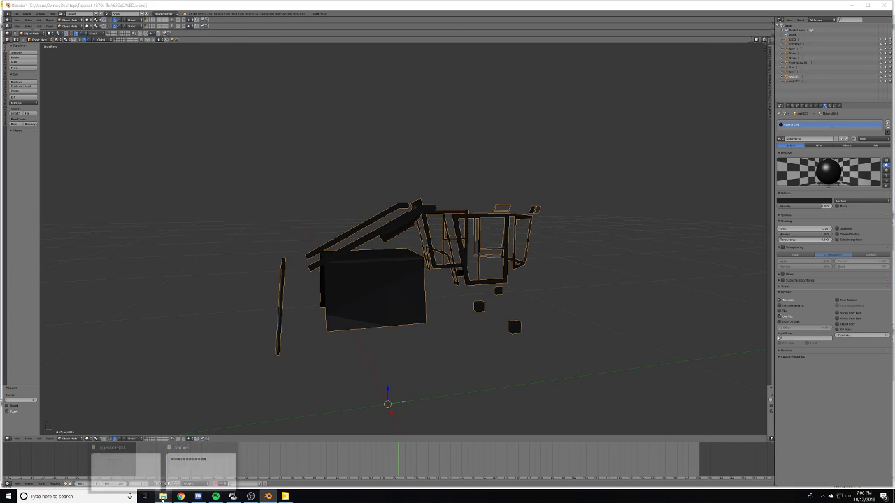
click(186, 466)
click(155, 80)
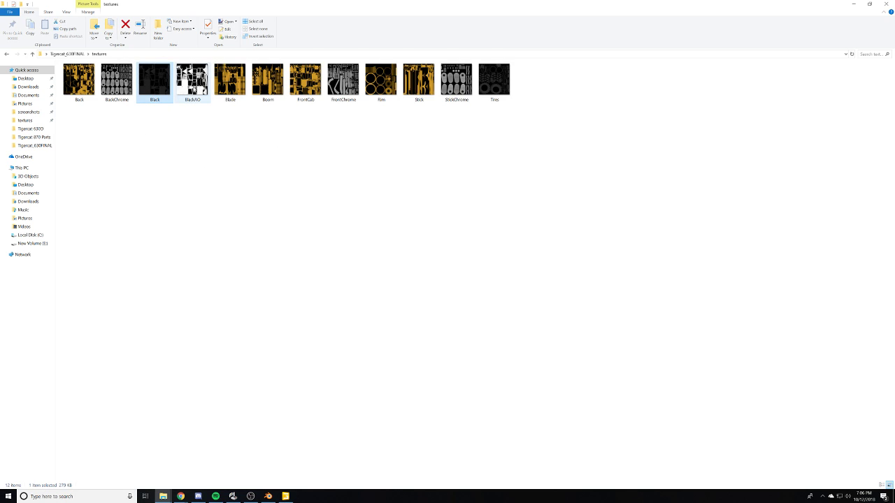
click(192, 80)
ctrl+click(154, 98)
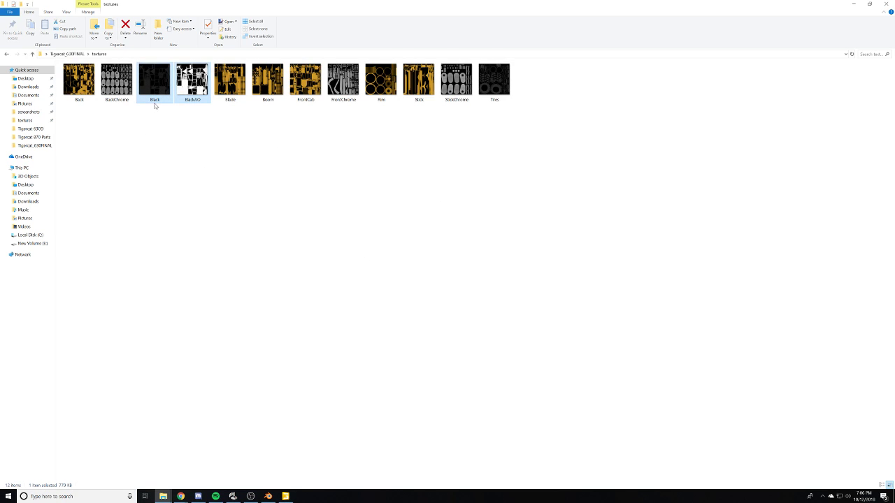
right_click(194, 82)
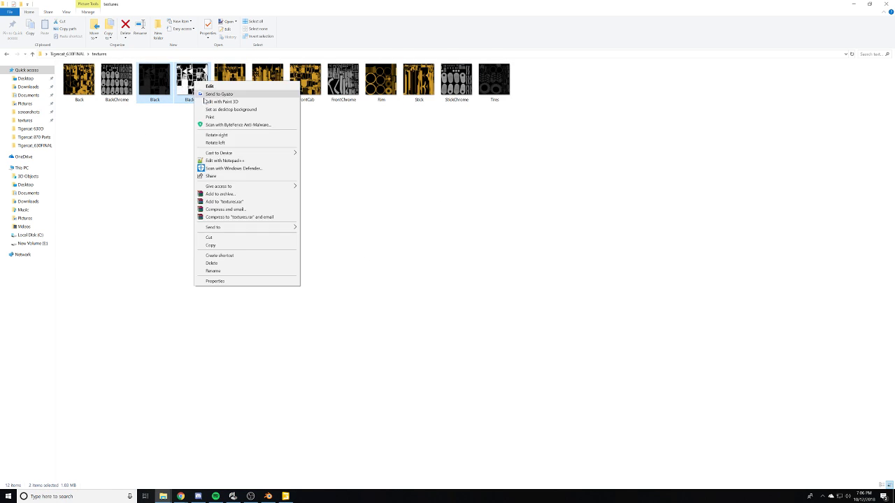
click(221, 264)
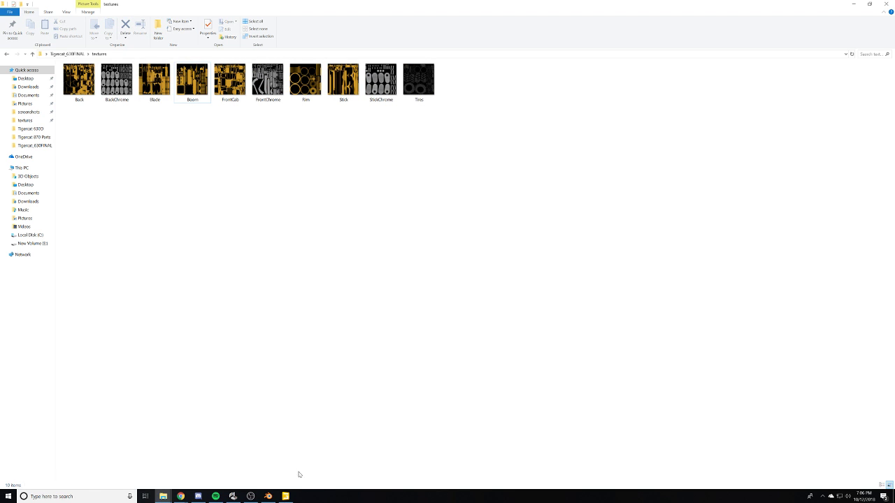
click(290, 498)
click(271, 496)
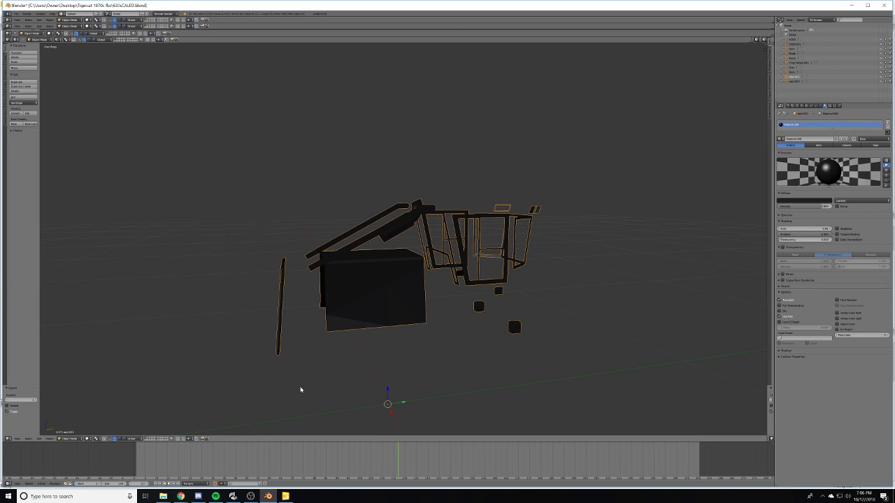
middle_drag(326, 325, 328, 328)
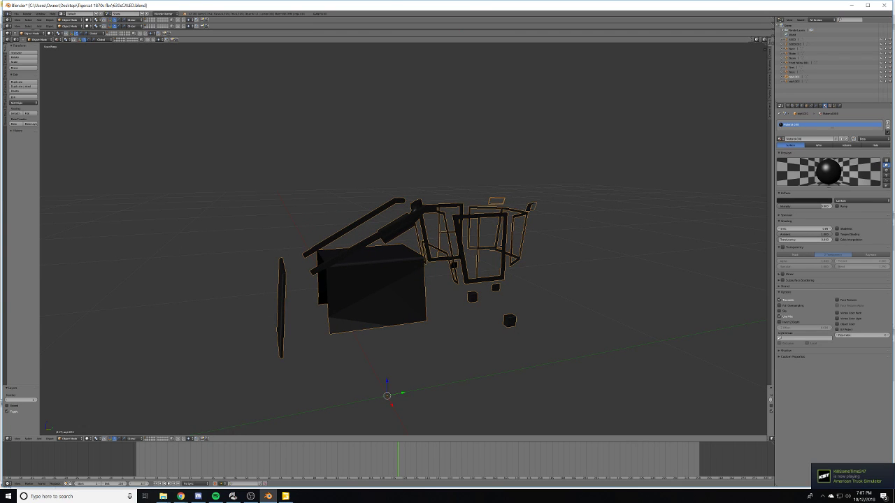
- Switch to OBS and check the audio device in the Mic/Aux properties without changing it
key(alt+Tab)
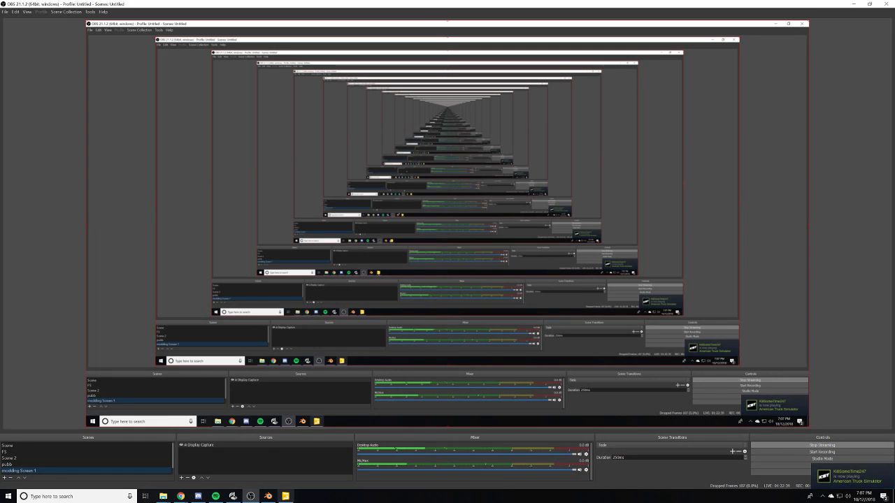
click(586, 471)
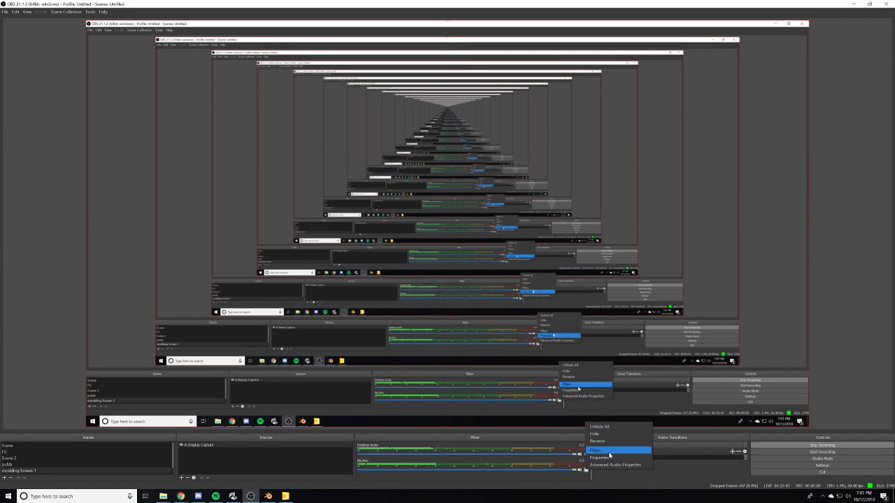
click(605, 458)
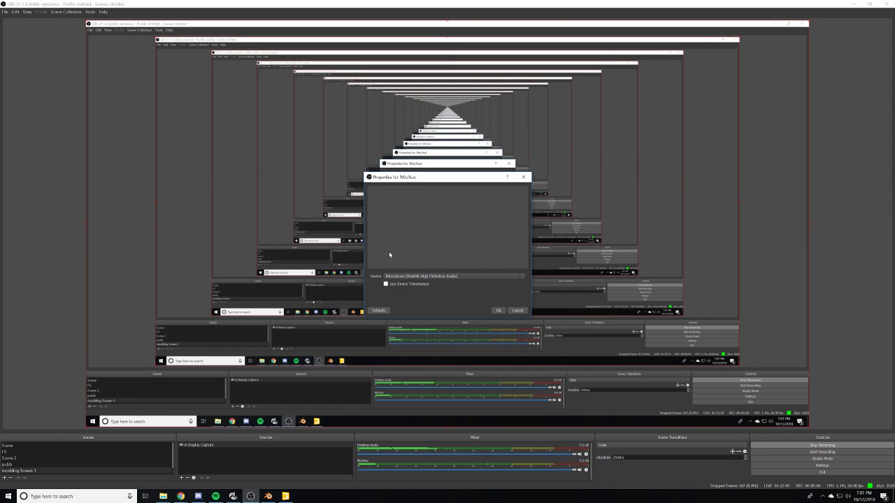
click(427, 278)
click(426, 283)
click(516, 312)
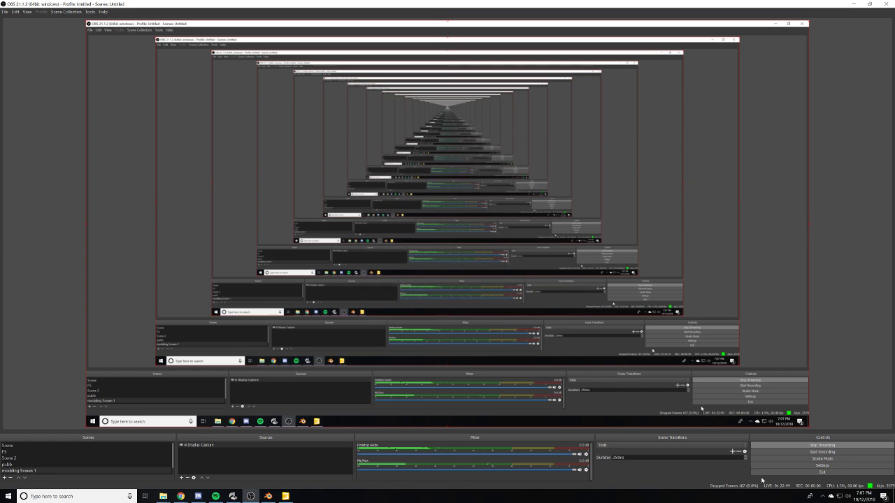
- Look through the OBS audio, output, stream and general settings without changing them
click(823, 464)
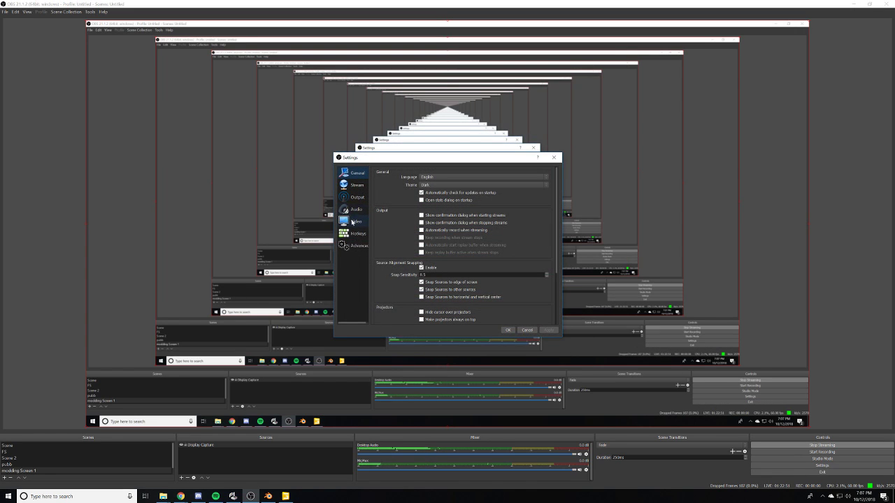
click(353, 209)
click(350, 197)
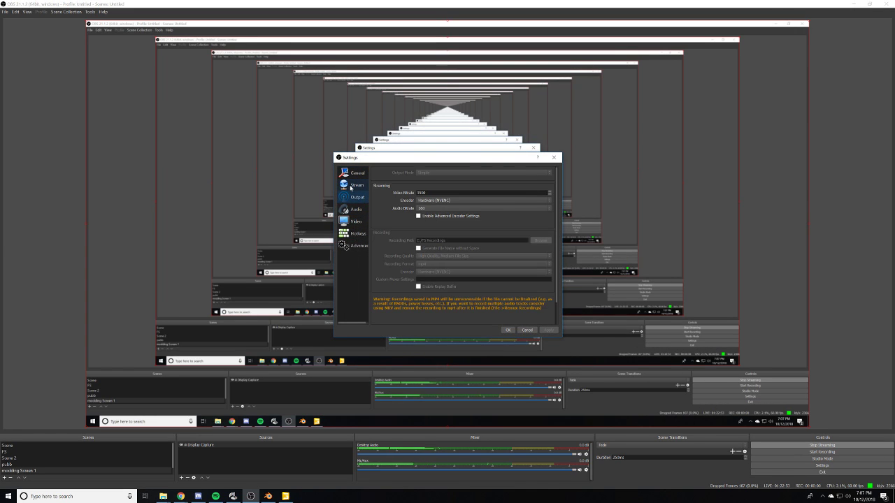
click(353, 185)
click(355, 173)
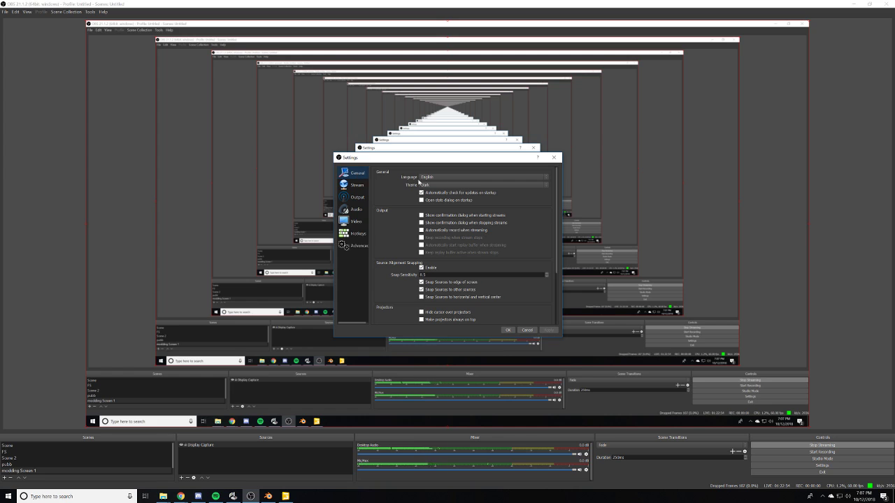
click(554, 158)
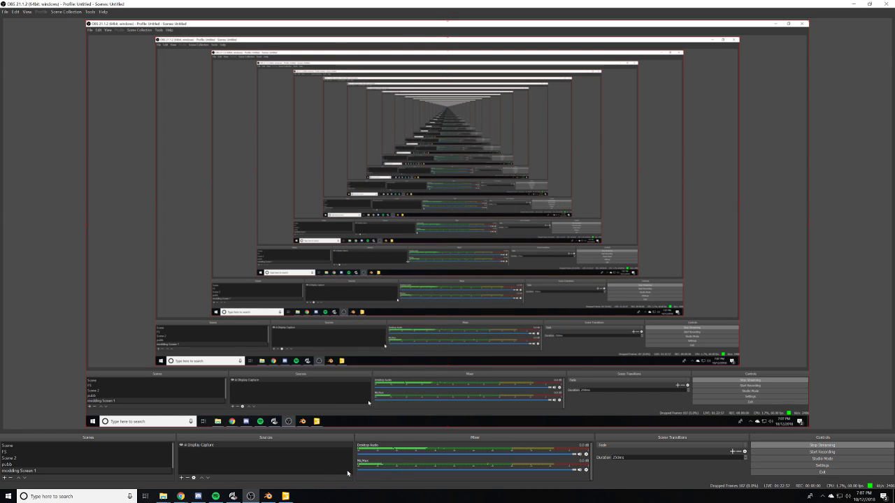
- Set the Mic/Aux volume to 150% in the advanced audio properties
click(586, 472)
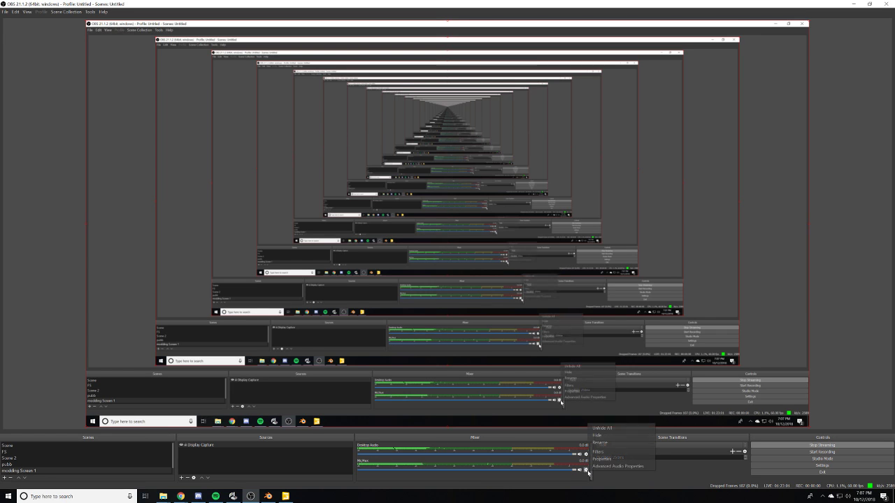
click(596, 467)
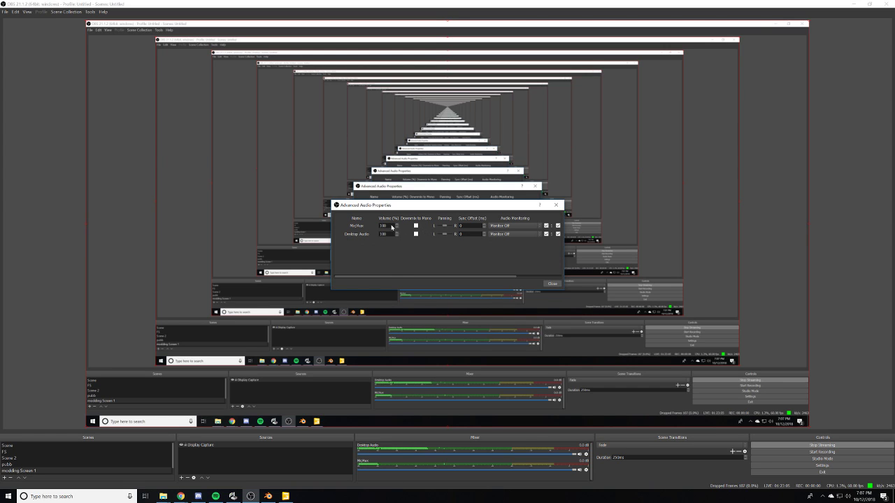
double_click(396, 226)
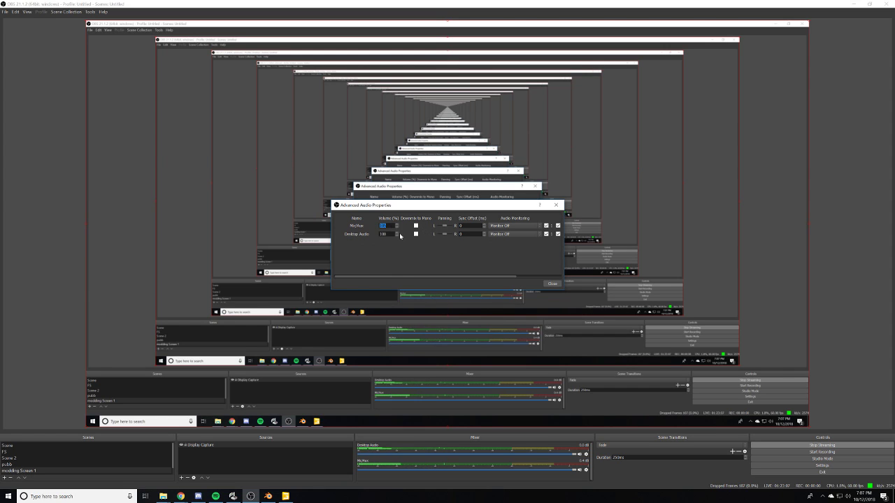
text(150)
key(Return)
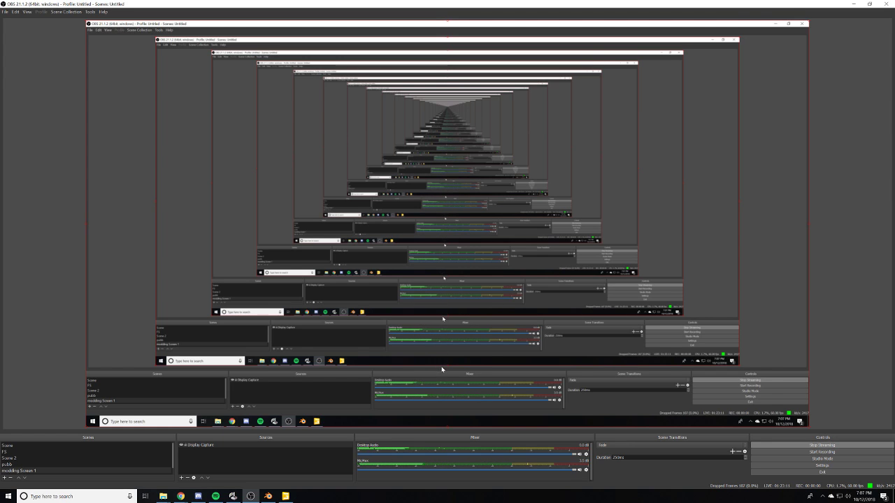
- Return to Blender and open the black hood and cab frame mesh in Edit Mode
click(853, 4)
middle_drag(381, 275, 405, 281)
scroll(416, 284, up, 5)
scroll(427, 286, down, 5)
key(Tab)
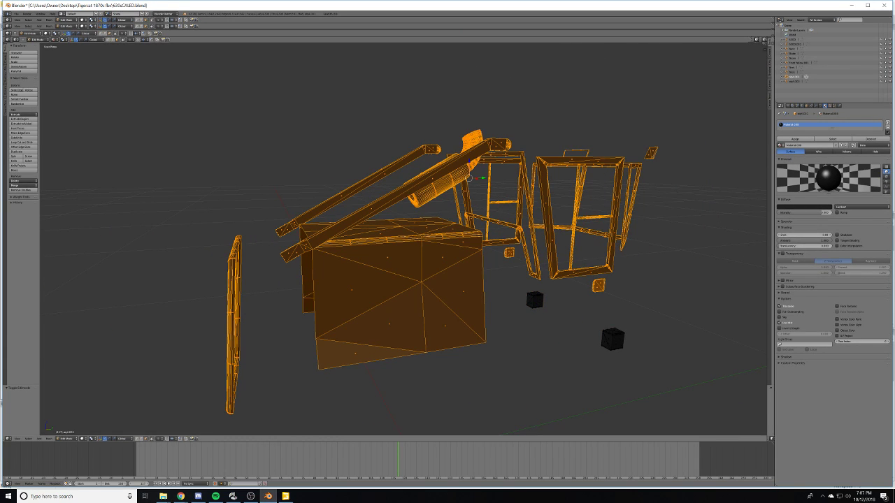
- Split the 3D view into two equal side-by-side areas and turn the second one into a UV/Image Editor
right_click(614, 44)
click(612, 44)
click(503, 113)
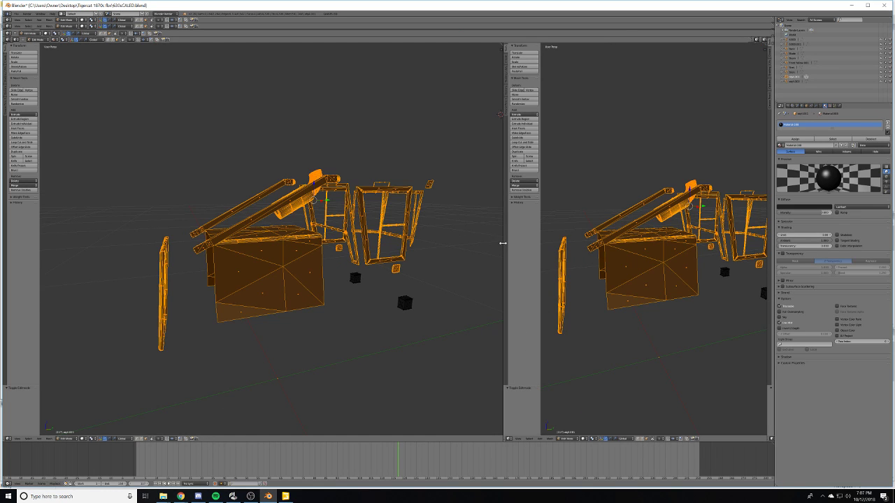
drag(502, 243, 411, 244)
click(417, 438)
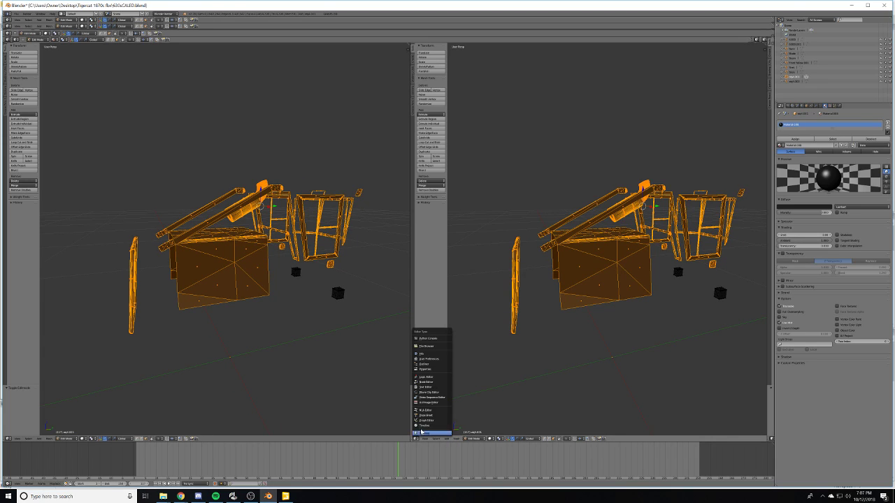
click(427, 402)
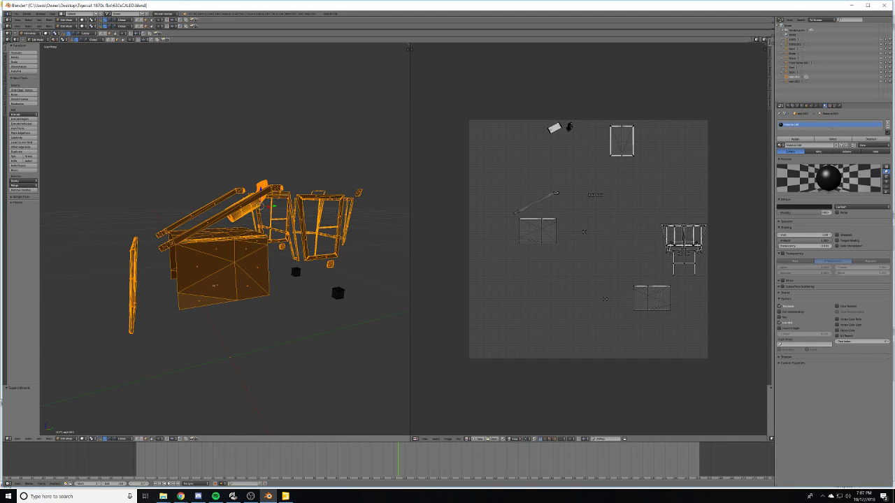
- Unwrap the whole hood and cab frame mesh with Smart UV Project using the default settings
key(u)
click(207, 283)
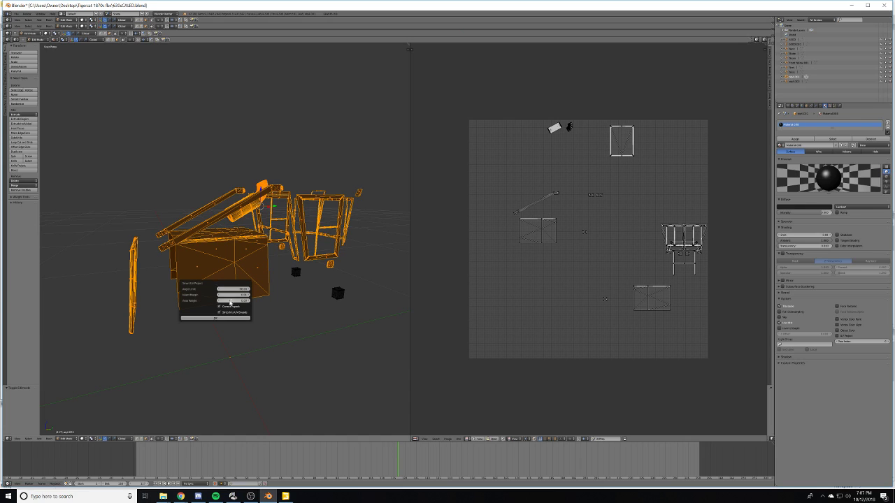
click(235, 318)
scroll(589, 238, up, 1)
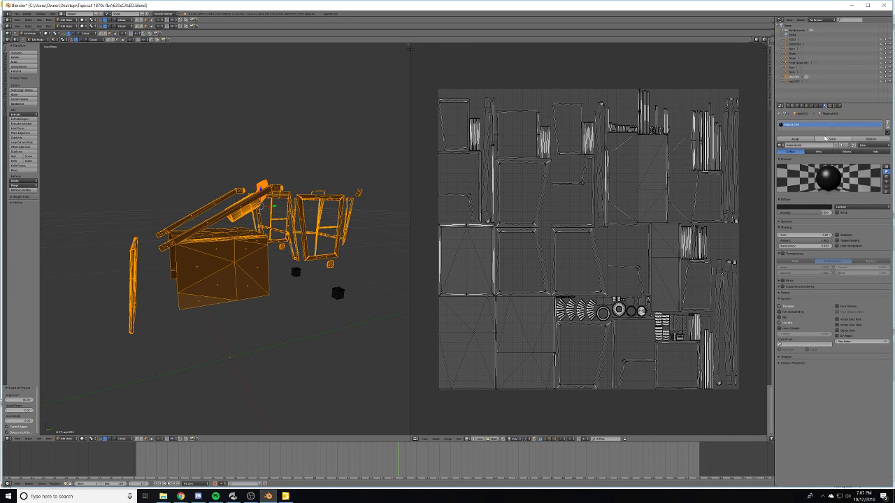
- Leave Edit Mode and look through the available modifiers without adding one
click(818, 106)
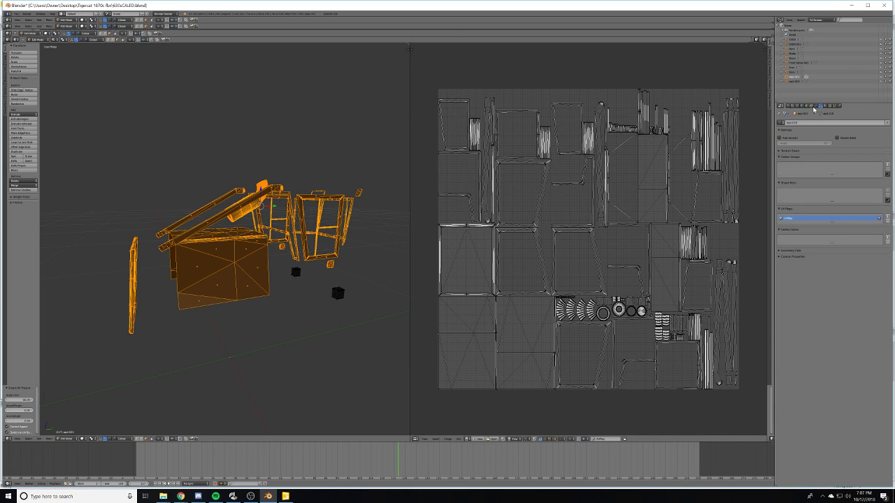
click(815, 106)
key(Tab)
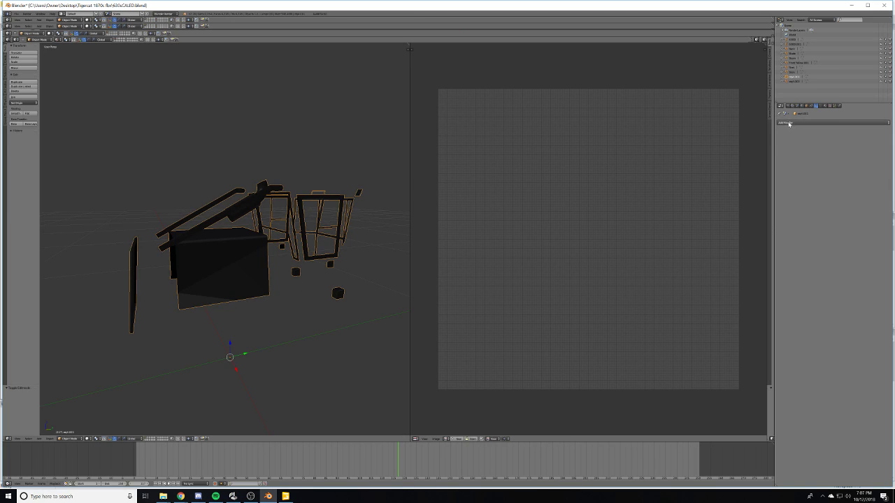
click(789, 123)
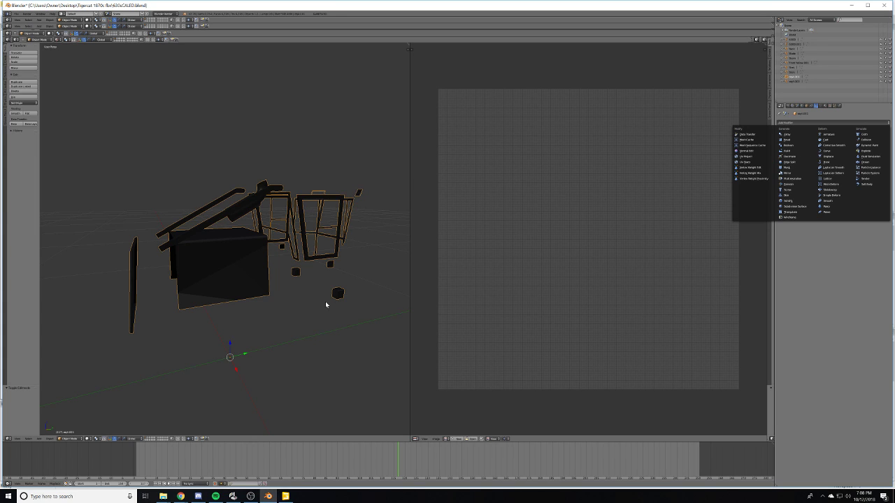
key(Tab)
key(Tab)
- Merge the UV editor area back into a single 3D view and show the object properties
scroll(349, 329, down, 2)
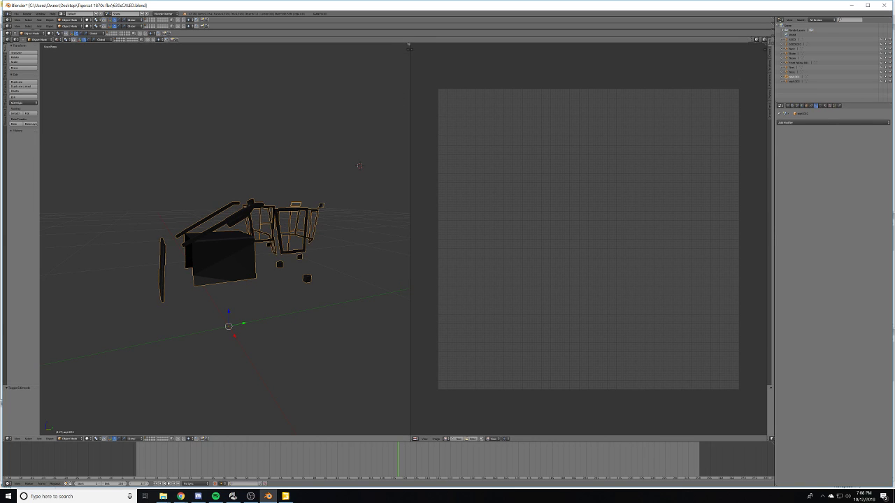
drag(409, 46, 601, 77)
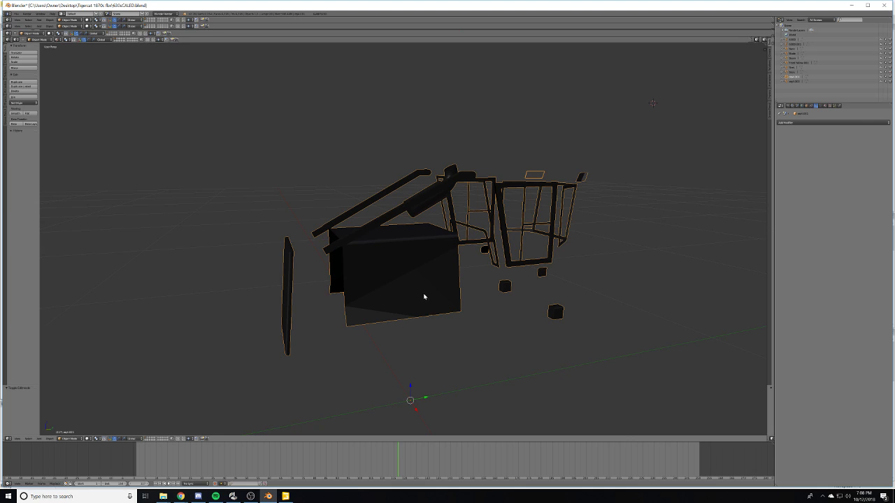
click(806, 105)
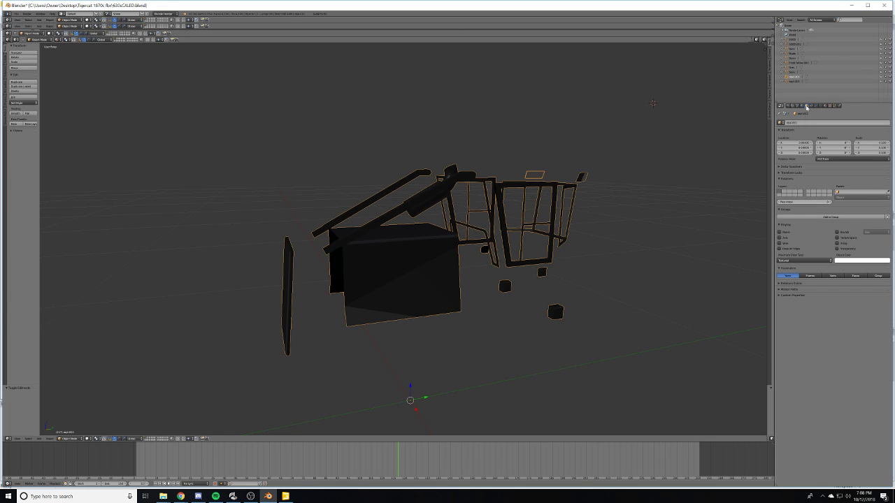
- Unhide the hidden objects and display the layer holding the rest of the skidder body
key(2)
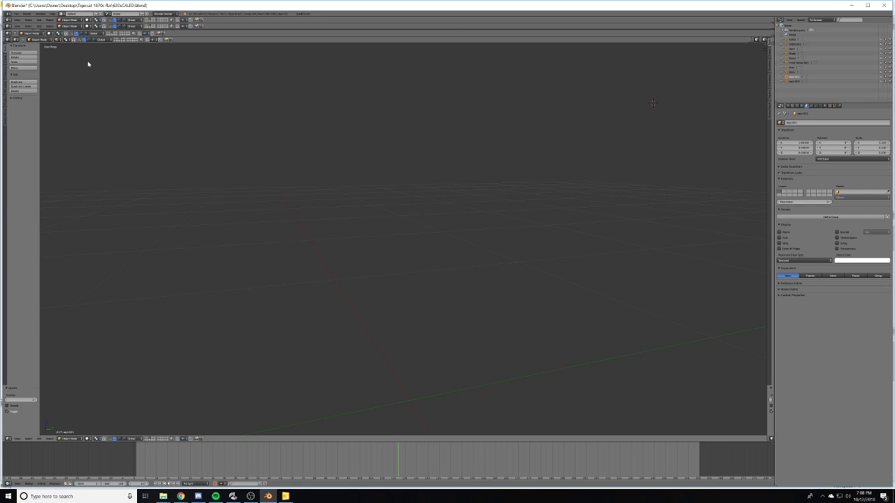
key(alt+h)
key(2)
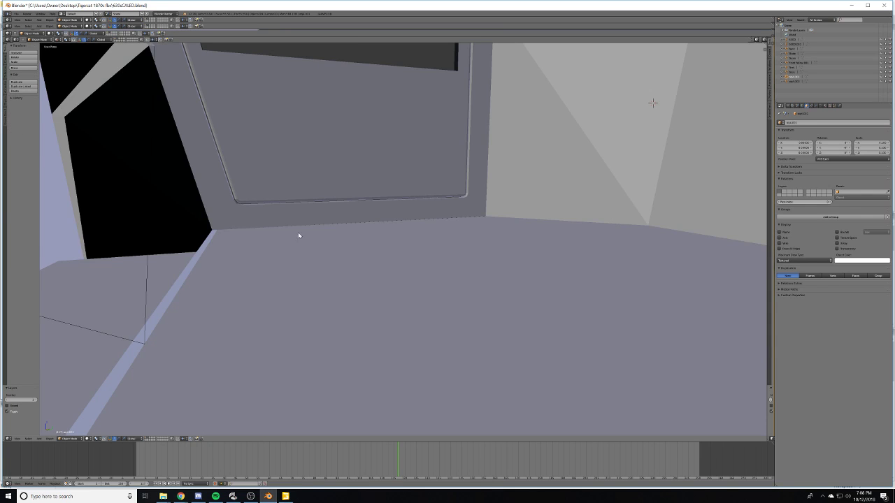
scroll(313, 225, down, 8)
middle_drag(316, 224, 321, 224)
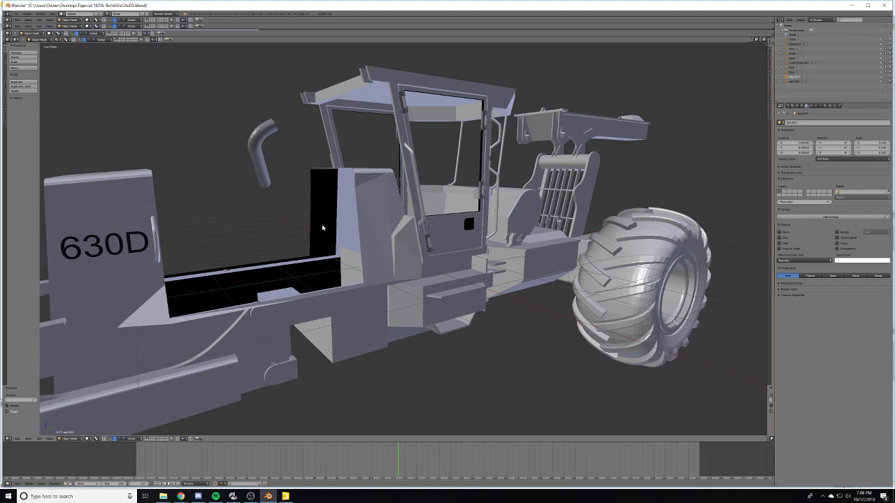
- Import the log skidder 3DS file from the Desktop into the empty third layer
key(3)
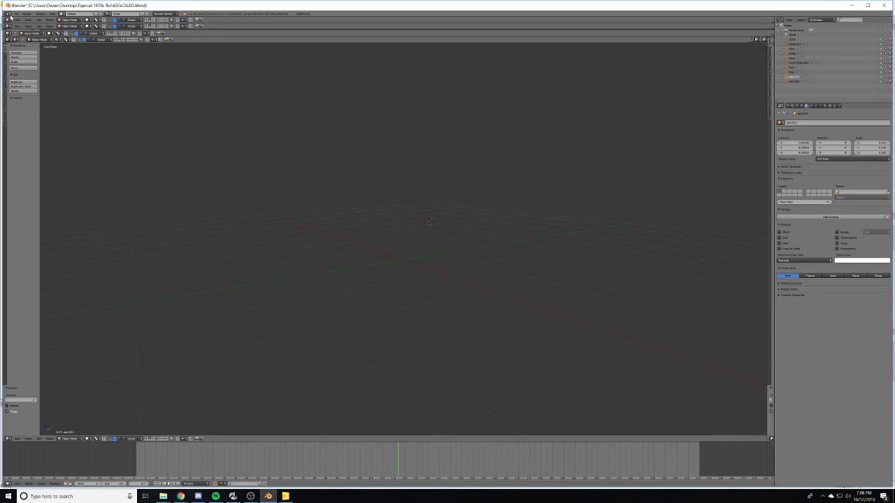
click(16, 14)
mouse_move(50, 99)
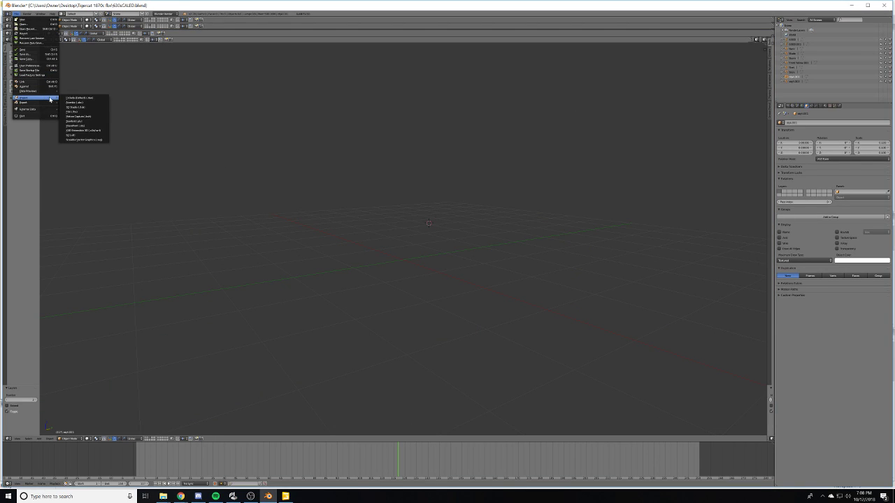
click(79, 111)
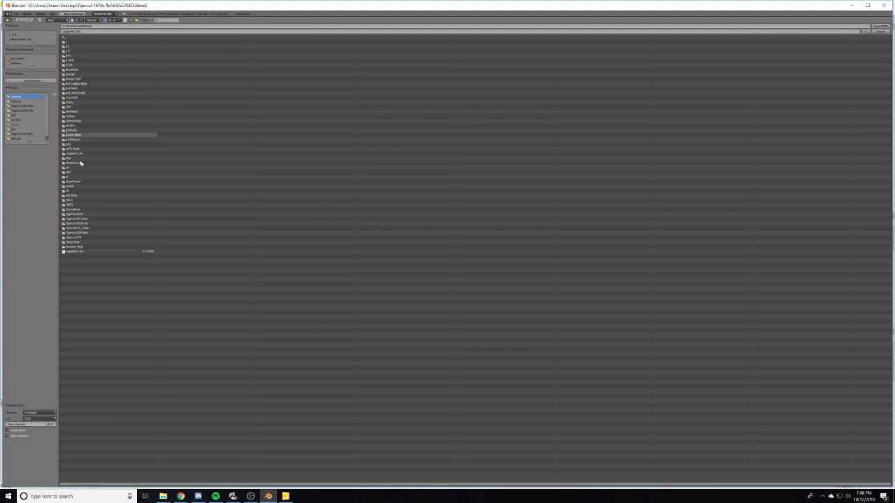
click(95, 251)
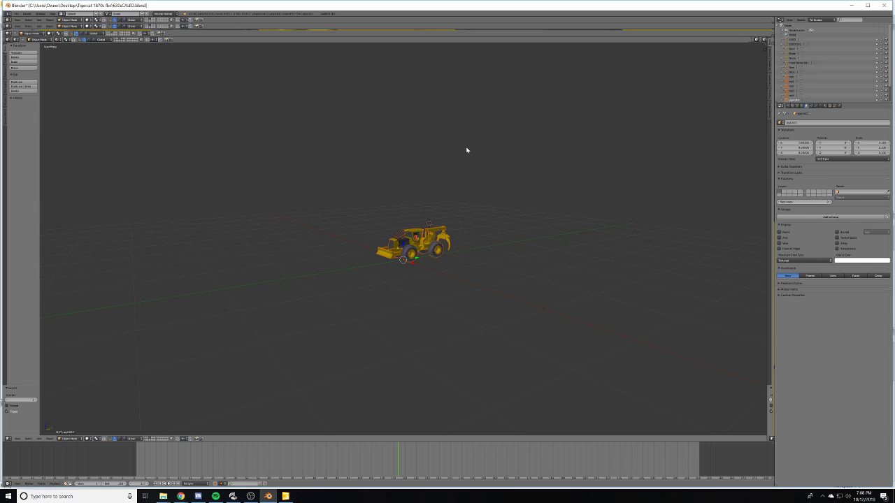
- Separate the imported cab and body mesh into individual objects by material
scroll(490, 259, up, 8)
middle_drag(509, 253, 449, 245)
scroll(516, 234, up, 8)
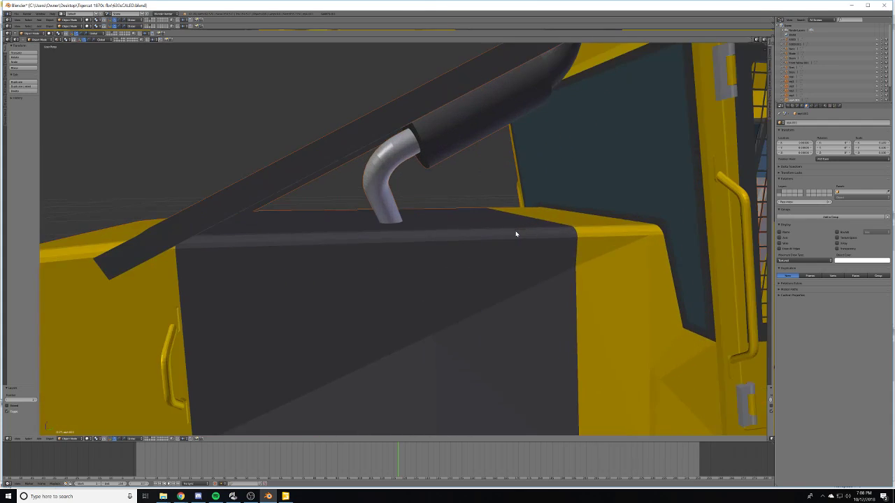
shift+middle_drag(556, 233, 446, 208)
right_click(458, 197)
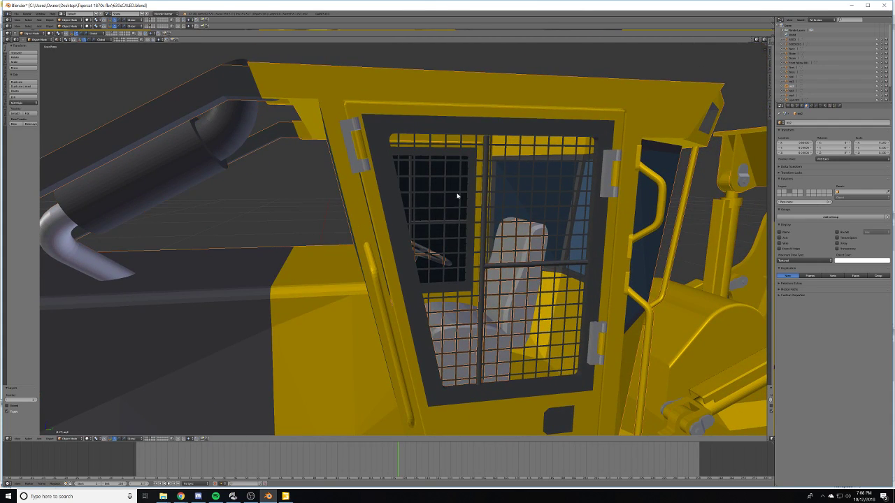
key(Tab)
scroll(510, 224, down, 5)
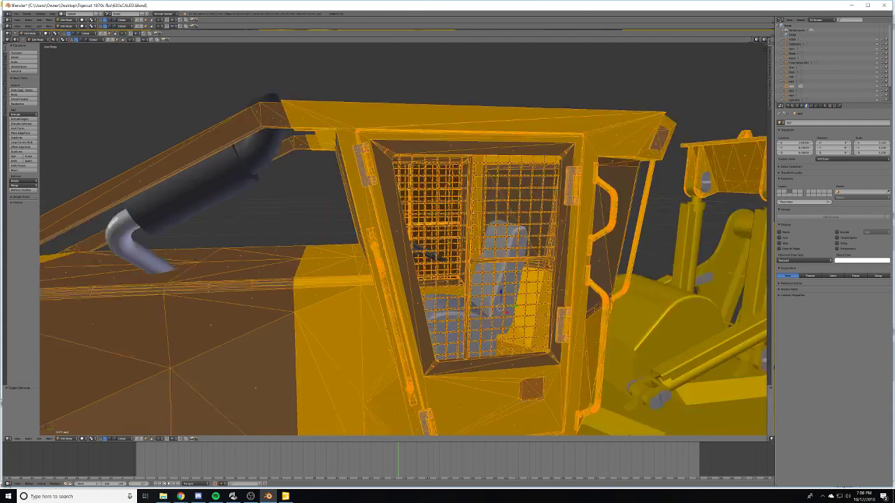
scroll(510, 225, up, 5)
key(p)
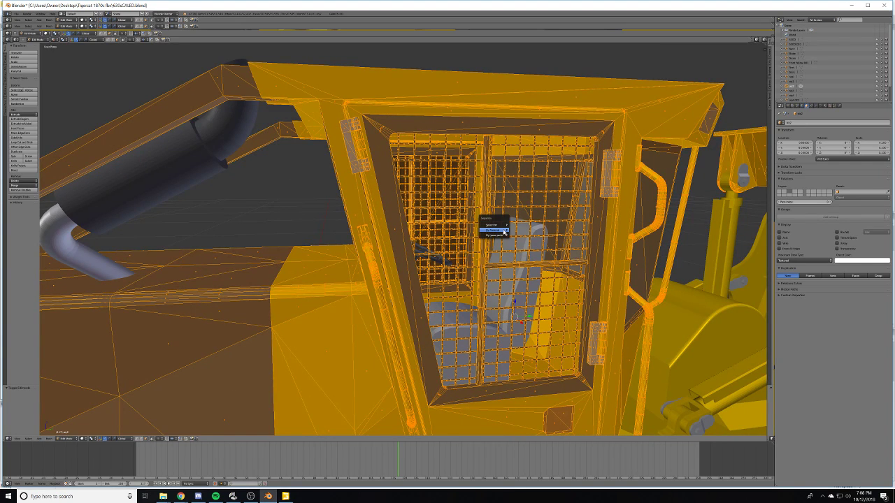
click(504, 231)
key(Tab)
- Move the cab's wire window grilles to the first layer and display that layer
right_click(458, 189)
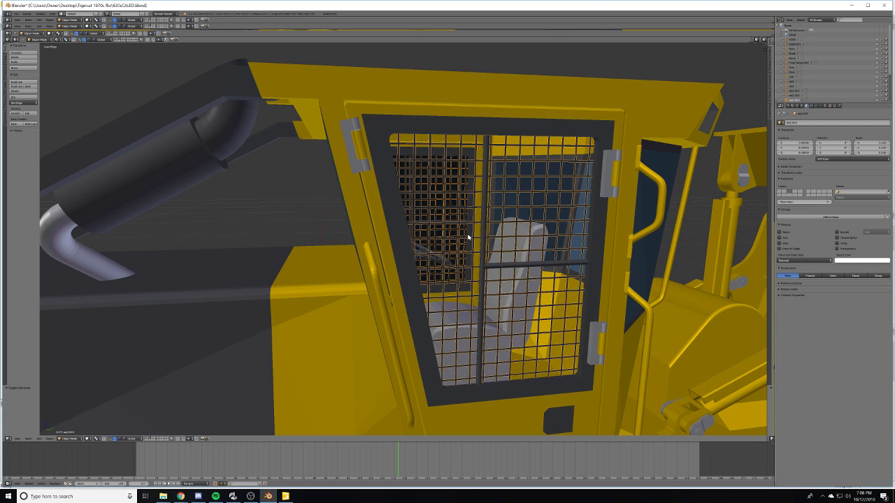
key(m)
key(1)
key(1)
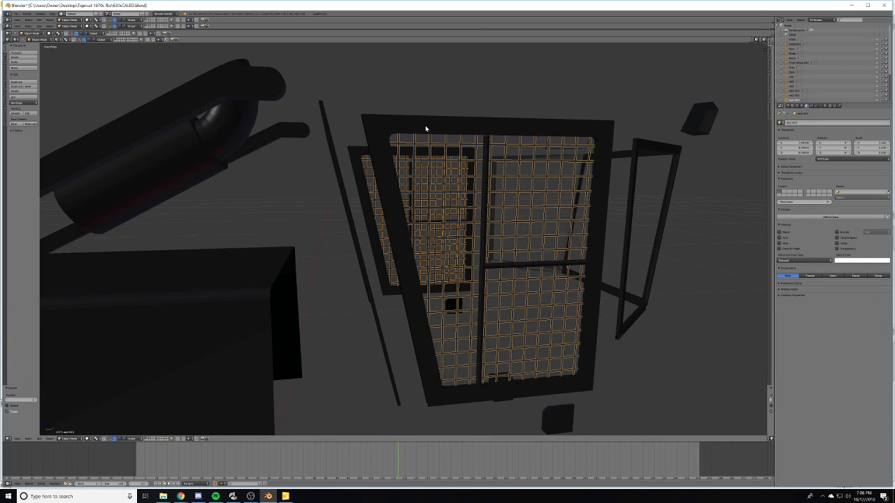
- Select everything on the first layer and join the grilles with the black hood and cab frame parts
key(a)
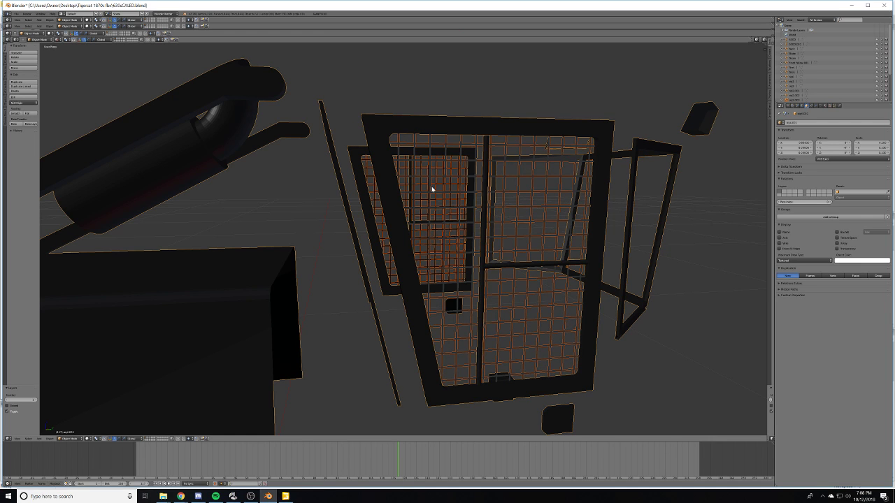
middle_drag(432, 189, 565, 319)
key(ctrl+j)
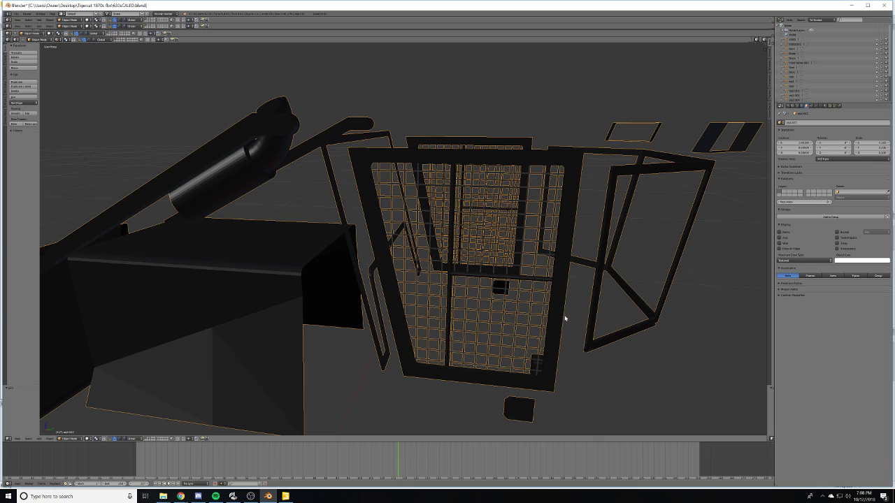
- Remove the second material slot from the joined black parts mesh
click(825, 106)
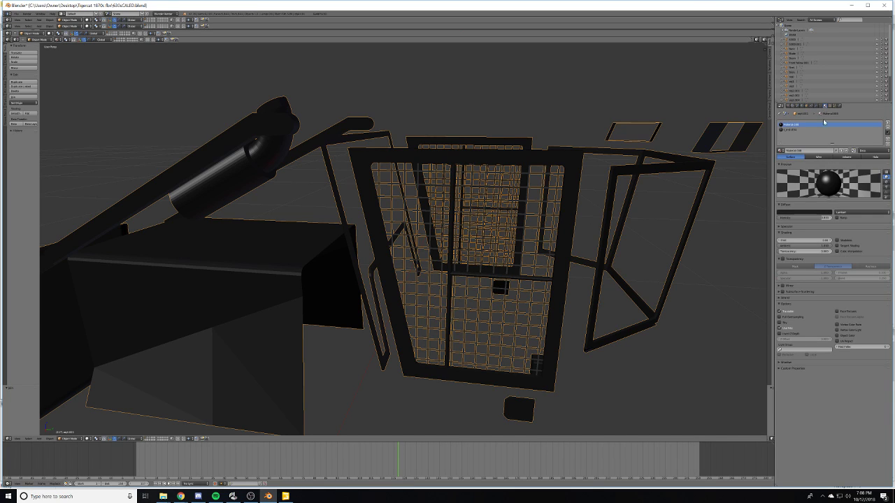
click(859, 129)
click(888, 132)
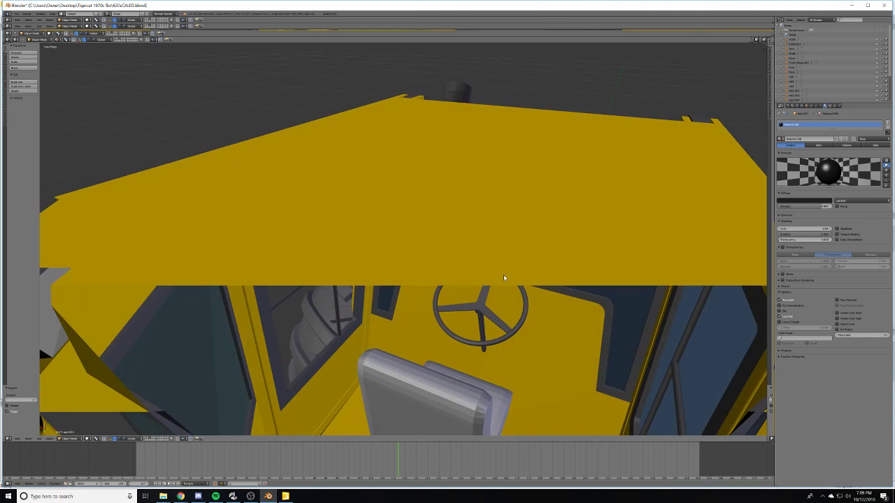
- Hide the seat and steering wheel object inside the imported yellow cab
scroll(503, 275, up, 3)
middle_drag(504, 275, 544, 320)
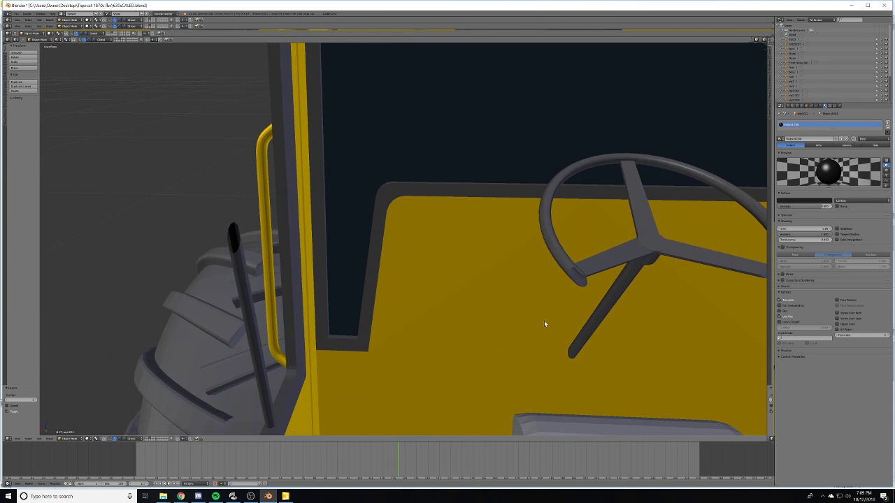
scroll(552, 321, down, 3)
right_click(567, 353)
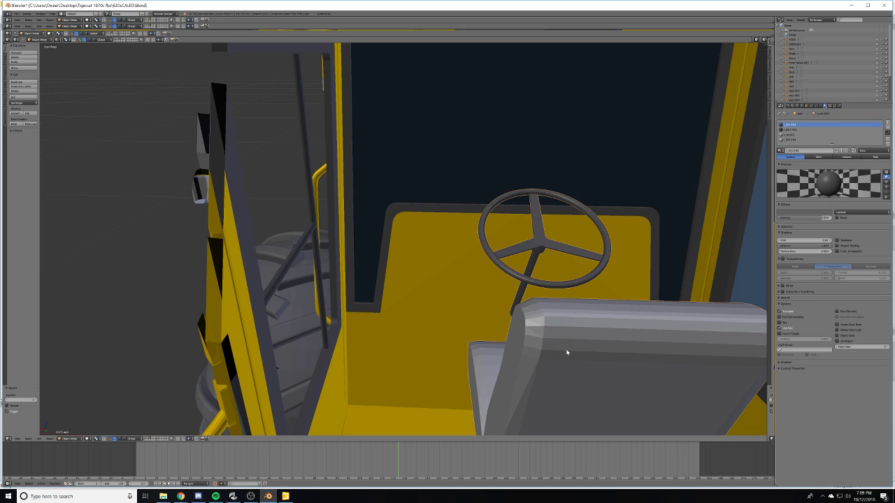
key(h)
- Circle-select the yellow front wall faces inside the cab and separate the selection into its own object
right_click(530, 317)
key(Tab)
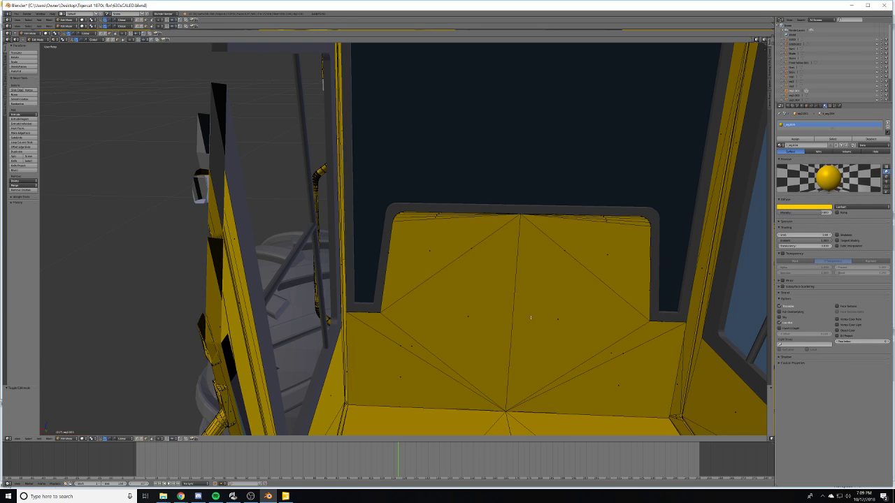
key(c)
scroll(479, 280, up, 3)
mouse_move(480, 279)
mouse_down()
mouse_move(463, 270)
mouse_move(453, 326)
mouse_move(496, 320)
mouse_move(559, 335)
mouse_move(585, 263)
mouse_up()
right_click(586, 265)
shift+middle_drag(561, 278, 450, 228)
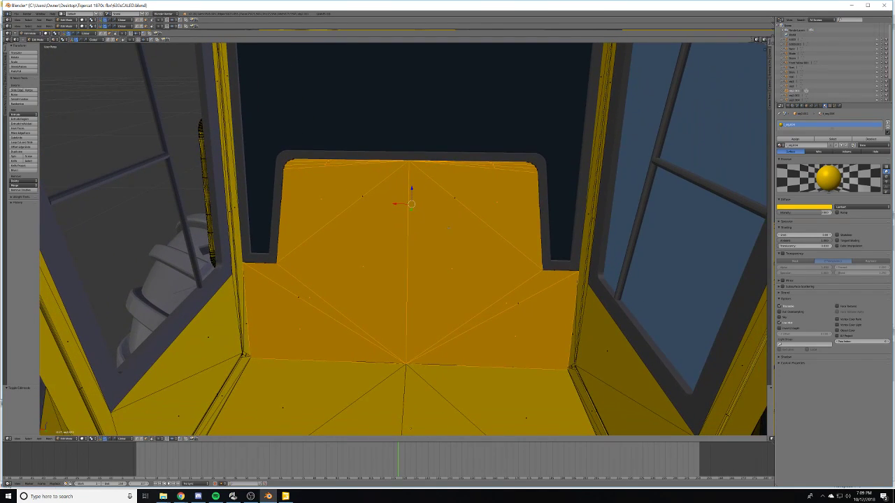
key(p)
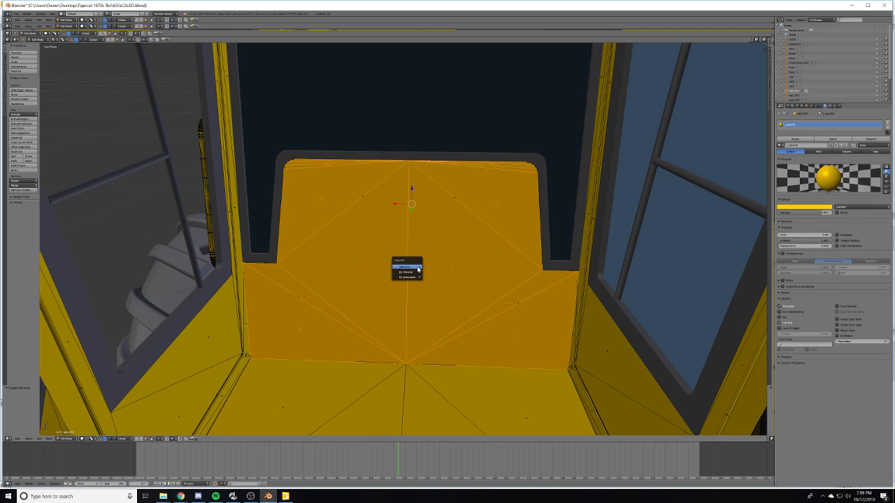
click(415, 268)
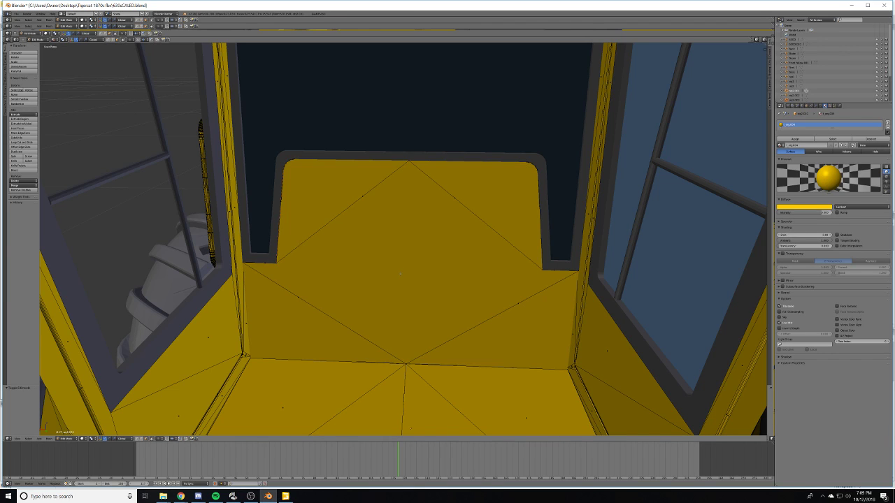
key(Tab)
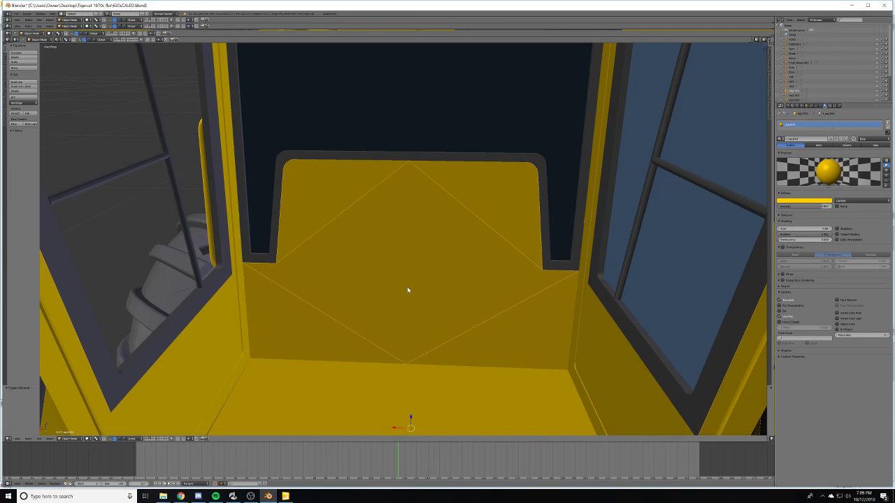
- Move the separated front wall piece to the first layer and display that layer
key(Tab)
key(Tab)
key(a)
key(a)
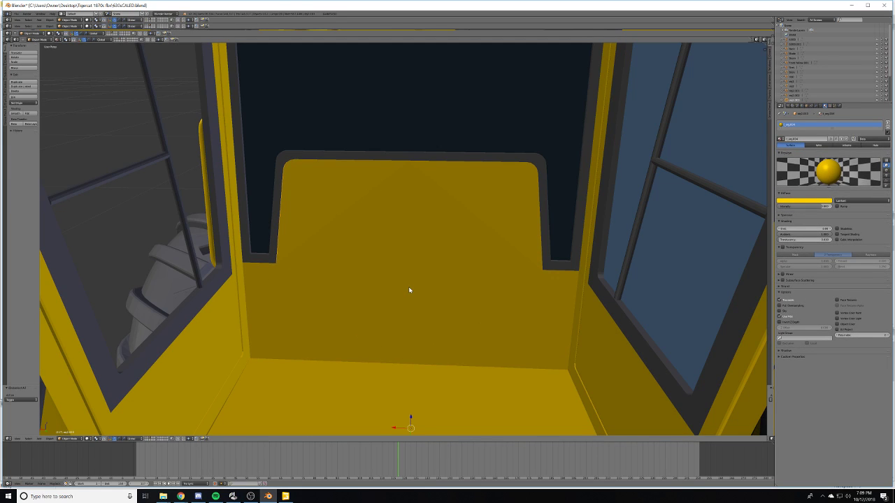
key(m)
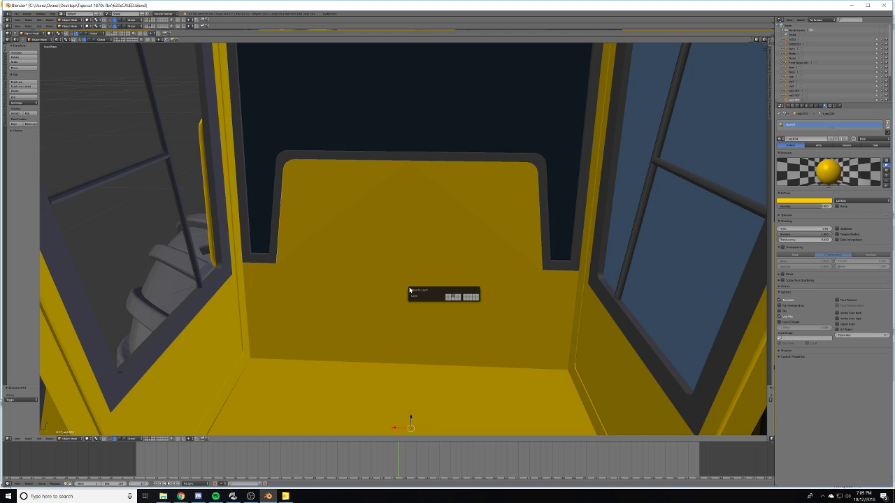
key(1)
key(1)
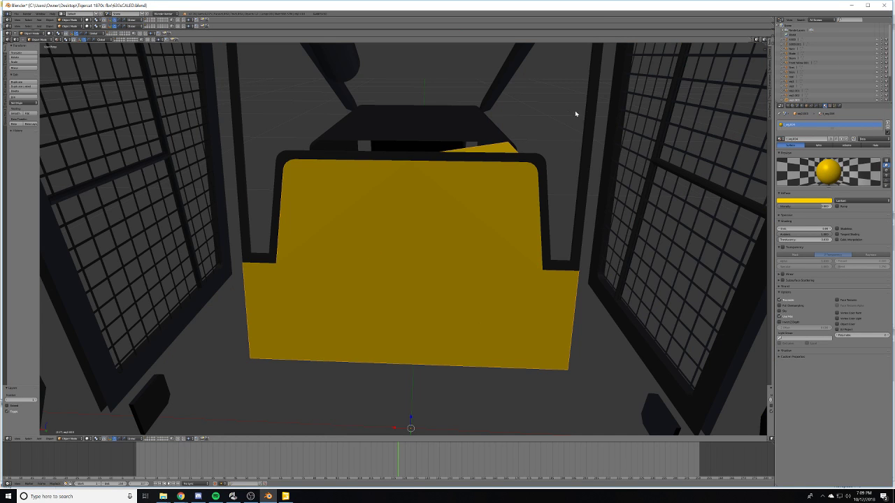
- Join the yellow front wall piece with the black parts mesh and remove the yellow material slot
right_click(489, 139)
middle_drag(489, 138, 540, 136)
right_click(540, 135)
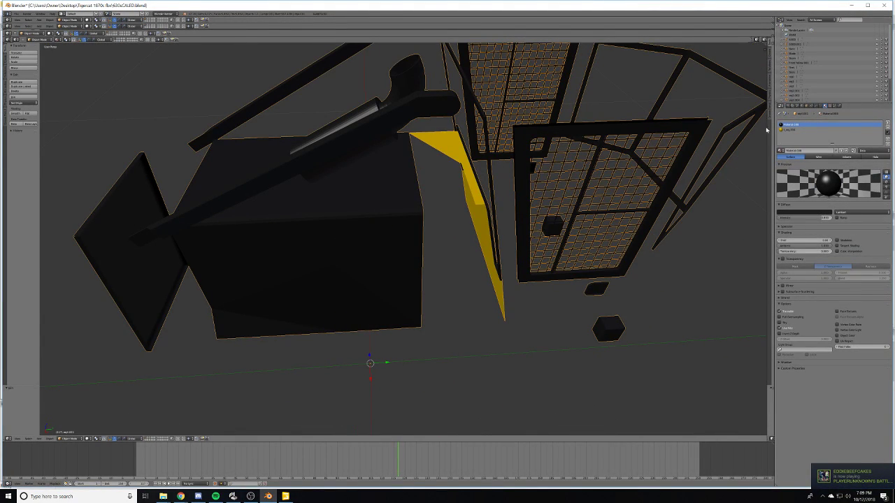
click(794, 129)
click(889, 131)
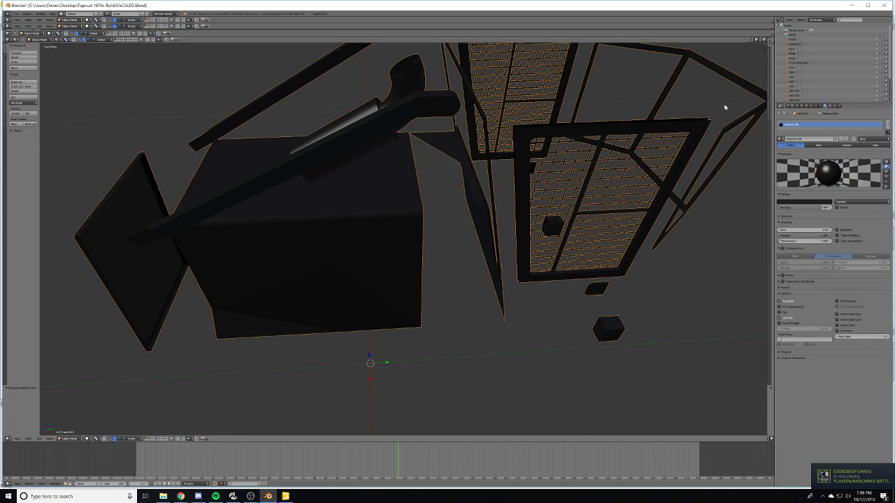
- Circle-select the triangular faces between the hood and the cab's front wall and delete their vertices
middle_drag(725, 106, 457, 233)
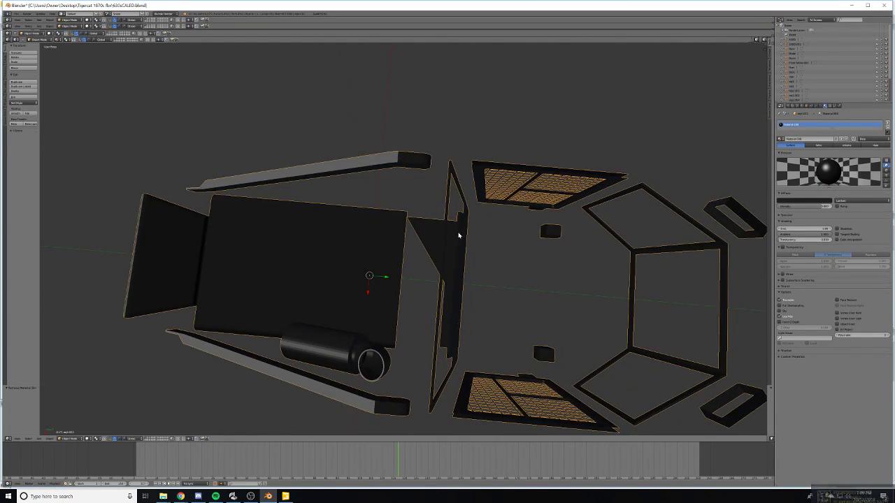
scroll(460, 245, up, 8)
key(Tab)
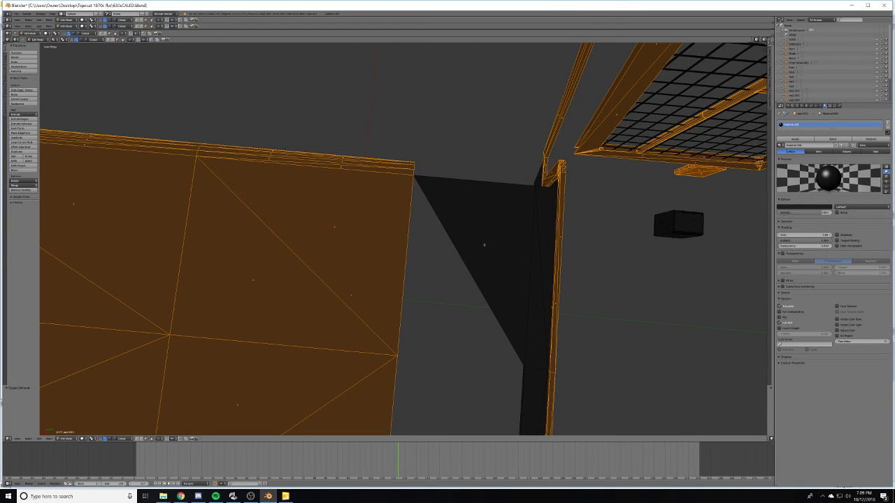
key(a)
key(c)
click(484, 245)
key(Escape)
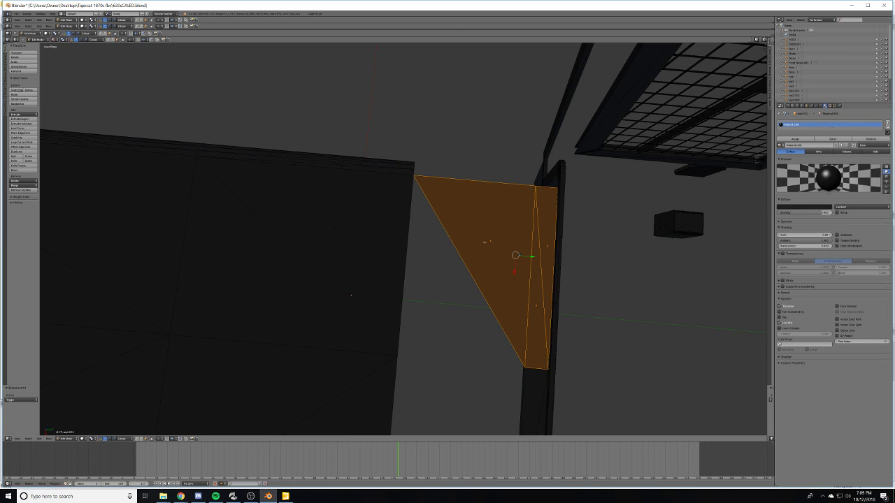
key(x)
click(485, 244)
- Circle-select the leftover narrow strip of faces beside the front wall and delete its vertices
scroll(488, 246, down, 8)
middle_drag(488, 238, 467, 282)
scroll(460, 282, up, 4)
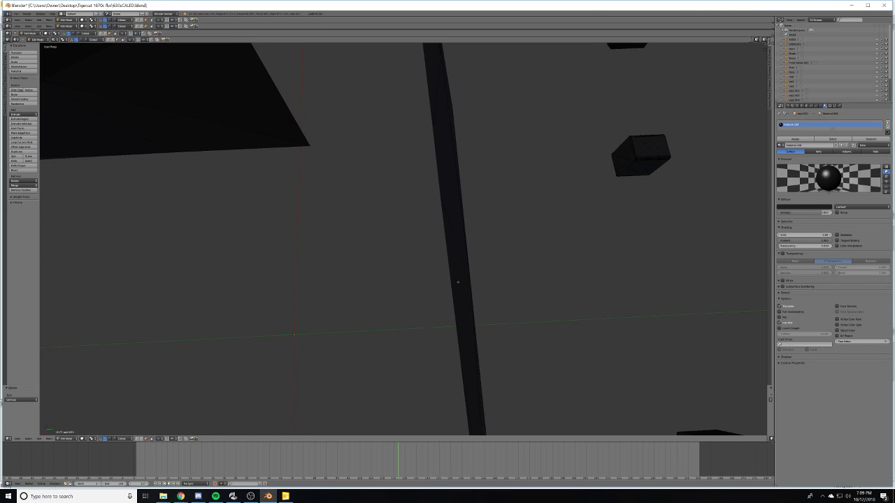
scroll(458, 282, down, 1)
key(c)
drag(372, 270, 386, 271)
middle_click(438, 190)
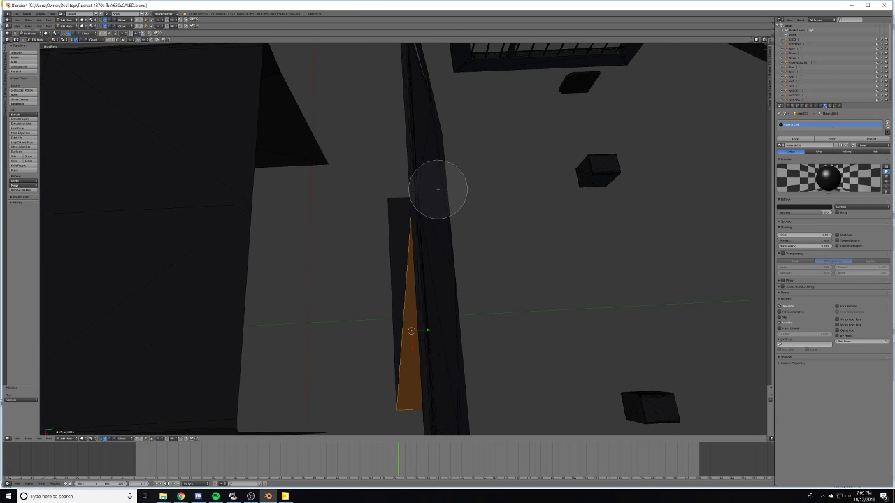
click(378, 223)
right_click(379, 222)
key(x)
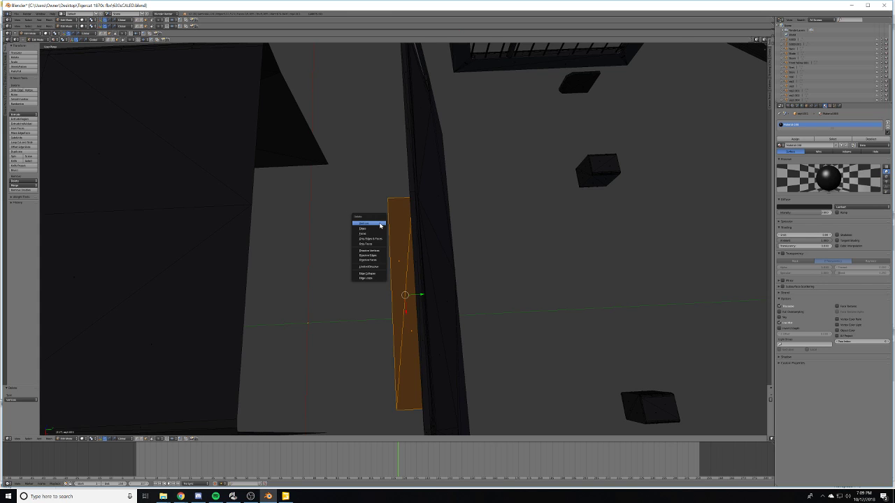
click(380, 223)
scroll(380, 223, down, 7)
middle_drag(380, 225, 431, 208)
key(Tab)
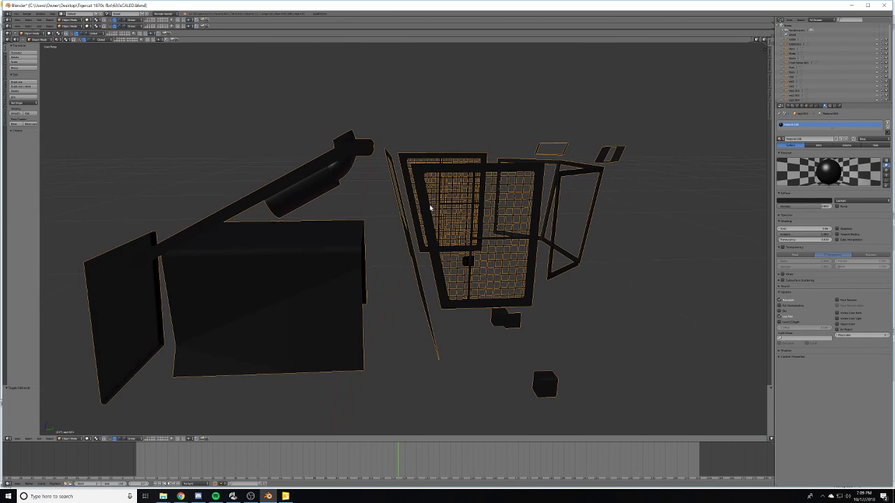
- Add an Edge Split modifier to the joined black mesh and apply it
click(816, 105)
click(832, 122)
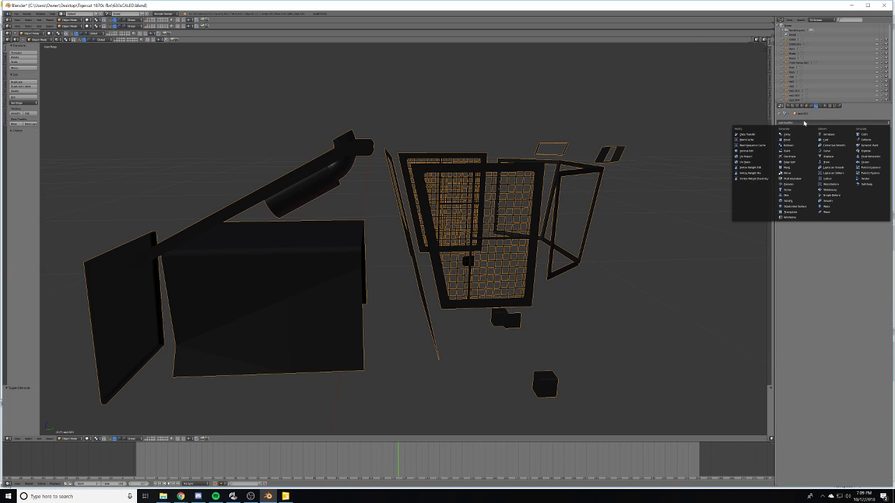
click(811, 122)
click(803, 162)
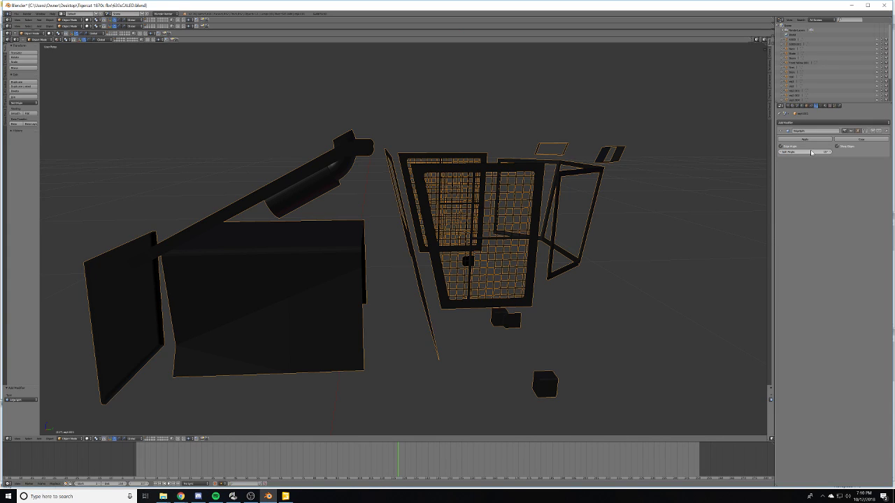
click(806, 140)
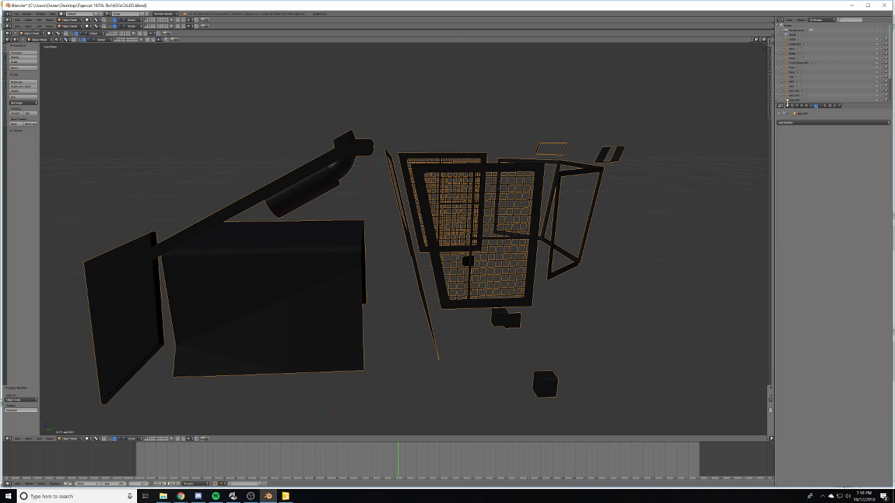
- Split the 3D view vertically into two halves and turn one half into a UV/Image Editor
right_click(611, 44)
click(612, 44)
click(602, 55)
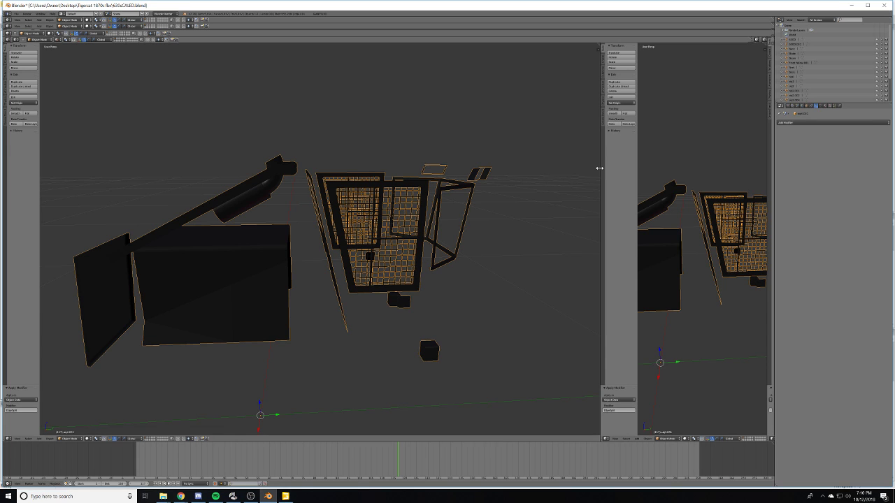
drag(599, 167, 436, 156)
click(440, 439)
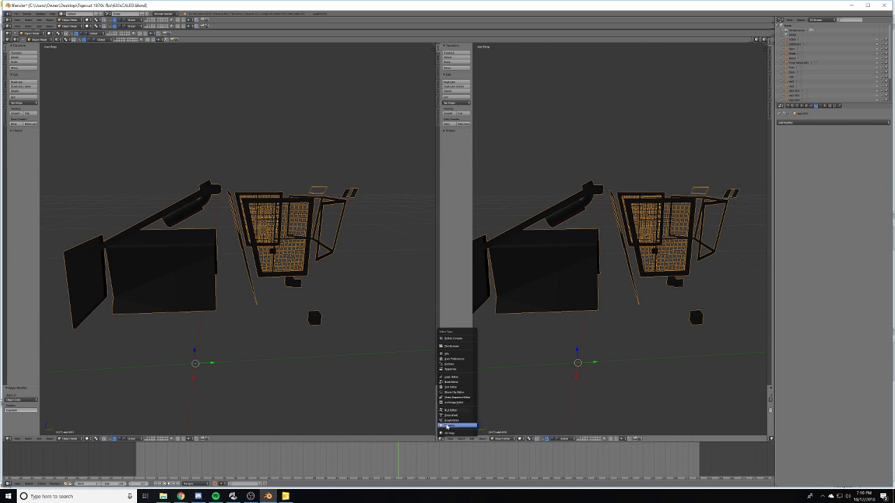
click(453, 405)
scroll(169, 249, up, 3)
scroll(168, 250, down, 3)
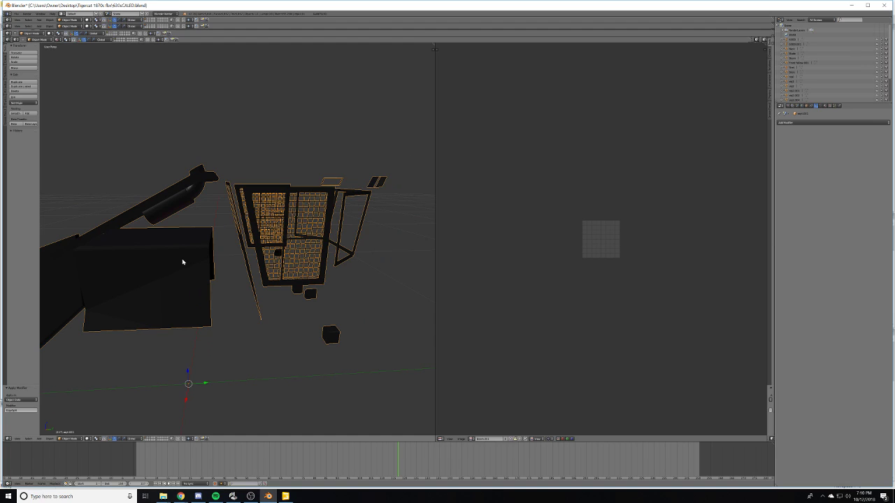
- Unwrap all faces of the black parts mesh with Smart UV Project using the default options
key(Tab)
key(u)
key(Escape)
key(a)
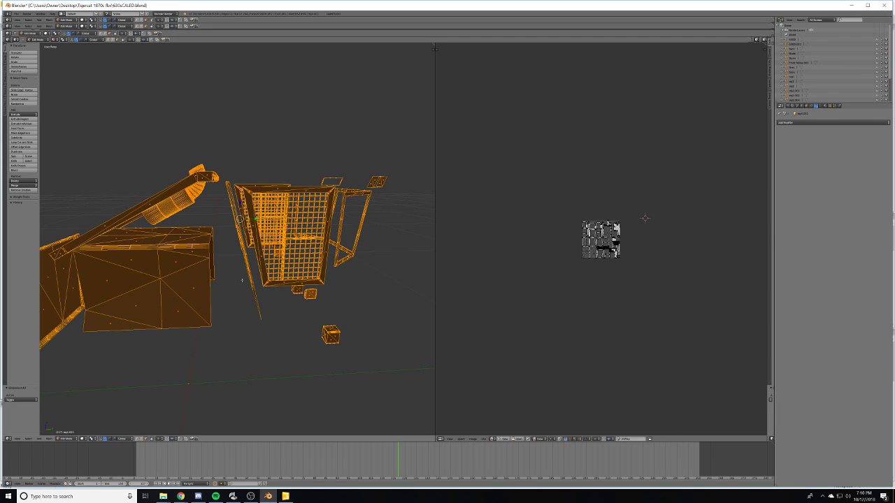
key(u)
click(242, 282)
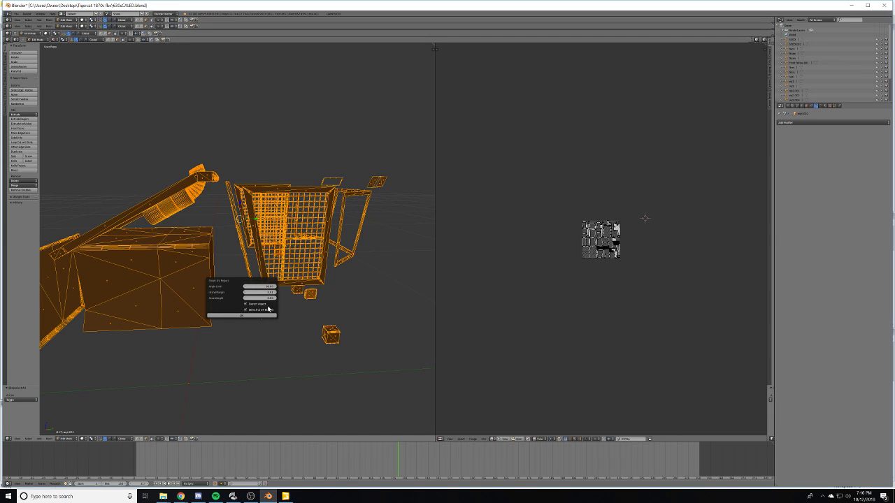
click(232, 316)
key(Home)
scroll(644, 259, down, 1)
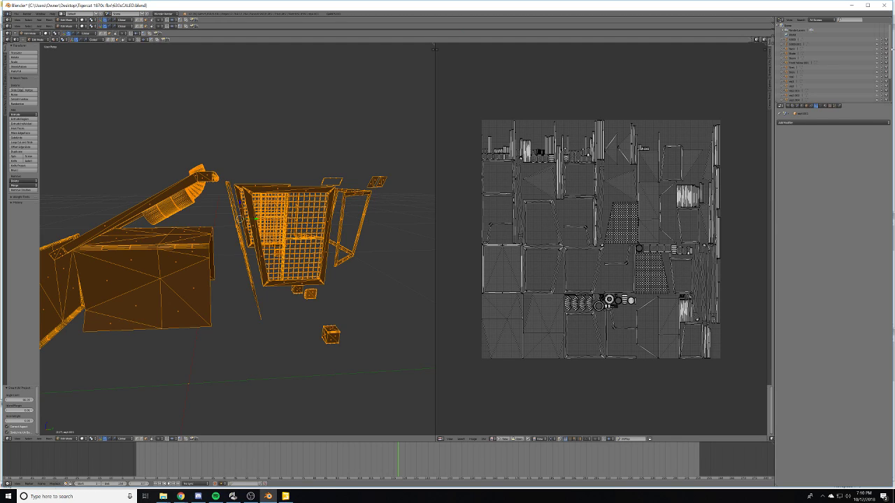
- Create a new named black image, 2048 px wide and high, for the unwrapped mesh's UV layout
click(788, 106)
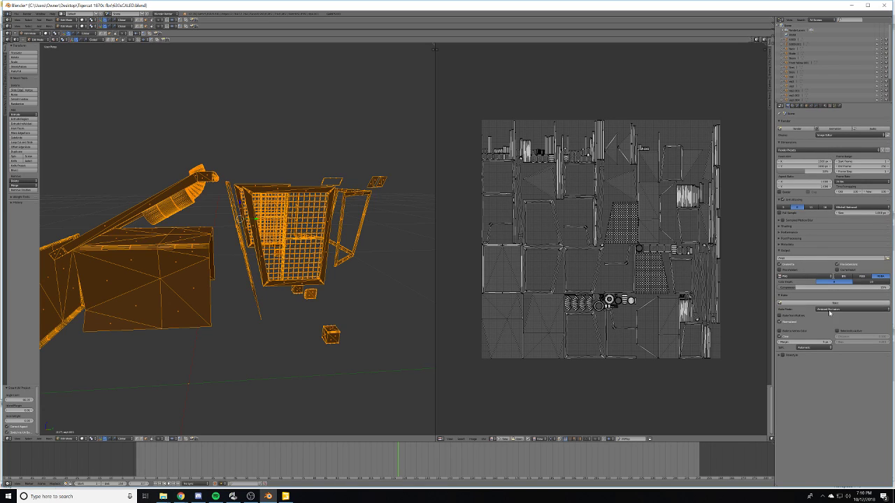
click(505, 439)
click(508, 436)
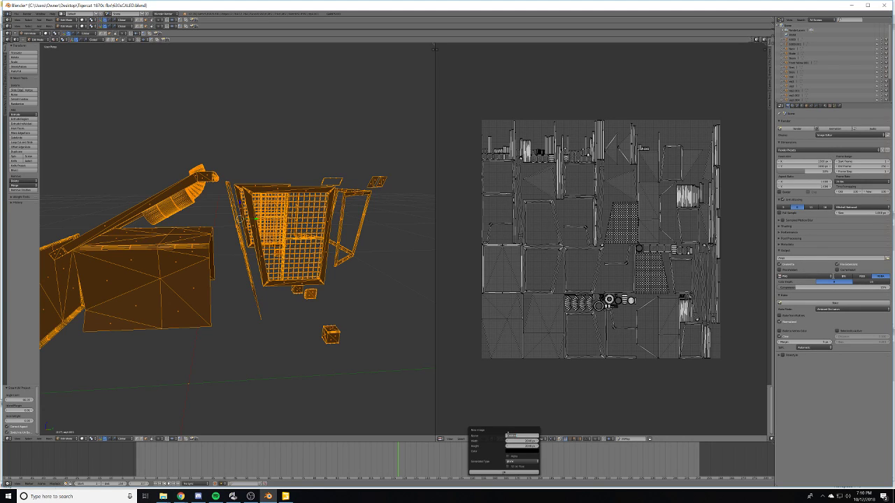
key(BackSpace)
click(503, 473)
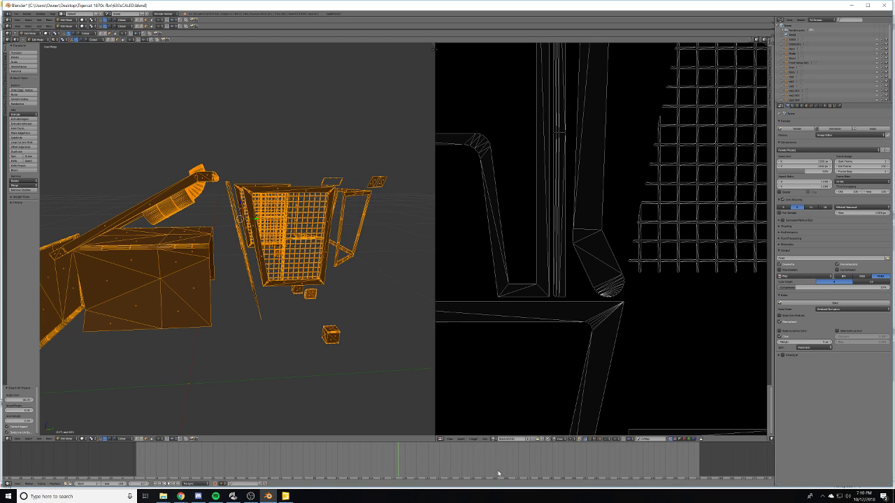
scroll(619, 325, down, 2)
scroll(616, 314, down, 4)
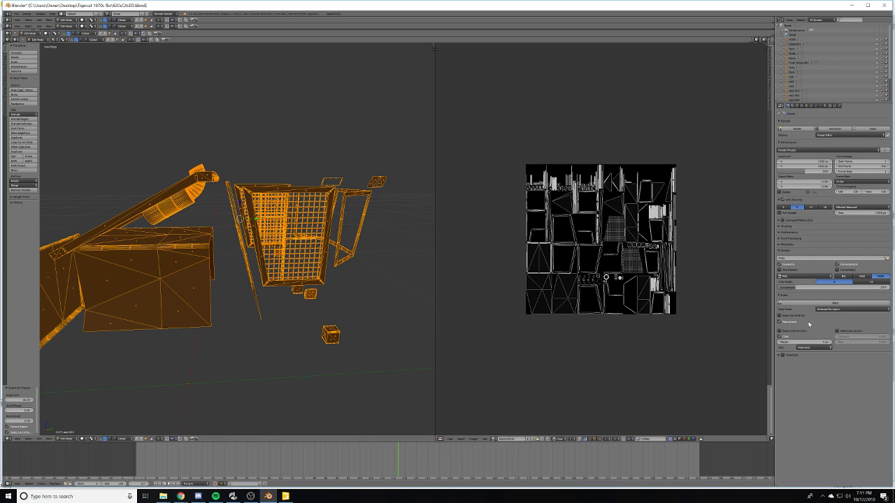
- Bake Ambient Occlusion for the black parts mesh into the new image
mouse_move(368, 288)
middle_down()
mouse_move(377, 283)
mouse_move(356, 272)
mouse_move(371, 265)
mouse_move(349, 274)
middle_up()
key(Tab)
scroll(338, 279, up, 4)
scroll(335, 281, up, 2)
key(Tab)
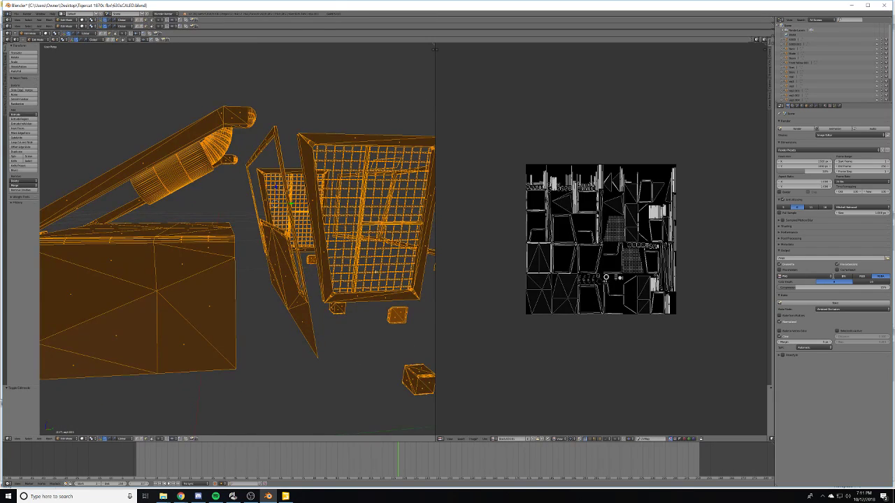
scroll(601, 239, up, 3)
scroll(601, 240, down, 1)
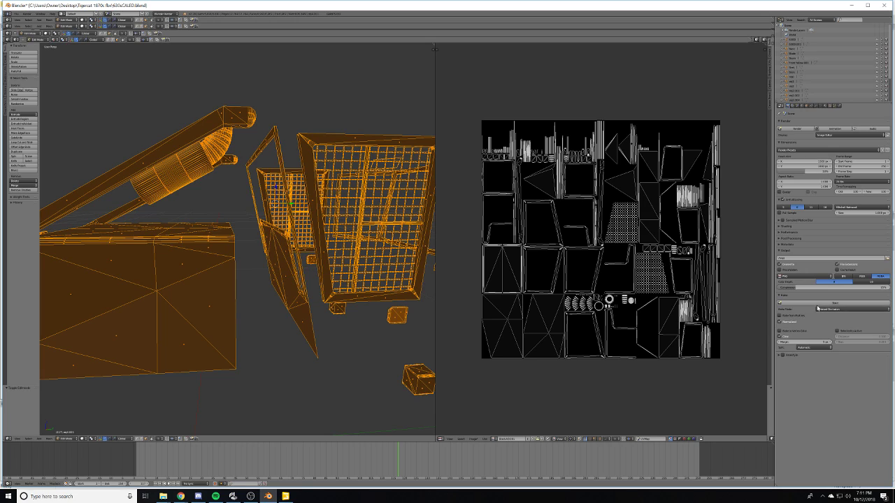
click(817, 304)
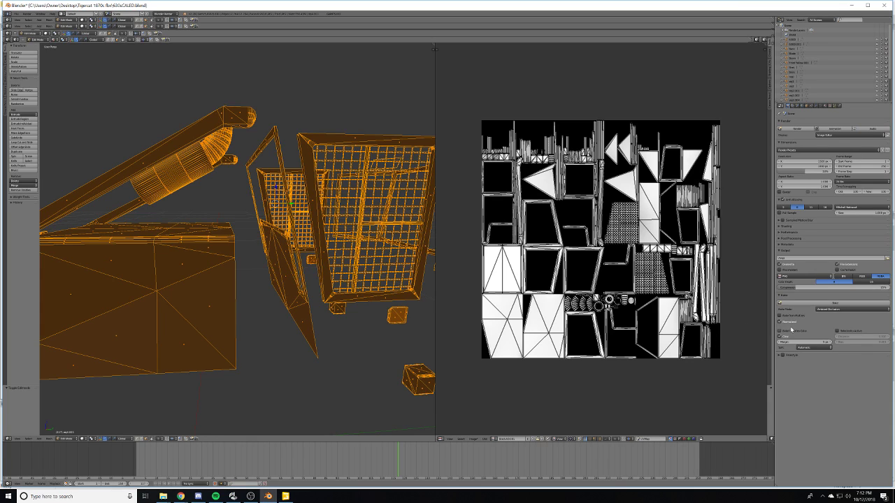
- Save the baked ambient occlusion image as a PNG file in the textures folder
click(801, 106)
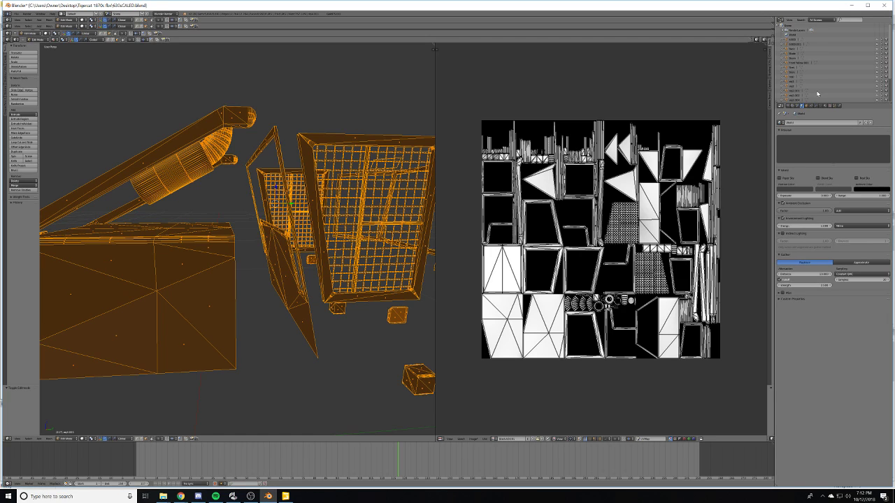
scroll(531, 244, up, 1)
scroll(490, 273, down, 1)
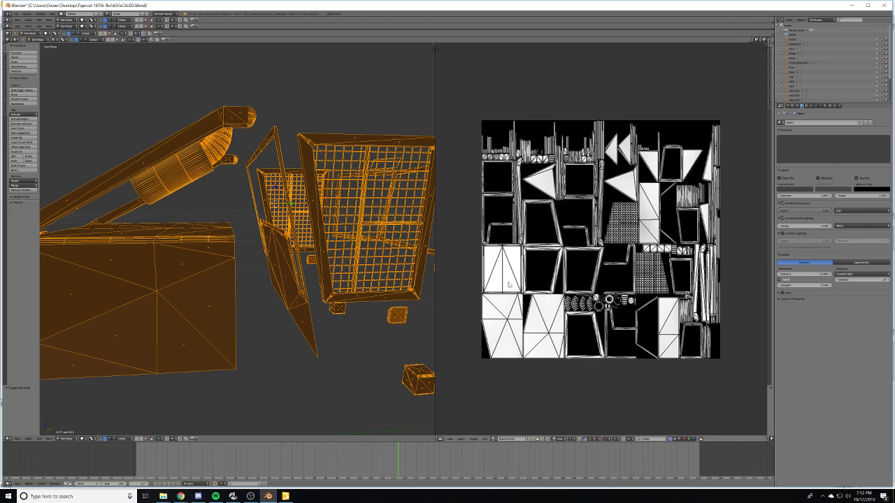
key(Tab)
click(462, 439)
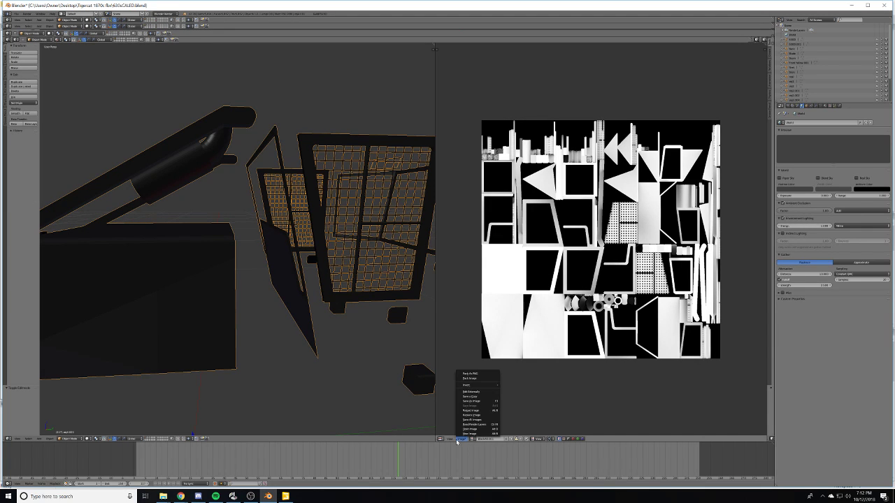
click(476, 402)
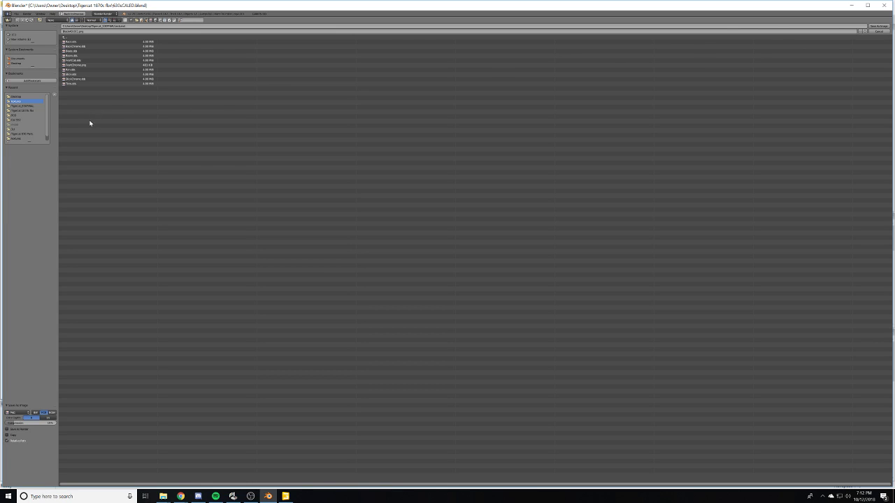
click(879, 31)
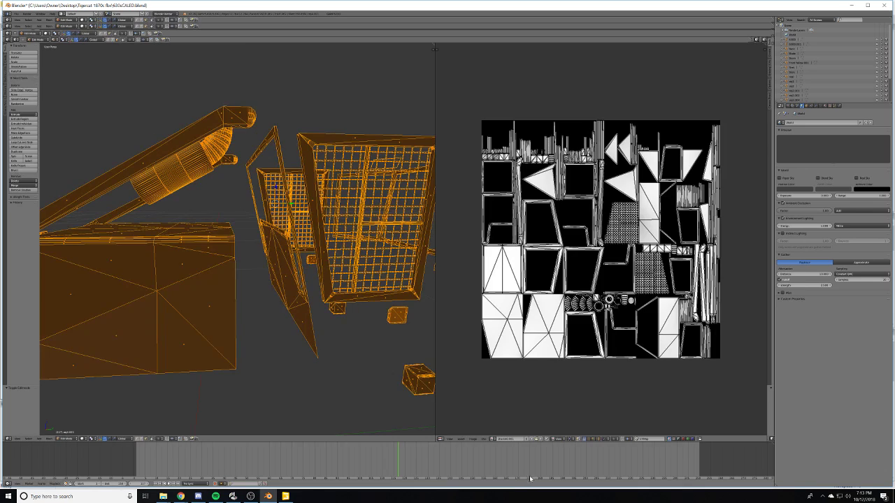
- Unlink the baked ambient occlusion image and create a new image named Black, 2048 px wide and high, for the UV layout
click(542, 439)
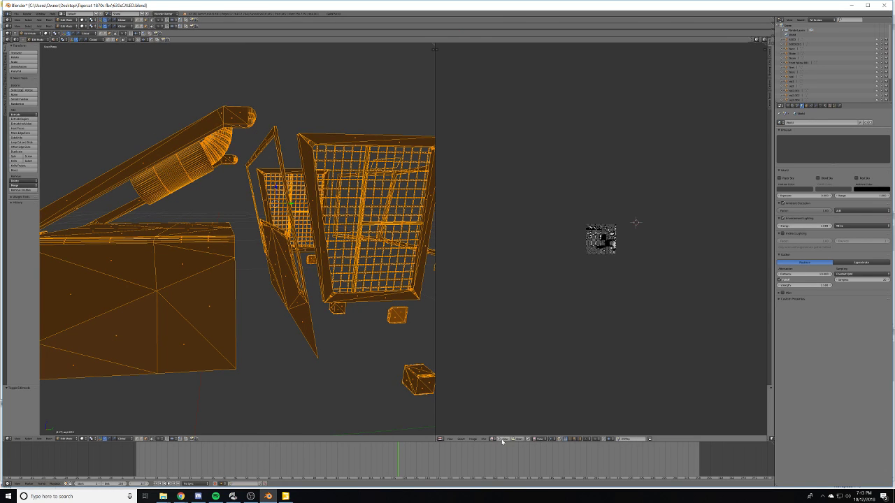
click(502, 441)
text(6)
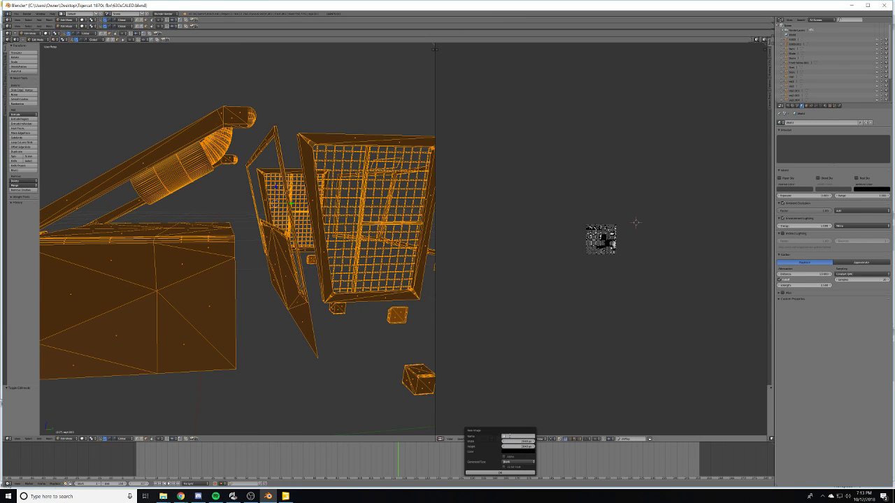
text(lack)
key(Return)
click(498, 474)
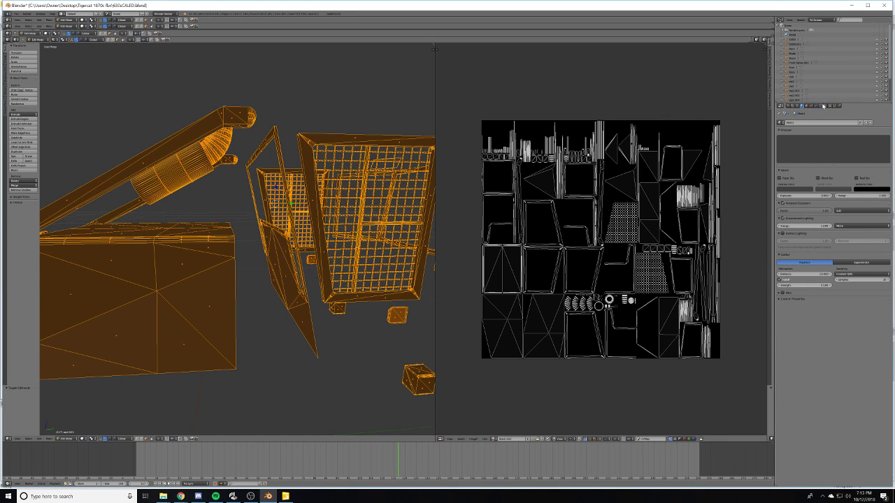
- Add an image texture mapped to UVMap to the black material, load the baked ambient occlusion PNG, and change its blend mode
click(825, 105)
click(829, 106)
click(808, 162)
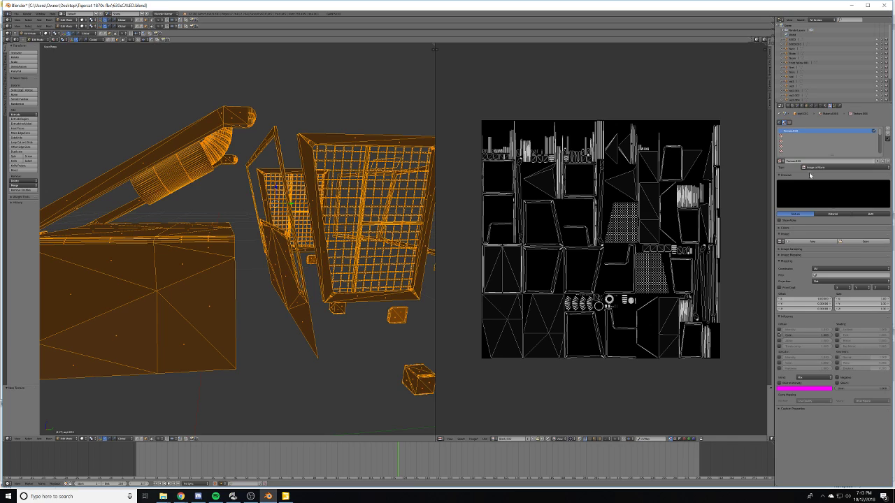
click(822, 275)
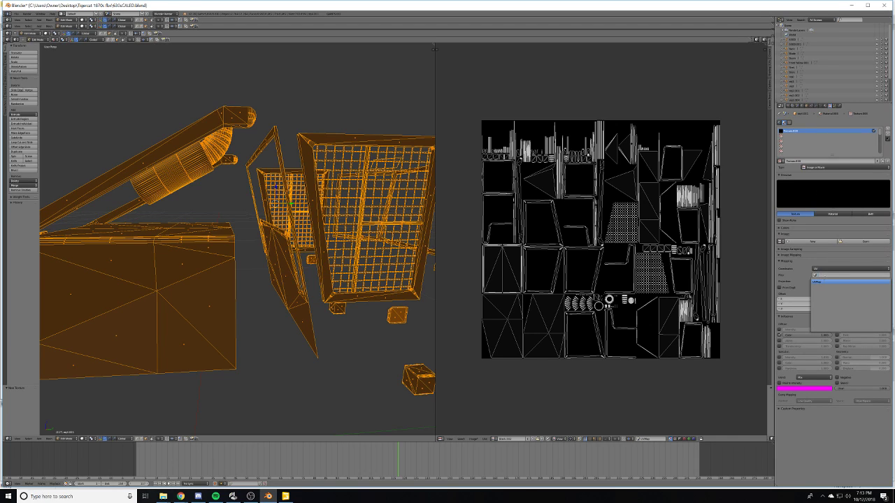
click(818, 282)
click(862, 241)
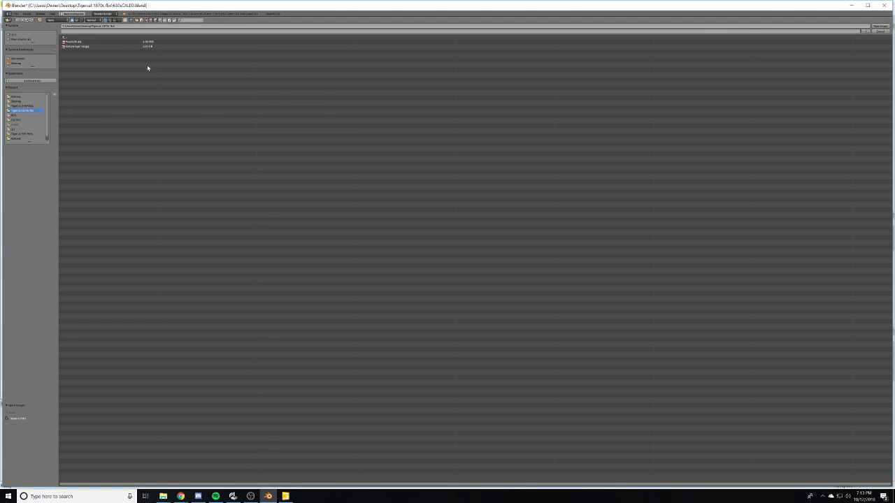
click(17, 96)
click(76, 51)
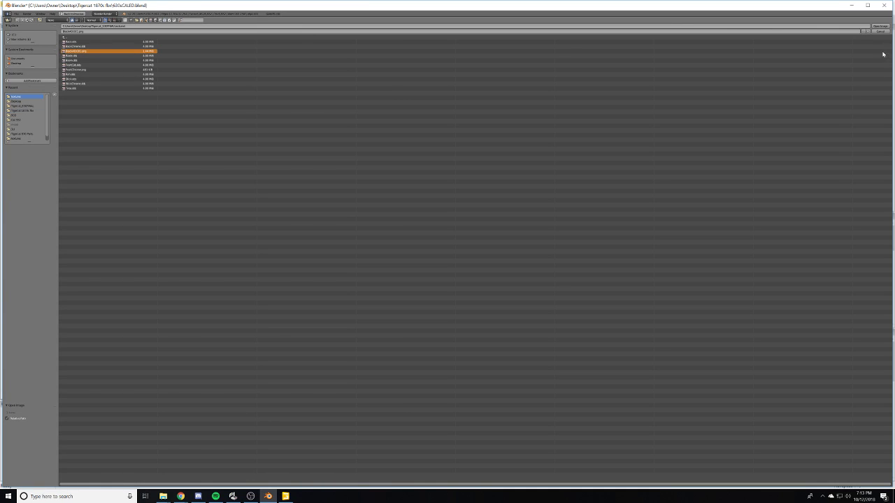
click(879, 27)
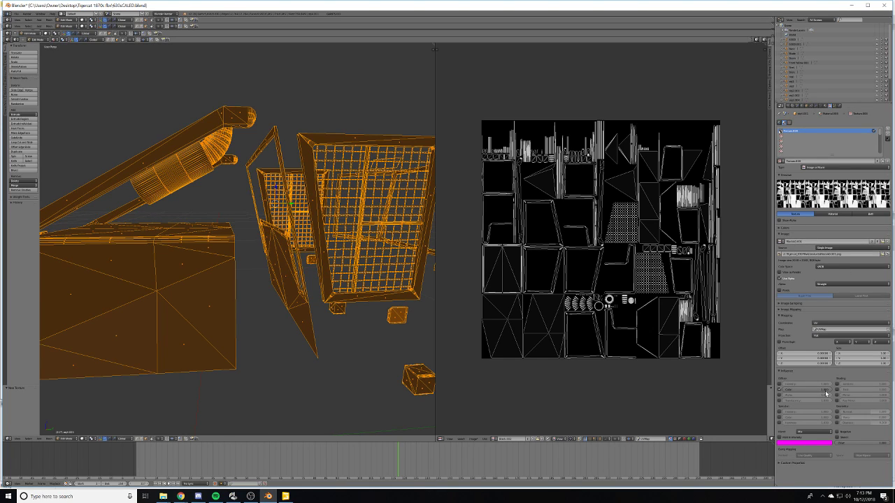
click(811, 432)
click(811, 411)
- Bake the black parts mesh into the new image using the Textures bake mode, and return to Object Mode
click(788, 106)
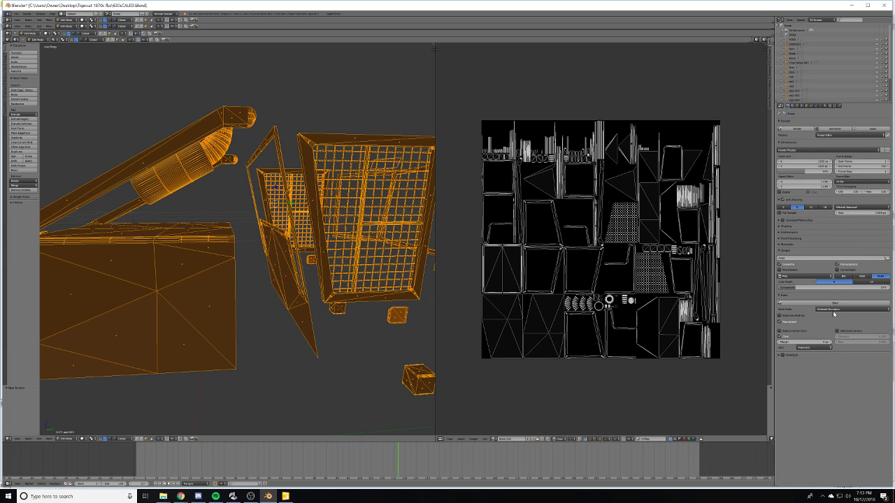
click(835, 309)
click(824, 301)
click(824, 302)
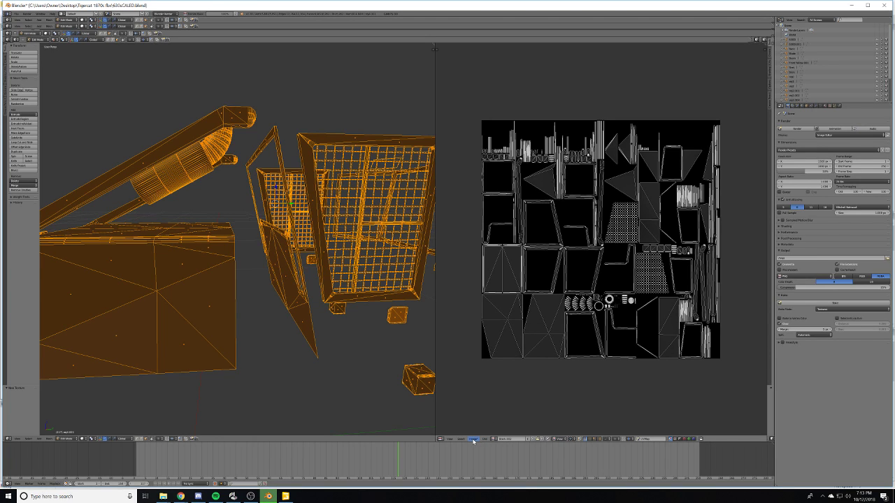
key(Tab)
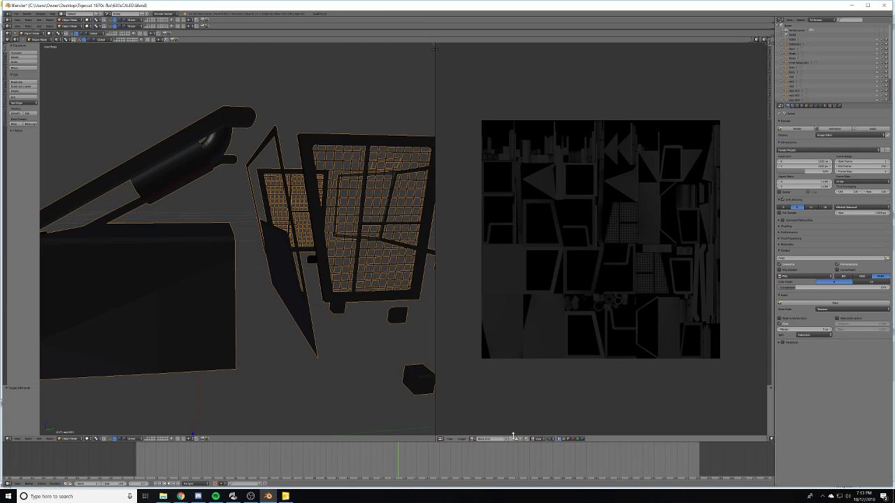
- Save the baked texture image under a new name as a PNG file in the textures folder
click(460, 438)
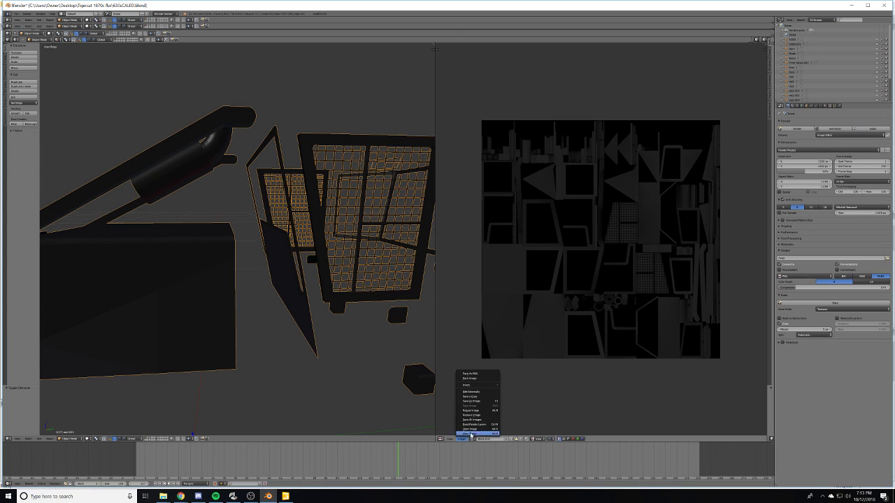
click(472, 400)
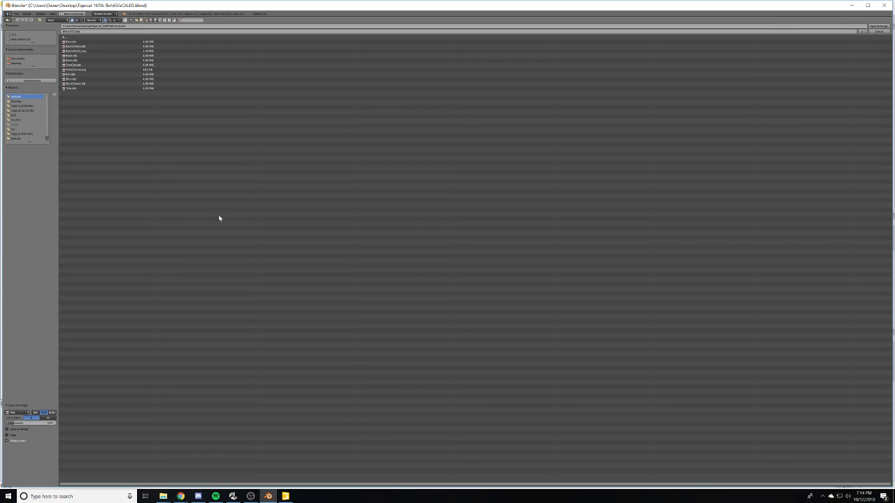
click(82, 32)
key(BackSpace)
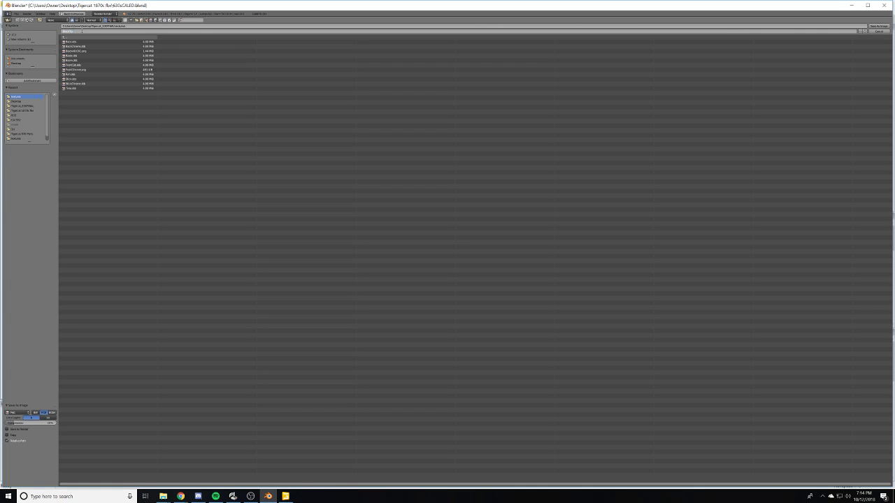
key(Return)
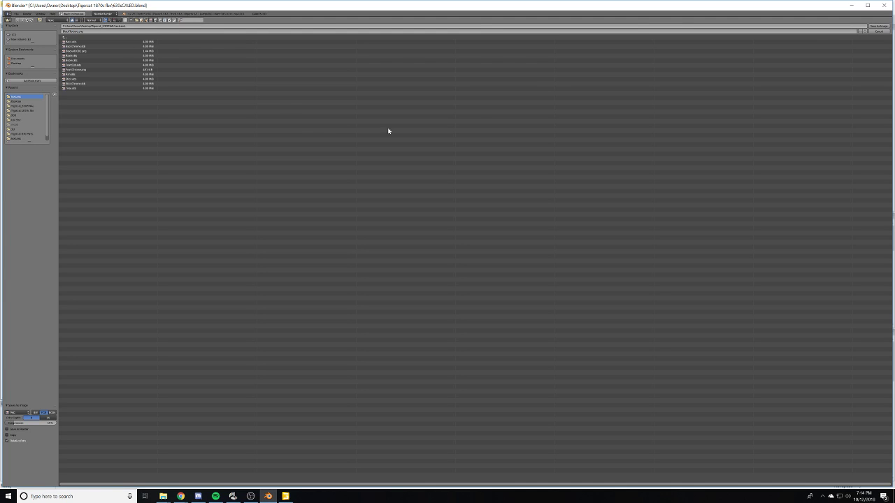
click(884, 27)
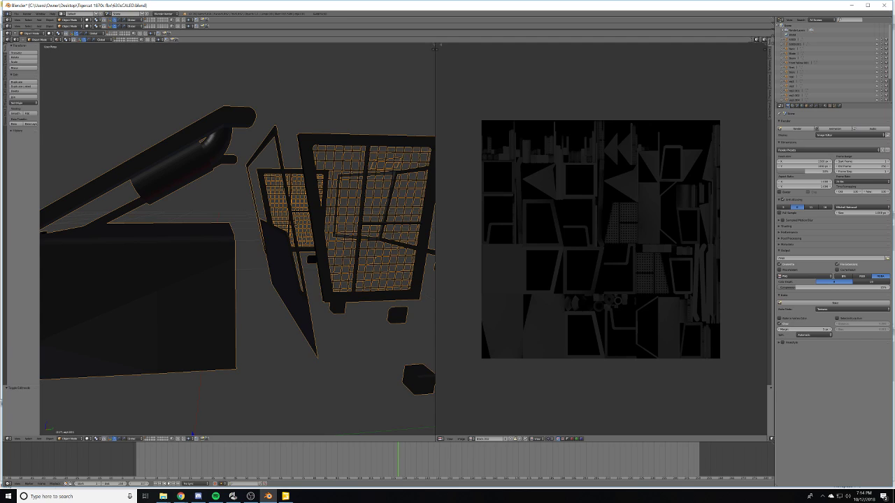
- Expand the 3D view over the image editor and replace the black parts mesh's old material with a new one
drag(433, 46, 517, 59)
click(828, 105)
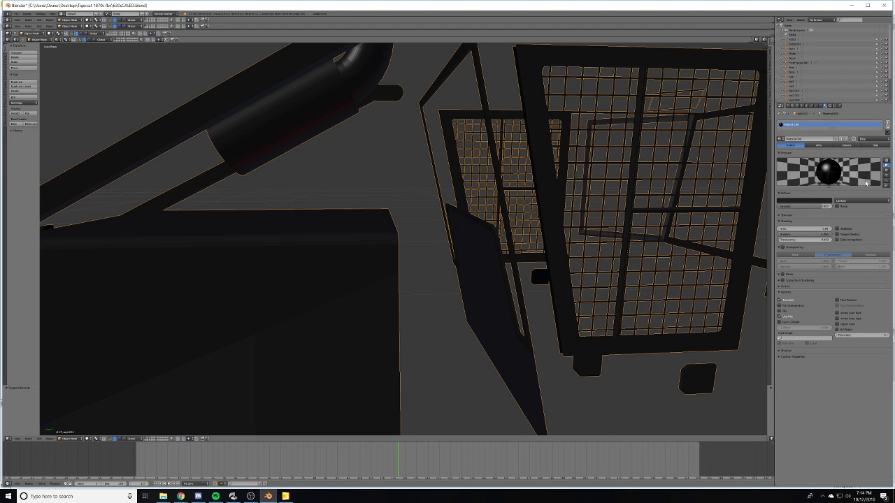
click(888, 127)
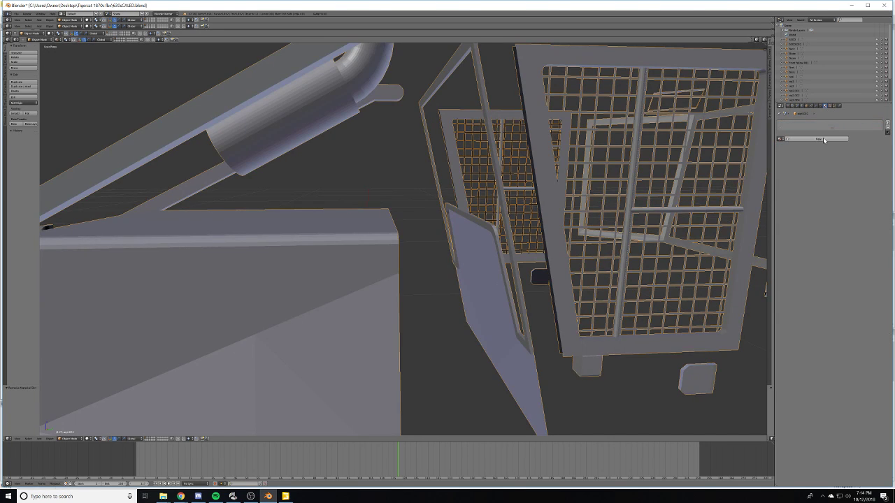
click(824, 139)
- Add an image texture to the new material and load the newly baked black texture PNG from the textures folder
click(831, 106)
click(832, 161)
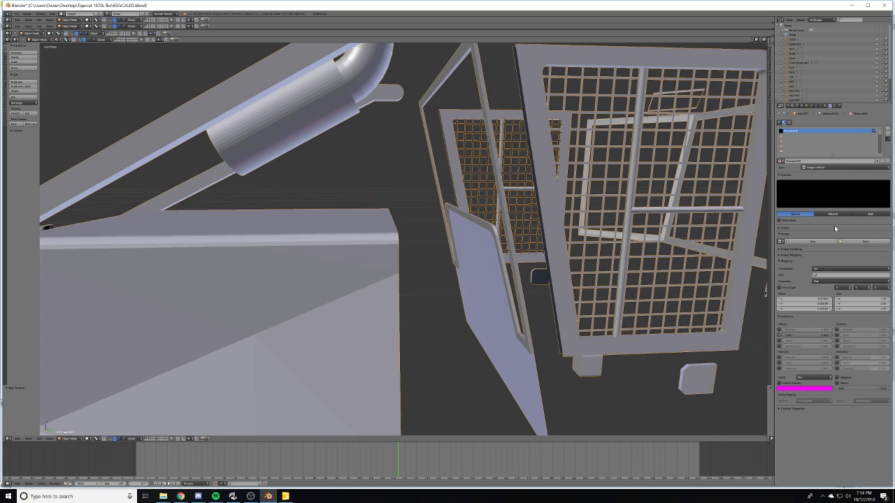
click(844, 242)
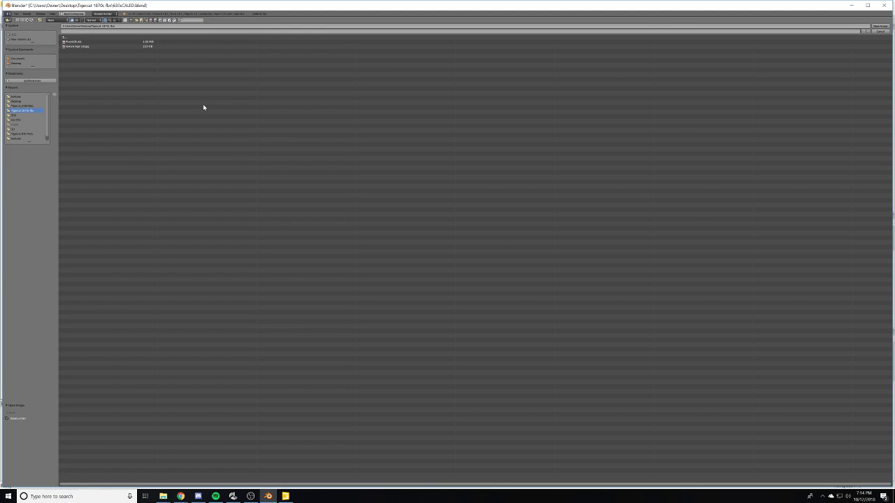
click(18, 96)
click(74, 88)
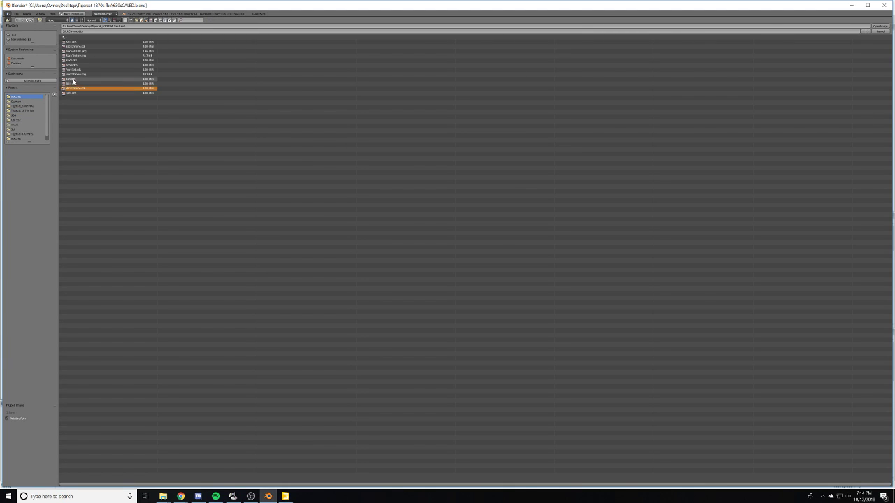
click(79, 46)
click(86, 55)
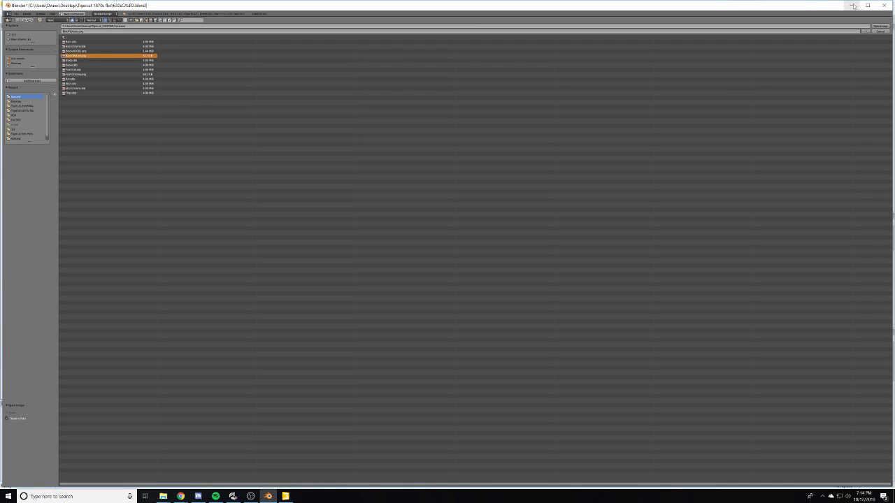
click(879, 26)
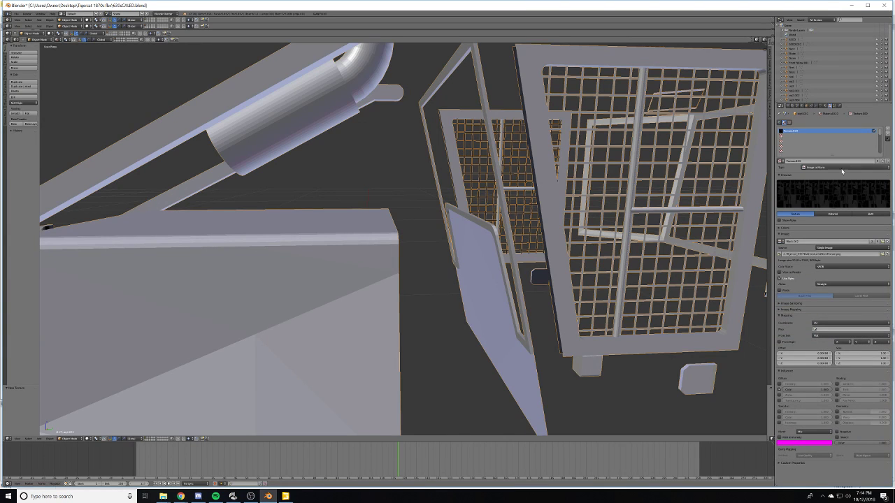
- Set the black parts mesh's X, Y and Z scale to 1
click(808, 106)
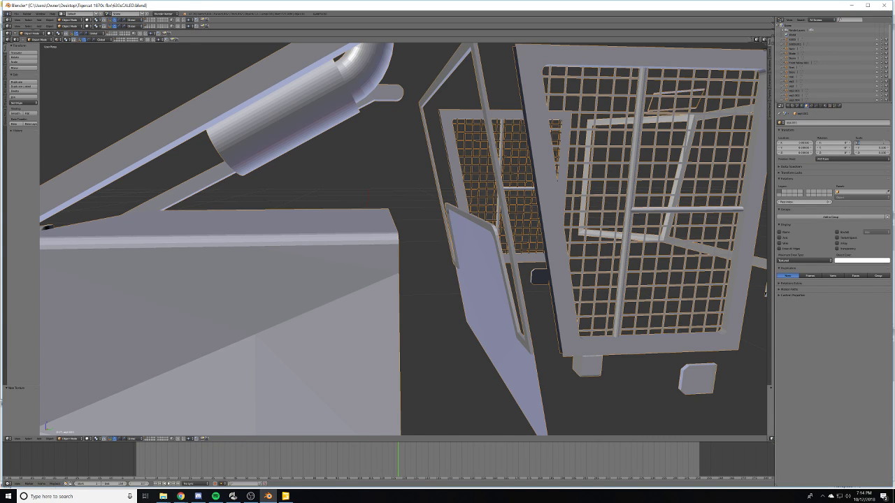
text(1)
key(Tab)
text(1)
key(Tab)
text(1)
key(Tab)
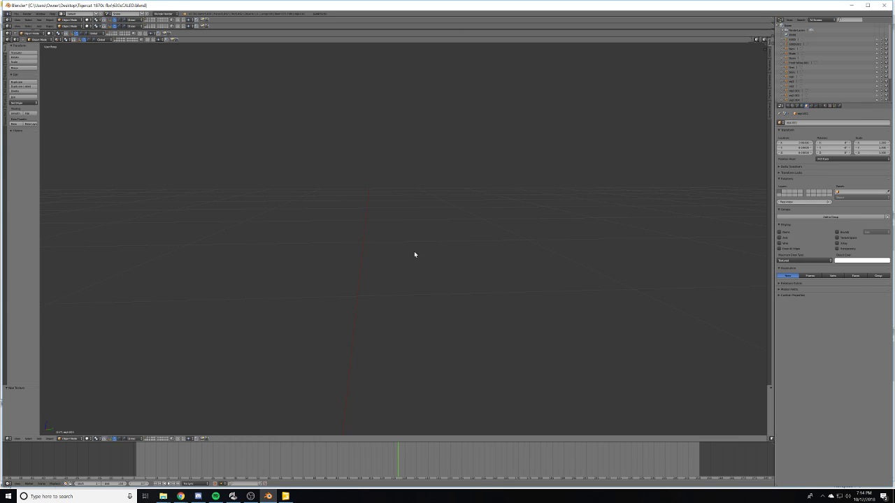
- Set the black parts mesh's origin to the 3D cursor
scroll(415, 247, down, 5)
middle_drag(416, 243, 405, 324)
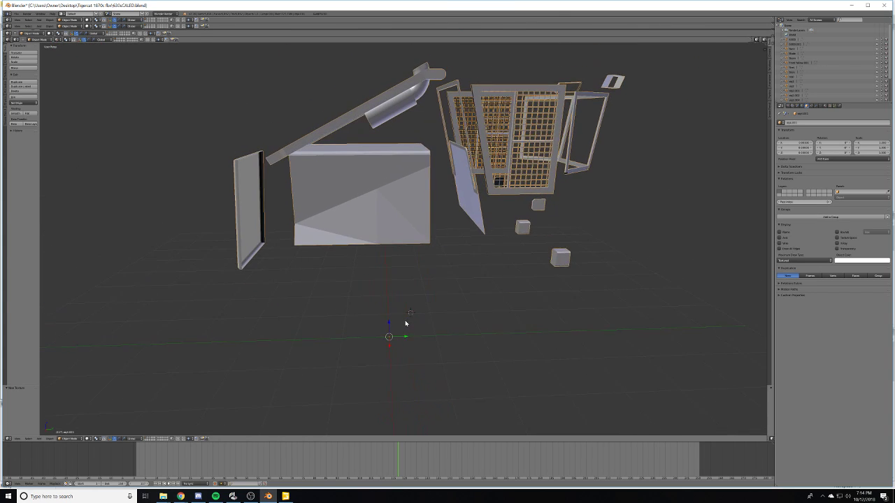
middle_drag(419, 254, 416, 327)
middle_drag(415, 285, 375, 227)
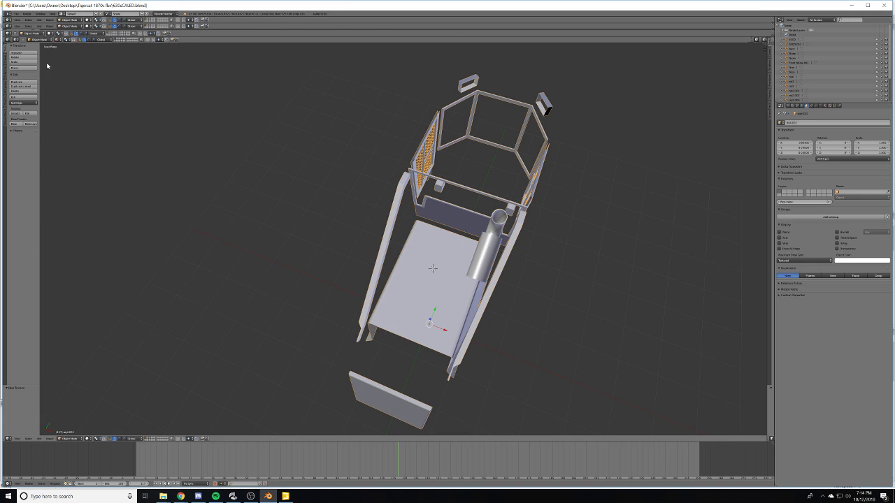
click(23, 102)
click(35, 118)
- Move the black parts mesh to layer 2 and display that layer with the rest of the skidder
middle_drag(510, 287, 472, 241)
key(2)
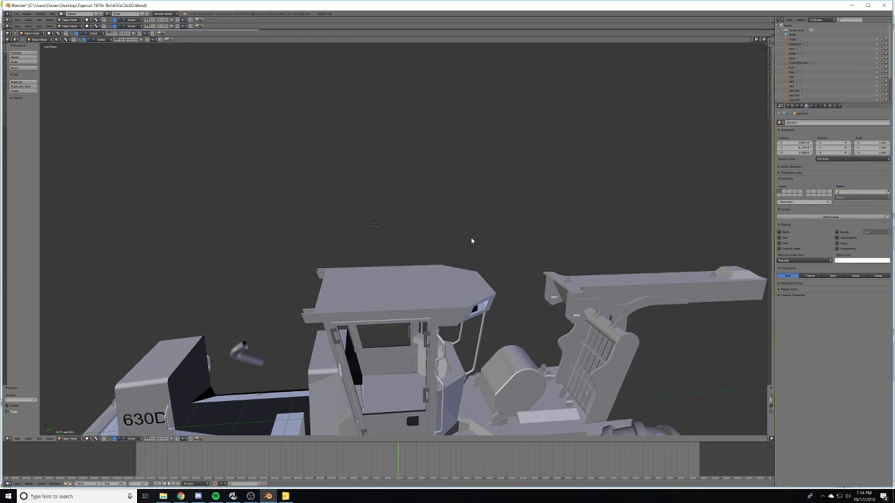
key(1)
key(m)
key(2)
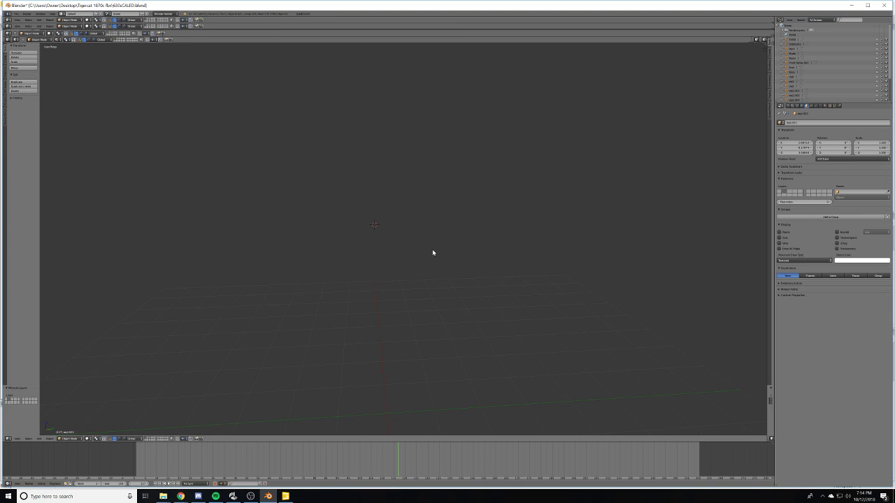
key(ctrl+z)
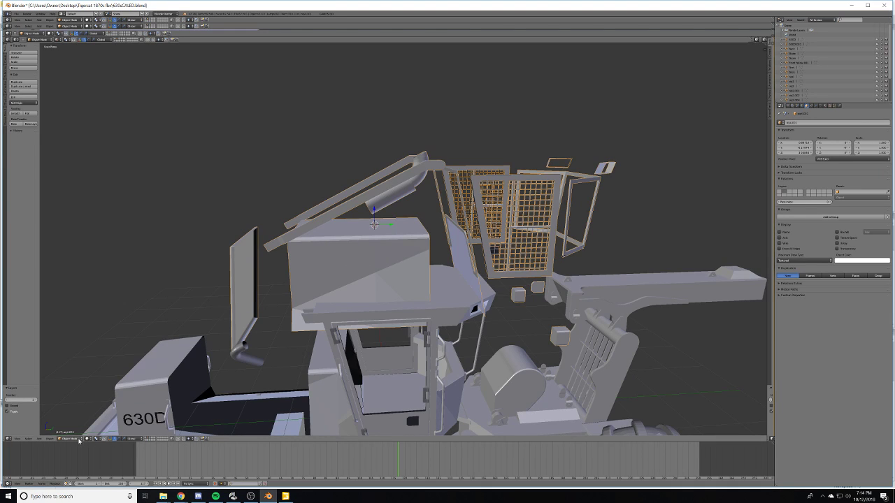
- Switch the viewport to textured shading to show the black parts together with the yellow skidder body
click(88, 439)
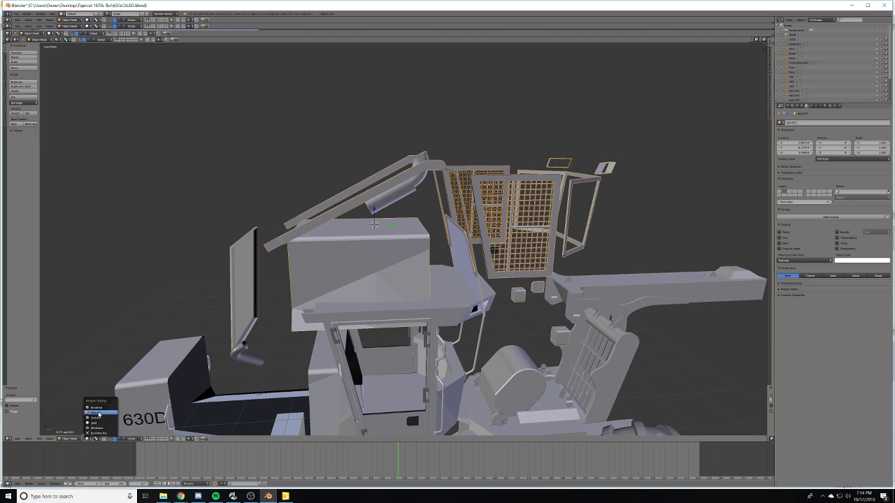
click(98, 418)
mouse_move(314, 377)
middle_down()
mouse_move(328, 368)
mouse_move(350, 272)
middle_up()
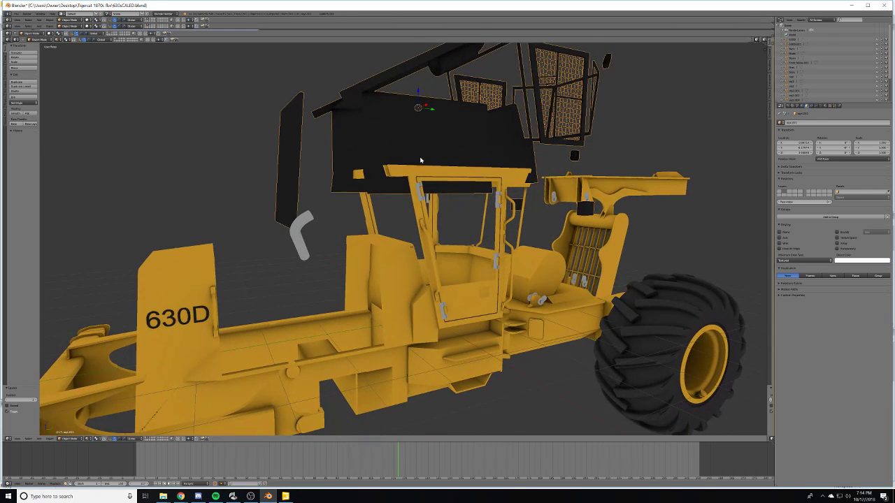
- Move the black parts mesh from its offset position onto the skidder body, aligning it with the hood, cab frame and roof
drag(429, 113, 315, 93)
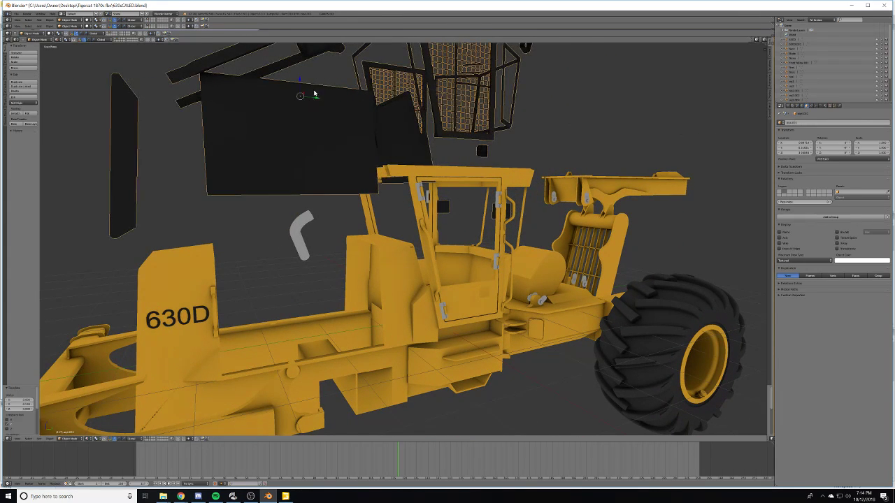
middle_drag(299, 84, 456, 314)
scroll(399, 314, up, 6)
middle_drag(399, 314, 335, 349)
scroll(395, 291, down, 2)
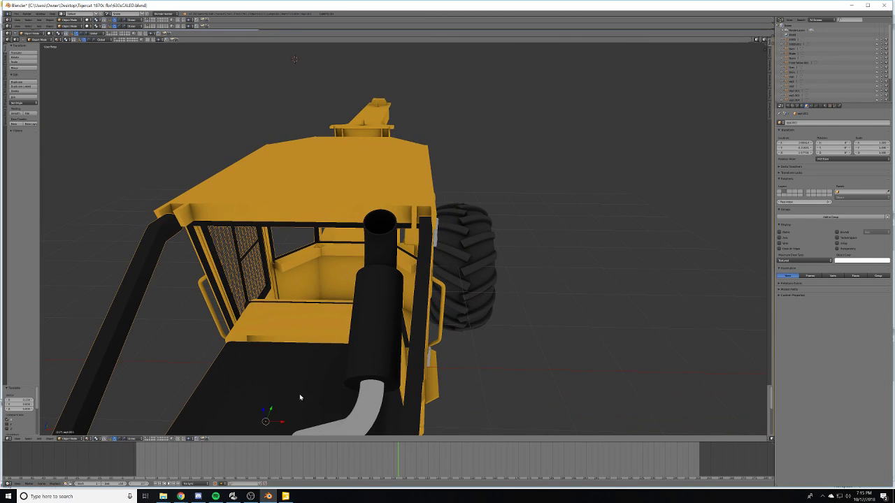
drag(285, 423, 282, 426)
middle_drag(282, 426, 393, 334)
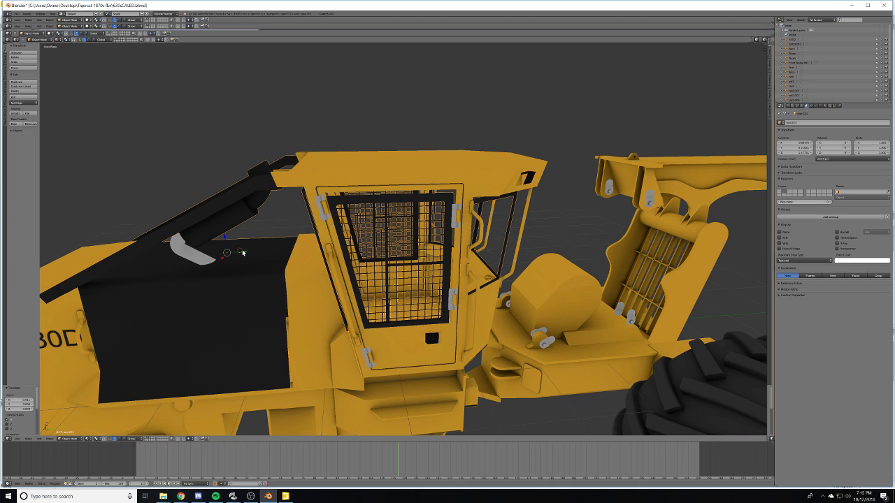
- Nudge the black parts mesh vertically and along the Y axis until its window guards sit in the cab's openings
scroll(281, 256, up, 3)
right_click(239, 250)
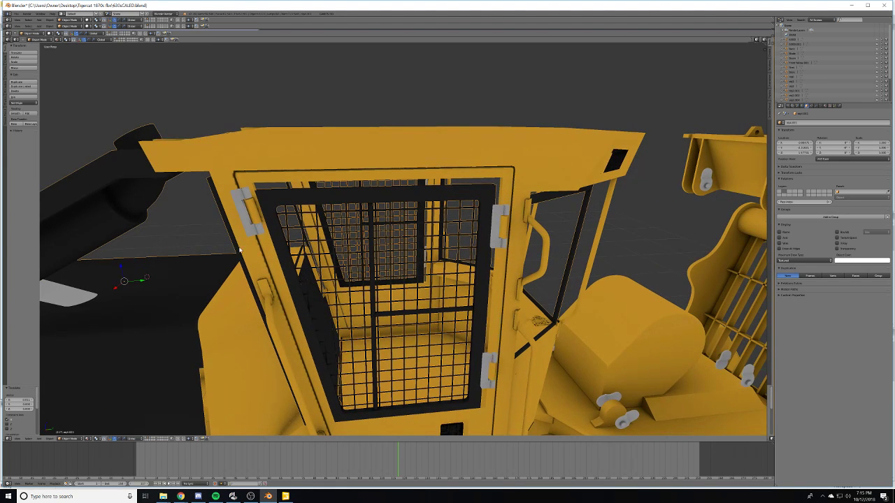
right_click(122, 272)
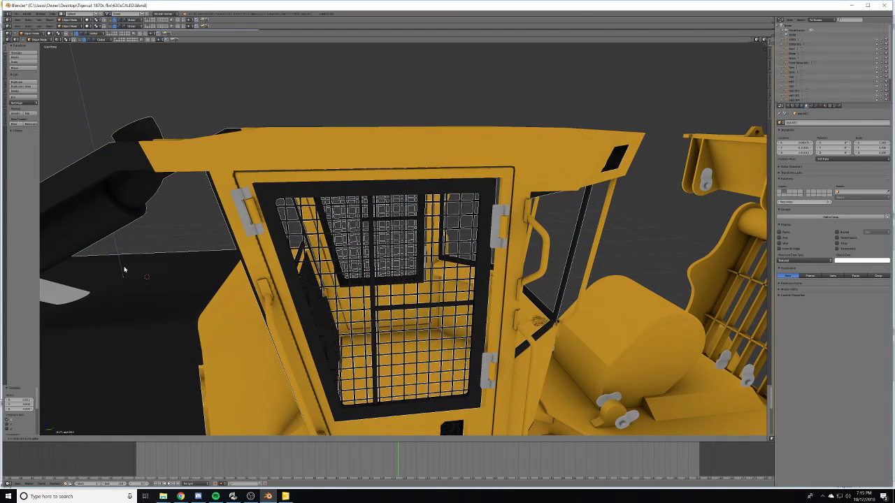
right_click(125, 269)
key(g)
key(y)
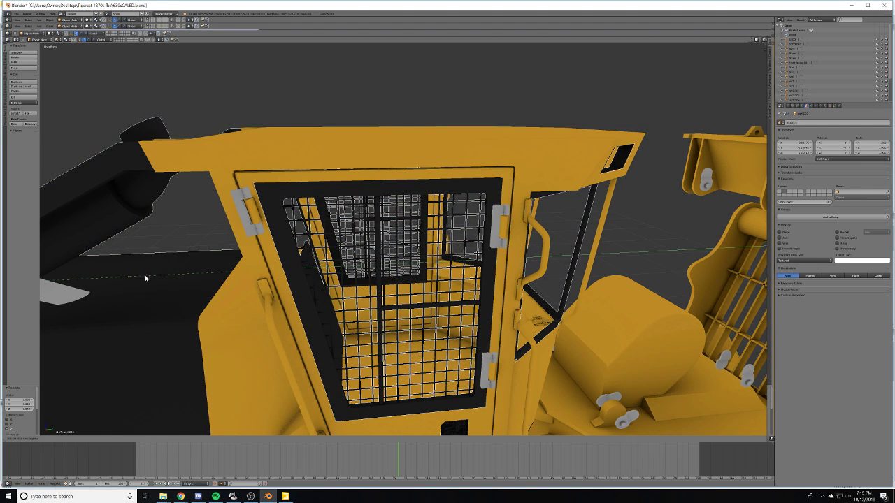
click(145, 277)
- Try a further small Y-axis shift of the black parts mesh against the cab's roof window opening
mouse_move(364, 262)
middle_down()
mouse_move(332, 256)
mouse_move(370, 259)
middle_up()
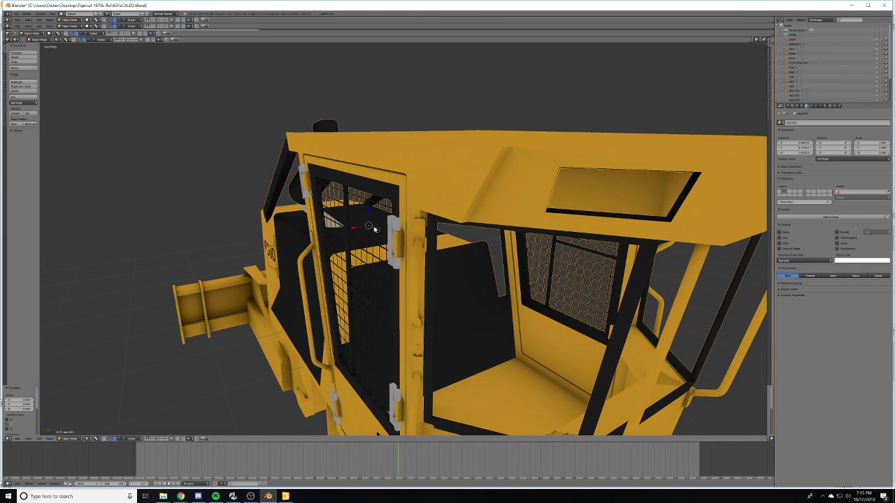
key(g)
key(y)
click(378, 235)
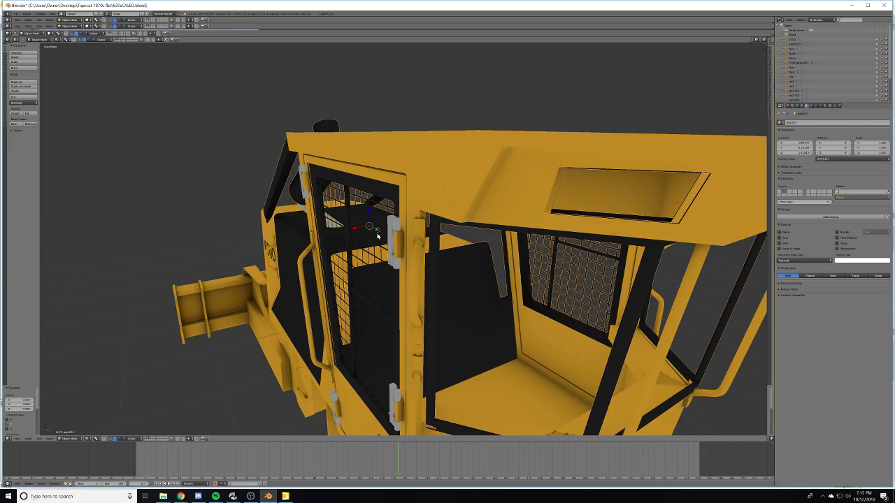
middle_drag(573, 243, 559, 280)
scroll(673, 239, up, 3)
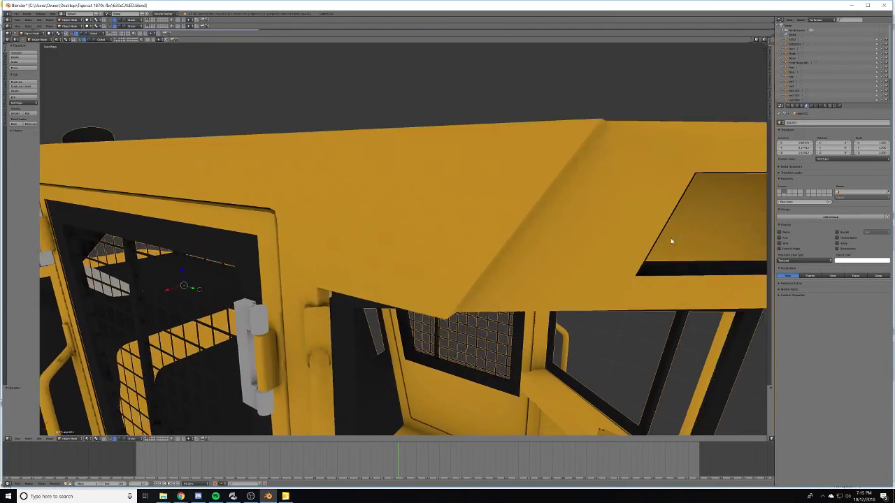
- Check the fit of the black parts on the cab, hood and exhaust from several sides of the skidder
middle_drag(673, 241, 423, 296)
scroll(549, 290, down, 5)
scroll(470, 303, down, 5)
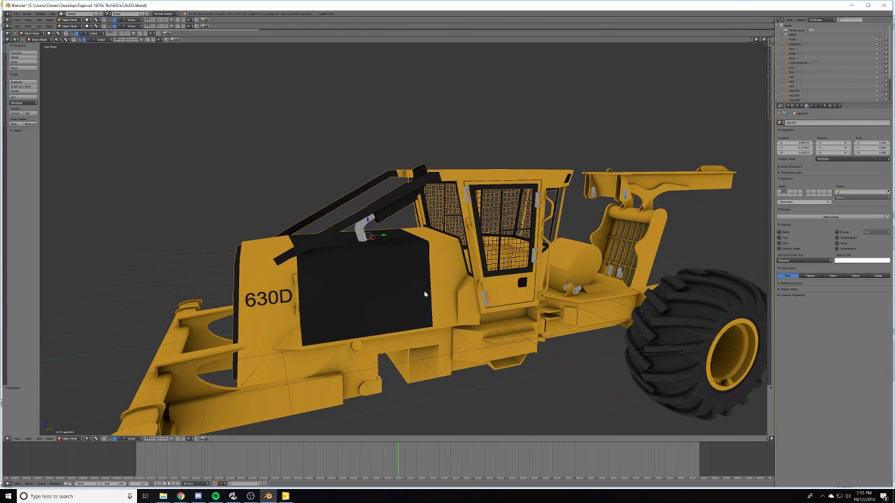
scroll(424, 296, up, 2)
key(alt+Tab)
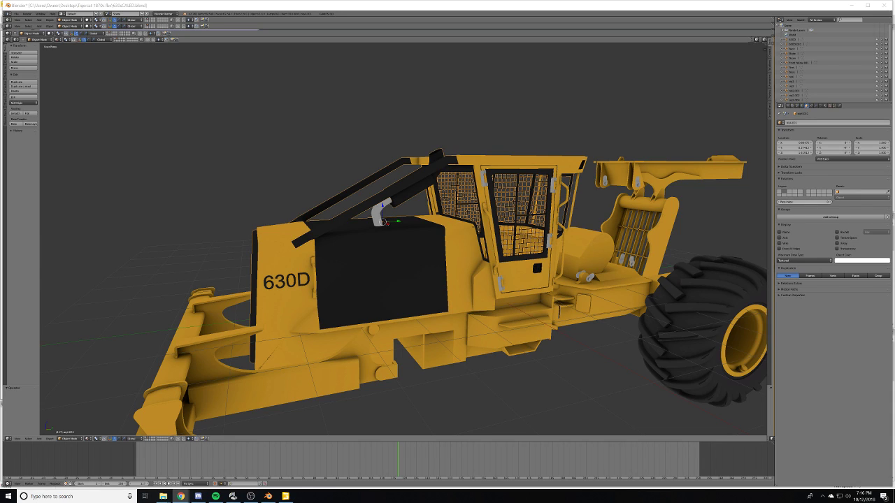
middle_drag(338, 258, 364, 282)
scroll(370, 274, down, 2)
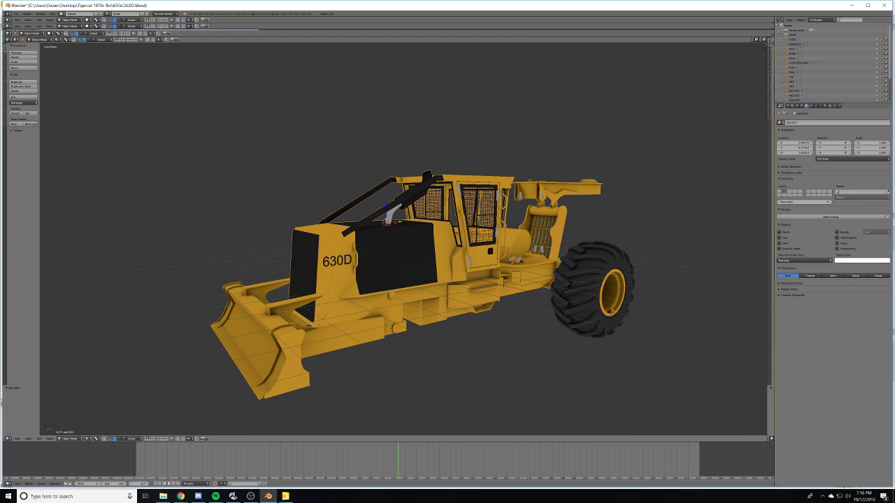
click(181, 496)
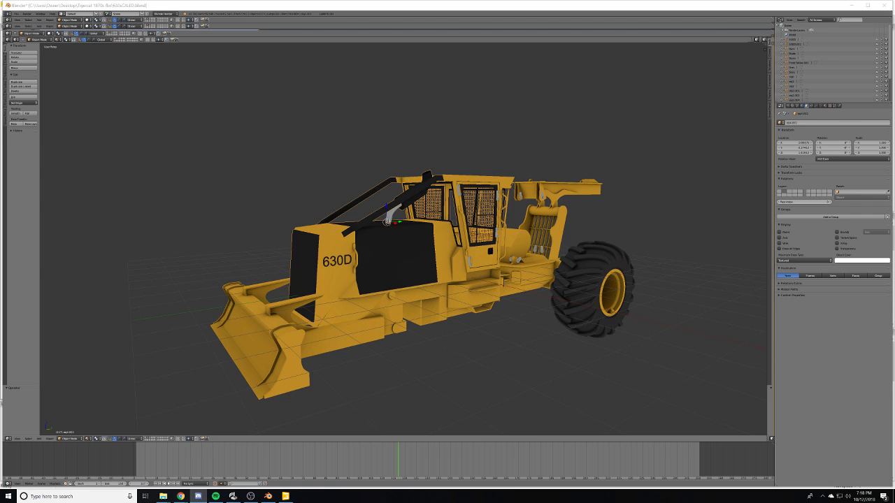
- Examine the hood, the cab interior and the cab's rear window frames for misaligned black parts
middle_drag(186, 274, 326, 278)
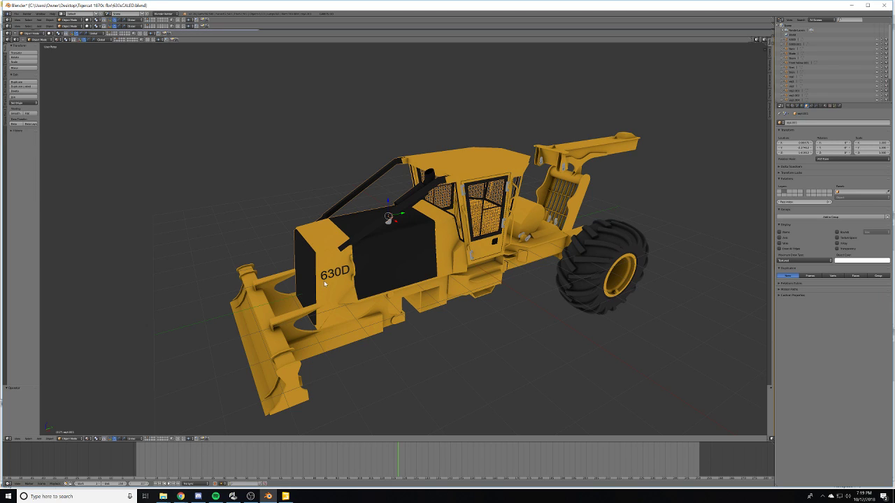
middle_drag(382, 277, 353, 266)
scroll(349, 255, up, 3)
scroll(342, 307, up, 5)
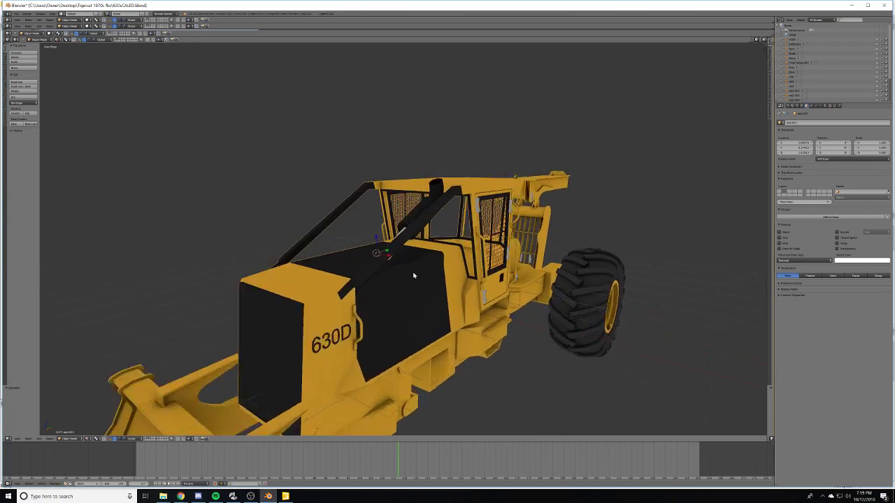
middle_drag(594, 309, 344, 320)
scroll(343, 320, up, 2)
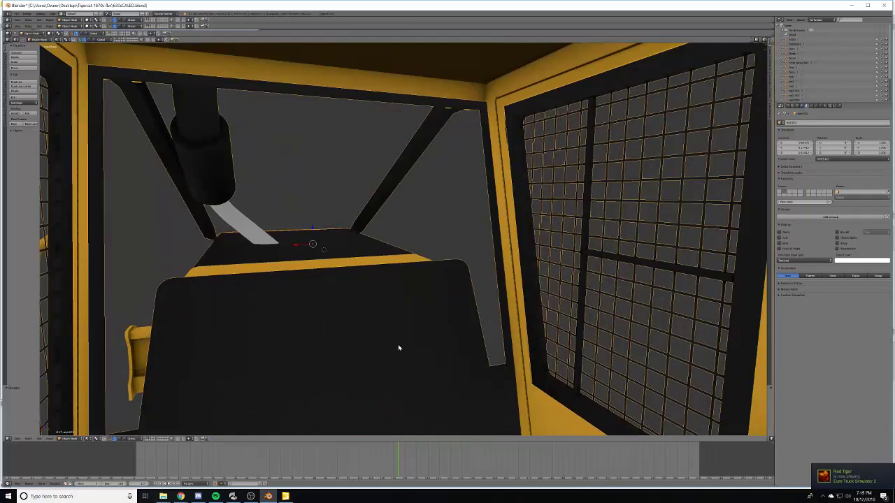
middle_drag(399, 347, 378, 262)
scroll(425, 273, down, 6)
scroll(429, 273, down, 5)
scroll(451, 316, up, 6)
shift+middle_drag(521, 325, 372, 334)
scroll(369, 365, down, 8)
scroll(373, 333, up, 8)
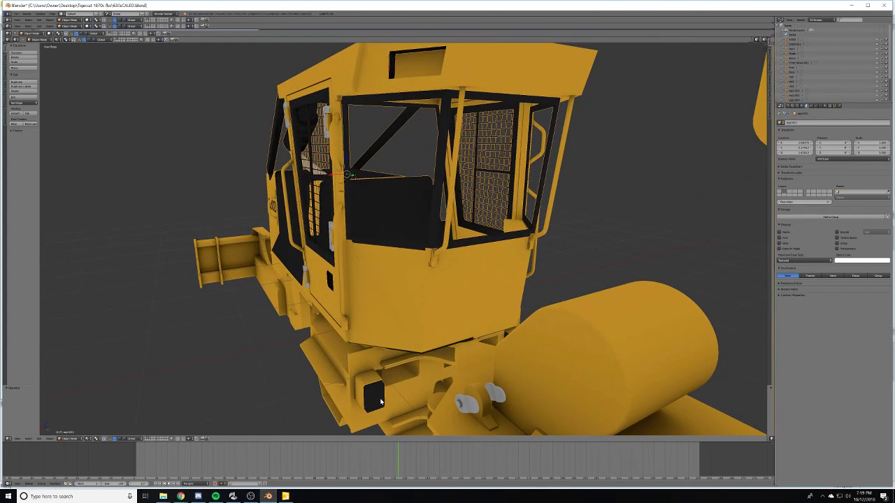
- Inspect the front yellow body's full geometry in Edit Mode, and return to Object Mode with the blade mesh selected
right_click(364, 388)
key(Tab)
scroll(382, 386, down, 2)
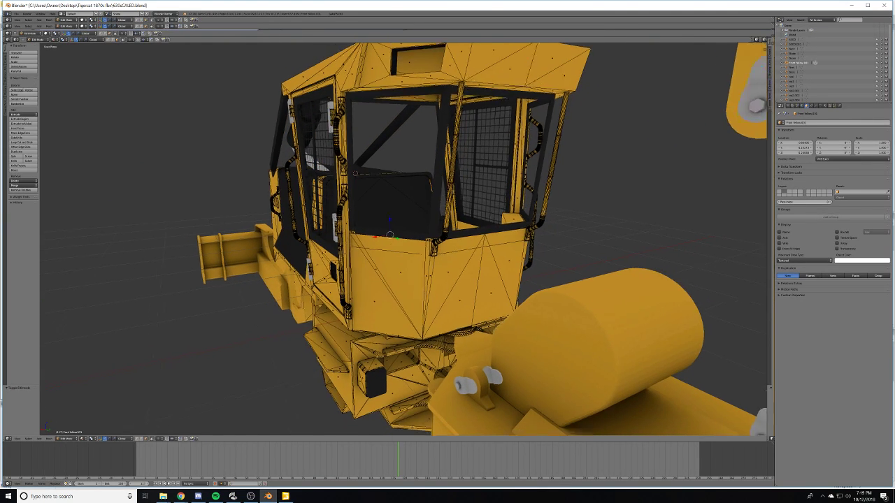
key(a)
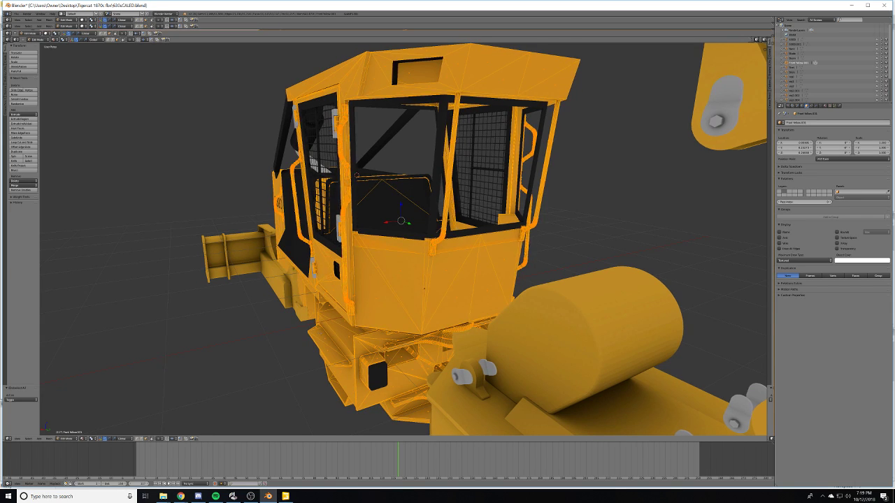
middle_drag(339, 338, 438, 316)
scroll(381, 329, down, 4)
scroll(381, 329, down, 2)
middle_drag(365, 218, 303, 193)
scroll(326, 332, down, 2)
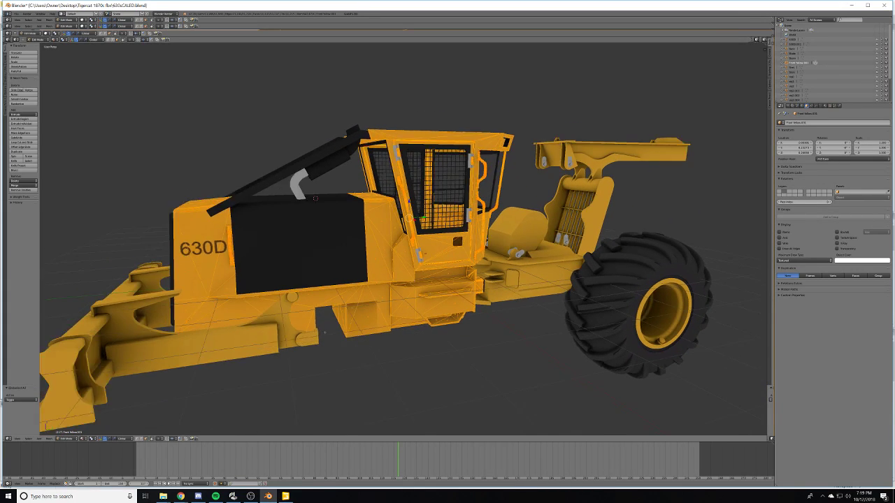
key(Tab)
right_click(306, 328)
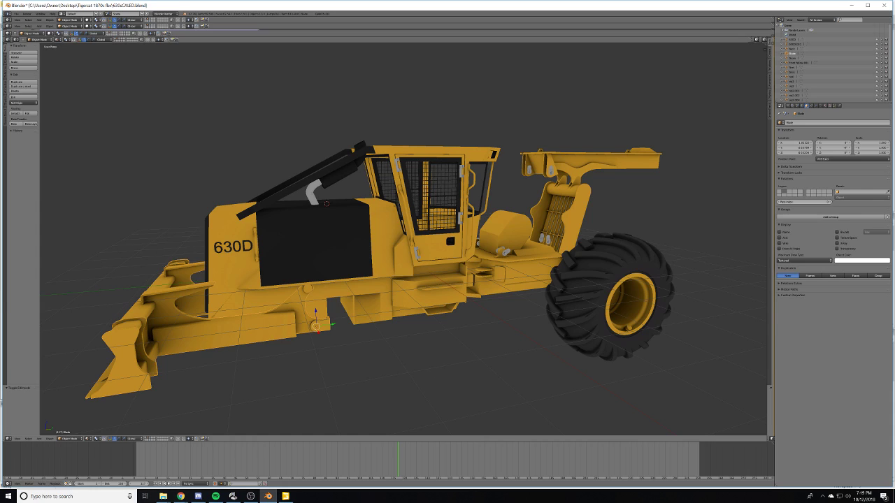
key(alt+Tab)
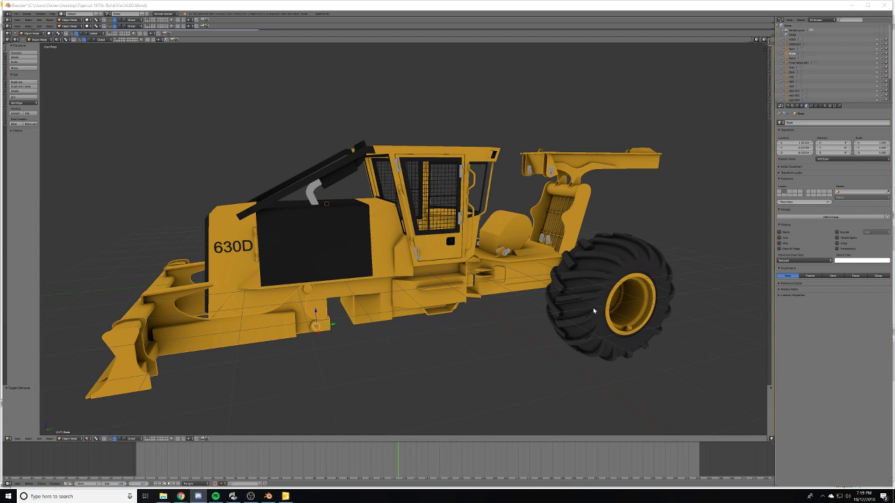
middle_drag(482, 332, 421, 303)
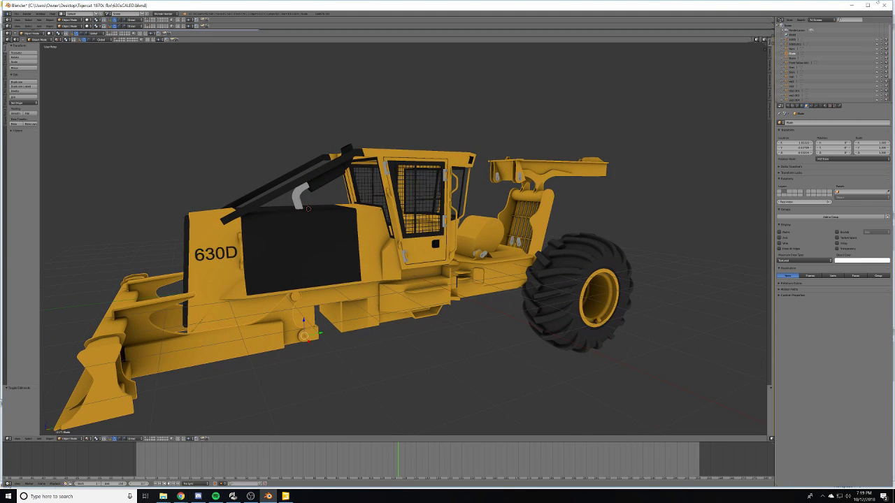
- Minimize Blender and close GIANTS Editor with the old 630 model
click(851, 5)
click(892, 3)
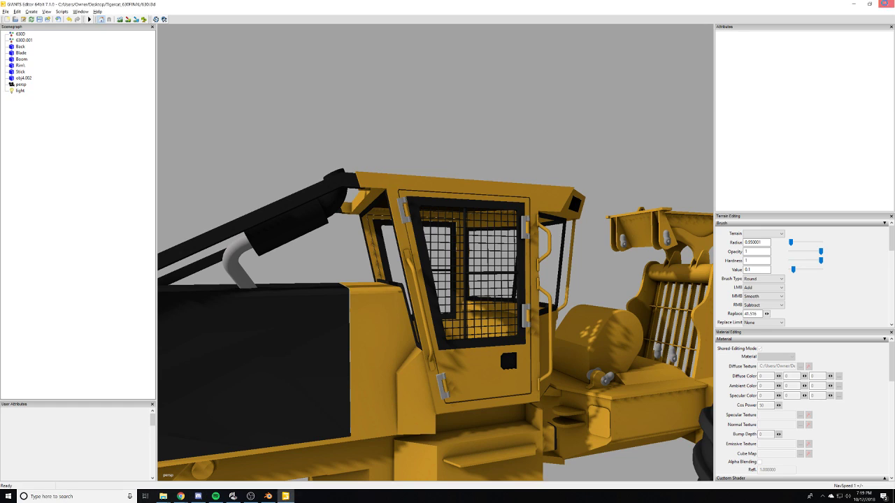
click(467, 245)
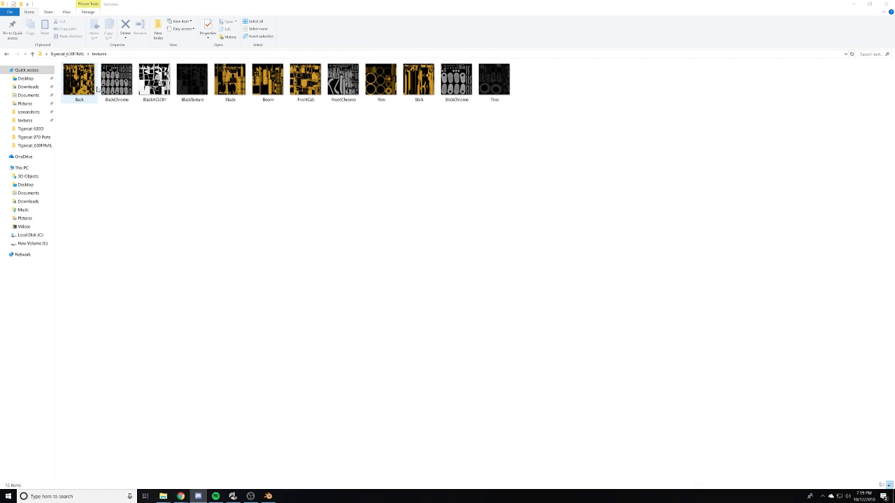
- Delete the BlackAO.001 image from the textures folder and the 630 i3d file from the Tigercat_630FINAL folder
right_click(155, 81)
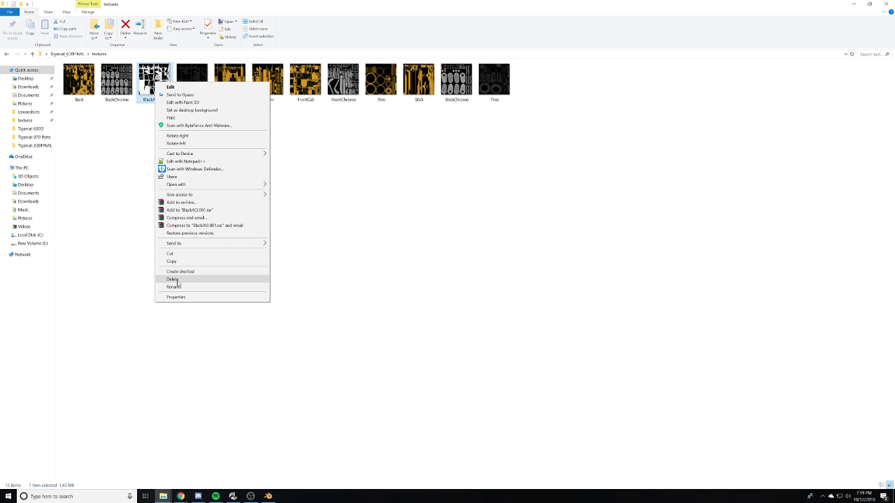
click(172, 279)
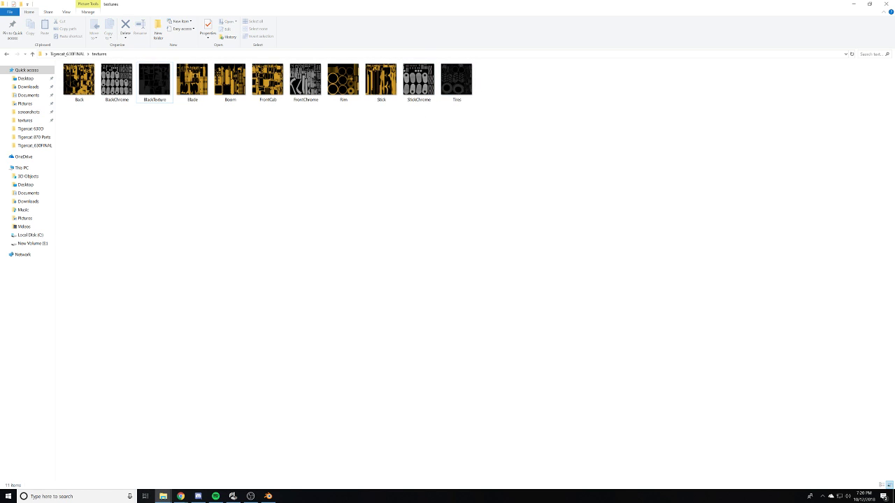
click(74, 56)
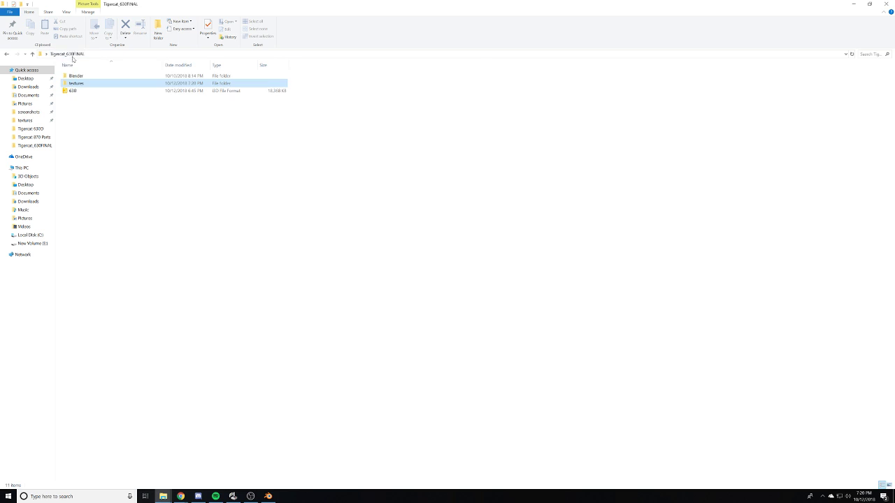
click(73, 91)
right_click(80, 91)
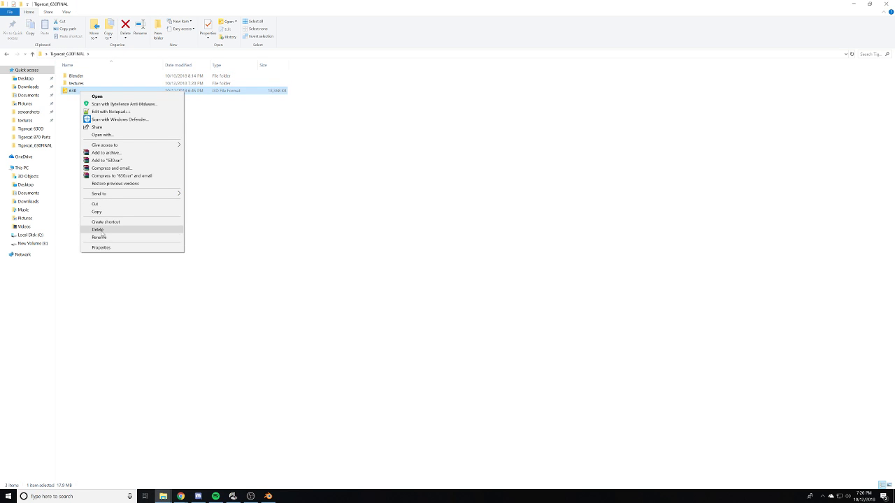
click(98, 229)
- Switch back to Blender and examine the rear frame, winch housing and pins between the cab and the rear arch
click(267, 496)
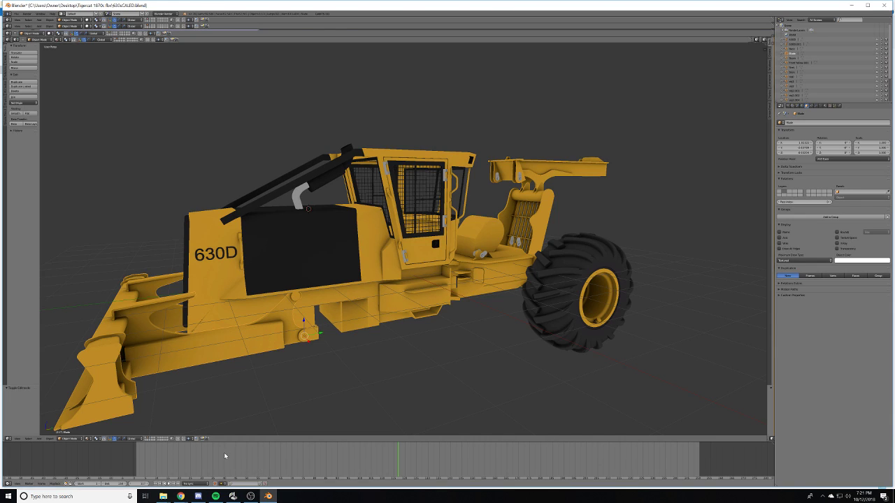
scroll(225, 456, up, 1)
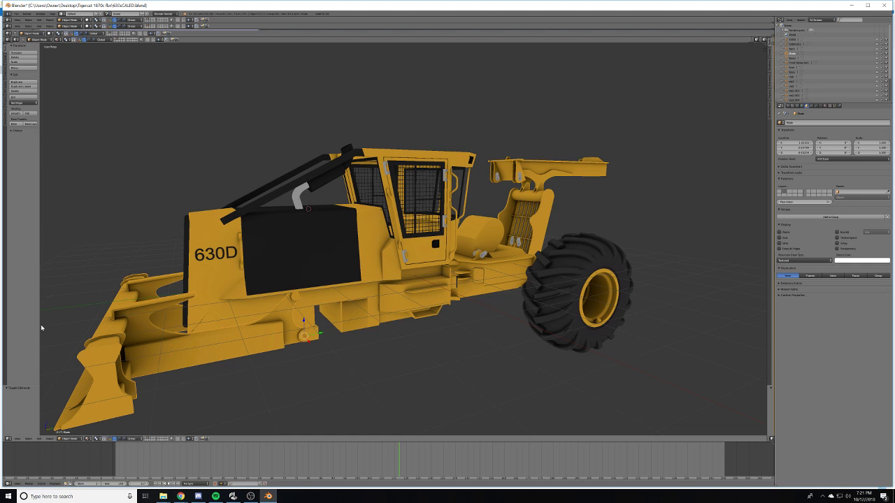
scroll(451, 258, down, 1)
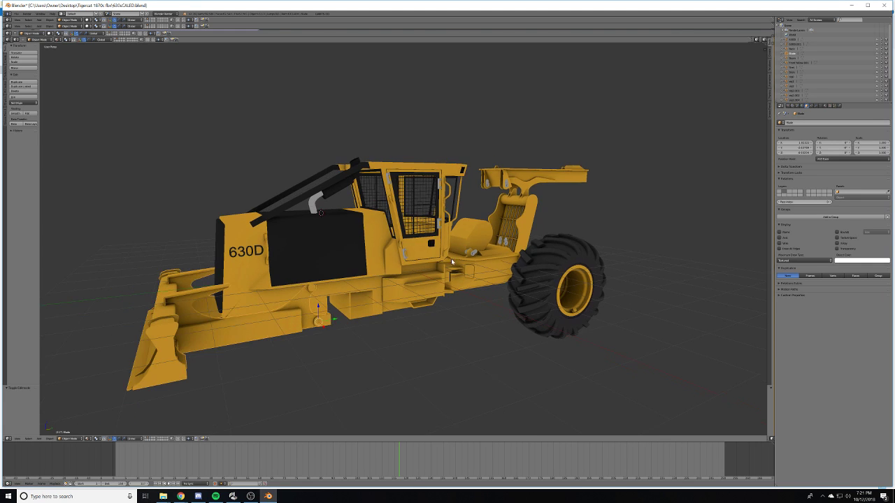
middle_drag(451, 259, 440, 259)
shift+middle_drag(564, 192, 474, 267)
scroll(416, 193, up, 8)
scroll(489, 253, down, 1)
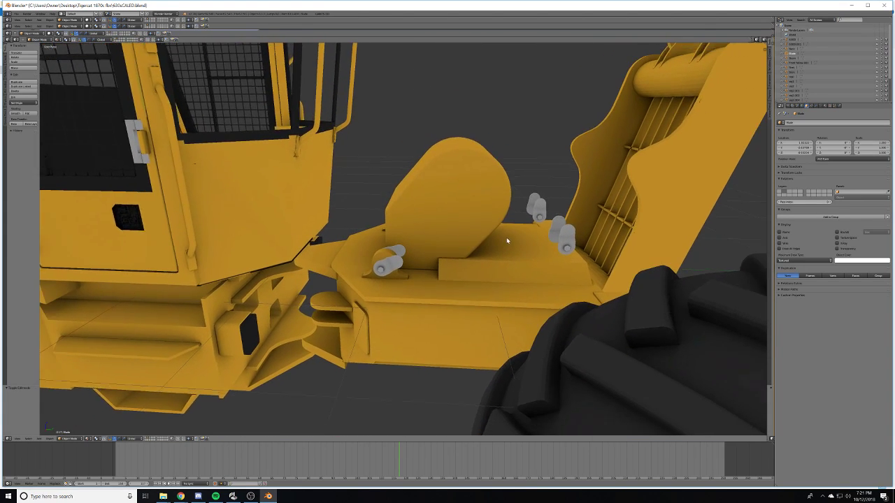
middle_drag(506, 238, 420, 251)
scroll(529, 186, down, 3)
scroll(420, 251, up, 2)
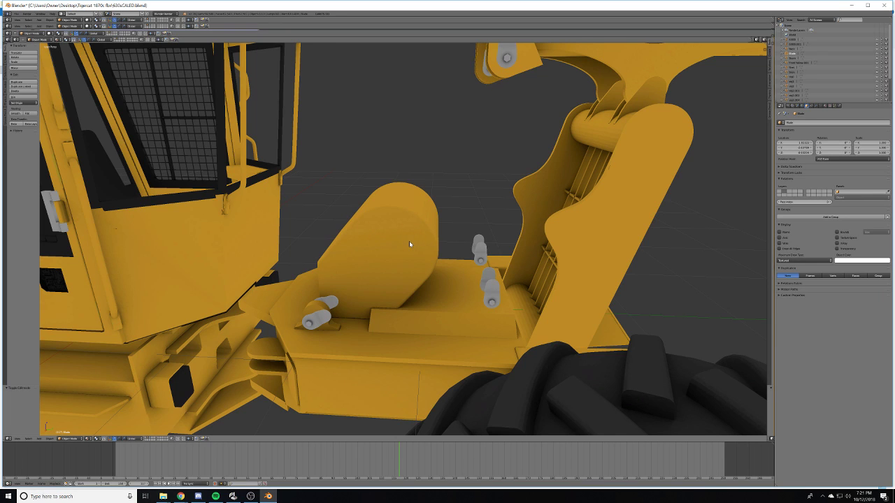
scroll(401, 242, down, 5)
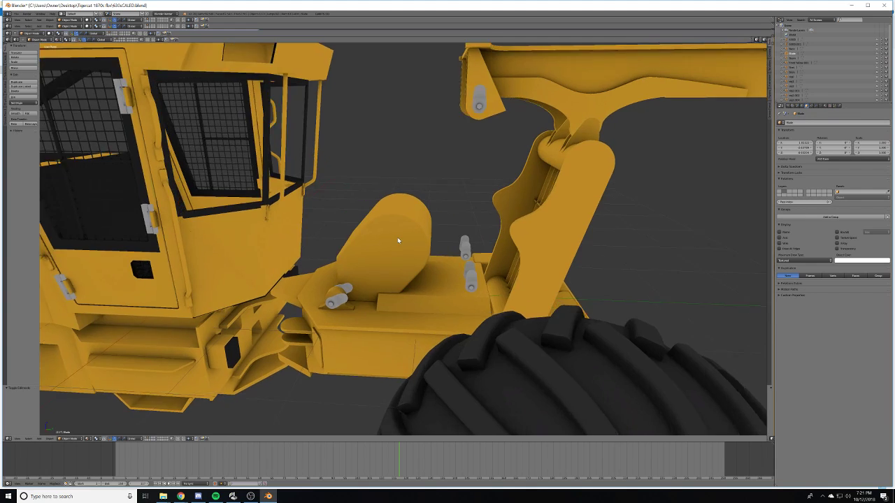
- Open the rear frame mesh with the winch housing in Edit Mode and clear its selection
middle_drag(398, 241, 467, 260)
scroll(385, 239, down, 4)
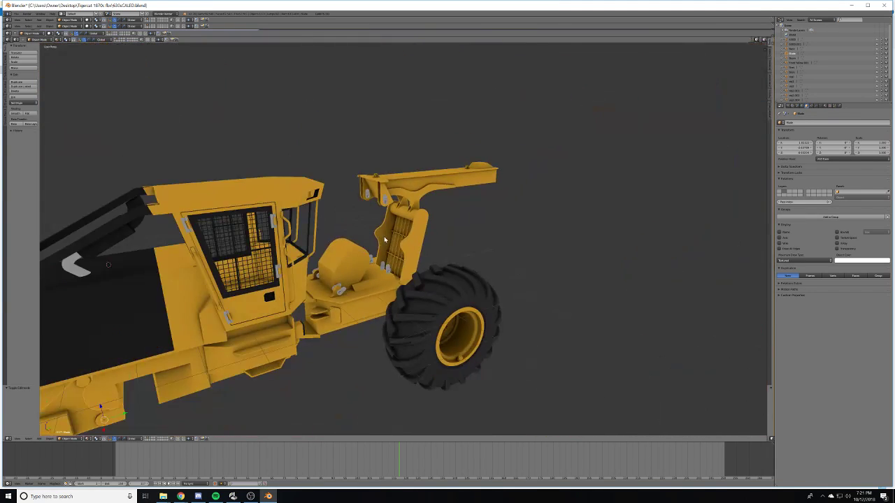
middle_drag(385, 240, 355, 256)
scroll(587, 322, up, 5)
scroll(612, 327, down, 4)
scroll(535, 307, up, 5)
scroll(535, 306, down, 5)
key(Tab)
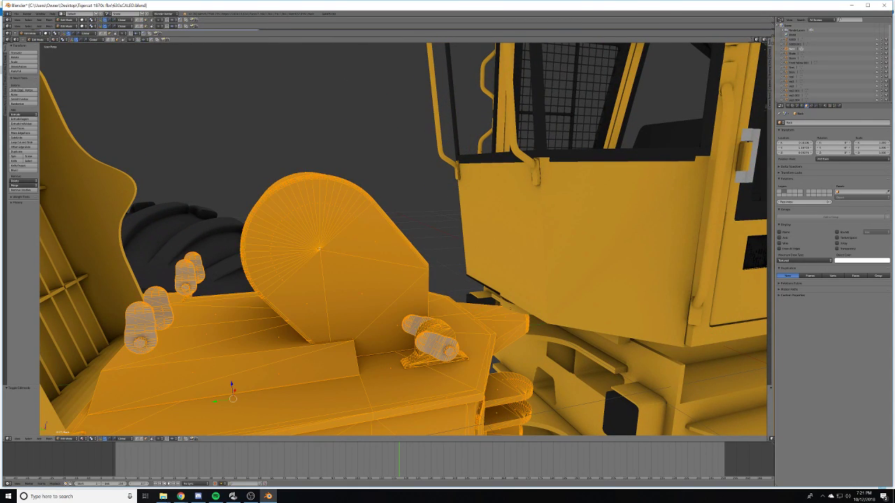
key(Tab)
key(Tab)
middle_drag(304, 242, 334, 253)
middle_drag(509, 114, 396, 268)
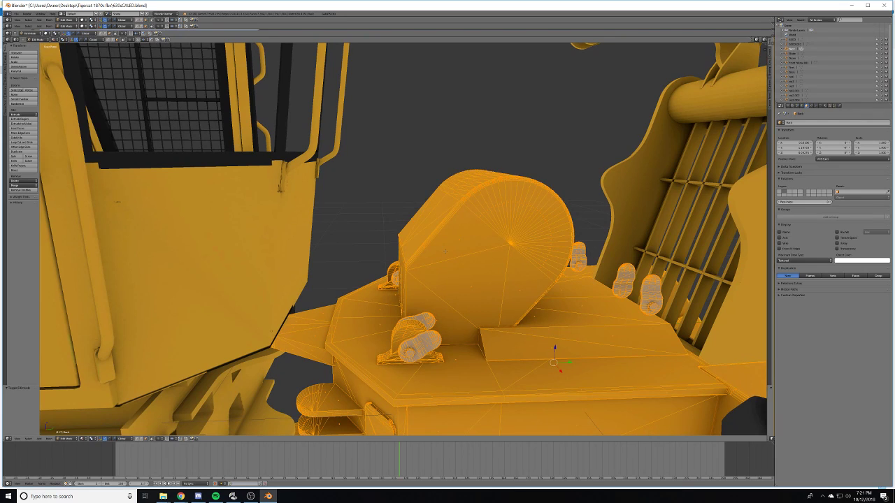
middle_drag(460, 258, 461, 266)
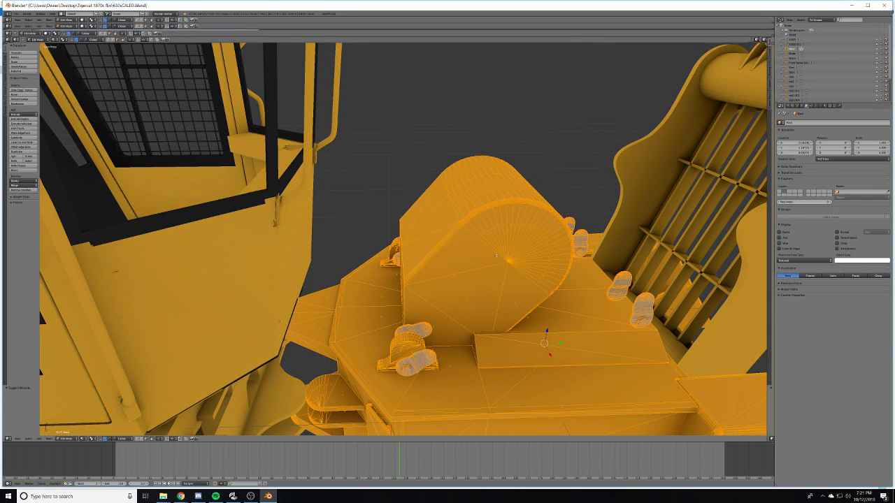
key(a)
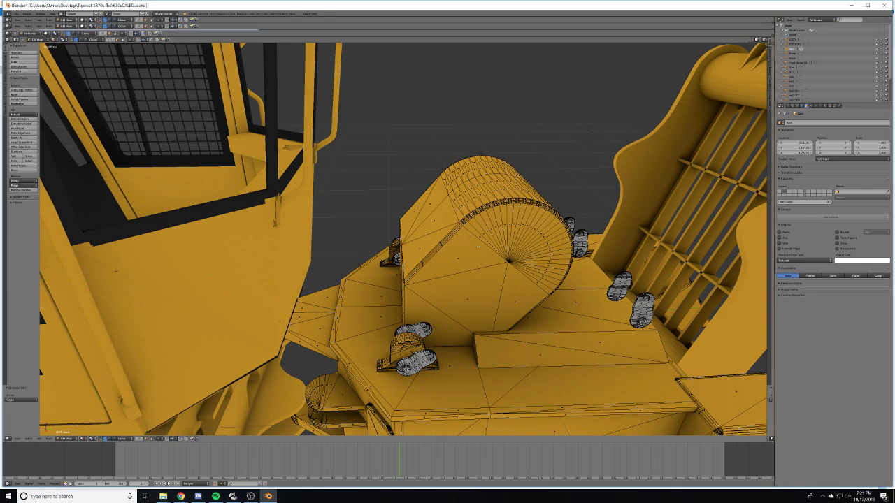
- Circle-select the faces on one end and the curved top of the winch housing, leaving the surrounding deck unselected
key(c)
right_click(500, 256)
mouse_move(498, 259)
mouse_down()
mouse_move(447, 286)
mouse_move(482, 282)
mouse_move(494, 212)
mouse_move(435, 231)
mouse_move(447, 238)
mouse_up()
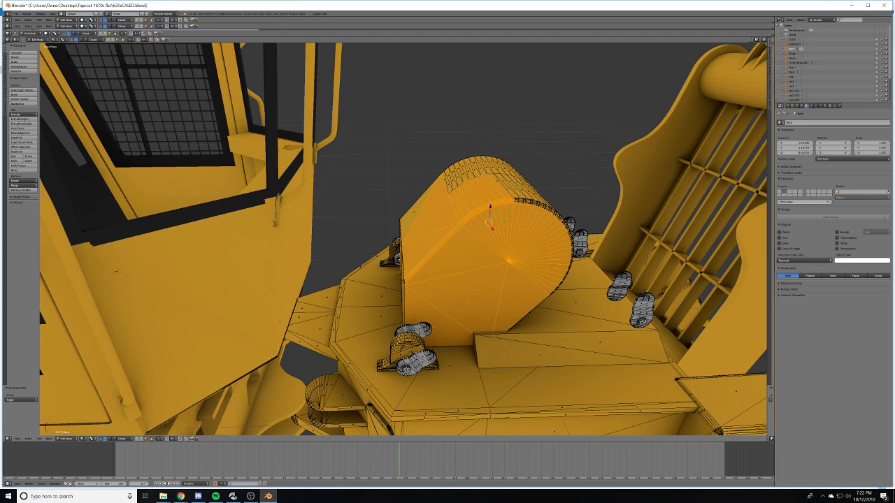
middle_drag(390, 167, 496, 208)
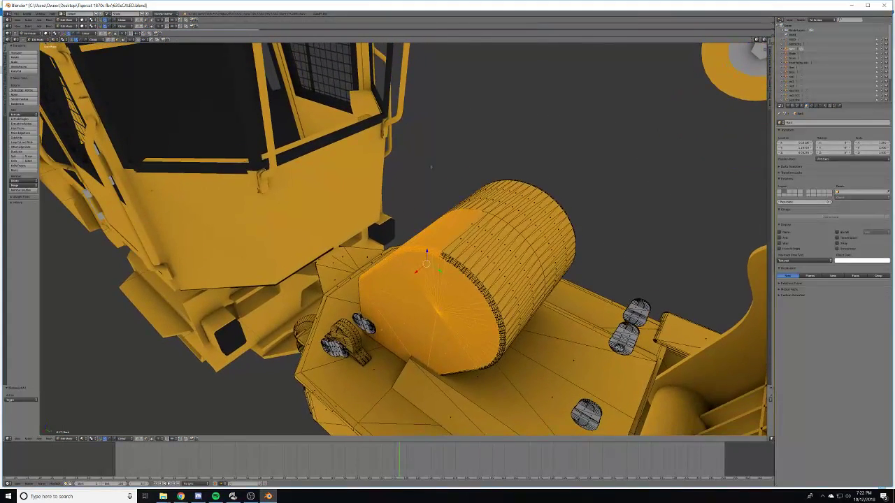
key(c)
mouse_move(451, 255)
mouse_down()
mouse_move(505, 287)
mouse_move(492, 334)
mouse_move(469, 342)
mouse_up()
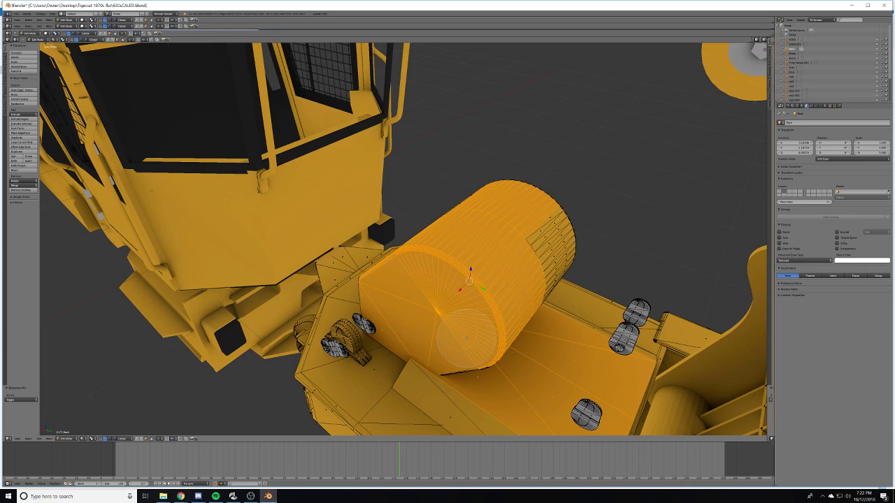
mouse_move(594, 353)
middle_down()
mouse_move(593, 336)
mouse_move(491, 389)
middle_up()
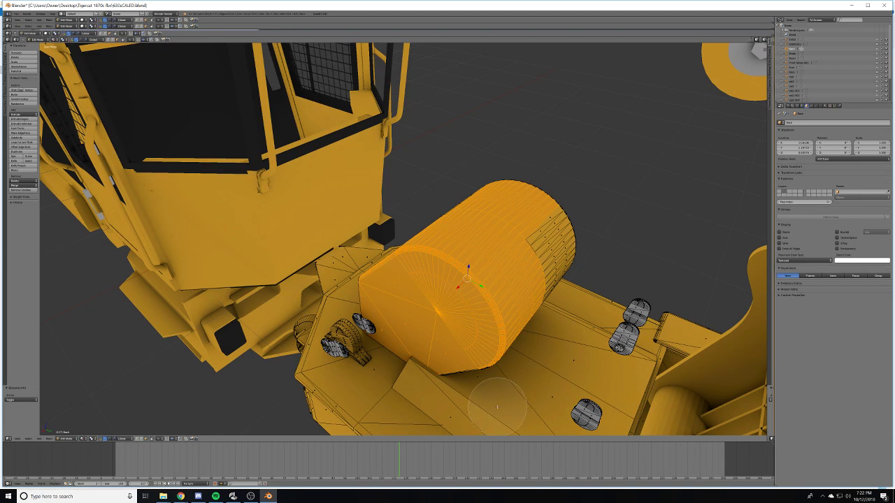
right_click(616, 316)
- Add the winch housing's opposite end cap and the curved faces toward the rear grille to the selection
middle_drag(618, 316, 391, 280)
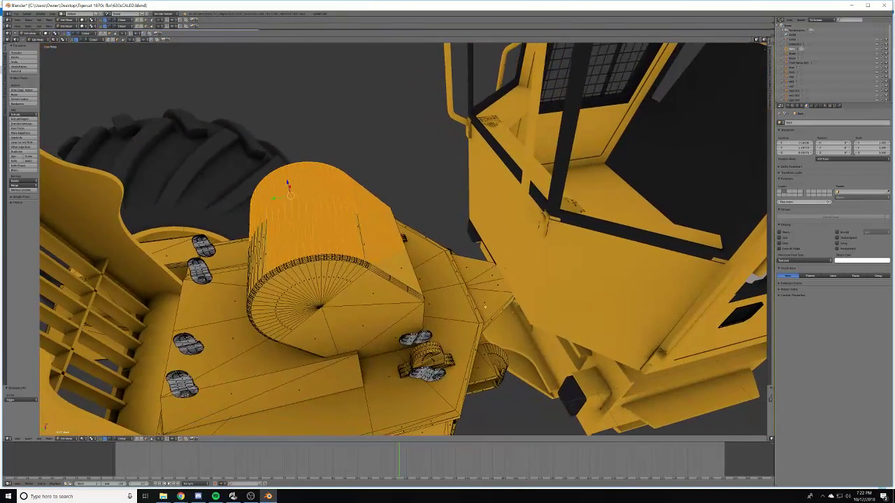
mouse_move(350, 275)
mouse_down()
mouse_move(280, 276)
mouse_move(335, 328)
mouse_move(354, 318)
mouse_up()
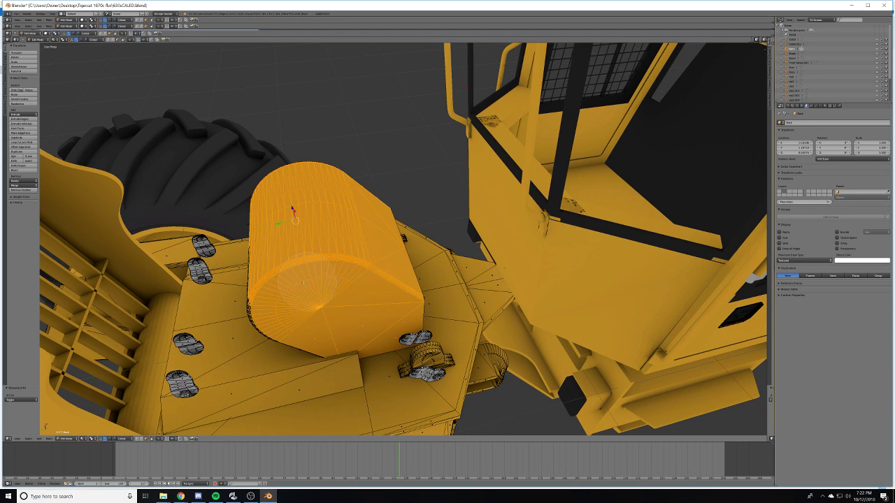
drag(307, 282, 271, 302)
right_click(271, 302)
mouse_move(505, 178)
middle_down()
mouse_move(600, 124)
mouse_move(266, 339)
middle_up()
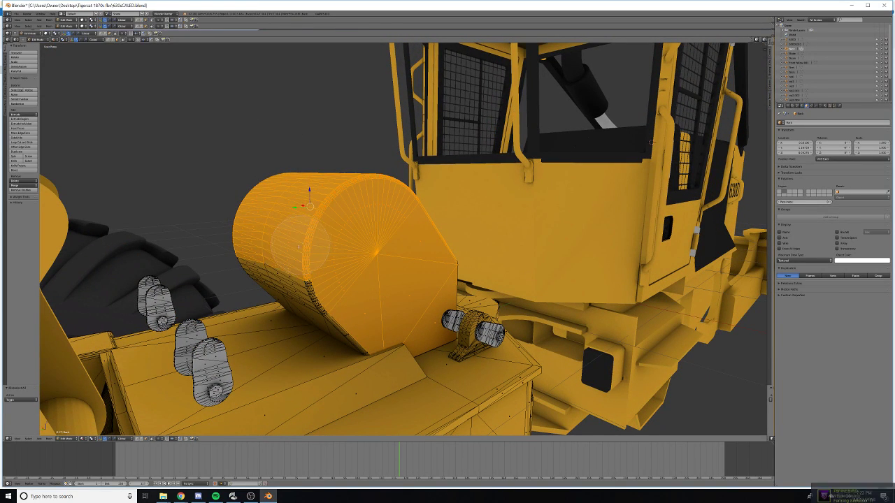
middle_drag(299, 245, 433, 189)
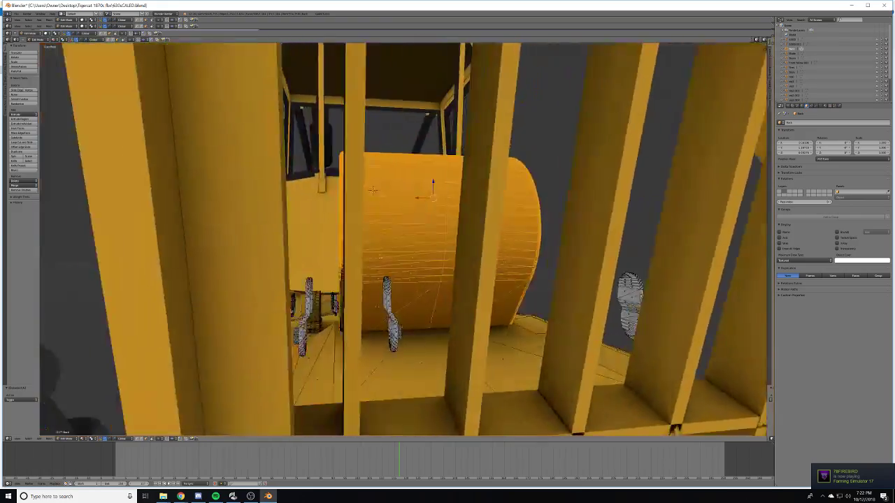
middle_drag(380, 257, 428, 267)
key(c)
drag(431, 266, 418, 291)
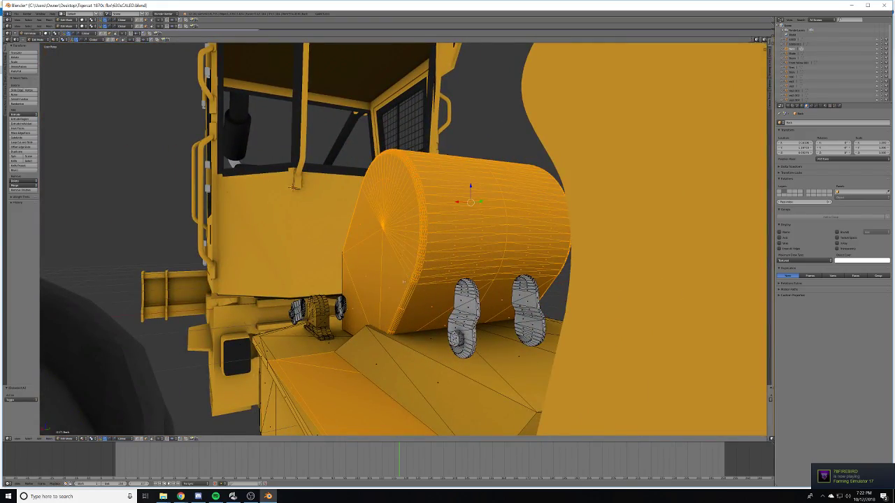
- Add the winch housing's flat front faces toward the cab to the selection and check it from both sides
middle_drag(403, 282, 448, 258)
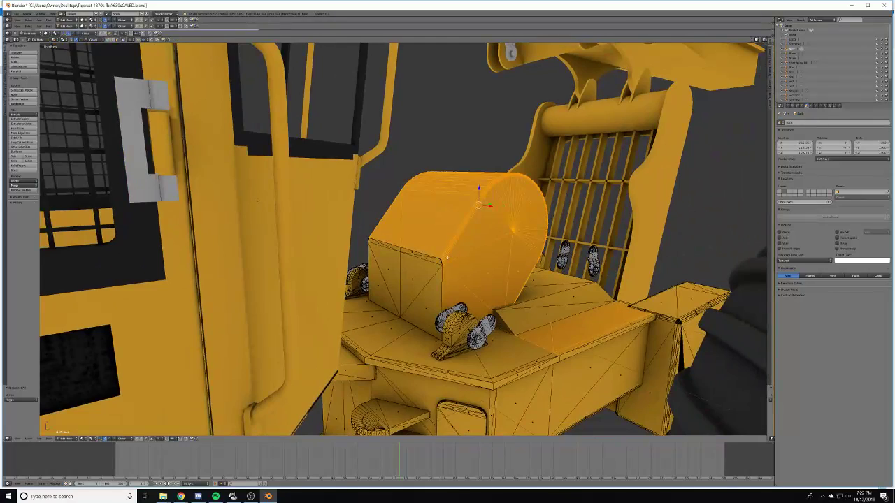
middle_drag(258, 201, 253, 203)
key(c)
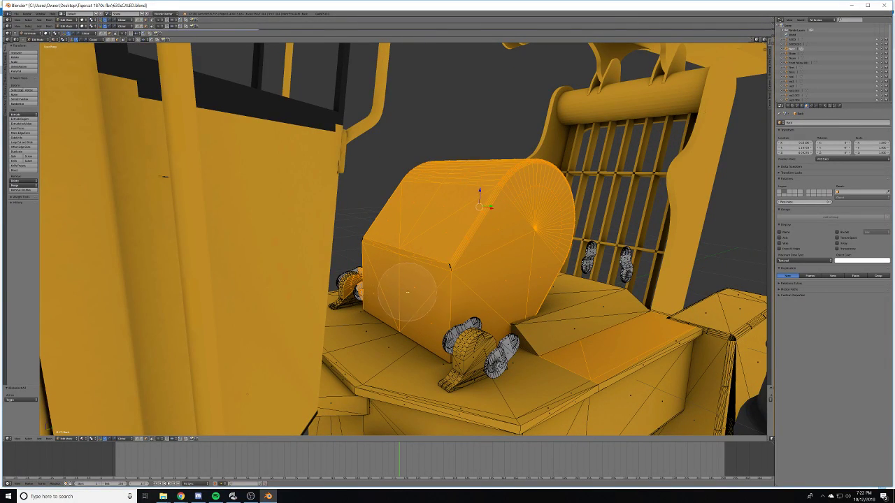
right_click(411, 293)
mouse_move(411, 292)
middle_down()
mouse_move(473, 295)
mouse_move(329, 343)
middle_up()
key(c)
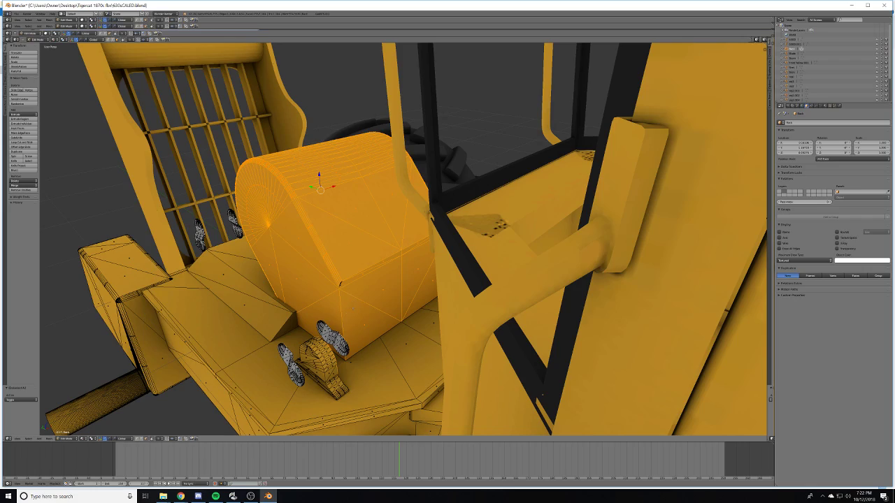
scroll(353, 307, down, 2)
middle_drag(353, 308, 407, 367)
scroll(372, 306, up, 2)
- Try deleting the selected winch housing geometry and undo the deletion
key(x)
click(368, 282)
key(ctrl+z)
key(ctrl+shift+z)
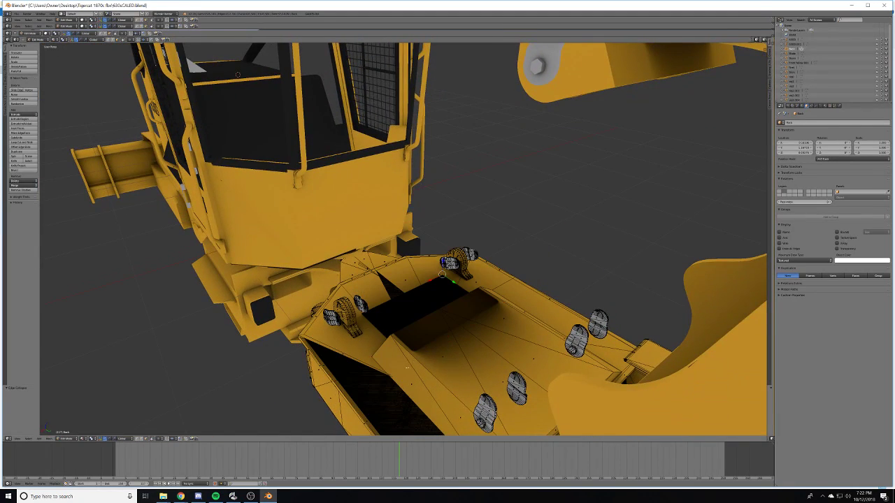
key(ctrl+z)
- Remove the stray deck-side faces from the selection so only the winch housing is selected
key(x)
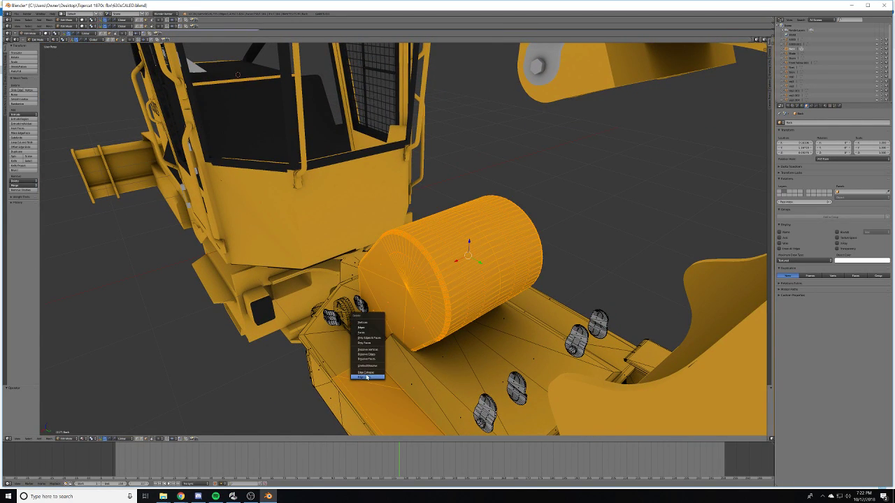
key(Escape)
key(c)
middle_click(363, 385)
key(Escape)
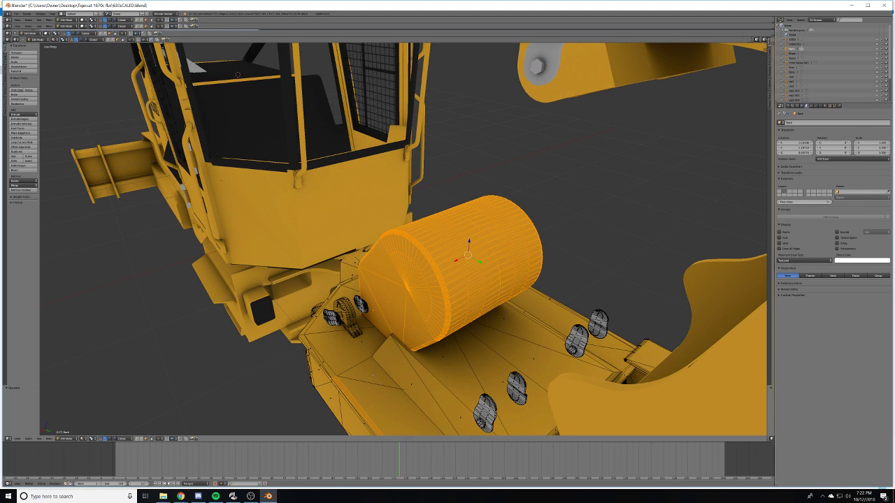
key(c)
middle_click(340, 386)
middle_drag(238, 75, 416, 352)
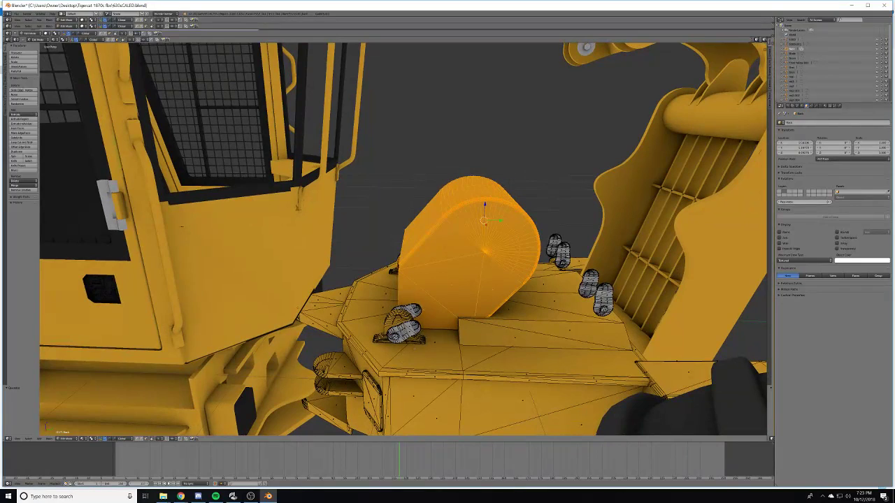
- Delete the selected winch housing from the rear frame and save over the existing 630sCALED blend file
key(x)
click(411, 299)
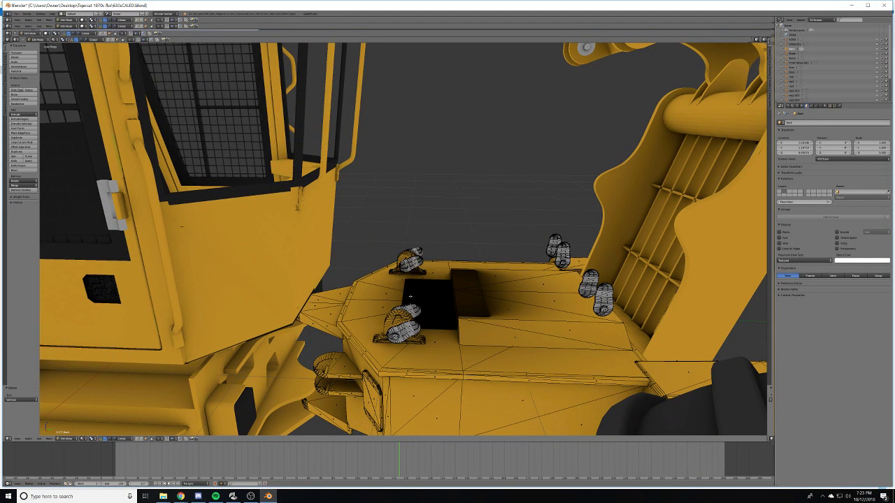
middle_drag(471, 266, 471, 259)
scroll(471, 259, down, 2)
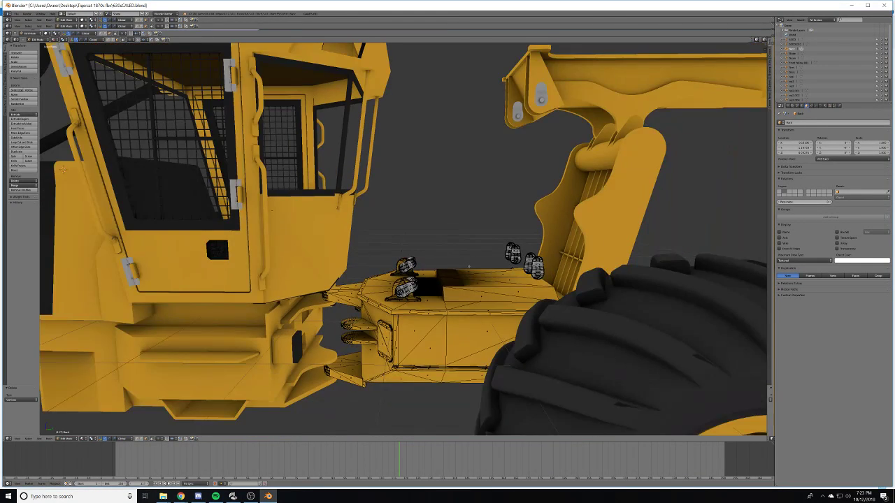
middle_drag(469, 223, 557, 205)
scroll(463, 209, down, 3)
scroll(462, 209, down, 2)
key(ctrl+s)
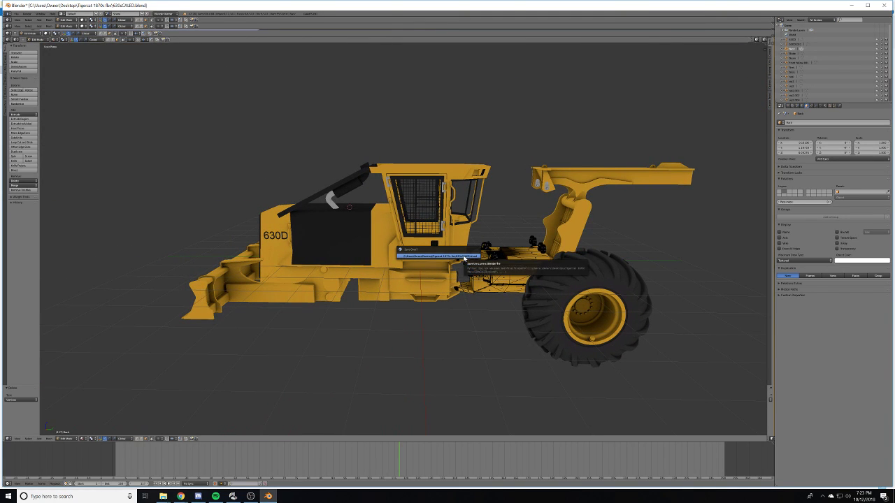
click(465, 259)
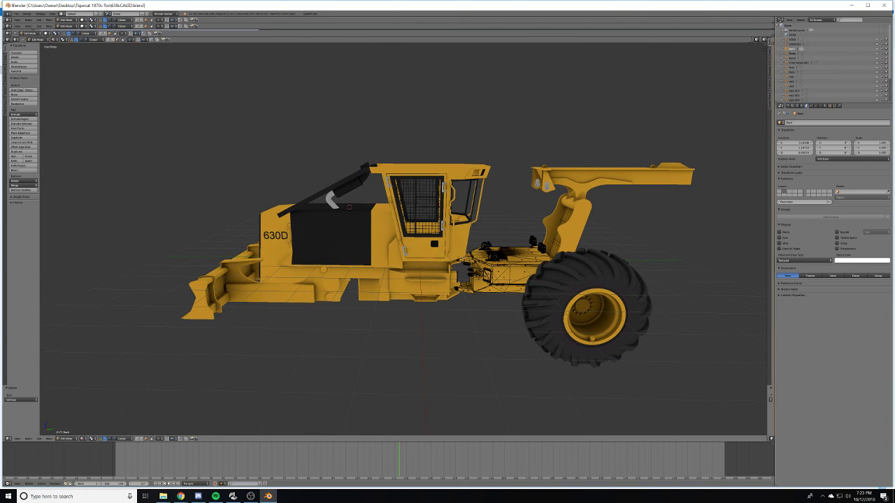
- Minimize Blender and the browser, and place the Tigercat_630FINAL folder as a small window at the desktop's edge
click(852, 5)
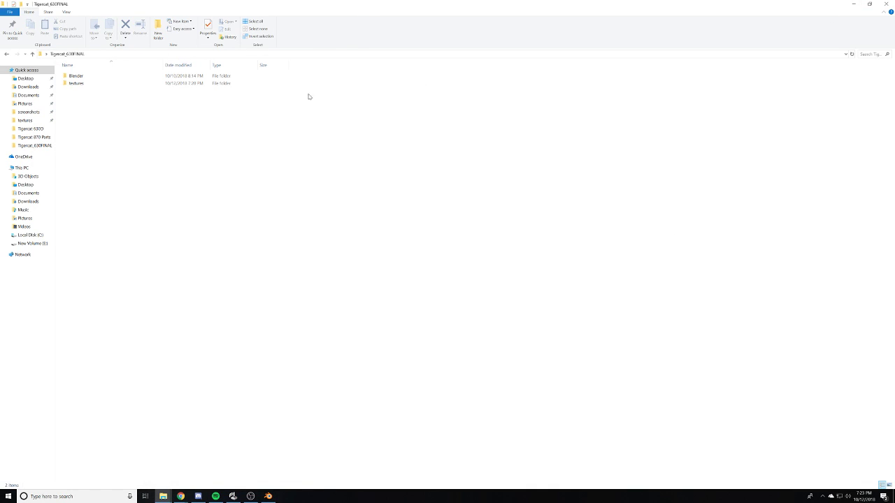
double_click(276, 3)
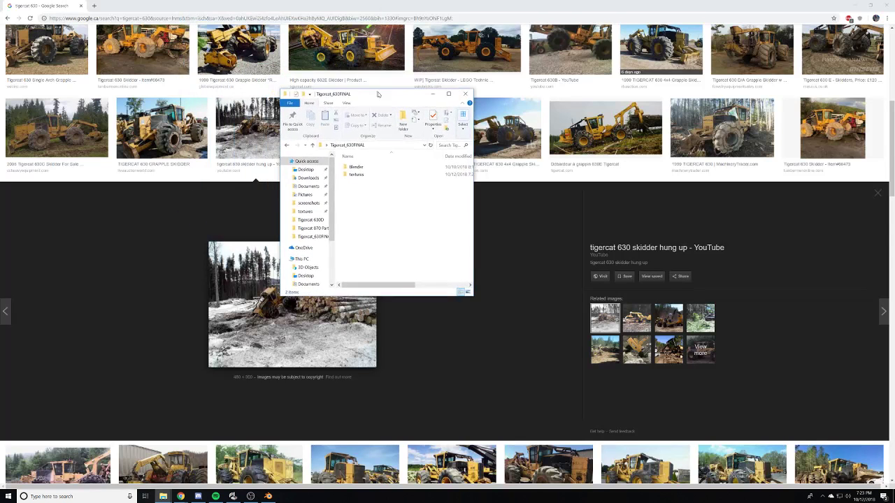
click(852, 5)
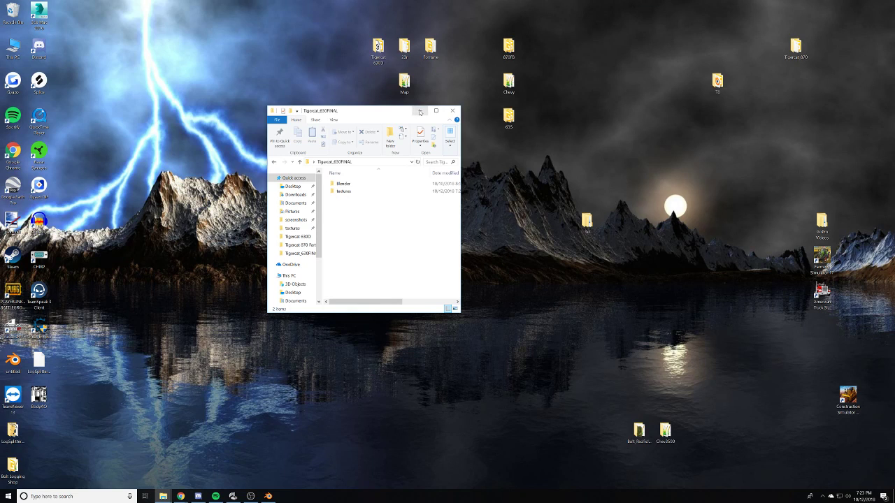
drag(393, 117, 121, 107)
- Create a desktop folder named Tigercat635 and place it in the row beside the Tigercat 870 Parts folder
right_click(432, 323)
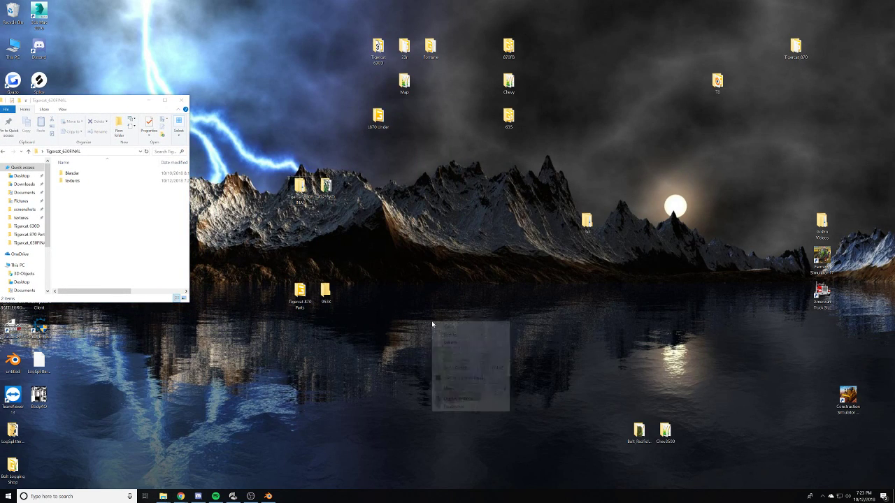
mouse_move(477, 388)
click(526, 388)
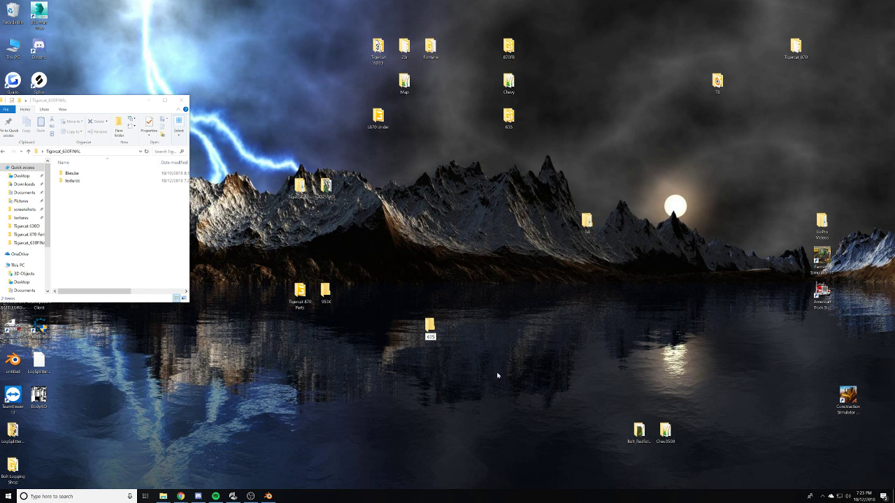
key(Return)
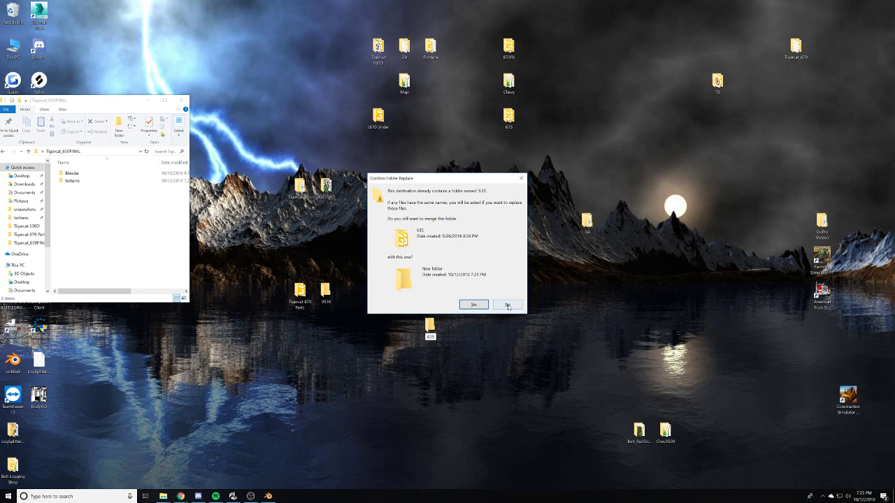
click(507, 305)
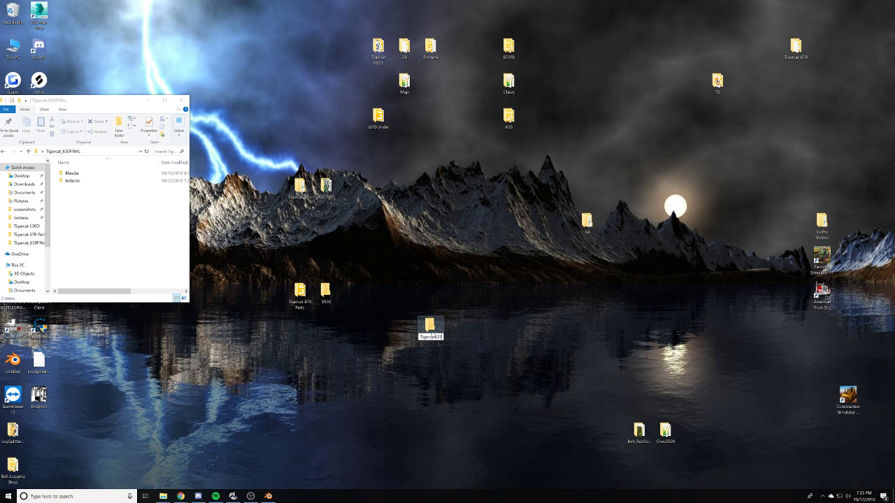
key(Return)
drag(432, 330, 364, 293)
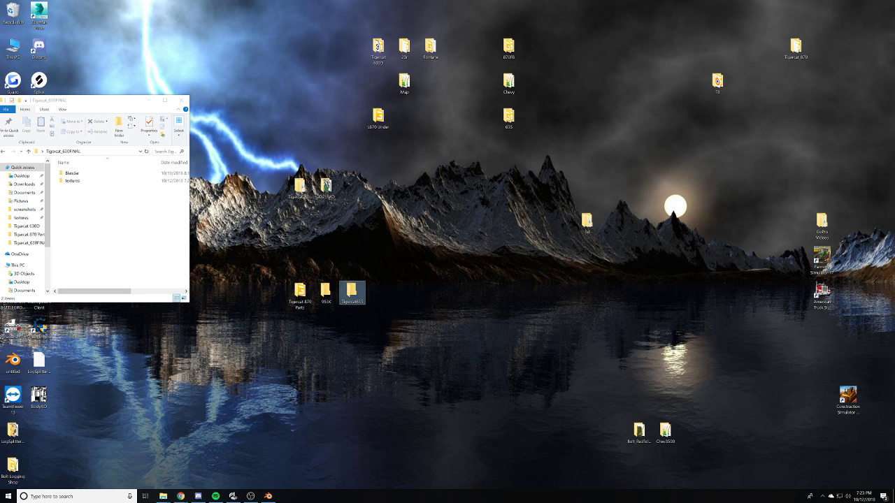
- Bring the FarmingSimulator2017 mods folder window to the front
click(315, 330)
click(119, 231)
key(alt+Tab)
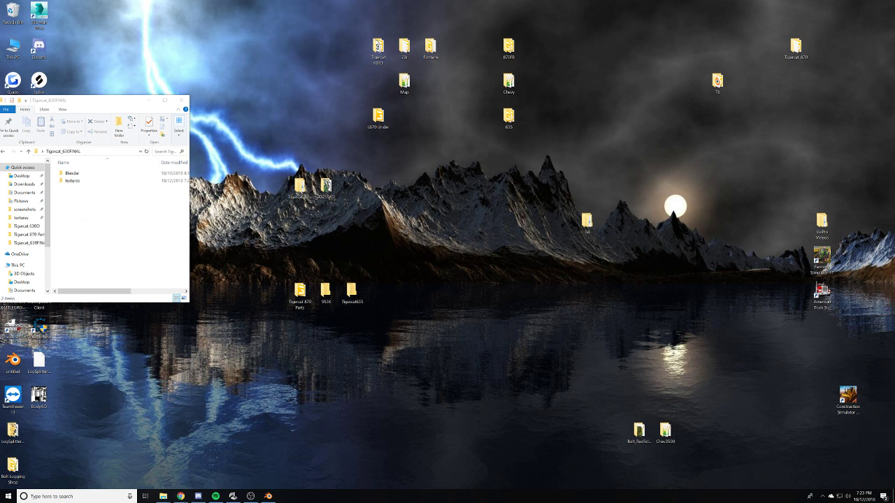
key(alt+Tab)
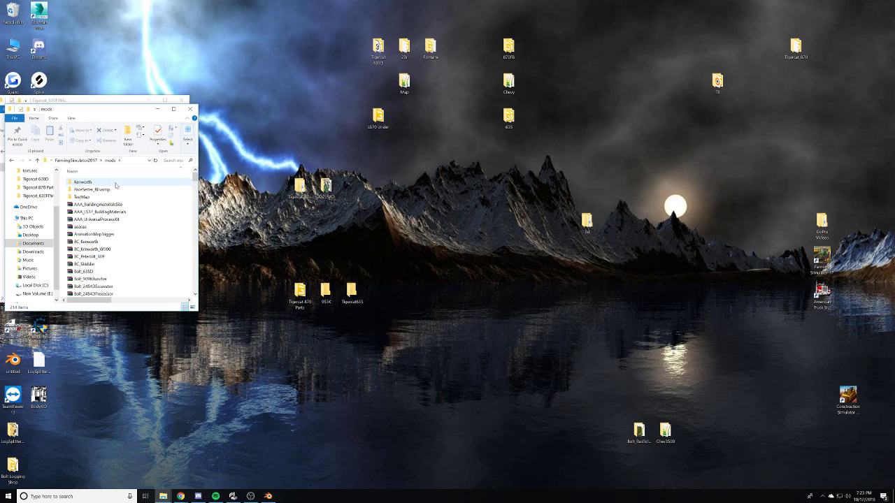
- Open the JD748H i3d model from the Tigercat635 folder in Test Mods with GIANTS Editor
click(188, 110)
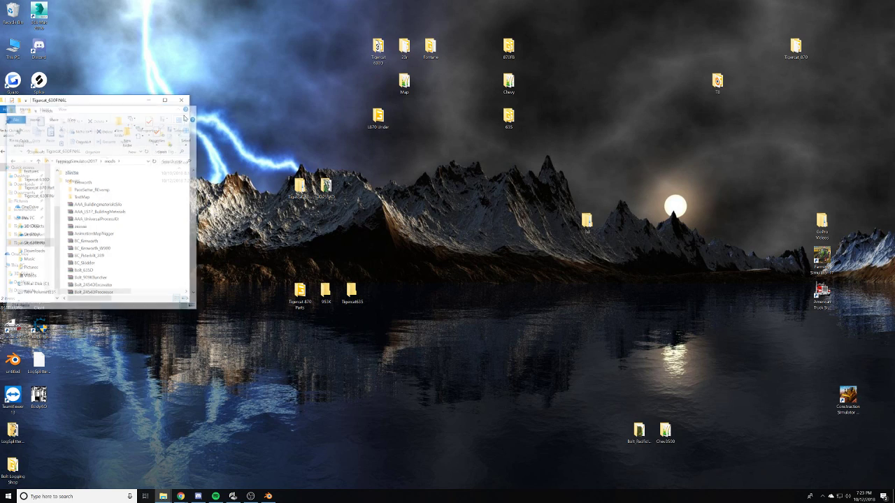
key(alt+Tab)
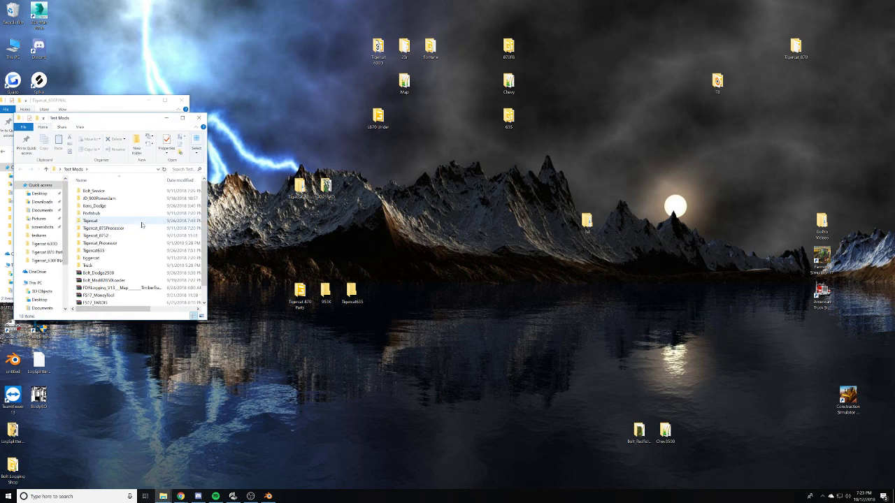
double_click(105, 251)
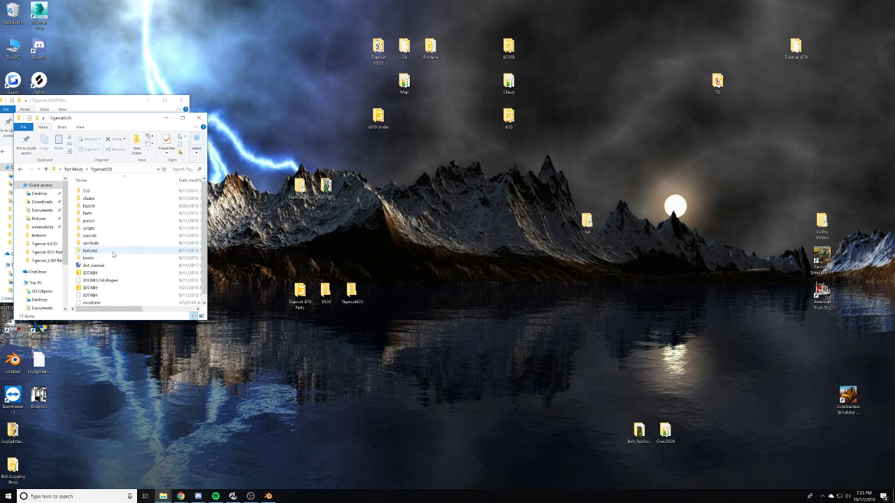
scroll(100, 275, down, 1)
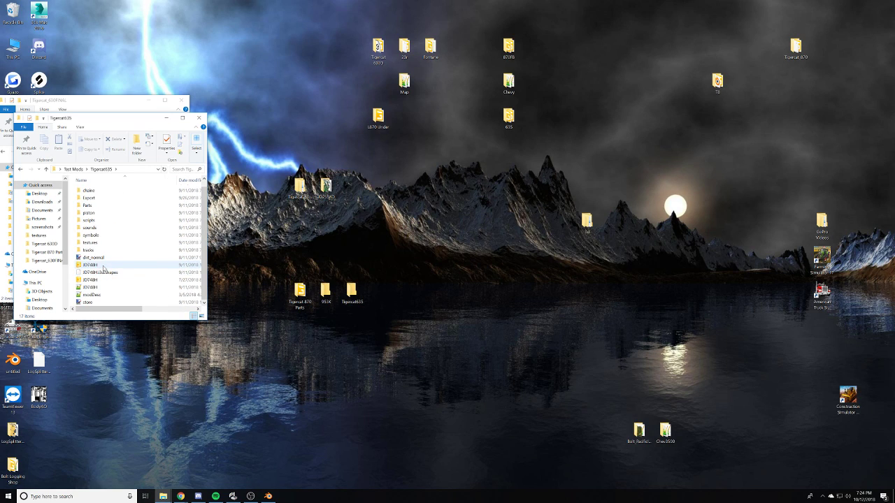
click(104, 267)
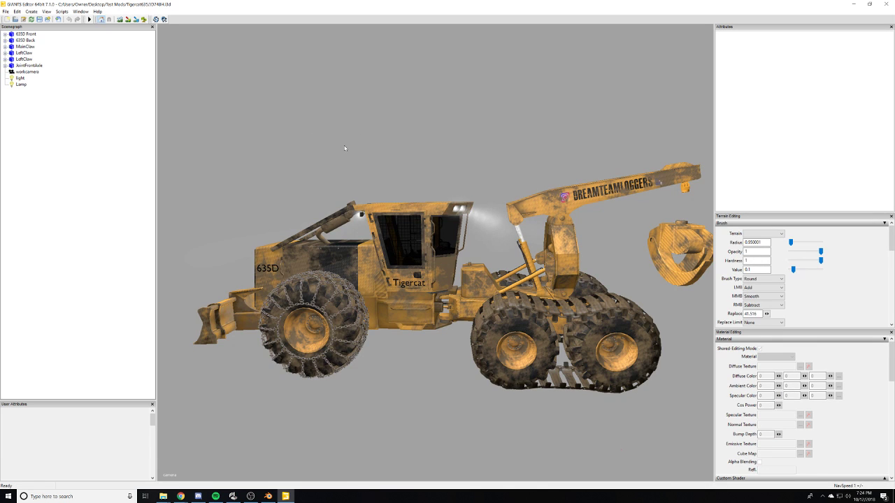
- Examine the boom, the grapple and the box-shaped housing on the rear frame behind the cab
alt+drag(339, 151, 349, 154)
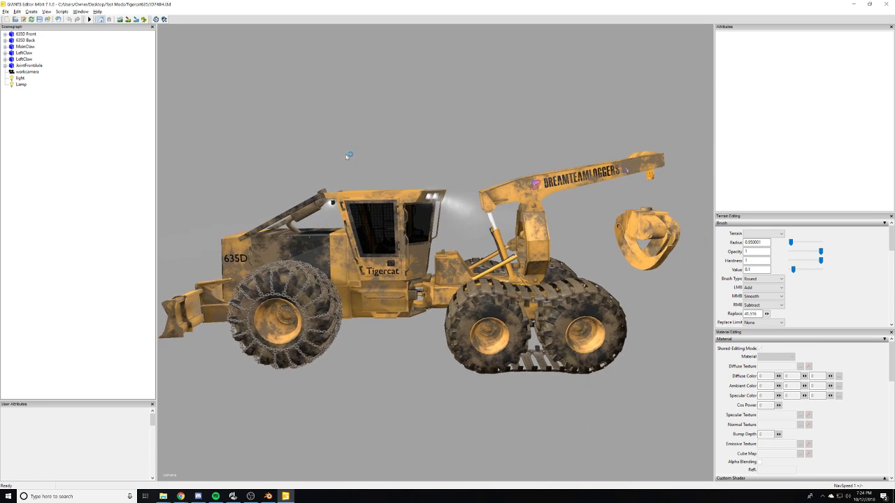
alt+right_drag(351, 154, 594, 91)
alt+drag(313, 197, 343, 229)
alt+right_drag(342, 229, 366, 223)
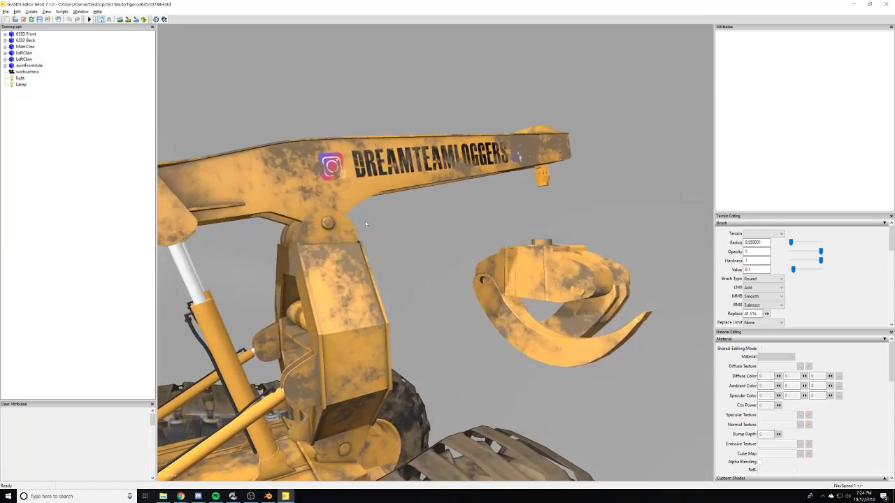
alt+drag(366, 224, 329, 234)
alt+right_drag(328, 234, 270, 257)
alt+middle_drag(269, 257, 343, 258)
alt+right_drag(344, 258, 431, 240)
alt+drag(432, 239, 382, 262)
right_click(353, 277)
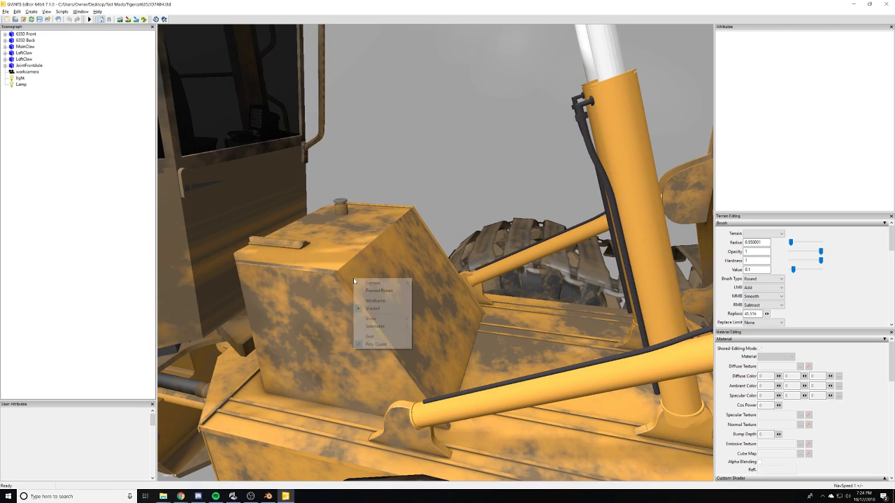
click(343, 292)
- Inspect the skidder's side from the tracked rear wheels to the cab and engine compartment
alt+right_drag(385, 351, 242, 350)
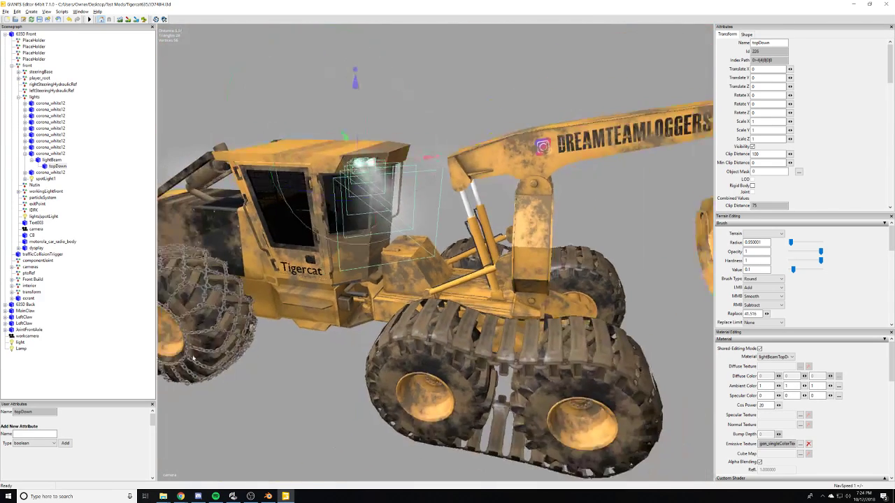
alt+middle_drag(242, 350, 260, 369)
alt+right_drag(260, 369, 334, 301)
mouse_move(334, 302)
alt+mouse_down()
mouse_move(377, 270)
mouse_move(327, 296)
alt+mouse_up()
scroll(325, 295, up, 5)
middle_drag(316, 300, 371, 337)
scroll(371, 337, down, 5)
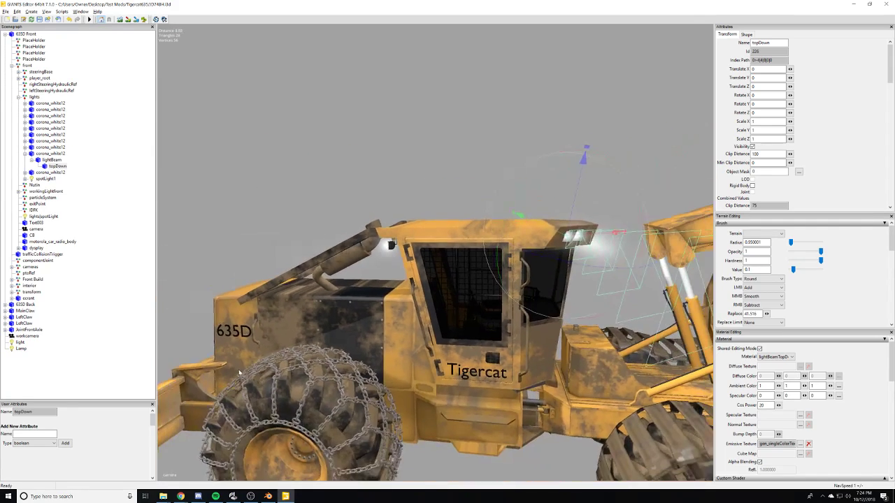
- Select the 635D lettering on the side of the engine compartment to identify its shape
click(117, 341)
alt+middle_drag(265, 348, 476, 322)
click(504, 340)
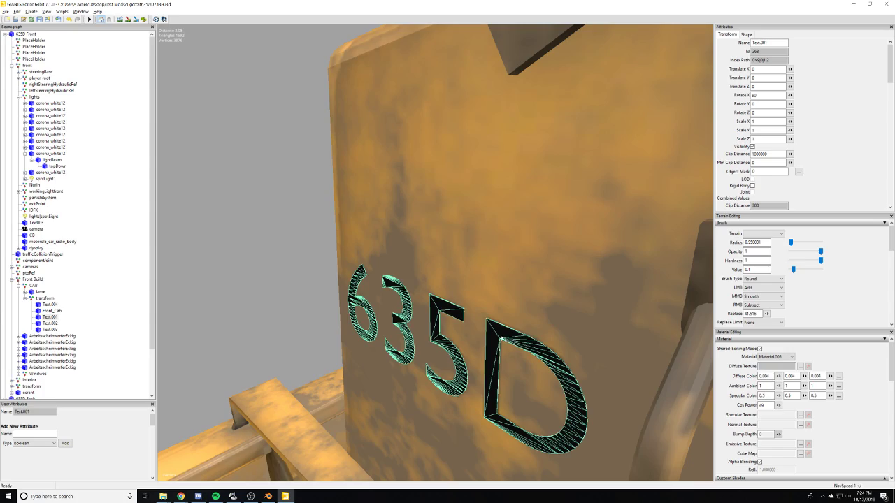
alt+drag(504, 339, 529, 314)
scroll(529, 336, down, 5)
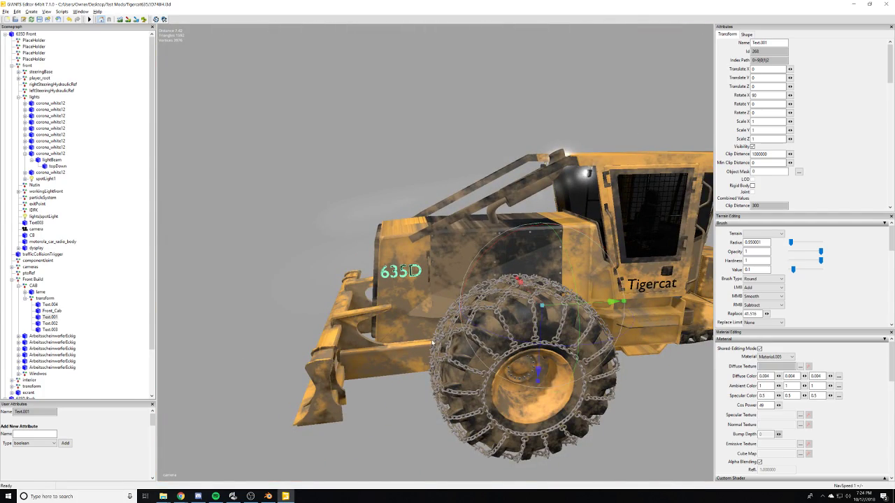
- Select the Tigercat lettering below the cab door window to identify its shape
alt+drag(412, 346, 467, 354)
scroll(467, 353, up, 4)
alt+middle_drag(447, 371, 493, 344)
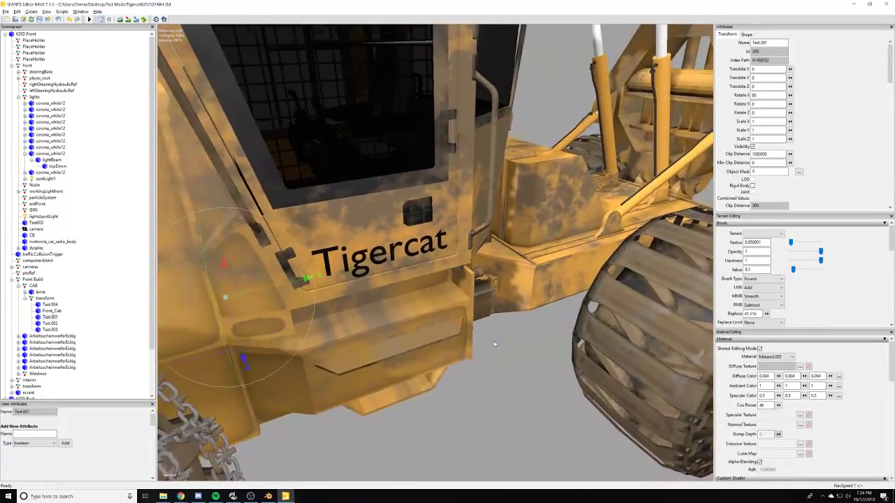
scroll(568, 289, up, 4)
alt+drag(568, 289, 504, 295)
scroll(504, 296, down, 4)
click(444, 285)
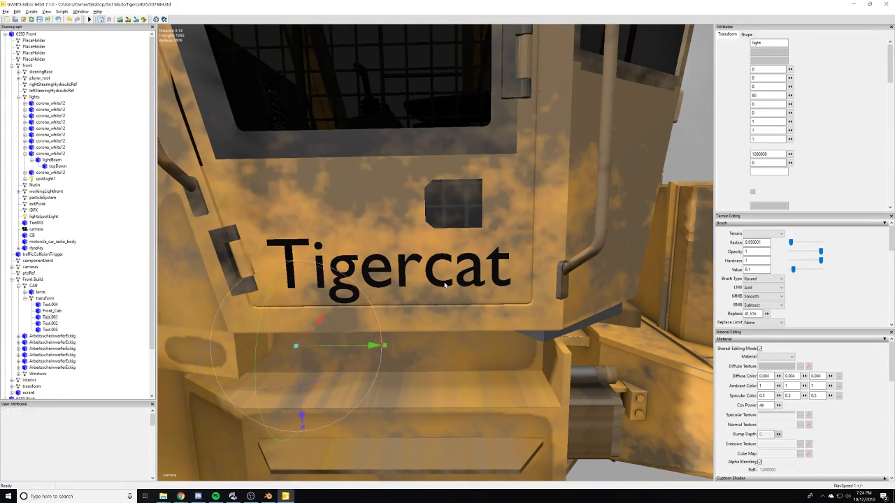
click(432, 262)
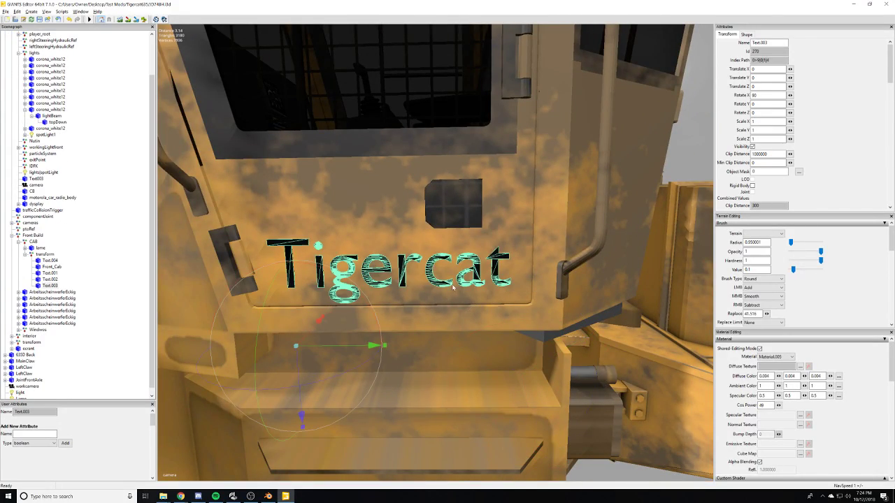
- Select the Front_Cab shape in the CAB transform group and view its diffuse texture, cab.dds
scroll(452, 287, down, 4)
scroll(406, 295, up, 5)
alt+drag(452, 287, 295, 322)
scroll(441, 315, down, 5)
scroll(295, 322, down, 3)
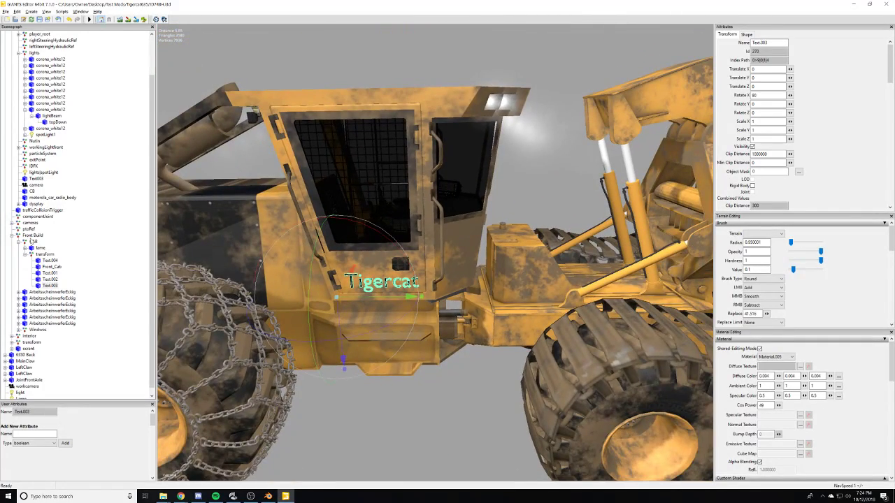
click(44, 255)
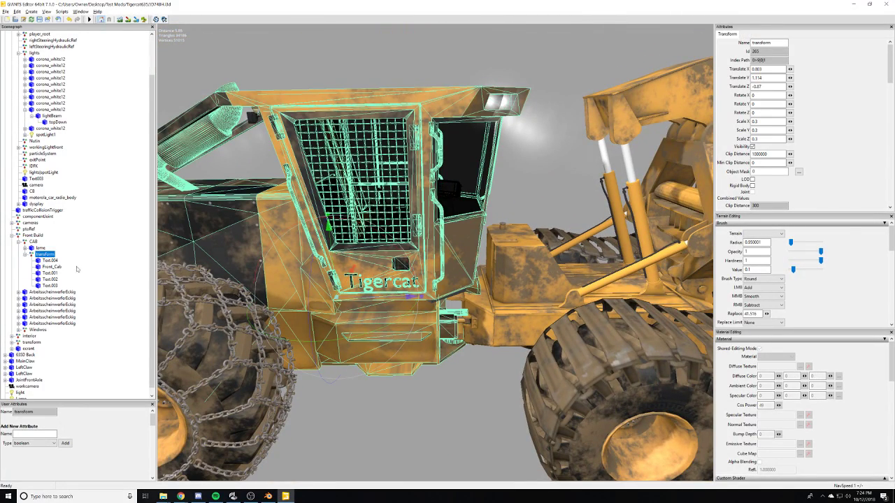
click(53, 267)
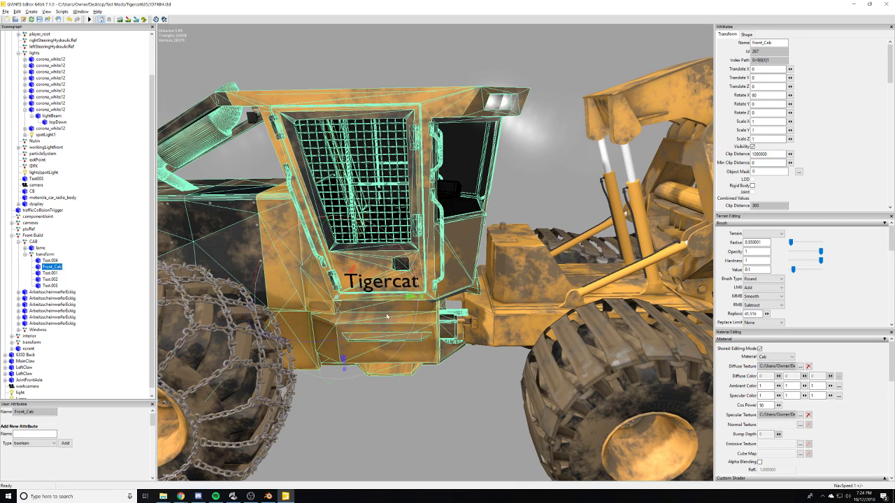
click(803, 366)
click(801, 367)
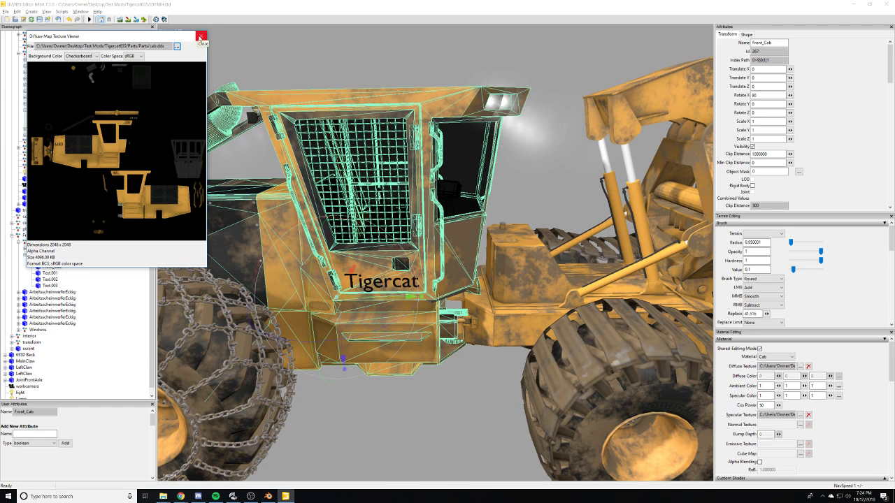
click(201, 36)
- Clear the cab selection, inspect the cab and front wheels from the side, and check the YouTube live dashboard window
middle_drag(392, 335, 475, 345)
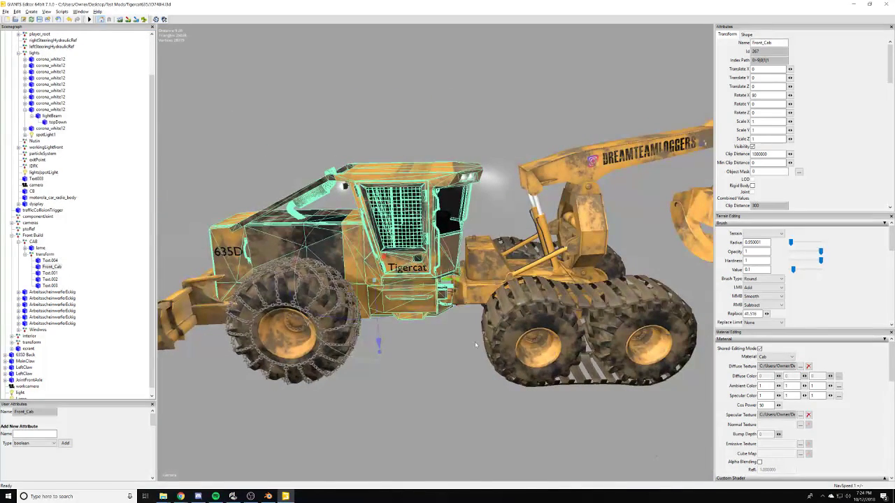
click(480, 403)
alt+drag(480, 403, 450, 396)
scroll(448, 394, up, 5)
alt+drag(391, 376, 224, 368)
scroll(326, 355, up, 2)
scroll(413, 360, down, 6)
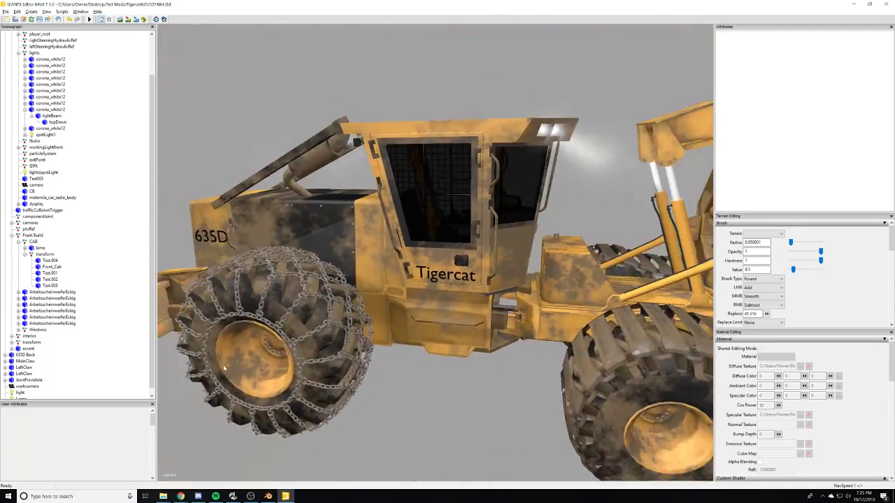
middle_drag(224, 369, 311, 360)
click(180, 496)
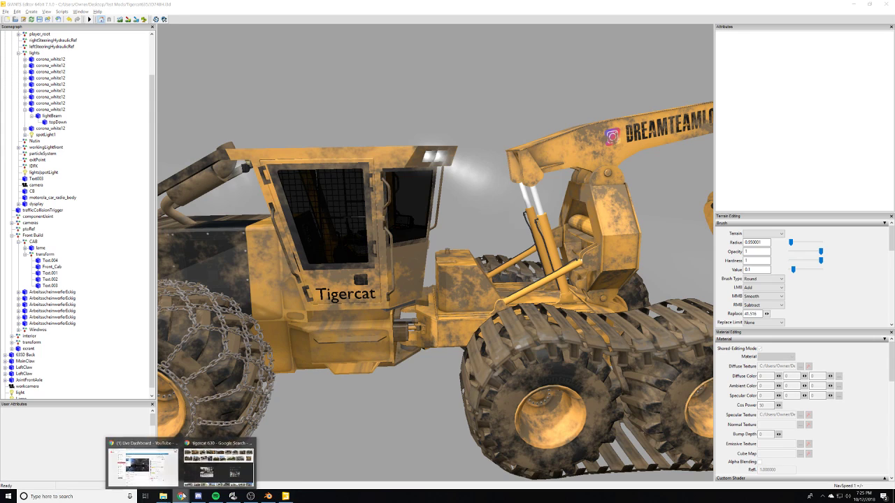
click(152, 469)
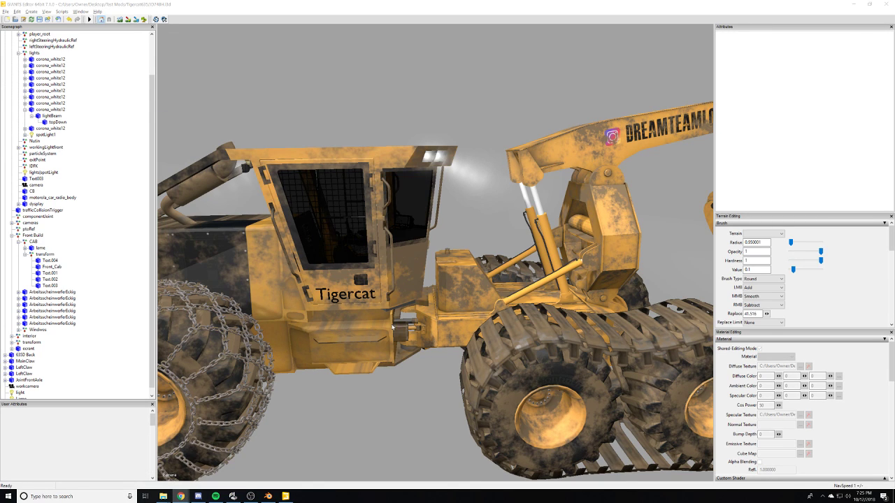
- Examine the rear frame, hydraulic cylinders and boom mount from close range
alt+right_drag(430, 326, 243, 354)
scroll(307, 349, up, 10)
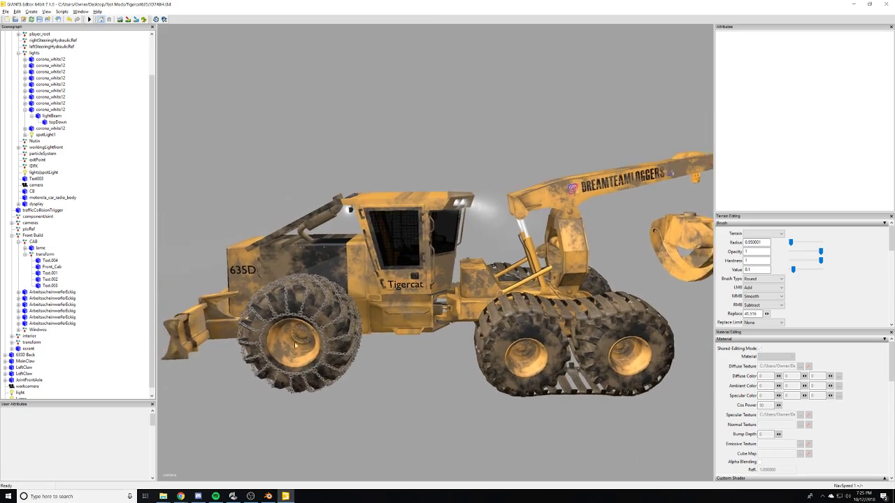
scroll(388, 332, up, 10)
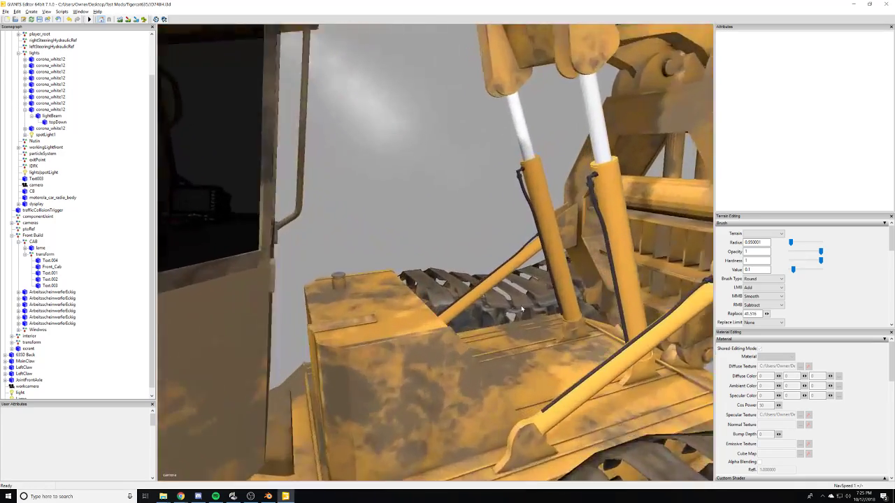
scroll(381, 350, down, 8)
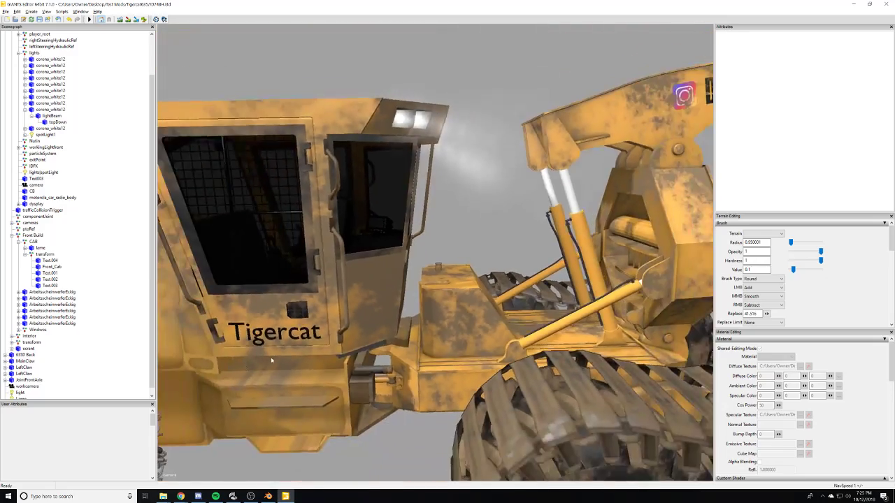
alt+drag(296, 360, 480, 326)
scroll(480, 325, up, 5)
scroll(419, 350, up, 4)
alt+drag(372, 368, 469, 315)
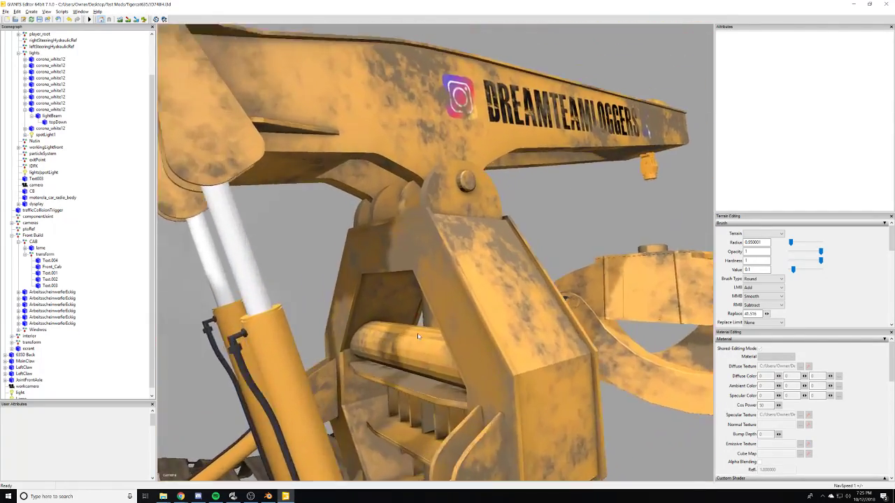
- Select the upper boom arm and inspect its underside where the cylinders attach
scroll(478, 309, up, 6)
scroll(447, 325, down, 5)
scroll(403, 345, down, 4)
alt+drag(403, 345, 480, 300)
scroll(480, 299, up, 5)
middle_drag(480, 299, 404, 339)
click(450, 277)
alt+drag(404, 340, 340, 296)
scroll(348, 302, up, 5)
middle_drag(339, 297, 402, 301)
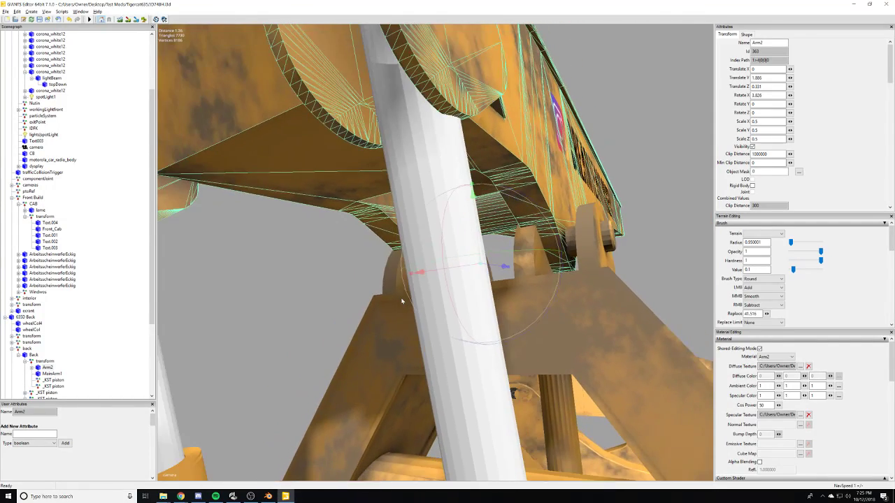
- Select the rear frame's Back shape and inspect the housing and boom cylinders on it
click(456, 403)
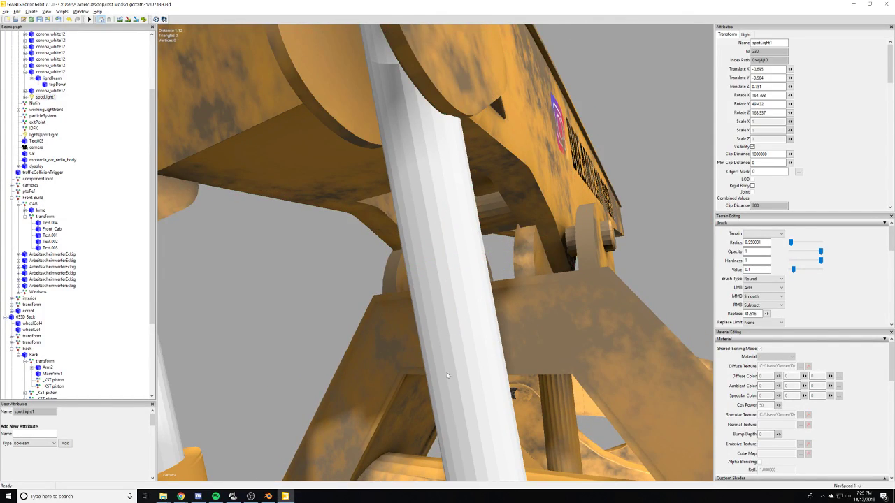
alt+drag(458, 333, 407, 341)
scroll(405, 342, down, 8)
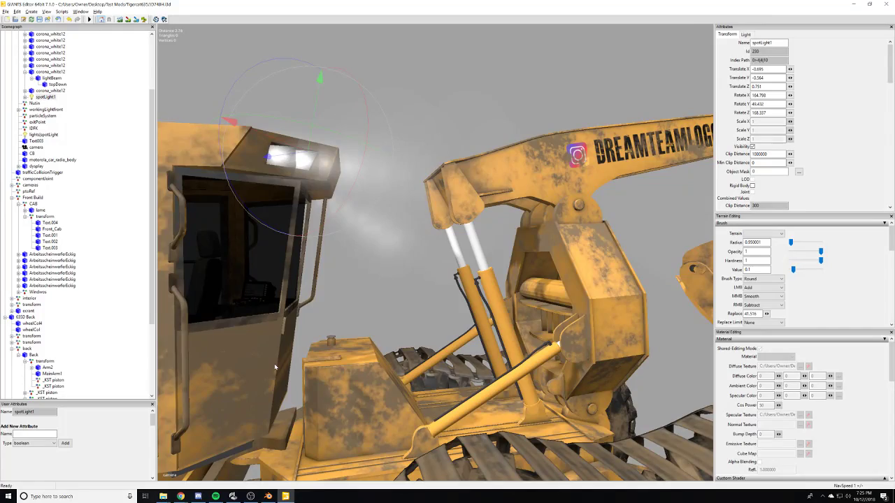
click(369, 406)
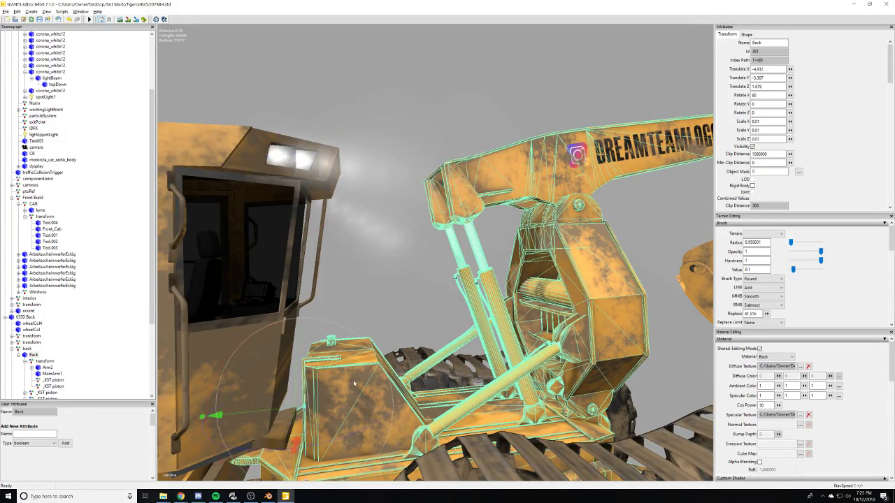
middle_drag(370, 405, 390, 385)
mouse_move(390, 385)
alt+mouse_down()
mouse_move(364, 396)
mouse_move(401, 373)
alt+mouse_up()
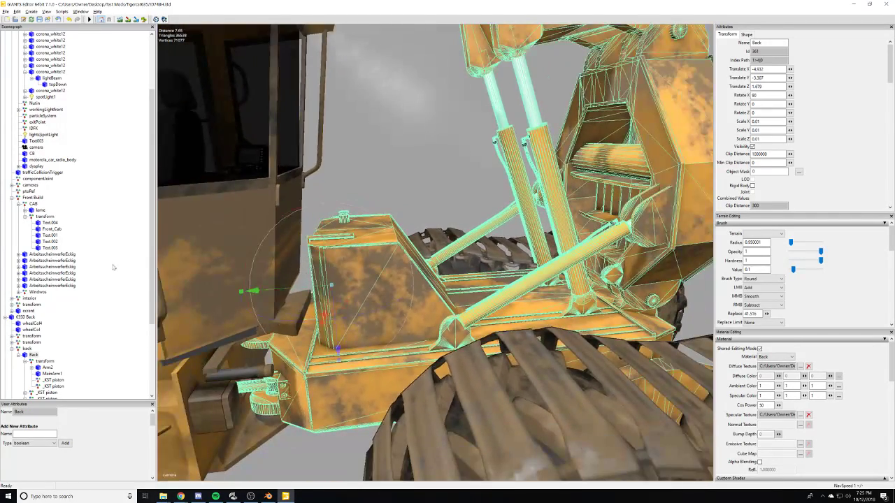
- Select Arm2 and its parent transform under Back to identify which boom parts they contain
scroll(40, 341, down, 2)
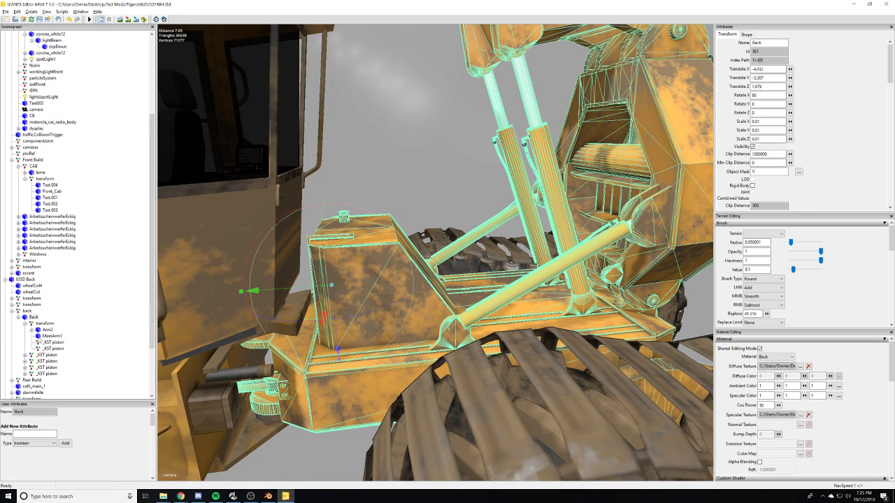
click(41, 329)
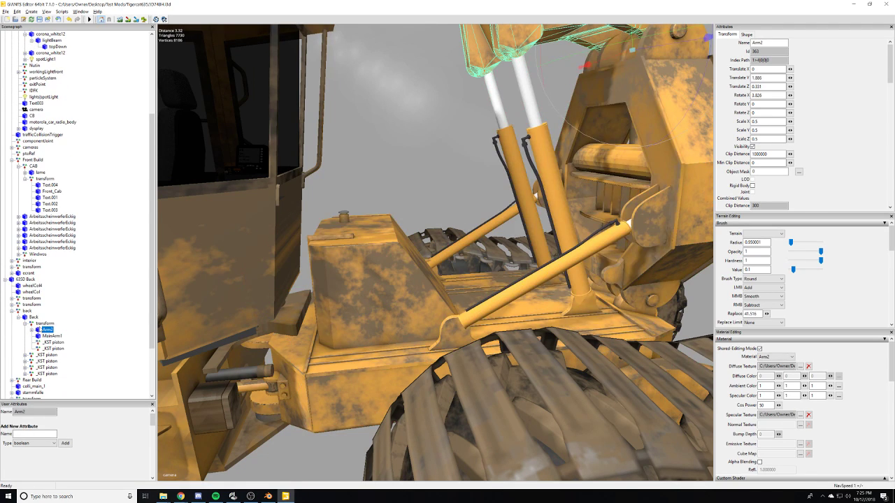
click(35, 324)
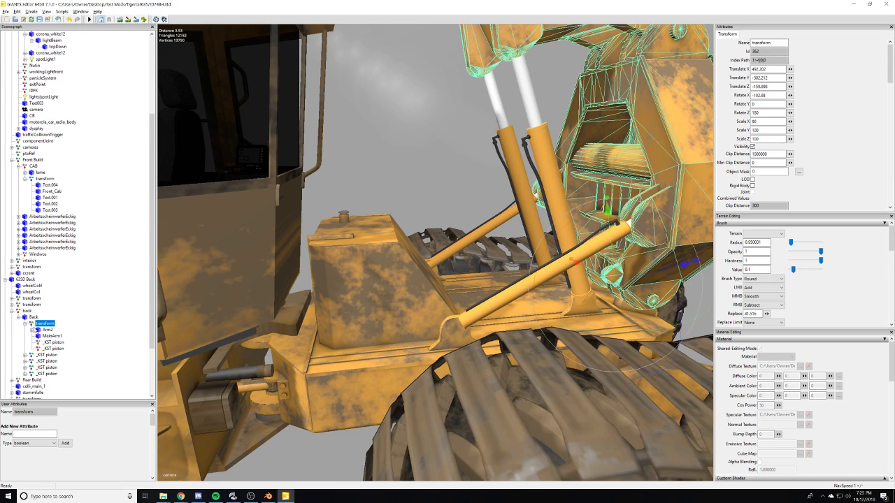
- Delete the boom arm transform and the four _KST piston groups from under the Back shape
click(25, 325)
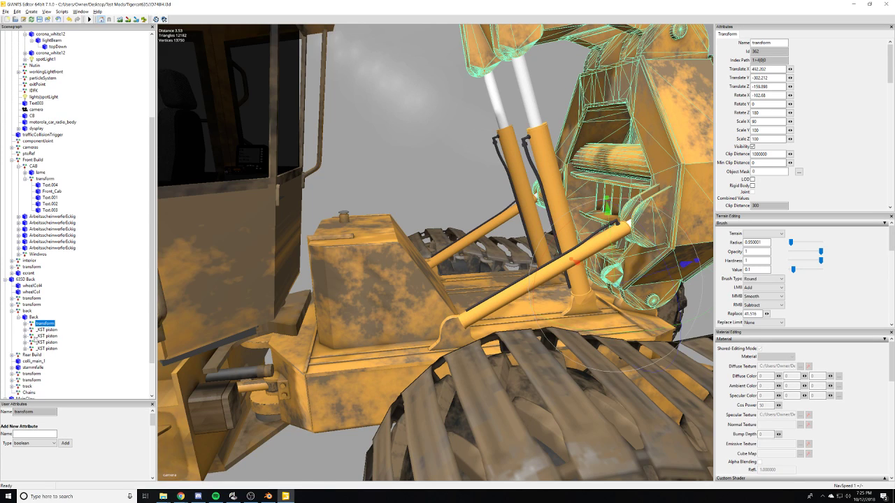
shift+click(39, 350)
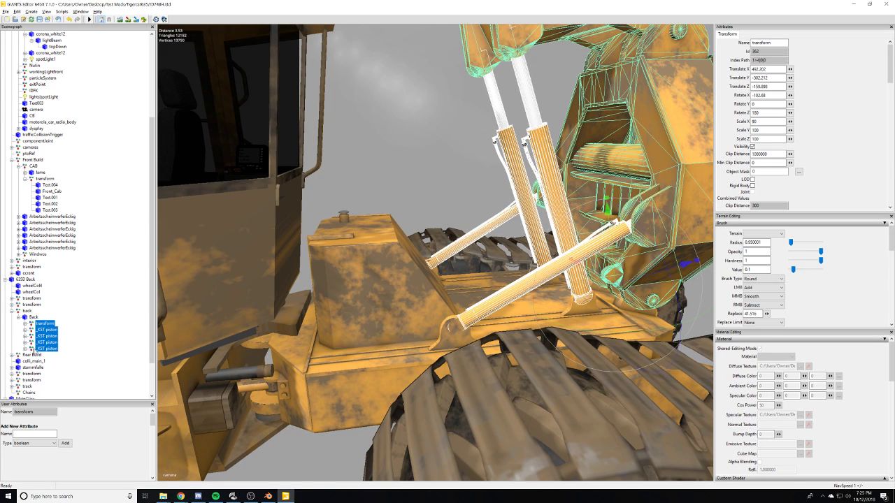
key(Delete)
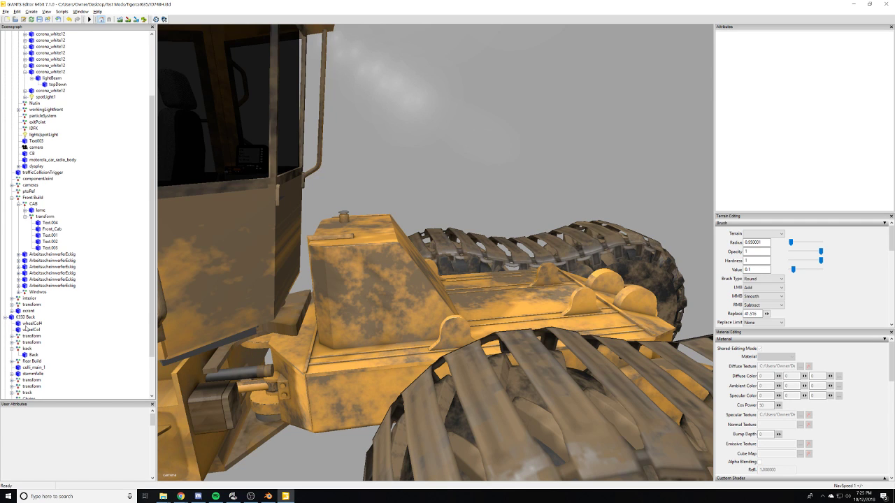
- Select the remaining Back shape and inspect the bare rear frame and its sloped housing
click(34, 355)
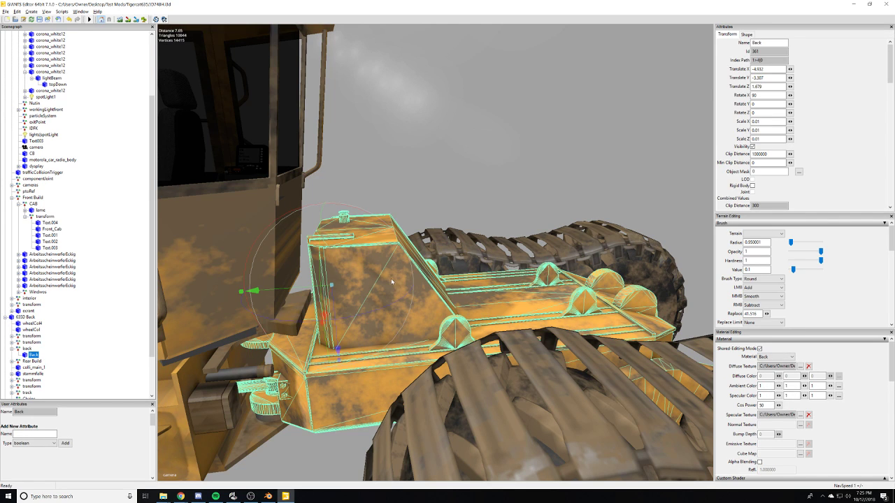
scroll(392, 281, up, 2)
middle_drag(407, 304, 356, 323)
scroll(356, 323, up, 6)
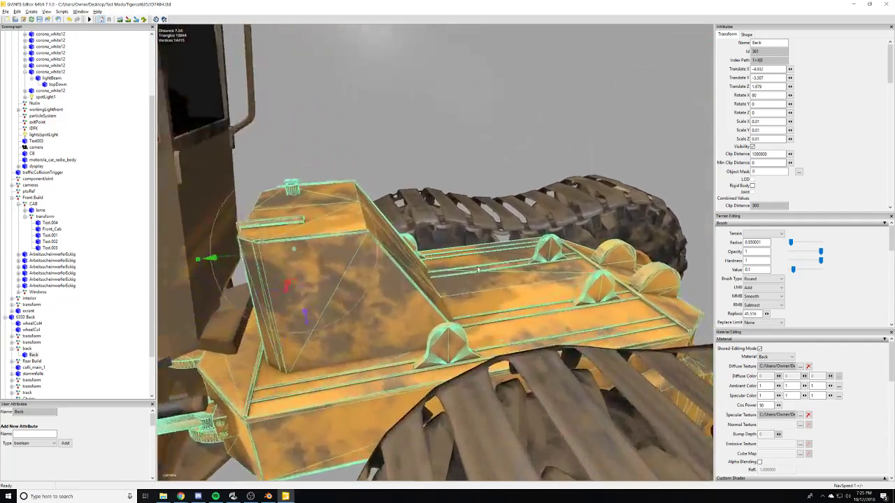
alt+drag(509, 240, 417, 261)
scroll(416, 261, down, 3)
middle_drag(417, 262, 440, 242)
click(5, 12)
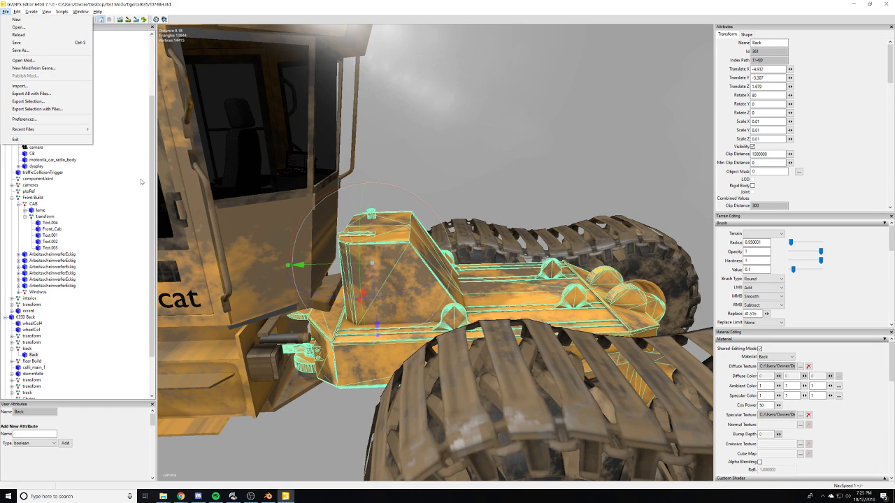
click(37, 103)
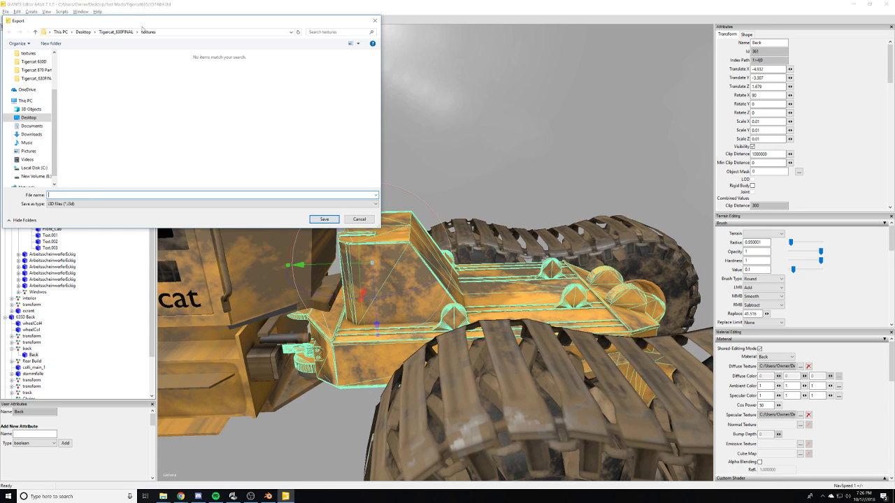
click(372, 23)
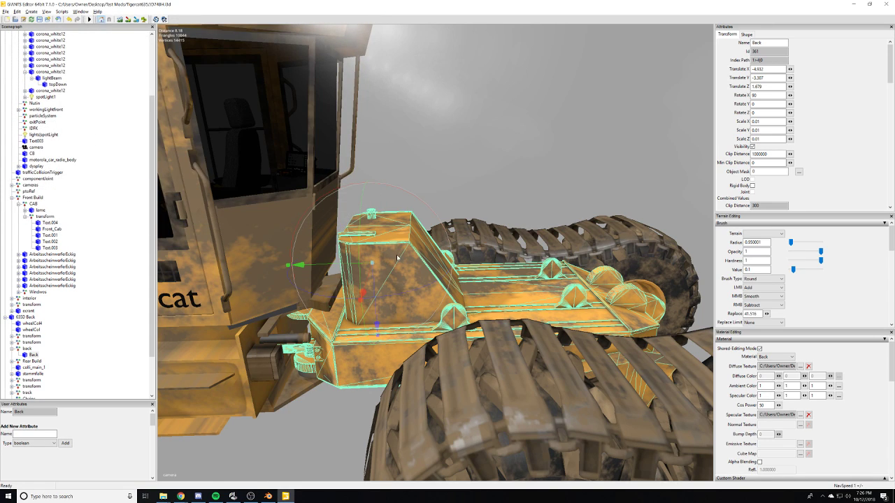
click(44, 12)
mouse_move(37, 13)
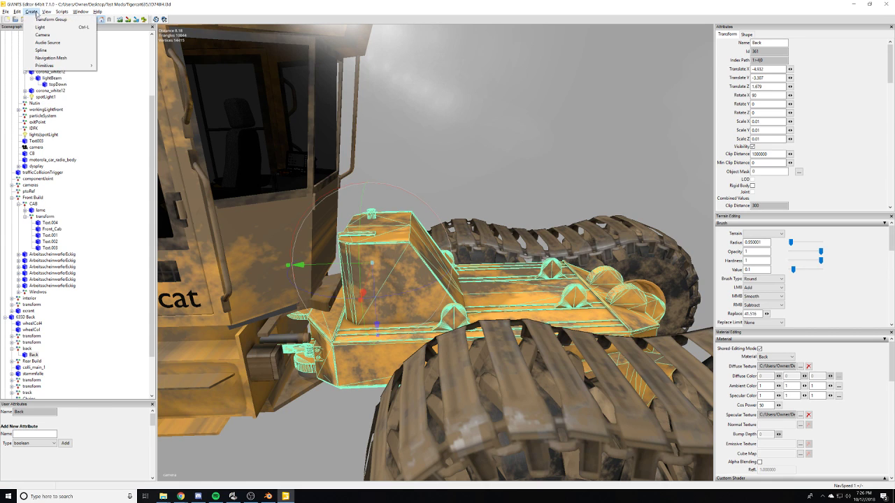
mouse_move(9, 15)
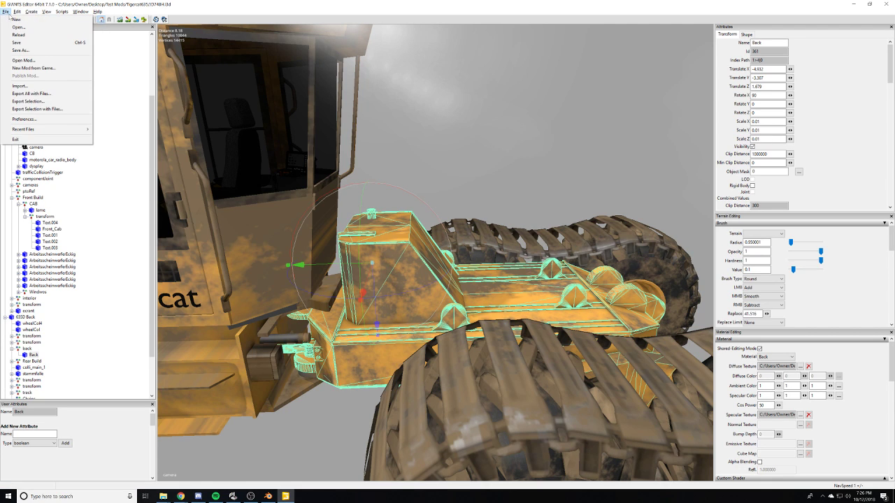
- Switch to Blender and inspect the rear frame of the 630D model for comparison
click(271, 499)
scroll(315, 301, up, 7)
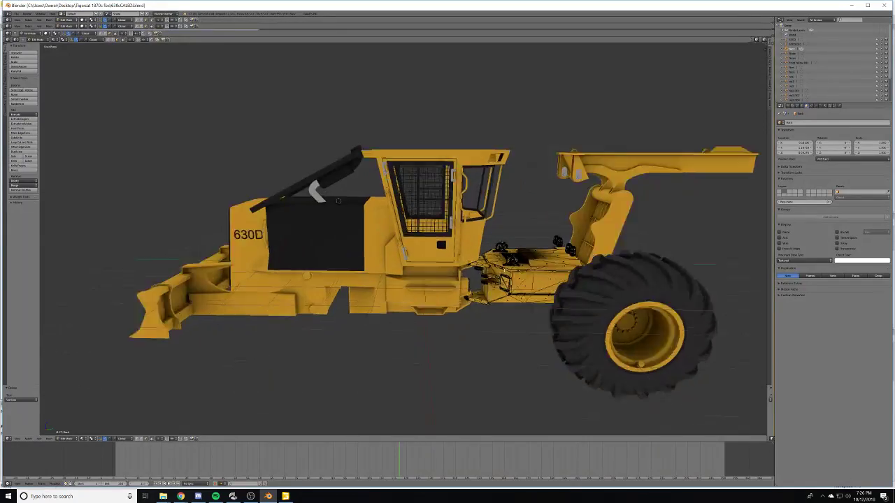
middle_drag(354, 288, 245, 288)
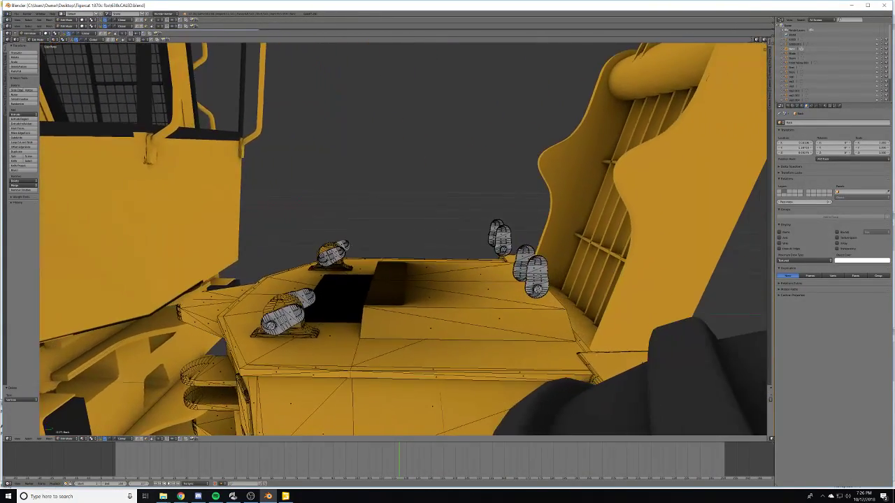
scroll(335, 291, down, 3)
middle_drag(355, 292, 418, 298)
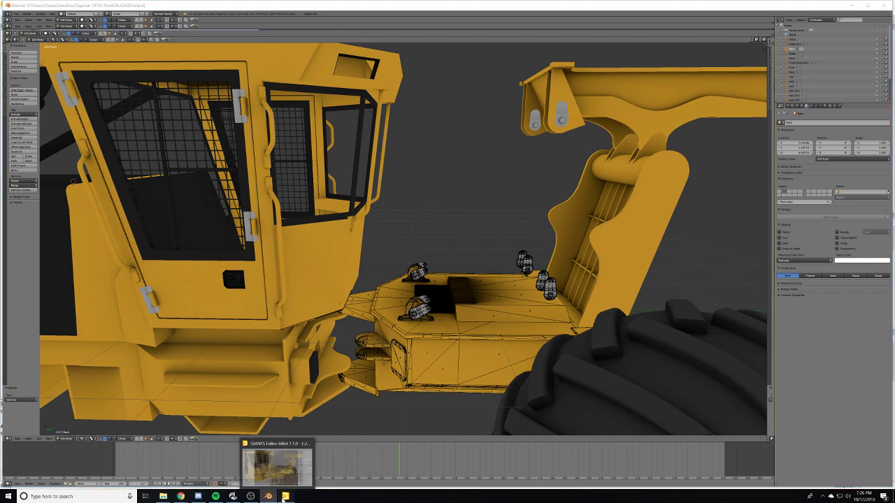
- Switch back to GIANTS Editor and remove the specular texture from the Back material
click(280, 461)
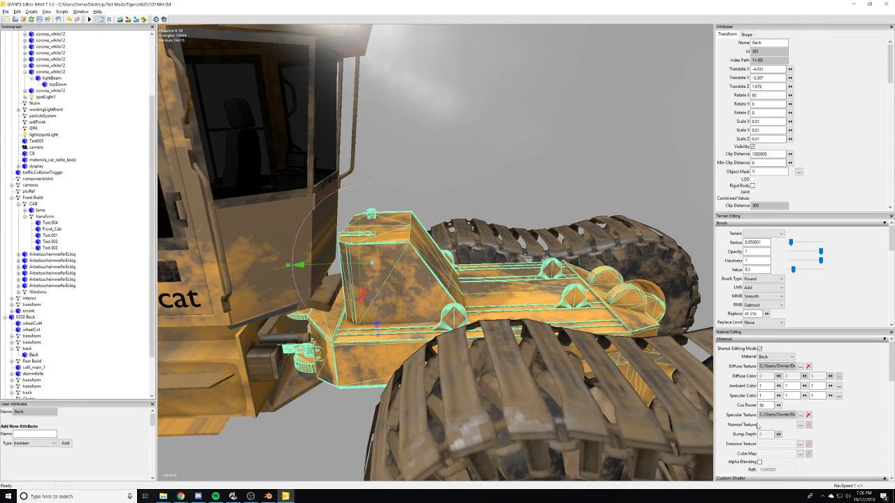
click(808, 415)
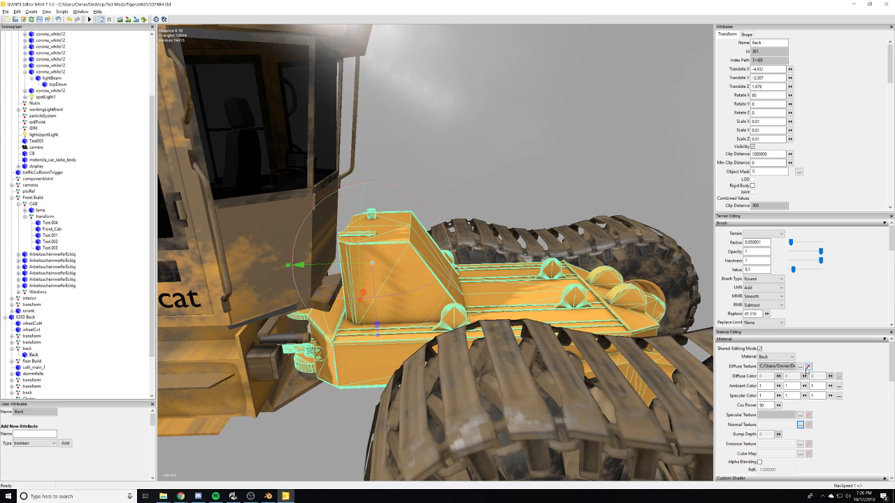
click(418, 196)
alt+right_drag(418, 197, 487, 182)
click(368, 263)
scroll(370, 273, down, 3)
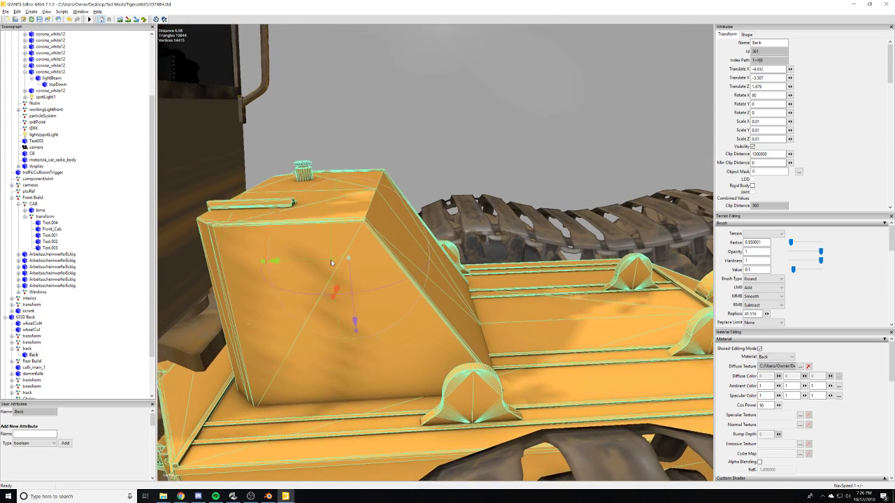
- View the Back material's diffuse texture and examine the housing's surface from several angles
click(800, 366)
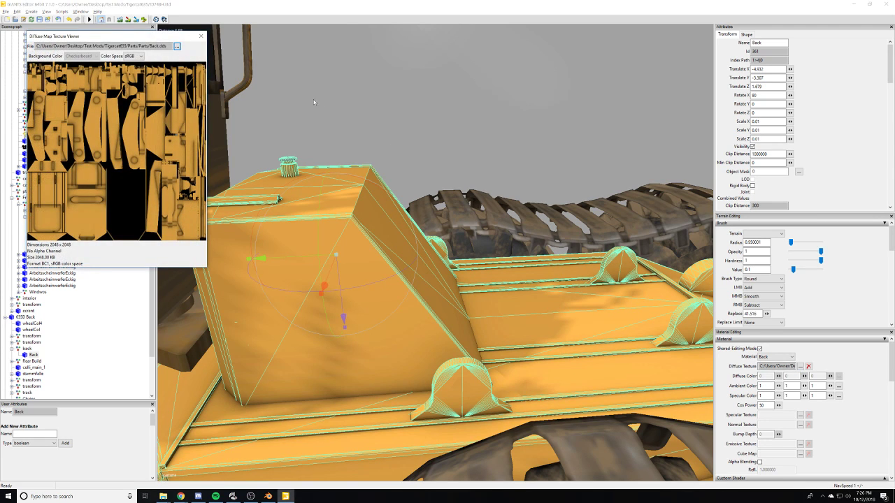
click(201, 36)
scroll(403, 275, down, 3)
alt+drag(453, 274, 321, 337)
scroll(497, 275, down, 5)
scroll(498, 275, up, 5)
scroll(523, 254, up, 4)
scroll(419, 279, down, 4)
right_drag(320, 337, 457, 352)
alt+middle_drag(457, 352, 489, 335)
alt+right_drag(490, 336, 514, 283)
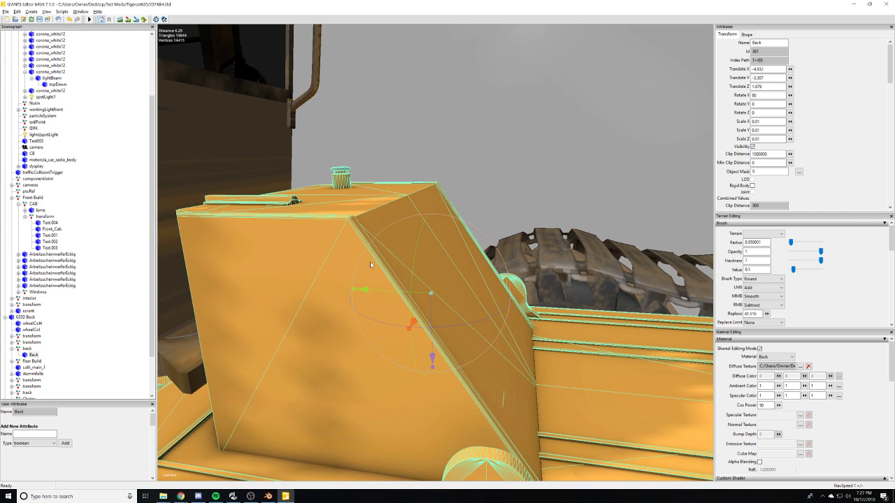
alt+drag(340, 273, 405, 263)
middle_drag(404, 259, 390, 256)
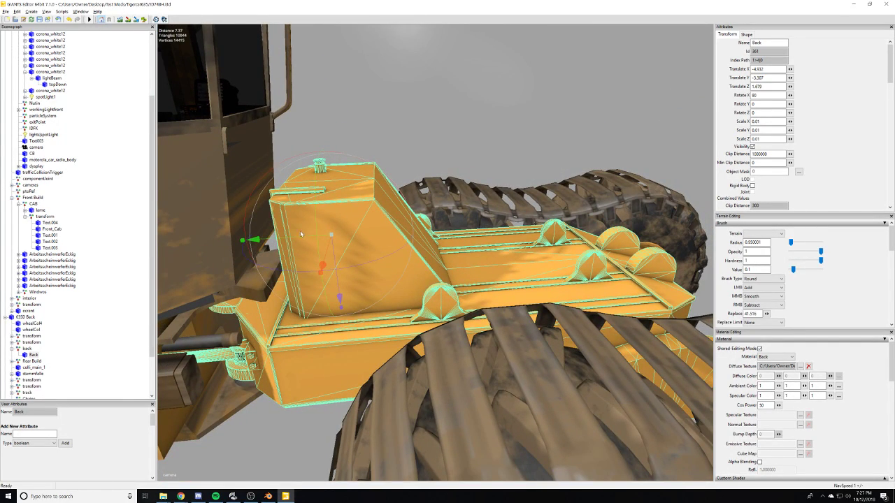
mouse_move(299, 235)
mouse_down()
mouse_move(348, 239)
mouse_move(311, 238)
mouse_up()
key(ctrl+z)
- Select the Front_Cab shape and view the diffuse texture of its Cab material
scroll(453, 267, down, 3)
alt+middle_drag(453, 267, 482, 281)
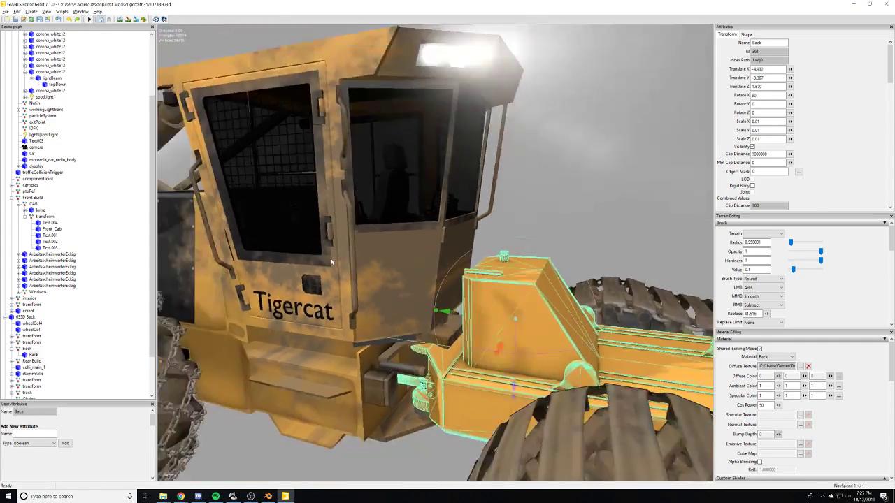
scroll(476, 281, down, 4)
alt+drag(452, 281, 462, 283)
scroll(463, 283, up, 4)
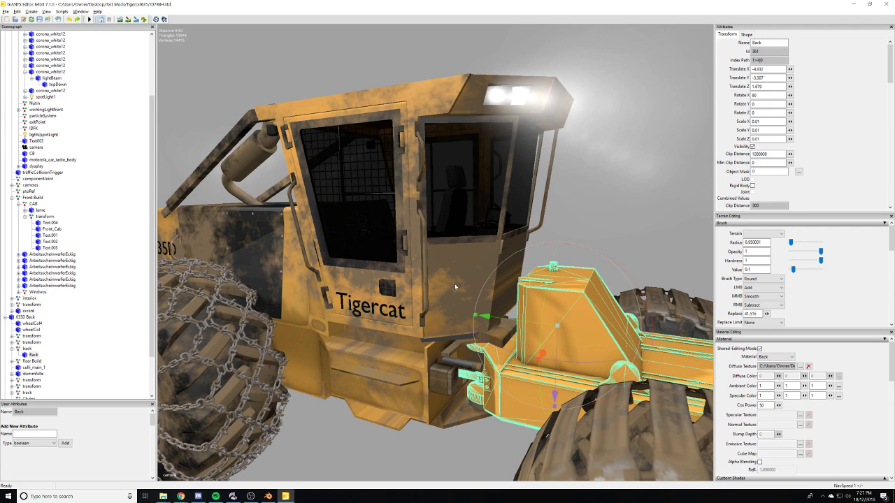
click(207, 162)
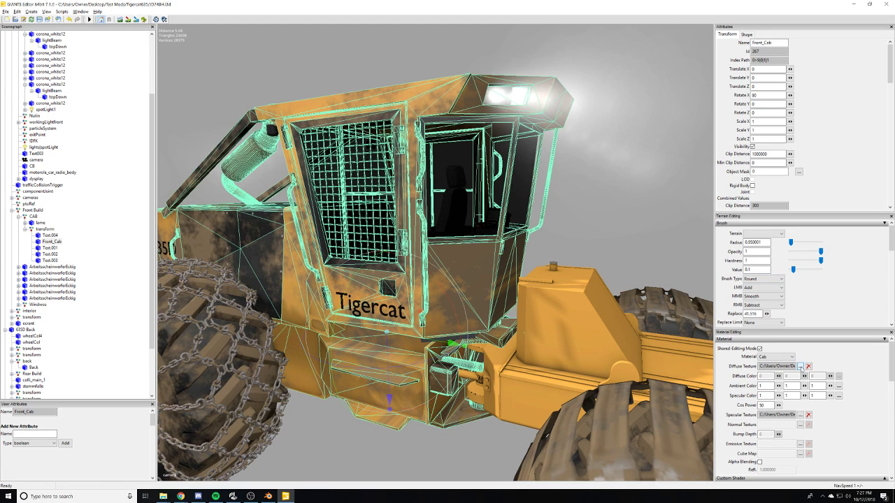
click(801, 366)
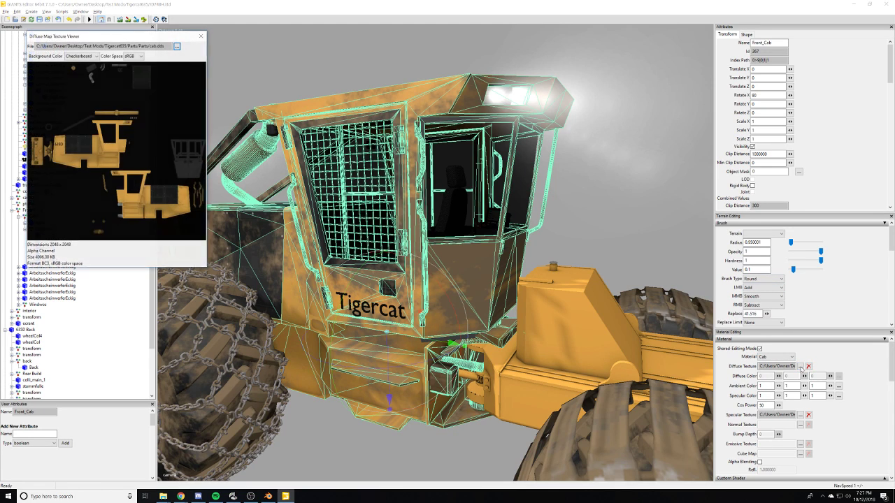
click(201, 36)
- Select the front wheel's Chain_02 shape and inspect the chain links and studs up close
click(322, 460)
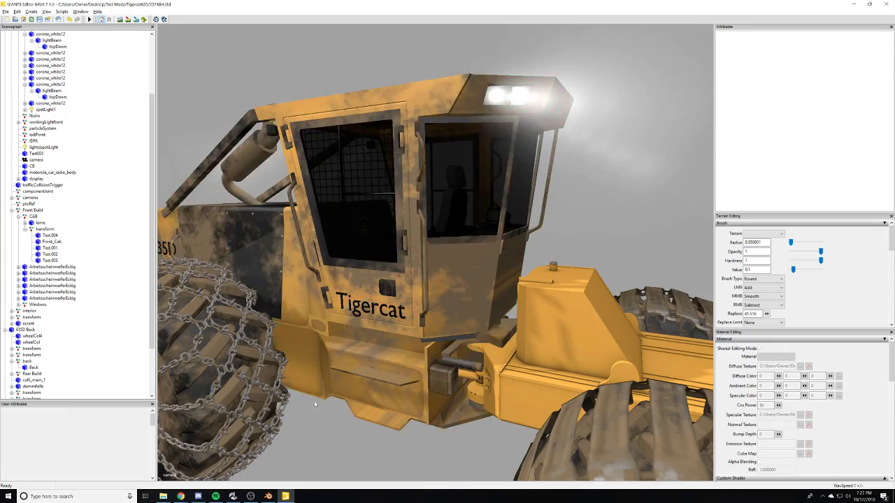
alt+middle_drag(321, 460, 424, 391)
scroll(424, 350, up, 5)
alt+drag(423, 349, 385, 340)
scroll(386, 340, up, 1)
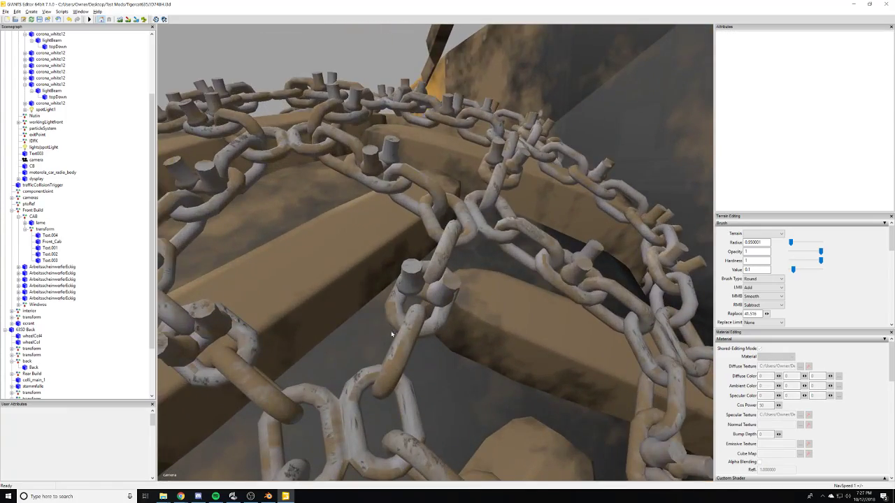
click(413, 306)
alt+drag(413, 305, 407, 285)
scroll(394, 282, down, 2)
scroll(389, 283, up, 4)
scroll(409, 282, up, 3)
right_drag(409, 283, 385, 295)
scroll(387, 297, down, 4)
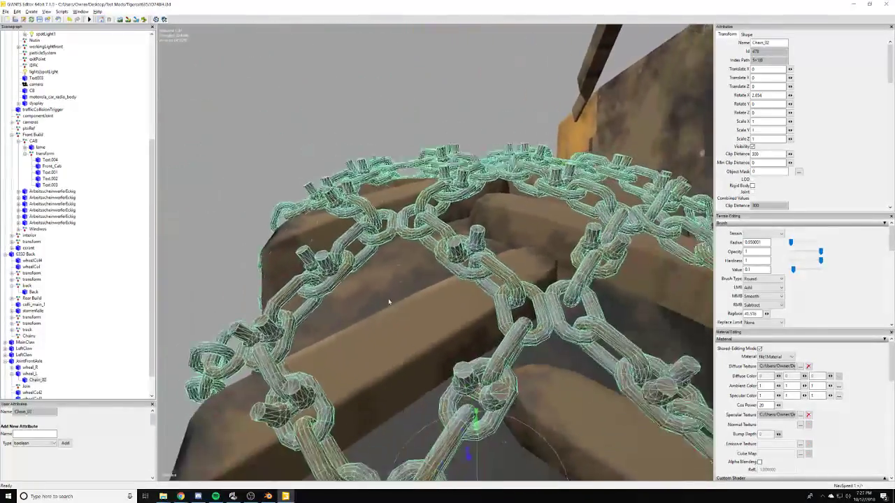
alt+drag(390, 302, 481, 326)
scroll(395, 300, up, 3)
scroll(525, 305, down, 3)
scroll(481, 326, down, 2)
scroll(581, 263, up, 4)
- Reselect the rear frame's Back shape
right_drag(581, 263, 527, 250)
scroll(528, 249, up, 2)
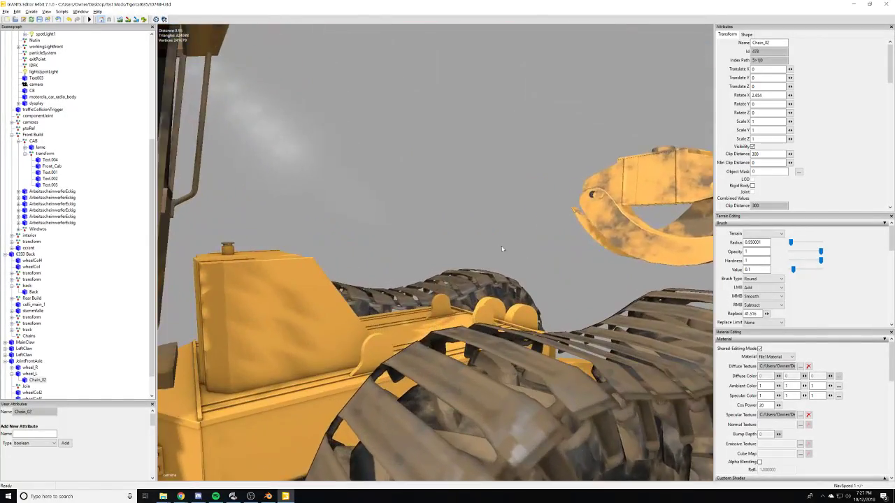
alt+drag(502, 250, 385, 235)
click(480, 264)
scroll(480, 264, up, 3)
scroll(479, 265, down, 3)
scroll(365, 285, up, 3)
scroll(379, 256, down, 3)
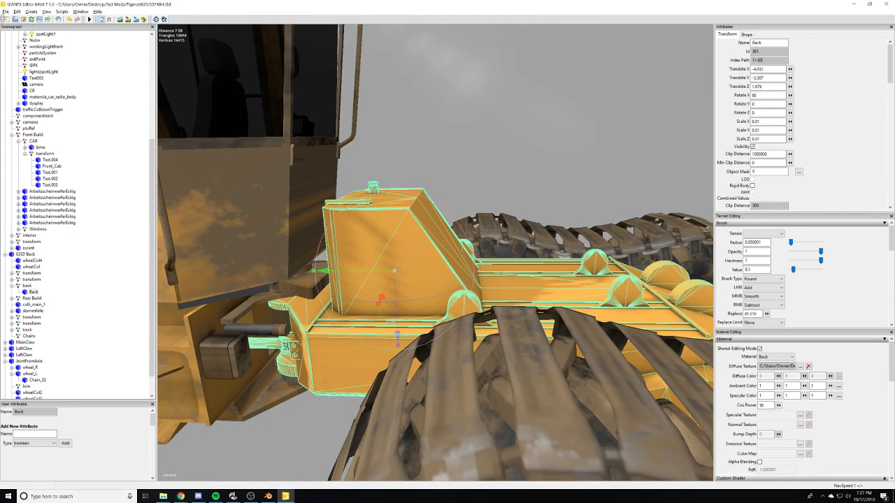
- Export the selected rear frame with files to the Desktop as Wavefront OBJ named 635back, without the parent directory structure
click(5, 12)
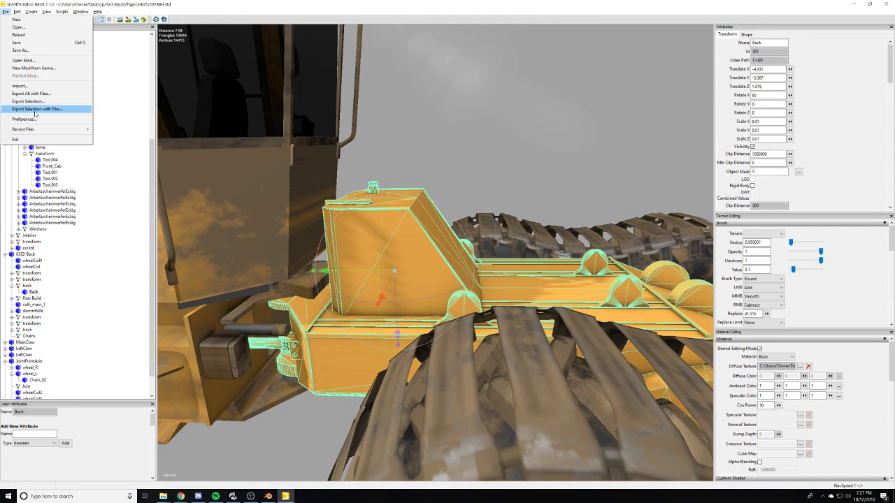
click(35, 111)
scroll(32, 70, up, 3)
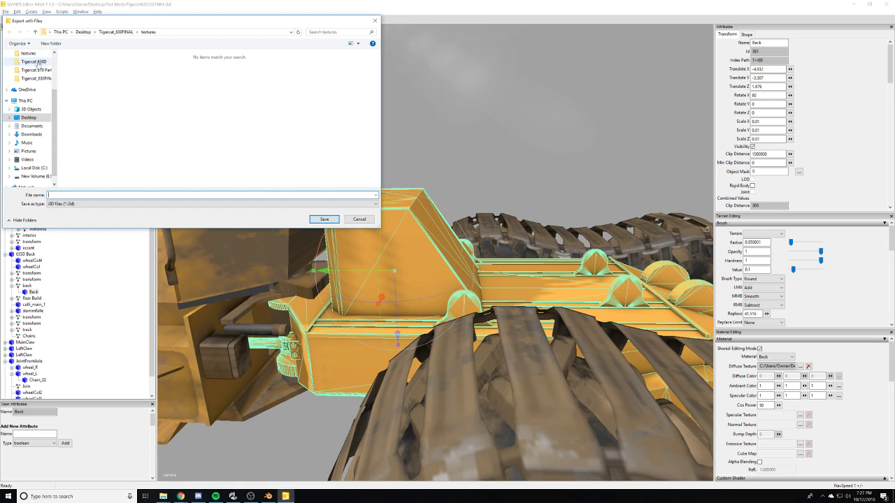
click(29, 67)
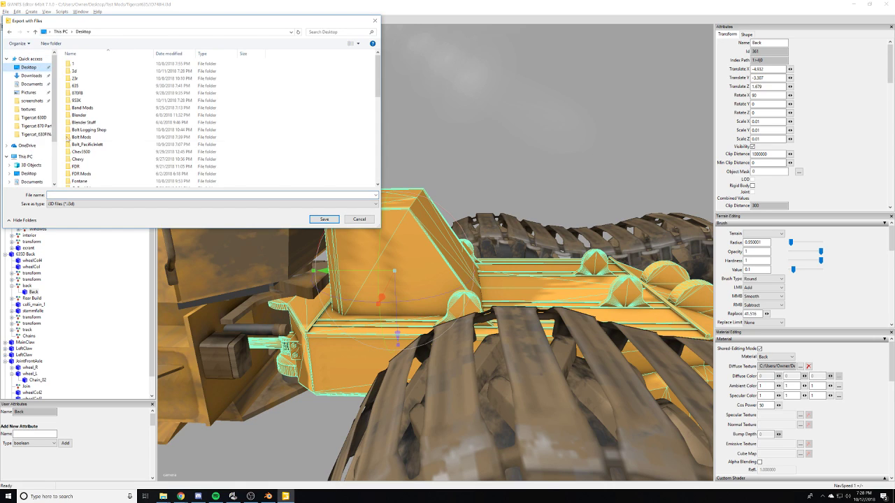
click(91, 205)
click(93, 225)
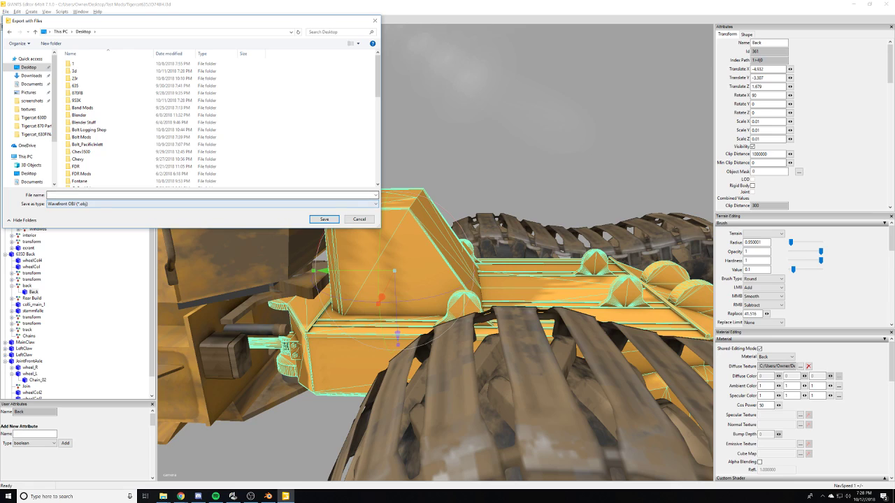
click(88, 196)
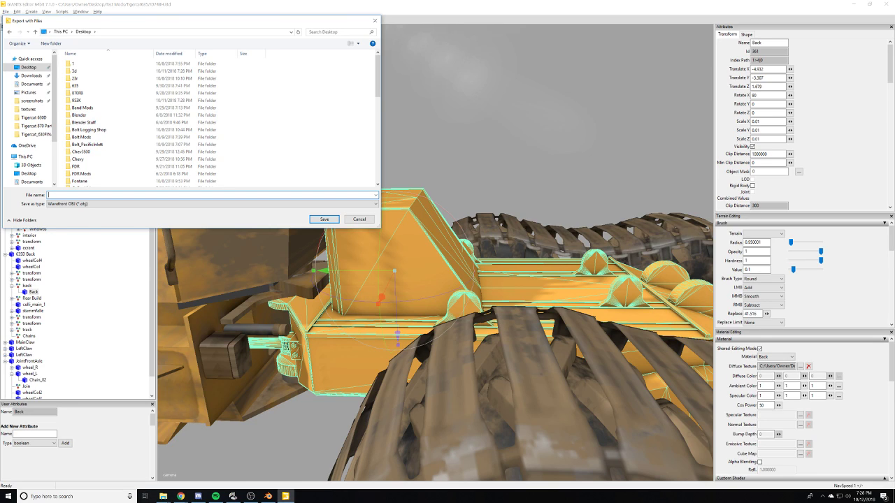
text(6)
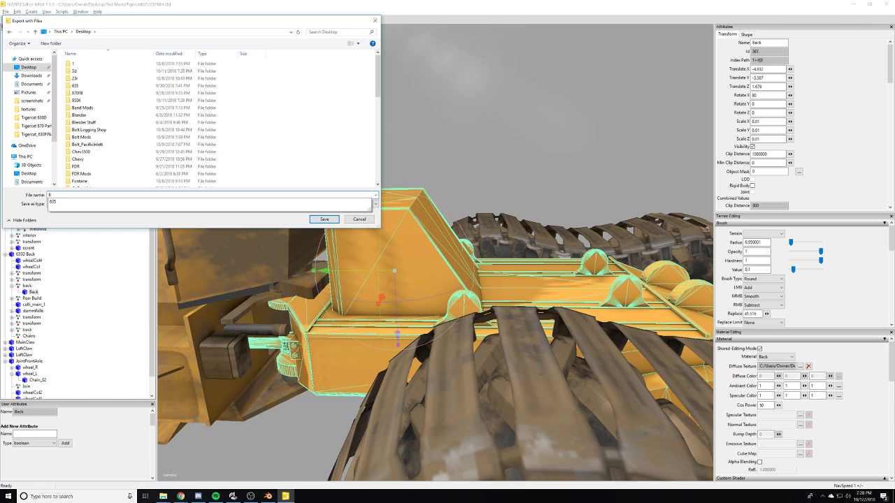
text(35back)
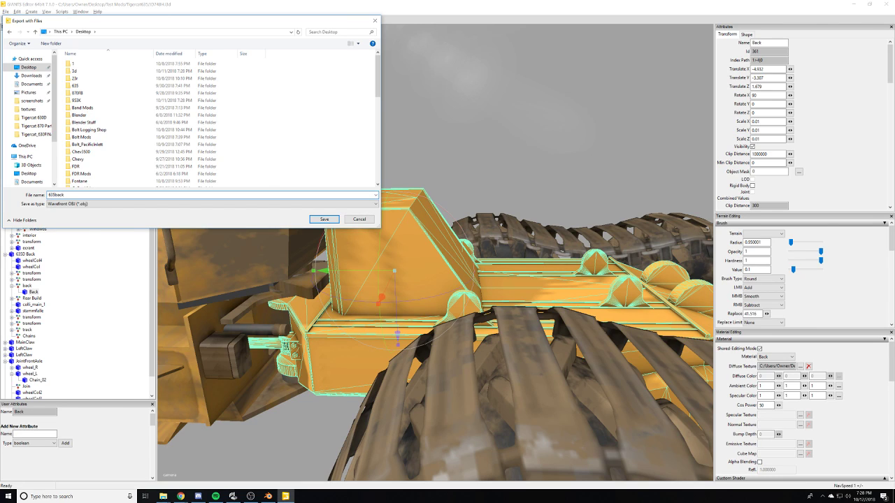
click(336, 222)
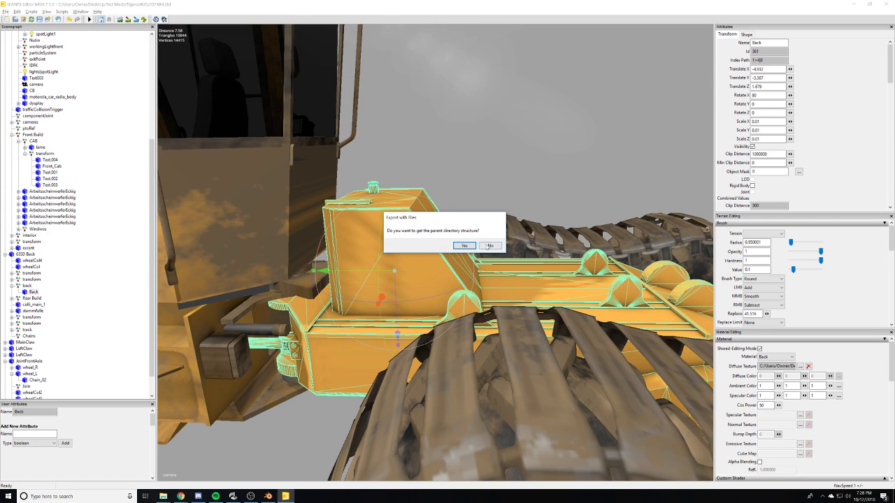
click(488, 246)
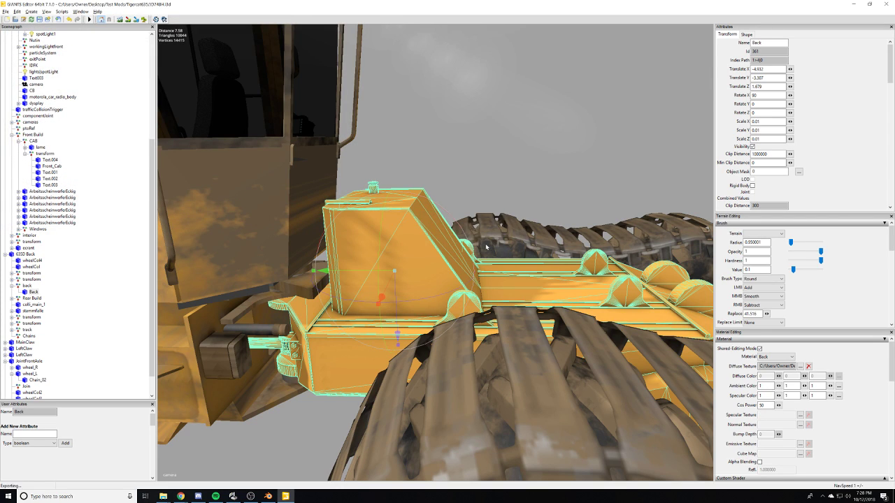
- Switch to Blender, leave Edit Mode on the skidder's Back object and show an empty layer
click(854, 5)
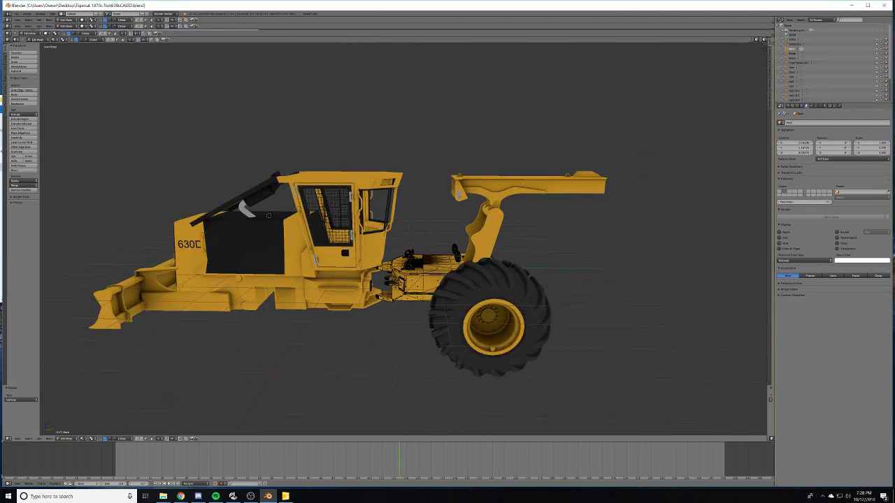
scroll(404, 239, down, 3)
middle_drag(403, 239, 461, 246)
middle_drag(336, 264, 384, 269)
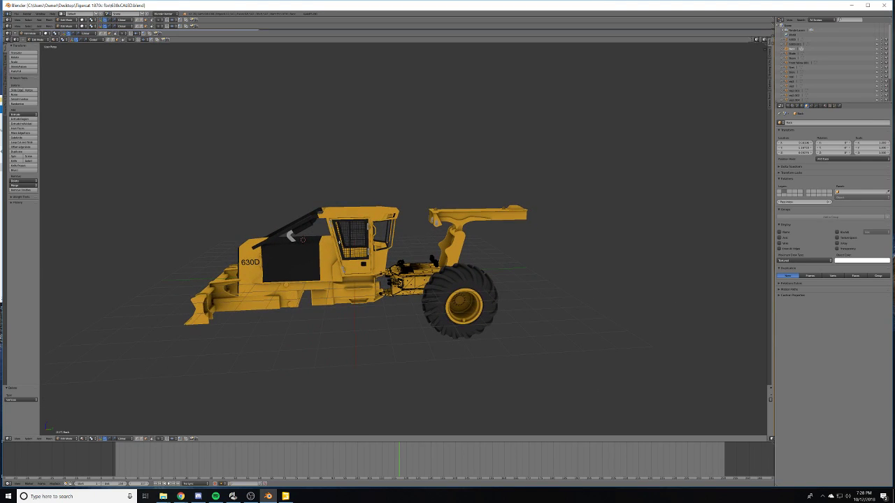
middle_drag(347, 241, 348, 244)
key(2)
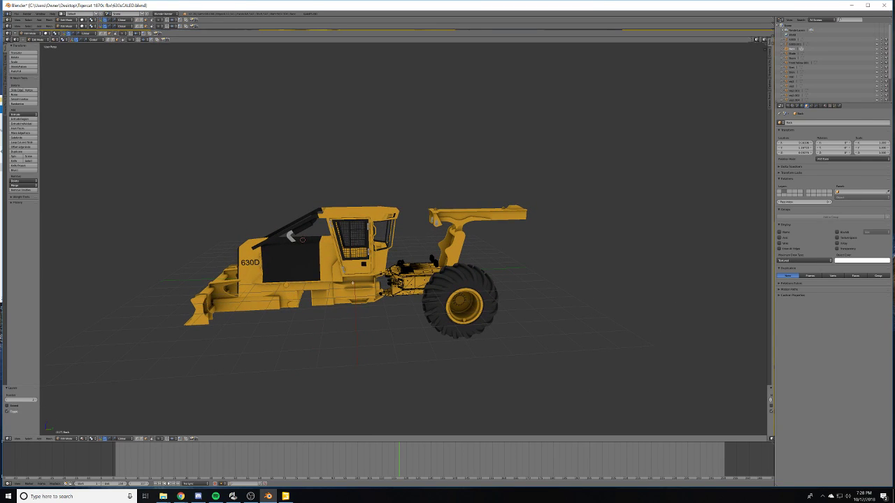
key(Tab)
scroll(295, 316, up, 4)
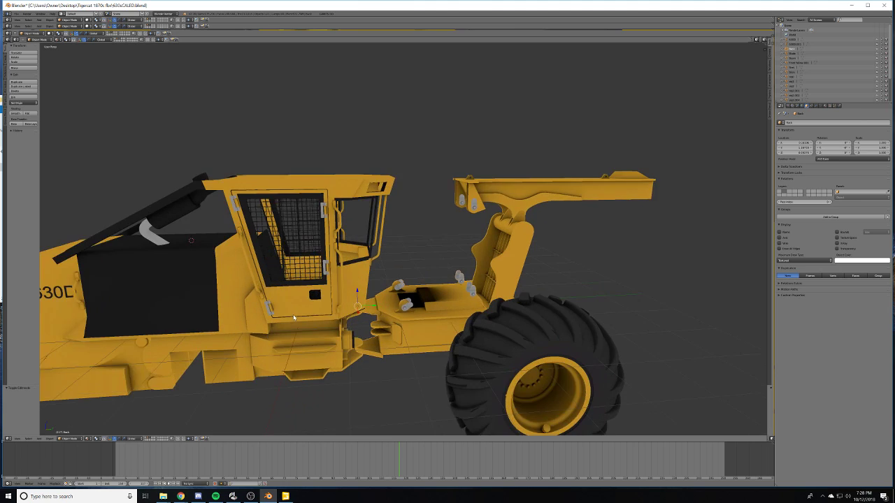
scroll(294, 316, down, 2)
key(2)
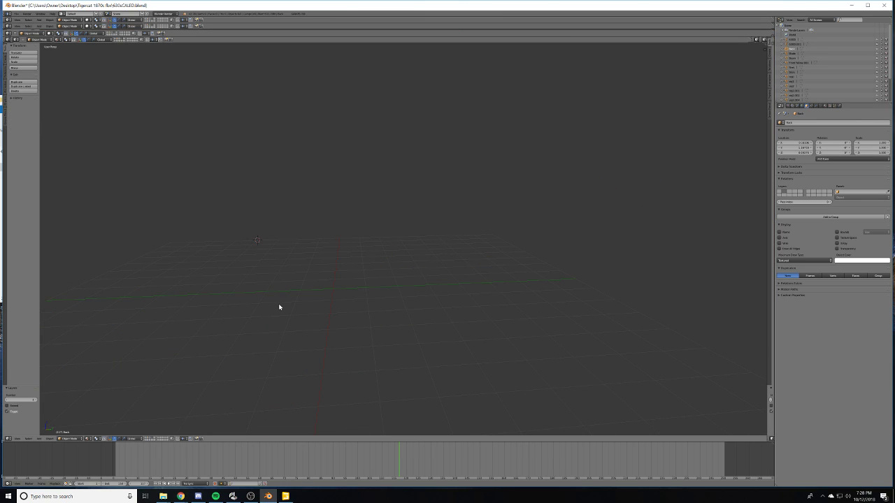
- Import the 635back OBJ from the Desktop onto the empty layer and display it in Solid shading
click(15, 13)
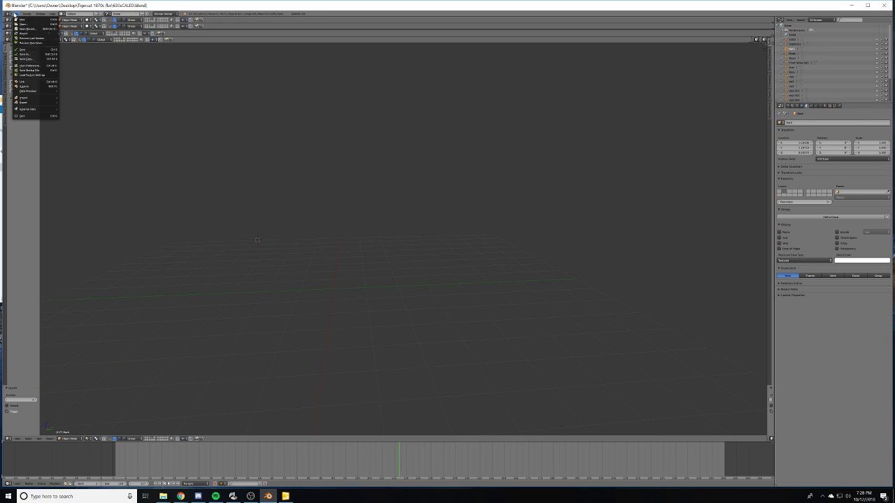
mouse_move(28, 98)
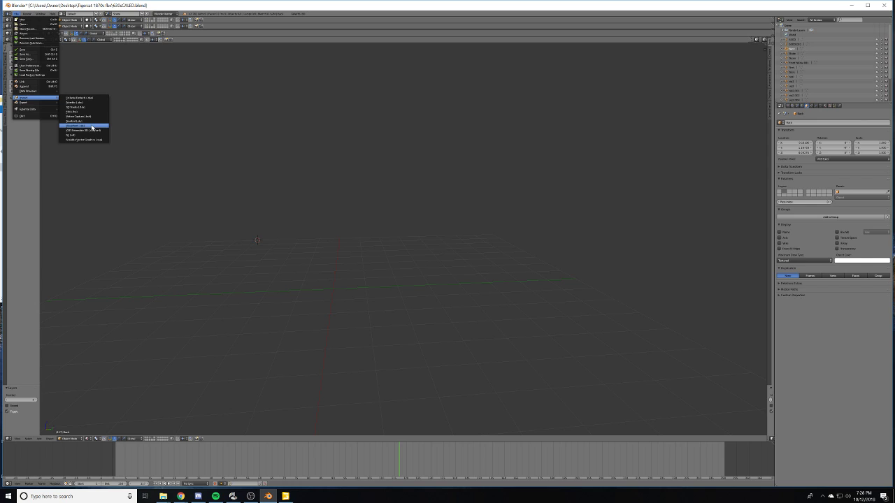
click(91, 127)
click(83, 256)
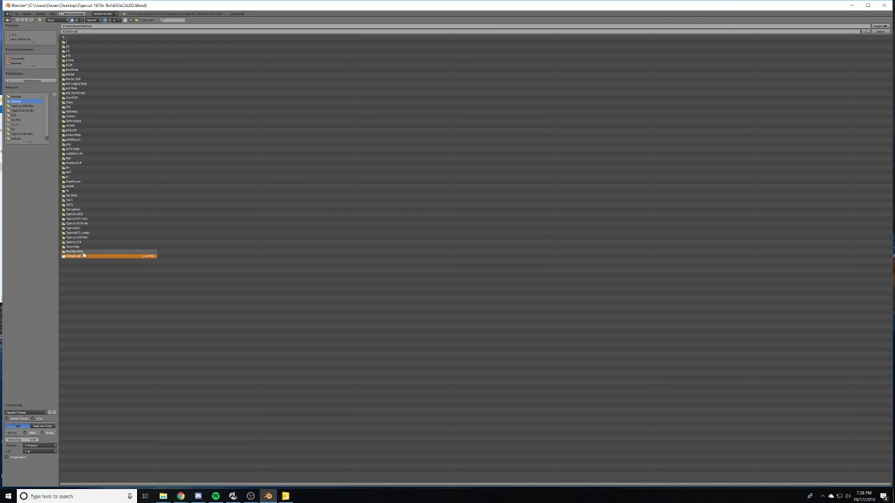
click(879, 25)
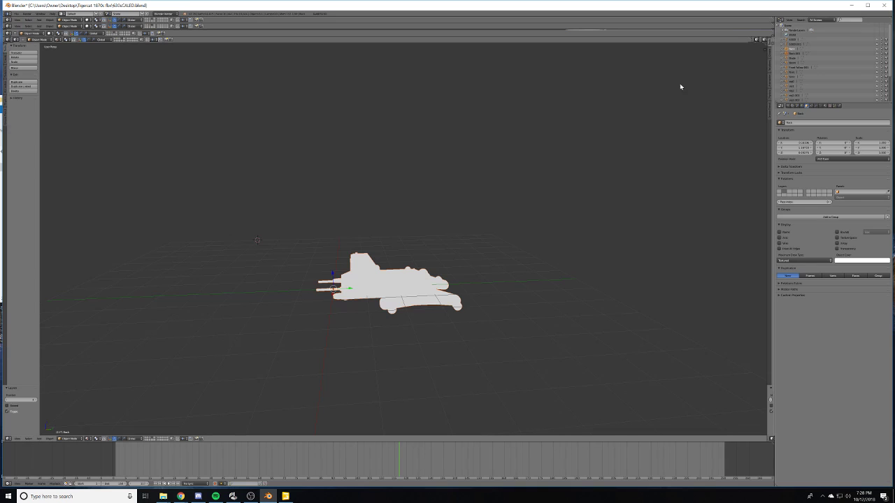
scroll(435, 379, up, 5)
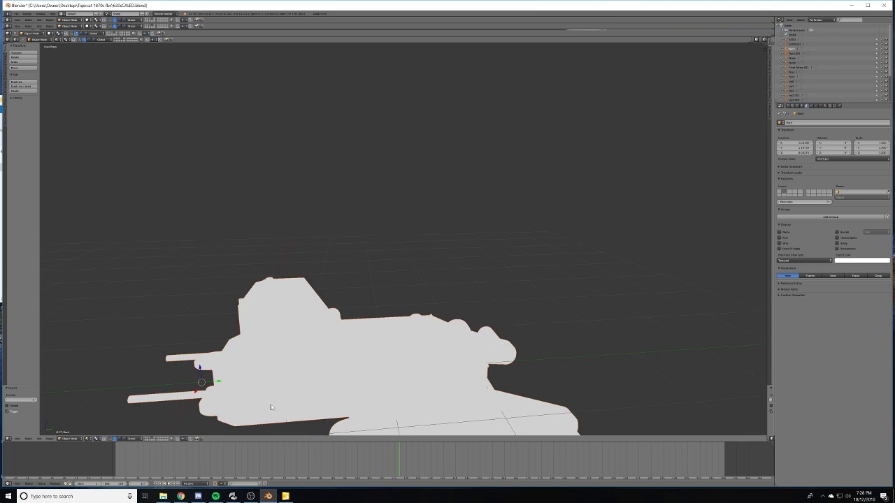
click(88, 438)
click(93, 423)
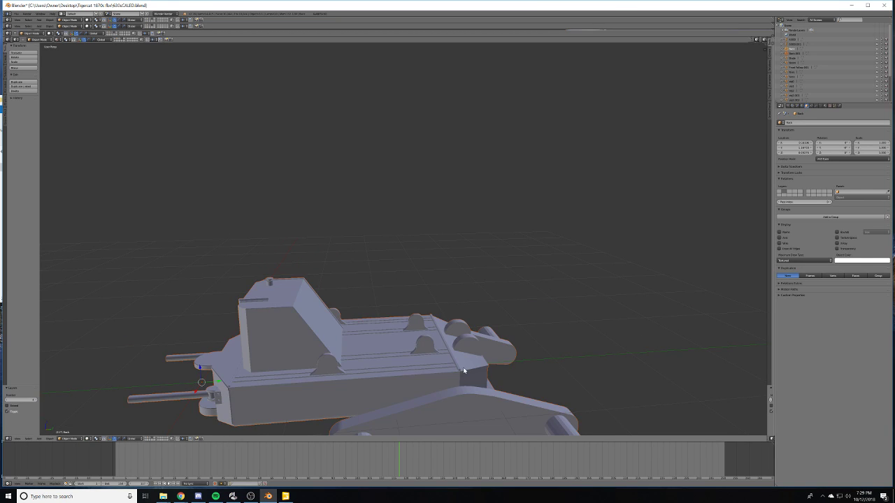
mouse_move(465, 371)
middle_down()
mouse_move(457, 295)
mouse_move(409, 273)
middle_up()
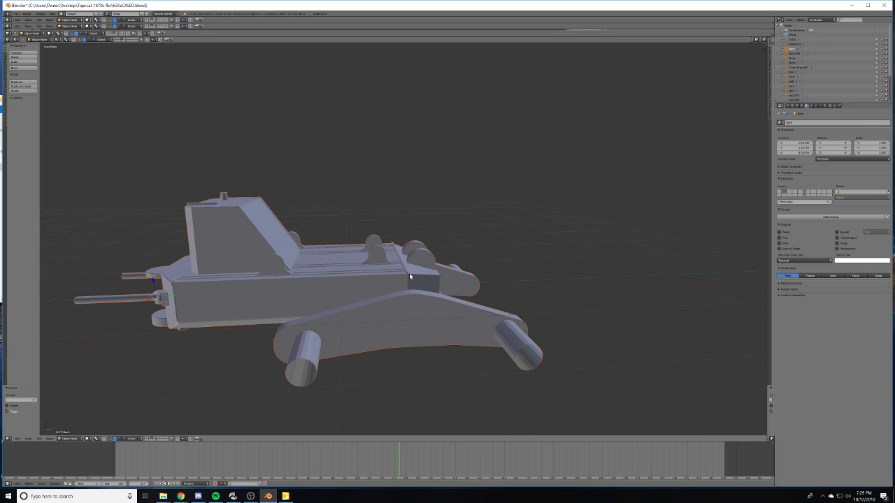
- In Edit Mode, select the rear half of the imported frame with the axle arms and remove it with Edge Collapse
key(c)
key(Tab)
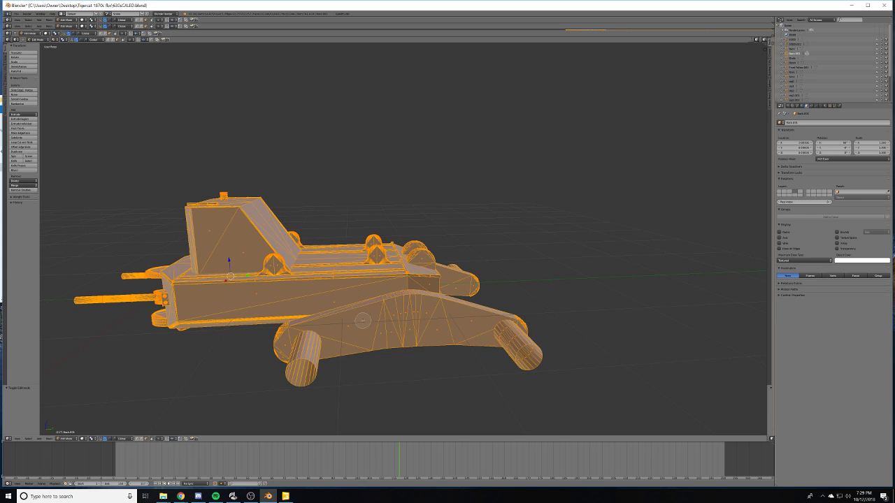
key(Escape)
key(a)
key(c)
mouse_move(365, 313)
mouse_down()
mouse_move(336, 313)
mouse_move(288, 346)
mouse_move(328, 356)
mouse_move(346, 318)
mouse_move(395, 275)
mouse_move(443, 284)
mouse_move(459, 309)
mouse_move(433, 304)
mouse_up()
scroll(394, 283, down, 5)
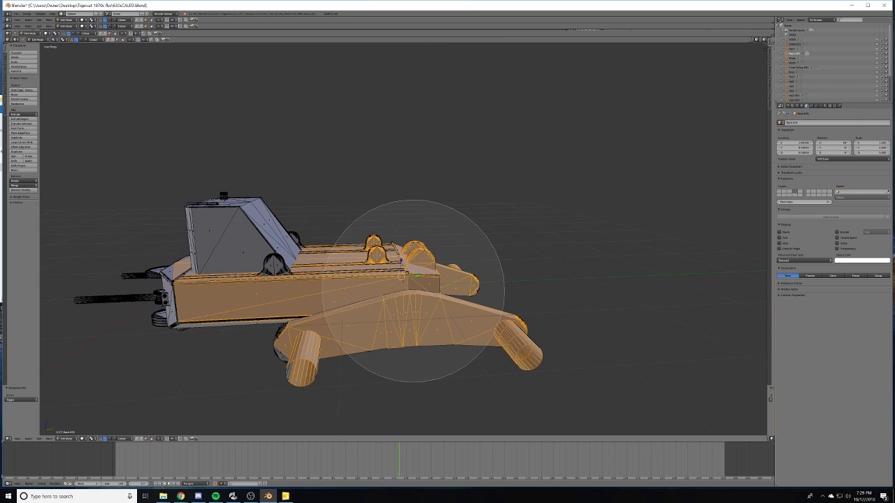
key(Escape)
key(x)
click(408, 290)
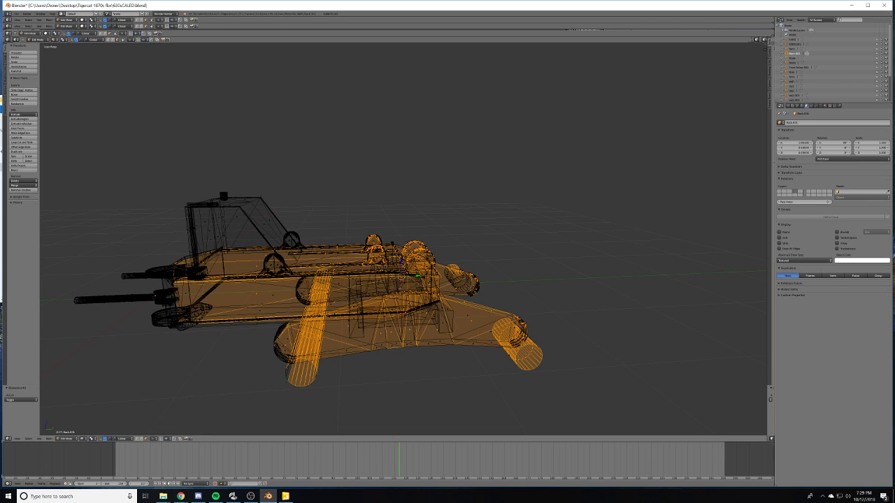
key(x)
click(394, 334)
- Circle-select the frame's remaining rear and lower geometry through the mesh in wireframe, from the axle arms forward to the hitch
scroll(395, 274, down, 7)
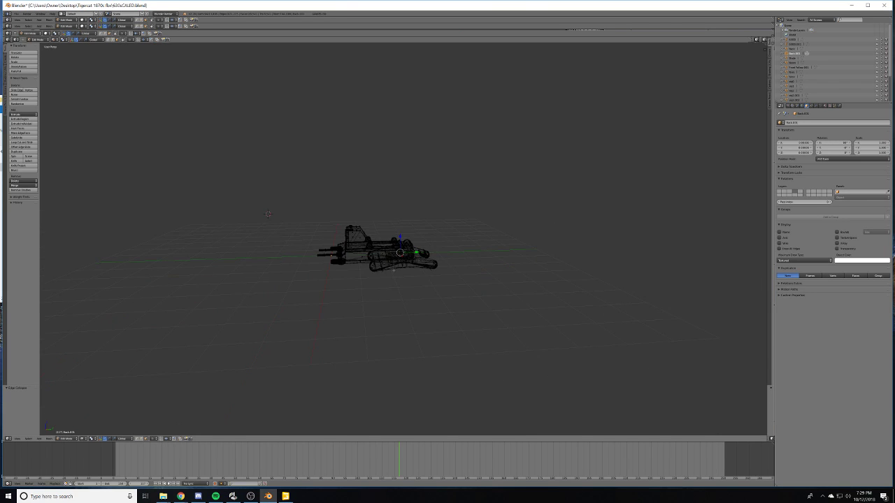
scroll(394, 272, up, 8)
key(c)
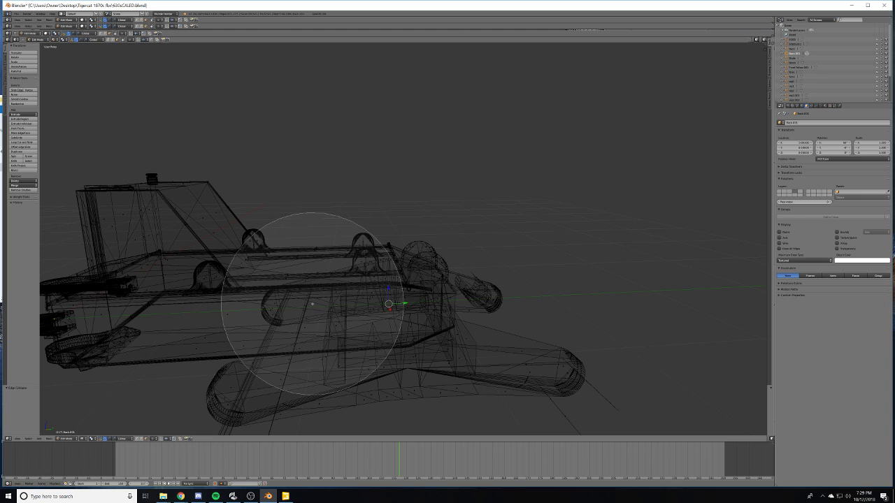
scroll(356, 315, down, 3)
mouse_move(355, 315)
mouse_down()
mouse_move(410, 319)
mouse_move(393, 312)
mouse_move(354, 347)
mouse_up()
scroll(509, 312, up, 7)
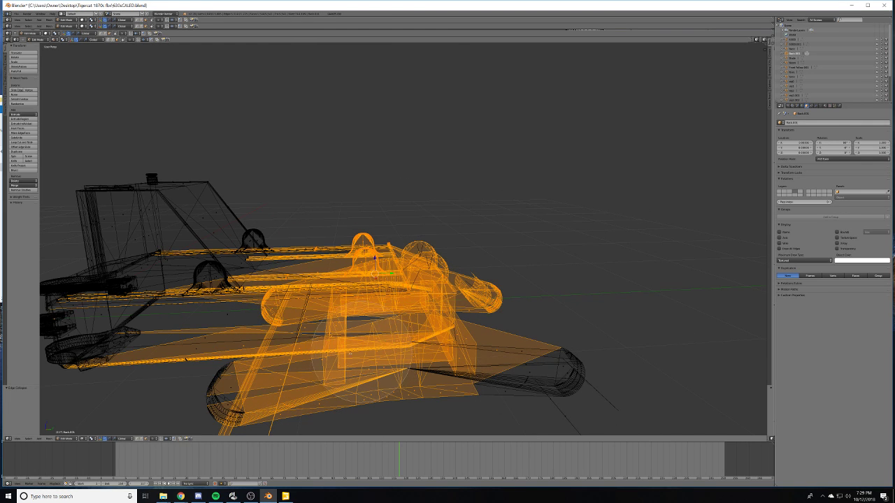
mouse_move(301, 364)
mouse_down()
mouse_move(240, 359)
mouse_move(110, 389)
mouse_move(62, 370)
mouse_move(51, 353)
mouse_up()
right_click(51, 353)
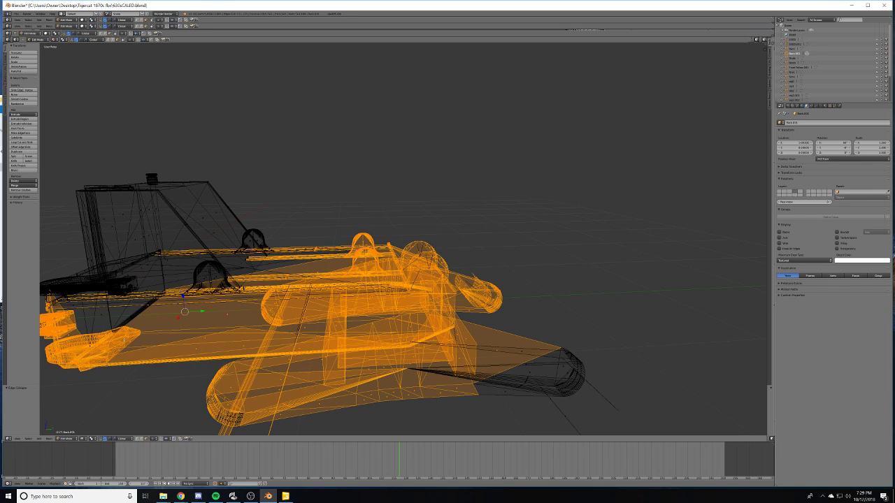
- Return to solid shading and add the rounded lug beside the housing and its adjacent faces to the selection
key(z)
middle_drag(198, 231, 199, 243)
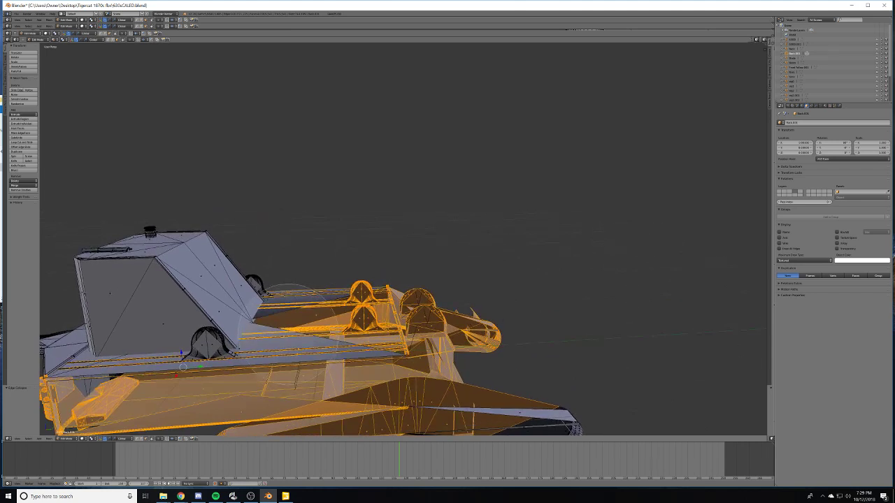
key(l)
key(c)
middle_click(203, 247)
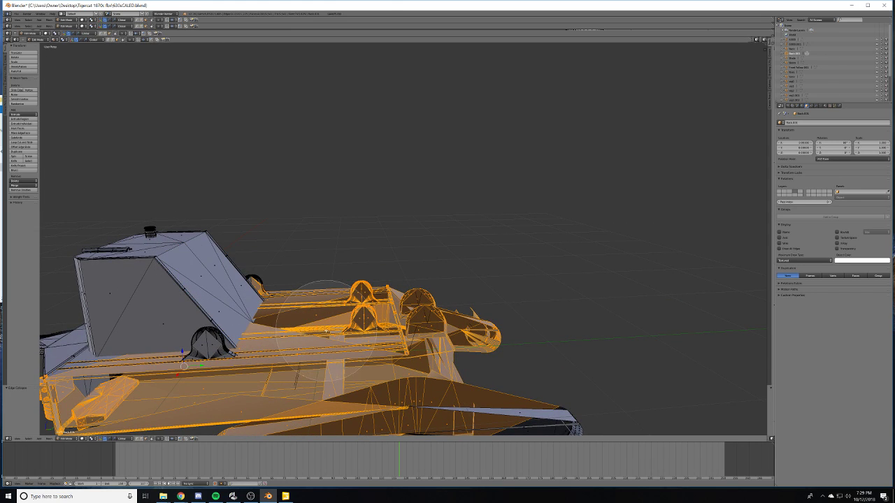
scroll(301, 368, up, 7)
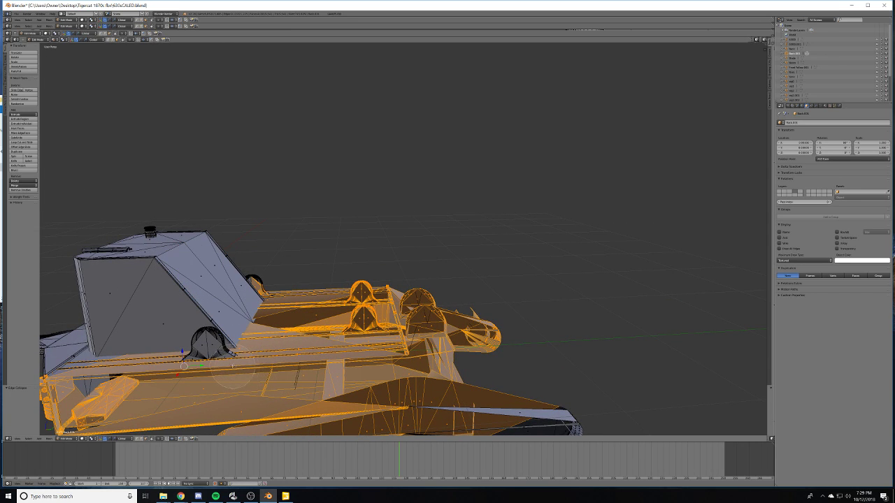
drag(220, 358, 210, 363)
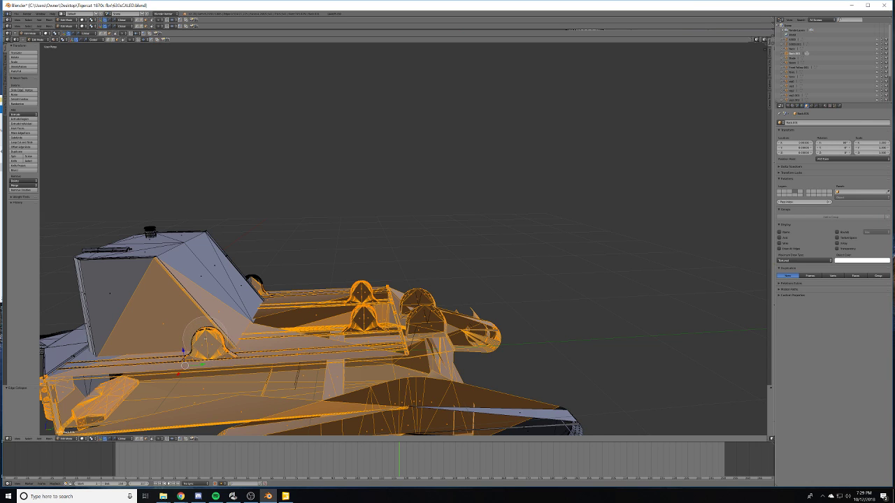
mouse_move(188, 325)
middle_down()
mouse_move(189, 310)
mouse_move(161, 289)
middle_up()
right_click(157, 301)
- Clear the current selection and circle-select the housing's sloped face, adjoining side face and top in Edit Mode
scroll(167, 292, down, 5)
key(Tab)
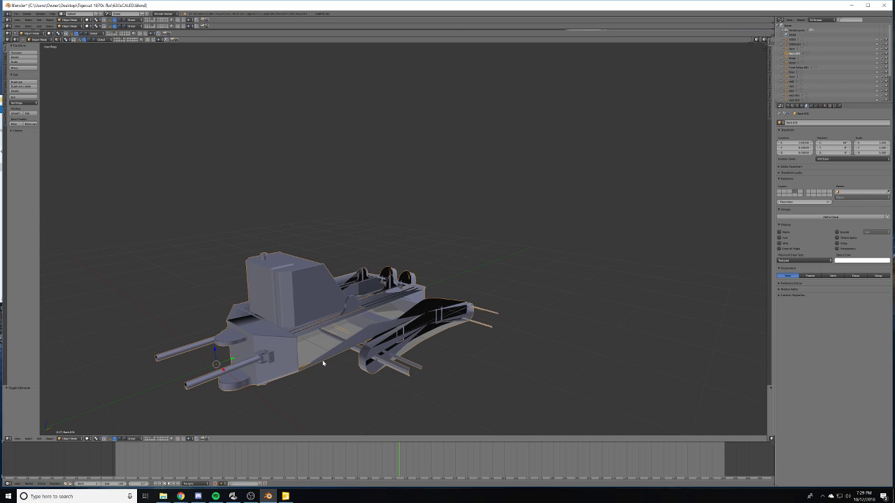
middle_drag(310, 317, 332, 336)
scroll(309, 314, up, 5)
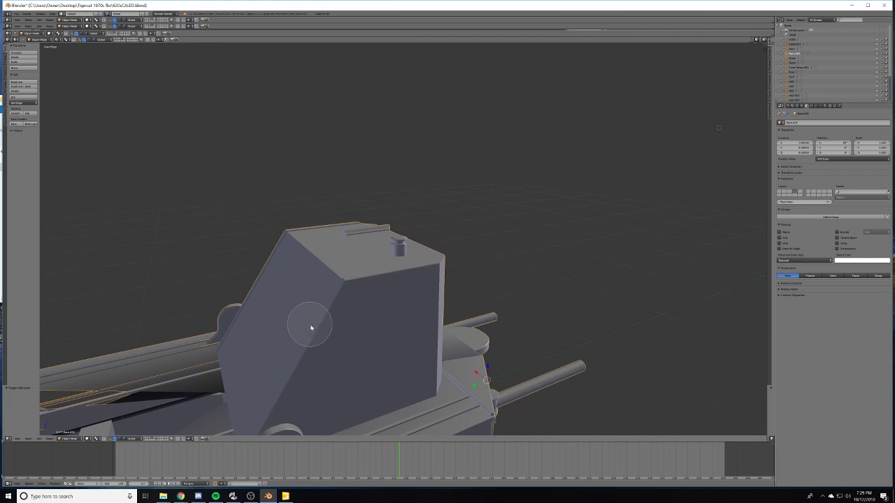
key(Tab)
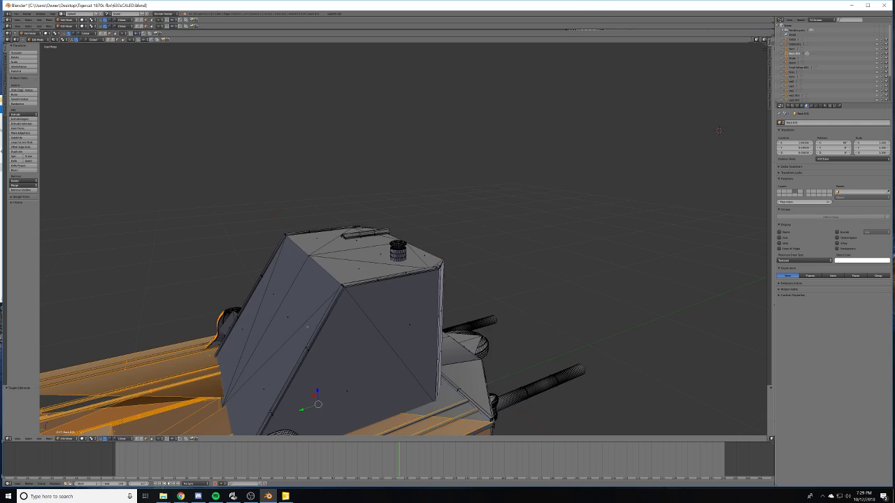
middle_drag(285, 340, 303, 318)
key(a)
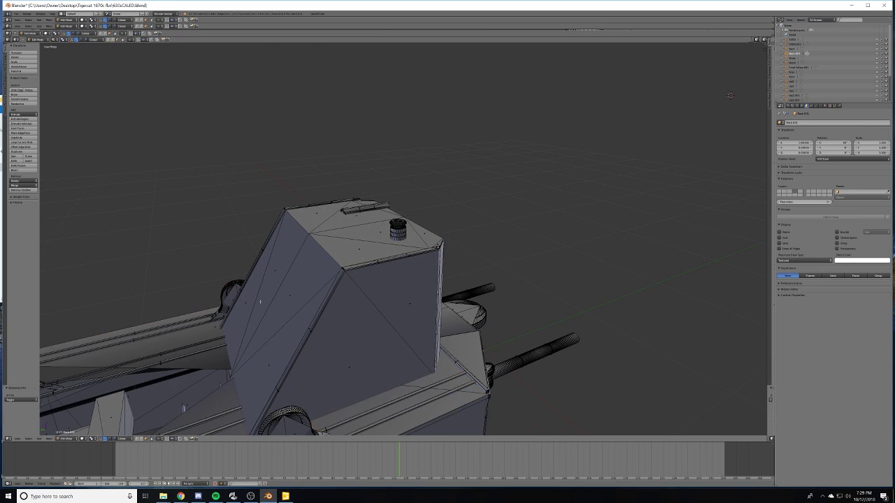
key(c)
mouse_move(256, 303)
mouse_down()
mouse_move(266, 329)
mouse_move(306, 348)
mouse_move(391, 305)
mouse_move(396, 291)
mouse_move(355, 235)
mouse_move(333, 232)
mouse_up()
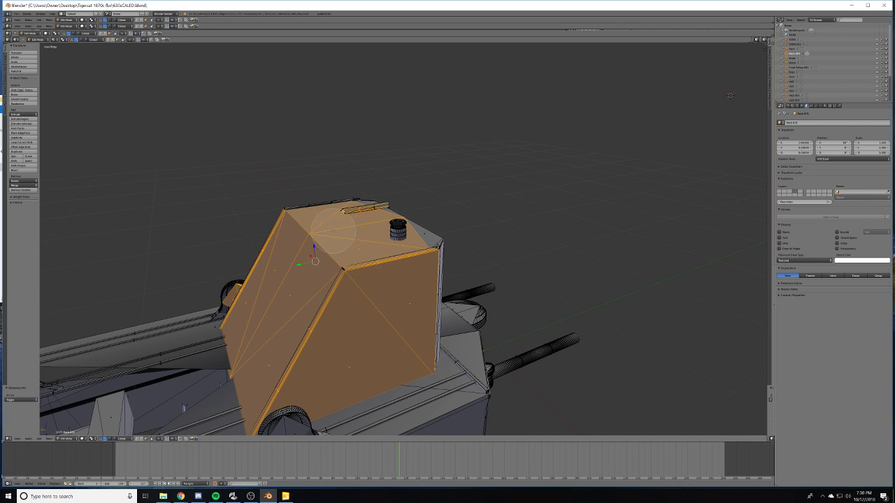
- Circle-select the housing's upright end wall with its corner faces and deselect the stray faces on the frame deck
shift+middle_drag(342, 243, 230, 406)
middle_drag(548, 187, 433, 241)
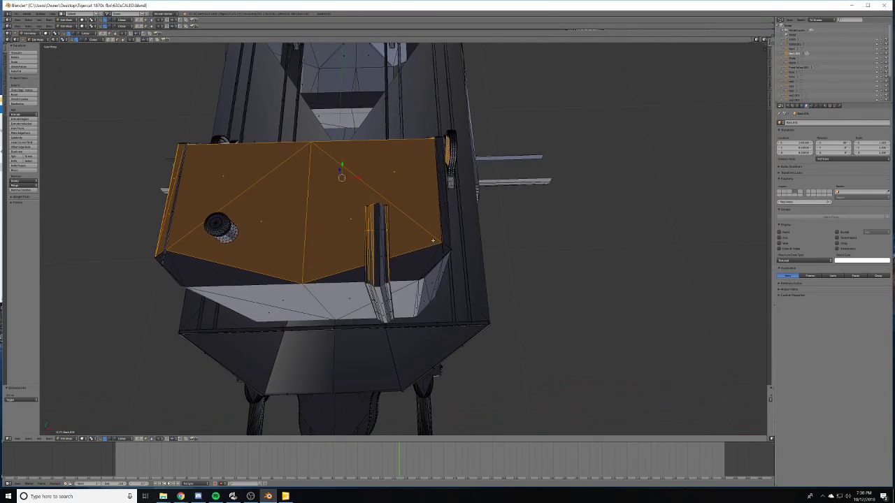
middle_drag(370, 279, 371, 204)
scroll(382, 283, down, 7)
scroll(372, 203, up, 7)
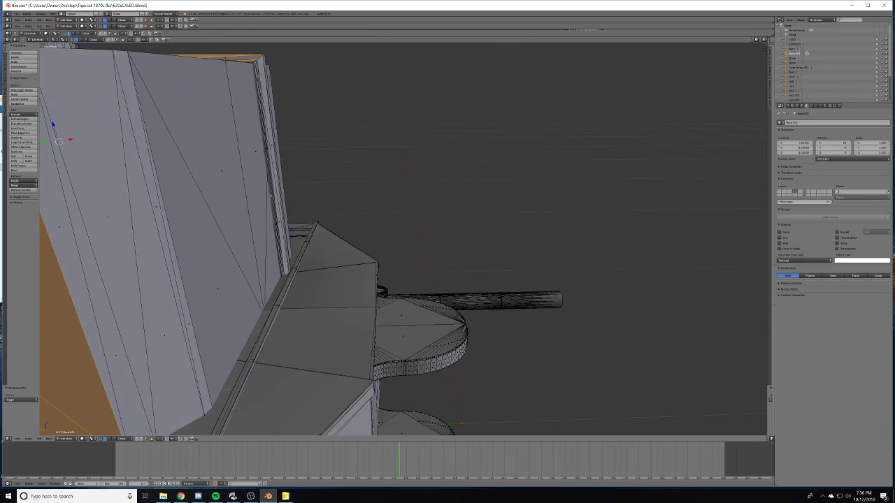
mouse_move(278, 197)
shift+middle_down()
mouse_move(313, 249)
mouse_move(309, 200)
shift+middle_up()
key(c)
mouse_move(310, 200)
mouse_down()
mouse_move(240, 192)
mouse_move(274, 198)
mouse_move(486, 170)
mouse_up()
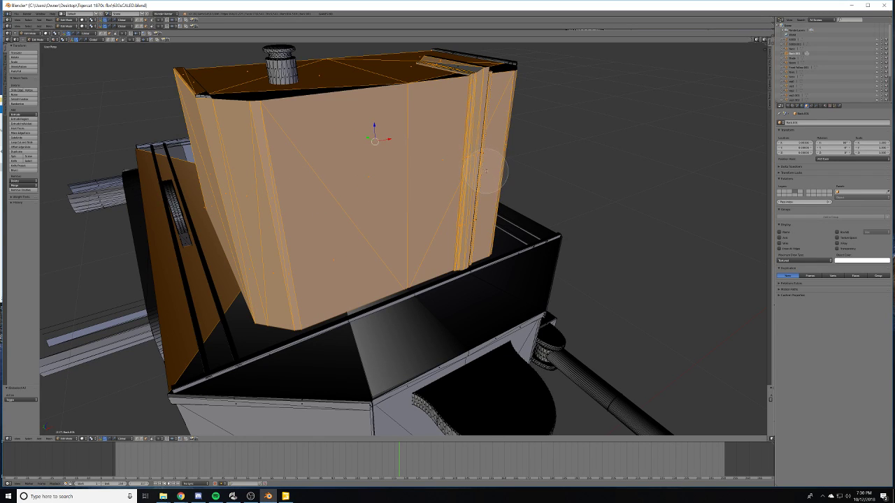
middle_drag(239, 227, 214, 262)
right_click(180, 202)
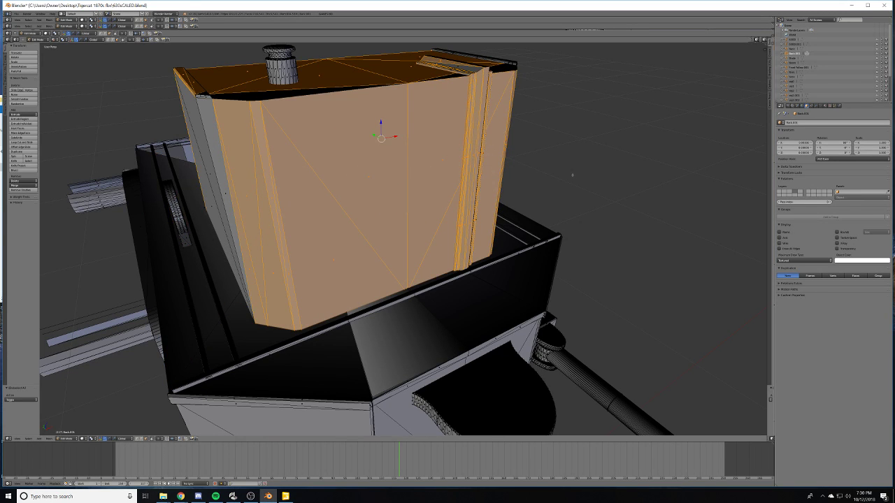
- Add the vertical bracket strips, remaining corner faces and opposite side face of the housing to the selection
mouse_move(573, 176)
middle_down()
mouse_move(534, 174)
mouse_move(539, 210)
middle_up()
key(c)
mouse_move(617, 272)
mouse_down()
mouse_move(583, 177)
mouse_move(502, 177)
mouse_up()
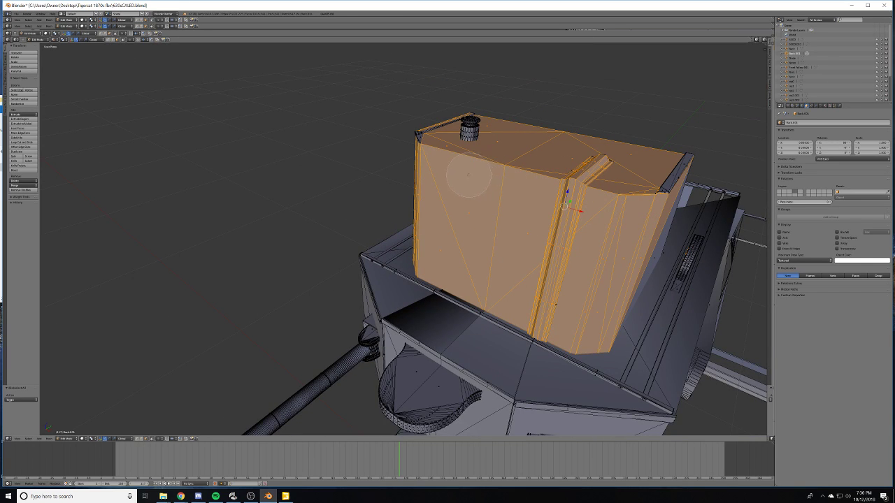
drag(441, 160, 433, 150)
mouse_move(588, 196)
middle_down()
mouse_move(525, 210)
mouse_move(456, 247)
middle_up()
key(c)
click(457, 249)
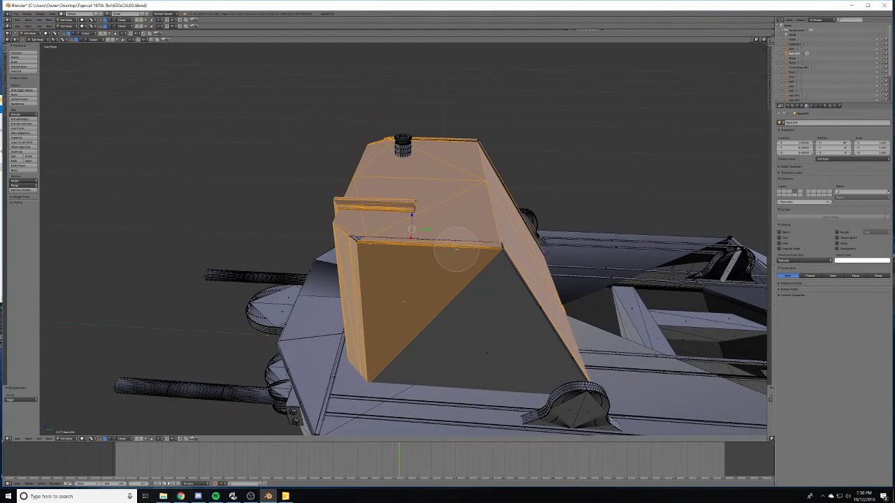
mouse_move(400, 259)
mouse_down()
mouse_move(471, 315)
mouse_move(524, 311)
mouse_up()
key(Escape)
- Add the housing's side edge strips to the selection and deselect the stray lug and rail faces beside it
mouse_move(527, 261)
middle_down()
mouse_move(498, 267)
mouse_move(392, 260)
middle_up()
key(c)
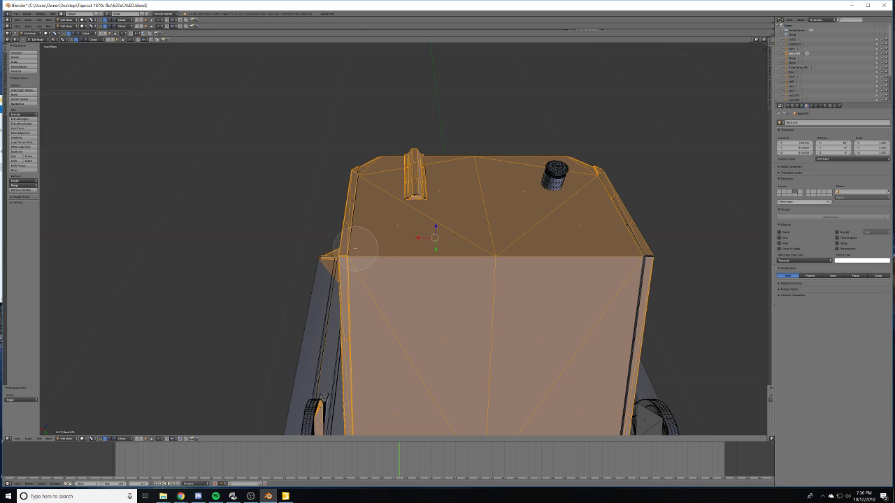
key(Escape)
mouse_move(337, 256)
shift+middle_down()
mouse_move(512, 246)
mouse_move(542, 258)
shift+middle_up()
key(c)
click(456, 263)
middle_click(457, 260)
middle_click(455, 288)
key(Escape)
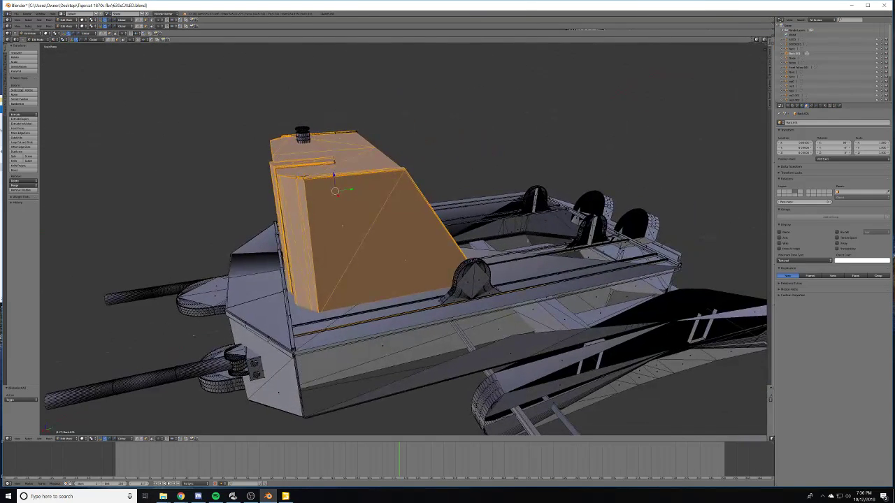
key(c)
middle_click(433, 311)
click(410, 240)
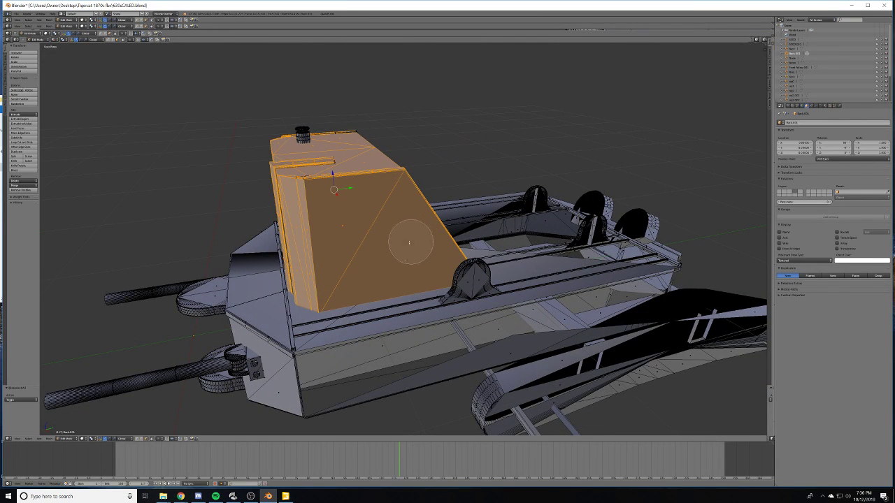
- Complete the selection along the housing's other side and deselect the stray face on the nearby lug
middle_drag(190, 195, 315, 239)
middle_drag(418, 375, 545, 265)
middle_drag(452, 296, 461, 258)
drag(444, 276, 374, 285)
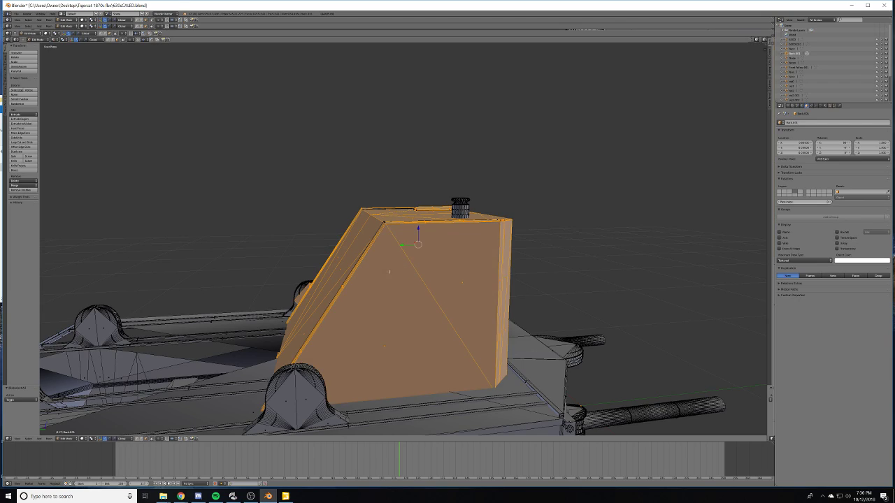
middle_drag(389, 271, 341, 291)
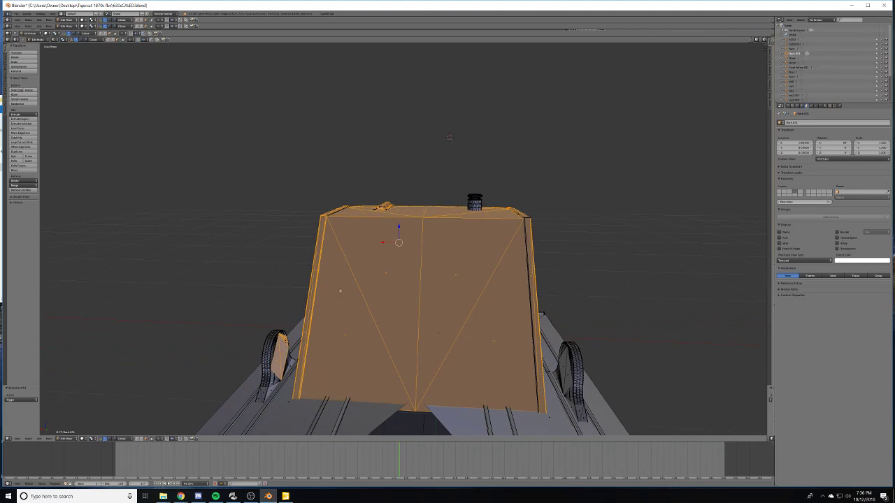
key(c)
middle_drag(253, 333, 266, 345)
right_click(267, 348)
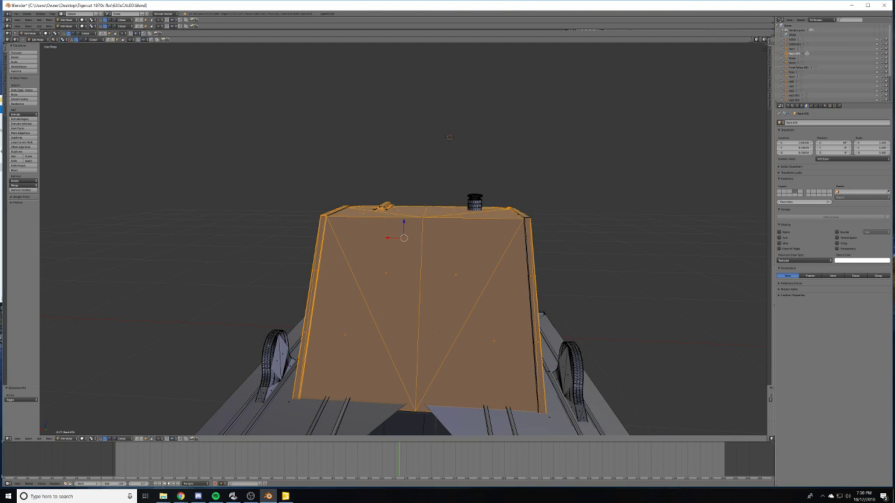
- Separate the selected housing faces into their own object and select that object in Object Mode
middle_drag(449, 137, 109, 135)
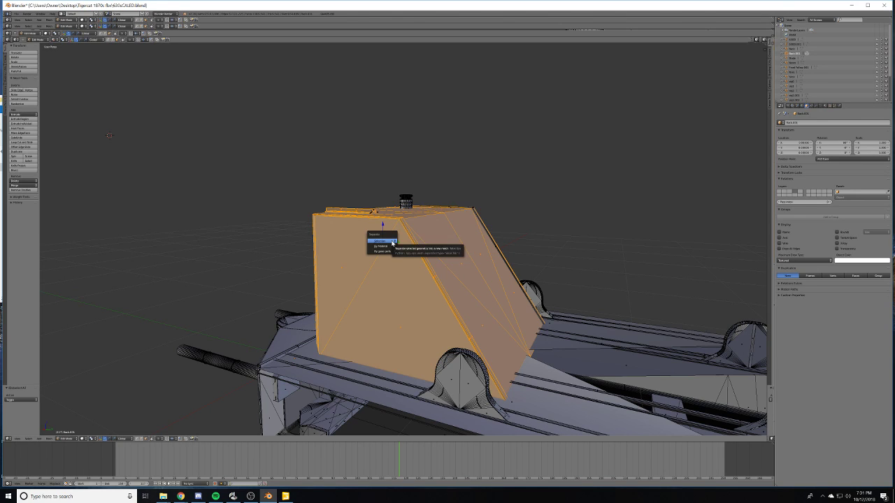
key(a)
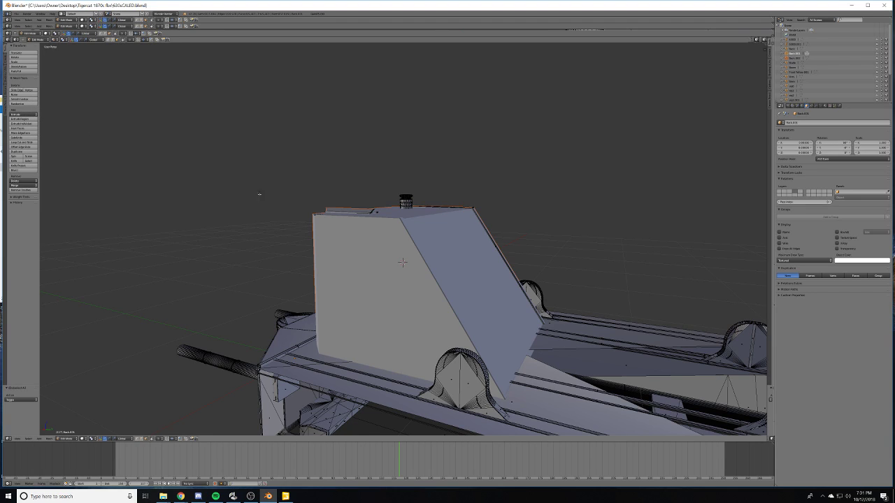
key(Tab)
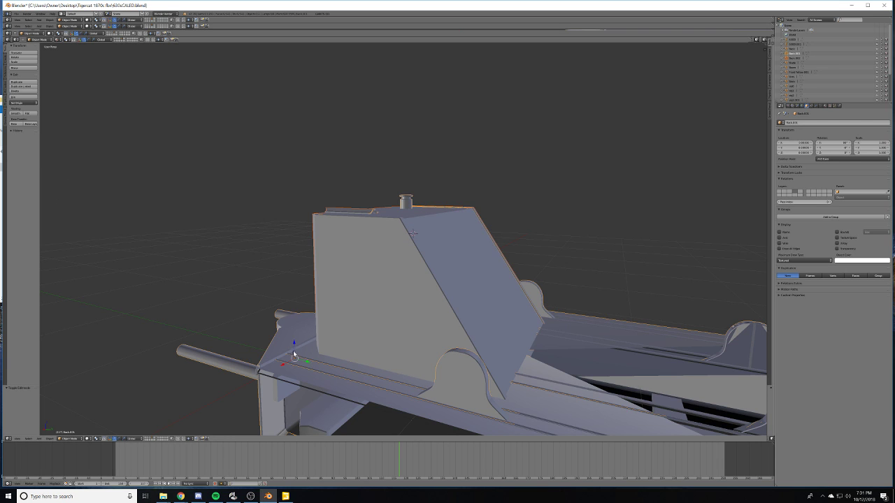
middle_drag(295, 353, 346, 309)
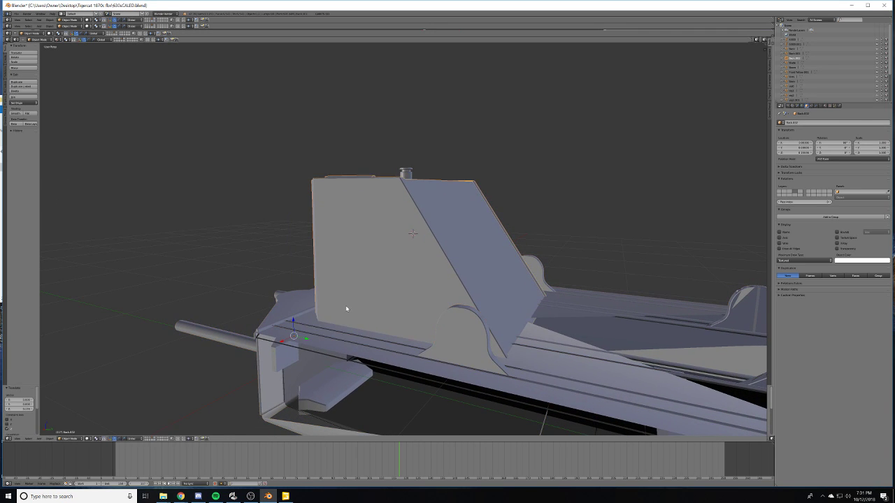
key(Tab)
key(Tab)
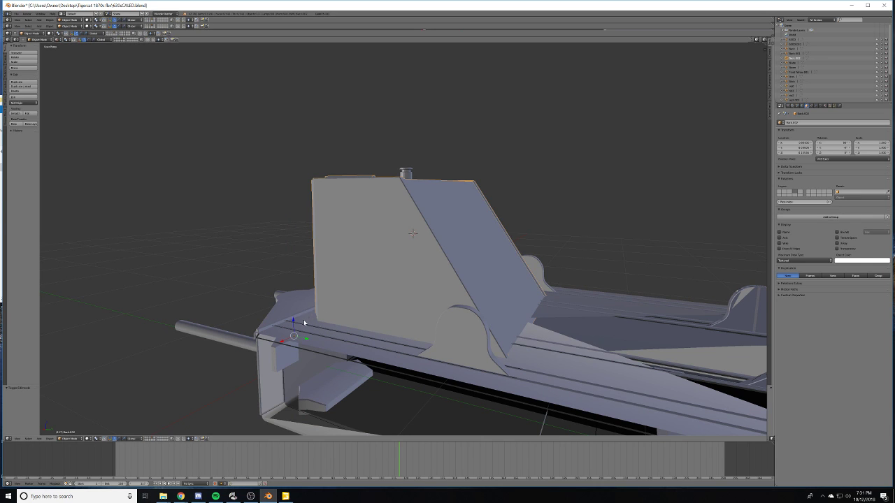
- Lift the separated housing clear of the frame to check for missed faces, and lower it back onto the deck
drag(293, 324, 307, 233)
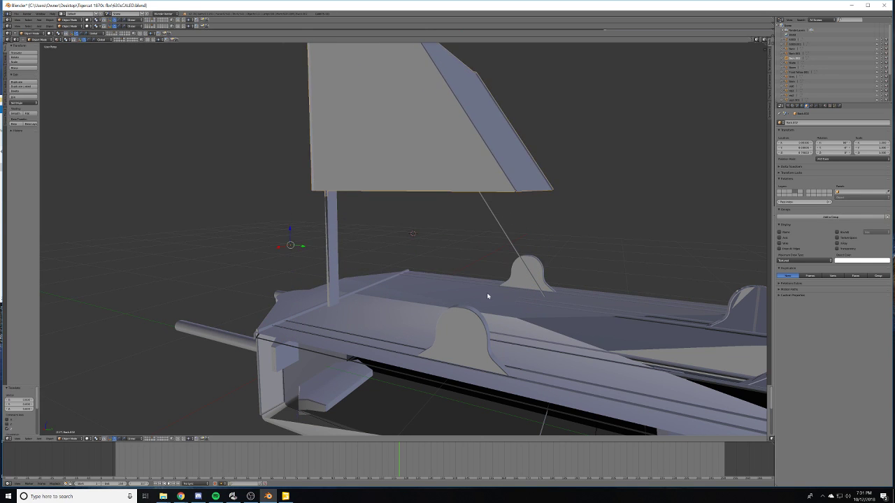
middle_drag(488, 296, 403, 301)
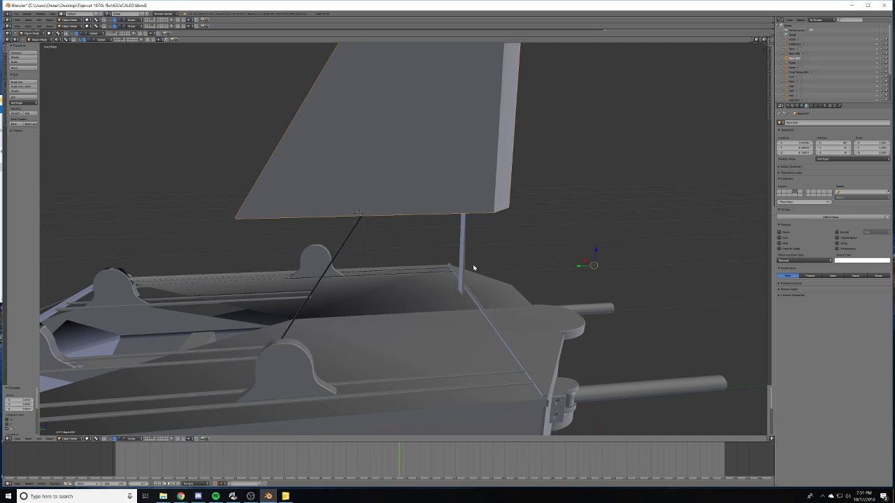
drag(596, 257, 552, 369)
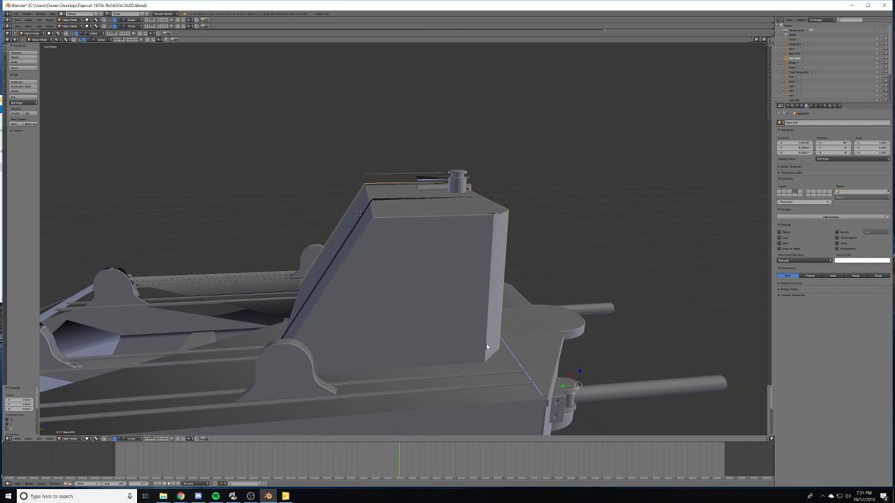
- Undo the housing moves, the separation, the earlier mesh edits and the OBJ import, back to the empty layer
key(ctrl+z)
key(ctrl+z)
key(ctrl+z)
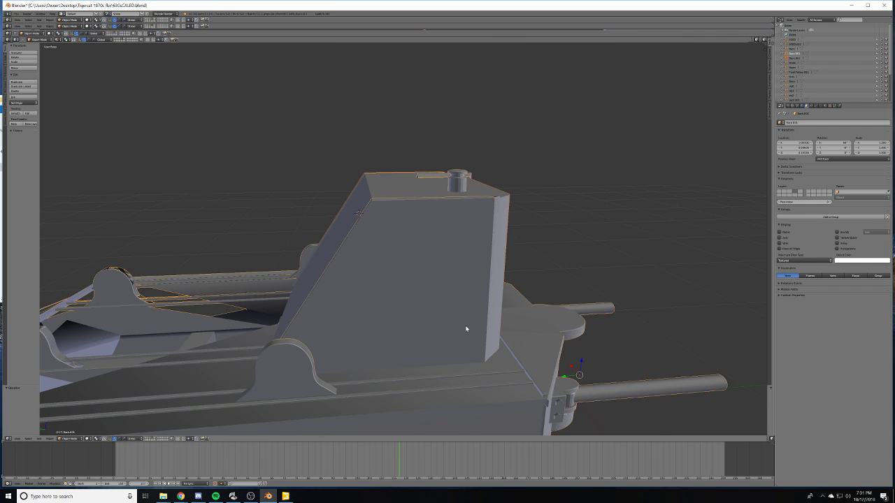
key(ctrl+z)
key(ctrl+z)
key(ctrl+z)
key(ctrl+z)
key(ctrl+z)
scroll(470, 320, down, 5)
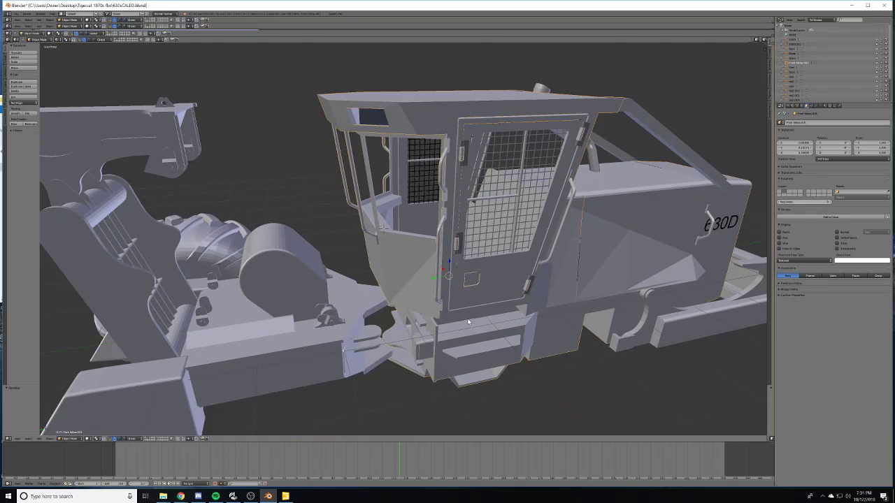
scroll(468, 322, down, 5)
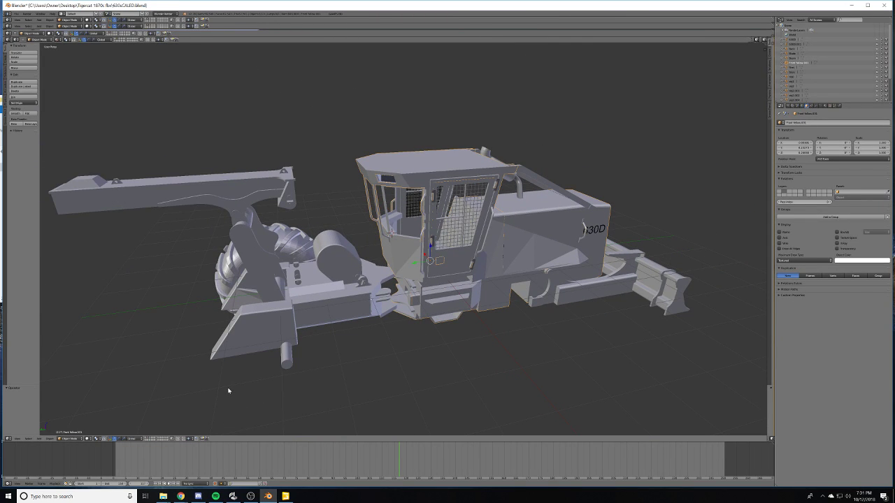
key(ctrl+z)
key(ctrl+z)
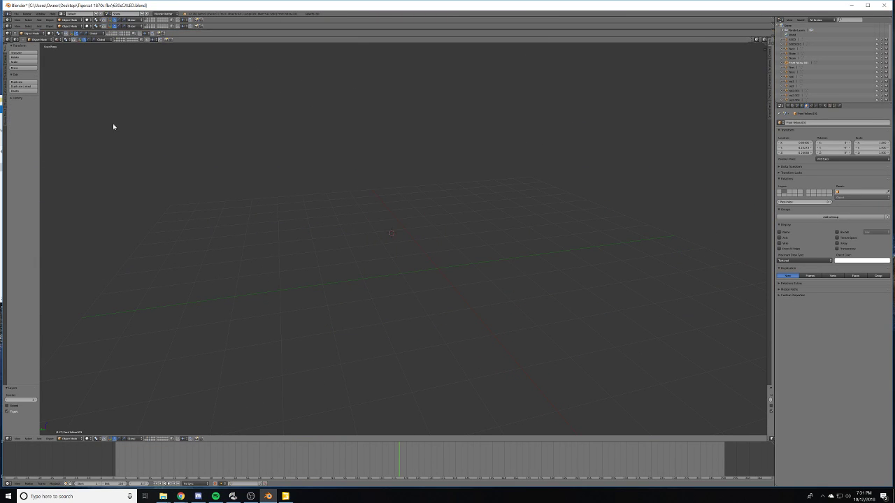
- Import the 635back OBJ from the Desktop again onto the empty layer
click(15, 13)
mouse_move(34, 100)
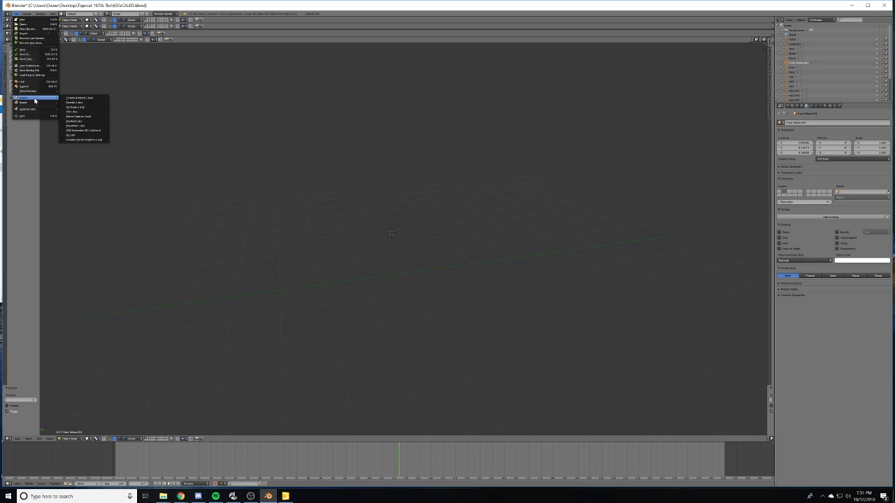
click(90, 126)
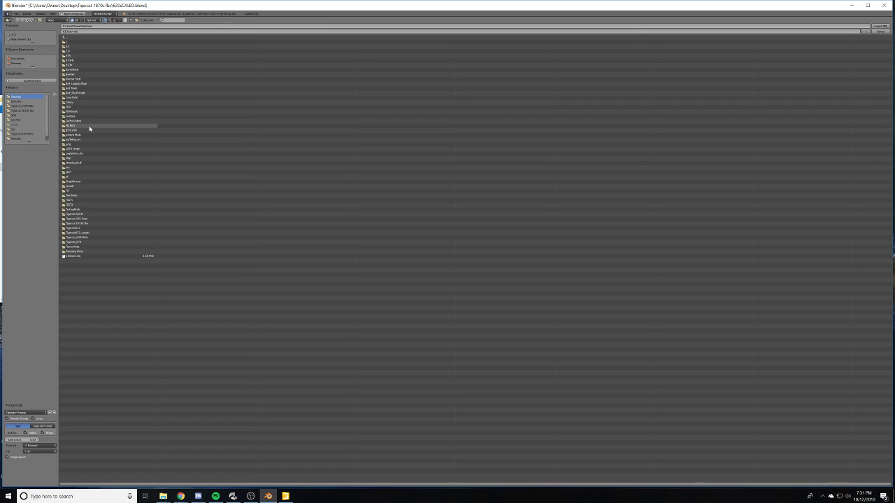
click(95, 255)
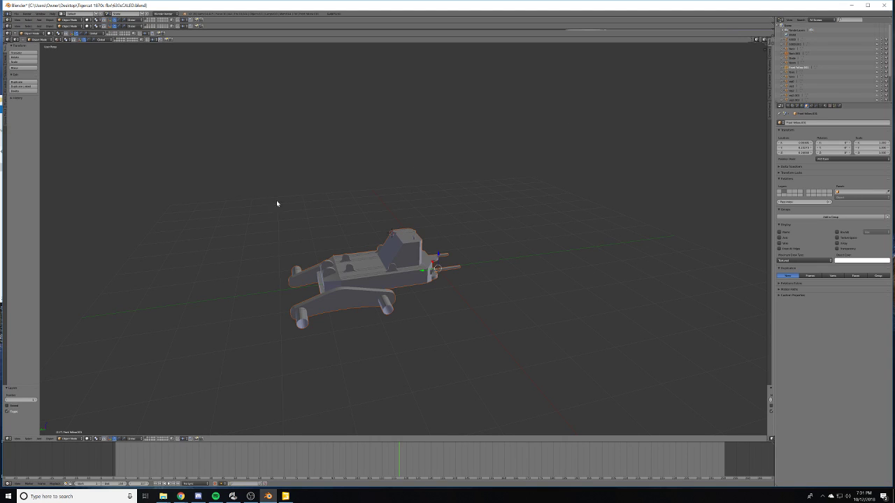
- Replace the existing material on the active Front Yellow object with a new one and set its diffuse colour to golden yellow
scroll(345, 291, up, 6)
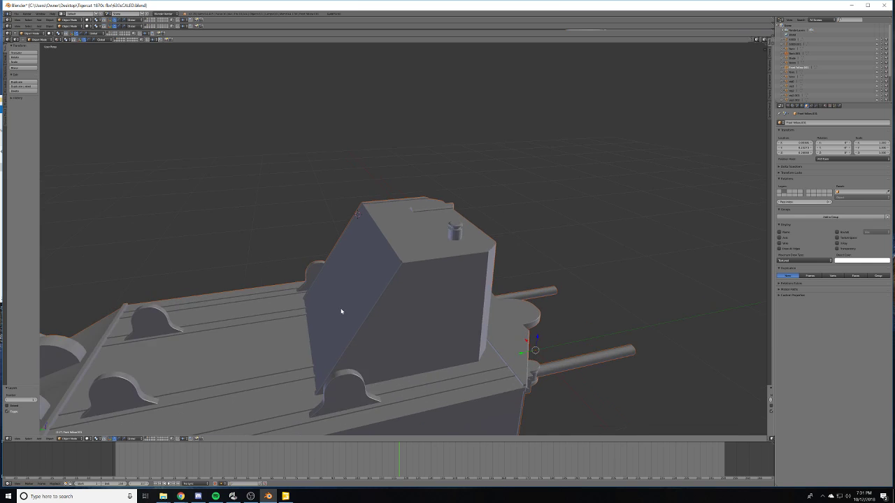
scroll(342, 304, down, 3)
middle_drag(341, 310, 421, 309)
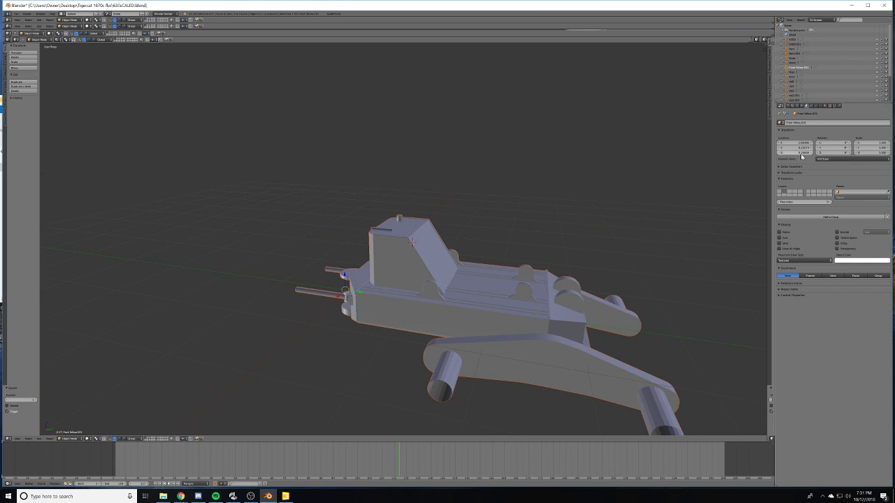
click(825, 106)
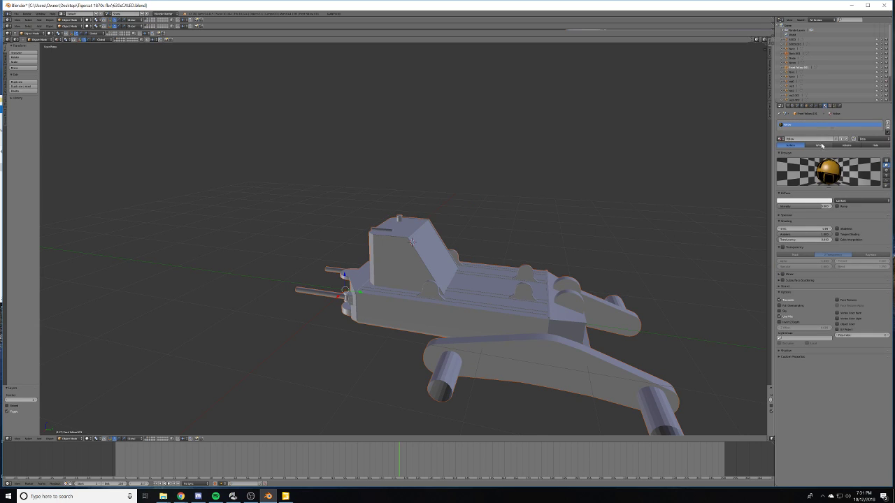
click(887, 127)
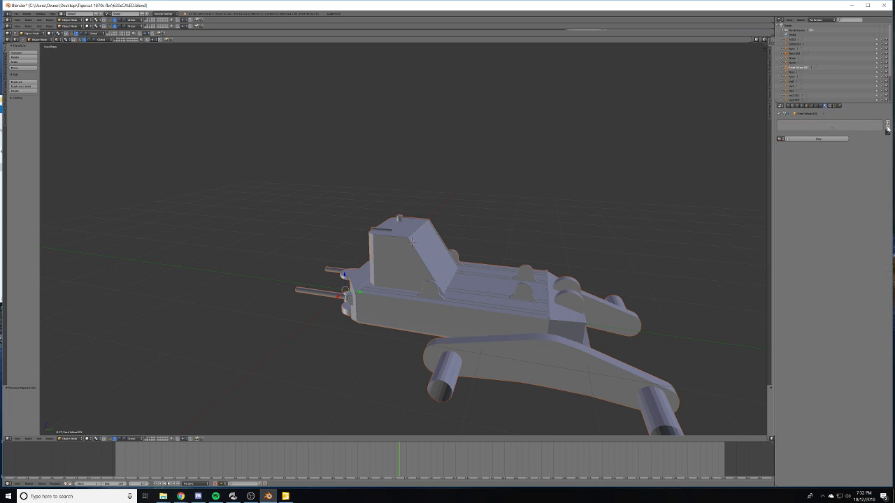
click(792, 139)
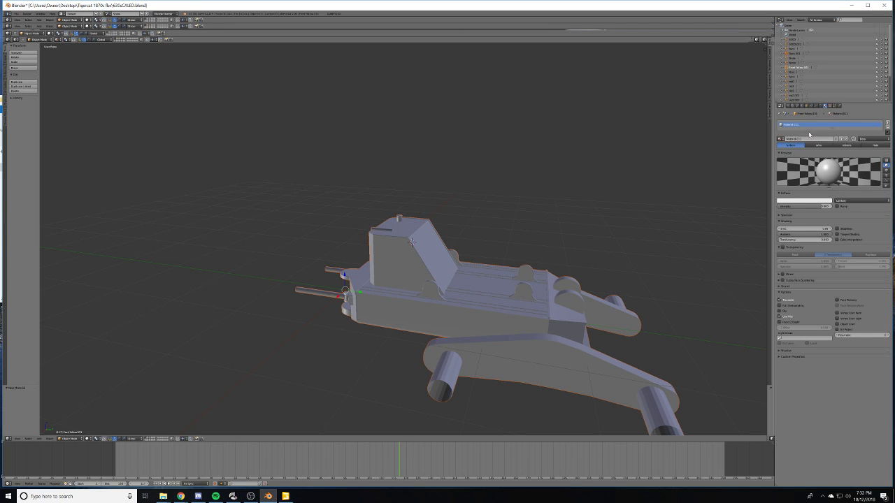
click(802, 202)
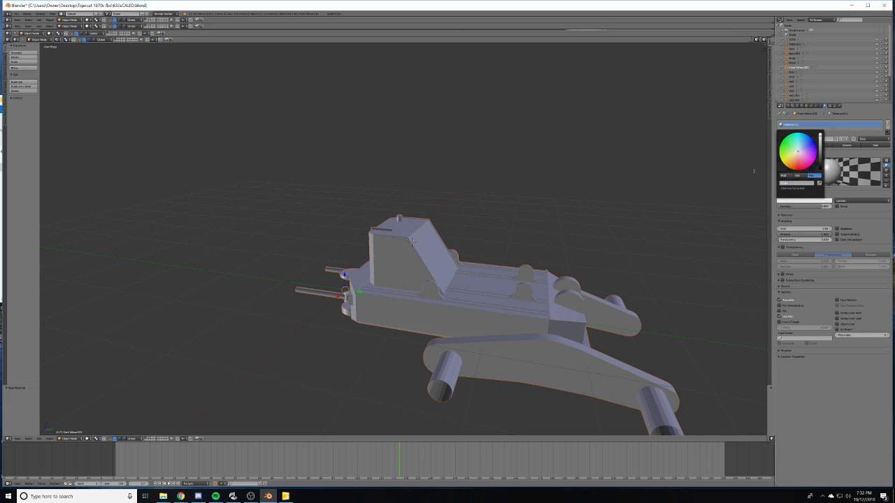
key(Return)
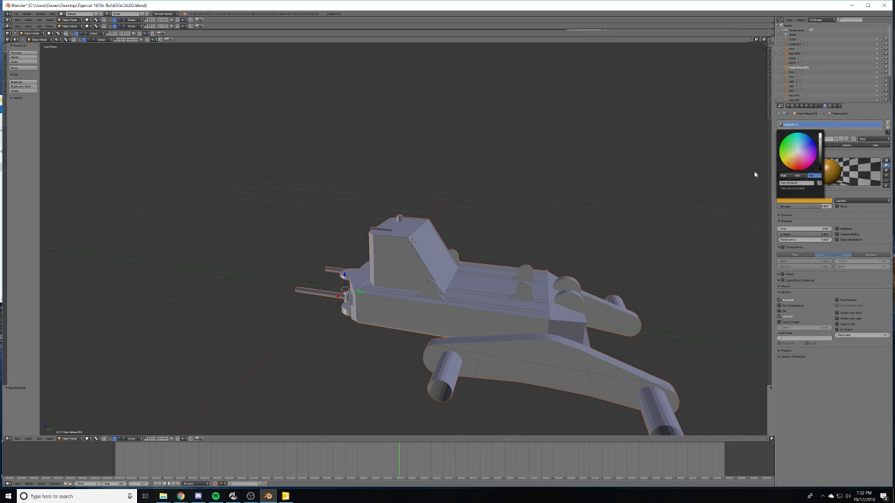
- Select the imported rear frame and give it a new material with a golden yellow diffuse colour
click(88, 439)
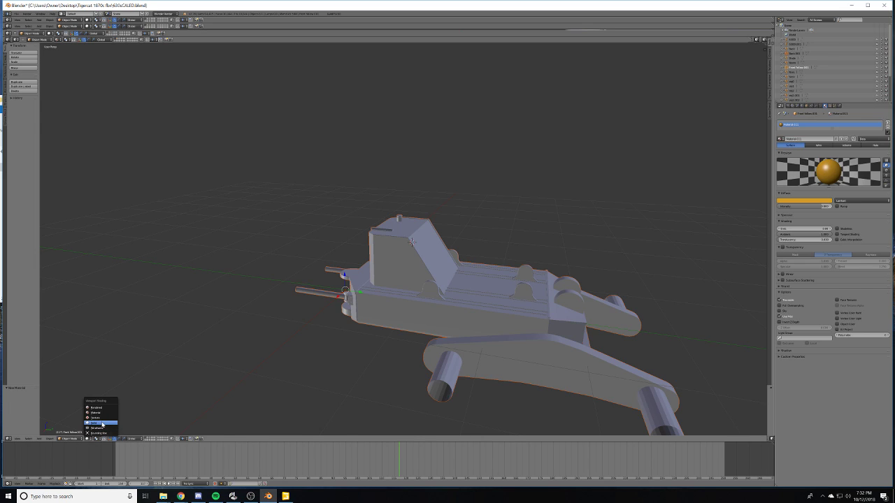
right_click(440, 305)
key(Tab)
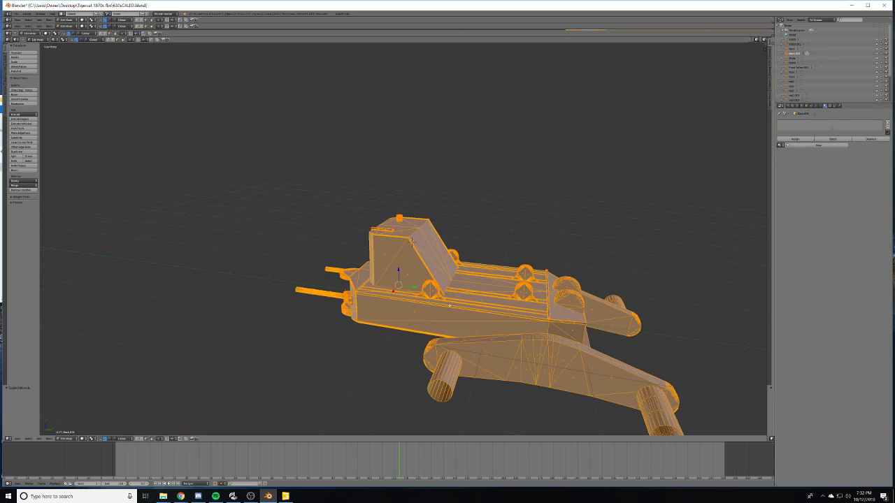
click(822, 146)
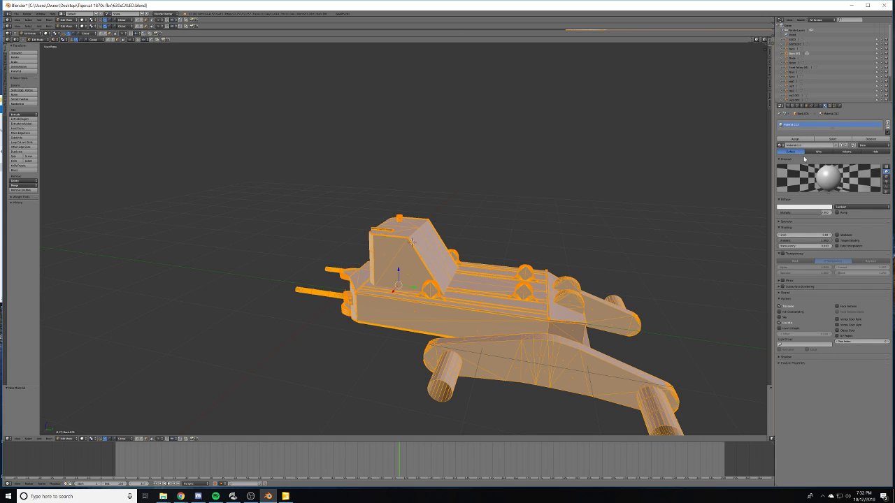
click(804, 206)
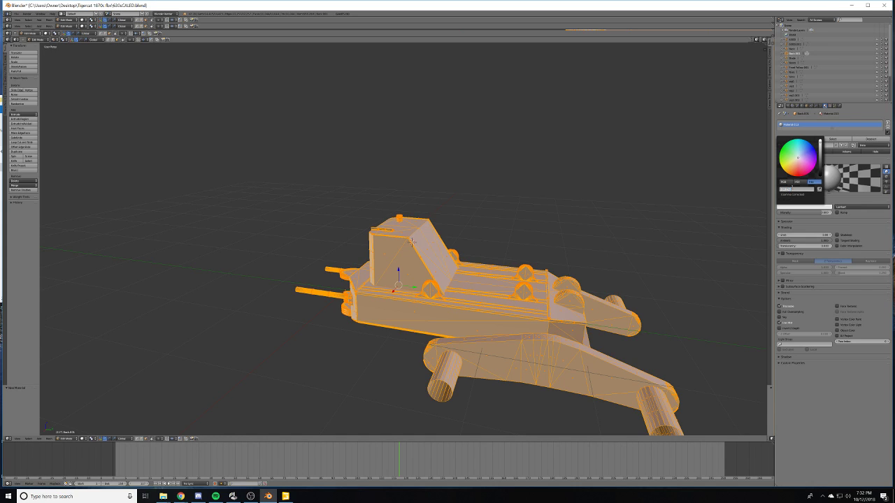
key(Return)
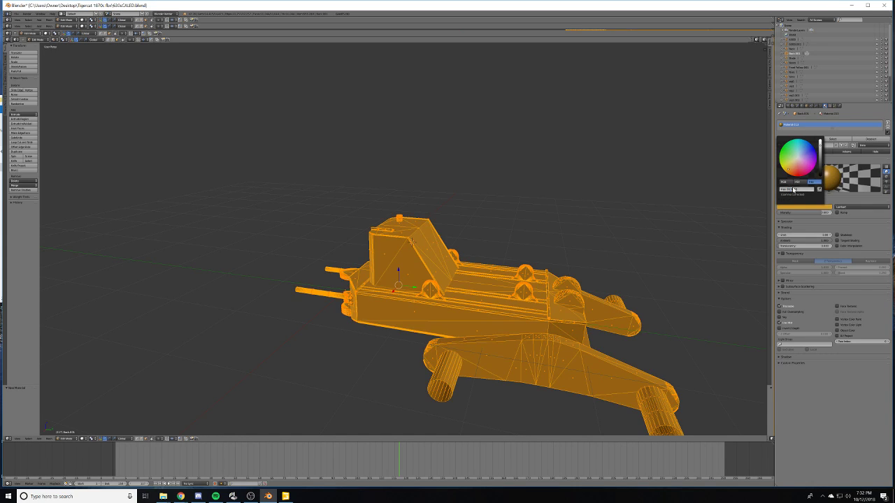
key(Tab)
- Examine the cylindrical cap on the housing roof up close, along with the surrounding housing surfaces
middle_drag(555, 221, 526, 213)
scroll(485, 207, up, 7)
shift+middle_drag(438, 188, 467, 294)
scroll(430, 236, up, 6)
shift+middle_drag(461, 230, 408, 331)
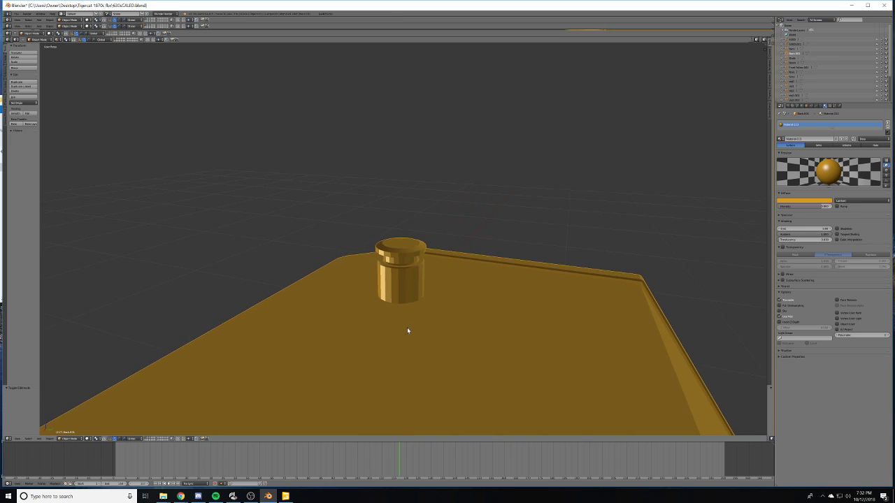
scroll(416, 273, up, 5)
mouse_move(400, 281)
shift+middle_down()
mouse_move(410, 324)
mouse_move(401, 326)
mouse_move(417, 336)
mouse_move(410, 312)
mouse_move(376, 295)
mouse_move(434, 274)
mouse_move(430, 264)
mouse_move(393, 270)
mouse_move(370, 314)
mouse_move(399, 274)
shift+middle_up()
scroll(410, 324, down, 3)
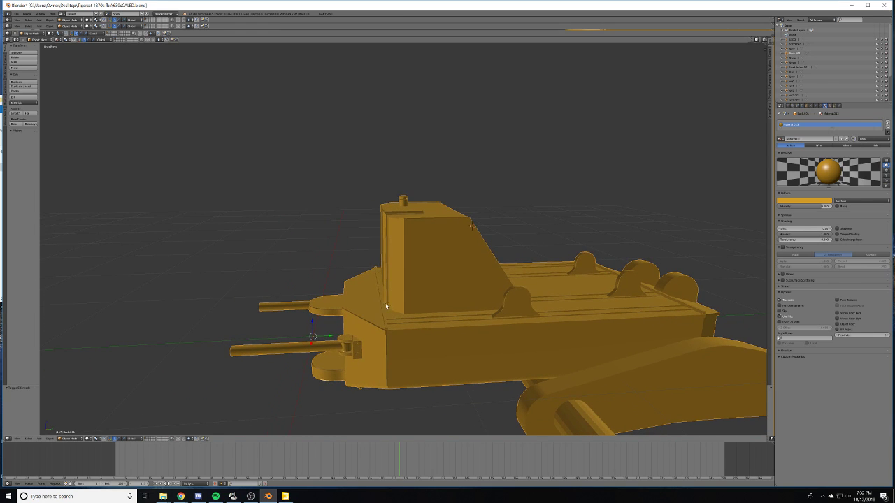
- Open the rear frame's mesh for editing at the housing and clear the selection
middle_drag(385, 305, 438, 301)
scroll(371, 330, up, 5)
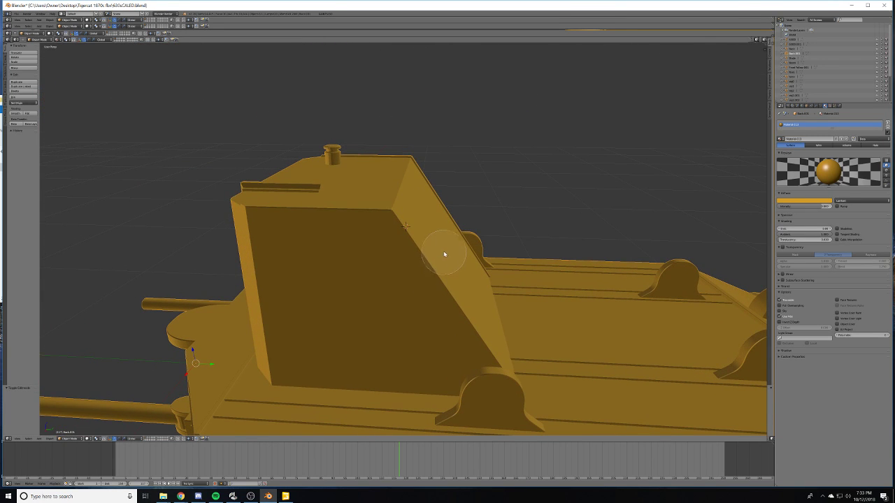
key(Tab)
key(a)
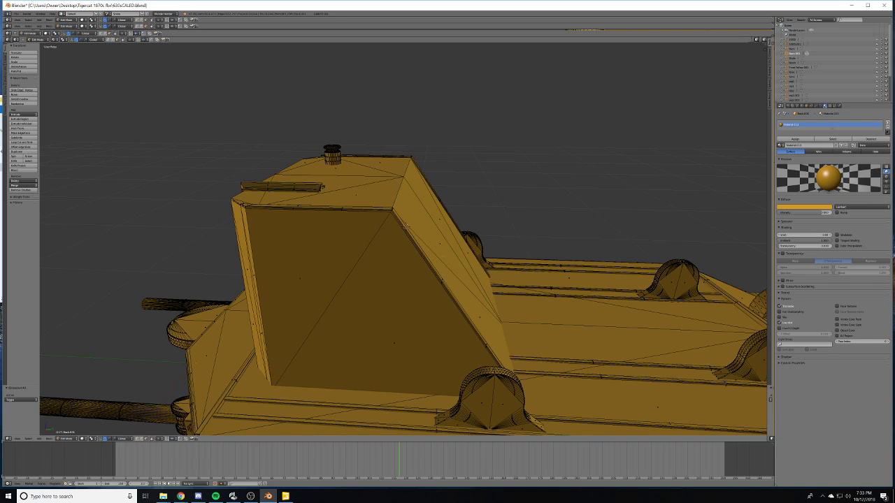
- Circle-select the faces of the upright tank's sloped side, rear wall and rounded corners in the body mesh
mouse_move(445, 240)
mouse_down()
mouse_move(405, 266)
mouse_move(366, 265)
mouse_move(336, 250)
mouse_move(349, 214)
mouse_move(377, 183)
mouse_move(343, 197)
mouse_move(310, 189)
mouse_move(262, 200)
mouse_move(260, 213)
mouse_up()
right_click(260, 213)
middle_drag(342, 260, 397, 253)
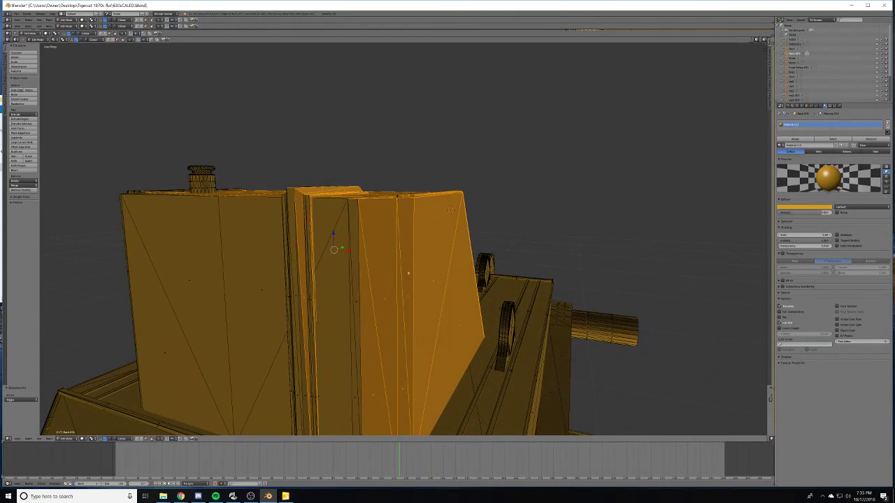
drag(394, 291, 333, 296)
middle_drag(303, 254, 302, 274)
key(c)
drag(383, 313, 239, 318)
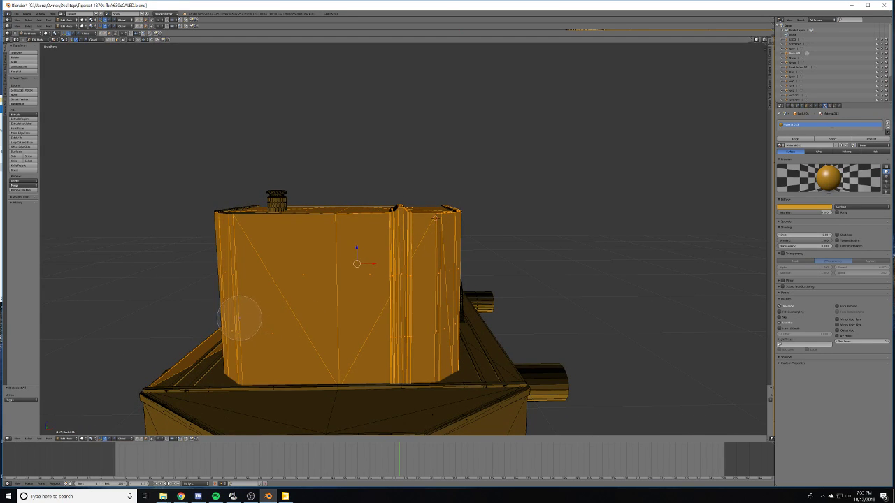
middle_drag(267, 316, 292, 324)
key(c)
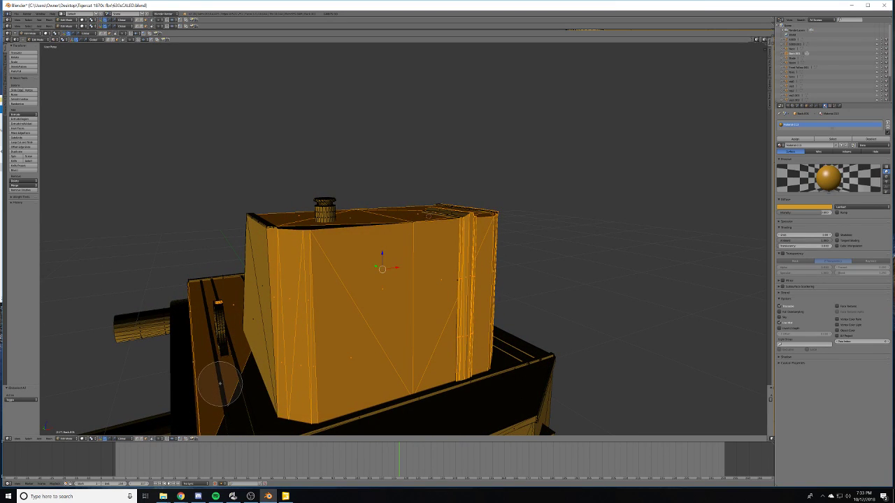
- Remove the stray body faces from the selection and add the tank's remaining side wall faces
drag(219, 384, 222, 359)
mouse_move(222, 357)
middle_down()
mouse_move(233, 413)
mouse_move(196, 339)
mouse_move(206, 293)
mouse_move(214, 347)
mouse_move(250, 350)
middle_up()
right_click(214, 346)
scroll(236, 345, down, 3)
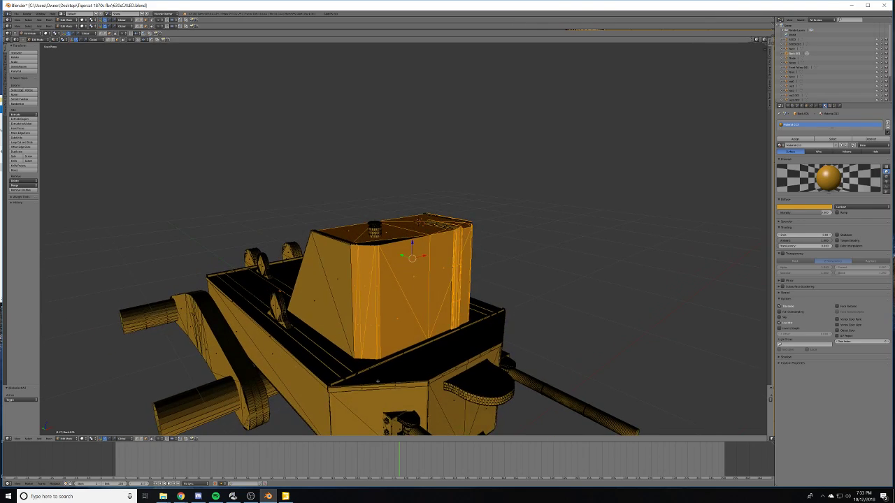
middle_drag(389, 378, 187, 378)
key(c)
drag(380, 299, 432, 265)
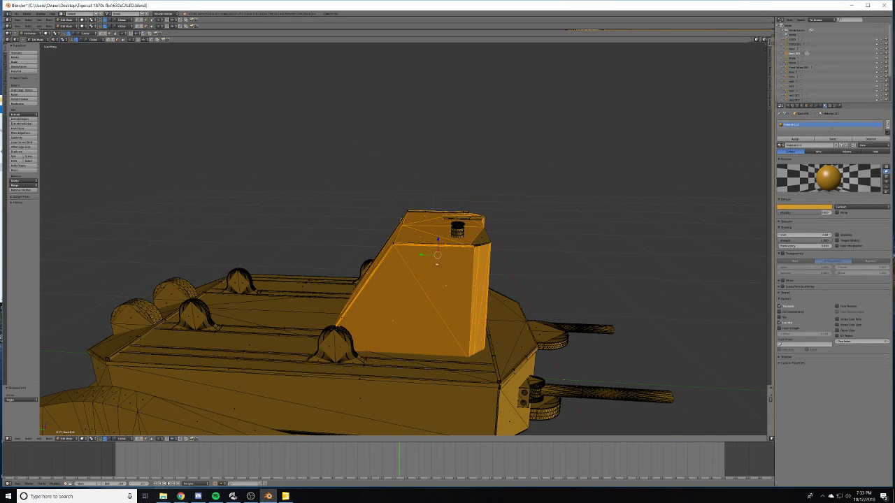
middle_drag(437, 264, 419, 293)
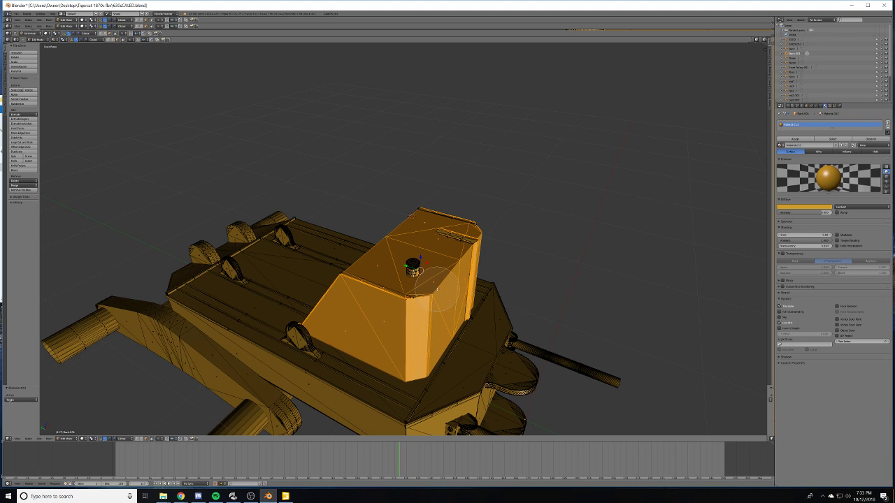
- Add all faces of the cylindrical filler neck on the tank's top to the selection, including its hidden faces
scroll(434, 288, up, 8)
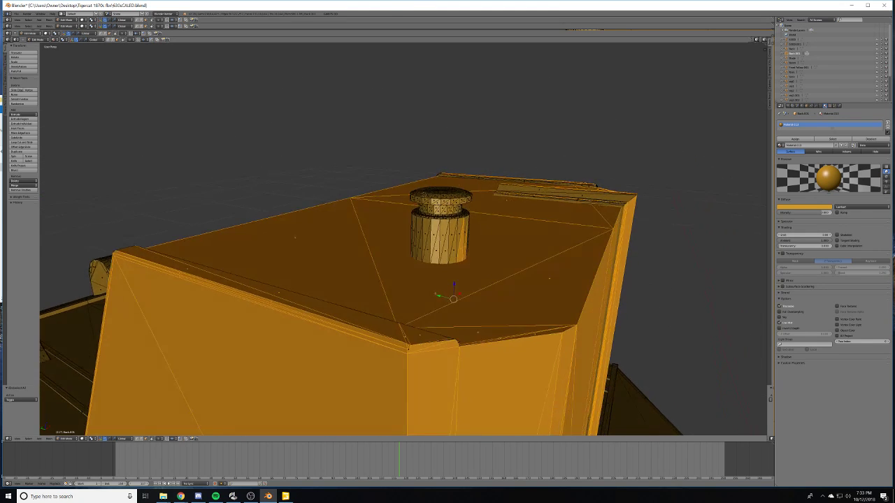
mouse_move(433, 297)
mouse_down()
mouse_move(429, 273)
mouse_move(391, 280)
mouse_move(378, 271)
mouse_move(377, 260)
mouse_move(399, 259)
mouse_up()
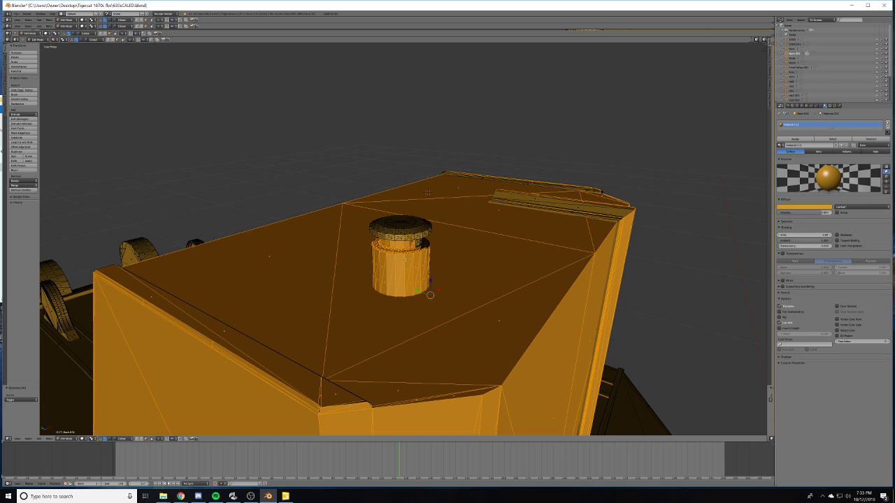
drag(405, 266, 413, 266)
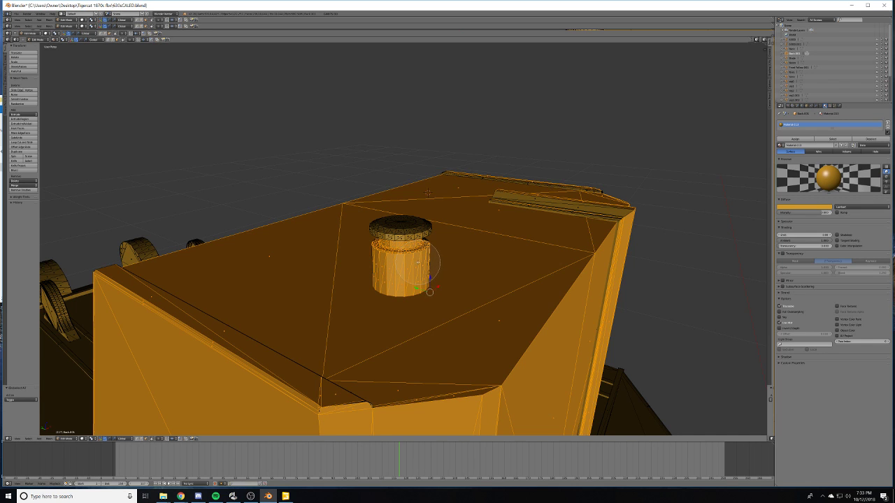
right_click(418, 262)
mouse_move(418, 262)
middle_down()
mouse_move(371, 235)
mouse_move(376, 245)
middle_up()
key(z)
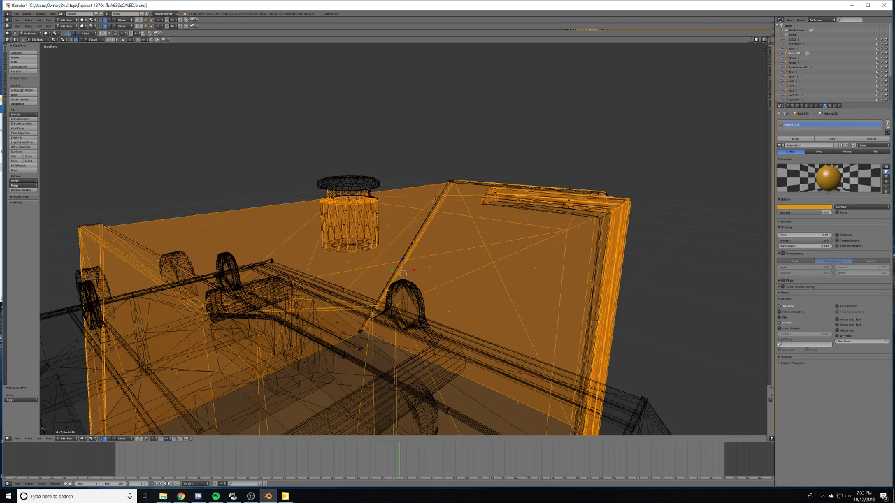
key(c)
drag(351, 218, 343, 211)
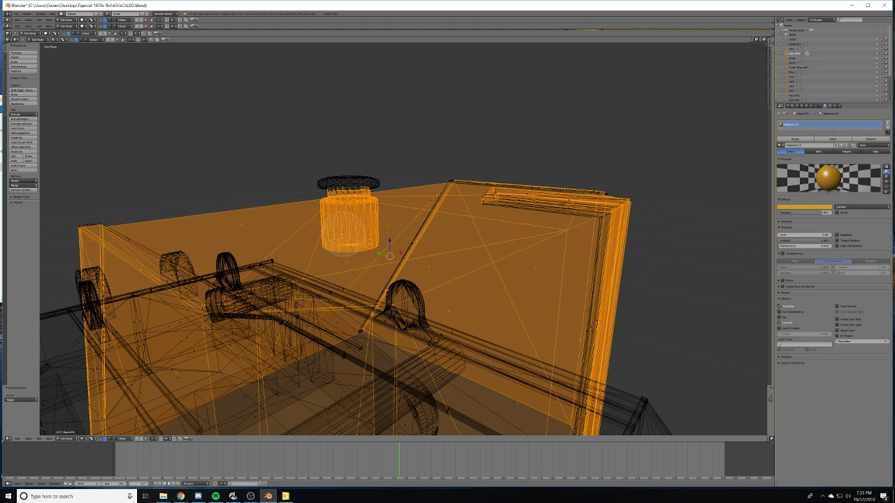
right_click(330, 245)
- Separate the selected tank and filler neck faces from the body into a new object and return to Object Mode
scroll(331, 246, down, 5)
mouse_move(331, 246)
middle_down()
mouse_move(403, 247)
mouse_move(409, 267)
mouse_move(435, 264)
mouse_move(400, 242)
mouse_move(383, 255)
mouse_move(423, 244)
mouse_move(388, 248)
middle_up()
key(Tab)
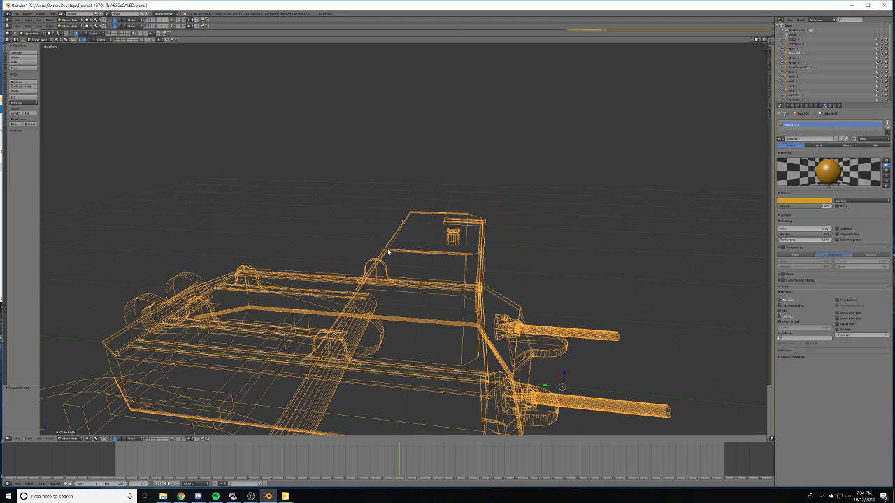
key(Tab)
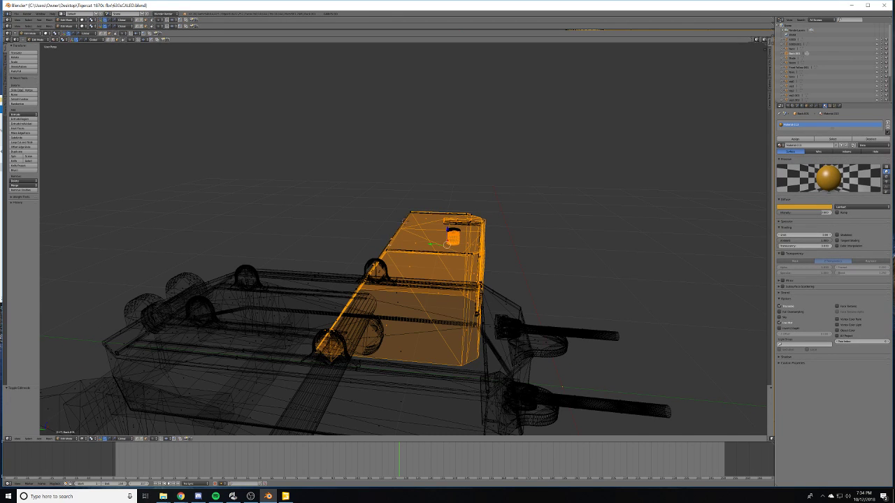
middle_drag(361, 249, 433, 223)
scroll(402, 269, up, 3)
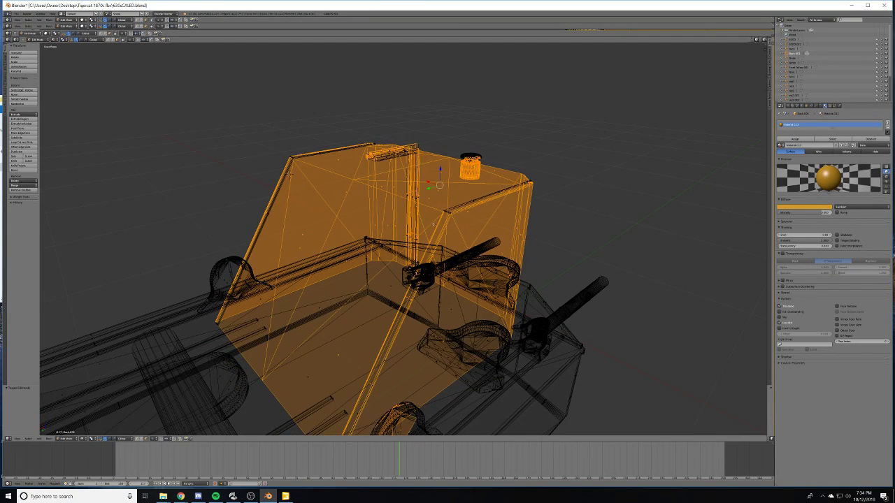
key(z)
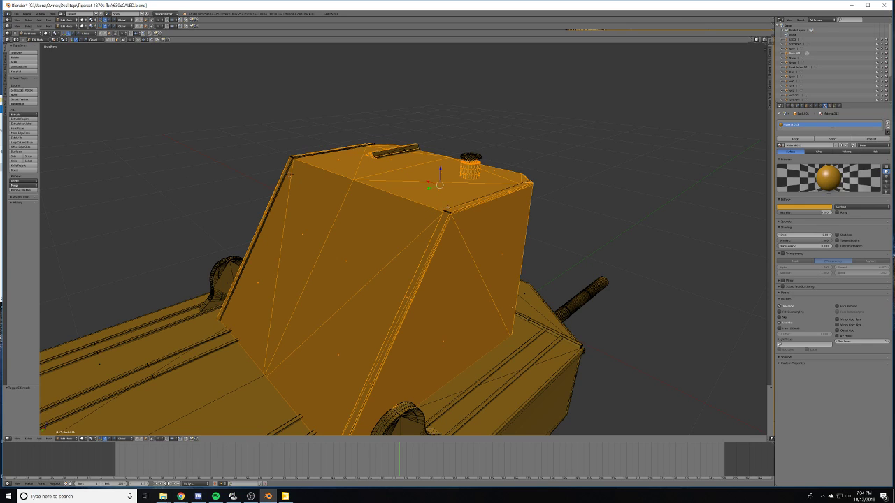
key(u)
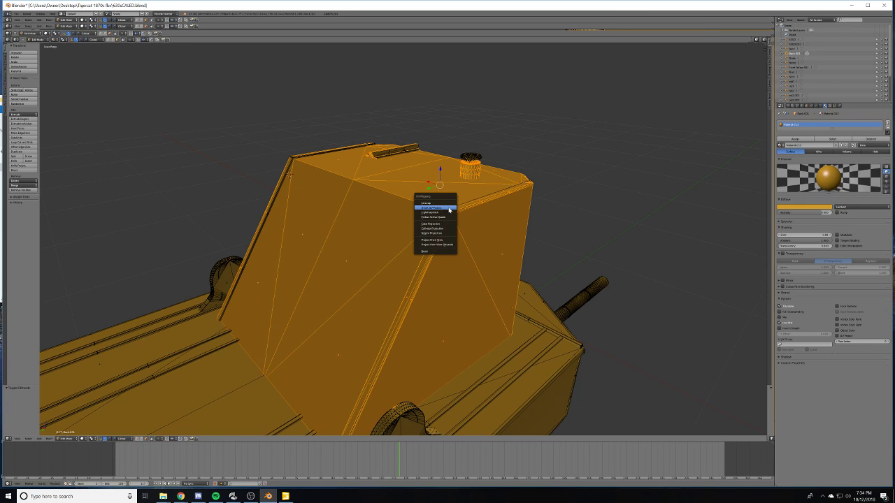
key(Escape)
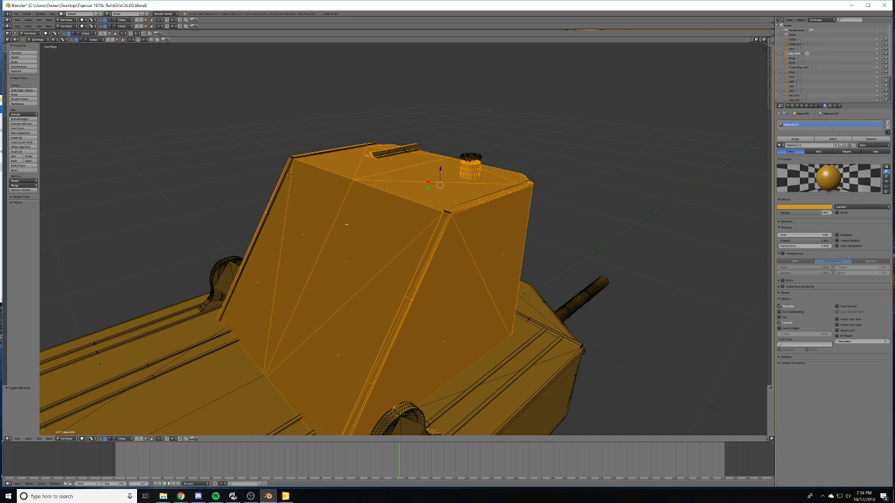
key(p)
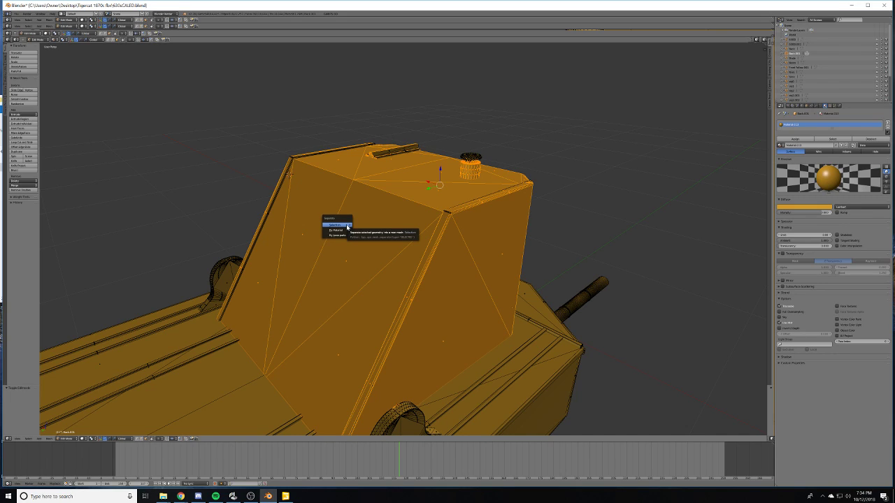
click(347, 225)
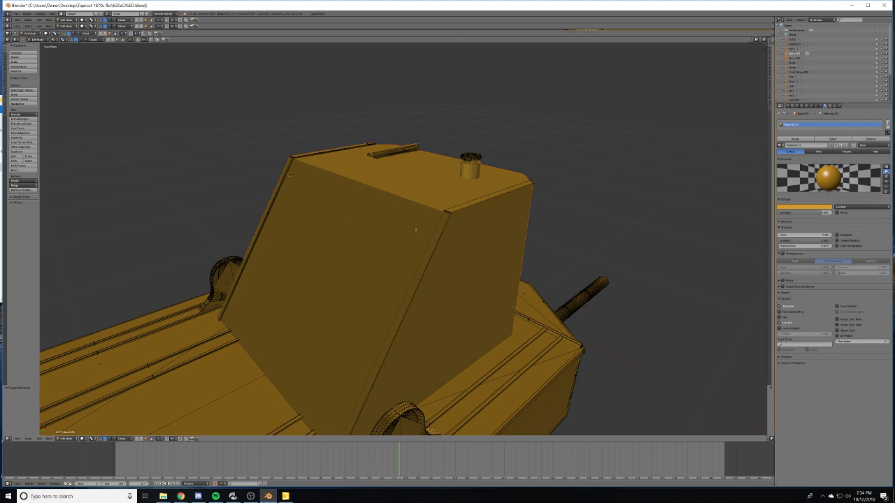
key(Tab)
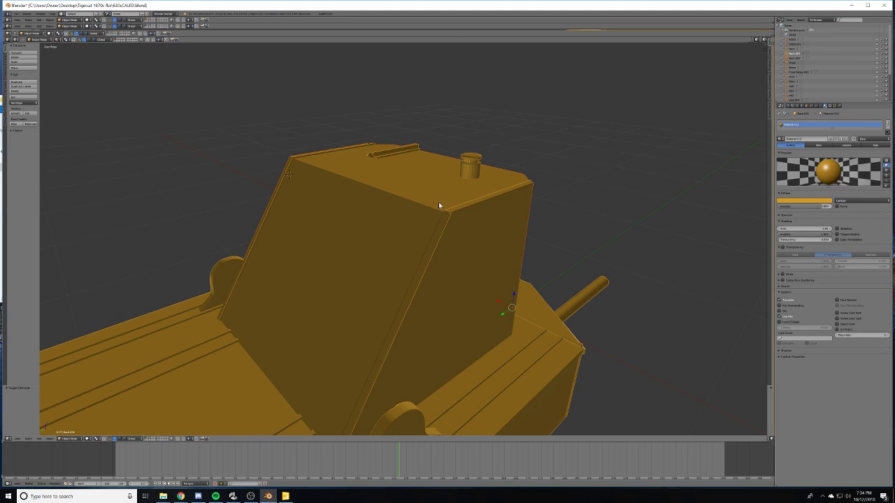
- Select the separated tank and compare the layer holding it with the layer holding the complete 630D skidder
right_click(438, 202)
key(Tab)
key(Tab)
scroll(395, 219, down, 3)
middle_drag(395, 219, 455, 228)
key(2)
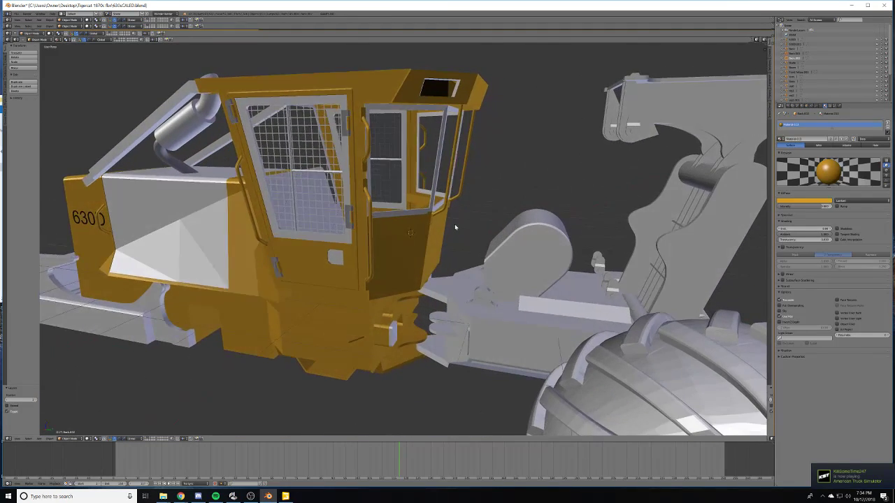
key(1)
key(KP_Divide)
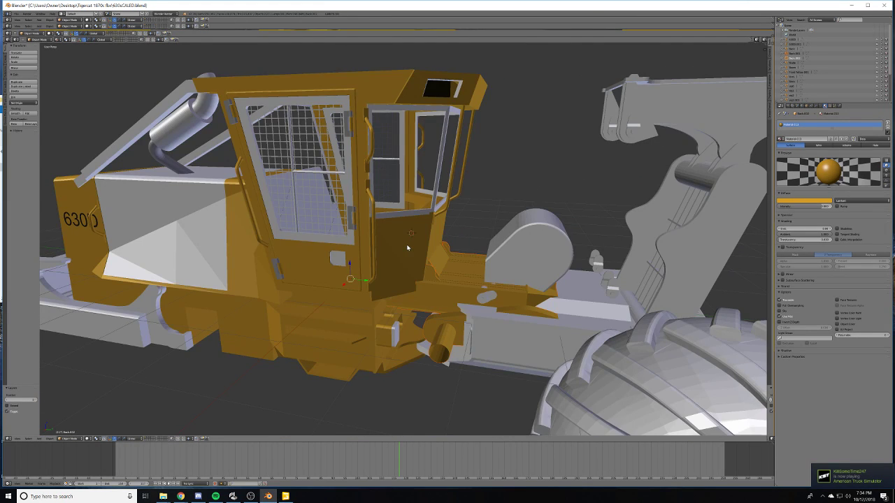
scroll(407, 248, down, 5)
middle_drag(351, 240, 365, 237)
key(3)
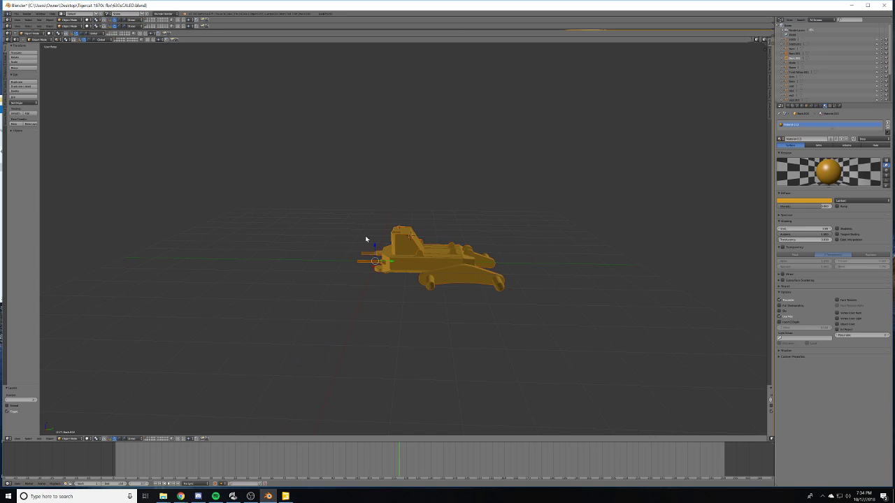
key(KP_Divide)
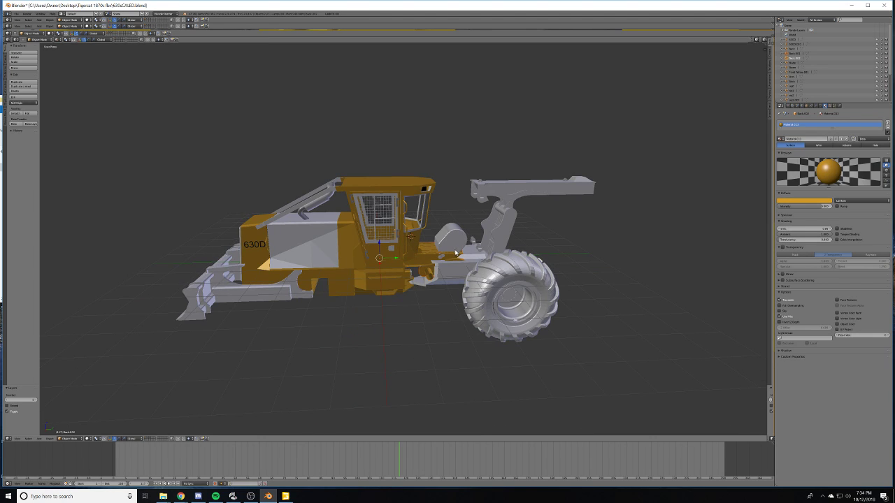
- Select the skidder's rear section around the winch housing and set the viewport shading to Texture
shift+middle_drag(455, 252, 382, 256)
scroll(383, 256, up, 6)
right_click(345, 273)
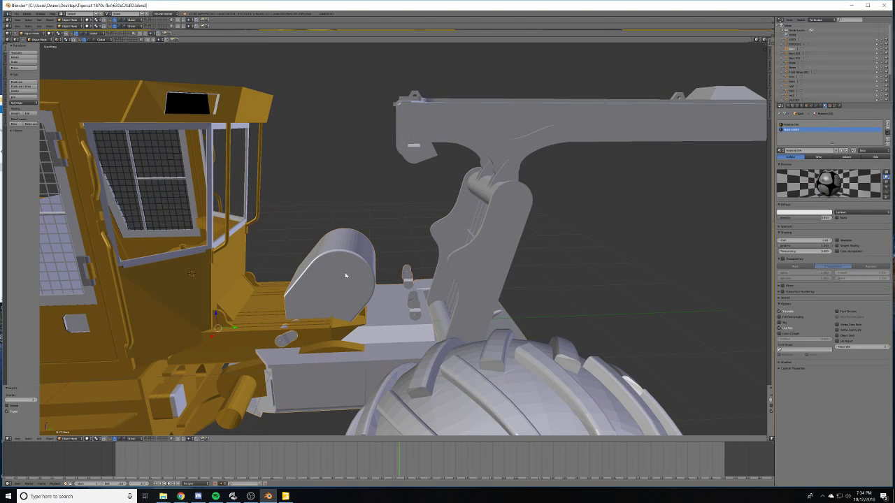
click(87, 439)
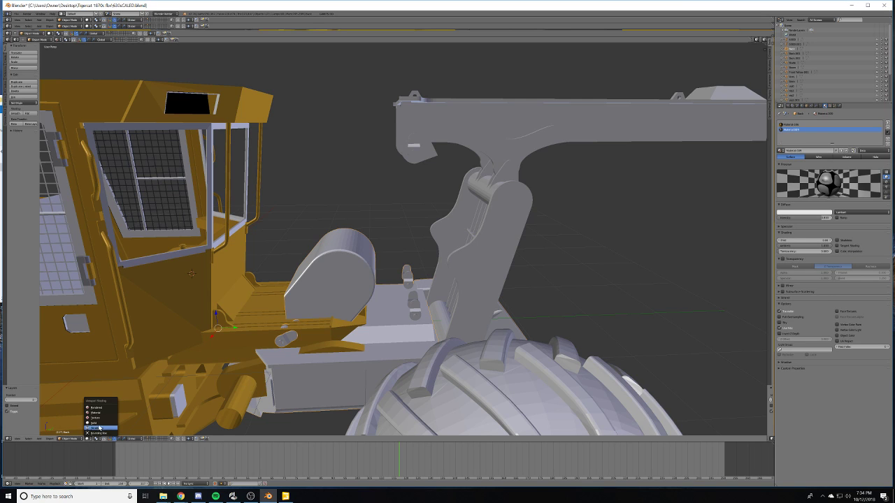
click(102, 417)
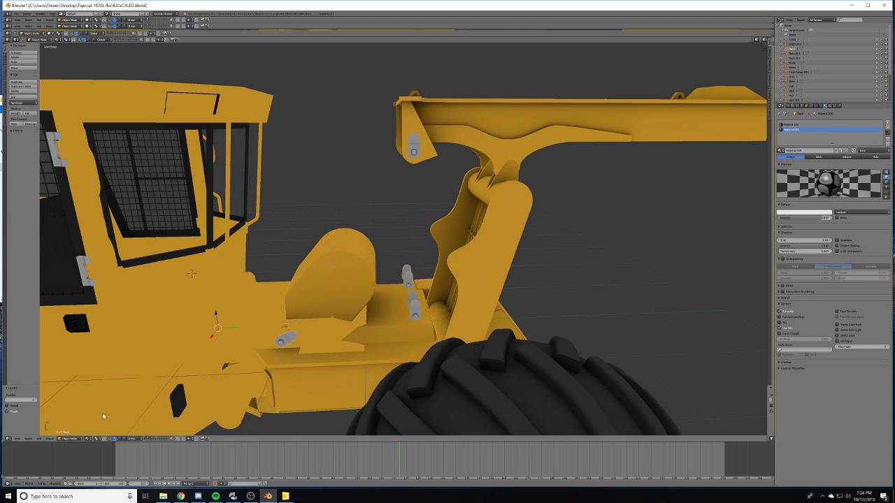
- Look over the whole skidder in textured view and go through the scene layers to find the tank part
scroll(270, 310, down, 8)
middle_drag(270, 312, 272, 384)
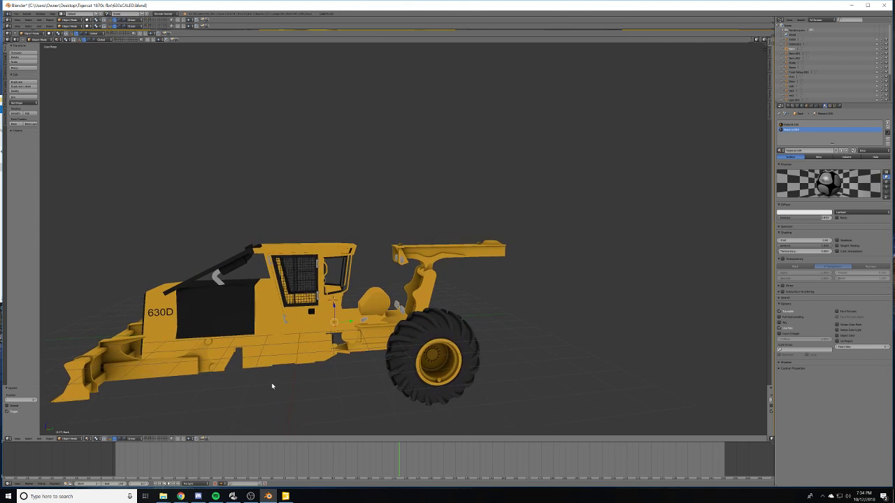
scroll(270, 388, down, 12)
key(3)
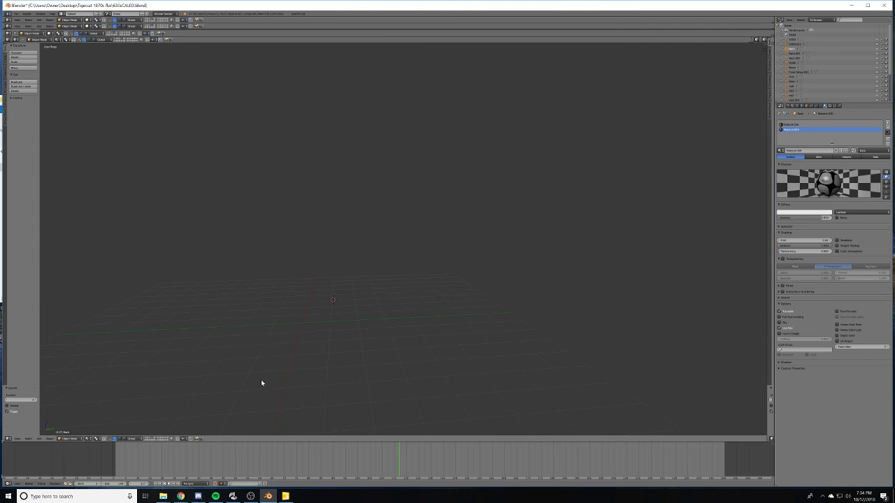
key(4)
key(5)
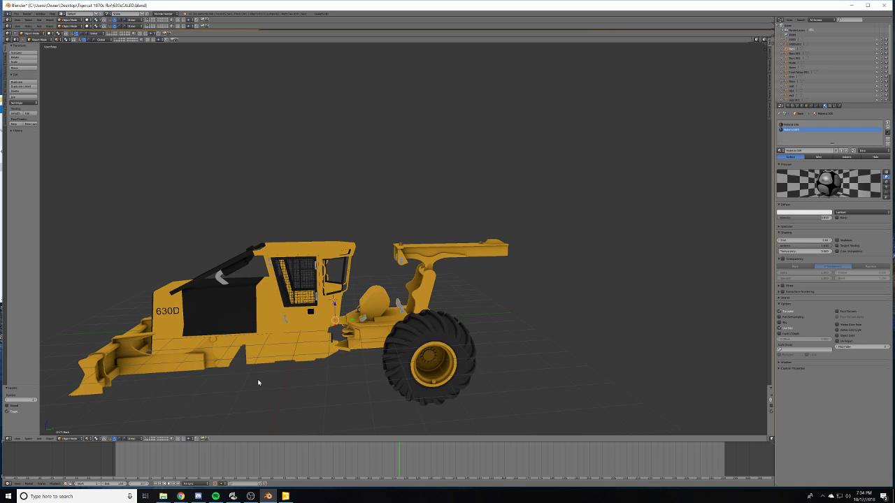
key(6)
scroll(310, 355, up, 3)
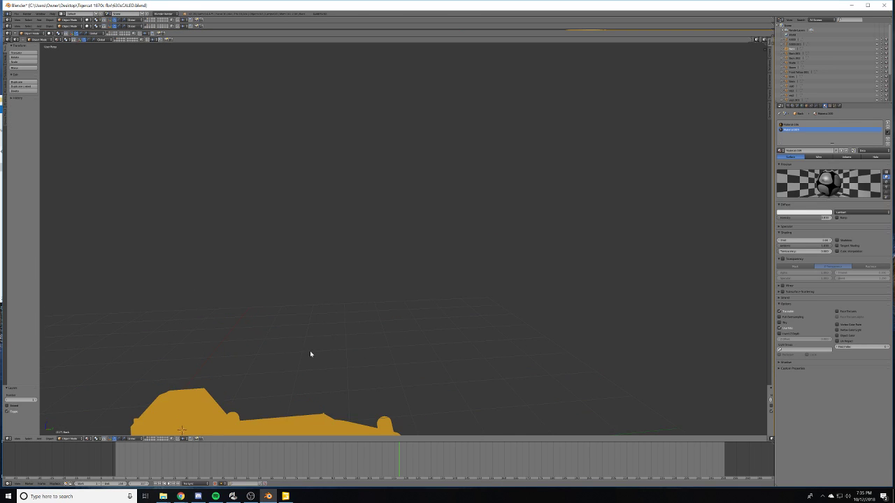
- Check the separated tank's mesh in Edit Mode and examine the winch area on the skidder's rear deck
right_click(284, 349)
middle_drag(284, 349, 359, 308)
key(Tab)
middle_drag(308, 323, 354, 312)
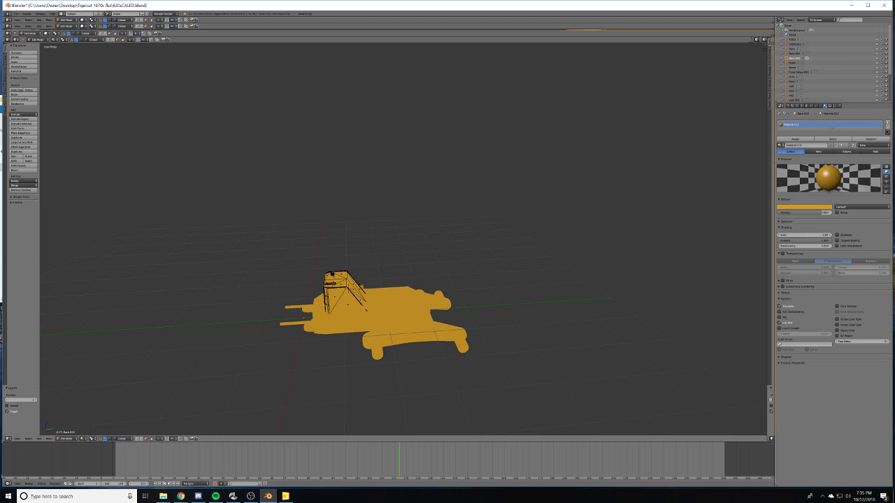
key(Tab)
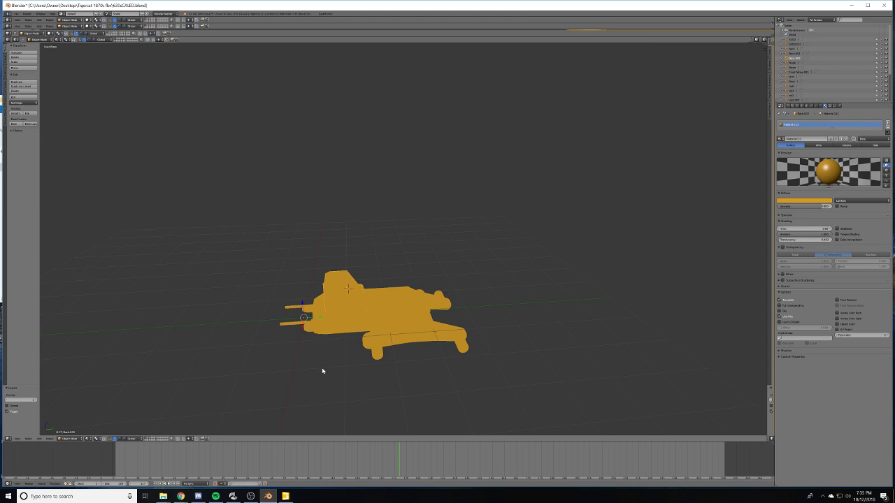
key(1)
middle_drag(286, 351, 284, 342)
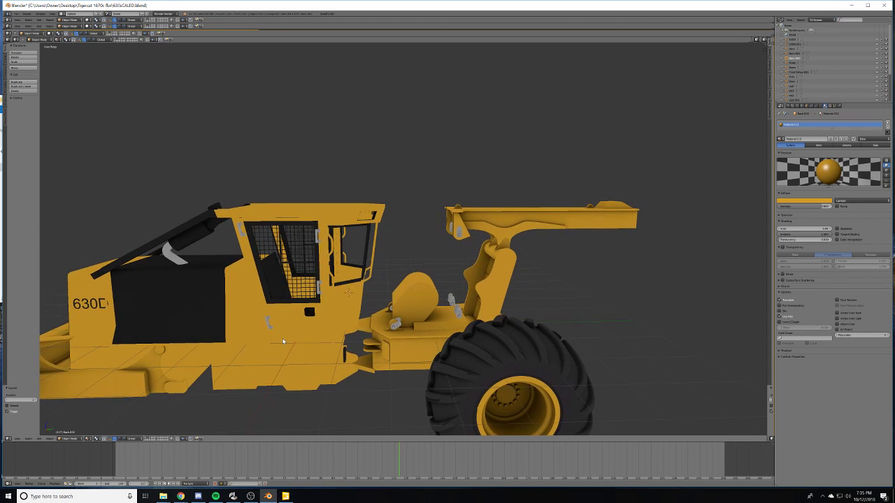
scroll(419, 331, up, 4)
shift+middle_drag(469, 356, 378, 296)
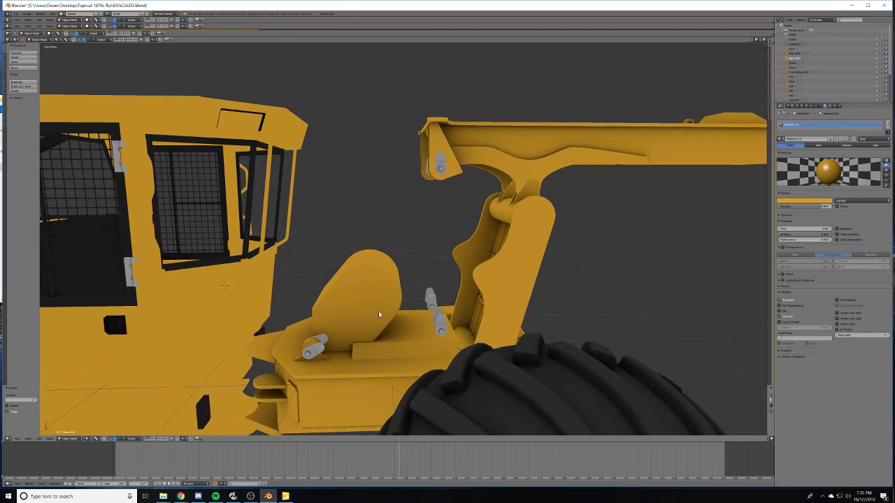
- Open the skidder's rear body mesh in Edit Mode, clear the selection and display it in wireframe
scroll(371, 318, up, 5)
right_click(350, 330)
key(Tab)
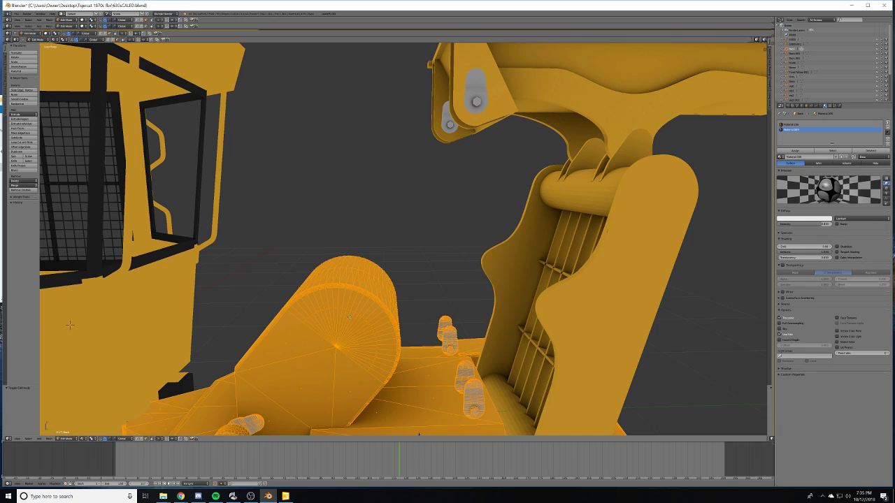
middle_drag(350, 330, 369, 328)
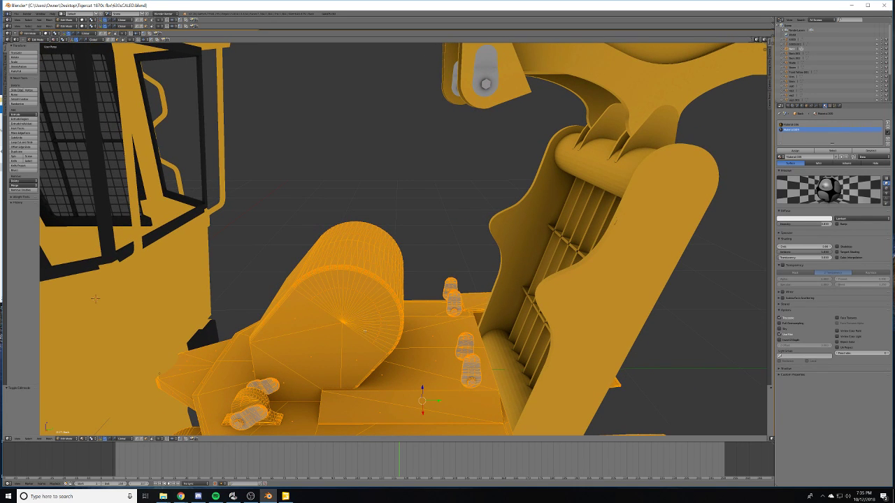
key(a)
middle_drag(95, 299, 103, 325)
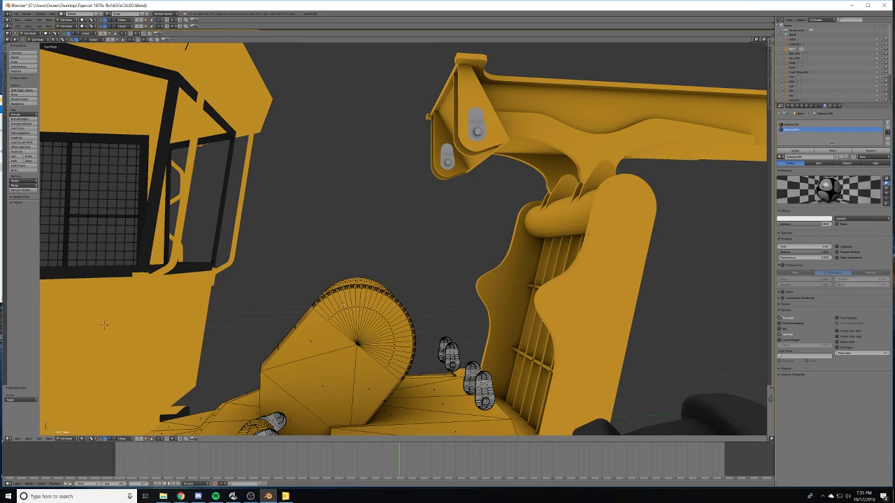
key(z)
- Circle-select the winch housing's faces through the wireframe and return the view to solid display
key(c)
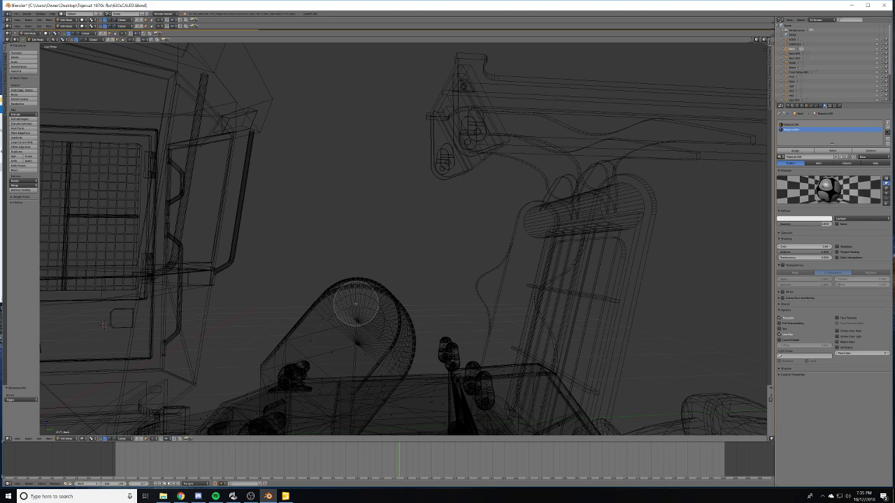
scroll(356, 304, down, 4)
click(355, 304)
key(ctrl+KP_Add)
key(ctrl+KP_Add)
key(ctrl+KP_Add)
key(ctrl+KP_Add)
key(ctrl+KP_Add)
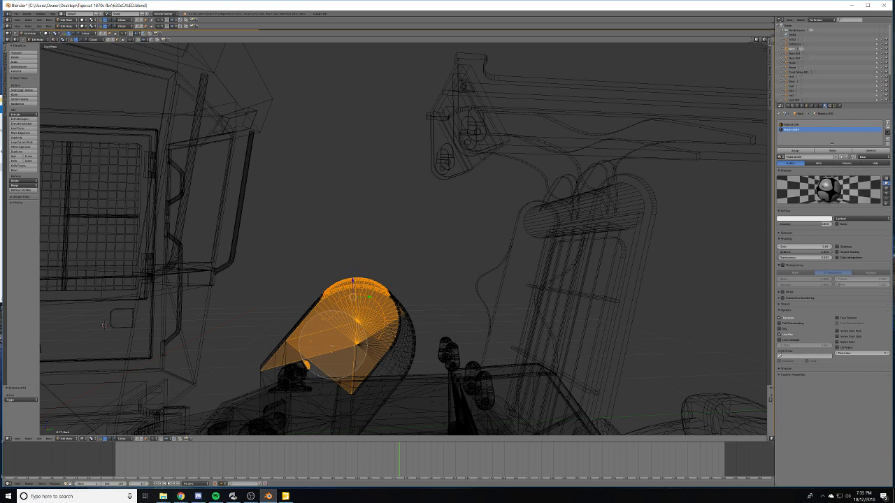
key(ctrl+KP_Add)
key(ctrl+KP_Add)
key(ctrl+KP_Add)
key(ctrl+KP_Add)
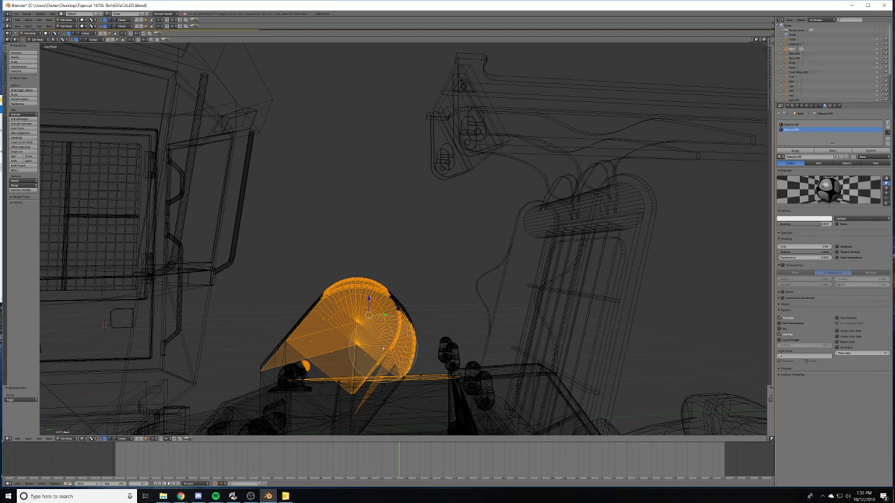
key(ctrl+KP_Add)
key(ctrl+KP_Add)
key(ctrl+KP_Add)
key(ctrl+KP_Add)
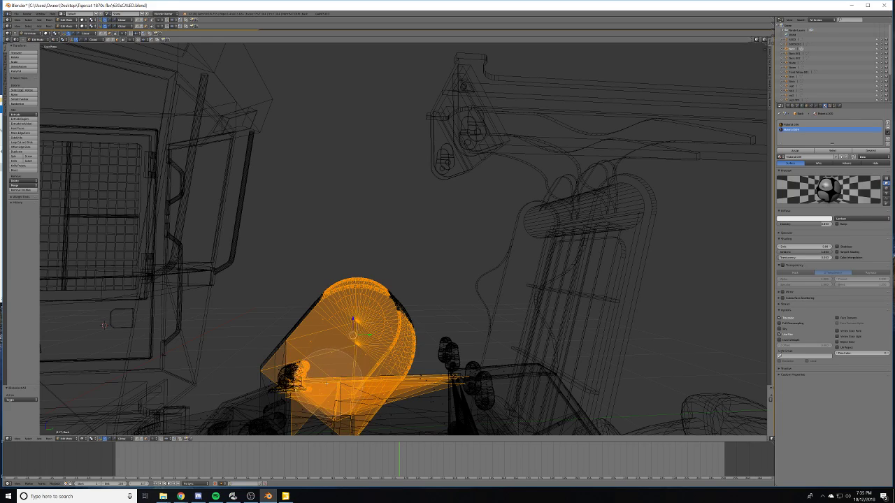
middle_drag(317, 387, 371, 376)
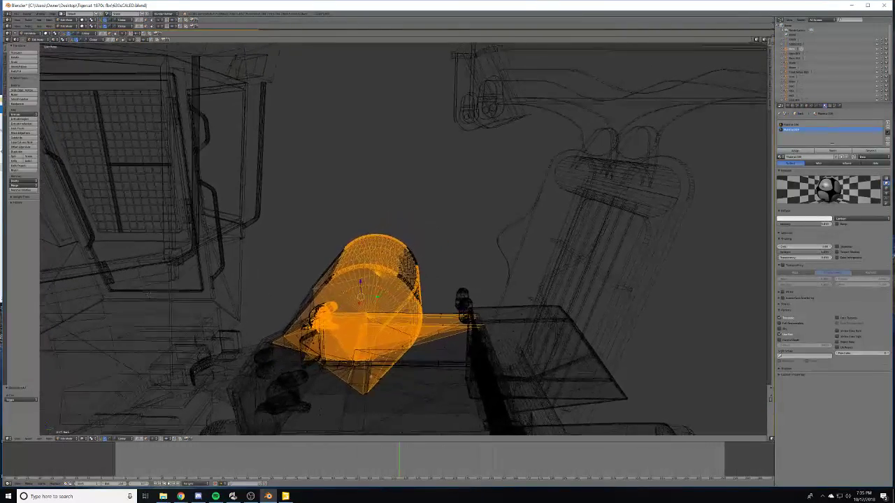
key(z)
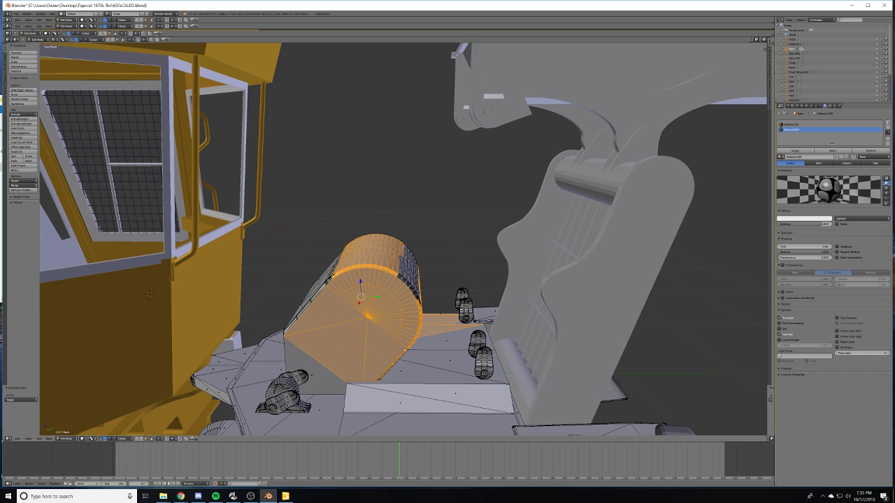
- Deselect the rear deck and bracket faces that were picked up around the winch housing
middle_drag(148, 295, 207, 257)
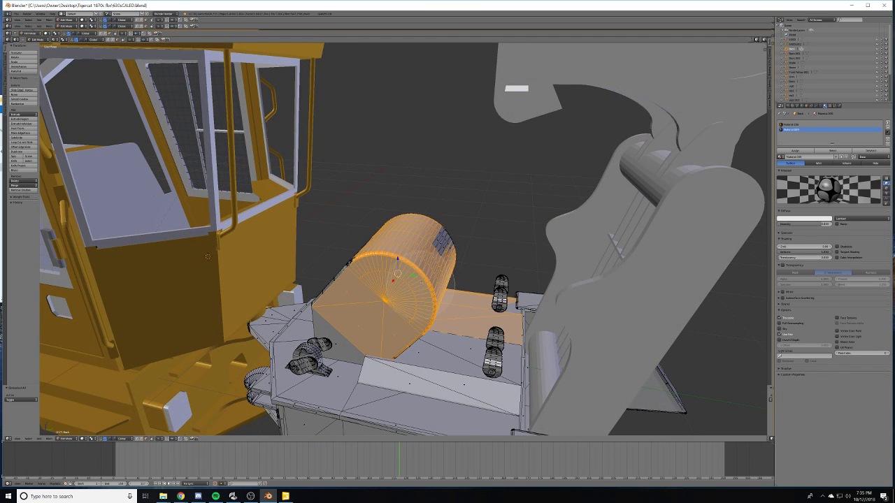
drag(422, 275, 428, 270)
mouse_move(206, 256)
middle_down()
mouse_move(423, 256)
mouse_move(265, 160)
mouse_move(366, 342)
mouse_move(458, 365)
mouse_move(500, 353)
mouse_move(435, 337)
mouse_move(366, 231)
mouse_move(339, 233)
middle_up()
shift+right_click(369, 327)
right_click(438, 342)
scroll(423, 314, up, 2)
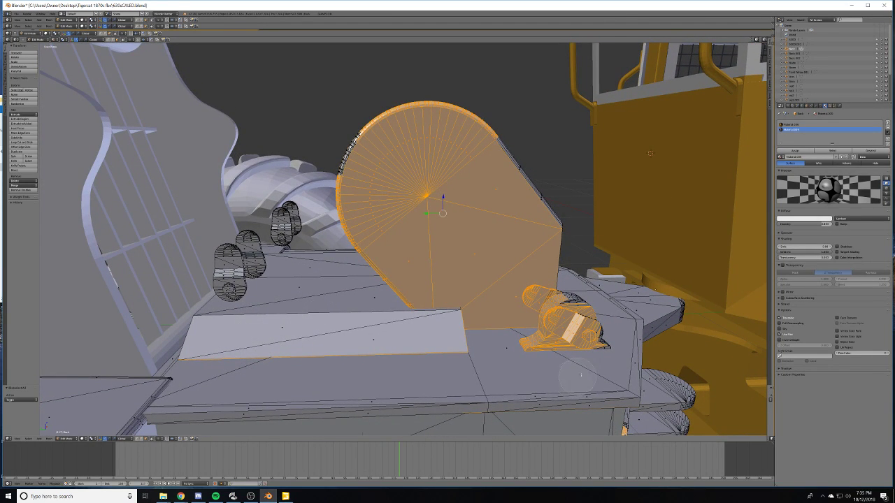
mouse_move(580, 375)
middle_down()
mouse_move(601, 341)
mouse_move(573, 318)
mouse_move(556, 311)
mouse_move(539, 352)
middle_up()
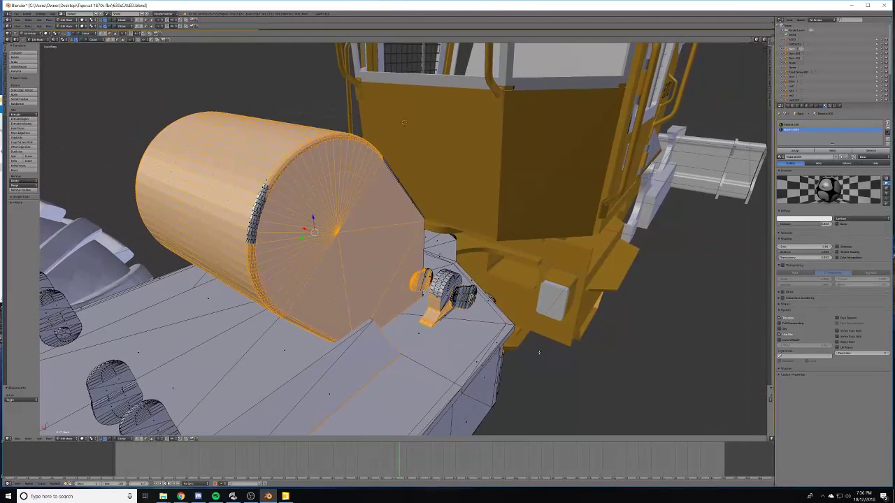
middle_drag(437, 302, 427, 300)
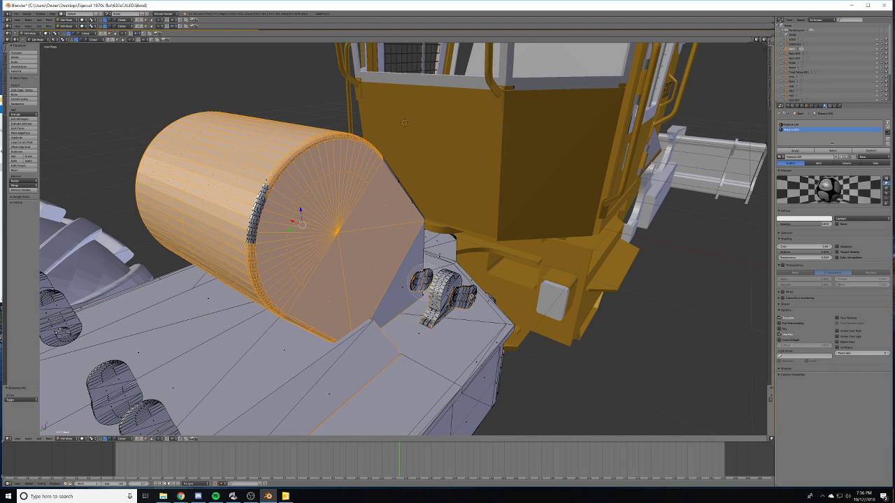
- Check the housing selection in wireframe and add the missing rounded rim faces along its end
mouse_move(426, 300)
middle_down()
mouse_move(429, 326)
mouse_move(426, 288)
mouse_move(458, 297)
mouse_move(417, 341)
mouse_move(360, 375)
mouse_move(294, 380)
mouse_move(280, 399)
mouse_move(384, 449)
middle_up()
key(z)
key(c)
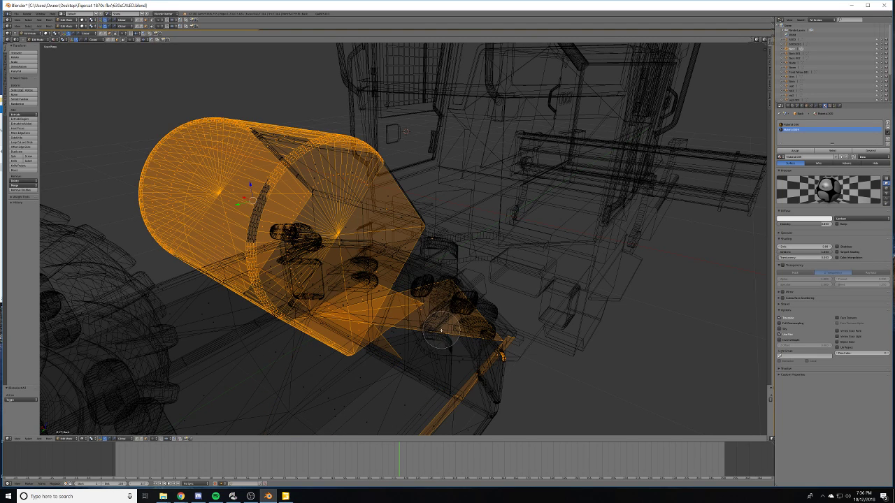
key(Escape)
key(z)
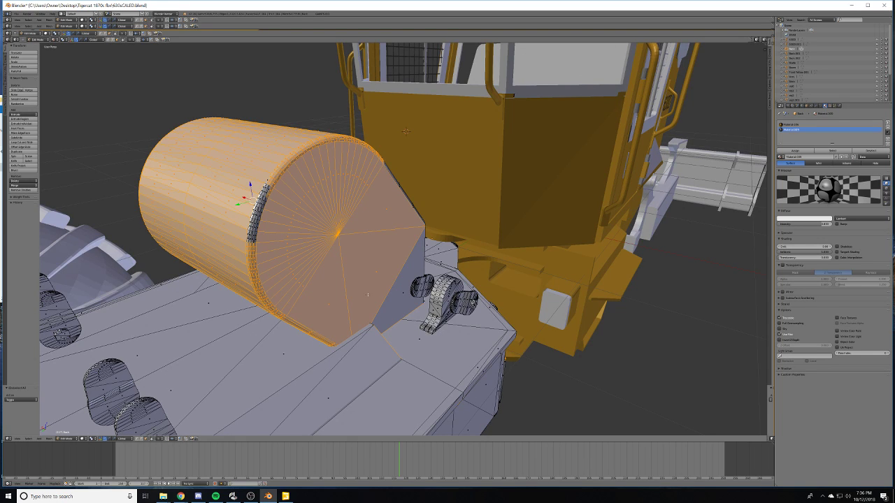
drag(316, 243, 247, 202)
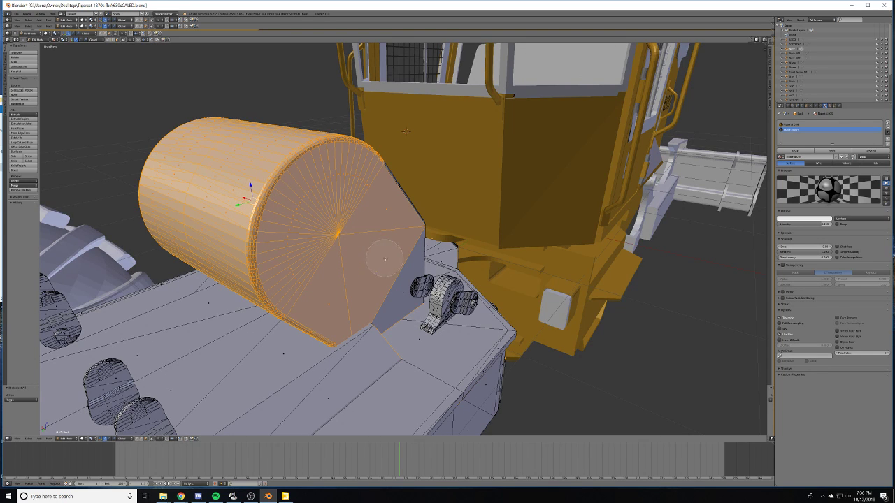
drag(384, 259, 389, 264)
- Add the flat sloped, vertical and upper strip faces on the housing's cab-facing side to the selection
middle_drag(407, 130, 495, 284)
click(480, 314)
click(481, 292)
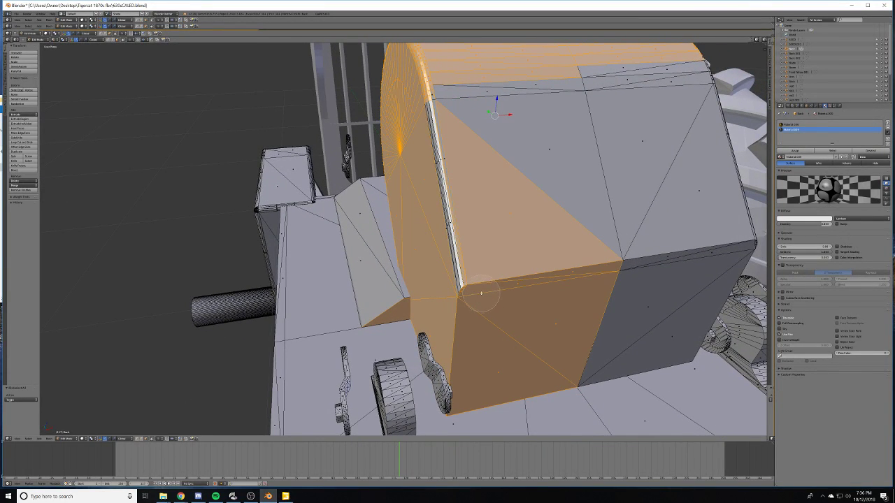
mouse_move(504, 272)
mouse_down()
mouse_move(466, 264)
mouse_move(673, 216)
mouse_move(704, 279)
mouse_up()
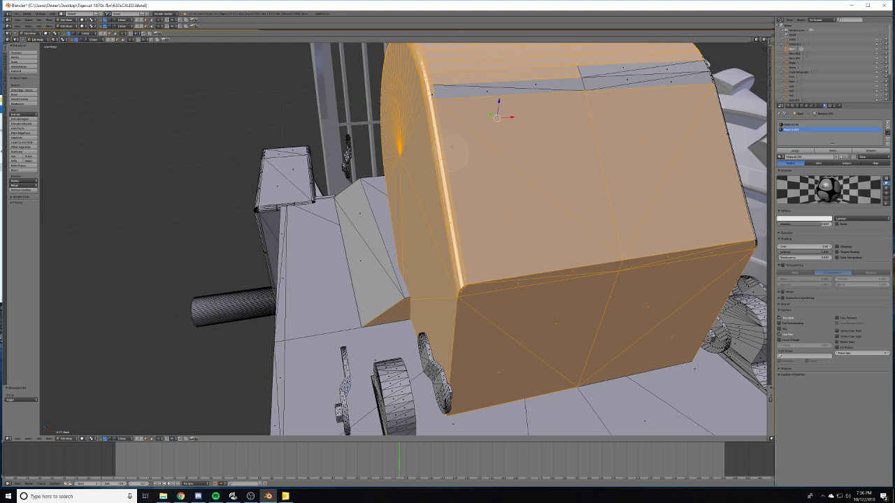
mouse_move(451, 147)
mouse_down()
mouse_move(488, 93)
mouse_move(655, 81)
mouse_up()
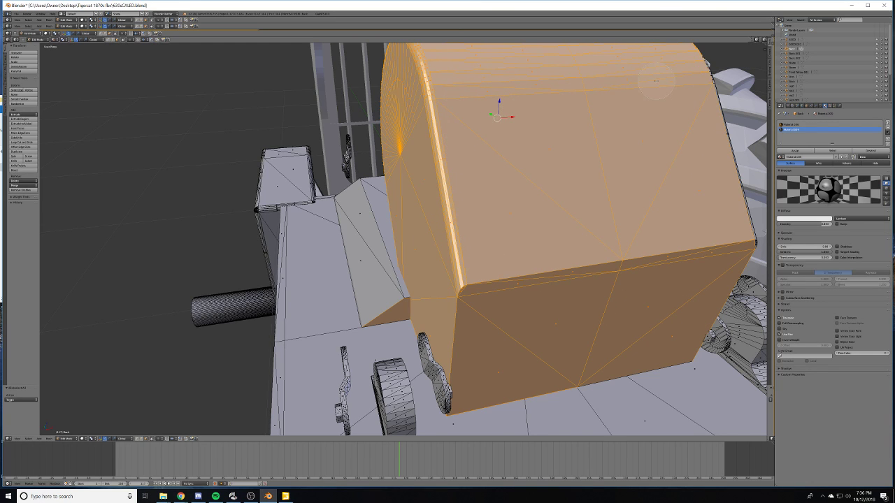
- Add the remaining bevelled edge strips and lower end faces of the winch housing to the selection
middle_drag(711, 207, 649, 206)
middle_drag(646, 213, 692, 188)
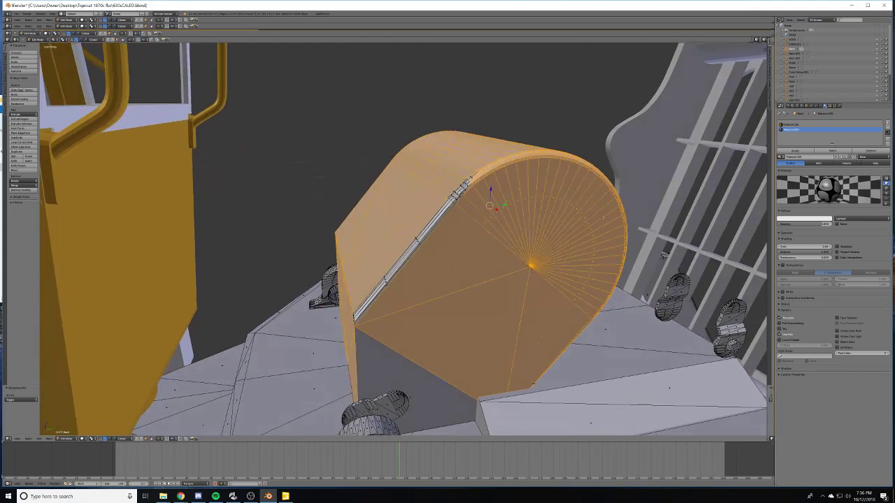
drag(433, 241, 471, 186)
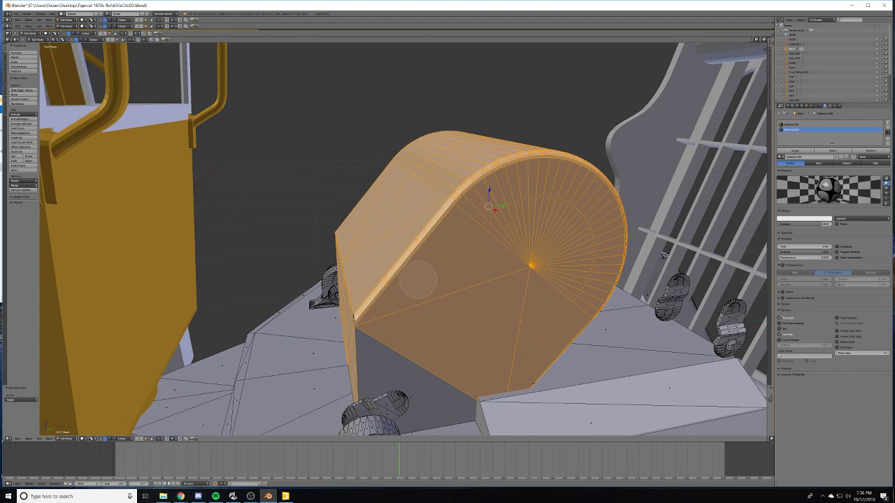
drag(418, 280, 383, 336)
middle_drag(392, 347, 161, 179)
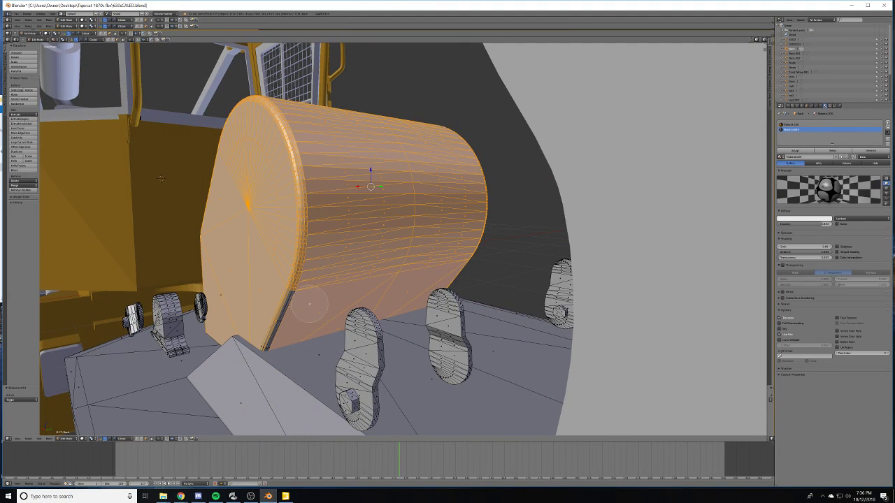
drag(310, 303, 289, 302)
middle_drag(161, 179, 69, 175)
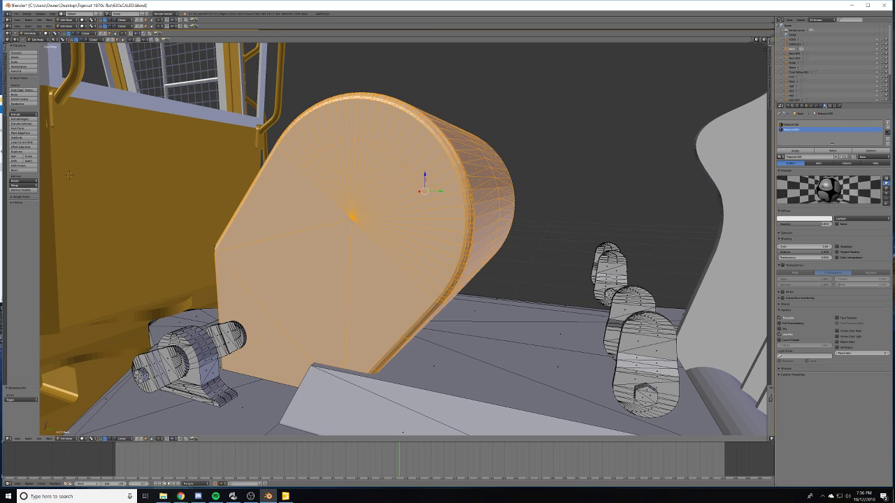
- Test the housing selection by moving it up off the deck, and undo the move
key(g)
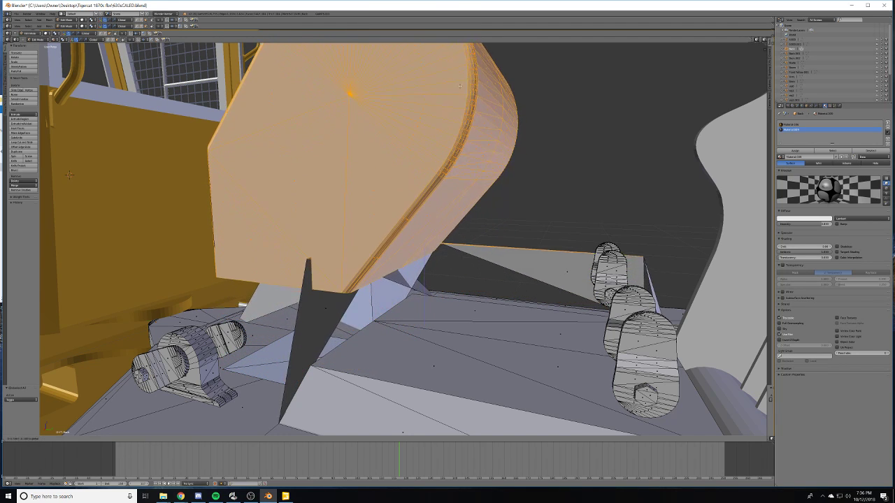
click(479, 100)
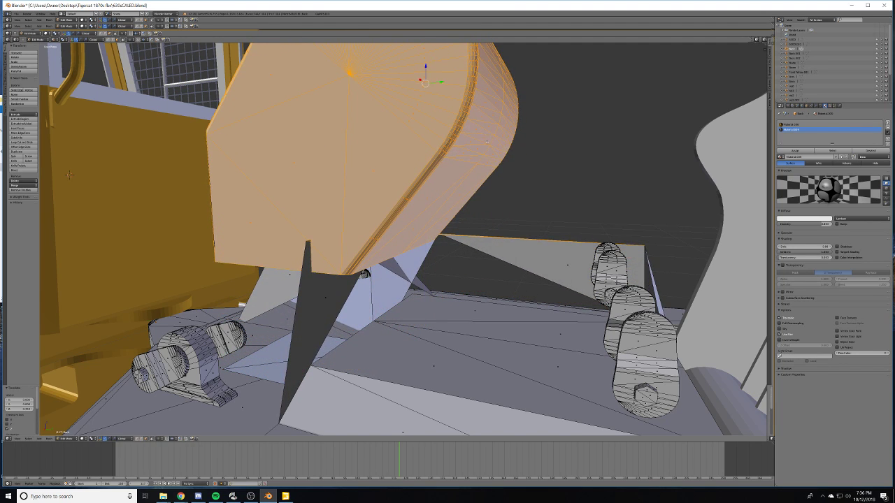
key(ctrl+z)
- Separate the selected winch housing faces into their own object, leave Edit Mode and select the new object
middle_drag(433, 225, 447, 233)
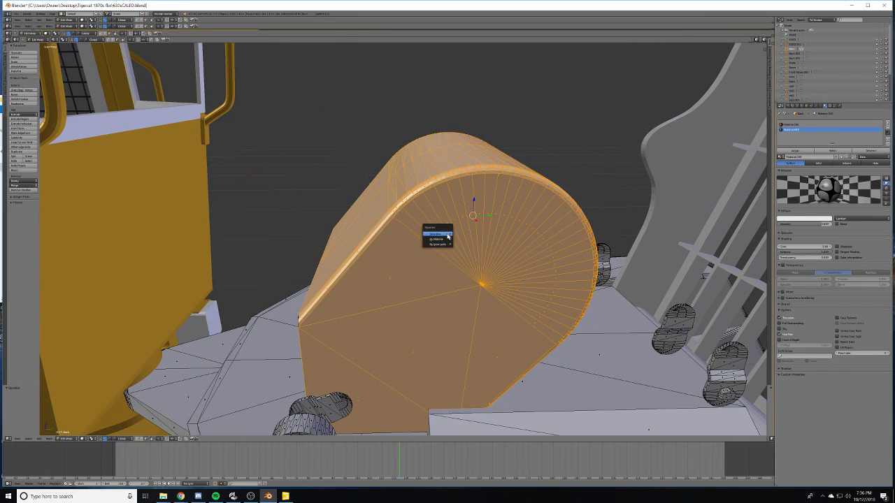
key(Tab)
middle_drag(447, 233, 373, 257)
scroll(439, 248, down, 5)
right_click(354, 215)
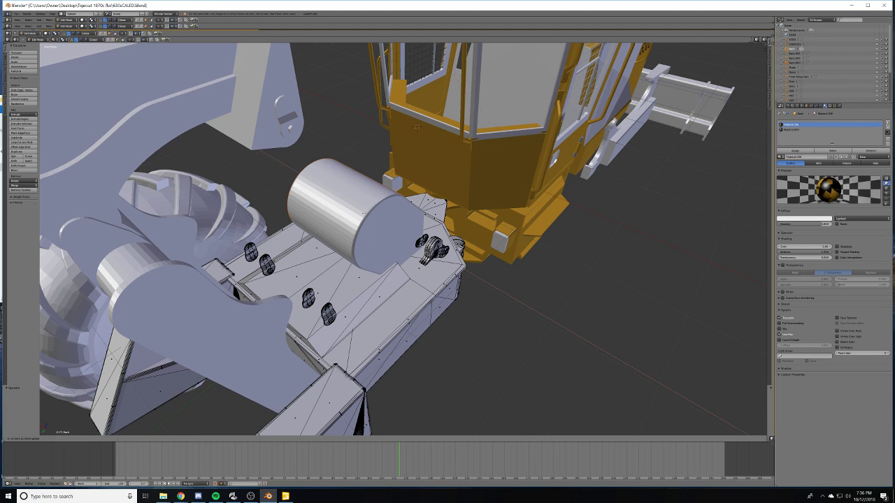
key(Tab)
right_click(366, 225)
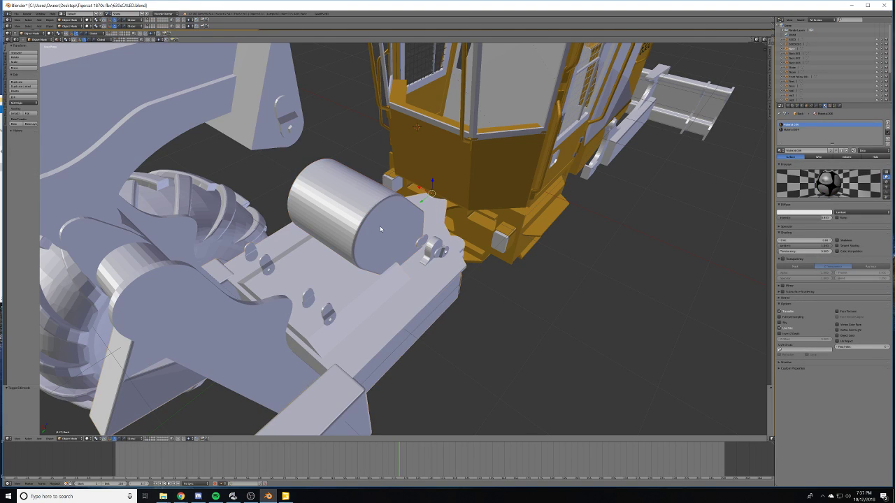
right_click(377, 224)
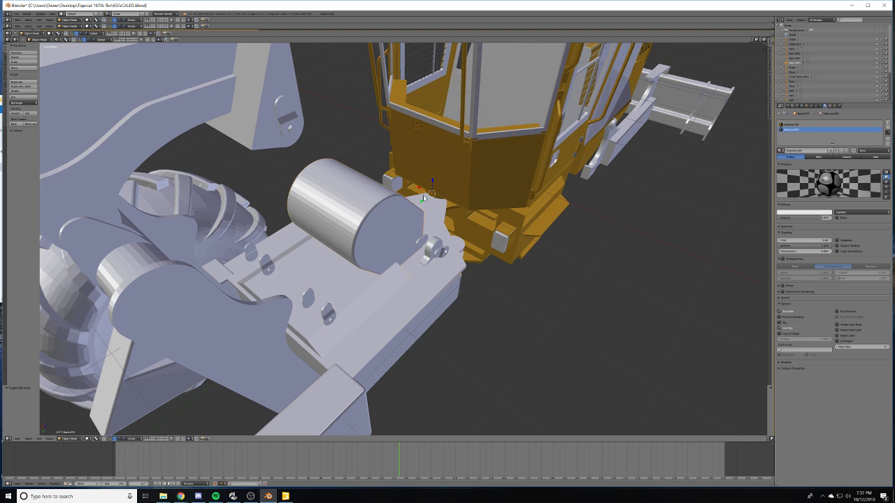
- Move the separated winch housing away from the deck to check it for stray faces, and undo the move
drag(426, 191, 500, 228)
middle_drag(577, 280, 512, 253)
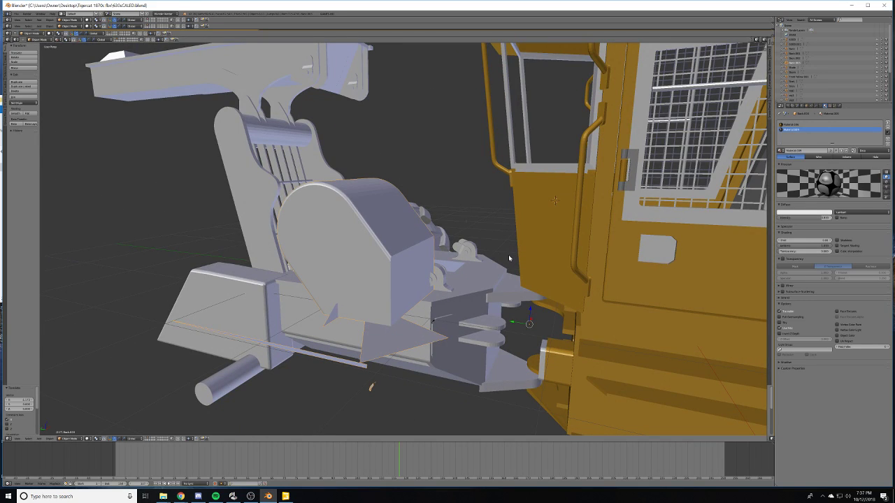
key(ctrl+z)
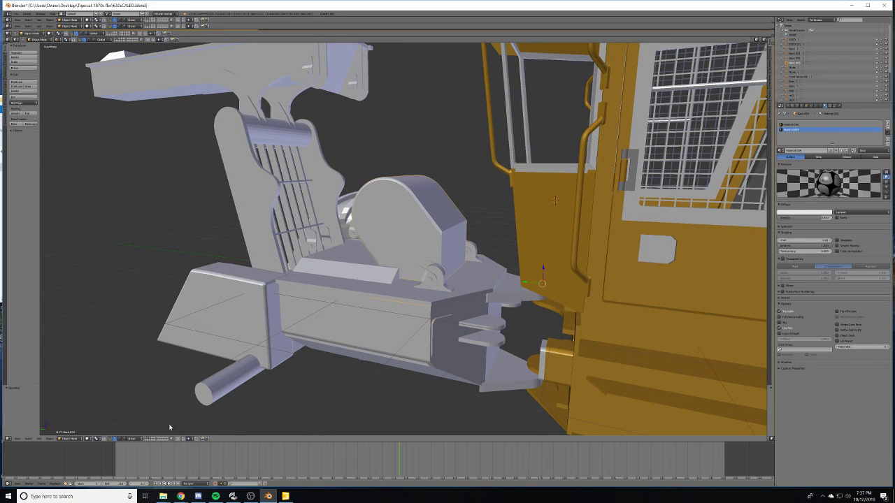
- Set the viewport shading to Solid, open the separated winch housing in Edit Mode and select its whole mesh
click(88, 438)
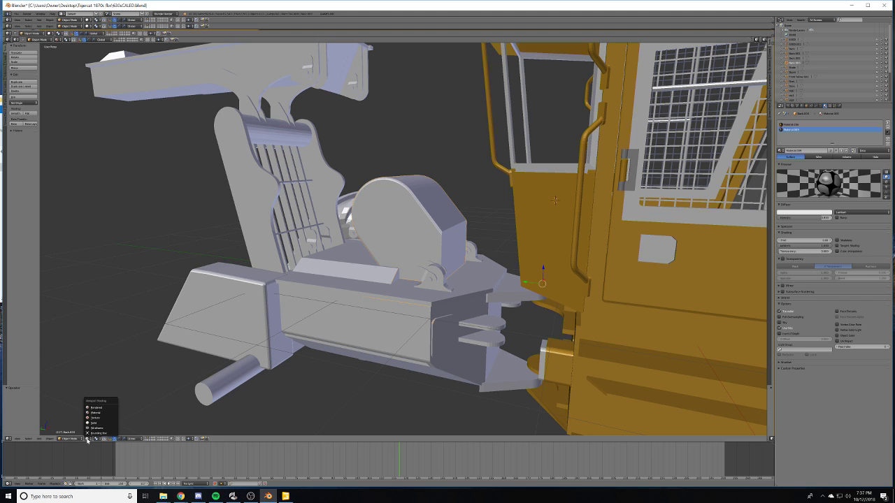
click(95, 423)
middle_drag(387, 358, 367, 386)
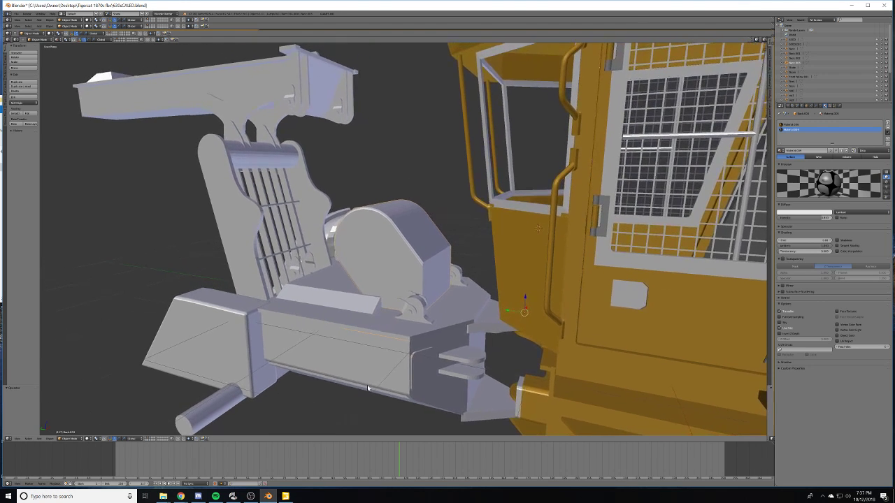
scroll(375, 375, up, 3)
shift+middle_drag(350, 418, 367, 359)
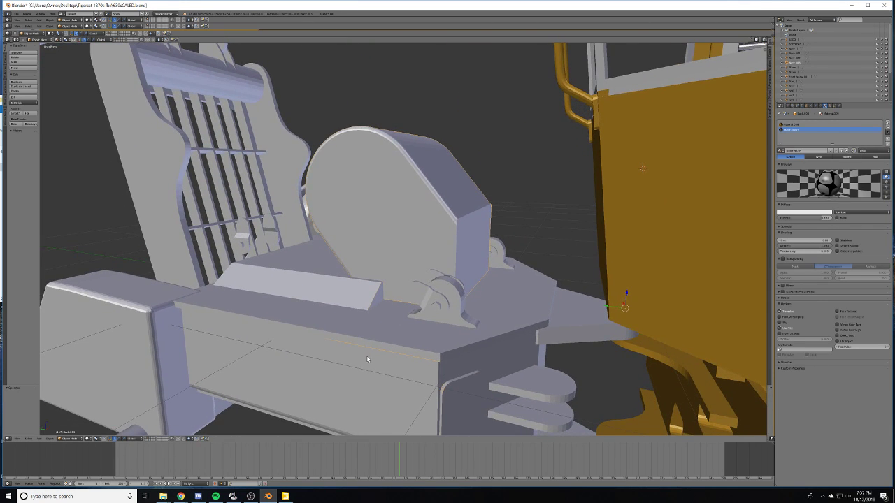
key(Tab)
key(Tab)
key(Tab)
key(a)
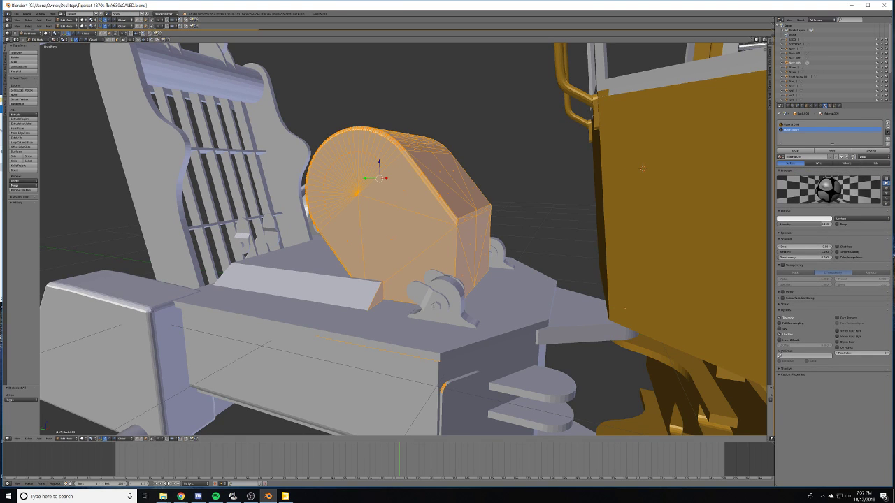
- Deselect the long strip and the stray triangular faces below the winch housing with Circle Select in wireframe display
key(z)
key(c)
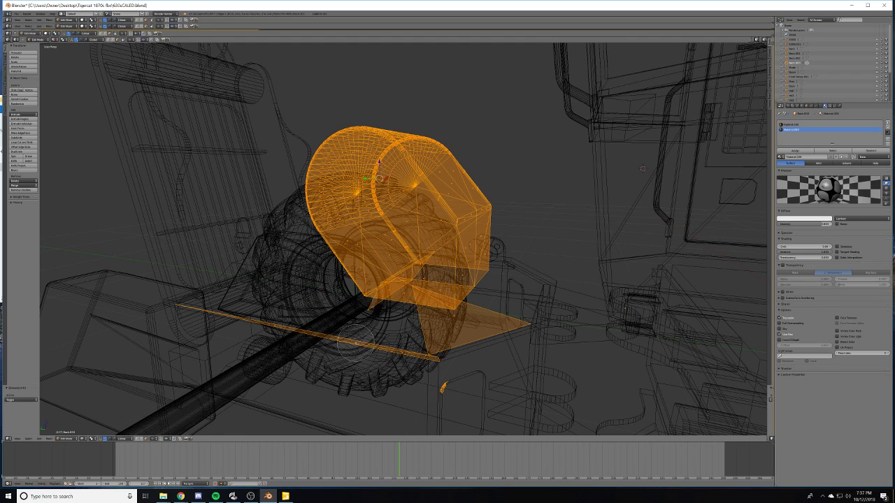
mouse_move(318, 334)
middle_down()
mouse_move(274, 347)
mouse_move(451, 354)
middle_up()
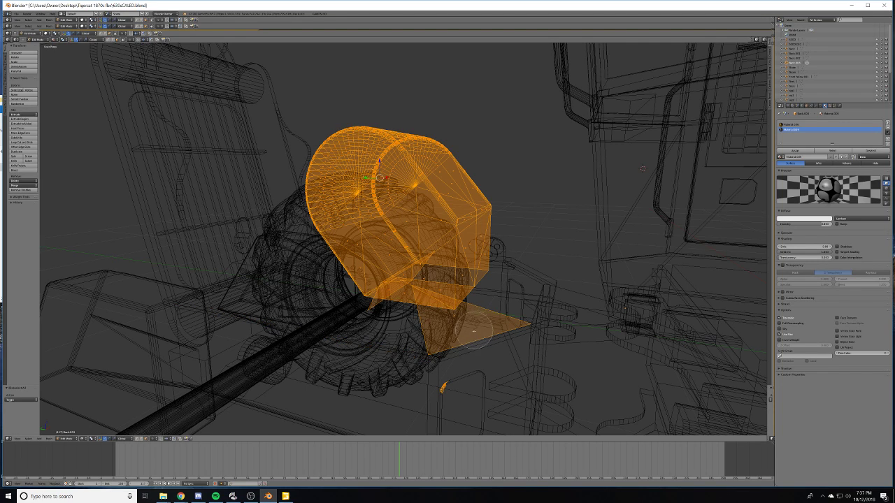
key(Escape)
scroll(474, 332, up, 3)
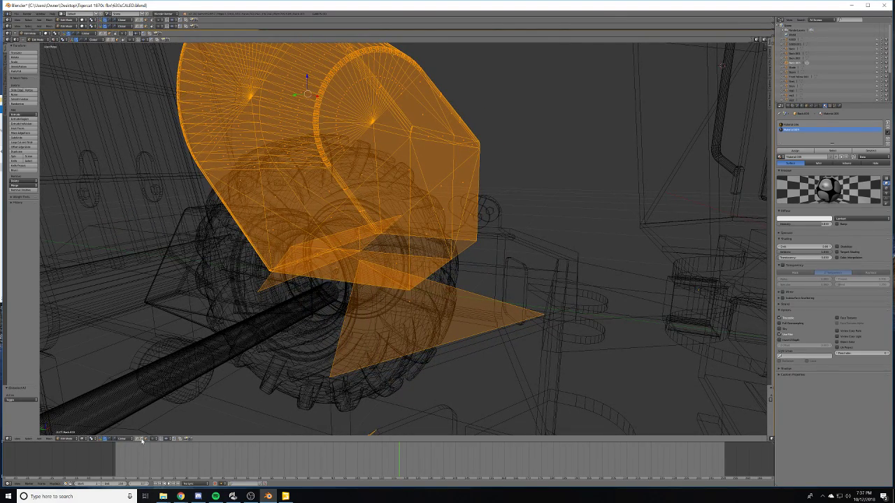
key(c)
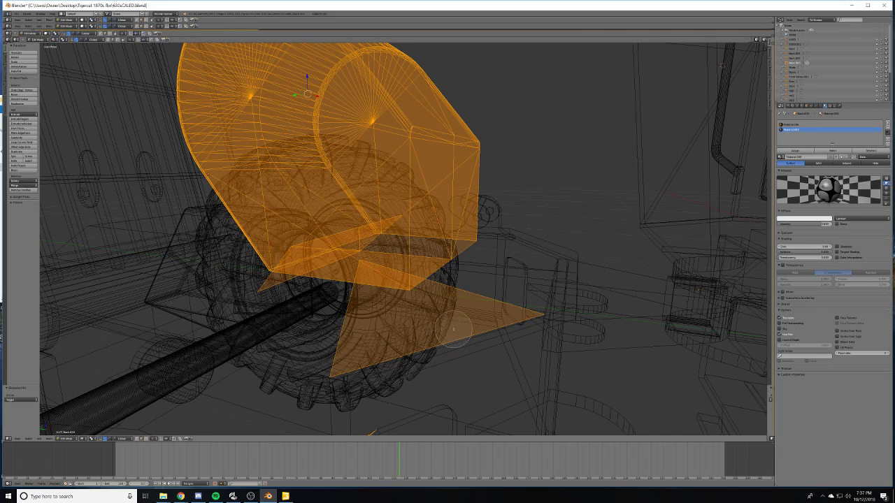
middle_drag(445, 334, 328, 345)
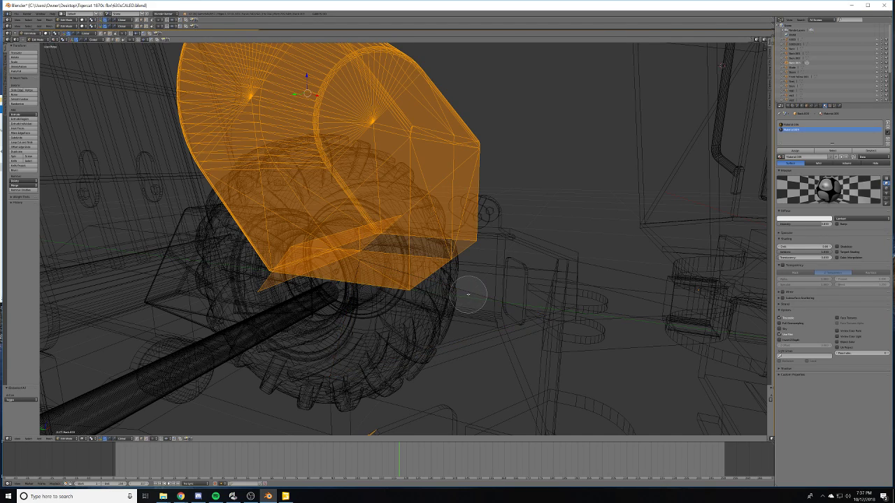
key(Escape)
- Set the viewport shading to Solid and move the selected housing faces sideways off the deck to check for stray geometry
mouse_move(467, 283)
middle_down()
mouse_move(432, 302)
mouse_move(555, 292)
mouse_move(505, 283)
mouse_move(508, 294)
mouse_move(479, 273)
mouse_move(601, 311)
middle_up()
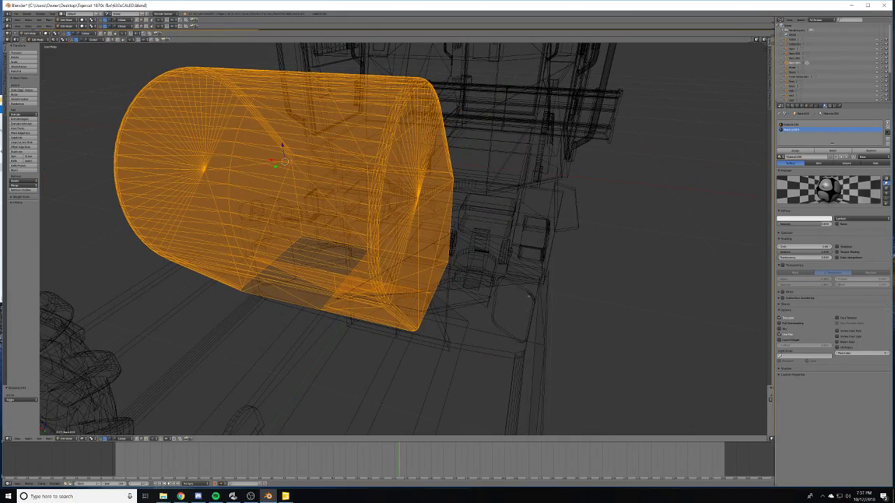
middle_drag(532, 296, 420, 209)
middle_drag(421, 367, 132, 403)
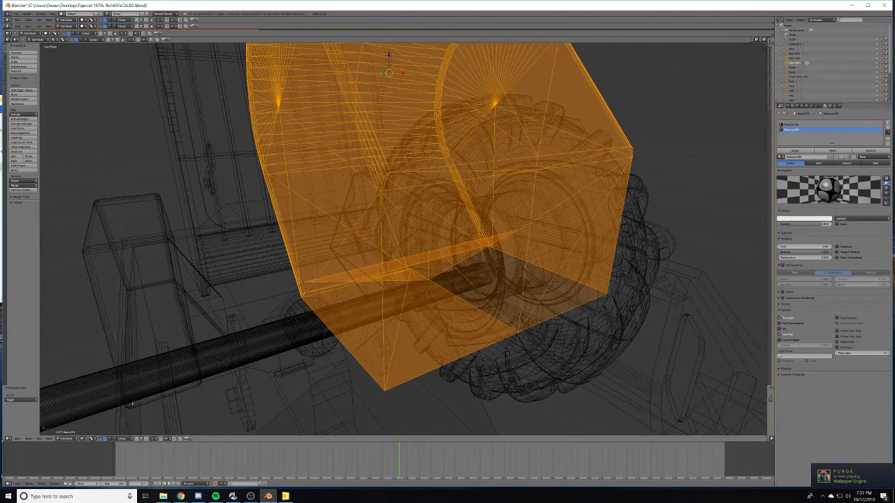
click(82, 438)
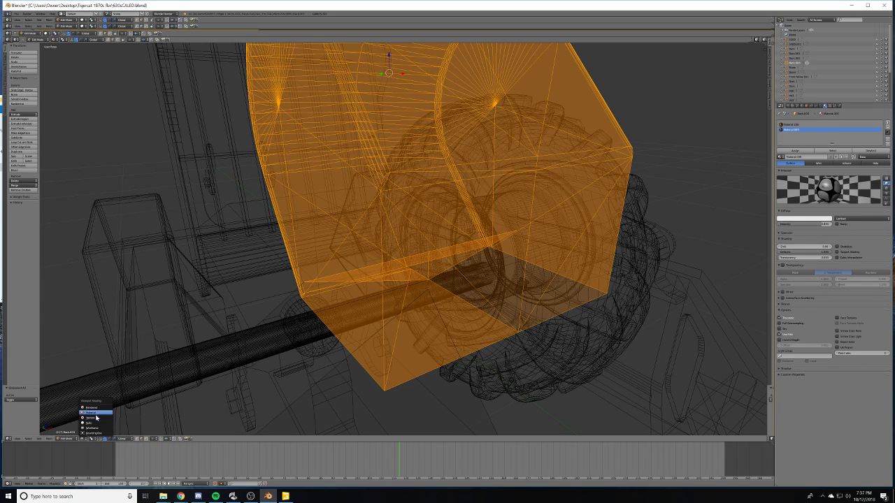
click(91, 423)
scroll(367, 376, down, 6)
shift+middle_drag(367, 376, 421, 2)
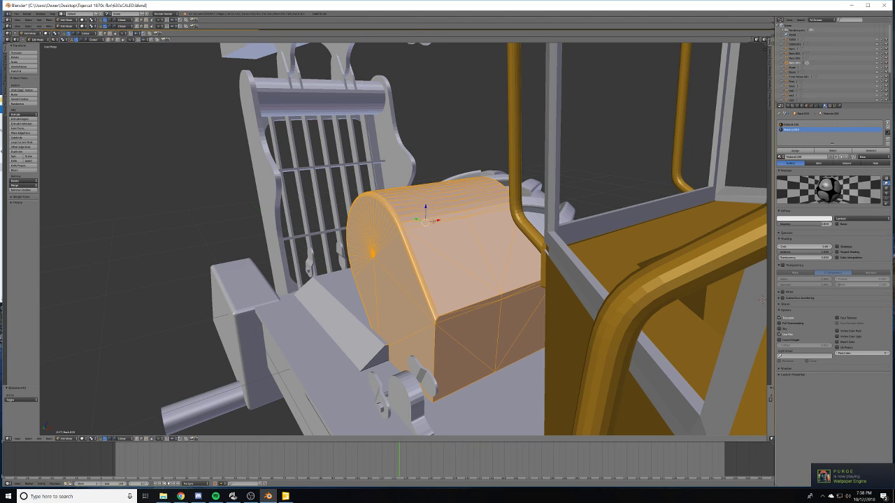
drag(434, 222, 47, 297)
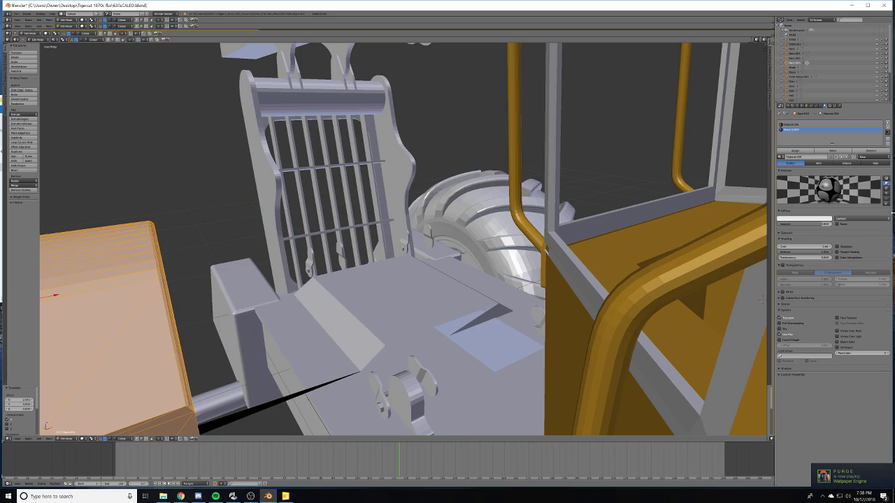
middle_drag(762, 299, 413, 229)
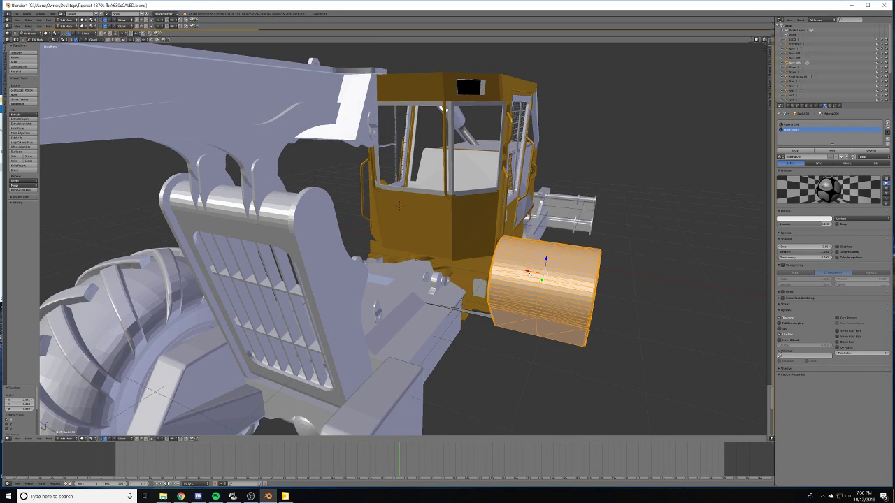
- Try moving the housing faces along the X axis, and undo that move
key(g)
key(x)
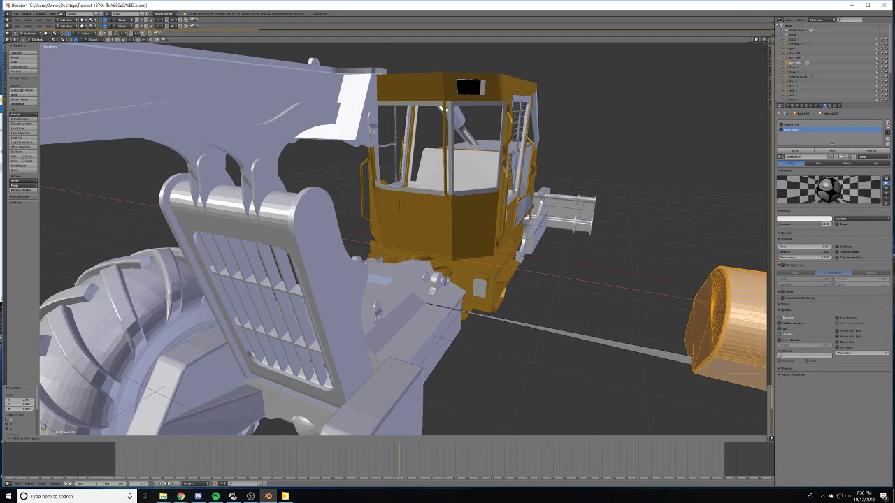
click(420, 248)
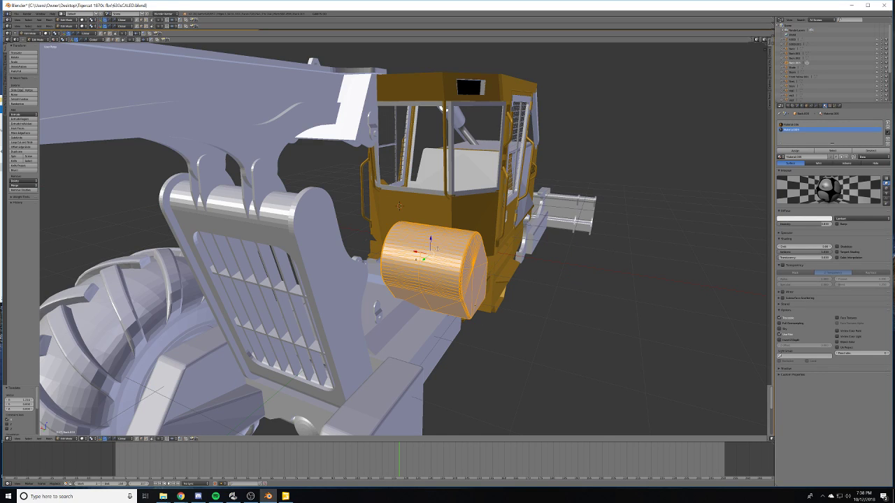
key(shift+s)
key(ctrl+z)
key(ctrl+z)
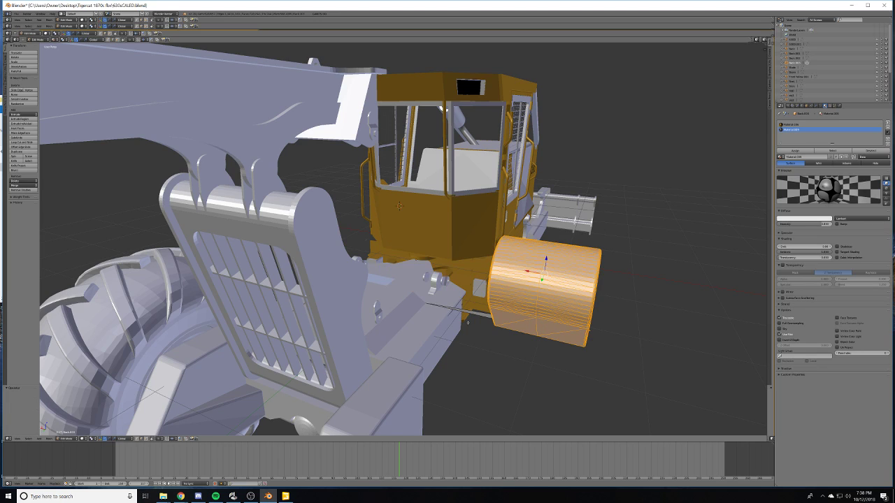
- Leave Edit Mode, move the whole separated housing object beside the machine to inspect its leftover faces, and undo the move
key(Tab)
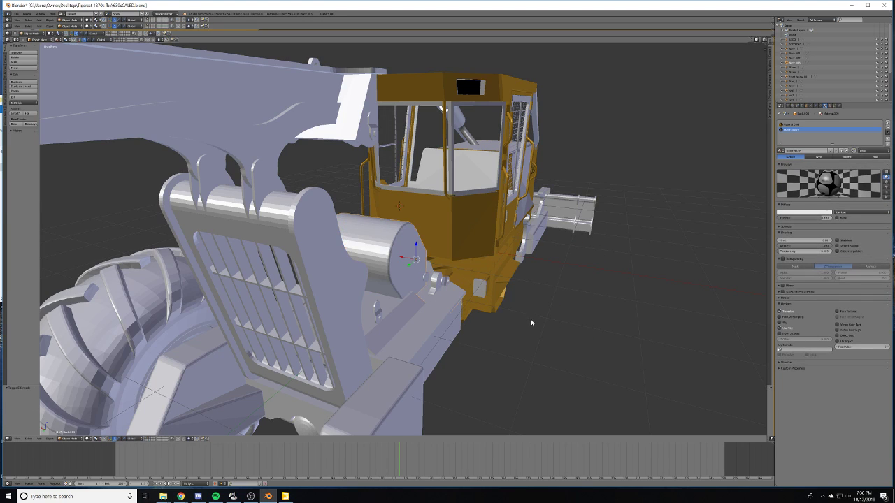
key(g)
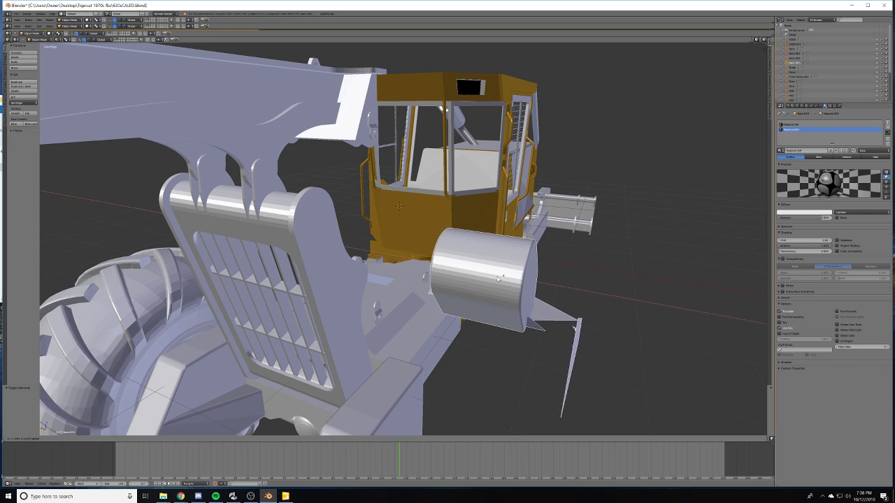
click(553, 285)
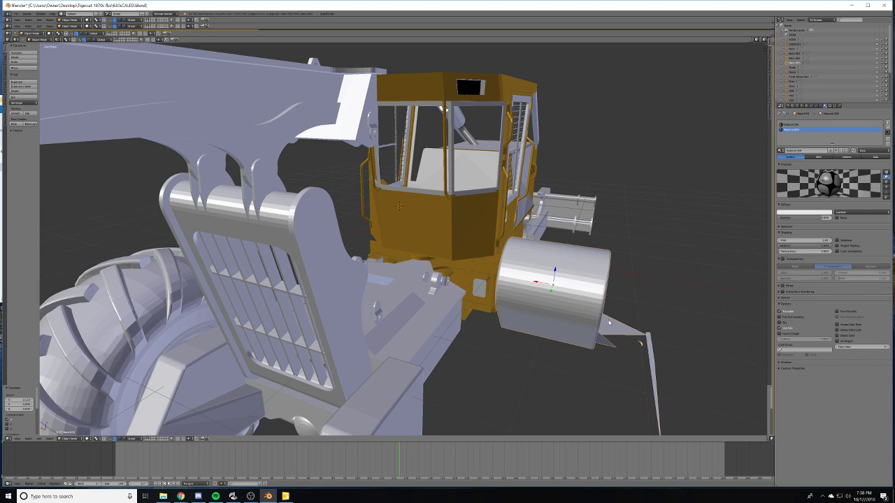
middle_drag(553, 286, 413, 278)
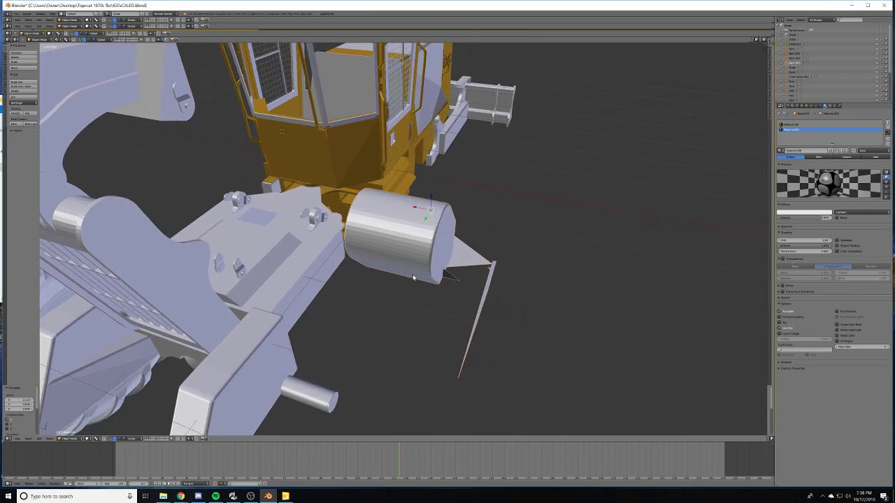
key(ctrl+z)
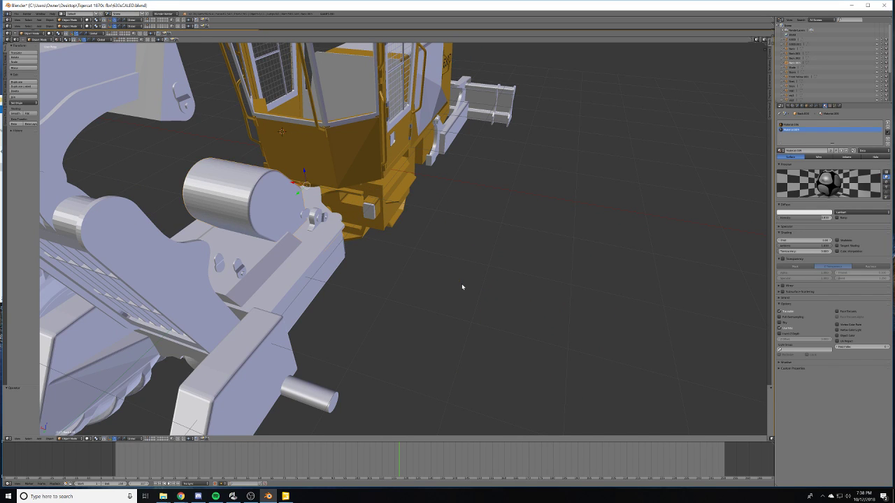
- Undo the remaining winch housing edits and revert the file to its saved version
key(ctrl+z)
key(ctrl+z)
key(ctrl+z)
key(ctrl+z)
scroll(323, 209, down, 4)
middle_drag(324, 208, 345, 199)
scroll(345, 207, up, 5)
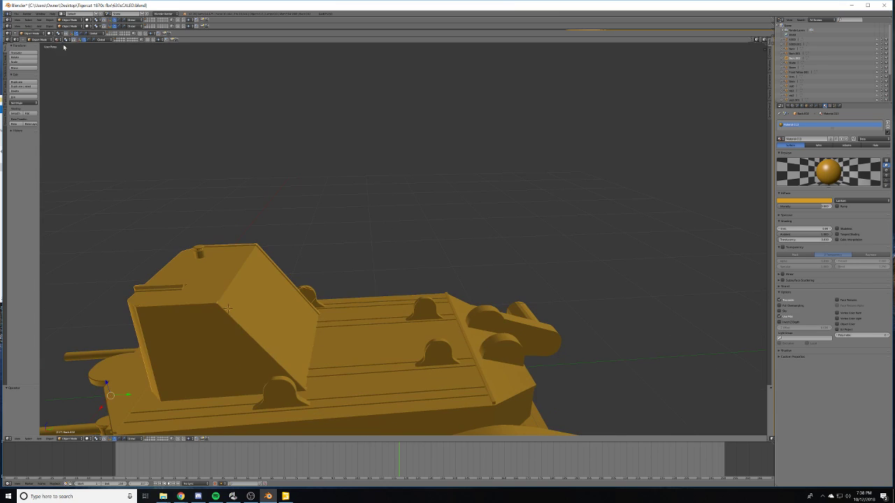
click(15, 13)
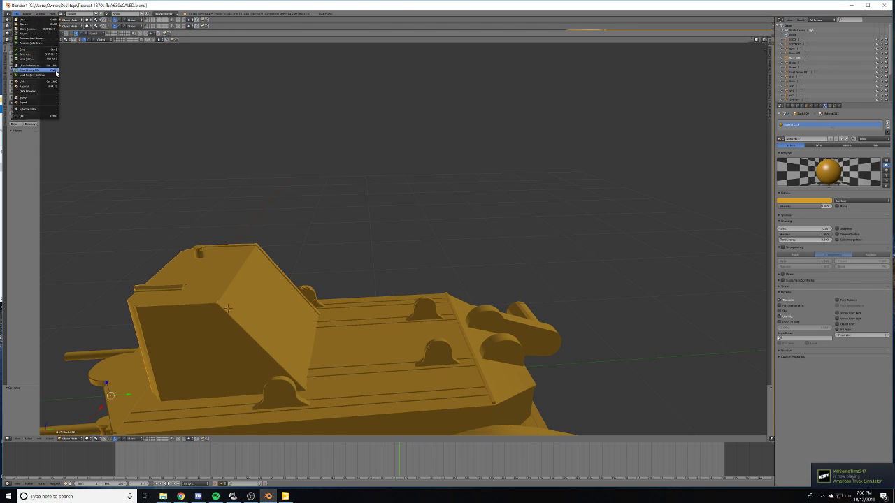
click(28, 33)
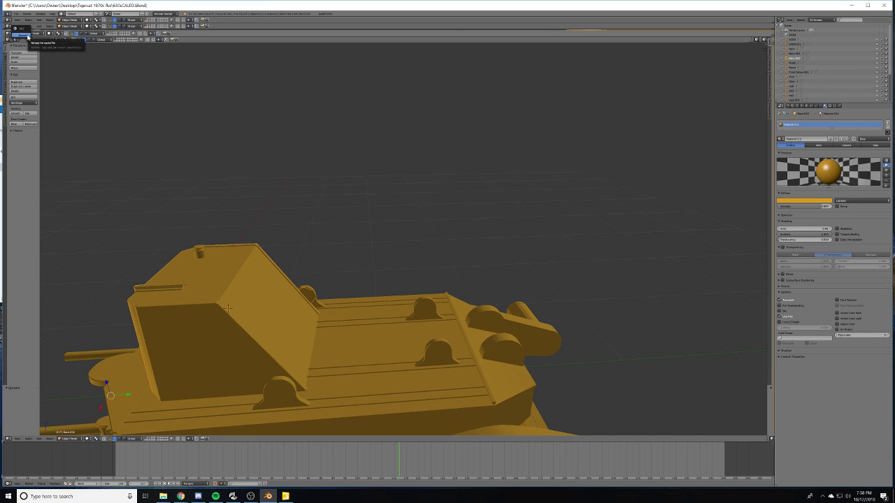
click(33, 44)
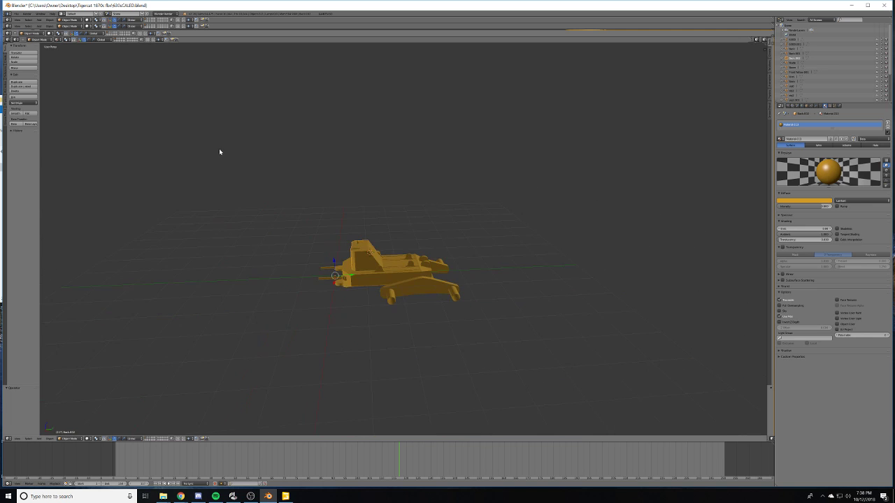
- Inspect the standalone yellow rear body, and show layer 2 with the complete skidder
scroll(366, 265, up, 5)
middle_drag(395, 304, 349, 296)
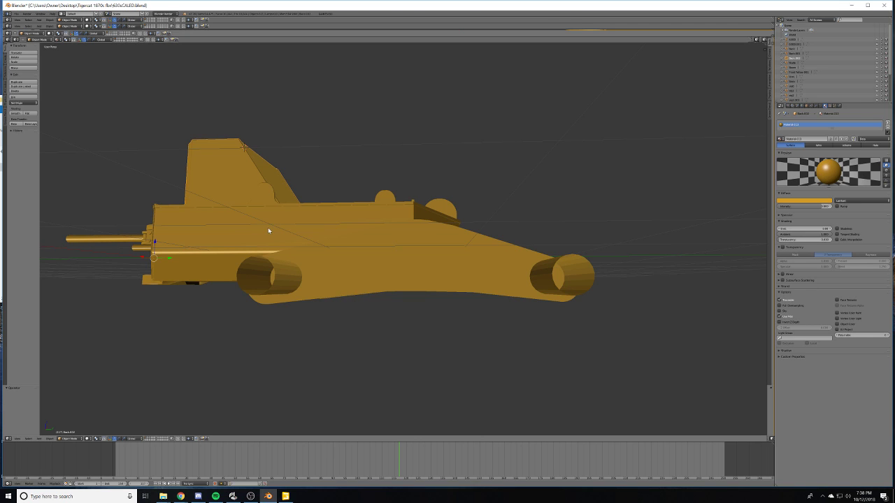
middle_drag(268, 230, 282, 251)
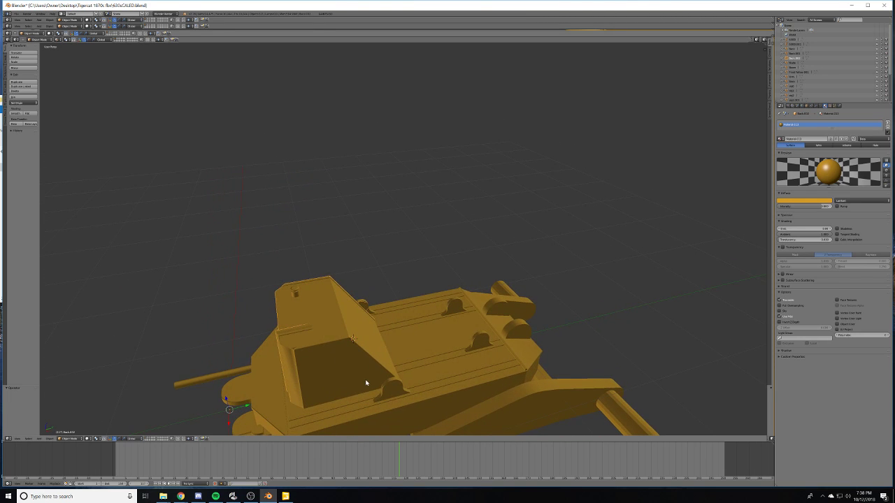
middle_drag(365, 383, 365, 341)
key(2)
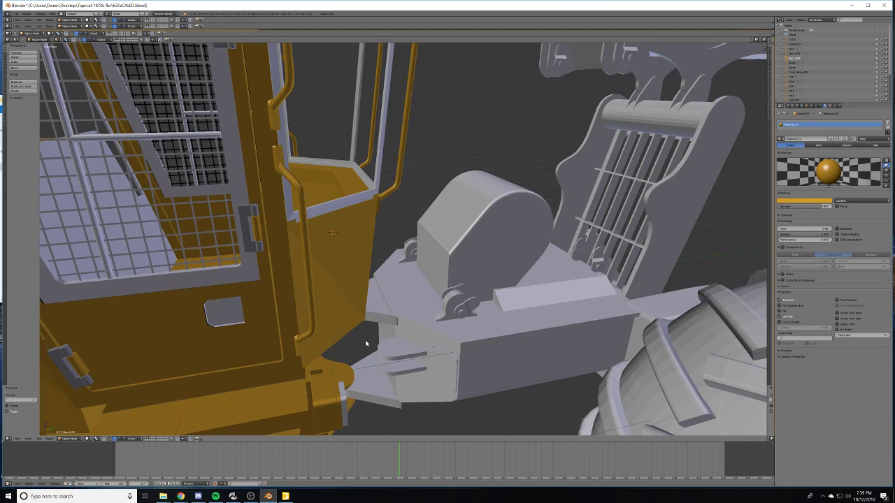
scroll(365, 343, down, 5)
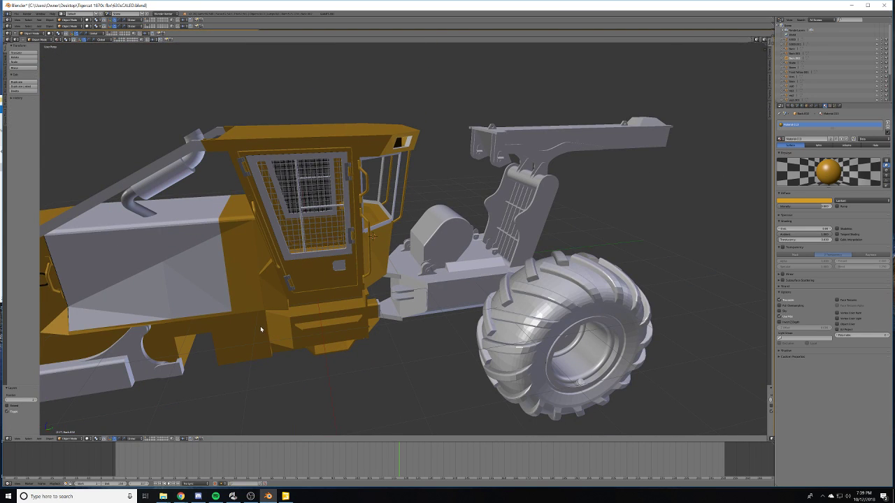
- Select the yellow front body and switch the viewport shading to display the model's material colours
right_click(323, 299)
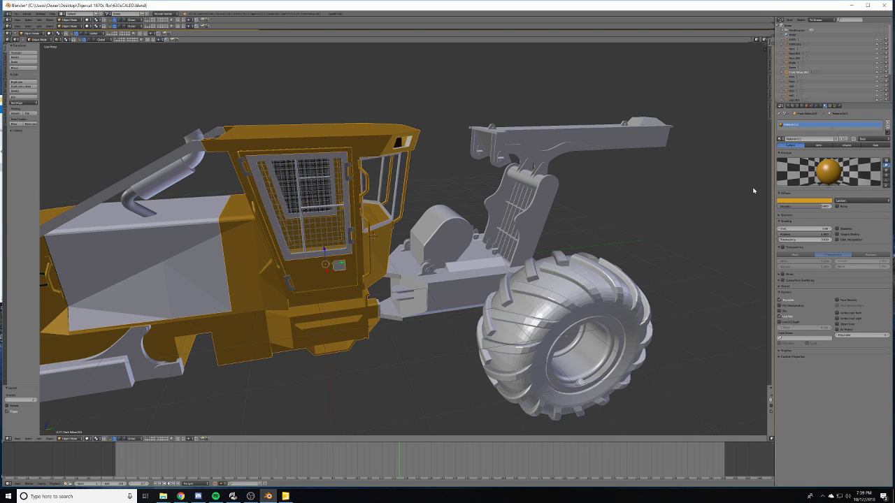
middle_drag(616, 222, 431, 269)
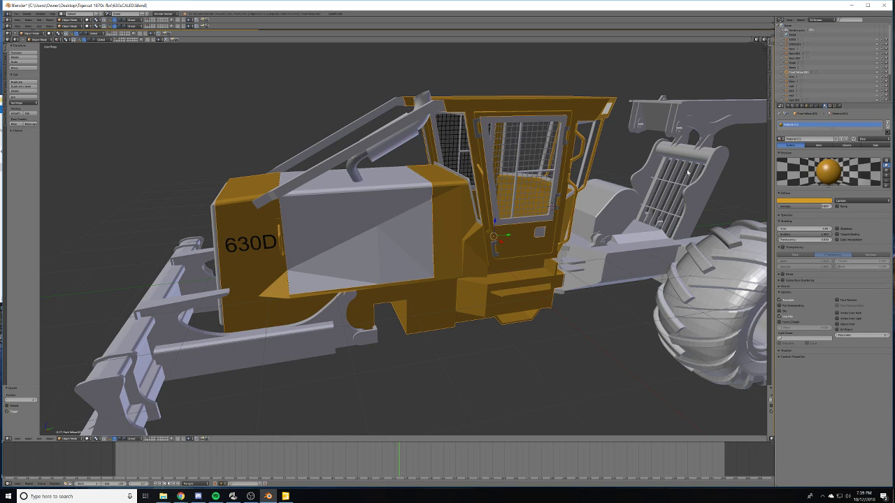
click(89, 438)
click(102, 417)
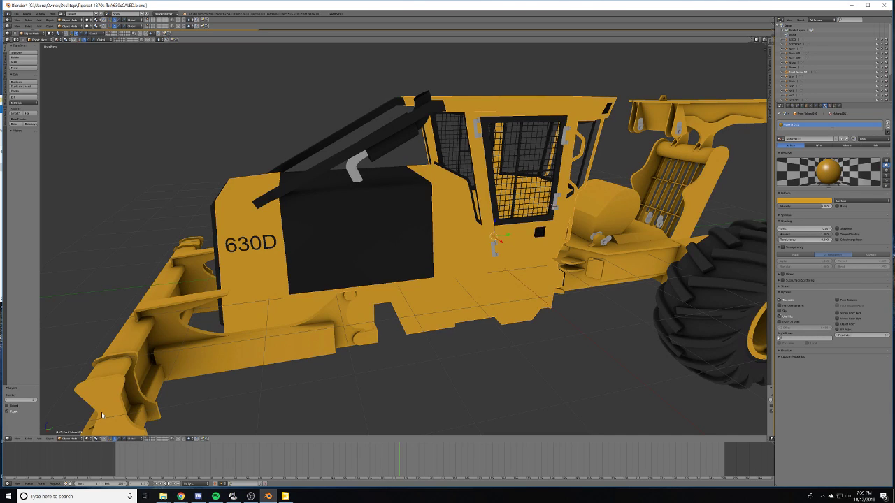
- Replace the yellow front body's existing material with a new one and add a new Image or Movie texture to it
right_click(398, 208)
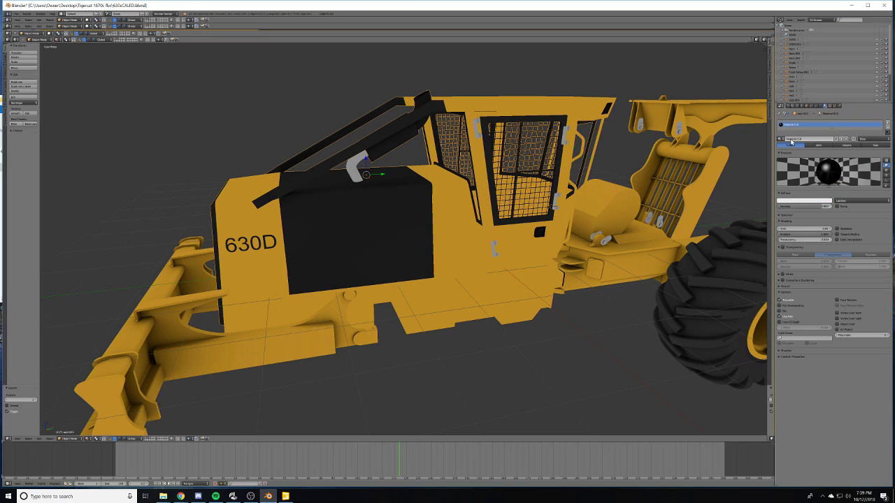
right_click(435, 205)
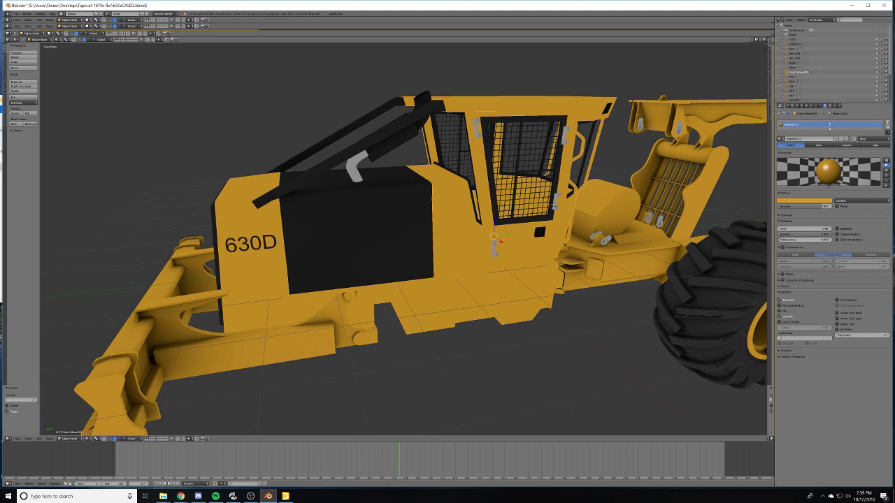
click(889, 128)
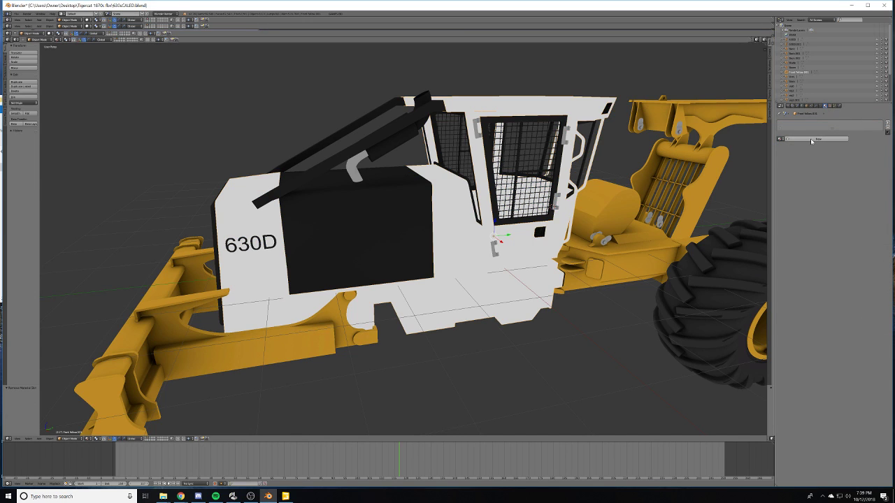
click(829, 109)
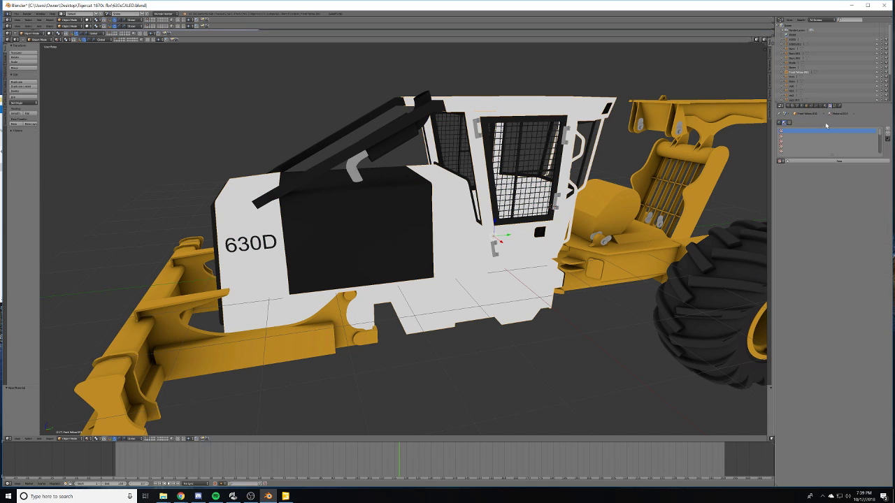
click(832, 161)
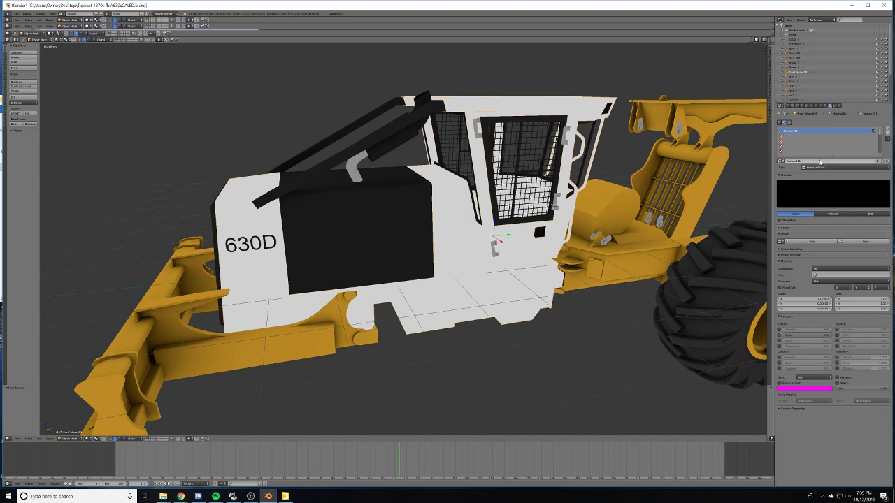
- Load the front body's image from the textures folder into the new Image or Movie texture
click(866, 242)
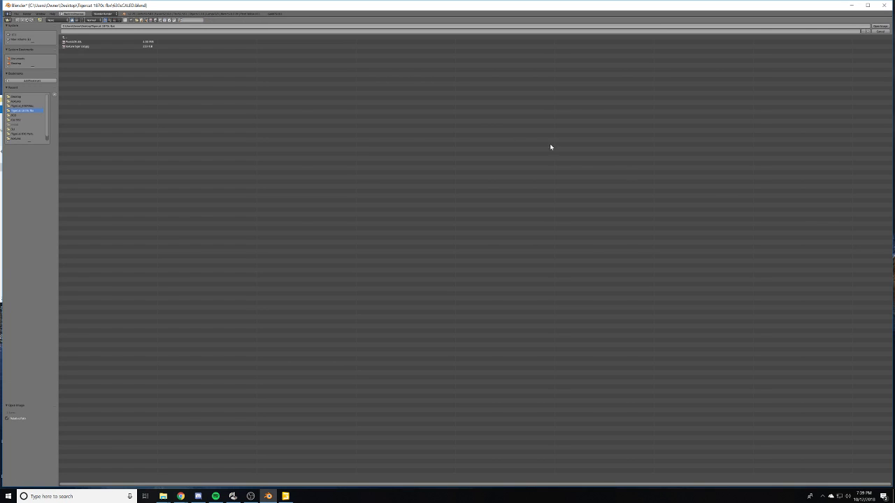
click(16, 96)
click(16, 101)
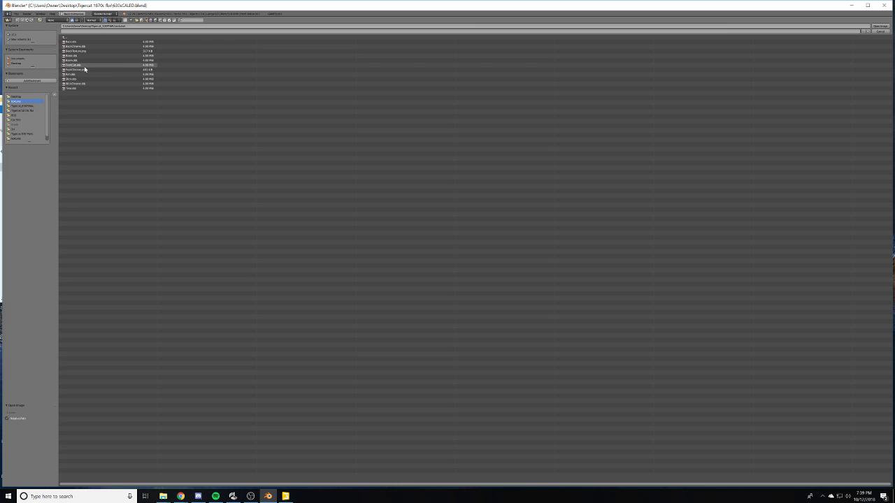
click(84, 65)
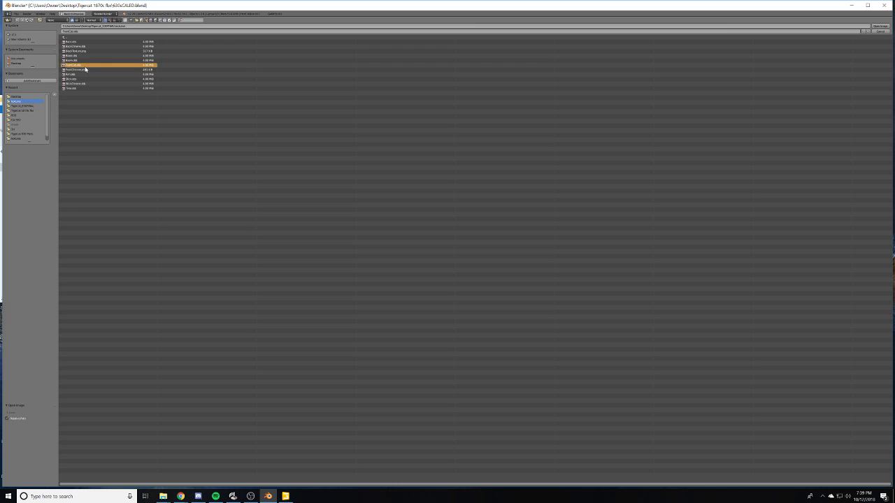
click(879, 26)
- Examine the textured cab interior and the mesh of the black cab panels and window mesh in Edit Mode
middle_drag(526, 222, 373, 260)
scroll(518, 264, up, 6)
scroll(489, 276, up, 5)
middle_drag(323, 240, 433, 303)
right_click(371, 251)
key(Tab)
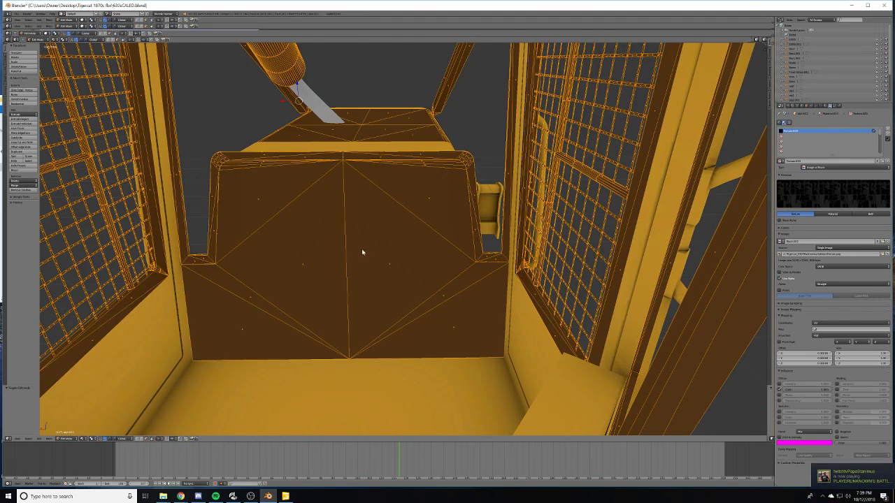
key(Tab)
key(Tab)
- Check the textured front body against the rest of the skidder from several sides, including the winch area
middle_drag(345, 245, 461, 322)
scroll(500, 376, down, 6)
scroll(462, 323, up, 4)
mouse_move(387, 252)
middle_down()
mouse_move(415, 258)
mouse_move(386, 259)
mouse_move(398, 258)
middle_up()
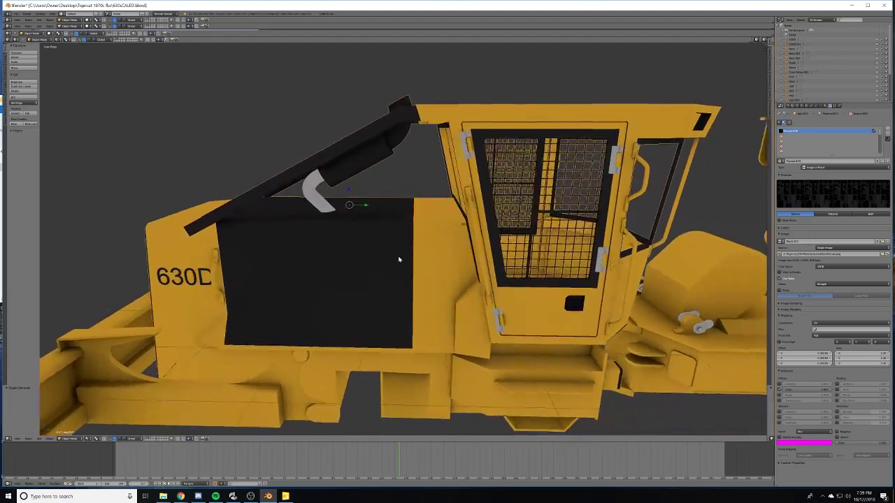
middle_drag(331, 274, 249, 327)
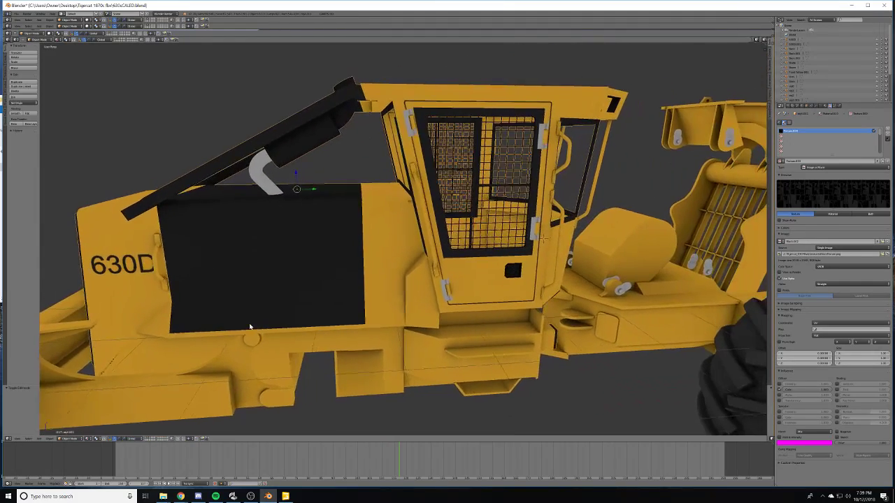
middle_drag(439, 287, 332, 292)
scroll(333, 293, down, 3)
scroll(444, 335, down, 2)
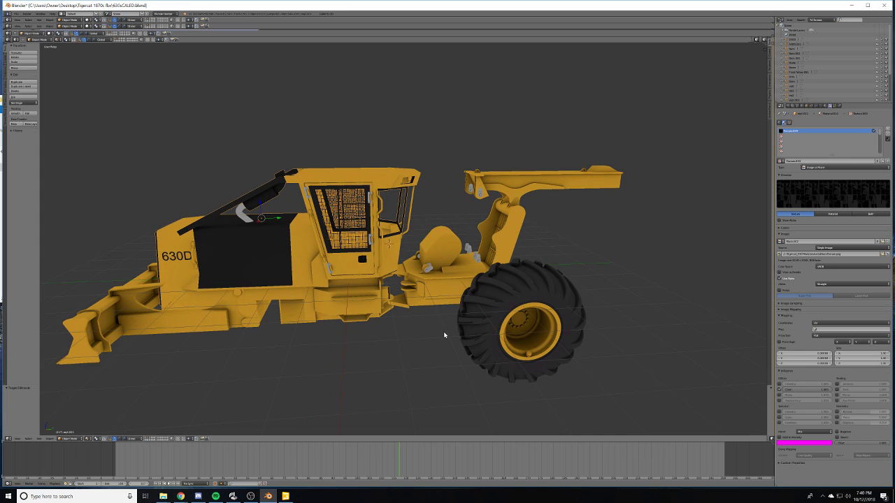
scroll(444, 336, up, 3)
middle_drag(464, 330, 430, 320)
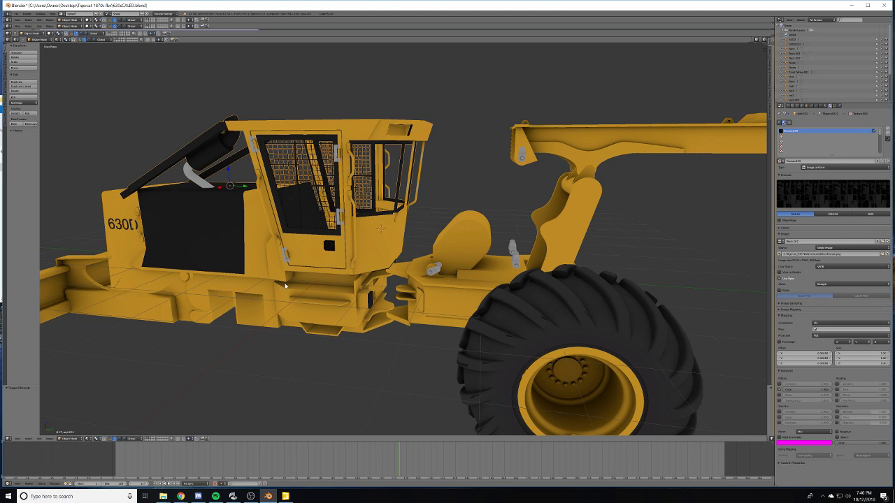
middle_drag(285, 286, 325, 288)
scroll(411, 267, up, 5)
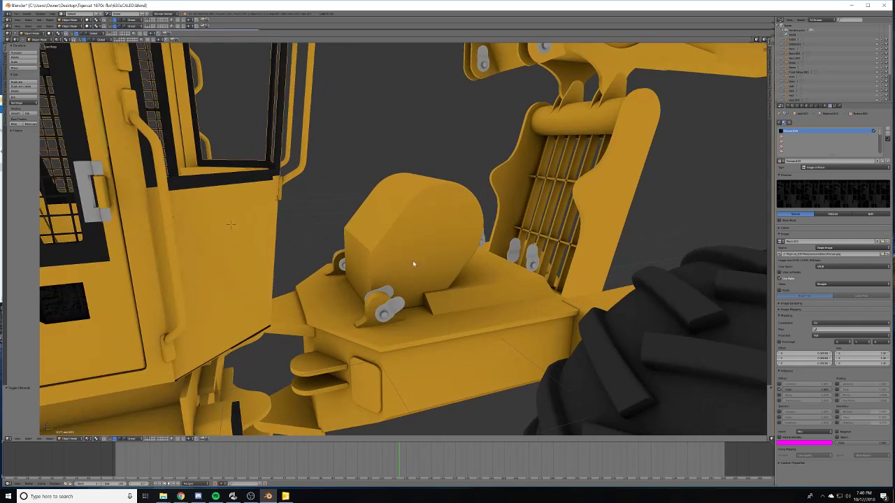
- Select the yellow rear body, check its mesh in Edit Mode, move it to layer 1 and show that layer
right_click(419, 233)
key(Tab)
key(Tab)
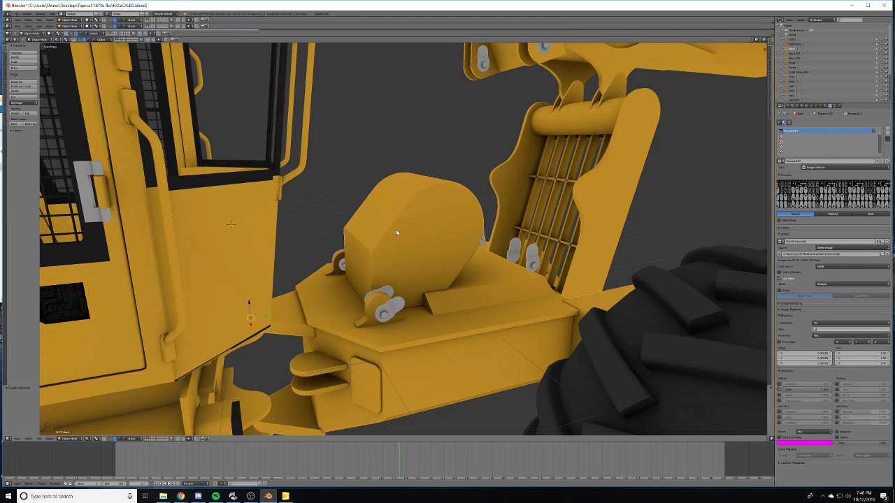
key(Tab)
scroll(430, 258, down, 2)
middle_drag(431, 258, 450, 262)
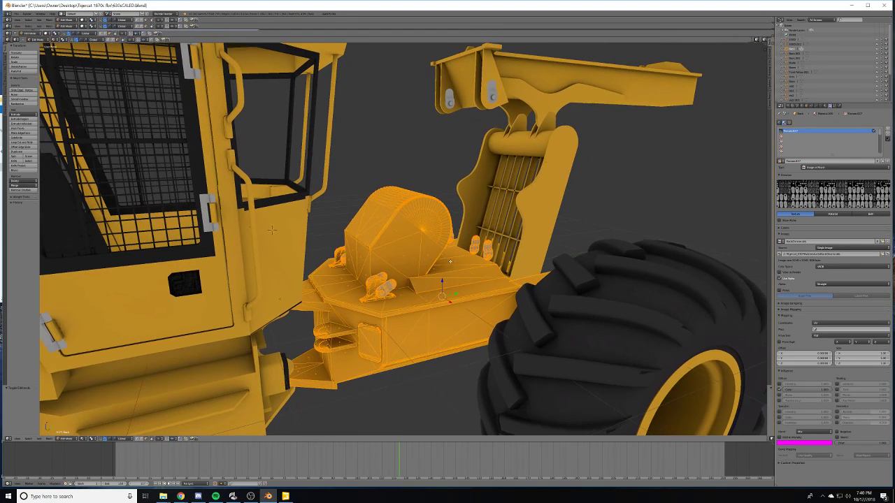
key(Tab)
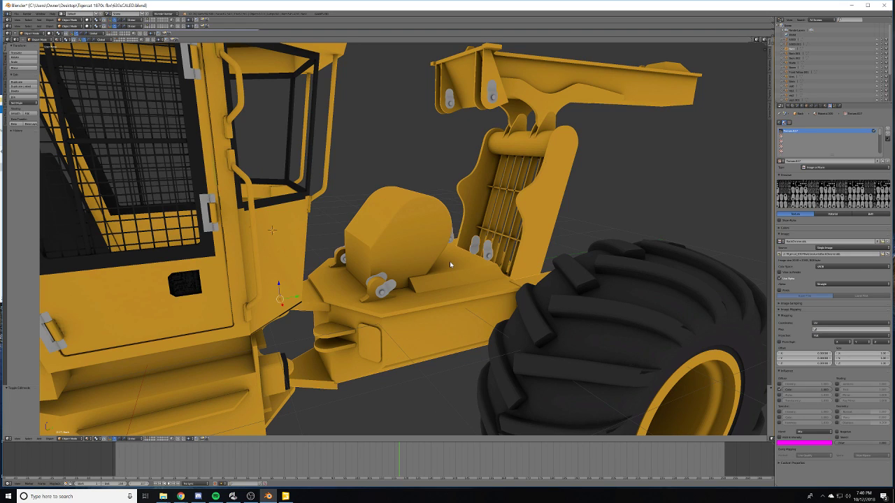
key(m)
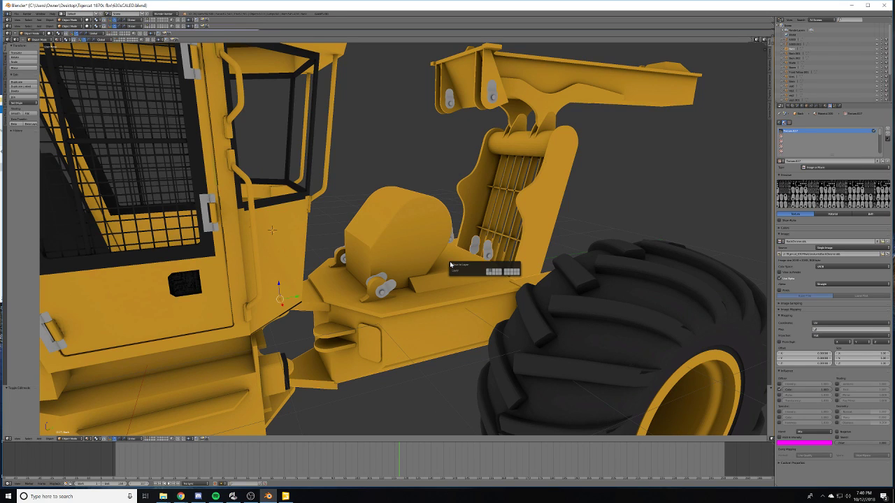
key(1)
key(1)
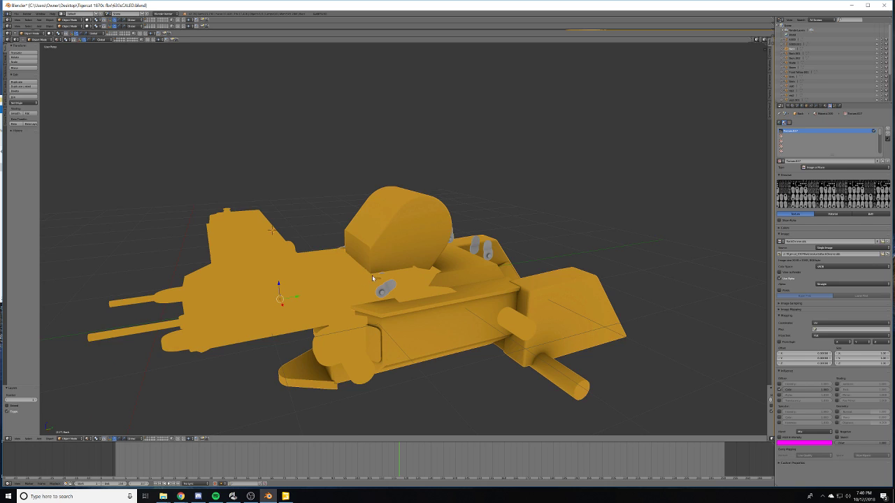
- Try to move the flat yellow part overlapping the rear body aside, and undo the move
scroll(372, 277, up, 3)
middle_drag(409, 272, 400, 275)
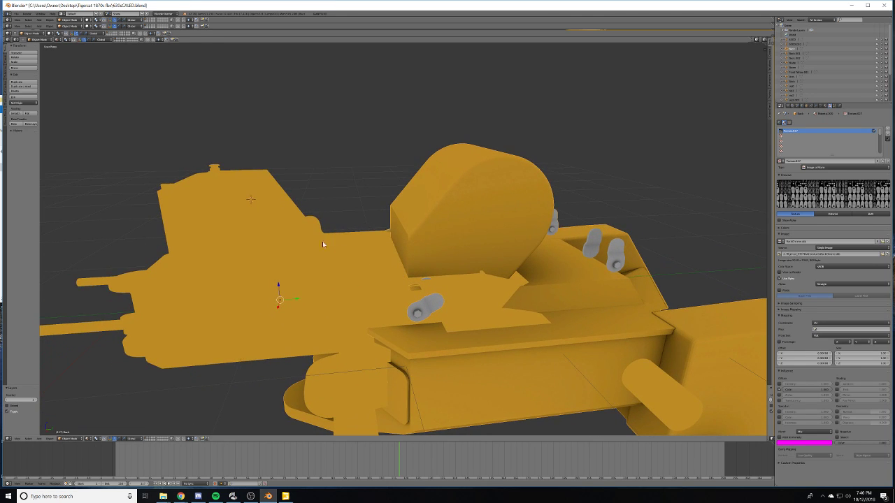
right_click(250, 216)
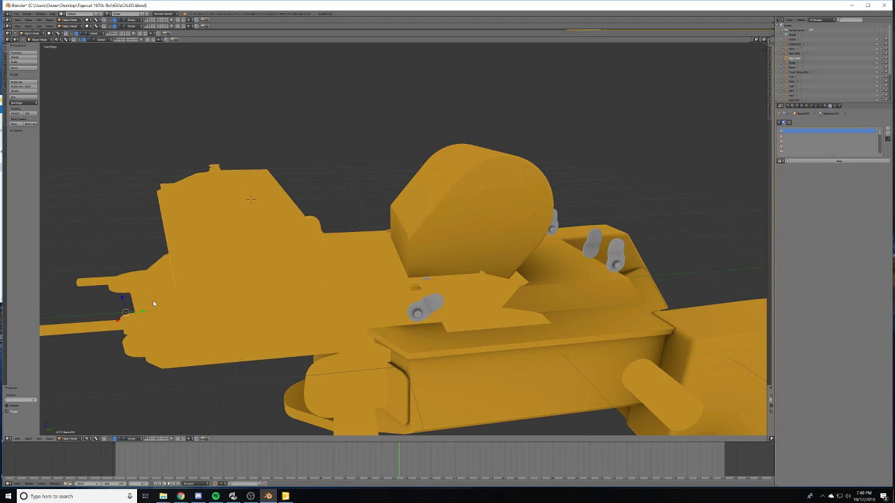
drag(134, 314, 750, 306)
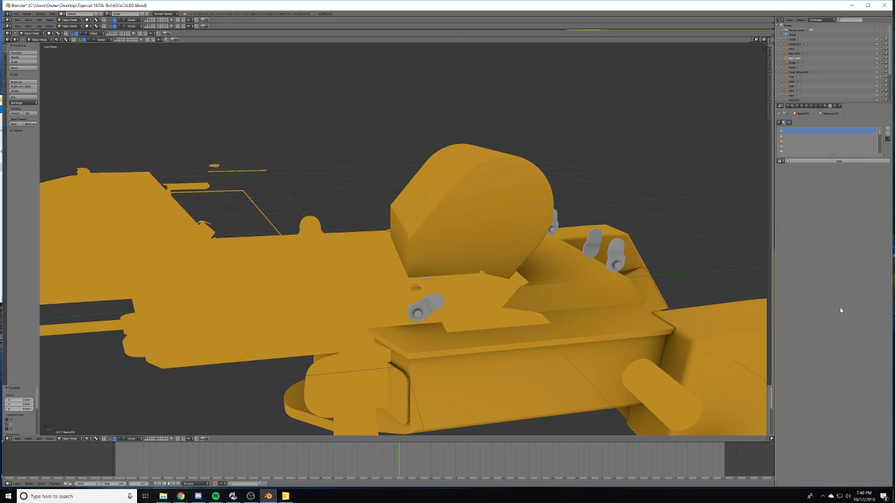
key(ctrl+z)
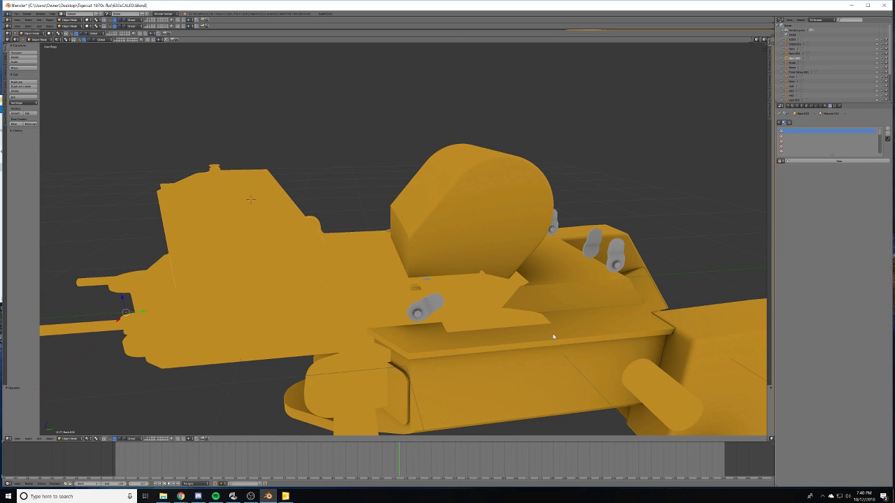
- Reselect the yellow rear body and show it on the layer with the small reference skidder
right_click(573, 371)
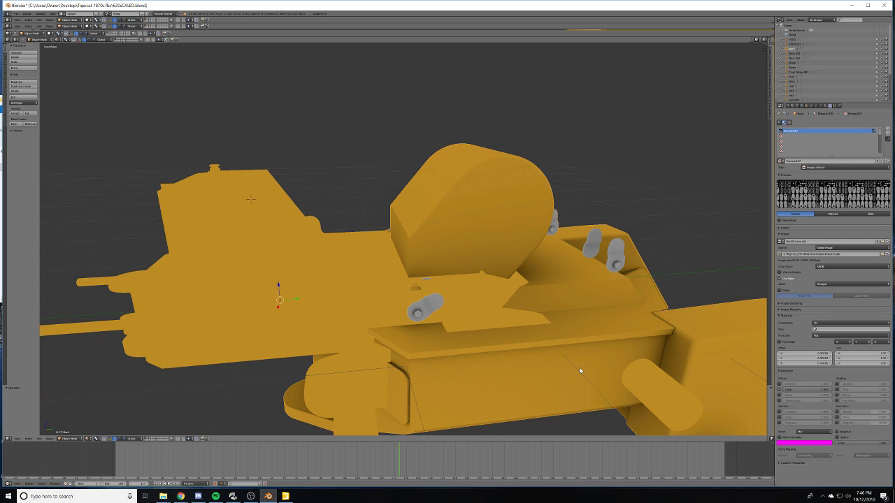
key(x)
click(587, 376)
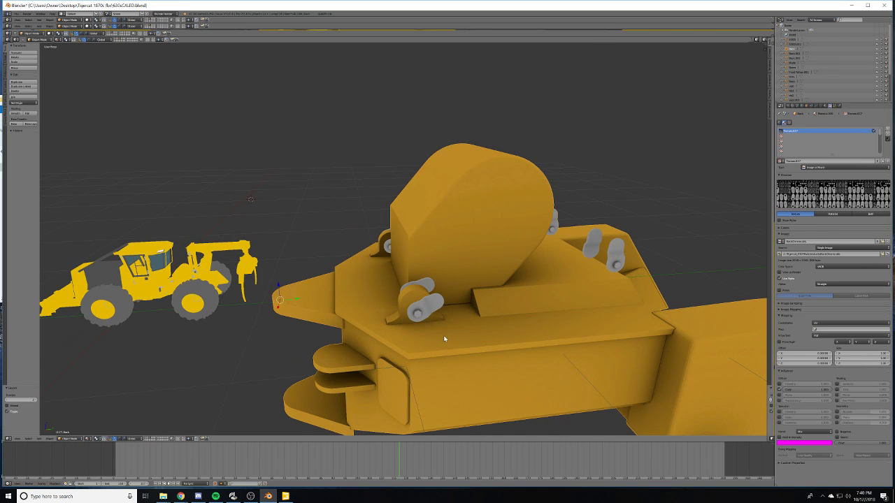
- In wireframe Edit Mode, circle-select the upper rounded faces across both halves of the rear body's winch housing
mouse_move(443, 336)
middle_down()
mouse_move(459, 336)
mouse_move(416, 350)
middle_up()
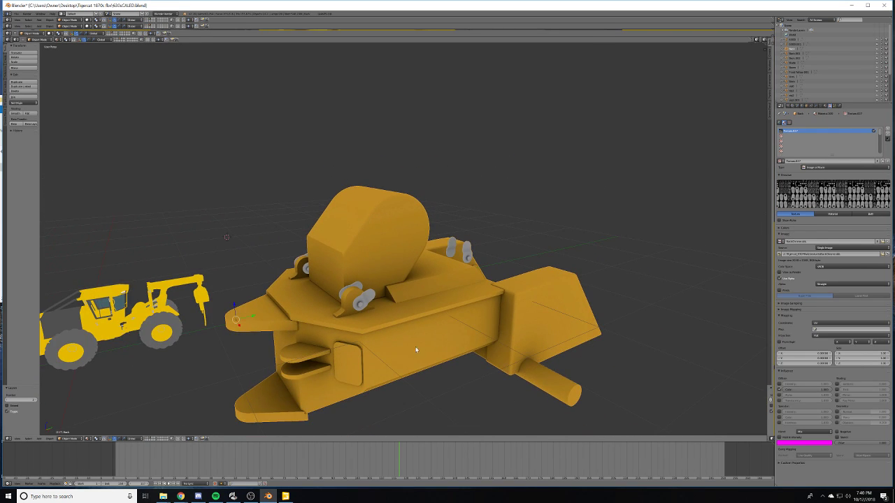
middle_drag(366, 374, 424, 286)
scroll(425, 285, up, 4)
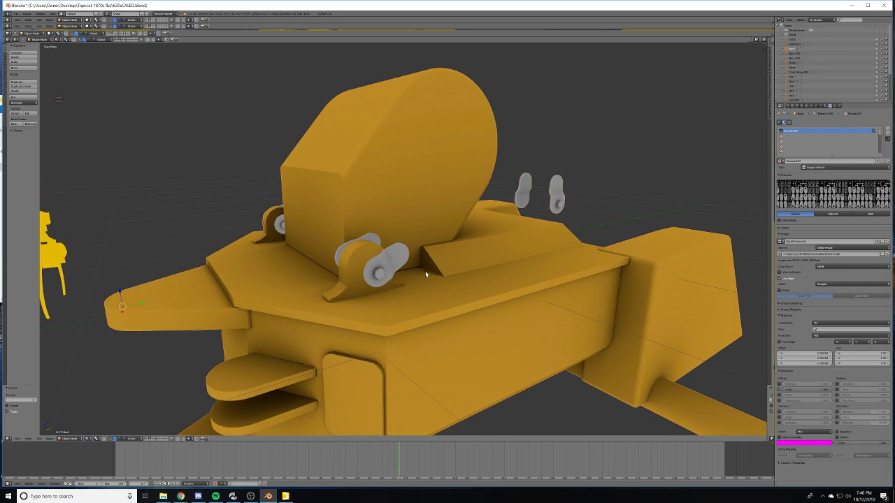
shift+middle_drag(460, 260, 559, 433)
middle_drag(307, 273, 55, 200)
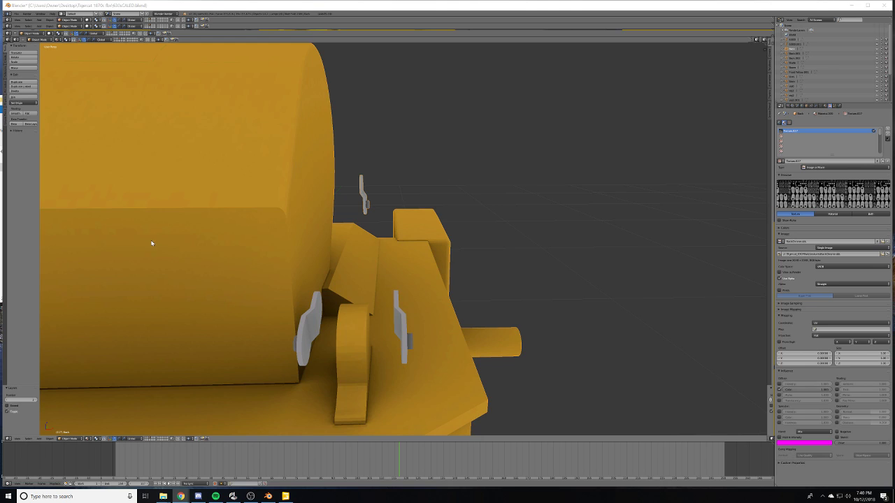
middle_drag(151, 244, 358, 189)
middle_drag(258, 231, 331, 283)
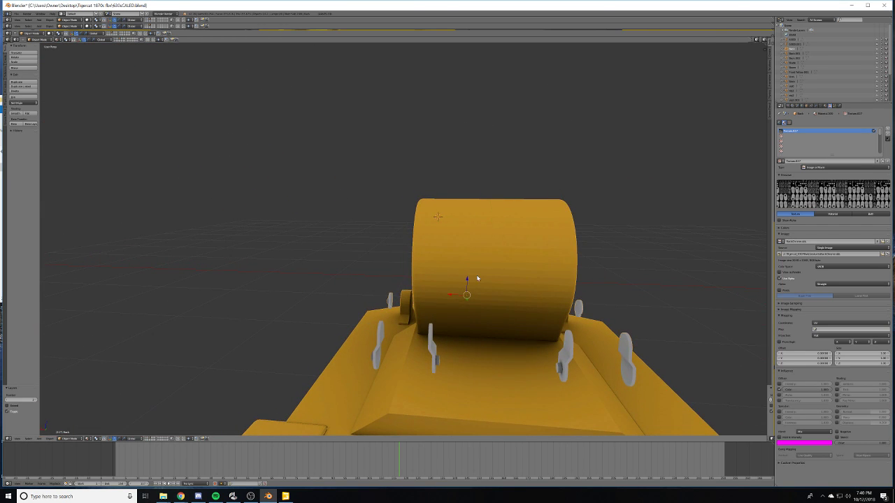
middle_drag(477, 278, 434, 281)
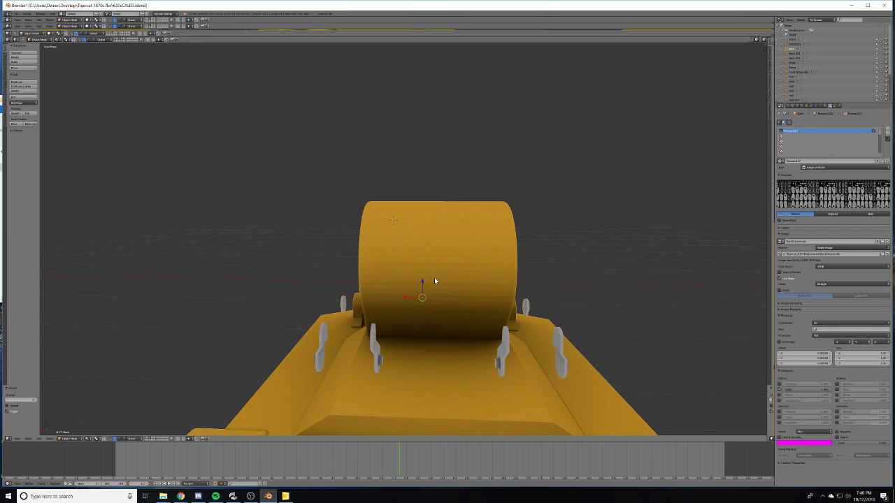
scroll(434, 281, up, 4)
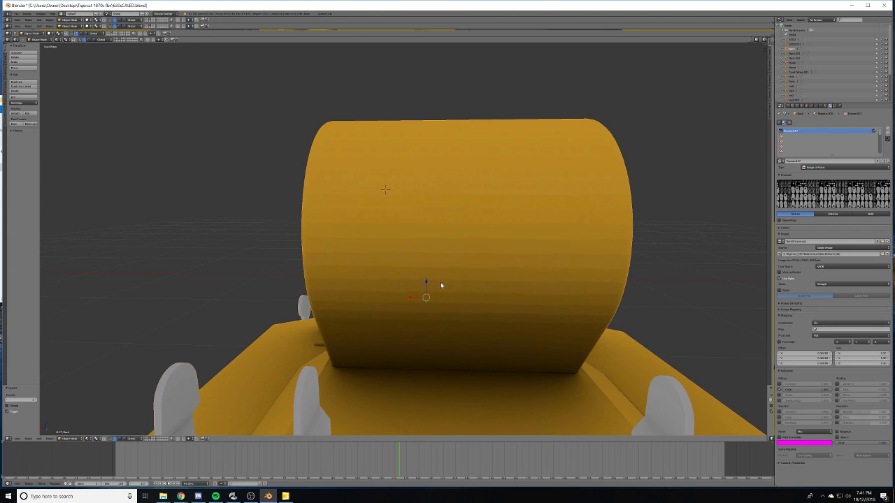
key(Tab)
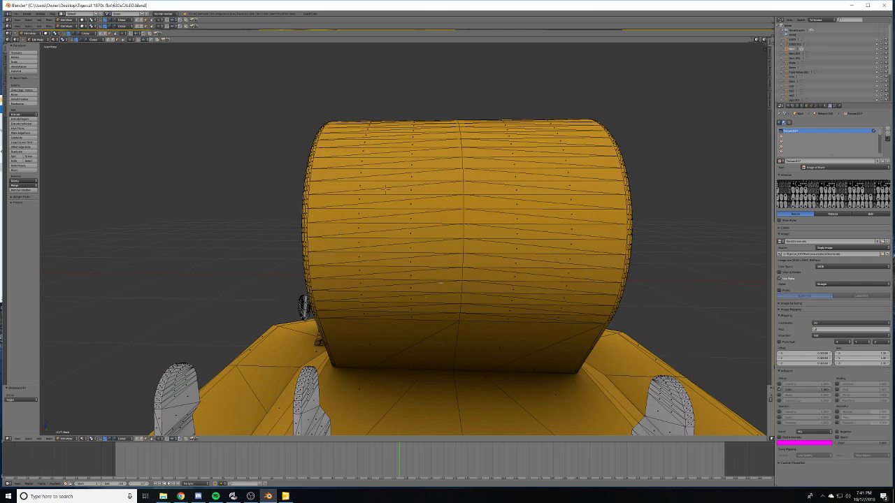
key(z)
key(c)
scroll(395, 250, down, 10)
click(365, 198)
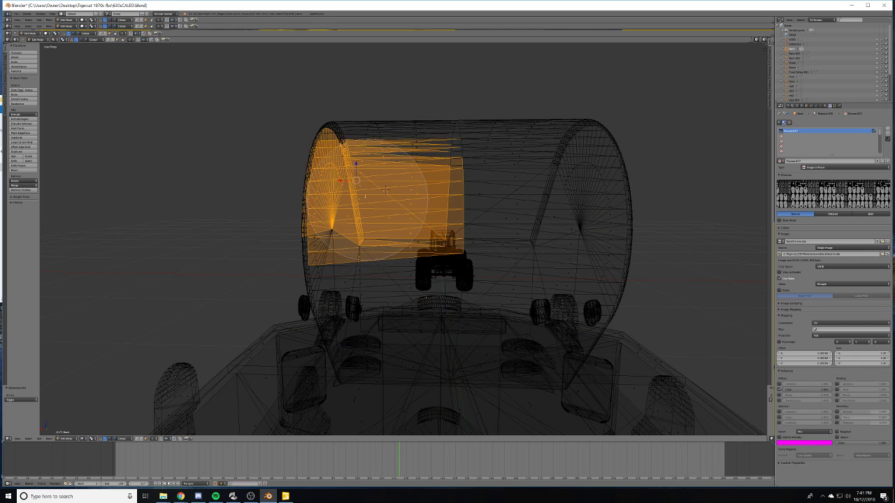
mouse_move(386, 190)
mouse_down()
mouse_move(381, 174)
mouse_move(475, 140)
mouse_move(569, 200)
mouse_move(430, 240)
mouse_move(394, 236)
mouse_move(387, 304)
mouse_move(385, 265)
mouse_move(391, 275)
mouse_up()
mouse_move(393, 271)
middle_down()
mouse_move(376, 258)
mouse_move(363, 195)
mouse_move(484, 164)
mouse_move(568, 170)
middle_up()
drag(567, 175, 415, 122)
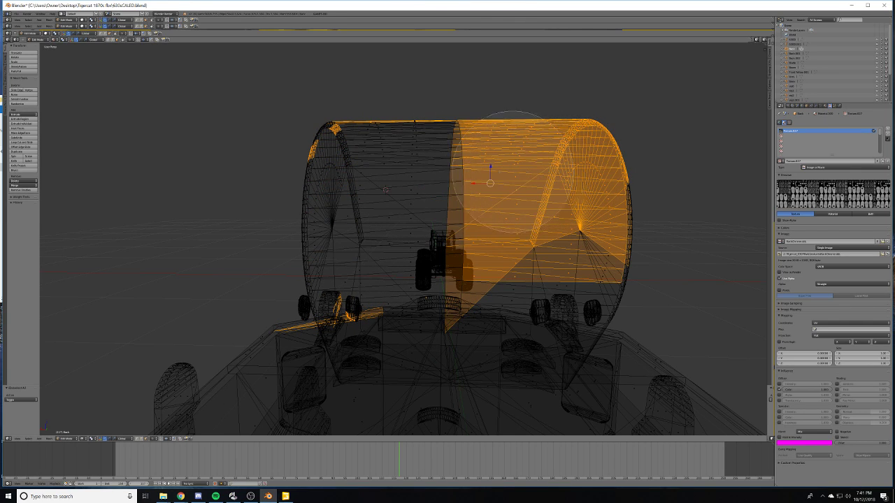
mouse_move(513, 167)
mouse_down()
mouse_move(375, 169)
mouse_move(343, 194)
mouse_move(346, 202)
mouse_move(443, 172)
mouse_move(569, 170)
mouse_move(591, 234)
mouse_move(591, 226)
mouse_up()
right_click(591, 227)
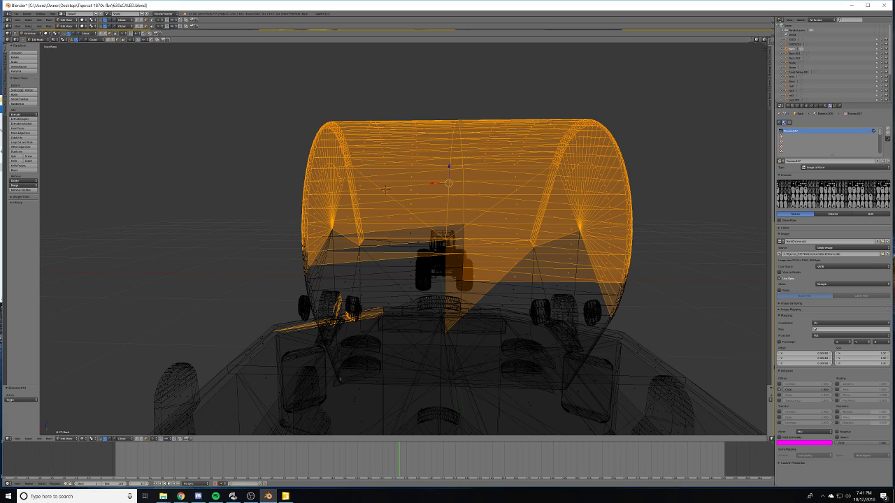
- Return to solid shading and add the lower faces of the winch housing's rounded side to the selection
key(z)
key(c)
mouse_move(409, 259)
mouse_down()
mouse_move(415, 300)
mouse_move(477, 310)
mouse_up()
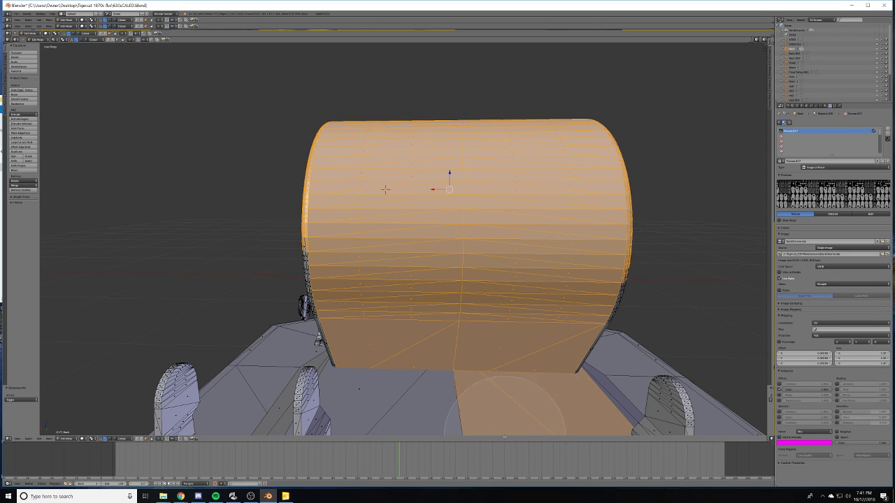
middle_drag(520, 357, 545, 389)
key(Escape)
- Add the remaining lower edge strip and flat end faces on one side of the winch housing to the selection
middle_drag(385, 189, 329, 207)
key(c)
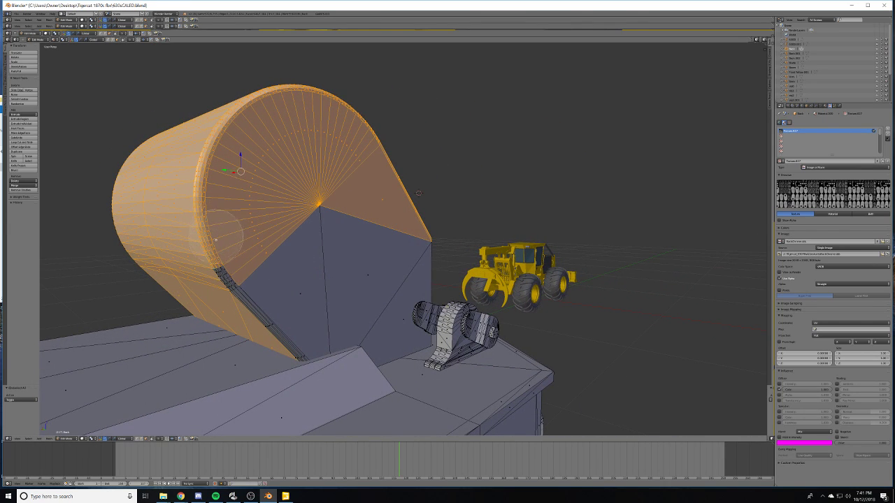
mouse_move(231, 259)
mouse_down()
mouse_move(269, 269)
mouse_move(322, 254)
mouse_up()
click(390, 264)
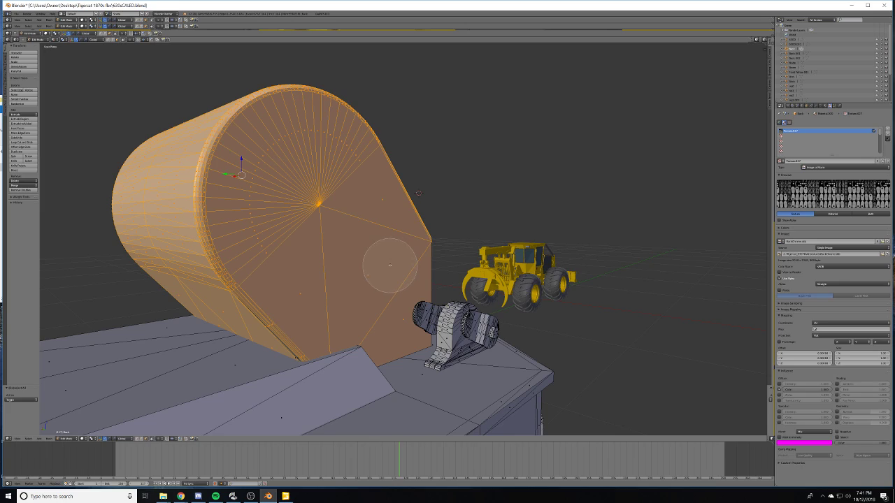
key(Escape)
- Add the unselected faces on the winch housing's flat vertical front to the selection
middle_drag(284, 314, 290, 309)
mouse_move(417, 193)
middle_down()
mouse_move(397, 313)
mouse_move(421, 212)
mouse_move(454, 205)
mouse_move(504, 224)
middle_up()
key(c)
key(Escape)
scroll(341, 287, up, 5)
middle_drag(330, 296, 269, 305)
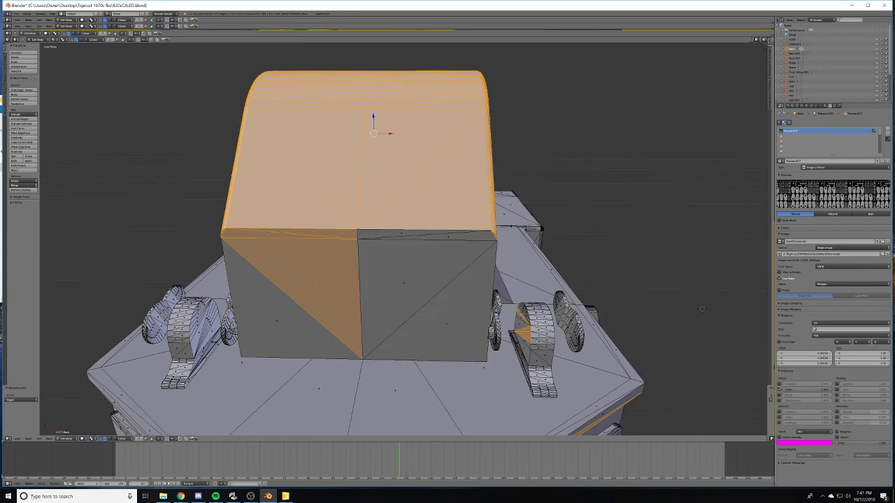
key(c)
mouse_move(266, 305)
mouse_down()
mouse_move(384, 256)
mouse_move(423, 291)
mouse_up()
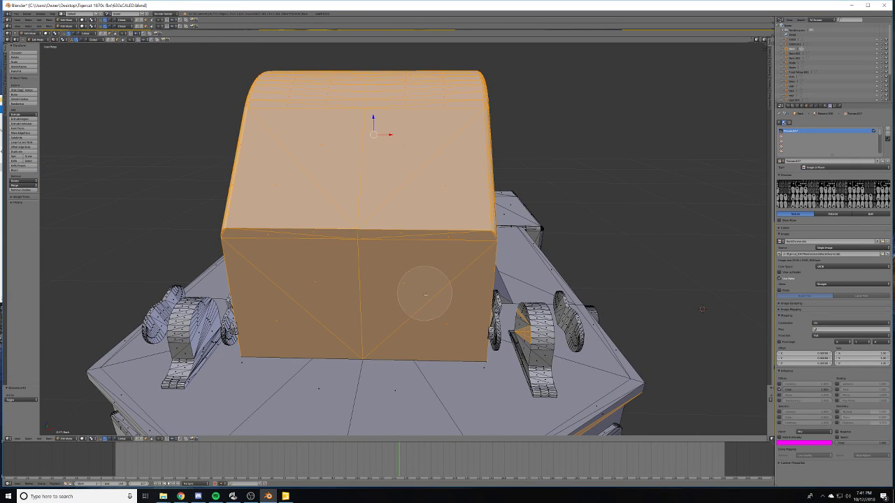
- Add the unselected faces on the winch housing's flat side, including the fan of triangles, to the selection
key(Escape)
middle_drag(434, 296, 465, 308)
key(c)
mouse_move(467, 290)
mouse_down()
mouse_move(500, 289)
mouse_move(594, 255)
mouse_move(604, 224)
mouse_up()
key(Escape)
shift+middle_drag(613, 207, 321, 377)
middle_click(448, 342)
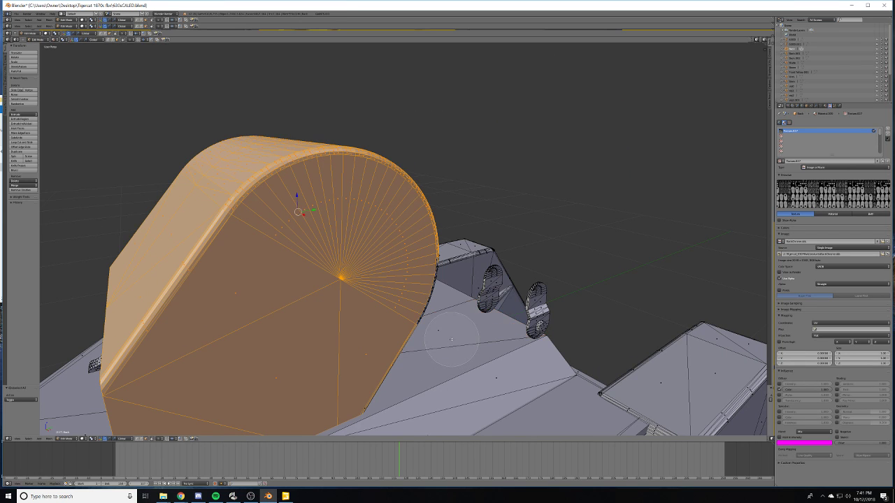
- Circle-select the remaining edge strip faces along the rounded rim on the winch housing's opposite side
key(Escape)
middle_drag(414, 309, 156, 214)
middle_drag(407, 332, 383, 271)
scroll(397, 314, up, 2)
key(c)
mouse_move(428, 225)
mouse_down()
mouse_move(435, 214)
mouse_move(406, 306)
mouse_move(383, 332)
mouse_up()
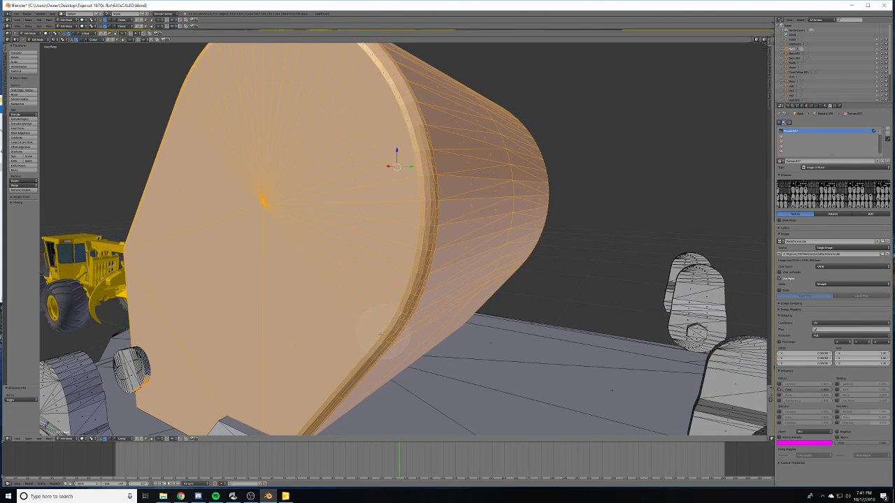
right_click(346, 338)
- Add the last lower face of the winch housing's flat side beside the small lug, leaving the lug unselected
mouse_move(347, 338)
middle_down()
mouse_move(375, 337)
mouse_move(355, 340)
mouse_move(349, 355)
mouse_move(367, 347)
mouse_move(294, 310)
mouse_move(276, 327)
middle_up()
scroll(356, 340, down, 4)
scroll(353, 341, down, 1)
scroll(295, 311, up, 4)
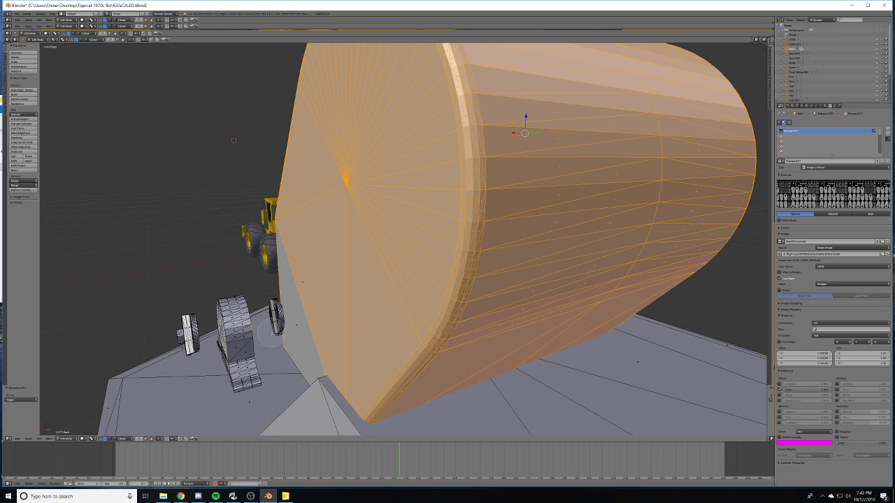
drag(287, 335, 284, 349)
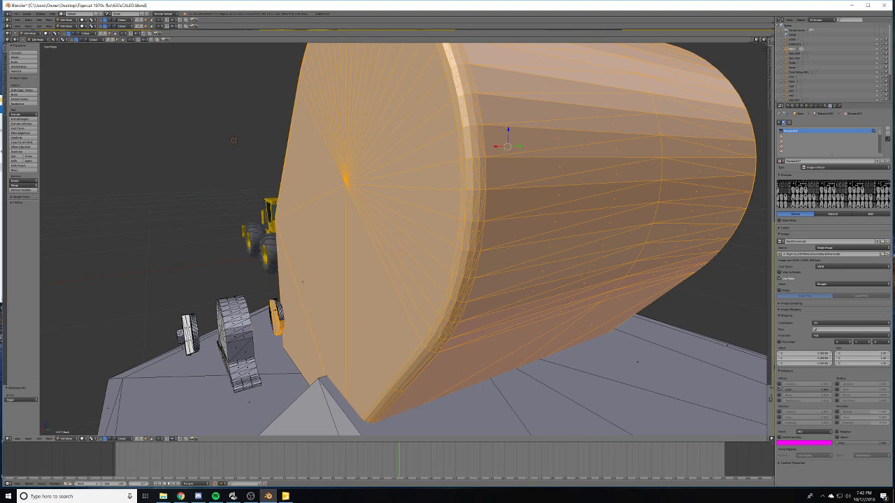
middle_drag(271, 310, 269, 327)
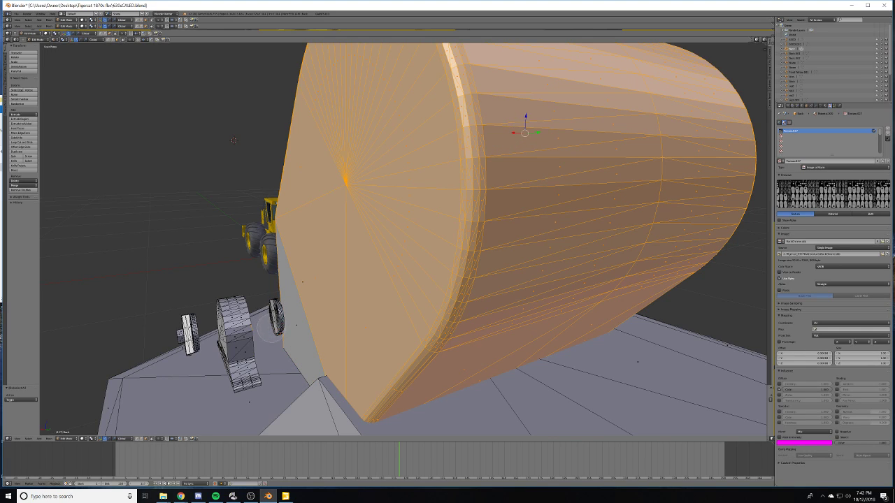
drag(298, 343, 302, 344)
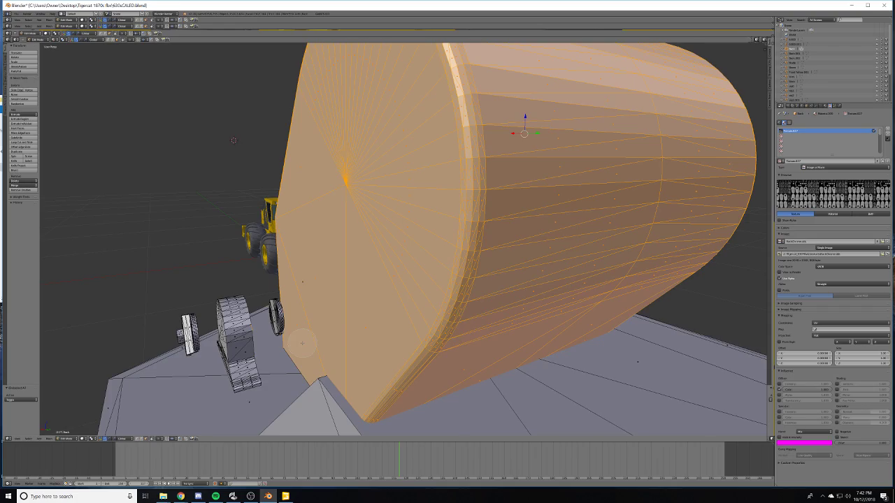
right_click(302, 343)
- Separate the selected winch housing faces from the rear body into their own object and return to Object Mode
scroll(302, 344, down, 4)
middle_drag(455, 338, 392, 332)
scroll(391, 331, down, 6)
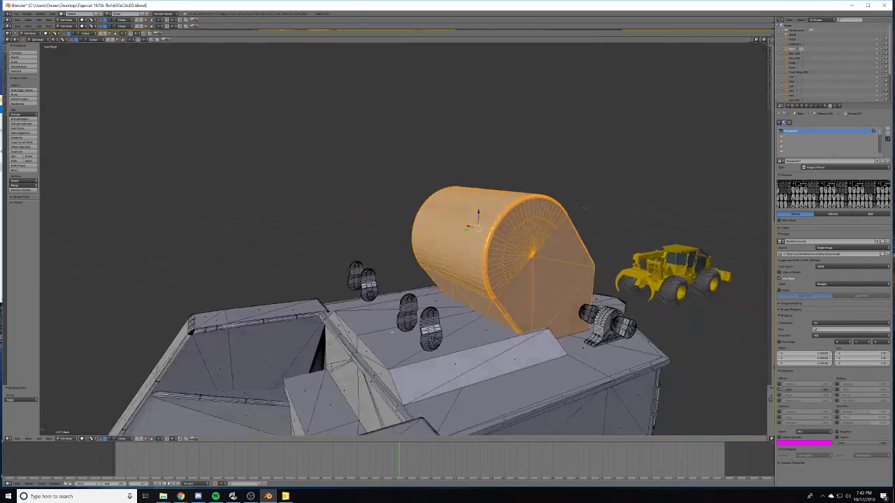
middle_drag(584, 207, 655, 250)
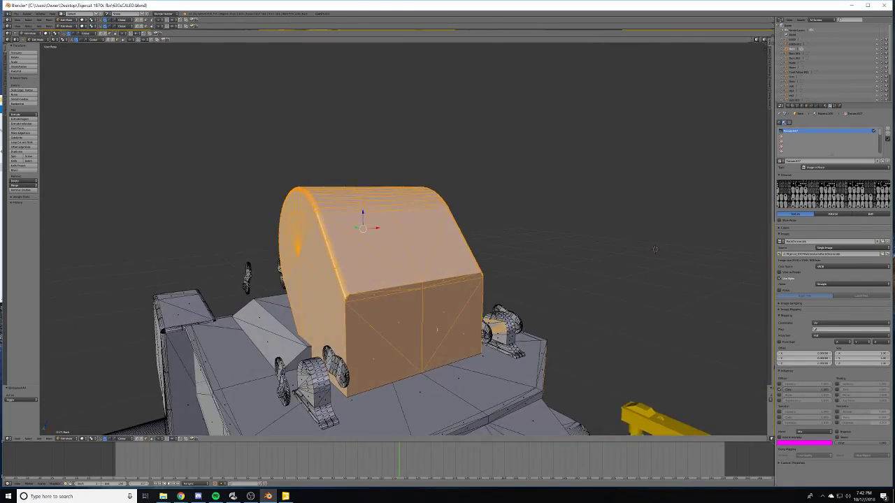
scroll(437, 329, up, 9)
middle_drag(437, 329, 424, 335)
scroll(447, 323, down, 8)
mouse_move(472, 320)
middle_down()
mouse_move(424, 294)
mouse_move(376, 286)
mouse_move(392, 318)
mouse_move(366, 347)
middle_up()
scroll(450, 309, up, 4)
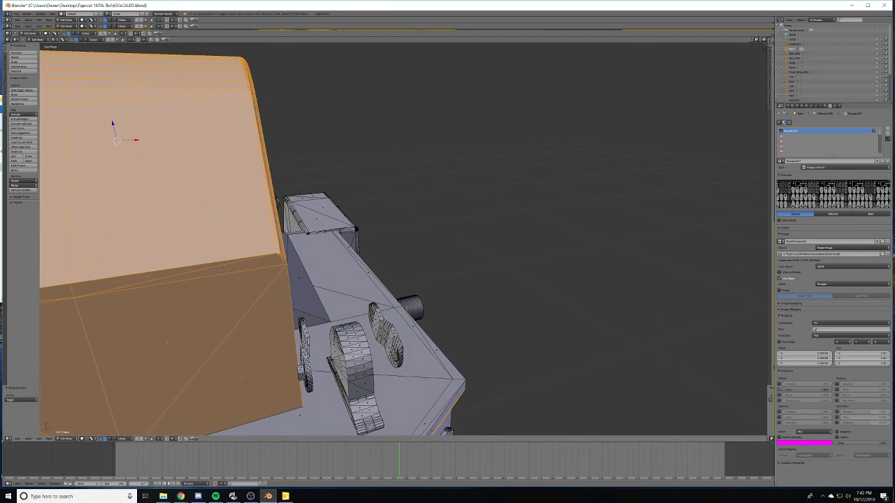
middle_drag(277, 200, 371, 325)
key(p)
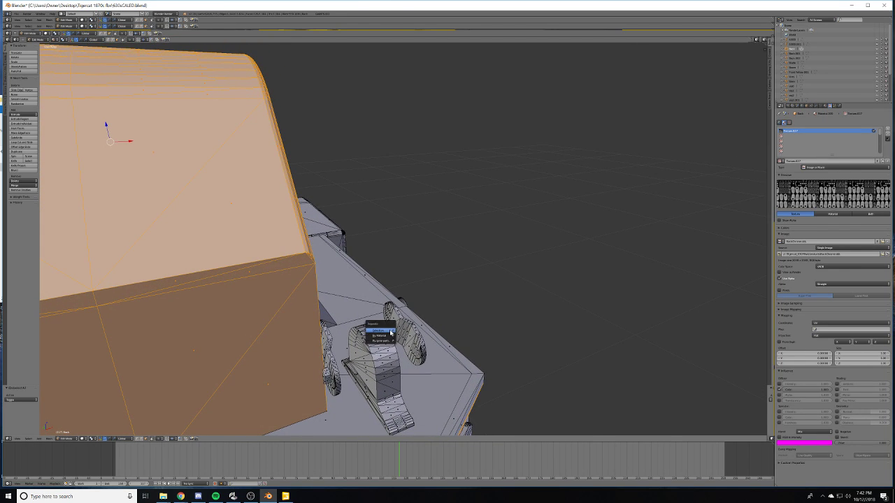
click(390, 332)
scroll(294, 314, down, 4)
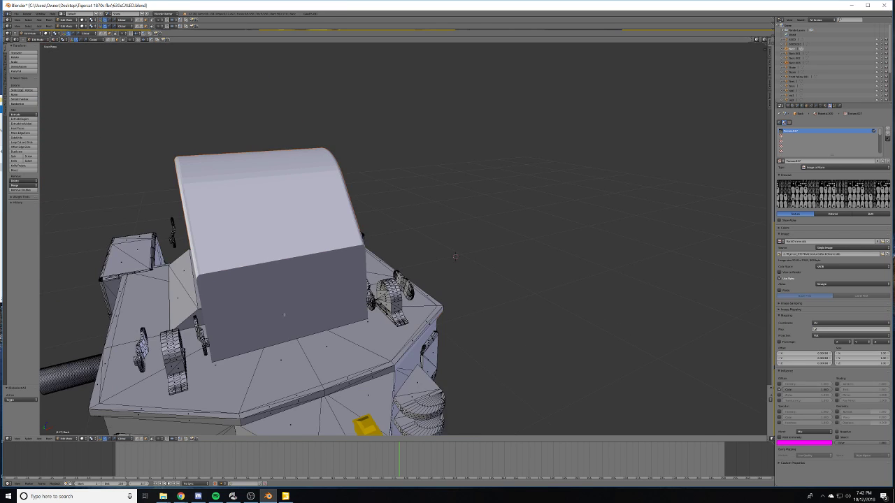
middle_drag(279, 312, 339, 315)
middle_drag(657, 201, 606, 168)
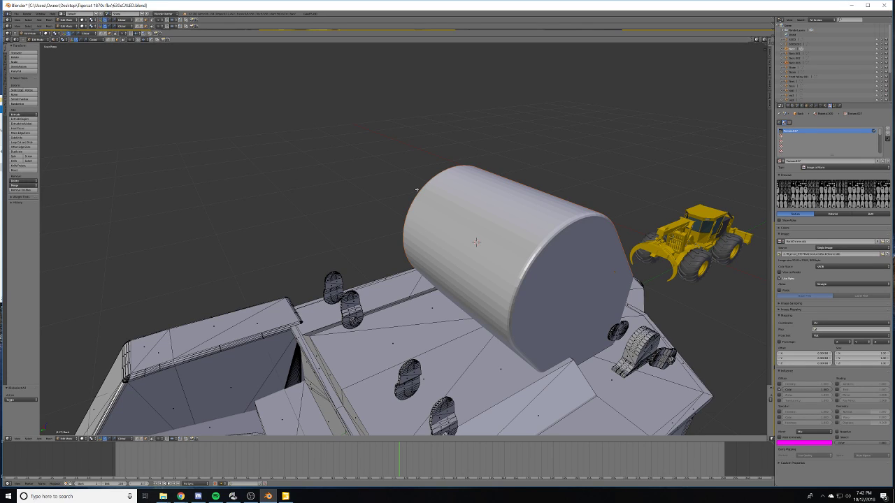
key(Tab)
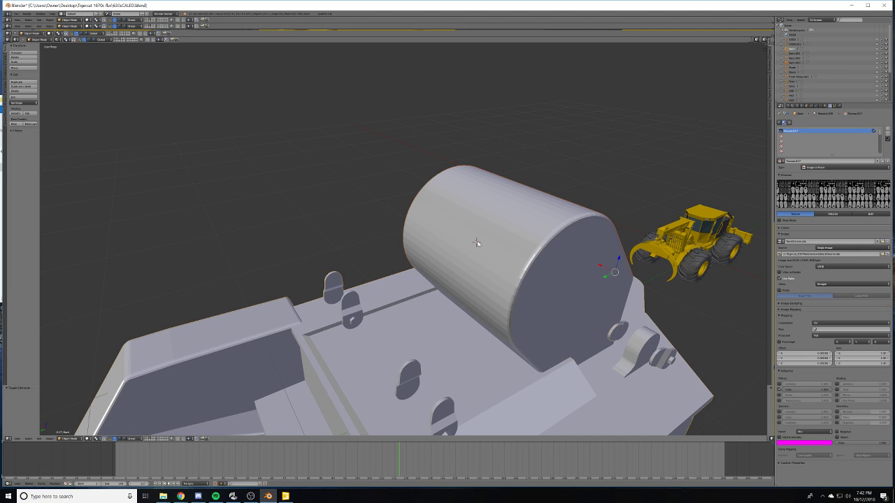
- Try moving the rear body, undo that move, and try raising the separated winch housing
middle_drag(635, 286, 612, 272)
drag(633, 357, 628, 340)
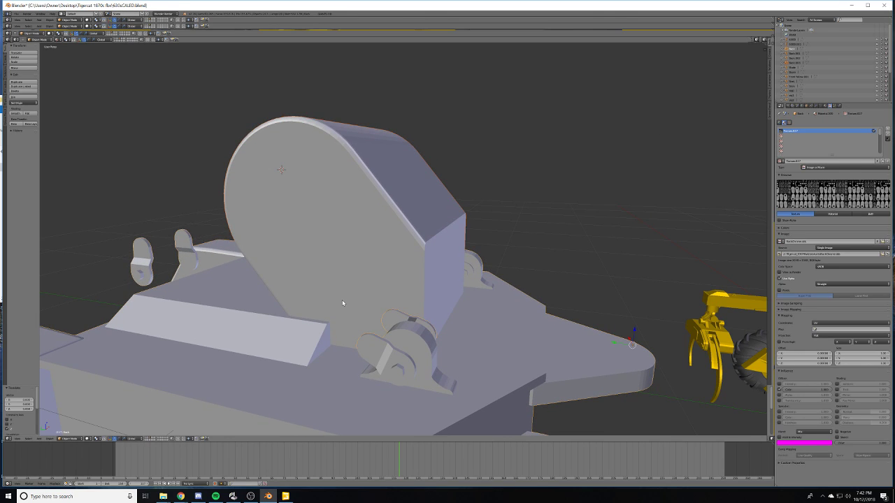
key(ctrl+z)
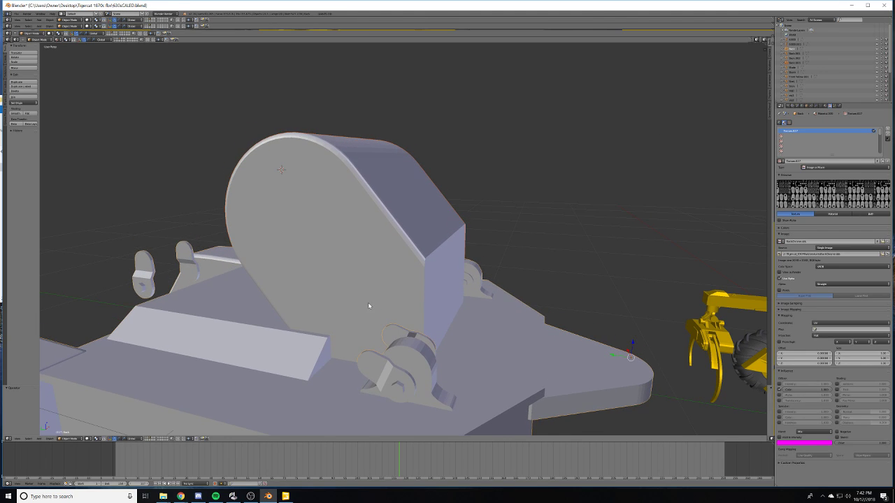
right_click(382, 263)
drag(631, 348, 609, 204)
middle_drag(609, 204, 429, 280)
middle_drag(190, 331, 192, 331)
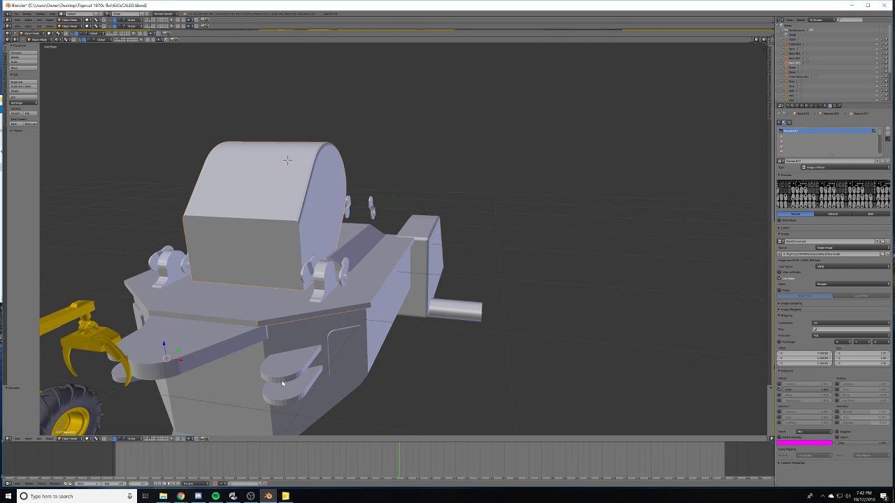
- Select the remaining rear body and briefly check its mesh in Edit Mode
middle_drag(235, 375, 332, 331)
scroll(293, 341, up, 4)
right_click(325, 298)
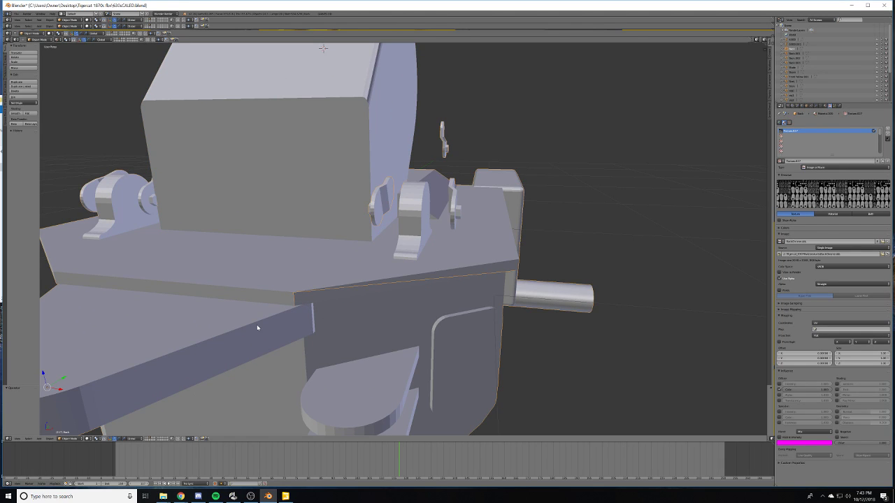
key(Tab)
key(Tab)
- Select the separated winch housing, check its mesh in Edit Mode, and delete the object from Object Mode
shift+right_click(335, 206)
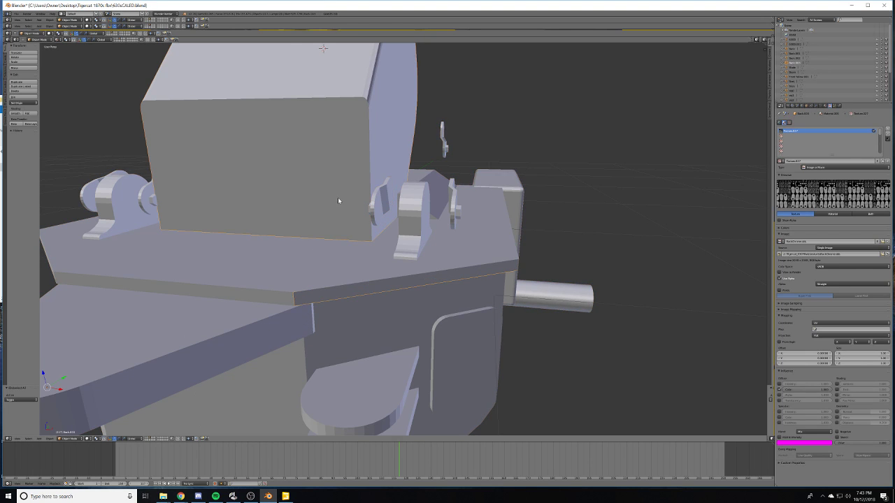
key(Tab)
key(Tab)
key(Tab)
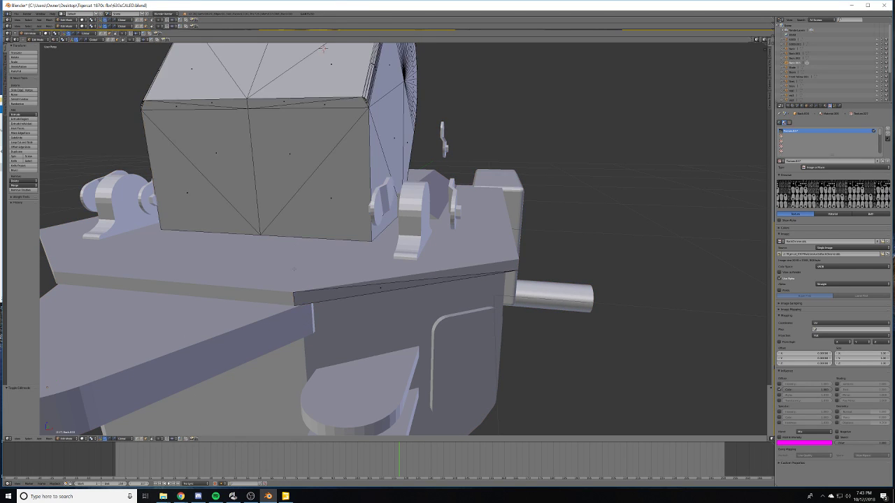
scroll(284, 273, down, 3)
key(Tab)
scroll(304, 272, up, 2)
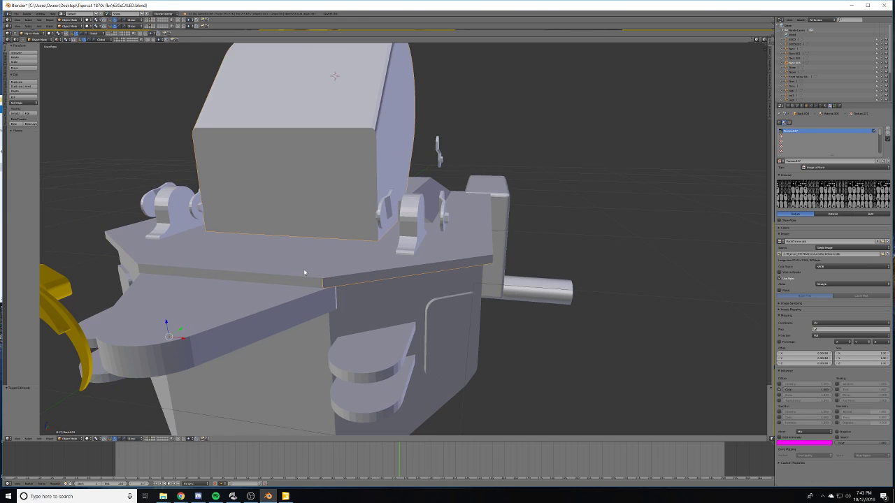
key(x)
click(301, 267)
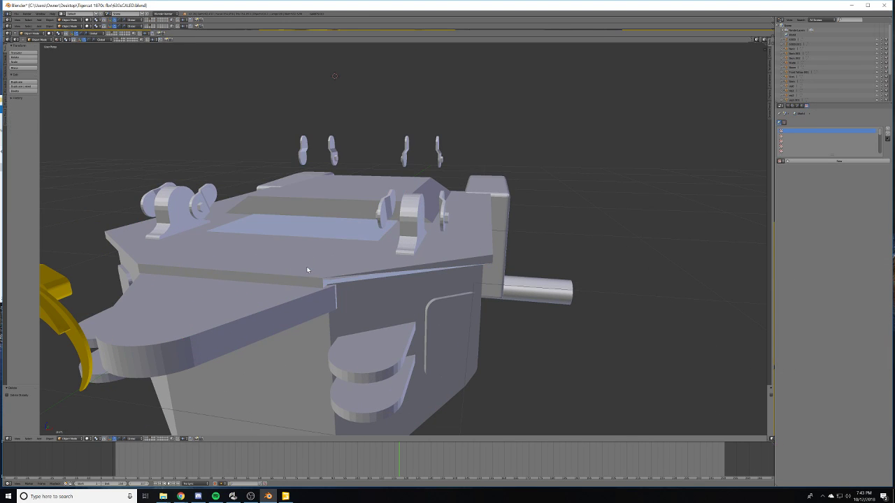
- Switch the viewport to Material shading and view the whole rear body
click(88, 439)
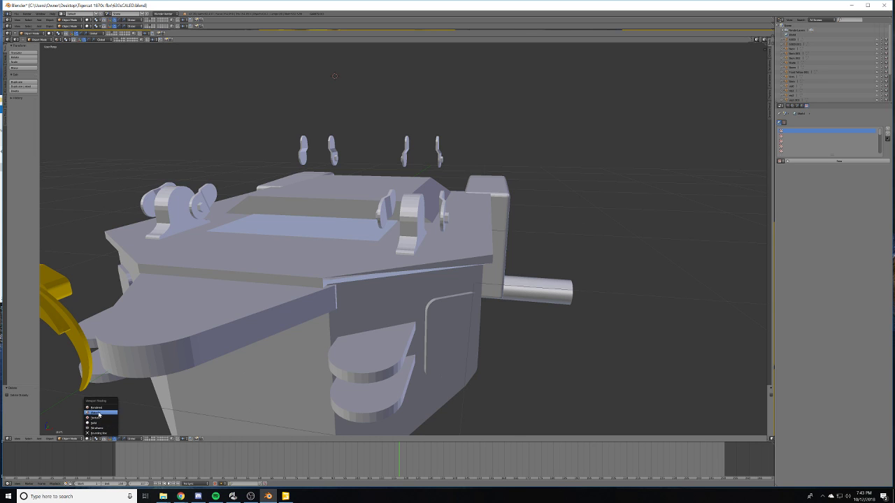
click(98, 413)
middle_drag(405, 361, 353, 361)
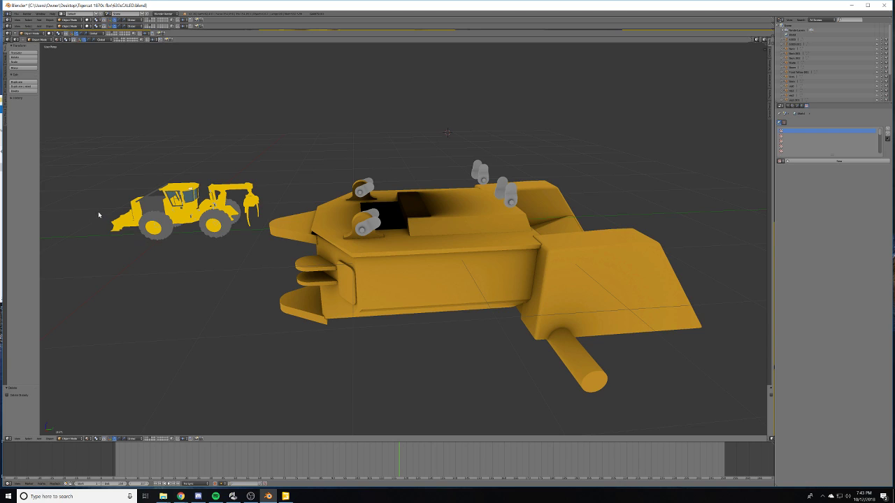
- Box-select the small complete skidder model beside the rear body and delete it
key(b)
drag(56, 152, 264, 255)
key(x)
click(254, 252)
middle_drag(261, 263, 269, 267)
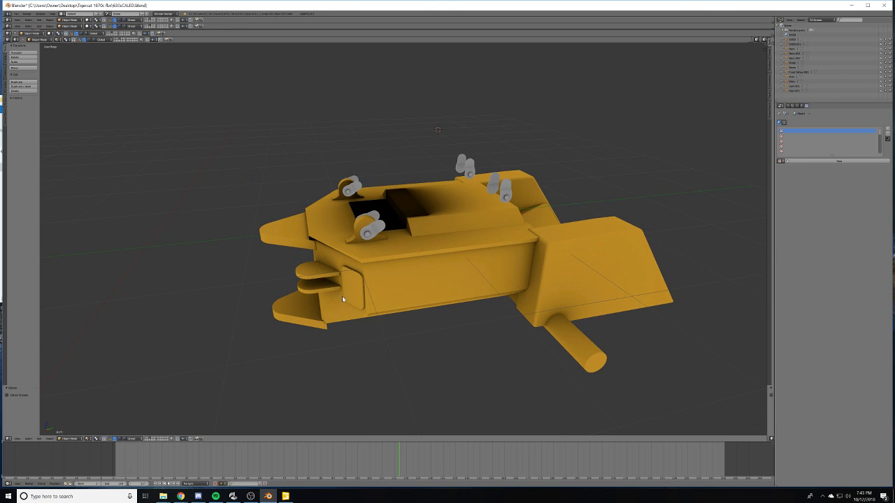
- Show the layer with the other yellow chassis carrying the angular housing, select the chassis, and return to solid shading
middle_drag(342, 296, 317, 361)
scroll(288, 316, up, 2)
scroll(288, 318, up, 1)
scroll(322, 330, down, 3)
scroll(260, 323, up, 2)
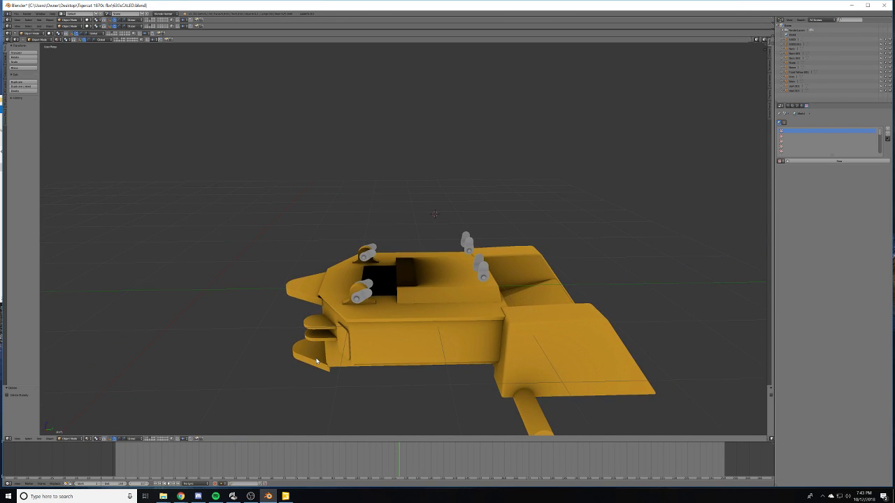
key(2)
key(1)
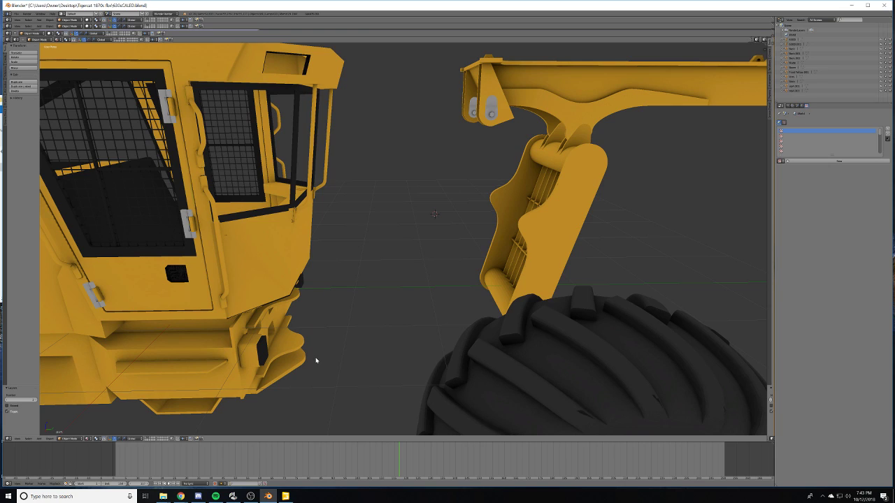
key(1)
right_click(255, 288)
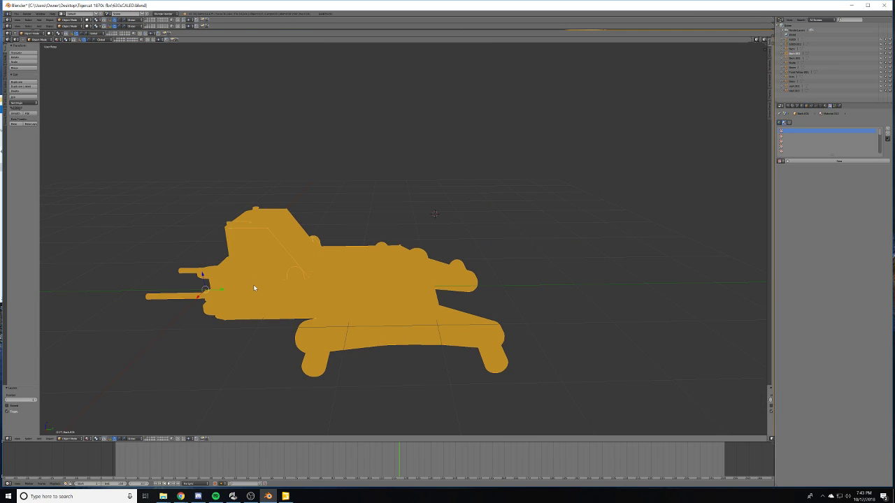
click(87, 440)
click(102, 423)
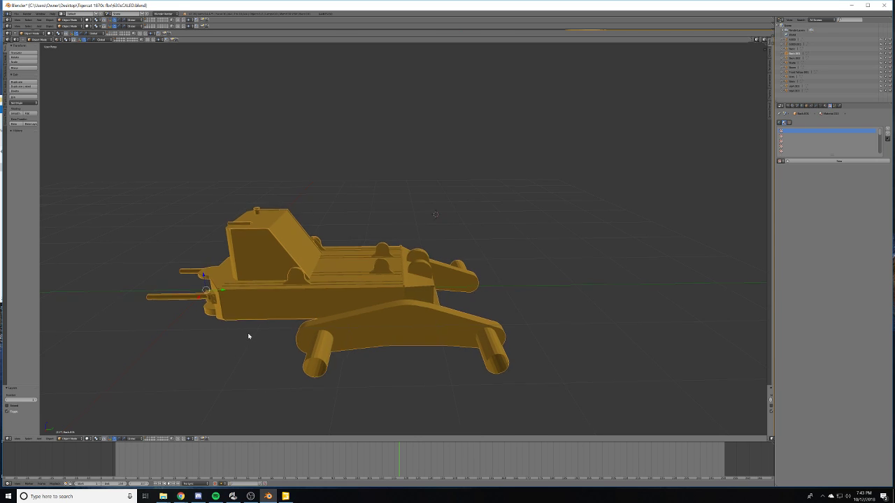
- Select the angular housing object on the chassis and move it along the Y axis clear of the body
shift+middle_drag(248, 336, 296, 392)
scroll(296, 390, up, 3)
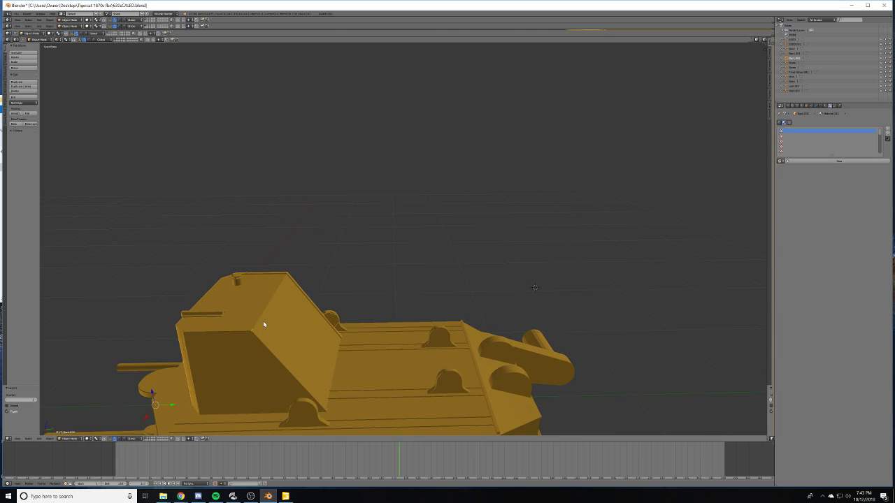
key(Tab)
middle_drag(239, 374, 309, 315)
key(Tab)
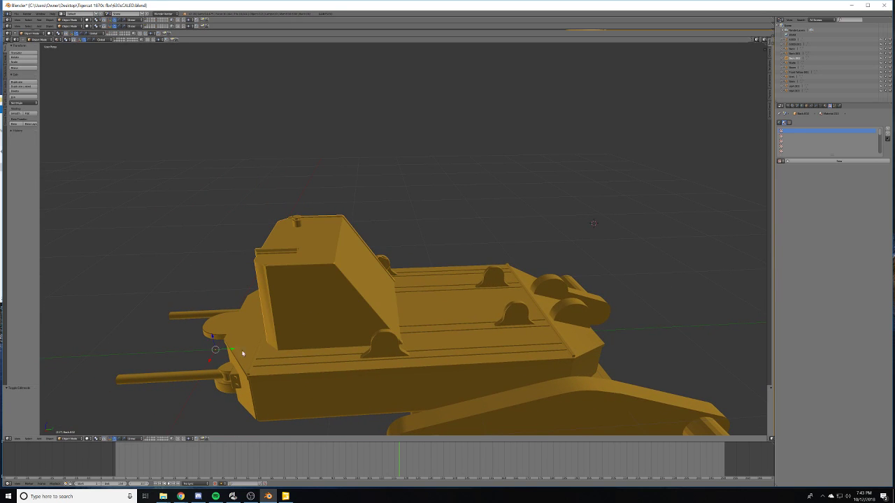
key(g)
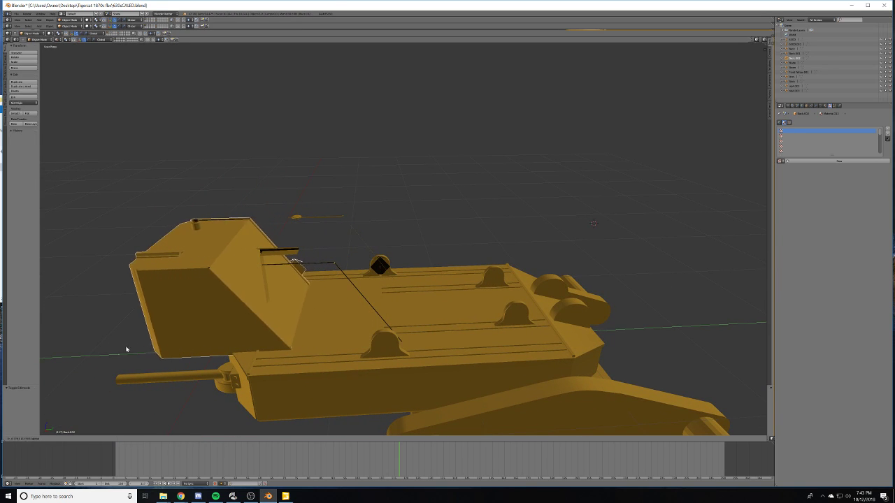
click(60, 344)
middle_drag(242, 314, 506, 354)
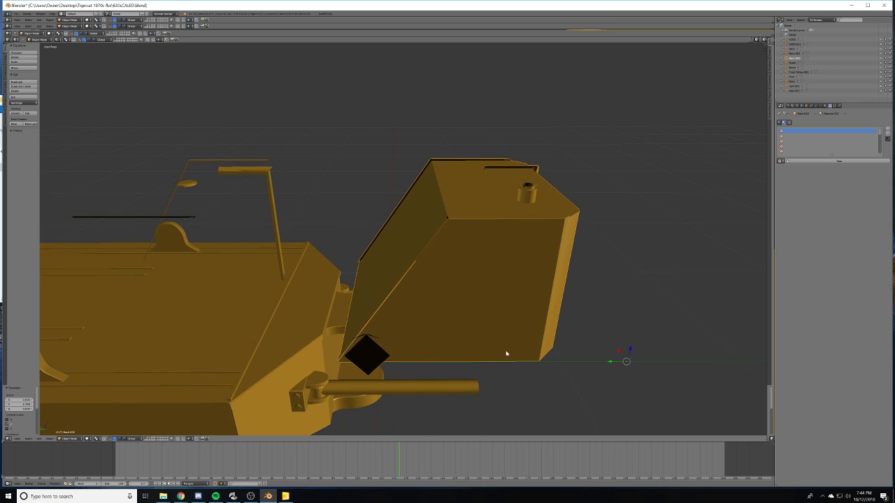
drag(607, 363, 714, 346)
click(691, 349)
- In Edit Mode, circle-select the small stray piece beside the angular housing and remove it with Edge Collapse
middle_drag(691, 349, 531, 352)
scroll(547, 387, up, 3)
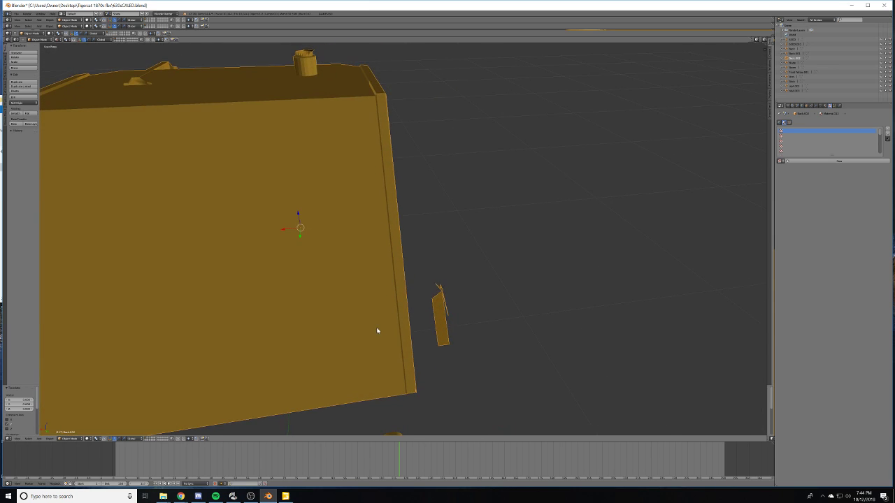
key(Tab)
key(c)
drag(443, 285, 455, 328)
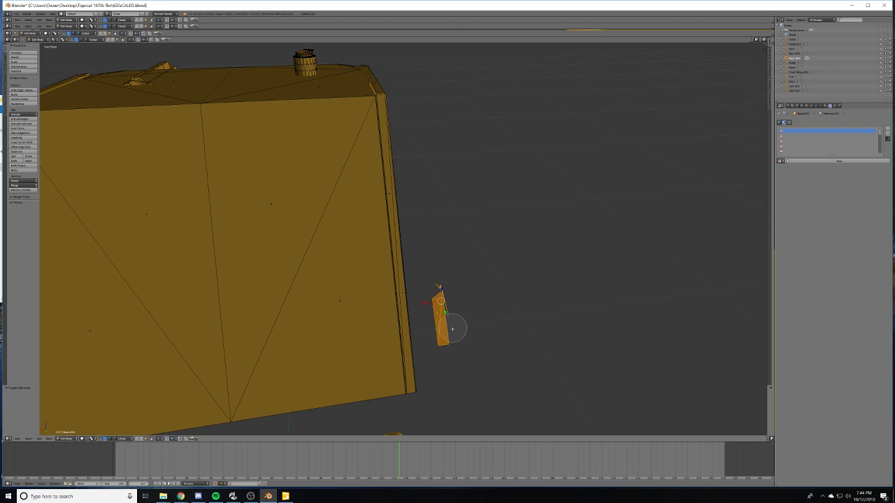
right_click(452, 330)
key(x)
click(453, 329)
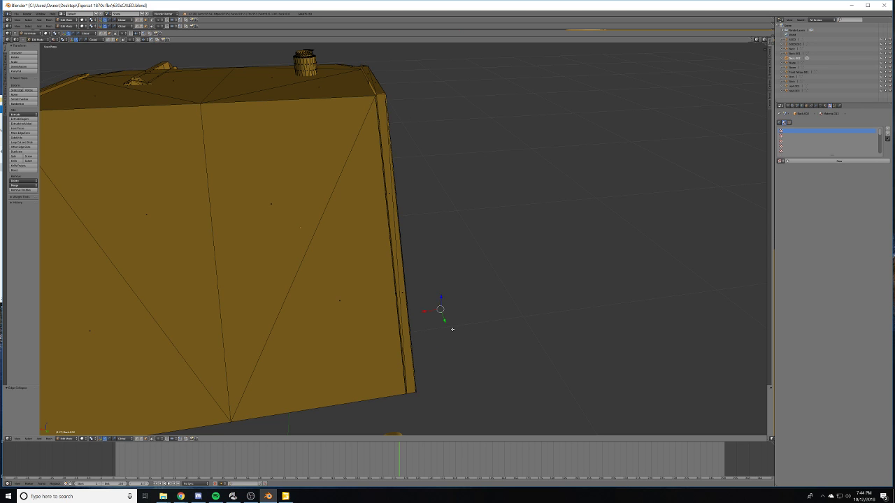
- Leave Edit Mode, place the 3D cursor on the angular housing and set the object's origin to the 3D cursor
scroll(412, 291, down, 5)
middle_drag(412, 291, 673, 165)
middle_drag(280, 277, 453, 300)
right_click(466, 299)
key(Tab)
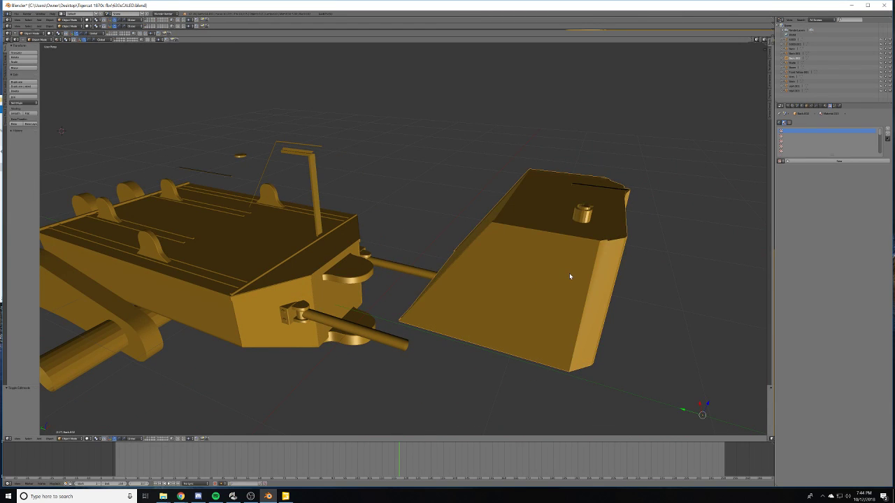
key(Tab)
key(Tab)
middle_drag(544, 308, 525, 318)
click(528, 327)
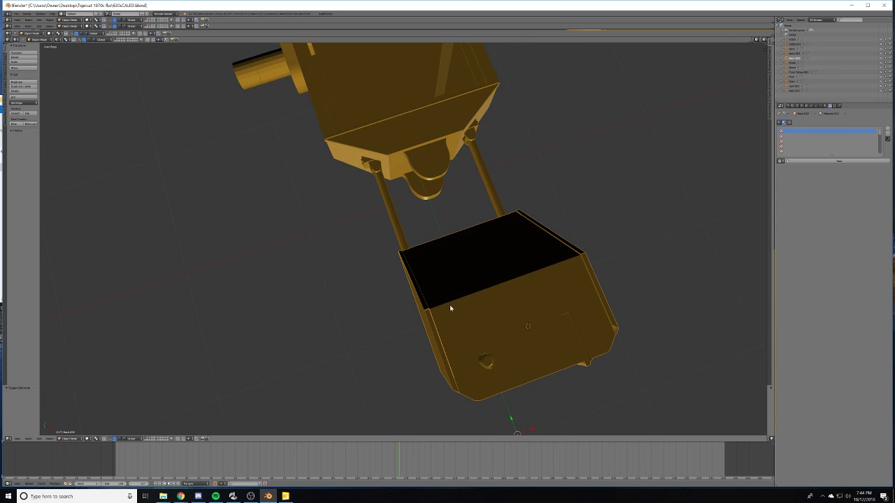
click(26, 104)
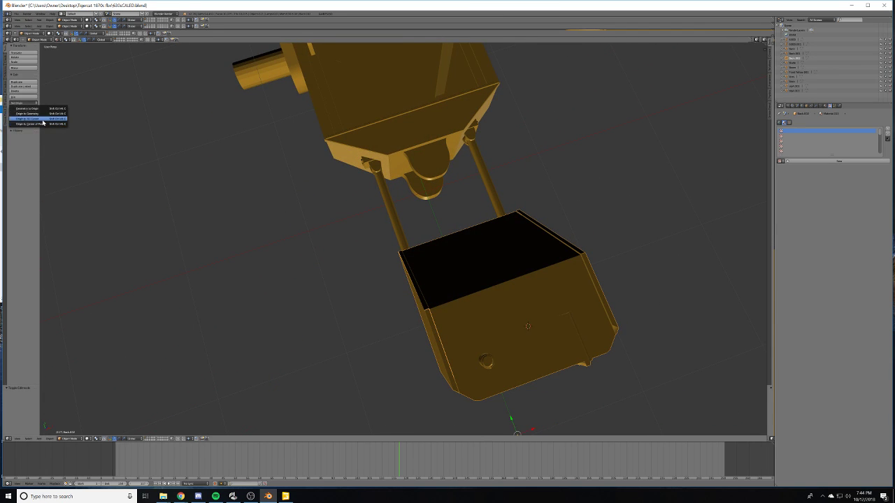
click(44, 120)
- Find the rear body's layer, move the angular housing onto it and show that layer
scroll(422, 360, down, 3)
middle_drag(423, 359, 458, 292)
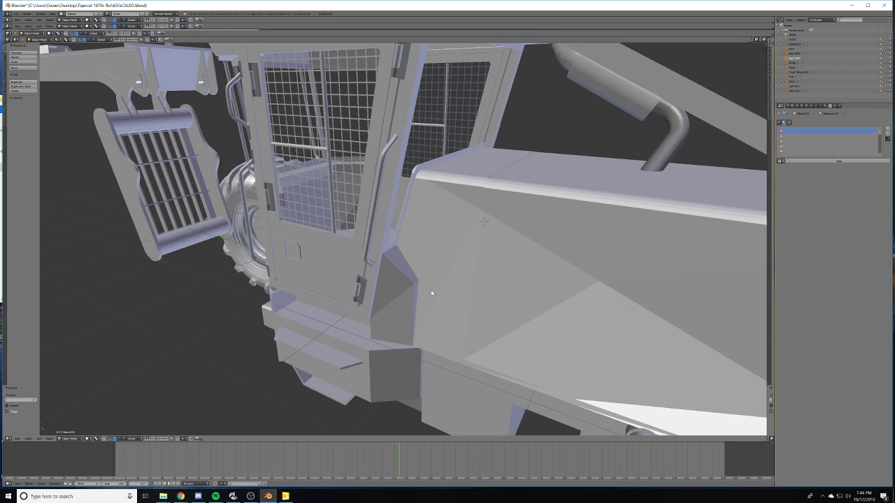
scroll(431, 289, down, 5)
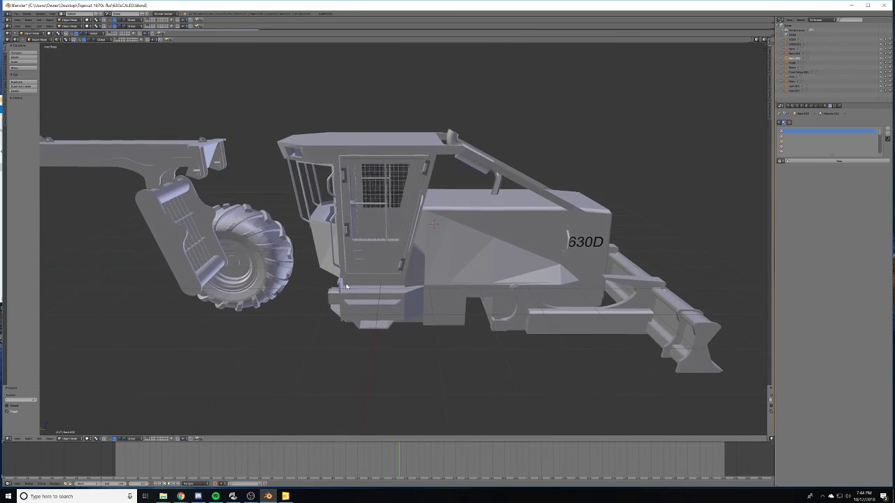
middle_drag(346, 286, 309, 304)
scroll(310, 306, down, 3)
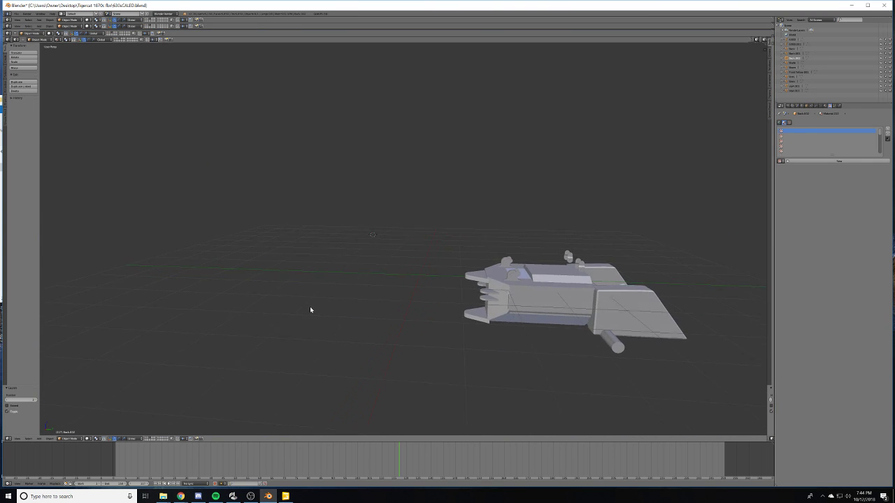
shift+middle_drag(493, 341, 348, 392)
key(1)
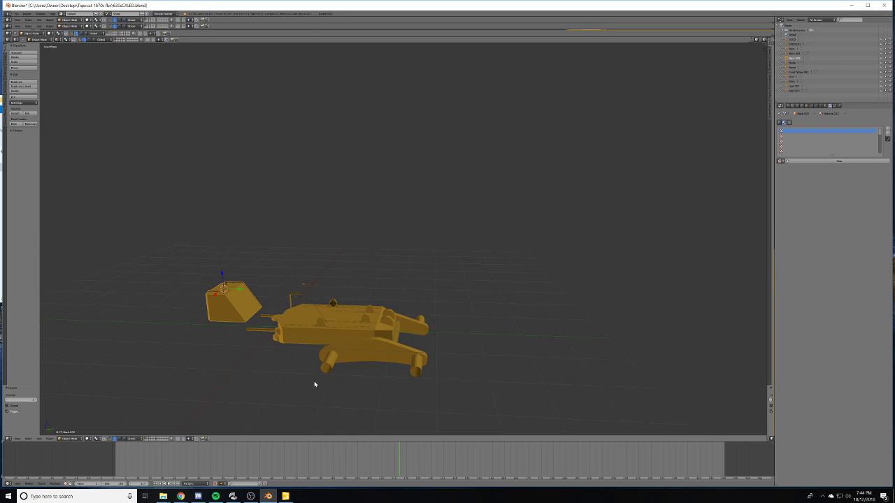
key(m)
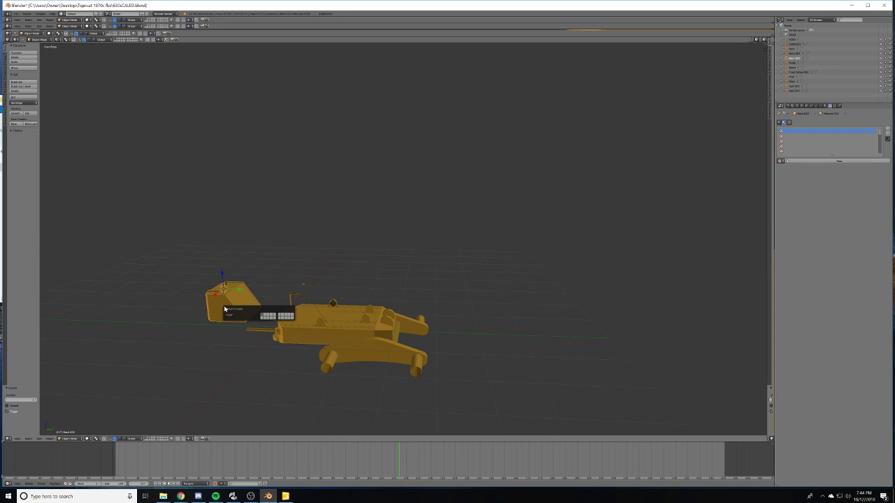
key(3)
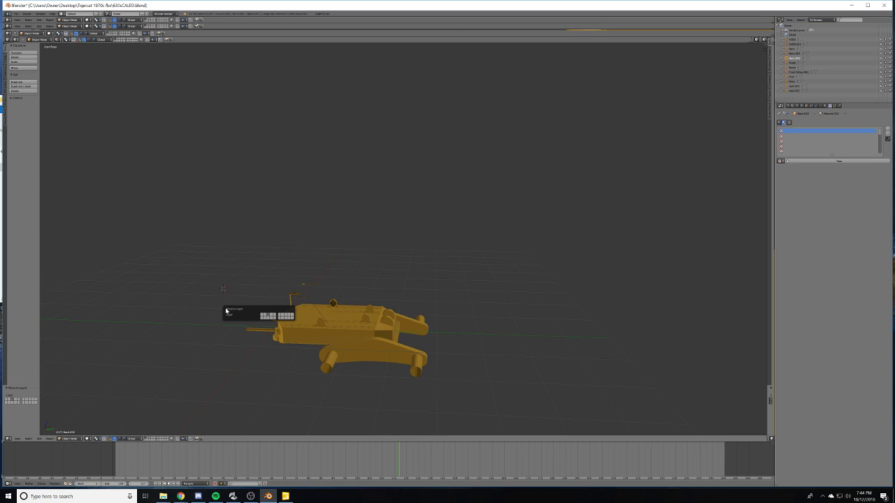
key(2)
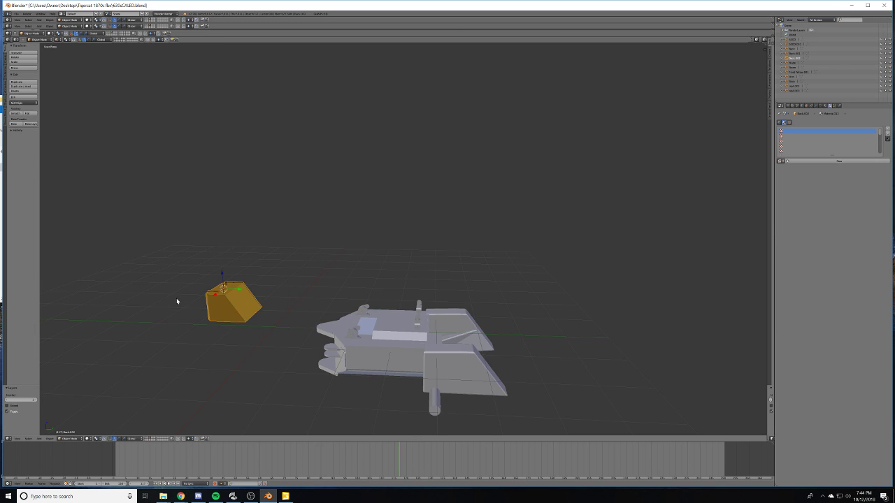
- Move the angular housing along the Y axis over the rear body's deck
key(g)
key(x)
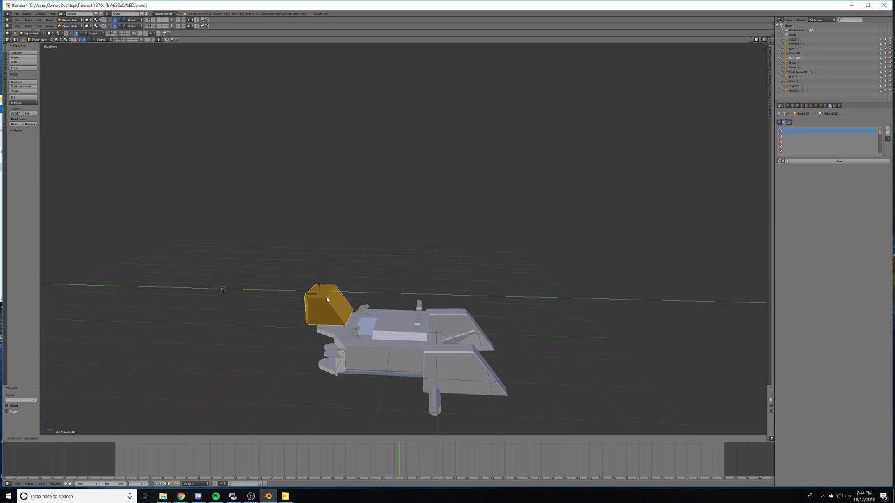
click(369, 306)
- Lower the housing along the Z axis toward the deck and nudge it along X between the side brackets
middle_drag(369, 305, 433, 310)
middle_drag(532, 373, 528, 372)
shift+middle_drag(529, 372, 481, 350)
scroll(489, 359, up, 5)
shift+middle_drag(481, 350, 461, 312)
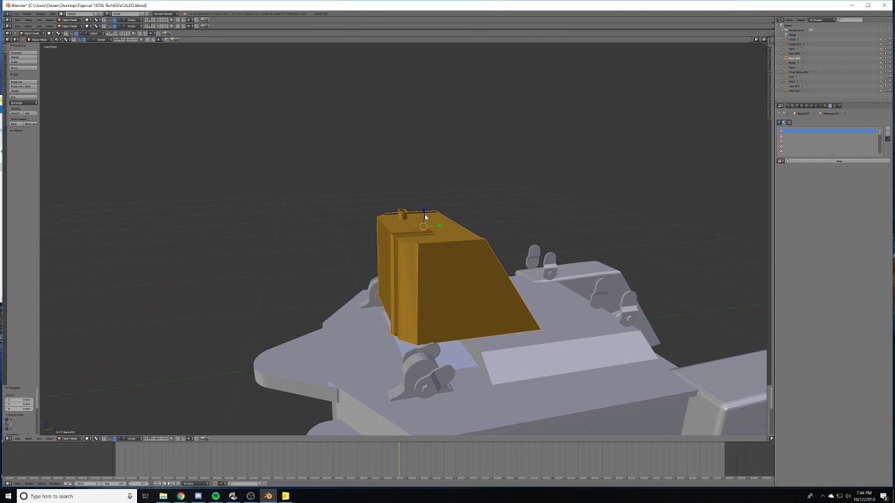
drag(425, 218, 428, 246)
middle_drag(437, 260, 386, 260)
drag(380, 261, 378, 262)
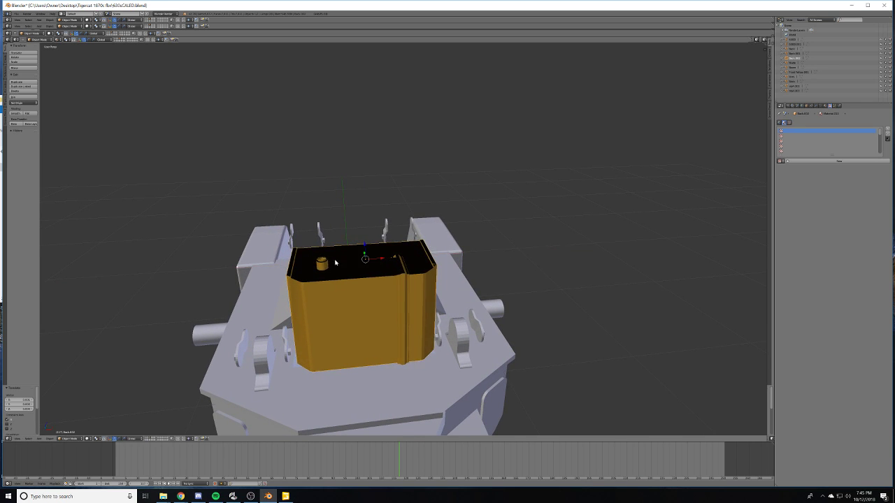
- Examine the housing's top and its fit on the rear deck from several sides
middle_drag(335, 261, 378, 265)
scroll(314, 298, down, 3)
mouse_move(313, 298)
middle_down()
mouse_move(315, 284)
mouse_move(306, 284)
mouse_move(322, 282)
middle_up()
scroll(355, 266, up, 5)
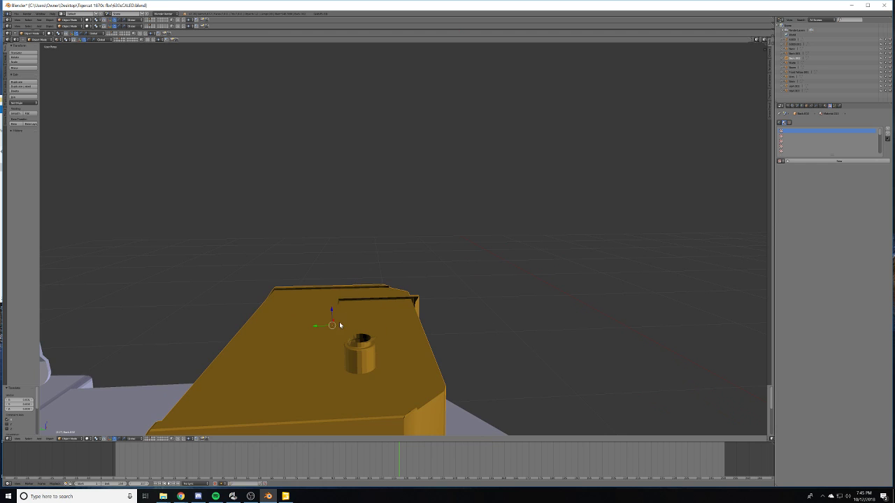
shift+middle_drag(340, 324, 419, 304)
scroll(420, 304, down, 4)
middle_drag(338, 315, 448, 326)
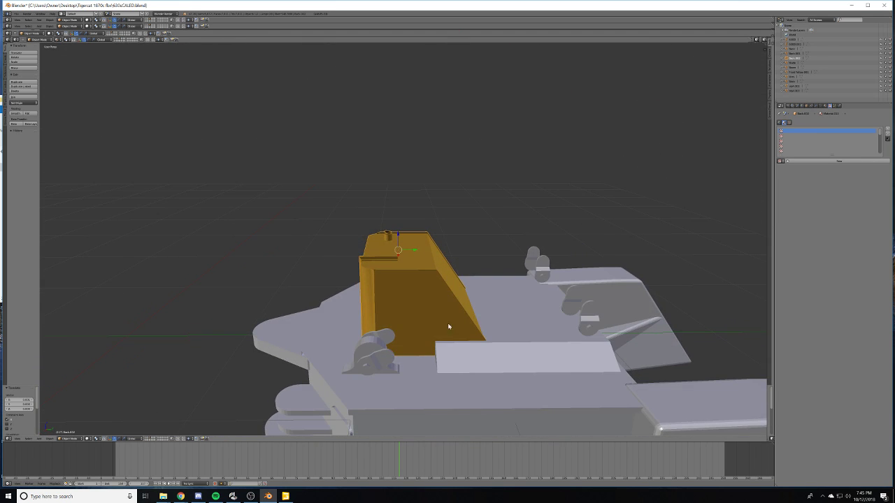
- Select the rear body and the housing in turn to check which object the deck brackets belong to
key(Tab)
key(Tab)
right_click(529, 404)
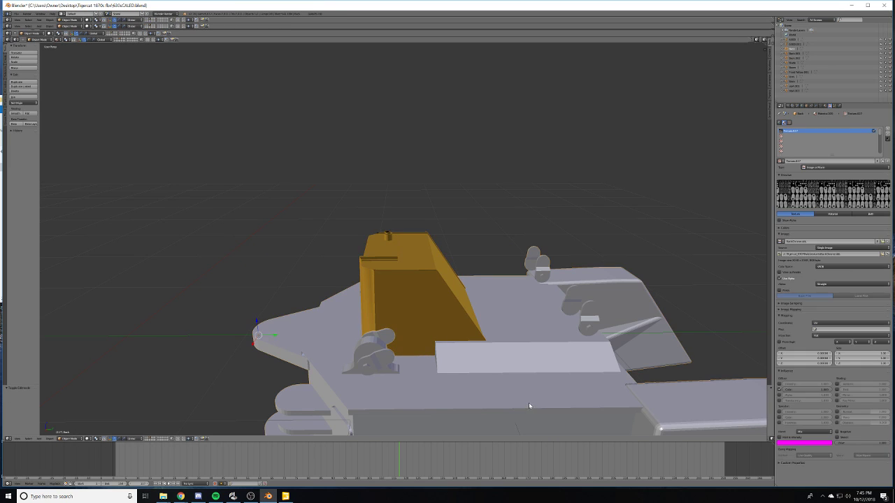
right_click(467, 312)
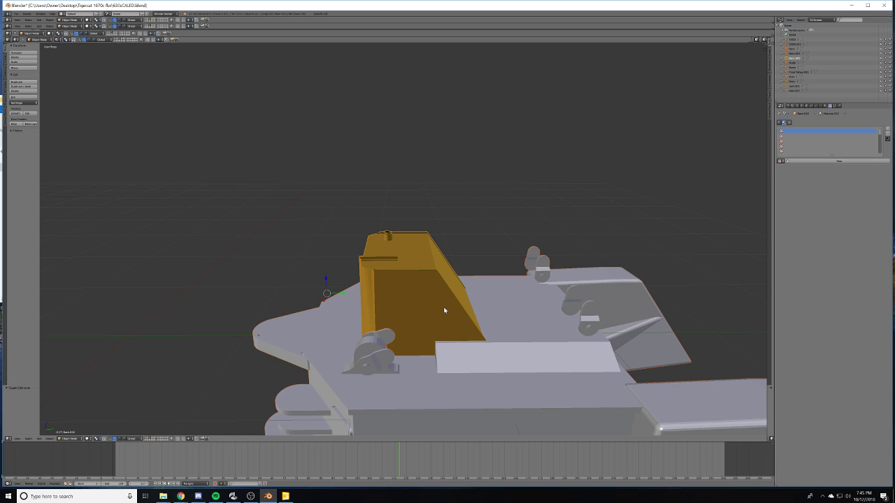
right_click(461, 333)
key(a)
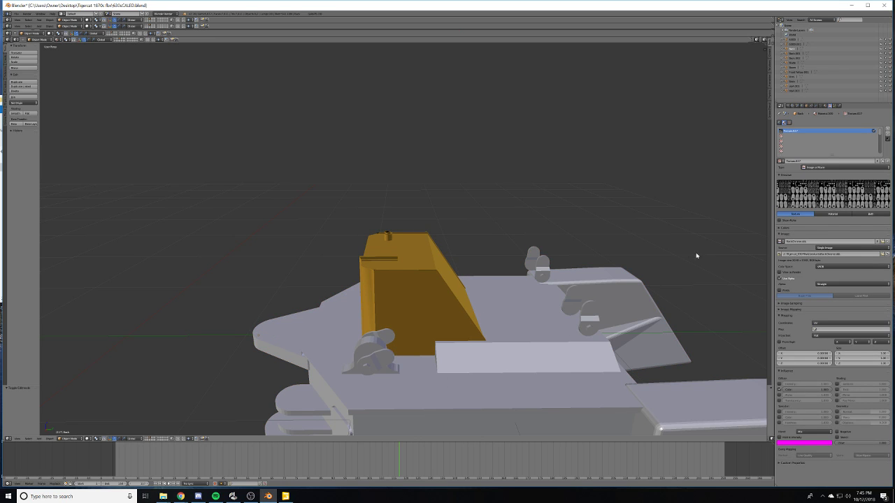
scroll(569, 259, down, 2)
right_click(450, 359)
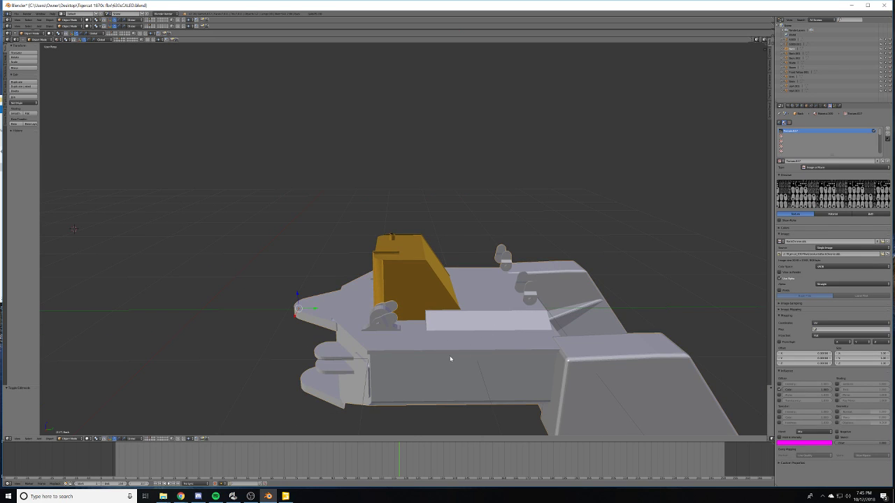
right_click(395, 320)
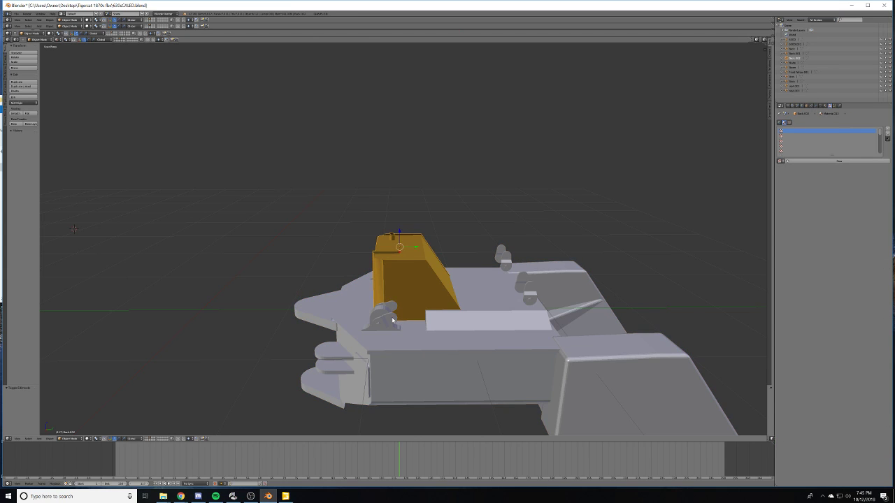
- Select the rear body and, in Edit Mode, select its whole mesh and separate it by material
right_click(393, 320)
key(Tab)
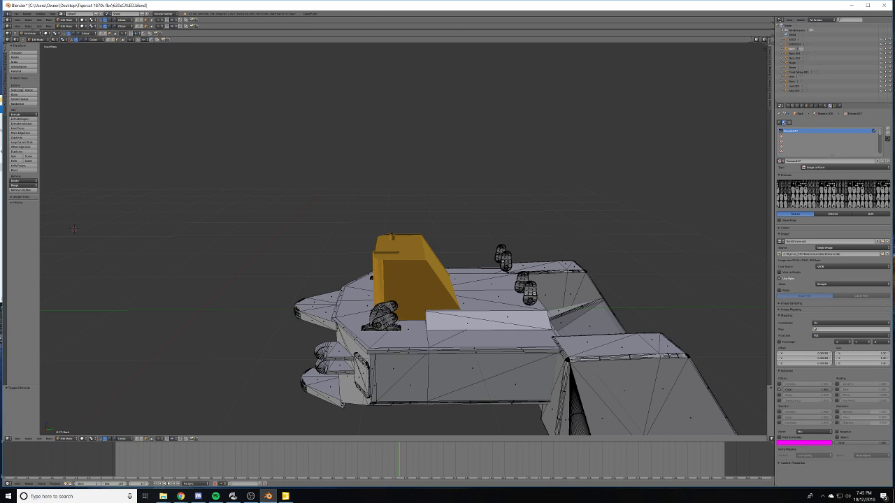
key(Tab)
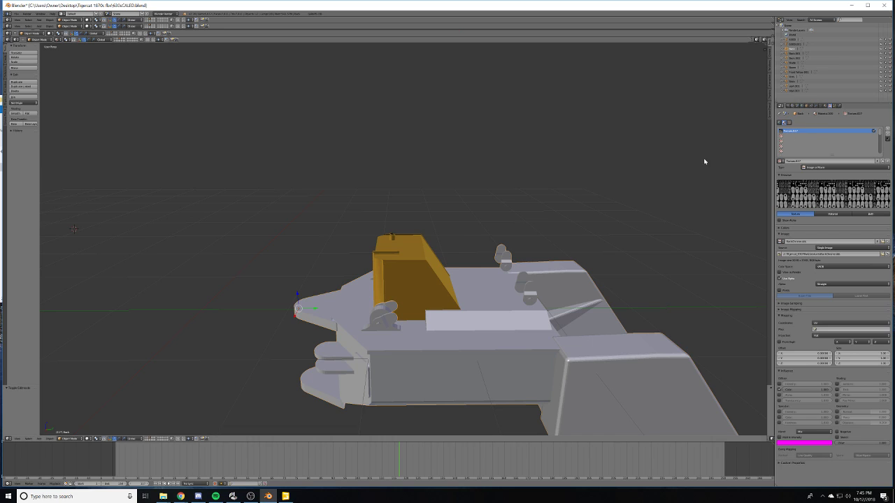
key(Tab)
key(Tab)
key(Tab)
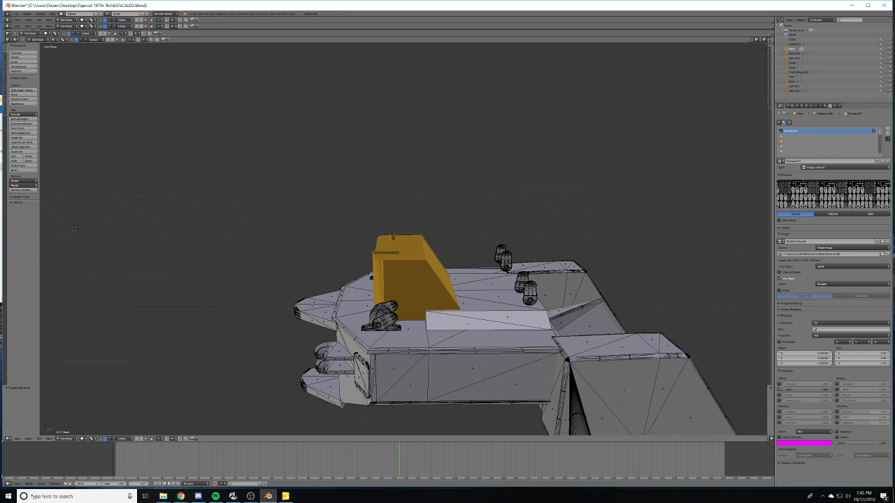
key(a)
key(p)
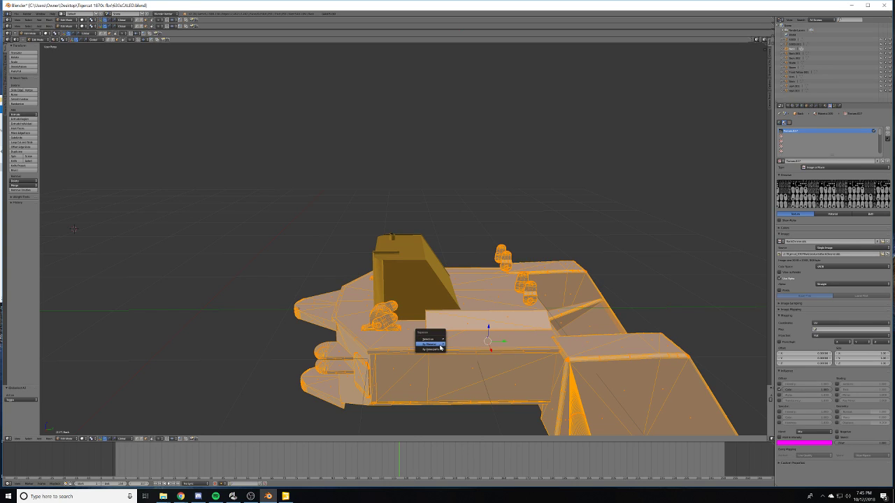
click(429, 344)
key(Tab)
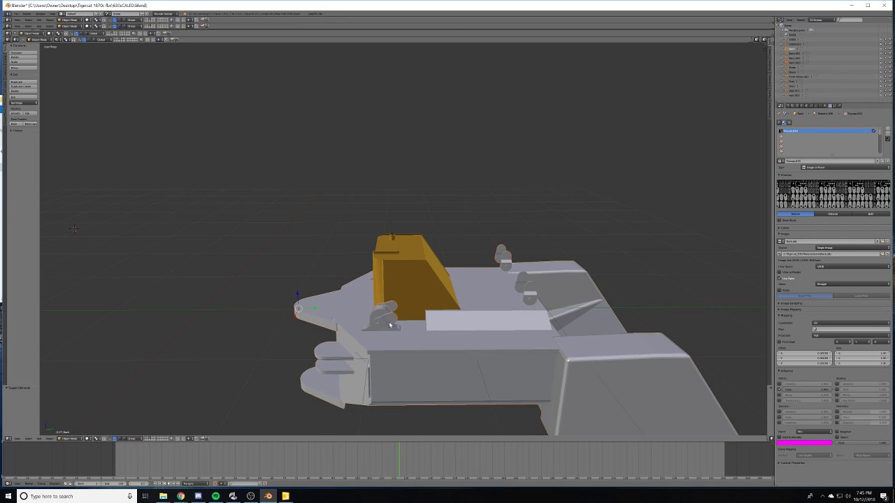
- Check the separated parts by selecting the small deck brackets and viewing the remaining body mesh in Edit Mode
right_click(389, 323)
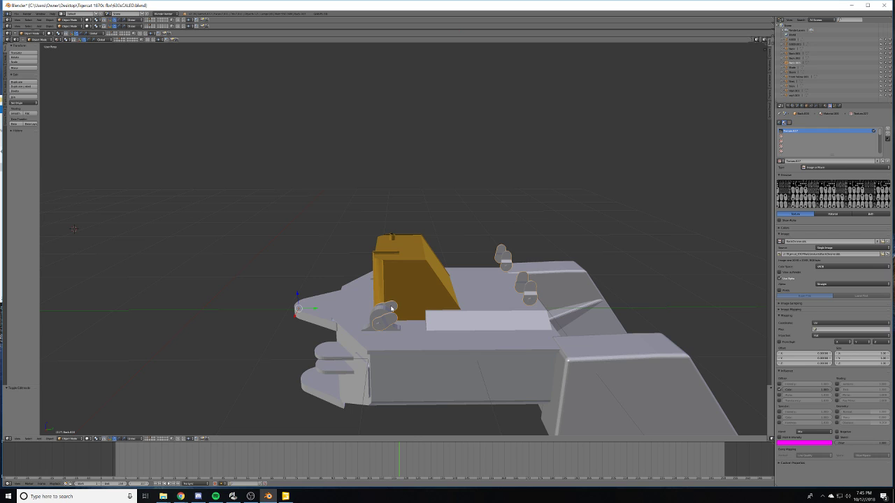
right_click(392, 309)
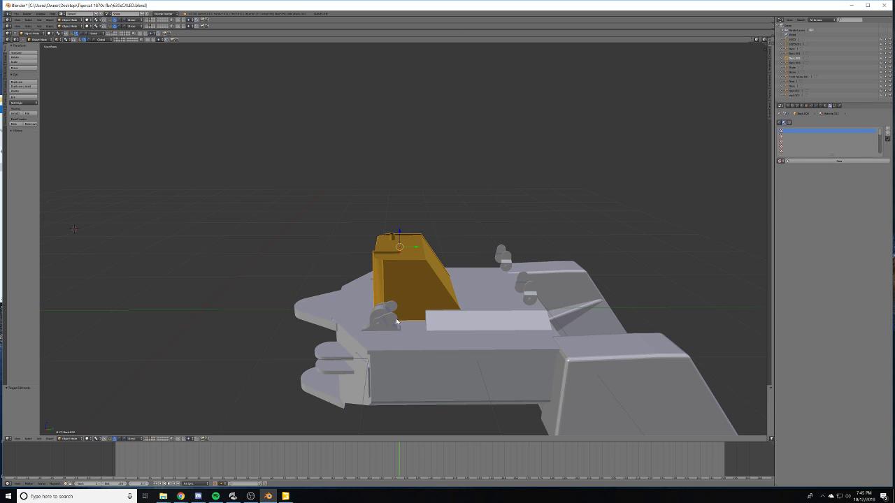
right_click(396, 321)
middle_drag(447, 311, 431, 319)
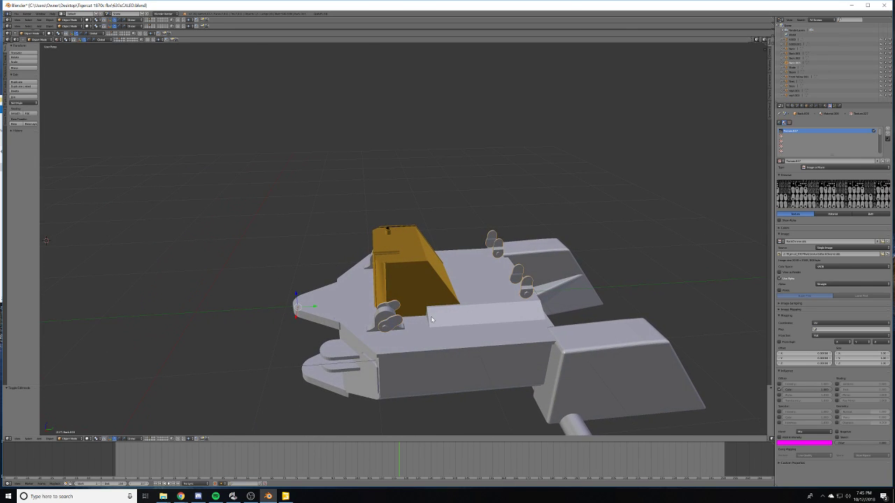
key(Tab)
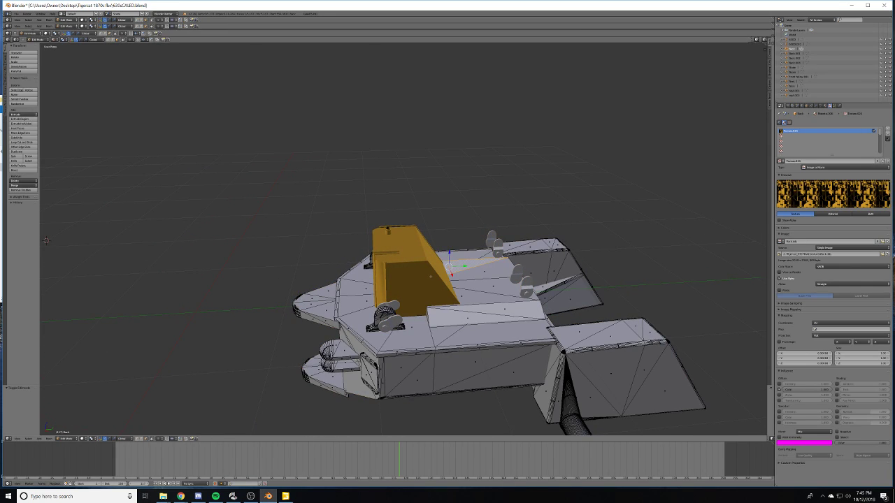
key(Tab)
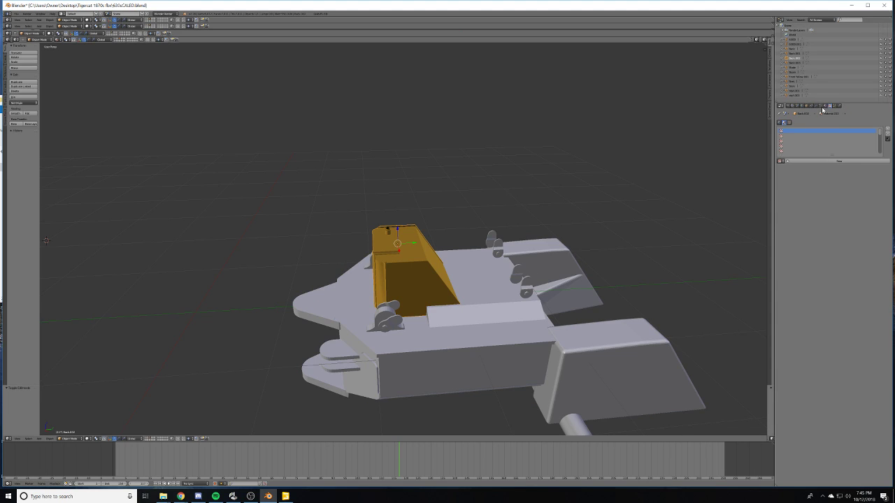
- Open the material settings of the angular housing and inspect its yellow diffuse colour
click(825, 105)
click(818, 206)
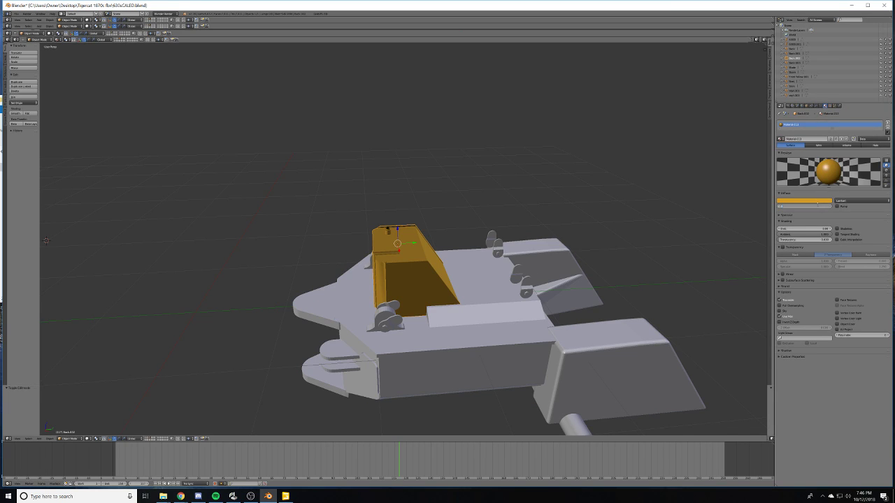
click(819, 201)
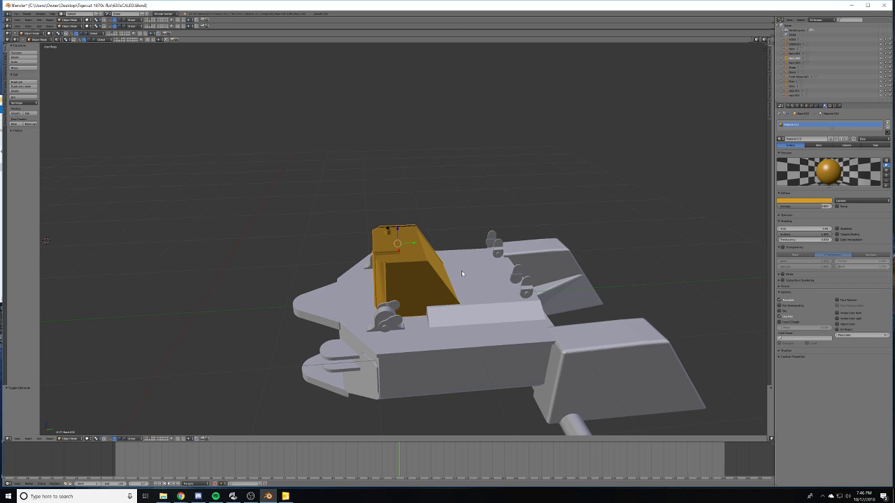
key(Tab)
key(Tab)
- Give the rear body a new material in place of its old one and paste the housing's yellow diffuse colour into it
right_click(485, 283)
key(Tab)
key(Tab)
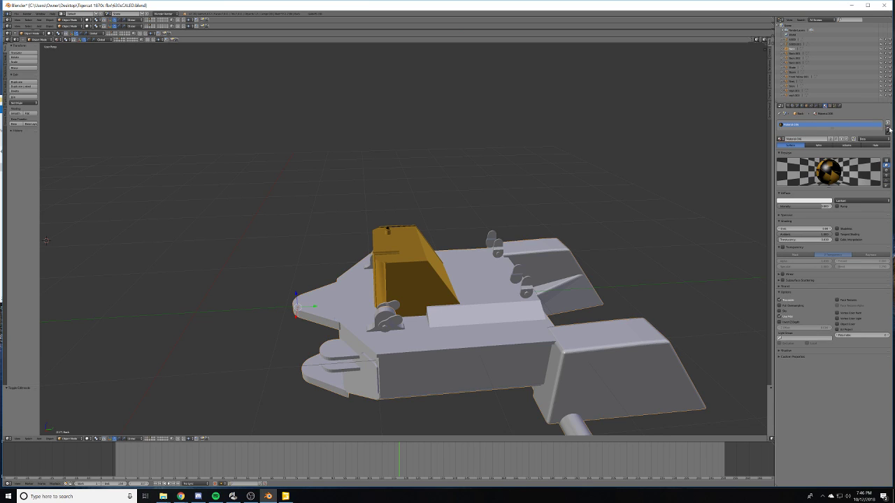
click(887, 129)
click(814, 140)
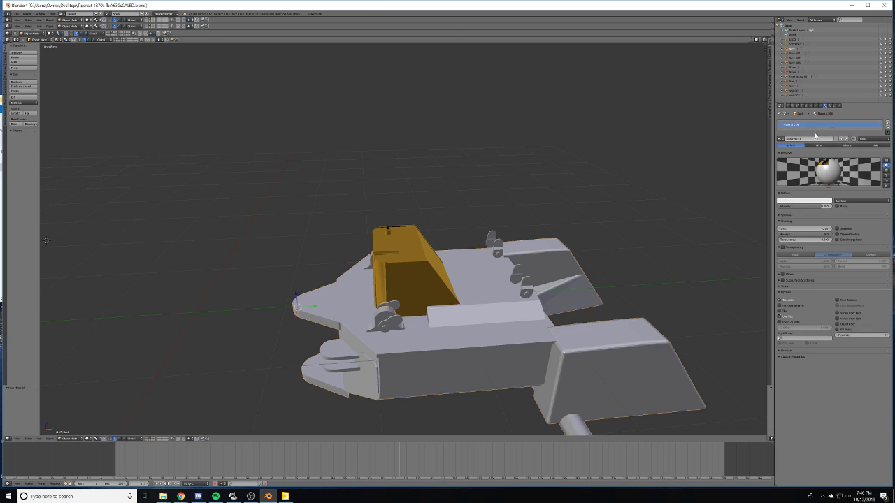
click(811, 202)
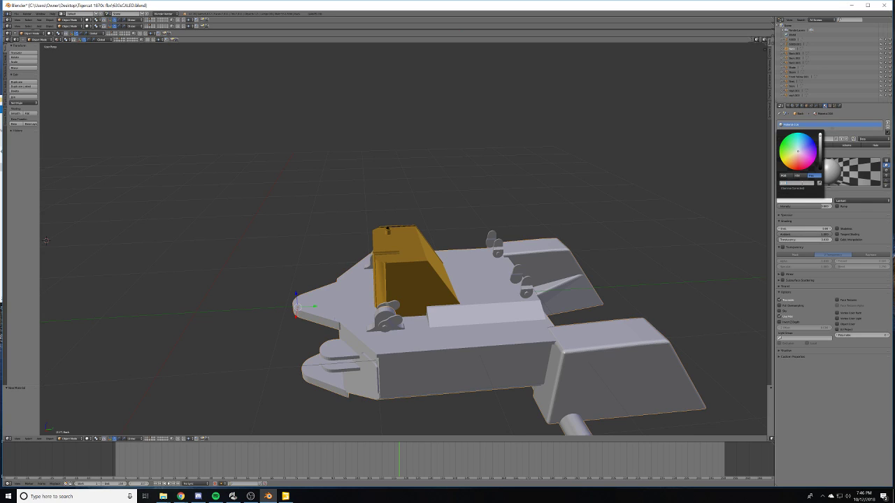
key(ctrl+v)
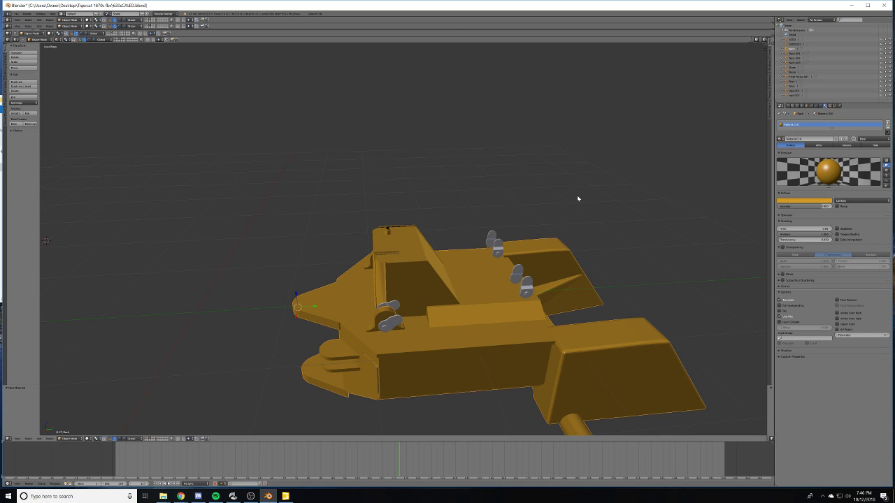
- Select the angular housing on the rear body and bring up its modifier settings
middle_drag(563, 197, 392, 255)
right_click(366, 295)
scroll(423, 332, up, 3)
middle_drag(444, 247, 892, 177)
click(816, 105)
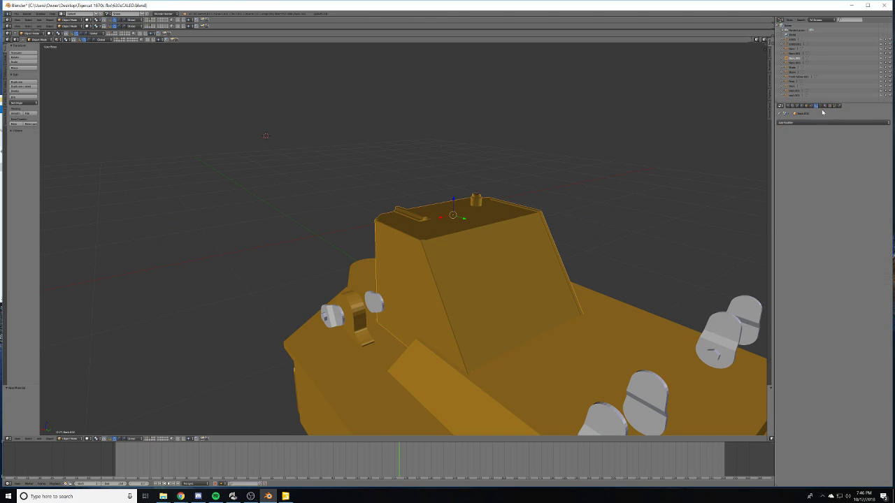
- Try a Solidify modifier on the angular housing, inspect its top edges and remove the modifier
click(813, 123)
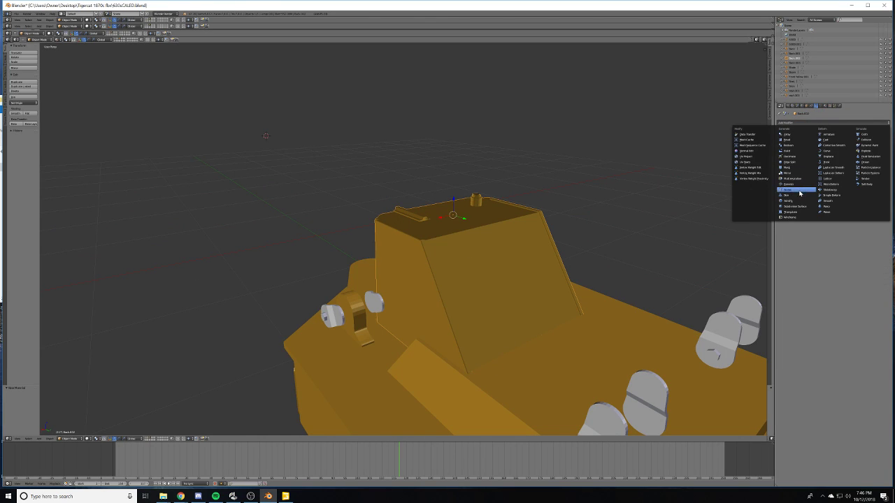
click(801, 200)
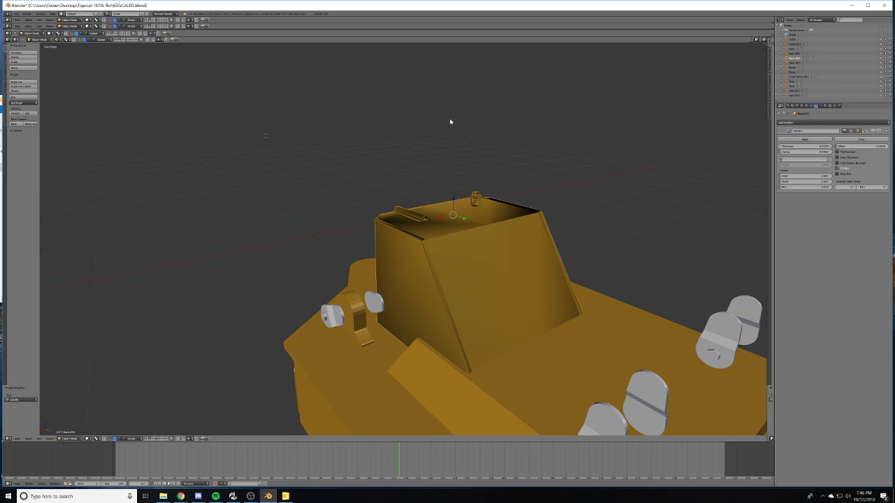
middle_drag(449, 121, 595, 125)
scroll(410, 200, up, 4)
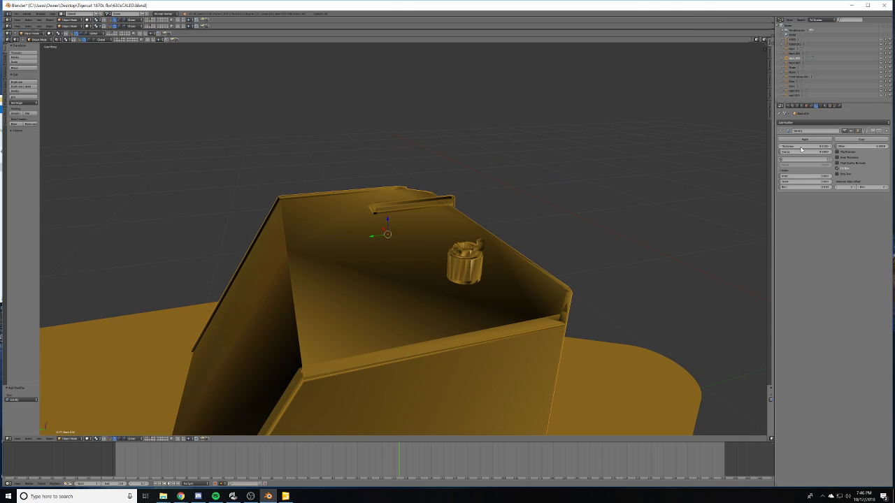
click(887, 130)
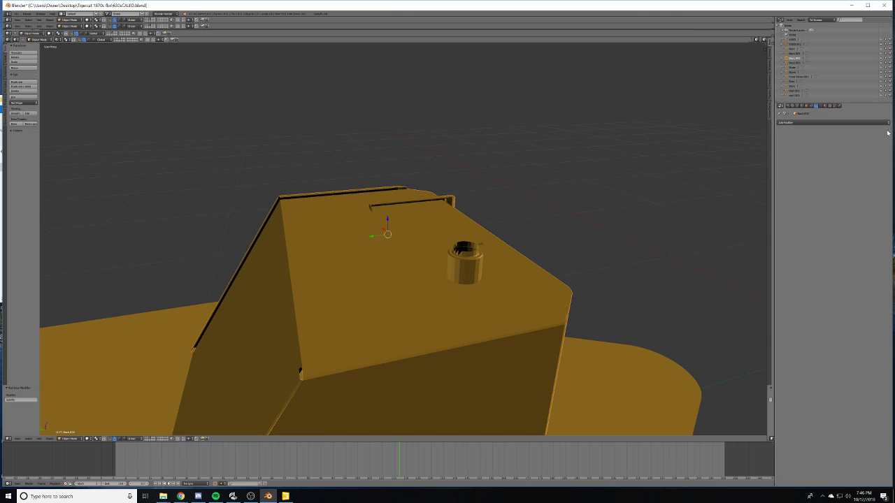
- Add an Edge Split modifier with a 15-degree split angle to the housing and apply it
middle_drag(505, 187, 525, 198)
scroll(527, 188, down, 3)
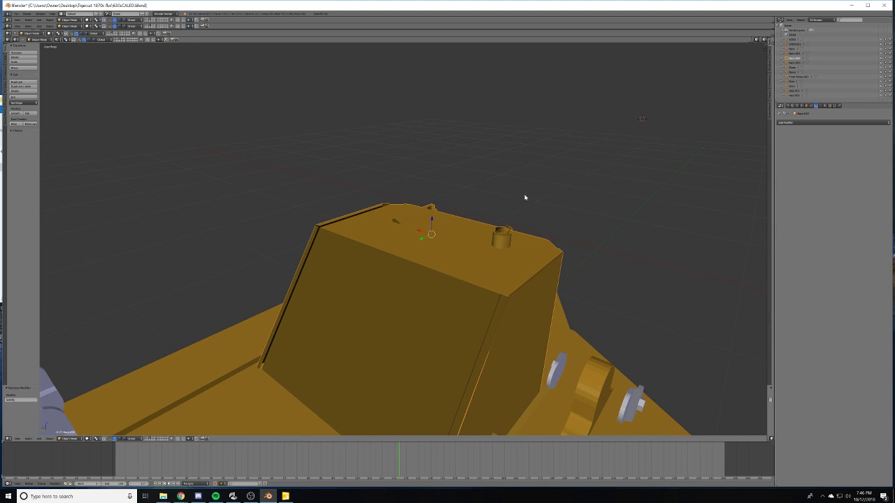
click(791, 124)
click(788, 162)
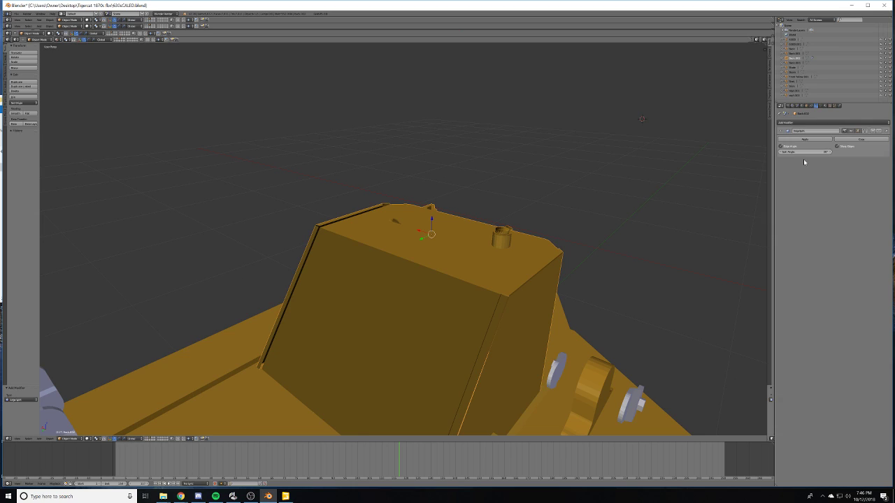
click(817, 150)
text(15)
key(Return)
click(805, 139)
- Select the rear body together with the housing and join them into one object
scroll(702, 194, down, 4)
middle_drag(696, 194, 608, 207)
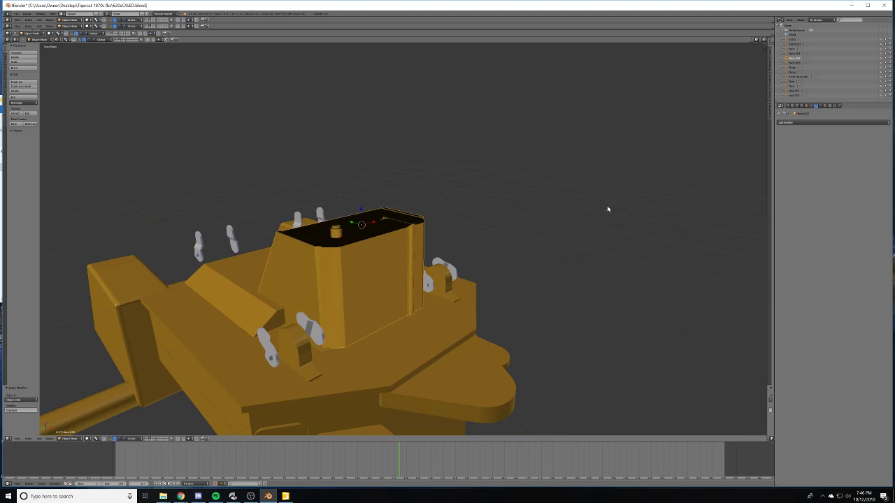
right_click(439, 352)
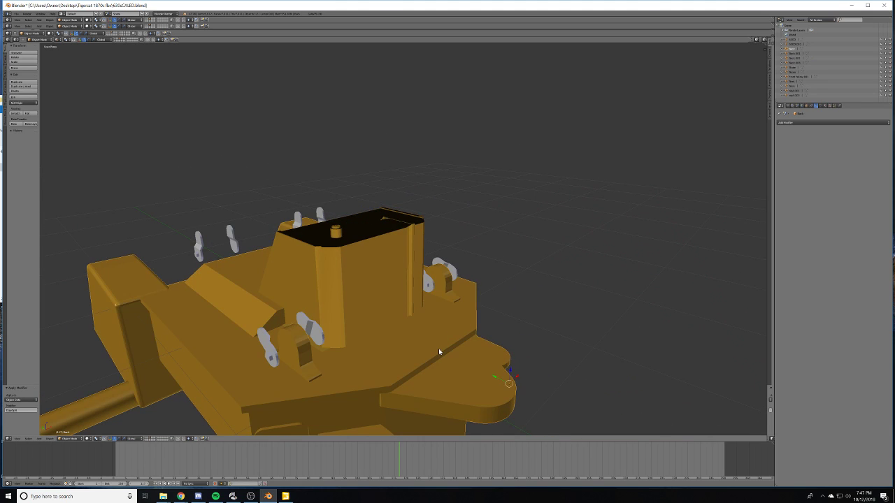
right_click(374, 290)
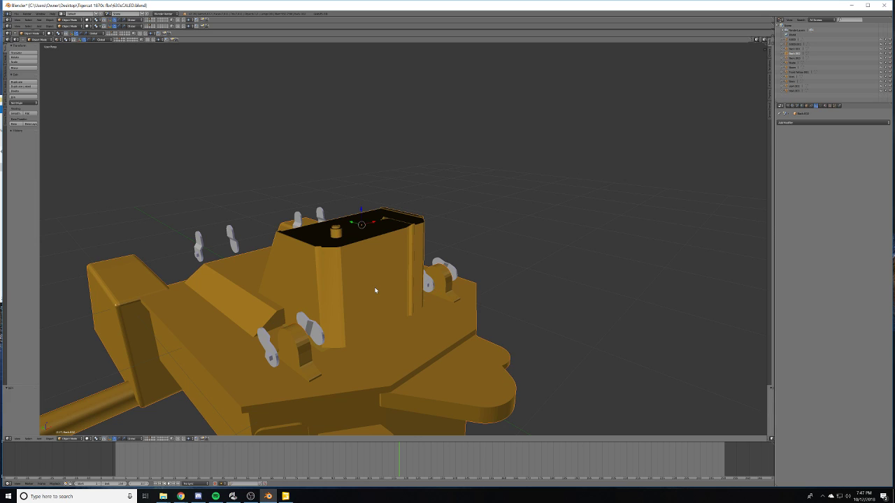
- Inspect the joined mesh in Edit Mode with all its geometry selected
key(Tab)
key(a)
key(a)
key(a)
key(a)
middle_drag(327, 265, 411, 259)
scroll(417, 268, down, 9)
scroll(411, 259, up, 7)
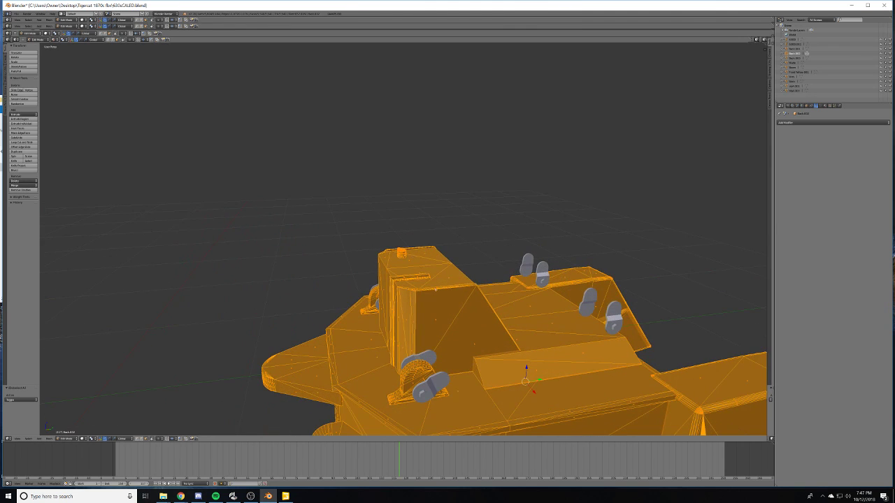
shift+middle_drag(435, 289, 410, 267)
scroll(410, 267, down, 3)
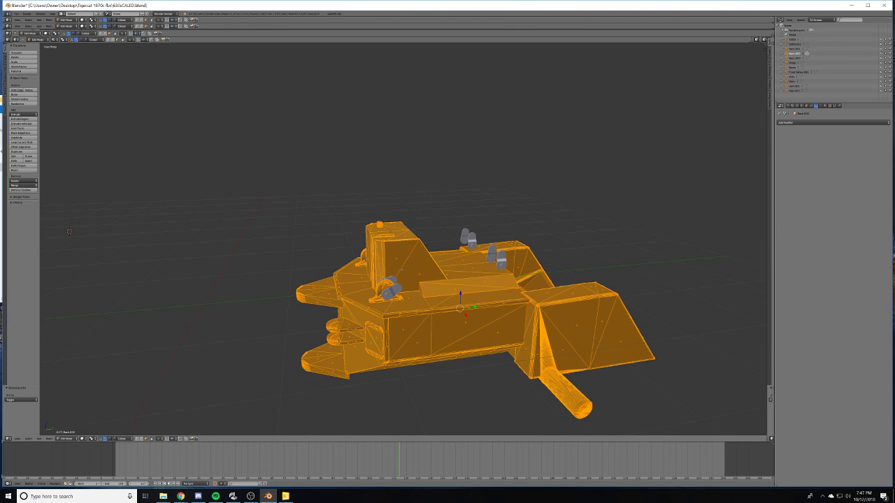
- Show layer 2 alongside the current one, deselect the mesh, leave Edit Mode and delete the old yellow body on layer 2
key(shift+2)
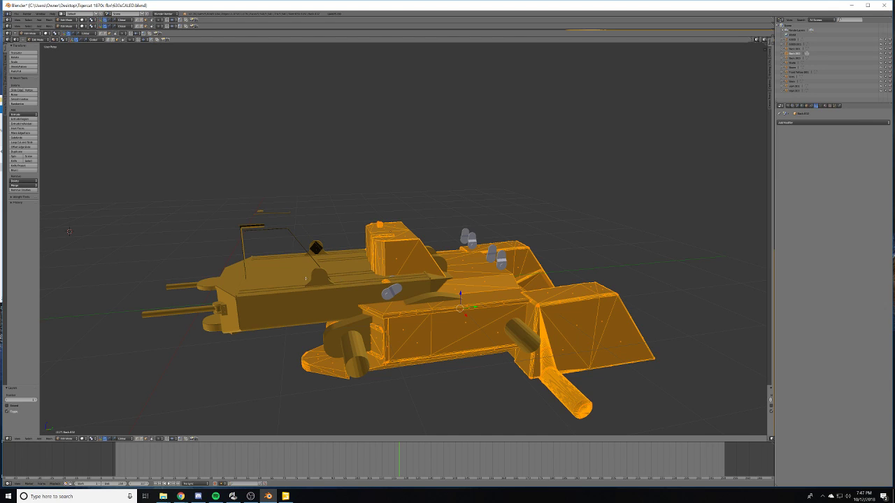
key(a)
click(312, 291)
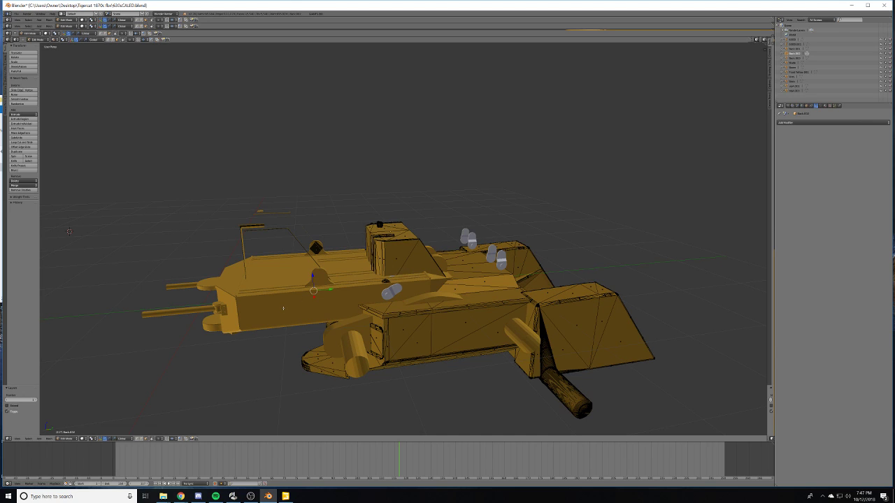
key(Tab)
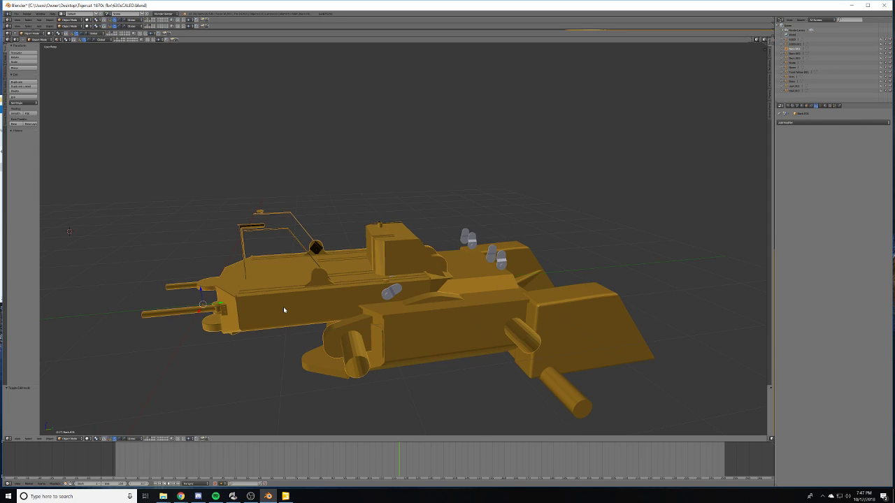
key(x)
click(280, 308)
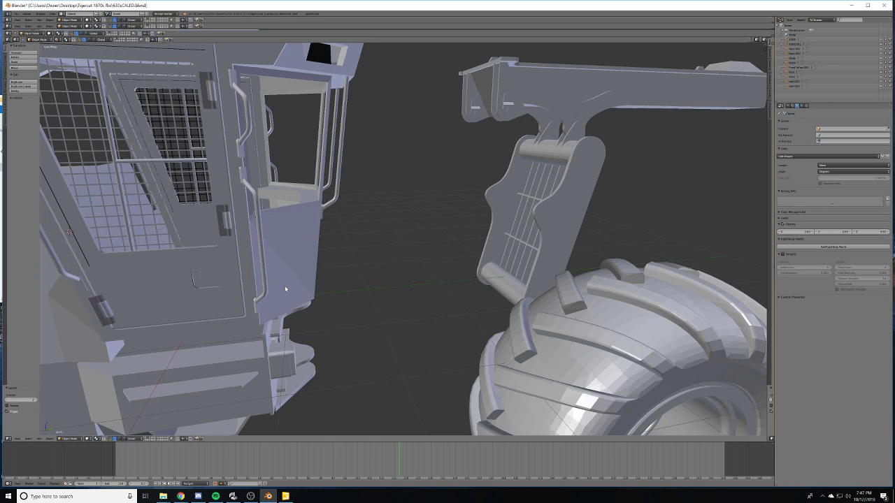
- Display the layer with the remaining 630D skidder parts, select them all and move them to another layer
scroll(286, 288, down, 6)
scroll(296, 280, up, 4)
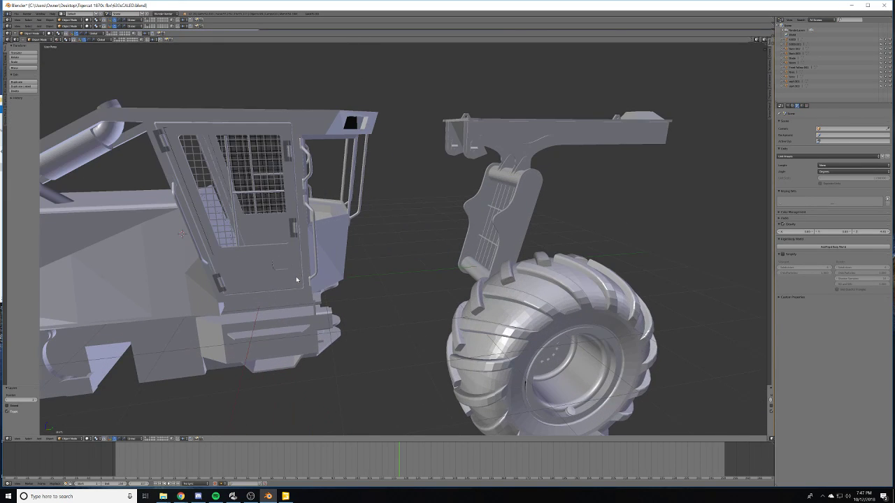
key(2)
key(1)
scroll(293, 280, down, 5)
right_click(293, 280)
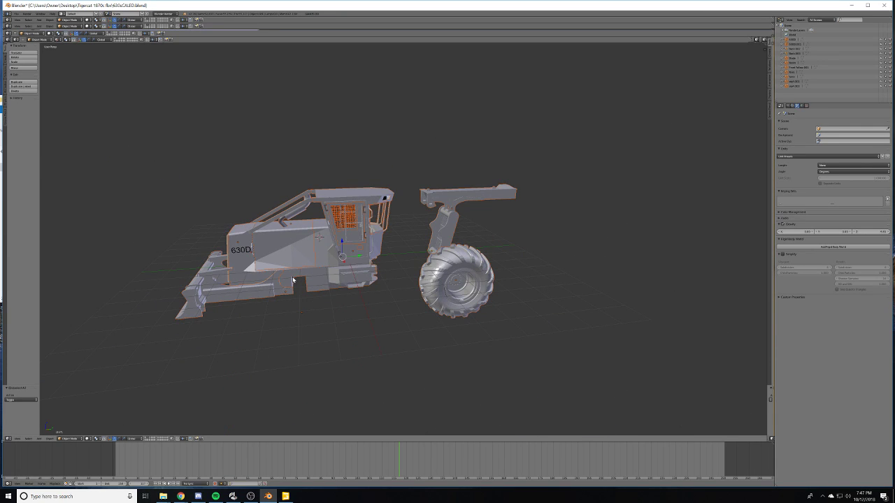
key(m)
key(1)
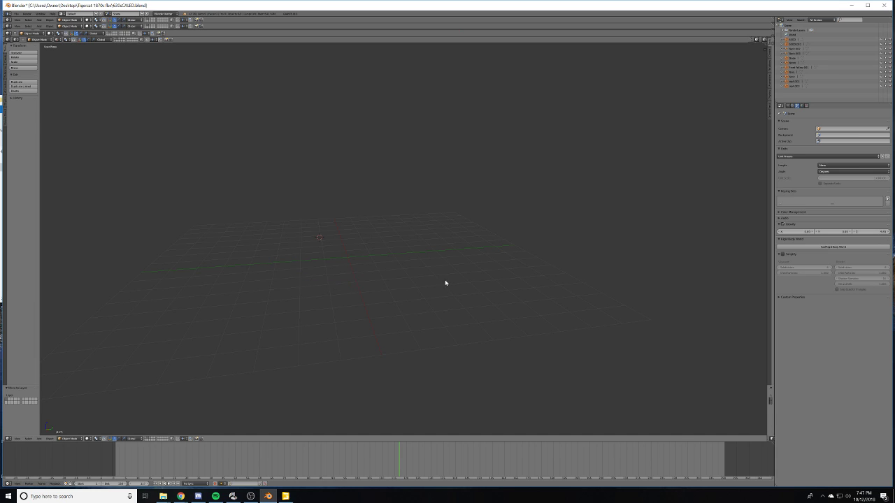
- Return to layer 1 and select the joined yellow rear body
key(2)
key(1)
scroll(437, 258, up, 1)
scroll(445, 290, up, 4)
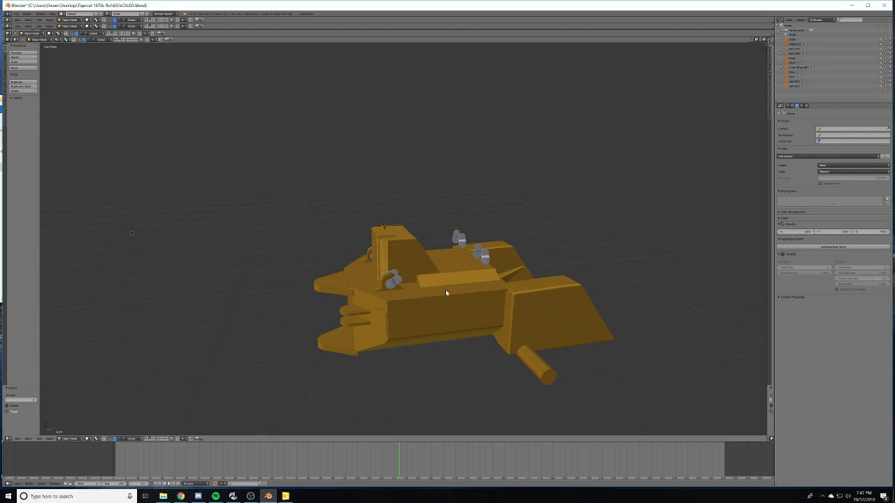
scroll(445, 290, down, 2)
right_click(448, 290)
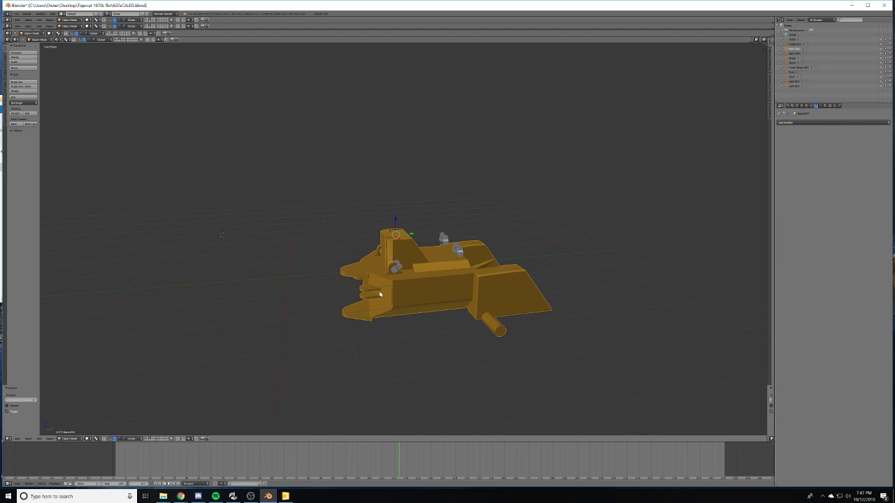
middle_drag(438, 293, 385, 253)
scroll(447, 284, up, 2)
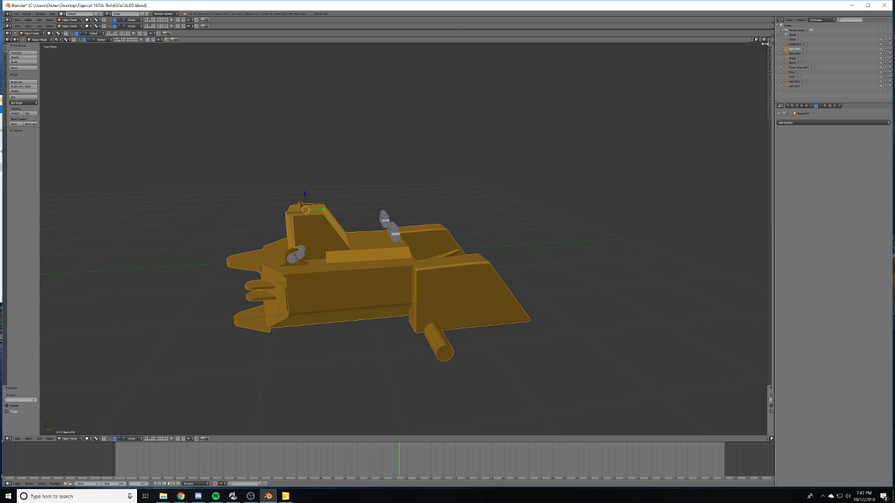
- Split the 3D viewport into two side-by-side areas and turn the new one into a UV/Image Editor
drag(765, 43, 452, 449)
click(456, 439)
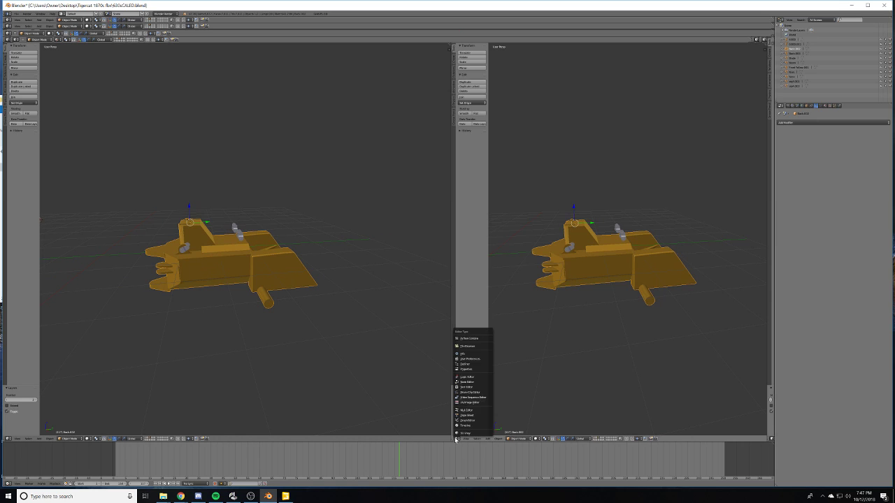
click(472, 402)
scroll(611, 228, up, 5)
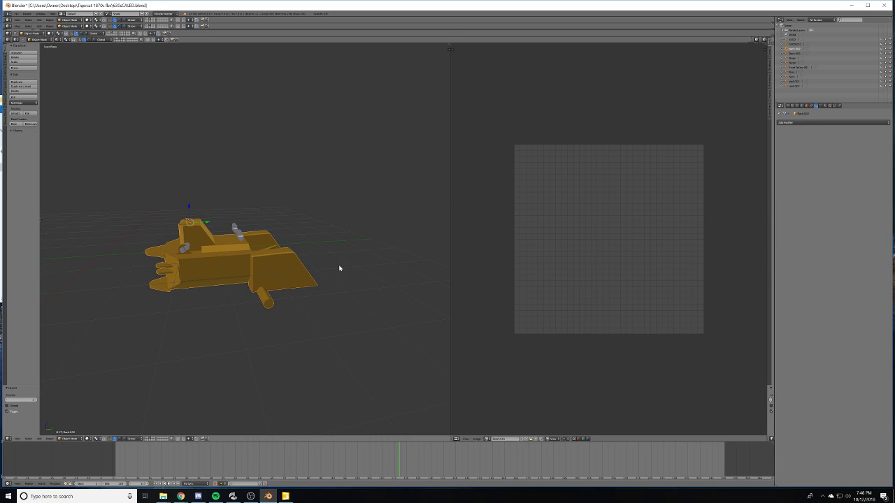
shift+middle_drag(314, 260, 325, 279)
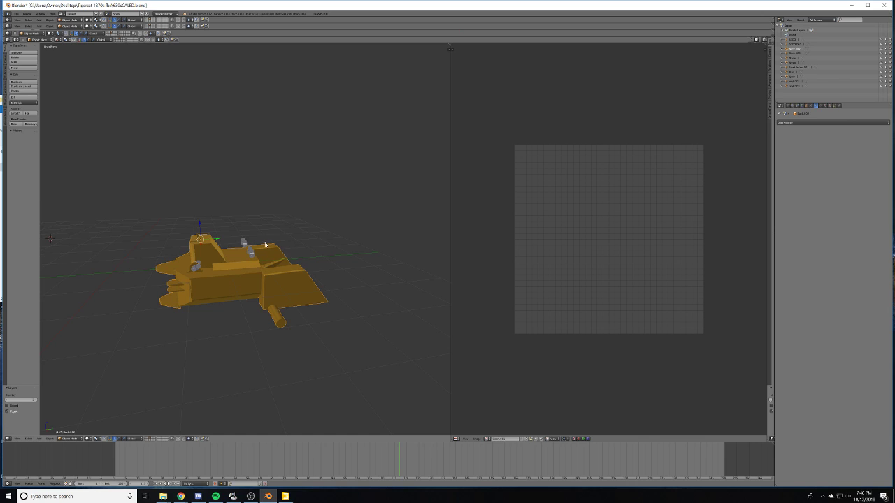
- Select the rear body's entire mesh in Edit Mode and unwrap it with Smart UV Project
key(u)
key(Tab)
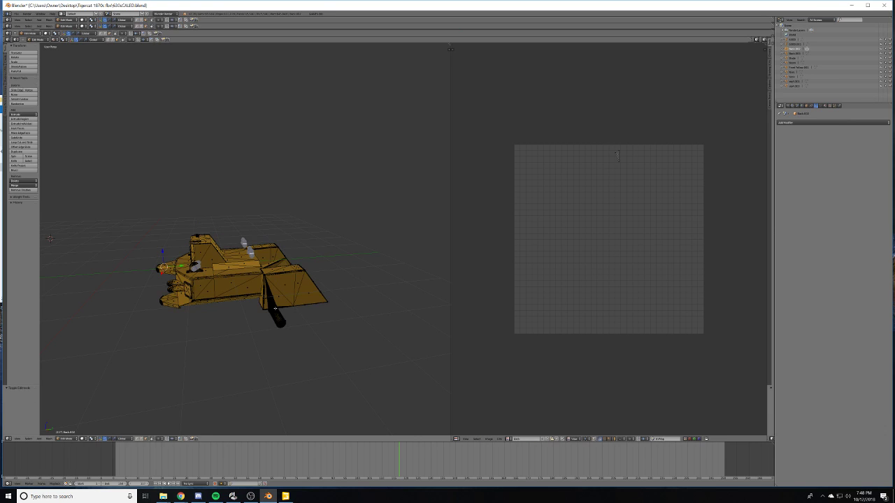
key(u)
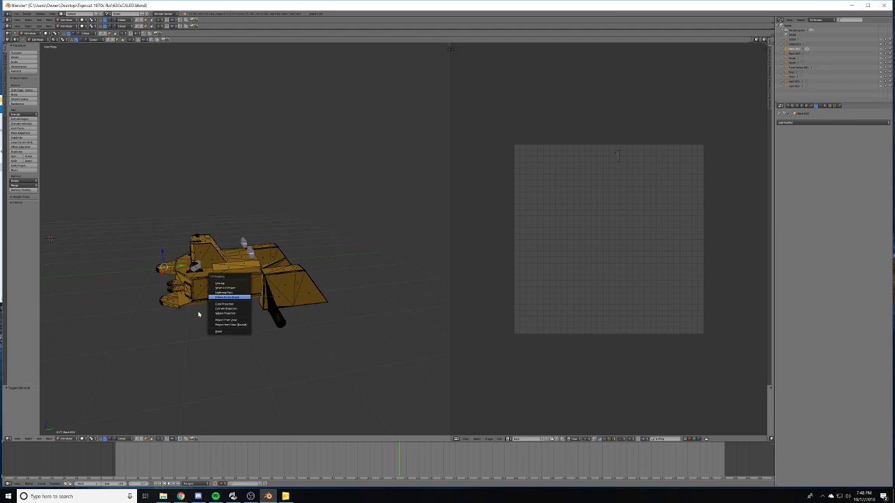
key(a)
key(a)
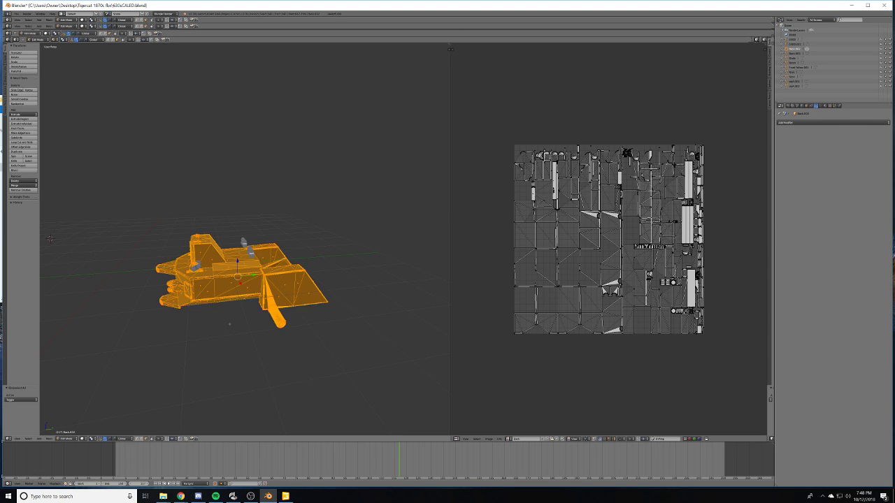
key(u)
click(231, 325)
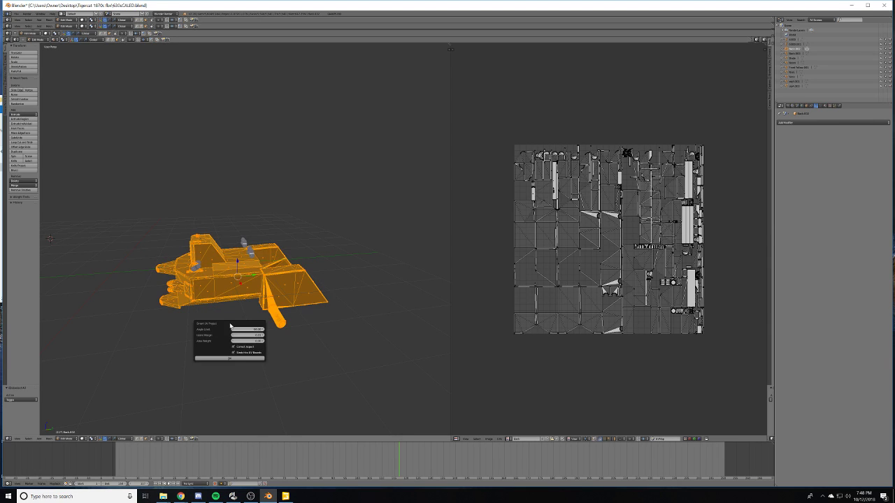
click(244, 359)
scroll(630, 248, up, 2)
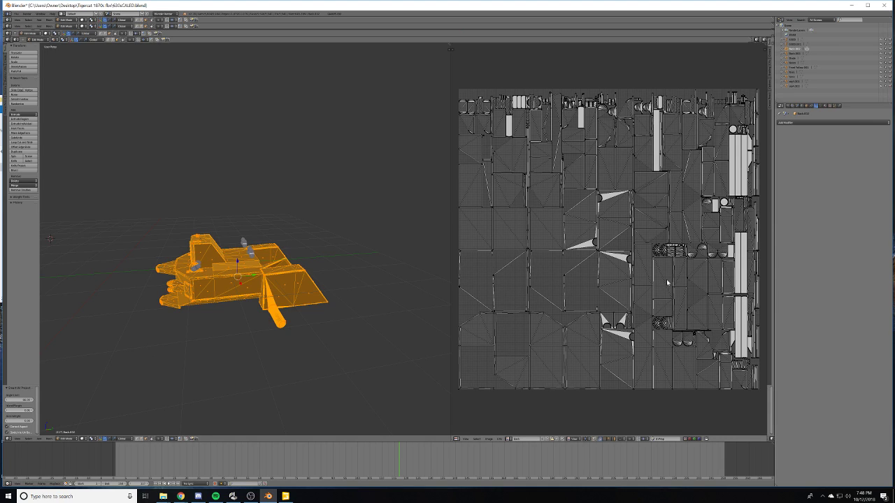
- Add an Edge Split modifier with a split angle of 15° to the rear body and apply it
click(813, 123)
key(Tab)
click(781, 124)
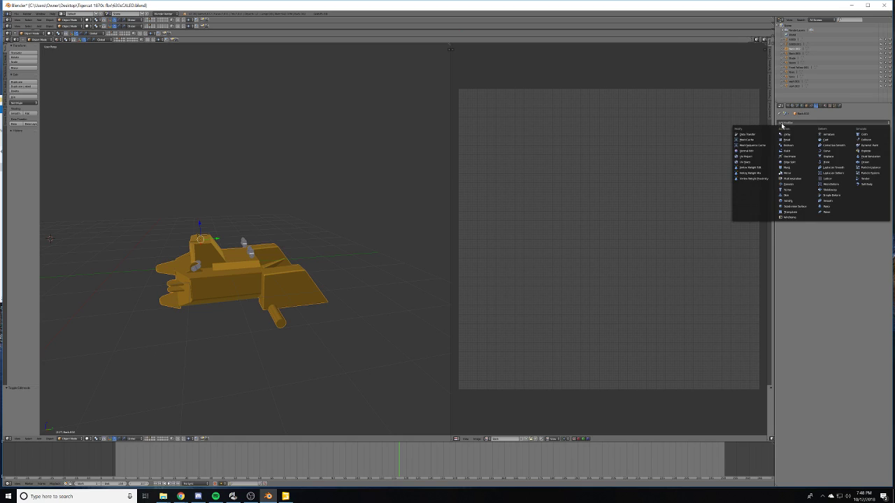
click(800, 163)
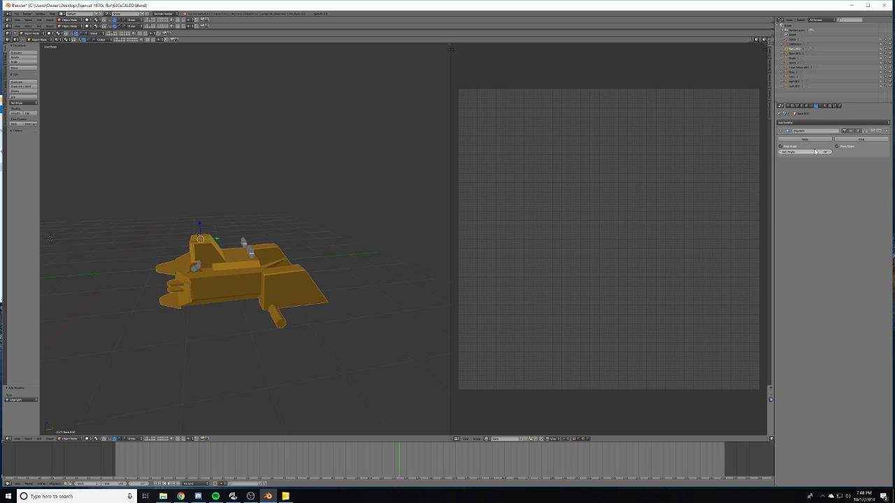
click(815, 152)
text(15)
key(Return)
click(812, 140)
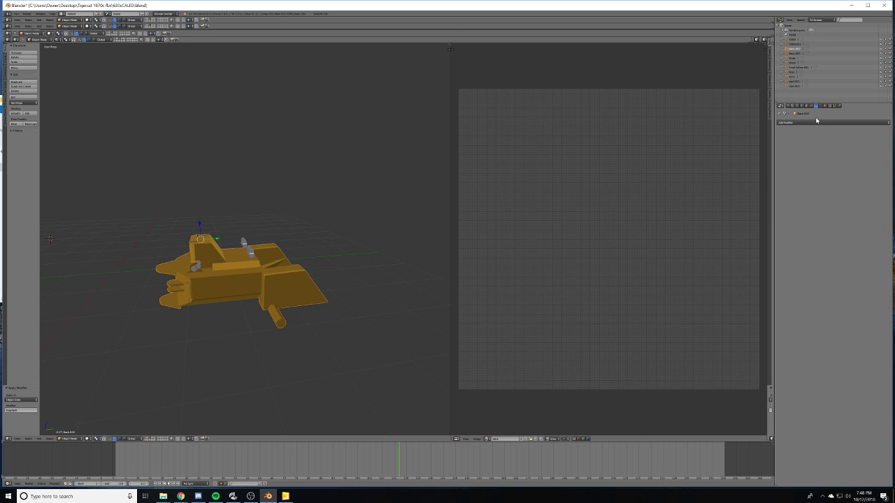
- Return the rear body to Edit Mode and display the render properties with the bake settings
key(Tab)
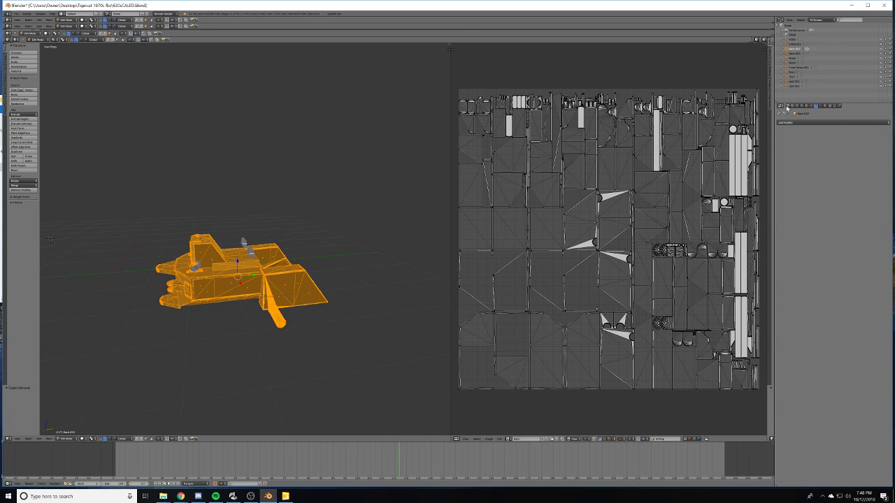
click(791, 106)
click(802, 106)
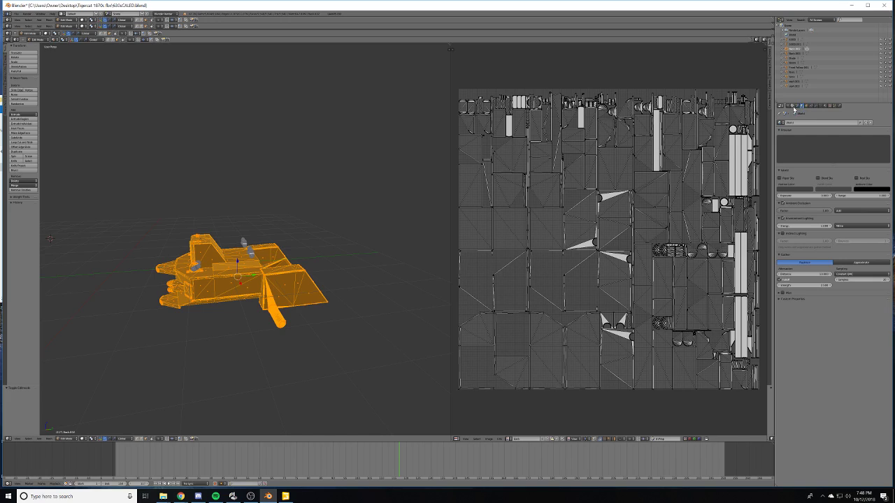
click(791, 105)
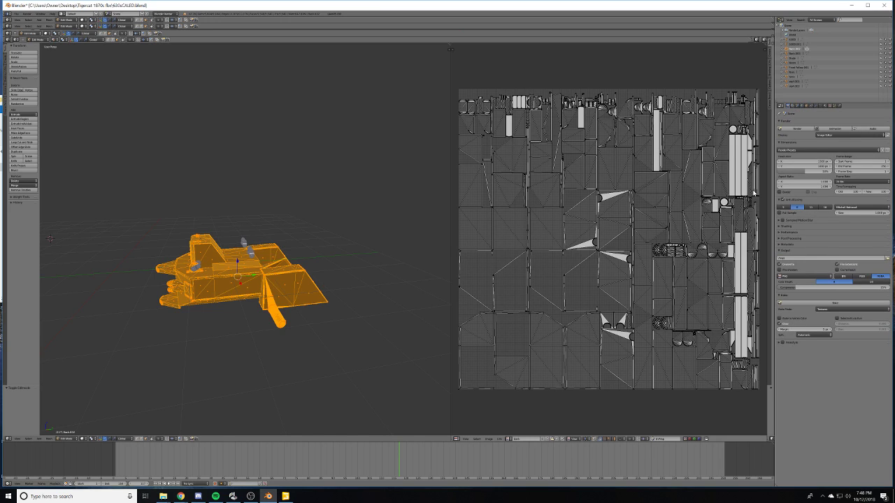
click(488, 440)
click(488, 440)
click(488, 441)
click(488, 439)
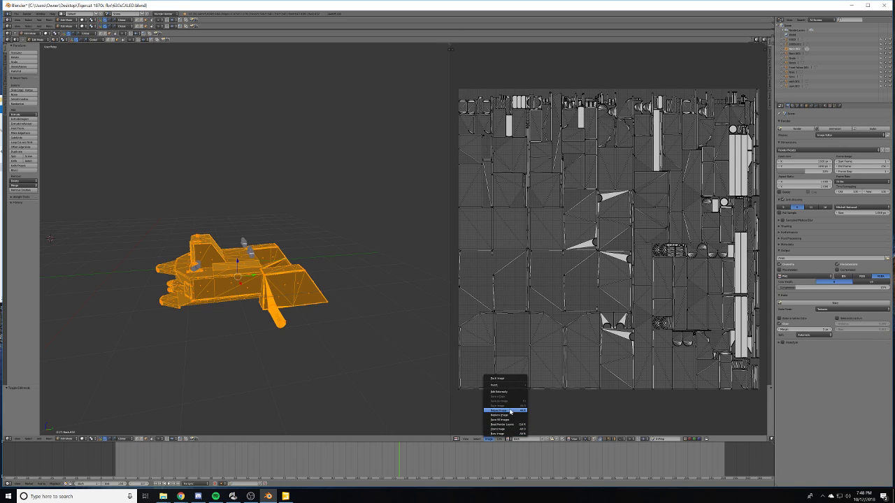
mouse_move(498, 439)
scroll(636, 361, up, 2)
scroll(616, 376, down, 5)
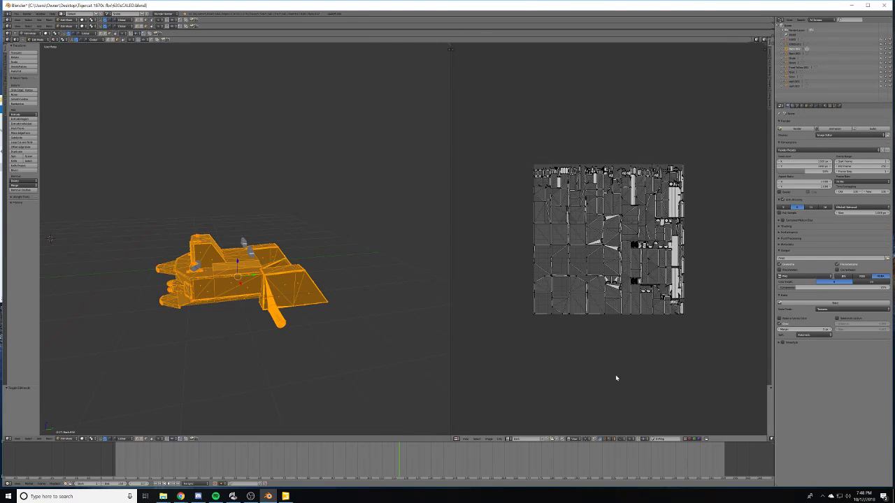
scroll(615, 376, up, 3)
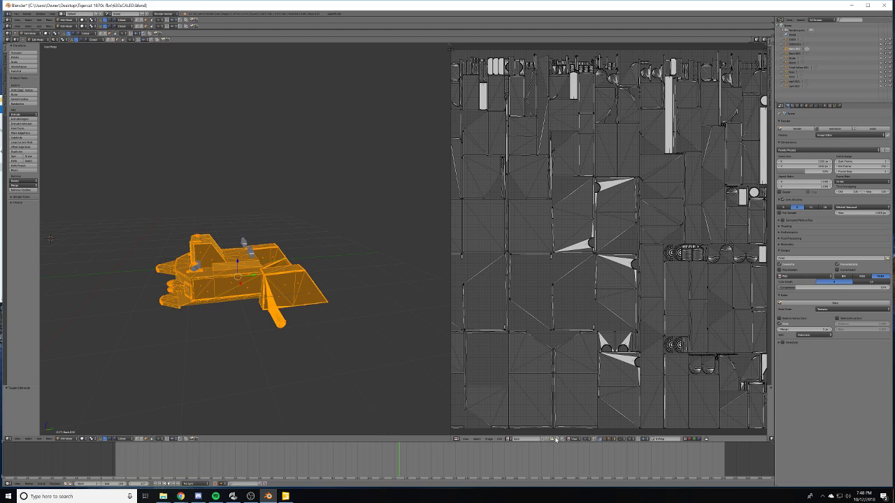
scroll(572, 390, down, 1)
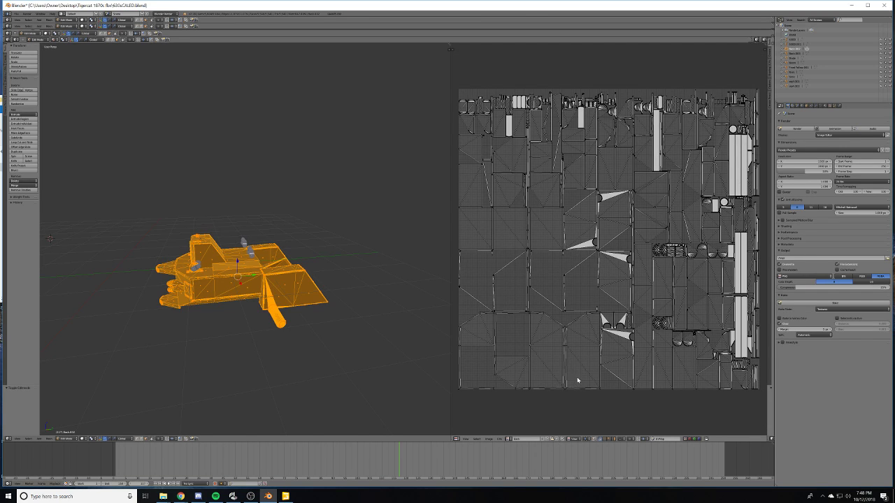
- Unlink the existing image from the UV/Image Editor in both Object Mode and Edit Mode
key(Tab)
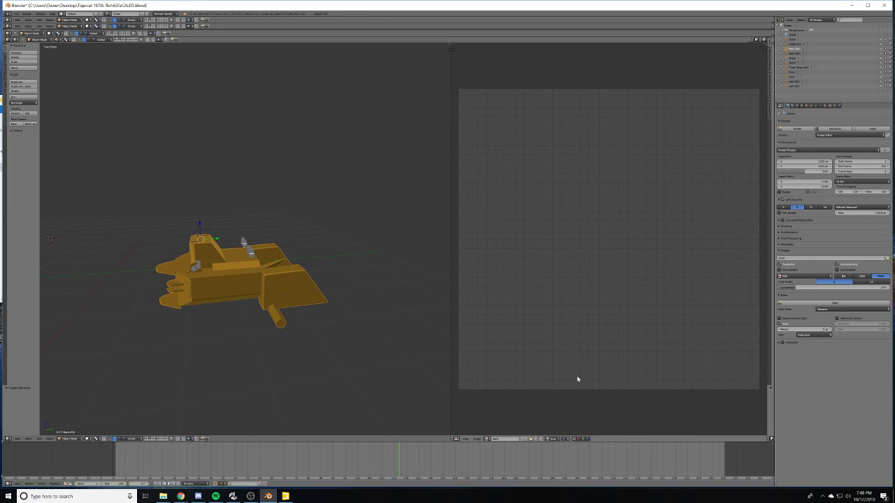
click(537, 439)
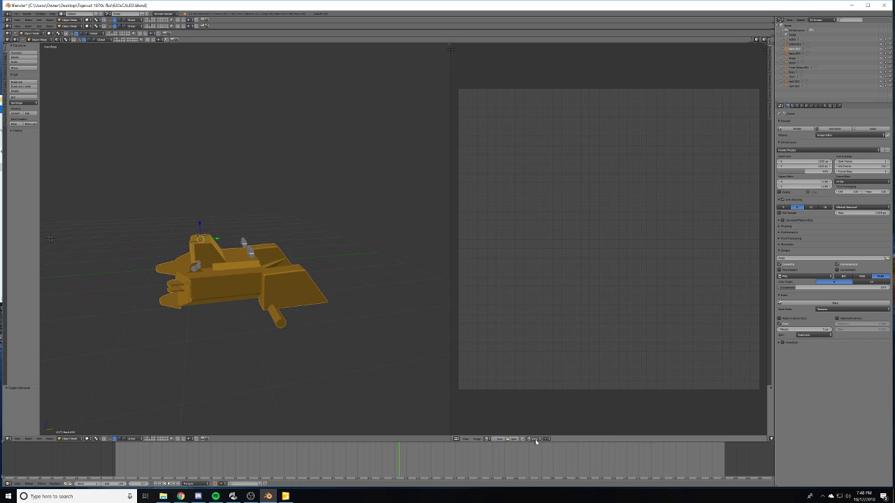
key(Tab)
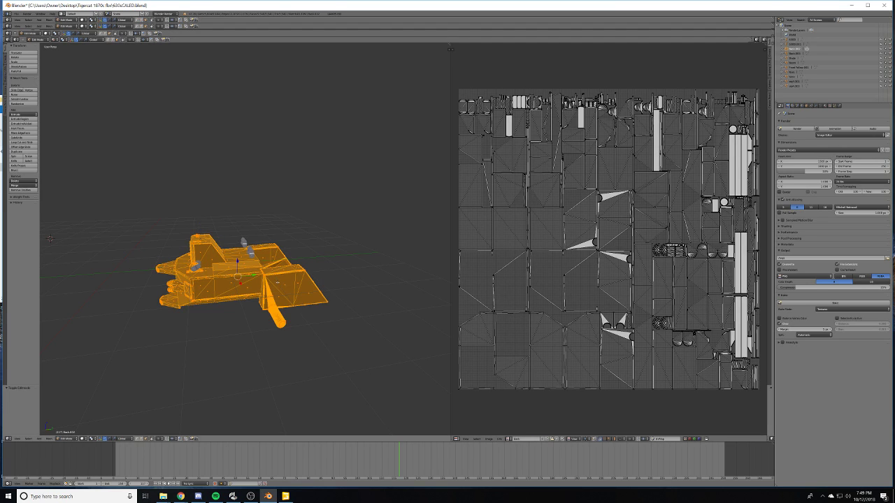
click(544, 440)
- Create a new blank image for the rear body and bake its yellow colour into it with the Textures bake mode
click(522, 439)
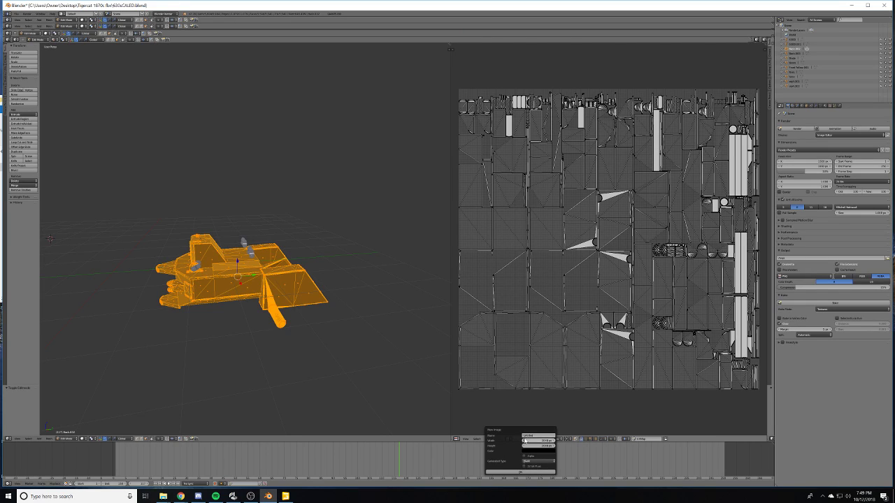
key(BackSpace)
click(521, 472)
scroll(605, 316, down, 5)
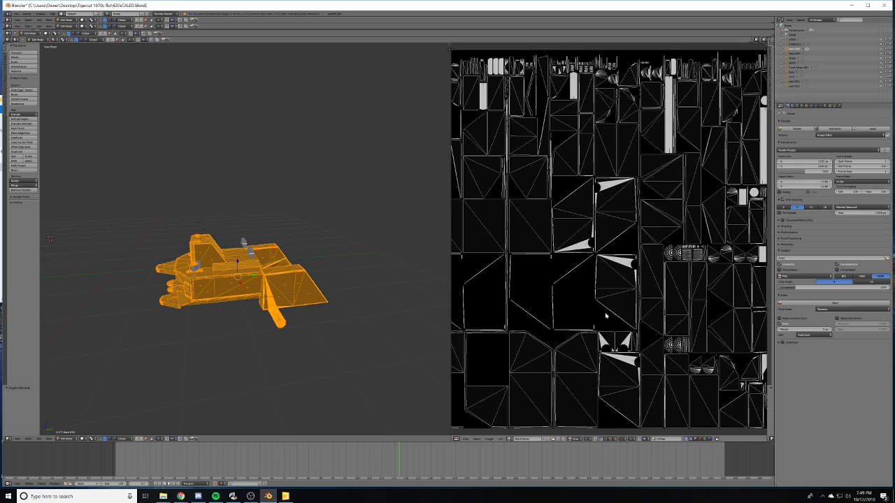
click(818, 303)
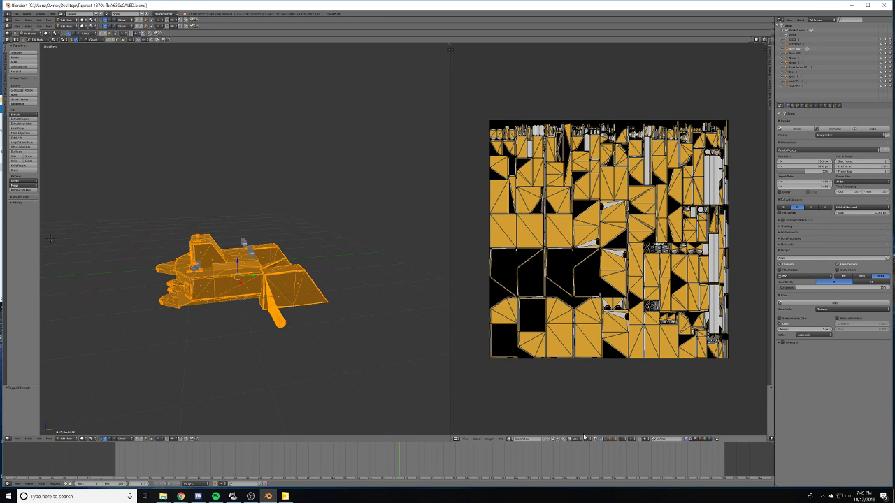
- Unlink the baked colour image and create a second named blank image for the rear body's UV layout
click(558, 439)
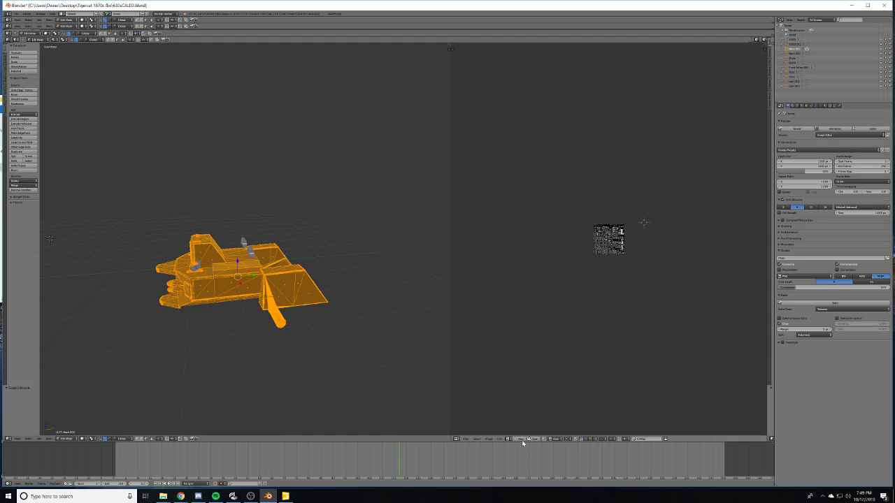
click(522, 443)
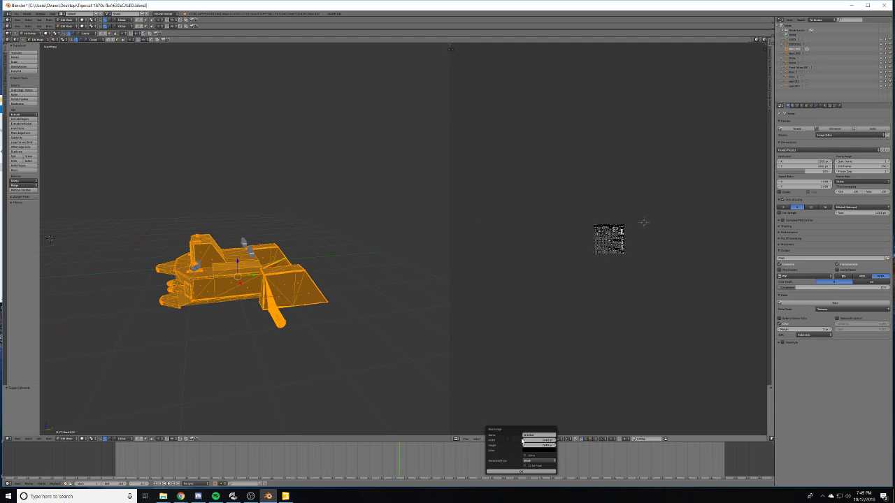
click(533, 435)
key(BackSpace)
click(499, 469)
scroll(670, 209, up, 1)
scroll(670, 208, up, 1)
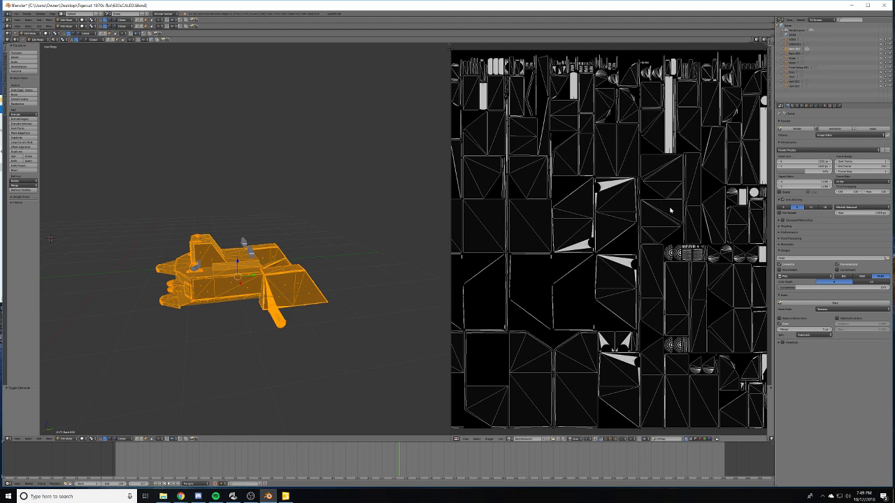
- Bake the rear body's Ambient Occlusion into the second image and return the object to Object Mode
scroll(671, 210, down, 1)
click(834, 310)
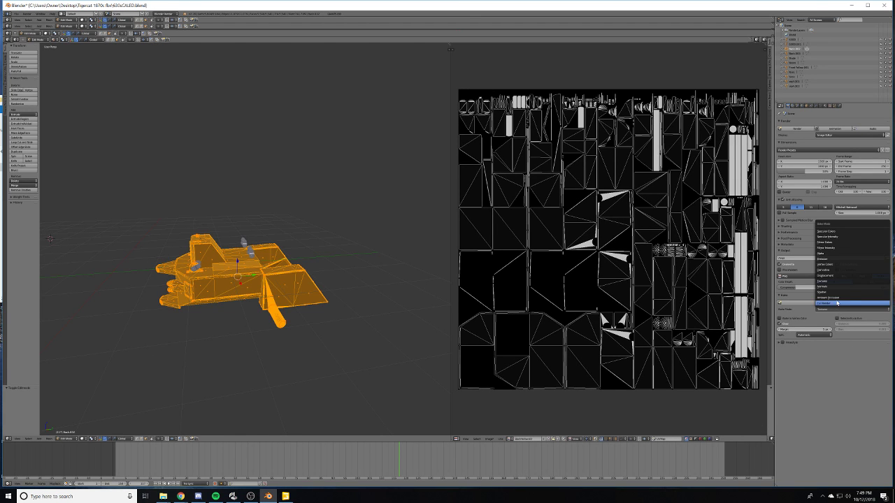
click(831, 298)
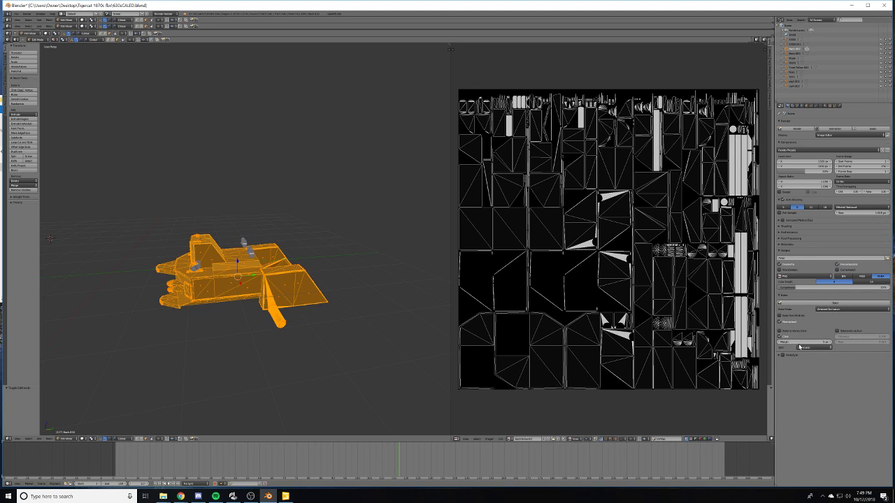
click(830, 303)
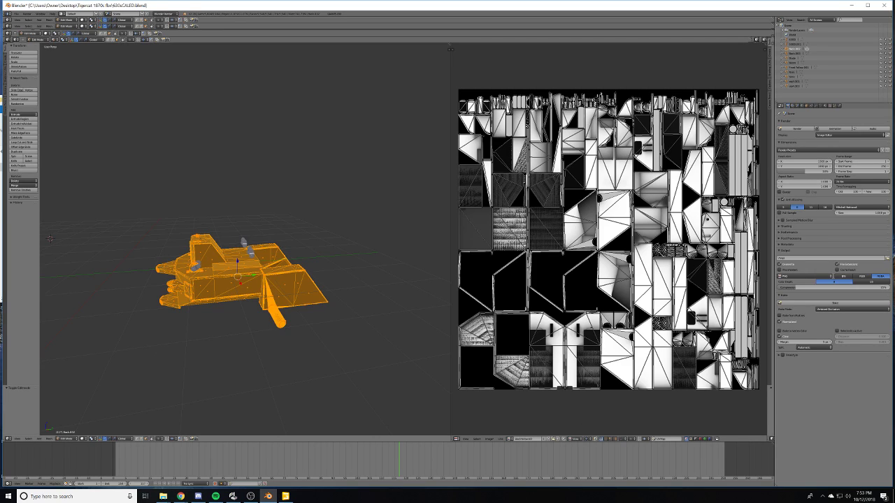
key(alt+Tab)
middle_drag(361, 294, 352, 286)
key(Tab)
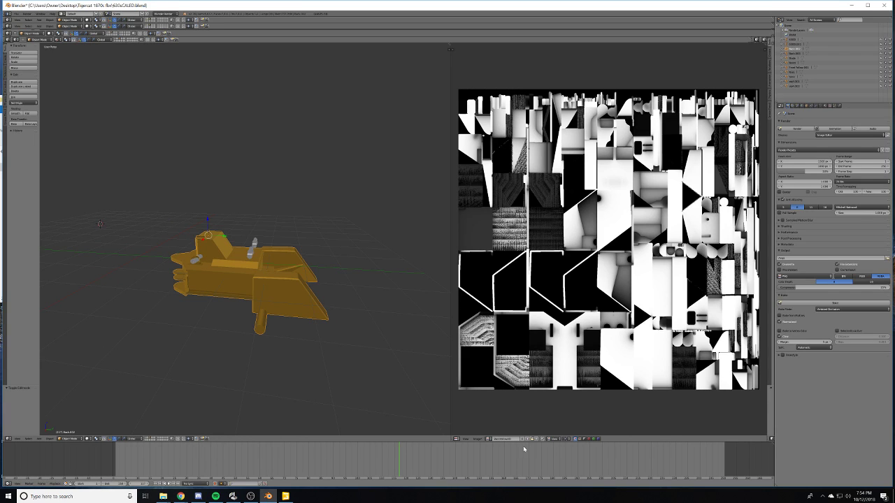
click(479, 439)
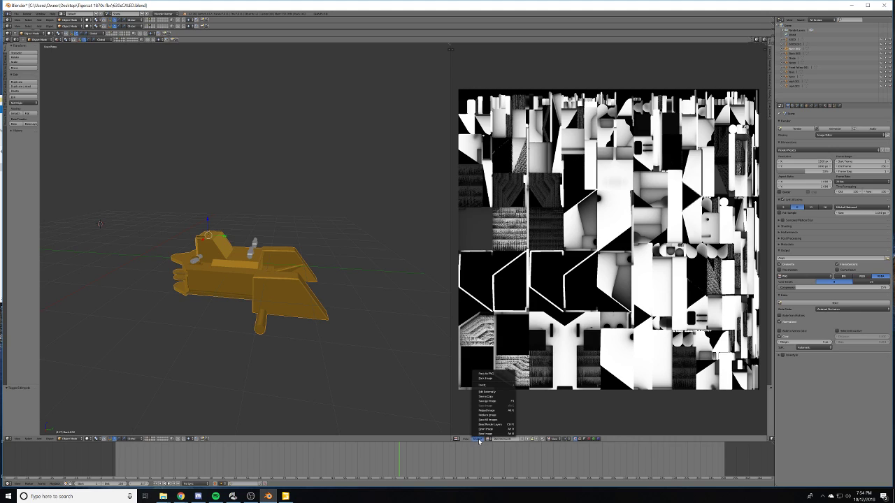
click(498, 402)
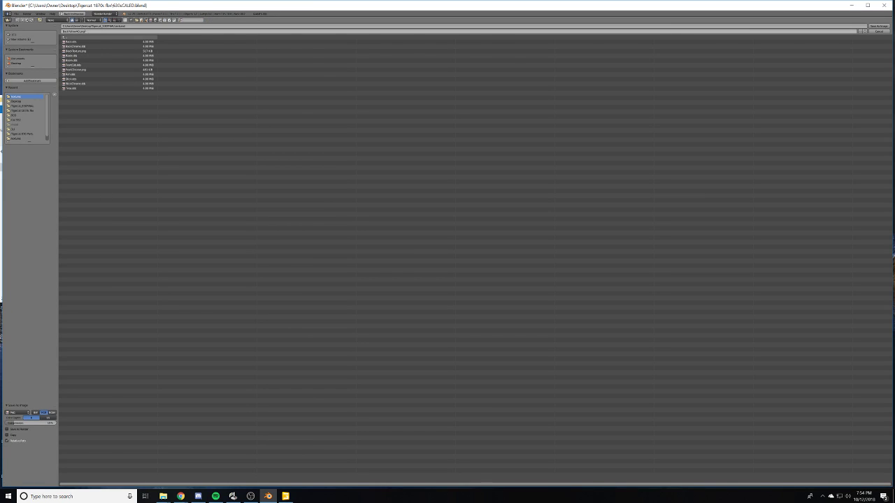
click(880, 31)
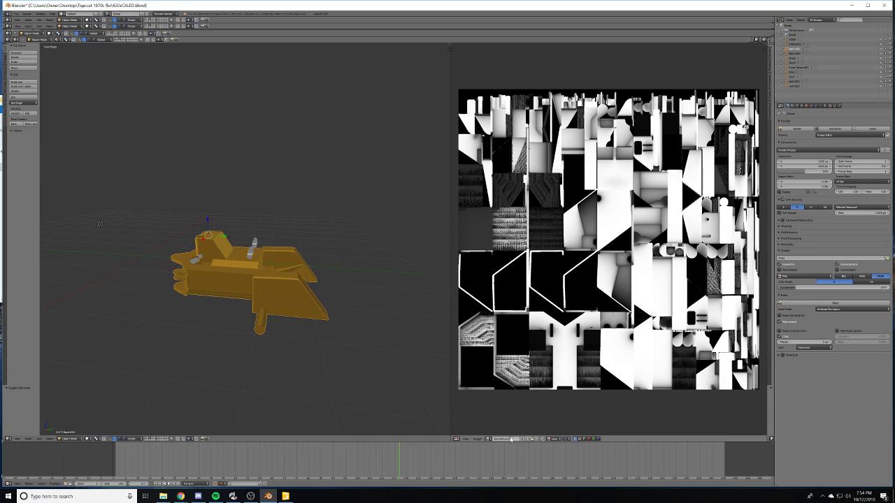
click(477, 440)
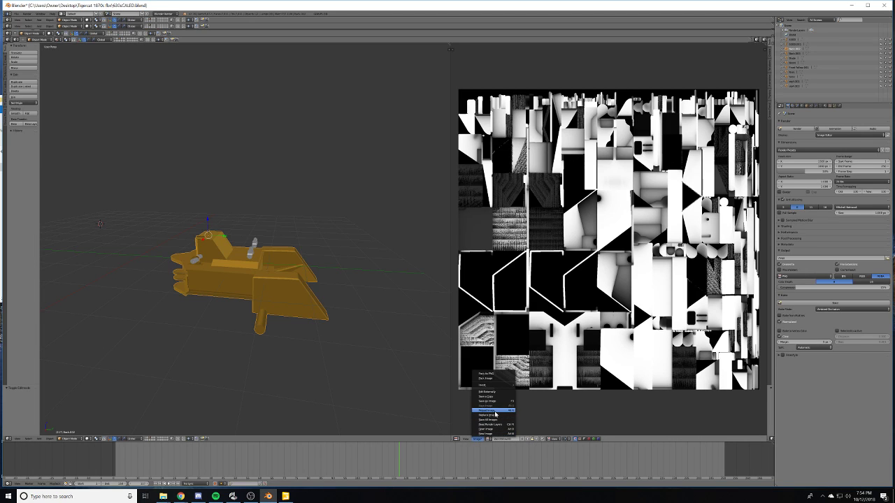
click(496, 411)
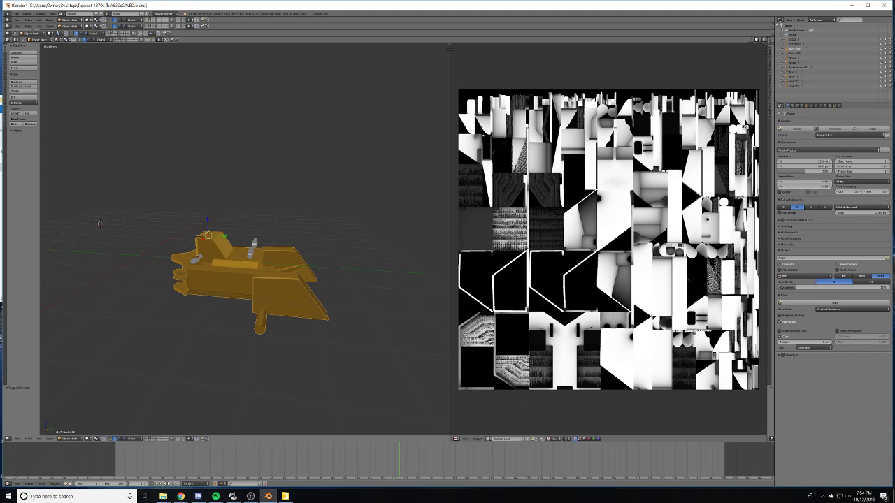
- Save the baked ambient occlusion image as a PNG in the skidder's textures folder
click(477, 439)
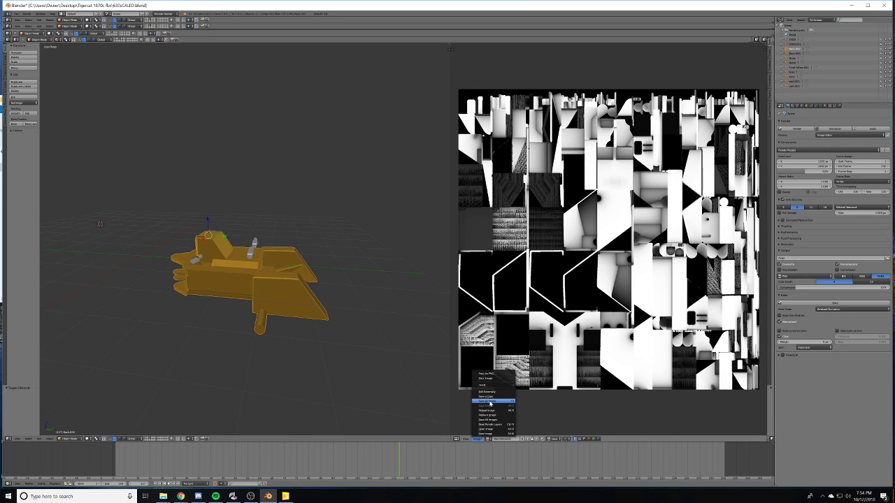
click(490, 402)
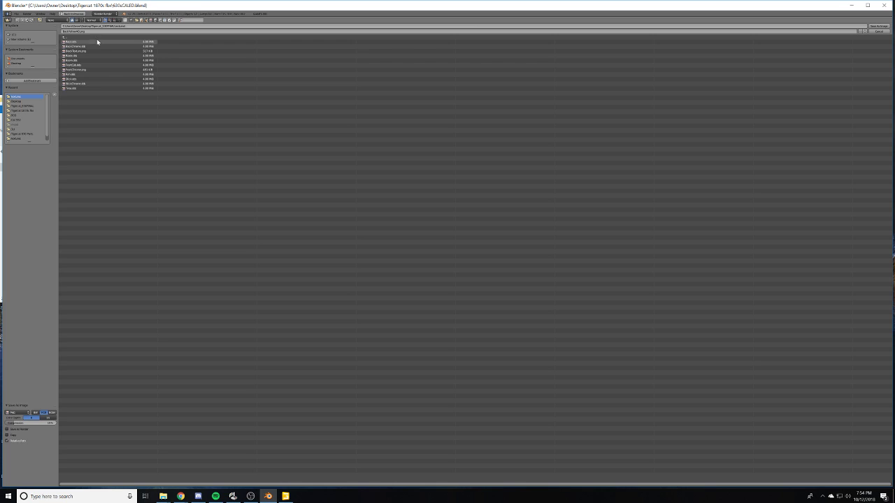
click(879, 27)
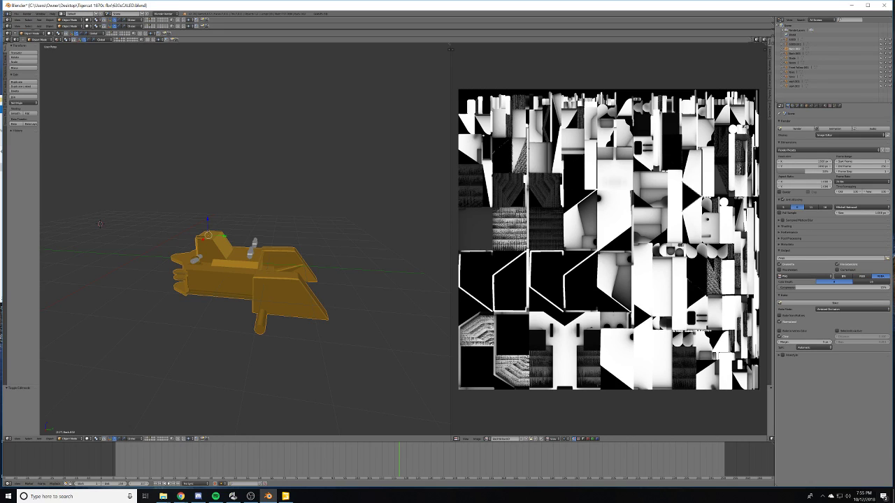
- Unlink the ambient occlusion image in Edit Mode, return to Object Mode and display the rear body's material settings
click(476, 444)
key(Tab)
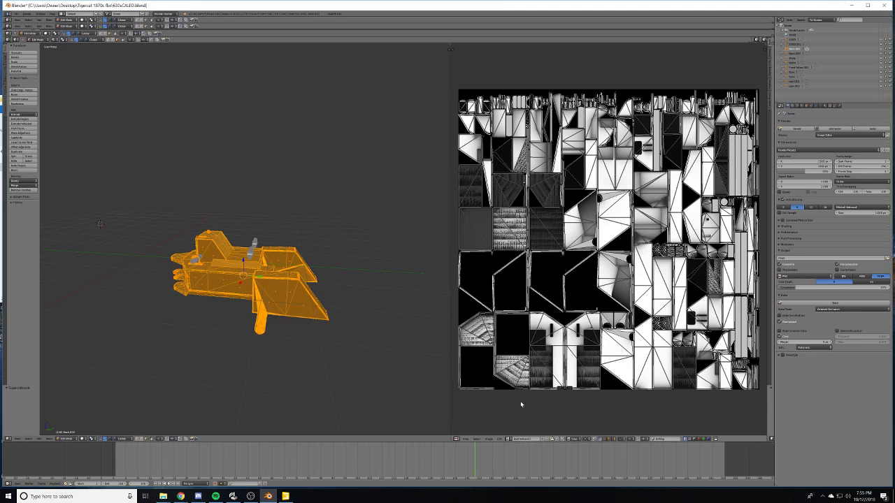
click(561, 439)
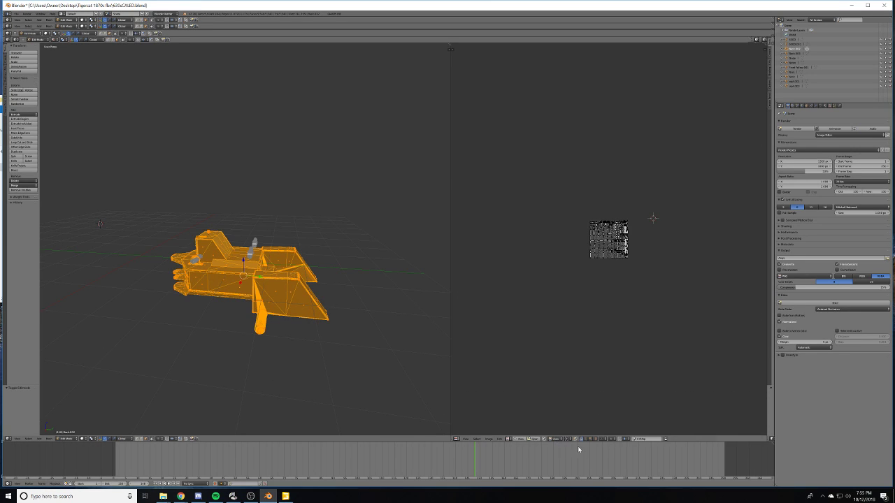
key(Tab)
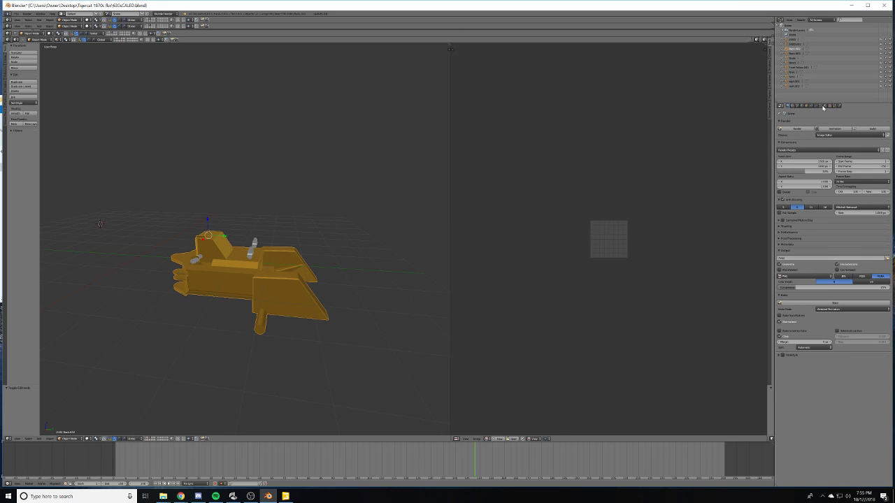
click(825, 106)
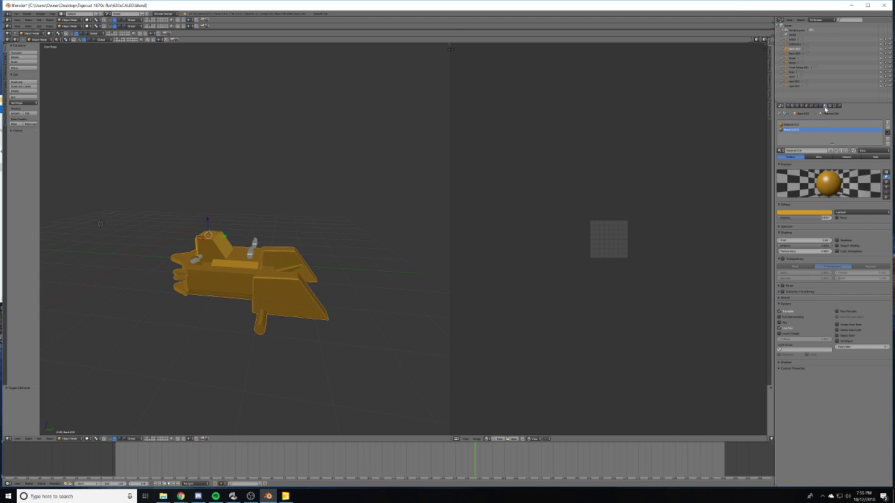
- Replace the rear body's two material slots with one new material and paste the yellow hex code as its diffuse colour
click(887, 126)
click(888, 126)
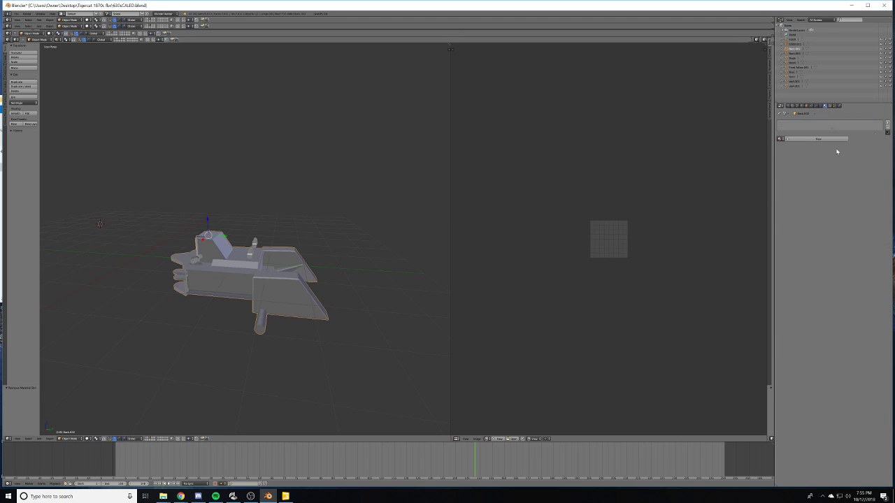
click(798, 139)
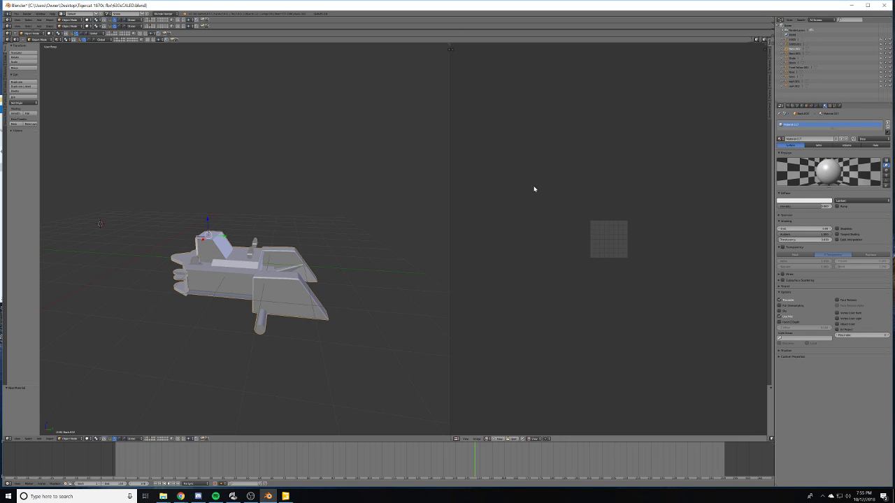
click(798, 200)
click(801, 182)
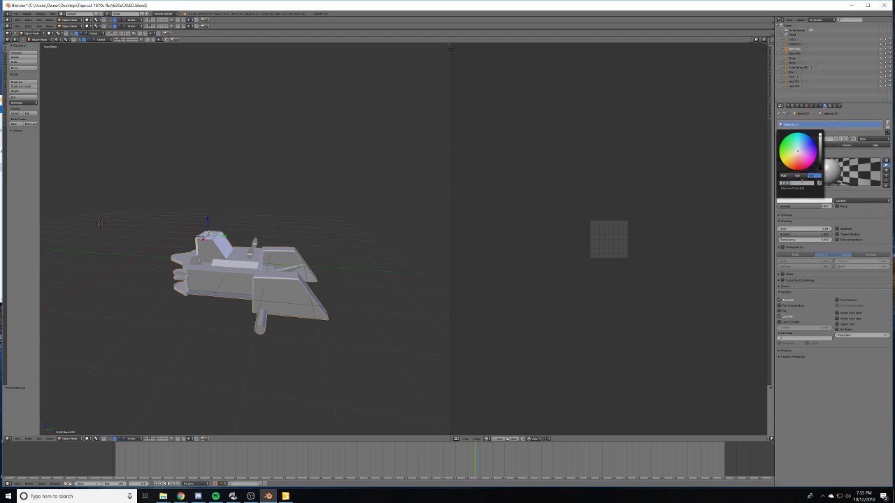
key(BackSpace)
key(ctrl+v)
key(Return)
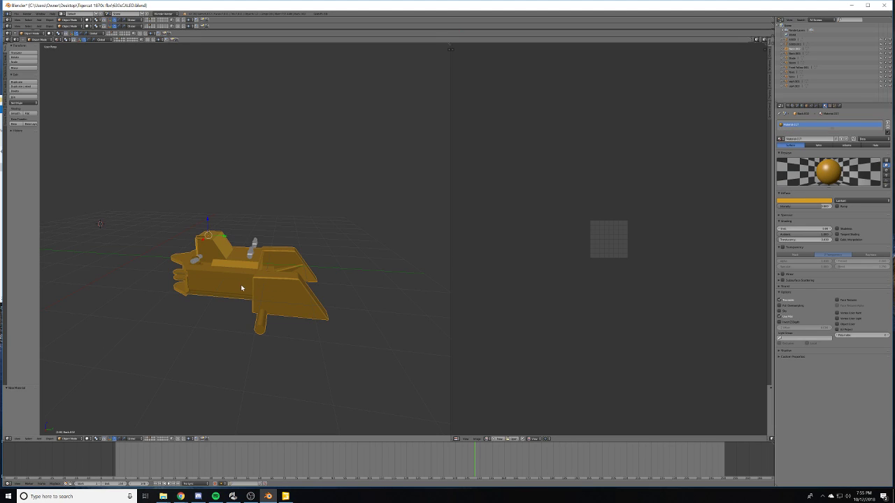
middle_drag(242, 288, 277, 285)
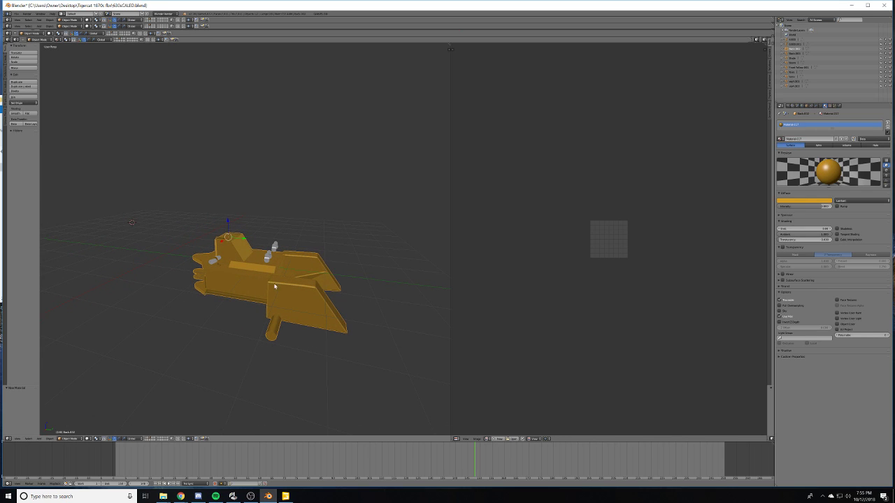
- Add an image texture to the new material and load the rear body's baked ambient occlusion PNG from the textures folder
click(831, 106)
click(836, 162)
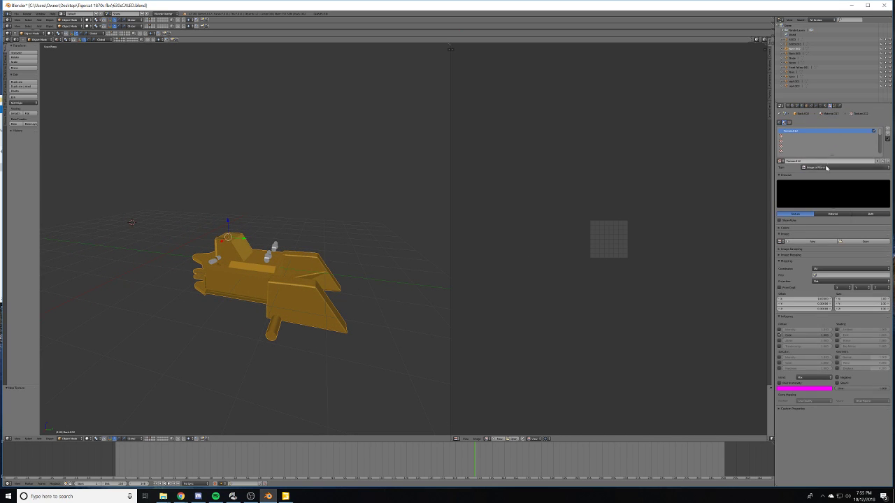
click(849, 242)
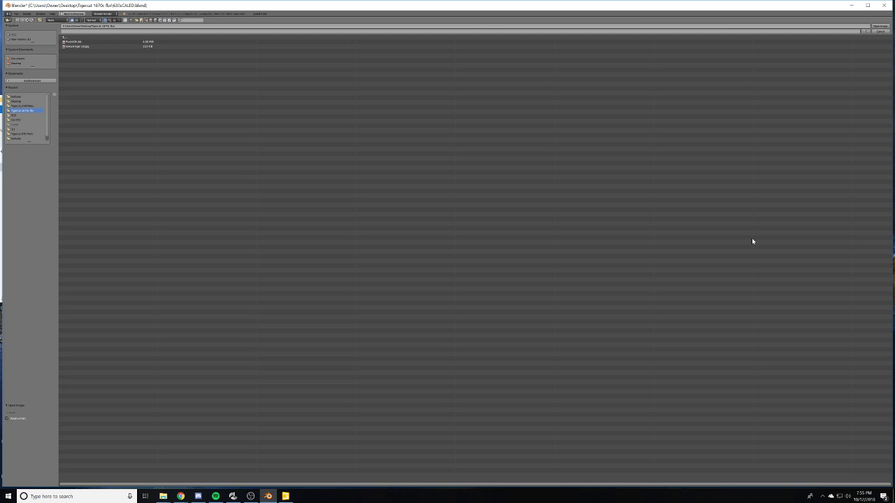
click(23, 106)
click(25, 110)
click(19, 96)
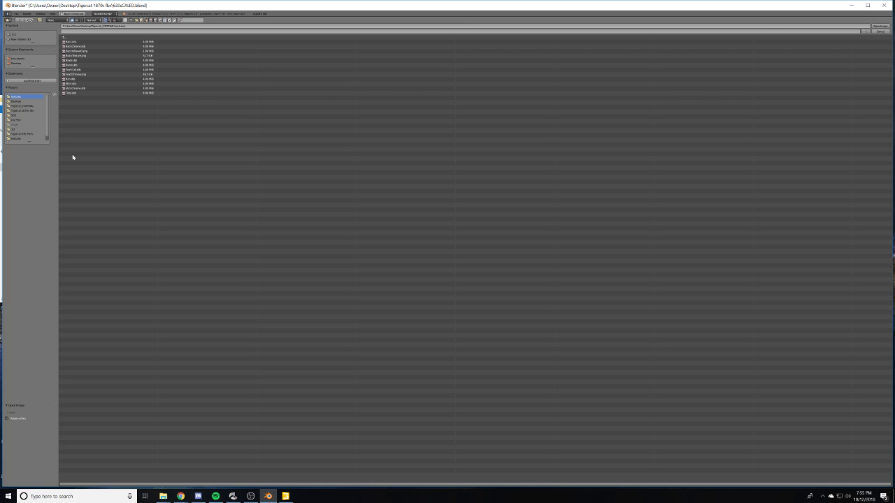
click(90, 51)
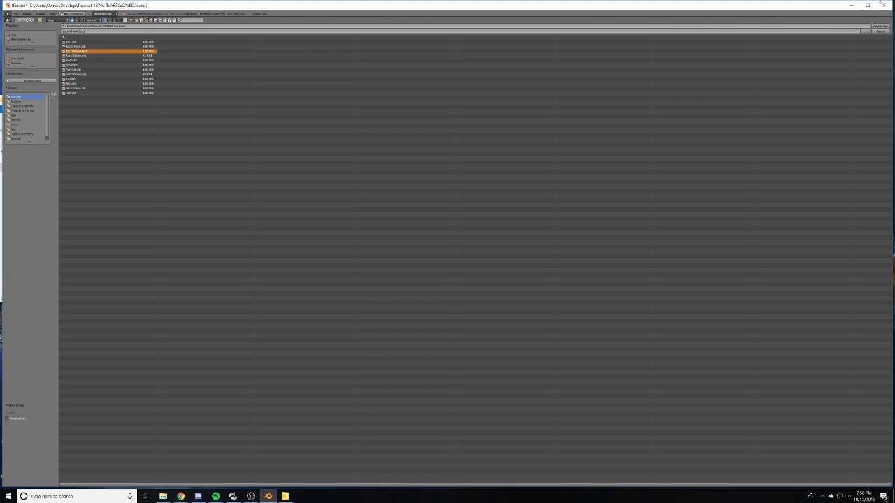
click(879, 26)
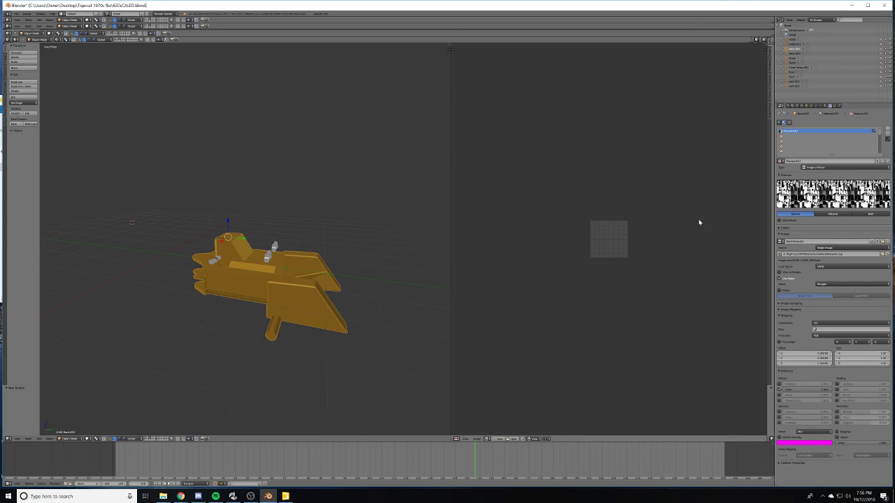
- Display the rear body's texture in the 3D view and set the texture's blend type to Multiply
click(93, 439)
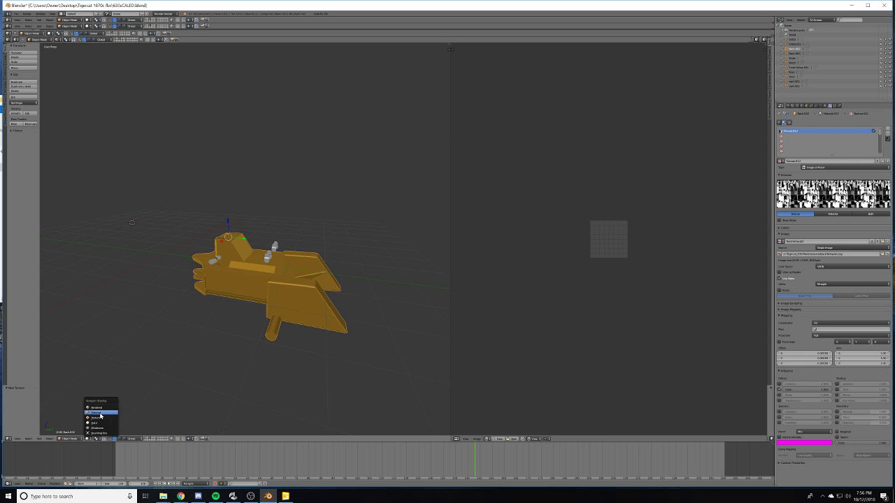
click(103, 418)
scroll(276, 342, up, 6)
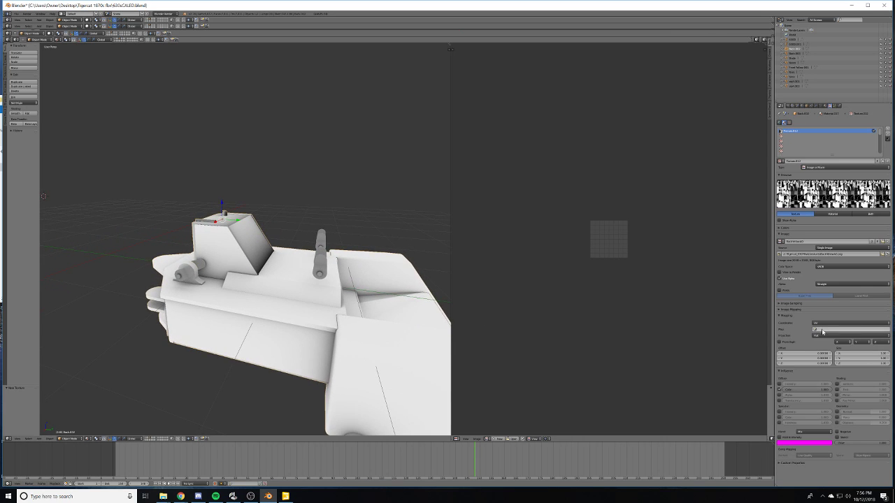
click(806, 431)
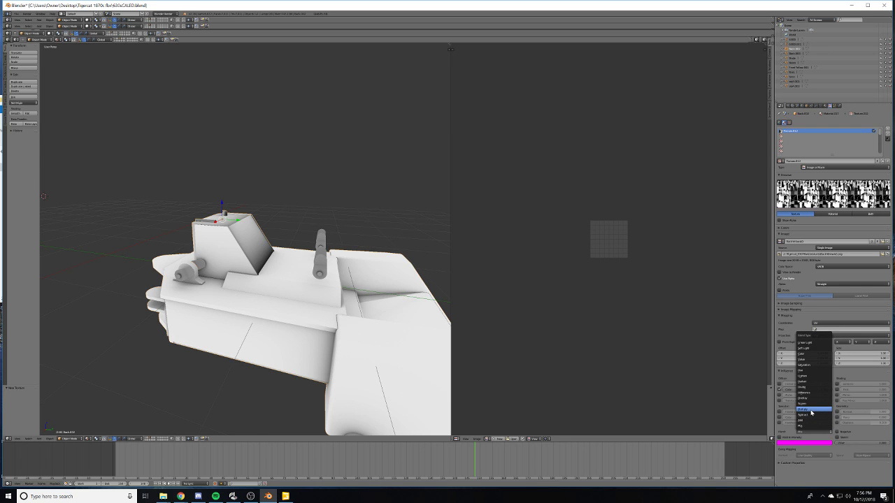
click(812, 412)
middle_drag(287, 242, 201, 299)
mouse_move(227, 293)
middle_down()
mouse_move(249, 293)
mouse_move(225, 293)
mouse_move(249, 292)
mouse_move(238, 294)
middle_up()
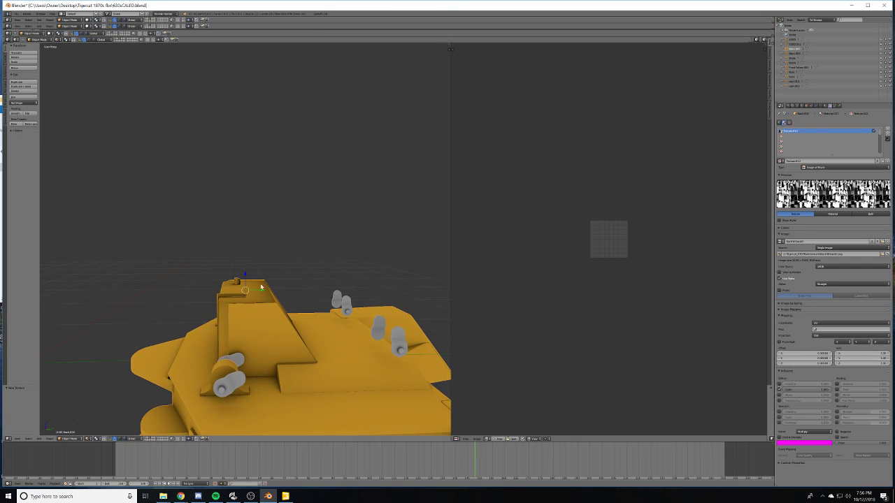
- Create a new named blank image for the rear body's UV layout in Edit Mode
key(Tab)
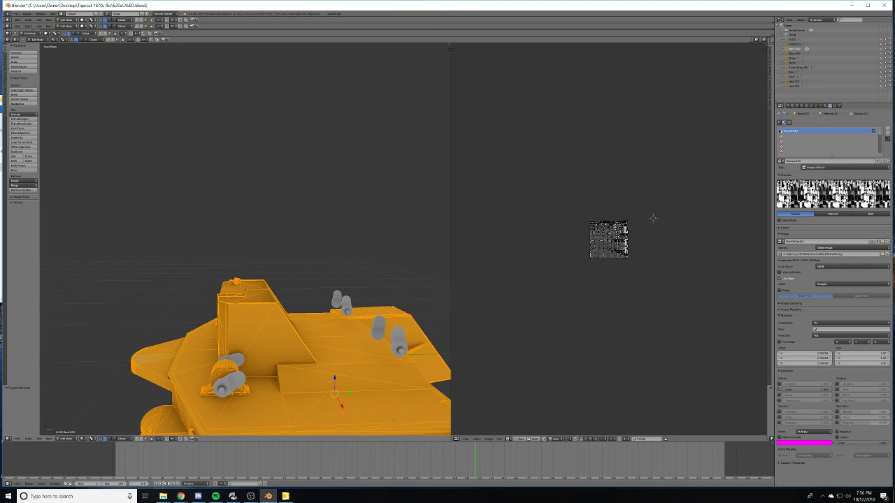
click(518, 440)
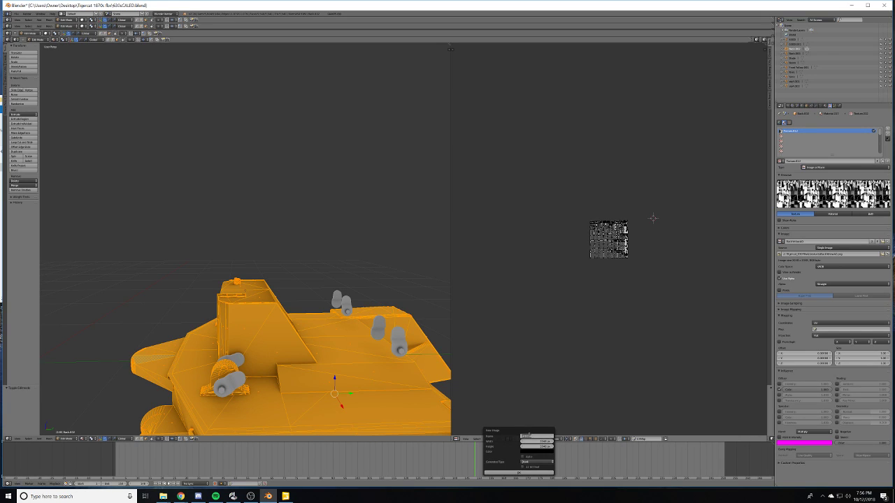
text(Ba)
click(518, 473)
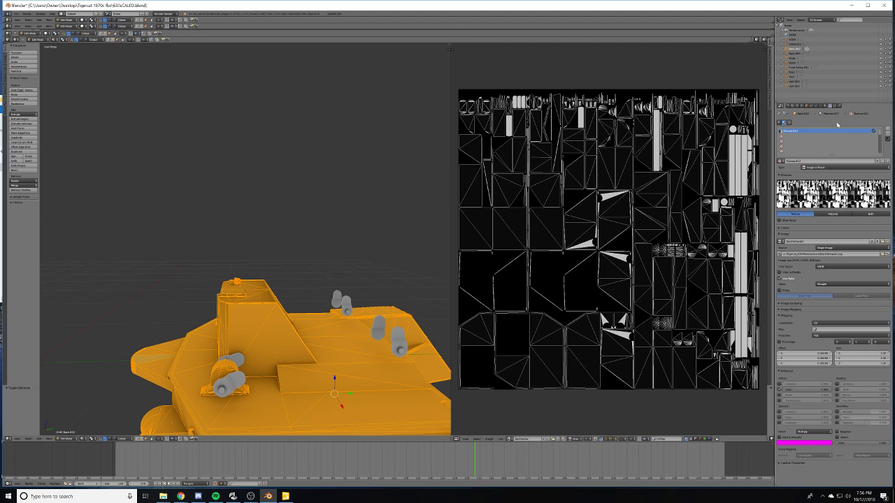
- Set the bake mode to Textures, bake the rear body into the new image and return to Object Mode
click(782, 106)
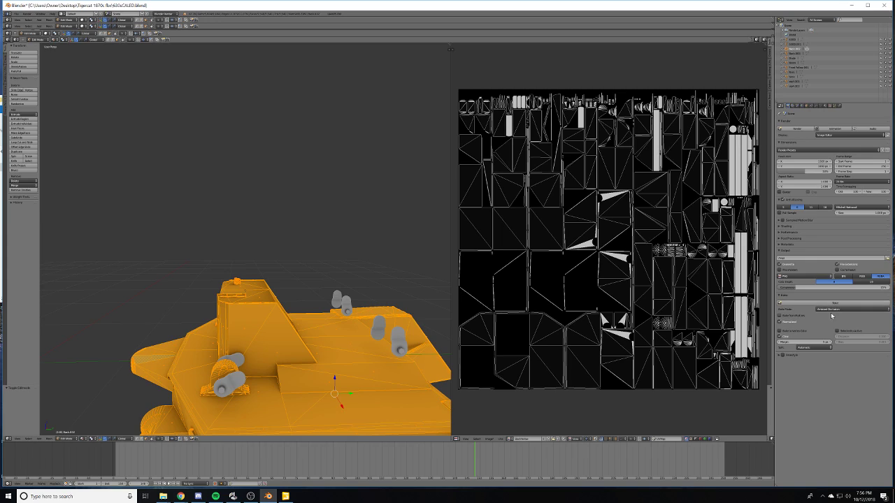
click(832, 309)
click(833, 285)
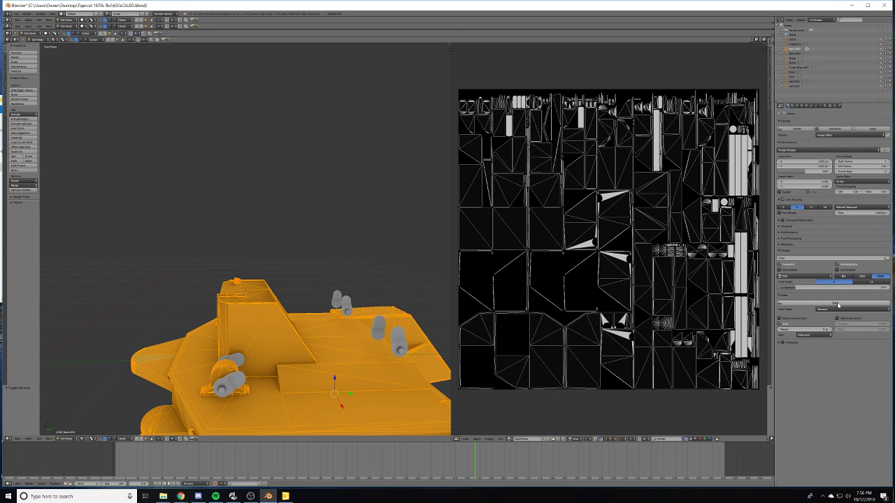
click(837, 304)
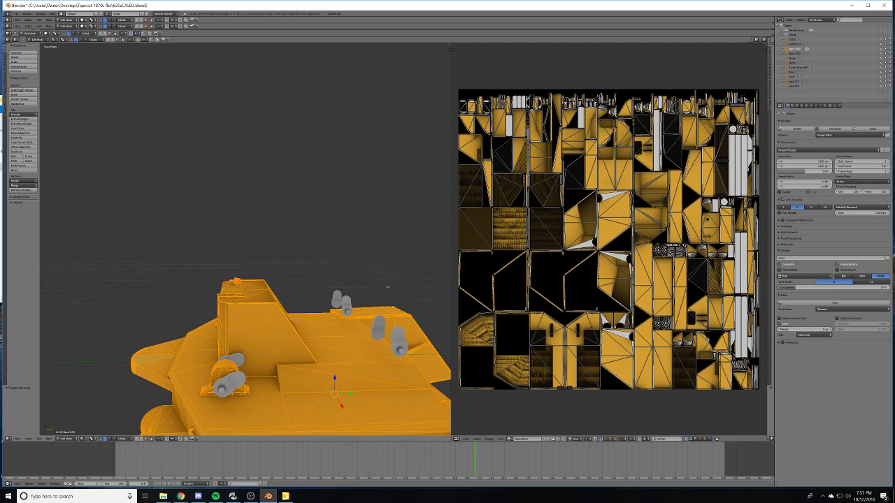
key(Tab)
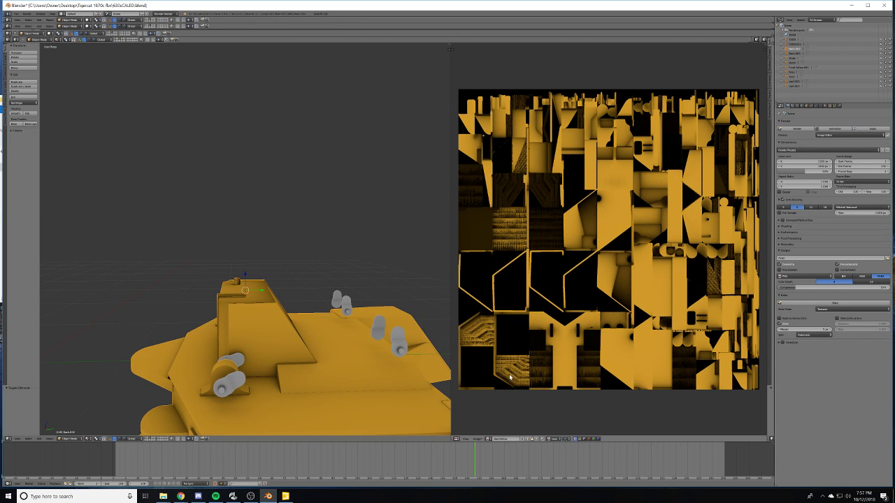
- Save the baked yellow rear body texture as a PNG in the skidder's textures folder
middle_drag(346, 333, 374, 332)
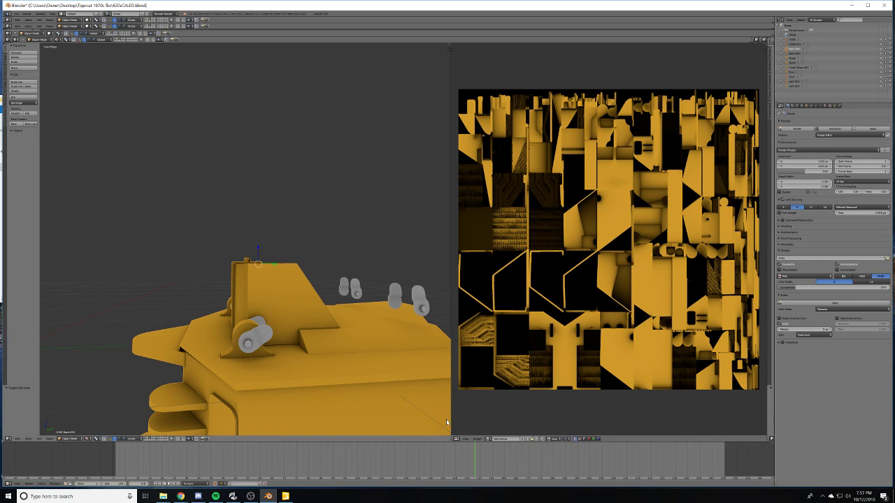
click(478, 439)
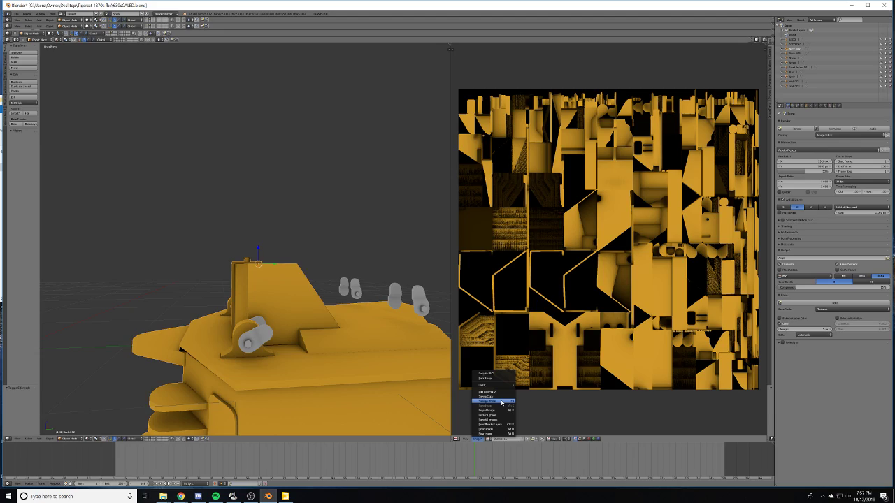
click(501, 402)
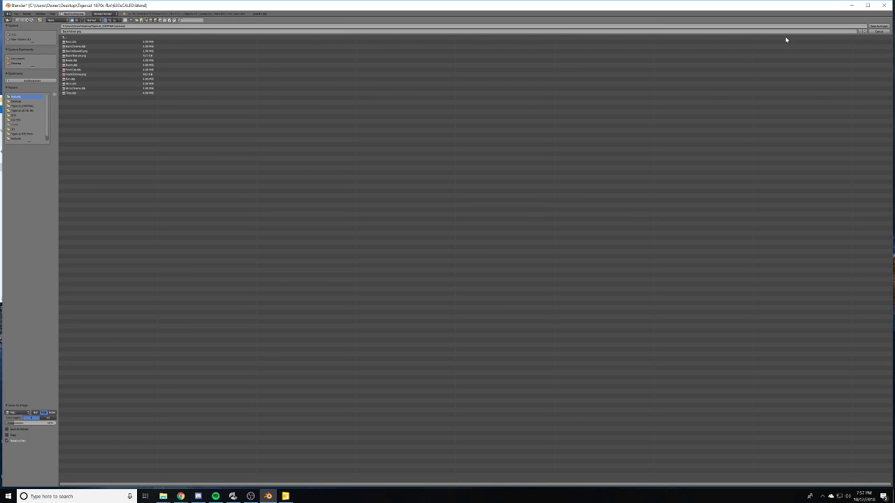
click(881, 27)
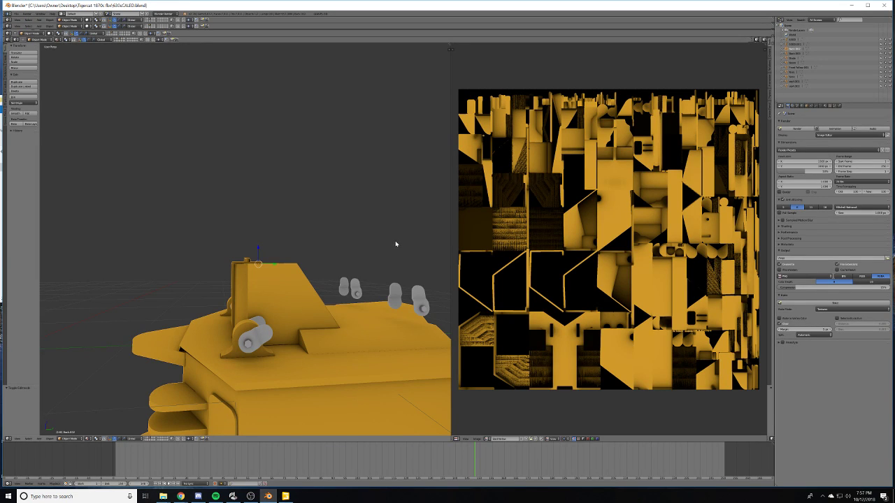
- Merge the image editor area into the 3D view so the rear body can be inspected at full width
middle_drag(365, 329, 320, 314)
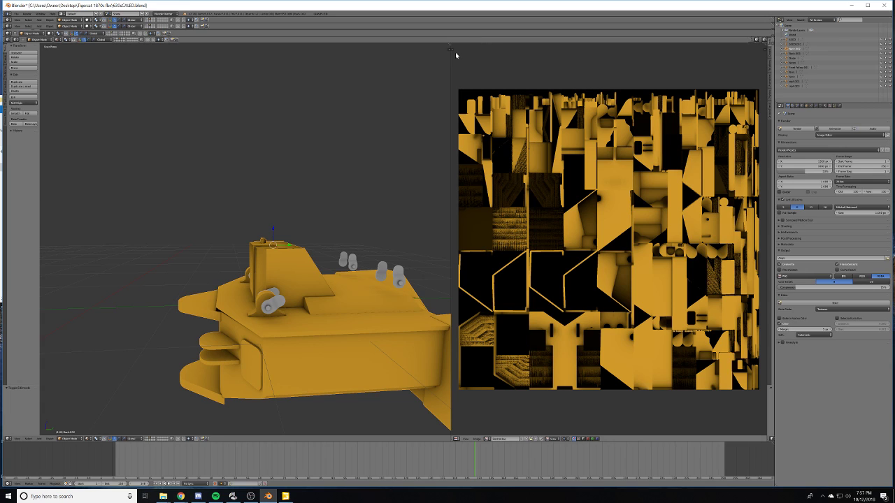
drag(450, 44, 597, 79)
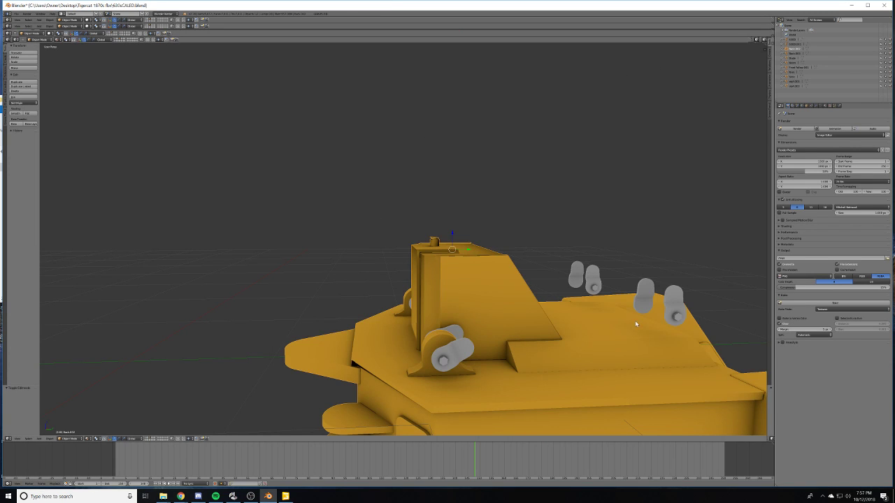
shift+middle_drag(636, 324, 565, 253)
scroll(515, 328, down, 4)
shift+middle_drag(515, 327, 524, 335)
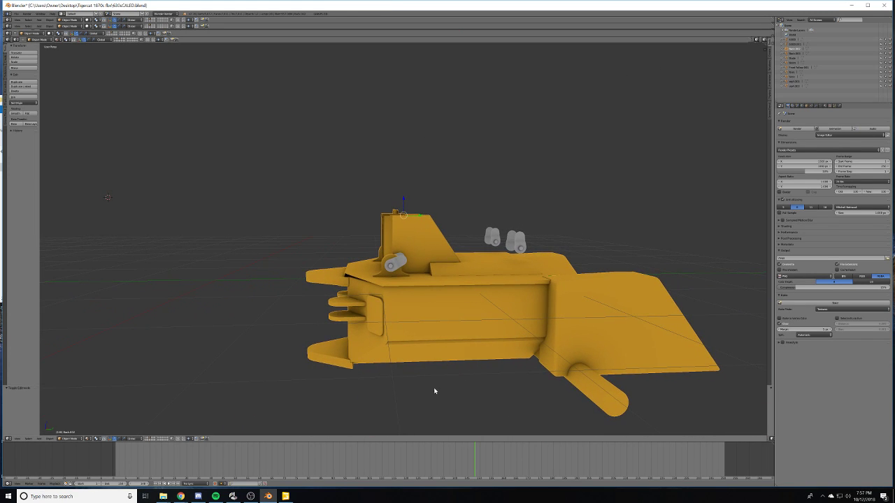
- Move the rear body to layer 1 and display that layer with the rest of the skidder
key(2)
key(1)
scroll(350, 367, down, 1)
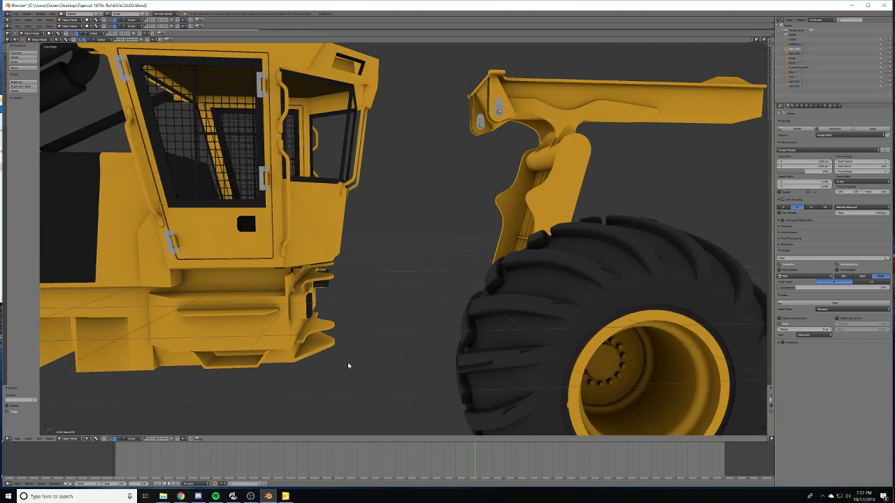
scroll(349, 365, down, 4)
key(2)
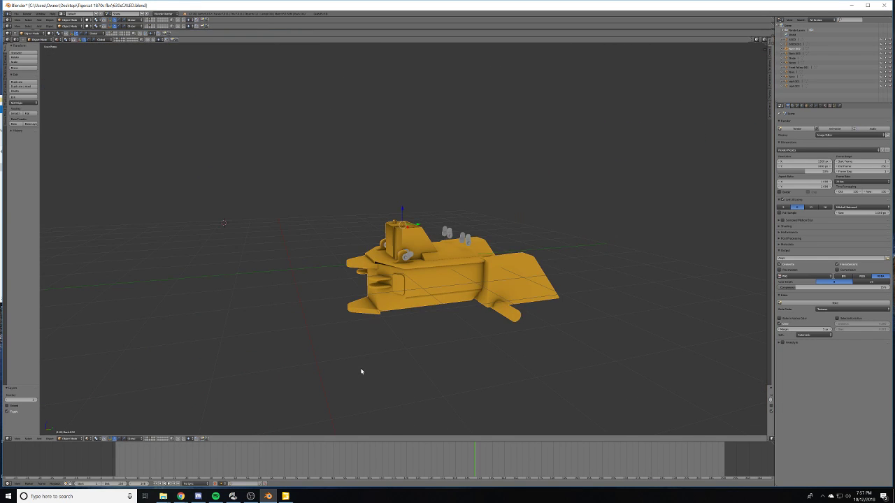
key(m)
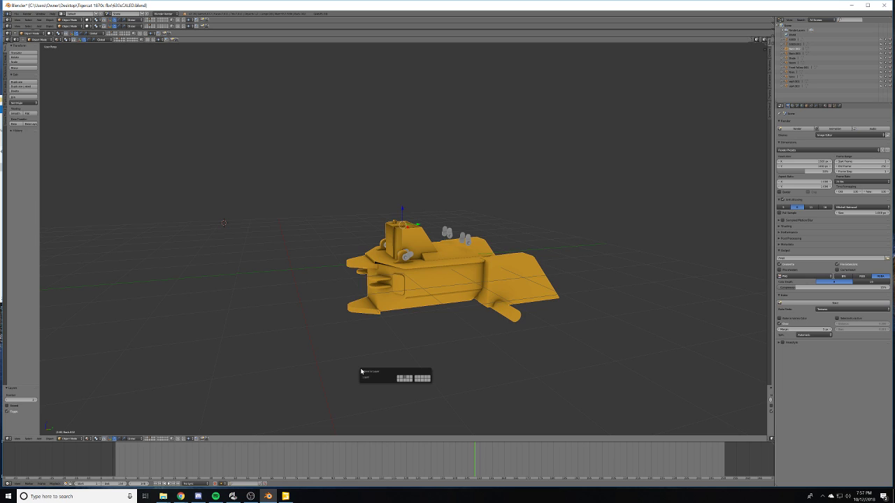
key(1)
key(1)
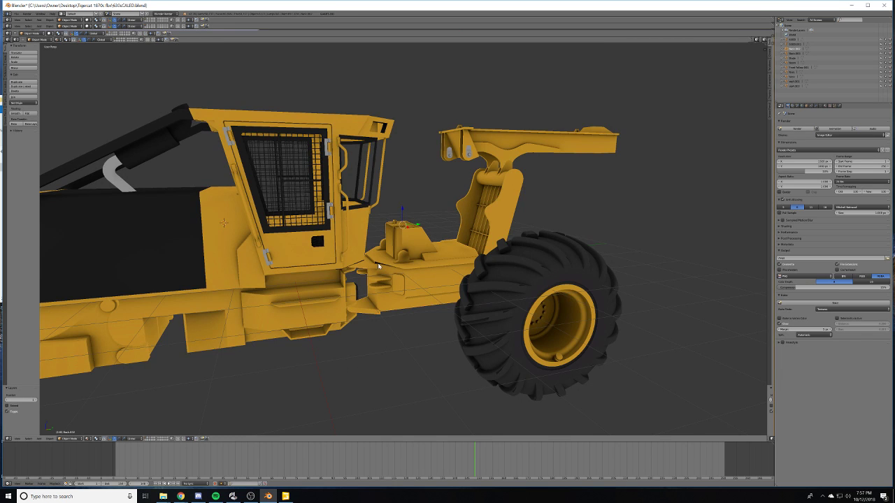
- Examine the textured rear body between the cab and the rear wheel, and display layer 2 with the grey pins
middle_drag(378, 267, 423, 270)
scroll(363, 268, up, 6)
scroll(407, 310, down, 2)
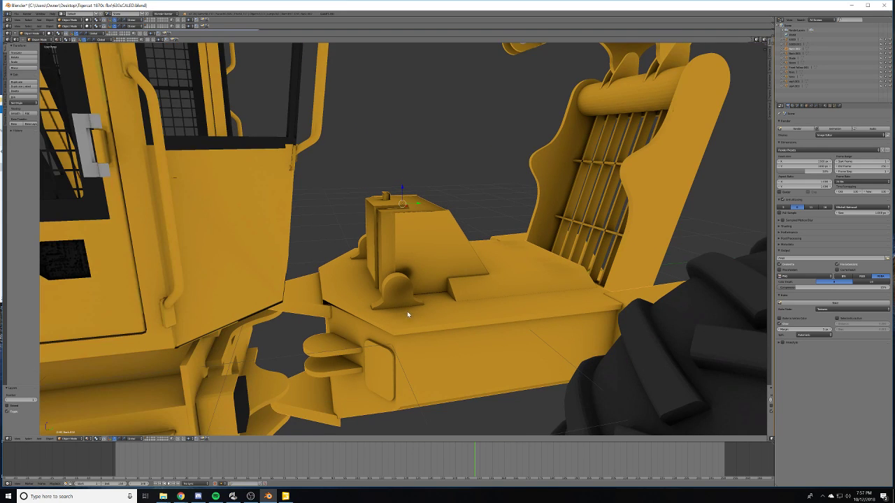
middle_drag(407, 311, 404, 380)
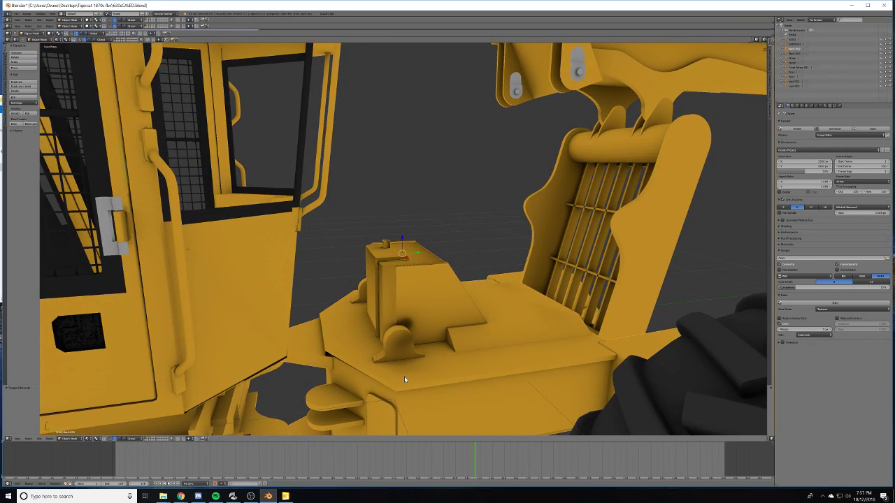
key(2)
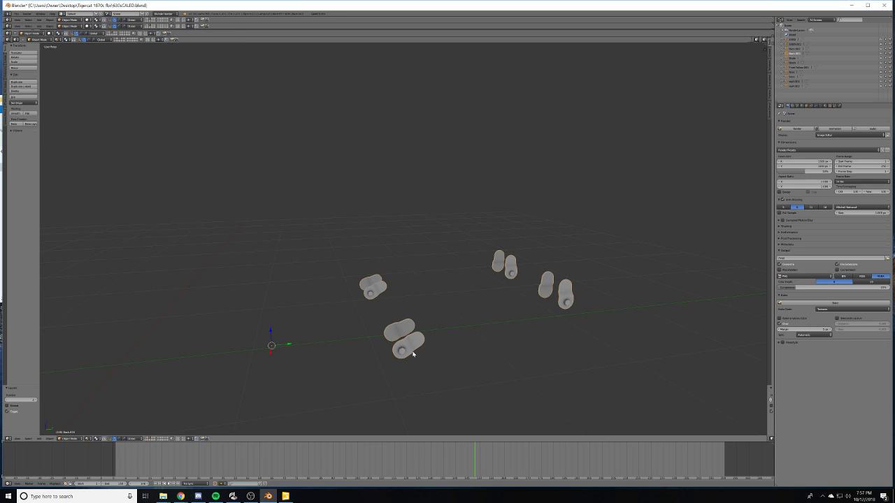
- Move the grey pins to layer 1 and display that layer with the rest of the skidder
key(m)
key(1)
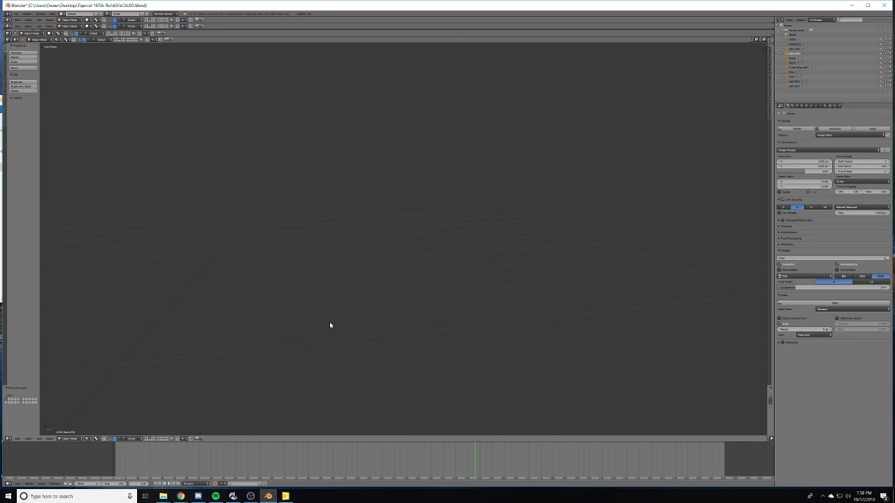
key(1)
middle_drag(351, 324, 386, 349)
scroll(385, 350, down, 2)
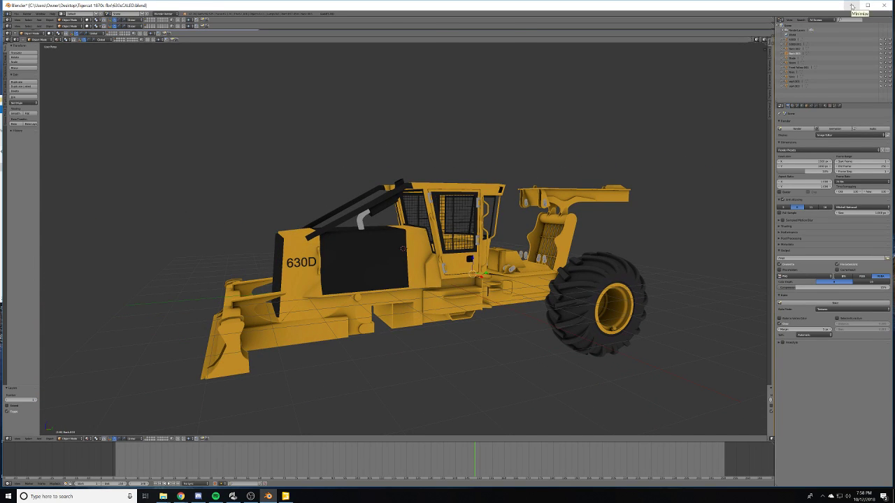
- Switch to the Tigercat_630FINAL folder in File Explorer, check its Blender subfolder and delete that subfolder
click(851, 6)
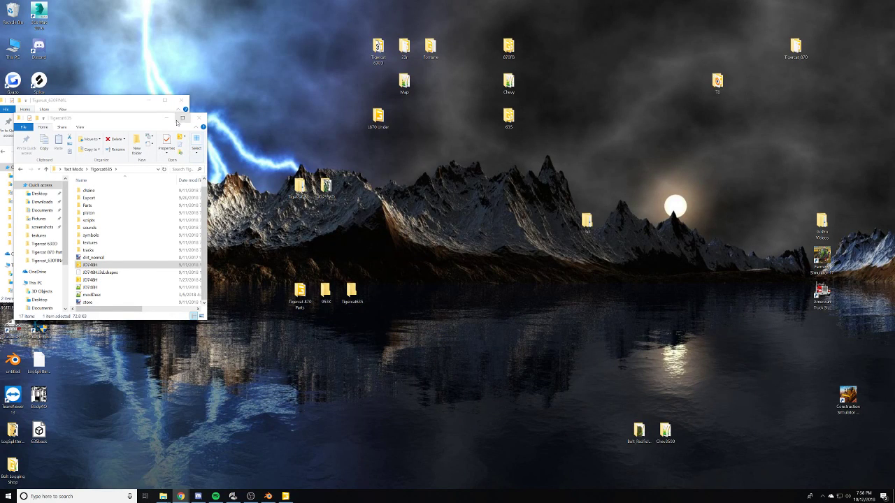
click(165, 118)
drag(117, 102, 252, 114)
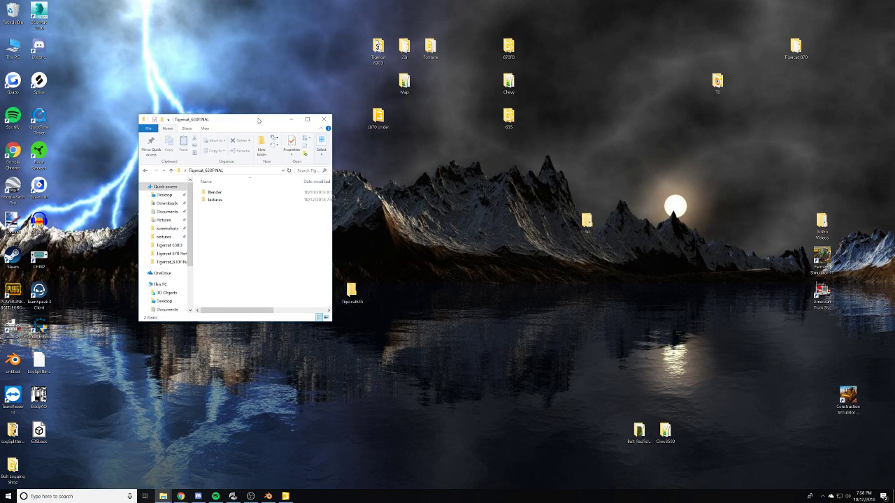
double_click(253, 114)
double_click(73, 75)
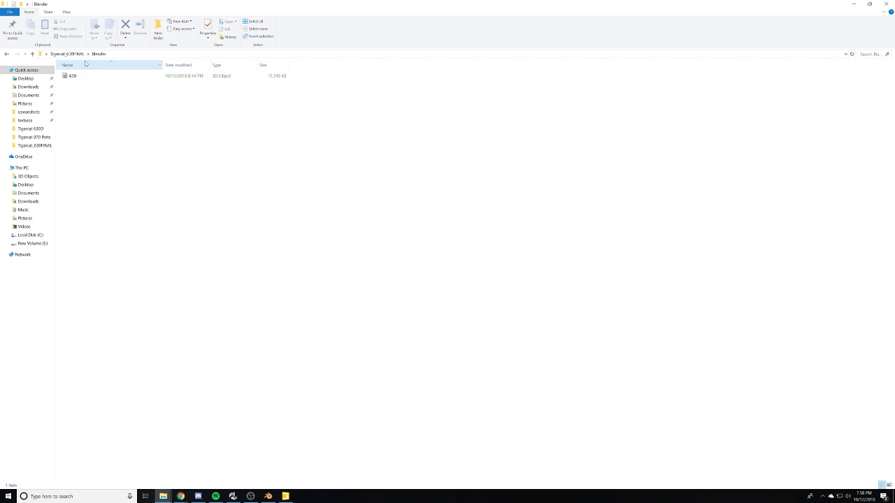
click(68, 54)
right_click(83, 80)
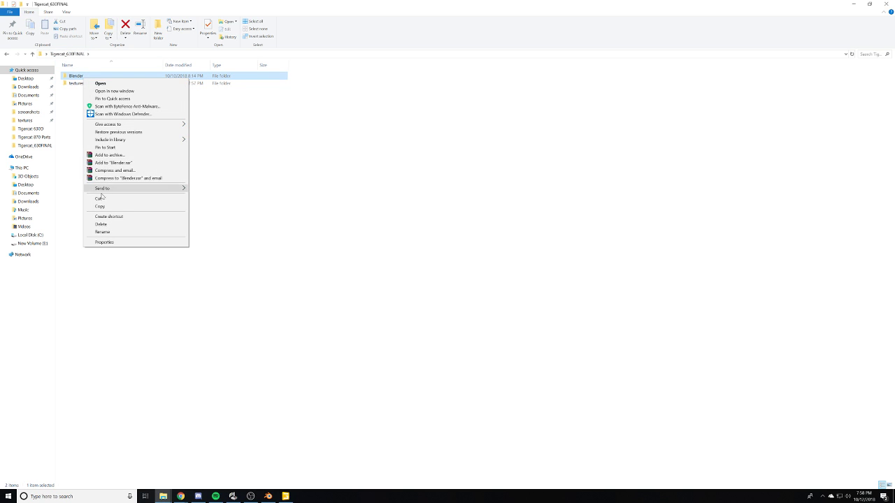
click(101, 224)
- Switch to GIANTS Editor, select the 635D Back body and view the whole machine from the side
click(286, 497)
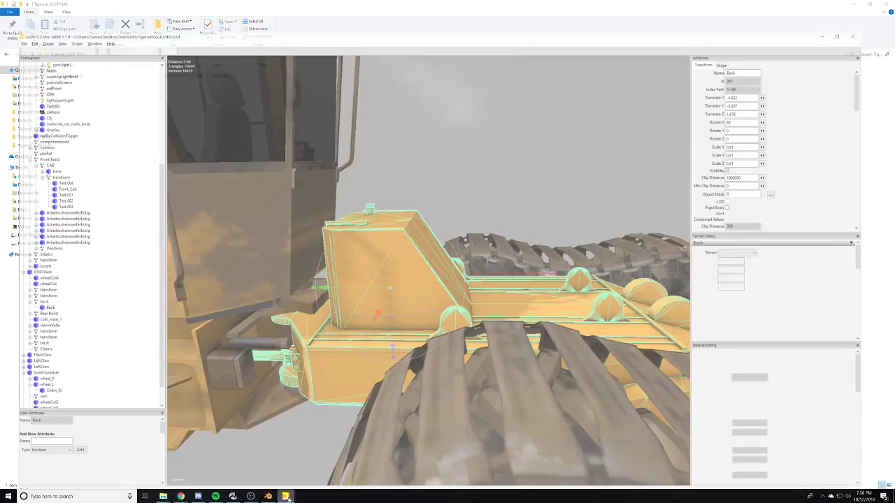
alt+drag(401, 313, 479, 287)
click(357, 309)
scroll(479, 287, down, 5)
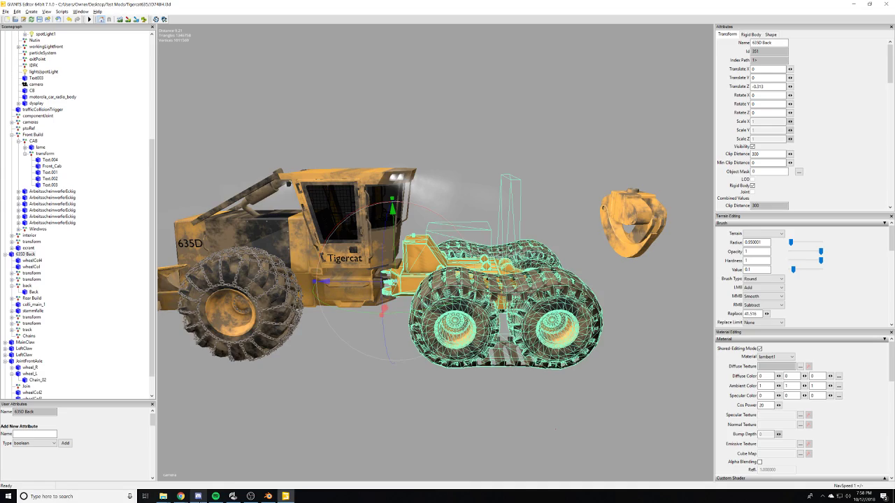
mouse_move(198, 496)
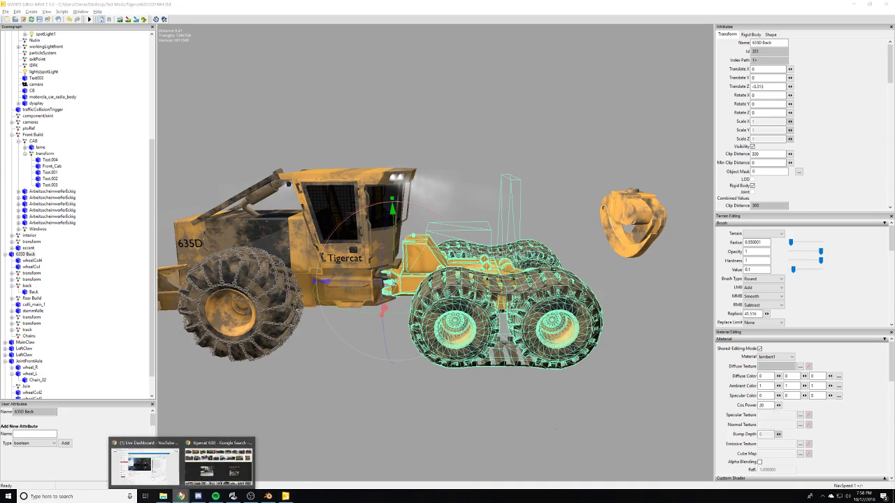
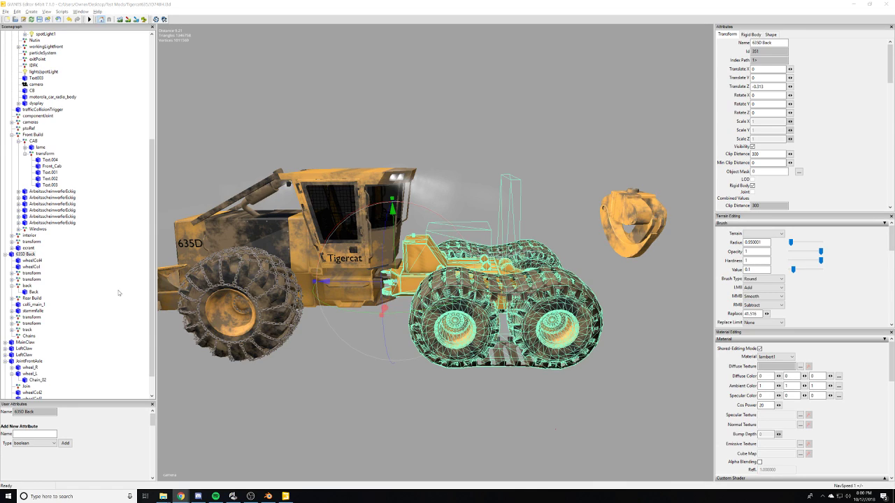
- Examine the 635D's rear deck between the tracks, its cab door and the controls inside the cab
alt+drag(337, 347, 401, 311)
scroll(401, 310, up, 5)
scroll(400, 310, up, 10)
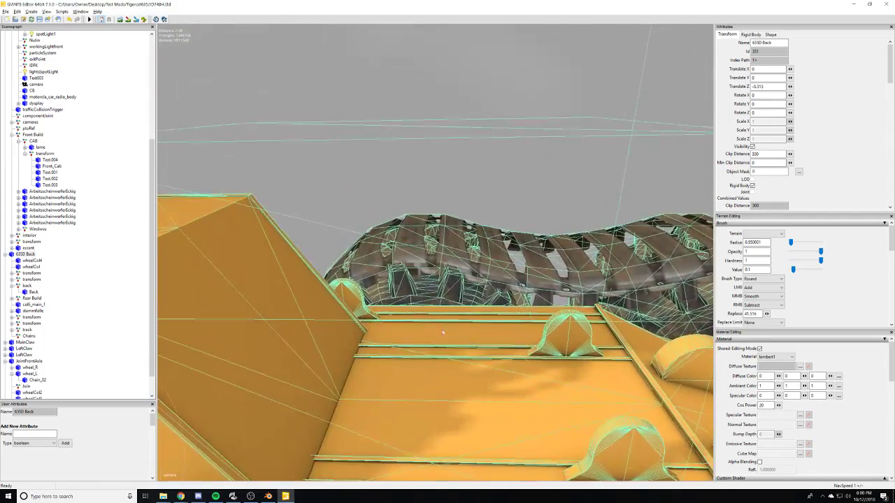
scroll(385, 357, down, 10)
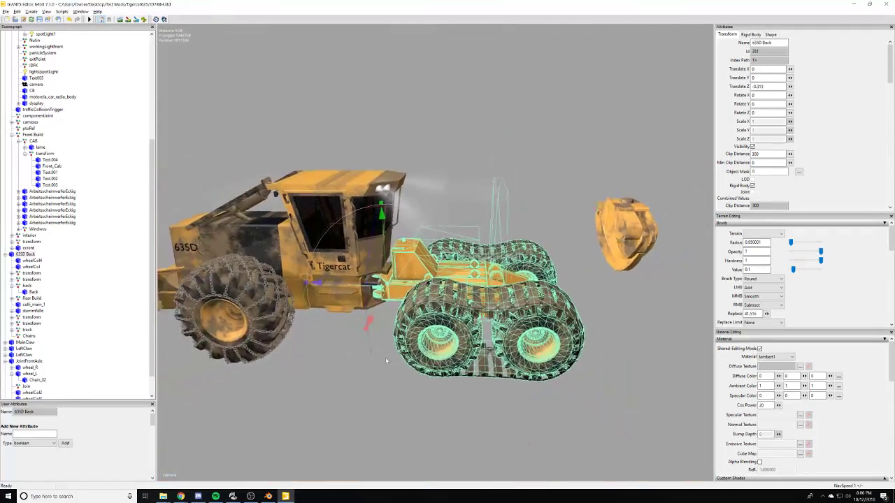
scroll(372, 350, up, 10)
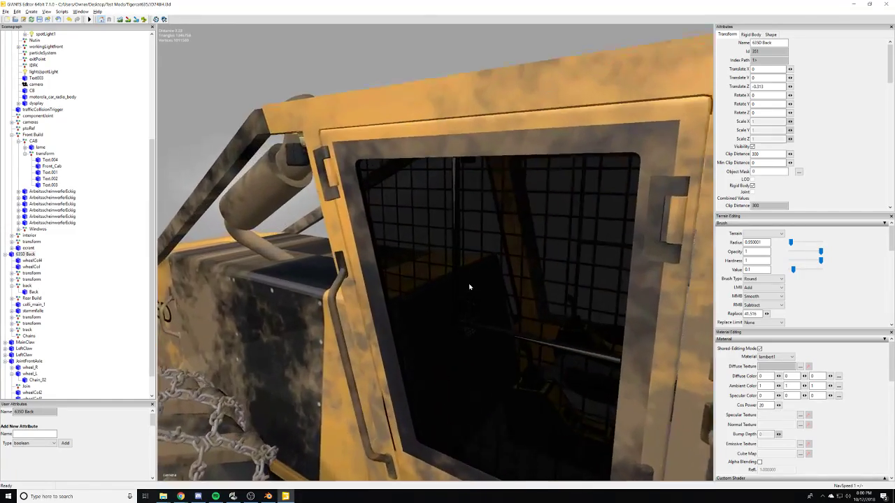
scroll(413, 322, up, 10)
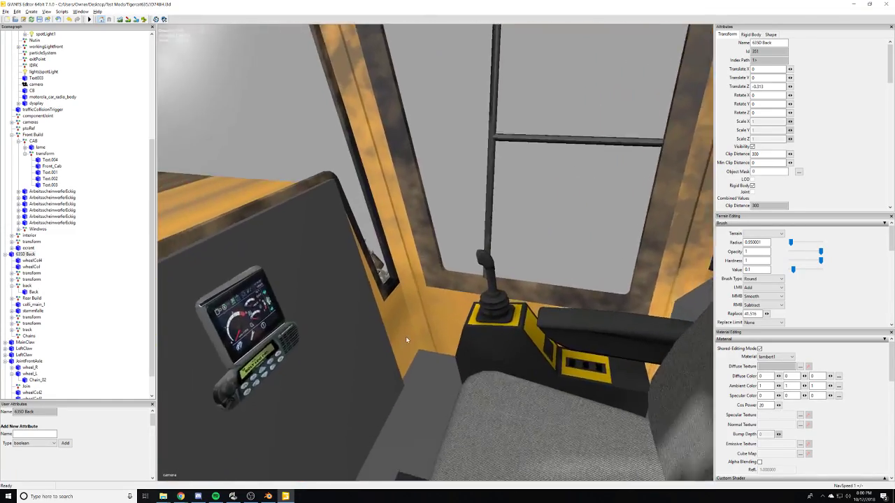
- Examine the operator seat in the 635D's cab, including the fabric texture on its cushions and backrest
alt+drag(407, 340, 501, 382)
scroll(298, 347, up, 3)
right_drag(502, 382, 406, 381)
mouse_move(406, 380)
alt+mouse_down()
mouse_move(545, 388)
mouse_move(415, 374)
mouse_move(404, 361)
mouse_move(414, 382)
alt+mouse_up()
scroll(403, 360, up, 5)
right_drag(414, 382, 394, 385)
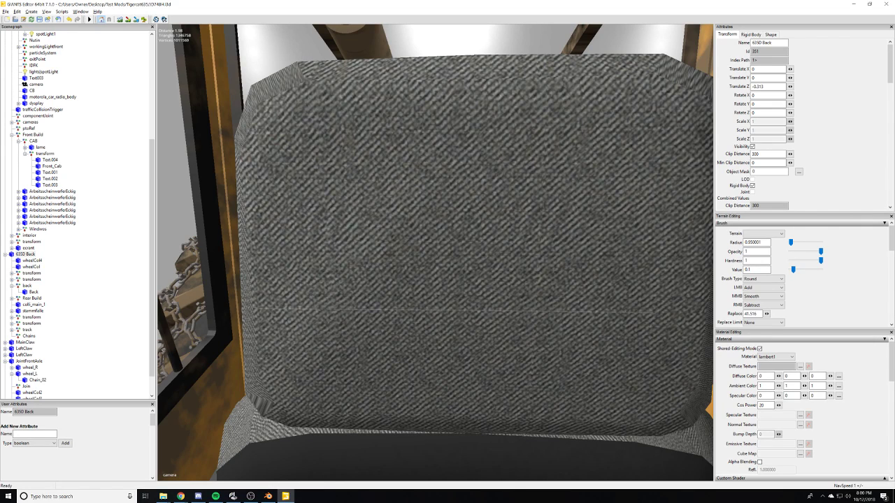
key(alt+Tab)
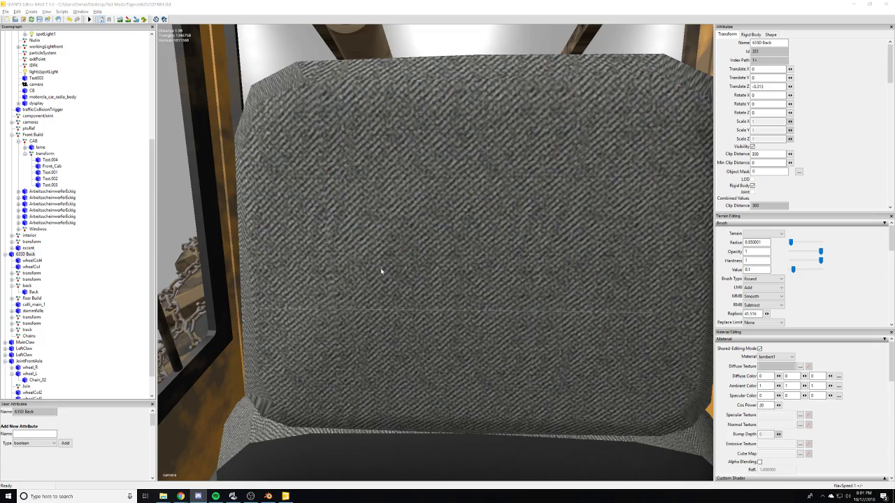
scroll(381, 271, down, 4)
alt+drag(382, 271, 380, 326)
scroll(397, 281, up, 4)
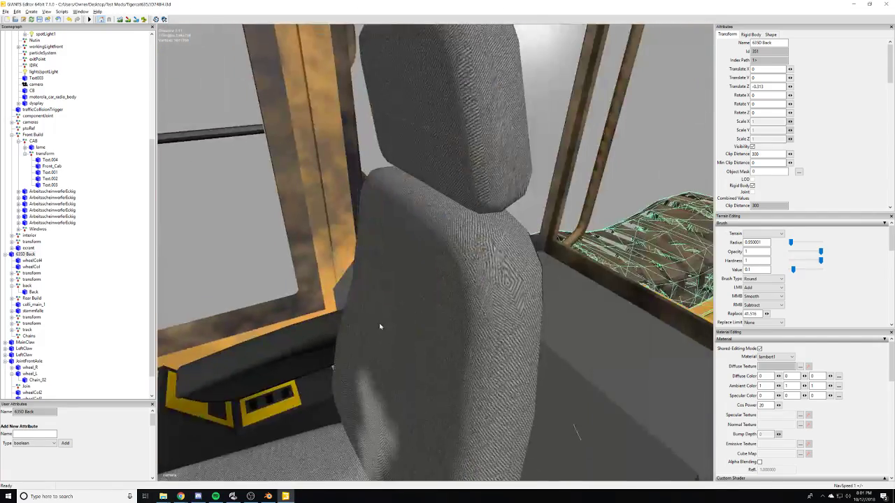
right_drag(380, 326, 645, 269)
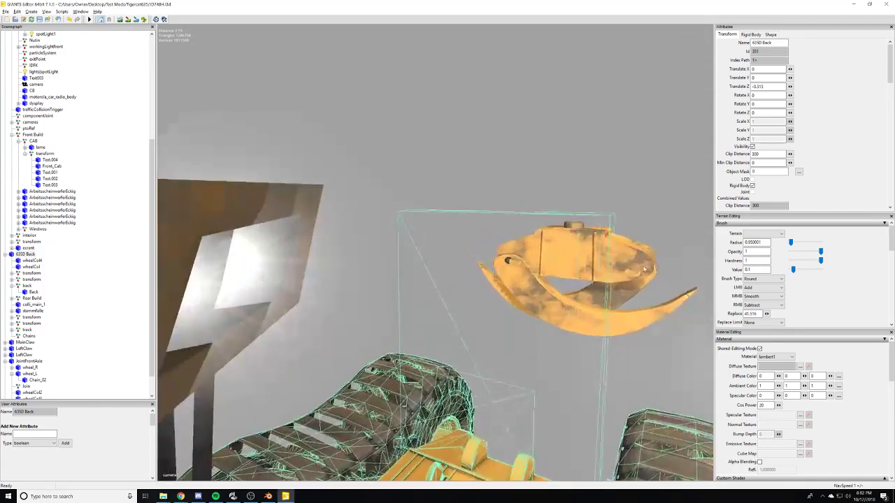
- Examine the Tigercat lettering on the cab door and the 635D lettering on the hood, then clear the selection
alt+drag(644, 269, 317, 300)
alt+right_drag(440, 305, 497, 378)
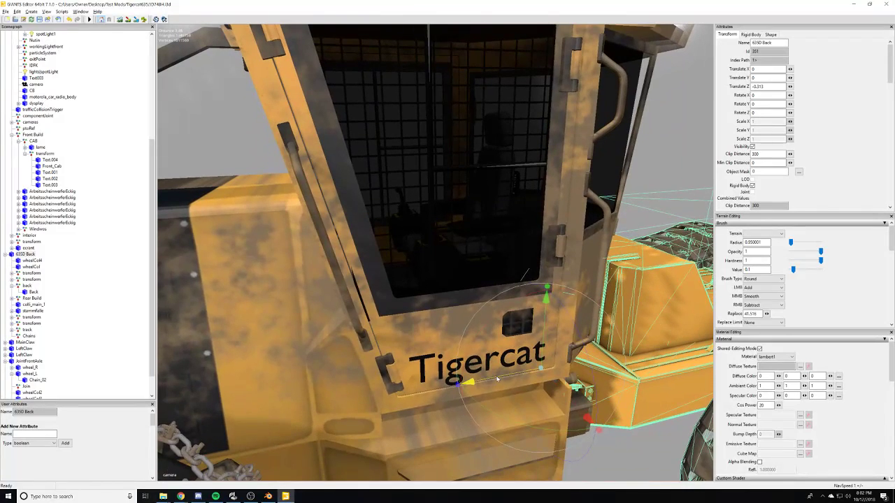
click(419, 361)
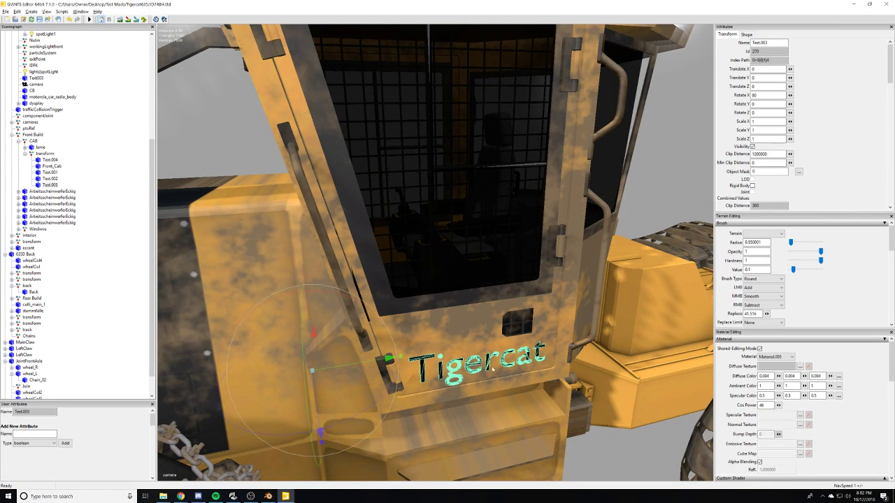
right_drag(420, 362, 398, 365)
alt+drag(397, 365, 440, 364)
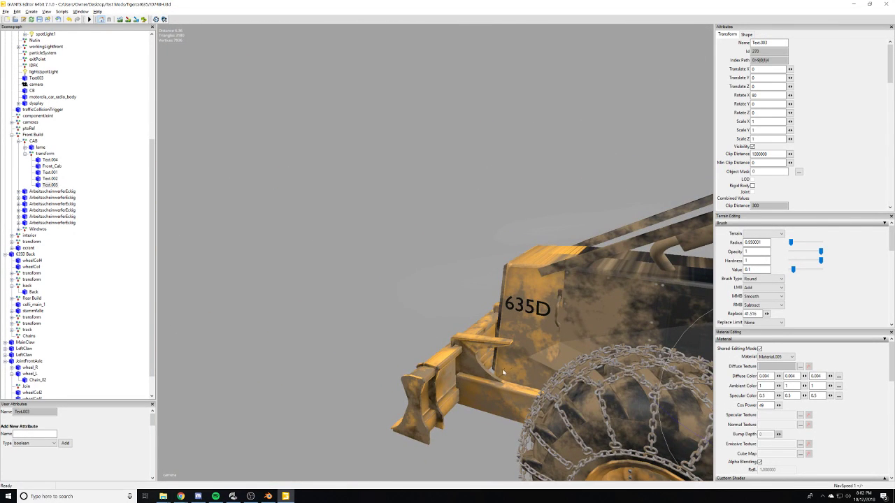
alt+drag(503, 370, 445, 386)
right_drag(444, 386, 413, 365)
click(380, 307)
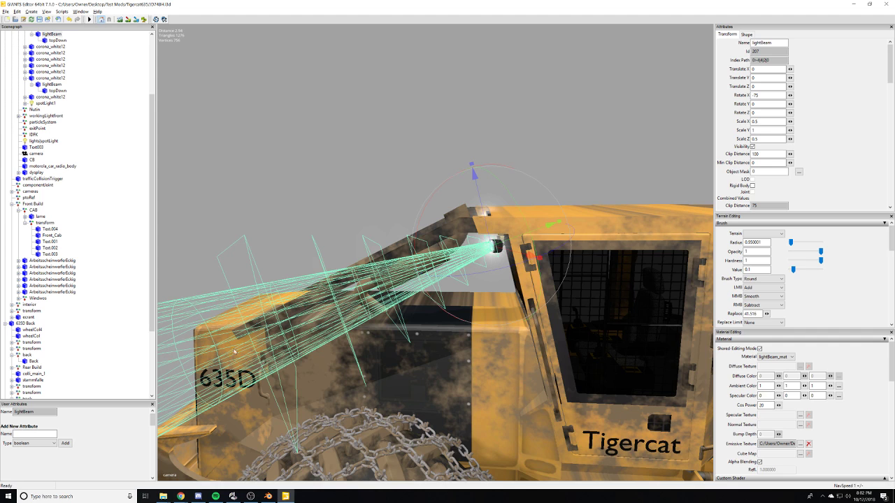
click(79, 341)
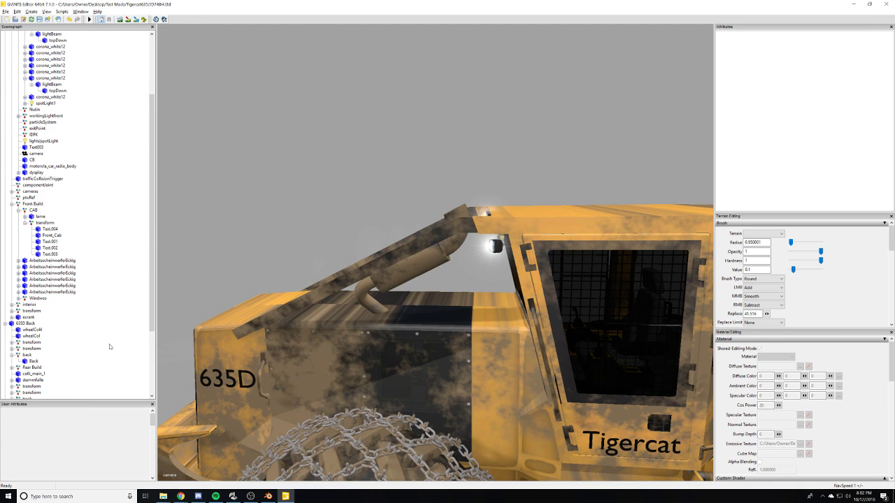
- Examine the 635D's cab, rear deck, tracks and grapple from several sides
alt+drag(434, 345, 529, 317)
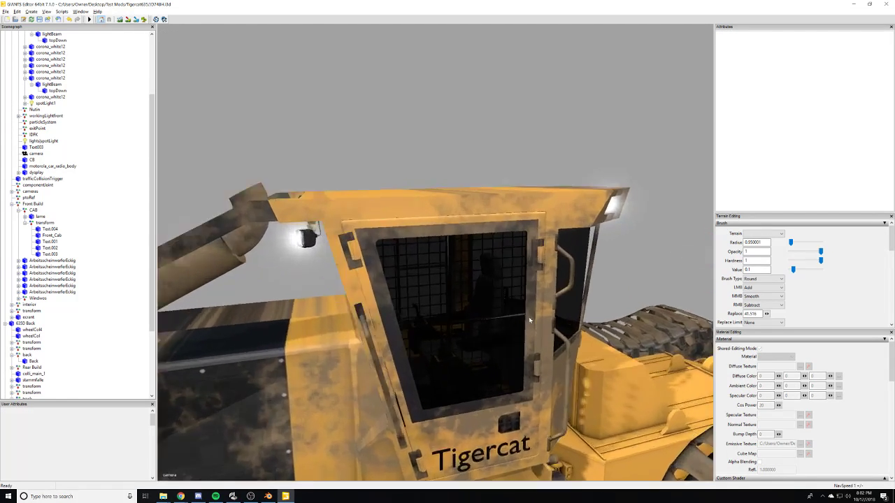
scroll(530, 317, up, 5)
alt+drag(448, 313, 550, 341)
scroll(550, 340, up, 5)
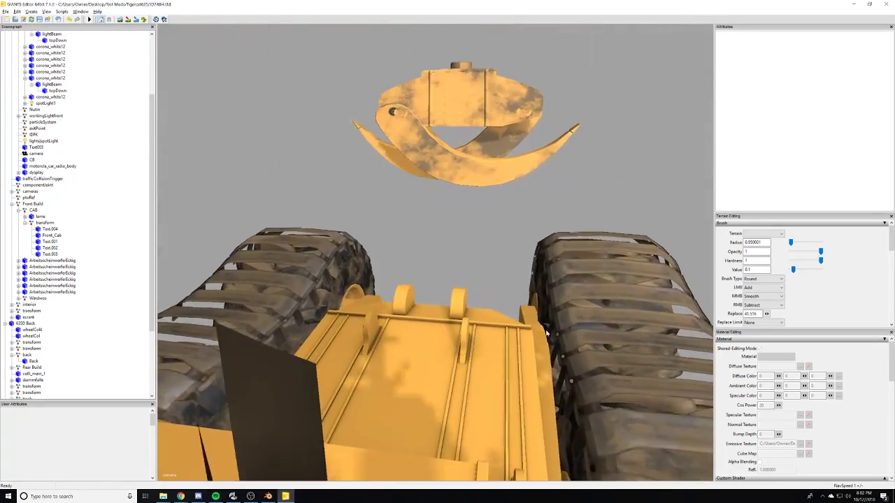
right_drag(549, 340, 265, 379)
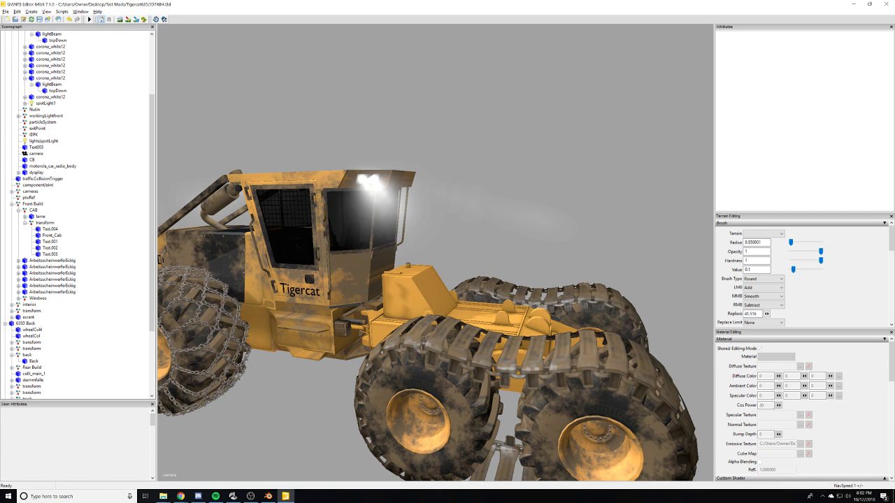
- Switch to Blender, clear the selection on the 630D skidder and display an empty layer
click(268, 496)
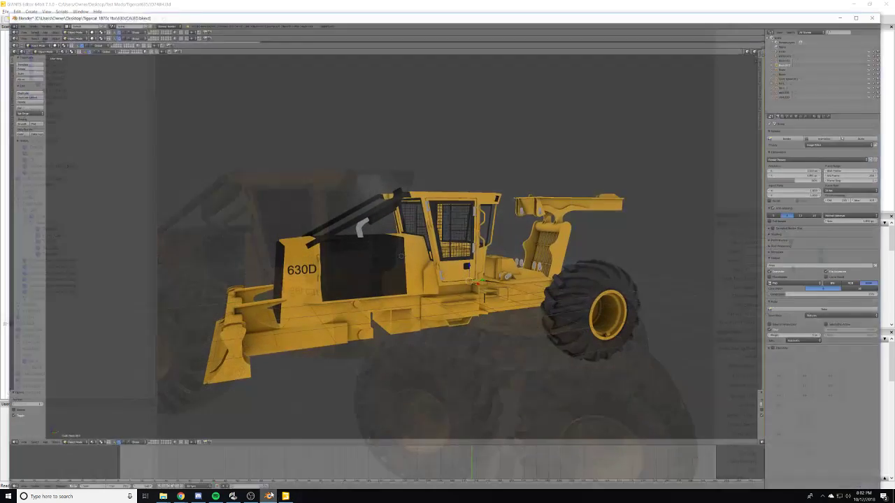
middle_drag(323, 247, 322, 248)
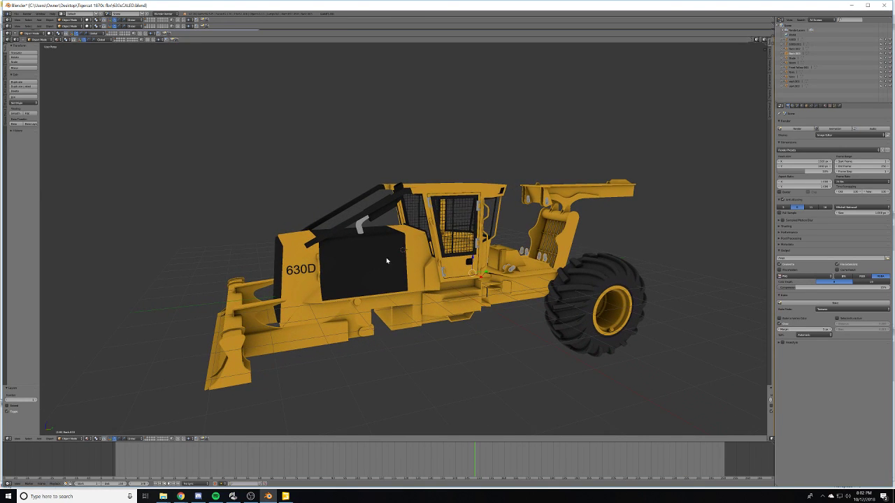
middle_drag(482, 253, 462, 248)
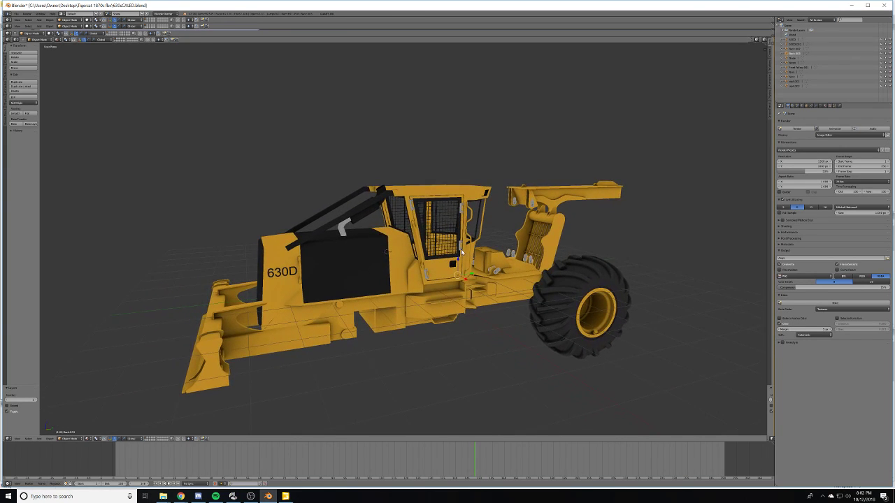
key(Tab)
key(Tab)
key(a)
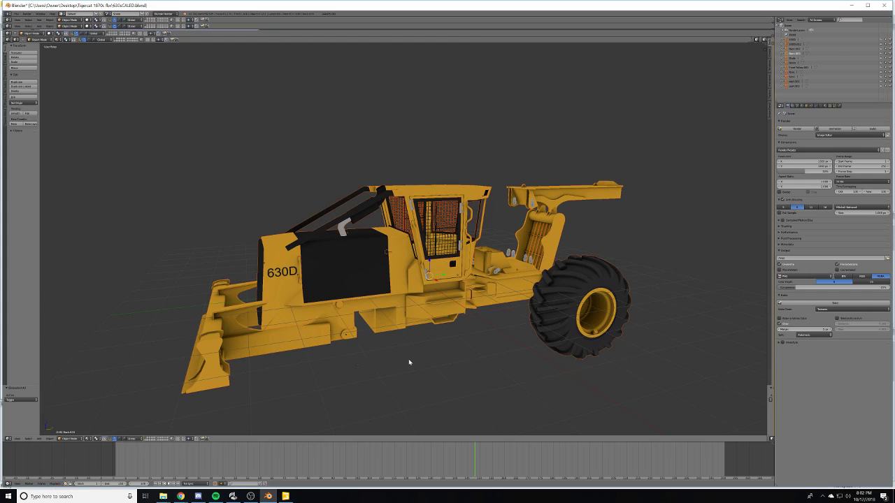
scroll(482, 337, up, 10)
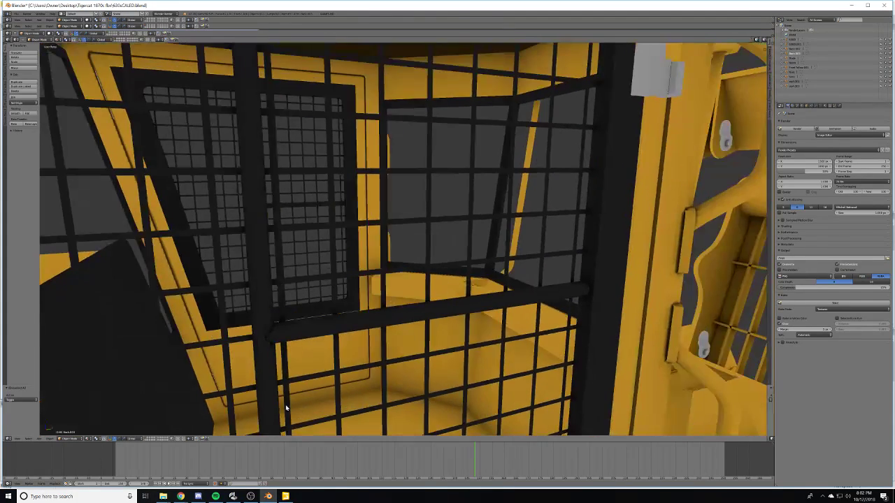
scroll(485, 373, down, 3)
scroll(485, 374, down, 5)
key(Delete)
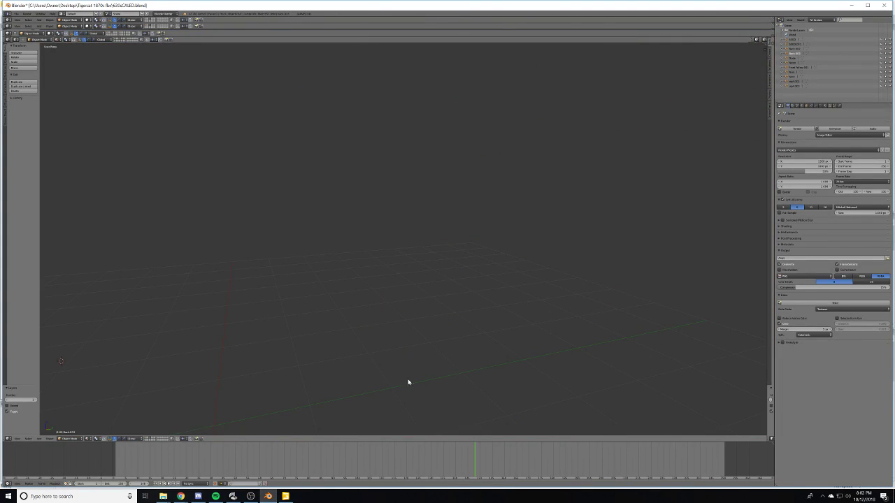
- Import the Tigercat machine FBX from the Tigercat 1870c fbx folder onto the empty layer
click(15, 14)
mouse_move(42, 97)
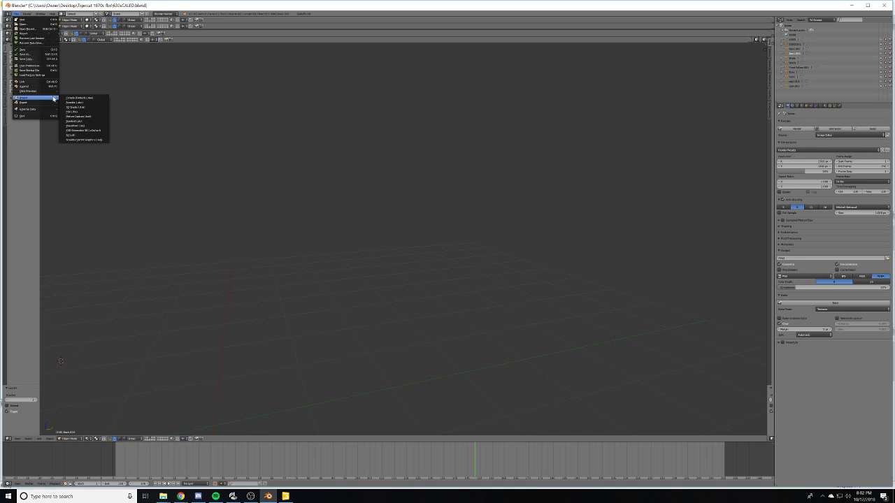
click(90, 113)
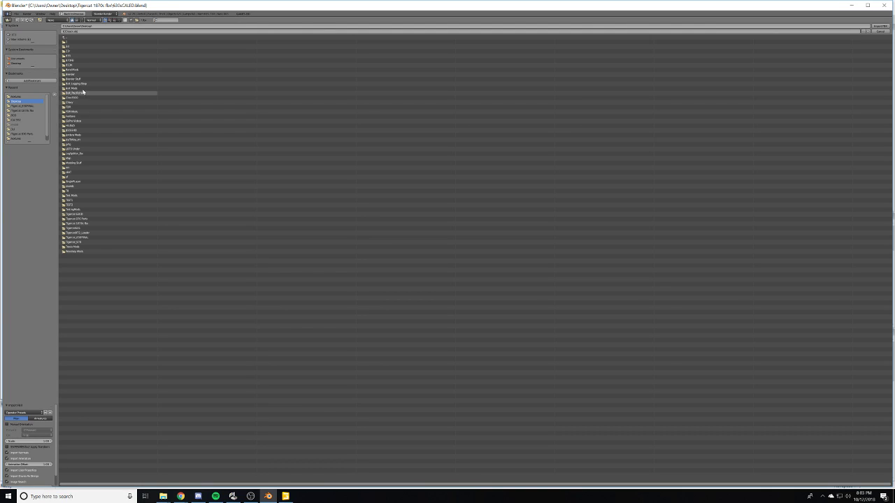
click(28, 110)
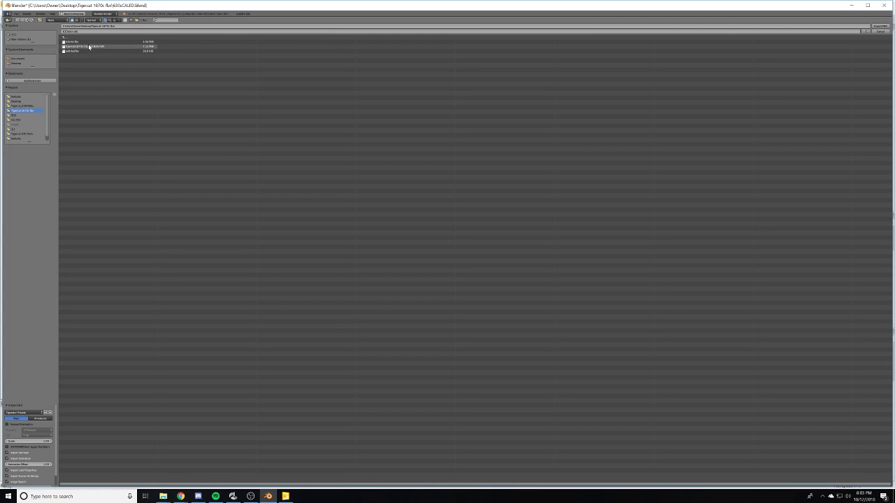
click(98, 47)
key(Home)
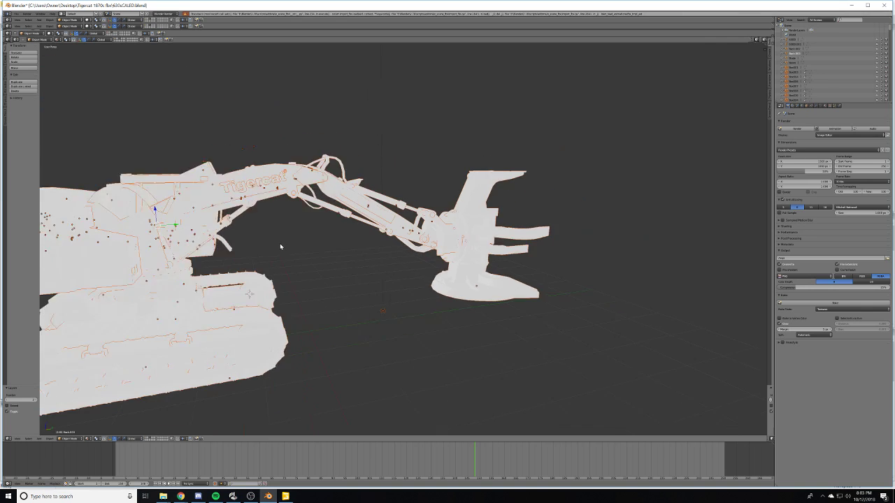
- Switch the viewport to solid shading and delete the engine hood of the imported tracked machine
click(90, 438)
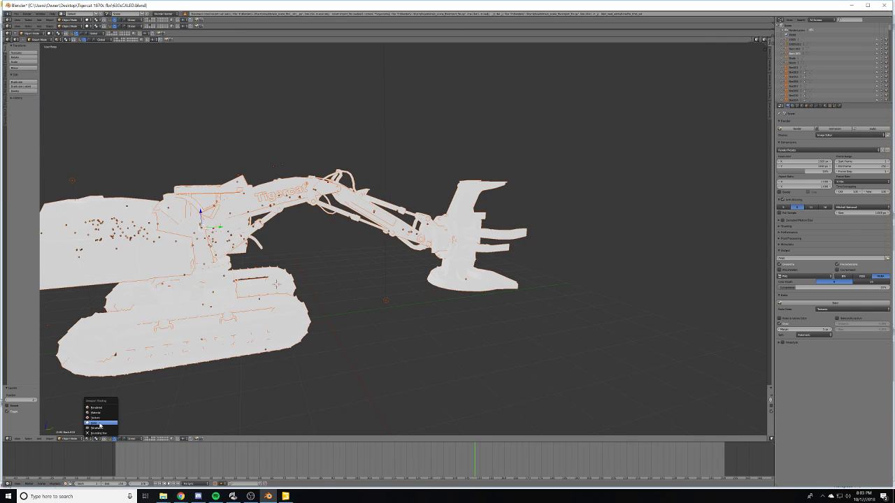
click(94, 422)
mouse_move(195, 358)
middle_down()
mouse_move(449, 354)
mouse_move(508, 322)
middle_up()
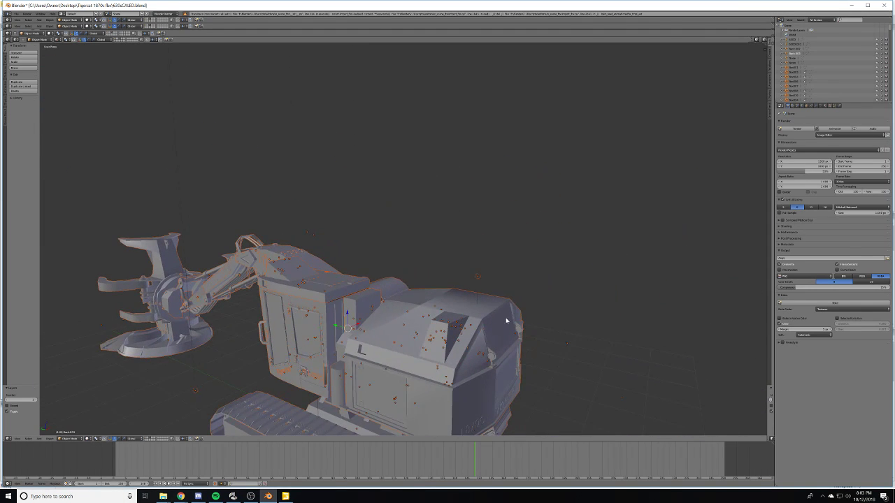
right_click(444, 329)
middle_drag(443, 329, 452, 330)
key(x)
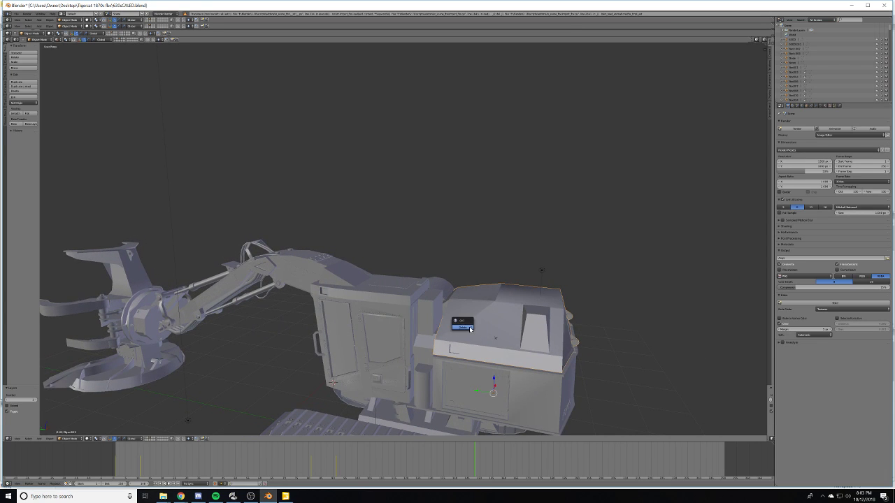
click(467, 324)
- Pick the square filler cap on the imported machine's deck beside the engine and move it to the 630D skidder's layer
middle_drag(520, 353, 505, 356)
scroll(439, 380, up, 5)
shift+middle_drag(439, 380, 433, 281)
scroll(433, 281, down, 5)
right_click(363, 267)
middle_drag(363, 268, 377, 307)
key(Tab)
key(Tab)
key(Tab)
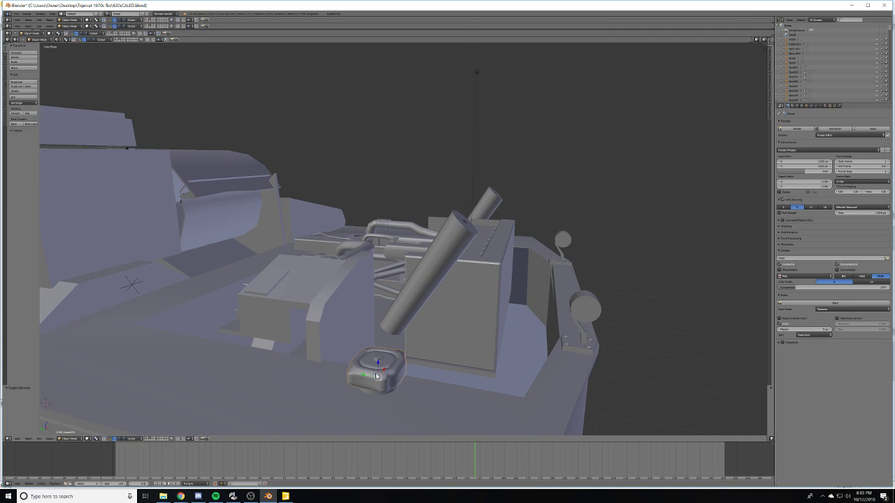
scroll(390, 373, down, 3)
scroll(332, 291, down, 2)
shift+middle_drag(332, 291, 373, 337)
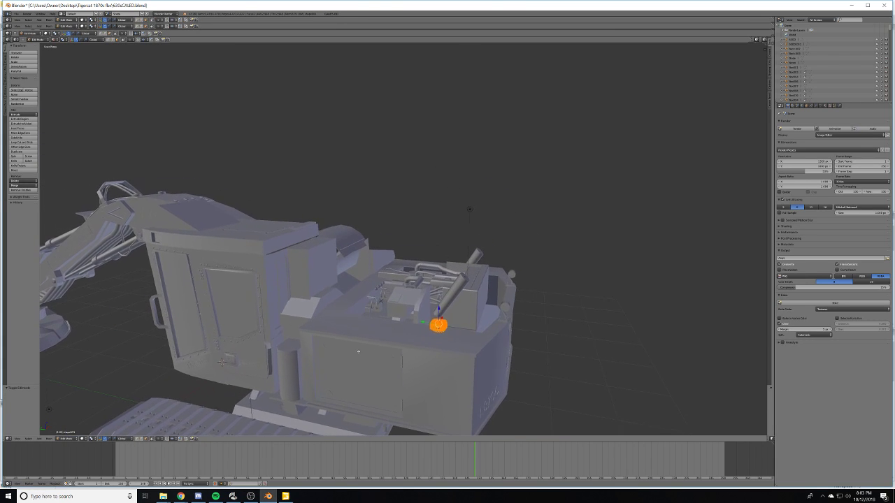
key(Tab)
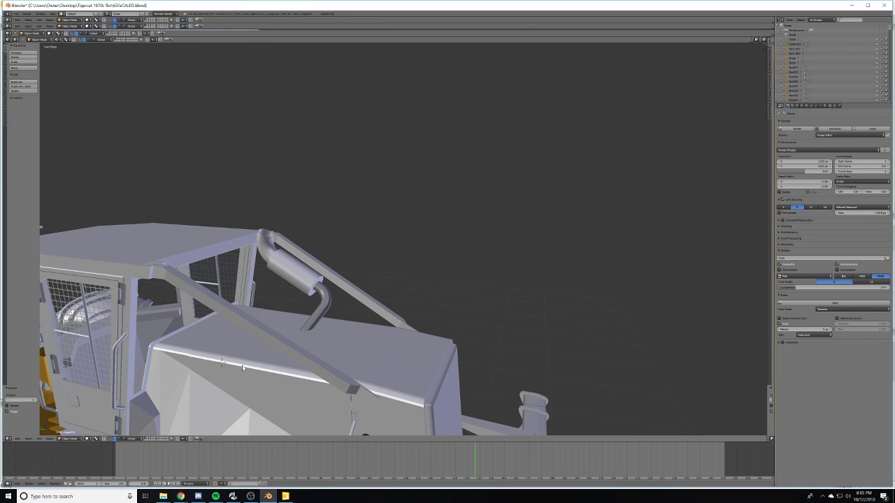
key(2)
key(1)
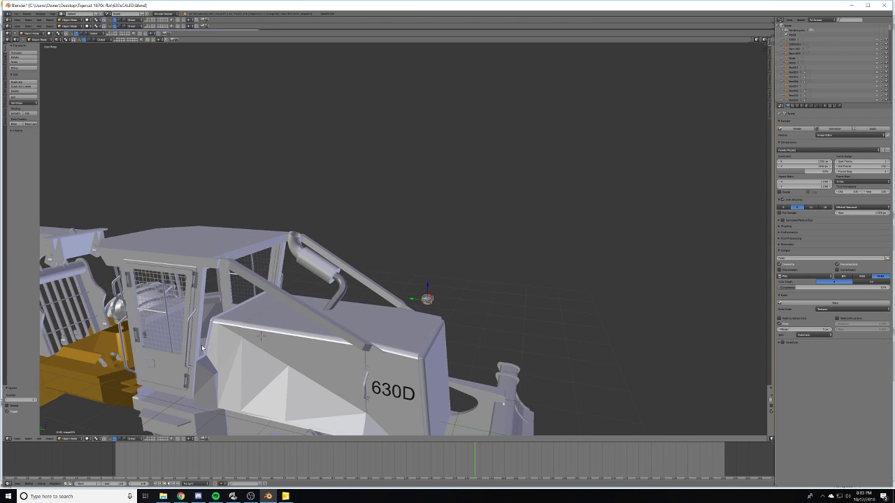
- Display the 630D skidder in Material shading and inspect the rear deck behind the cab
middle_drag(201, 344, 525, 326)
click(87, 439)
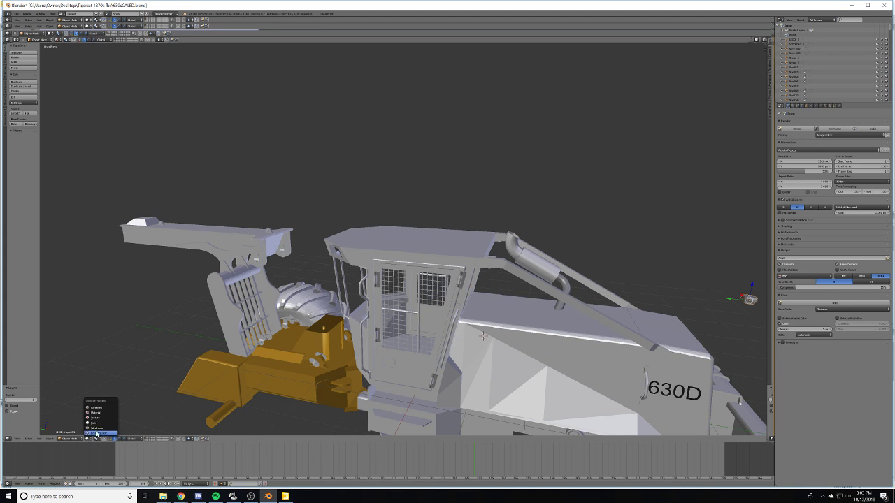
click(100, 414)
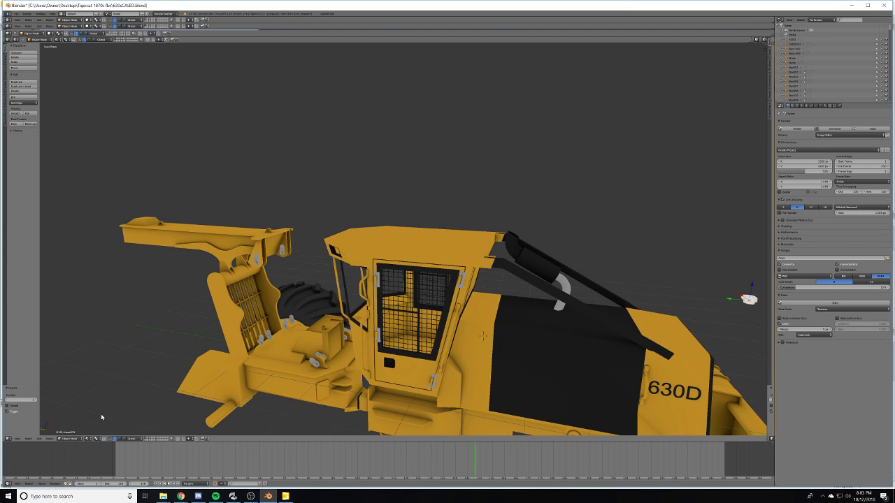
mouse_move(420, 335)
middle_down()
mouse_move(383, 359)
mouse_move(335, 360)
middle_up()
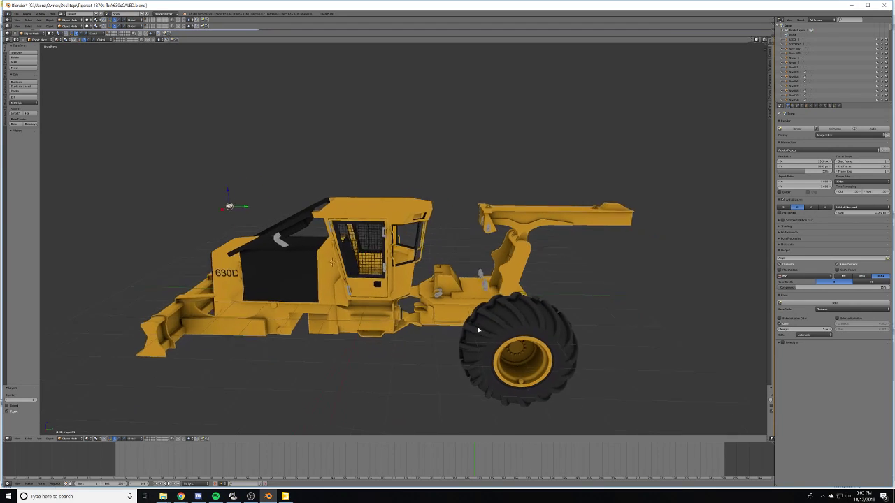
scroll(508, 345, up, 6)
middle_drag(507, 345, 451, 327)
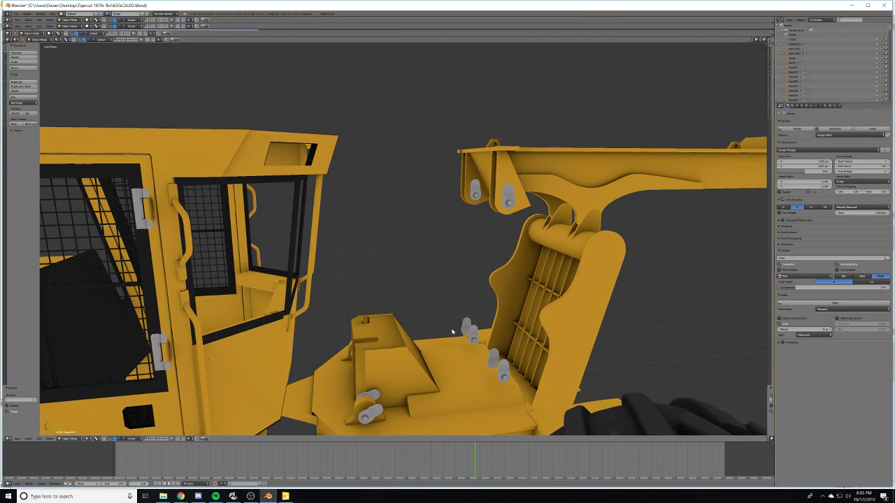
scroll(439, 330, down, 8)
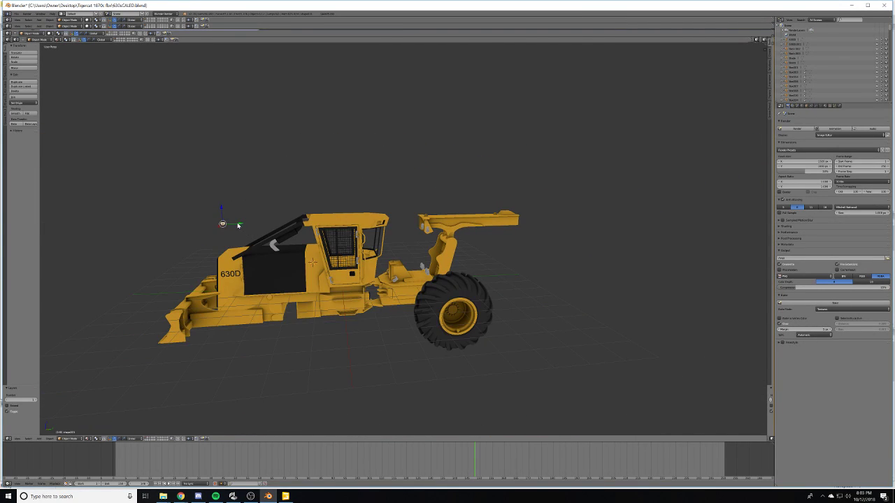
- Move the filler cap from in front of the cab back along the skidder and down toward the rear deck
drag(235, 226, 402, 234)
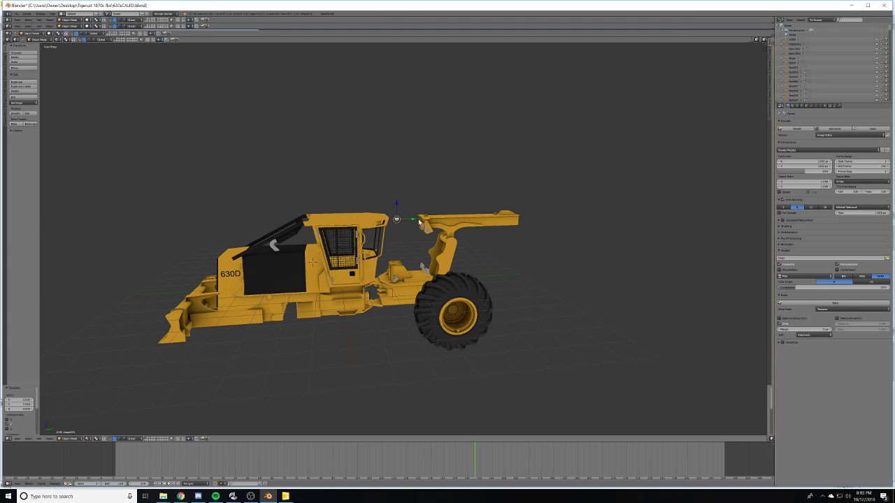
scroll(429, 210, up, 5)
middle_drag(430, 210, 440, 288)
drag(376, 237, 350, 298)
scroll(347, 312, up, 5)
shift+middle_drag(346, 312, 444, 292)
scroll(399, 295, down, 3)
- Bring the filler cap close behind the cab, just above the rear deck housing
drag(671, 91, 382, 355)
scroll(421, 90, down, 1)
middle_drag(368, 359, 398, 367)
drag(618, 335, 433, 342)
middle_drag(449, 348, 518, 357)
scroll(365, 378, up, 1)
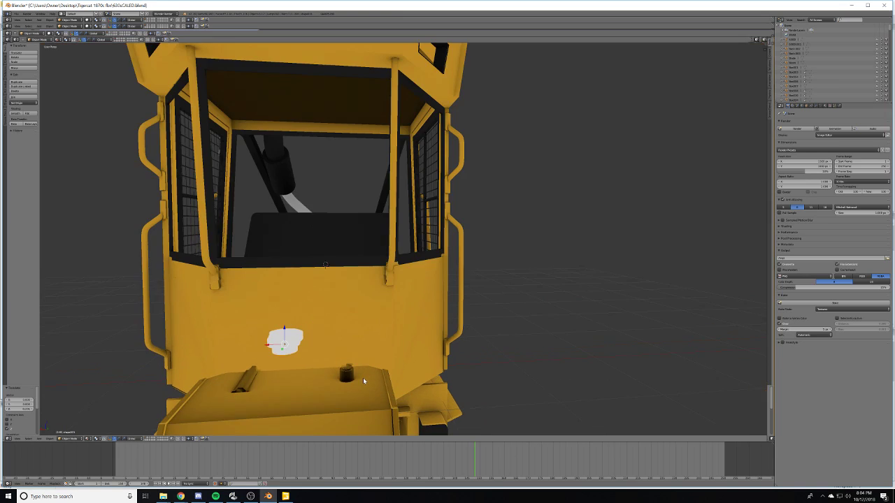
- Shift the filler cap sideways along X toward the round filler neck on the rear deck housing
shift+middle_drag(364, 378, 447, 306)
scroll(420, 338, up, 2)
shift+middle_drag(452, 356, 448, 337)
scroll(470, 375, up, 2)
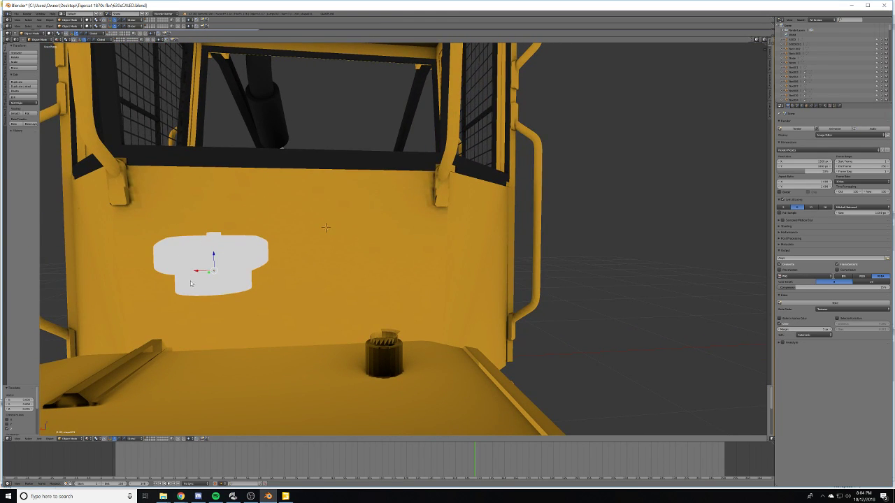
drag(202, 273, 339, 271)
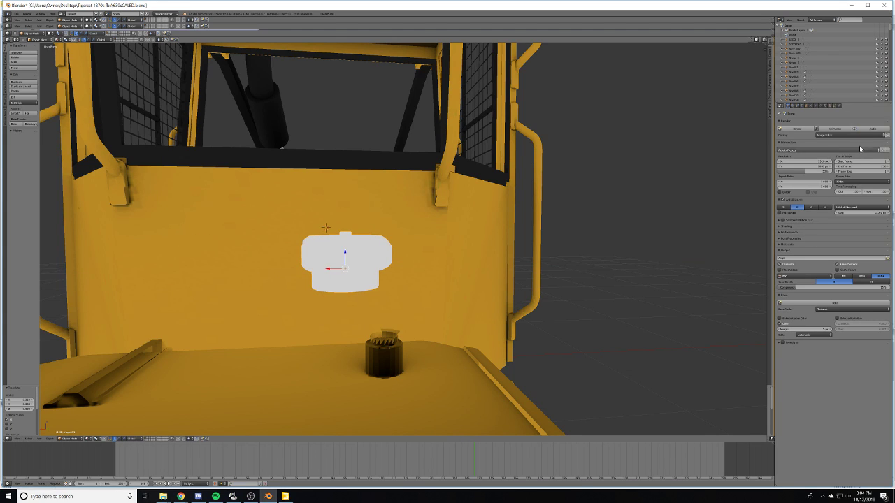
- Add a new material to the filler cap and change its diffuse color to grey
click(825, 107)
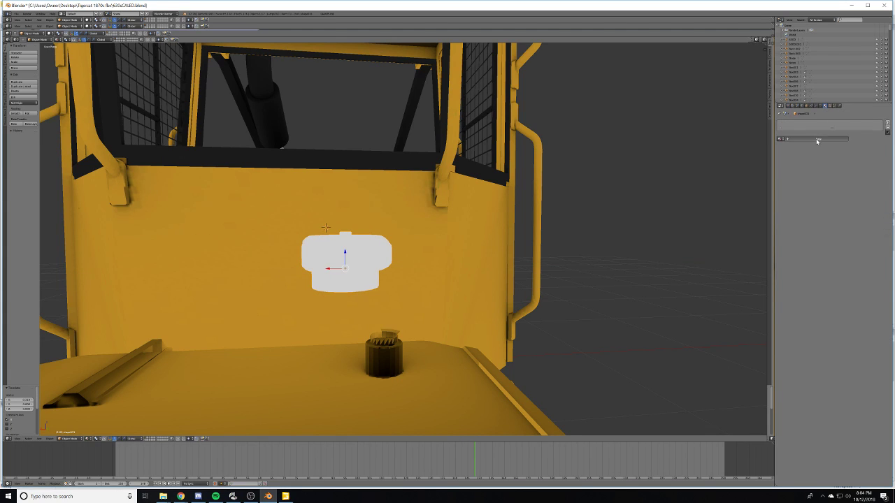
click(817, 140)
click(799, 201)
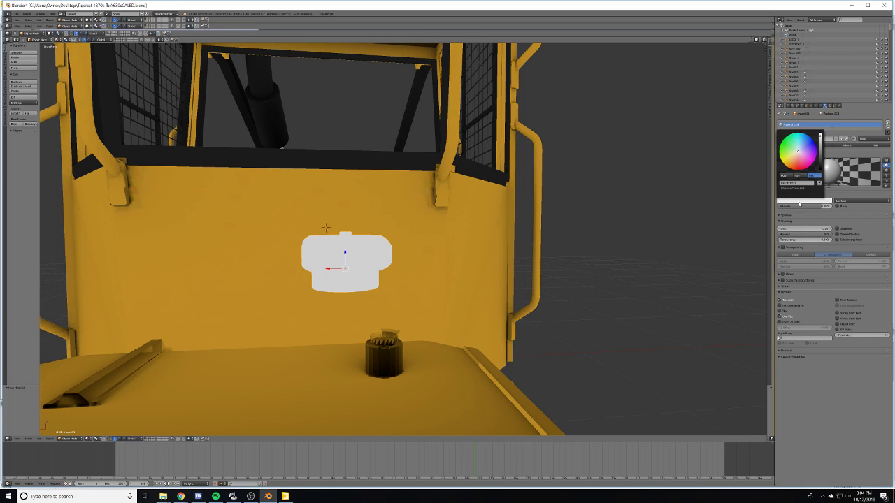
click(794, 183)
key(BackSpace)
key(Return)
- Position the filler cap over the filler neck on the deck housing, adjusting it along the Y axis
middle_drag(379, 309, 520, 333)
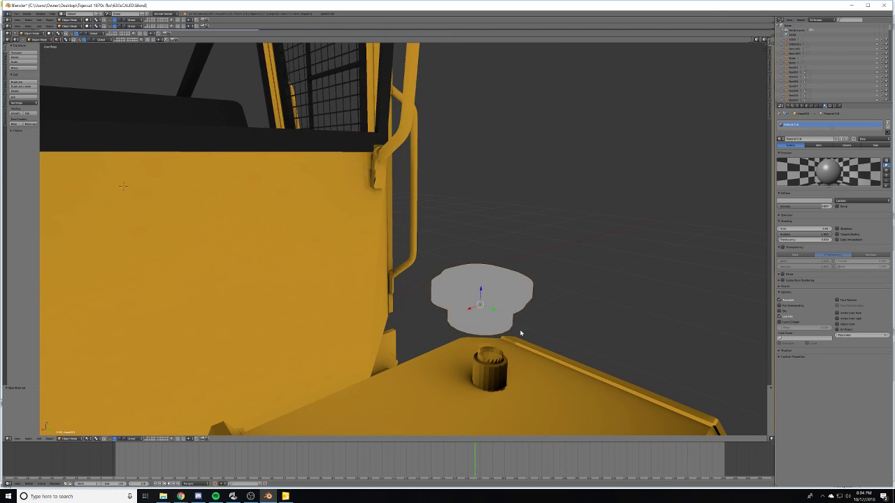
drag(473, 310, 499, 363)
middle_drag(484, 359, 458, 301)
middle_drag(457, 262, 373, 249)
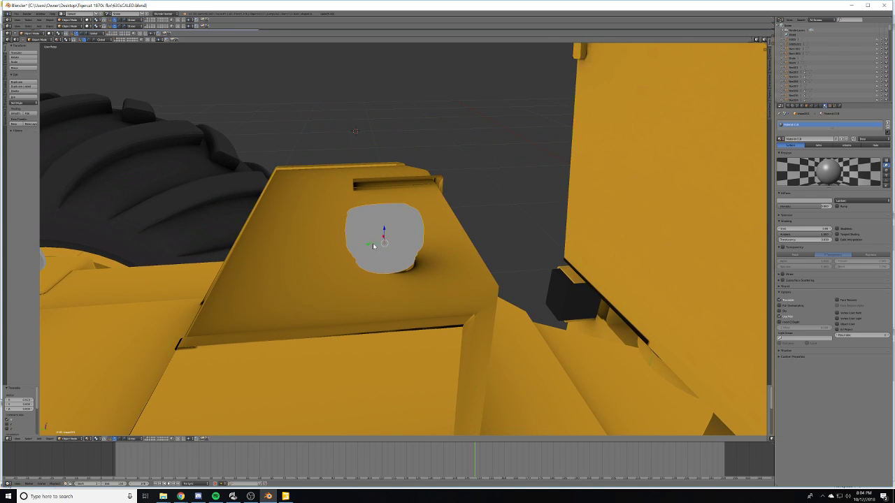
key(g)
key(y)
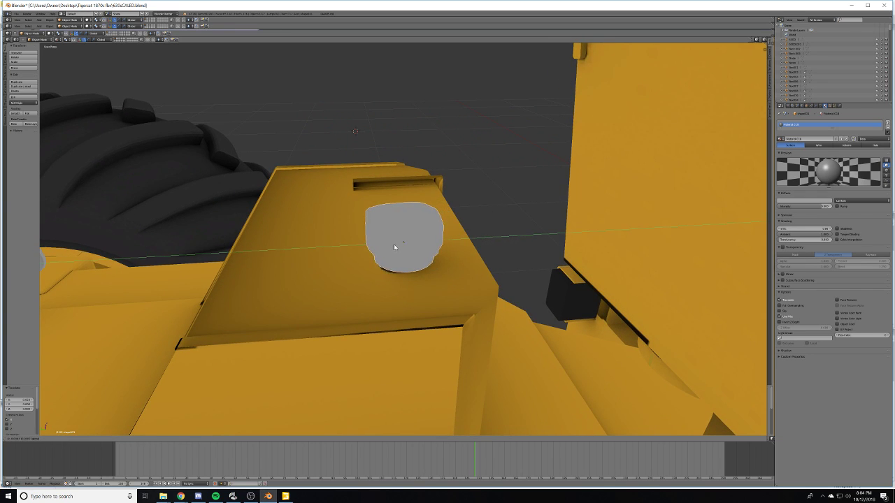
click(393, 244)
- Lower the filler cap slightly along Z so it sits on the filler neck
middle_drag(394, 244, 409, 244)
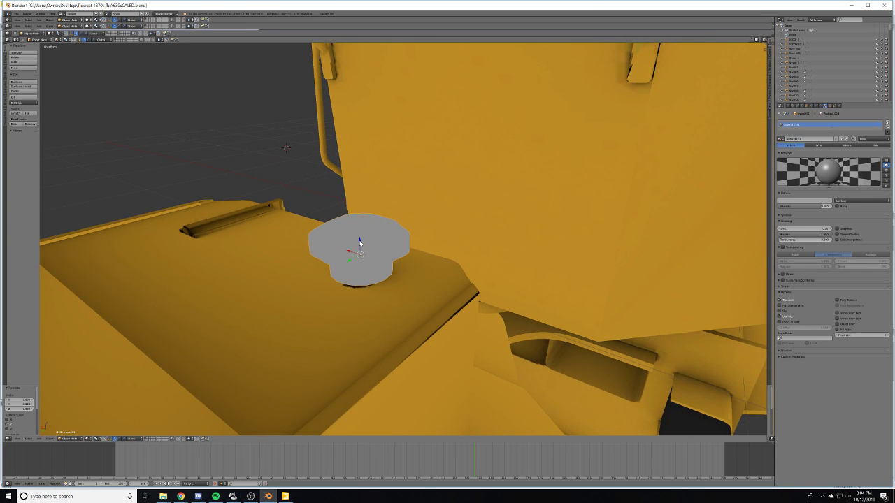
drag(359, 241, 359, 253)
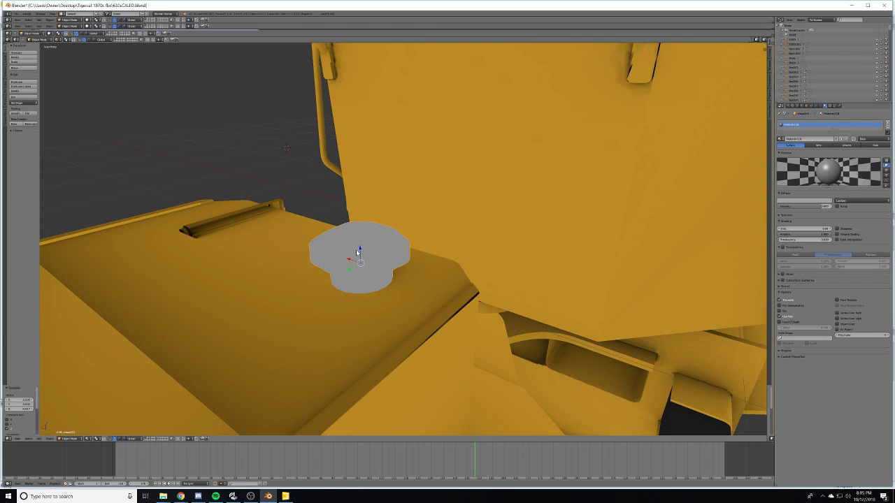
middle_drag(363, 248, 340, 249)
key(Tab)
key(Tab)
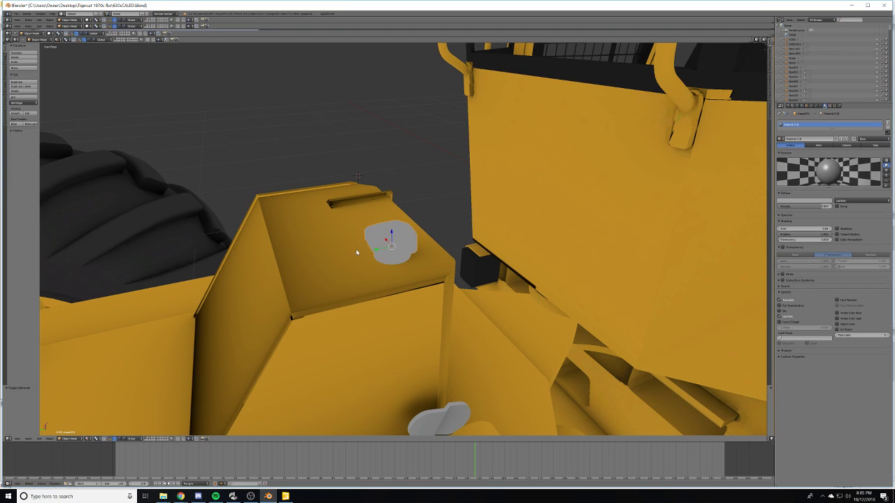
- Look over the imported machine's layer, then return to the skidder's layer and focus on the filler cap
key(2)
scroll(353, 257, up, 1)
scroll(354, 257, down, 10)
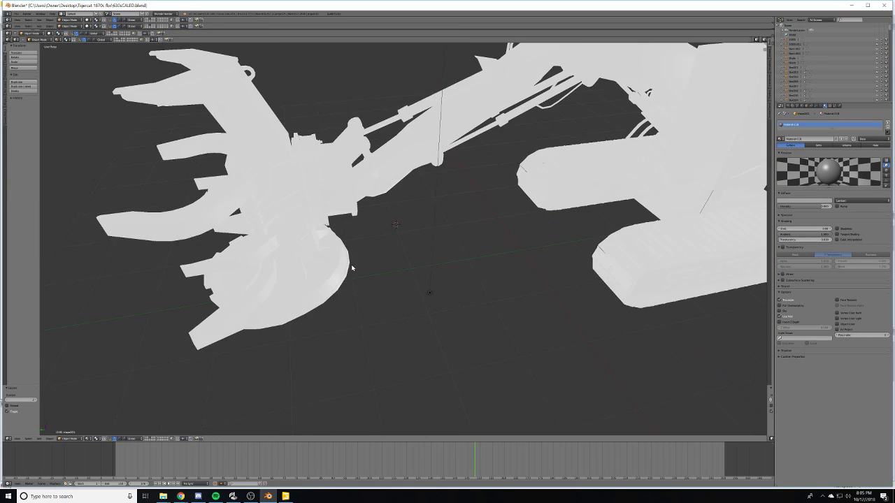
scroll(509, 277, up, 4)
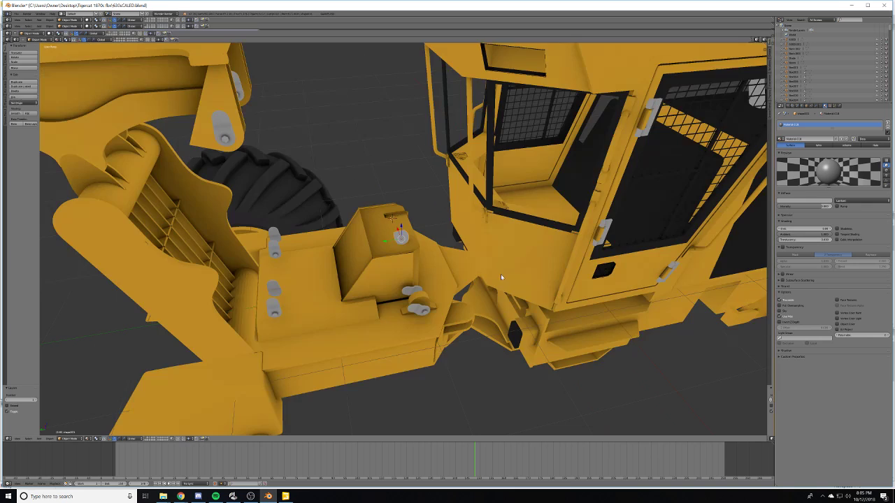
key(KP_Decimal)
middle_drag(418, 247, 416, 255)
scroll(416, 255, up, 1)
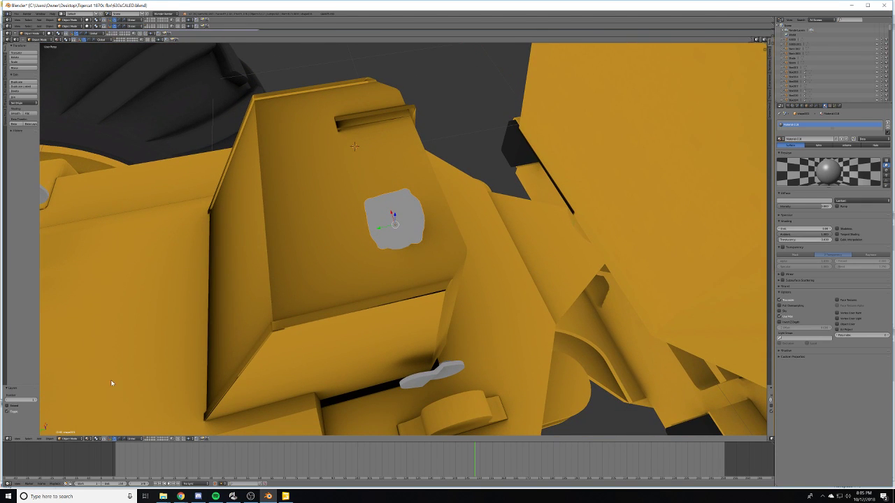
- Switch to solid shading and examine the filler cap's shape and fit on the deck housing from several angles
click(90, 439)
click(102, 417)
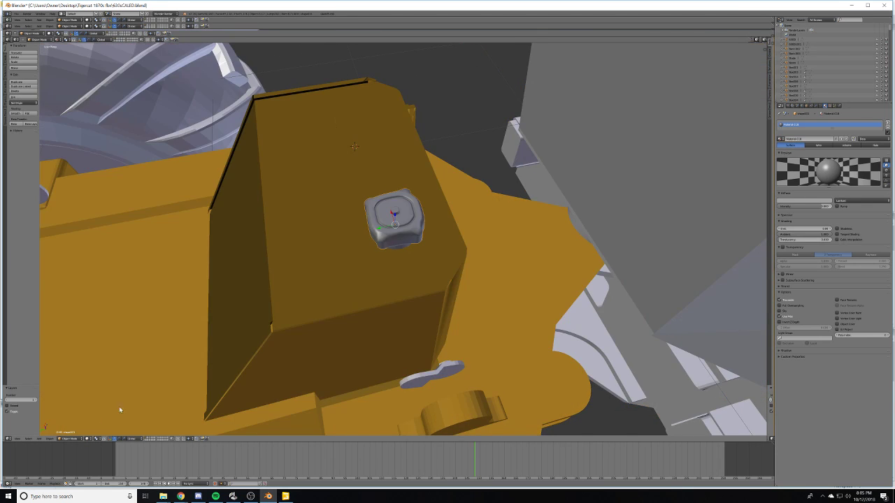
middle_drag(277, 321, 297, 301)
shift+middle_drag(338, 259, 348, 321)
scroll(419, 300, up, 5)
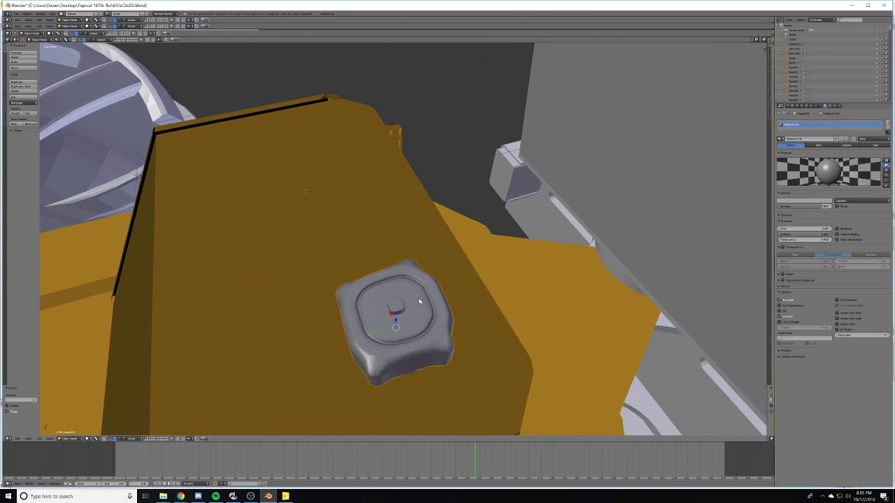
middle_drag(418, 299, 431, 329)
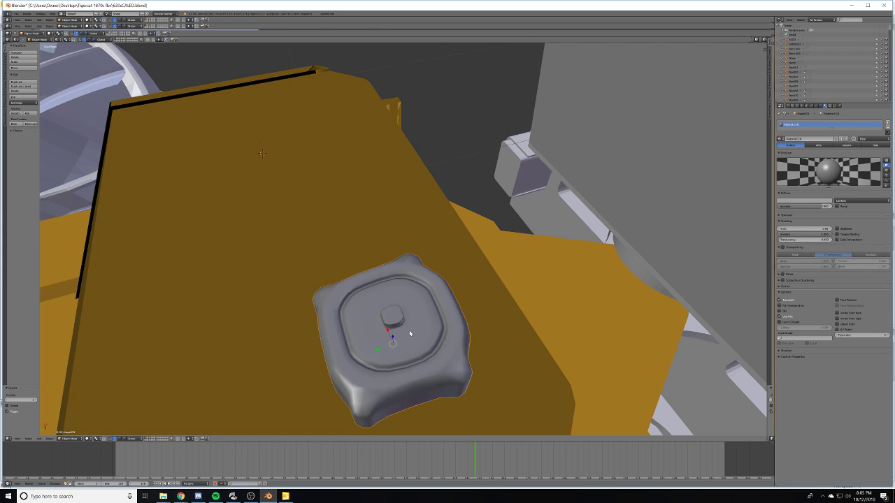
scroll(393, 339, down, 2)
middle_drag(400, 347, 402, 330)
scroll(406, 334, down, 7)
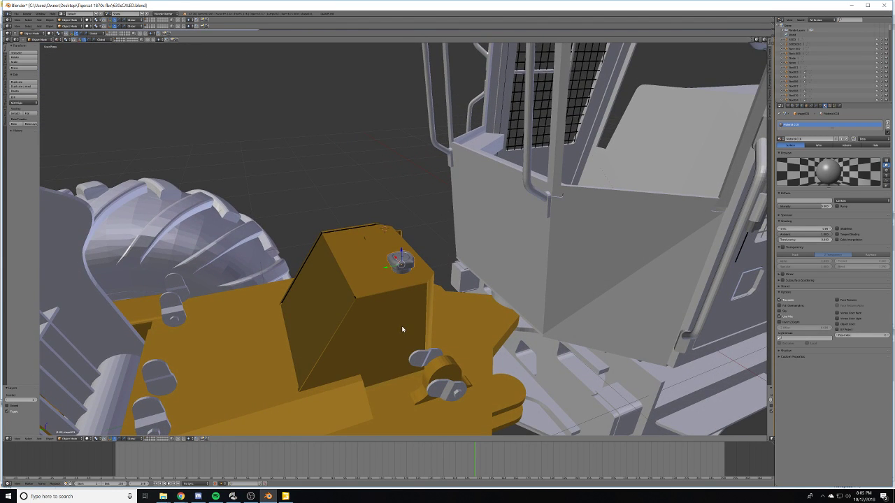
scroll(402, 329, up, 6)
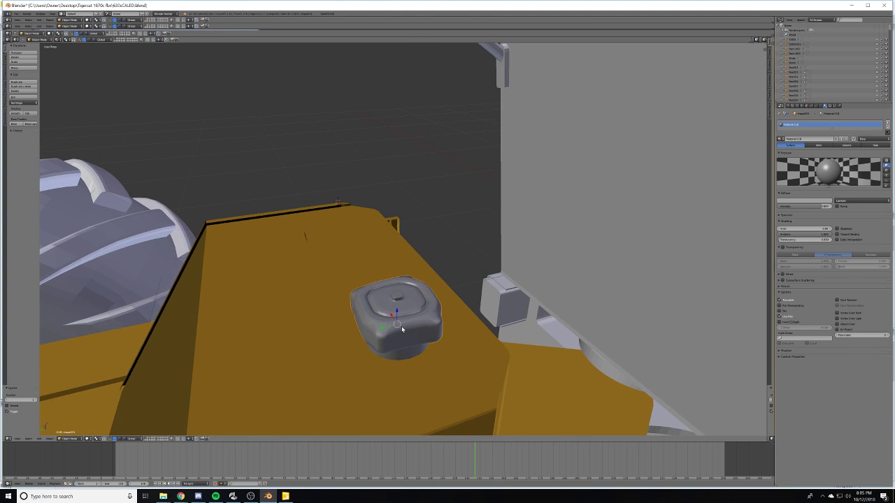
middle_drag(400, 329, 398, 230)
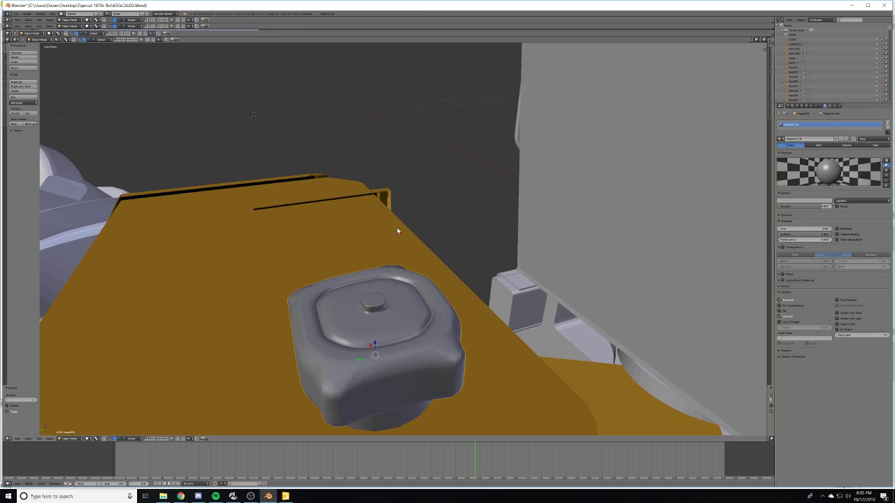
scroll(401, 251, down, 4)
right_click(393, 312)
key(Tab)
key(Tab)
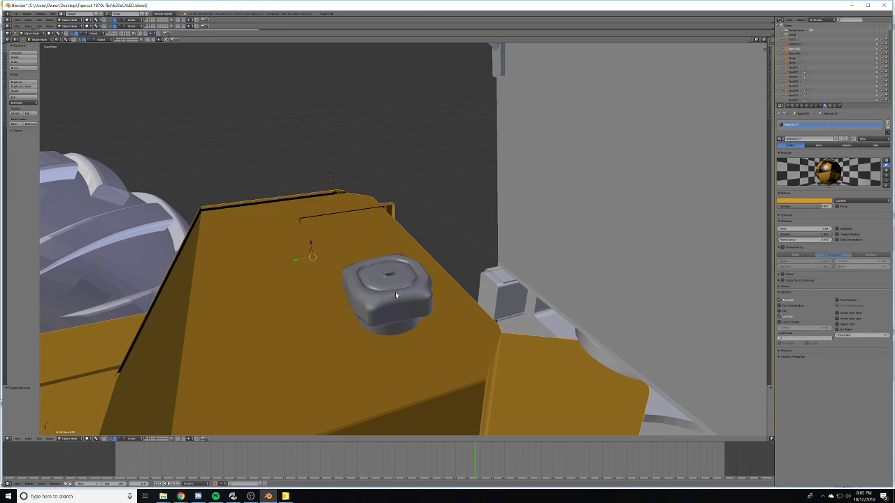
- Join the grey cap on top of the yellow housing with the grey pin brackets into one object
scroll(395, 291, down, 3)
right_click(398, 276)
scroll(401, 278, down, 3)
middle_drag(402, 282, 361, 321)
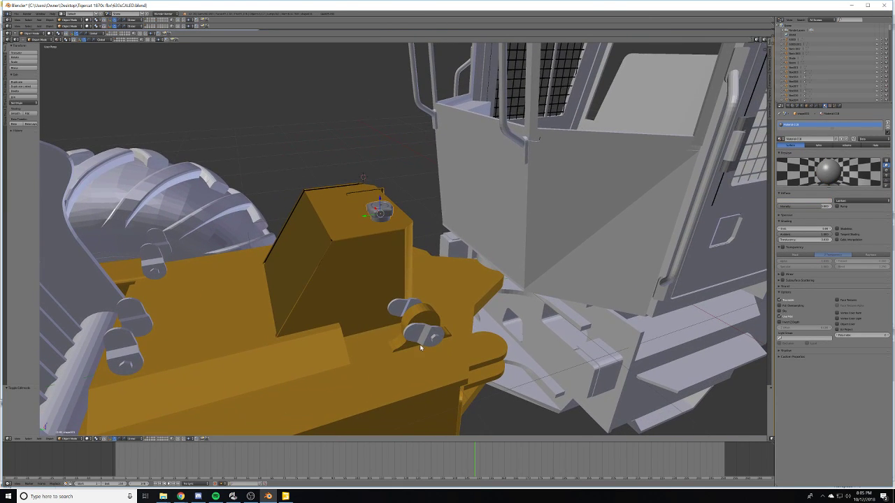
right_click(361, 322)
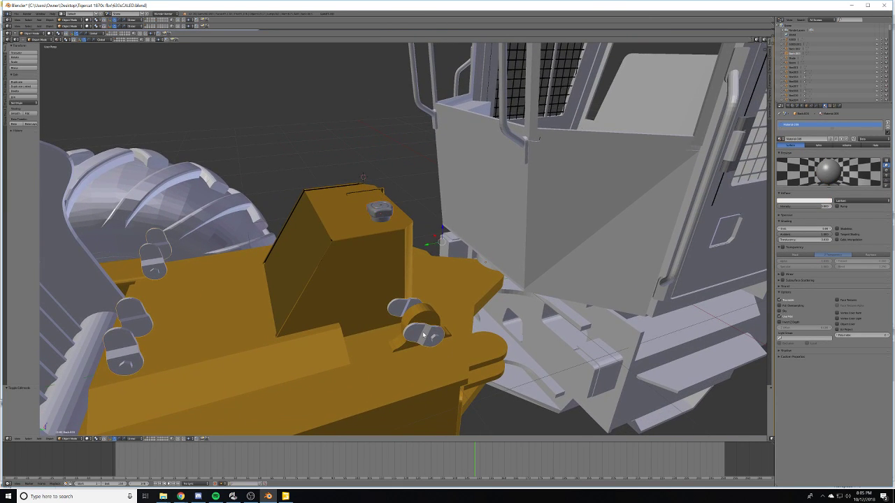
right_click(375, 251)
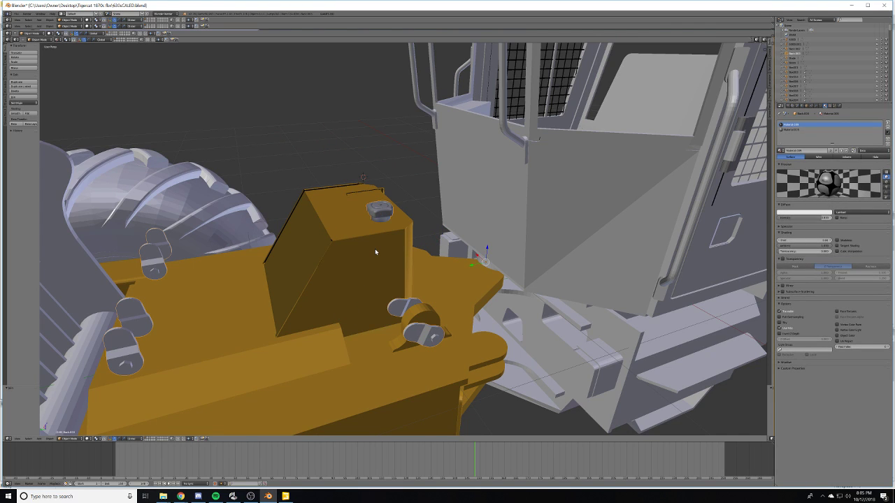
- Remove the first, white material slot from the joined cap and bracket object, keeping only the grey material
middle_drag(375, 251, 379, 244)
scroll(384, 203, up, 5)
shift+middle_drag(384, 203, 429, 285)
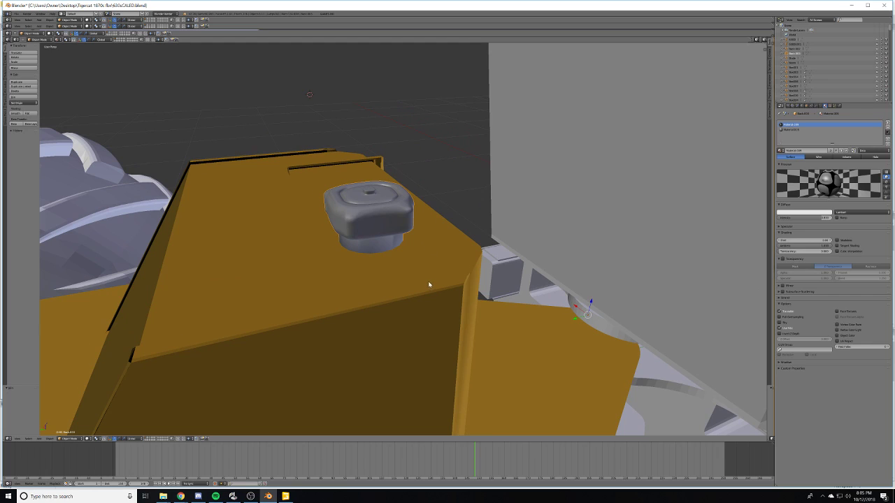
click(888, 129)
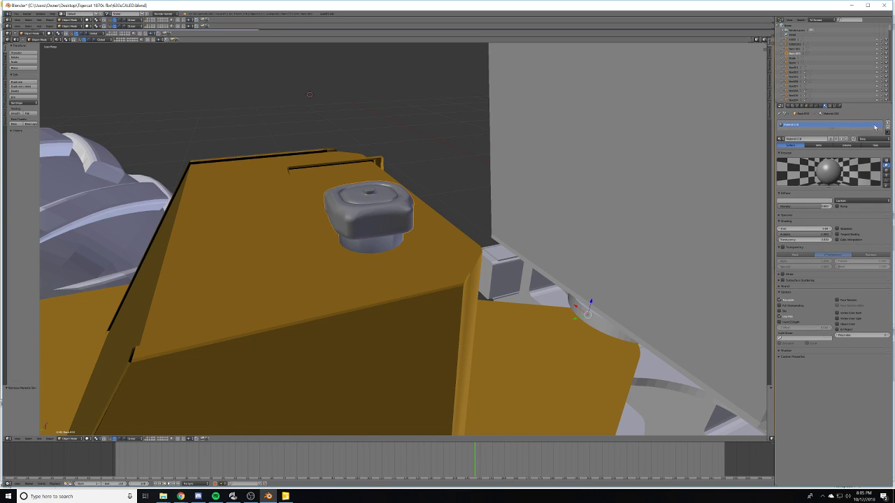
click(795, 200)
- Move the joined cap and bracket object to layer 2 and display only that layer
middle_drag(594, 237, 530, 272)
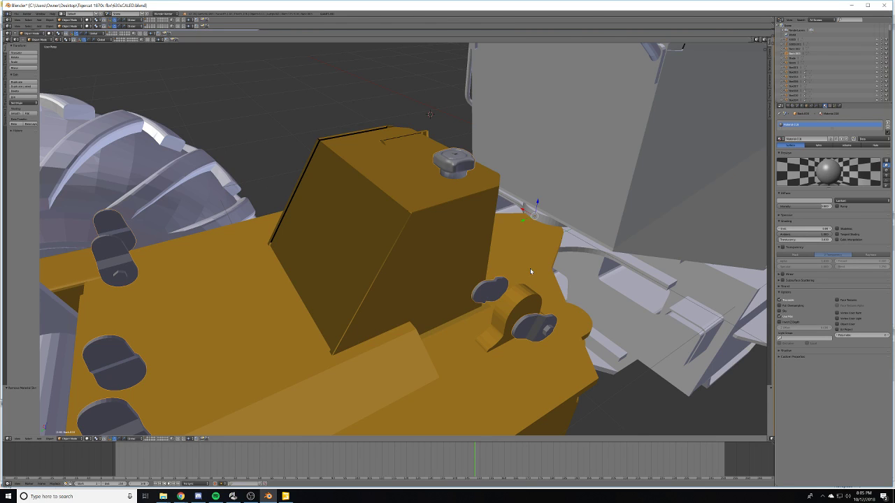
key(m)
key(2)
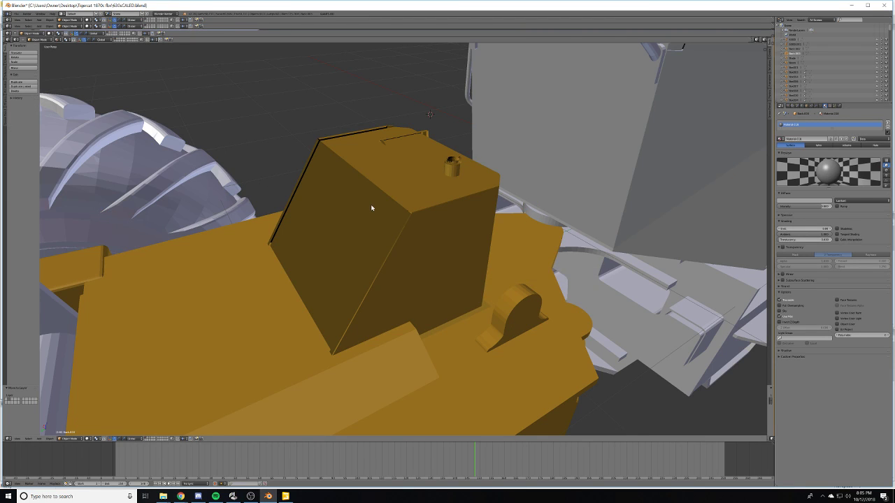
key(2)
scroll(372, 202, down, 4)
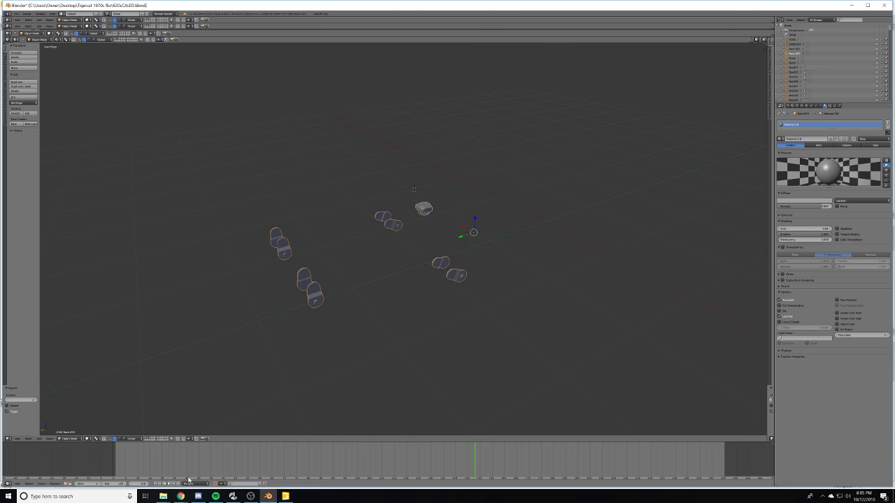
- Switch to File Explorer and delete the BackChrome and BackYellowAO images from the textures folder of Tigercat_630FINAL
mouse_move(163, 496)
click(170, 468)
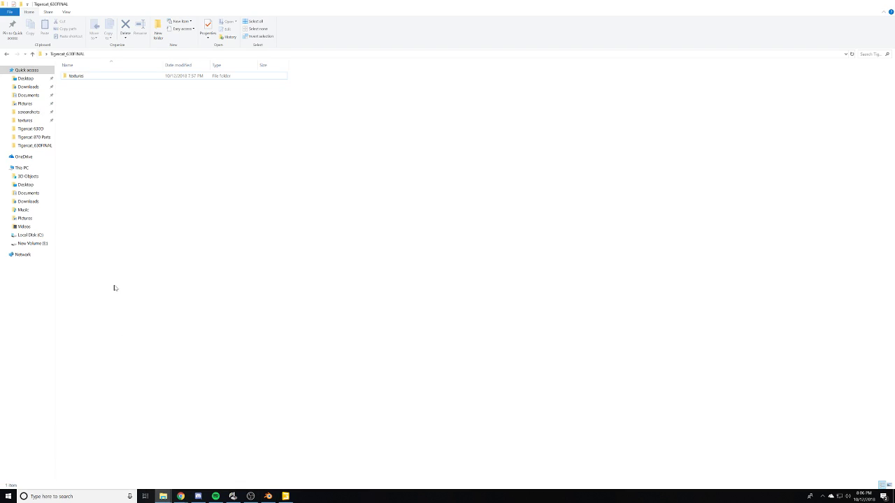
double_click(89, 76)
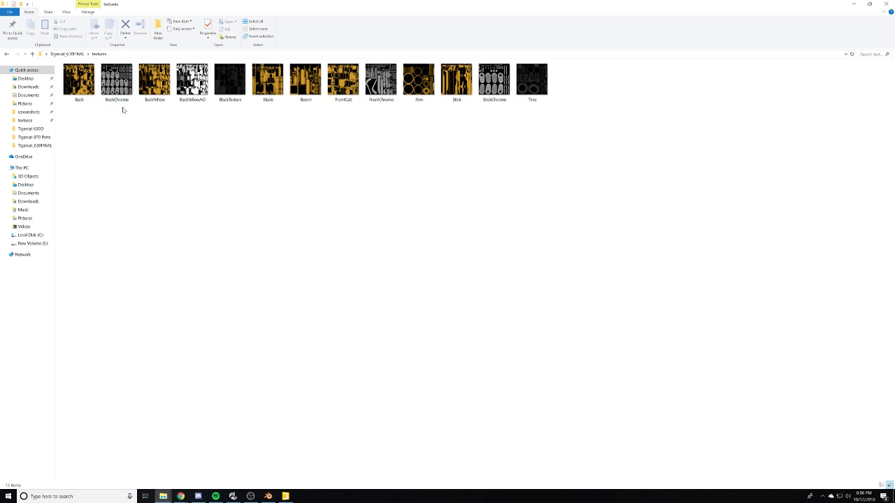
click(123, 75)
right_click(123, 76)
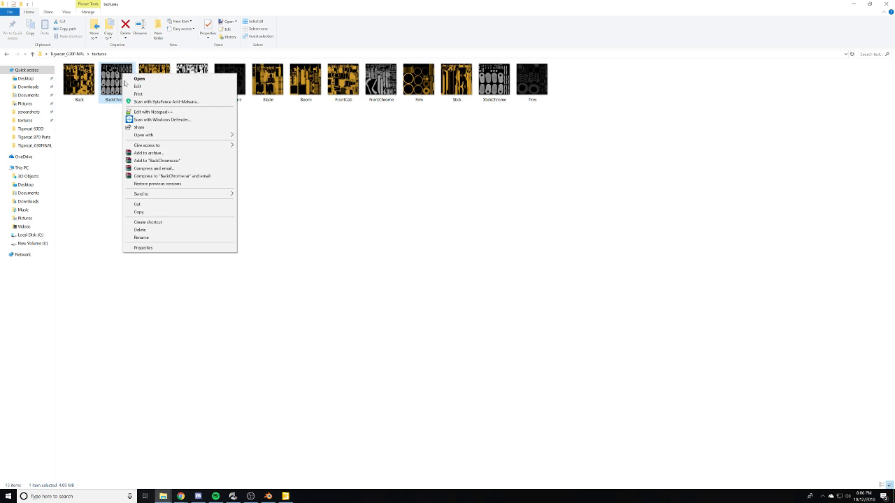
click(155, 229)
click(162, 77)
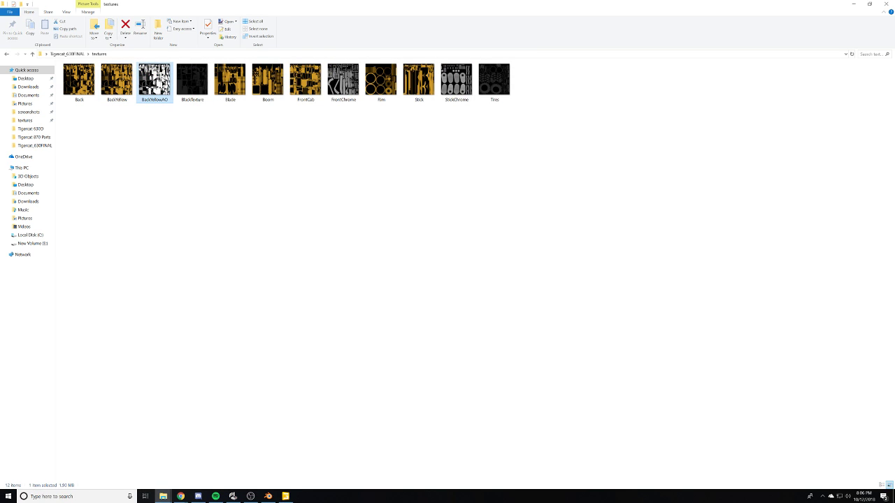
right_click(163, 77)
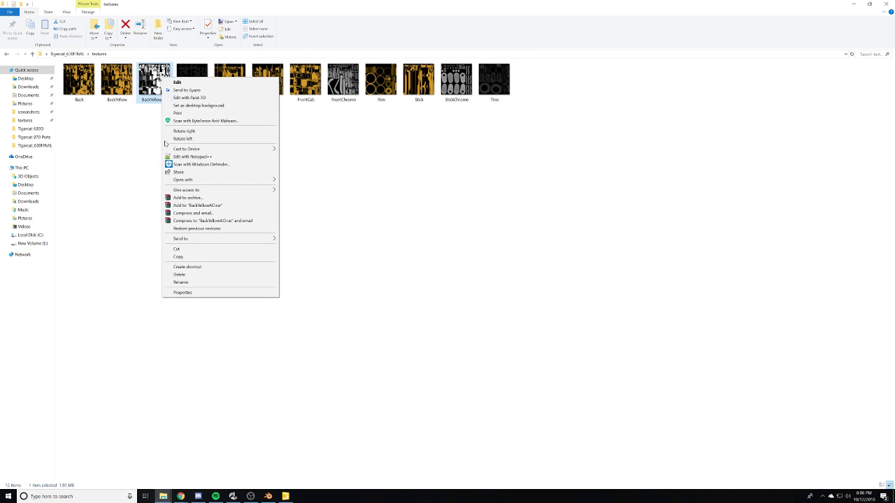
click(180, 275)
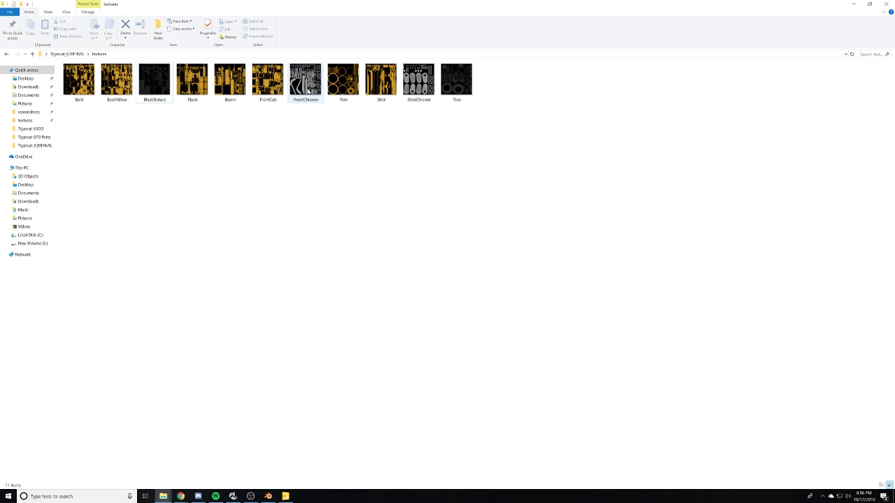
click(285, 477)
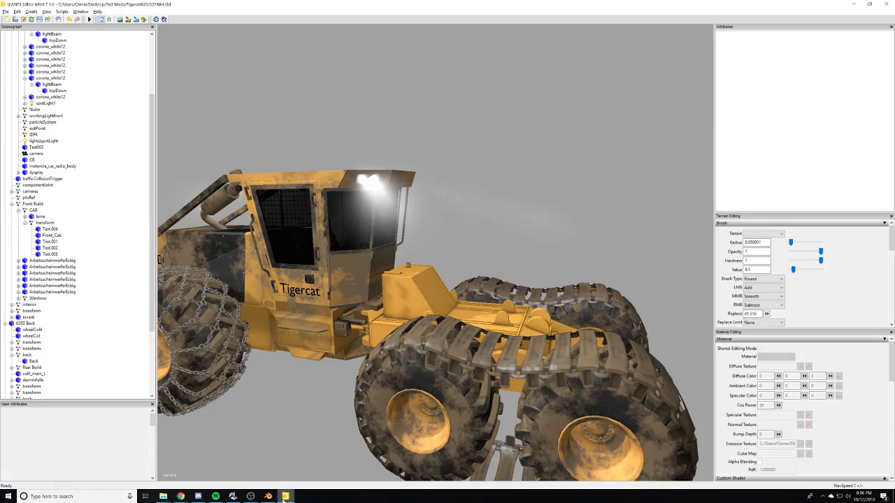
click(269, 496)
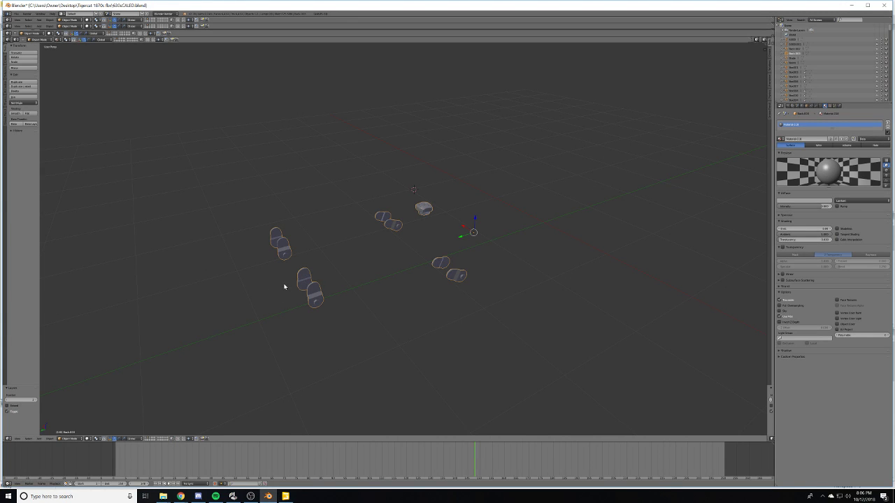
middle_drag(290, 253, 420, 273)
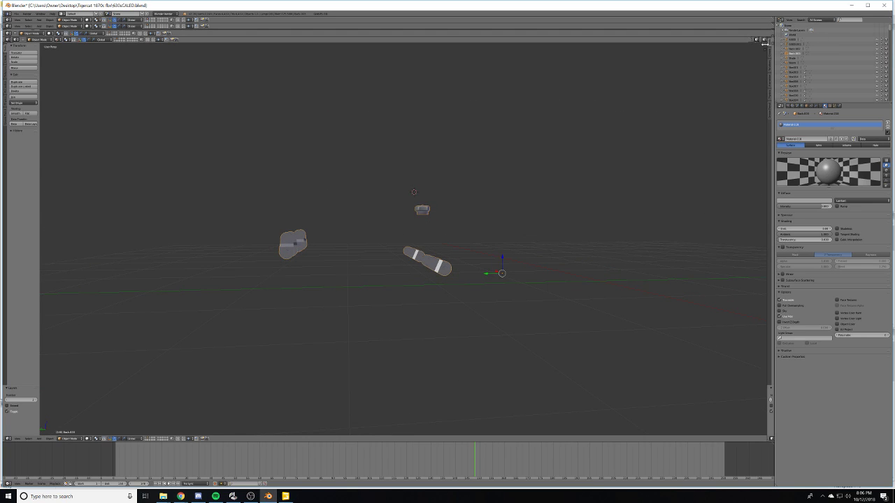
- Split the 3D viewport side by side and turn the second area into a UV/Image Editor
drag(769, 42, 432, 96)
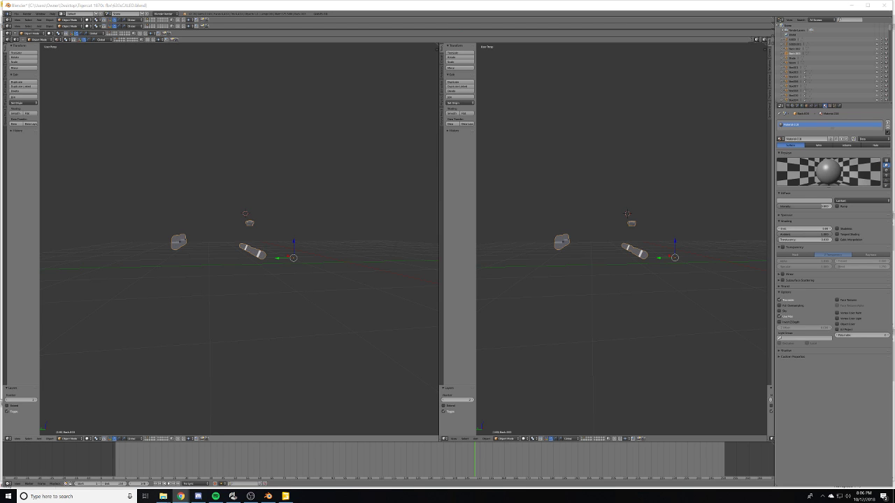
click(251, 496)
drag(549, 4, 894, 21)
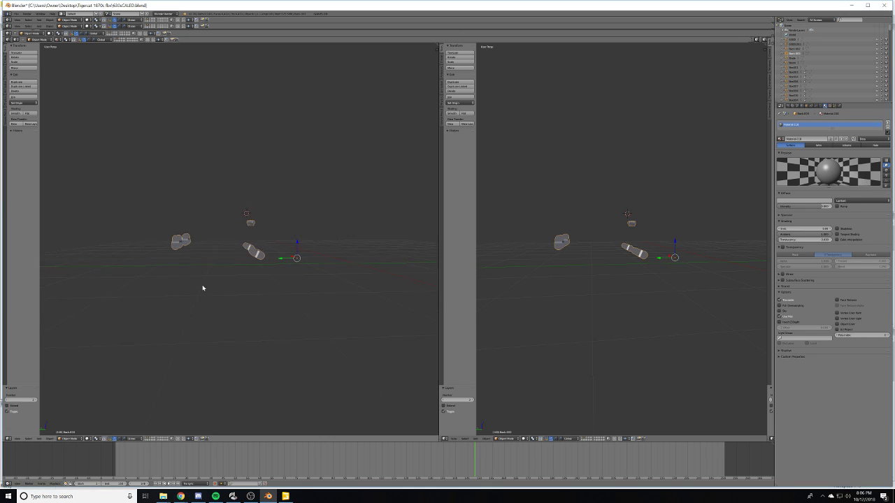
middle_drag(202, 284, 200, 294)
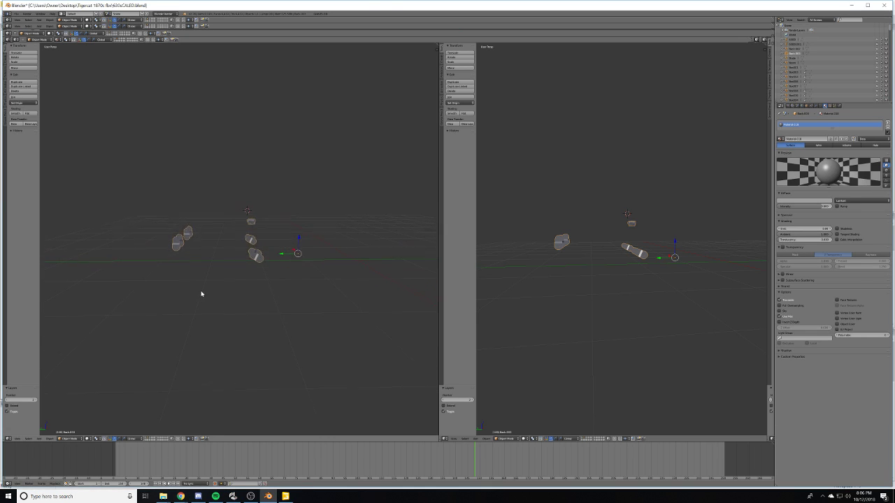
click(445, 439)
click(458, 404)
scroll(663, 258, up, 1)
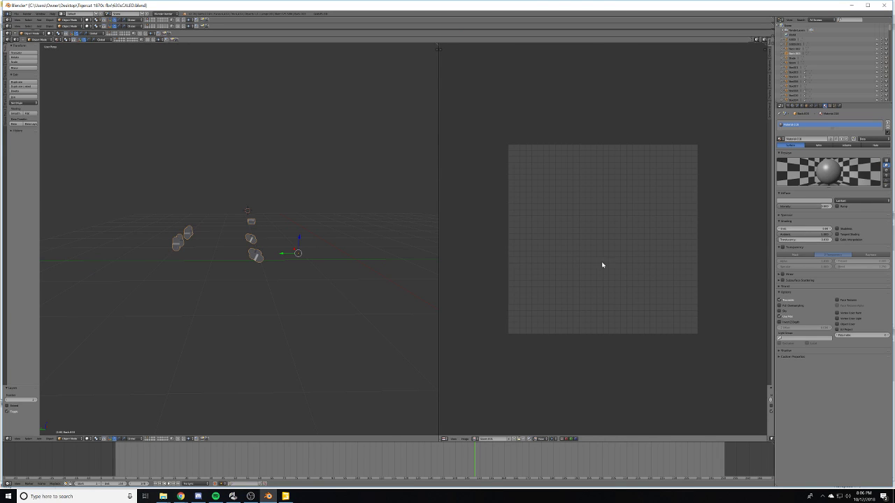
- Unwrap the entire cap and bracket mesh with Smart UV Project, accepting the offered settings
key(Tab)
key(a)
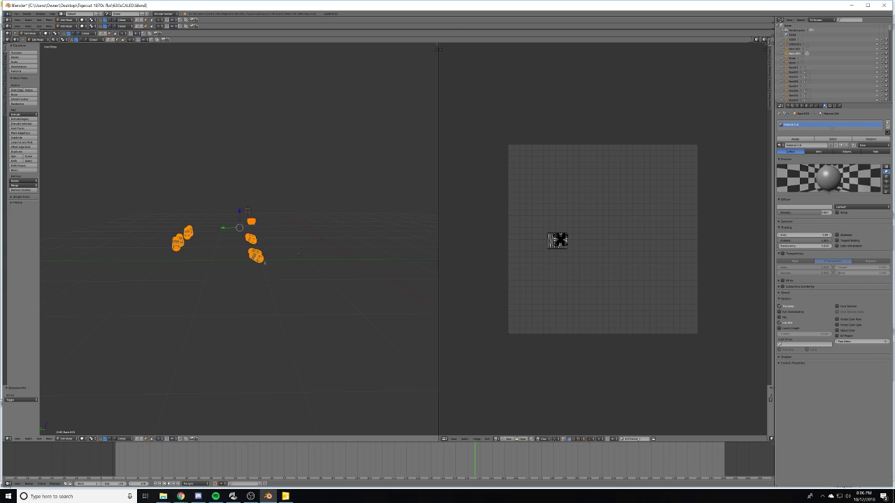
key(u)
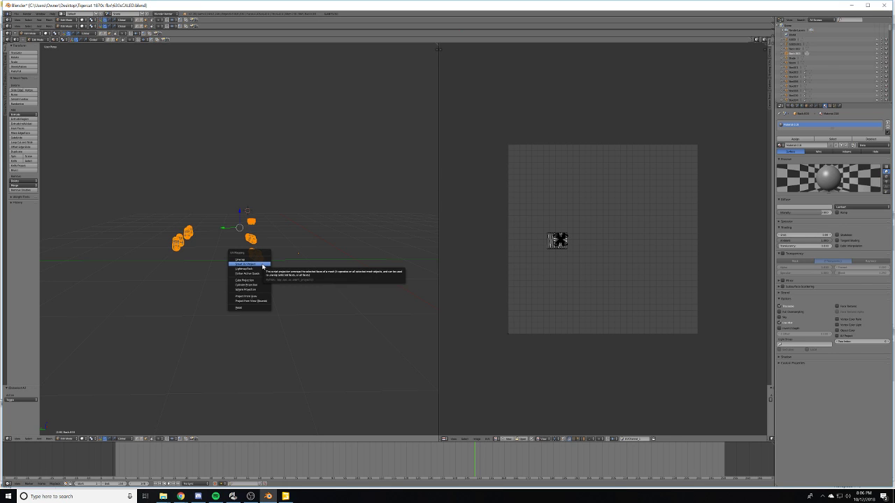
click(263, 265)
click(268, 301)
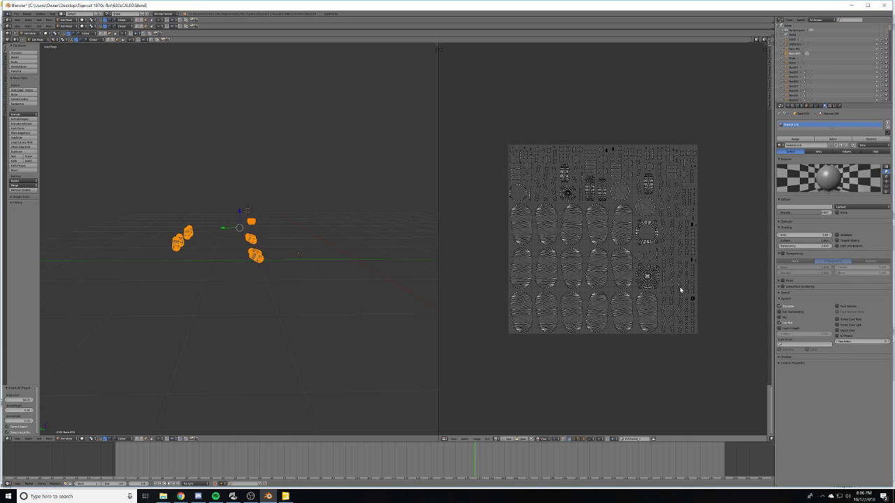
scroll(670, 289, up, 1)
shift+middle_drag(242, 298, 273, 313)
scroll(279, 318, up, 2)
mouse_move(346, 351)
shift+middle_down()
mouse_move(339, 335)
mouse_move(338, 347)
shift+middle_up()
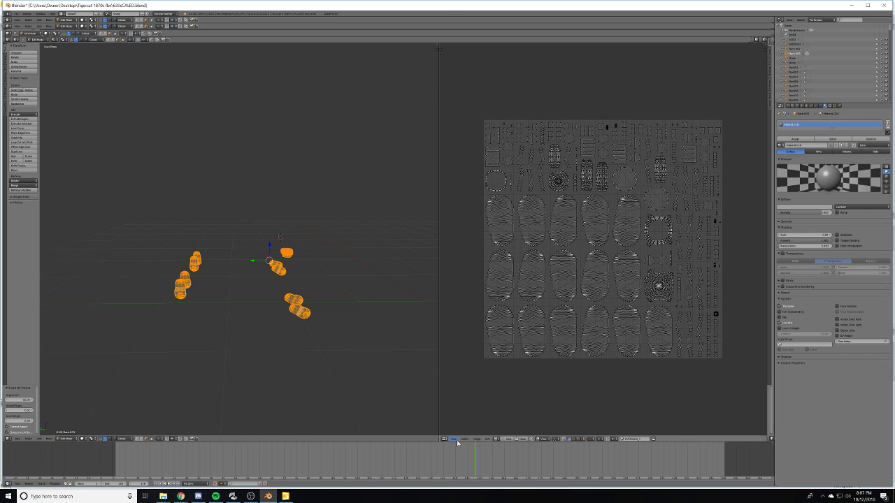
click(819, 207)
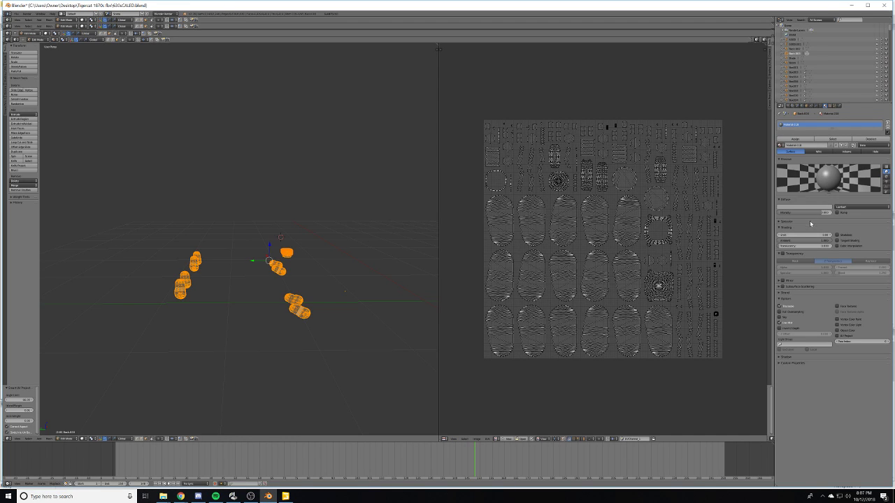
click(810, 225)
click(793, 229)
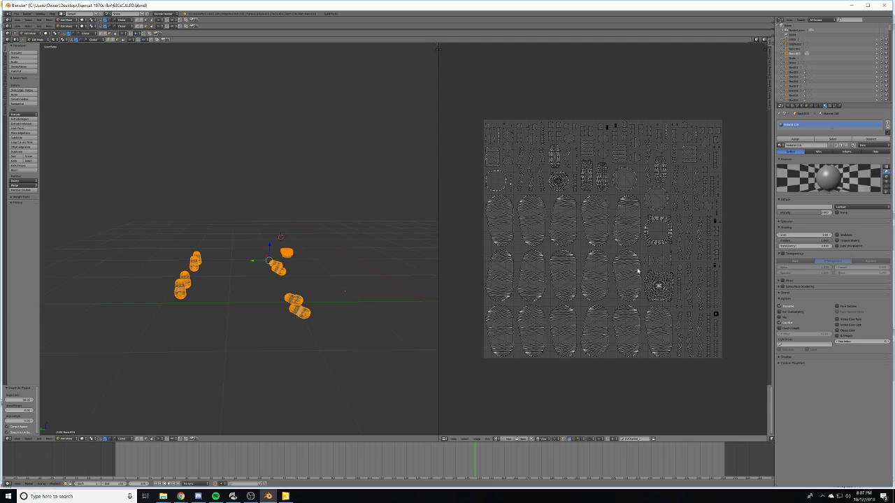
click(816, 107)
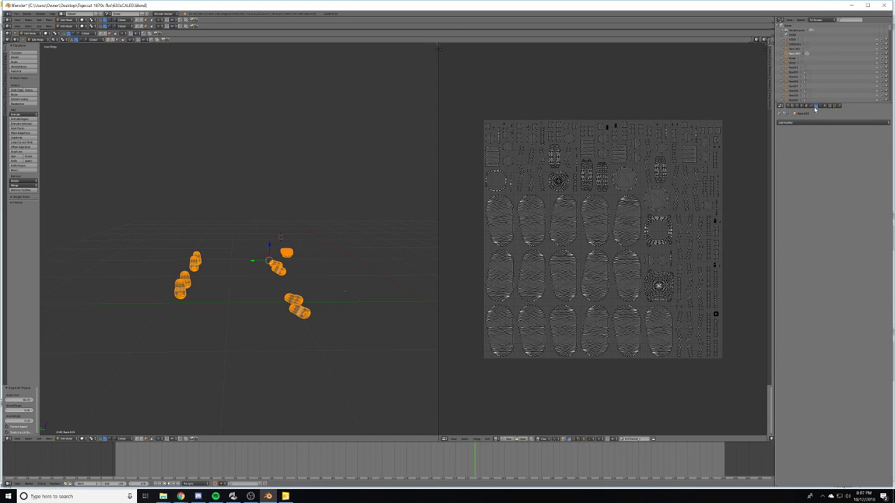
click(811, 107)
click(802, 107)
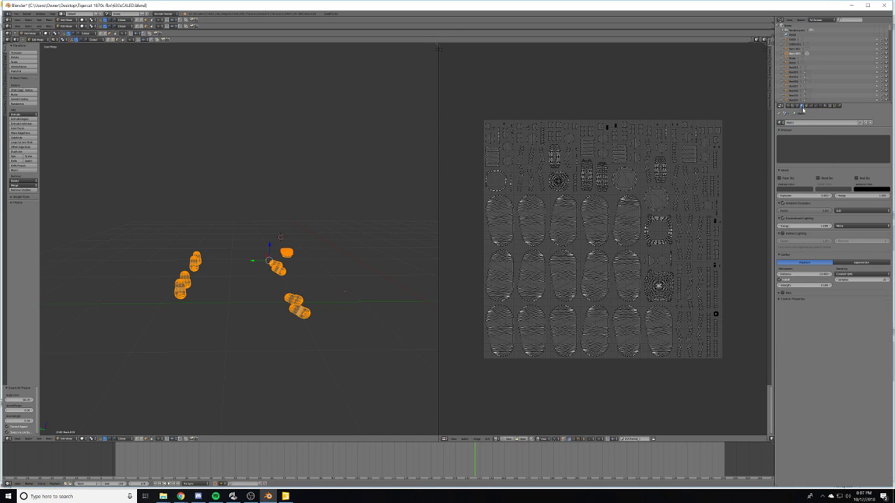
- Remove the duplicate vertices from the whole cap and bracket mesh
click(817, 106)
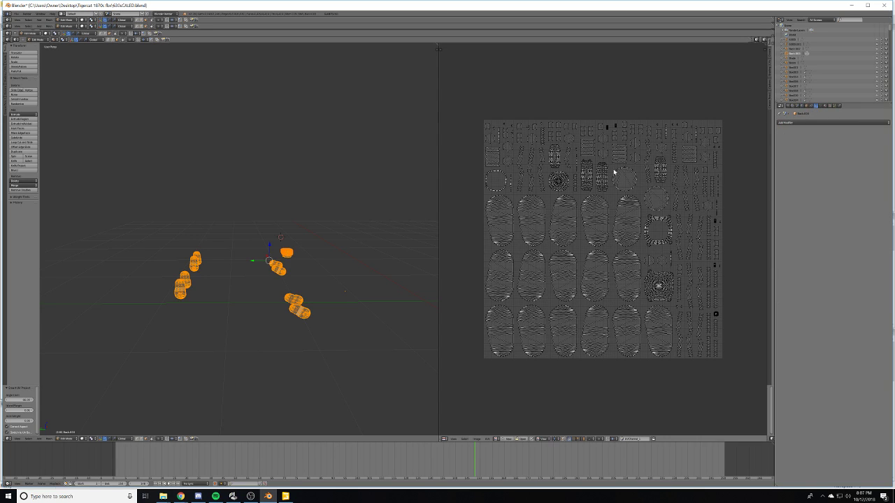
key(Tab)
key(Tab)
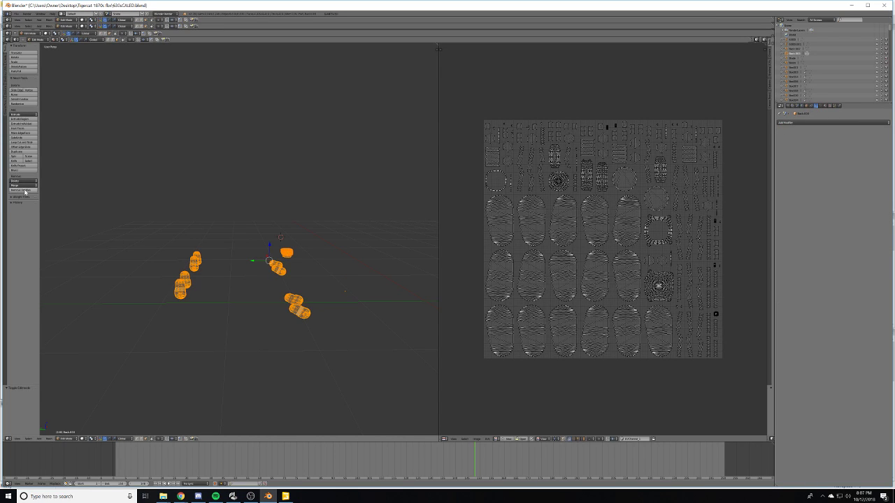
click(21, 189)
click(21, 190)
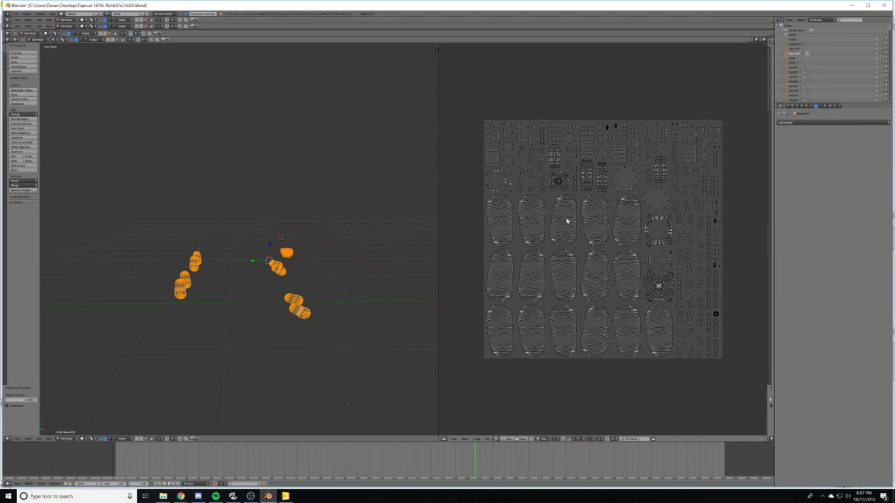
- Add an Edge Split modifier to the joined chrome parts, adjust its split angle and apply it in Object Mode
click(852, 122)
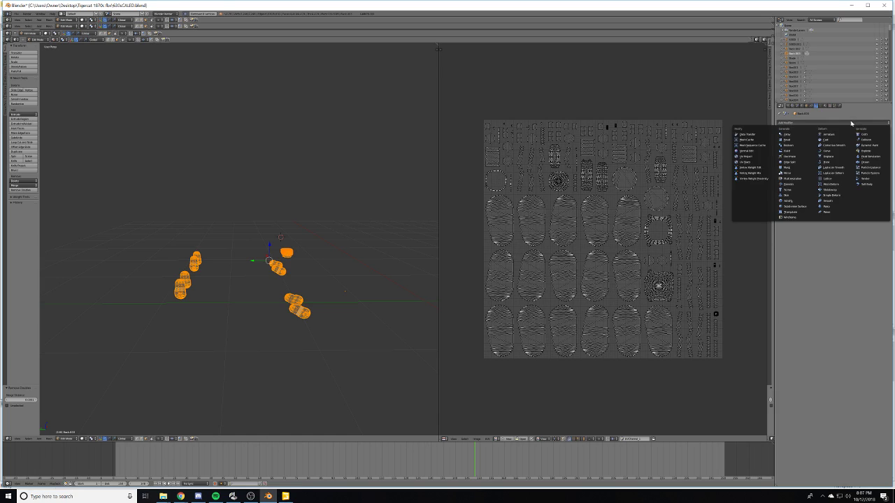
click(805, 161)
click(815, 153)
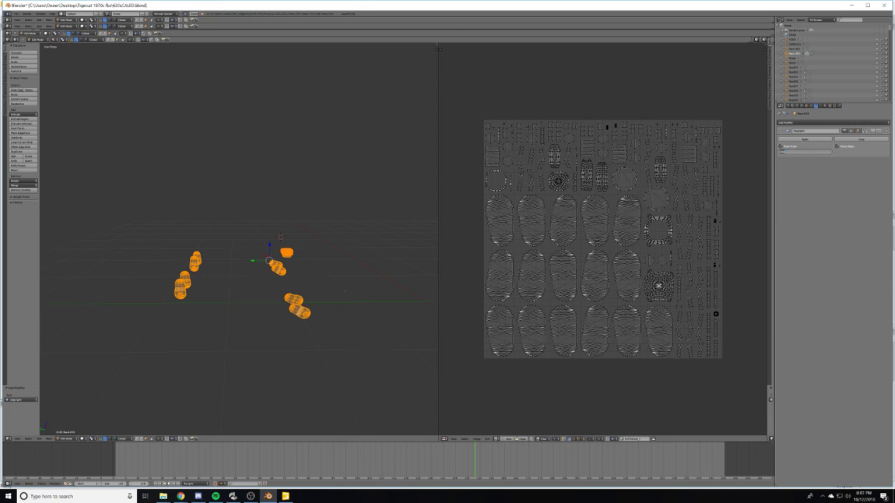
click(815, 140)
key(Tab)
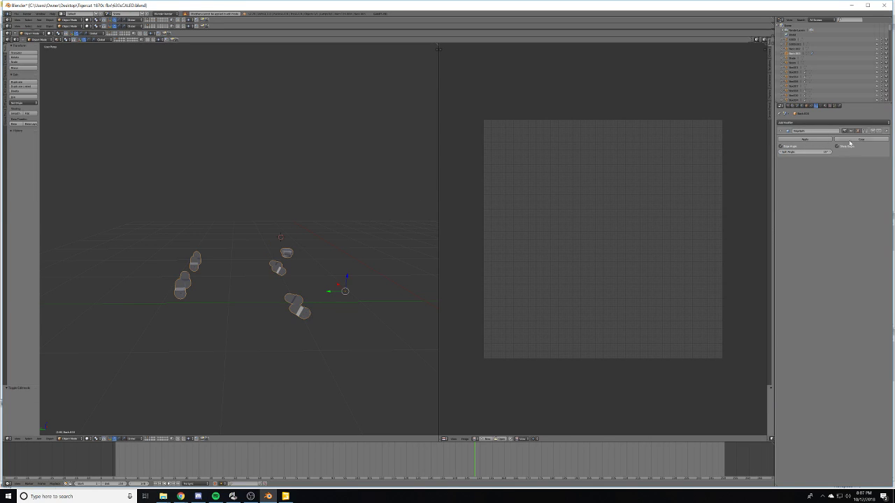
click(817, 140)
key(Tab)
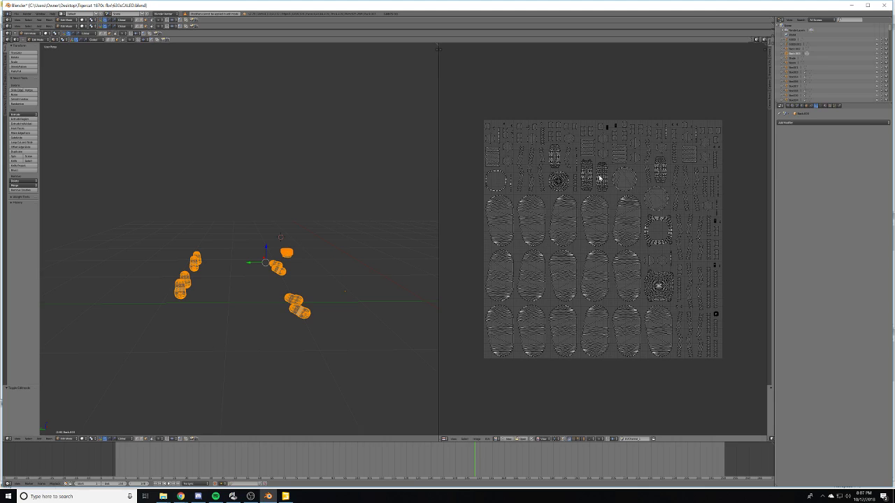
- Rename the joined cap and bracket object as Rear Chrome
double_click(794, 54)
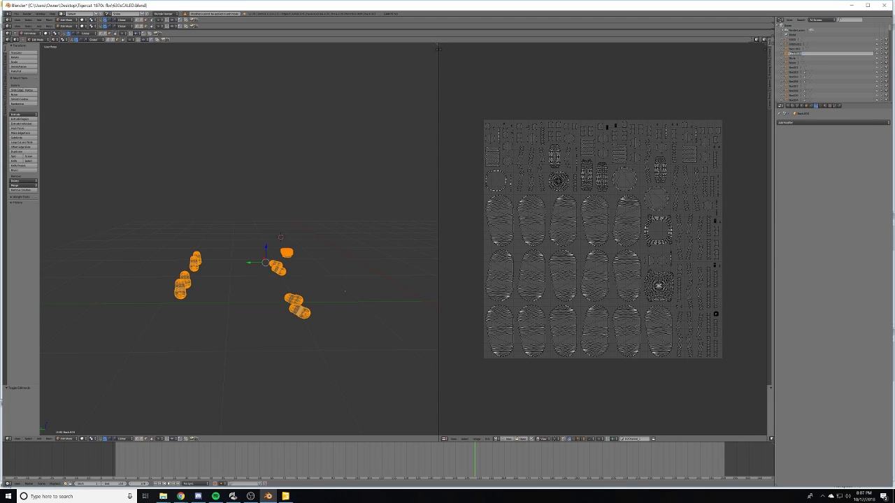
text(li)
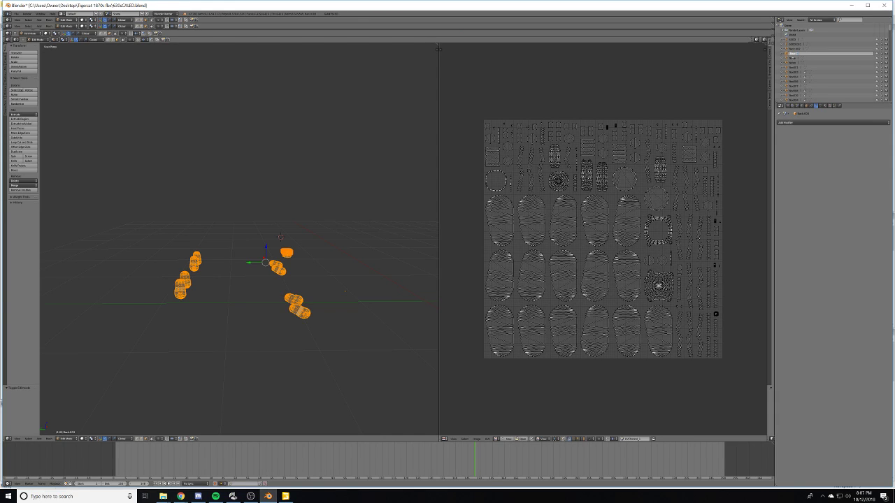
text(Rear Chrome)
key(Return)
- Bring up the render settings, and check the existing texture names in File Explorer's textures folder before returning to Blender
click(781, 106)
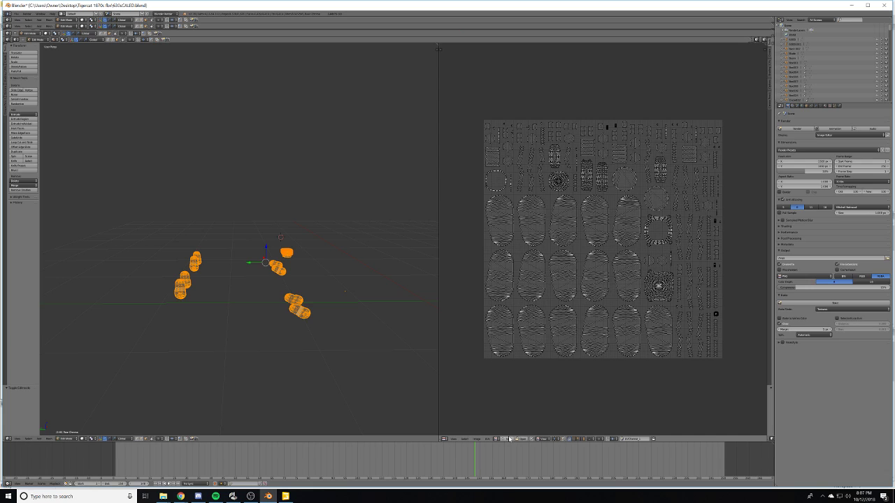
mouse_move(163, 496)
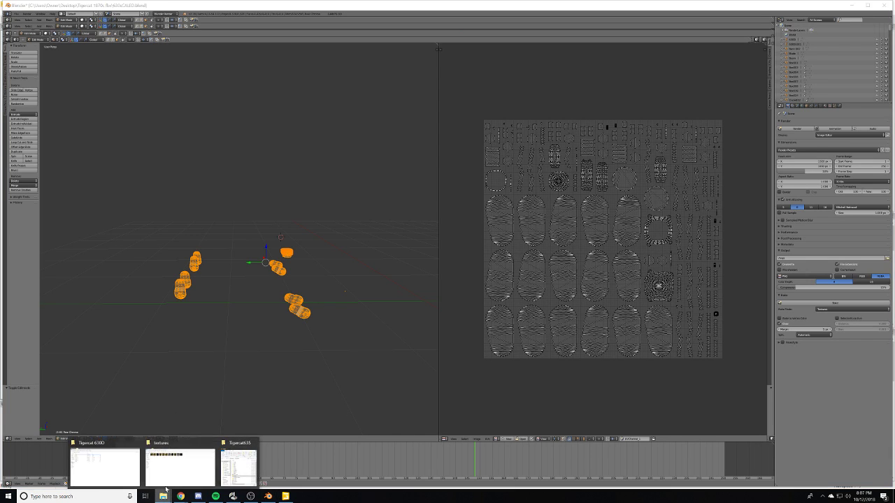
click(180, 468)
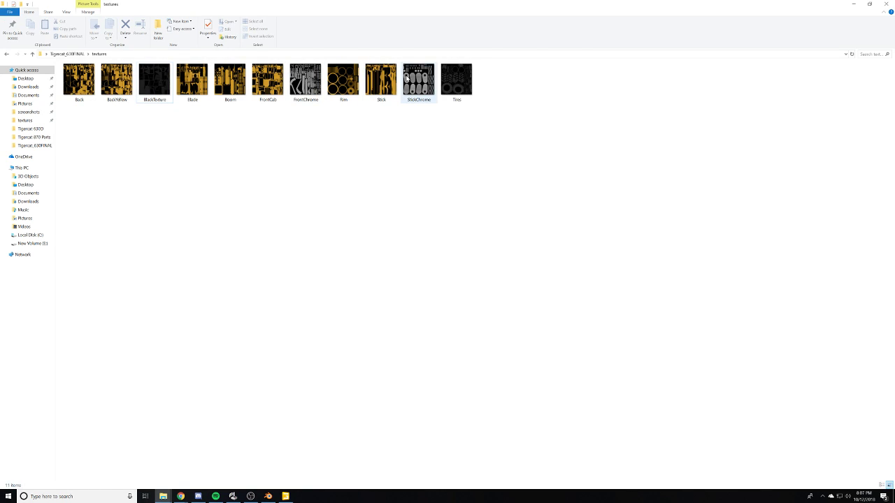
click(853, 4)
- Create a new blank image named RearChrome for the unwrapped mesh in the UV/Image Editor
shift+middle_drag(268, 382, 327, 347)
scroll(313, 391, up, 2)
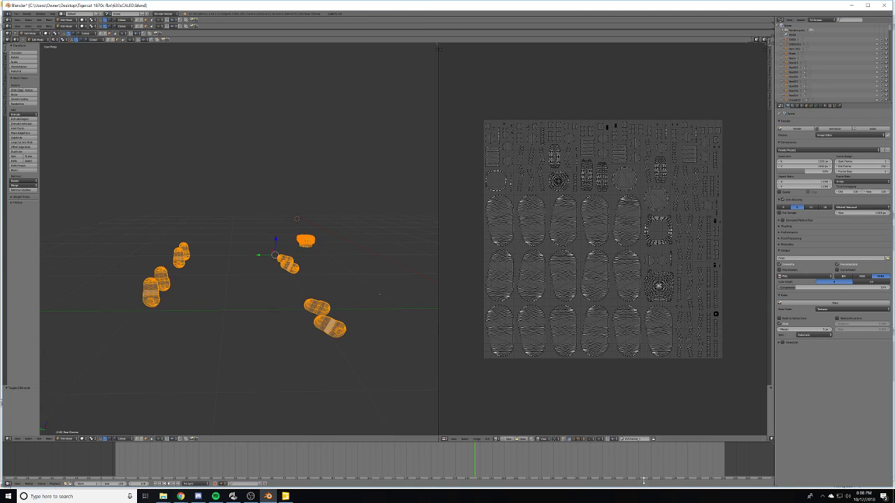
click(519, 439)
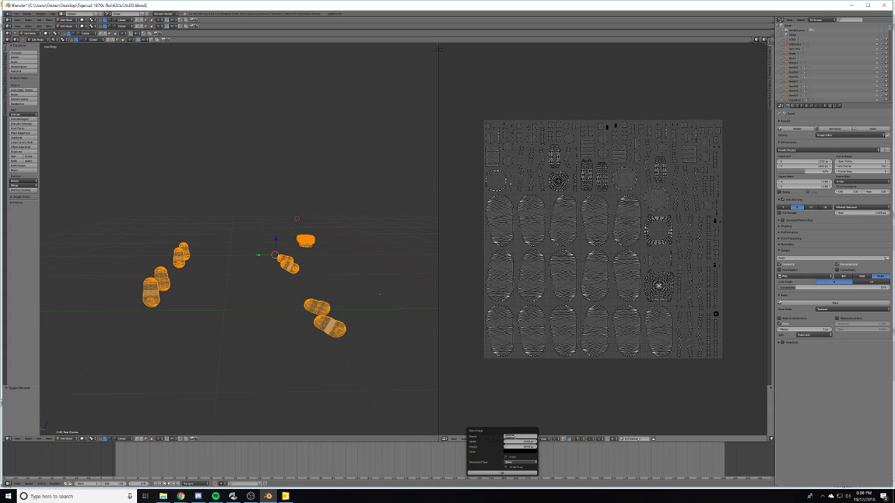
click(513, 436)
click(532, 464)
click(502, 473)
scroll(635, 319, down, 7)
scroll(639, 319, down, 1)
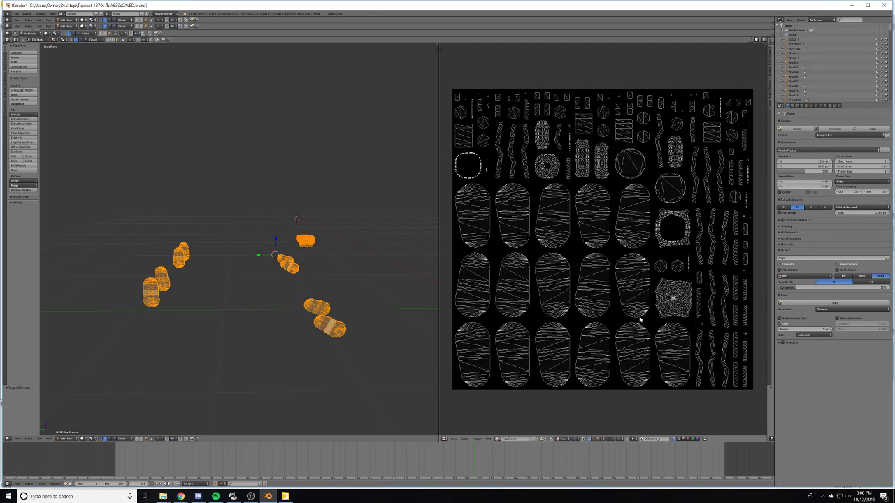
- Set the bake mode to Ambient Occlusion and bake it onto the RearChrome image
click(823, 310)
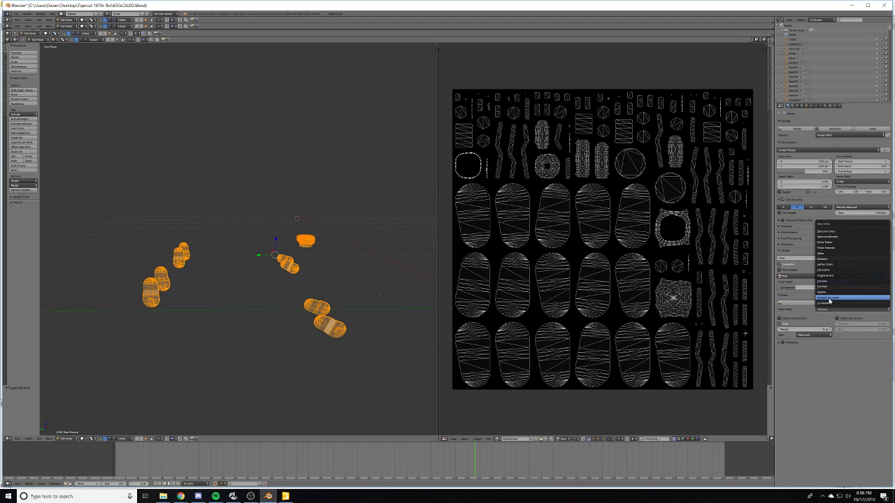
click(823, 302)
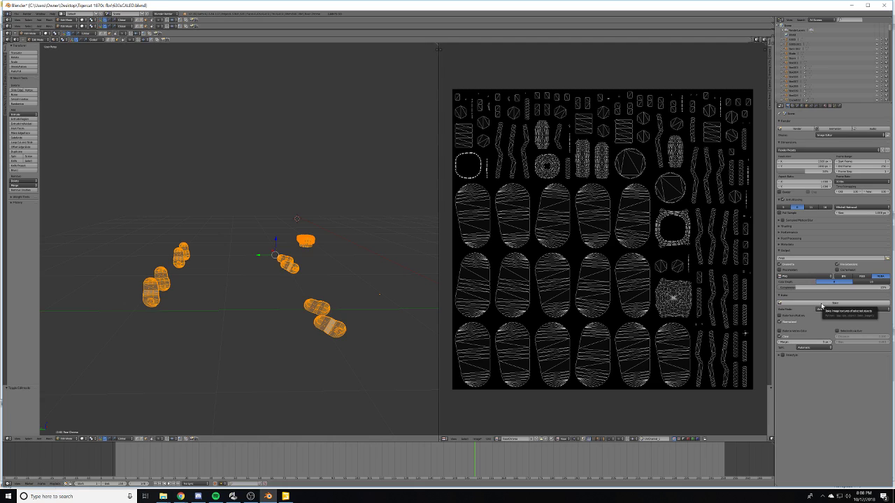
click(822, 304)
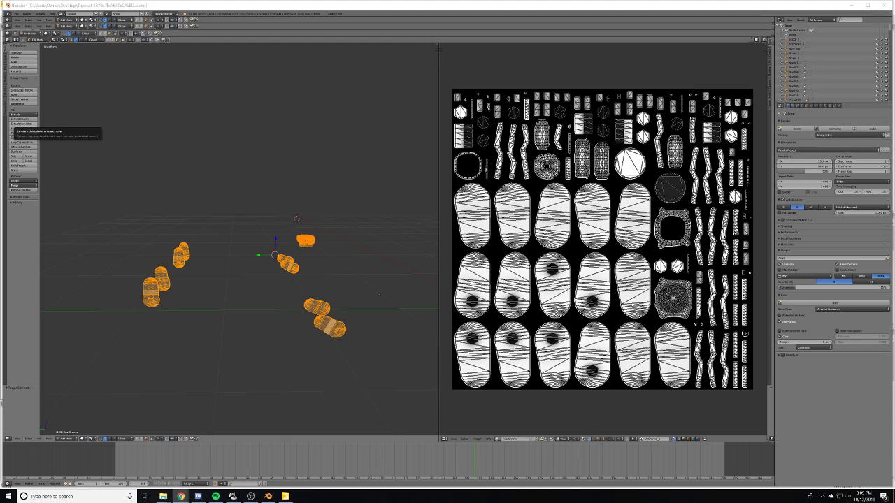
- Save the baked image as RearChrome.png on the Desktop and unlink it from the UV/Image Editor
mouse_move(298, 244)
middle_down()
mouse_move(304, 216)
mouse_move(307, 240)
middle_up()
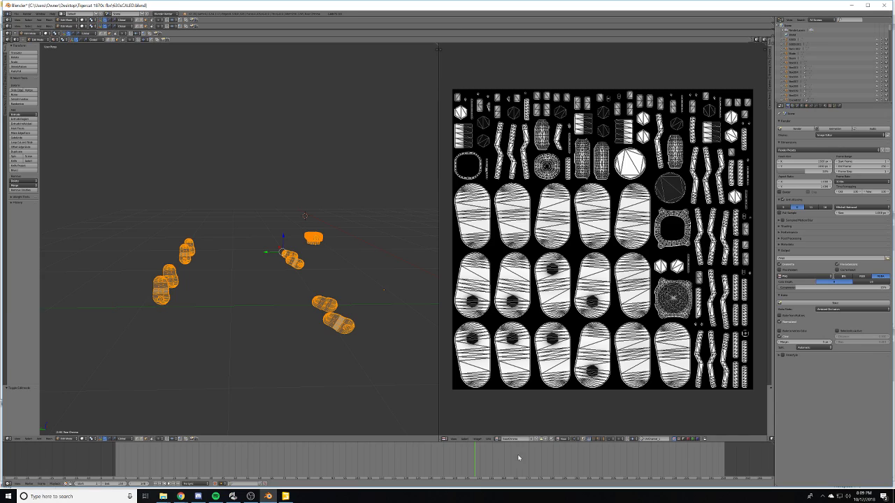
click(477, 439)
click(493, 402)
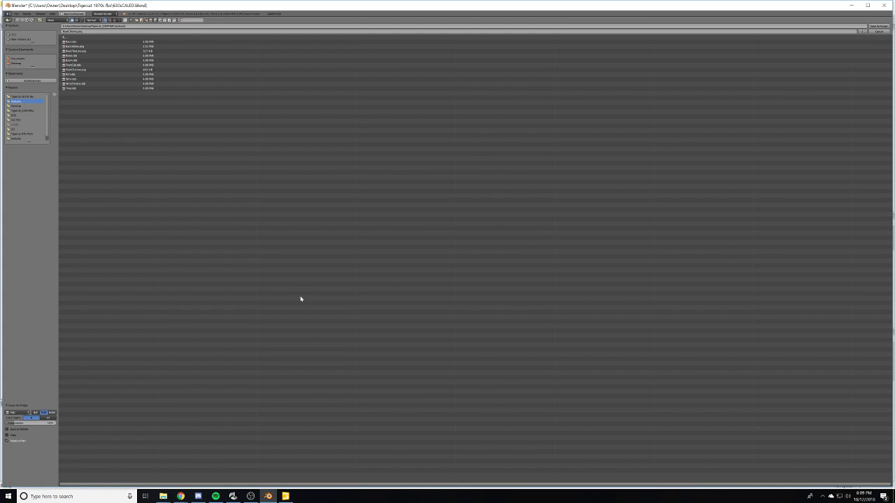
click(27, 63)
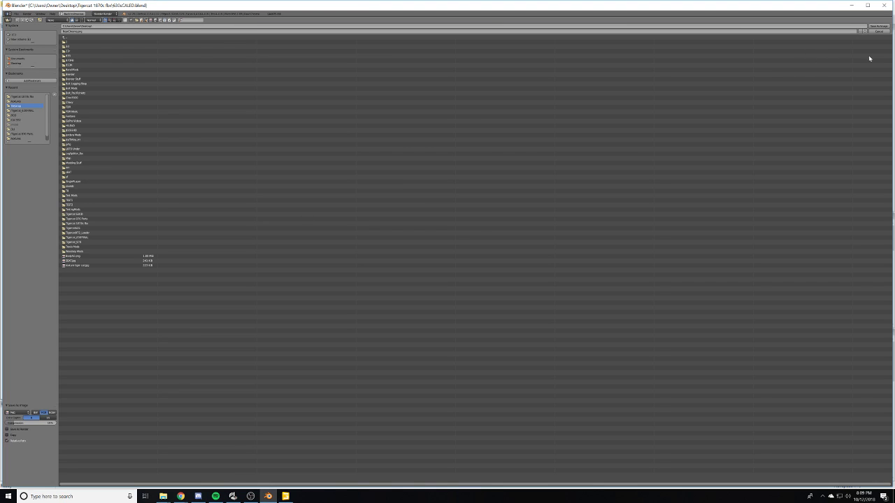
click(878, 30)
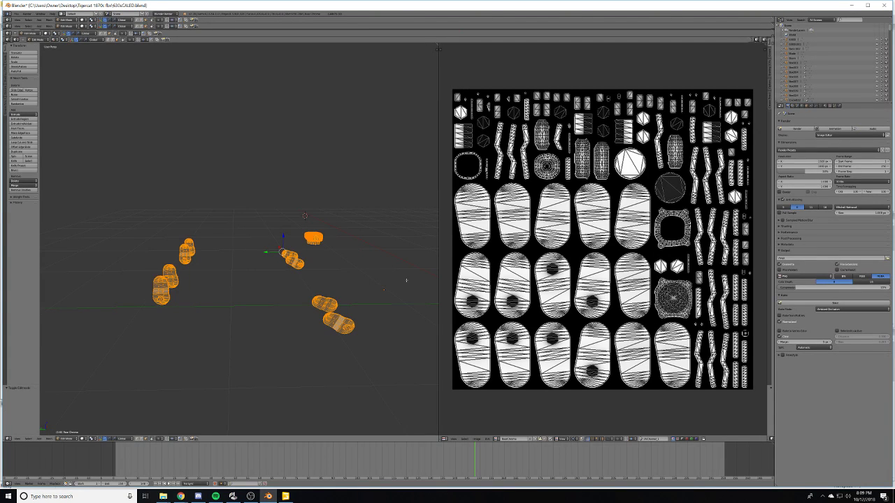
click(545, 439)
scroll(650, 207, up, 5)
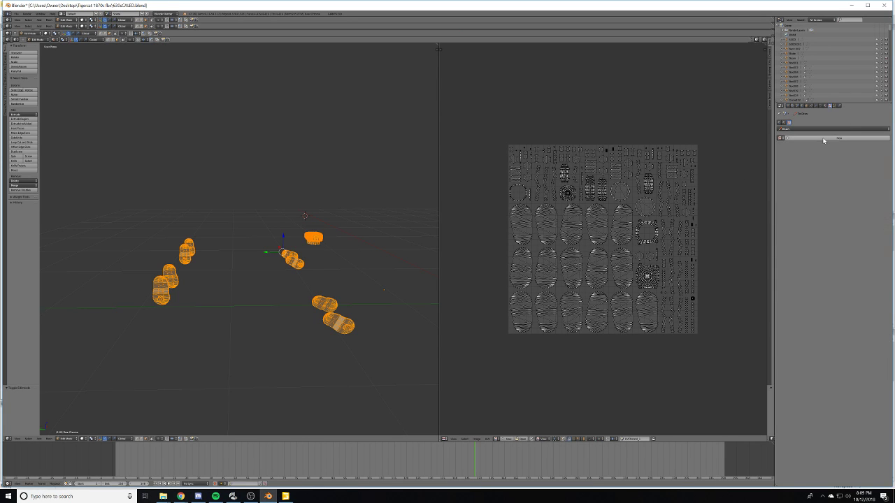
- Add a new image texture to the Rear Chrome material and load RearChrome.png from the Desktop
click(826, 106)
click(830, 105)
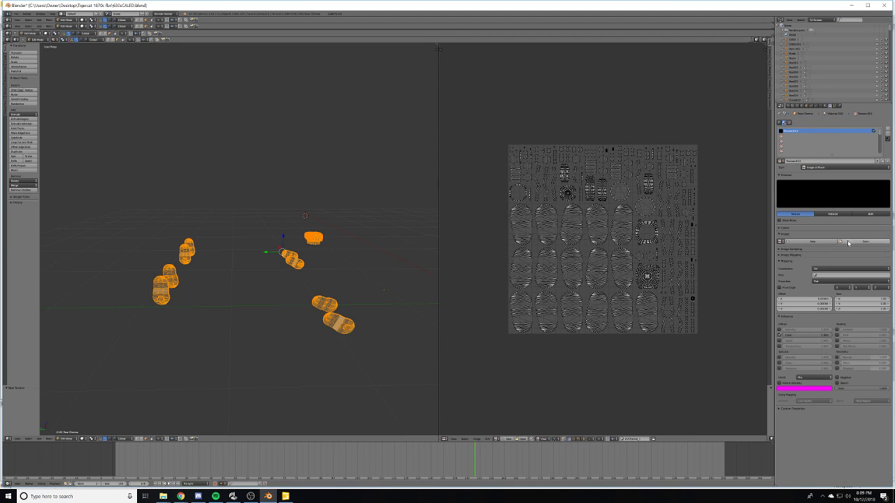
click(866, 241)
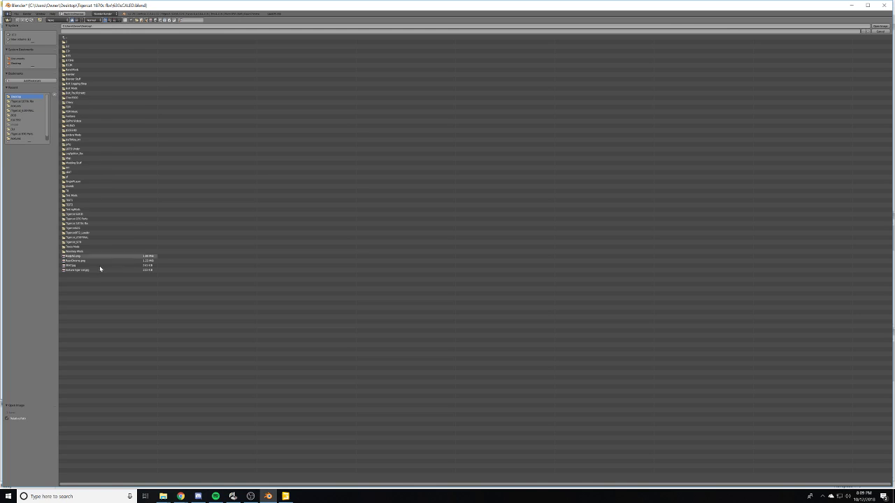
click(86, 261)
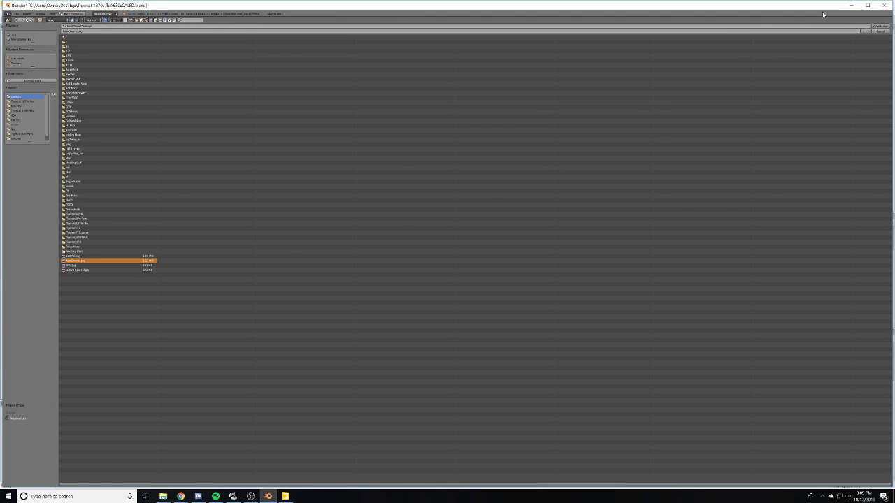
click(880, 26)
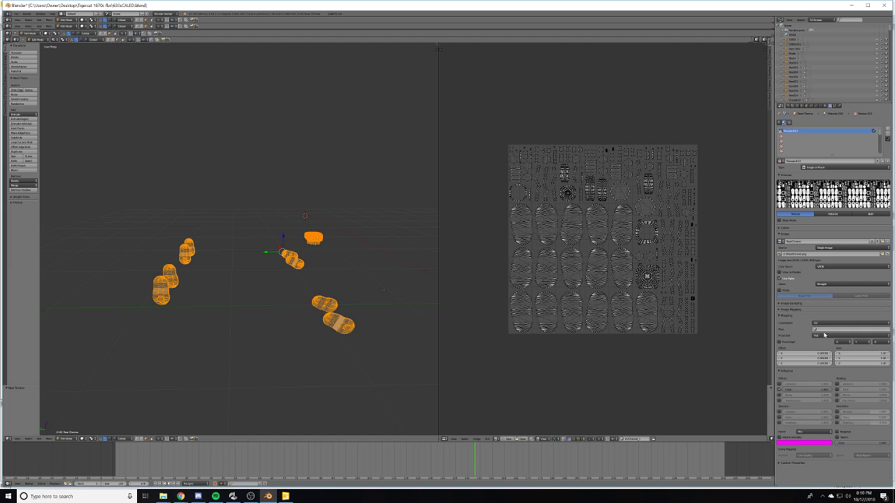
- Map the texture to the UVMap layer and set its blend mode to Multiply
click(820, 330)
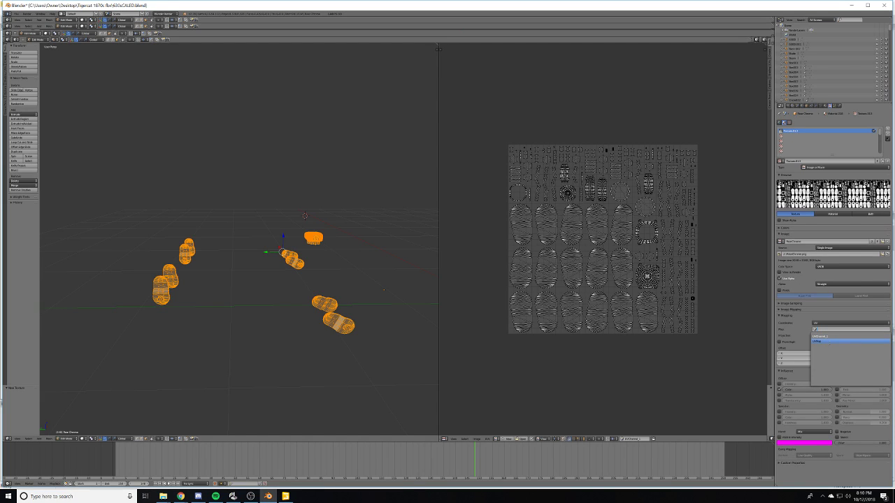
click(818, 341)
click(819, 433)
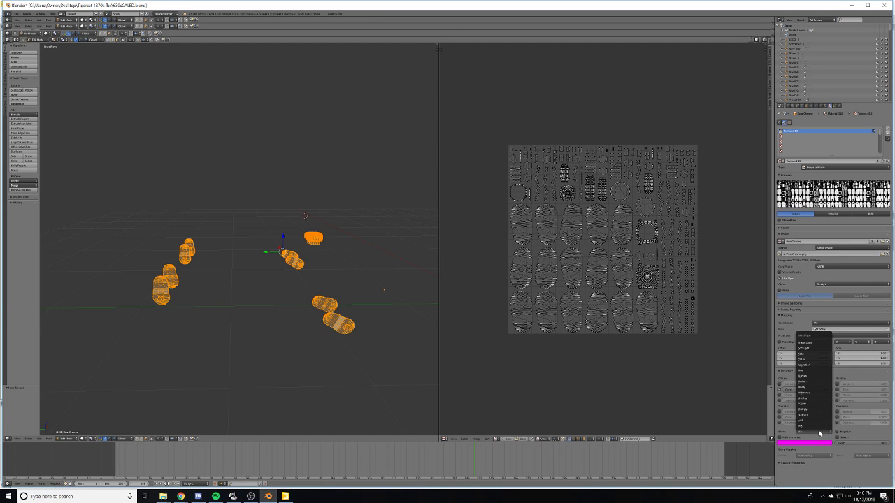
click(815, 412)
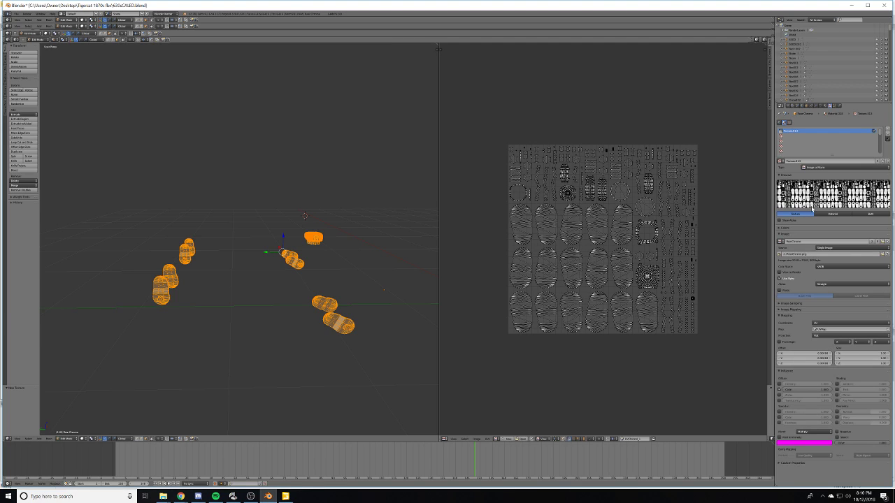
- Return to Object Mode and change the viewport shading to inspect the baked texture on the Rear Chrome parts
key(Tab)
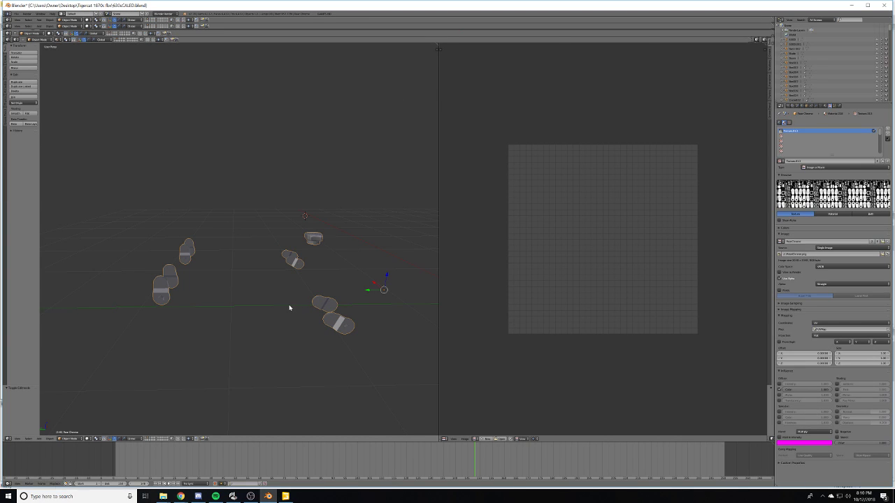
click(107, 441)
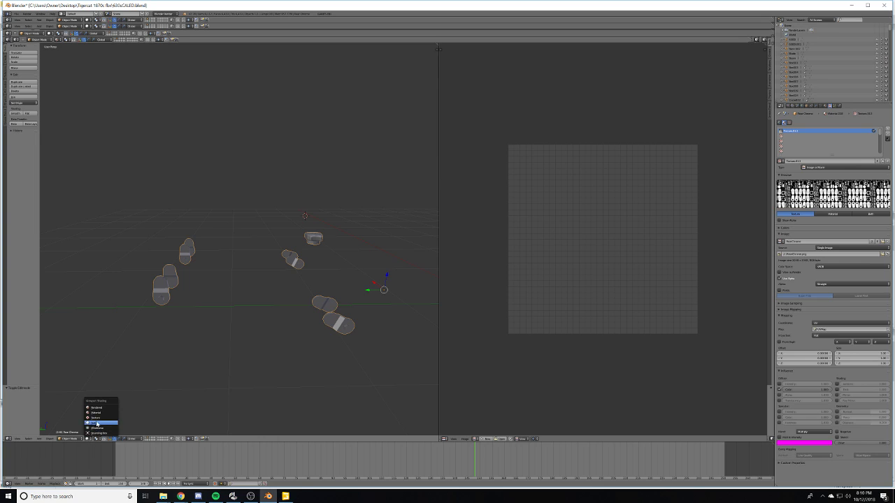
click(97, 416)
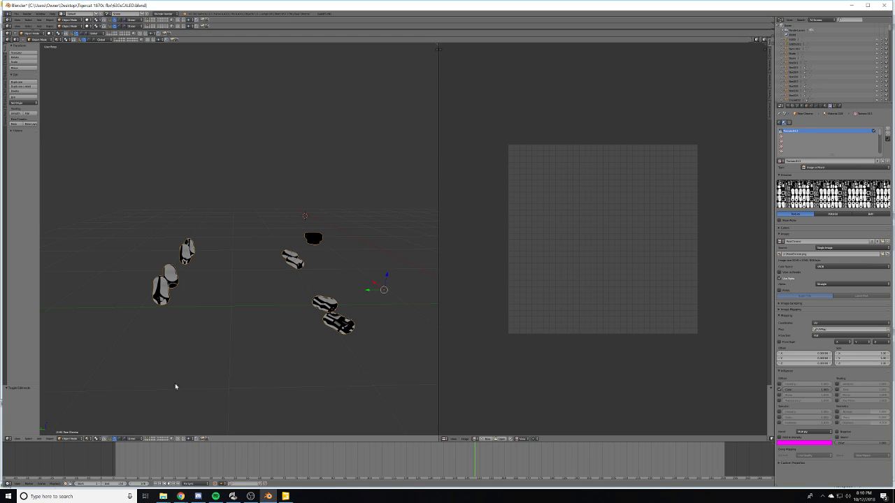
scroll(250, 383, up, 2)
middle_drag(254, 384, 235, 352)
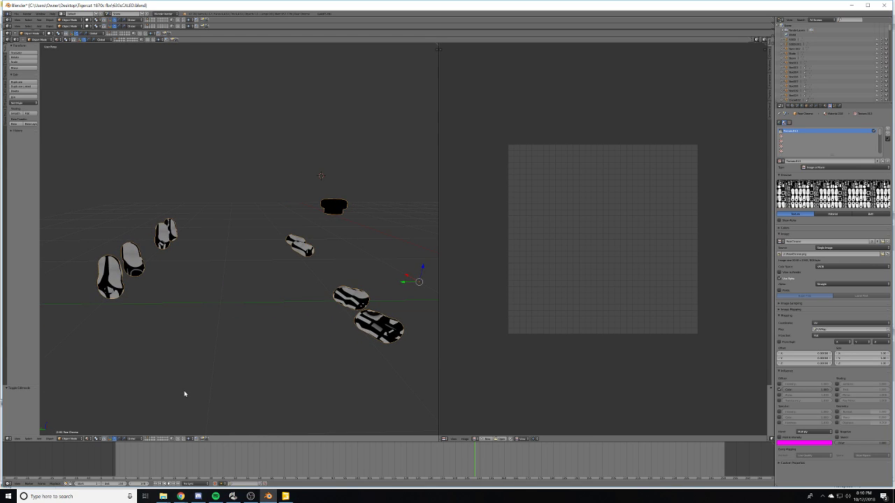
middle_drag(187, 393, 192, 394)
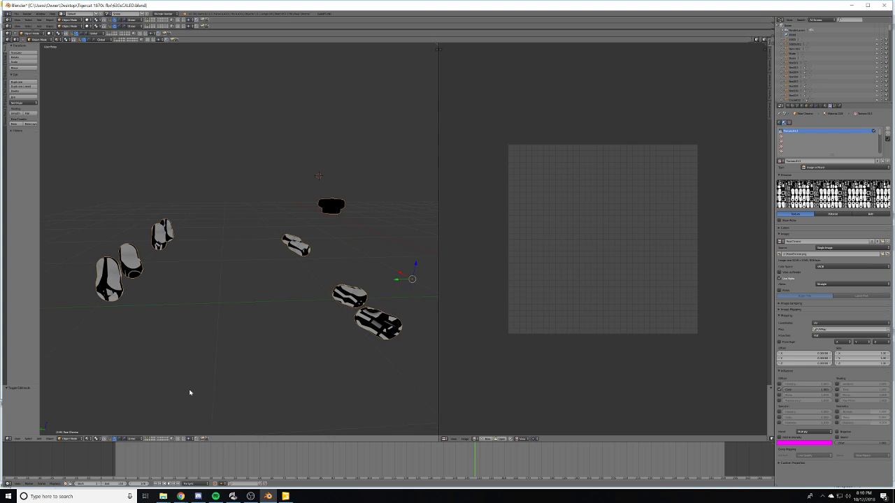
- Check the Rear Chrome material settings and unlink the RearChrome image from its texture
click(825, 106)
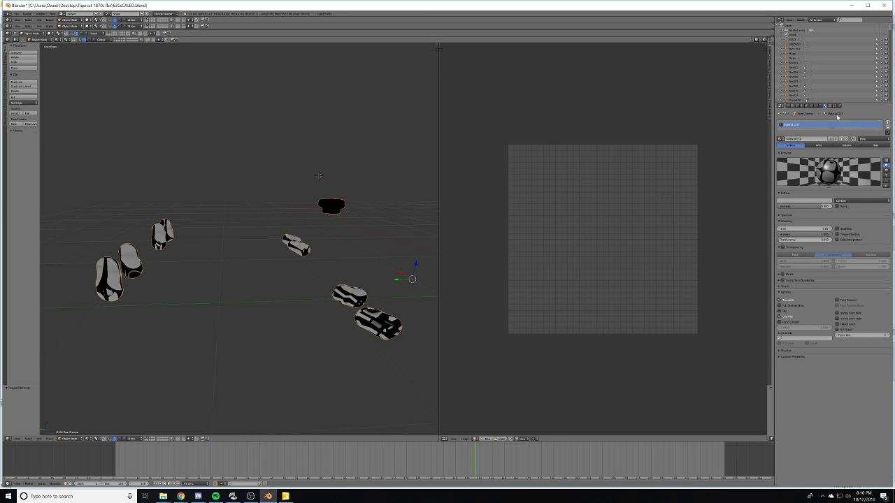
click(834, 106)
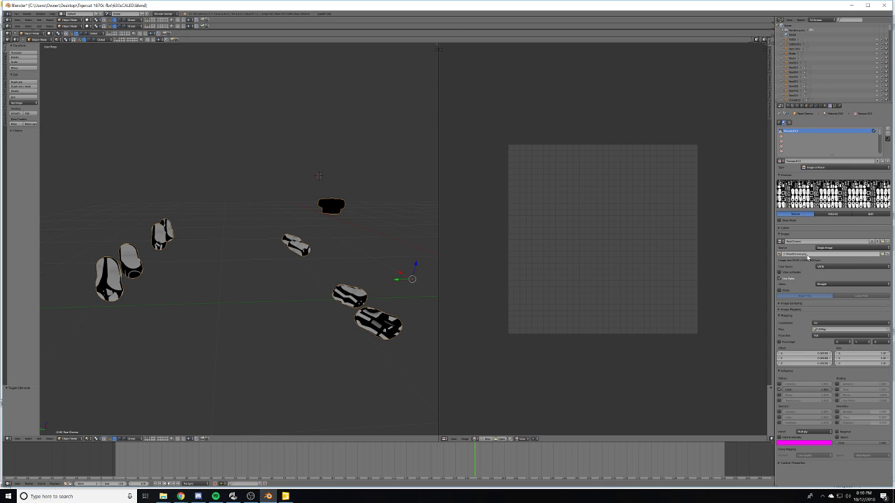
click(886, 241)
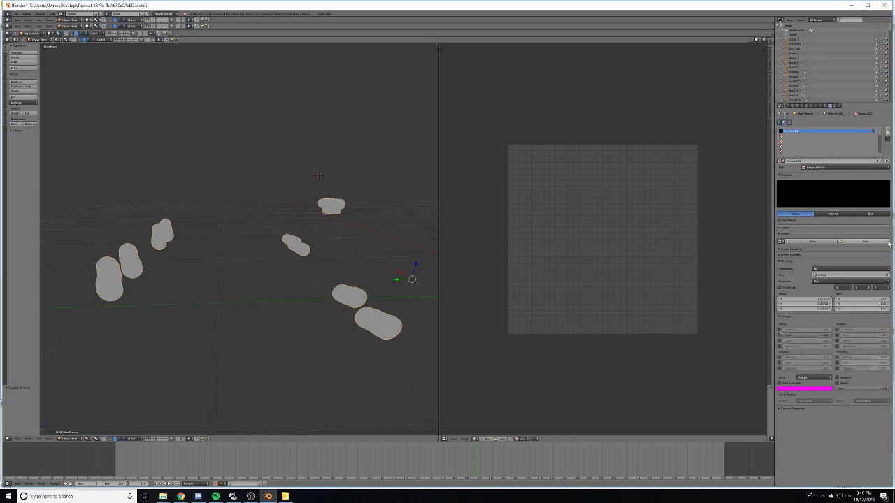
- Load RearChrome.png from the Desktop folder into the Rear Chrome material's image texture
click(851, 242)
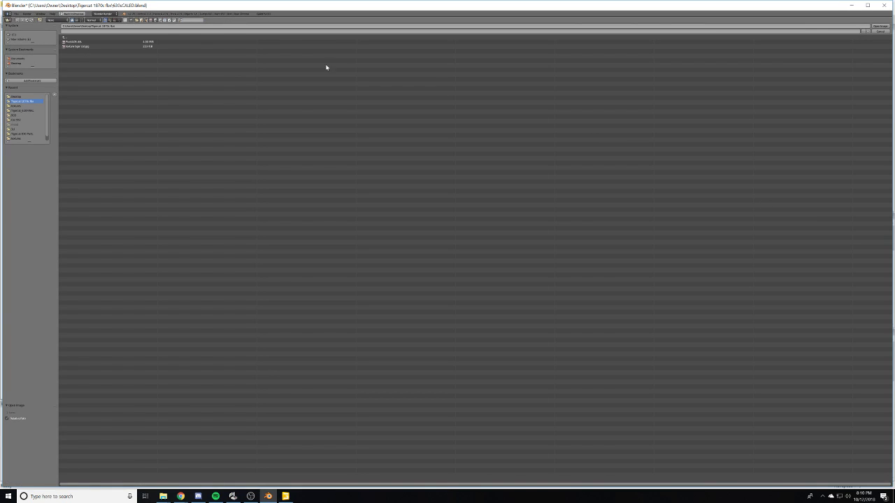
click(23, 96)
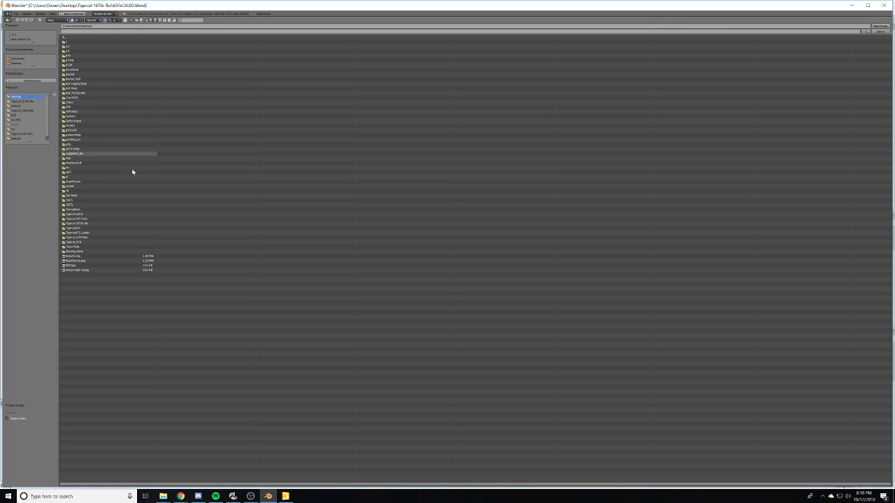
click(97, 261)
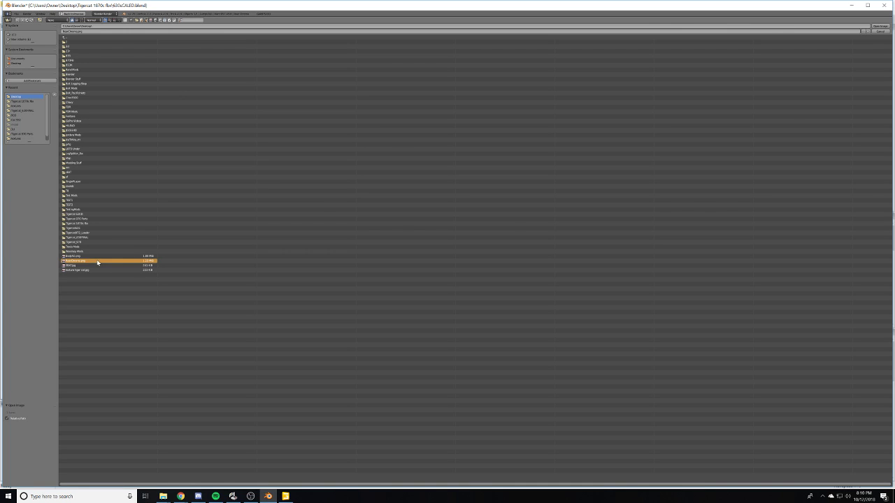
click(880, 27)
- Assign the current material to all faces of the Rear Chrome mesh in Edit Mode and check the parts' appearance
key(Tab)
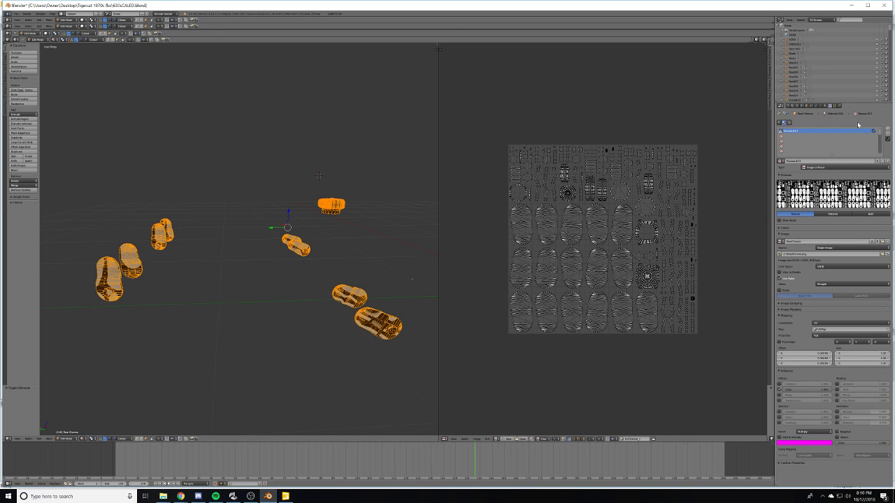
click(823, 105)
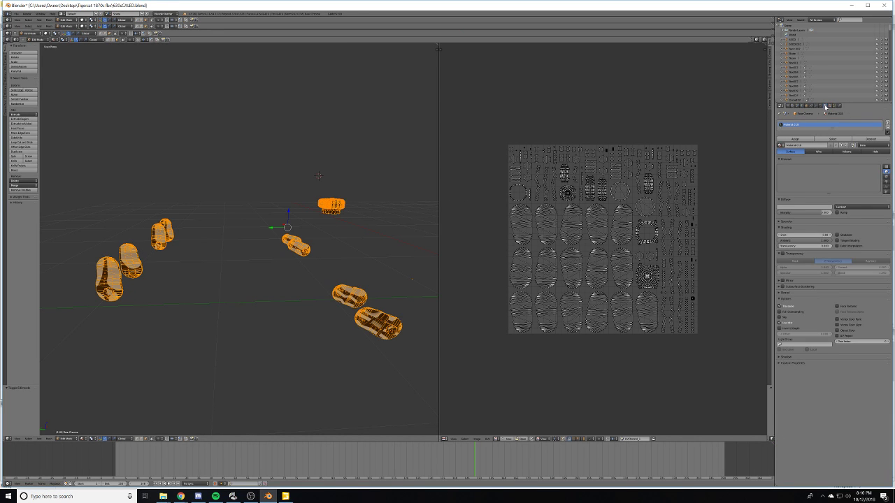
click(792, 139)
key(Tab)
middle_drag(306, 312, 265, 312)
key(Tab)
key(Tab)
key(Tab)
scroll(265, 311, down, 5)
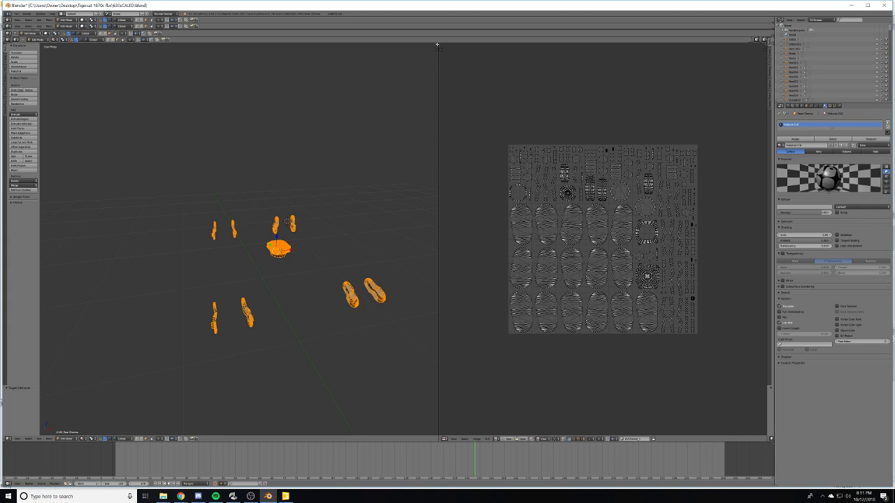
- Merge the UV editor area into the 3D view so the Rear Chrome parts fill one viewport
drag(438, 45, 432, 63)
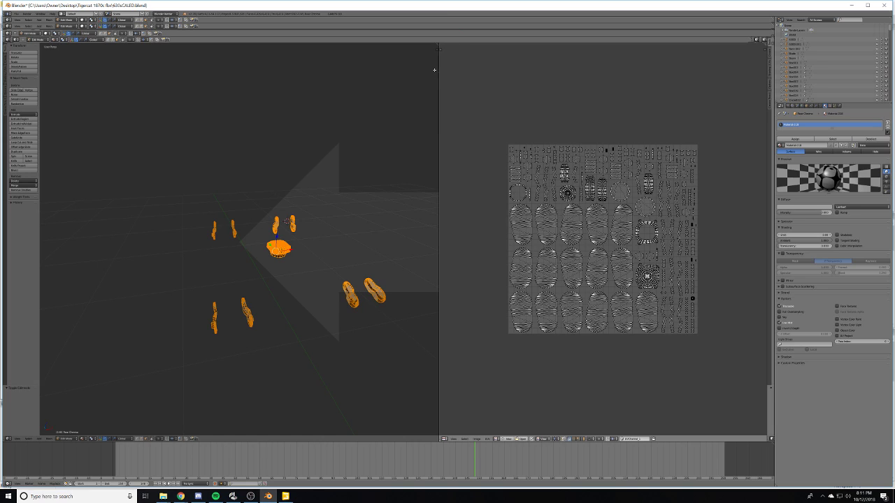
drag(440, 145, 425, 188)
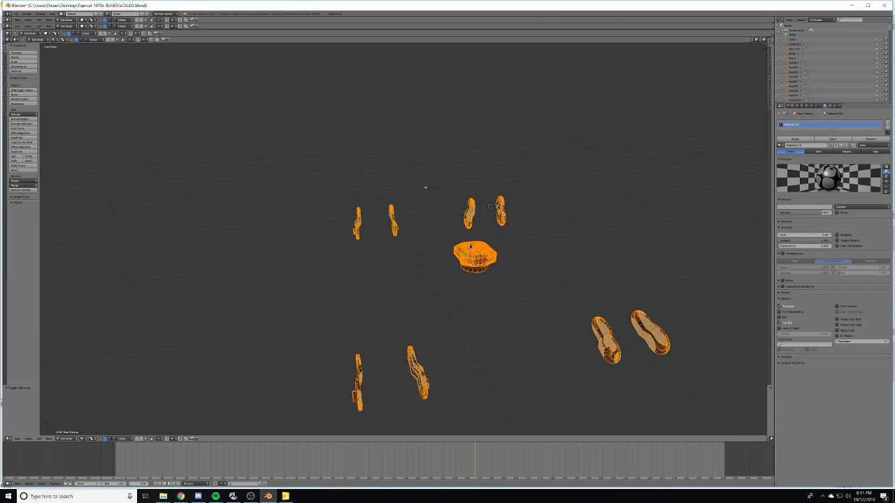
middle_drag(543, 327, 551, 310)
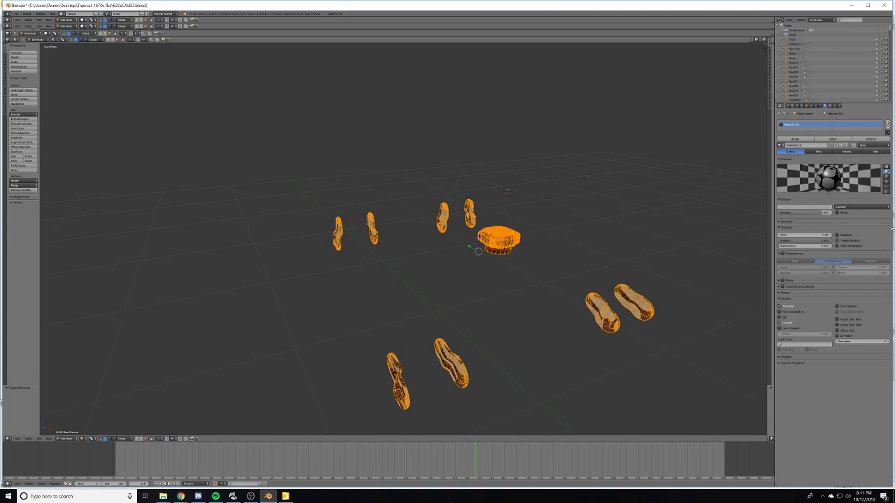
- Return to Object Mode, replace the Rear Chrome object's material with a new one, and set its diffuse colour to grey by hex code
key(Tab)
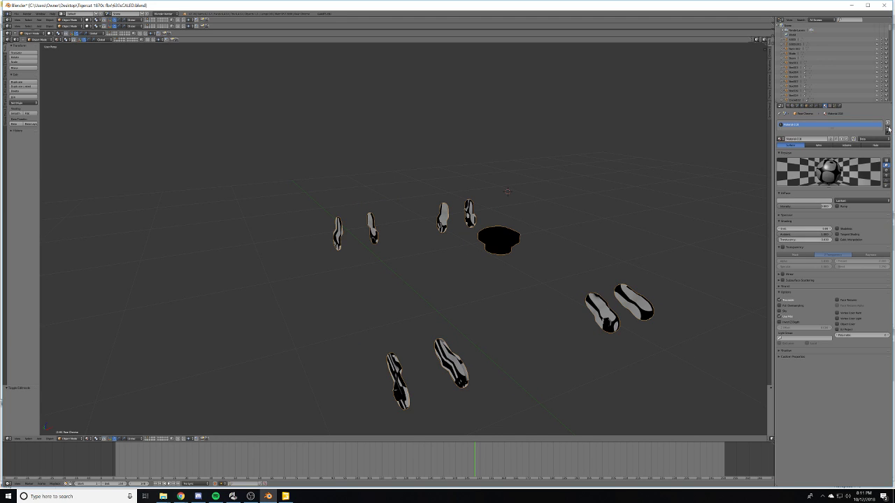
click(888, 128)
middle_drag(504, 268, 516, 274)
click(813, 139)
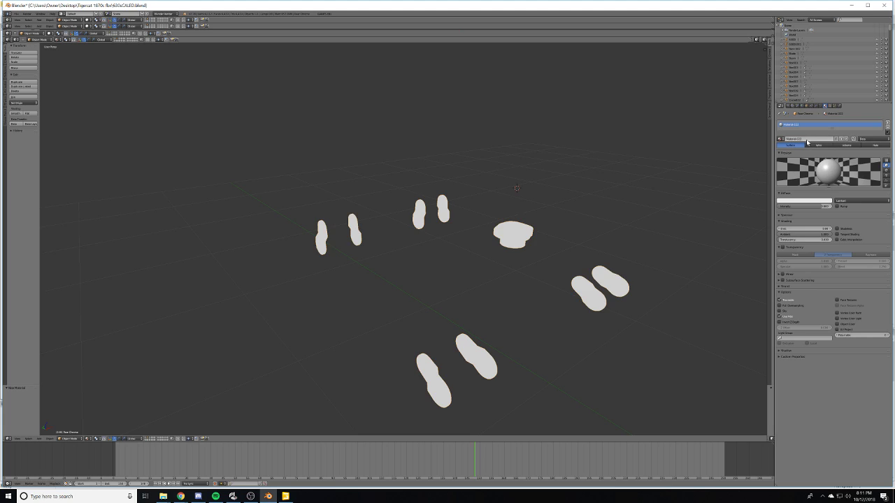
click(803, 201)
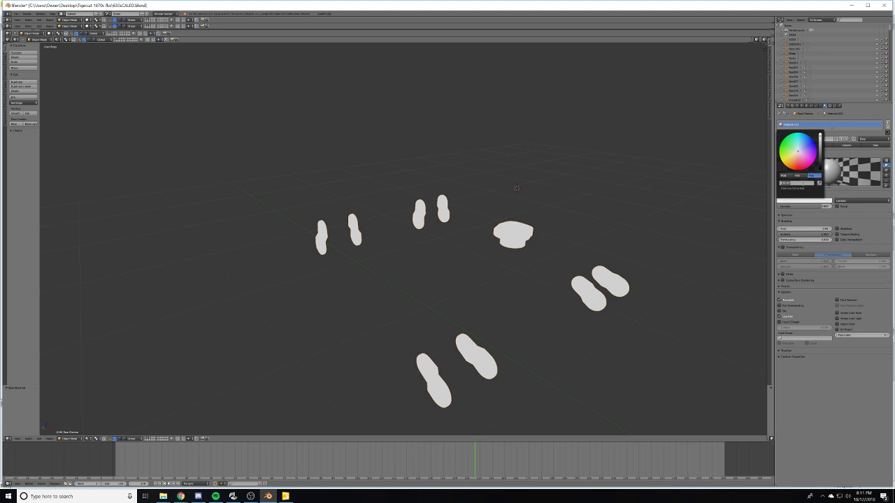
key(BackSpace)
key(Return)
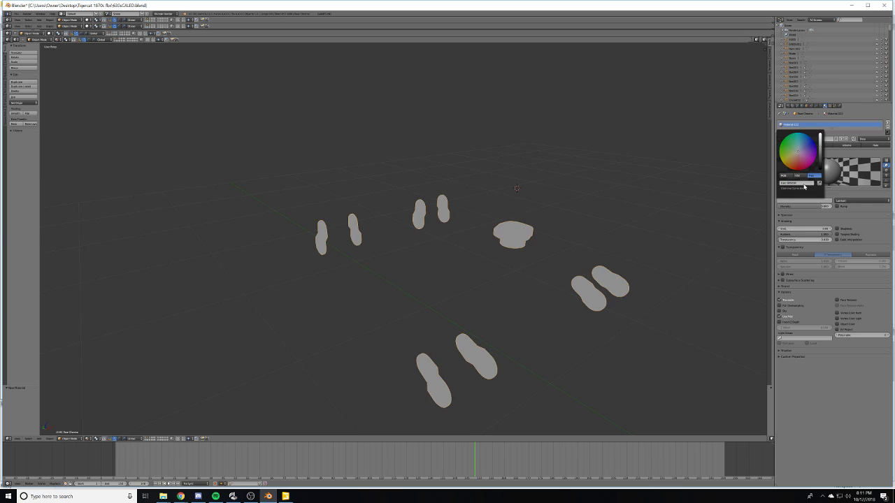
- Set the viewport shading to Solid and inspect the Rear Chrome parts from several distances
middle_drag(565, 327, 457, 366)
click(91, 439)
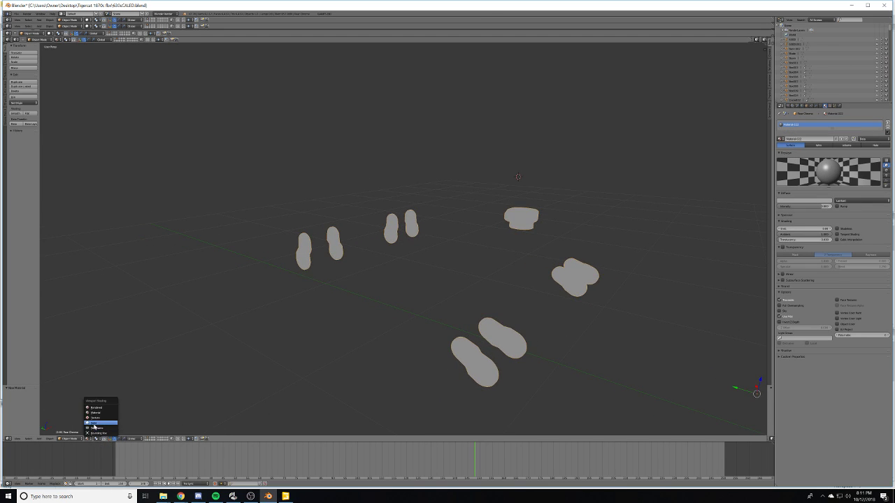
click(94, 424)
mouse_move(499, 346)
shift+middle_down()
mouse_move(449, 350)
mouse_move(443, 369)
mouse_move(442, 307)
mouse_move(483, 296)
mouse_move(465, 326)
mouse_move(499, 326)
mouse_move(457, 328)
mouse_move(558, 288)
shift+middle_up()
scroll(440, 370, up, 3)
scroll(440, 319, down, 5)
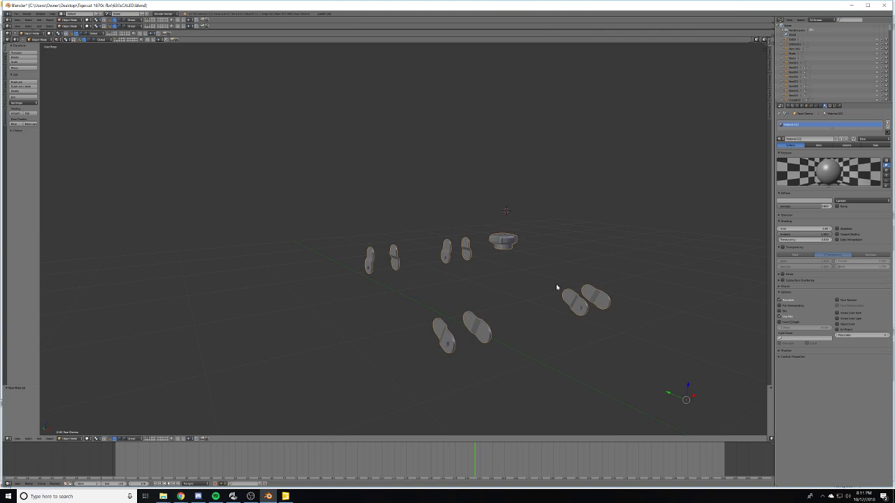
scroll(557, 284, up, 6)
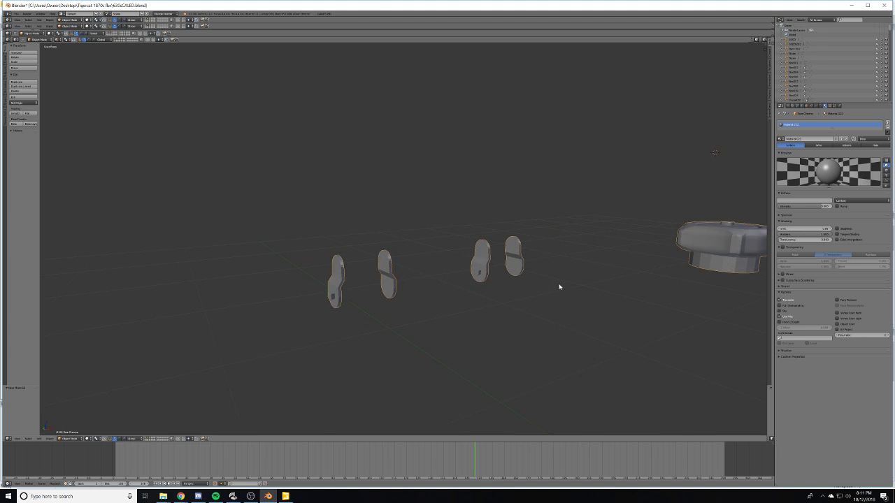
scroll(561, 285, down, 2)
shift+middle_drag(582, 303, 506, 274)
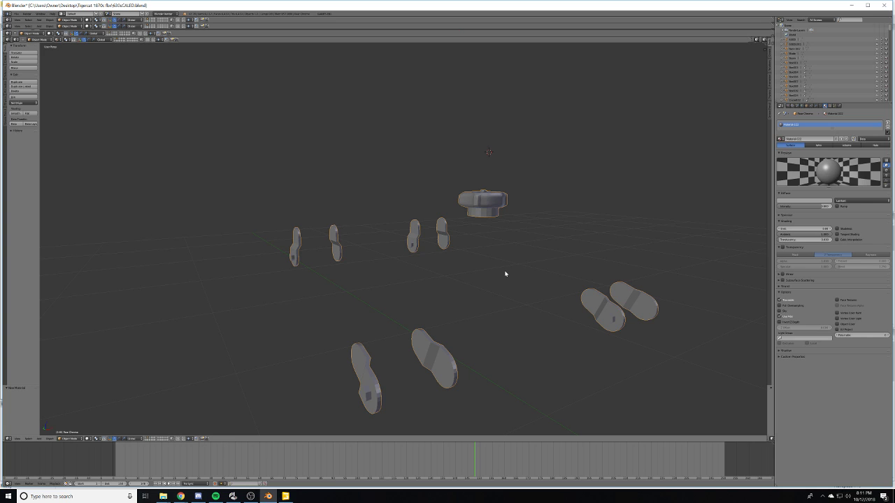
mouse_move(506, 273)
middle_down()
mouse_move(525, 280)
mouse_move(494, 279)
mouse_move(505, 270)
middle_up()
scroll(493, 280, up, 4)
scroll(489, 247, down, 3)
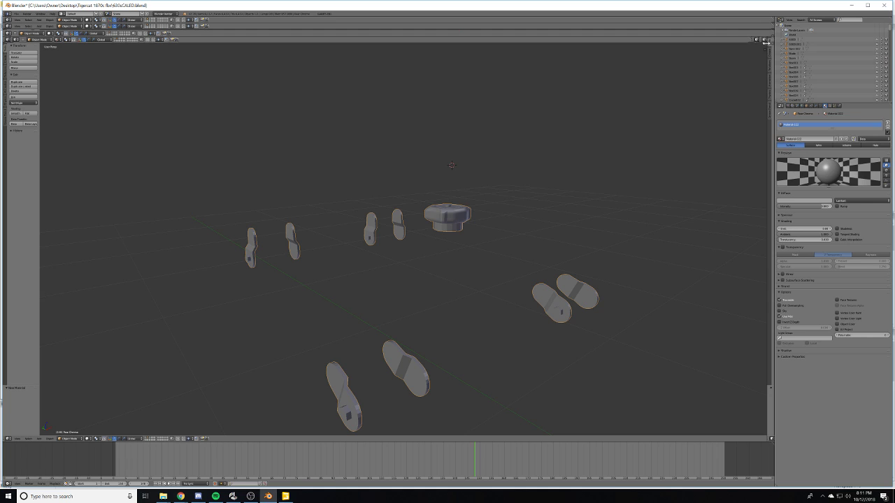
- Split the 3D view into two side-by-side areas and turn the second one into a UV/Image Editor
drag(765, 45, 455, 175)
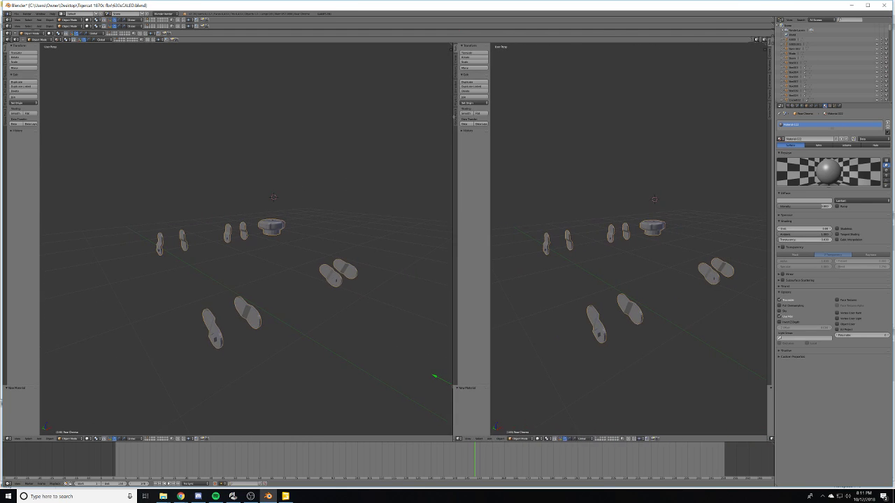
click(460, 439)
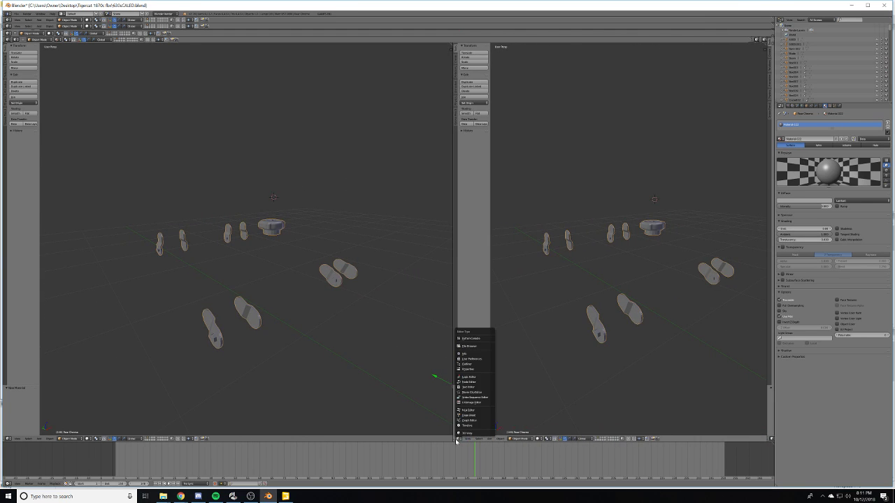
click(475, 407)
scroll(619, 287, up, 7)
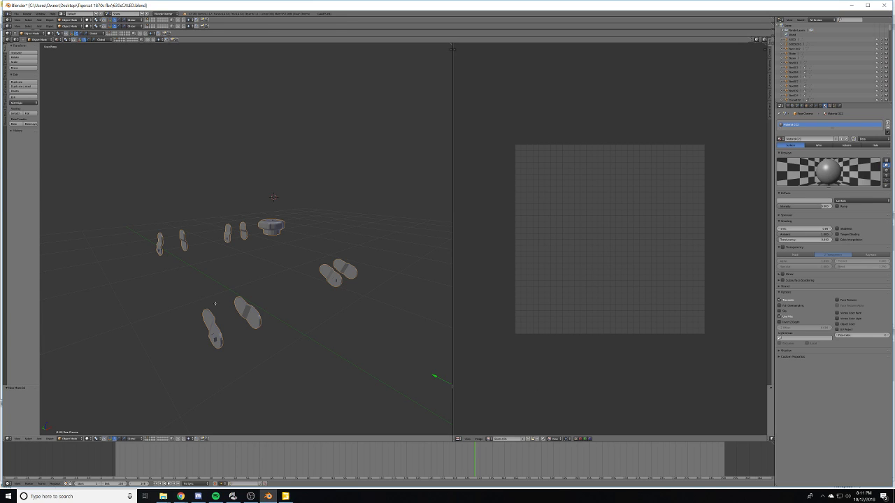
- Unwrap the whole Rear Chrome mesh with Smart UV Project using the preset options, and check the UV layout
key(Tab)
key(u)
click(239, 310)
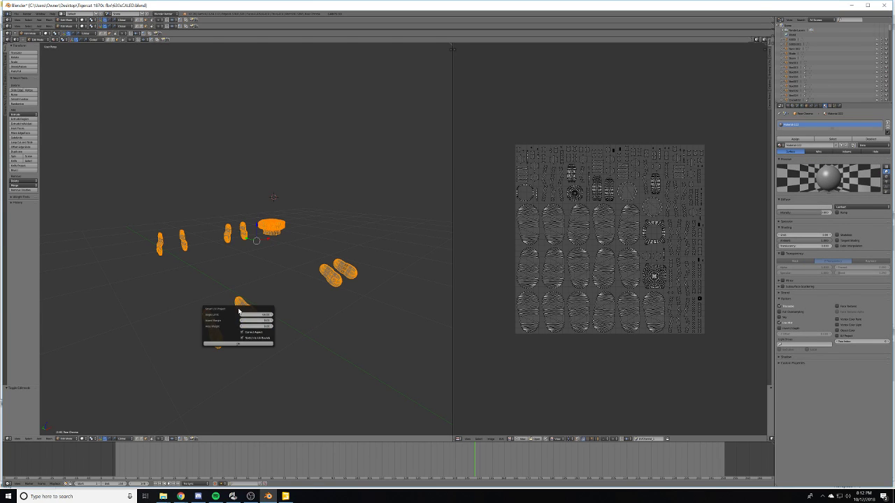
click(247, 345)
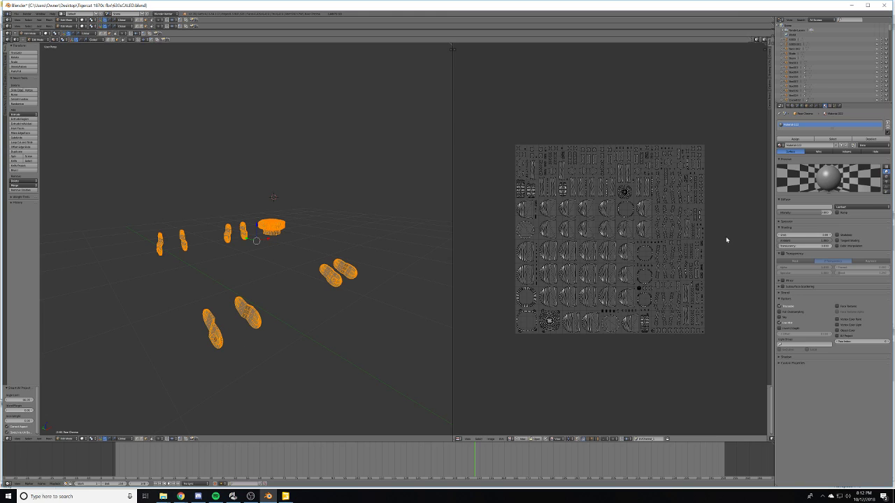
scroll(699, 242, up, 3)
scroll(697, 247, down, 1)
scroll(697, 246, down, 1)
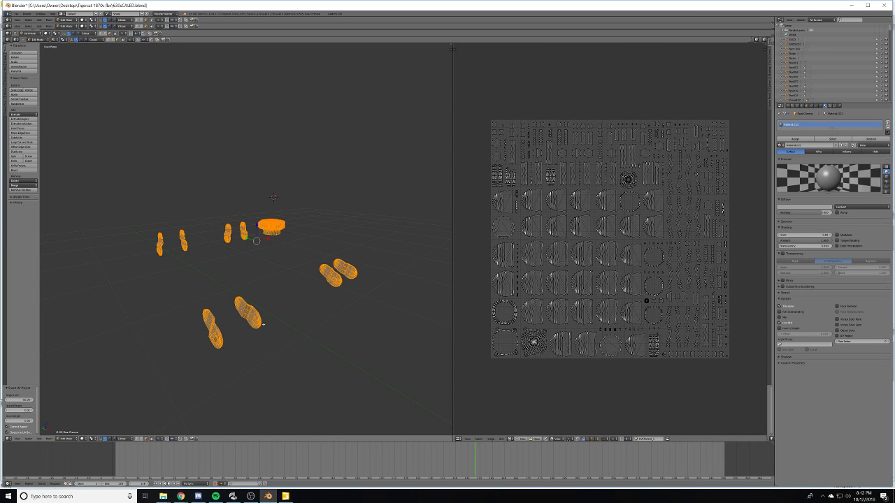
- Create a new black image named RearChromeAO for the Rear Chrome UV layout
click(521, 439)
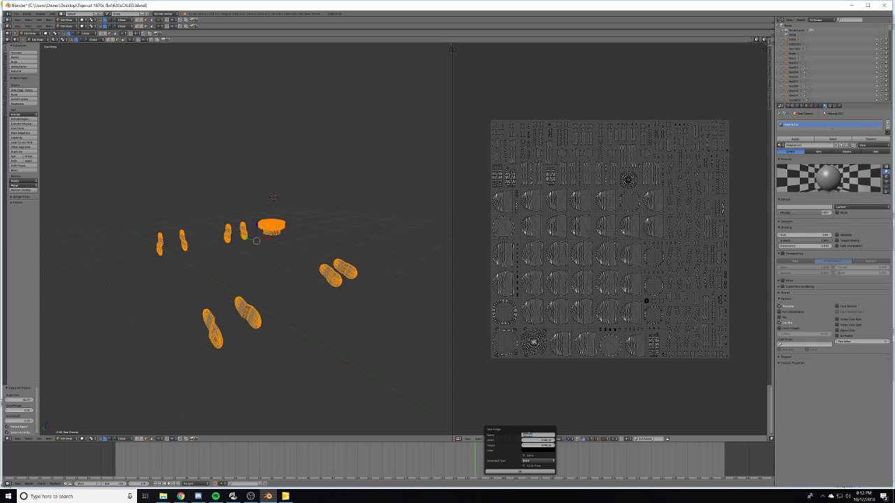
text(RearChromeAO)
click(519, 471)
scroll(538, 385, down, 6)
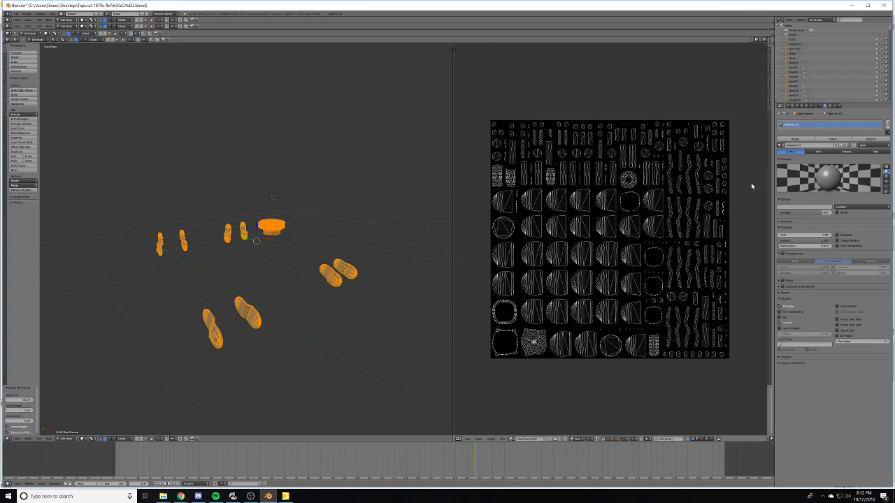
- Bake normalized ambient occlusion of the Rear Chrome parts into the RearChromeAO image
click(786, 106)
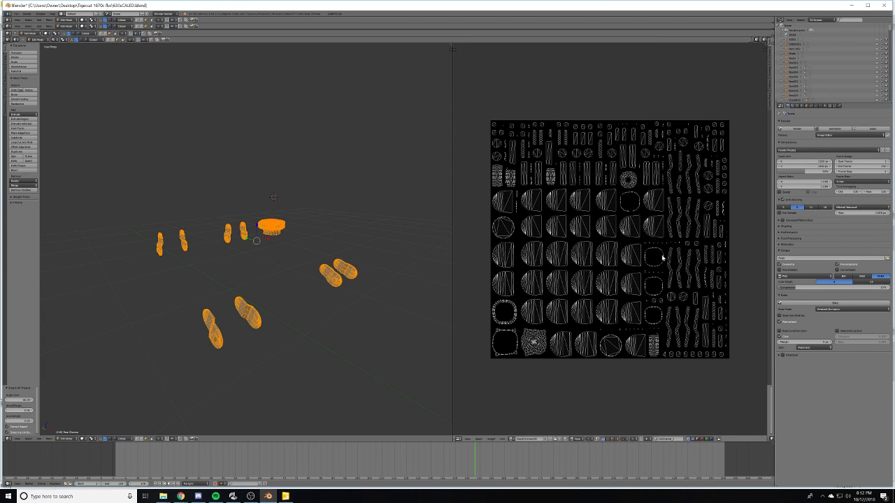
scroll(675, 298, up, 1)
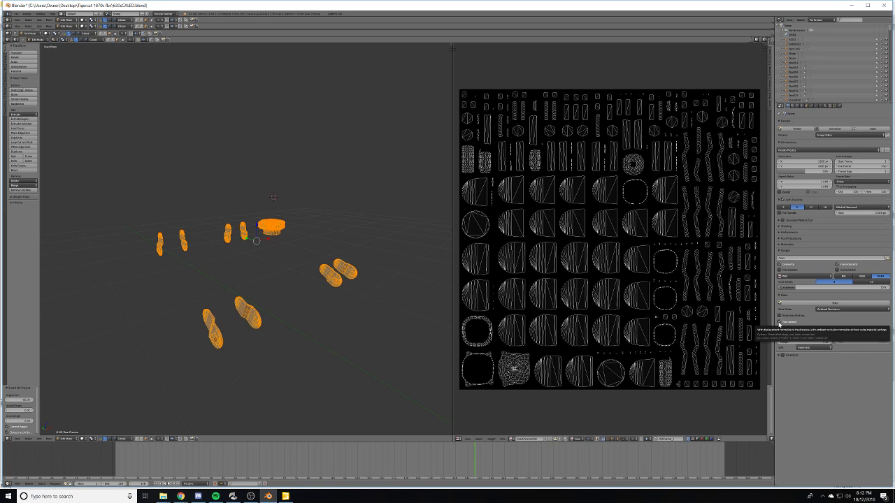
click(823, 303)
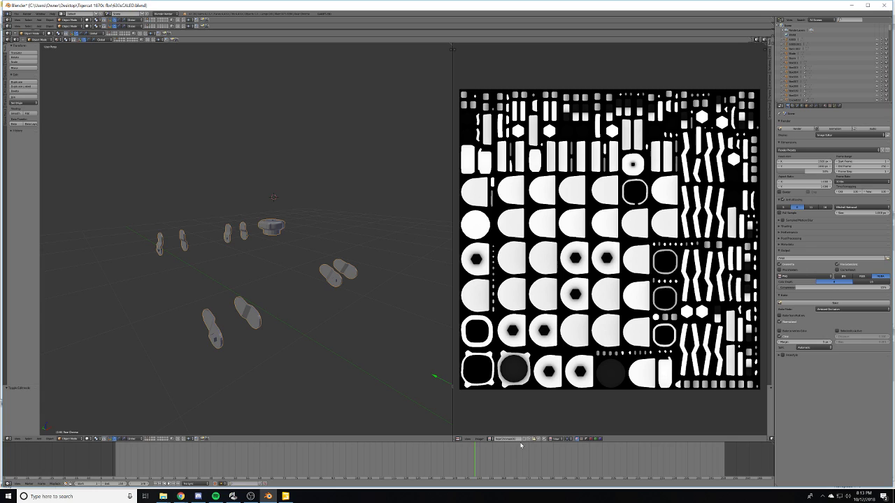
- Save the baked ambient occlusion map as an image file
click(478, 440)
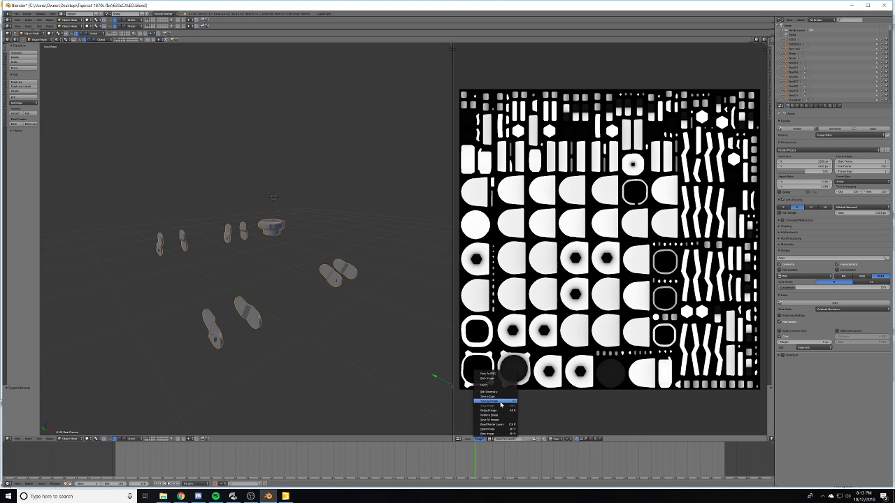
click(501, 405)
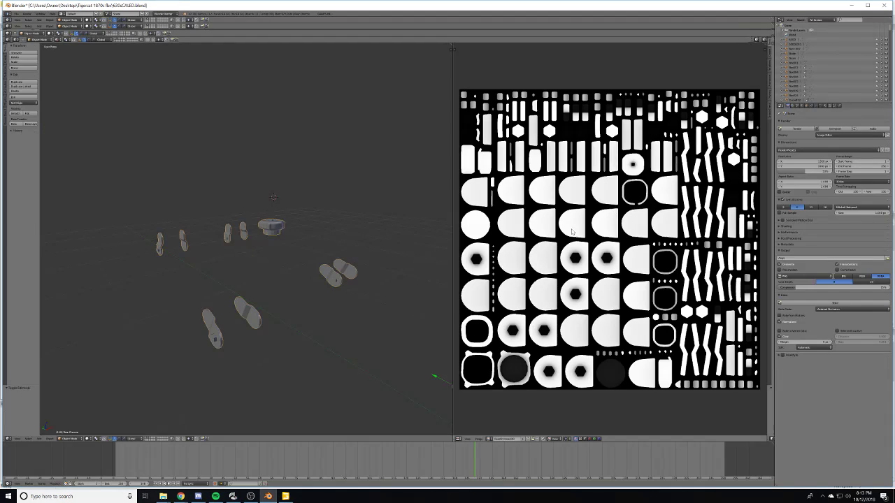
click(878, 26)
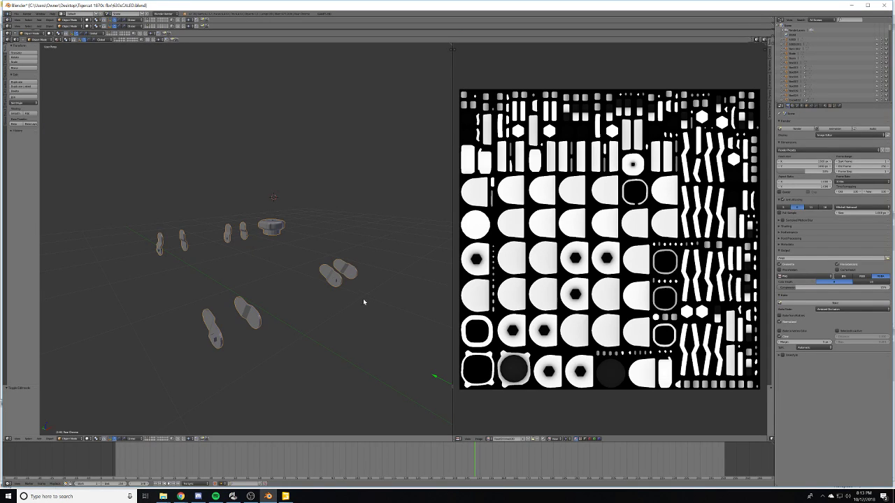
- Unlink the baked image from the Rear Chrome mesh in Edit Mode and create another new blank image for its UV layout
key(Tab)
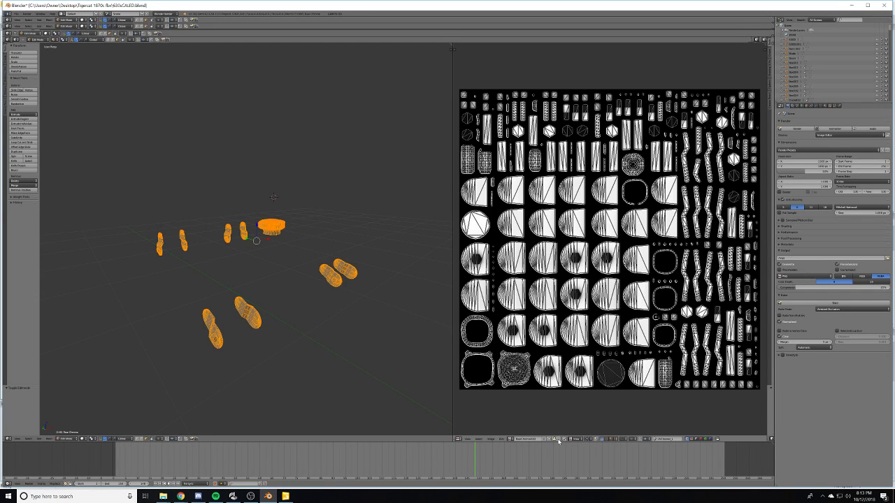
click(559, 440)
click(523, 439)
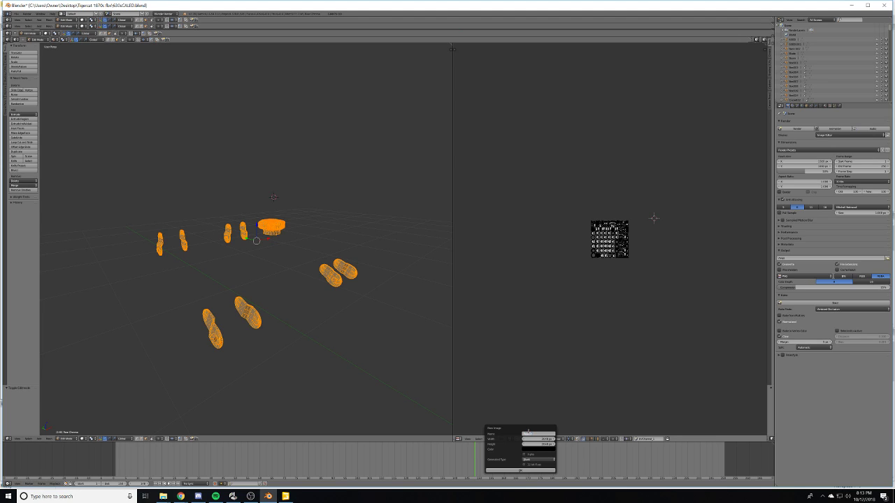
key(Return)
key(Return)
click(521, 470)
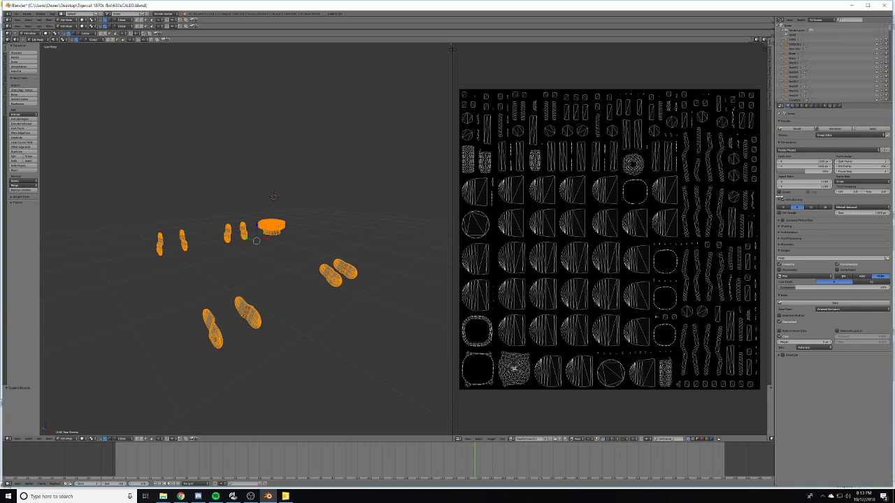
- Add an image texture to the Rear Chrome material using the baked RearChromeAO.png file and inspect the parts in Object Mode
click(829, 105)
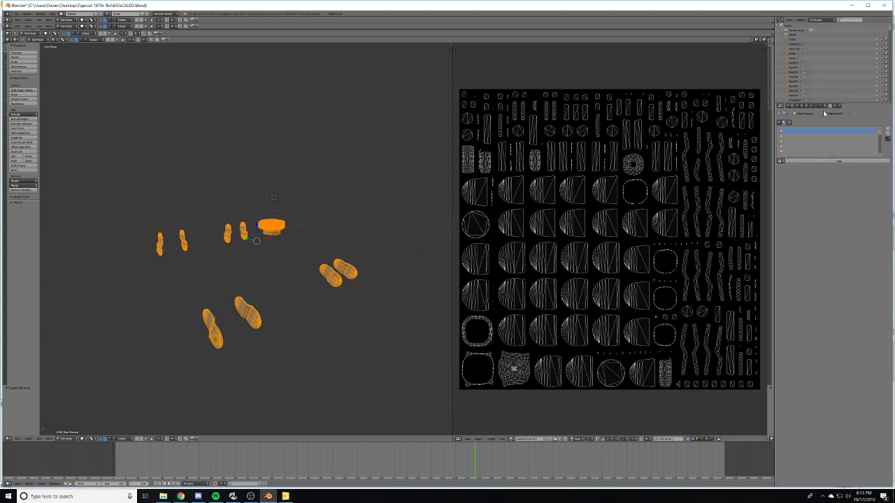
click(845, 244)
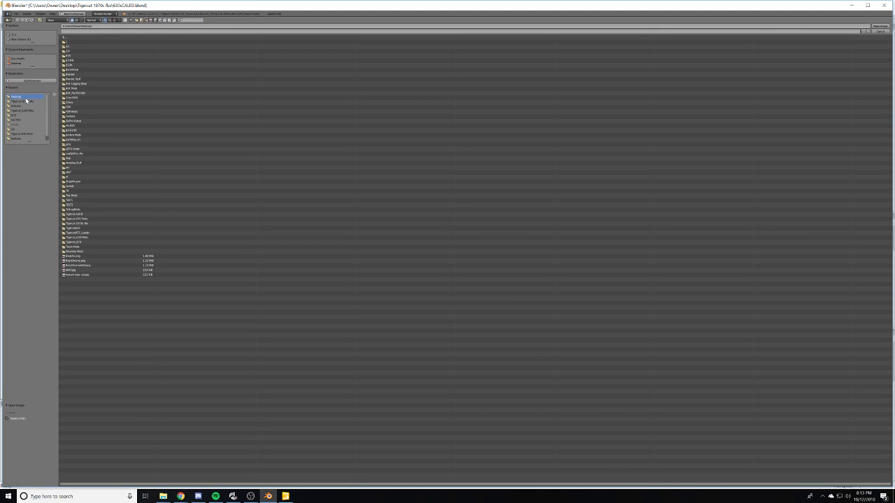
click(105, 266)
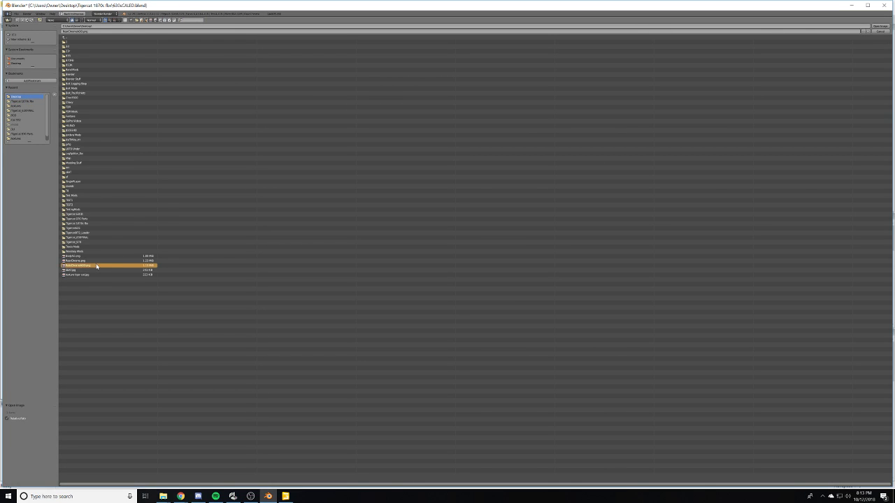
click(880, 26)
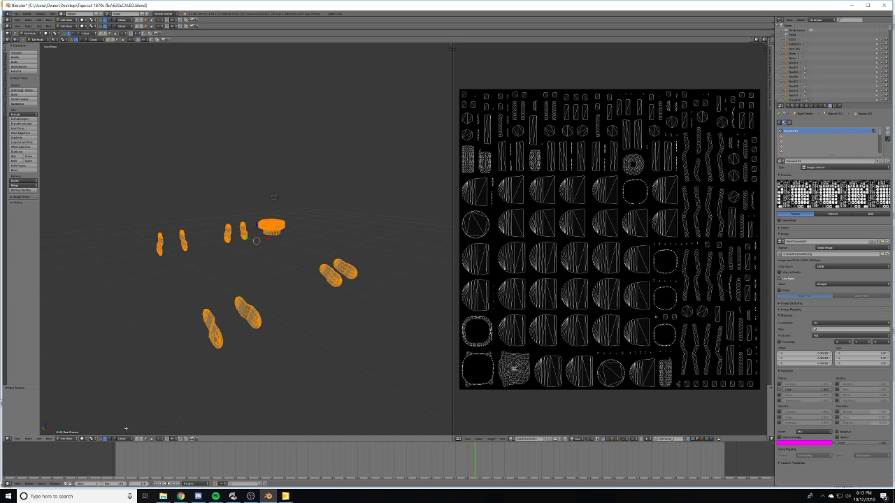
key(Tab)
middle_drag(290, 344, 301, 328)
scroll(294, 301, up, 3)
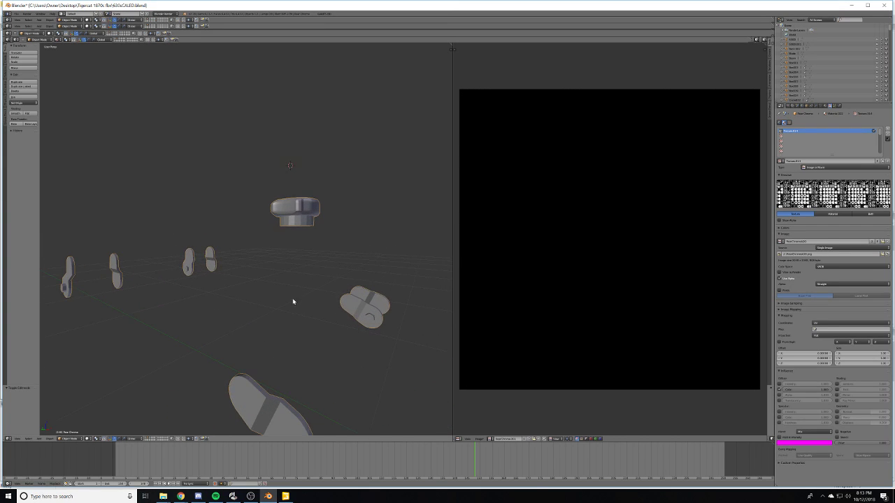
middle_drag(340, 280, 319, 274)
key(Tab)
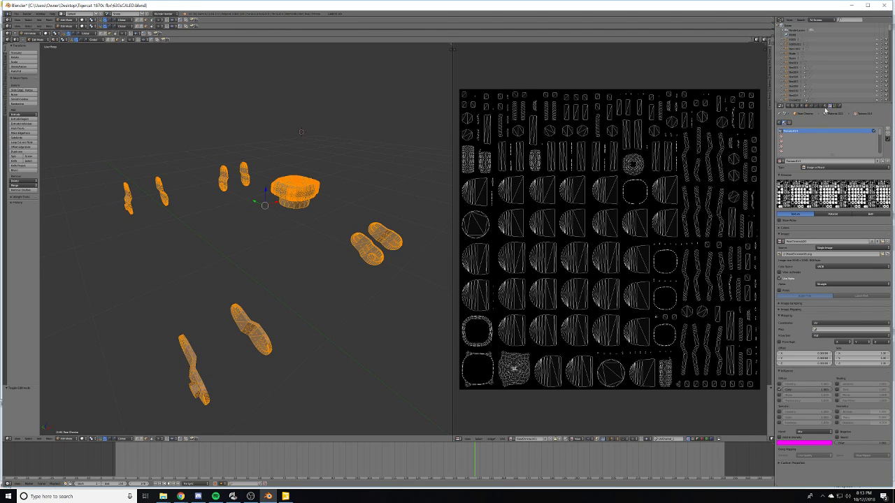
- Set the bake mode to Textures
click(825, 110)
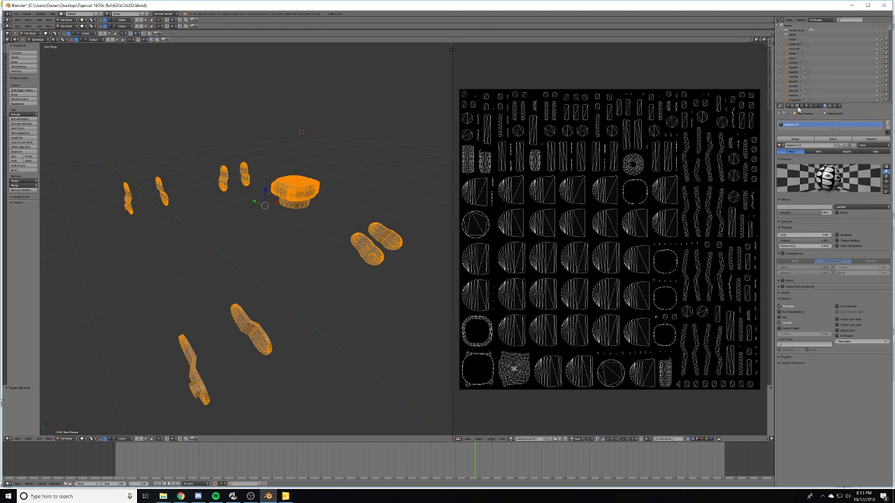
click(781, 106)
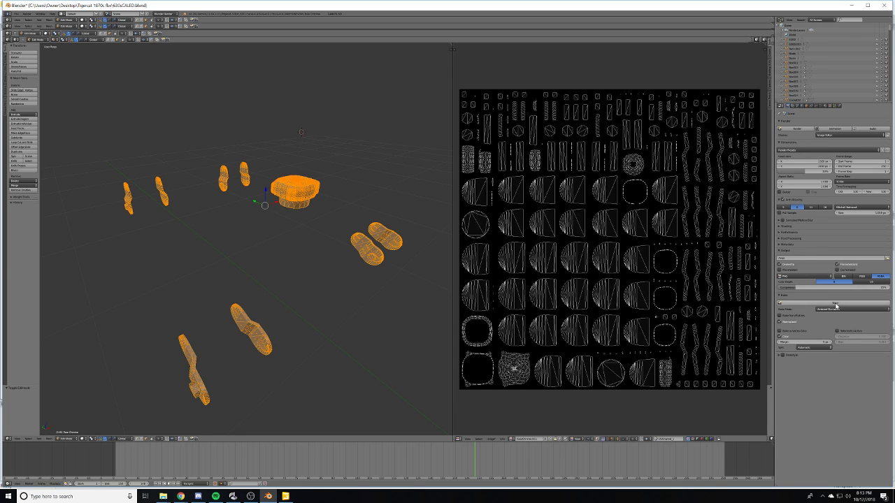
click(835, 308)
click(839, 284)
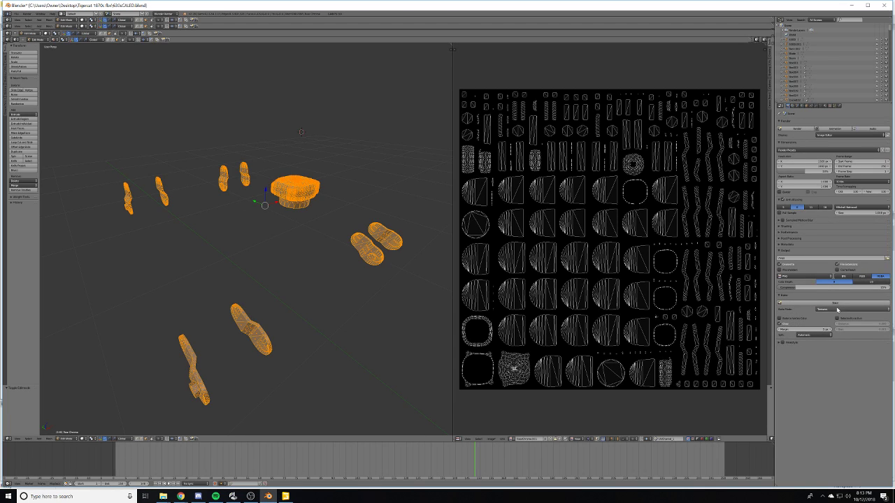
- Set the ambient occlusion texture's blend type to Multiply and map it to the UVMap layer
click(832, 106)
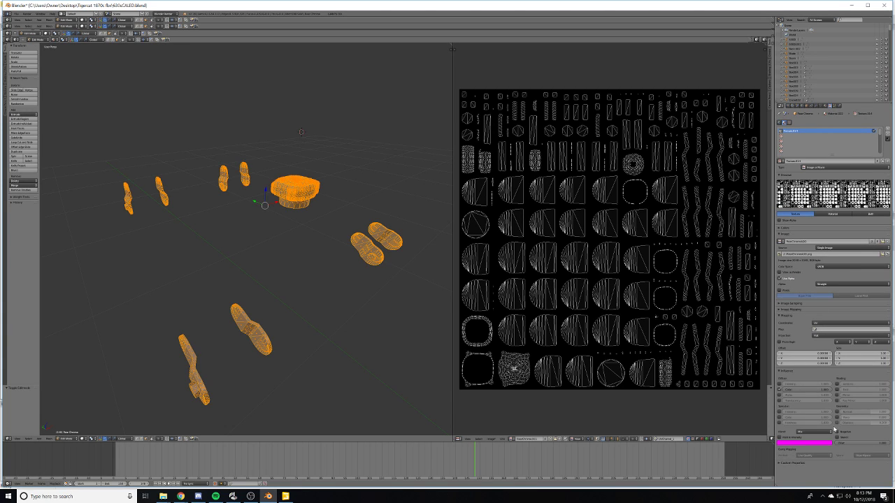
key(Tab)
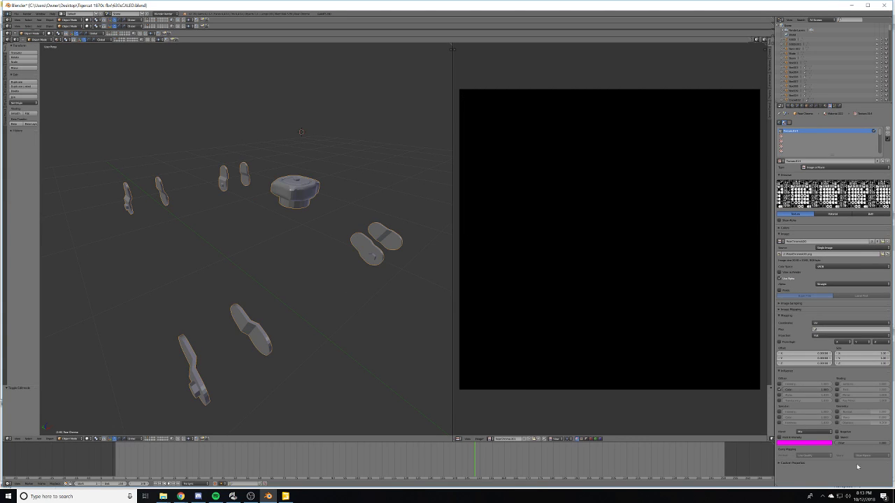
click(816, 434)
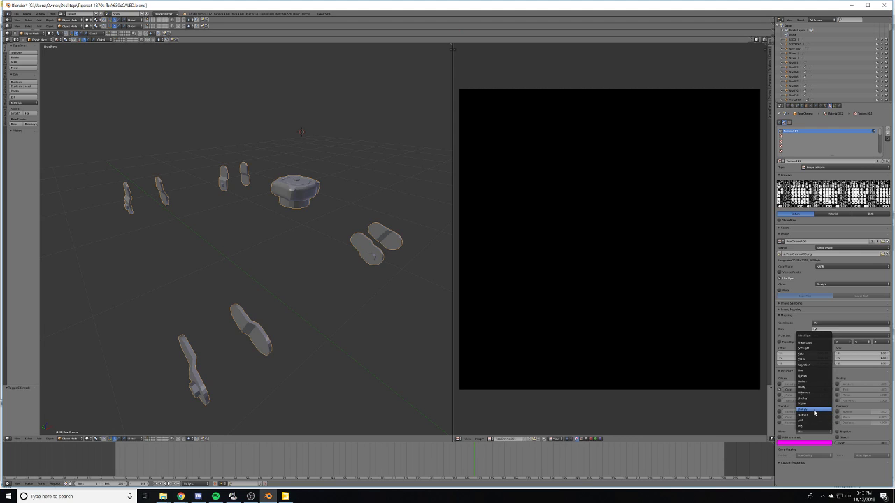
click(814, 410)
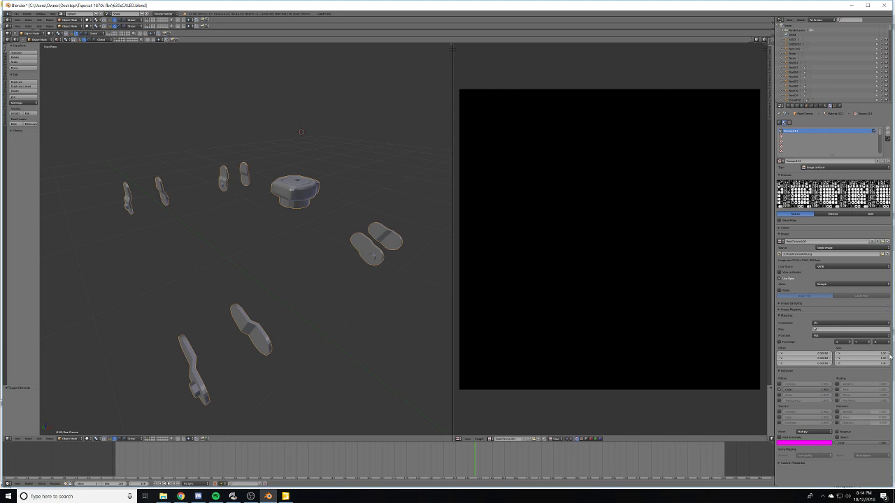
click(849, 330)
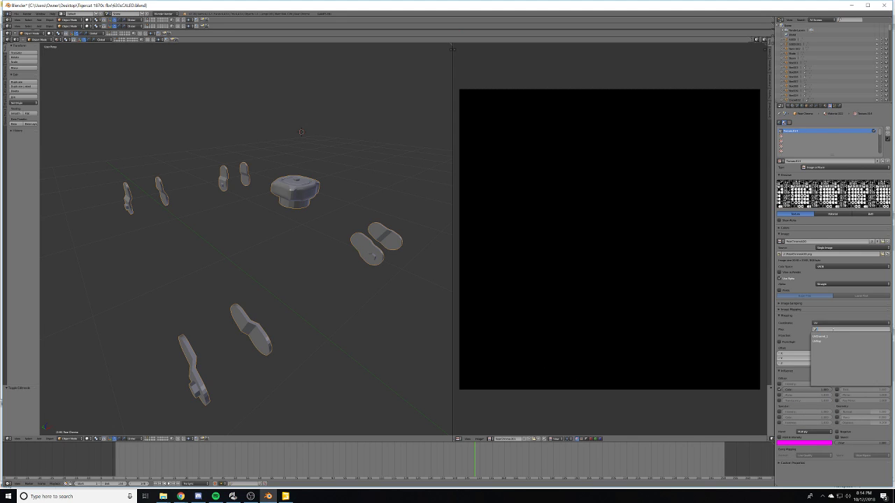
click(830, 343)
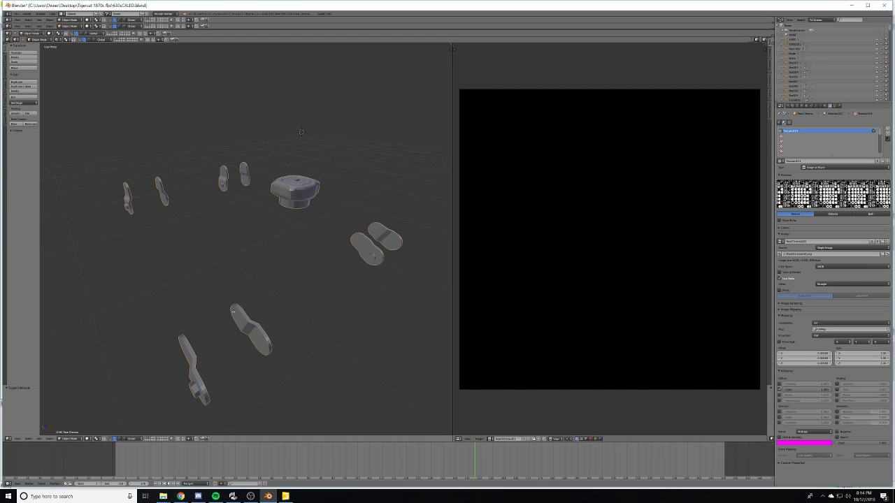
- Bake the combined Rear Chrome texture into the blank image and compare the bake with the UV layout
key(Tab)
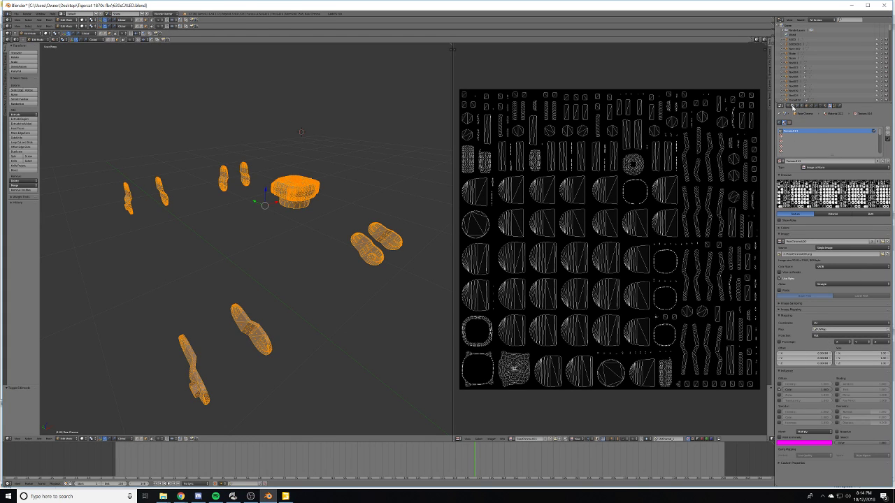
click(788, 106)
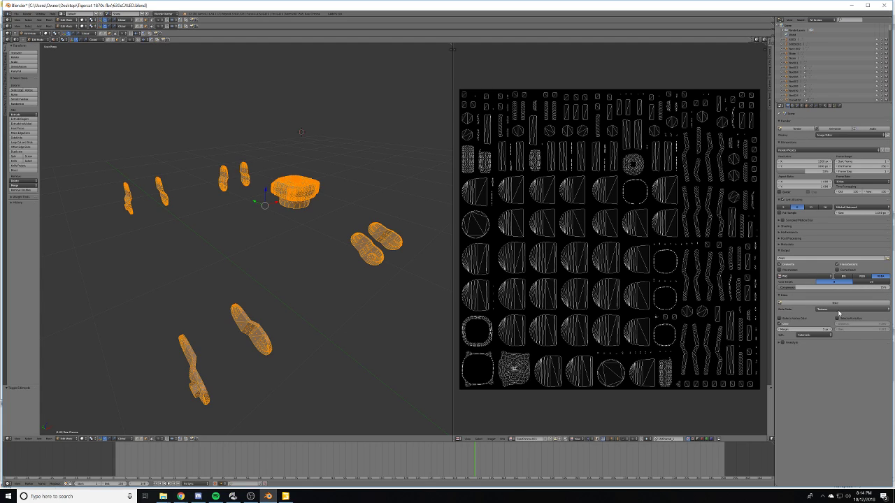
click(833, 304)
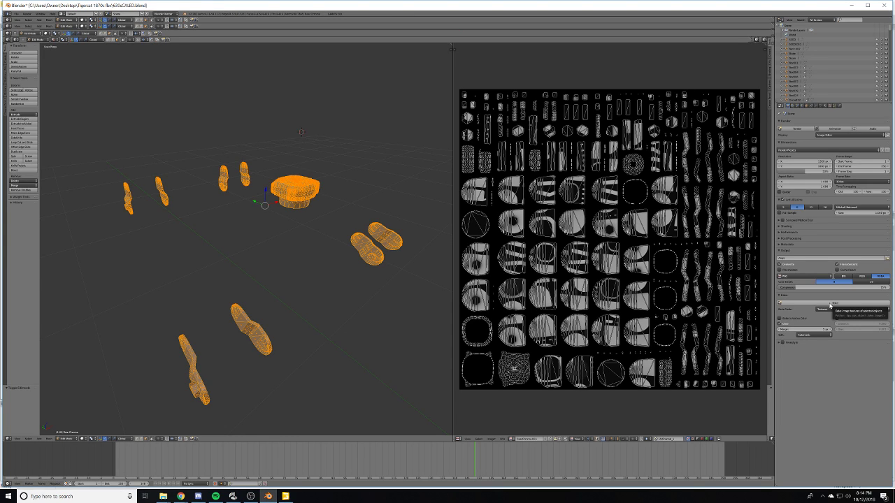
key(Tab)
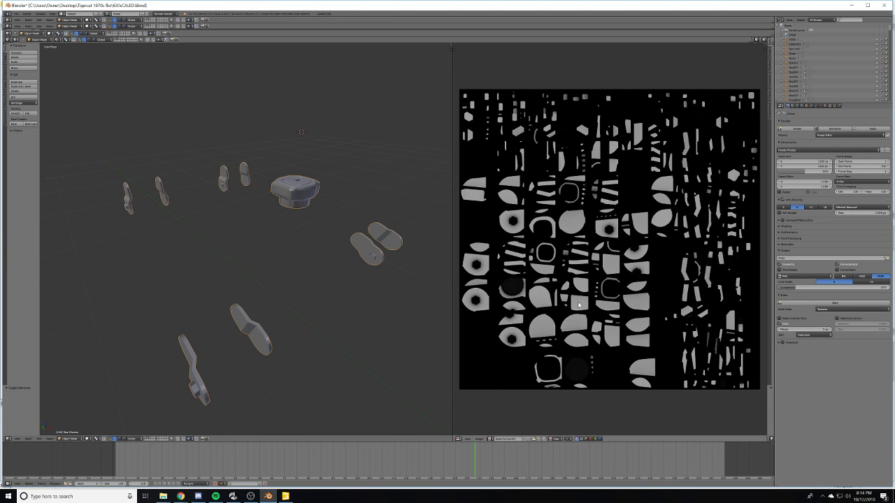
key(Tab)
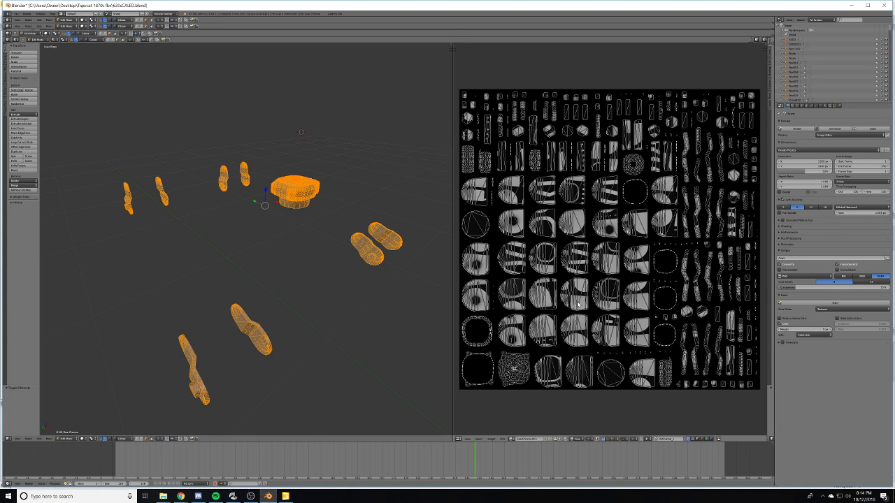
key(Tab)
key(Tab)
key(Tab)
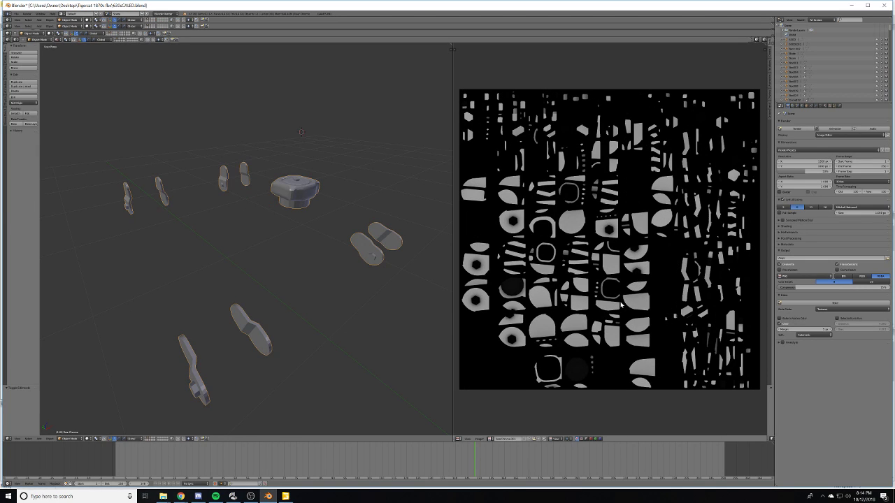
- Unlink the baked image from the Rear Chrome mesh and unwrap all its faces again with Smart UV Project
click(542, 440)
key(Tab)
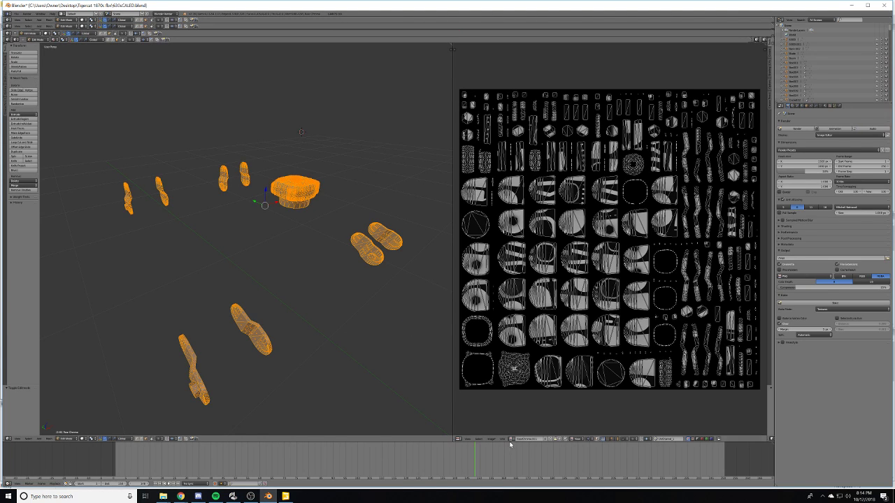
click(561, 440)
key(u)
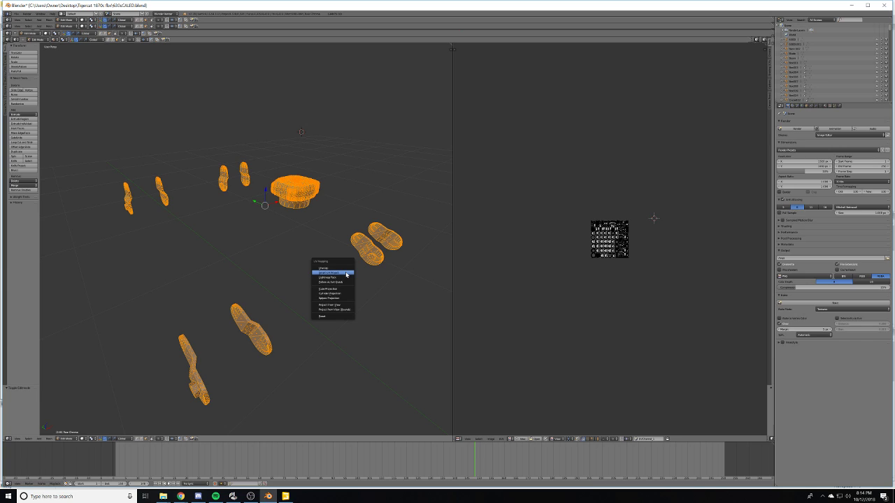
click(345, 273)
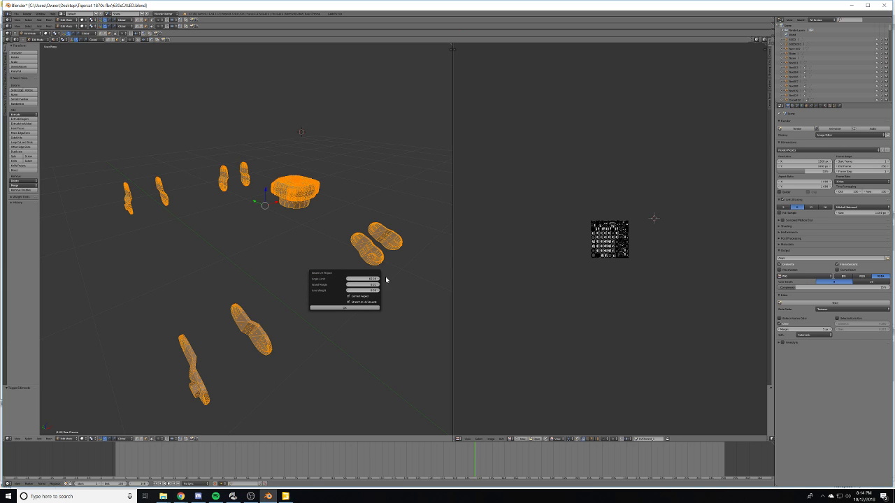
click(358, 308)
scroll(654, 199, up, 7)
scroll(632, 242, up, 1)
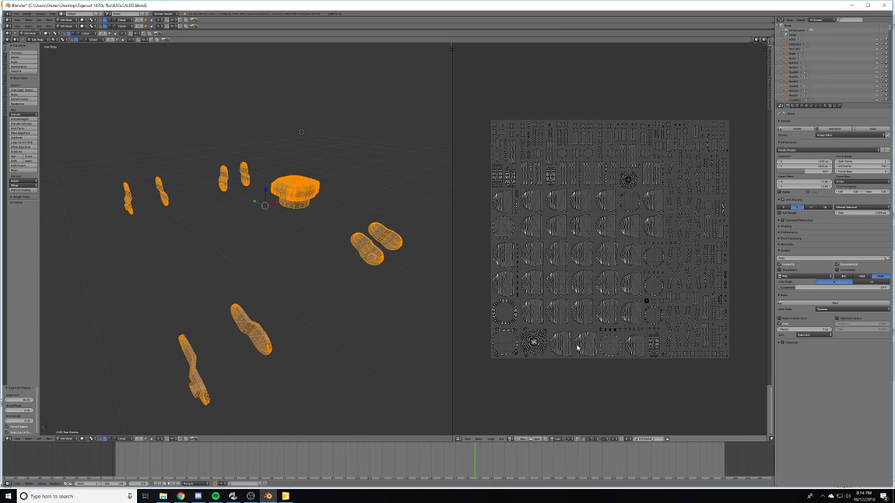
- Create a new, named black image for the fresh Rear Chrome UV layout
click(523, 439)
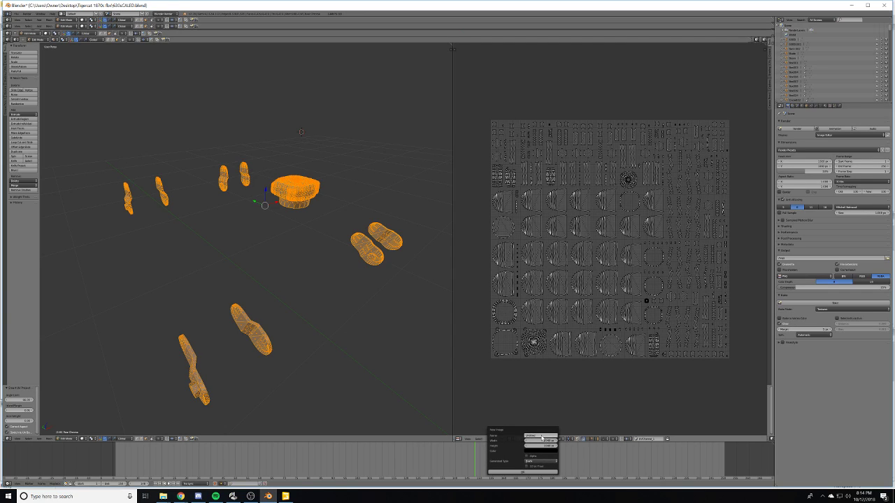
click(541, 434)
click(522, 472)
scroll(640, 338, down, 7)
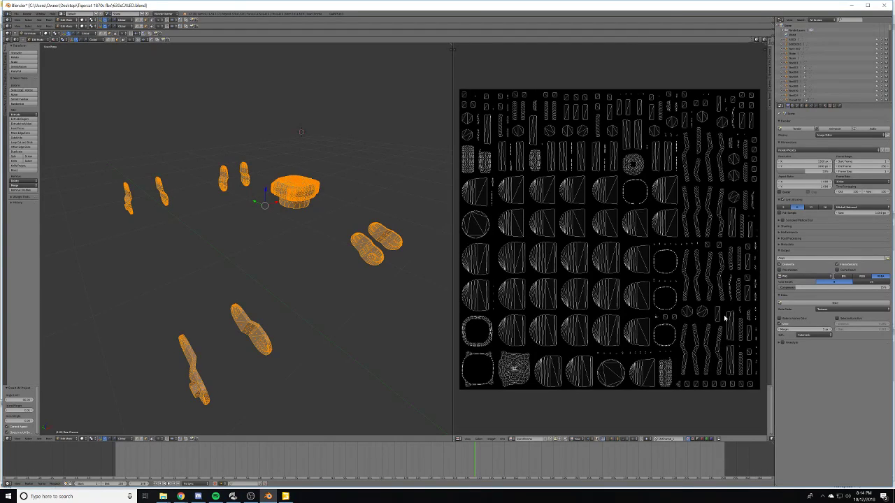
- Bake the material's texture into the new image in Object Mode and check the result against the UV layout
click(831, 105)
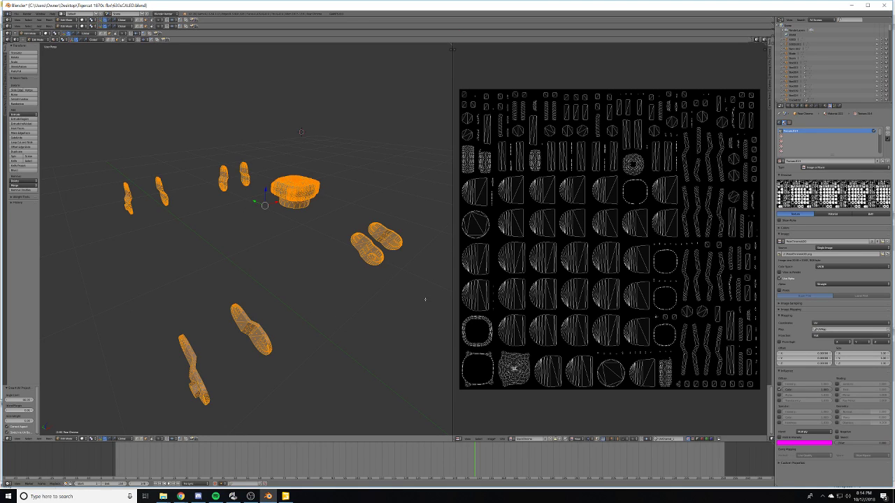
key(Tab)
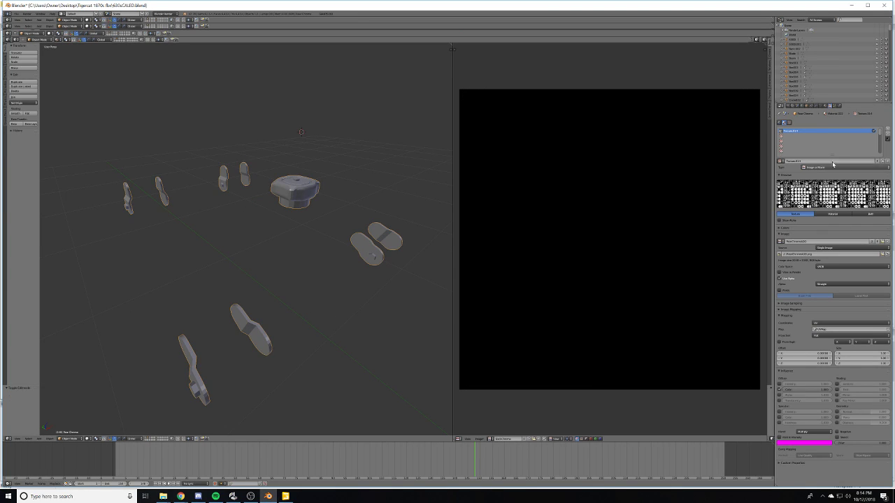
click(788, 107)
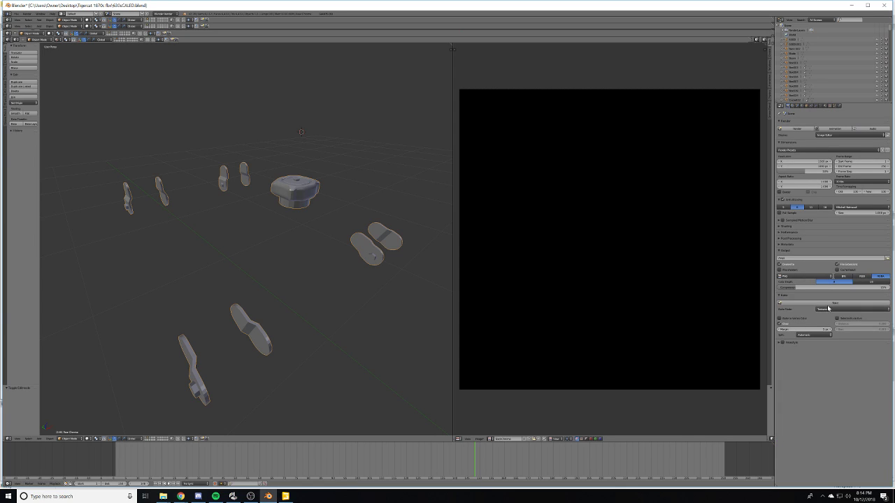
click(826, 304)
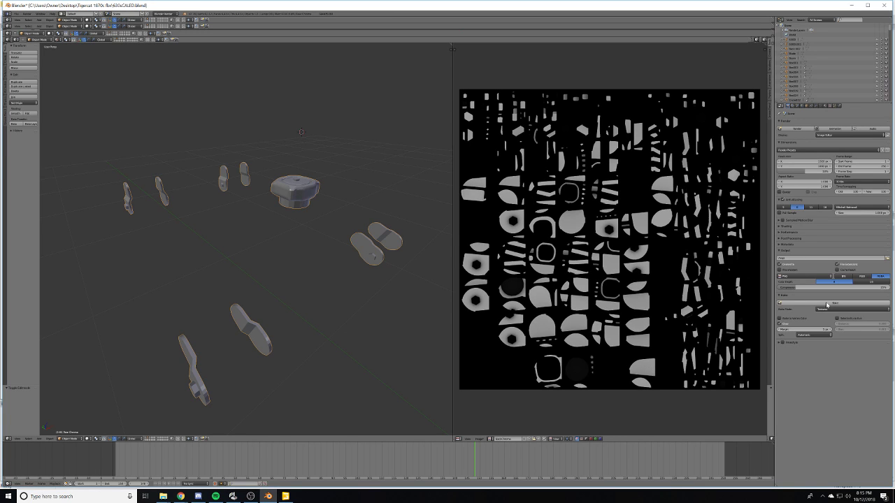
key(Tab)
key(Tab)
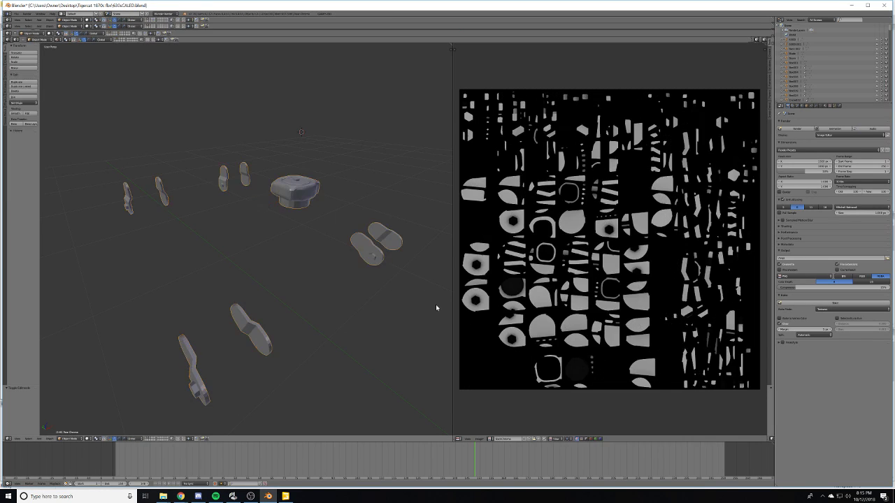
- Save the baked image as BackChrome.png in the mod's textures folder
click(481, 439)
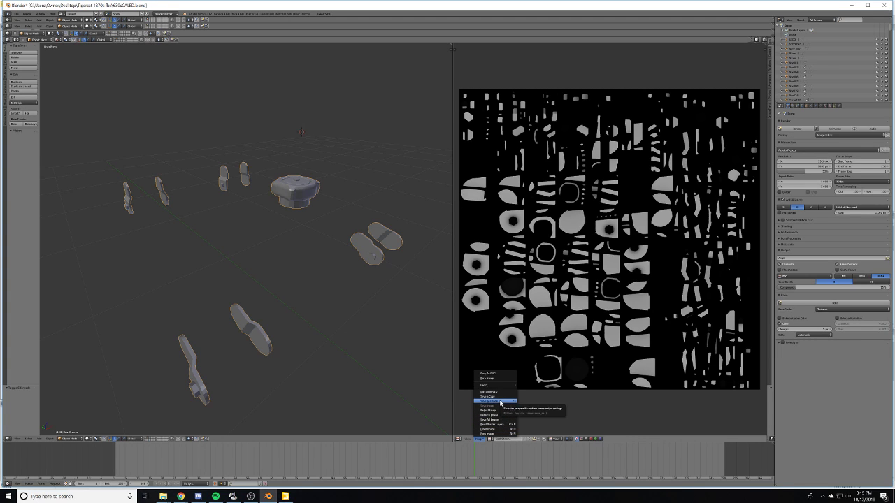
click(501, 403)
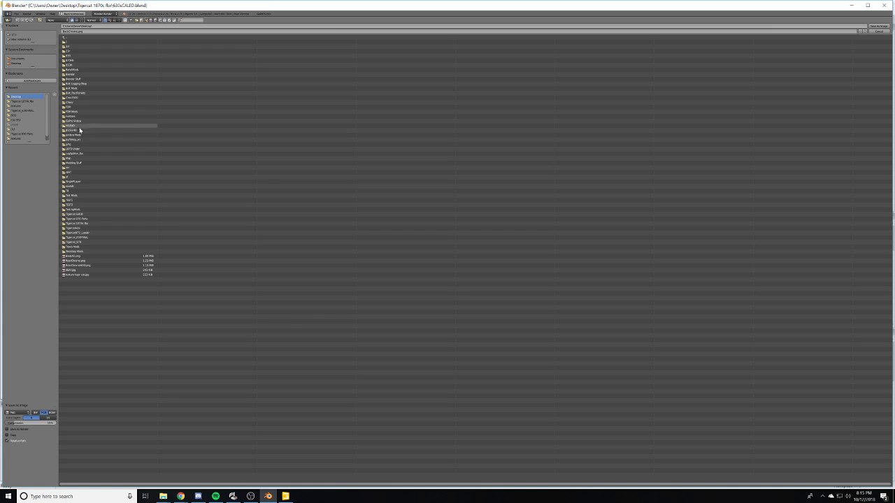
click(20, 106)
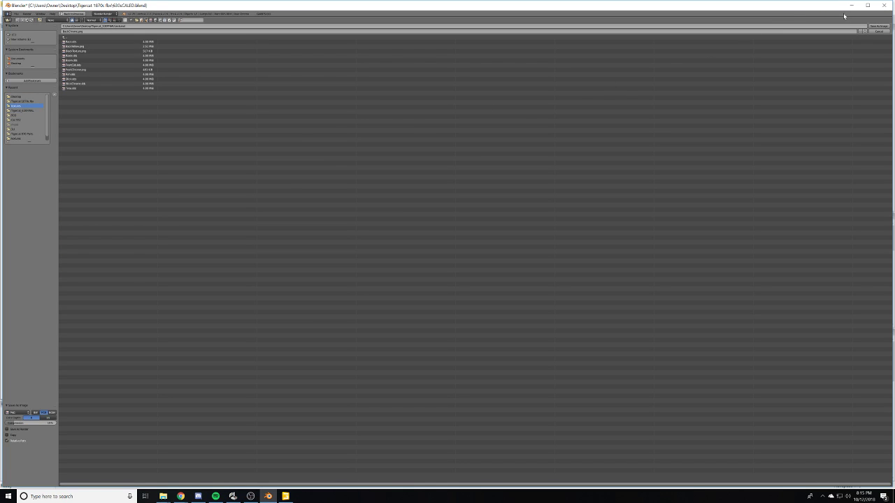
click(879, 26)
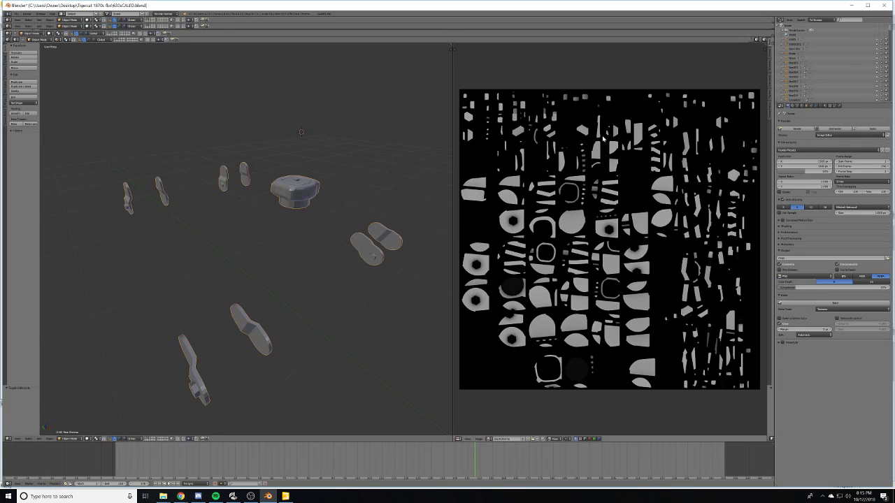
- Close the image editor area and replace the Rear Chrome mesh's material with a new one
click(825, 105)
click(887, 129)
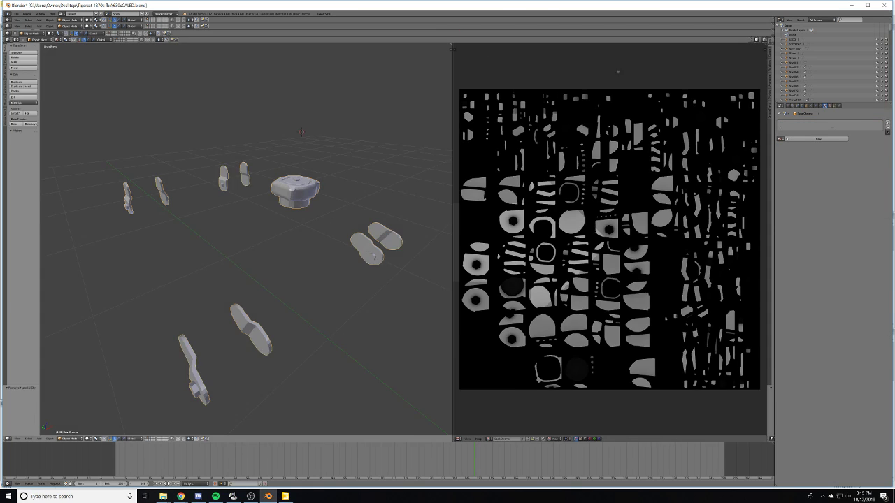
key(ctrl+Up)
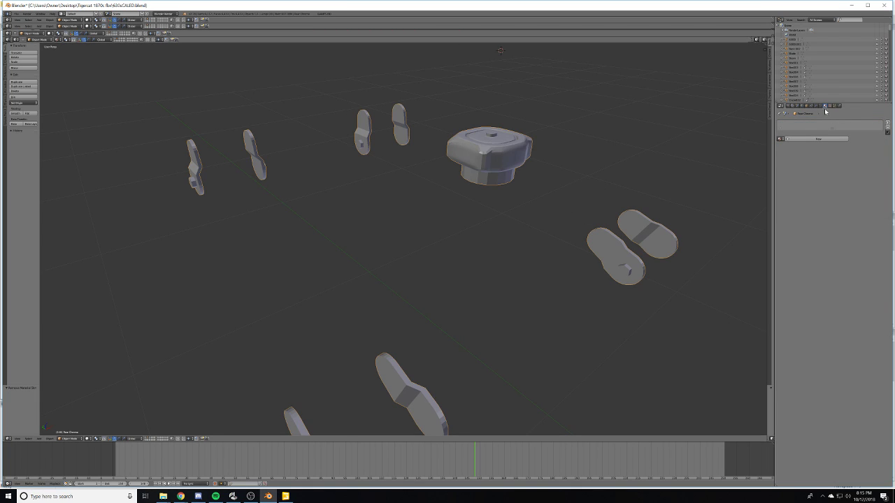
click(817, 140)
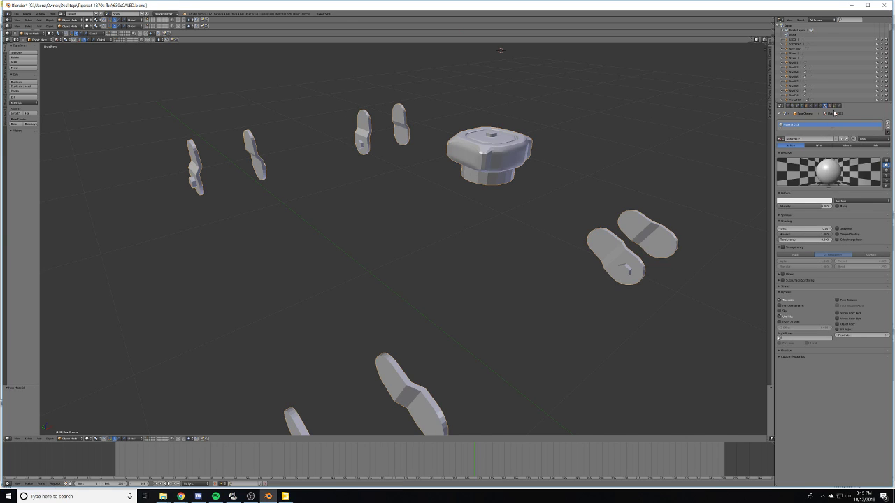
- Add an image texture to the new material and load BackChrome.png from the textures folder
click(829, 105)
click(831, 163)
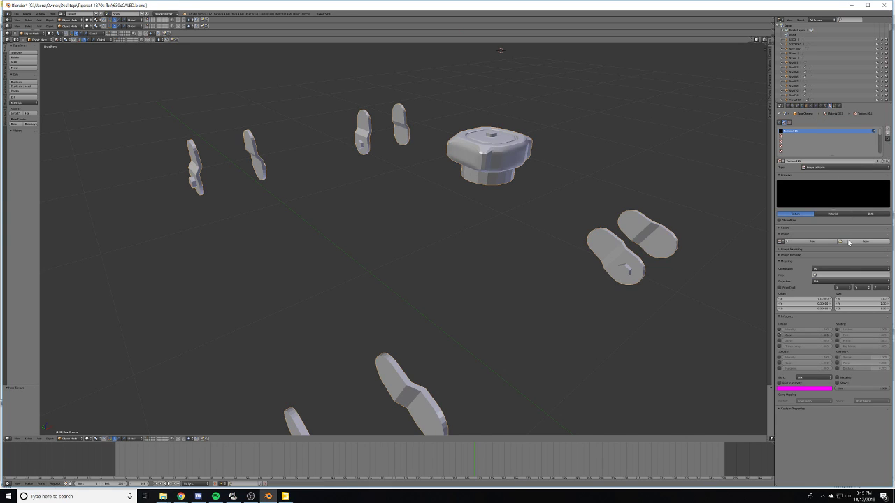
click(849, 242)
click(15, 97)
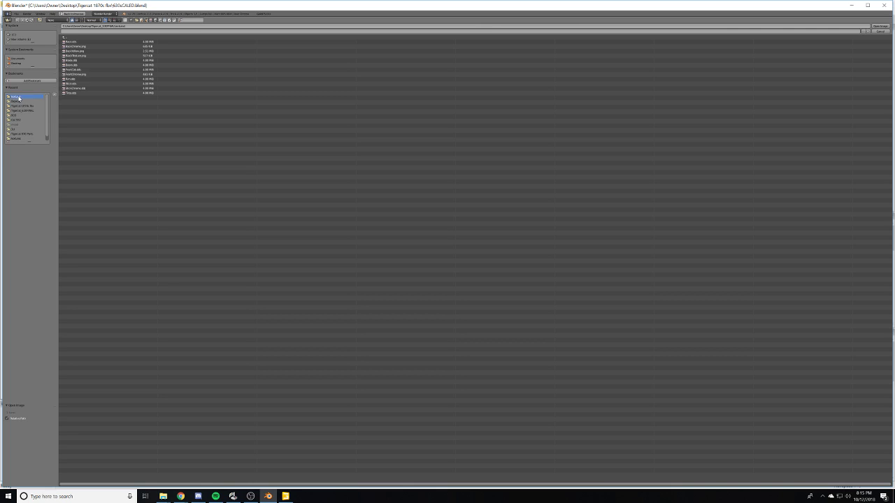
click(91, 46)
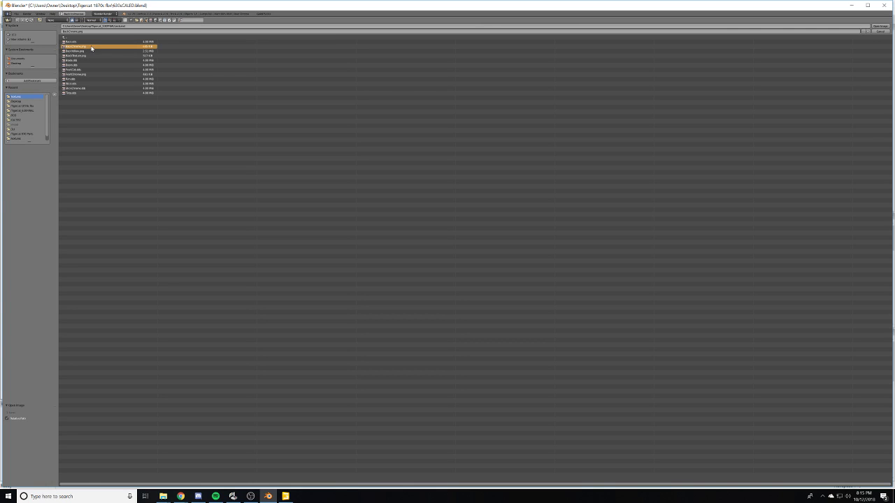
click(878, 26)
- Display the texture on the Rear Chrome parts and compare its fit in Object and Edit Mode from several angles
scroll(455, 255, down, 2)
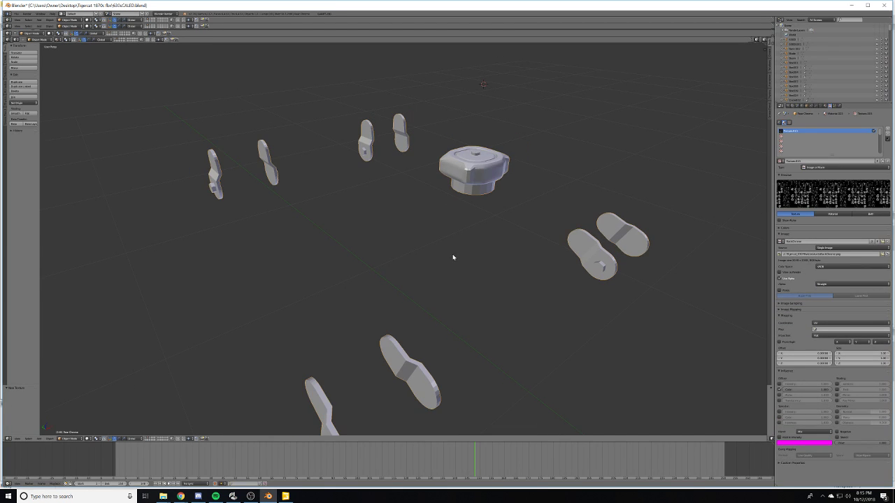
middle_drag(490, 273, 467, 253)
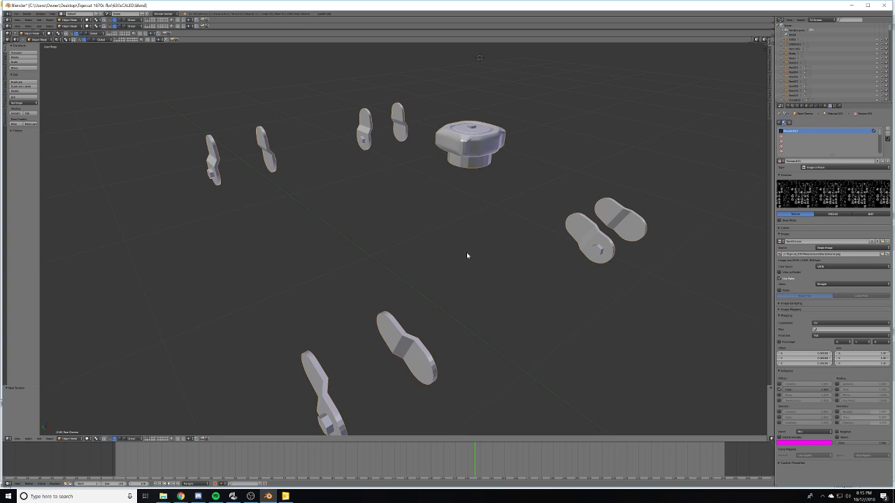
click(91, 438)
click(96, 417)
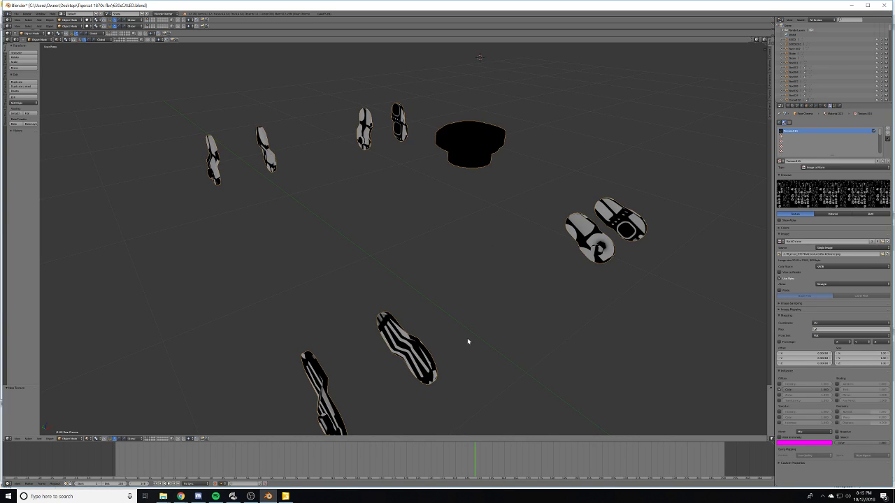
middle_drag(468, 341, 392, 320)
key(Tab)
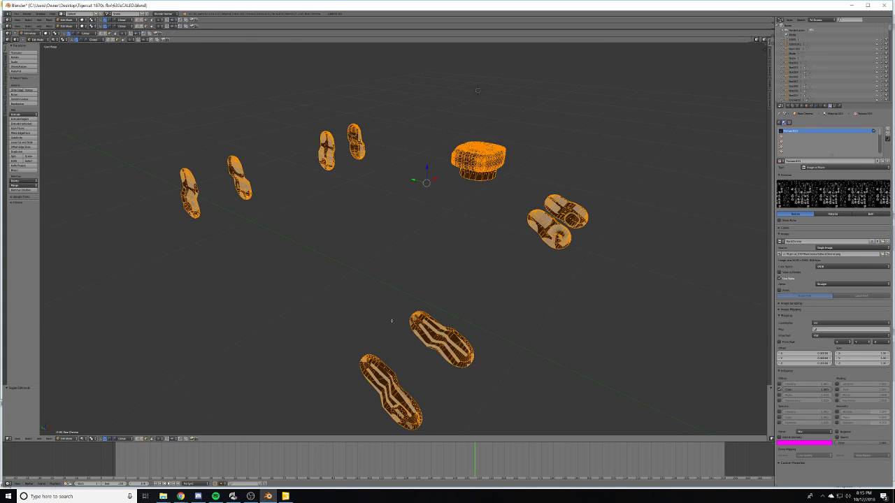
key(Tab)
key(Tab)
key(Tab)
key(Tab)
key(Tab)
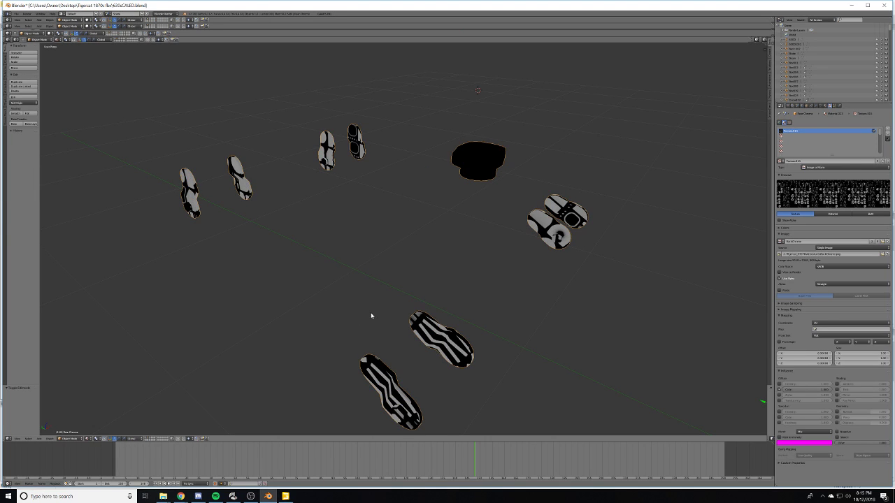
mouse_move(472, 313)
middle_down()
mouse_move(499, 311)
mouse_move(406, 304)
mouse_move(478, 317)
mouse_move(461, 312)
mouse_move(476, 310)
middle_up()
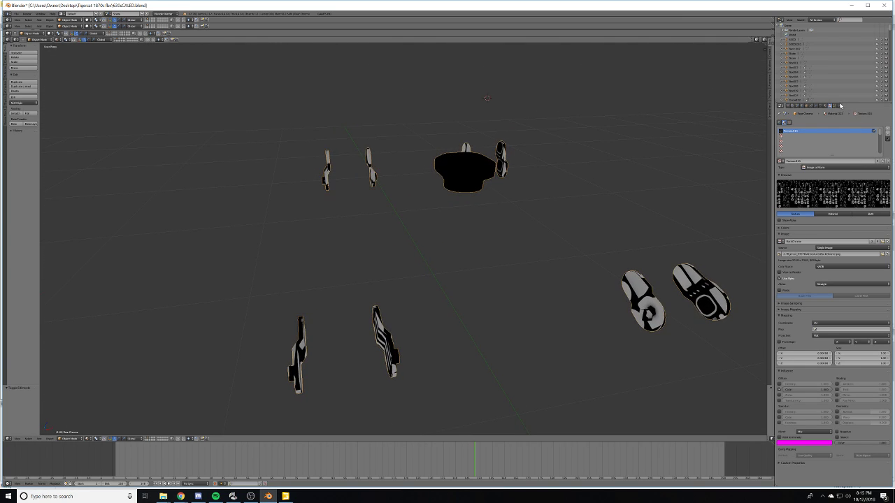
- Add a Solidify modifier to the Rear Chrome mesh and apply it in Object Mode
click(816, 106)
click(818, 125)
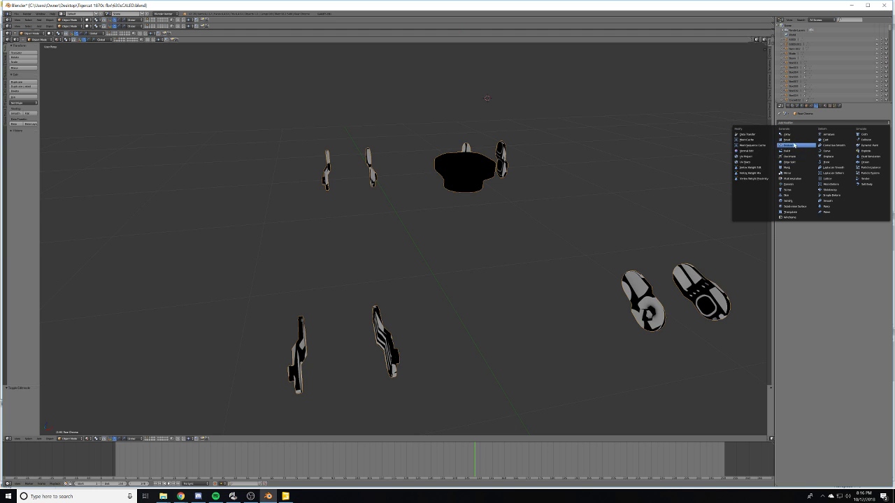
click(790, 201)
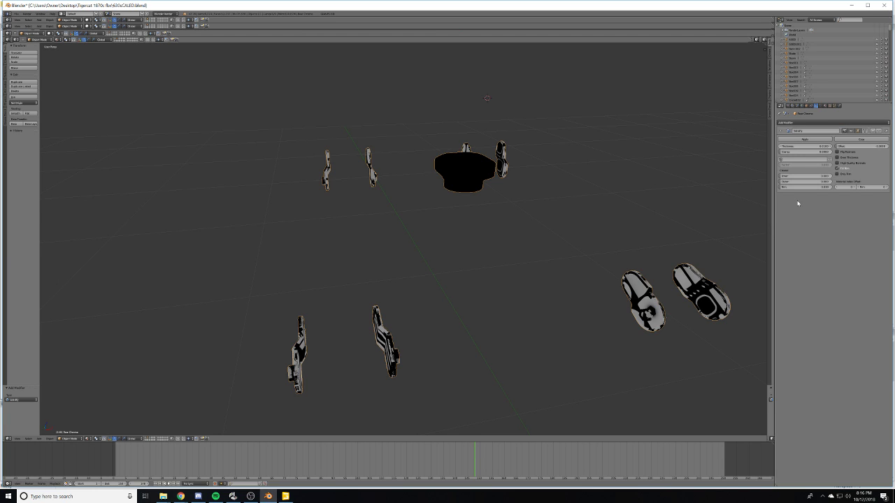
middle_drag(728, 211, 673, 217)
key(Tab)
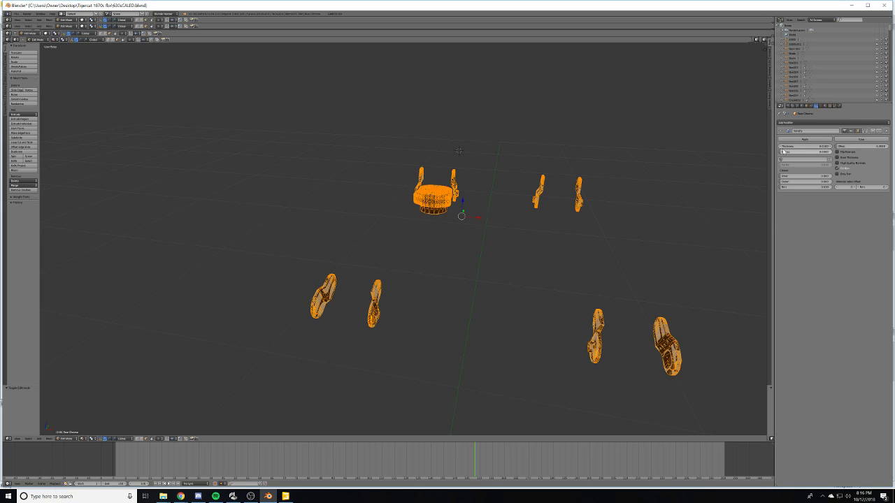
click(821, 141)
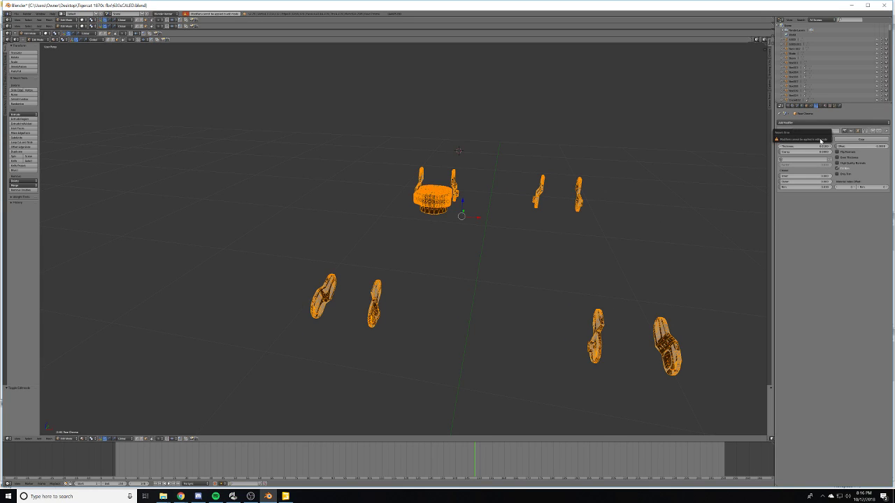
key(Tab)
mouse_move(547, 205)
middle_down()
mouse_move(493, 215)
mouse_move(421, 204)
mouse_move(489, 205)
middle_up()
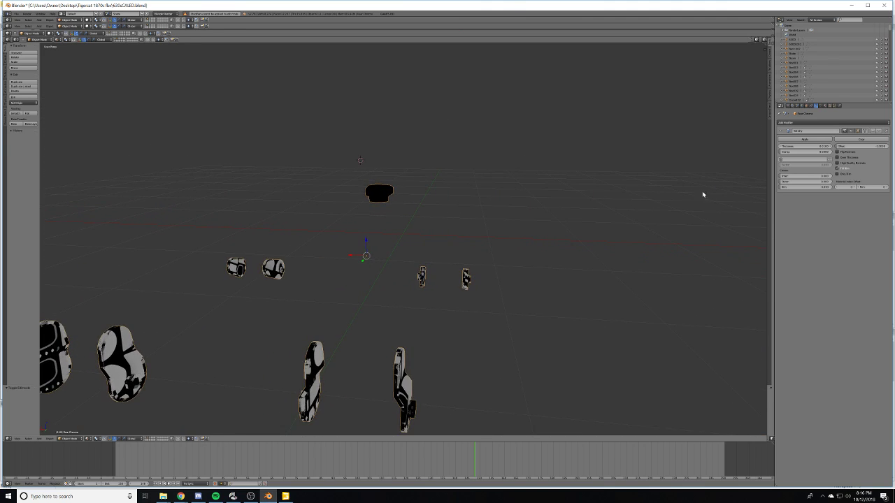
click(819, 140)
- Remove the textured material from the Rear Chrome mesh and change the viewport shading to show the parts' surface relief
click(823, 107)
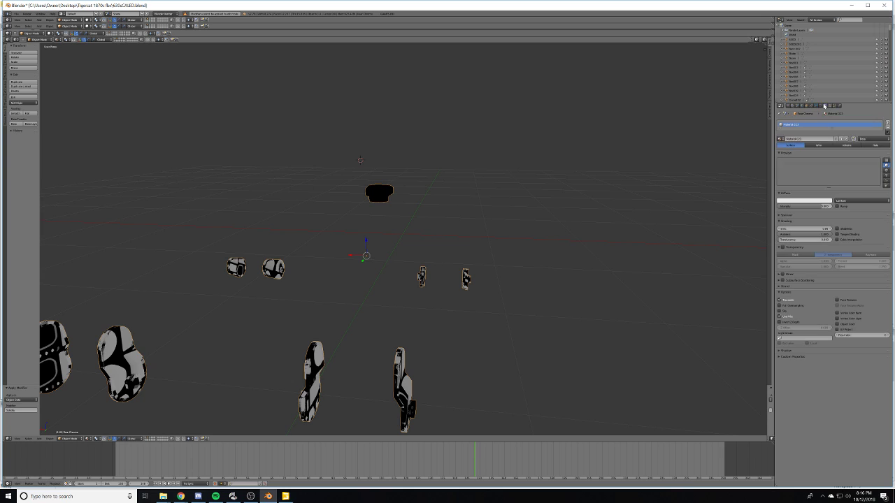
click(887, 130)
middle_drag(539, 256, 463, 265)
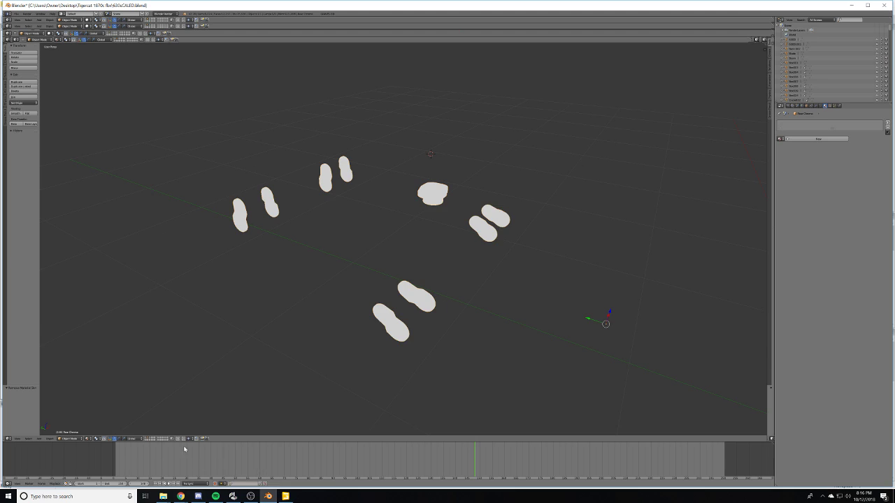
click(97, 439)
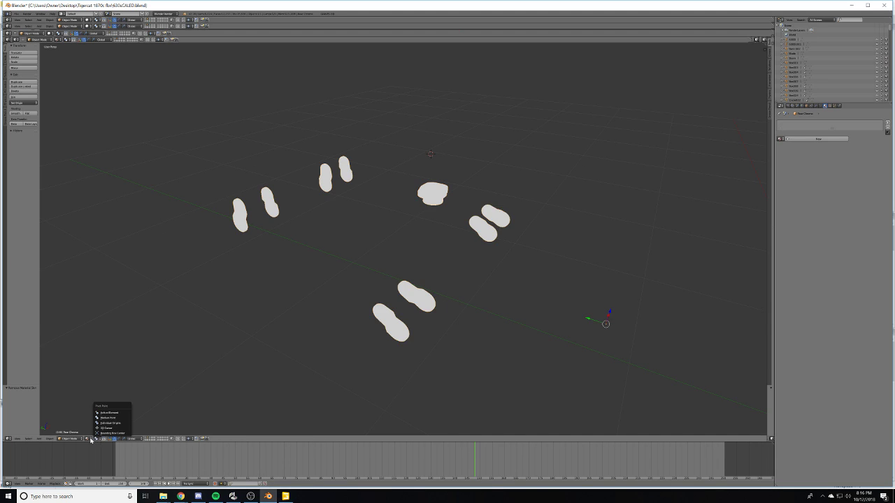
click(88, 439)
click(88, 439)
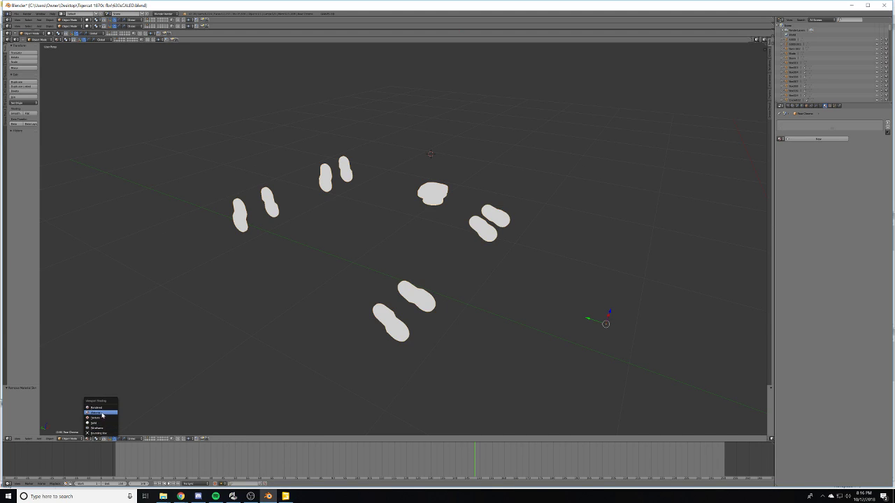
click(97, 418)
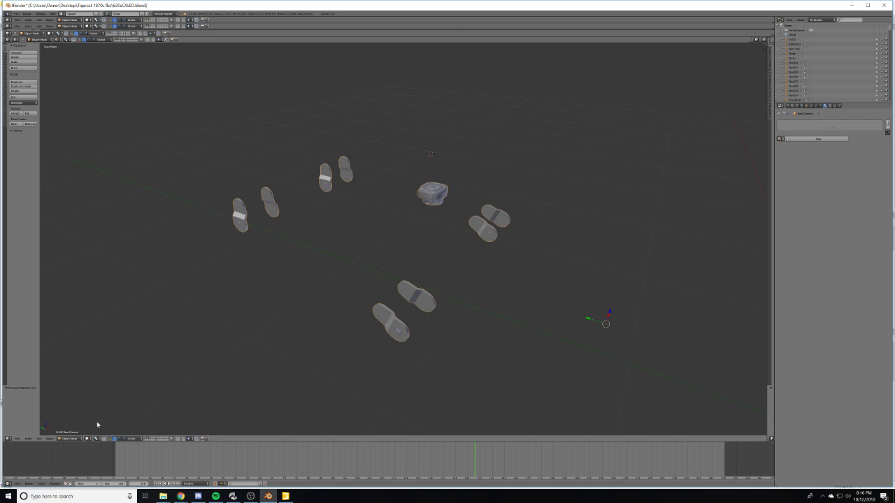
- Create a new material for the Rear Chrome mesh in Edit Mode and set its diffuse colour to grey by hex value
scroll(405, 350, up, 5)
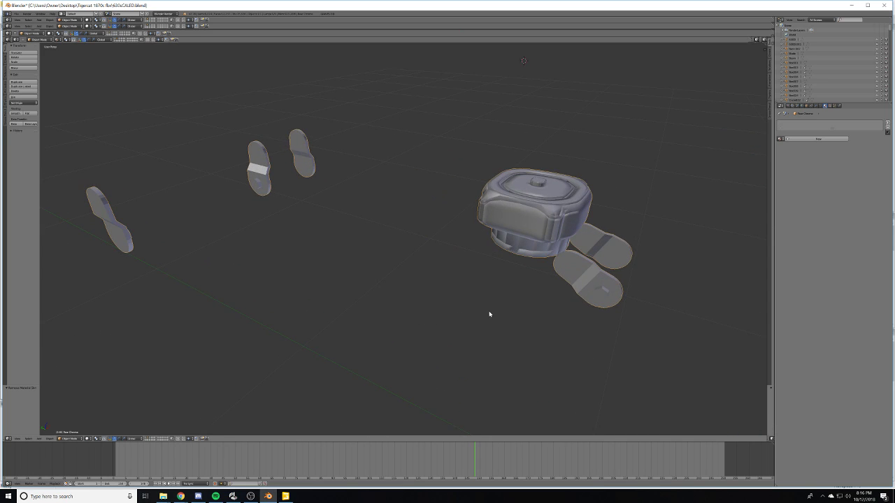
middle_drag(489, 315, 399, 281)
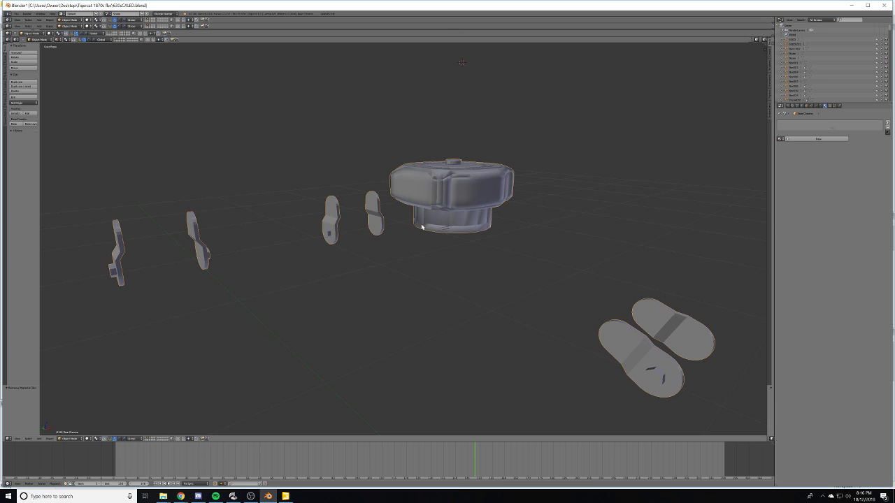
key(Tab)
scroll(434, 253, down, 2)
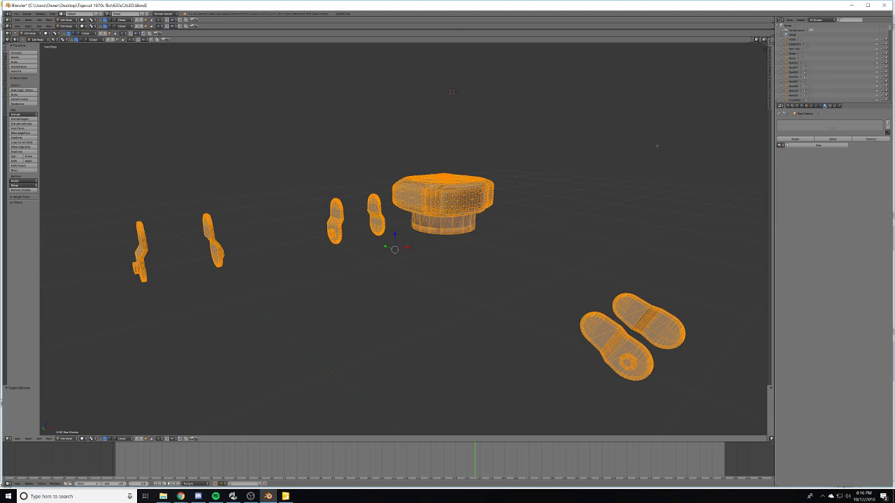
click(812, 146)
click(805, 206)
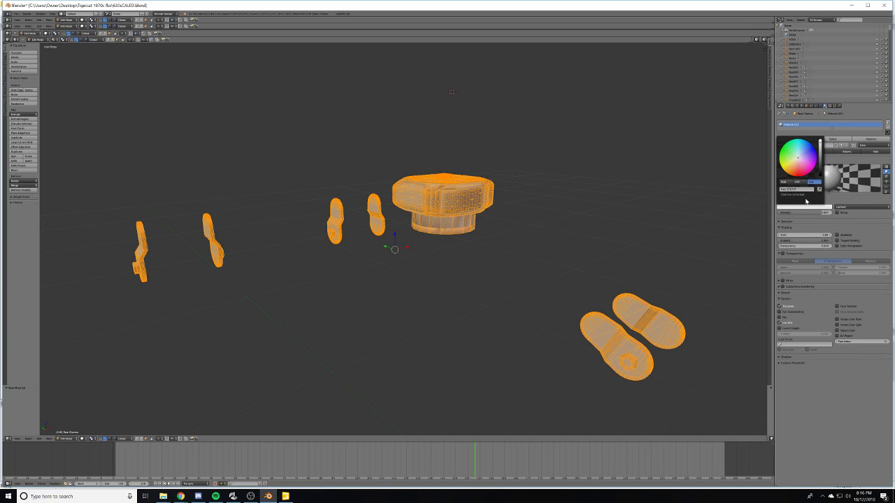
click(785, 189)
key(BackSpace)
key(Return)
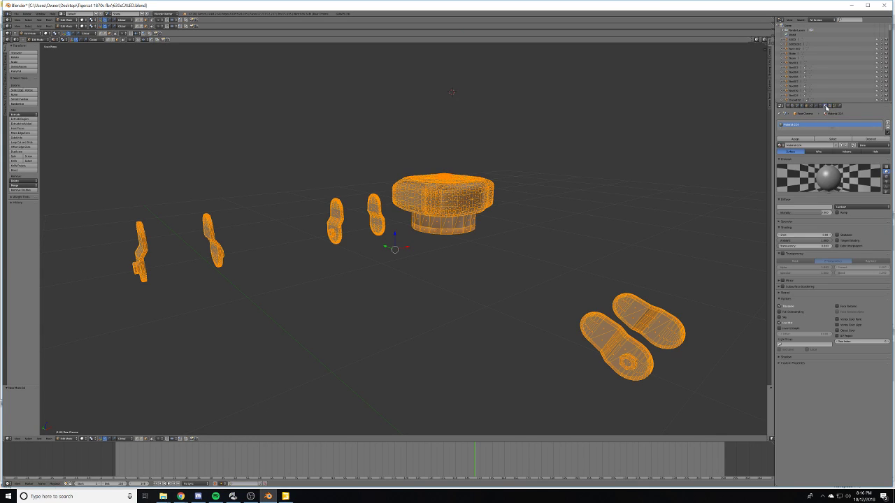
- Split the 3D view vertically and change the new area to the UV/Image Editor to show the mesh's UV layout
middle_drag(452, 92, 437, 181)
shift+middle_drag(502, 303, 521, 292)
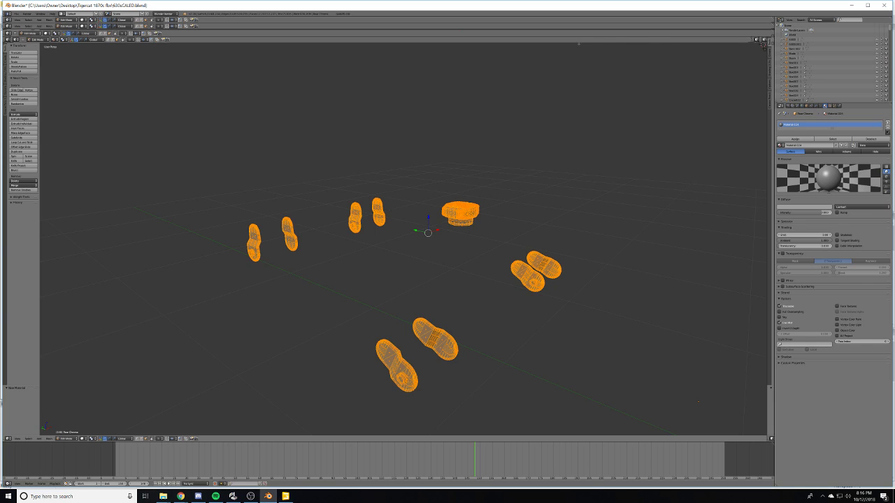
right_click(579, 44)
click(577, 45)
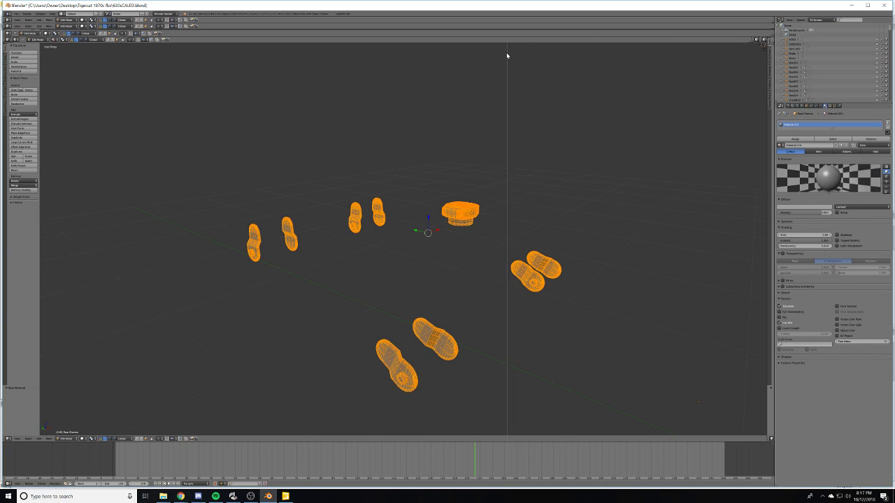
click(491, 56)
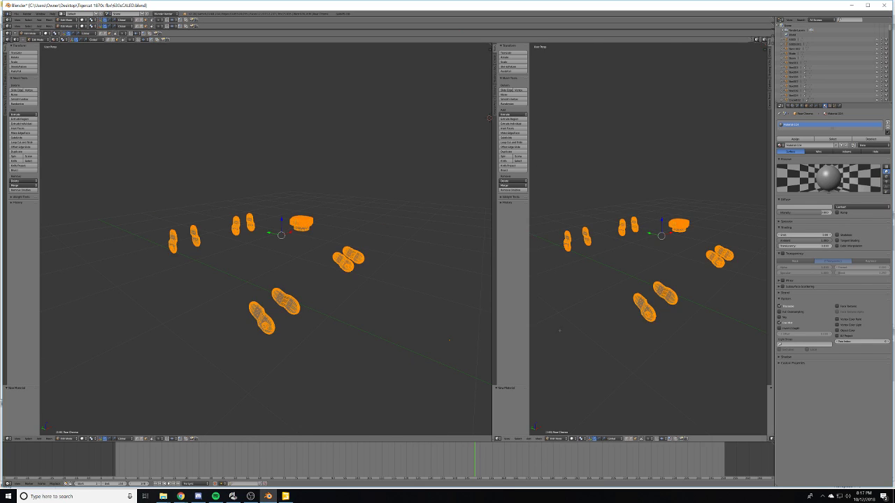
click(498, 439)
click(512, 403)
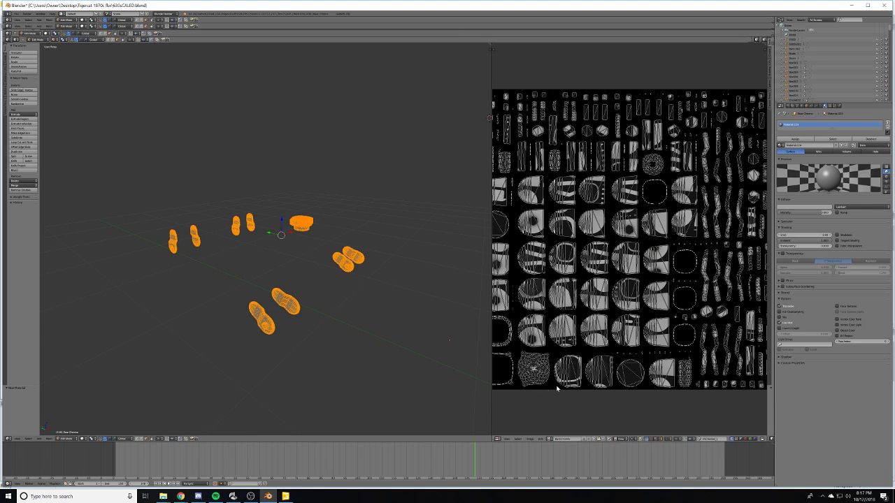
- Compare the old bake with the Rear Chrome UV layout in Edit Mode and unlink the old image from the UV/Image Editor
scroll(602, 428, up, 3)
scroll(586, 425, down, 2)
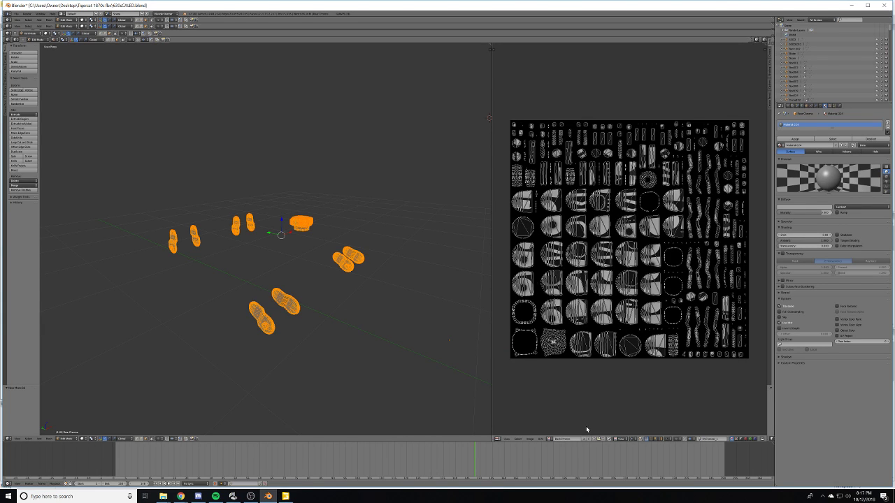
scroll(586, 427, up, 1)
key(Tab)
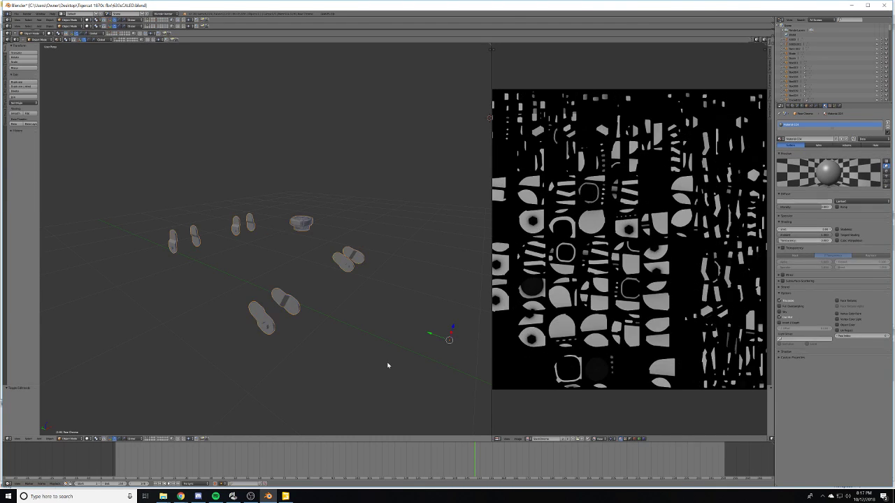
key(Tab)
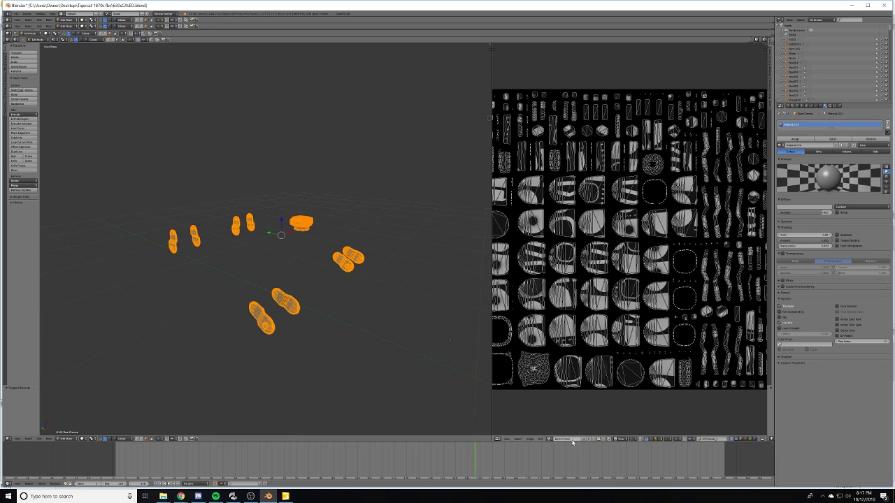
click(608, 440)
middle_drag(294, 287, 500, 277)
key(a)
key(a)
scroll(699, 249, up, 7)
scroll(698, 249, up, 2)
scroll(696, 252, down, 1)
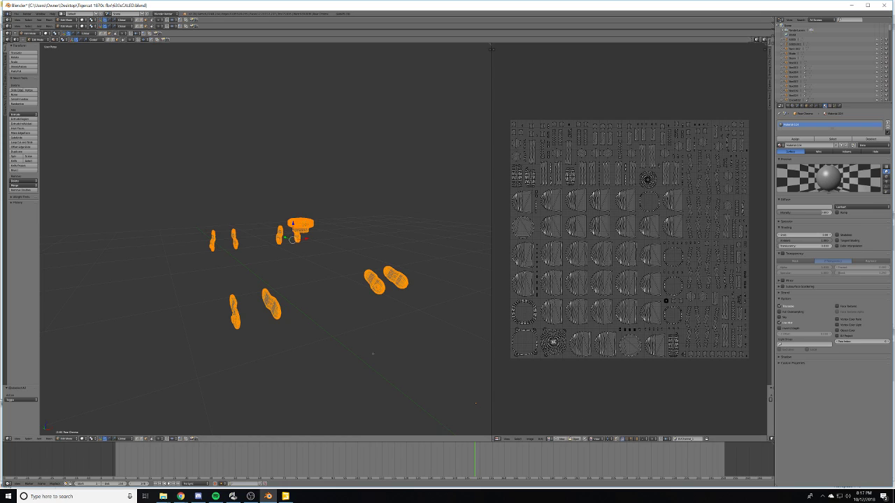
mouse_move(370, 349)
middle_down()
mouse_move(341, 351)
mouse_move(367, 352)
middle_up()
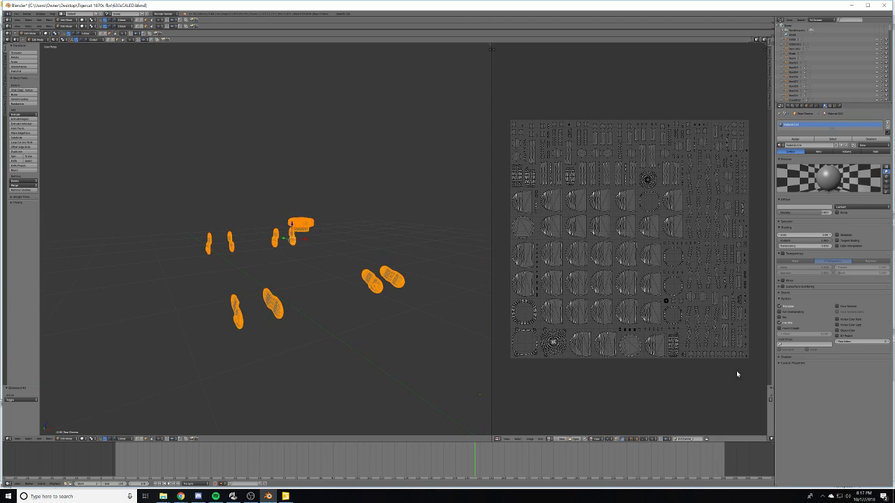
- Open the settings for a new image, minimise Blender and close GIANTS Editor without saving the model's changes
click(563, 440)
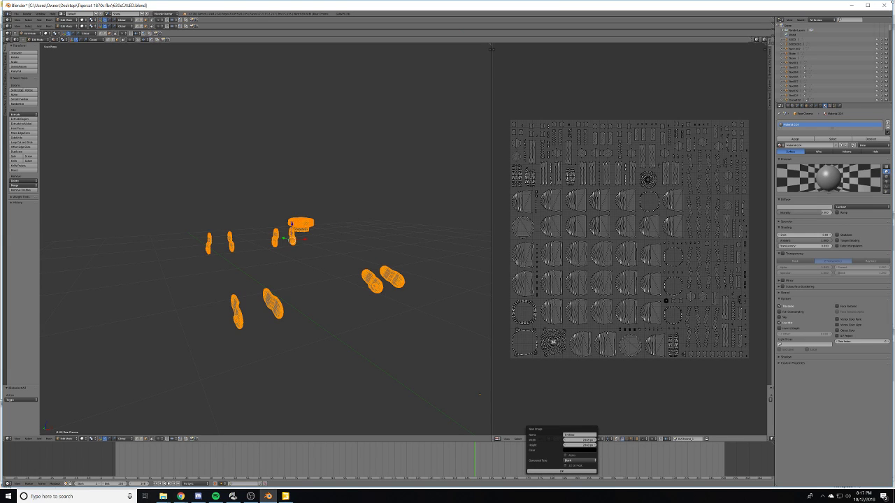
click(852, 5)
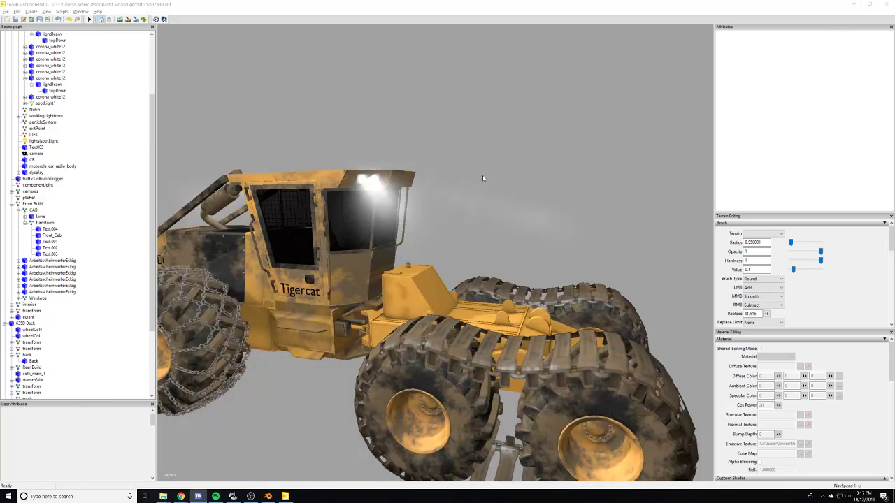
click(882, 5)
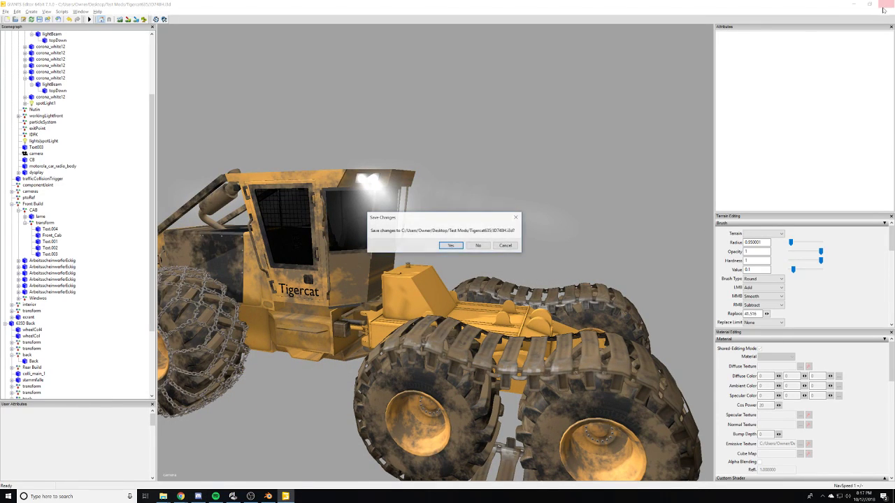
click(478, 245)
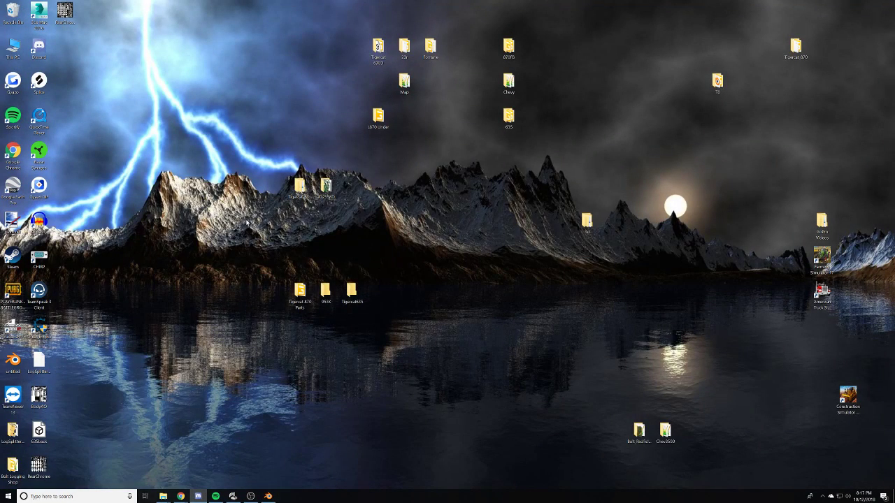
- View the saved RearChrome image from the desktop in paint.net, close it and return to Blender
double_click(38, 465)
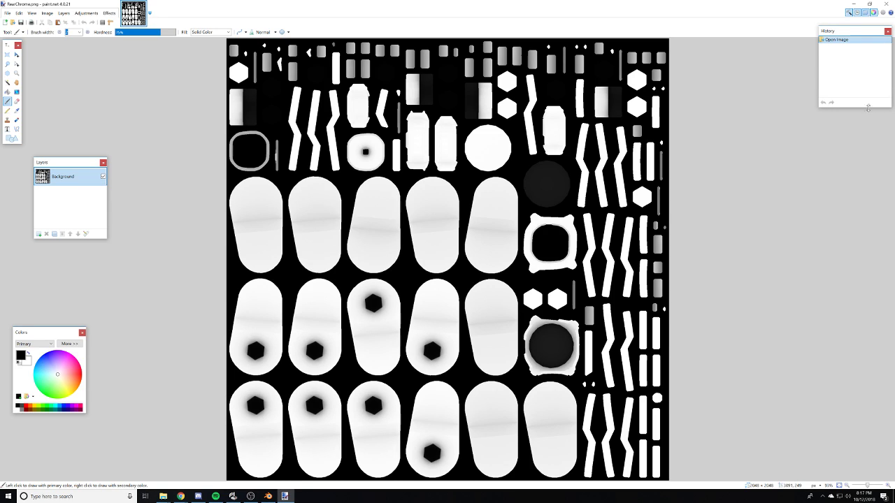
click(888, 5)
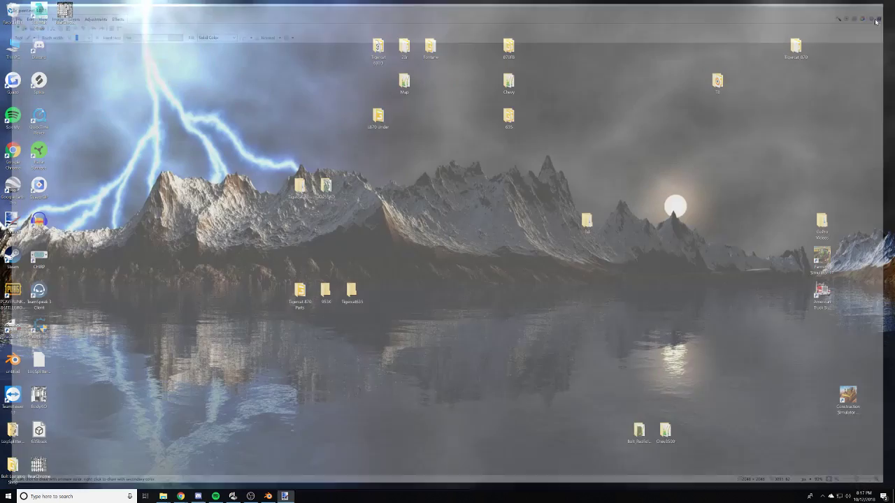
click(270, 496)
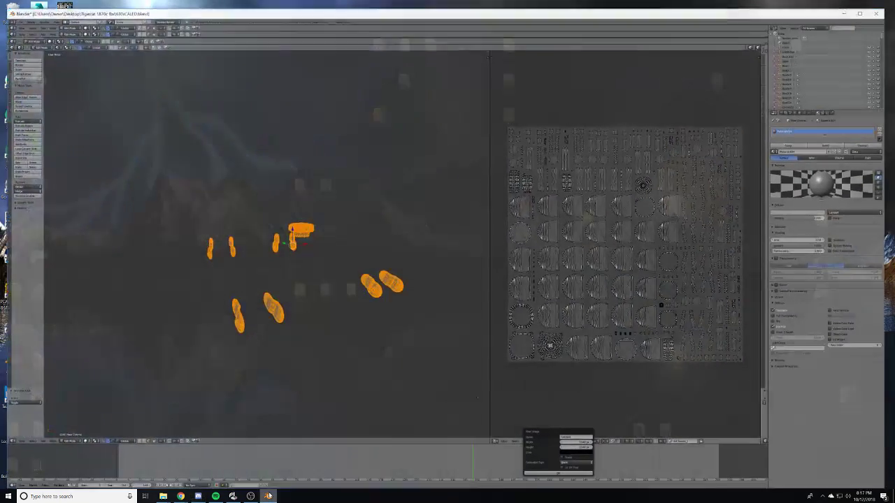
- Rename and create a new blank black image behind the Rear Chrome UV layout in the UV/Image Editor
scroll(335, 357, down, 4)
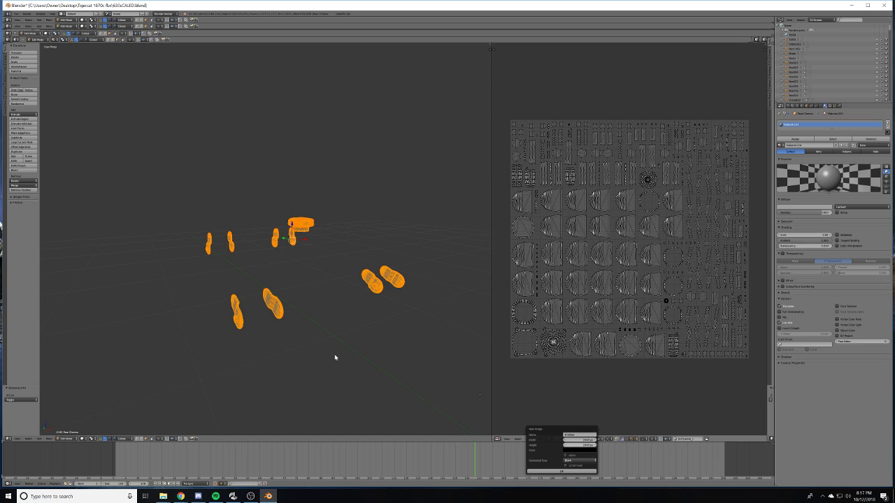
click(340, 334)
middle_drag(333, 340, 379, 337)
scroll(364, 323, up, 2)
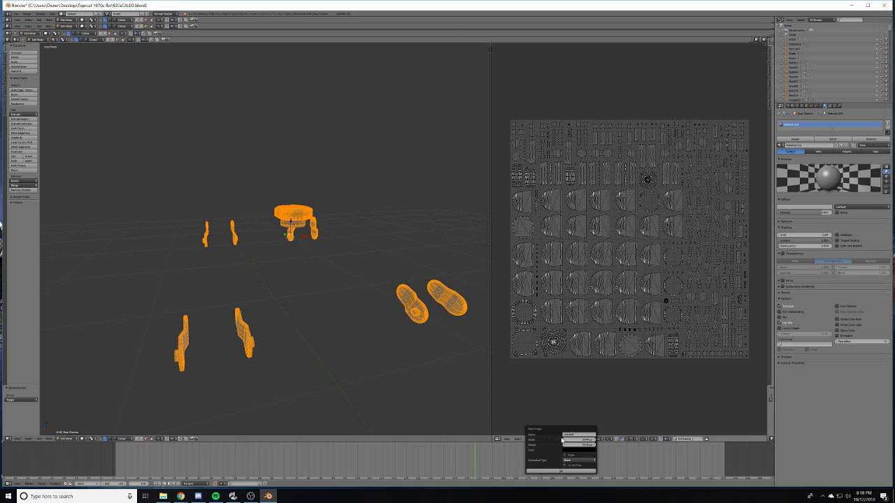
click(562, 439)
click(568, 435)
key(BackSpace)
click(561, 471)
scroll(613, 329, down, 10)
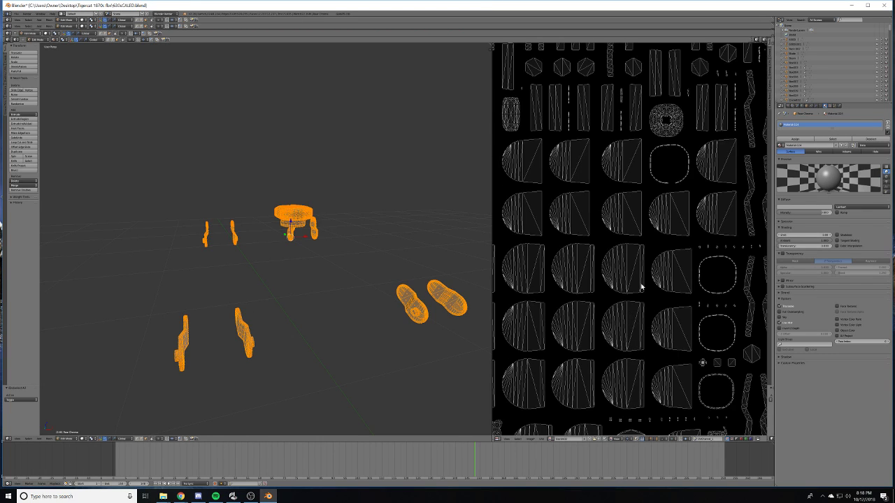
- Set the bake mode to Ambient Occlusion in the render settings and bake the Rear Chrome mesh to the image
click(801, 107)
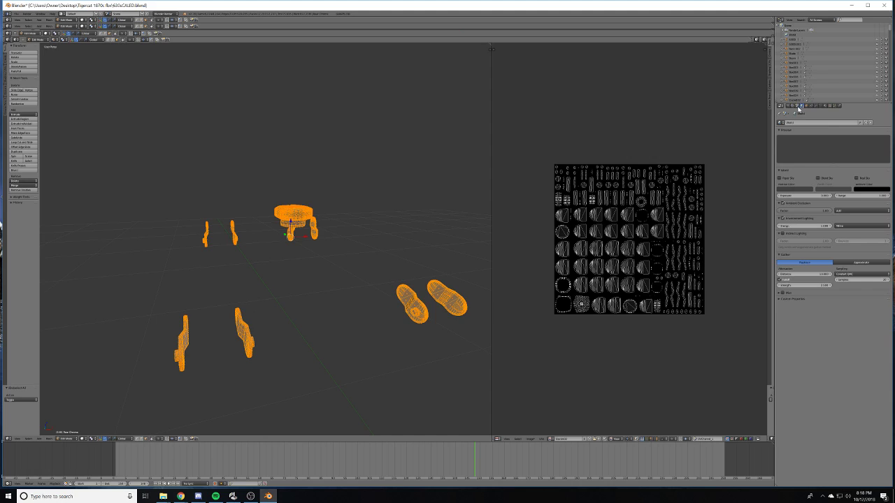
click(788, 107)
click(843, 309)
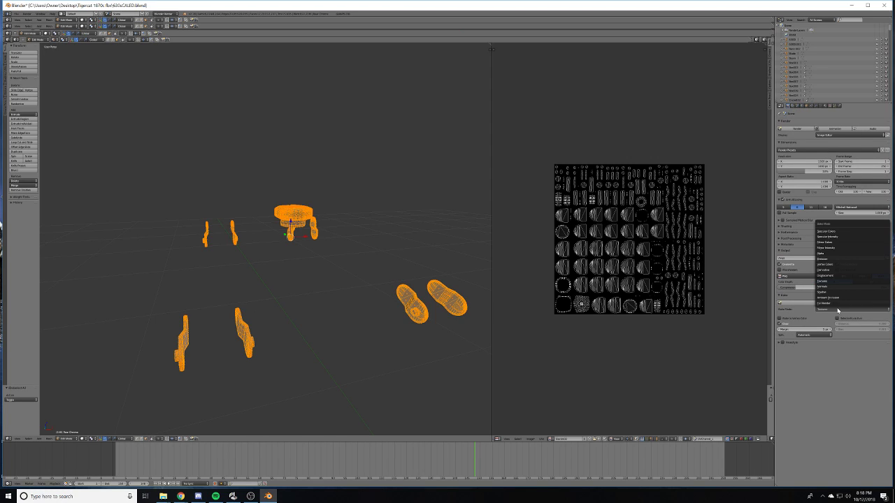
click(839, 299)
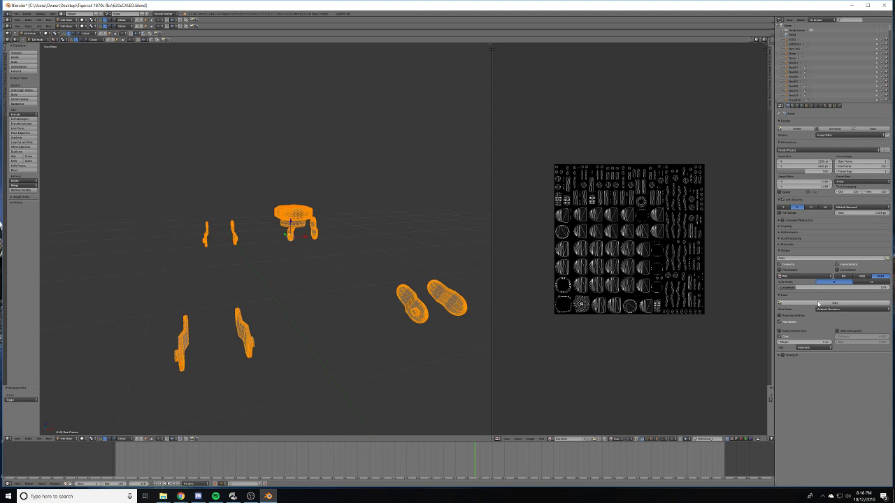
click(818, 303)
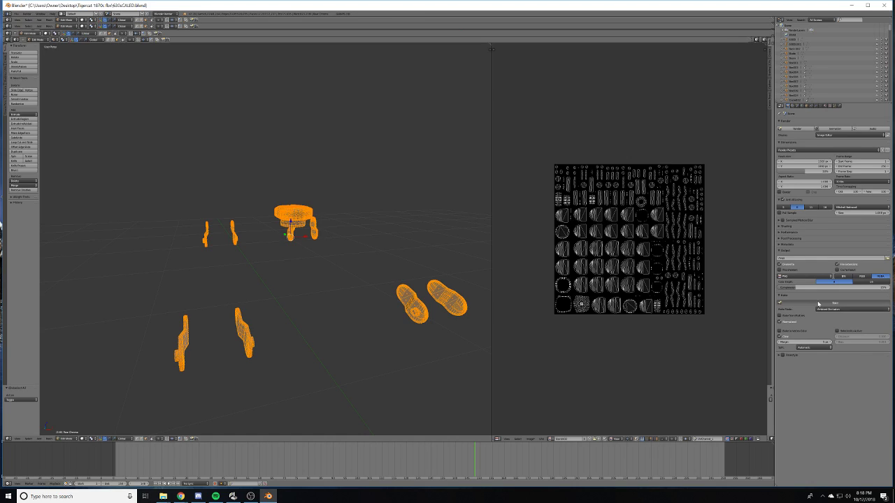
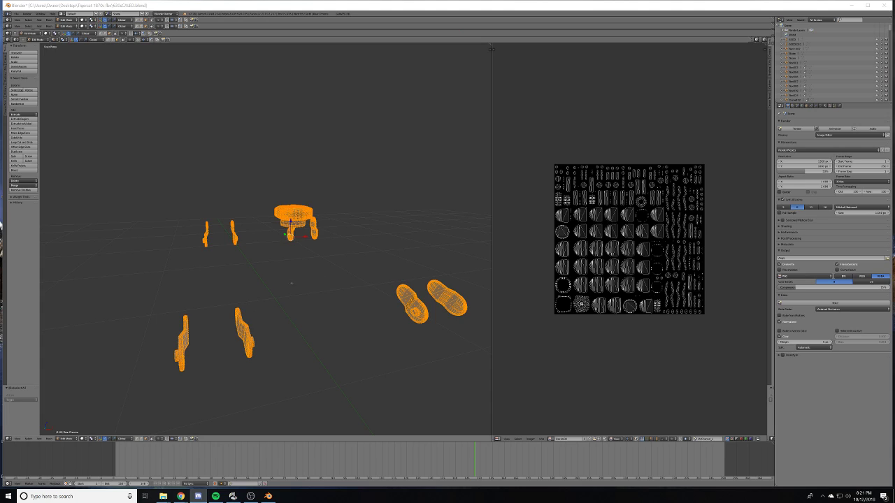
- Examine the ambient occlusion bake and the Rear Chrome parts in Object Mode
scroll(268, 260, up, 1)
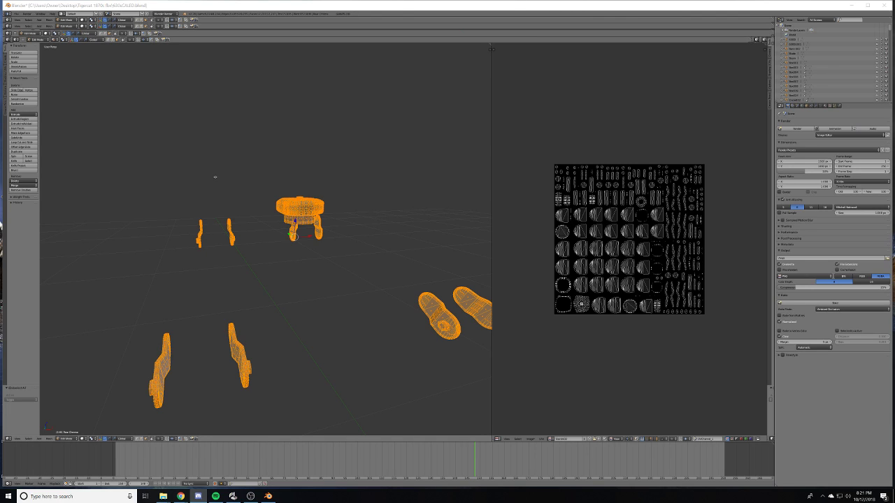
scroll(580, 247, up, 2)
scroll(626, 252, down, 1)
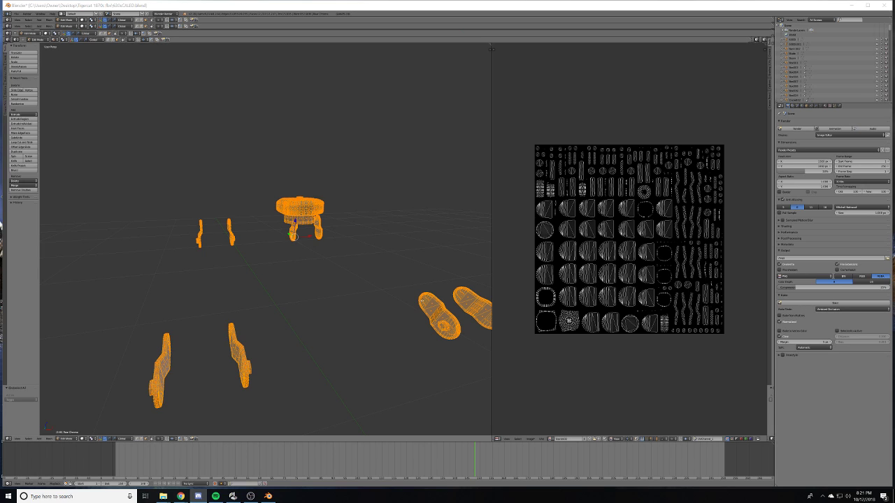
mouse_move(422, 302)
middle_down()
mouse_move(399, 301)
mouse_move(424, 308)
middle_up()
middle_drag(386, 283, 380, 279)
key(Tab)
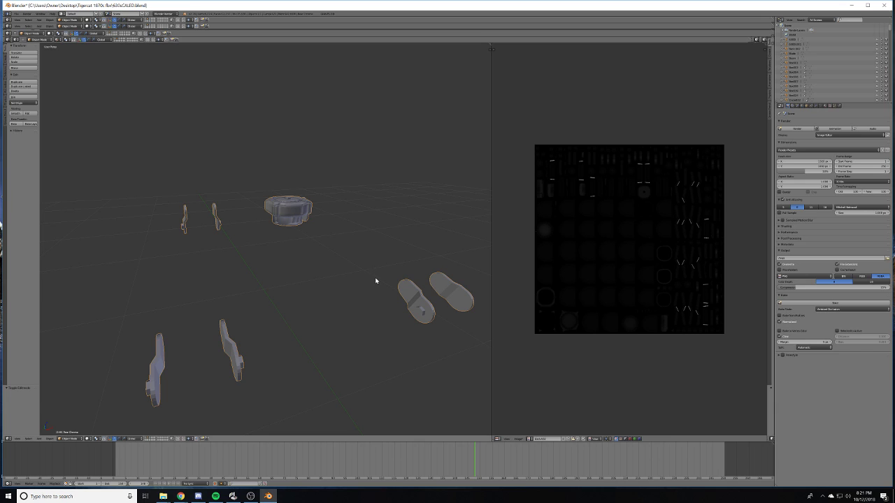
scroll(677, 263, up, 3)
scroll(671, 266, down, 3)
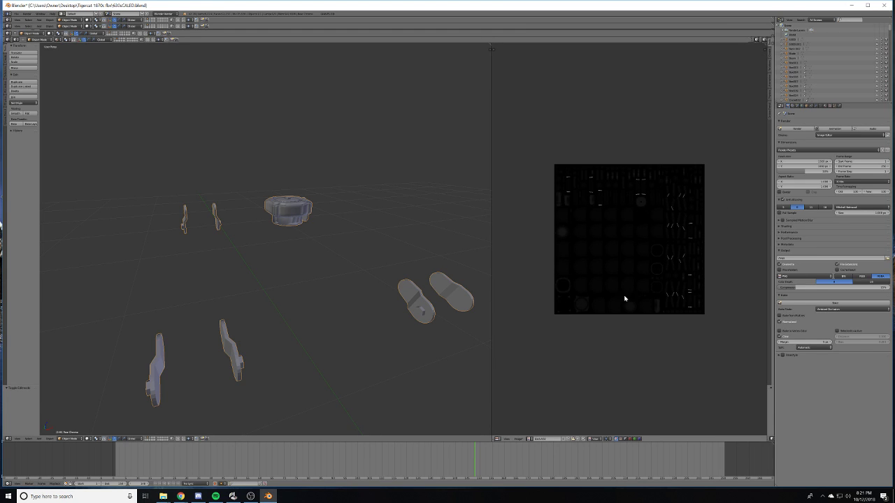
scroll(615, 328, up, 2)
scroll(567, 402, down, 1)
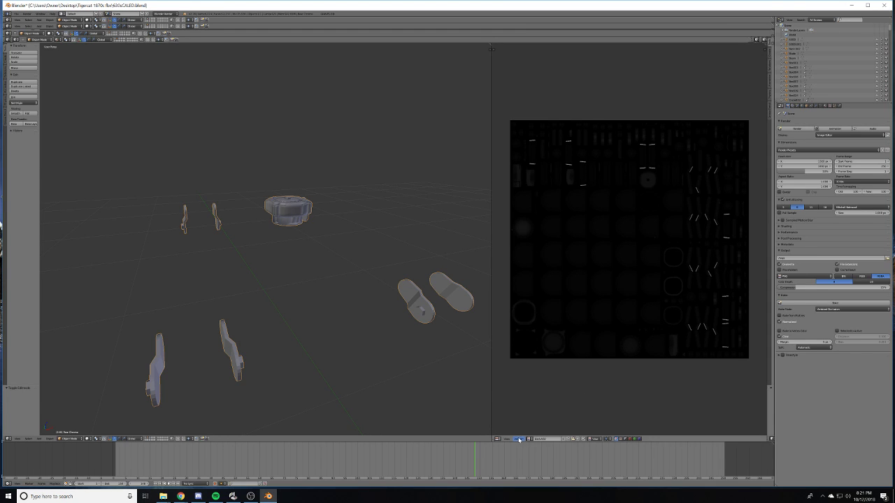
- Unlink the baked image from the Rear Chrome mesh in Edit Mode and open the settings for a new image
key(Tab)
click(598, 439)
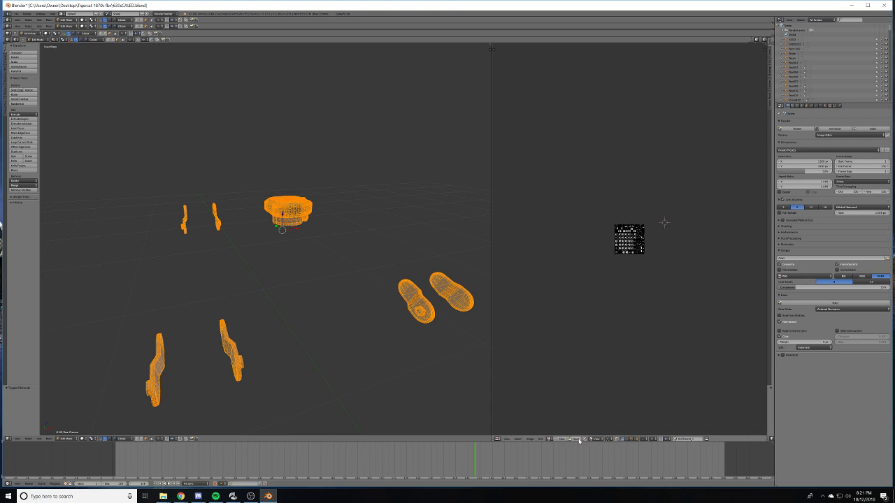
click(557, 439)
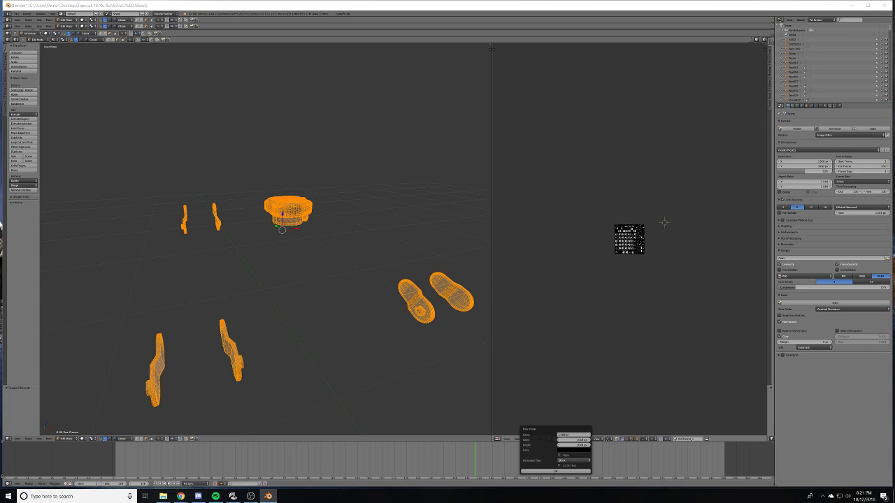
- Switch to File Explorer and open the Chrome Tutorial PDF from the Desktop folder
key(alt+Tab)
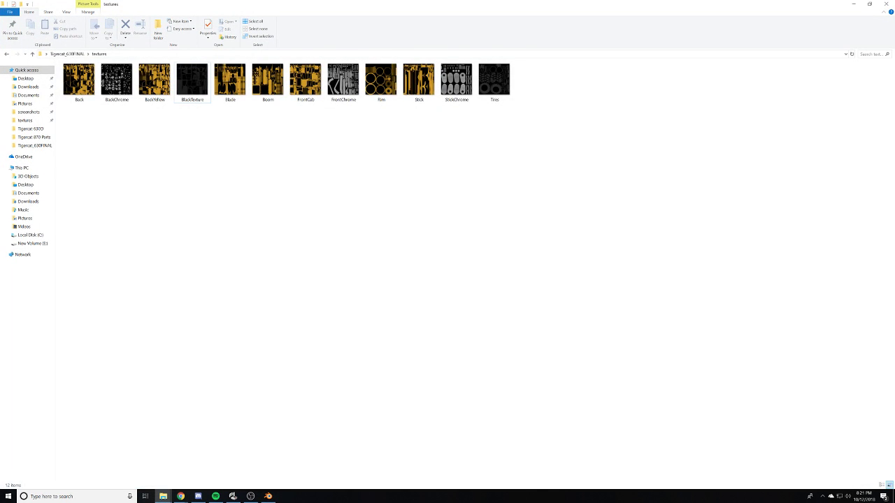
click(25, 78)
scroll(130, 456, down, 1)
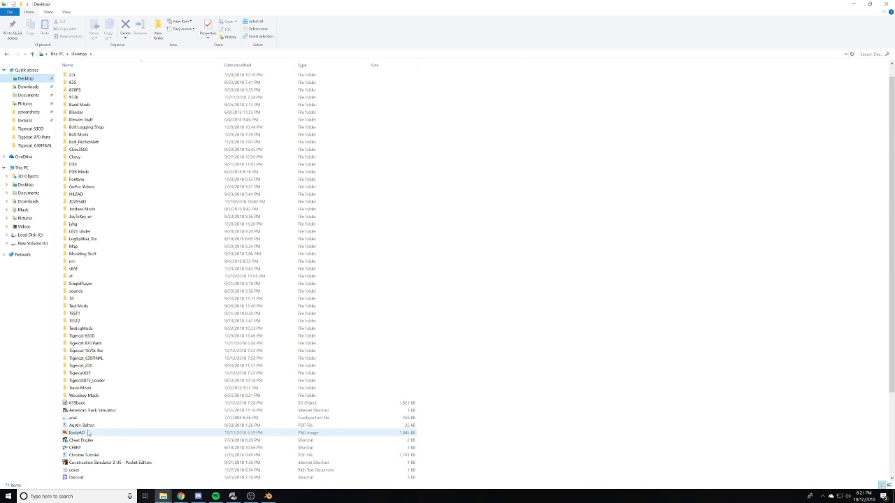
double_click(98, 455)
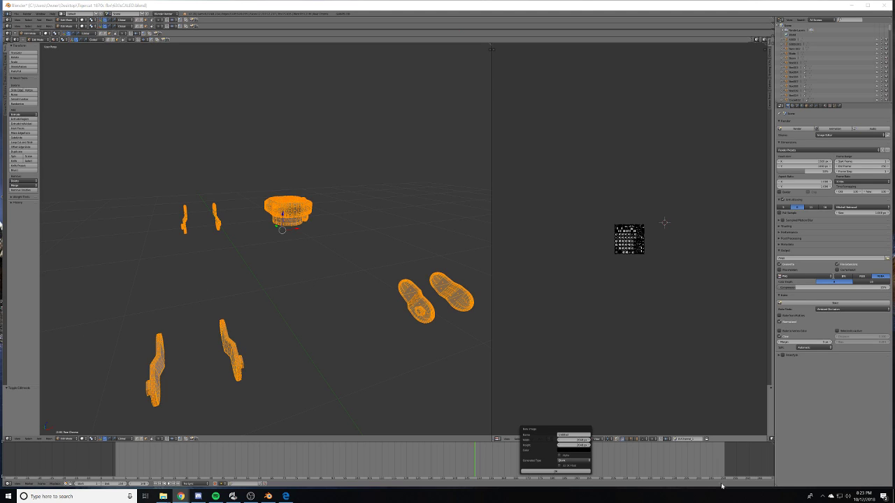
- Return to Blender, rename the new image and create it as a blank black image for the Rear Chrome UVs
click(572, 435)
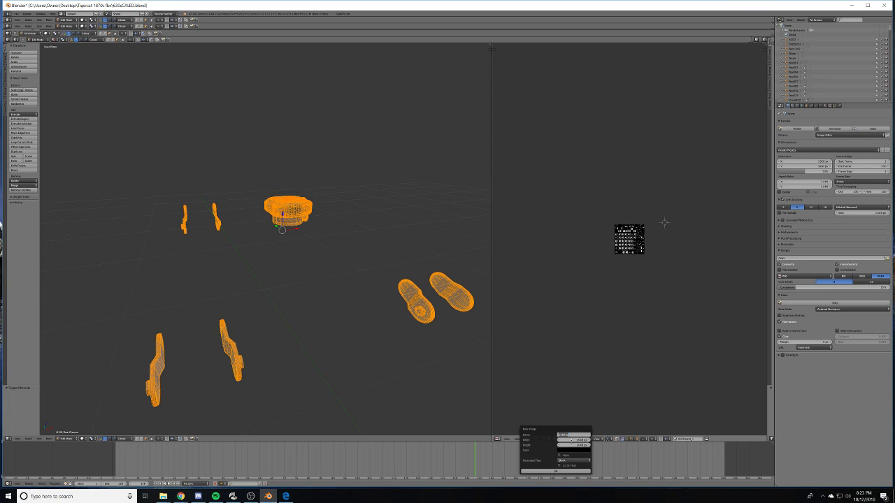
key(BackSpace)
key(Return)
click(559, 472)
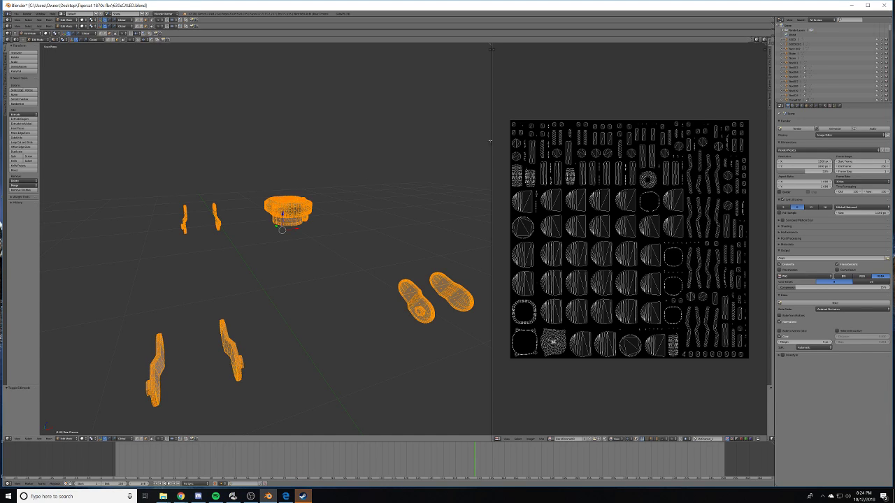
- Open the world settings and remove the duplicate vertices from the whole Rear Chrome mesh in Edit Mode
click(799, 107)
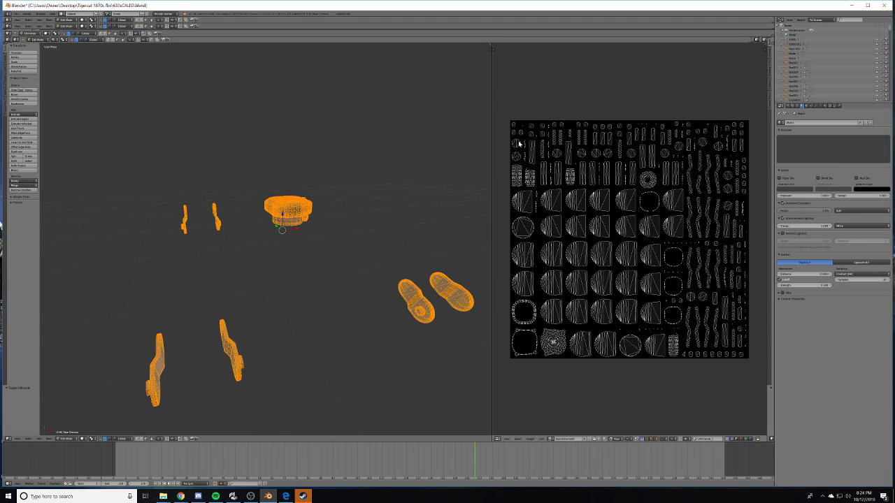
key(Tab)
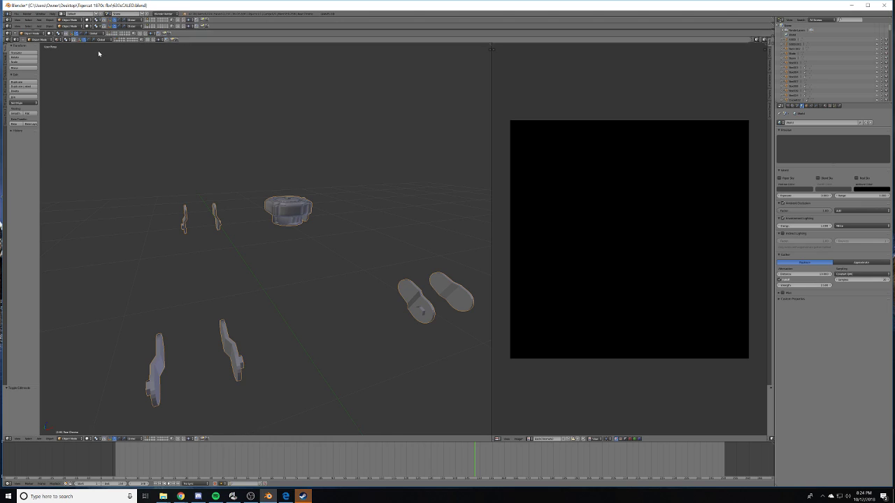
key(Tab)
click(21, 189)
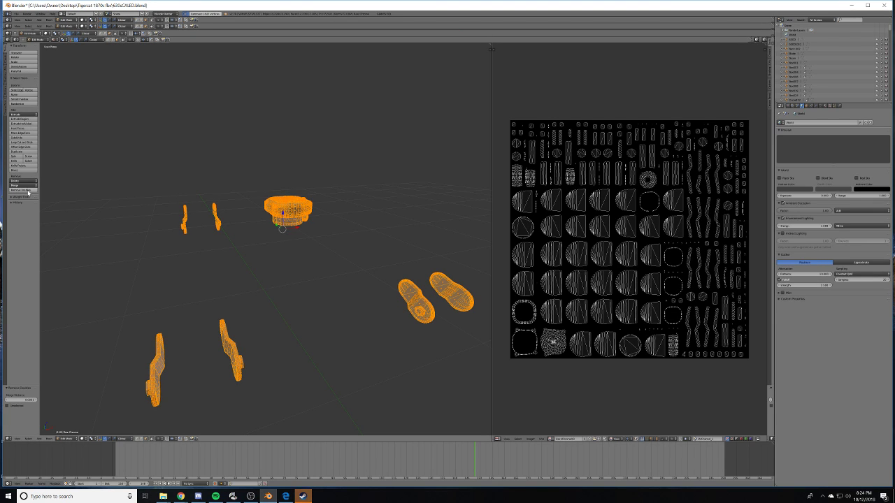
- Add an Edge Split modifier to the Rear Chrome object, apply it, and return the mesh to Edit Mode
key(Tab)
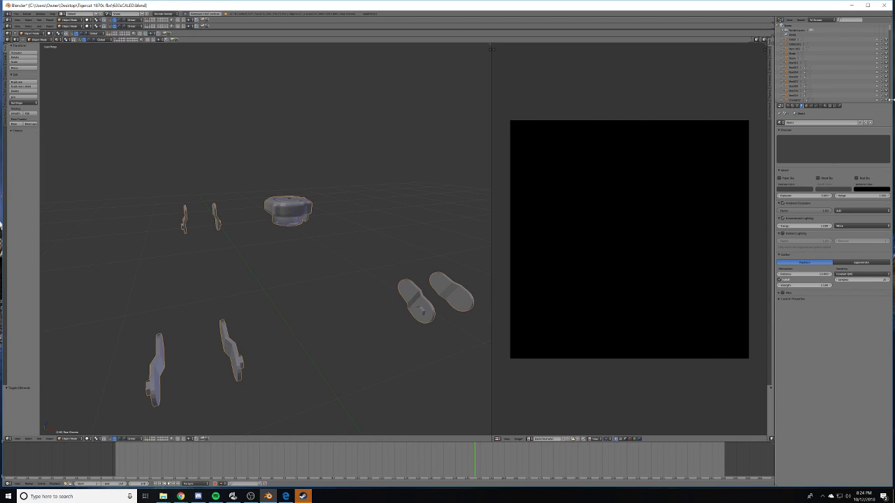
click(816, 106)
click(804, 123)
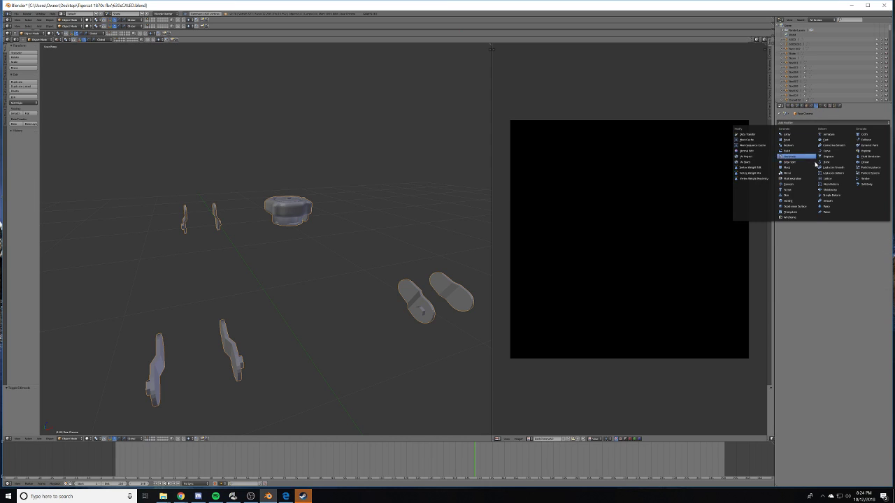
click(790, 162)
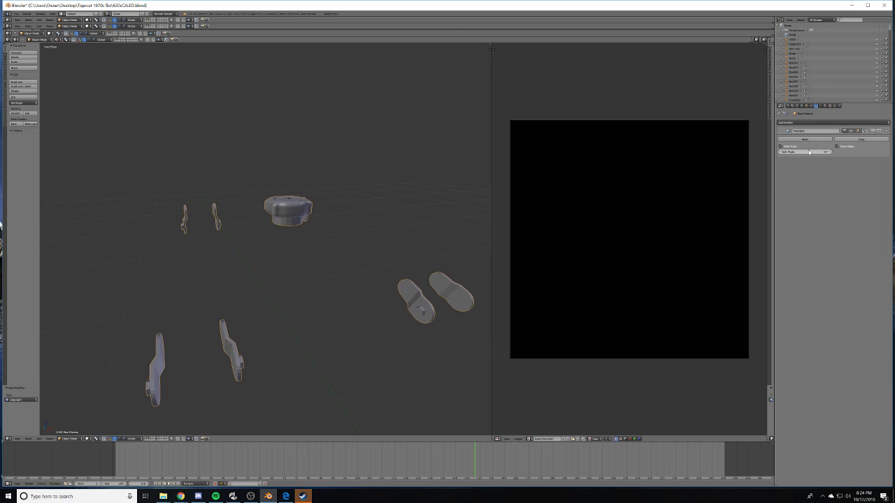
click(809, 140)
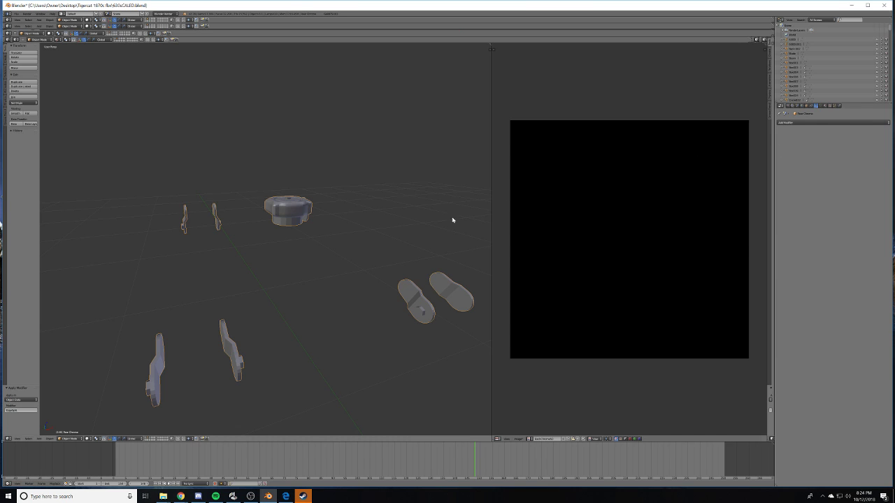
key(Tab)
scroll(595, 272, up, 1)
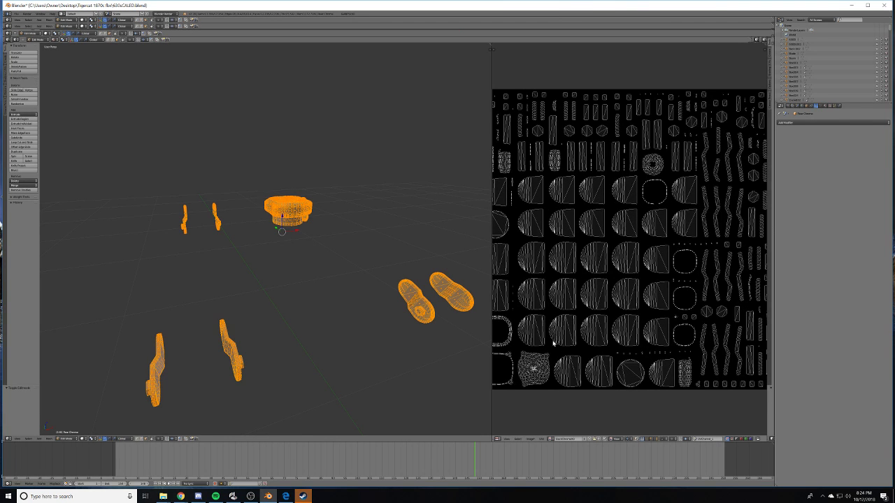
scroll(553, 343, down, 1)
mouse_move(163, 495)
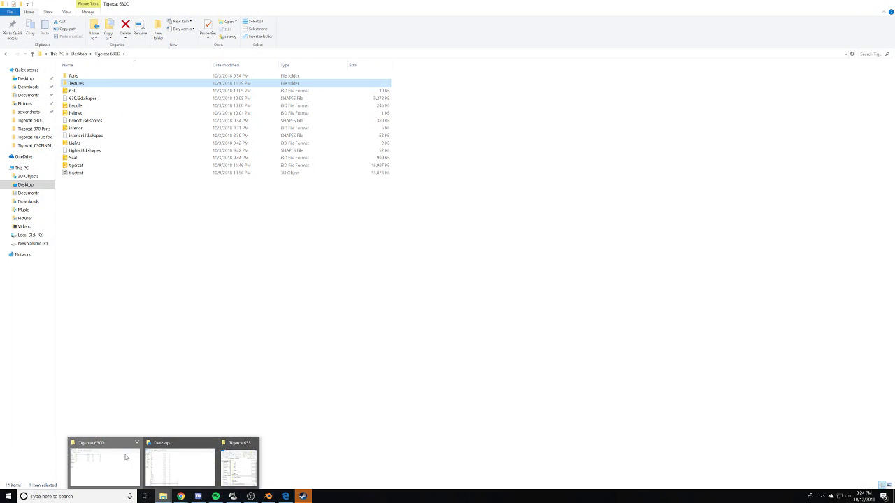
click(123, 463)
mouse_move(163, 495)
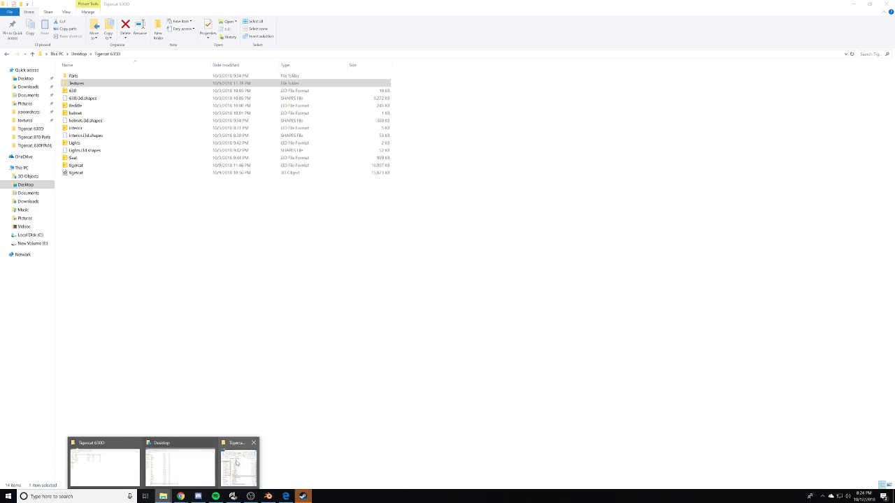
click(238, 463)
click(198, 117)
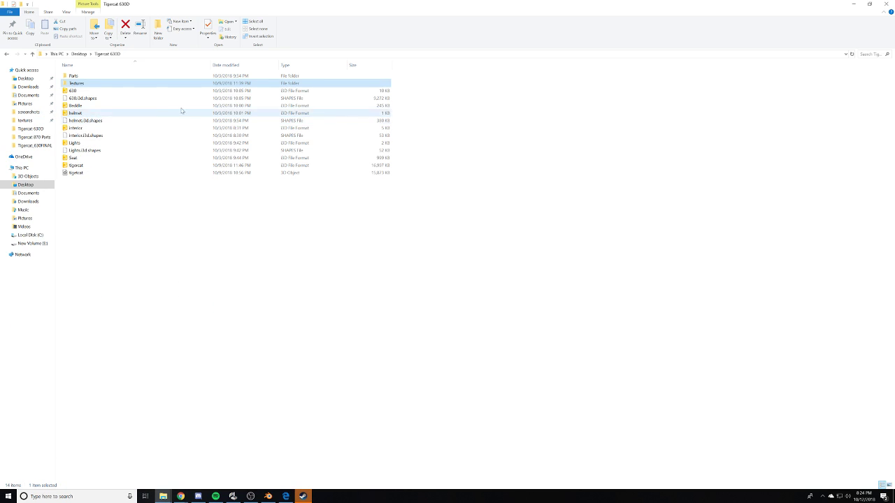
click(888, 3)
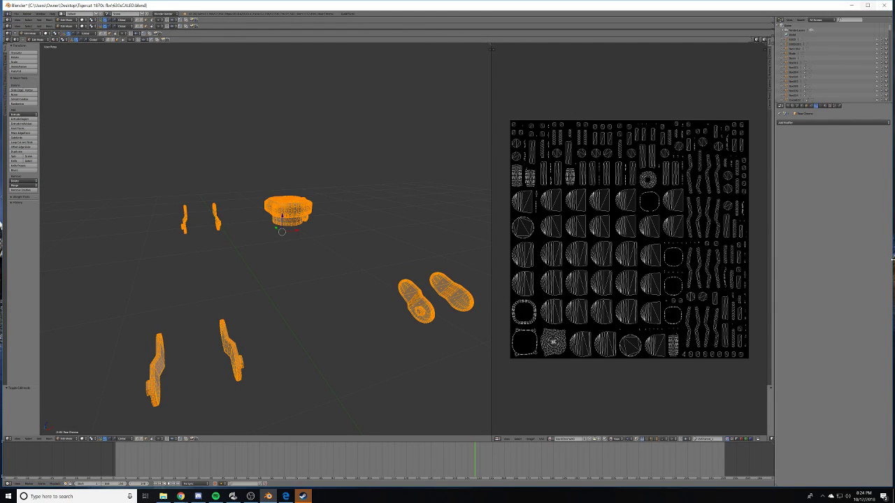
- Open the textures folder inside Tigercat_630FINAL from the desktop and delete the BackChrome texture file
click(893, 497)
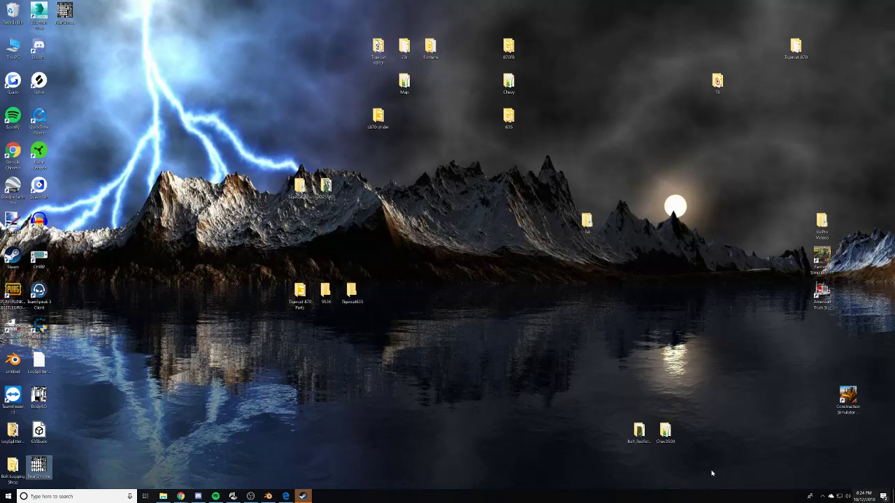
double_click(299, 186)
double_click(110, 79)
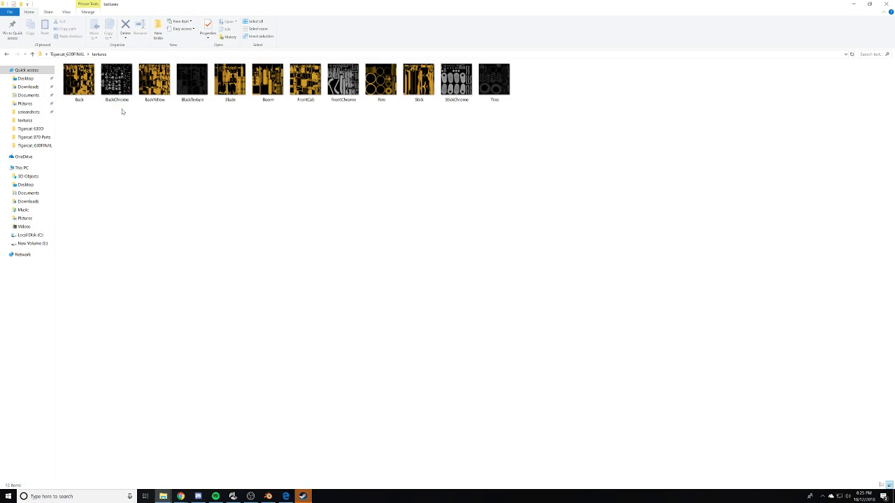
right_click(120, 74)
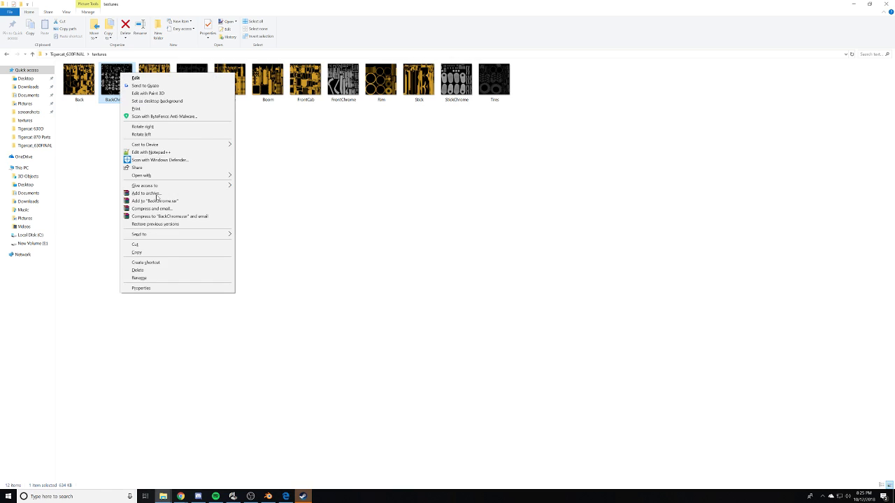
click(164, 272)
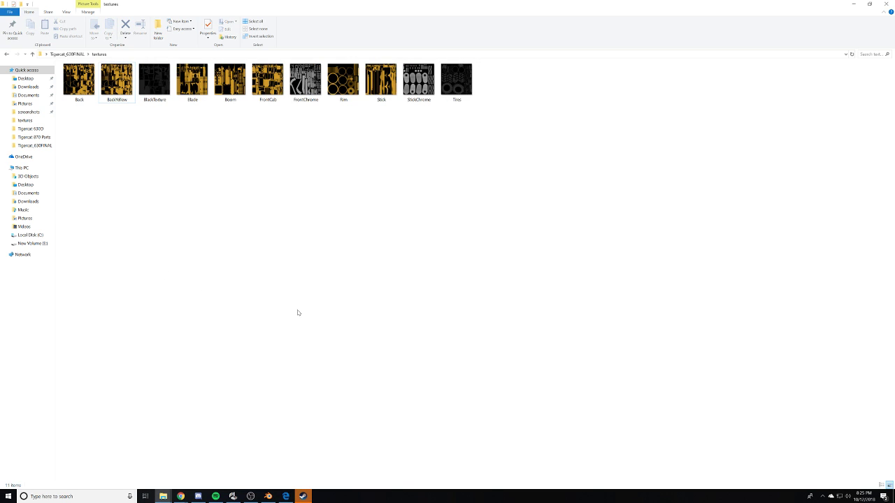
- Dismiss the Steam update dialog without restarting Steam and switch back to Blender
click(302, 496)
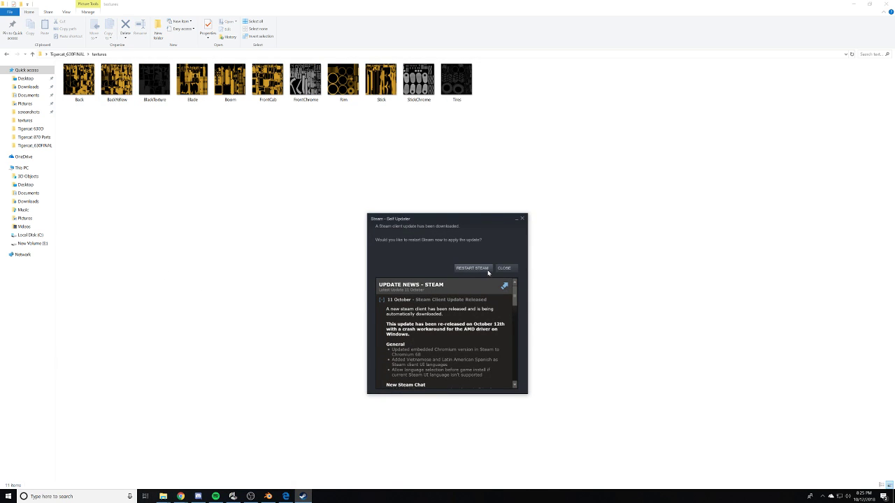
click(510, 268)
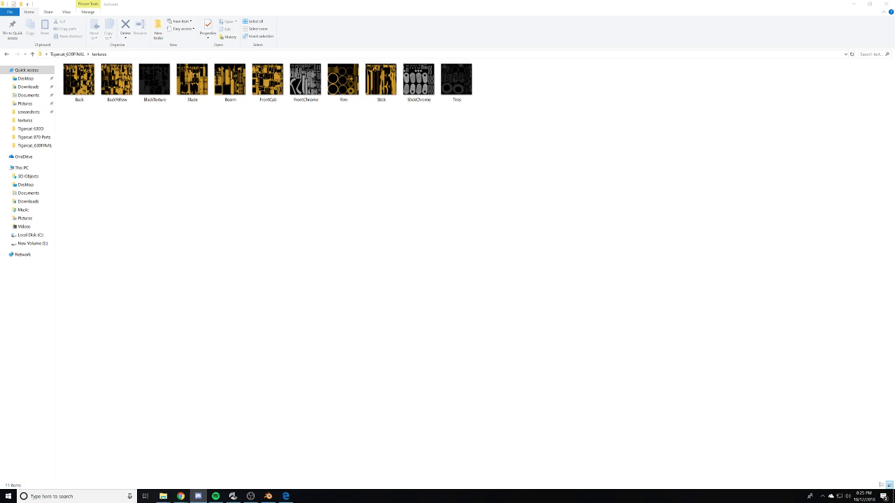
key(alt+Tab)
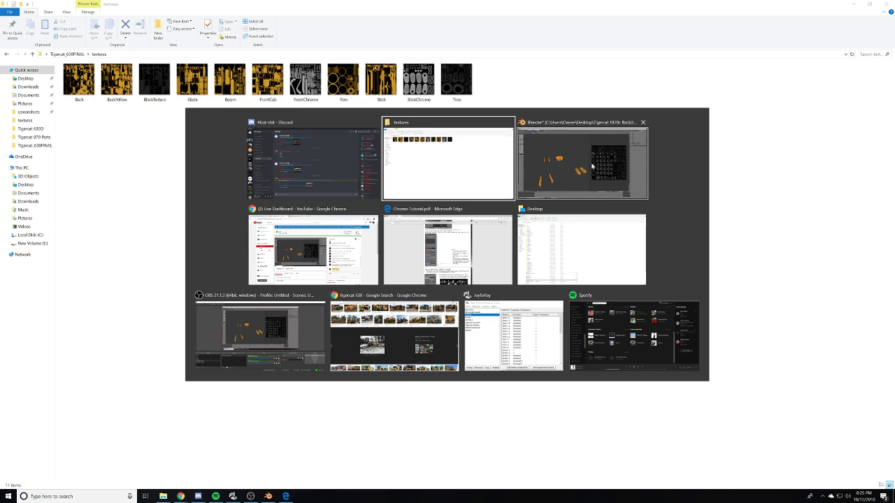
click(248, 352)
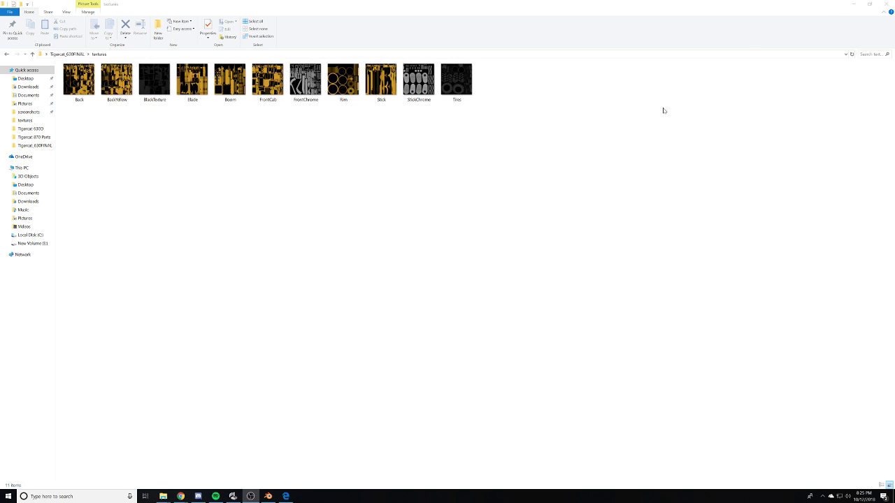
key(alt+Tab)
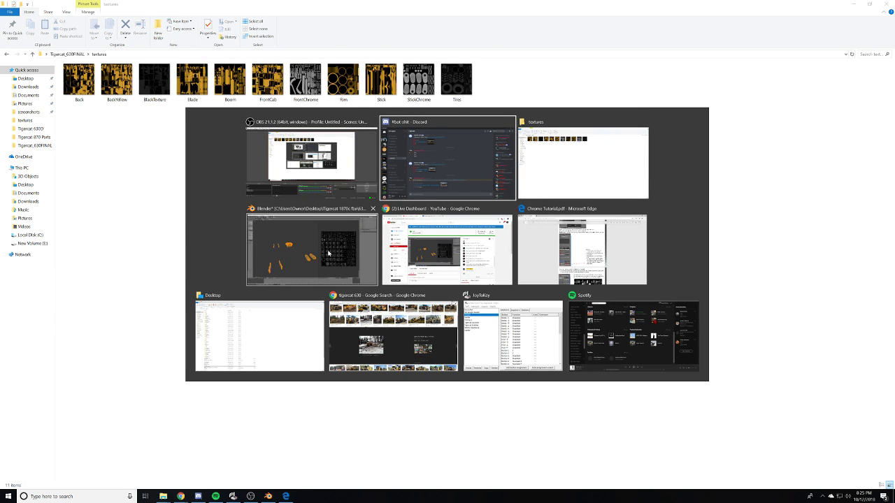
click(327, 253)
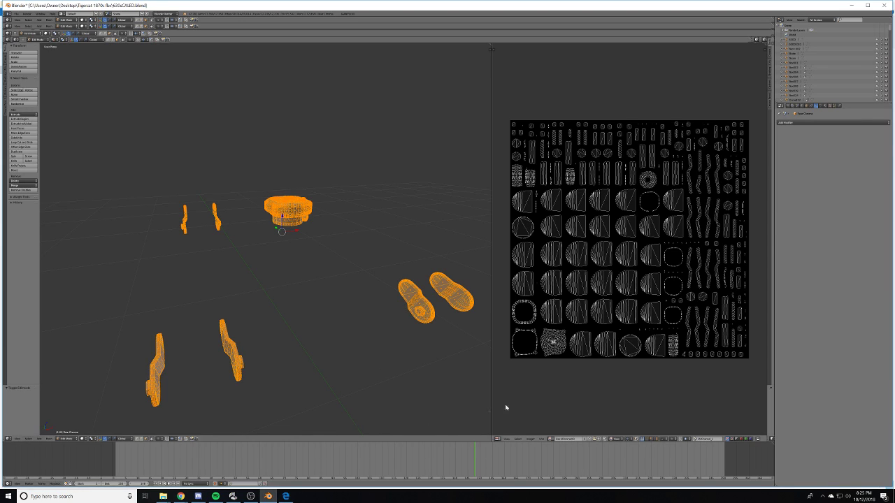
- Check the texture files in the Tigercat_630FINAL textures folder and return to Blender
scroll(657, 244, up, 1)
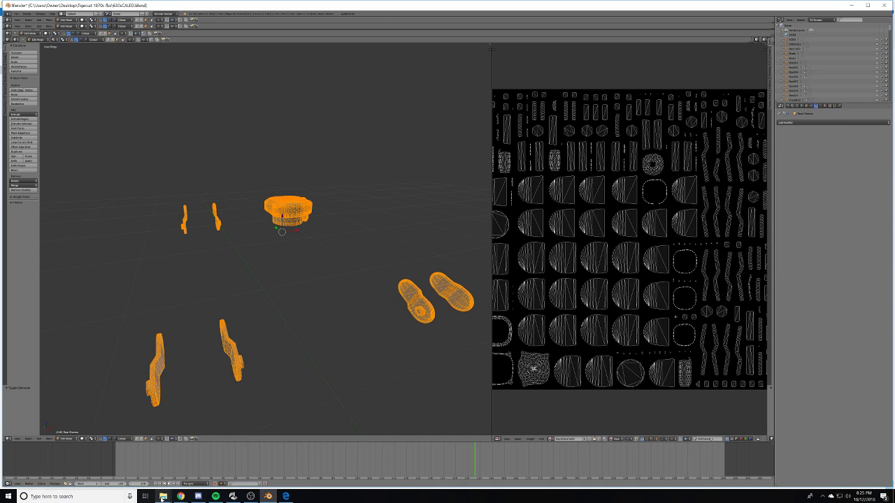
mouse_move(162, 495)
click(196, 458)
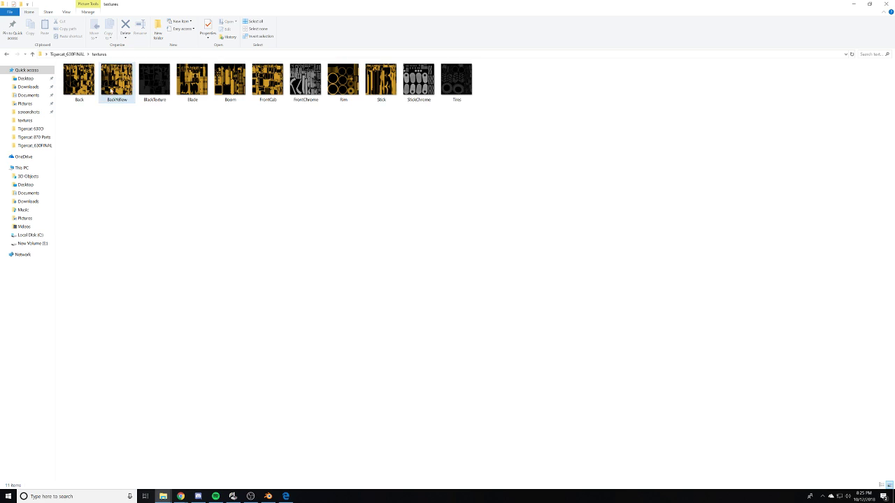
click(851, 5)
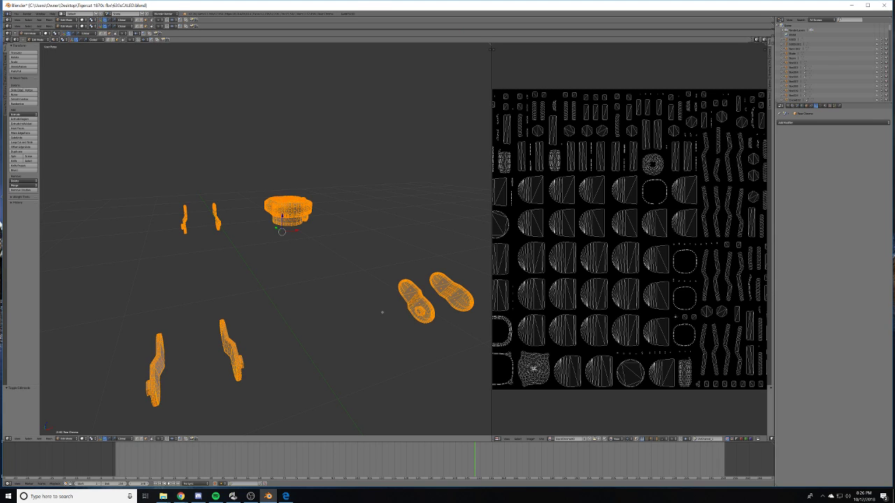
- Bake the Ambient Occlusion of the Rear Chrome mesh onto its new blank image
middle_drag(383, 312, 373, 293)
scroll(576, 329, down, 3)
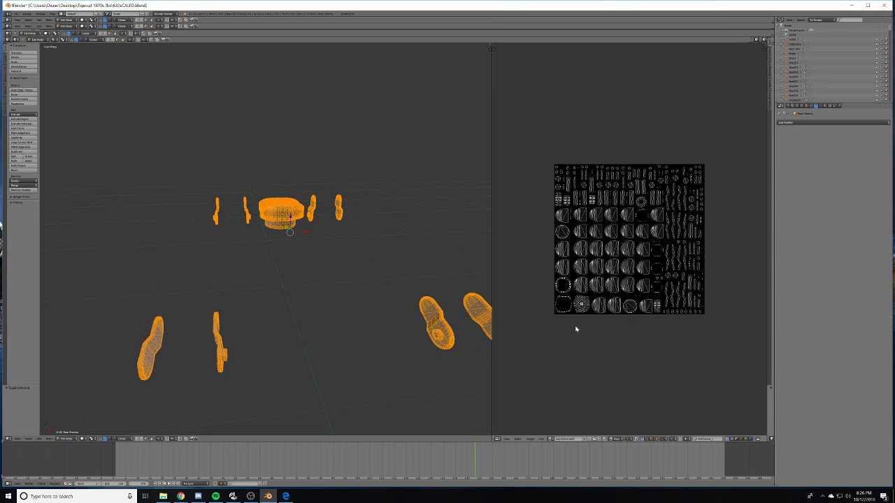
scroll(577, 329, up, 3)
click(789, 107)
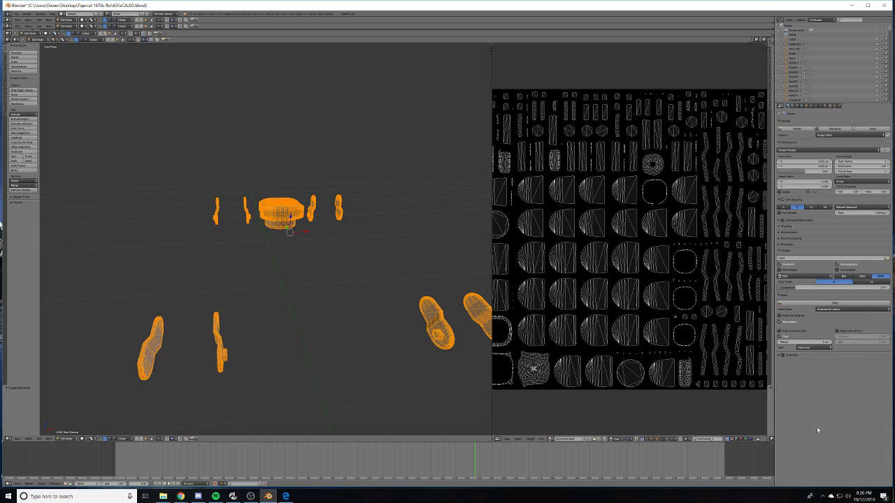
click(838, 304)
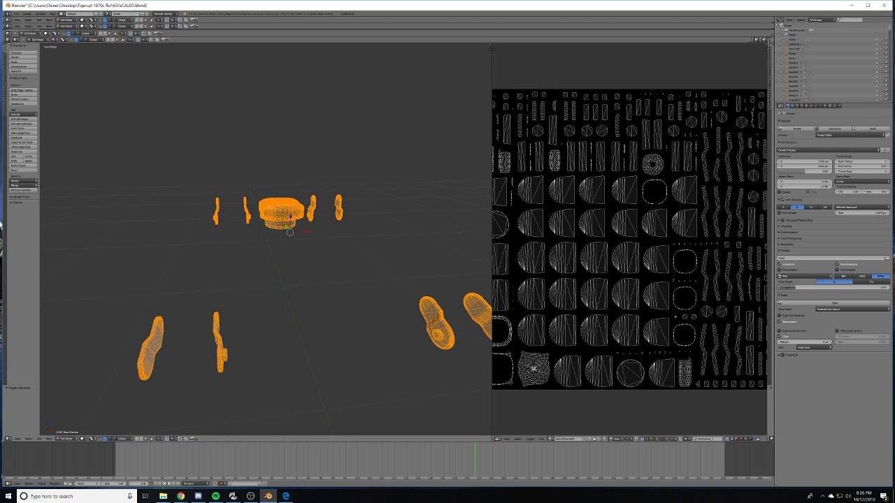
key(alt+Tab)
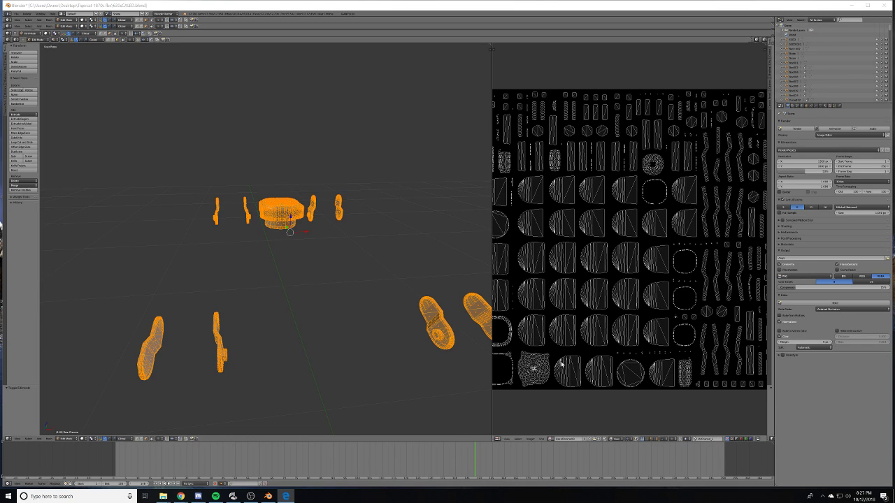
click(840, 304)
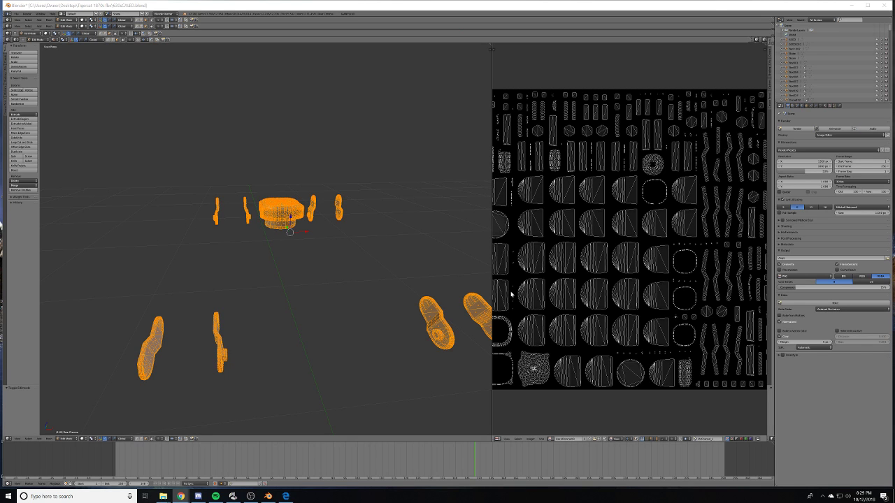
- Leave Edit Mode and examine the baked Rear Chrome image for brightness and errors across the UV islands
middle_drag(518, 331, 541, 313)
key(Tab)
scroll(533, 311, down, 1)
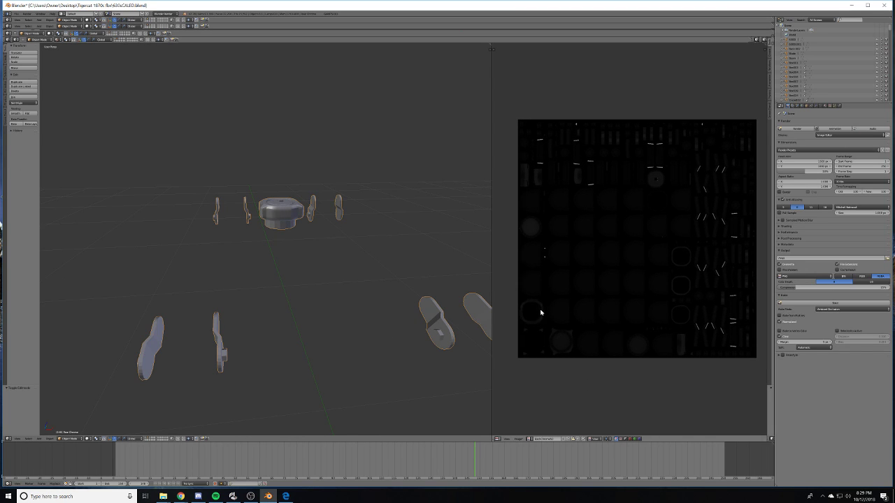
scroll(590, 296, down, 1)
scroll(590, 296, up, 1)
scroll(589, 295, up, 1)
scroll(584, 298, down, 2)
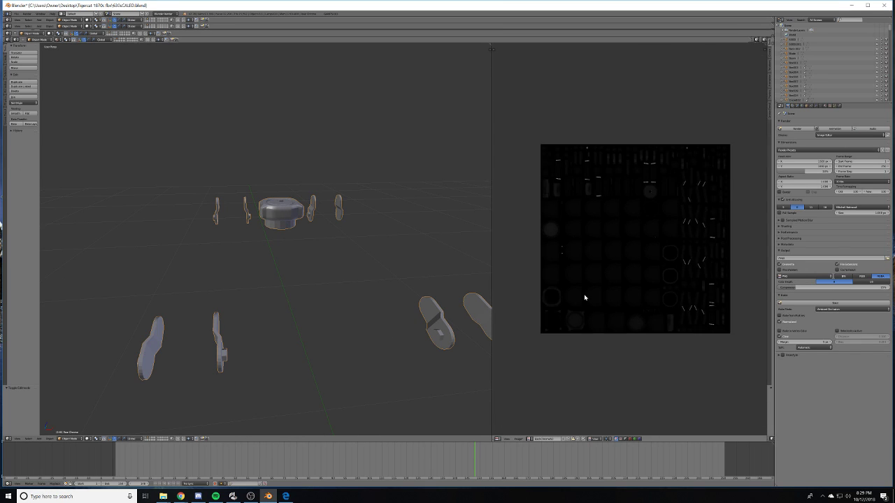
scroll(585, 298, up, 2)
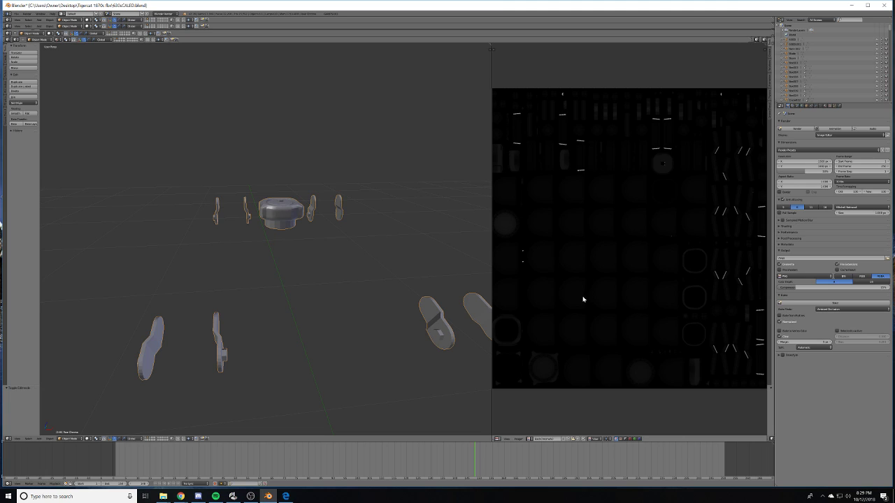
scroll(553, 385, down, 1)
scroll(553, 390, up, 1)
scroll(506, 420, up, 1)
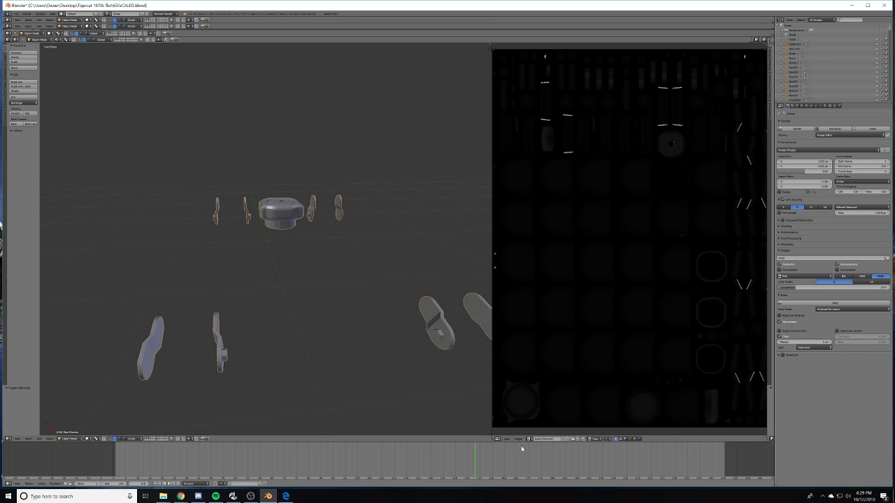
- Unlink the baked image from the Rear Chrome mesh in Edit Mode and remove the object's material slot in Object Mode
click(577, 439)
key(Tab)
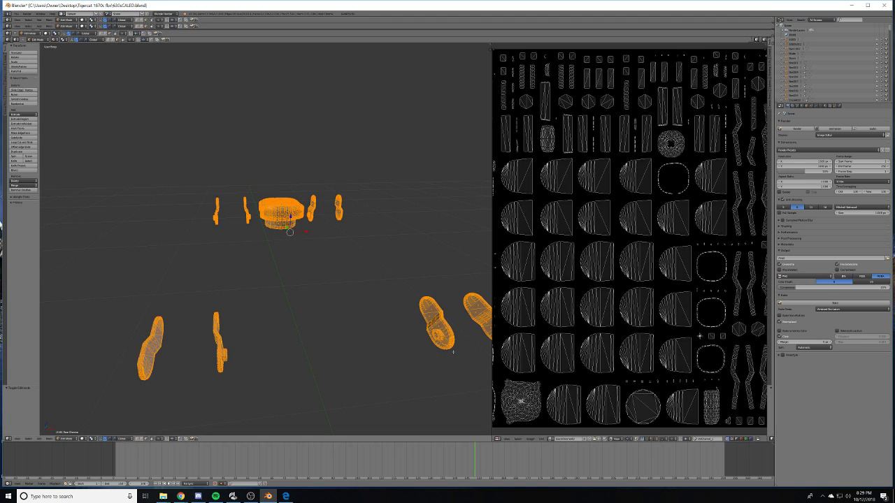
click(599, 441)
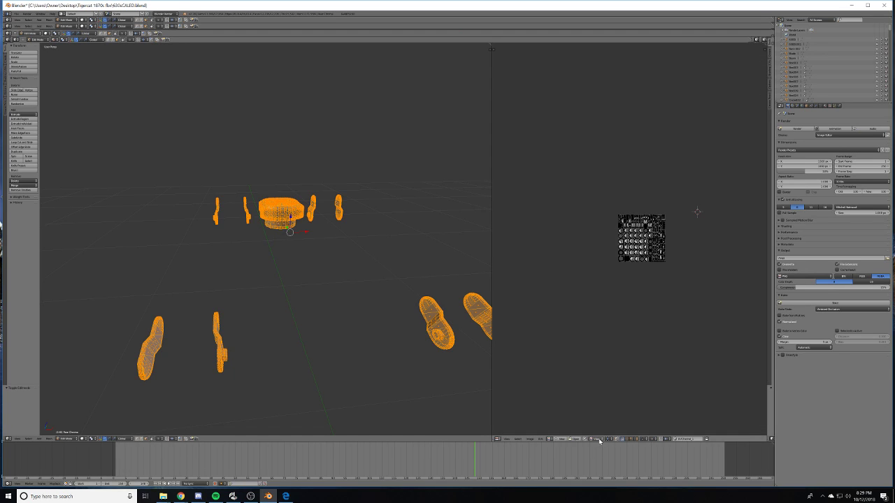
key(Tab)
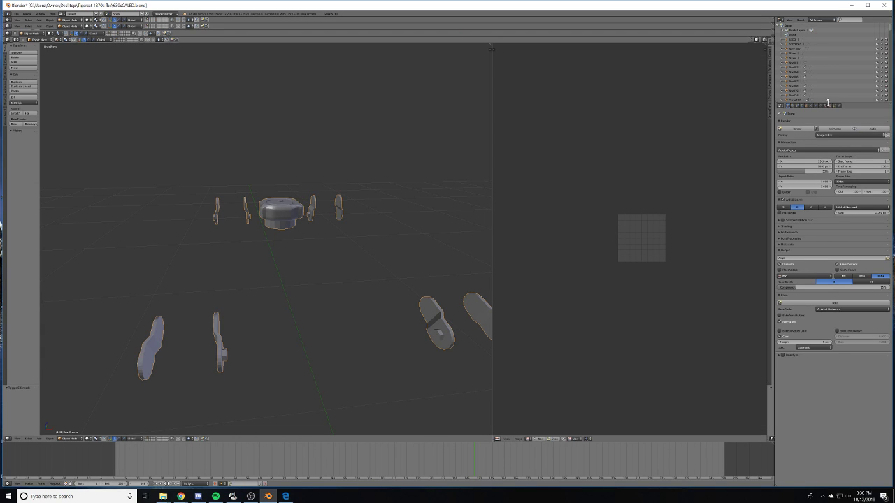
click(826, 105)
click(889, 130)
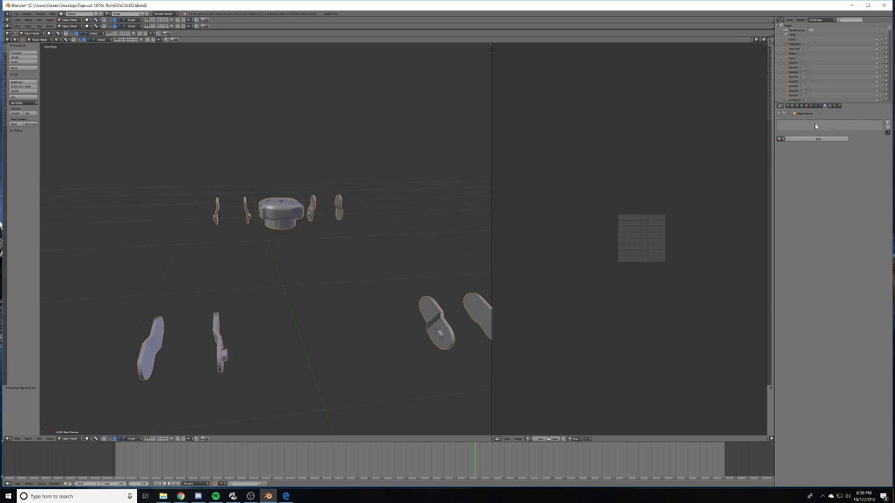
- Enter Edit Mode on the Rear Chrome mesh and inspect its existing UV layout
click(790, 105)
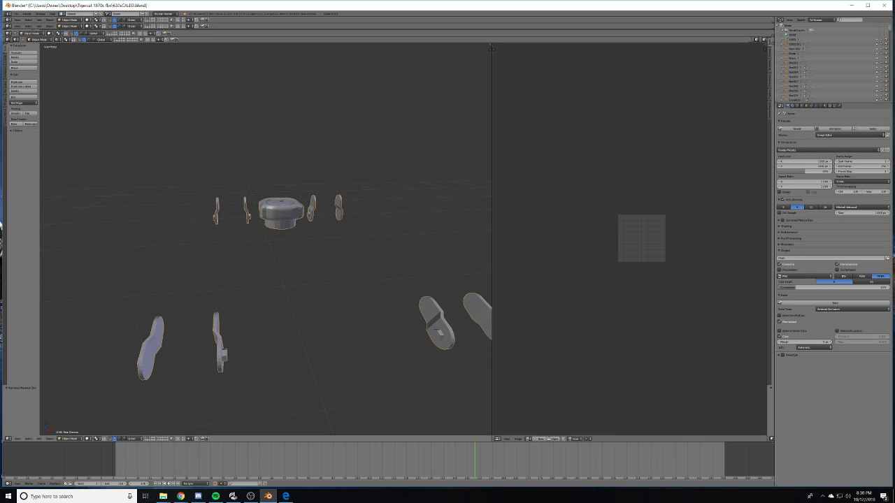
key(alt+Tab)
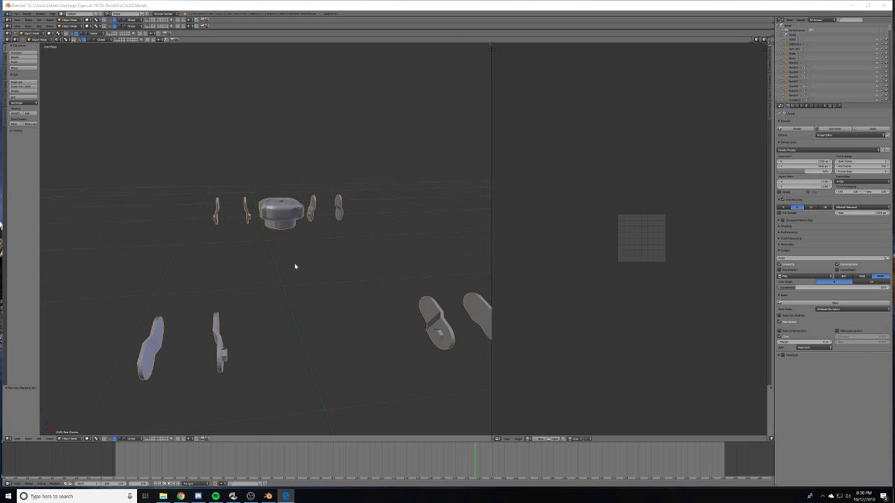
middle_drag(364, 260, 262, 281)
key(Tab)
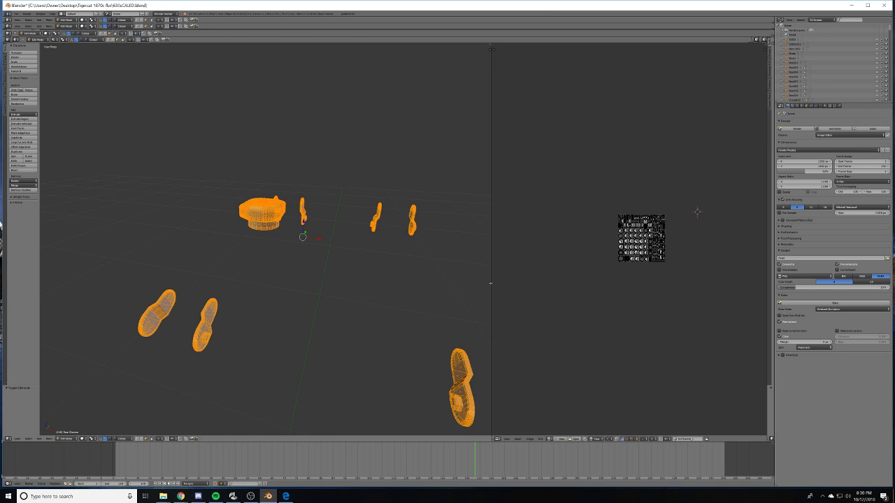
scroll(630, 265, up, 7)
scroll(628, 266, down, 2)
middle_drag(632, 282, 579, 305)
scroll(572, 289, up, 1)
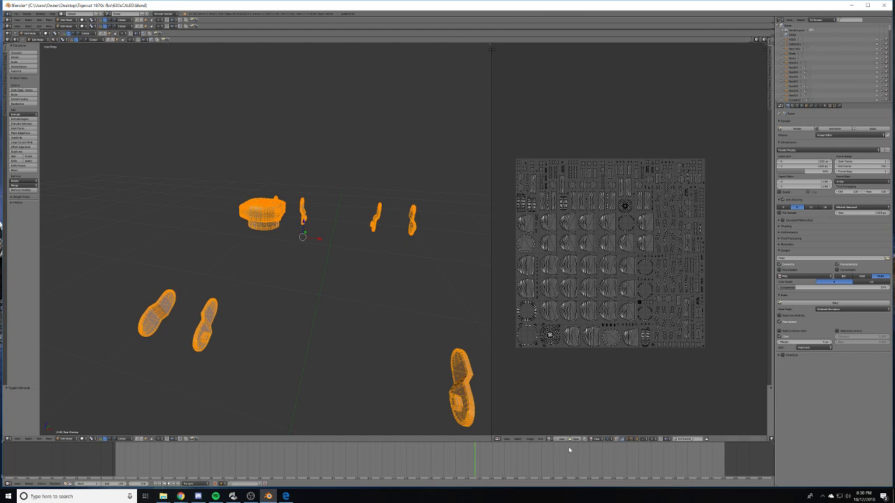
- Unwrap the whole Rear Chrome mesh again with Smart UV Project, keeping the default settings
key(u)
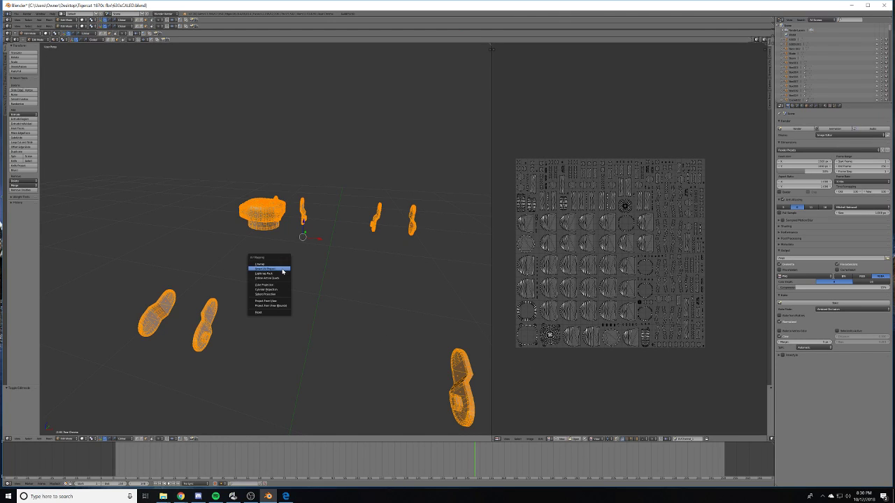
click(284, 270)
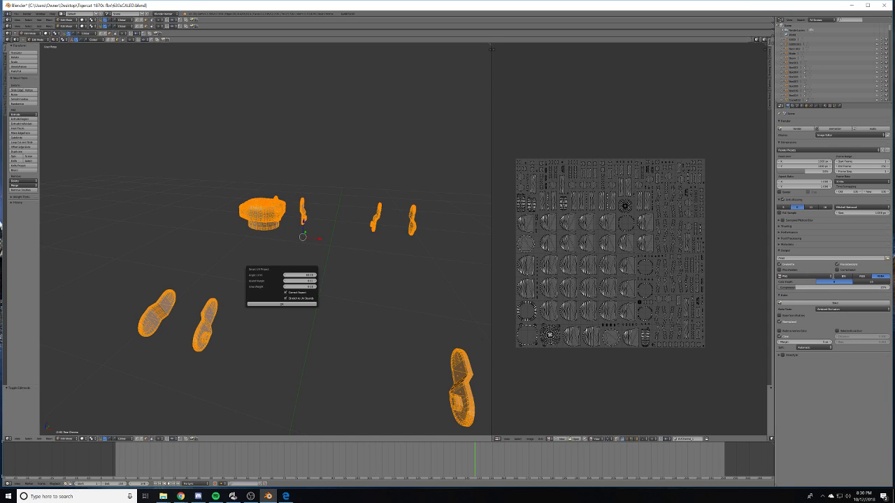
click(288, 307)
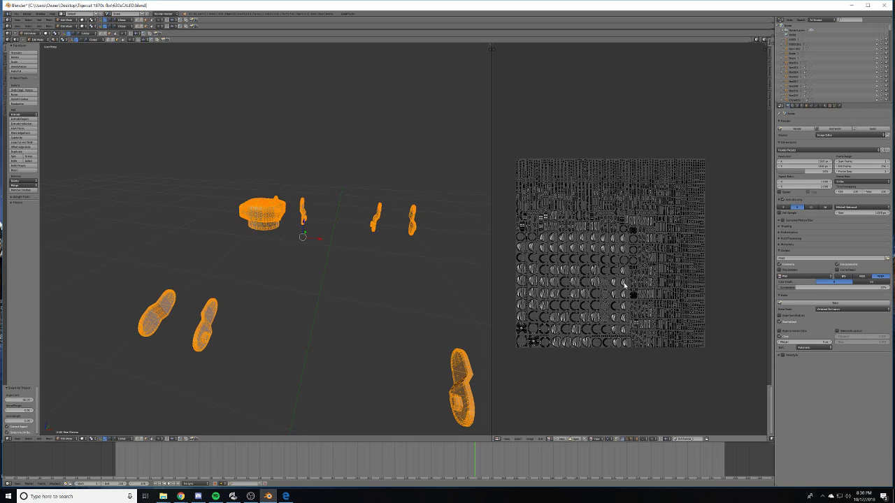
scroll(628, 290, up, 2)
scroll(612, 292, down, 3)
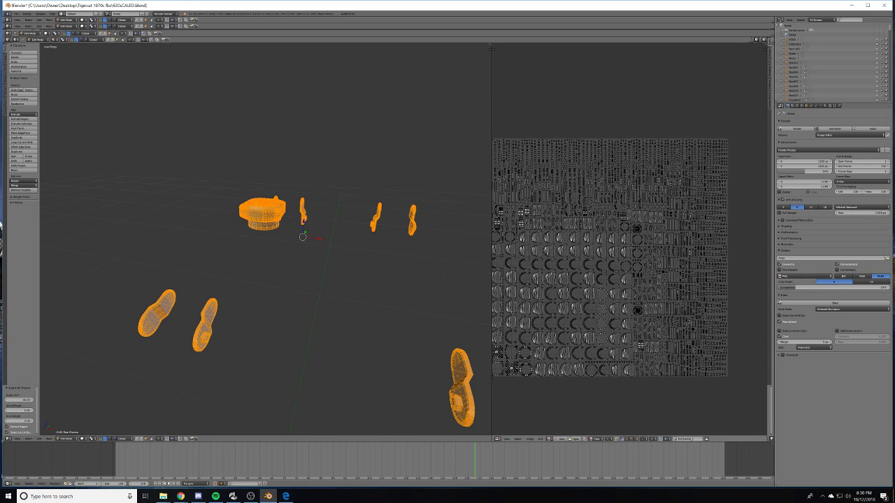
middle_drag(606, 293, 613, 293)
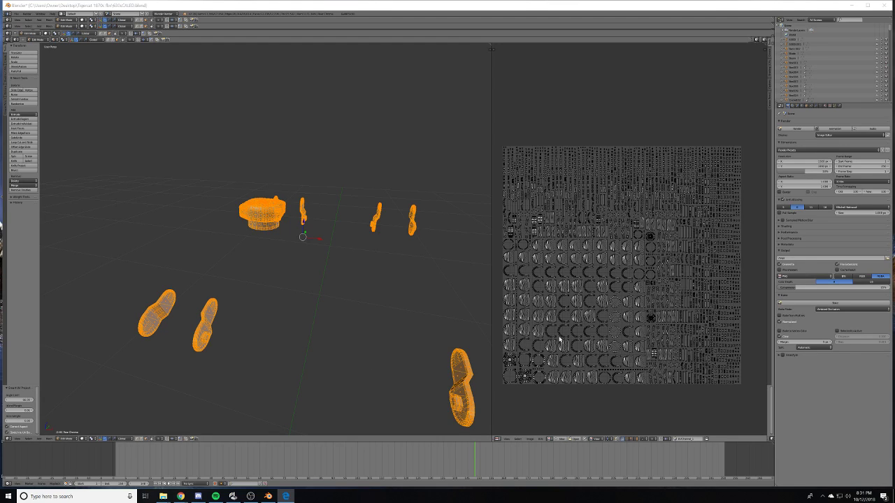
- Create and name a new blank image for the Rear Chrome mesh's new UV layout
click(559, 440)
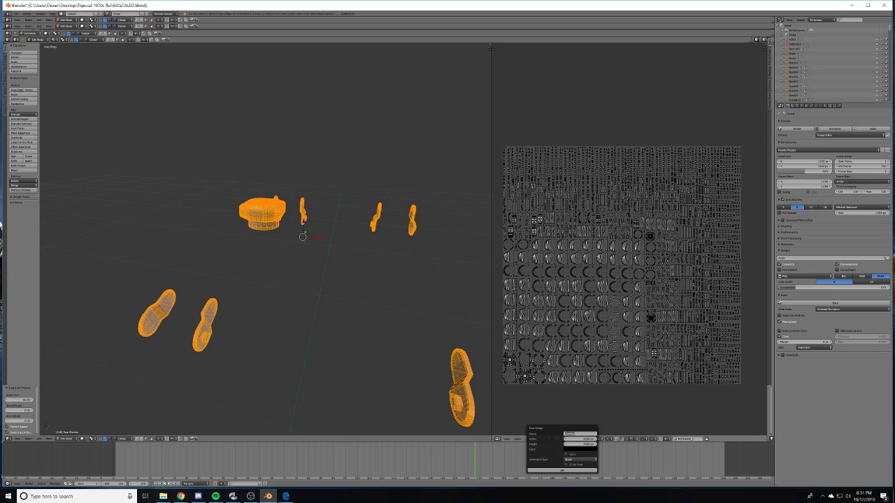
key(BackSpace)
key(Return)
click(560, 472)
click(542, 471)
scroll(650, 259, down, 10)
scroll(678, 278, up, 2)
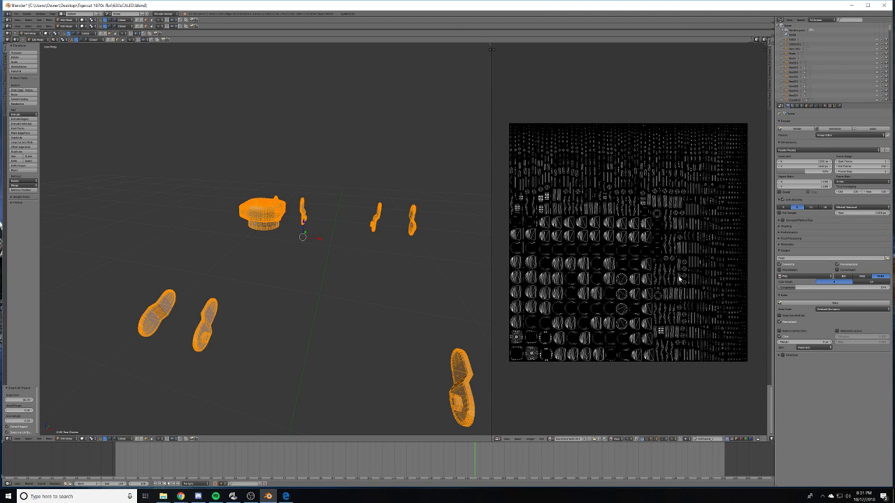
scroll(678, 279, down, 1)
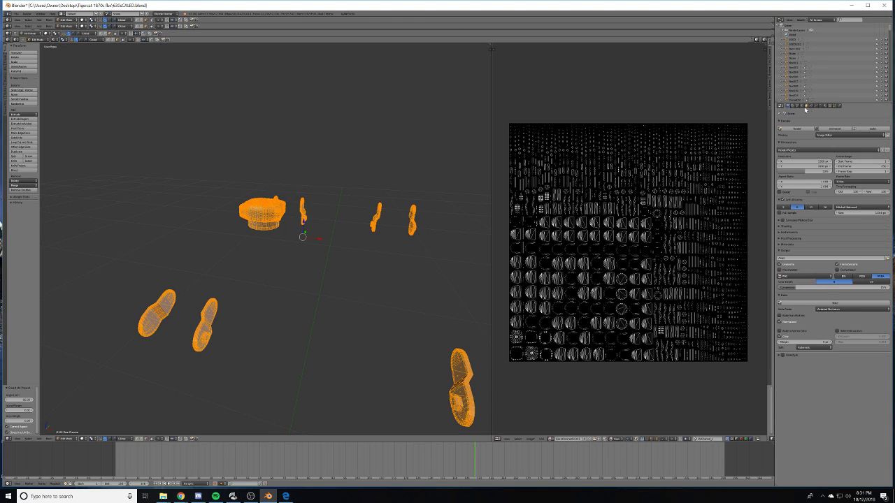
- Enter the World ambient occlusion sample count and bake the Ambient Occlusion onto the new Rear Chrome image
click(802, 106)
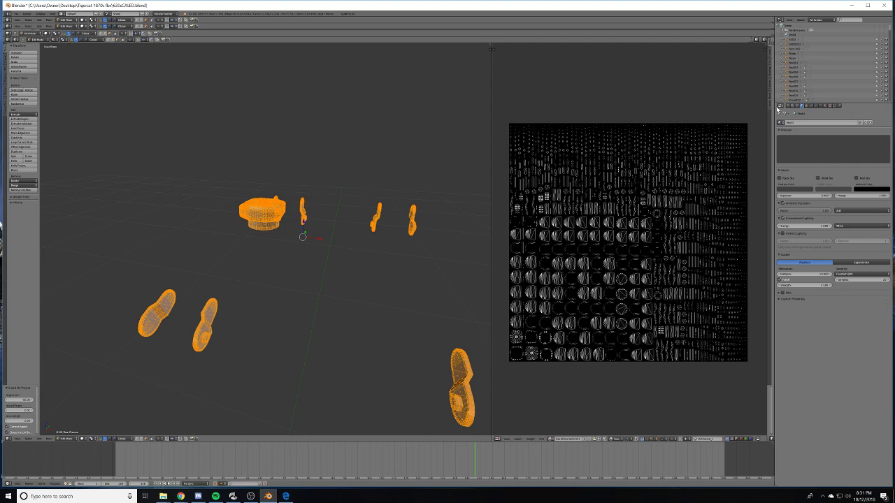
click(862, 280)
key(Return)
click(785, 106)
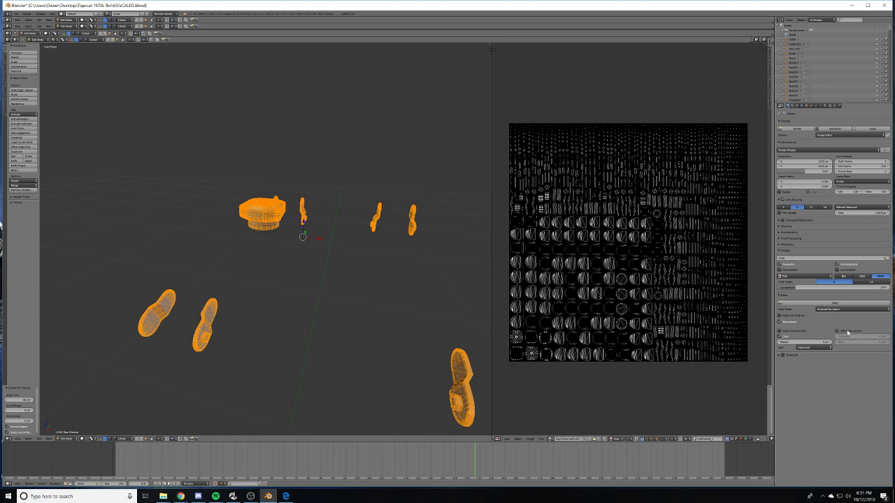
click(842, 303)
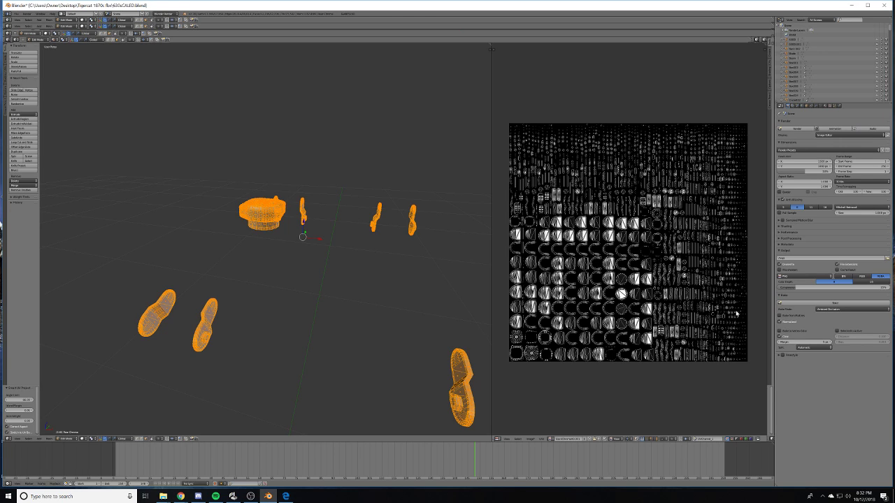
- Leave Edit Mode and examine the Rear Chrome parts alongside the newly baked image
key(Tab)
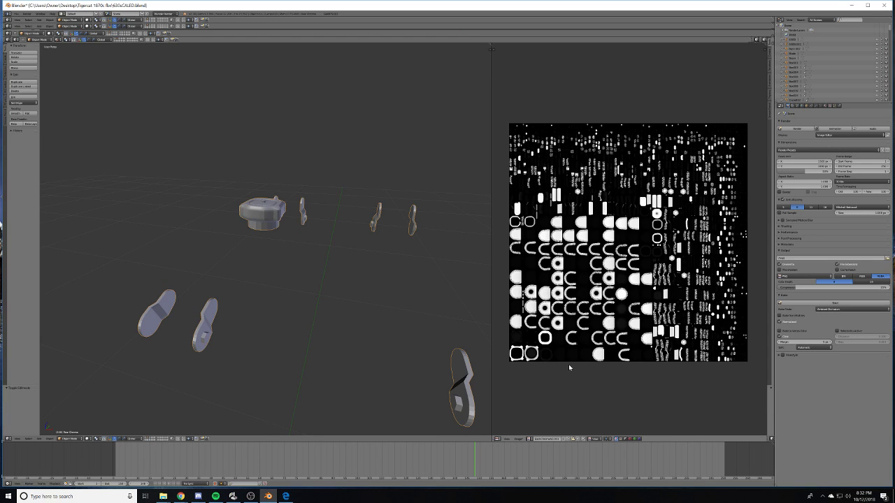
middle_drag(402, 269, 363, 279)
scroll(398, 272, down, 3)
middle_drag(377, 313, 369, 291)
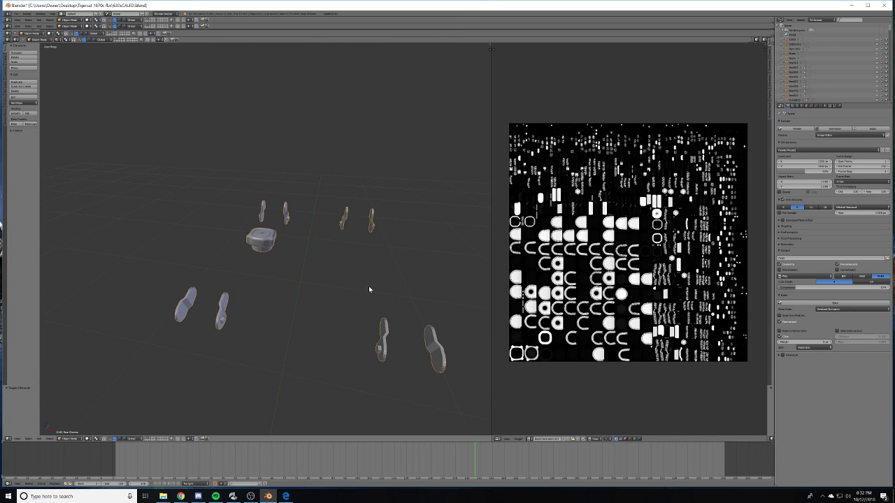
- Save the baked Rear Chrome image as a PNG file in the Desktop folder
click(518, 438)
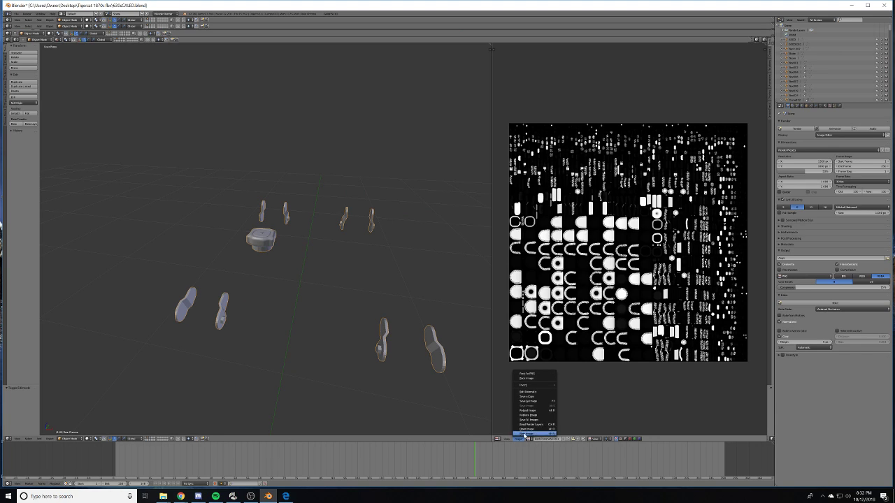
click(534, 403)
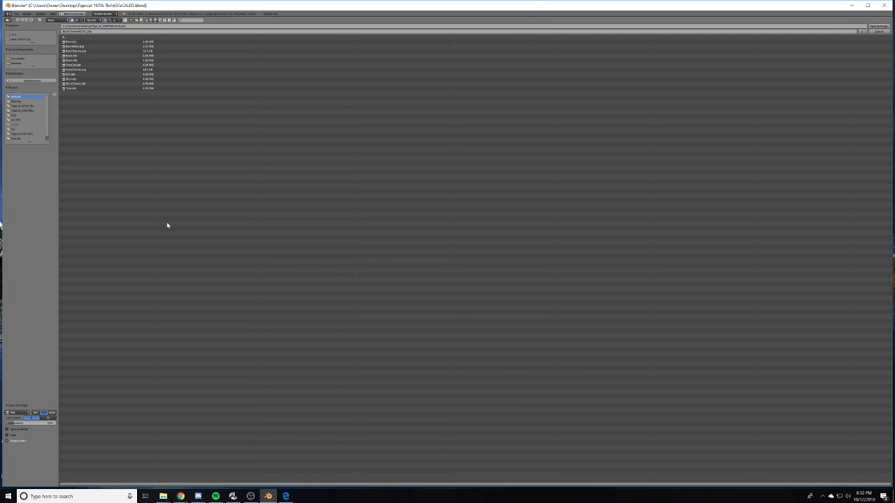
click(19, 102)
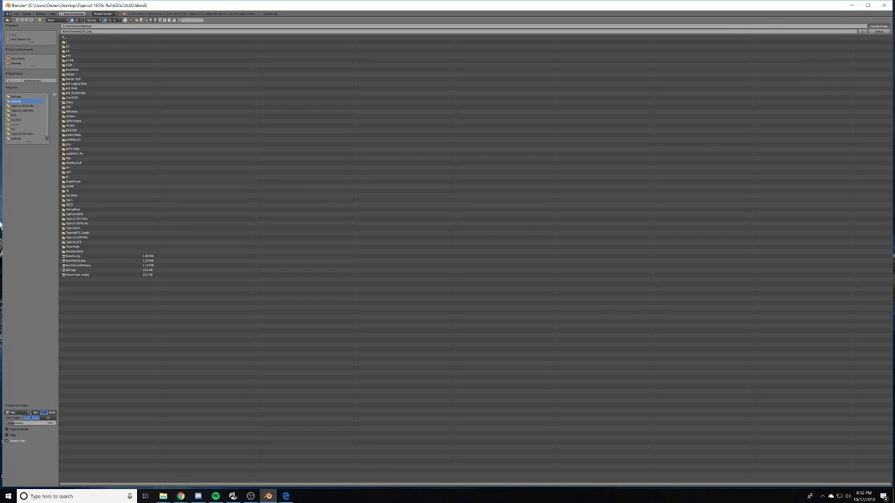
click(878, 25)
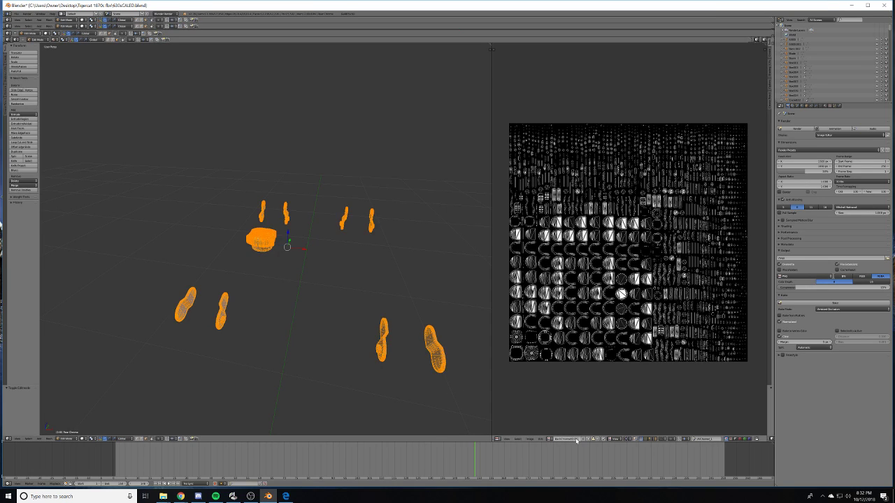
- Unlink the baked image from the Rear Chrome mesh in Edit Mode and check the mesh in both modes
click(598, 439)
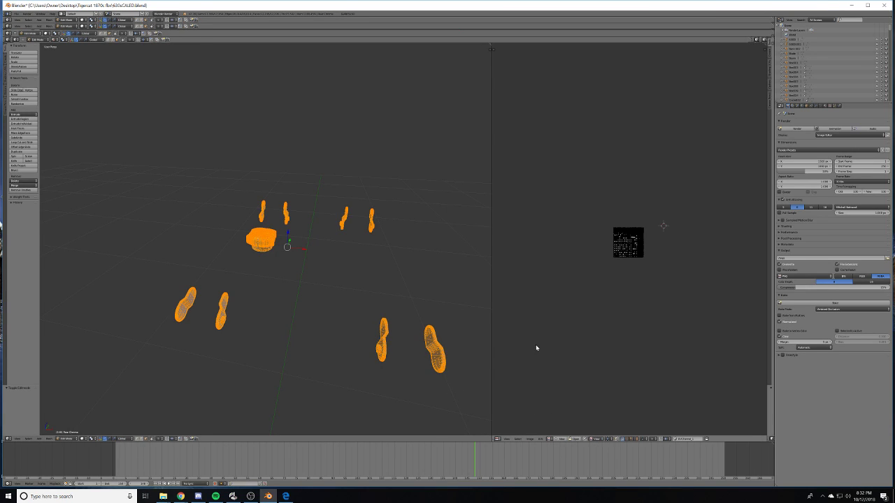
key(Tab)
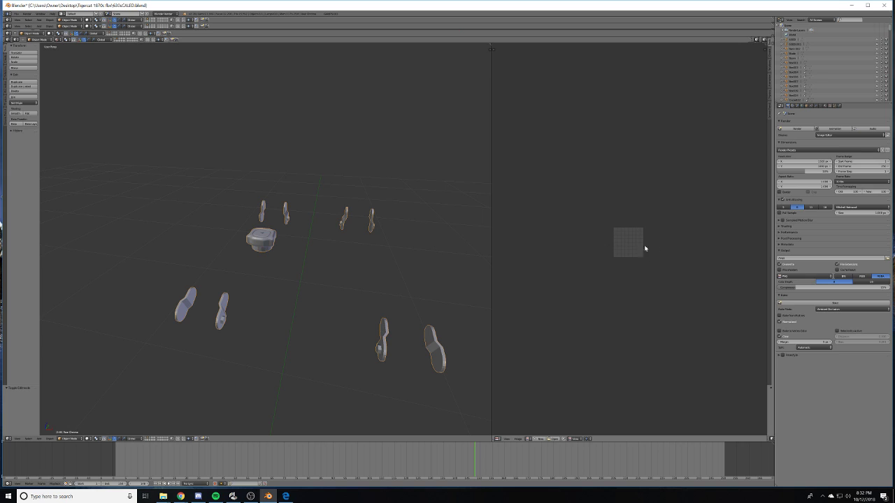
key(Tab)
scroll(302, 248, up, 5)
scroll(415, 267, down, 4)
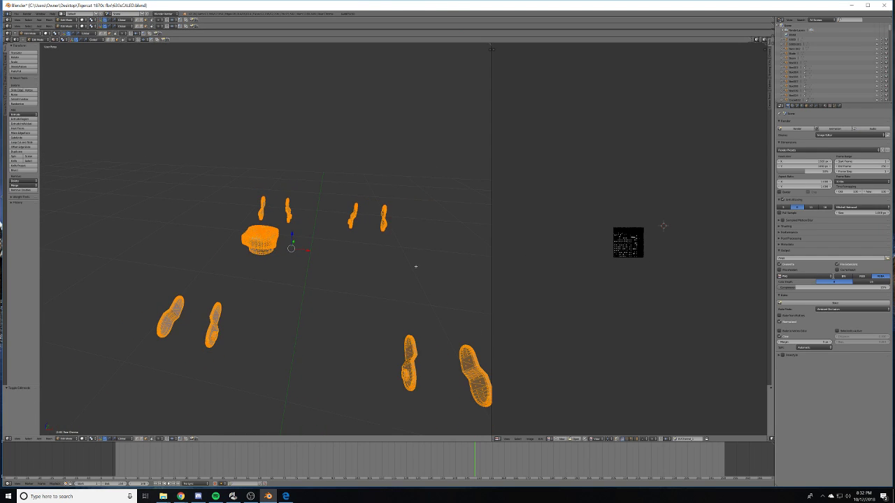
- Add a new material to the Rear Chrome mesh and paste the copied hex value as its diffuse colour
click(826, 105)
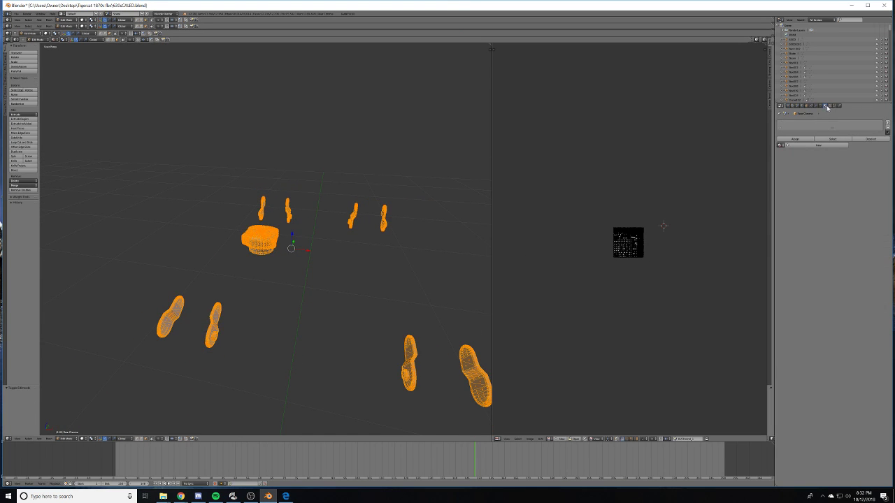
click(818, 145)
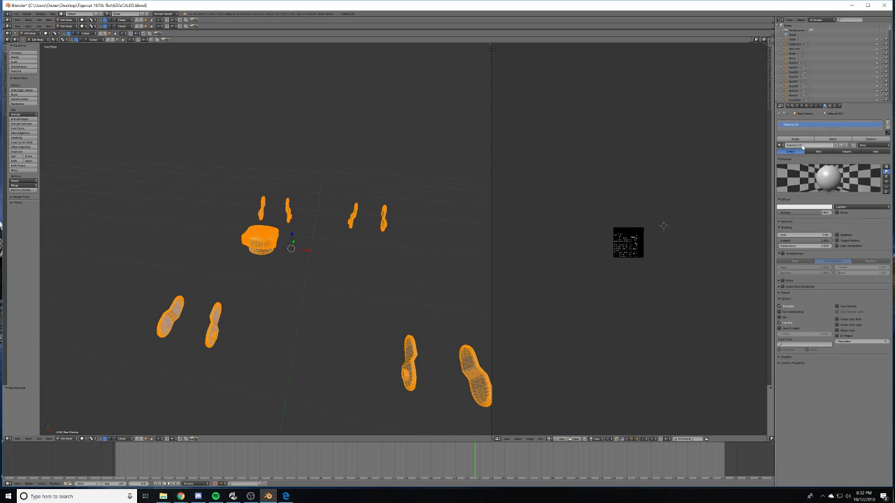
click(802, 208)
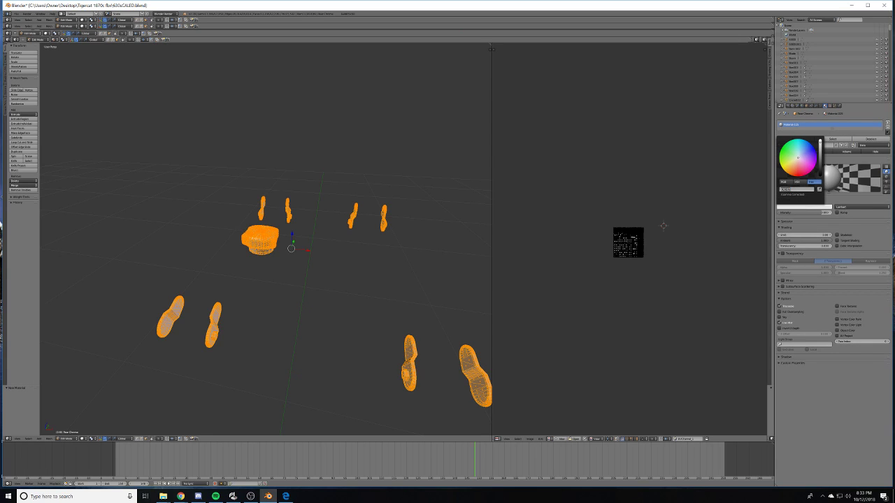
key(BackSpace)
key(ctrl+v)
key(Return)
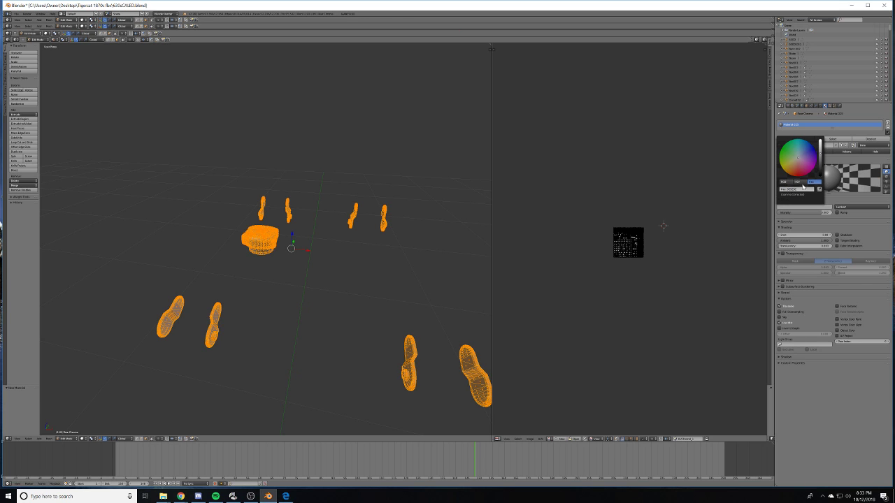
scroll(674, 199, up, 7)
scroll(667, 201, up, 2)
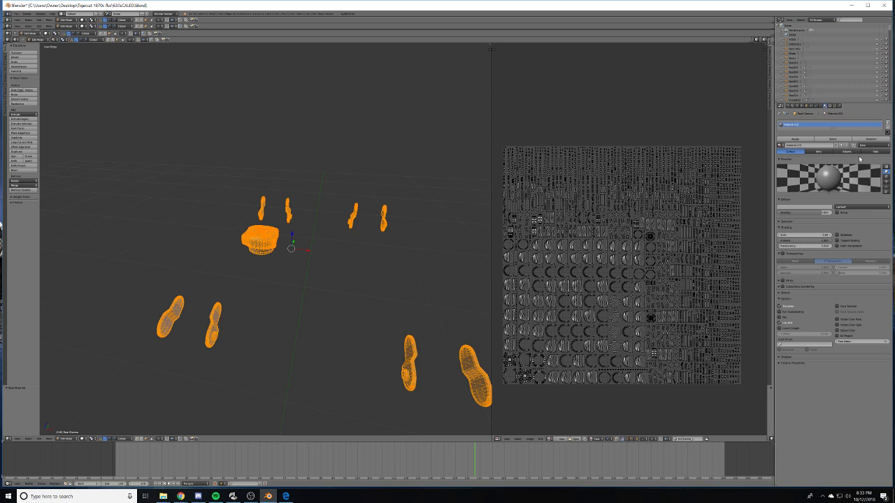
- Add an image texture to the material using the baked Rear Chrome PNG from Desktop and set its blend type to Multiply
click(830, 106)
click(832, 161)
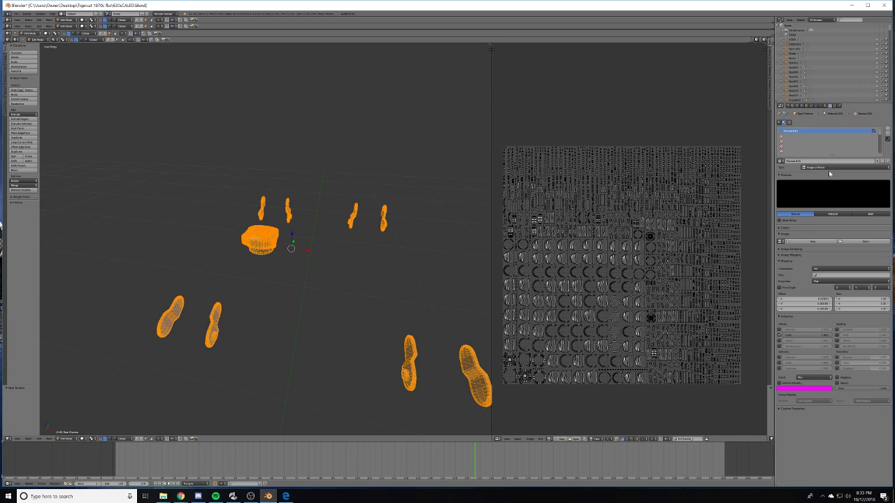
click(856, 244)
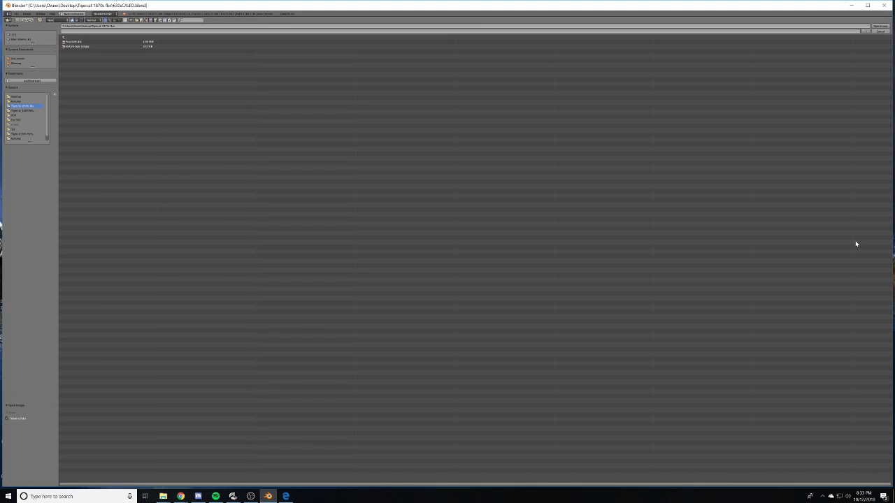
click(16, 96)
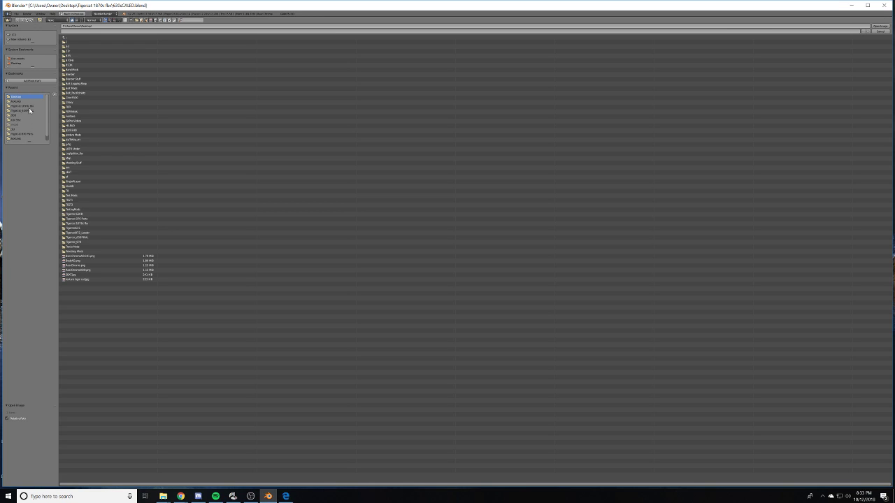
click(80, 256)
click(880, 26)
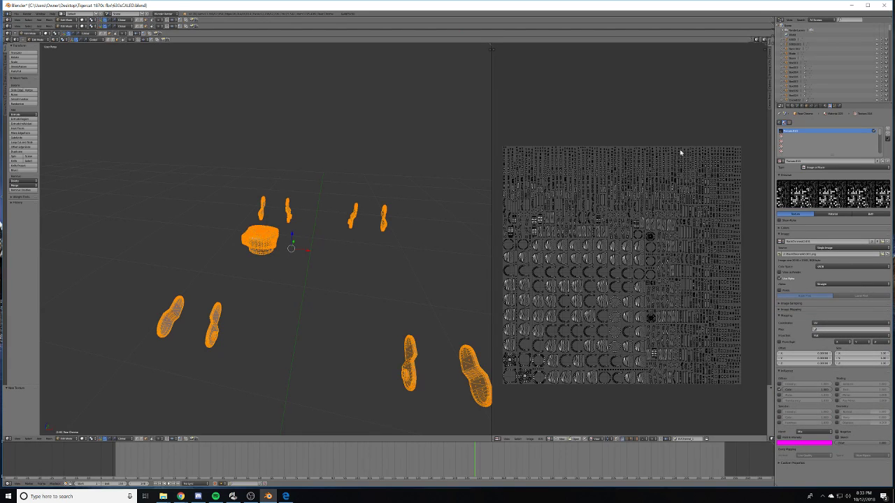
click(818, 432)
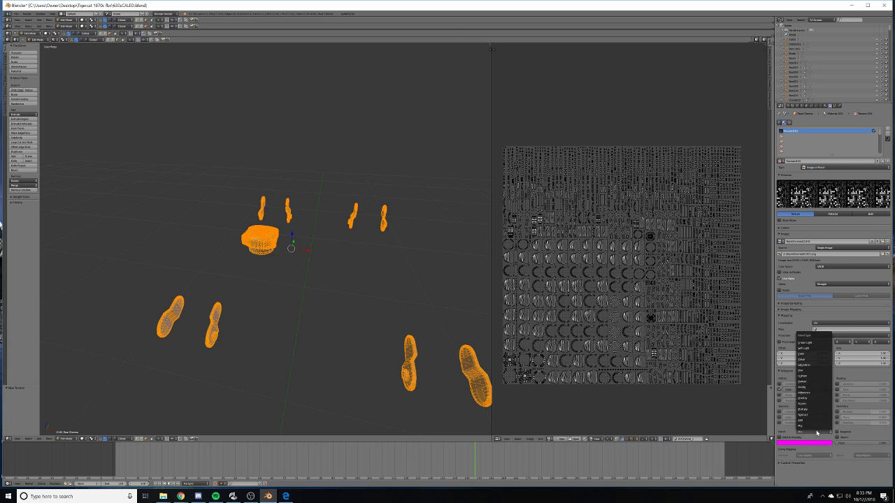
click(814, 413)
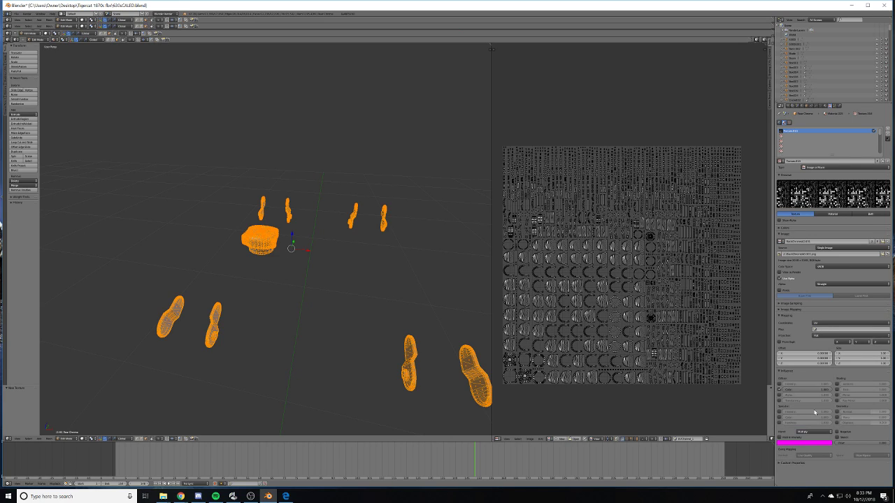
- Set the image texture's UV map to UVMap and display the Rear Chrome mesh with Material shading in Object Mode
click(843, 329)
click(843, 340)
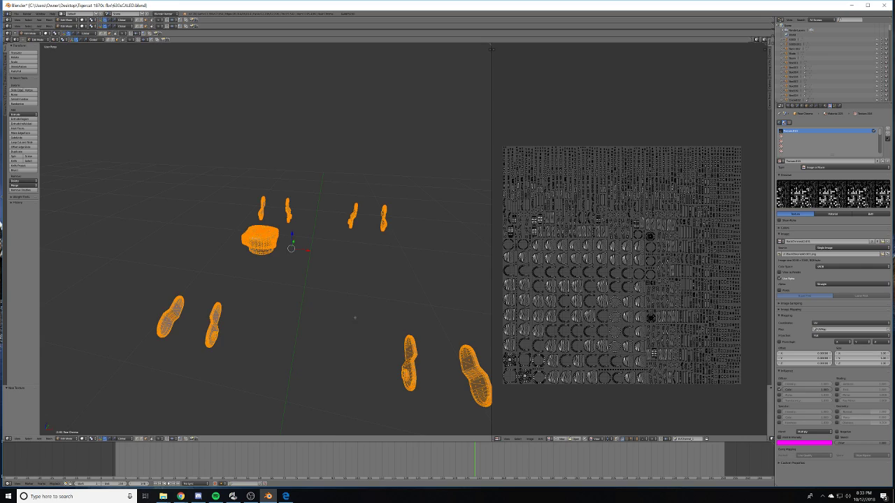
middle_drag(300, 349, 342, 355)
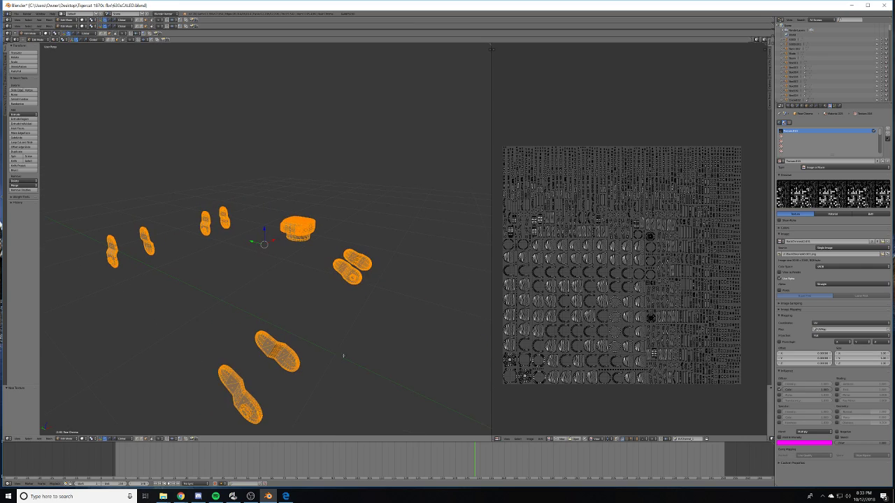
click(83, 439)
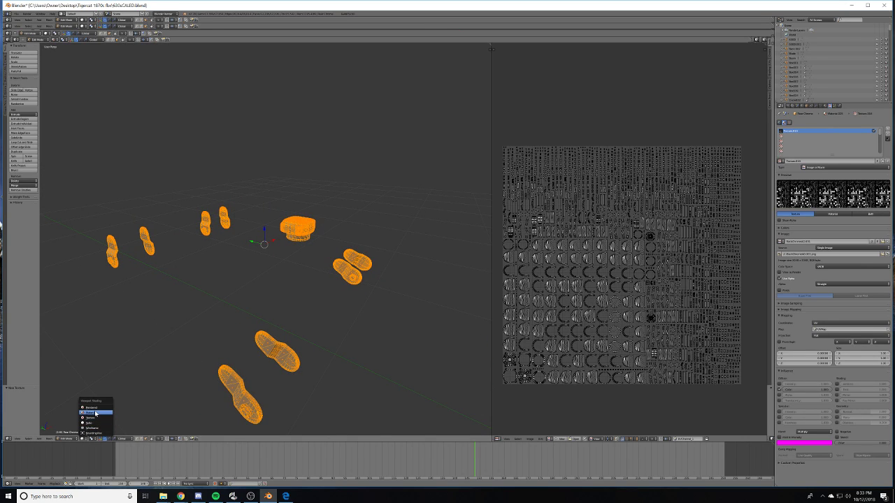
click(96, 413)
key(Tab)
middle_drag(221, 368, 292, 363)
middle_drag(391, 371, 333, 374)
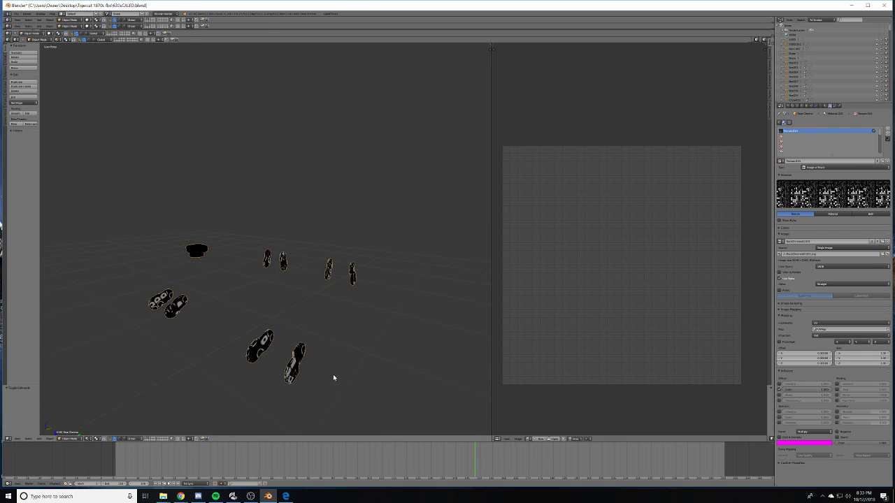
- Set the image texture's UV map to UVChannel_1 and inspect the shading on the chrome parts up close
click(832, 331)
click(836, 339)
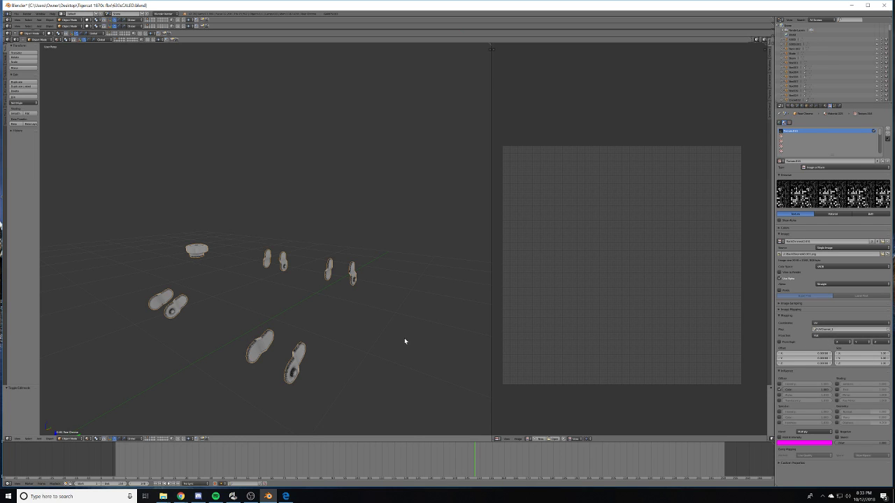
scroll(363, 343, up, 2)
middle_drag(299, 364, 304, 314)
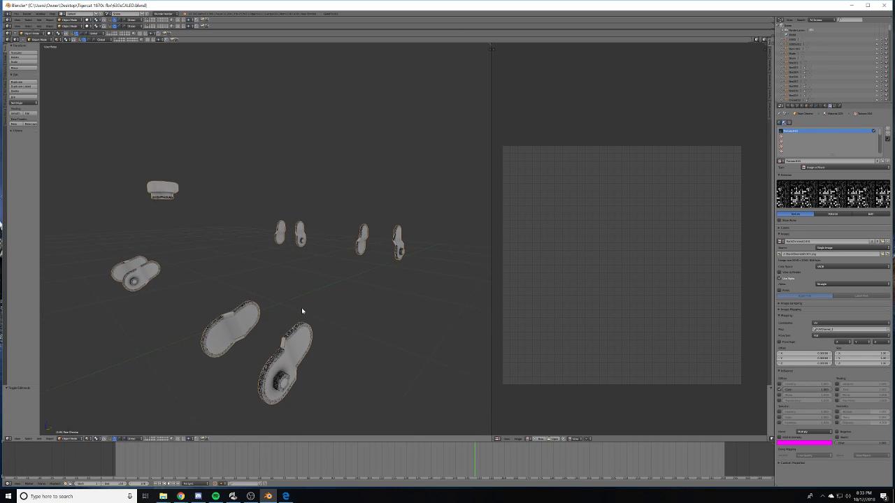
scroll(308, 316, up, 1)
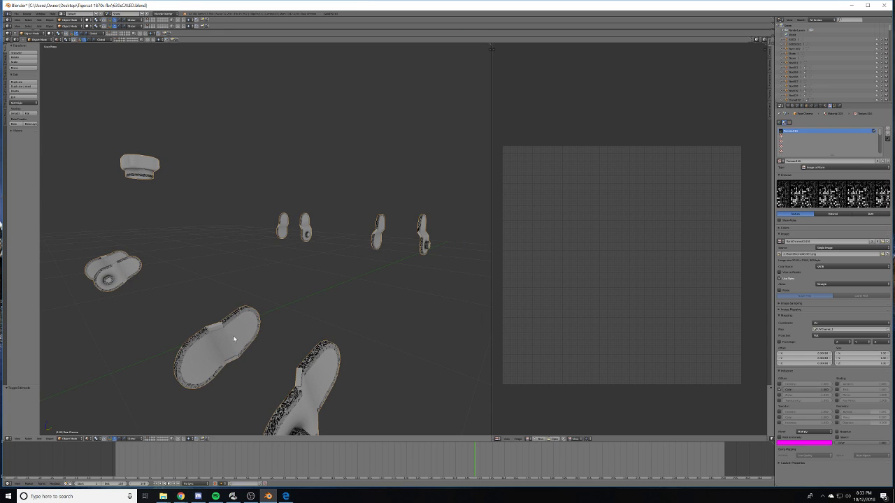
shift+middle_drag(234, 339, 312, 389)
scroll(274, 301, up, 4)
shift+middle_drag(272, 292, 303, 298)
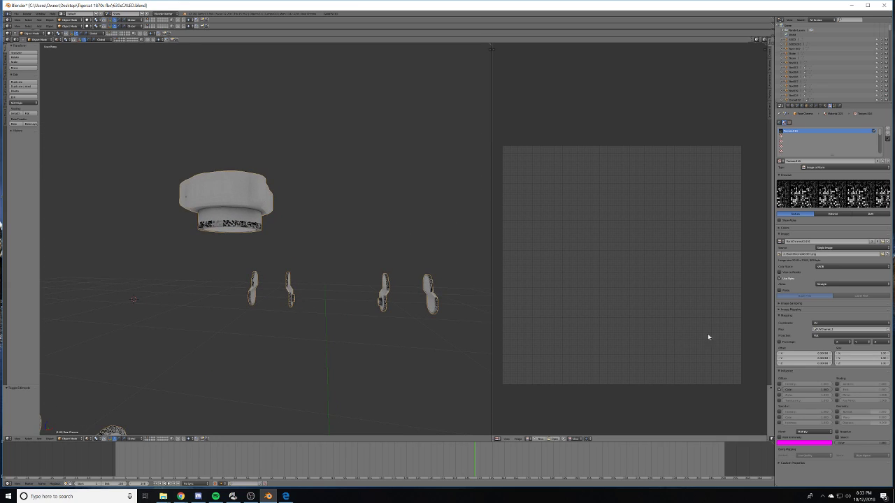
- Try the UVMap layer for the image texture once more, inspect the parts, and return the mapping to UVChannel_1
click(836, 329)
click(827, 341)
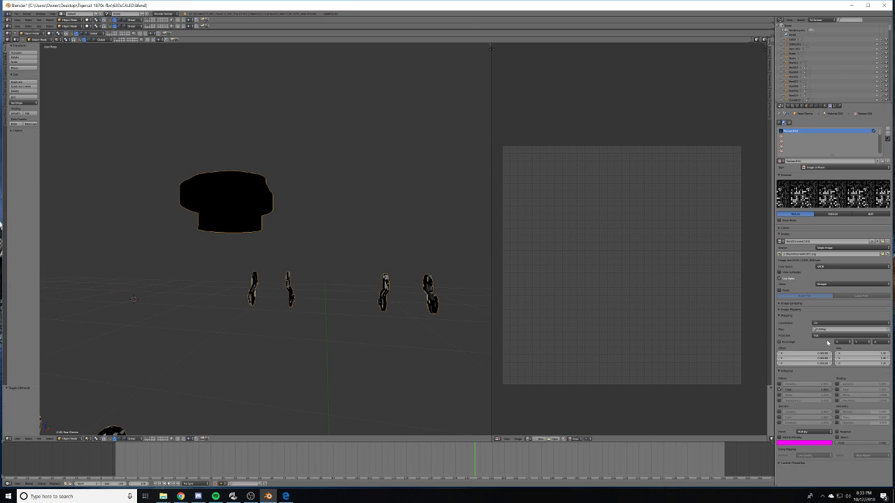
middle_drag(435, 320, 378, 340)
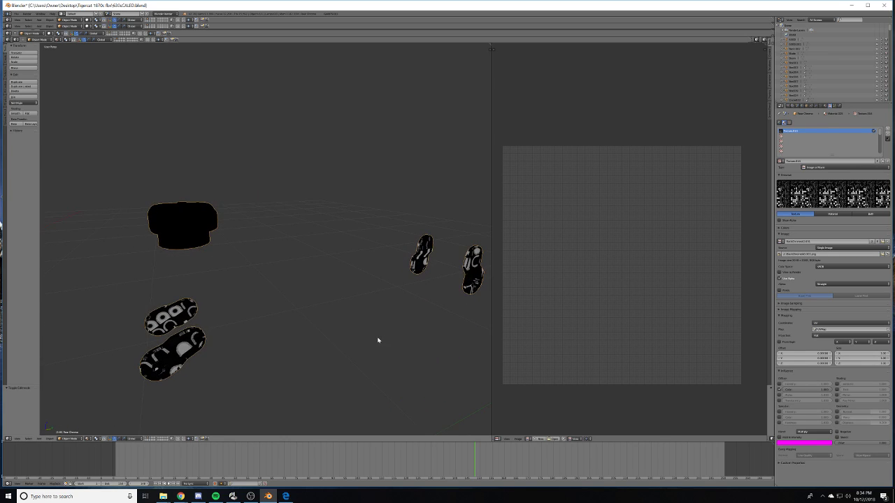
click(824, 326)
click(821, 332)
click(821, 331)
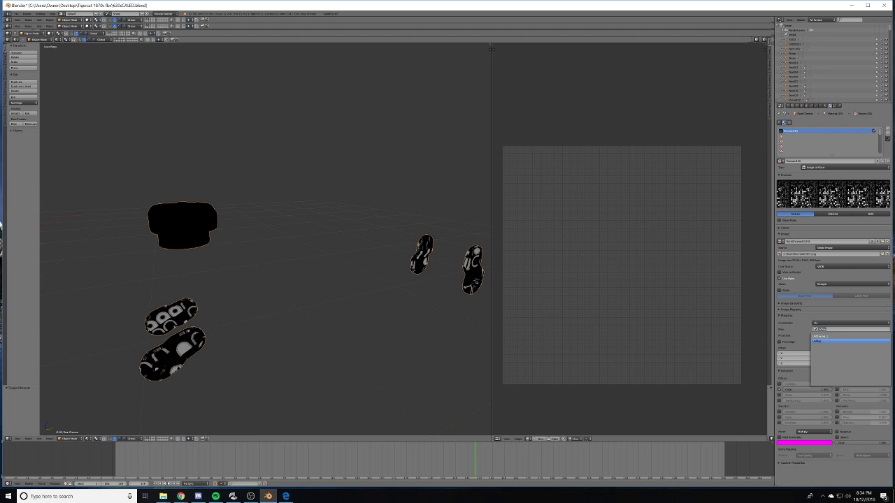
click(821, 337)
- Check the Rear Chrome mesh and its UV layout in Edit Mode, and inspect the textured cap in Object Mode
middle_drag(294, 296, 366, 297)
key(Tab)
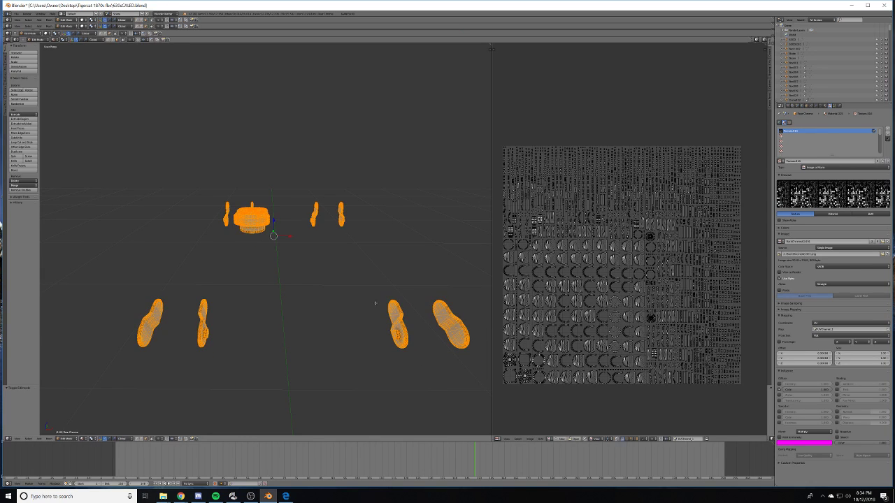
key(Tab)
middle_drag(290, 277, 349, 304)
scroll(266, 294, up, 6)
scroll(266, 293, down, 2)
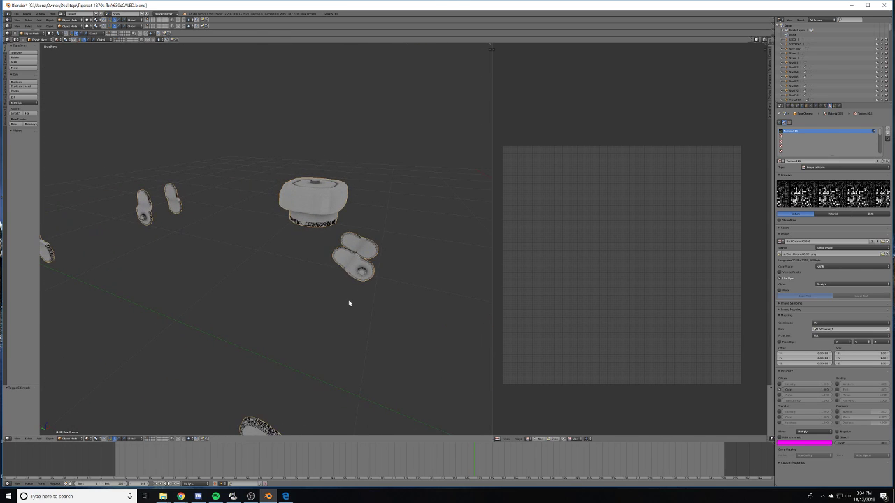
- Show the layer with the machine body, select the neck part and inspect its shading, and return to the chrome layer
scroll(197, 409, down, 4)
middle_drag(200, 402, 254, 398)
key(2)
key(1)
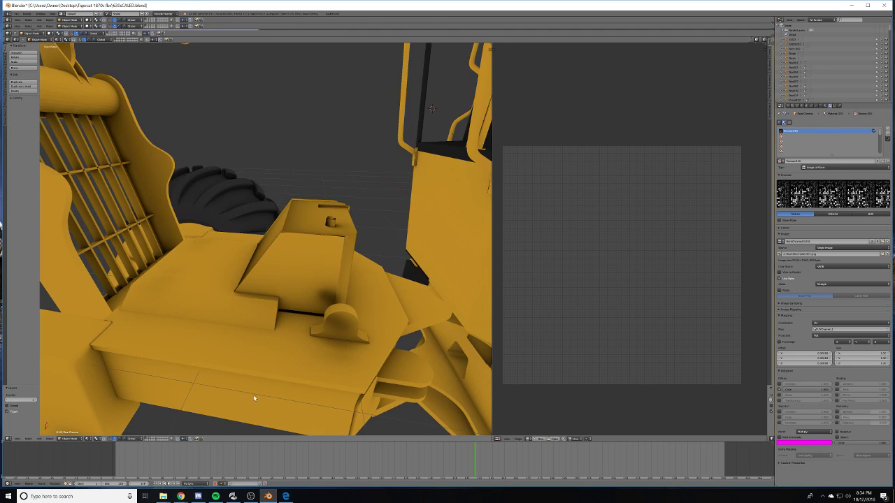
scroll(267, 366, down, 4)
middle_drag(268, 366, 283, 302)
right_click(261, 271)
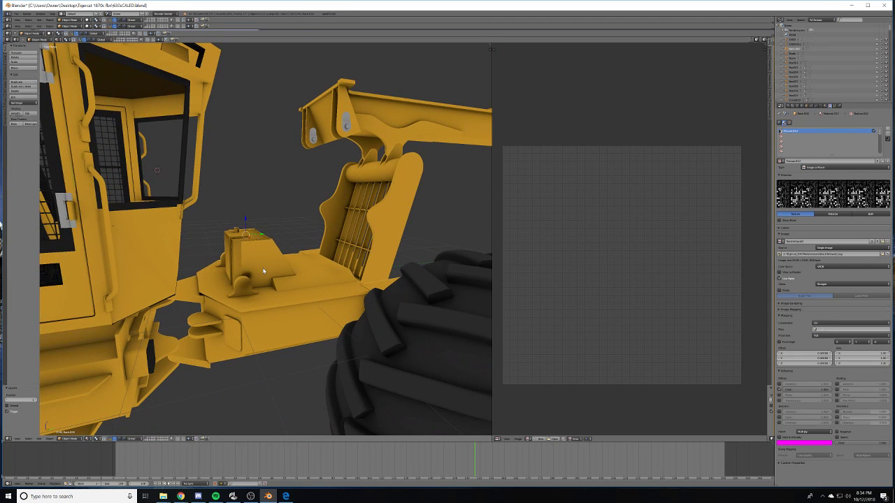
middle_drag(256, 272, 267, 311)
scroll(267, 311, up, 3)
scroll(267, 311, up, 2)
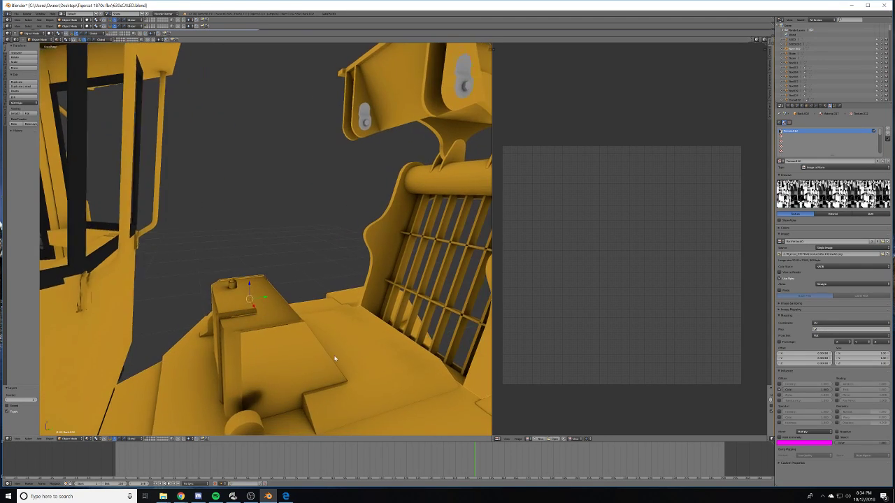
shift+middle_drag(333, 360, 295, 301)
key(2)
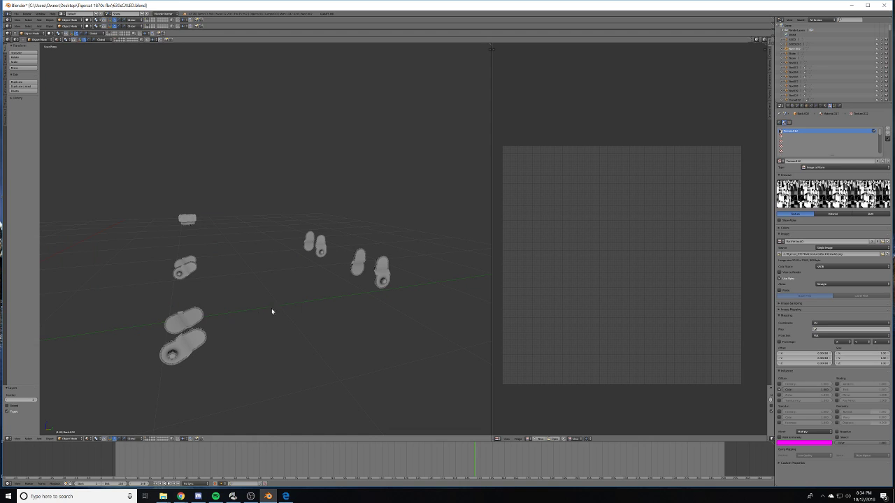
- Select the Rear Chrome mesh near the cap and display it as wireframe
middle_drag(196, 298, 257, 299)
scroll(257, 297, up, 5)
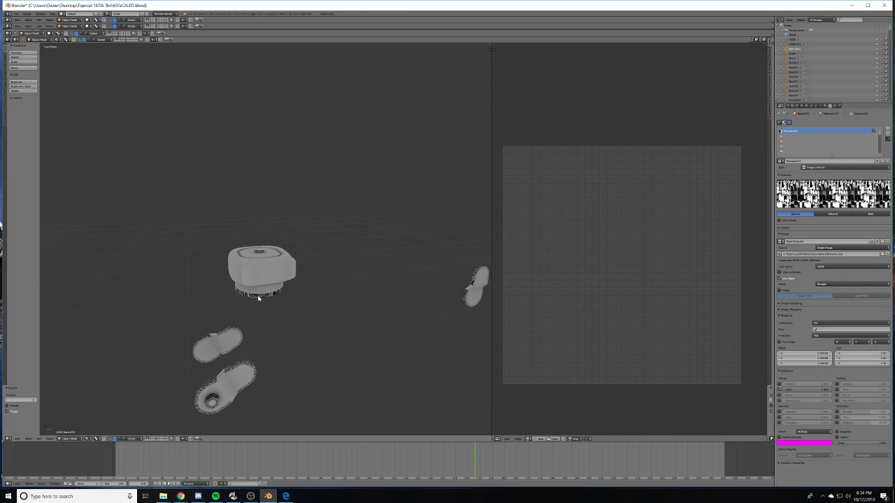
right_click(265, 309)
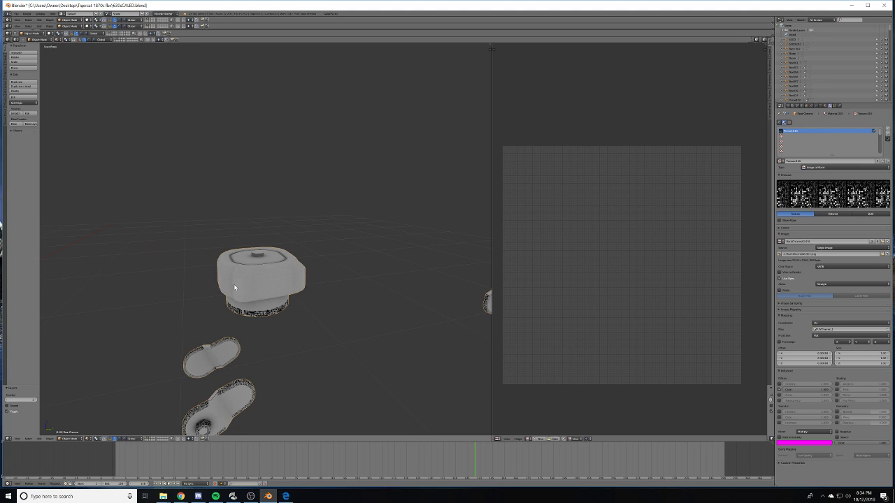
key(z)
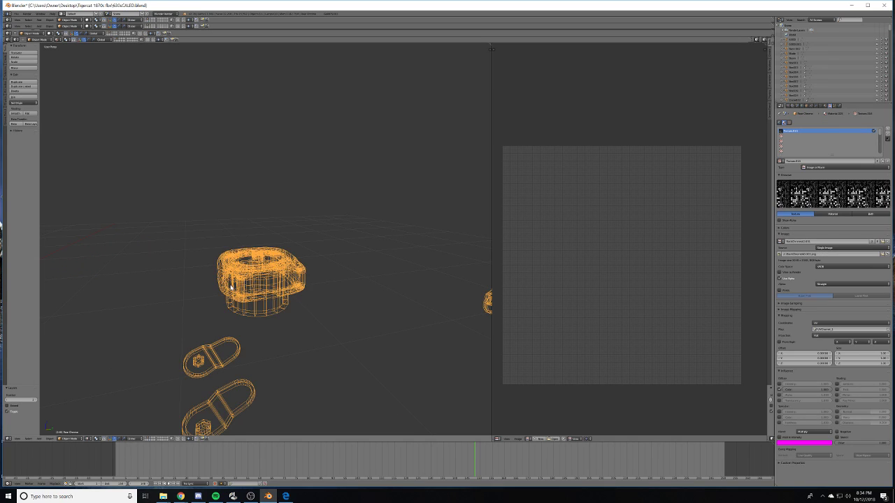
key(s)
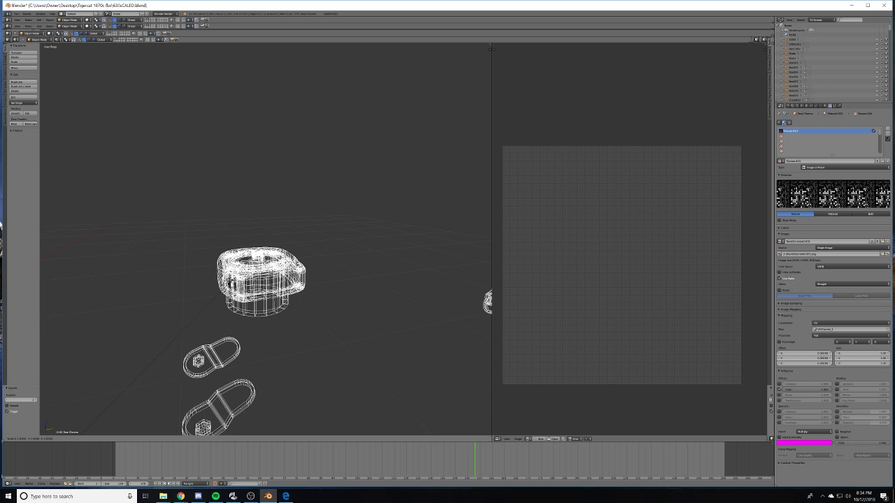
right_click(232, 283)
key(a)
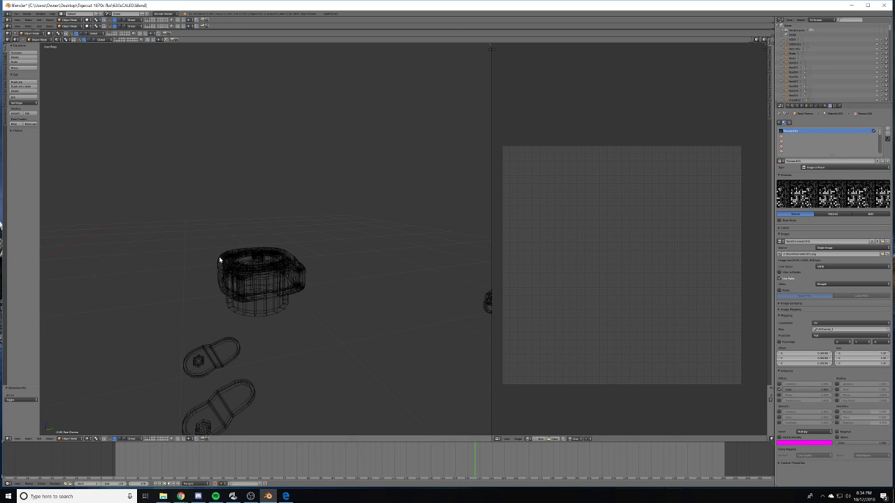
key(v)
scroll(221, 258, up, 2)
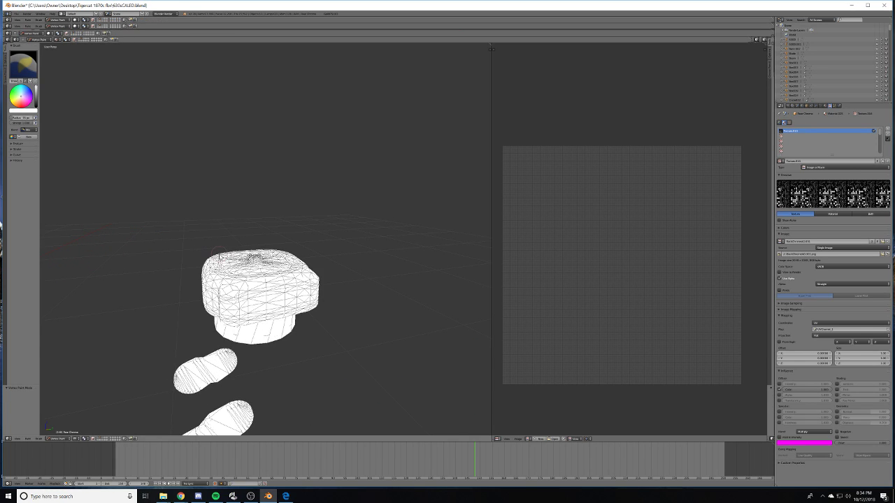
key(v)
key(a)
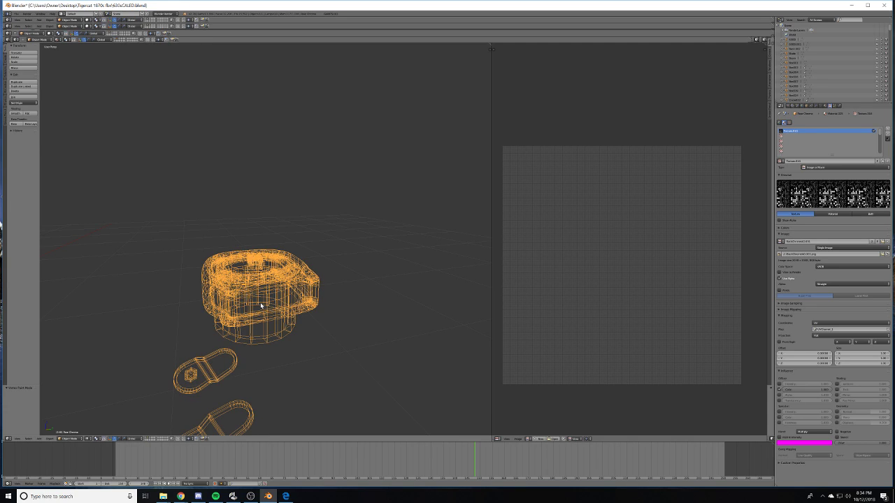
key(a)
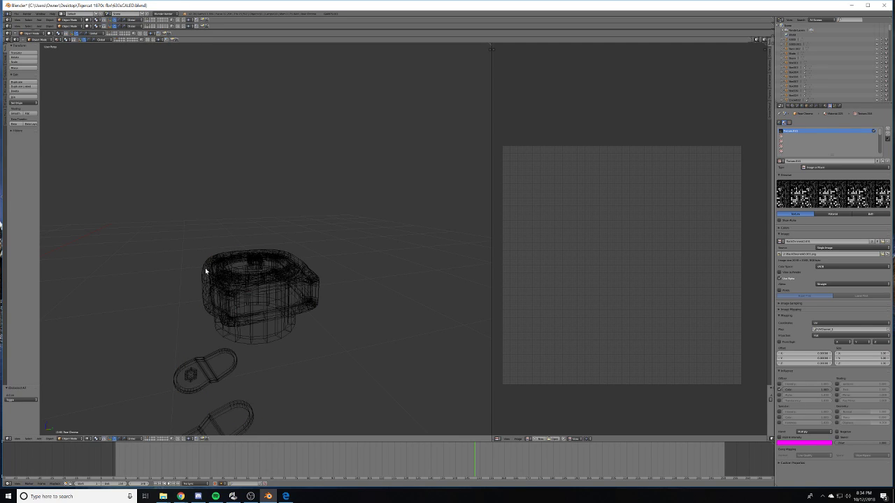
key(v)
key(v)
key(c)
scroll(208, 260, down, 2)
right_click(221, 268)
- Deselect everything in Edit Mode with see-through wireframe display and circle-select all geometry of the chrome cap
click(89, 439)
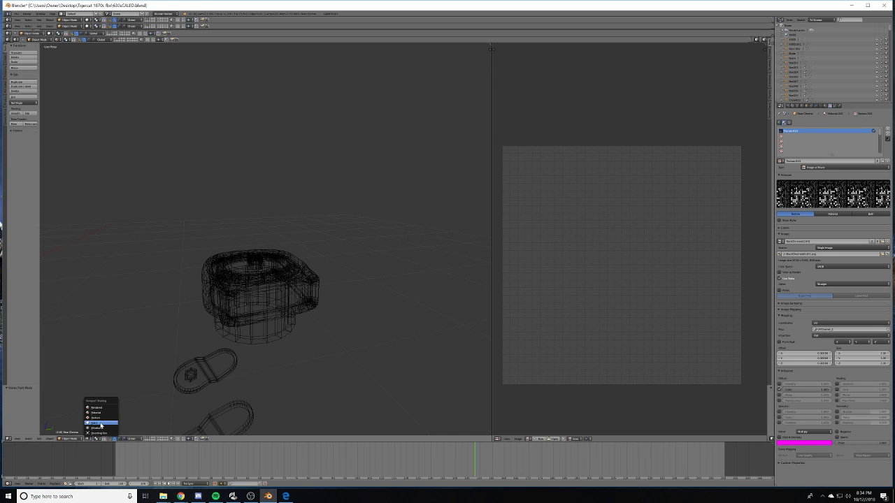
click(96, 423)
key(Tab)
key(a)
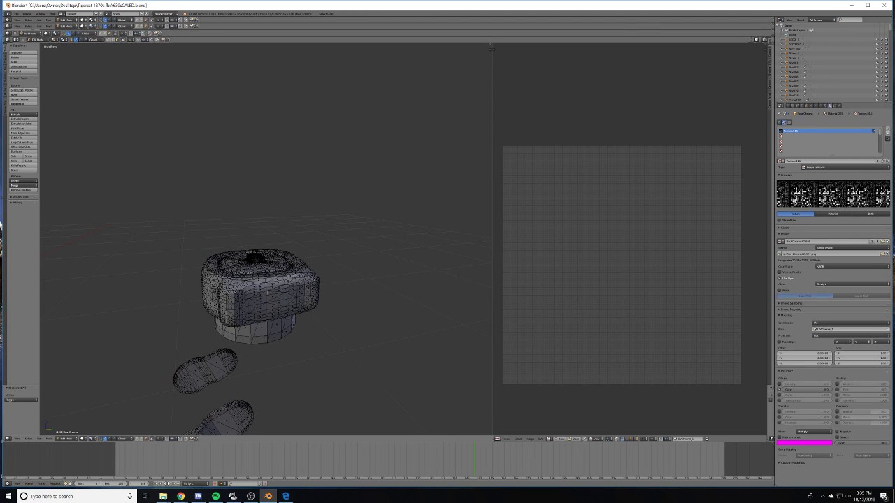
key(z)
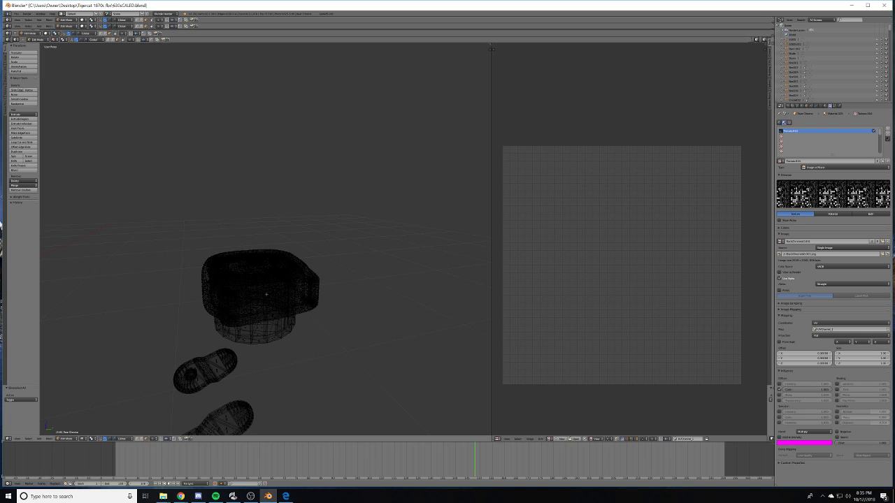
key(c)
mouse_move(287, 290)
mouse_down()
mouse_move(269, 294)
mouse_move(223, 277)
mouse_move(277, 268)
mouse_up()
key(Escape)
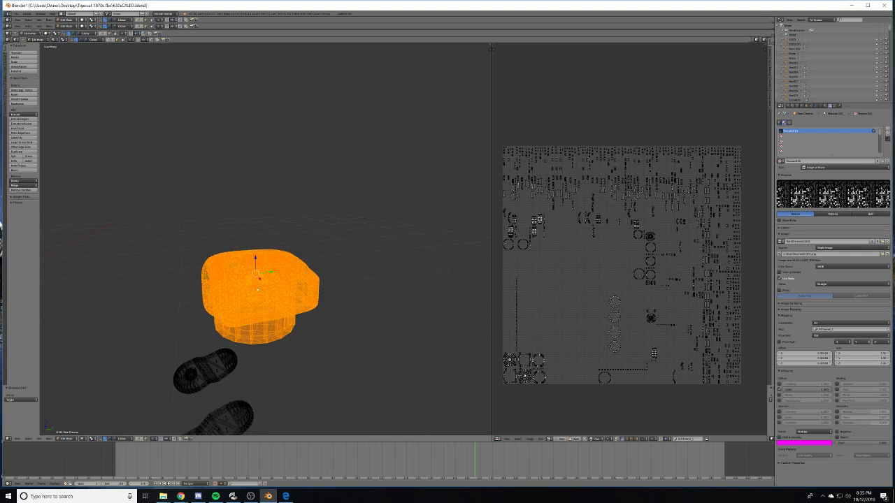
- Separate the selected cap geometry into its own object and return to Object Mode
mouse_move(257, 288)
middle_down()
mouse_move(308, 295)
mouse_move(265, 293)
mouse_move(270, 288)
middle_up()
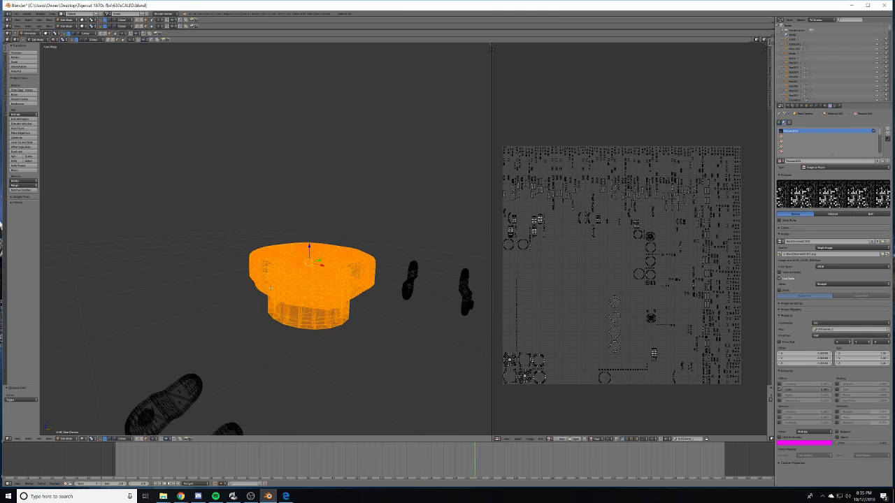
key(p)
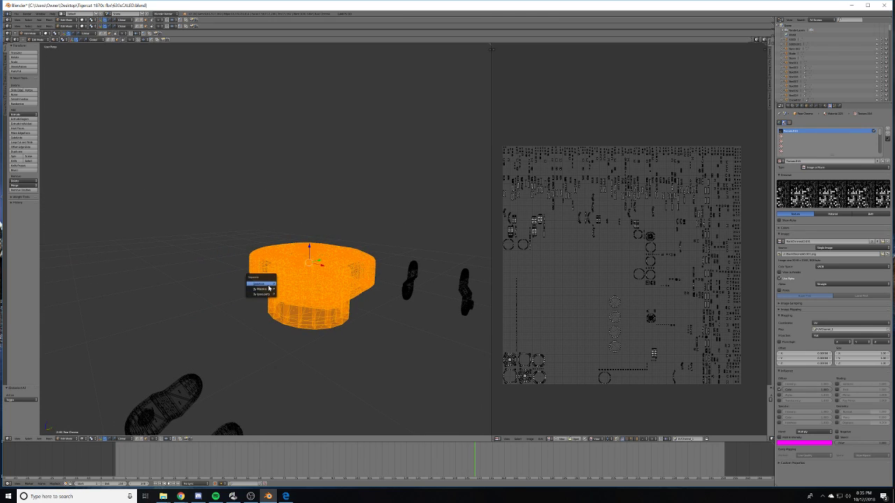
click(267, 284)
key(Tab)
middle_drag(363, 305, 354, 316)
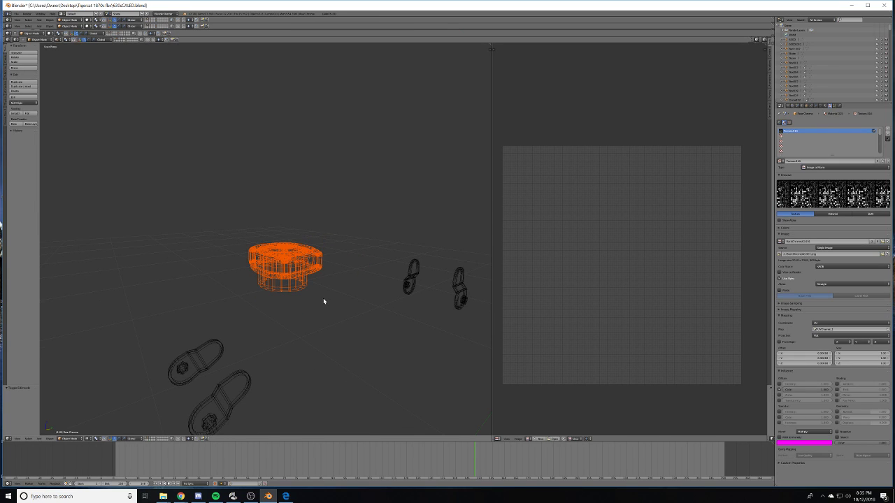
- Return to Solid shading and delete the Rear Chrome object that holds the remaining oval link parts
key(z)
right_click(216, 396)
key(x)
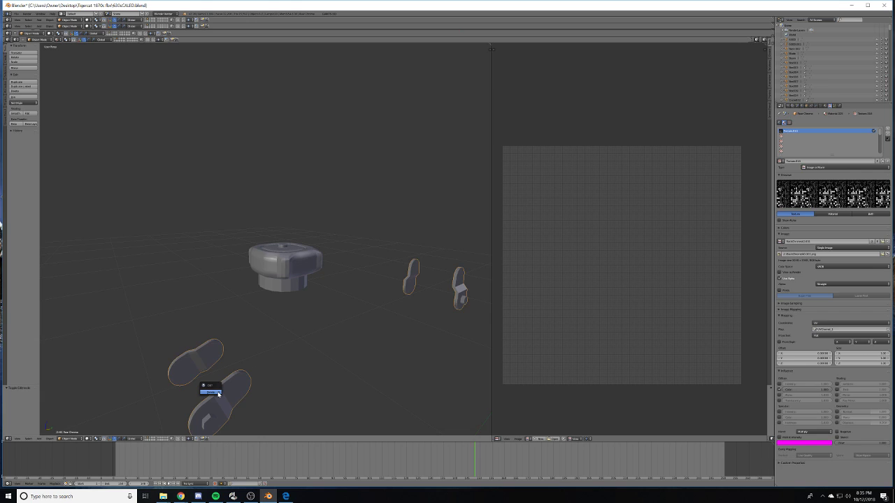
click(217, 394)
- Select the separated cap object and check its mesh in Edit Mode and Object Mode
right_click(299, 286)
key(Tab)
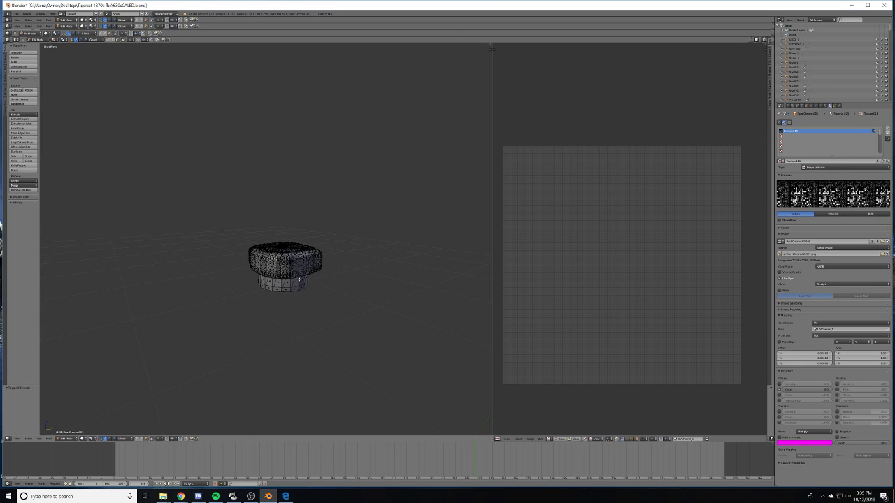
scroll(300, 280, up, 5)
key(Tab)
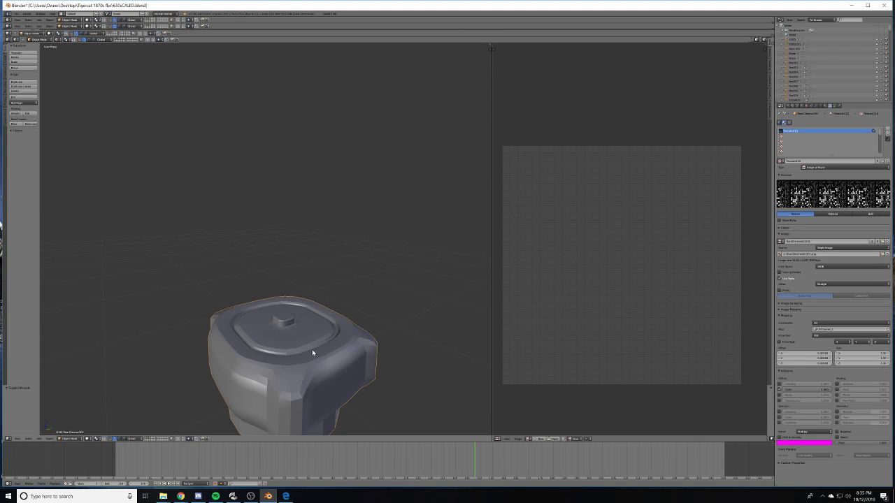
- Remove duplicate vertices from the chrome cap mesh in Edit Mode and return to Object Mode
key(Tab)
middle_drag(326, 367, 67, 253)
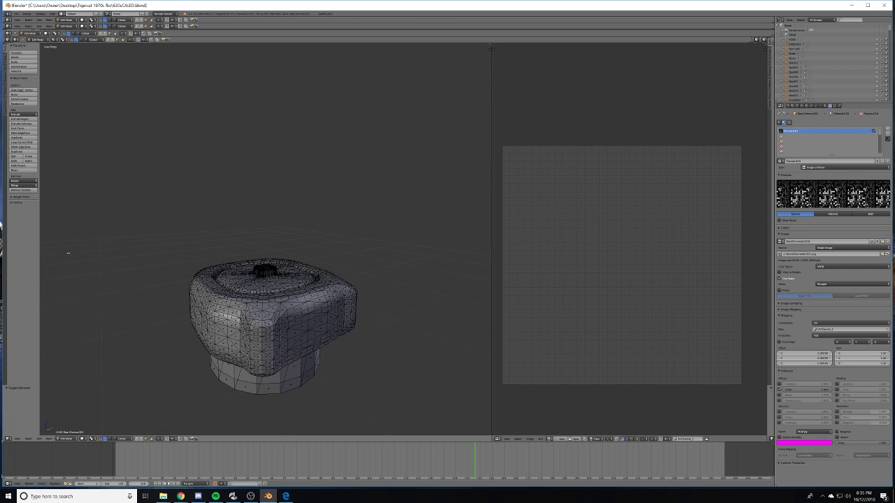
click(25, 190)
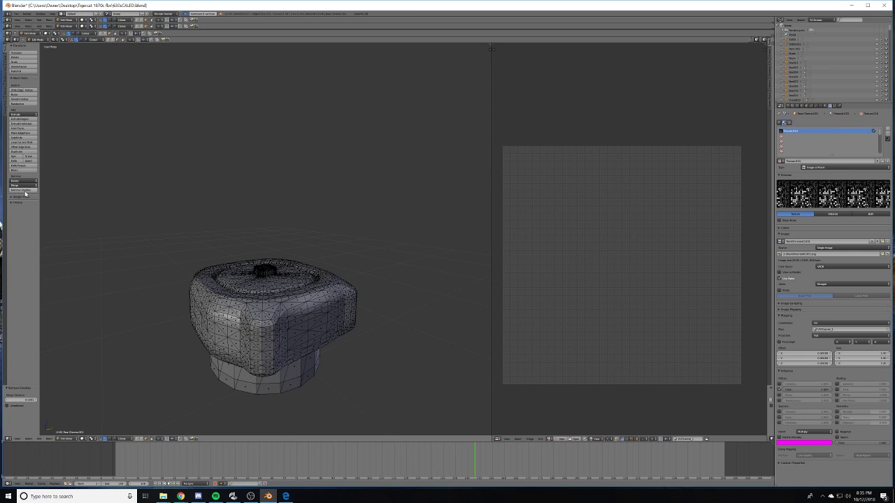
key(Tab)
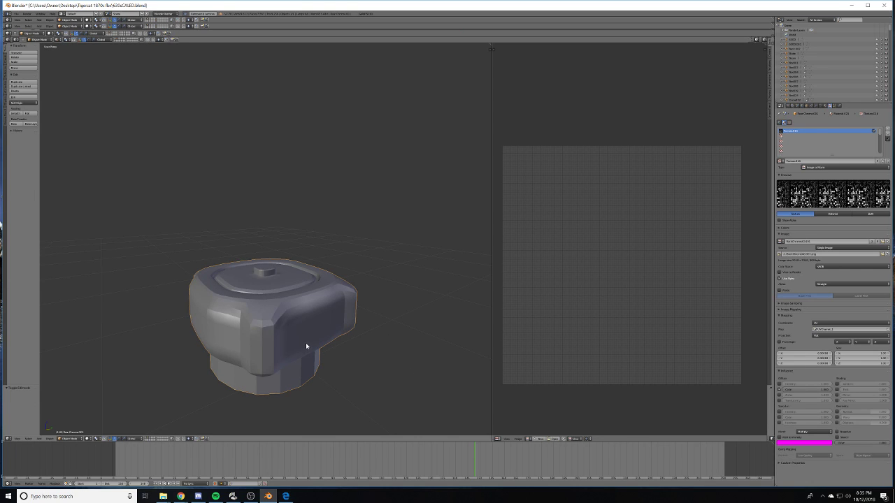
- Select all of the cap's geometry in Edit Mode and unwrap it with Smart UV Project
key(Tab)
middle_drag(280, 350, 309, 336)
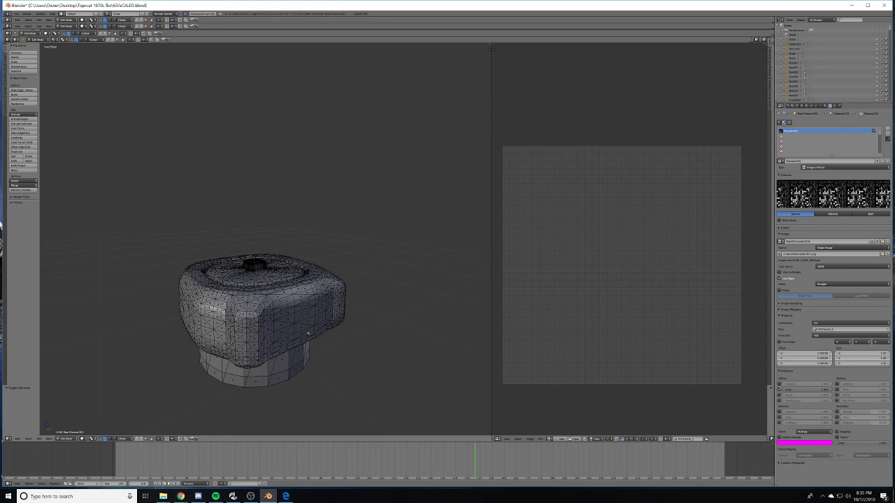
key(u)
click(308, 336)
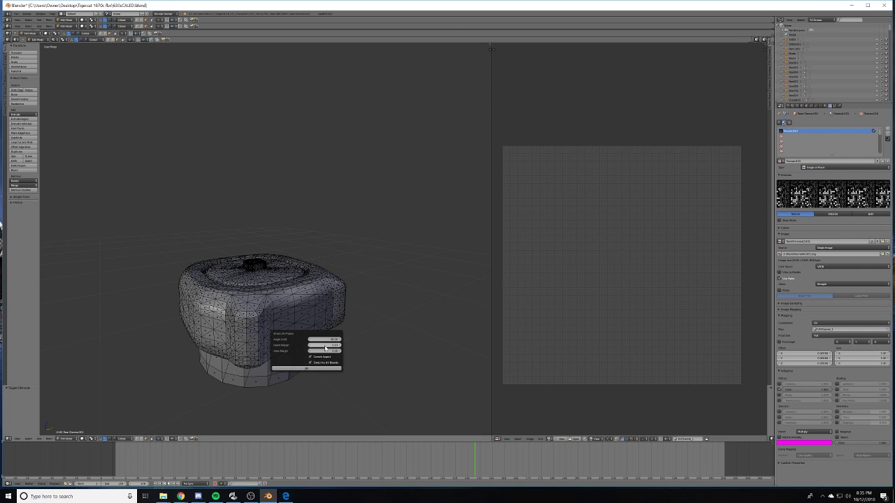
click(302, 370)
key(a)
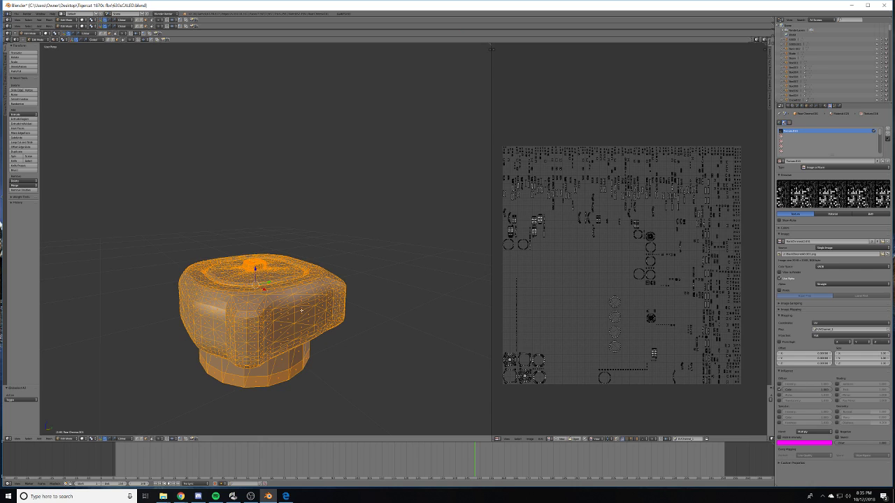
key(u)
click(255, 322)
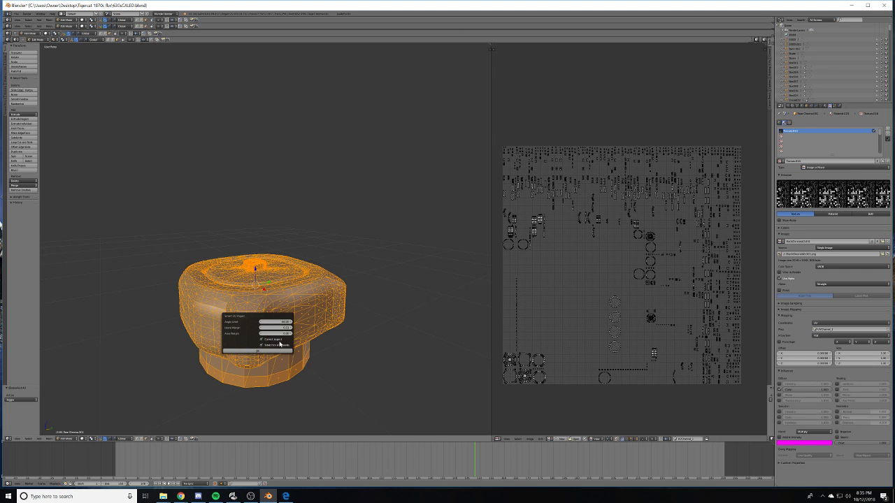
click(281, 351)
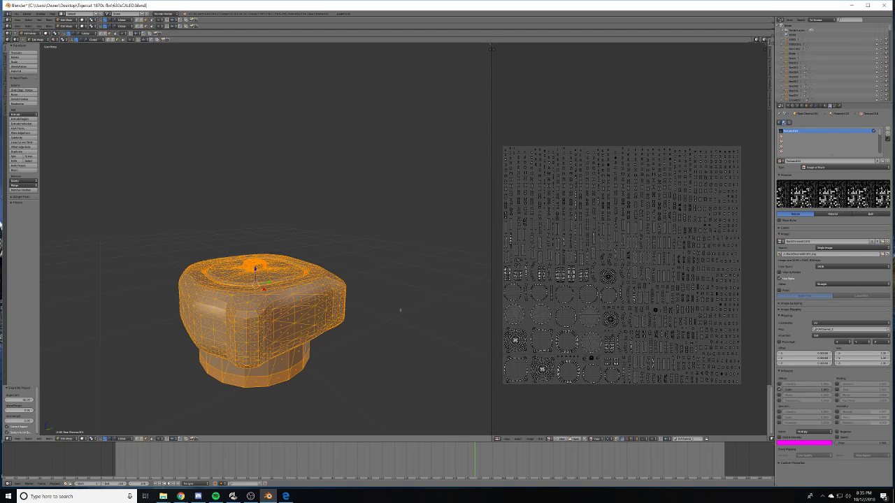
mouse_move(401, 311)
middle_down()
mouse_move(400, 295)
mouse_move(404, 308)
middle_up()
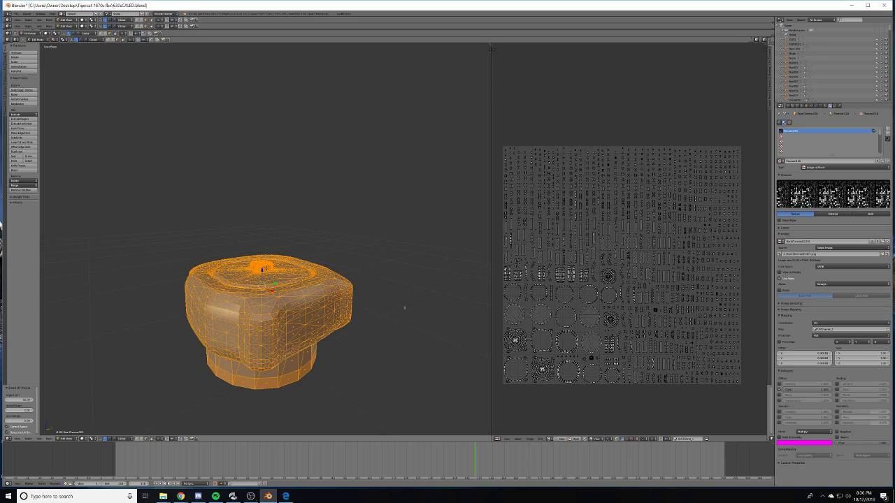
- Create a new blank black image behind the cap's UV layout as the bake target
click(561, 439)
click(574, 434)
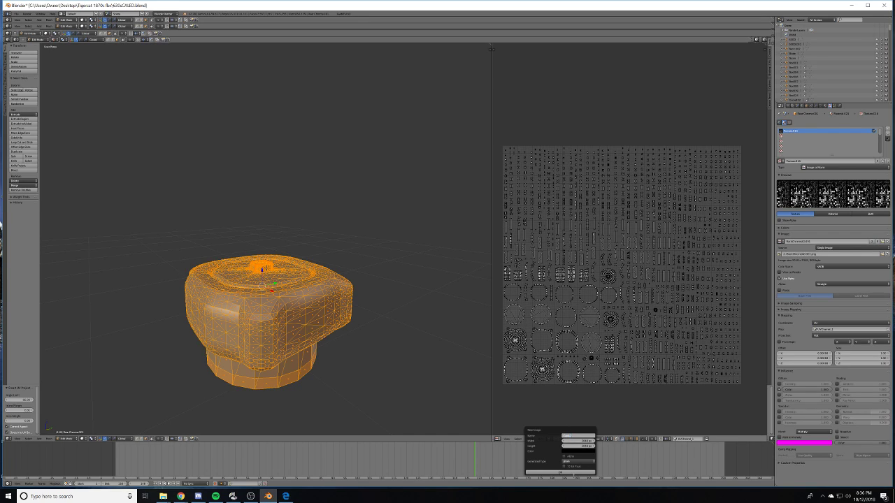
click(560, 473)
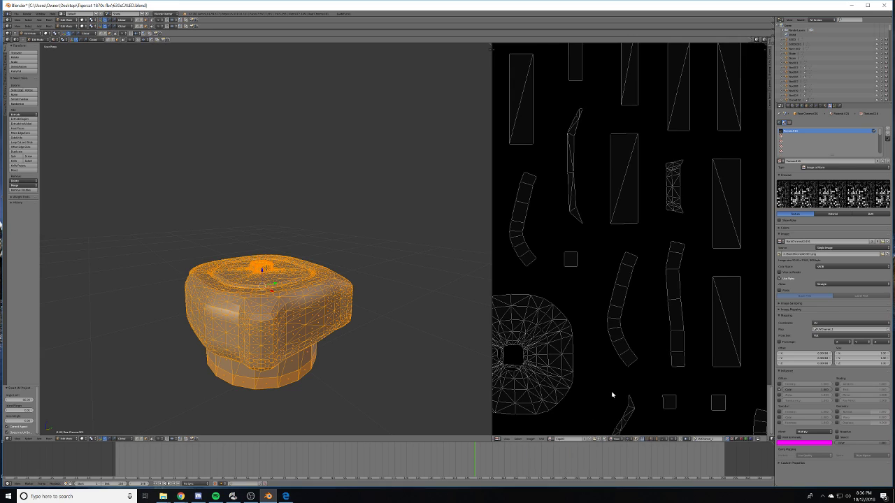
scroll(648, 340, down, 2)
scroll(648, 340, down, 3)
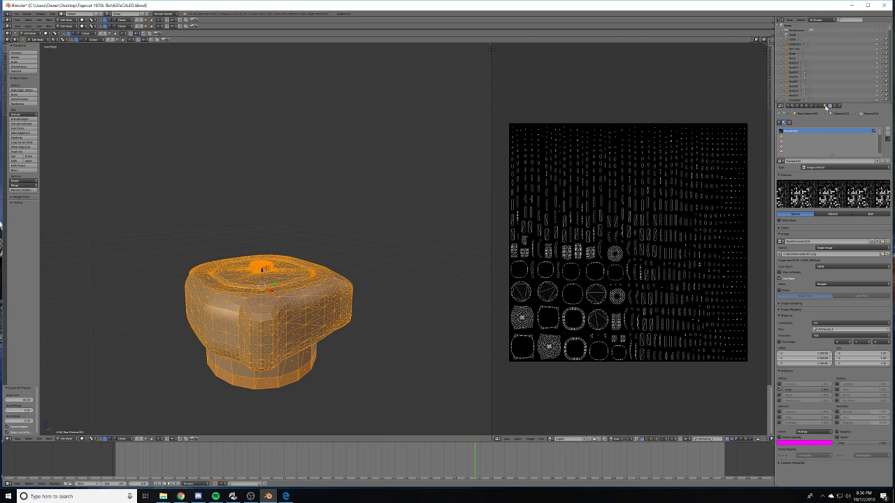
- Remove the existing material from the chrome cap in Object Mode
click(826, 106)
click(888, 130)
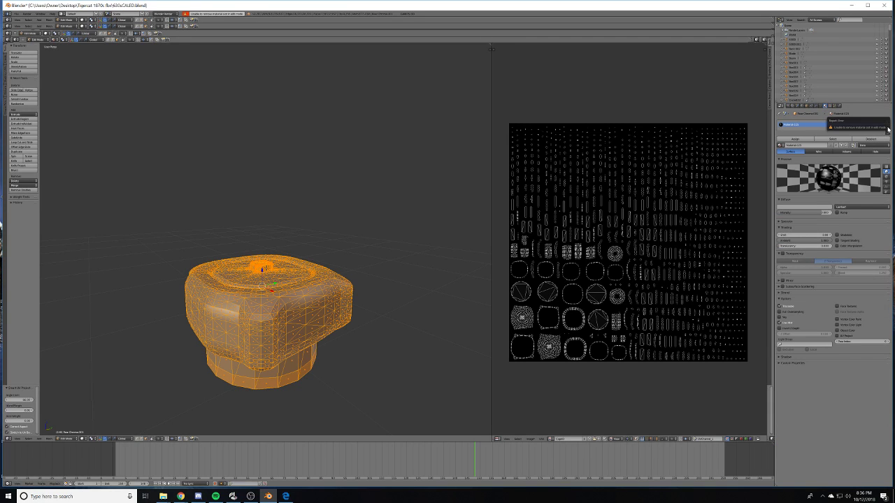
key(Tab)
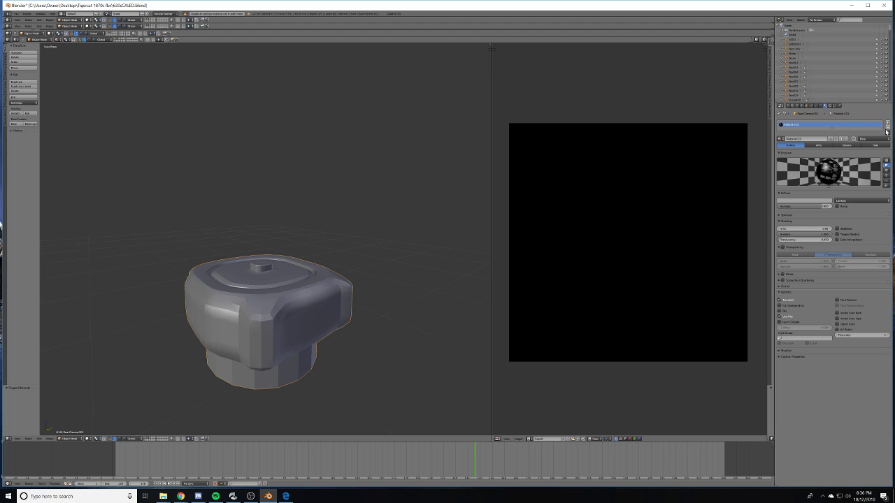
click(886, 130)
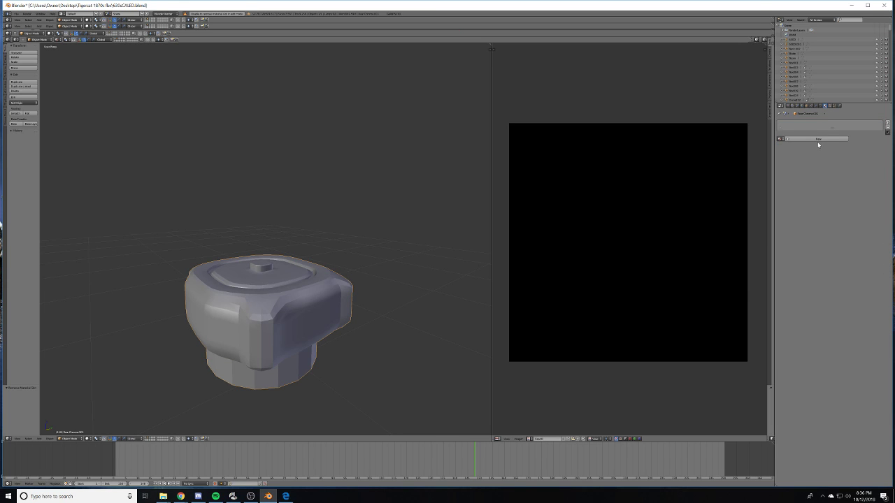
- Return the cap to Edit Mode and bake its ambient occlusion into the new image
key(Tab)
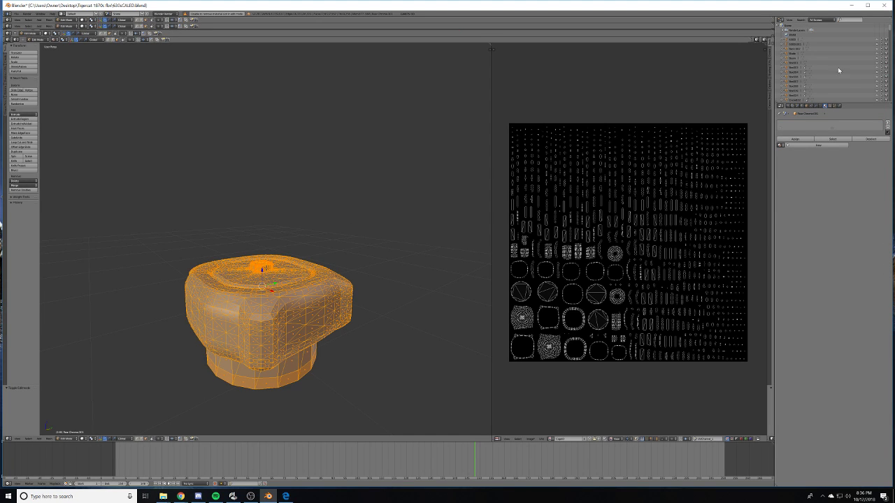
click(797, 105)
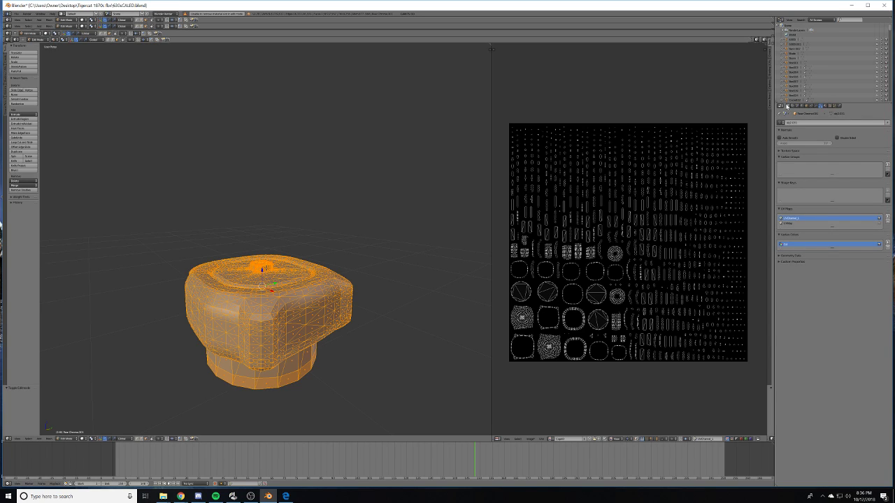
click(788, 106)
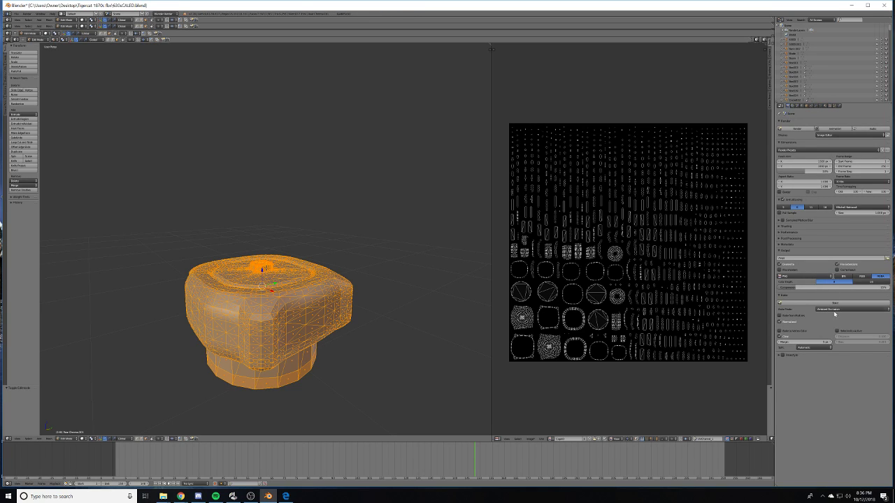
click(828, 305)
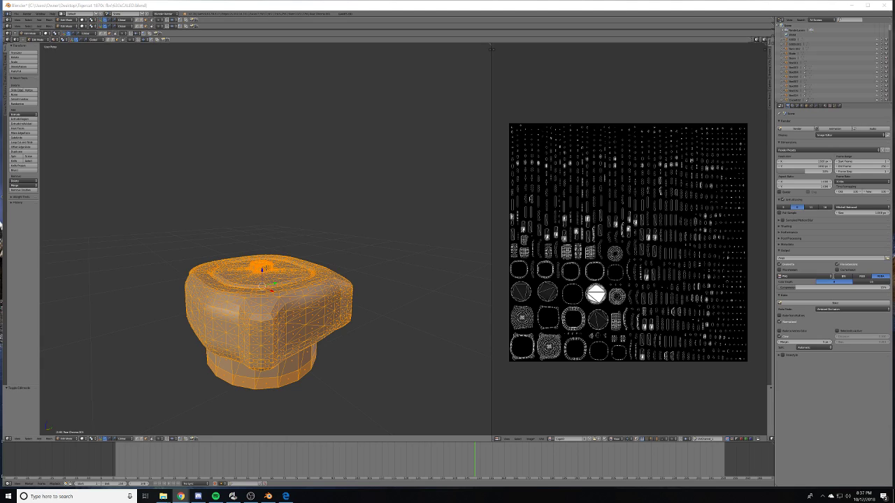
- Save the cap's baked ambient occlusion image as a file
click(530, 440)
click(547, 402)
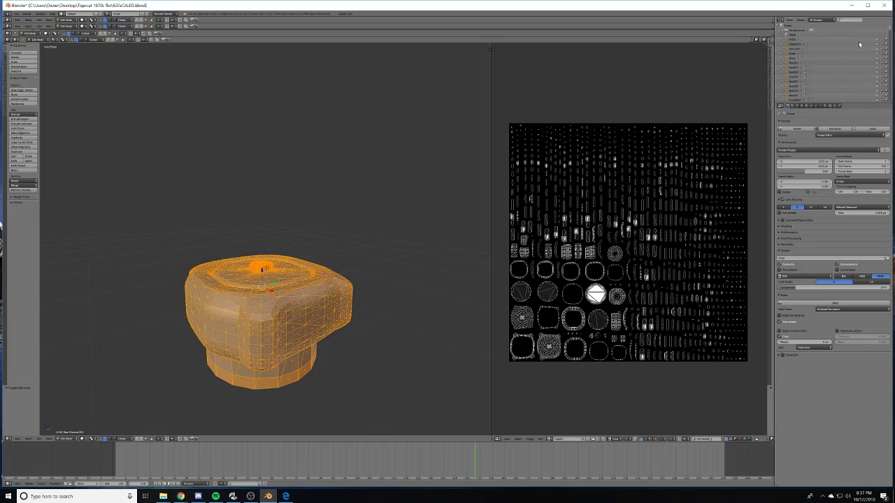
click(878, 26)
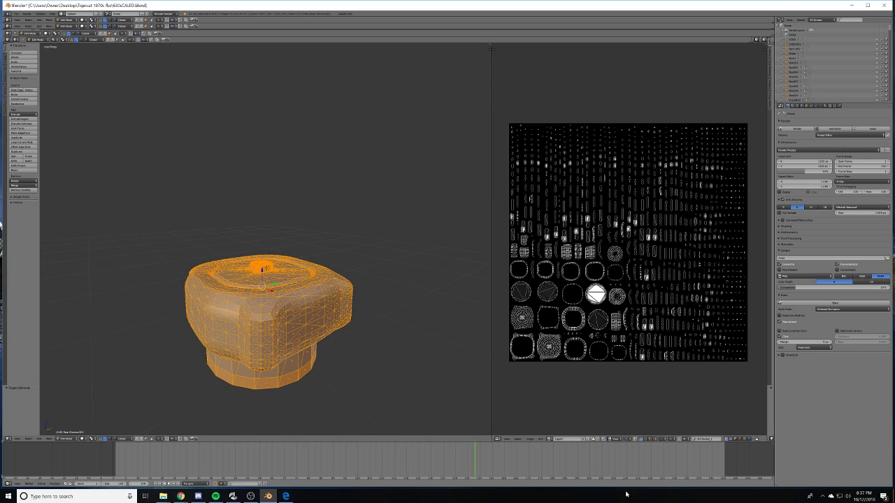
- Unlink the baked image from the UV layout and create another blank black image in its place
click(597, 440)
scroll(658, 291, up, 7)
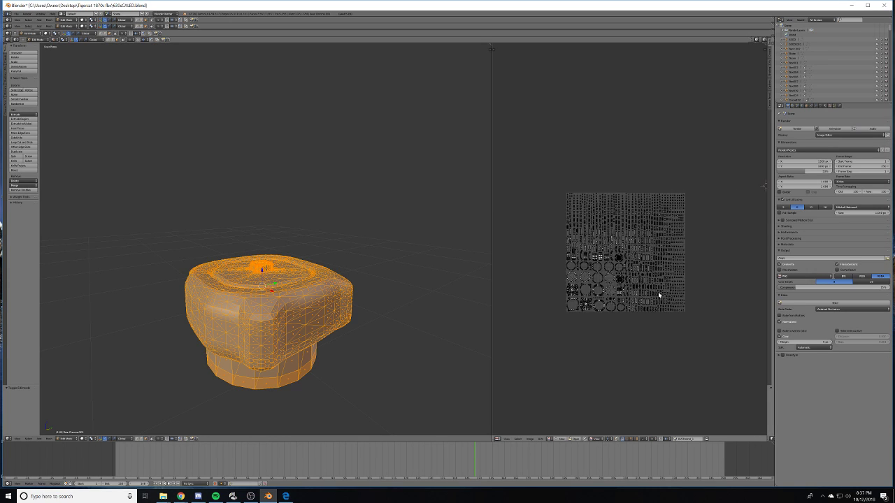
click(561, 439)
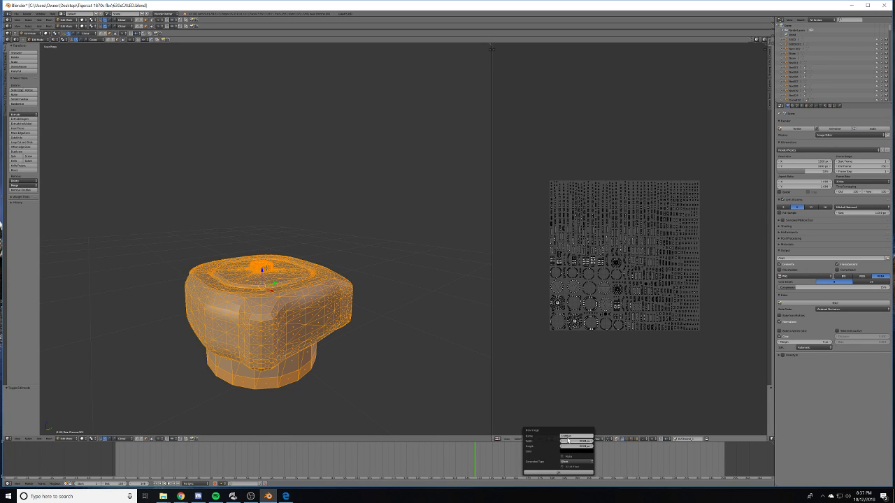
click(572, 435)
click(556, 474)
key(Home)
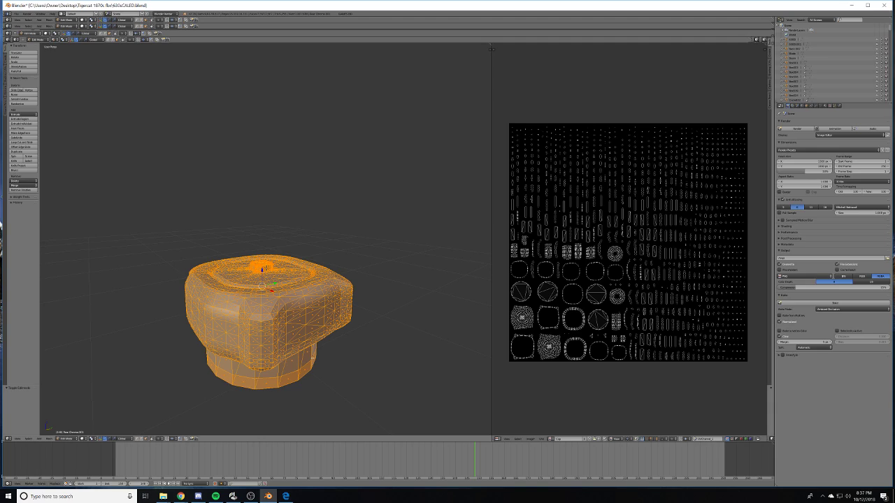
- Add a new material to the cap and give it a grey diffuse color
click(825, 105)
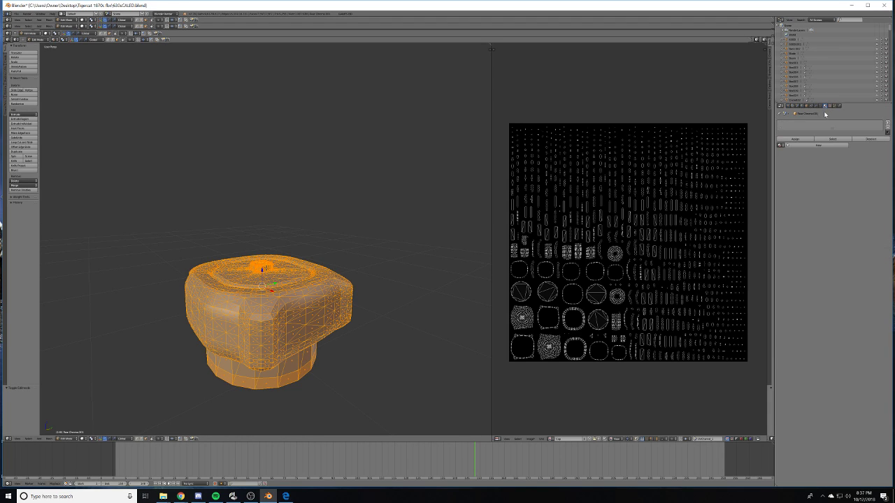
click(808, 146)
click(797, 207)
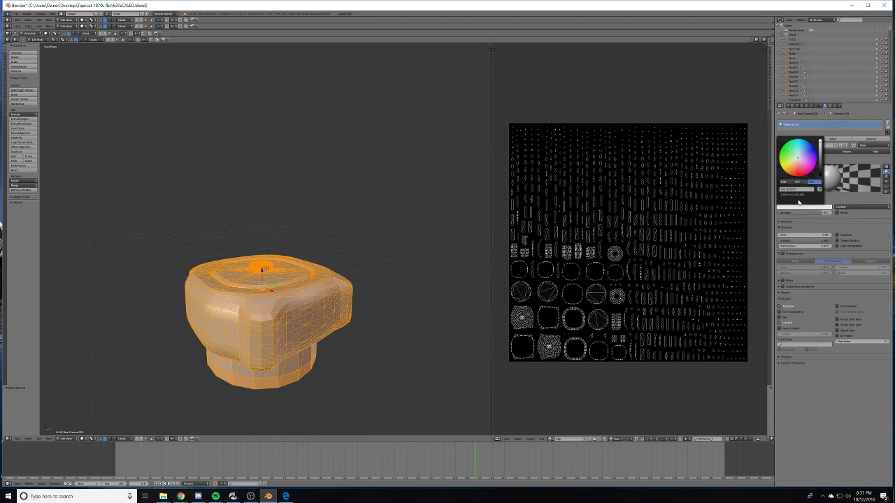
key(BackSpace)
text(0.2)
key(Return)
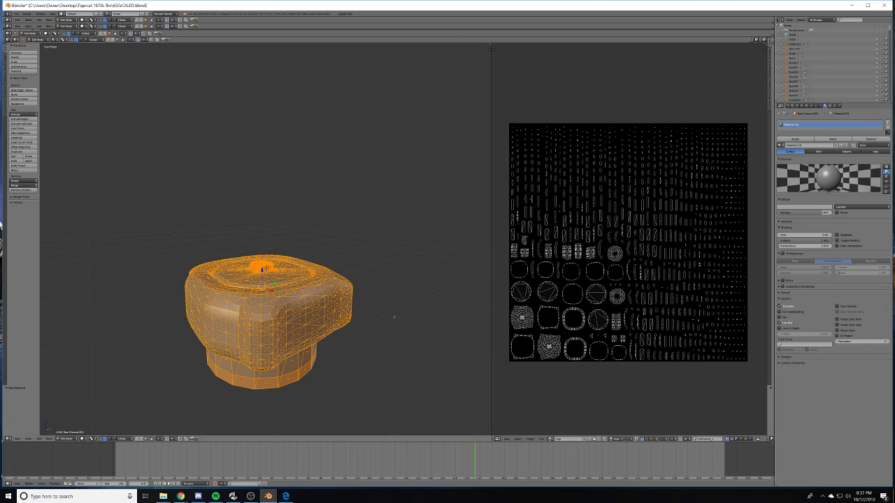
- Return to Object Mode and compare the cap in Material and Texture shading, ending in Material shading
key(Tab)
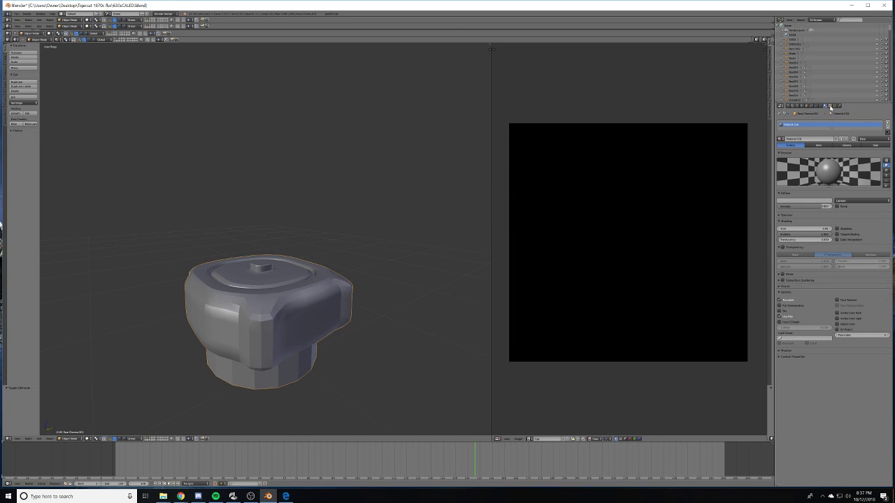
click(830, 107)
click(89, 439)
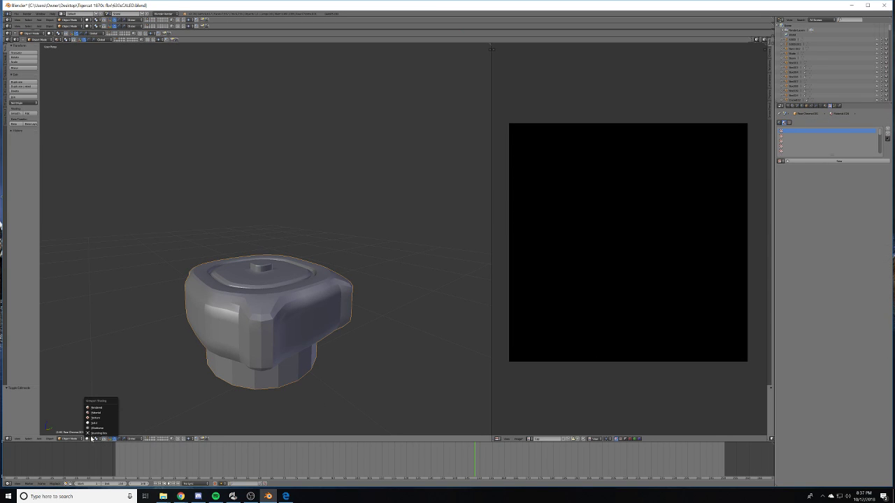
click(98, 413)
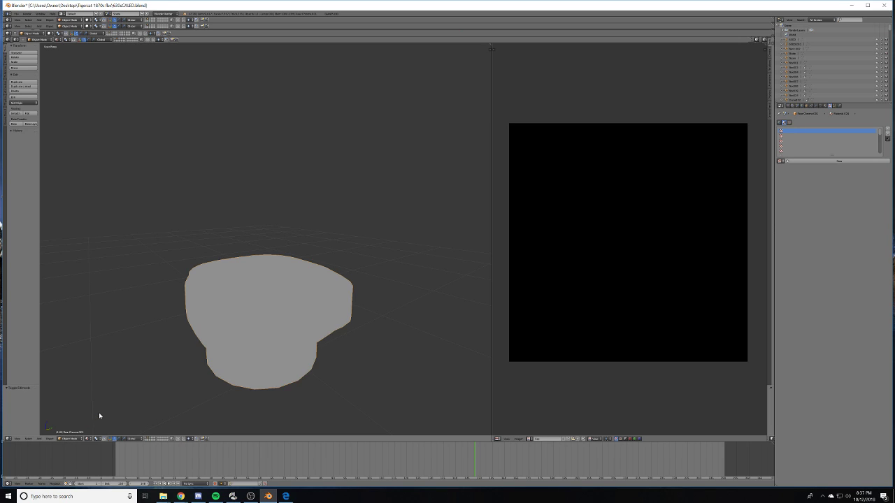
click(89, 438)
click(96, 418)
click(89, 439)
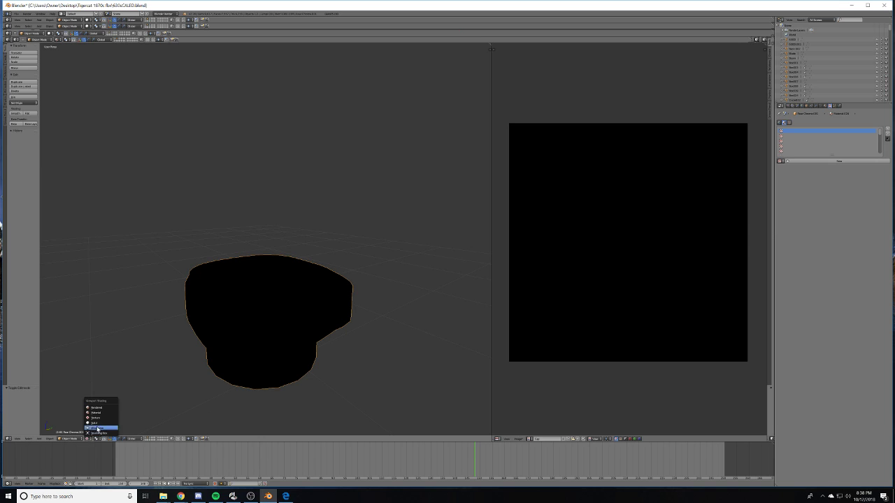
click(100, 416)
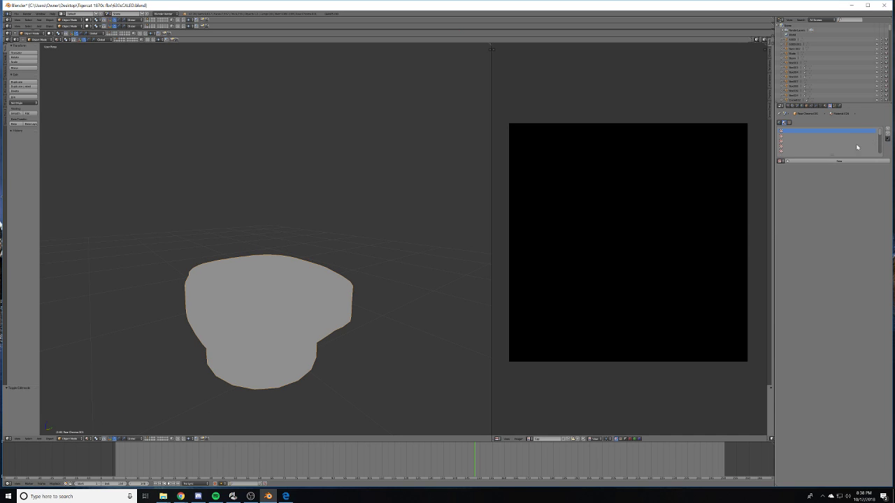
- Add a new image texture to the cap's material and load the saved ambient occlusion image from the Desktop folder
click(832, 160)
click(853, 242)
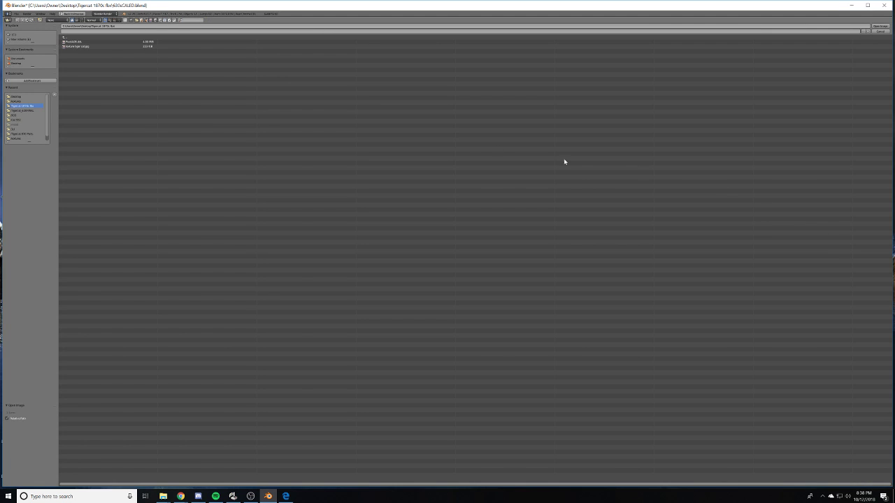
click(15, 96)
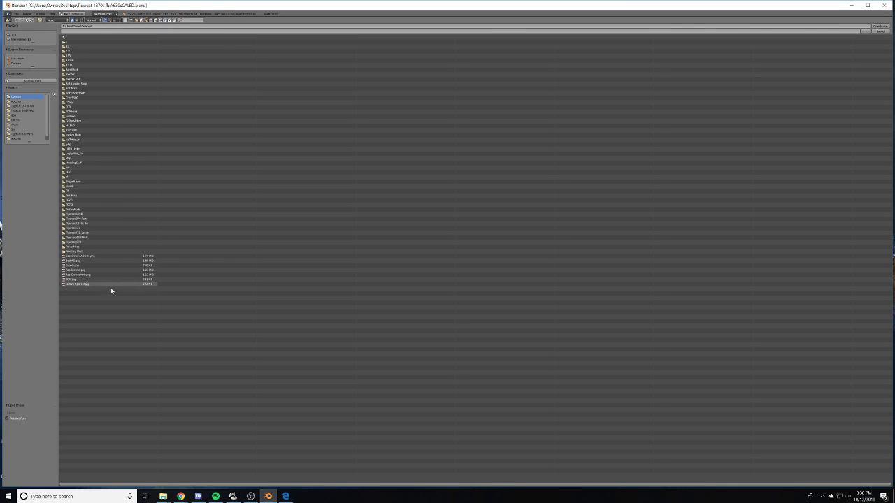
click(79, 265)
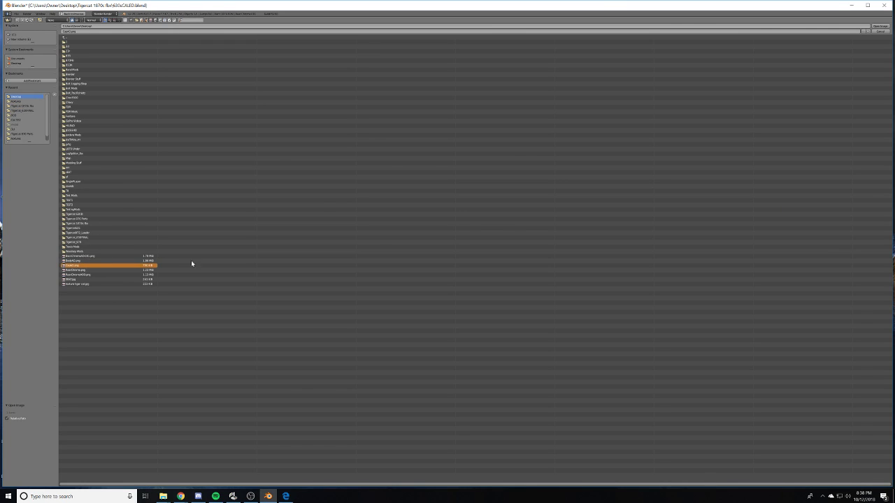
click(878, 27)
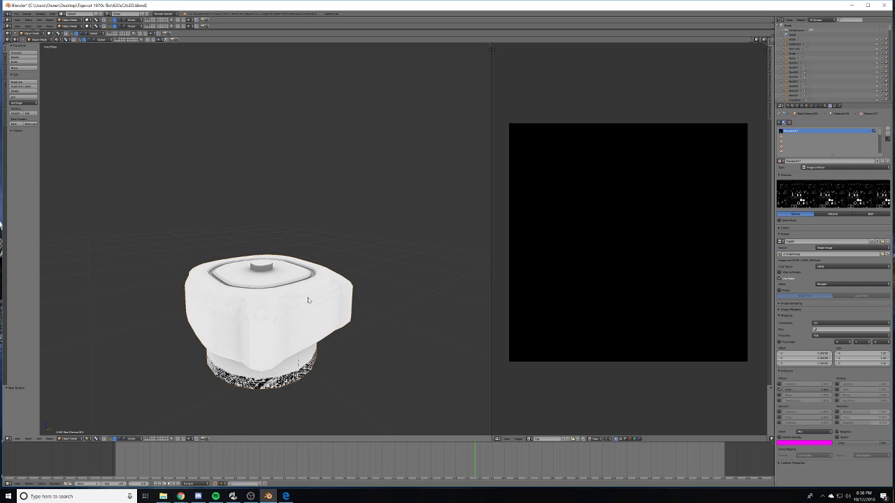
mouse_move(314, 295)
middle_down()
mouse_move(304, 313)
mouse_move(300, 291)
middle_up()
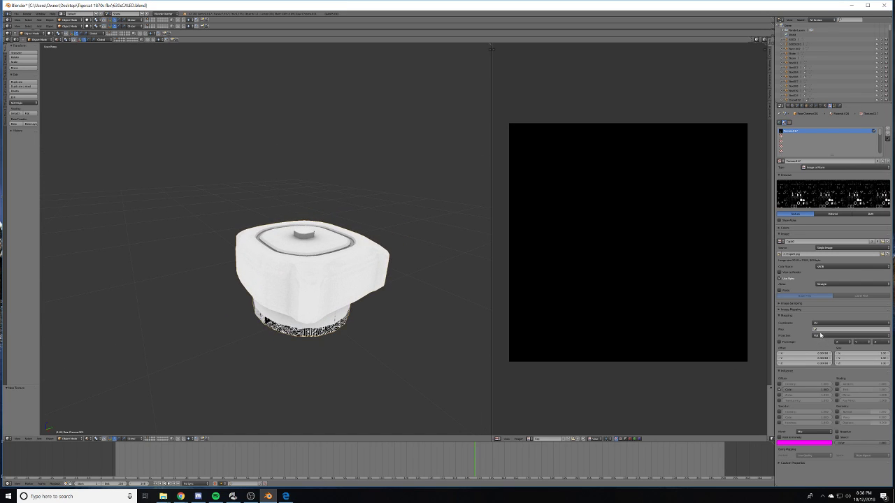
- Set the ambient occlusion texture's blend mode to Multiply and check the cap's UV layout in Edit Mode
click(815, 431)
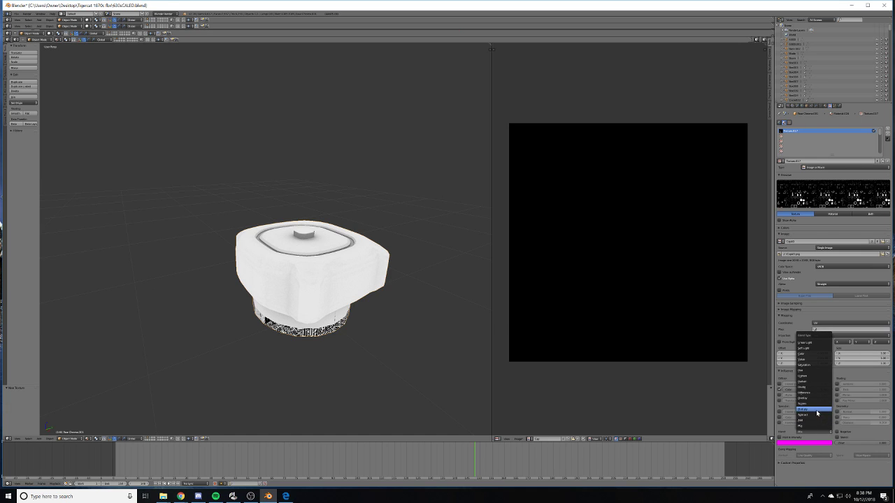
click(815, 409)
middle_drag(308, 276, 335, 269)
key(Tab)
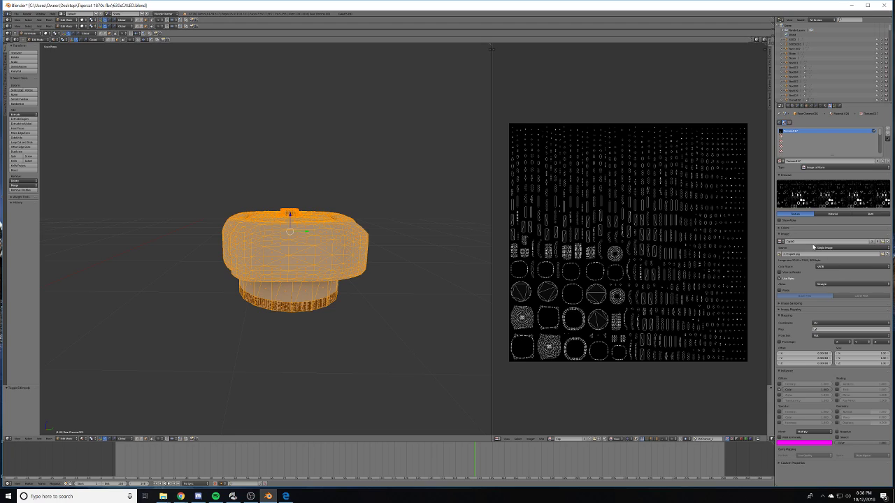
click(782, 105)
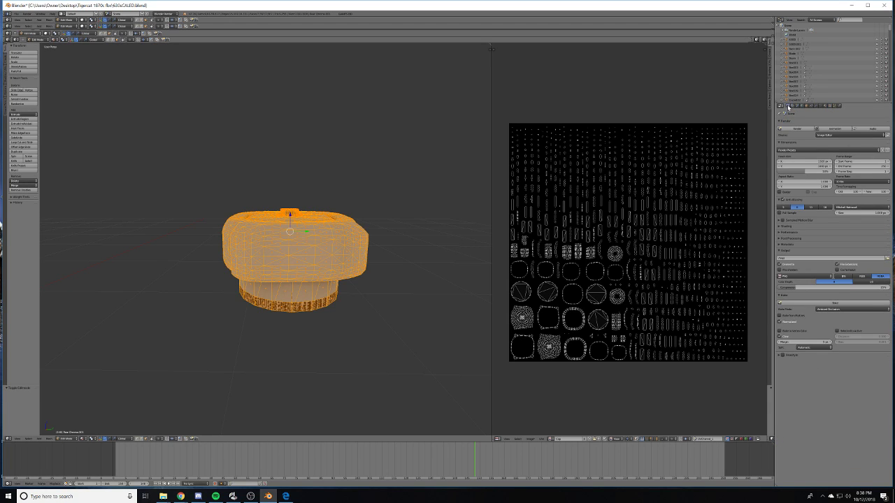
click(829, 106)
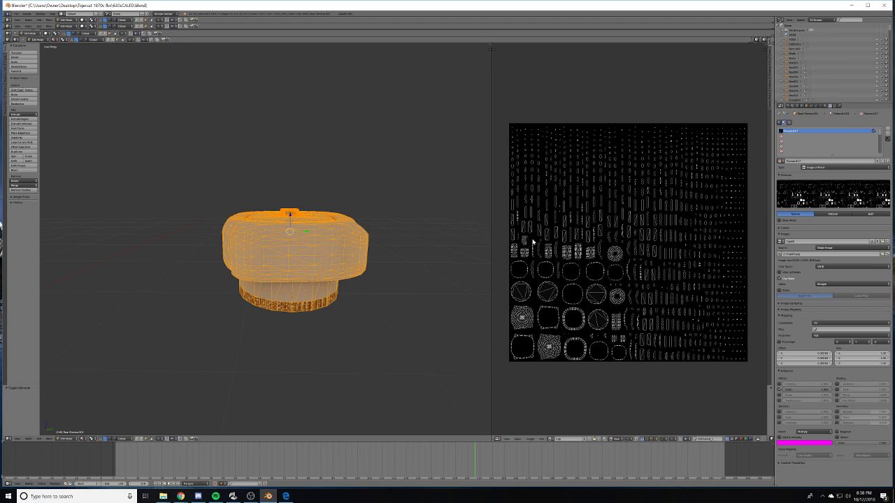
key(Tab)
- Try the UVMap layout for the texture's mapping, and settle on UVChannel_1 instead
click(850, 329)
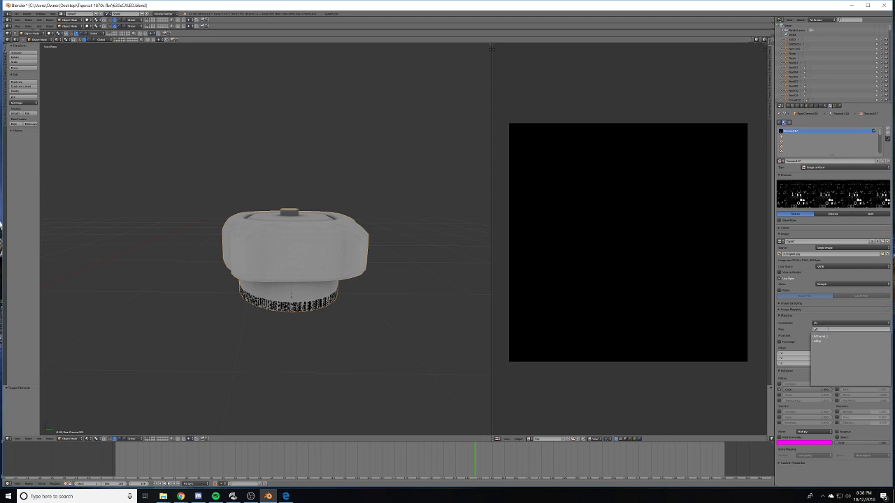
click(830, 341)
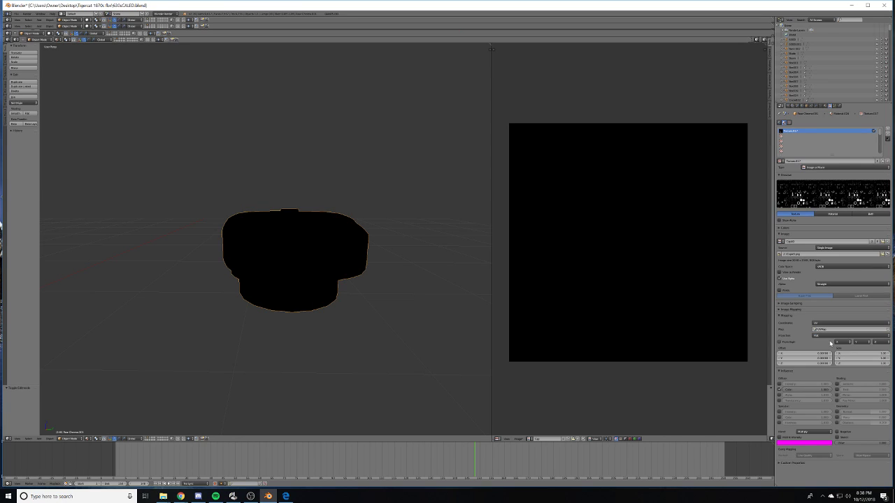
click(829, 330)
click(827, 336)
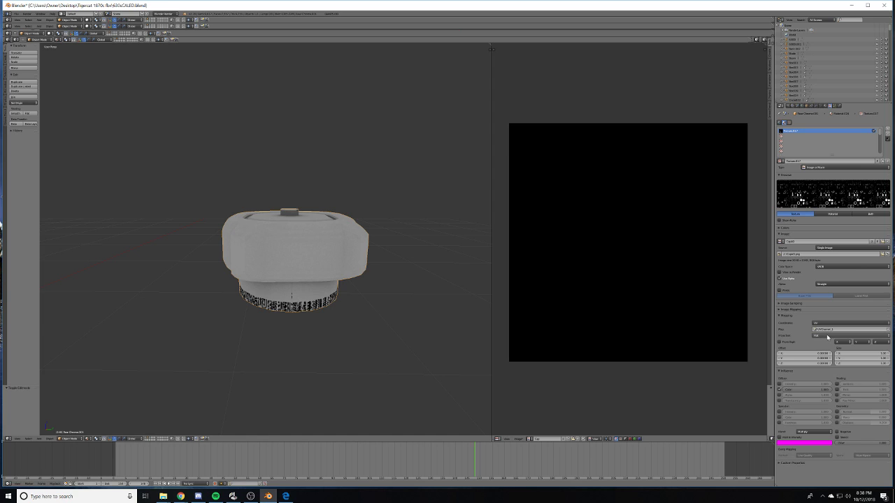
middle_drag(397, 301, 393, 307)
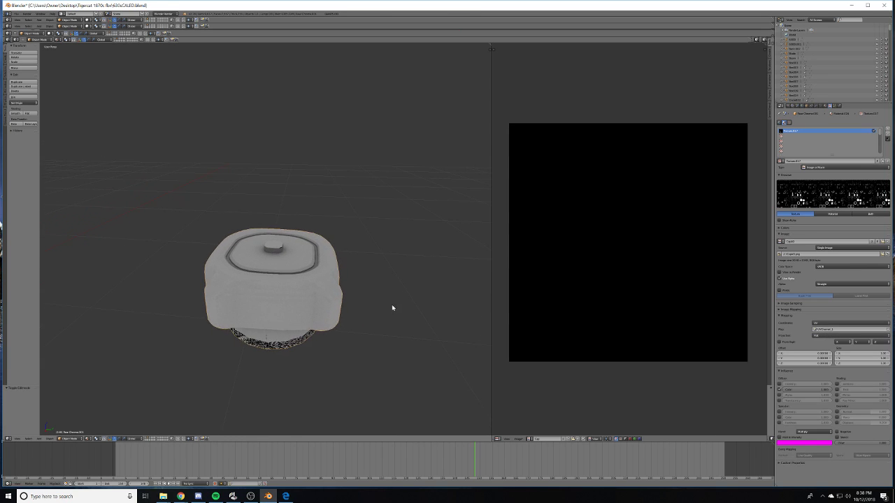
- Place the 3D cursor on the small knob atop the cap and set the cap's origin to the cursor
click(788, 106)
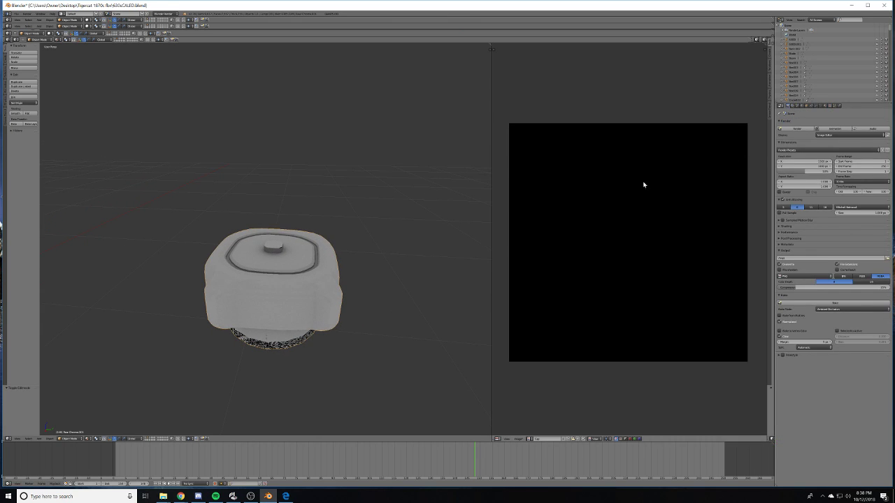
middle_drag(350, 298, 320, 296)
scroll(319, 296, up, 5)
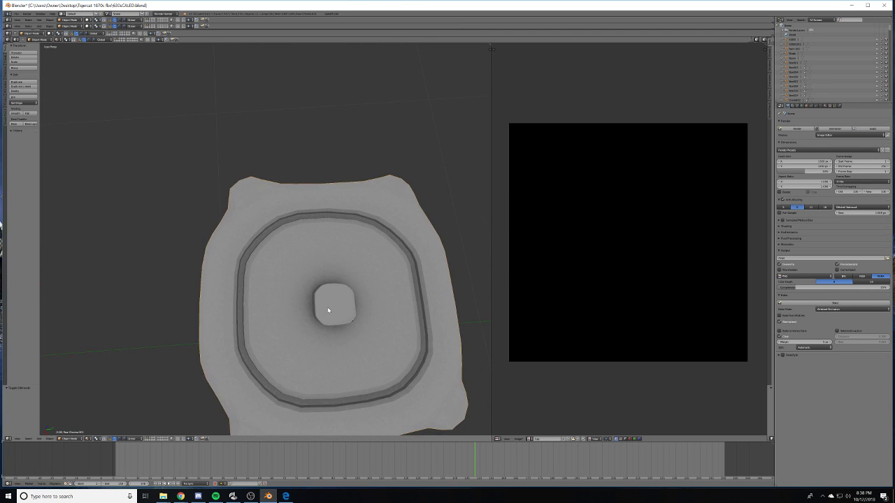
click(335, 303)
click(29, 114)
click(23, 103)
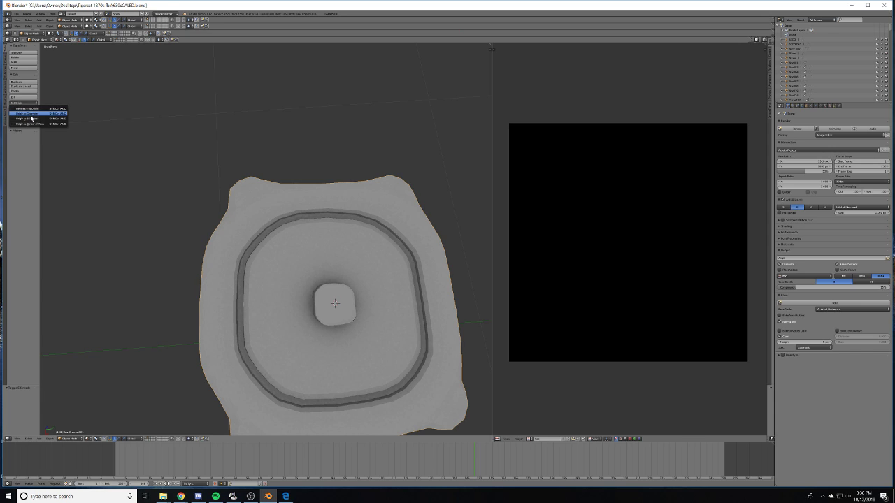
click(32, 119)
scroll(369, 244, down, 3)
shift+middle_drag(369, 244, 361, 211)
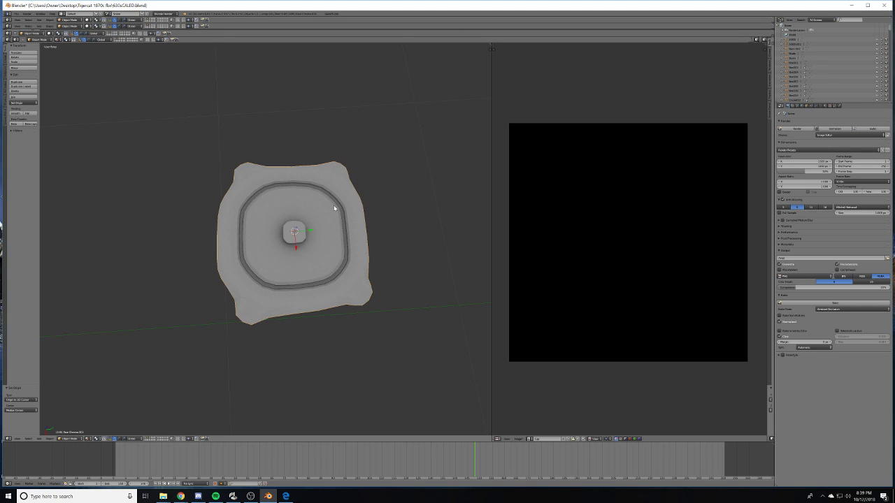
- Set the bake mode to Textures, bake the cap in Edit Mode, and return to Object Mode
key(Tab)
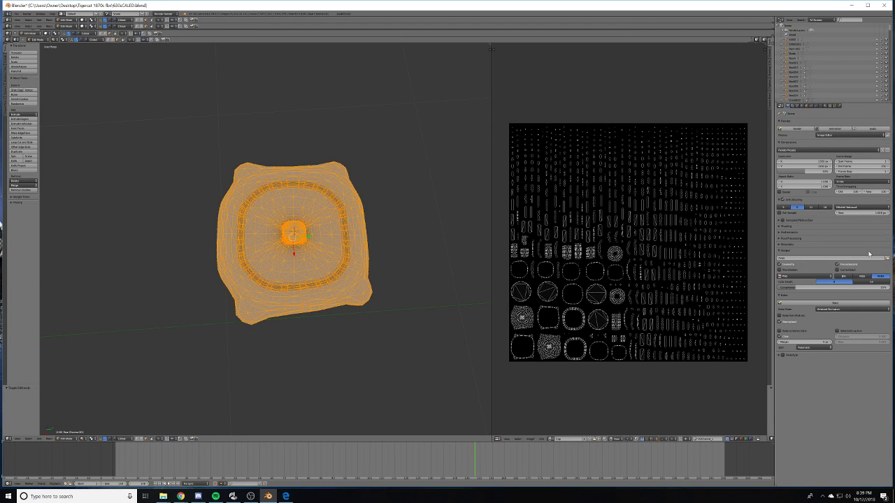
click(832, 309)
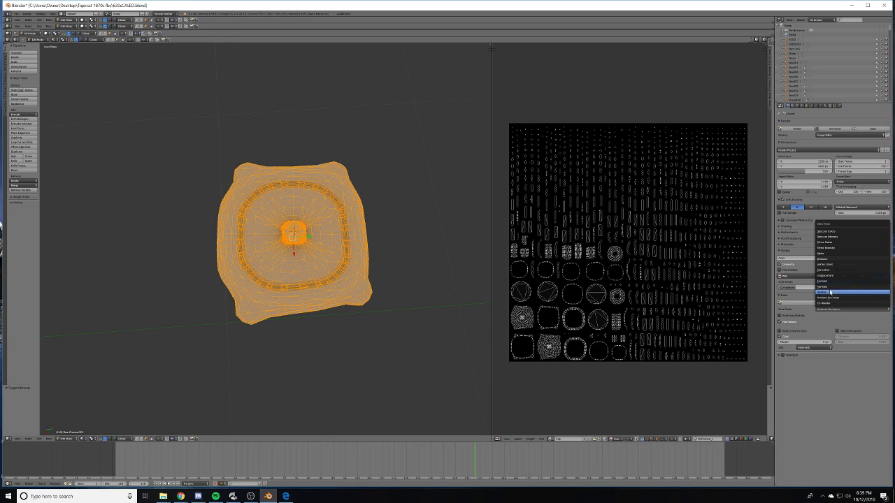
click(827, 283)
click(828, 304)
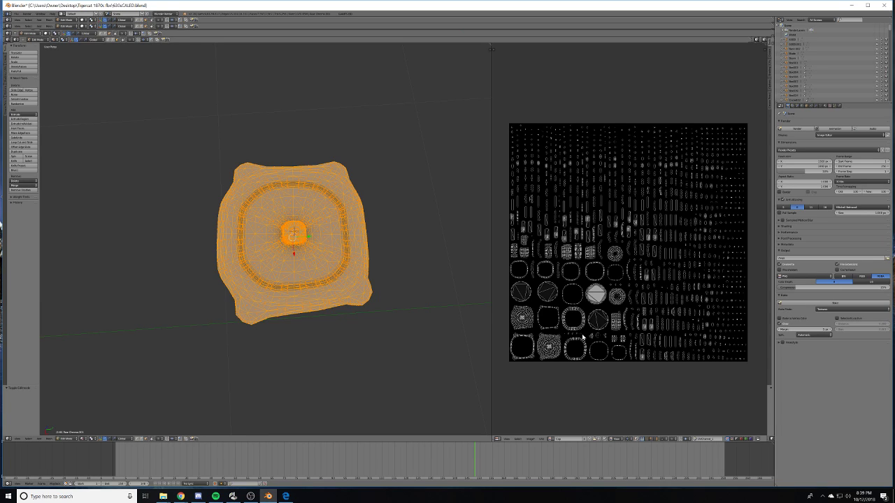
key(Tab)
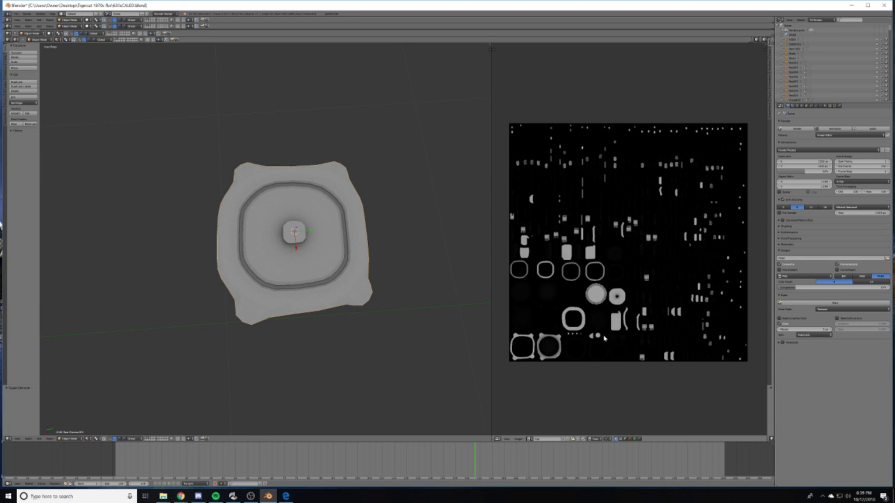
- Save the baked texture image as Cap.png in the Textures folder
click(518, 439)
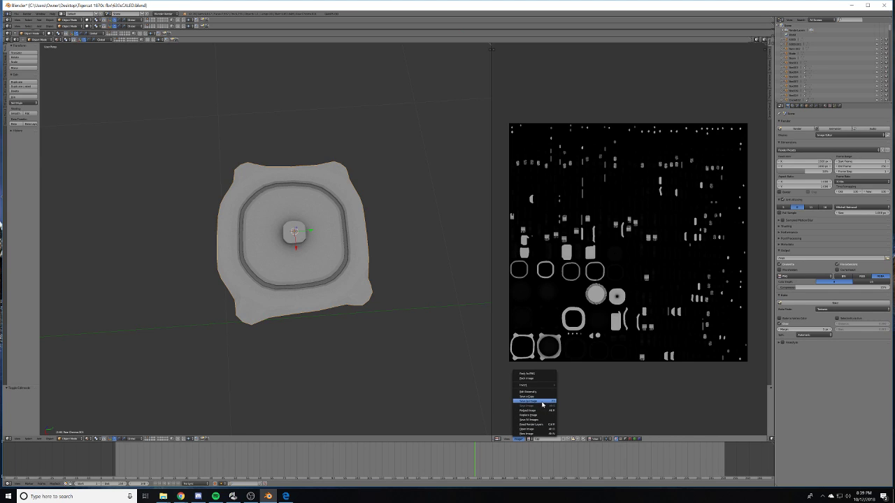
click(541, 402)
click(21, 102)
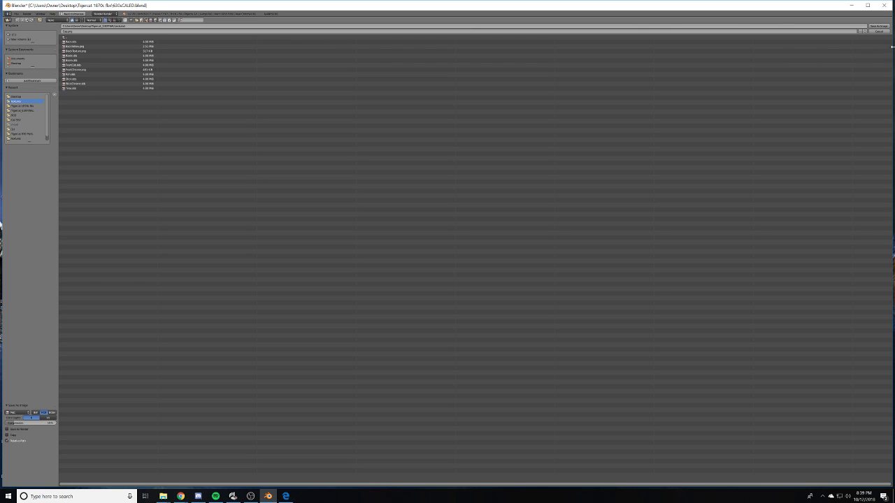
click(879, 26)
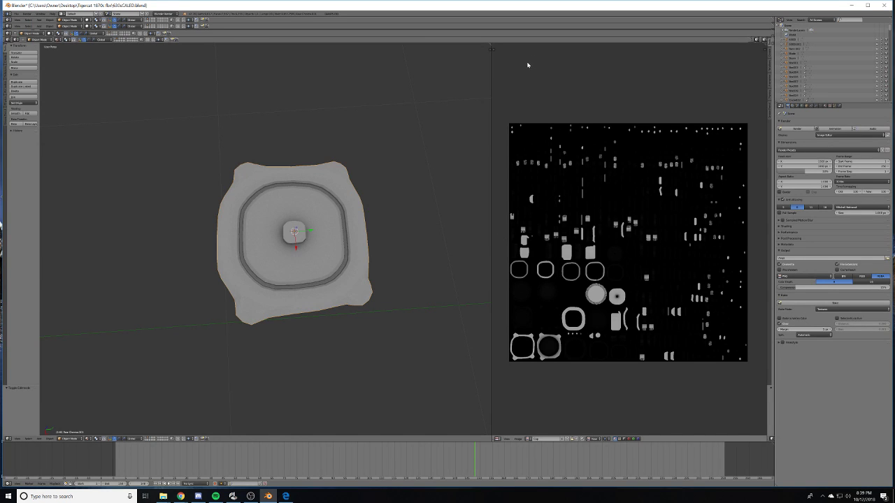
- Remove the cap's current material in Object Mode and give the cap a new one
middle_drag(314, 333, 319, 290)
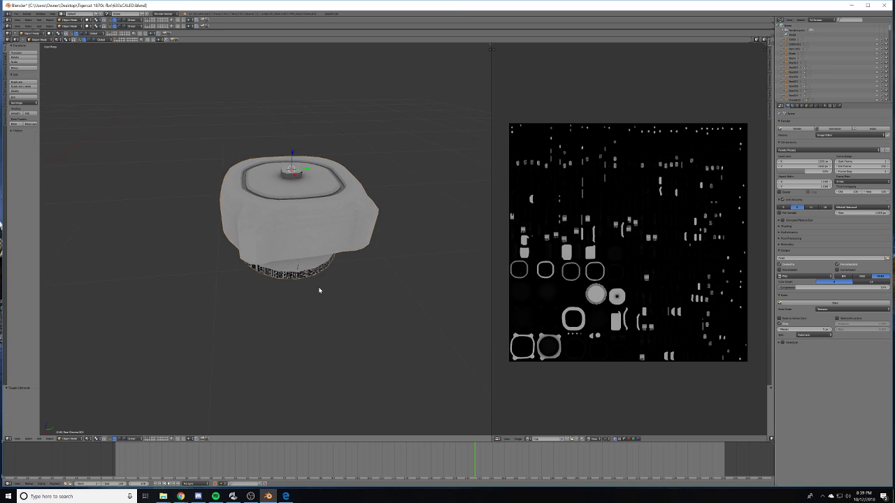
right_click(307, 245)
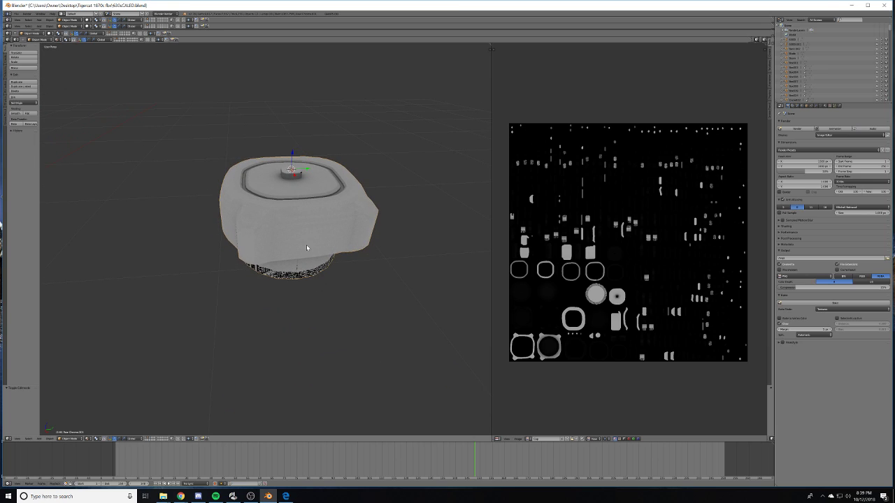
click(827, 107)
key(Tab)
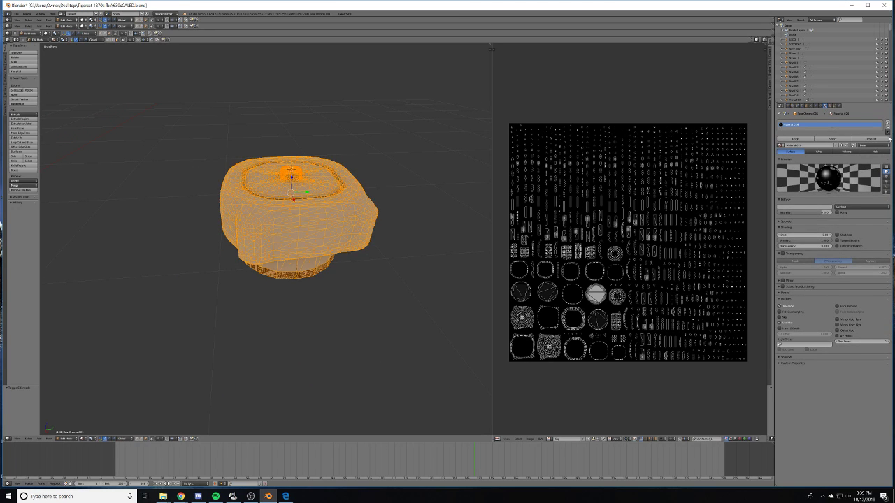
click(887, 130)
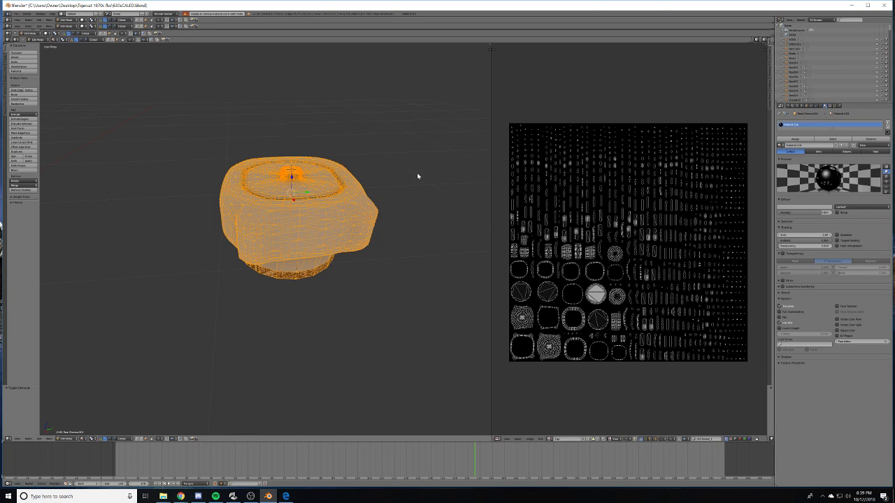
key(Tab)
click(887, 130)
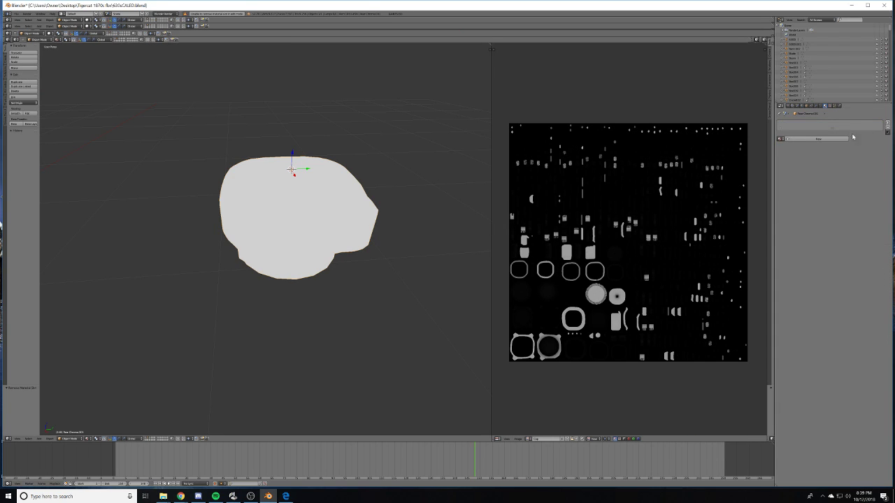
click(797, 140)
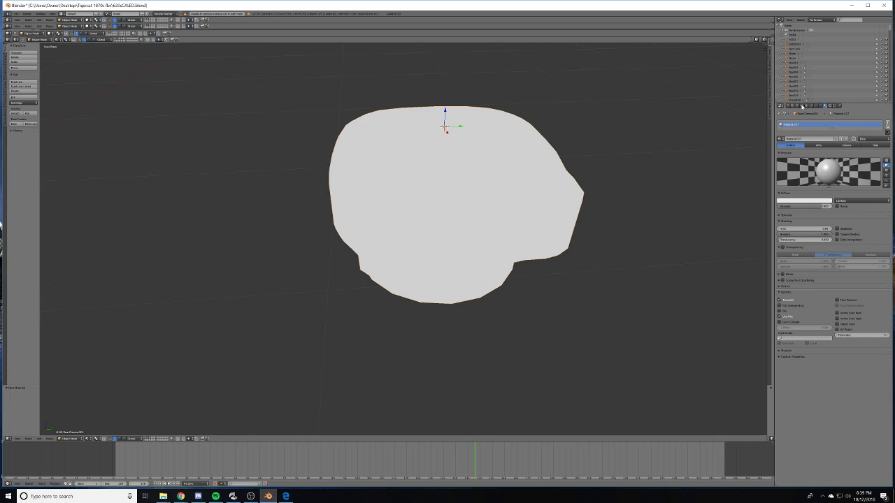
- Add an image texture to the new material and load Cap.png from the Textures folder
click(833, 106)
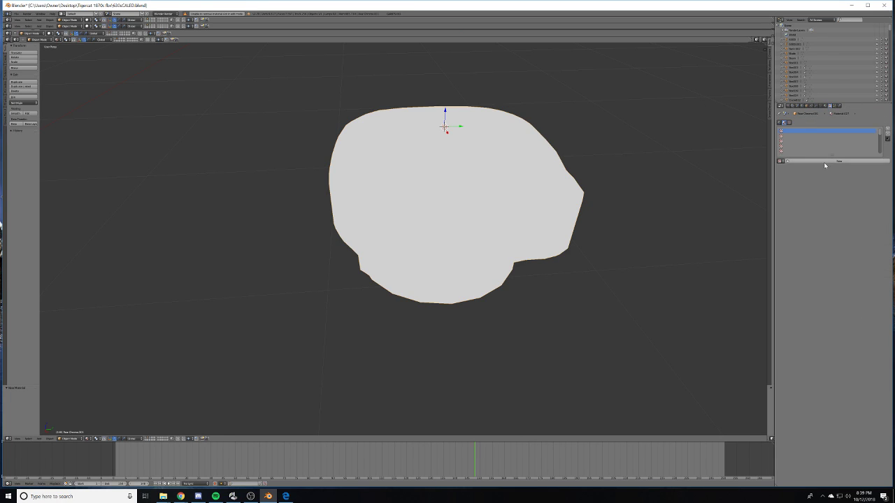
click(825, 163)
click(864, 244)
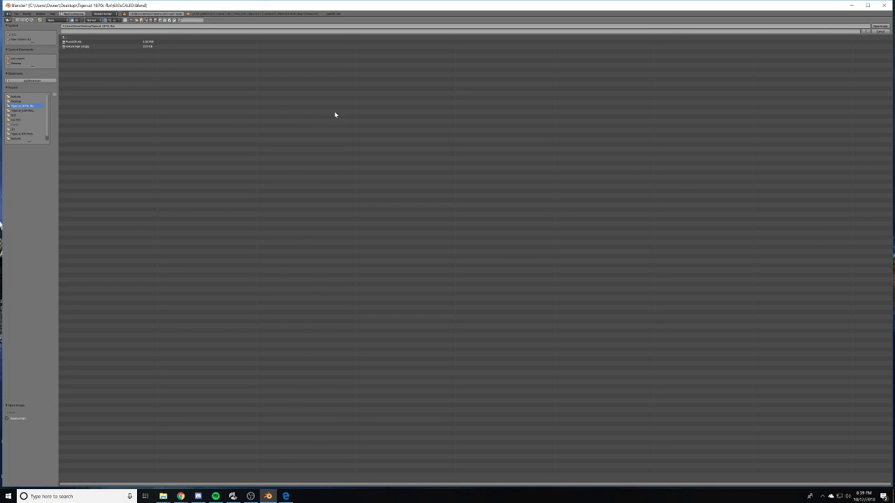
click(15, 97)
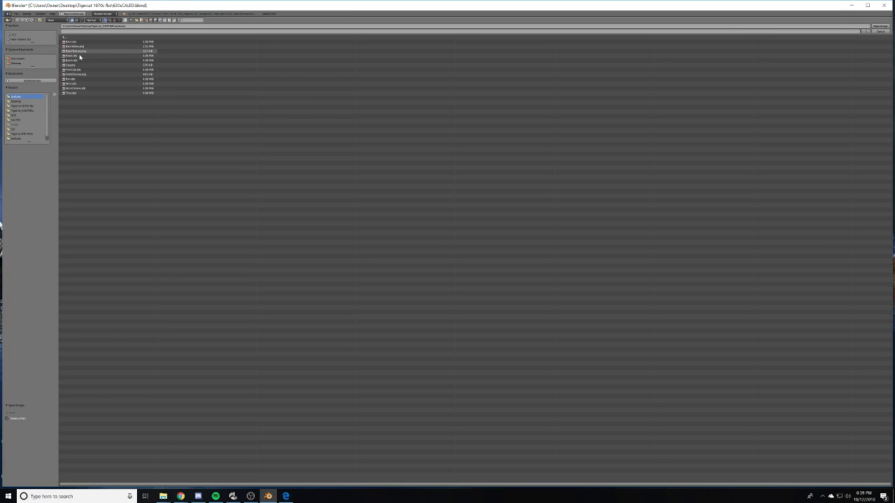
click(82, 65)
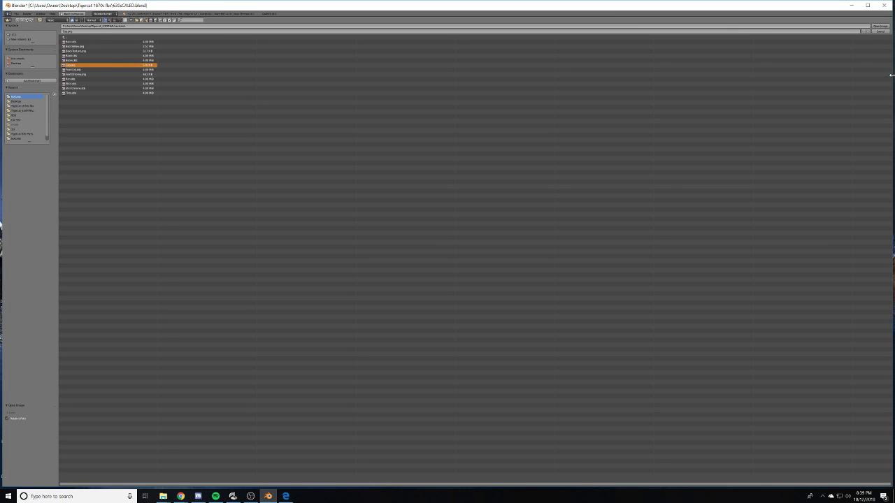
click(875, 27)
- Move the cap to layer 1 and display that layer to view the cap on the machine
middle_drag(591, 162, 581, 180)
scroll(573, 182, down, 5)
key(1)
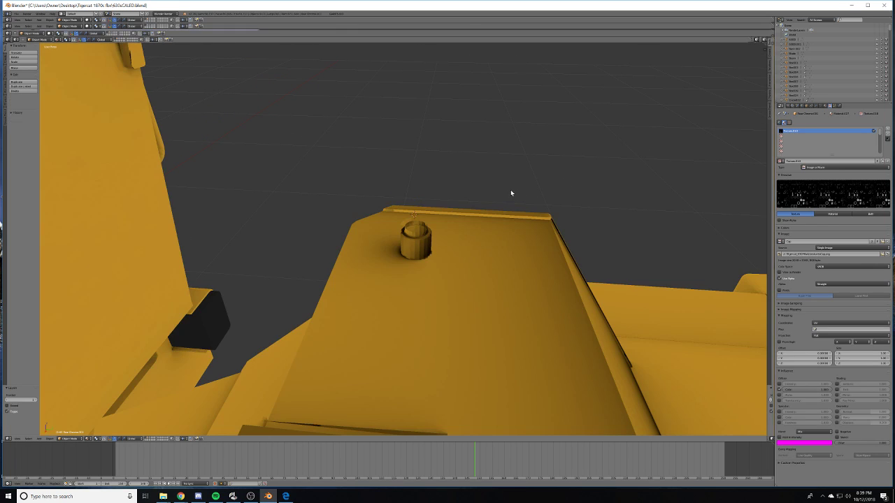
scroll(504, 190, down, 4)
scroll(503, 191, up, 4)
key(2)
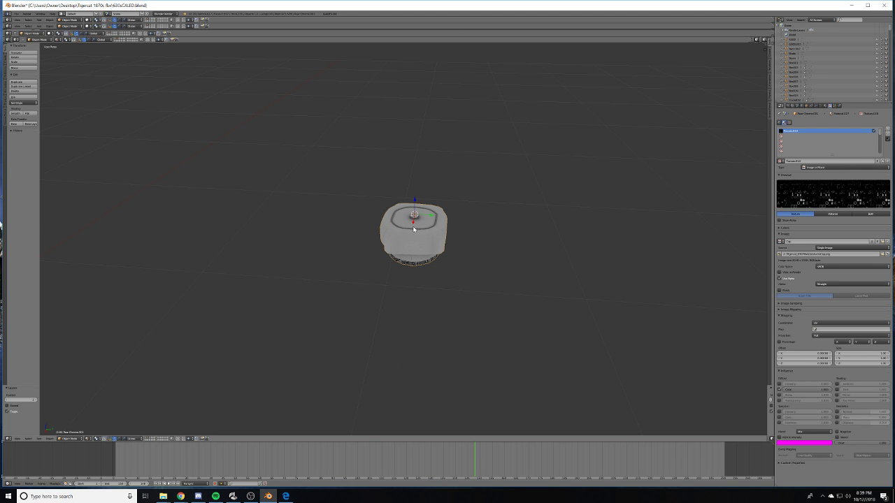
key(m)
key(1)
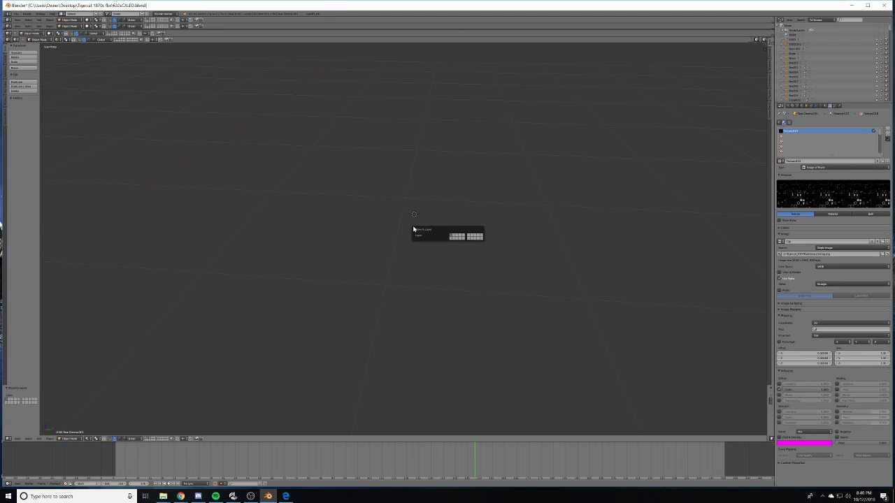
key(1)
middle_drag(423, 216, 371, 215)
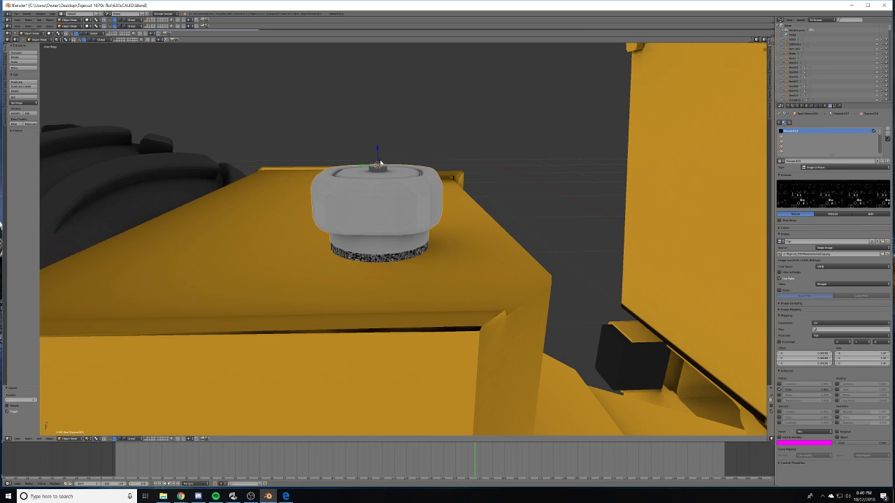
- Rename the filler cap's texture to Cap
drag(377, 159, 376, 168)
middle_drag(376, 168, 401, 260)
key(Tab)
key(Tab)
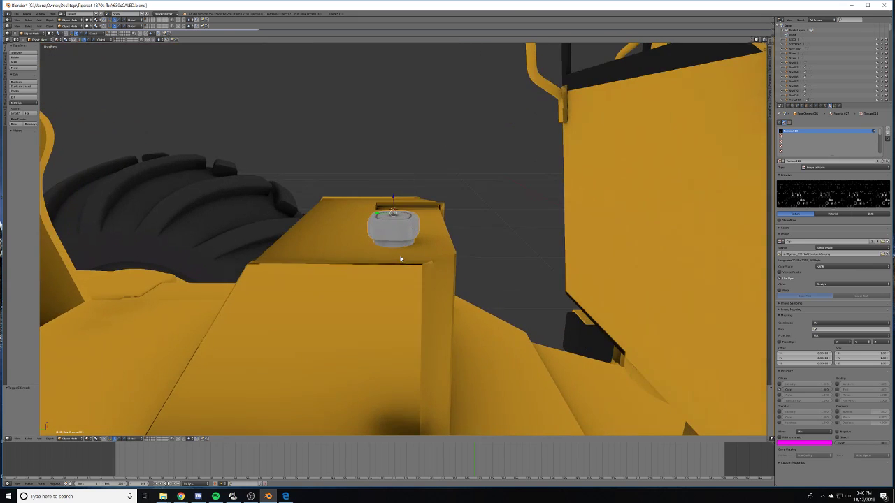
double_click(800, 131)
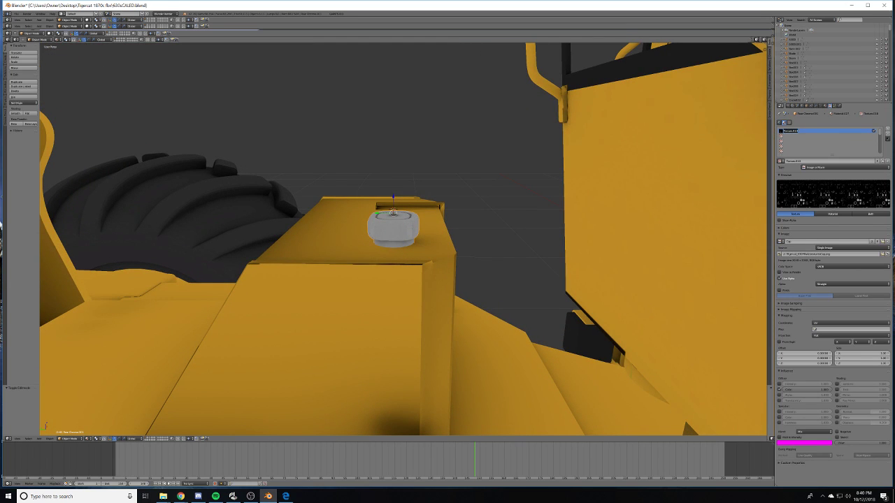
text(Cap)
key(Return)
- Remove the yellow rear body's existing material and assign a new one
middle_drag(358, 257, 419, 269)
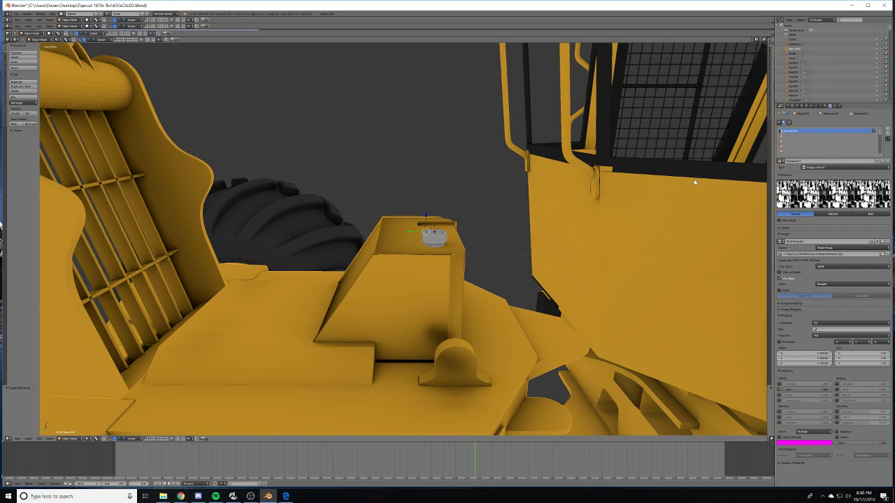
click(826, 107)
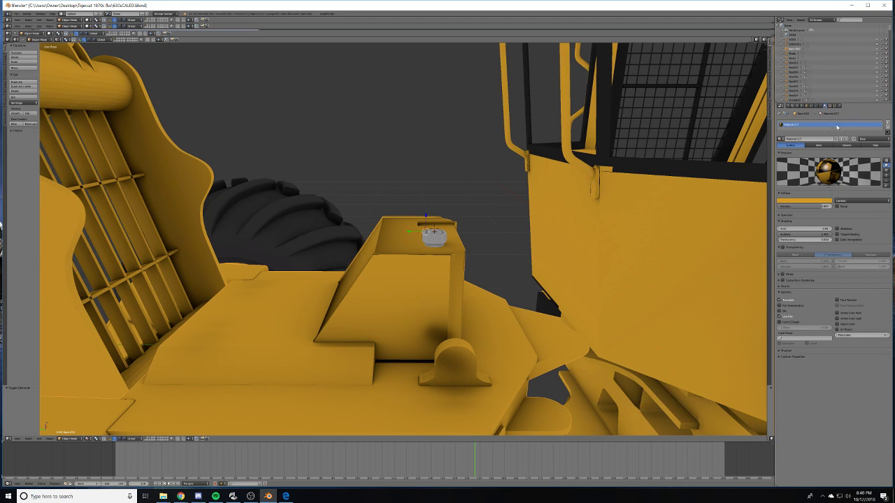
click(888, 127)
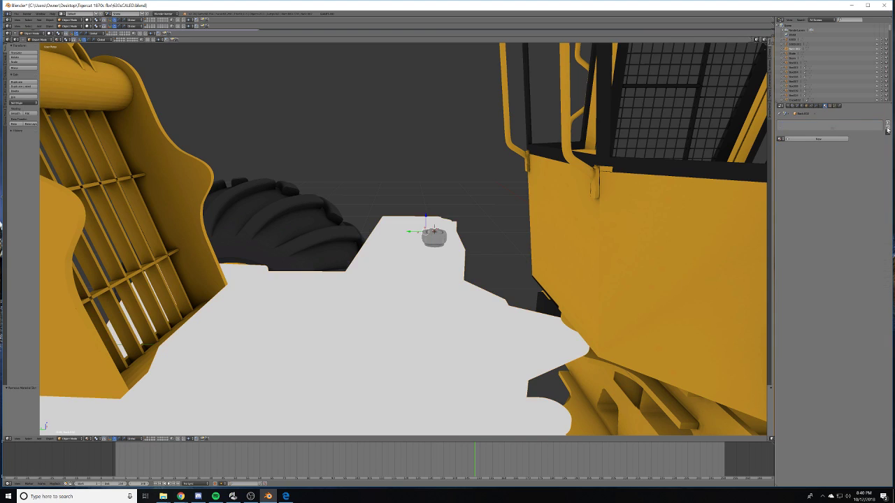
click(807, 138)
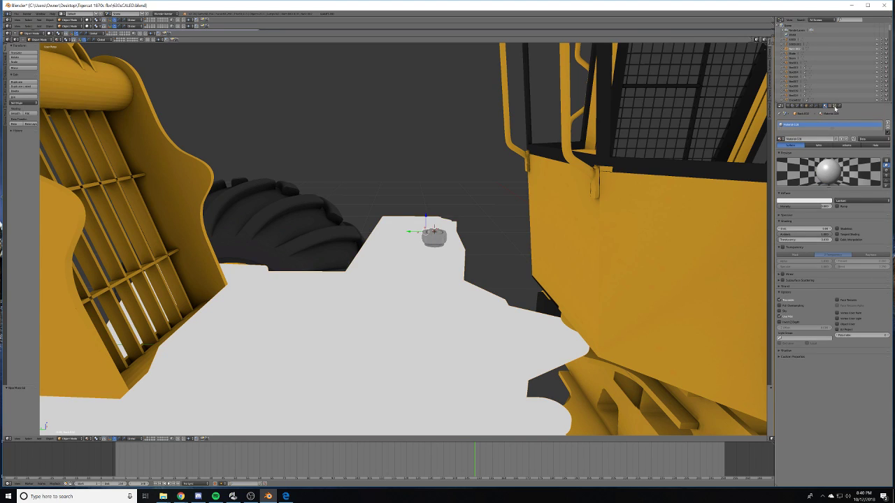
- Add an image texture to the rear body's new material using BackYellow.png from the textures folder
click(833, 106)
click(817, 162)
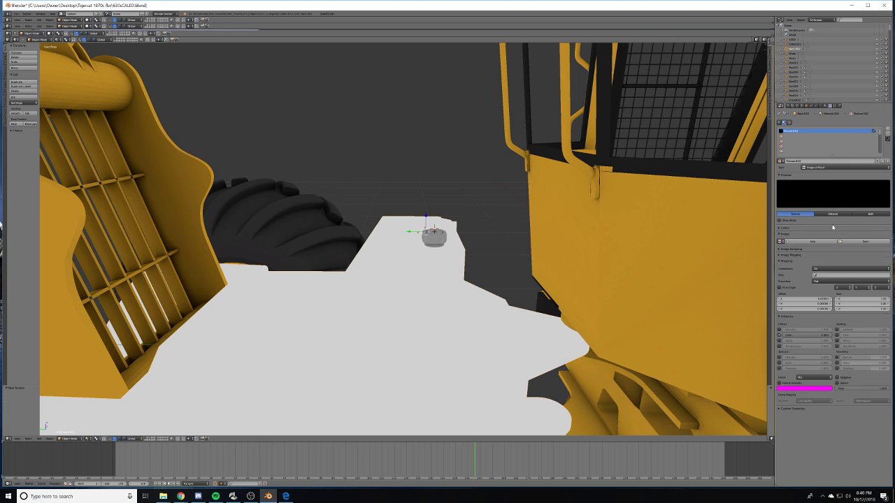
click(864, 242)
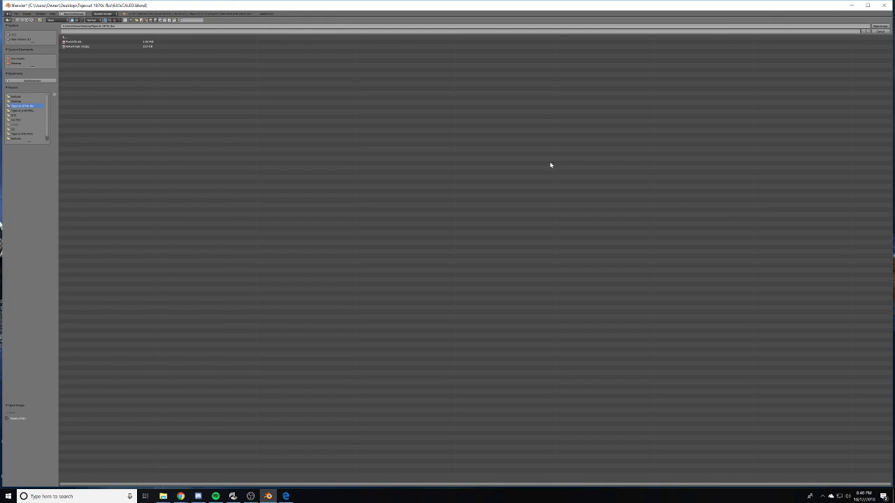
click(15, 96)
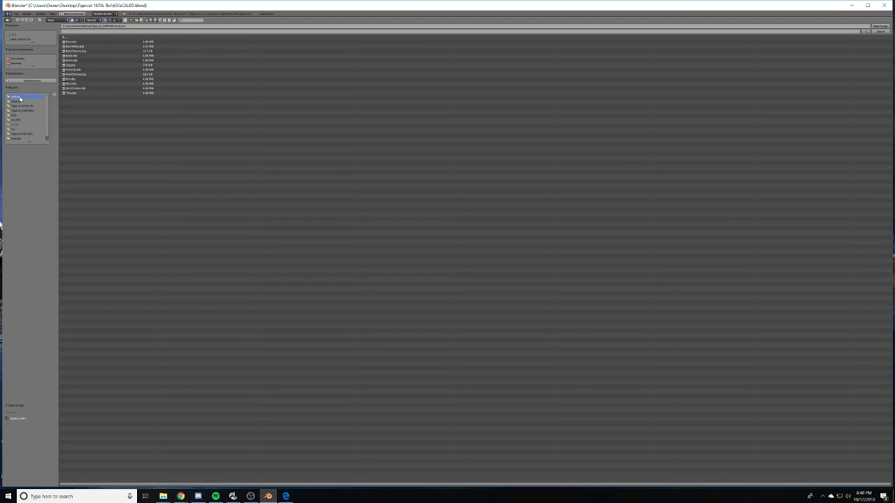
click(82, 42)
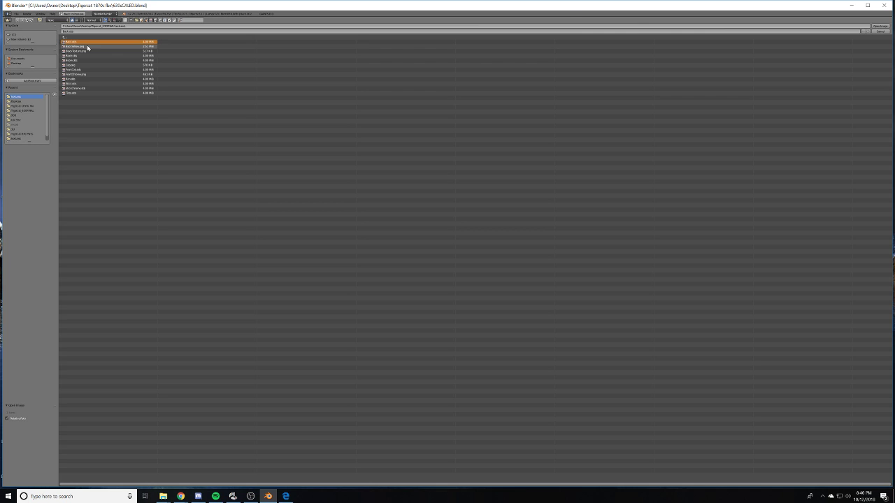
click(87, 46)
click(880, 26)
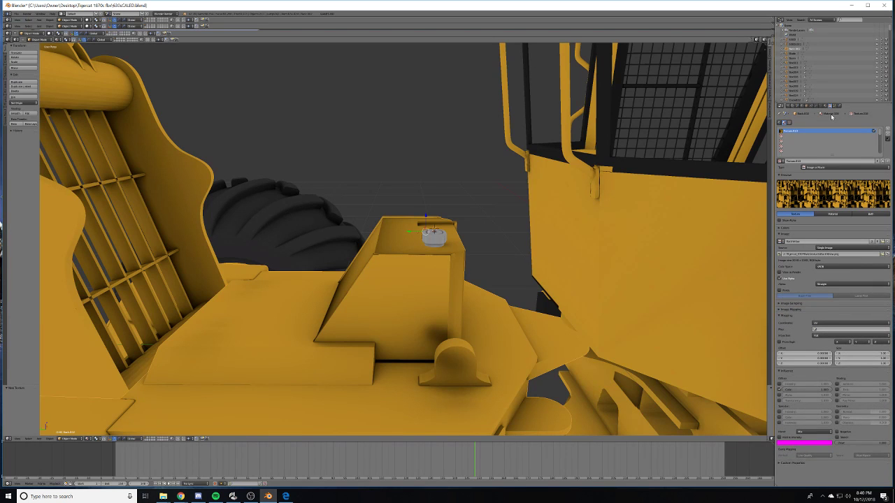
- Rename the rear body's texture to Yellow
shift+middle_drag(444, 297, 507, 262)
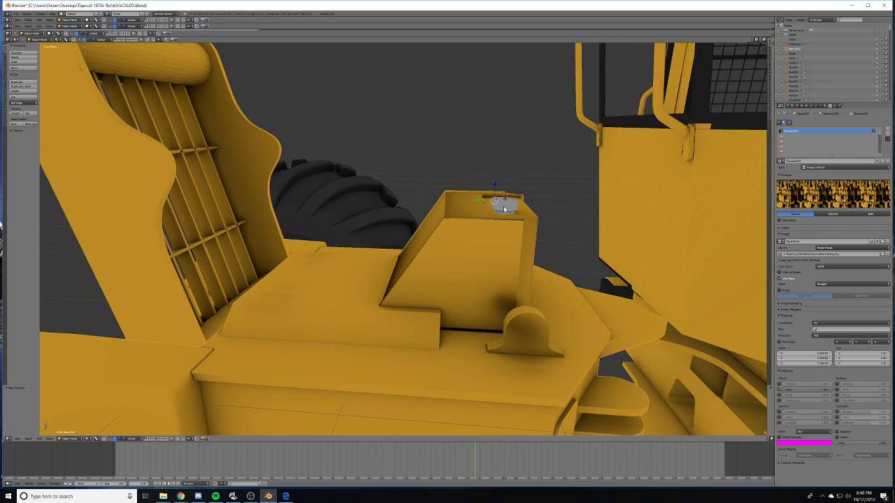
double_click(799, 131)
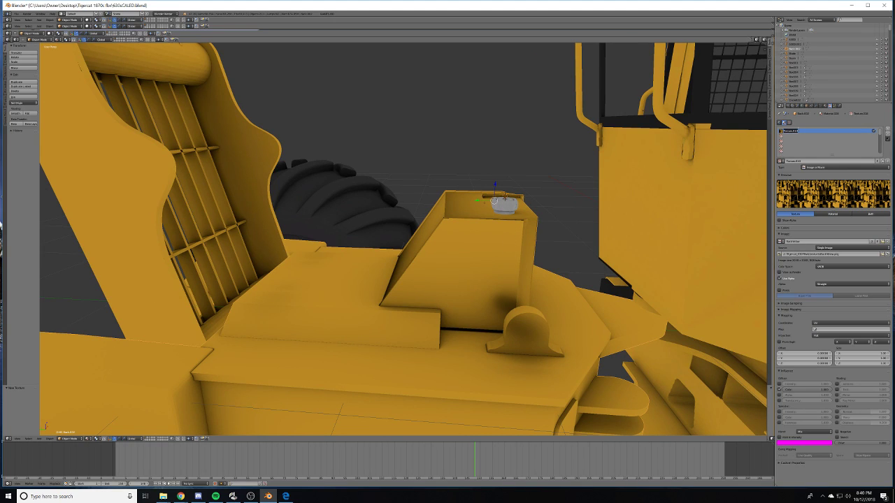
key(BackSpace)
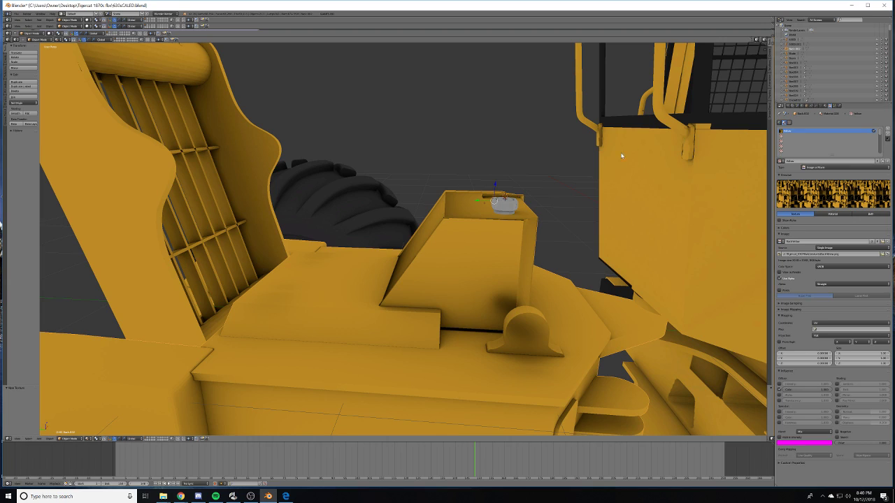
- Try to join the rear body with the filler cap, undoing each attempt
right_click(506, 204)
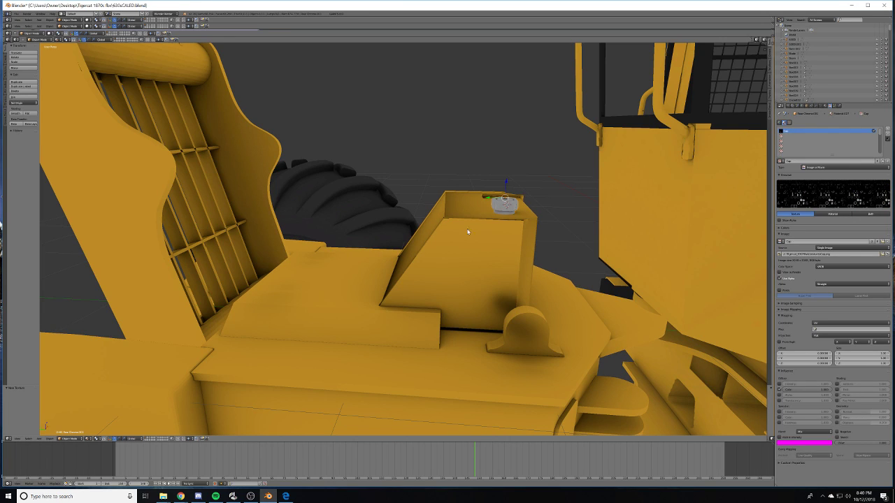
right_click(507, 208)
key(ctrl+j)
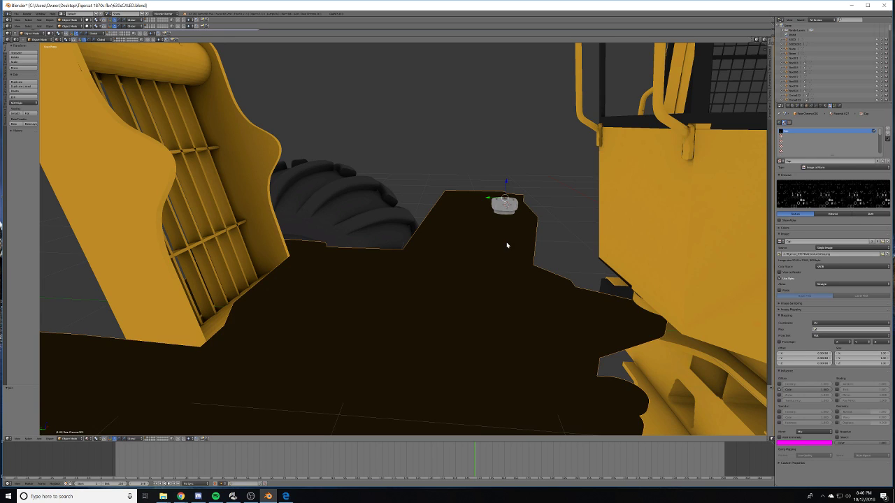
right_click(507, 246)
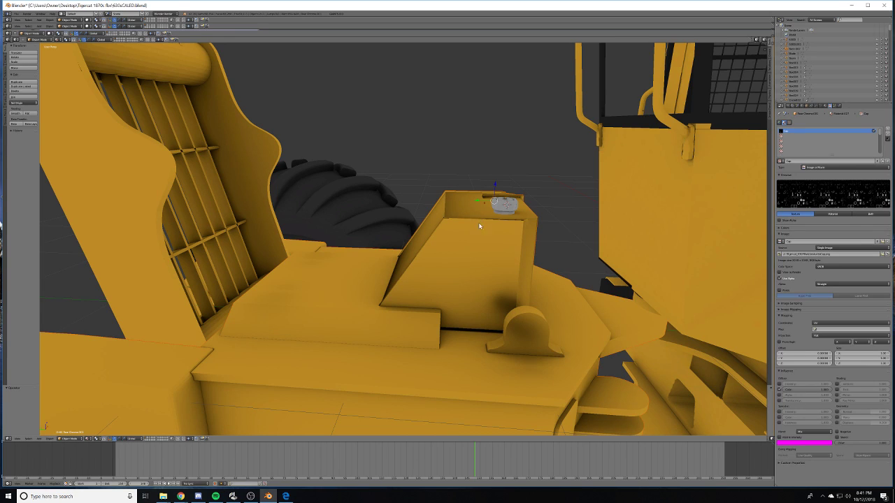
right_click(500, 245)
right_click(508, 206)
right_click(463, 248)
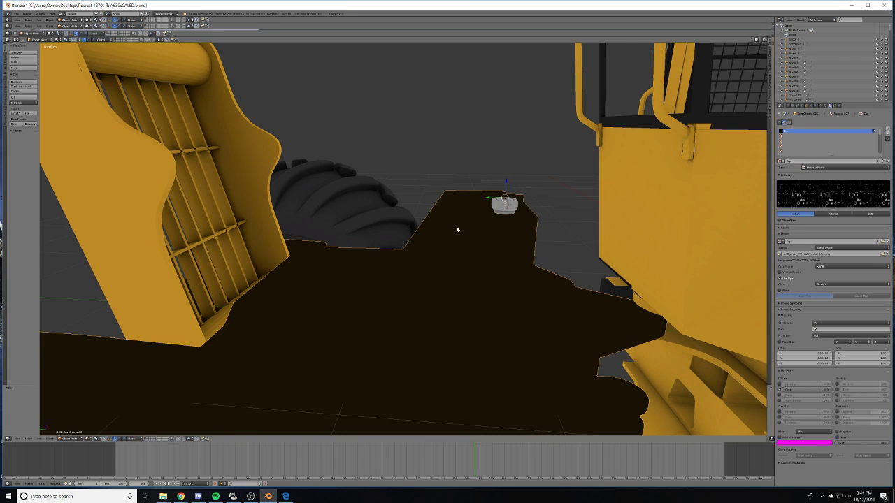
scroll(456, 228, down, 7)
middle_drag(456, 230, 505, 299)
key(ctrl+z)
- Examine the cab and the overall machine model from several distances and angles
scroll(448, 245, up, 7)
scroll(400, 265, down, 4)
scroll(480, 261, down, 3)
scroll(504, 299, up, 8)
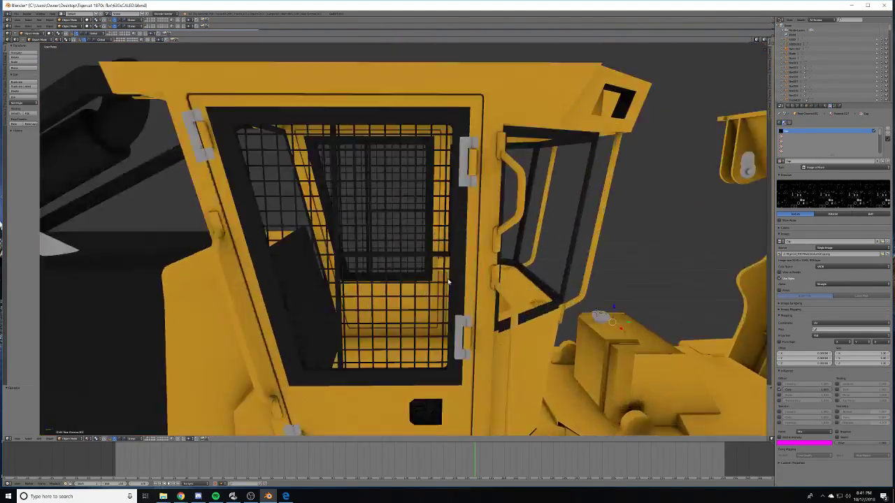
middle_drag(450, 282, 466, 299)
scroll(522, 301, down, 6)
scroll(499, 282, down, 2)
- Select the whole model and export it as the 630 i3d file in the Tigercat_630FINAL folder
right_click(466, 299)
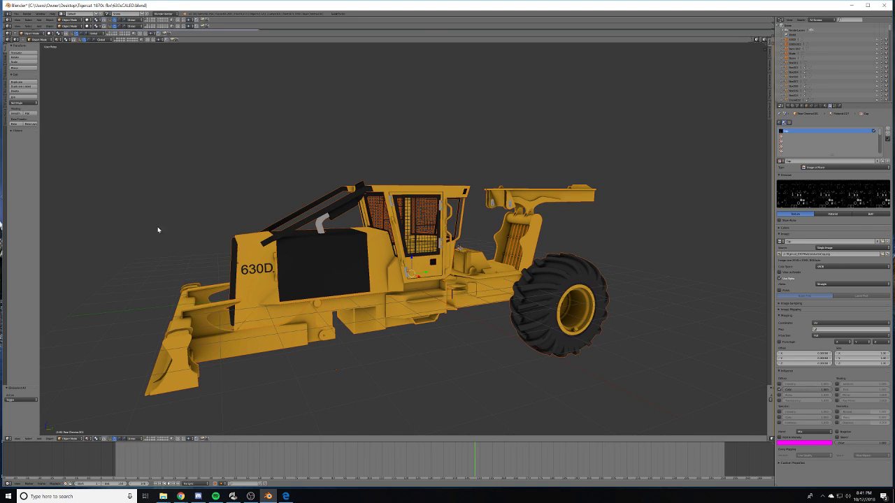
click(17, 15)
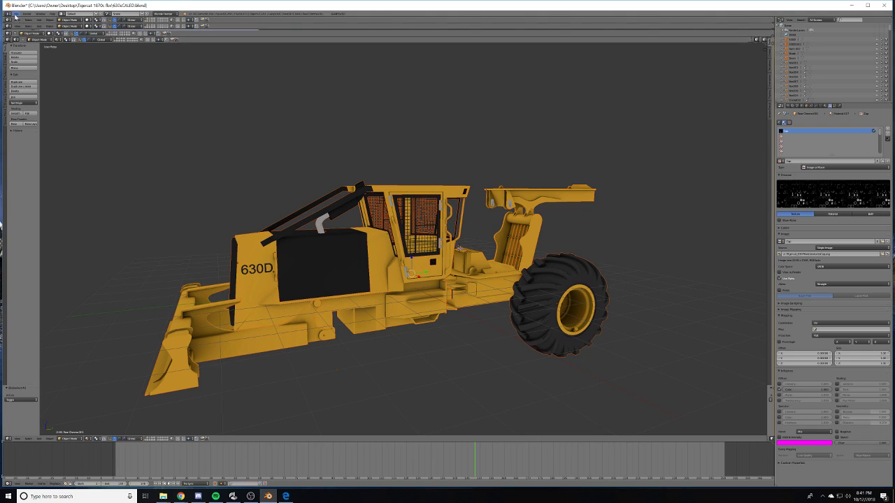
click(18, 15)
mouse_move(47, 104)
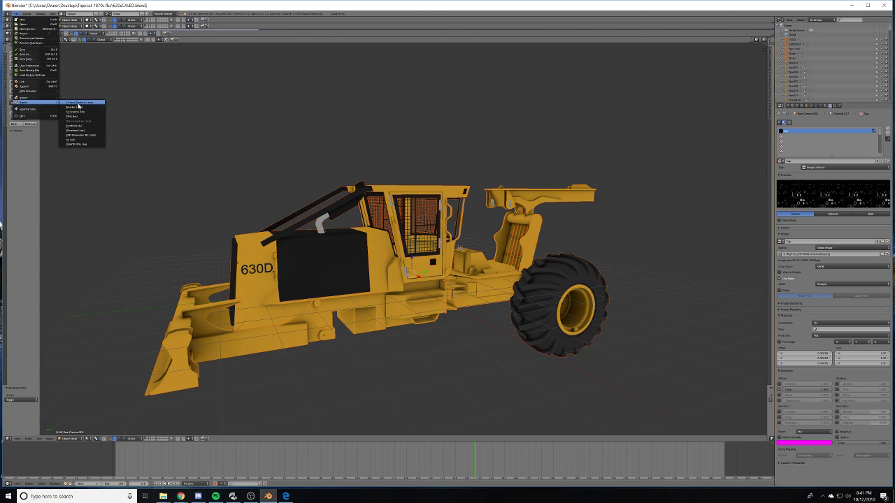
click(86, 145)
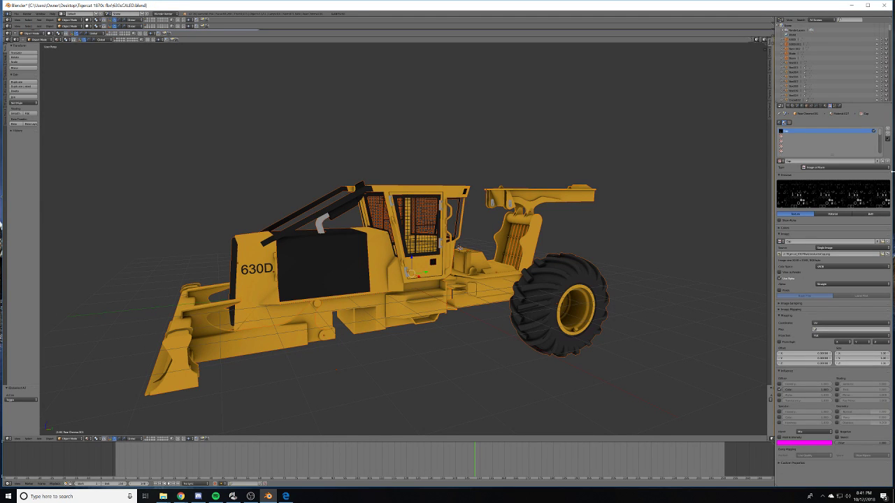
- Minimise Blender, open the Tigercat_630FINAL folder on the desktop and open the 630 i3d file in Notepad++
click(853, 6)
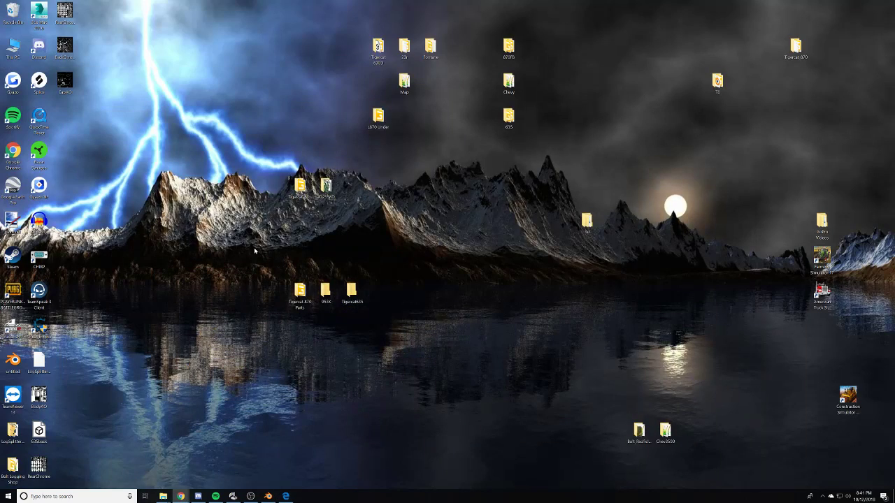
double_click(300, 189)
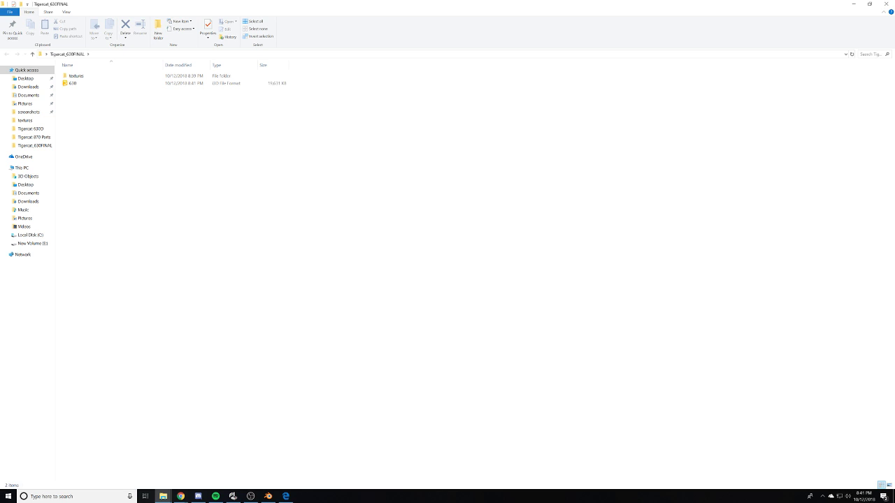
click(125, 83)
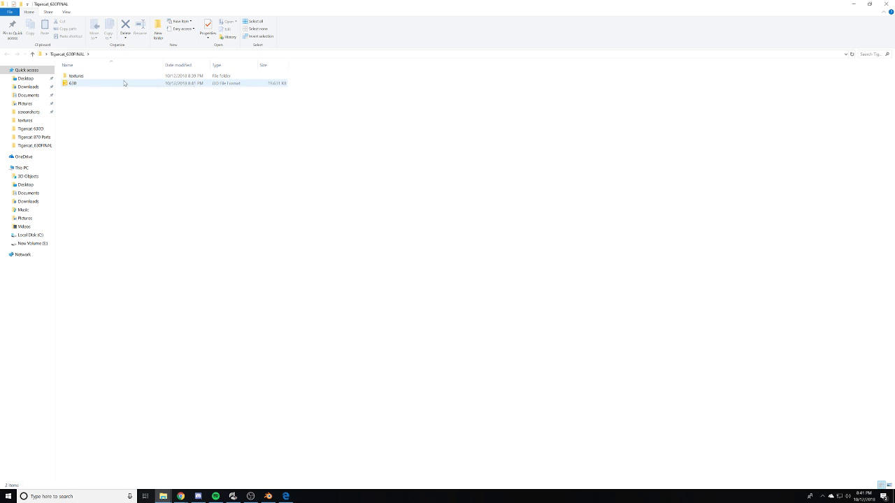
right_click(108, 84)
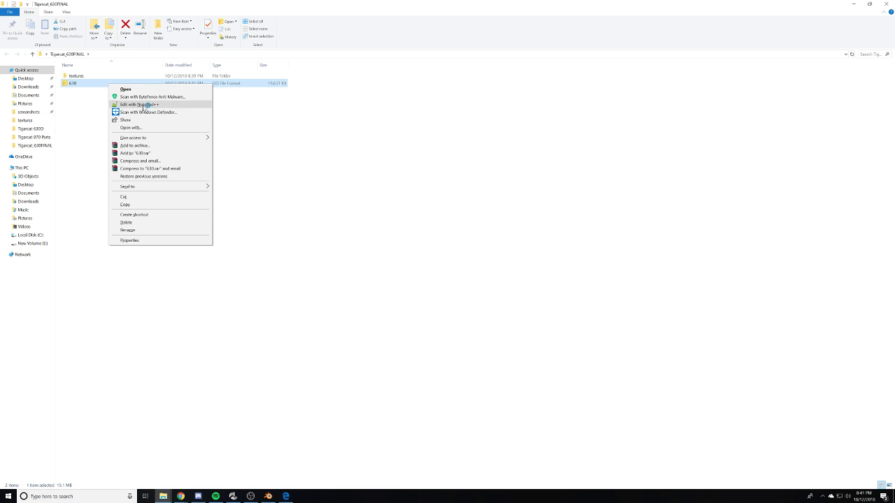
click(146, 107)
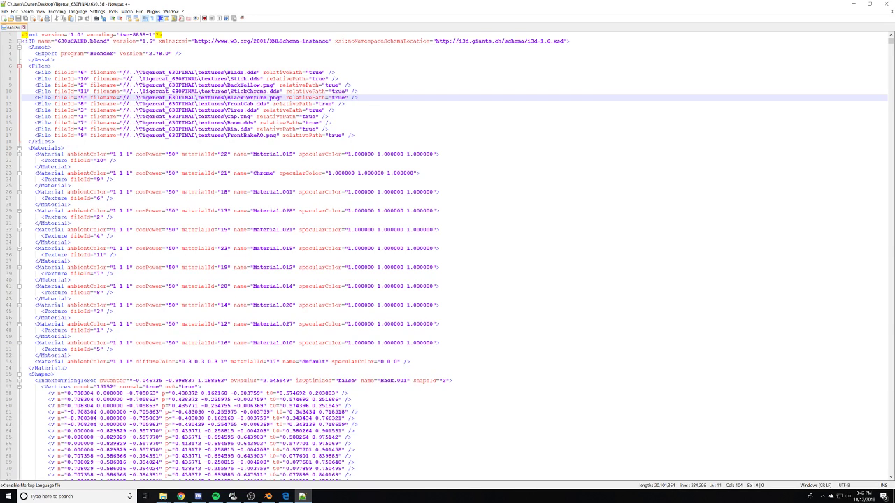
- Delete the //..\Tigercat_630FINAL\ prefix from the texture file paths from Blade.dds through Cap.png
drag(199, 72, 134, 123)
key(Delete)
key(Delete)
key(Delete)
key(Delete)
key(Delete)
key(Delete)
key(Delete)
key(Delete)
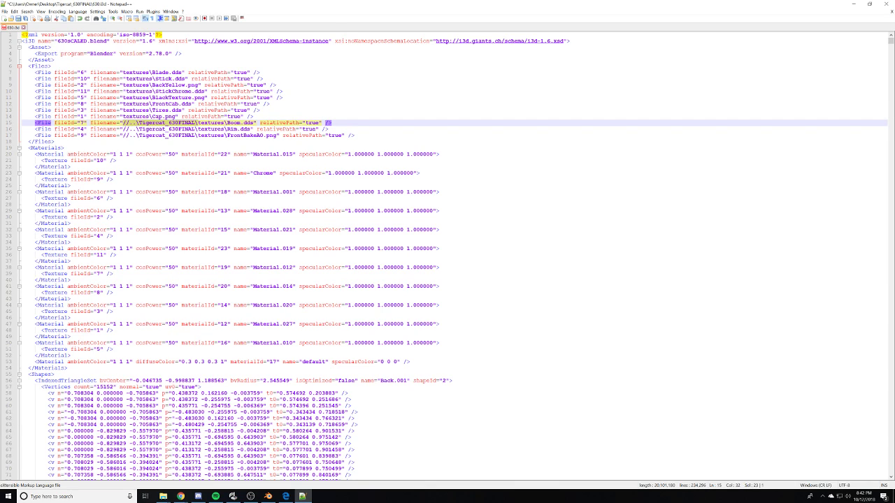
- Remove the same folder prefix from the Boom.dds, Rim.dds and FrontBakeAO.png paths and save the file
key(Delete)
drag(122, 130, 190, 129)
key(Delete)
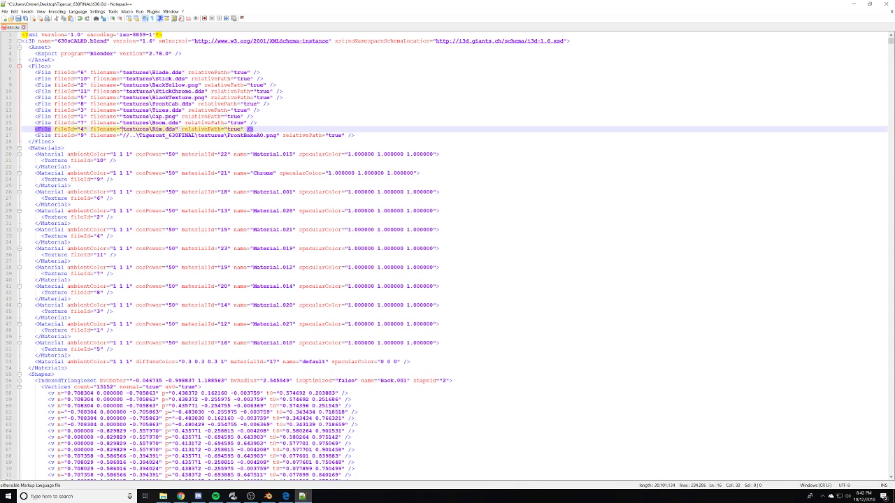
drag(196, 135, 123, 135)
key(Delete)
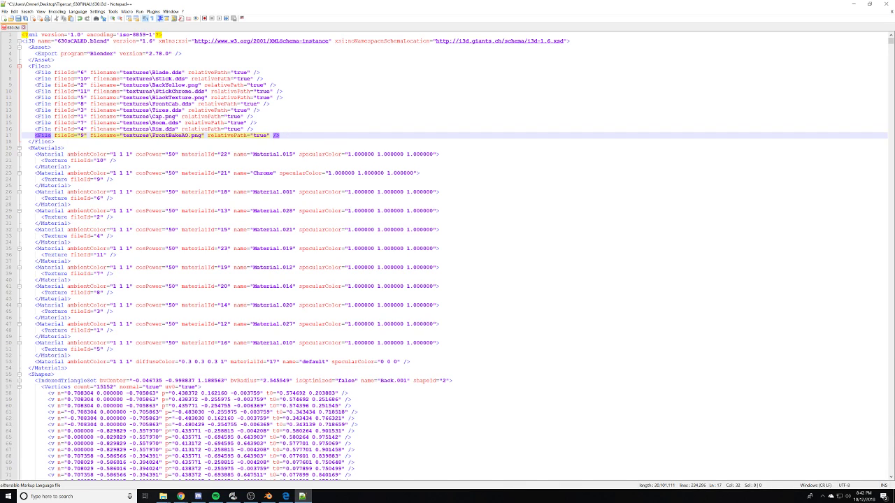
key(ctrl+s)
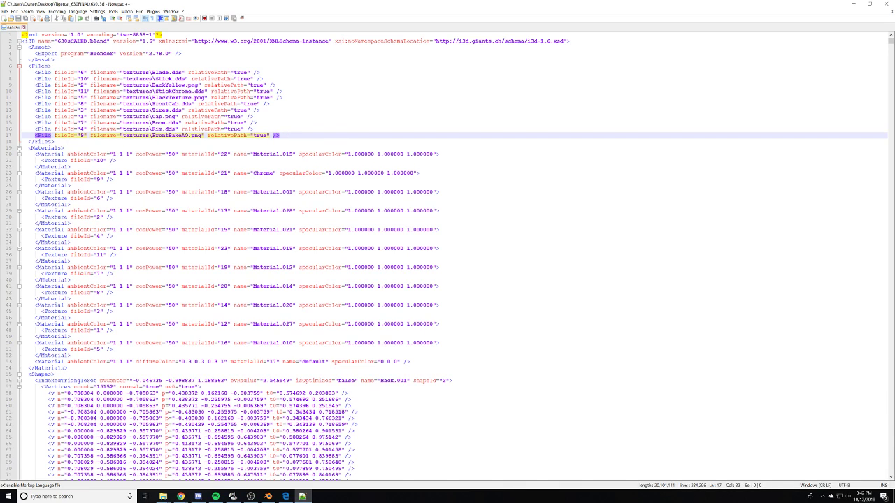
- Close Notepad++, open the 630 i3d file in GIANTS Editor and add a light to the scene
click(872, 5)
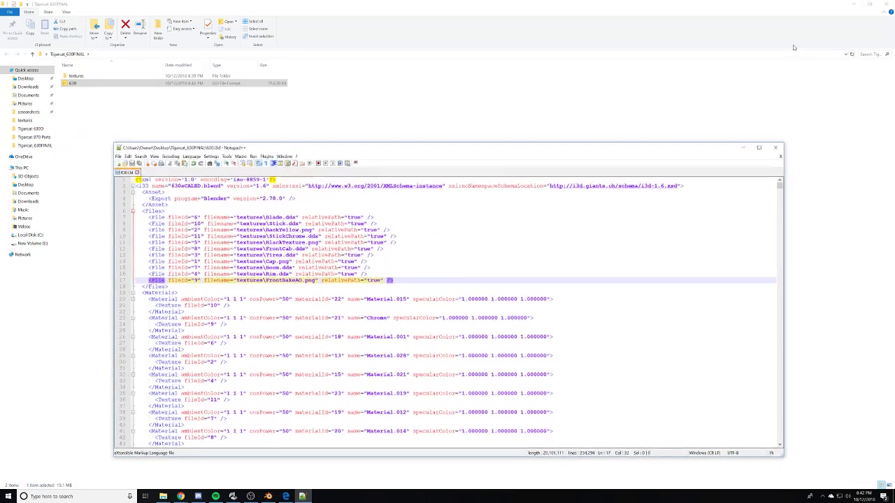
click(775, 147)
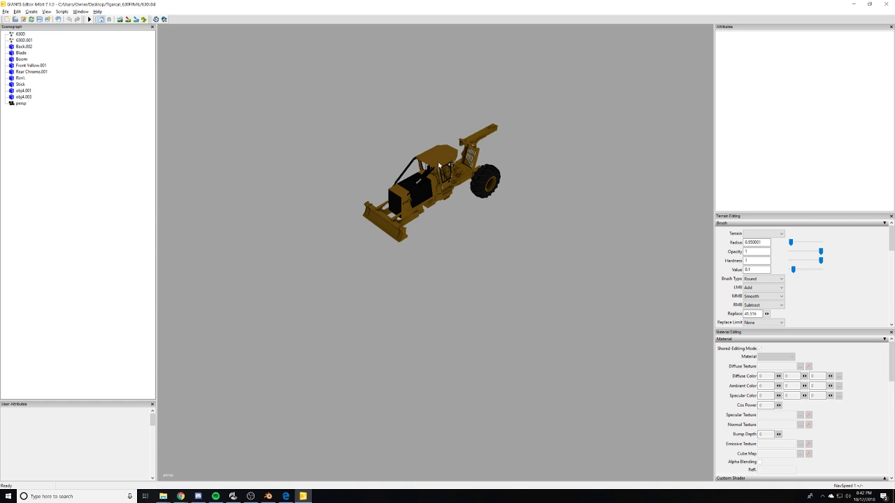
alt+drag(439, 166, 440, 154)
key(ctrl+l)
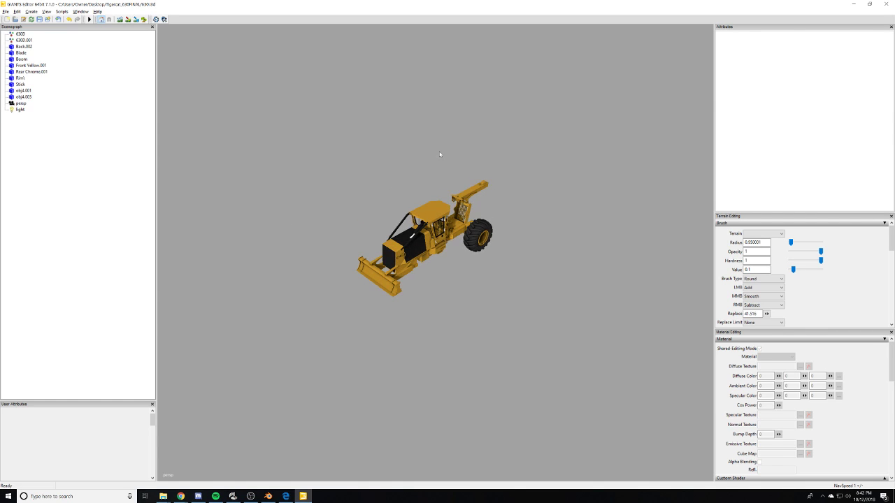
- Inspect the skidder model's cab area in the viewport and examine the material of the exhaust pipe and door hinges
alt+right_drag(307, 198, 686, 29)
alt+drag(686, 29, 301, 198)
alt+right_drag(302, 198, 665, 142)
alt+drag(665, 142, 349, 220)
middle_drag(349, 220, 552, 170)
alt+right_drag(551, 171, 398, 203)
alt+drag(398, 203, 447, 213)
alt+right_drag(448, 213, 527, 208)
click(537, 208)
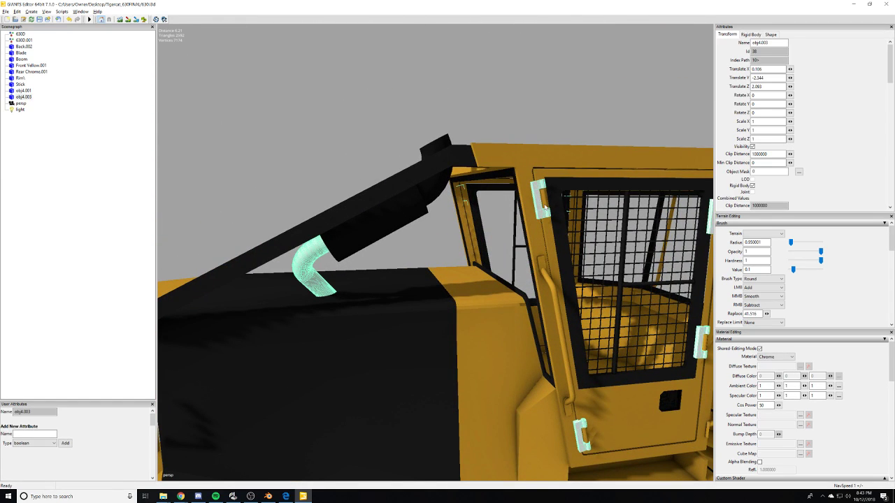
middle_drag(547, 208, 630, 224)
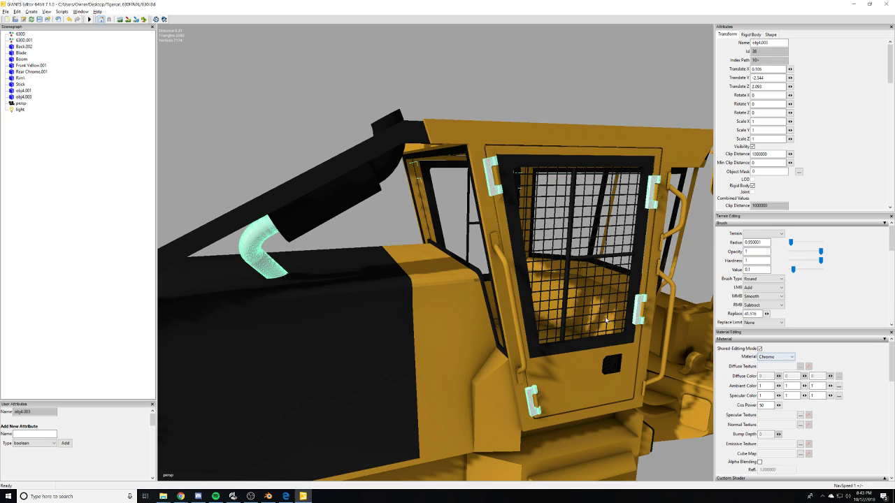
scroll(436, 291, down, 5)
scroll(585, 270, down, 3)
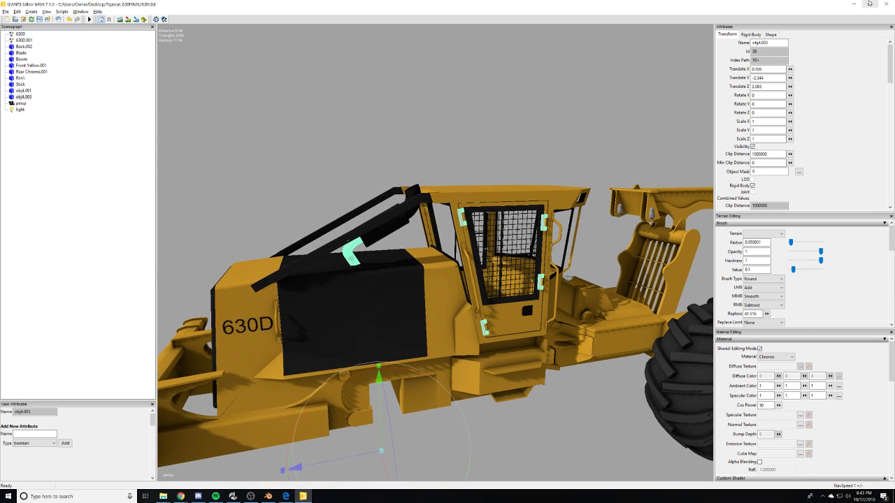
- Close GIANTS Editor without saving the scene and return to the Tigercat_630FINAL folder
click(854, 3)
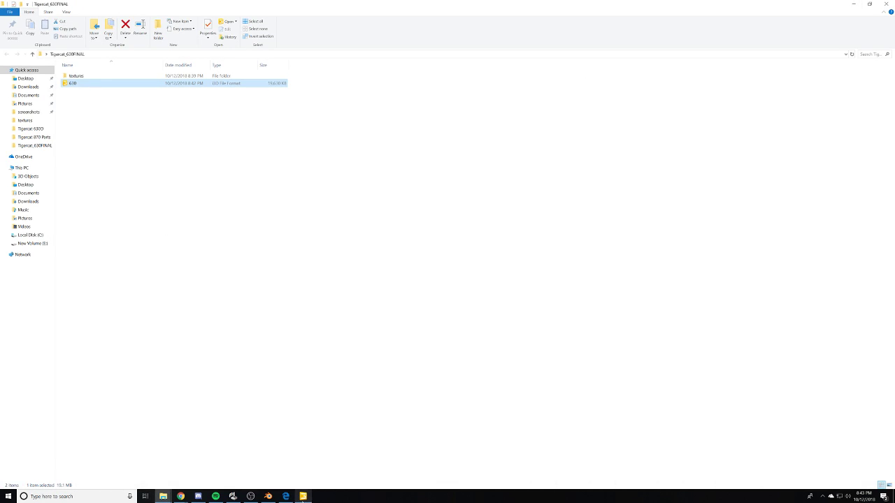
click(303, 496)
click(471, 245)
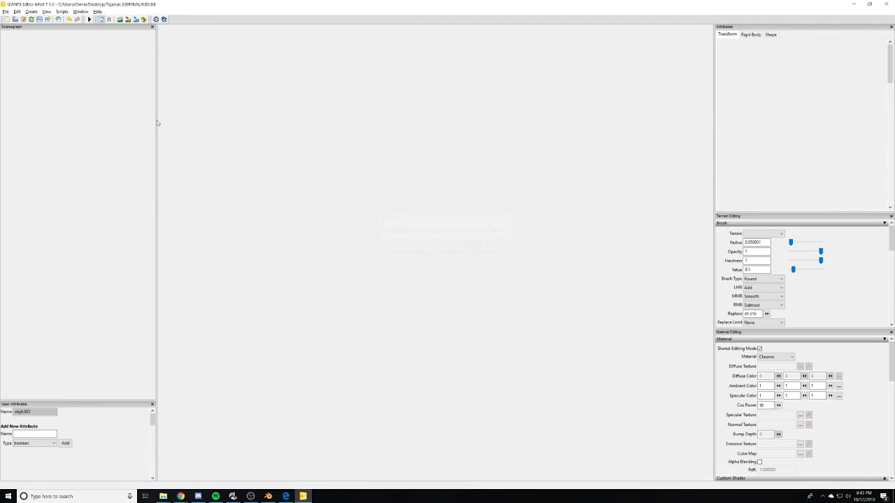
- Check the texture paths of the 630 i3d file in Notepad++, close it and look for the chrome texture in the textures folder
right_click(87, 85)
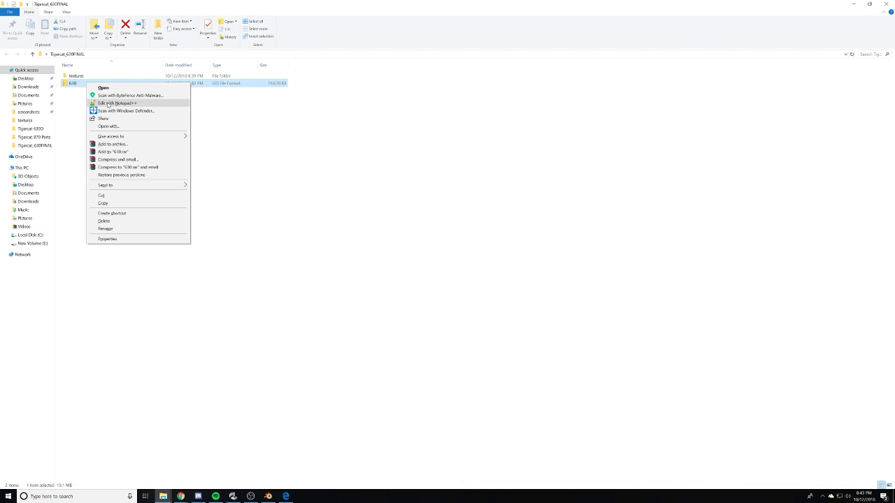
click(105, 104)
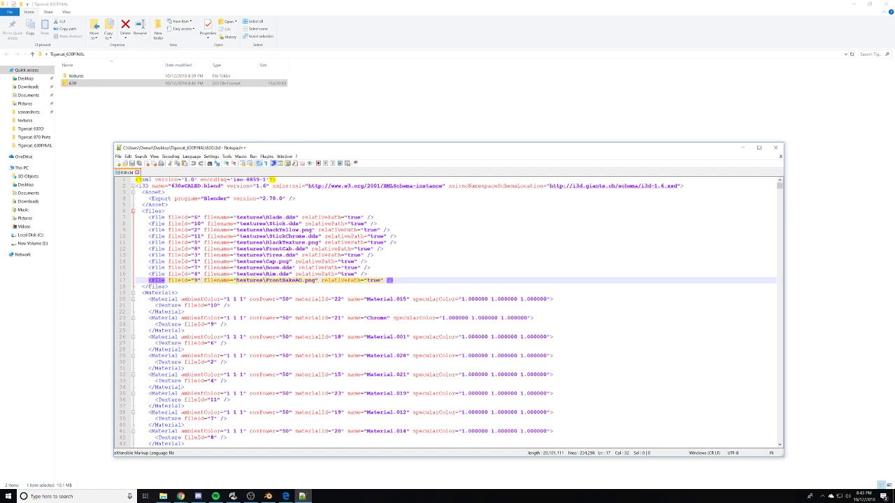
click(776, 147)
double_click(96, 75)
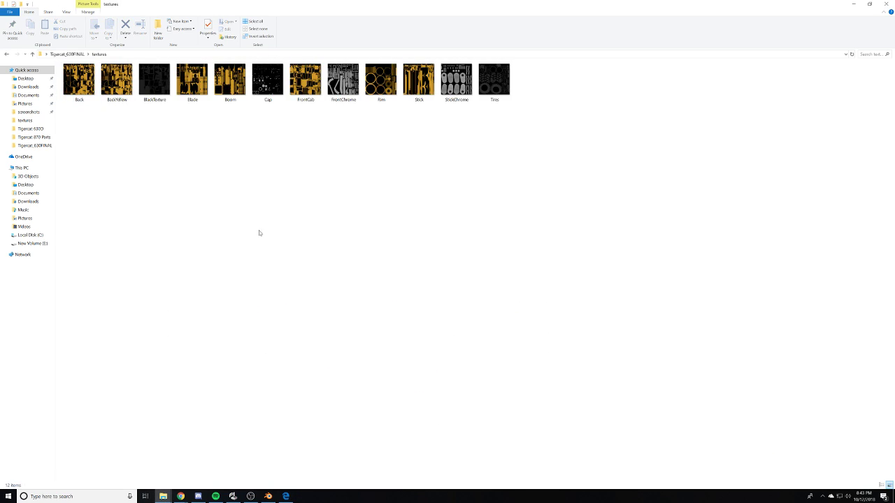
click(336, 90)
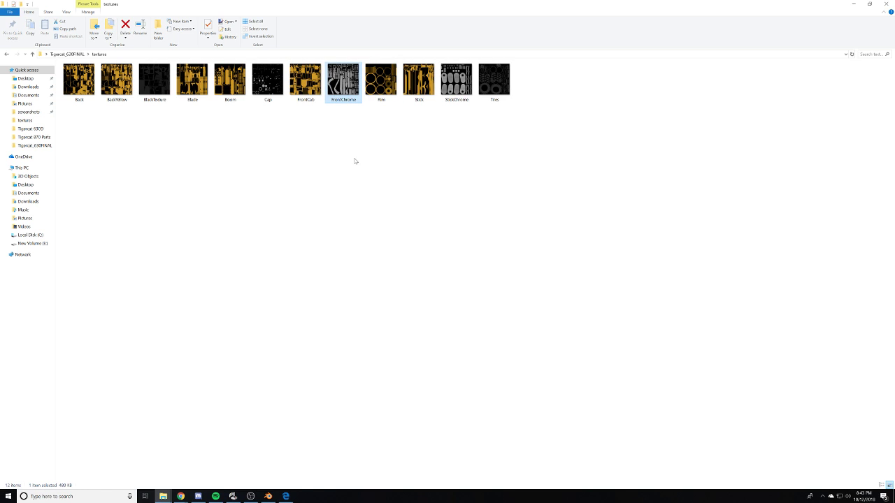
- Switch to Blender and replace the Chrome material on the exhaust pipe and door hinges with a new material holding a new texture
click(267, 497)
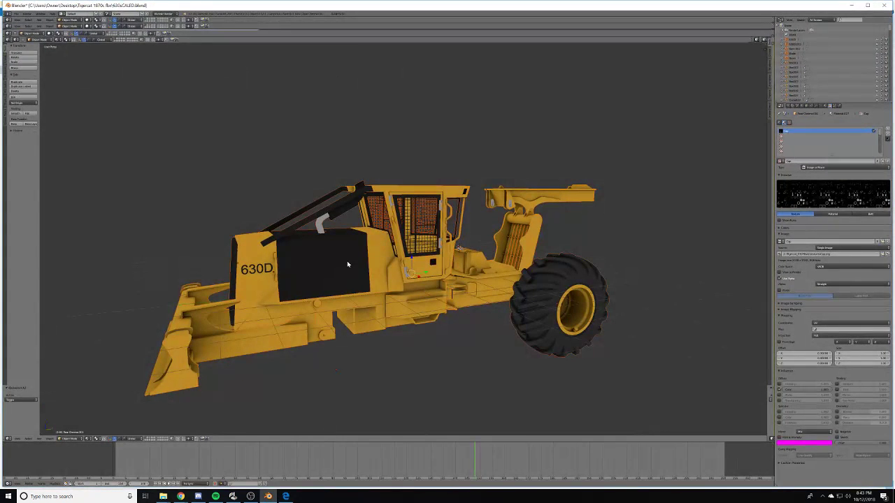
click(336, 369)
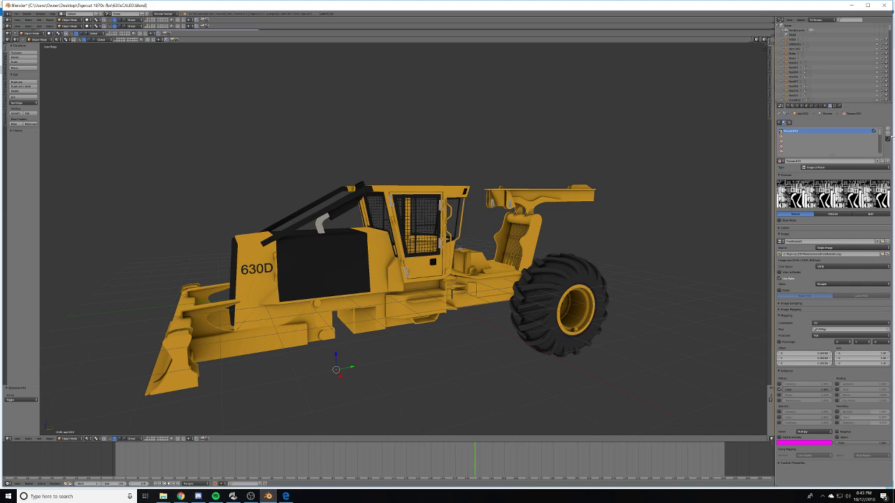
click(826, 106)
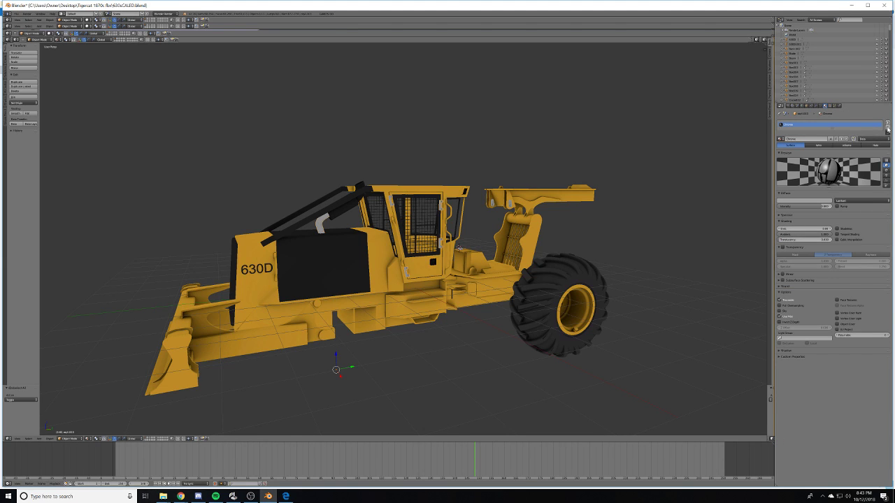
click(887, 131)
click(817, 141)
click(829, 107)
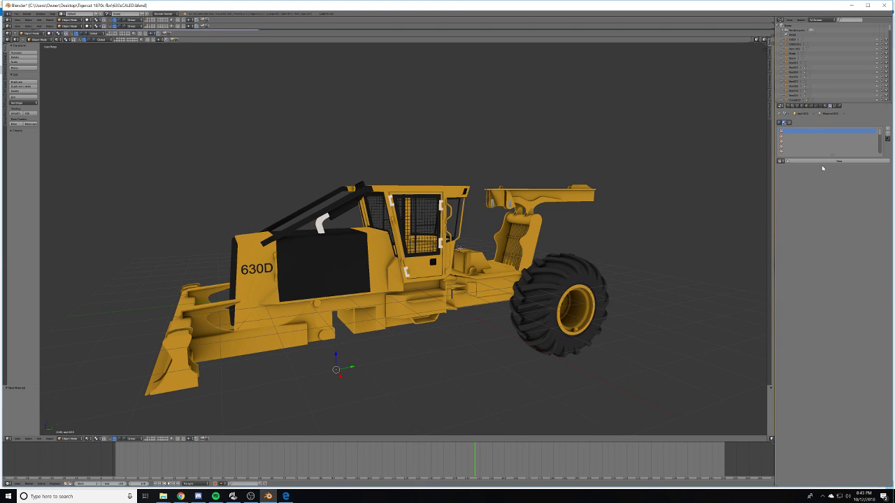
click(821, 161)
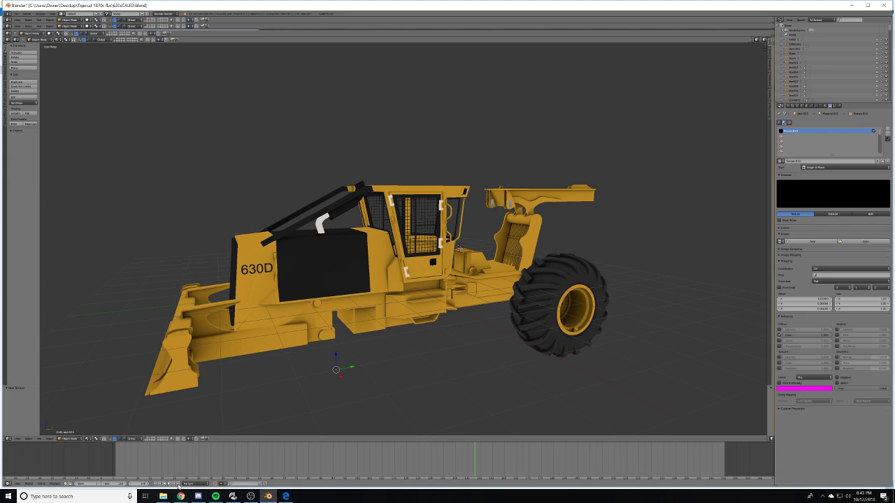
- Delete the 630 i3d file from the Tigercat_630FINAL folder and close the folder window
mouse_move(163, 496)
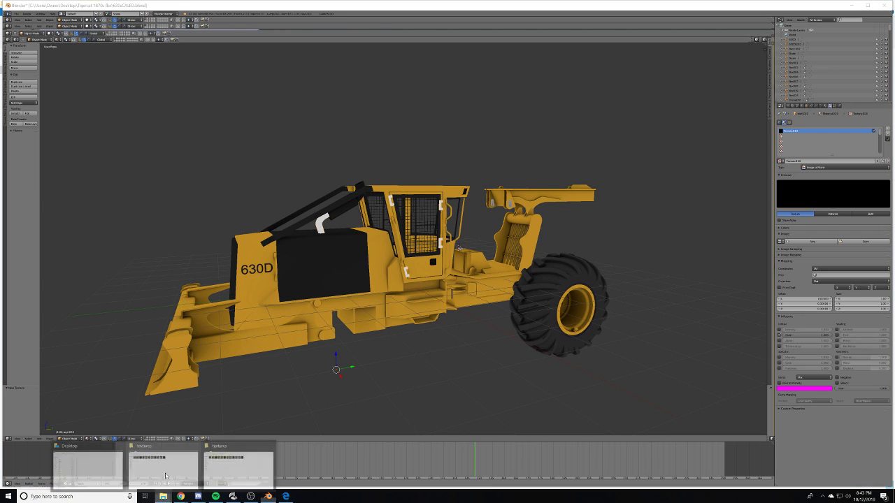
click(228, 468)
click(69, 55)
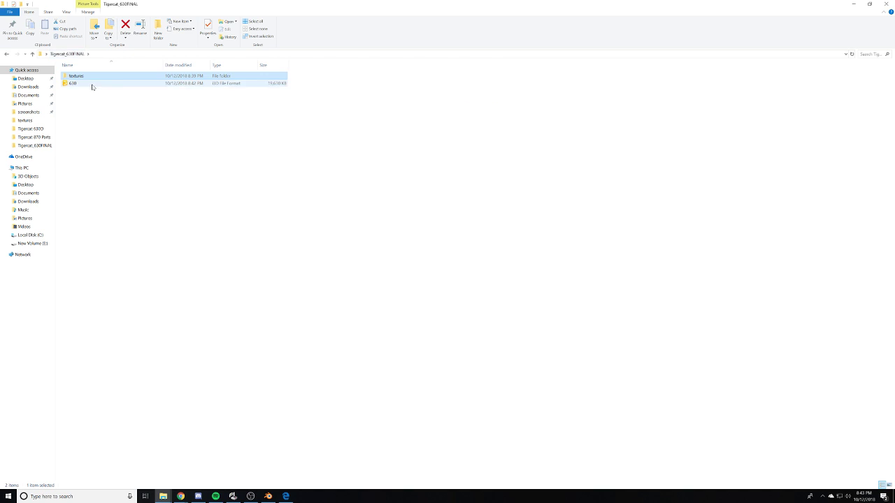
right_click(93, 84)
click(121, 222)
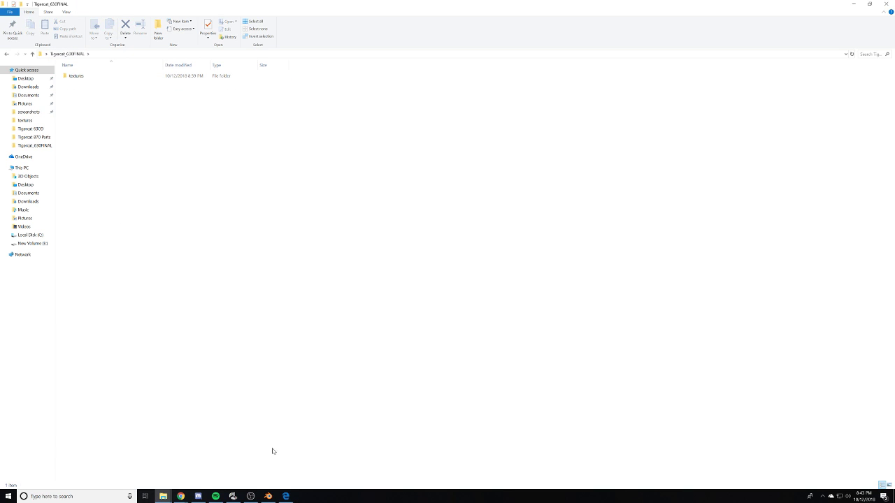
click(869, 3)
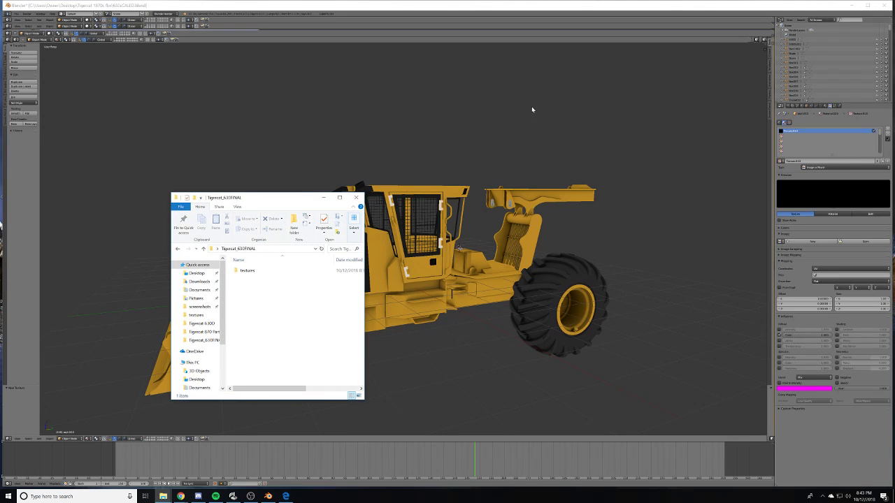
click(356, 197)
- Select all objects of the skidder in Blender and try to export them as an i3d file into the Tigercat_630FINAL folder
right_click(404, 284)
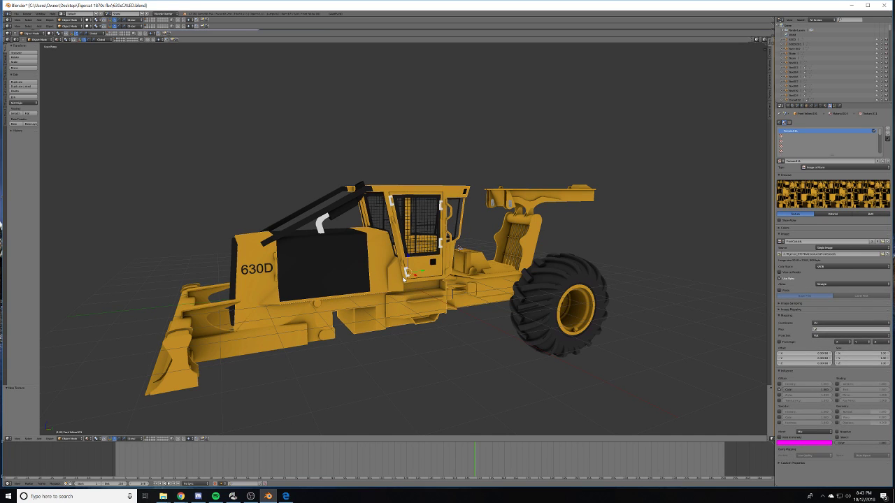
key(Tab)
key(Tab)
key(a)
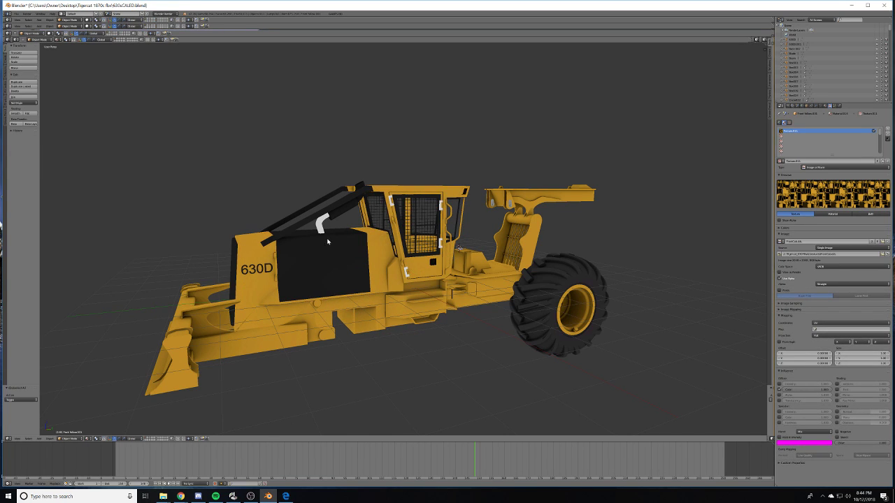
key(a)
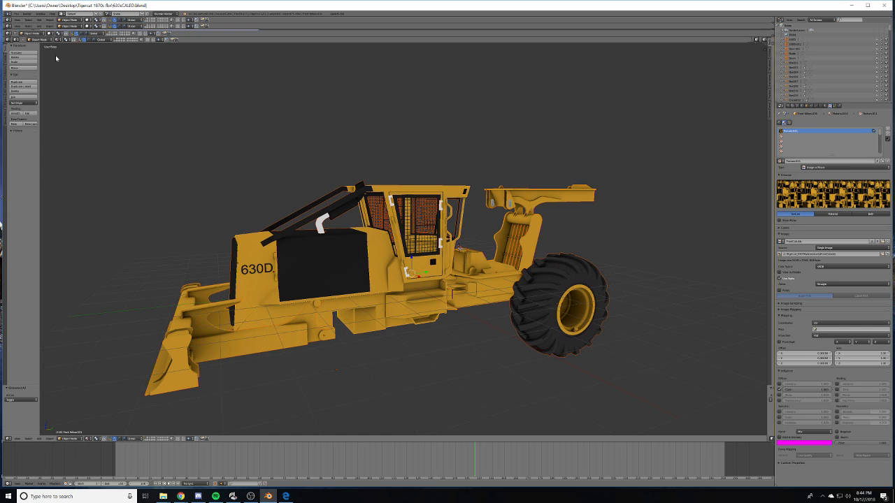
click(17, 13)
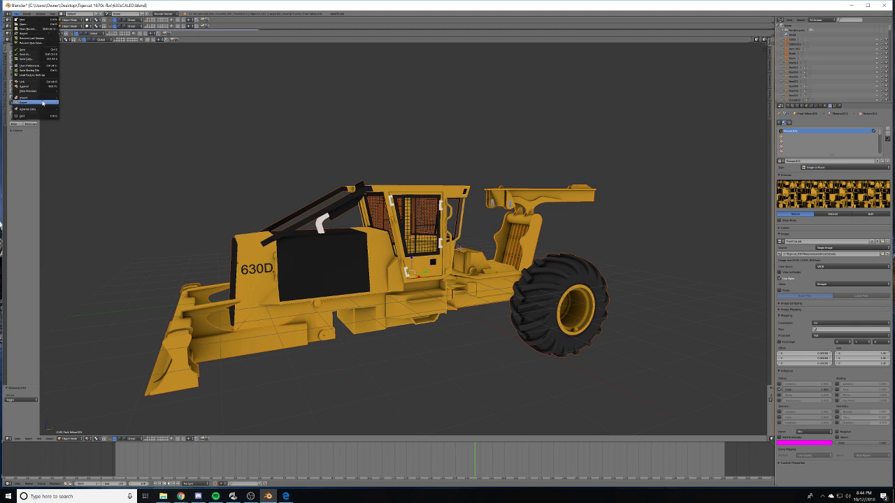
mouse_move(42, 103)
click(90, 143)
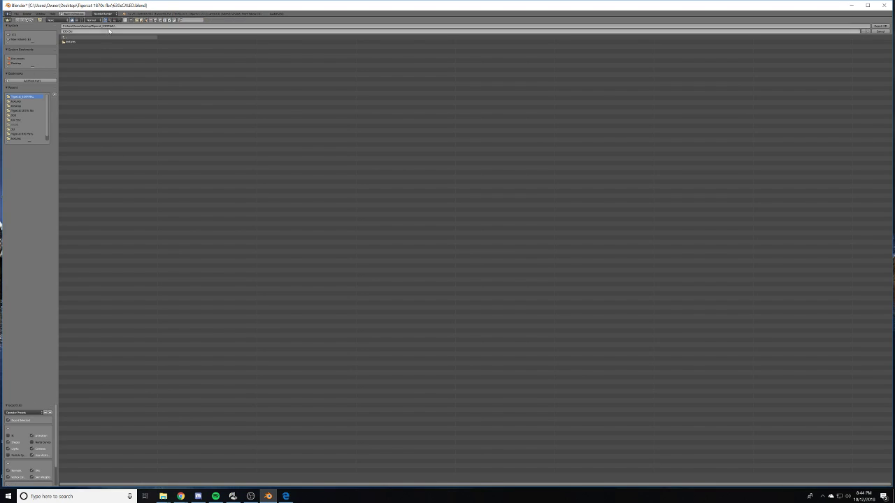
click(880, 26)
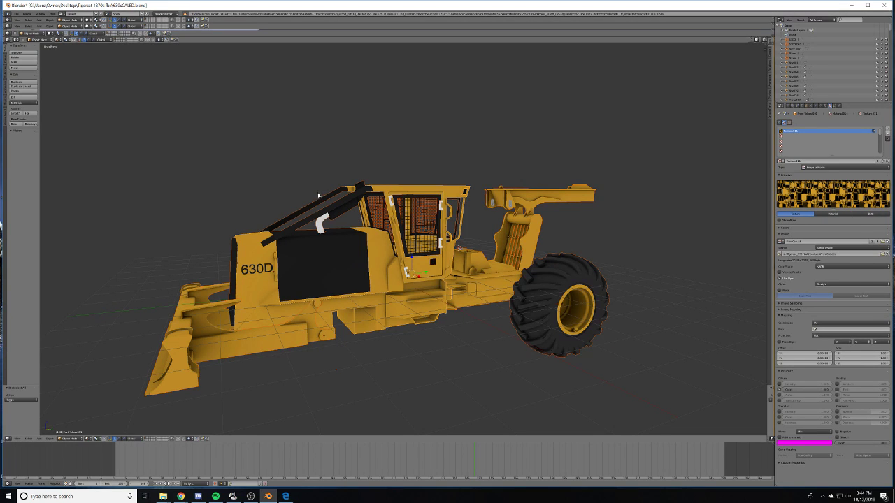
- Try the i3d export of the selected skidder model into the Tigercat_630FINAL folder again
key(a)
right_click(396, 282)
middle_drag(397, 273, 391, 276)
click(17, 14)
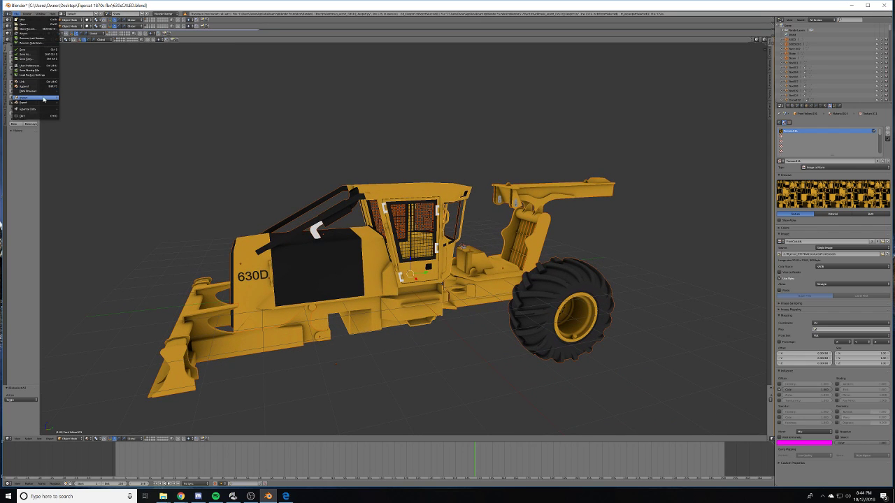
mouse_move(53, 103)
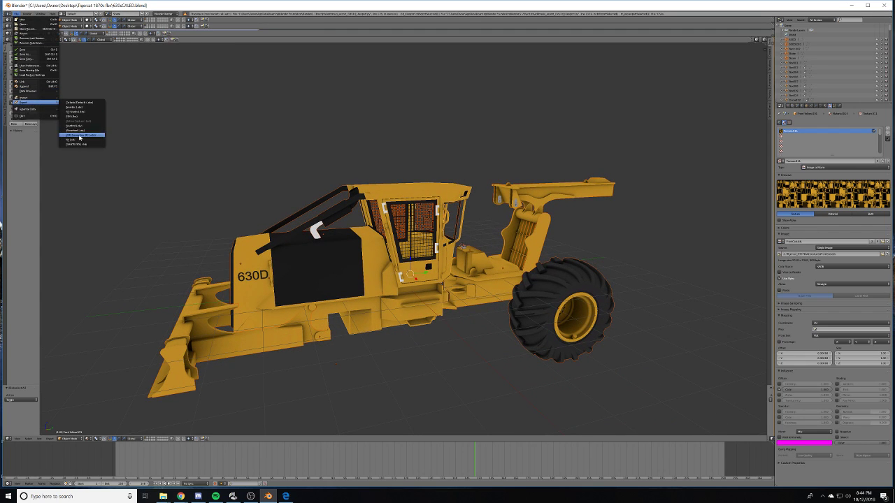
click(80, 144)
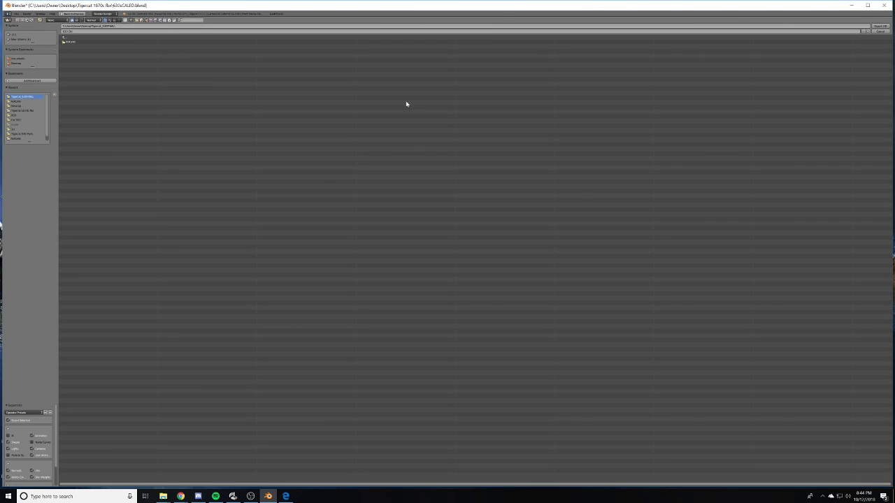
click(881, 27)
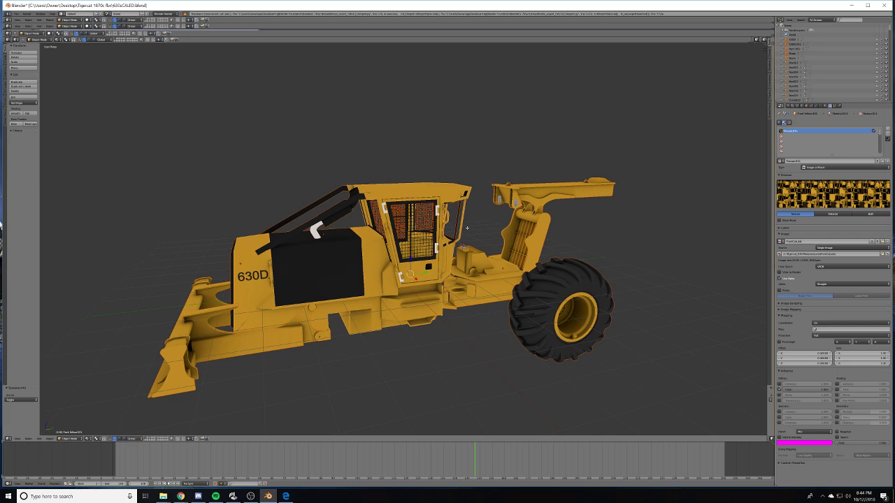
- Toggle Edit Mode on the front body, retry the i3d export into the Tigercat_630FINAL folder and minimise Blender
key(Tab)
key(Tab)
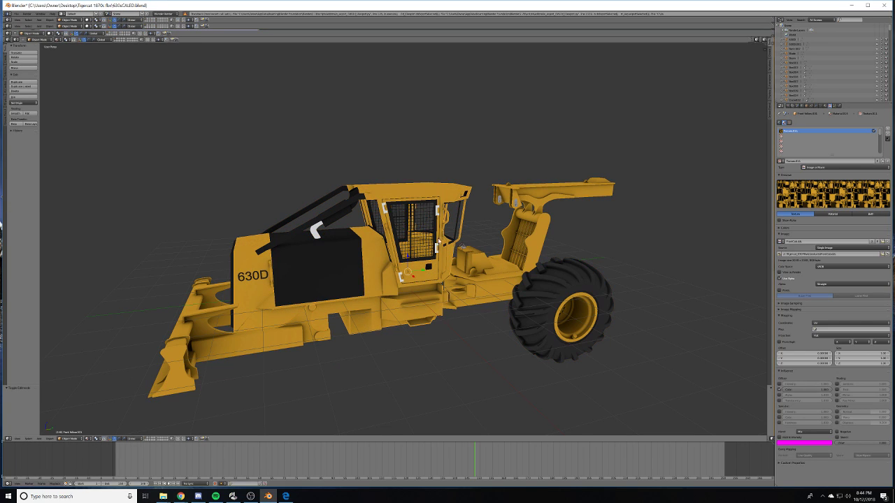
click(16, 14)
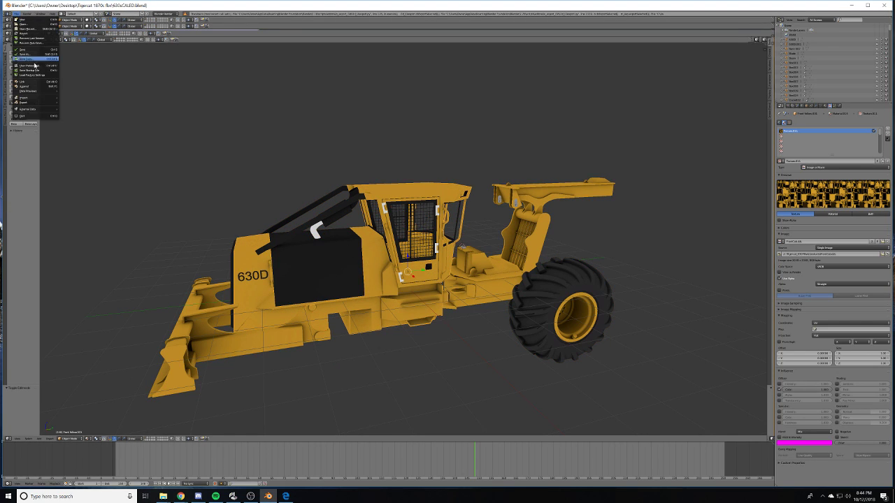
mouse_move(45, 102)
click(94, 145)
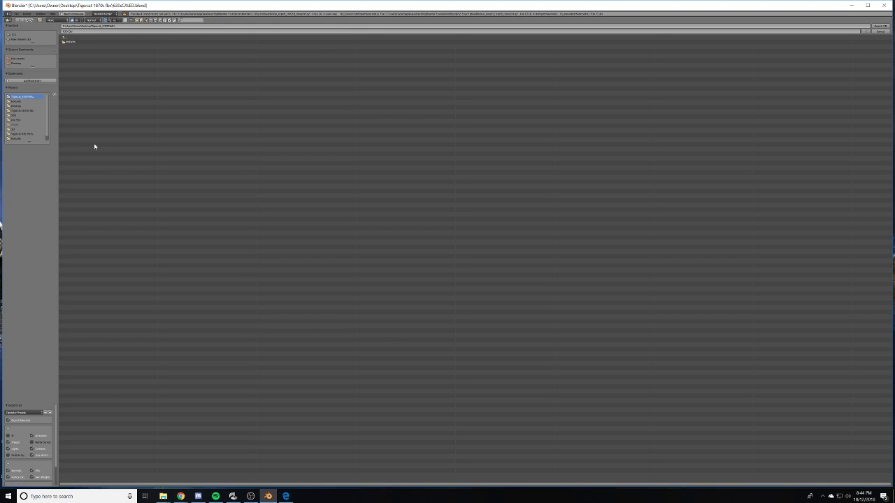
click(878, 27)
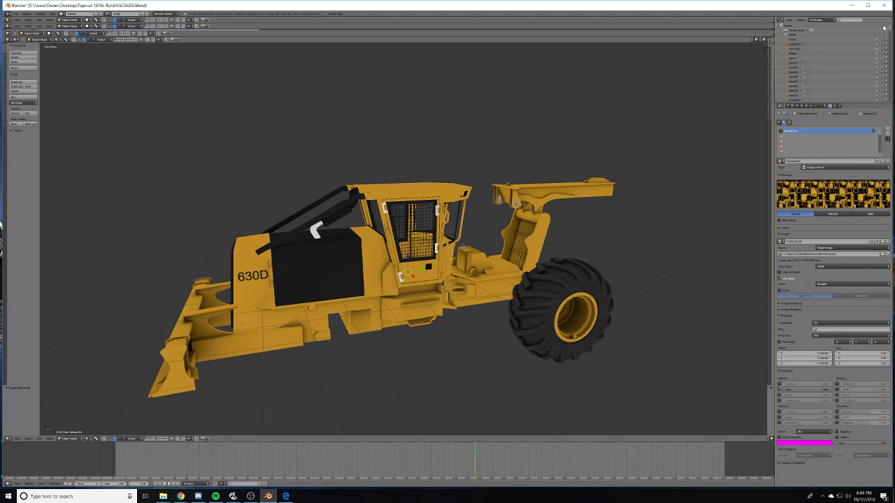
click(852, 5)
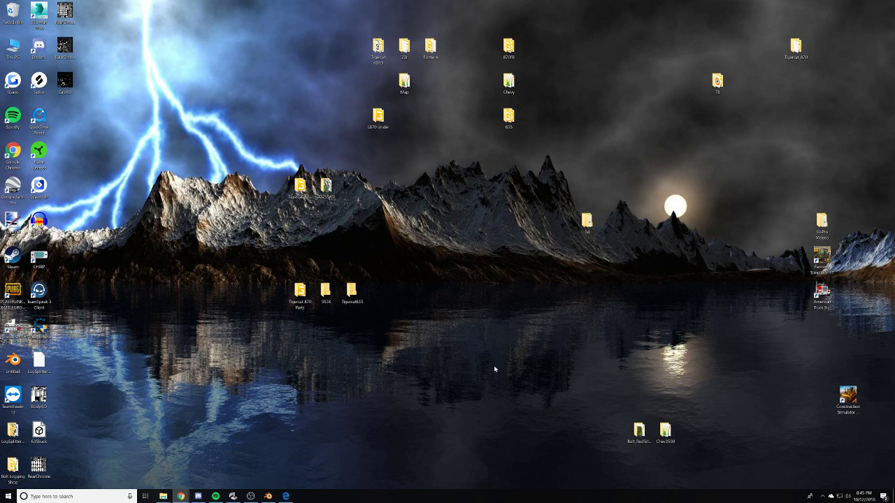
drag(409, 339, 312, 400)
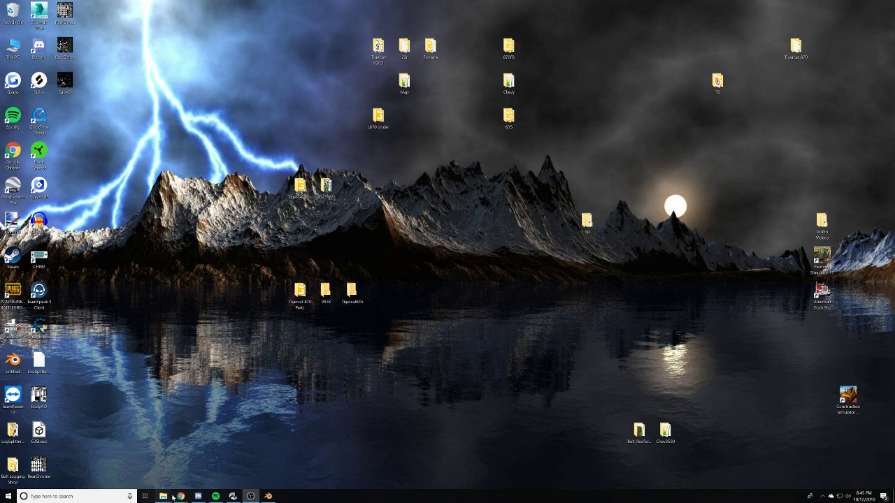
mouse_move(202, 476)
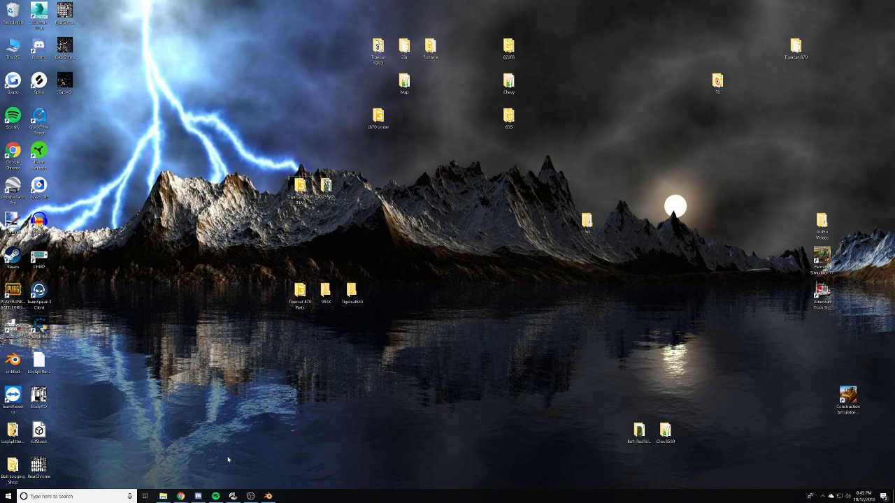
- Open the 630 i3d file from the Tigercat_630FINAL folder in Notepad++, examine its file and material entries, and close it
mouse_move(181, 497)
right_click(215, 467)
click(218, 464)
double_click(299, 187)
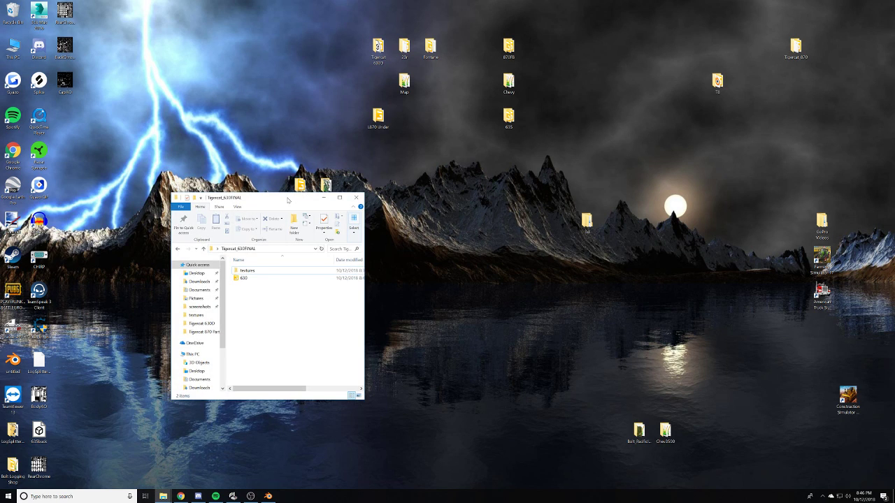
key(super+Up)
right_click(78, 84)
click(99, 105)
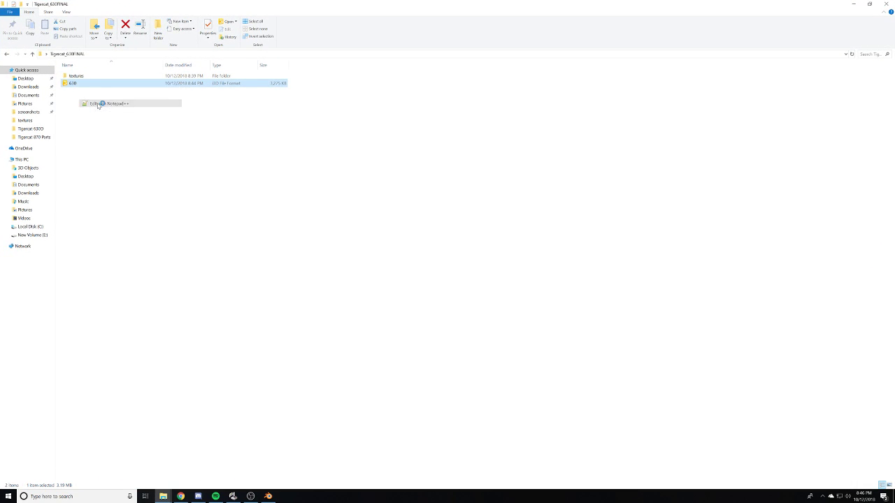
double_click(208, 150)
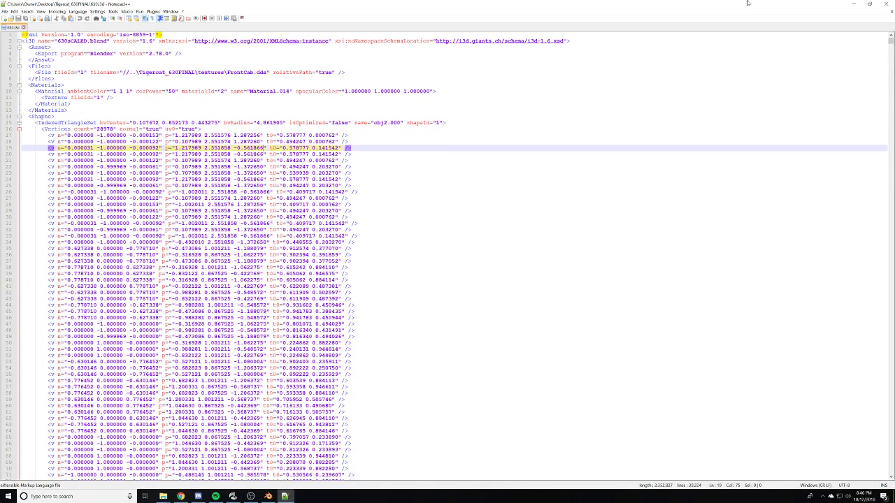
click(887, 3)
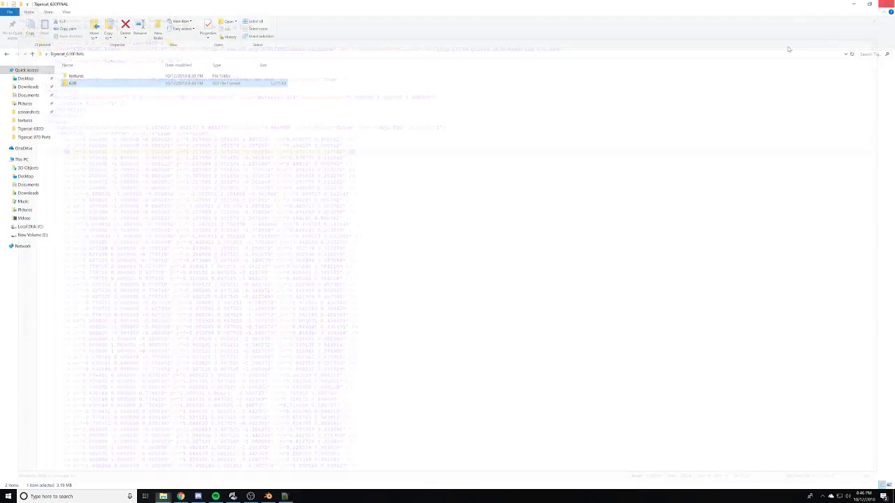
- Delete the 630 i3d file from the Tigercat_630FINAL folder and switch to Blender
right_click(151, 85)
click(176, 223)
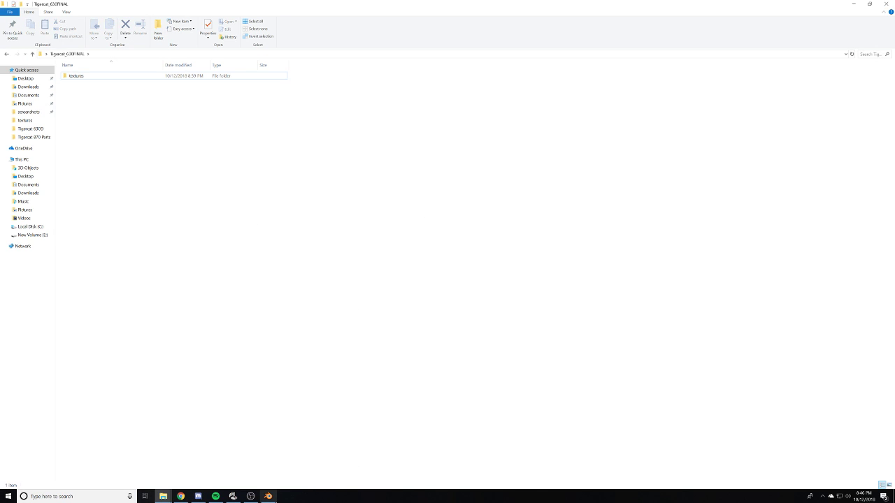
click(267, 497)
- Select the chrome object made up of the exhaust pipe and cab door hinges and enter Edit Mode
scroll(383, 255, up, 5)
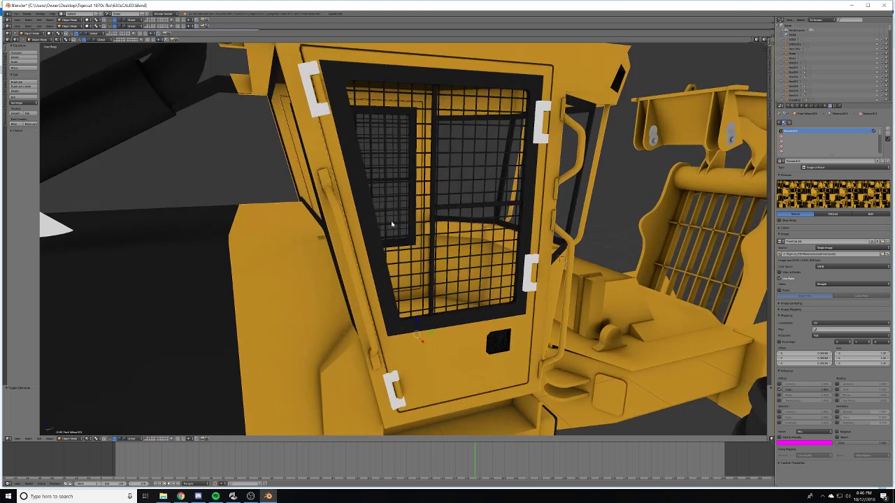
right_click(323, 107)
middle_drag(292, 211, 356, 212)
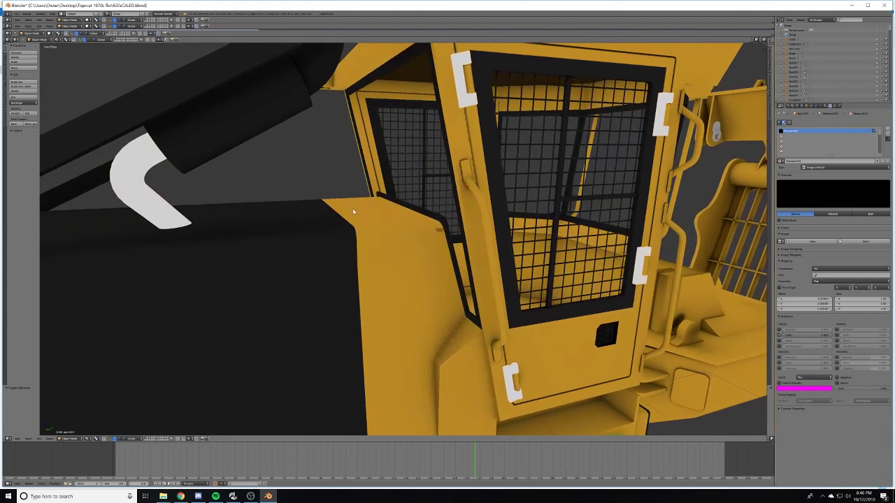
right_click(168, 215)
right_click(148, 168)
key(Tab)
key(Tab)
key(Tab)
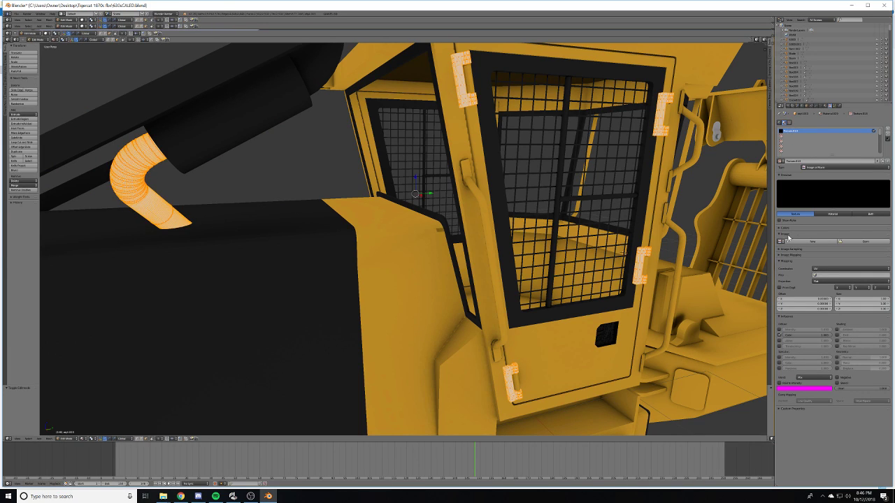
- Load FrontChrome.png from the Tigercat_630FINAL textures folder as the chrome material's texture image and leave Edit Mode
click(825, 106)
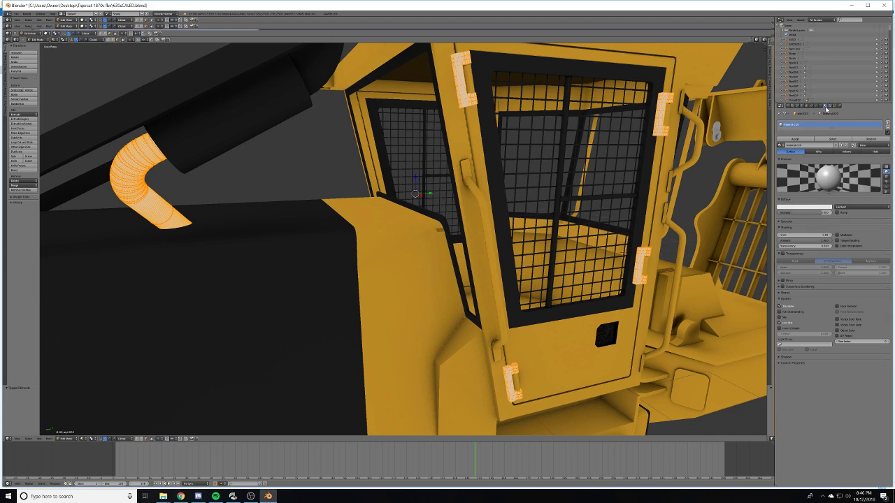
click(830, 106)
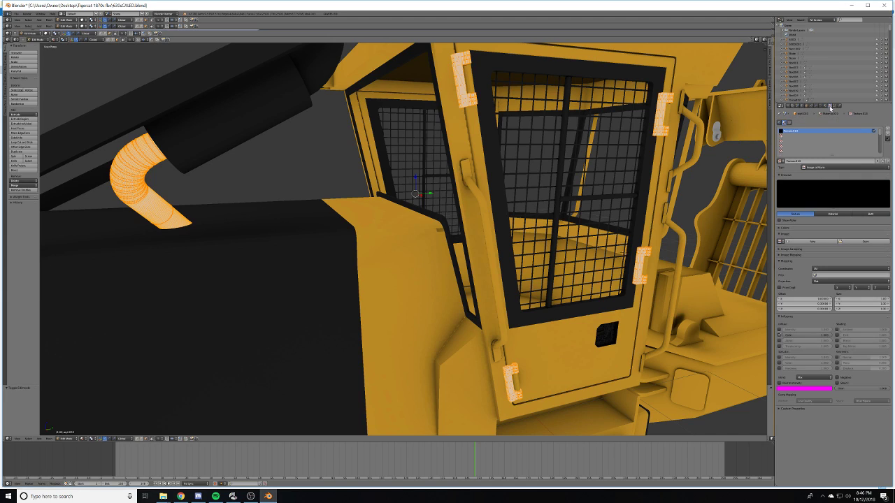
click(866, 242)
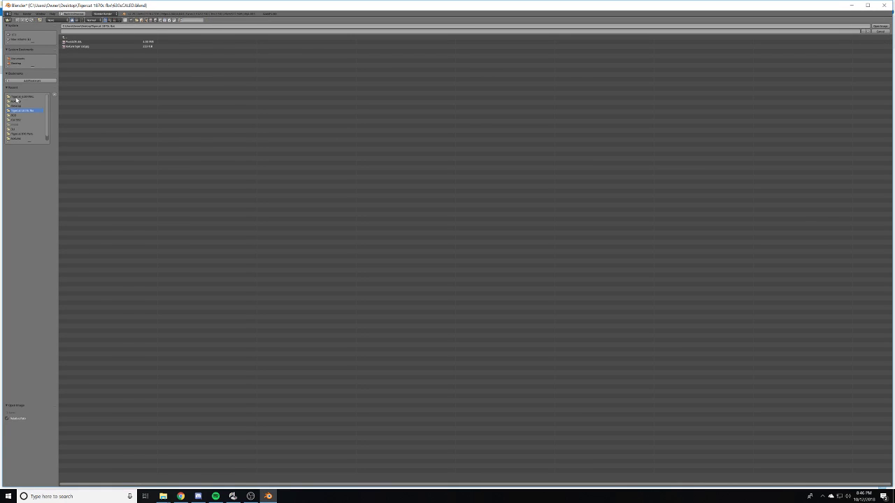
click(16, 101)
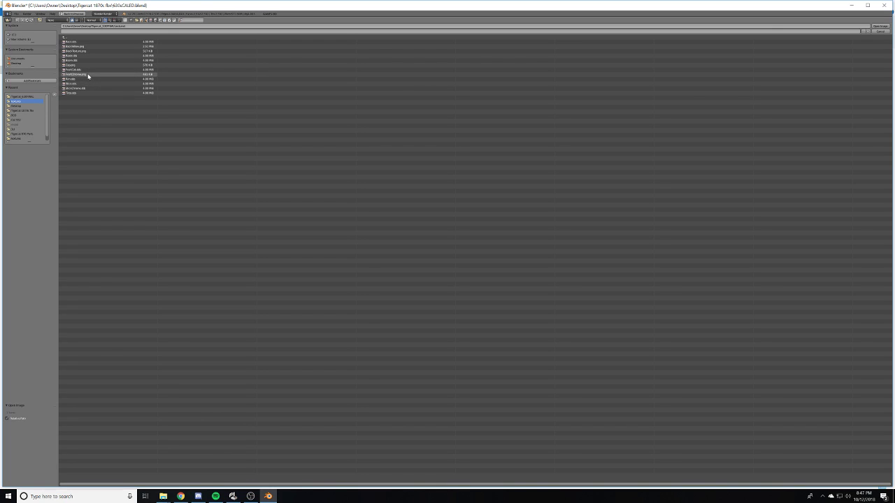
click(88, 74)
click(879, 26)
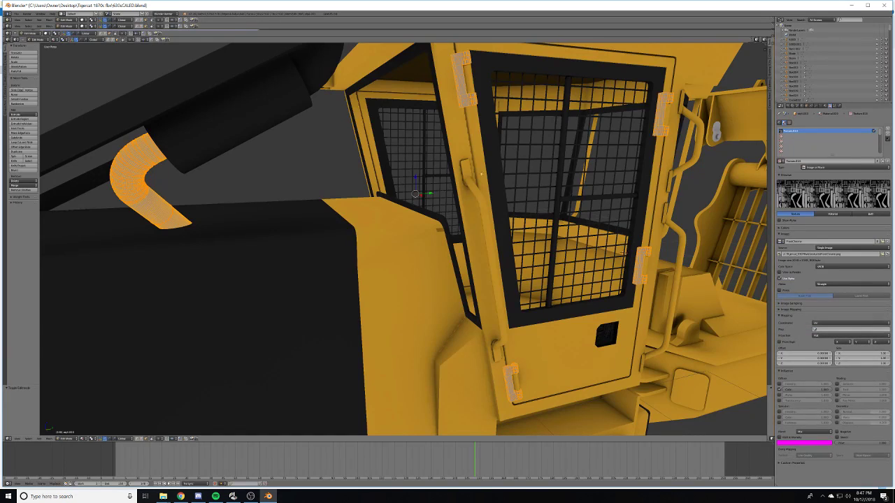
scroll(346, 237, down, 3)
scroll(350, 250, down, 4)
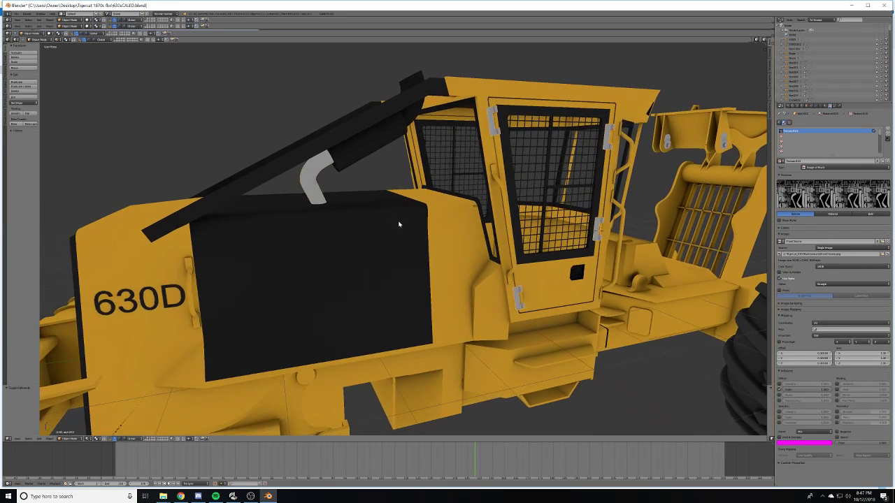
- Select all objects of the skidder, export them as an i3d file named Tigercat into the Tigercat_630FINAL folder and minimise Blender
key(alt+Tab)
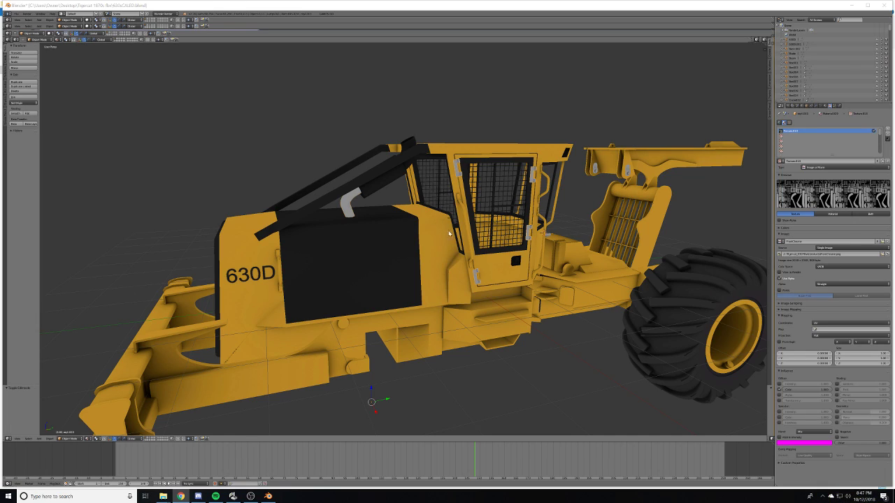
scroll(504, 219, down, 8)
middle_drag(504, 219, 511, 228)
key(a)
scroll(514, 225, up, 5)
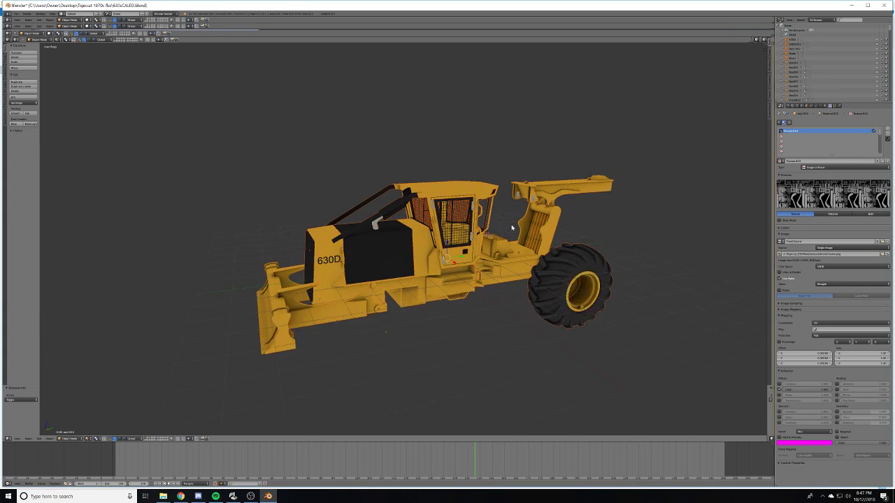
click(17, 13)
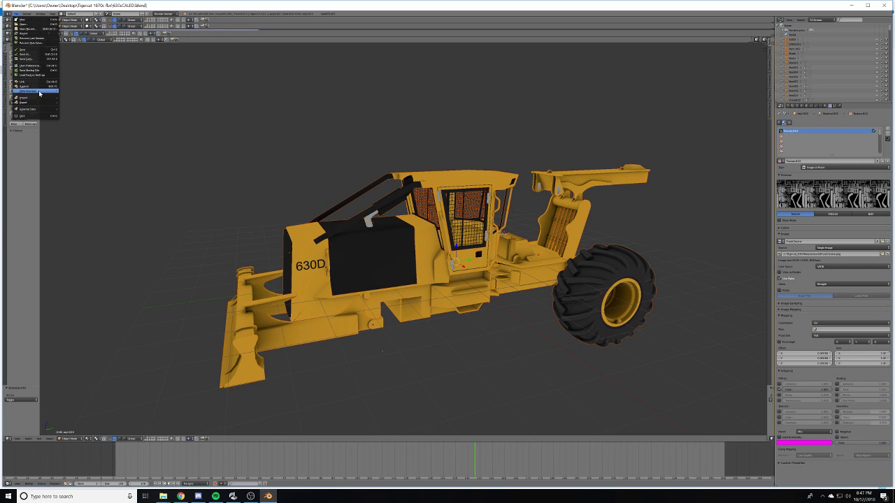
mouse_move(52, 103)
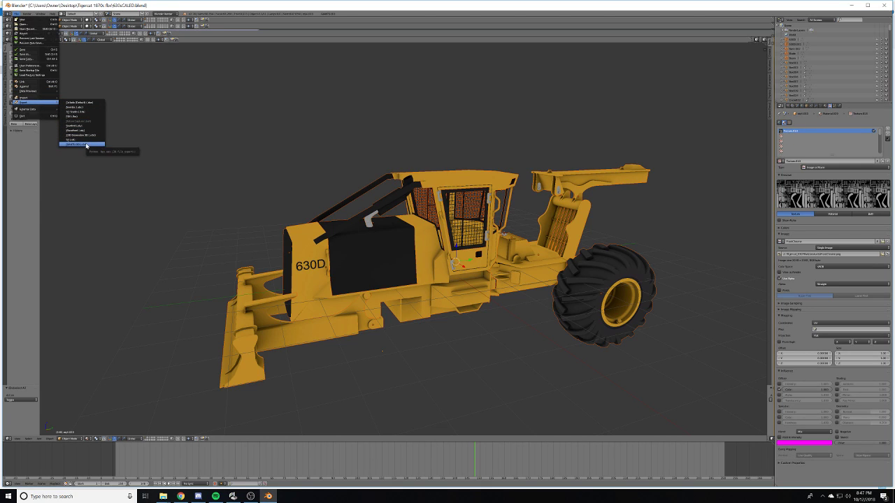
click(85, 145)
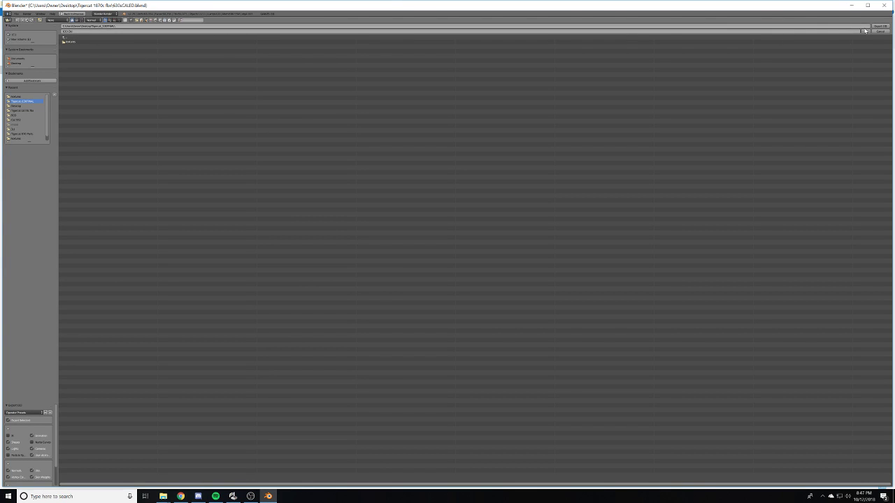
click(185, 30)
click(113, 130)
click(879, 26)
click(878, 27)
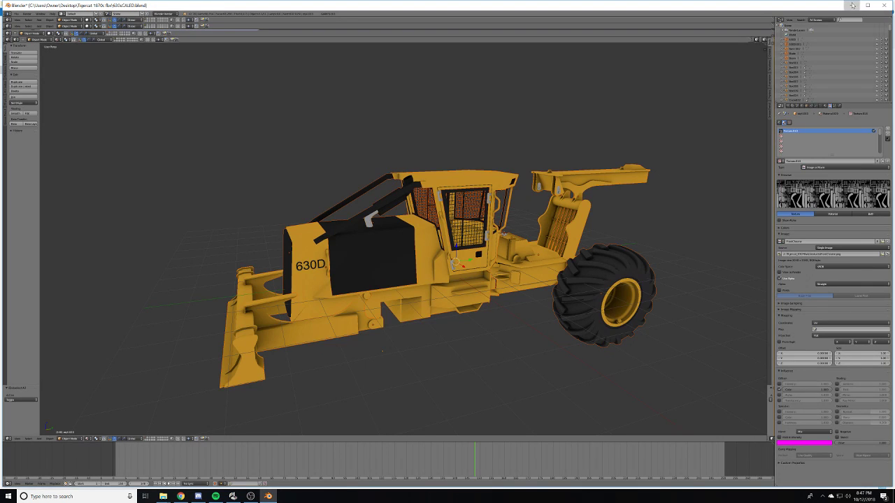
click(852, 5)
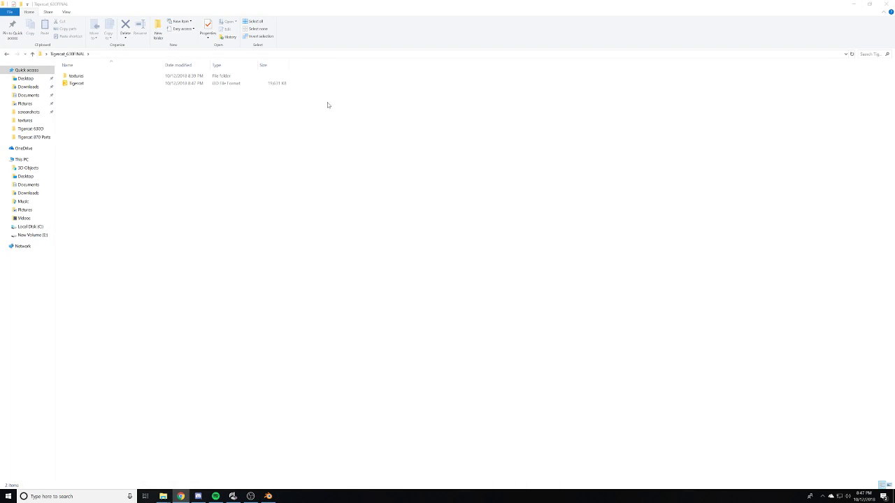
- Open the exported Tigercat i3d file in Notepad++
click(106, 83)
right_click(106, 82)
click(126, 101)
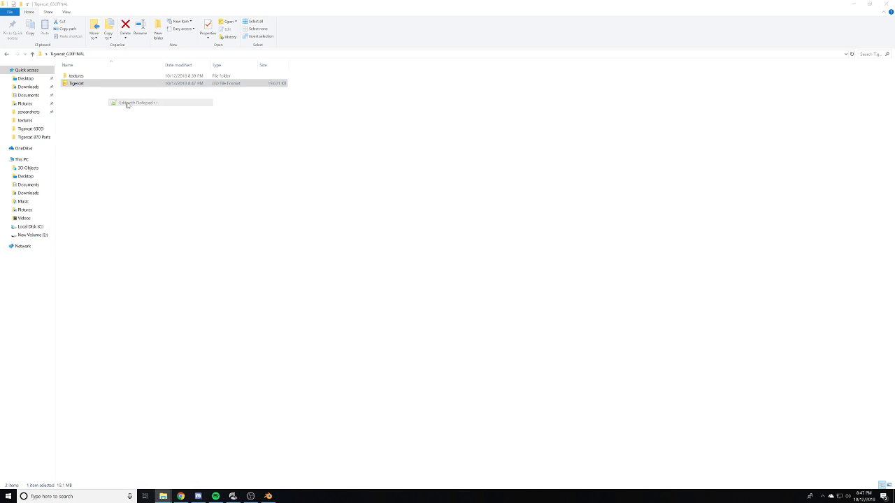
click(180, 496)
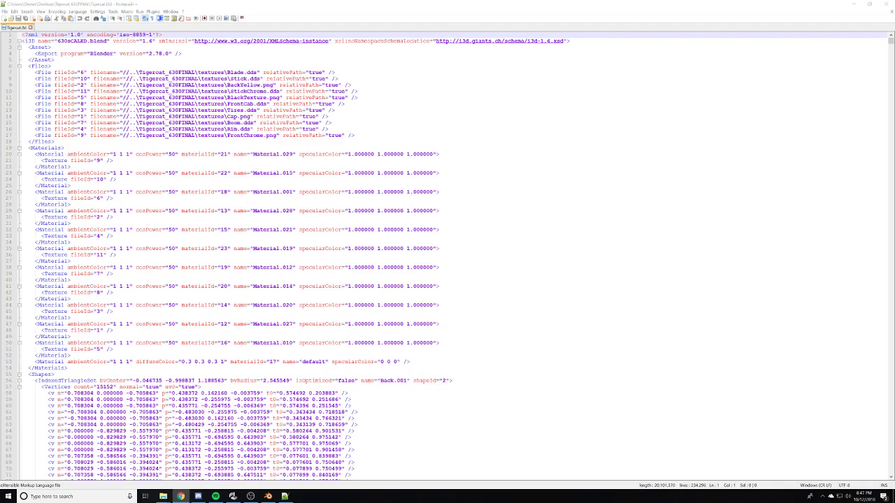
- Remove the //..\Tigercat_630FINAL\ prefix from every texture filename so the paths start with textures\, save the file and close Notepad++
drag(198, 72, 194, 129)
key(Delete)
key(Delete)
key(Delete)
key(Delete)
key(Delete)
key(Delete)
key(Delete)
key(Delete)
key(Delete)
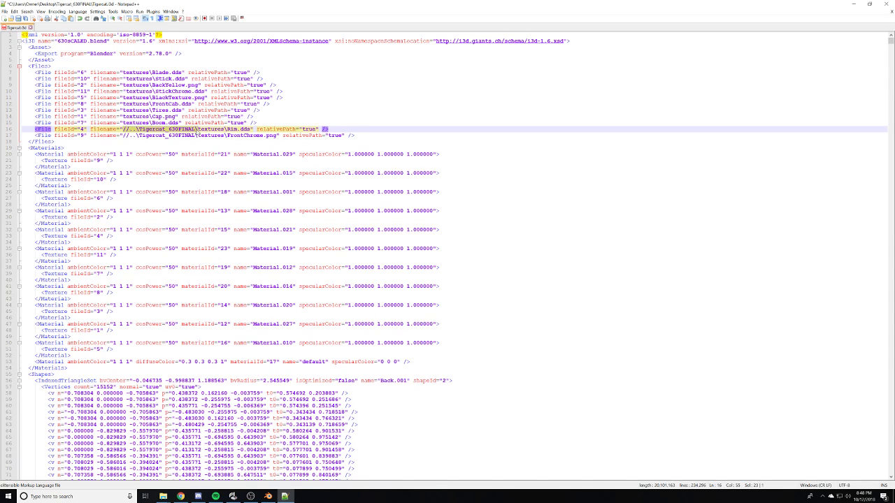
key(Delete)
drag(196, 135, 132, 135)
key(BackSpace)
key(BackSpace)
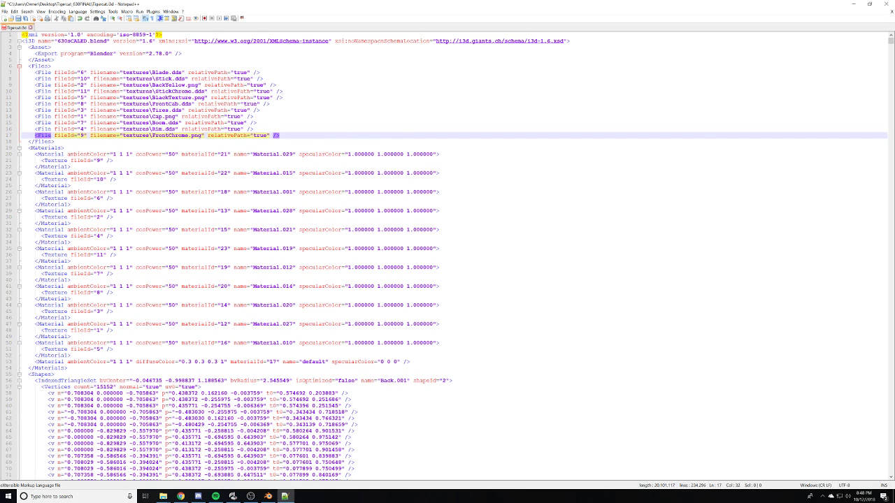
key(ctrl+s)
click(885, 4)
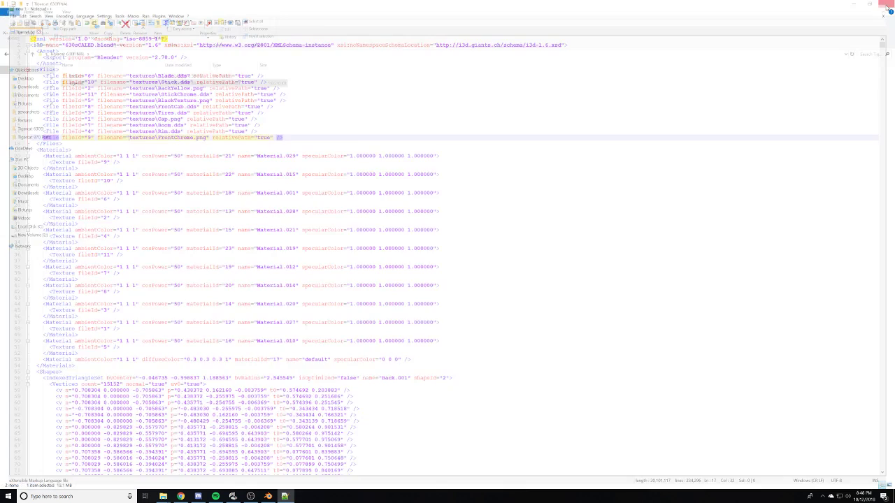
- Open the Tigercat i3d file in GIANTS Editor and add a light to the scene
click(141, 85)
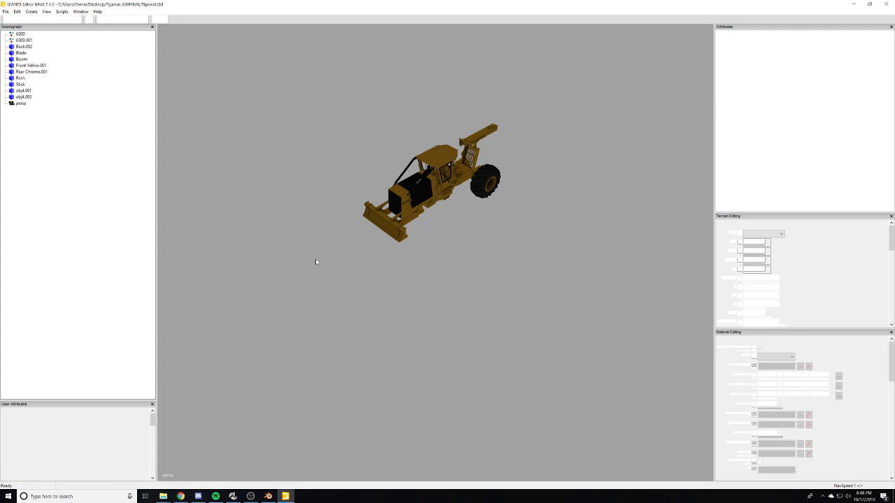
alt+drag(329, 276, 264, 261)
key(ctrl+l)
- Select the chrome cap on the rear body and check its diffuse texture in the texture viewer
scroll(551, 227, up, 6)
alt+middle_drag(351, 257, 402, 270)
alt+right_drag(402, 270, 429, 305)
alt+drag(429, 305, 464, 265)
alt+right_drag(463, 265, 438, 312)
alt+drag(437, 312, 431, 289)
right_drag(430, 289, 570, 253)
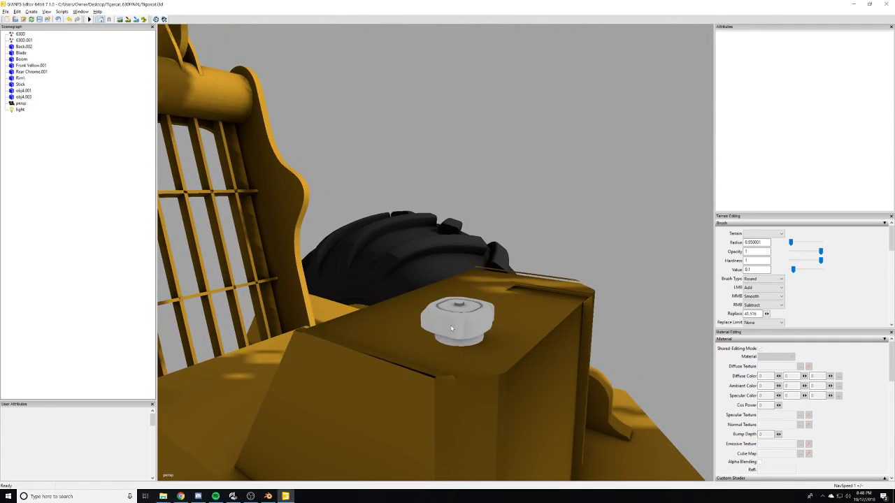
click(442, 326)
alt+right_drag(443, 327, 471, 352)
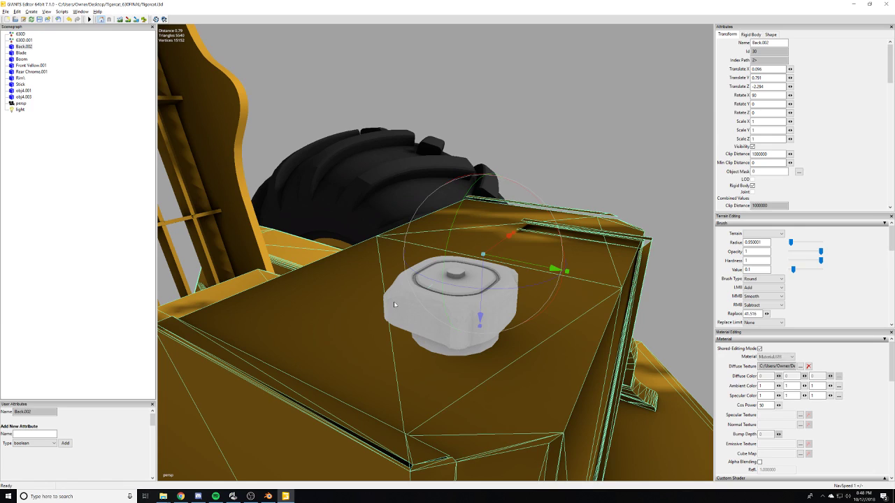
click(447, 330)
click(801, 367)
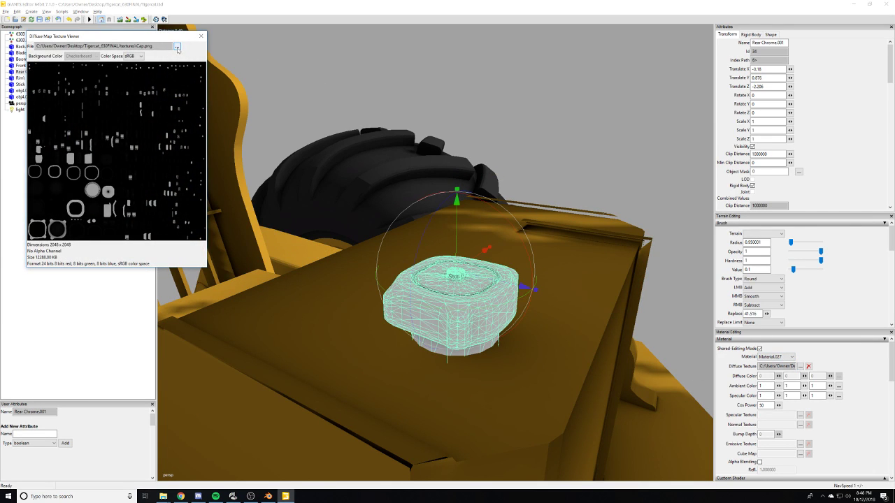
click(201, 35)
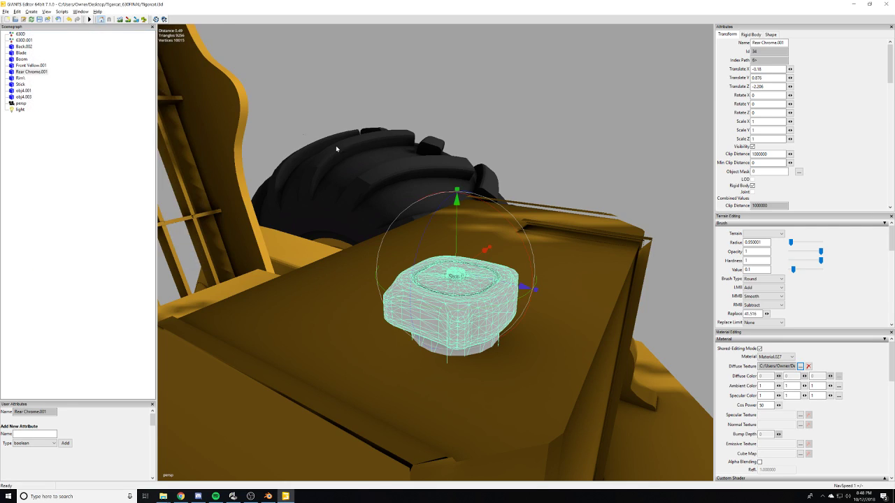
- Examine the cab, the rear body and the chrome cap up close from several angles
click(621, 132)
alt+right_drag(489, 207, 512, 204)
alt+drag(512, 203, 347, 196)
alt+right_drag(347, 196, 364, 245)
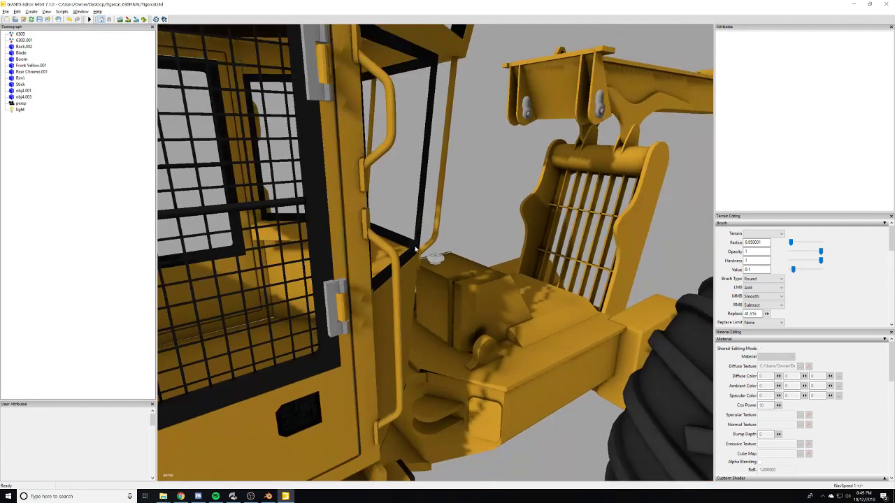
alt+drag(364, 245, 382, 282)
scroll(401, 266, up, 5)
scroll(401, 266, down, 6)
right_drag(382, 282, 450, 279)
click(450, 279)
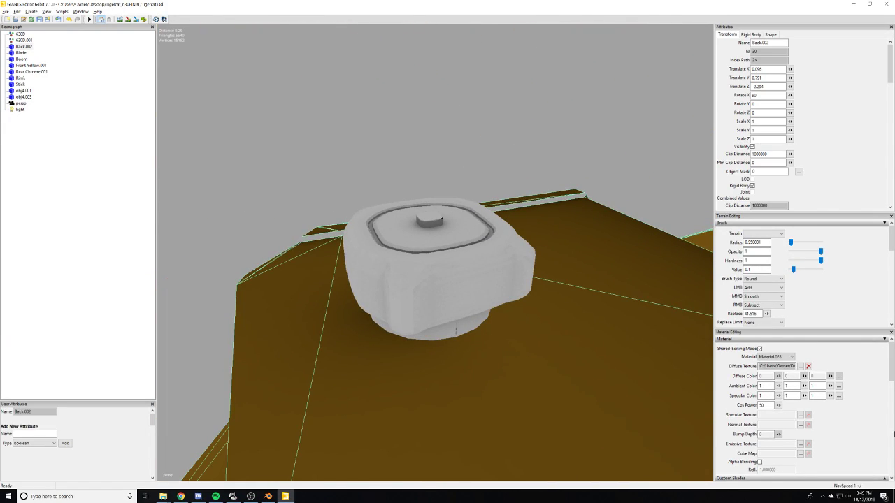
alt+drag(430, 238, 461, 273)
scroll(527, 242, down, 4)
scroll(466, 251, up, 4)
scroll(466, 250, down, 5)
- Rename the rear body shape Back.002 as Rear
click(27, 48)
scroll(434, 253, down, 5)
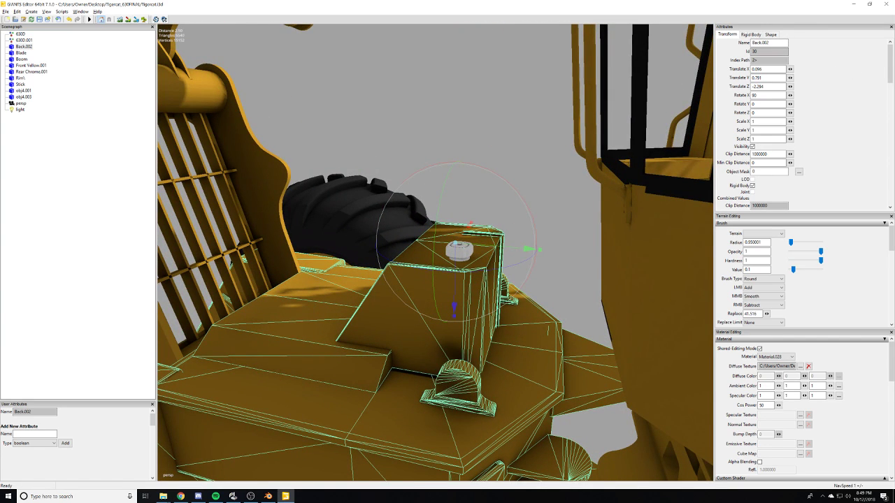
drag(778, 45, 636, 55)
text(f)
key(Return)
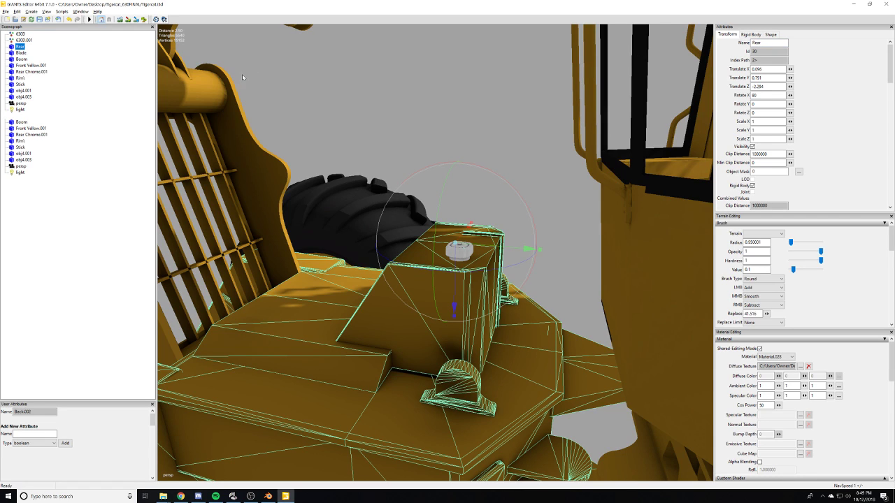
- Select Rear Chrome.001, obj4.003, obj4.001 and the neighbouring shapes one by one to identify which part each one is
click(29, 71)
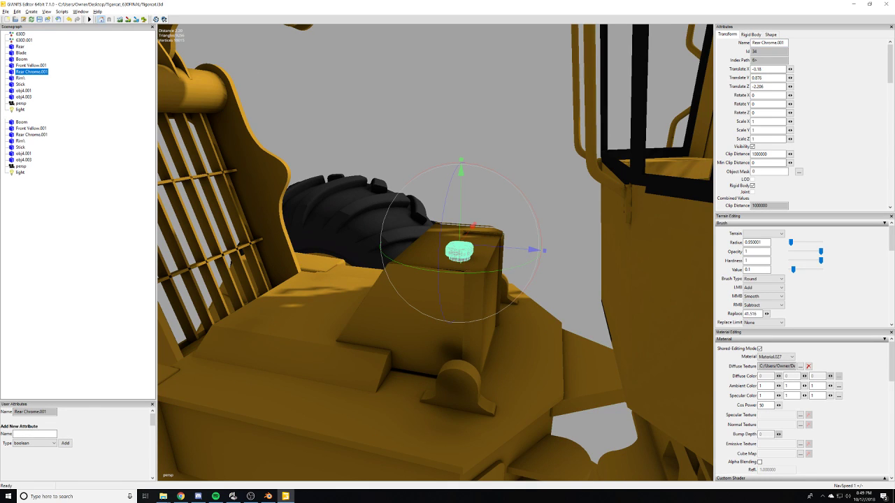
middle_drag(406, 261, 335, 269)
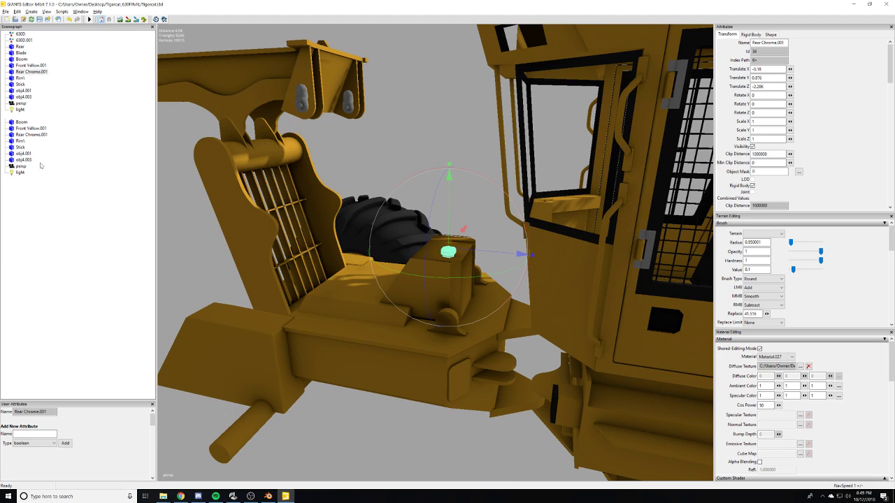
click(27, 133)
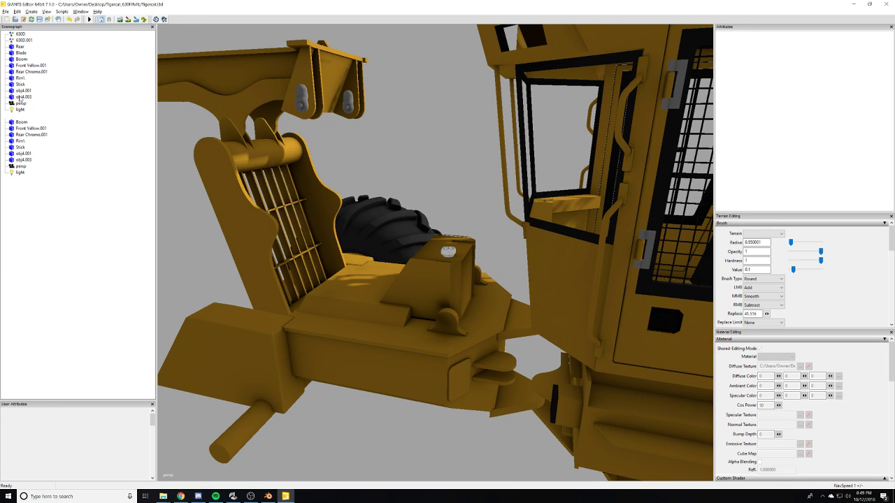
click(20, 96)
click(19, 85)
click(20, 72)
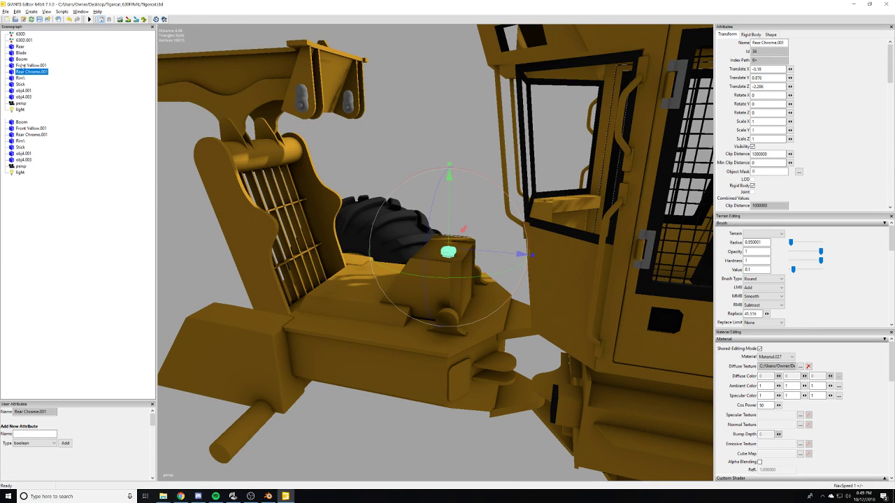
click(23, 97)
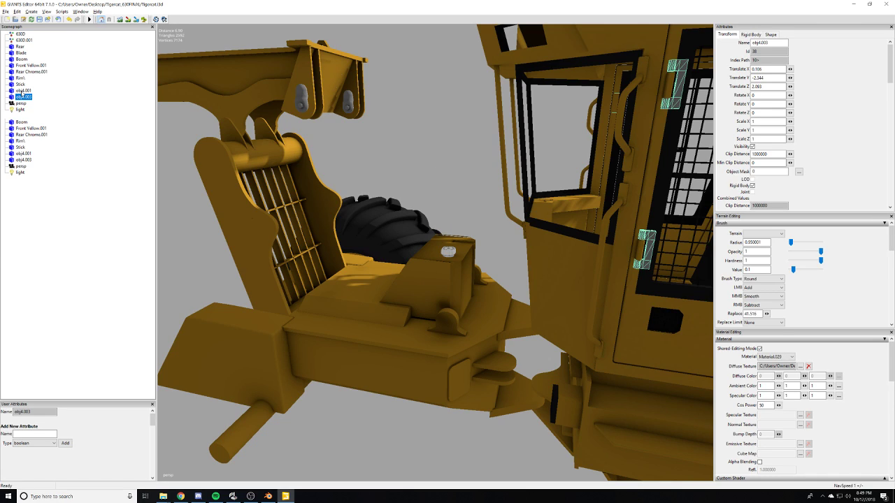
click(23, 91)
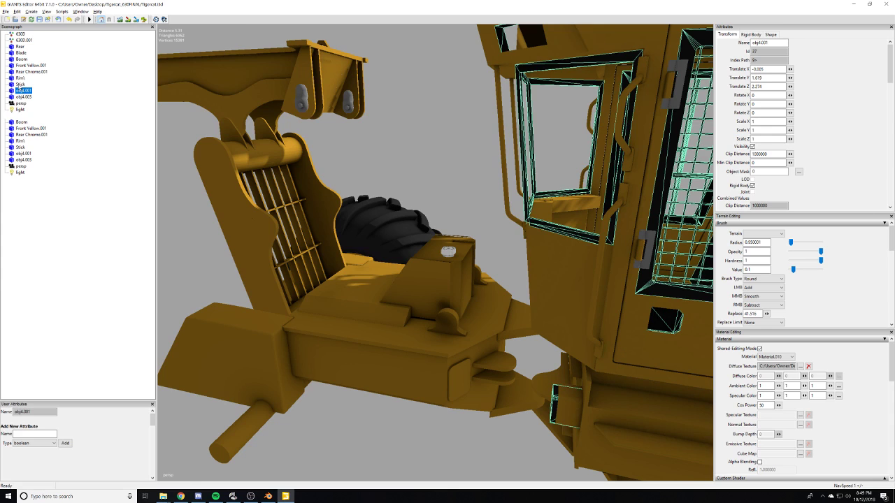
click(20, 84)
click(19, 78)
click(21, 71)
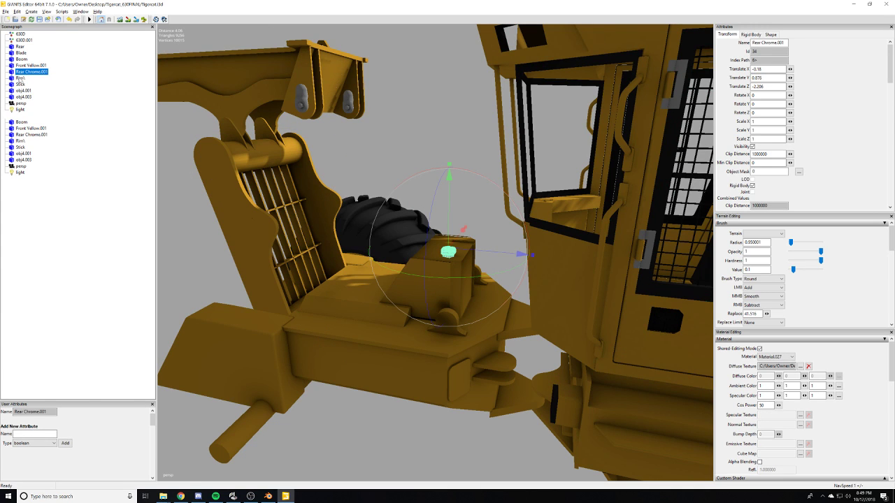
- Frame the chrome cap on the rear body and rename its shape Rear Chrome.001 as Cap
key(f)
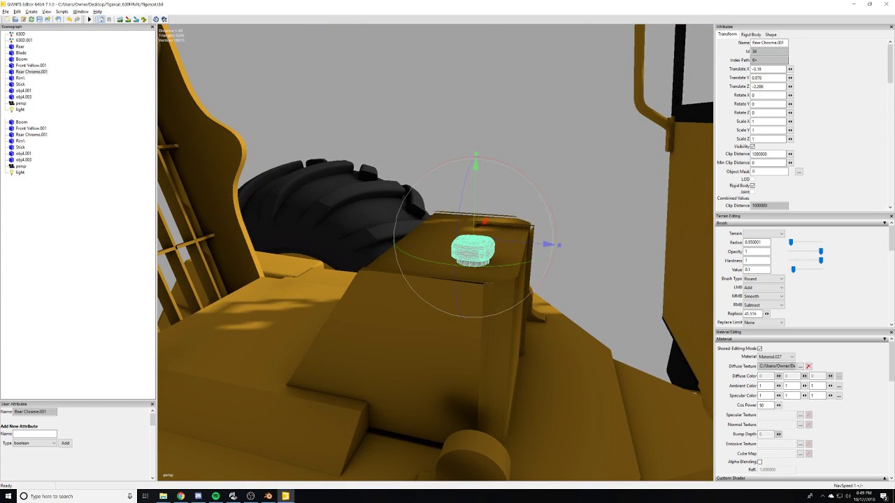
drag(785, 44, 630, 23)
text(Cab)
key(Return)
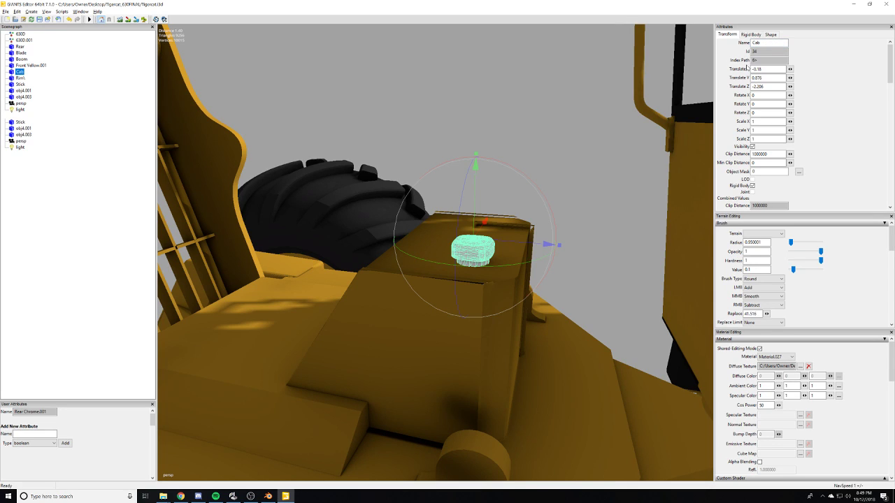
click(755, 43)
text(p)
key(Return)
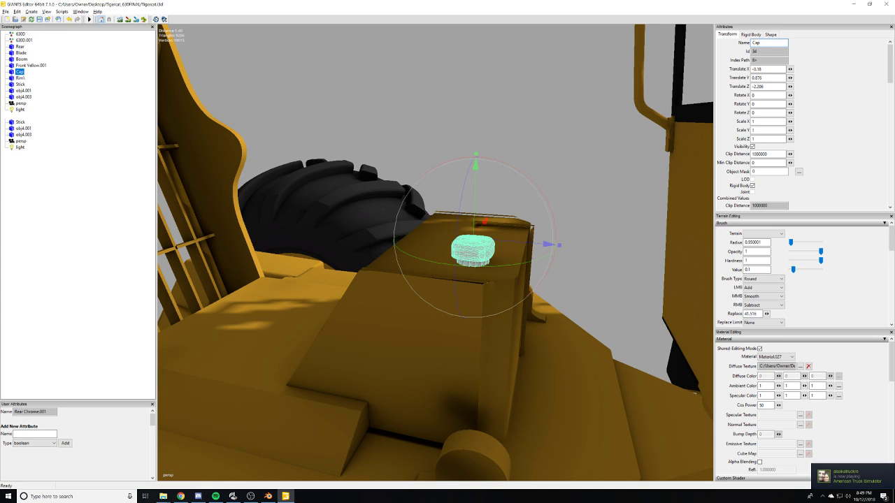
- Examine the whole skidder from both sides and the front, including the cab, boom and blade
alt+middle_drag(605, 75, 508, 114)
scroll(502, 98, down, 5)
click(494, 91)
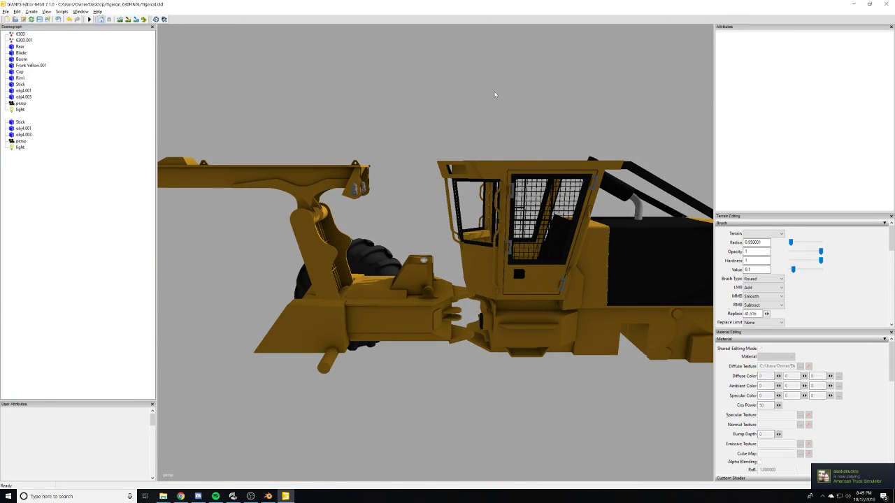
scroll(419, 161, up, 5)
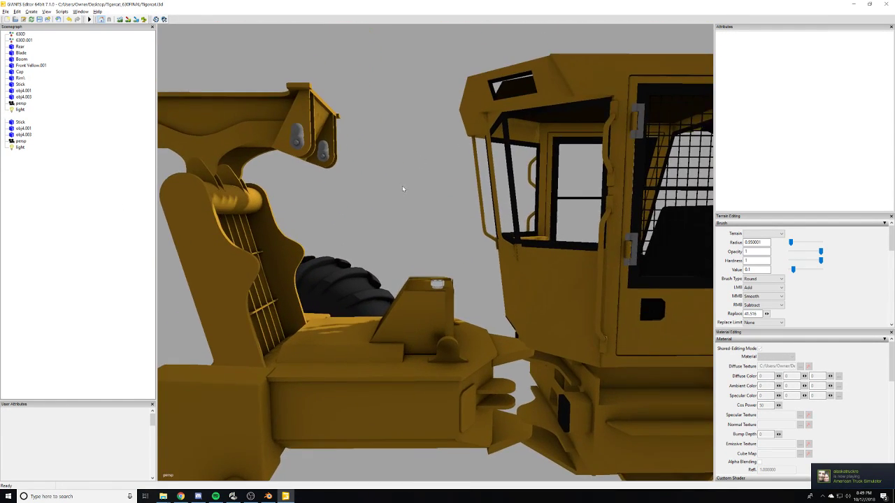
middle_drag(403, 189, 344, 215)
scroll(344, 215, down, 4)
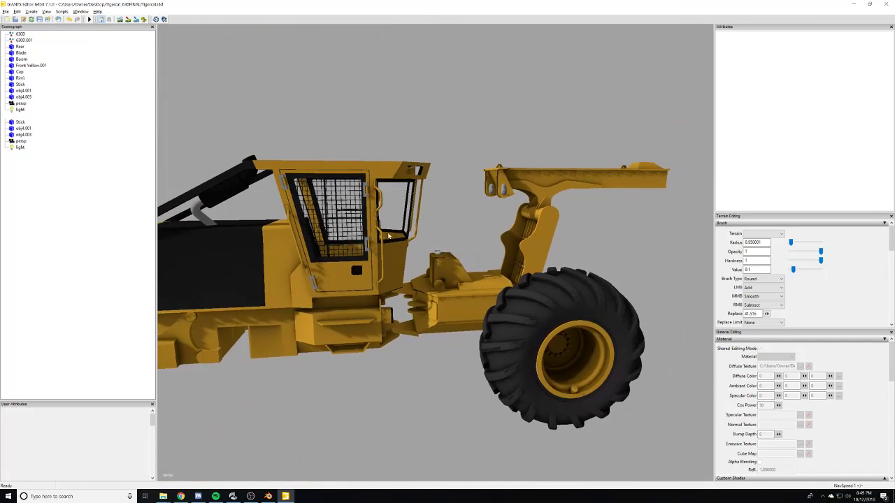
alt+drag(525, 193, 601, 190)
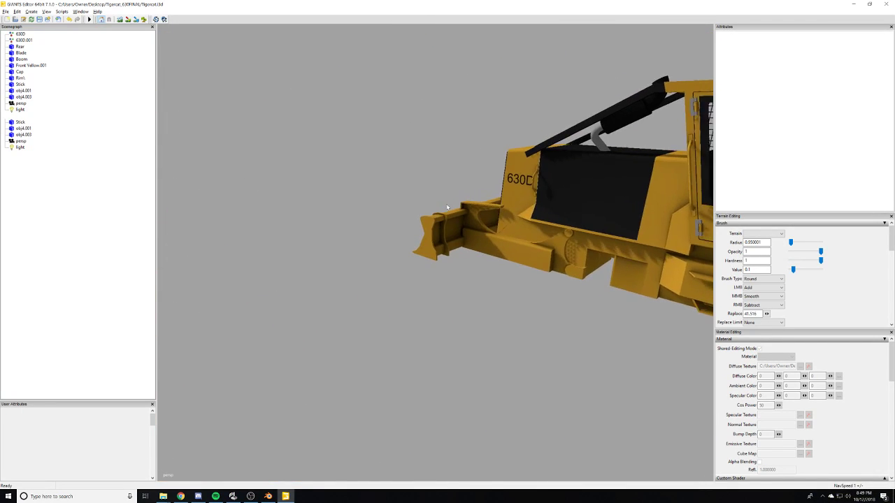
scroll(541, 192, up, 3)
scroll(541, 192, down, 3)
alt+drag(541, 191, 480, 237)
alt+drag(419, 258, 317, 245)
scroll(647, 198, up, 2)
scroll(620, 238, down, 2)
middle_drag(317, 244, 379, 251)
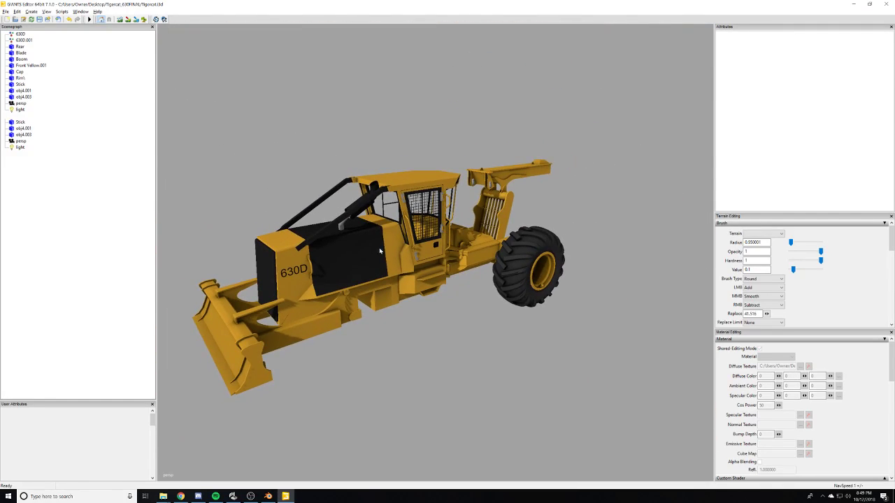
- Check which parts belong to the obj4.003, obj4.001, Cap, Front Yellow.001 and Rear shapes by selecting each one
click(23, 98)
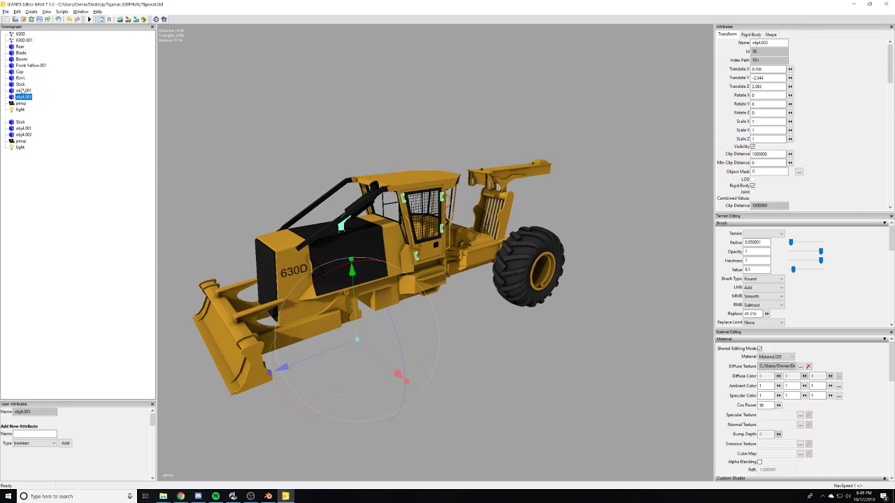
click(25, 91)
click(22, 72)
click(34, 67)
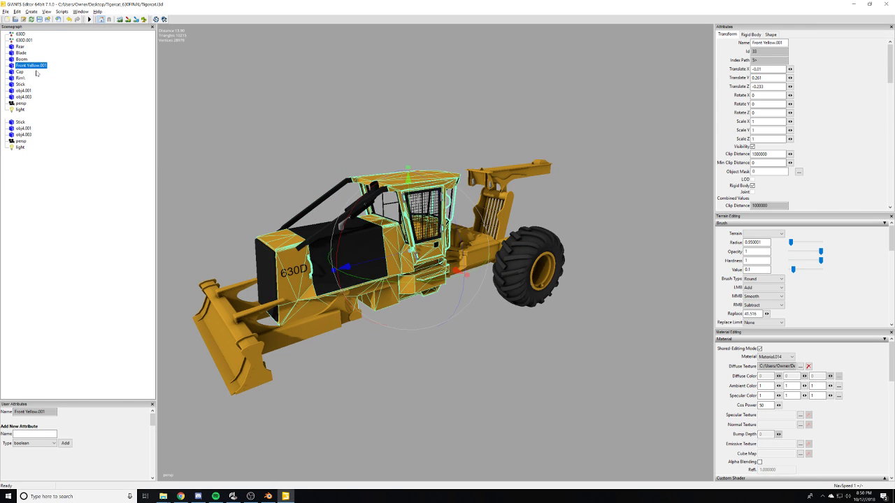
click(20, 46)
click(23, 92)
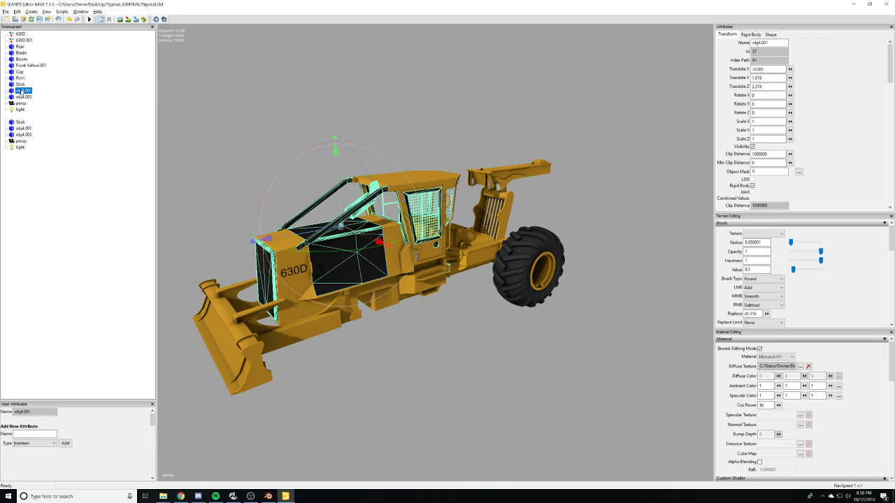
click(22, 96)
- Rename the wheel shape as Tire and move it to the front axle at Translate X 1.706 and Translate Z 2.041
click(21, 78)
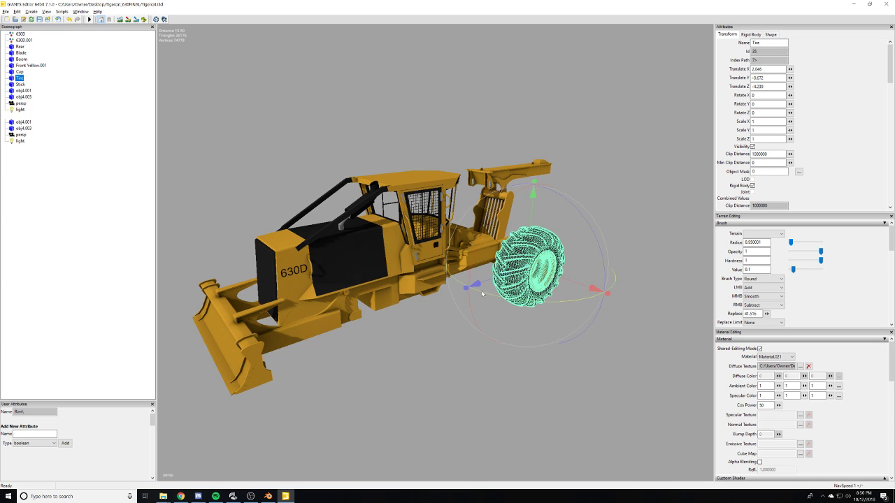
drag(491, 280, 365, 308)
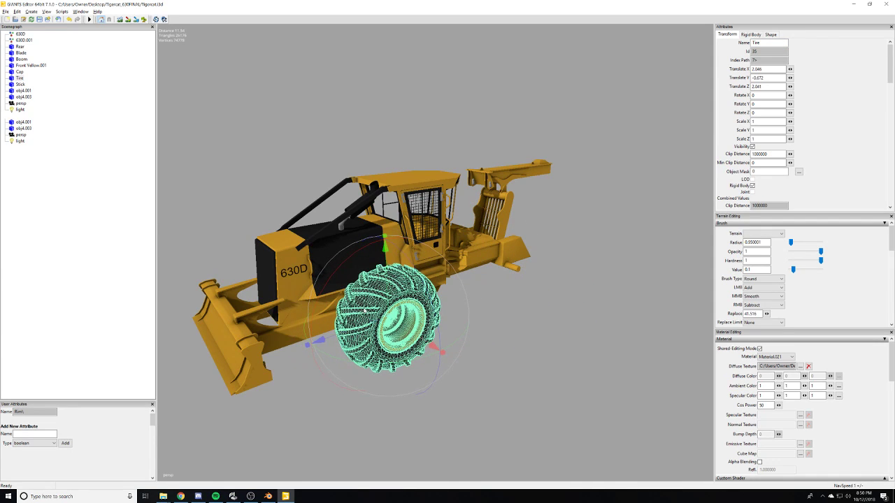
drag(408, 327, 408, 318)
alt+middle_drag(408, 318, 462, 328)
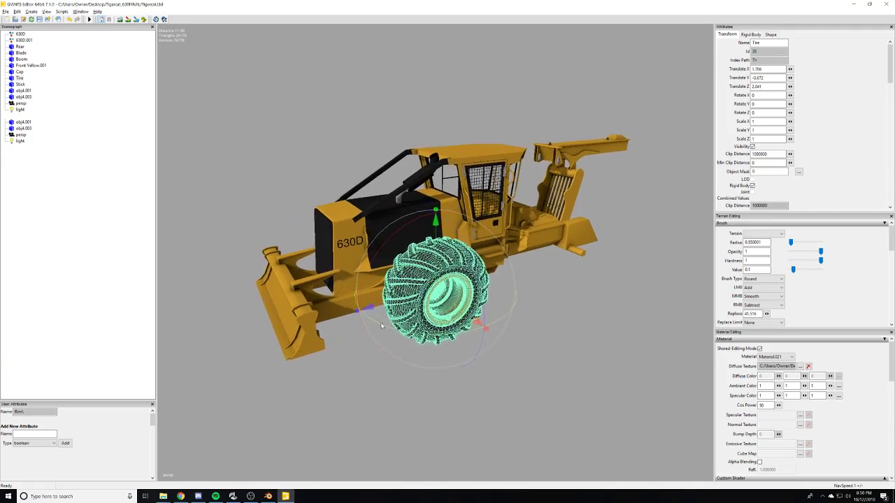
scroll(464, 330, up, 4)
scroll(464, 330, up, 8)
alt+drag(464, 330, 494, 270)
scroll(493, 269, down, 8)
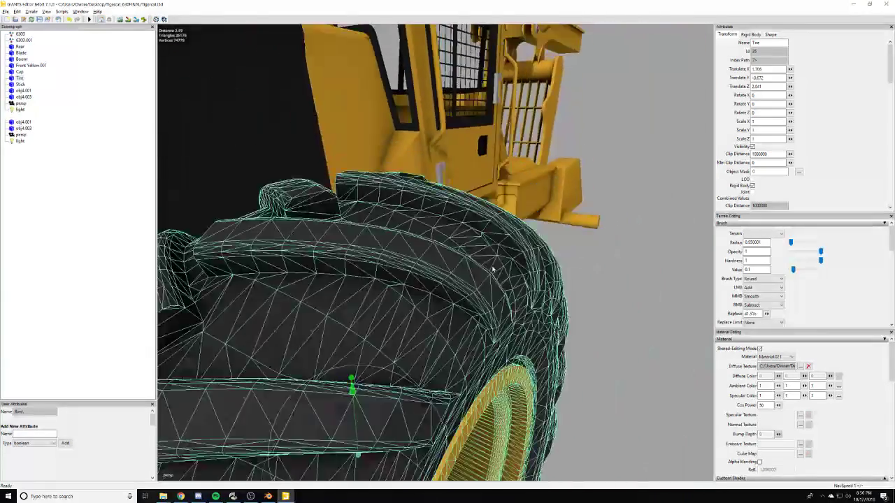
alt+middle_drag(342, 335, 328, 290)
click(456, 442)
- Switch to Blender and move the rear wheel across to the opposite side of the skidder
click(269, 496)
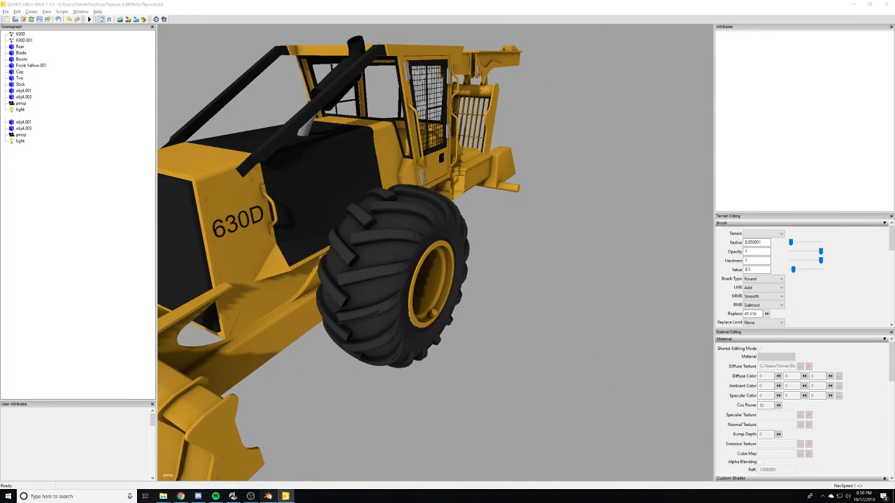
middle_drag(532, 314, 534, 240)
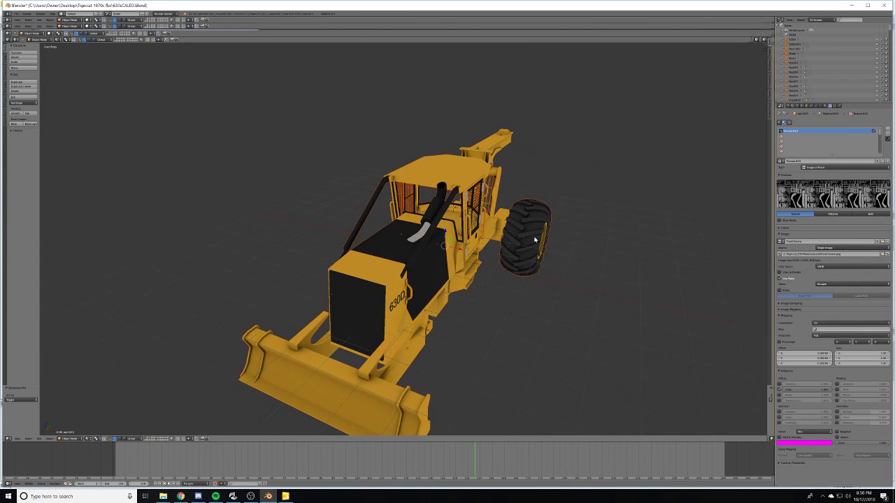
right_click(534, 239)
key(g)
key(x)
click(395, 219)
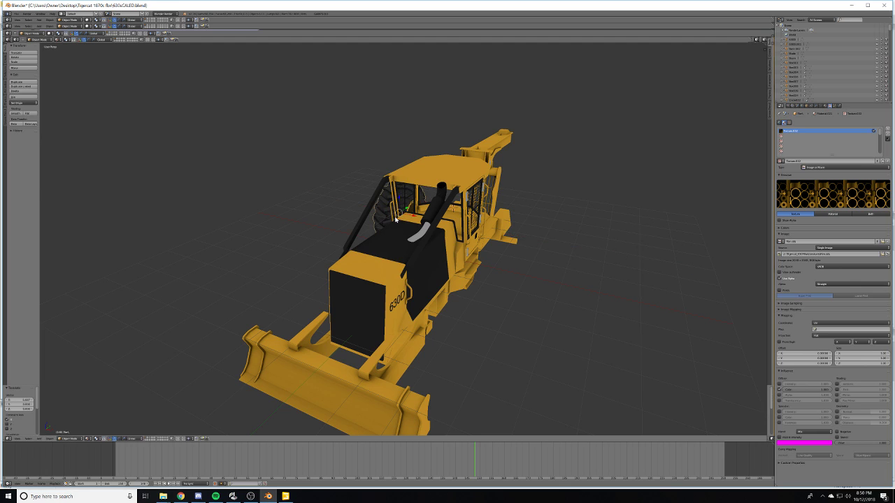
- Move the wheel lengthwise along the skidder to the front axle area
middle_drag(320, 219, 395, 219)
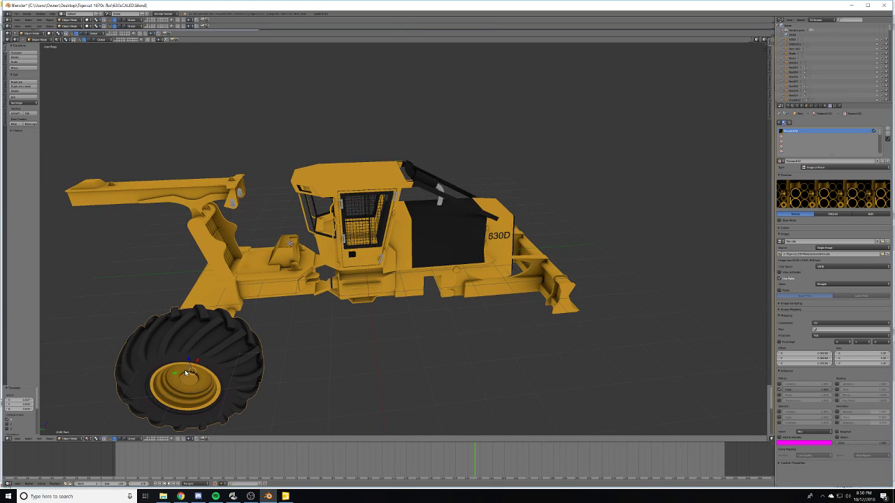
key(g)
key(x)
click(429, 320)
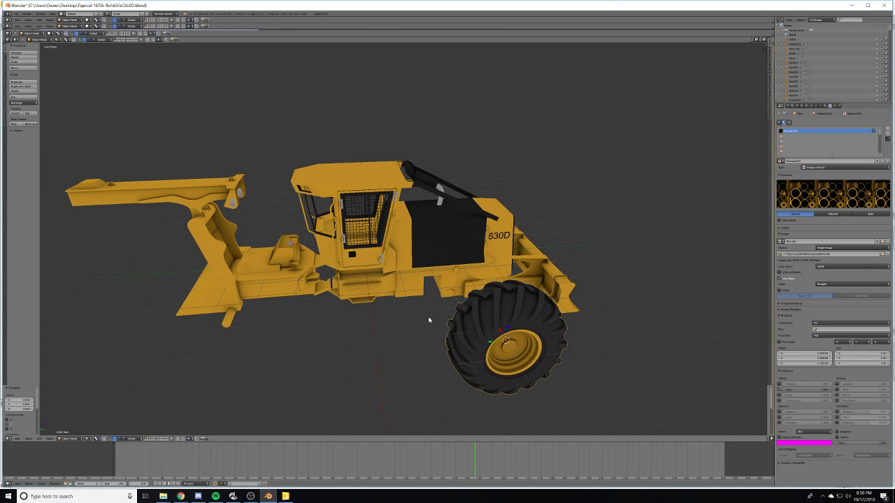
- Set the wheel's Y rotation to 180° to flip its tread and rim direction
middle_drag(429, 320, 480, 311)
scroll(504, 300, up, 5)
shift+middle_drag(527, 287, 447, 290)
middle_drag(521, 314, 360, 362)
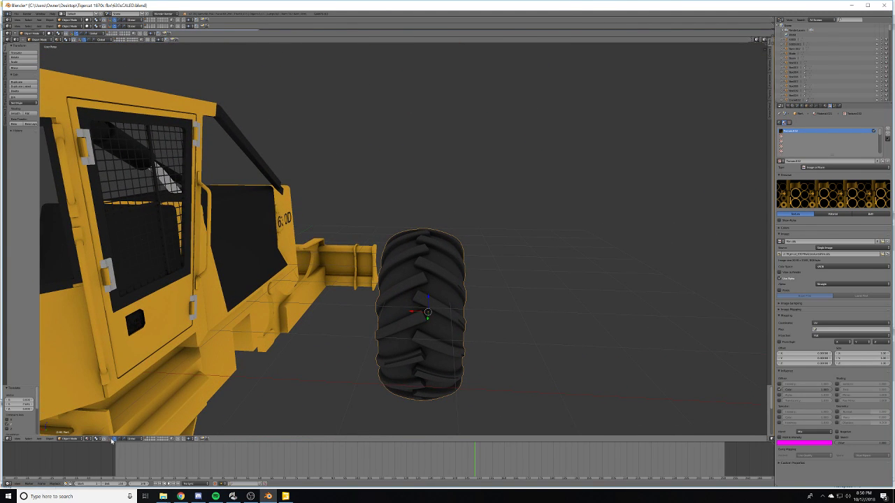
click(816, 105)
click(806, 105)
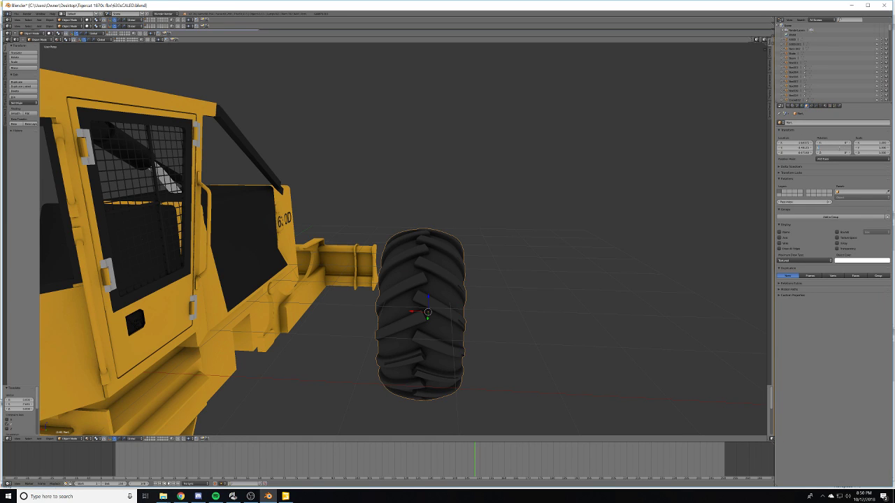
key(Return)
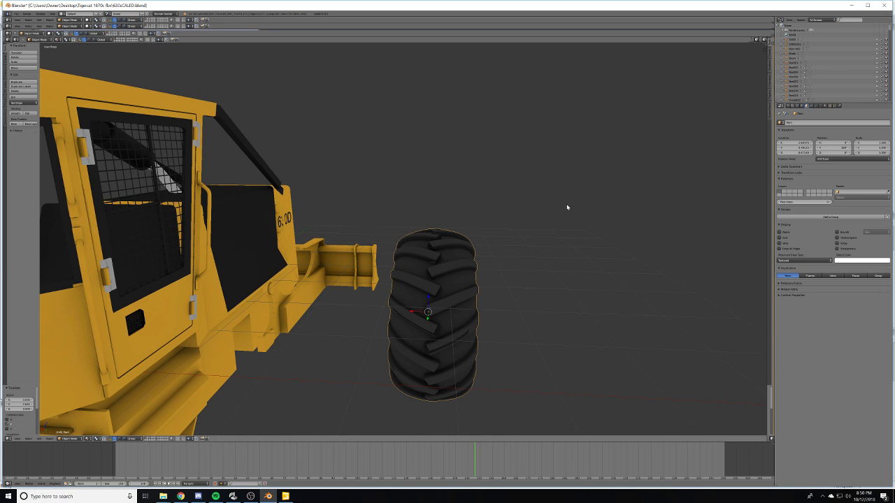
- Move the flipped wheel sideways closer to the front axle and check its position from the side
middle_drag(567, 206, 511, 203)
scroll(512, 205, down, 3)
middle_drag(581, 265, 629, 276)
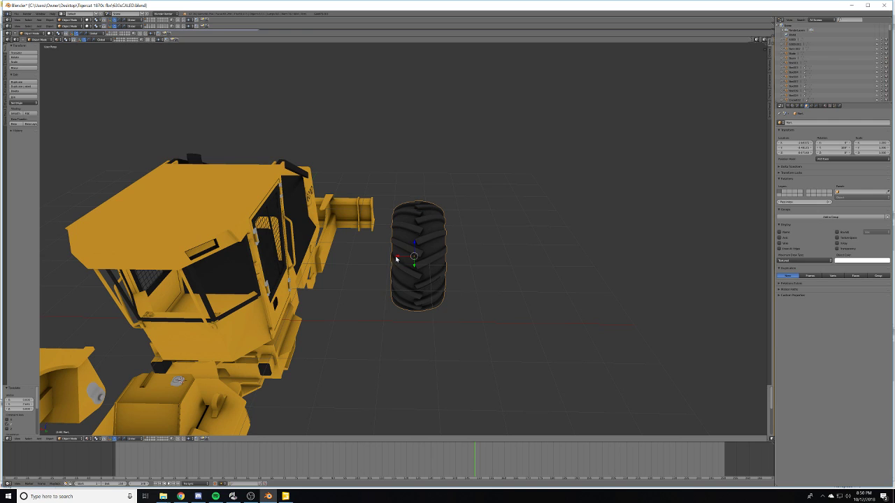
key(g)
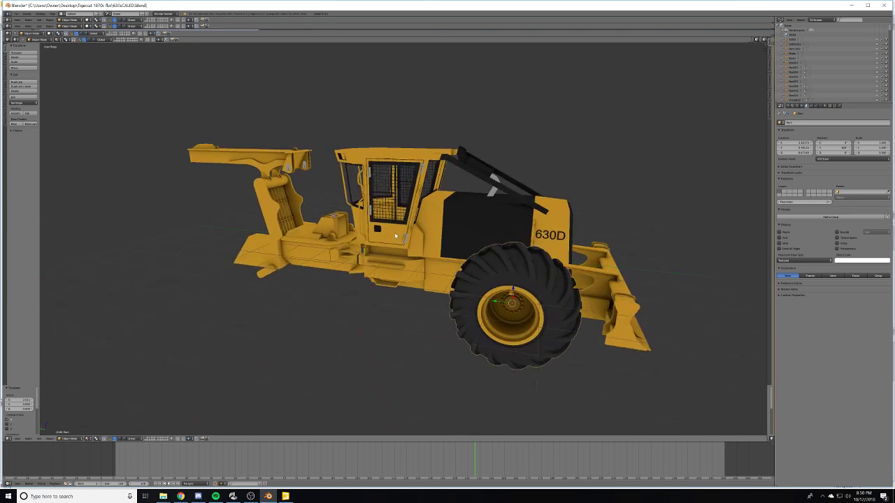
scroll(515, 257, down, 3)
middle_drag(515, 257, 578, 319)
scroll(475, 281, up, 1)
scroll(578, 319, up, 3)
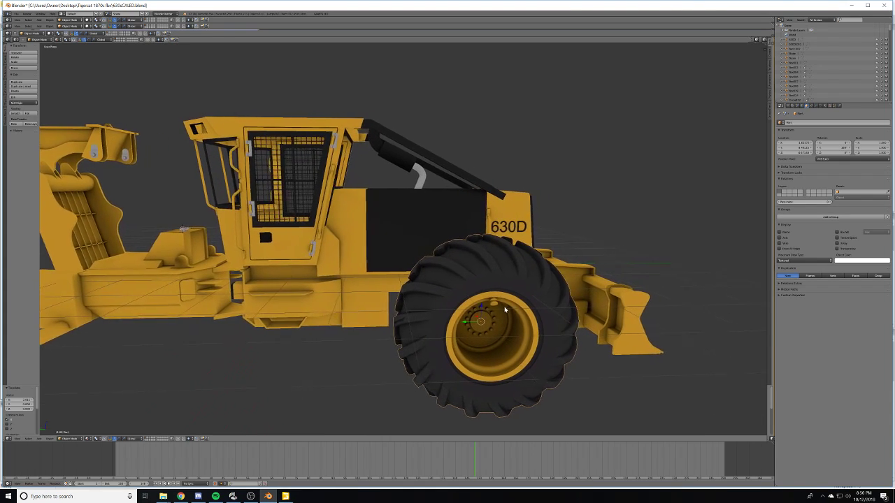
middle_drag(505, 309, 424, 345)
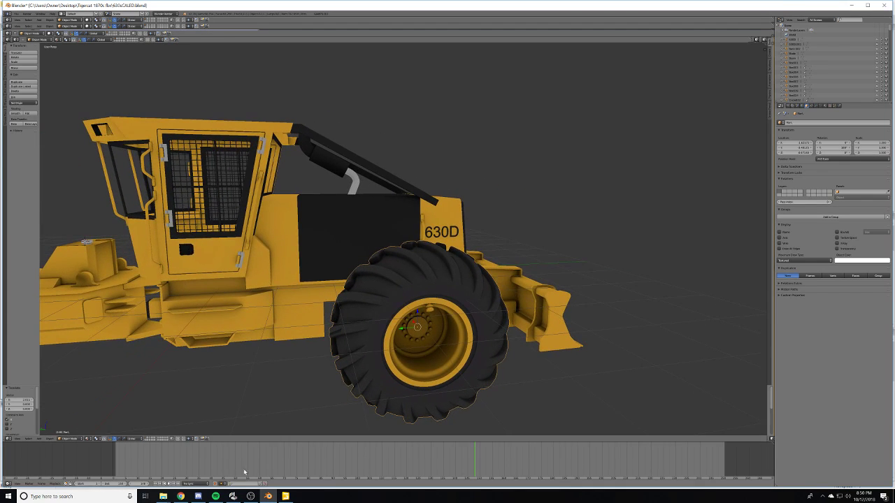
- Switch to GIANTS Editor and examine the existing tire's placement on the front axle from the front of the skidder
click(283, 496)
click(399, 318)
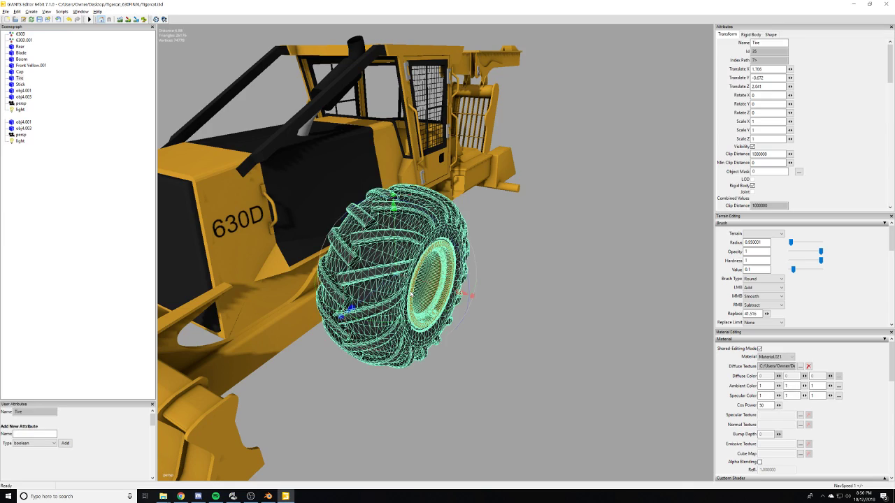
alt+drag(380, 336, 180, 375)
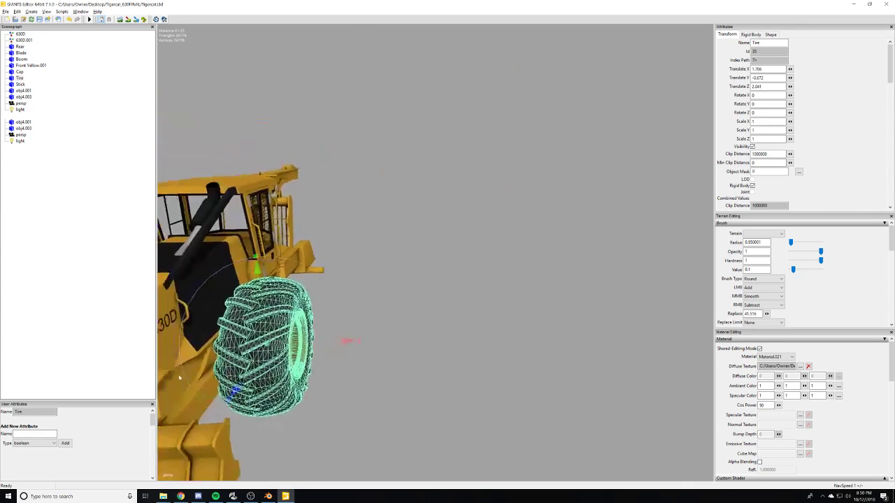
alt+middle_drag(180, 375, 288, 368)
scroll(287, 368, up, 3)
middle_drag(458, 309, 363, 345)
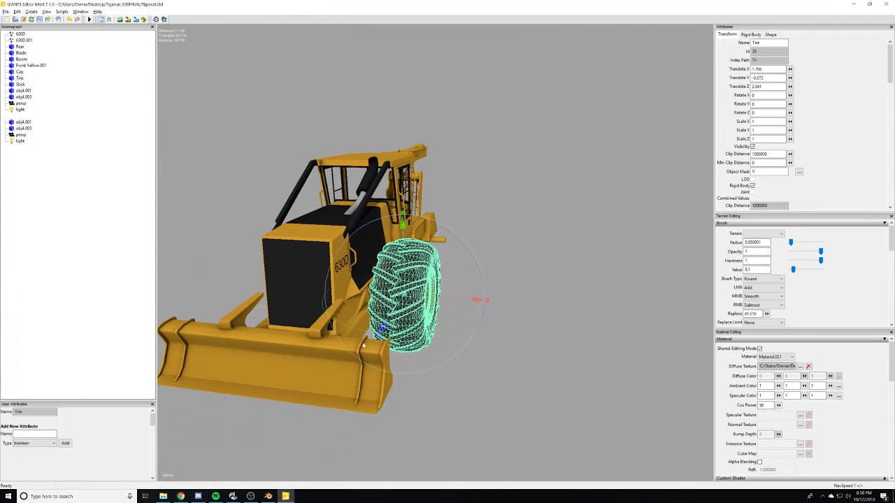
- Switch to Blender and export the flipped wheel as tire.i3d into the Tigercat_630FINAL folder
click(268, 496)
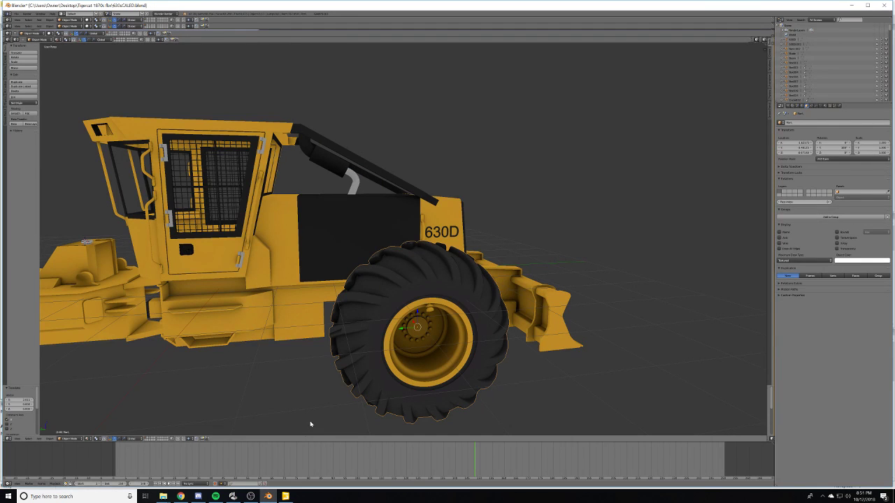
mouse_move(378, 334)
middle_down()
mouse_move(399, 329)
mouse_move(353, 342)
mouse_move(377, 330)
middle_up()
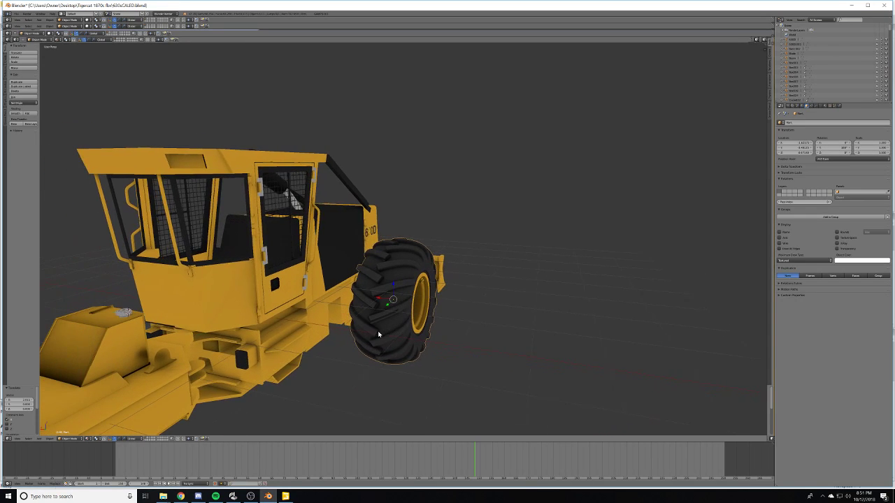
click(17, 14)
mouse_move(42, 102)
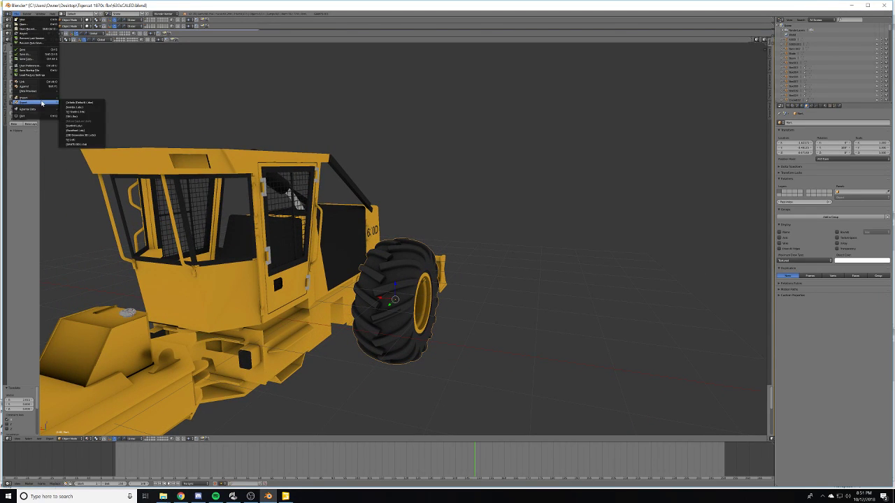
click(84, 144)
click(80, 32)
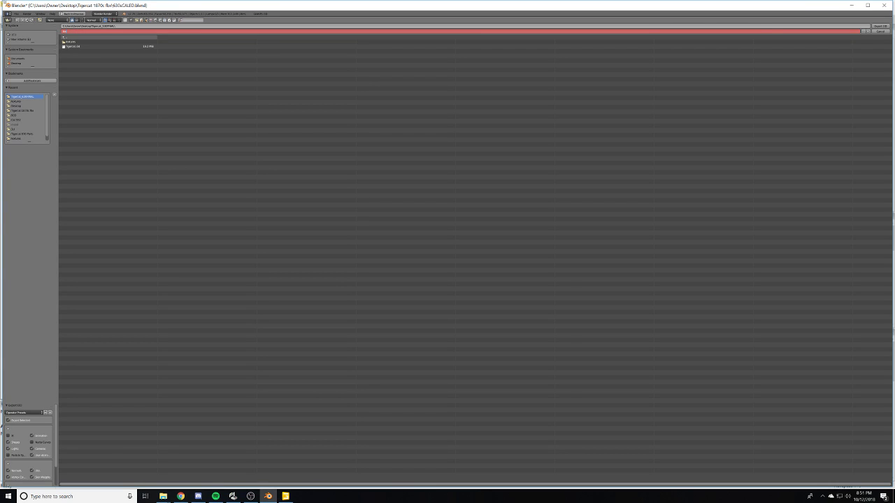
key(Return)
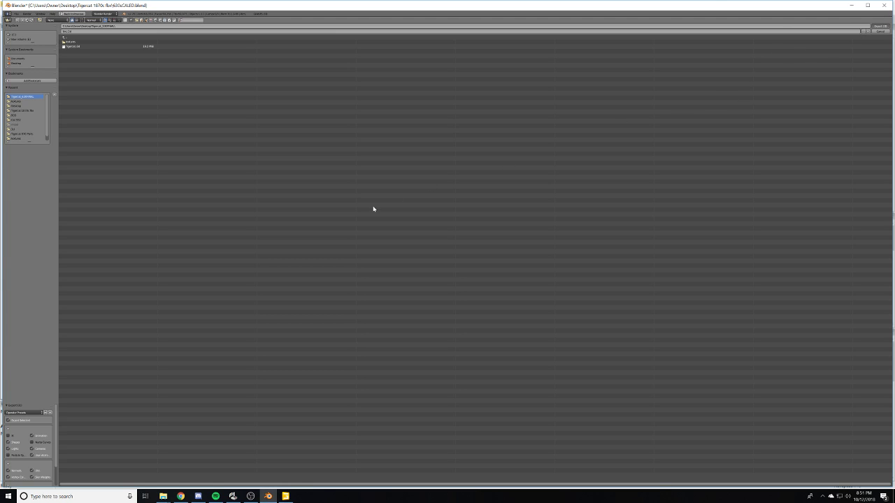
click(879, 26)
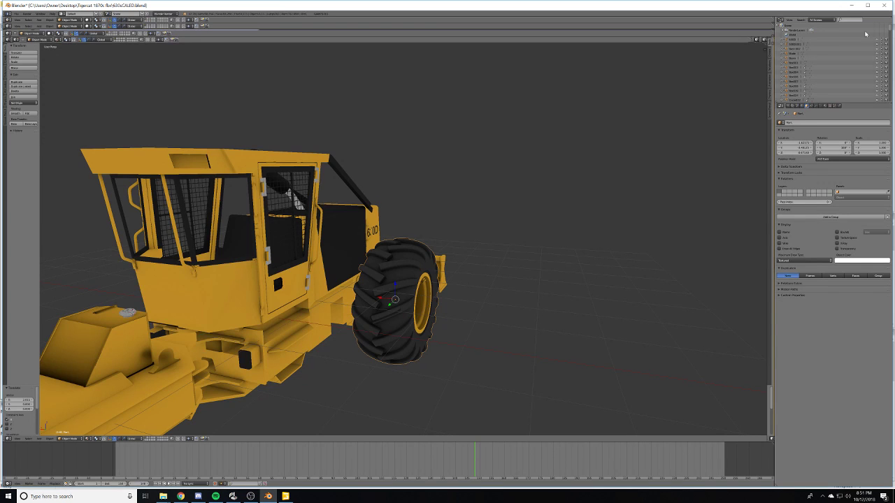
- Go to the Tigercat_630FINAL folder in File Explorer and open the tire i3d file in Notepad++
click(858, 5)
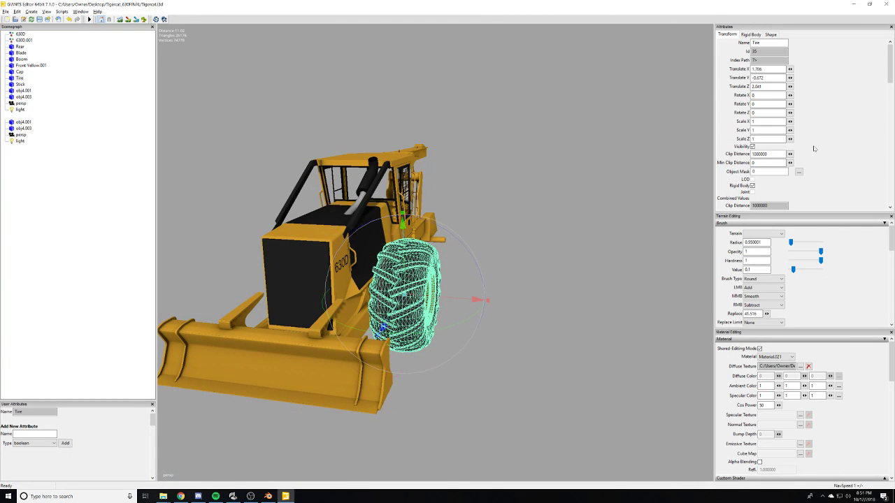
alt+drag(450, 237, 356, 225)
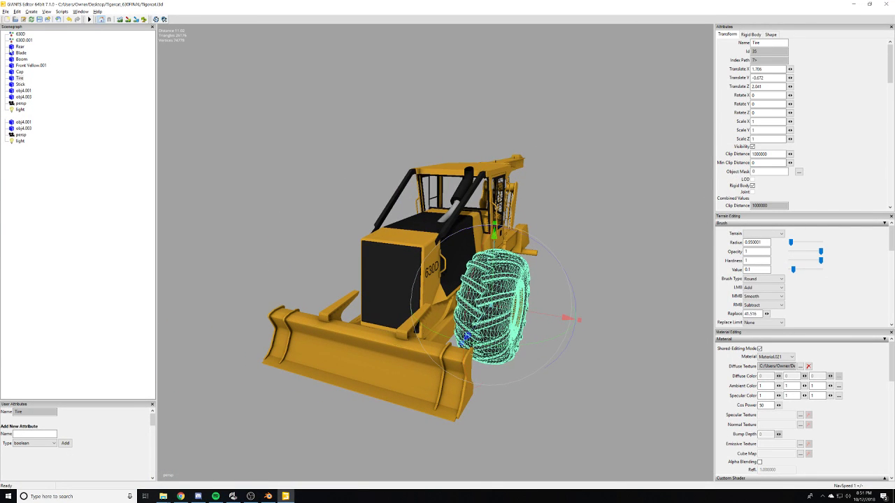
mouse_move(168, 497)
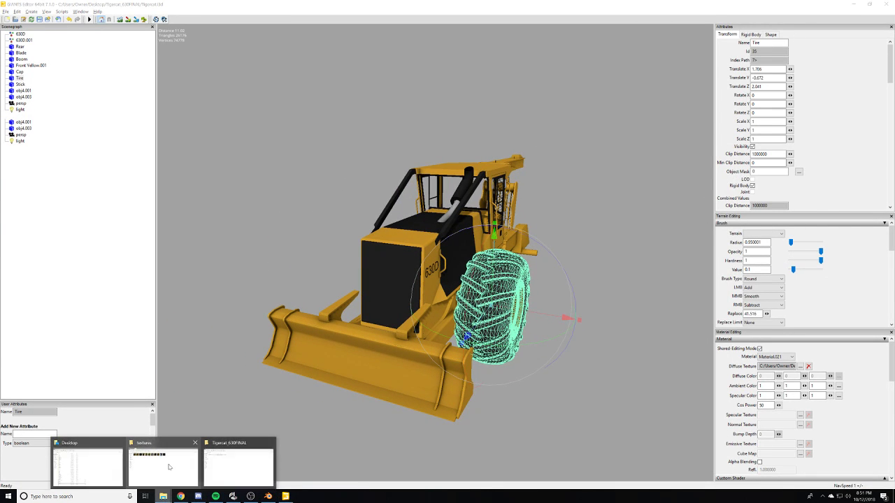
click(234, 463)
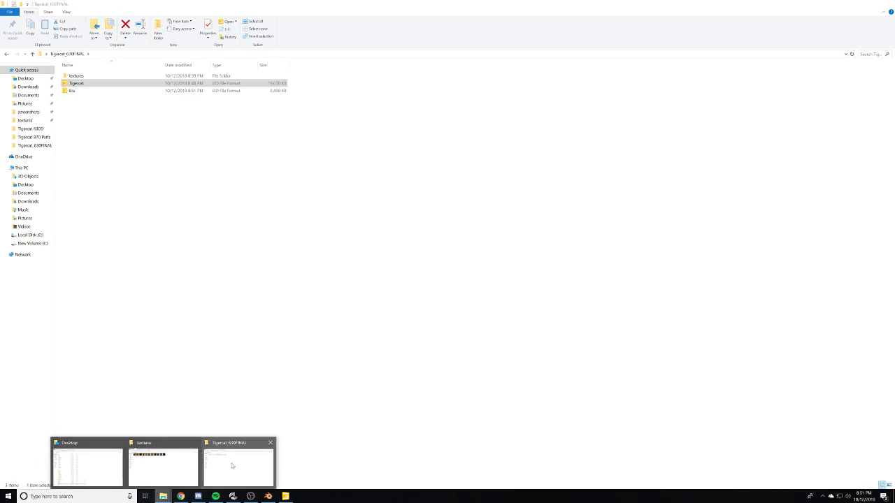
right_click(76, 91)
click(120, 114)
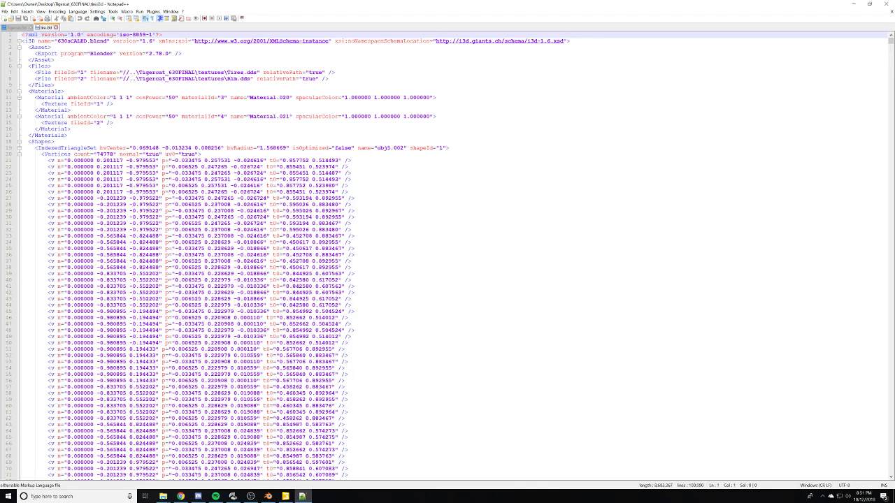
- Delete the //..\Tigercat_630FINAL\textures\ prefix from the Tires.dds file entry
key(shift+Left)
key(shift+Left)
key(shift+Left)
key(shift+Left)
key(shift+Left)
key(shift+Left)
key(shift+Left)
key(shift+Left)
key(shift+Left)
key(shift+Left)
key(shift+Left)
key(shift+Left)
key(shift+Left)
key(shift+Left)
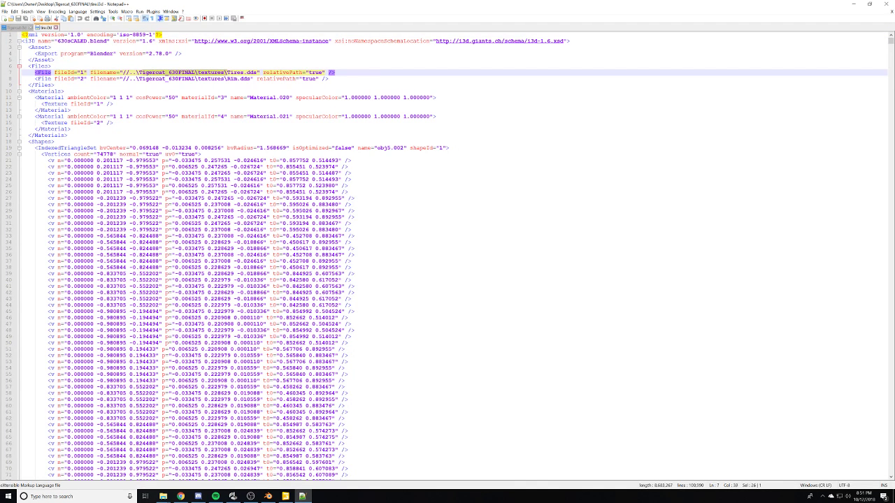
key(BackSpace)
- Shorten the rim texture path to textures\Rim.dds, set the tire path to textures\Tires.dds, and close Notepad++
drag(123, 79, 136, 79)
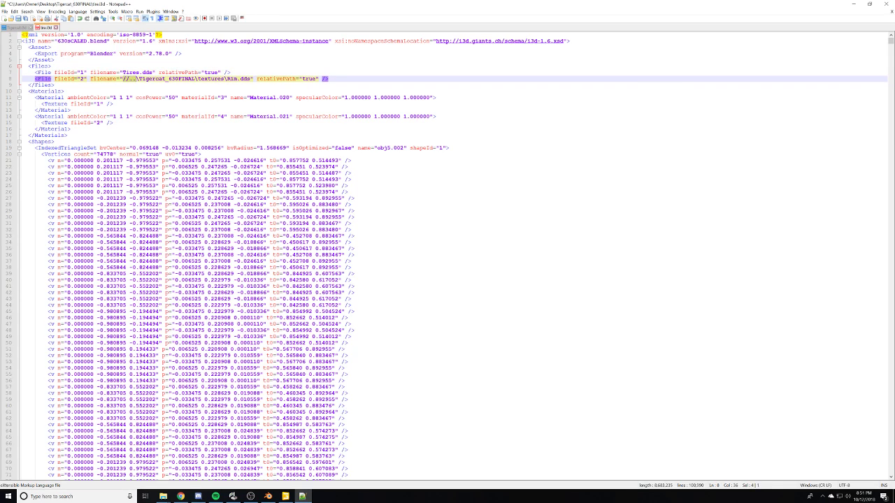
key(Delete)
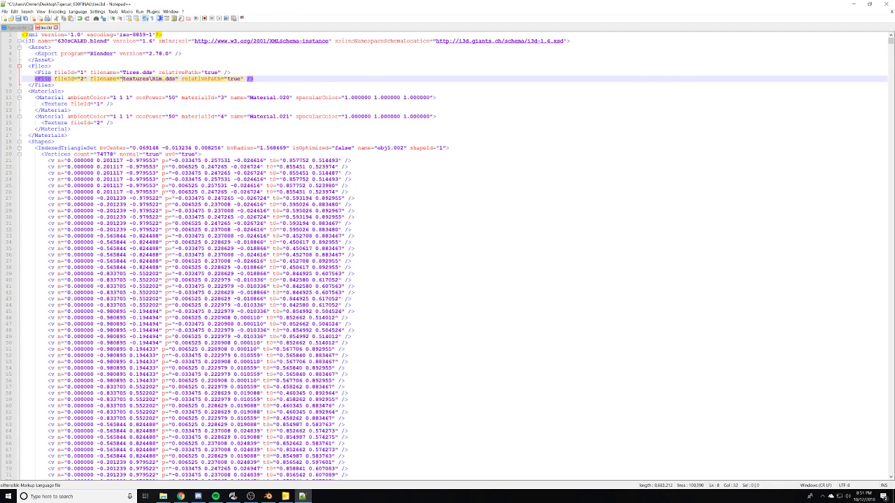
text($)
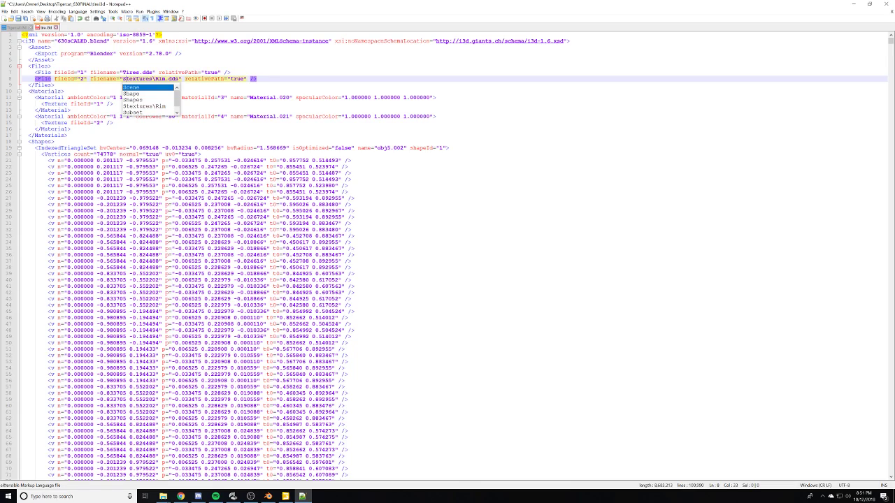
key(BackSpace)
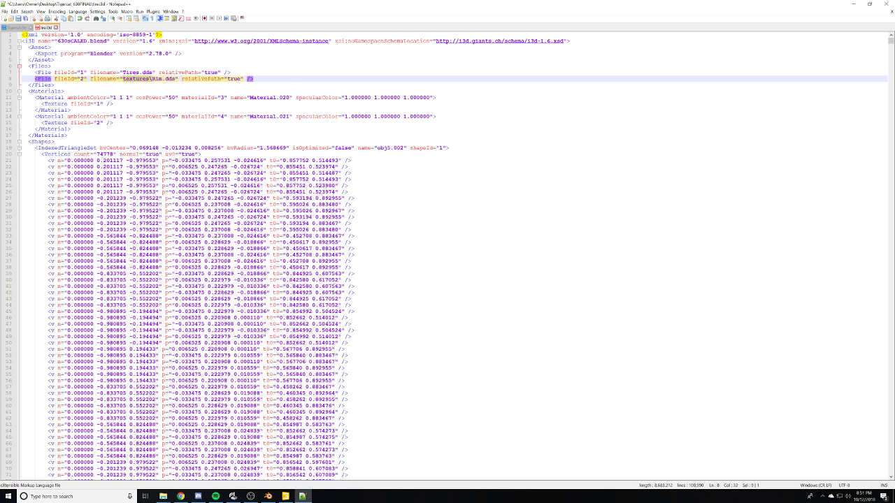
click(122, 73)
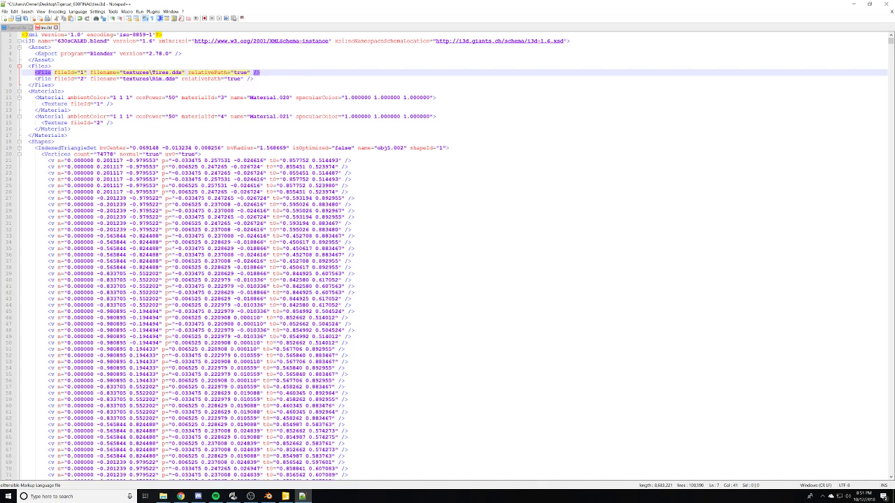
click(886, 3)
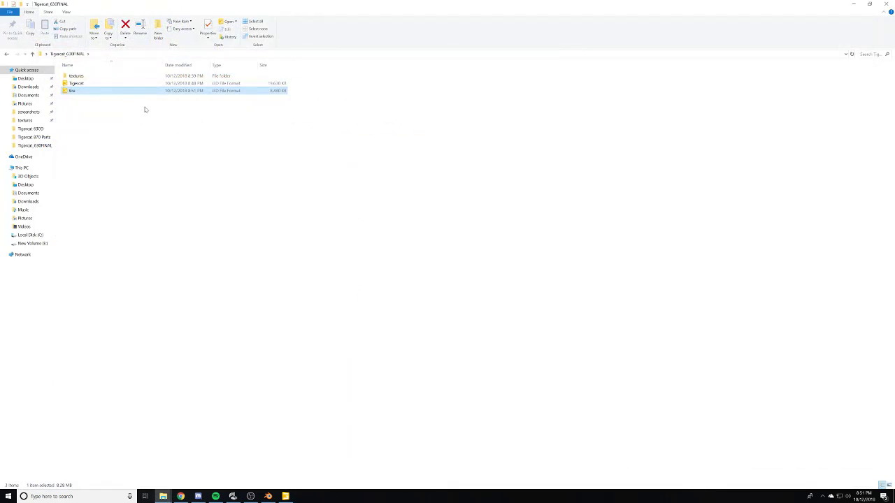
- Switch to GIANTS Editor and import the tire i3d file from the Tigercat_630FINAL folder into the skidder scene
click(283, 496)
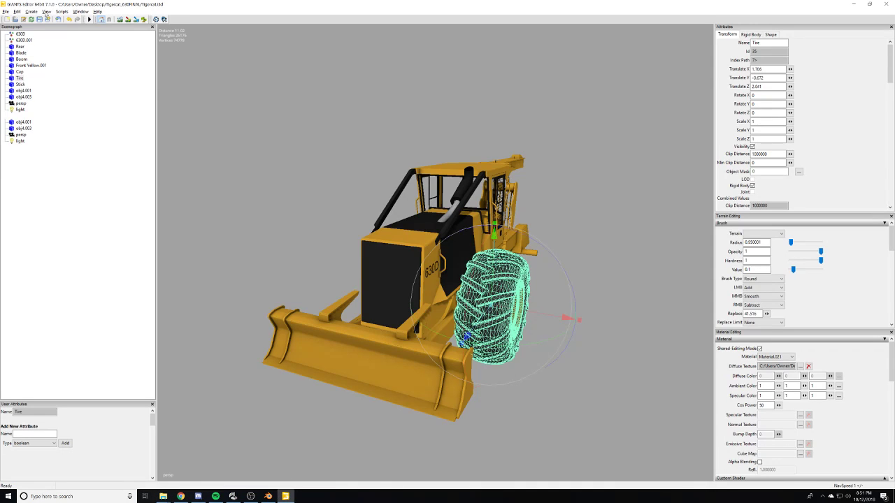
click(5, 11)
click(77, 87)
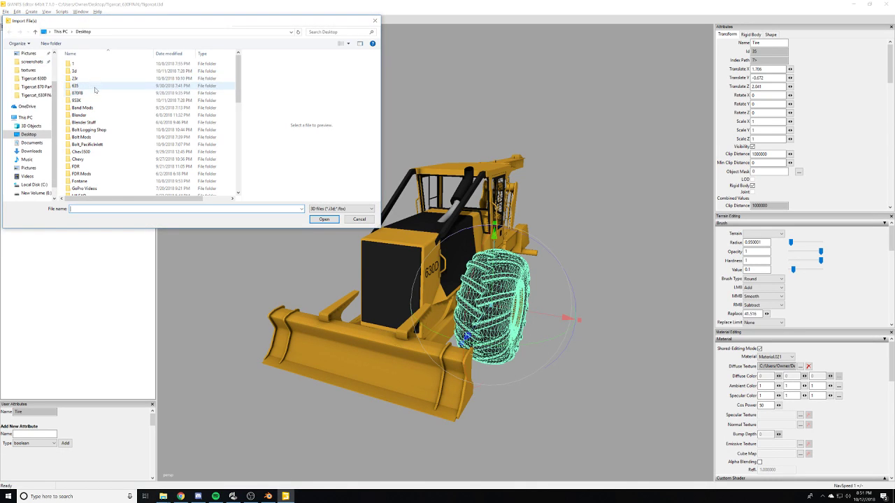
click(33, 95)
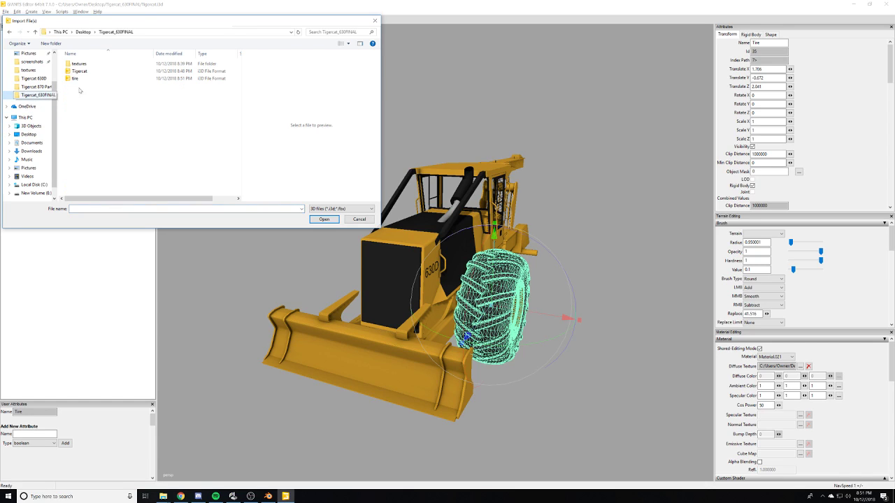
double_click(76, 79)
- Examine the imported wheel, the cab, the frame joint and the original front tire from around the skidder
alt+middle_drag(414, 314, 362, 299)
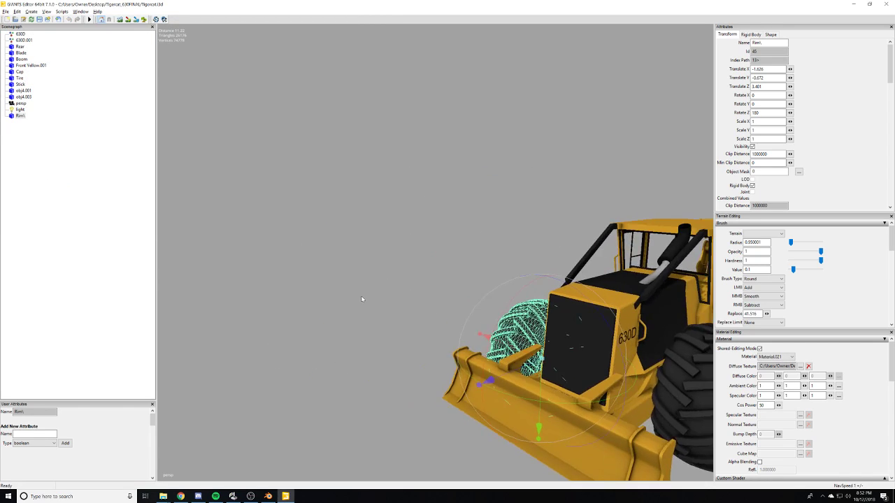
scroll(420, 297, up, 5)
alt+drag(440, 295, 578, 252)
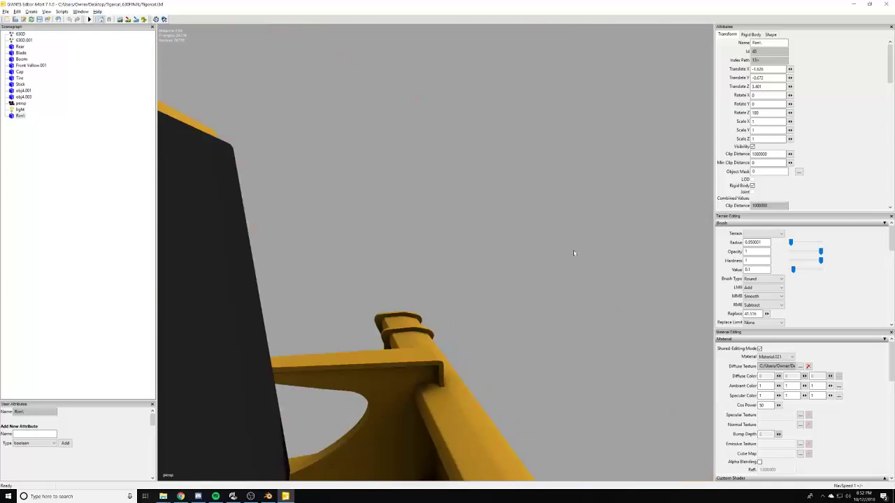
scroll(578, 252, down, 5)
click(573, 388)
alt+middle_drag(416, 301, 488, 371)
alt+right_drag(488, 371, 420, 405)
alt+middle_drag(315, 377, 382, 368)
alt+right_drag(382, 368, 326, 396)
alt+middle_drag(435, 418, 454, 384)
alt+right_drag(453, 383, 502, 343)
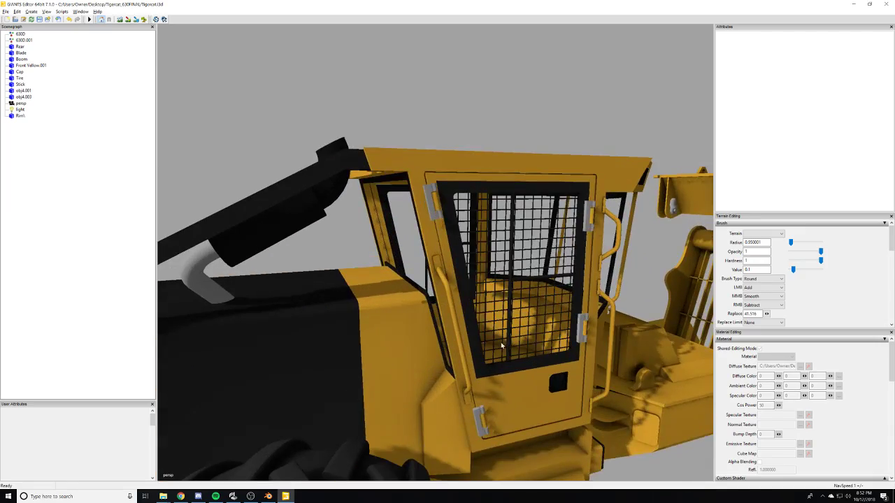
alt+drag(502, 343, 521, 342)
alt+right_drag(520, 341, 697, 300)
alt+drag(697, 299, 594, 302)
alt+right_drag(594, 302, 484, 354)
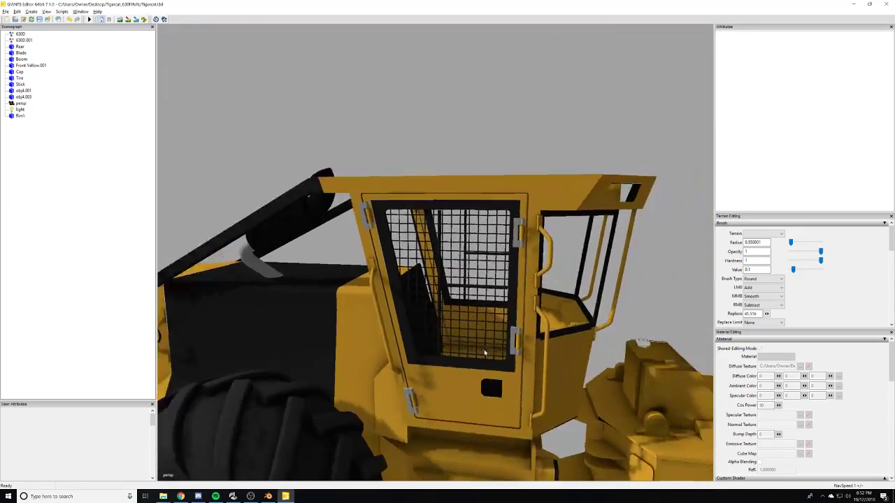
alt+middle_drag(484, 354, 360, 409)
alt+right_drag(360, 409, 412, 385)
alt+middle_drag(363, 405, 447, 370)
alt+right_drag(447, 370, 555, 310)
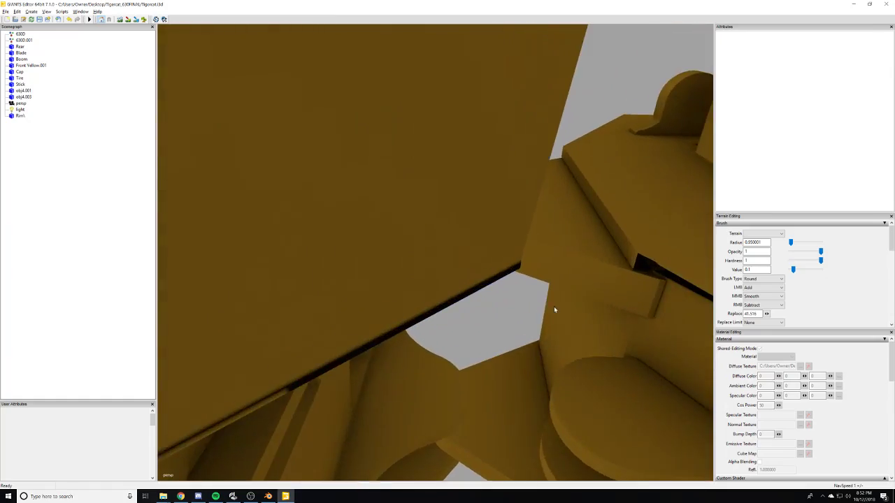
alt+drag(555, 310, 514, 280)
alt+right_drag(514, 280, 334, 317)
alt+drag(333, 318, 307, 330)
alt+right_drag(308, 330, 373, 368)
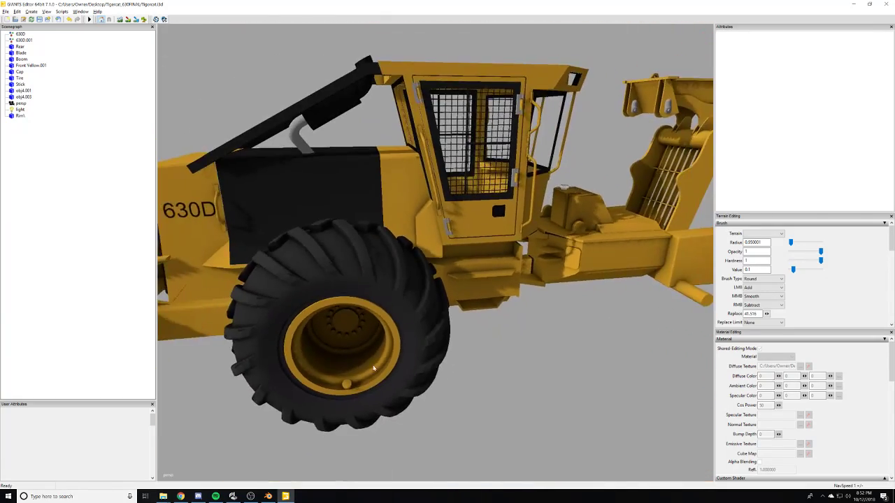
alt+middle_drag(374, 368, 365, 410)
alt+right_drag(365, 410, 247, 334)
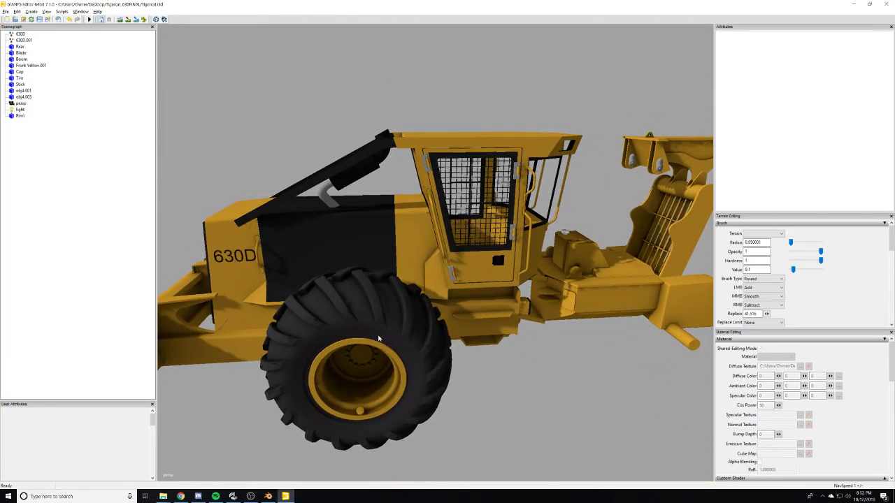
- Move the original front tire lengthwise along the skidder to a Z translation of about 2.444
click(439, 348)
drag(321, 360, 392, 314)
alt+right_drag(391, 314, 376, 365)
alt+middle_drag(376, 365, 428, 297)
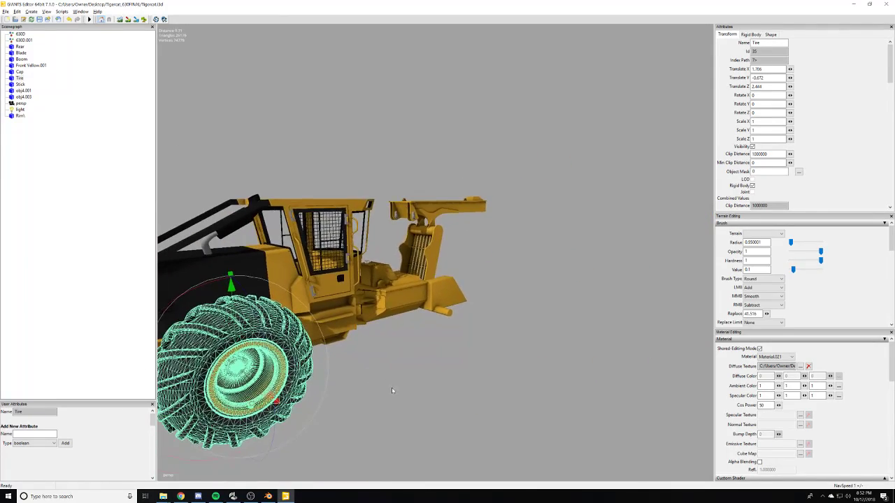
- Examine the moved front tire's position relative to the body and blade from several sides
alt+right_drag(428, 296, 504, 337)
alt+middle_drag(504, 337, 506, 274)
alt+right_drag(506, 274, 380, 356)
alt+drag(380, 356, 375, 378)
right_drag(375, 377, 362, 379)
alt+middle_drag(365, 371, 330, 386)
alt+right_drag(330, 386, 572, 278)
alt+drag(572, 278, 493, 312)
right_drag(493, 314, 680, 280)
alt+drag(680, 280, 378, 318)
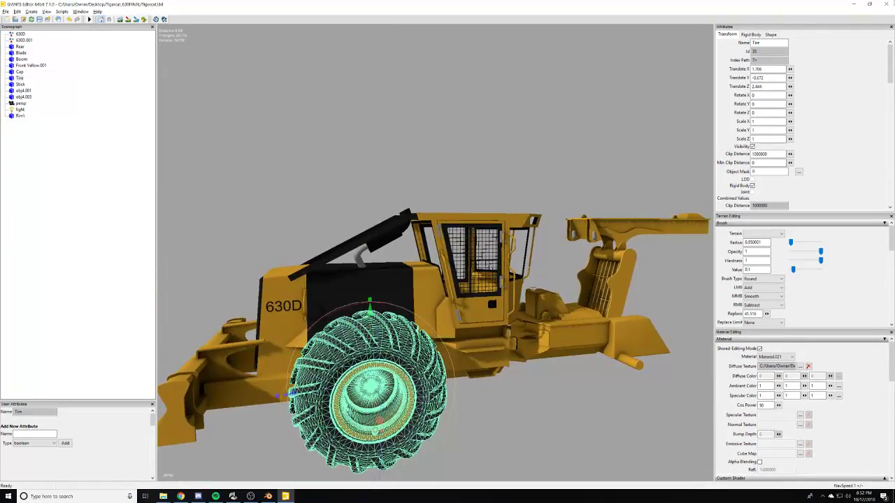
- Switch to File Explorer and look through the texture files in the Tigercat_630FINAL folder
click(852, 4)
double_click(77, 76)
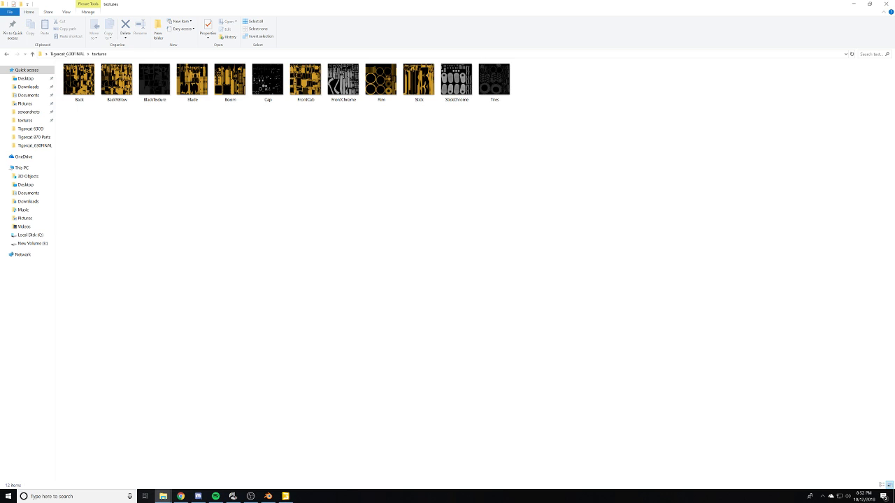
key(alt+Left)
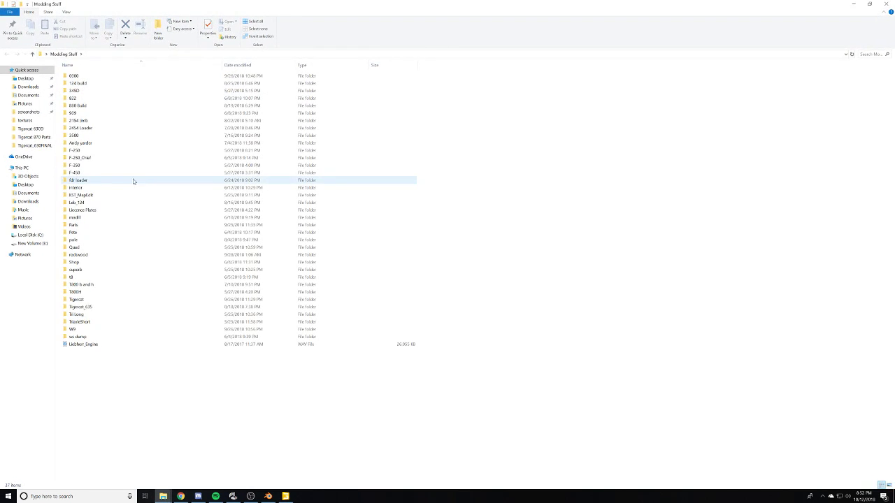
- Open the F-250 mod folder and move the Tigercat_630FINAL textures window aside so both folders can be used together
double_click(93, 150)
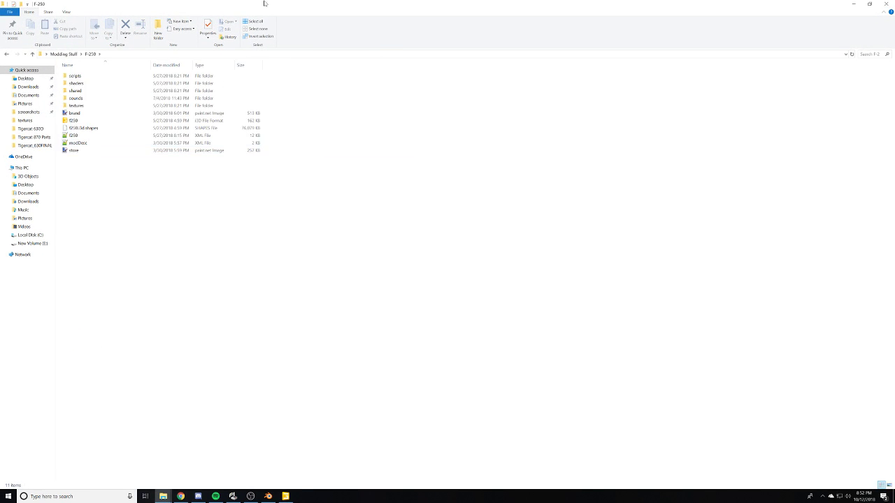
drag(262, 4, 656, 50)
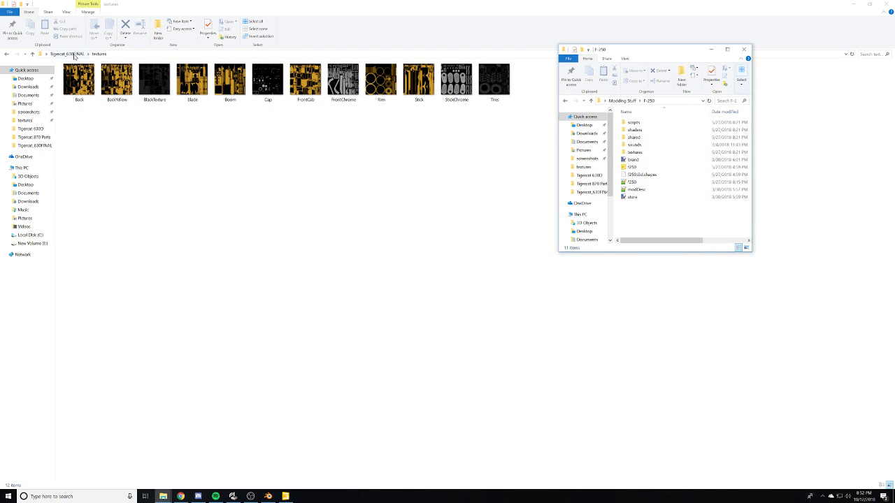
click(74, 56)
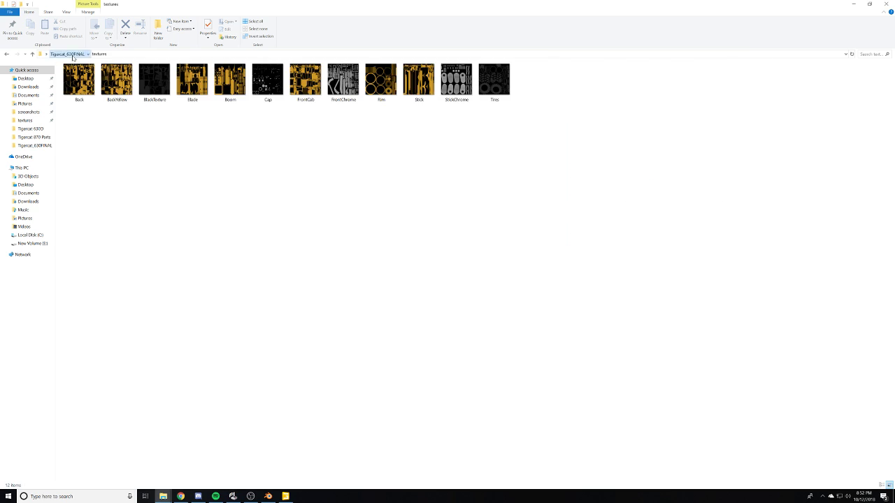
drag(300, 4, 0, 182)
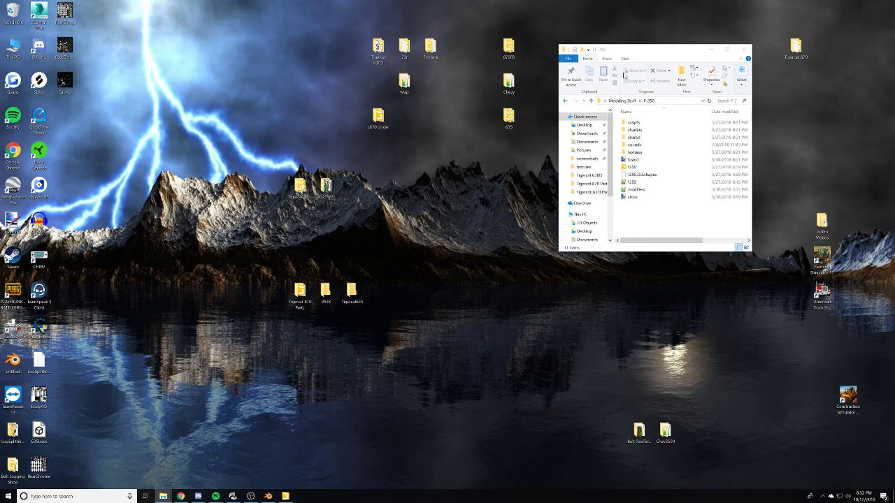
double_click(607, 50)
- Move vehicleShader from the F-250 shaders folder into the Tigercat_630FINAL textures folder
click(96, 89)
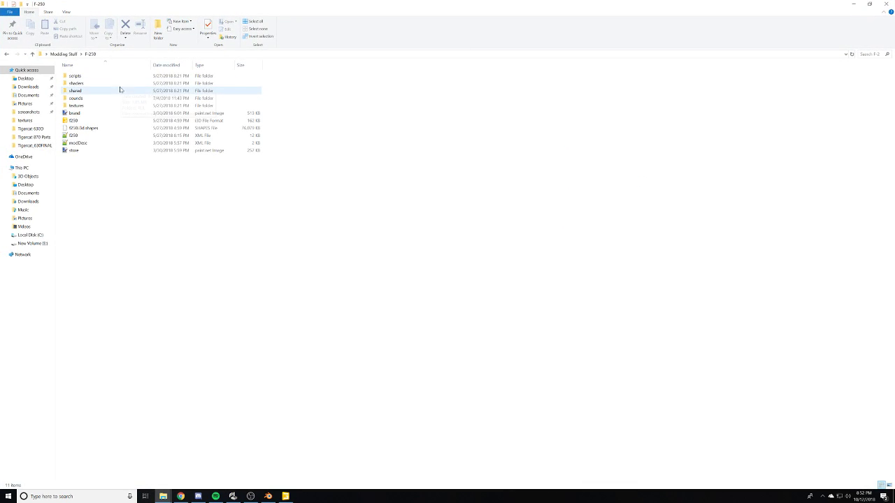
double_click(94, 87)
click(102, 91)
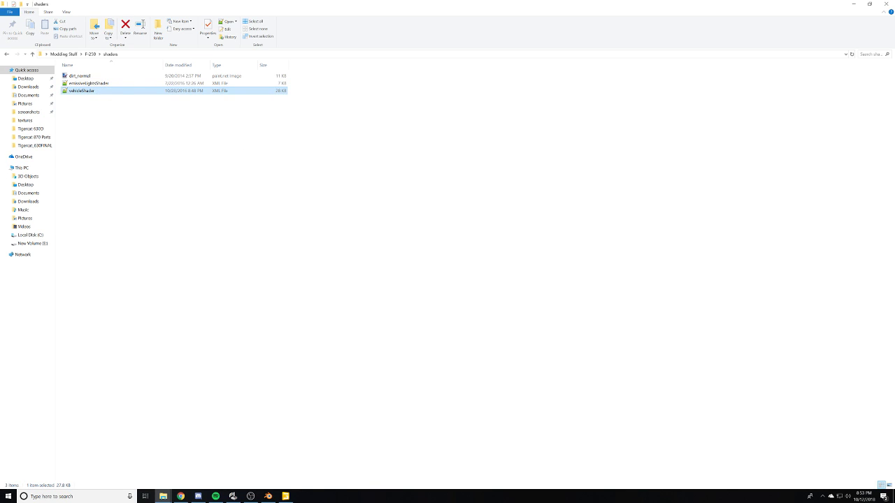
drag(89, 92, 0, 105)
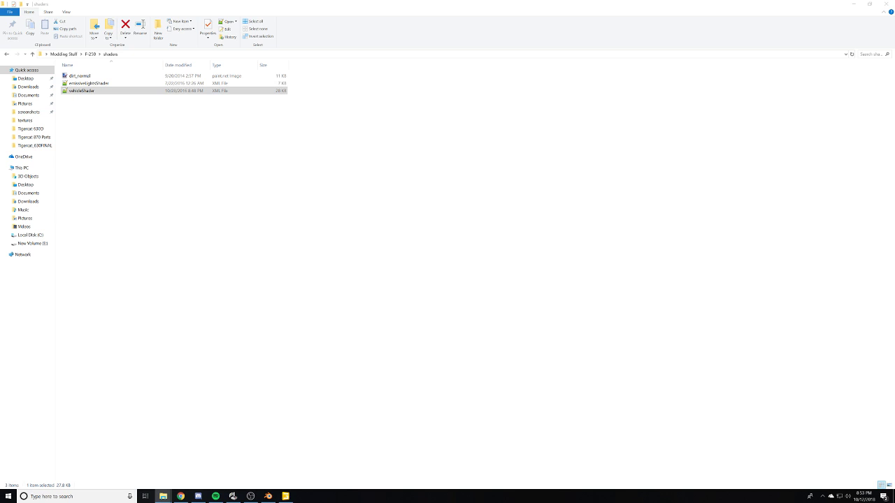
double_click(86, 76)
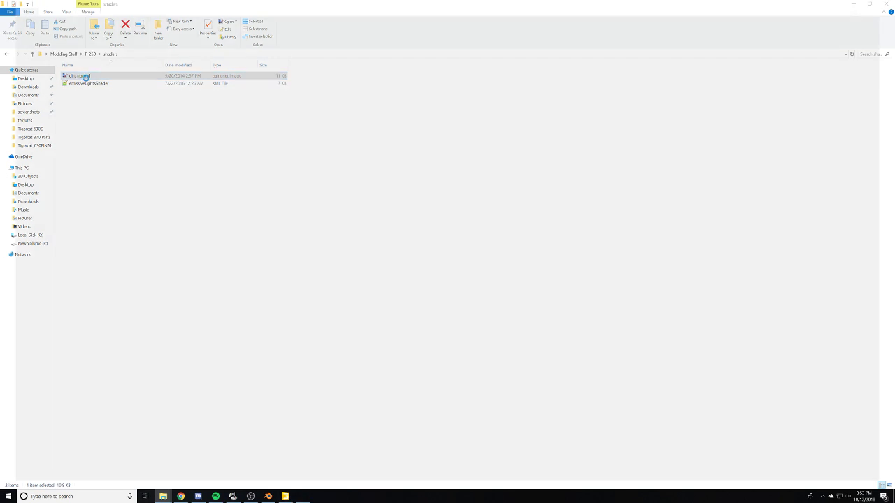
click(886, 4)
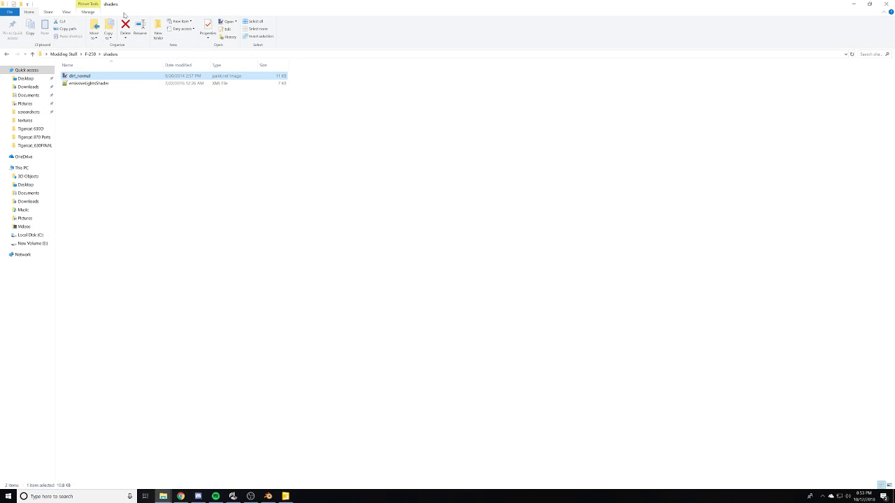
- Move Chrome_Spec and Spec from the F-250 textures folder into the Tigercat_630FINAL textures folder and minimise both folder windows
click(90, 54)
double_click(86, 106)
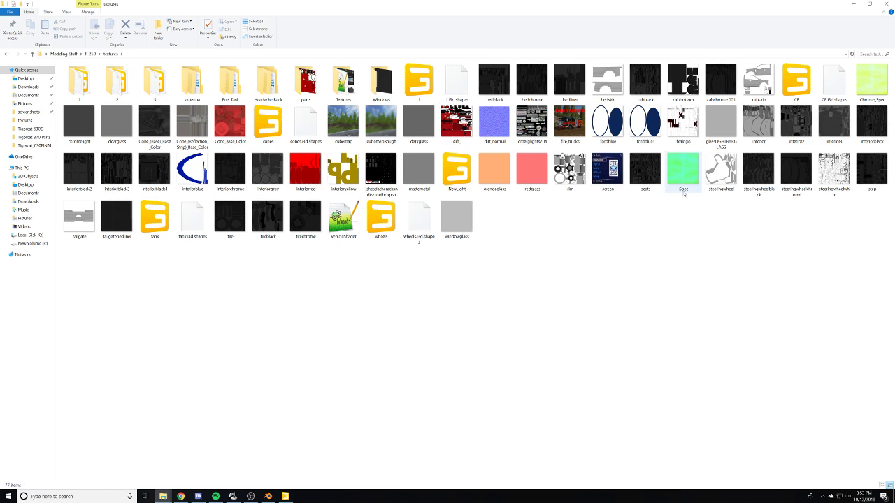
click(684, 179)
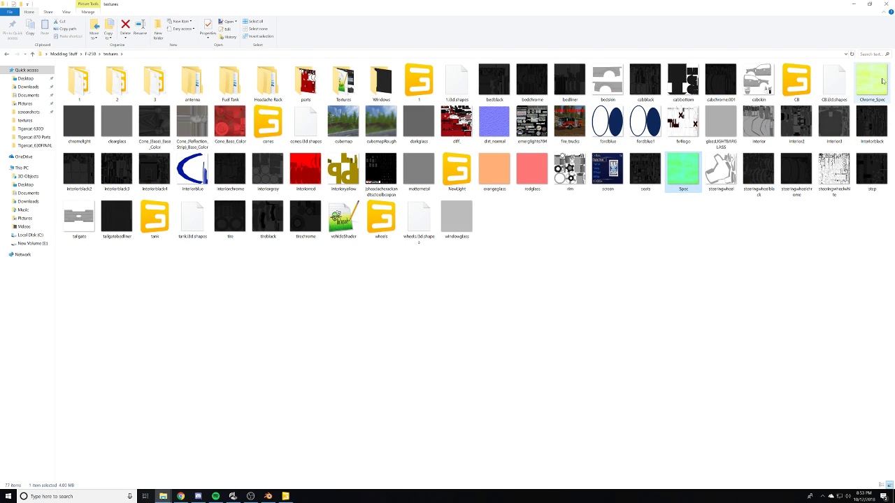
drag(891, 76, 664, 202)
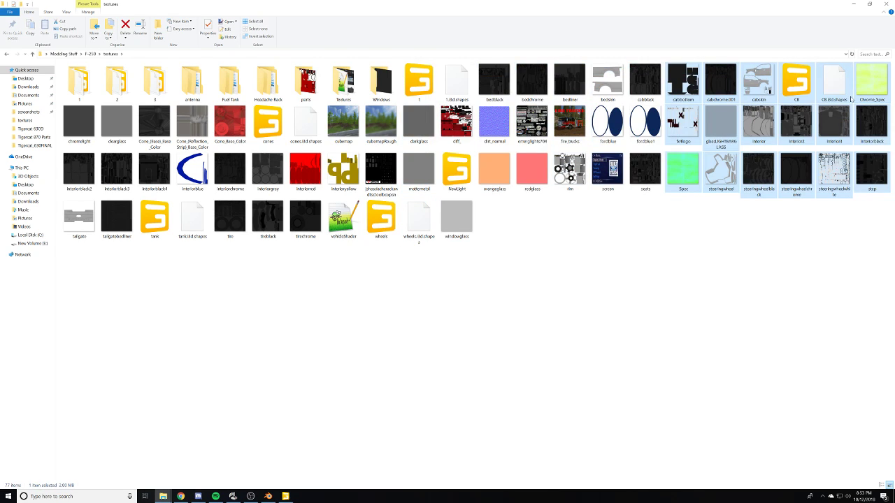
click(885, 84)
ctrl+click(692, 171)
drag(692, 171, 2, 266)
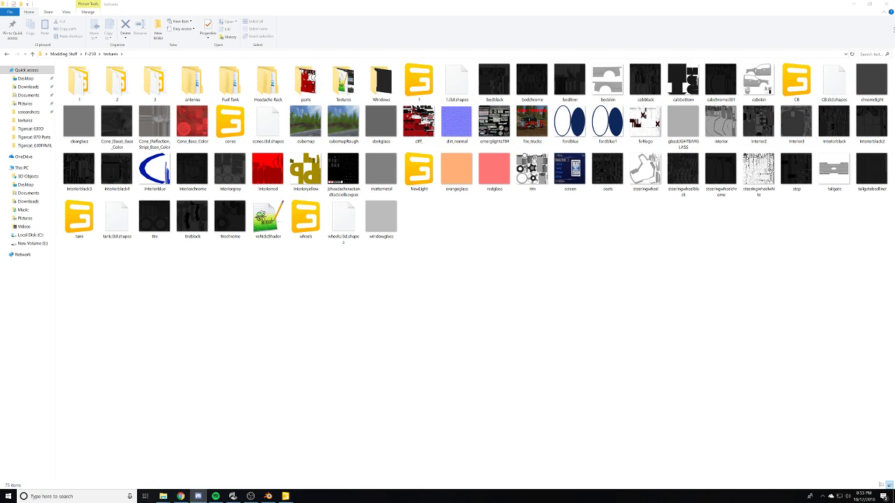
click(854, 7)
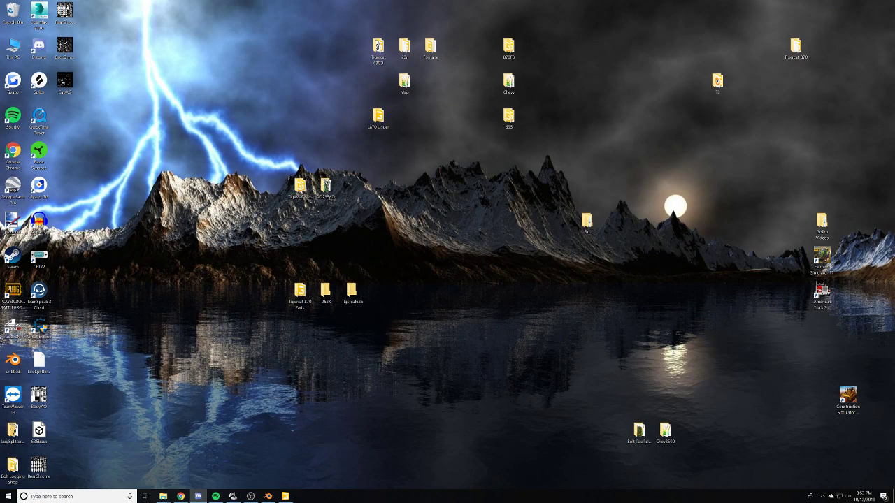
click(163, 497)
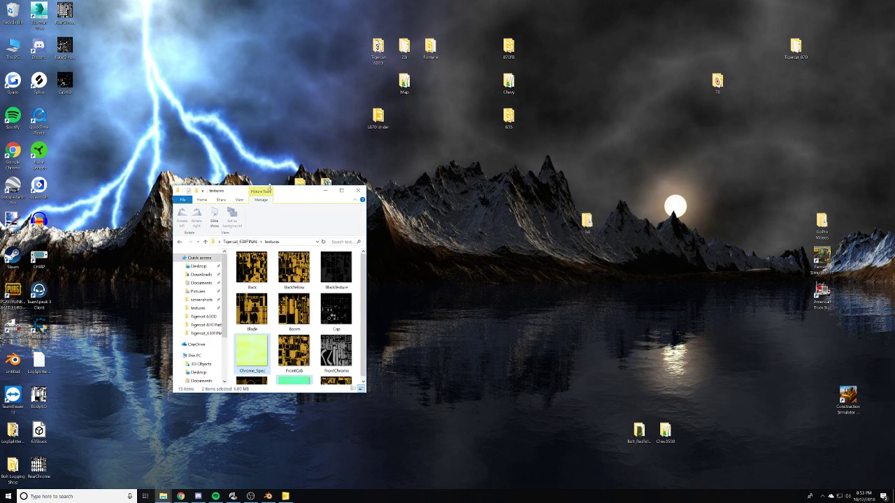
click(181, 496)
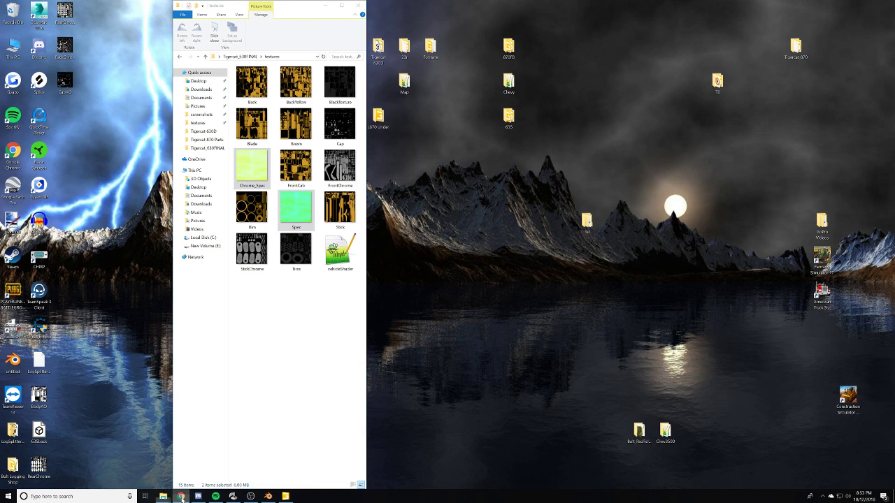
click(325, 5)
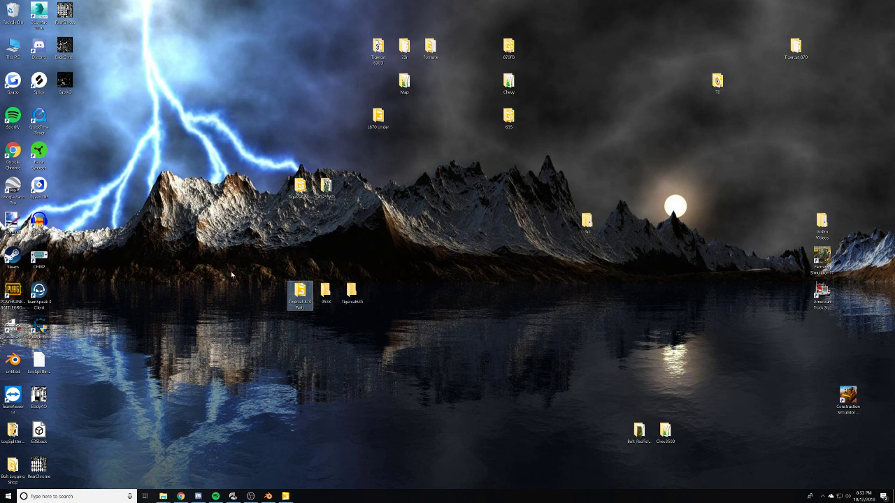
- Open the 630 i3d file from the desktop's Tigercat 630D folder in GIANTS Editor
click(299, 185)
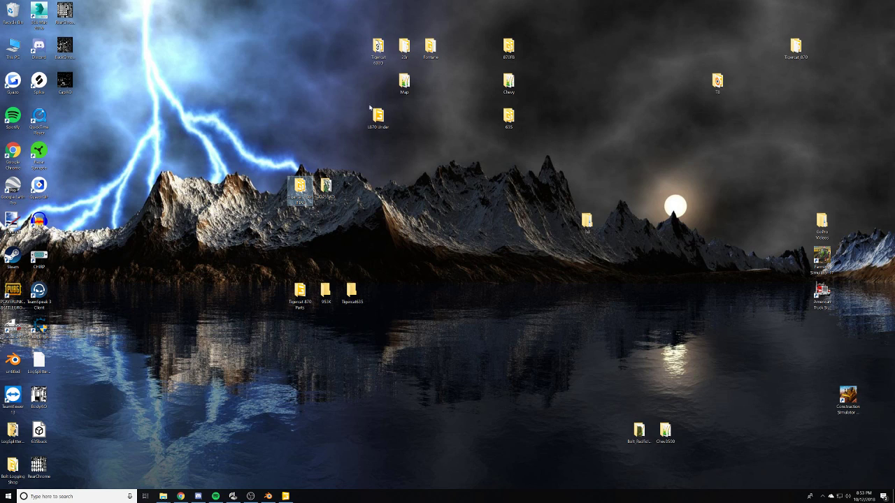
double_click(377, 48)
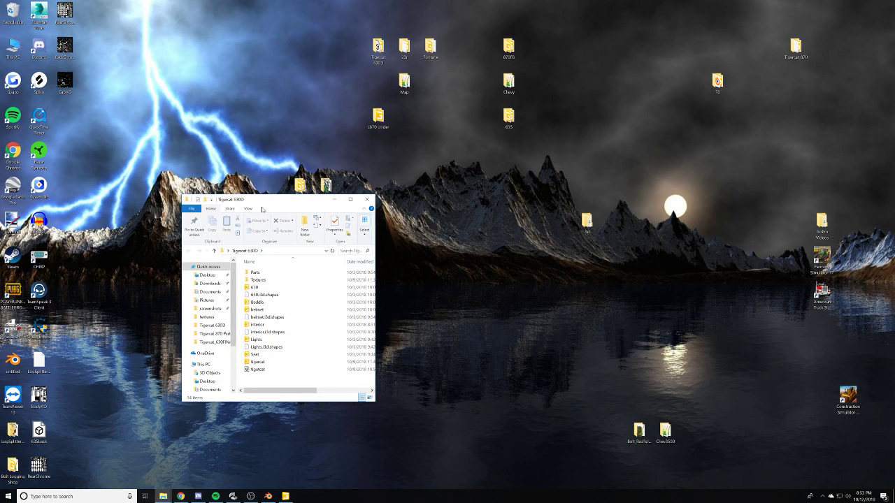
drag(262, 209, 182, 2)
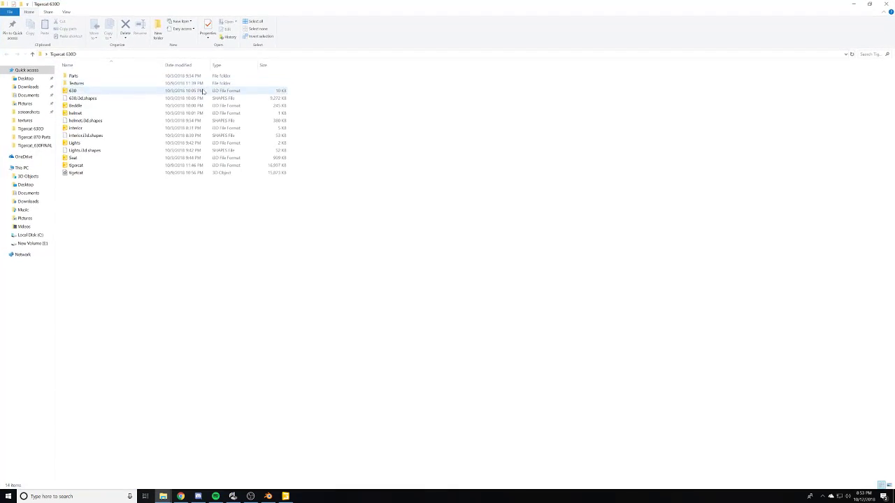
double_click(84, 91)
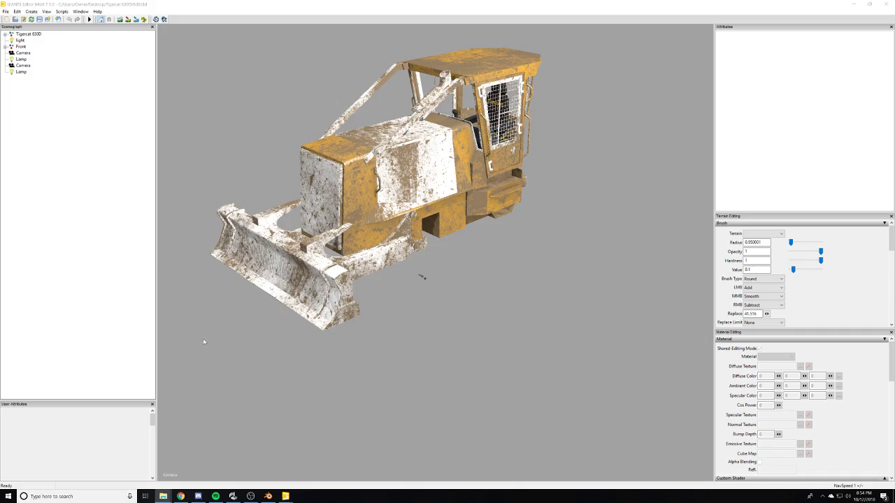
- Examine the skidder's cab roof, door grille, windows, seat and dashboard display from outside and inside
alt+drag(275, 286, 296, 256)
alt+right_drag(296, 256, 521, 235)
alt+drag(520, 235, 499, 267)
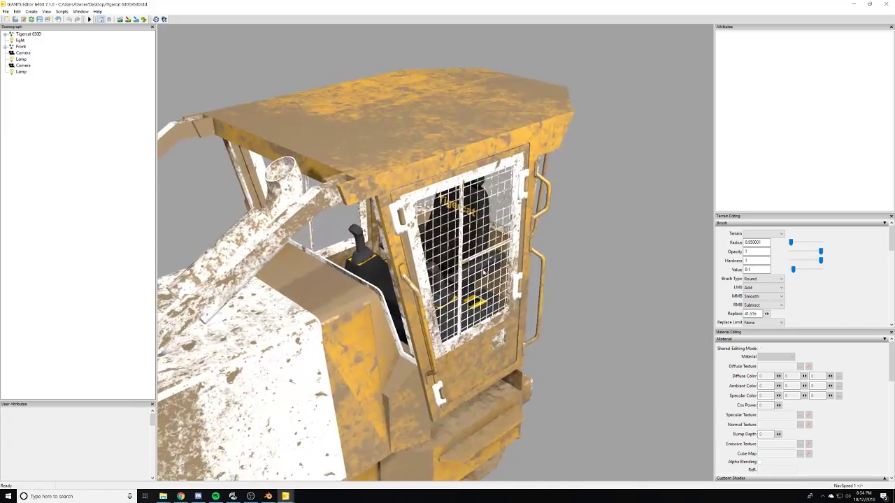
alt+right_drag(500, 267, 573, 227)
scroll(572, 227, up, 10)
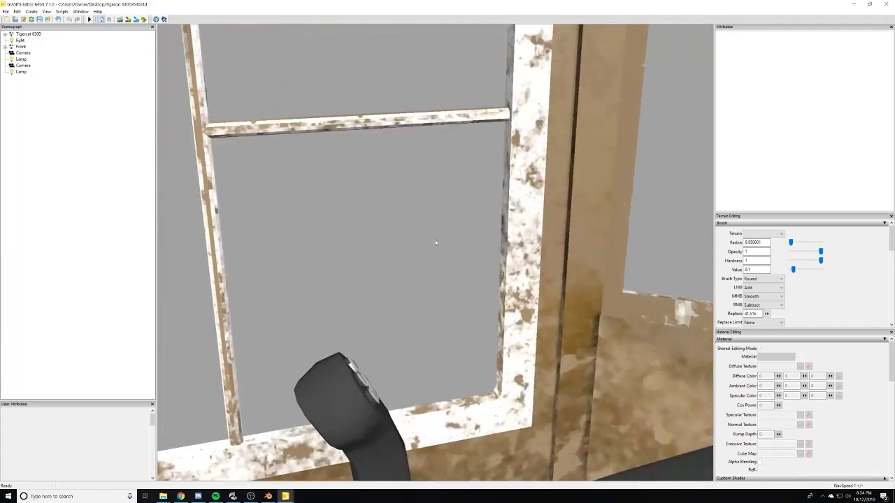
scroll(435, 242, down, 8)
alt+drag(435, 242, 438, 315)
scroll(419, 336, up, 5)
scroll(441, 318, down, 4)
scroll(432, 324, up, 4)
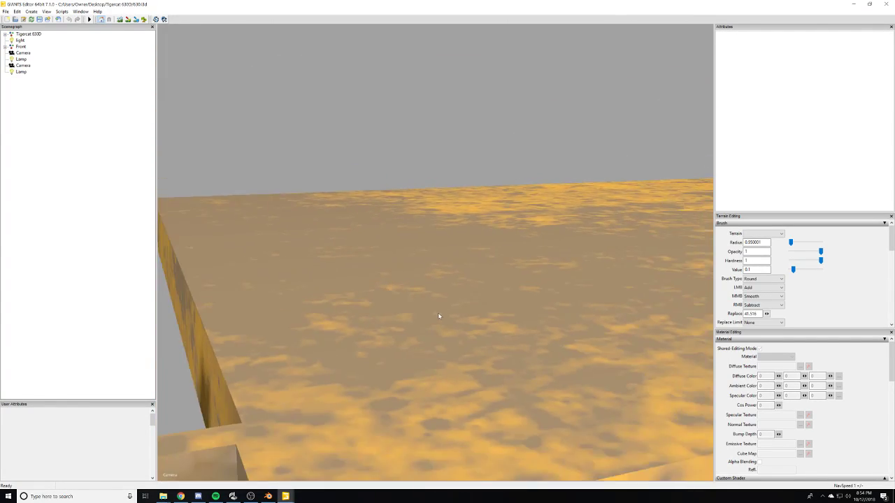
scroll(439, 318, down, 1)
scroll(438, 319, down, 10)
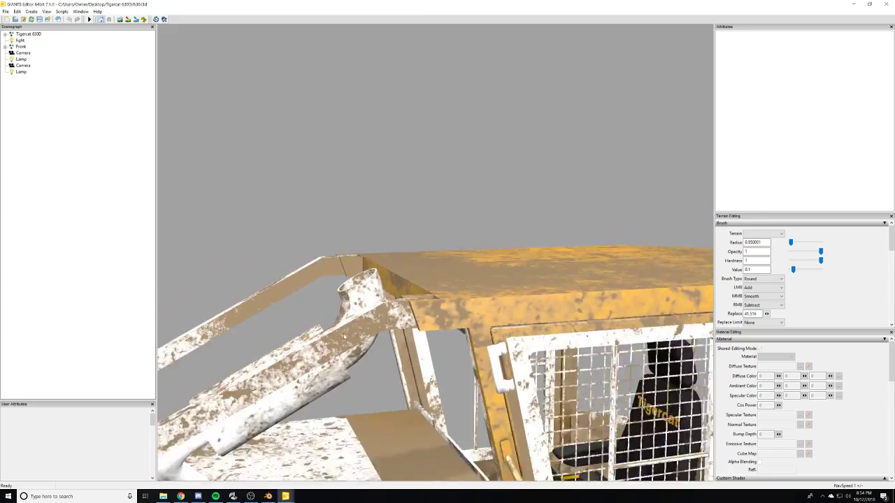
scroll(350, 352, up, 15)
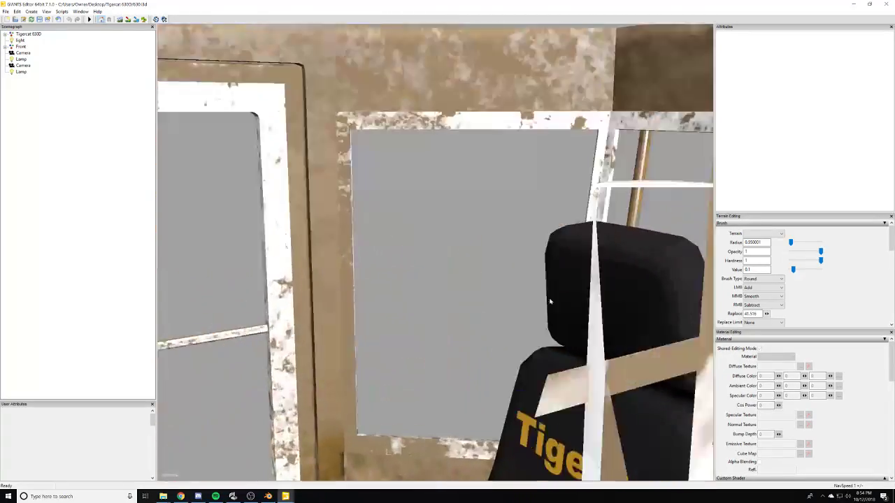
scroll(549, 300, up, 3)
alt+drag(550, 300, 361, 329)
scroll(372, 357, down, 4)
scroll(361, 328, up, 3)
scroll(360, 320, down, 3)
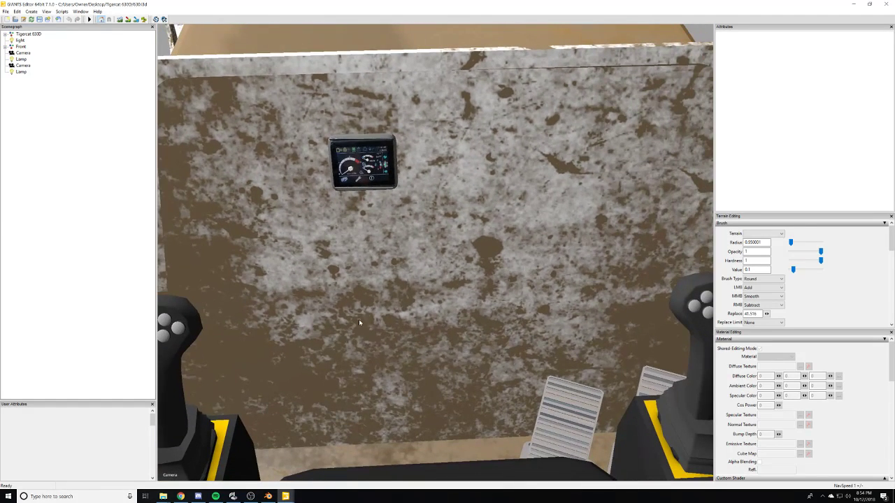
- Set the field of view of the first Camera below the Front group to 65
click(25, 54)
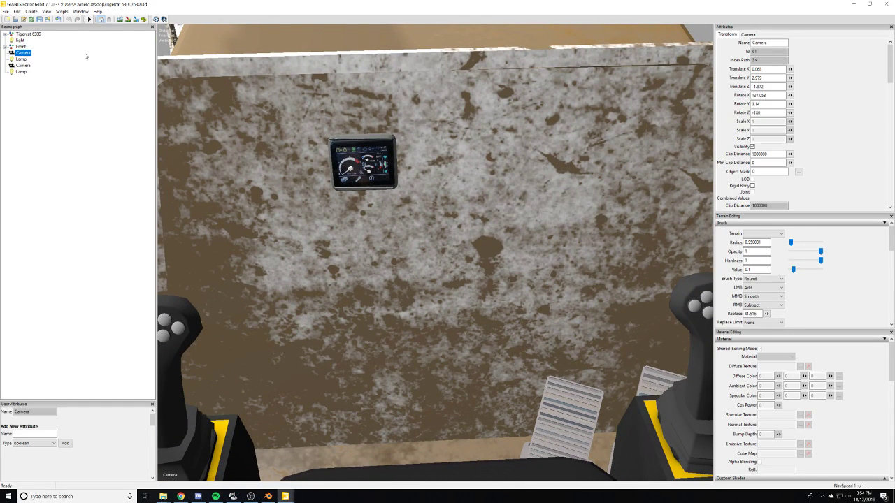
click(749, 34)
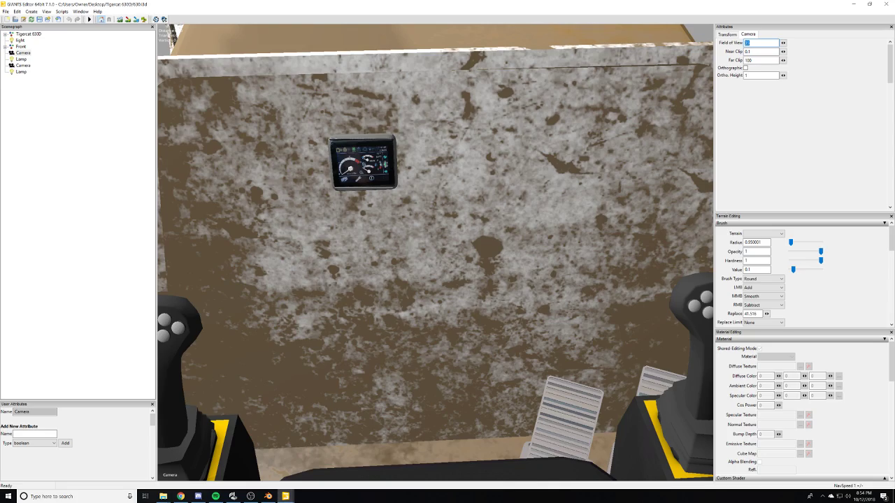
text(65)
key(Return)
- Examine the cab interior around the operator's seat, joysticks and pedals
mouse_move(481, 217)
alt+right_down()
mouse_move(539, 233)
mouse_move(483, 234)
alt+right_up()
alt+drag(482, 234, 379, 225)
scroll(479, 218, down, 3)
scroll(558, 238, down, 3)
scroll(342, 218, up, 5)
scroll(525, 245, down, 3)
scroll(380, 225, down, 3)
right_drag(380, 226, 477, 282)
scroll(389, 262, down, 3)
alt+drag(477, 283, 481, 287)
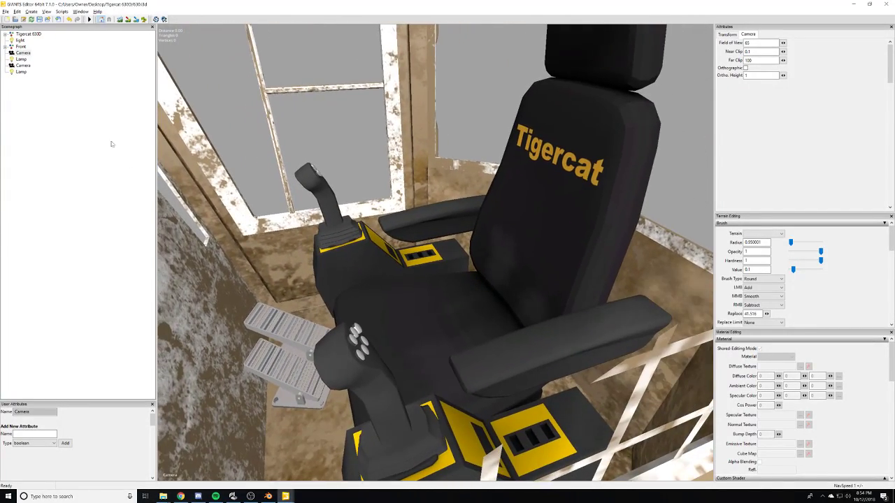
- Expand the Front group, make the hidden Tigercat 630D group visible and delete that Tigercat 630D group
click(11, 47)
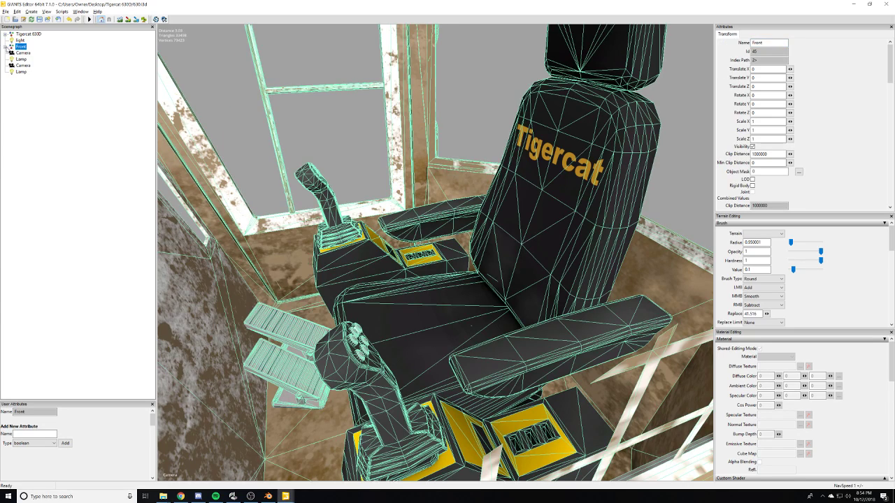
click(5, 47)
key(f)
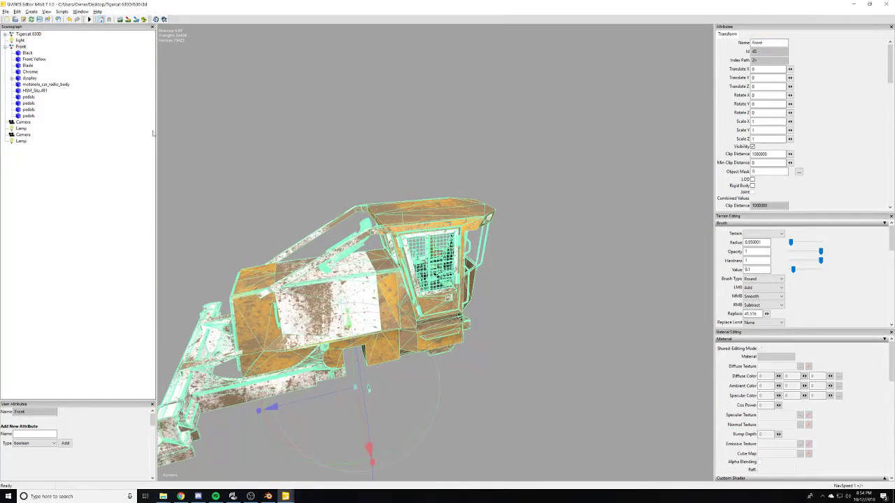
click(30, 35)
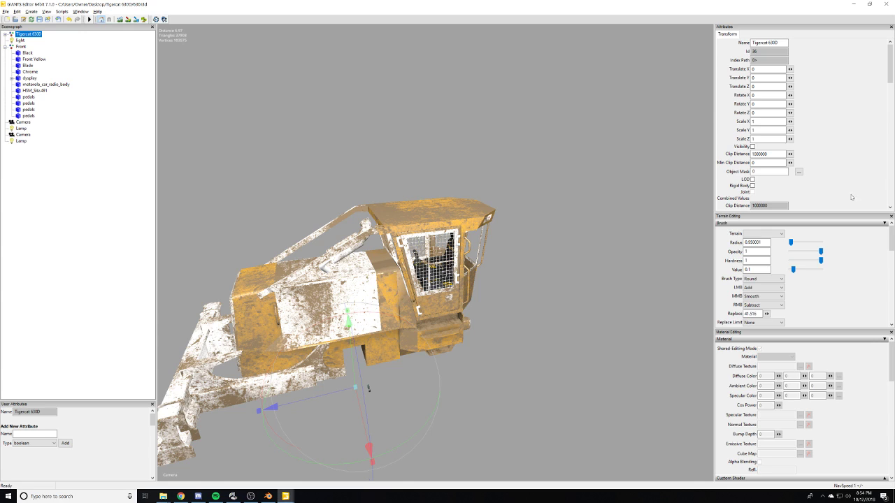
click(753, 147)
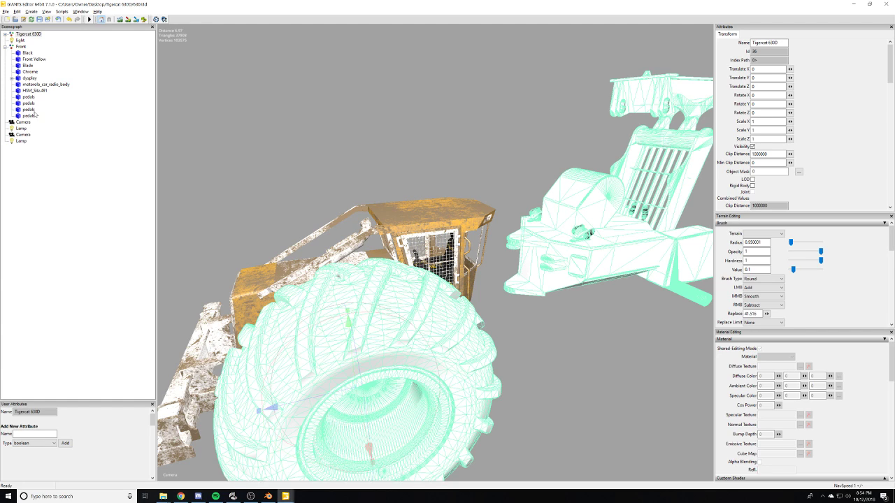
key(Delete)
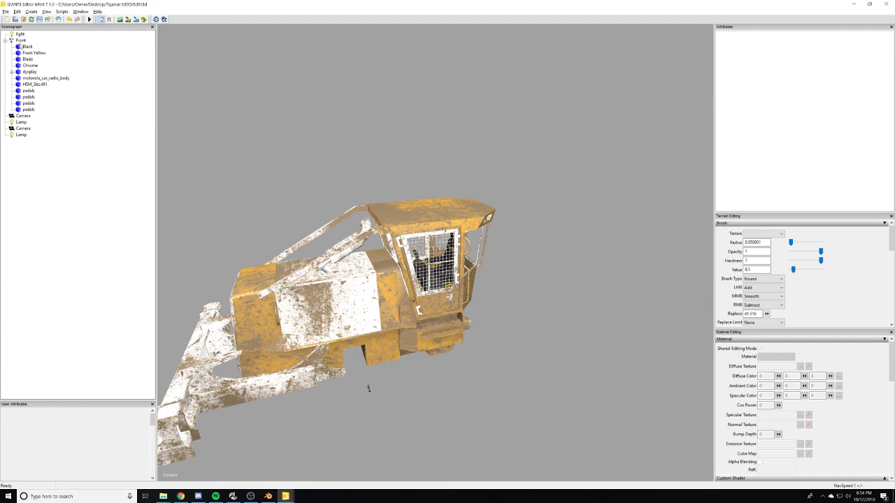
- Delete the Black, Front Yellow, Blade and Chrome objects from the Front group
click(21, 46)
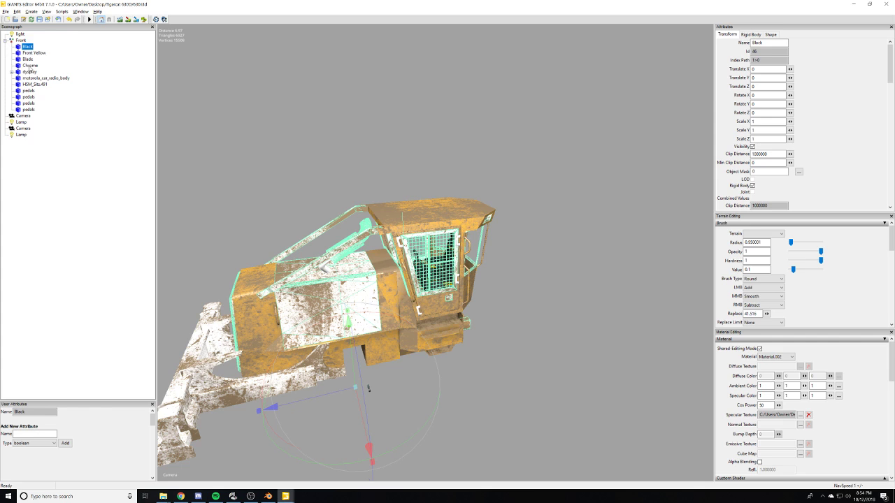
shift+click(30, 65)
key(Delete)
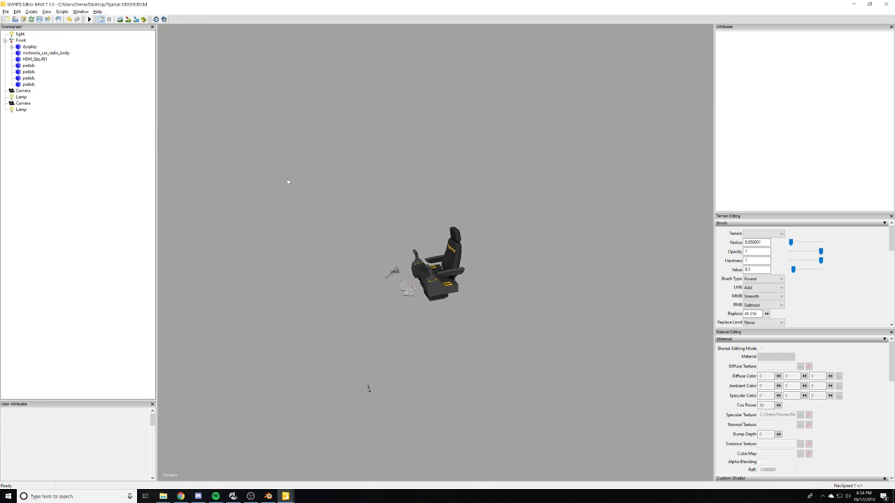
- Expand the dashboard display and delete its Indoor Hud group with the RPM, temperature and fuel needles
scroll(464, 240, up, 10)
alt+drag(469, 247, 256, 249)
scroll(256, 250, up, 4)
scroll(256, 250, down, 3)
scroll(256, 249, up, 2)
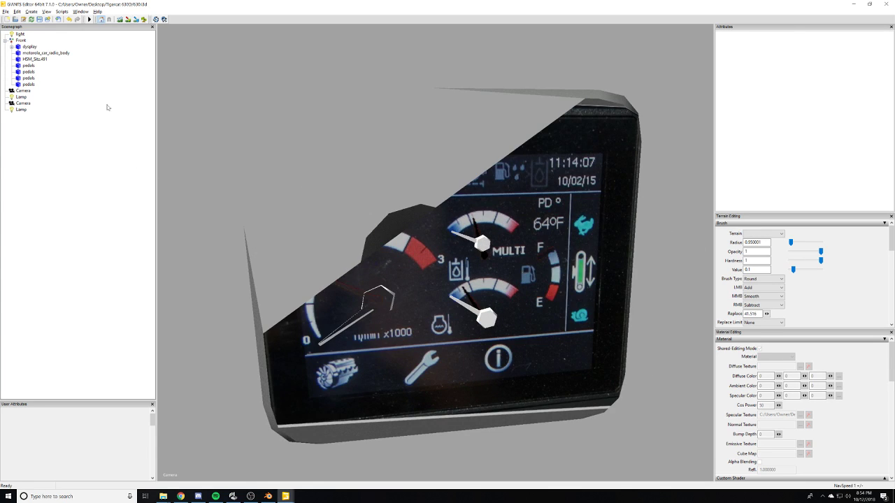
click(12, 47)
scroll(303, 142, down, 1)
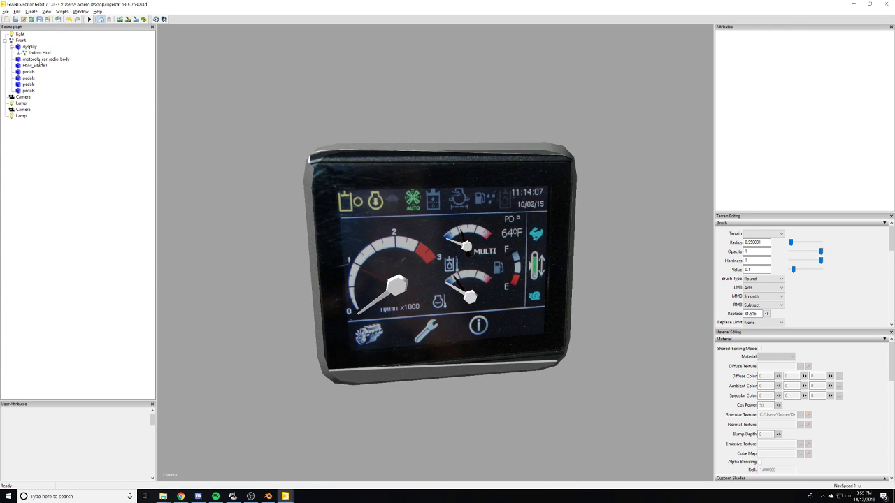
click(18, 54)
click(40, 59)
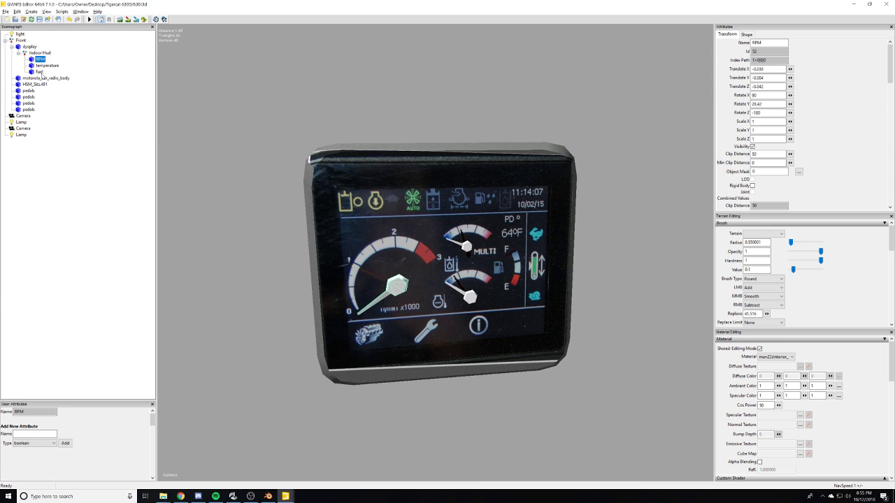
shift+click(40, 72)
click(40, 71)
shift+click(38, 54)
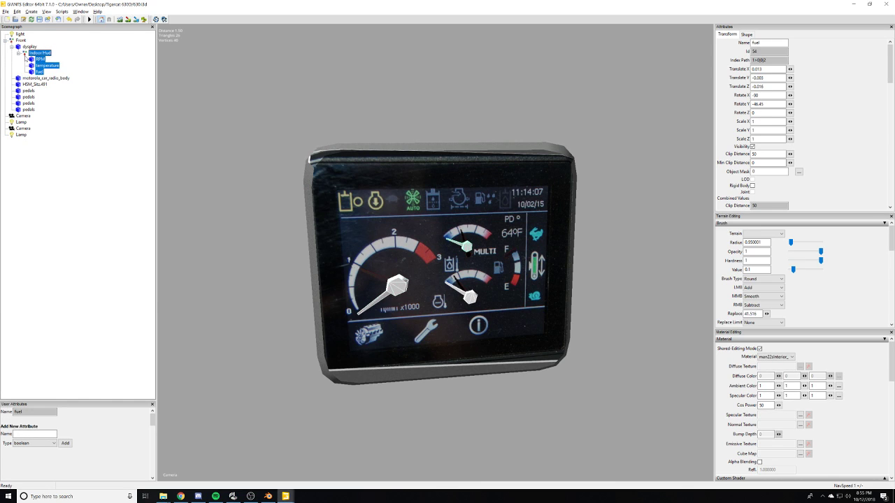
key(Delete)
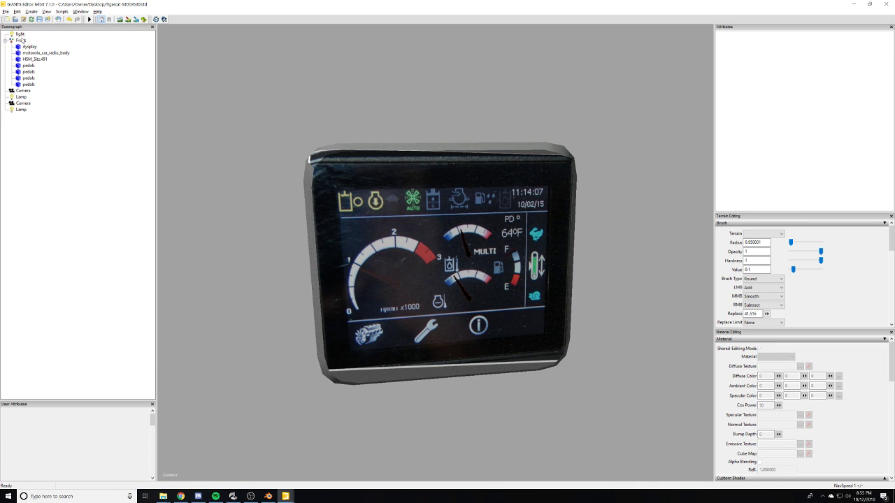
- Examine the dashboard display, the radio body, the joysticks and the pedals from several angles
click(29, 47)
alt+drag(329, 142, 298, 180)
scroll(298, 180, down, 5)
scroll(306, 181, up, 2)
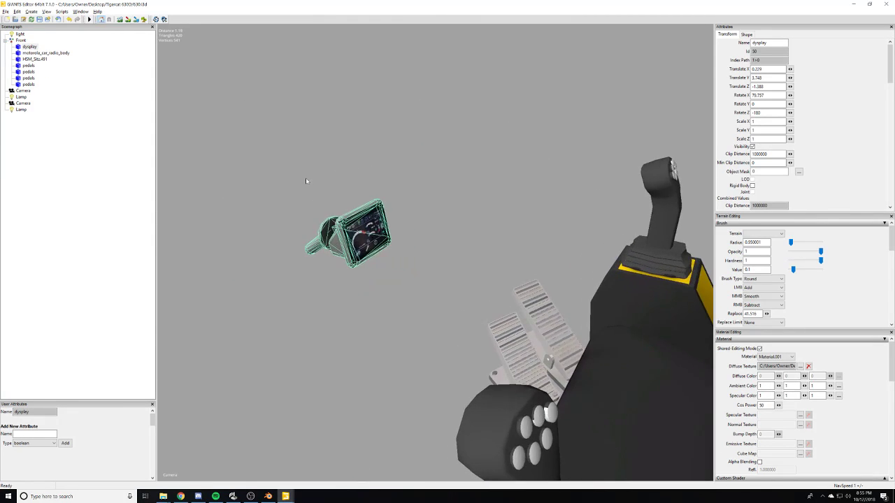
scroll(305, 181, up, 5)
scroll(251, 155, down, 8)
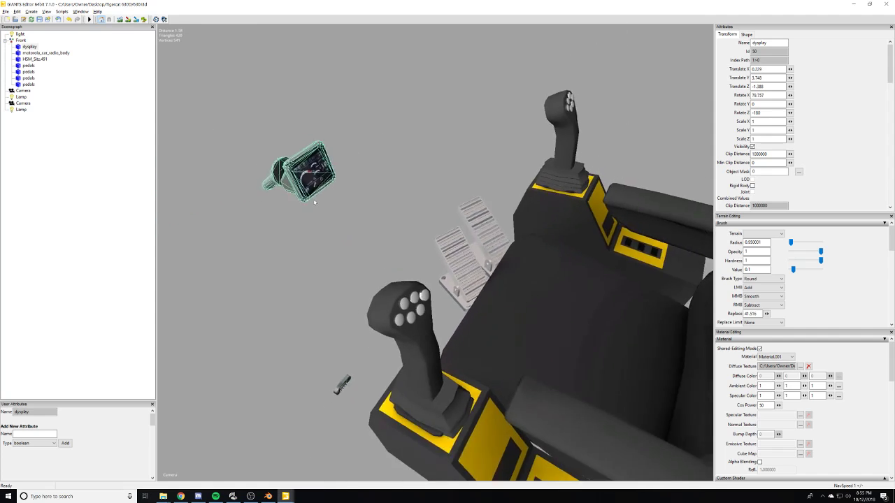
alt+drag(315, 202, 279, 230)
scroll(279, 231, up, 5)
scroll(277, 233, down, 2)
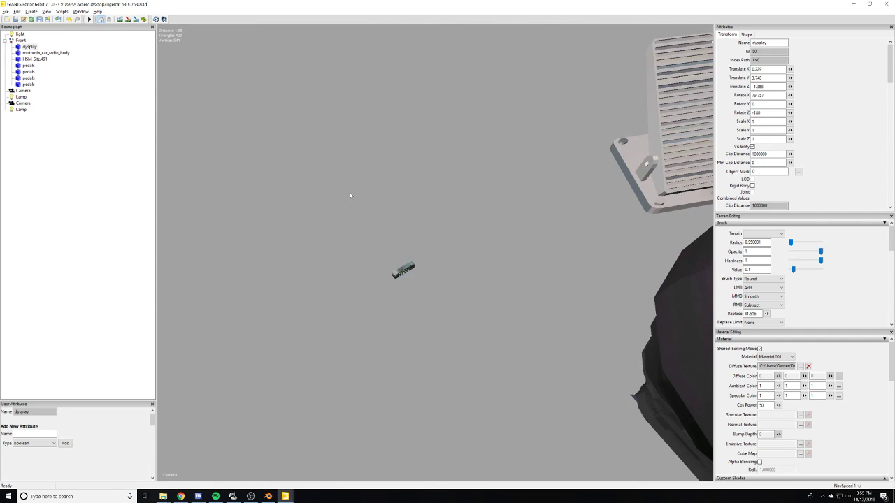
scroll(351, 201, down, 6)
scroll(351, 202, up, 3)
alt+drag(357, 200, 450, 144)
scroll(396, 170, down, 3)
scroll(450, 144, up, 5)
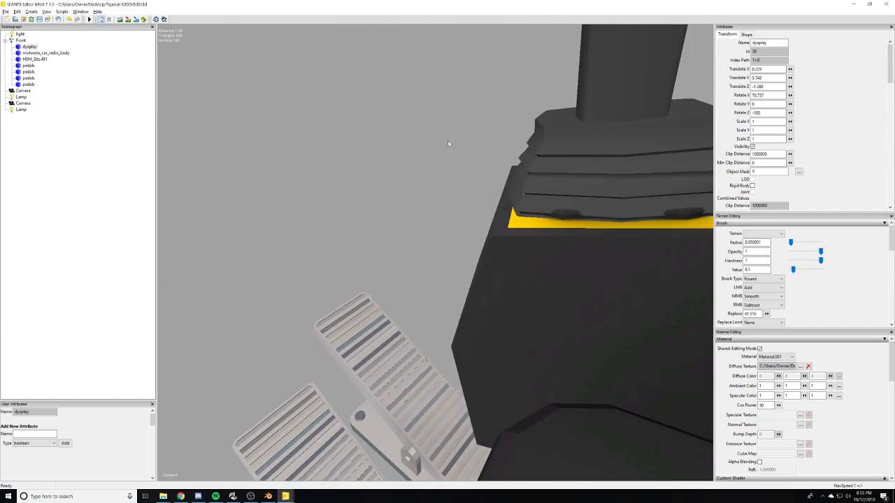
scroll(360, 152, down, 10)
- Select the first pedals object and inspect its diffuse texture
click(27, 66)
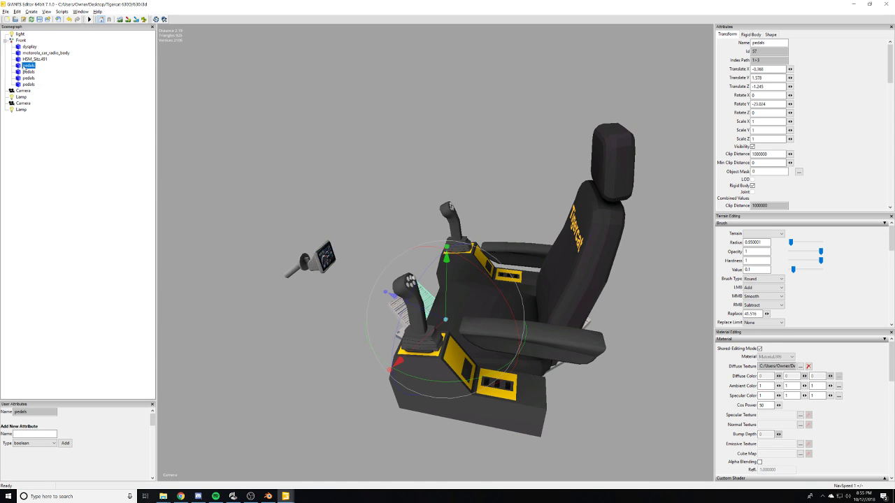
scroll(391, 217, up, 8)
alt+drag(287, 229, 343, 214)
scroll(414, 214, down, 8)
scroll(378, 216, up, 3)
scroll(343, 214, down, 3)
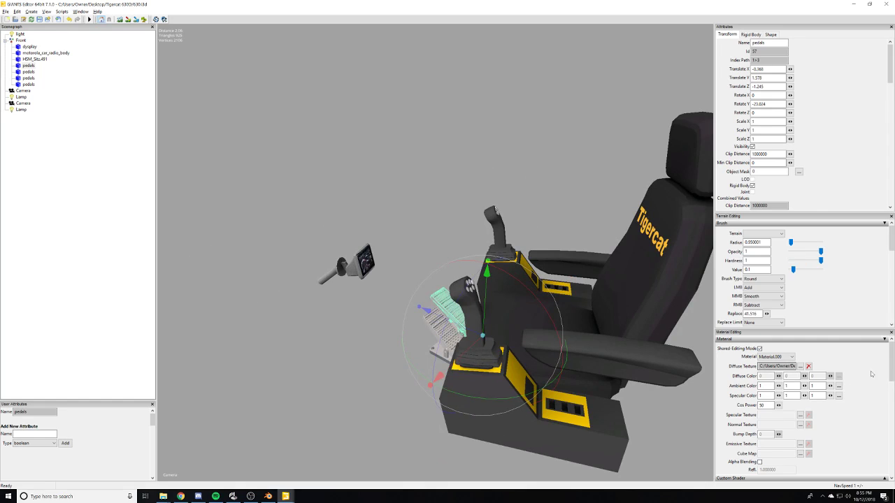
click(801, 366)
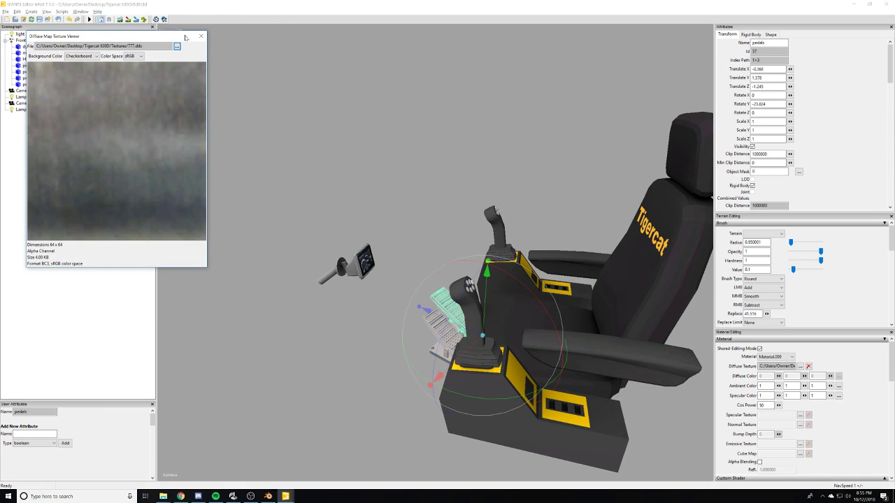
click(200, 35)
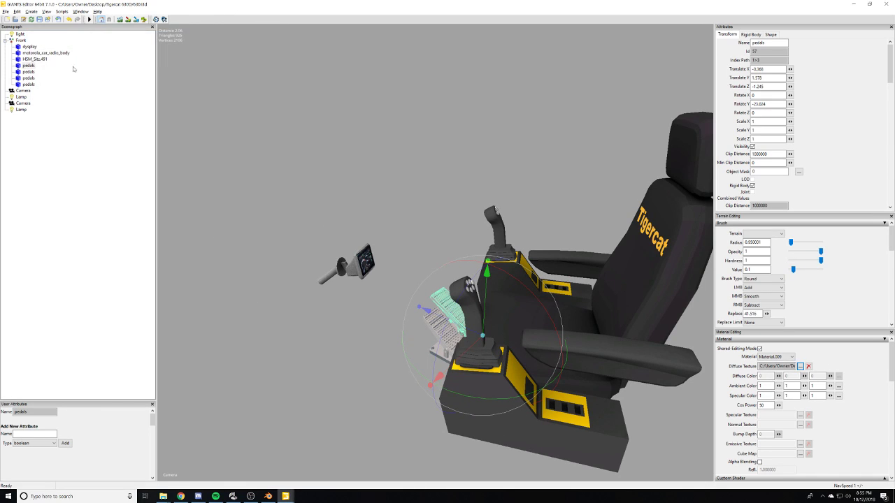
- Export the display, the HSM_Sitz.491 seat and the first pedals object with files as seat in the Tigercat_630FINAL folder
ctrl+click(32, 58)
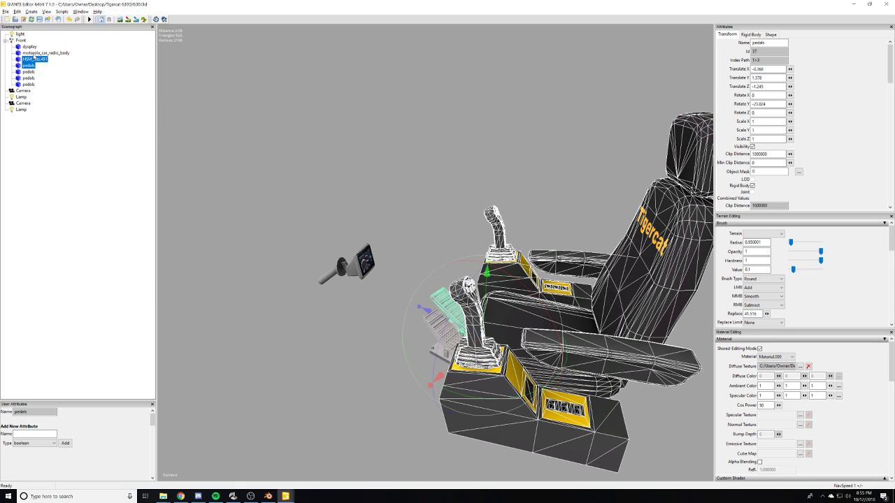
click(30, 60)
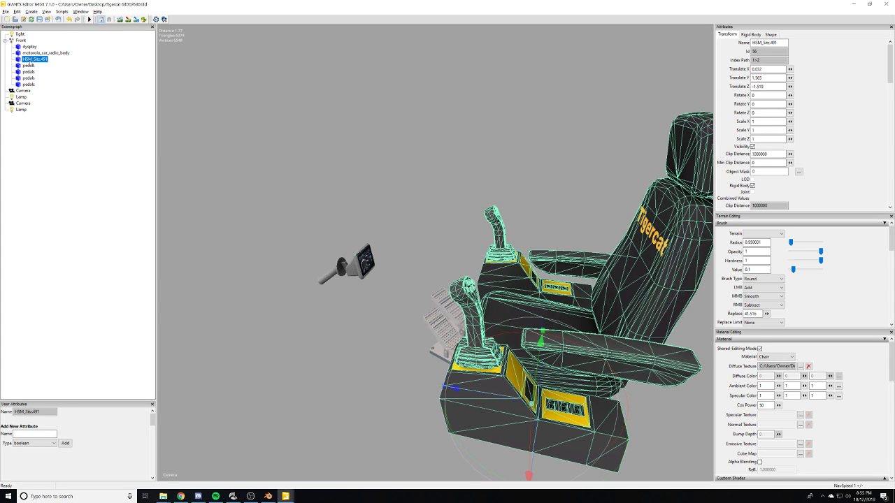
click(29, 65)
ctrl+click(31, 60)
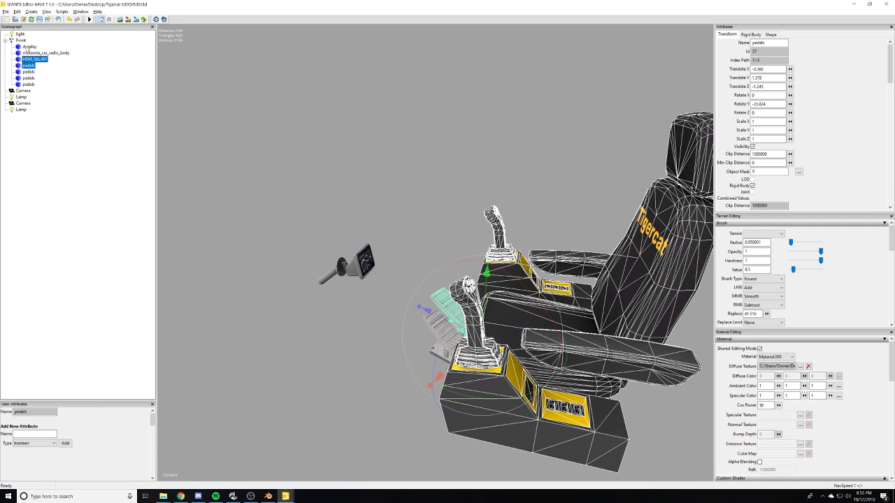
ctrl+click(25, 47)
click(7, 12)
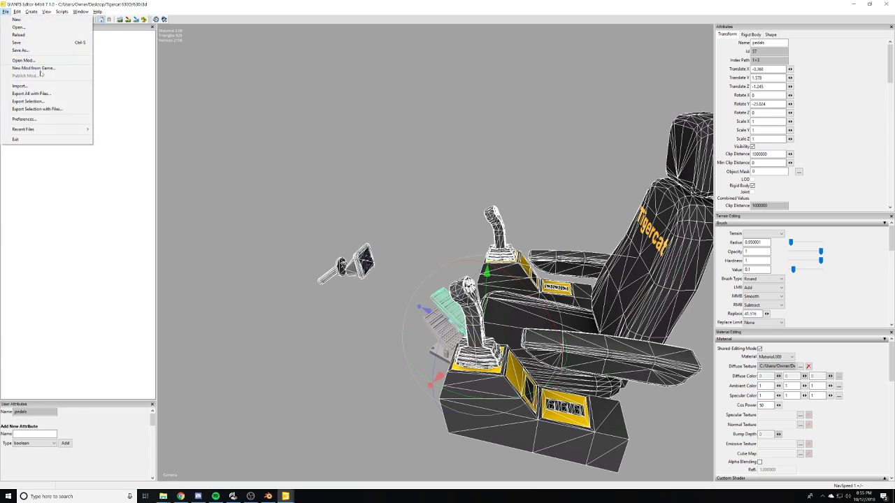
click(48, 110)
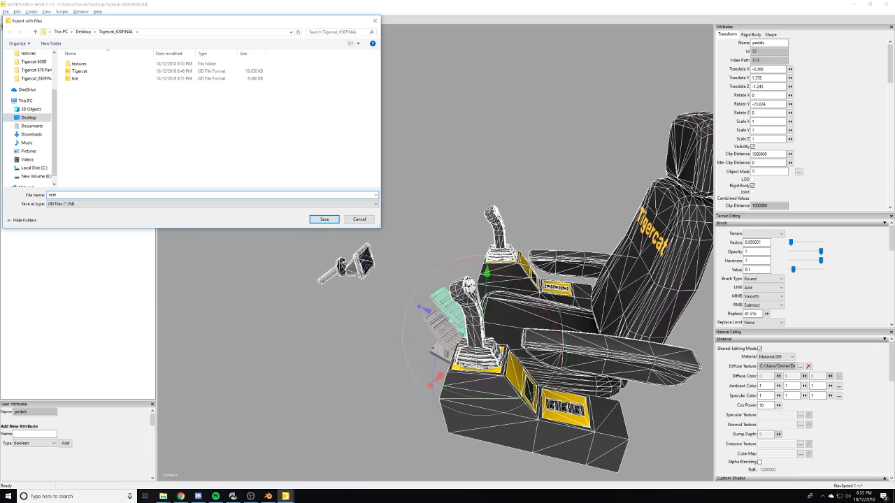
click(323, 219)
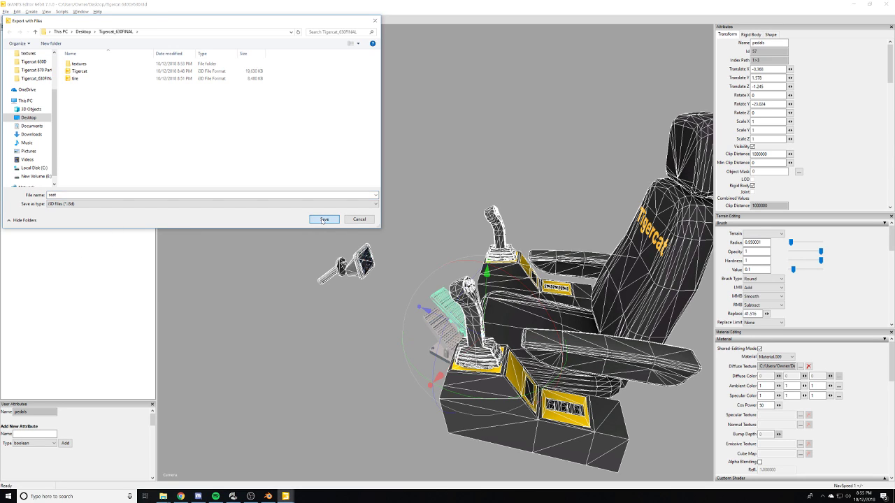
click(495, 248)
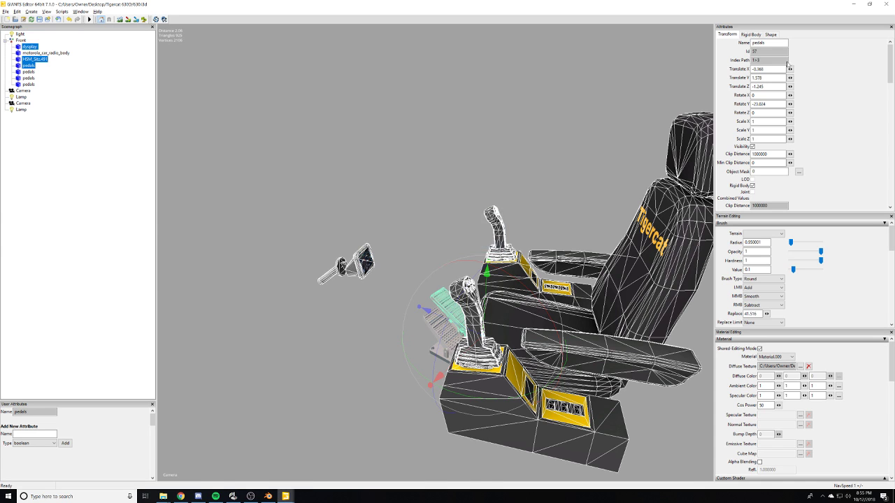
- Close the old 630D model without saving changes
click(869, 5)
click(889, 5)
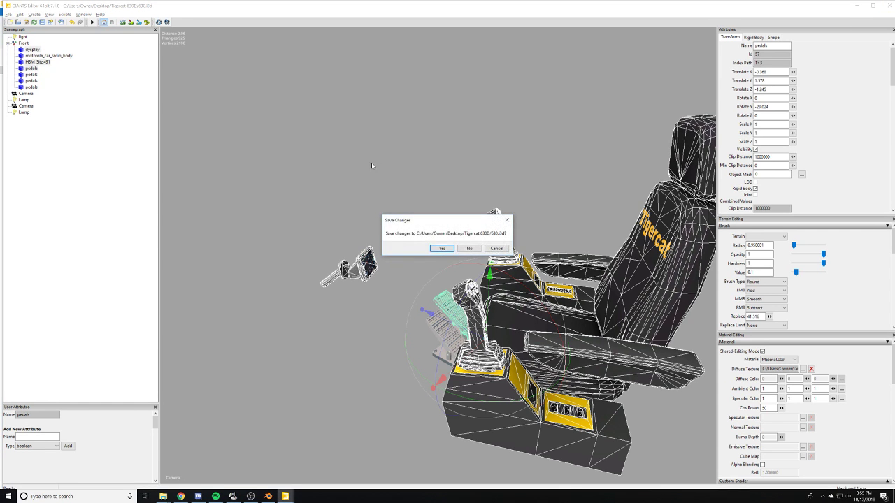
click(470, 248)
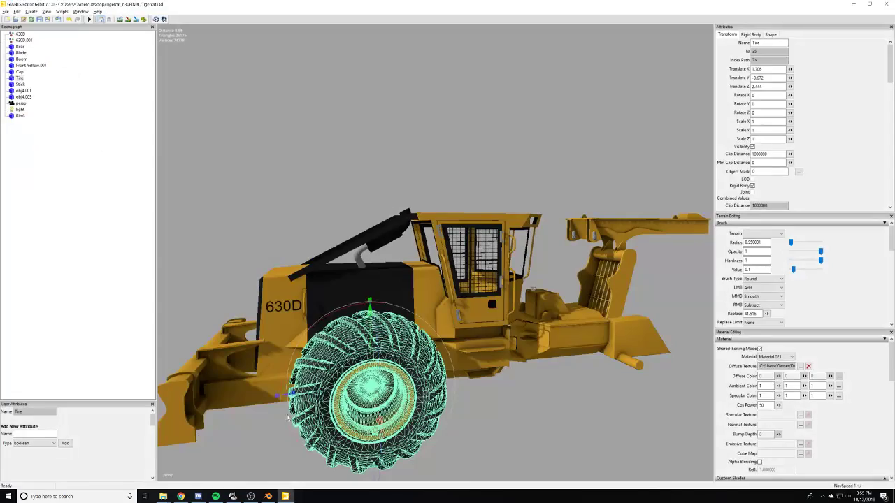
- Create a transform group in the final Tigercat scene and delete the 630D and 630D.001 groups
alt+middle_drag(288, 418, 227, 421)
scroll(617, 259, up, 3)
alt+middle_drag(617, 259, 547, 266)
scroll(574, 234, up, 4)
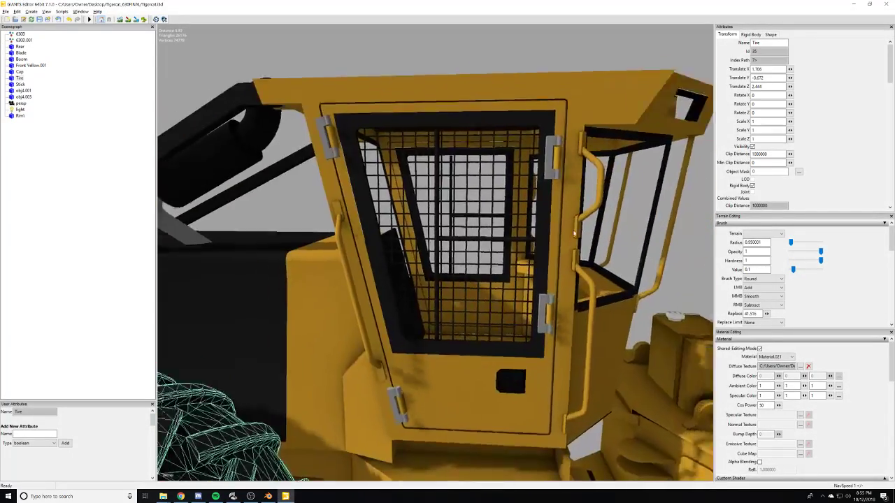
scroll(574, 234, down, 5)
alt+middle_drag(574, 234, 471, 267)
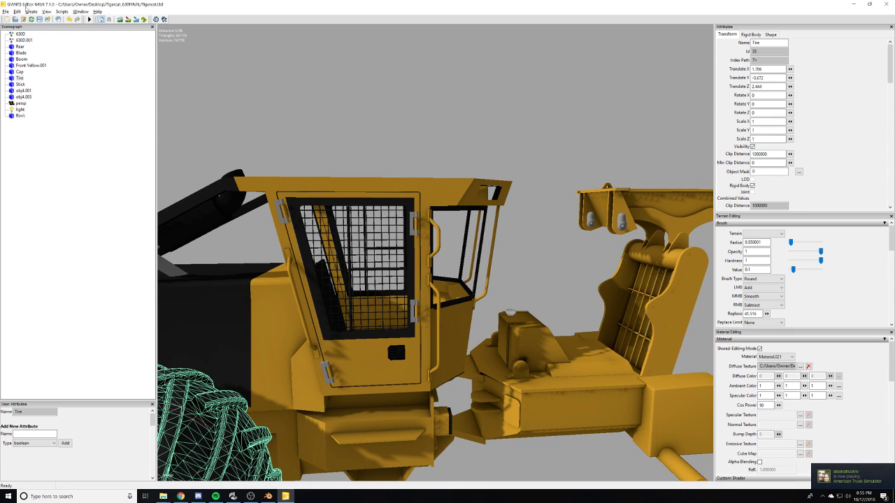
click(31, 11)
click(39, 17)
click(20, 34)
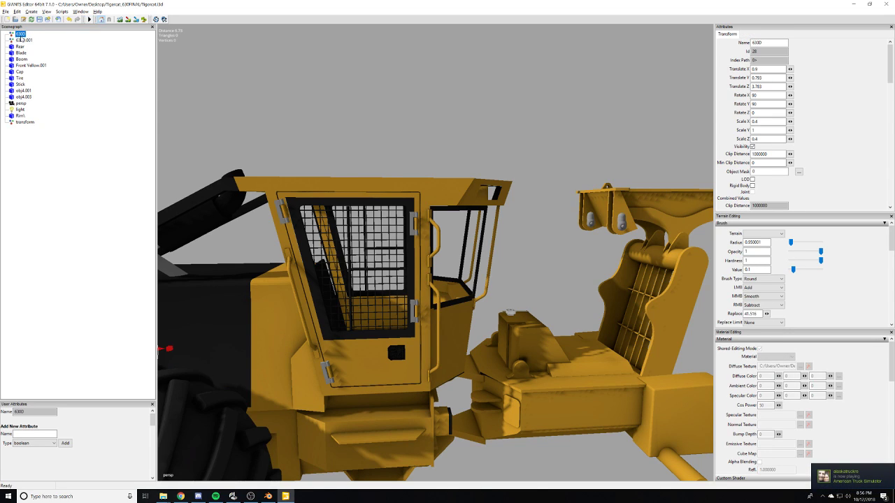
key(Delete)
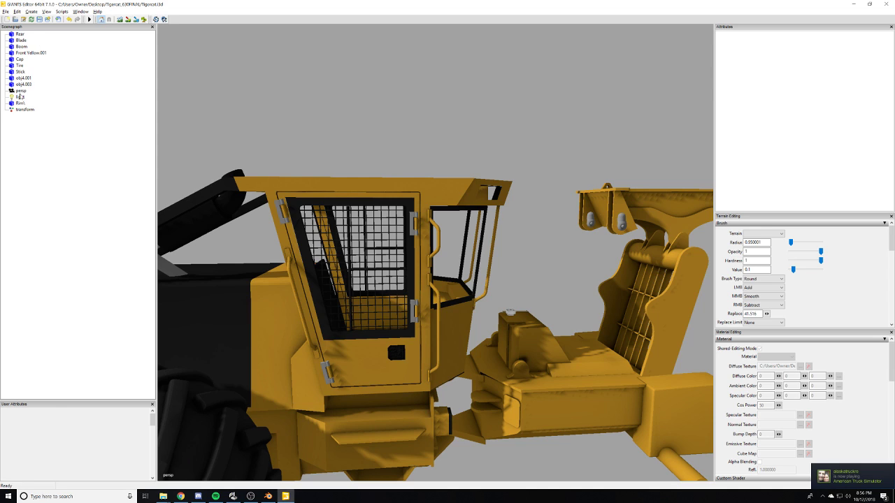
- Rename the wheel rim object as Rim
click(19, 103)
key(f)
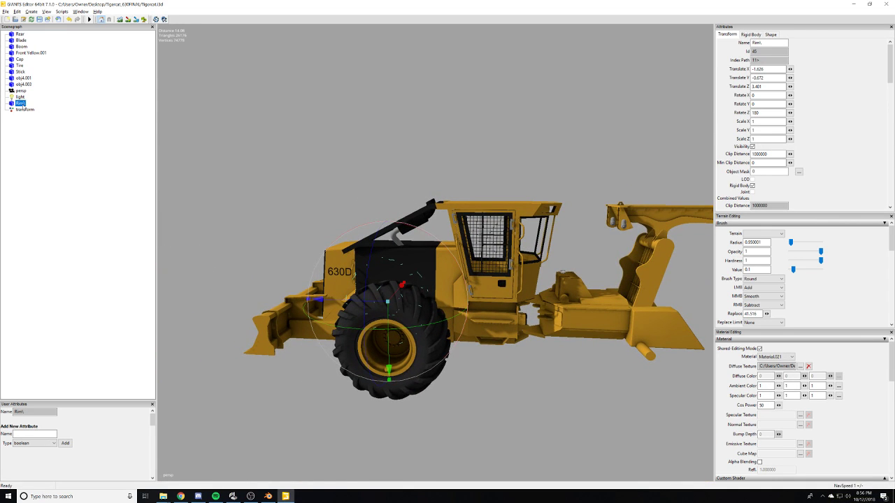
click(766, 43)
key(BackSpace)
key(Return)
- Move the Rear frame object into the new transform group
click(23, 110)
alt+middle_drag(315, 297, 282, 310)
scroll(435, 308, up, 5)
alt+drag(435, 307, 470, 291)
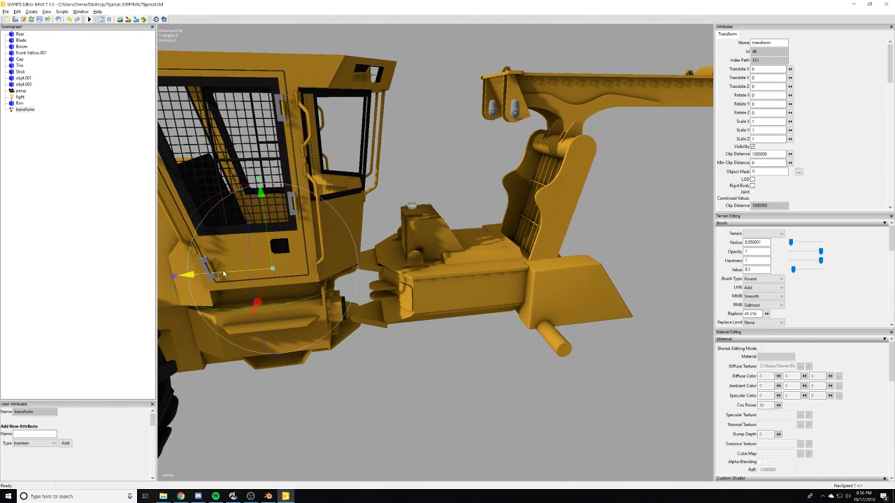
click(458, 287)
key(f)
middle_drag(482, 286, 402, 282)
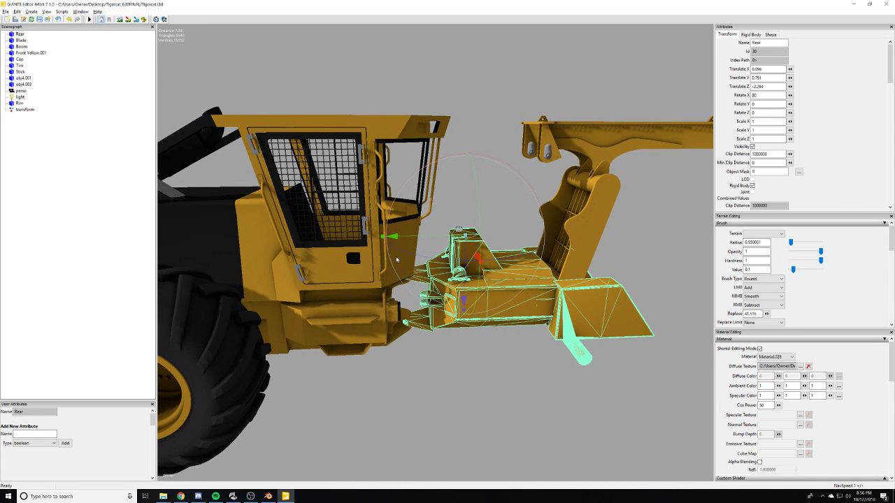
key(Delete)
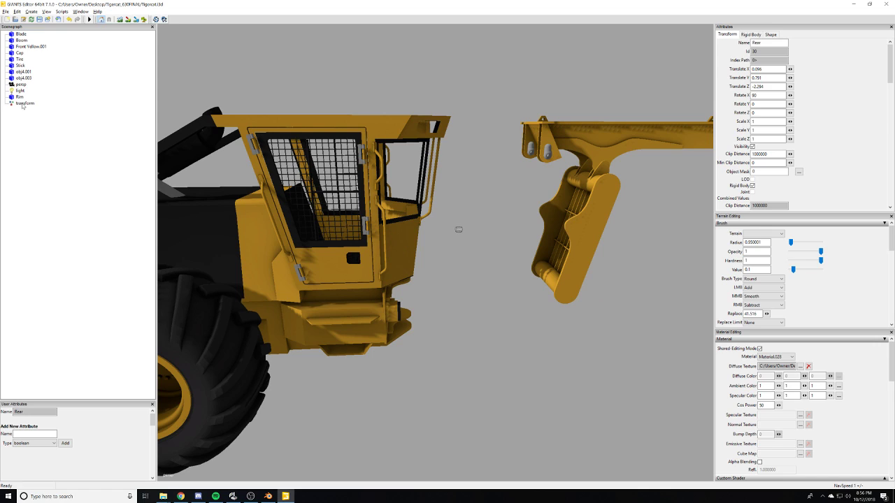
click(23, 104)
key(ctrl+v)
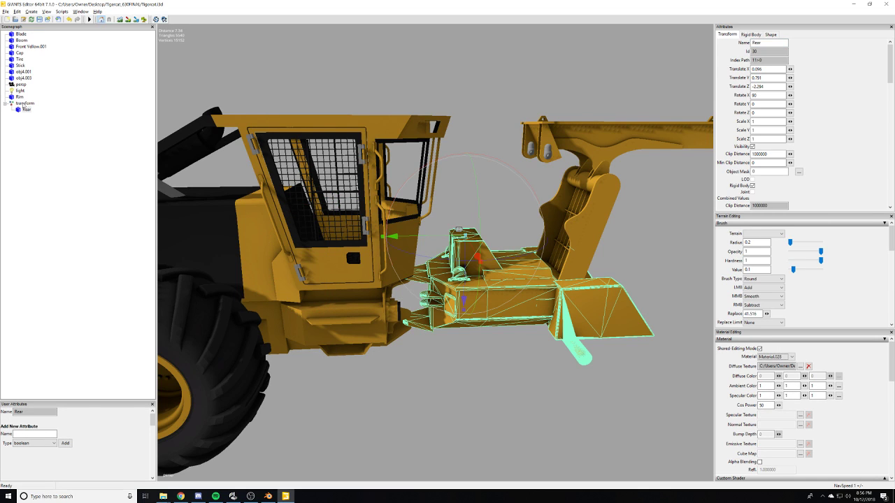
- Move the Boom and Stick objects into the transform group that holds the Rear object
click(20, 40)
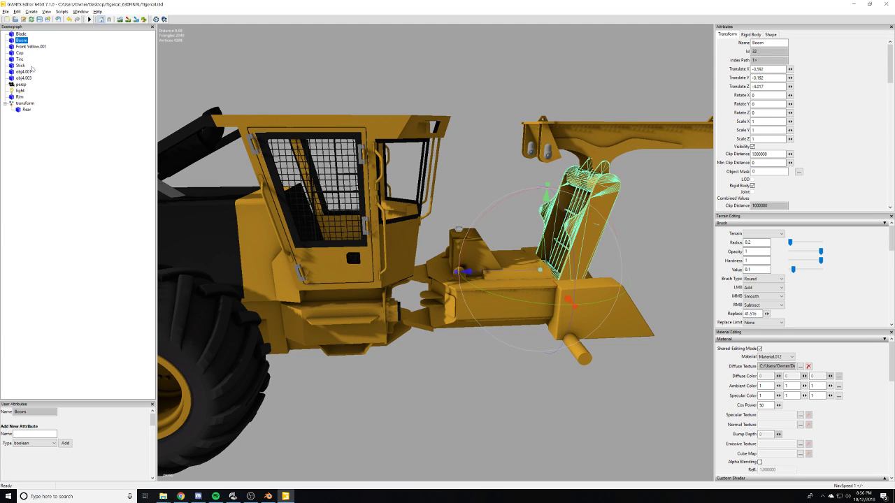
key(ctrl+x)
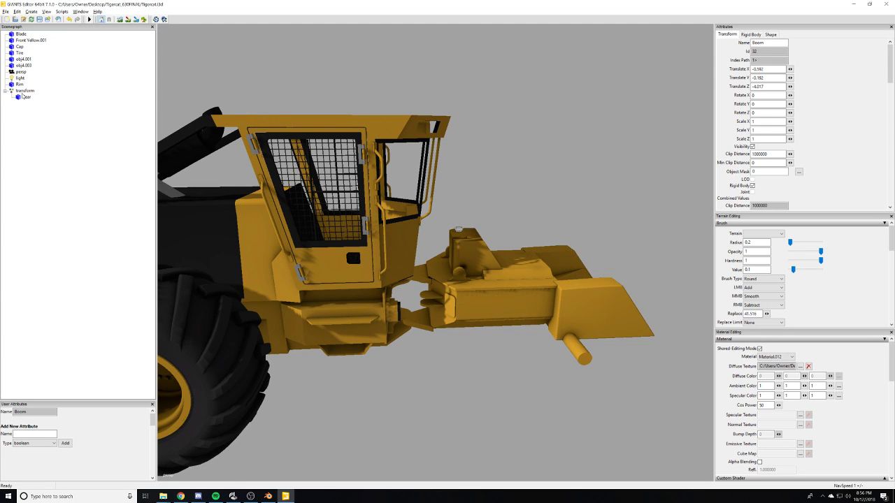
click(23, 92)
key(ctrl+v)
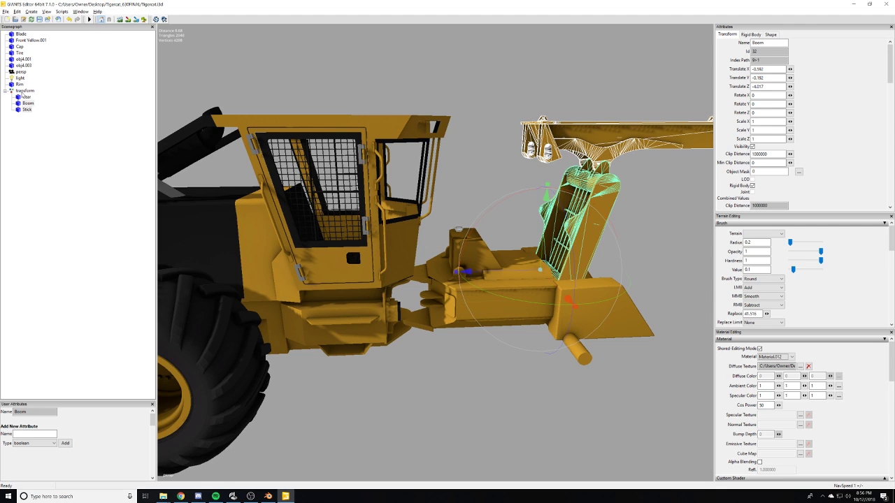
click(25, 91)
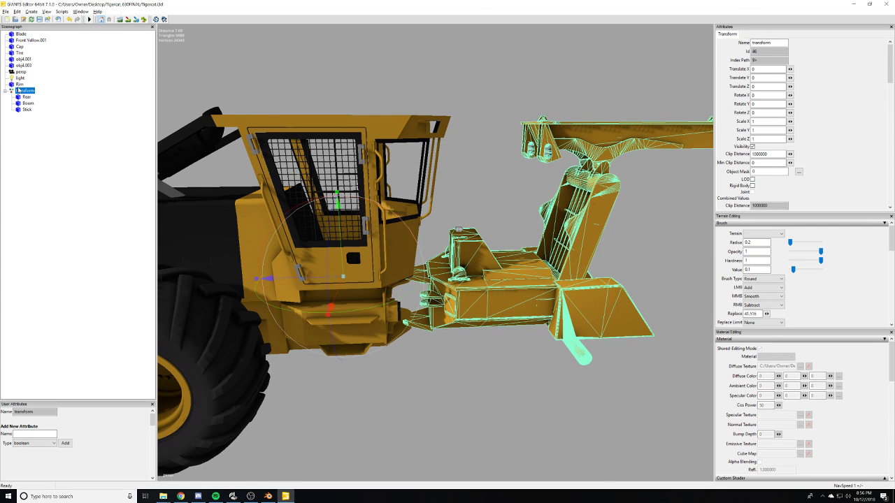
click(20, 83)
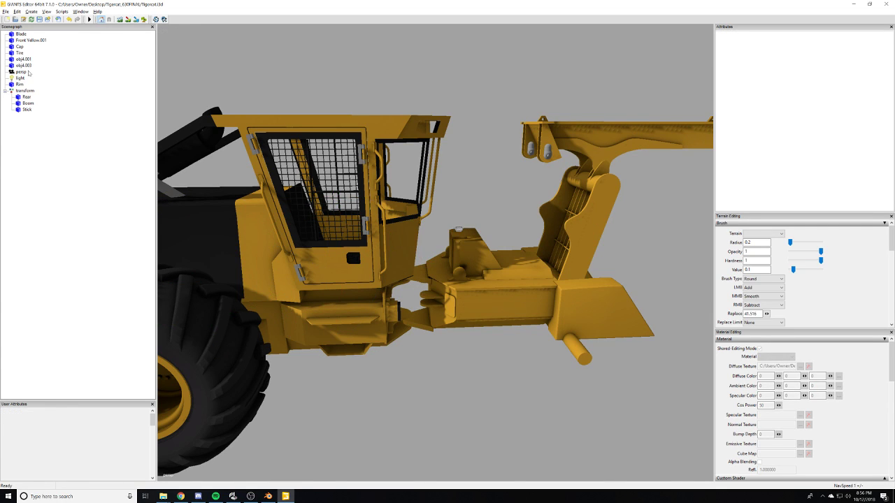
- Create a second transform group in the scene for the skidder's front parts
click(23, 65)
click(22, 59)
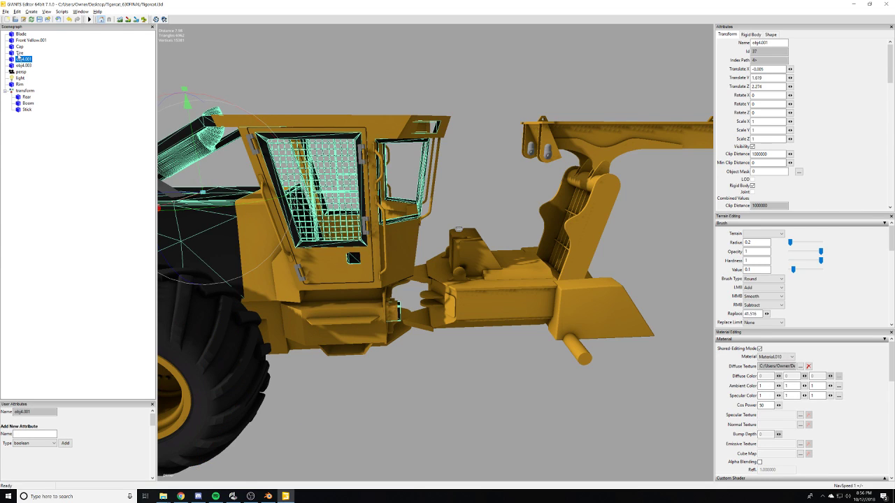
click(17, 11)
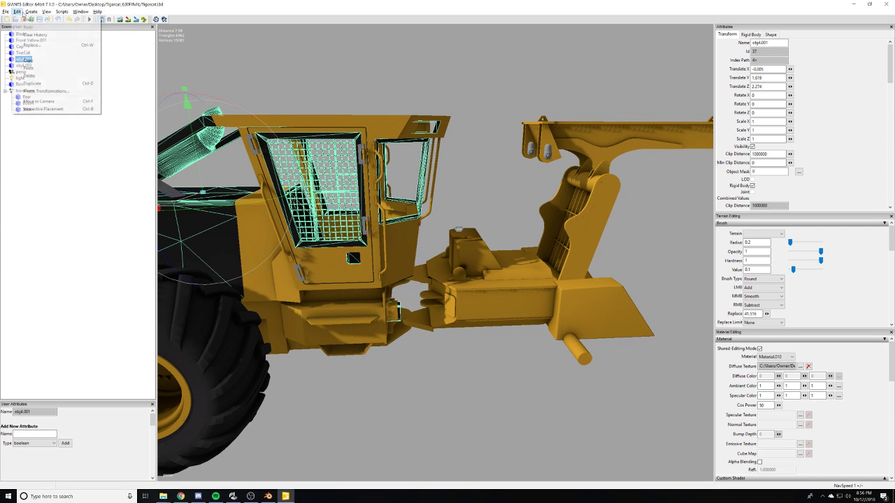
click(28, 45)
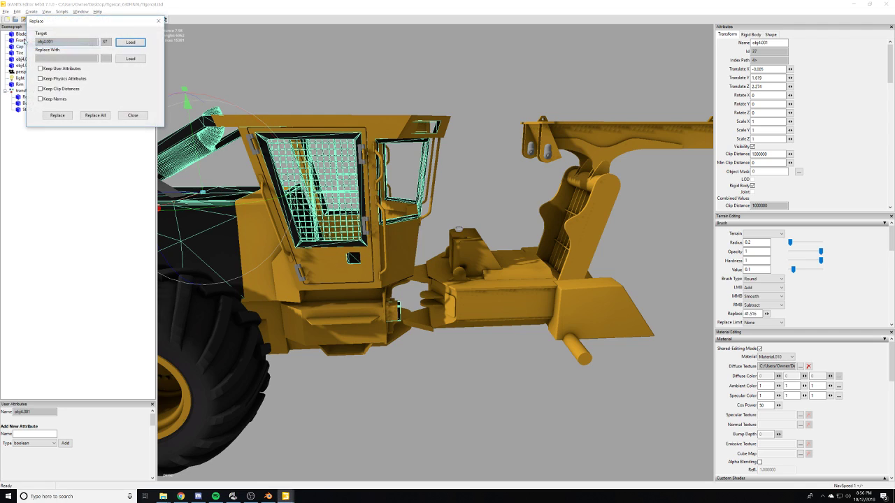
click(159, 21)
click(32, 11)
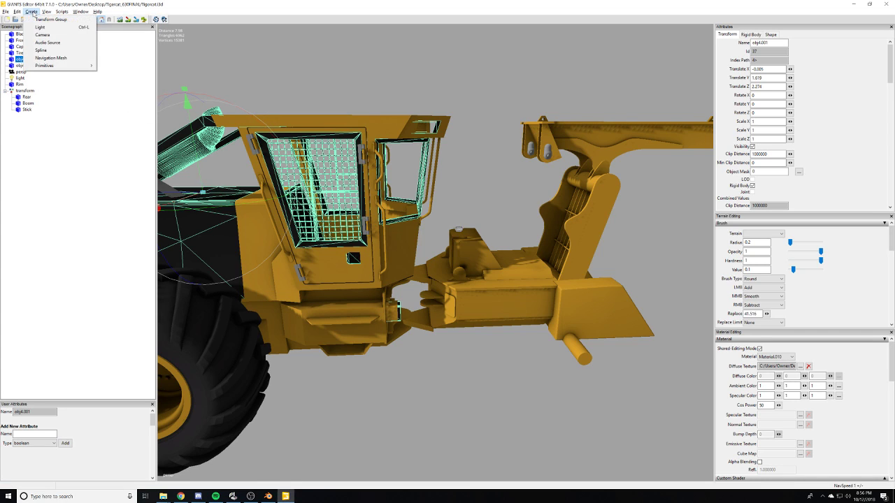
click(37, 20)
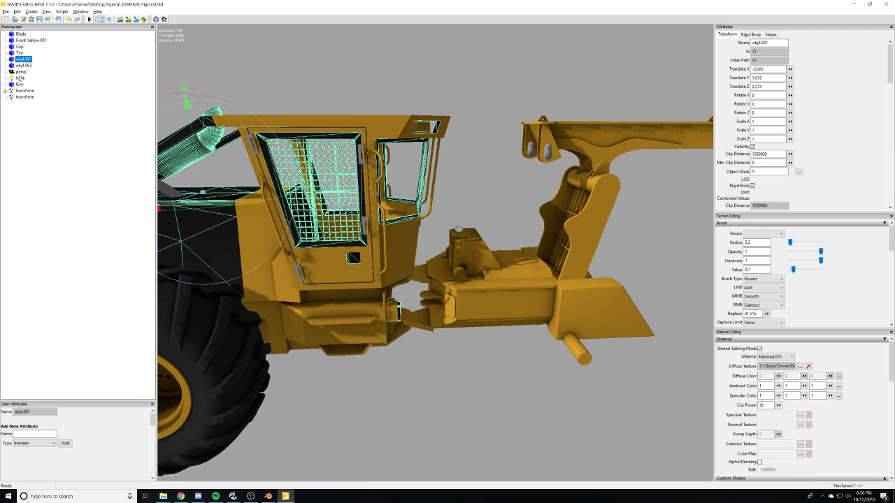
click(21, 66)
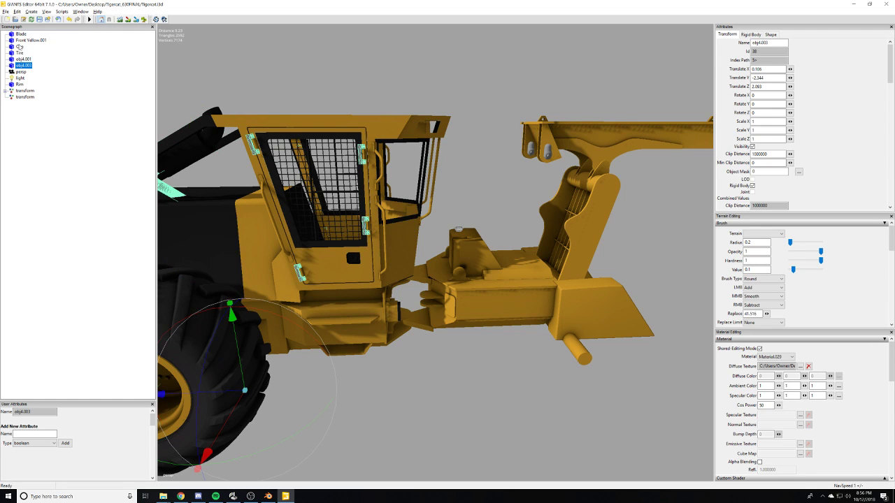
shift+click(19, 34)
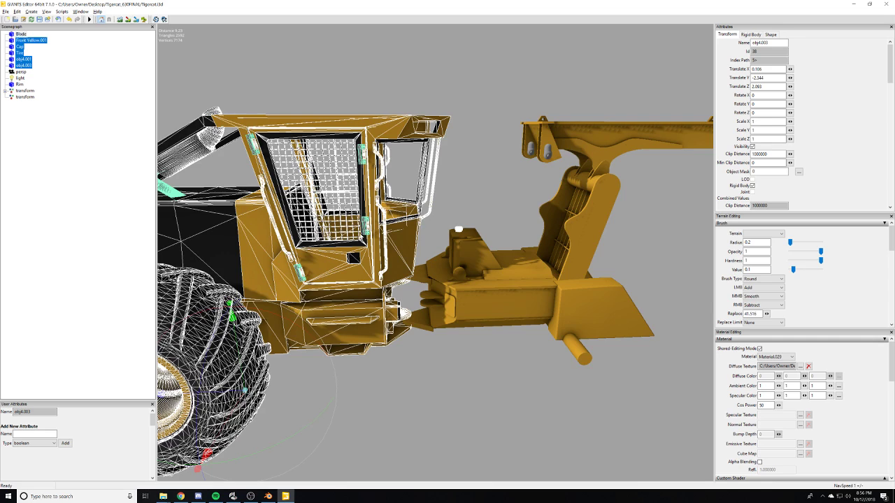
scroll(435, 253, down, 2)
alt+middle_drag(414, 259, 435, 253)
click(17, 65)
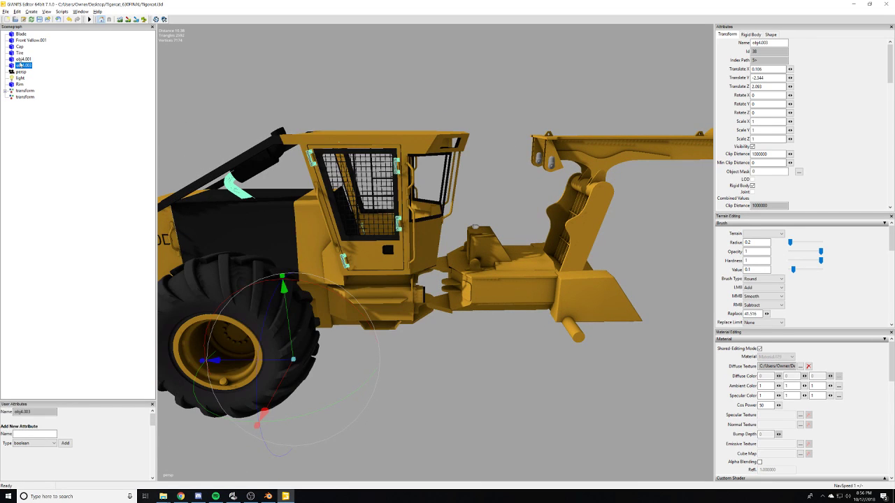
ctrl+click(20, 59)
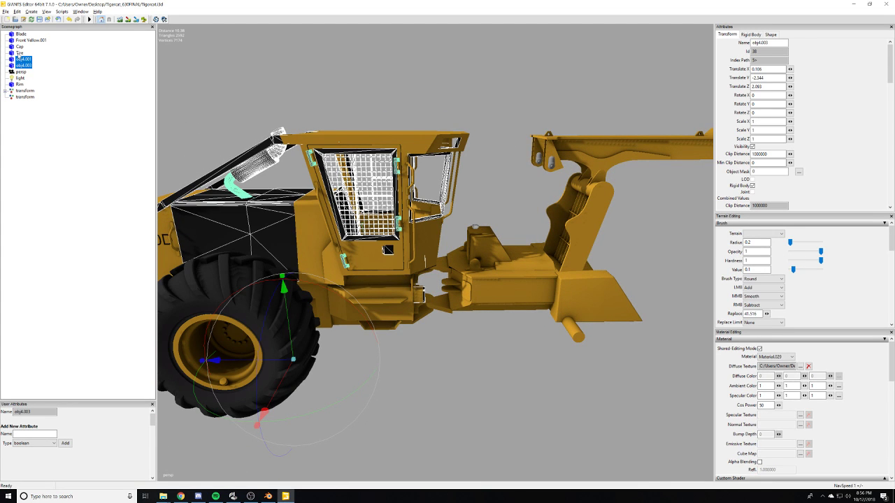
ctrl+click(20, 48)
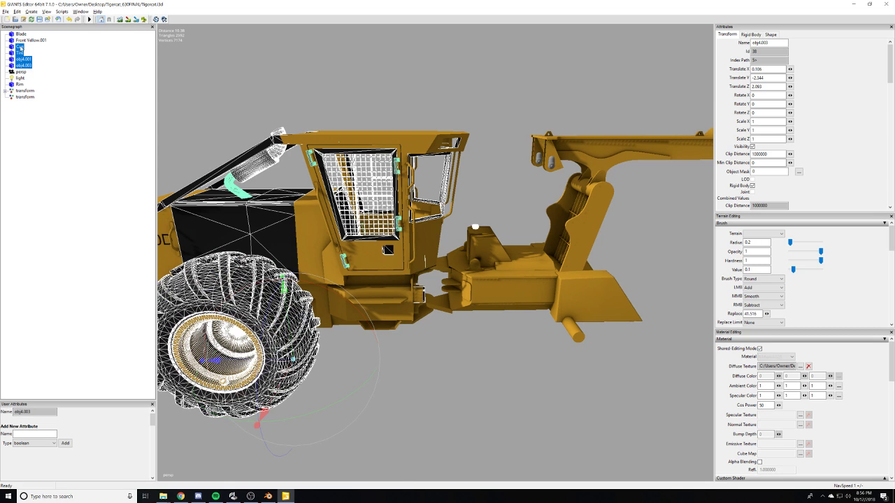
click(19, 53)
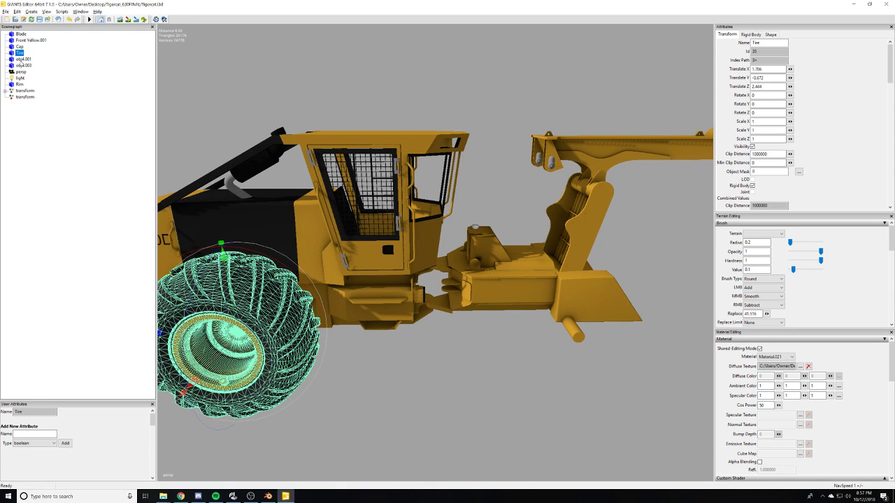
- Move obj4.001, obj4.003, Front Yellow.001 and Blade together into the empty second transform group
click(20, 59)
ctrl+click(20, 65)
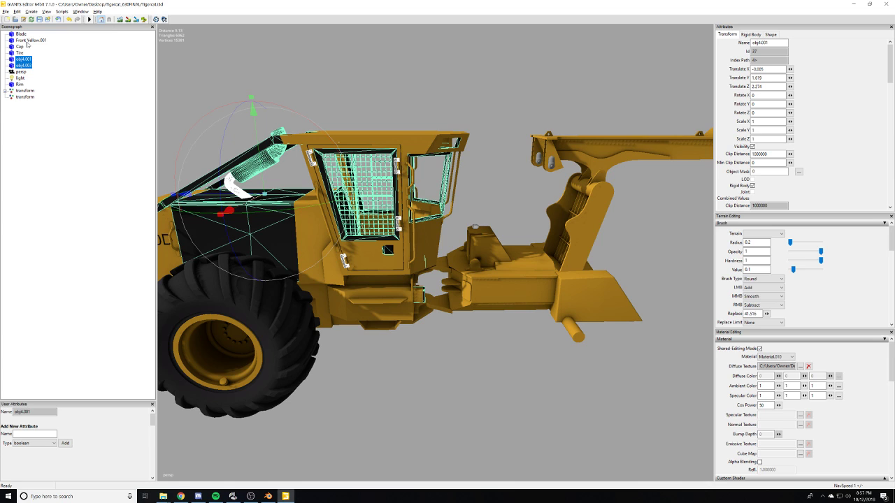
ctrl+click(27, 40)
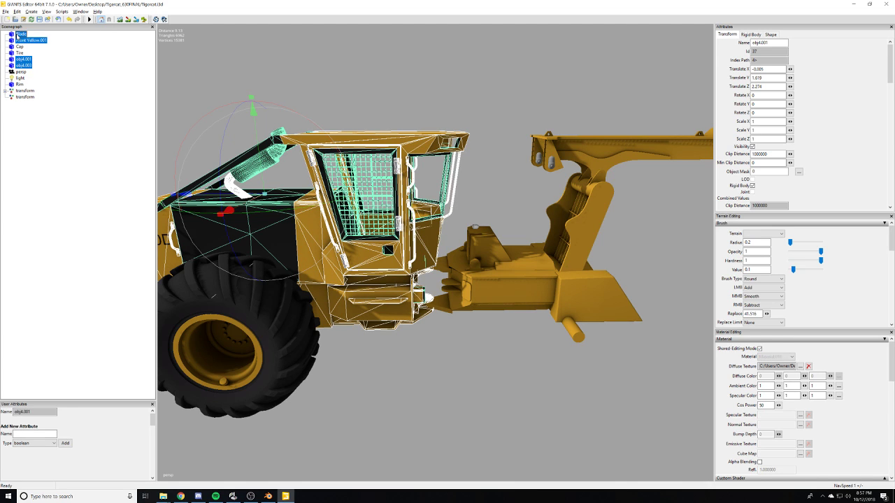
scroll(557, 250, down, 3)
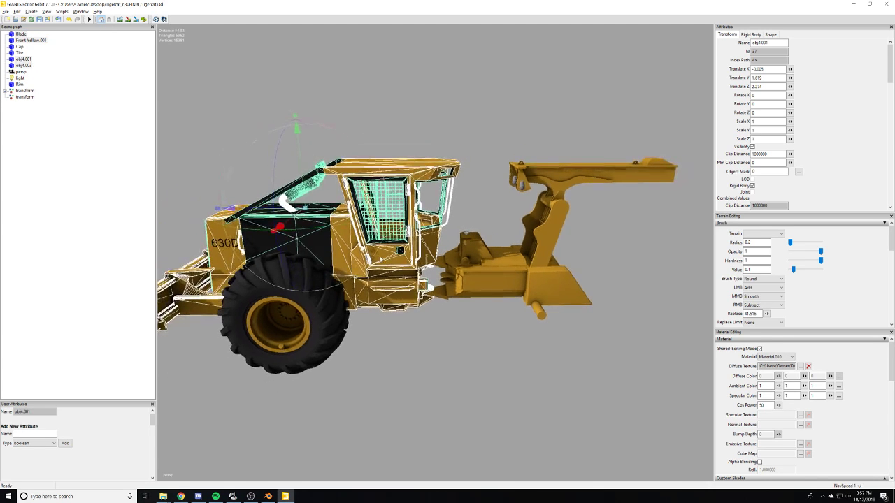
key(Delete)
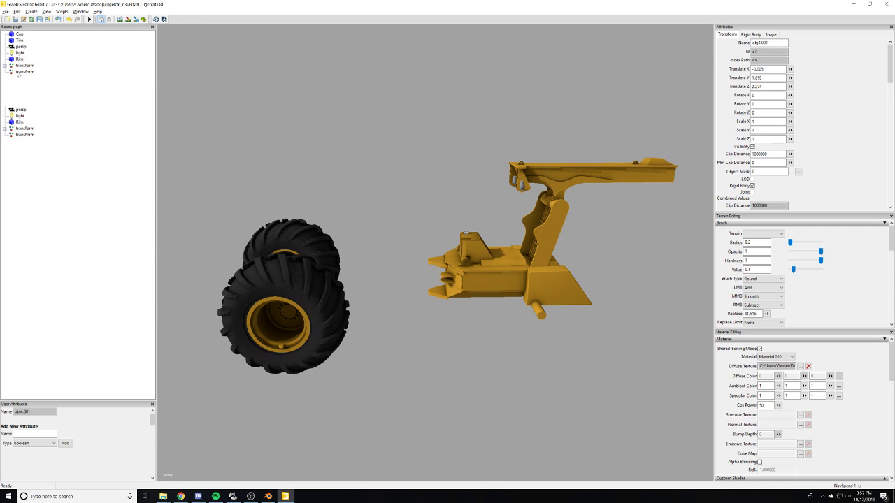
key(ctrl+v)
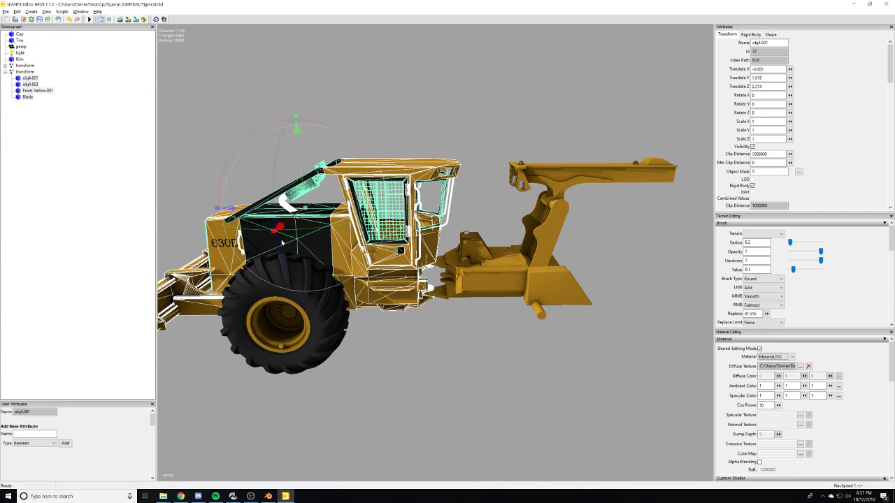
- Rename the two transform groups as Rear and Front according to their parts, and rename obj4.001 as Black
click(26, 71)
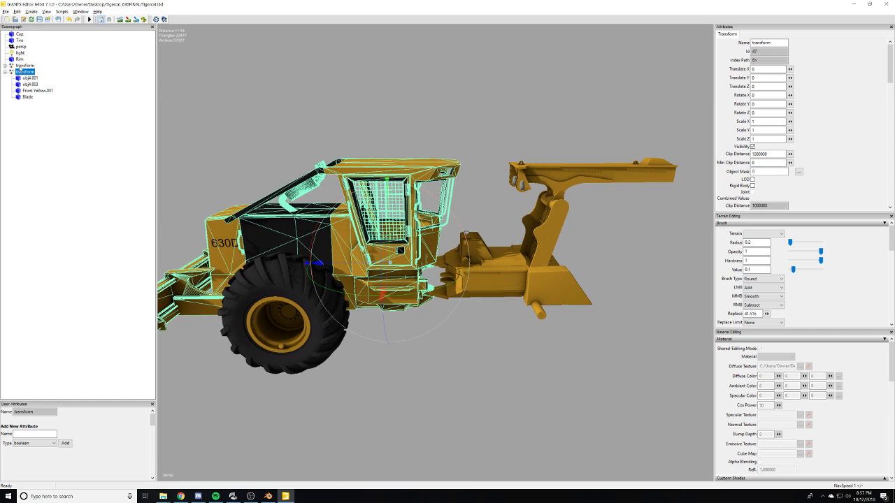
click(21, 66)
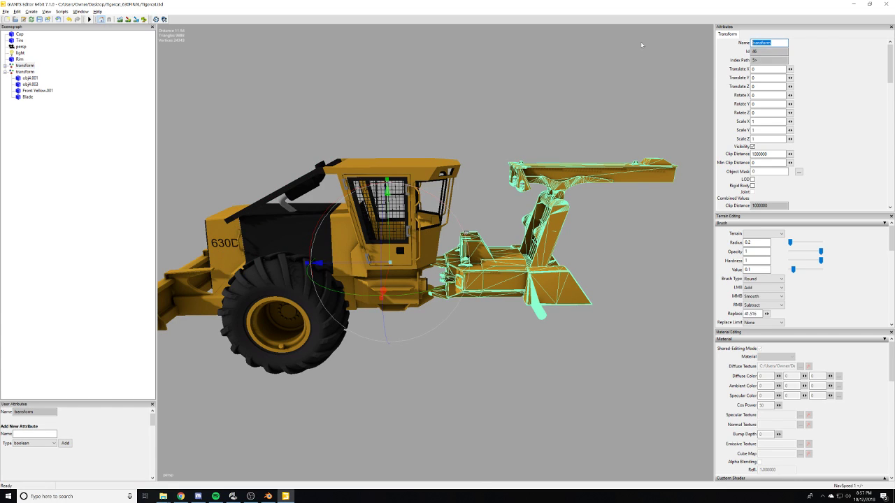
text(Rear)
click(17, 71)
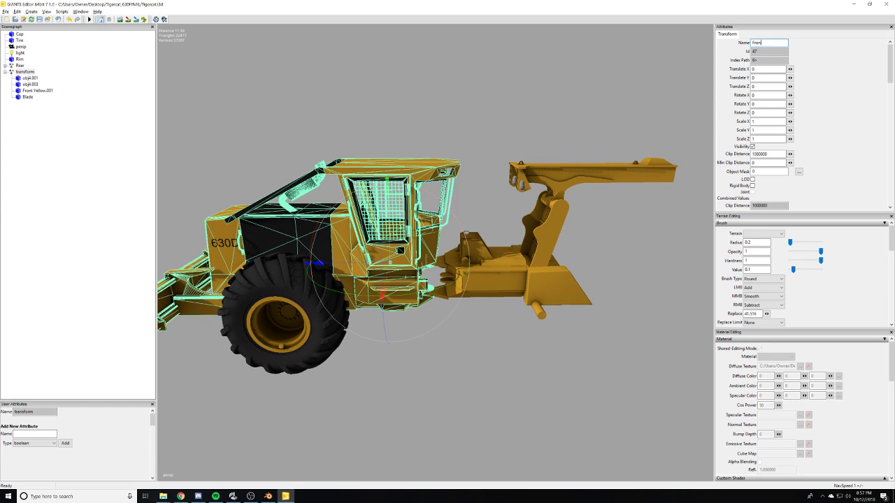
click(28, 78)
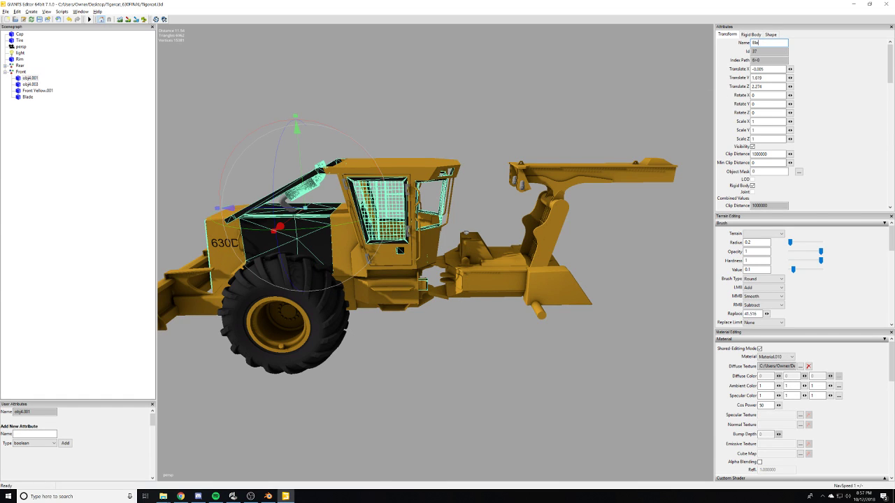
- Examine the Black object's window frames and rear panel inside the cab, and the door from outside
scroll(472, 57, up, 10)
alt+middle_drag(472, 58, 579, 370)
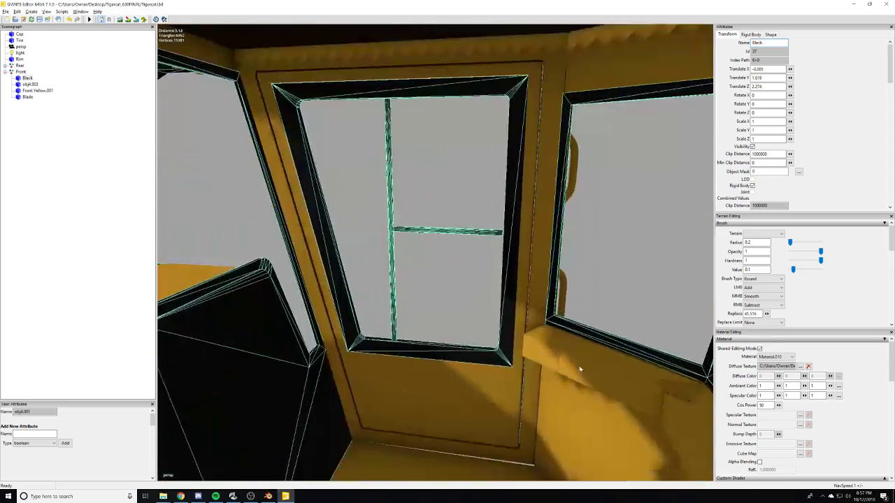
scroll(580, 369, up, 10)
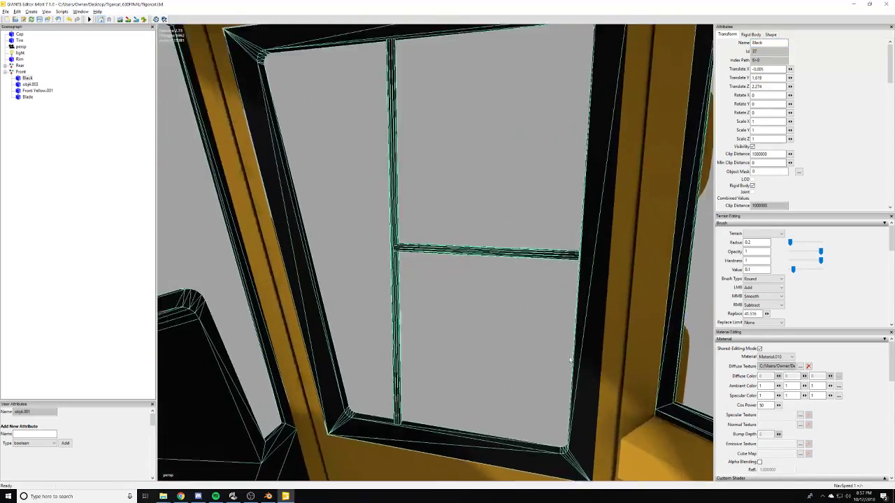
alt+drag(561, 361, 458, 418)
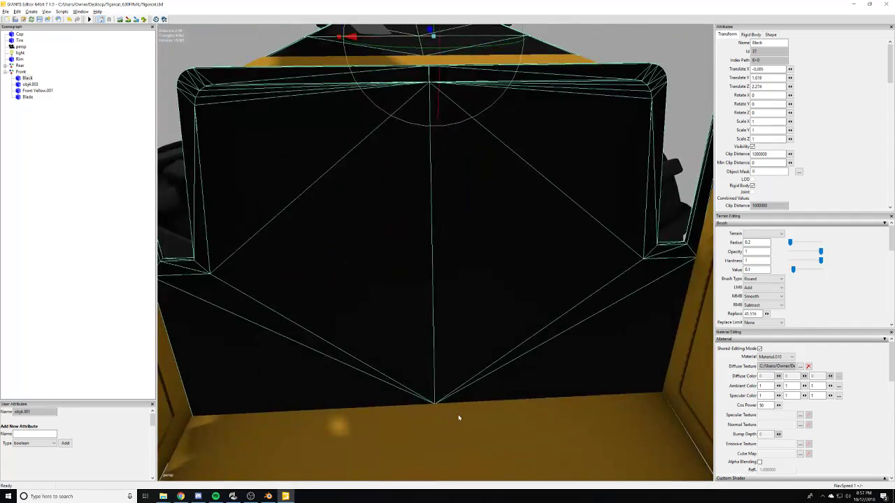
click(492, 461)
alt+drag(492, 460, 471, 412)
right_drag(471, 413, 480, 361)
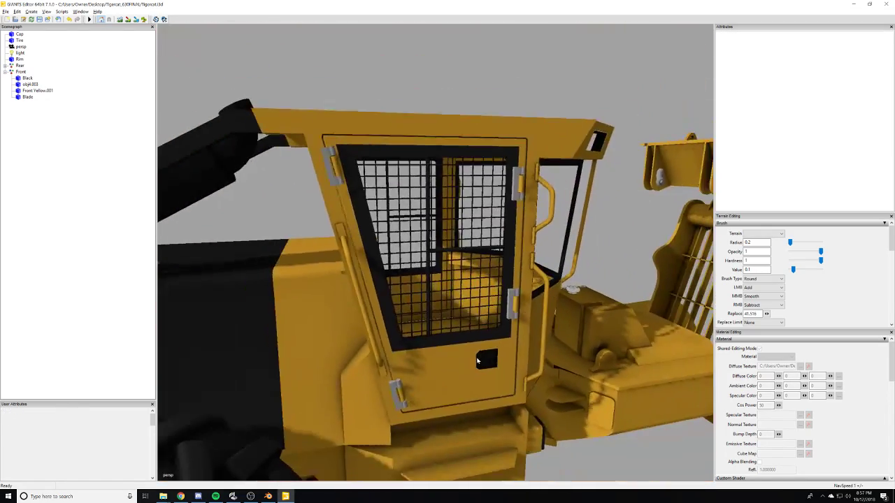
alt+drag(479, 361, 491, 349)
alt+right_drag(491, 349, 371, 345)
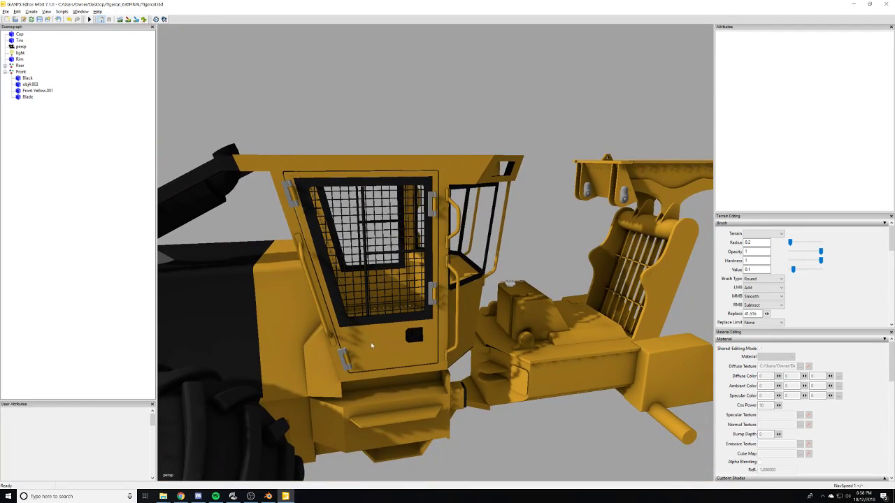
- Examine the Front group's meshes around the cab door, checking the yellow body and window frame from inside
click(20, 72)
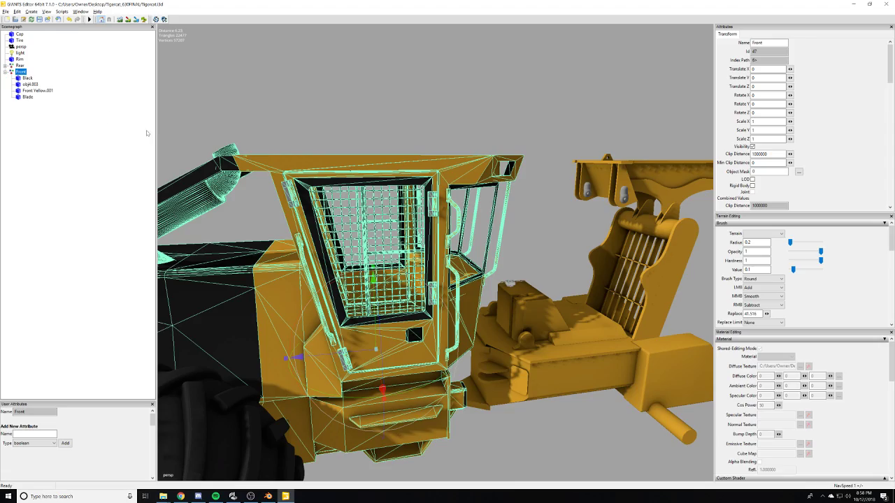
scroll(363, 162, up, 10)
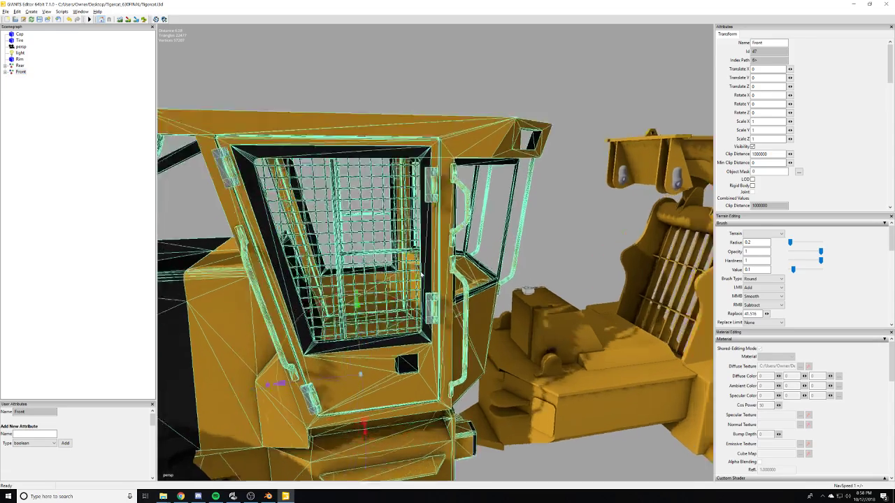
alt+drag(363, 162, 428, 223)
click(452, 449)
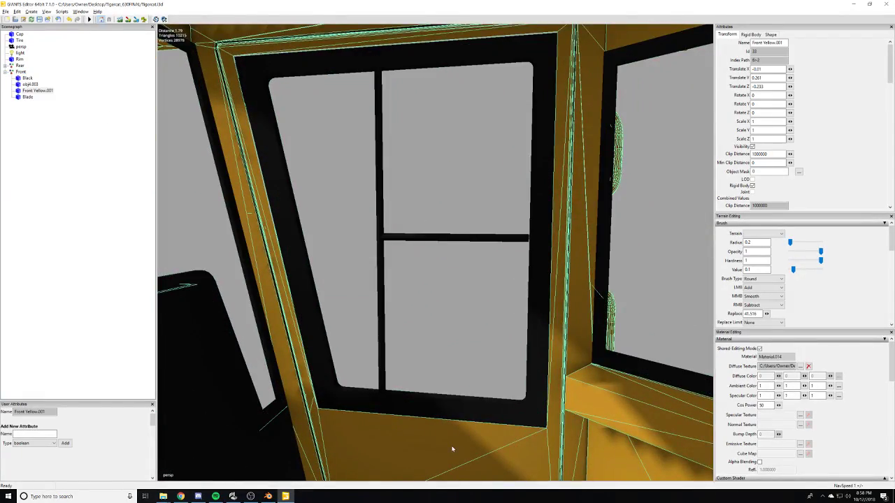
click(208, 237)
alt+drag(330, 306, 312, 306)
scroll(387, 333, up, 3)
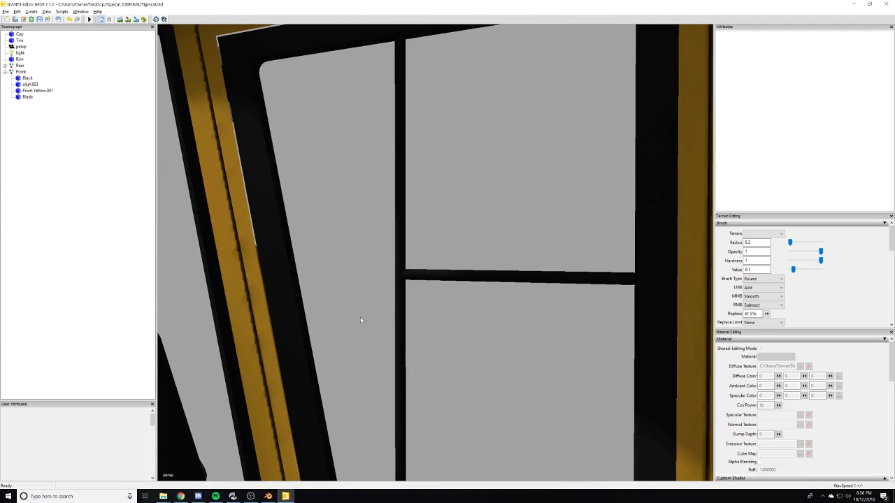
alt+drag(518, 361, 483, 296)
scroll(453, 378, down, 4)
scroll(452, 381, down, 3)
scroll(483, 296, down, 8)
scroll(354, 334, down, 2)
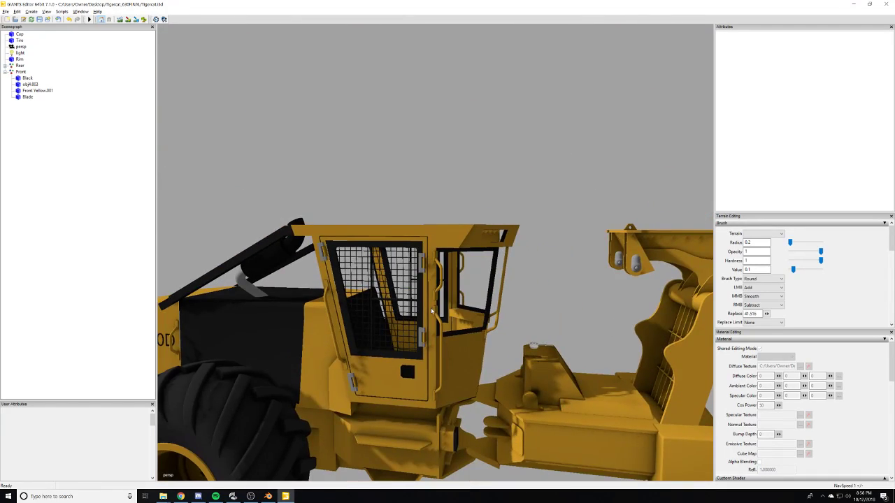
- Align the Black object's muffler with the exhaust pipe by moving it to about 0.008 in X and 1.623 in Y
scroll(392, 332, up, 4)
alt+drag(455, 325, 510, 313)
scroll(514, 311, up, 5)
right_drag(514, 310, 584, 299)
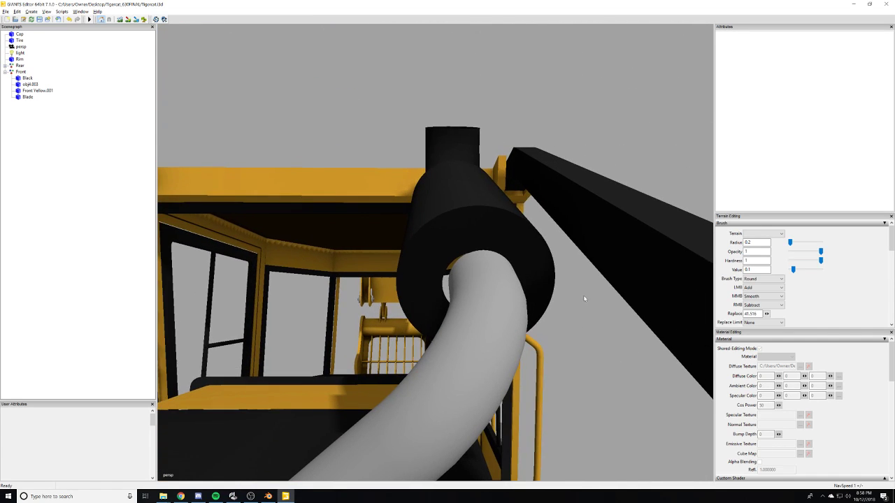
click(551, 266)
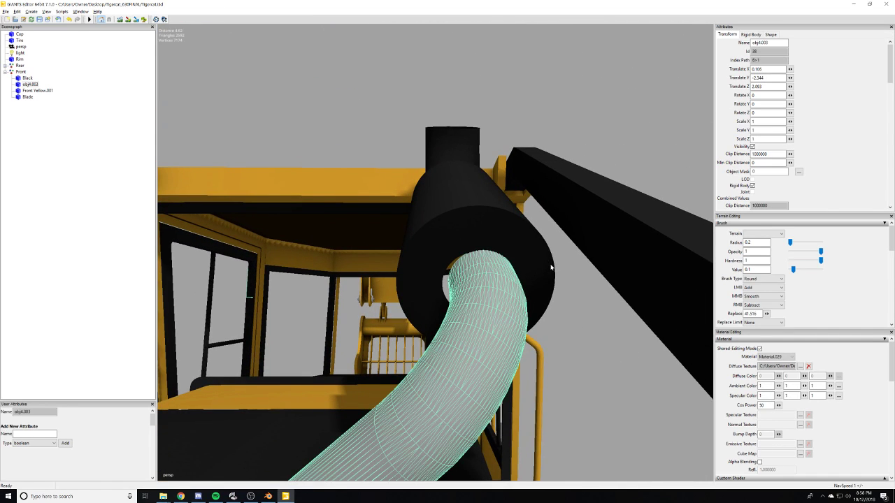
click(657, 244)
alt+drag(529, 279, 503, 313)
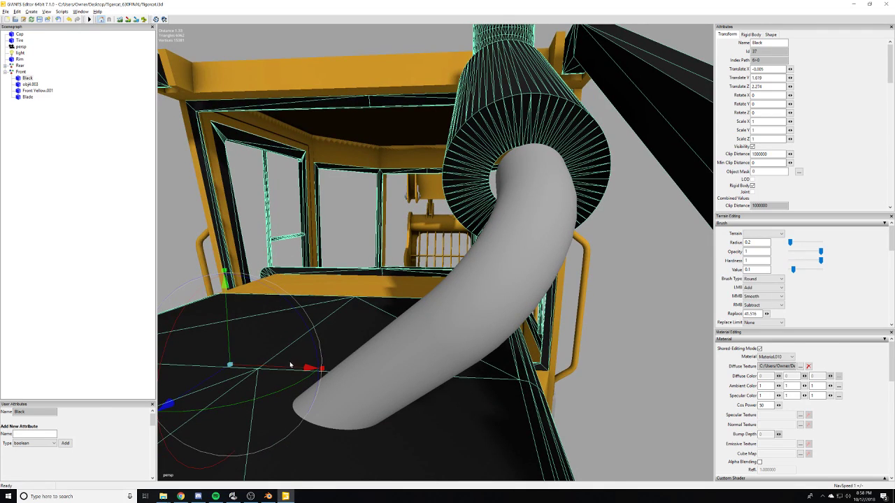
drag(290, 368, 293, 368)
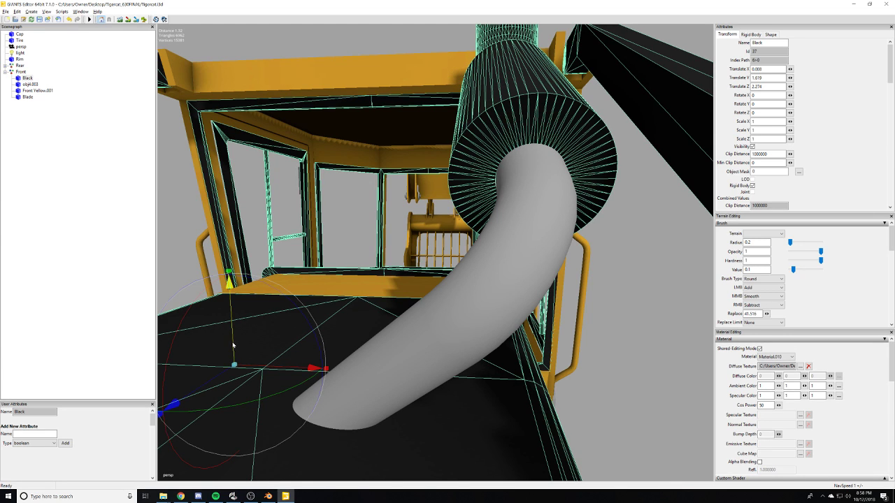
drag(232, 344, 232, 342)
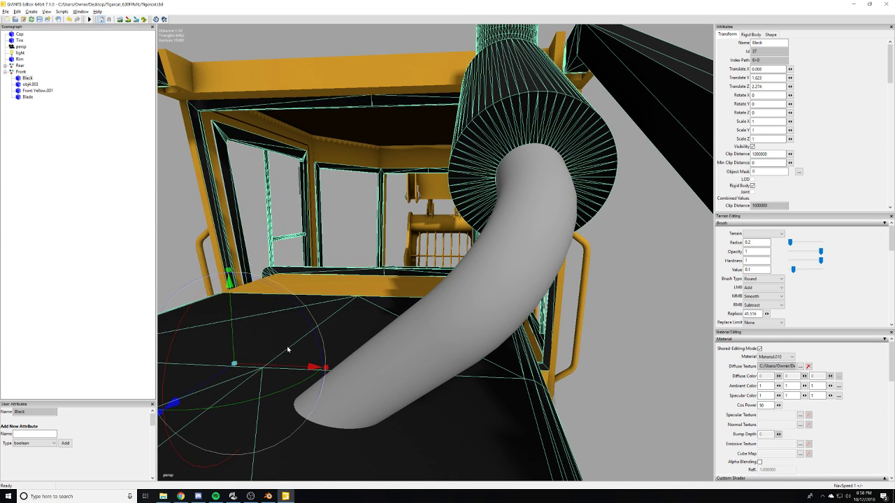
- Examine the skidder from outside, checking the hood, the blade end and the cab door side
alt+drag(287, 349, 291, 316)
middle_drag(290, 317, 288, 128)
click(506, 470)
alt+drag(495, 462, 402, 430)
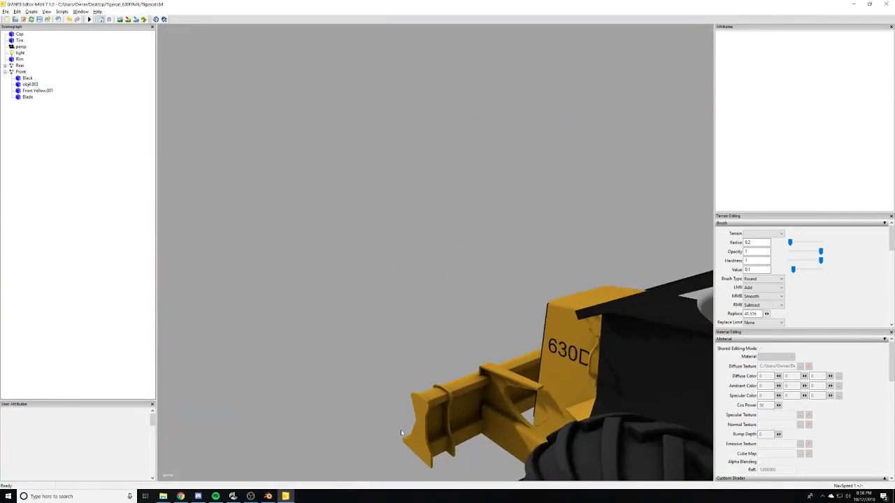
alt+right_drag(402, 430, 518, 440)
middle_drag(518, 439, 272, 332)
scroll(271, 332, down, 3)
alt+drag(271, 331, 472, 298)
scroll(471, 297, up, 5)
scroll(471, 298, down, 3)
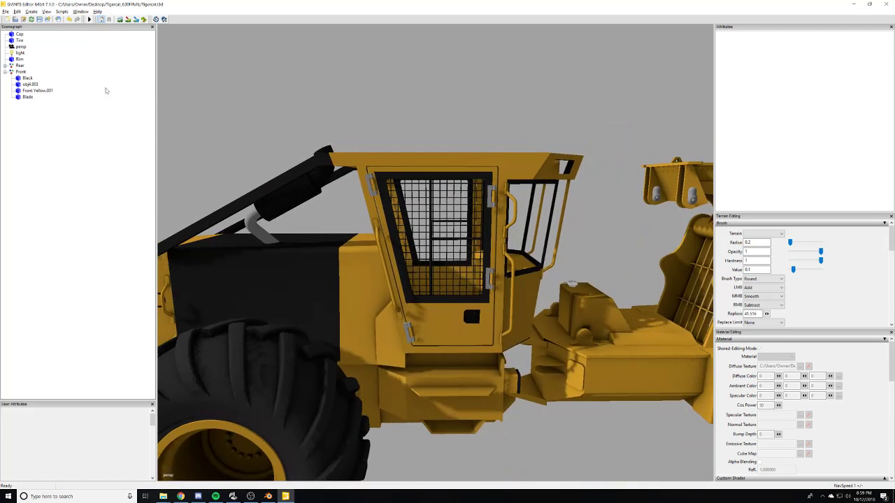
- Open the Tigercat635 folder in Test Mods and bring up its skidder model in the other GIANTS Editor window
click(32, 11)
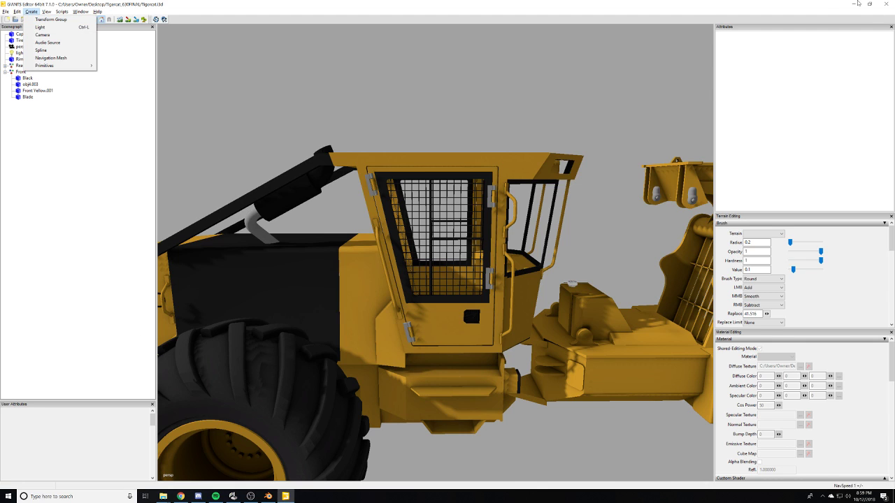
click(854, 4)
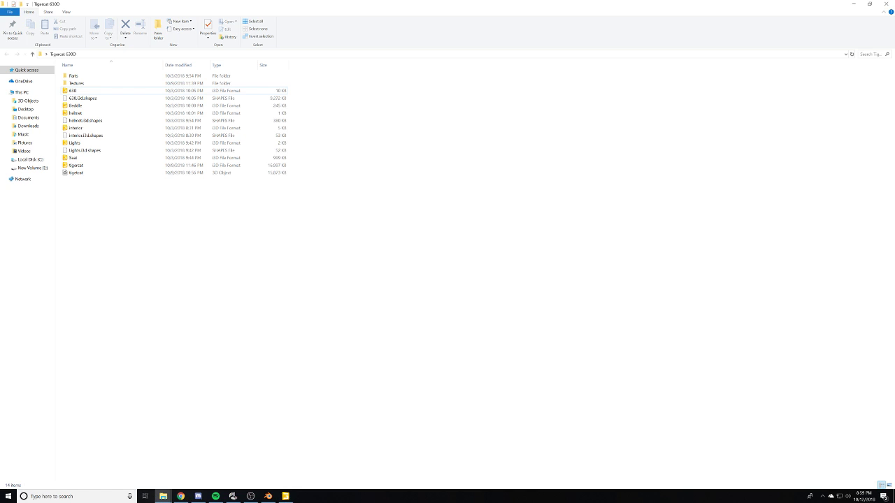
click(163, 497)
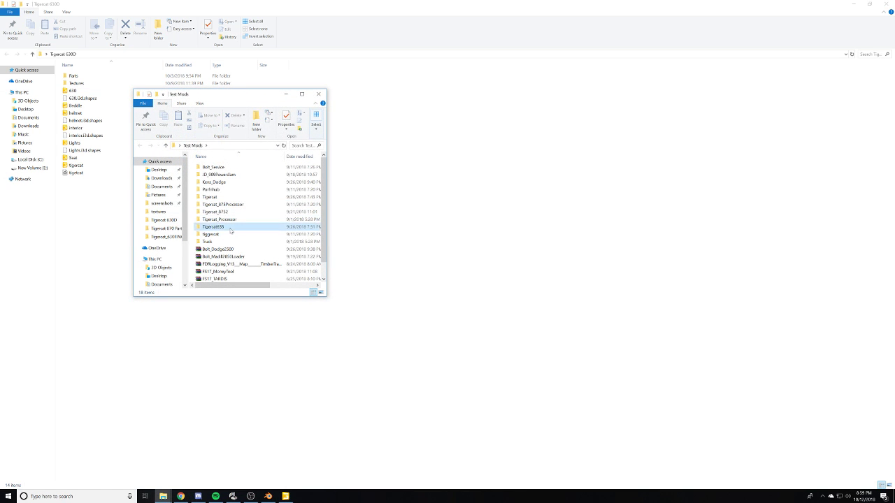
double_click(230, 230)
click(299, 343)
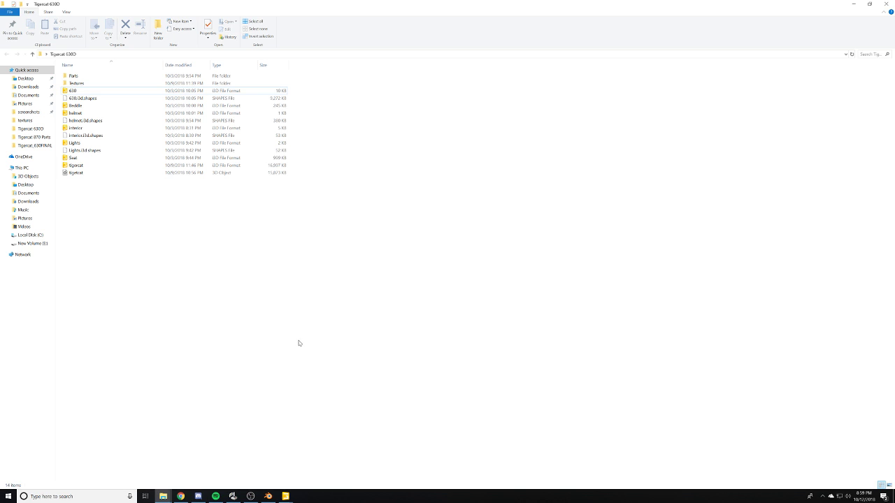
click(318, 469)
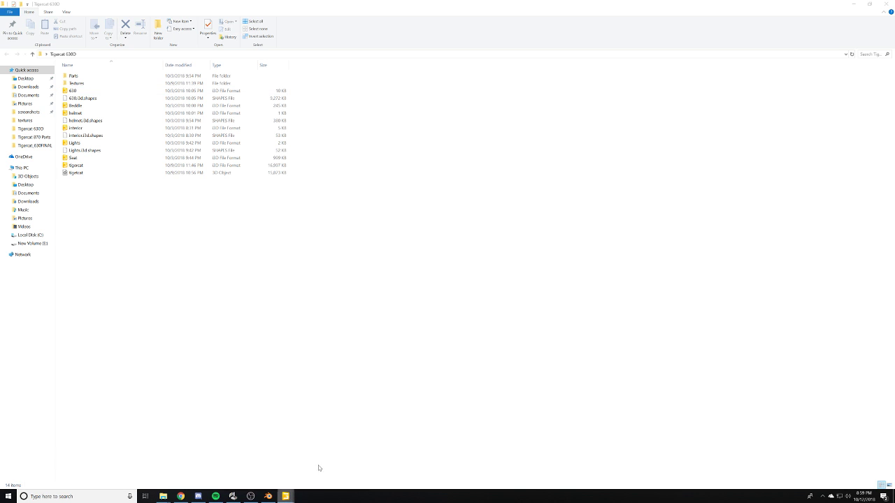
- Examine the Tigercat635 cab from outside, checking the door, handrails, exhaust and rear work light
scroll(373, 392, up, 10)
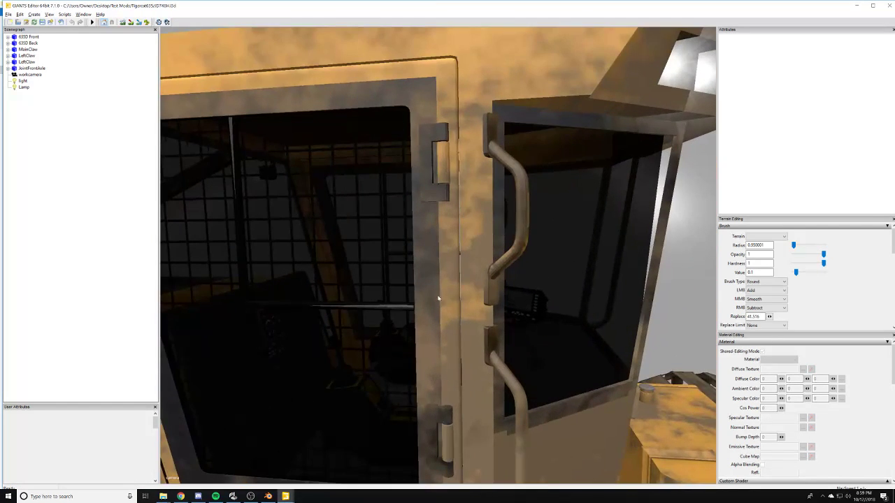
click(563, 279)
alt+drag(562, 278, 452, 317)
scroll(448, 297, down, 5)
scroll(452, 318, down, 5)
alt+middle_drag(452, 317, 517, 346)
scroll(455, 300, up, 10)
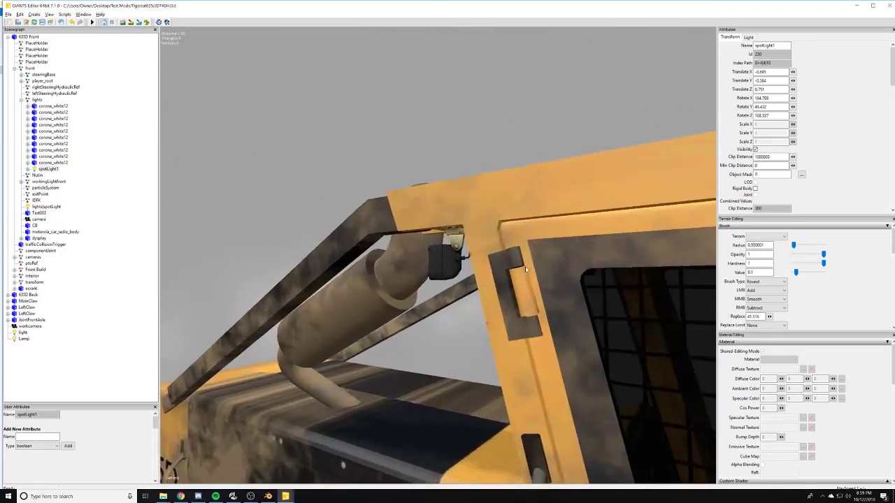
alt+drag(455, 301, 432, 292)
scroll(433, 292, down, 10)
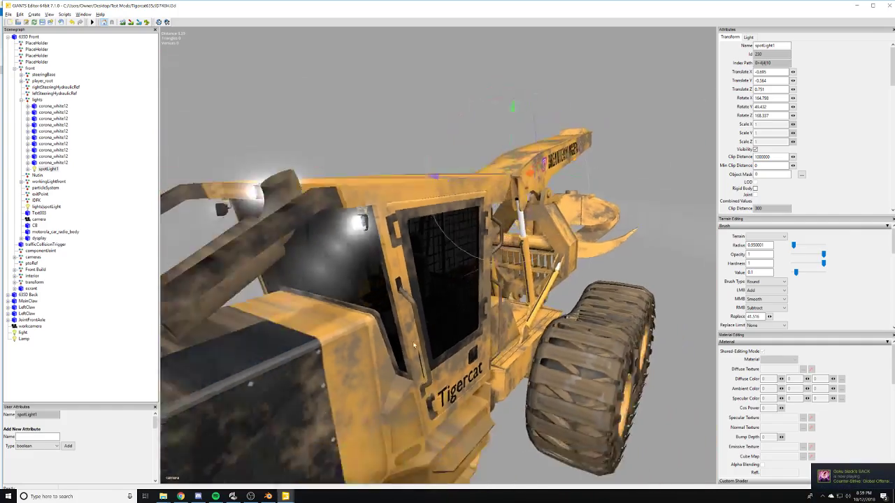
- Examine the operator seat, armrests and joystick consoles inside the Tigercat635 cab
scroll(413, 345, down, 5)
alt+drag(414, 345, 517, 380)
scroll(489, 333, up, 8)
scroll(431, 326, up, 2)
scroll(431, 327, down, 3)
scroll(465, 312, up, 7)
scroll(534, 367, up, 3)
scroll(517, 380, down, 4)
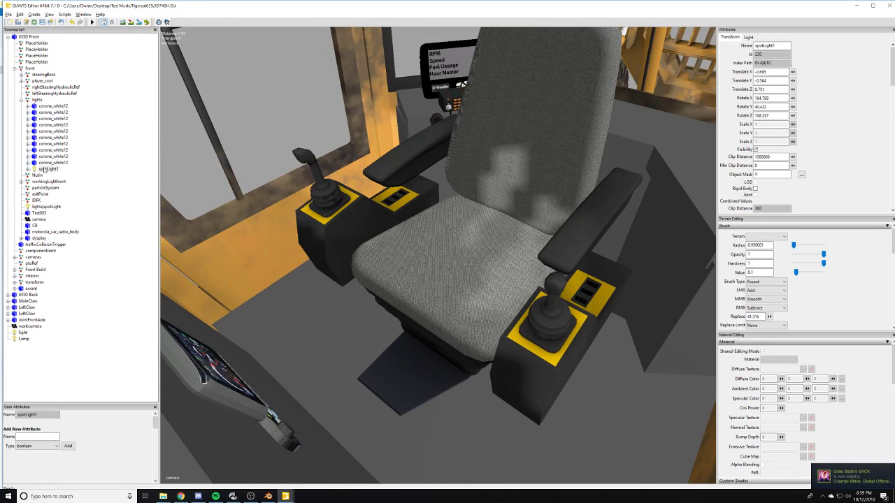
- Find the scene group that holds the seat and joysticks under 635D Front, and inspect its meshes
click(21, 100)
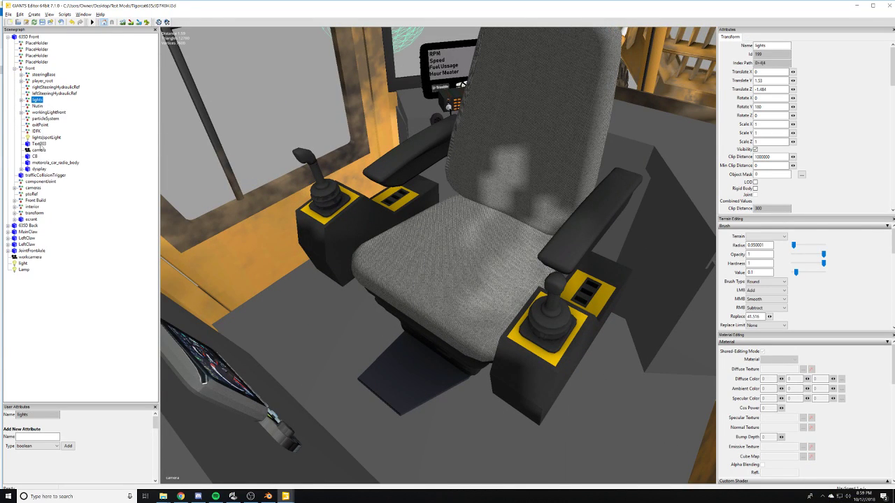
click(39, 144)
shift+click(42, 162)
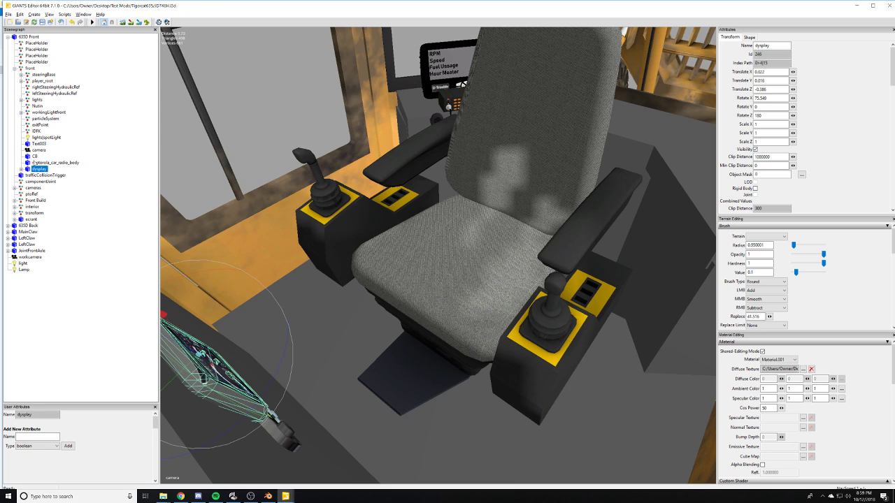
click(33, 213)
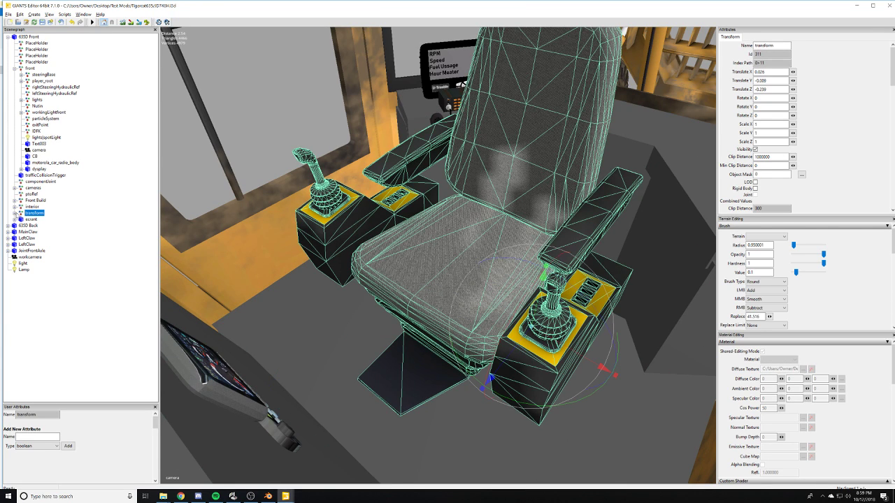
scroll(305, 291, up, 5)
alt+drag(305, 291, 361, 278)
scroll(401, 292, down, 5)
scroll(403, 293, up, 4)
scroll(404, 293, up, 4)
scroll(418, 329, down, 5)
scroll(467, 303, up, 5)
alt+drag(345, 284, 542, 306)
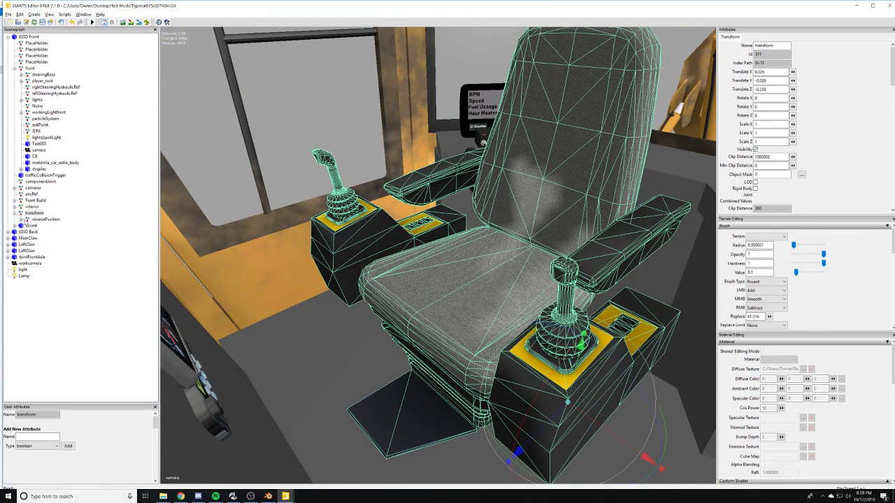
- Check the transform group's hierarchy down through reversePosition to find the seat mesh
click(22, 219)
click(44, 244)
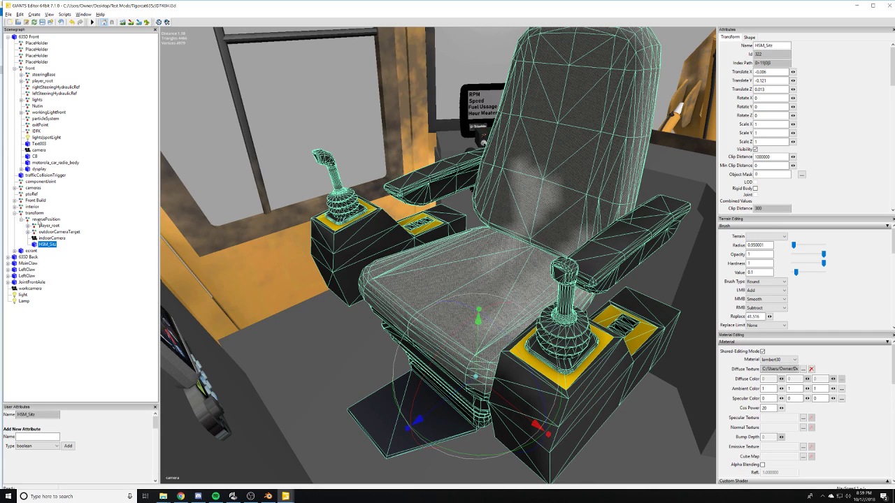
click(43, 220)
click(35, 213)
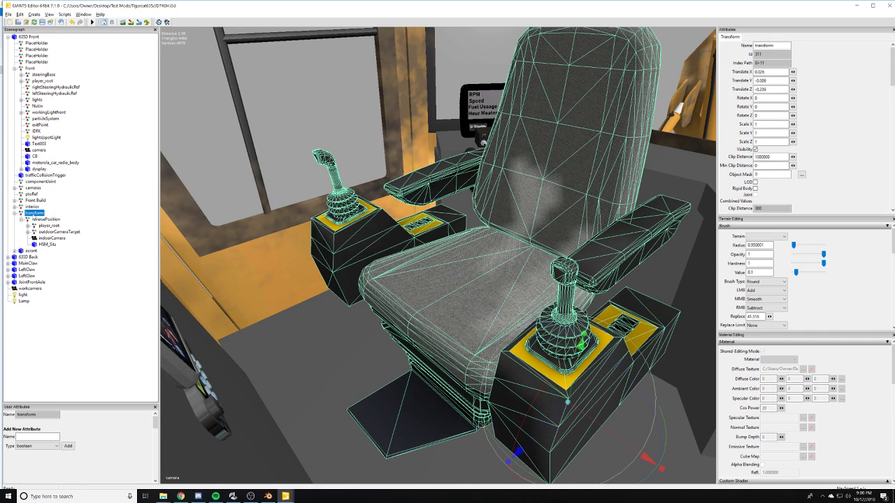
click(21, 213)
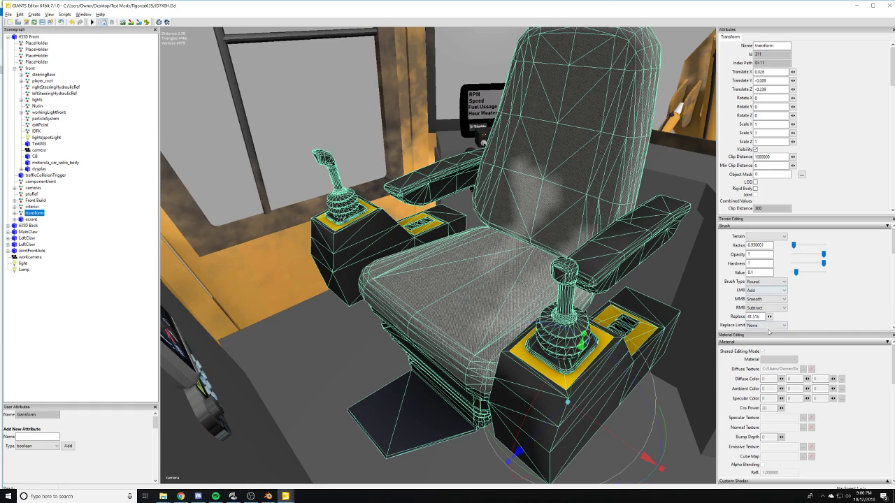
- Check the player_root and outdoorCameraTarget subgroups, and preview the seat mesh's diffuse texture
click(14, 213)
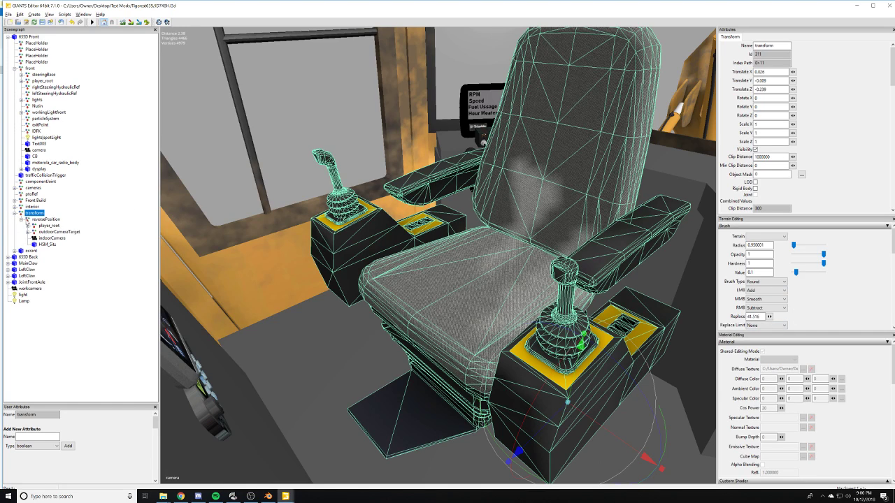
click(28, 226)
click(28, 226)
click(28, 232)
click(28, 232)
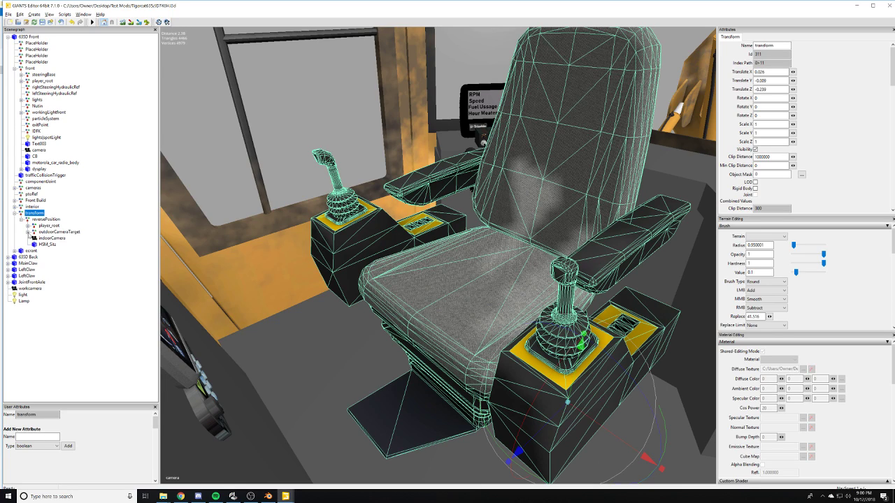
click(42, 245)
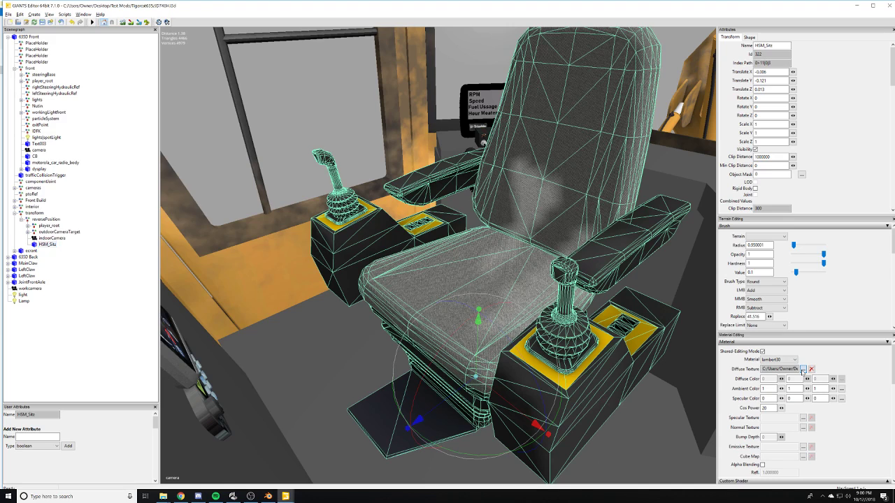
click(803, 369)
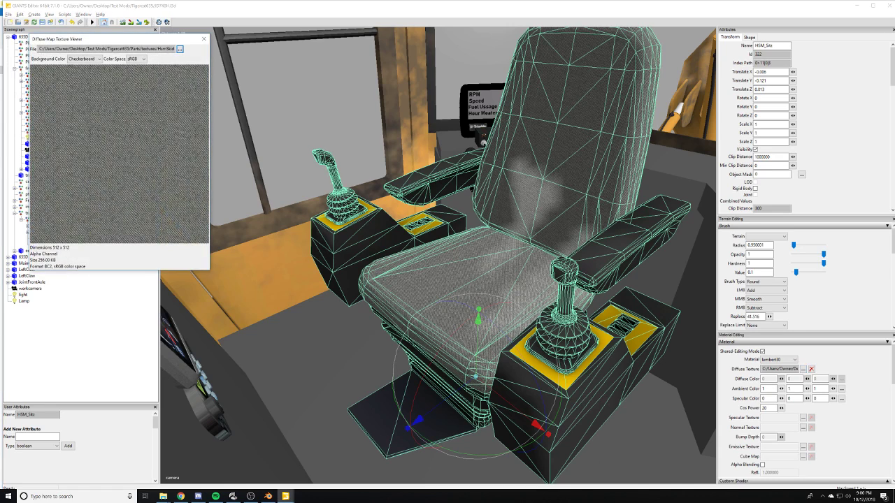
click(204, 38)
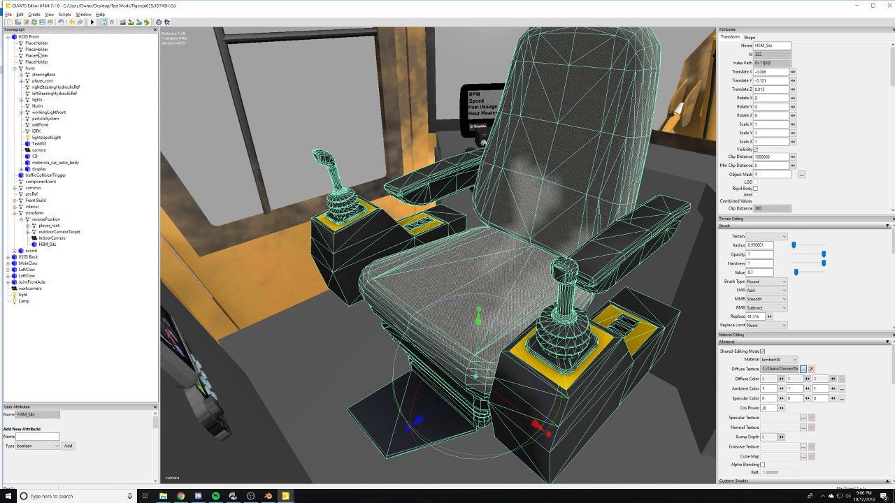
- Export the seat's transform group with its files as Seat into Tigercat_630FINAL, without the parent directory structure
click(34, 212)
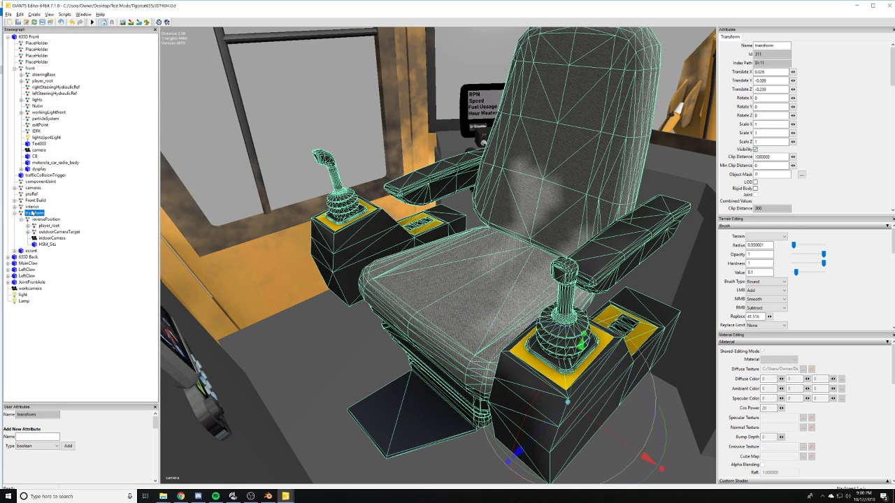
click(8, 14)
click(41, 113)
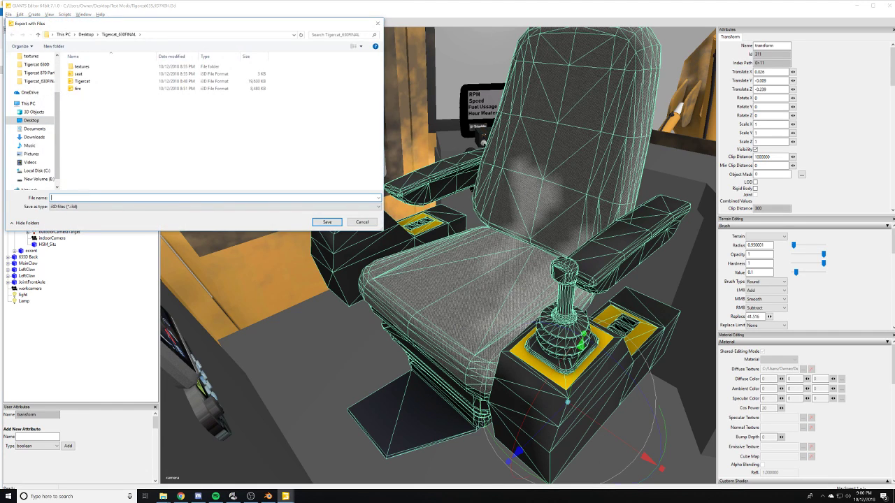
text(S)
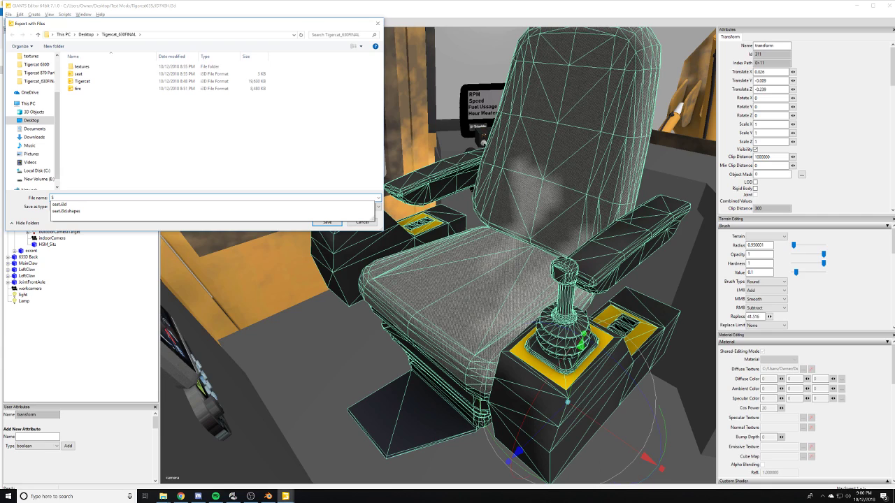
text(eat)
key(Return)
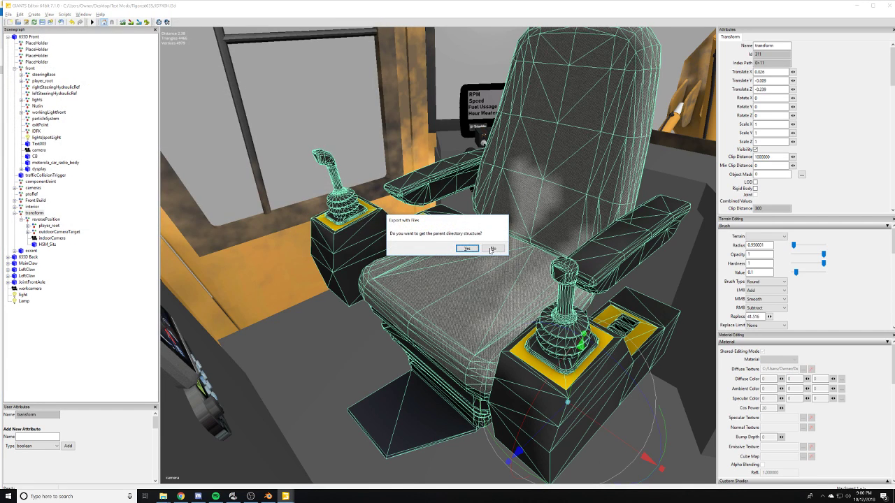
click(492, 249)
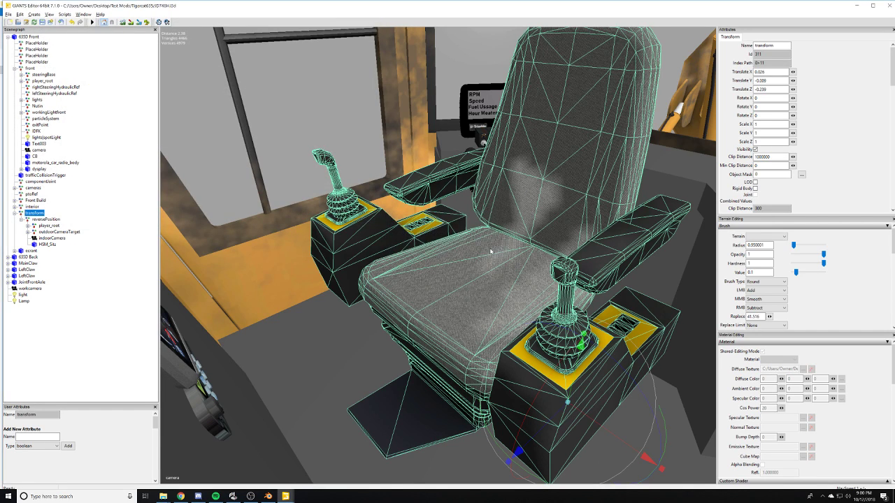
- Return to the GIANTS Editor window with the Tigercat_630FINAL skidder
click(856, 5)
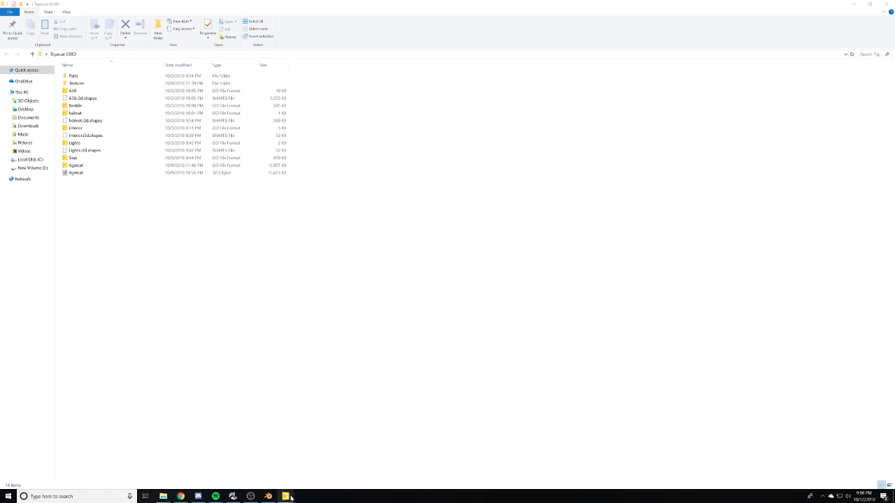
mouse_move(285, 495)
click(287, 473)
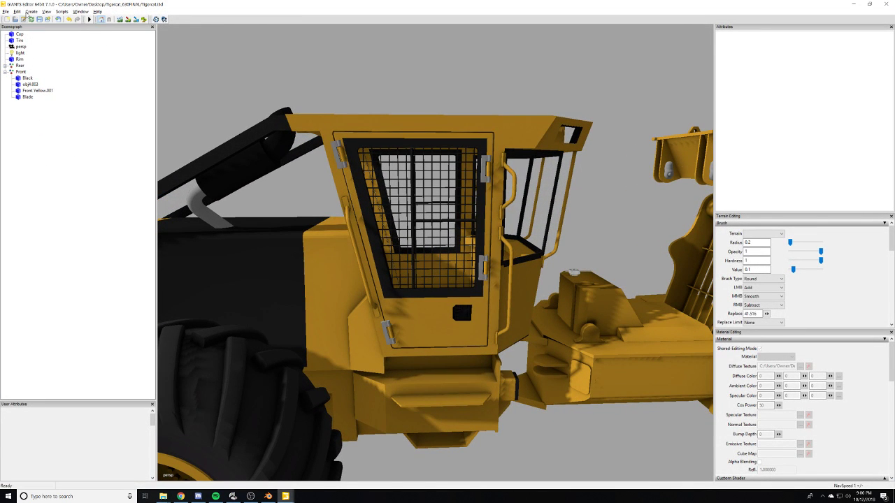
- Import the Seat2 file from the Tigercat_630FINAL folder into the skidder scene
click(31, 11)
click(32, 19)
click(5, 11)
click(19, 85)
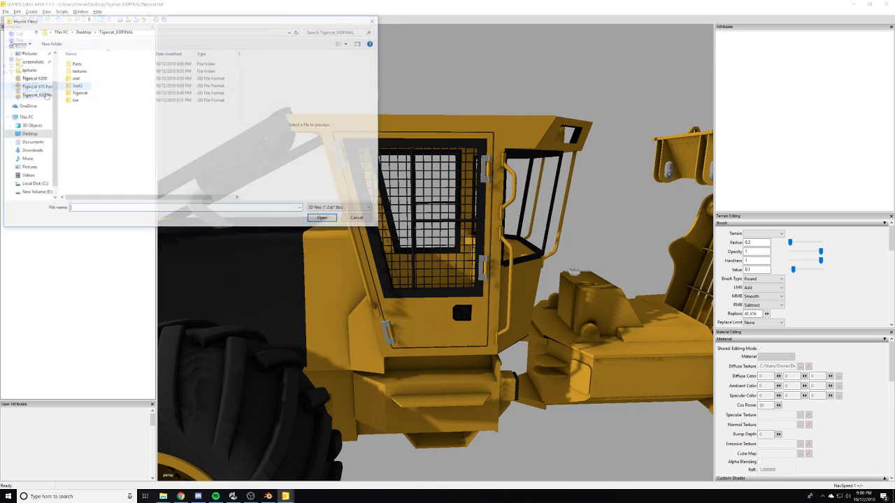
double_click(88, 84)
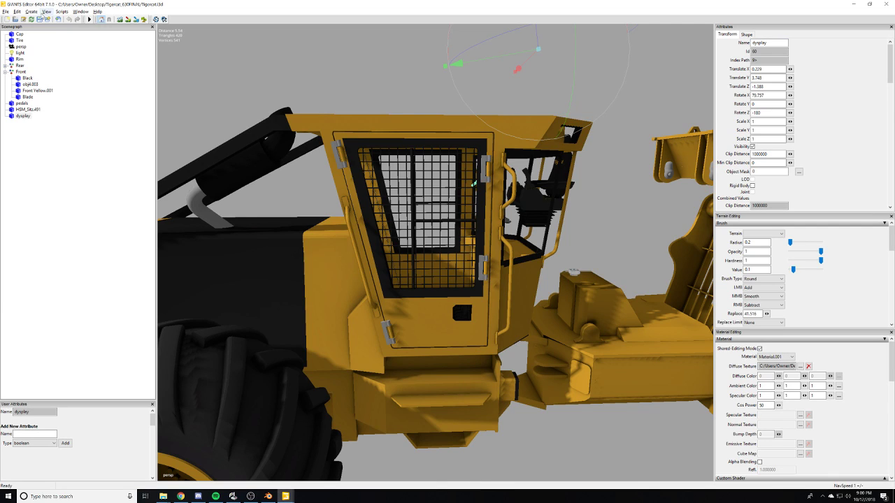
click(31, 11)
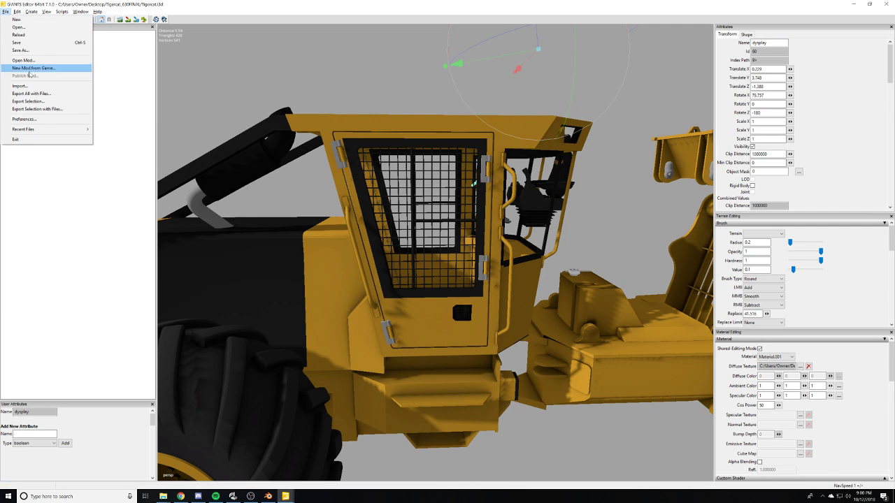
click(28, 85)
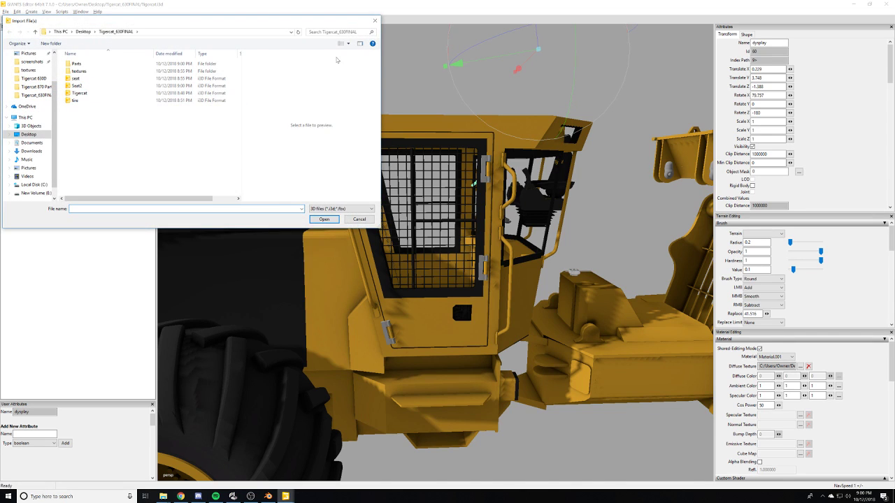
click(374, 20)
- Delete the imported pedals, HSM_Sitz.491 and dysplay objects from the scene
scroll(302, 315, down, 5)
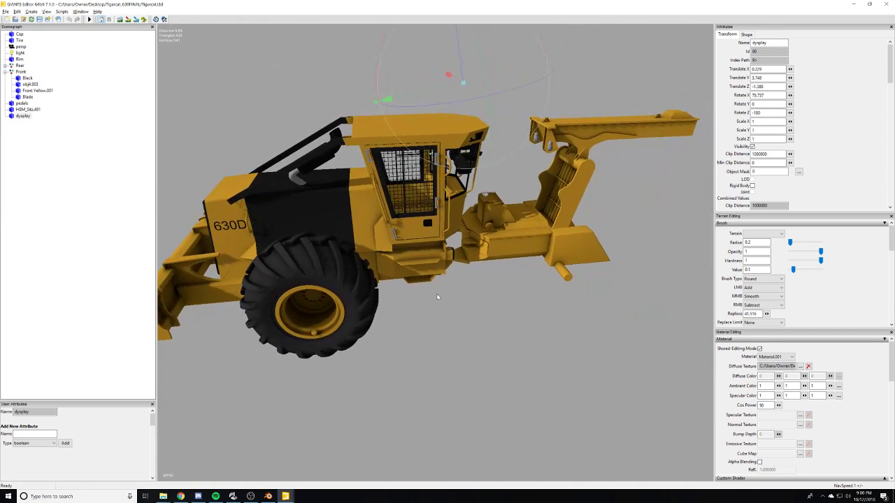
alt+middle_drag(238, 144, 231, 203)
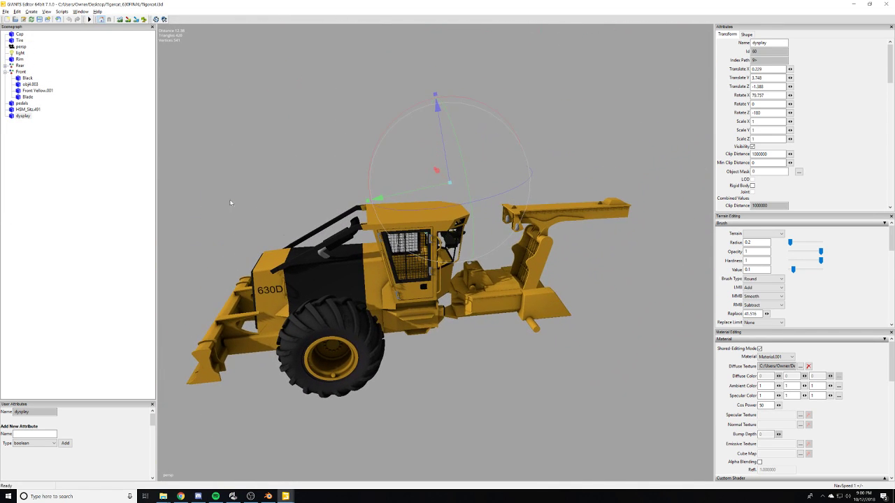
shift+click(23, 104)
key(Delete)
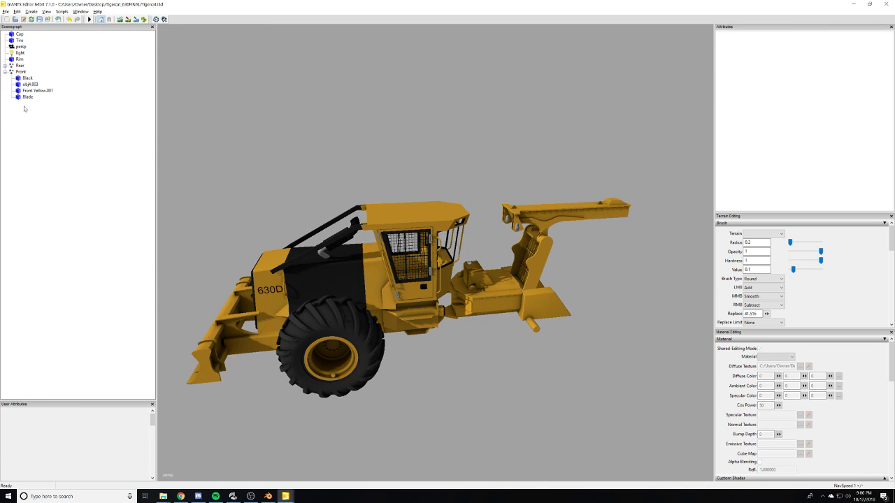
- Check where the Rim, Tire and Cap objects sit, and frame the Cap for a close look
click(18, 59)
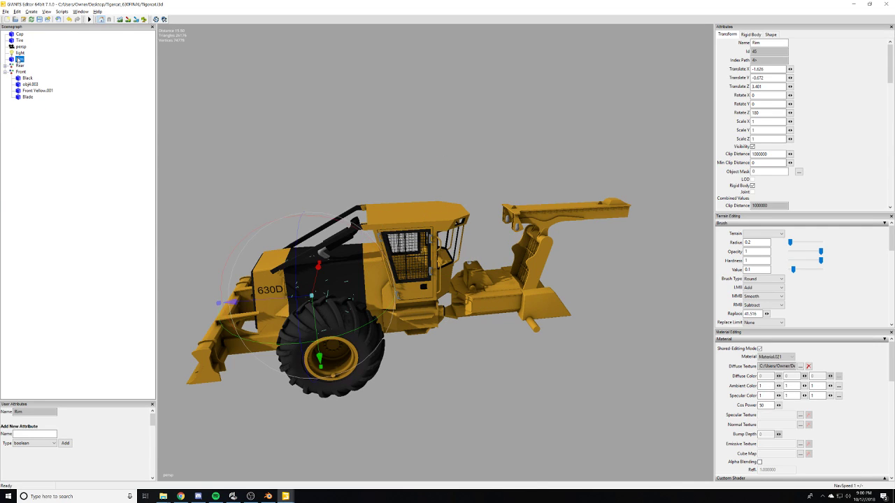
click(21, 40)
click(20, 33)
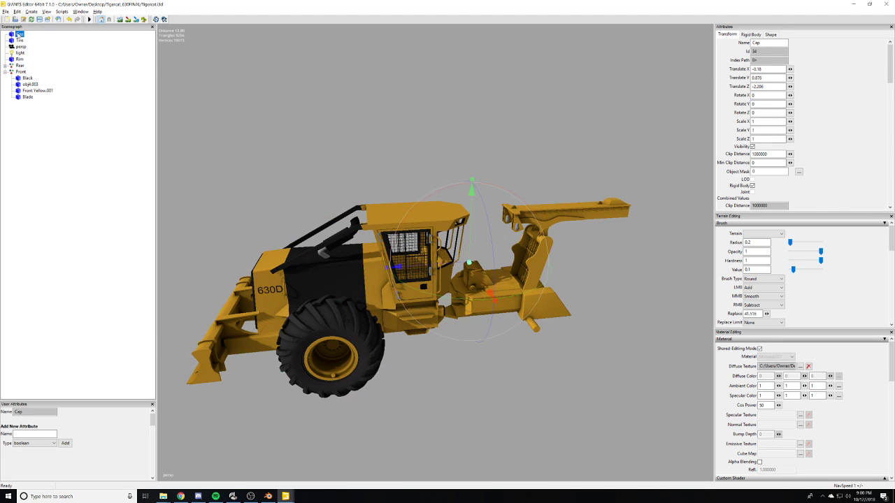
key(f)
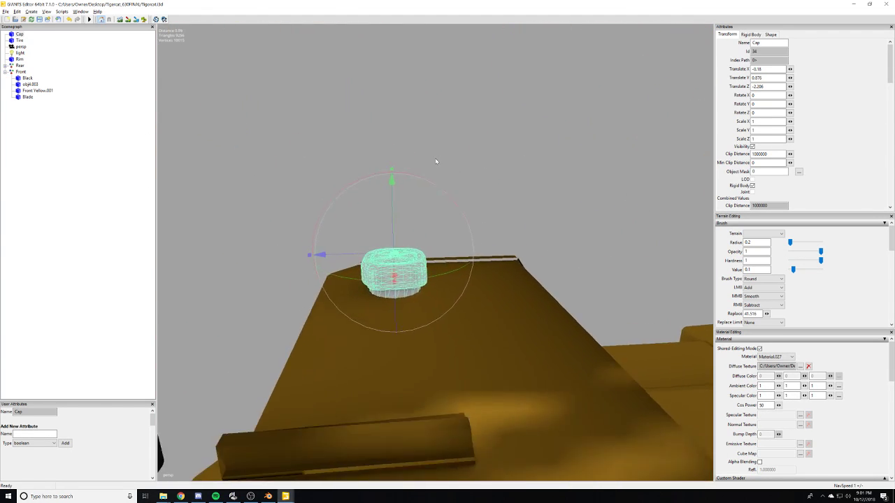
scroll(435, 161, down, 3)
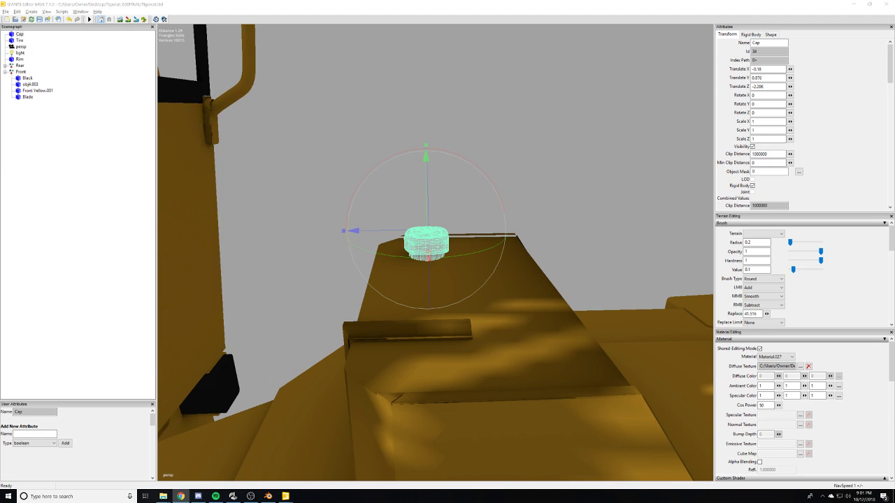
key(alt+Tab)
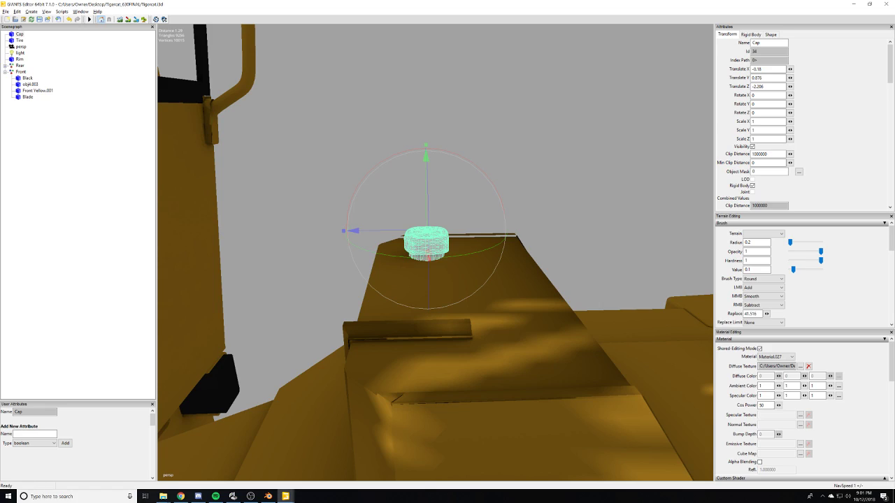
scroll(533, 222, down, 5)
mouse_move(533, 222)
alt+mouse_down()
mouse_move(531, 241)
mouse_move(534, 222)
alt+mouse_up()
scroll(533, 222, up, 4)
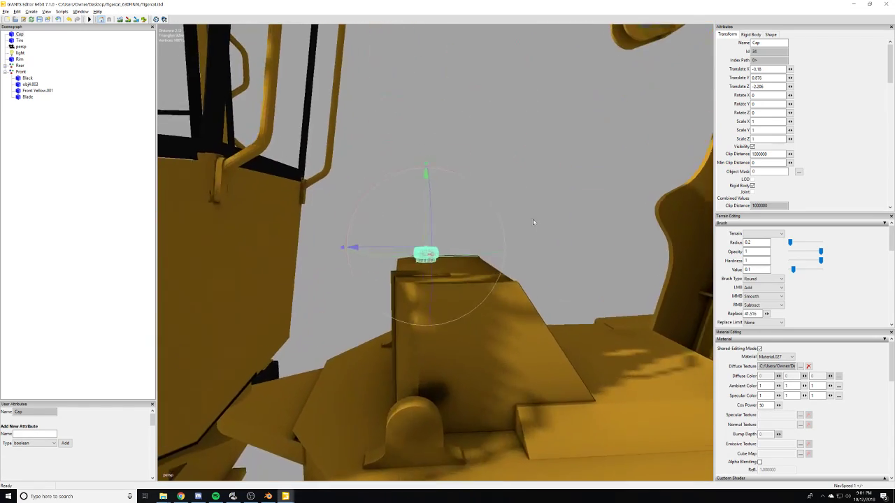
- Examine the skidder around the cab, centre joint, rear frame and grapple boom, and clear the Cap selection
scroll(534, 222, down, 4)
alt+middle_drag(396, 286, 425, 236)
alt+middle_drag(433, 277, 397, 309)
alt+right_drag(397, 308, 549, 246)
alt+drag(549, 247, 551, 256)
alt+right_drag(551, 256, 301, 307)
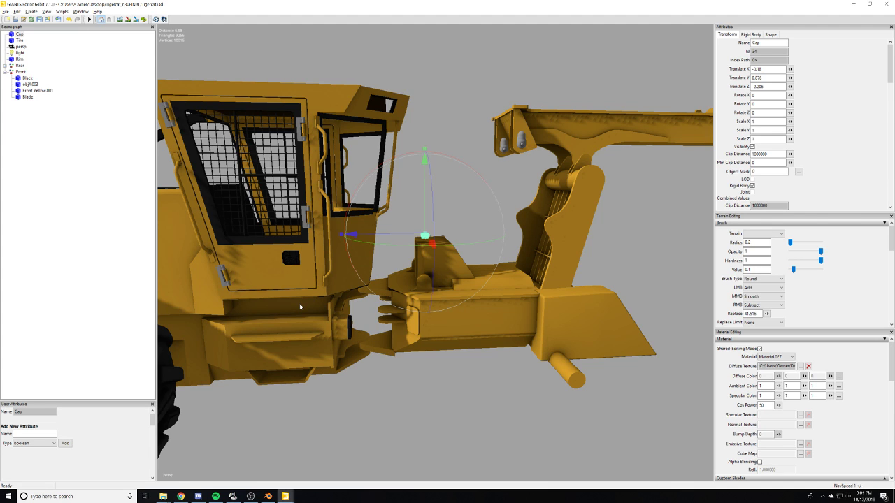
alt+drag(301, 306, 332, 307)
alt+right_drag(332, 308, 615, 325)
alt+middle_drag(615, 325, 535, 296)
alt+right_drag(535, 295, 432, 363)
click(501, 413)
alt+right_drag(502, 413, 427, 389)
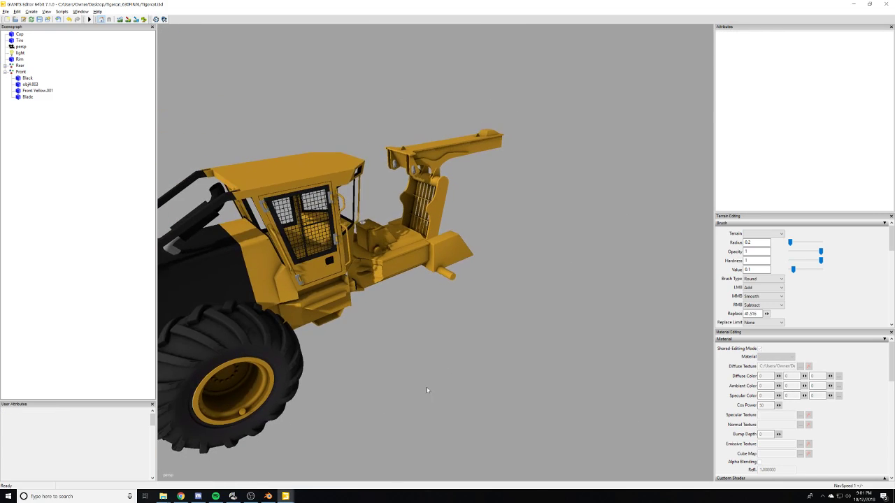
alt+drag(427, 388, 476, 371)
alt+right_drag(477, 371, 489, 329)
alt+drag(489, 329, 338, 335)
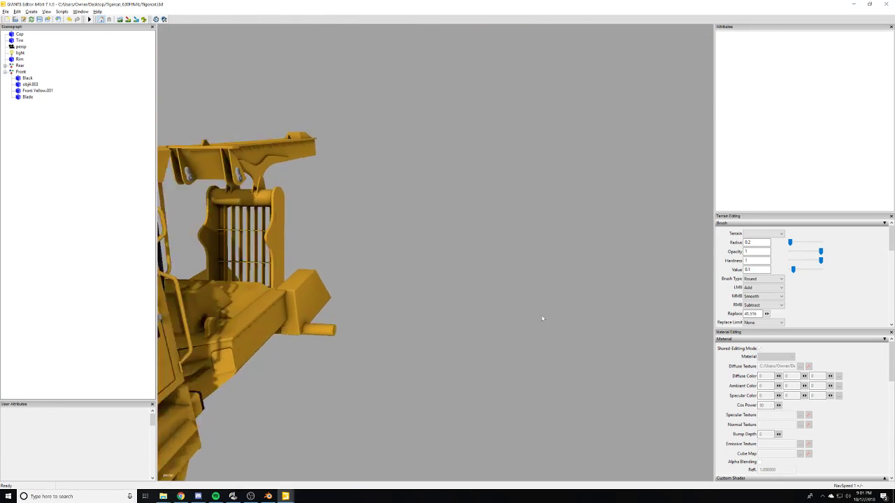
alt+drag(541, 317, 428, 273)
alt+right_drag(428, 272, 334, 335)
mouse_move(333, 336)
alt+mouse_down()
mouse_move(364, 371)
mouse_move(374, 350)
mouse_move(323, 331)
alt+mouse_up()
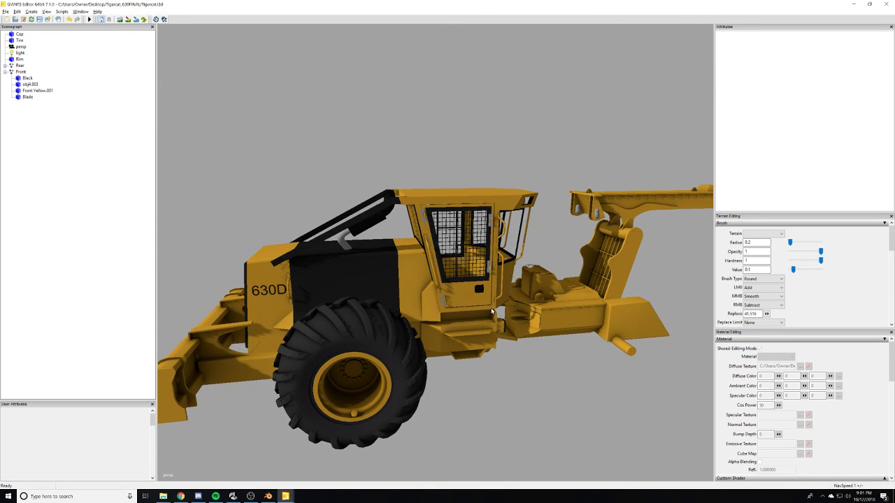
alt+drag(491, 311, 477, 316)
alt+right_drag(477, 316, 448, 294)
- Leave the editor and look through the texture files in the Tigercat 630D folder's Textures subfolder
click(854, 4)
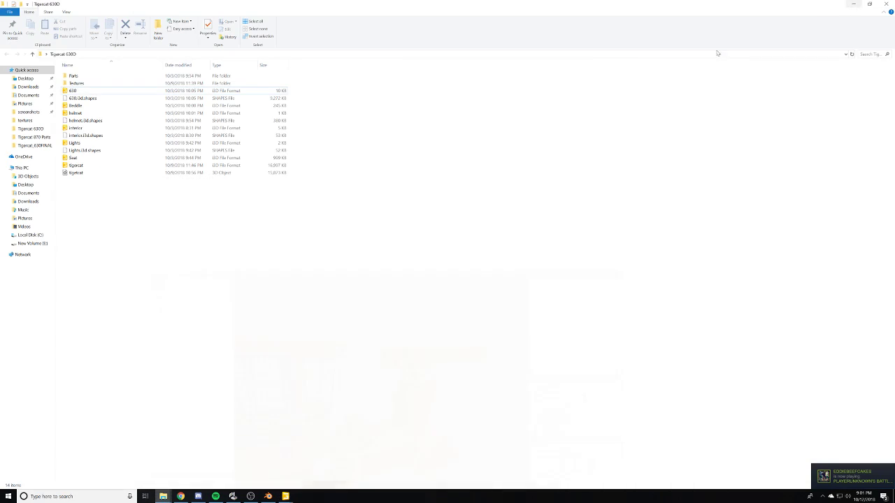
drag(146, 220, 97, 69)
click(122, 252)
double_click(92, 84)
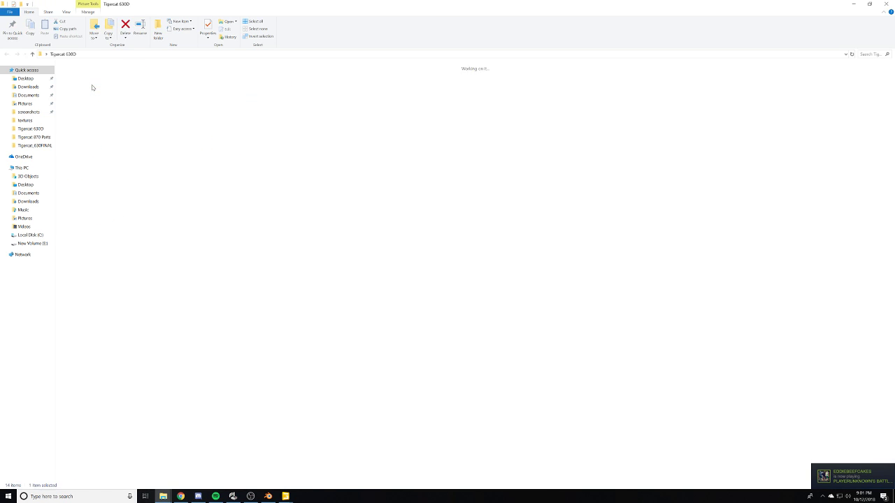
click(200, 79)
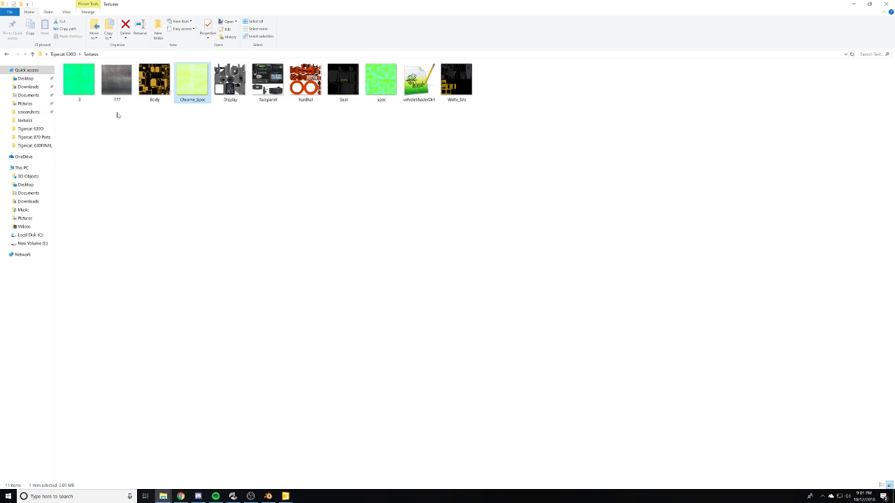
ctrl+click(70, 95)
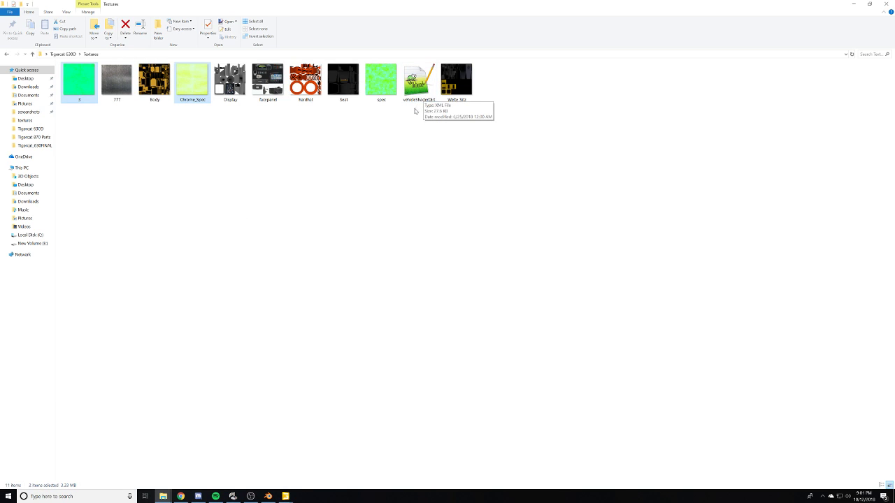
click(254, 158)
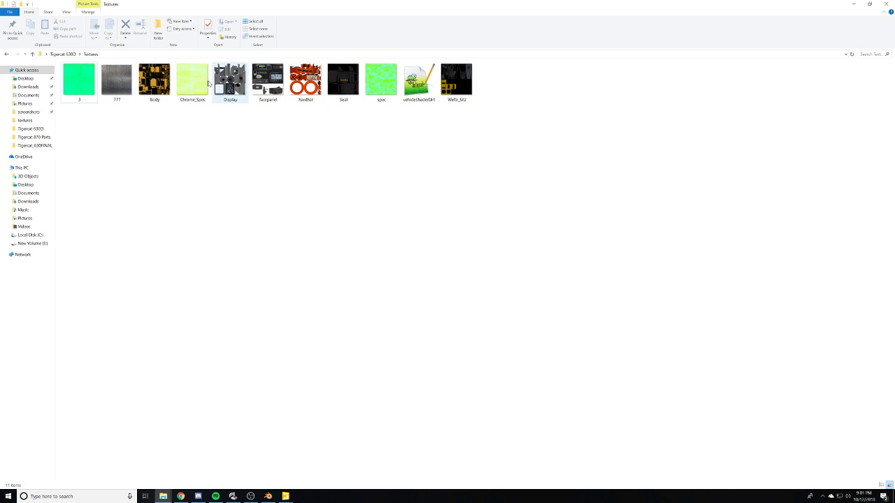
click(64, 55)
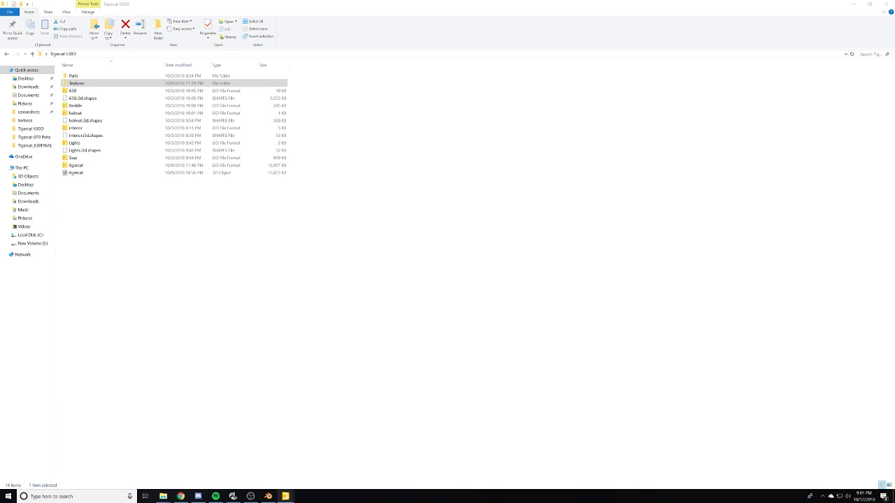
- Close all open File Explorer windows
mouse_move(165, 500)
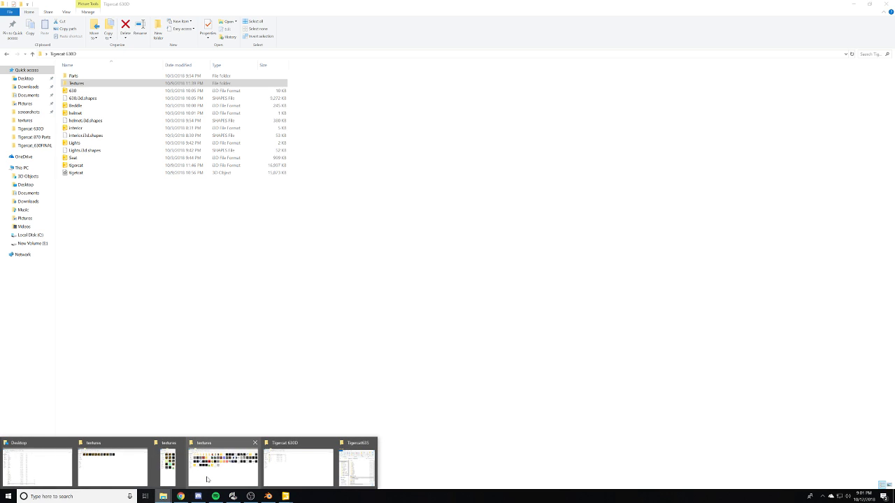
click(164, 499)
right_click(163, 499)
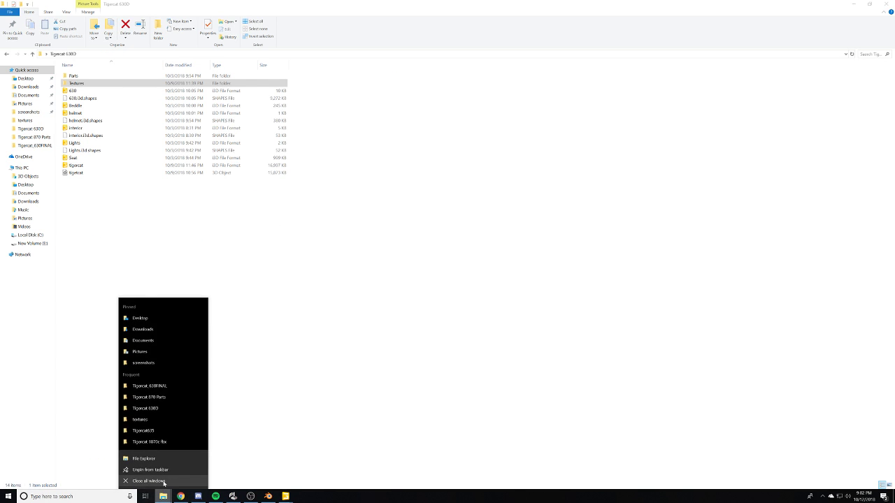
click(166, 481)
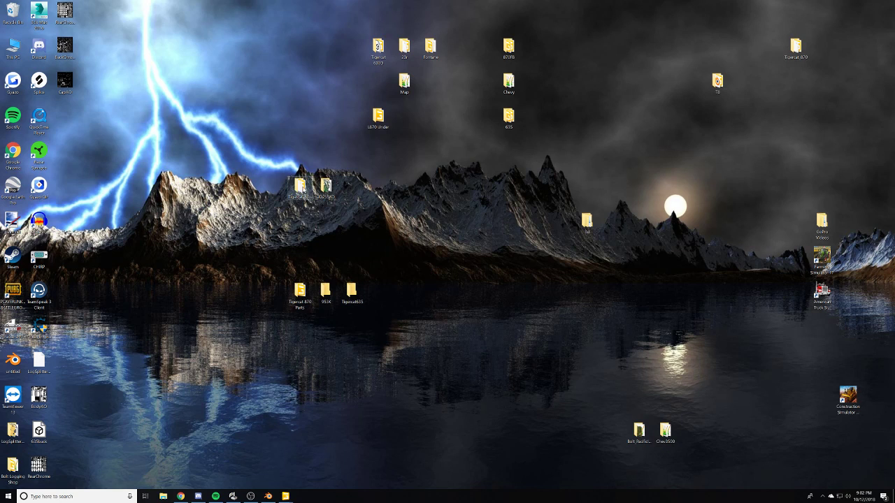
- Open the textures folder inside Tigercat_630FINAL and paste the copied default_cube texture into it
click(300, 187)
double_click(302, 187)
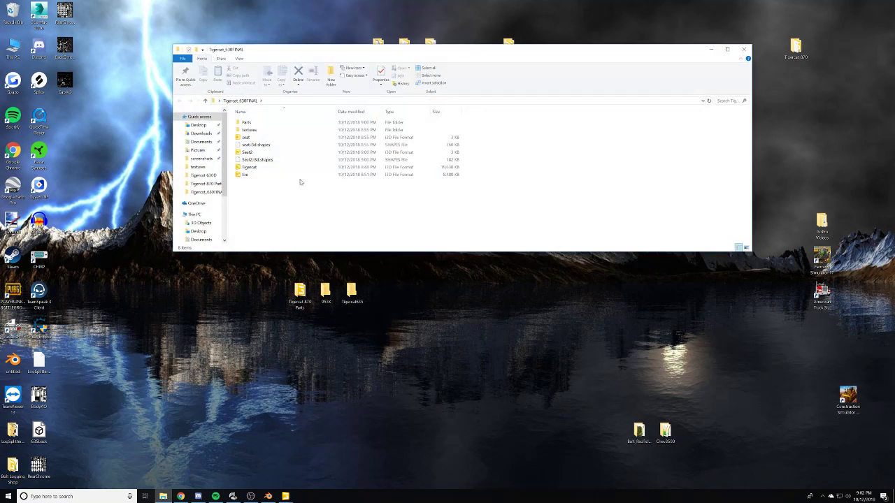
double_click(263, 130)
double_click(299, 52)
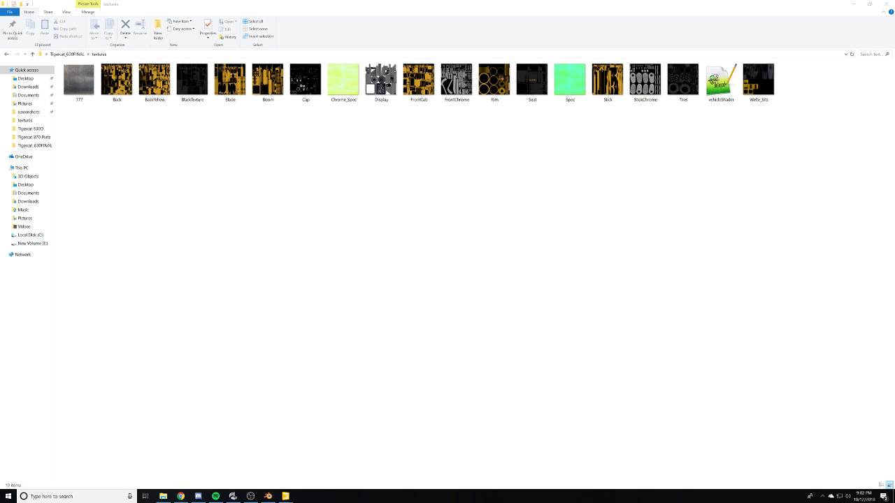
drag(311, 58, 0, 183)
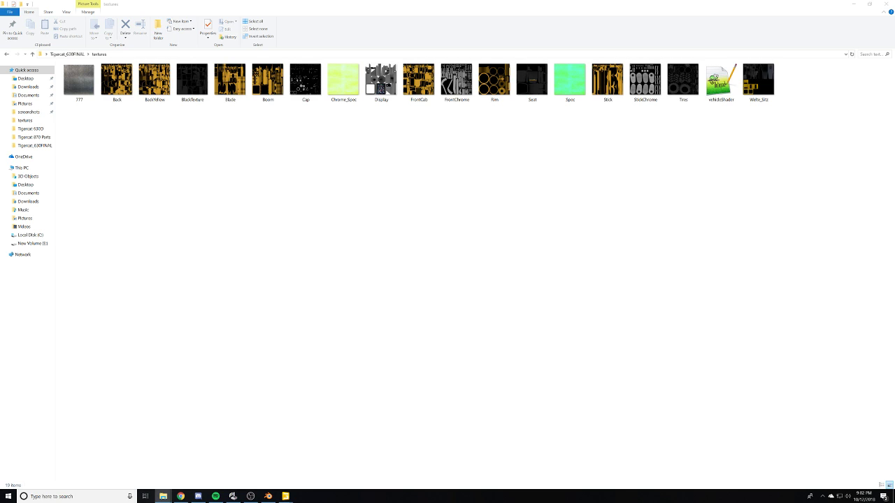
click(330, 210)
key(ctrl+v)
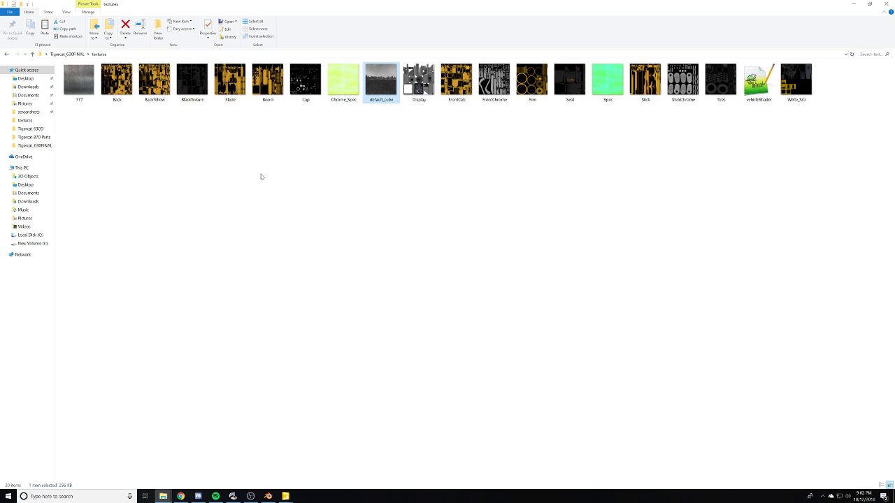
drag(414, 4, 0, 181)
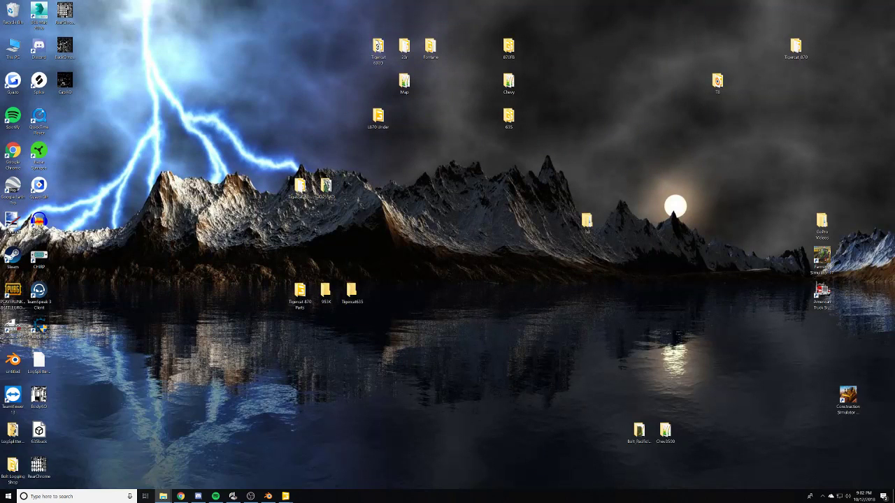
- Switch back to GIANTS Editor with the Tigercat.i3d scene and select the exhaust pipe obj4.003 in front of the cab
mouse_move(285, 495)
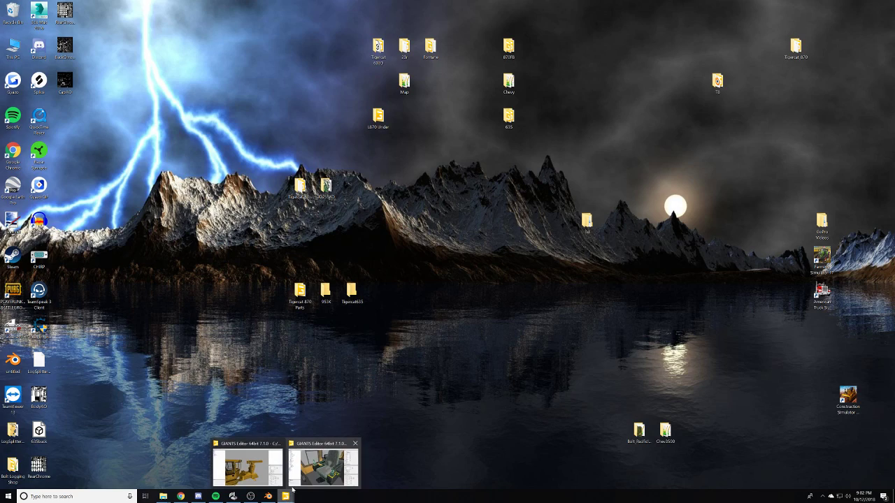
click(256, 474)
middle_drag(326, 336, 561, 286)
scroll(403, 345, up, 3)
alt+middle_drag(384, 307, 463, 300)
scroll(532, 267, up, 4)
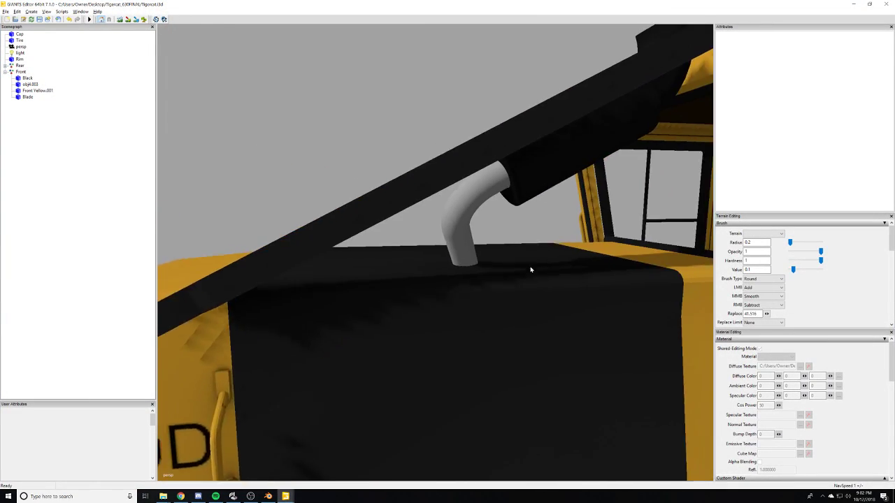
alt+drag(531, 268, 458, 265)
click(458, 265)
middle_drag(546, 300, 592, 319)
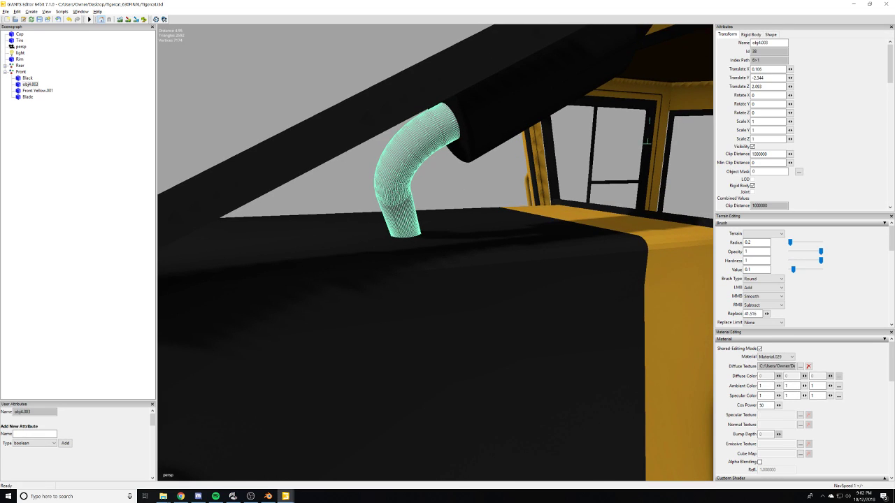
- Assign vehicleShader from the Tigercat_630FINAL textures folder as the exhaust pipe material's custom shader
scroll(776, 416, down, 1)
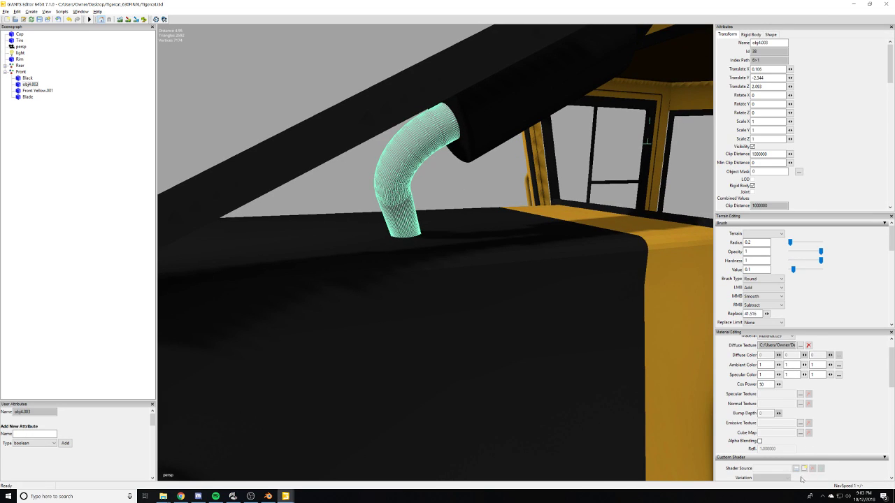
scroll(802, 479, down, 2)
click(803, 426)
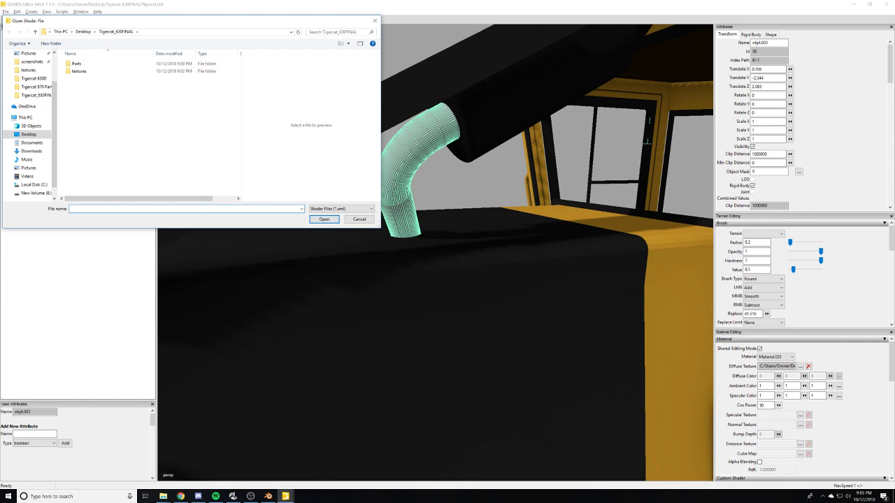
click(163, 496)
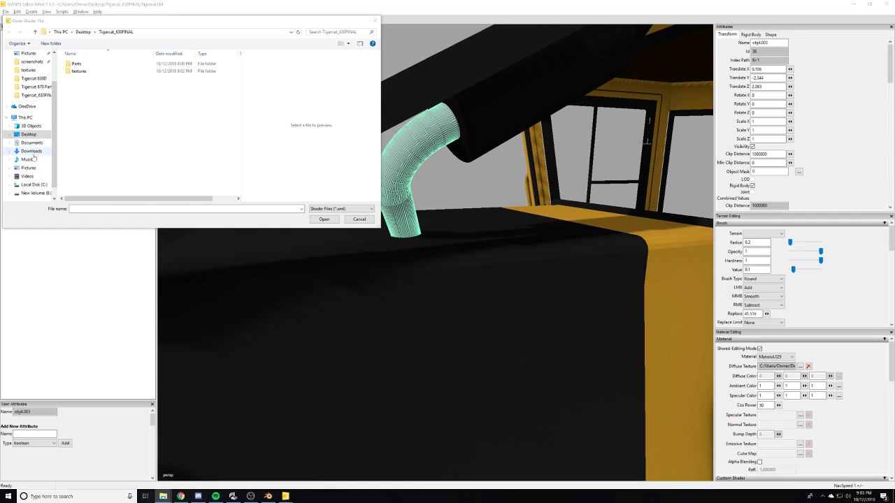
double_click(89, 70)
double_click(91, 87)
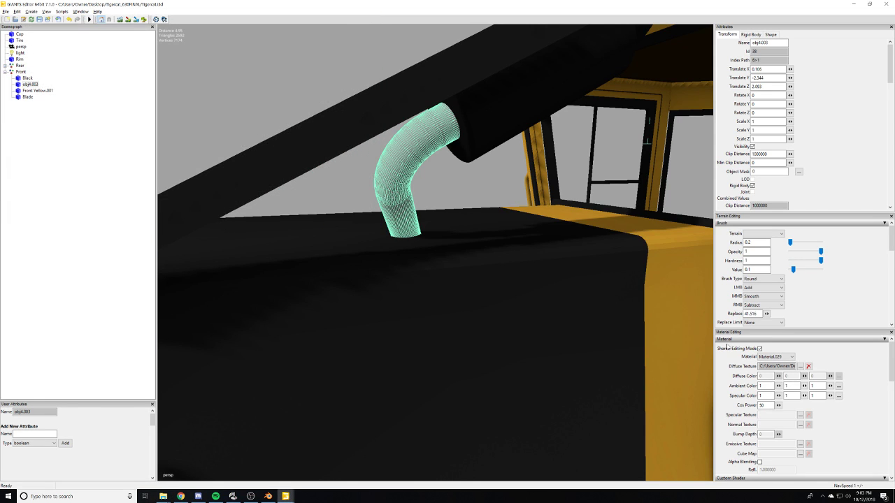
- Set the exhaust pipe material's cube map to the default_cube texture and close the texture viewer
mouse_move(599, 296)
alt+mouse_down()
mouse_move(557, 299)
mouse_move(592, 298)
alt+mouse_up()
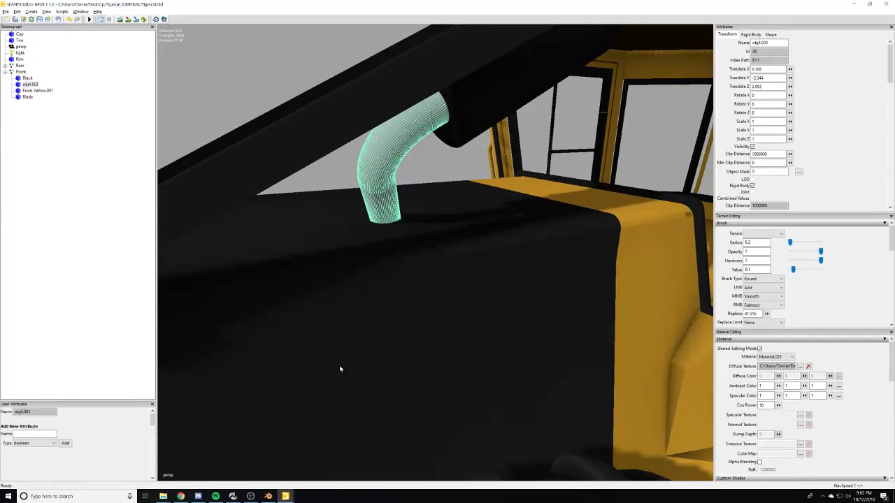
click(183, 495)
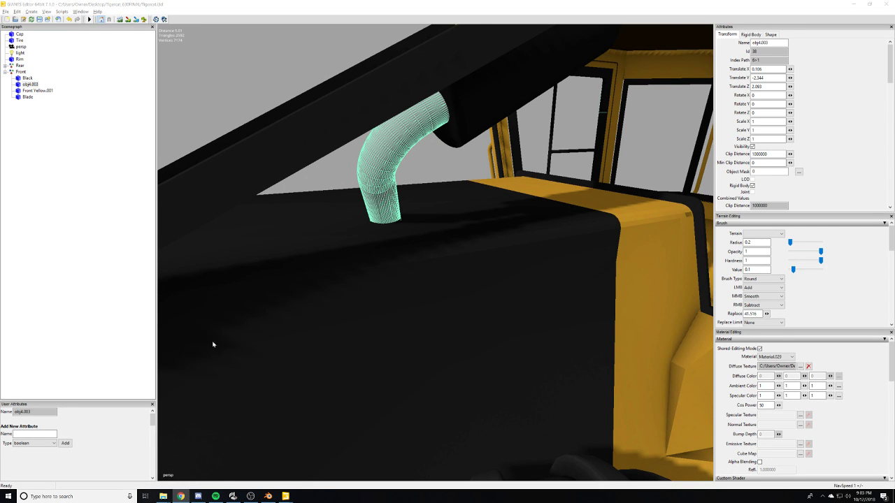
middle_drag(213, 344, 521, 362)
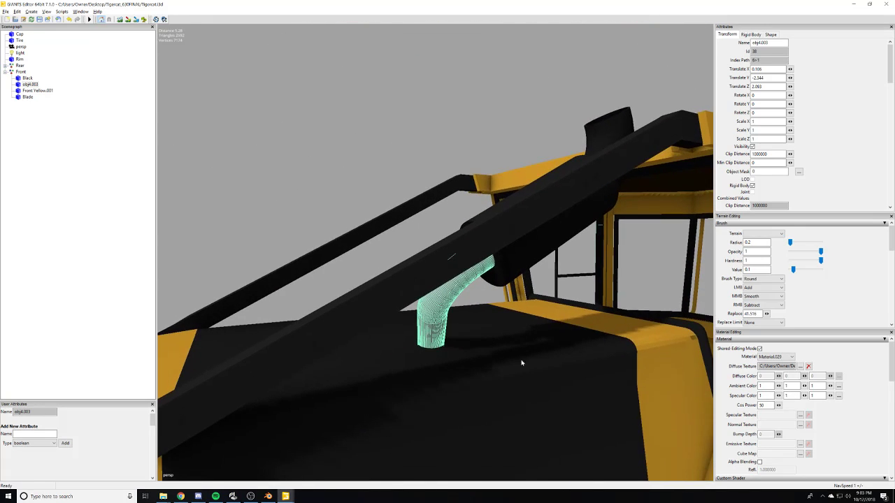
click(808, 455)
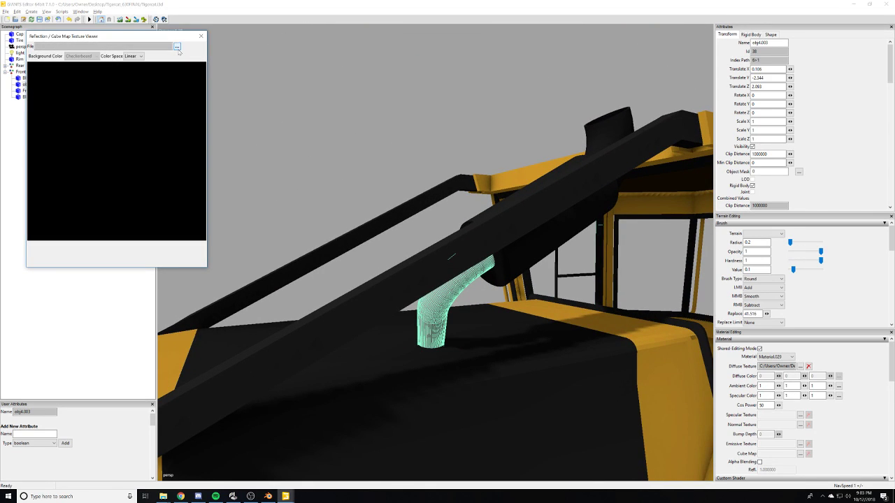
click(177, 47)
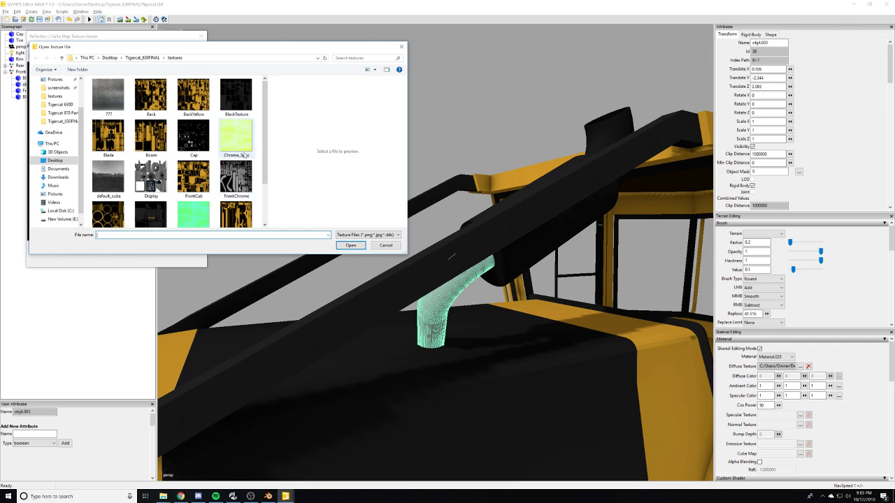
scroll(271, 168, down, 2)
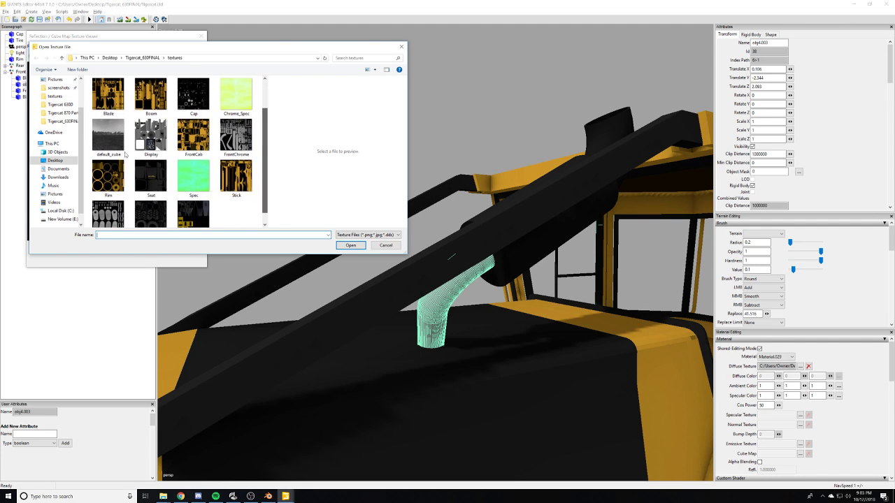
double_click(109, 154)
click(202, 37)
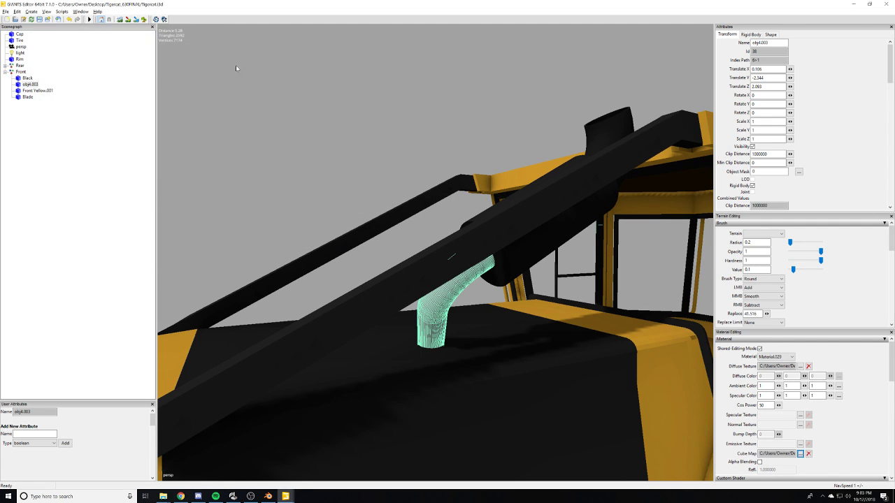
- Examine the exhaust pipe from several sides and check the other parts of obj4.003 around the cab
click(210, 155)
alt+drag(210, 155, 341, 216)
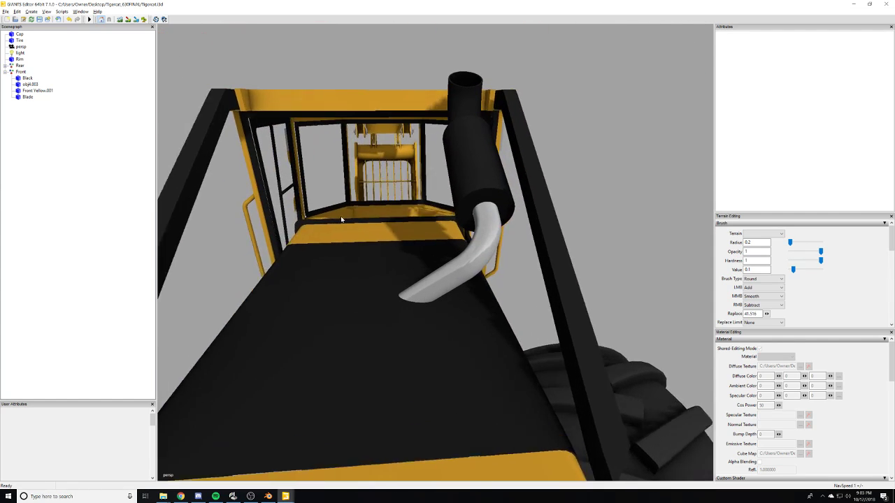
alt+right_drag(341, 216, 431, 216)
alt+drag(431, 216, 377, 204)
alt+right_drag(377, 204, 380, 264)
alt+drag(380, 263, 419, 237)
alt+right_drag(420, 238, 477, 223)
middle_drag(476, 222, 516, 297)
click(473, 241)
scroll(678, 417, down, 5)
alt+middle_drag(664, 356, 534, 342)
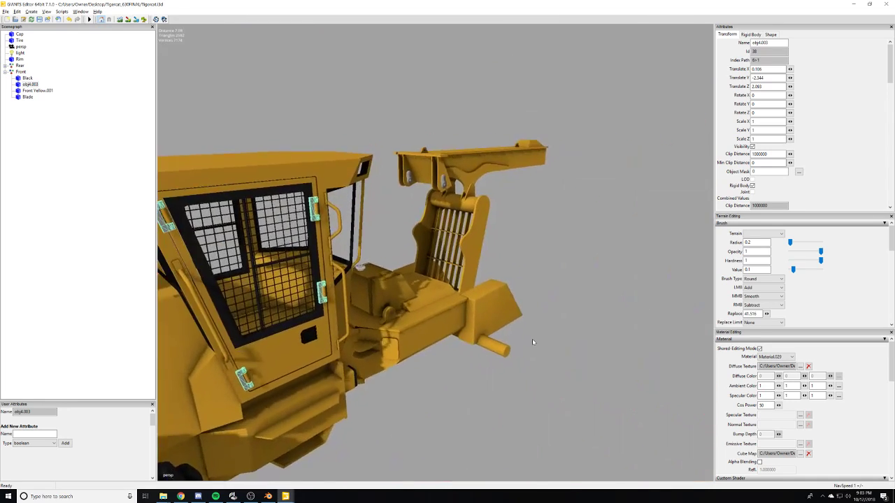
- Select the Cap object on the rear body and assign vehicleShader as its material's custom shader
scroll(533, 342, up, 6)
alt+drag(533, 321, 450, 254)
click(459, 271)
scroll(494, 267, up, 5)
click(455, 313)
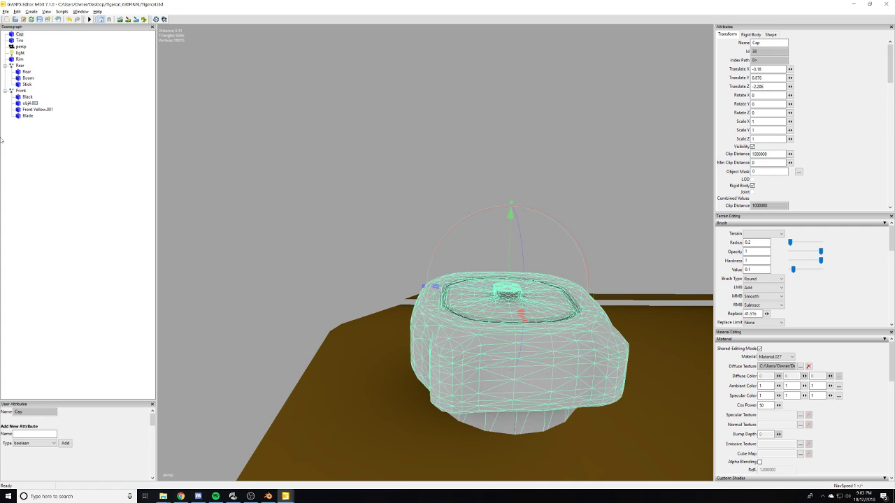
scroll(401, 294, down, 3)
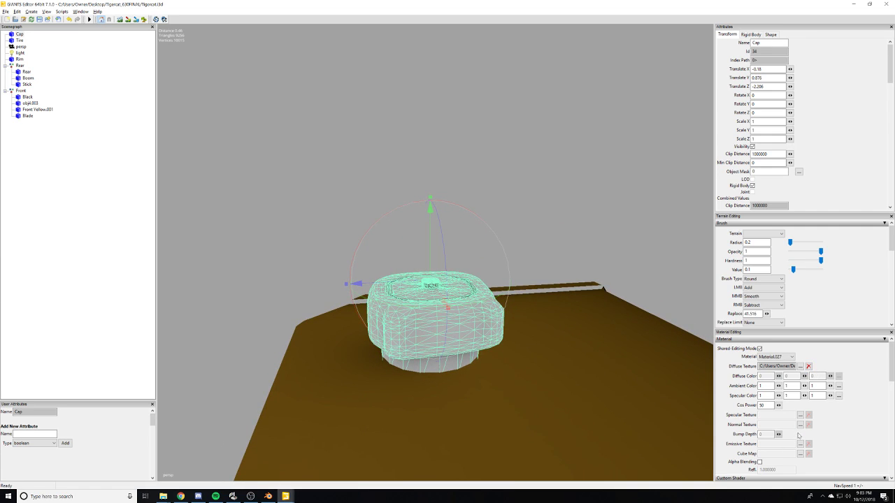
scroll(802, 458, down, 3)
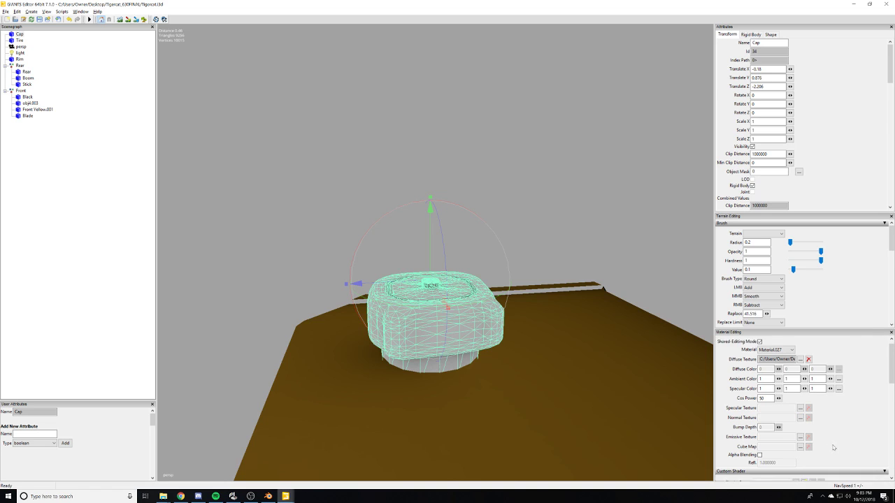
click(804, 426)
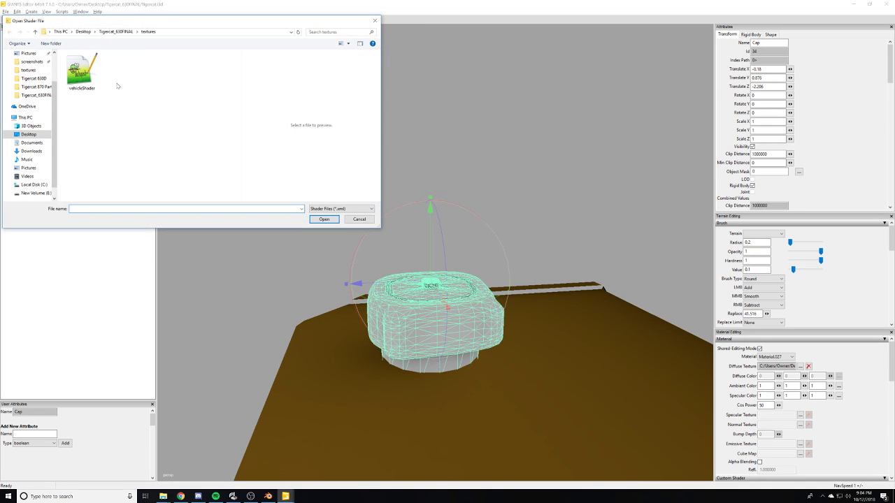
double_click(96, 79)
- Try the 777 image from the textures folder as the Cap material's diffuse texture
click(497, 277)
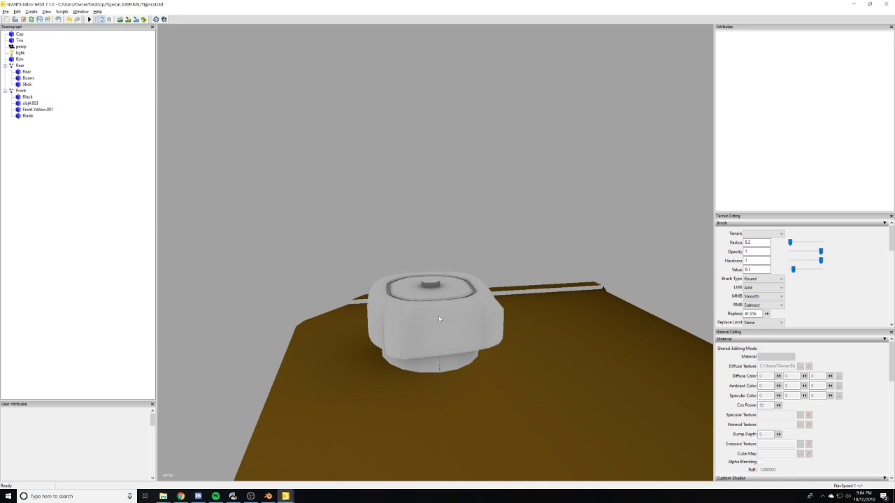
click(570, 358)
click(458, 322)
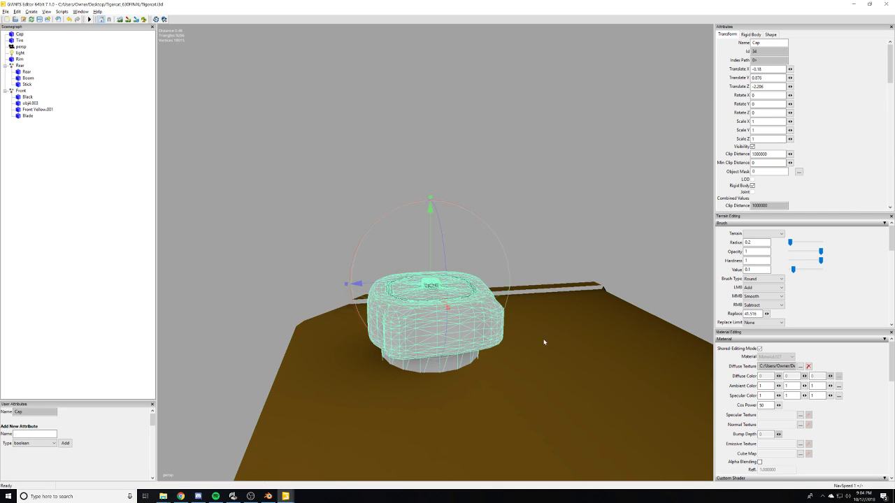
alt+drag(544, 342, 524, 351)
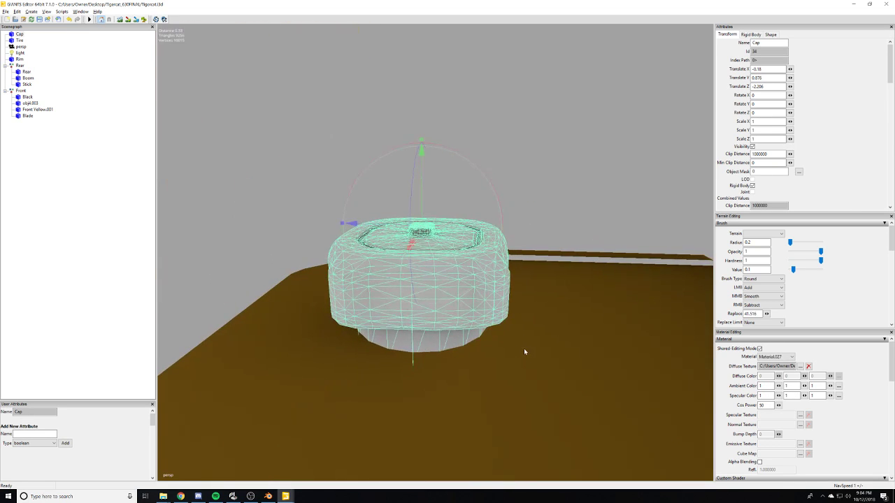
click(800, 366)
click(177, 47)
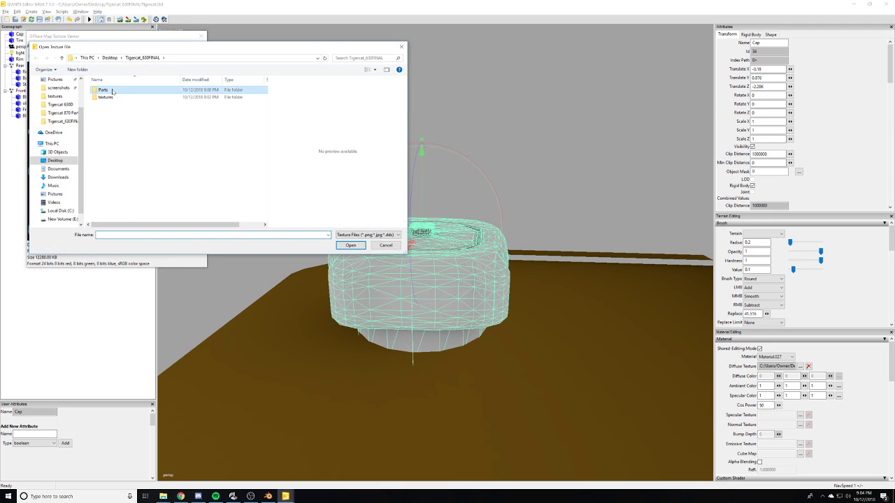
double_click(106, 97)
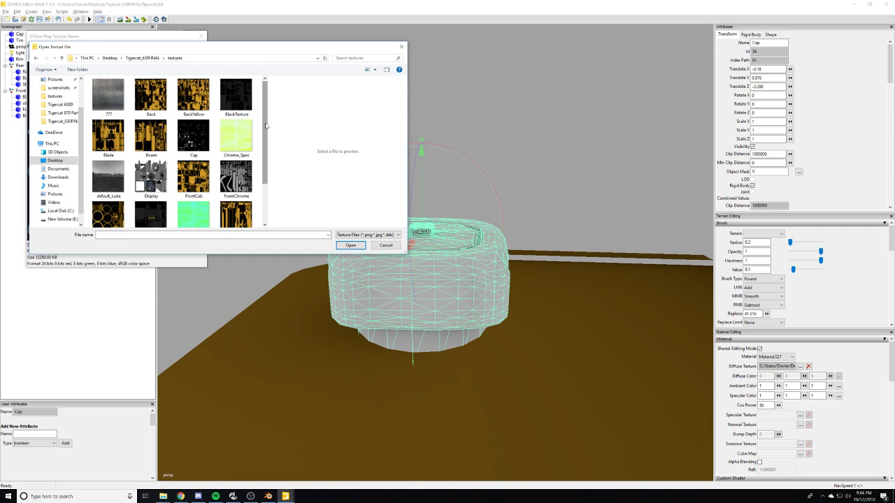
mouse_move(265, 126)
mouse_down()
mouse_move(262, 168)
mouse_move(255, 124)
mouse_up()
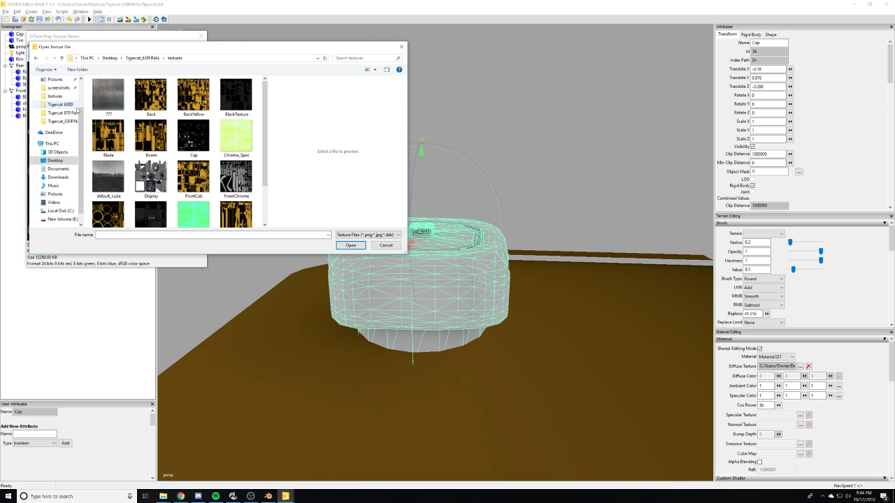
double_click(107, 94)
click(201, 36)
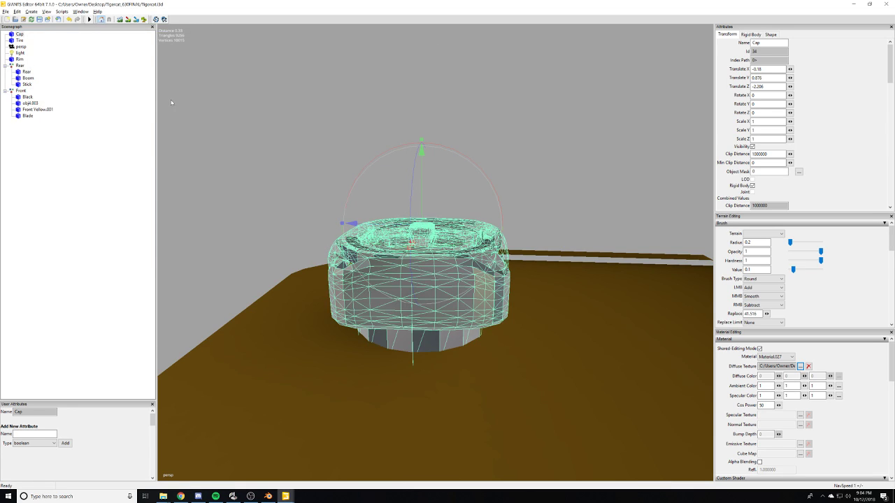
- Inspect the cap's surface with the 777 texture applied, and reselect the Cap object
click(225, 169)
click(389, 280)
click(445, 240)
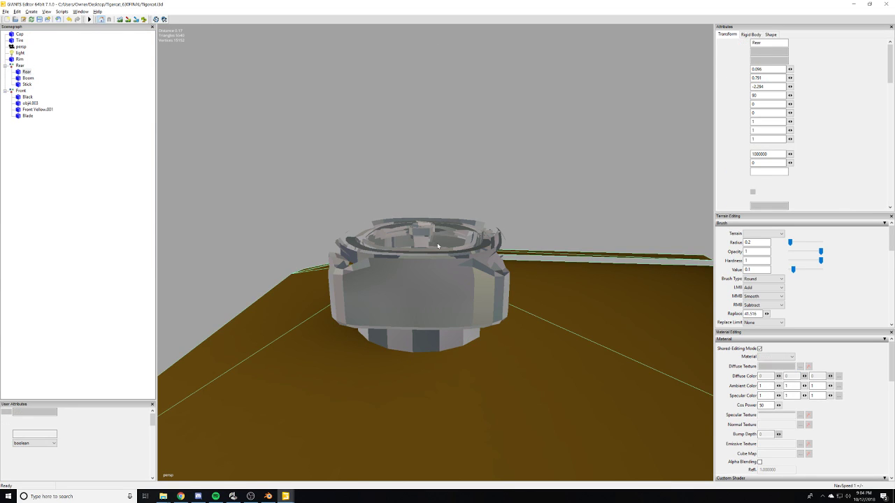
alt+drag(445, 240, 491, 291)
scroll(492, 290, down, 5)
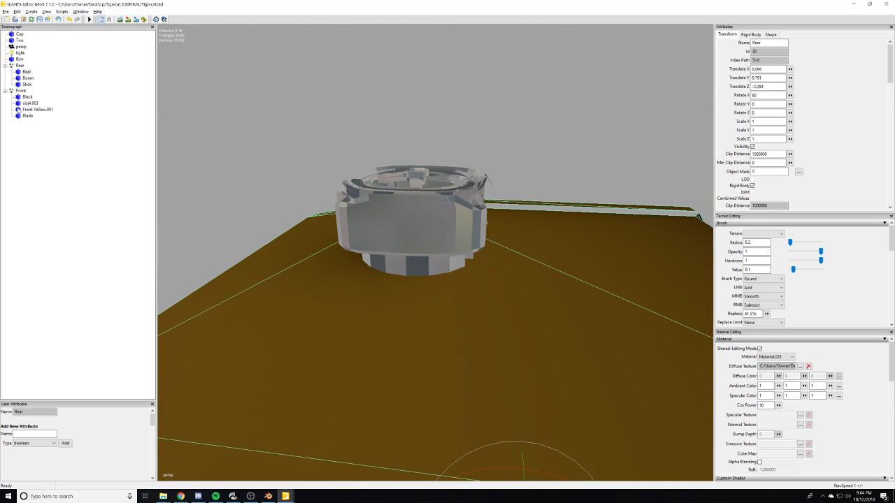
click(20, 34)
scroll(354, 215, up, 5)
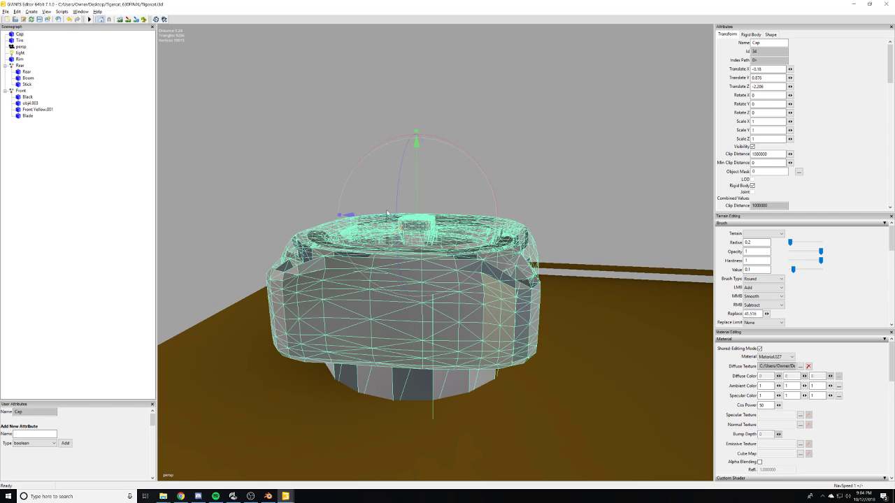
- Remove the Cap material's diffuse texture and assign Cap.png in its place, converting it to an optimized version
click(809, 366)
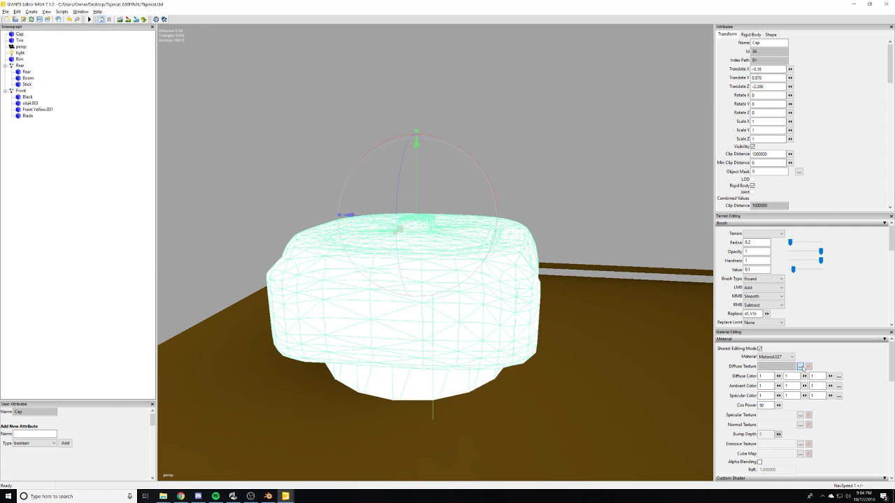
click(801, 367)
click(176, 46)
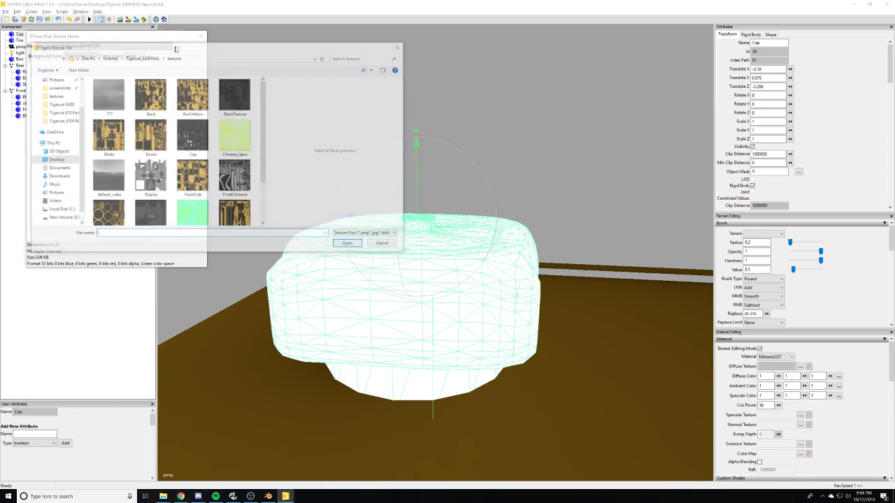
click(196, 132)
double_click(197, 129)
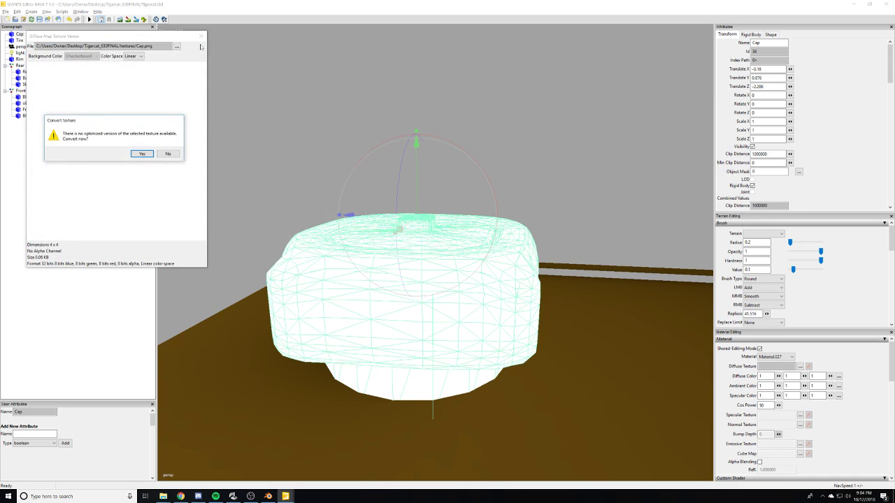
click(142, 154)
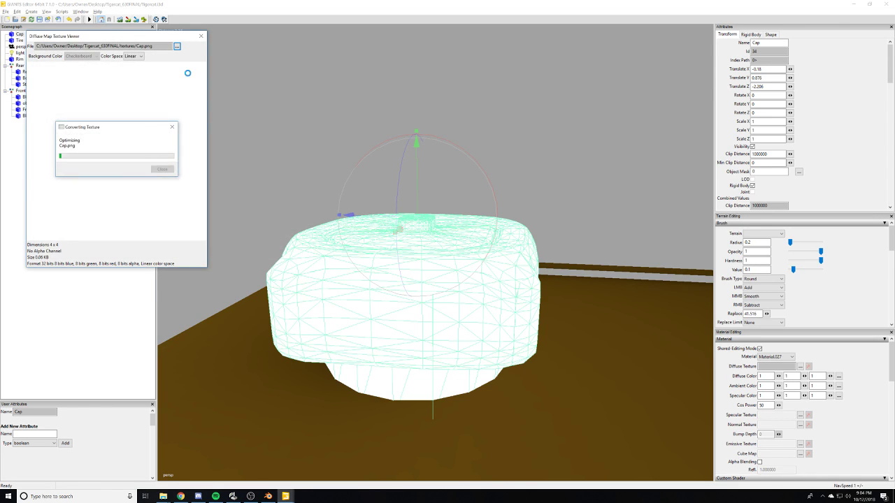
click(202, 36)
- Examine the retextured cap from several sides and focus the view on the Cap object
click(223, 57)
alt+drag(236, 100, 257, 137)
scroll(456, 283, down, 3)
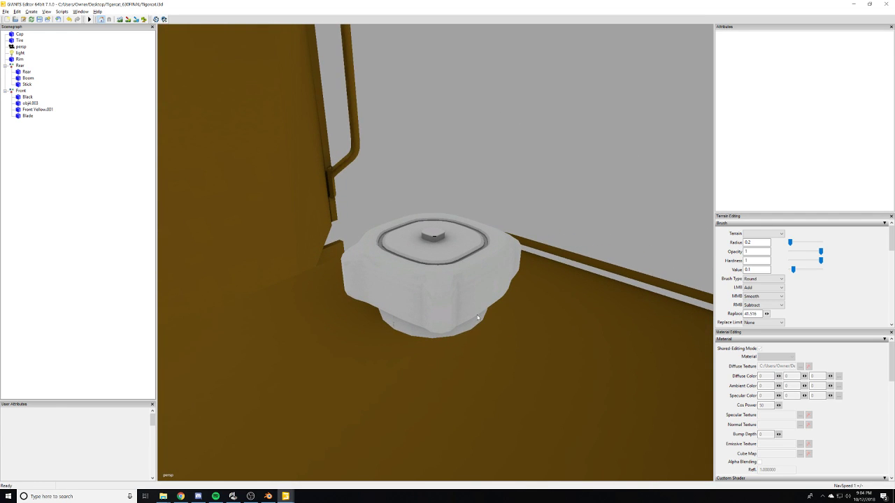
click(477, 318)
alt+drag(477, 317, 378, 280)
scroll(543, 309, down, 2)
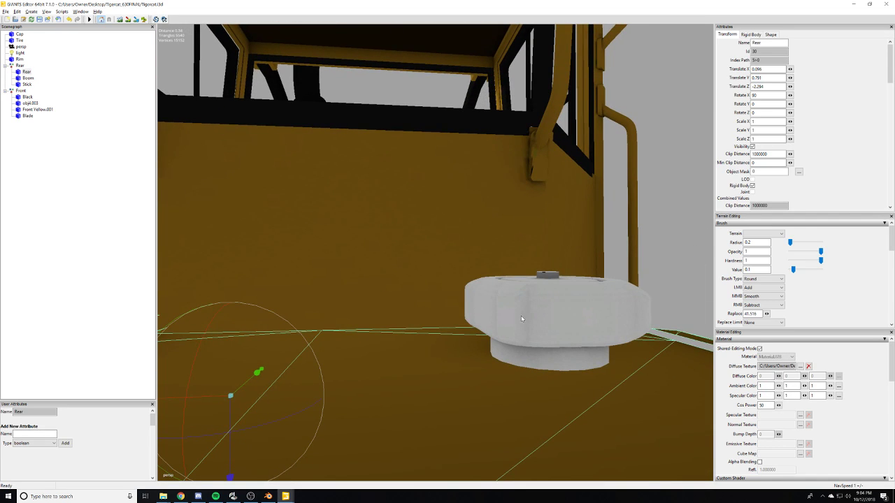
alt+drag(520, 318, 428, 336)
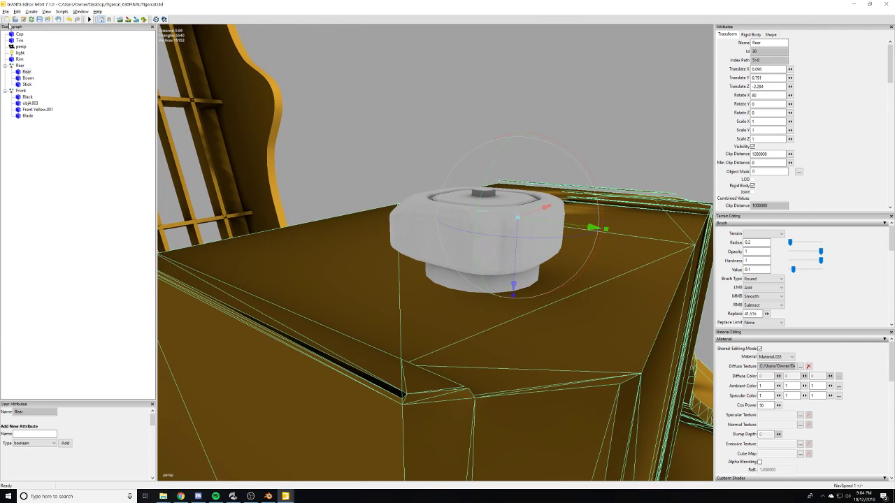
click(19, 34)
key(f)
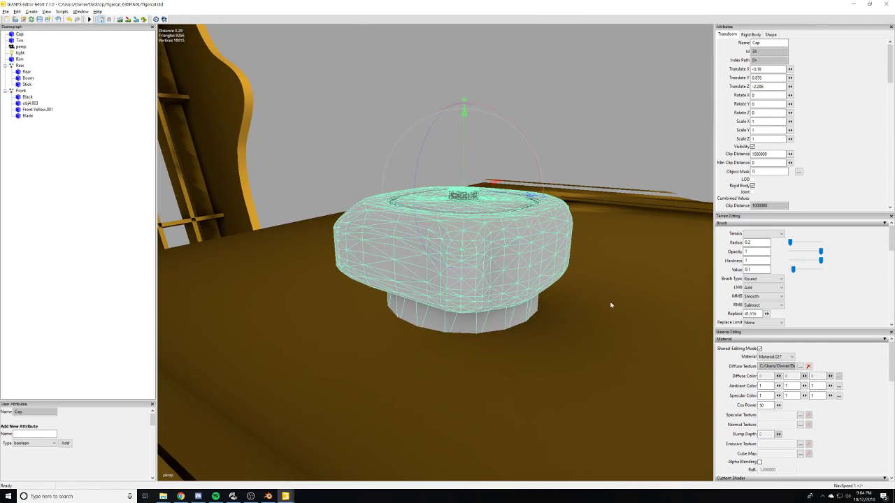
- Assign the default_cube texture from the textures folder as the cube map of the Cap's material
scroll(860, 464, down, 2)
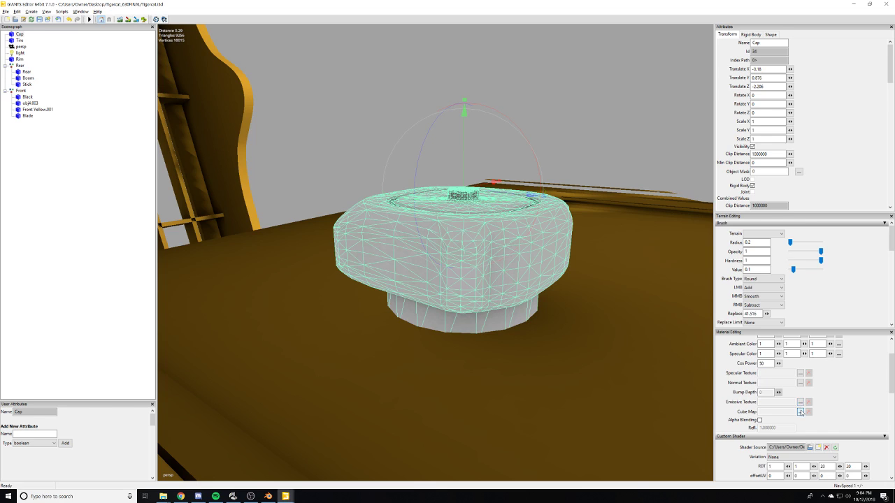
scroll(801, 412, up, 2)
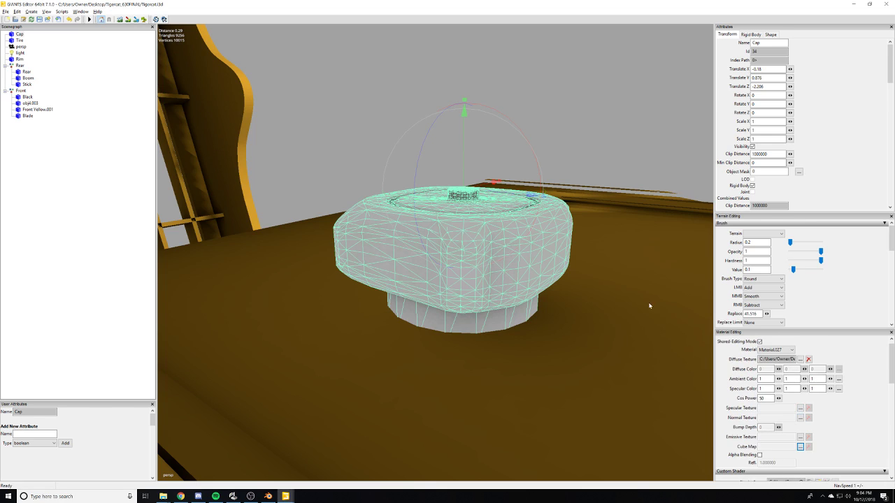
click(799, 447)
click(177, 46)
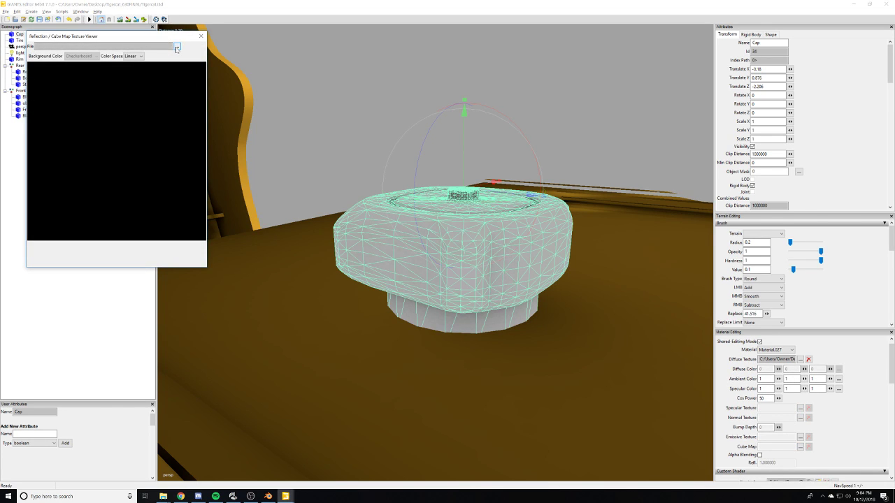
double_click(151, 178)
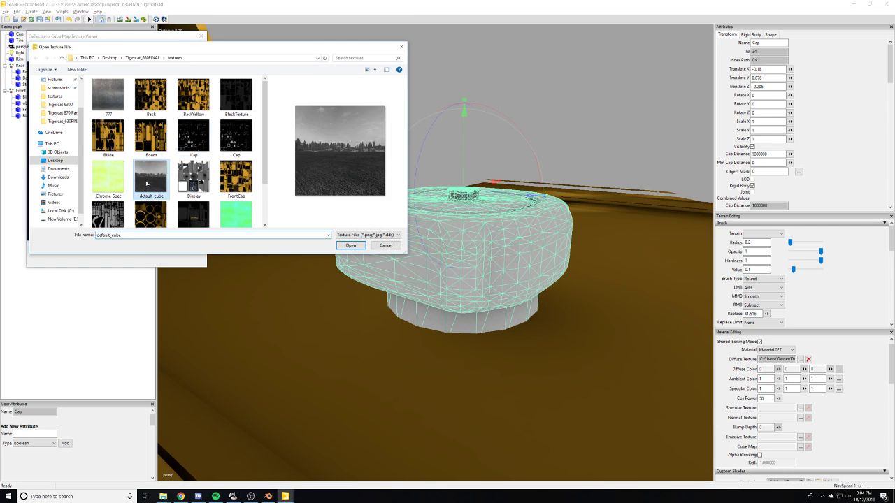
click(202, 36)
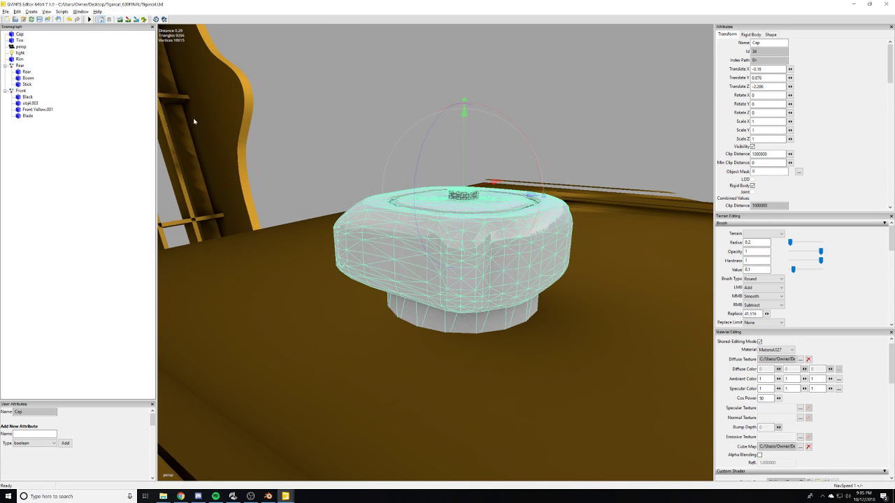
- Examine the cap among the surrounding bodywork and compare it with the reflective hinges on the cab door
click(272, 94)
scroll(271, 94, down, 10)
scroll(392, 211, up, 4)
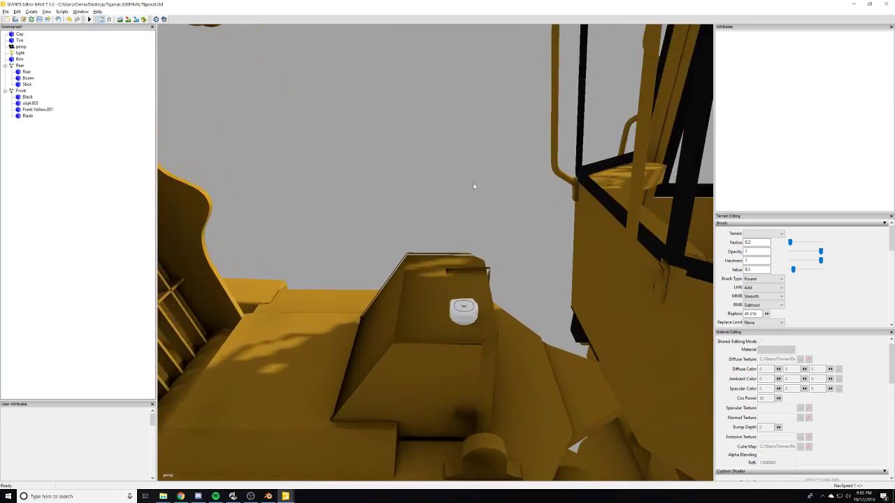
scroll(312, 266, up, 6)
alt+drag(304, 242, 544, 258)
scroll(336, 247, up, 4)
scroll(354, 236, down, 4)
scroll(544, 258, down, 7)
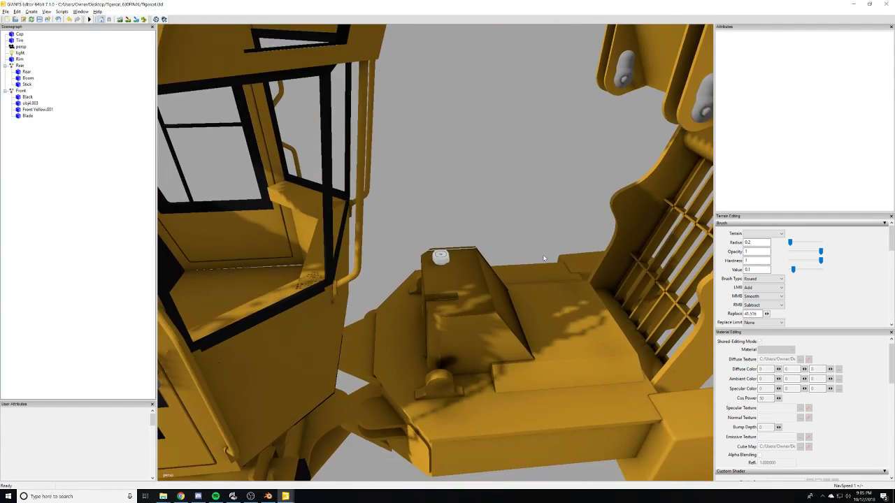
scroll(544, 258, down, 6)
alt+drag(473, 319, 448, 275)
scroll(539, 282, up, 5)
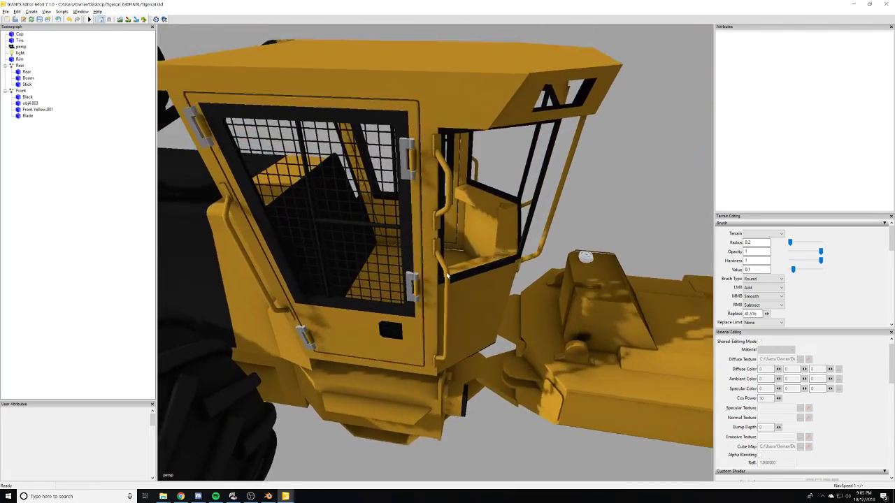
scroll(447, 275, up, 10)
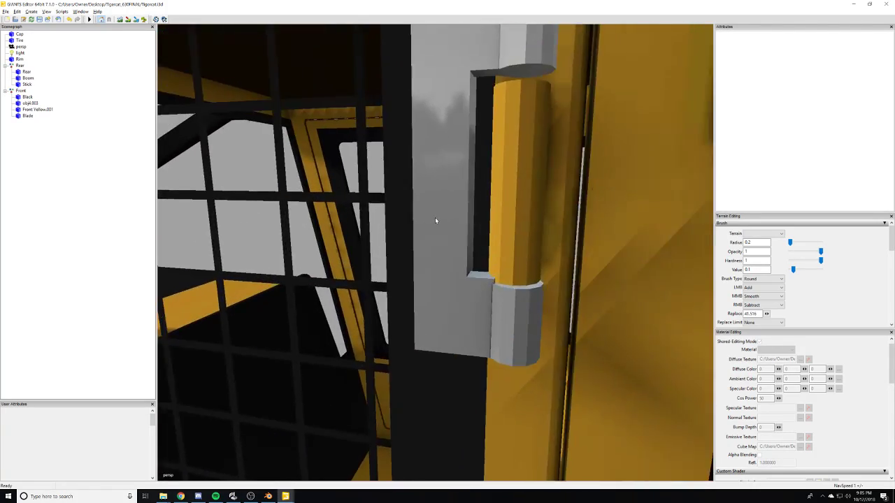
scroll(436, 220, up, 4)
alt+drag(436, 220, 437, 199)
scroll(438, 201, down, 12)
alt+middle_drag(440, 203, 353, 298)
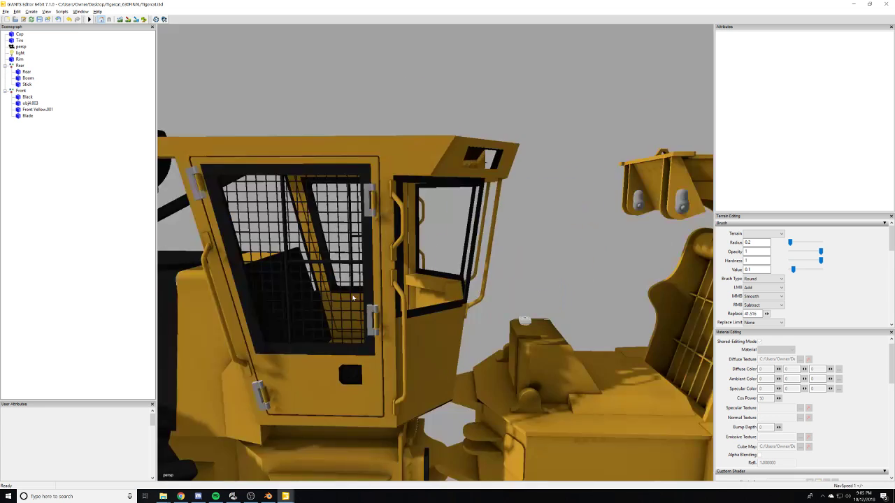
- Select the Cap object and examine its shading and reflections up close from several angles
alt+drag(353, 298, 369, 303)
scroll(567, 225, up, 8)
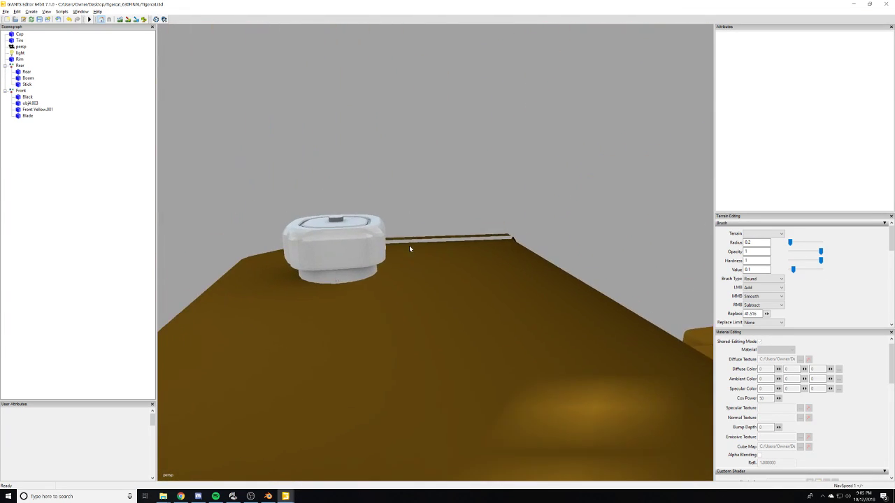
scroll(410, 249, up, 3)
alt+drag(410, 249, 385, 275)
scroll(431, 236, down, 2)
click(431, 236)
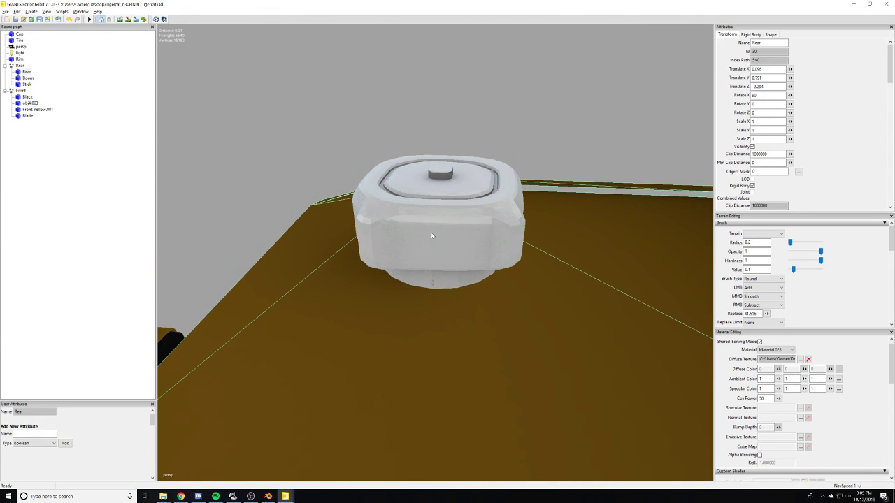
click(468, 177)
scroll(468, 172, up, 2)
scroll(468, 165, down, 5)
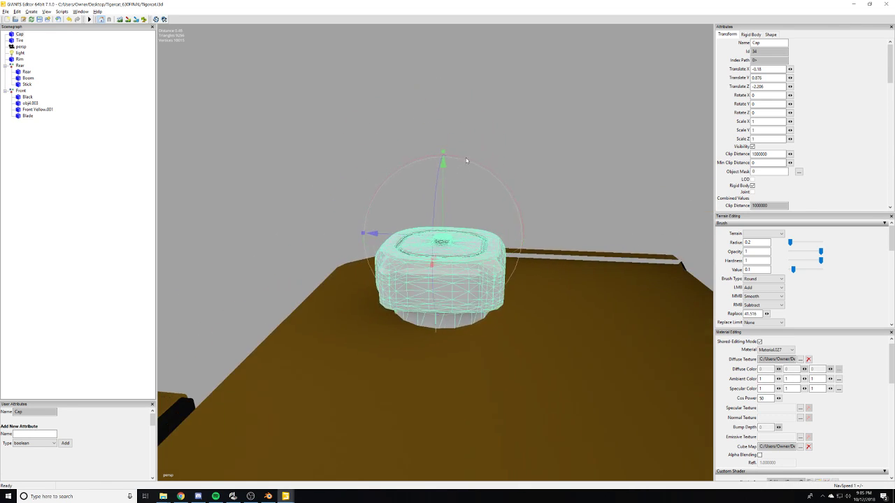
scroll(468, 163, up, 1)
alt+drag(468, 162, 450, 165)
scroll(450, 164, up, 3)
scroll(450, 164, up, 2)
scroll(450, 164, down, 2)
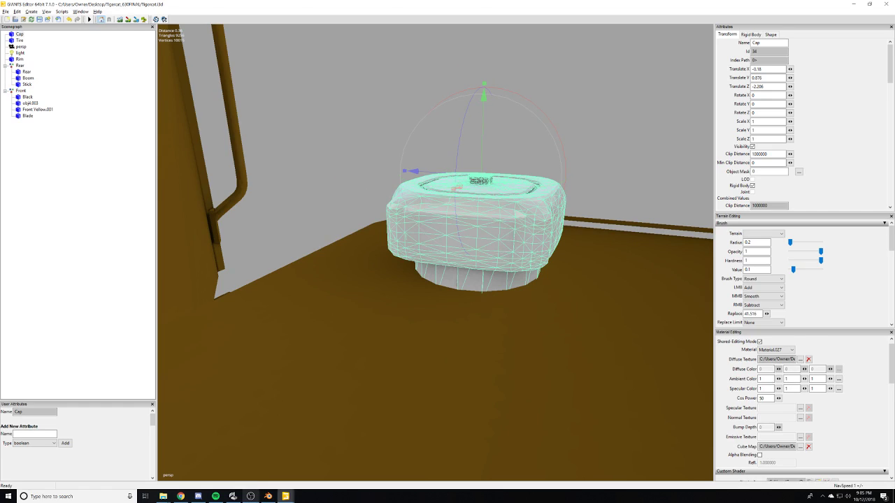
- Switch to Blender and select the cap on the rear body
click(268, 497)
middle_drag(349, 306, 383, 301)
scroll(363, 303, up, 8)
scroll(362, 303, down, 4)
scroll(305, 293, up, 4)
scroll(329, 300, down, 4)
right_click(399, 288)
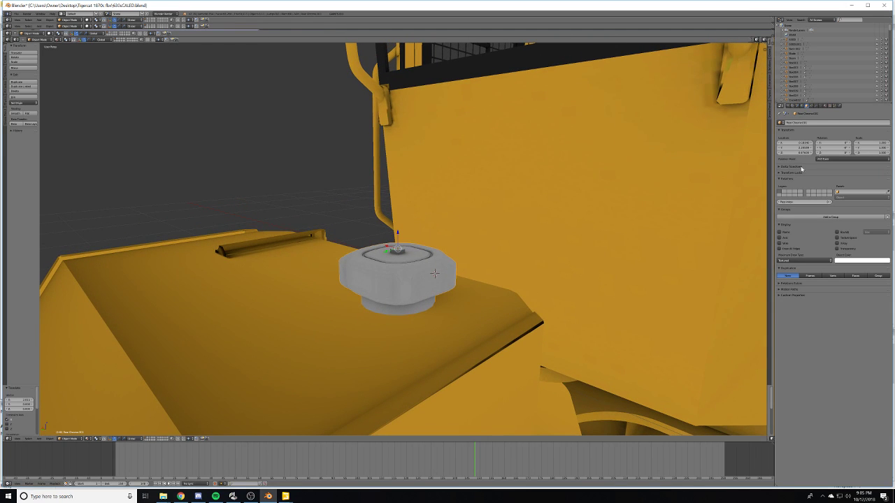
- Remove the cap's existing material slot and create a new material for it
click(826, 107)
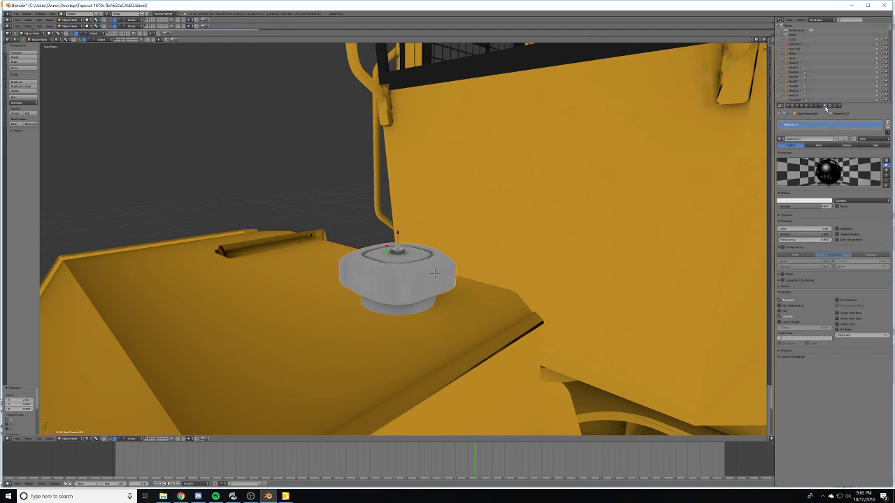
click(887, 128)
click(830, 107)
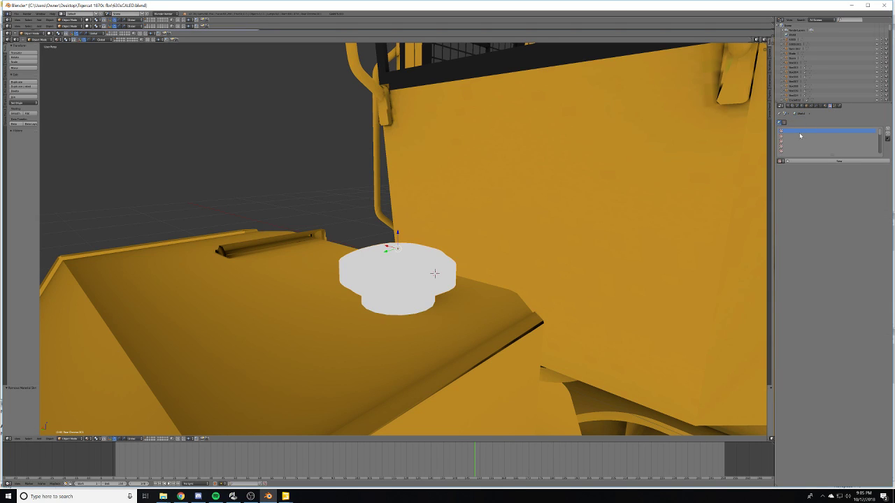
click(824, 106)
click(814, 138)
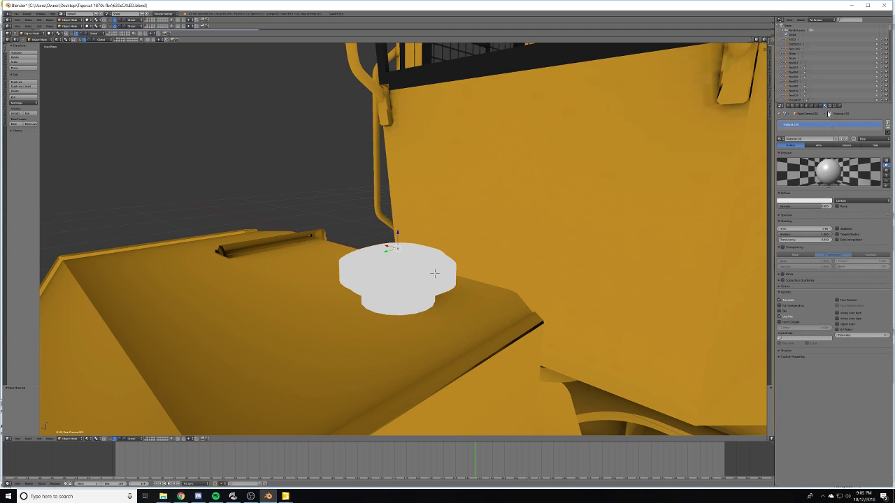
- Add an image texture to the new material and load Cap.dds from the Tigercat_630FINAL textures folder
click(830, 106)
click(810, 161)
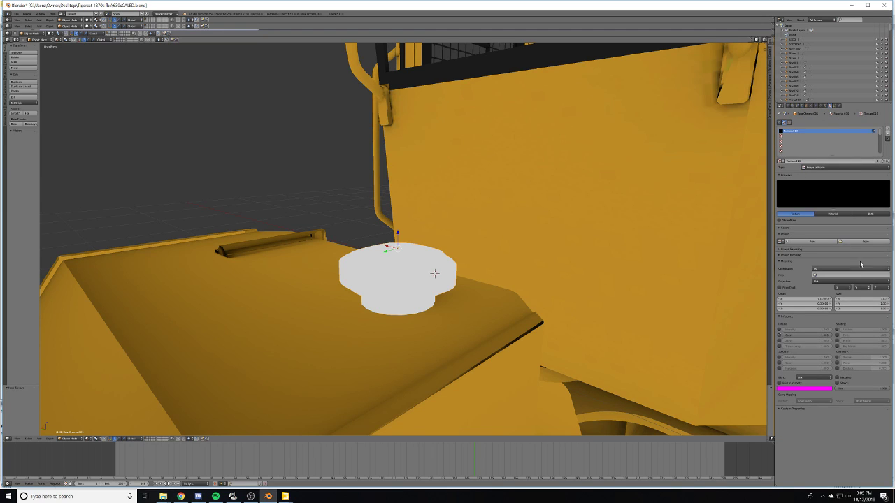
click(836, 243)
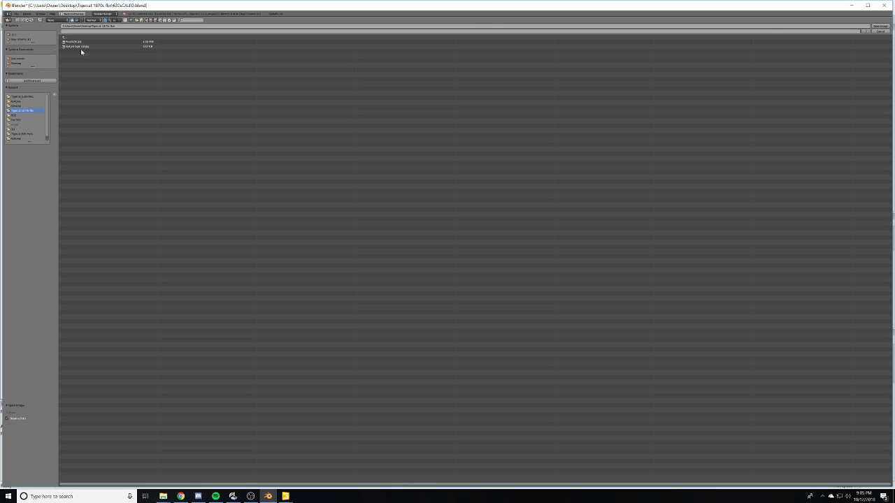
click(21, 97)
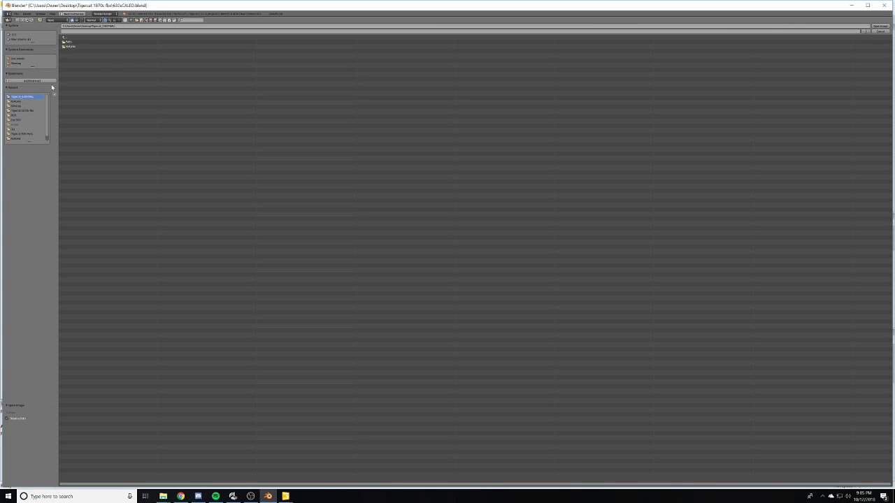
click(76, 42)
click(81, 43)
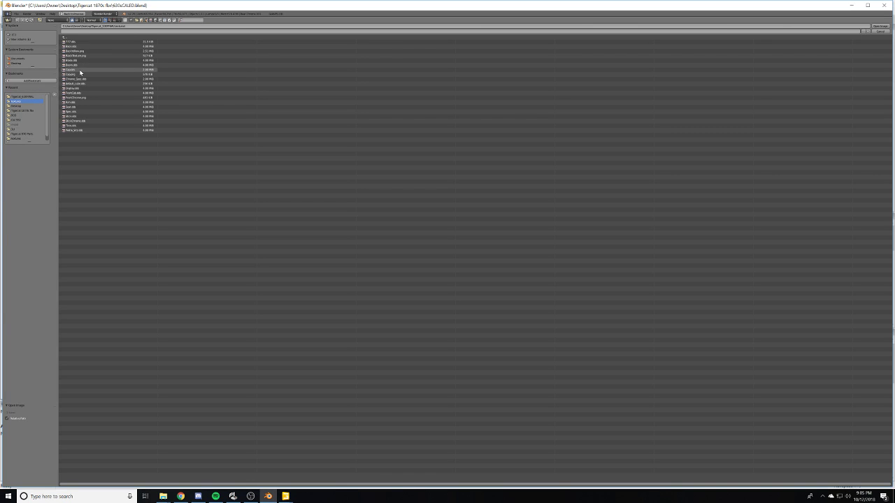
click(79, 70)
click(878, 26)
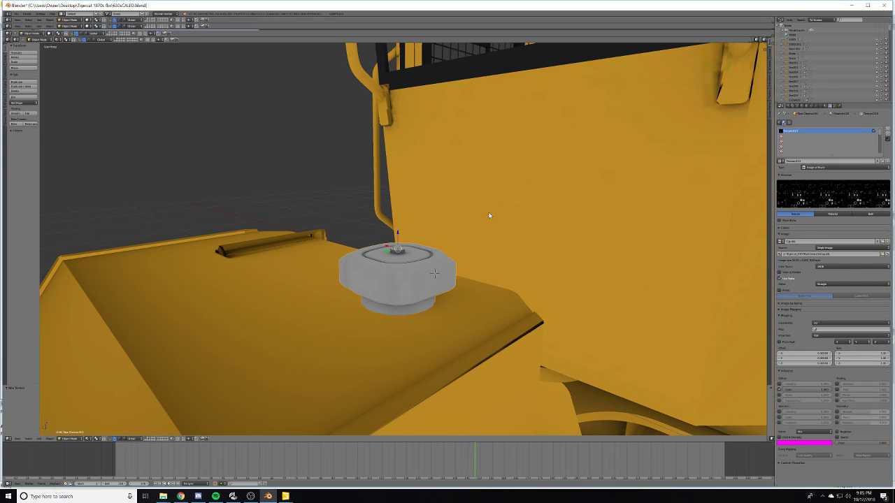
- Inspect the cap's mesh in Edit Mode, return to Object Mode and check the cap from a lower angle
middle_drag(489, 216, 486, 214)
middle_drag(404, 247, 419, 249)
right_click(403, 272)
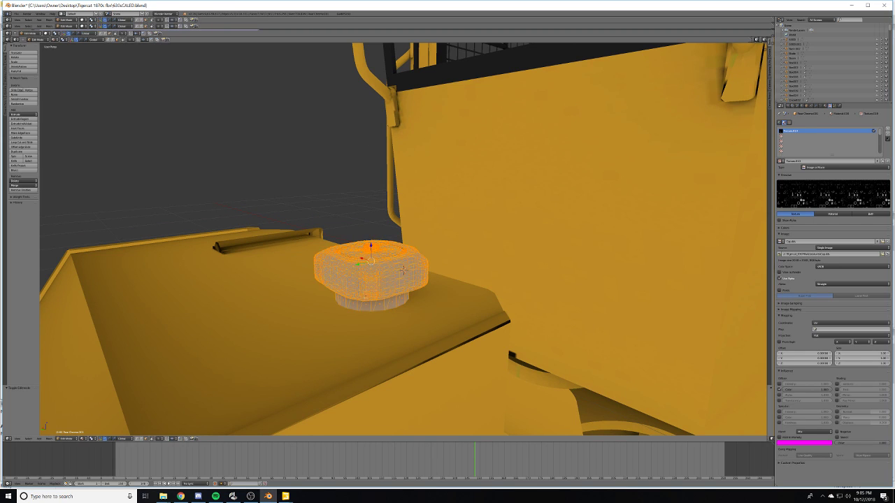
key(Tab)
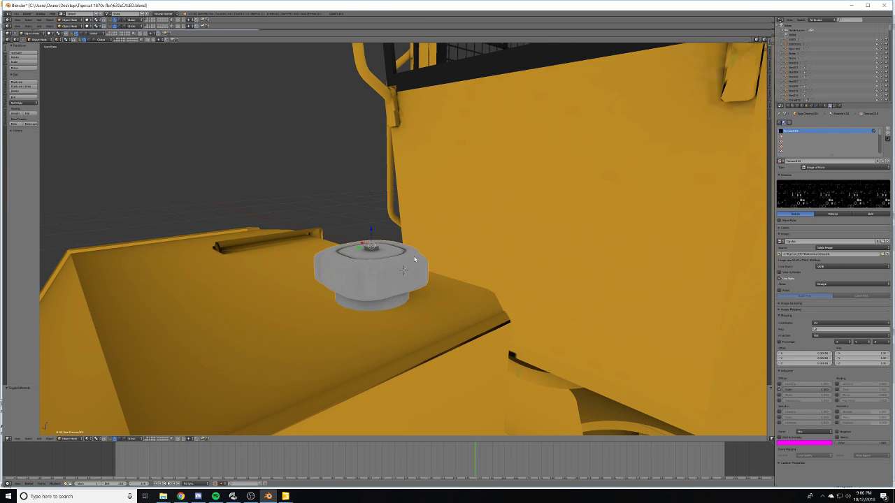
middle_drag(414, 258, 405, 279)
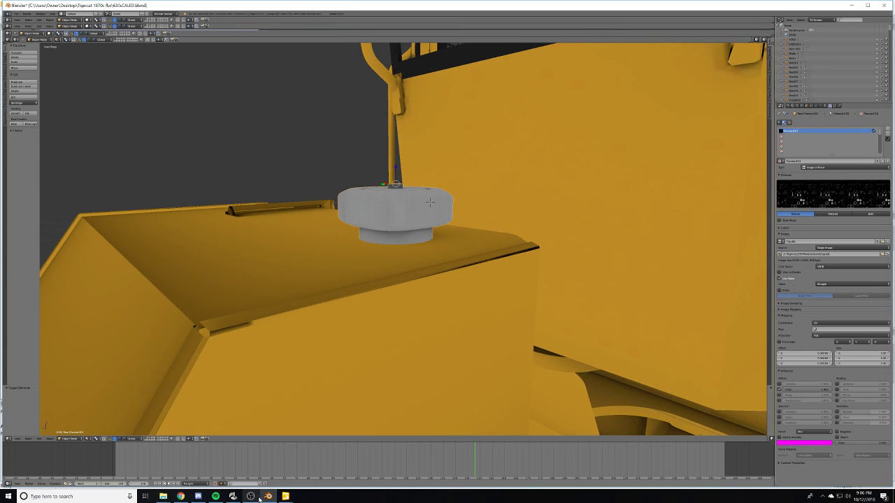
- Switch to GIANTS Editor, set the Cap material's Cos Power to 3, and clear its cube map and diffuse texture
mouse_move(283, 498)
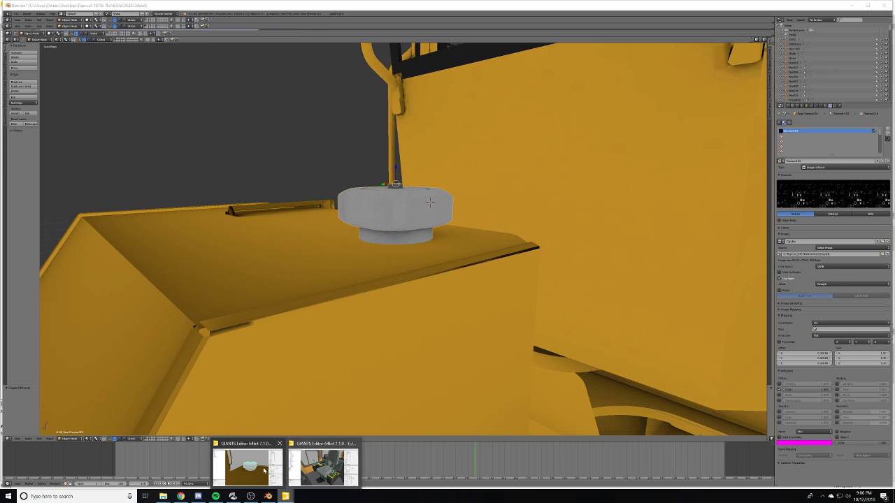
click(265, 470)
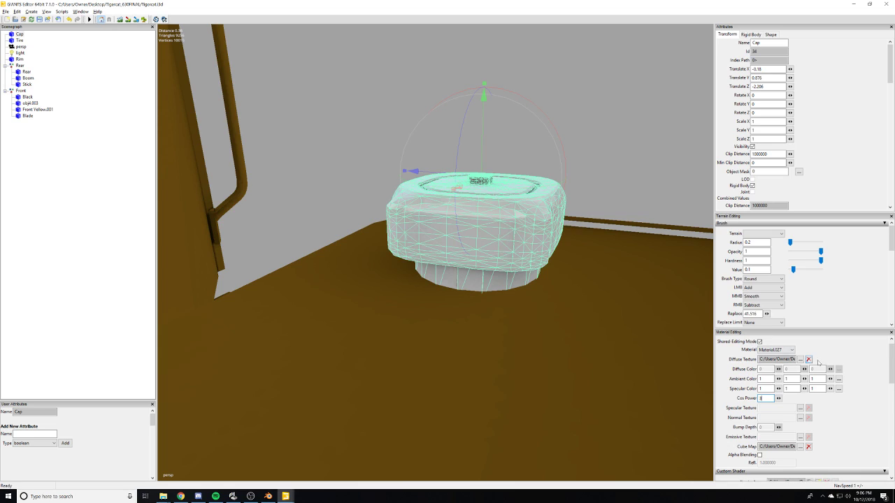
click(793, 352)
click(795, 352)
click(809, 447)
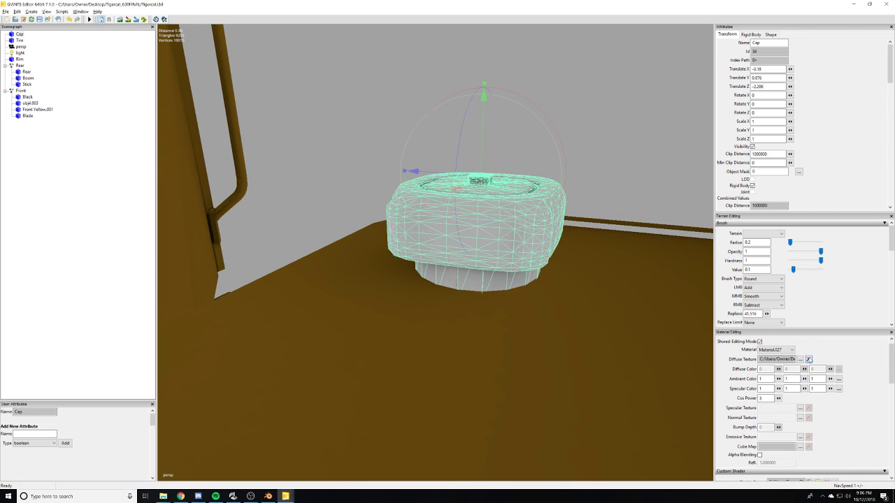
click(808, 360)
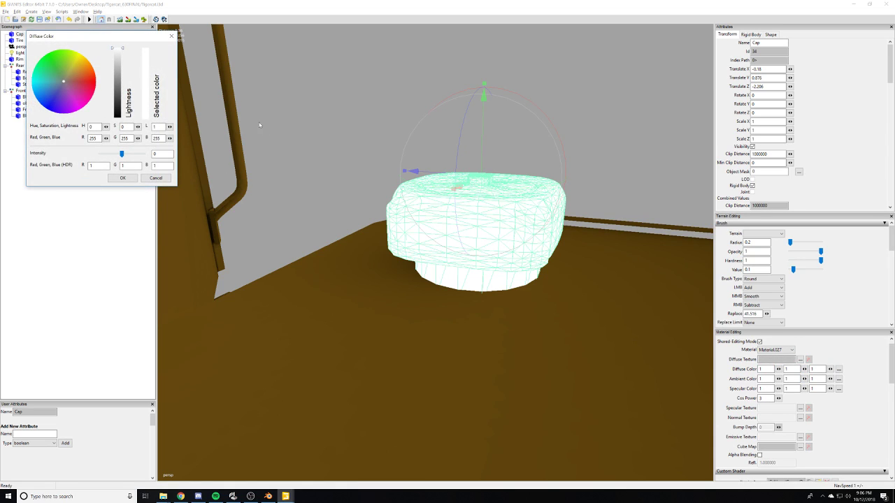
click(171, 36)
click(479, 232)
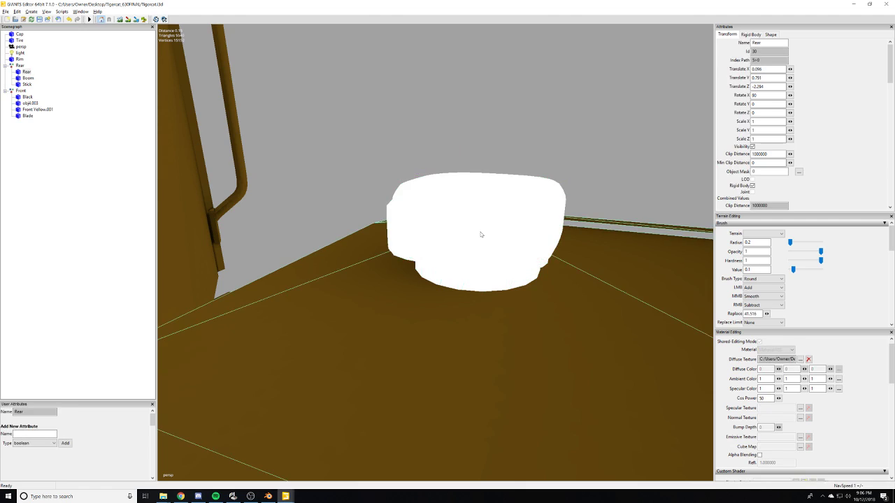
key(Delete)
key(ctrl+z)
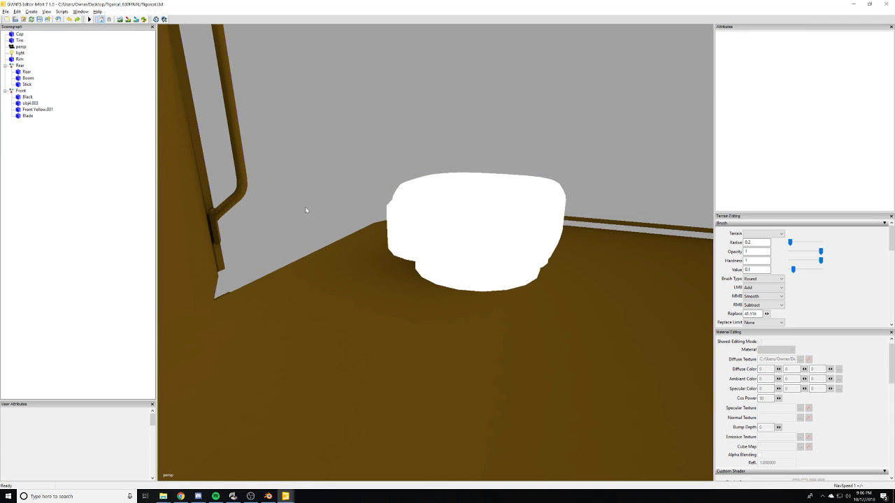
- Delete the Cap object from the scene
click(19, 35)
key(Delete)
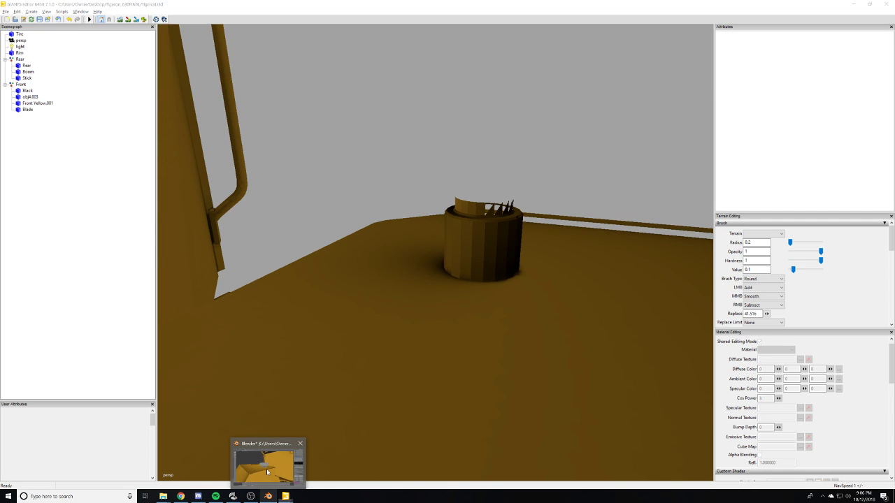
- Switch to Blender and export the selected cap as cap.i3d into the Tigercat_630FINAL folder
click(268, 496)
middle_drag(385, 201, 385, 214)
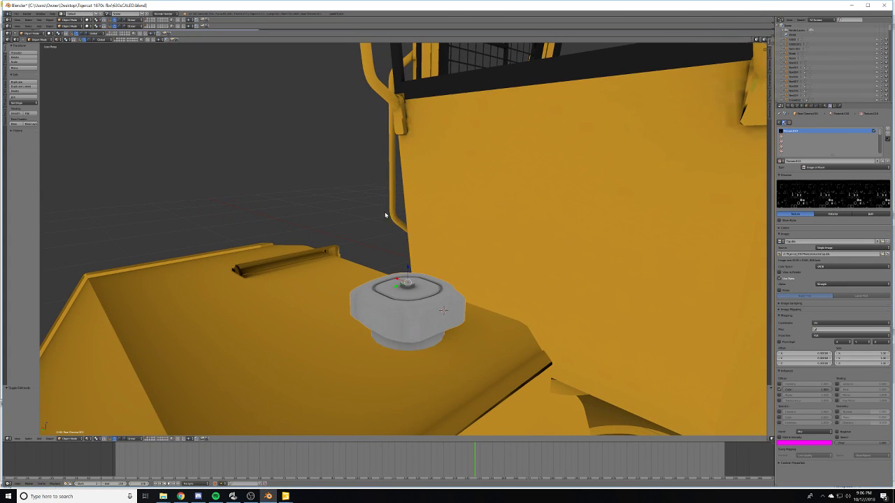
middle_drag(419, 328, 418, 324)
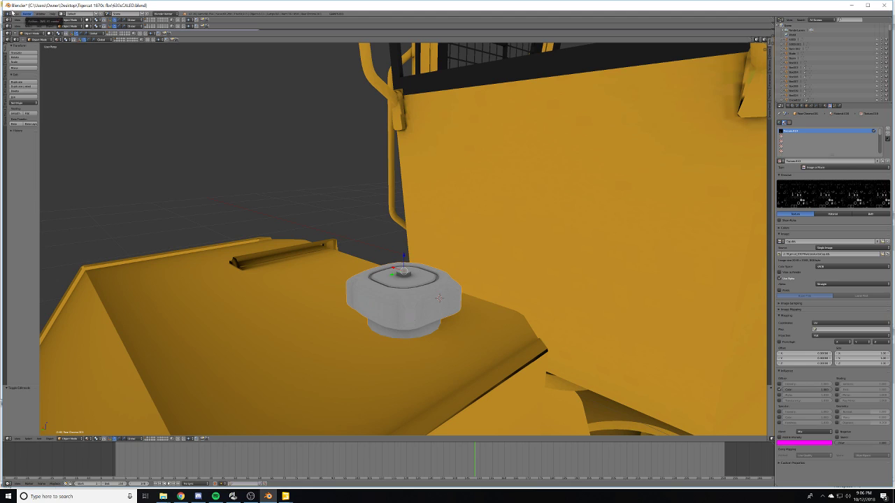
click(15, 14)
mouse_move(31, 102)
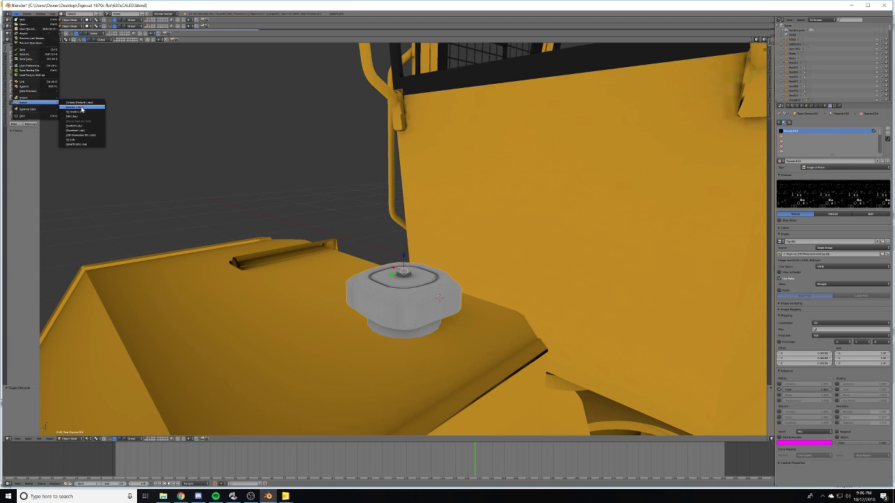
click(85, 144)
click(82, 32)
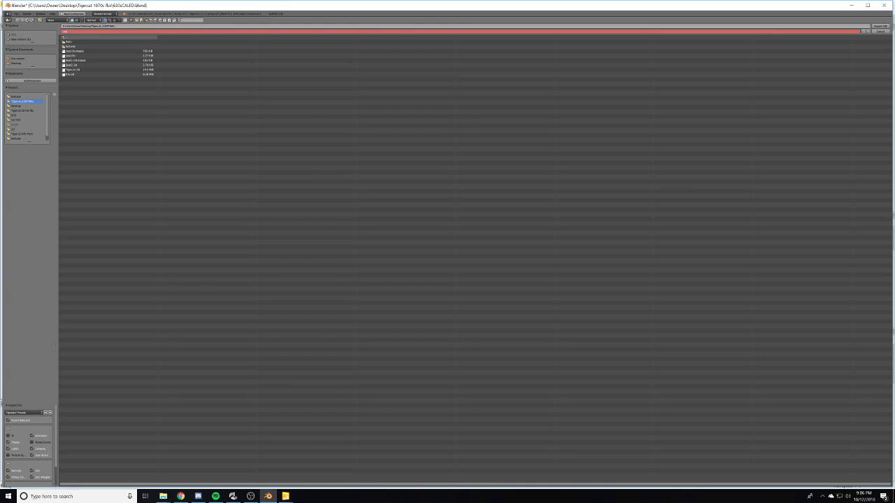
key(Return)
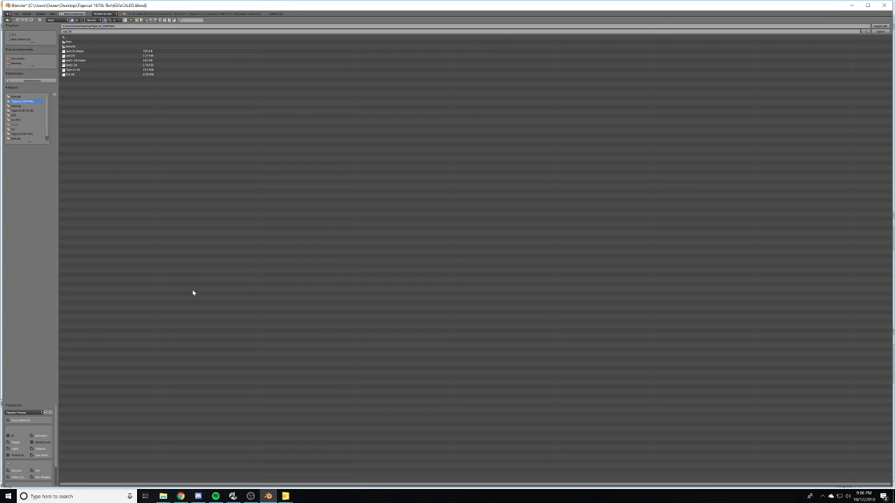
click(879, 27)
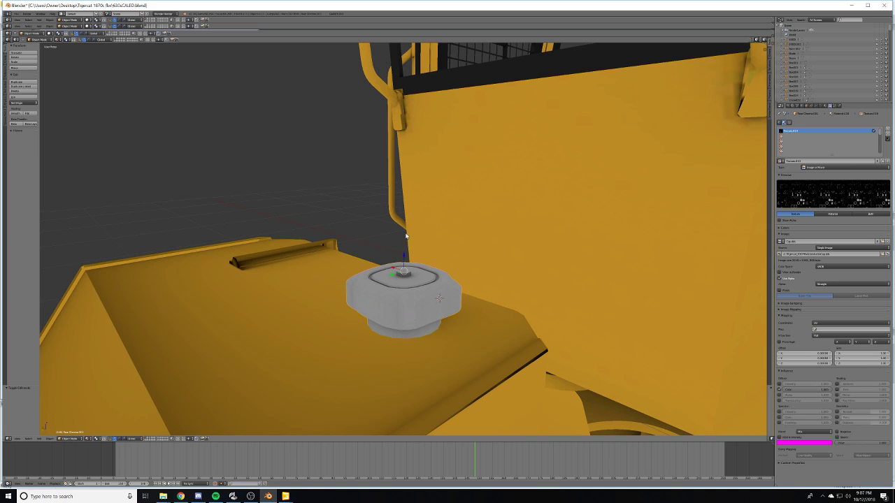
- Open the exported cap.i3d file from the Tigercat_630FINAL folder in Notepad++
mouse_move(285, 497)
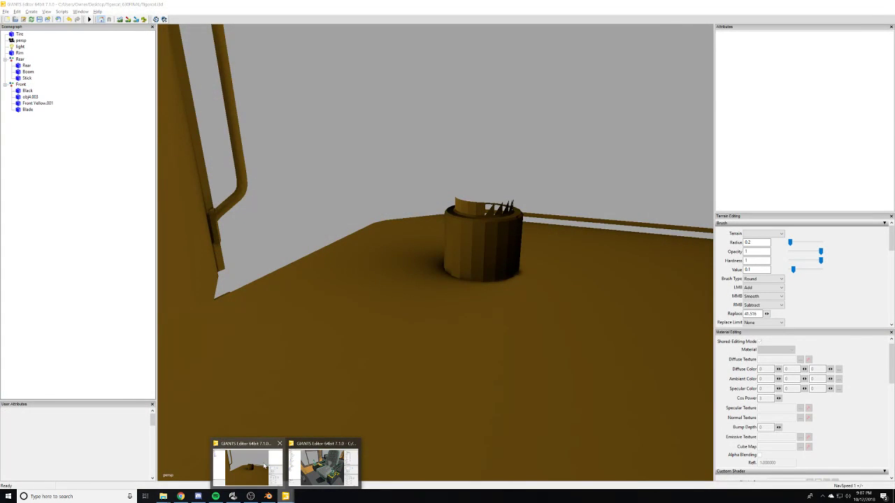
click(277, 447)
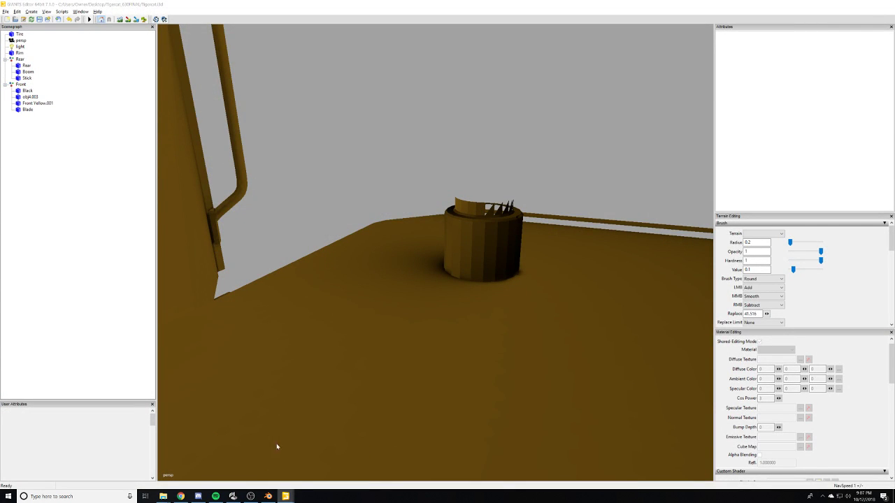
scroll(473, 212, down, 5)
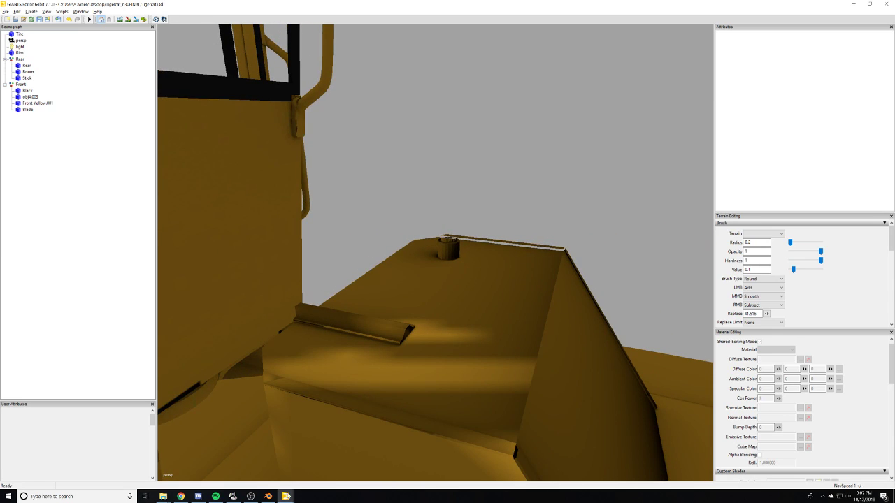
click(168, 500)
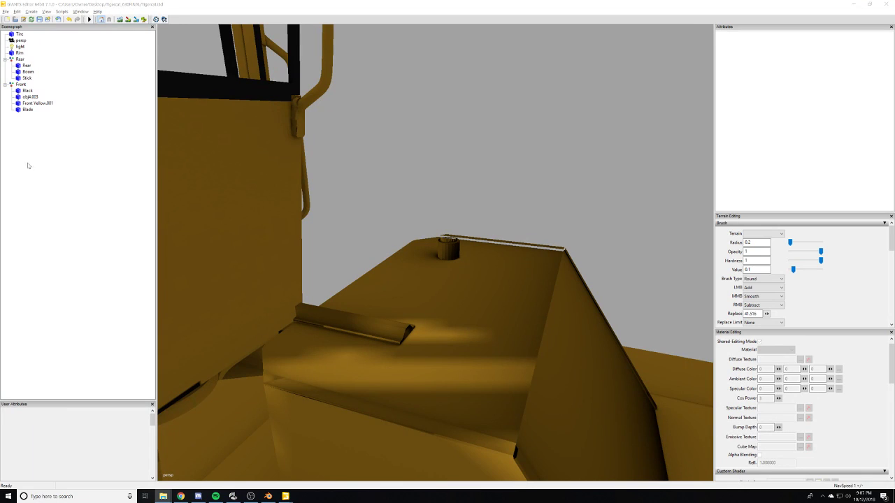
drag(0, 202, 256, 210)
double_click(256, 210)
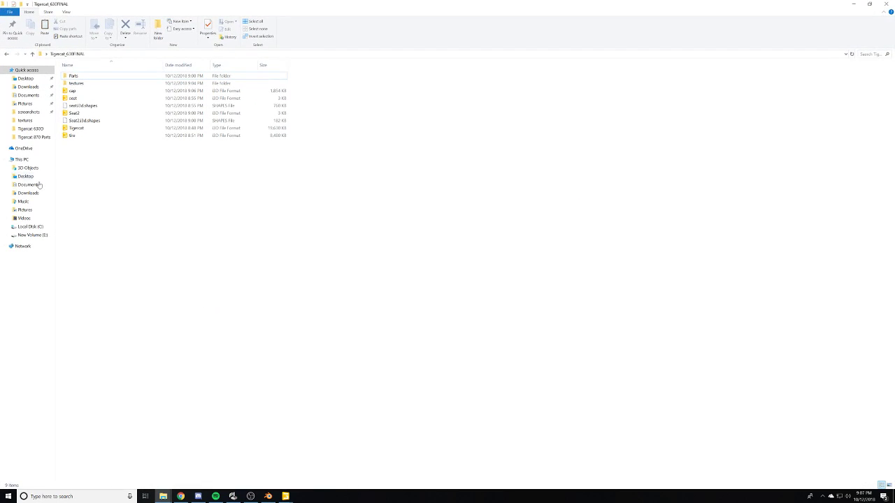
right_click(78, 91)
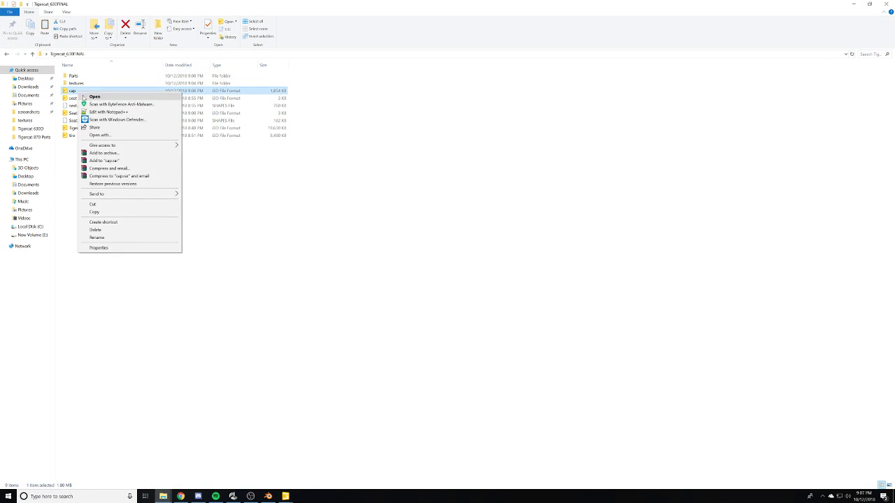
click(102, 112)
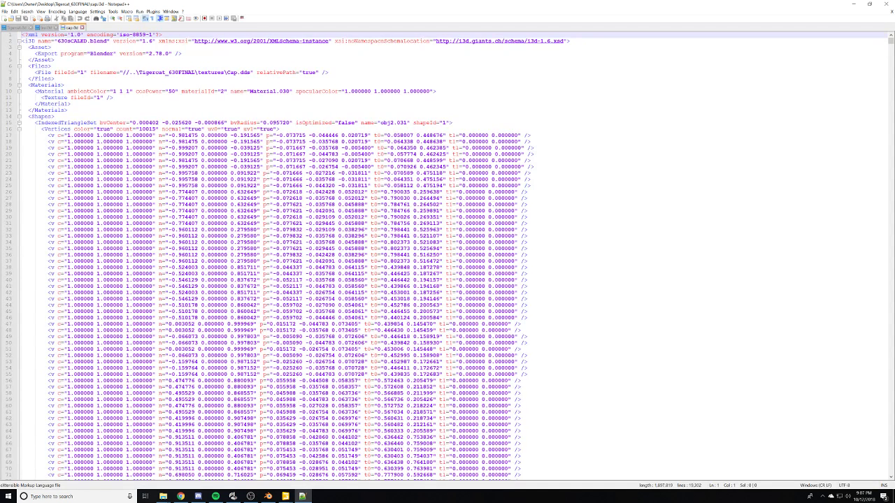
- Shorten the texture path in the Files section to textures\Cap.dds, then duplicate that File line
drag(198, 73, 127, 72)
key(Delete)
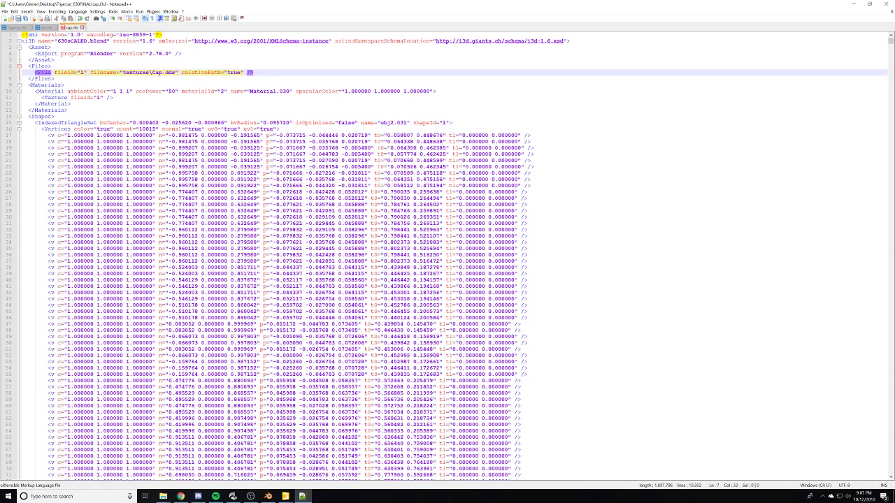
key(ctrl+d)
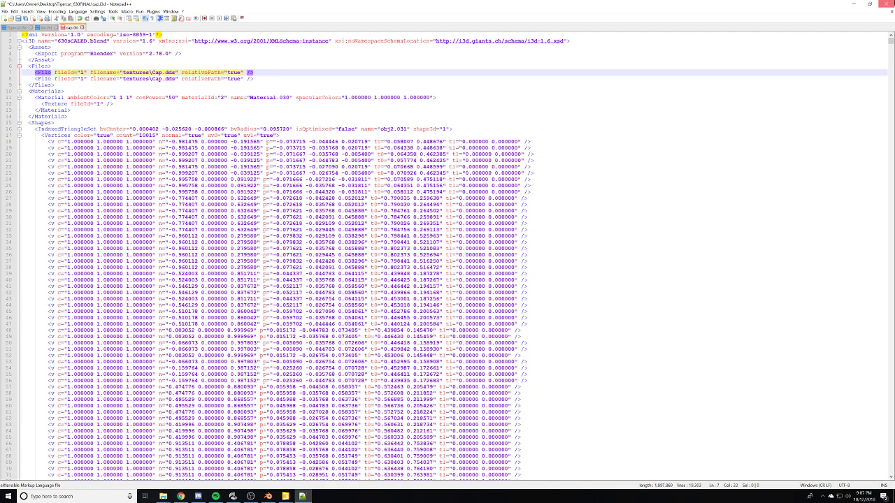
click(854, 4)
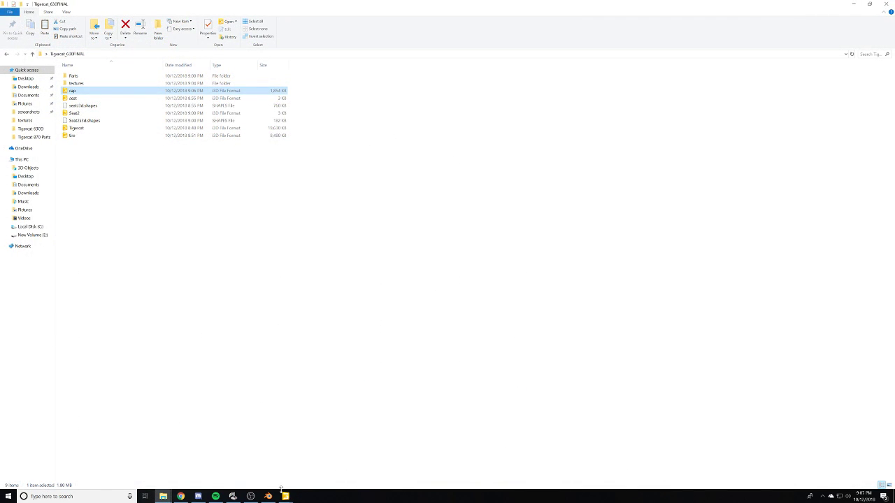
- Switch to GIANTS Editor and import cap.i3d from the Tigercat_630FINAL folder into the Tigercat scene
mouse_move(284, 494)
click(325, 465)
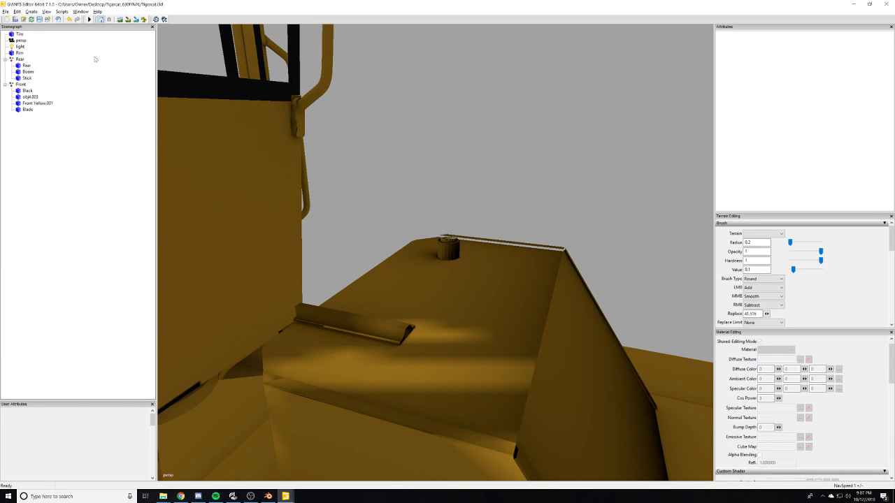
click(6, 11)
click(35, 86)
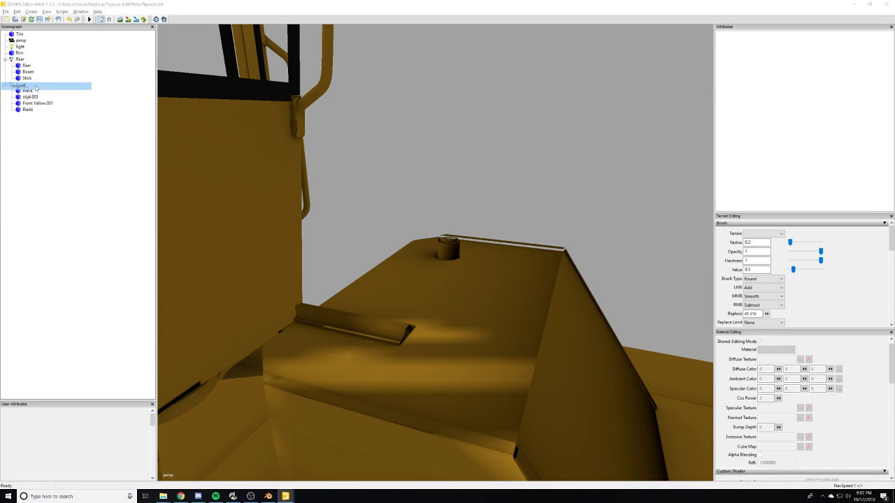
click(117, 31)
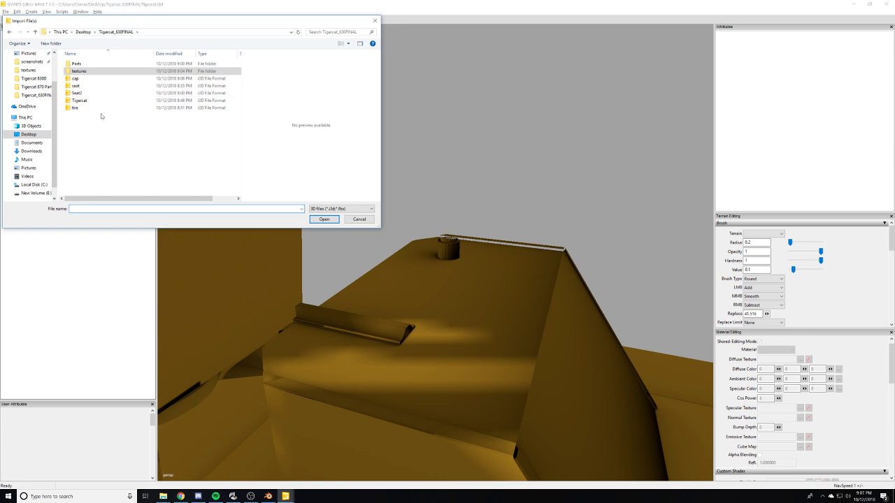
double_click(82, 83)
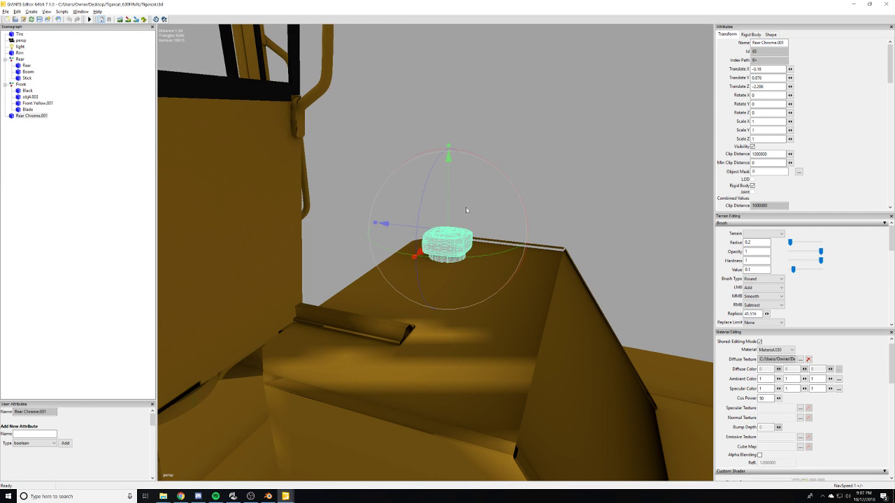
- Examine the imported cap's texture and fit on the machine up close, from the side and from above
alt+drag(465, 207, 461, 174)
click(461, 174)
scroll(386, 280, up, 5)
alt+drag(387, 280, 361, 315)
scroll(361, 314, down, 4)
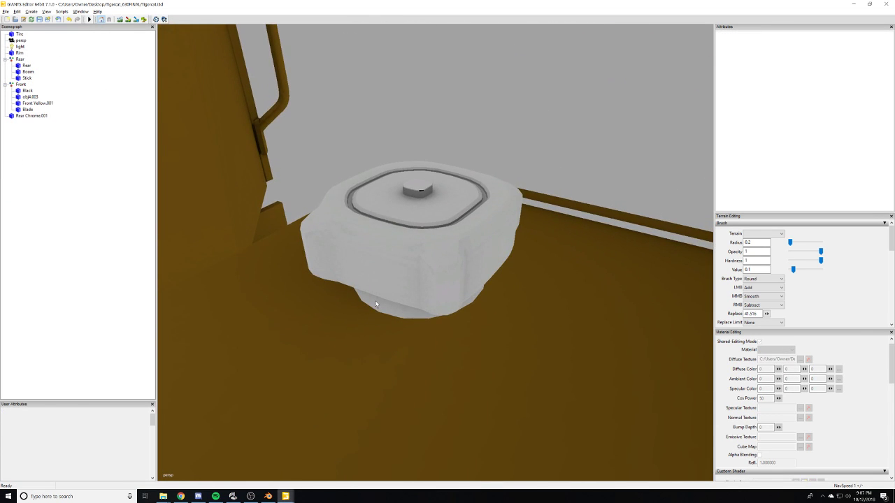
click(406, 253)
scroll(488, 269, up, 3)
scroll(488, 268, down, 4)
click(525, 153)
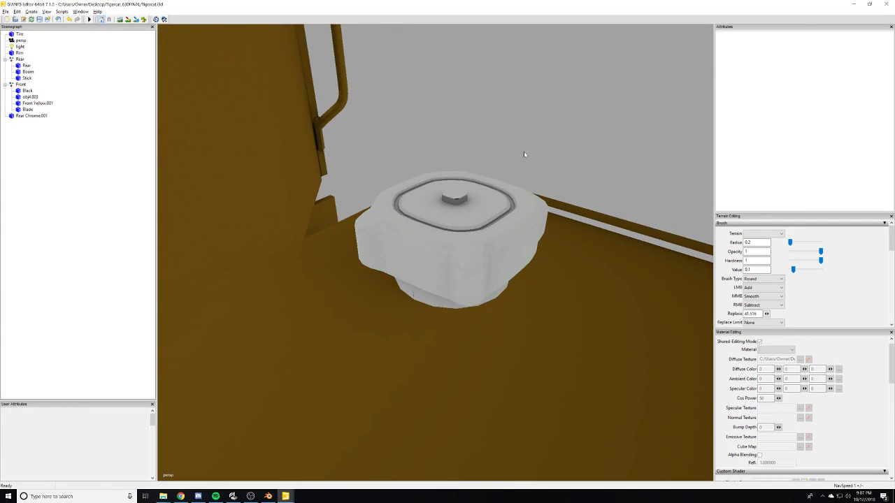
alt+drag(525, 153, 509, 246)
scroll(439, 193, down, 4)
scroll(439, 193, down, 5)
scroll(509, 245, up, 2)
right_drag(508, 246, 442, 237)
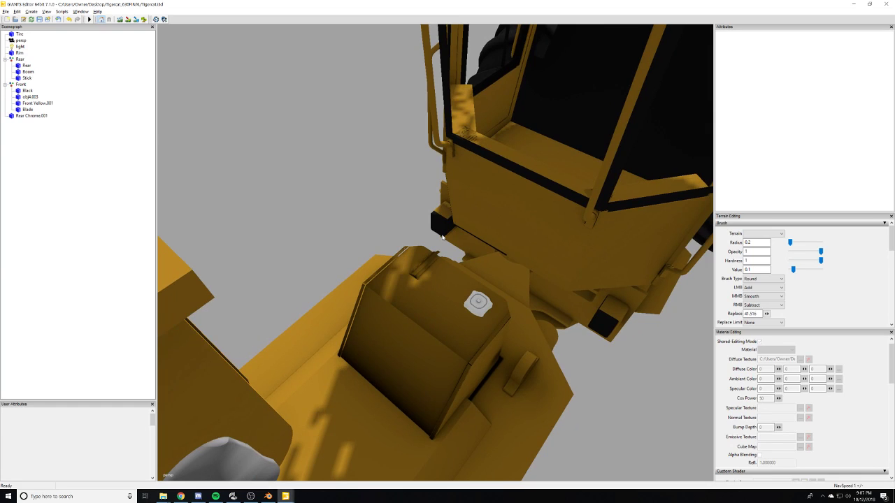
- Paste a second light into the scene and select it with the whole machine in view
key(ctrl+v)
alt+drag(439, 237, 469, 245)
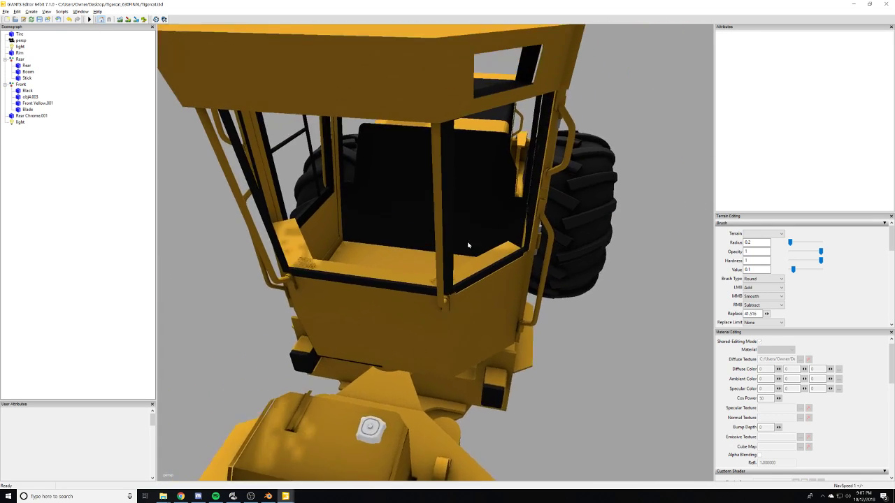
alt+right_drag(469, 245, 195, 248)
click(19, 122)
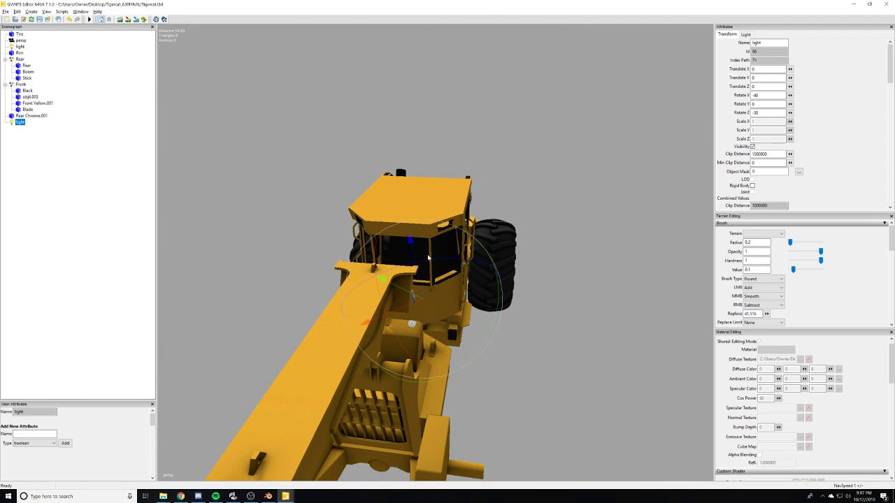
- Move the second light slightly along X and Y and rotate it to about -70.7, 38.4 and 40.7 degrees
scroll(456, 267, up, 3)
drag(389, 248, 287, 235)
drag(281, 298, 427, 248)
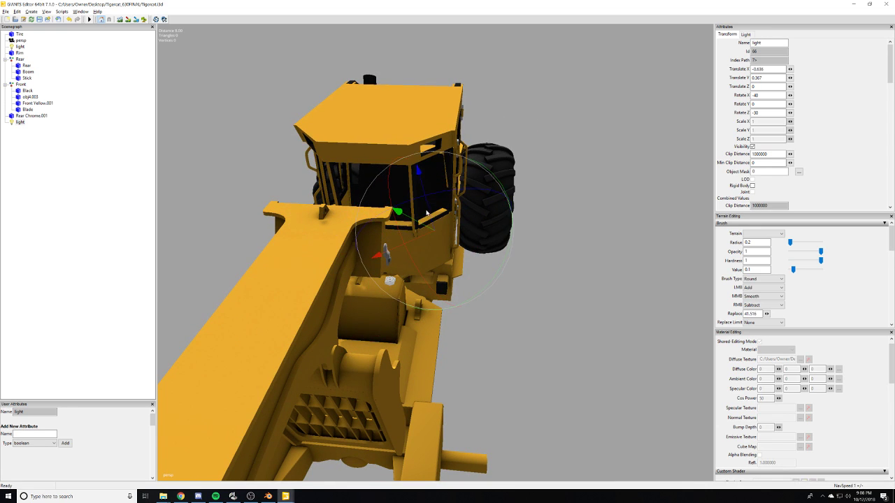
drag(438, 197, 516, 206)
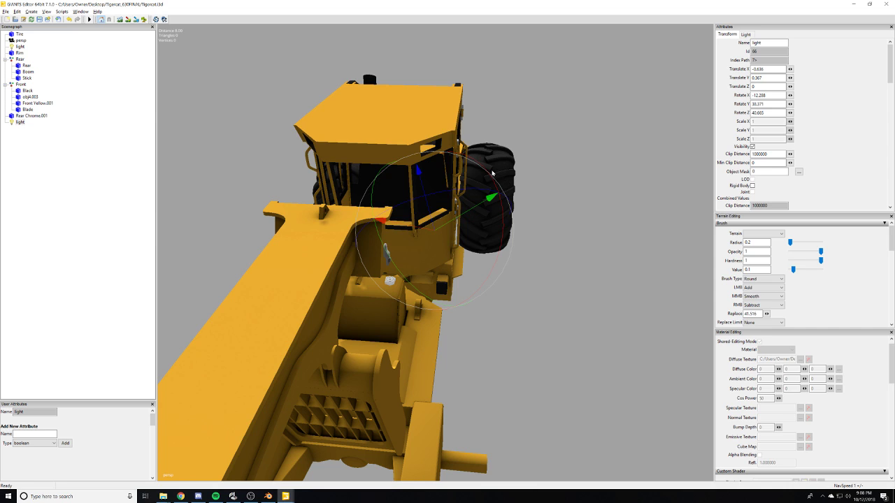
drag(493, 173, 466, 336)
- Examine the cap's surface and shading up close under the second light
scroll(466, 335, up, 4)
alt+middle_drag(465, 335, 552, 314)
alt+drag(551, 314, 360, 326)
scroll(420, 336, up, 4)
scroll(414, 336, up, 4)
scroll(335, 292, down, 3)
scroll(336, 293, up, 2)
scroll(361, 326, down, 1)
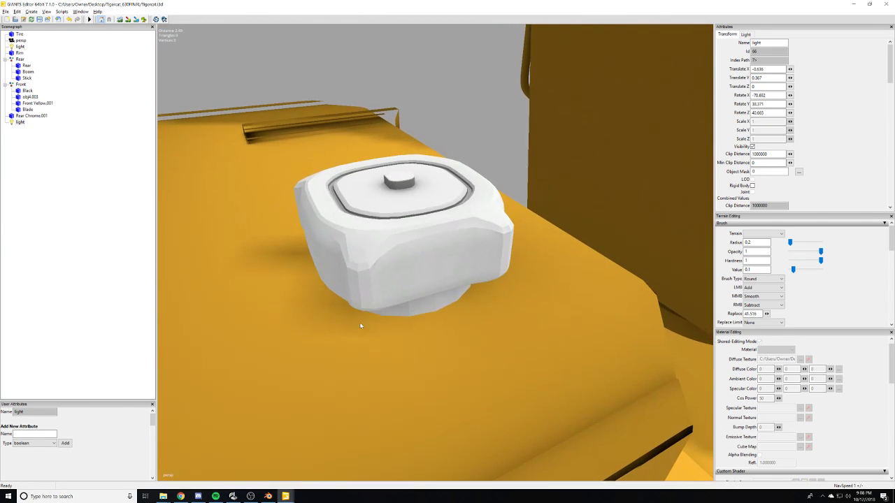
- Clear the diffuse texture of the cap's material and set its diffuse color to grey, 0.565 for red, green and blue
click(362, 308)
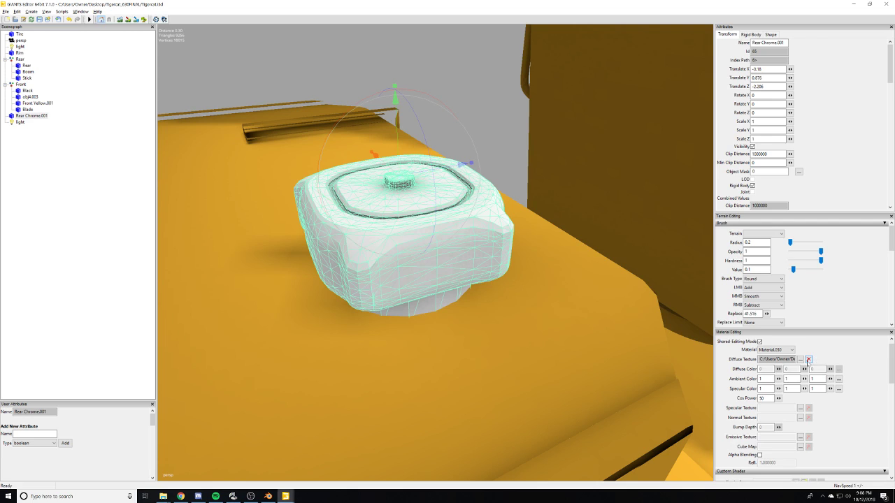
click(808, 360)
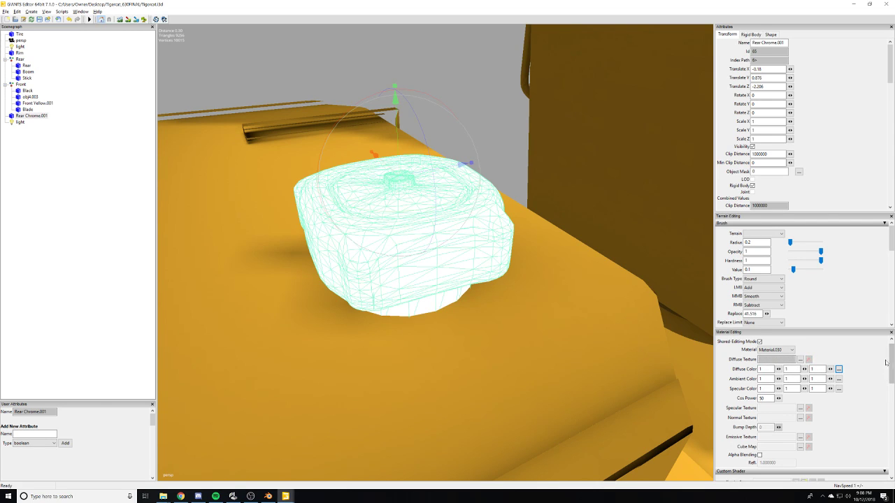
click(838, 369)
click(120, 82)
drag(119, 83, 122, 82)
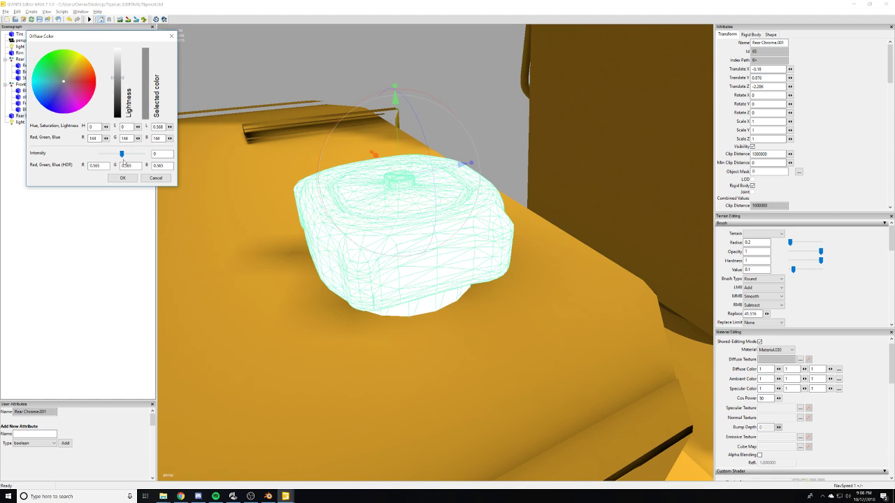
click(122, 178)
click(301, 181)
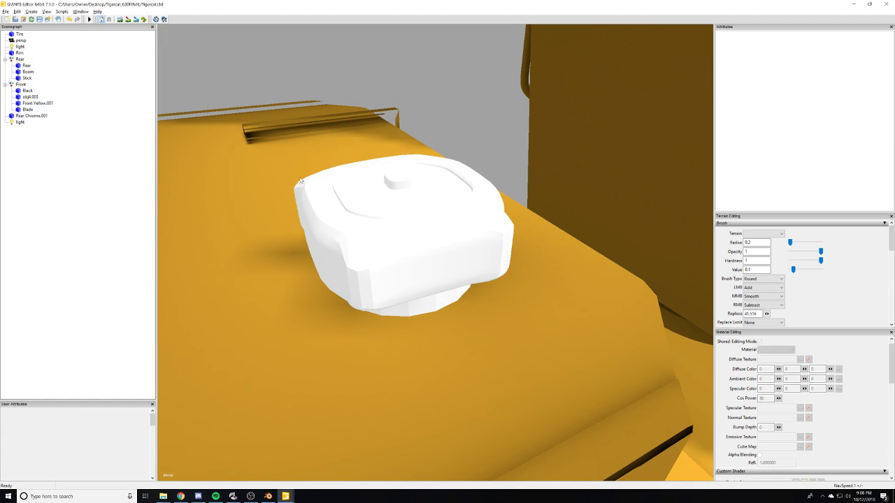
click(418, 267)
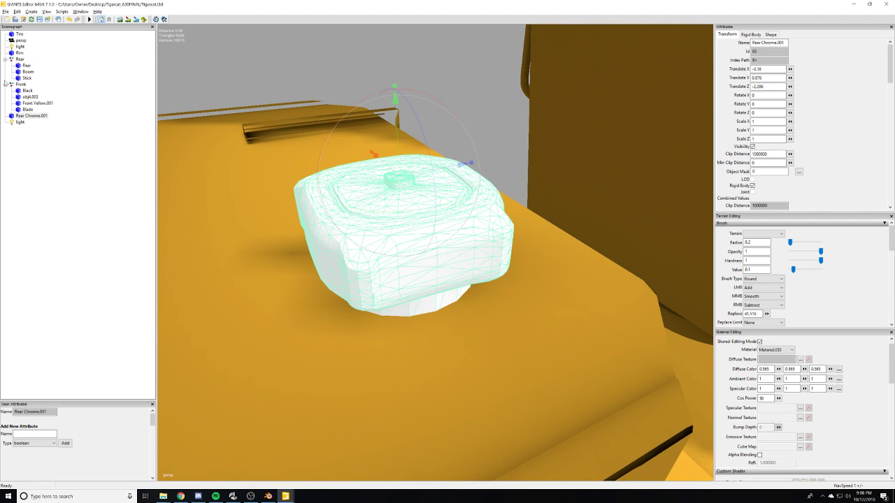
- Delete the second light from the scene and select the Rim object
click(21, 122)
key(Delete)
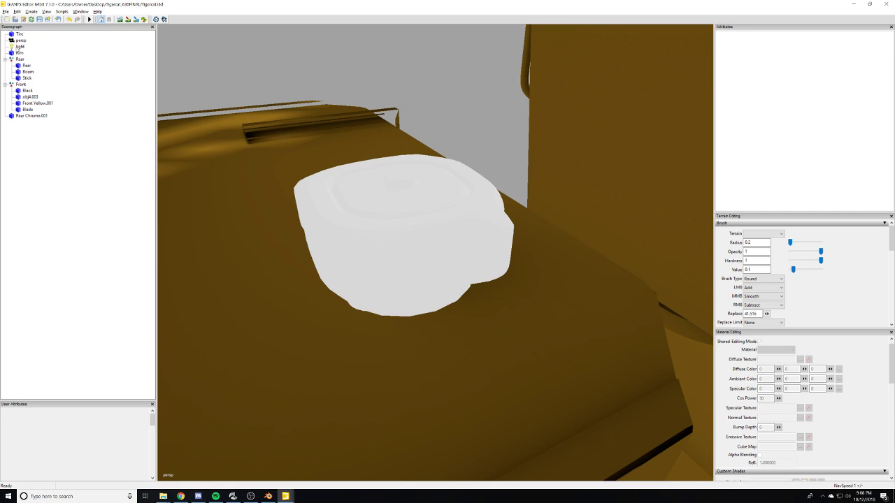
click(20, 53)
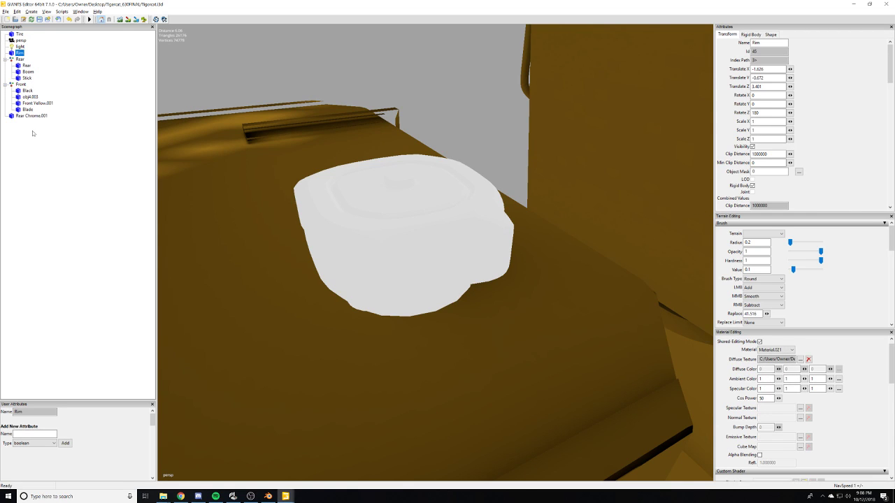
- Select the Rear Chrome.001 cap object in the scene
click(27, 110)
click(28, 79)
click(34, 116)
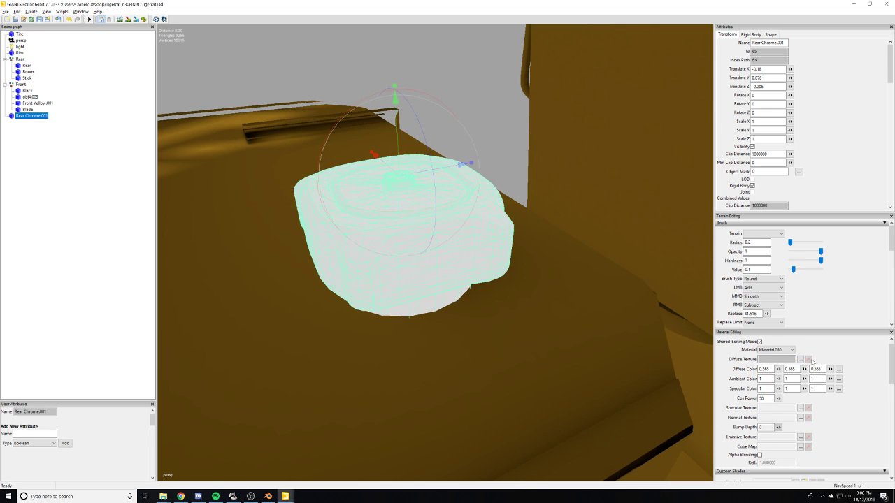
click(801, 358)
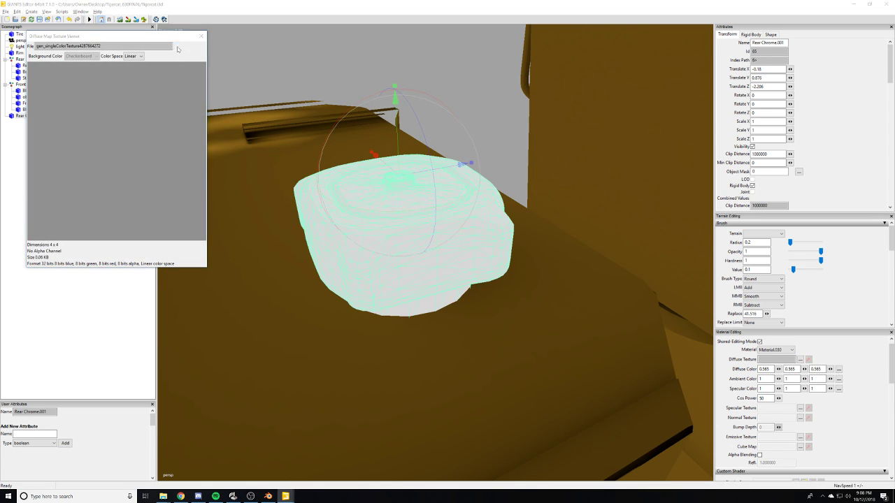
double_click(130, 98)
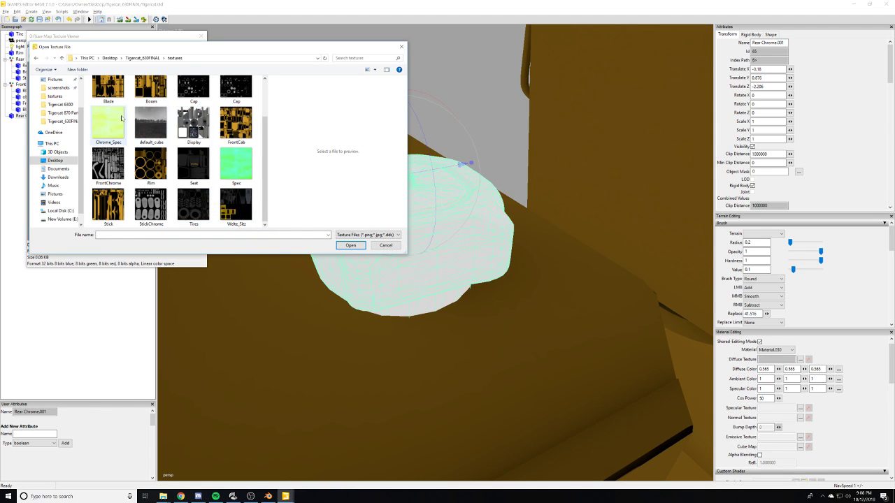
scroll(159, 146, up, 1)
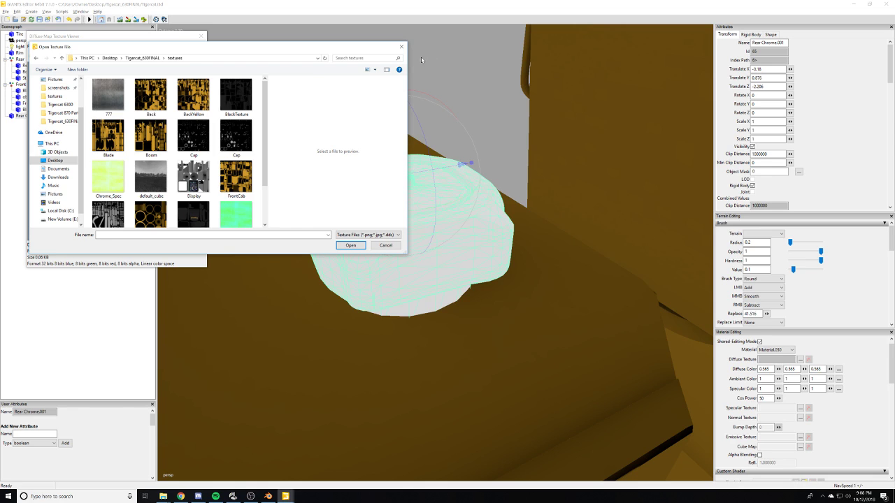
click(401, 46)
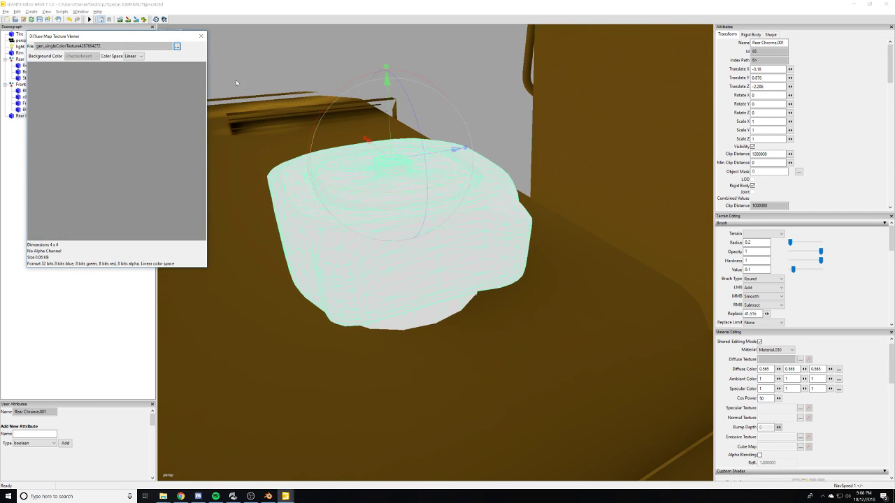
click(201, 35)
- Set the diffuse color of the cap's material to 0.161 for red, green and blue
click(839, 369)
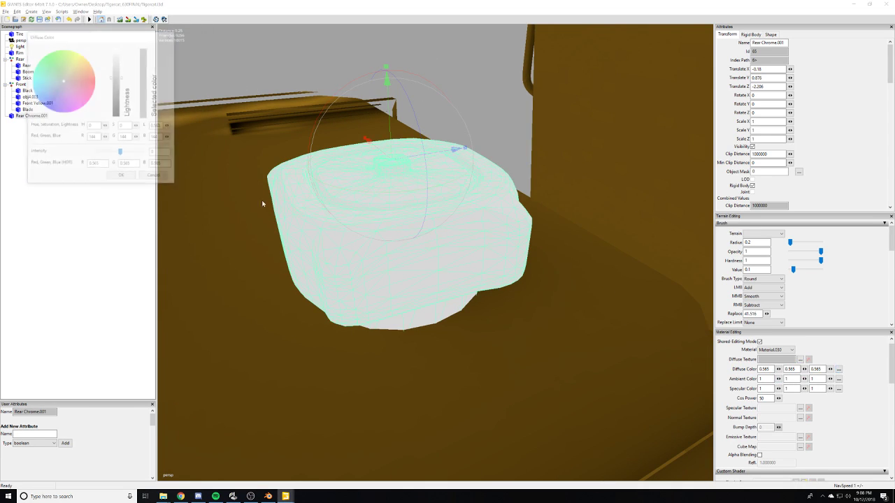
click(123, 178)
click(839, 369)
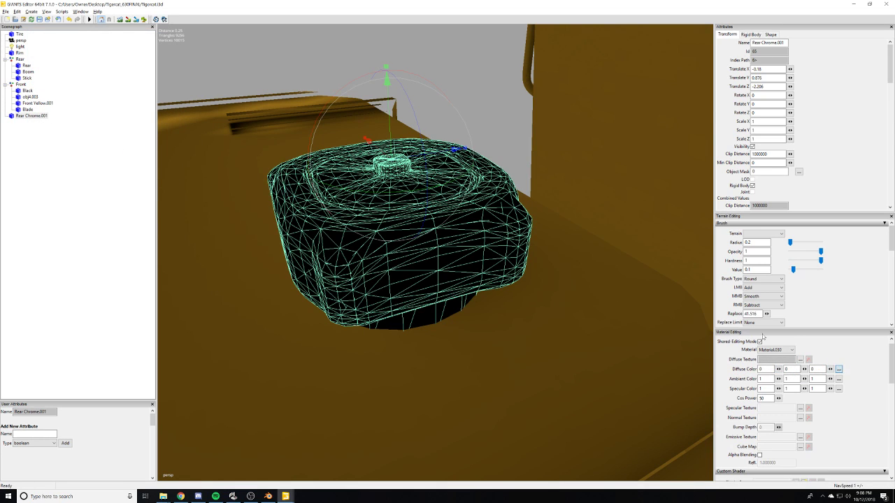
drag(123, 118, 123, 107)
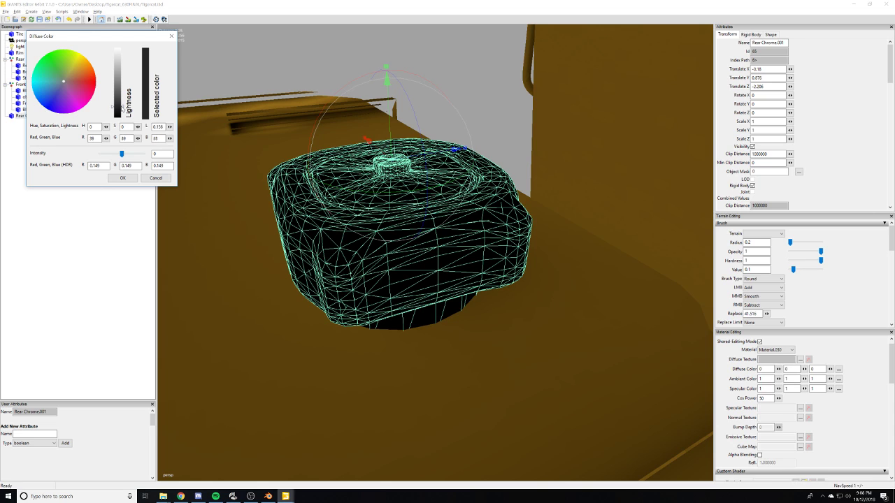
click(123, 179)
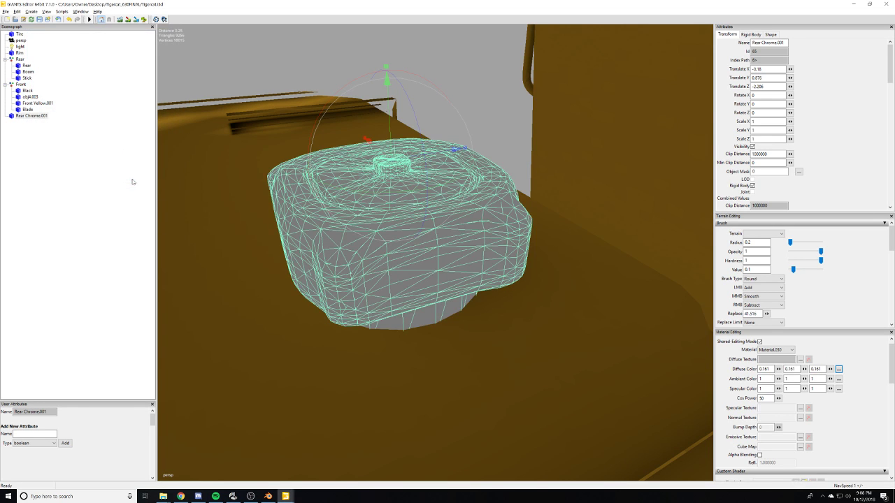
- Examine the recolored cap on the machine body from farther away and up close
middle_drag(280, 203, 337, 200)
scroll(337, 200, down, 6)
click(257, 86)
scroll(399, 213, up, 4)
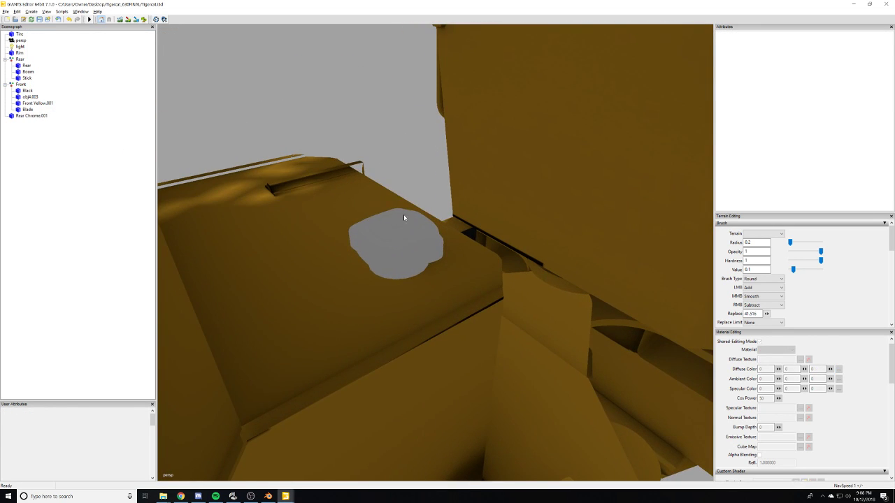
click(403, 244)
scroll(403, 244, up, 6)
alt+drag(402, 245, 404, 247)
scroll(404, 246, down, 3)
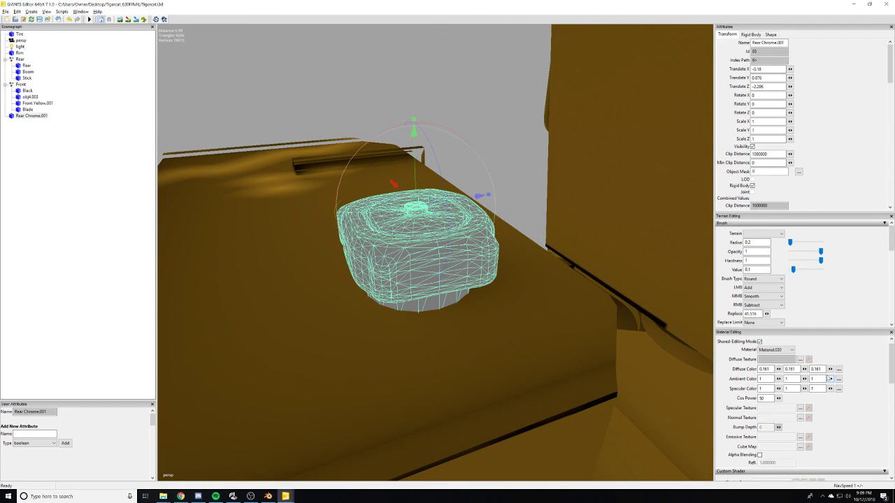
- Assign the second Cap image from the Tigercat_630FINAL textures folder as the cap material's diffuse texture
click(801, 359)
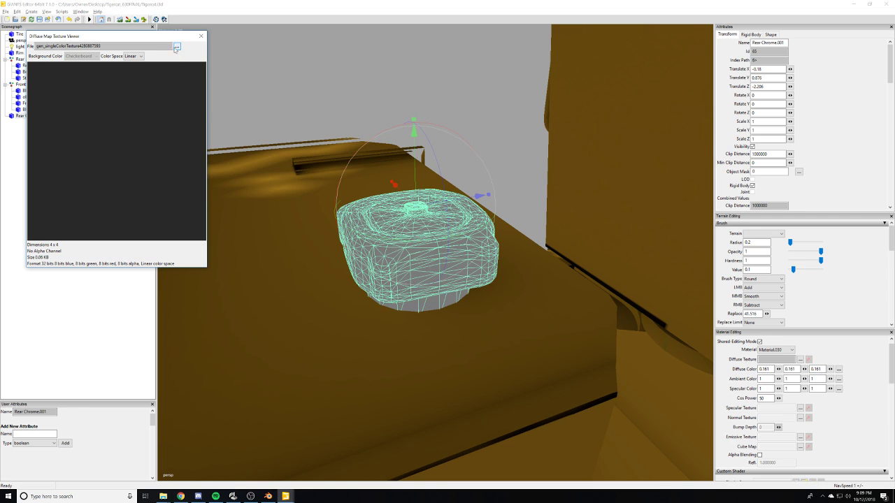
click(177, 47)
double_click(123, 100)
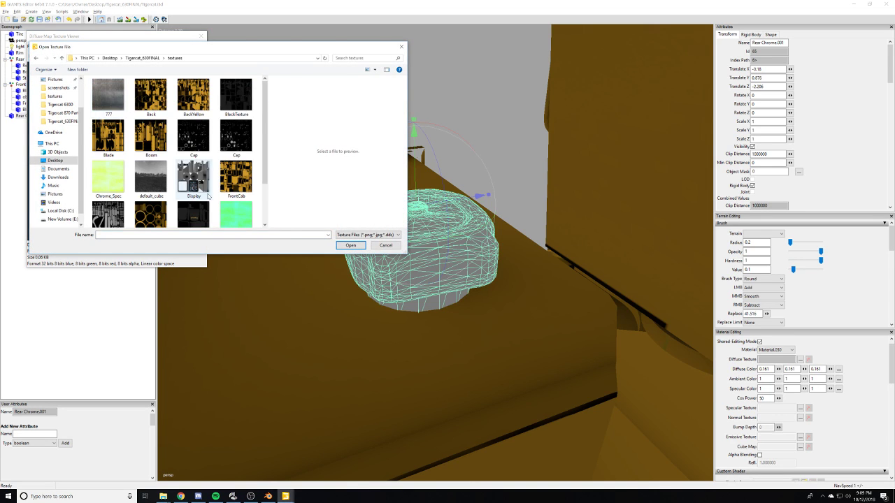
click(243, 153)
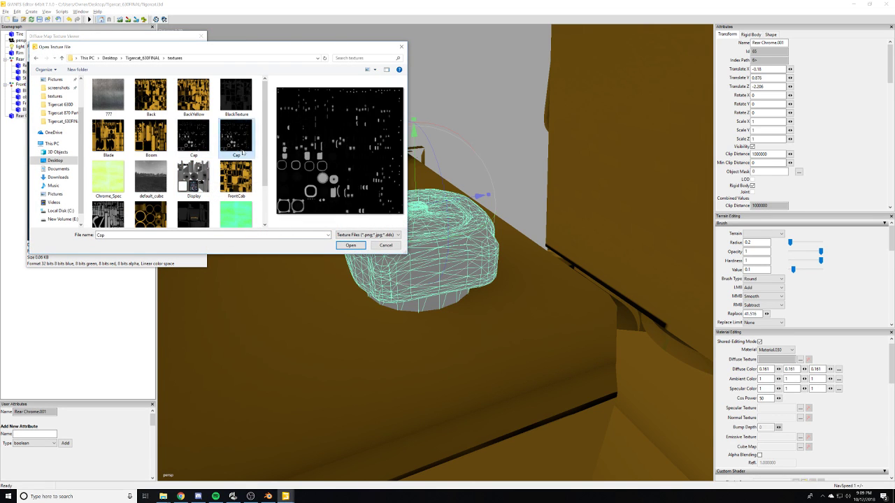
double_click(242, 153)
click(201, 36)
click(219, 92)
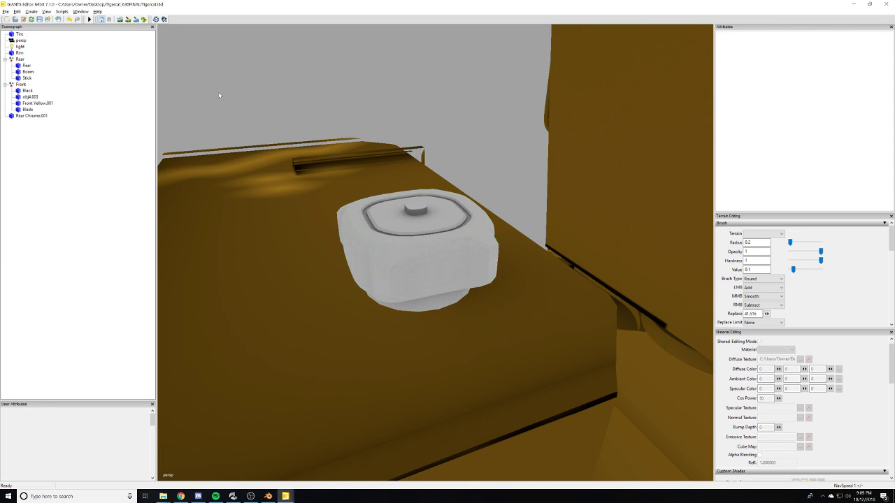
scroll(229, 131, up, 5)
scroll(365, 152, down, 5)
alt+drag(231, 134, 385, 156)
scroll(365, 153, up, 3)
right_drag(385, 156, 352, 145)
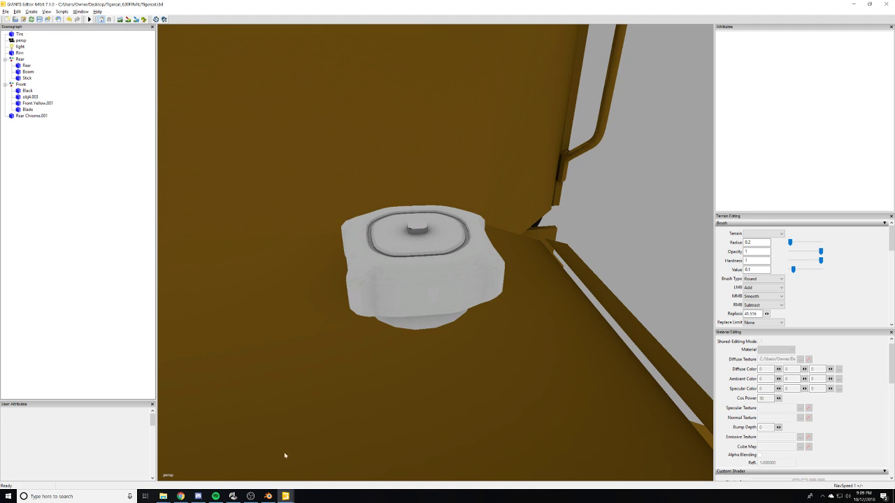
- Switch to Blender and examine the cap's appearance on the machine body
click(268, 496)
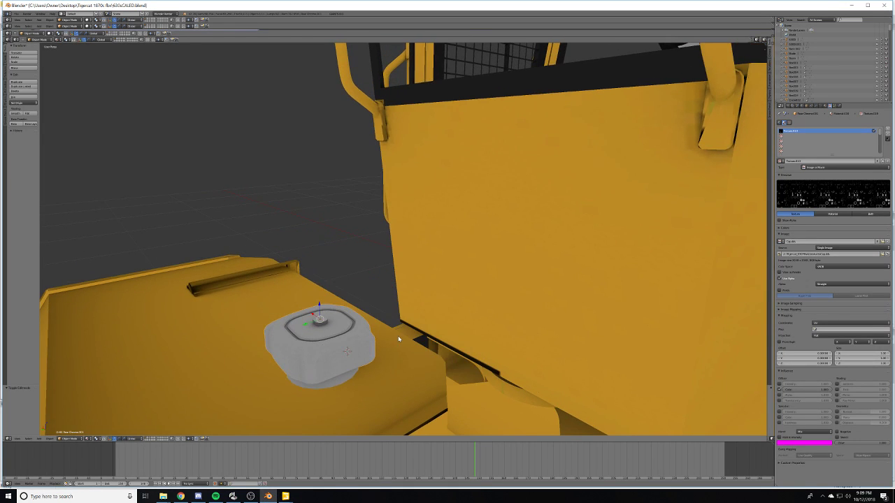
scroll(395, 344, down, 4)
key(Tab)
key(Tab)
scroll(392, 346, up, 5)
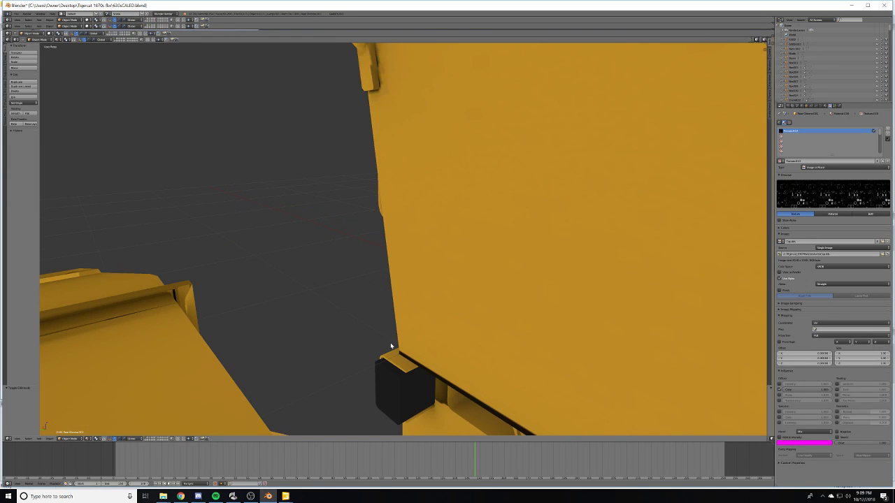
shift+middle_drag(391, 345, 405, 313)
scroll(407, 305, down, 3)
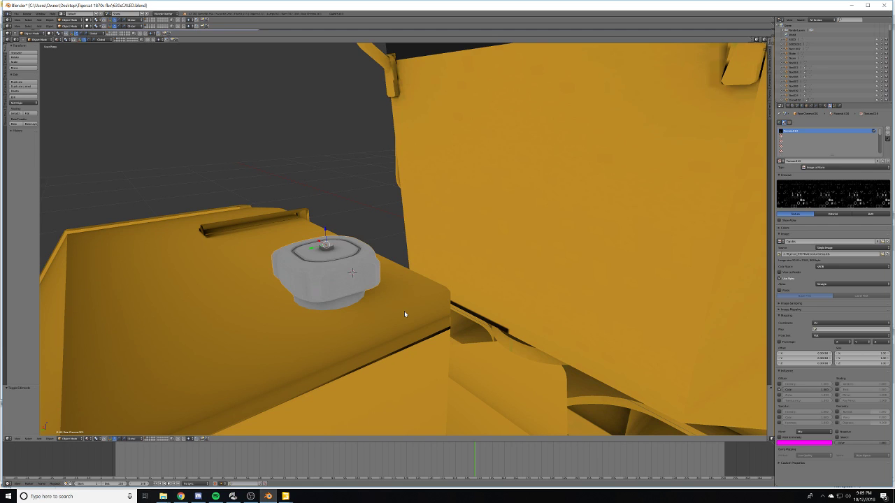
- Try to lift the cap's mesh straight up off the filler neck, and undo the move
key(Tab)
key(Tab)
key(Tab)
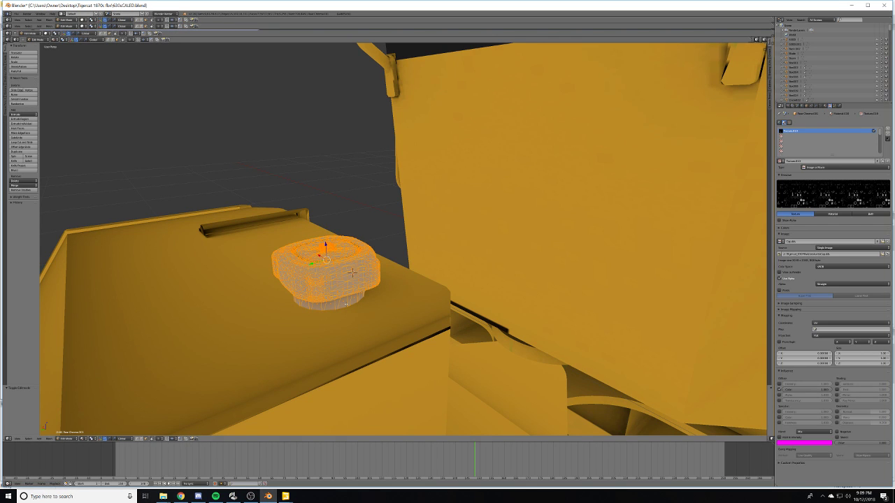
key(KP_8)
key(KP_8)
middle_drag(345, 302, 354, 292)
drag(383, 247, 366, 104)
click(379, 223)
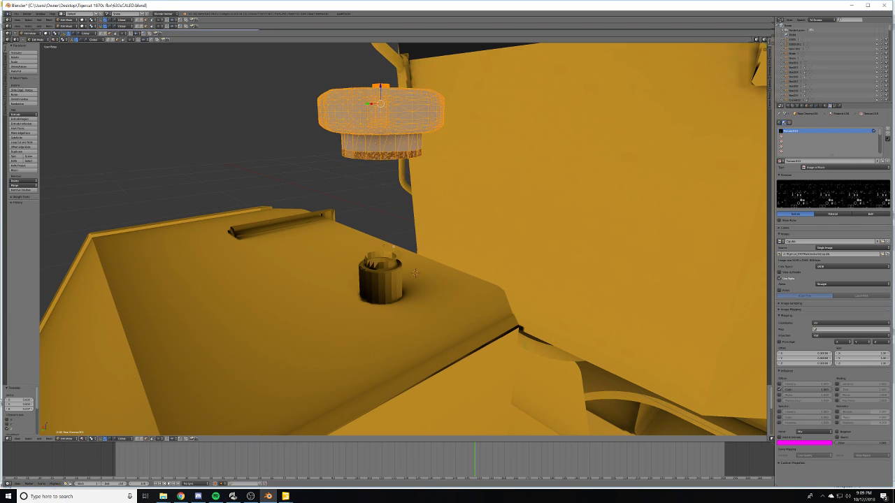
key(ctrl+z)
key(Tab)
- Examine the cap and the surrounding bodywork from several distances and angles
middle_drag(377, 170, 377, 195)
scroll(378, 173, down, 7)
scroll(393, 179, down, 5)
scroll(378, 196, up, 4)
middle_drag(477, 355, 406, 309)
scroll(323, 295, up, 1)
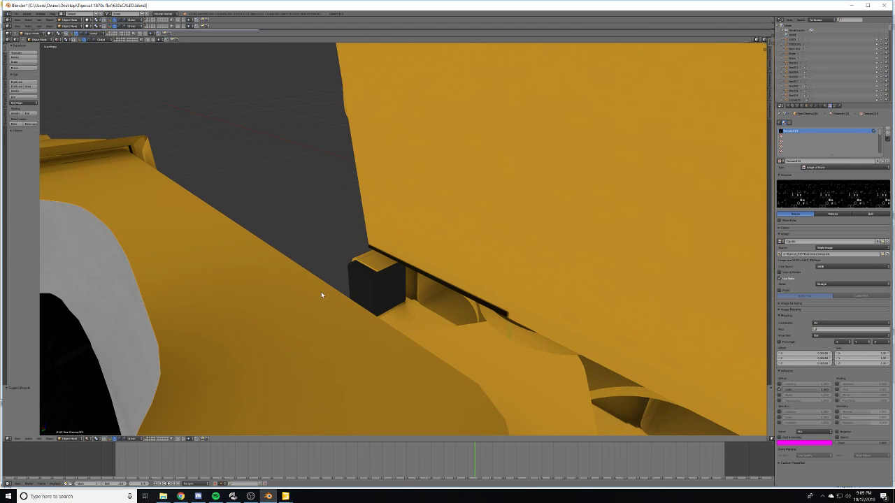
scroll(321, 295, down, 1)
middle_drag(323, 295, 334, 295)
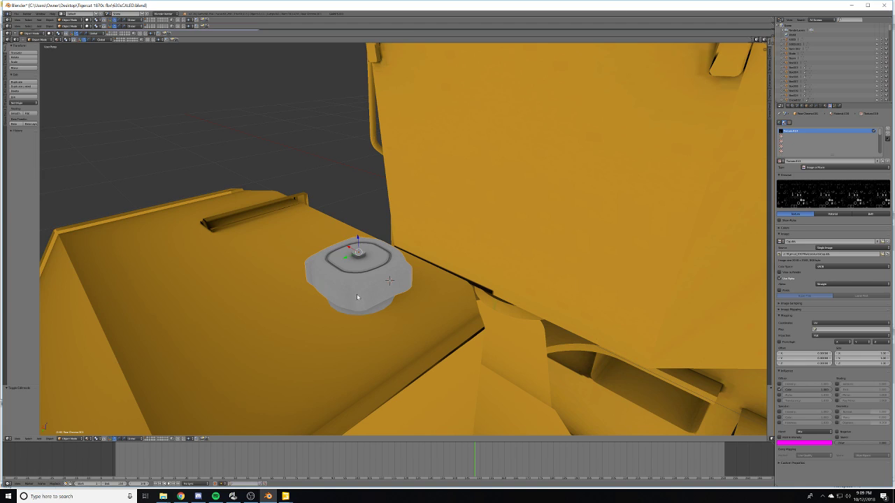
- Remove the existing textured material from the cap object
key(Tab)
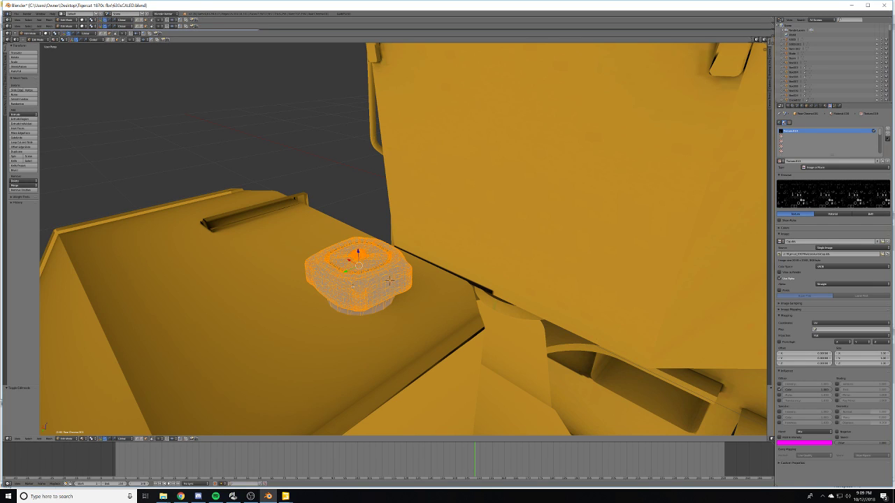
key(alt+Tab)
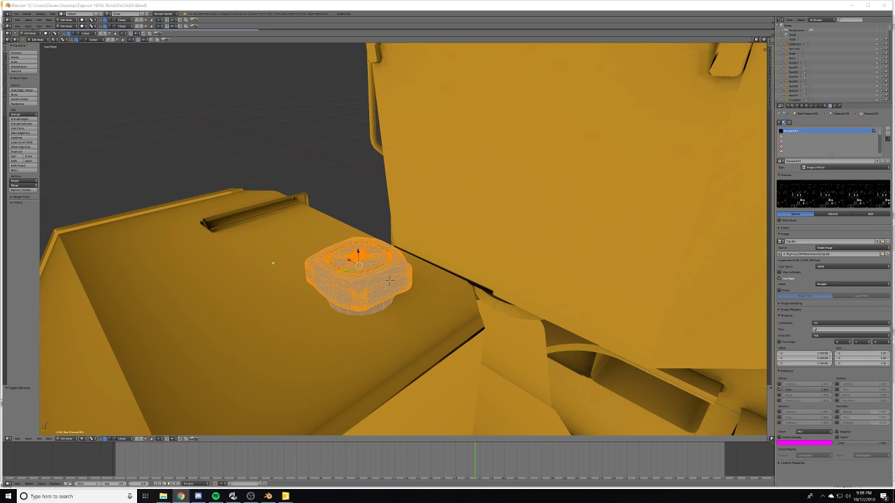
click(829, 106)
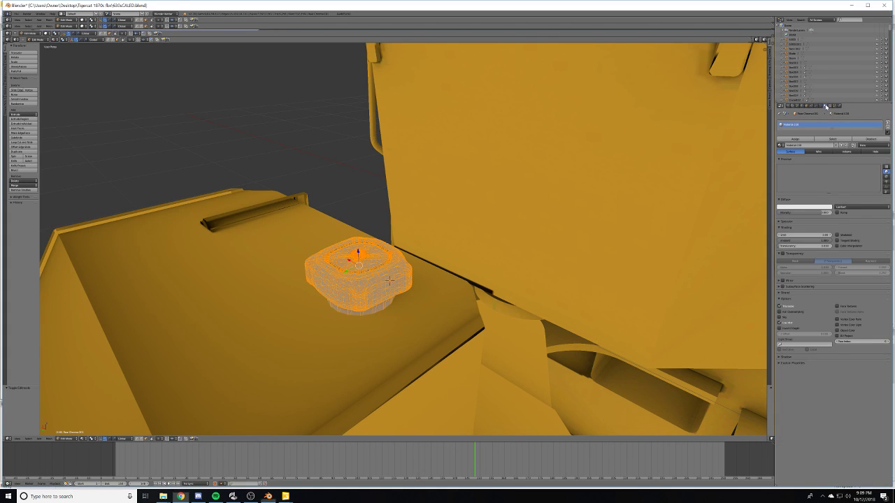
click(887, 129)
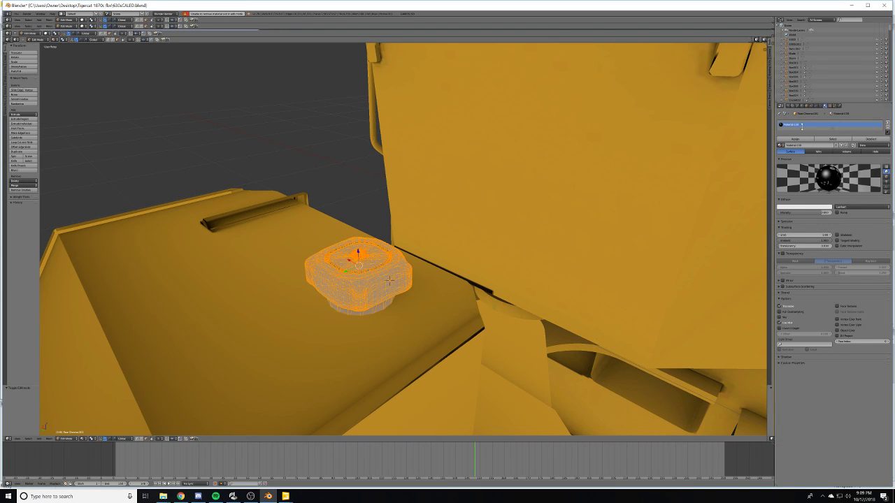
key(Tab)
click(887, 129)
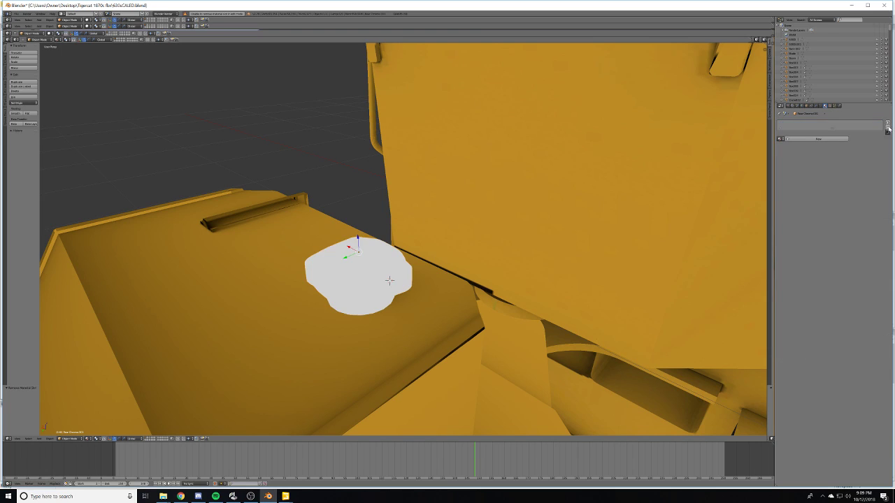
- Create a new material for the cap and set its diffuse color to a near-black grey
click(817, 138)
click(803, 202)
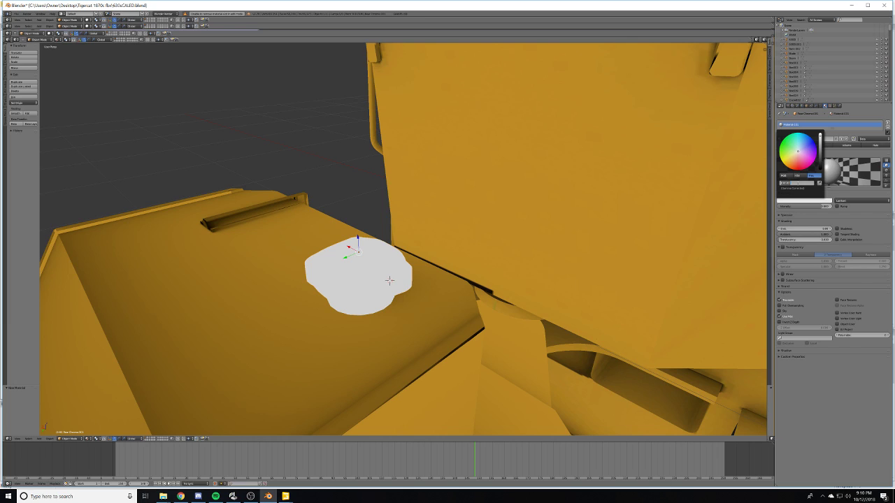
key(BackSpace)
key(Return)
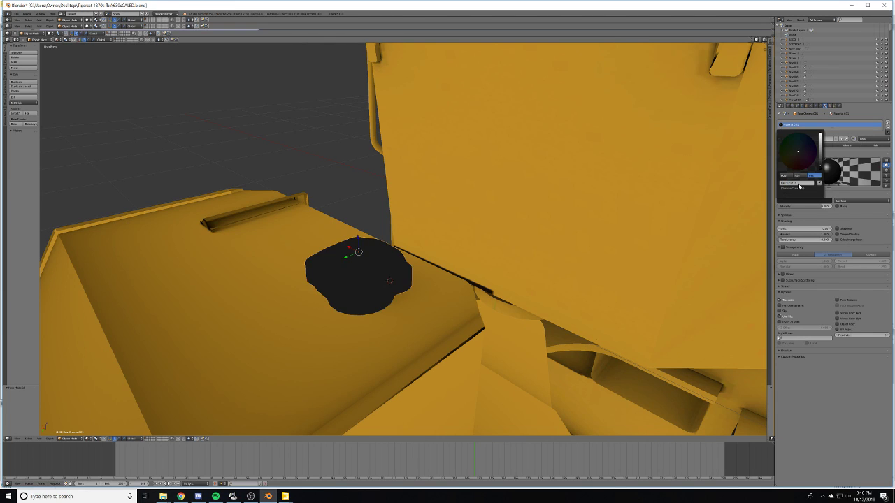
- Set the viewport shading to Solid and check the dark cap against the rear body
click(90, 439)
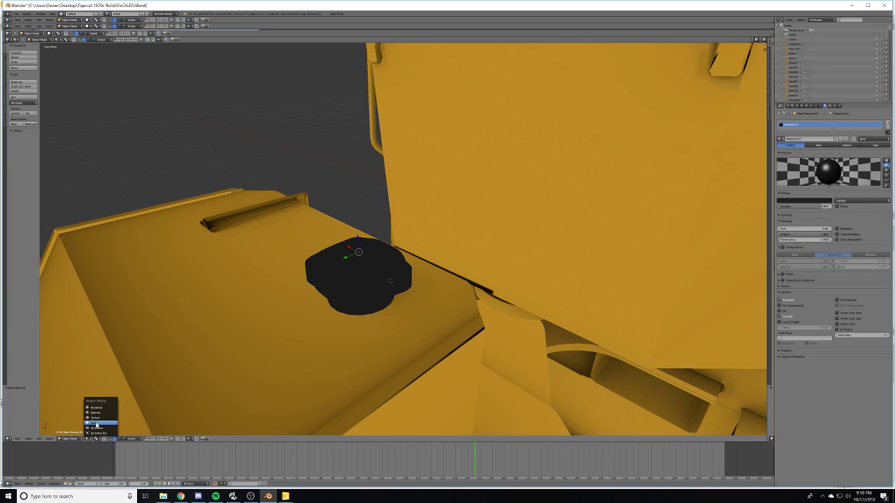
click(97, 423)
mouse_move(372, 283)
middle_down()
mouse_move(388, 300)
mouse_move(373, 295)
middle_up()
scroll(387, 317, up, 3)
scroll(374, 311, down, 2)
right_click(448, 326)
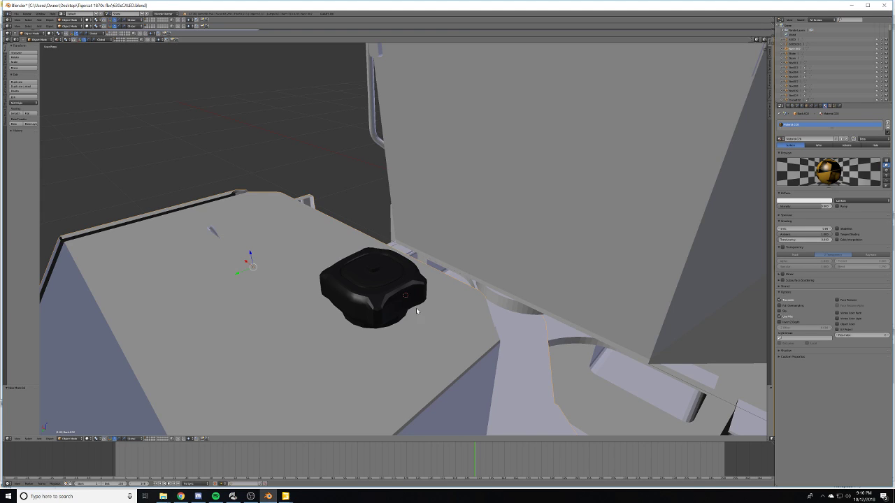
middle_drag(416, 311, 417, 309)
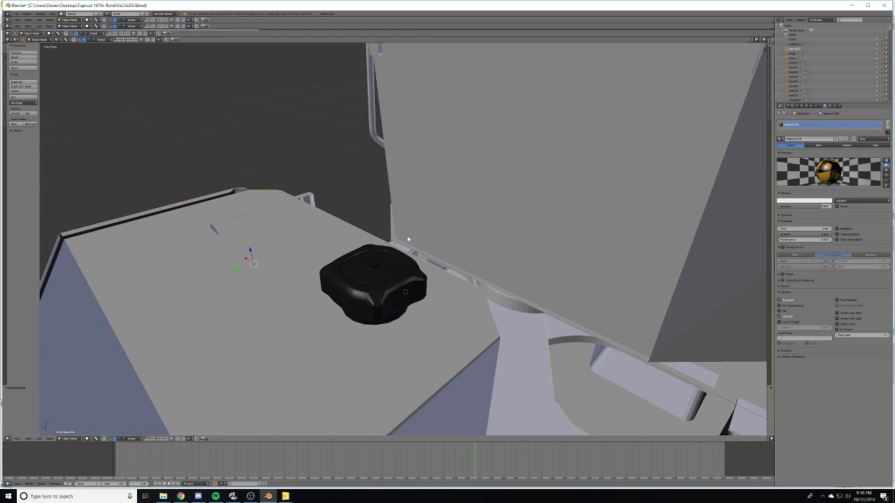
- Select the cap and lighten its material's diffuse color from near-black to a dark grey
right_click(377, 280)
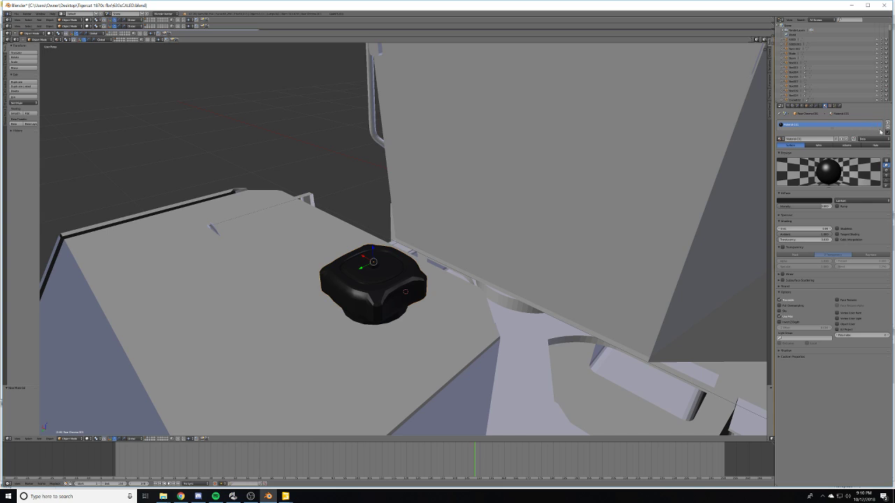
click(808, 202)
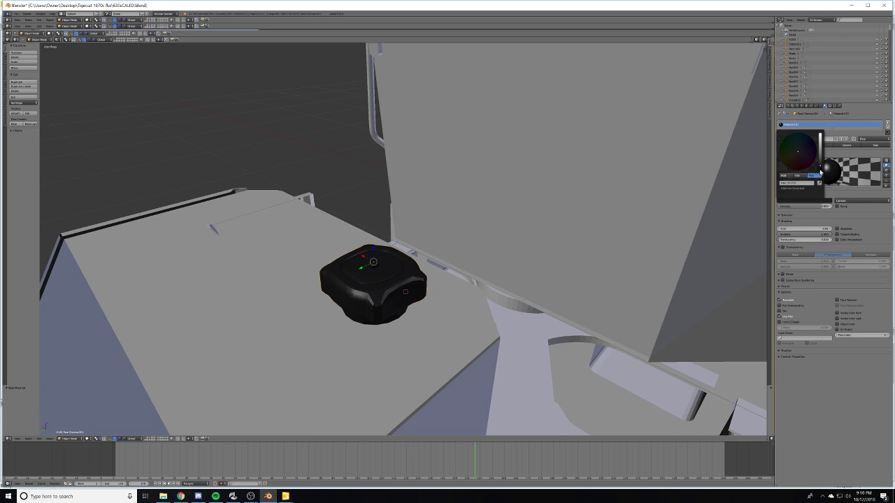
mouse_move(820, 171)
mouse_down()
mouse_move(823, 159)
mouse_move(822, 168)
mouse_up()
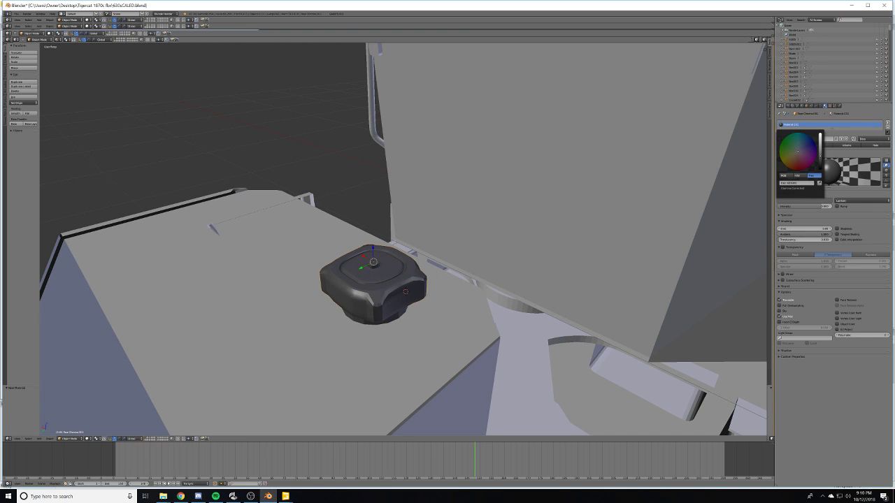
key(Tab)
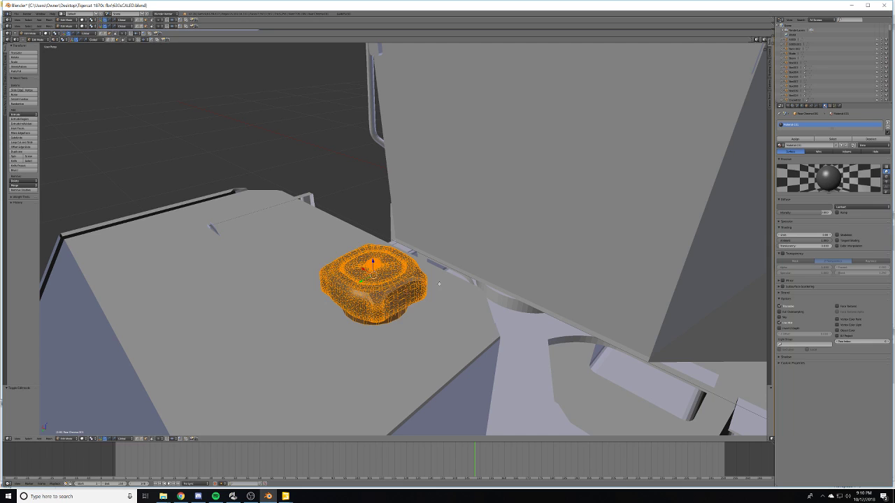
key(Tab)
mouse_move(435, 279)
middle_down()
mouse_move(482, 259)
mouse_move(432, 280)
middle_up()
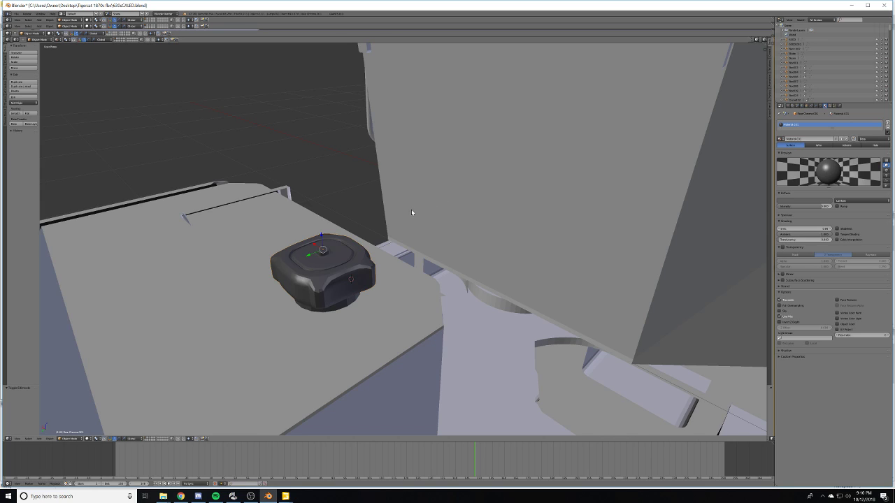
- Move the cap to a separate layer, show it on its own, and split the 3D viewport into two side-by-side areas
key(x)
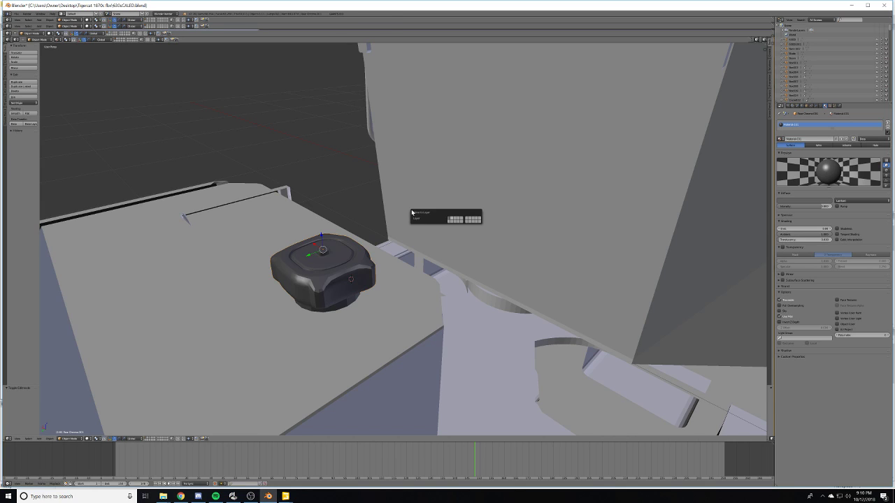
click(462, 215)
key(ctrl+z)
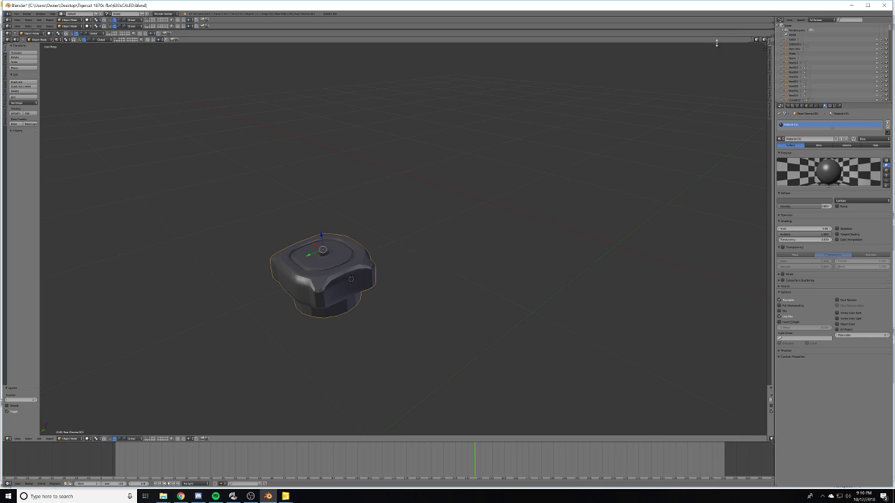
drag(766, 41, 381, 73)
- Switch to File Explorer, delete the two Cap textures from the textures folder, and return to Blender
mouse_move(162, 496)
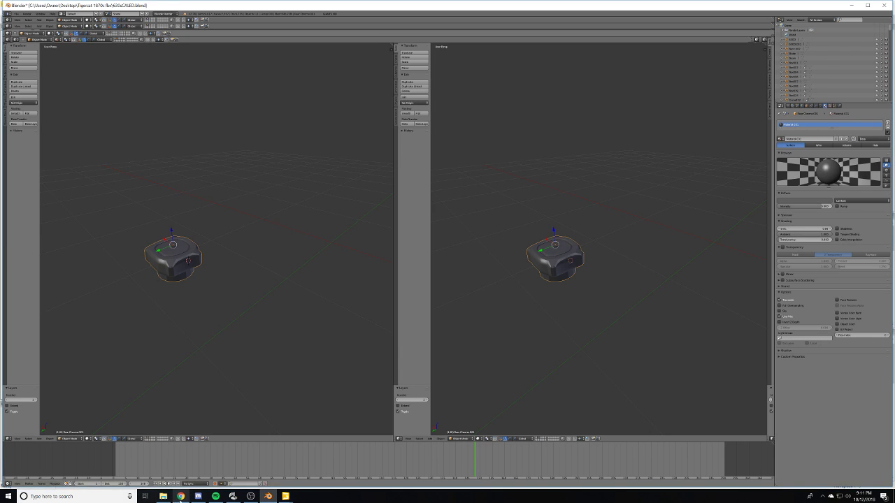
click(162, 497)
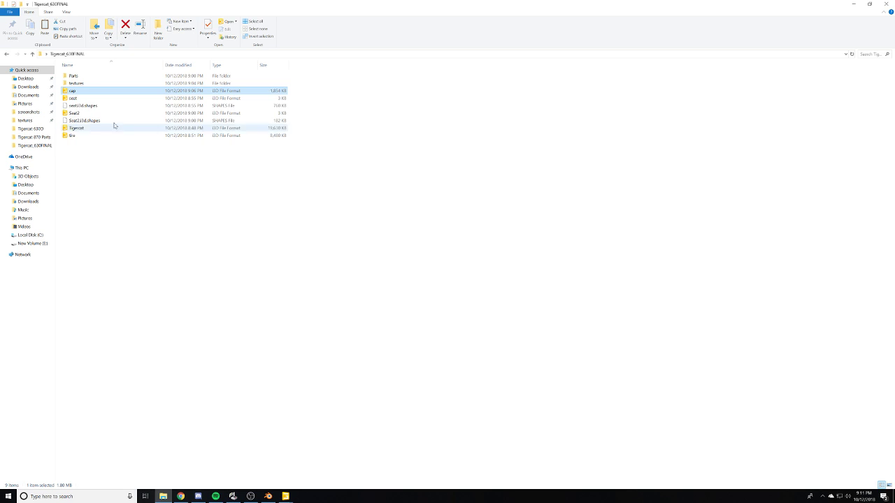
double_click(77, 86)
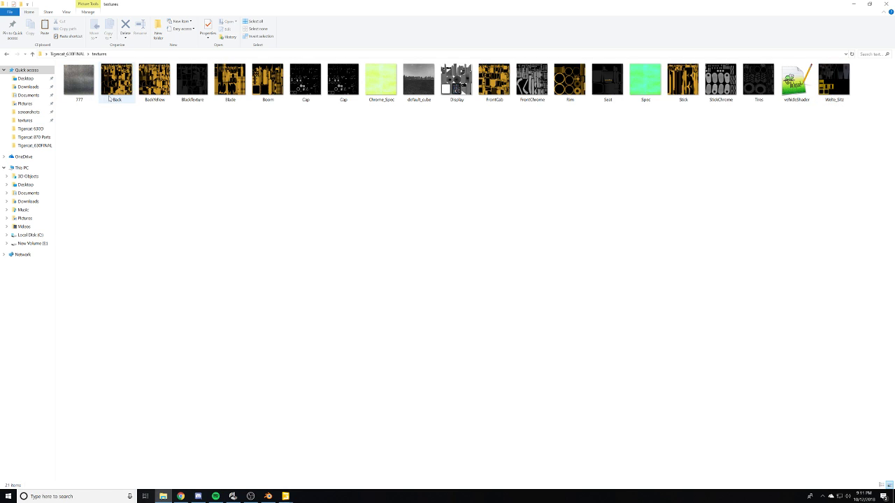
click(304, 86)
ctrl+click(341, 84)
right_click(339, 85)
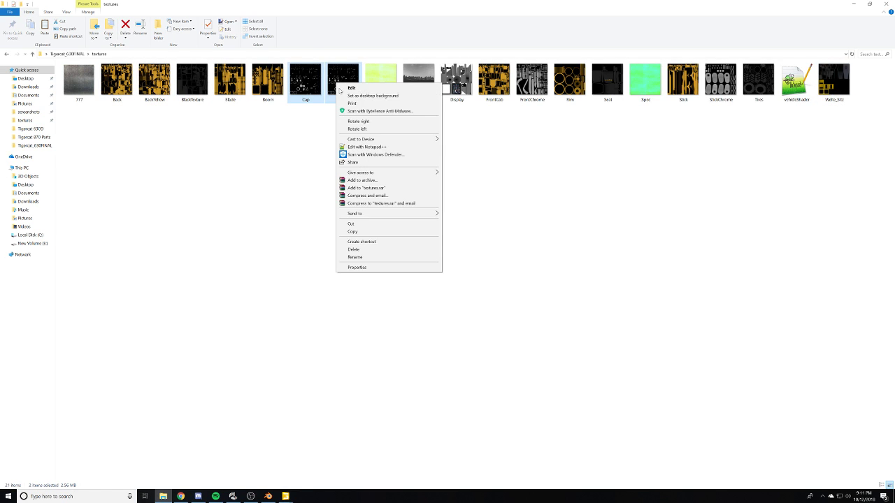
click(374, 245)
click(854, 4)
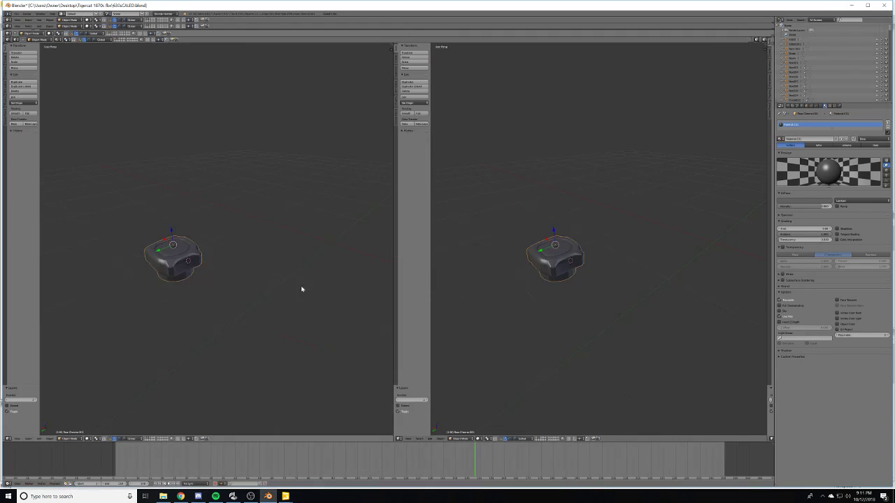
- Change the second viewport to the UV/Image Editor and frame the cap in the remaining 3D view
shift+middle_drag(161, 288, 170, 287)
scroll(173, 286, up, 1)
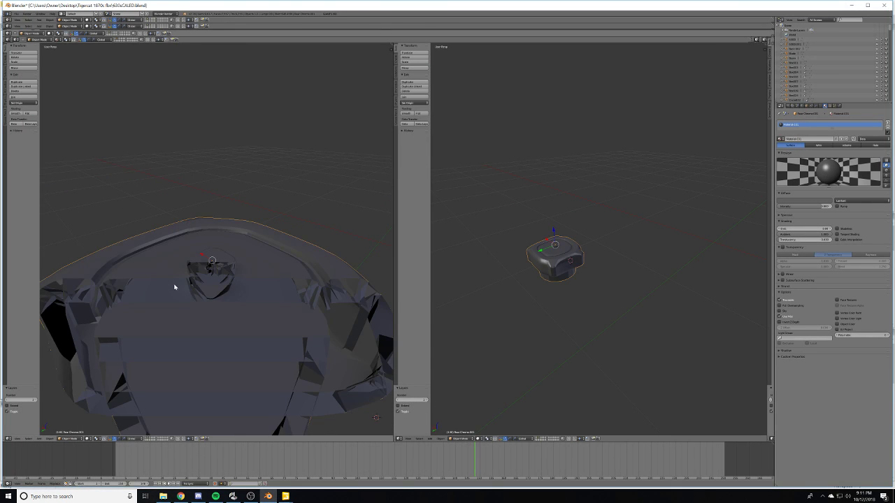
scroll(397, 320, down, 1)
scroll(304, 302, down, 10)
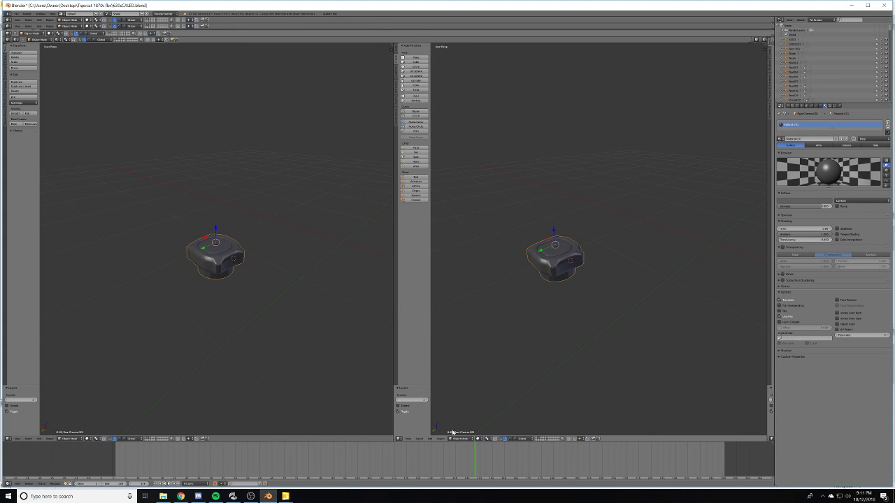
click(399, 438)
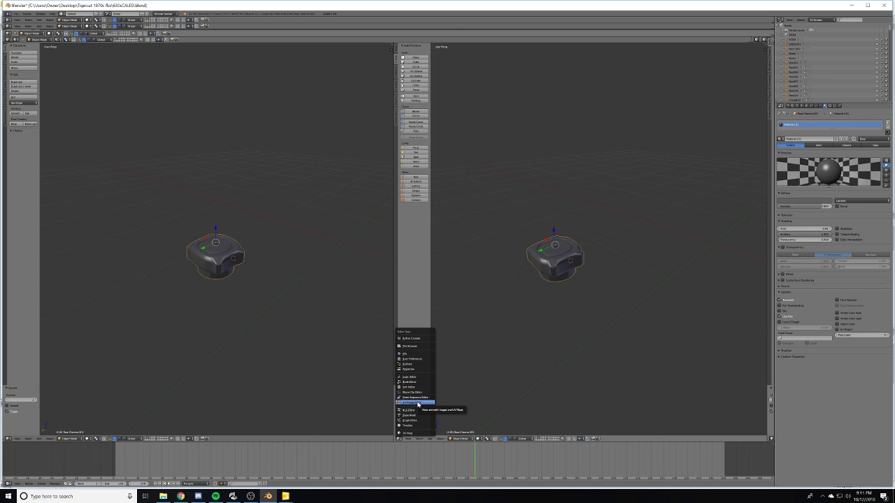
click(418, 404)
scroll(601, 260, up, 6)
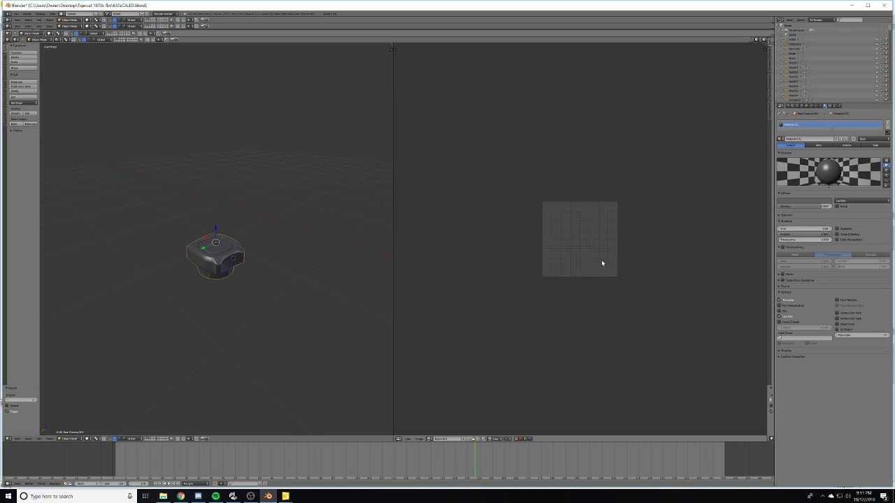
- Unwrap the whole cap mesh with Smart UV Project using the default settings
key(Tab)
key(u)
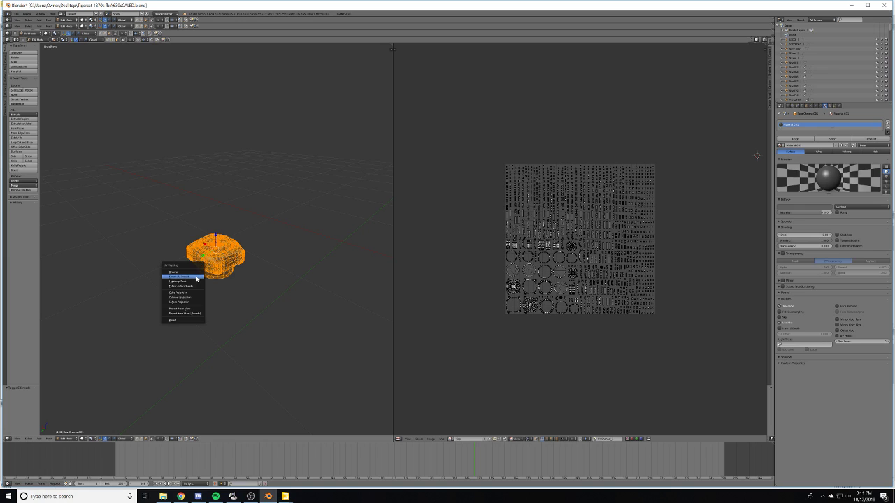
click(197, 278)
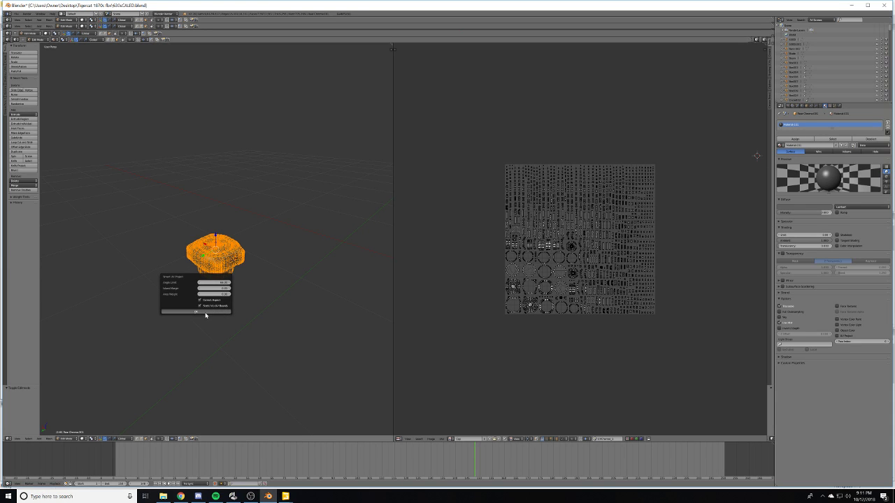
scroll(601, 315, up, 3)
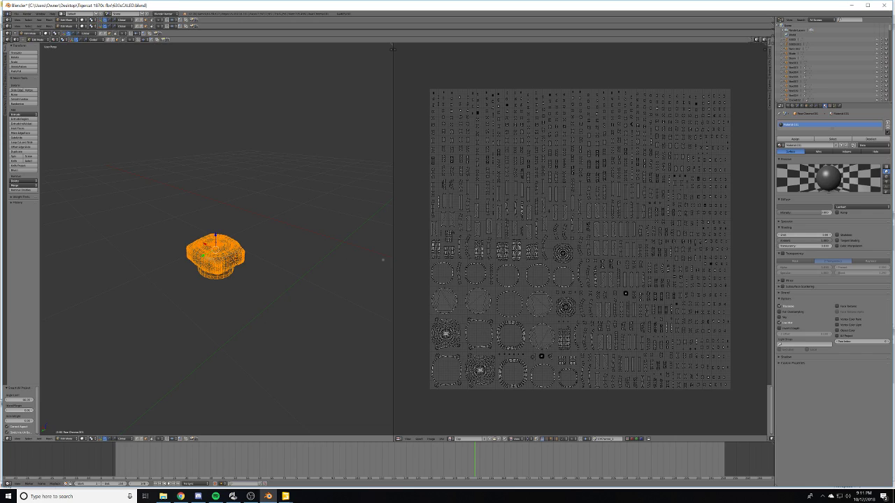
- Open the render settings, unlink the Cap image from the UV layout, and create a new blank black image for baking
click(803, 107)
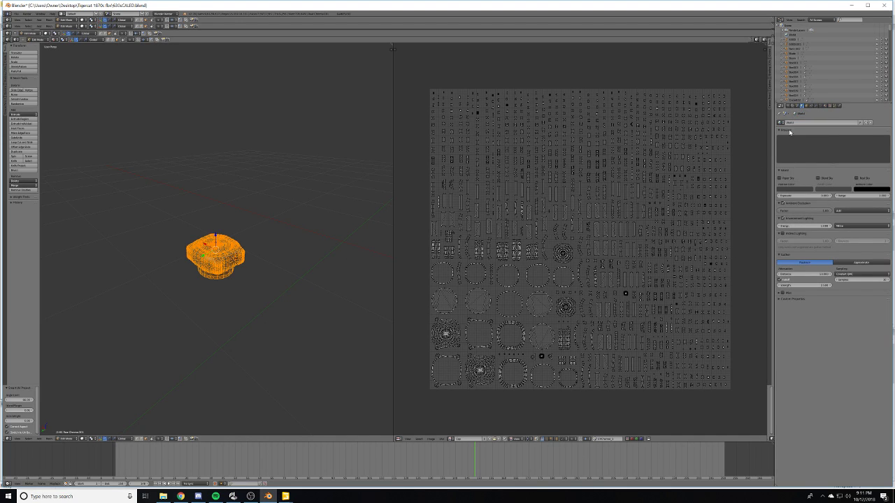
click(786, 107)
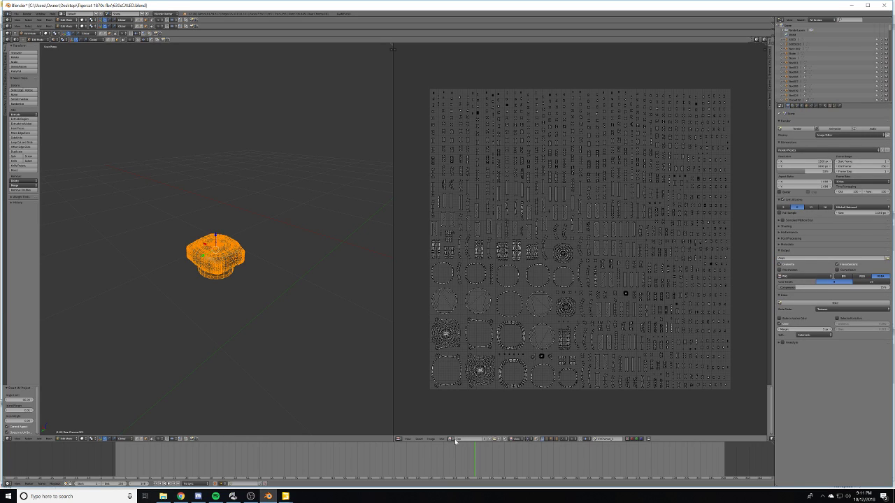
click(498, 441)
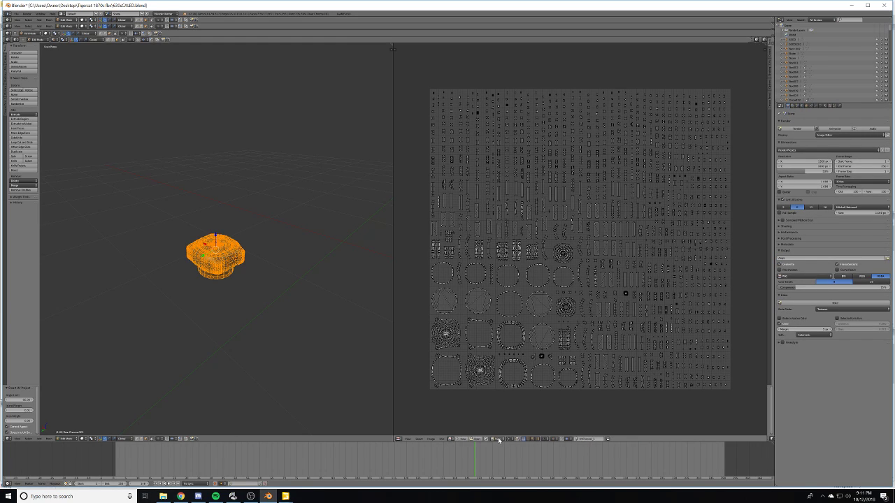
click(460, 441)
key(BackSpace)
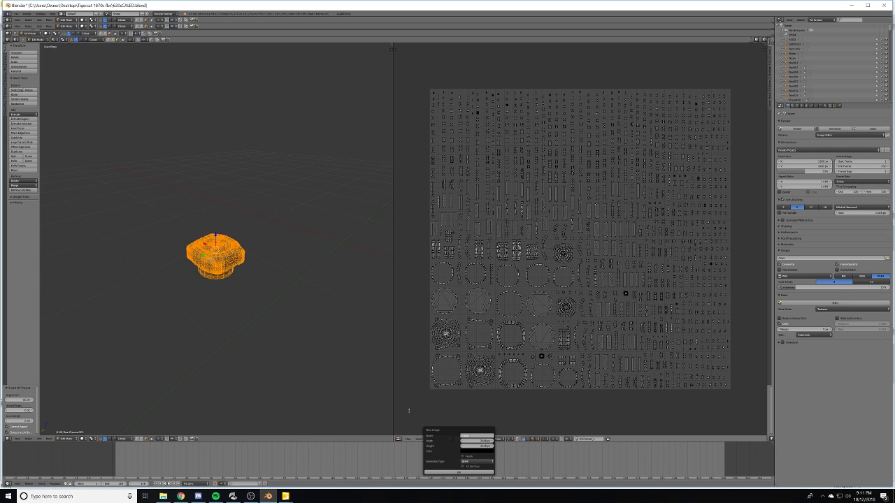
click(449, 476)
scroll(547, 314, down, 5)
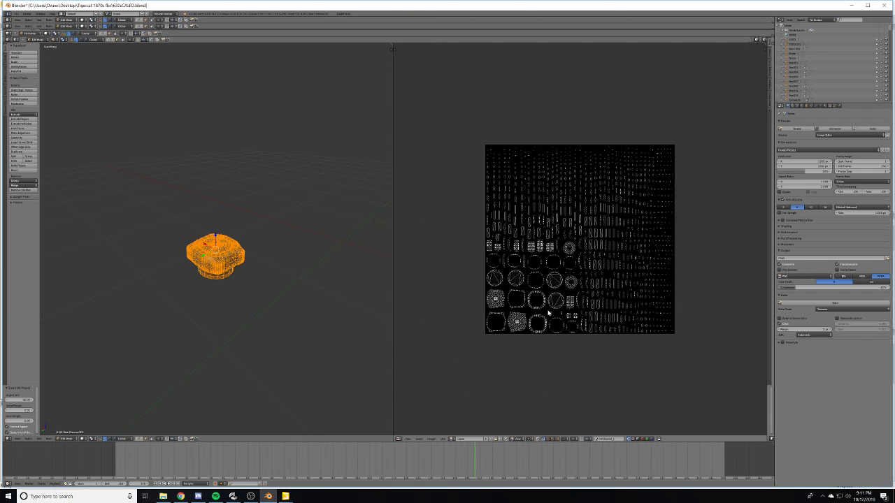
scroll(548, 313, up, 1)
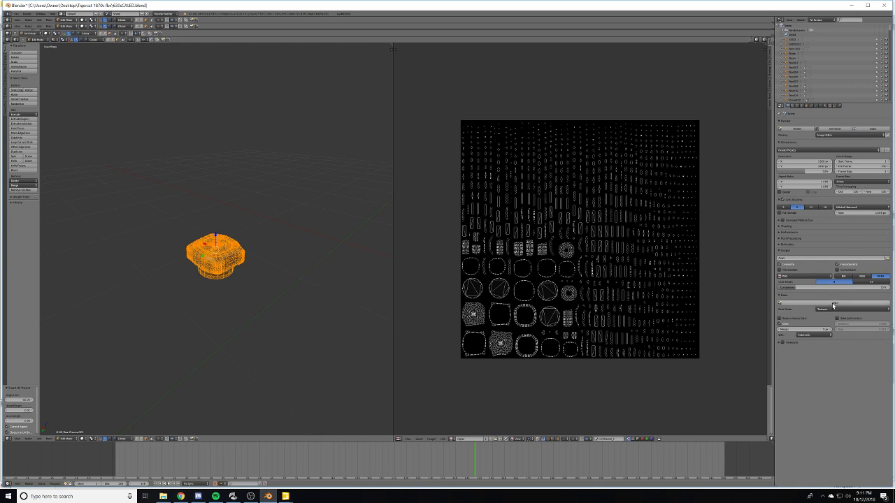
- Set the bake mode to Ambient Occlusion, bake the cap into the new image, and check the baked map
click(833, 309)
click(836, 299)
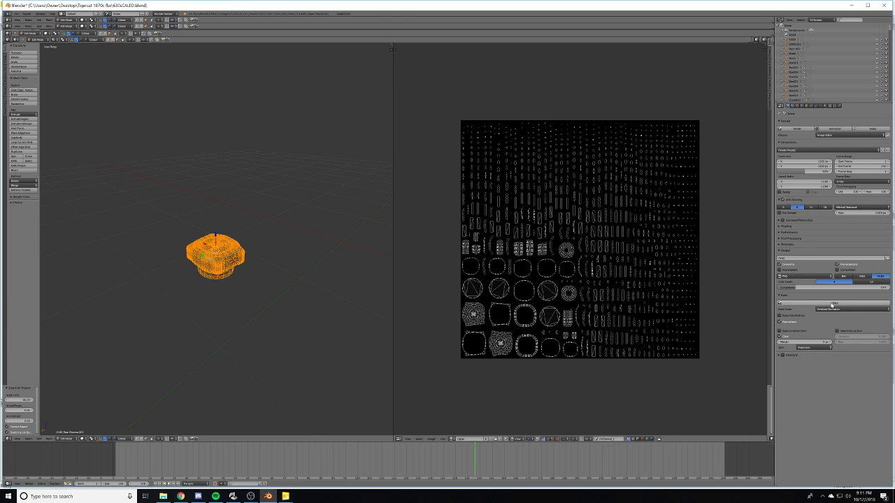
click(833, 303)
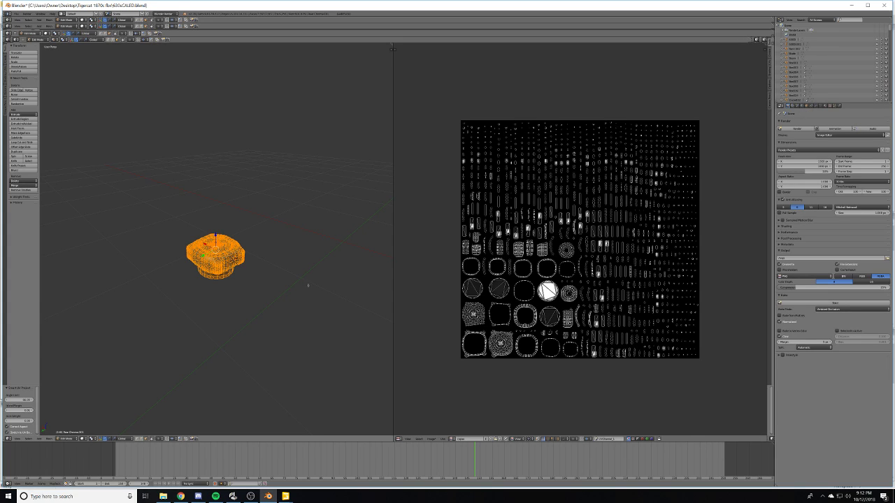
key(Tab)
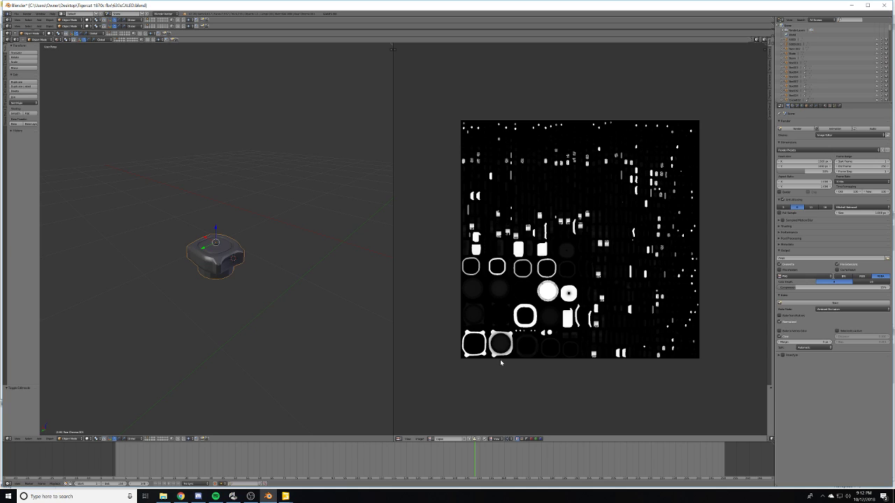
key(Tab)
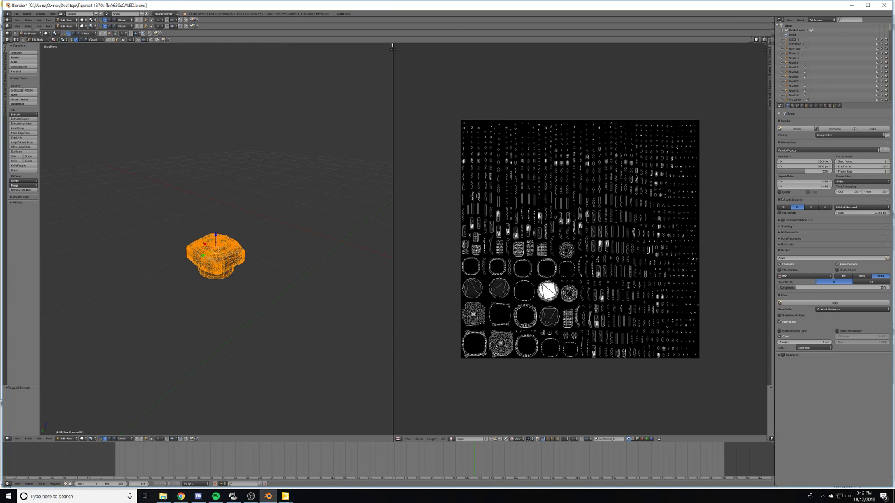
- Merge the two areas back into a single 3D viewport with the cap in Edit Mode
drag(393, 47, 488, 58)
key(Tab)
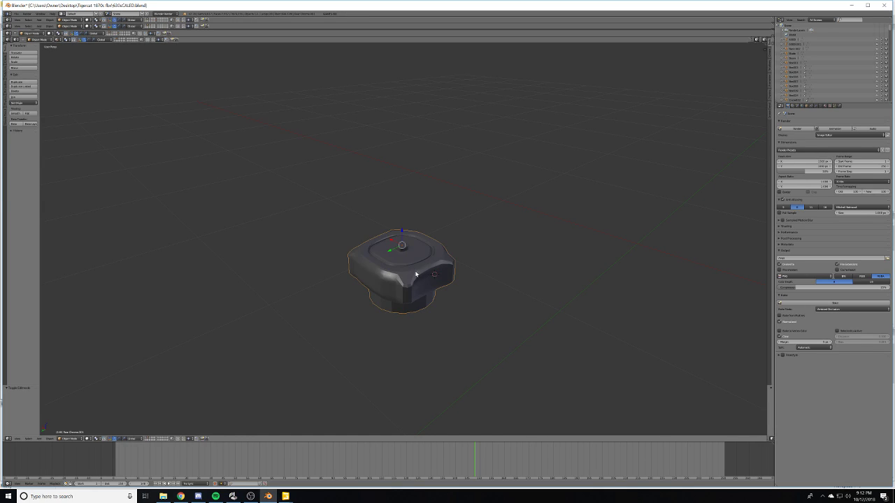
key(Tab)
- Set the cap material's diffuse color to a lighter mid grey through its hex value and reopen the bake settings
click(821, 106)
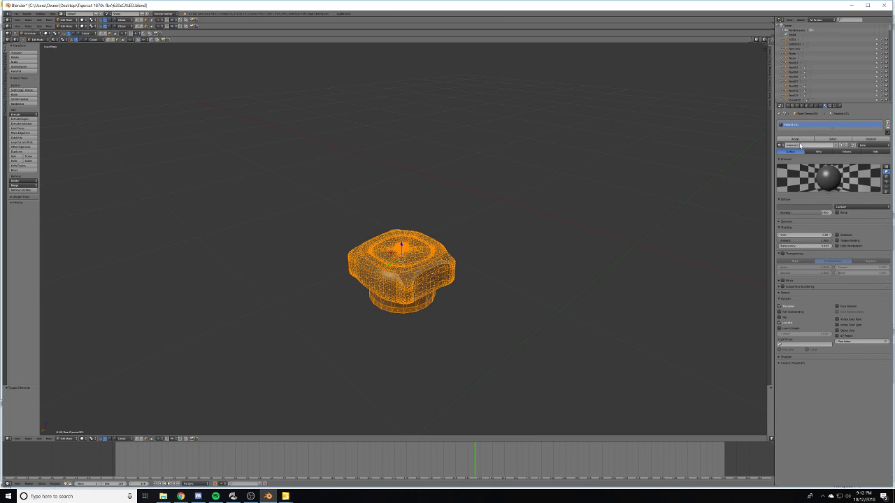
click(803, 208)
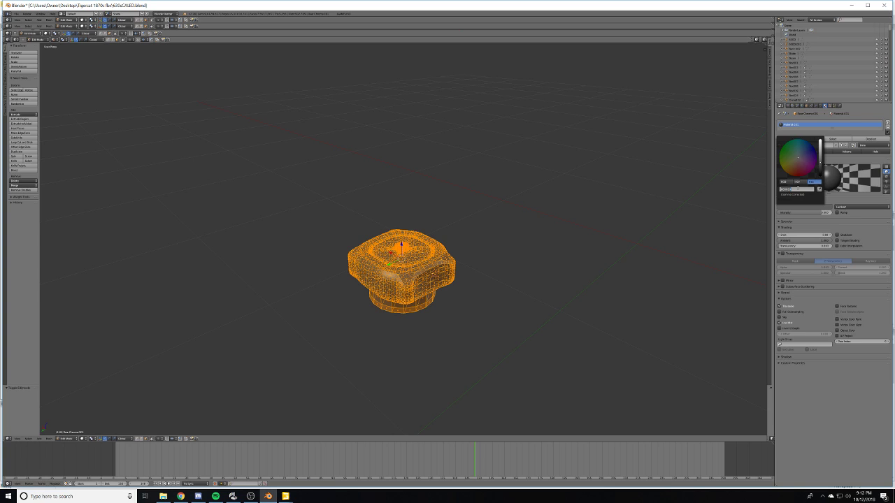
key(BackSpace)
key(Return)
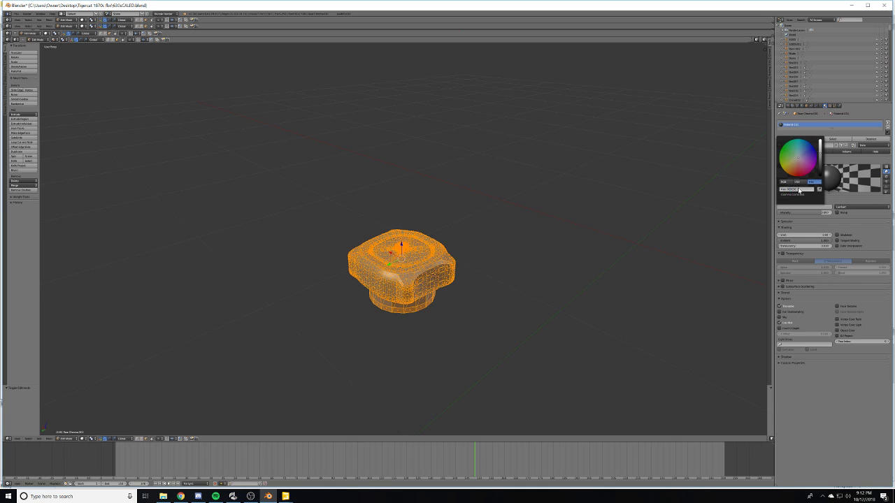
key(Tab)
key(Tab)
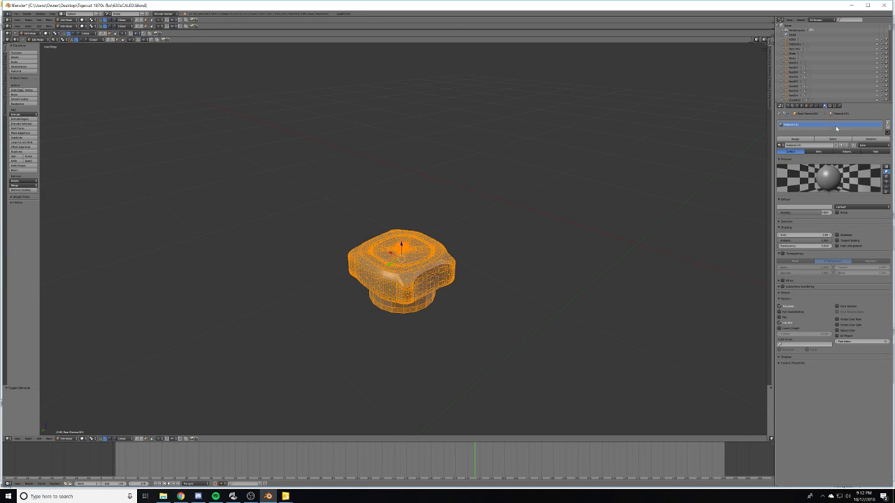
click(788, 106)
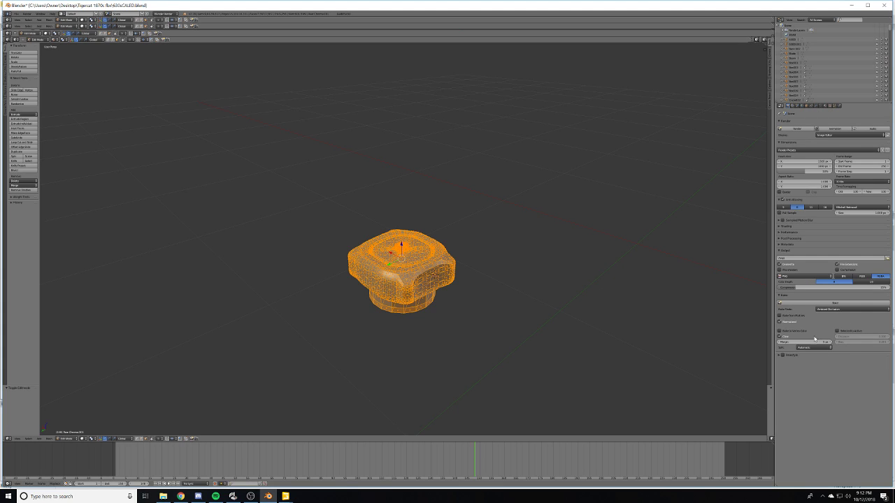
- Set the world's light gather sampling to 25 samples
click(802, 106)
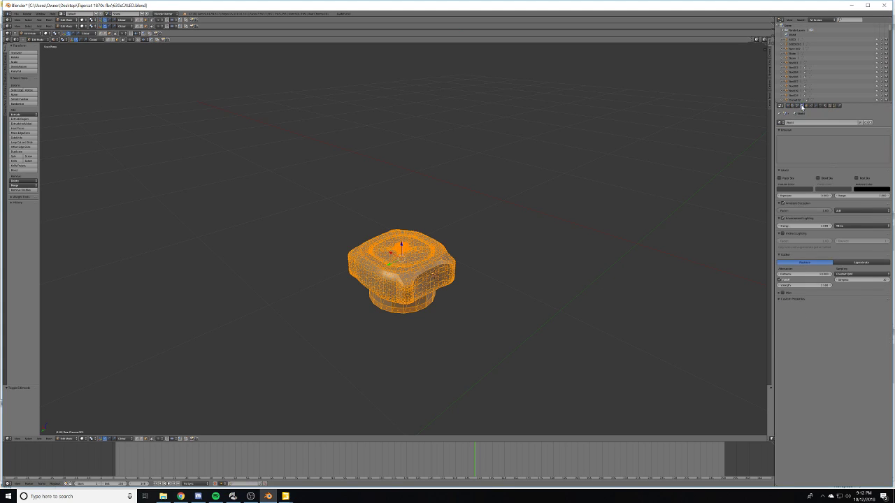
click(864, 279)
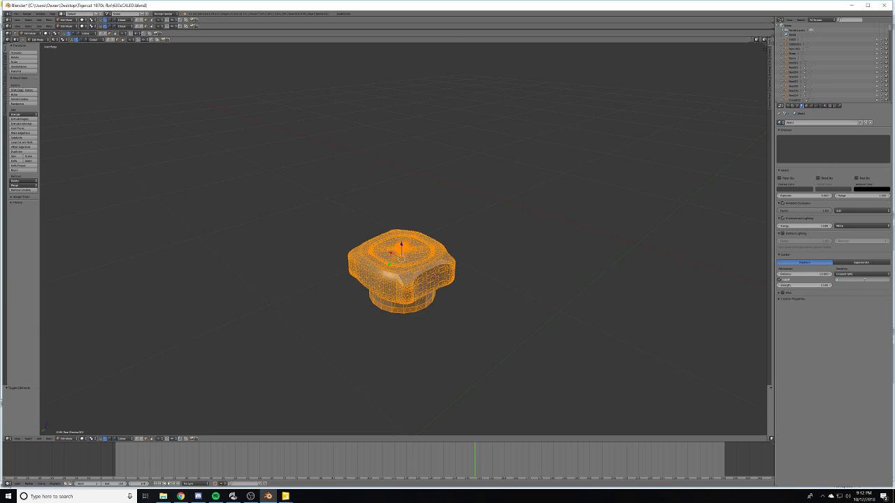
text(25)
key(Return)
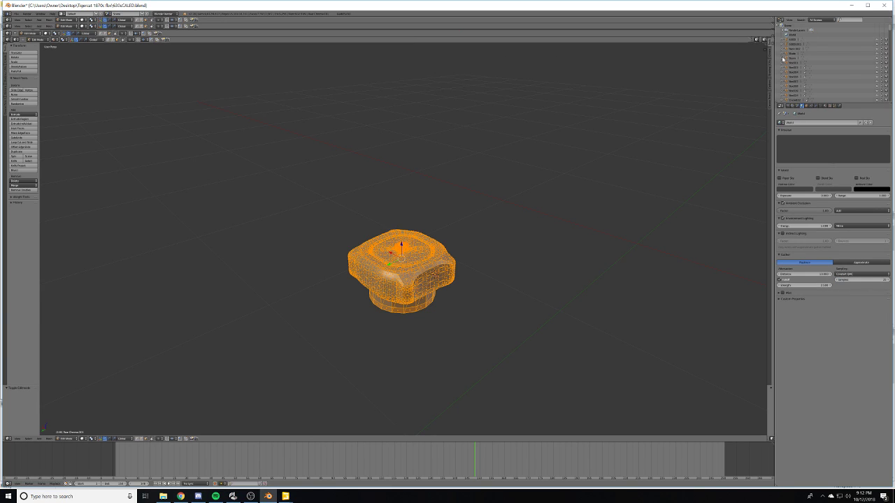
- Split the 3D viewport, make the second area a UV/Image Editor, and unlink the old baked image from the UV layout
drag(765, 42, 439, 56)
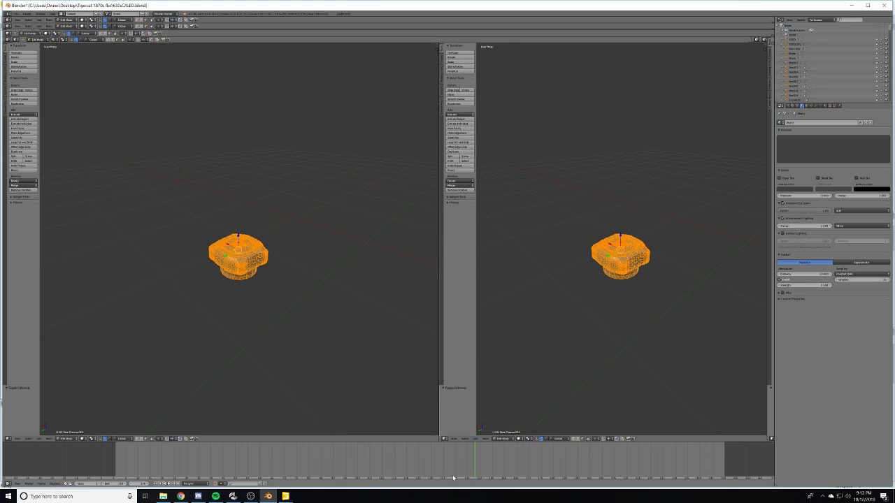
click(446, 438)
click(460, 400)
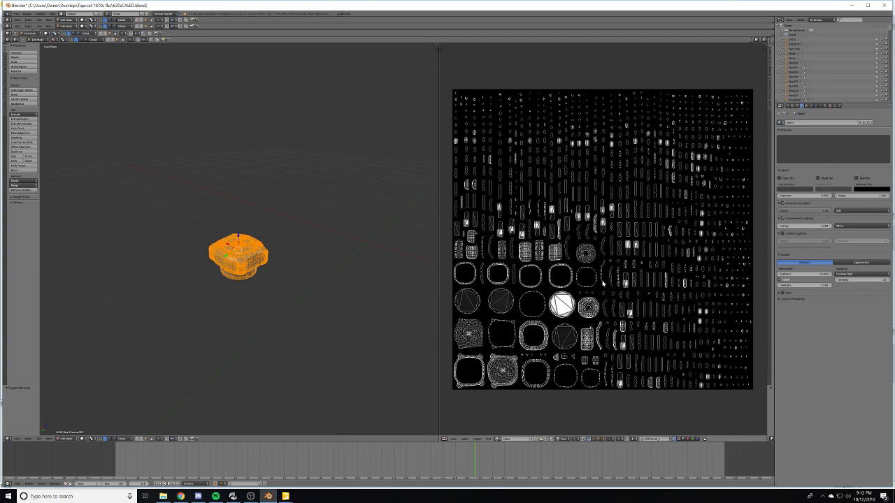
click(544, 441)
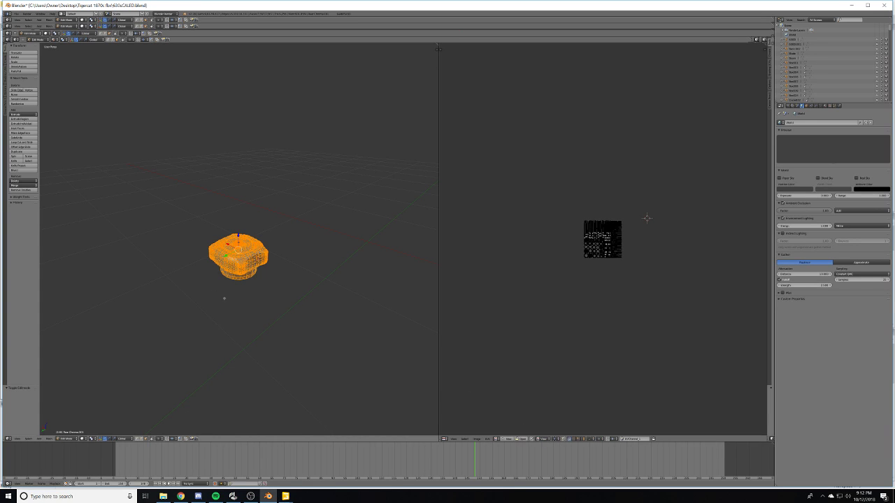
scroll(646, 243, up, 5)
scroll(646, 242, up, 1)
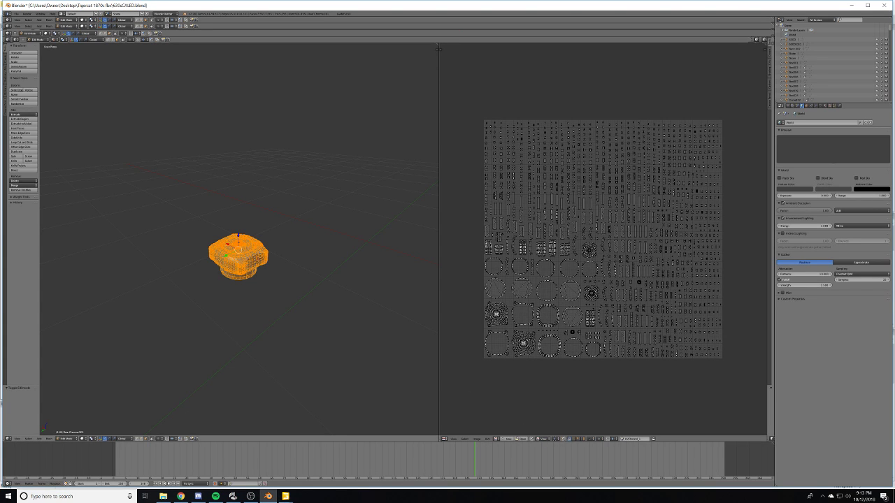
- Unwrap the whole cap mesh again with Smart UV Project at its default settings
key(u)
click(210, 262)
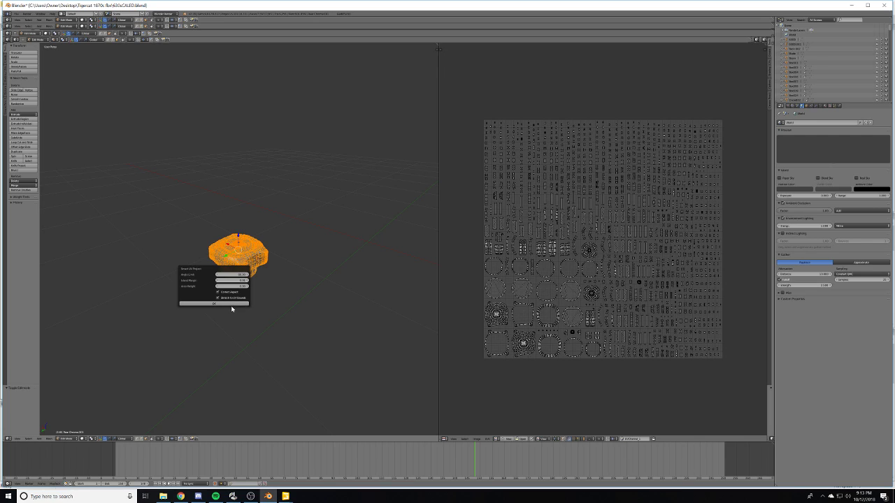
click(230, 304)
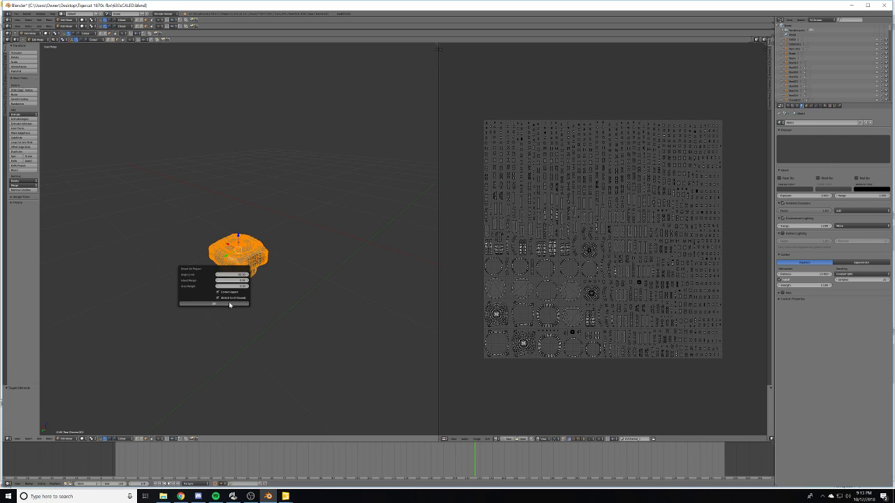
- Create a newly named blank black image for the cap's UV layout
click(507, 439)
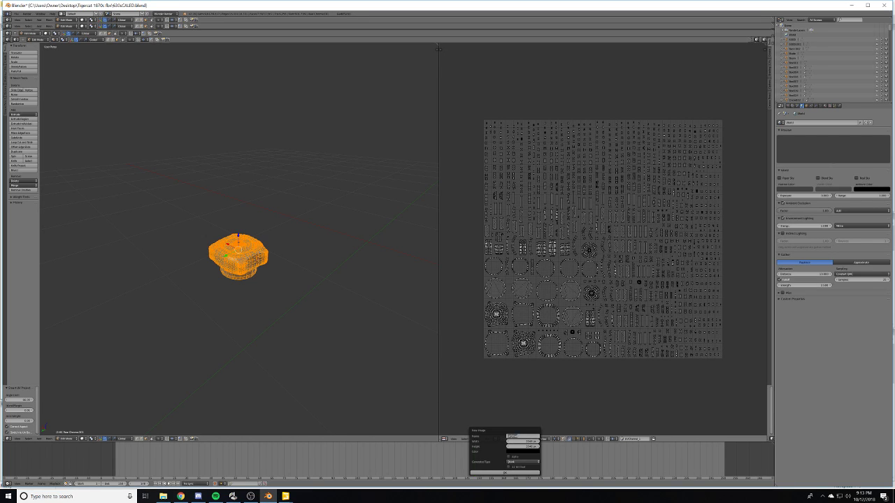
key(BackSpace)
key(Tab)
key(Tab)
key(Tab)
key(Return)
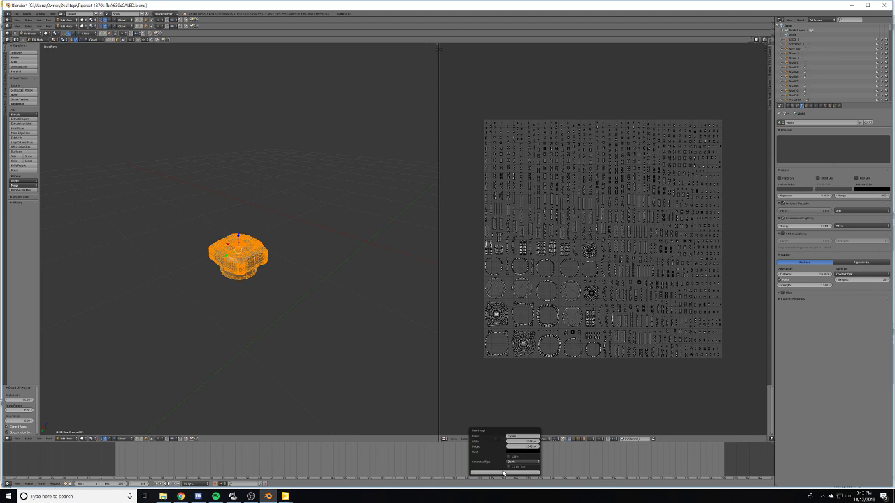
click(503, 474)
scroll(565, 302, down, 5)
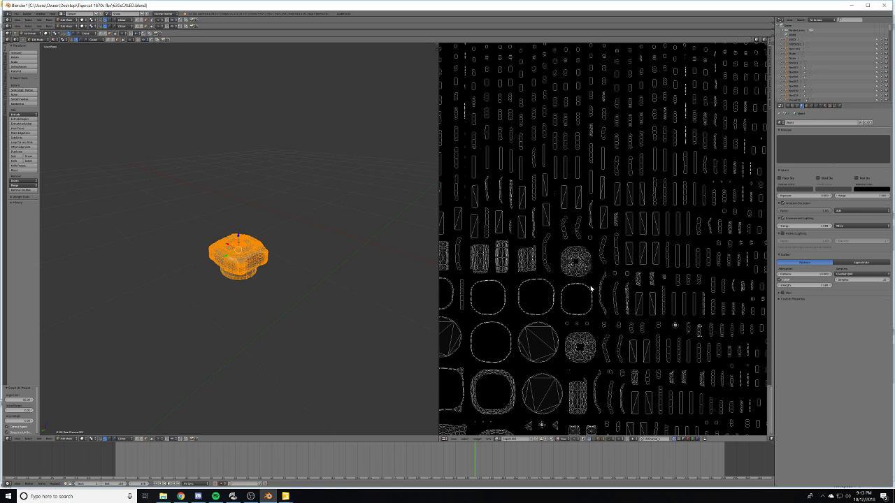
- Bake the cap's ambient occlusion into the new image and return to Object Mode
click(789, 106)
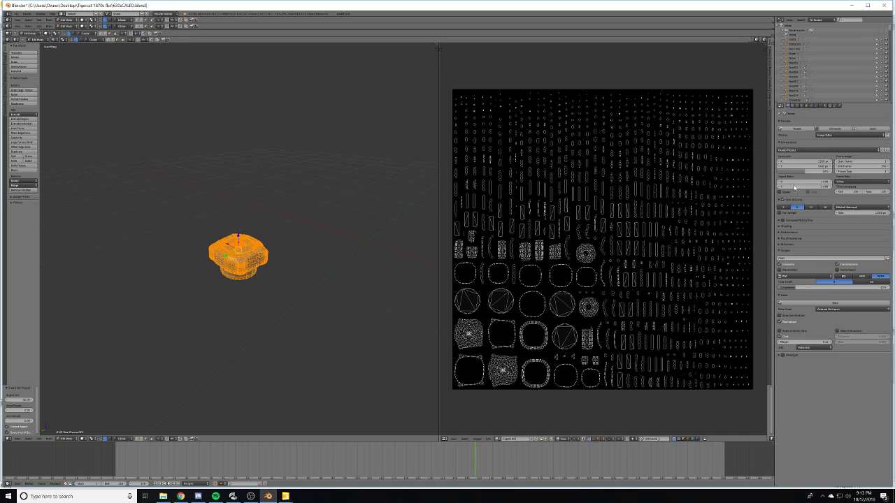
click(831, 304)
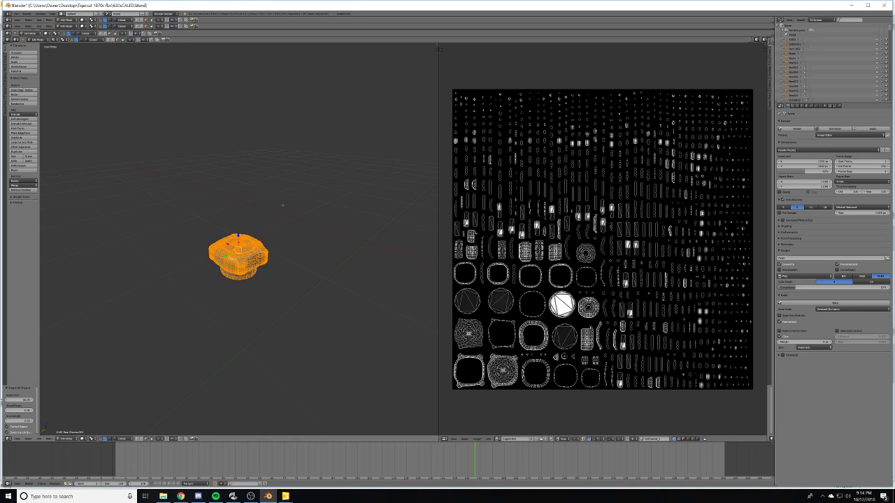
key(Tab)
- Save the baked image as a PNG on the Desktop and unlink it from the image editor
click(465, 439)
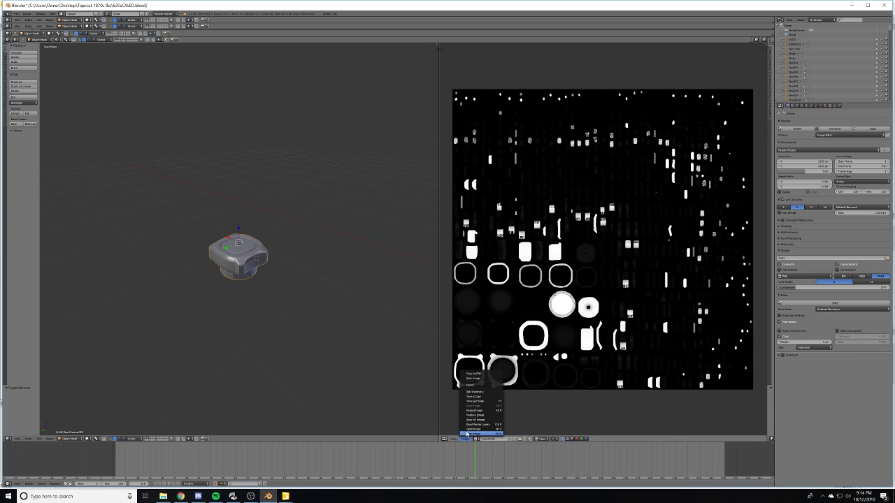
click(482, 402)
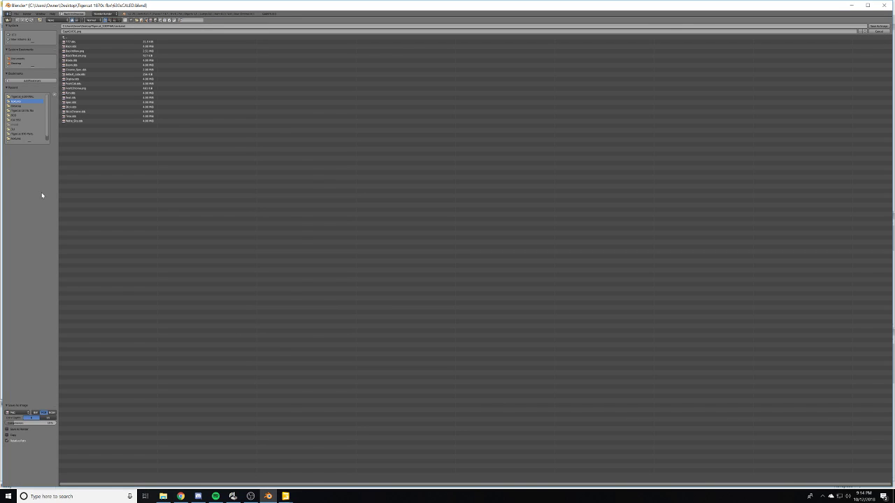
click(20, 106)
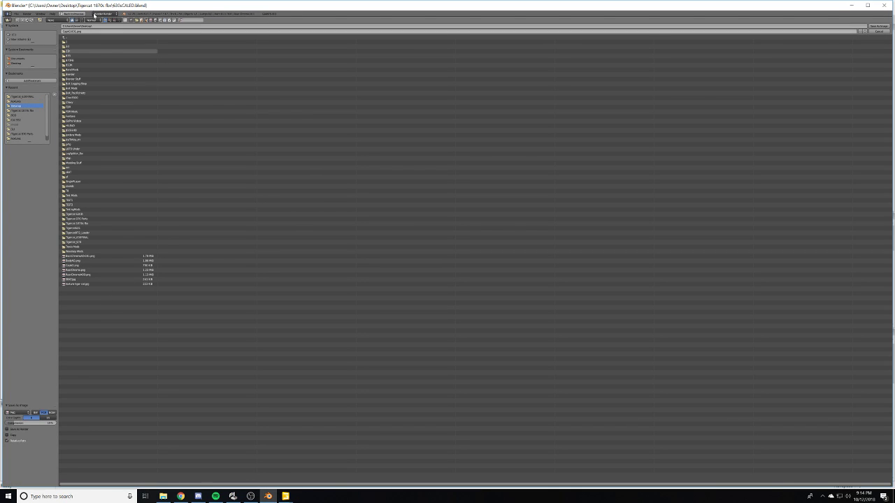
click(879, 31)
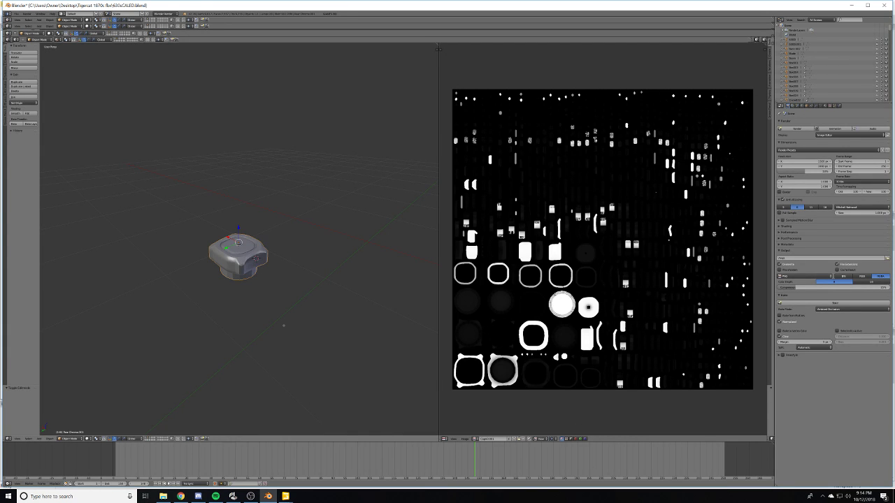
key(Tab)
click(542, 440)
key(Tab)
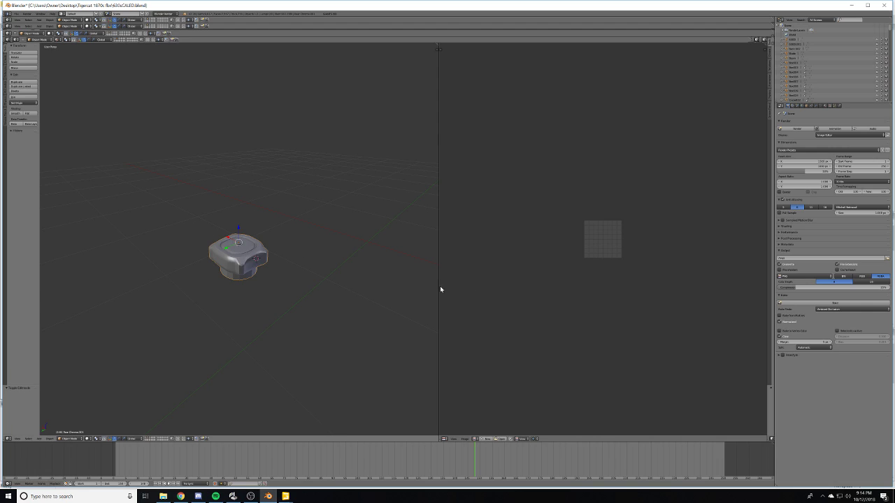
- Add a new image texture to the cap's material and load the newly baked PNG from the Desktop
click(829, 105)
click(830, 106)
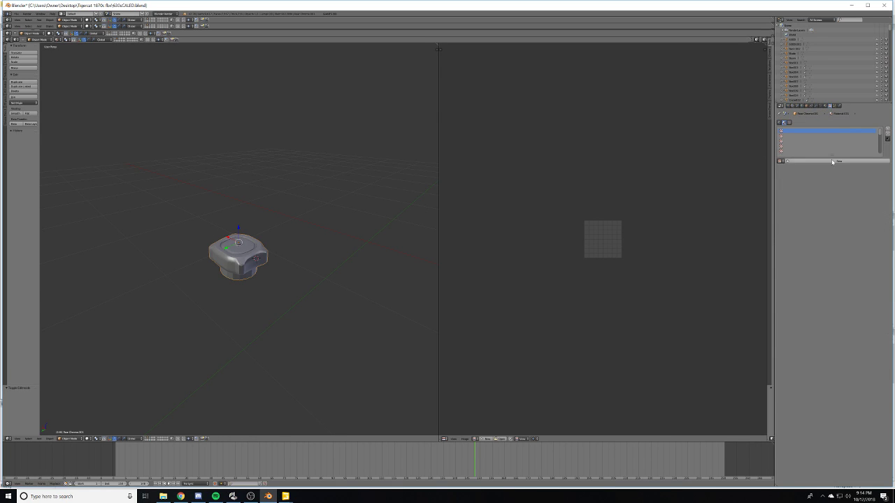
click(830, 162)
click(847, 242)
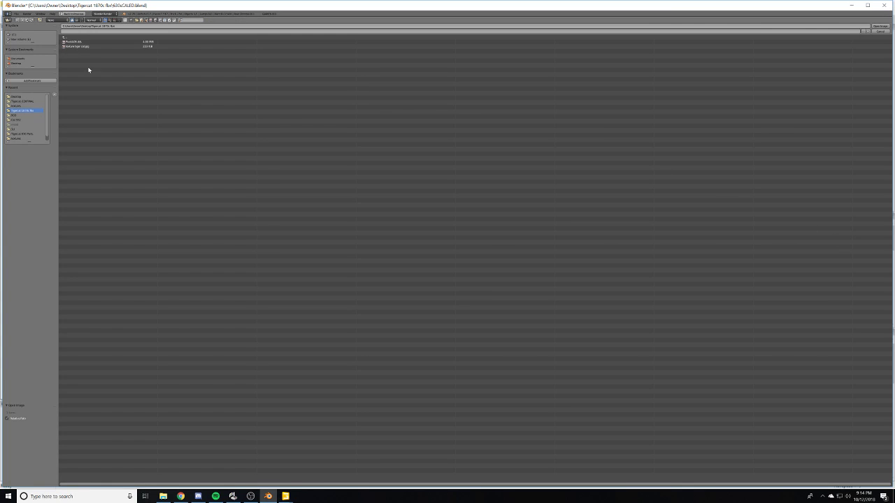
click(17, 97)
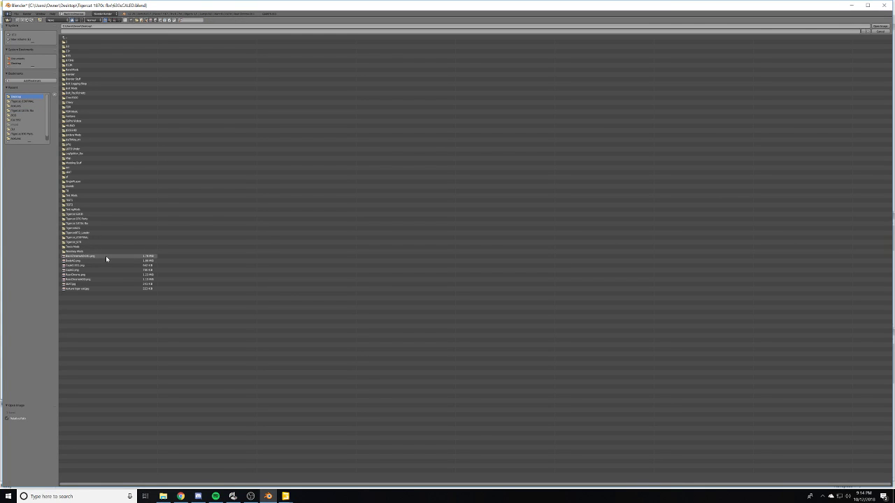
click(87, 266)
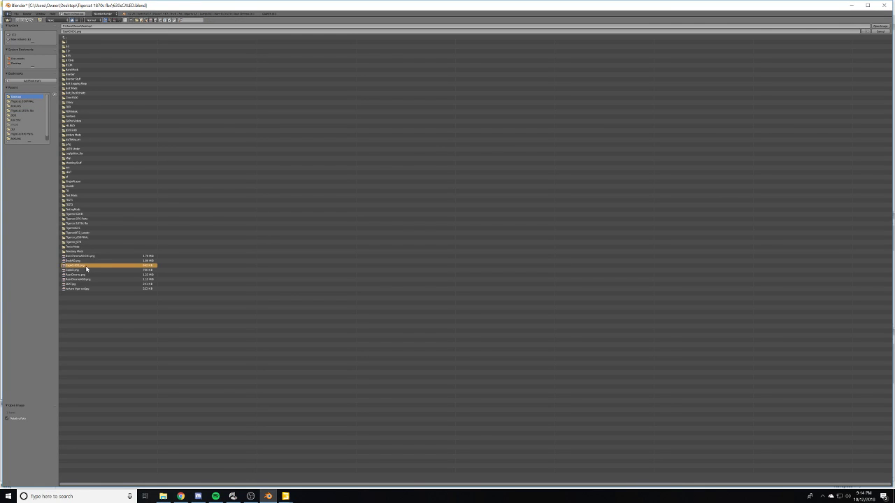
click(879, 26)
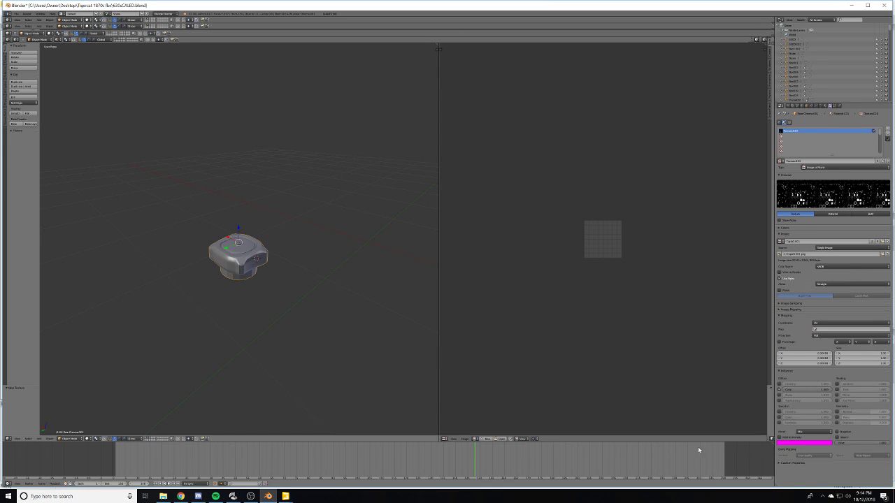
- Set the texture's blend mode to Multiply, switch the viewport shading to show textures, and inspect the cap
click(802, 432)
click(803, 409)
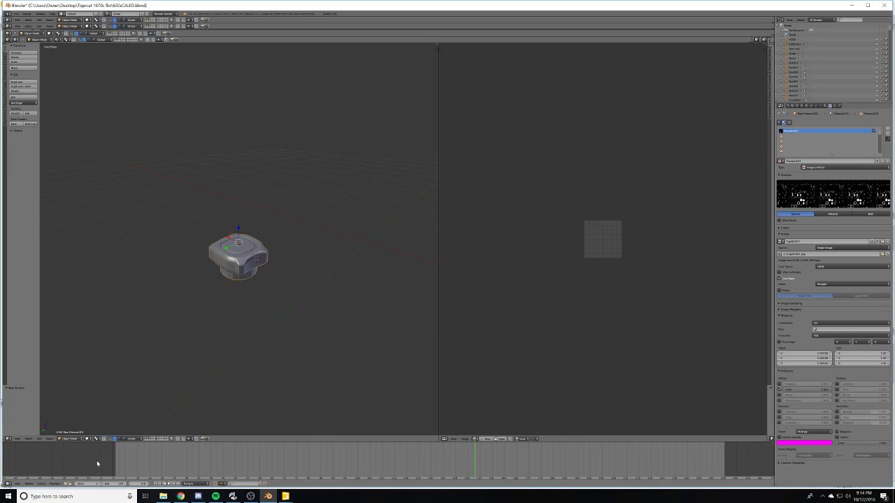
click(88, 439)
click(96, 414)
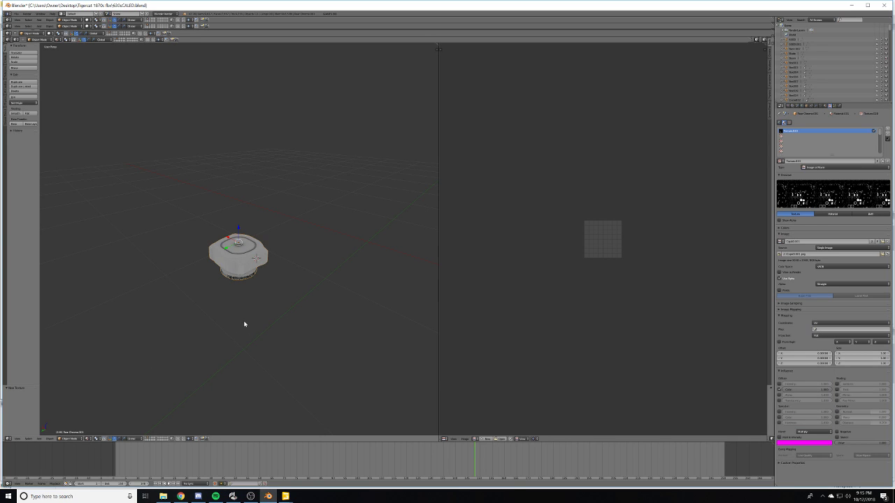
scroll(241, 316, up, 5)
scroll(239, 312, down, 6)
scroll(242, 319, up, 3)
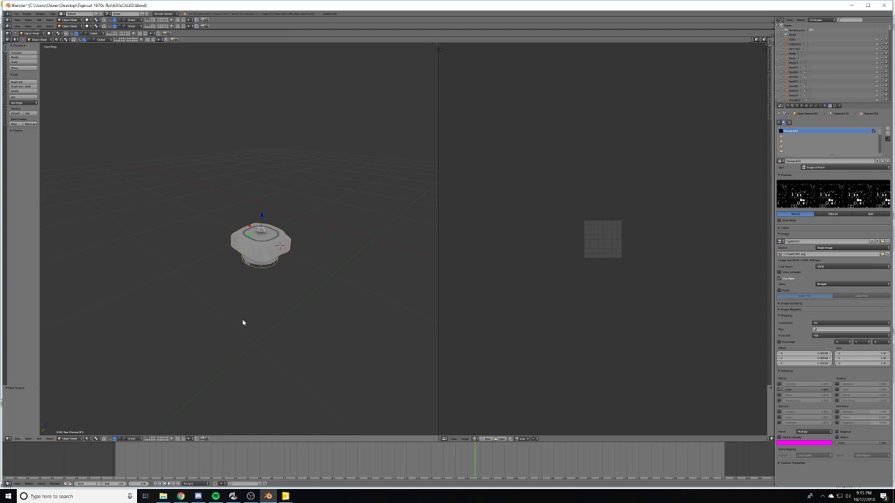
middle_drag(247, 315, 285, 308)
scroll(276, 304, up, 5)
scroll(281, 307, down, 5)
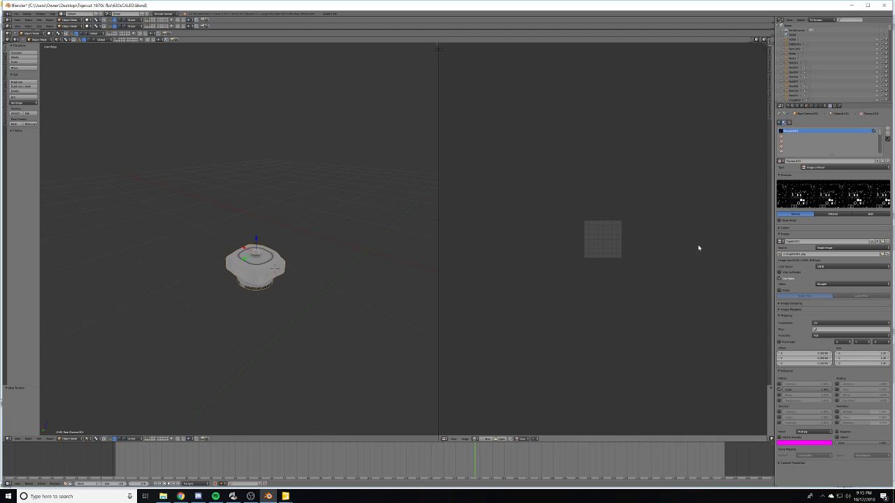
- Try UVMap as the texture's mapping layer and settle on UVChannel_1
click(817, 329)
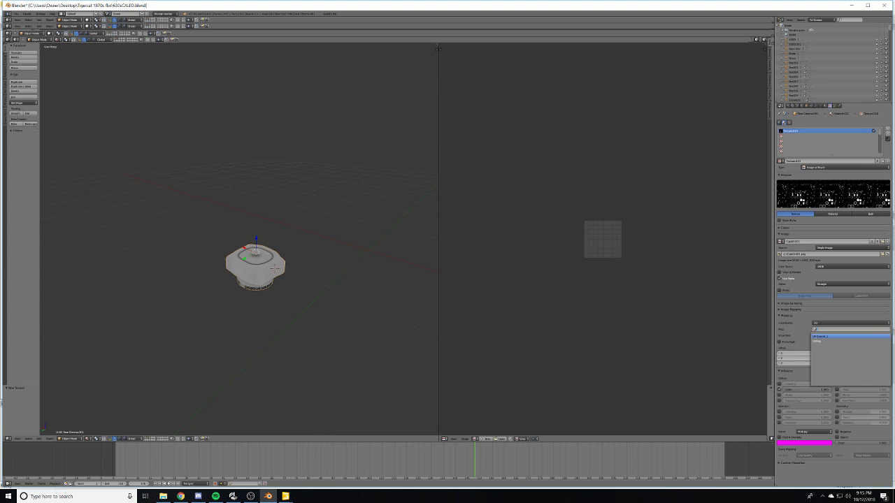
click(817, 341)
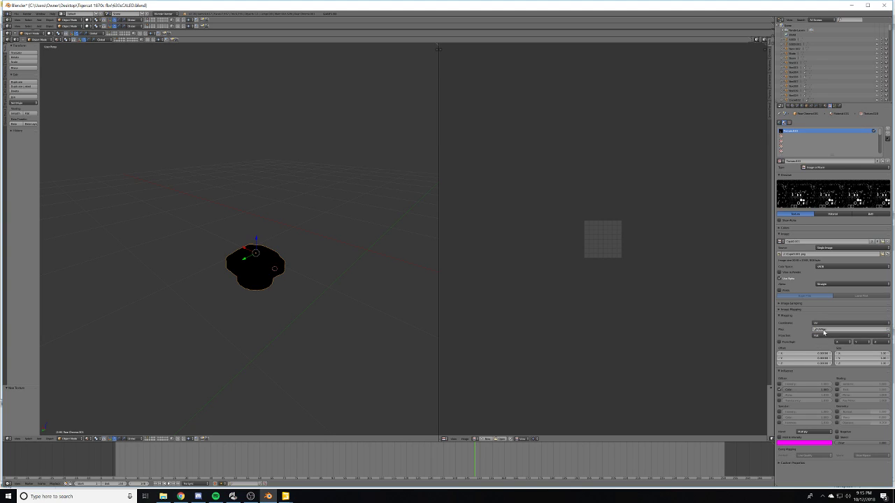
click(816, 330)
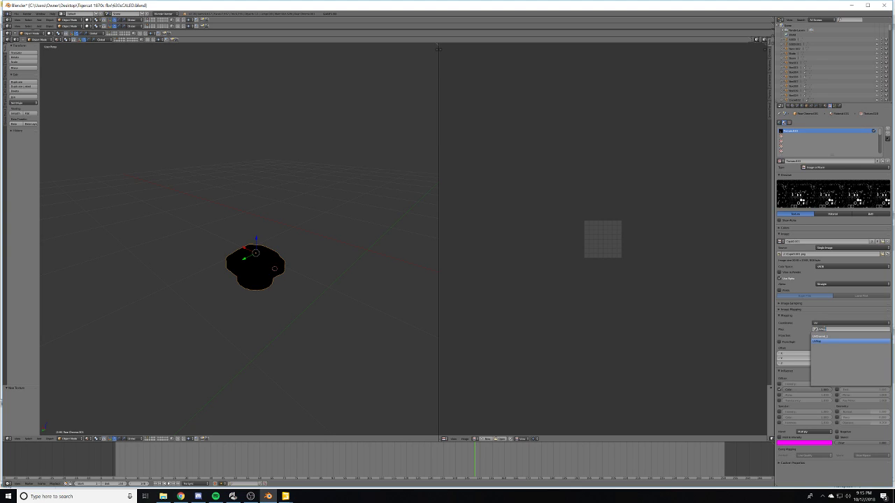
click(817, 337)
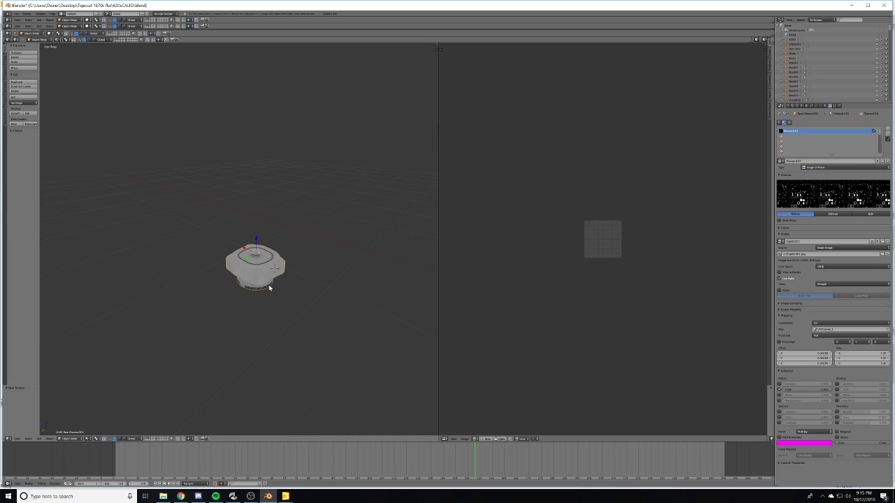
- Try a Solidify modifier on the cap and remove it
click(815, 106)
click(820, 122)
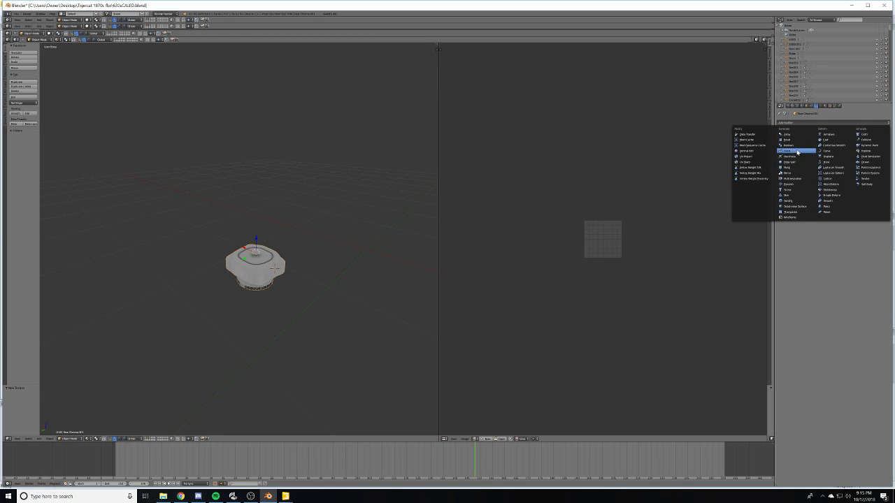
click(793, 200)
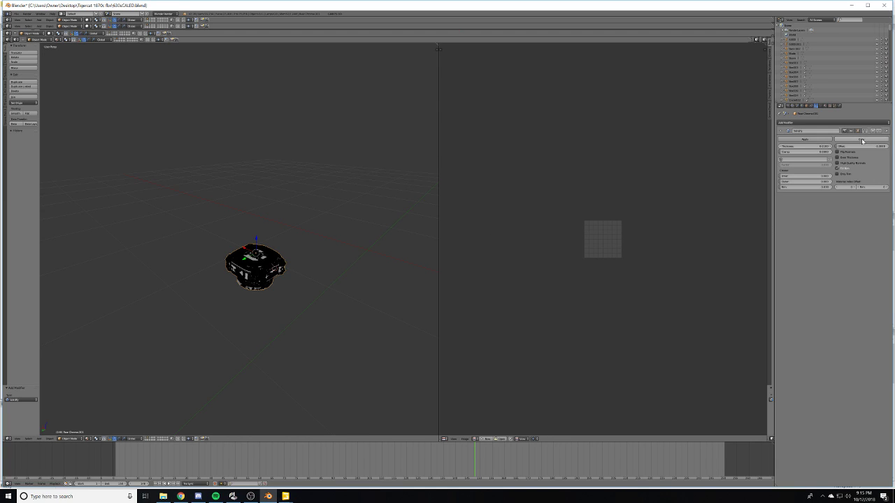
click(887, 131)
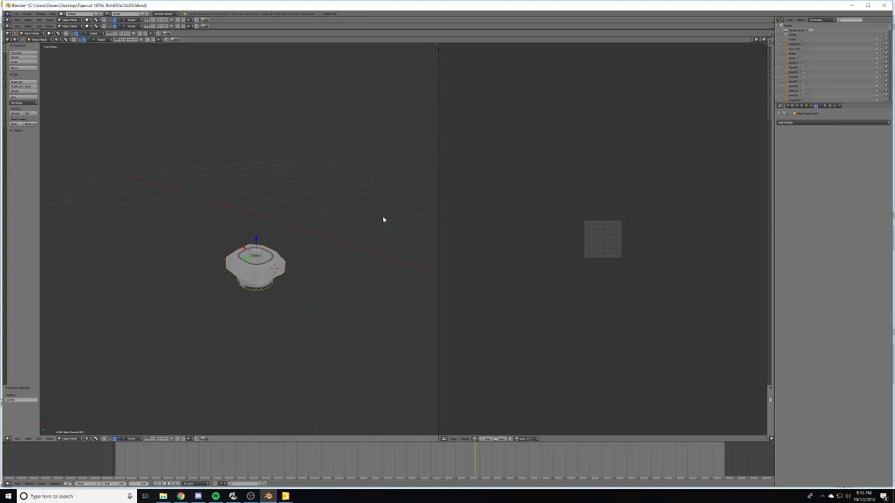
- Create a new blank image named FuelCap for the cap's UV layout
click(792, 106)
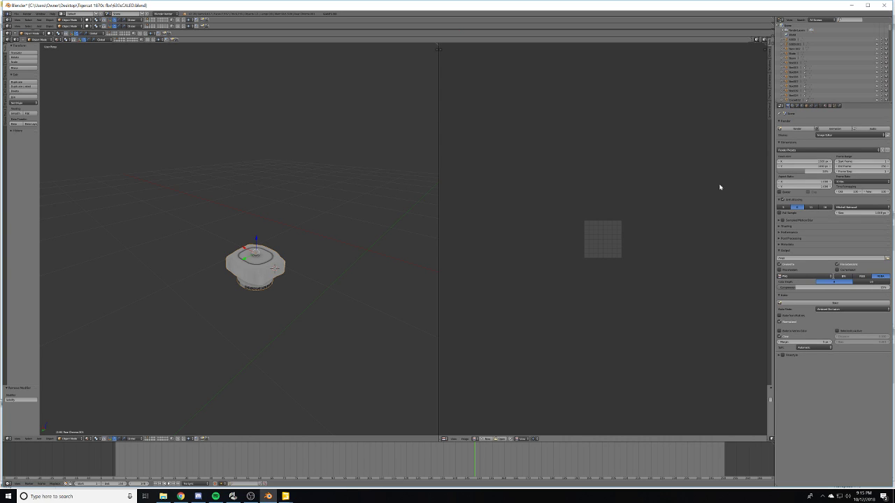
scroll(588, 273, up, 3)
key(Tab)
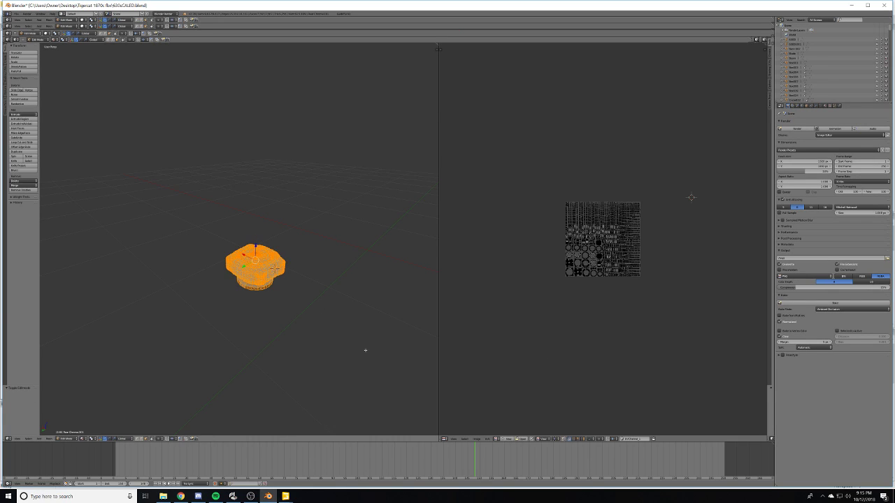
click(509, 439)
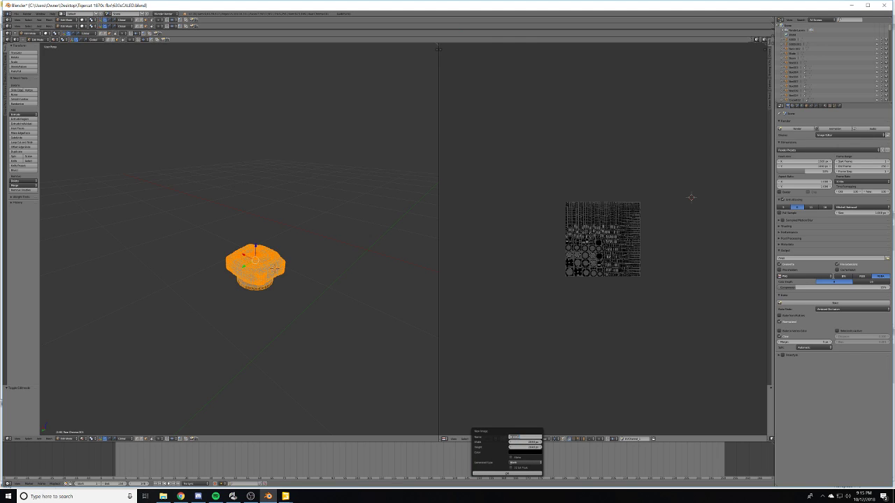
key(BackSpace)
key(Return)
click(513, 475)
scroll(641, 263, down, 5)
scroll(642, 262, up, 2)
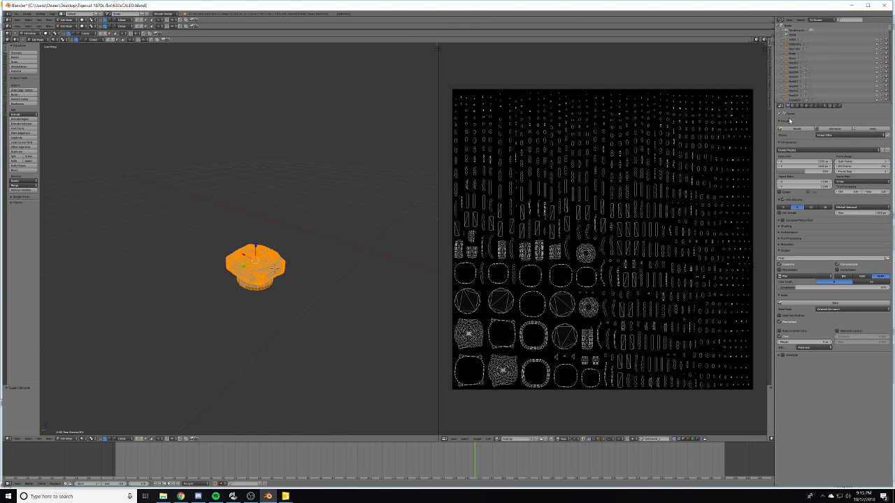
- Set the bake mode to Textures, check the cap's material and texture, and bake into the new image
click(866, 310)
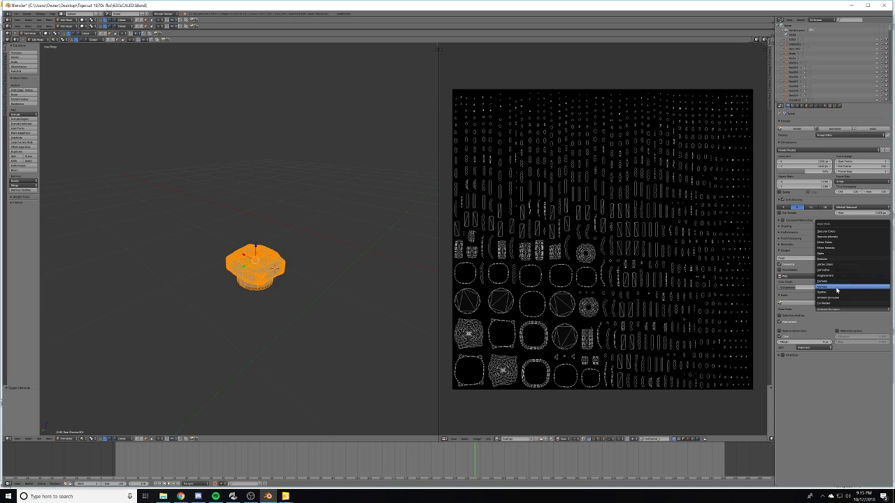
click(834, 281)
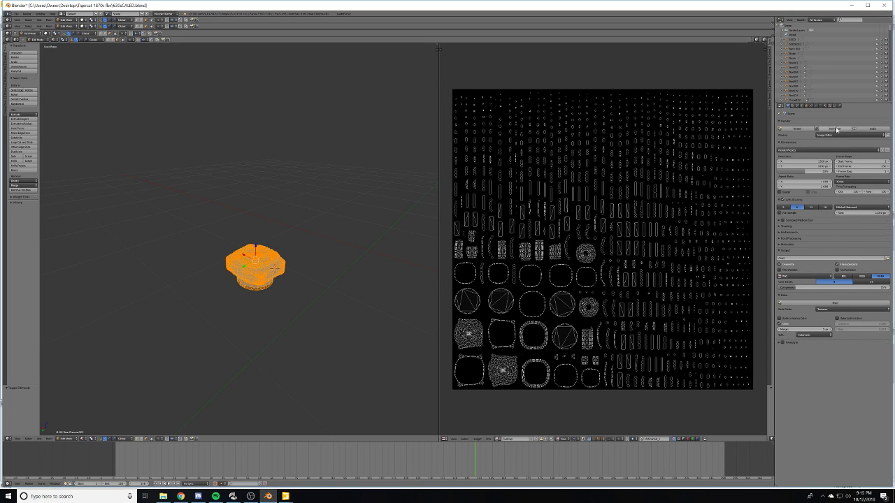
click(830, 106)
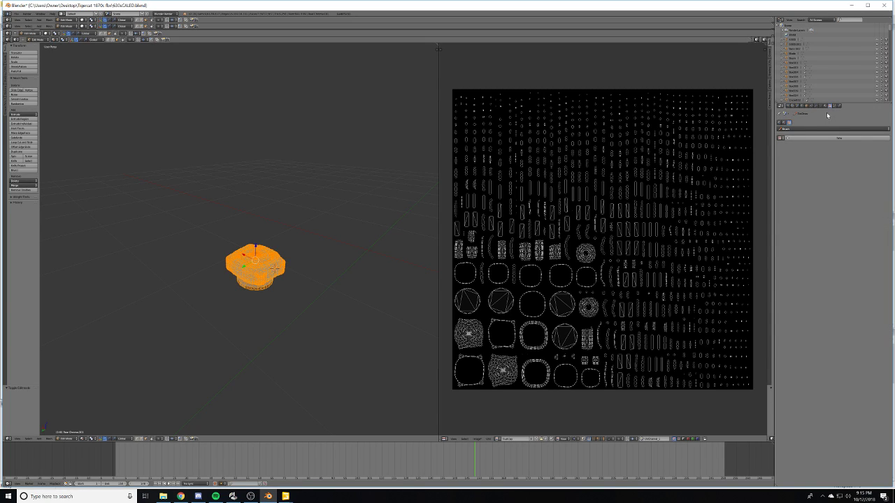
click(826, 105)
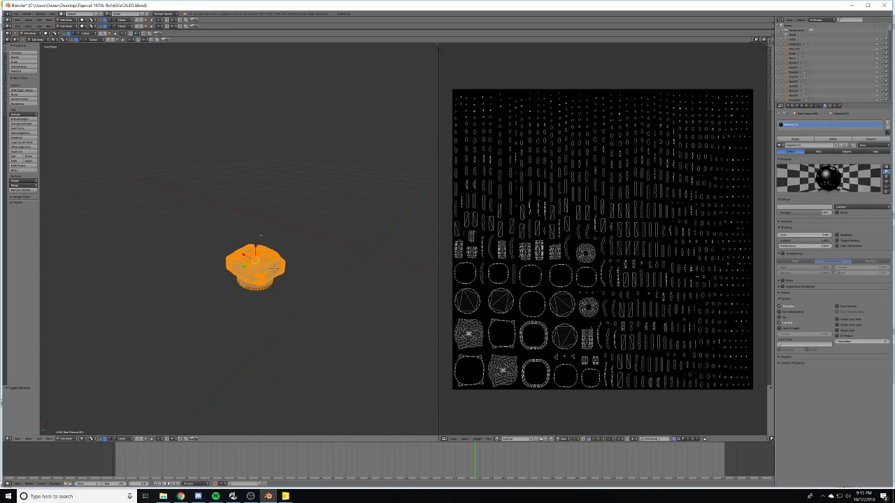
key(Tab)
click(831, 106)
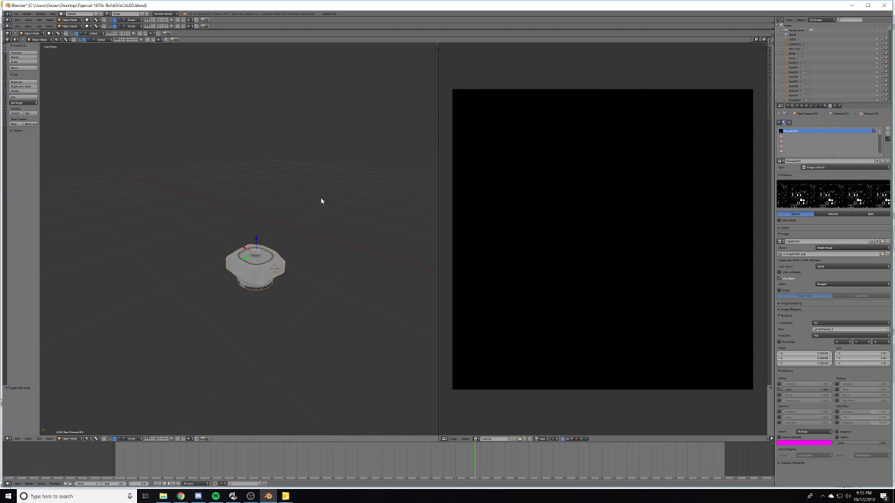
key(Tab)
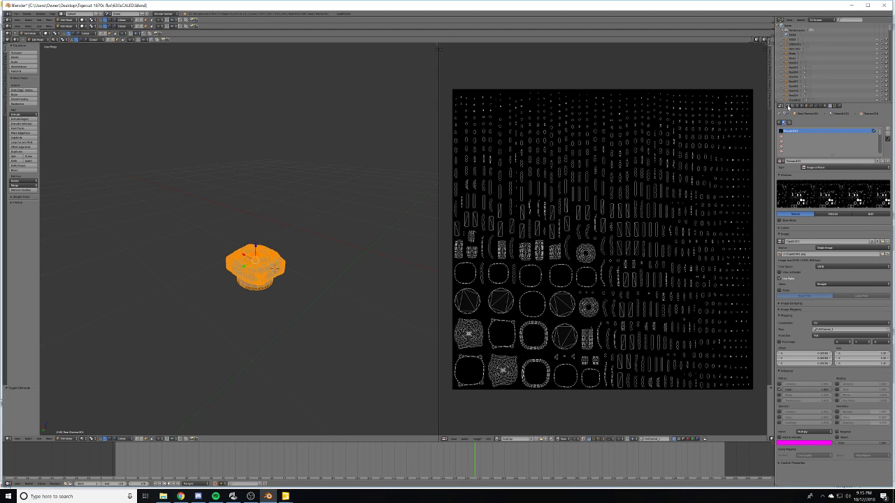
click(780, 107)
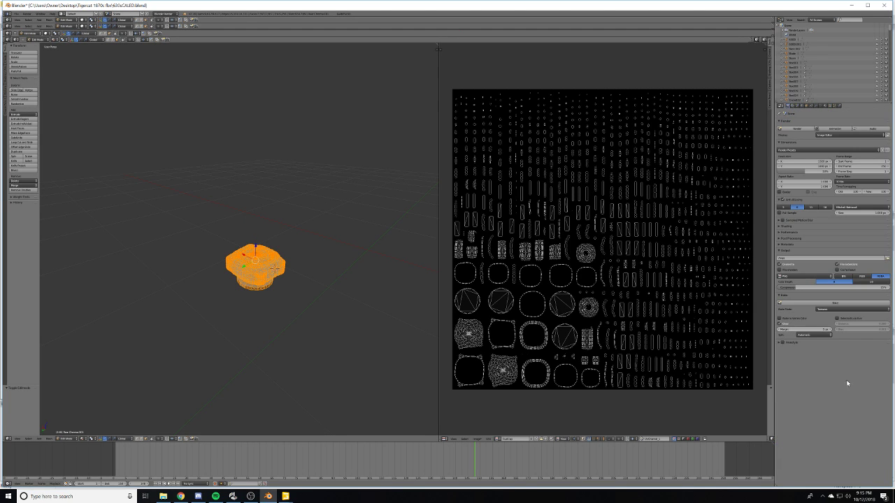
click(832, 303)
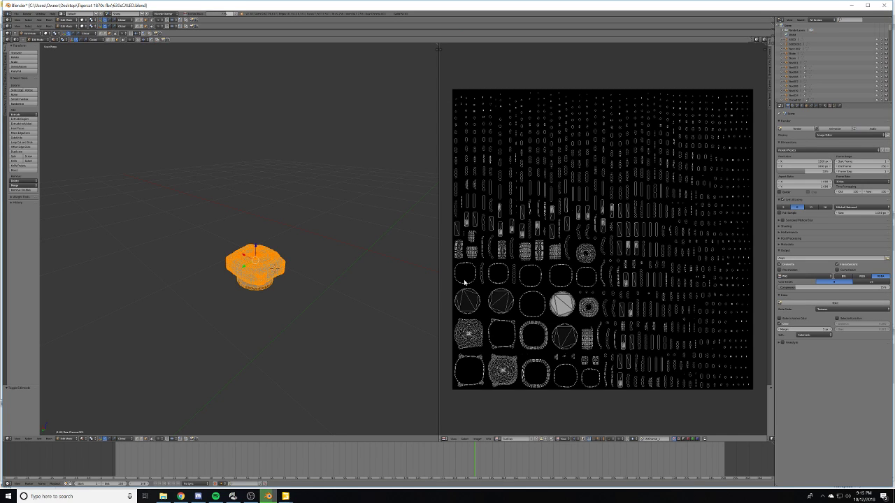
key(Tab)
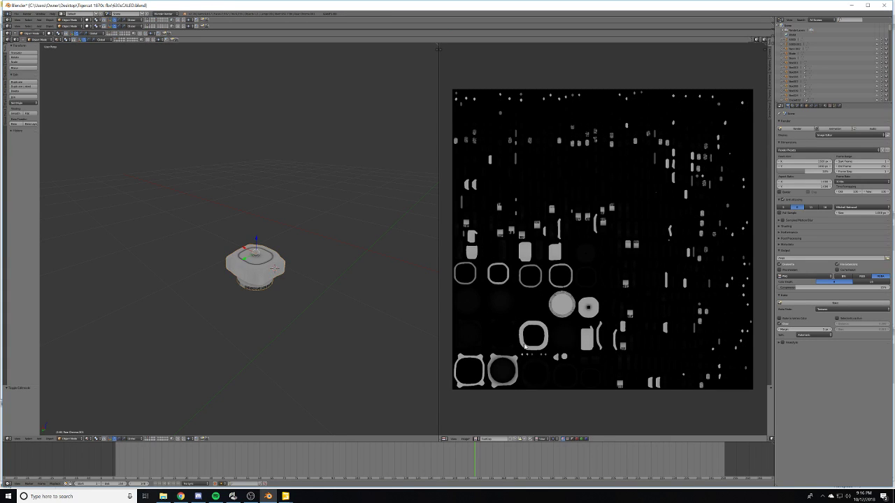
- Save the baked image as FuelCap.png in the textures folder of Tigercat_630FINAL
click(463, 440)
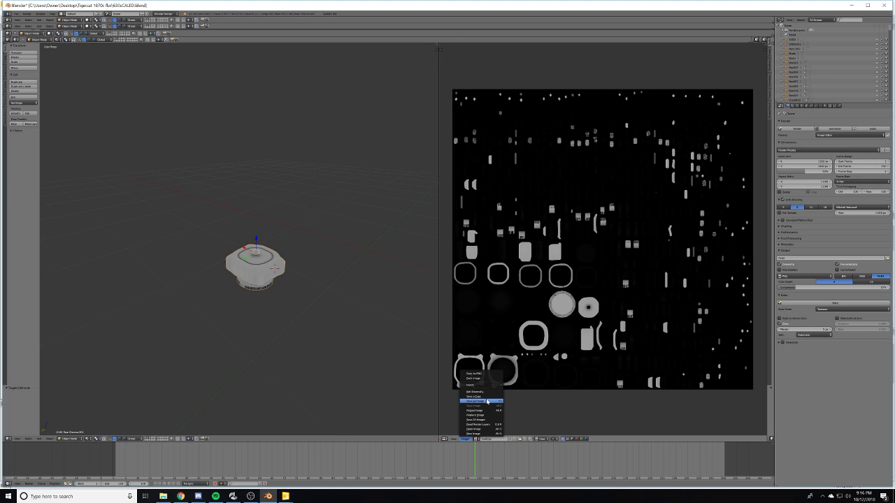
click(482, 405)
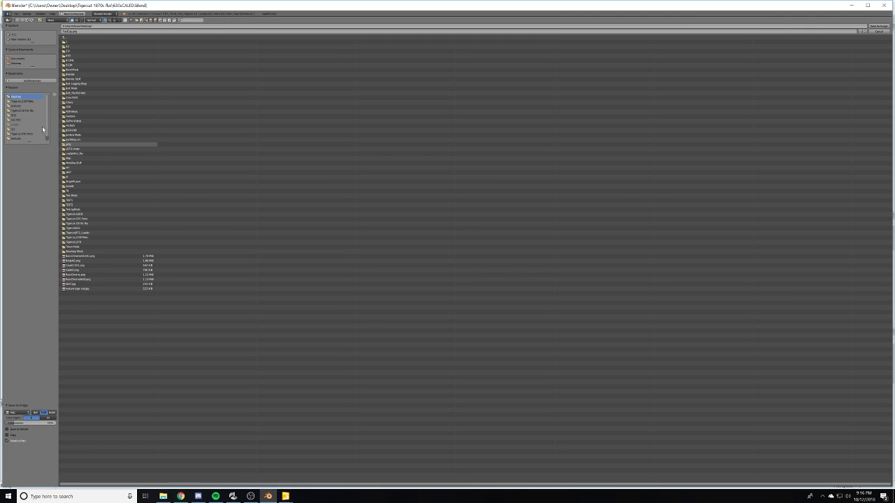
click(28, 101)
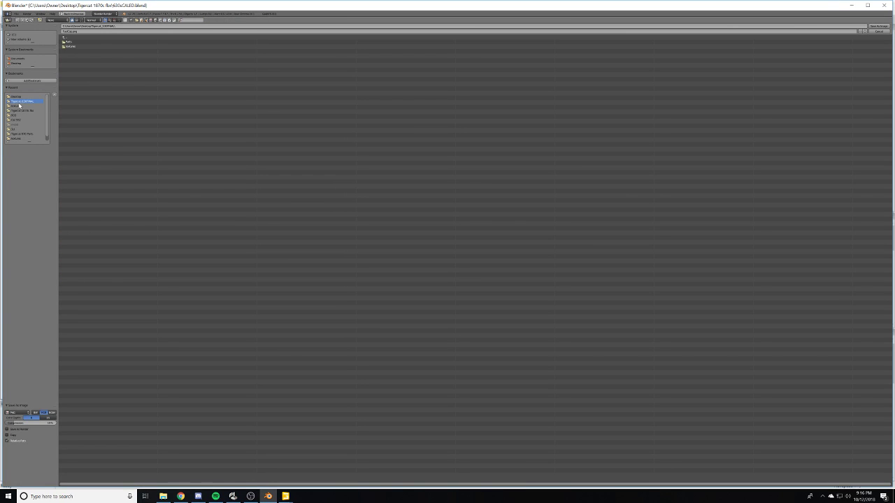
click(19, 106)
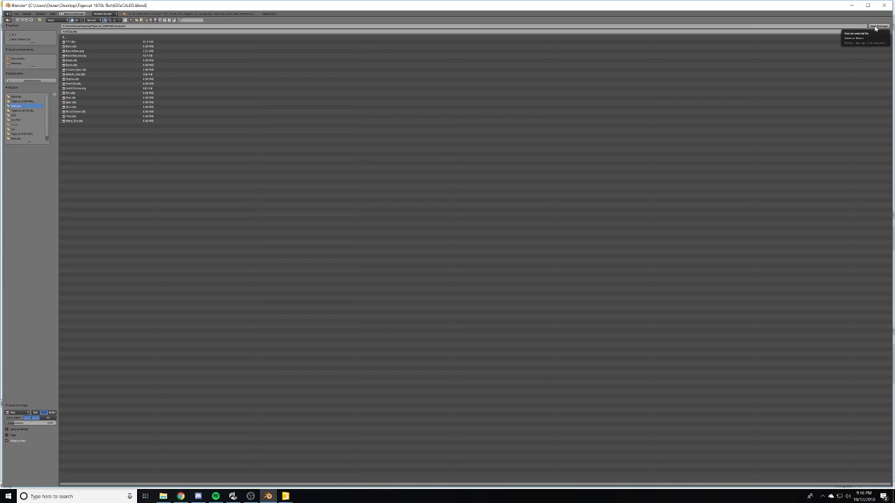
click(876, 26)
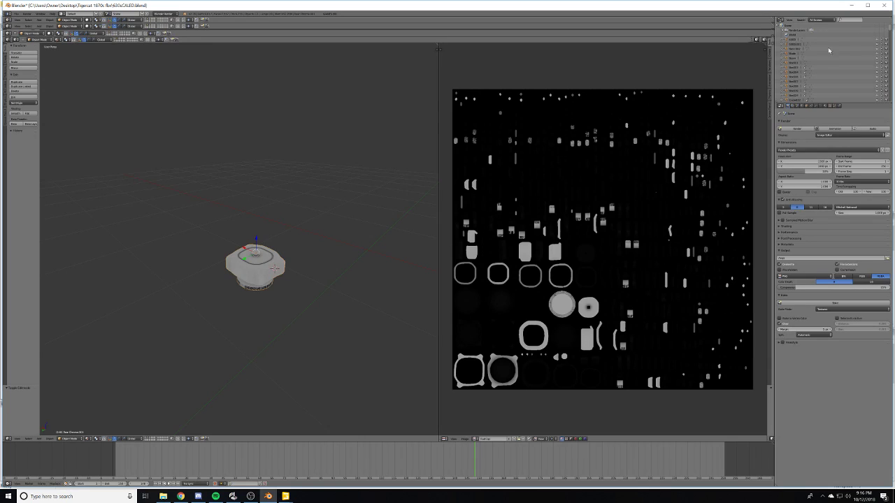
click(884, 6)
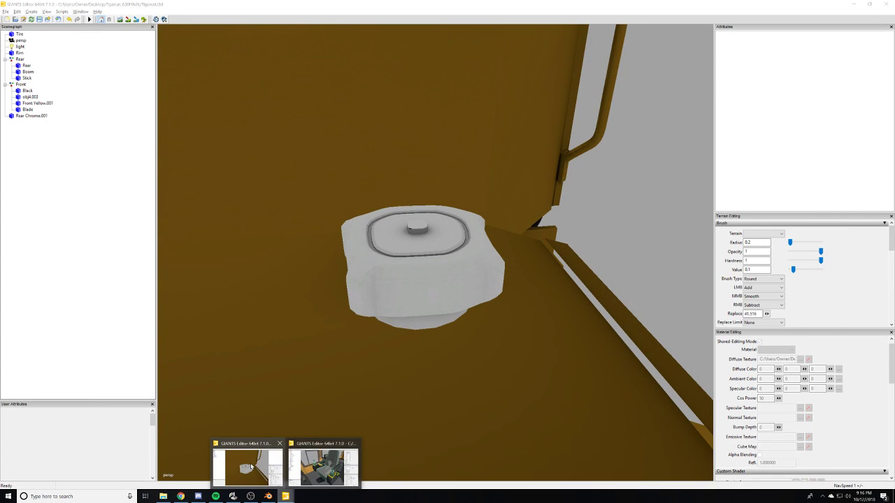
click(268, 496)
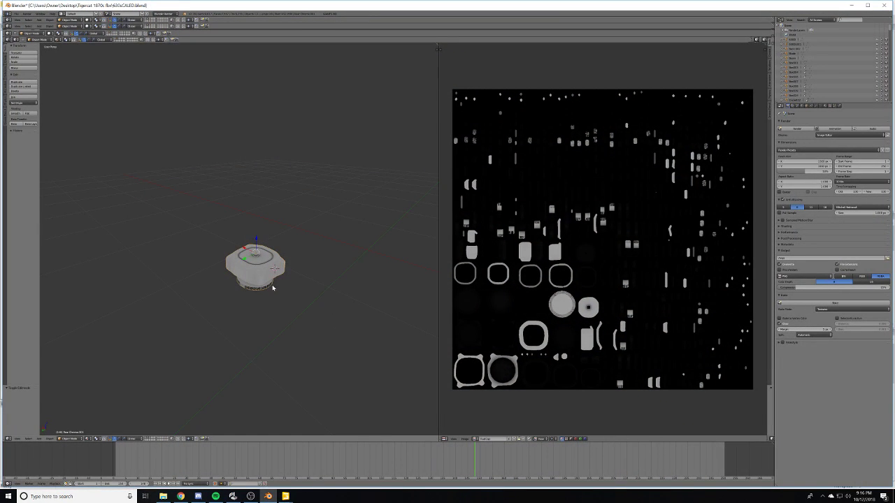
key(Tab)
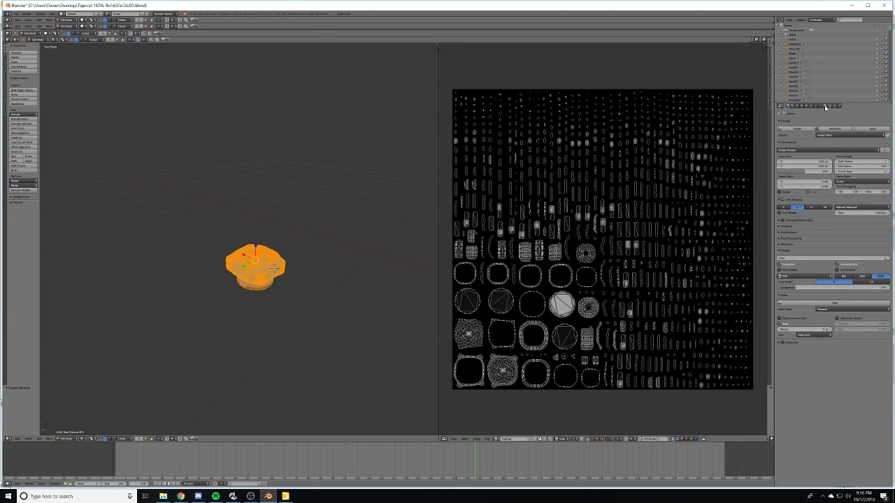
click(817, 106)
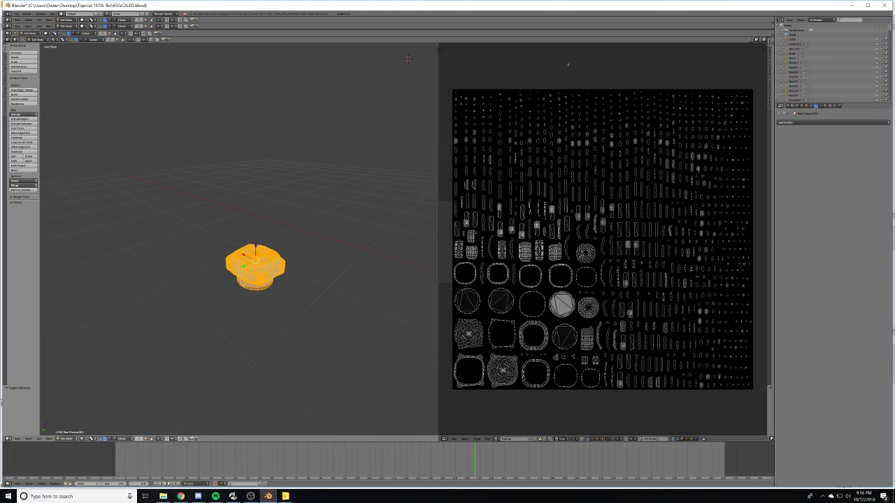
- Maximize the 3D view, move the cap to layer 1, and show it on the machine
key(ctrl+Up)
key(Tab)
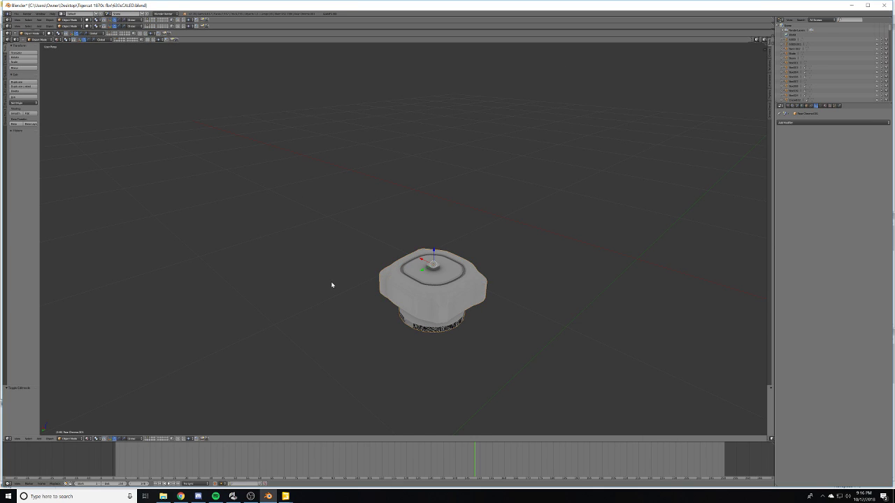
key(m)
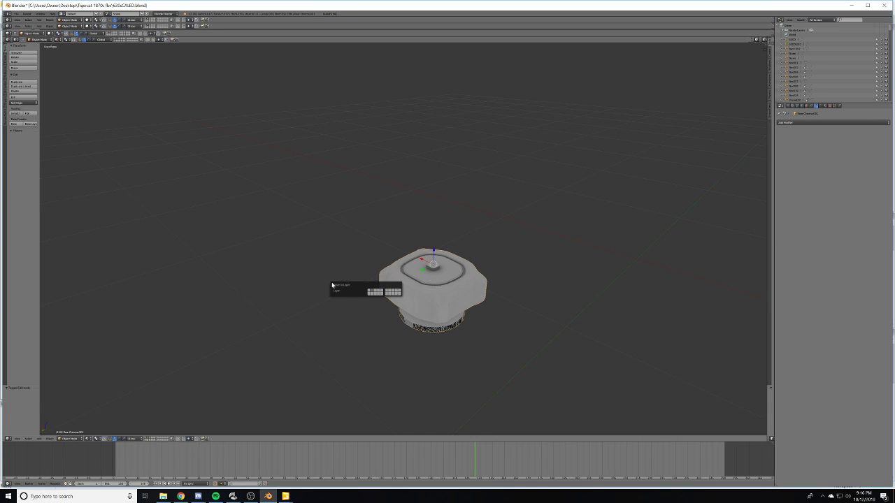
key(1)
mouse_move(277, 266)
middle_down()
mouse_move(290, 258)
mouse_move(276, 258)
middle_up()
scroll(289, 258, down, 6)
scroll(273, 241, up, 5)
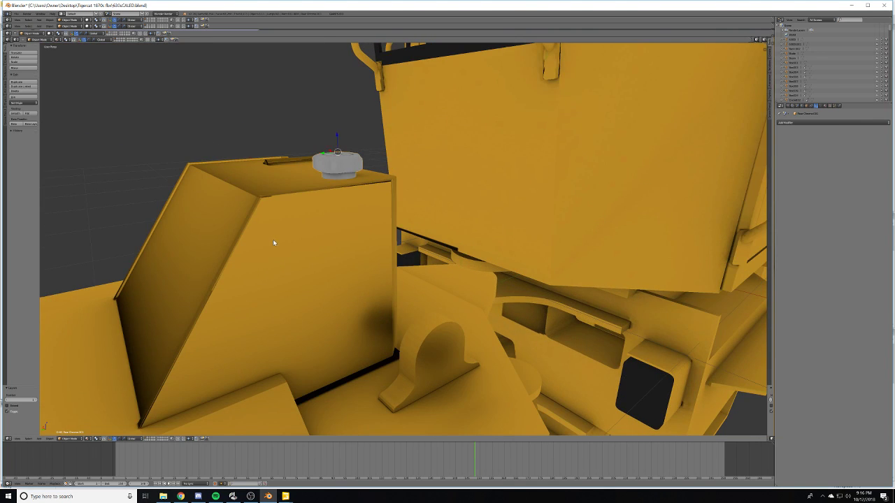
- Remove the cap's existing material slot and create a new material for it
click(826, 105)
click(887, 128)
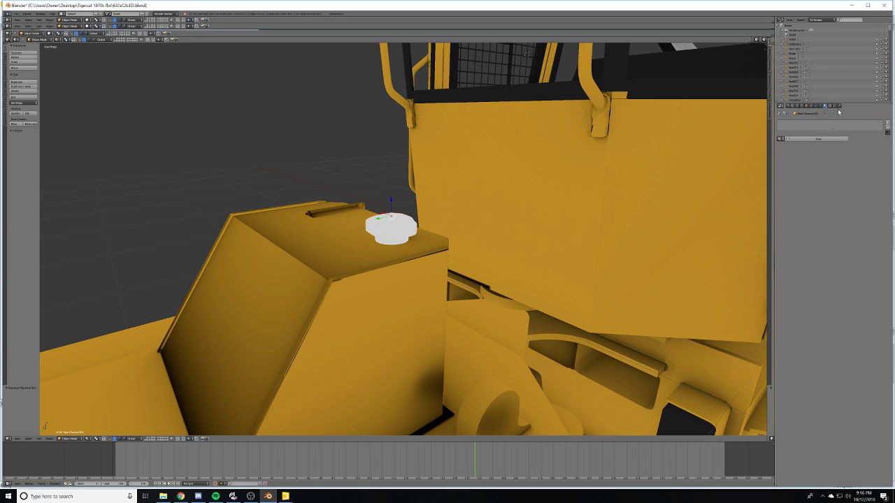
click(822, 139)
- Add a new texture to the cap's material and load FuelCap.png from the project's textures folder
click(830, 107)
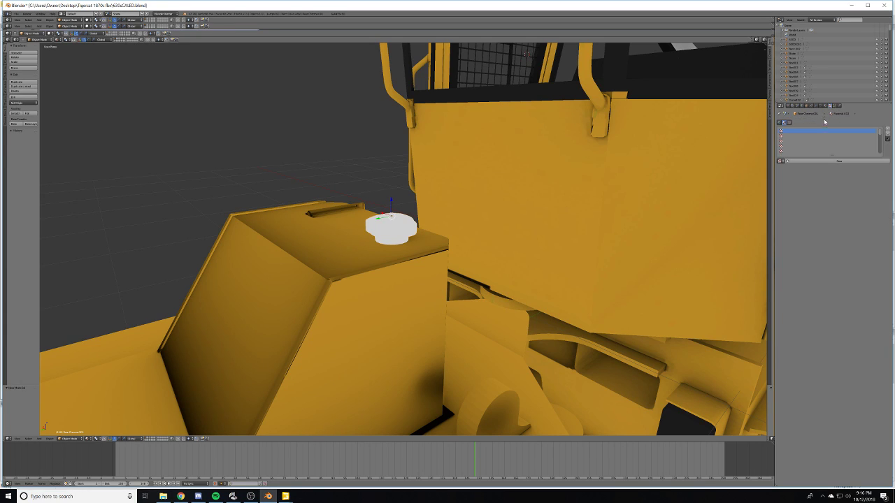
click(818, 161)
click(860, 242)
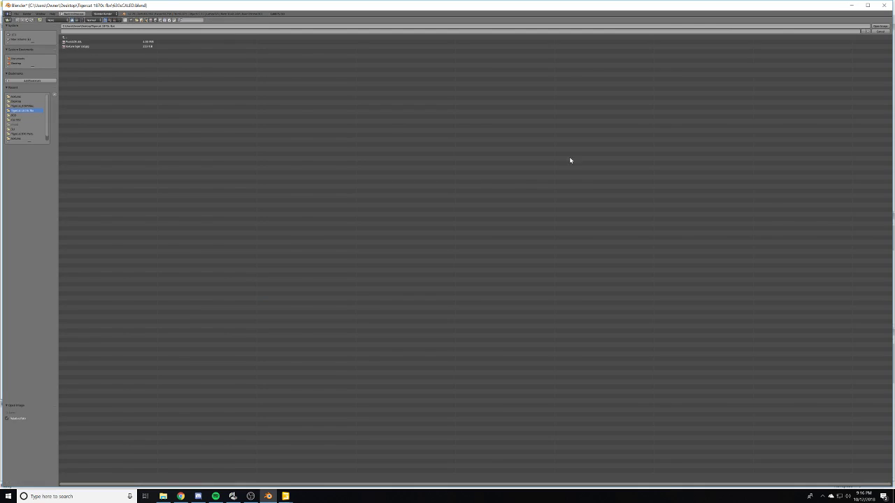
click(15, 97)
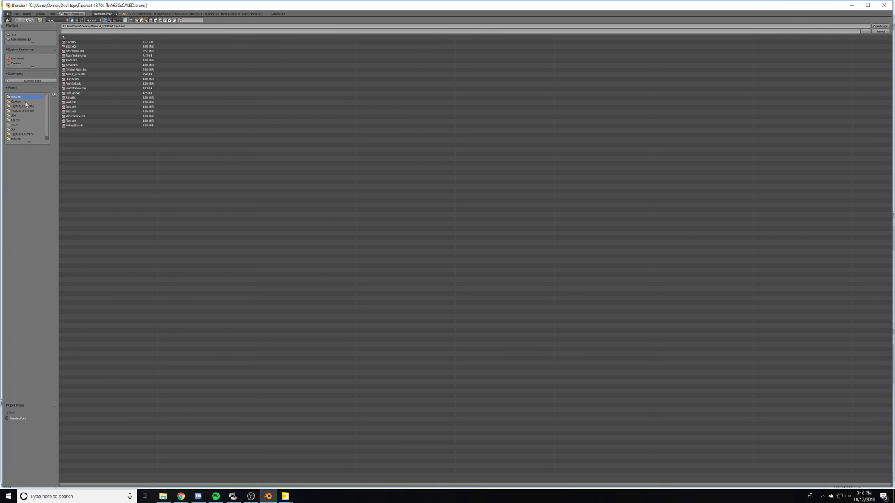
click(83, 93)
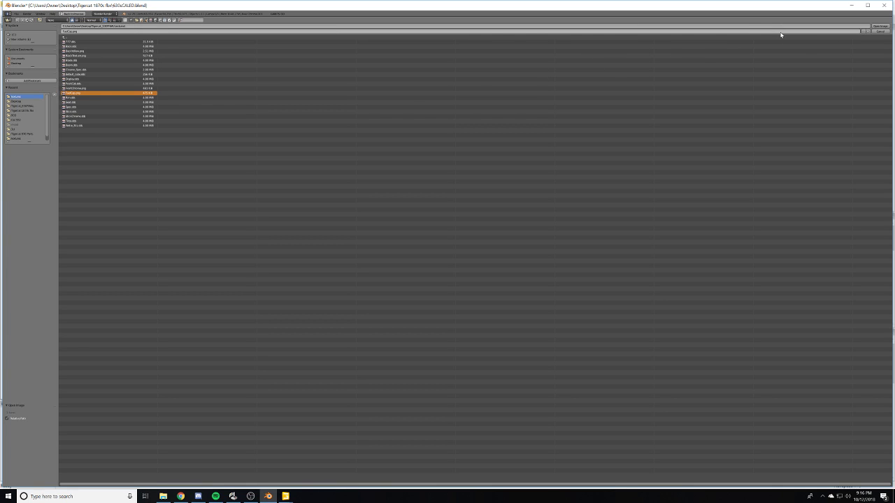
click(879, 25)
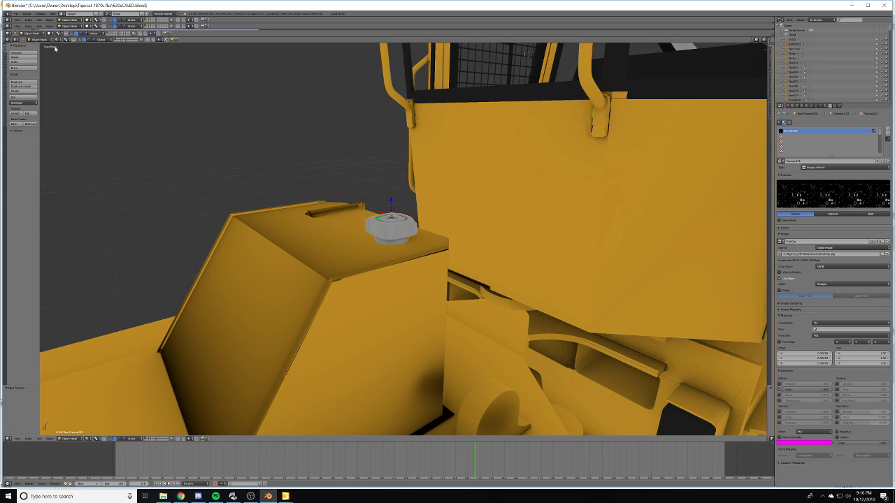
- Export the cap as a GIANTS i3d file under a new name in the Tigercat_630FINAL folder
click(16, 13)
mouse_move(50, 105)
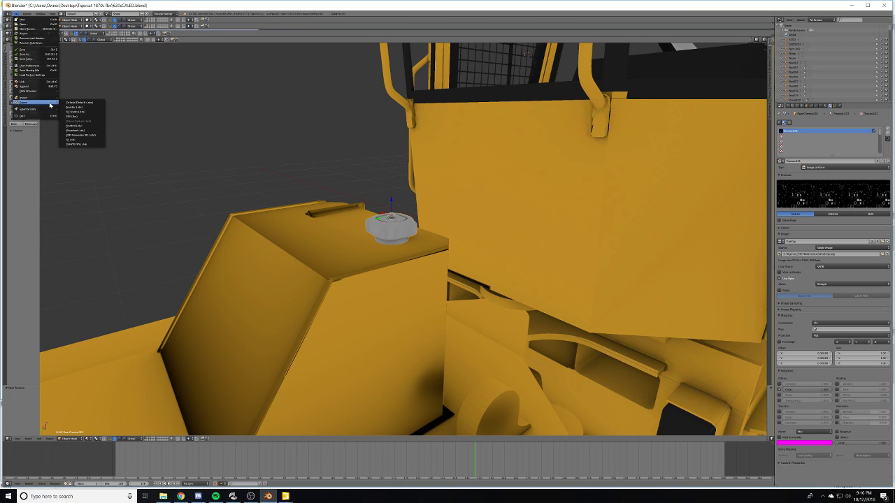
click(85, 144)
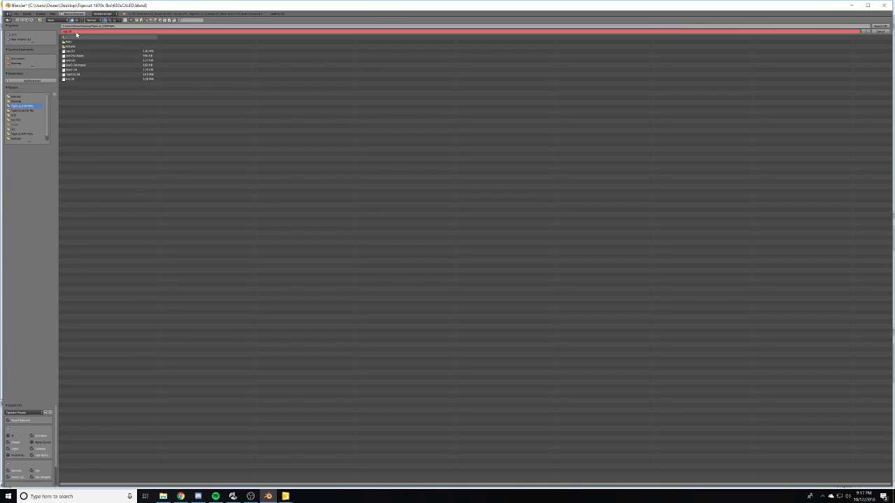
click(75, 31)
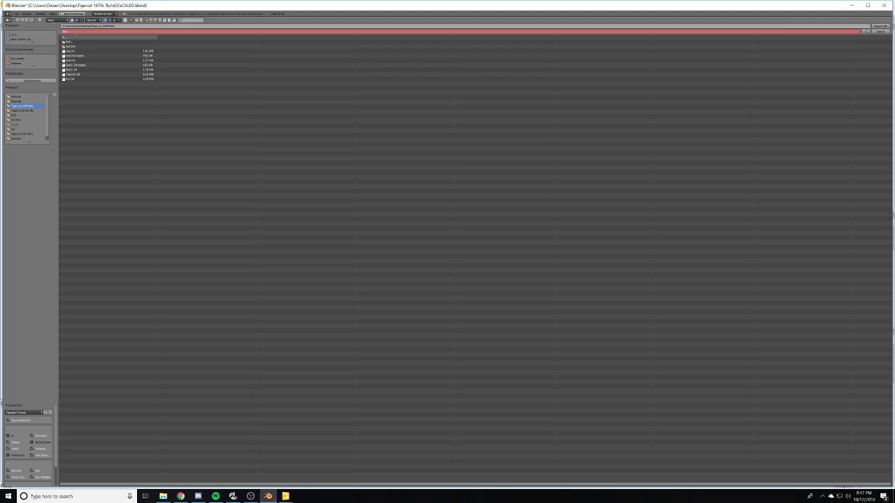
click(175, 193)
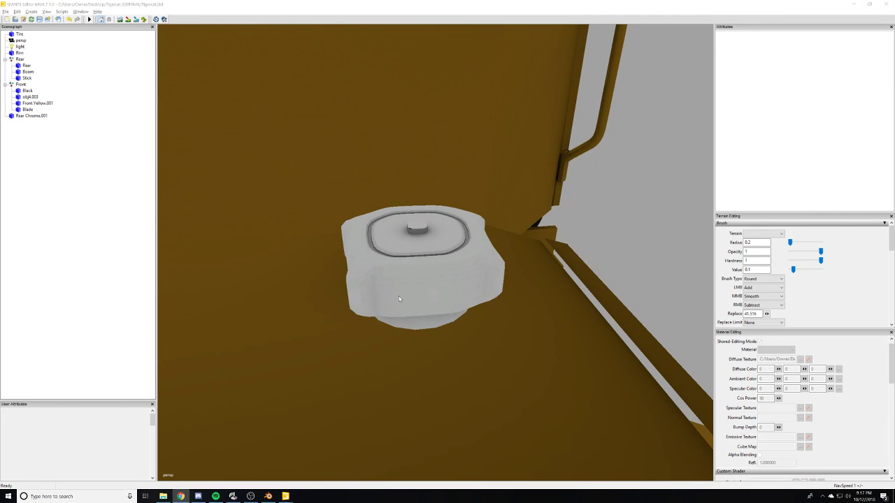
- Delete the old fuel cap mesh from the machine's scene
click(399, 298)
click(404, 289)
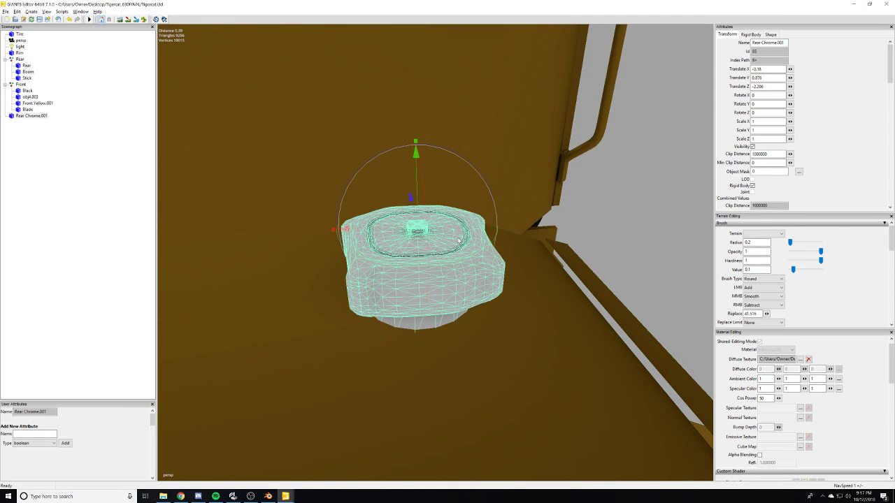
key(Delete)
click(456, 240)
alt+drag(586, 260, 483, 244)
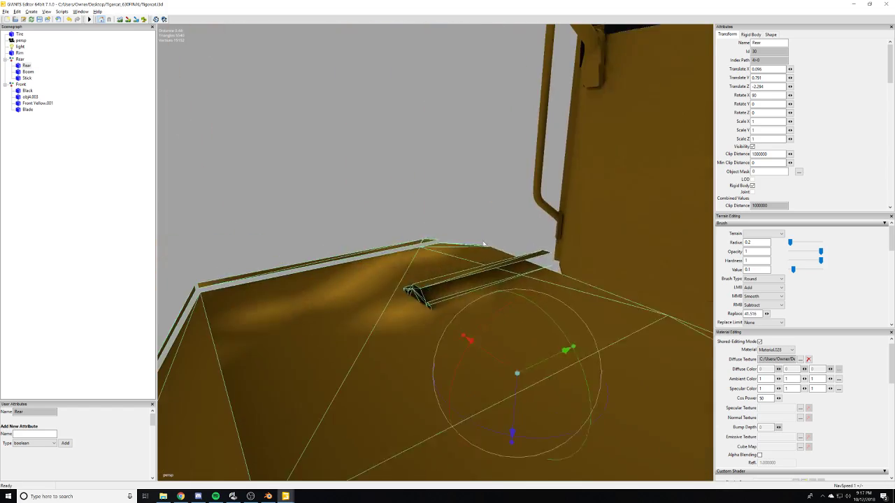
alt+right_drag(483, 244, 318, 379)
click(483, 417)
alt+drag(483, 418, 461, 426)
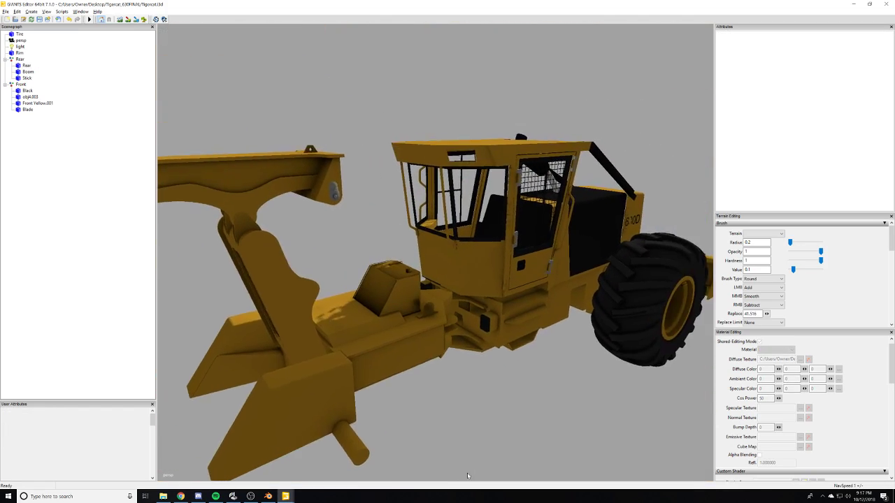
alt+right_drag(462, 427, 636, 329)
middle_drag(636, 329, 415, 389)
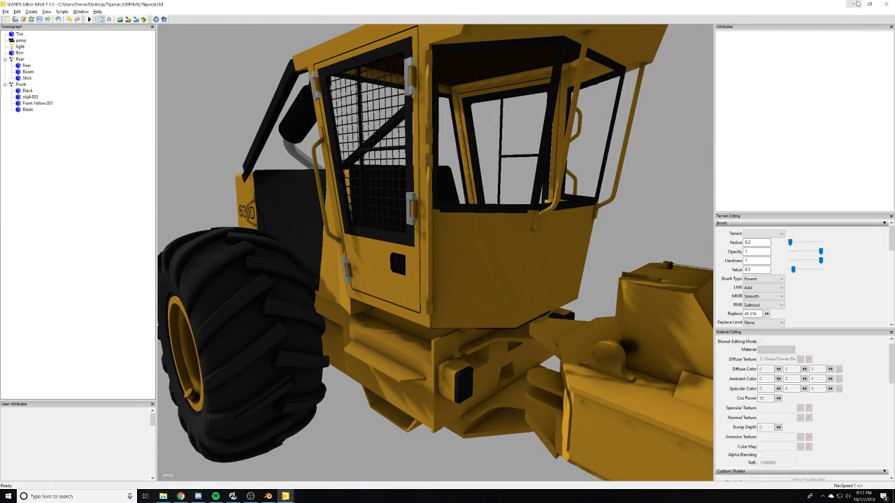
- Switch to File Explorer, browse the Tigercat_630FINAL folder, and open the newly exported fuel i3d file in Notepad++
click(853, 4)
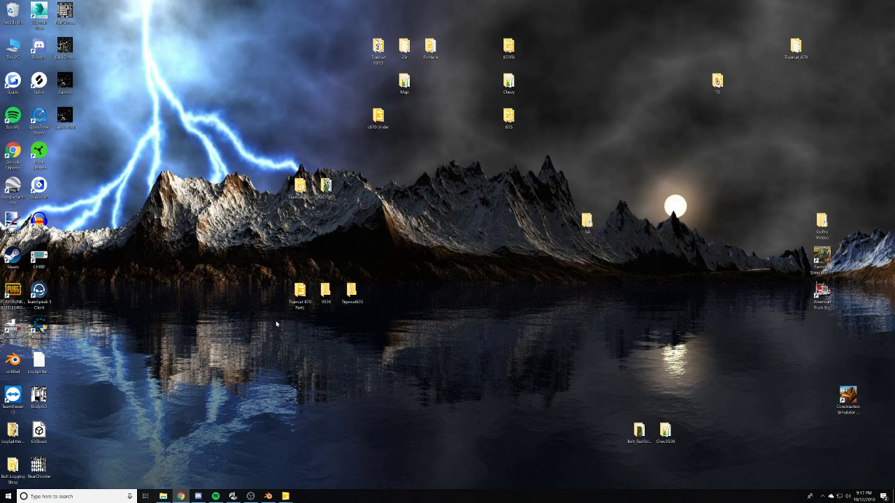
double_click(304, 193)
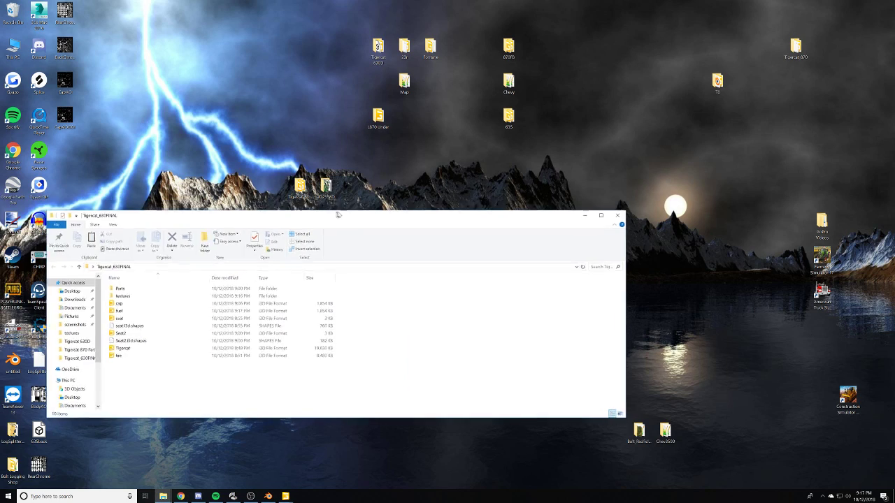
double_click(338, 214)
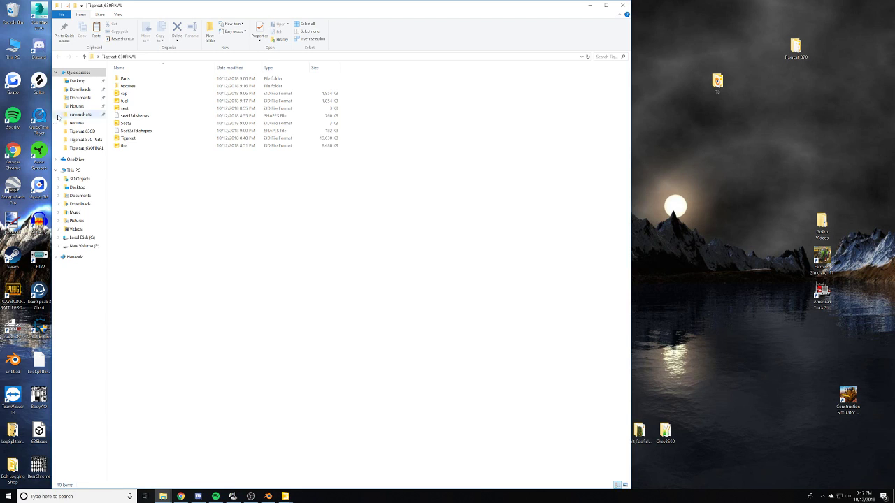
double_click(143, 85)
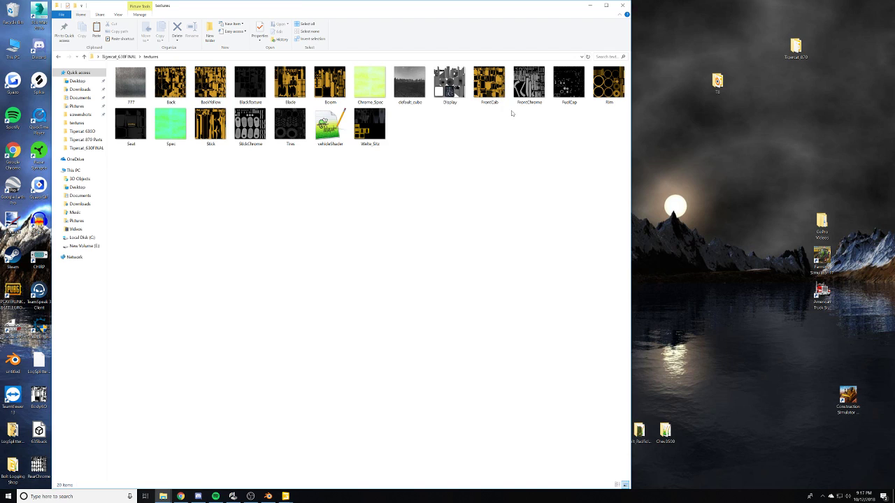
click(118, 57)
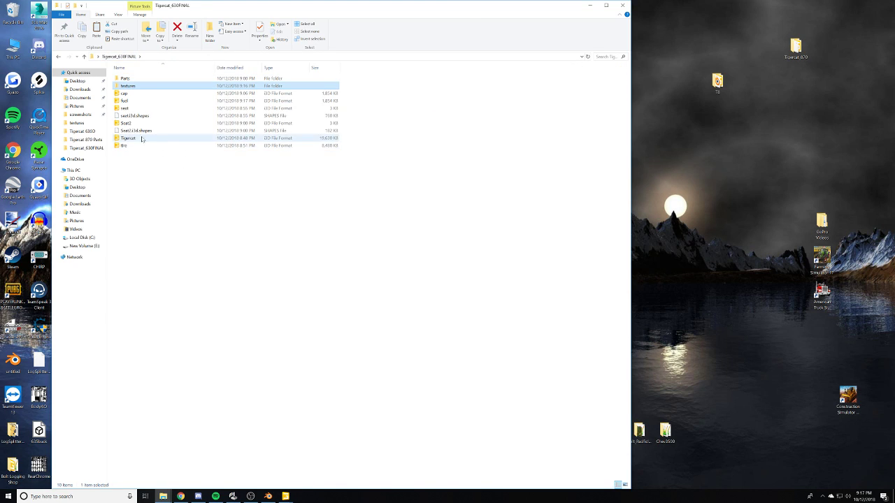
right_click(128, 100)
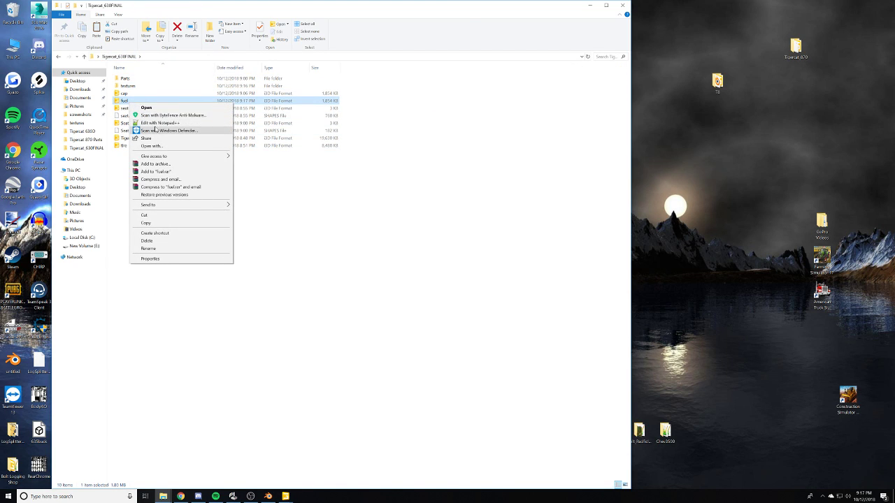
click(155, 124)
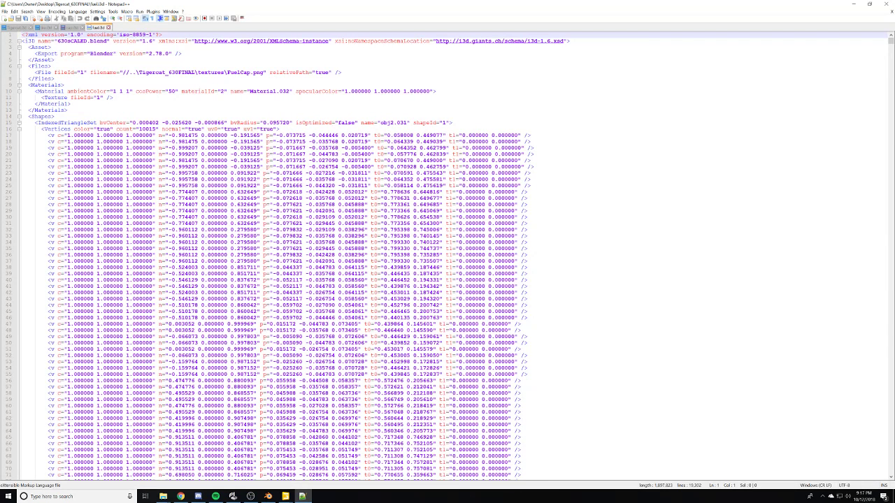
- Shorten the texture's file path in the i3d to textures\FuelCap.png and save the file
drag(198, 72, 132, 72)
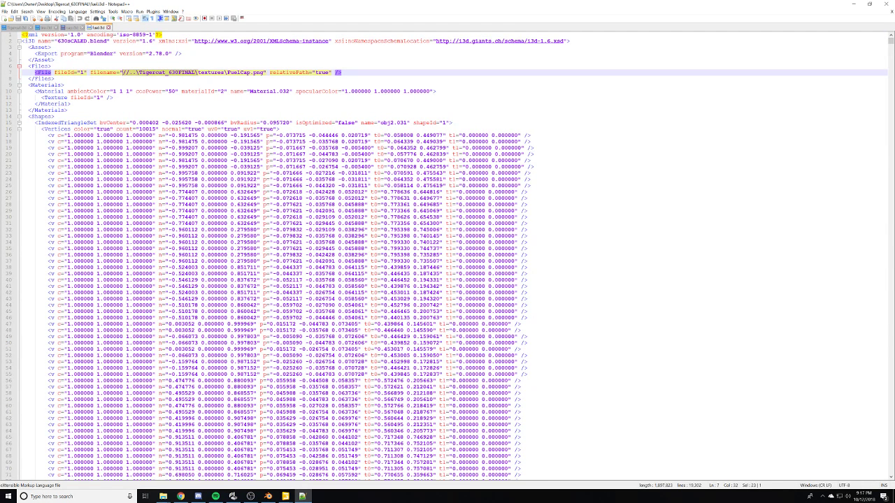
key(BackSpace)
key(ctrl+s)
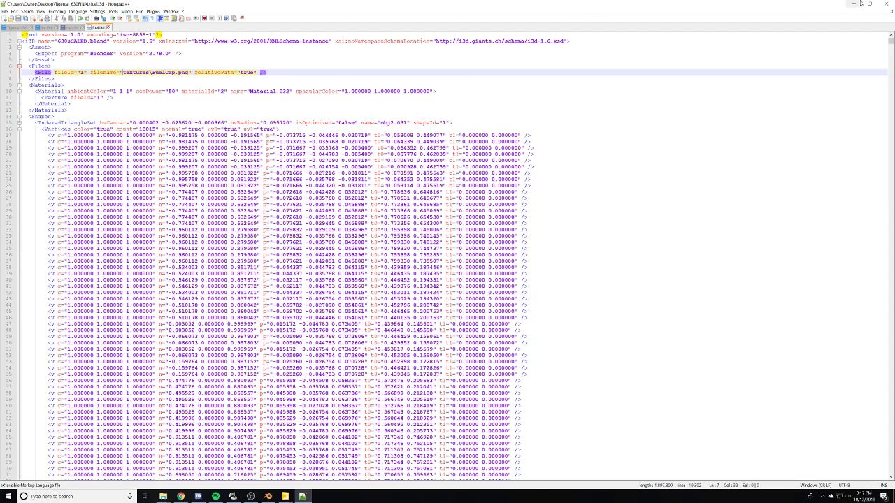
click(852, 3)
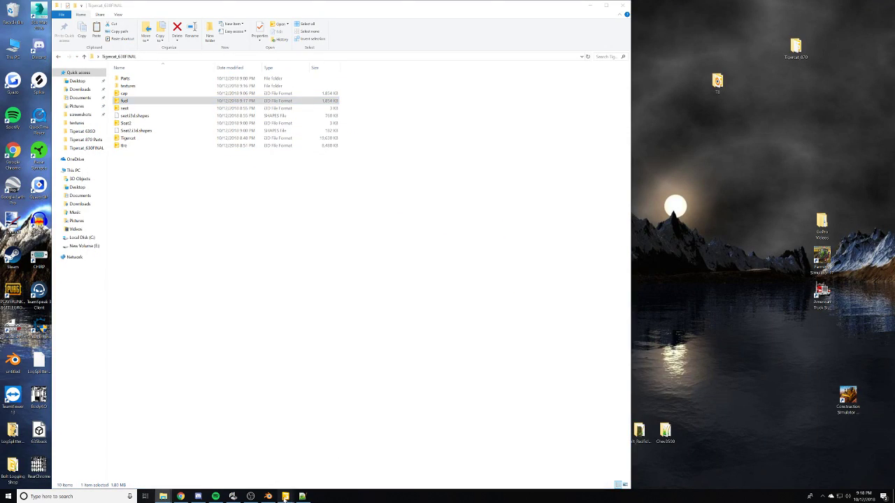
- Switch back to GIANTS Editor and import the fuel i3d file from the Tigercat_630FINAL folder
mouse_move(286, 496)
click(259, 451)
alt+drag(401, 318, 390, 310)
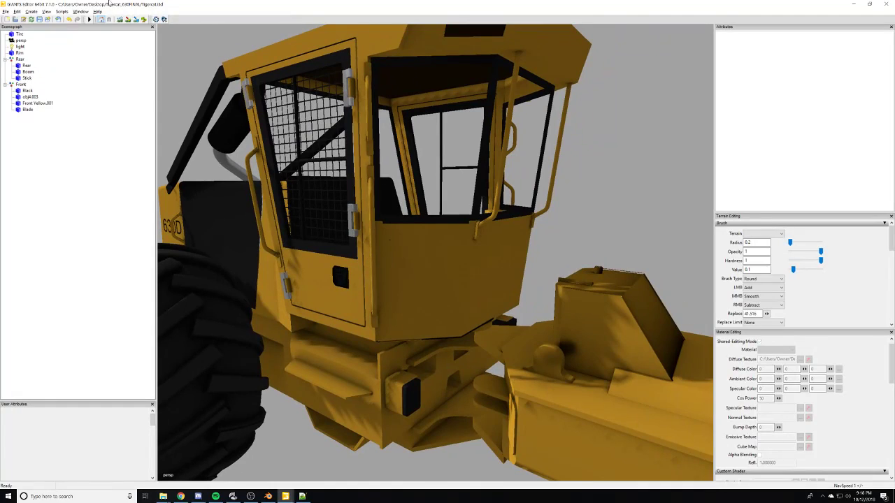
click(6, 11)
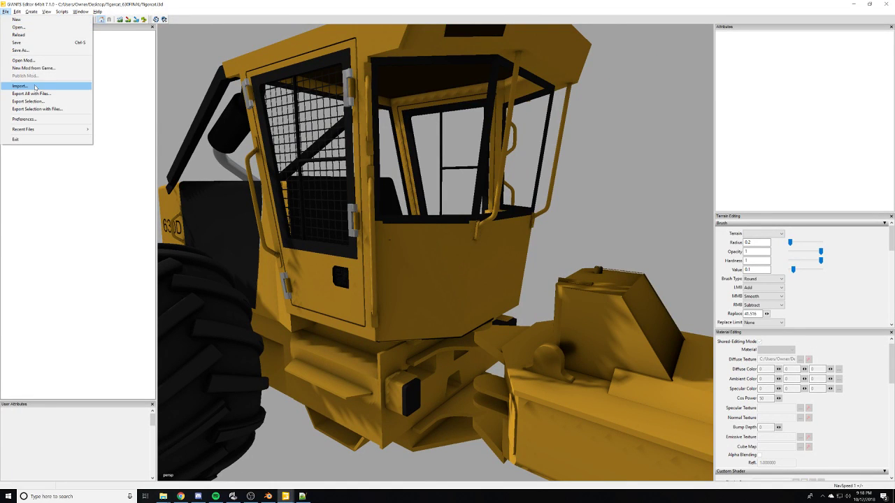
click(28, 82)
scroll(46, 89, up, 1)
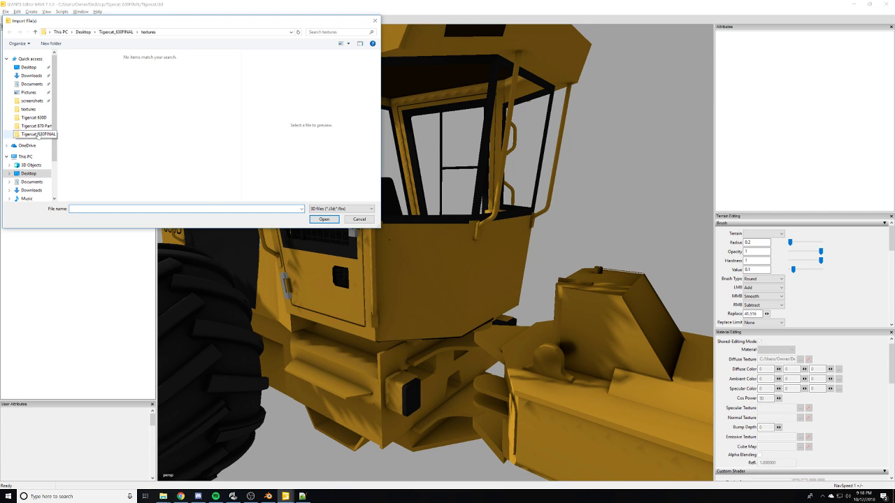
click(39, 133)
double_click(83, 88)
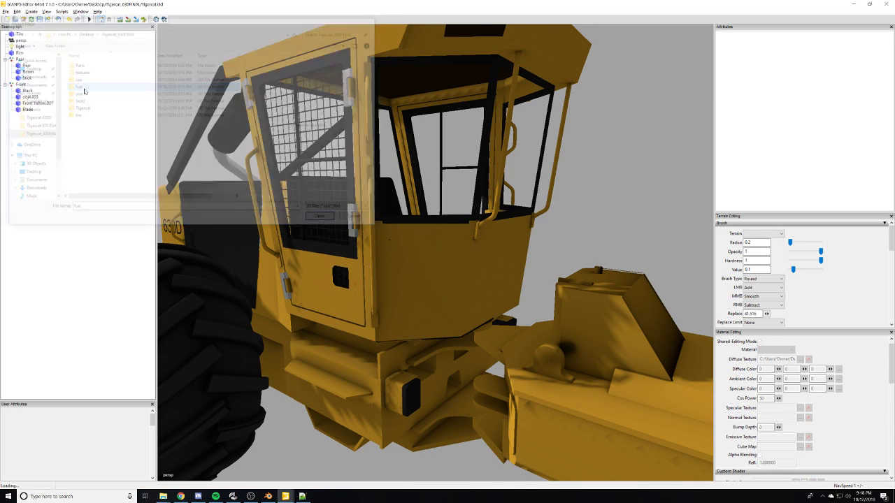
alt+drag(540, 349, 619, 348)
click(539, 203)
scroll(504, 261, up, 5)
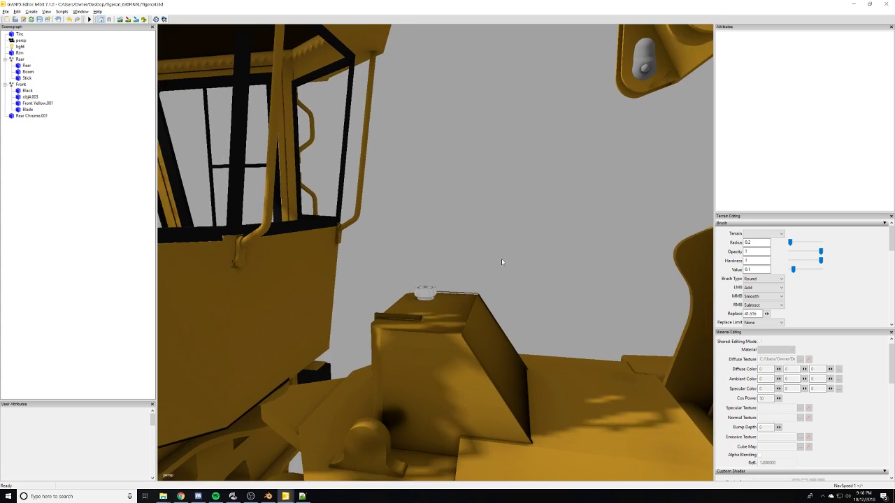
alt+drag(602, 248, 416, 294)
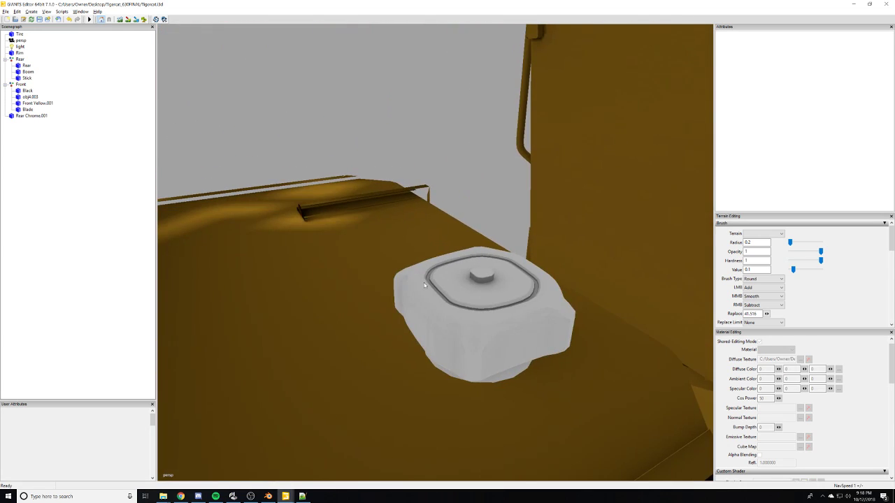
- Load BlackTexture.png from the textures folder as the normal map of the cap's material and convert it to the optimized format
click(480, 327)
alt+drag(479, 327, 499, 339)
scroll(499, 339, down, 1)
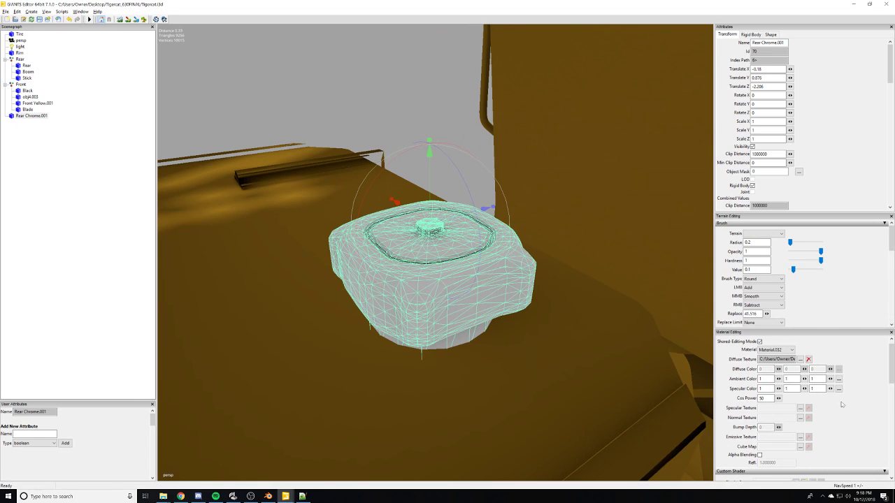
click(800, 418)
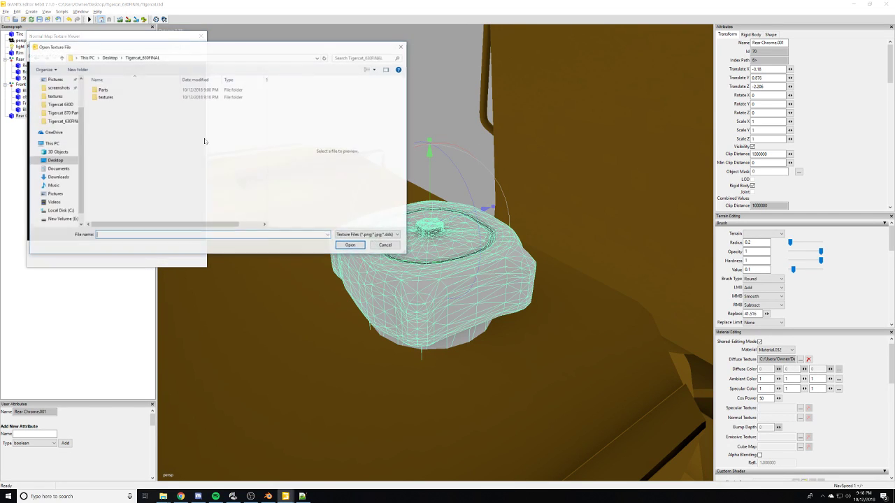
double_click(105, 97)
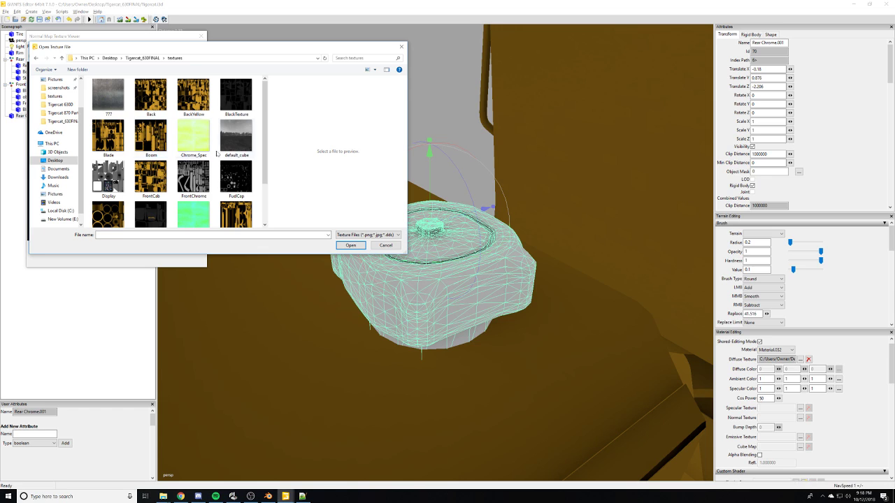
double_click(229, 109)
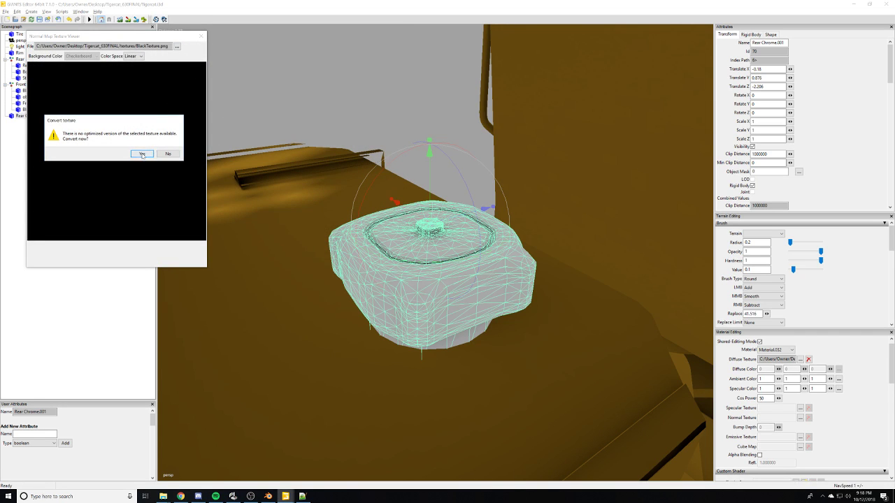
click(202, 36)
click(221, 42)
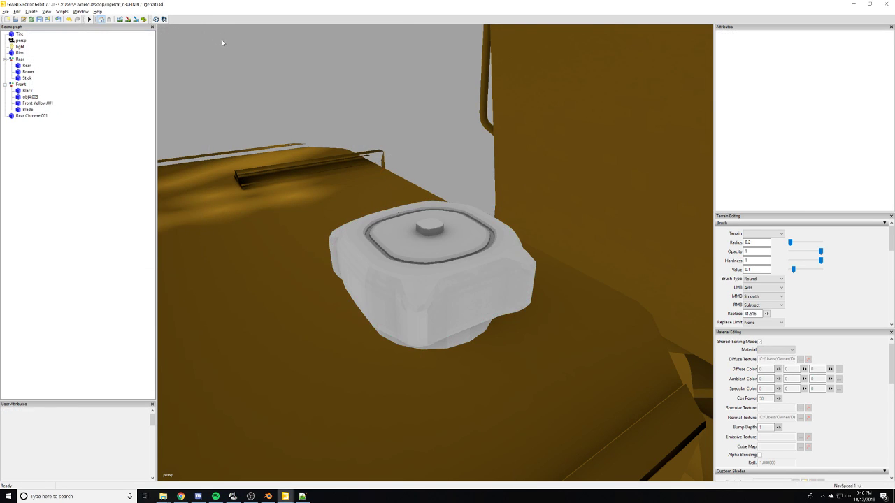
- Remove the normal map from the cap's material
click(377, 256)
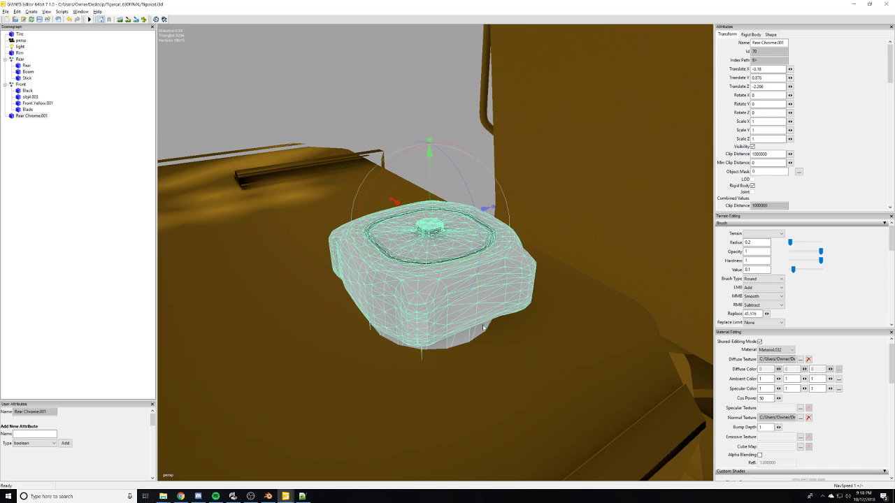
click(809, 417)
key(alt)
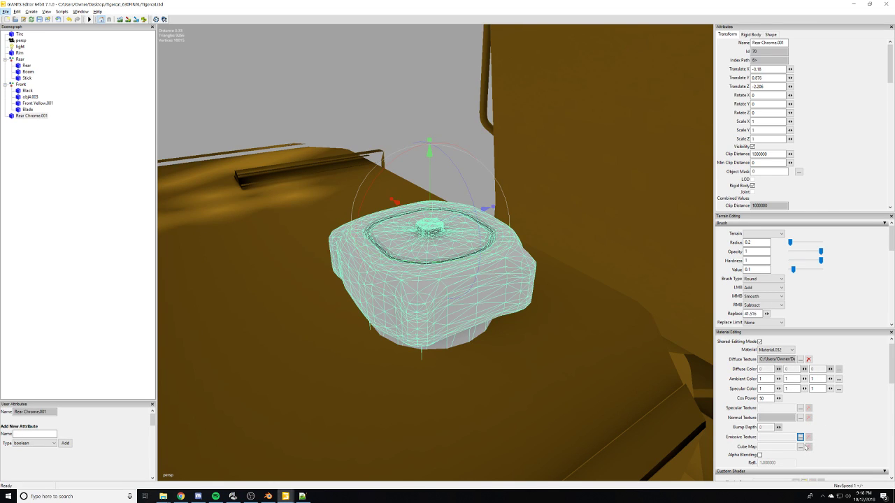
- Assign the vehicleShader file from the textures folder as the custom shader of the cap's material
scroll(813, 434, down, 2)
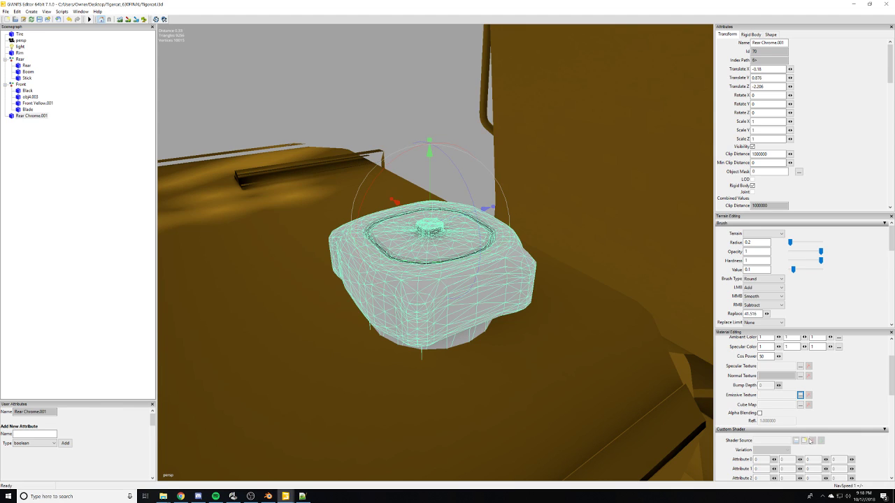
click(811, 441)
click(76, 72)
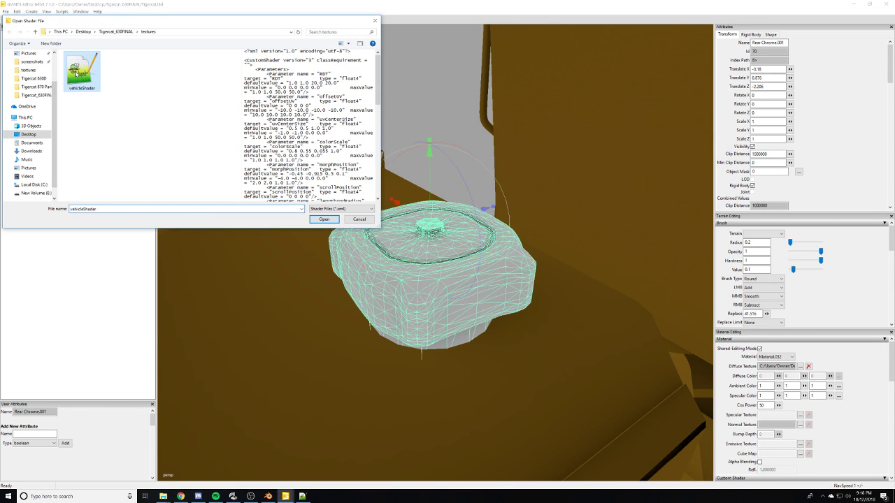
double_click(75, 72)
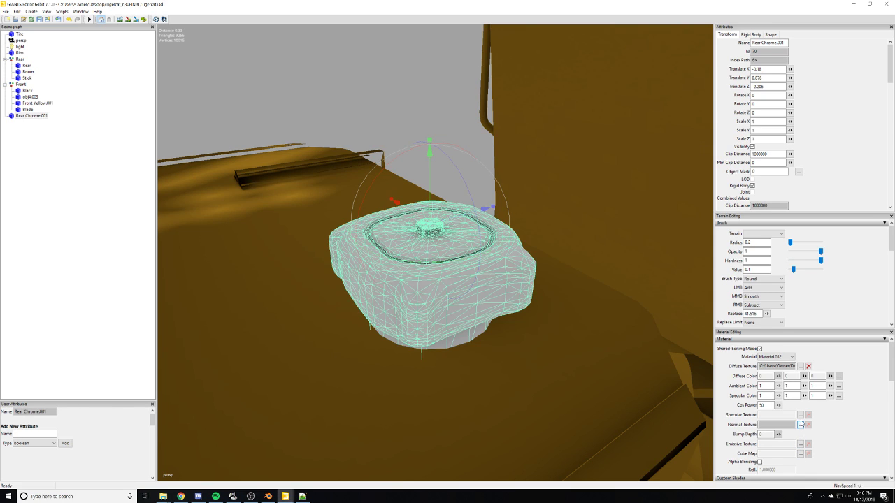
- Load Chrome_Spec from the textures folder as the specular map of the cap's material
click(799, 416)
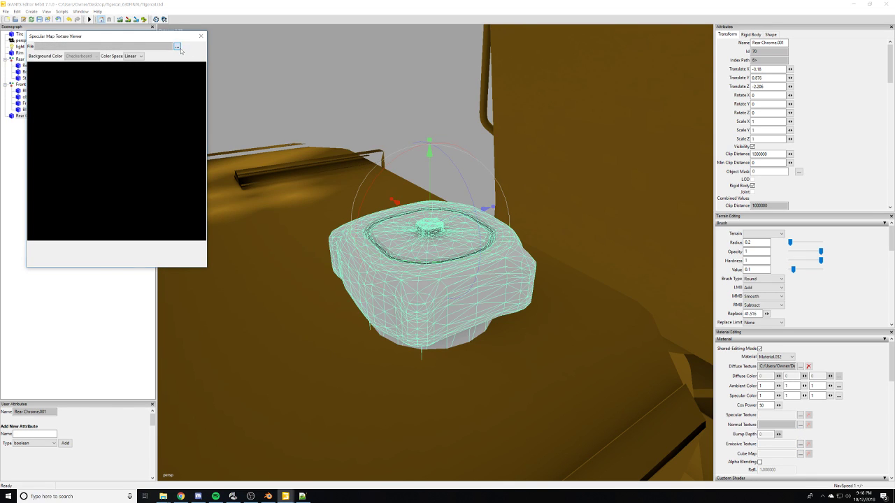
click(177, 47)
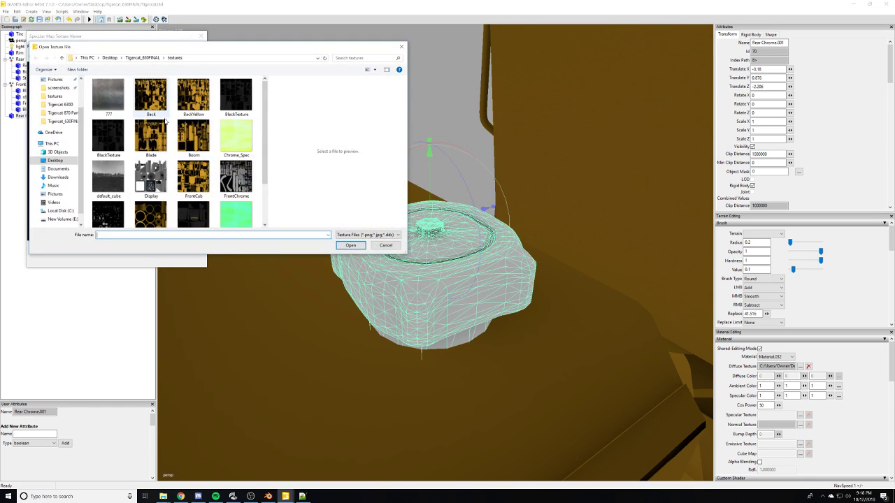
double_click(243, 151)
click(201, 36)
click(214, 63)
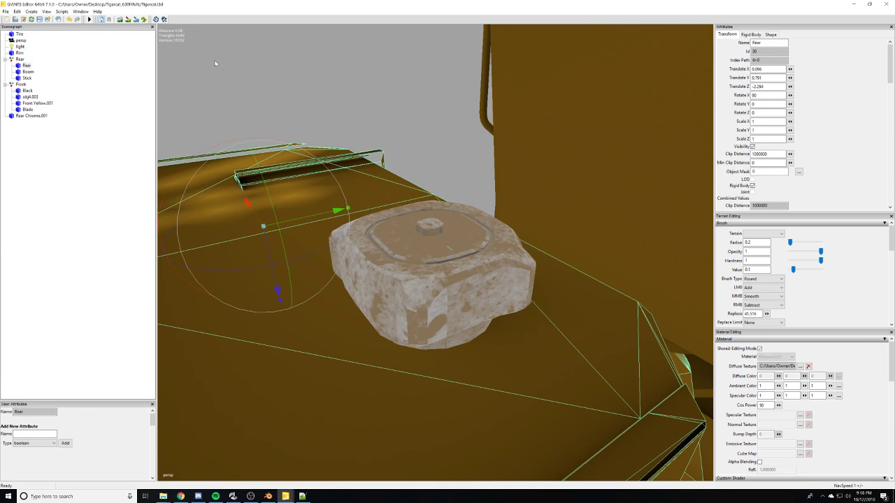
- Examine the cap's finish on the machine from a distance and up close, and reselect the cap
alt+middle_drag(338, 89, 326, 138)
scroll(326, 139, down, 6)
click(326, 132)
scroll(346, 139, up, 2)
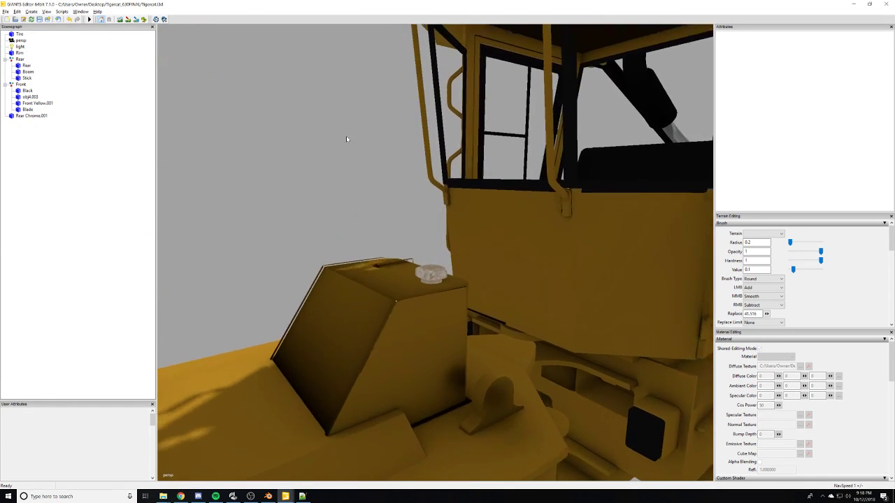
scroll(346, 139, up, 2)
click(444, 300)
scroll(445, 301, up, 5)
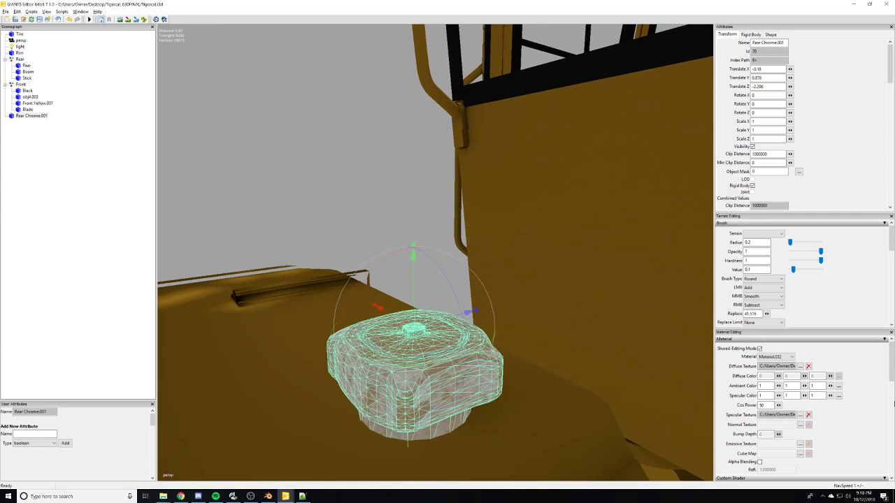
- Remove the specular and diffuse textures from the cap's material and set its diffuse colour to a dark grey of about 0.224
click(808, 415)
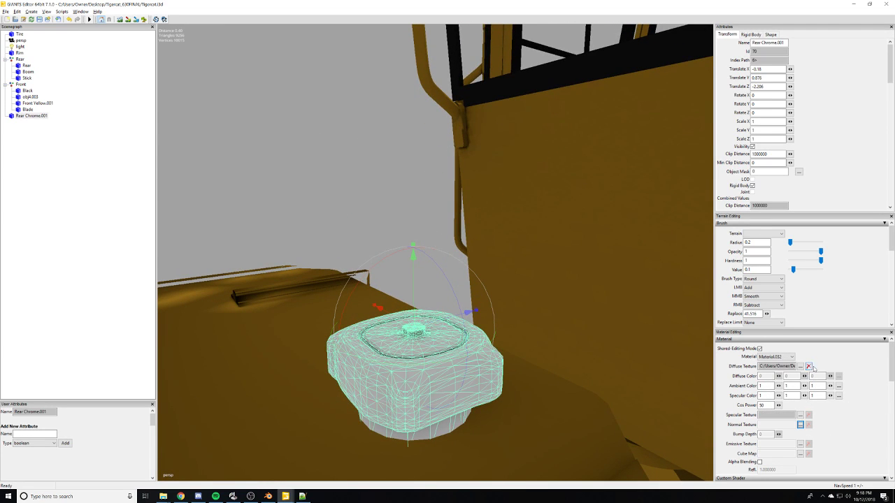
click(809, 366)
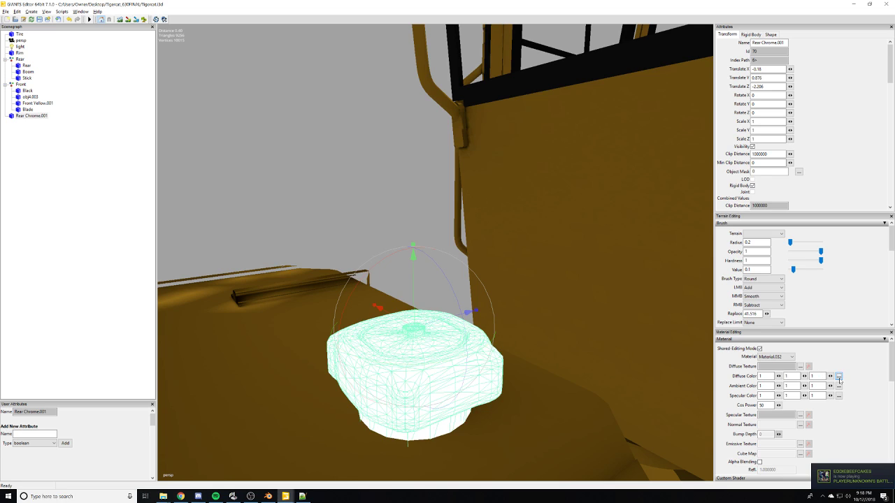
click(839, 377)
click(125, 103)
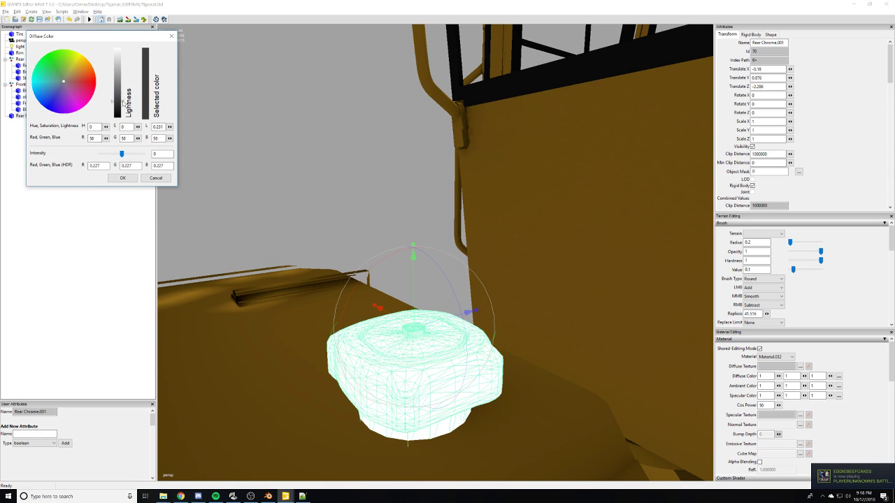
click(122, 178)
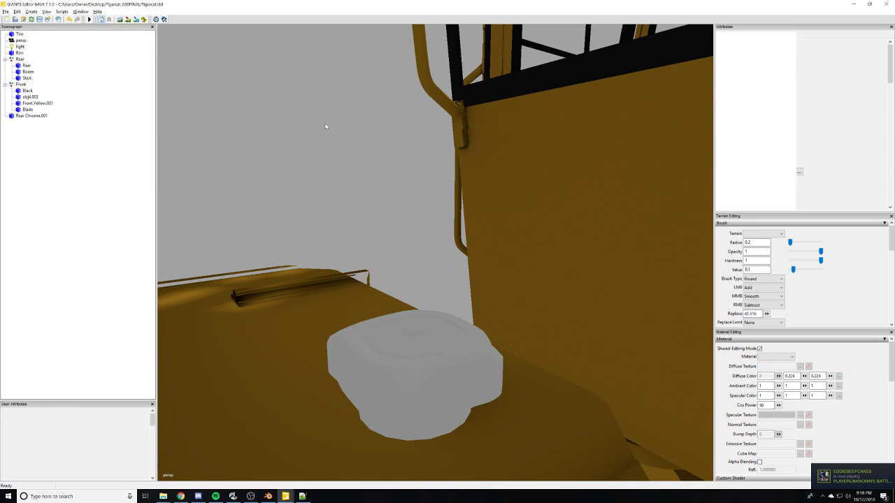
- Inspect the grey cap on the machine and delete the cap object Rear Chrome.001 from the scene
alt+drag(304, 164, 460, 211)
scroll(411, 192, up, 3)
scroll(411, 191, down, 5)
scroll(413, 233, down, 3)
scroll(414, 235, up, 5)
click(437, 272)
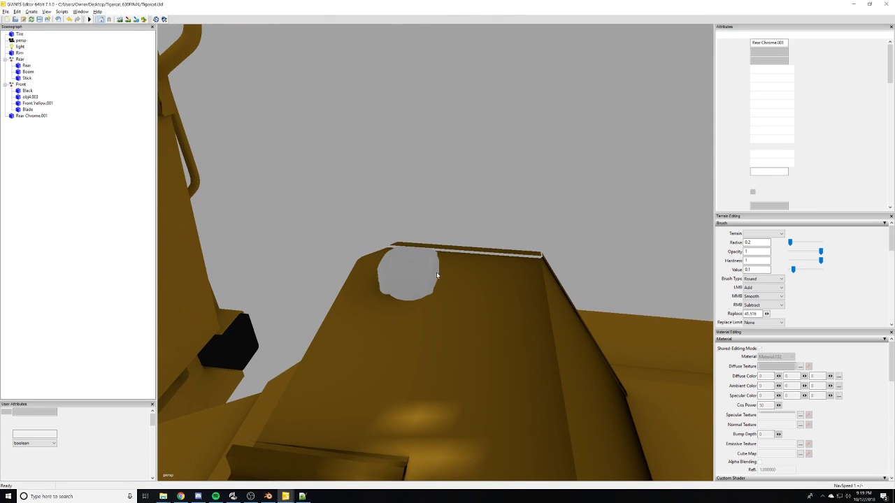
alt+drag(436, 272, 461, 244)
scroll(461, 244, up, 3)
middle_drag(460, 245, 423, 272)
key(Delete)
- Examine the area beside the cab where the cap sat and the whole machine from the side
scroll(423, 272, down, 5)
mouse_move(423, 272)
alt+mouse_down()
mouse_move(395, 322)
mouse_move(500, 276)
mouse_move(411, 276)
alt+mouse_up()
scroll(499, 276, up, 5)
middle_drag(410, 277, 374, 304)
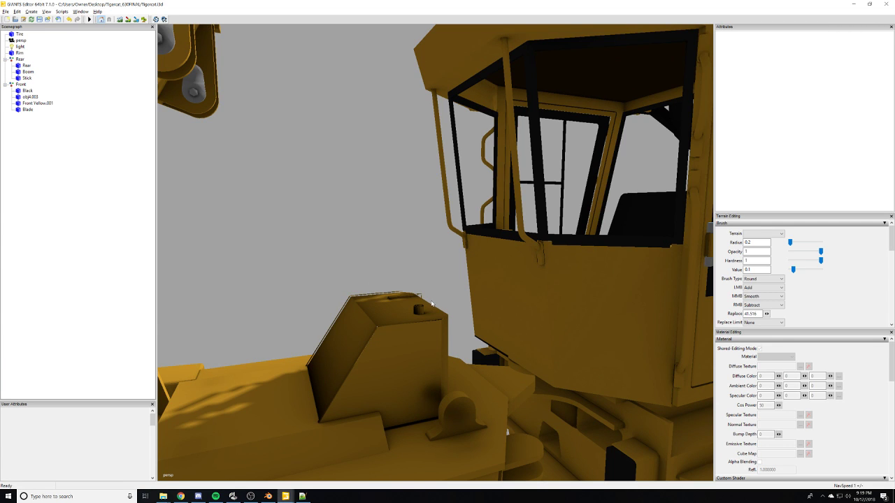
alt+drag(429, 301, 422, 289)
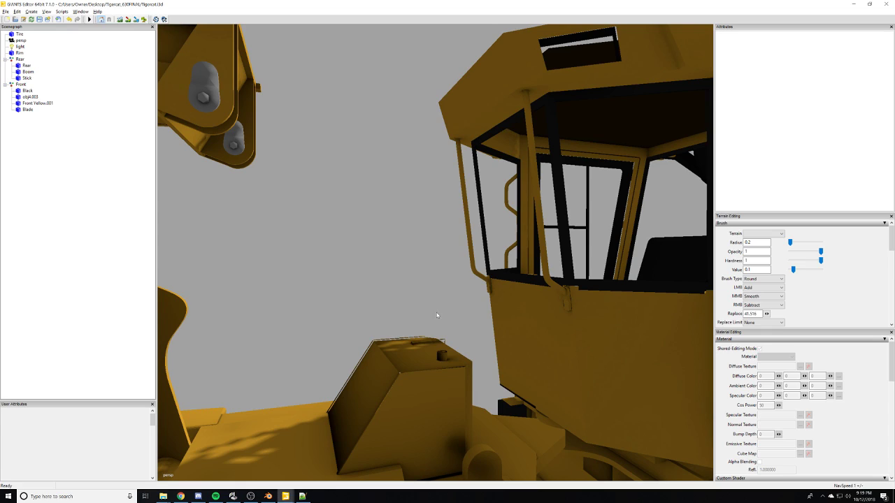
middle_drag(460, 333, 430, 277)
alt+drag(430, 276, 447, 162)
alt+right_drag(447, 162, 86, 120)
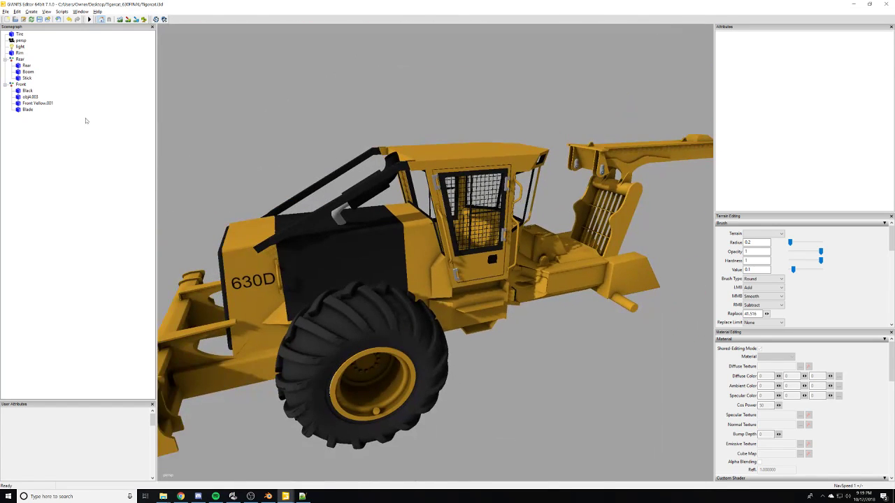
- Collapse the Rear and Front groups in the scenegraph and select both of them
click(5, 59)
click(5, 66)
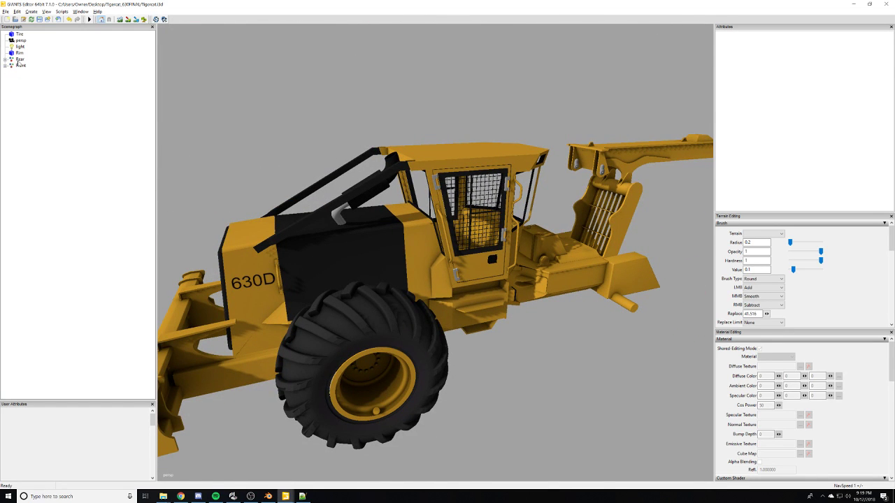
click(20, 60)
ctrl+click(20, 65)
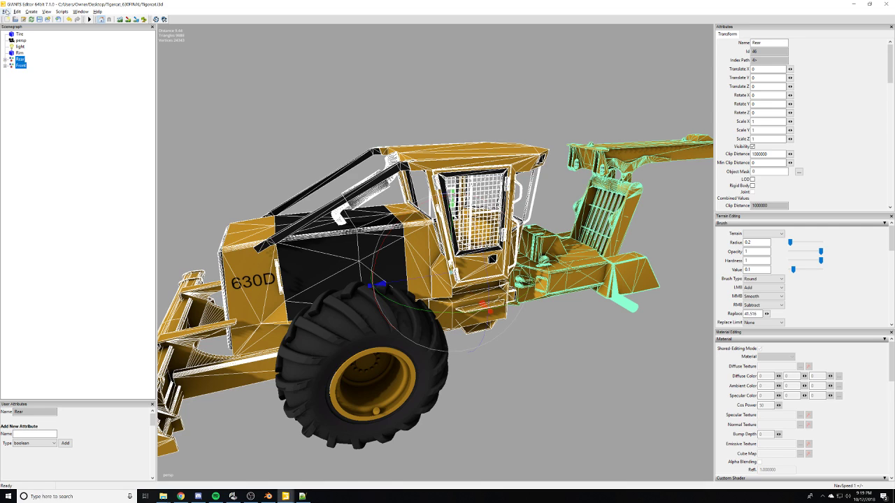
- Create a folder named 630 inside the Tigercat_630FINAL folder and return to GIANTS Editor
drag(628, 3, 0, 195)
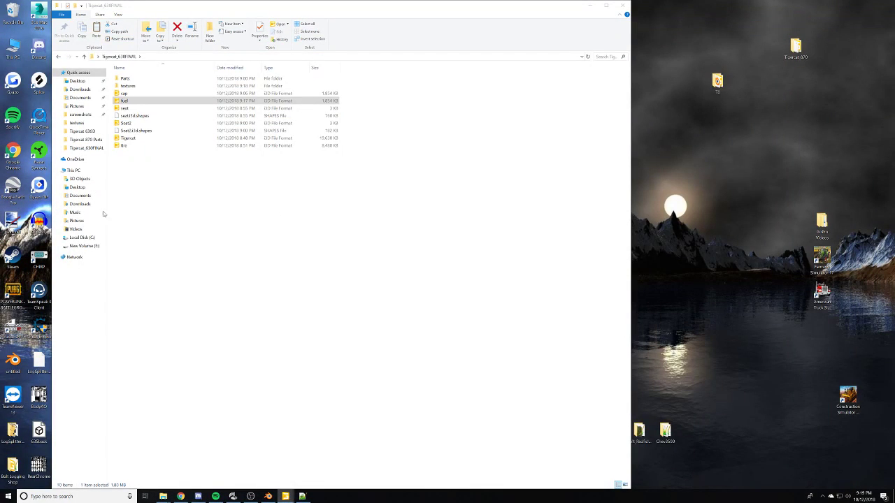
click(178, 221)
right_click(177, 216)
mouse_move(217, 301)
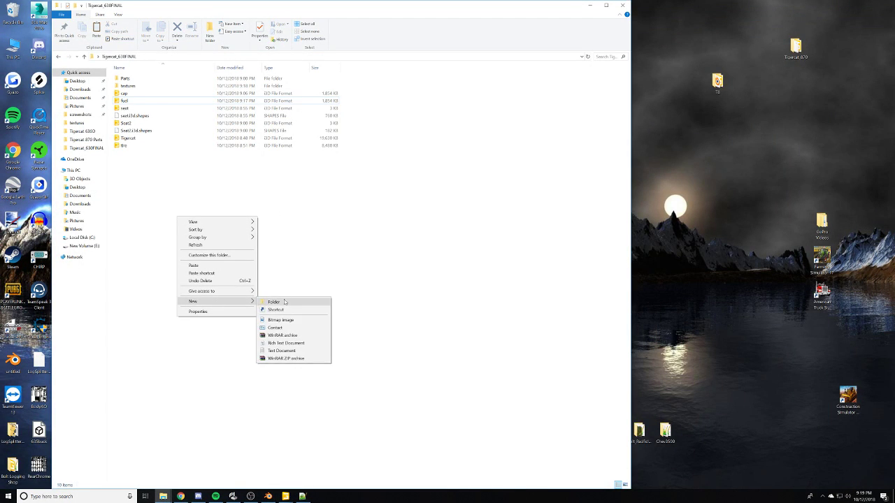
click(273, 303)
text(scr)
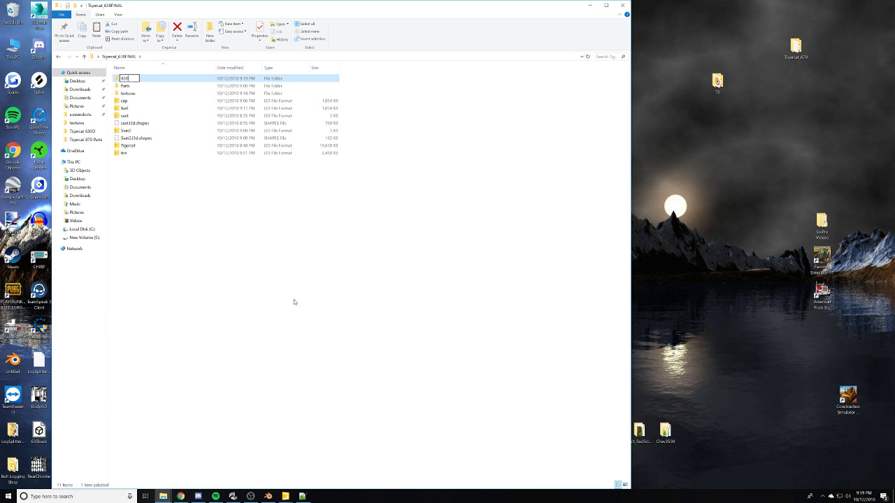
key(Return)
key(alt+Tab)
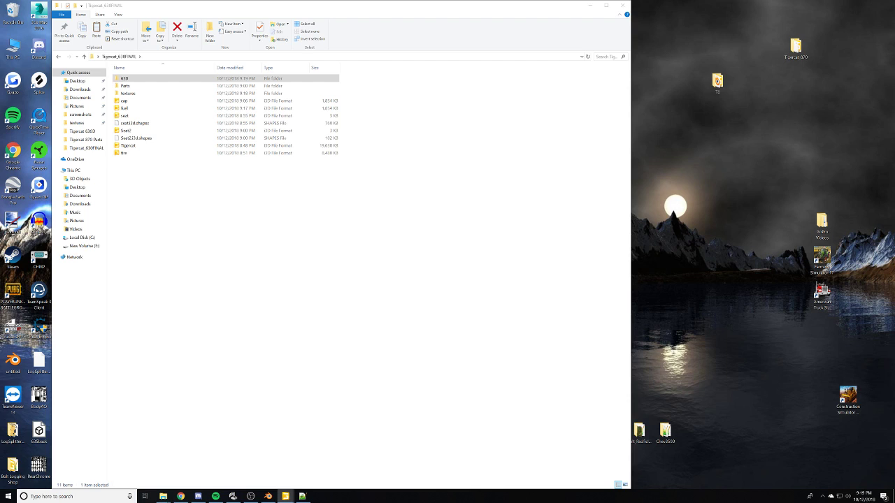
- Switch to File Explorer and pack the 630 folder's textures folder, 630 i3d file and shapes file into the ZIP archive 630.zip
click(163, 497)
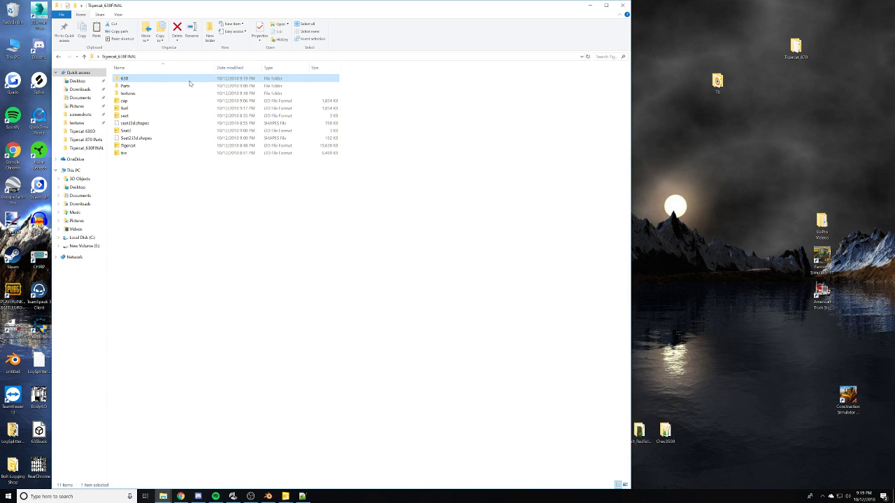
double_click(189, 78)
drag(184, 135, 169, 69)
right_click(168, 85)
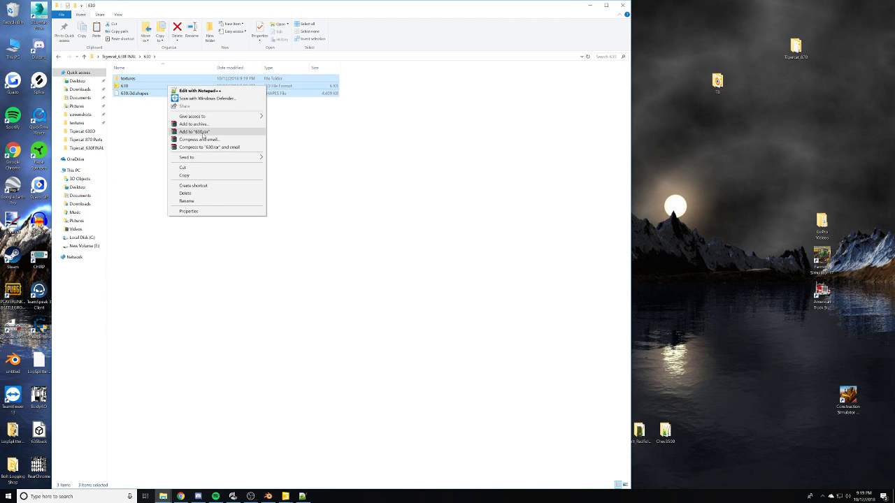
click(199, 123)
click(420, 239)
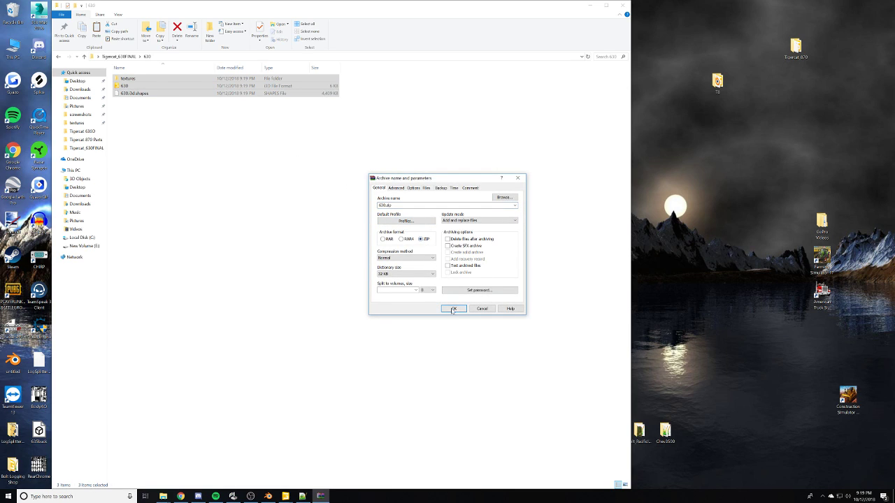
click(452, 309)
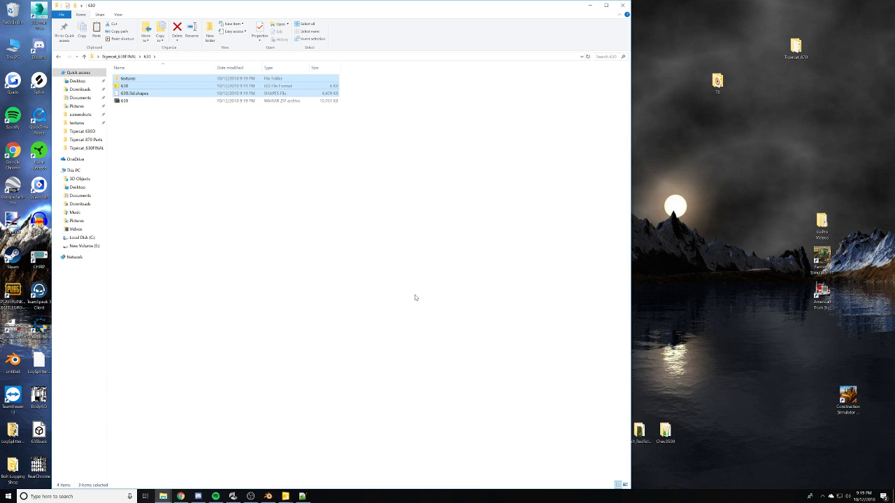
- Delete the 630 ZIP archive from the 630 folder
click(260, 103)
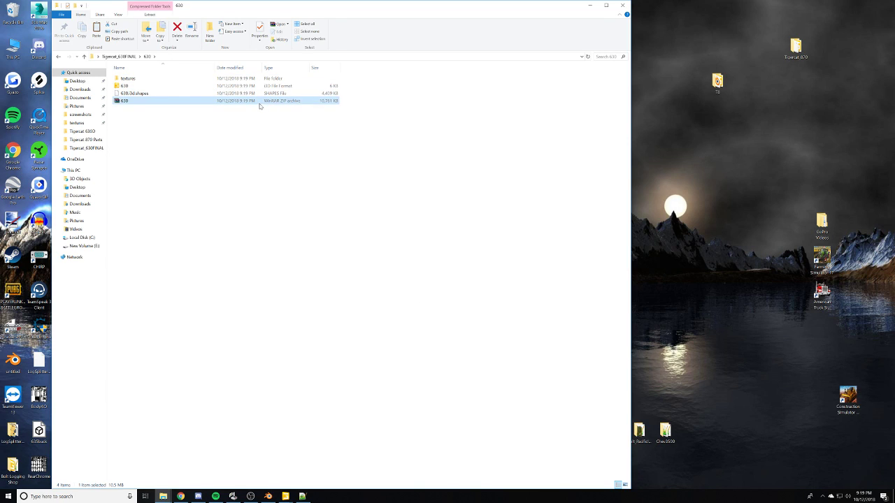
right_click(259, 104)
click(278, 243)
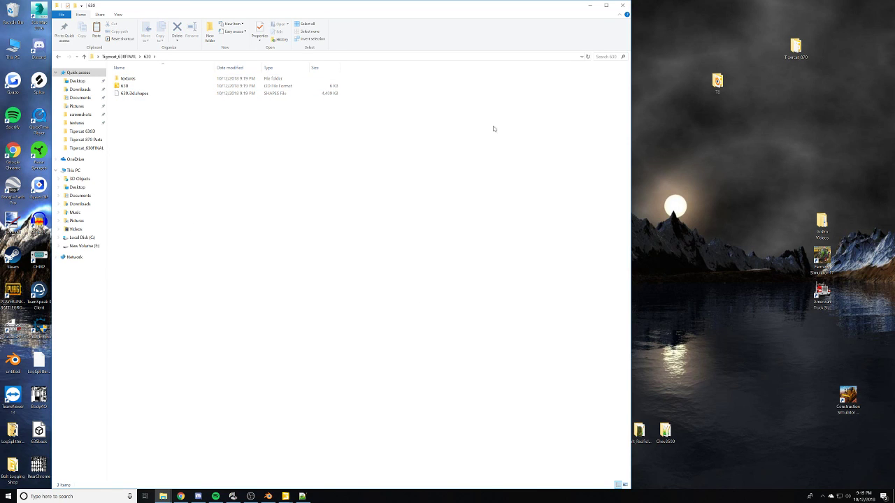
- Clear the windows away from the desktop and open the Tigercat635 folder
drag(383, 9, 516, 35)
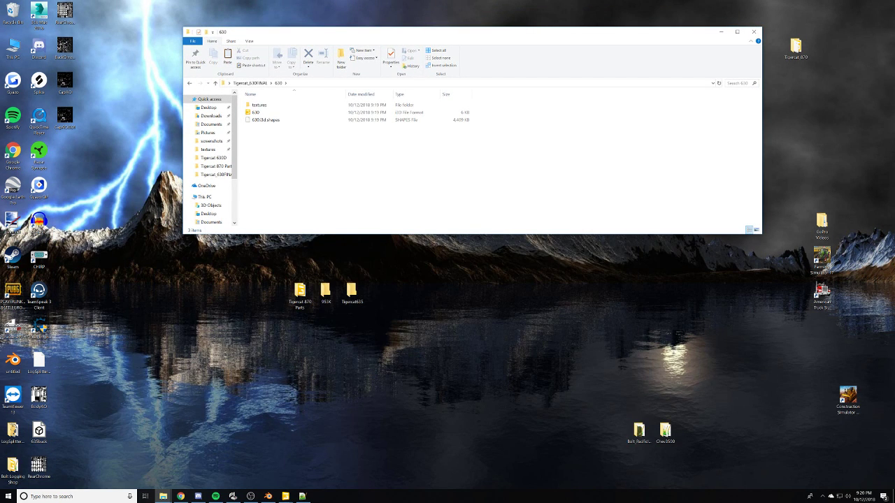
click(180, 497)
drag(365, 40, 1, 196)
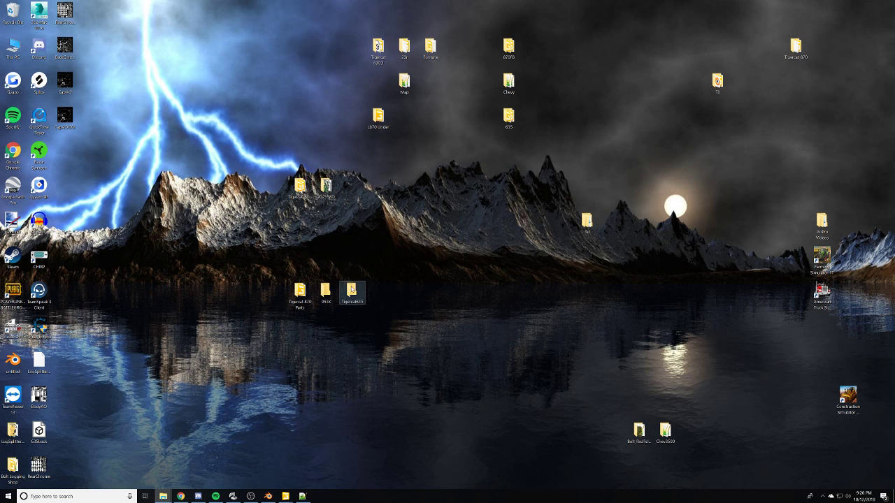
drag(0, 194, 462, 1)
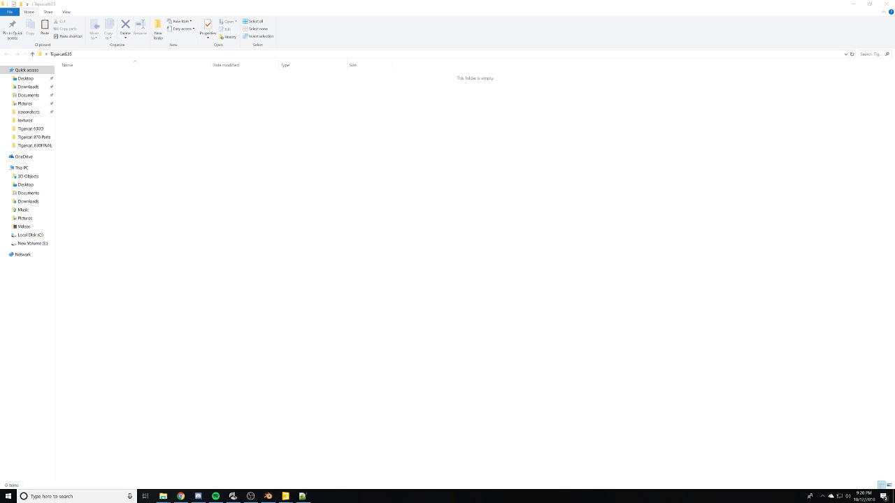
- Open the mods folder of FarmingSimulator2017 and browse its Bolt mod archives
key(alt+Tab)
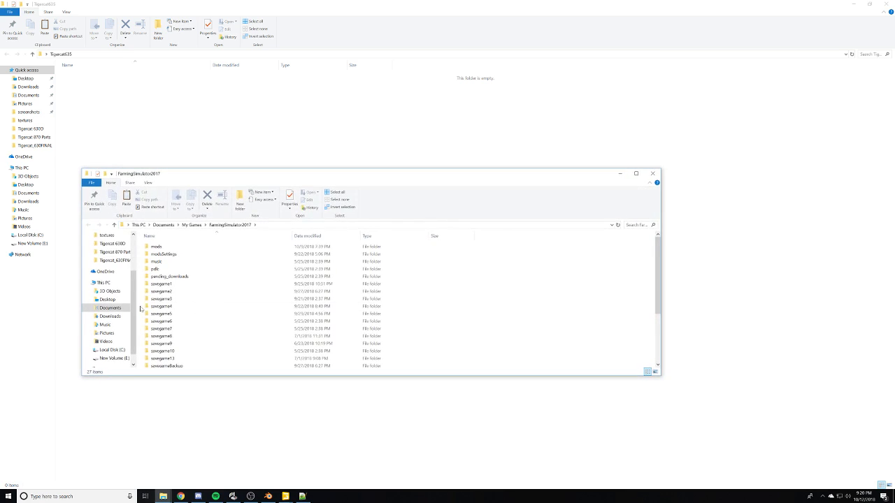
double_click(168, 253)
key(alt+Left)
key(n)
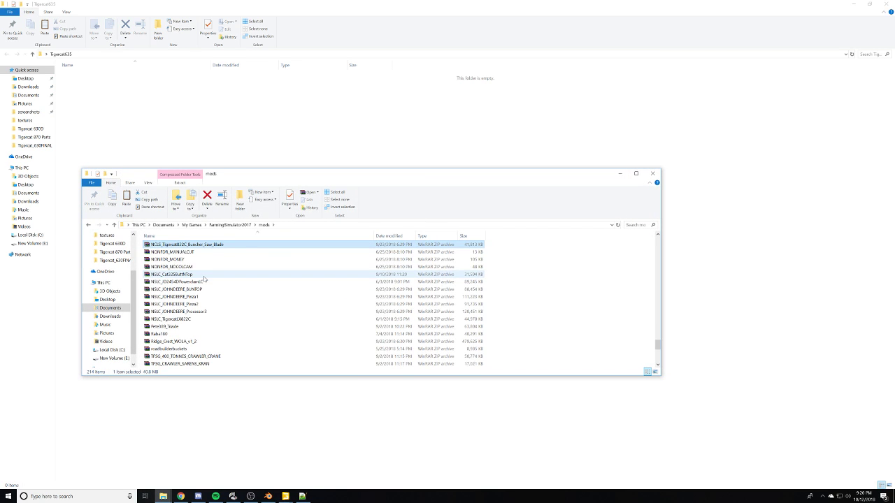
key(b)
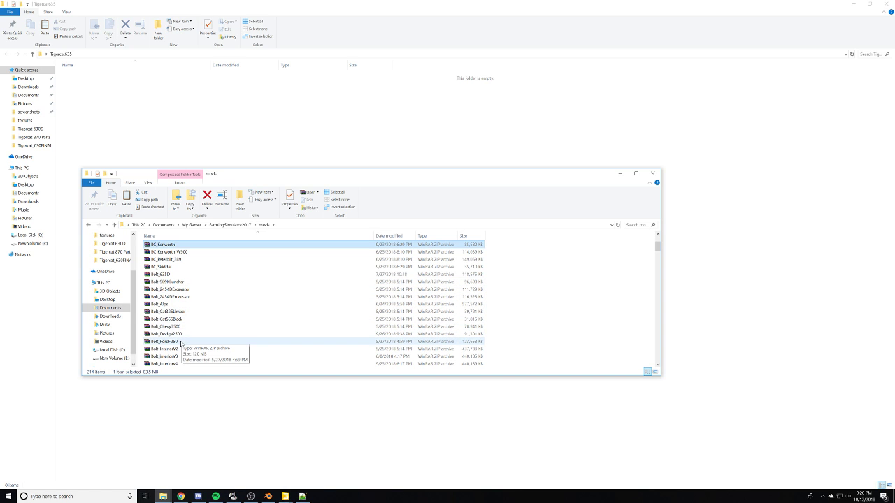
scroll(183, 346, down, 2)
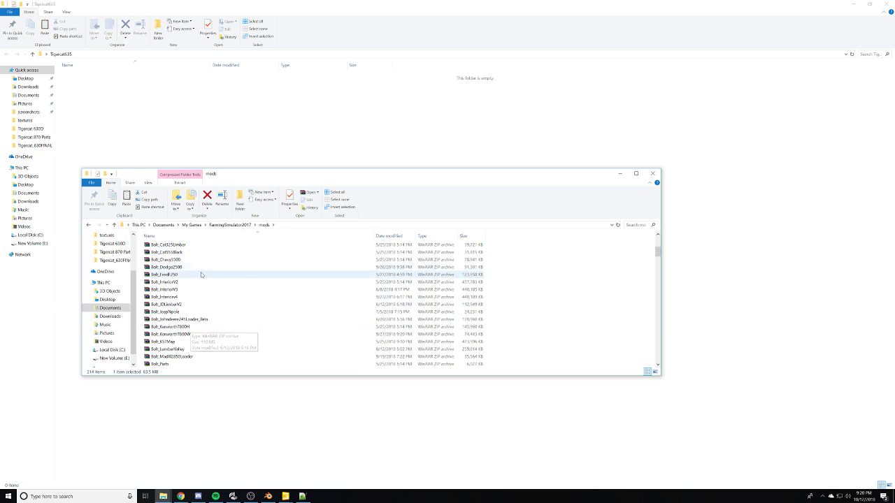
scroll(196, 275, down, 1)
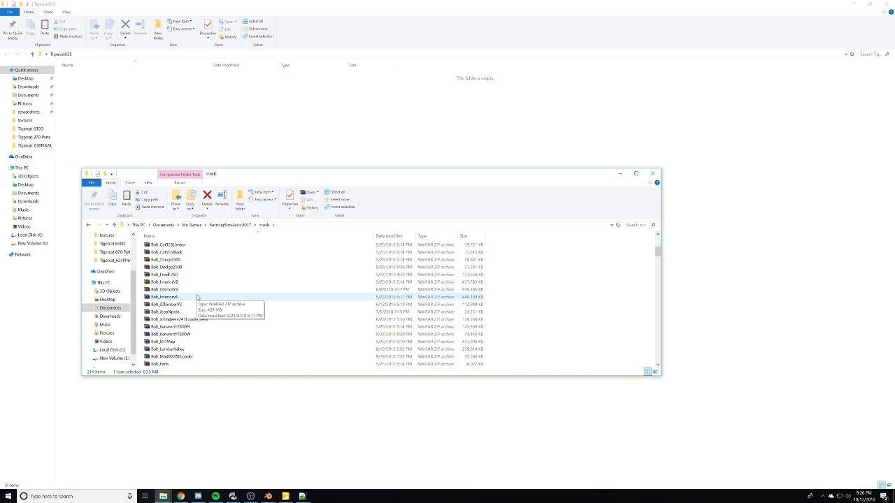
- Open the Bolt_Cat555Black archive in WinRAR, dismiss the expiry notice and close the mods folder window
click(628, 225)
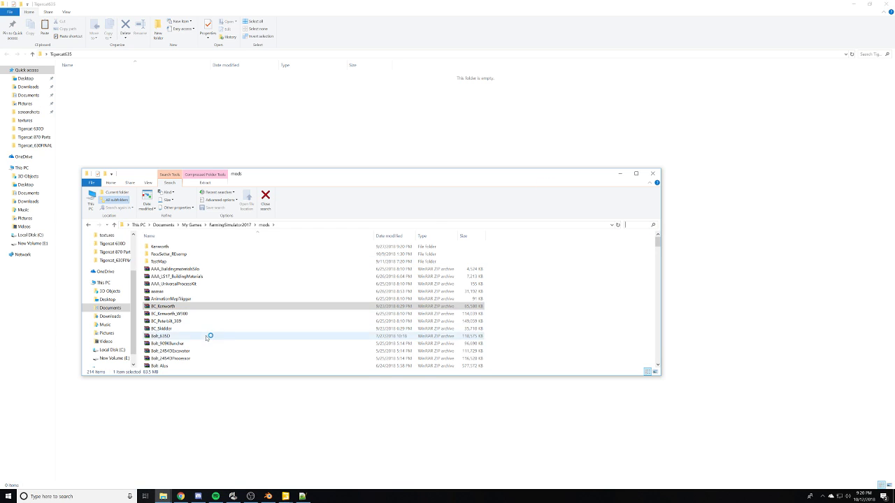
scroll(207, 335, down, 2)
scroll(197, 339, down, 1)
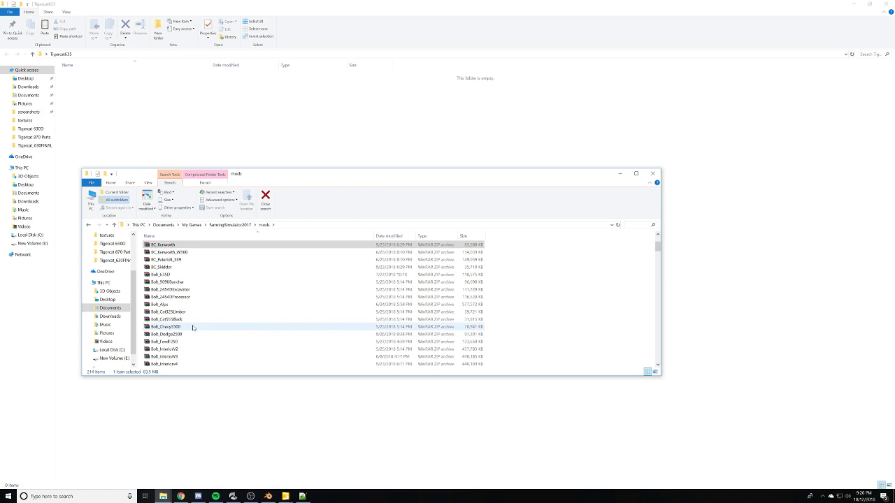
double_click(194, 319)
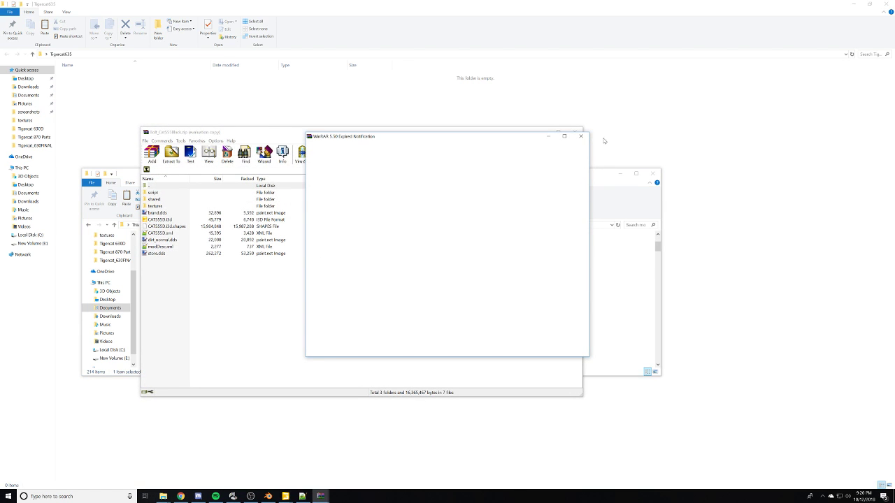
click(580, 136)
click(652, 174)
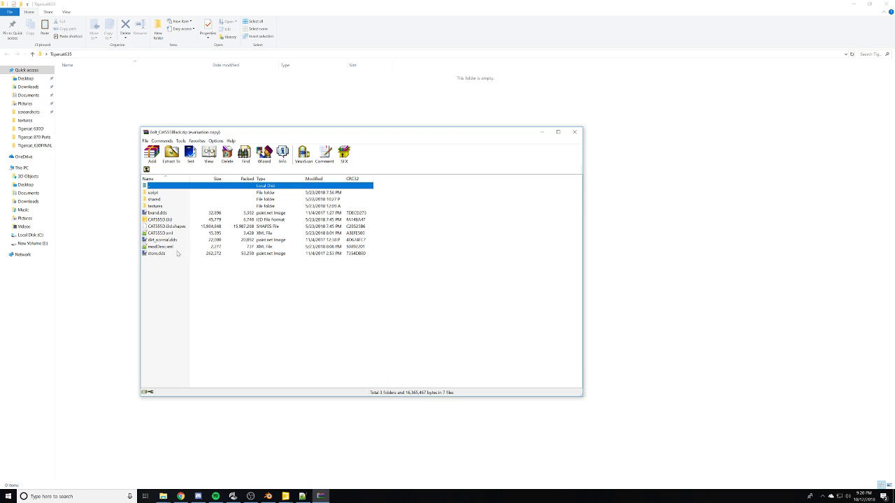
- Extract all files and folders of the Bolt_Cat555Black archive into the Tigercat635 folder and close the archive
click(167, 253)
shift+click(173, 195)
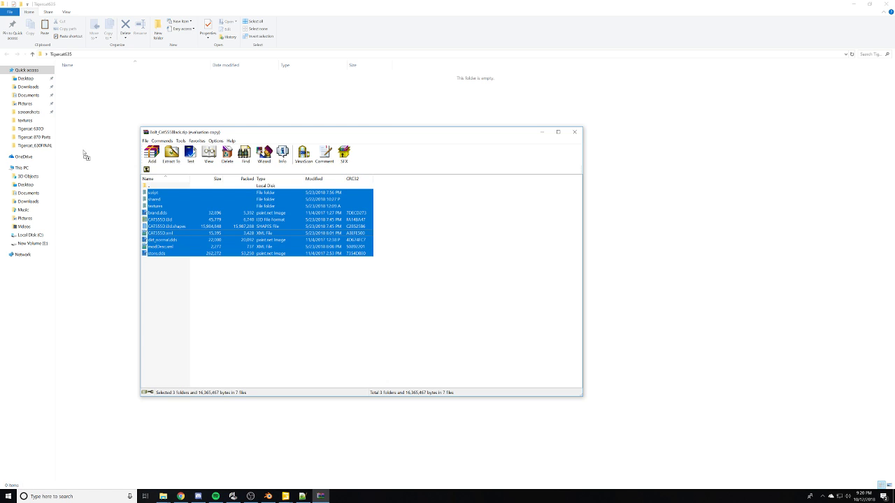
drag(86, 155, 84, 150)
drag(458, 4, 0, 186)
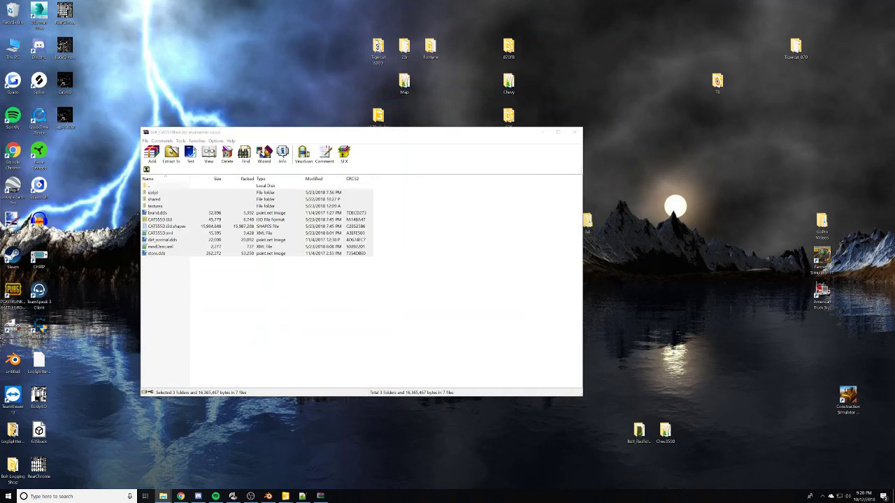
click(573, 133)
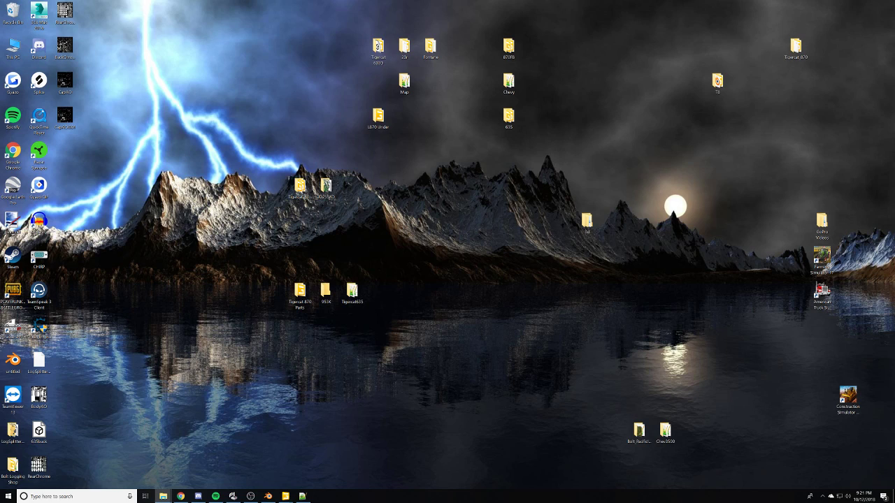
- Open the Tigercat_630FINAL folder from the desktop and bring up the Tigercat635 mod's CAT555D model in GIANTS Editor
double_click(299, 185)
double_click(308, 119)
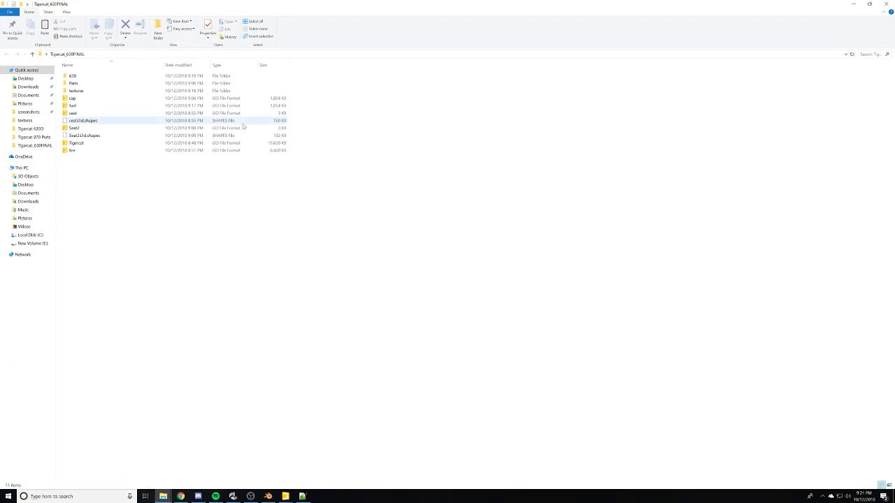
click(124, 77)
drag(125, 77, 0, 98)
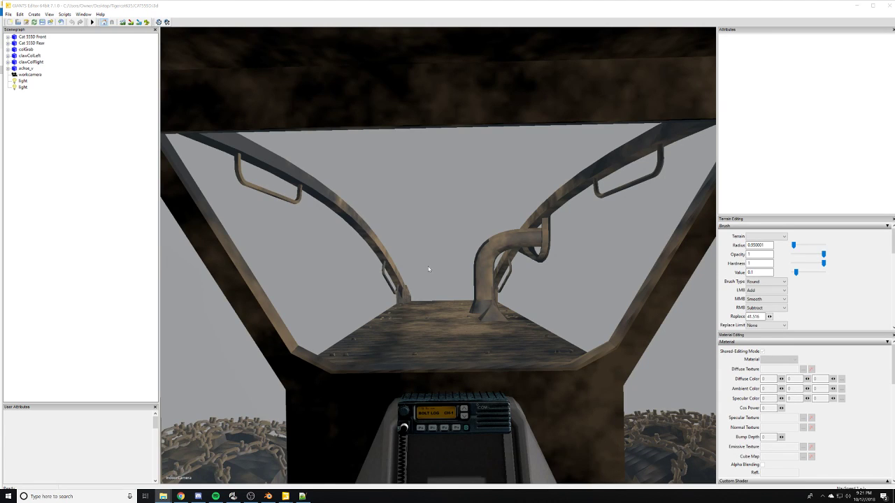
- Change the viewport camera to LogCam and then to workcamera
right_click(428, 269)
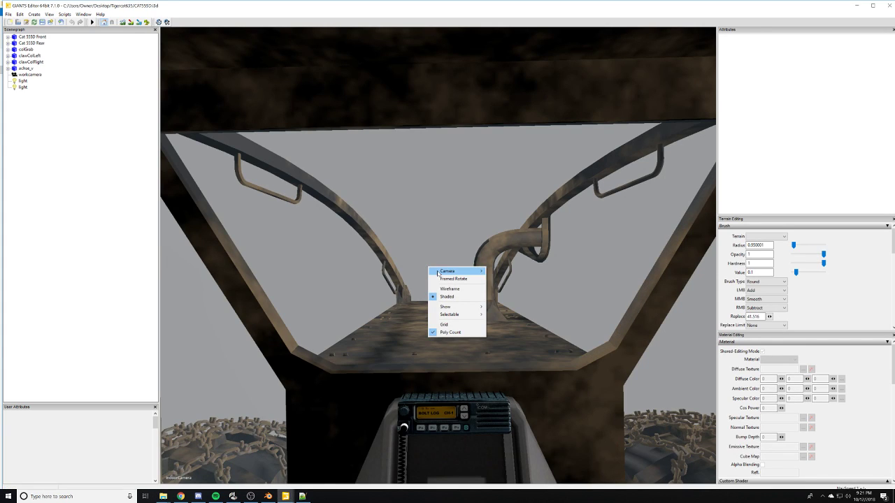
mouse_move(441, 272)
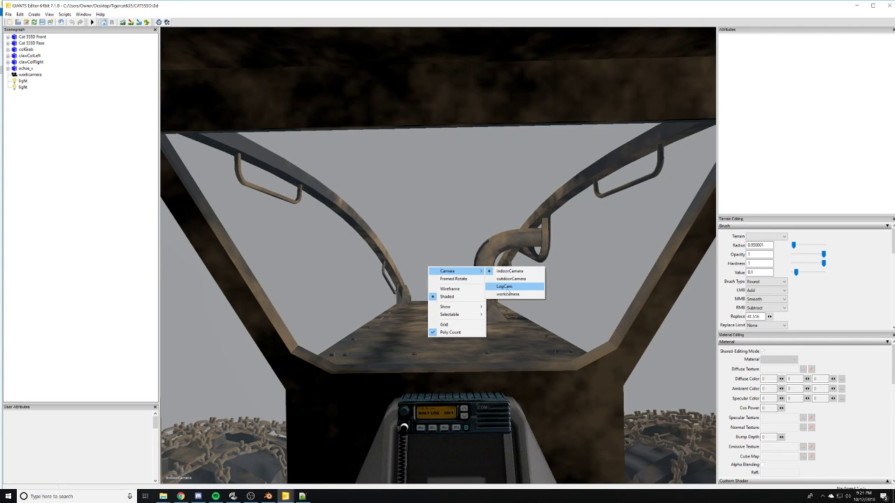
click(504, 286)
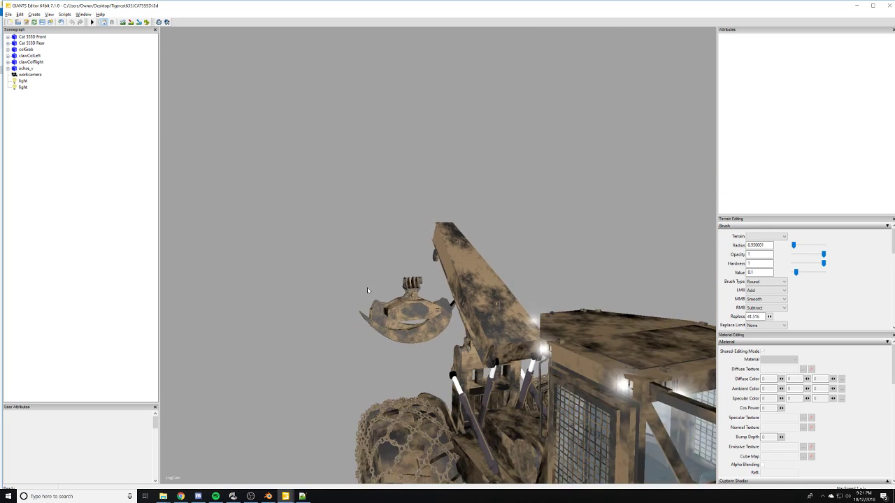
right_click(445, 275)
mouse_move(458, 279)
click(535, 297)
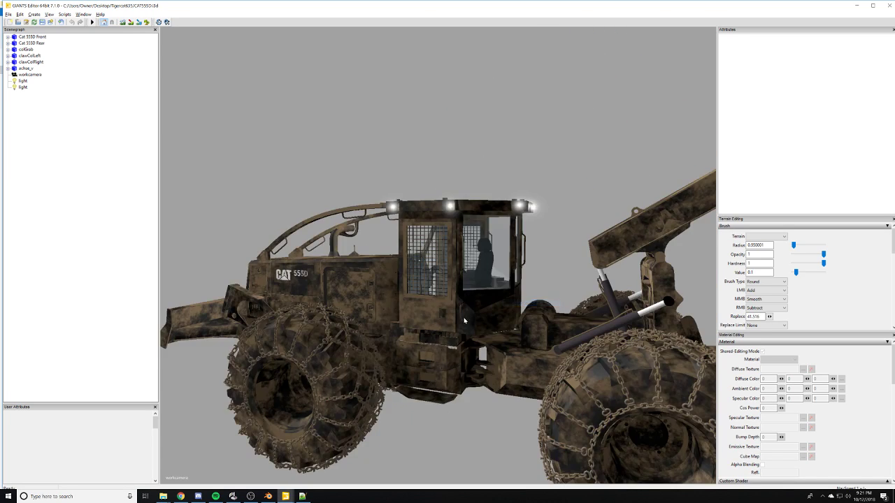
- Import the finished 630D model with its Rear and Front groups into the Cat 555D scene
alt+drag(465, 321, 469, 303)
scroll(482, 284, down, 5)
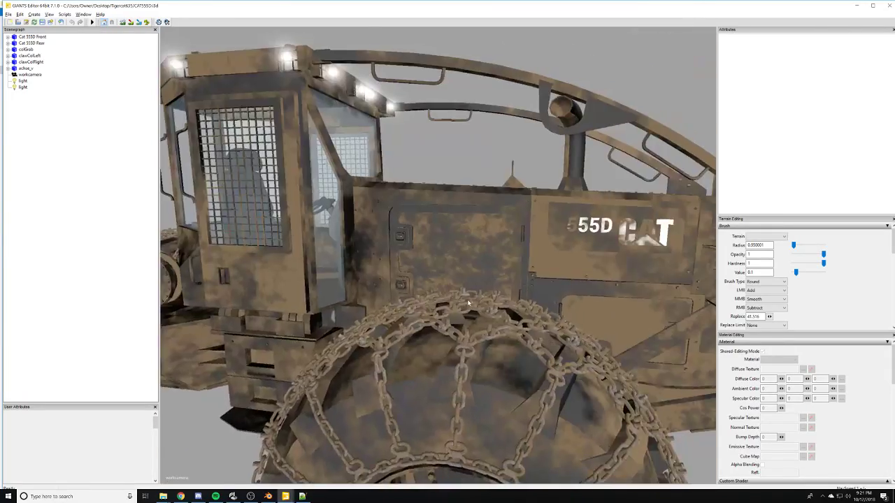
alt+right_drag(469, 303, 549, 249)
alt+drag(549, 248, 326, 290)
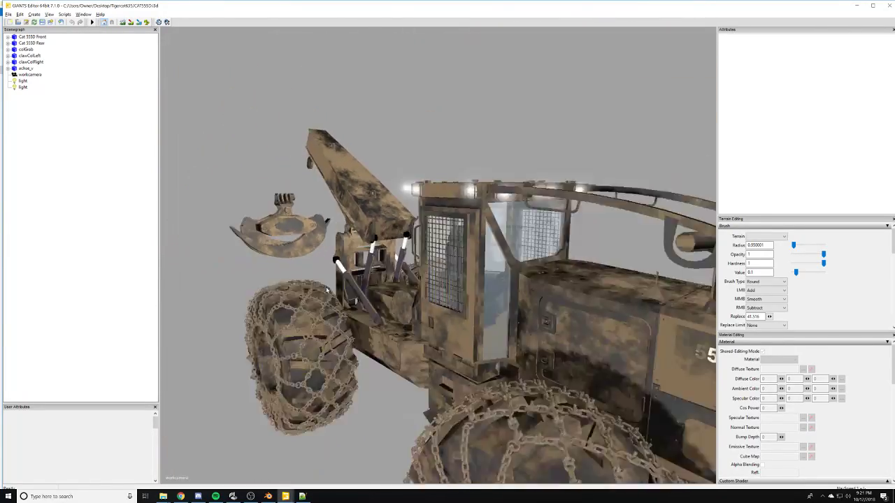
middle_drag(326, 290, 228, 298)
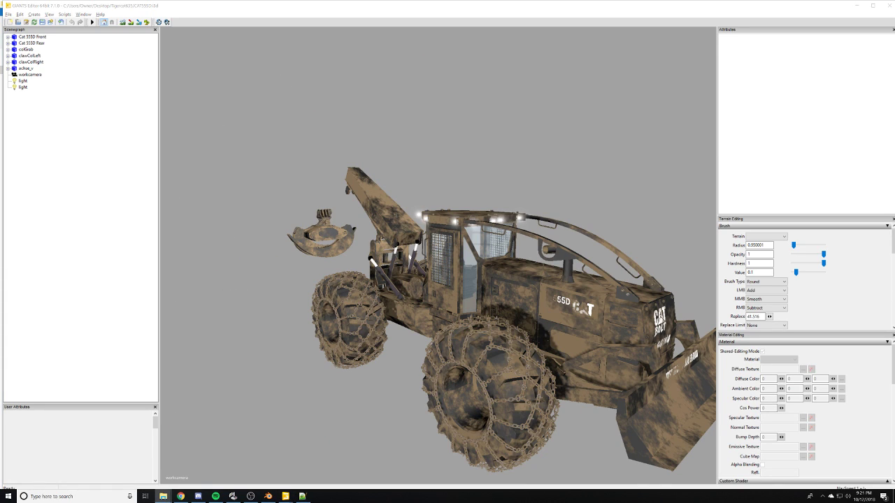
drag(1, 234, 348, 236)
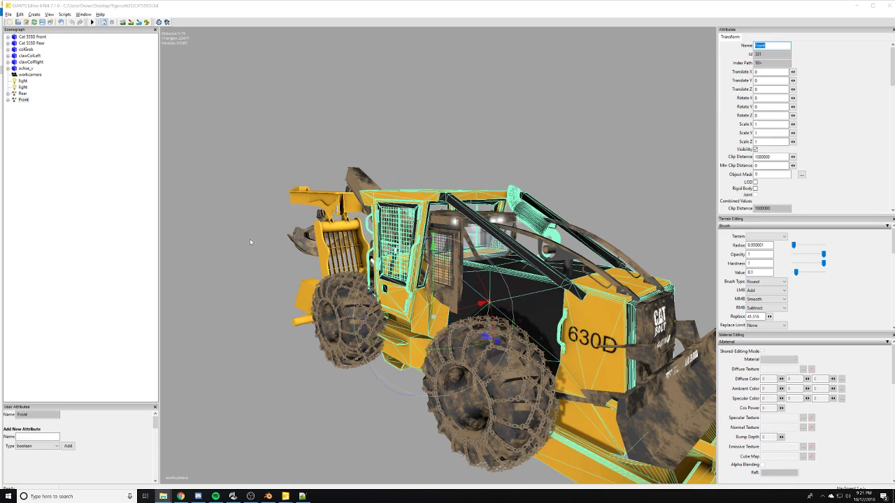
alt+right_drag(254, 242, 367, 348)
scroll(413, 306, up, 5)
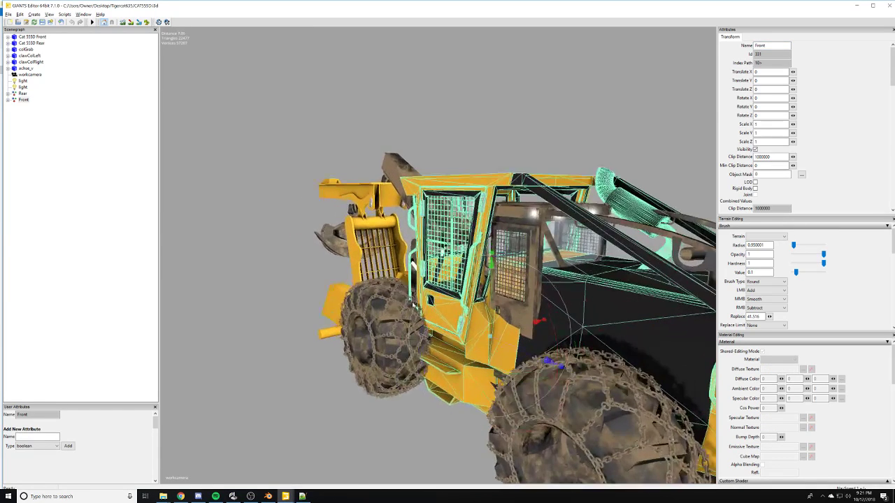
- Create a transform group and move the Rear and Front groups of the 630D inside it
click(34, 14)
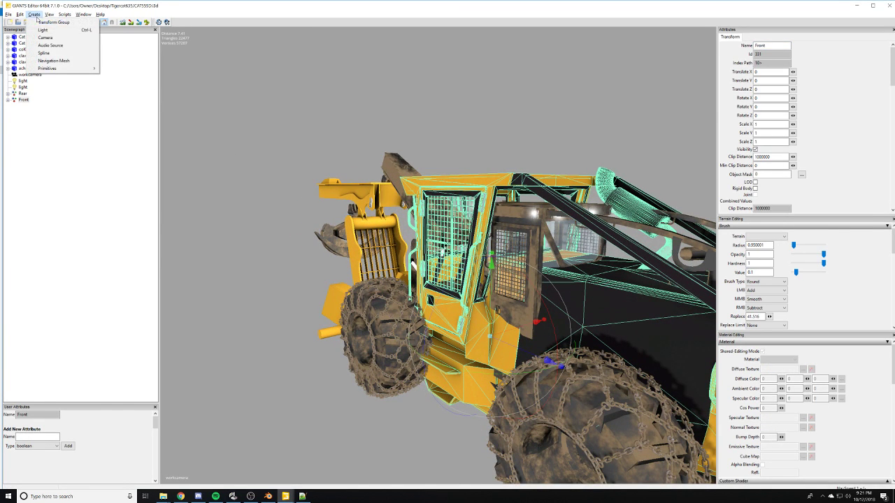
click(44, 22)
key(Delete)
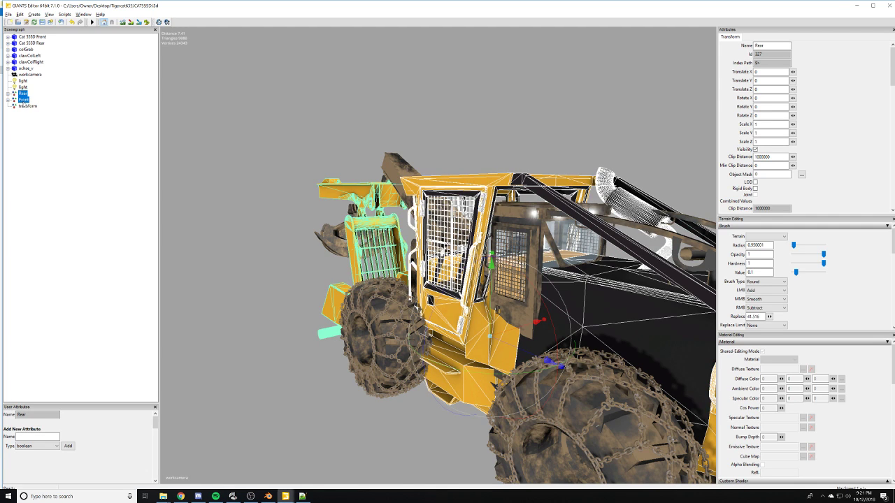
key(Delete)
key(ctrl+v)
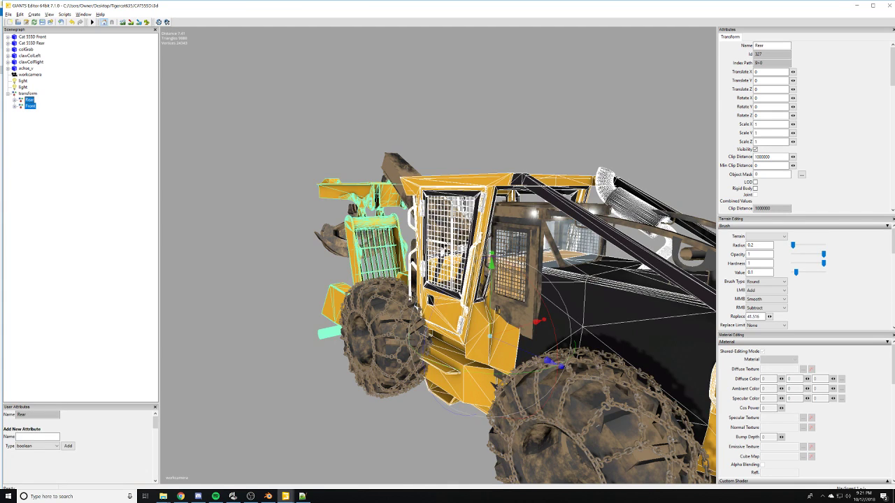
scroll(498, 311, down, 3)
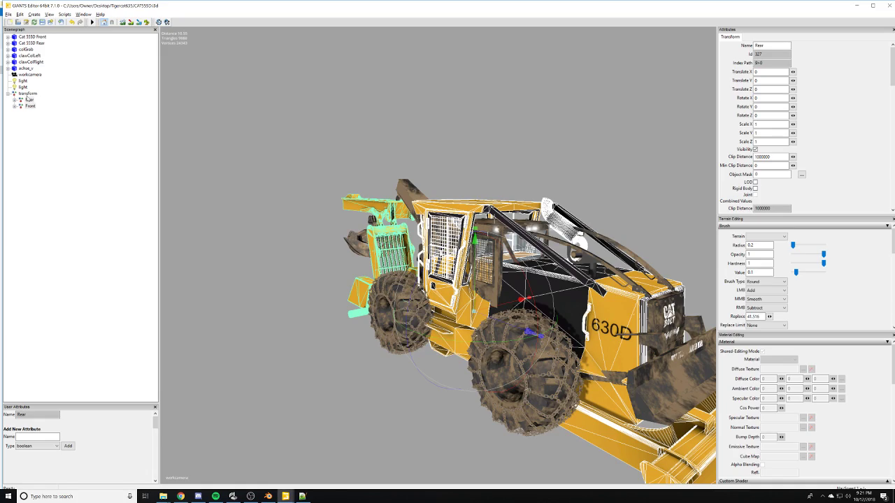
- Move the 630D's transform group sideways beside the Cat 555D, to a Translate X of about -4.78
click(28, 94)
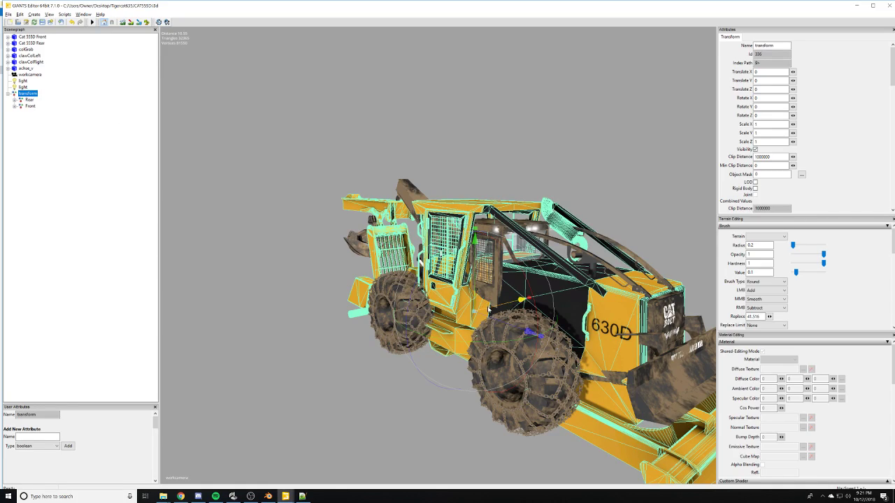
drag(489, 309, 399, 328)
alt+middle_drag(507, 276, 482, 231)
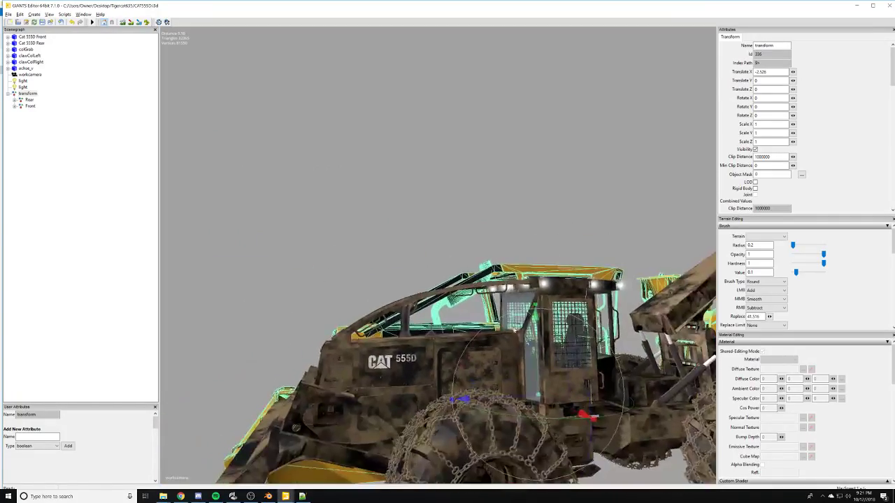
scroll(515, 330, down, 5)
alt+middle_drag(392, 409, 489, 325)
scroll(490, 325, up, 10)
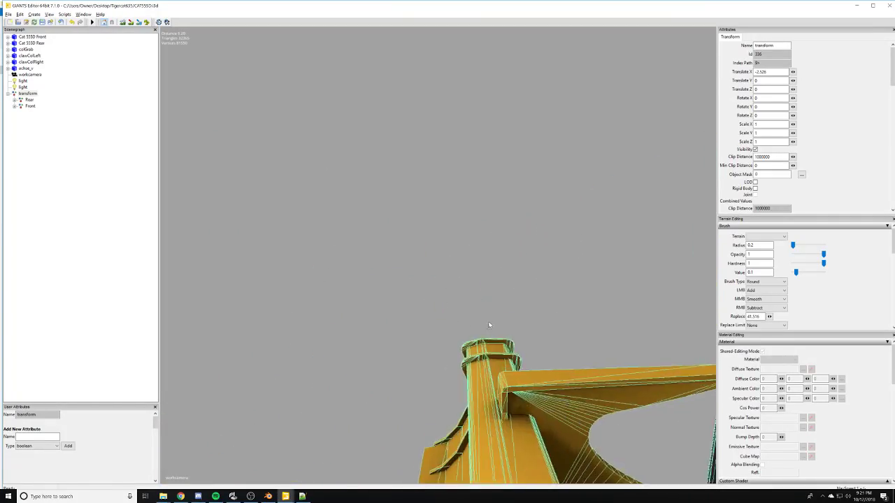
alt+drag(489, 325, 399, 342)
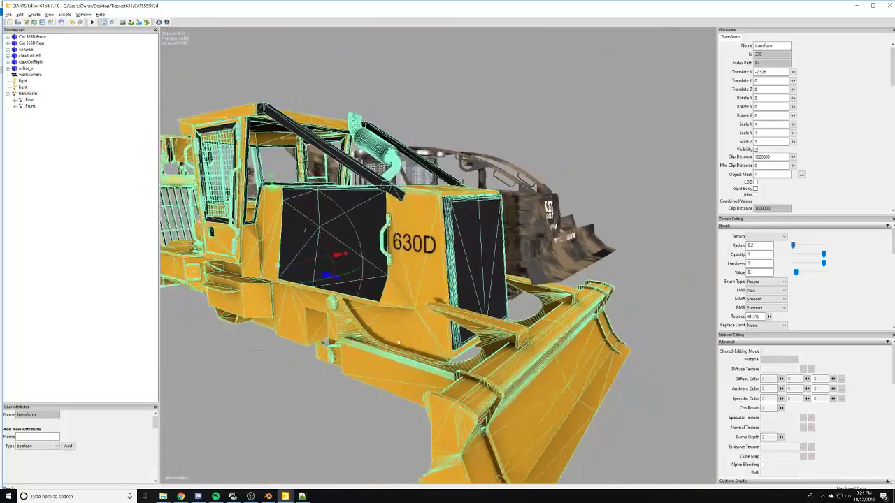
drag(314, 261, 244, 302)
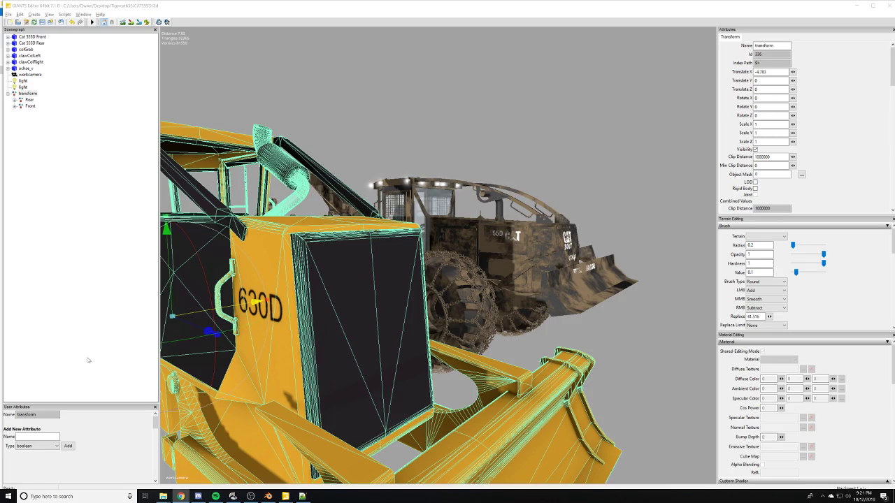
- Compare the 630D's size with the Cat 555D and set its transform group's Scale X, Y and Z to 0.8
alt+drag(293, 297, 240, 300)
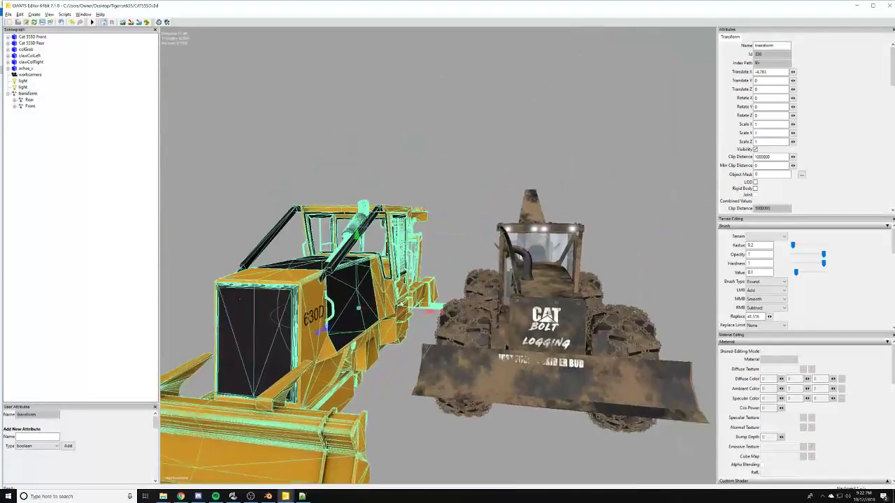
alt+drag(401, 305, 384, 334)
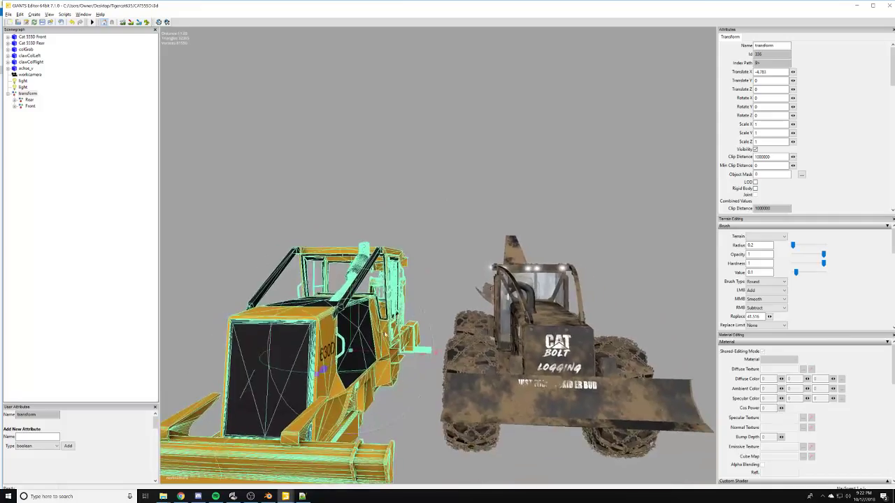
middle_drag(383, 336, 421, 322)
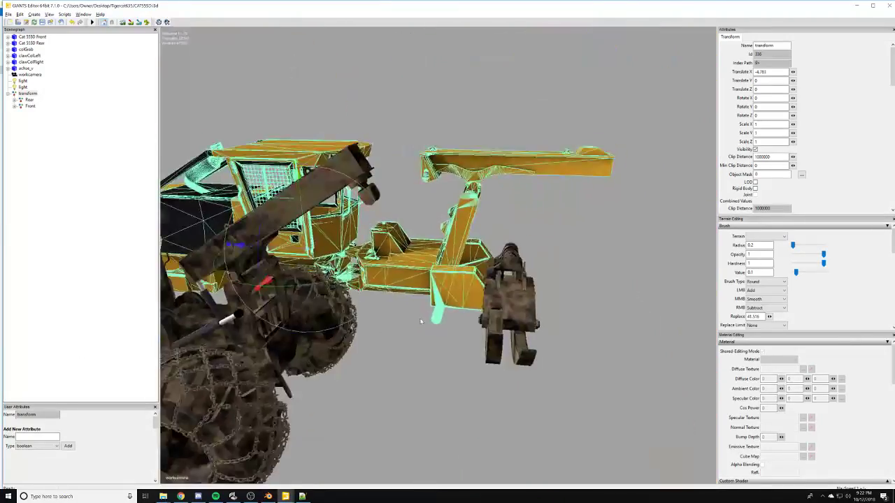
alt+drag(421, 322, 407, 341)
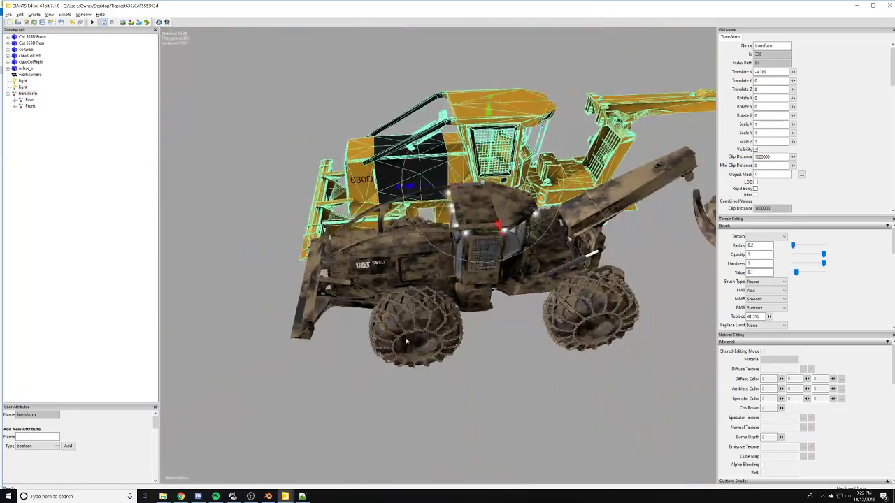
middle_drag(406, 341, 444, 242)
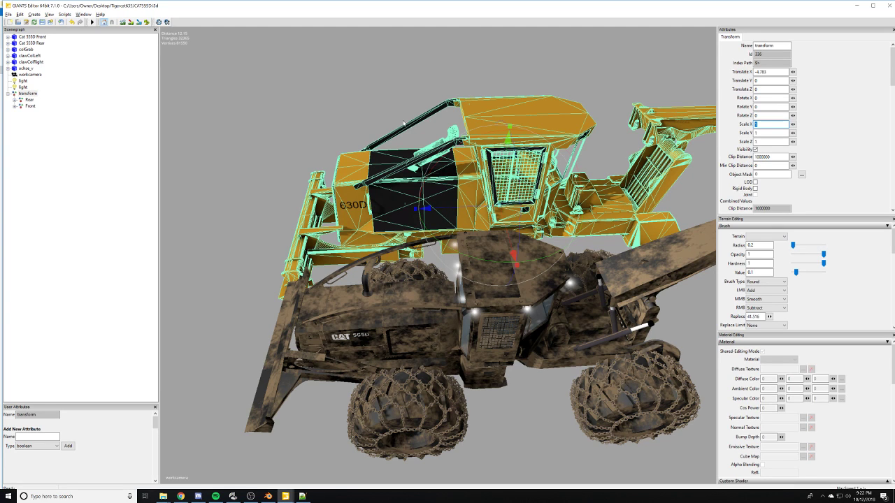
drag(419, 212, 437, 212)
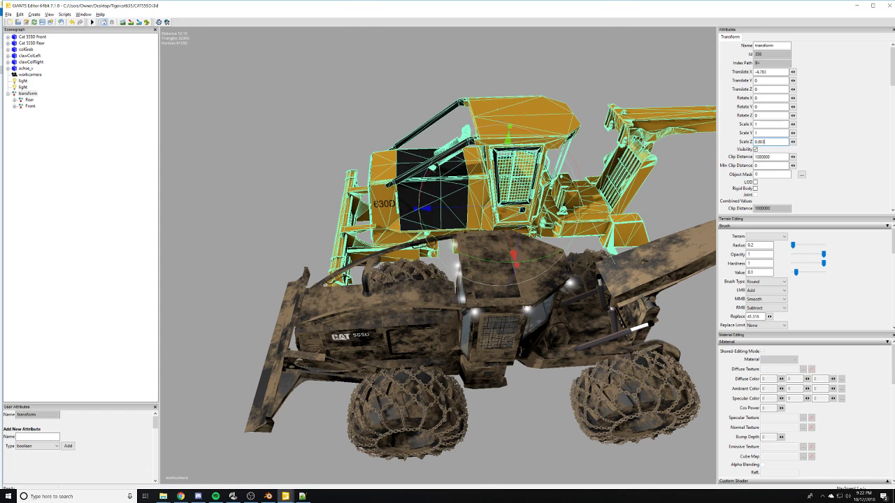
key(BackSpace)
key(BackSpace)
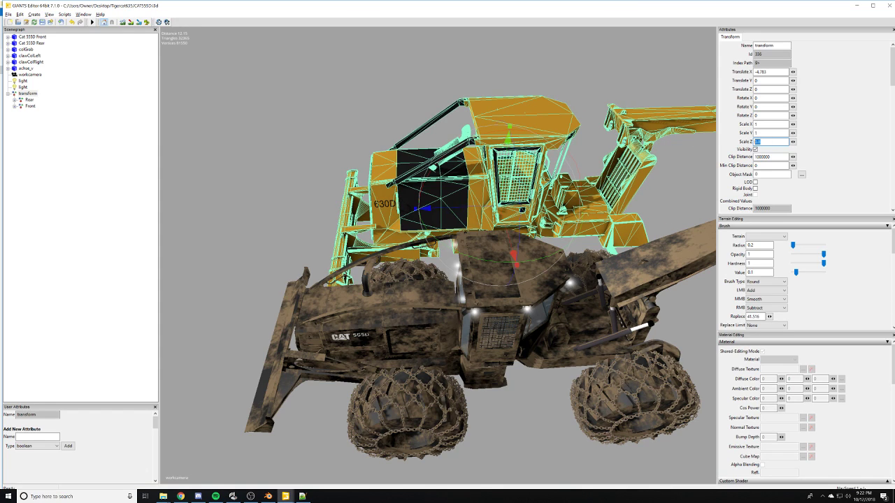
text(0.8)
key(shift+Tab)
text(0.8)
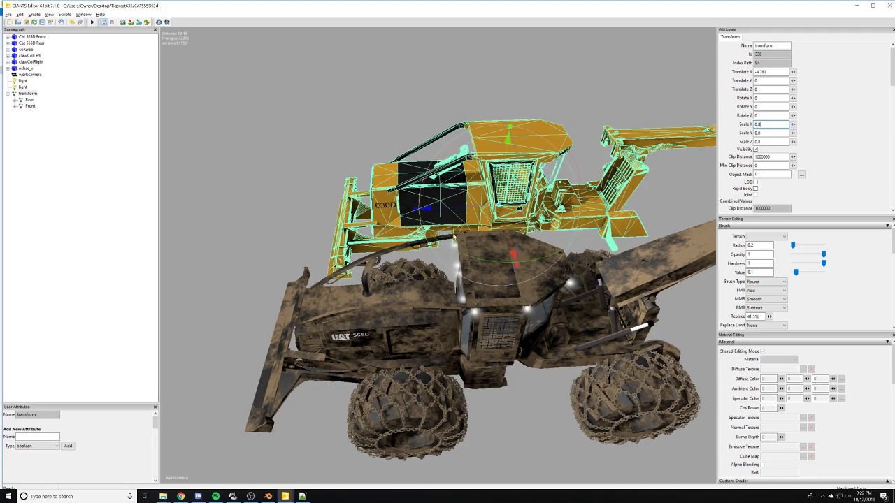
- Move the scaled 630D onto the Cat 555D, with Translate Z about 0.683 and Translate X about -0.07
drag(459, 211, 437, 211)
alt+right_drag(433, 217, 226, 340)
alt+middle_drag(226, 341, 98, 288)
alt+right_drag(98, 288, 471, 220)
alt+middle_drag(202, 140, 311, 260)
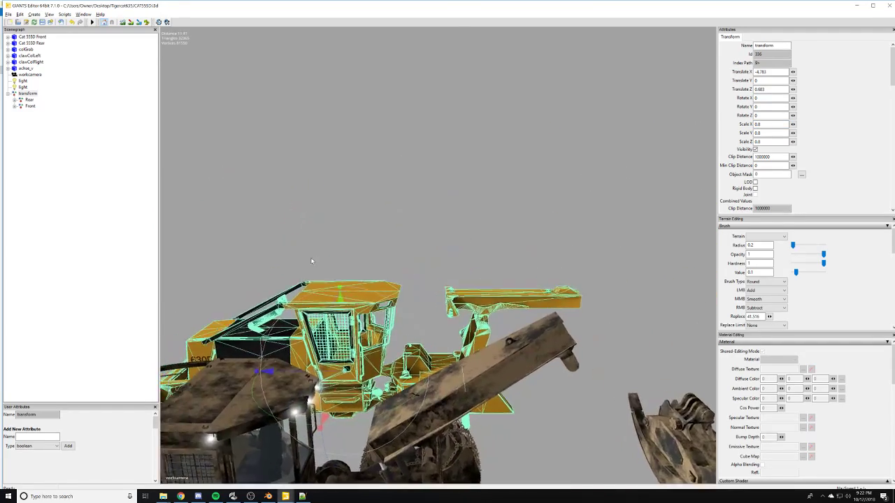
alt+right_drag(311, 260, 537, 239)
alt+drag(537, 238, 490, 220)
alt+right_drag(489, 220, 446, 299)
alt+drag(446, 300, 462, 157)
alt+right_drag(462, 157, 419, 231)
alt+drag(420, 231, 482, 244)
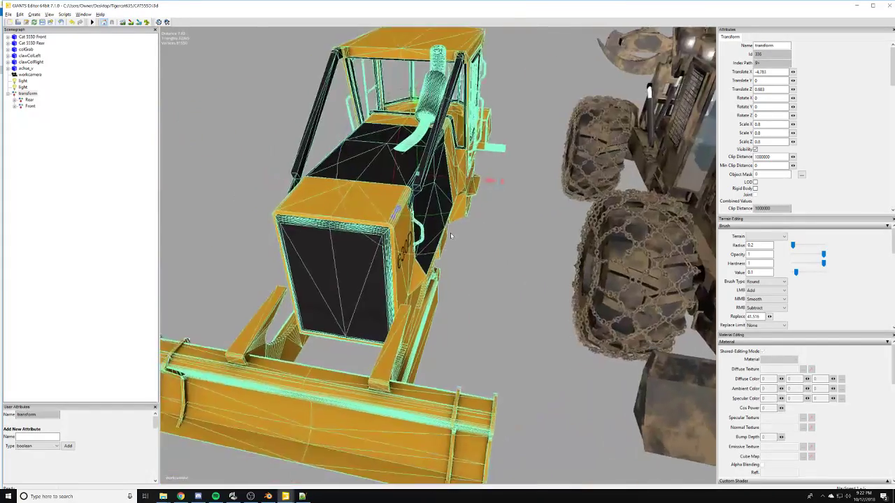
alt+right_drag(482, 244, 398, 284)
alt+drag(399, 283, 330, 301)
drag(401, 262, 480, 256)
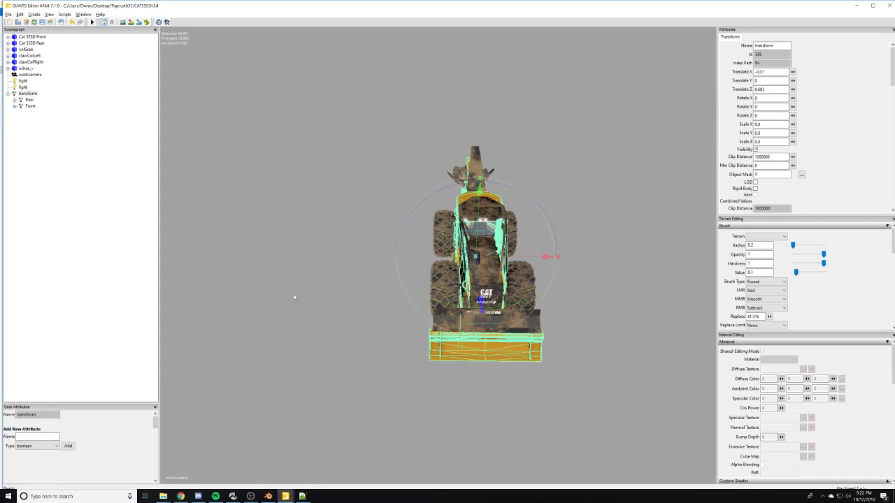
- Adjust the 630D's height and length position to Translate Y 0.233 and Z 1.032, and move it back beside the Cat 555D
mouse_move(294, 297)
alt+mouse_down()
mouse_move(274, 268)
mouse_move(156, 314)
mouse_move(284, 301)
alt+mouse_up()
alt+right_drag(284, 302, 381, 234)
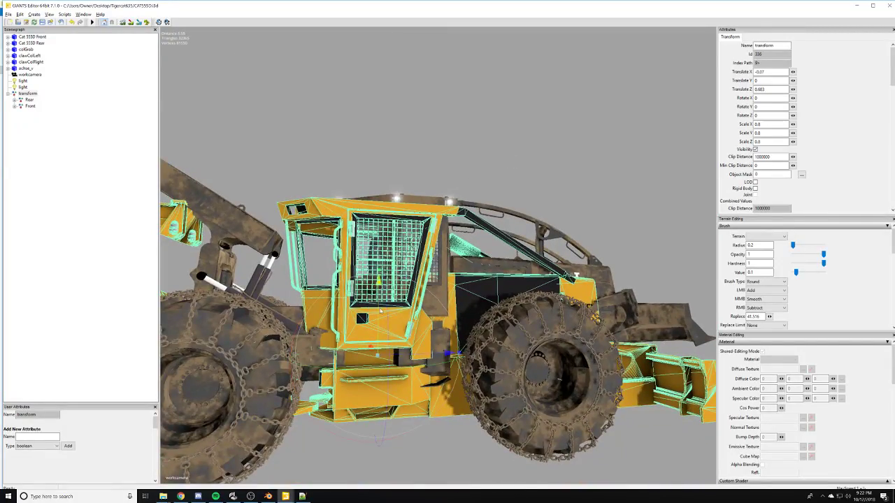
drag(381, 309, 617, 164)
right_drag(615, 163, 265, 289)
alt+drag(264, 289, 410, 259)
drag(517, 259, 353, 339)
scroll(353, 338, down, 3)
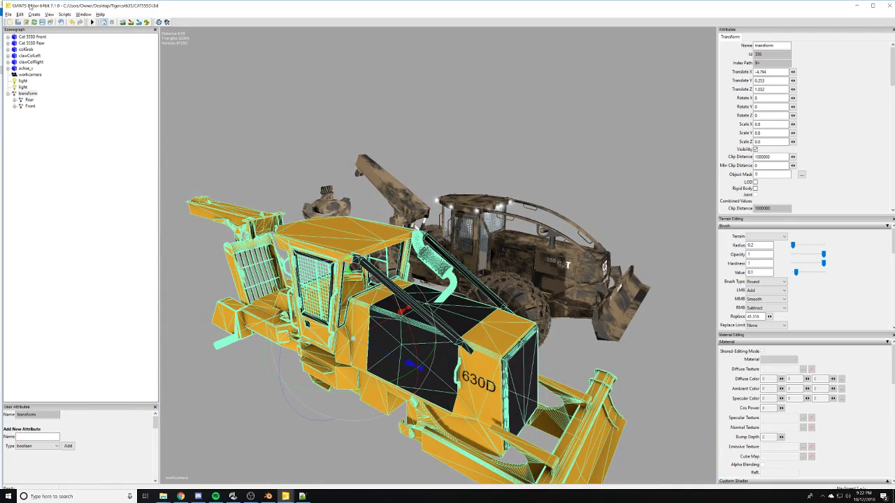
- Freeze the translation and scale of the 630D's transform group, with instances preserved and rotation excluded
click(20, 14)
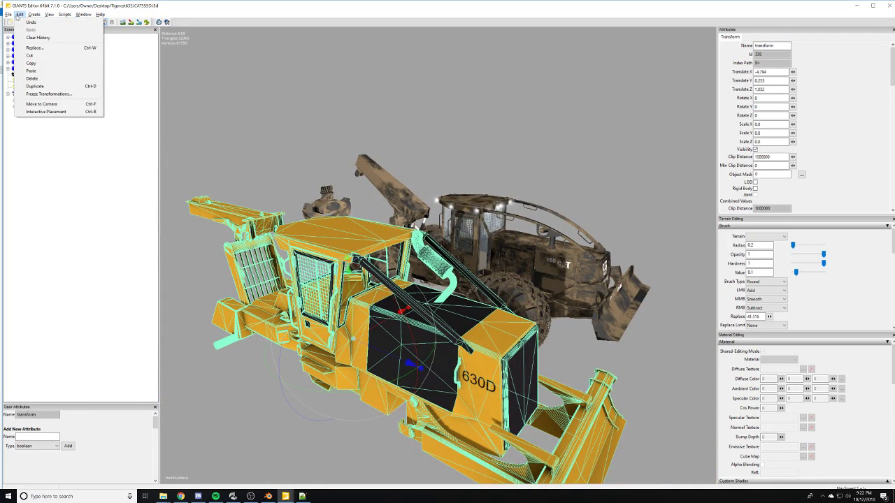
click(52, 94)
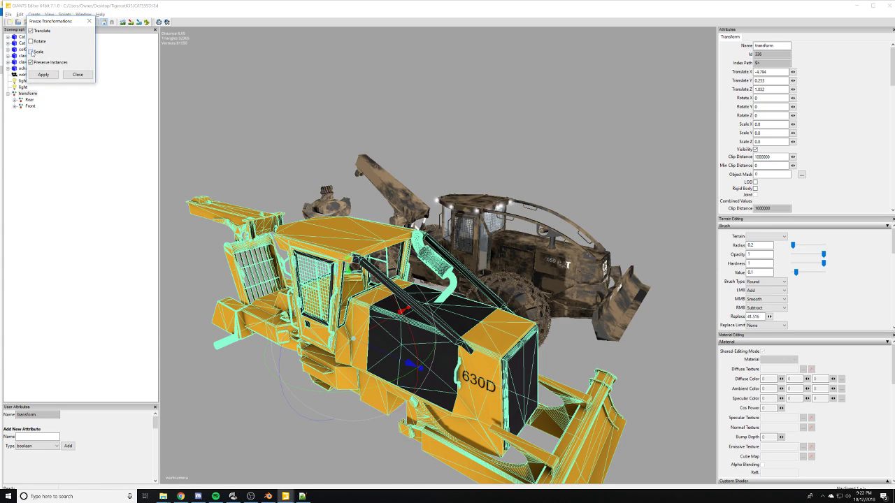
click(42, 75)
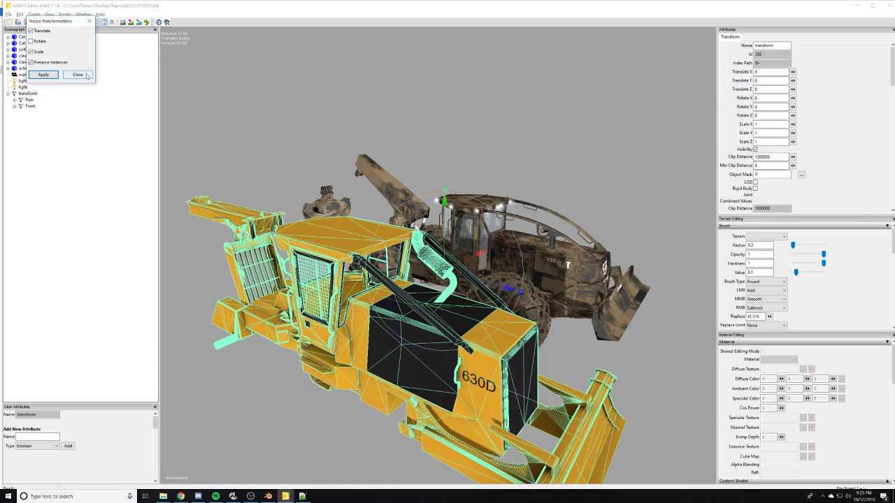
click(85, 75)
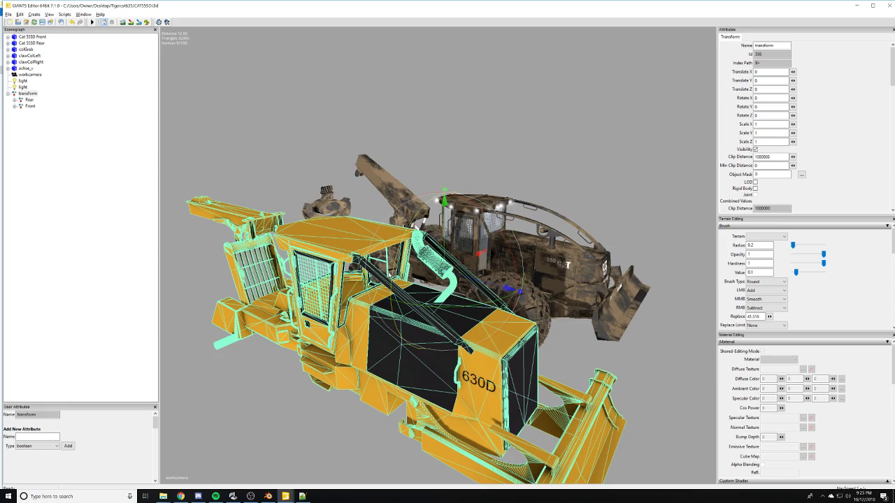
- Examine the Cat 555D's side panels, cab windows and door mesh, comparing them closely with the 630D's cab
alt+middle_drag(287, 421, 360, 359)
click(341, 365)
alt+drag(353, 358, 475, 308)
scroll(518, 259, up, 6)
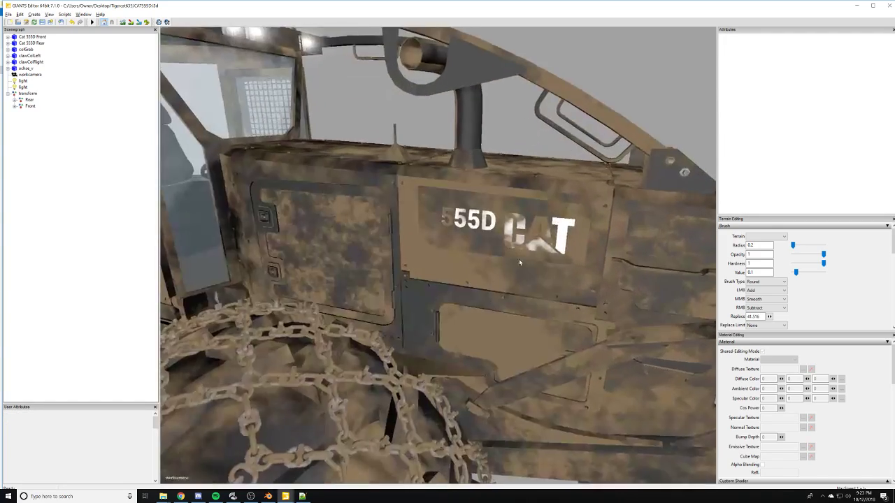
alt+drag(519, 258, 477, 266)
scroll(432, 307, down, 3)
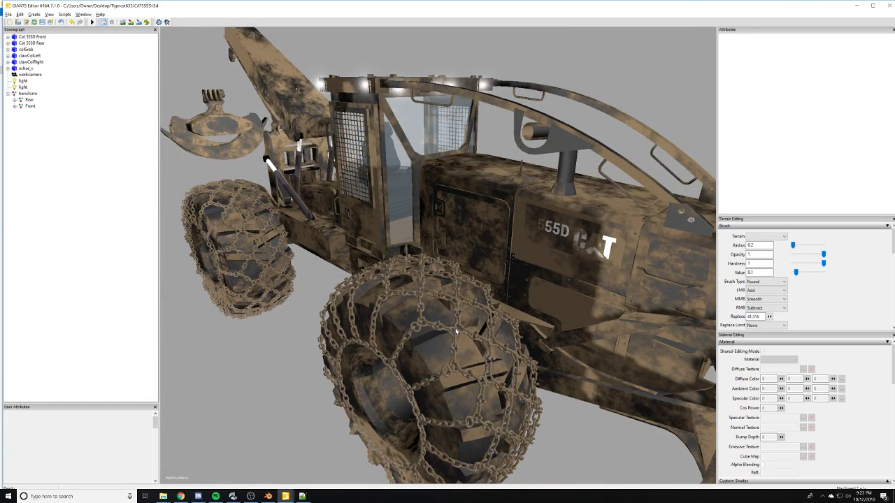
middle_drag(456, 332, 397, 331)
scroll(473, 301, up, 12)
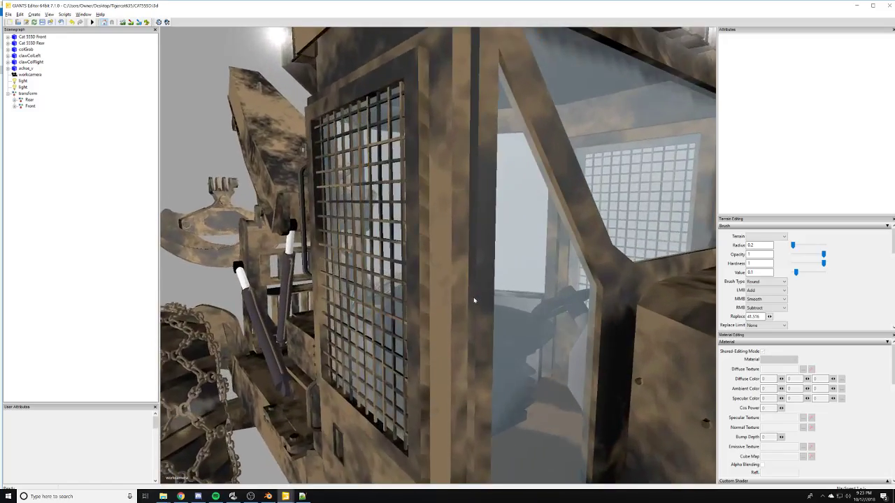
mouse_move(474, 301)
alt+mouse_down()
mouse_move(493, 311)
mouse_move(563, 300)
mouse_move(561, 319)
mouse_move(533, 305)
mouse_move(552, 297)
mouse_move(474, 313)
alt+mouse_up()
scroll(493, 310, up, 4)
scroll(553, 301, up, 4)
scroll(553, 301, down, 3)
scroll(525, 296, down, 6)
scroll(474, 313, up, 10)
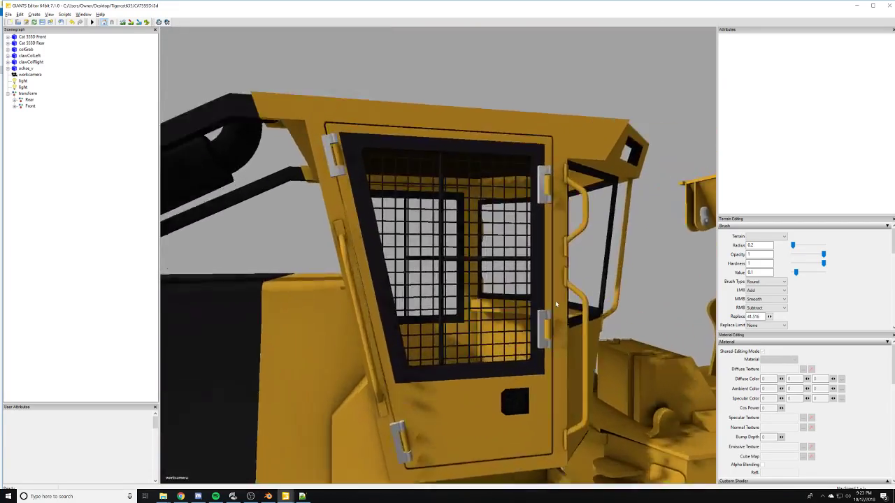
scroll(483, 331, up, 3)
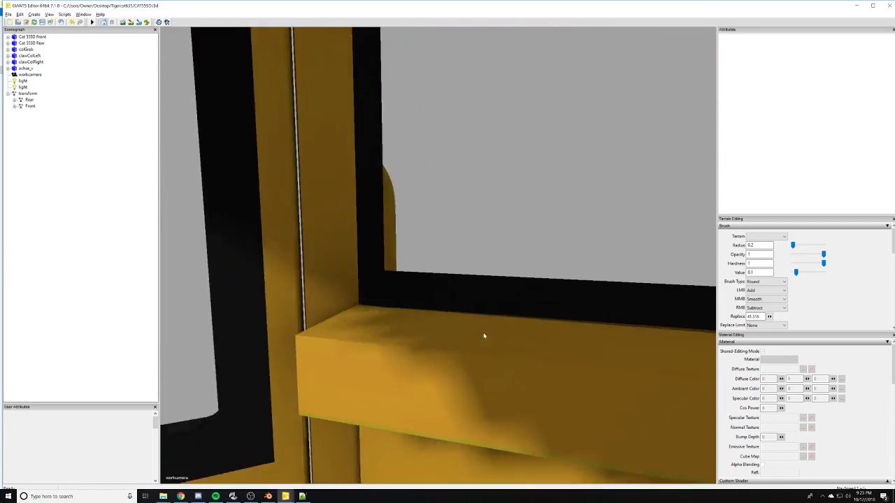
alt+drag(483, 336, 347, 254)
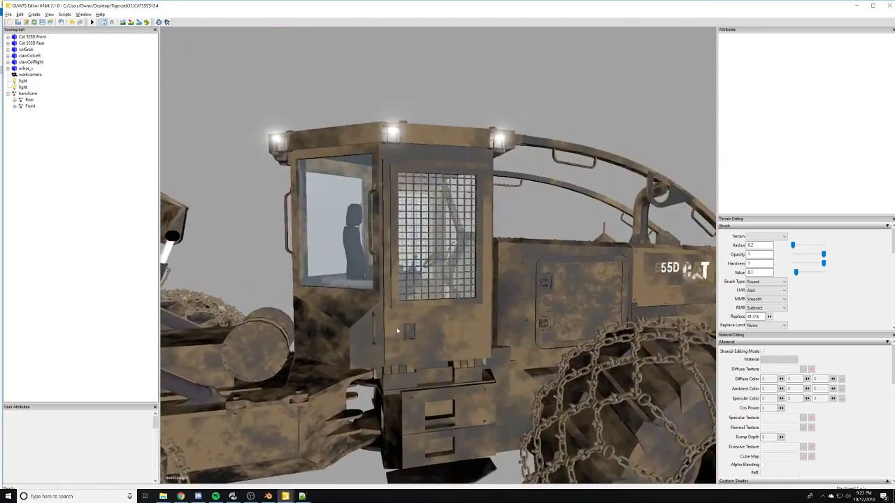
scroll(397, 331, up, 10)
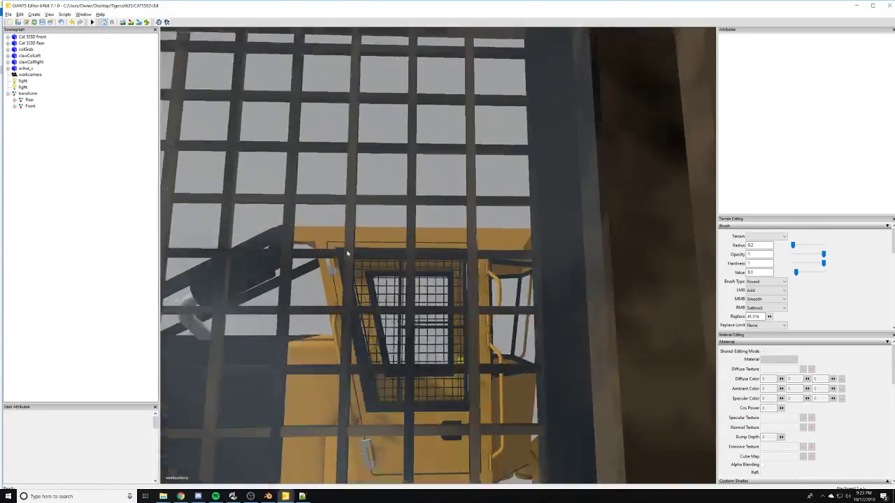
scroll(391, 253, up, 5)
alt+drag(403, 253, 346, 245)
scroll(416, 253, up, 3)
scroll(385, 183, down, 6)
scroll(345, 245, down, 3)
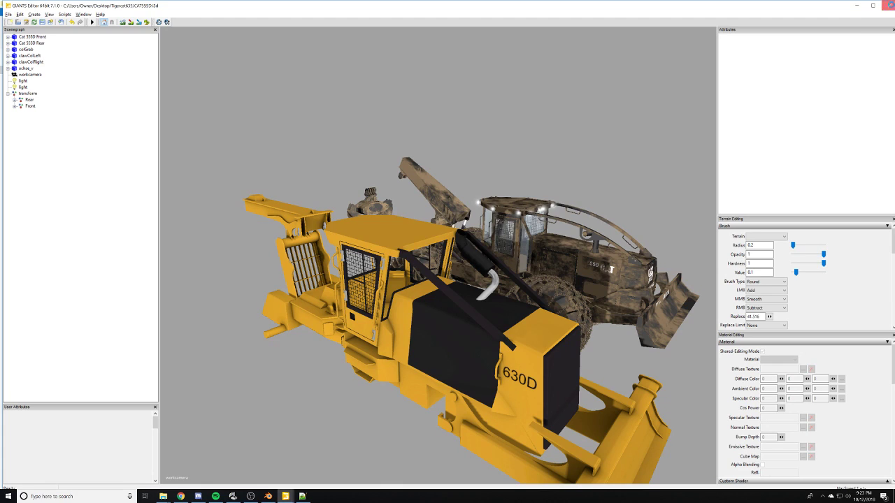
- Close the CAT555D scene and open the Tigercat model from the Tigercat_630FINAL folder
click(888, 5)
click(473, 249)
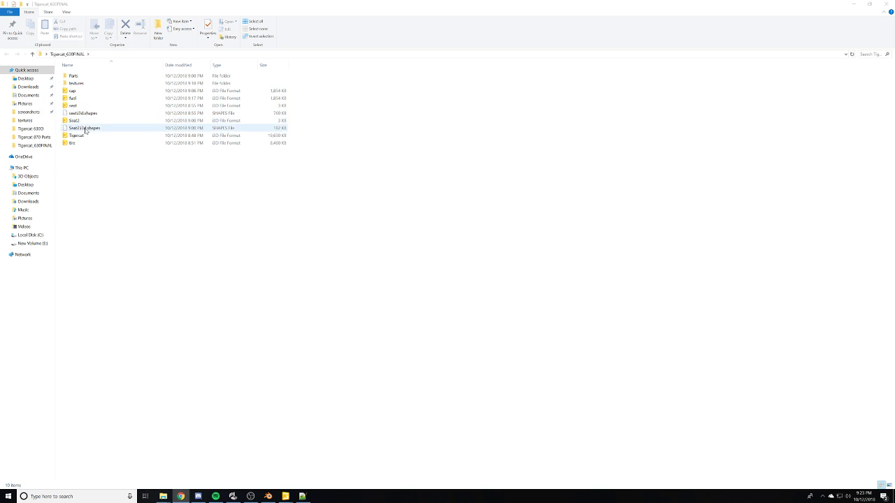
click(84, 135)
click(246, 269)
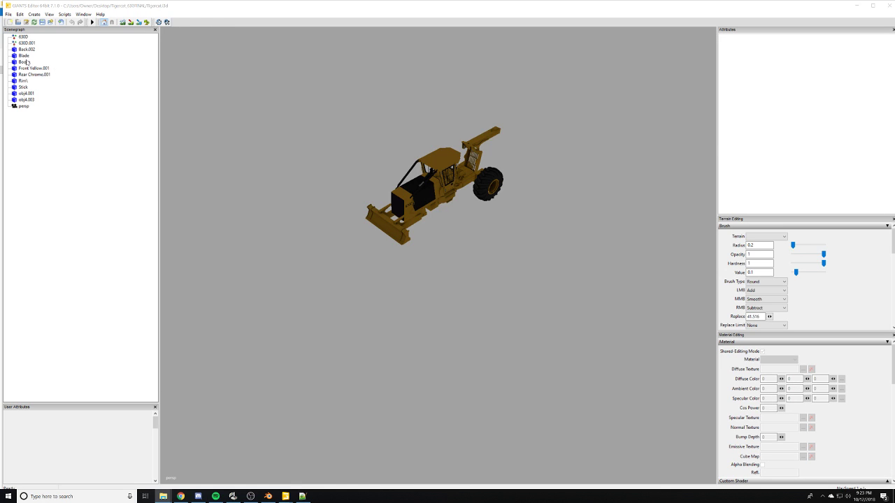
- Delete the 630D and 630D.001 transform groups and add a light to the scene
click(23, 37)
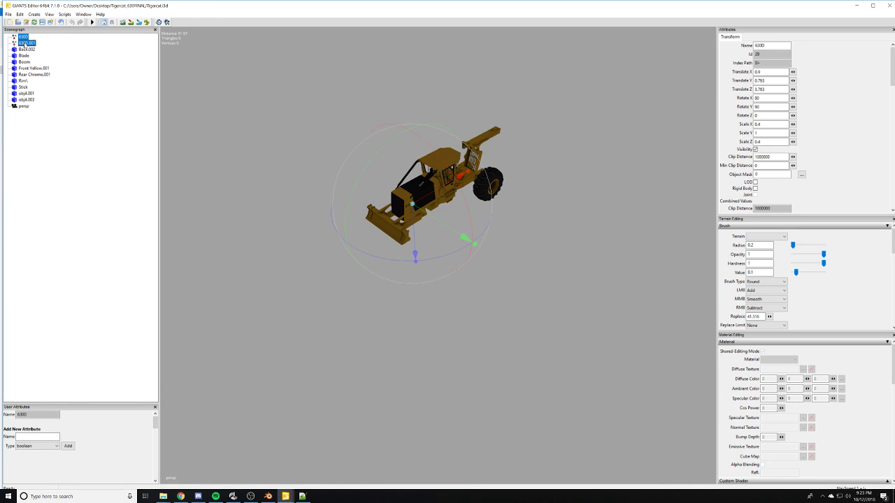
key(Delete)
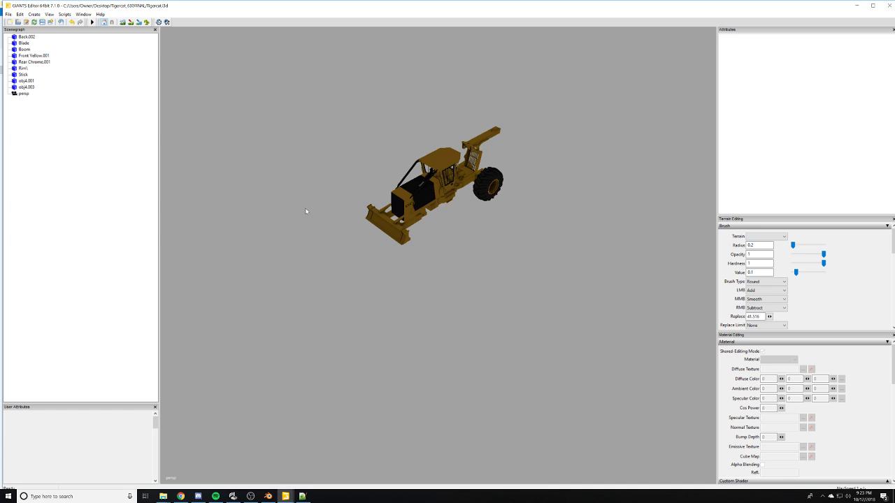
alt+middle_drag(366, 230, 604, 162)
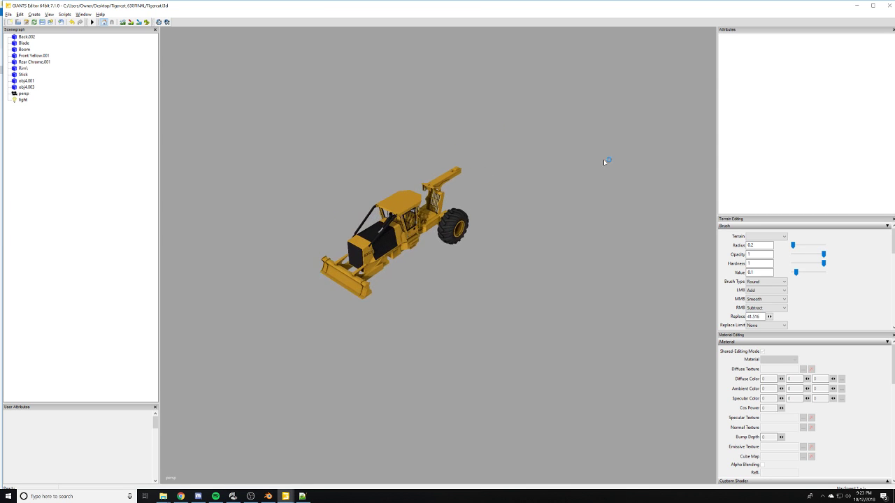
- Select obj4.001, the black exhaust and cab frame object, and shift it sideways to Translate X about 0.004
alt+right_drag(604, 162, 667, 191)
alt+drag(667, 191, 360, 251)
alt+right_drag(359, 252, 650, 230)
alt+drag(649, 230, 521, 256)
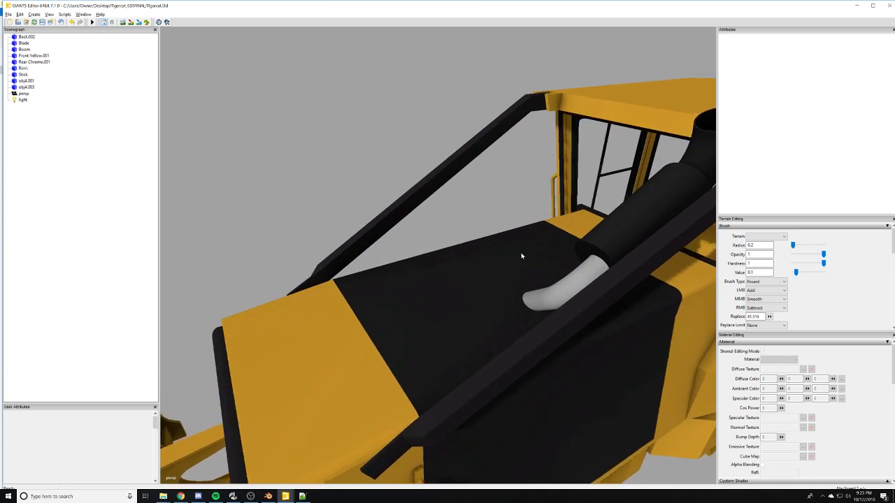
alt+right_drag(520, 256, 535, 297)
alt+drag(536, 298, 623, 260)
alt+right_drag(623, 260, 454, 285)
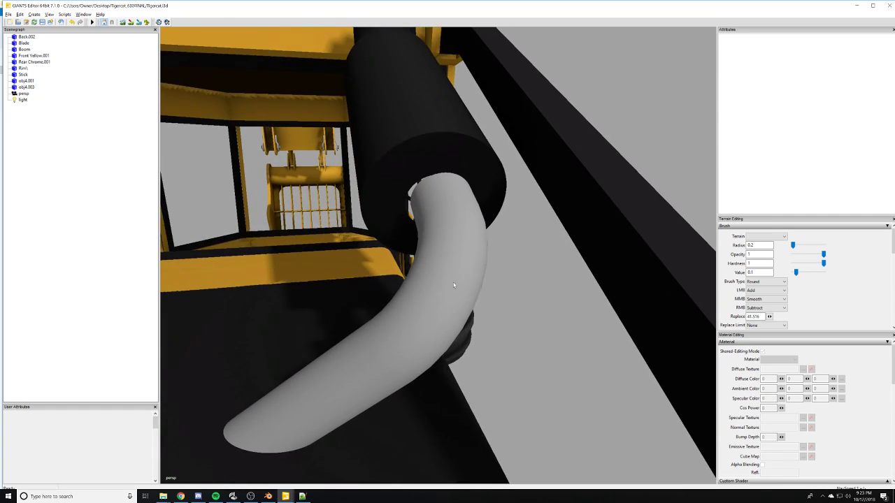
click(454, 285)
middle_drag(454, 285, 455, 254)
click(451, 245)
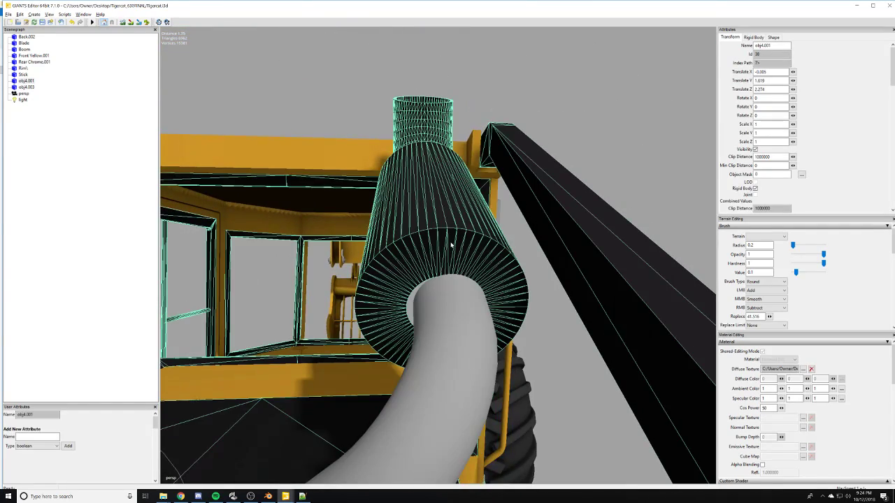
scroll(448, 297, down, 6)
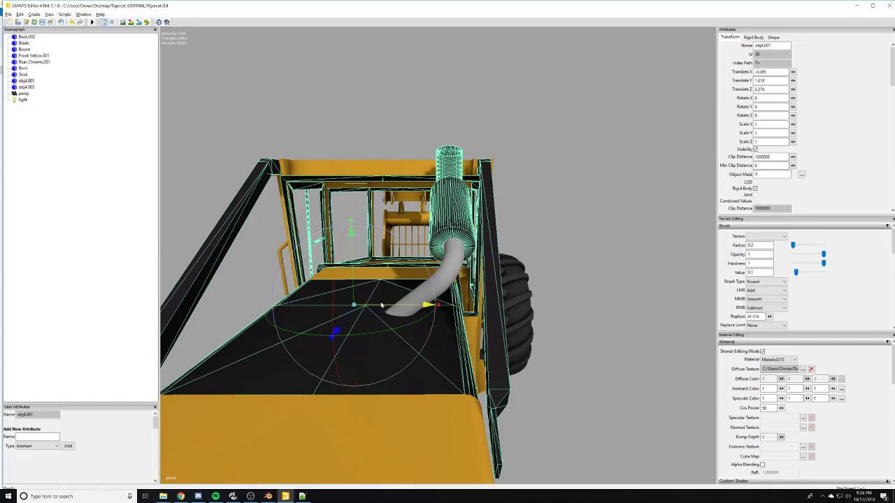
drag(380, 302, 406, 221)
scroll(460, 302, up, 5)
scroll(526, 217, down, 6)
scroll(483, 222, up, 4)
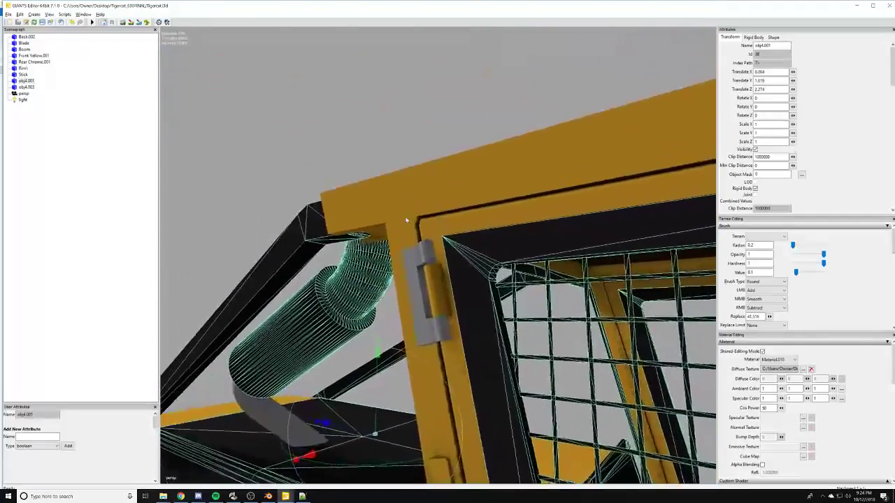
- Nudge obj4.001 further to Translate X about 0.009 and raise it to Translate Y about 1.625
middle_drag(406, 221, 420, 297)
drag(293, 371, 294, 371)
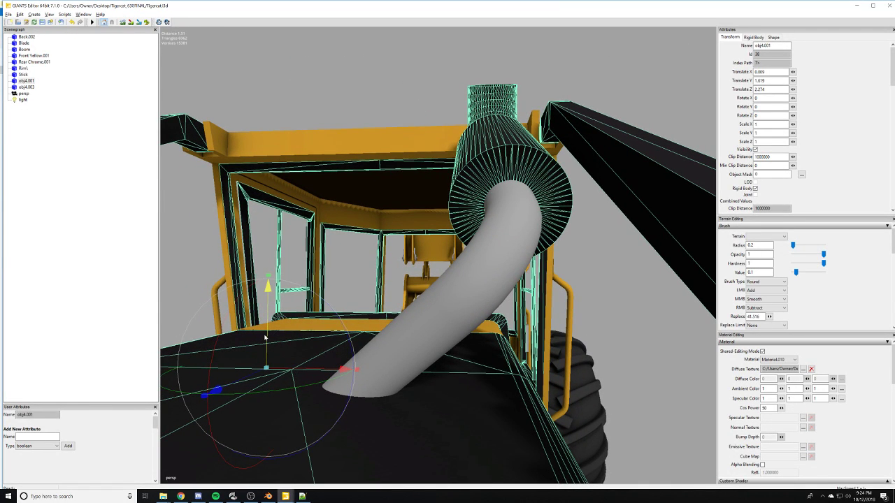
drag(264, 337, 265, 337)
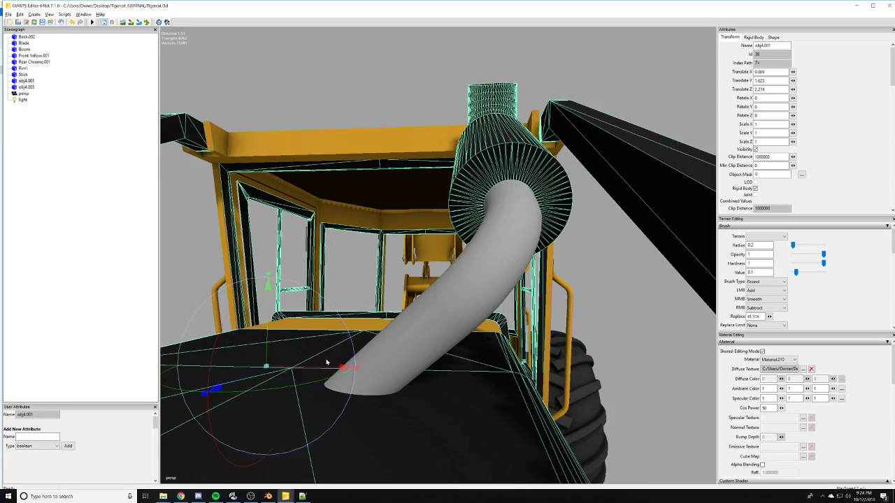
- Inspect the fit of the cab's window frames and door mesh from several sides, and view the Back.002 part
alt+drag(327, 362, 398, 299)
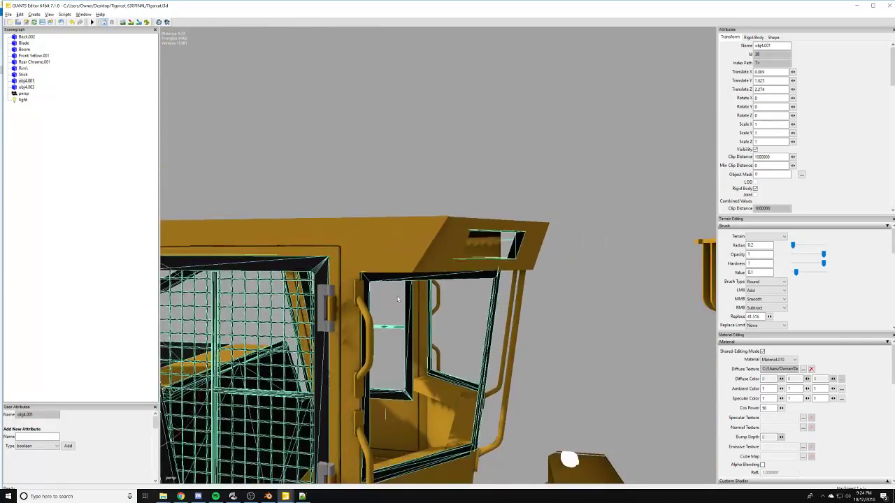
middle_drag(397, 299, 312, 236)
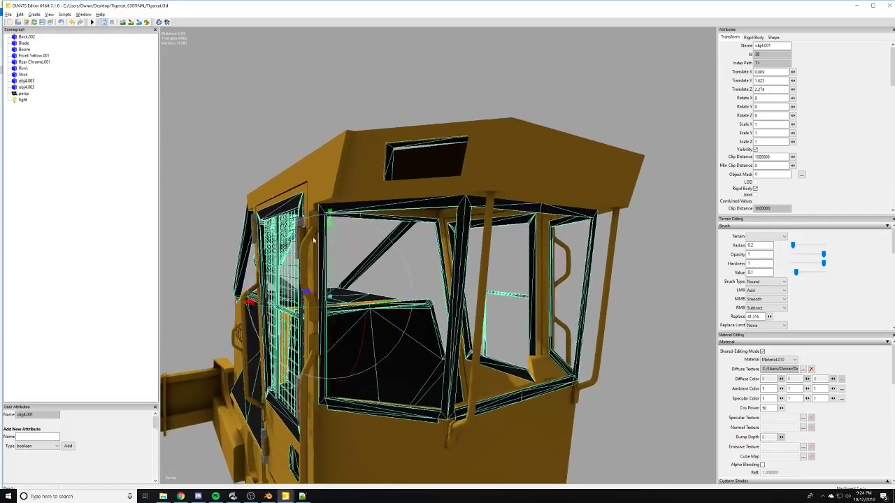
alt+drag(313, 236, 453, 300)
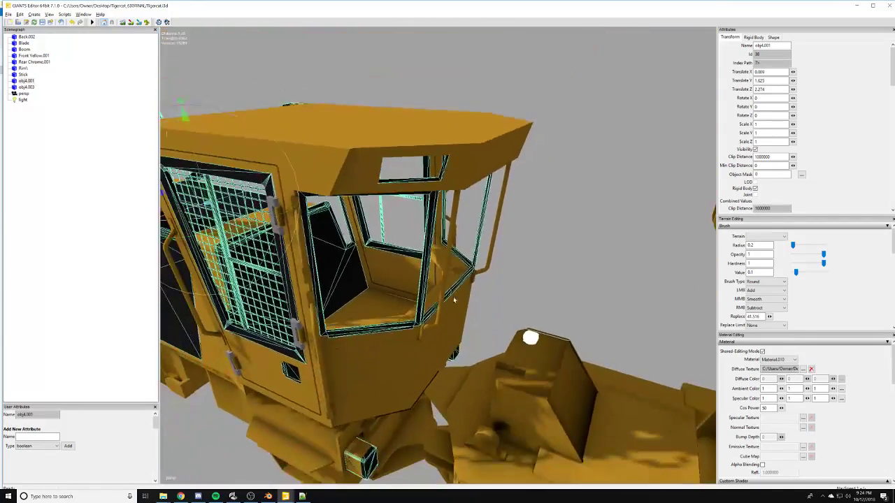
middle_drag(455, 300, 214, 340)
click(625, 195)
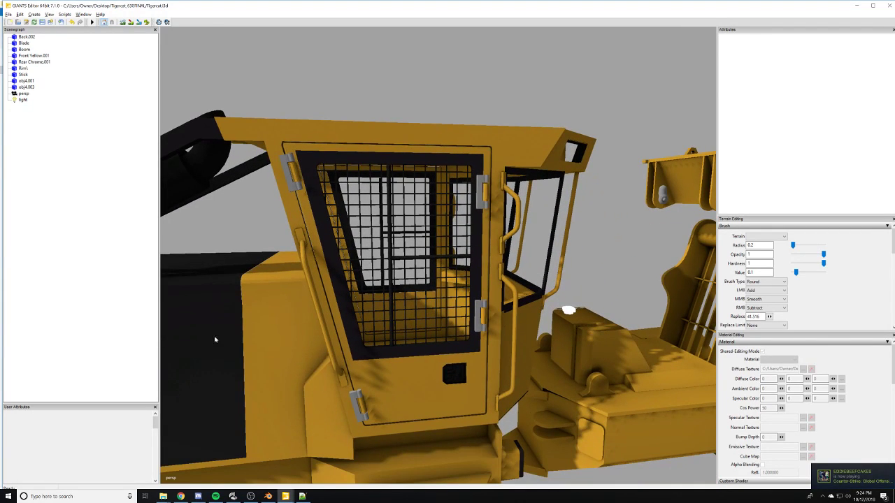
click(27, 37)
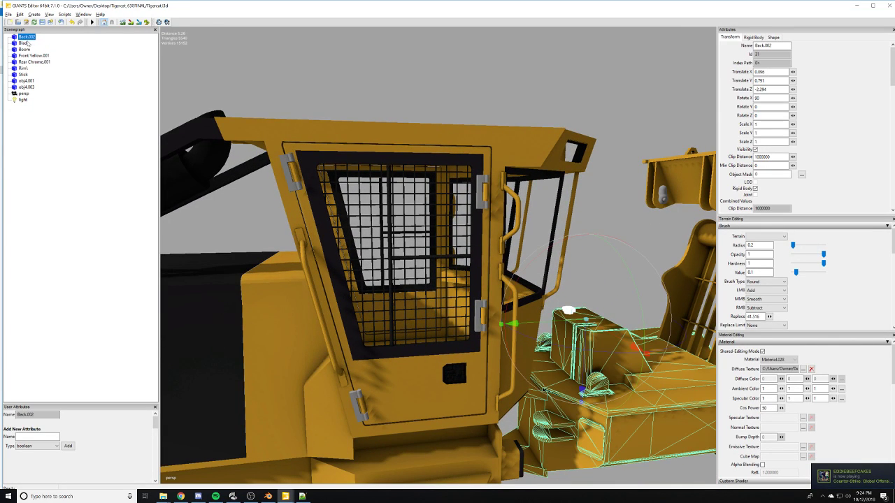
key(f)
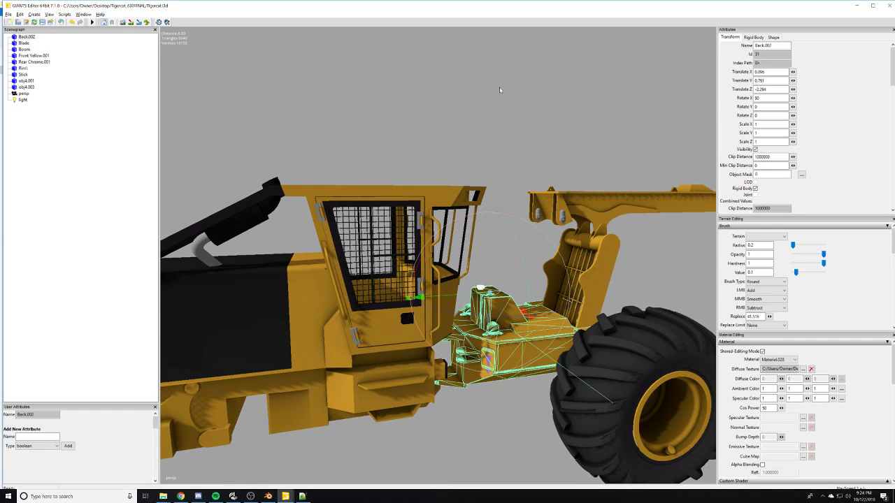
- Delete the white cap Rear Chrome.001 on top of the rear frame's box
click(500, 90)
alt+drag(500, 89, 431, 224)
scroll(406, 256, up, 5)
alt+drag(406, 257, 444, 259)
click(432, 273)
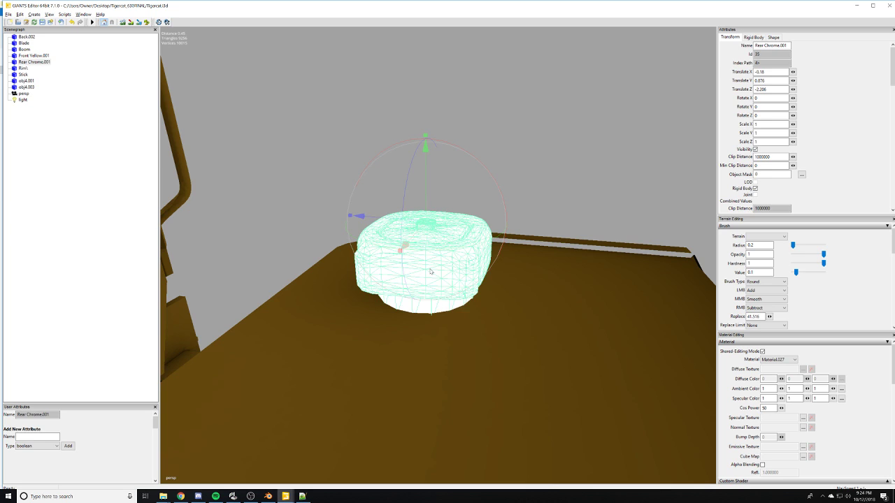
key(Delete)
- Create a new transform group in the Tigercat scene
alt+right_drag(445, 259, 146, 380)
alt+drag(453, 367, 448, 355)
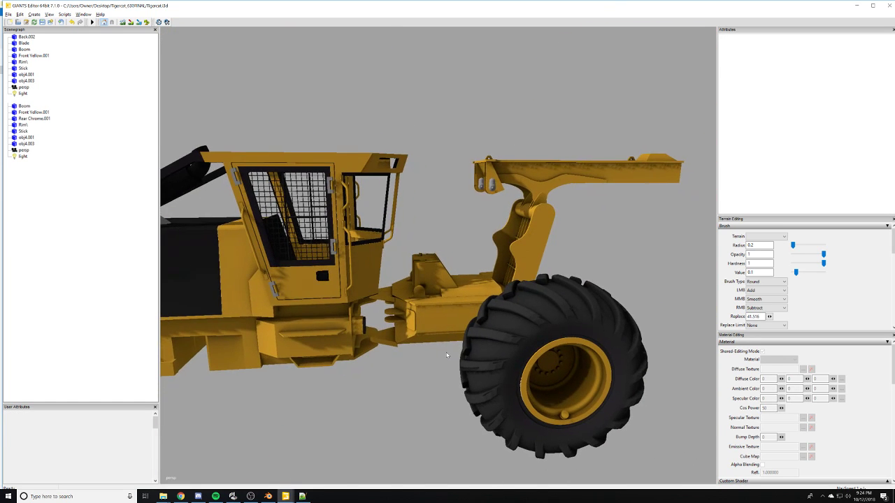
alt+right_drag(447, 355, 609, 245)
alt+drag(609, 246, 451, 254)
alt+right_drag(452, 254, 404, 277)
alt+drag(404, 277, 408, 285)
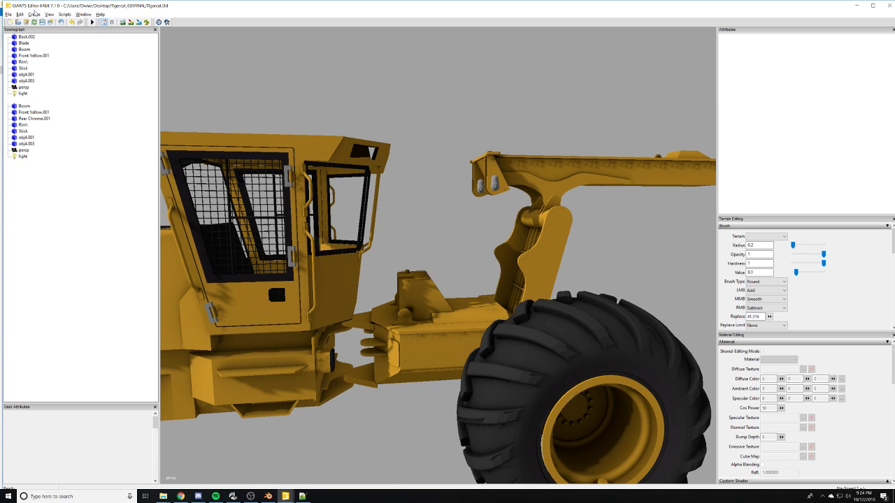
click(35, 14)
mouse_move(23, 17)
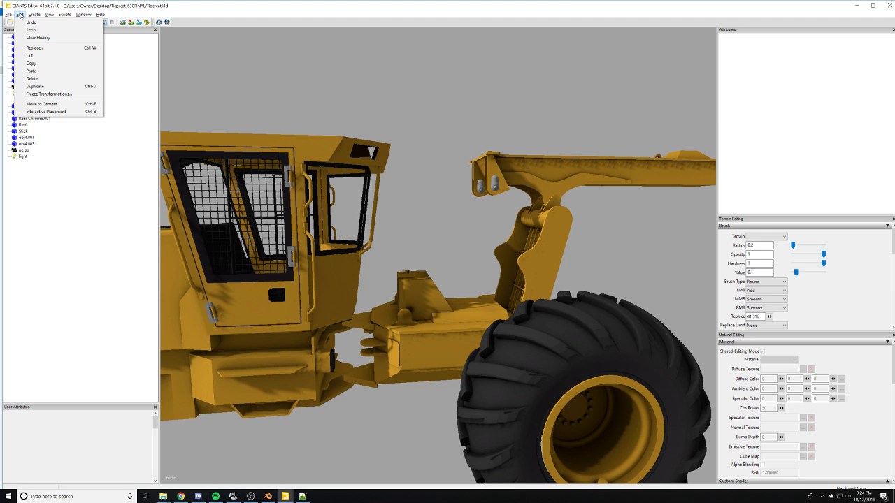
click(32, 21)
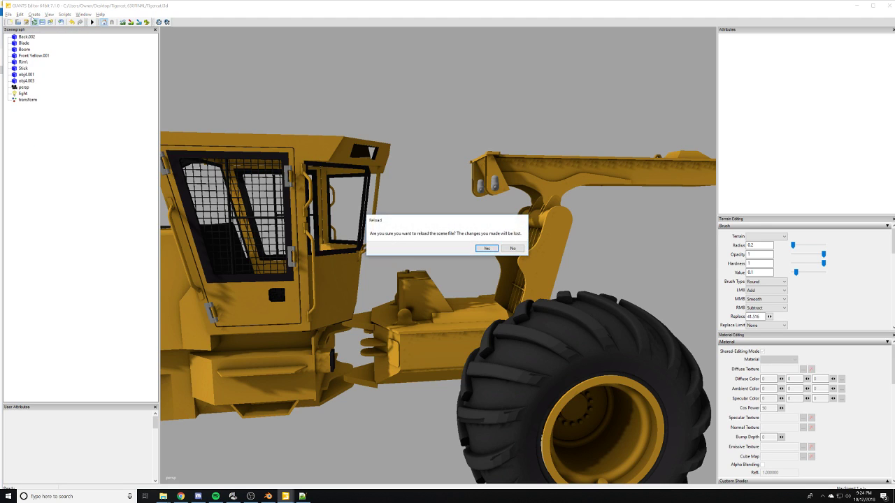
- Dismiss the scene reload and create a second transform group in the Tigercat scene
click(513, 249)
click(33, 14)
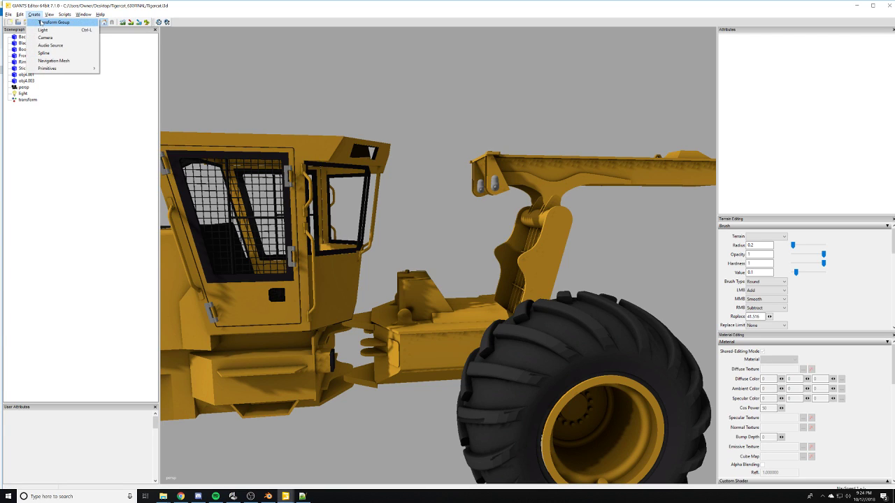
click(45, 23)
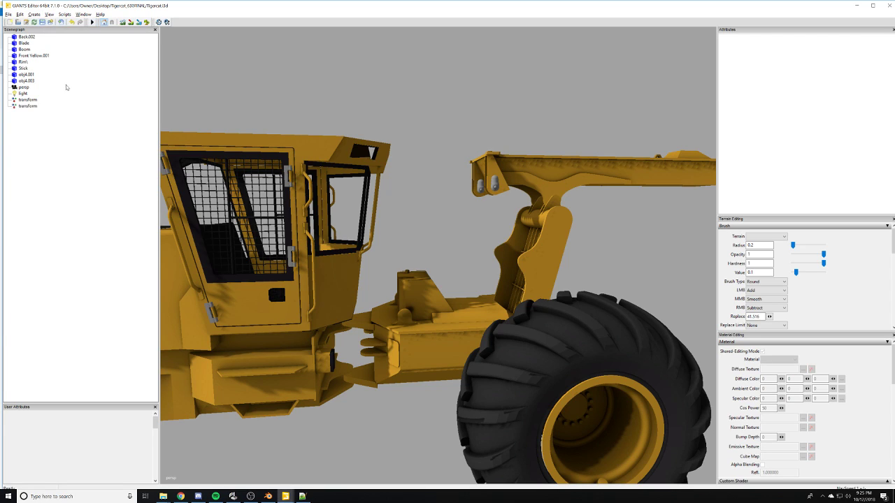
- Move Back.002, Boom and Stick into the last transform group in the scene
click(25, 81)
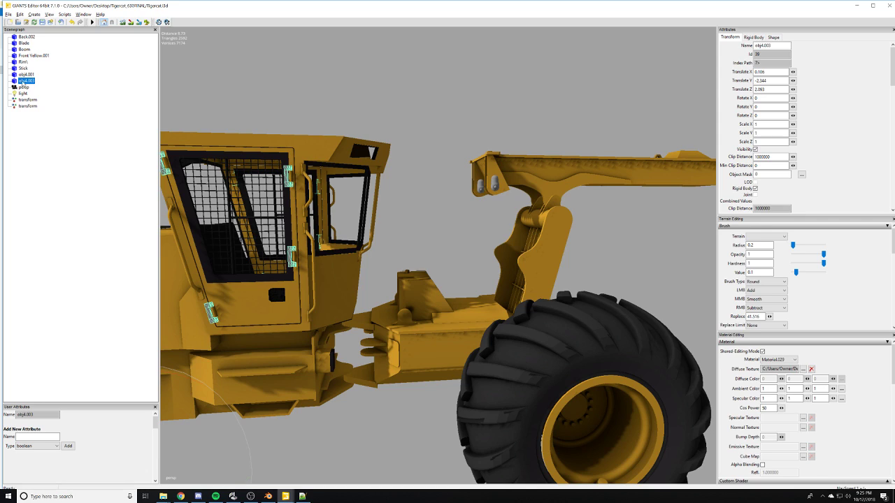
click(28, 36)
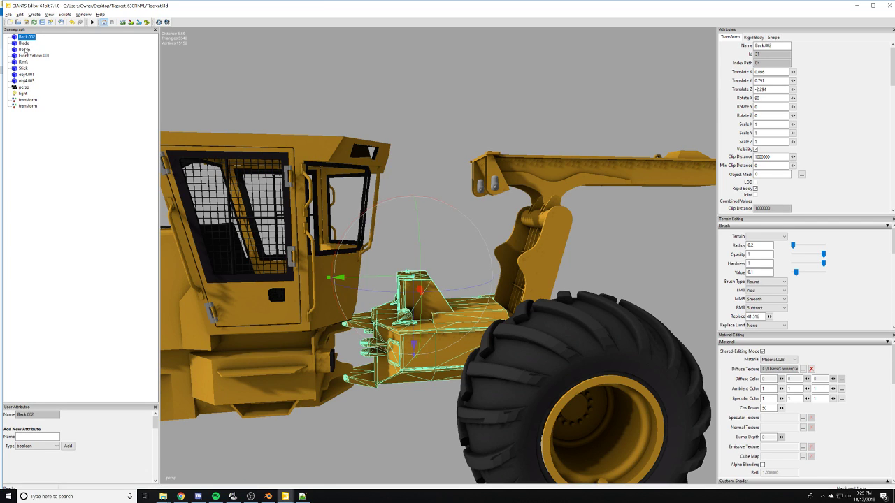
ctrl+click(24, 50)
ctrl+click(25, 68)
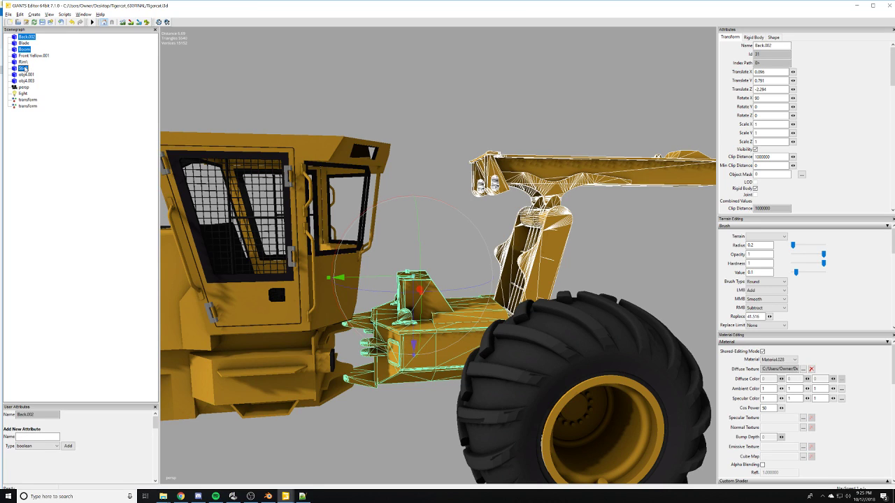
key(Delete)
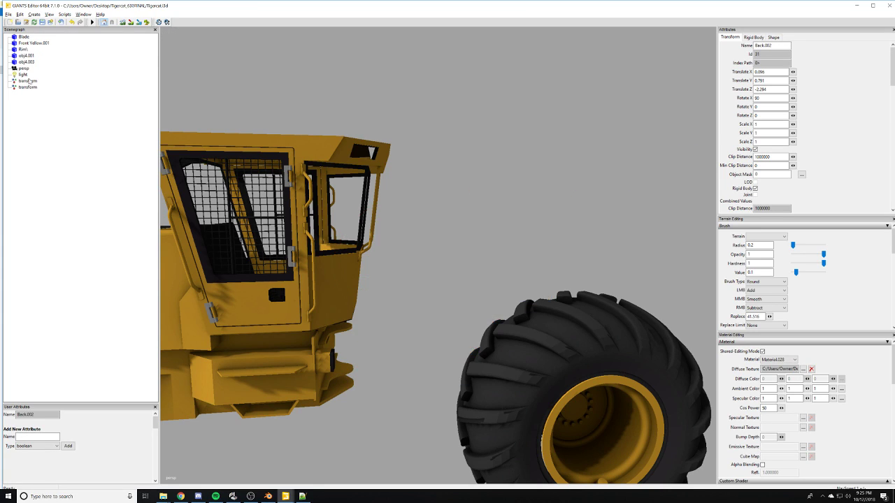
click(28, 86)
key(ctrl+z)
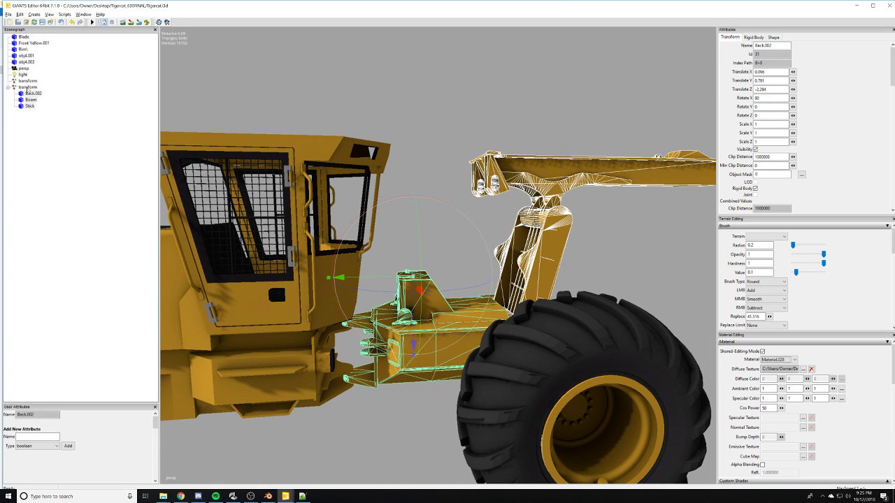
click(27, 89)
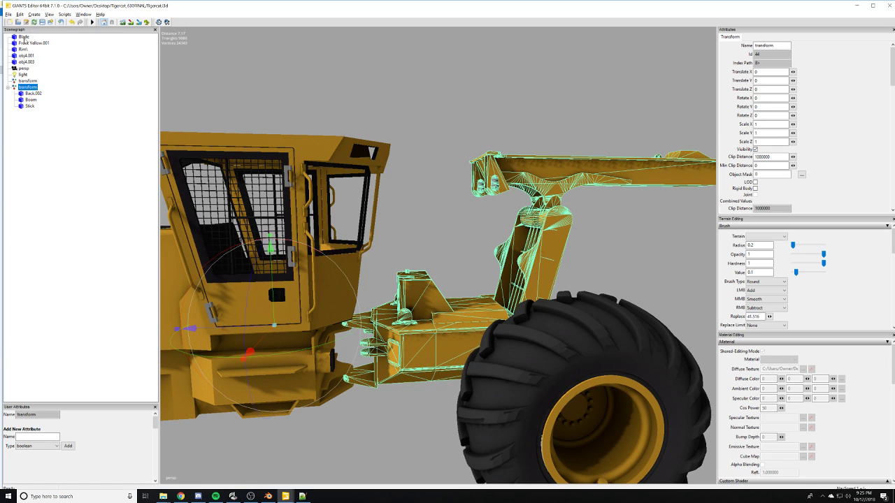
- Move Front Yellow.001, obj4.001 and obj4.003 into the empty transform group
click(24, 43)
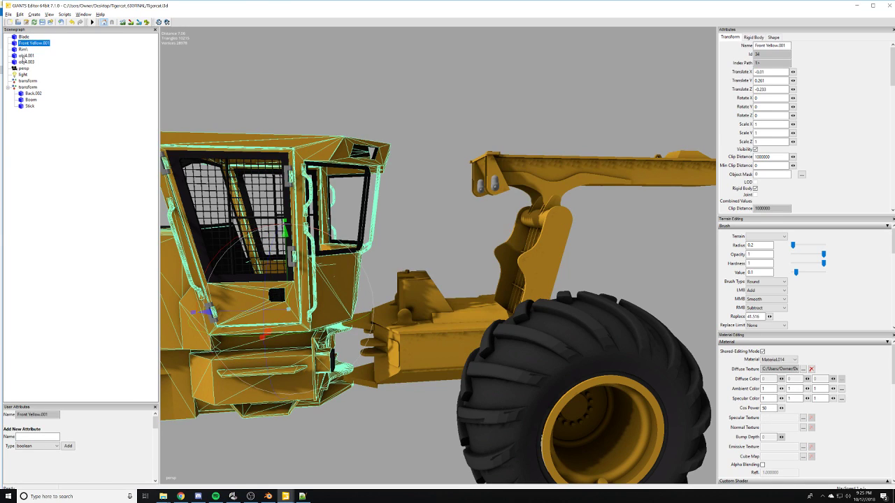
ctrl+click(25, 56)
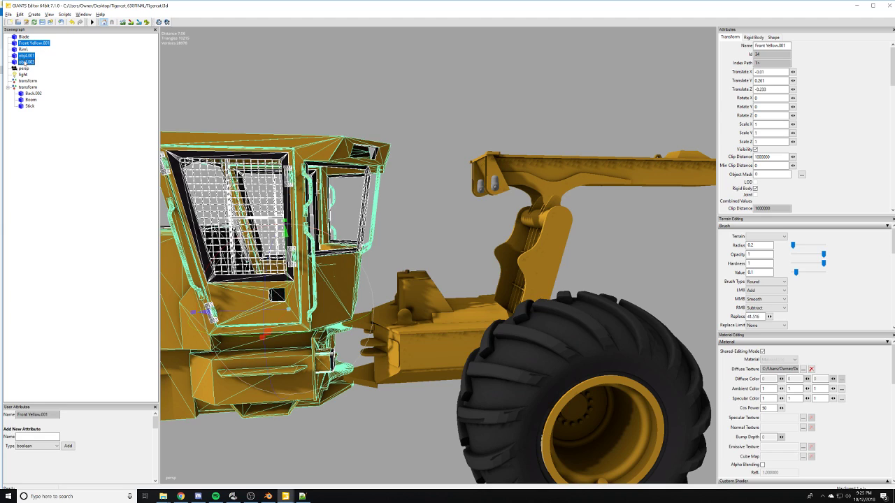
key(ctrl+x)
click(27, 63)
key(ctrl+v)
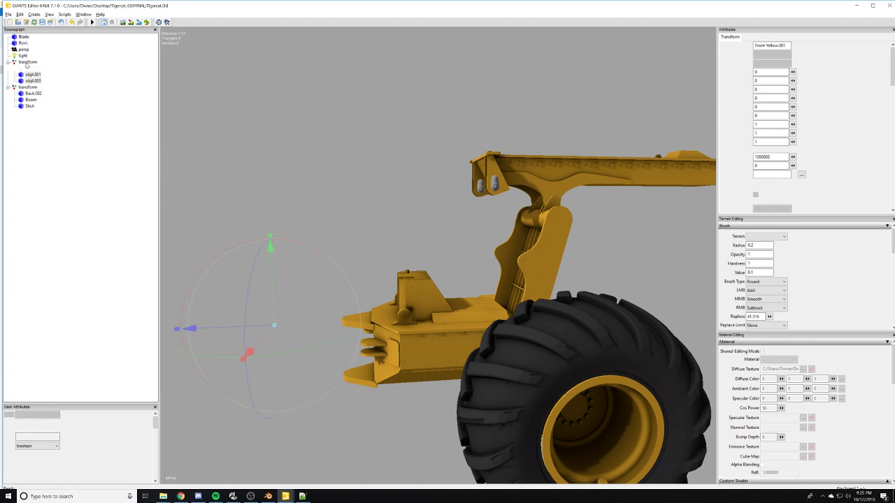
- Rename the transform group with the cab parts to Front and the one with Back.002, Boom and Stick to Rear
click(28, 62)
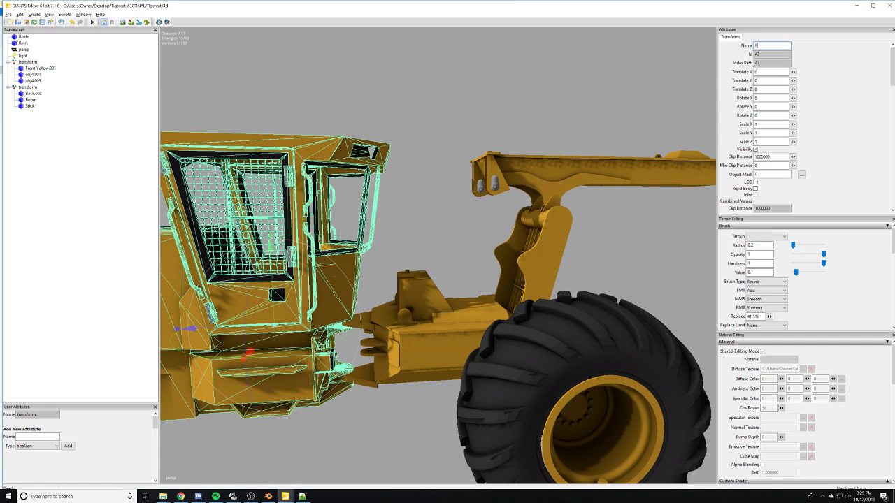
text(Front)
key(Return)
click(28, 86)
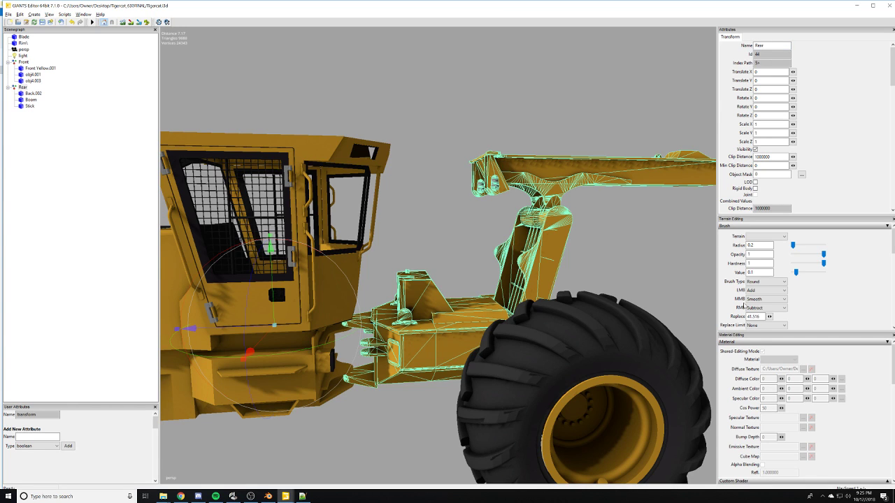
- Assign vehicleShader from the Tigercat_630FINAL textures folder as the custom shader of the exhaust pipe mesh obj4.003
alt+drag(505, 310, 511, 310)
scroll(513, 312, down, 5)
alt+drag(542, 337, 542, 380)
click(499, 370)
scroll(490, 363, up, 5)
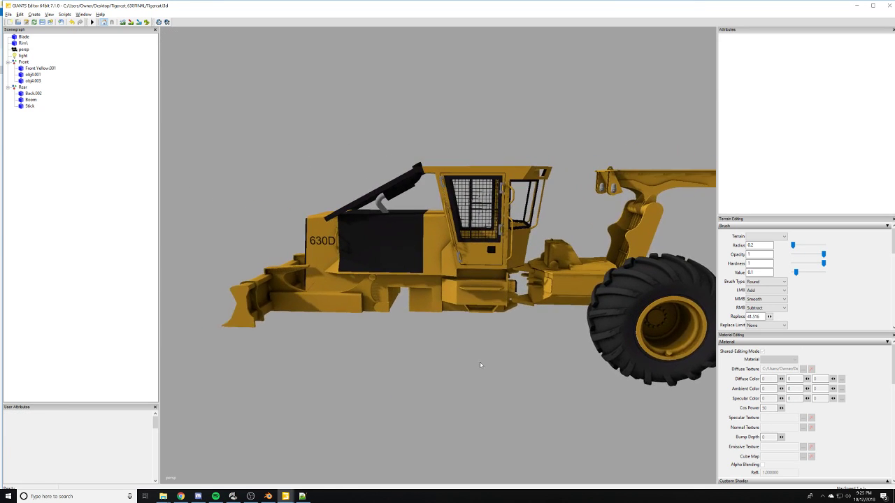
scroll(419, 313, up, 8)
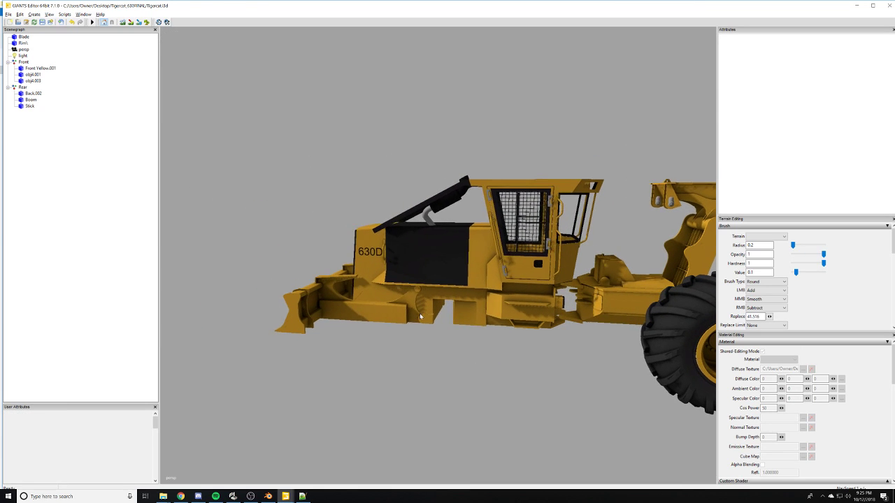
click(377, 287)
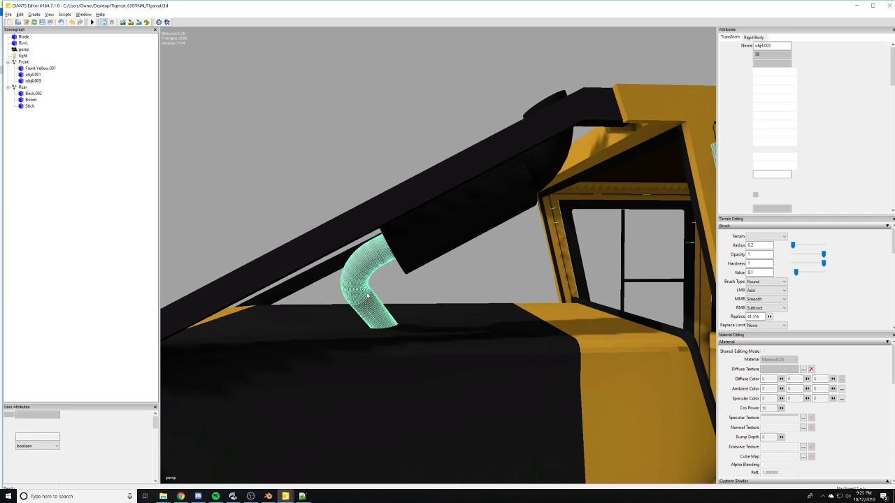
scroll(832, 413, down, 3)
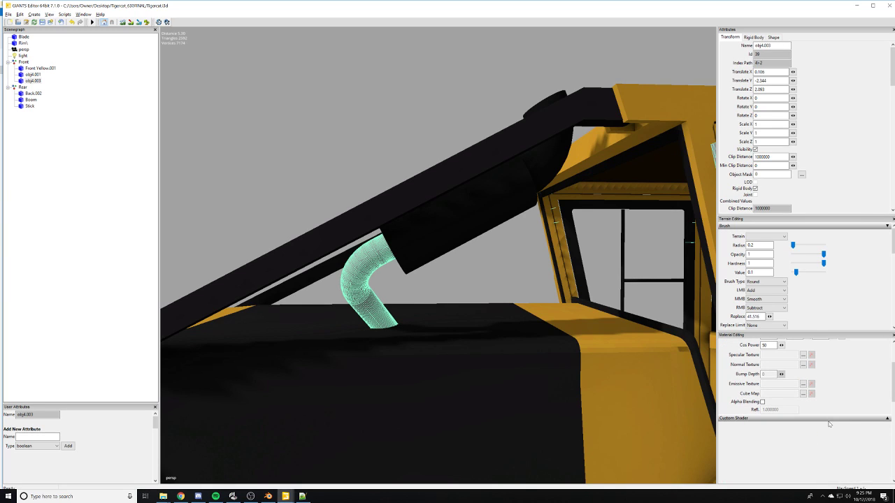
click(887, 419)
click(808, 430)
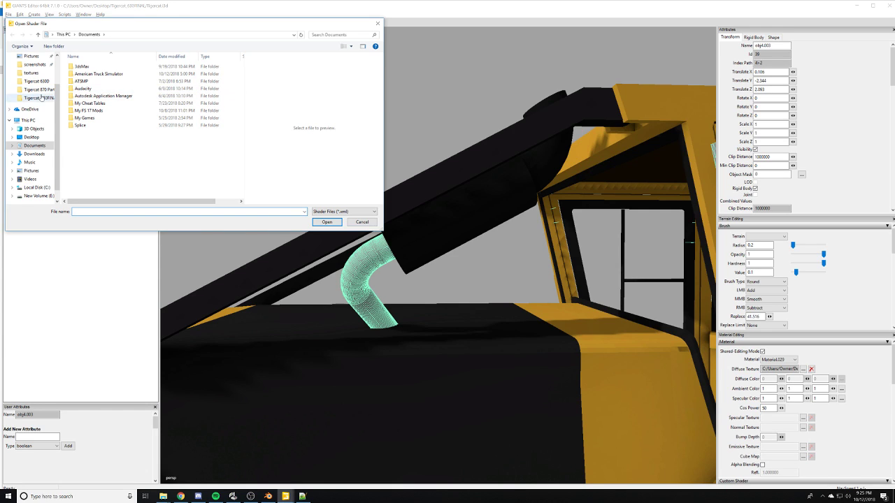
click(41, 98)
double_click(100, 74)
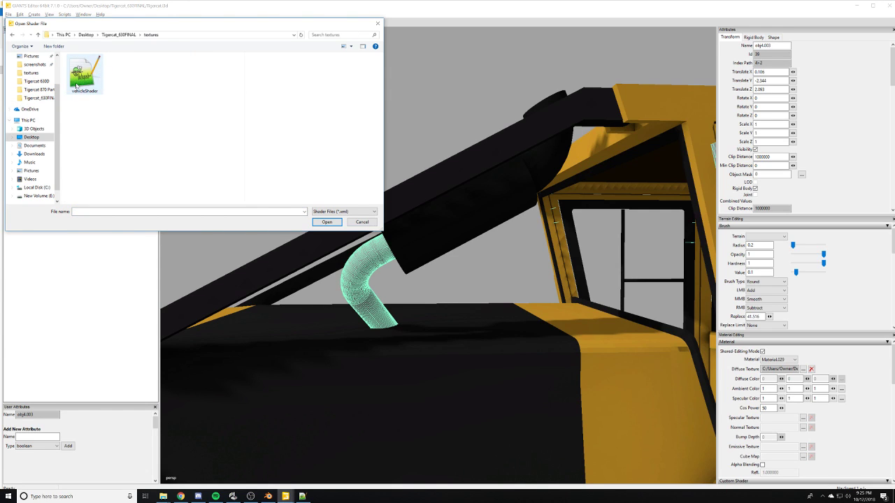
double_click(76, 84)
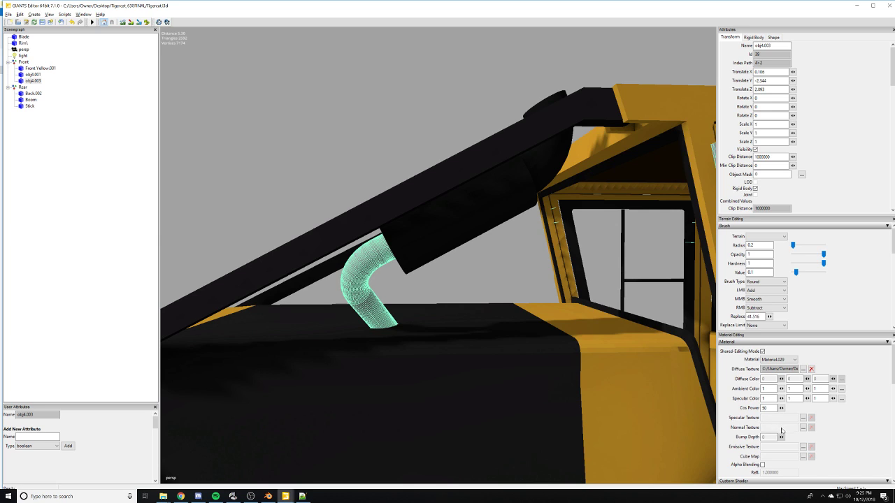
- Set default_cube as the cube map of the exhaust pipe's material on obj4.003
click(807, 456)
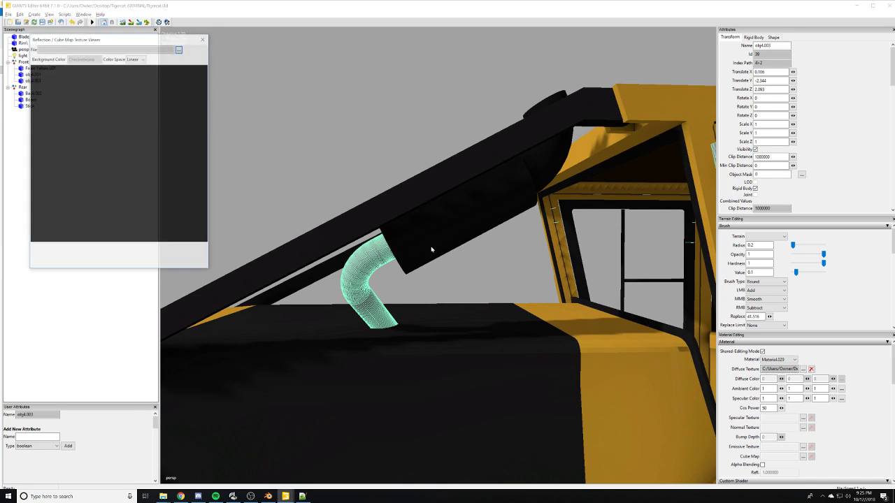
click(182, 49)
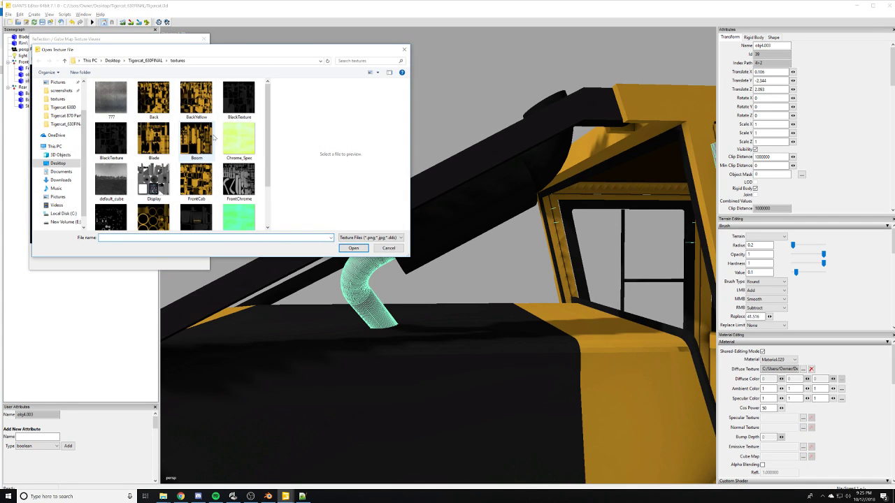
double_click(110, 175)
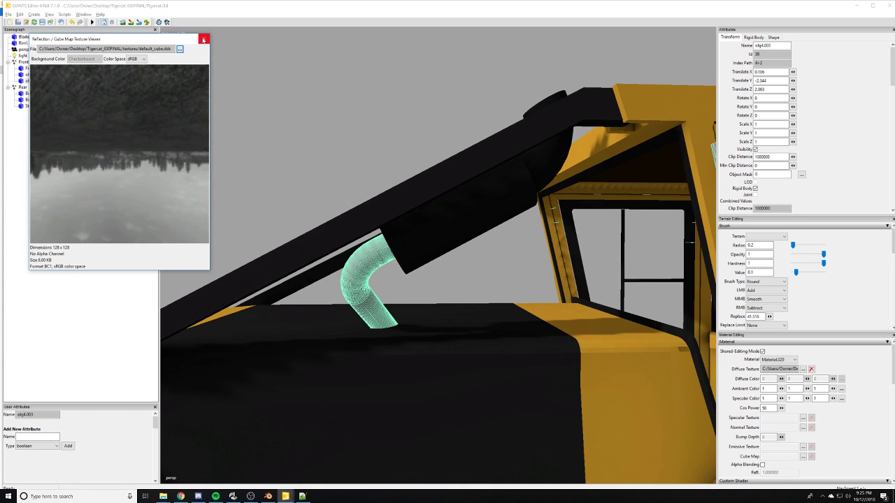
click(203, 40)
- Check the StickChrome diffuse texture on the Stick's grey pin plate material and set that material's Cos Power to 15
scroll(292, 130, down, 5)
click(299, 133)
alt+drag(334, 150, 411, 156)
scroll(359, 202, up, 4)
scroll(357, 189, up, 4)
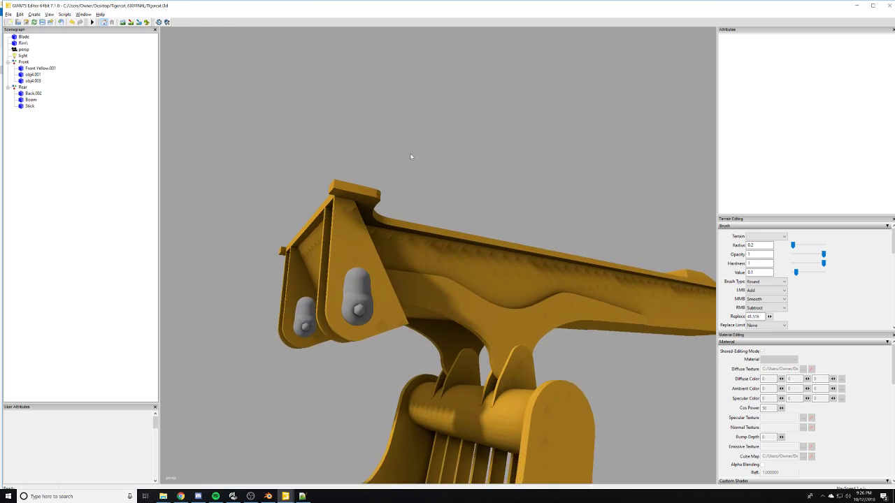
scroll(411, 157, up, 8)
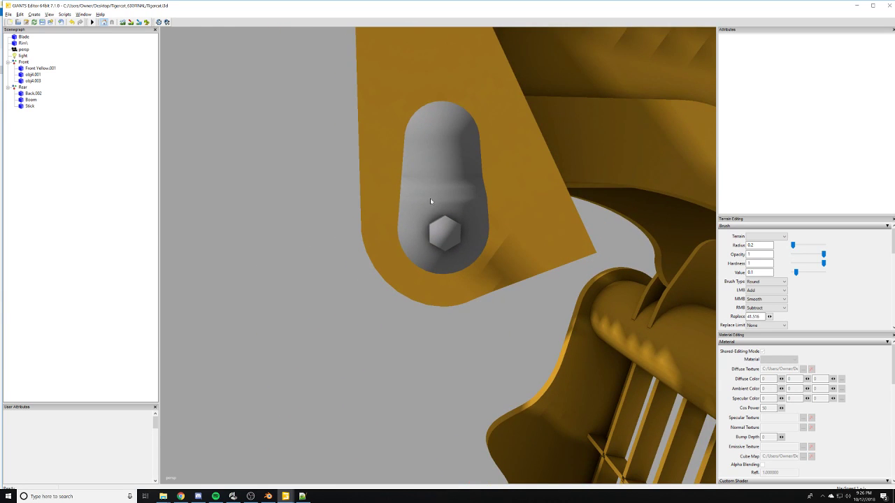
click(470, 193)
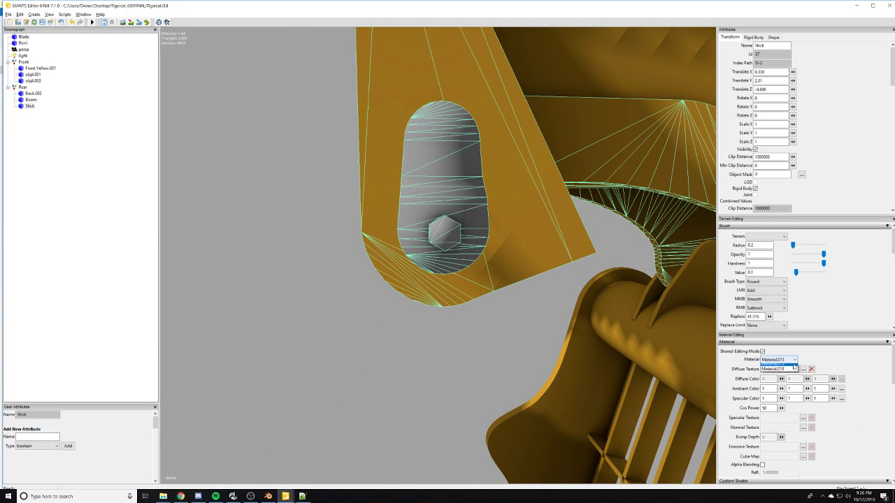
click(804, 369)
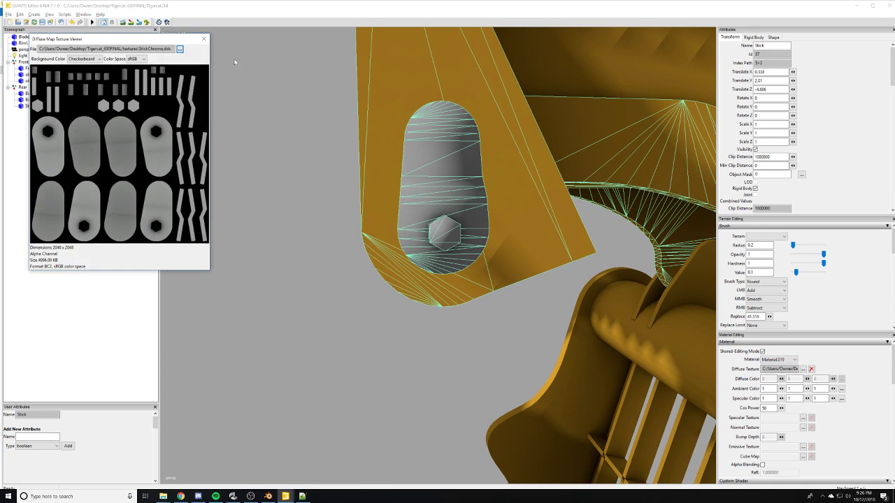
click(203, 39)
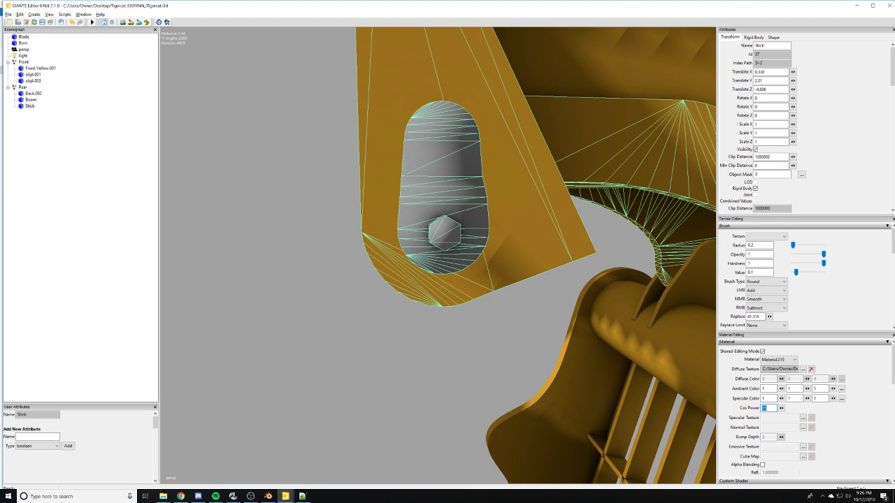
- Assign vehicleShader as the custom shader of the Stick's chrome material
scroll(832, 446, down, 3)
click(815, 430)
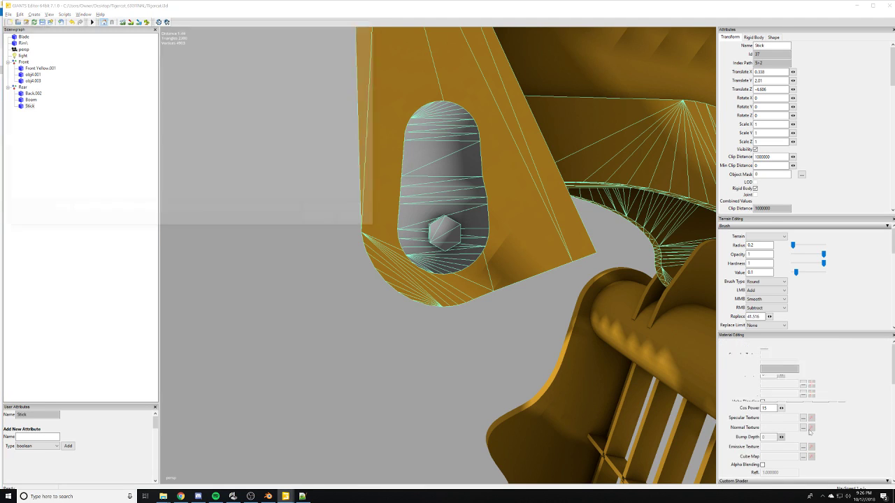
click(86, 74)
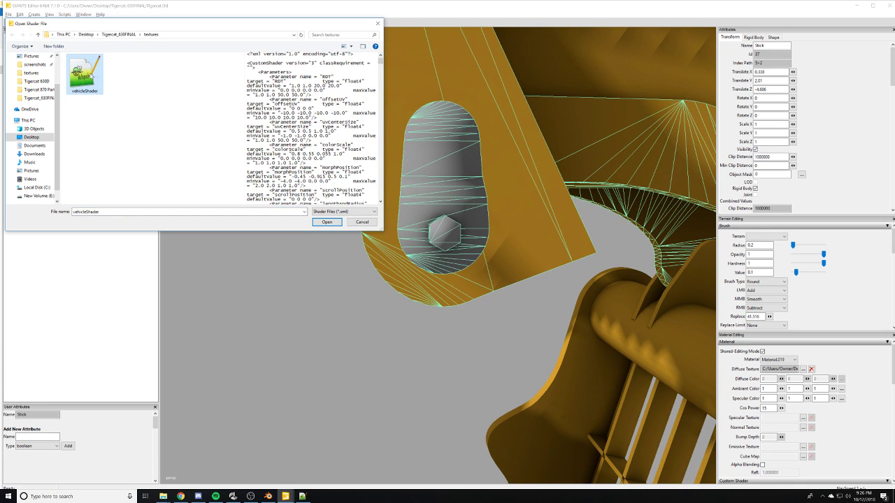
double_click(91, 76)
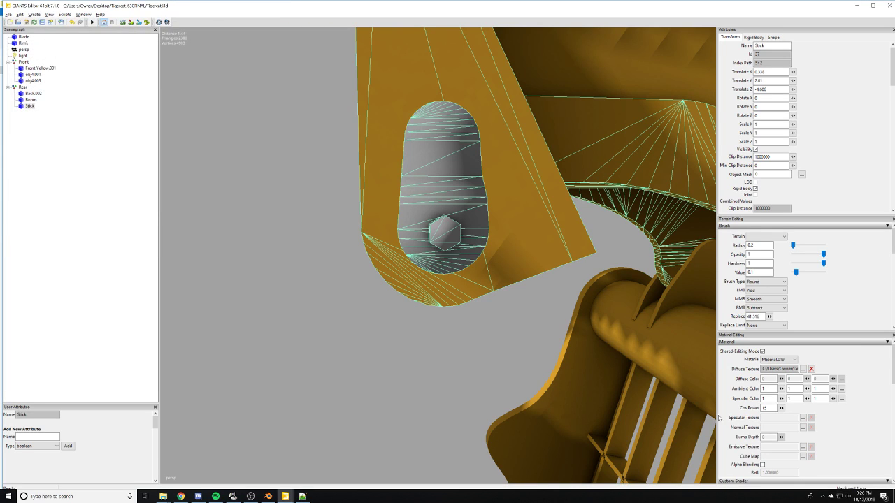
- Set default_cube as the cube map of the Stick's chrome material
click(803, 456)
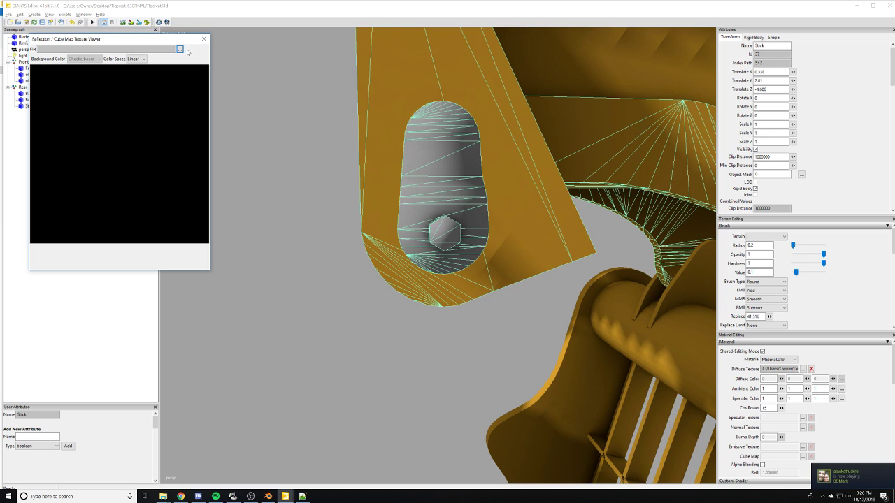
click(180, 50)
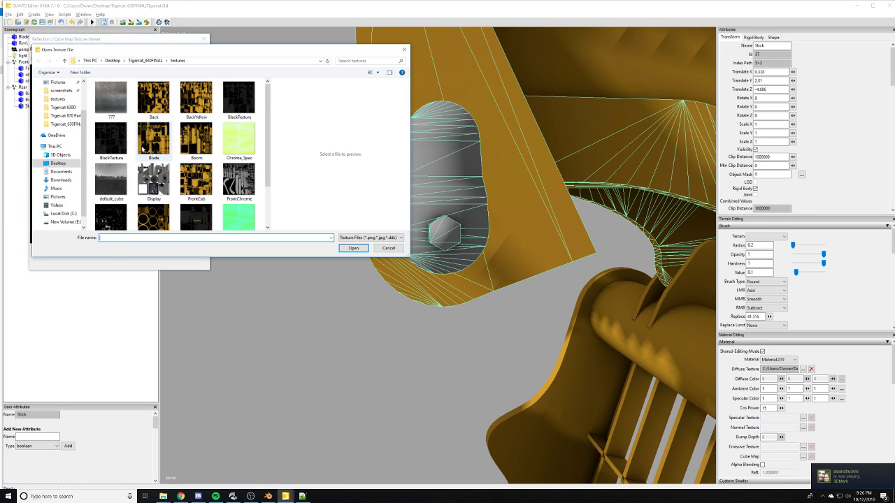
double_click(111, 178)
click(202, 40)
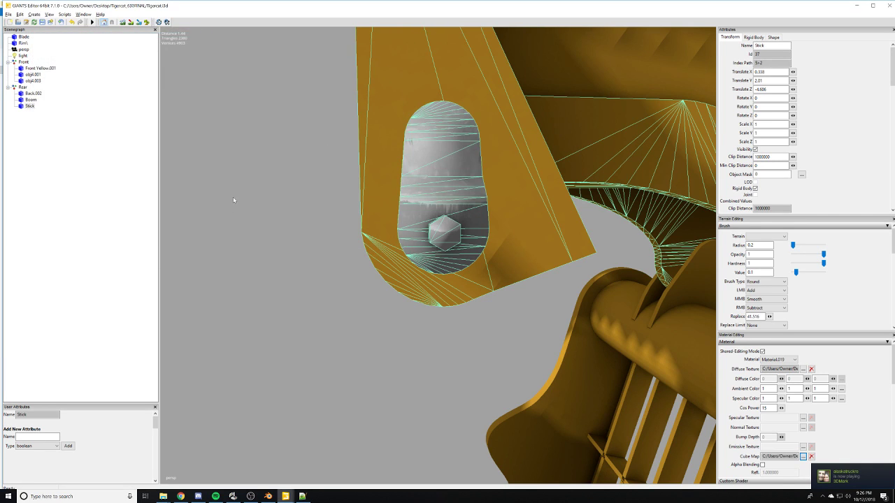
- Examine the chrome parts on the Stick, the exhaust pipe and the cab hinges from several sides
click(257, 214)
alt+right_drag(258, 214, 105, 230)
alt+middle_drag(447, 172, 289, 254)
alt+right_drag(289, 253, 183, 391)
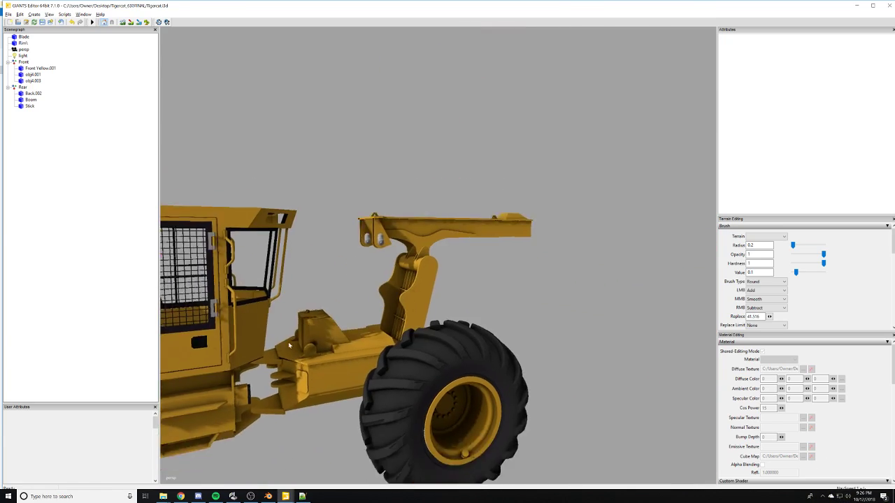
alt+middle_drag(184, 391, 270, 354)
alt+middle_drag(216, 308, 260, 346)
alt+right_drag(260, 346, 475, 280)
alt+middle_drag(475, 279, 581, 292)
alt+right_drag(420, 308, 542, 280)
alt+drag(458, 322, 359, 323)
scroll(396, 317, up, 3)
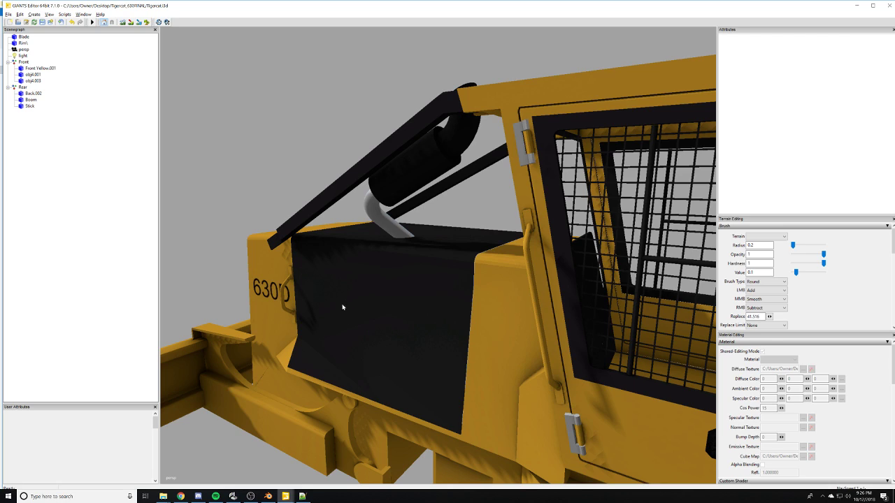
drag(392, 307, 289, 488)
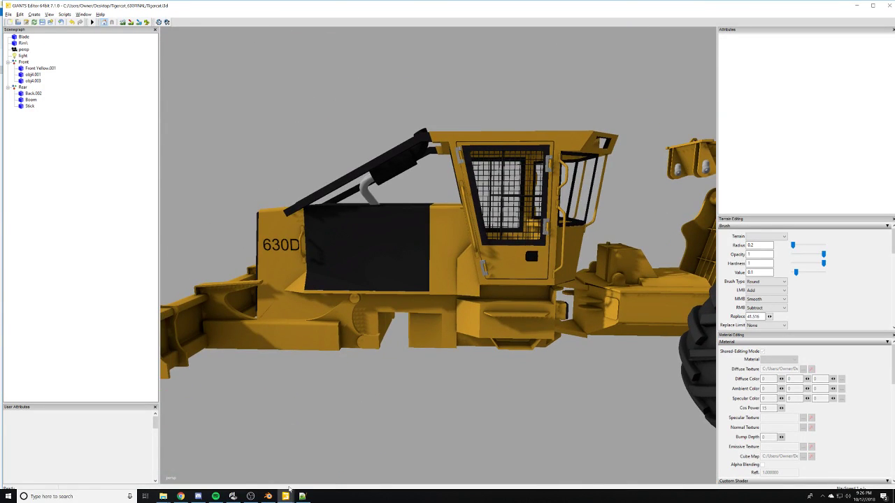
- Switch to the editor window with the Tigercat.i3d scene and create a new transform group
mouse_move(289, 497)
click(290, 479)
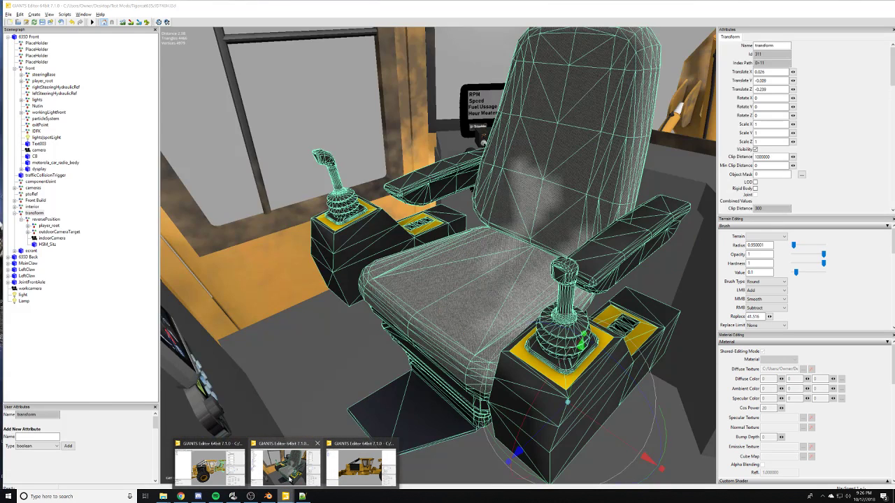
click(346, 472)
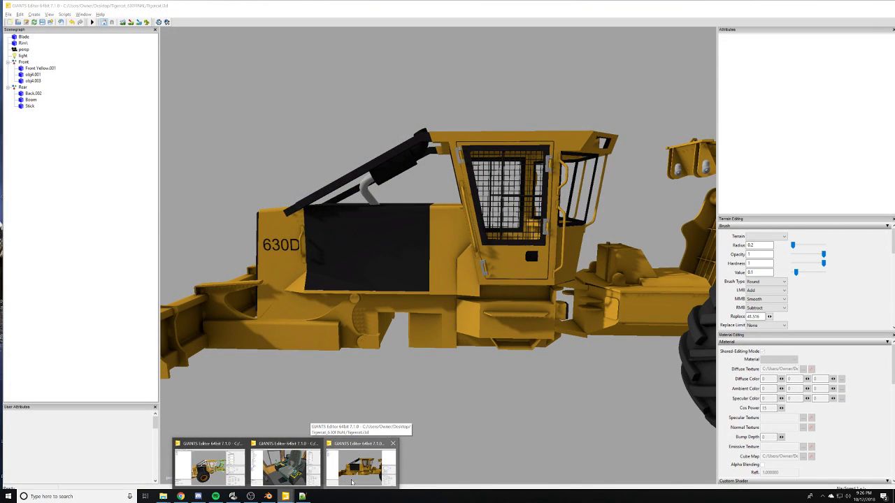
alt+drag(354, 472, 370, 420)
alt+right_drag(371, 419, 262, 356)
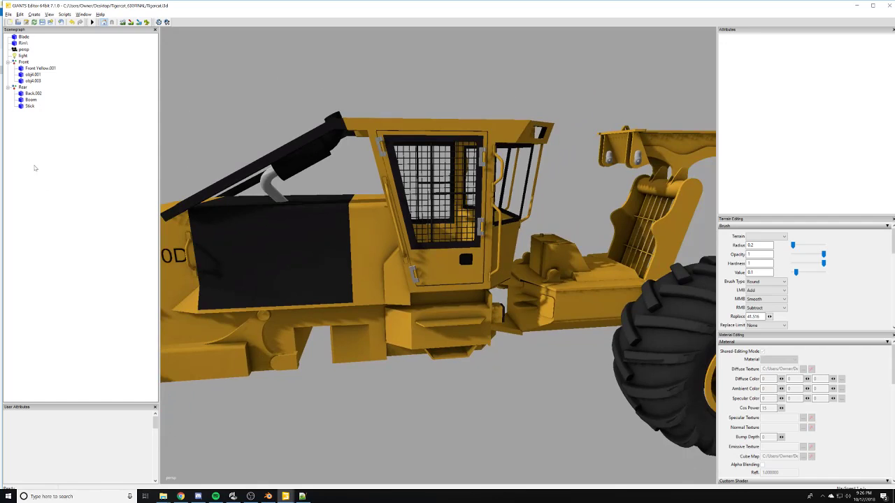
click(33, 14)
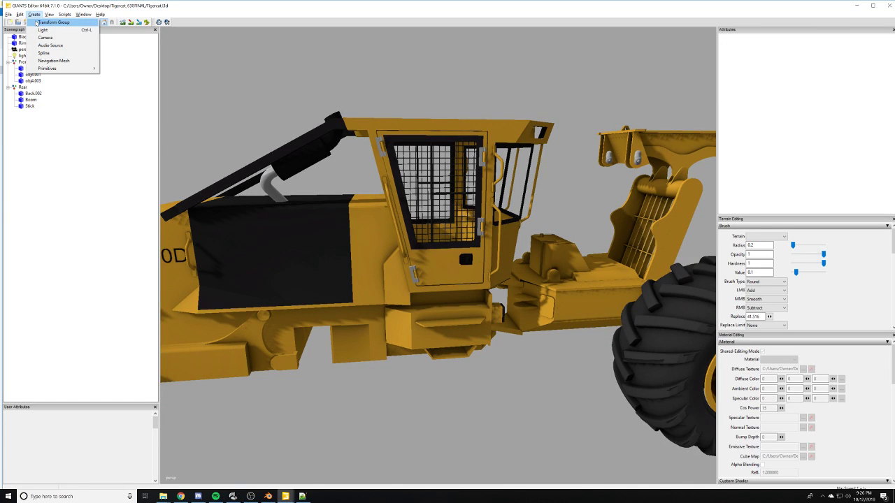
click(37, 22)
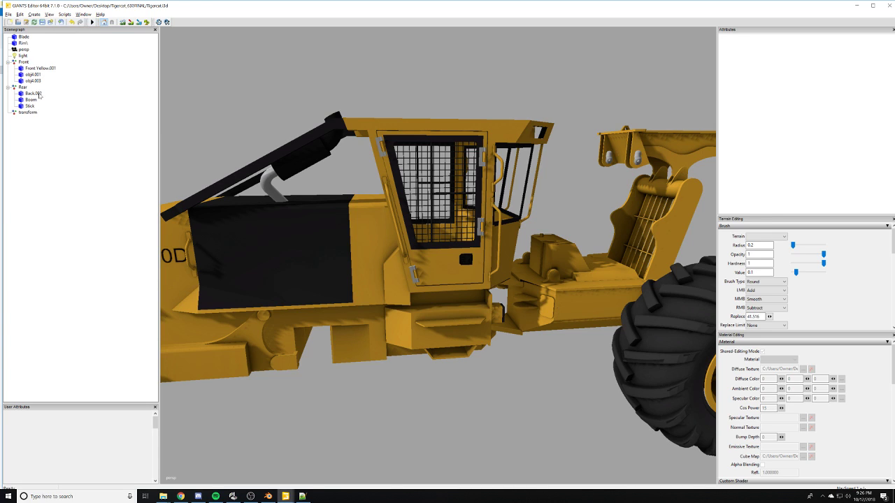
- Move the new transform group into the Front group and name it Interior
click(28, 114)
key(Delete)
click(24, 62)
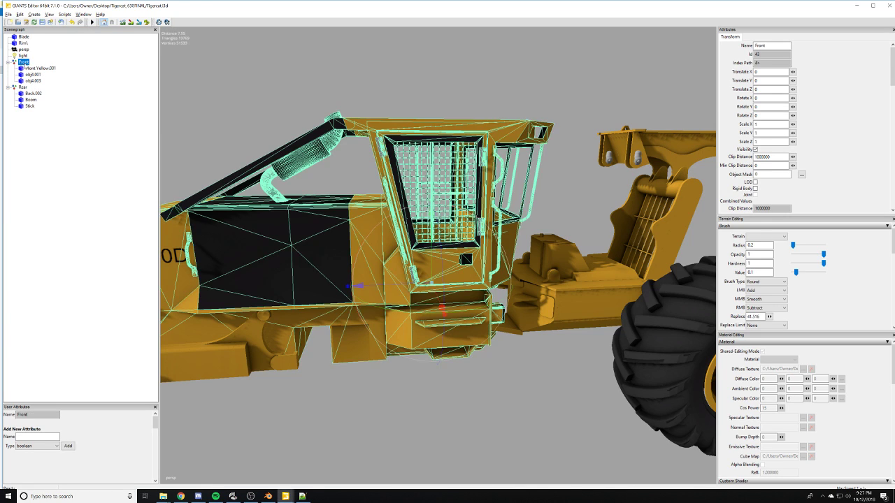
key(ctrl+v)
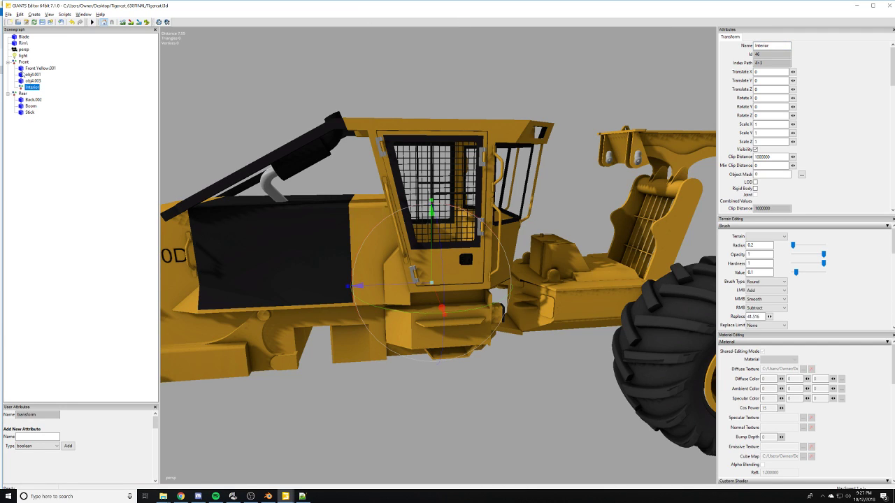
- Move the Interior group out of Front to the scenegraph's top level, and collapse the Front and Rear groups
key(Delete)
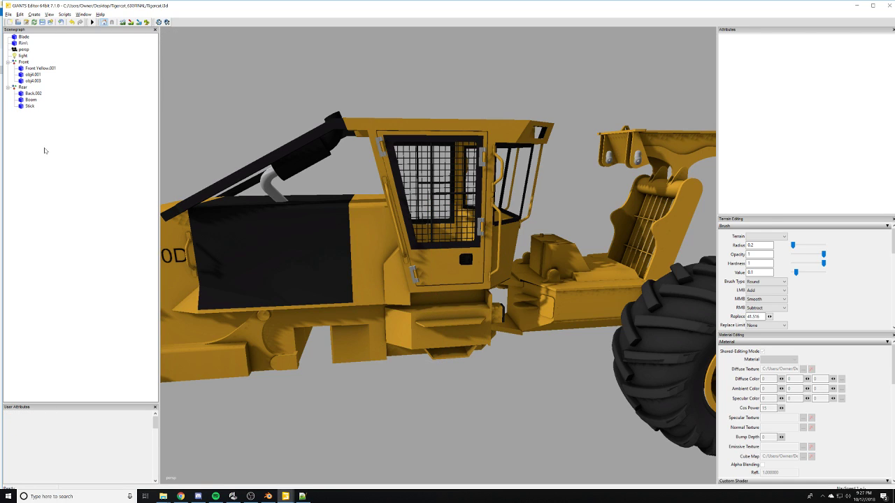
key(ctrl+v)
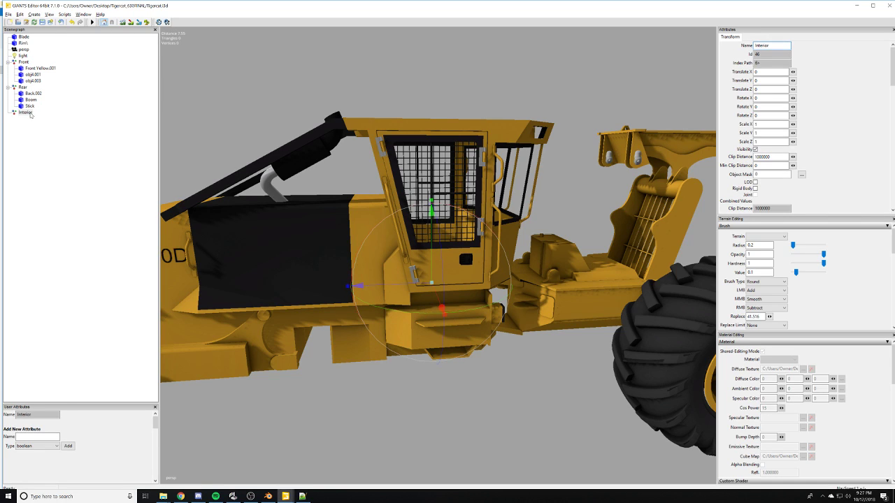
click(22, 87)
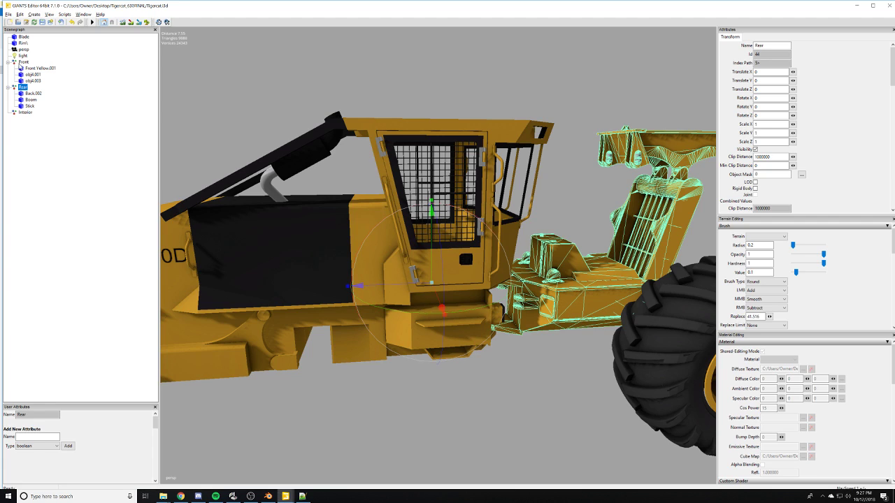
click(23, 61)
click(8, 62)
click(7, 67)
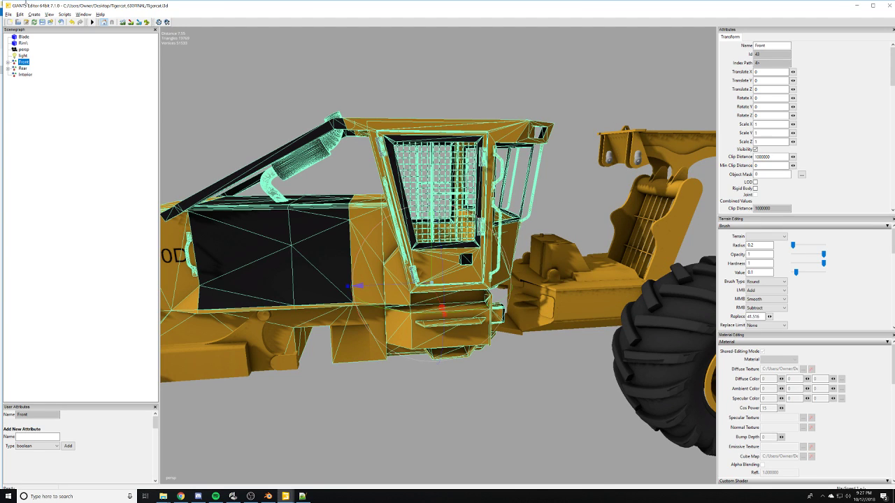
- Import the Fus1 i3d file with the pedals, seat and display from the Tigercat_630FINAL folder
click(8, 14)
click(90, 89)
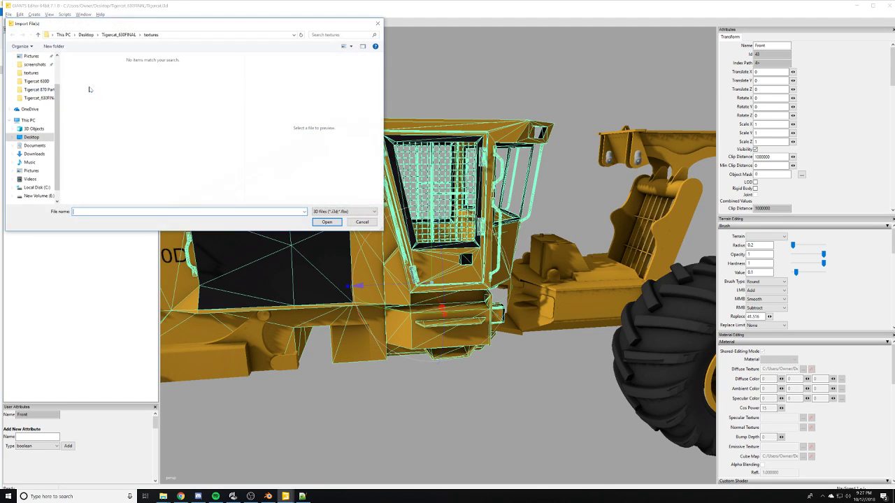
click(119, 34)
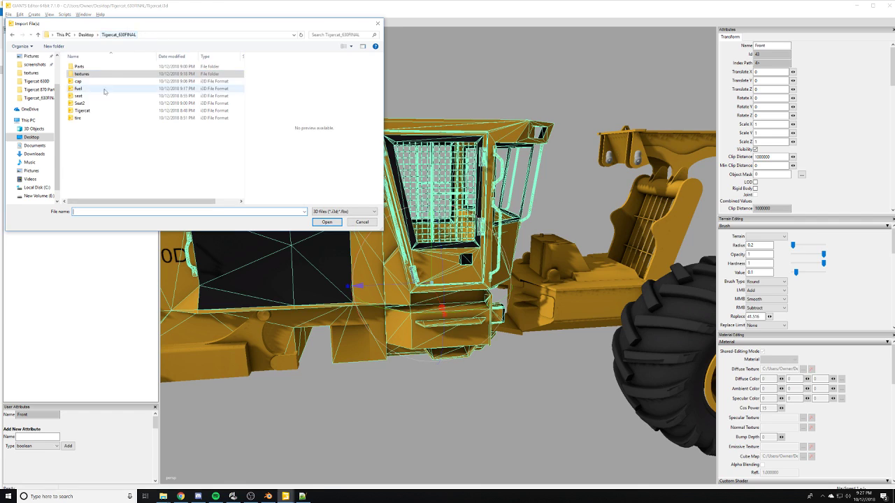
double_click(87, 89)
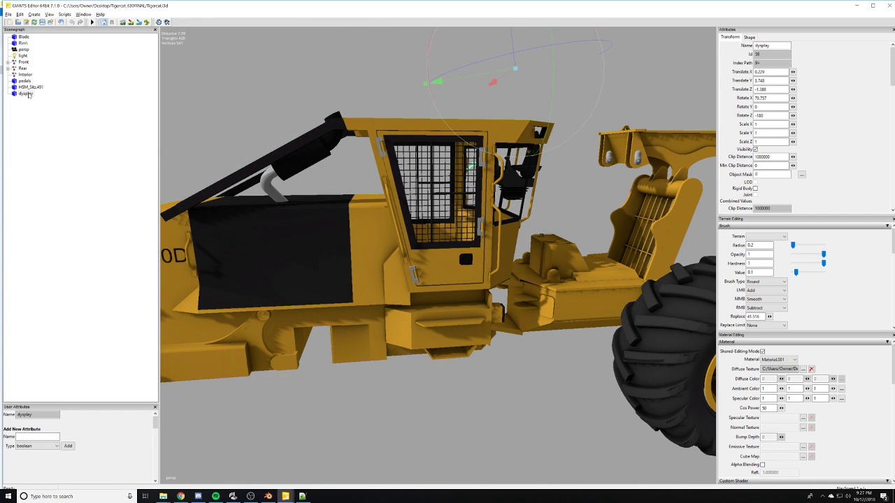
- Import the Seat2 i3d file from the Tigercat_630FINAL folder into the scene
click(34, 14)
mouse_move(19, 14)
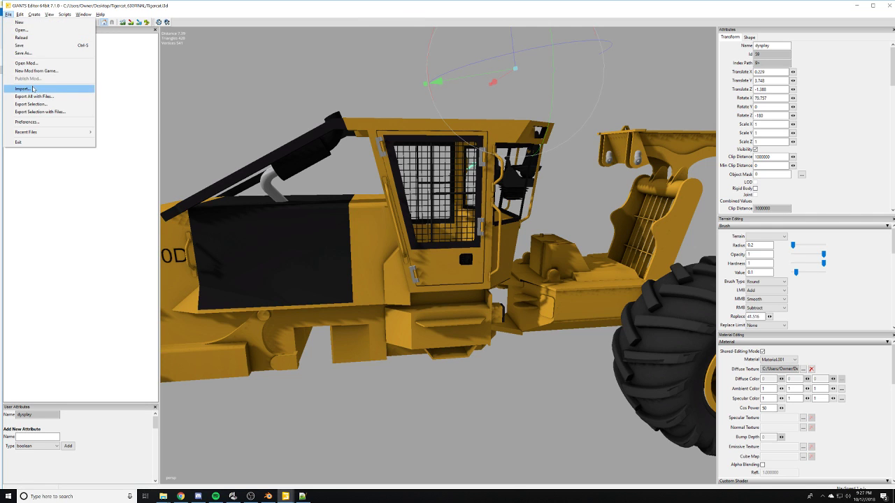
click(32, 87)
double_click(94, 103)
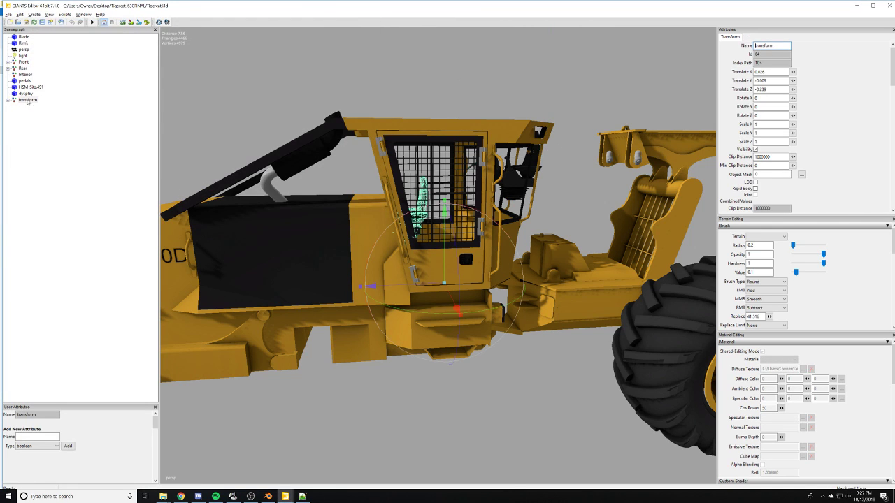
- Expand the imported seat's transform group and move the whole group out of the cab to about 4.06 on X
click(20, 106)
click(14, 107)
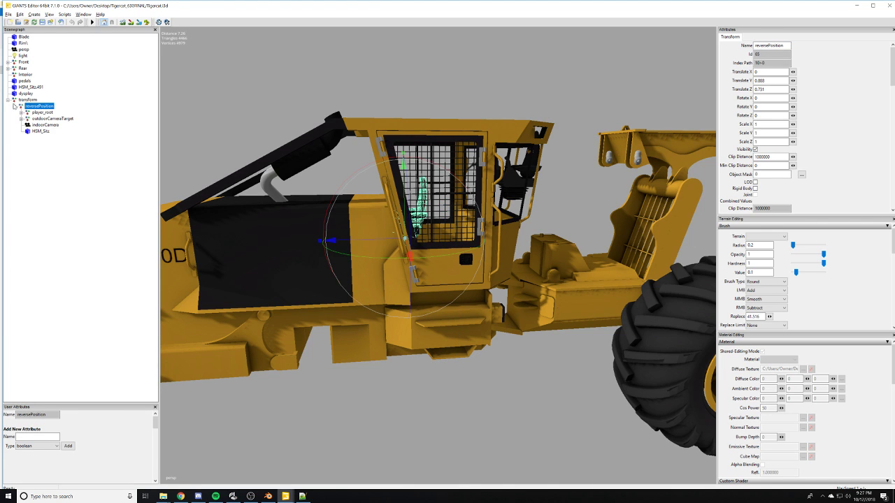
click(42, 132)
alt+right_drag(381, 287, 423, 284)
click(27, 100)
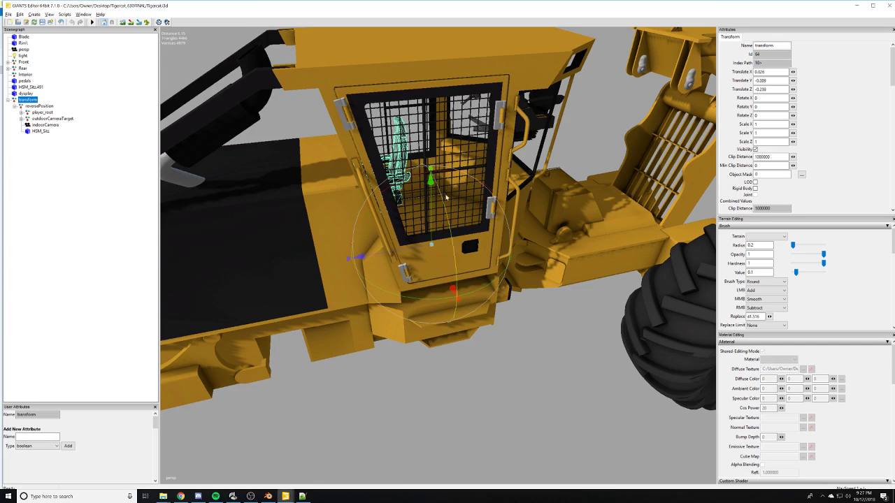
alt+drag(445, 196, 531, 391)
alt+middle_drag(517, 392, 493, 272)
scroll(488, 280, up, 5)
alt+drag(488, 280, 451, 291)
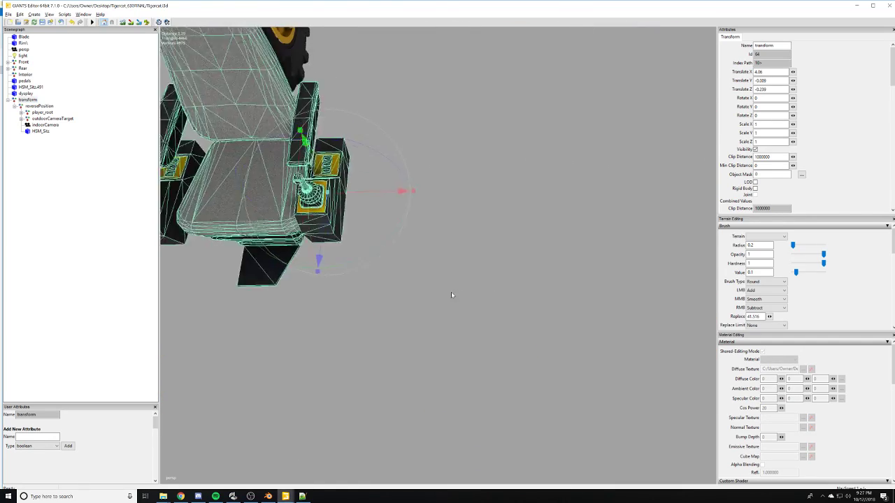
- Try rotating the seat's transform group about its vertical axis, and undo the rotation
alt+middle_drag(451, 292, 498, 307)
scroll(500, 252, up, 3)
alt+drag(500, 252, 541, 282)
middle_drag(541, 281, 460, 297)
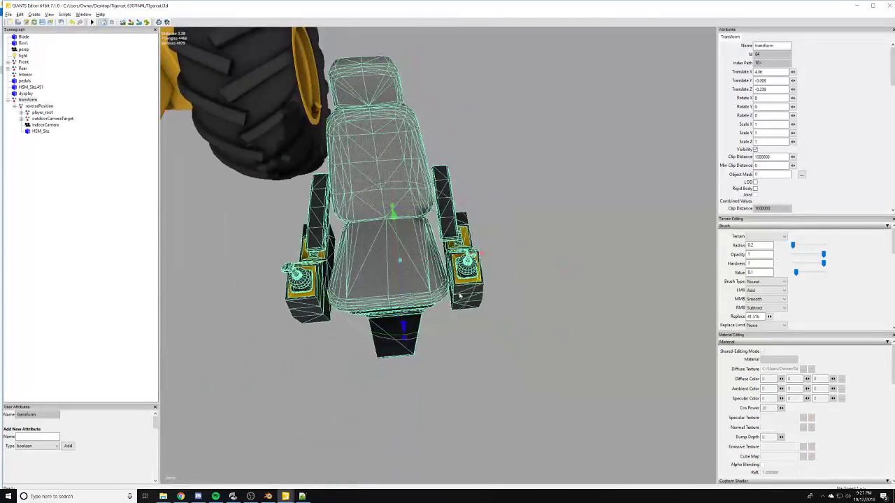
drag(458, 316, 390, 326)
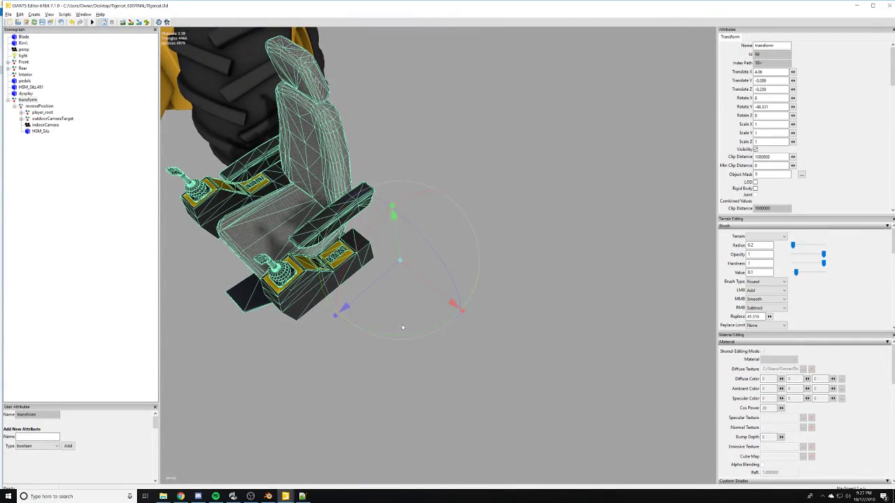
key(ctrl+z)
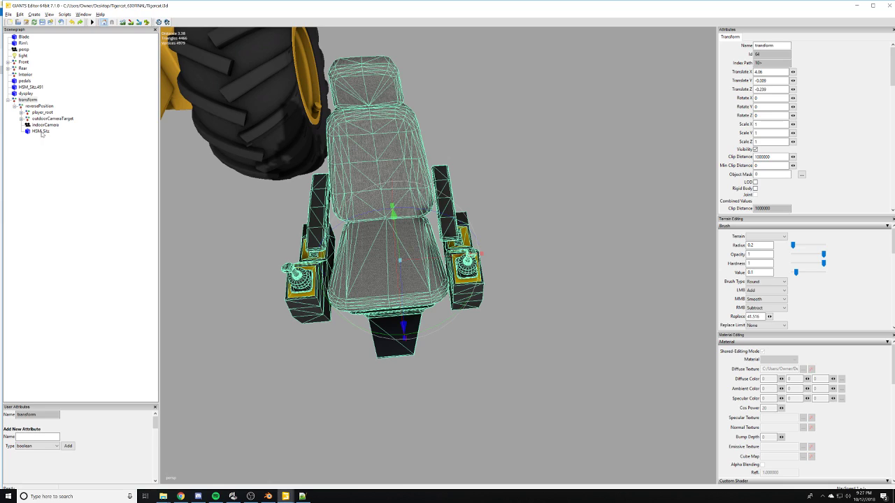
- Examine the HSM_Sitz seat mesh and its parent reversePosition group from several angles
click(41, 132)
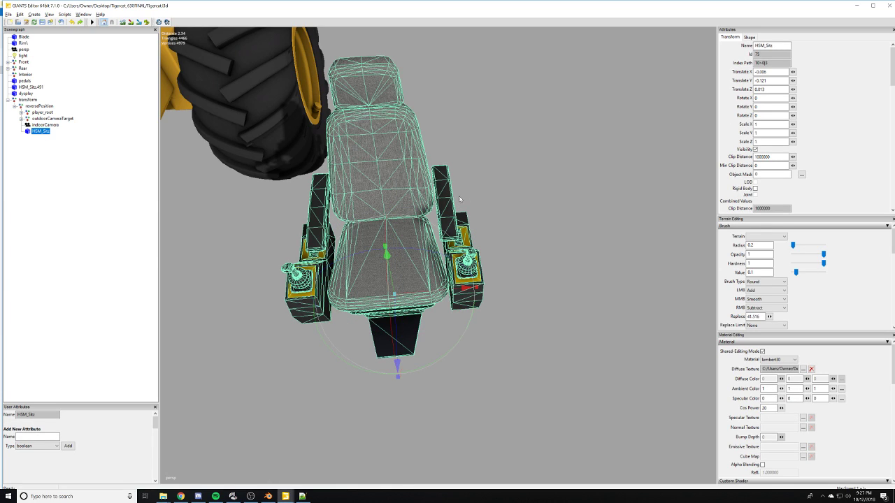
alt+drag(459, 198, 450, 171)
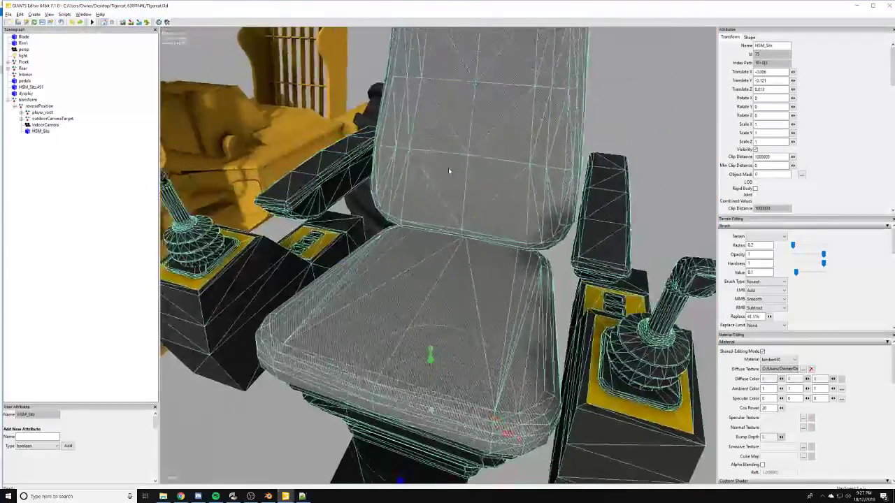
middle_drag(449, 170, 396, 171)
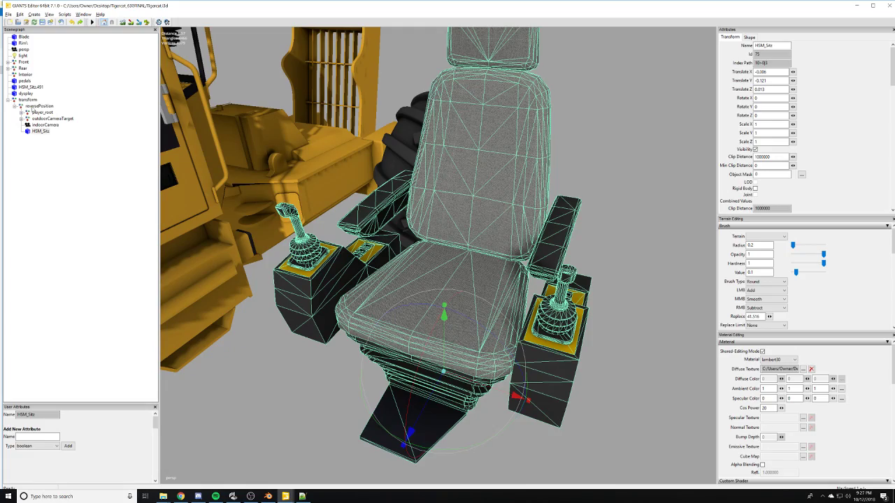
click(35, 106)
alt+drag(505, 347, 106, 169)
click(41, 132)
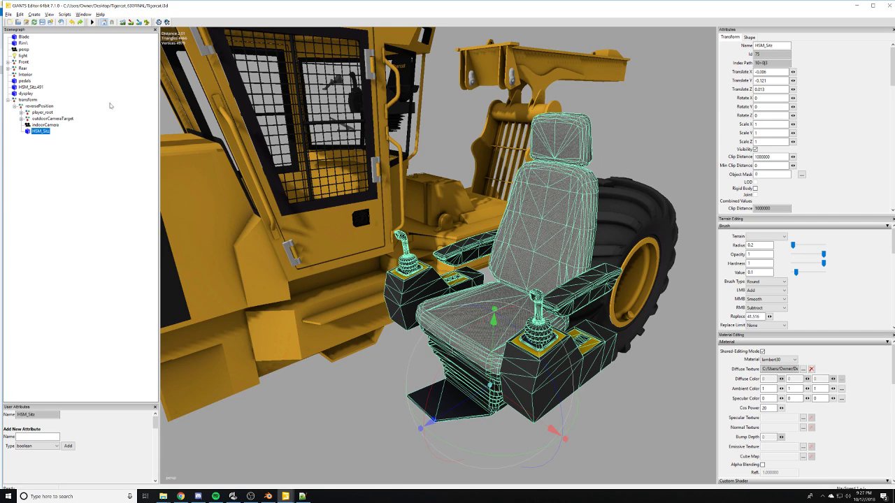
- Replace the HSM_Sitz mesh under reversePosition with HSM_Sitz.491, leaving all the keep options off
click(26, 89)
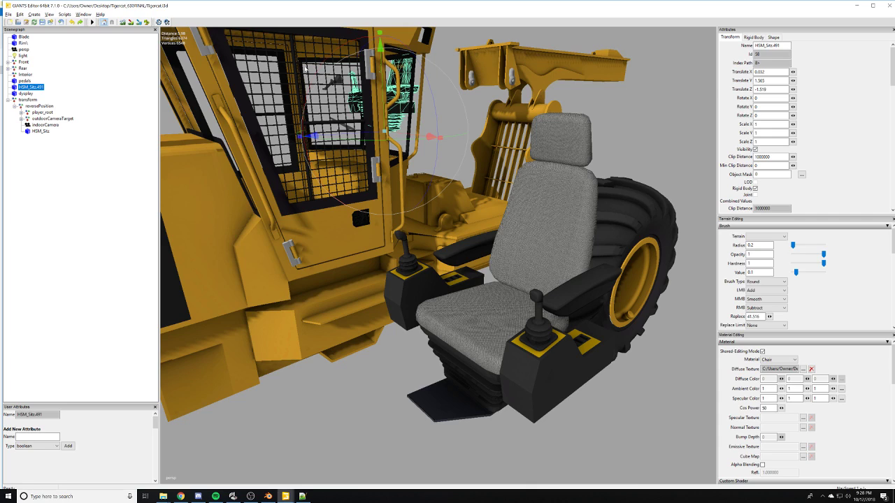
click(20, 14)
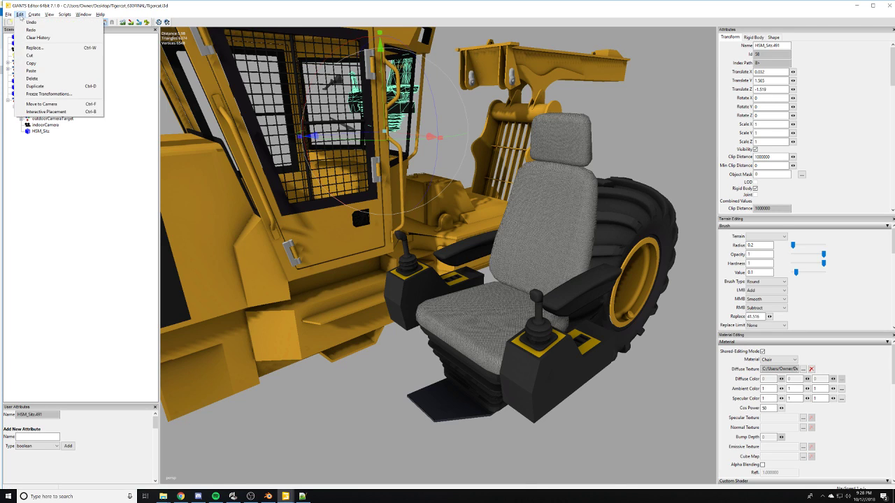
click(42, 47)
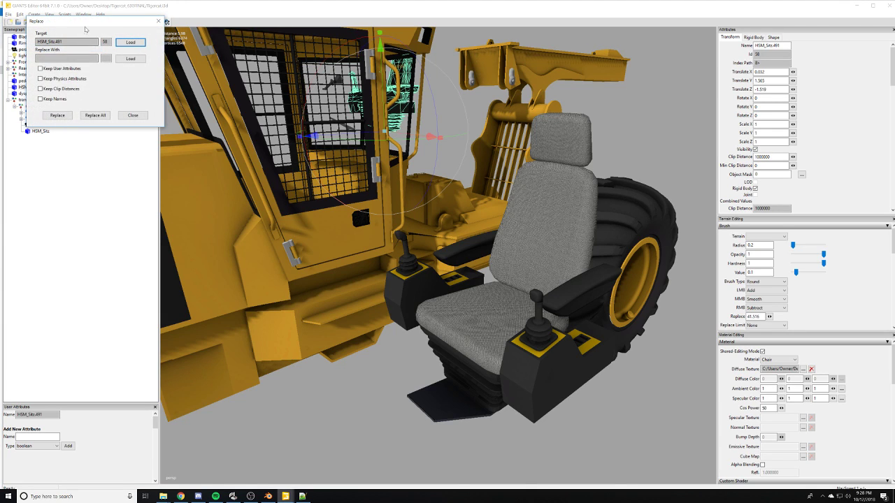
drag(89, 26, 163, 22)
click(49, 132)
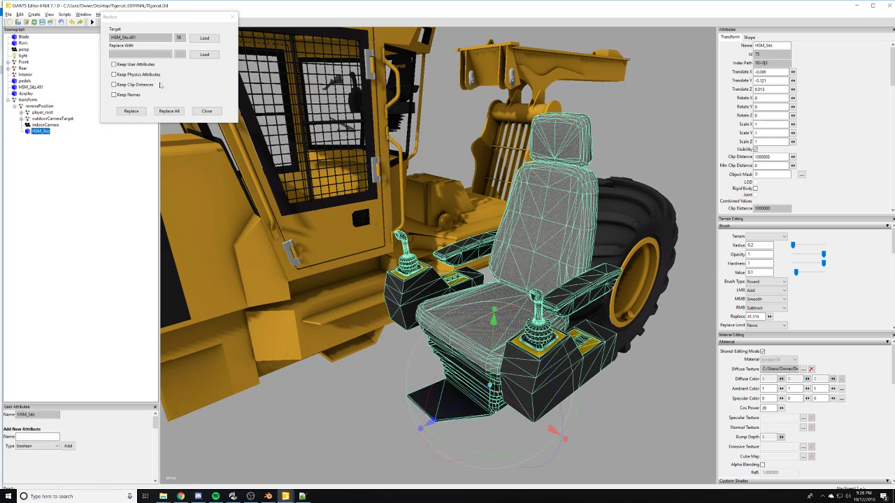
click(207, 39)
click(35, 87)
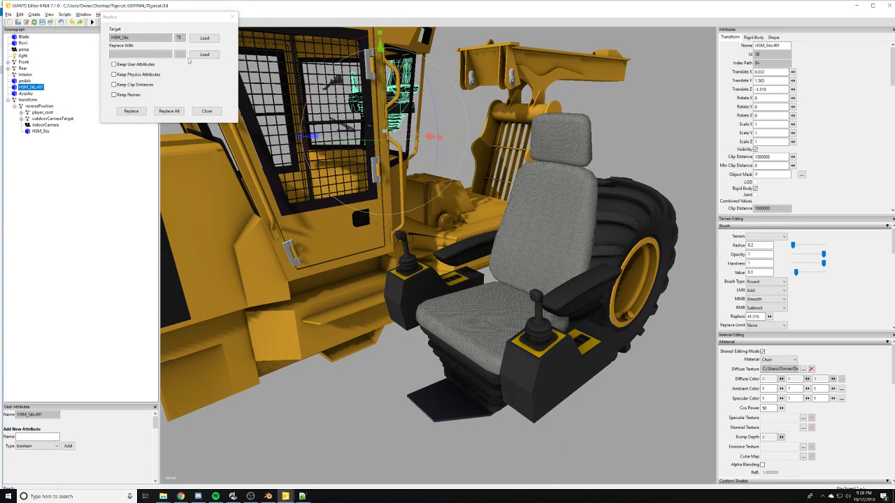
click(200, 56)
click(129, 111)
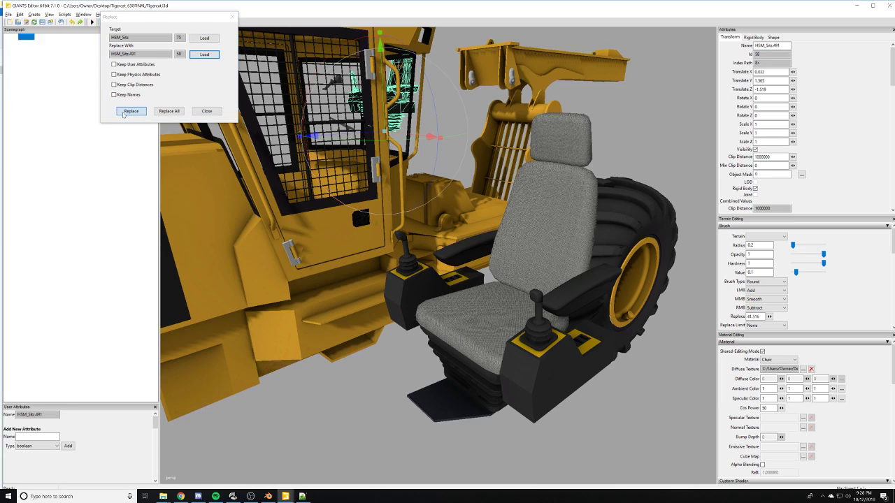
click(232, 17)
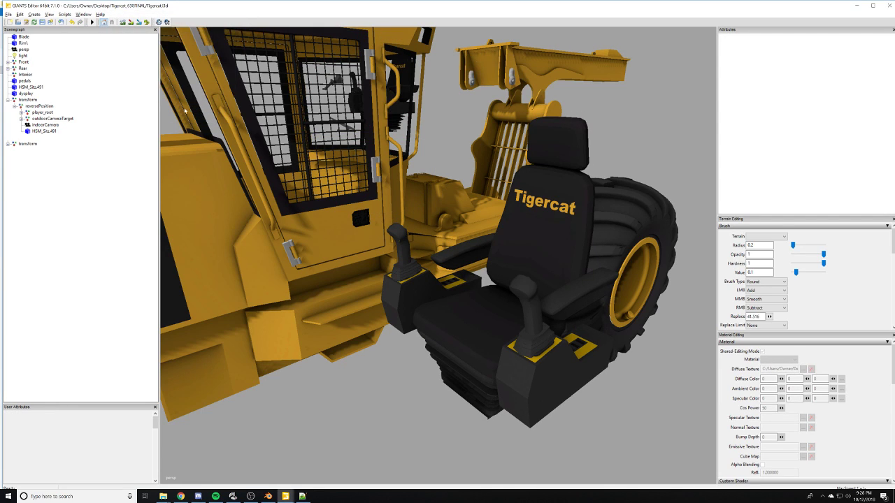
- Move the seat's whole transform group back into the cab, to about 0.367 on X and -0.735 on Z
click(36, 105)
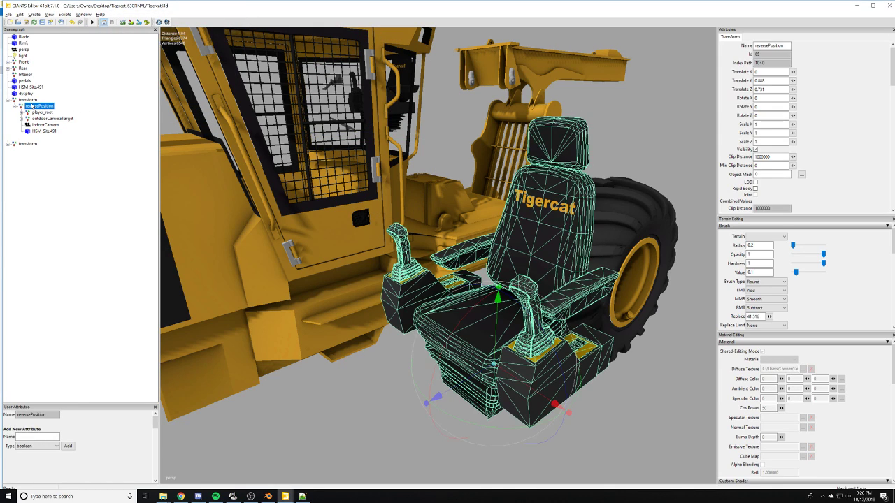
click(28, 100)
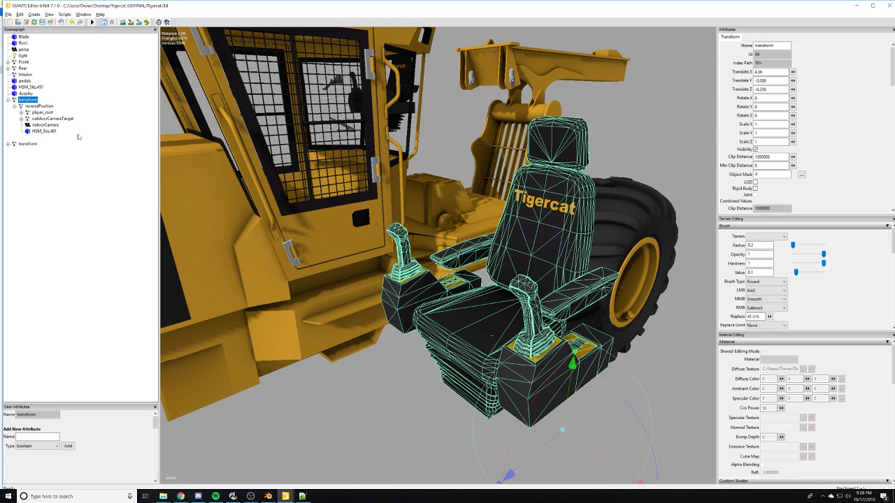
drag(592, 449, 382, 288)
drag(243, 283, 282, 272)
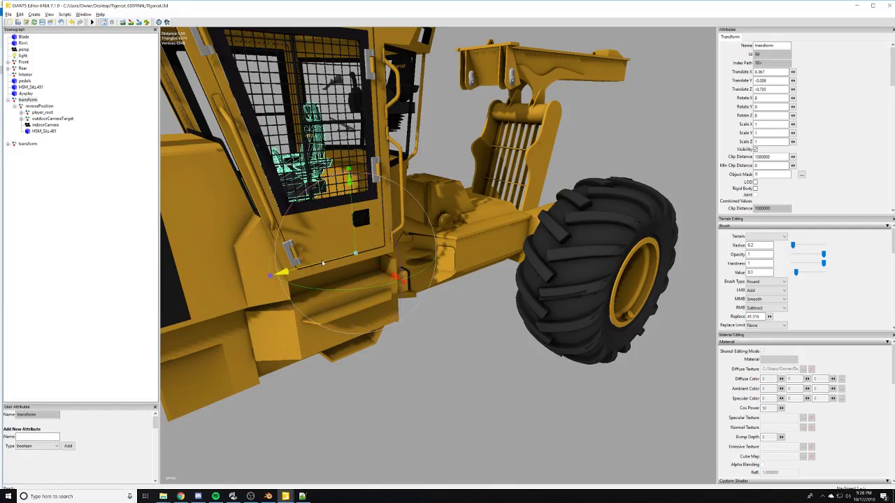
alt+middle_drag(283, 272, 363, 350)
alt+right_drag(364, 350, 512, 240)
alt+drag(512, 240, 458, 291)
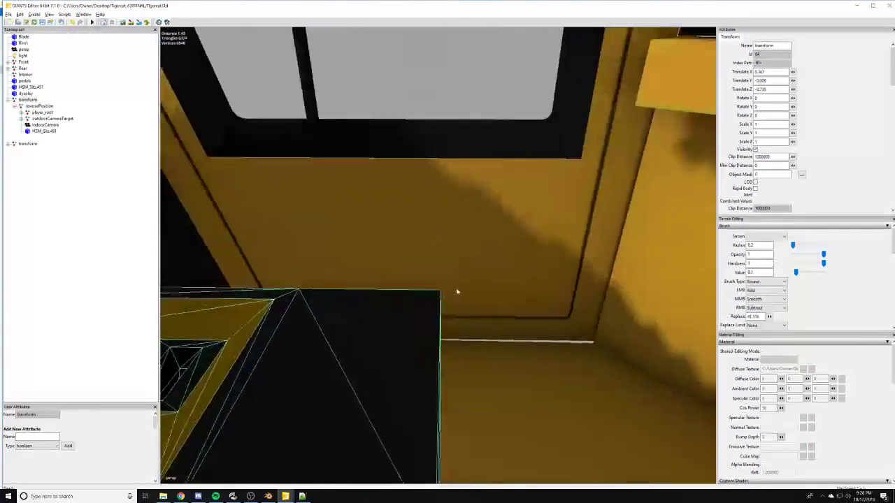
- Refine the seat group's position on the cab floor to about 0.093 on X and -1.106 on Z
alt+right_drag(457, 291, 441, 305)
drag(453, 469, 491, 453)
alt+drag(490, 453, 487, 442)
alt+right_drag(487, 442, 566, 353)
alt+drag(566, 353, 373, 323)
middle_drag(373, 324, 375, 361)
alt+drag(376, 361, 421, 381)
drag(369, 305, 202, 194)
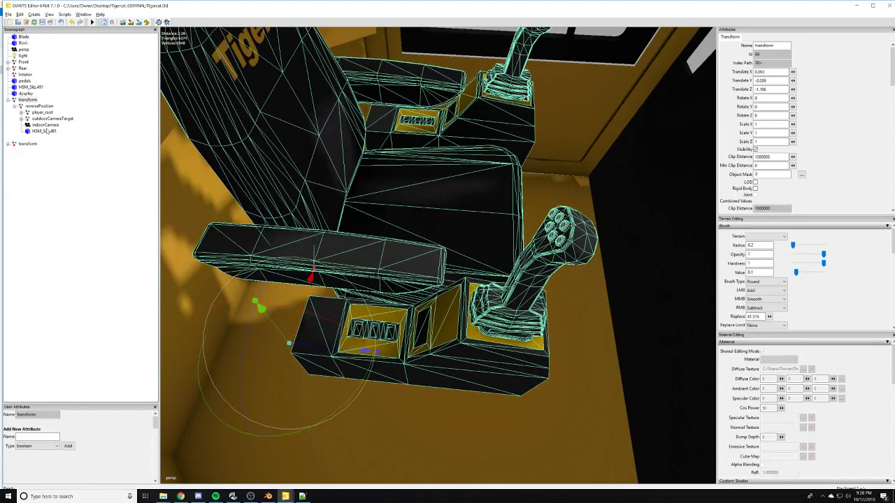
- Try scaling the seat's transform group by 1.1 on Y and Z, and return the Z scale to 1
click(39, 107)
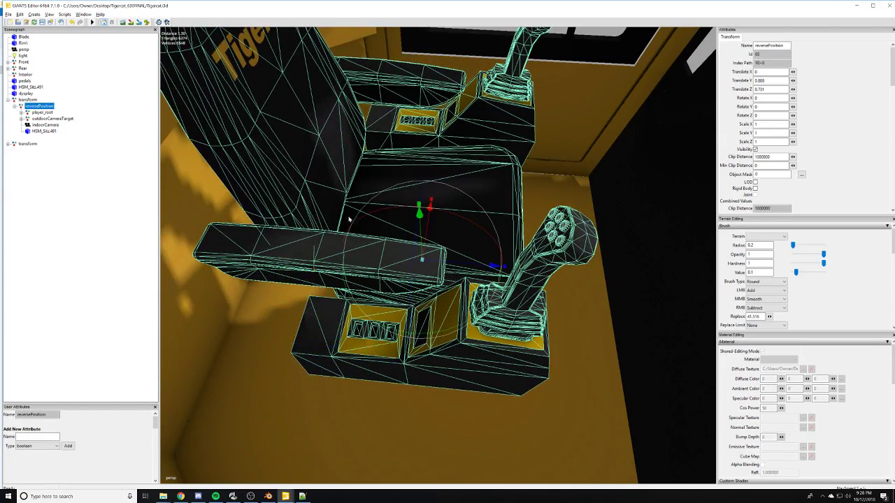
mouse_move(350, 219)
alt+mouse_down()
mouse_move(459, 283)
mouse_move(357, 234)
mouse_move(365, 259)
mouse_move(337, 225)
alt+mouse_up()
scroll(366, 257, up, 4)
click(28, 100)
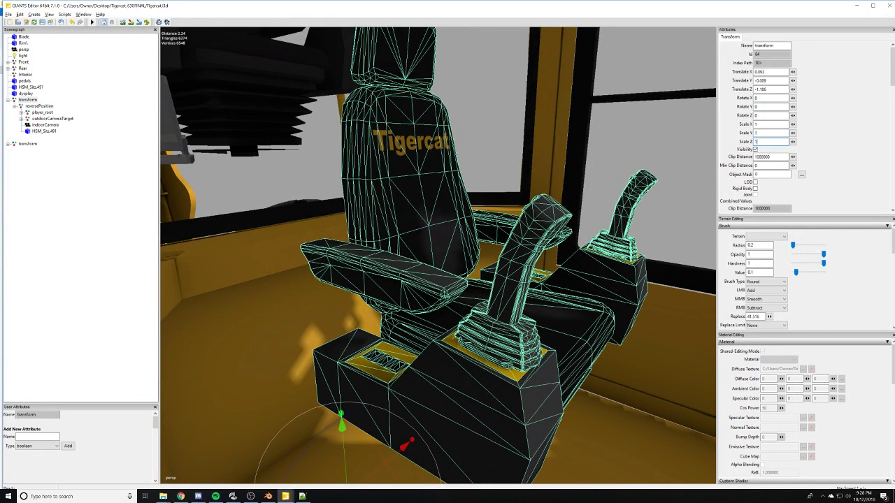
text(.1)
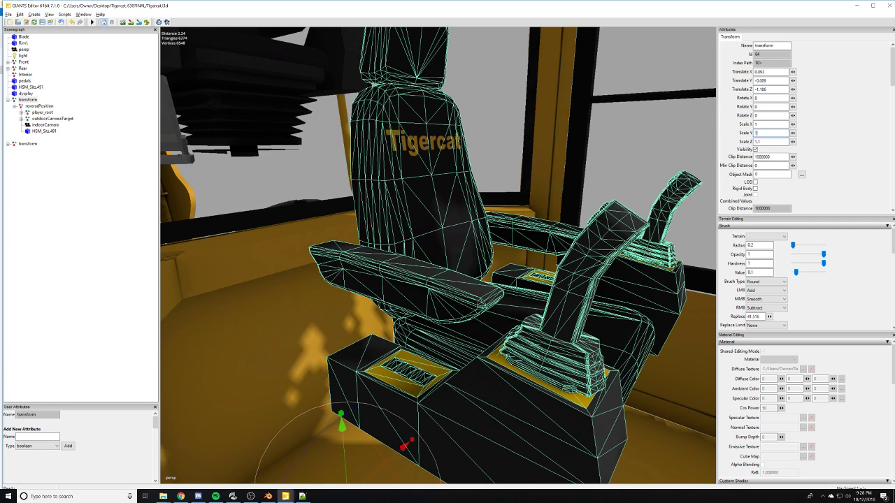
text(.1)
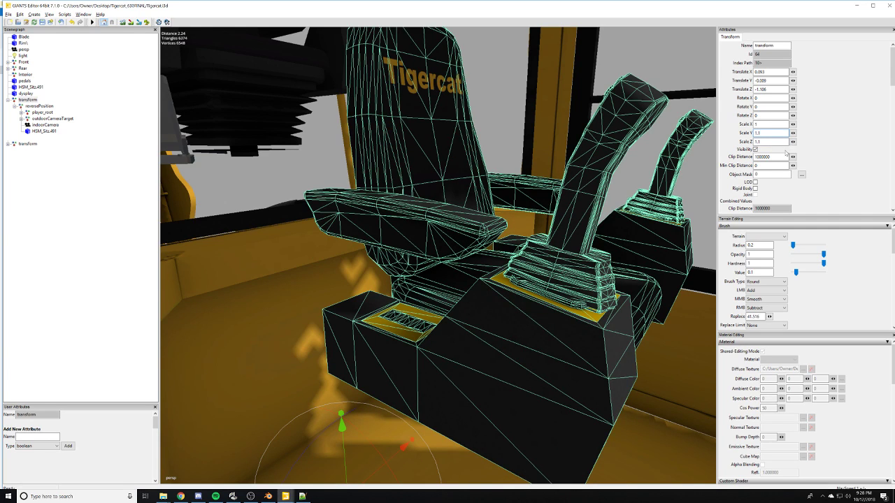
key(BackSpace)
key(BackSpace)
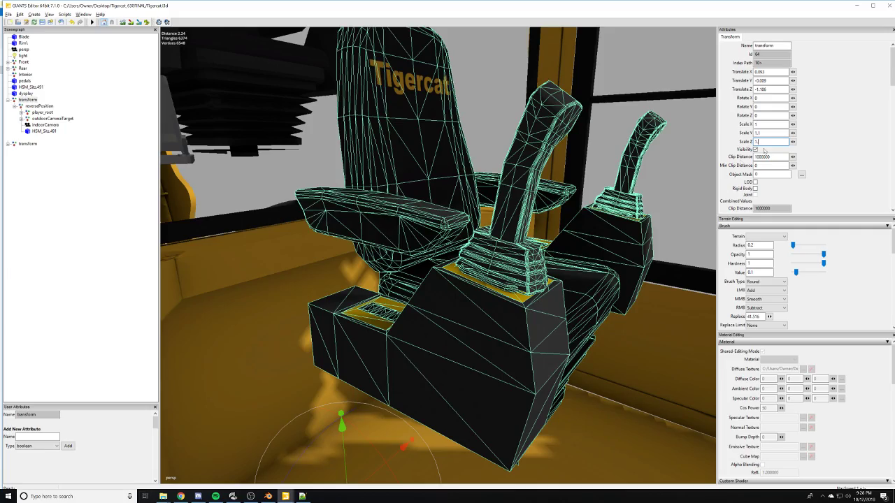
- Lower the seat's transform group towards the cab floor, to about -0.613 on Y, and check its fit in the cab
drag(343, 427, 349, 486)
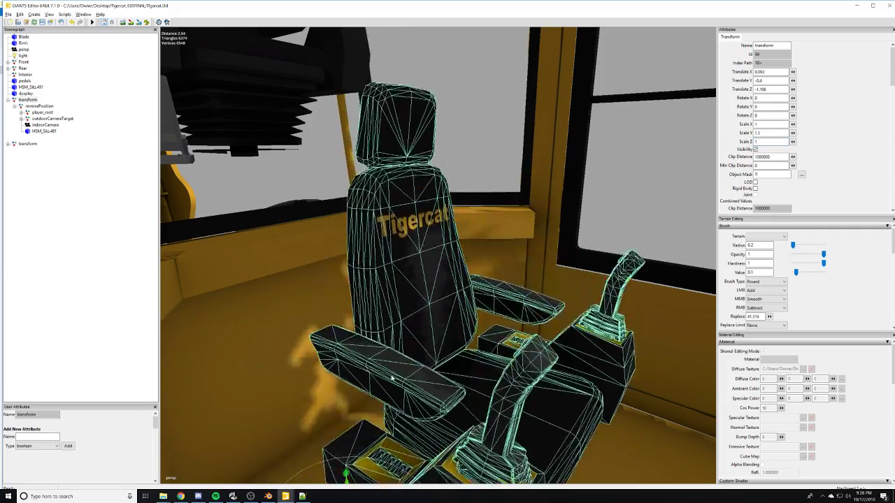
scroll(392, 378, up, 4)
alt+drag(392, 377, 390, 315)
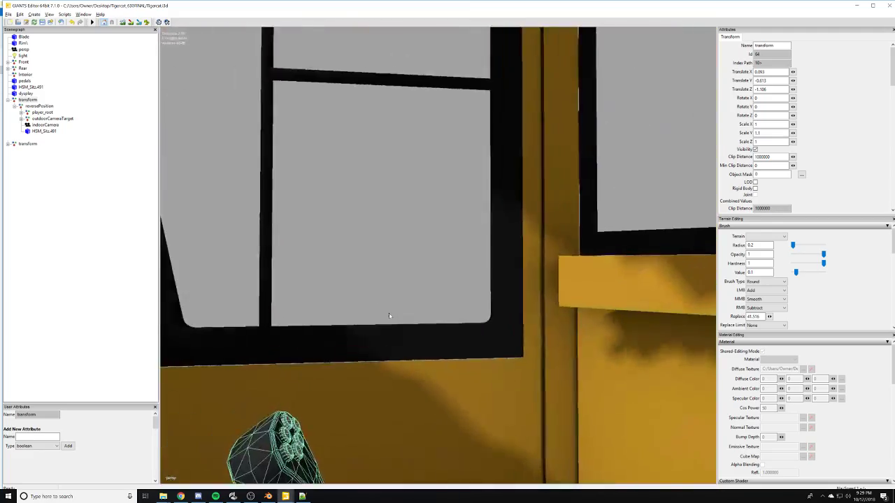
right_drag(390, 317, 479, 406)
scroll(479, 406, down, 4)
alt+drag(480, 407, 434, 421)
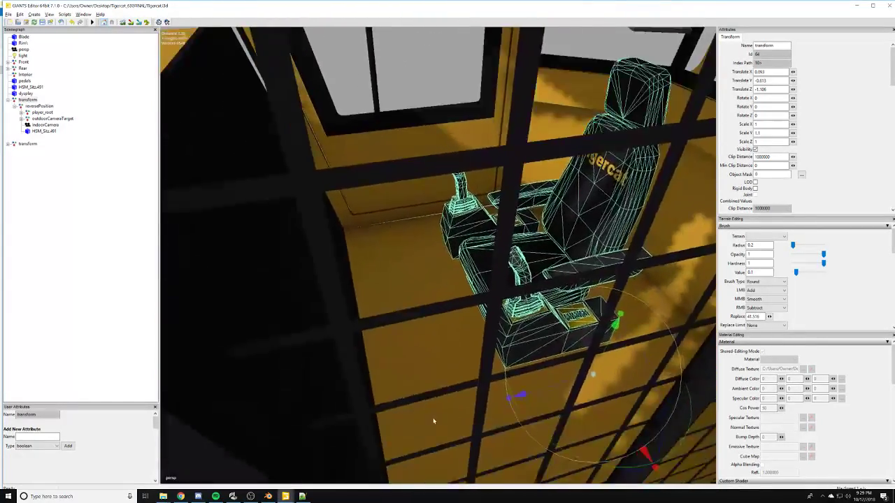
scroll(429, 437, up, 8)
right_drag(430, 438, 465, 360)
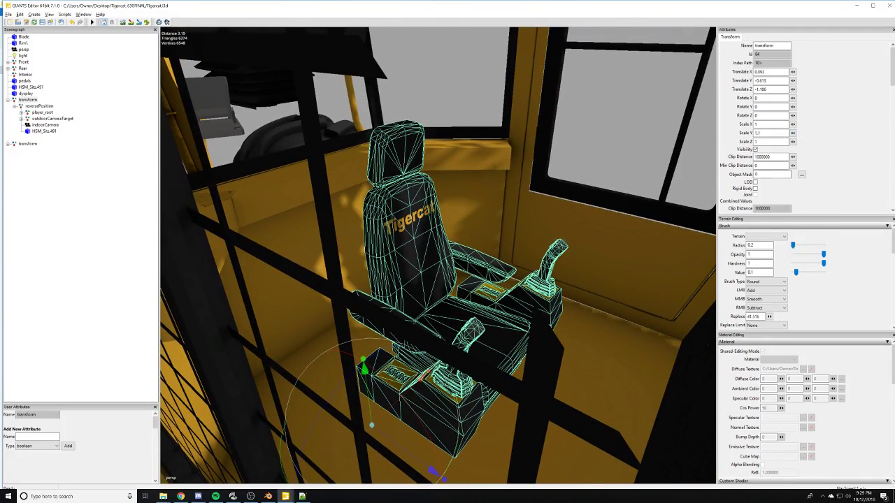
- Set the seat group's Y scale to 2 and lower the group to about -1.309 on Y
text(2)
key(Return)
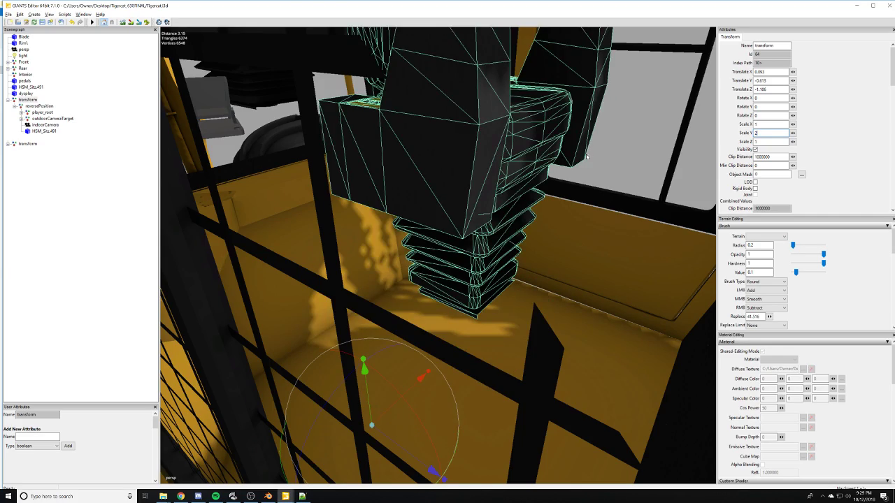
drag(368, 402, 374, 456)
right_drag(376, 457, 472, 385)
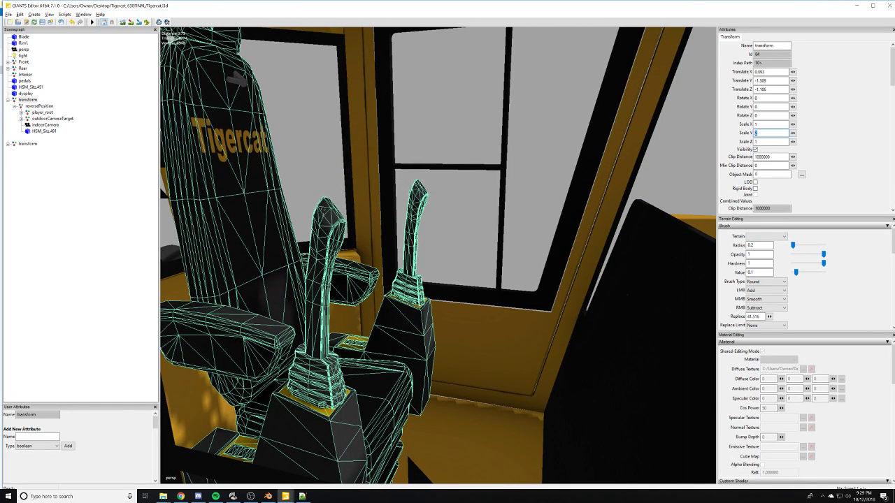
- Set the seat group's X and Z scales to 2 and move the group to about -1.756 on Z
text(22)
scroll(565, 226, down, 10)
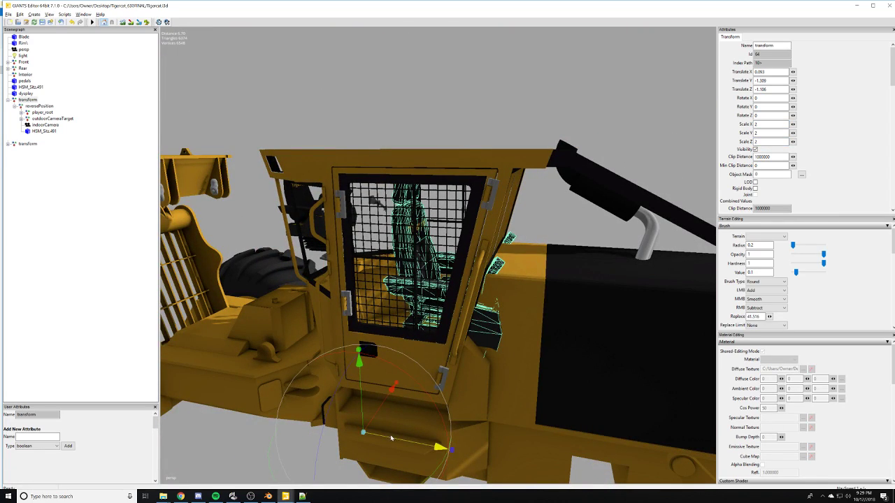
drag(392, 439, 362, 428)
alt+drag(489, 344, 482, 328)
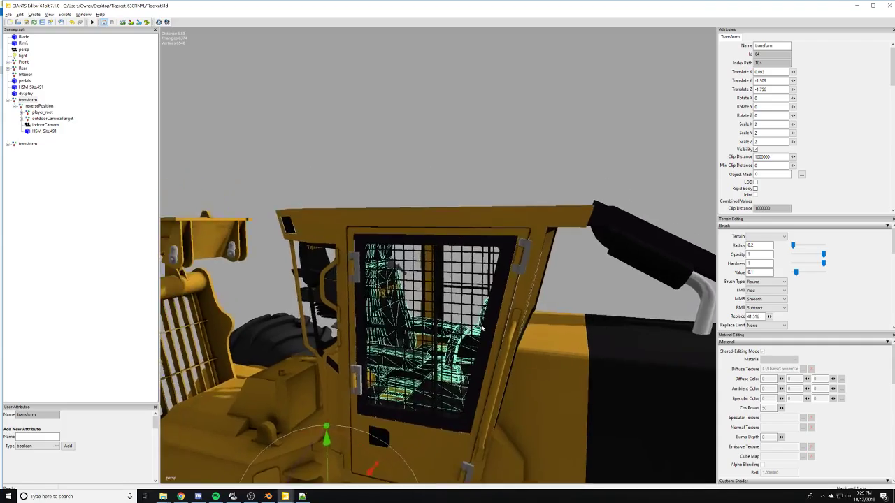
scroll(583, 340, up, 10)
alt+drag(581, 348, 430, 314)
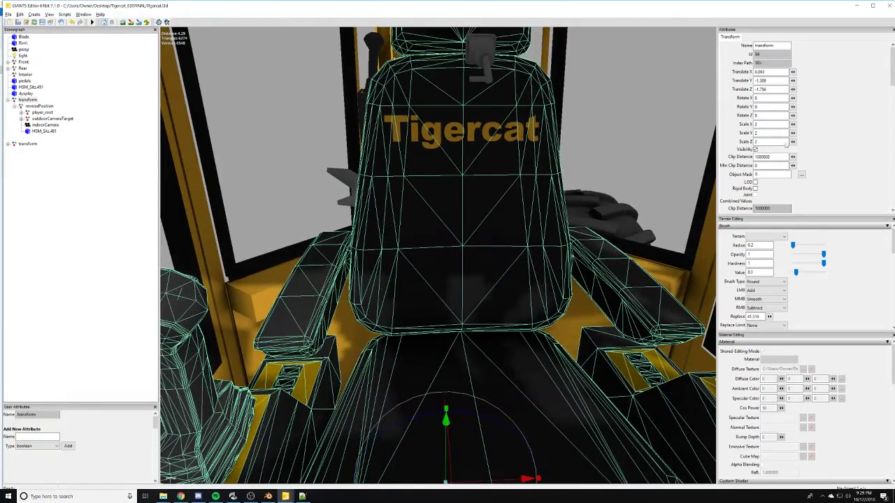
- Reduce the seat's transform group to a scale of 1.3 on X, Y and Z
text(1)
key(Return)
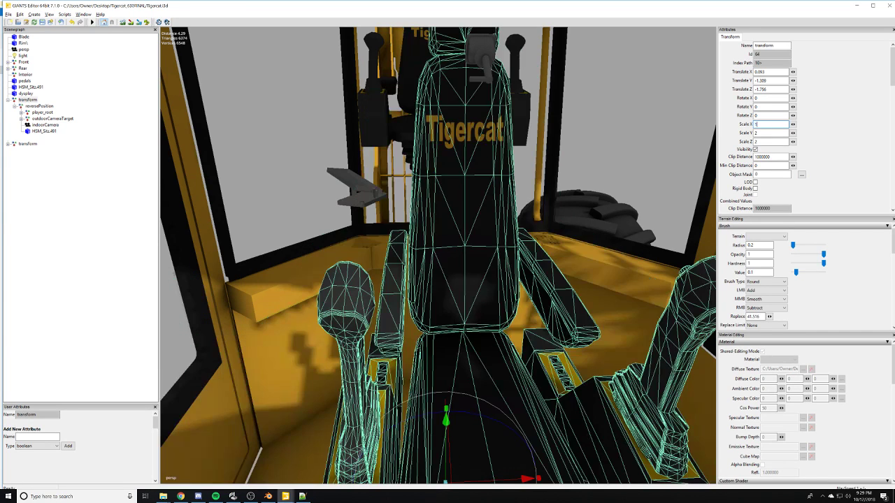
text(.3)
key(Return)
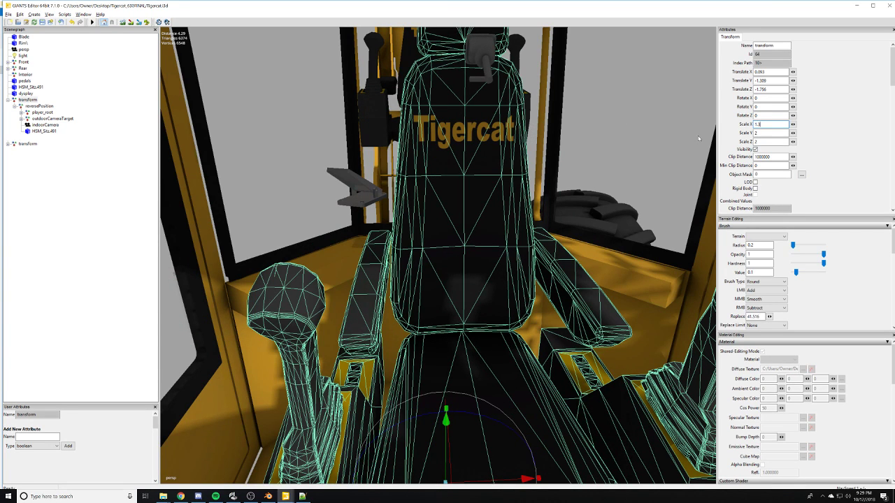
text(1.3)
key(Return)
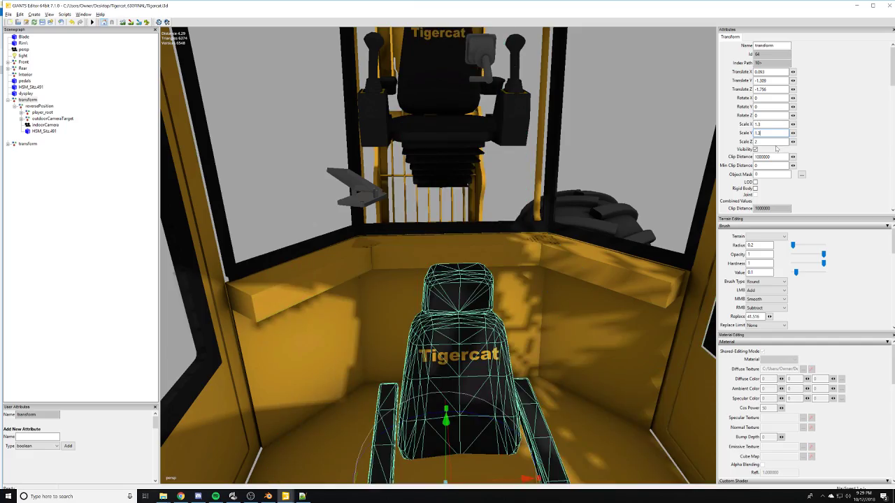
text(1.3)
key(Return)
alt+drag(443, 420, 523, 363)
scroll(524, 363, down, 2)
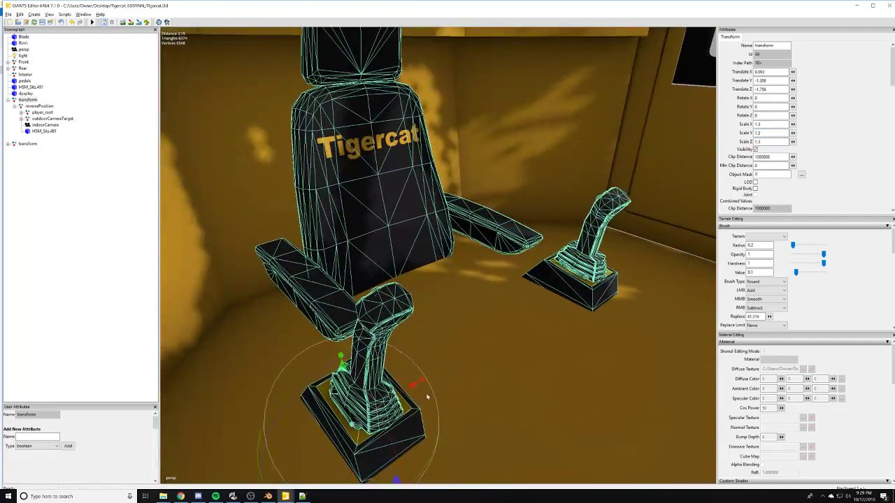
- Raise the reversePosition group to about 1.296 on Y and shift it to about 1.07 on Z
click(48, 106)
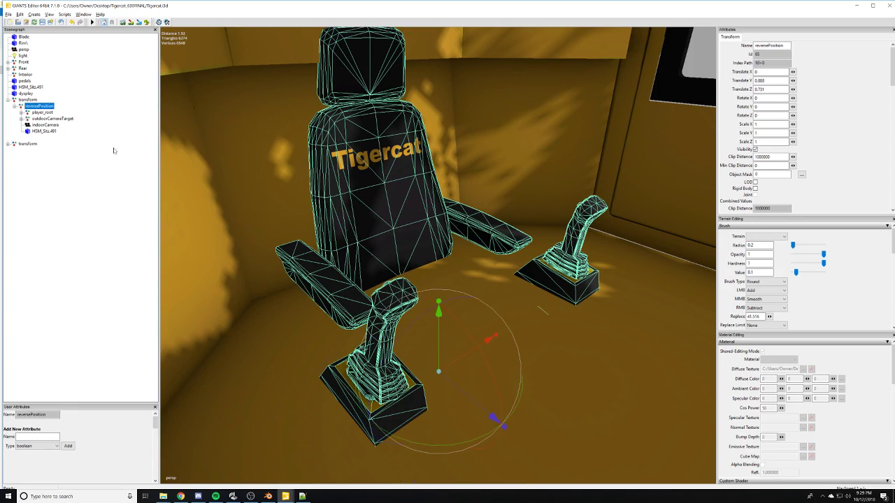
drag(438, 359, 448, 293)
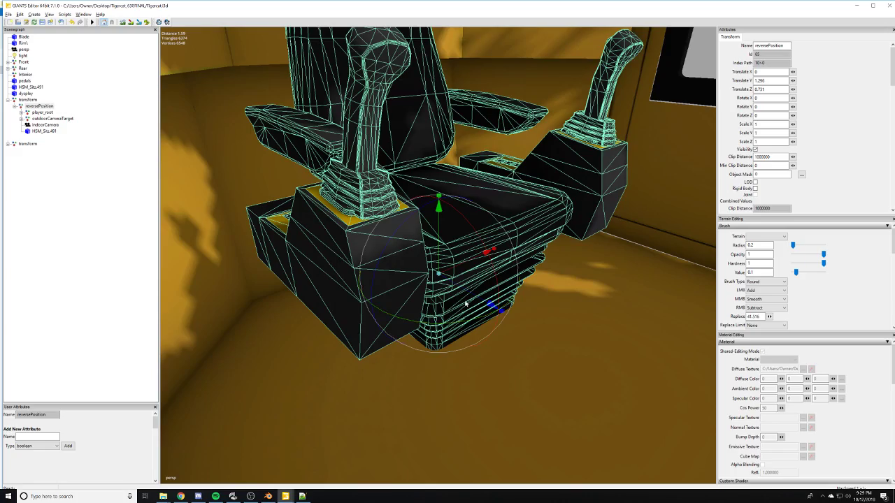
drag(494, 306, 580, 357)
alt+drag(465, 300, 538, 292)
alt+right_drag(537, 292, 233, 200)
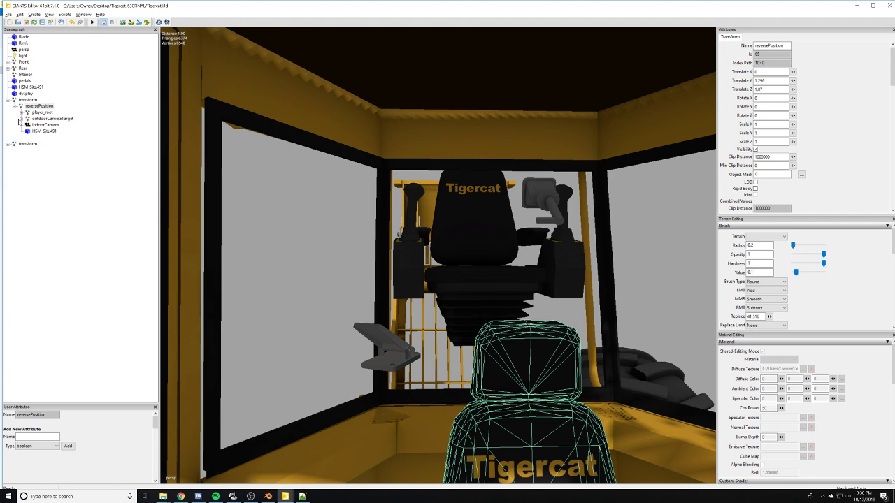
- Delete the separate top-level HSM_Sitz.491 seat, leaving the one inside the reversePosition group
click(22, 87)
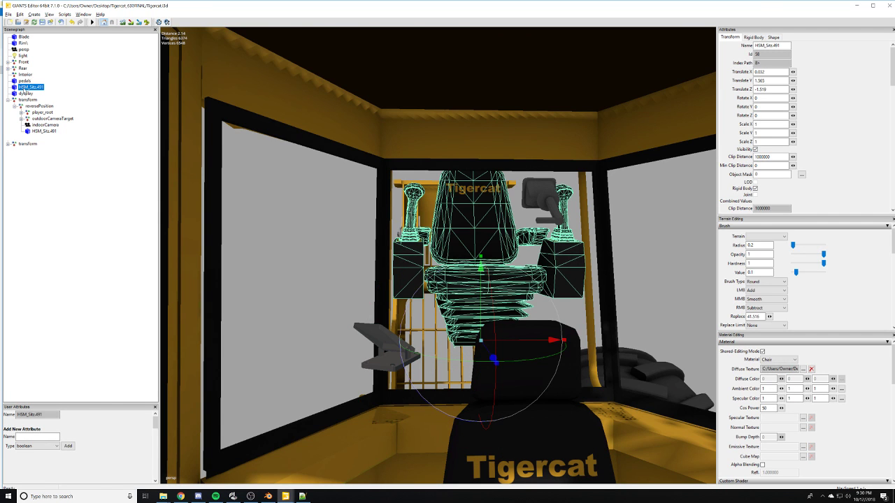
key(Delete)
right_drag(486, 275, 413, 310)
- Set the seat's transform group scale to 1.5 on X, Y and Z
click(26, 94)
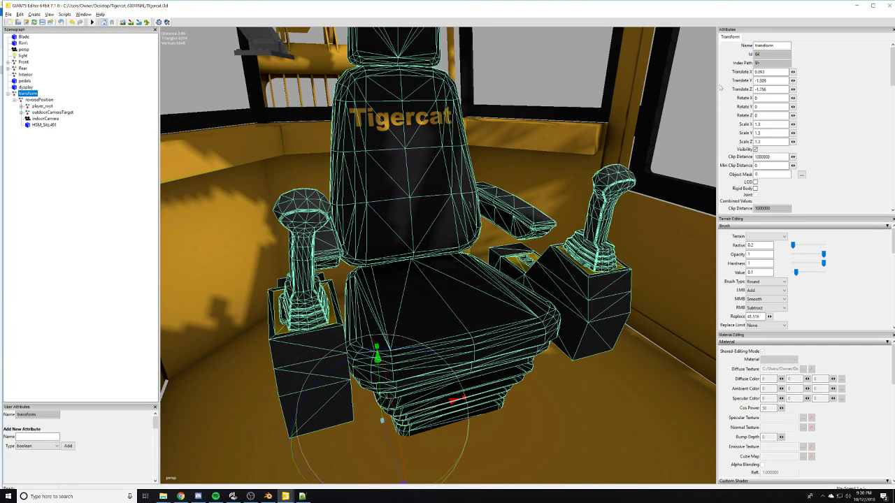
key(BackSpace)
text(5)
key(Return)
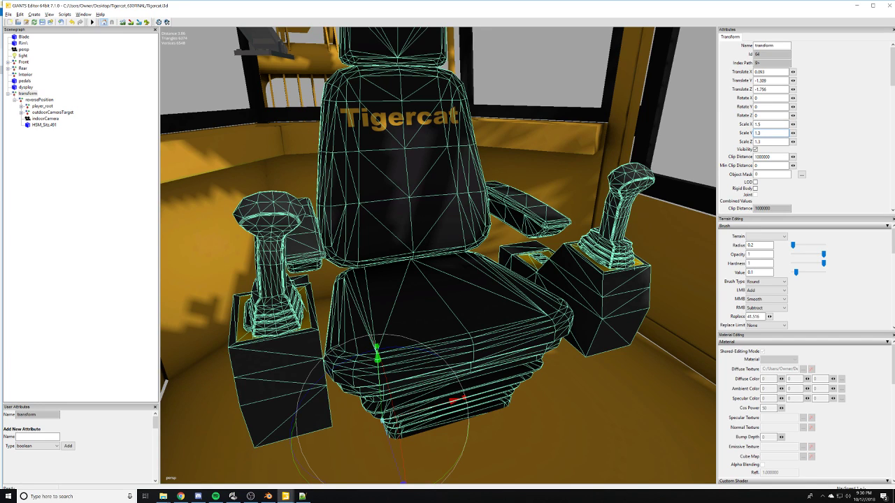
key(BackSpace)
text(5)
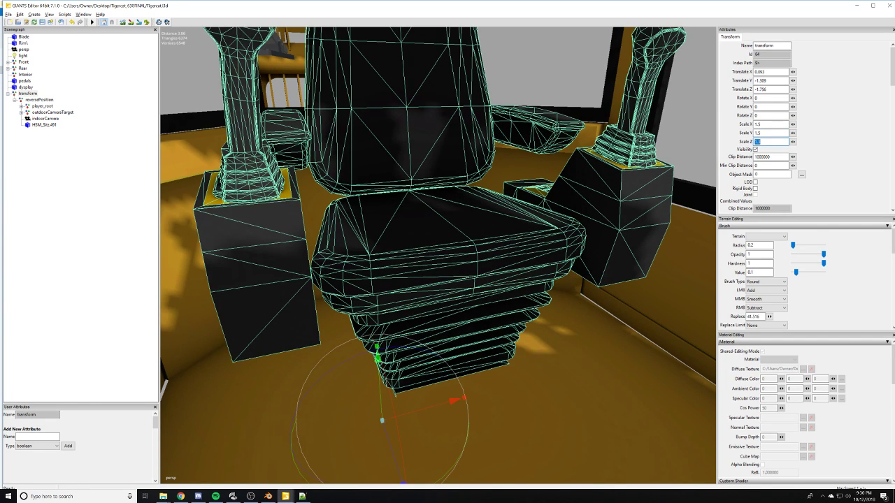
key(BackSpace)
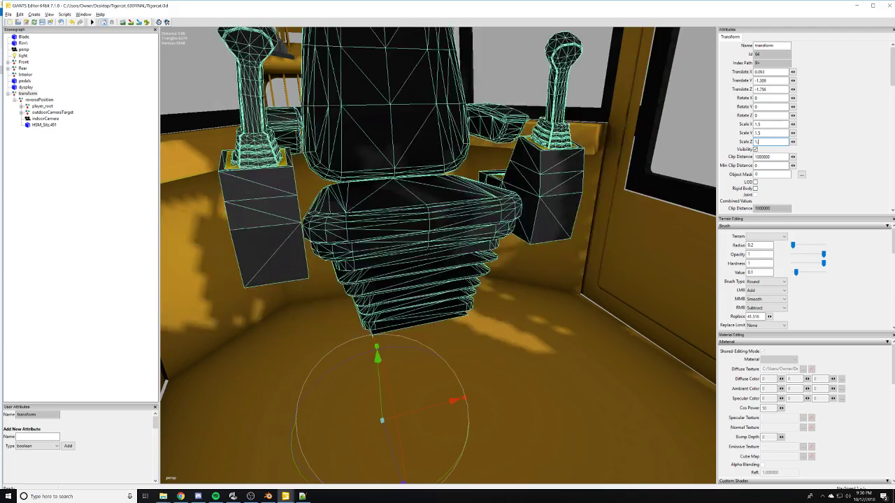
text(5)
- Move the seat's transform group to about -1.515 on Y and -2.176 on Z, and check its placement in the cab
alt+drag(637, 260, 577, 299)
scroll(577, 300, up, 10)
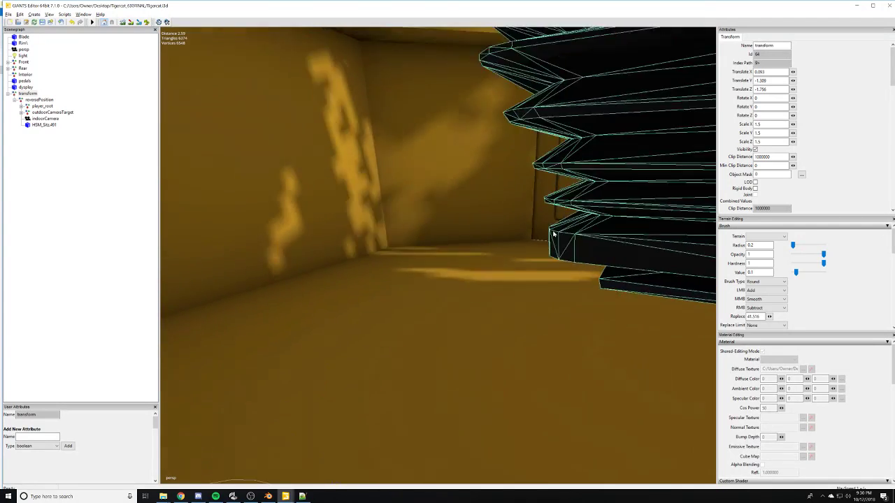
alt+drag(554, 234, 545, 252)
scroll(545, 252, down, 2)
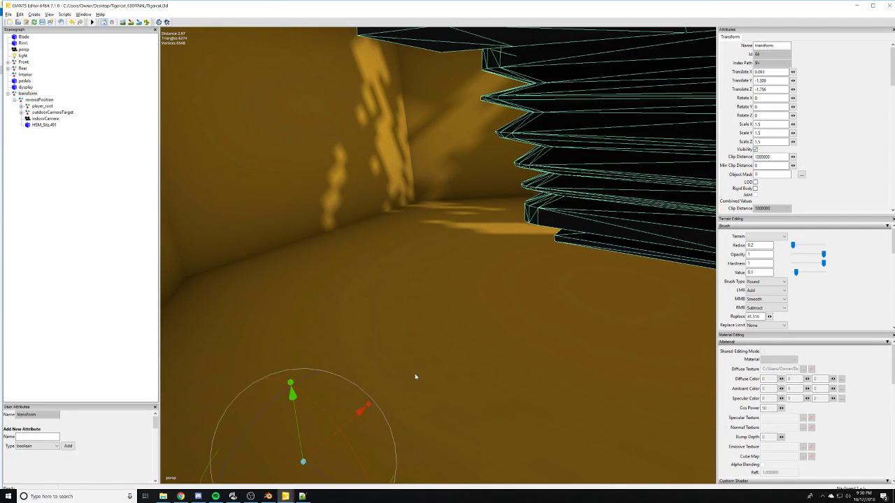
drag(325, 475, 435, 384)
scroll(436, 384, down, 4)
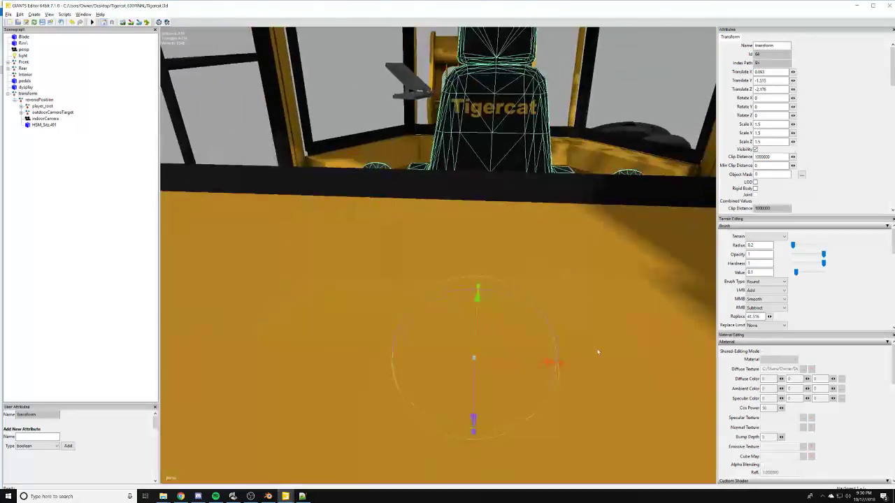
right_drag(597, 352, 469, 359)
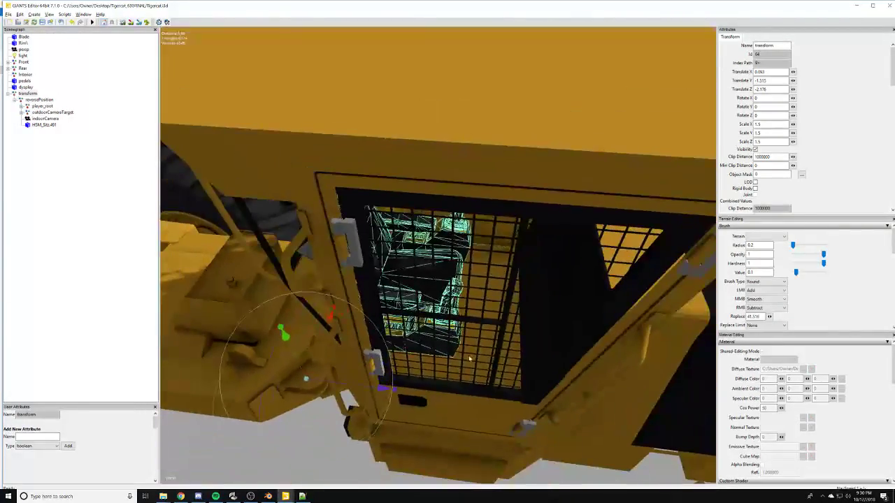
- Move the seat's transform group to about -1.887 on Z and turn the reversePosition group around Y towards the cab's opposite side
drag(377, 392, 390, 392)
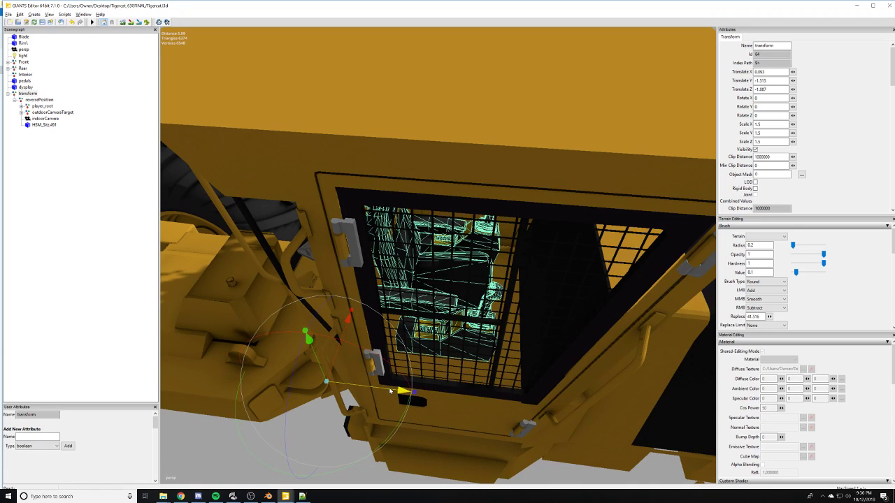
click(40, 100)
drag(494, 373, 416, 379)
alt+right_drag(448, 363, 611, 312)
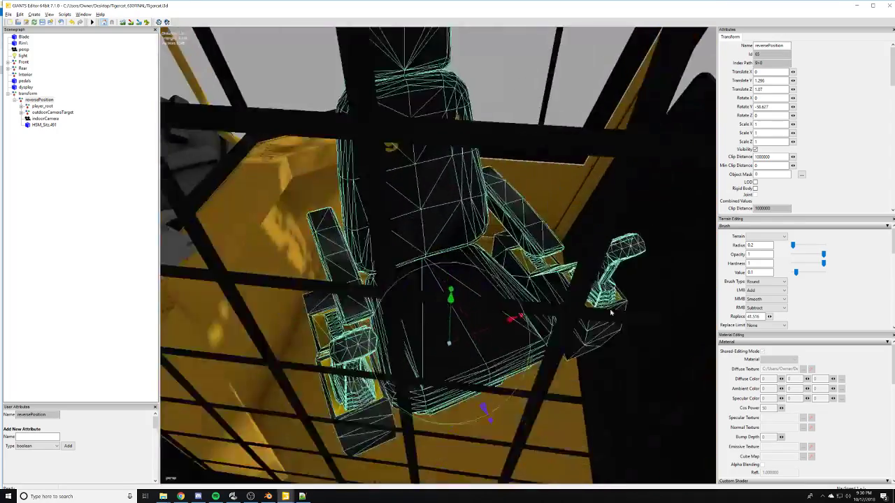
middle_drag(611, 313, 549, 342)
drag(552, 366, 464, 305)
alt+drag(464, 306, 538, 274)
middle_drag(538, 273, 549, 314)
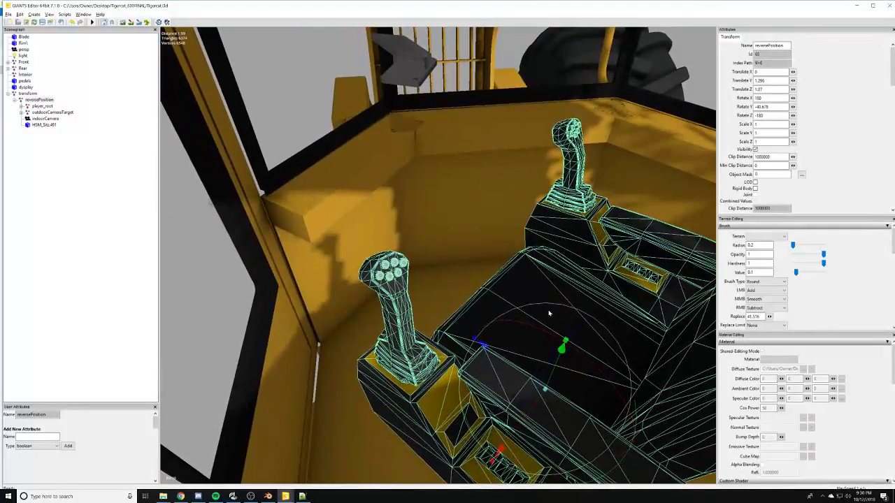
- Rotate the reversePosition group to about 180, -1.505, -180 and check the reversed seat and joysticks for clearance inside the cab
drag(476, 432, 471, 250)
scroll(557, 267, up, 3)
mouse_move(471, 250)
middle_down()
mouse_move(458, 254)
mouse_move(478, 261)
middle_up()
alt+drag(478, 261, 458, 265)
scroll(476, 259, up, 4)
middle_drag(457, 265, 459, 269)
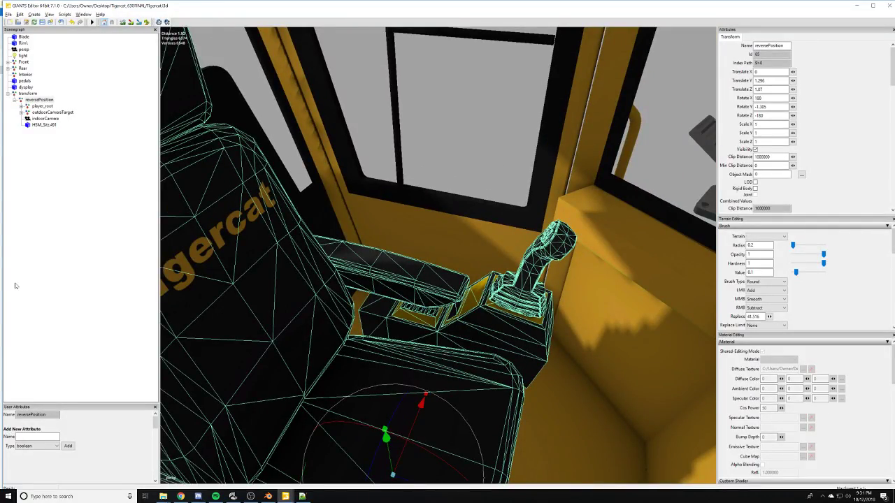
middle_drag(375, 311, 294, 253)
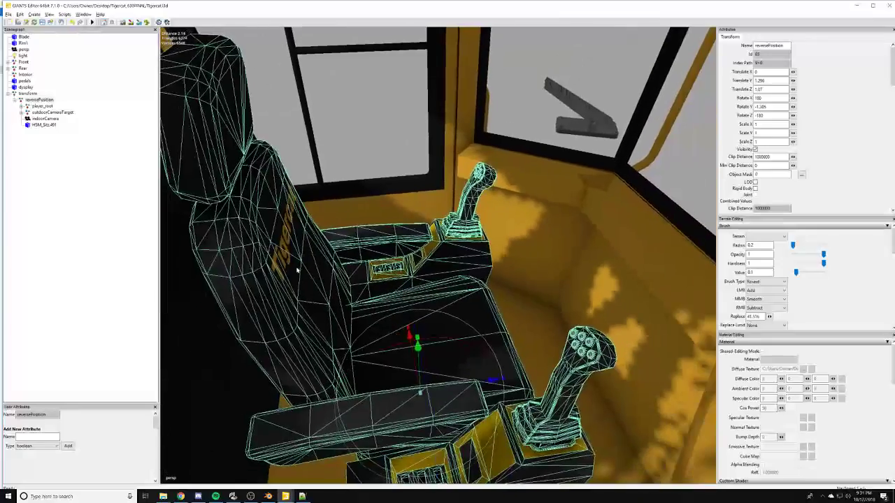
- Move the seat's transform group to about -2.042 on Z
click(34, 95)
scroll(581, 257, down, 4)
alt+drag(580, 257, 582, 285)
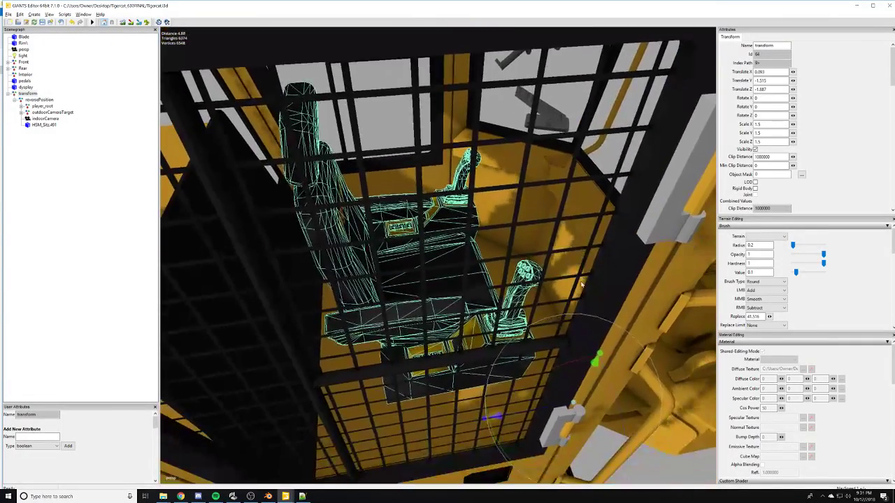
drag(553, 408, 562, 406)
- Turn the reversePosition group to about -40.603 on Y, with X and Z at 0, and check the joysticks' clearance
click(37, 100)
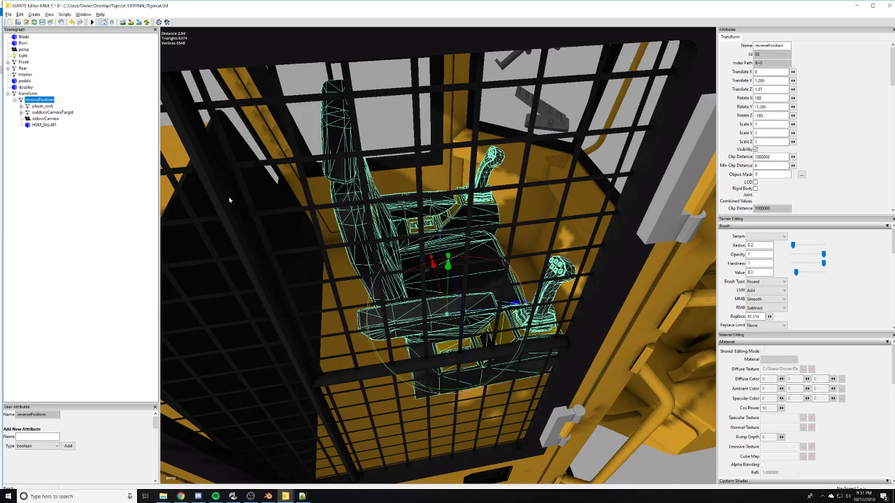
drag(402, 379, 562, 283)
alt+drag(509, 292, 500, 258)
scroll(548, 226, up, 5)
alt+drag(547, 225, 407, 240)
scroll(364, 222, down, 3)
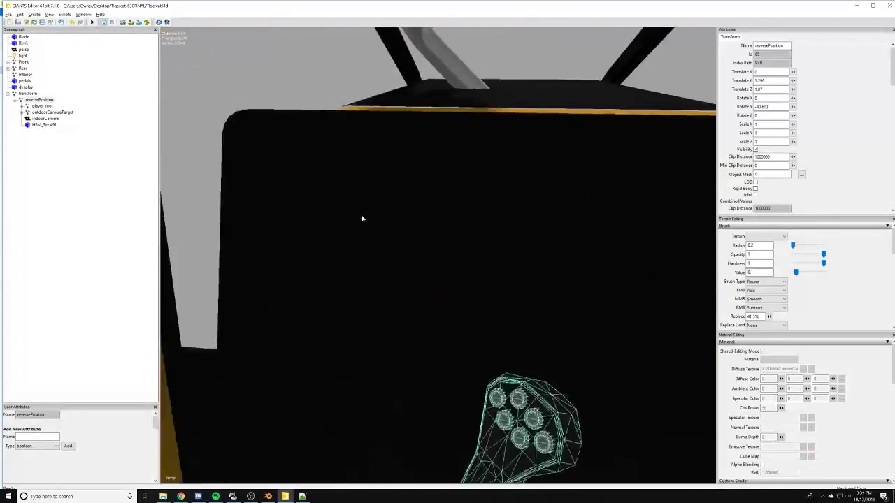
middle_drag(406, 241, 395, 238)
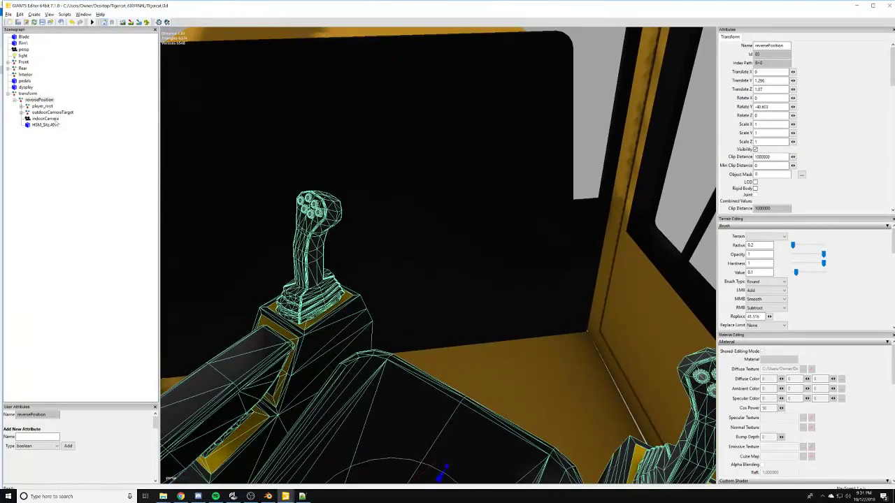
- Move the seat's transform group into the Interior group and rename it Turn Around Seat
click(23, 81)
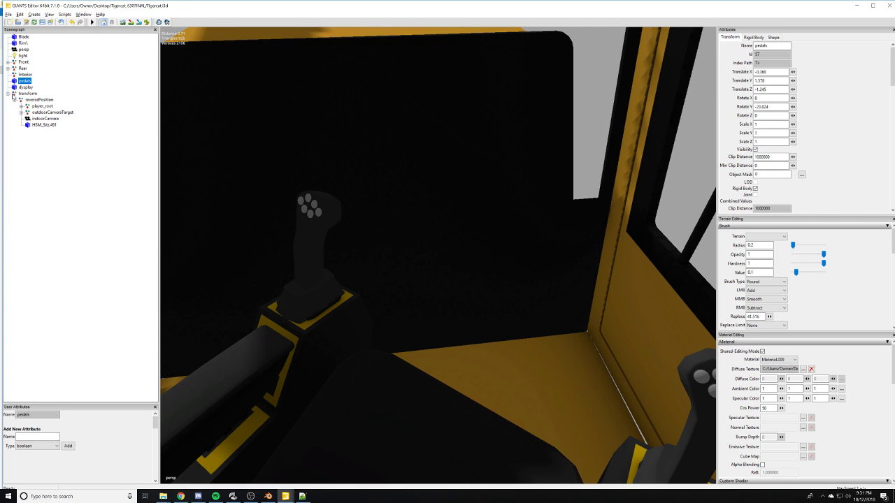
click(25, 93)
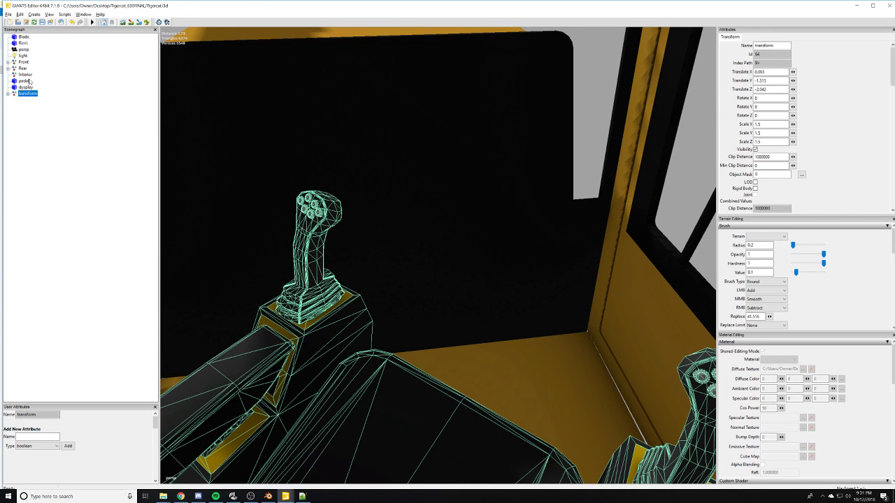
drag(21, 86, 24, 75)
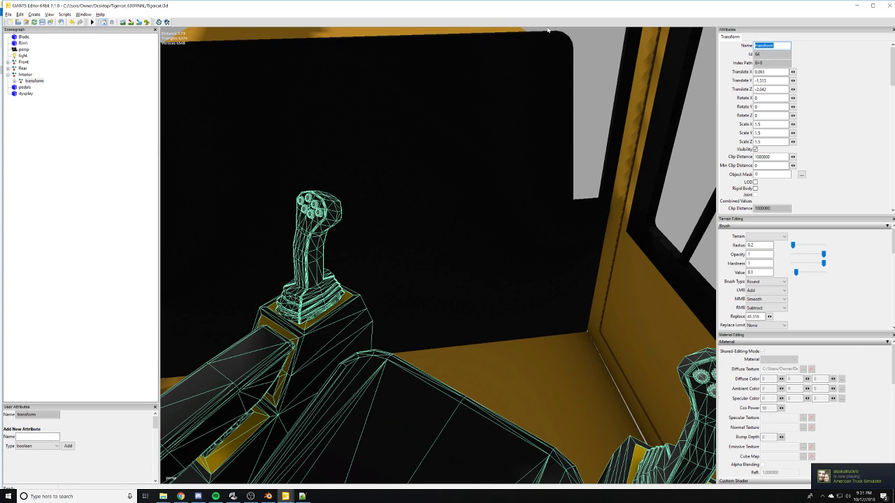
text(Tru)
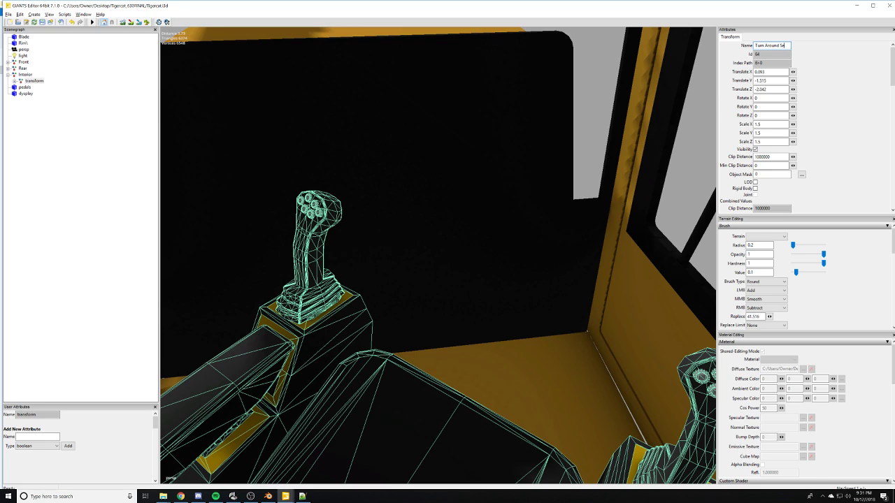
- Move the pedals and dysplay objects into the Interior group
click(23, 88)
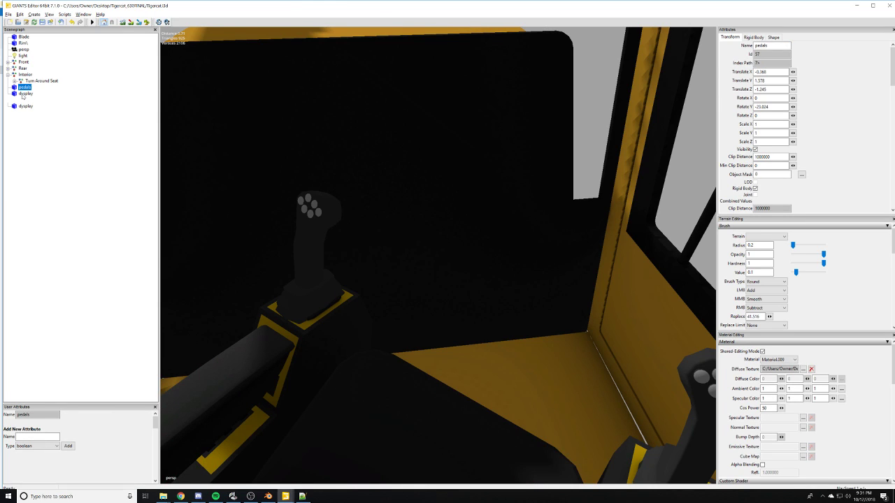
ctrl+click(24, 93)
click(25, 74)
key(ctrl+v)
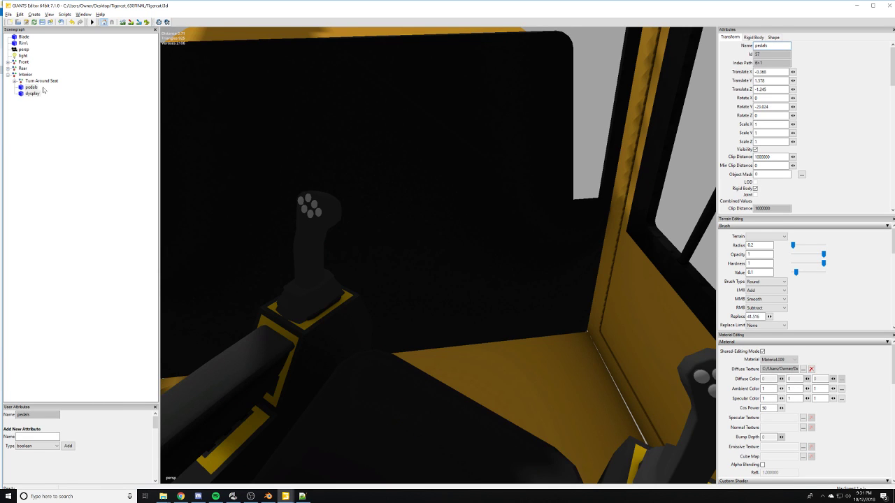
- Place the pedals object on the cab floor at about -0.589 on X, 0.274 on Y and 0.177 on Z
alt+drag(197, 148, 304, 165)
scroll(315, 172, up, 3)
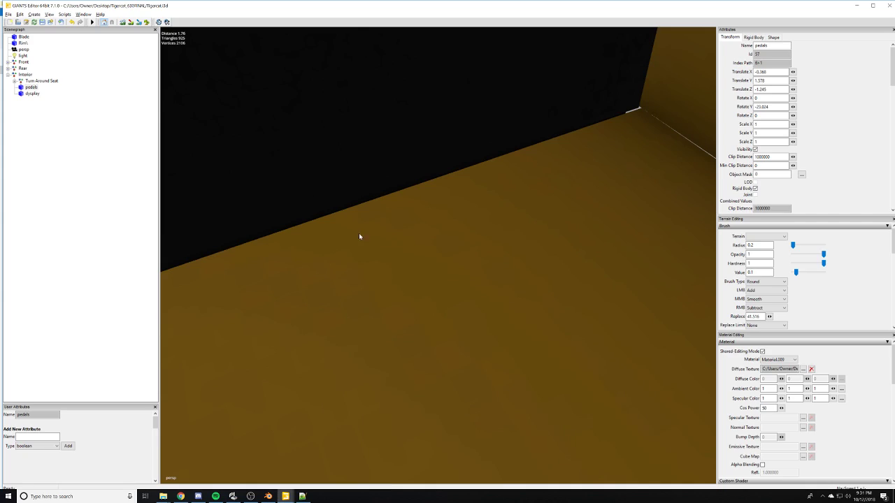
key(ctrl+b)
middle_drag(426, 268, 502, 265)
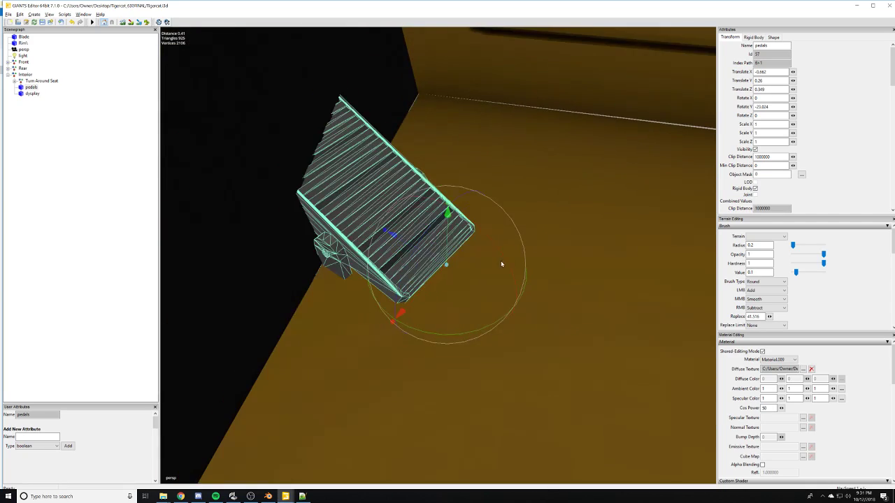
drag(429, 257, 358, 282)
mouse_move(358, 283)
middle_down()
mouse_move(330, 266)
mouse_move(343, 261)
mouse_move(384, 308)
mouse_move(376, 302)
mouse_move(407, 306)
mouse_move(391, 286)
mouse_move(353, 269)
middle_up()
drag(357, 283, 357, 273)
click(199, 499)
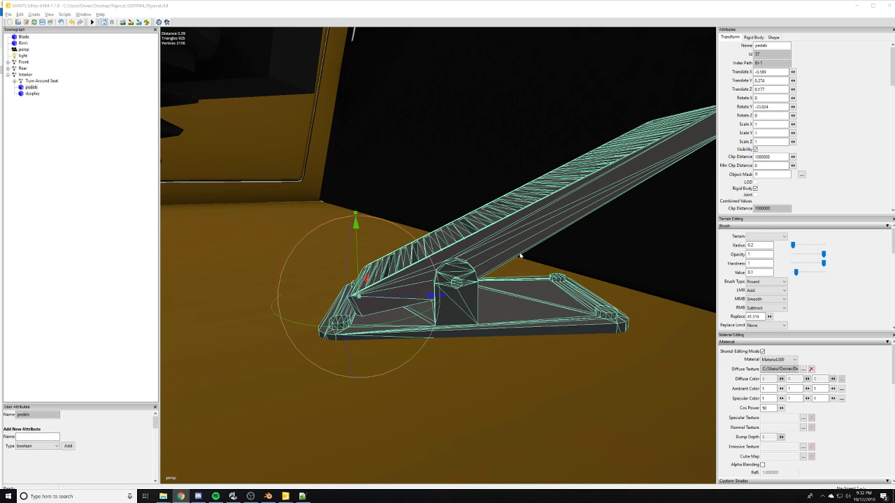
alt+drag(521, 256, 455, 300)
scroll(613, 286, down, 5)
scroll(455, 300, up, 4)
alt+drag(578, 260, 656, 315)
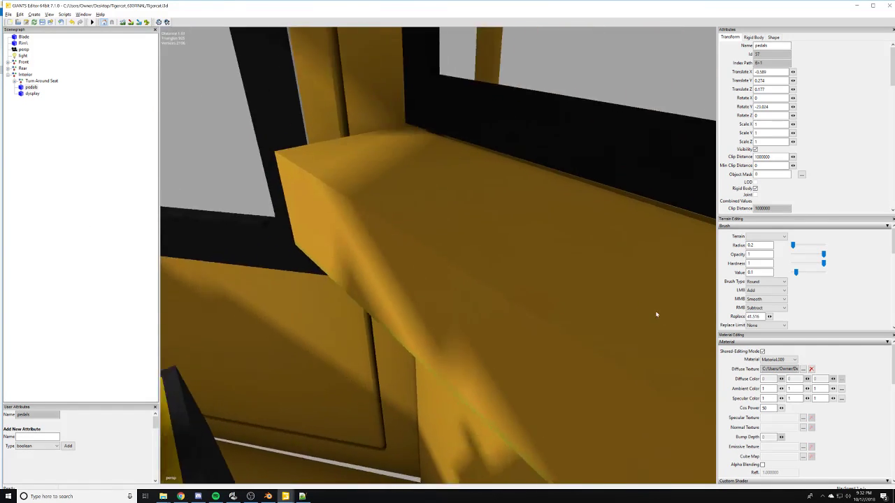
right_drag(657, 315, 369, 340)
key(alt+Tab)
- Duplicate the pedal, place the copy beside it at about -0.379 on X and 0.231 on Z, and scale the copy to 0.85 on Z
key(ctrl+d)
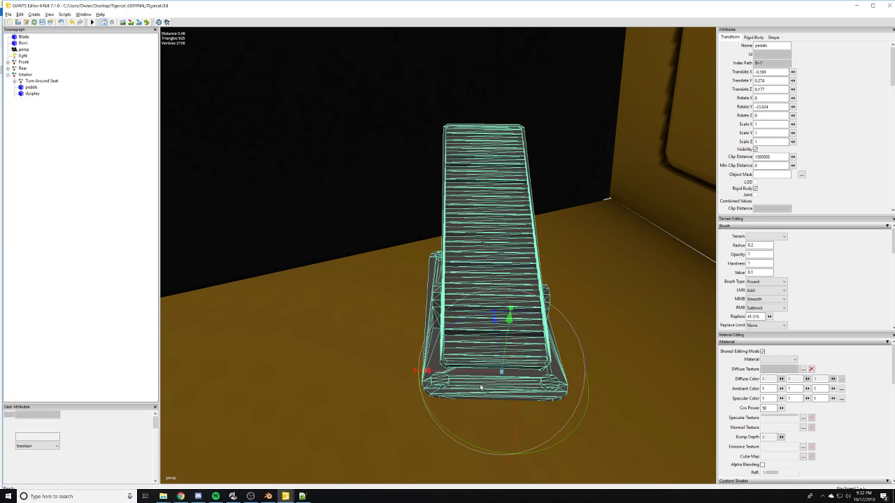
drag(423, 371, 225, 369)
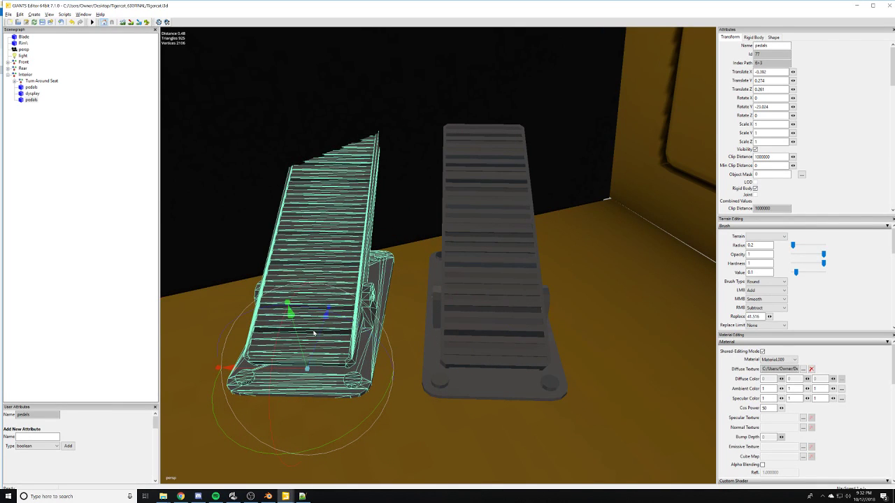
drag(322, 341, 313, 367)
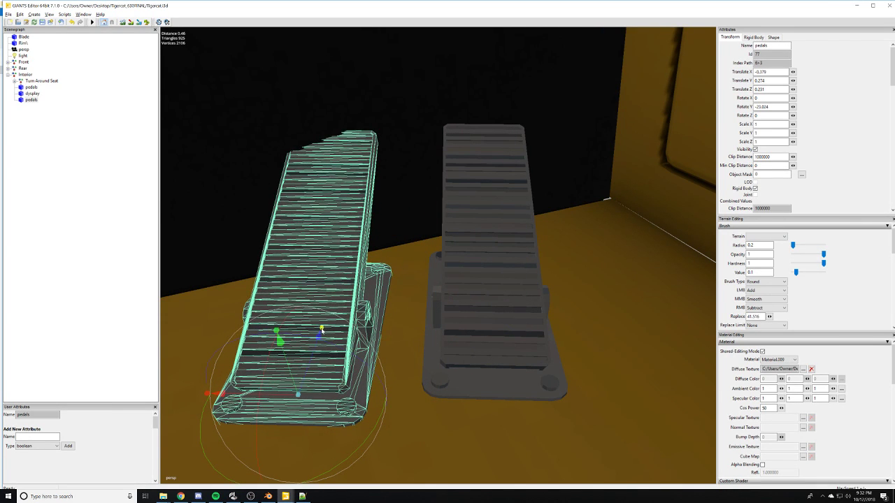
drag(322, 330, 318, 342)
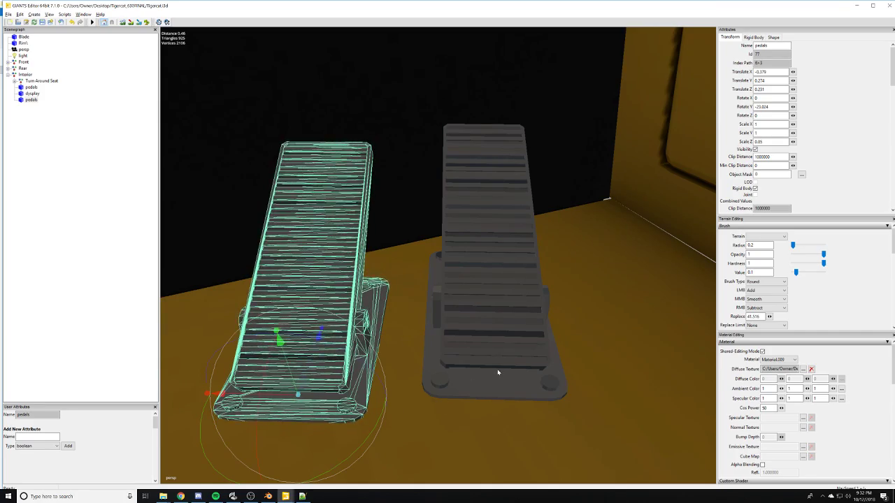
mouse_move(499, 373)
alt+mouse_down()
mouse_move(349, 366)
mouse_move(348, 338)
mouse_move(495, 356)
alt+mouse_up()
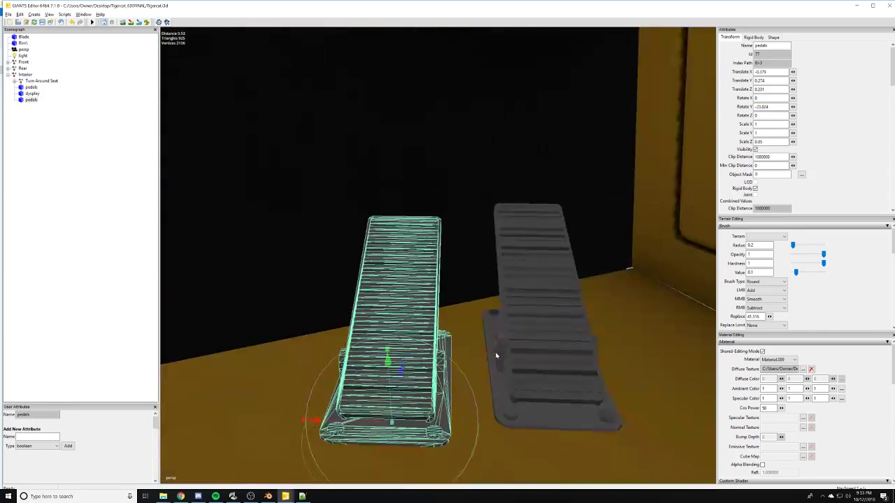
mouse_move(474, 360)
right_down()
mouse_move(499, 361)
mouse_move(472, 360)
right_up()
click(494, 361)
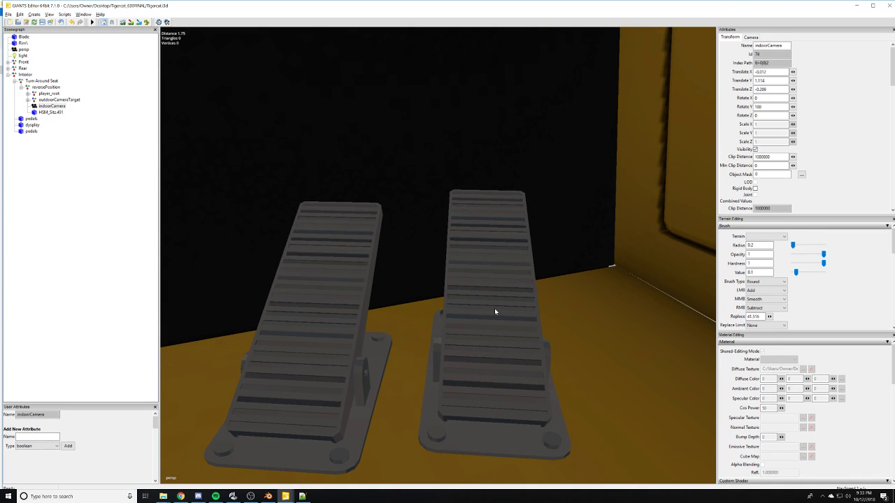
- Examine the original pedal's diffuse texture and the alternative texture files in the textures folder
right_drag(494, 308, 454, 322)
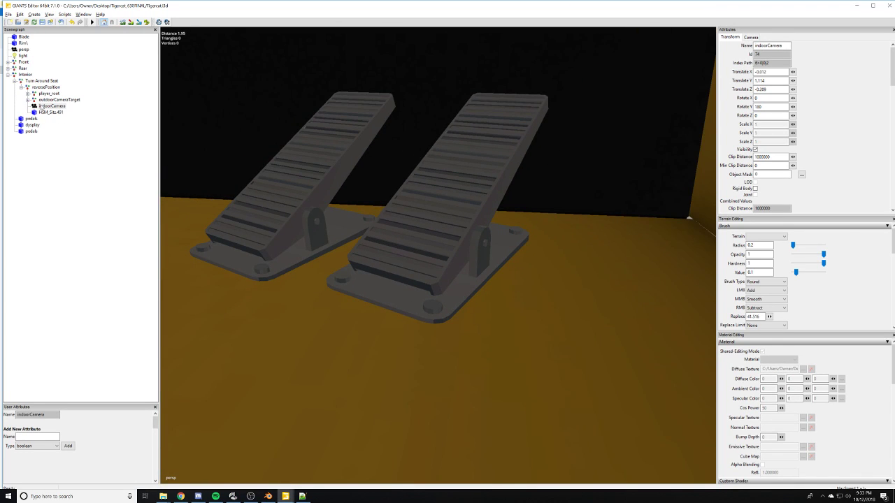
click(31, 131)
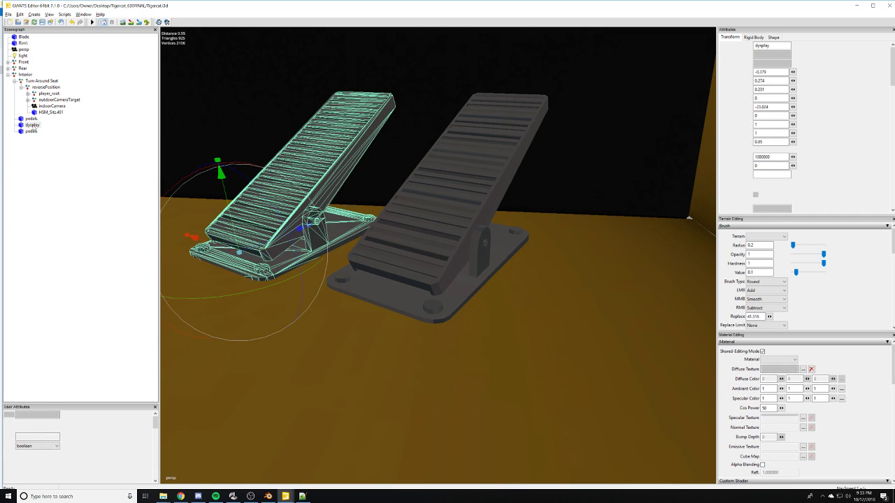
click(31, 118)
click(804, 369)
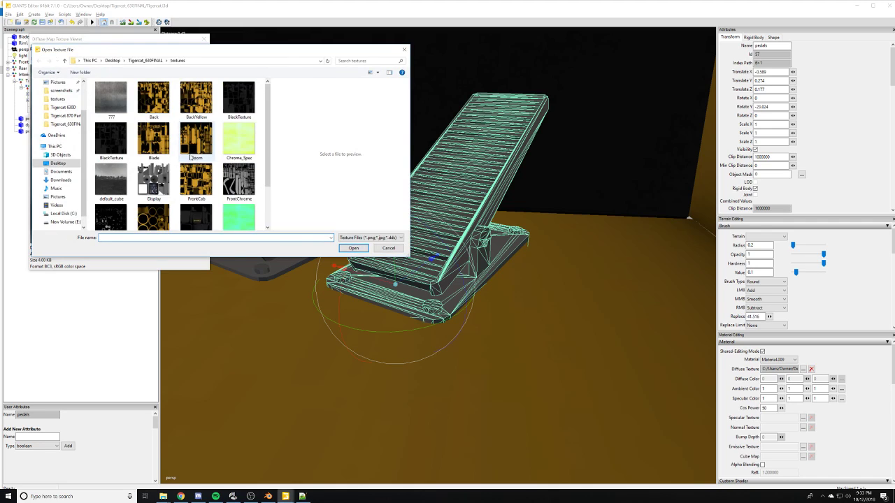
click(404, 49)
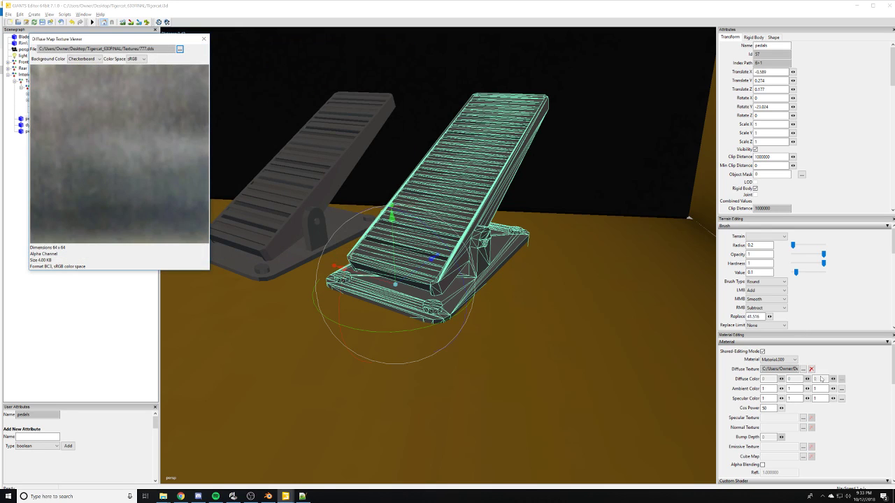
click(203, 37)
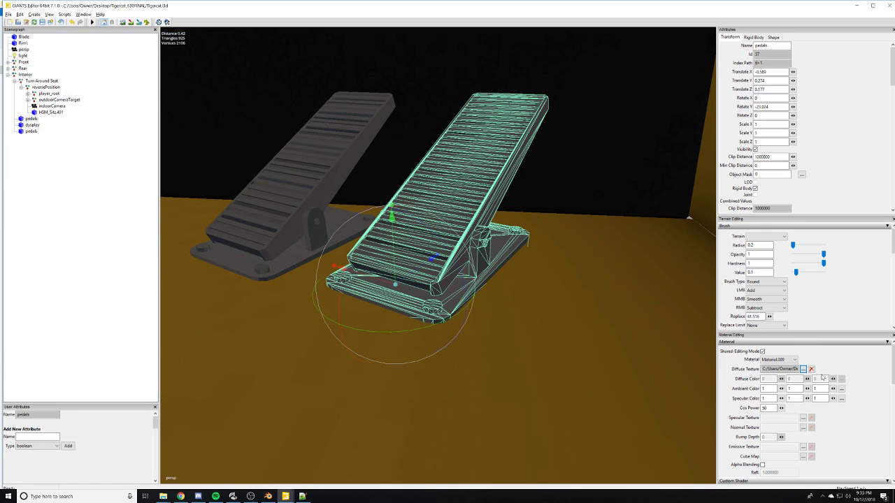
- Remove the diffuse texture from the pedals' material and set its diffuse color to a dark grey of about 0.078 per channel
click(811, 368)
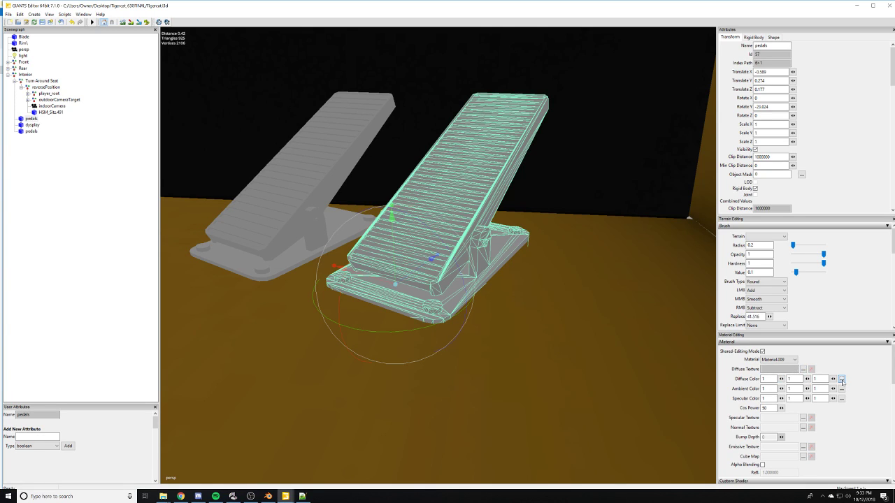
click(842, 379)
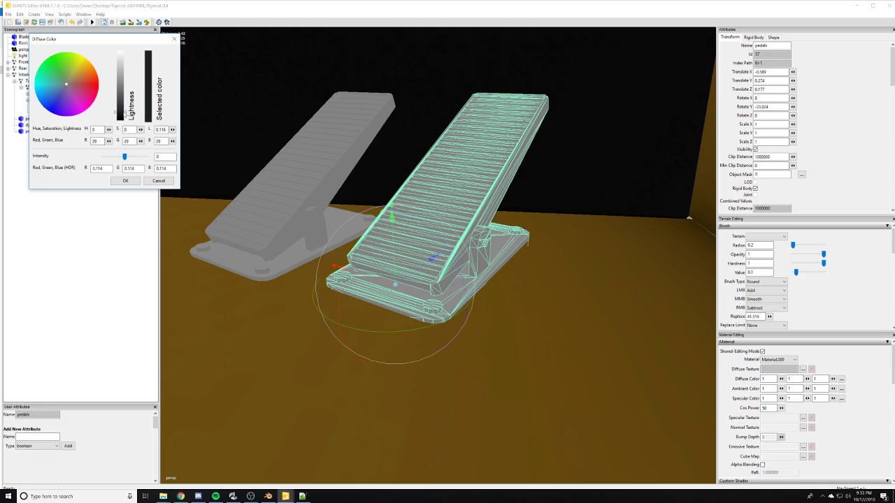
click(126, 181)
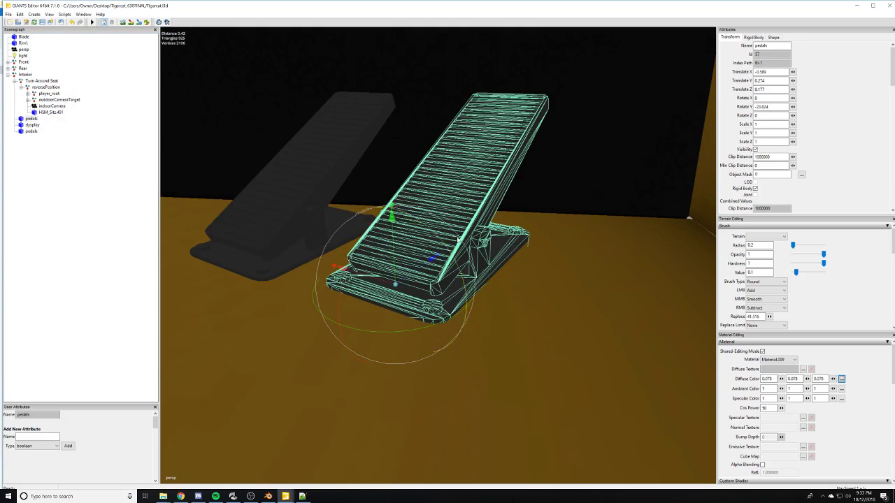
- Apply the 777 image from the textures folder as the diffuse texture of the pedals' material
alt+drag(457, 239, 502, 240)
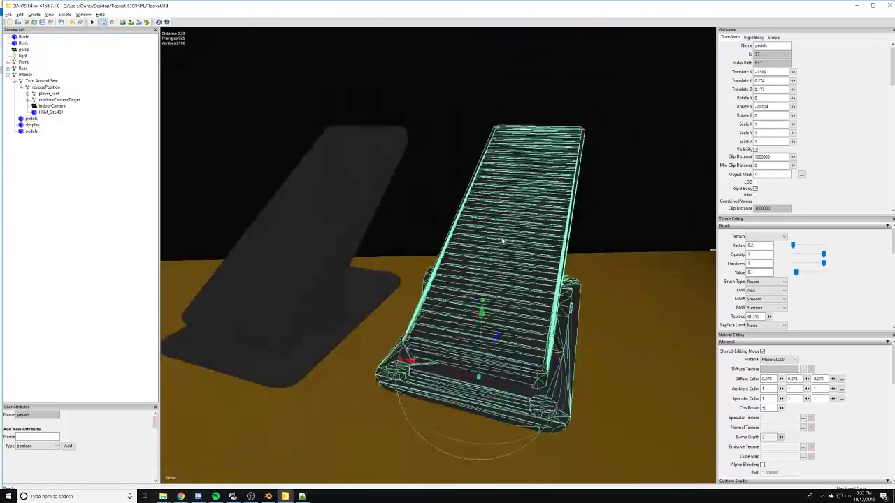
scroll(502, 241, down, 1)
click(809, 371)
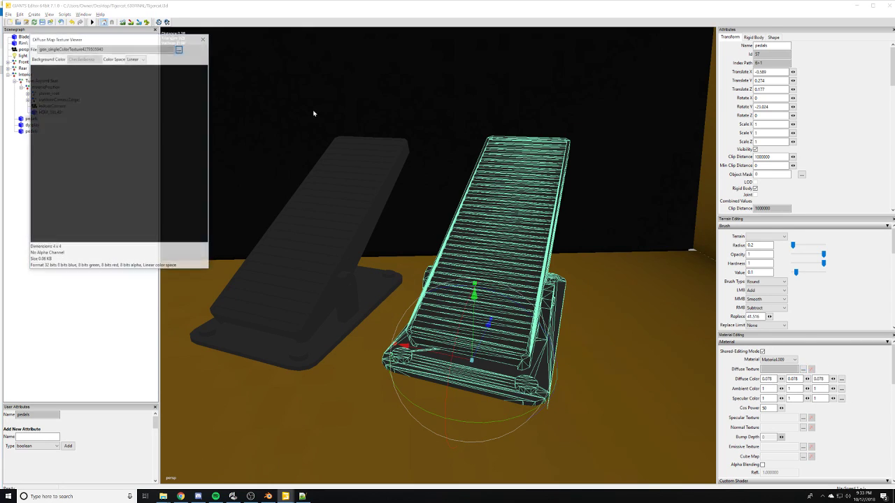
click(180, 50)
double_click(118, 100)
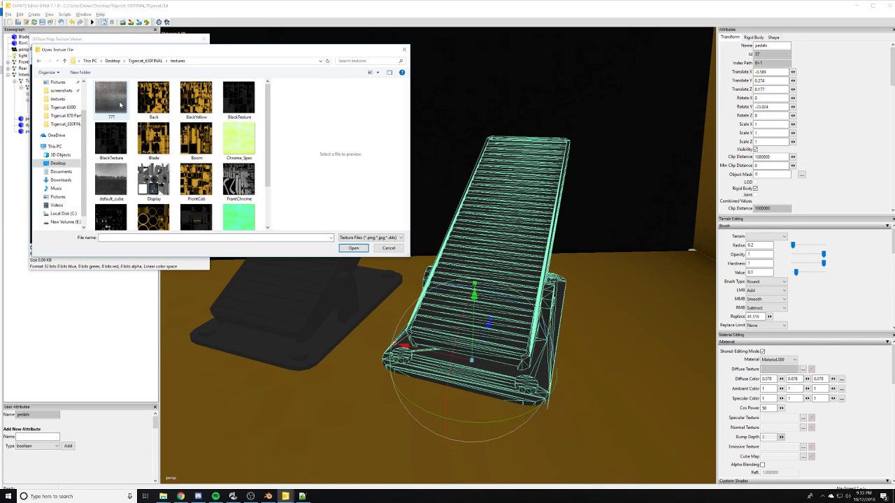
double_click(122, 106)
click(202, 40)
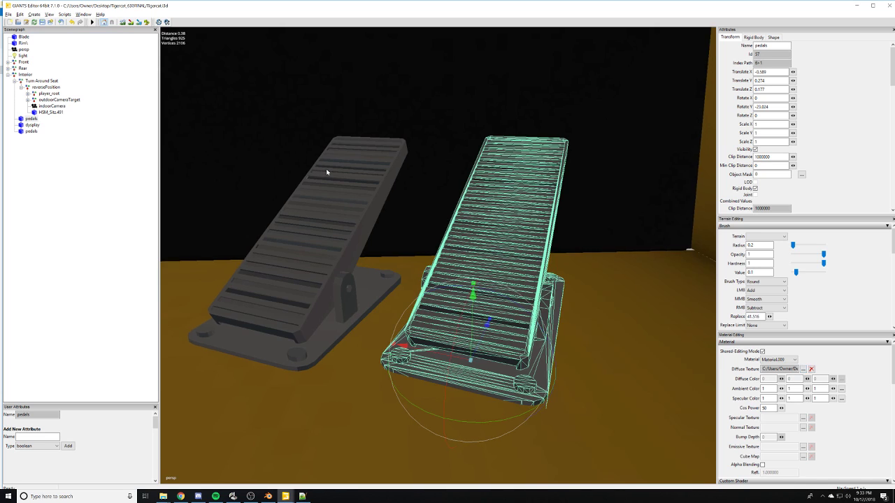
- Examine the newly textured pedals from several angles inside the cab
alt+drag(326, 170, 349, 197)
click(476, 204)
mouse_move(414, 221)
right_down()
mouse_move(450, 226)
mouse_move(423, 221)
right_up()
scroll(423, 222, down, 3)
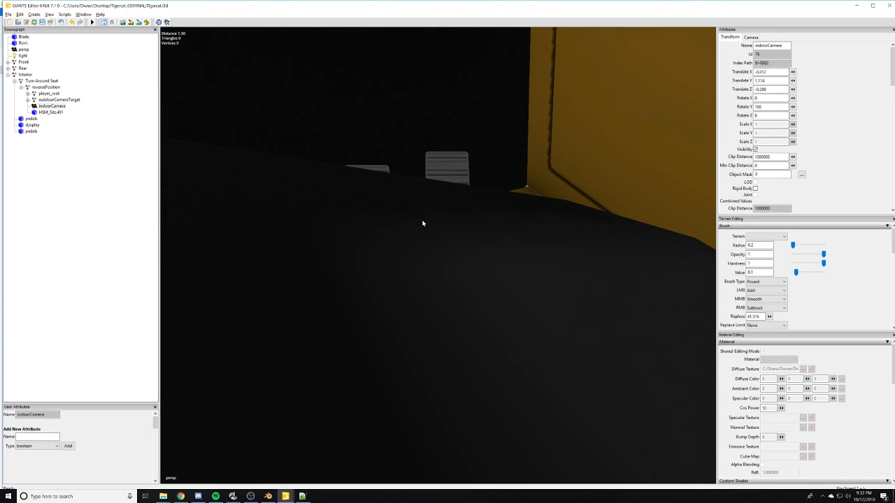
alt+drag(424, 224, 288, 271)
scroll(447, 239, down, 6)
scroll(532, 225, up, 3)
scroll(455, 228, up, 6)
right_drag(288, 272, 316, 300)
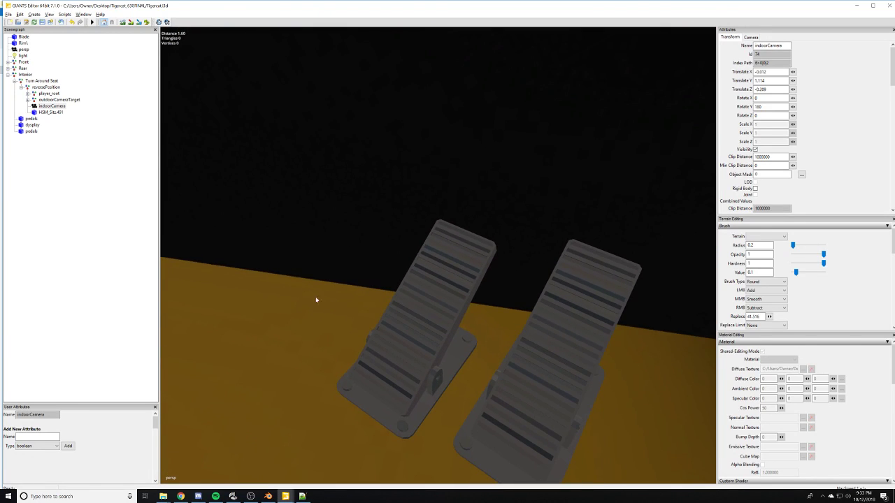
- Duplicate the full-size pedal and place the copy on the cab floor at the opposite end from the black wall
click(32, 131)
right_drag(404, 261, 478, 271)
click(31, 119)
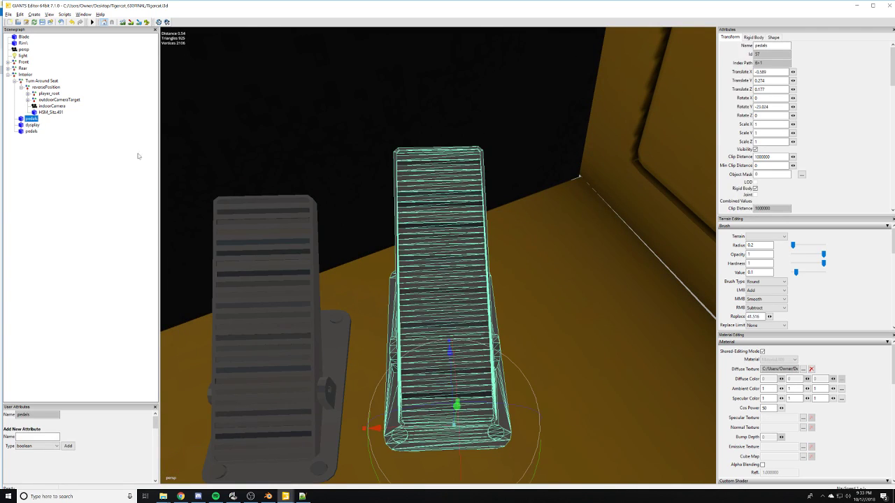
alt+drag(441, 239, 651, 219)
scroll(443, 239, up, 3)
scroll(444, 241, down, 3)
right_drag(651, 219, 407, 285)
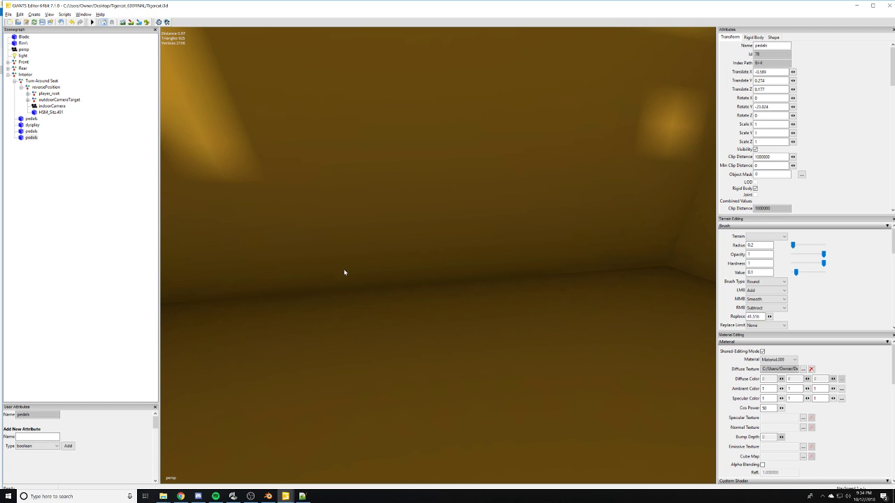
key(ctrl+b)
right_drag(437, 356, 339, 274)
- Rotate the reversePosition seat group about its vertical axis, away from the copied pedal
click(42, 88)
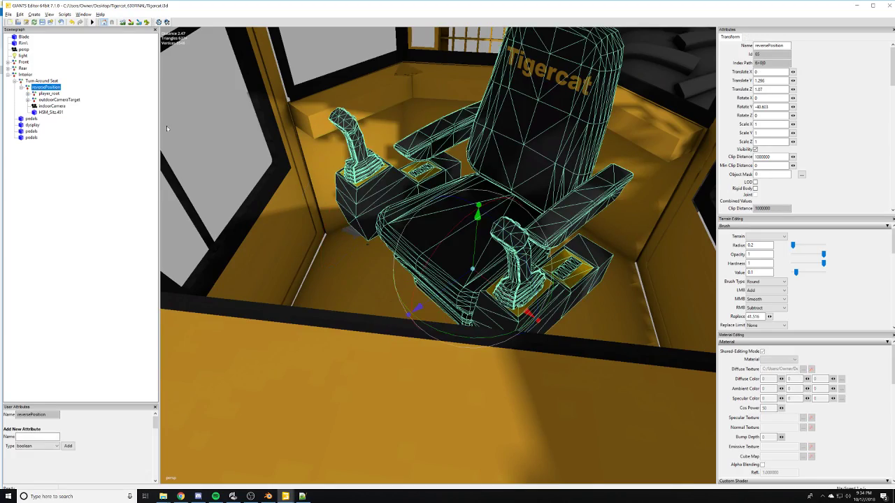
drag(447, 335, 315, 175)
right_drag(529, 237, 421, 249)
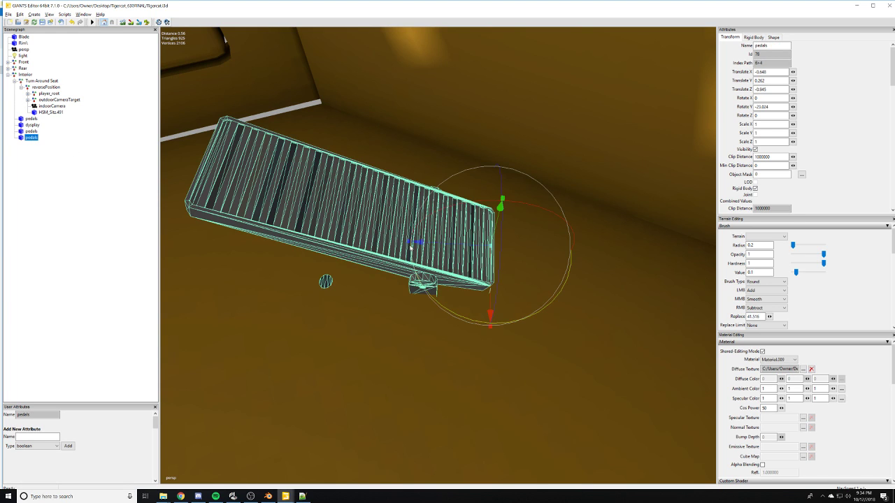
- Position the copied pedal at about -0.427 on X, 0.271 on Y and -0.894 on Z, turned around to about -50.377 on Y
drag(495, 240, 493, 235)
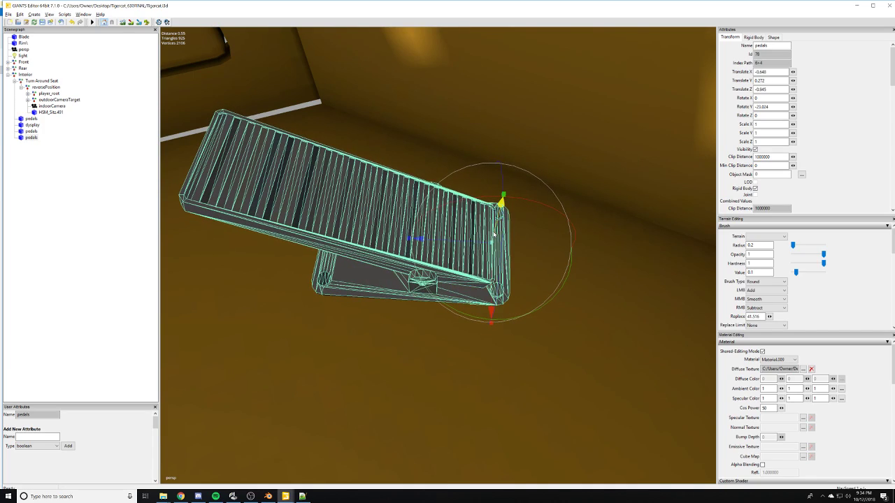
drag(521, 317, 493, 248)
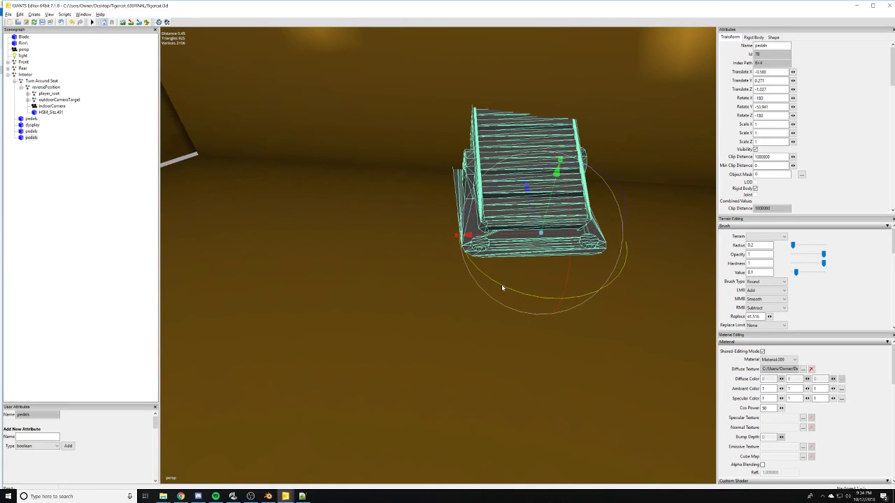
drag(537, 208, 471, 283)
- Examine the whole machine and the cab from outside
scroll(537, 308, down, 2)
scroll(531, 307, down, 1)
scroll(471, 283, down, 8)
scroll(472, 283, down, 10)
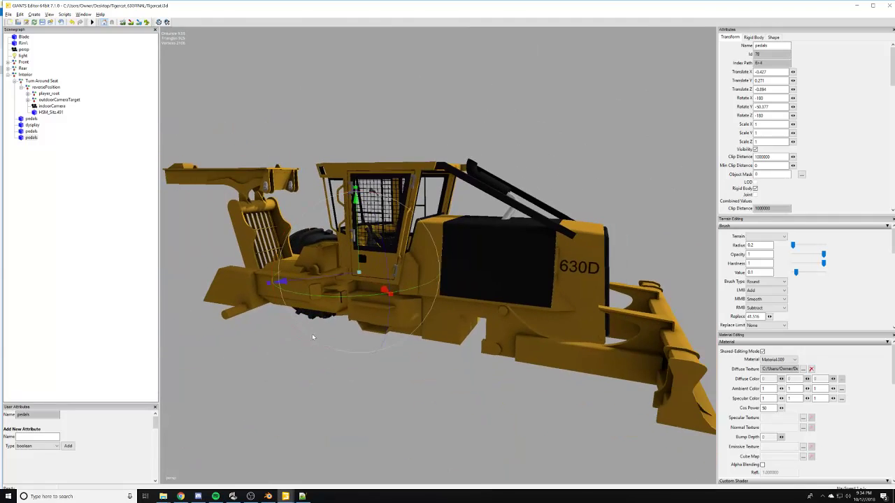
alt+drag(423, 325, 416, 325)
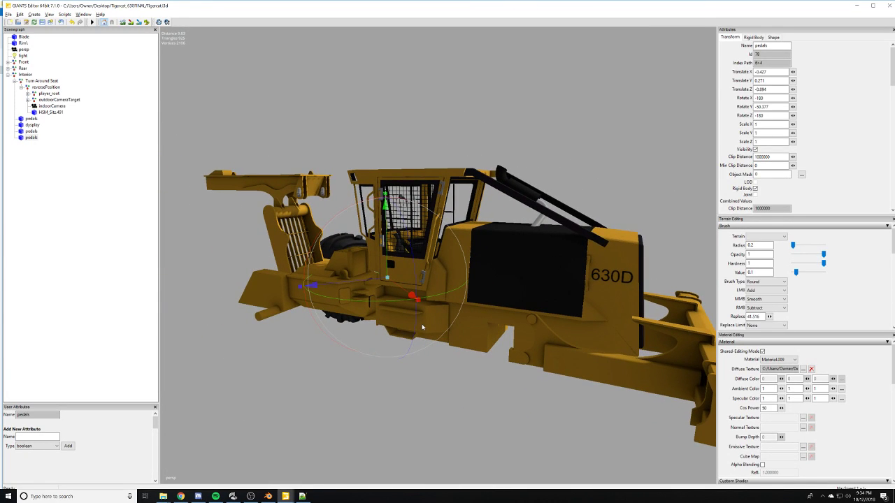
middle_drag(422, 327, 430, 324)
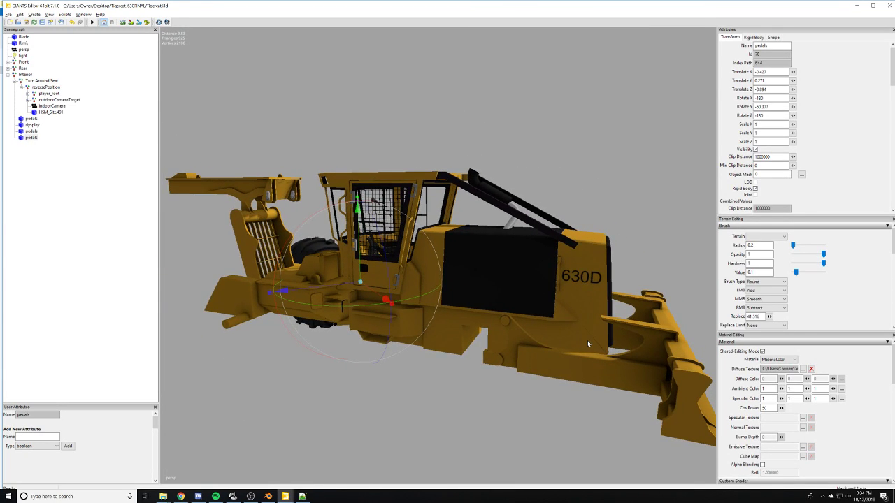
click(519, 342)
click(413, 383)
alt+right_drag(413, 384, 665, 286)
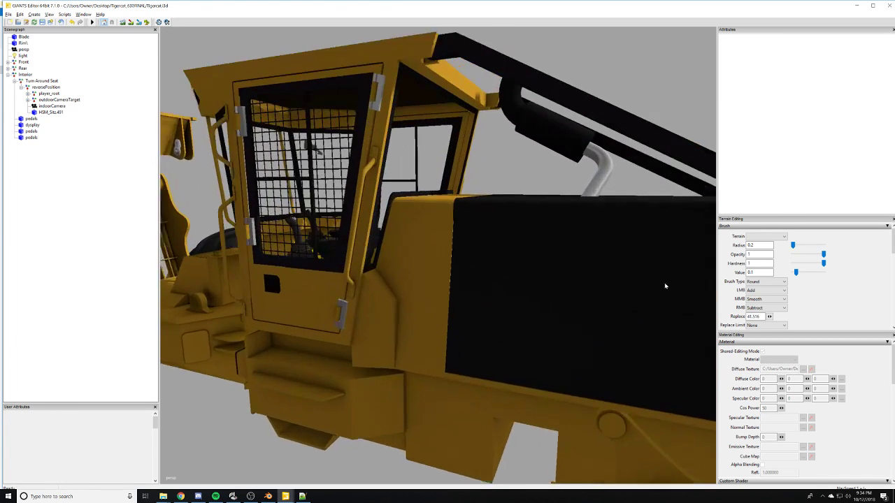
- Rotate the copied pedal behind the joystick console to about -45.451 on Y
alt+drag(665, 286, 513, 274)
alt+right_drag(514, 275, 697, 251)
alt+drag(697, 251, 458, 360)
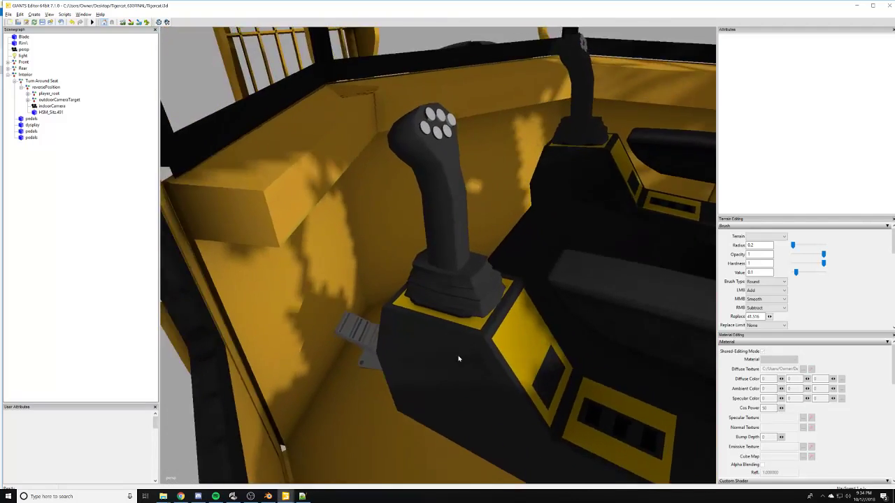
mouse_move(458, 359)
alt+right_down()
mouse_move(443, 376)
mouse_move(453, 369)
alt+right_up()
alt+drag(452, 369, 380, 378)
middle_drag(380, 378, 469, 343)
click(31, 137)
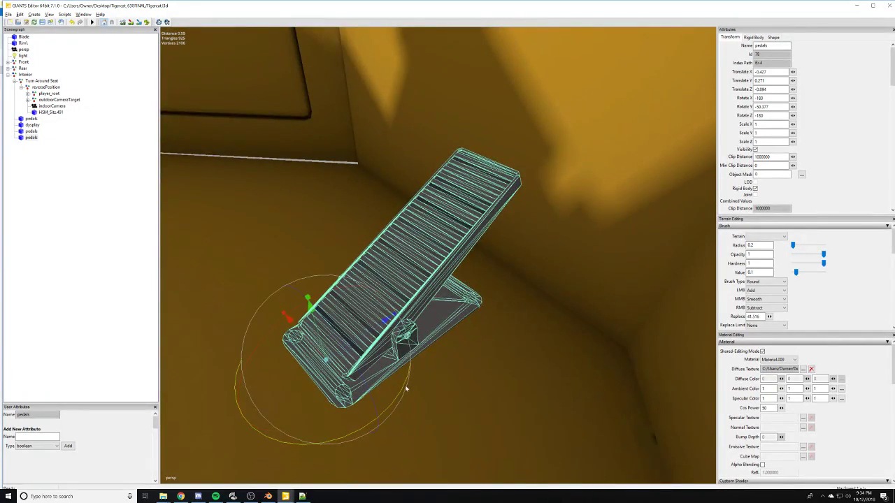
drag(402, 392, 398, 396)
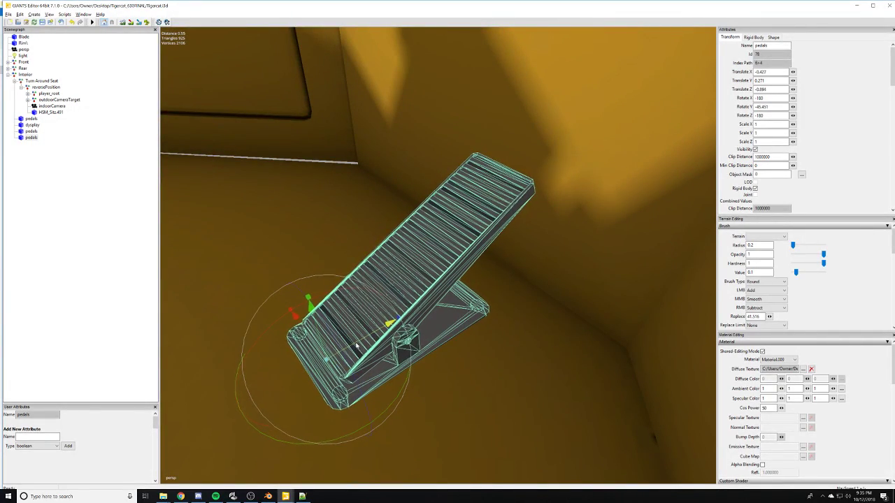
- Duplicate this pedal, place the copy beside it at about -0.592 on X and -0.783 on Z, and scale the copy to about 0.86 on Z
drag(356, 346, 338, 338)
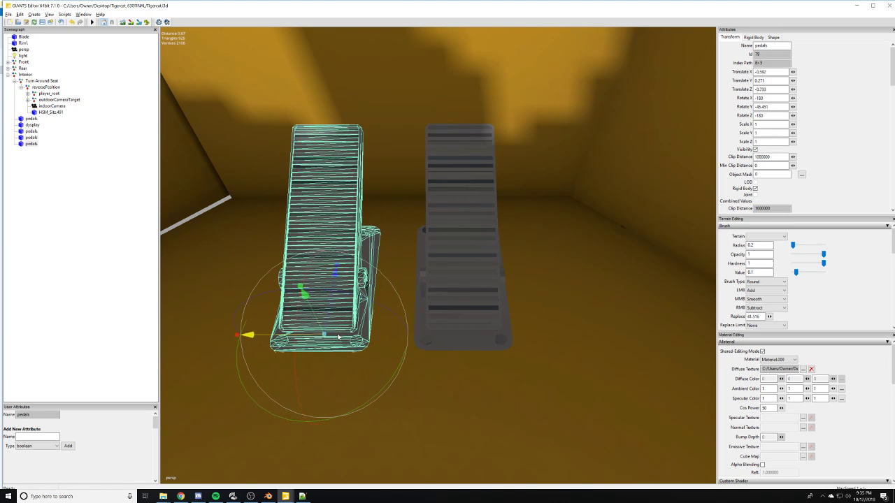
click(336, 267)
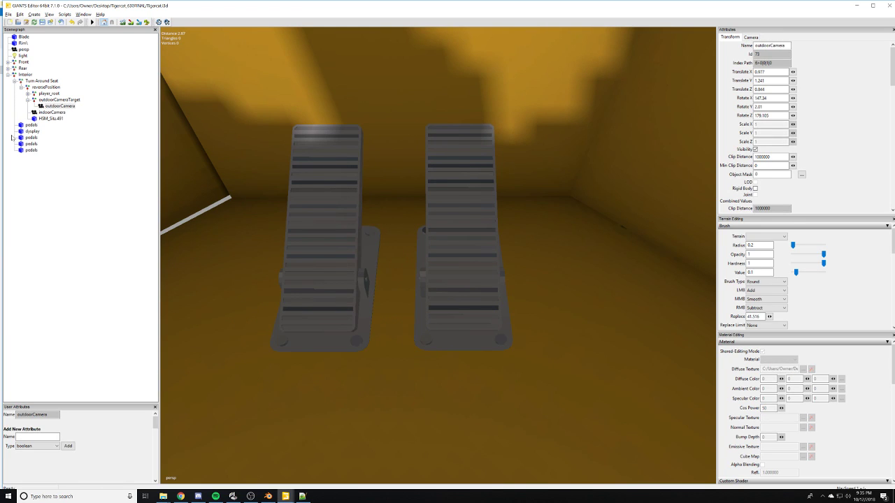
click(28, 149)
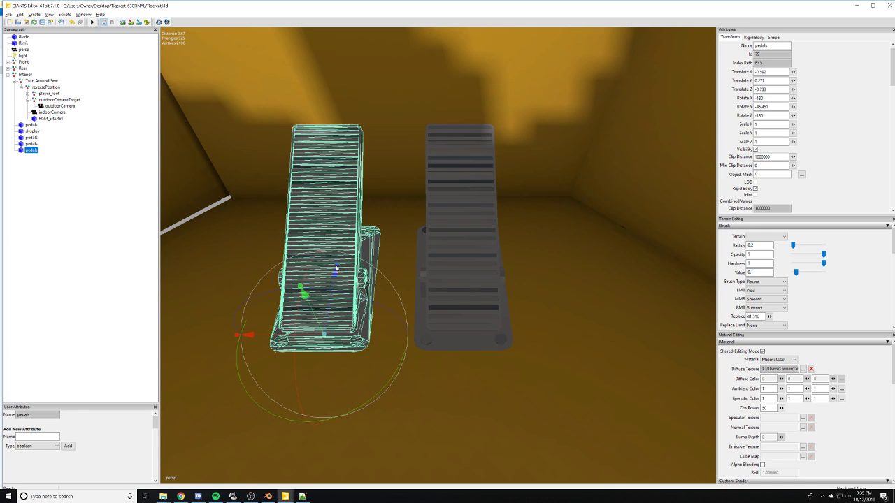
drag(337, 267, 342, 296)
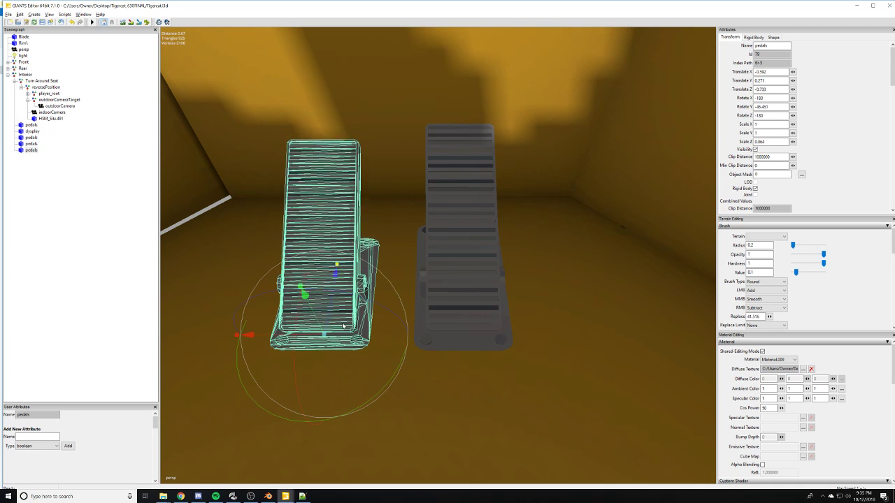
- Examine both new pedals and the surrounding cab interior from the seat area and through the side window mesh
click(511, 417)
alt+drag(514, 412, 339, 342)
right_drag(338, 343, 455, 312)
alt+drag(449, 308, 468, 299)
scroll(468, 299, down, 5)
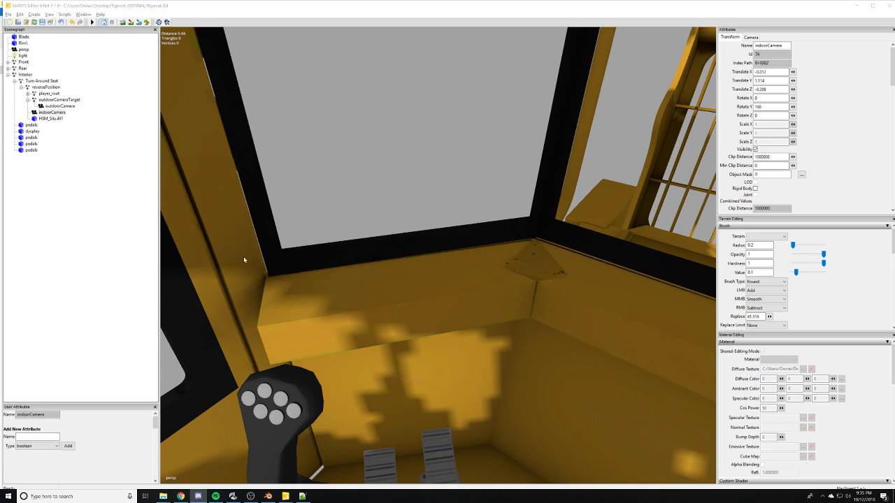
alt+drag(286, 262, 404, 249)
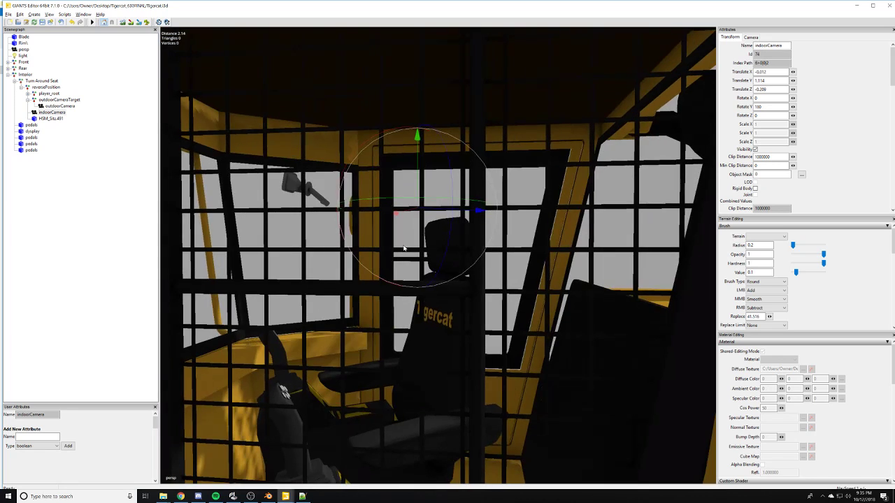
middle_drag(403, 248, 312, 215)
- Test the seat's facing directions by setting the reversePosition group's Y rotation to 0 and to 180
click(44, 87)
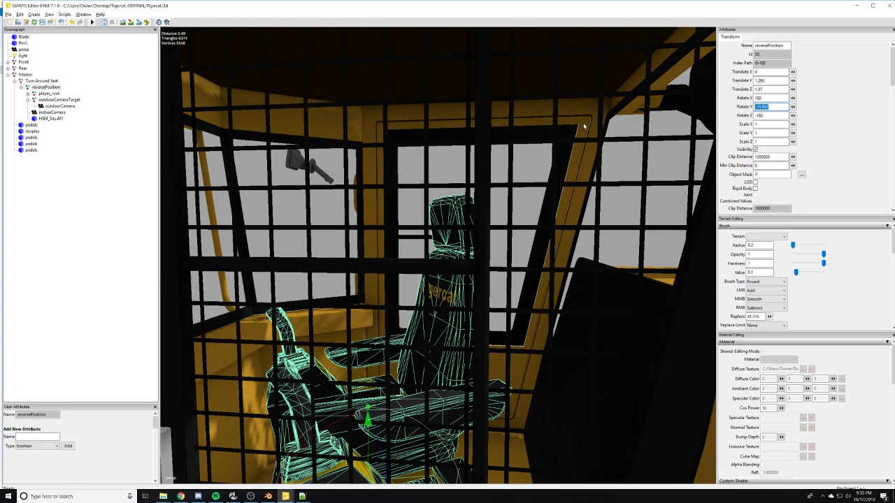
text(0)
key(Return)
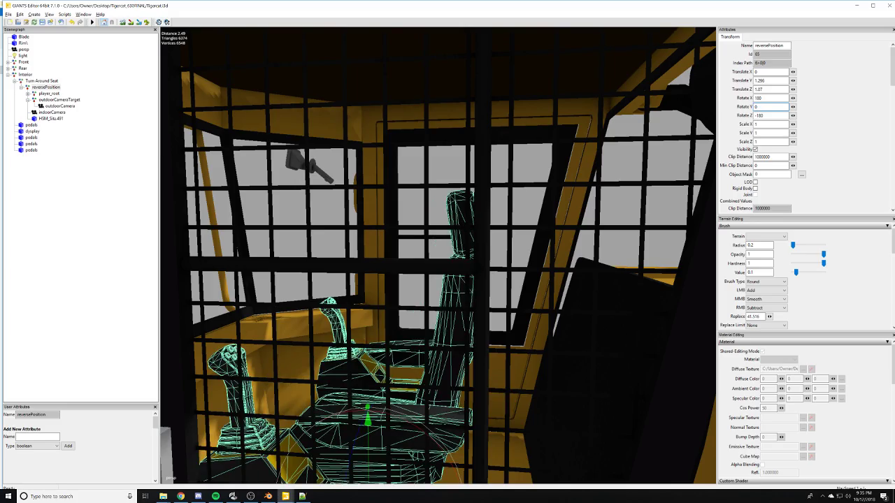
scroll(547, 184, up, 5)
alt+drag(548, 184, 422, 299)
scroll(455, 278, down, 5)
scroll(422, 299, up, 4)
middle_drag(422, 300, 491, 264)
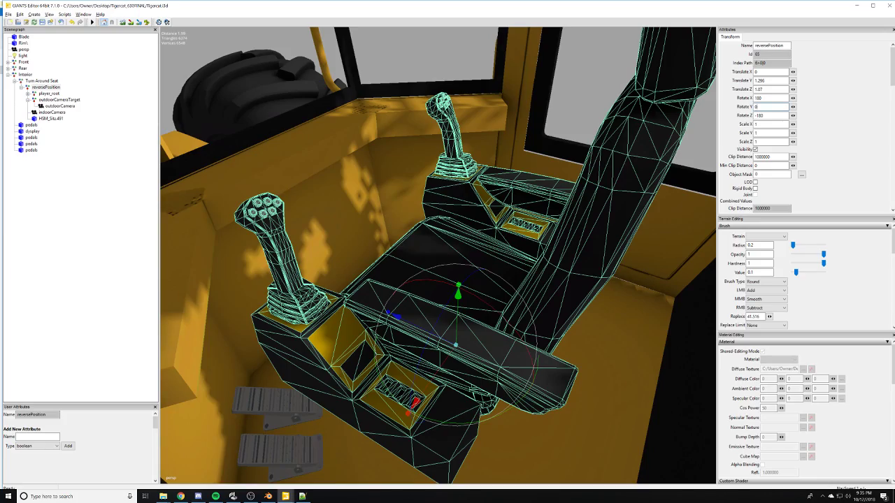
text(180)
key(Return)
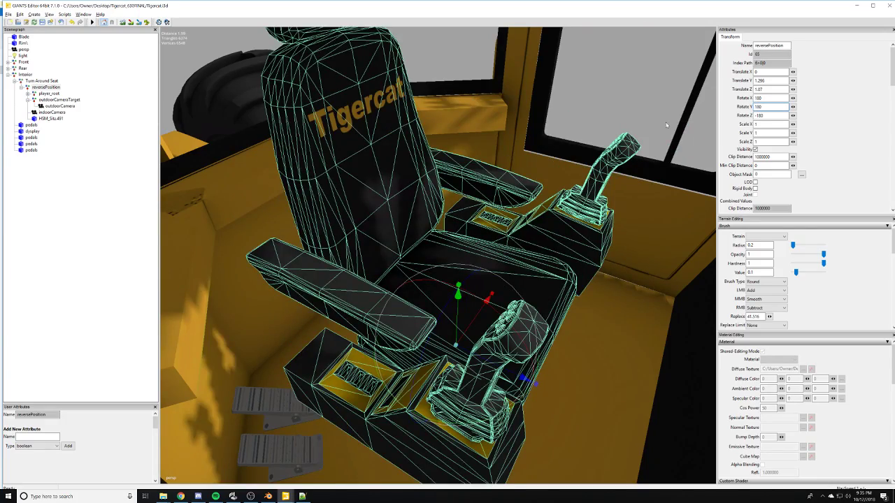
- Rotate the reversePosition seat group to about -32.771 on Y, with 0 on X and Z
alt+drag(615, 245, 600, 287)
middle_drag(599, 286, 519, 318)
drag(515, 340, 626, 318)
scroll(482, 279, down, 5)
scroll(483, 280, up, 6)
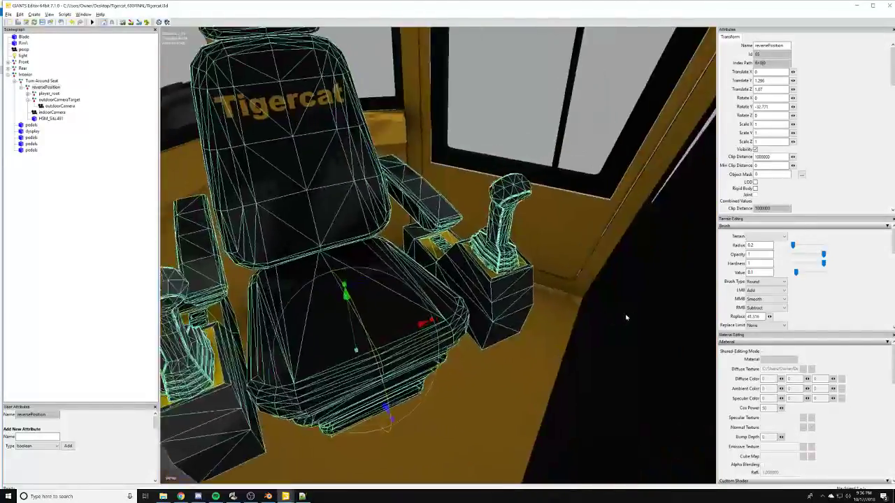
- Examine the rotated seat and its surroundings from inside and outside the cab
middle_drag(626, 317, 437, 322)
alt+drag(437, 323, 503, 310)
scroll(511, 277, down, 10)
click(450, 380)
alt+middle_drag(503, 310, 457, 323)
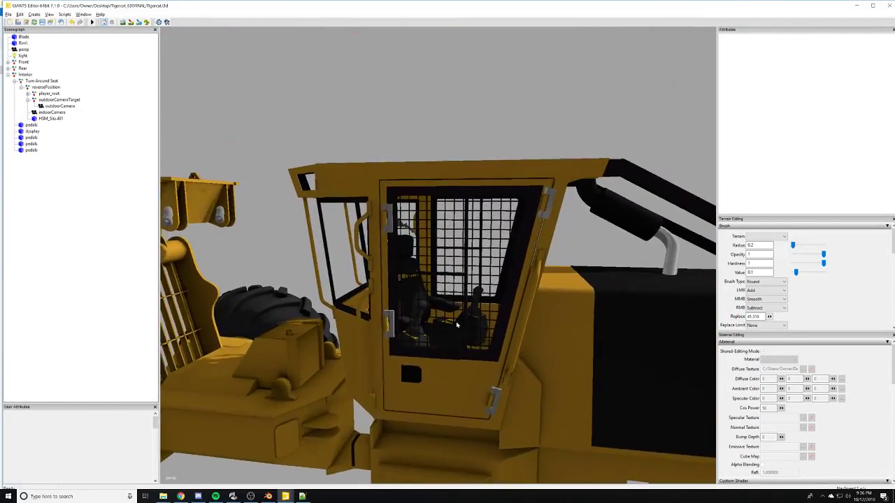
alt+right_drag(457, 324, 586, 294)
middle_drag(586, 294, 544, 292)
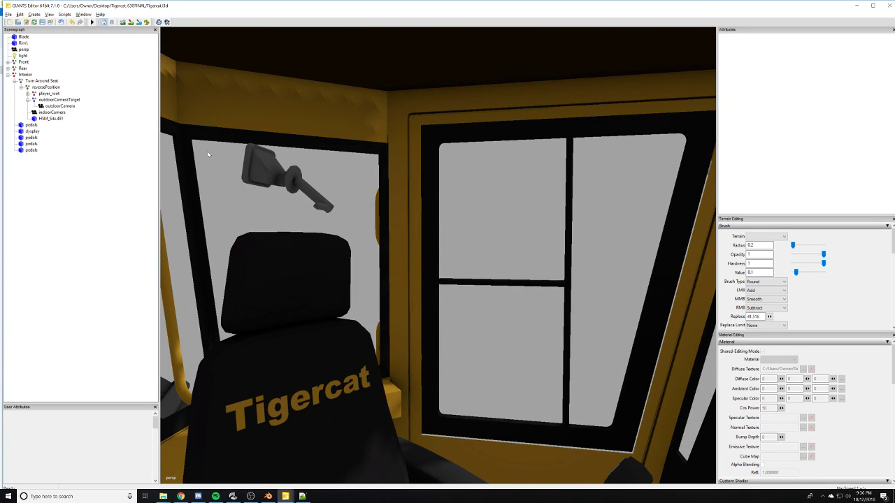
- Lift the dysplay object straight out of the cab to above the roof, at about 5.294 on Y
click(32, 131)
middle_drag(412, 290, 529, 325)
scroll(587, 307, down, 3)
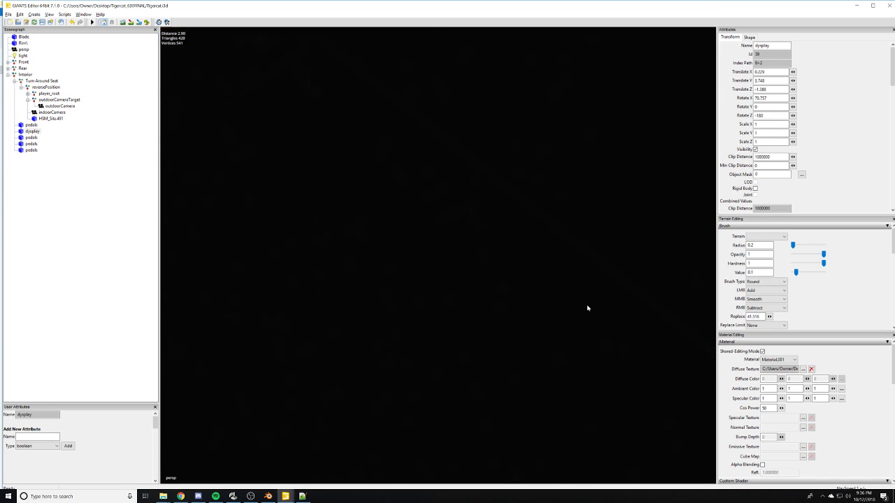
scroll(596, 314, down, 2)
middle_drag(596, 315, 599, 315)
alt+drag(459, 327, 514, 343)
alt+right_drag(514, 343, 531, 283)
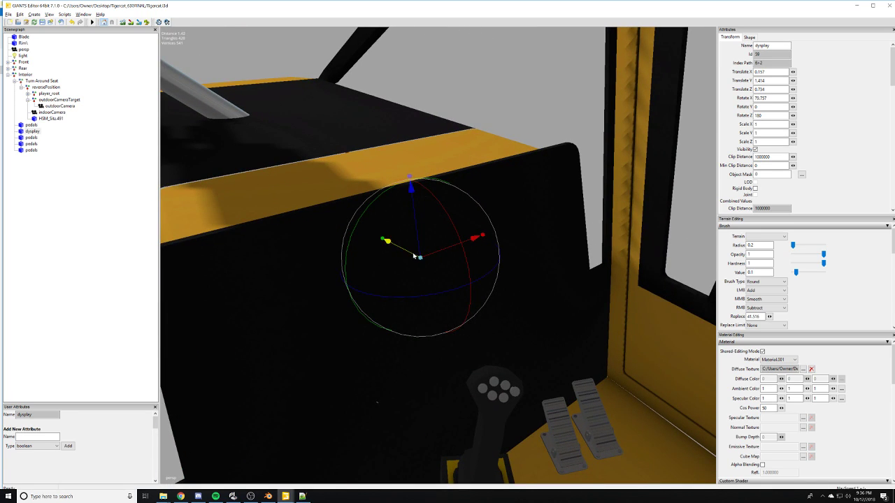
drag(418, 257, 558, 289)
alt+right_drag(558, 290, 414, 280)
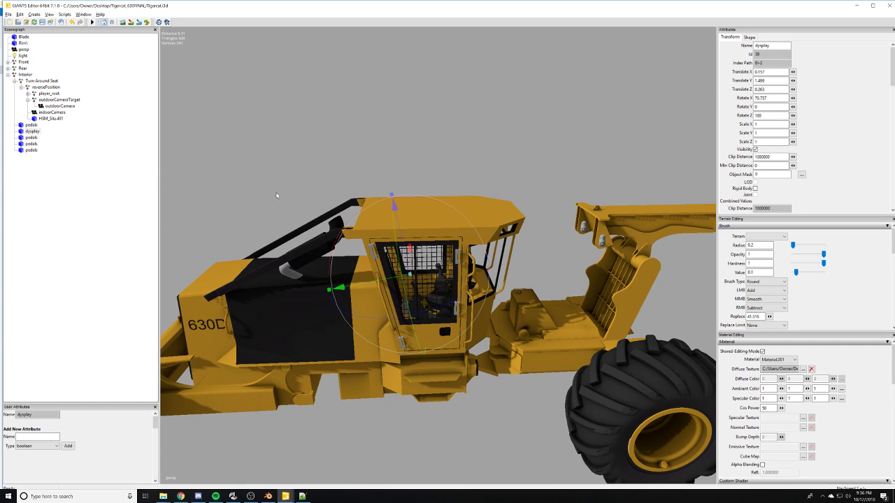
drag(394, 204, 377, 105)
alt+middle_drag(378, 105, 446, 201)
scroll(460, 208, up, 5)
alt+drag(460, 208, 426, 233)
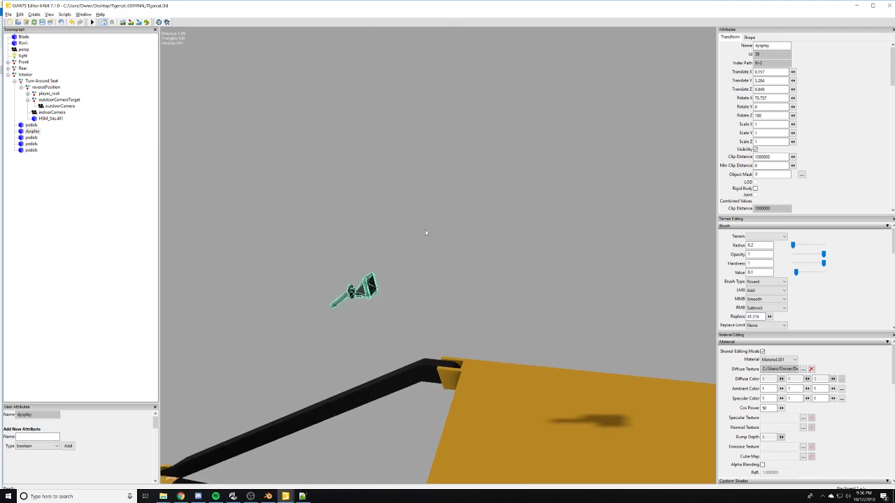
- Examine the display's housing, round bracket and mounting arm from several sides above the cab roof
middle_drag(425, 233, 509, 214)
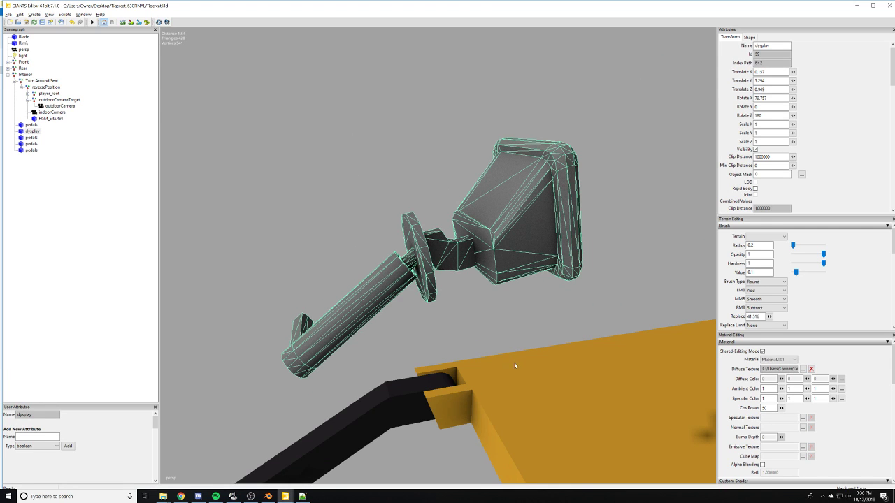
scroll(538, 360, down, 10)
alt+drag(538, 360, 485, 398)
click(555, 454)
scroll(571, 413, up, 10)
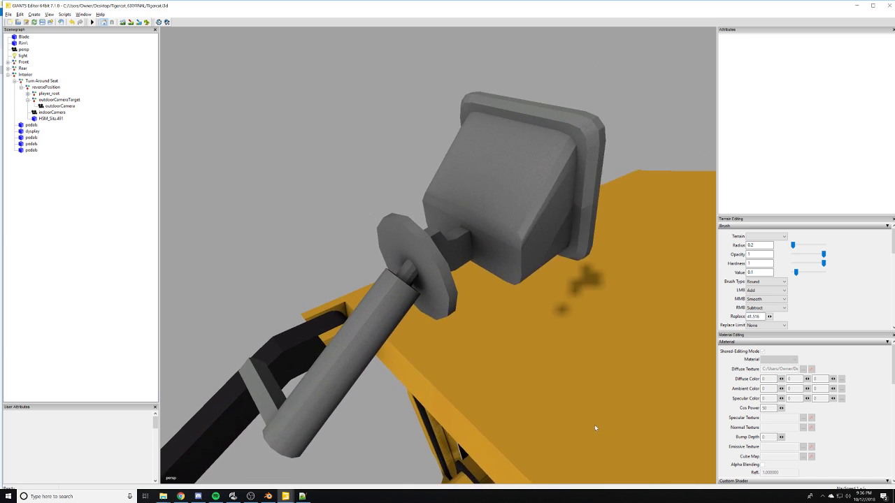
scroll(598, 420, up, 3)
alt+drag(599, 416, 468, 398)
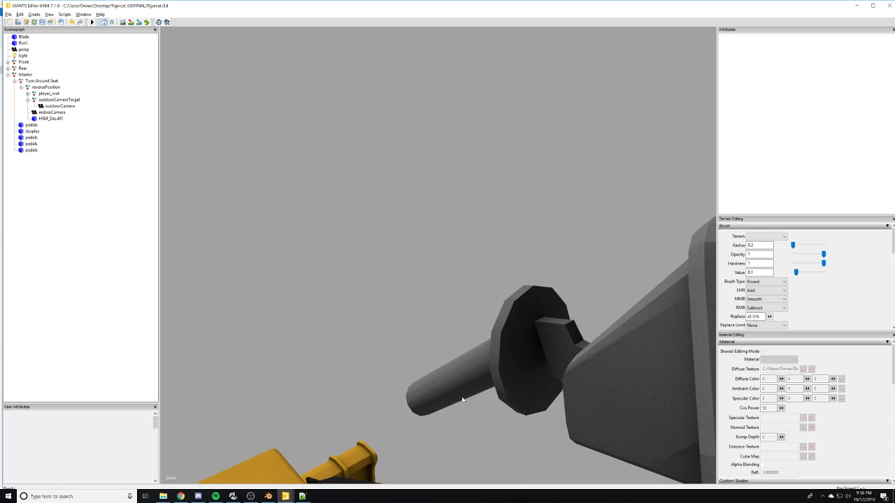
scroll(492, 404, down, 4)
scroll(495, 401, up, 4)
middle_drag(495, 400, 466, 381)
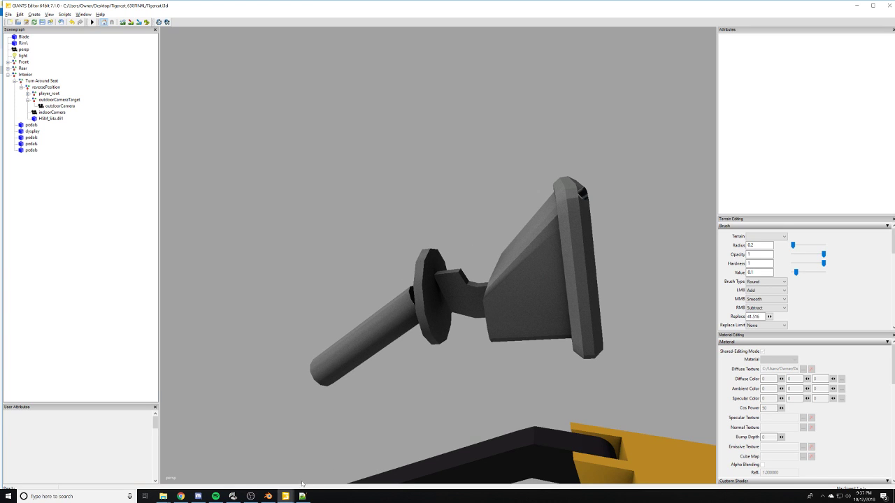
- Switch to Blender and save the 630D model over its existing file
click(268, 496)
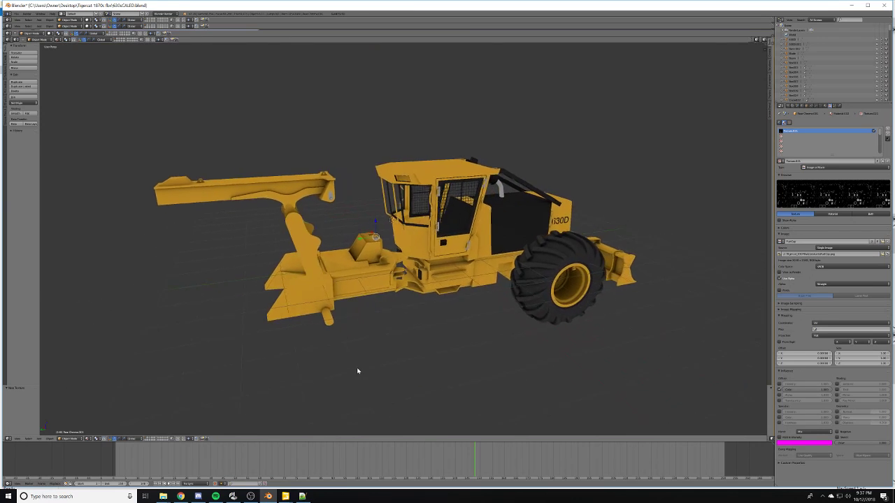
middle_drag(358, 371, 418, 371)
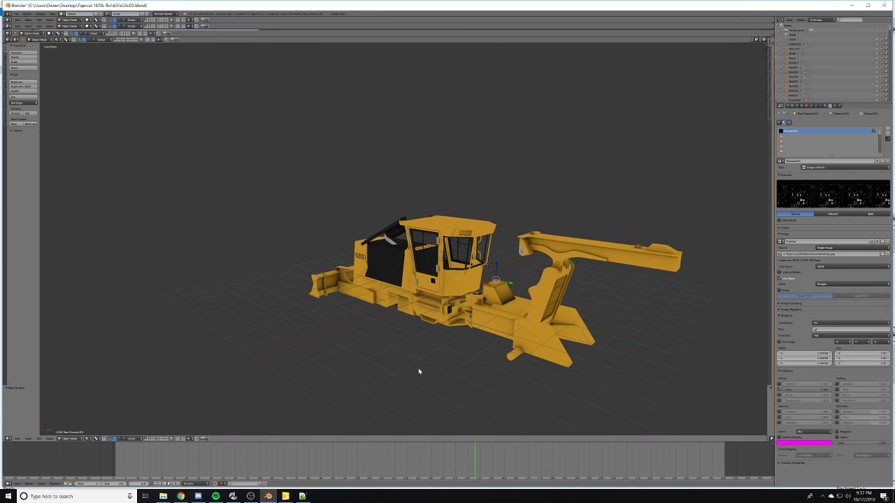
scroll(419, 371, up, 2)
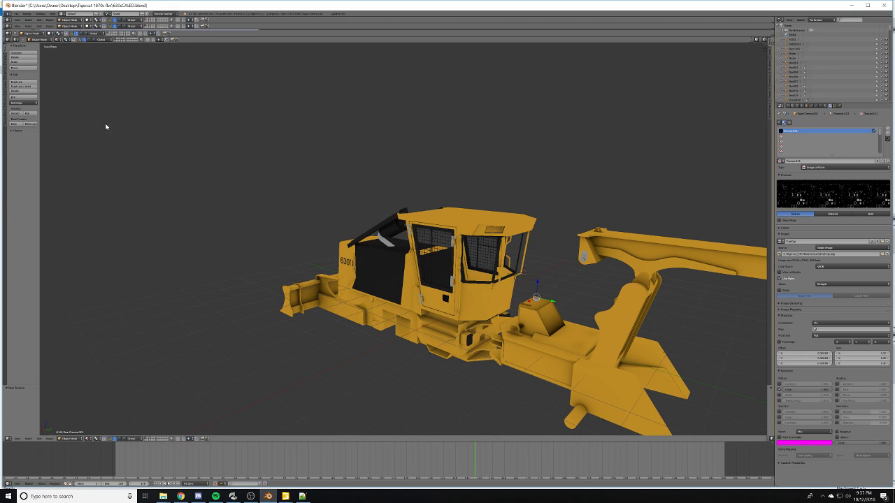
key(ctrl+s)
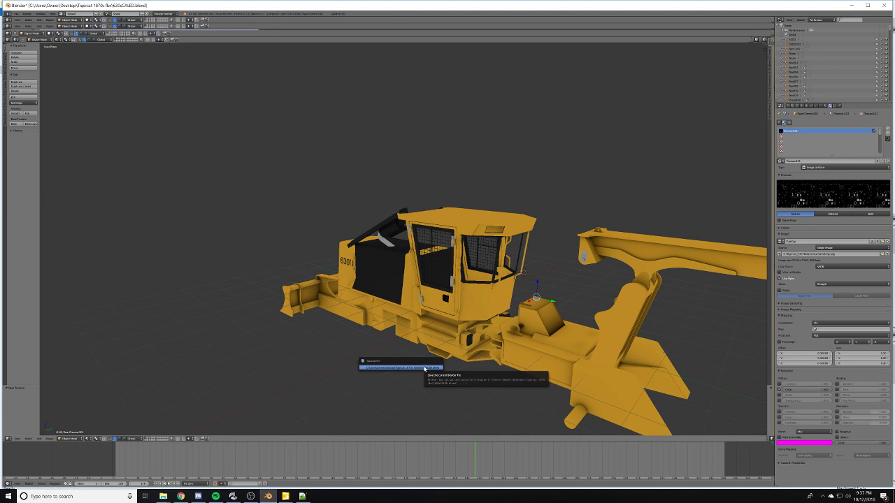
click(424, 369)
- Start a new Blender file and delete the default cube, camera and lamp
click(19, 14)
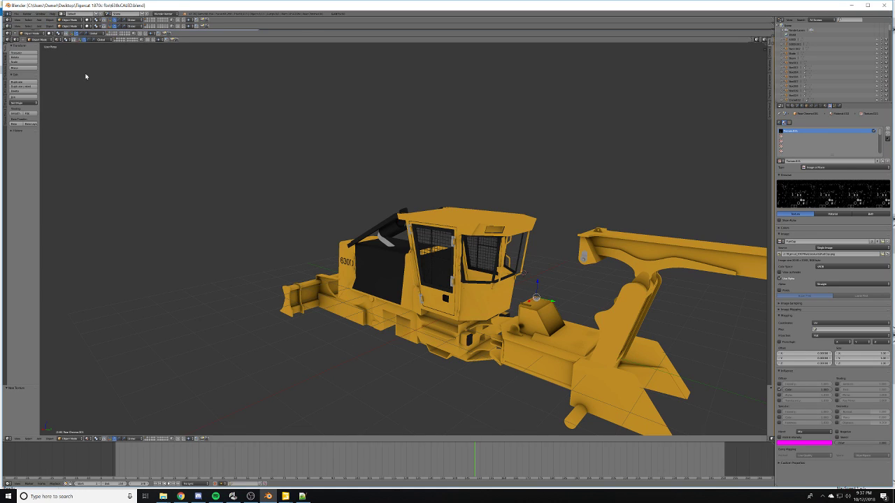
click(17, 14)
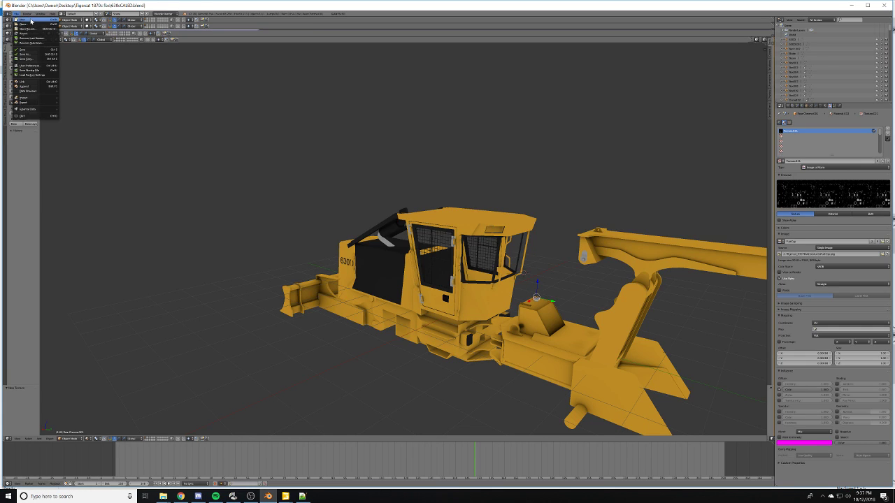
click(28, 19)
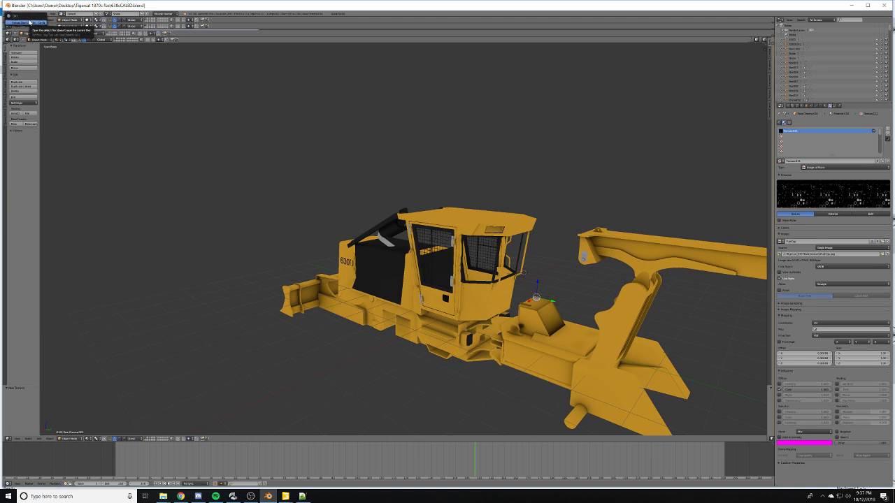
click(29, 24)
key(a)
key(a)
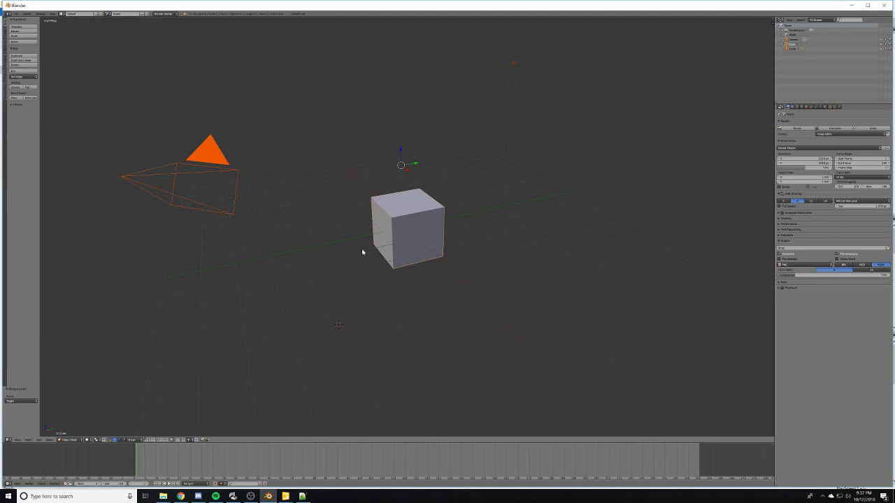
key(x)
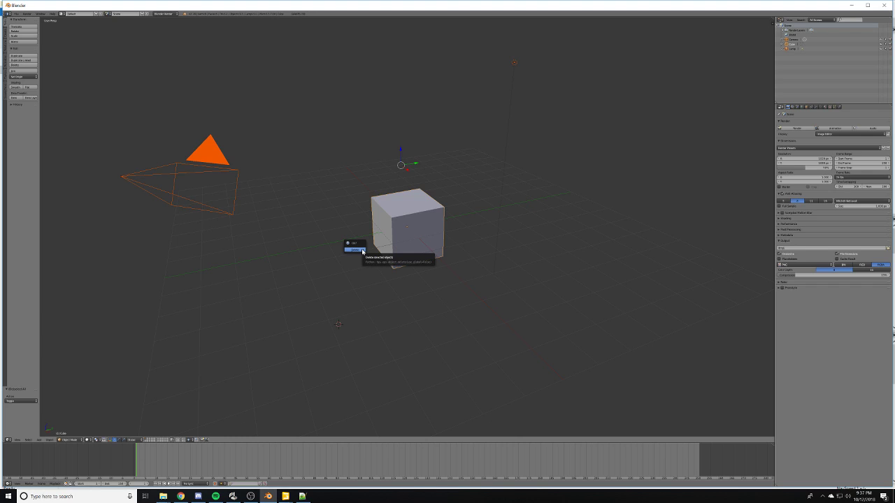
click(355, 249)
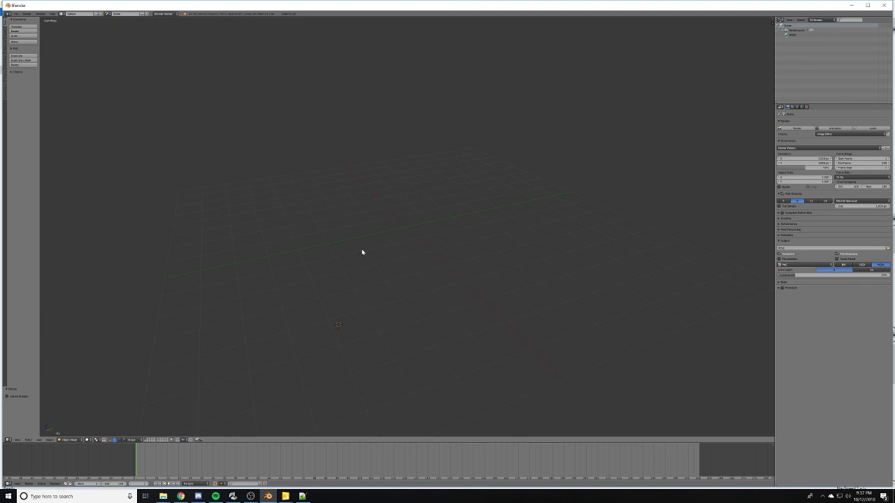
- Import the Tigercat feller buncher FBX model from the Tigercat 1870c fbx folder
click(15, 14)
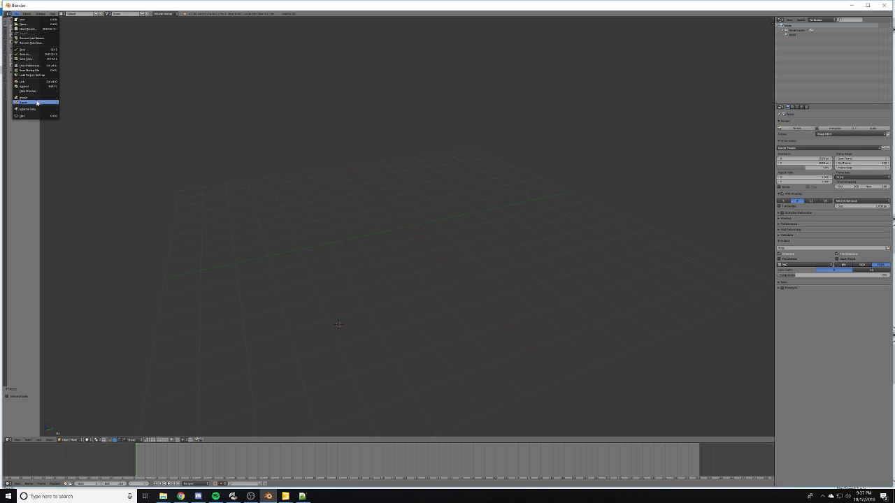
mouse_move(56, 101)
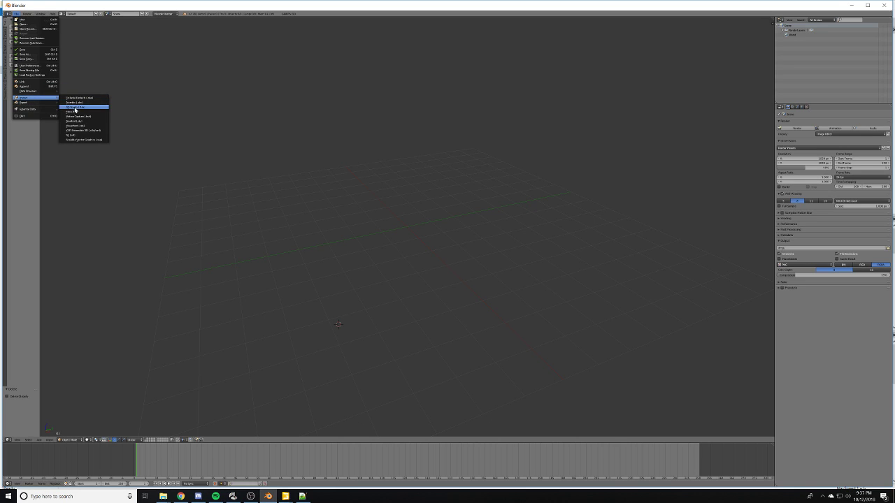
click(75, 112)
click(20, 111)
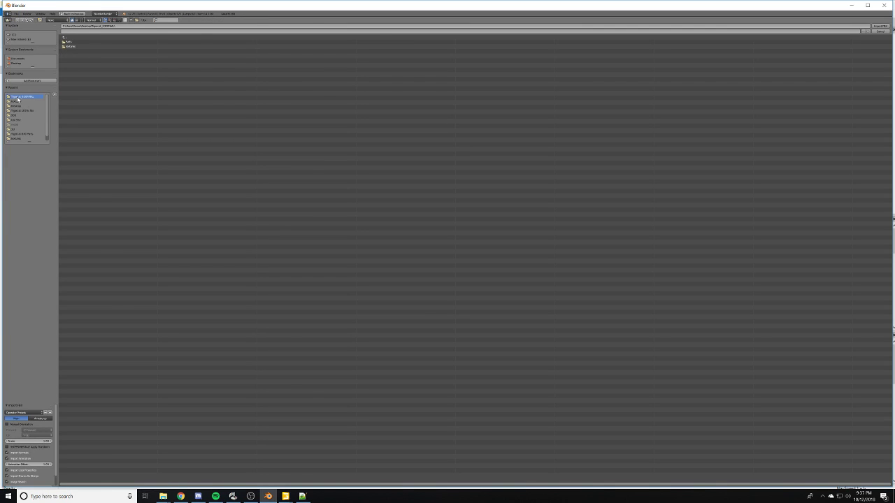
click(79, 46)
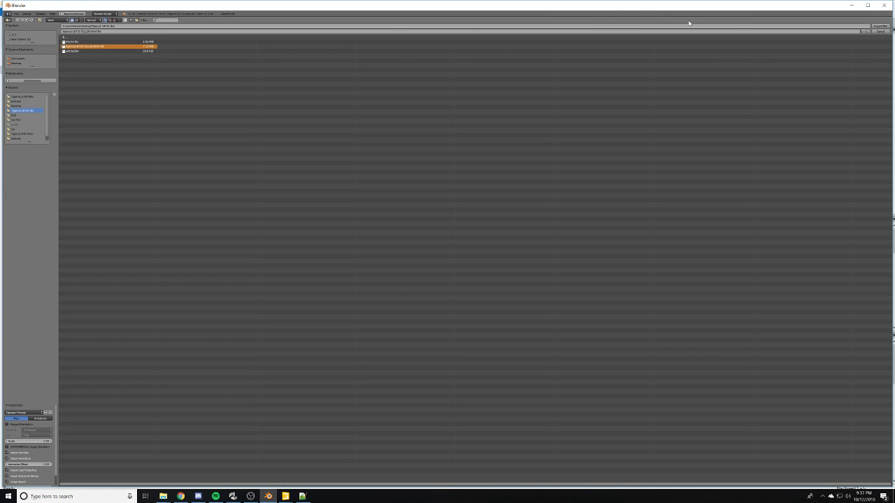
click(878, 27)
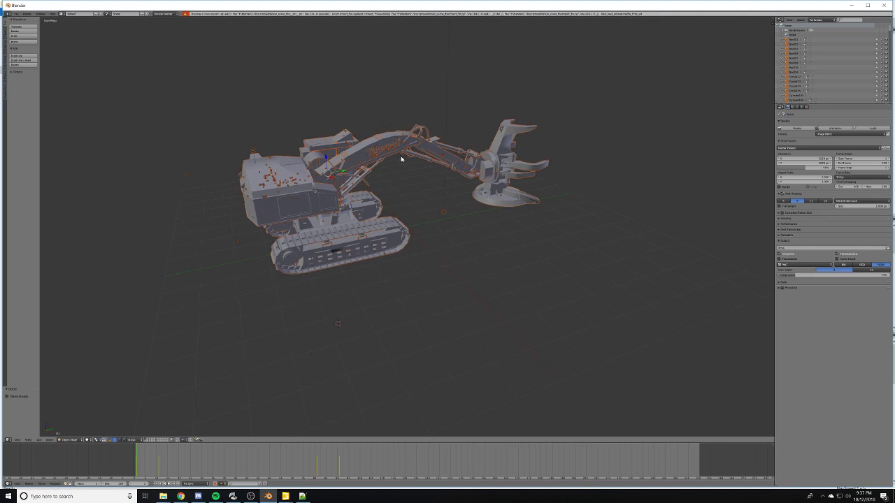
- Delete the glass object covering the side windows of the imported machine's cab
middle_drag(403, 158, 474, 217)
scroll(502, 175, up, 6)
scroll(502, 175, down, 6)
scroll(474, 217, up, 3)
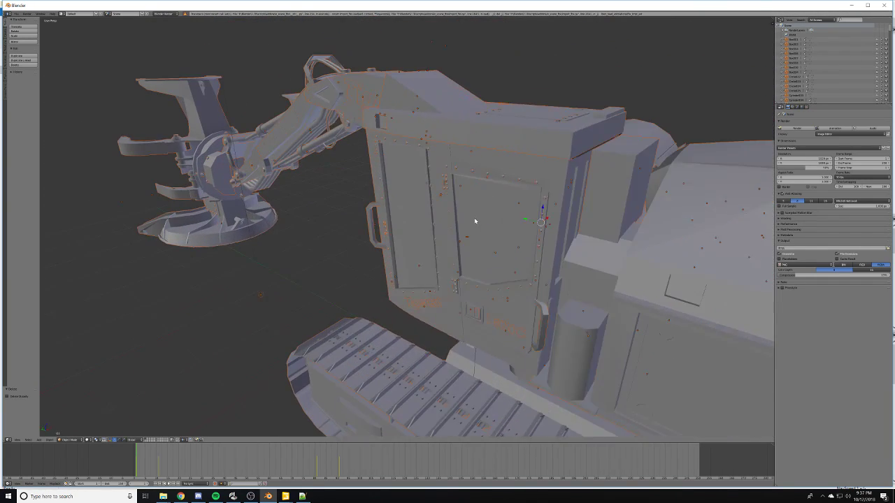
right_click(419, 214)
key(x)
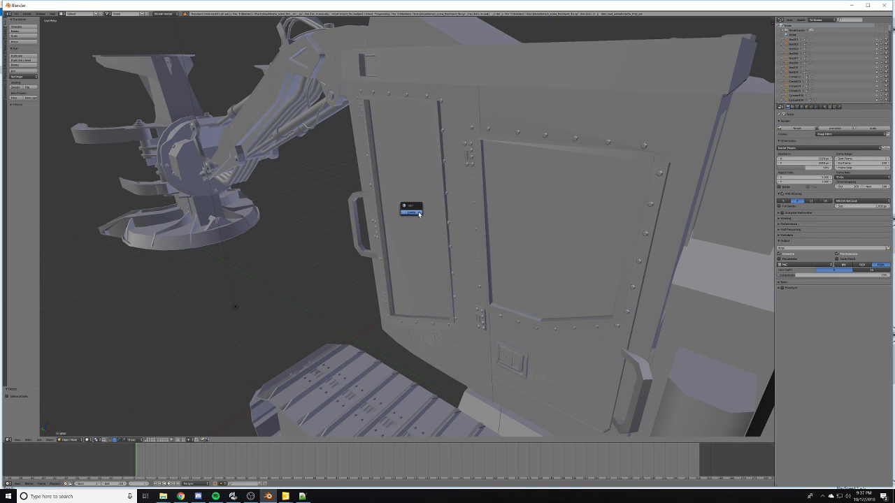
click(418, 213)
- Move the display mounted on the post inside the cab to layer 2
scroll(462, 216, up, 8)
scroll(523, 219, down, 8)
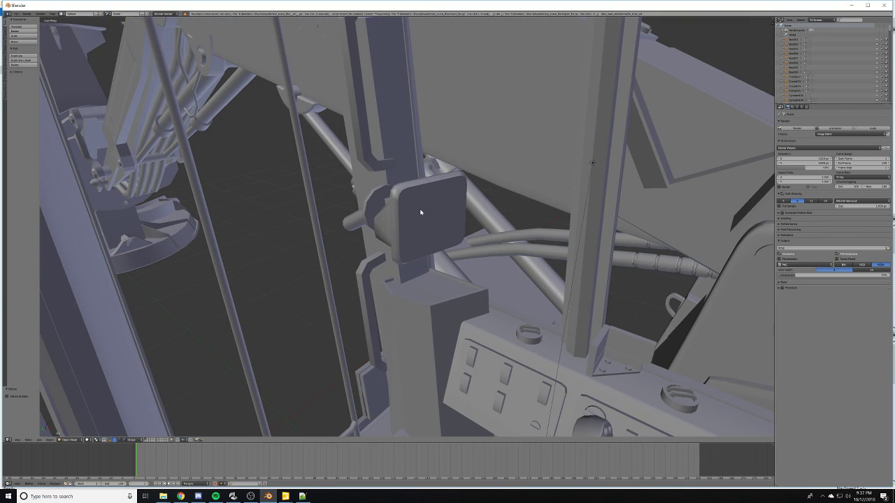
right_click(419, 222)
key(Tab)
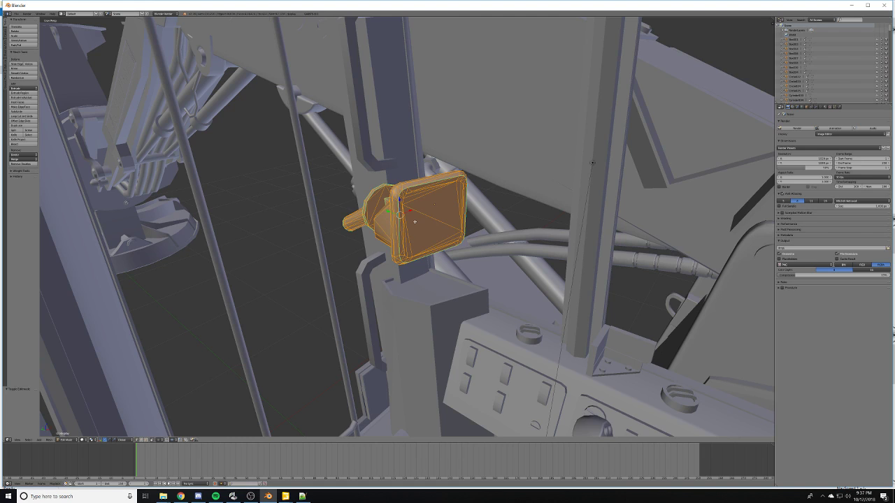
key(Tab)
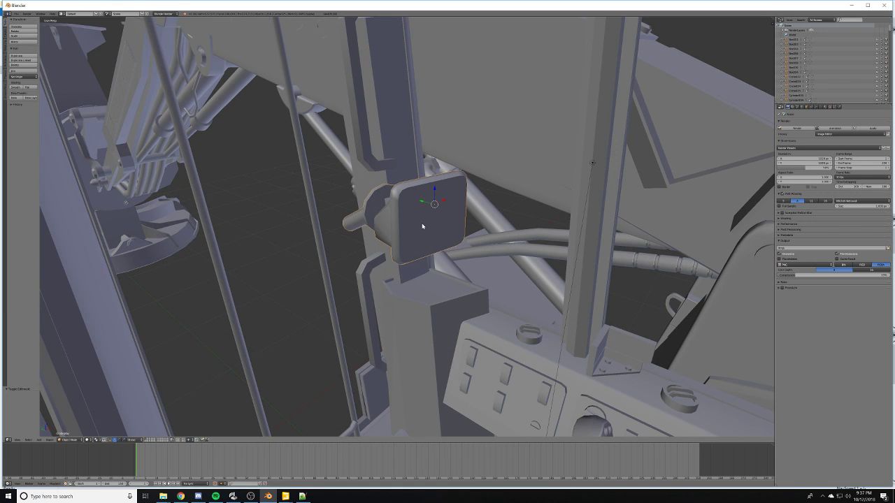
key(m)
key(2)
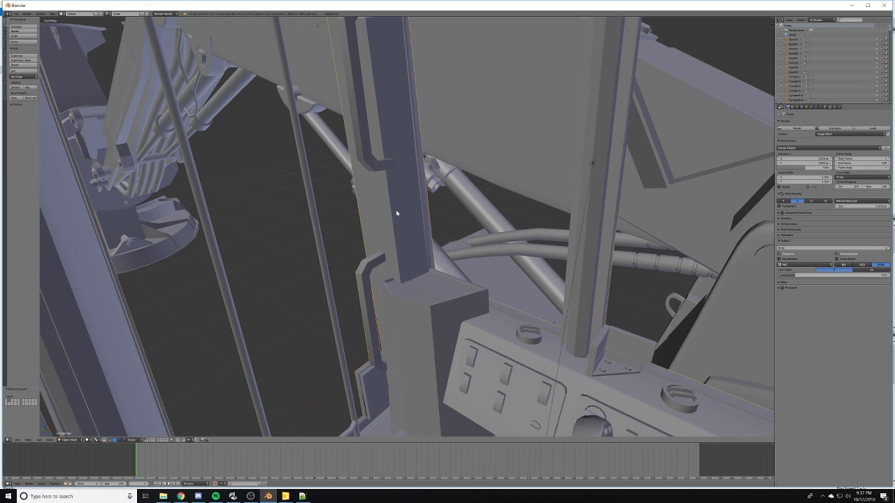
- Show only layer 2 and open the isolated display's mesh in Edit Mode with its screen side in view
key(2)
right_click(396, 210)
key(Tab)
middle_drag(396, 209, 323, 216)
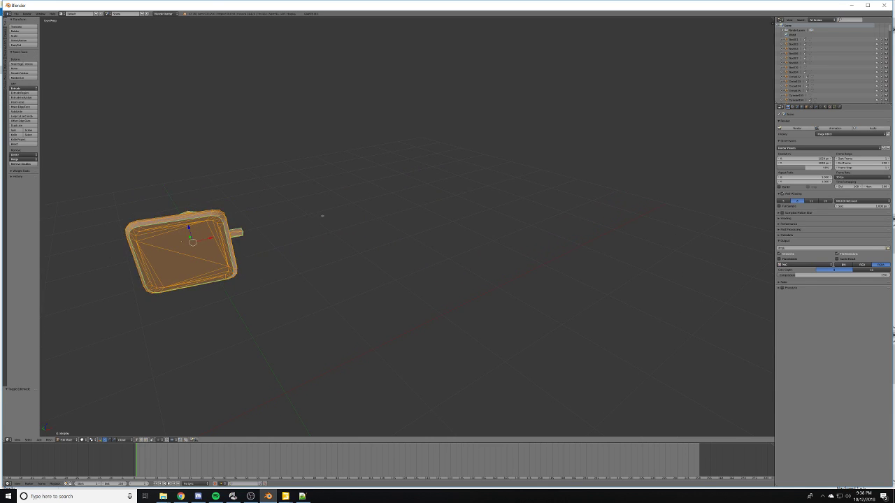
middle_drag(269, 239, 341, 244)
scroll(320, 231, down, 3)
scroll(314, 230, up, 8)
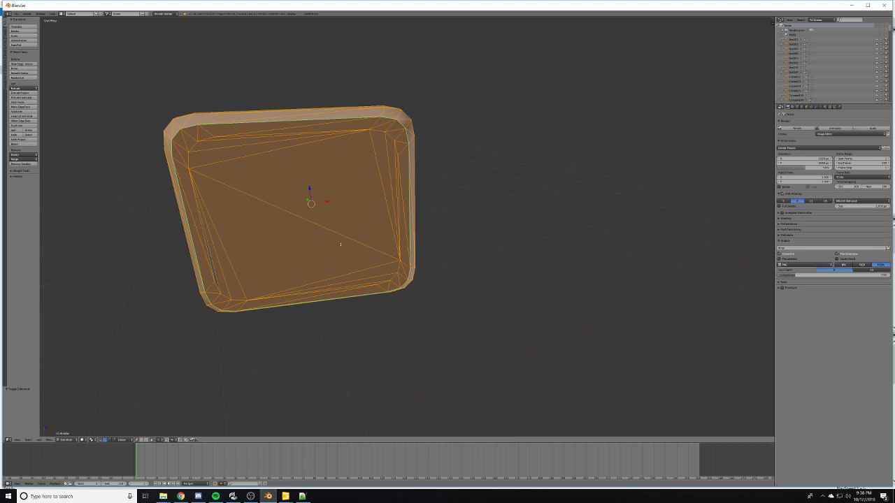
scroll(342, 245, down, 5)
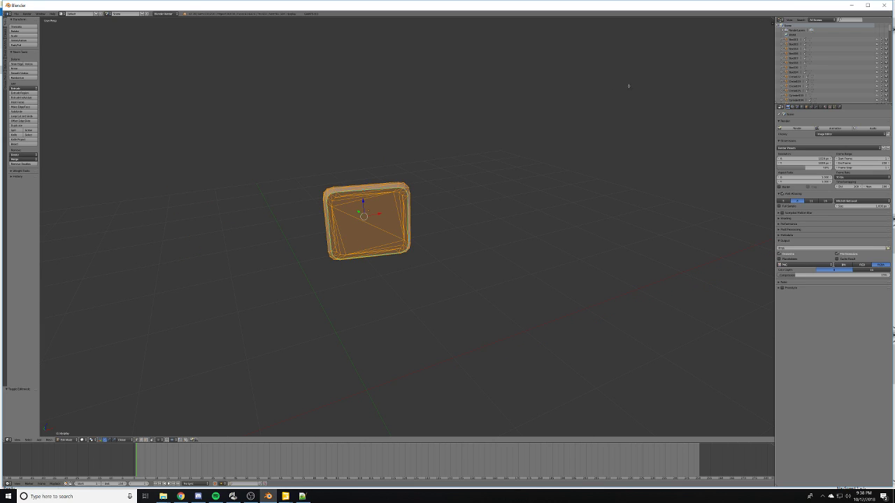
- Add an Edge Split modifier to the display
click(815, 106)
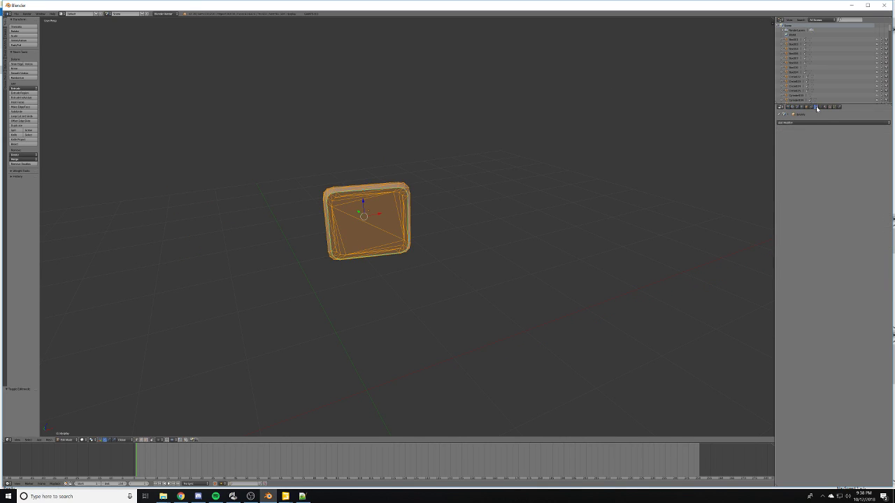
click(813, 122)
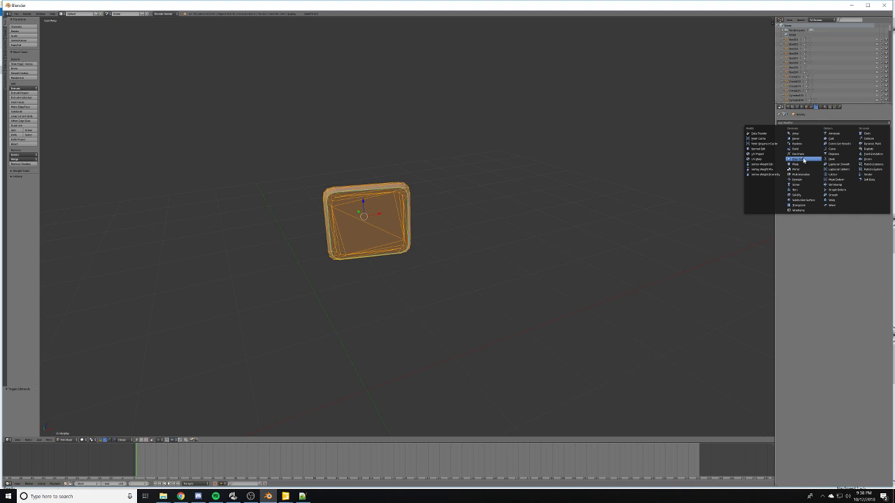
click(802, 160)
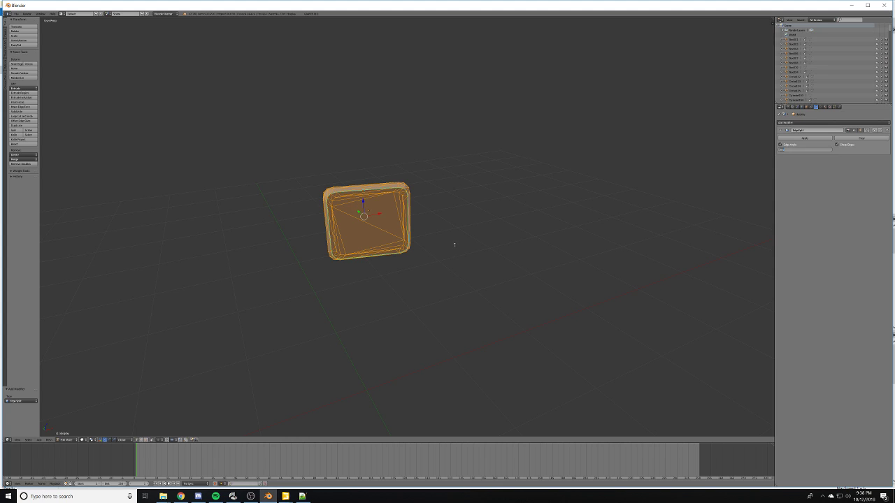
- Return the display to Object Mode, adjust the Edge Split modifier's split angle and apply the modifier
key(Tab)
key(KP_Divide)
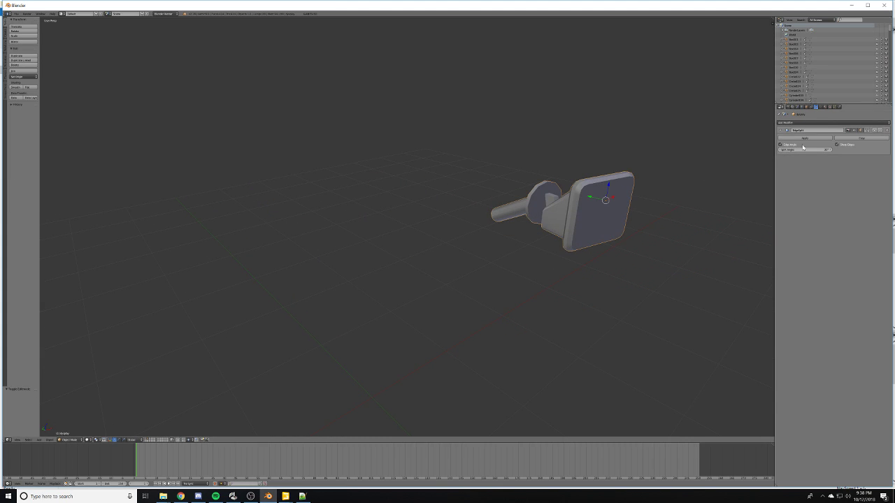
click(828, 148)
key(Return)
click(804, 138)
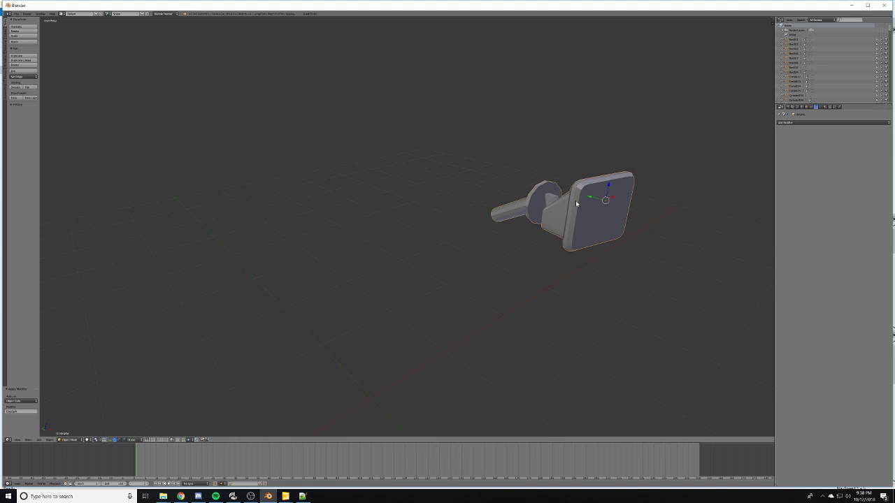
middle_drag(575, 200, 568, 205)
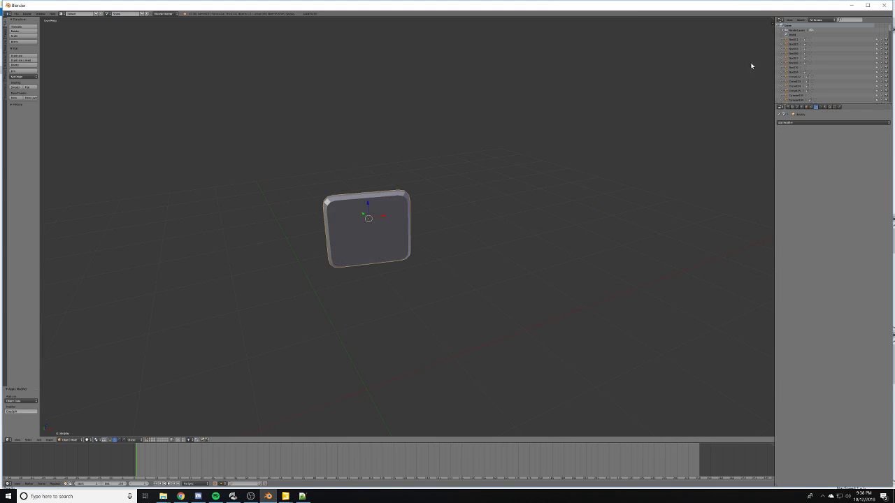
- Split the 3D view in two, put the display in Edit Mode and turn the new area into a UV/Image Editor
drag(771, 20, 424, 70)
key(Tab)
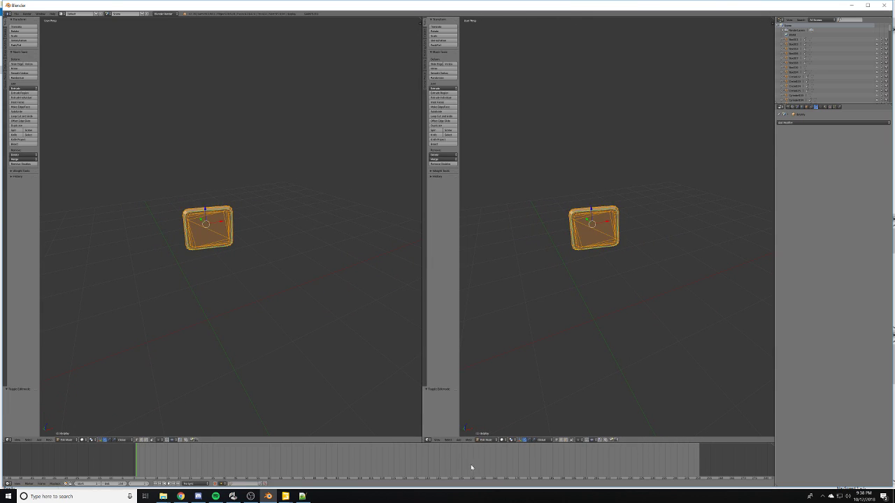
click(429, 440)
click(442, 411)
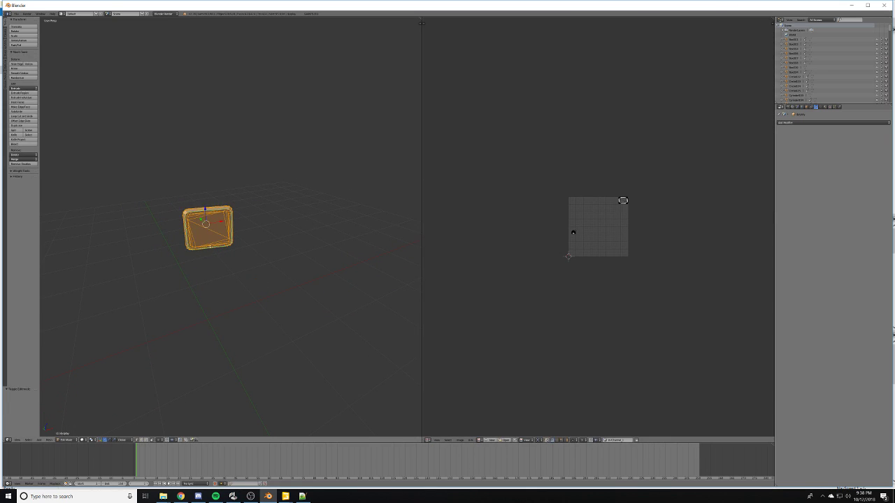
- Unwrap the display's whole mesh with Smart UV Project, adjusting the island margin
scroll(209, 246, up, 4)
scroll(649, 242, up, 4)
key(u)
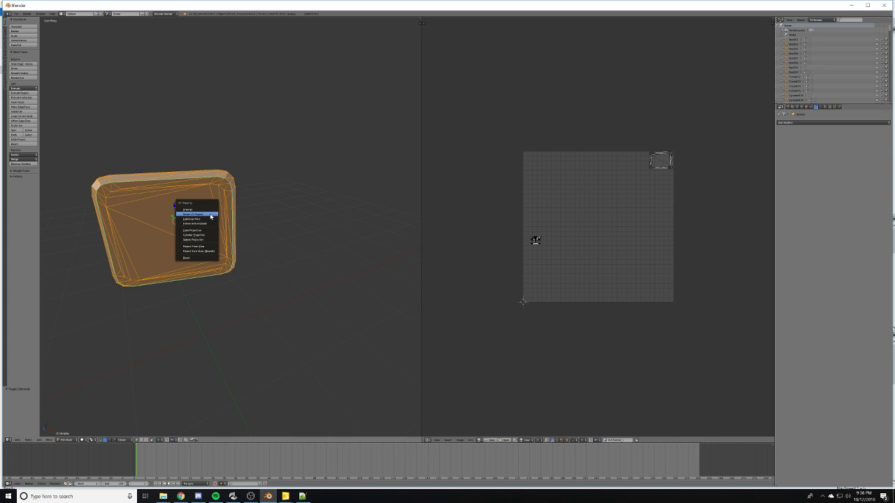
click(211, 215)
click(225, 226)
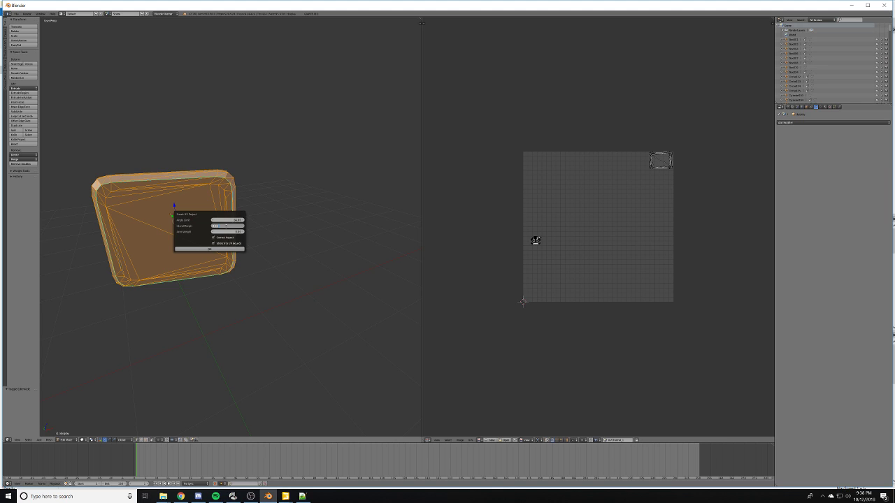
key(Return)
click(210, 249)
scroll(636, 257, up, 3)
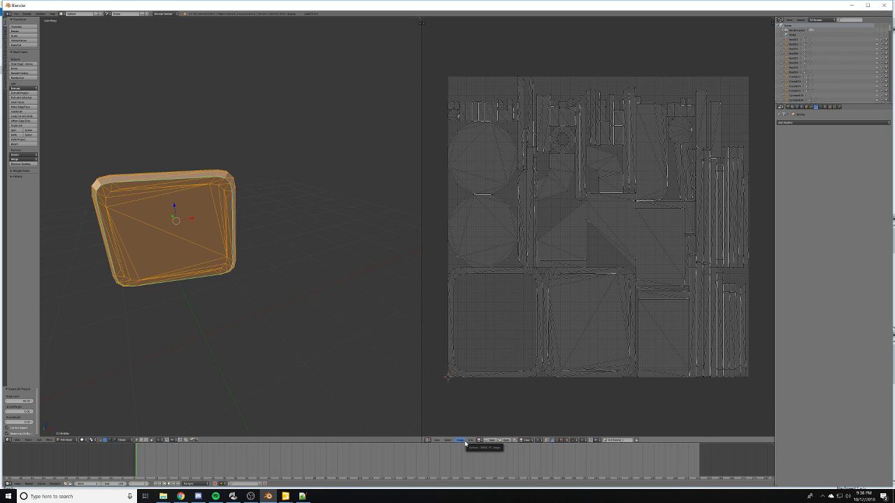
- Create a new 2048 by 2048 image named DisplayAO for the display's UV layout
click(491, 441)
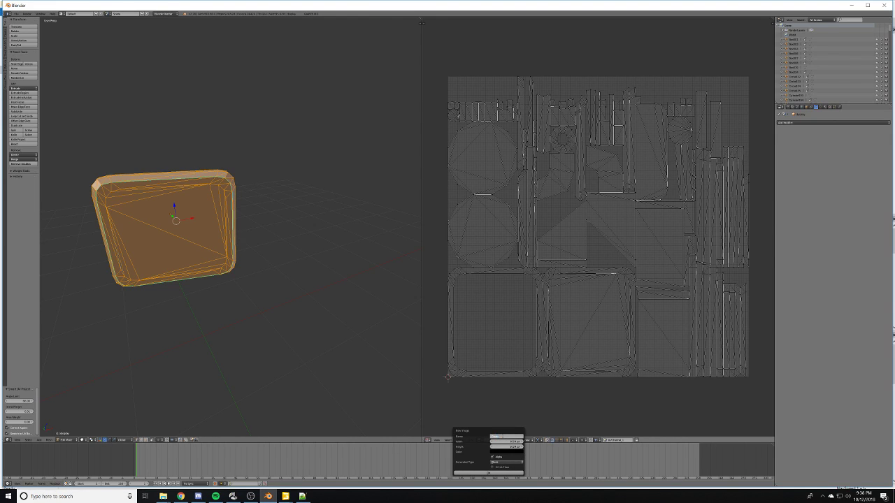
text(DisplayAO)
key(Return)
click(499, 442)
text(2048)
key(Tab)
text(2048)
key(Return)
click(488, 474)
scroll(564, 247, down, 4)
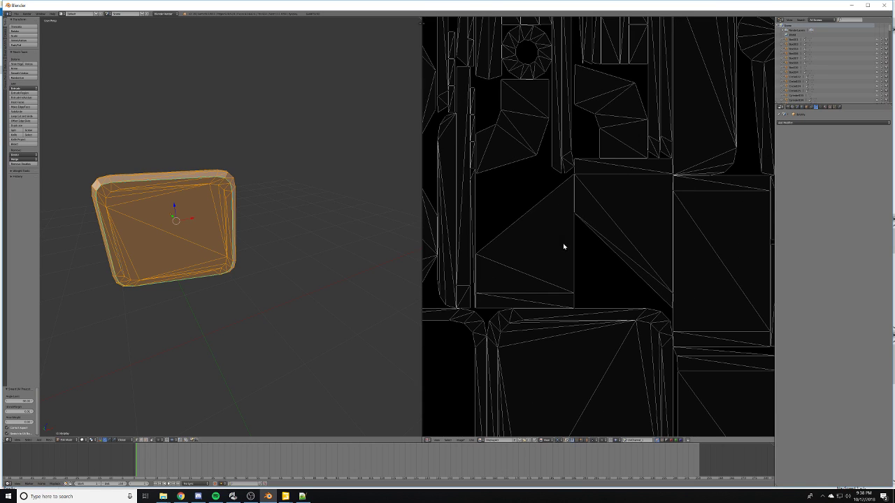
scroll(584, 265, down, 3)
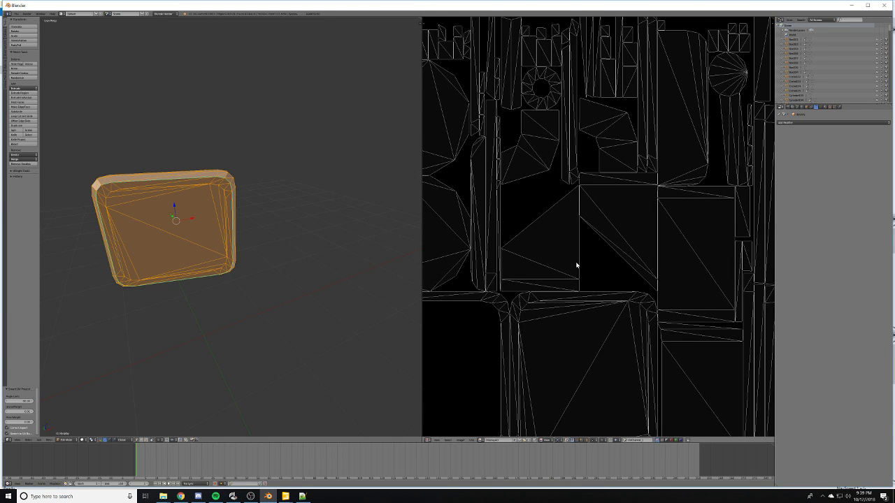
- Enable Ambient Occlusion, Environment Lighting and the Gather falloff in the world settings
click(824, 106)
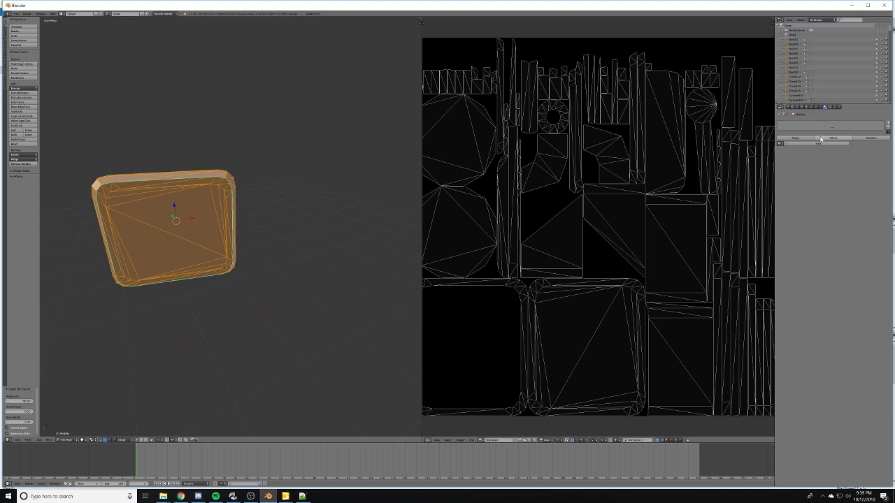
click(788, 107)
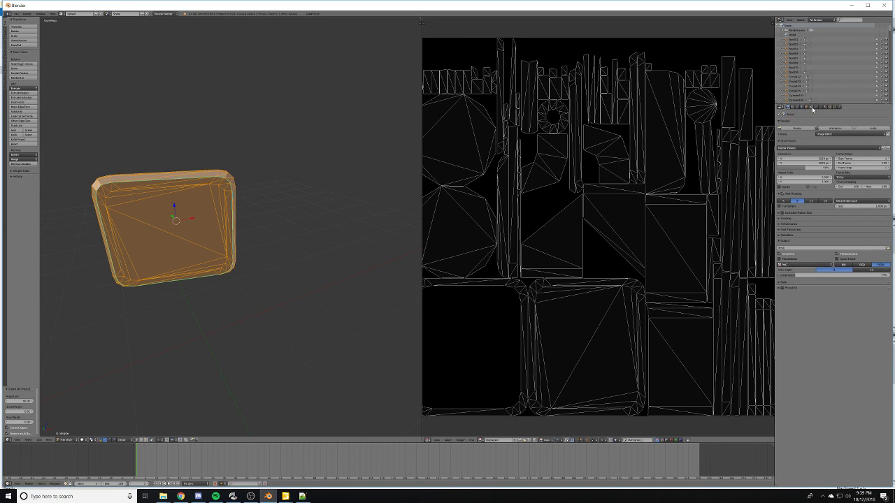
click(812, 107)
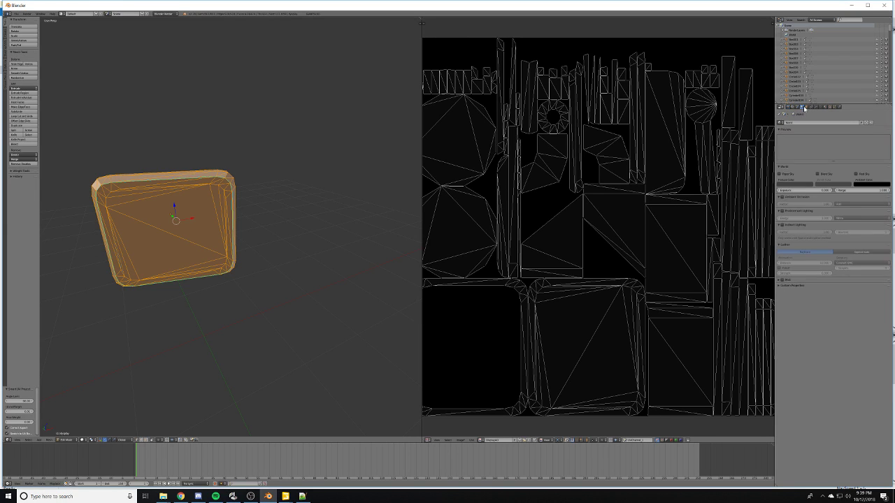
click(782, 197)
click(782, 210)
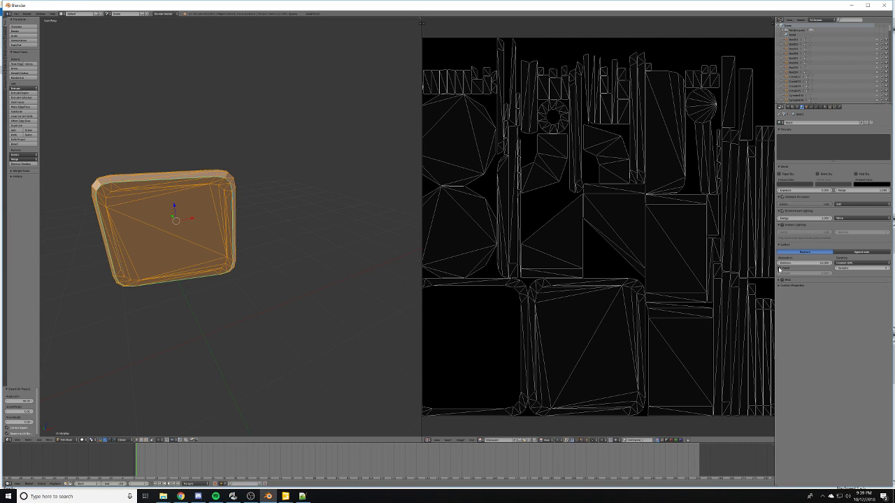
click(779, 269)
- Set the bake mode to Ambient Occlusion and bake the display onto the image
click(787, 107)
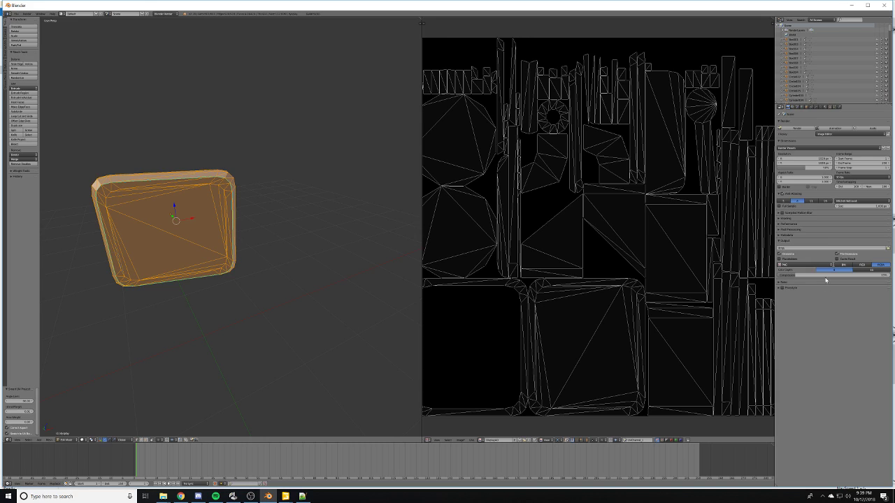
click(780, 283)
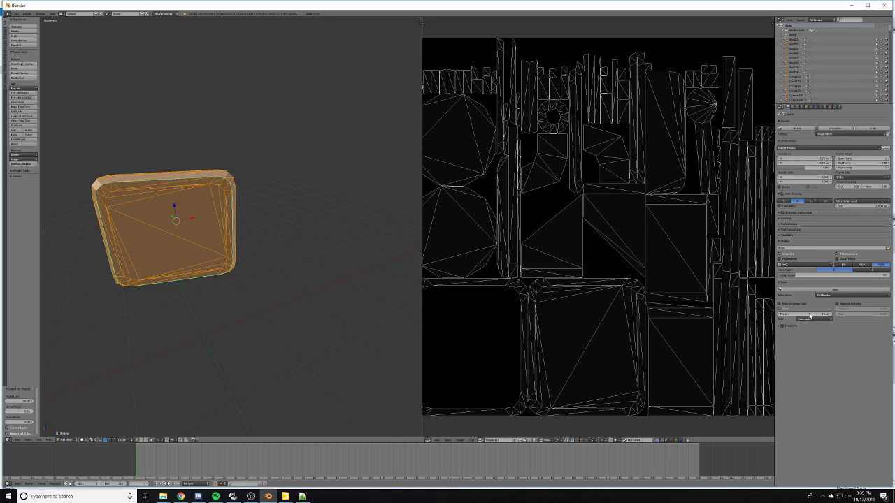
click(833, 294)
click(836, 285)
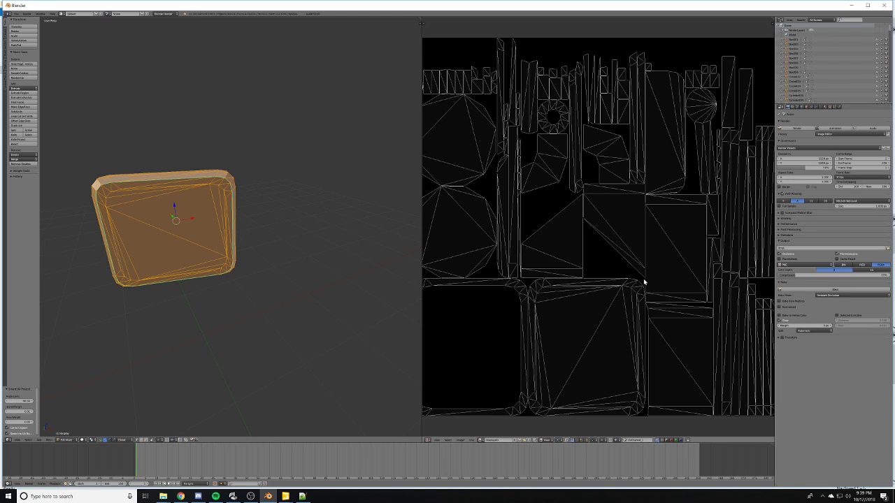
scroll(643, 282, down, 3)
click(852, 292)
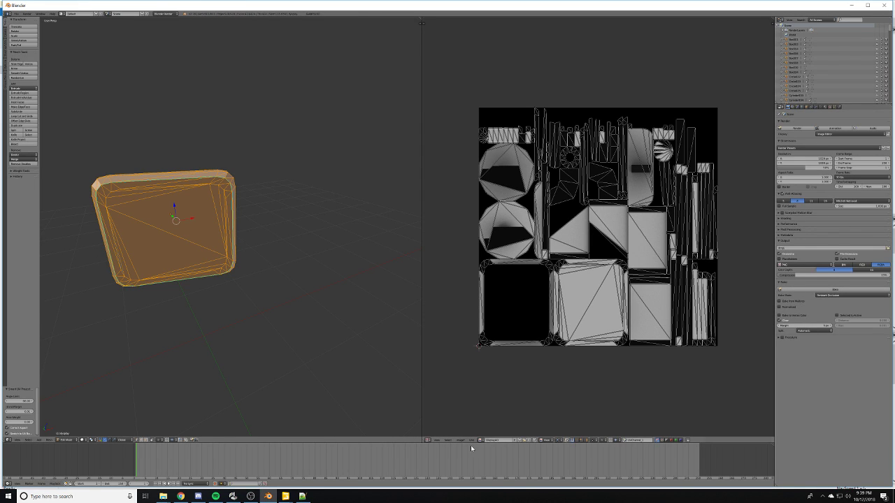
- Unlink the baked image and create a fresh 2048 by 2048 image named DisplayAO in its place
click(528, 441)
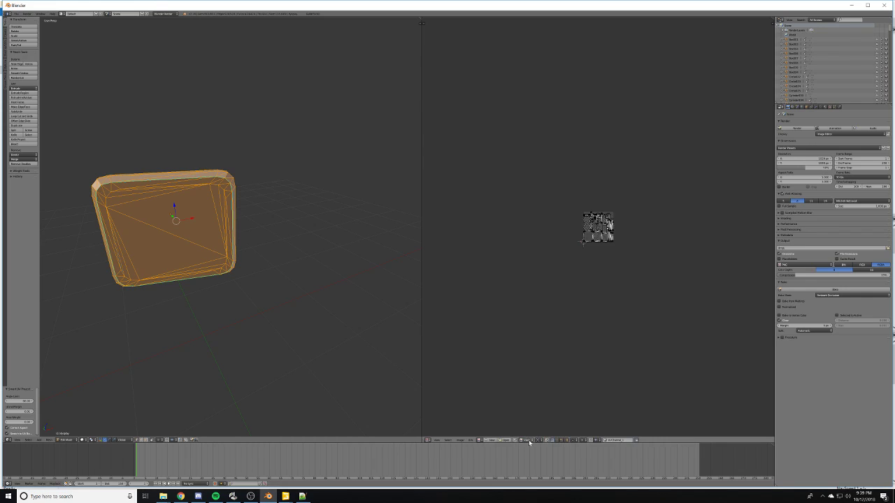
click(494, 441)
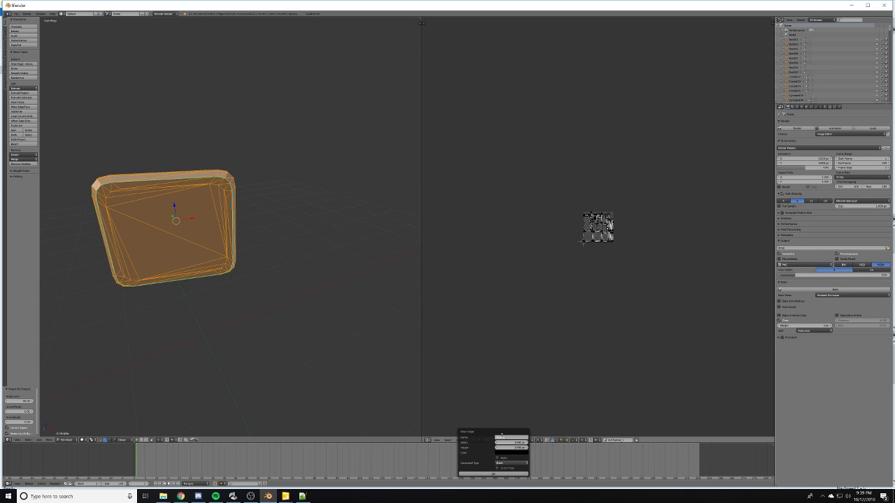
text(DisplayAO)
key(Return)
click(493, 474)
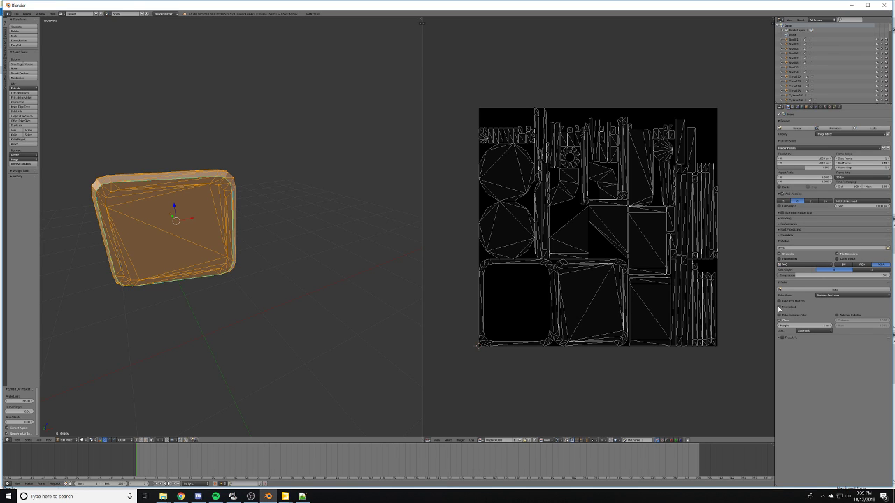
- Turn on Normalized for the bake and bake the display's ambient occlusion again onto the new image
scroll(693, 300, up, 2)
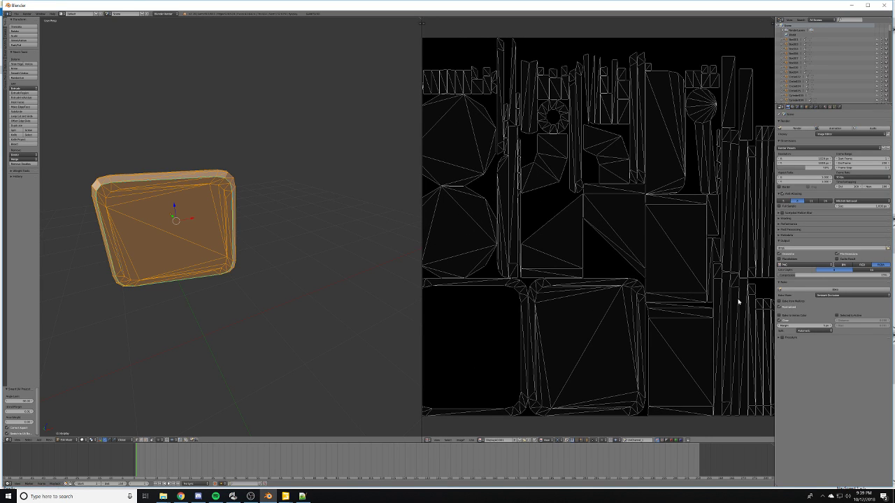
click(812, 289)
scroll(605, 264, down, 2)
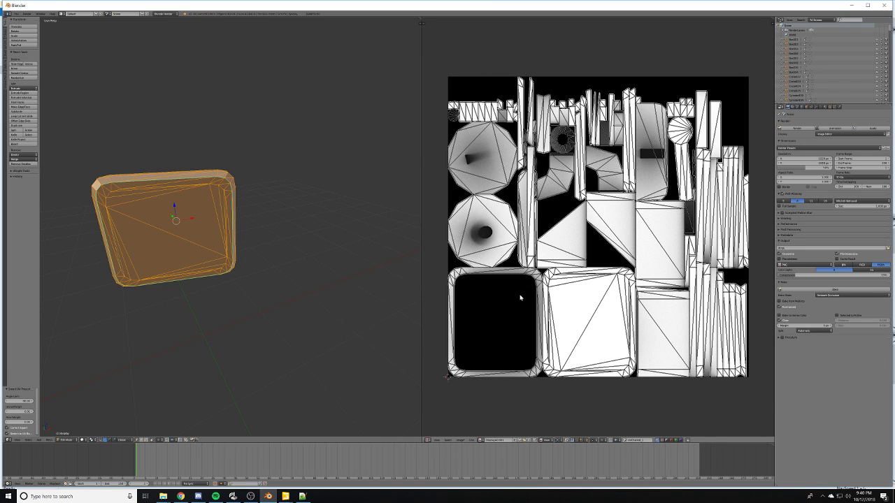
- Return to Object Mode and save the baked ambient occlusion image as a PNG file in the Desktop folder
key(Tab)
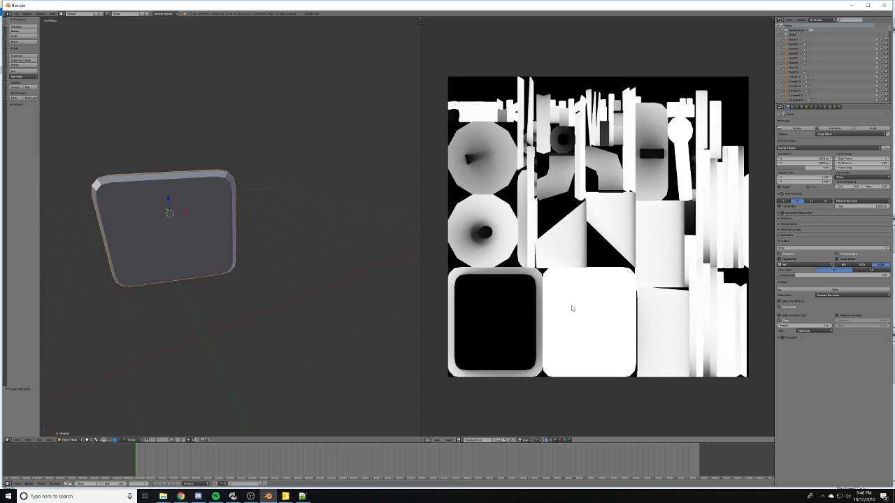
click(449, 440)
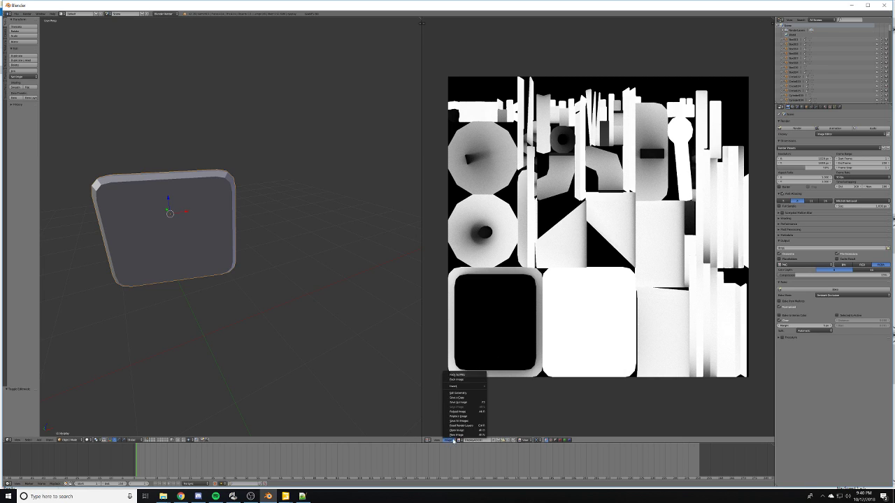
click(462, 402)
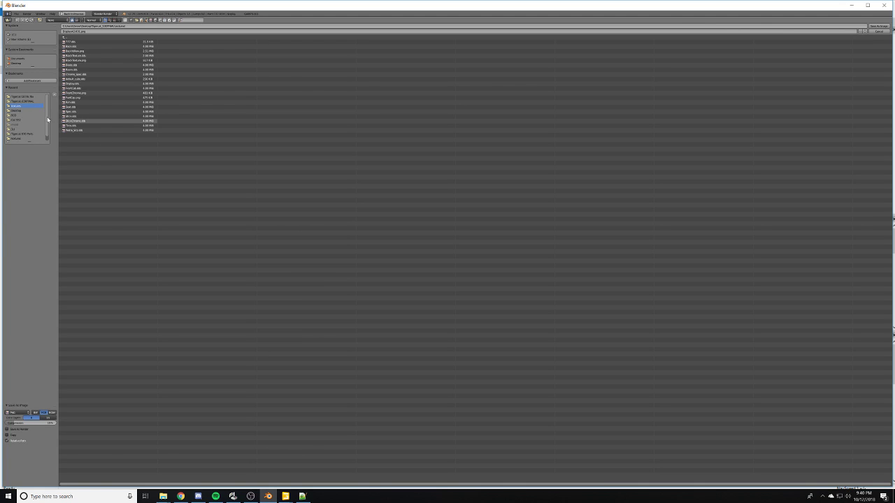
click(15, 110)
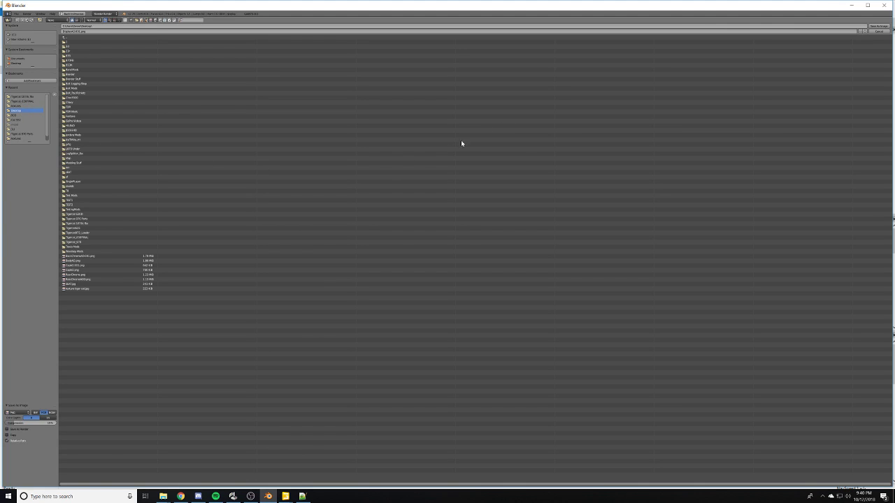
click(878, 26)
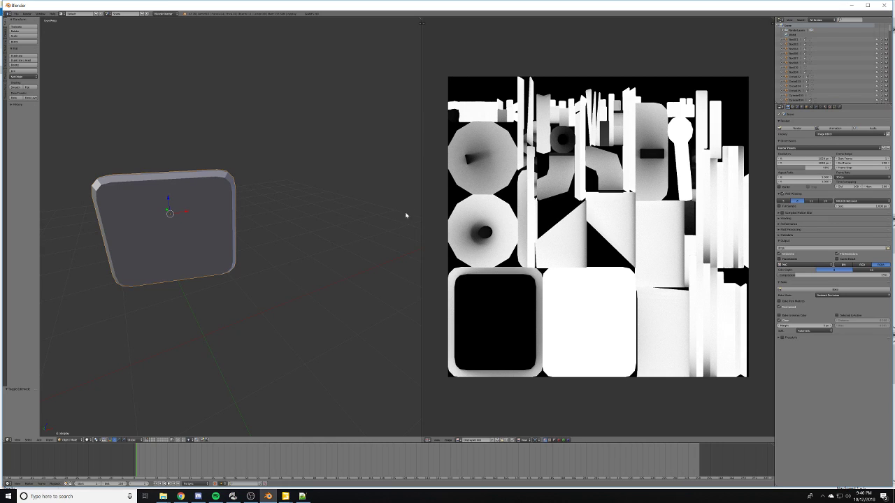
- Unlink the saved ambient occlusion image from the display's UVs and return the display to Object Mode
key(Tab)
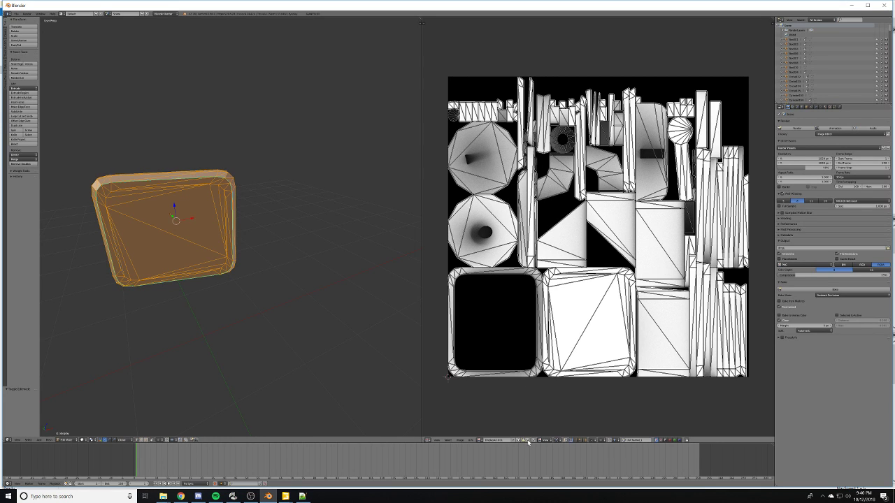
click(528, 442)
key(Tab)
key(Tab)
scroll(316, 232, up, 3)
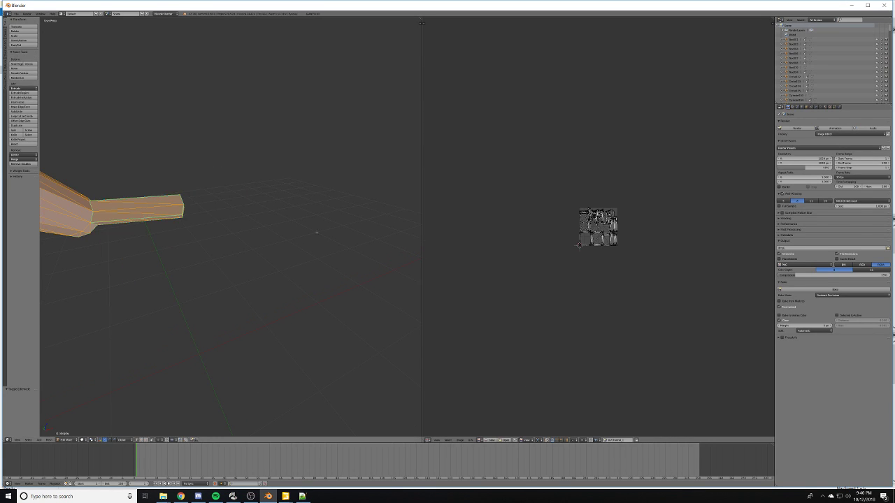
scroll(618, 230, up, 5)
middle_drag(197, 213, 211, 221)
key(Tab)
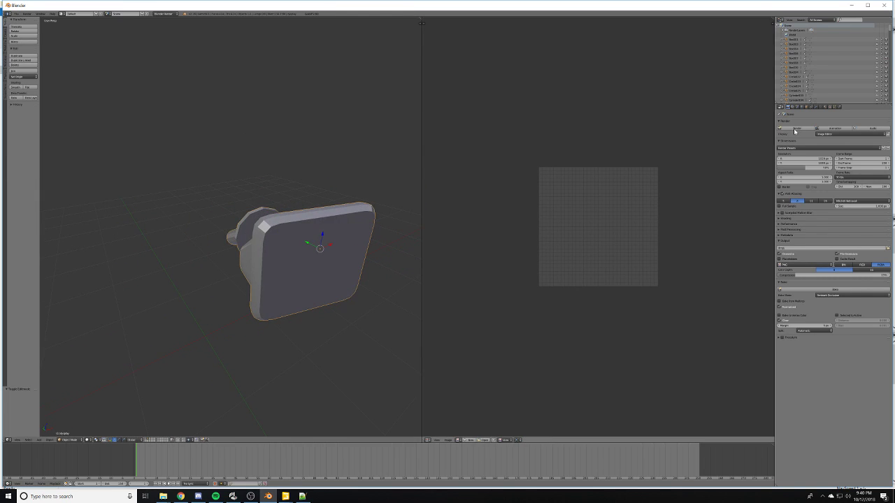
- Create a new material for the display and set its diffuse colour to a near-black hex value
click(826, 107)
click(821, 107)
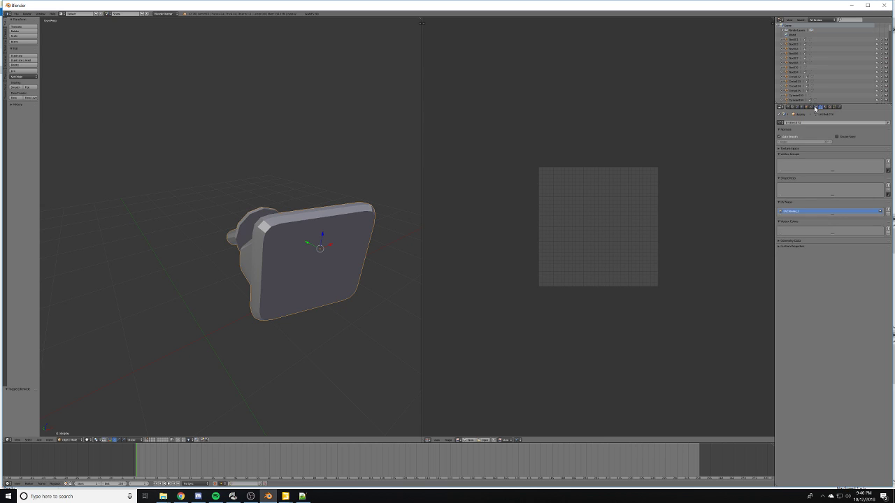
click(825, 107)
click(813, 139)
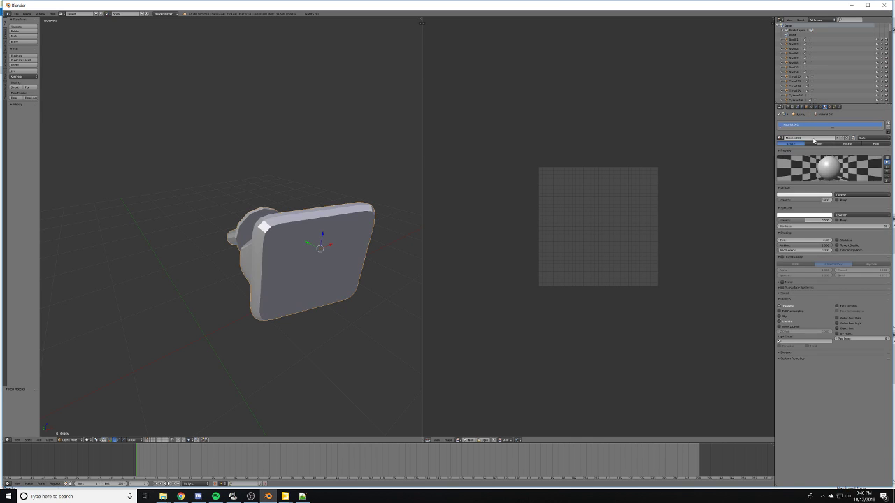
click(795, 196)
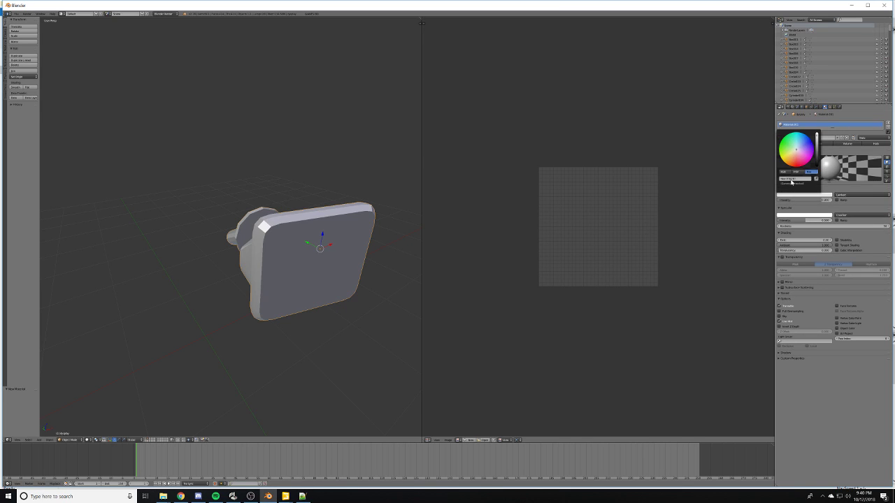
click(792, 179)
text(0)
key(Return)
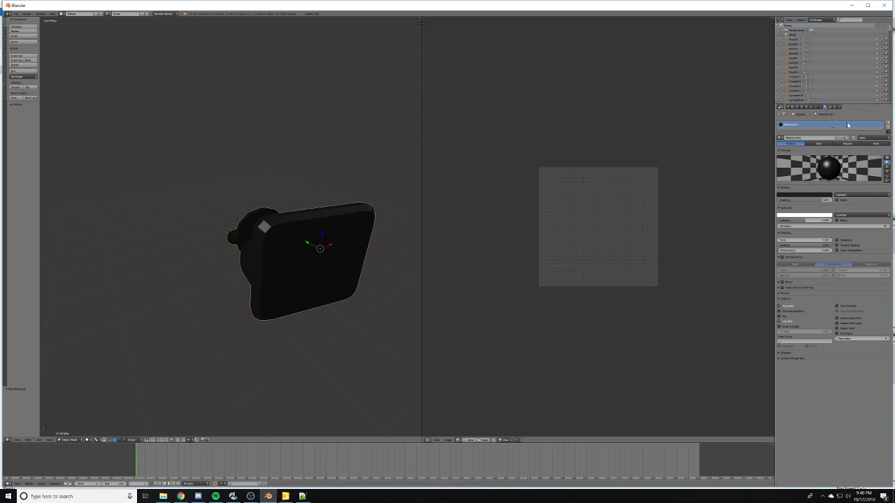
- Add a texture to the display's black material and load the baked DisplayAO image from the Desktop folder
click(830, 107)
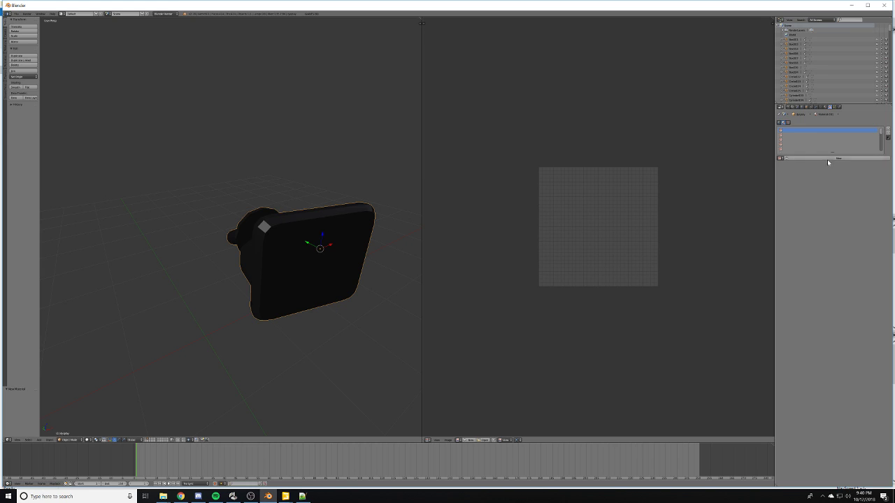
click(838, 158)
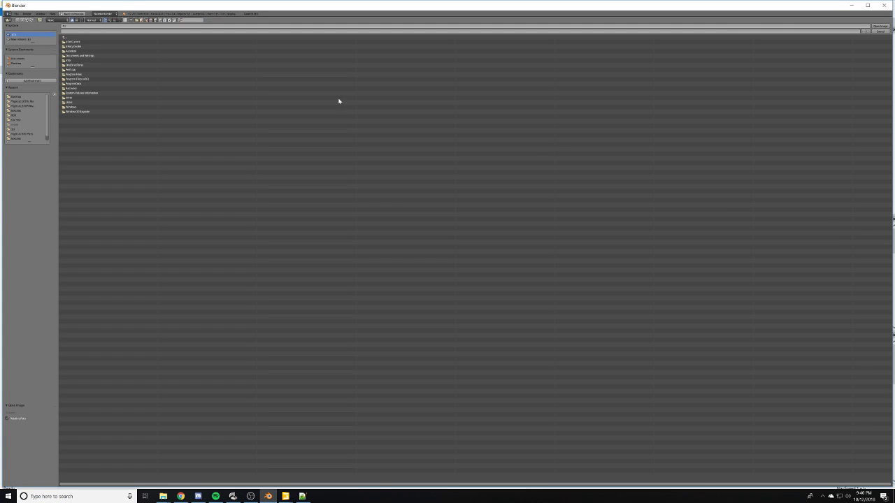
click(866, 234)
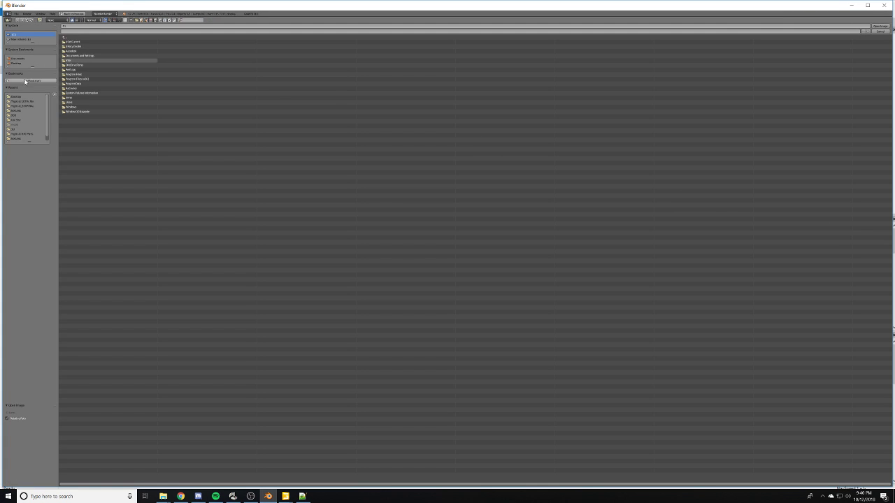
click(20, 96)
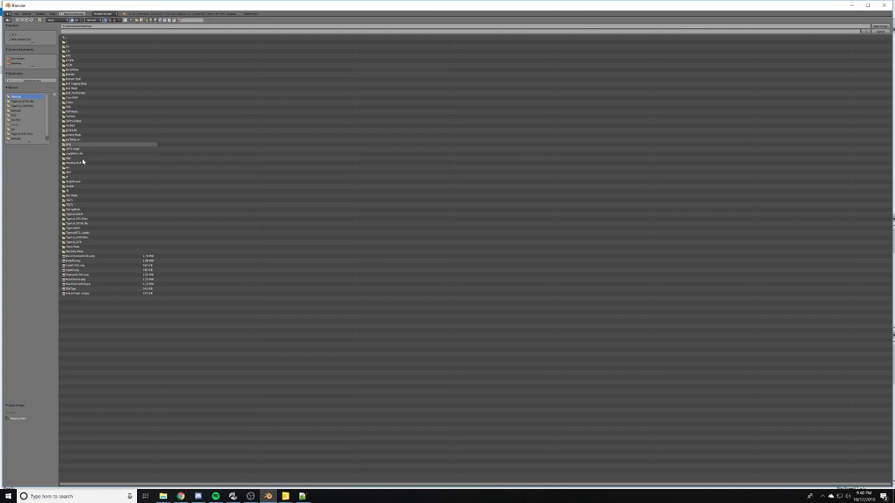
click(82, 274)
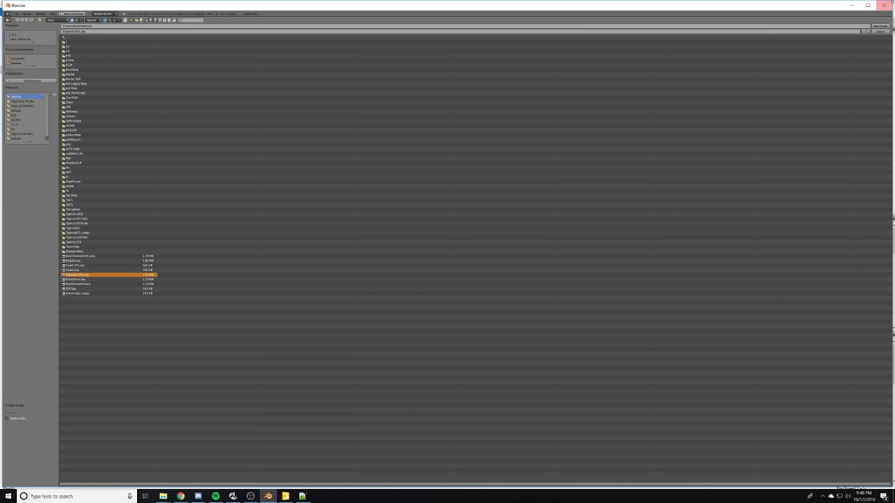
click(880, 26)
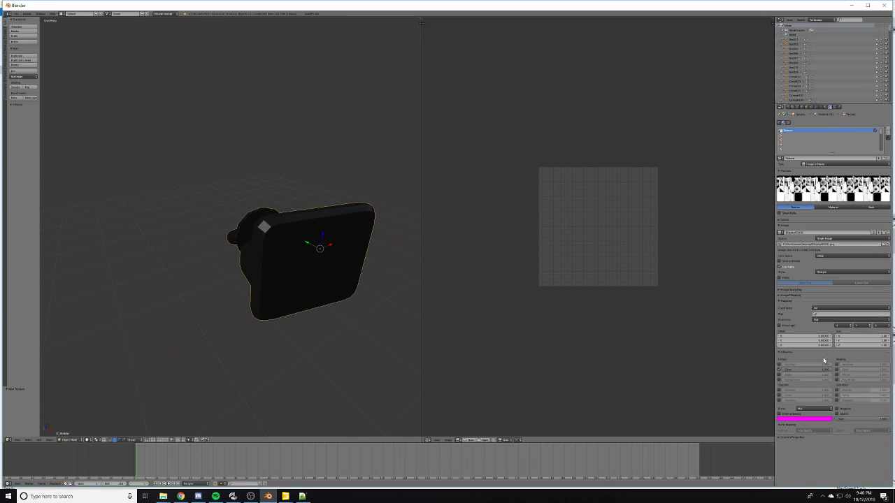
- Map the ambient occlusion texture to the display's UV map and set its blend mode to Multiply
click(851, 314)
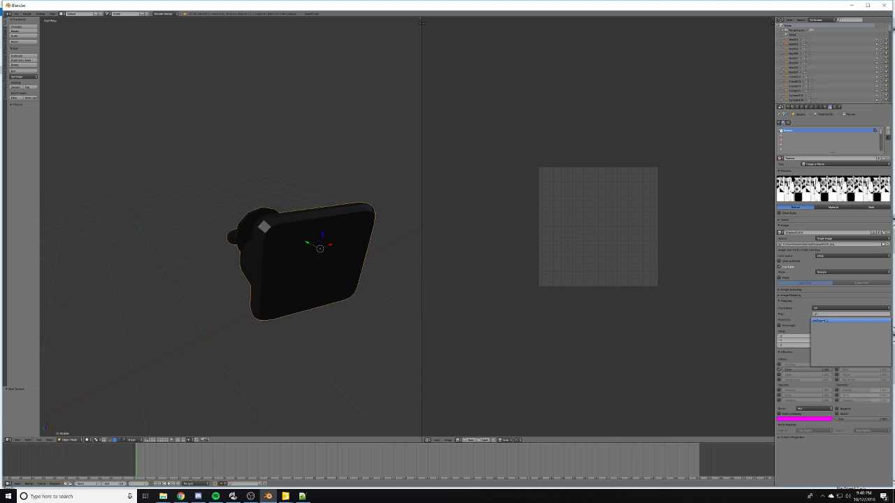
click(819, 321)
click(814, 409)
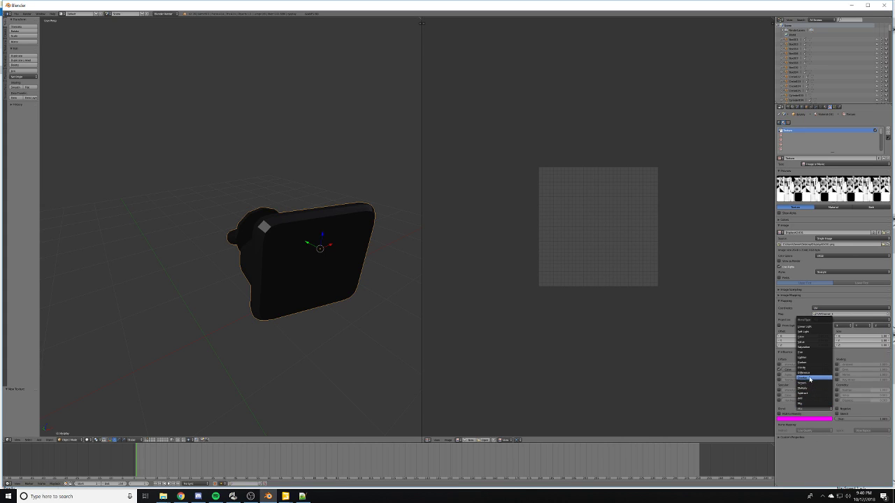
click(810, 389)
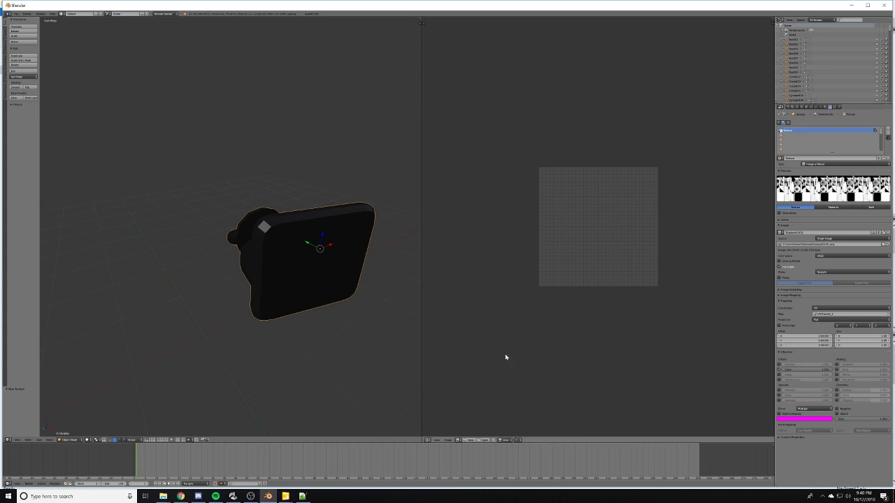
- Change the viewport shading to preview the display's material and view the screen from the front
click(98, 441)
click(99, 415)
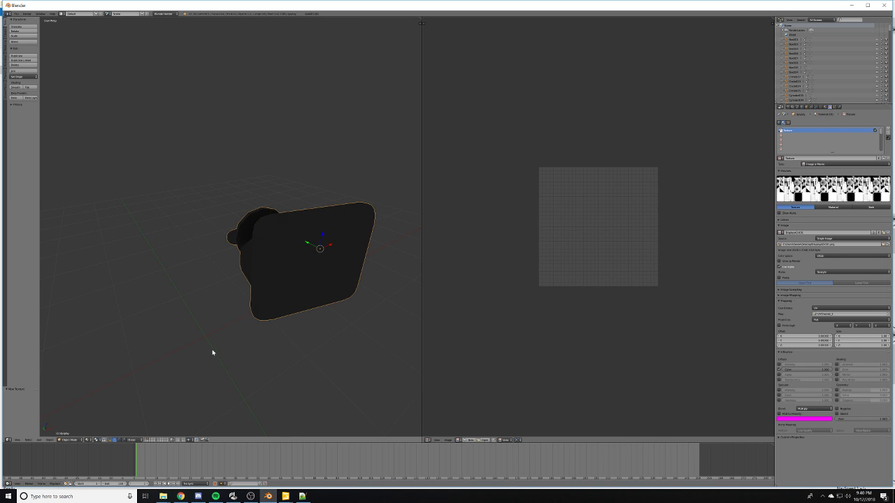
middle_drag(212, 352, 211, 352)
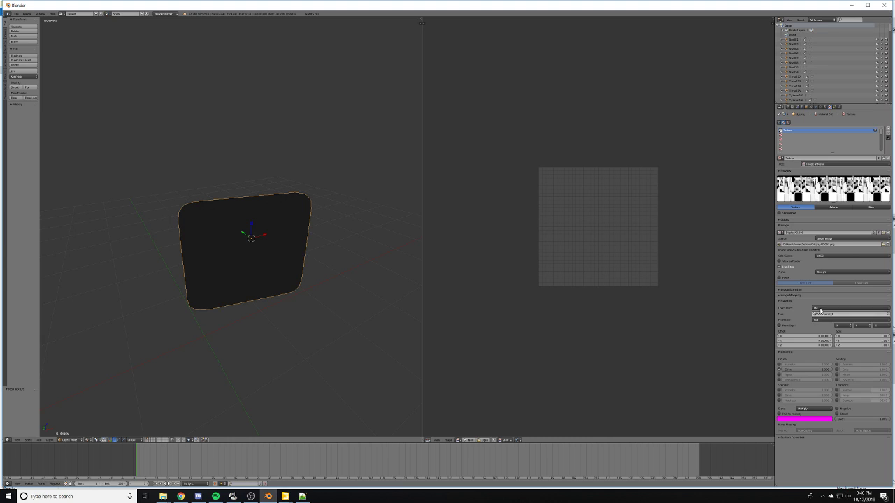
- Create a blank image named Display while the display is in Object Mode
click(468, 441)
text(D)
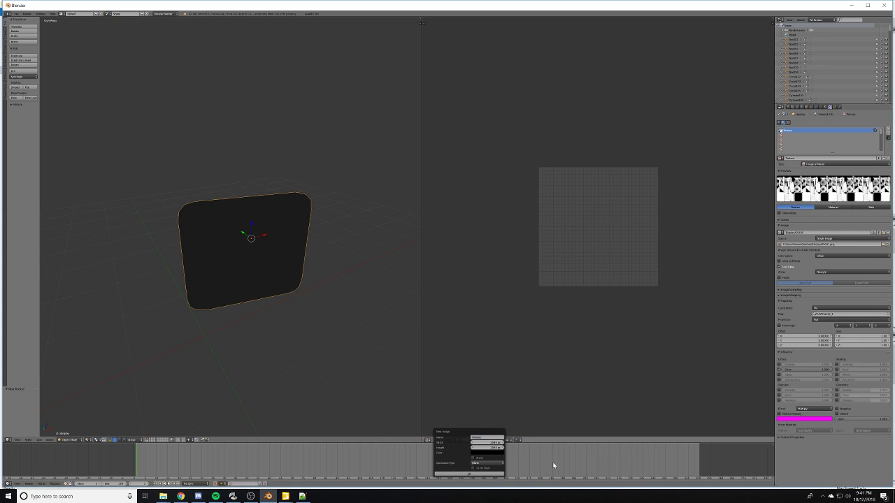
click(468, 474)
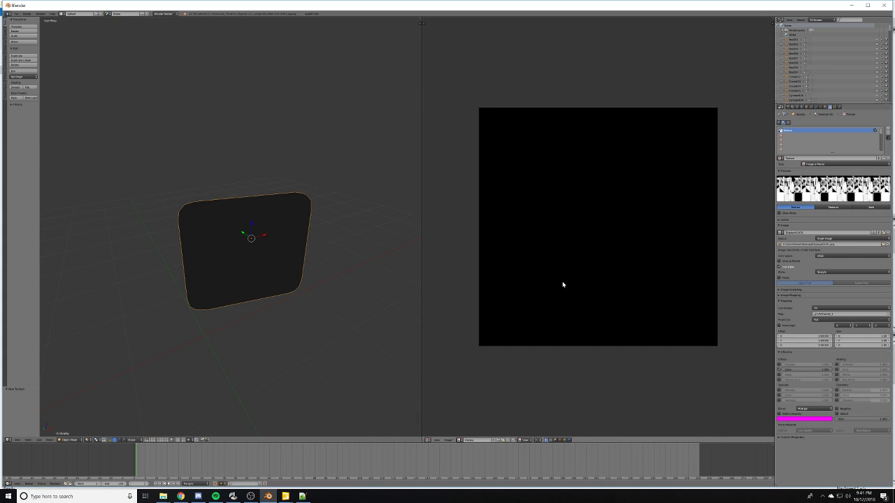
- Put the display in Edit Mode and create a new Display image for its UVs
key(Tab)
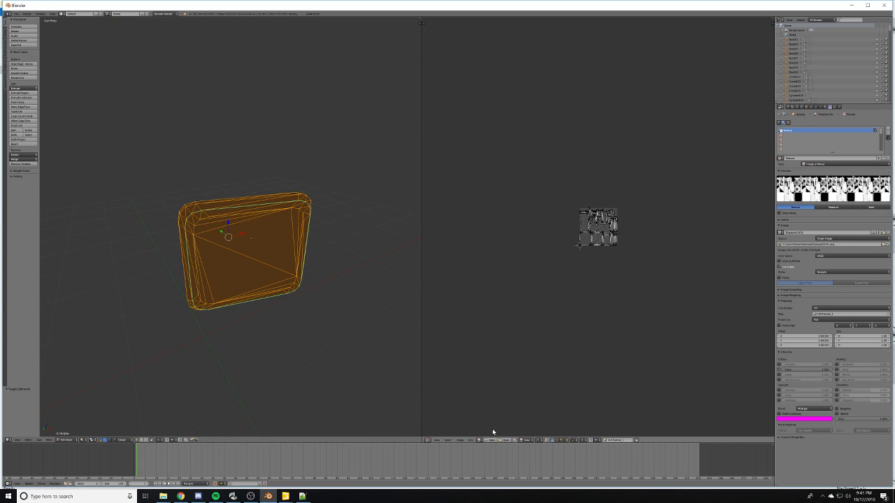
click(484, 440)
click(495, 437)
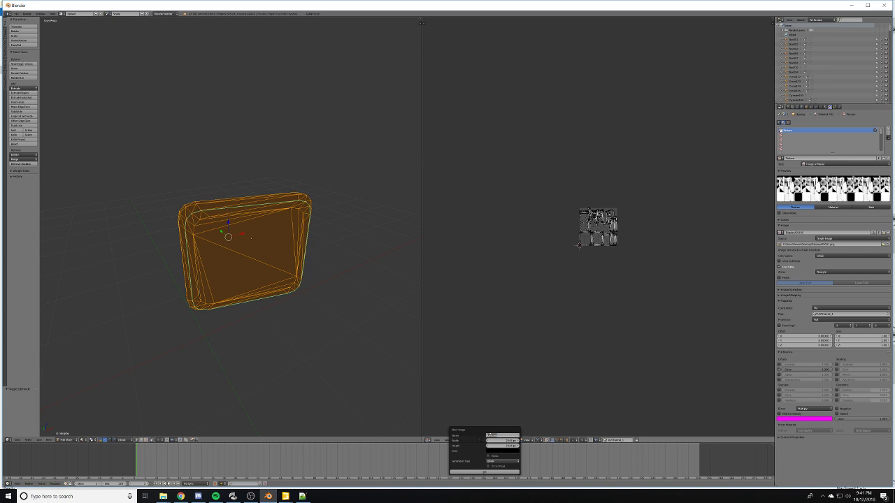
text(D)
key(Return)
click(485, 473)
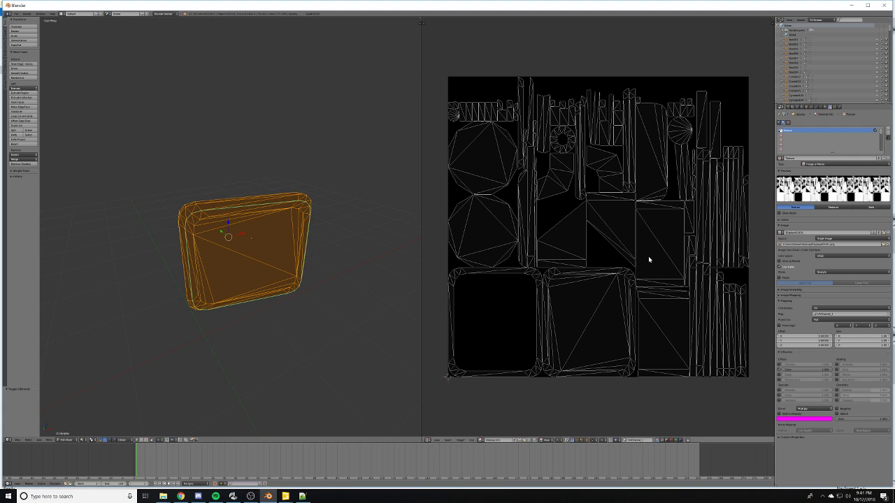
- Set the bake mode to Textures and bake the display's material onto the new image
click(789, 107)
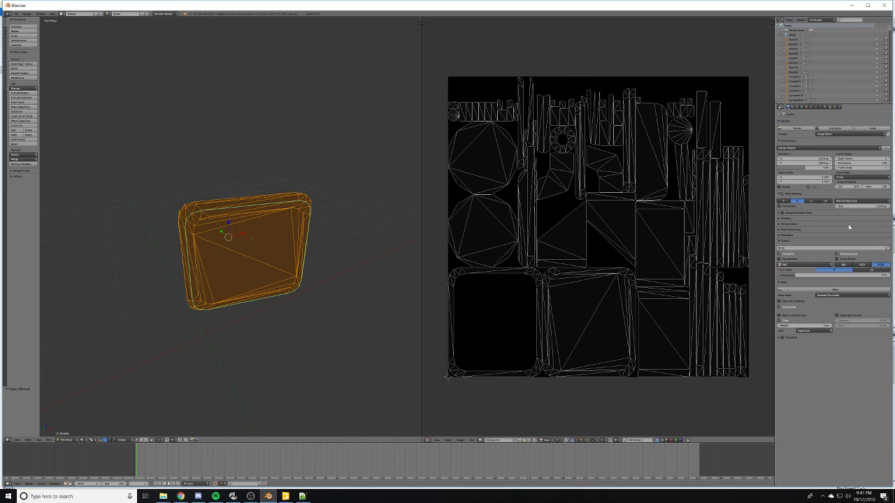
click(852, 295)
click(839, 272)
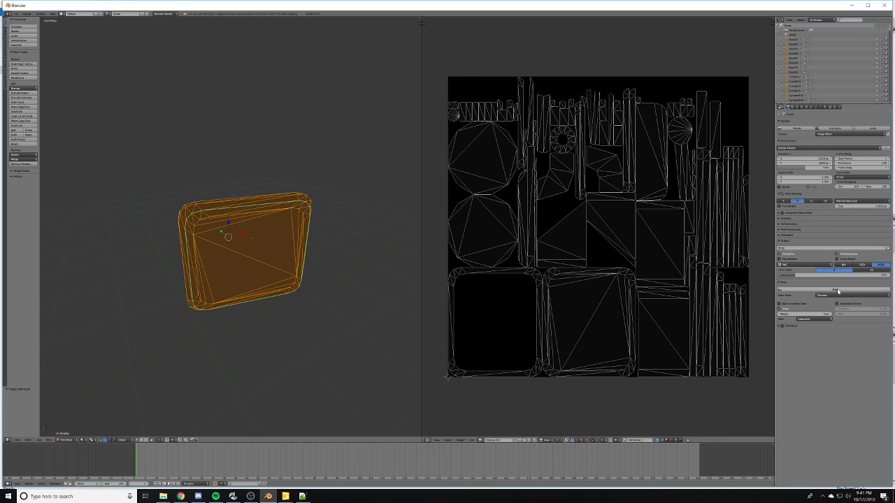
click(835, 289)
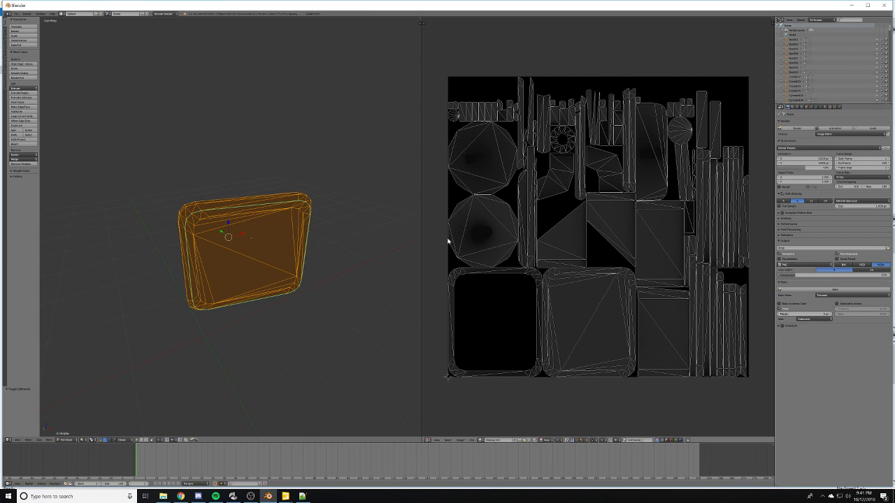
- Return to Object Mode and save the baked texture as CompDisplay.png in the Tigercat textures folder
key(Tab)
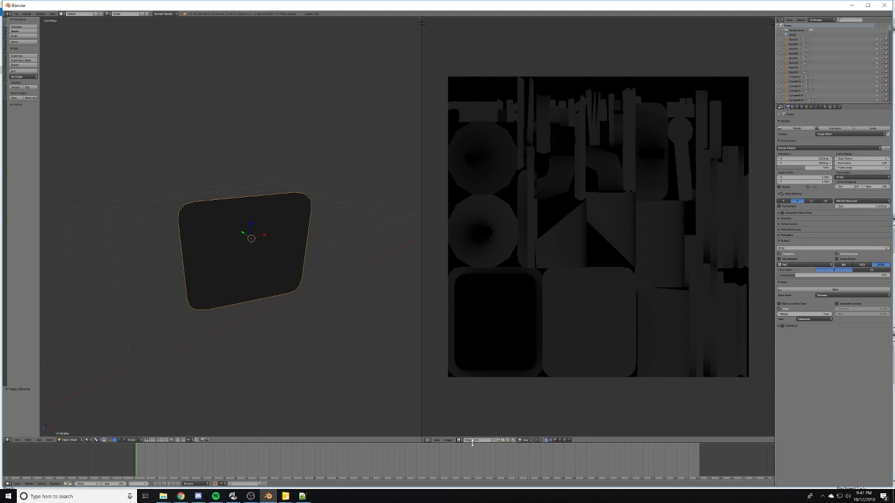
click(450, 439)
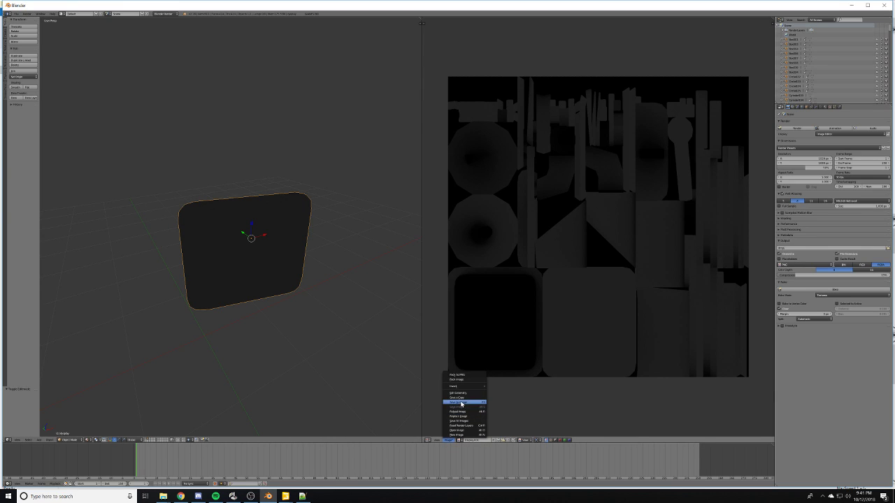
click(463, 420)
click(19, 111)
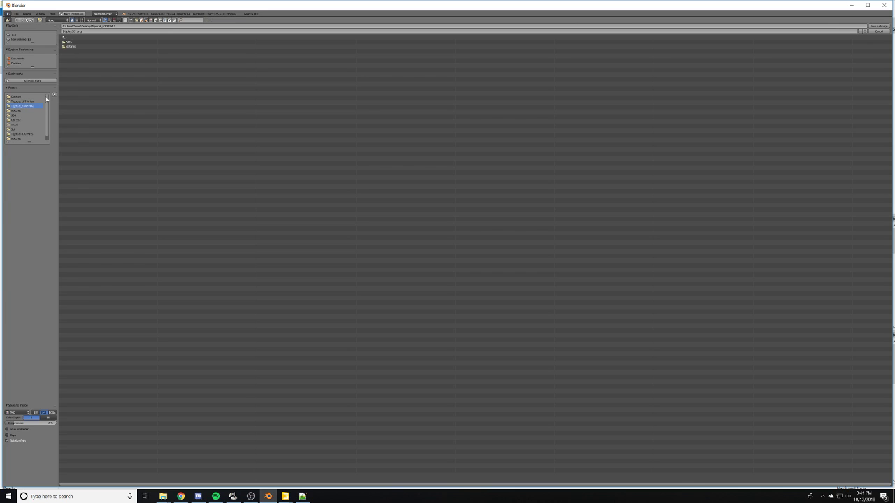
click(84, 31)
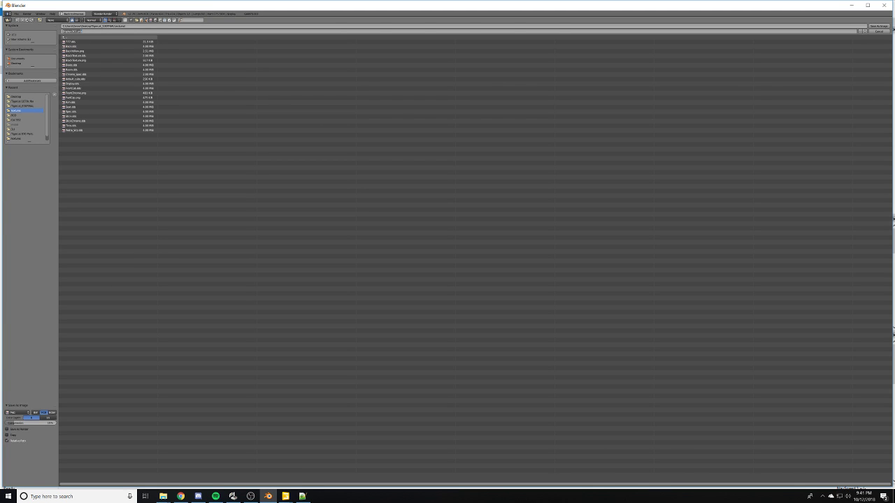
key(BackSpace)
click(118, 138)
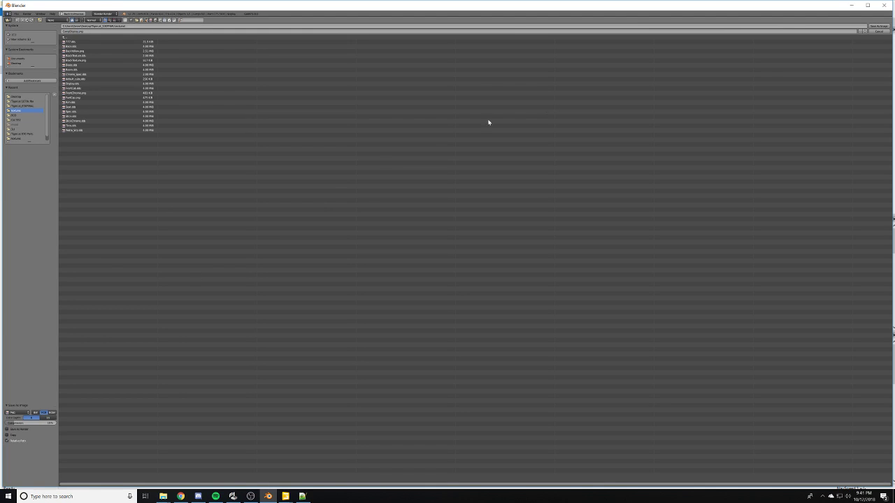
click(878, 26)
click(886, 4)
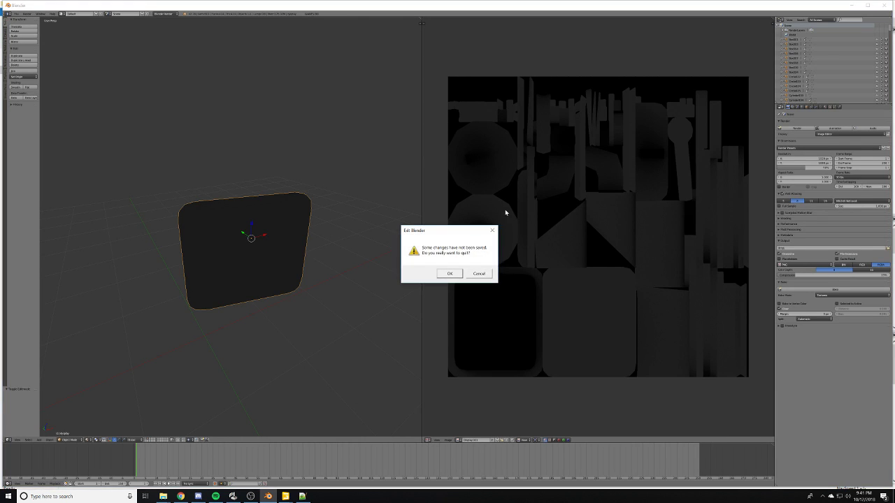
click(479, 273)
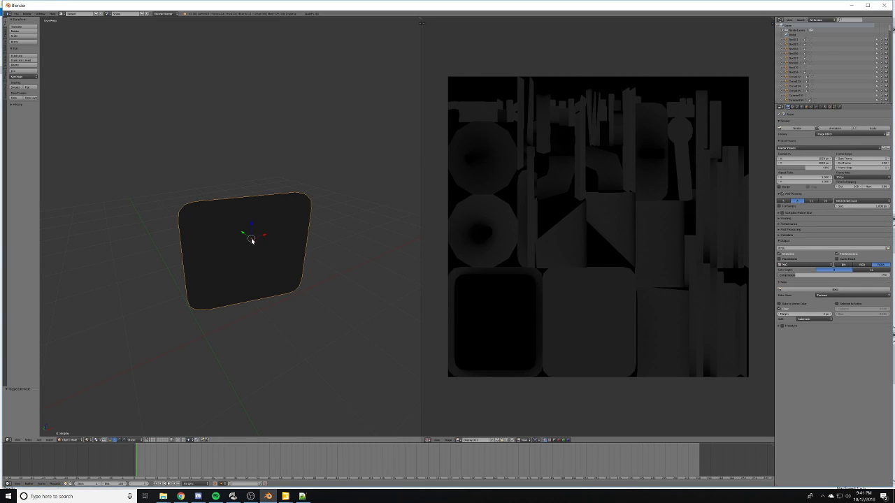
- Remove the black material from the display and assign a new default material
click(825, 108)
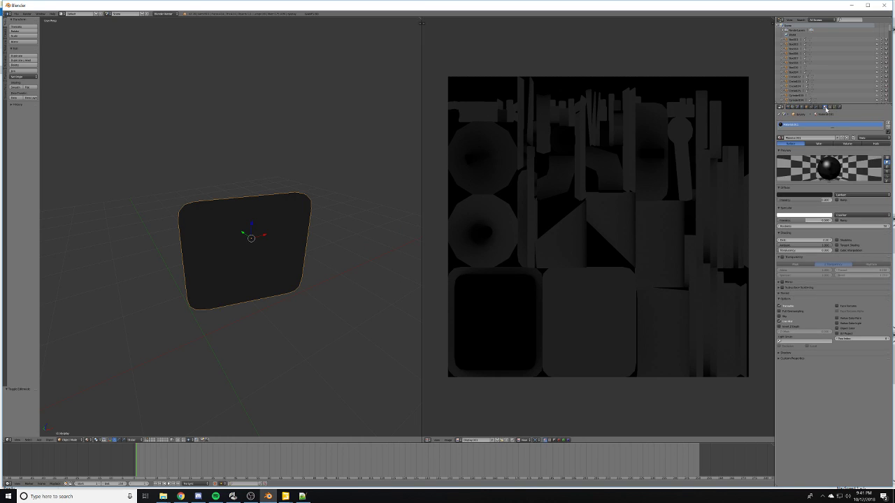
click(888, 127)
click(818, 138)
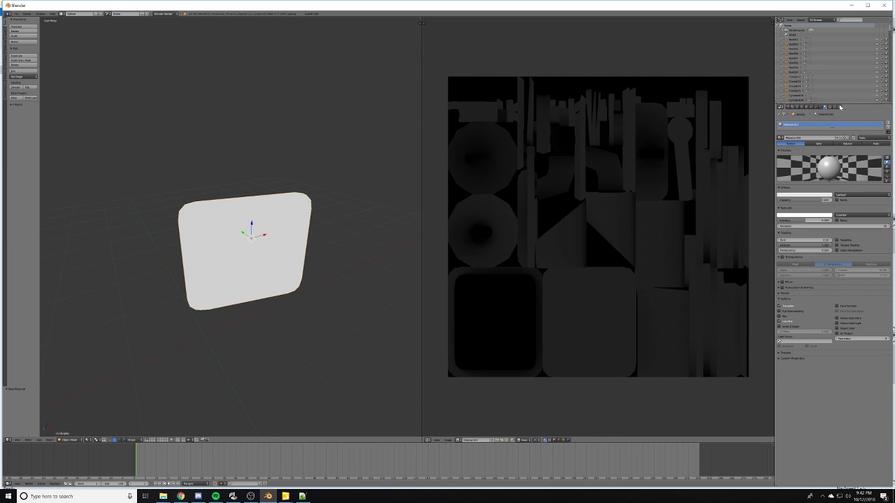
- Add a new image texture to the display's material and load CompDisplay.png from the textures folder into it
click(830, 108)
click(824, 160)
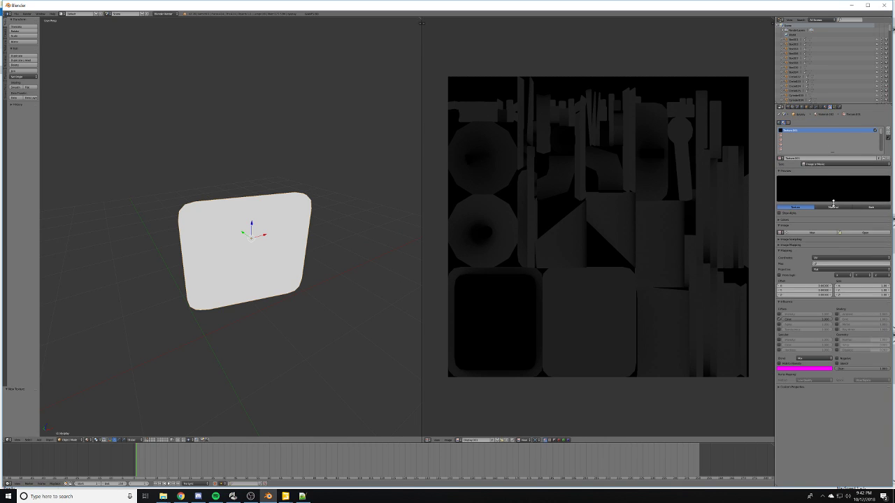
click(856, 235)
click(15, 96)
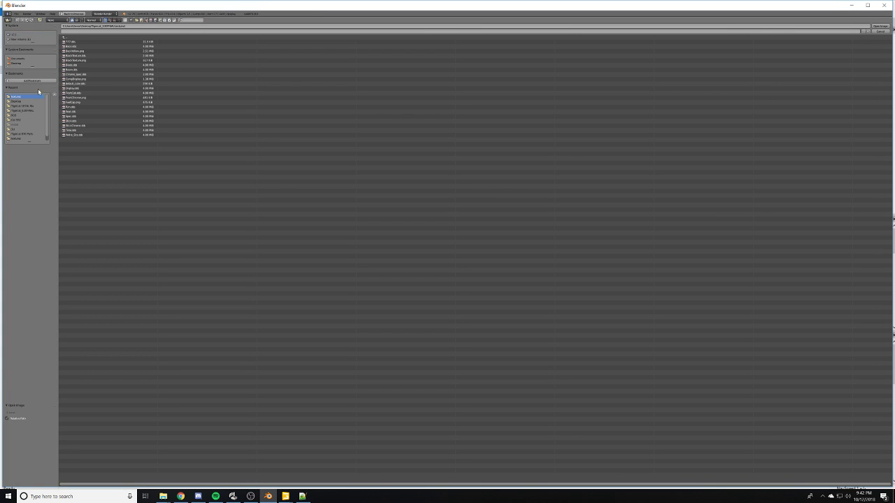
click(85, 79)
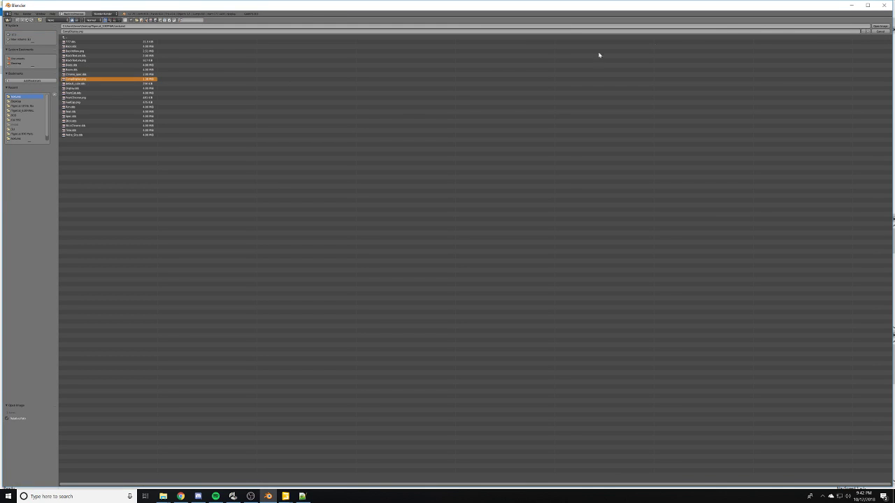
click(878, 26)
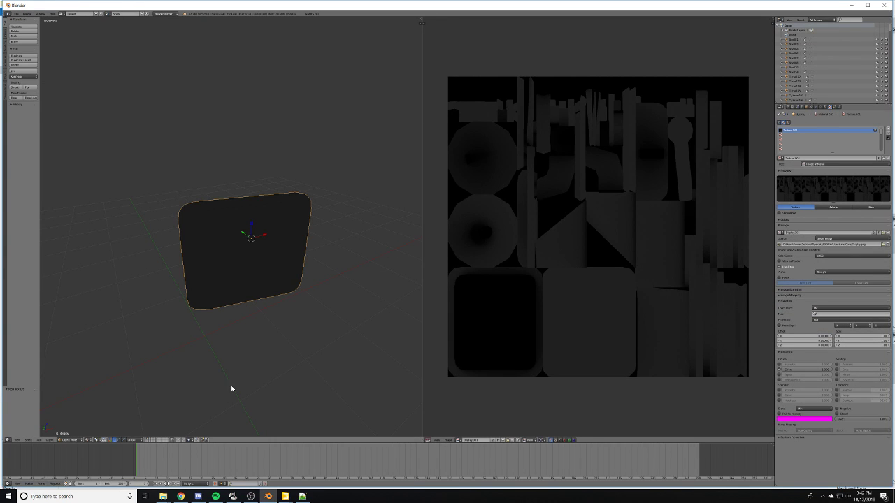
key(Tab)
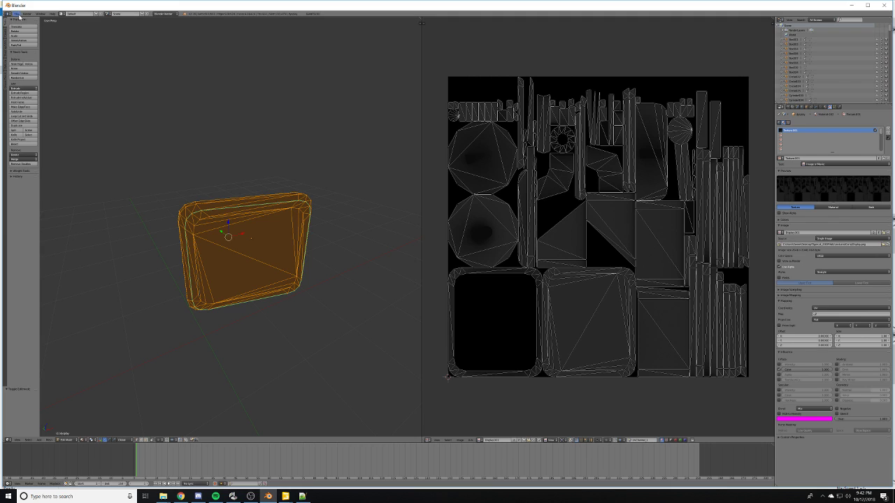
key(Tab)
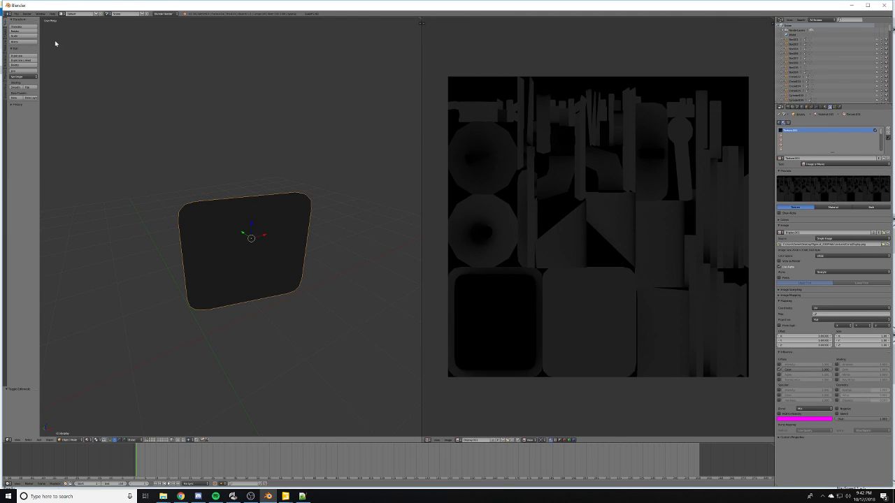
- Export only the selected display as Display.i3d into the Tigercat_630FINAL folder
click(16, 14)
mouse_move(57, 103)
click(81, 141)
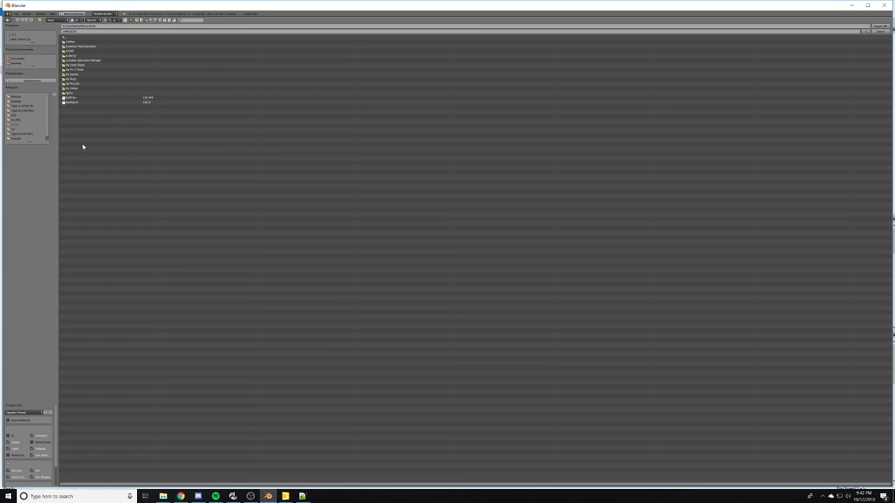
click(16, 97)
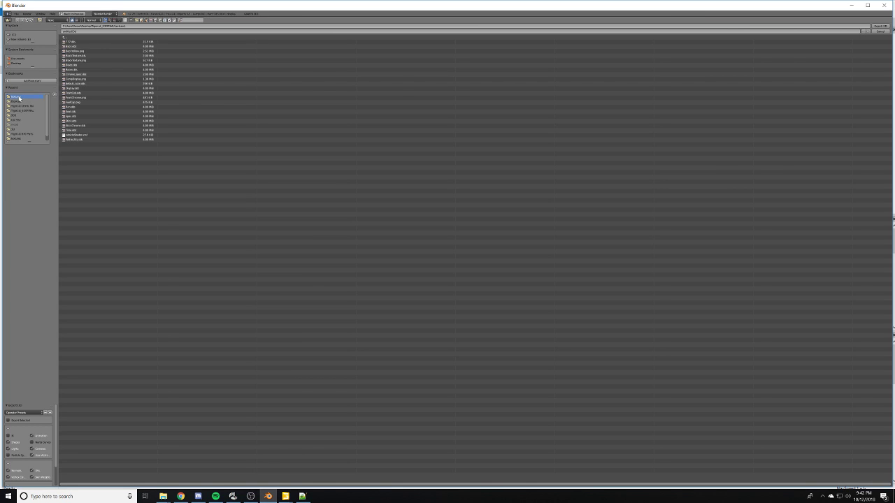
click(65, 39)
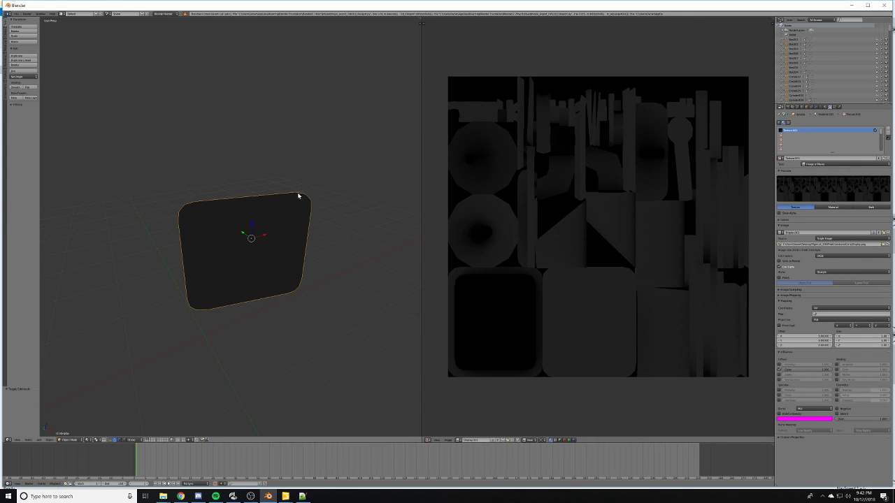
click(15, 14)
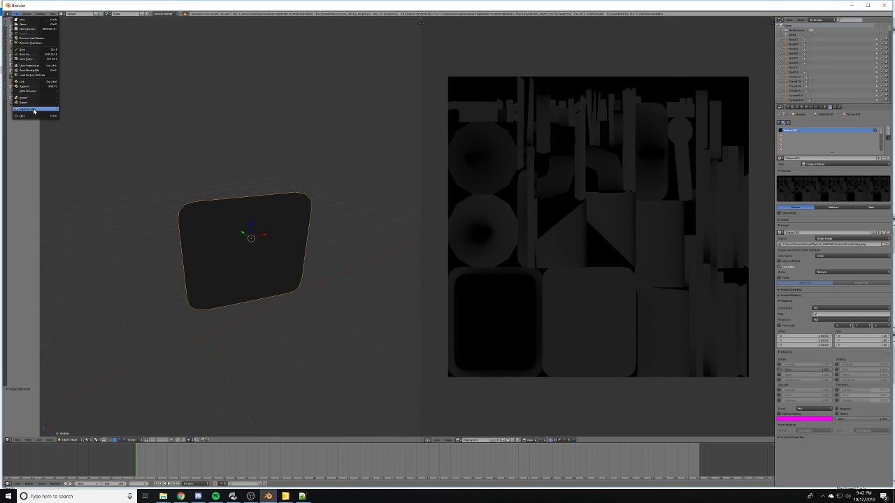
mouse_move(44, 103)
click(75, 144)
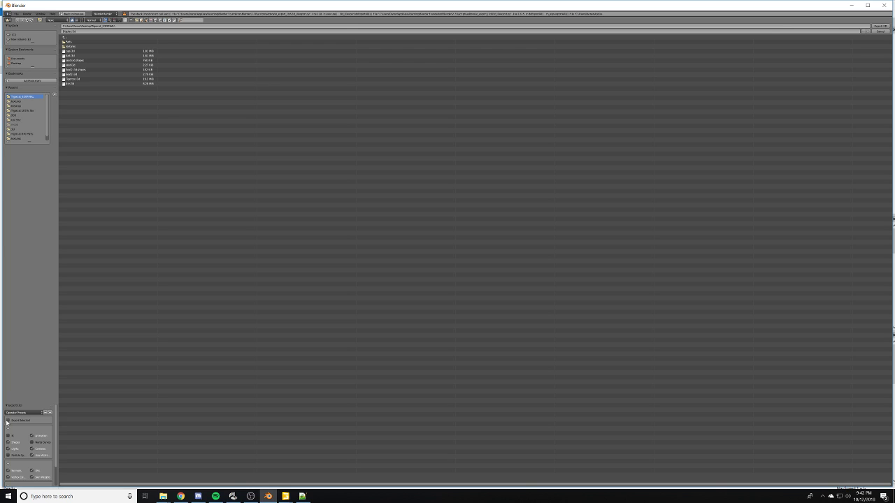
click(878, 26)
- Switch to the Tigercat scene in GIANTS Editor and examine the old dysplay object and its diffuse texture
click(852, 6)
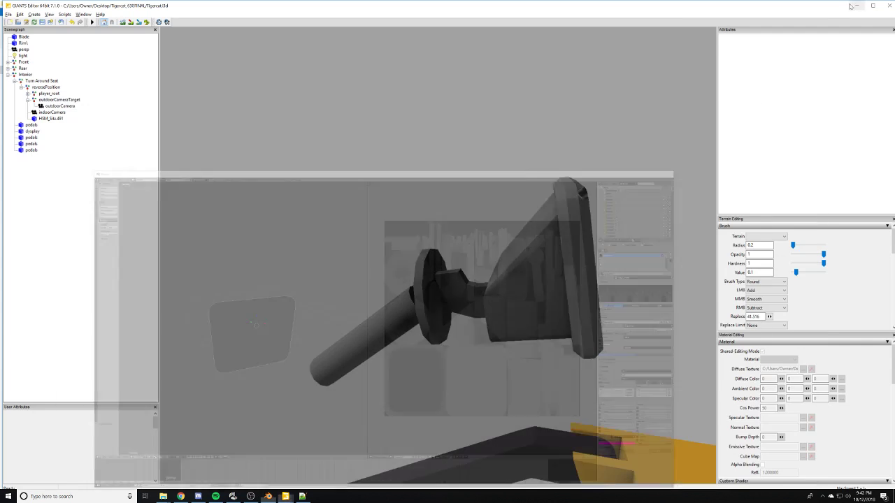
alt+drag(457, 309, 352, 317)
scroll(352, 318, up, 2)
click(440, 265)
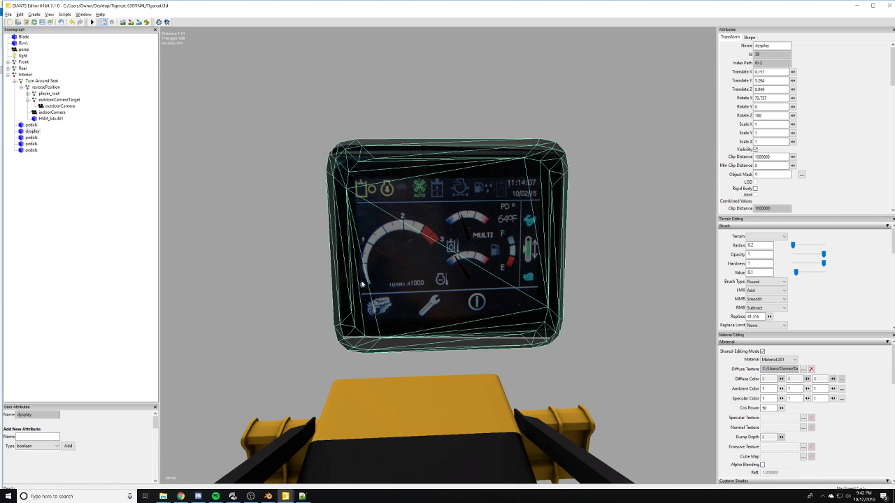
alt+drag(363, 285, 469, 275)
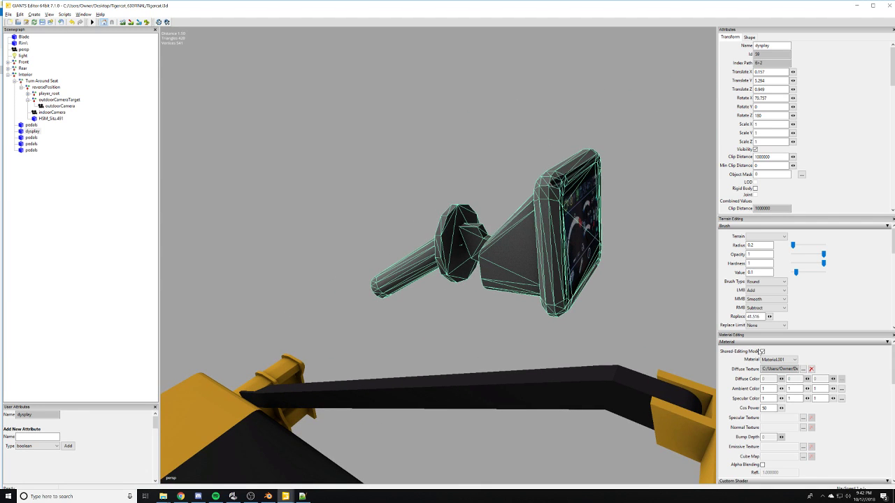
click(803, 368)
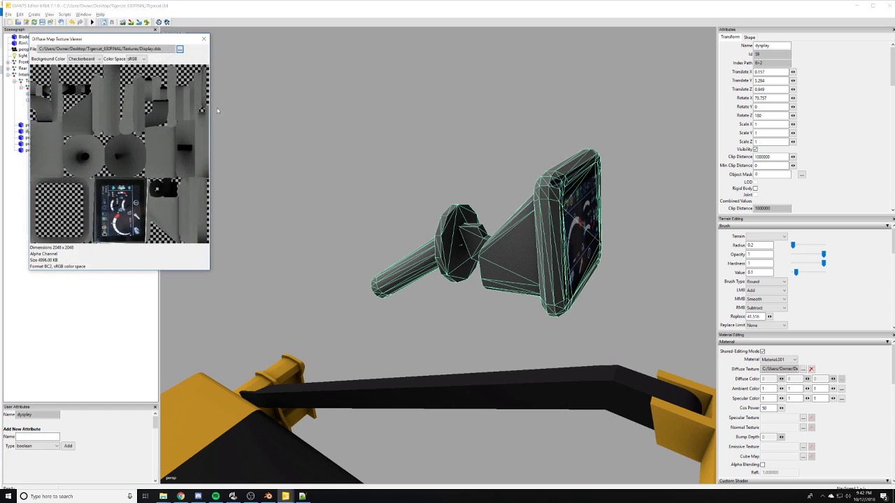
click(204, 39)
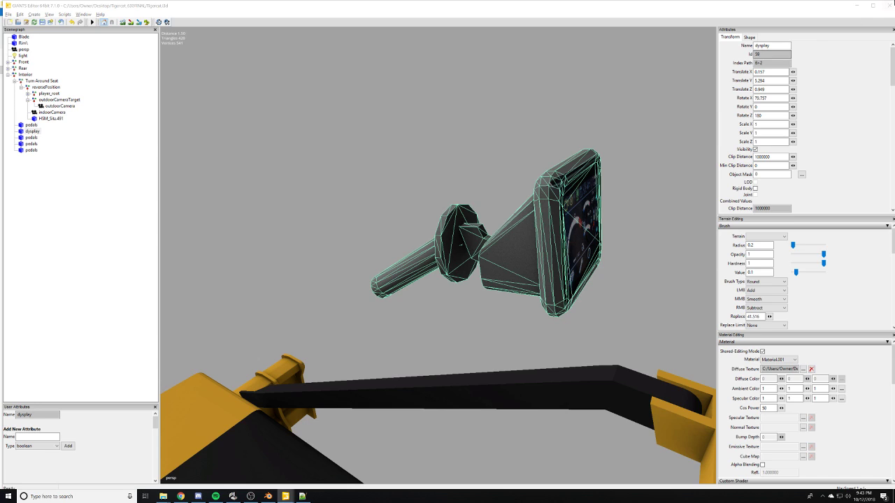
- Delete the old dysplay object from the Interior group of the Tigercat scene
click(889, 5)
click(505, 249)
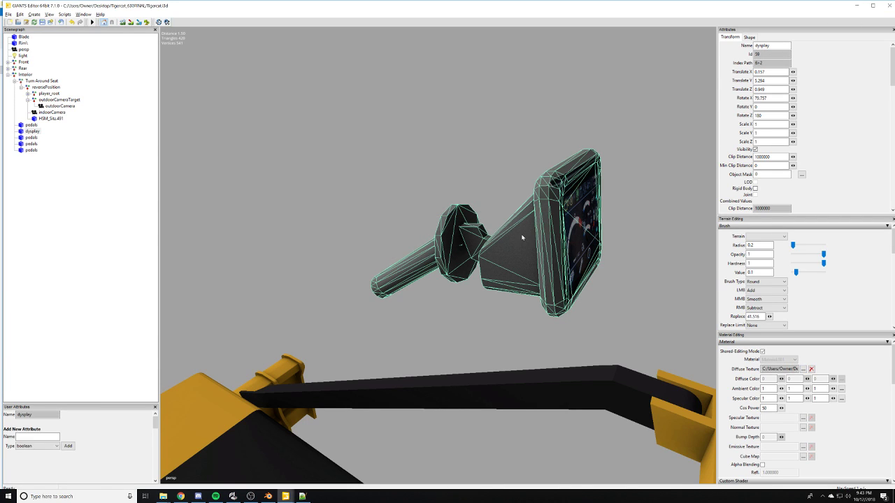
key(Delete)
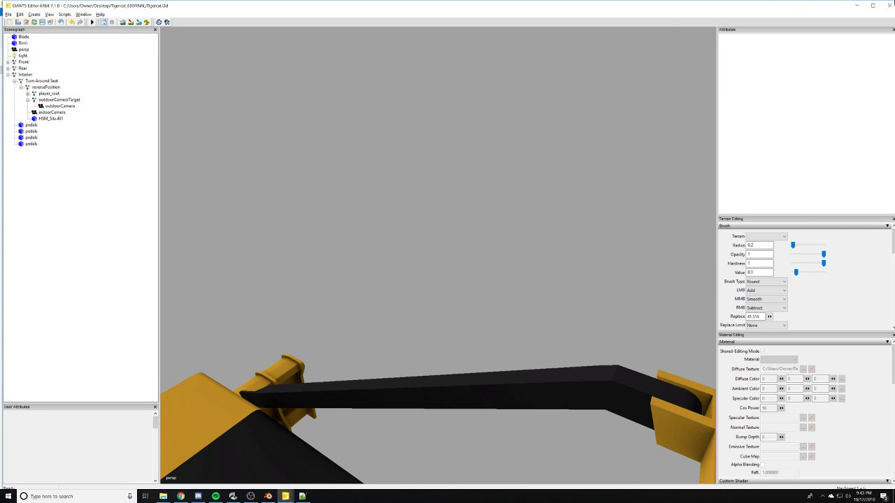
- Open Display.i3d from the Tigercat_630FINAL folder in Notepad++, declining to reload the externally modified Tigercat.i3d
click(890, 5)
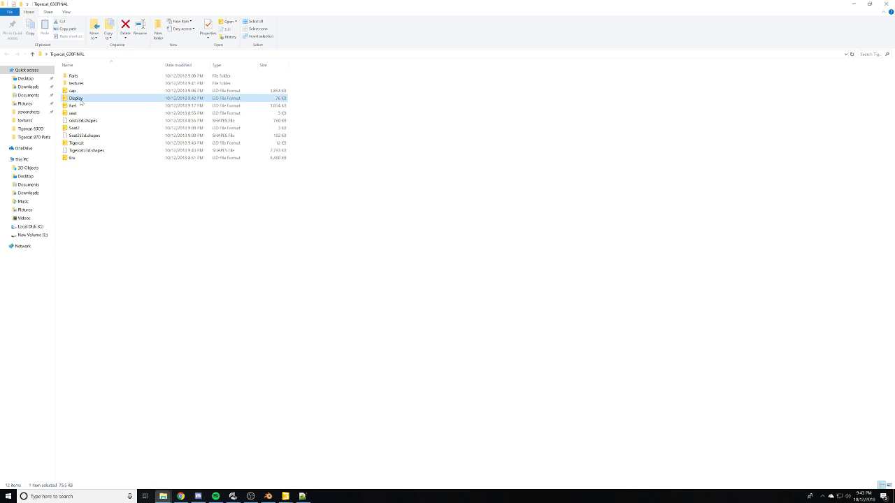
right_click(77, 99)
click(105, 118)
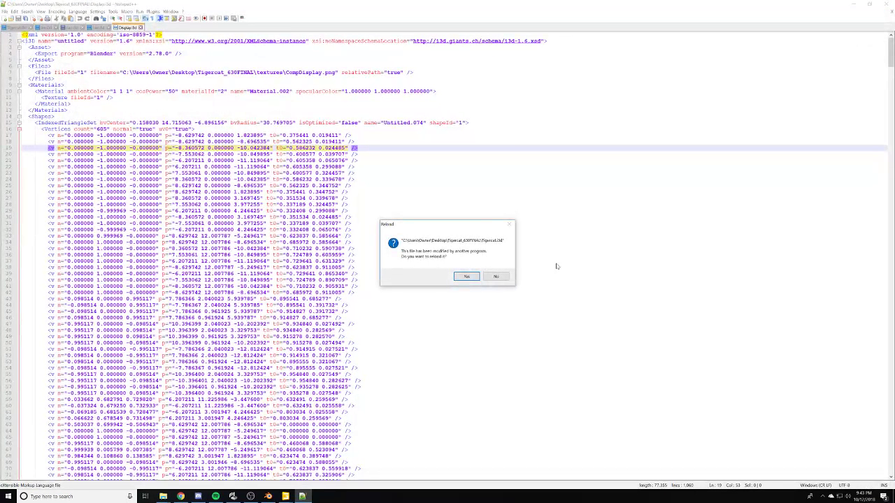
click(495, 277)
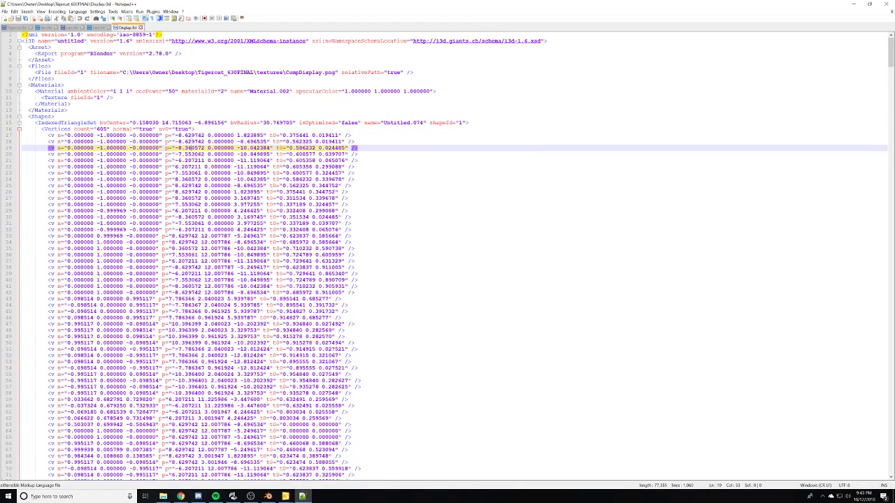
- Shorten the texture filename in Display.i3d to textures\CompDisplay.png, save the file and close Notepad++, also saving Tigercat.i3d
drag(256, 73, 127, 72)
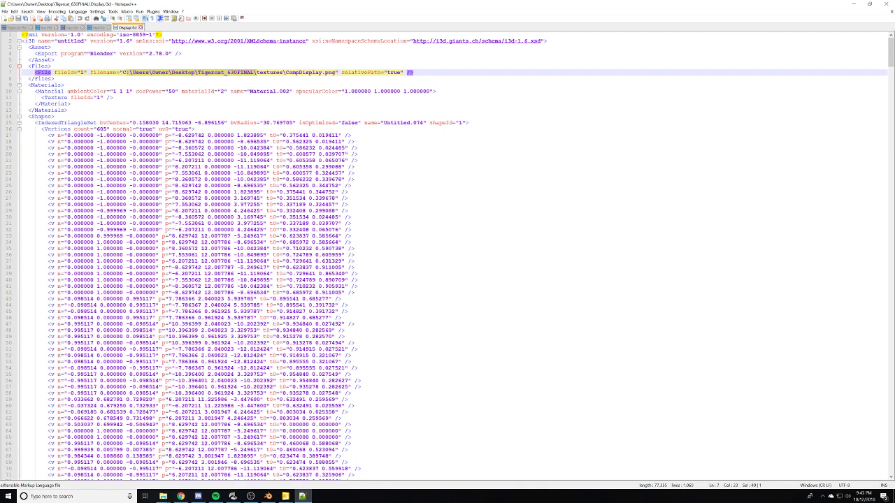
key(Delete)
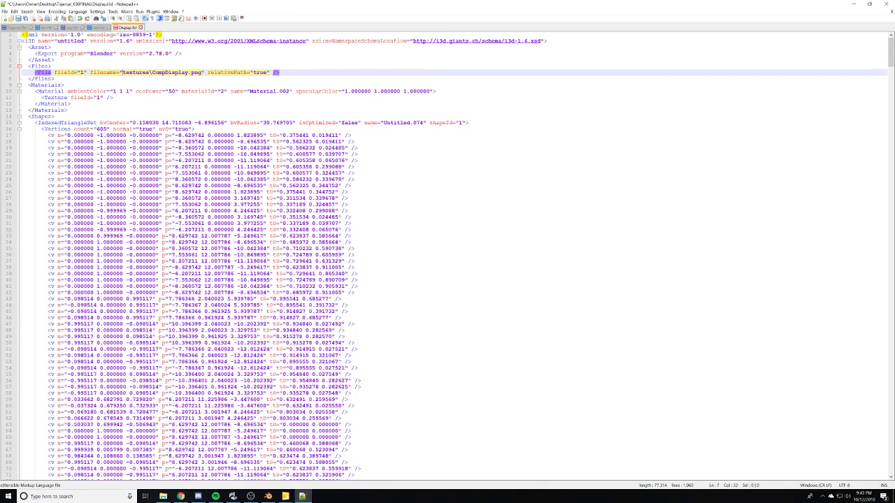
key(ctrl+s)
click(888, 4)
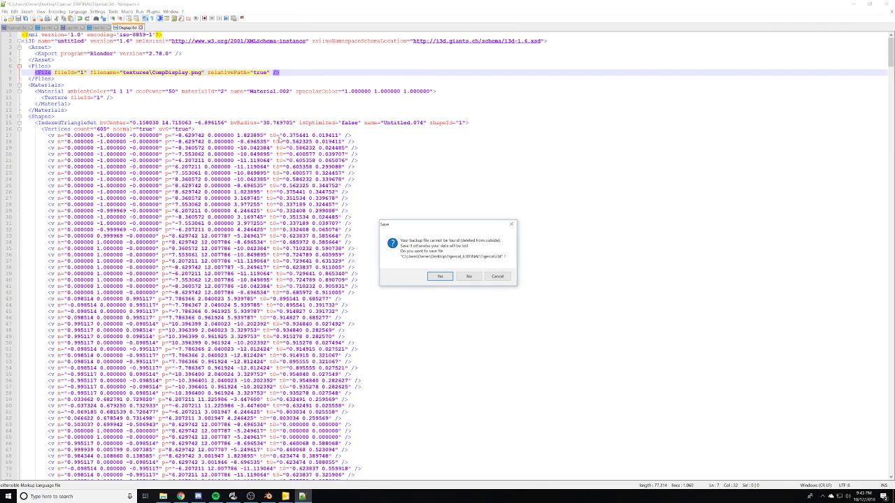
click(445, 279)
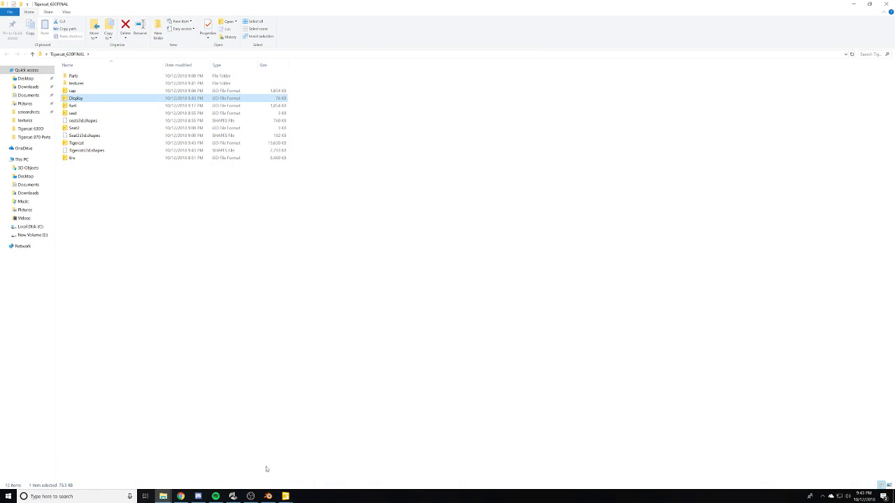
- Return to the Tigercat scene in GIANTS Editor and examine the machine's hood, cab, rear arch and wheel from several sides
mouse_move(286, 496)
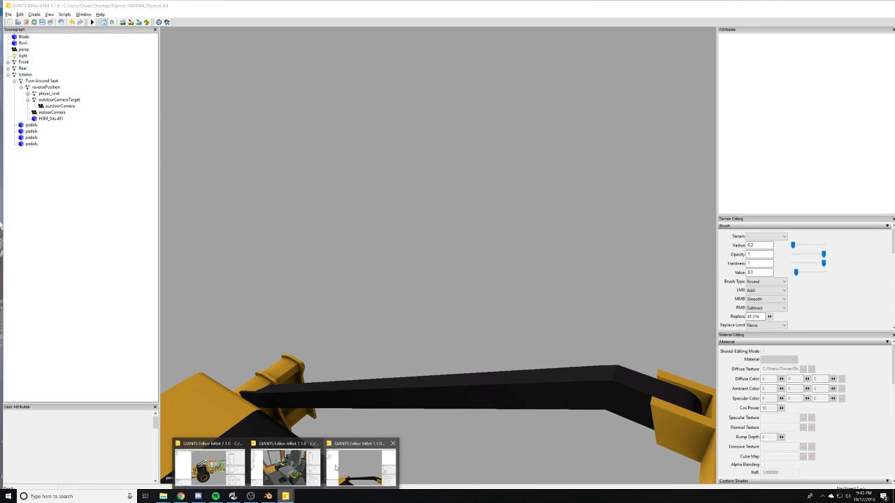
click(336, 468)
scroll(238, 302, down, 6)
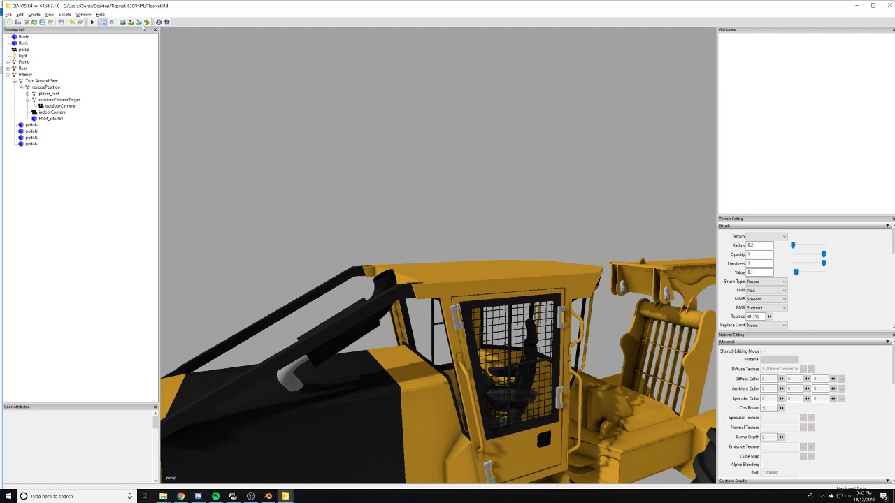
scroll(369, 162, down, 5)
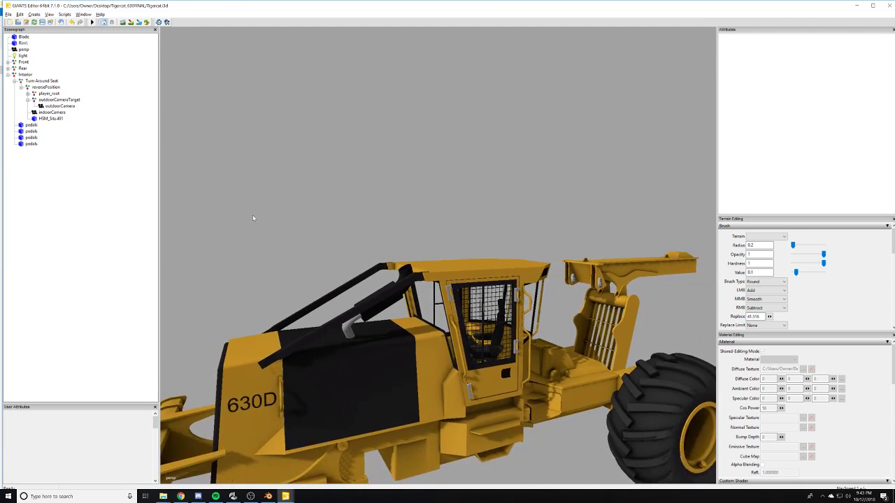
scroll(253, 218, down, 3)
alt+drag(253, 218, 294, 308)
scroll(330, 266, up, 5)
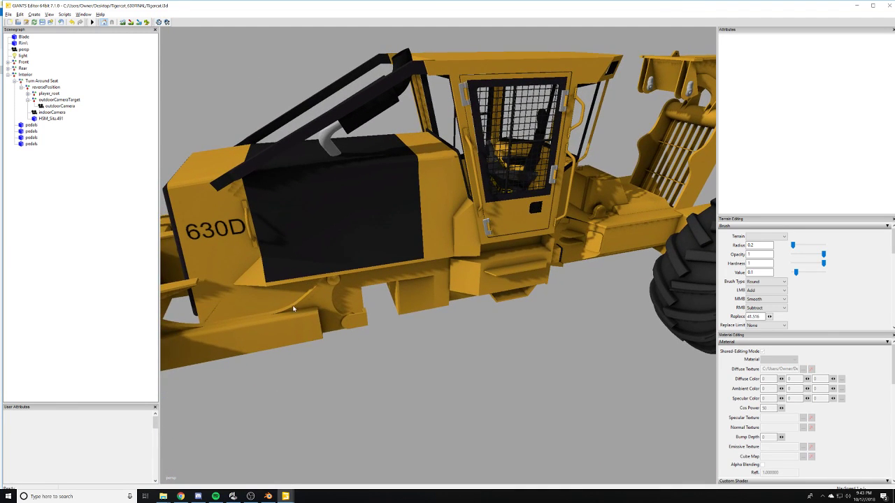
click(302, 309)
mouse_move(371, 260)
mouse_down()
mouse_move(391, 253)
mouse_move(370, 247)
mouse_up()
key(ctrl+z)
click(433, 389)
alt+drag(433, 390, 573, 338)
scroll(451, 368, up, 4)
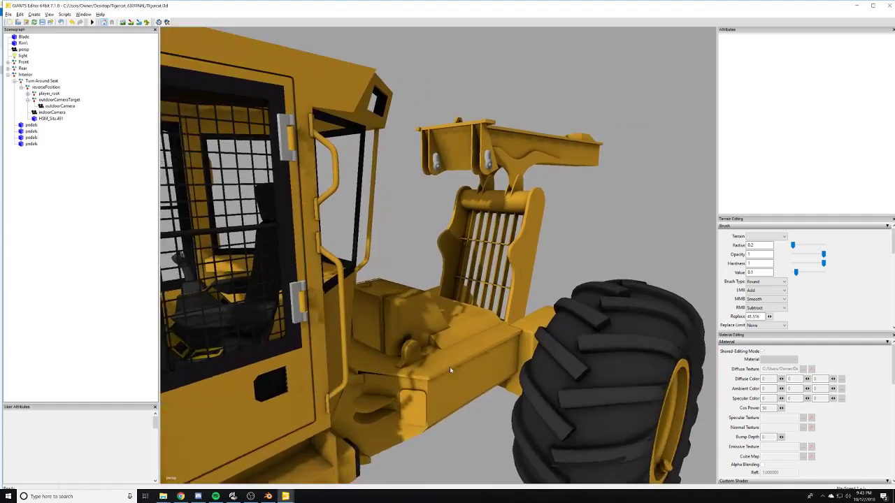
alt+drag(451, 369, 509, 341)
scroll(509, 340, down, 10)
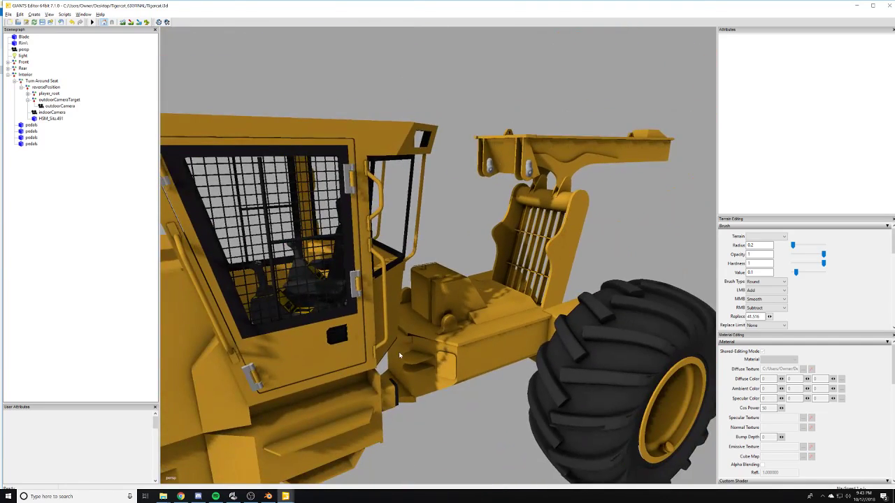
scroll(399, 355, down, 2)
alt+drag(335, 379, 443, 281)
scroll(443, 282, up, 8)
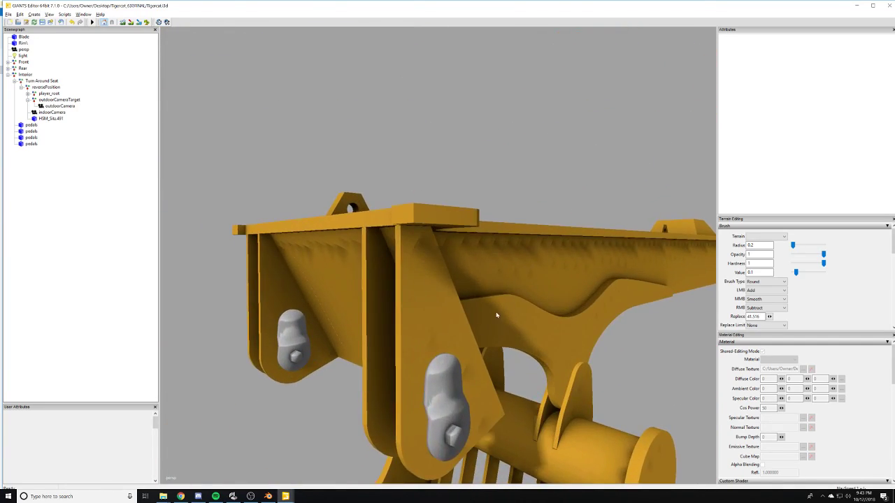
scroll(469, 374, up, 8)
scroll(475, 364, down, 15)
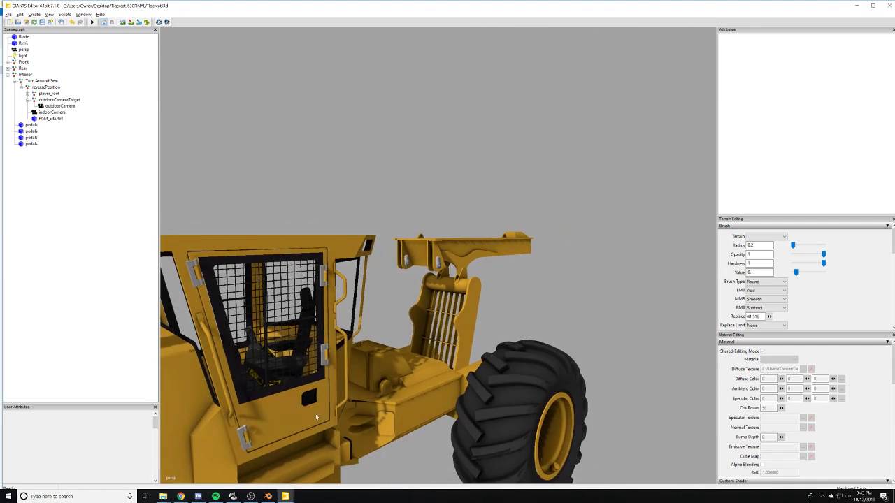
alt+drag(316, 417, 289, 415)
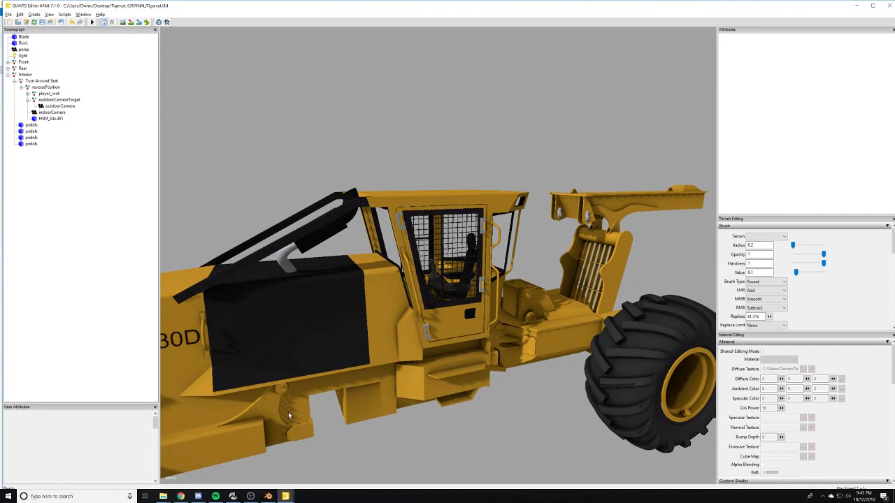
- Check which parts the Interior, Rear and Front groups contain, collapse the groups and examine the whole machine from the side
click(24, 74)
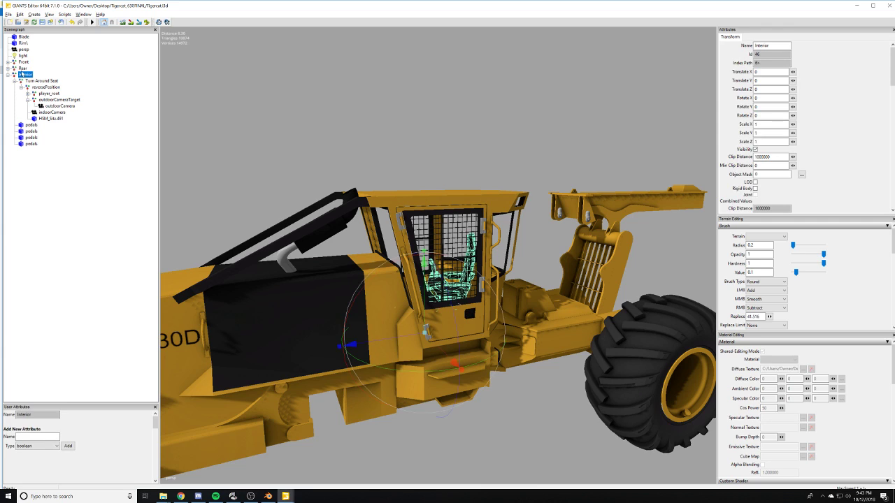
click(23, 68)
click(25, 61)
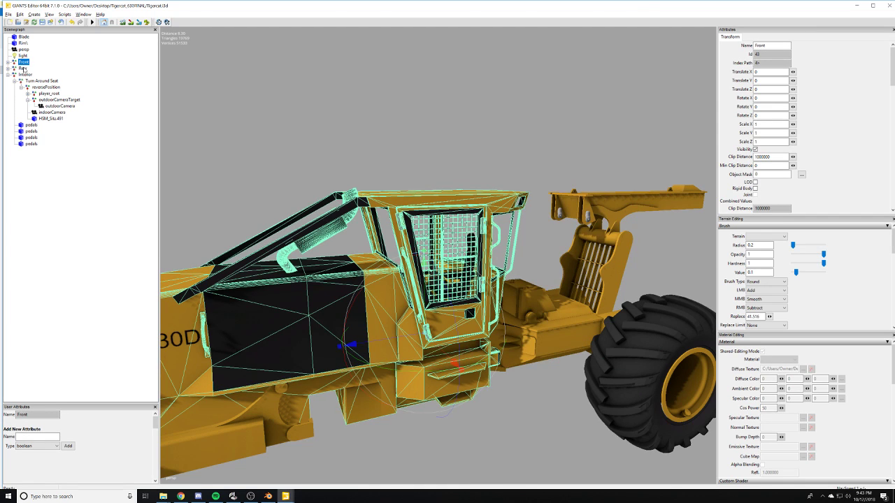
click(8, 74)
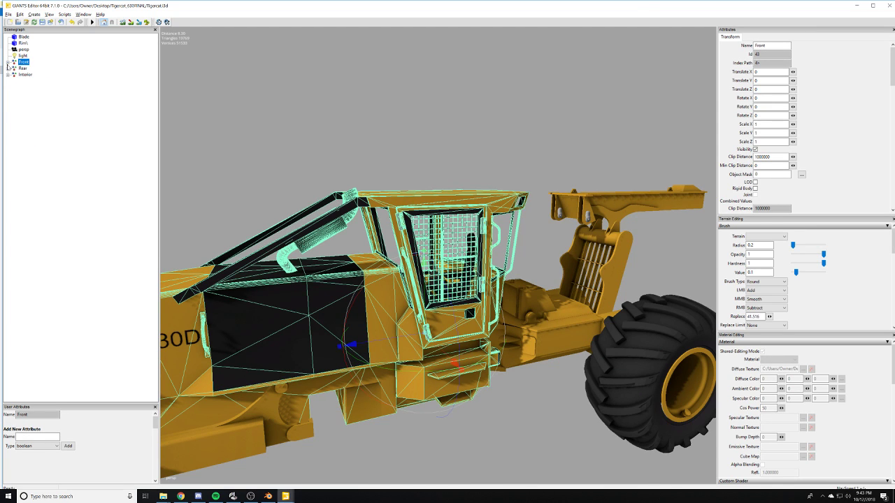
click(8, 62)
click(37, 68)
click(8, 61)
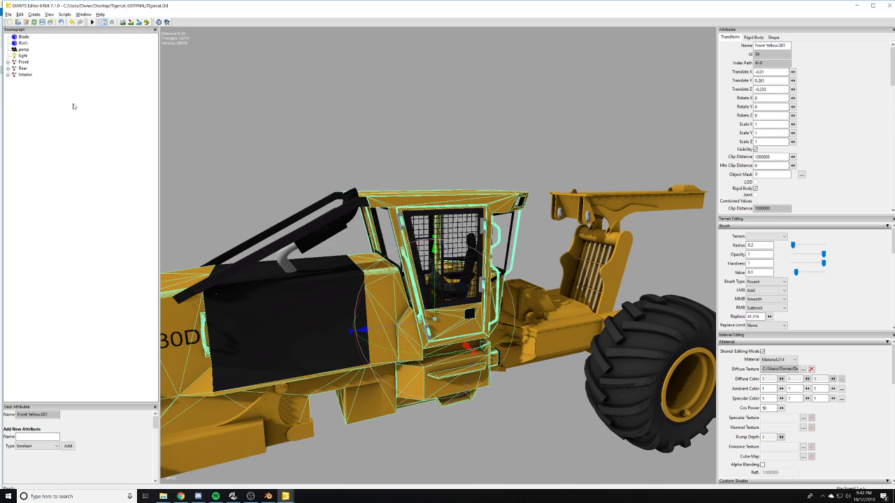
click(24, 61)
shift+click(26, 74)
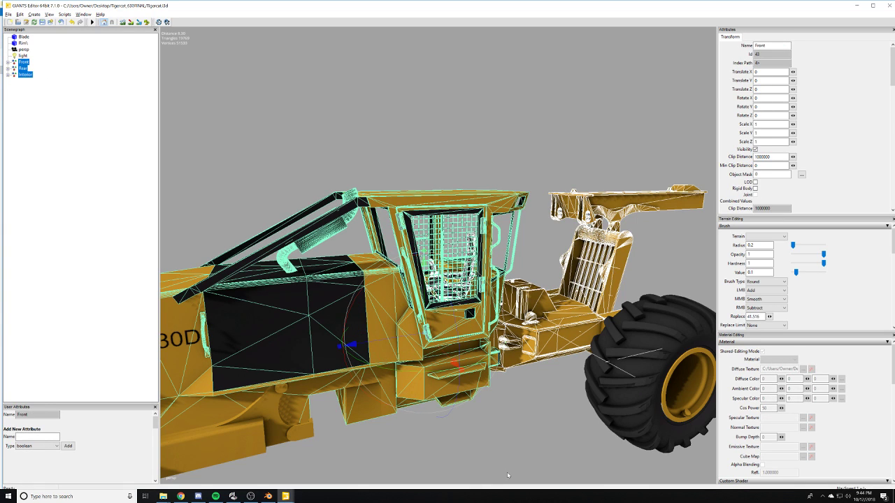
click(504, 451)
alt+drag(381, 466, 479, 408)
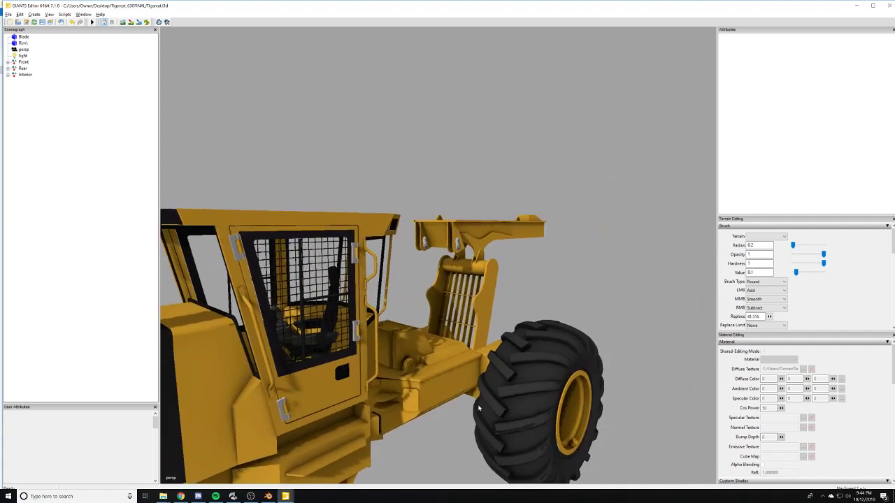
scroll(329, 465, down, 8)
alt+middle_drag(341, 457, 398, 429)
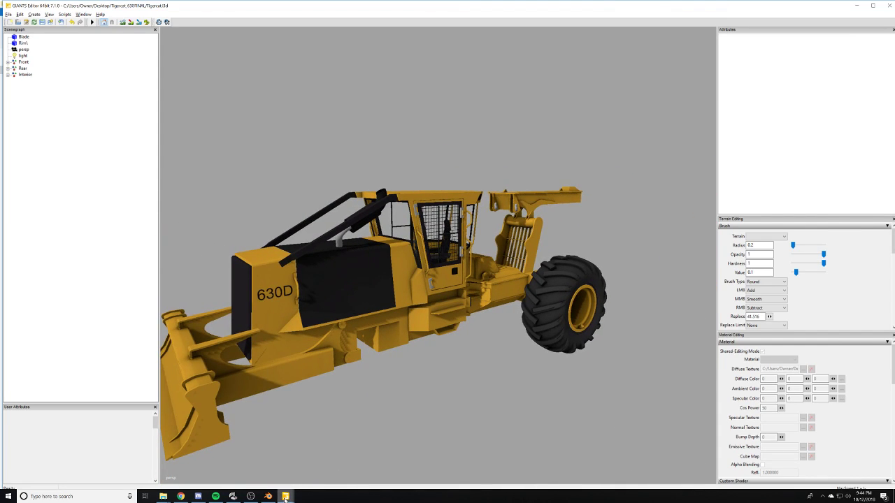
- Minimize Blender and GIANTS Editor, open the textures folder of Tigercat_630FINAL in File Explorer and delete the Display texture
click(286, 499)
mouse_move(285, 497)
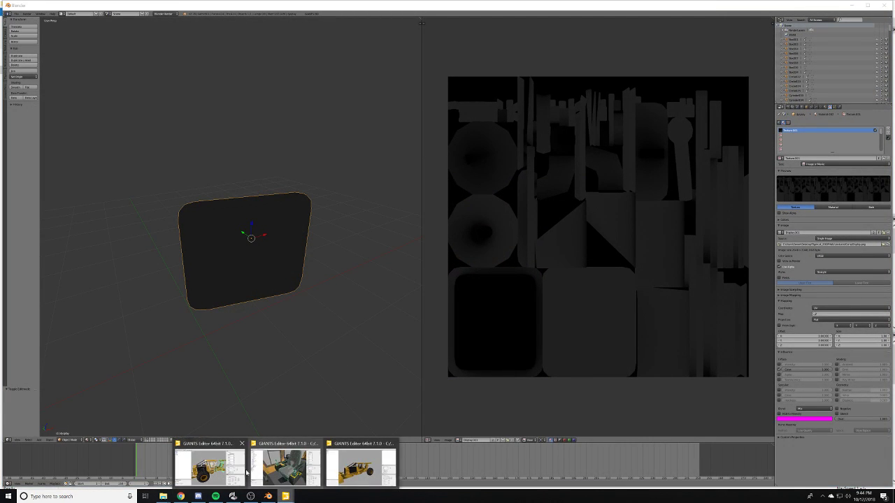
mouse_move(232, 471)
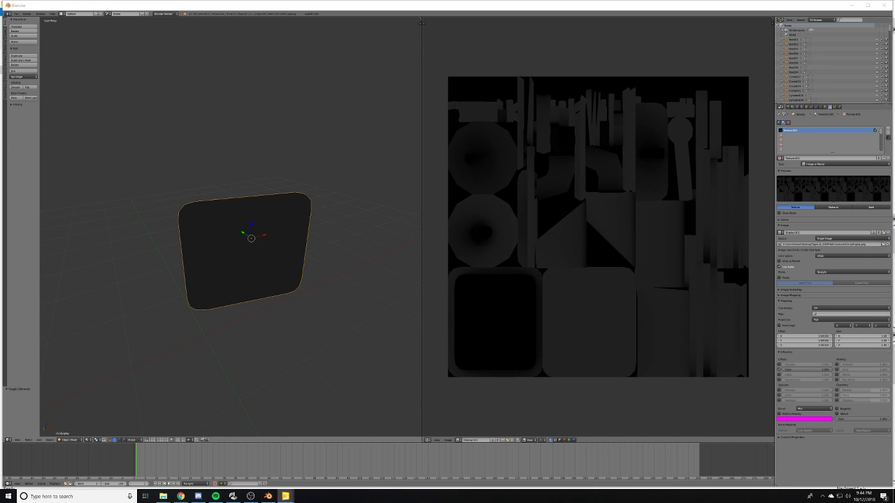
key(alt+Tab)
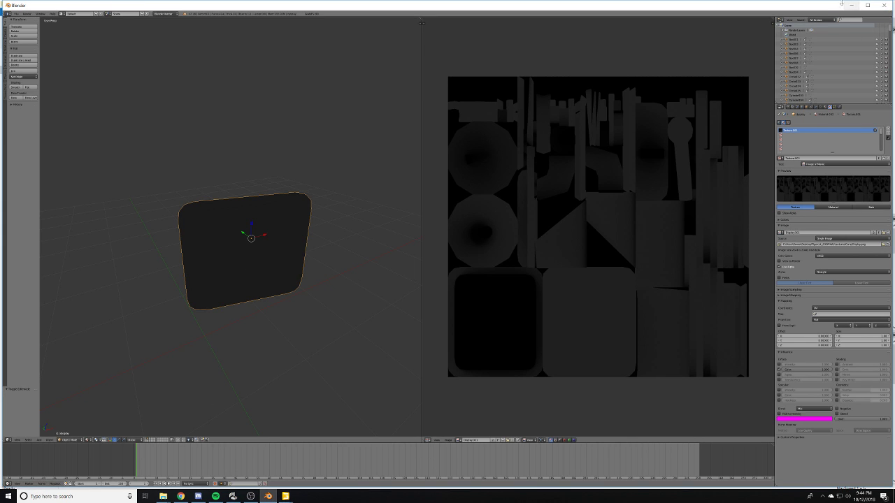
click(852, 5)
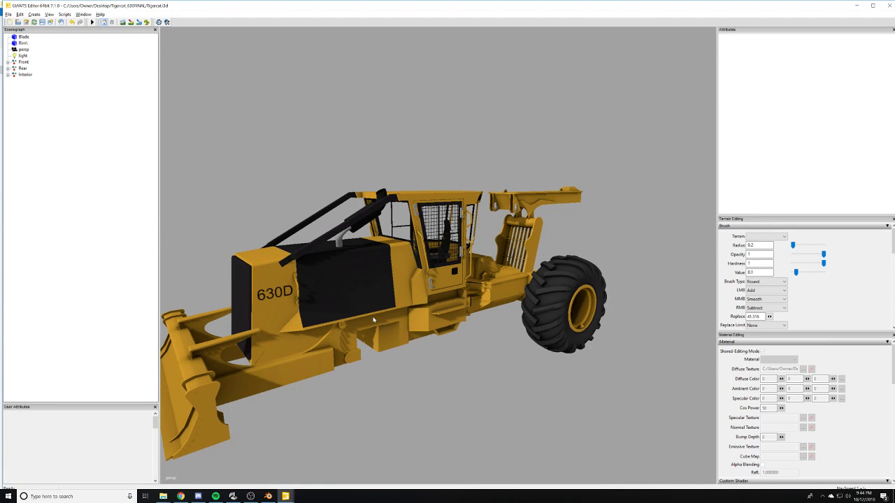
scroll(419, 287, up, 3)
click(855, 5)
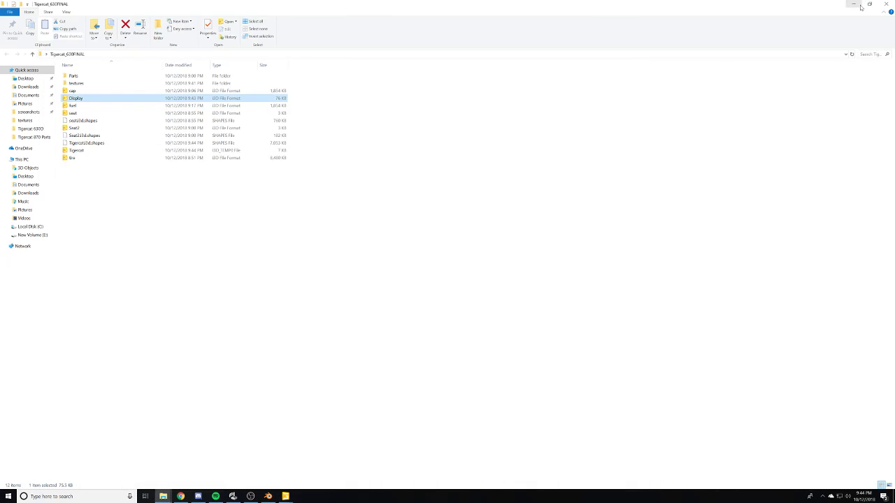
double_click(91, 85)
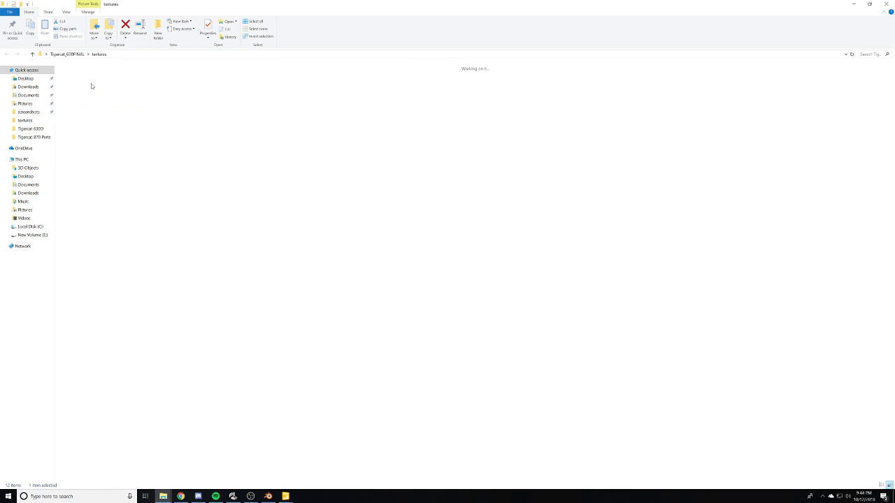
click(457, 80)
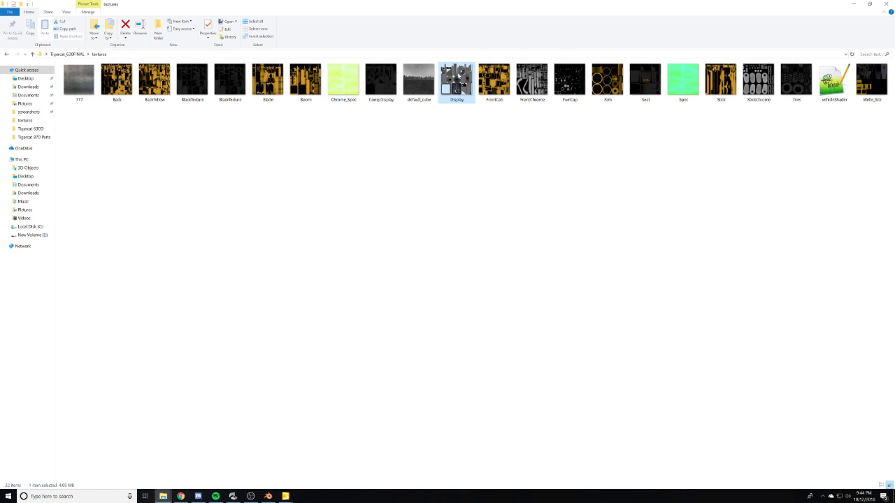
right_click(458, 78)
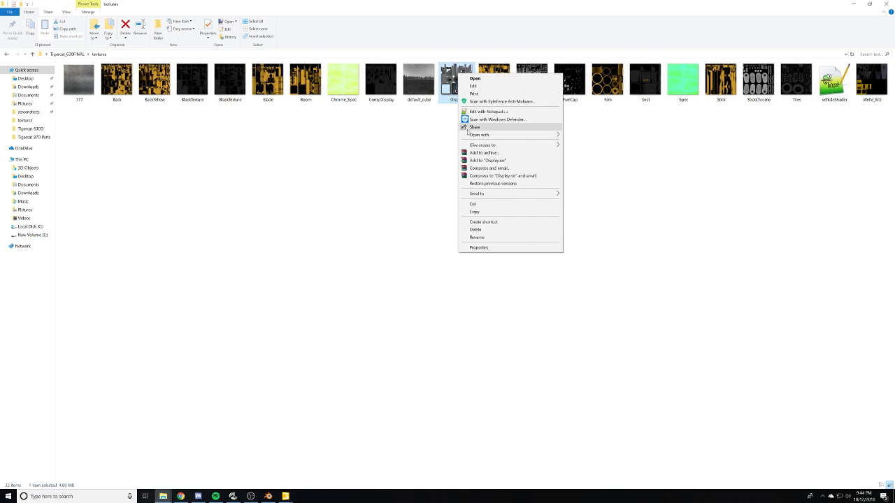
click(488, 230)
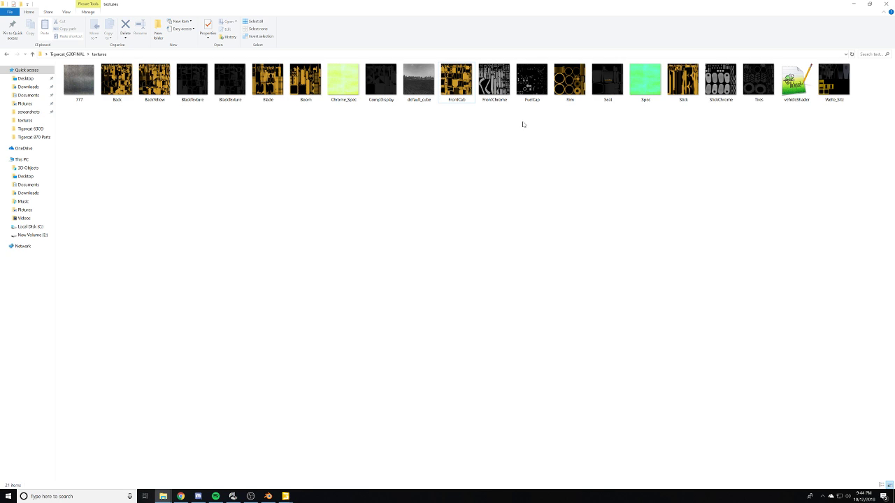
- Open the CompDisplay texture from the textures folder in paint.net
right_click(381, 93)
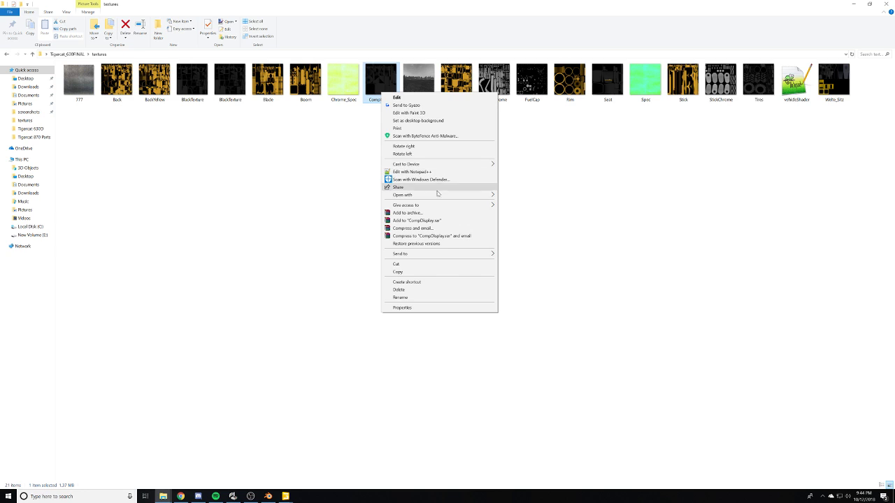
mouse_move(451, 195)
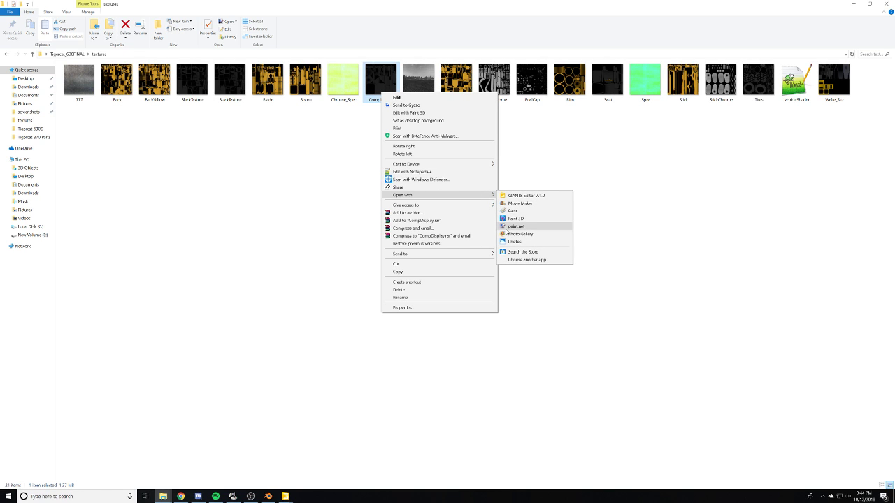
click(514, 227)
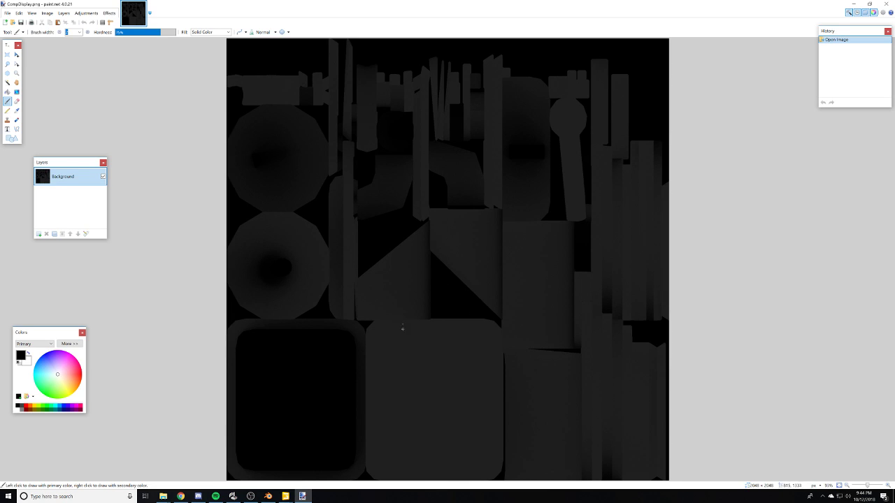
- Scribble a thin black brush mark on the grey rounded panel and try to select the panel with the Magic Wand
drag(411, 381, 472, 379)
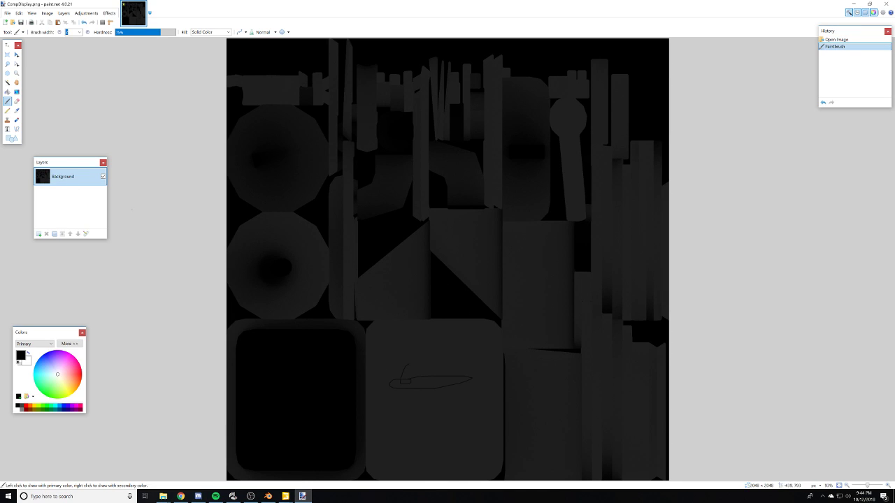
click(7, 54)
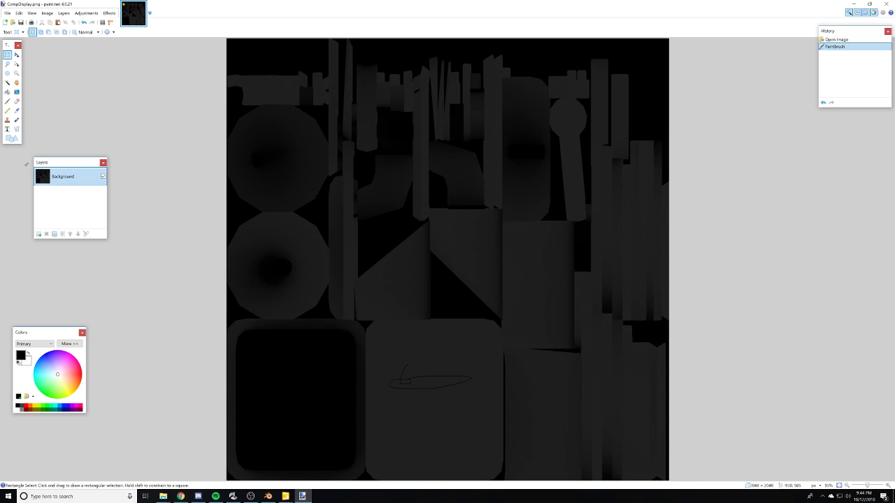
click(7, 83)
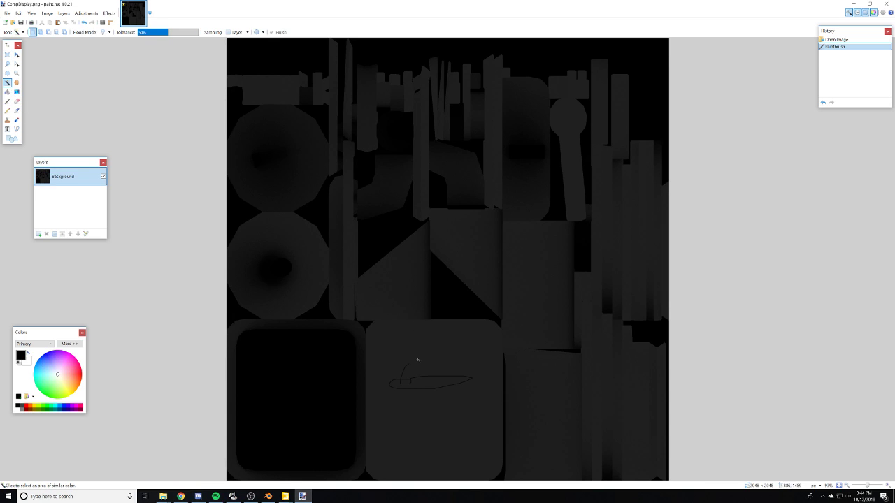
click(399, 337)
click(115, 204)
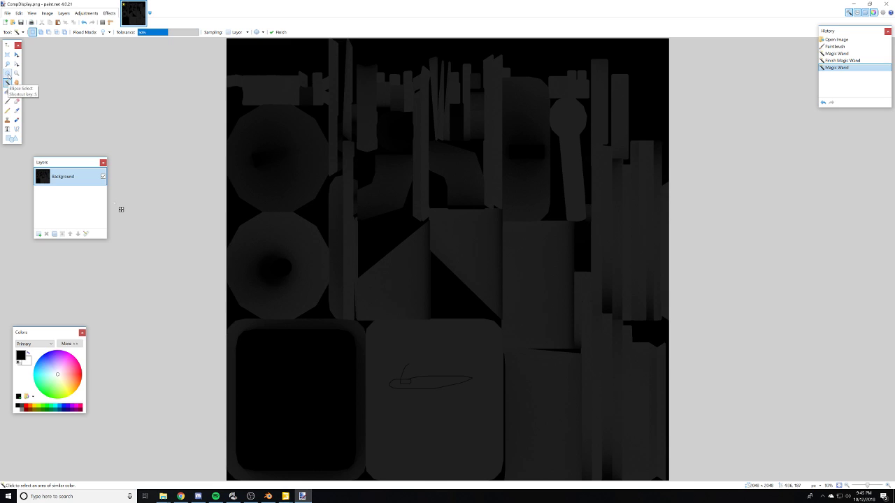
- Erase the grey rounded panel beside the black screen shape using rectangular selections, including strips along its upper and lower edges, leaving its corners
click(7, 54)
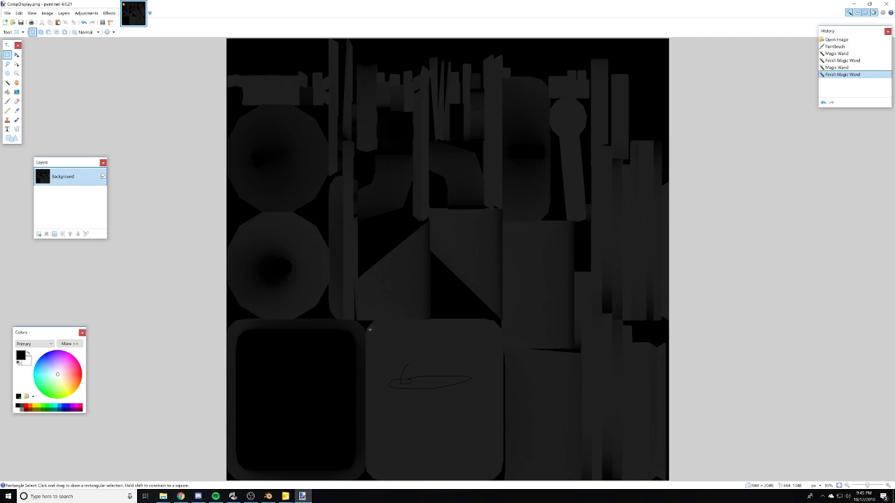
mouse_move(367, 328)
mouse_down()
mouse_move(396, 439)
mouse_move(445, 464)
mouse_move(501, 467)
mouse_up()
key(Delete)
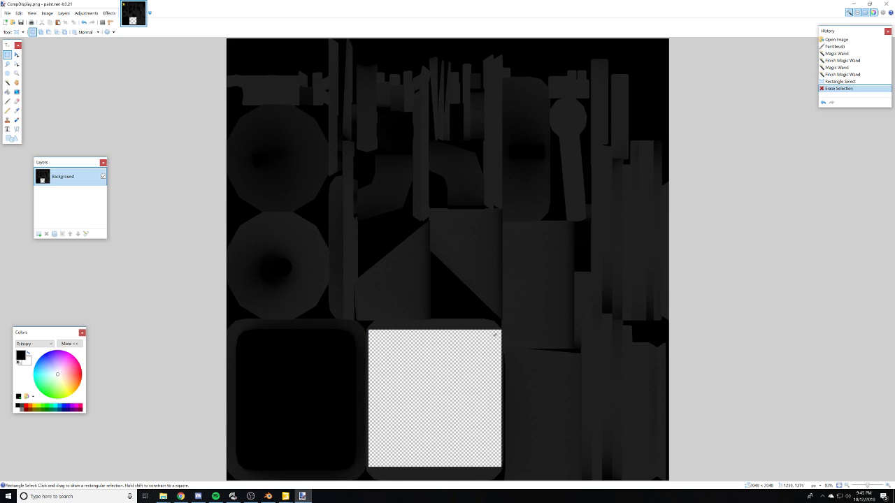
mouse_move(501, 332)
mouse_down()
mouse_move(393, 328)
mouse_move(492, 341)
mouse_up()
key(Delete)
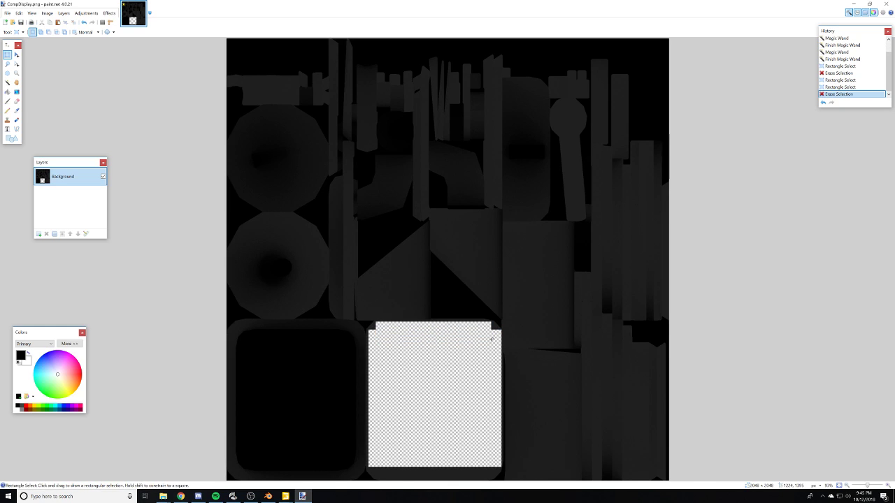
drag(375, 466, 492, 480)
key(Delete)
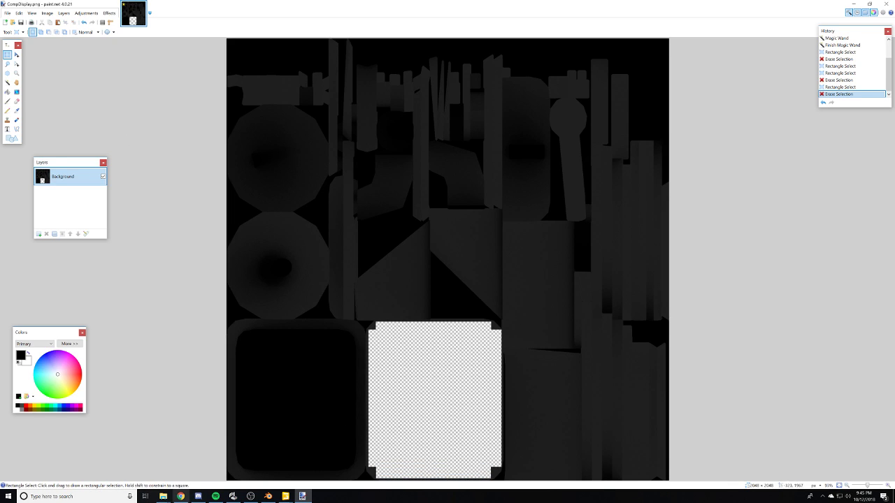
key(alt+Tab)
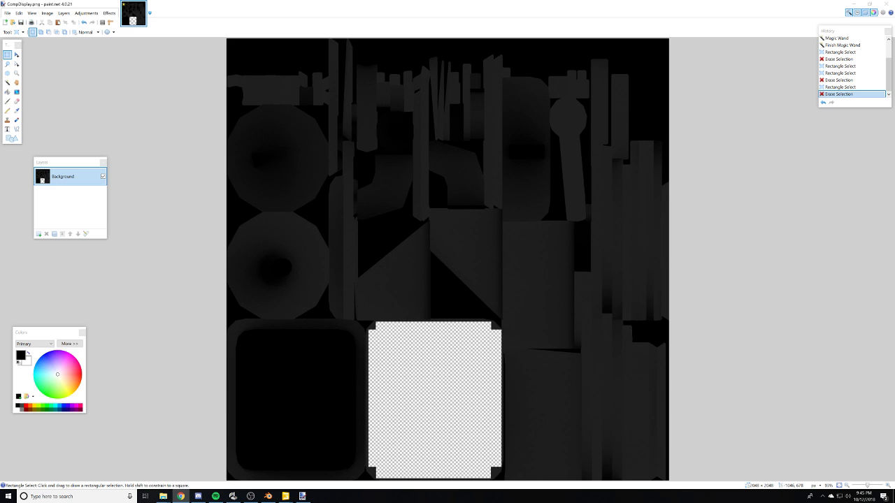
click(163, 497)
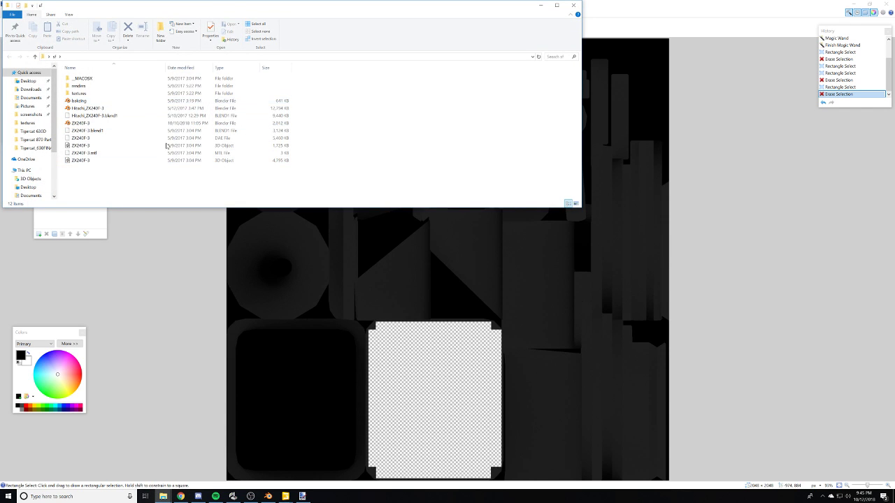
drag(149, 186, 135, 72)
right_click(134, 102)
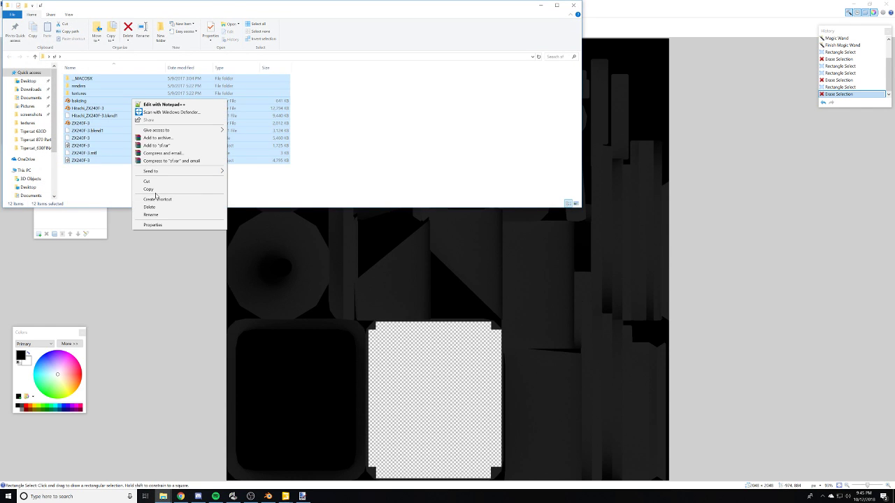
click(411, 147)
click(574, 5)
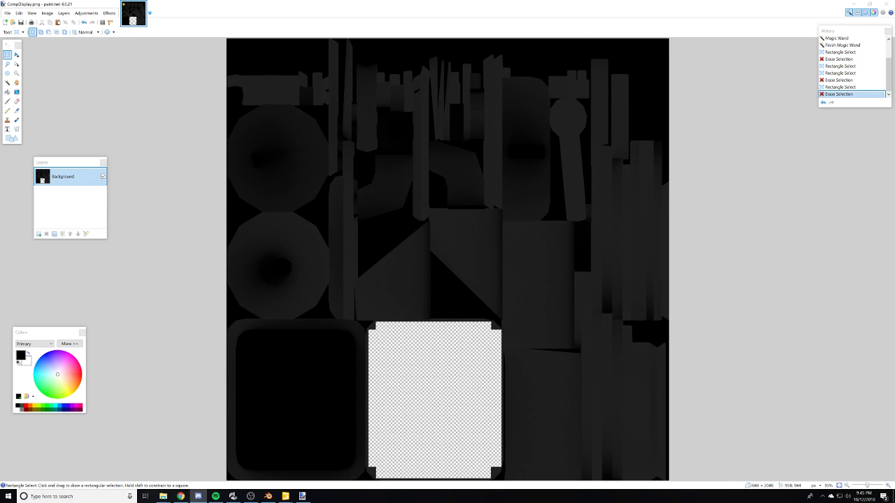
- Open texture tiger cat.jpg from the Tigercat fbx folder in paint.net, showing its cab display graphic up close
click(163, 496)
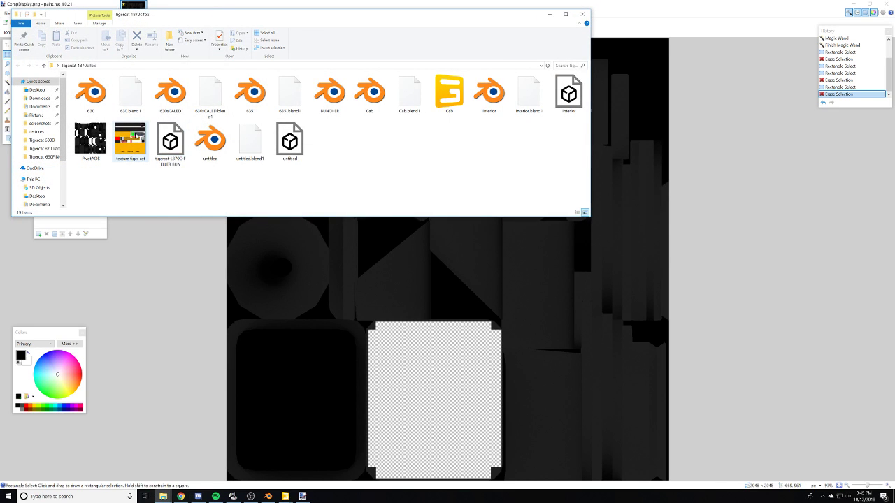
click(124, 136)
right_click(128, 133)
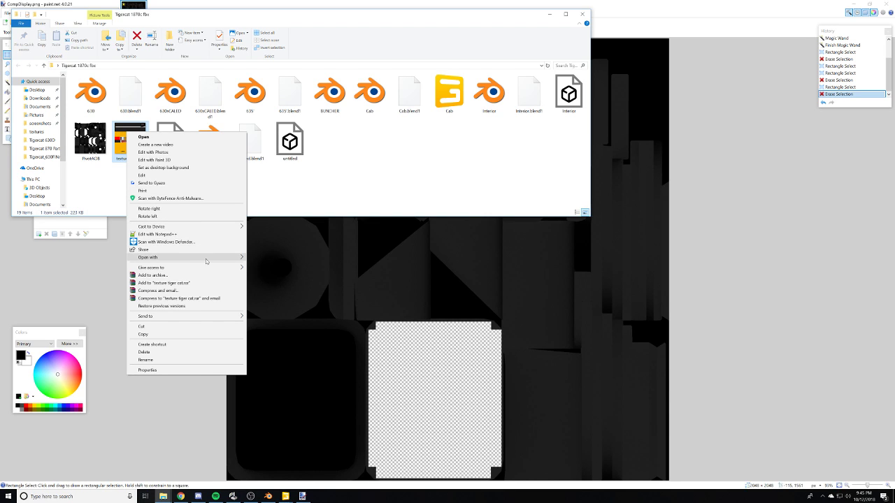
mouse_move(208, 260)
click(269, 273)
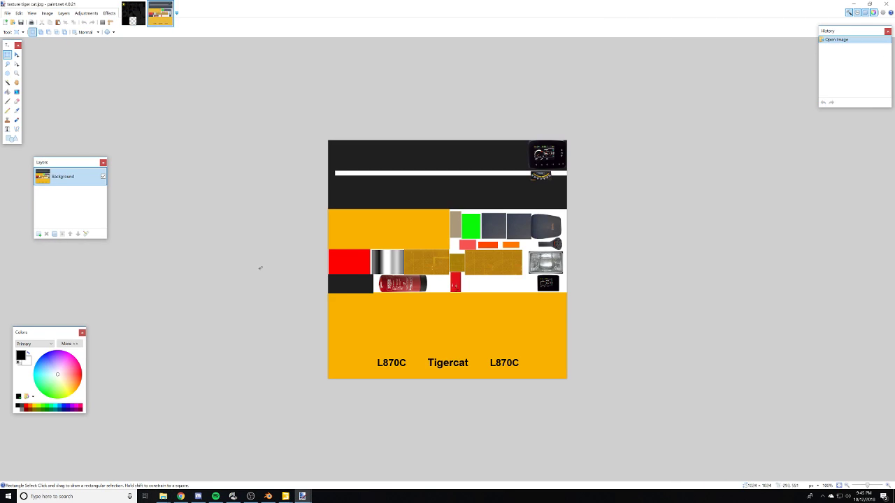
ctrl+scroll(558, 151, up, 17)
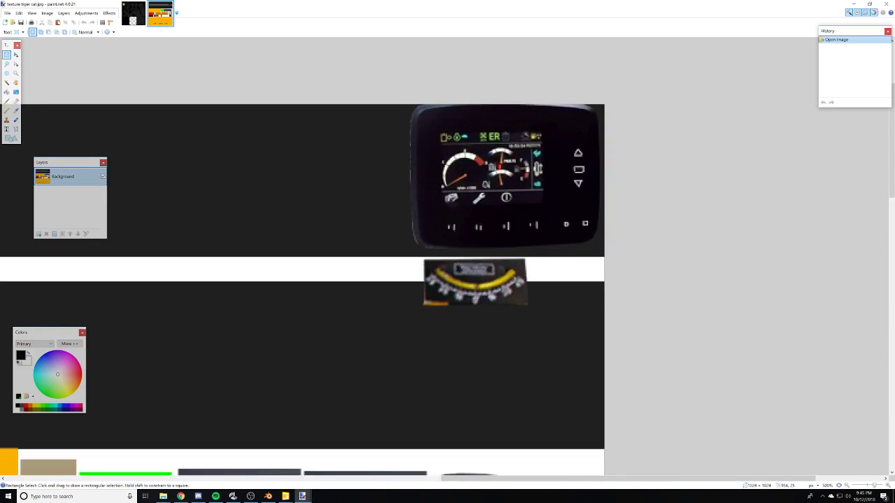
- Look over the whole texture tiger cat.jpg sheet and close that image, keeping CompDisplay.png open with its unsaved changes
ctrl+scroll(535, 142, down, 13)
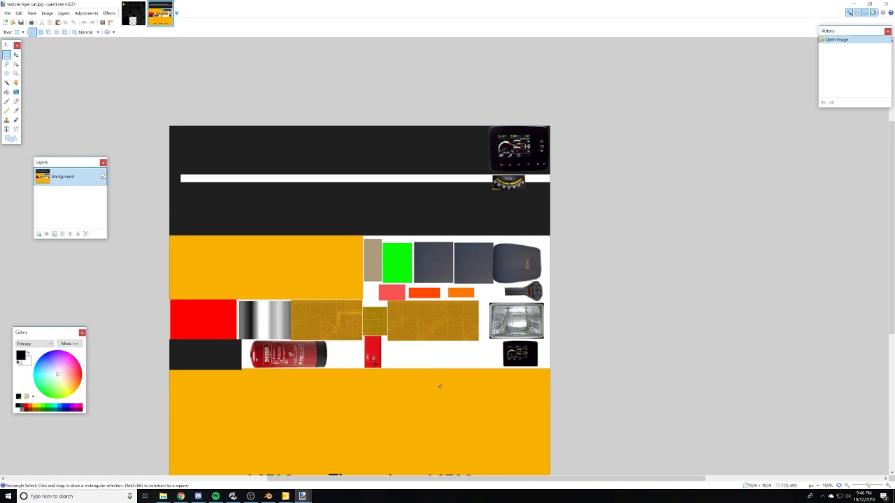
ctrl+scroll(440, 387, up, 3)
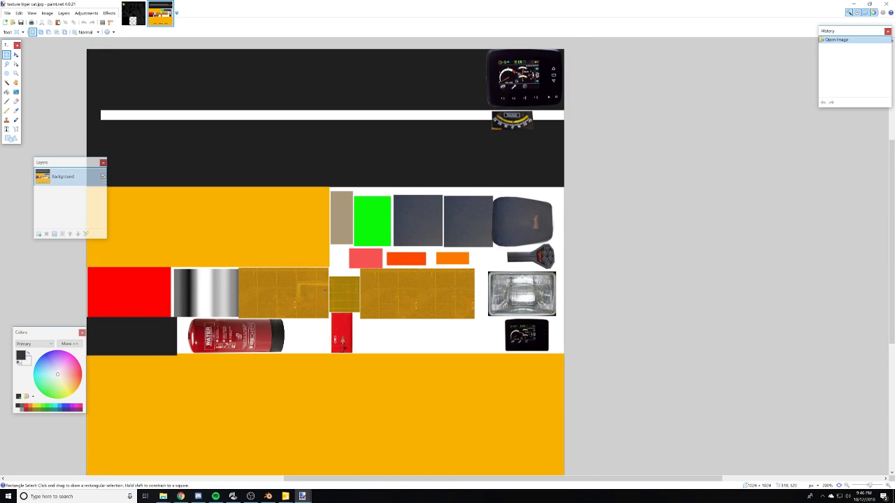
ctrl+scroll(325, 291, down, 4)
ctrl+scroll(258, 330, up, 1)
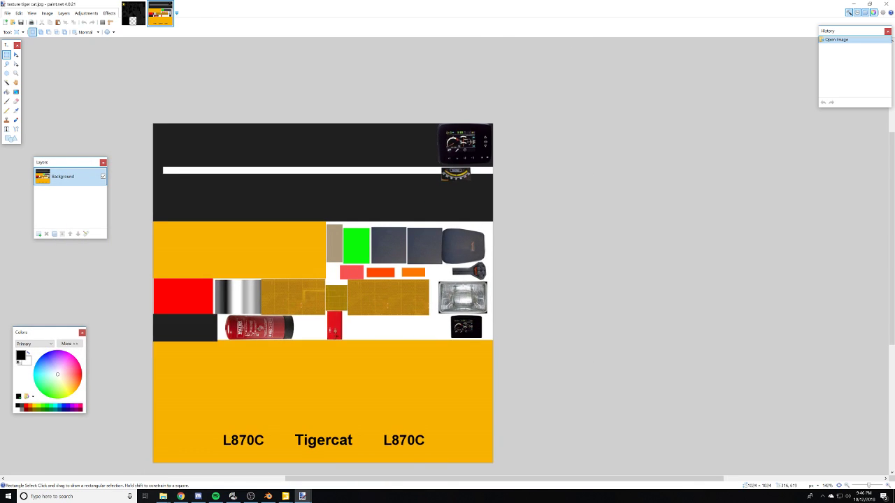
ctrl+scroll(258, 327, up, 1)
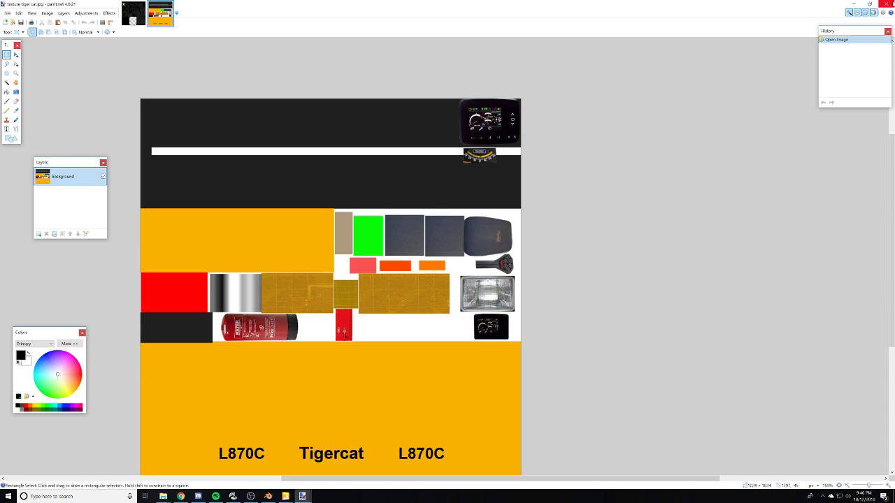
click(886, 4)
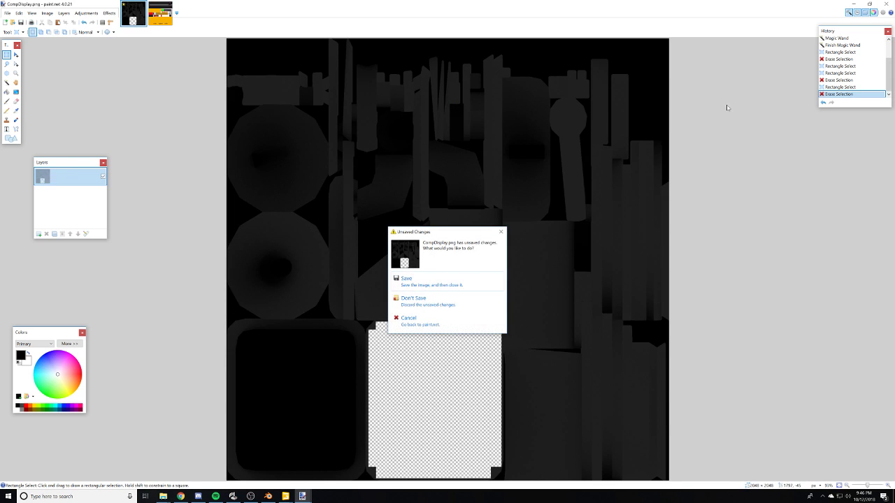
click(423, 324)
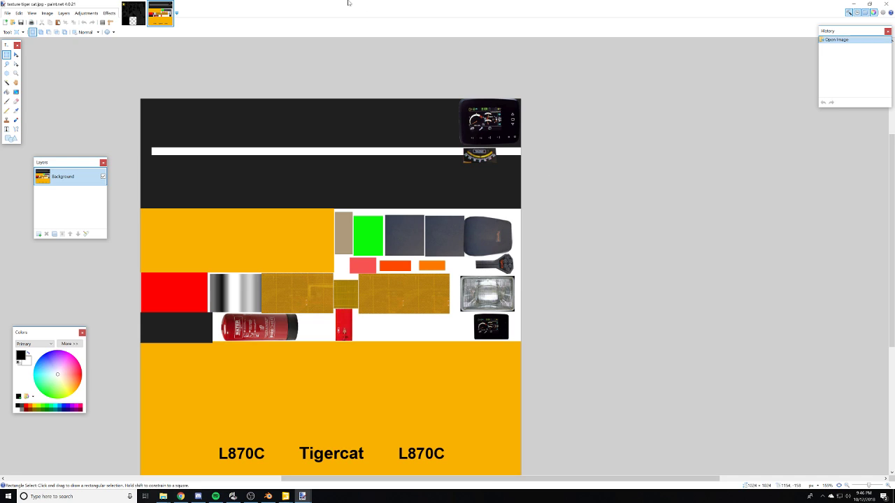
click(168, 4)
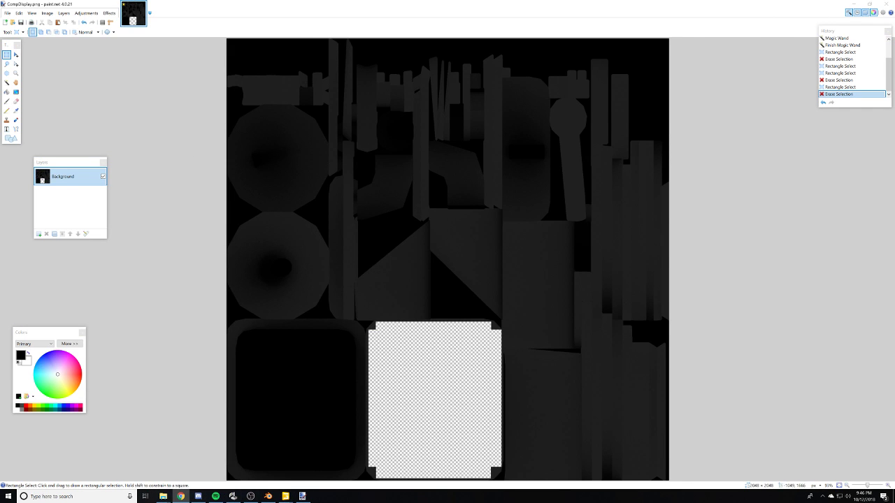
- Switch to the Chrome window with the Facebook page inbox and open a blank tab
drag(0, 308, 464, 141)
double_click(463, 142)
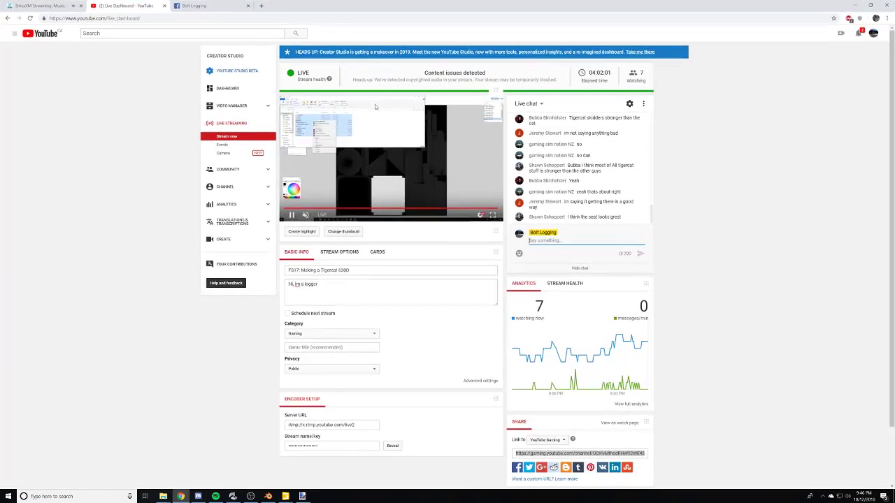
drag(413, 3, 0, 162)
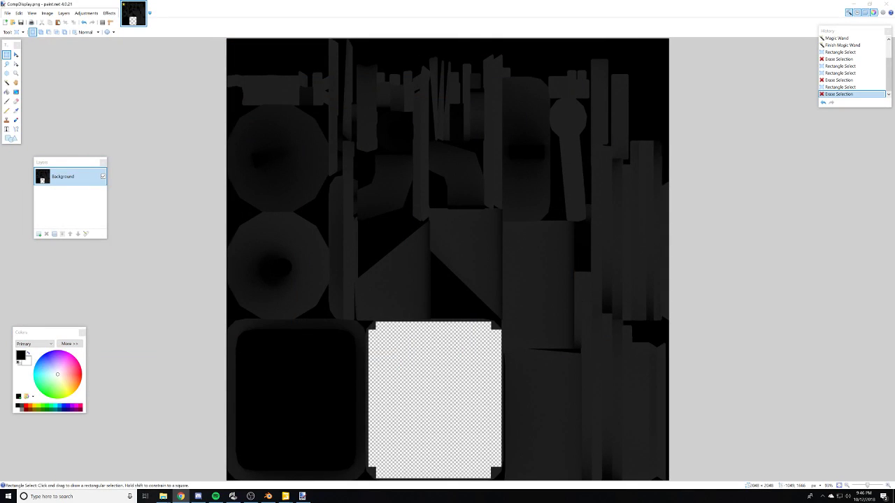
click(181, 497)
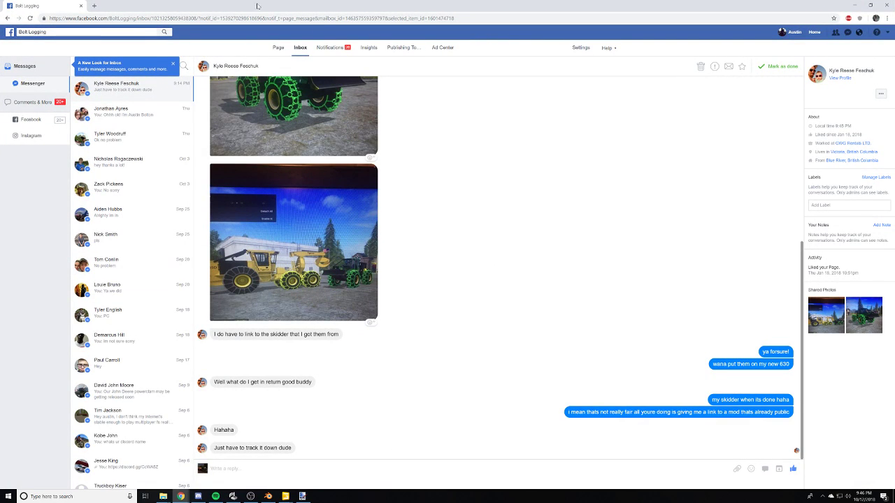
click(94, 5)
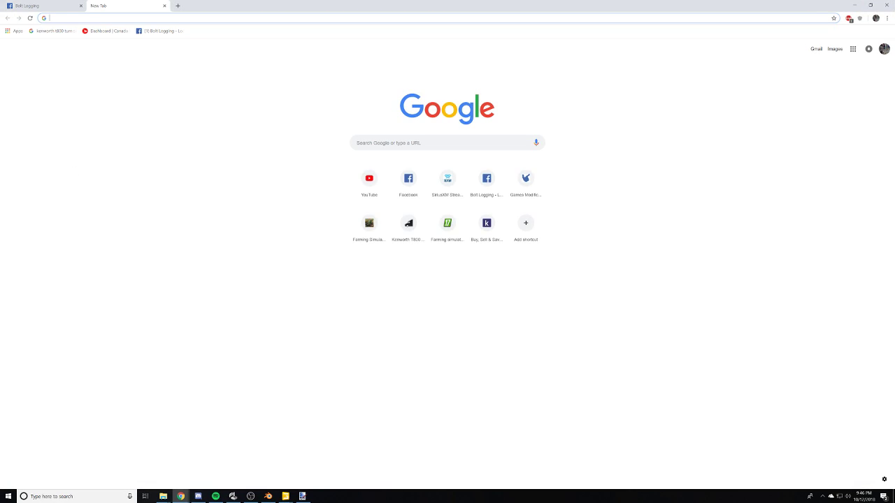
text(tigercat comp)
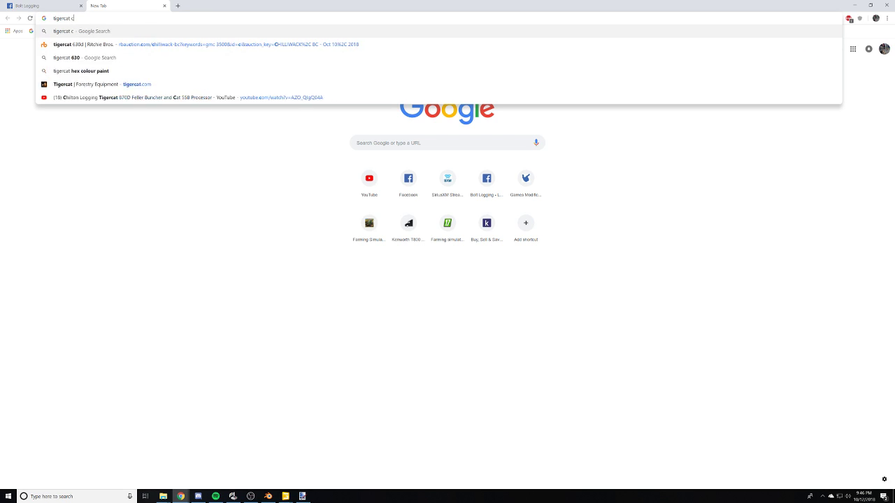
key(BackSpace)
key(BackSpace)
key(BackSpace)
key(BackSpace)
key(BackSpace)
key(BackSpace)
key(BackSpace)
key(BackSpace)
key(BackSpace)
key(BackSpace)
key(BackSpace)
key(BackSpace)
key(BackSpace)
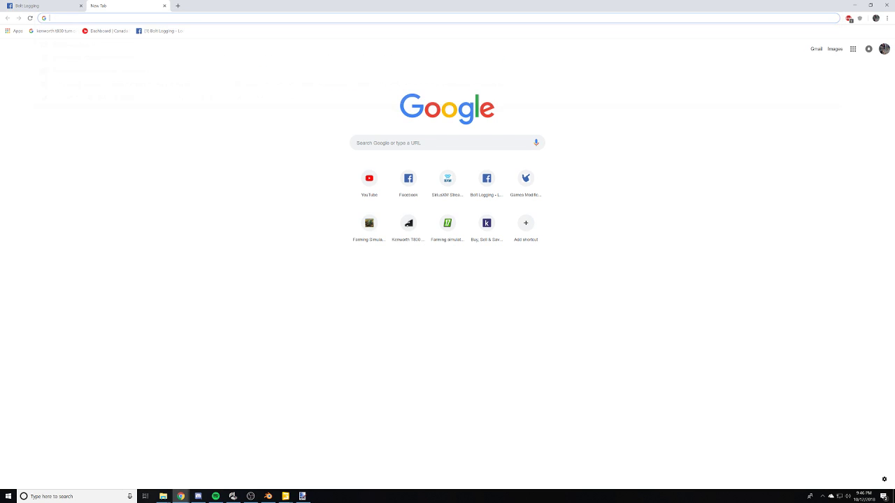
- Go to cgtrader.com and check the recent messages of the signed-in account
text(cgtrader.com)
key(Return)
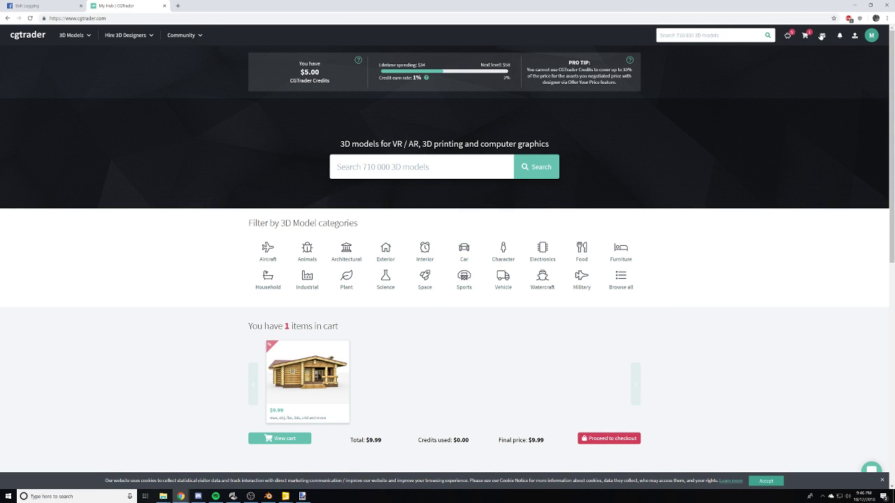
click(823, 35)
scroll(842, 195, down, 3)
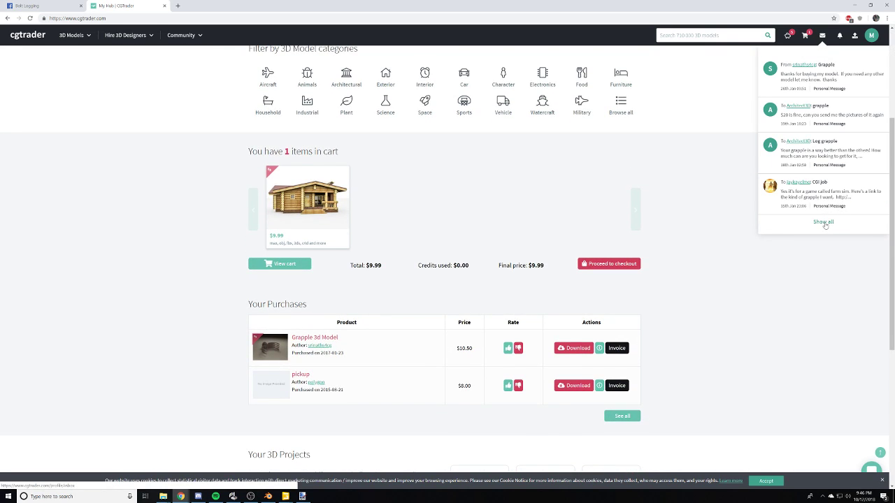
scroll(825, 225, up, 3)
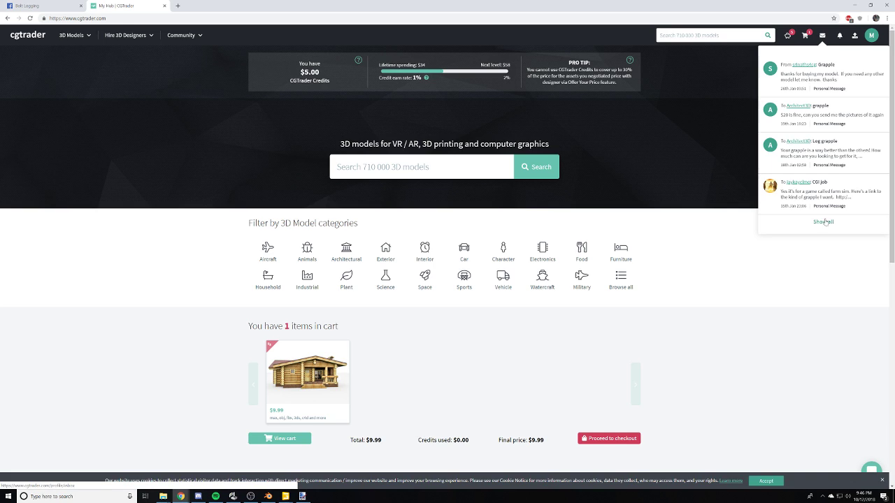
- Sign out of CGTrader and sign back in through Google with the Bolt Logging account
click(871, 35)
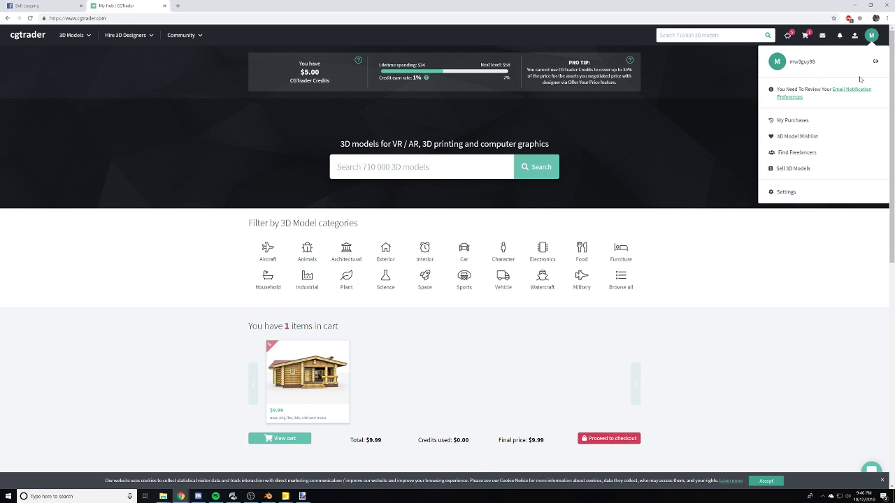
click(874, 62)
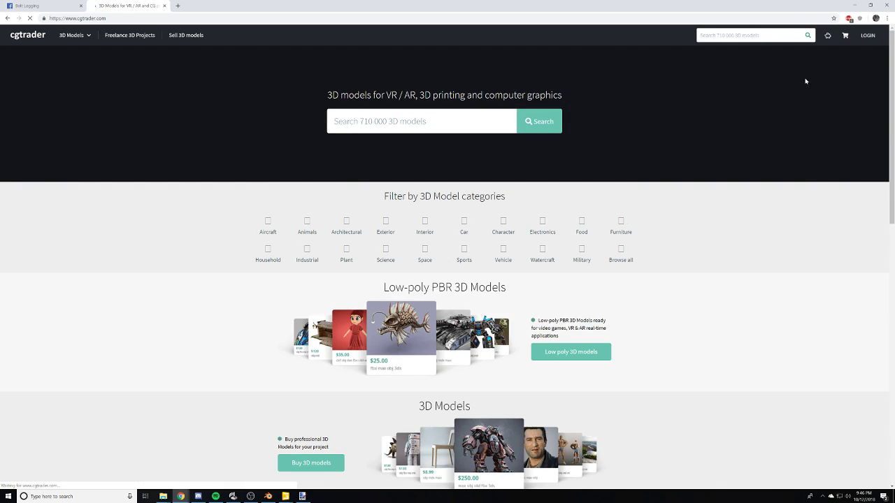
click(867, 35)
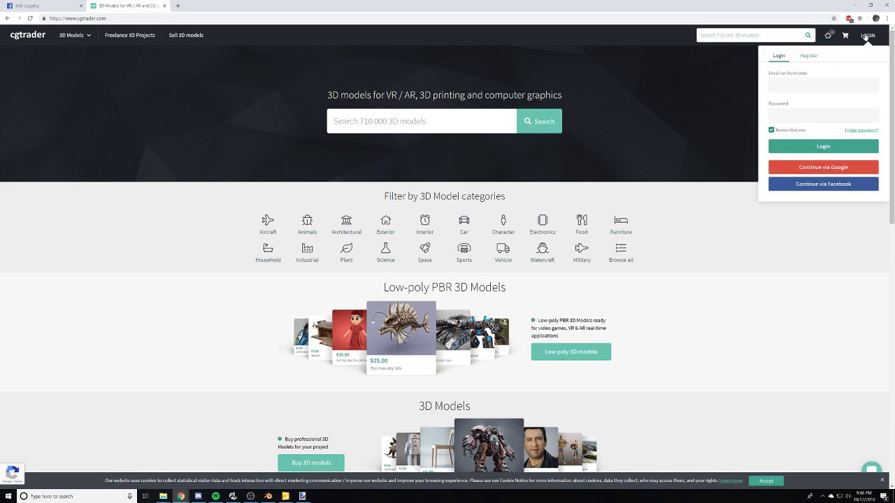
click(825, 168)
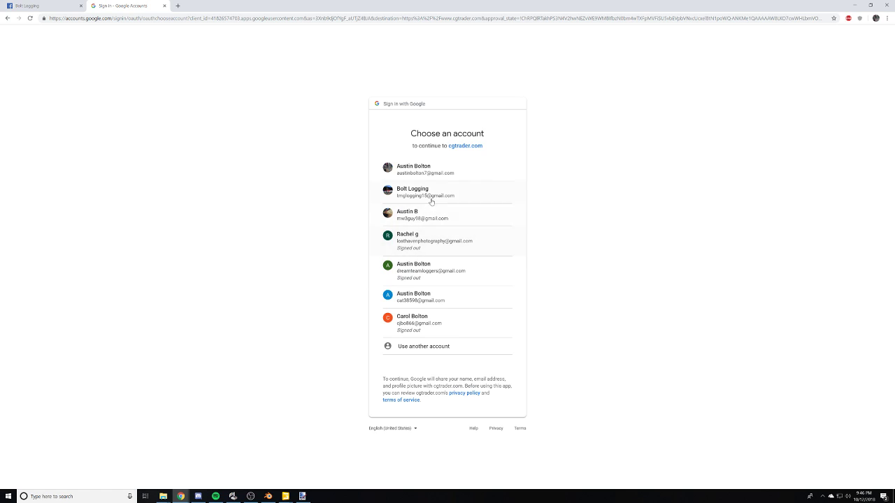
click(432, 200)
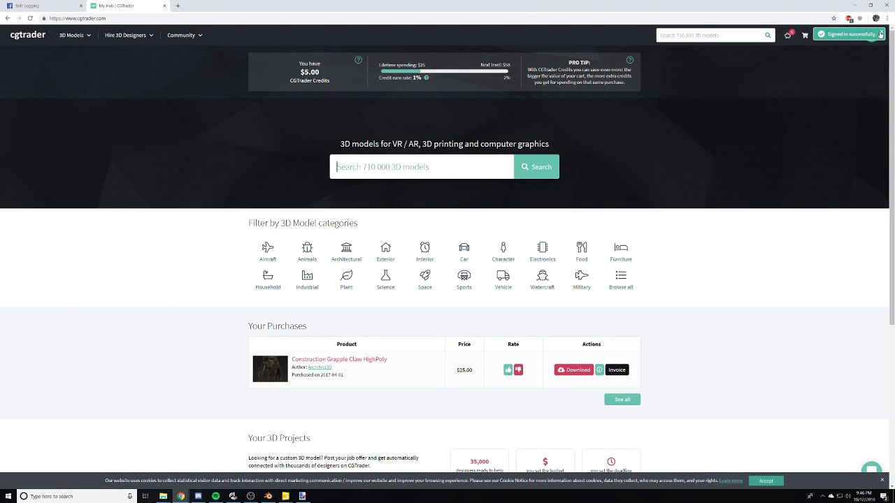
- Open the CGTrader message conversation about the 3D Model Of Tigercat L870C feller buncher project
click(880, 33)
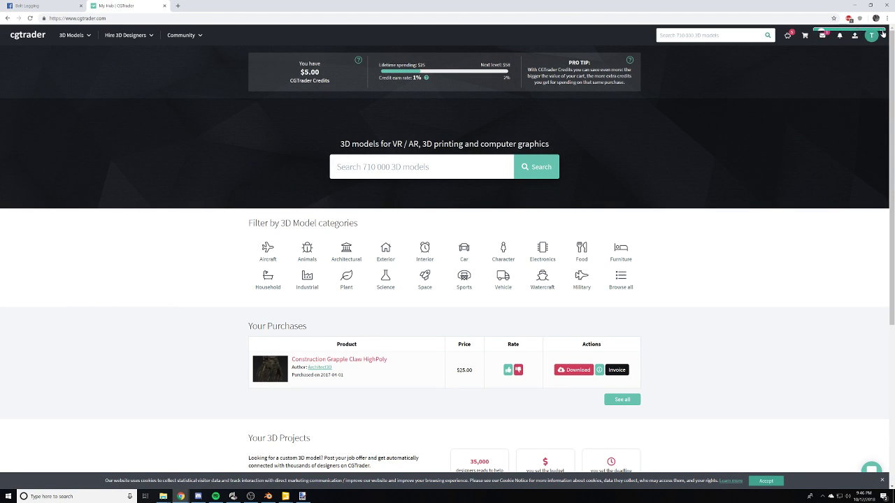
click(823, 37)
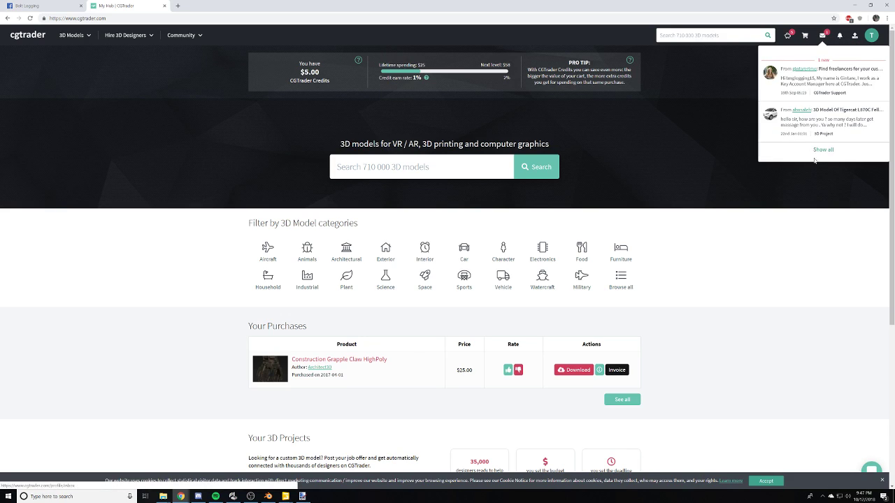
click(813, 118)
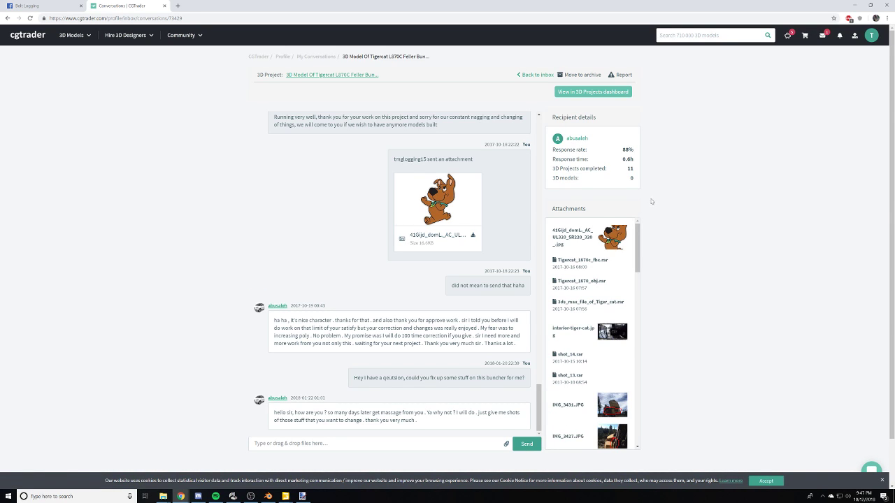
- Browse the conversation's attachments and view shot_tiger_cat.jpg at full size, closing it after inspection
scroll(651, 202, down, 1)
scroll(617, 282, down, 5)
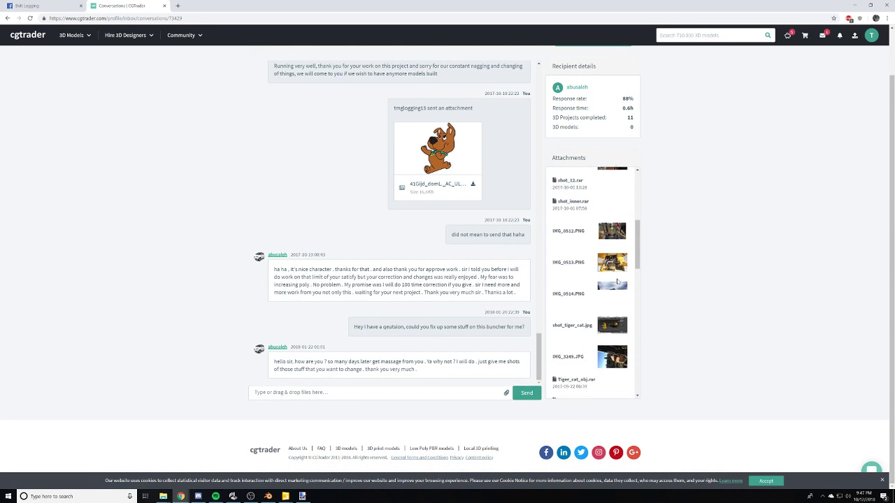
scroll(615, 277, up, 6)
scroll(615, 276, down, 6)
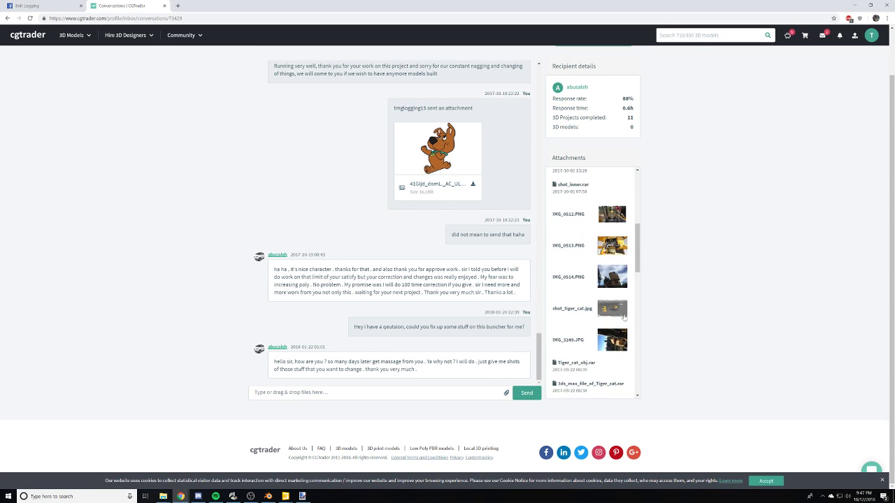
click(625, 317)
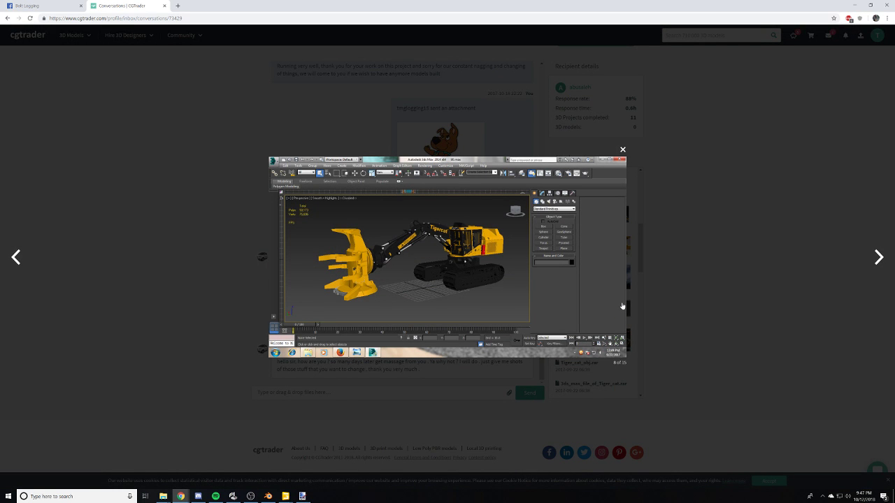
click(623, 150)
- View the numbered PNG attachment listed below Tiger_cat_fbx.rar to check the cab interior, and close it
scroll(610, 323, down, 1)
scroll(608, 326, down, 4)
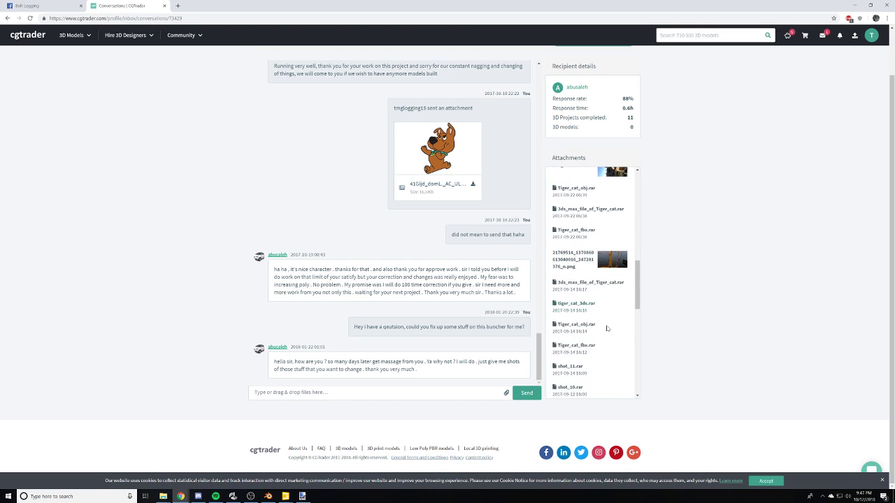
scroll(607, 327, up, 6)
scroll(606, 328, down, 8)
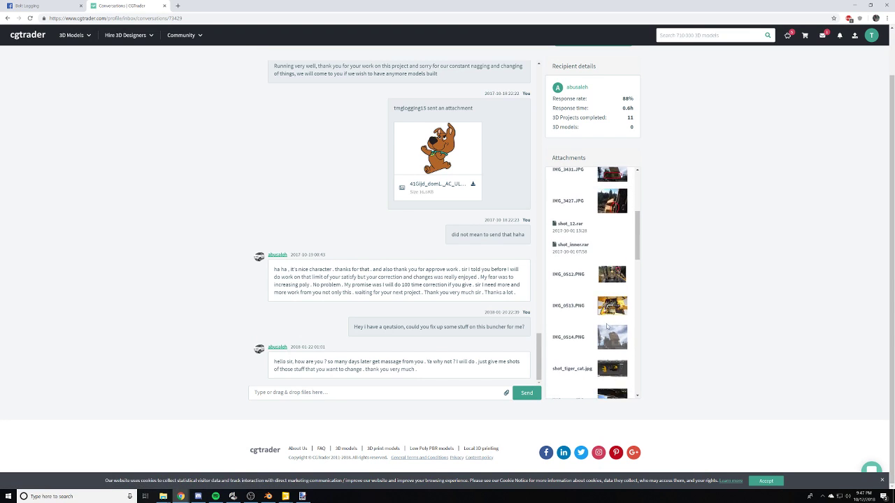
click(613, 261)
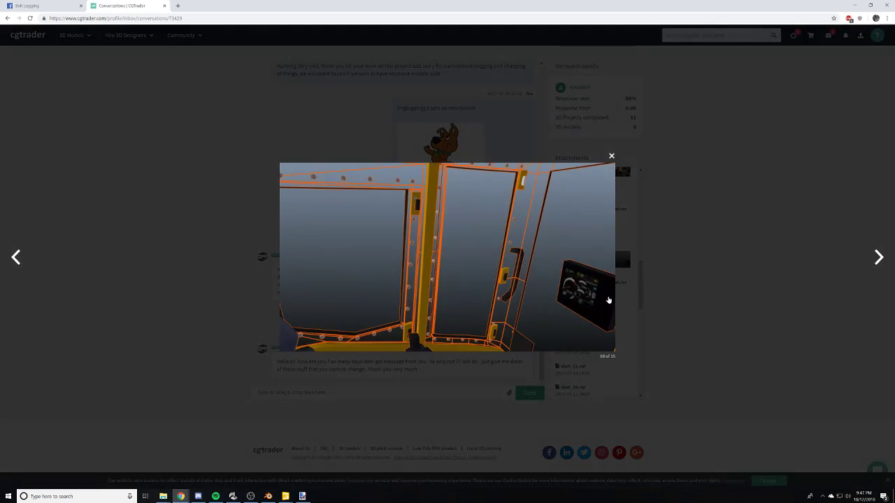
click(665, 391)
- View the interior-tiger-cat.jpg attachment at full size to examine the cab's display monitor
scroll(634, 315, up, 3)
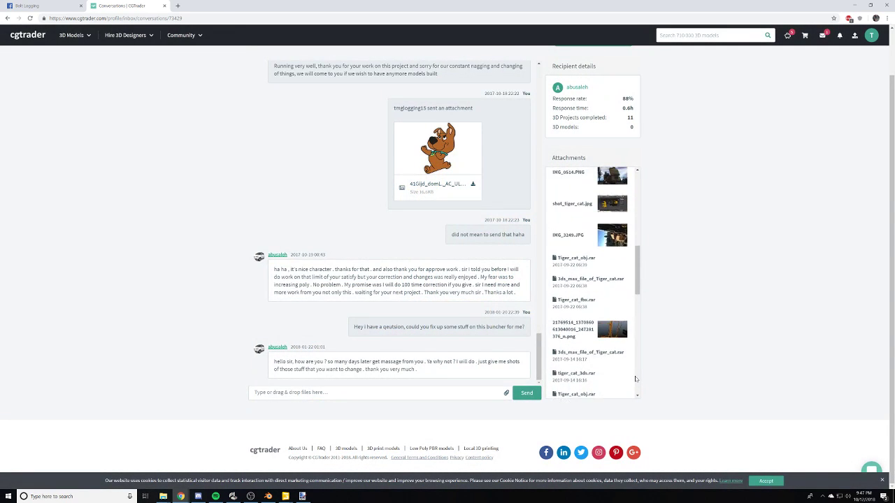
scroll(634, 314, up, 1)
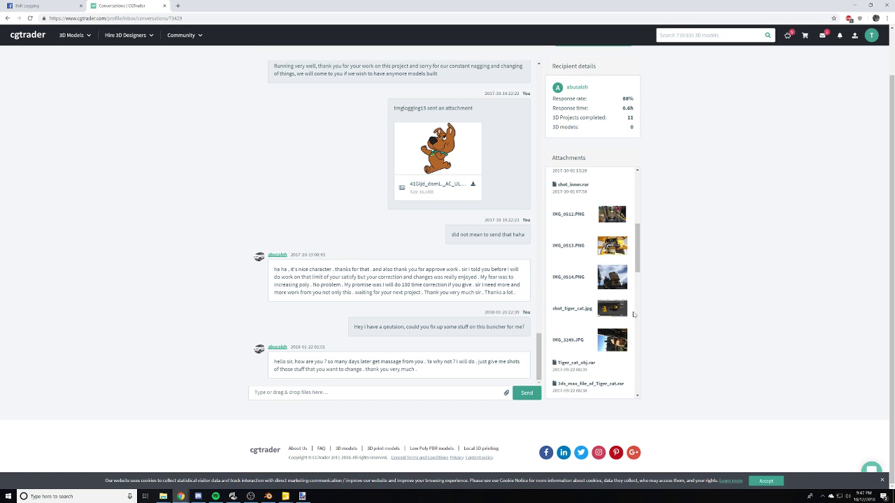
scroll(634, 315, up, 5)
click(603, 245)
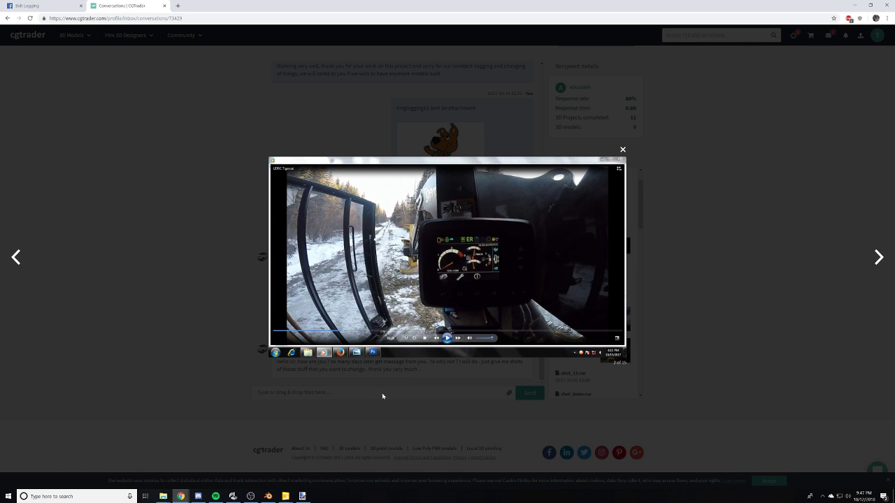
- Browse the Tigercat635 mod's textures folder in File Explorer for the cab display texture
click(854, 5)
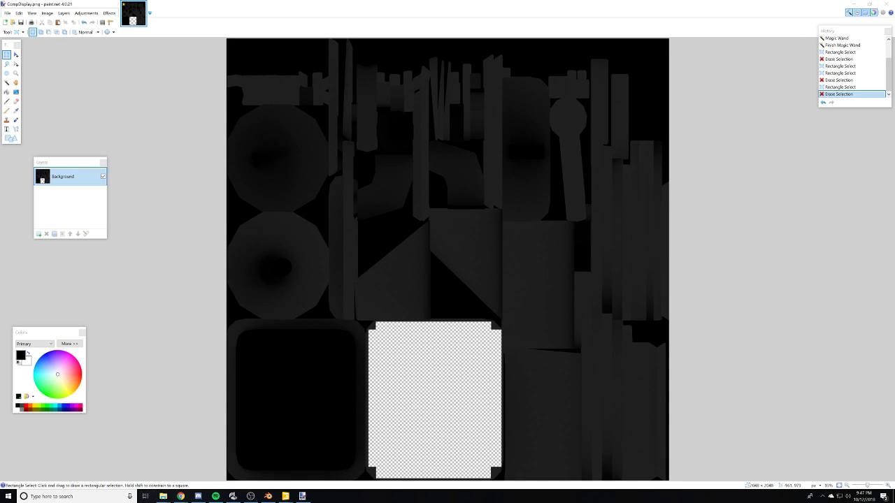
click(163, 497)
double_click(113, 154)
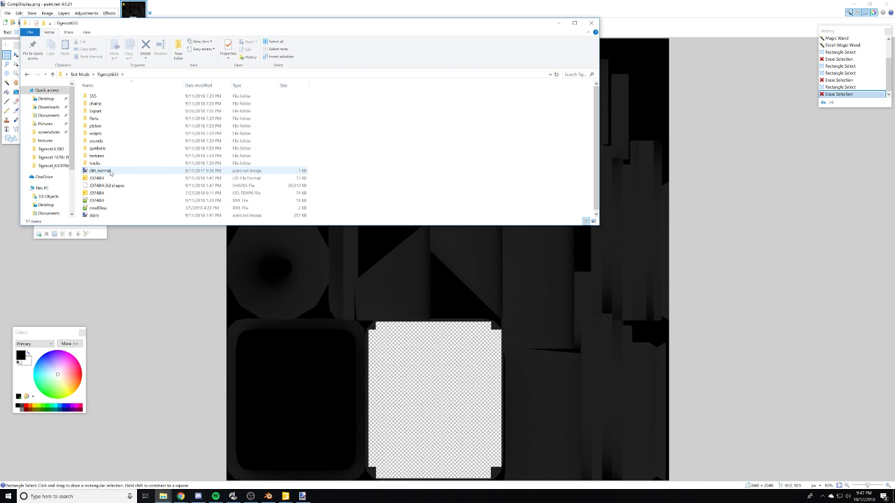
double_click(106, 157)
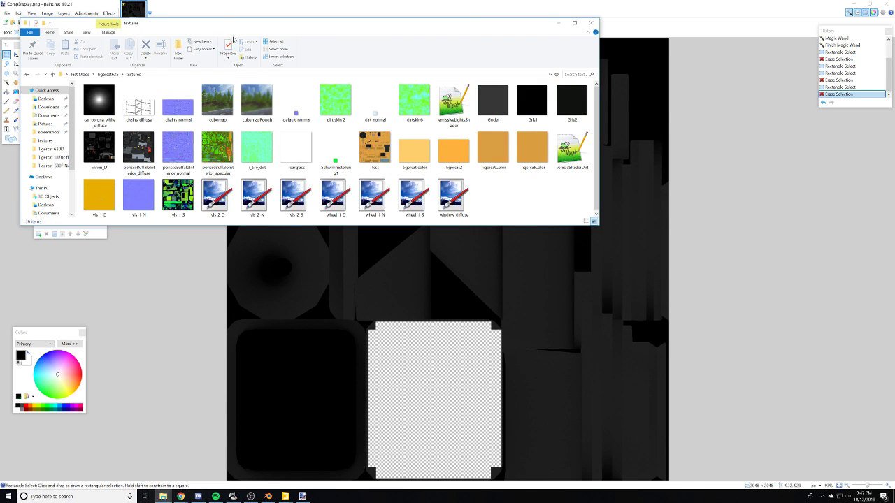
drag(257, 24, 0, 218)
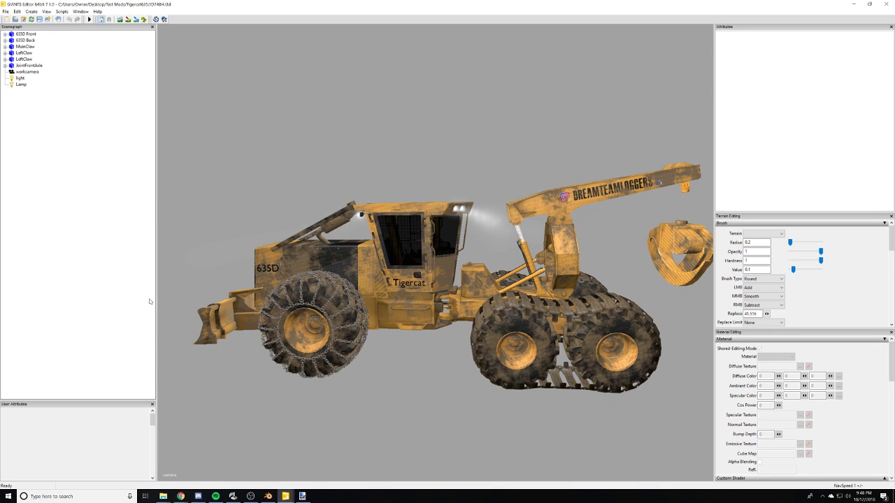
- Examine the instrument monitor and radio inside the 635D cab in GIANTS Editor
alt+drag(375, 300, 371, 307)
scroll(342, 255, up, 5)
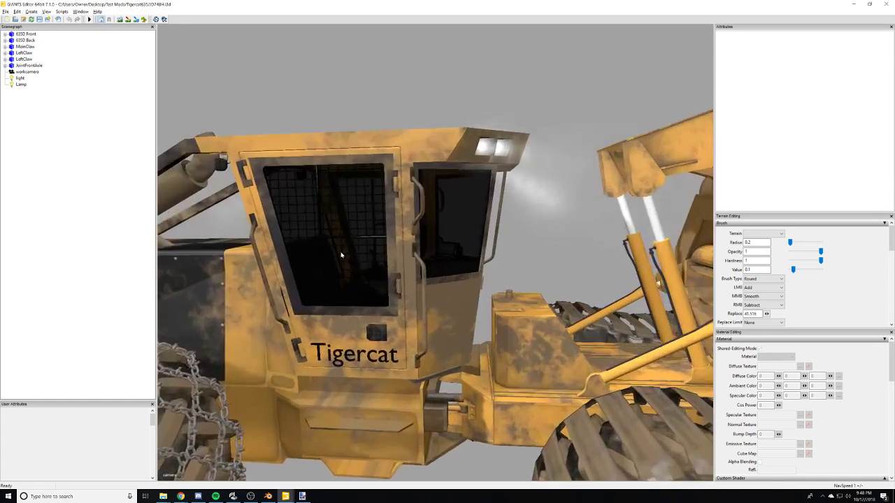
scroll(342, 255, up, 4)
alt+drag(342, 255, 323, 278)
scroll(349, 279, up, 5)
scroll(324, 278, up, 5)
scroll(325, 278, down, 1)
alt+drag(377, 279, 405, 282)
click(405, 282)
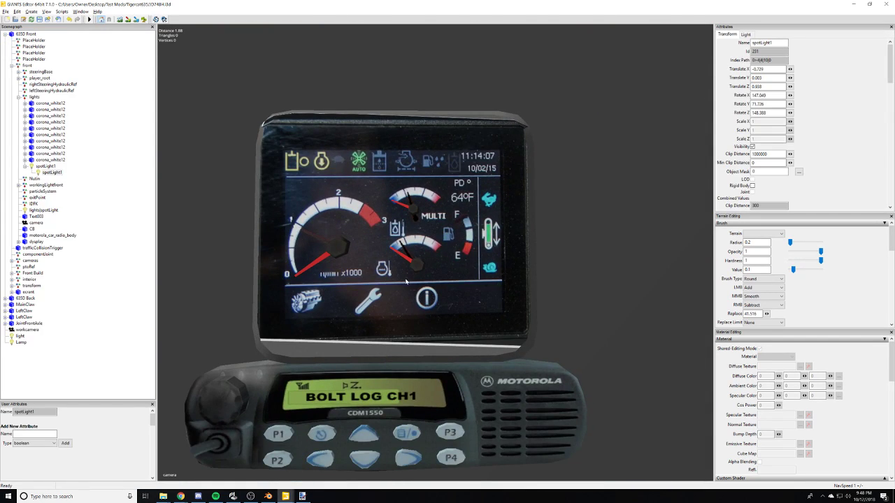
scroll(411, 291, down, 2)
click(40, 230)
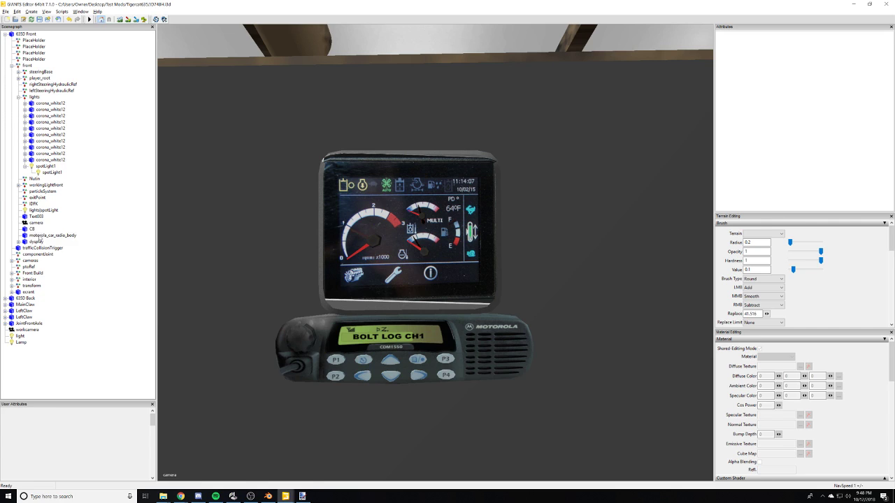
- Inspect the dysplay object and its Indoor Hud child group in the scenegraph, leaving dysplay selected
click(37, 242)
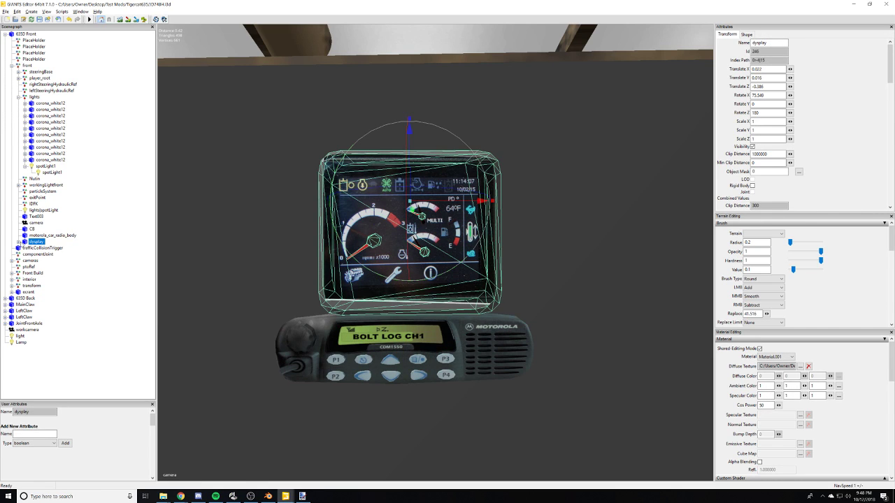
click(18, 242)
click(25, 248)
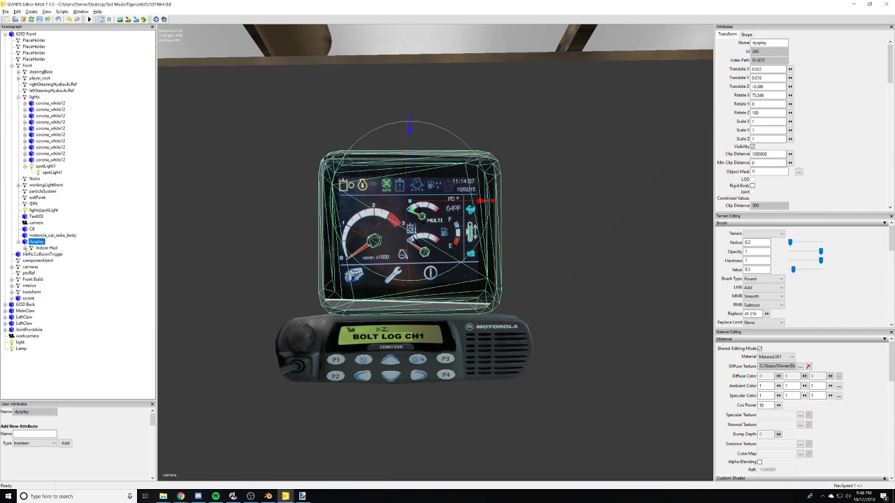
click(34, 249)
click(32, 242)
click(30, 248)
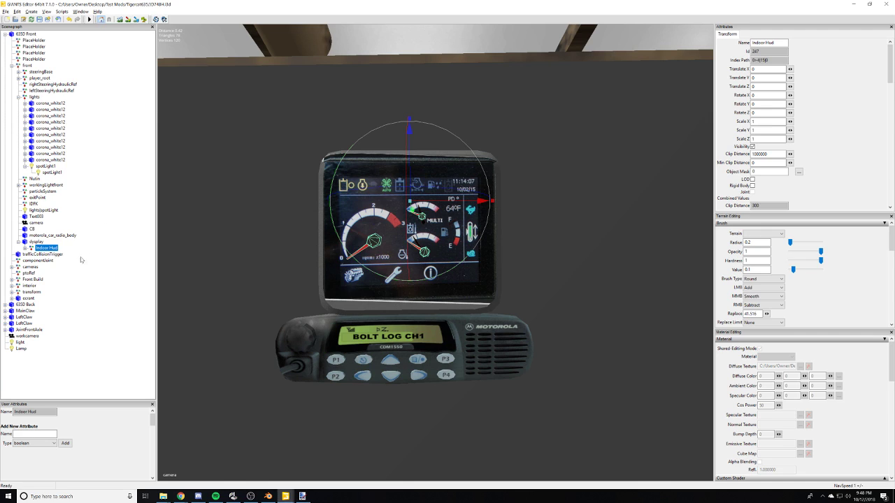
click(35, 242)
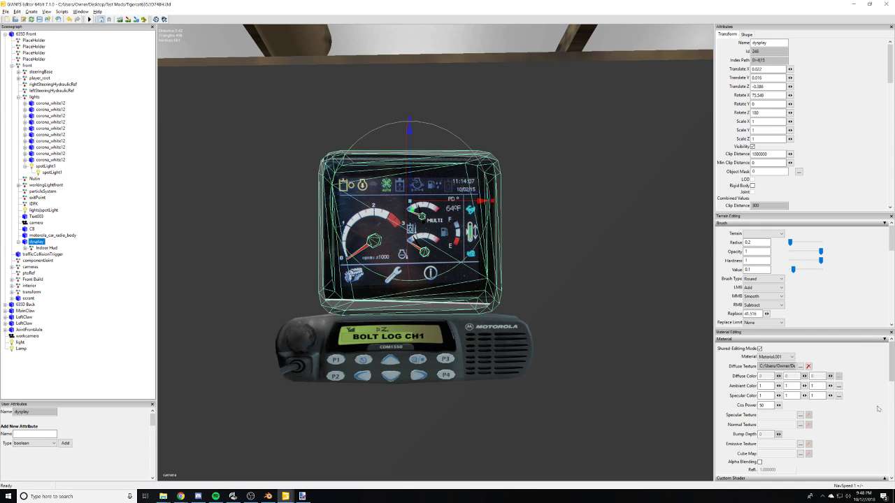
- Look up the dysplay object's diffuse texture path and open Display.dds from Parts/Textures in paint.net
click(801, 368)
drag(131, 46, 175, 47)
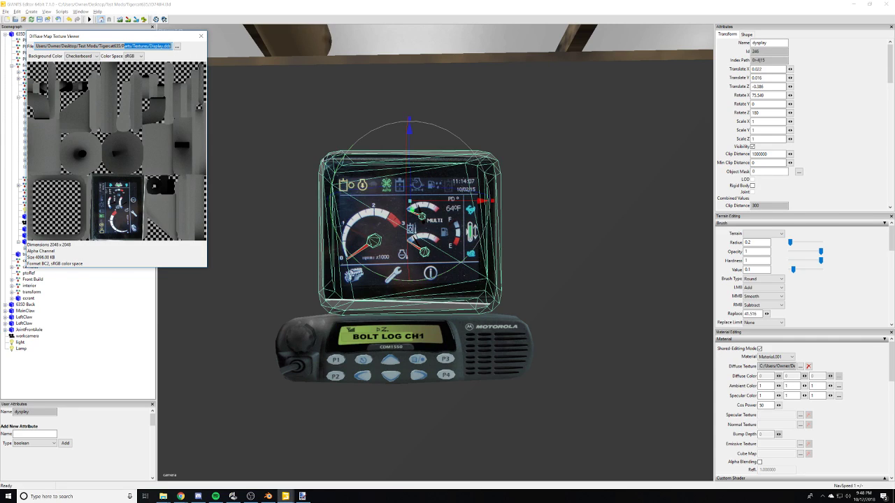
click(164, 497)
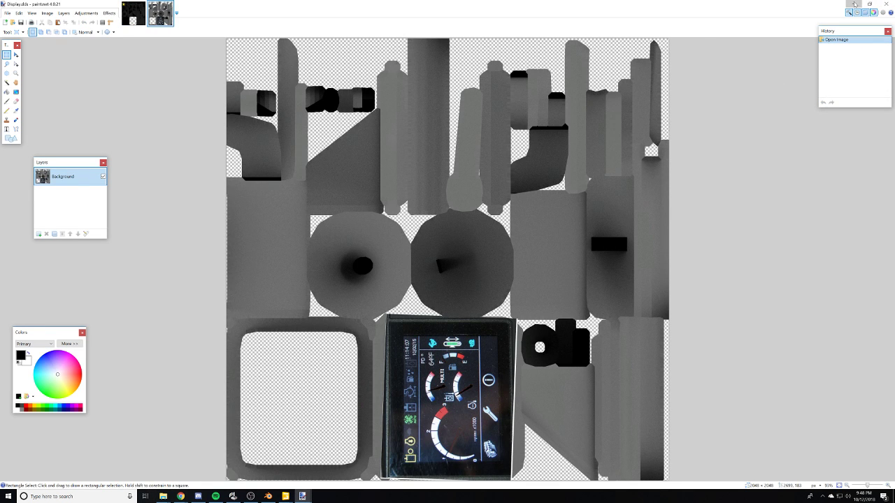
click(854, 4)
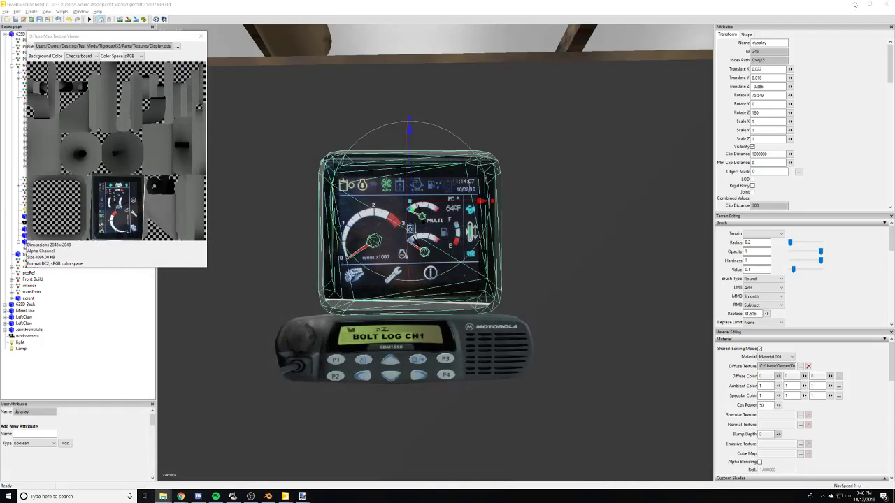
click(201, 35)
- Check which diffuse texture the RPM needle in the Indoor Hud group uses
click(30, 247)
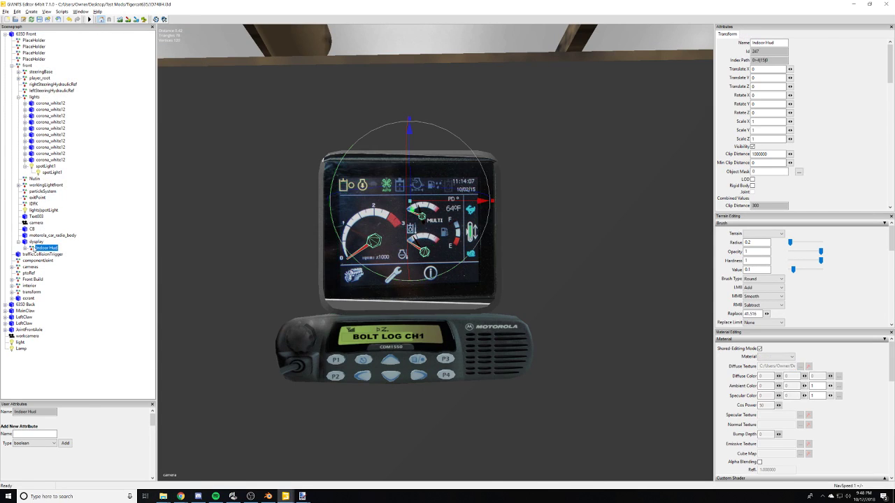
click(25, 247)
click(45, 254)
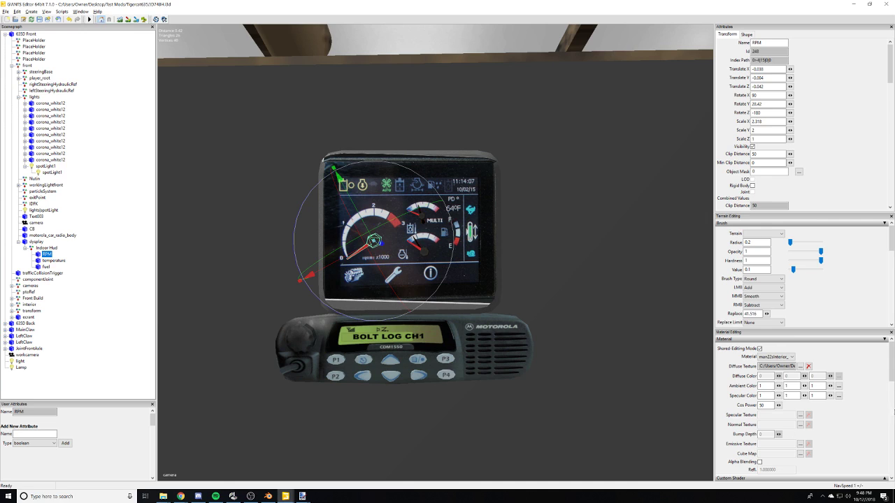
click(800, 367)
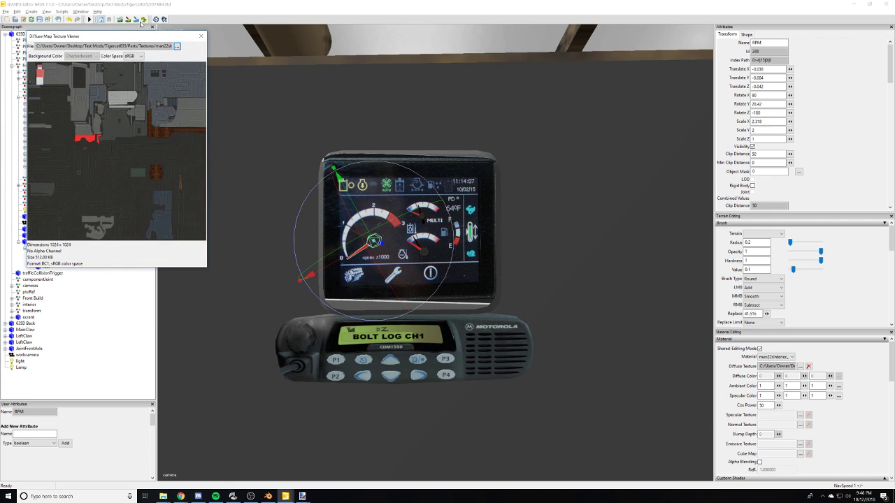
drag(132, 45, 183, 46)
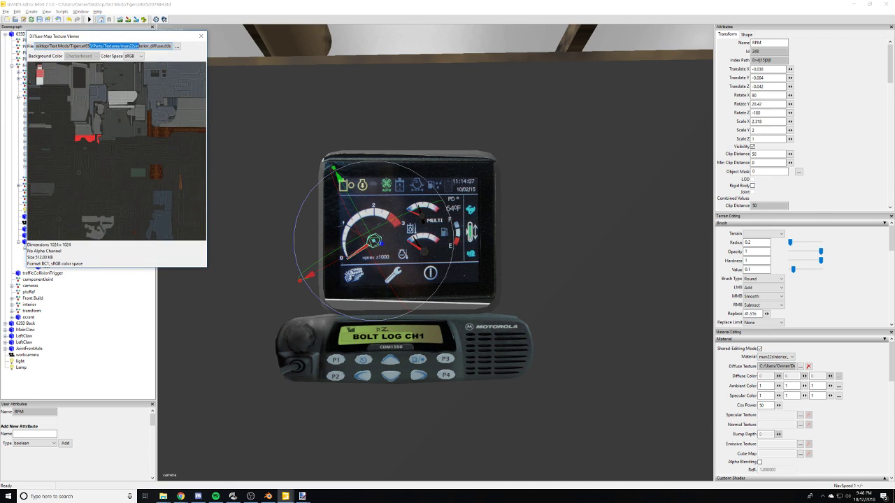
click(202, 36)
- Export the Indoor Hud group with its files to the Tigercat_630FINAL folder and close GIANTS Editor
click(46, 248)
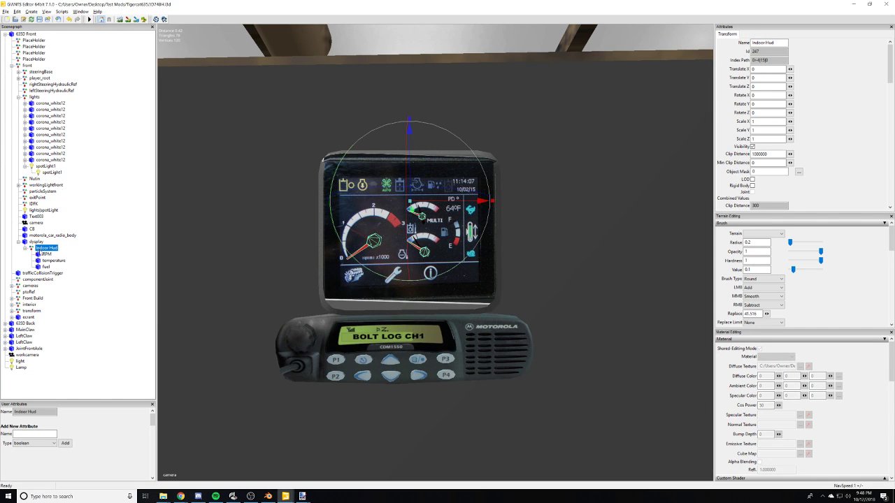
click(25, 248)
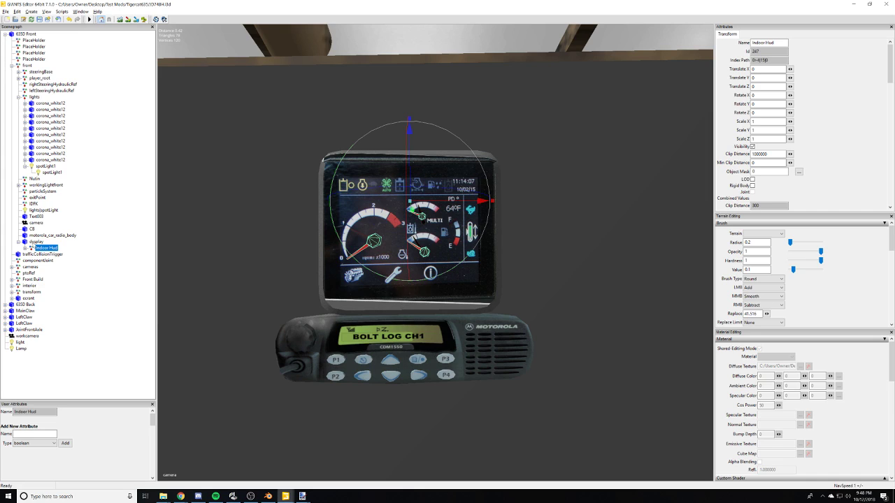
click(38, 249)
click(6, 12)
click(59, 107)
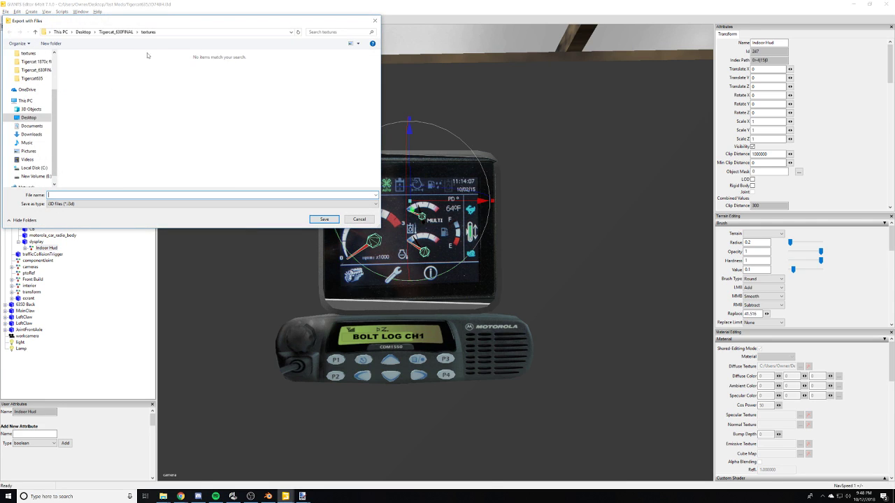
click(117, 32)
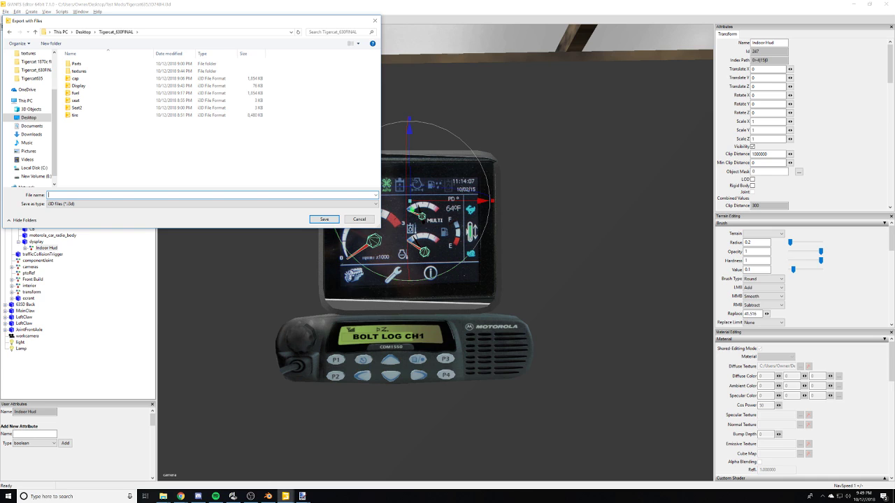
click(324, 219)
click(491, 246)
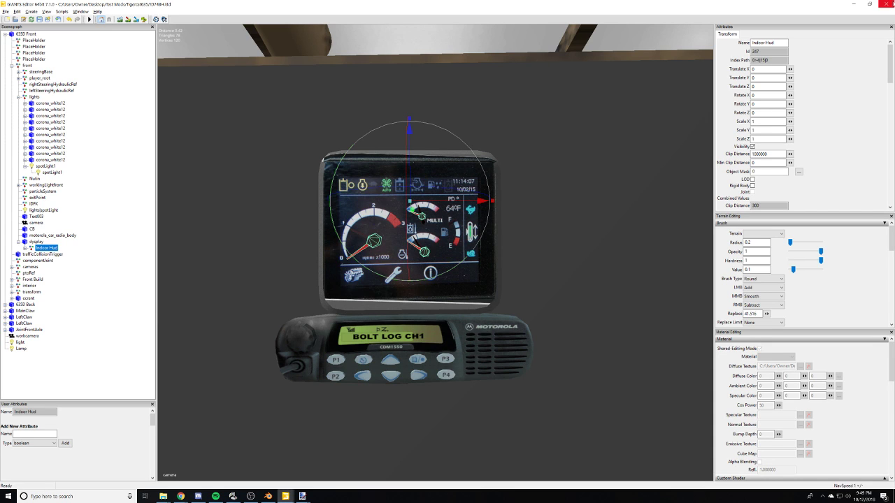
click(887, 4)
click(451, 246)
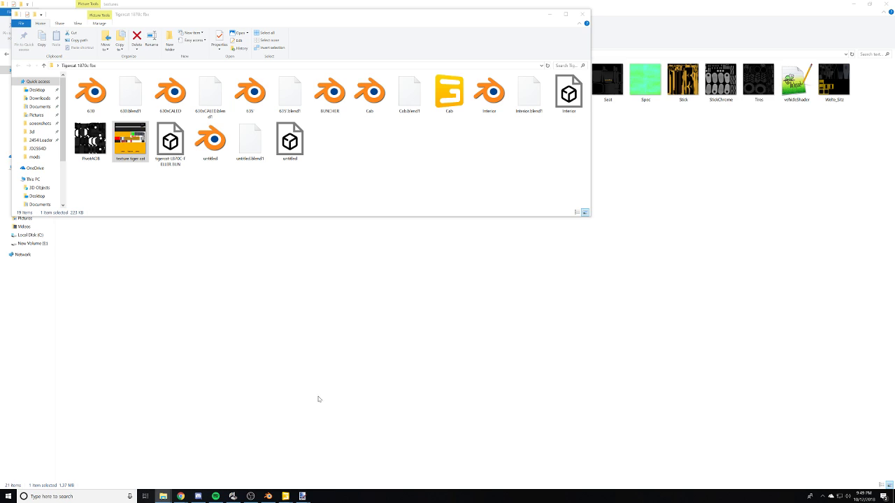
- Switch to the Display.dds image in paint.net and bring its gauge screen into close view
mouse_move(305, 496)
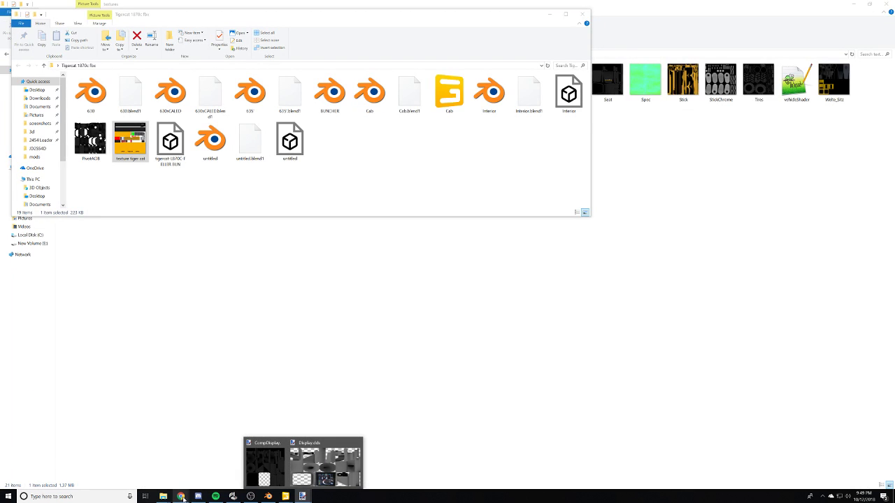
mouse_move(180, 496)
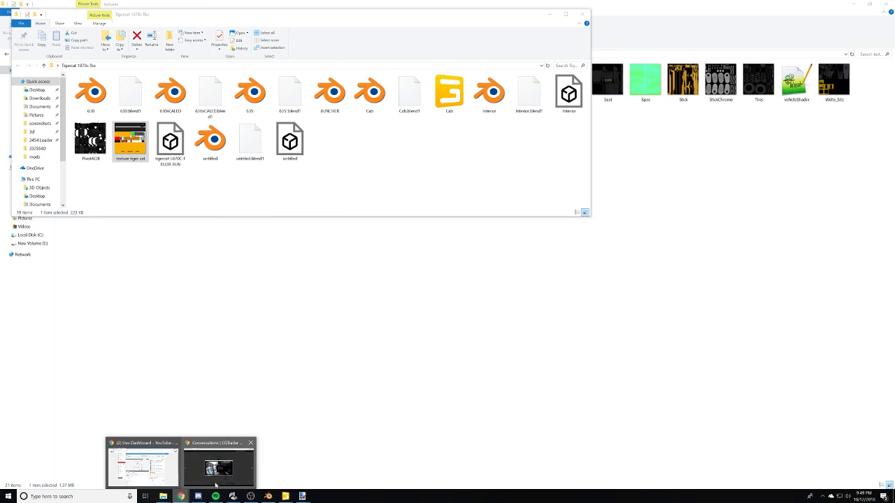
click(215, 482)
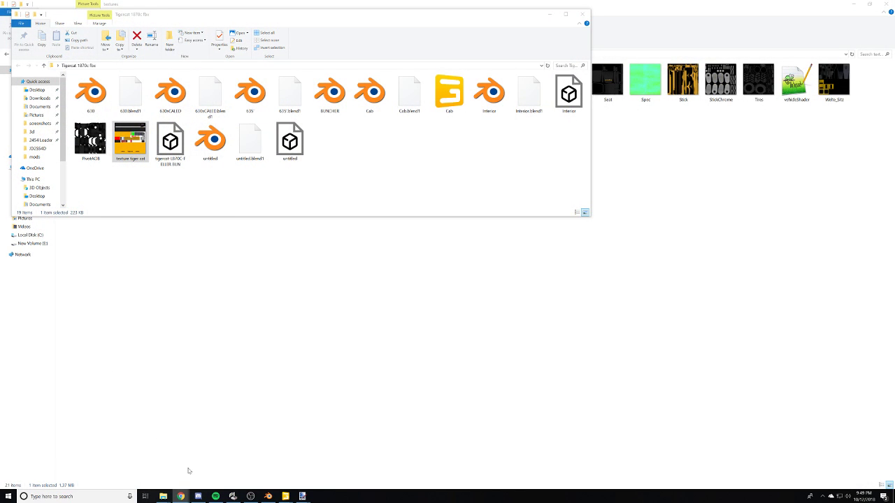
mouse_move(302, 496)
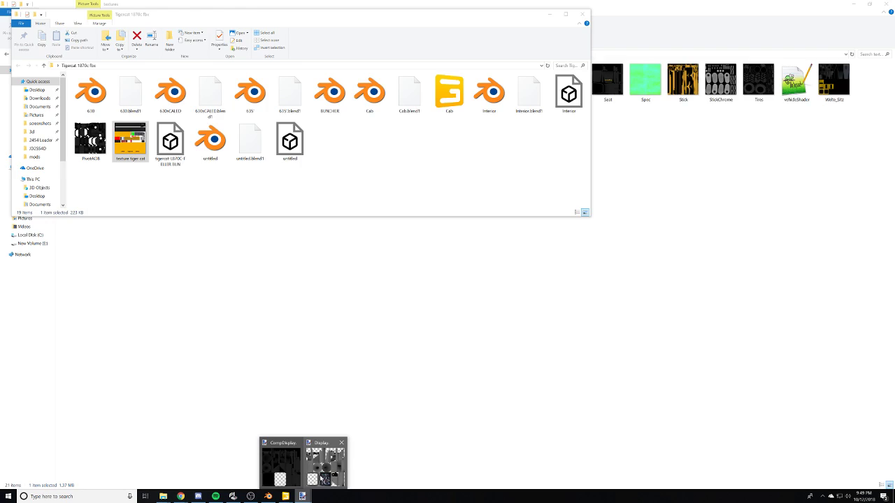
click(321, 479)
ctrl+scroll(512, 418, up, 6)
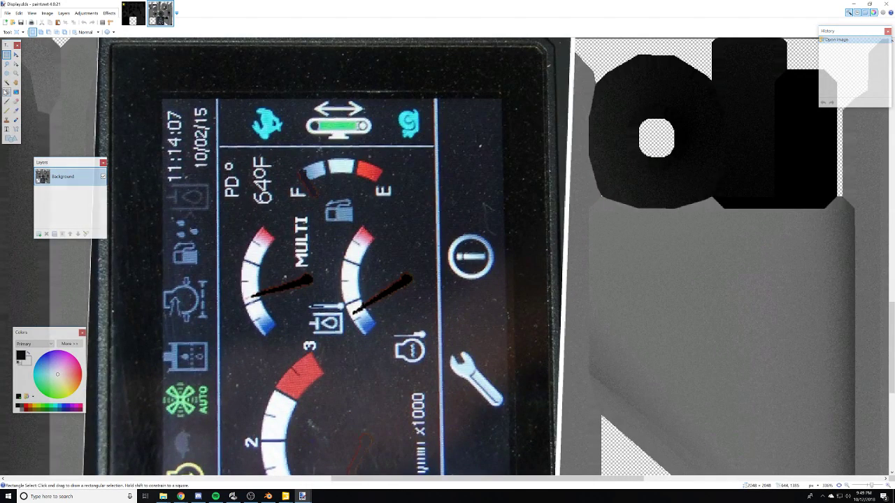
- Erase a small rectangular area over the needle hub of the small gauge beside the engine temperature icon
click(7, 82)
click(397, 296)
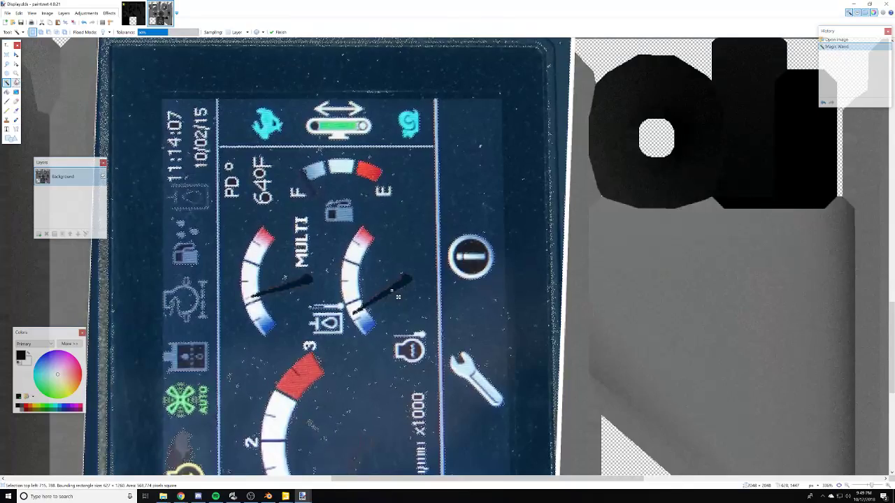
click(7, 54)
drag(381, 266, 415, 299)
key(Delete)
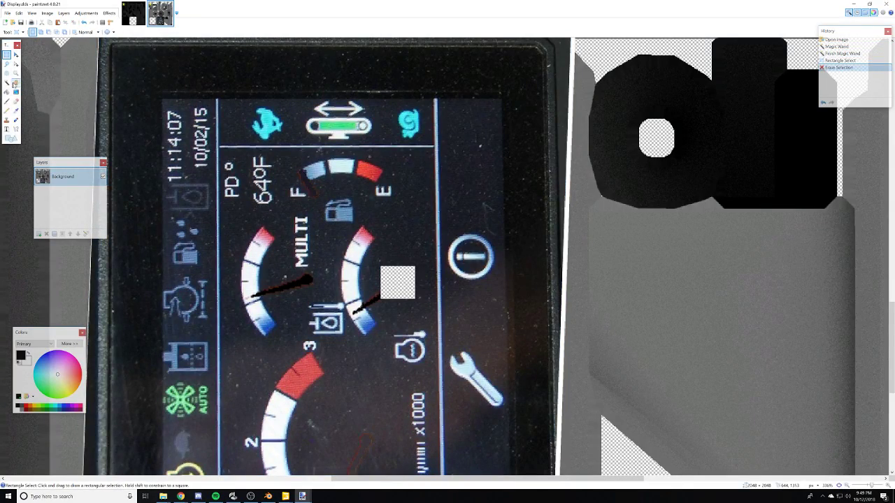
- Sample the screen's dark background colour and fill the erased rectangle with it using Paint Bucket
click(16, 111)
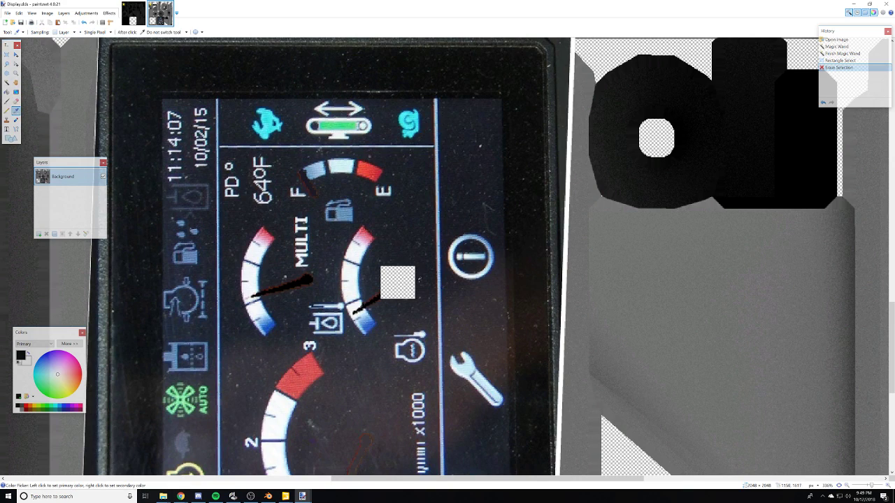
click(333, 230)
click(6, 91)
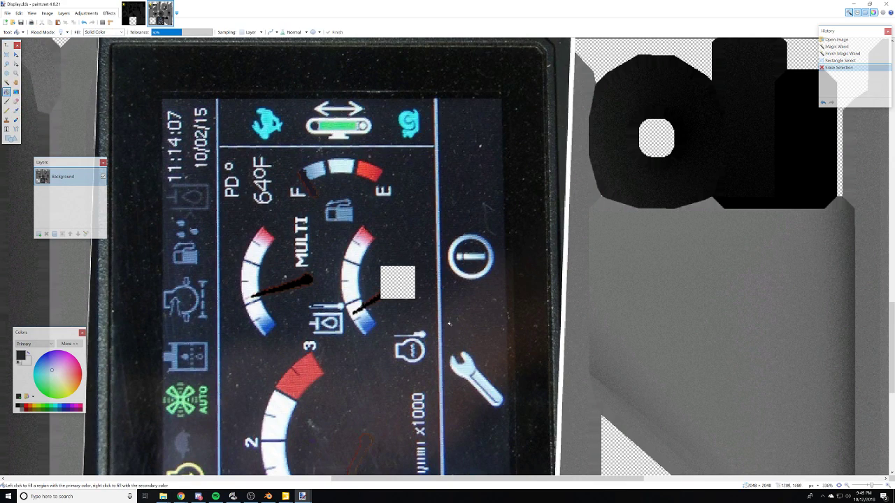
click(404, 281)
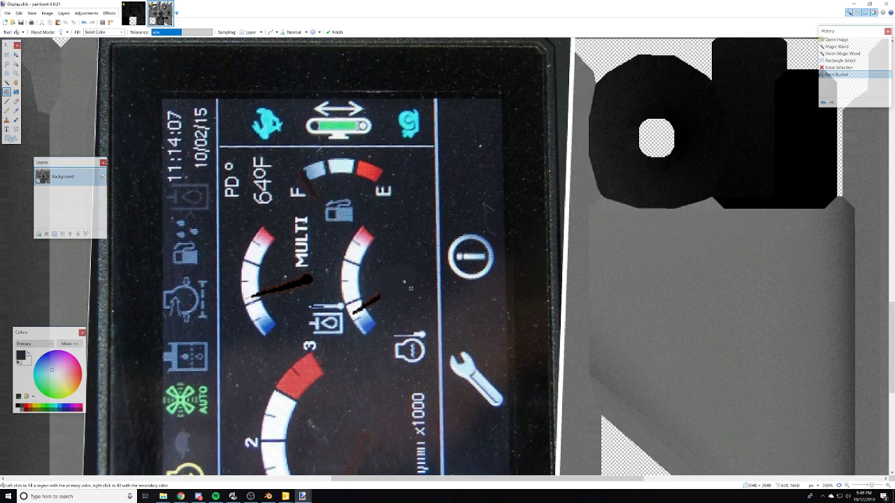
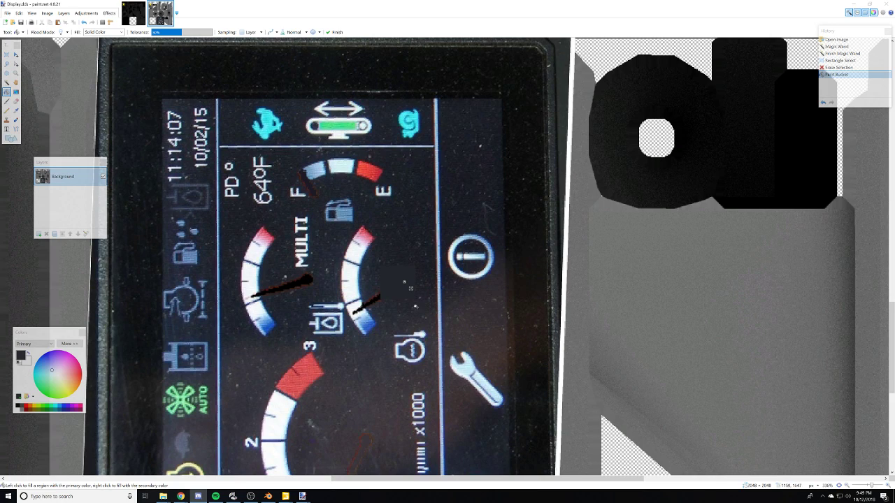
- Undo all the fill, erase and selection edits on the gauge needle, back to the originally opened image
scroll(403, 303, down, 1)
scroll(402, 302, up, 1)
click(400, 287)
key(ctrl+z)
key(ctrl+z)
key(ctrl+z)
key(ctrl+z)
key(ctrl+z)
key(ctrl+z)
key(ctrl+z)
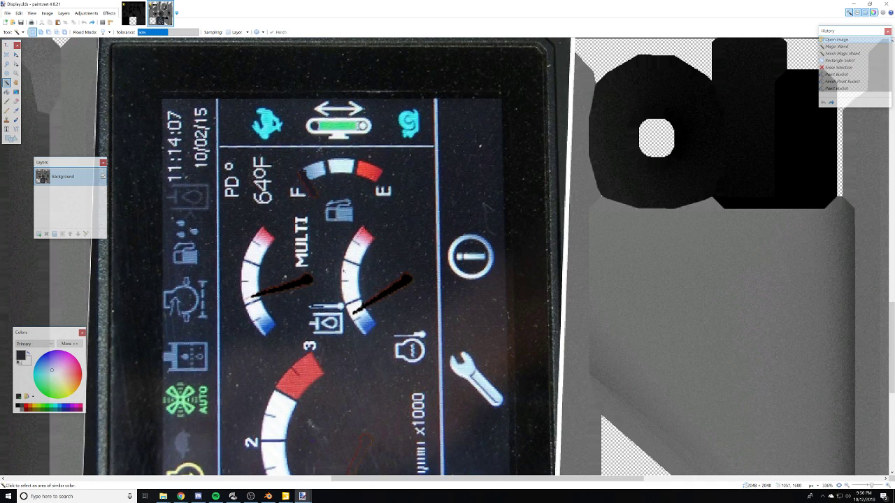
- Crop the image to a rectangle of about 560 × 717 px around the display's gauge screen
ctrl+scroll(344, 270, down, 4)
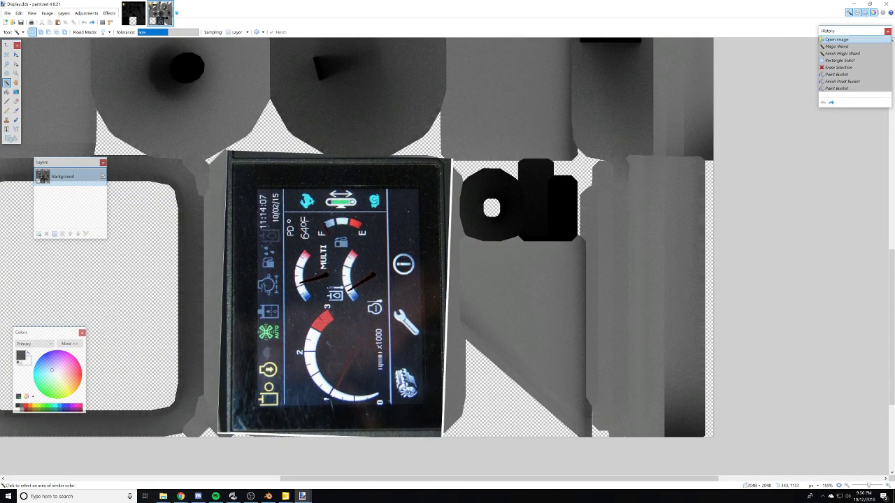
click(6, 54)
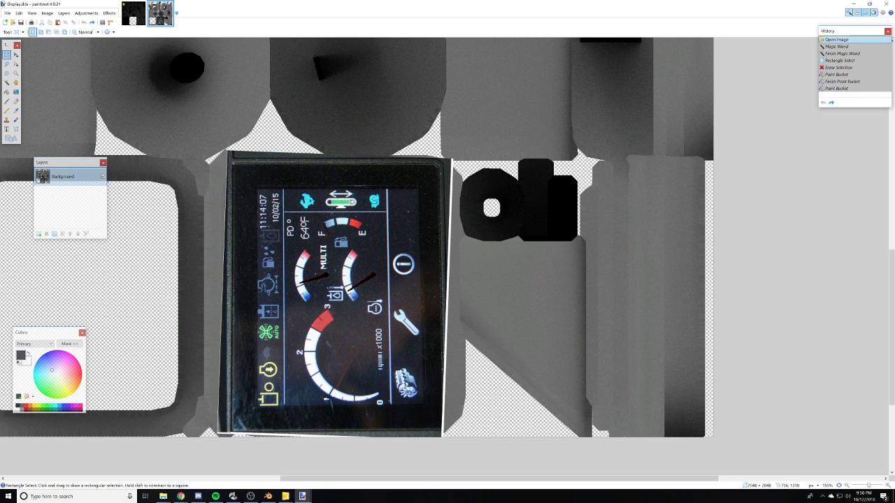
drag(233, 162, 442, 430)
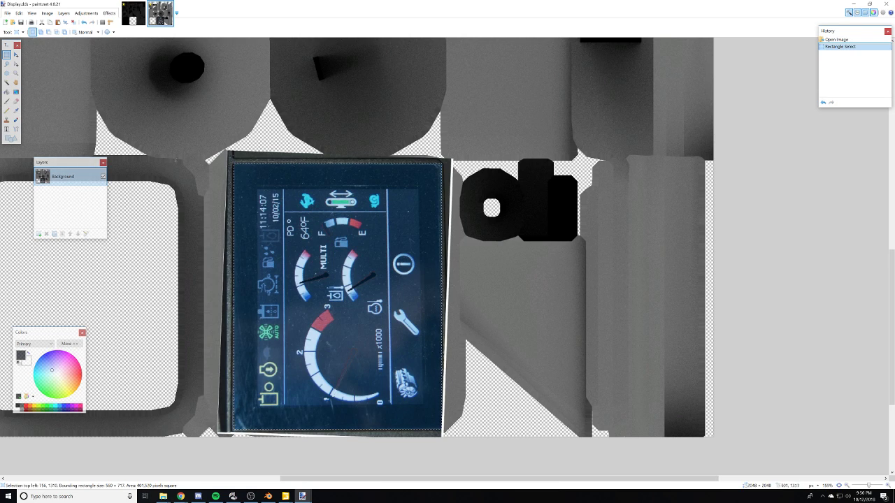
click(46, 12)
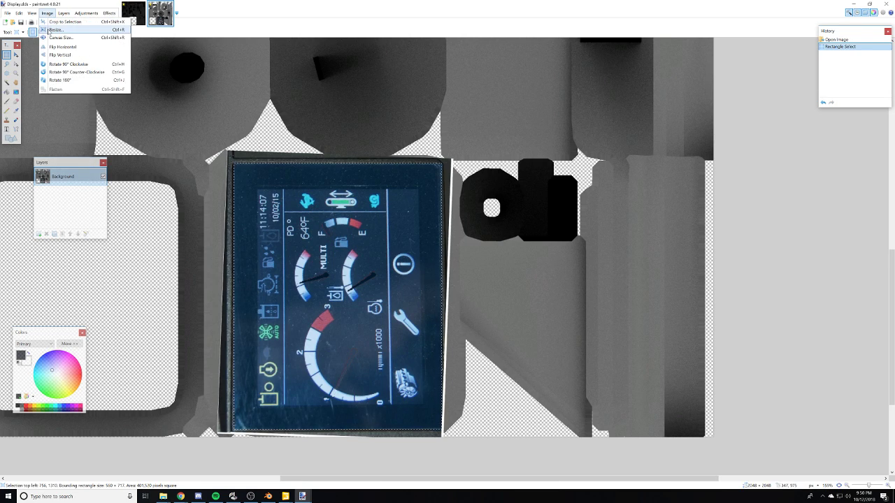
click(63, 22)
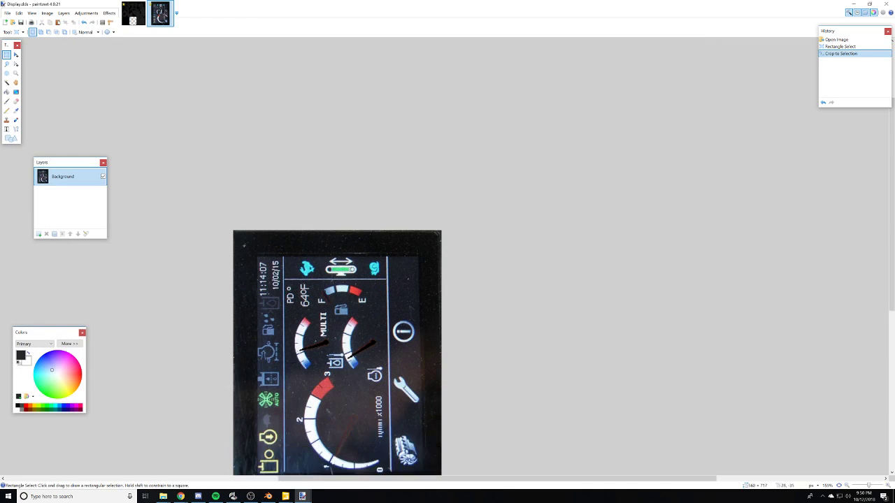
- Save the cropped image to the Desktop as Display in DDS format with DXT3 (Explicit Alpha) compression
scroll(337, 315, down, 3)
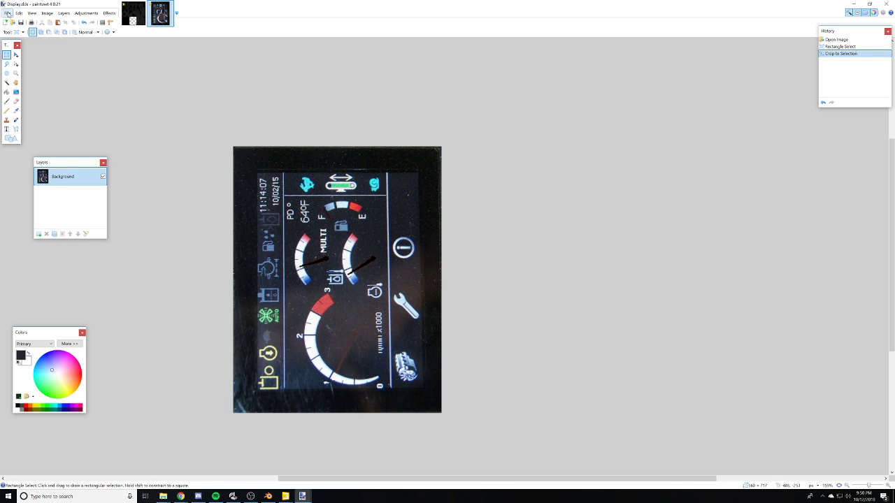
click(7, 12)
click(24, 70)
click(31, 51)
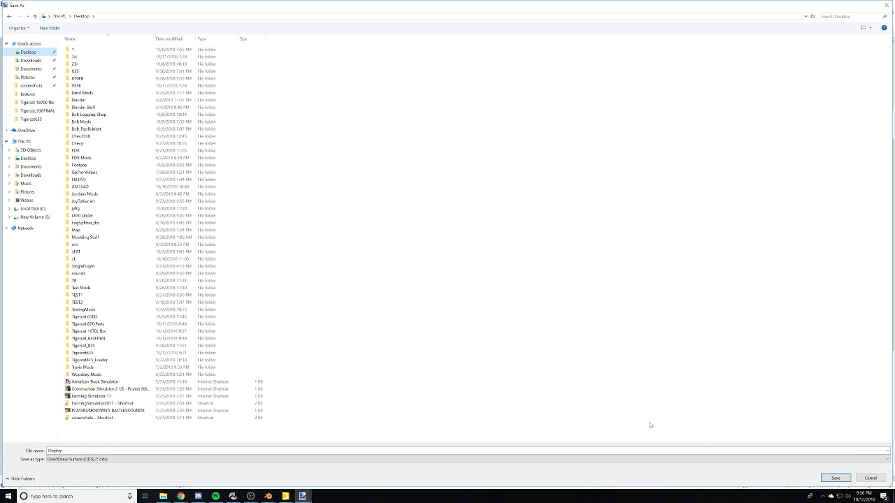
click(835, 477)
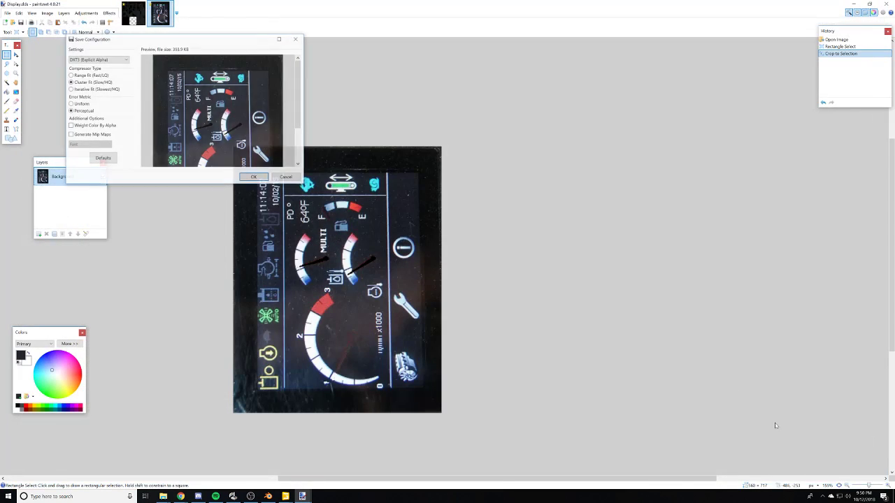
click(254, 177)
- Switch to the CompDisplay.png image and browse the Desktop for an image file to import as a new layer
click(133, 12)
click(34, 14)
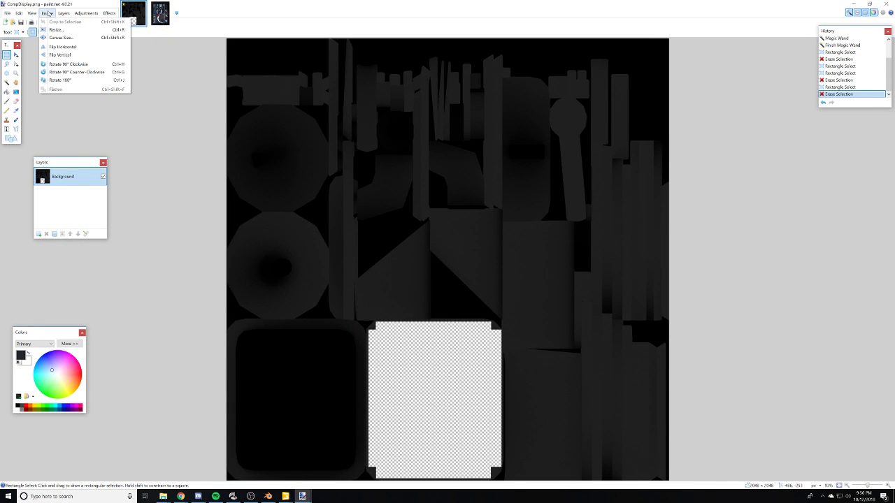
mouse_move(61, 14)
click(69, 54)
scroll(105, 377, down, 2)
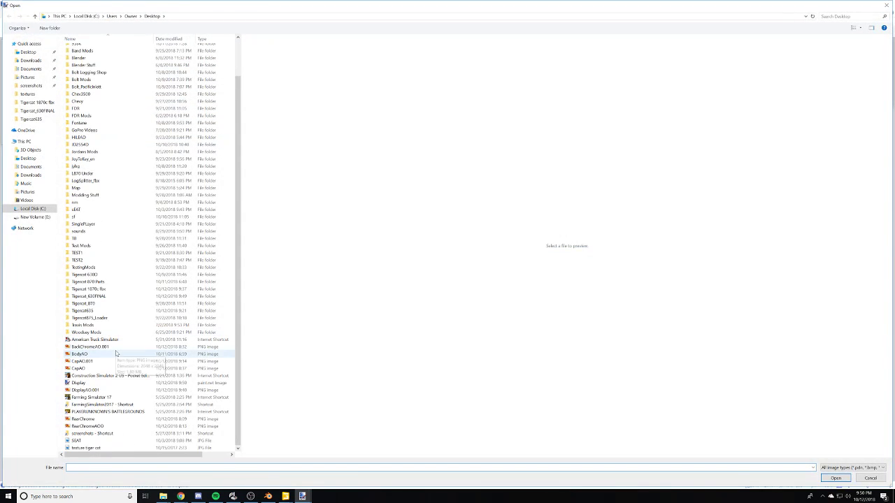